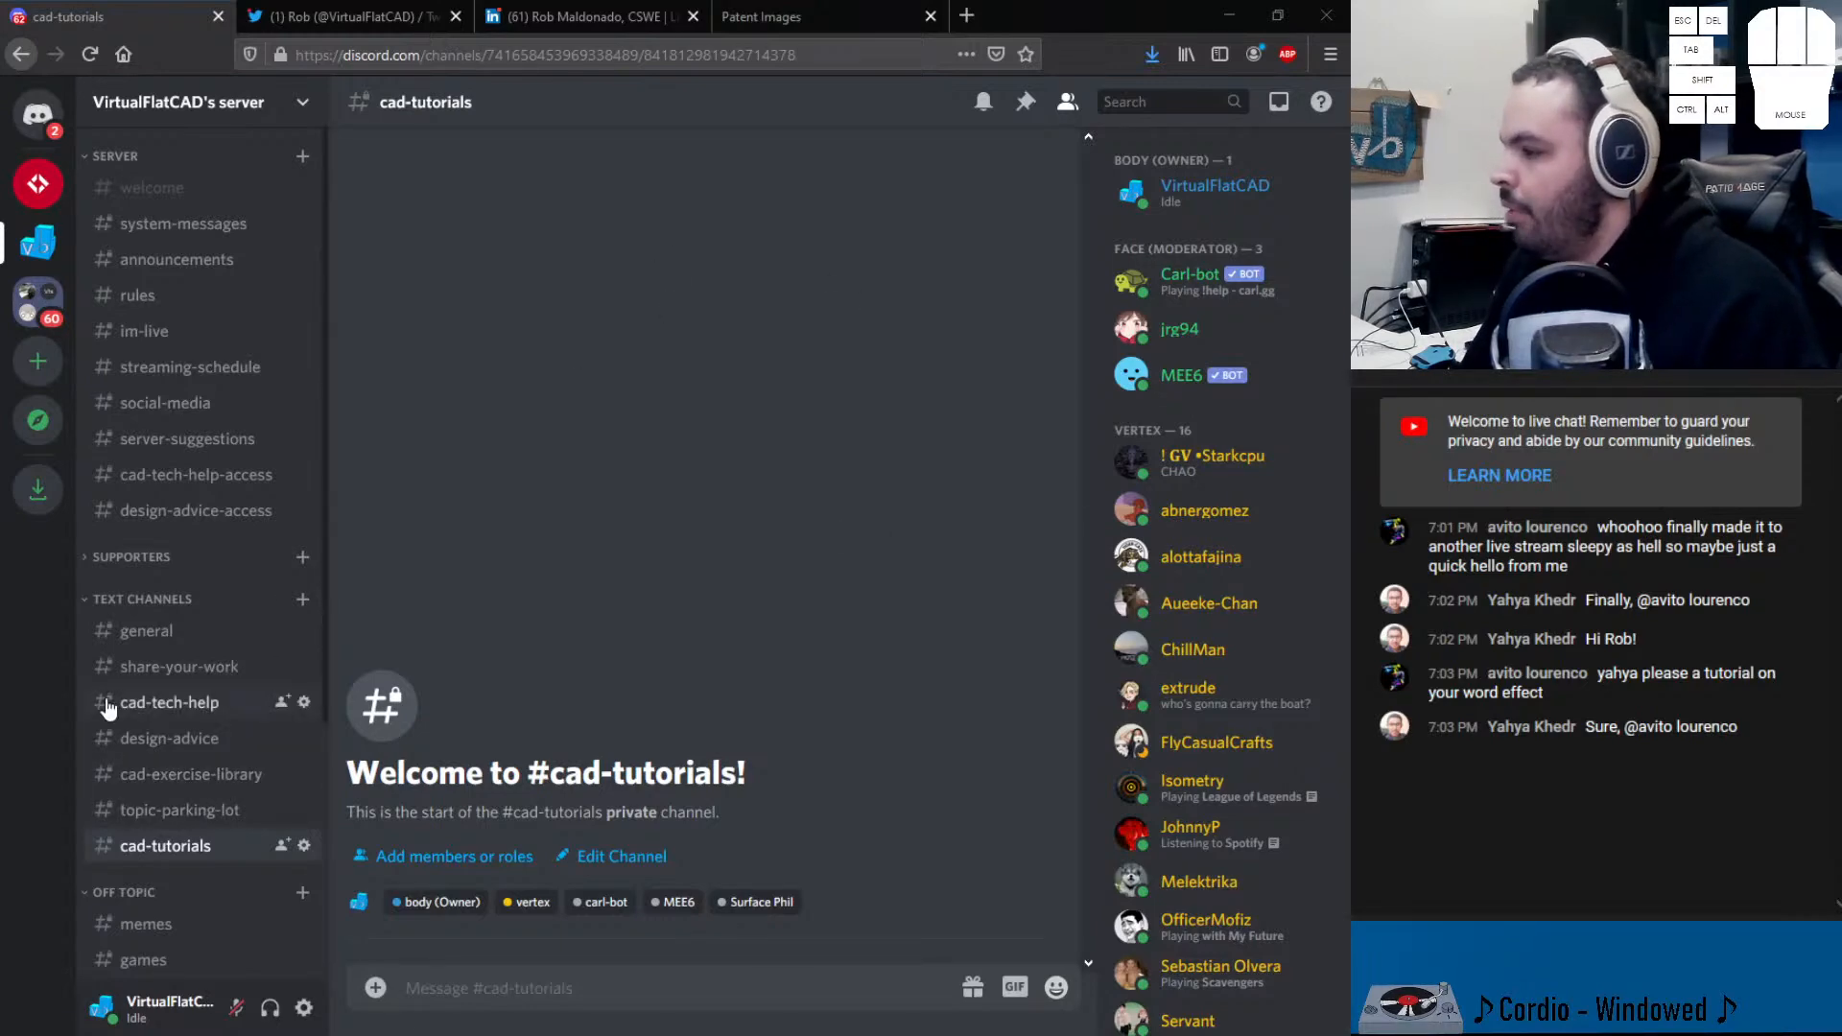
- Open Discord's share-your-work channel and scroll through its message history
click(177, 664)
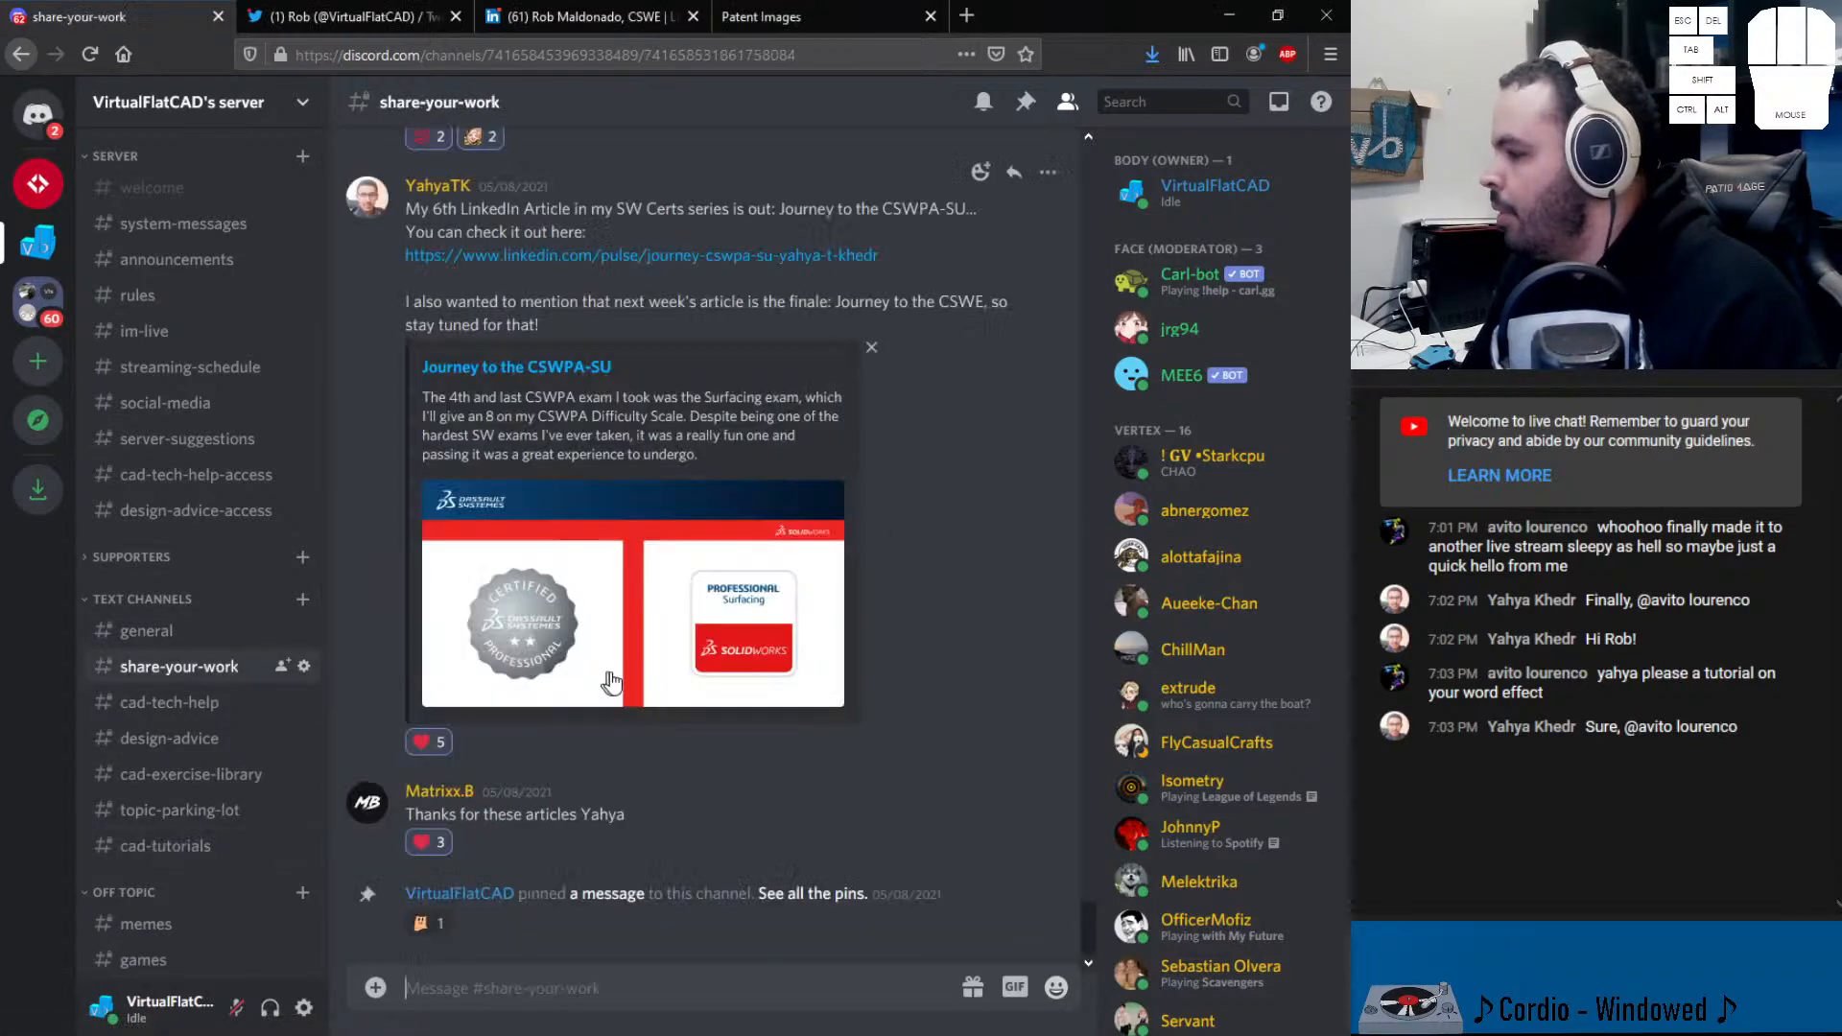
scroll(616, 653, up, 10)
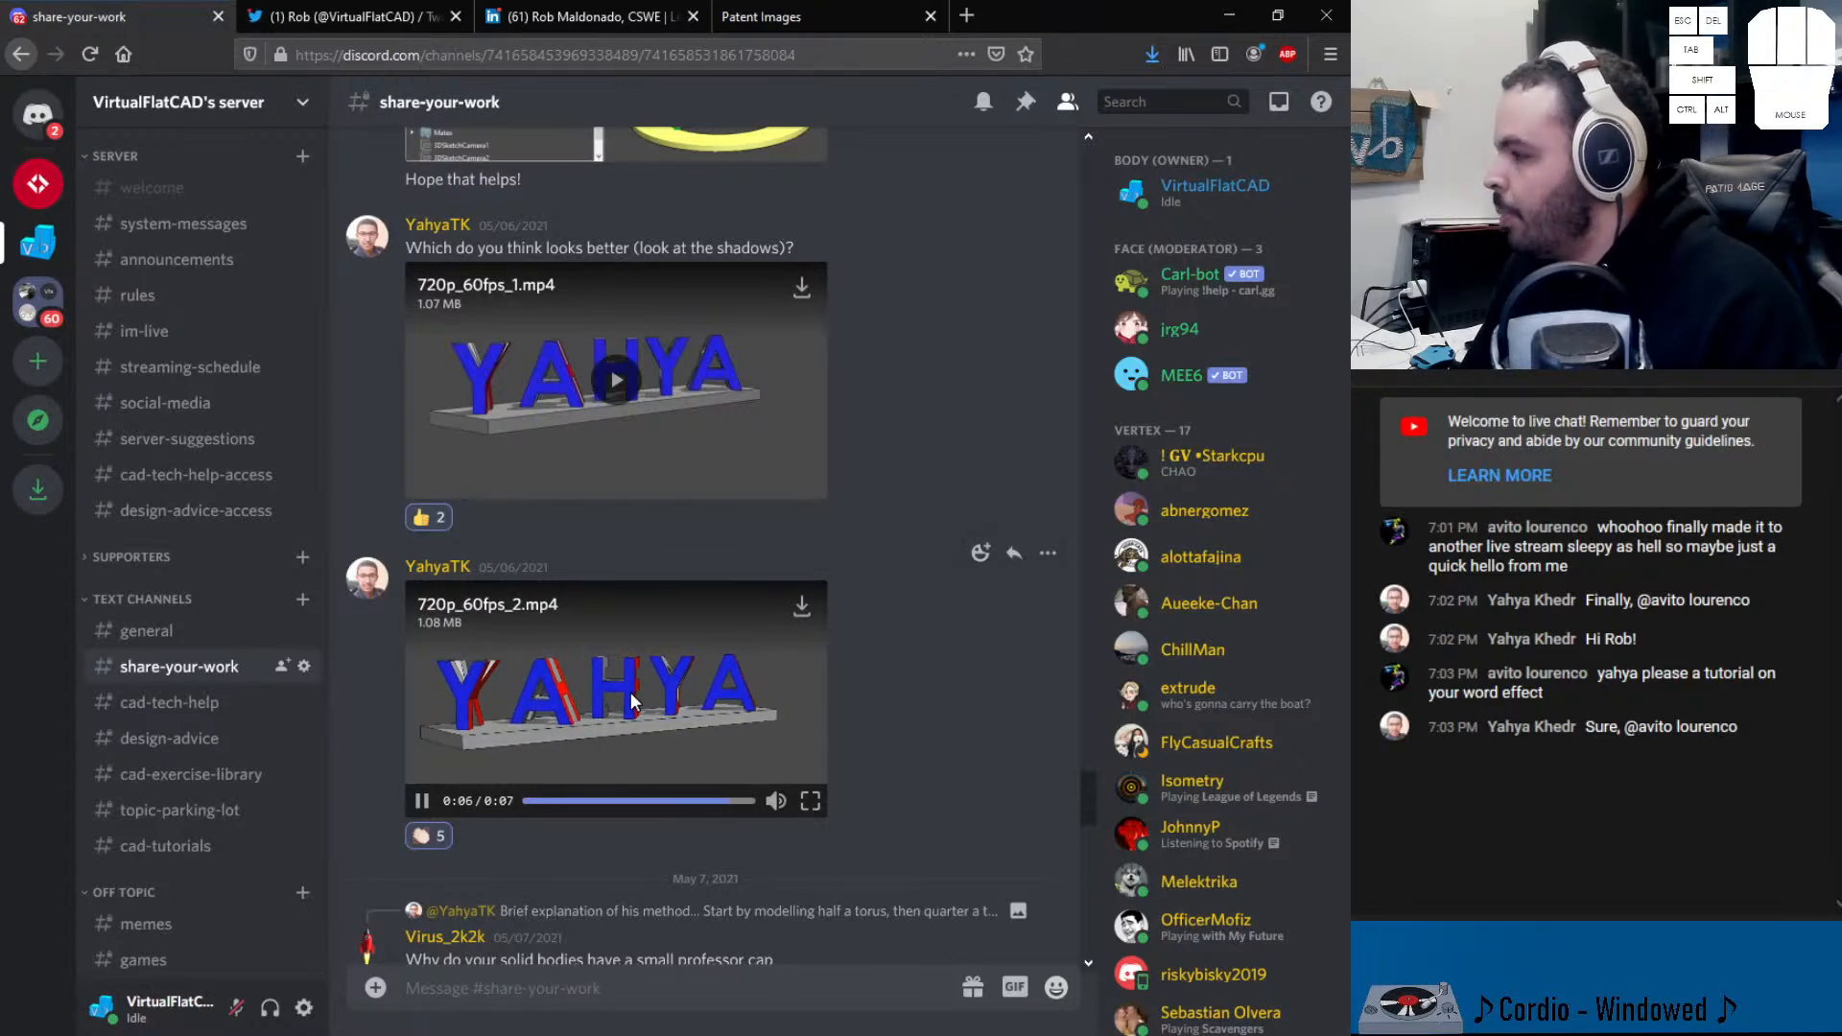
scroll(633, 700, up, 3)
scroll(640, 707, down, 10)
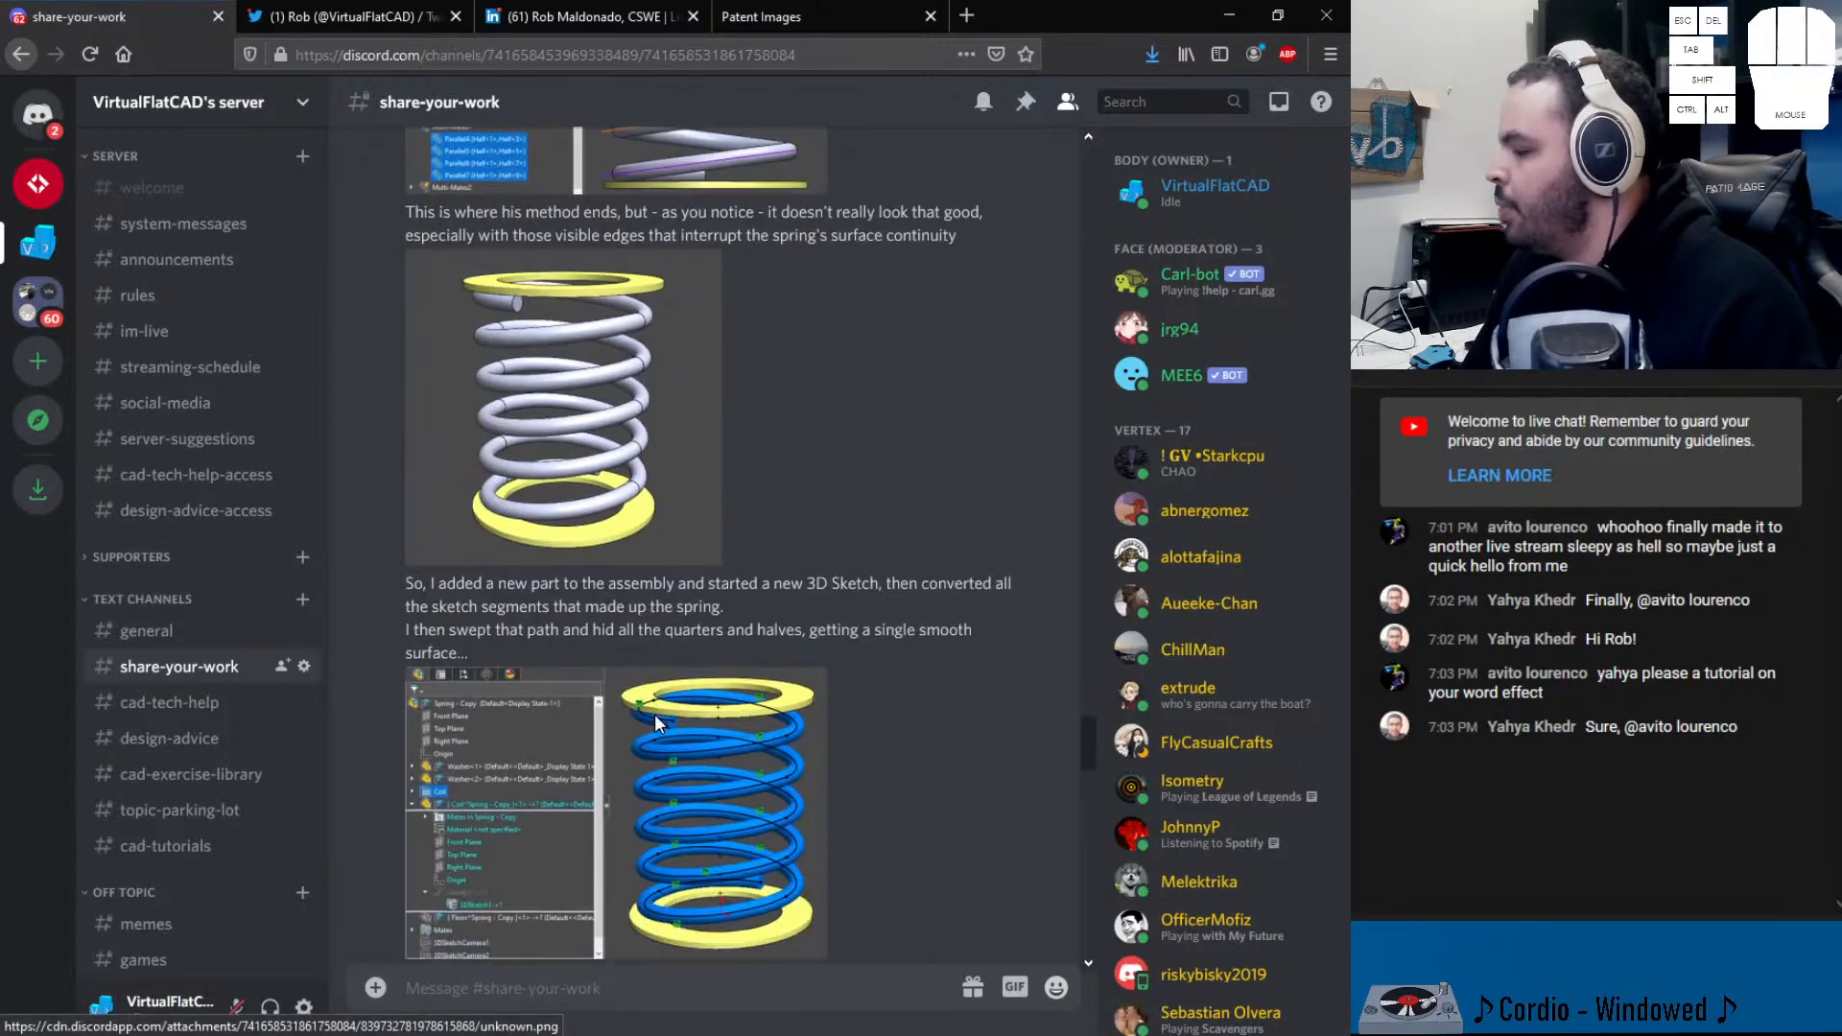
scroll(648, 700, down, 10)
scroll(660, 600, up, 4)
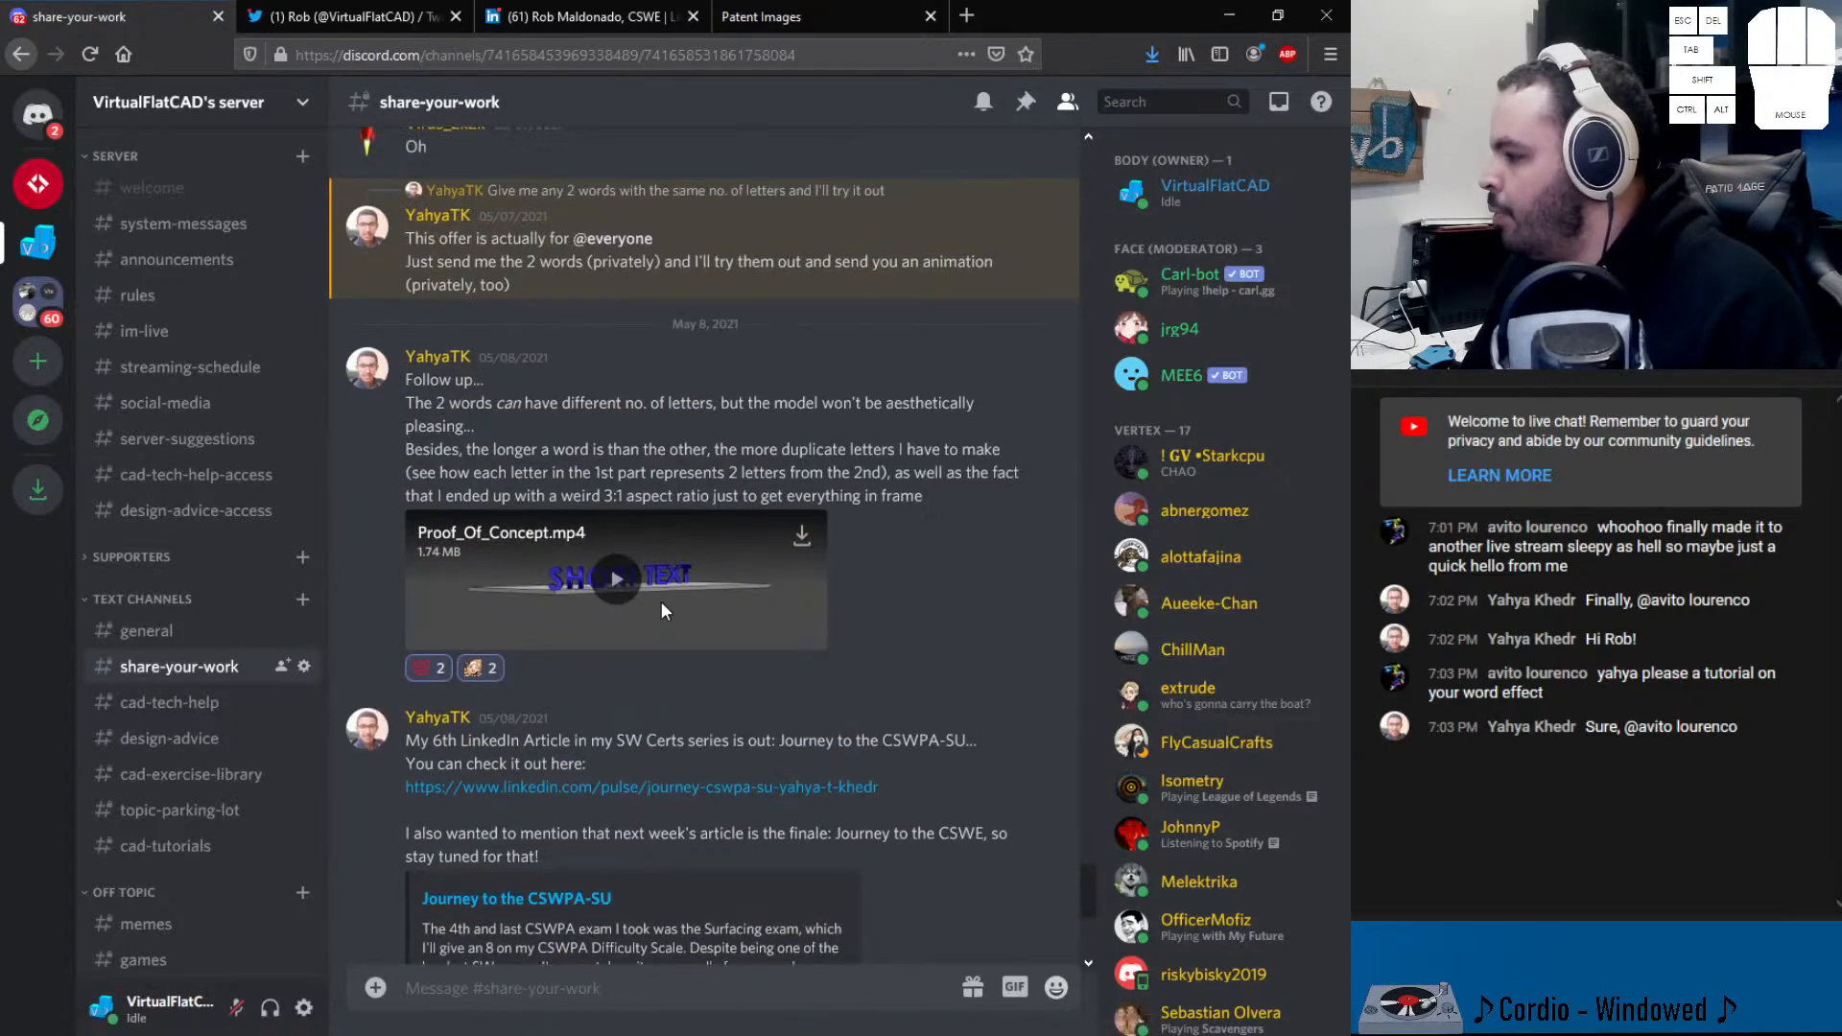
- Play the Proof_Of_Concept.mp4 video full screen, then replay it inline in the chat
click(662, 599)
click(810, 632)
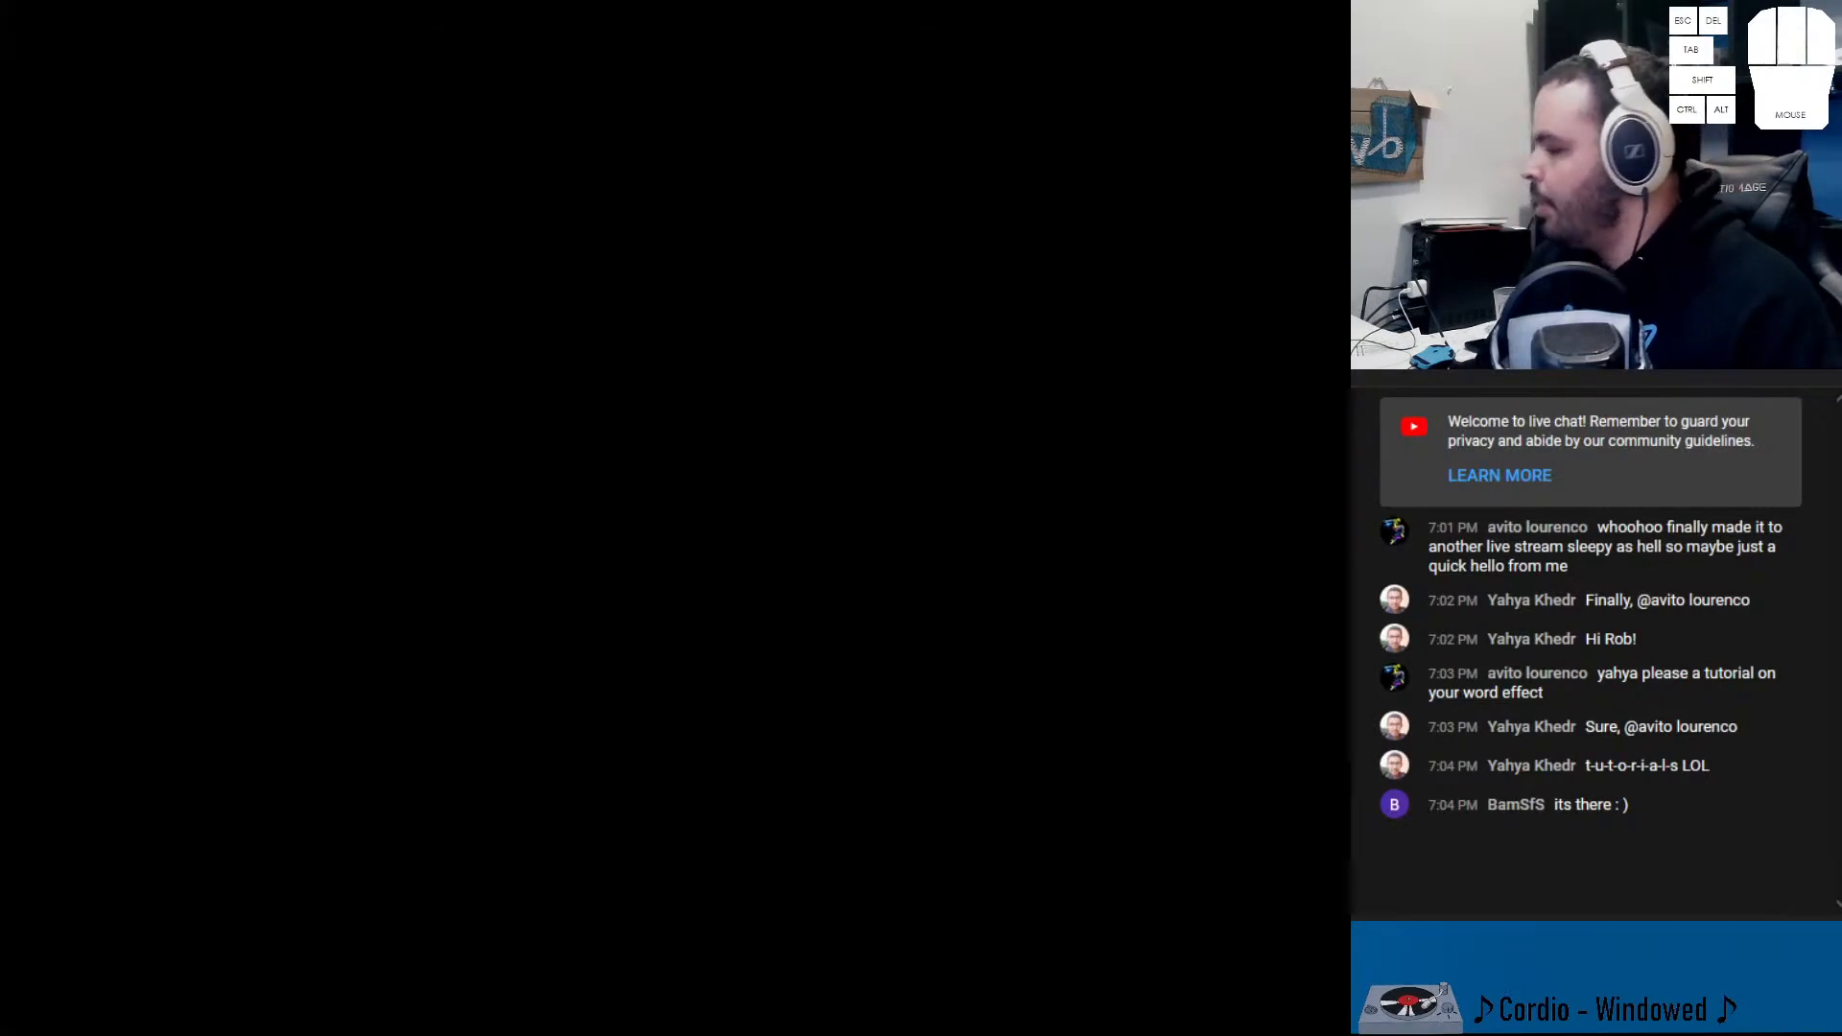
key(Escape)
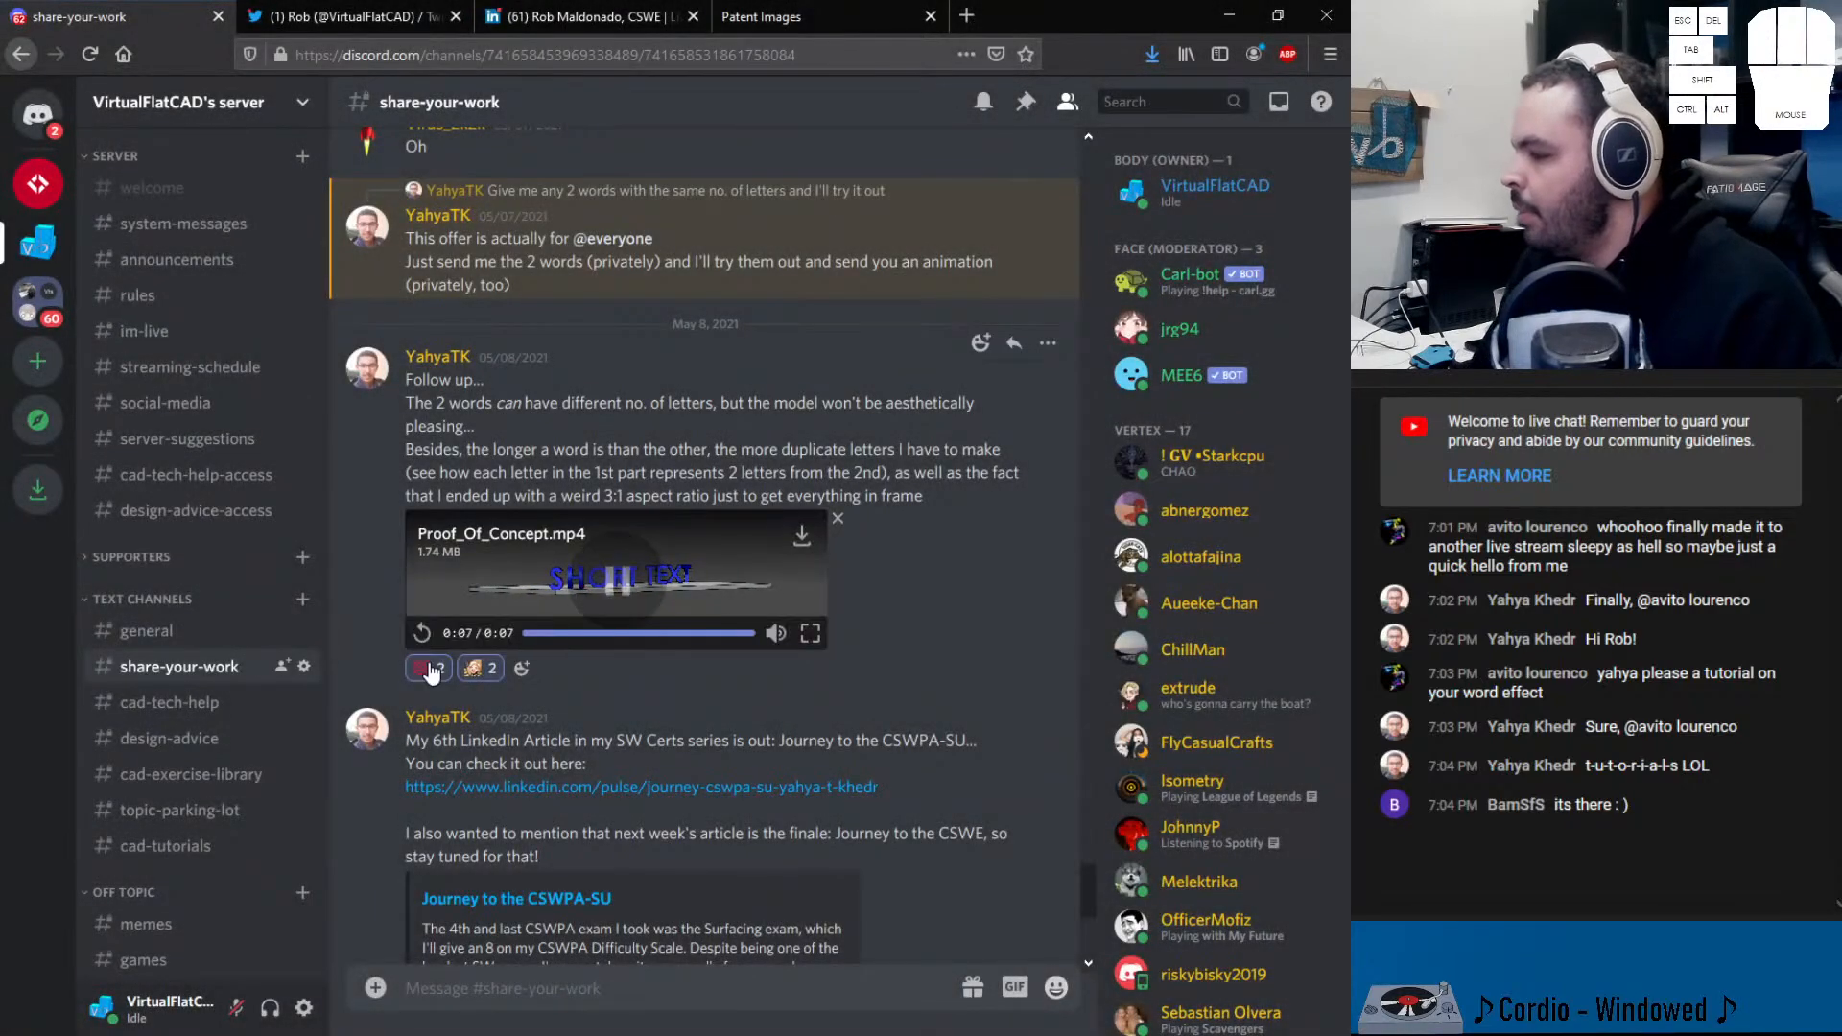
click(422, 634)
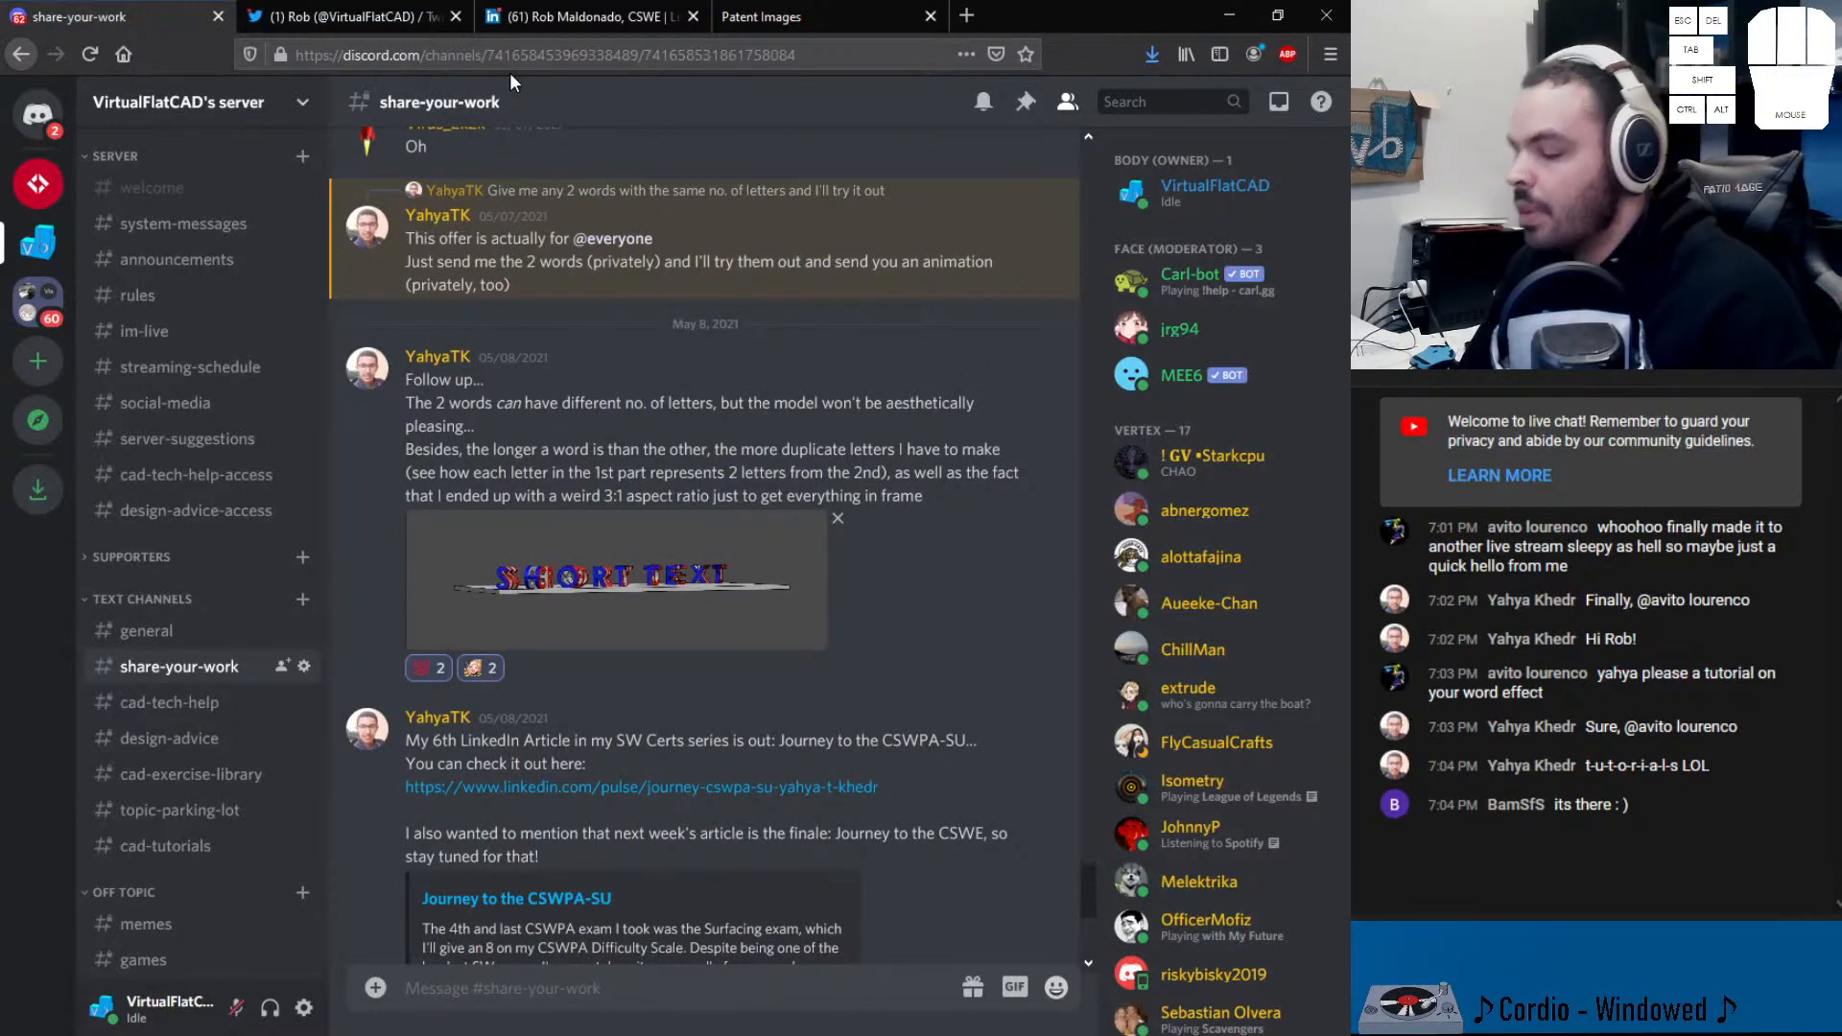
- Switch to the Des. 101,632 rocking chair patent and scroll between Fig. 1 and Fig. 2
click(821, 16)
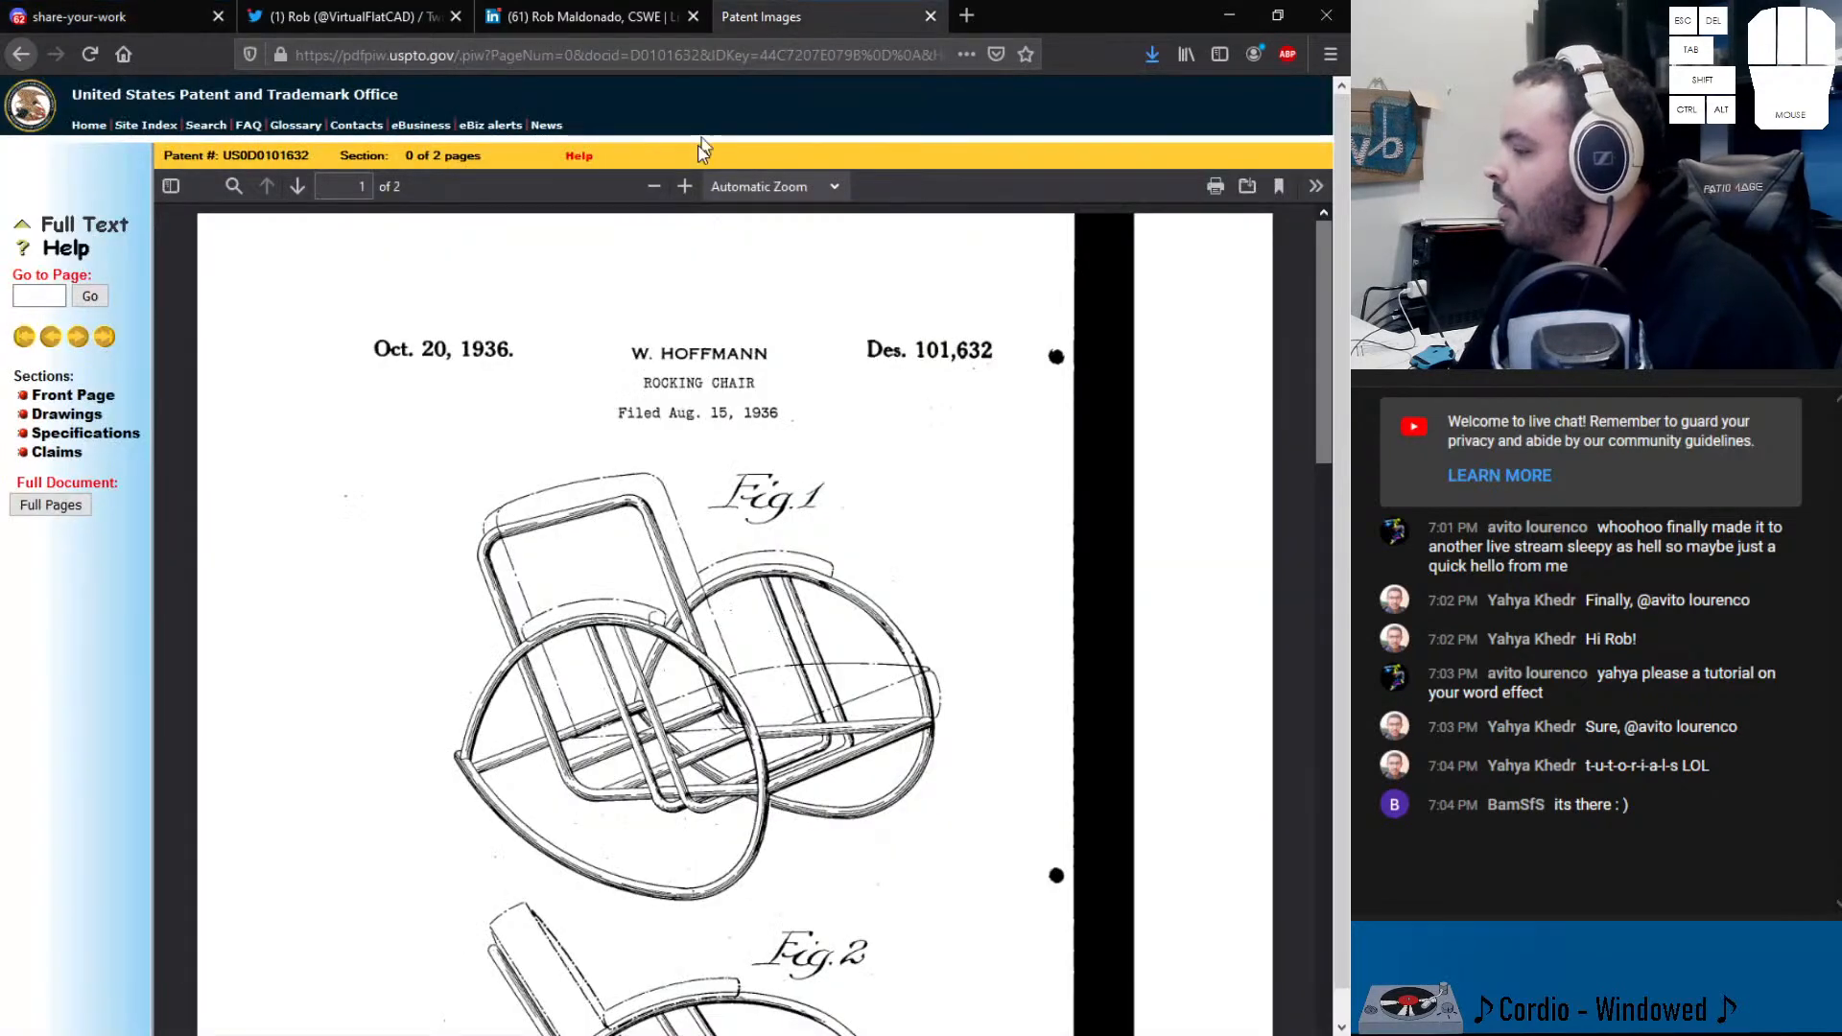
scroll(835, 509, down, 2)
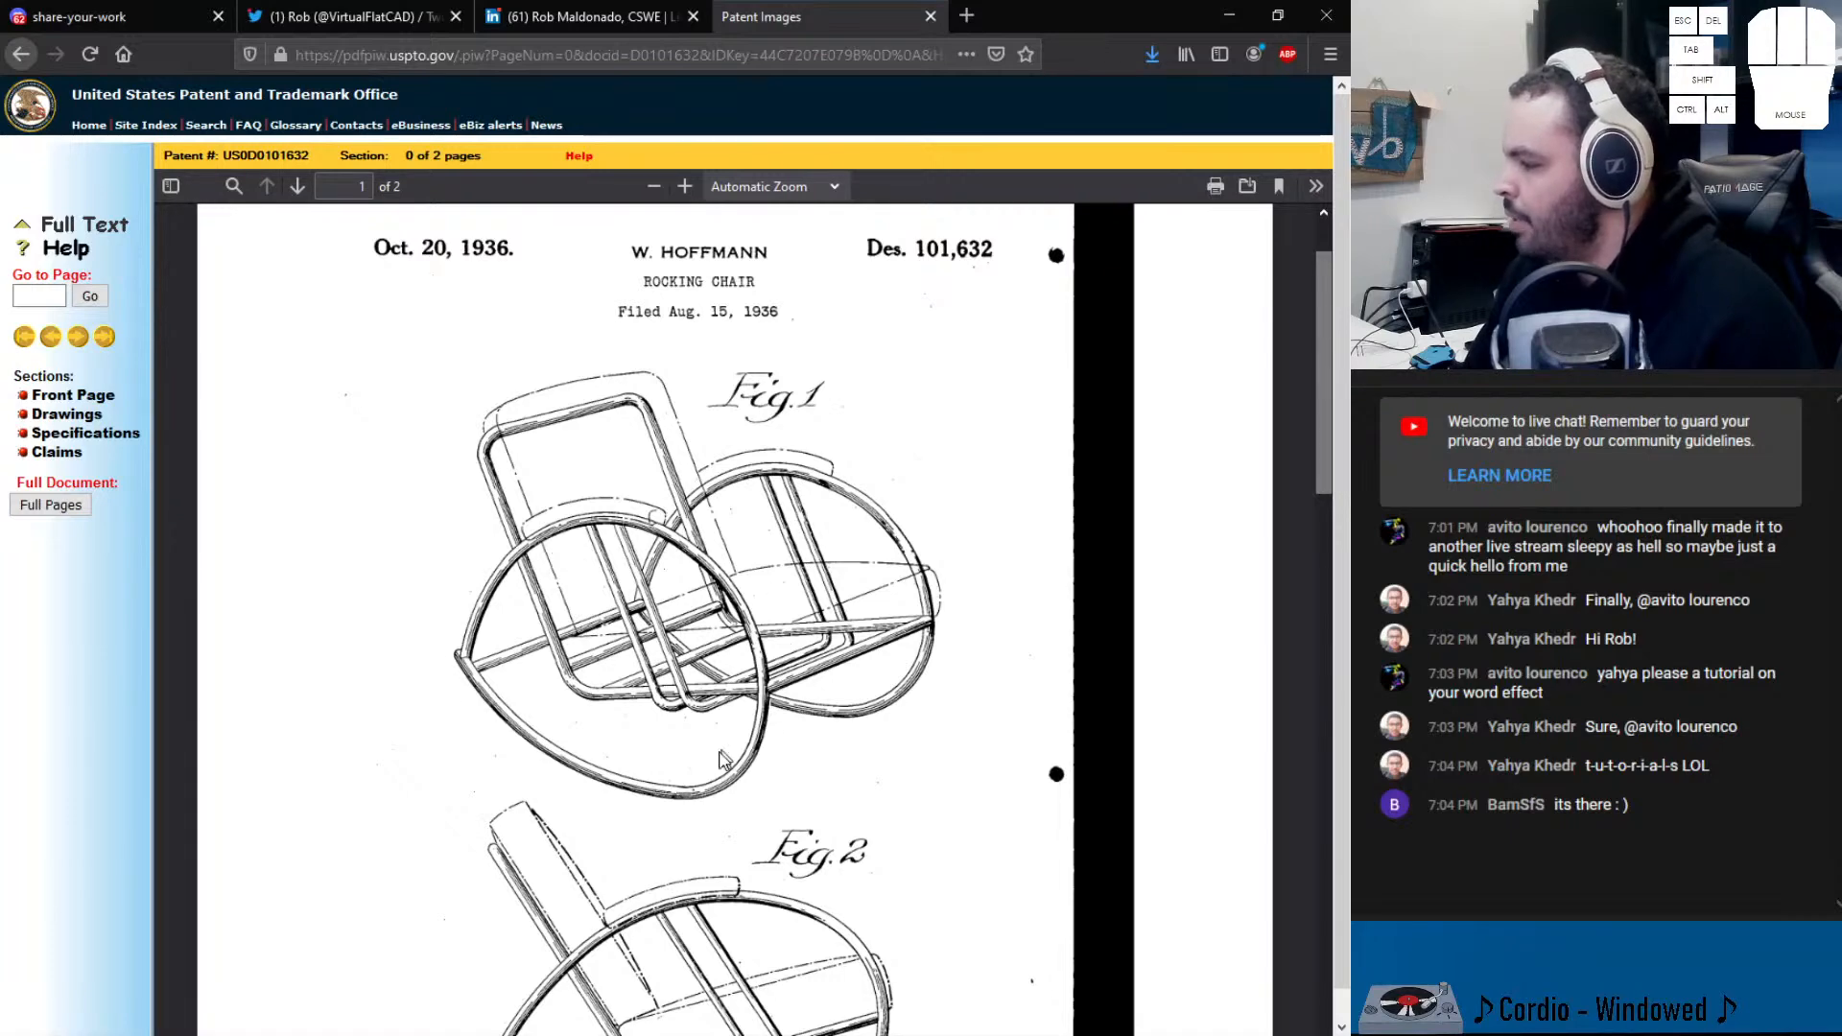
scroll(522, 624, down, 5)
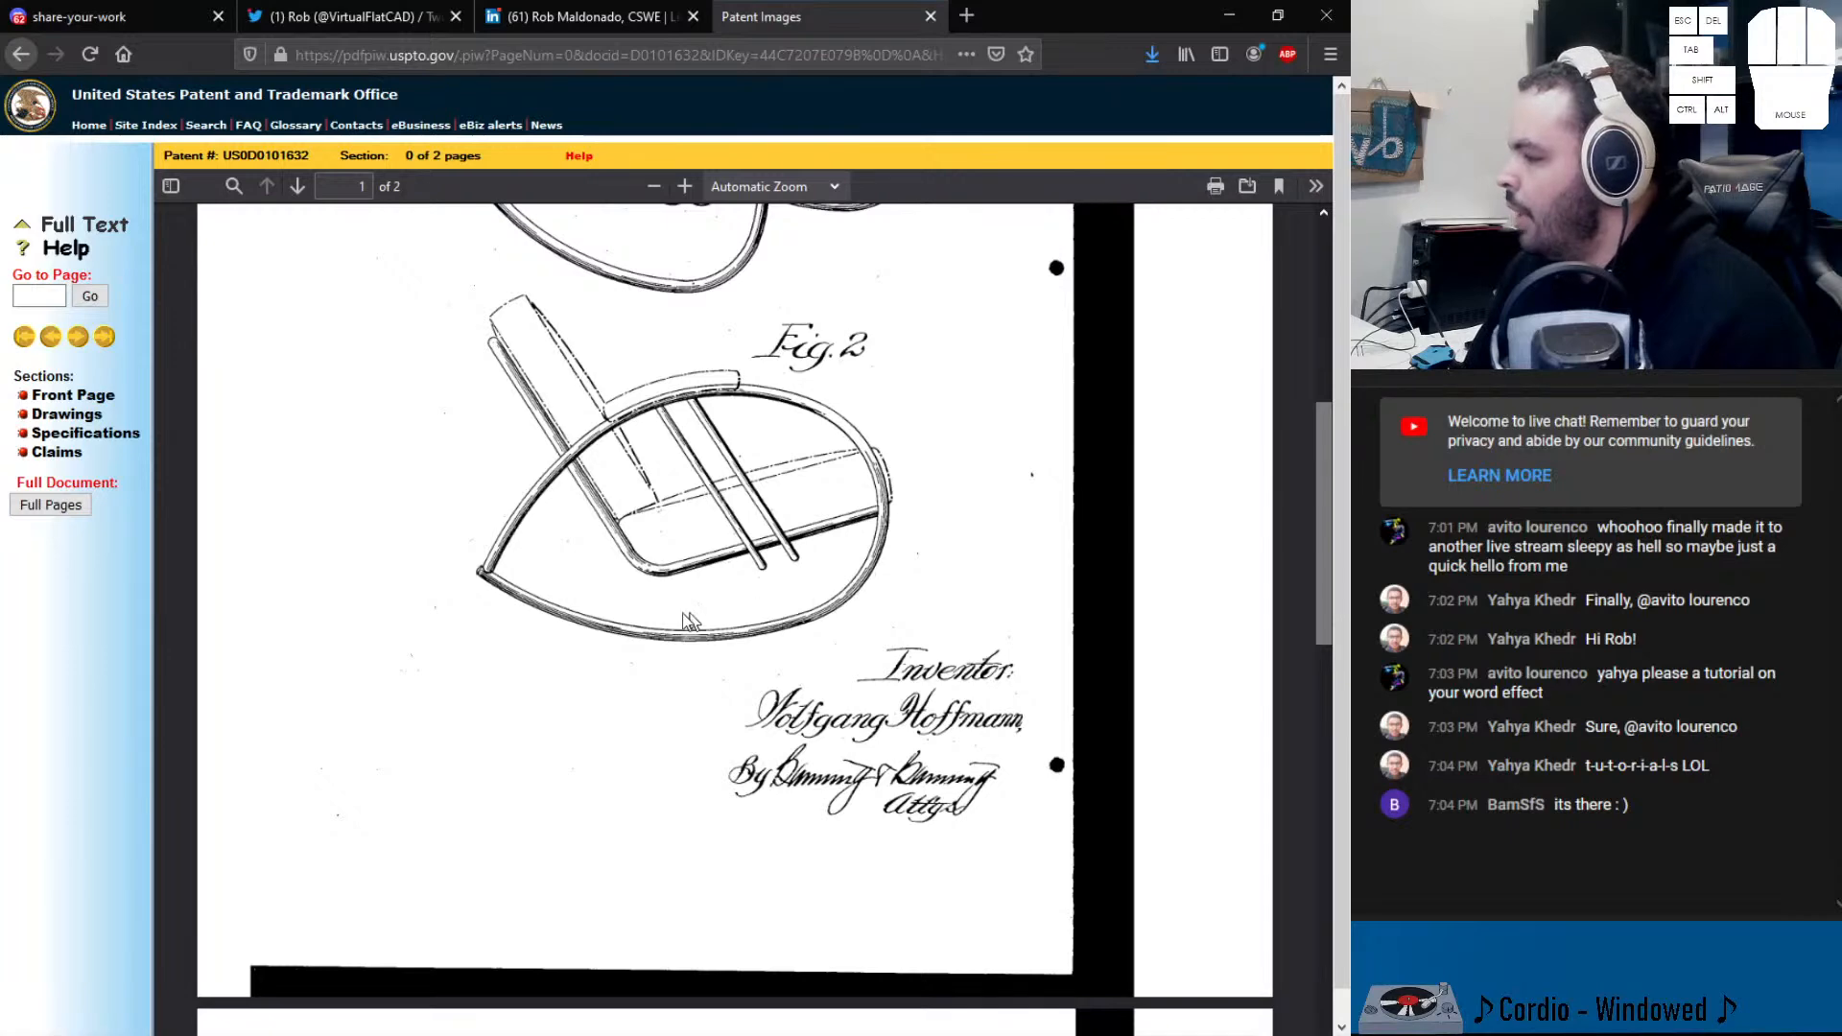
scroll(531, 589, up, 1)
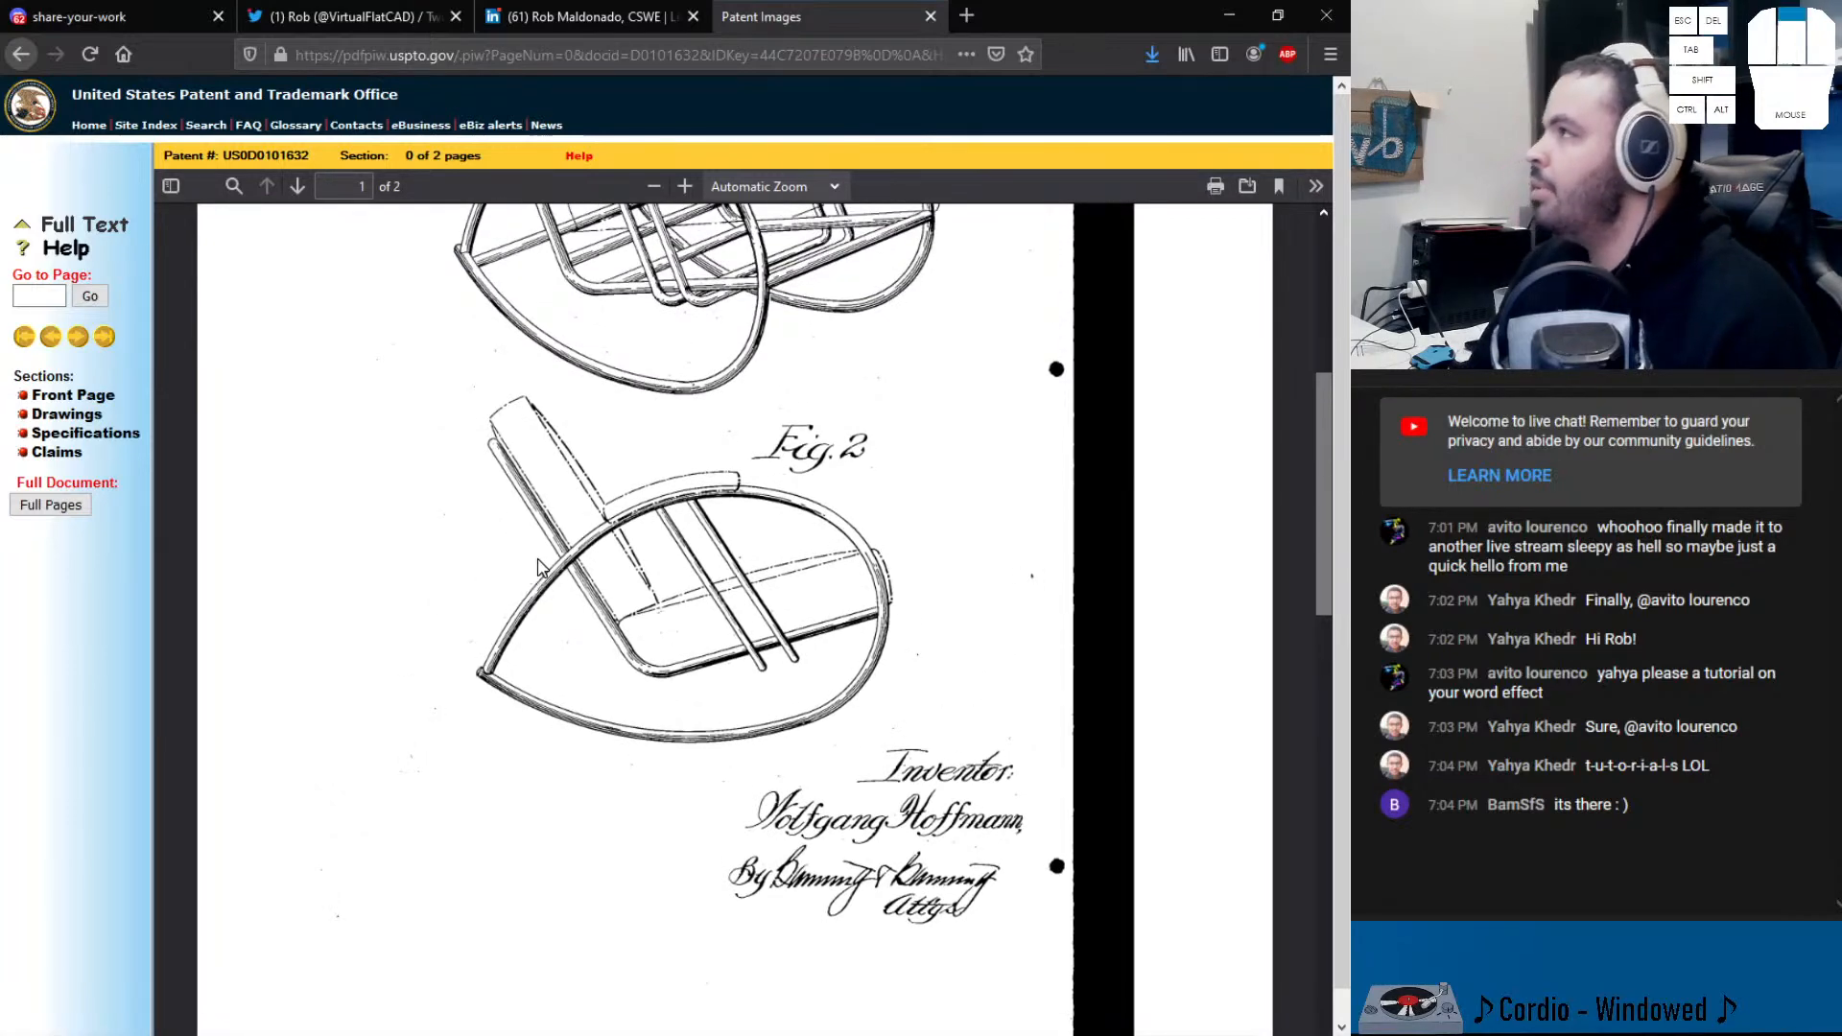
scroll(537, 566, up, 5)
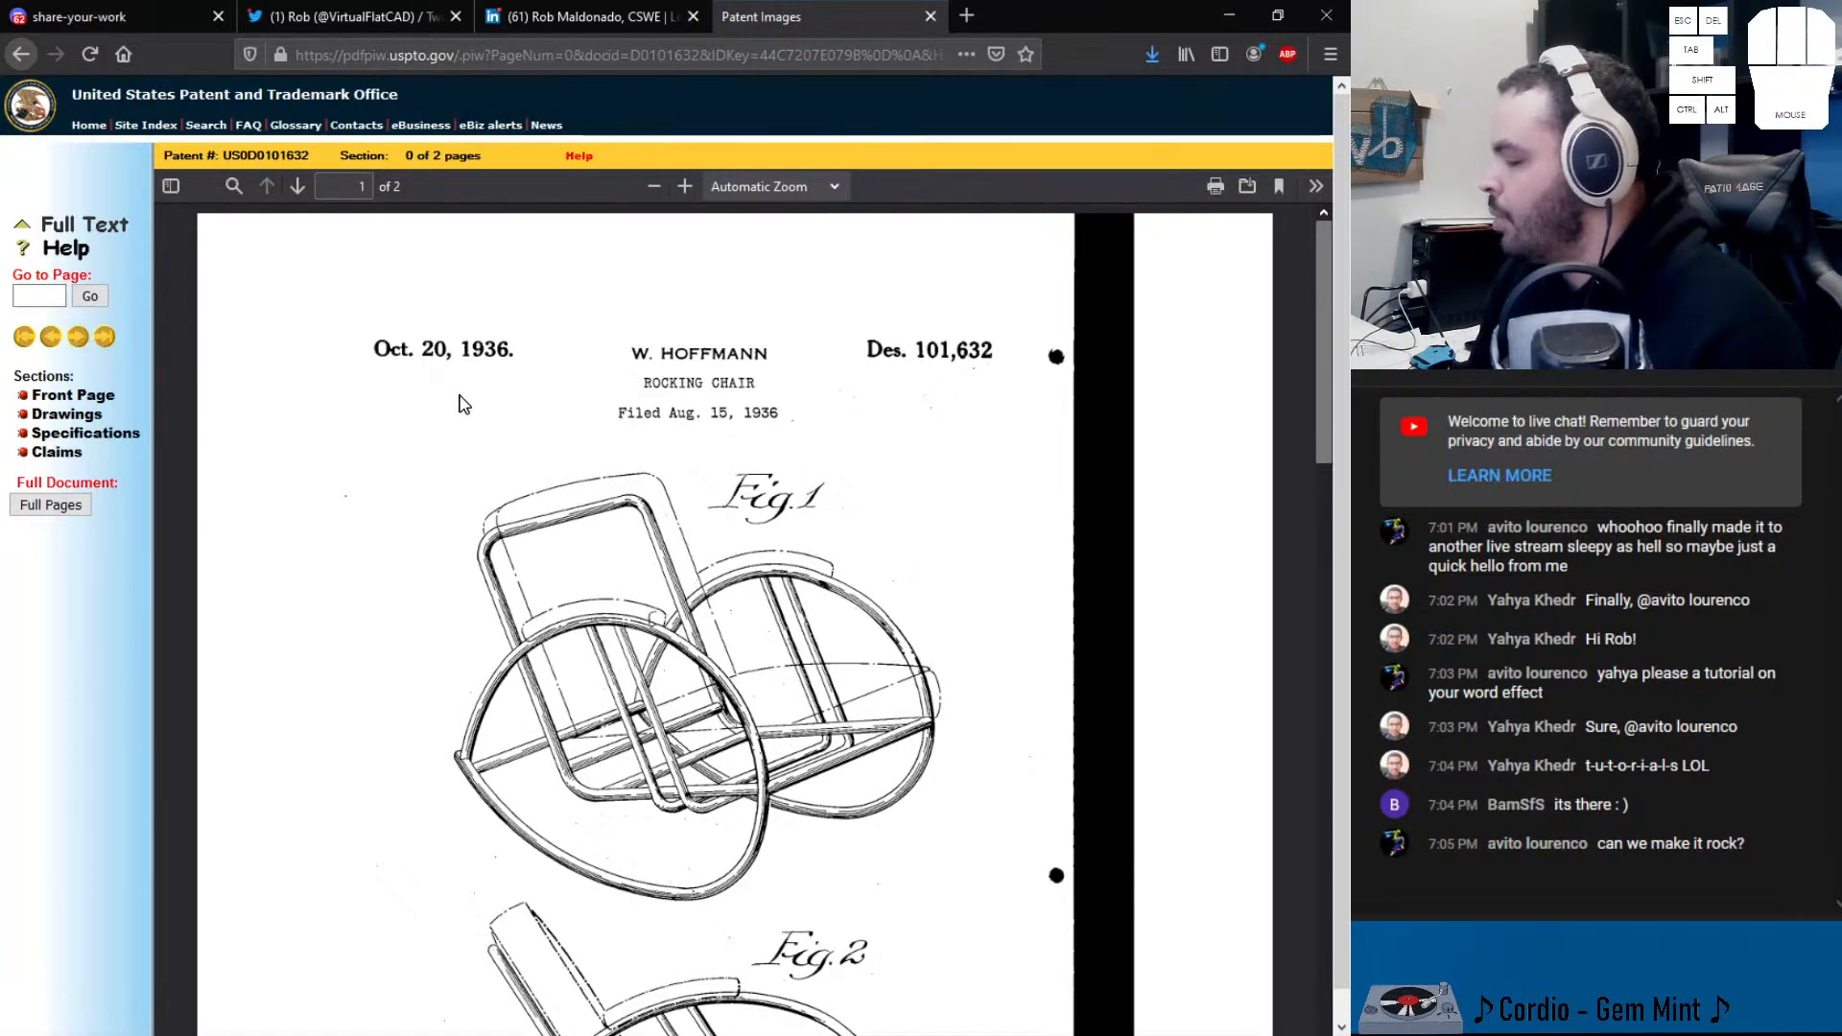
scroll(588, 566, down, 5)
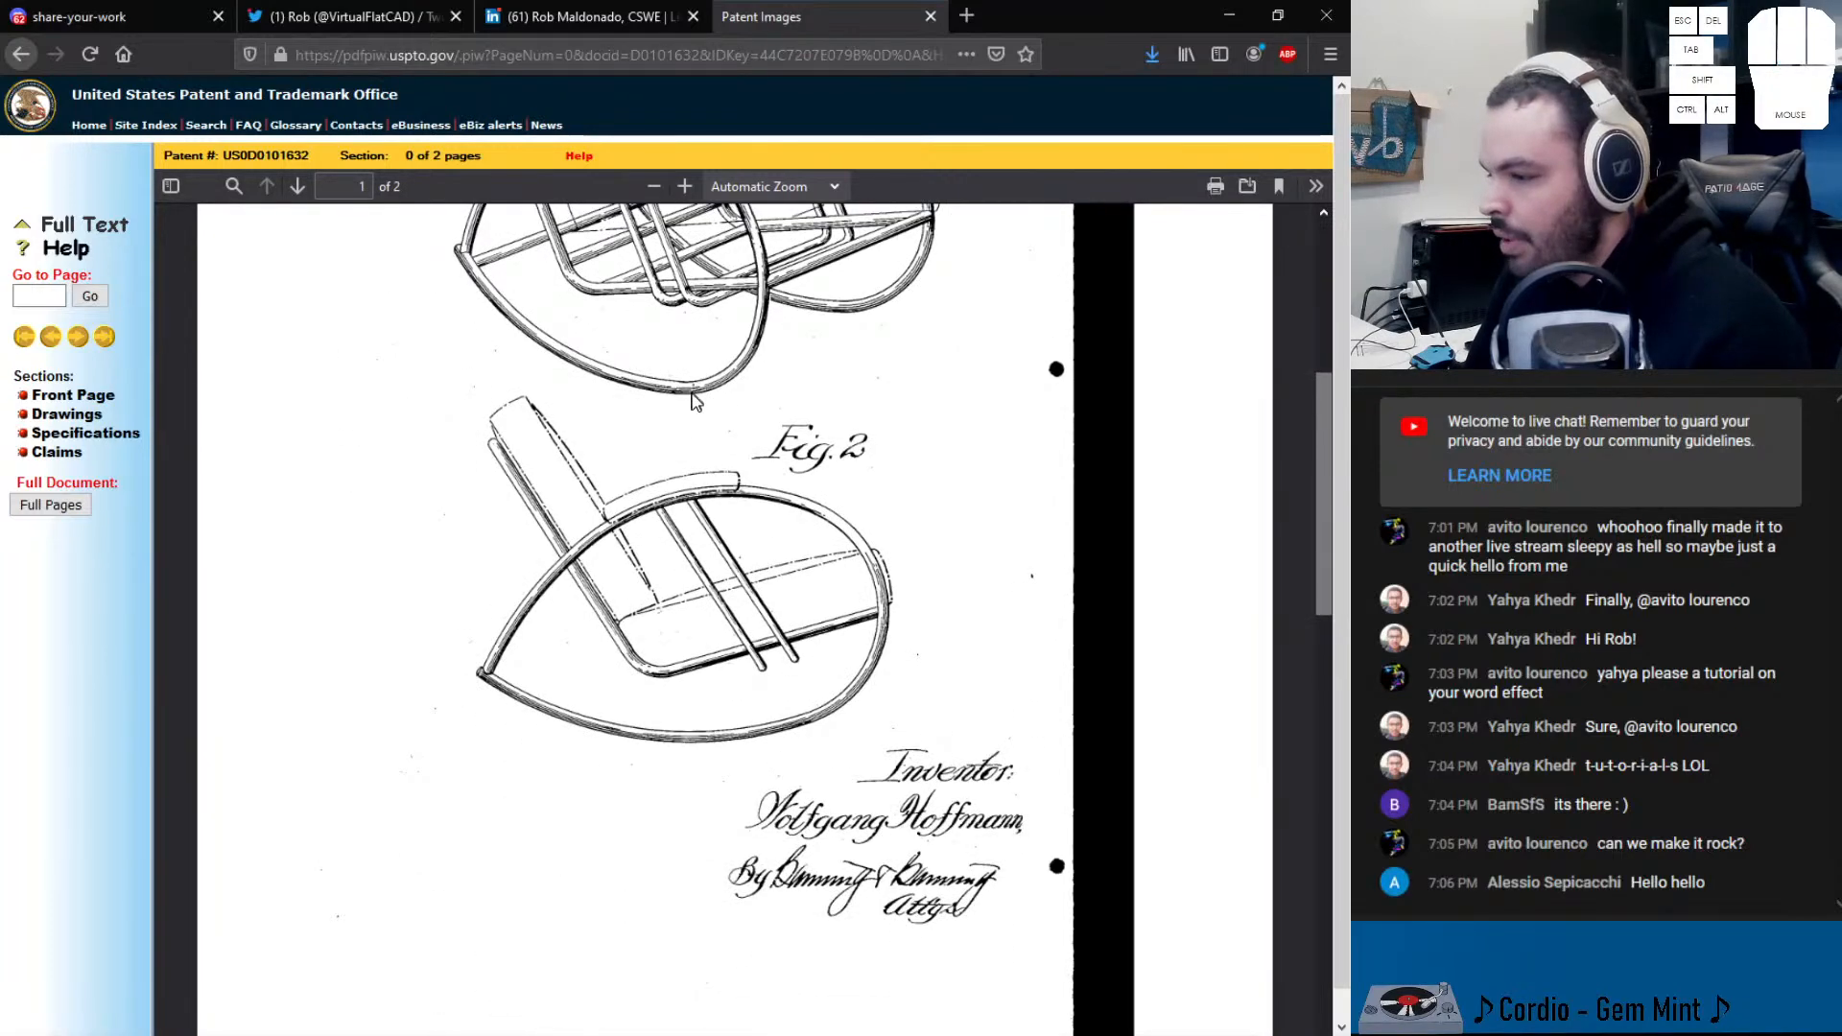
- Snip the region around the Fig. 2 chair drawing with Snipping Tool
key(super)
click(595, 719)
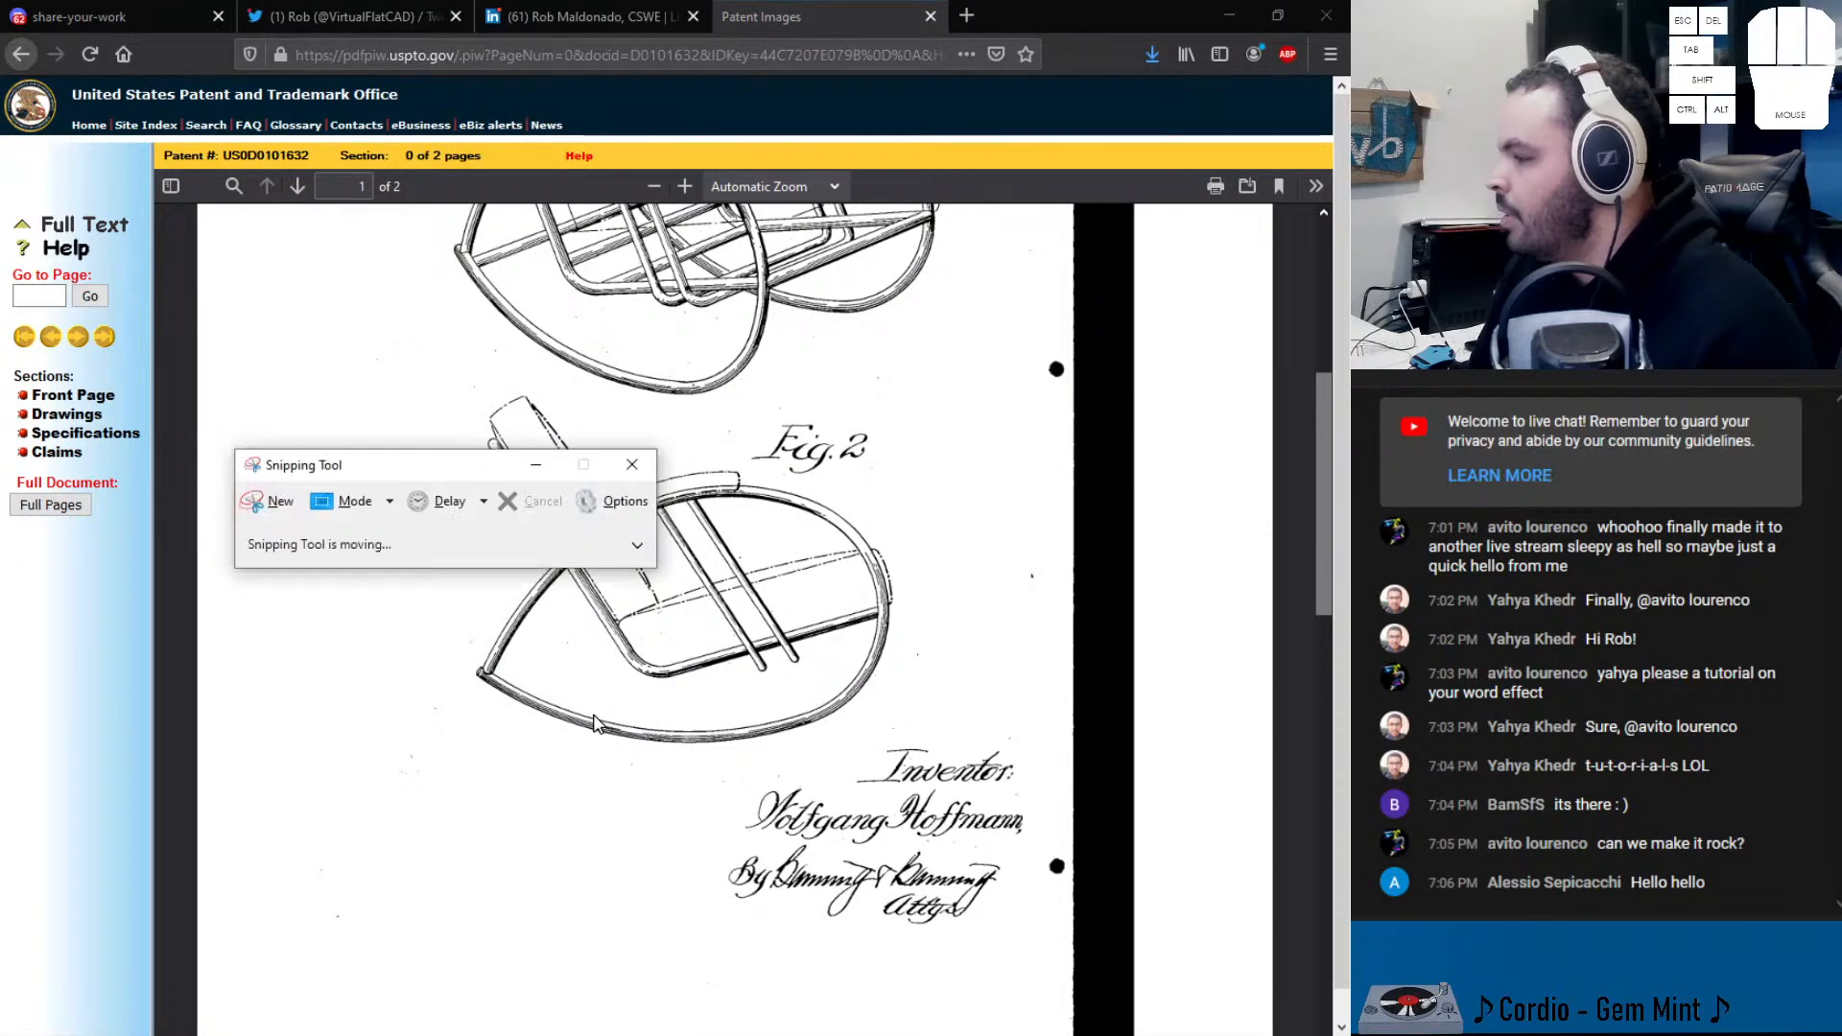
click(279, 499)
mouse_move(390, 362)
mouse_down()
mouse_move(938, 687)
mouse_move(971, 793)
mouse_up()
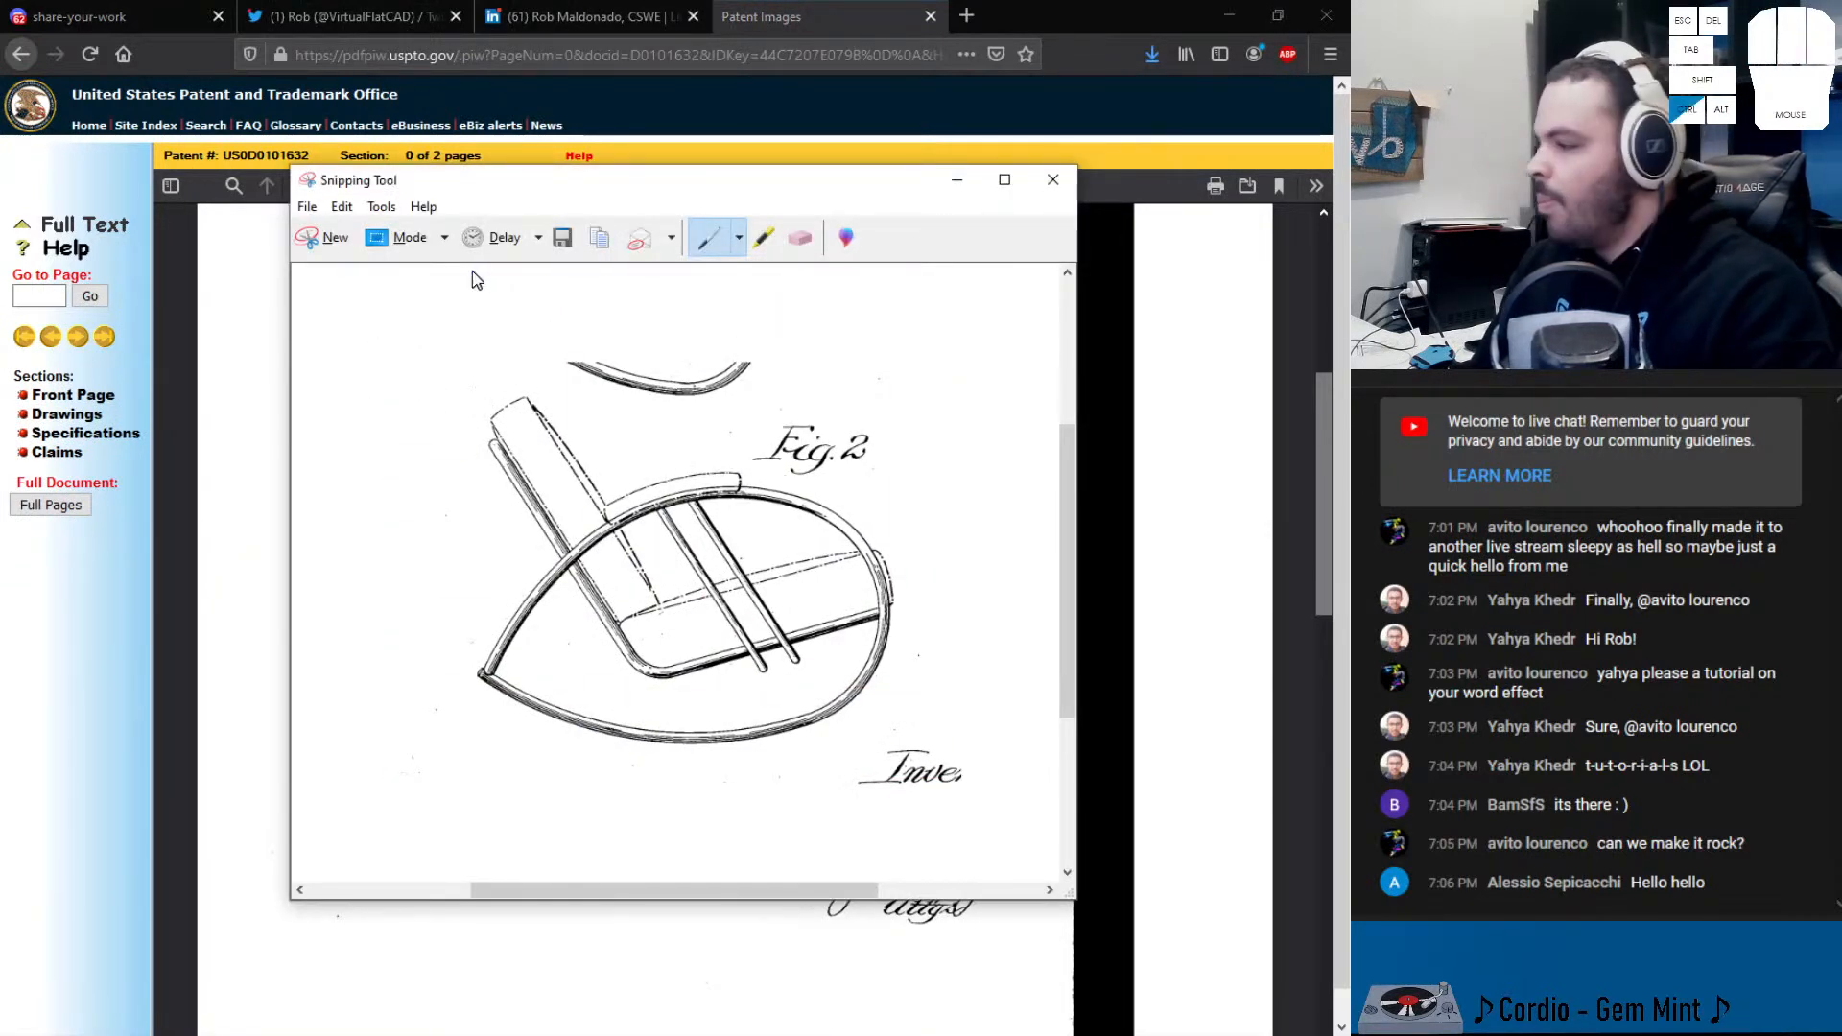
- Save the capture as a PNG in the _#CADModelOfTheDay > 551 folder and close Snipping Tool
key(ctrl+s)
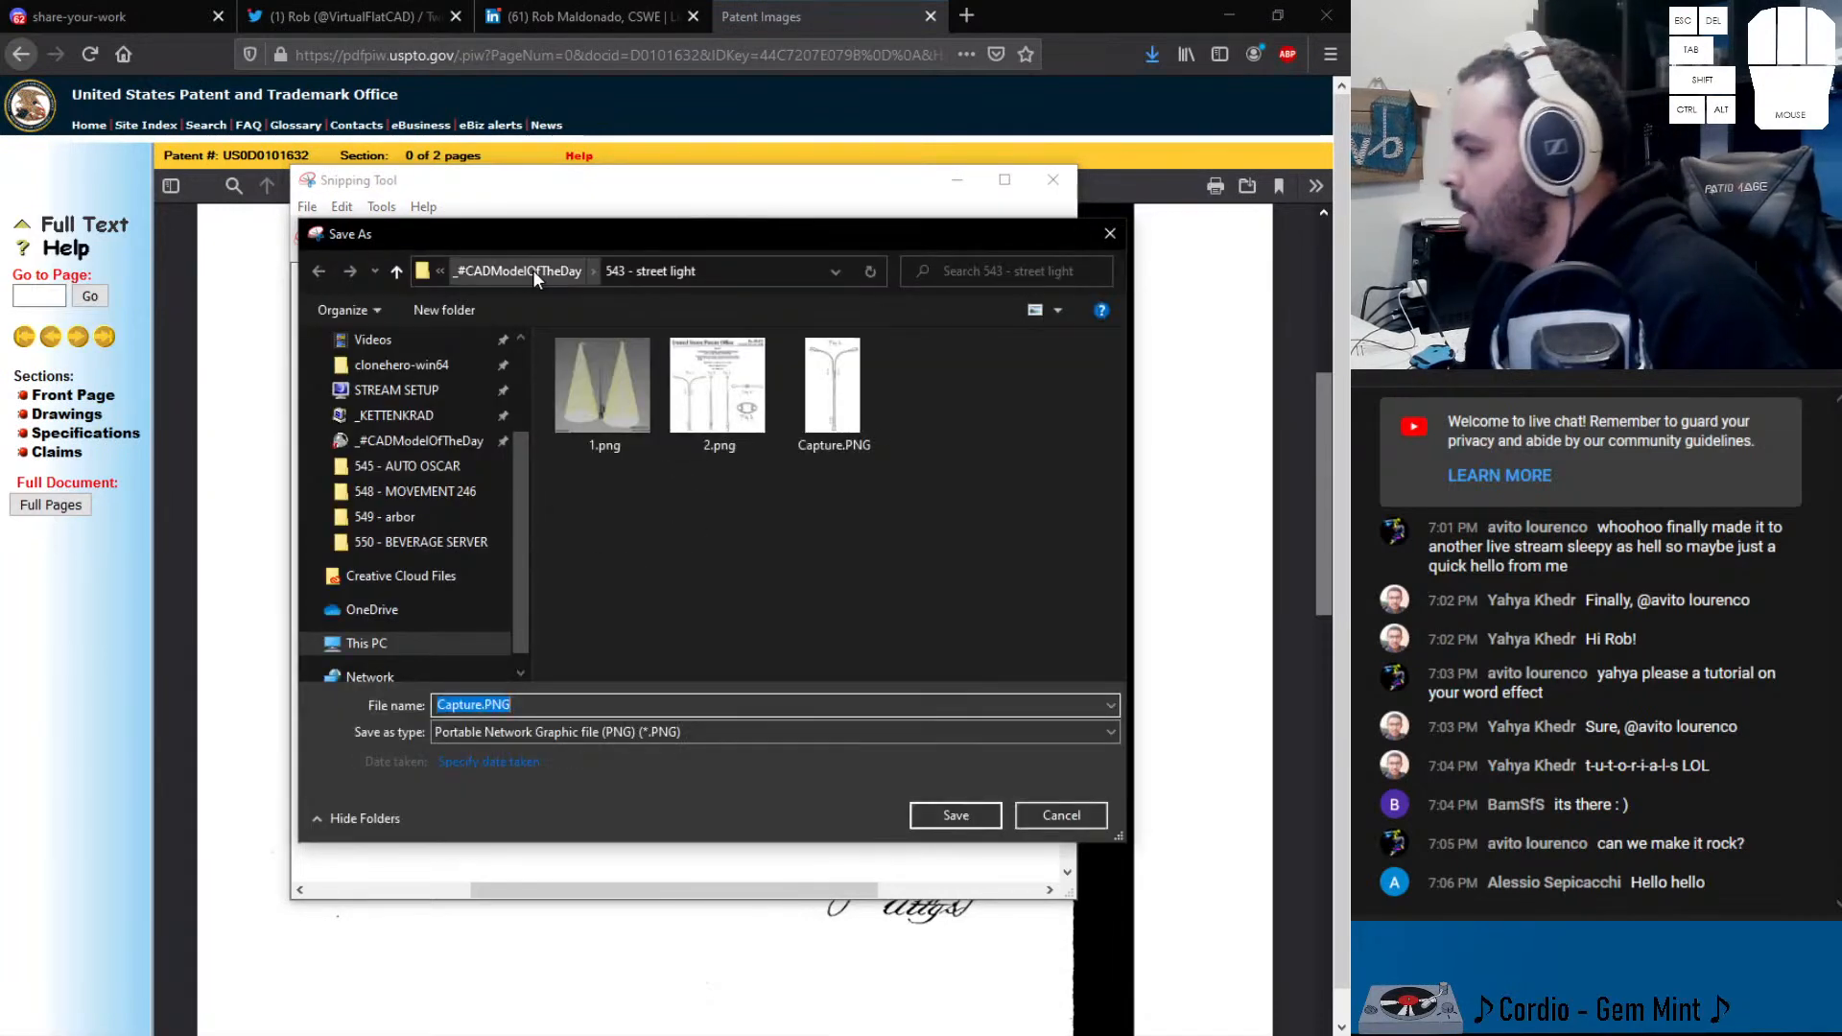
click(532, 269)
double_click(601, 372)
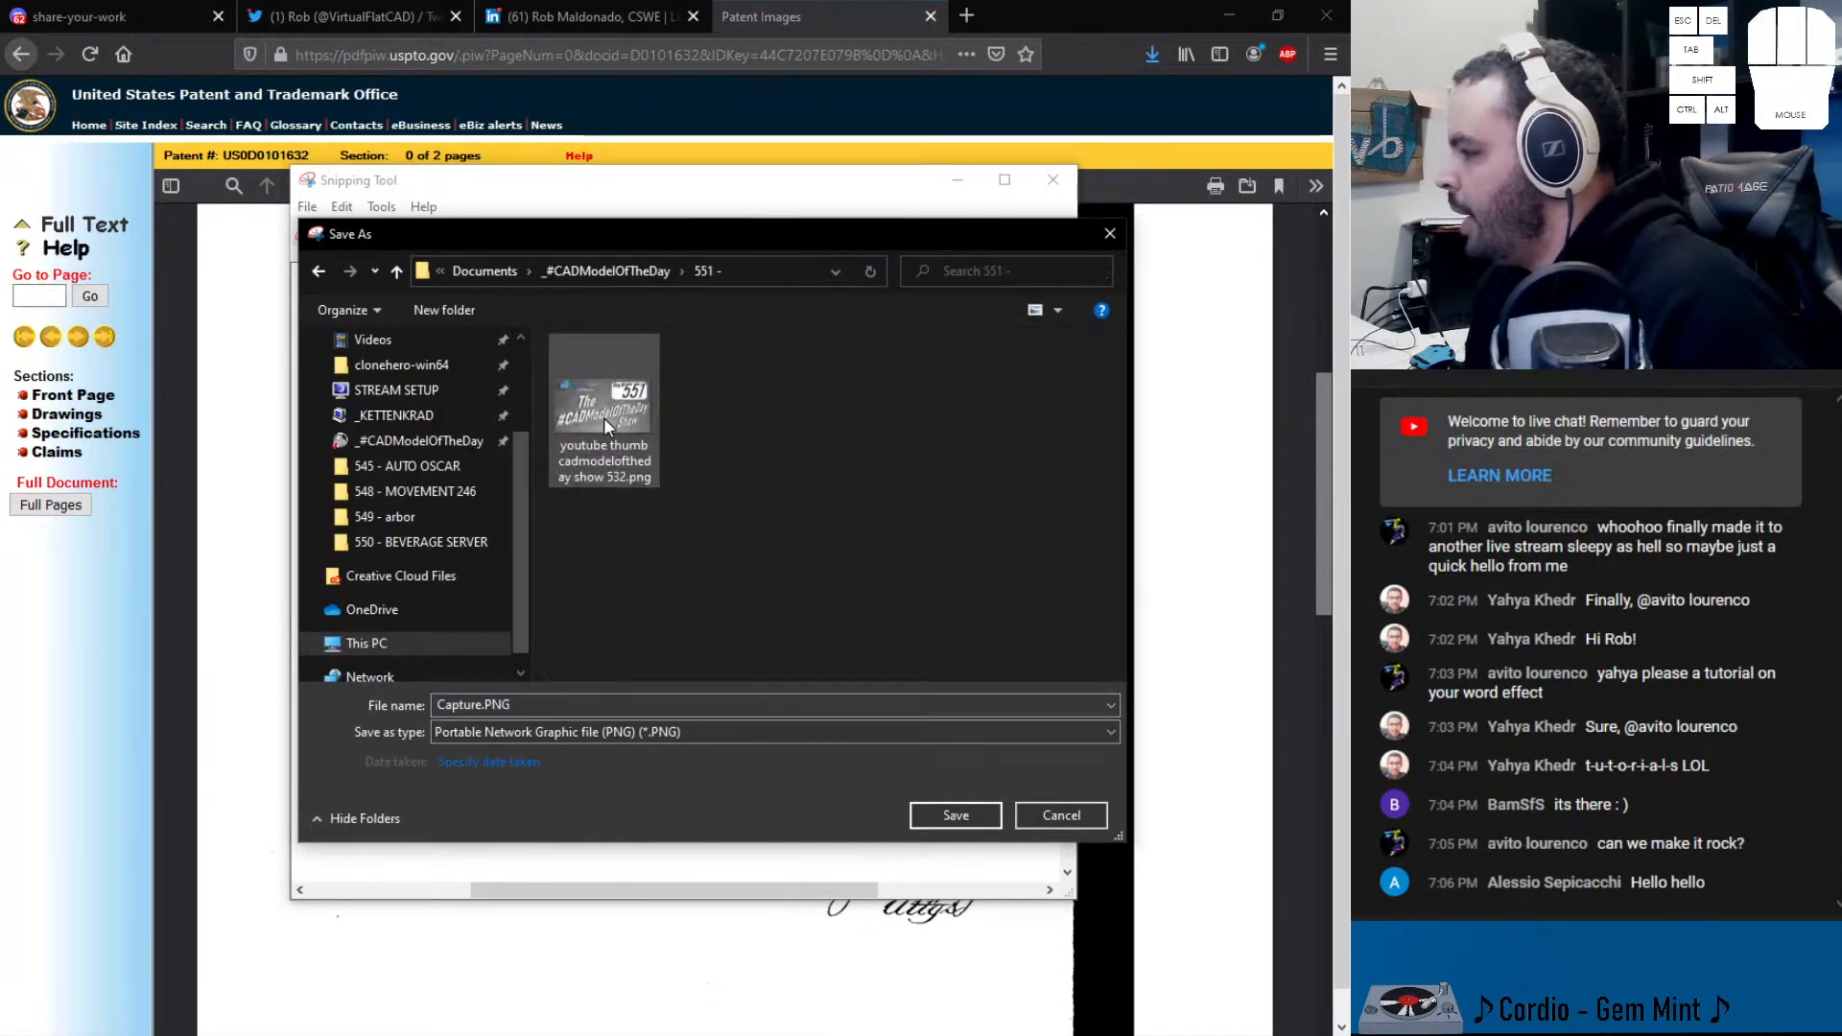
click(529, 710)
text(551)
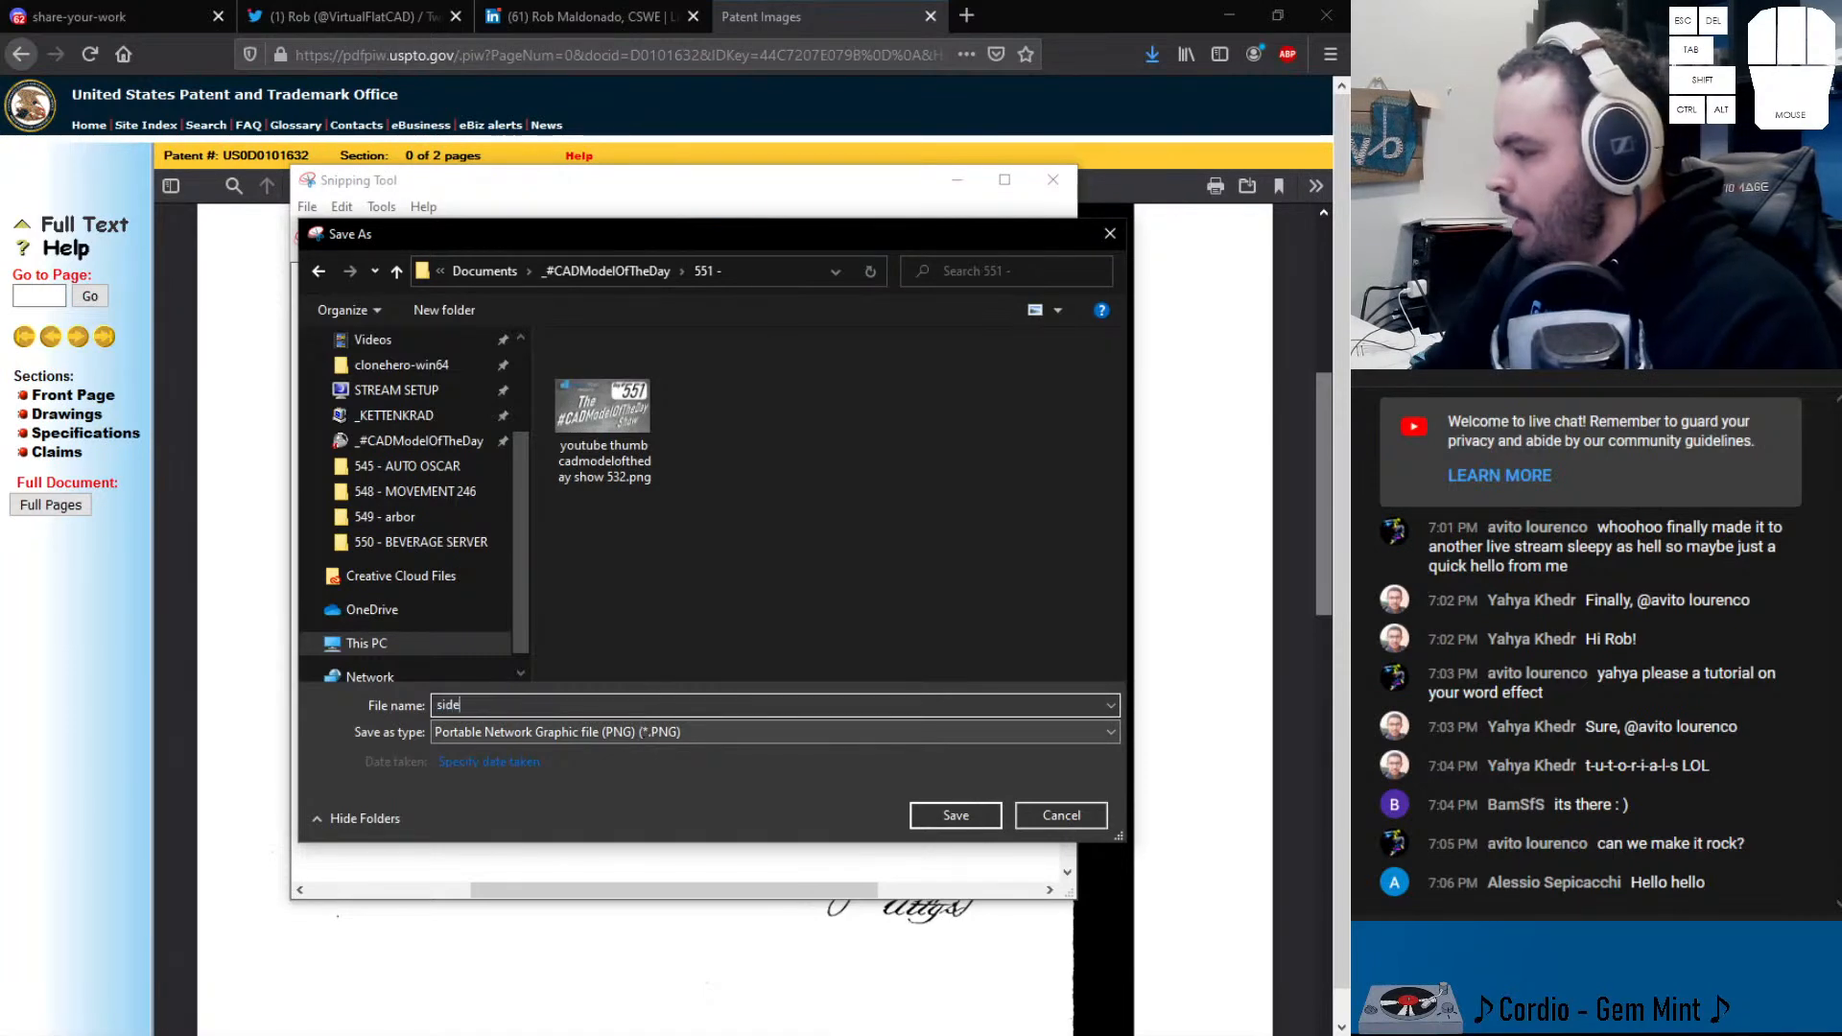
key(Return)
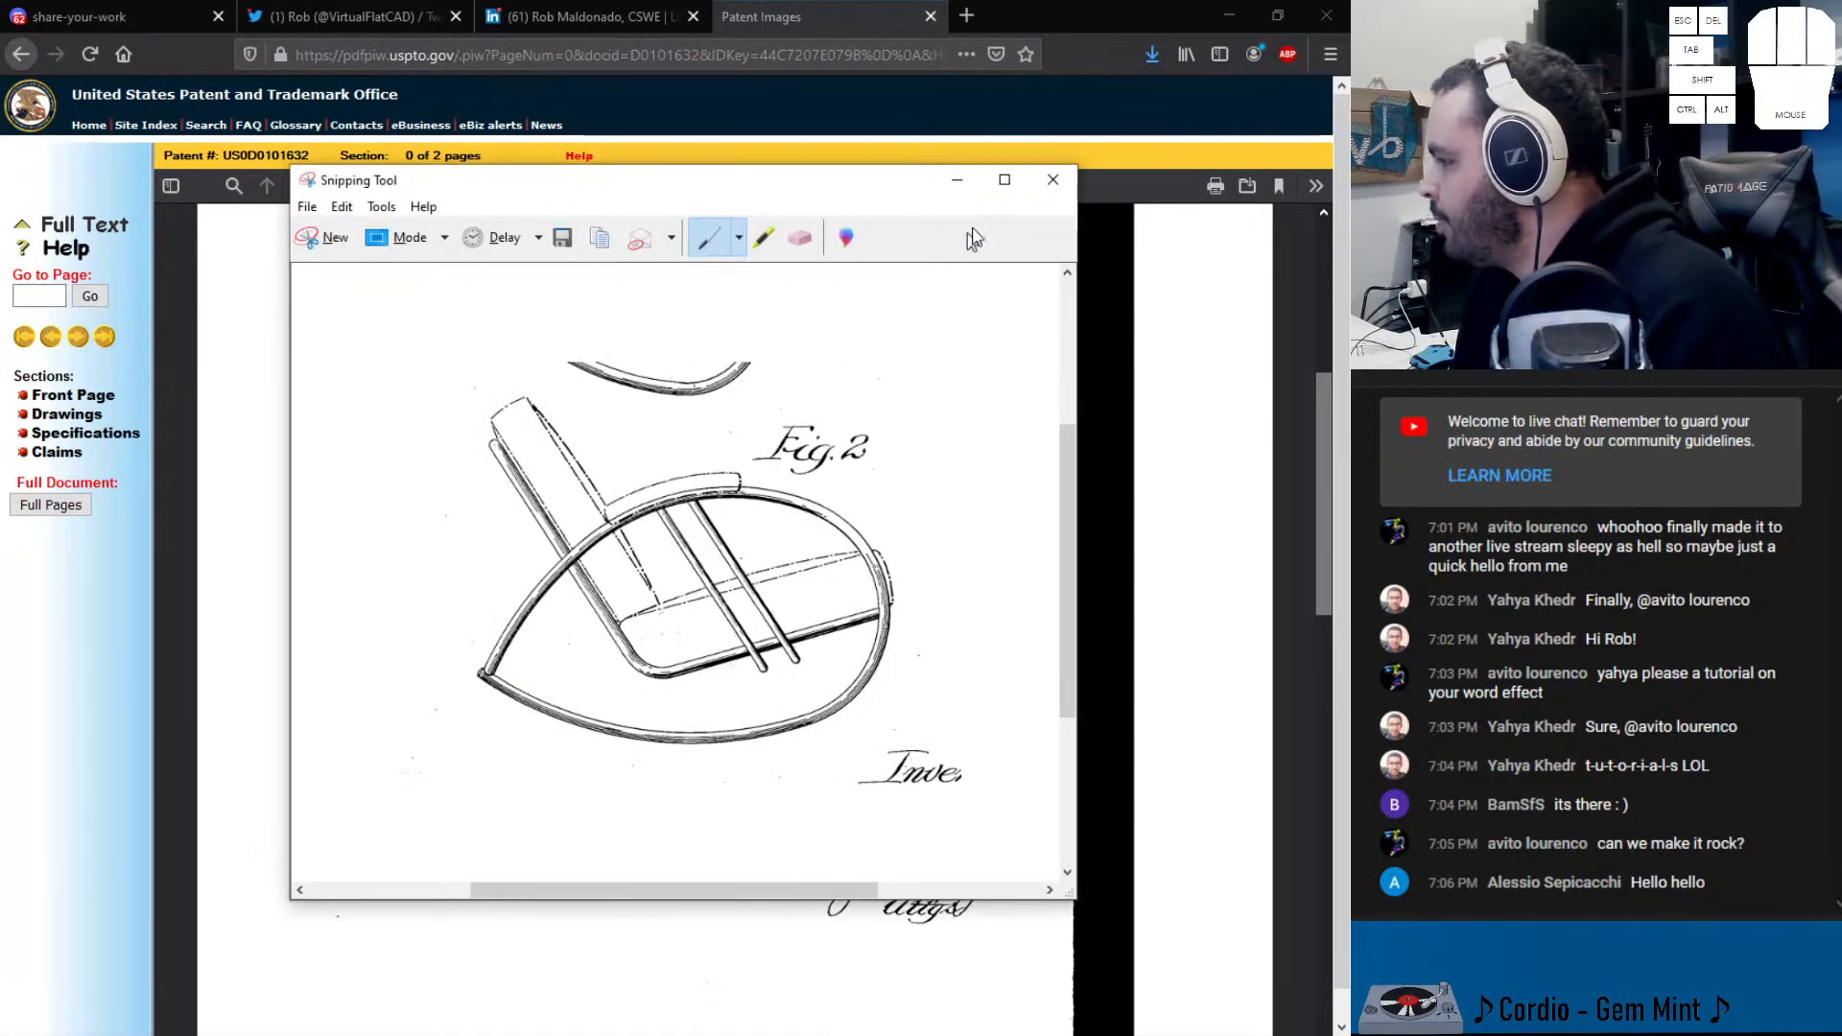
click(1053, 181)
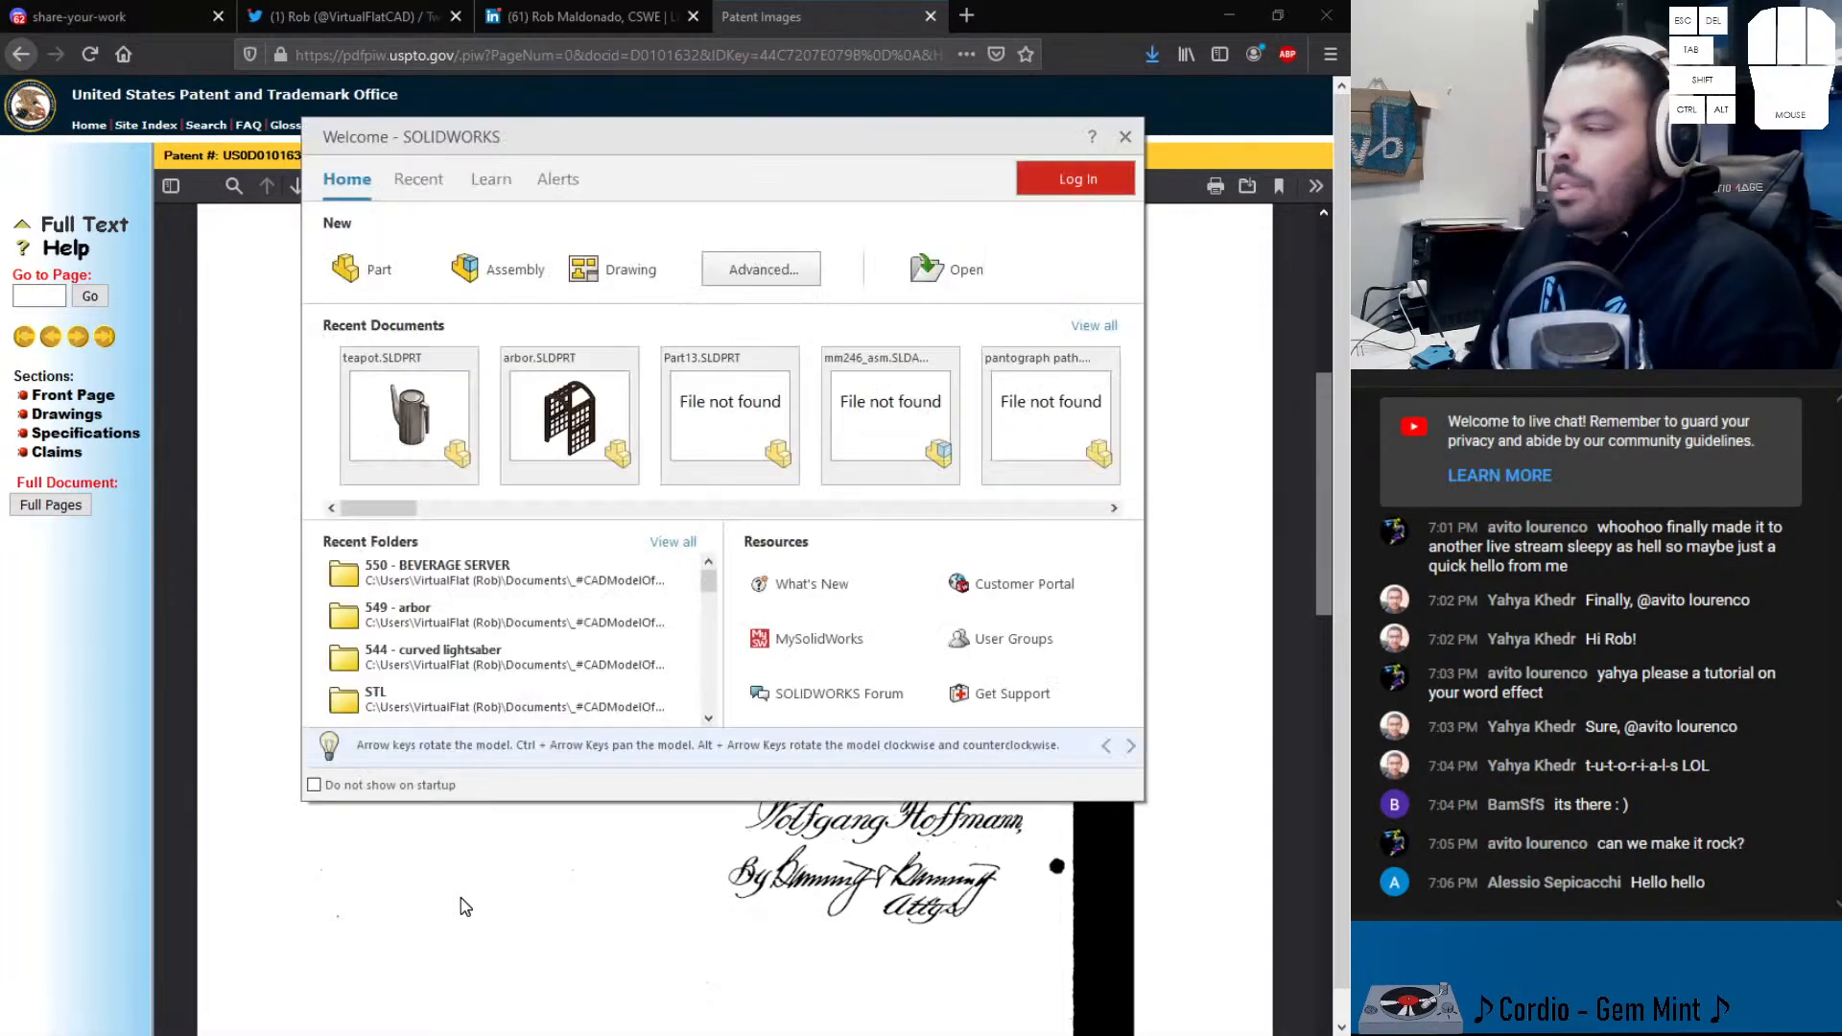
- Maximize SOLIDWORKS and set Classic icon colours with a Medium Light background in Options
drag(0, 0, 767, 2)
drag(921, 33, 918, 0)
click(738, 21)
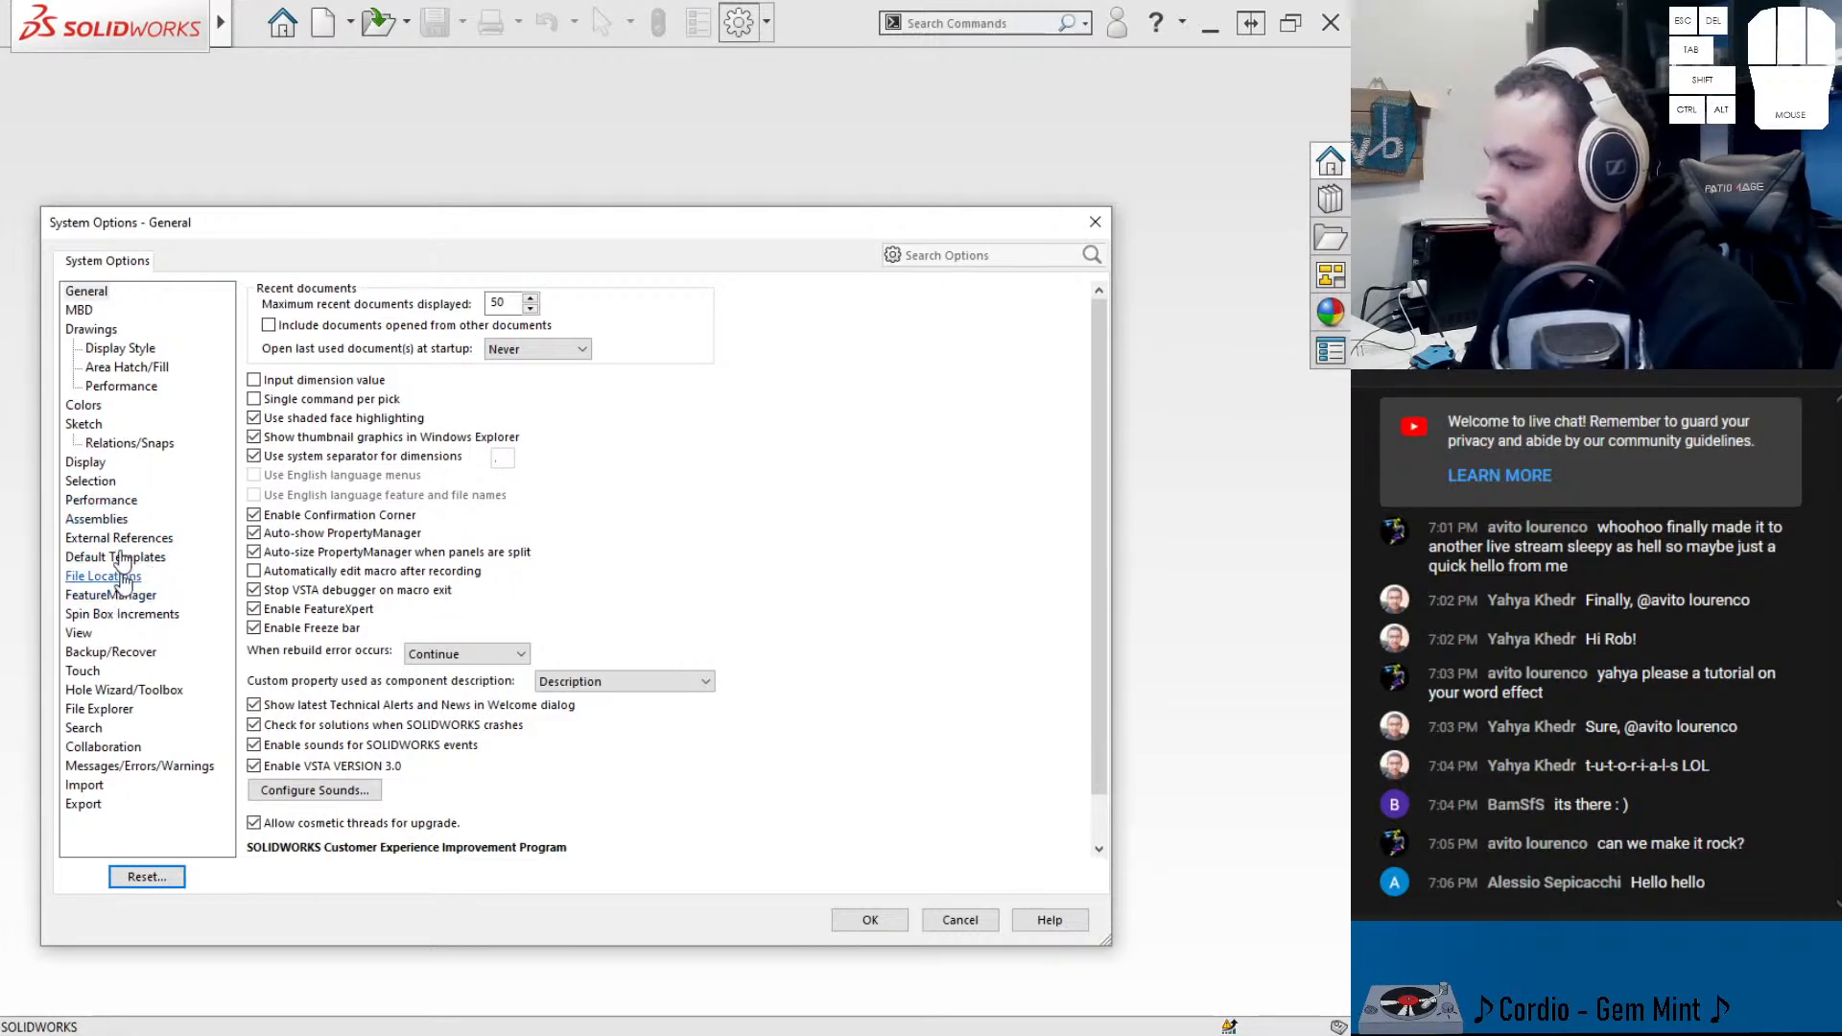
click(85, 405)
click(457, 300)
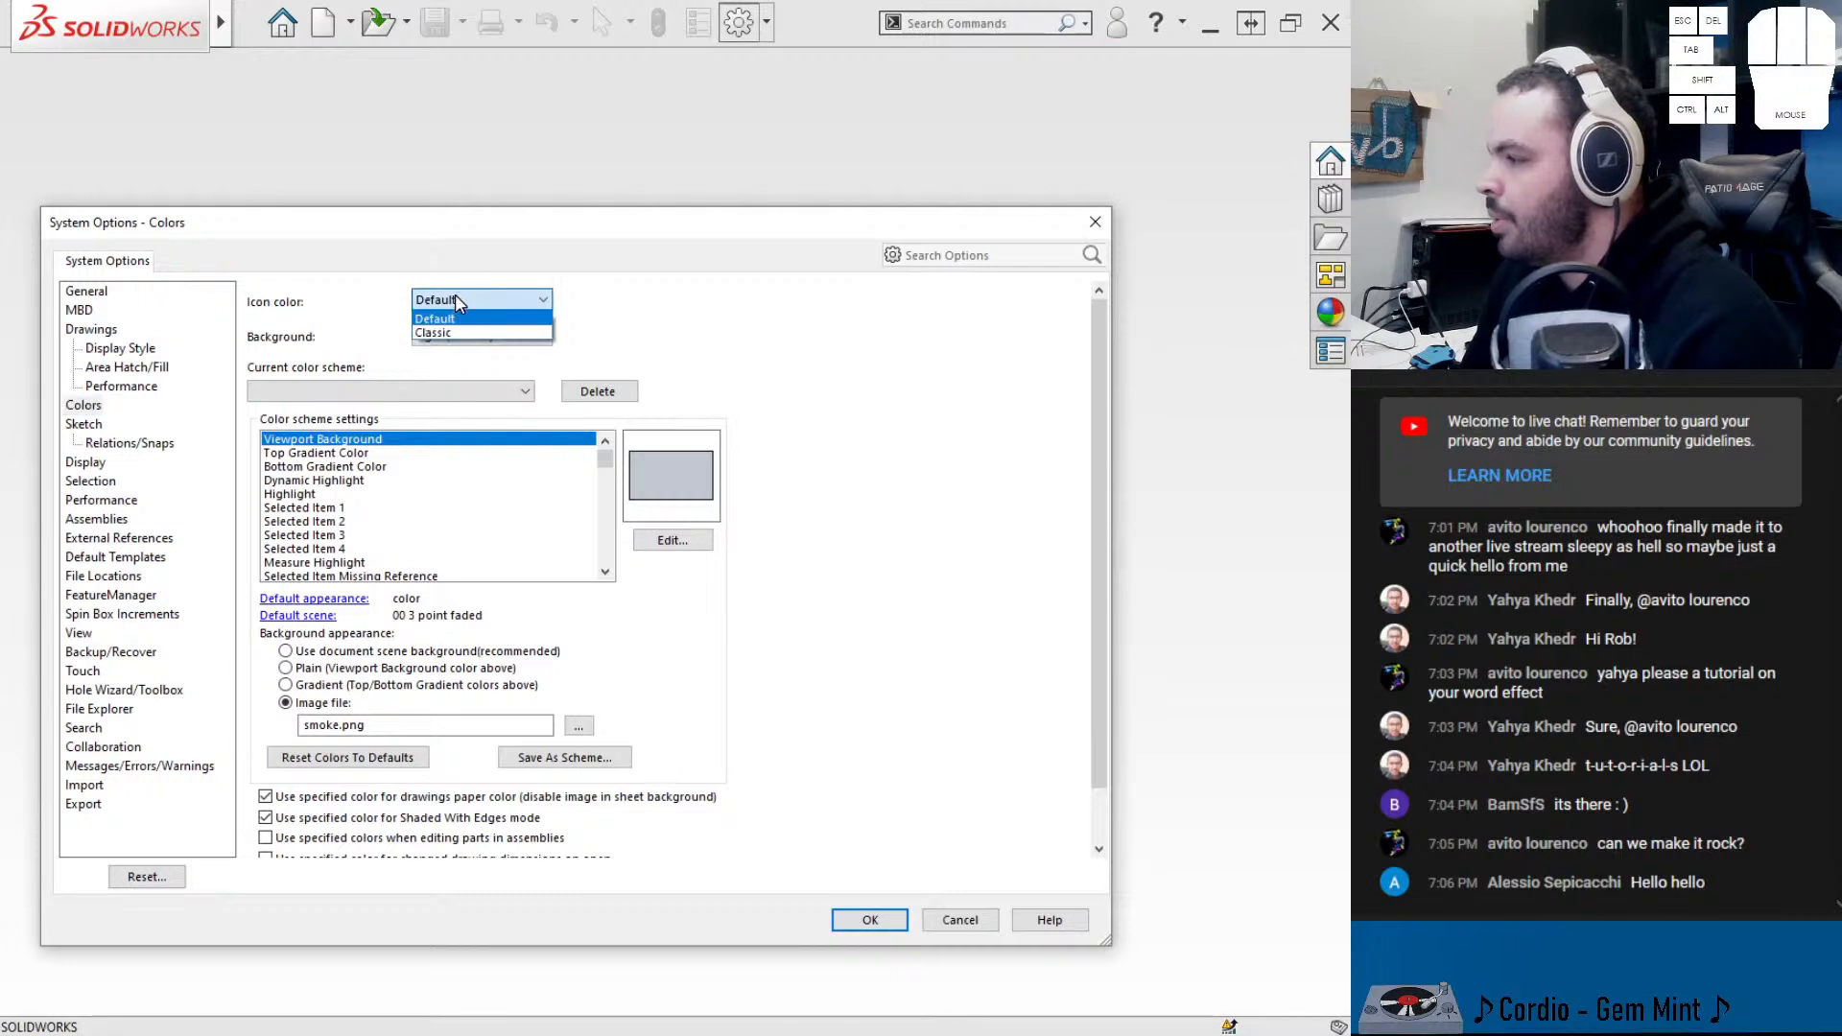
click(458, 332)
click(480, 336)
click(480, 368)
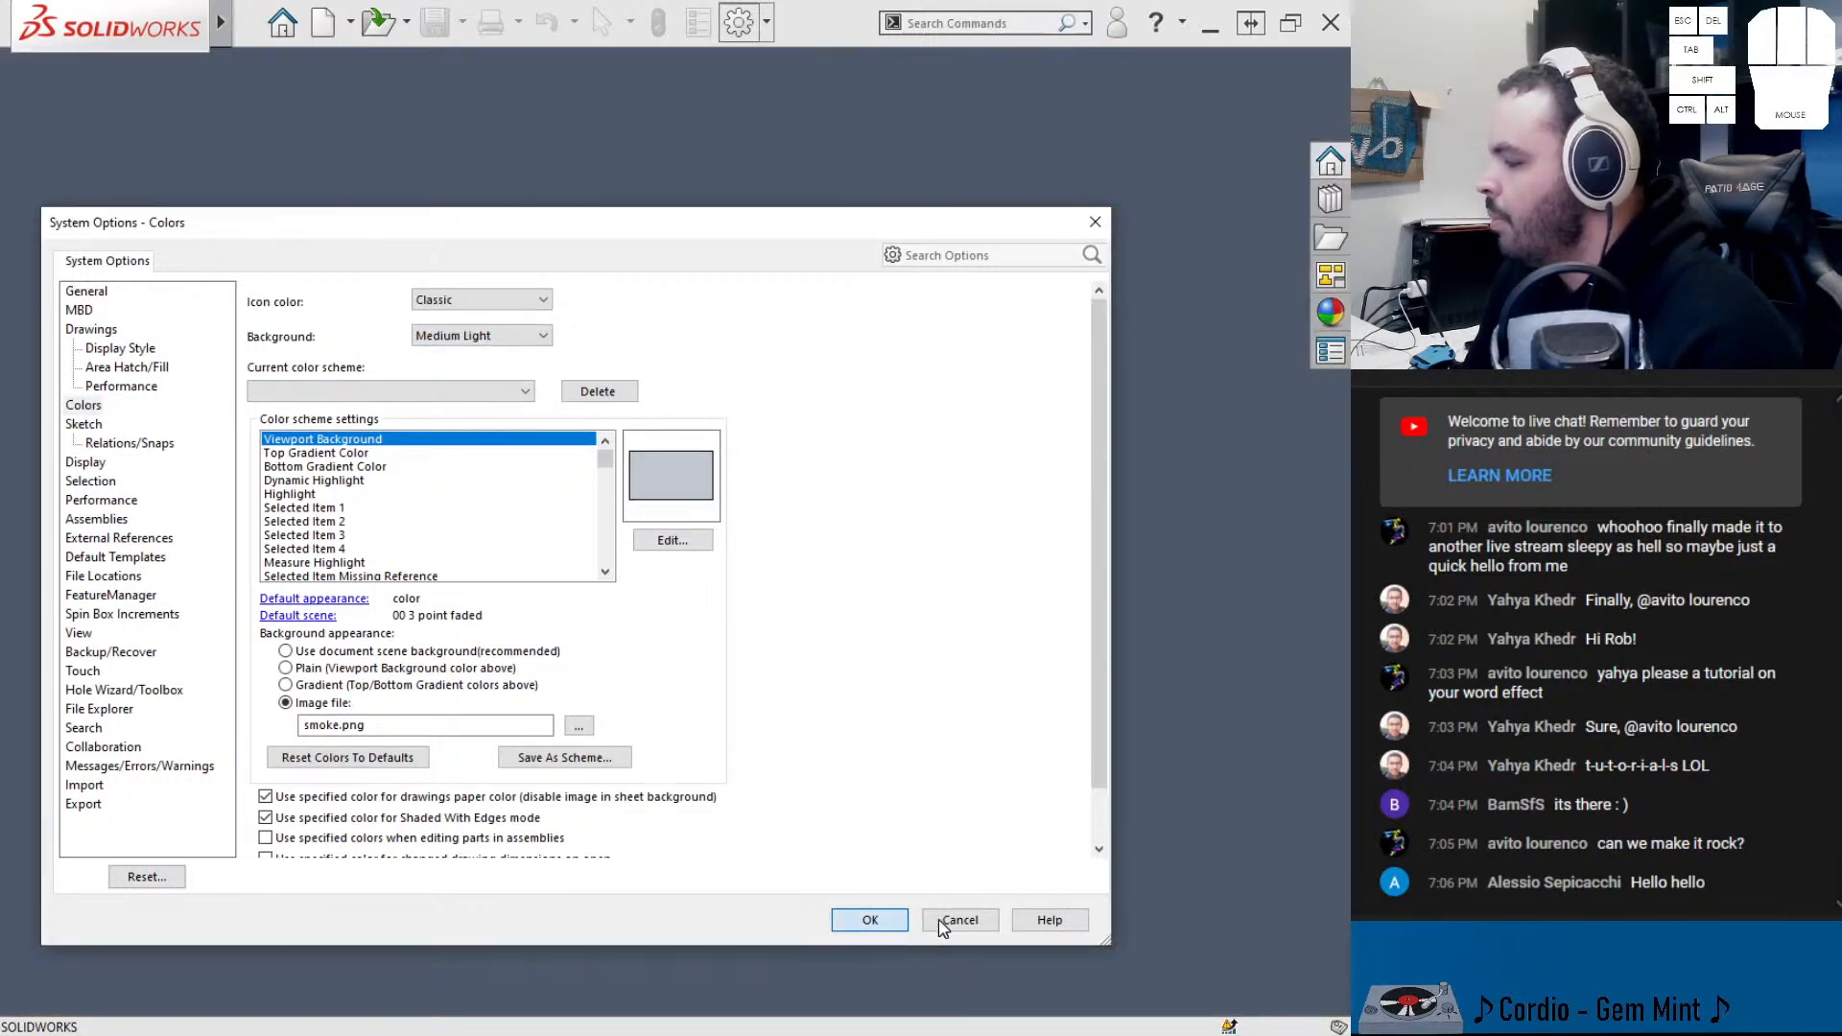
click(873, 919)
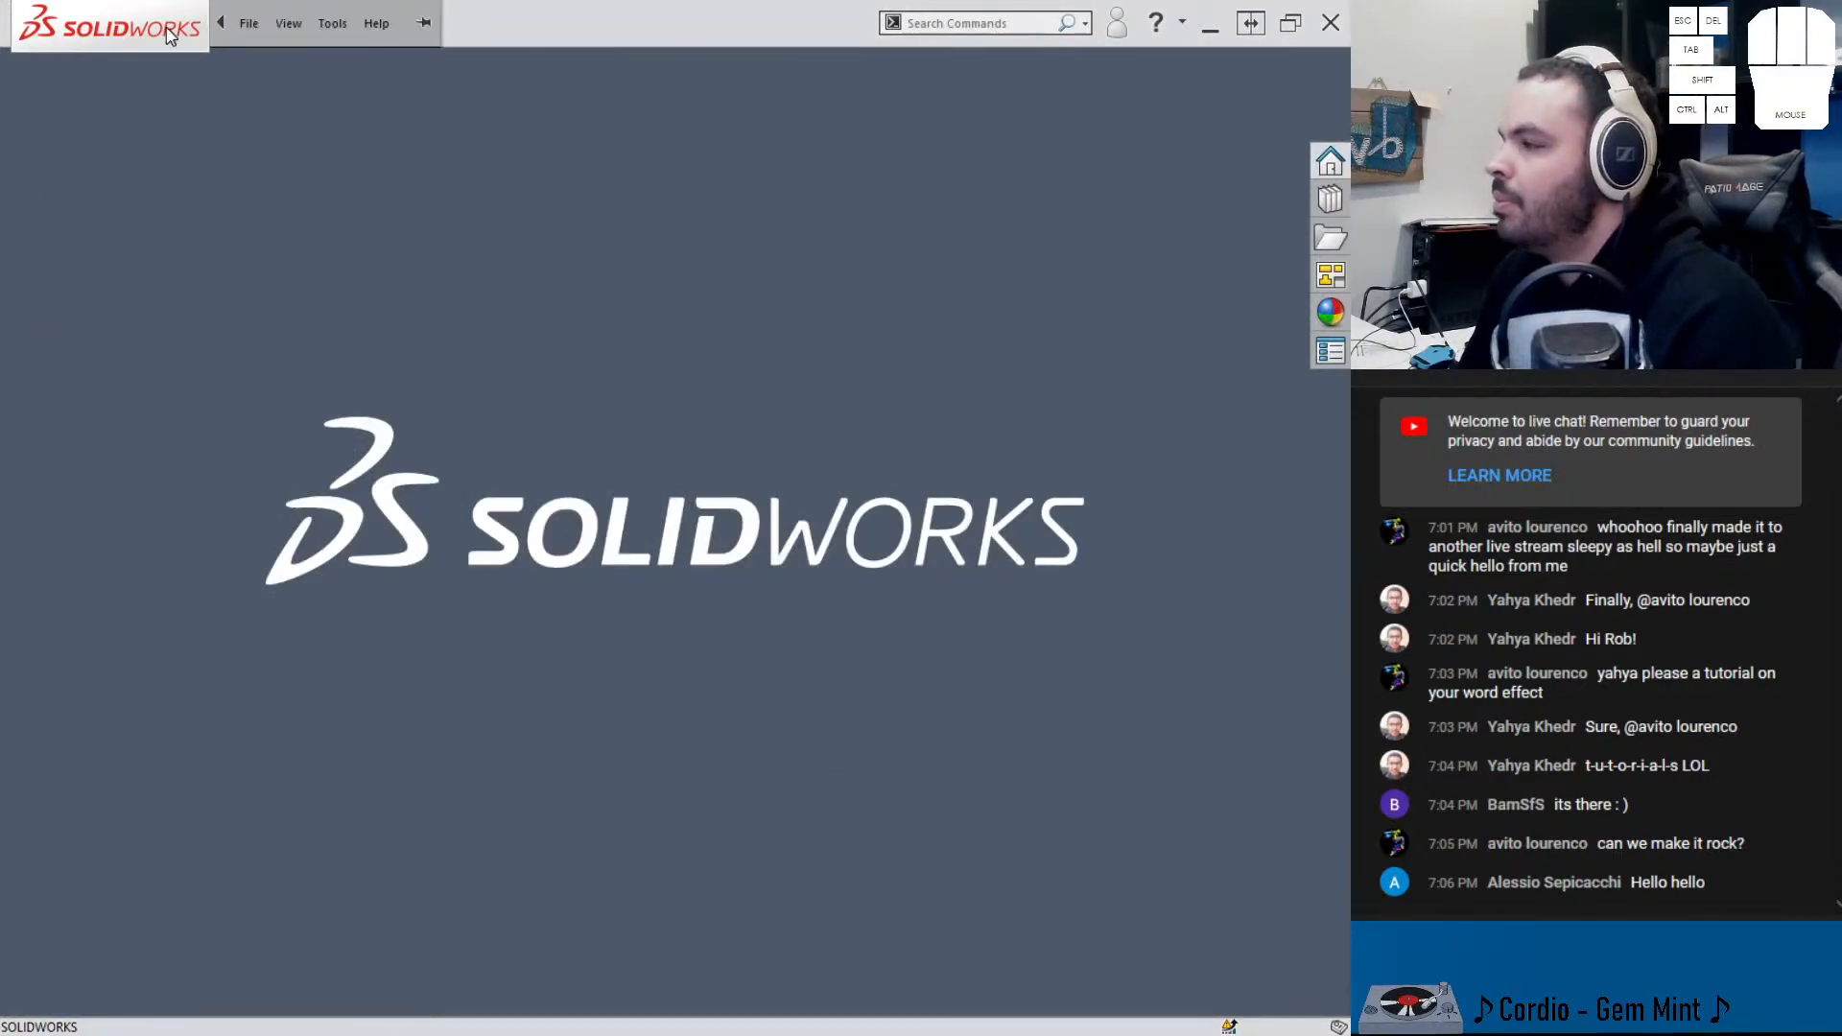
click(248, 21)
- Create a new part document, Part1, from the Part template
click(278, 63)
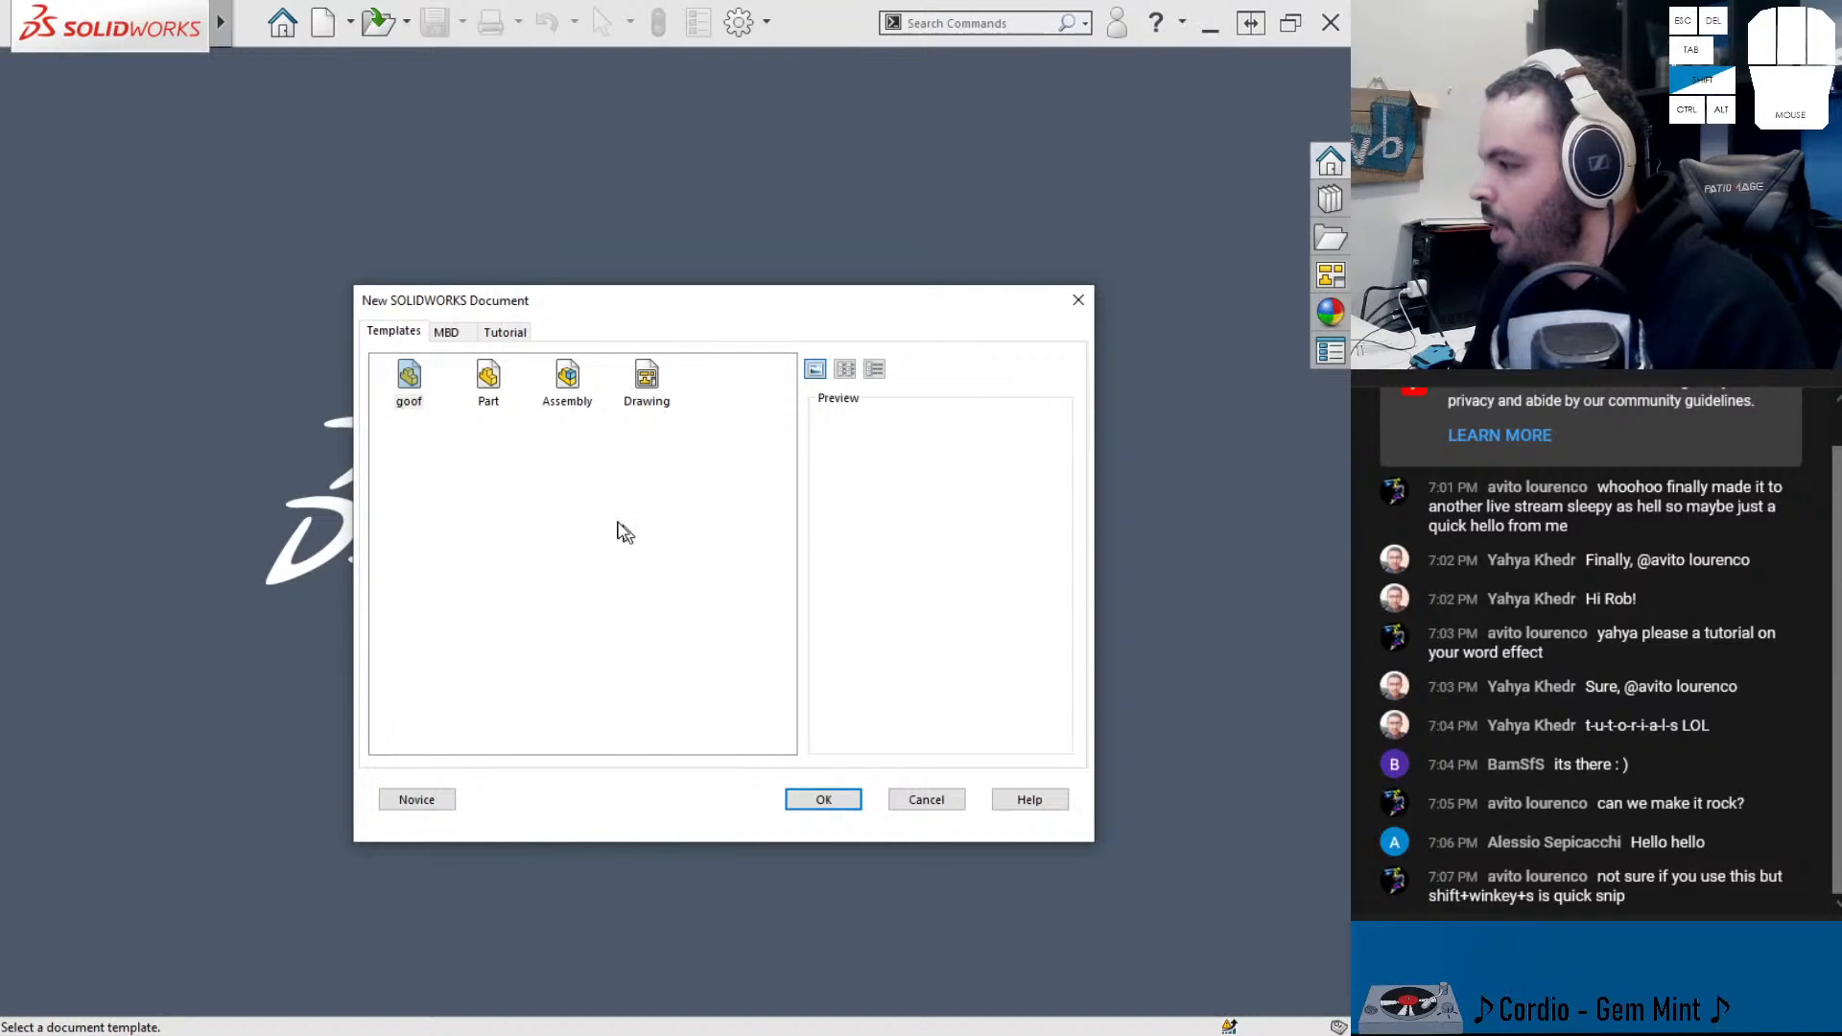
click(378, 329)
click(559, 501)
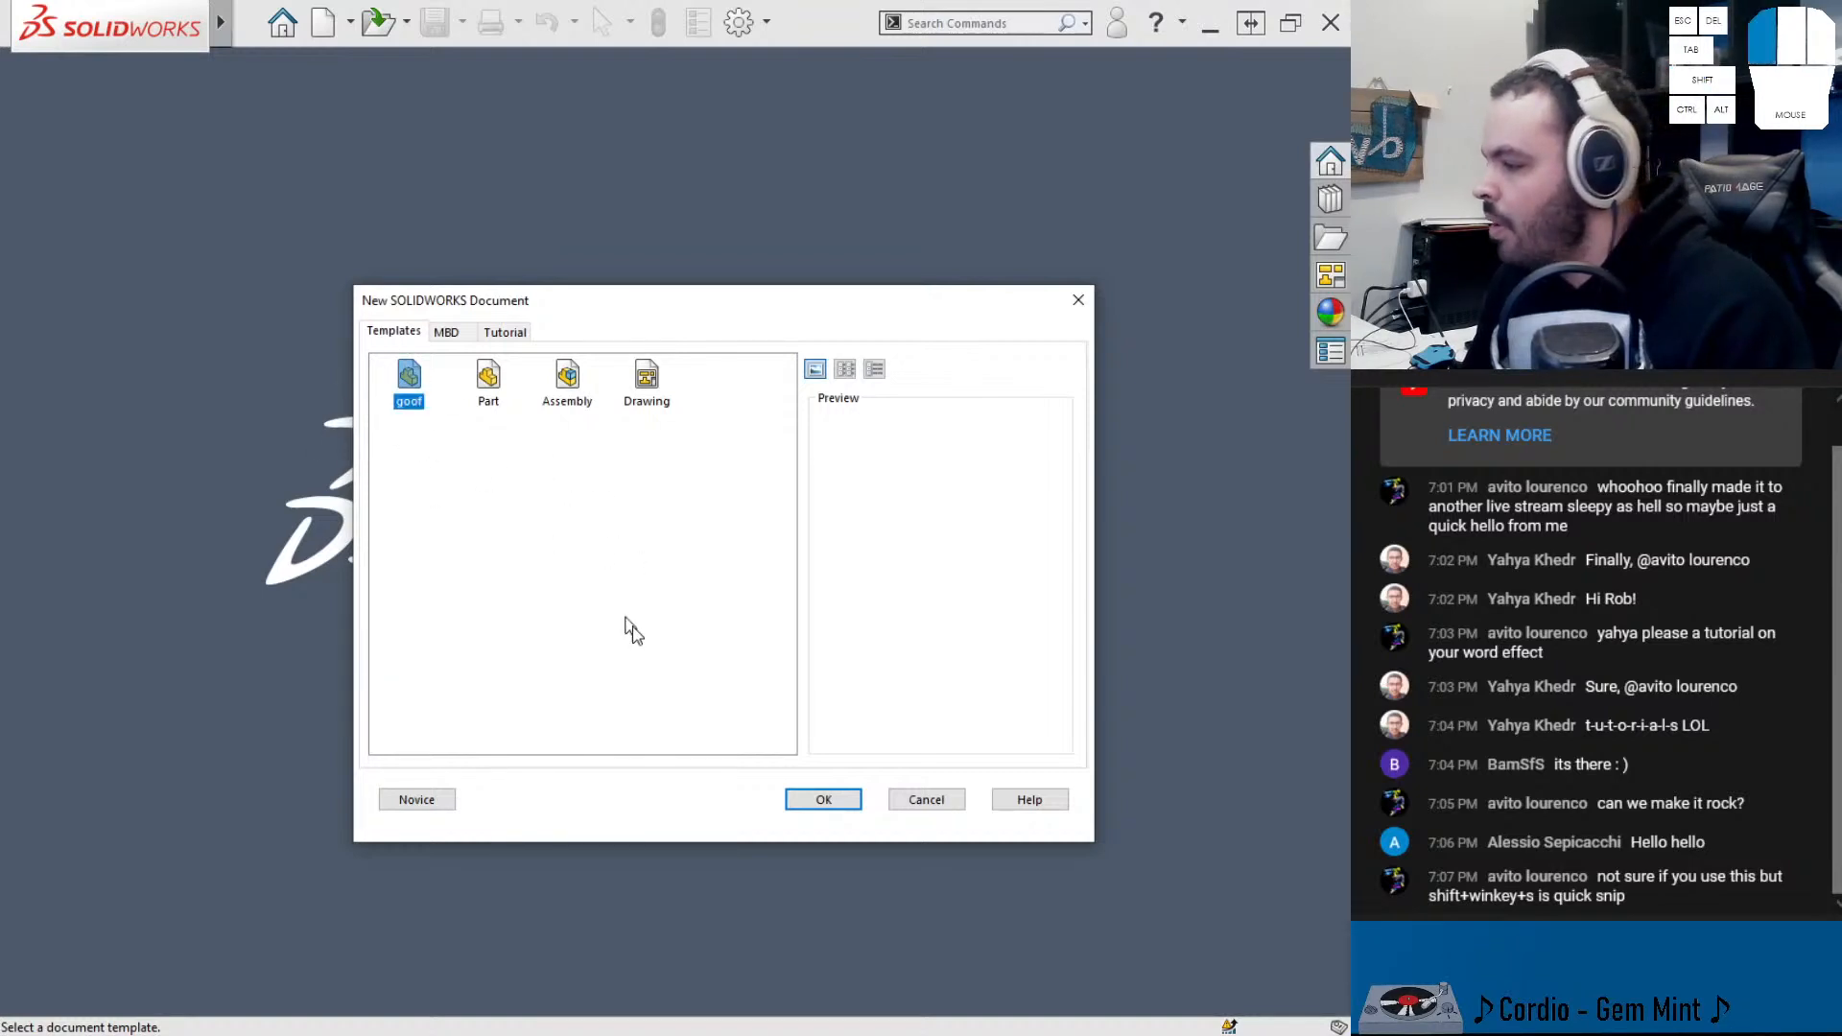
mouse_move(634, 310)
mouse_down()
mouse_move(494, 408)
mouse_move(625, 293)
mouse_up()
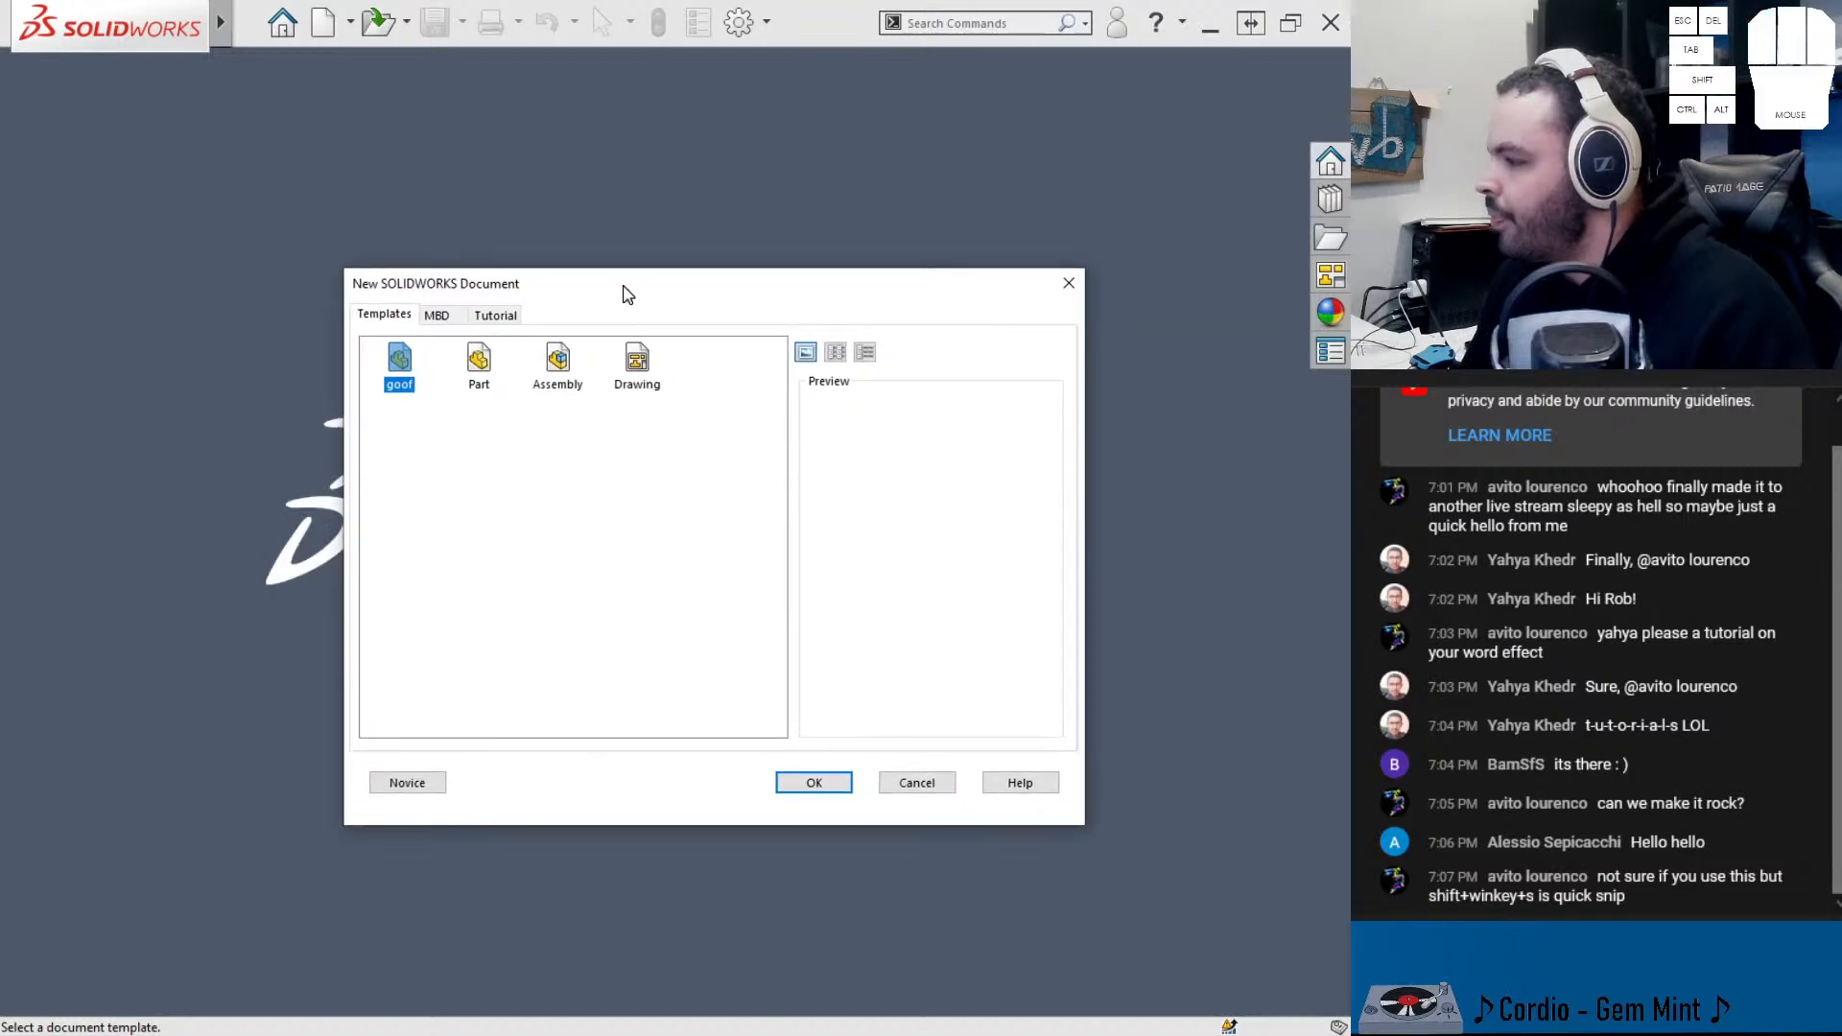
double_click(480, 365)
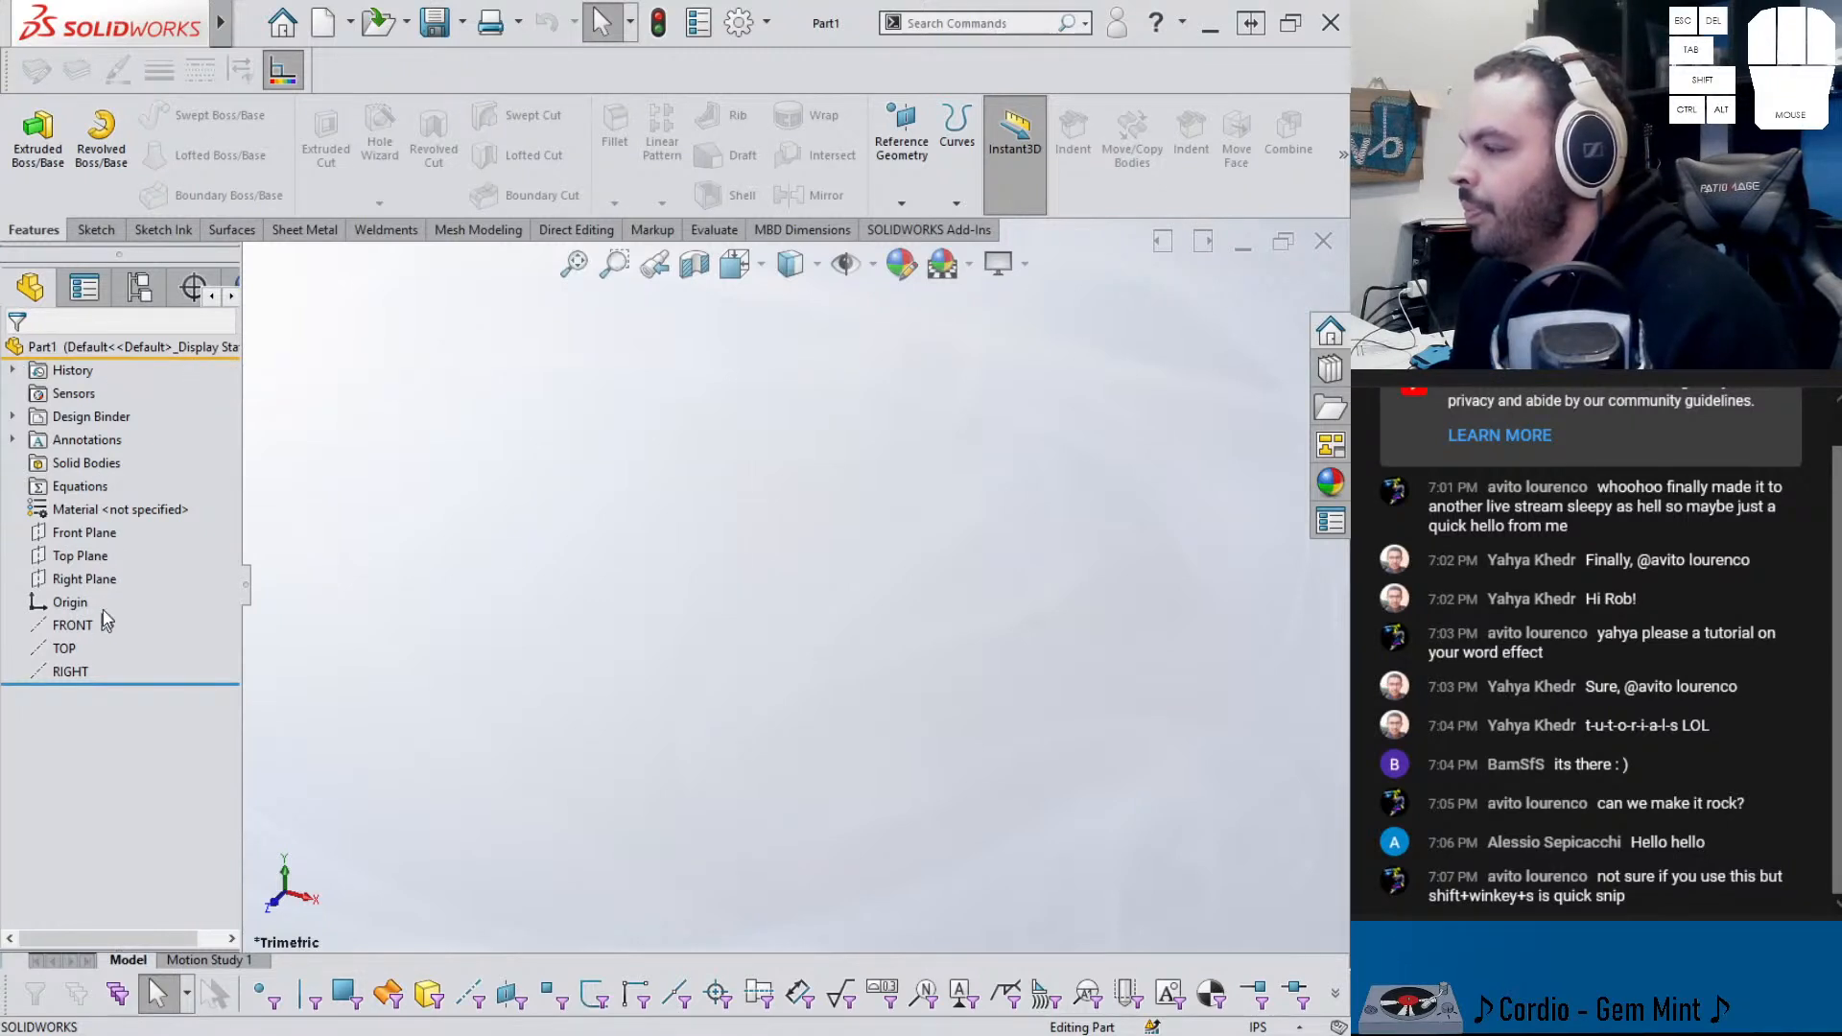
- Start a sketch on the Right Plane and view it from the left (Ctrl+4)
click(105, 532)
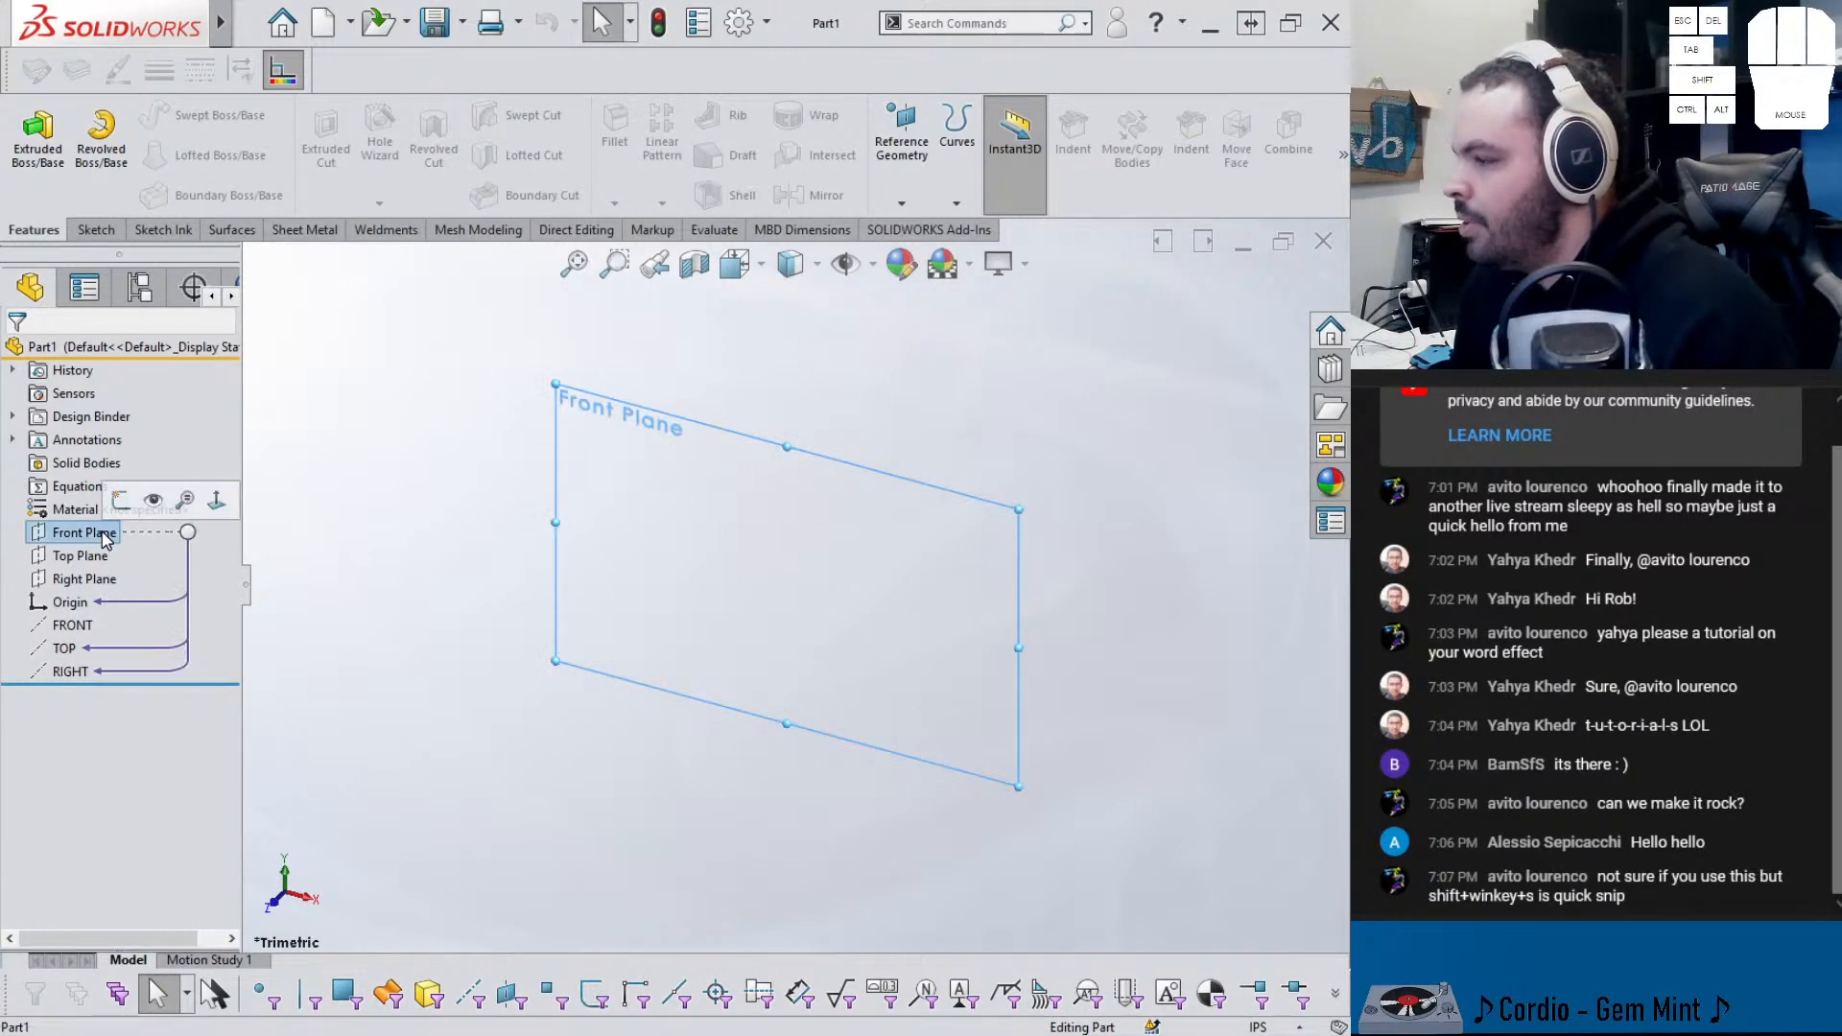
click(120, 499)
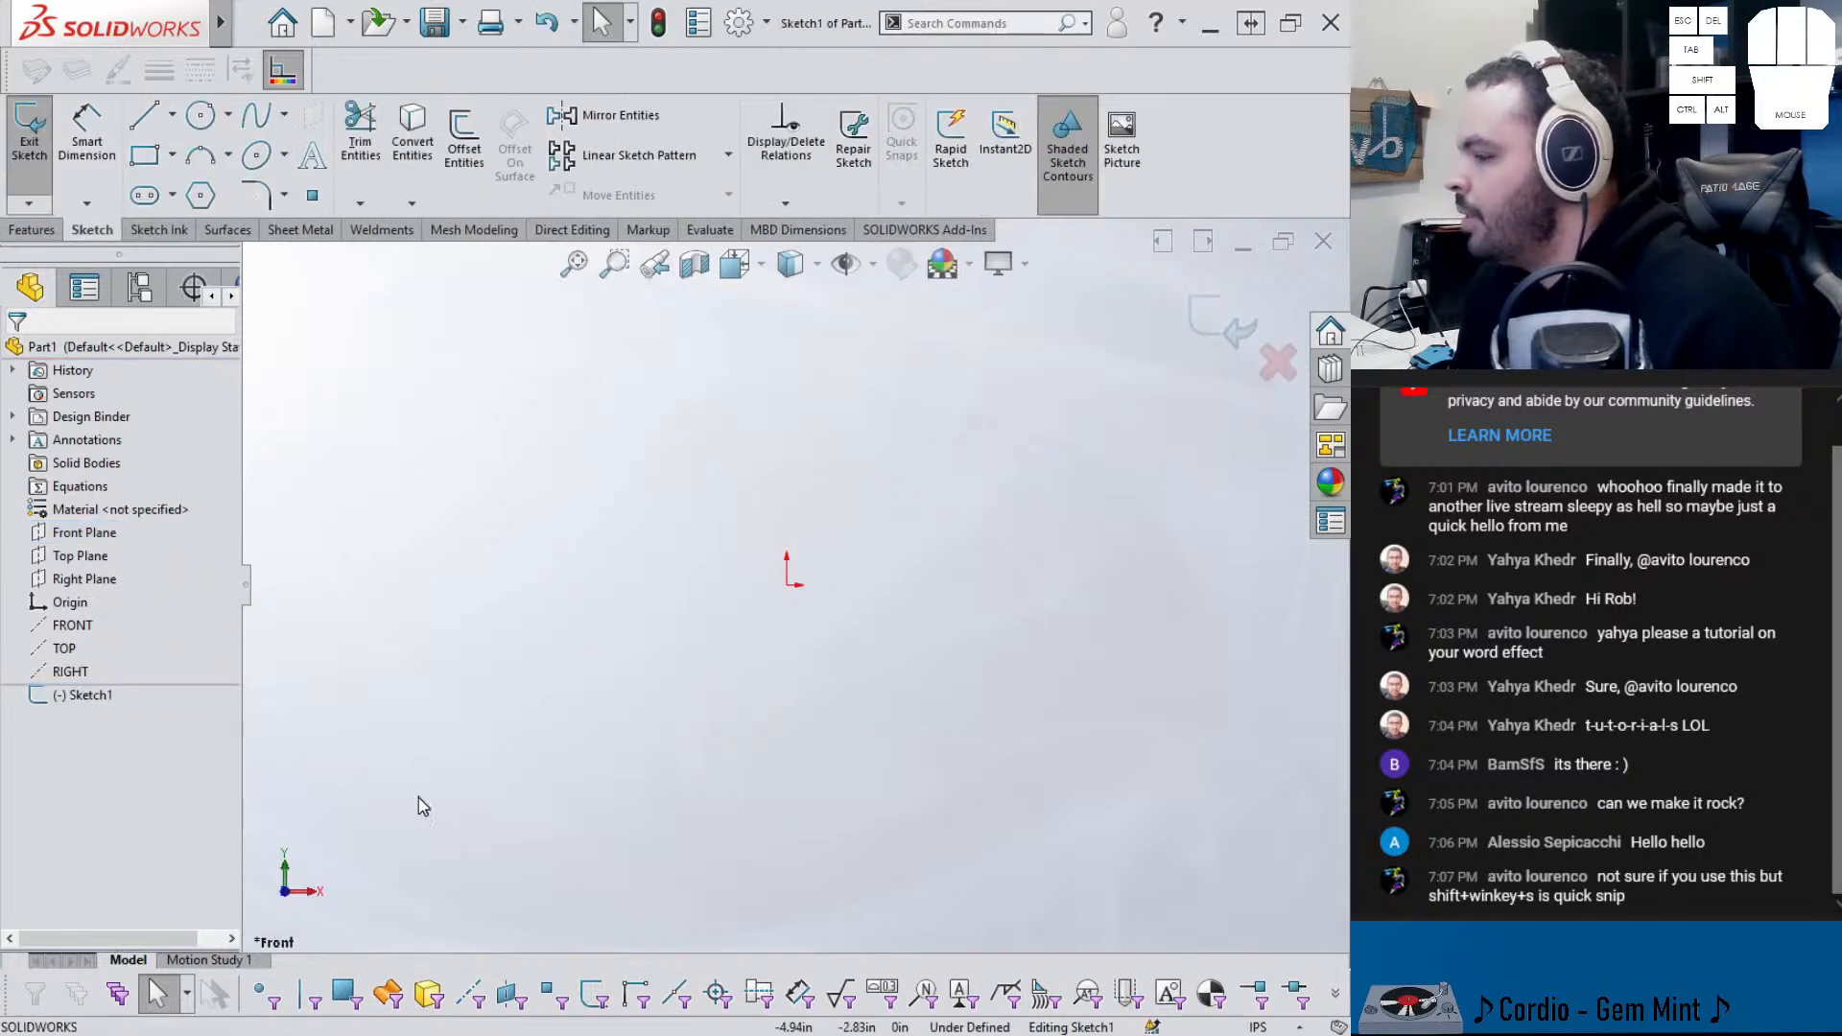
click(1220, 319)
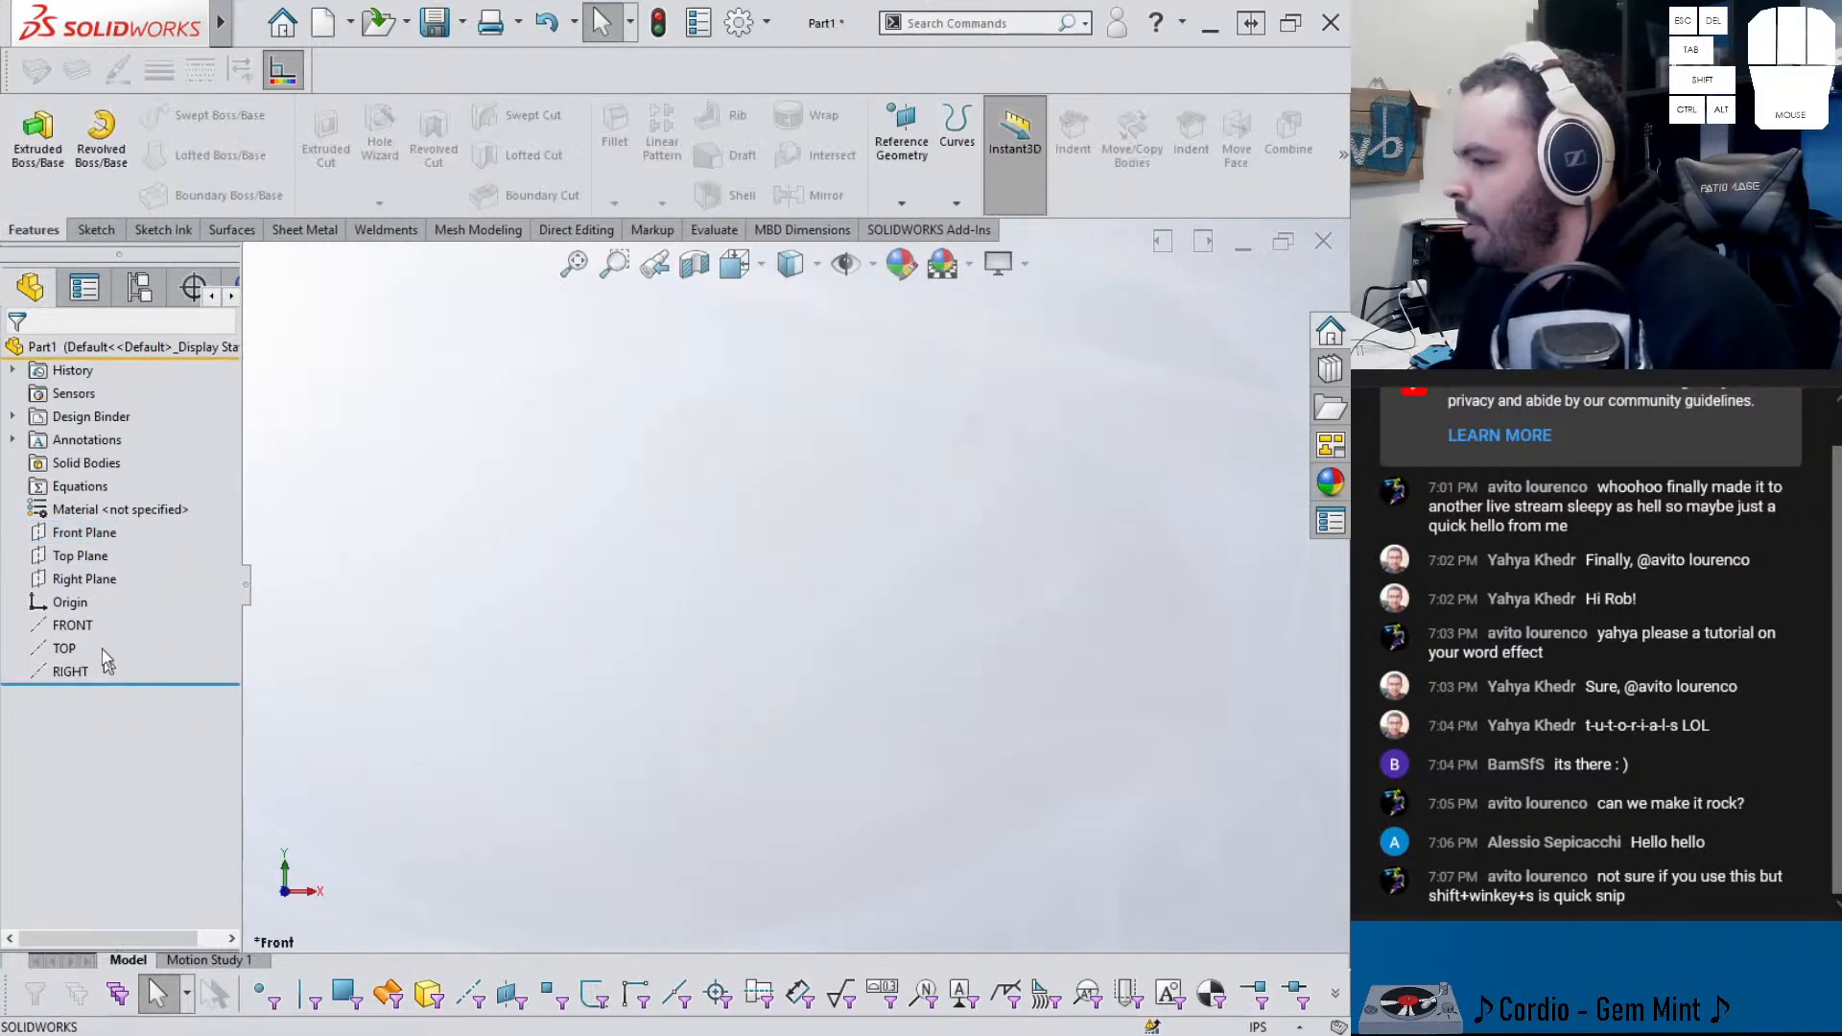
click(91, 578)
click(130, 546)
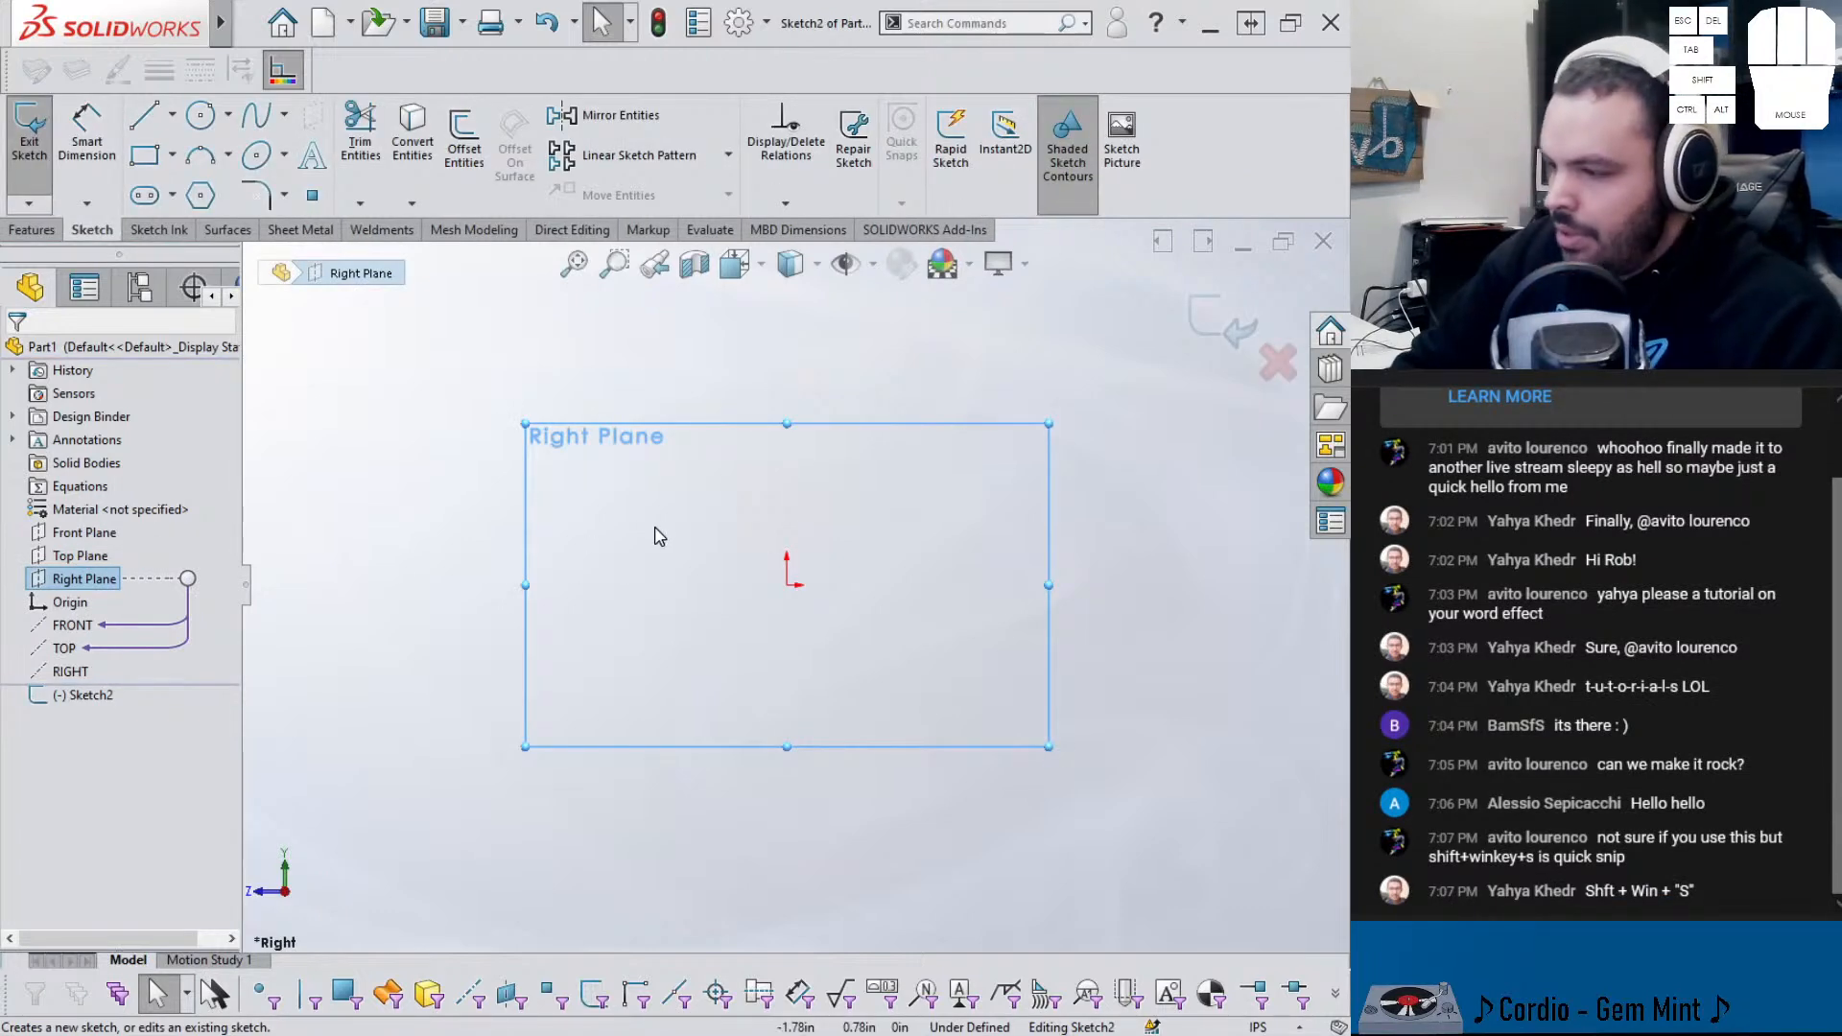
key(ctrl+4)
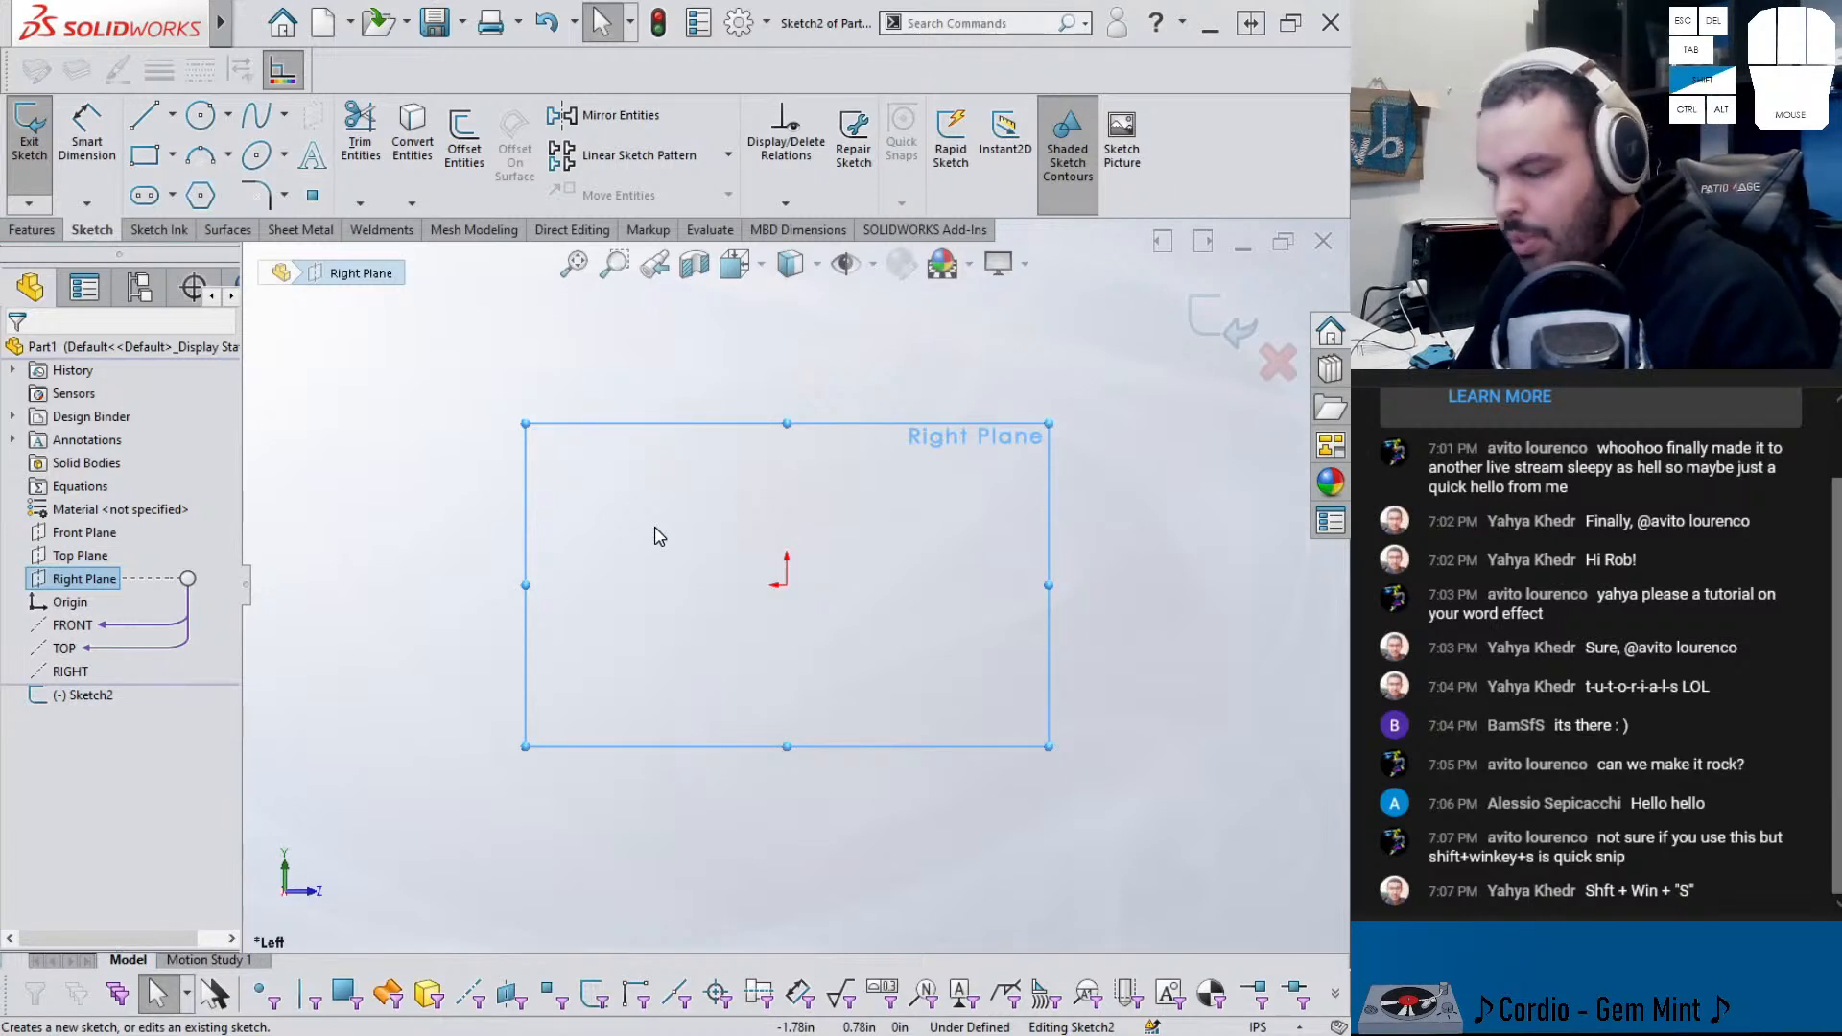
- Snip a region of the SOLIDWORKS screen and clear the plane selection
key(shift+super+s)
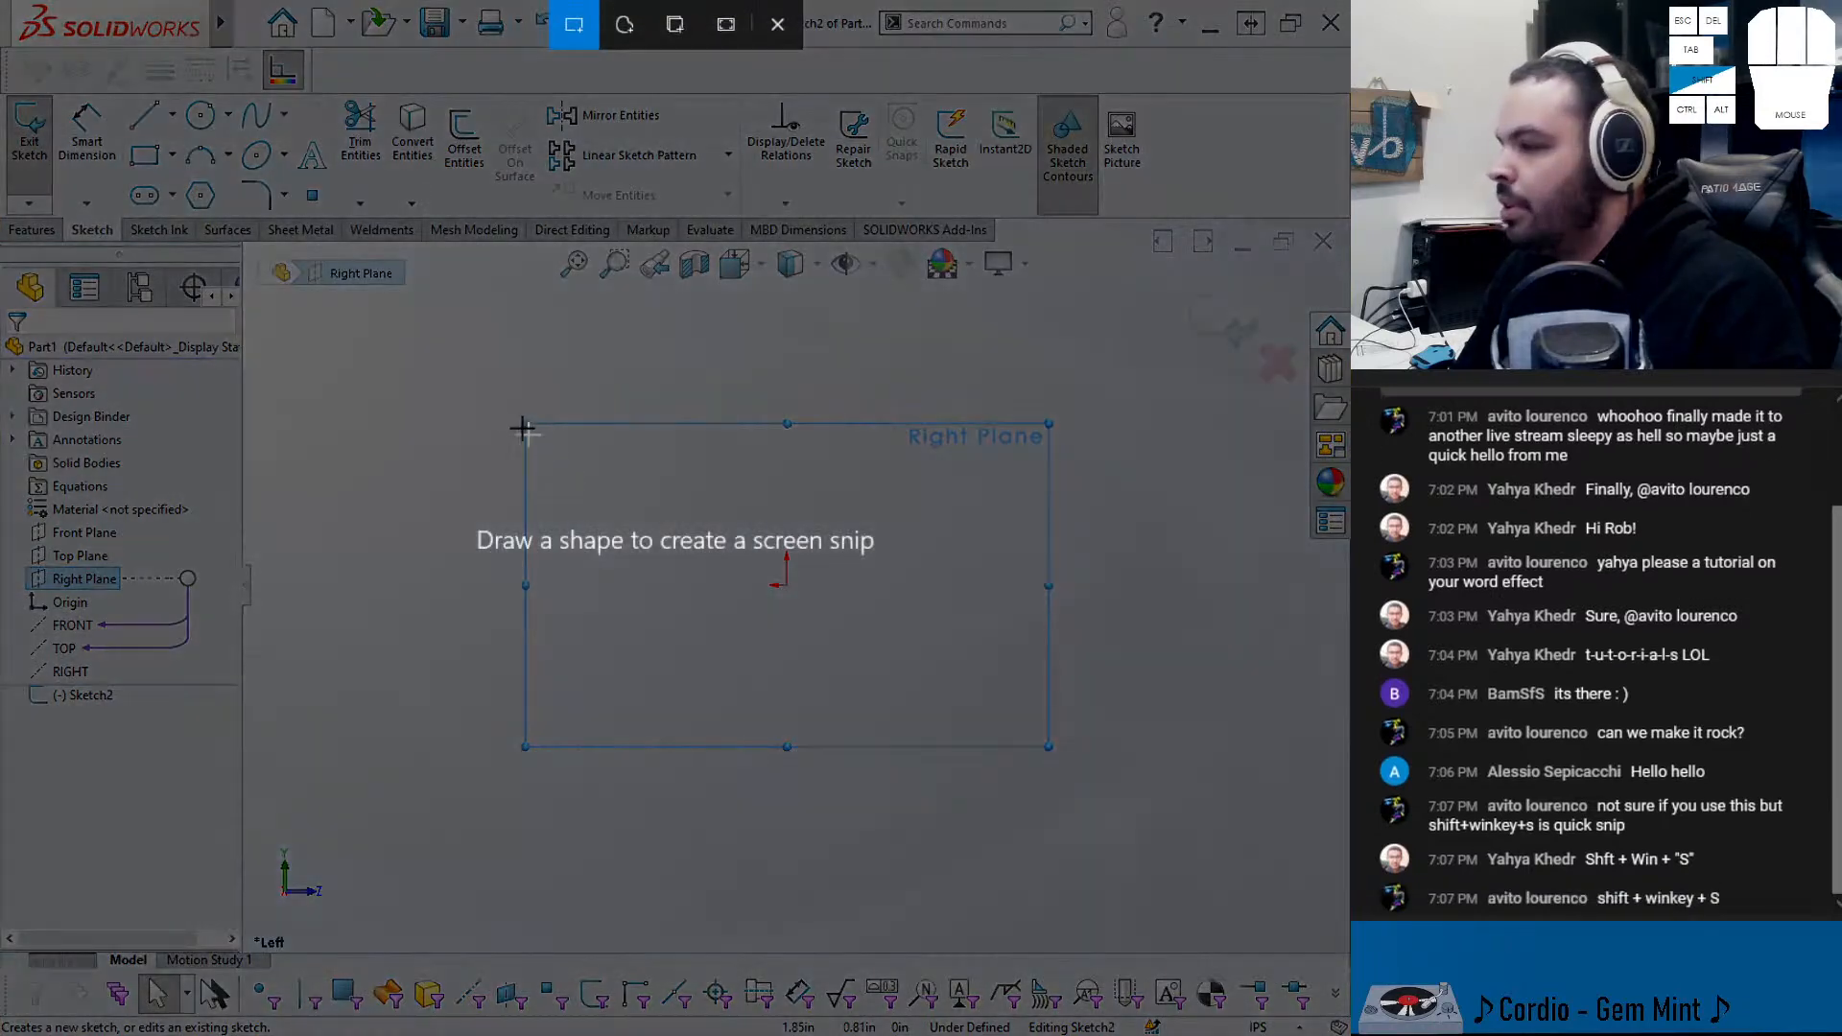
drag(470, 399, 1007, 765)
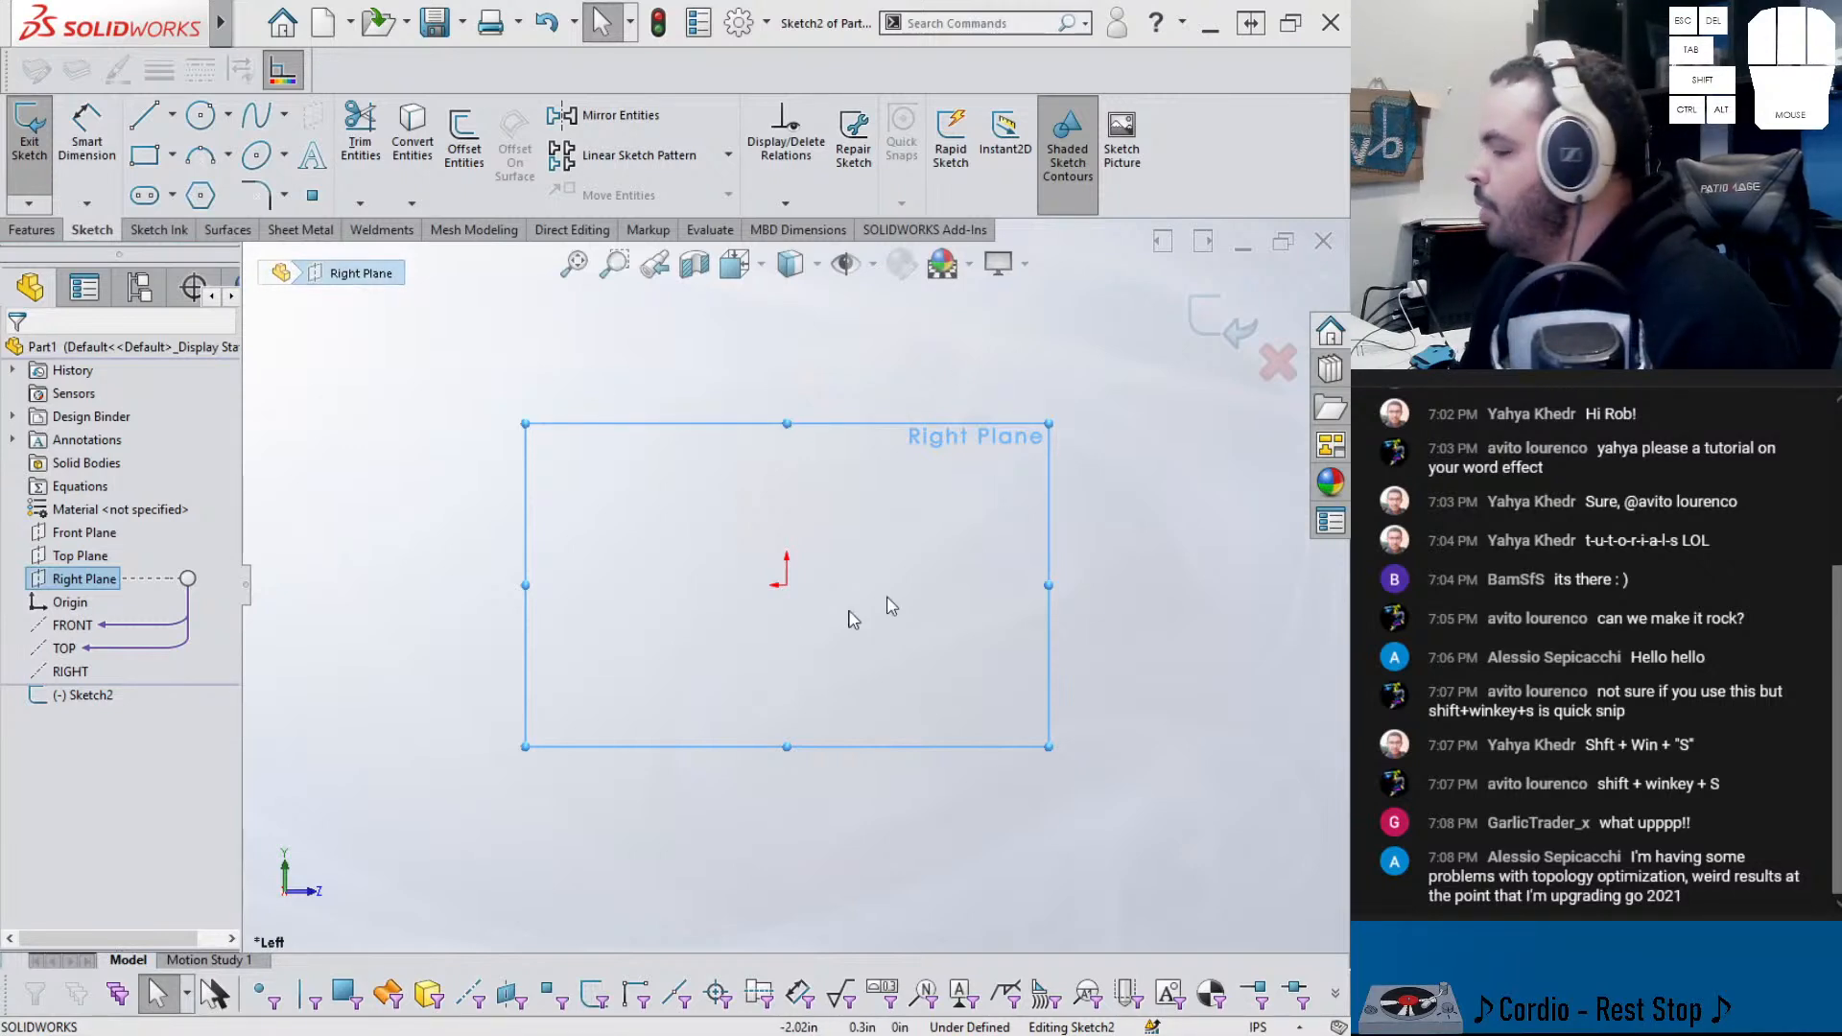
click(423, 687)
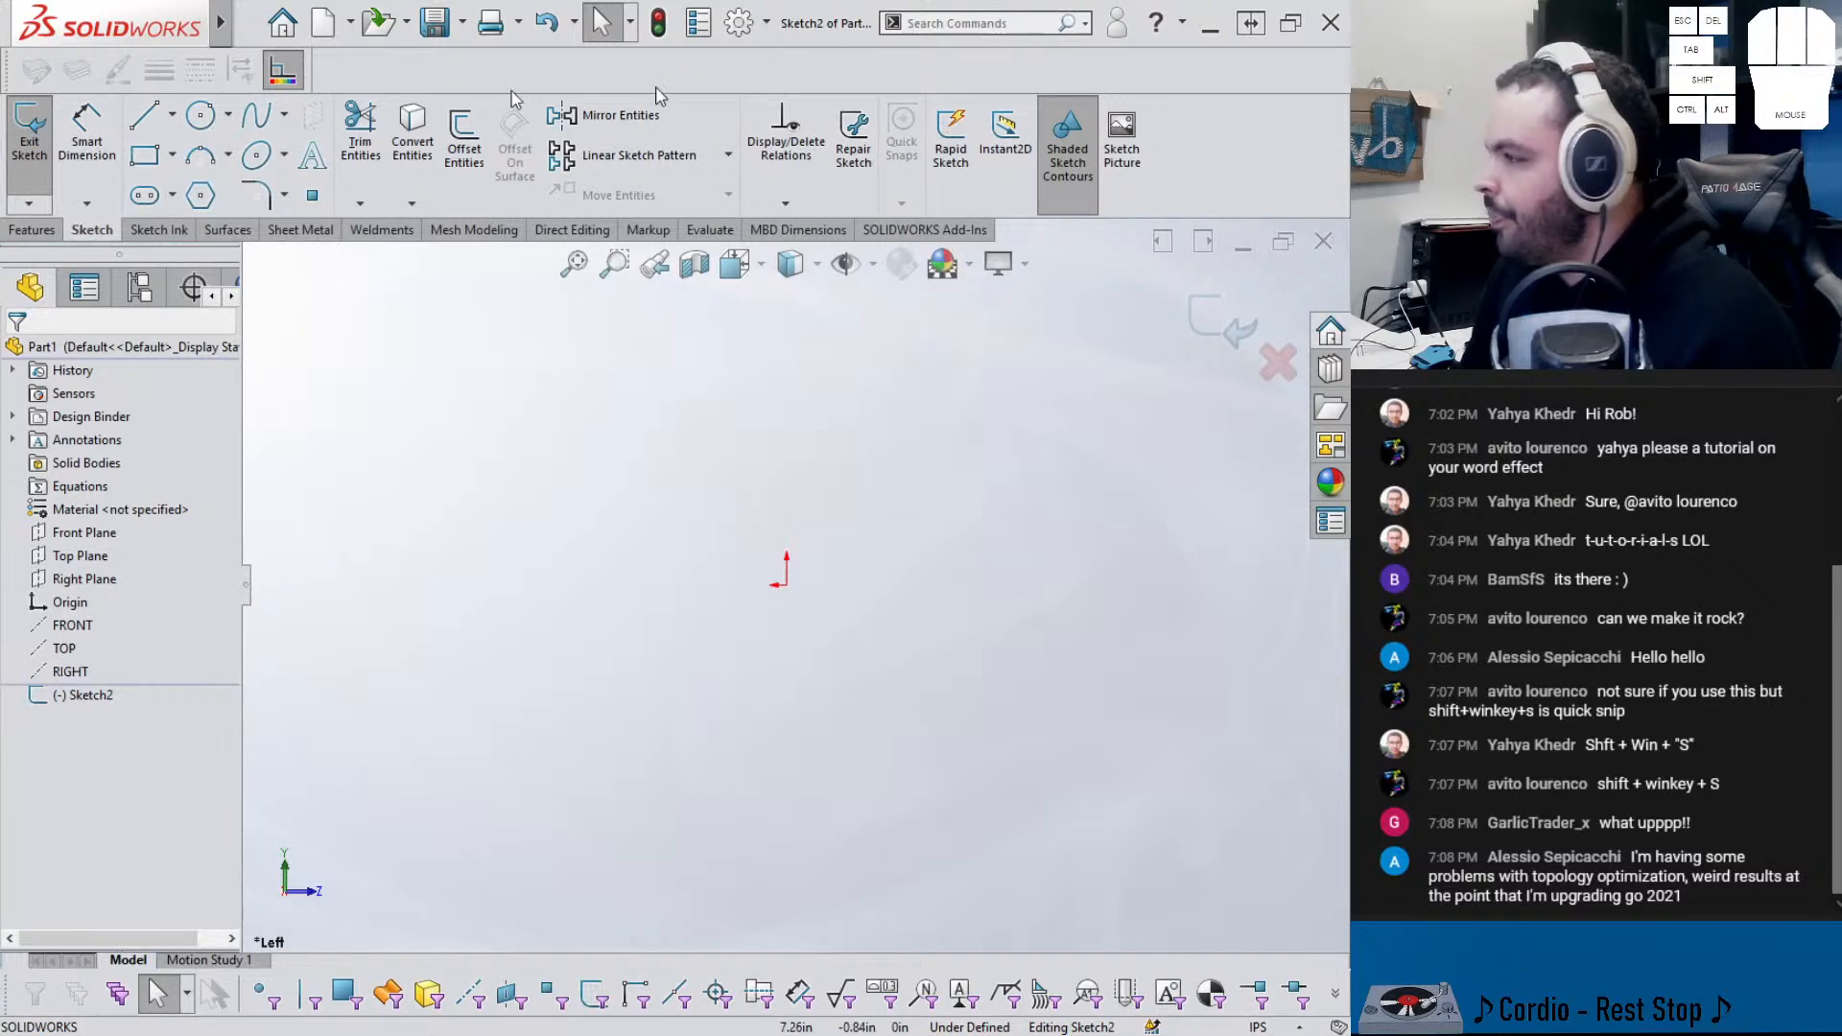
- Insert the Fig. 2 drawing from the 551 folder as a sketch picture, flipped horizontally
click(1108, 144)
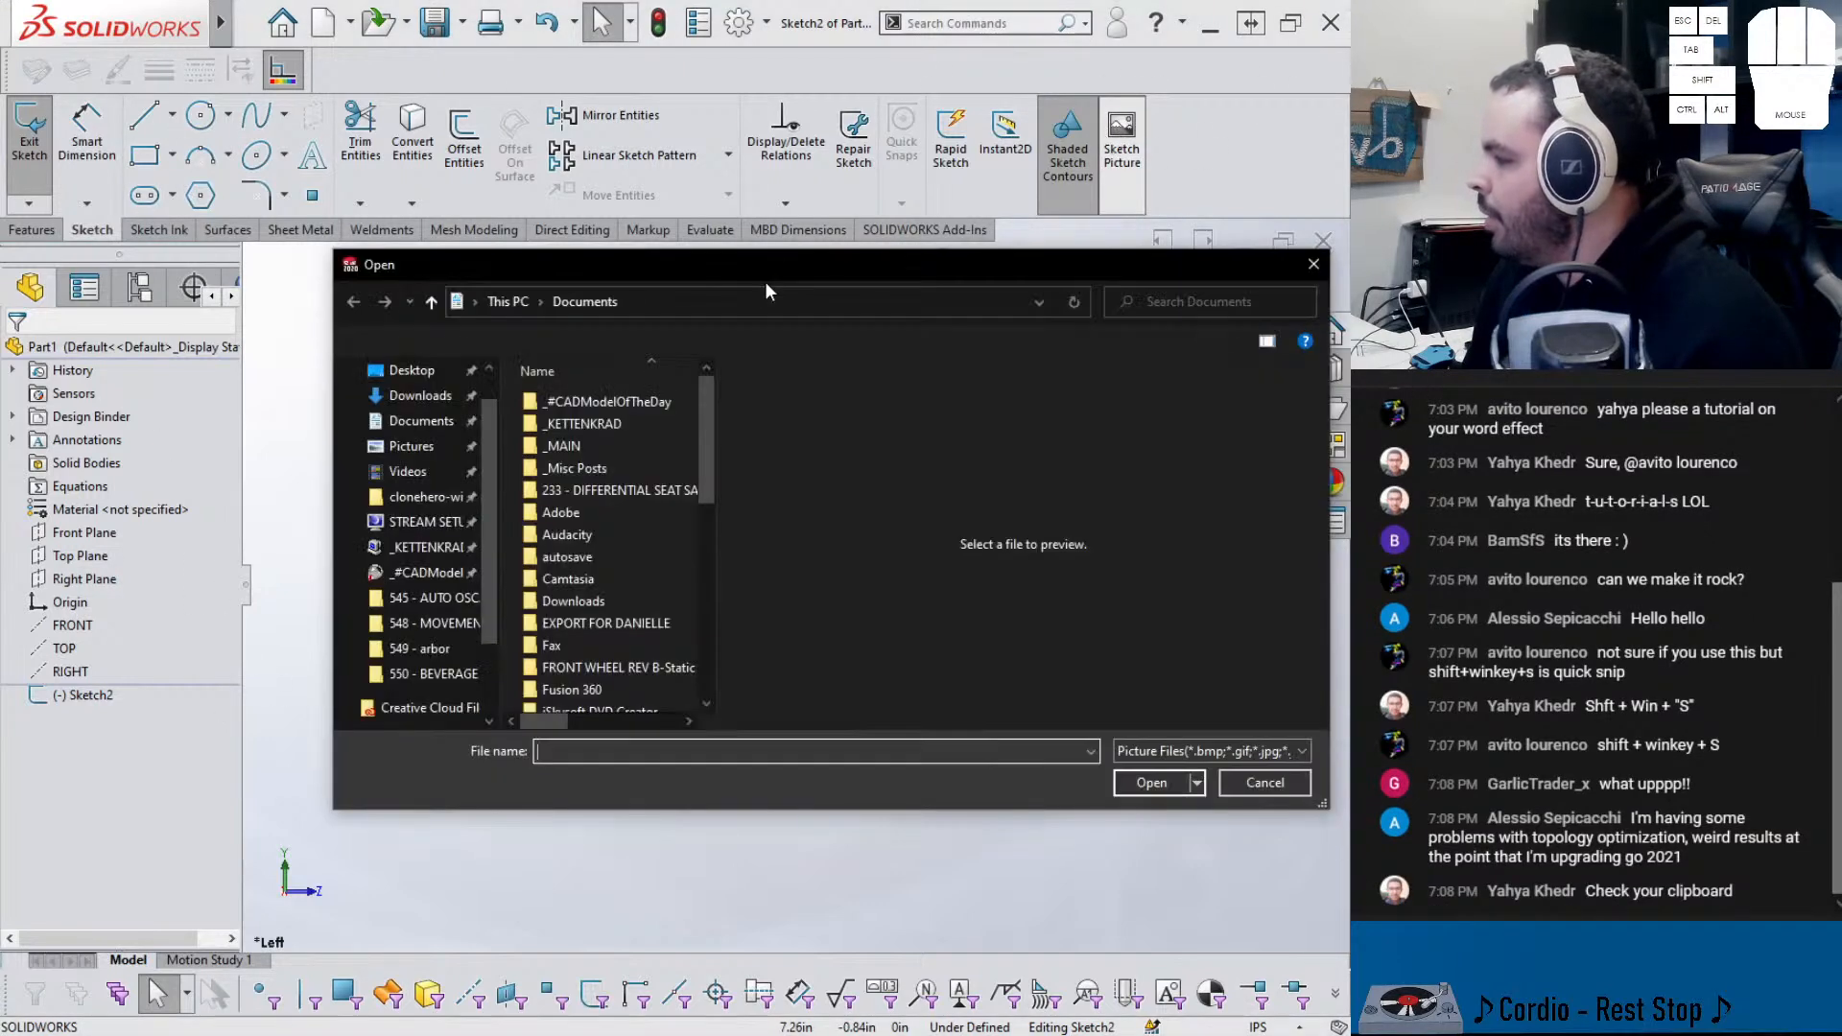
double_click(570, 403)
double_click(567, 403)
double_click(585, 427)
scroll(840, 562, up, 5)
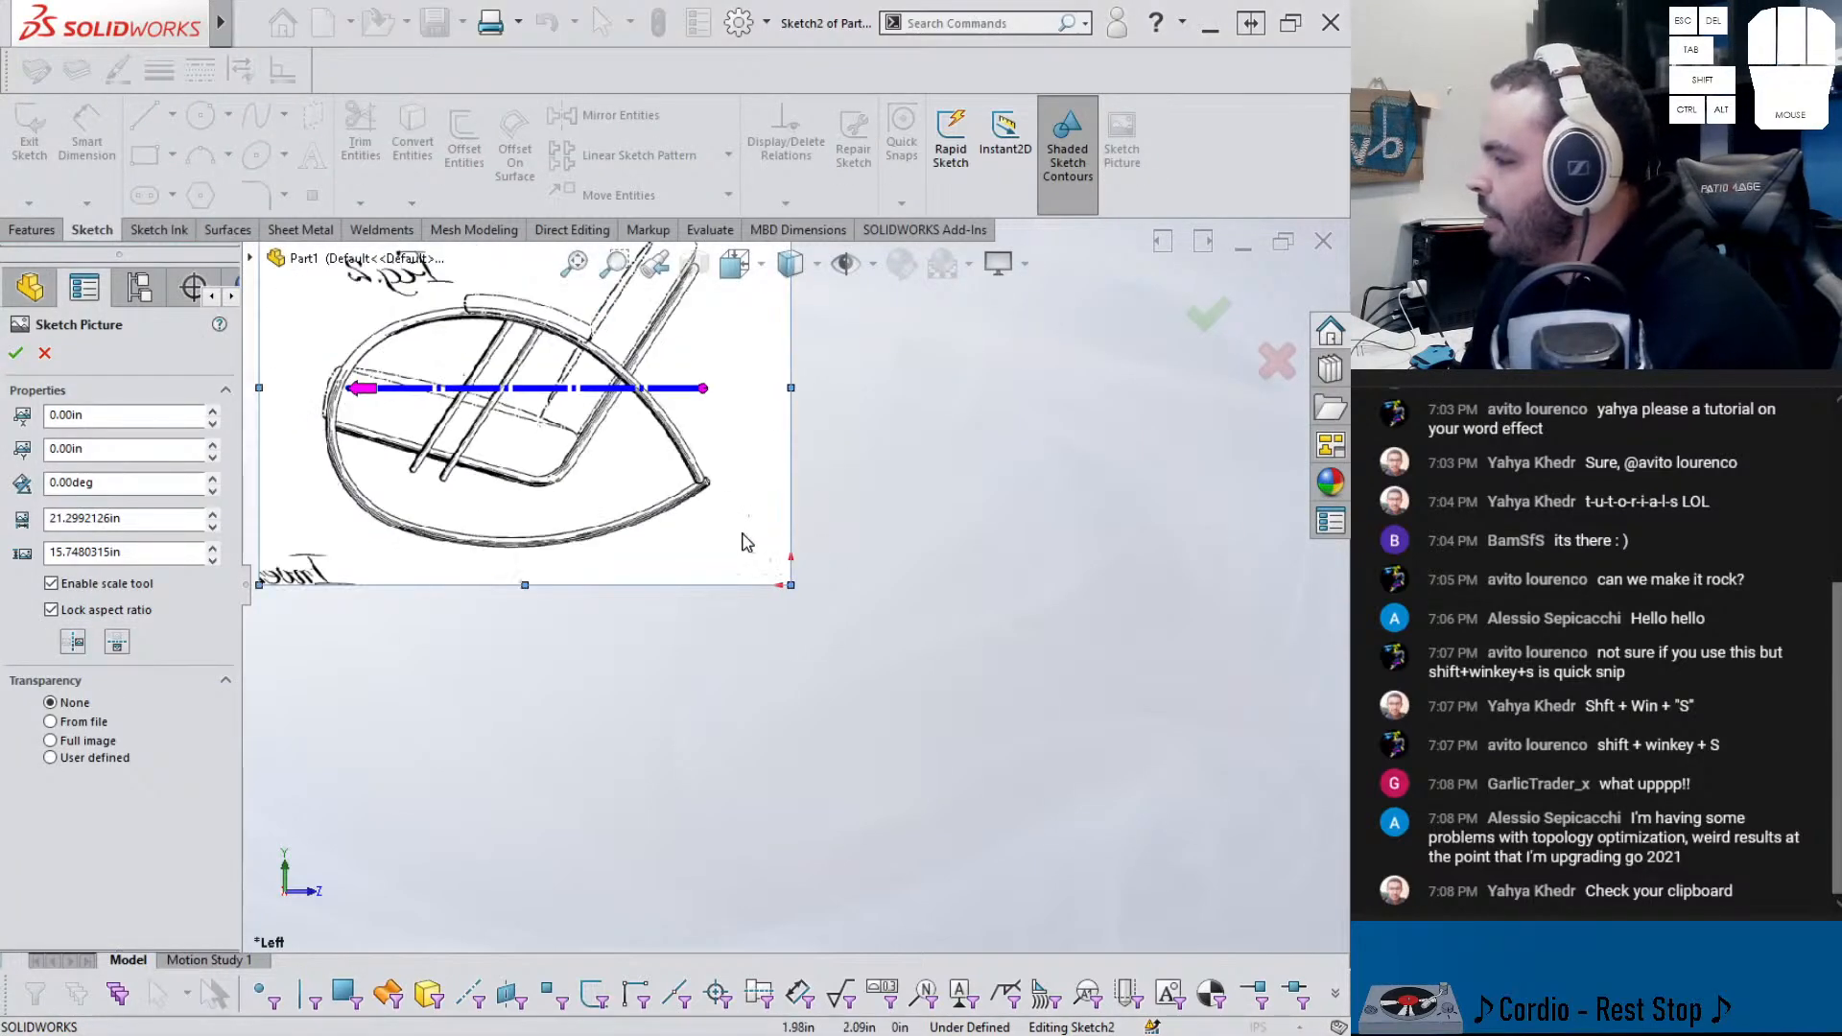
drag(674, 556, 836, 596)
scroll(836, 596, down, 5)
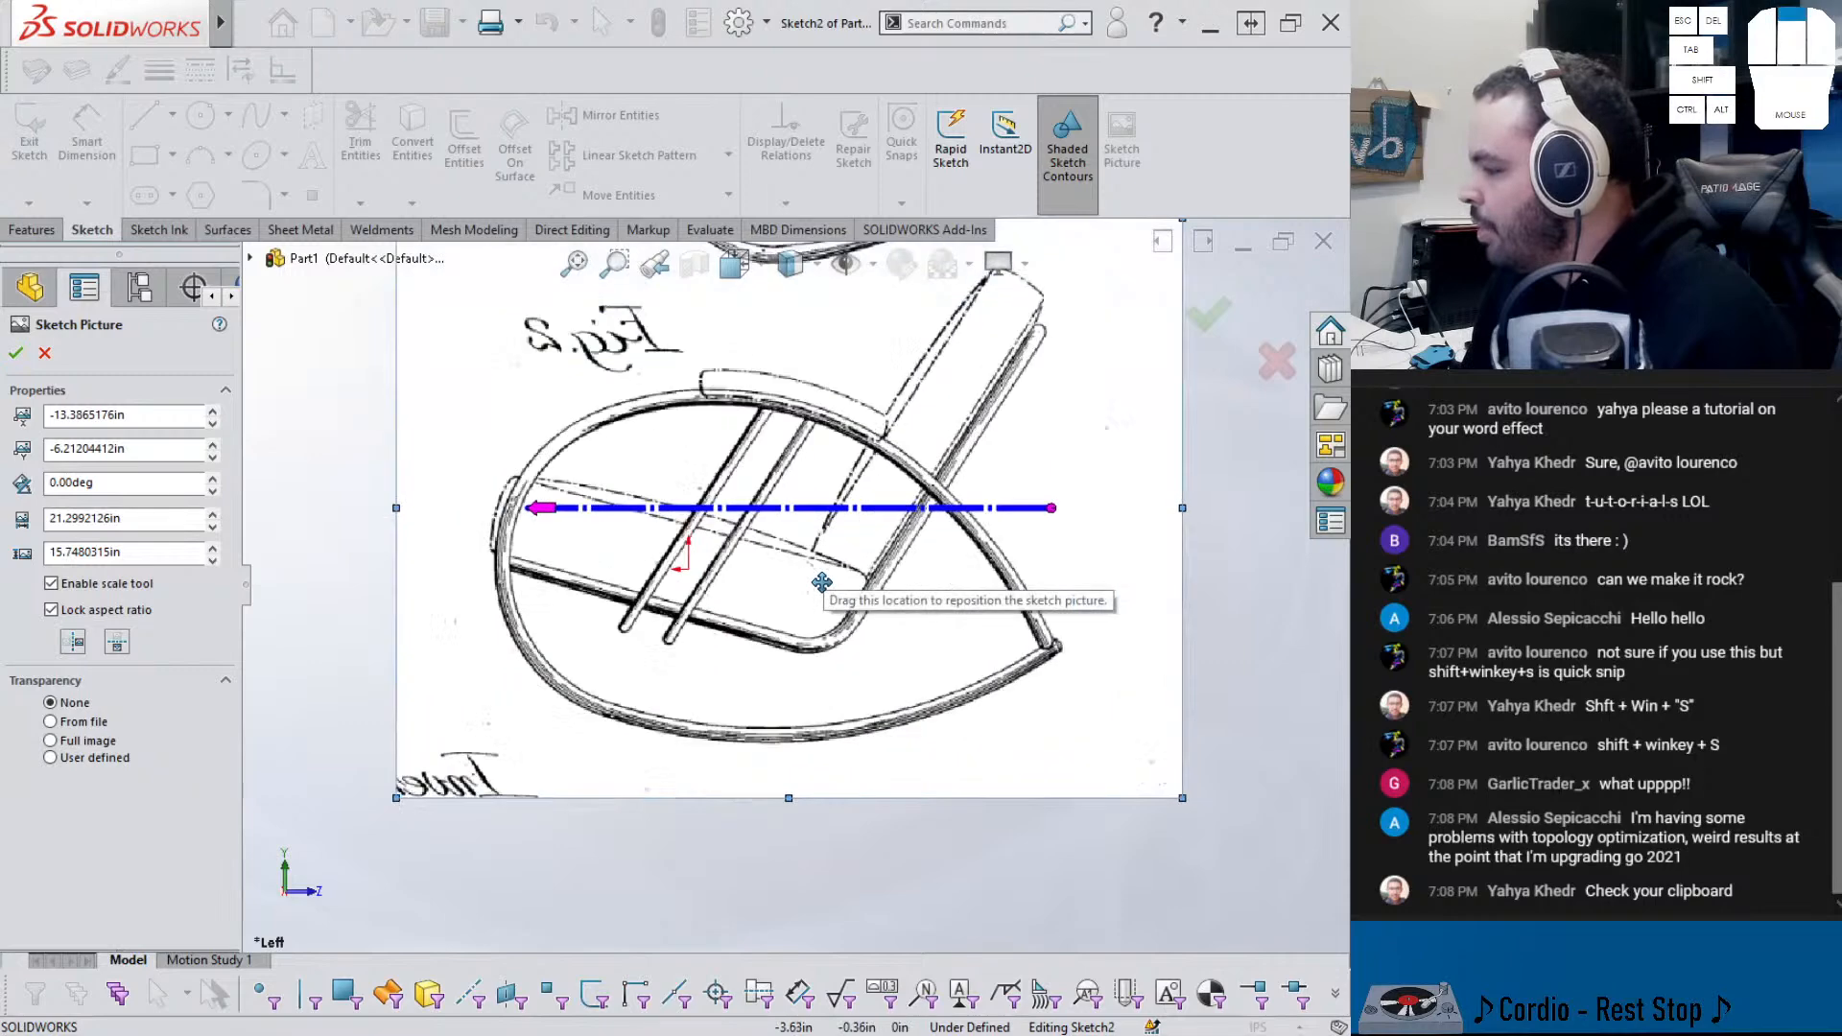
scroll(248, 614, up, 1)
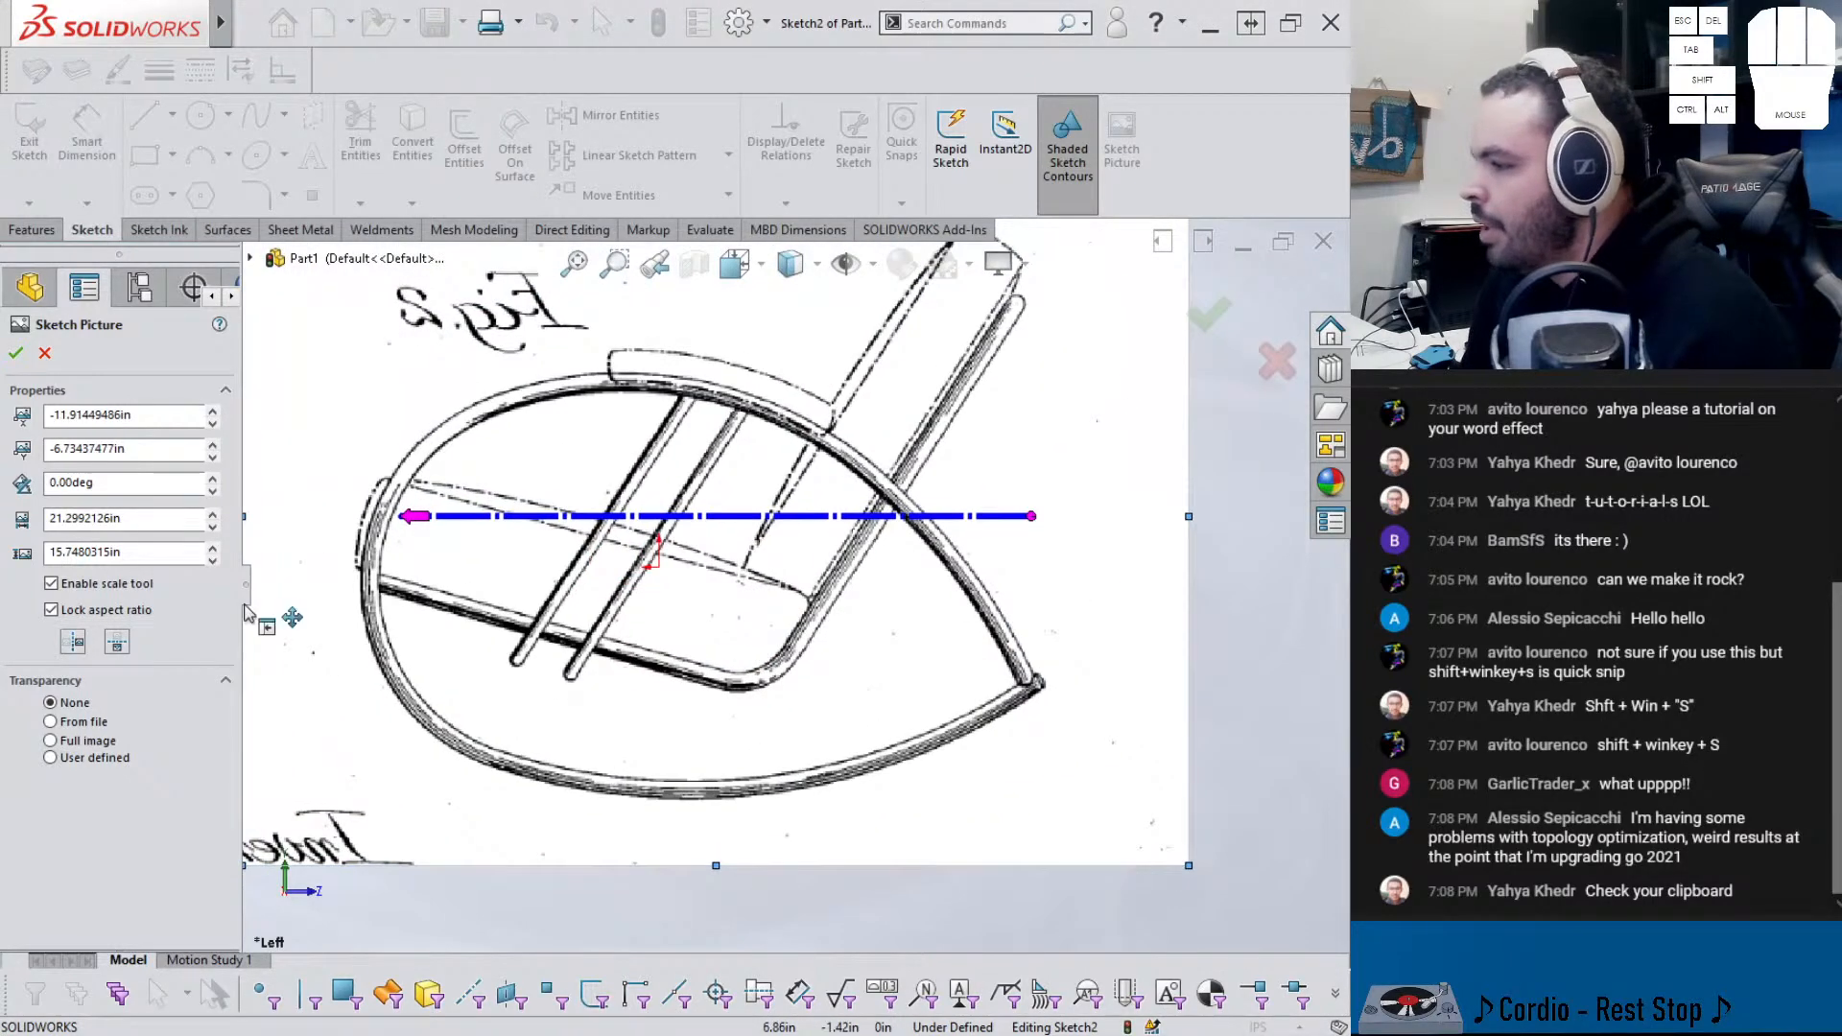
click(74, 642)
mouse_move(824, 646)
mouse_down()
mouse_move(744, 571)
mouse_move(724, 385)
mouse_move(740, 418)
mouse_up()
- Scale the picture by spanning the scale line across the tube and setting it to 1 in
scroll(737, 490, up, 4)
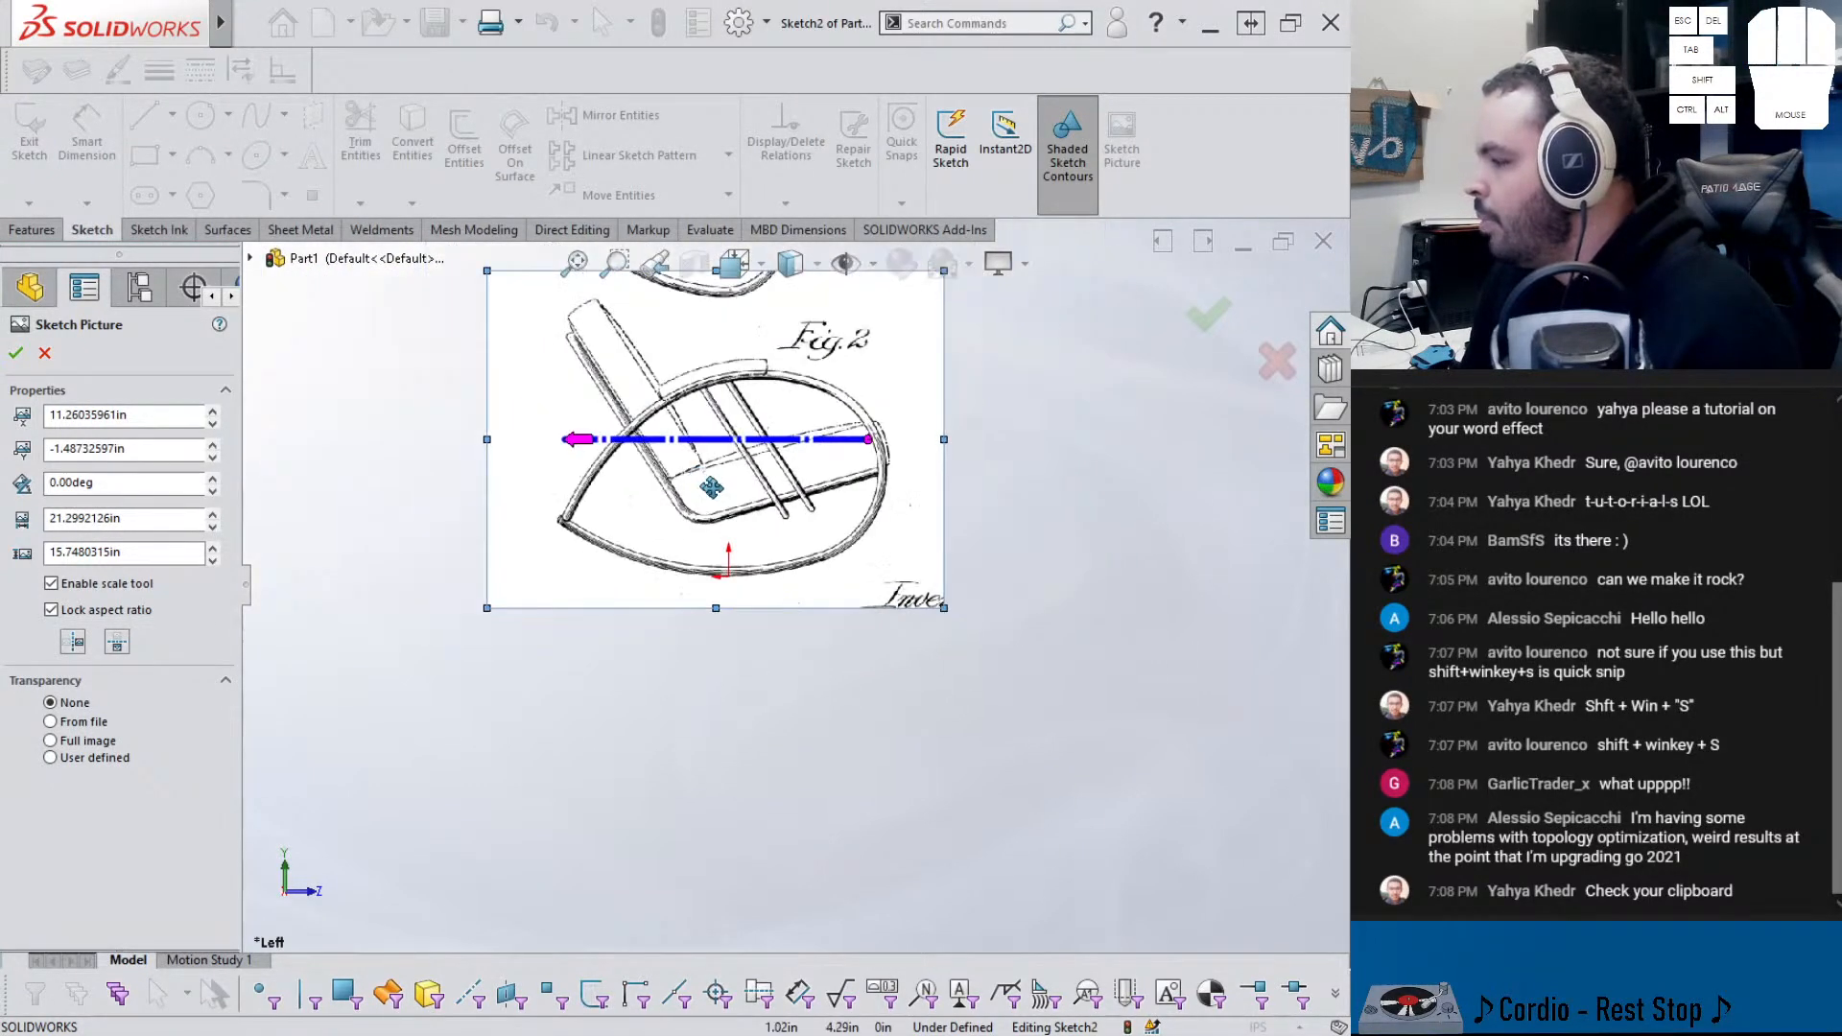
scroll(707, 497, down, 3)
scroll(732, 470, up, 2)
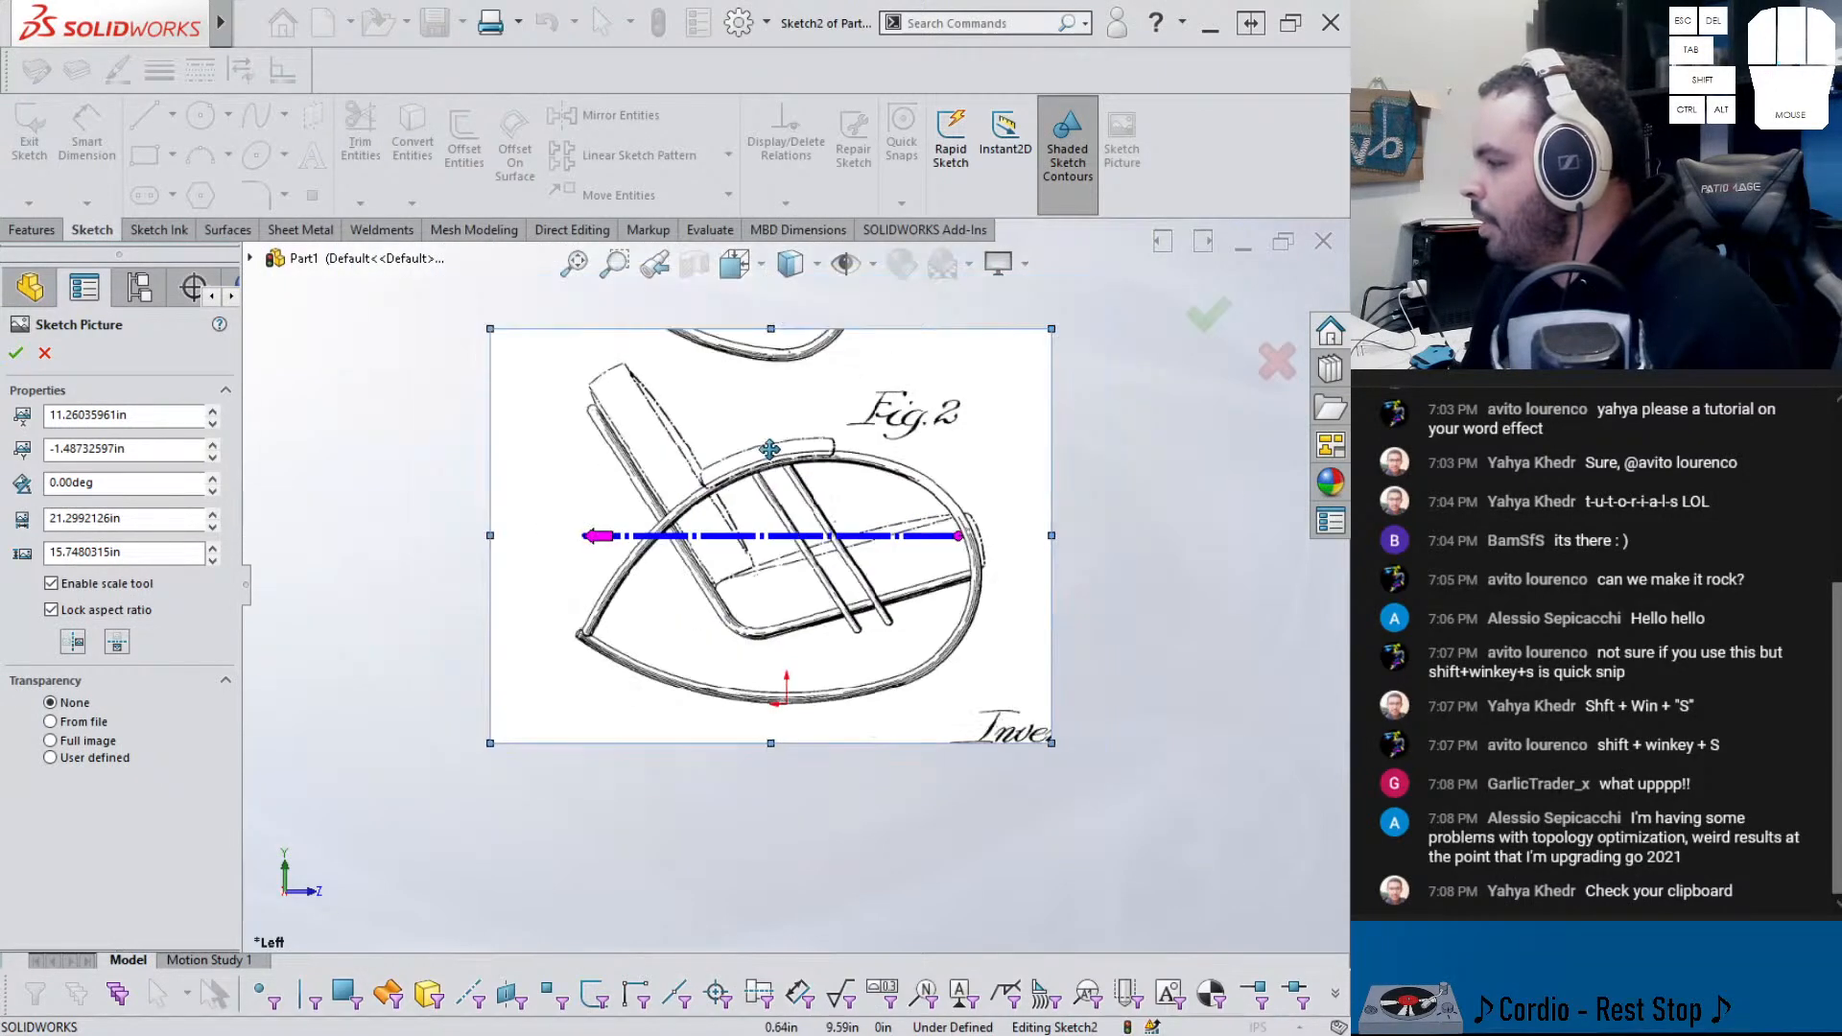
scroll(802, 482, down, 3)
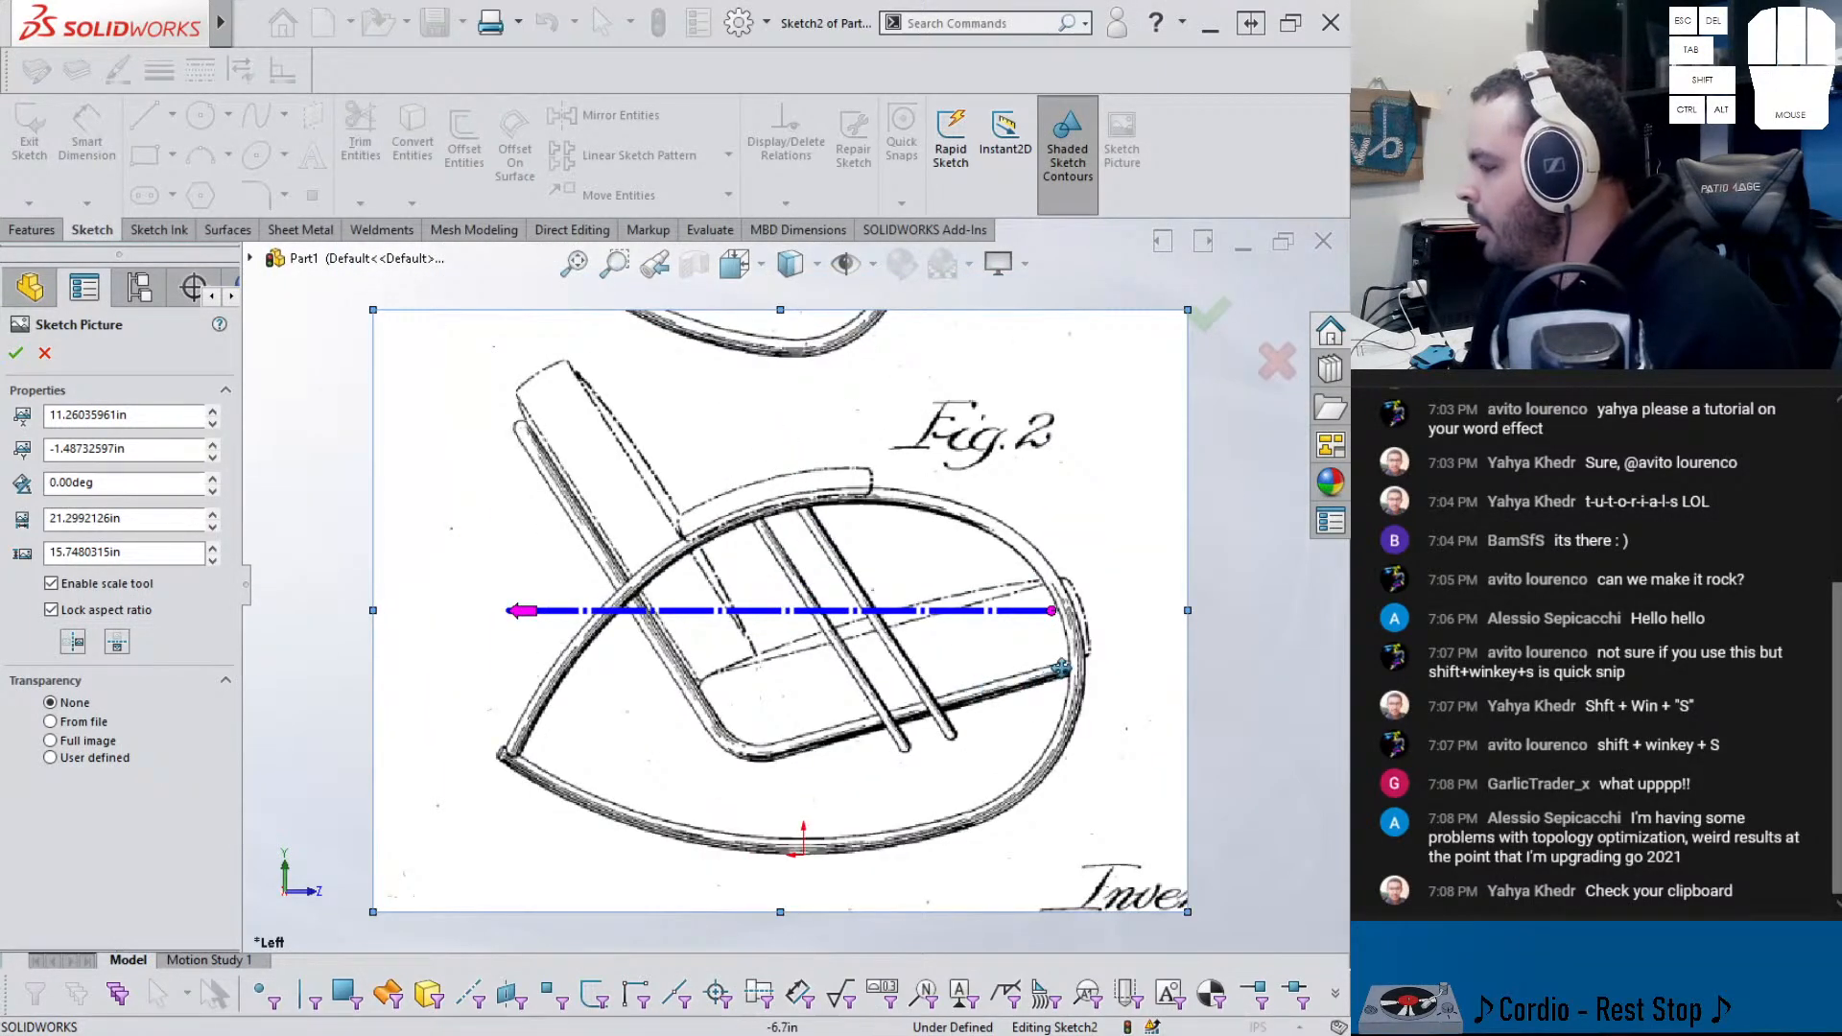
drag(1052, 609, 1083, 659)
scroll(1122, 677, down, 6)
drag(961, 608, 967, 606)
scroll(913, 602, up, 8)
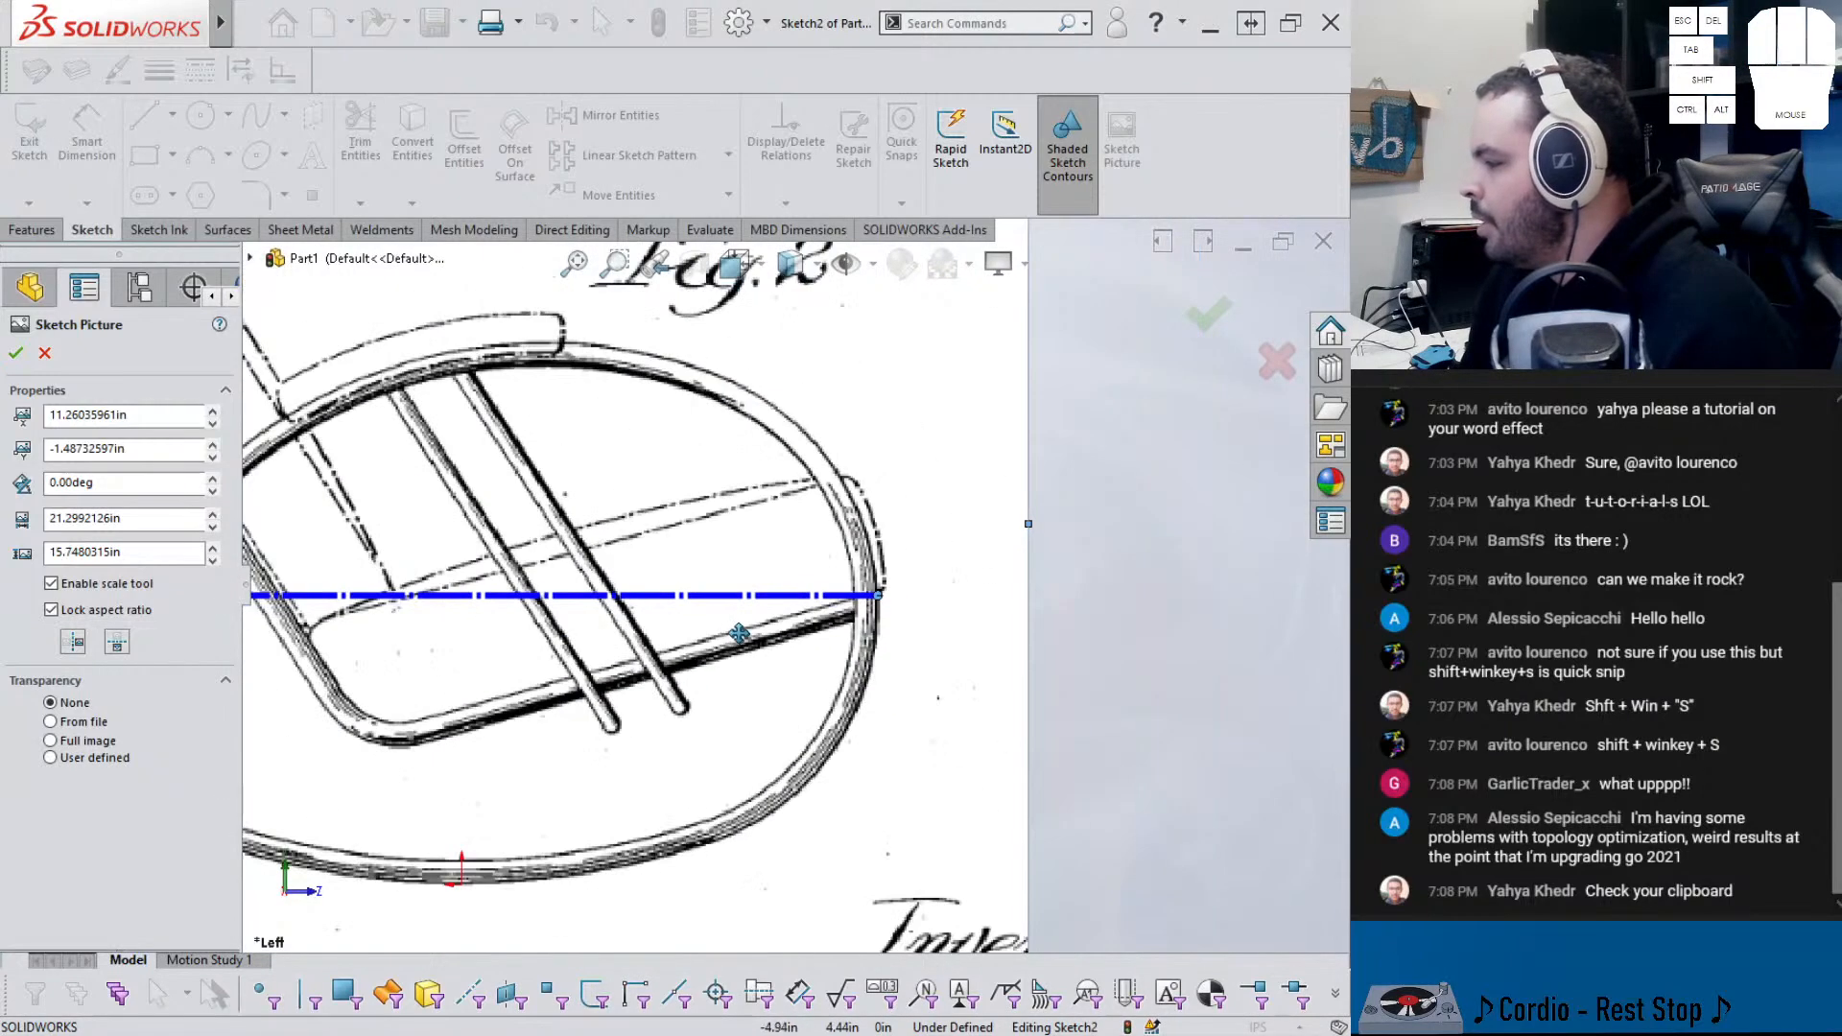
drag(451, 595, 809, 588)
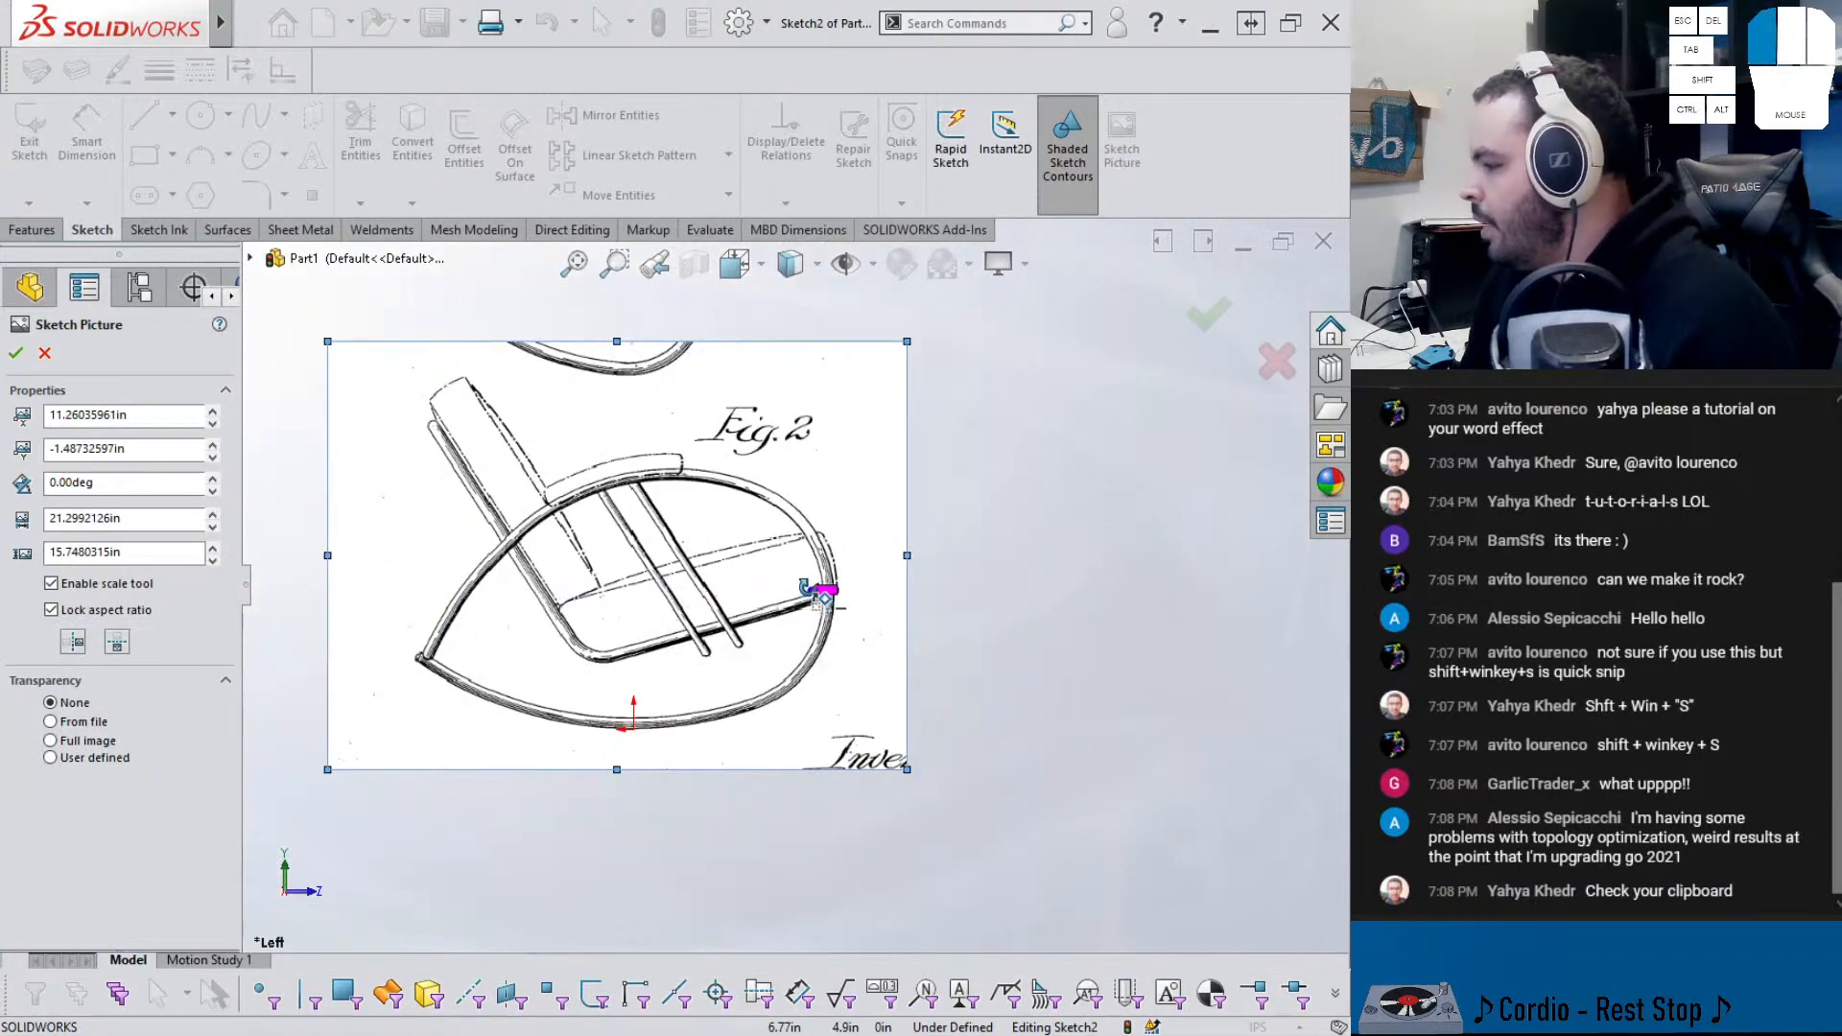
scroll(796, 590, up, 5)
scroll(787, 580, down, 10)
scroll(778, 574, down, 3)
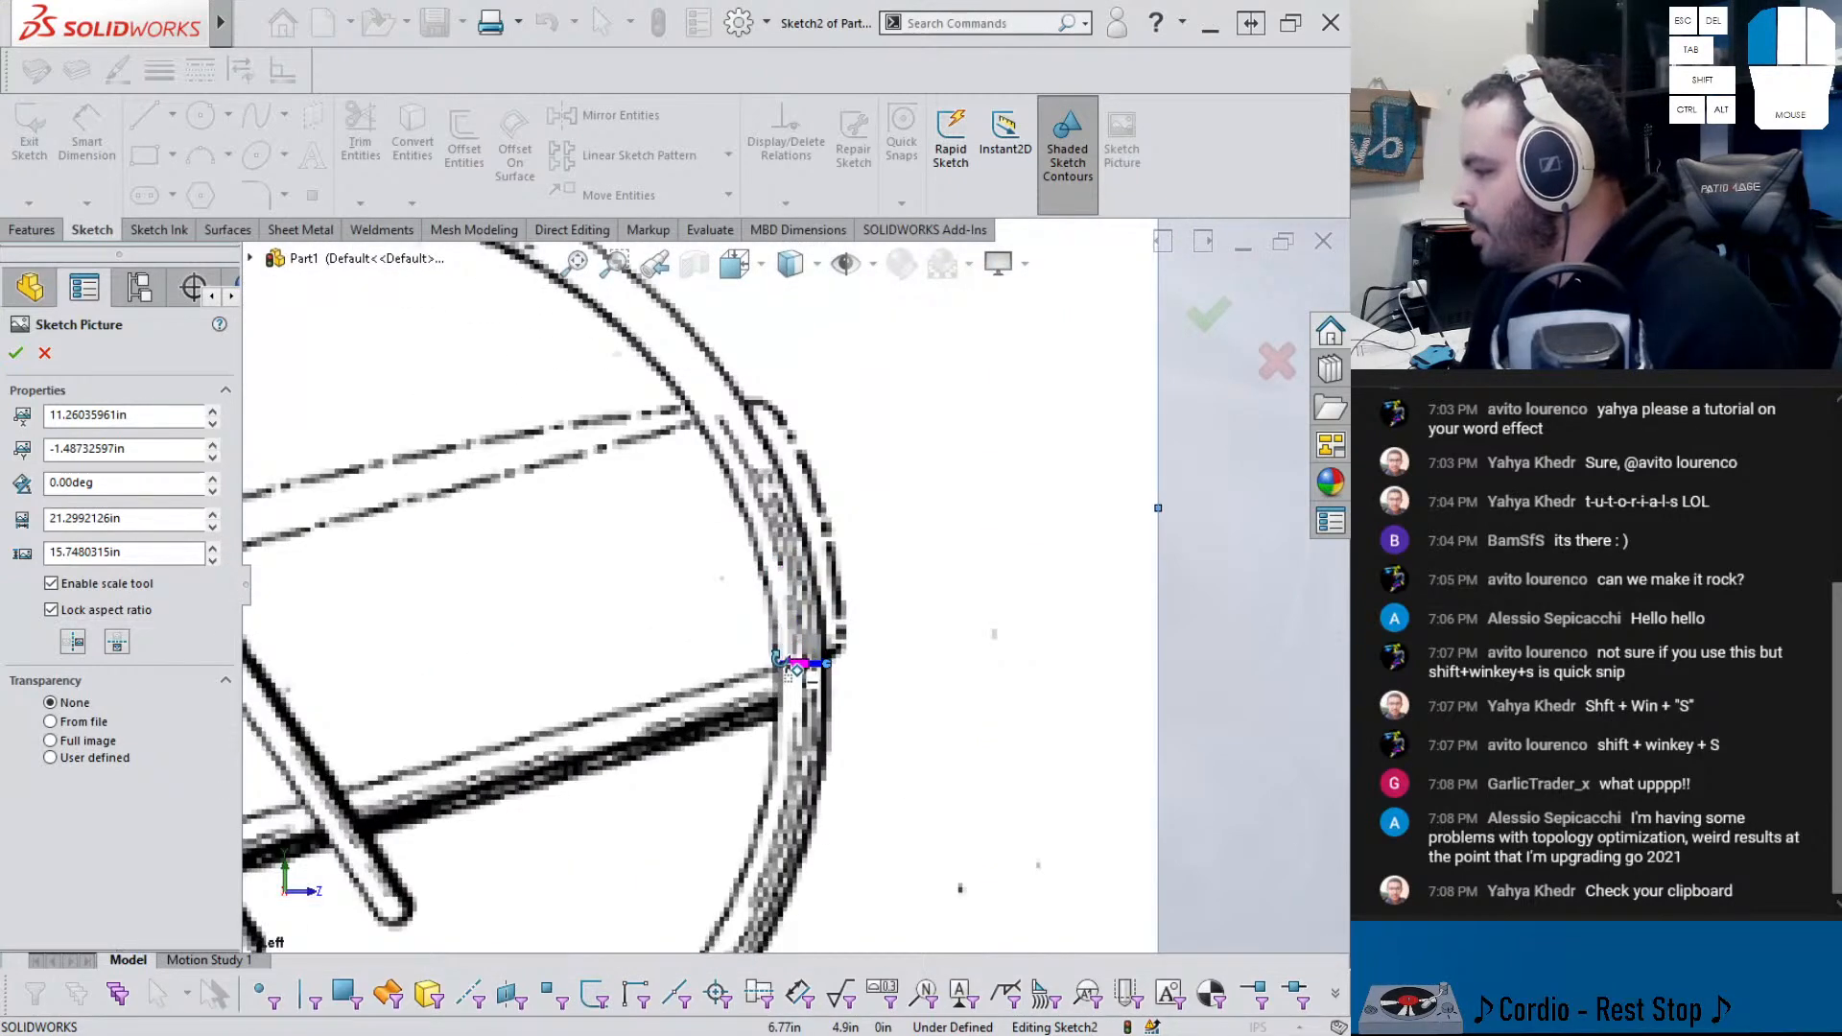
double_click(787, 662)
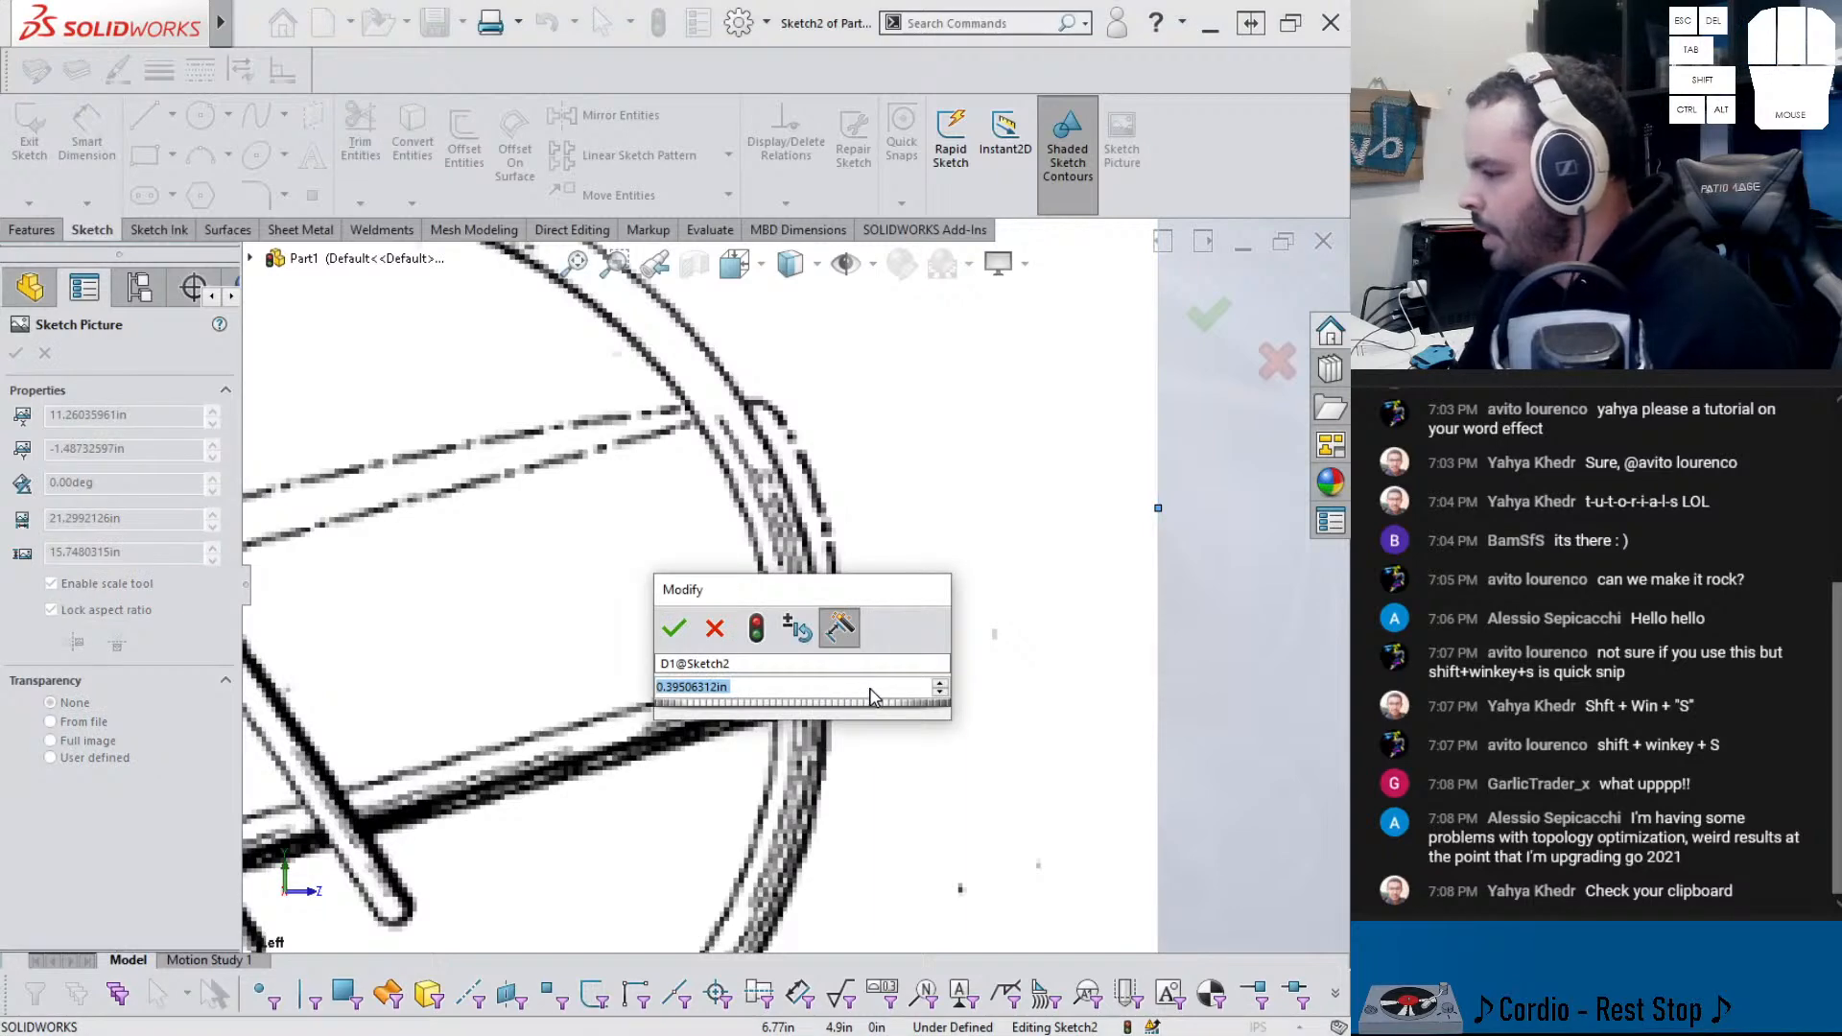
text(1)
key(Return)
- Position the scaled picture relative to the origin, accept it, and exit the sketch
scroll(773, 644, down, 10)
scroll(766, 651, down, 5)
scroll(732, 657, up, 9)
mouse_move(733, 506)
mouse_down()
mouse_move(902, 361)
mouse_move(917, 374)
mouse_up()
scroll(877, 373, down, 3)
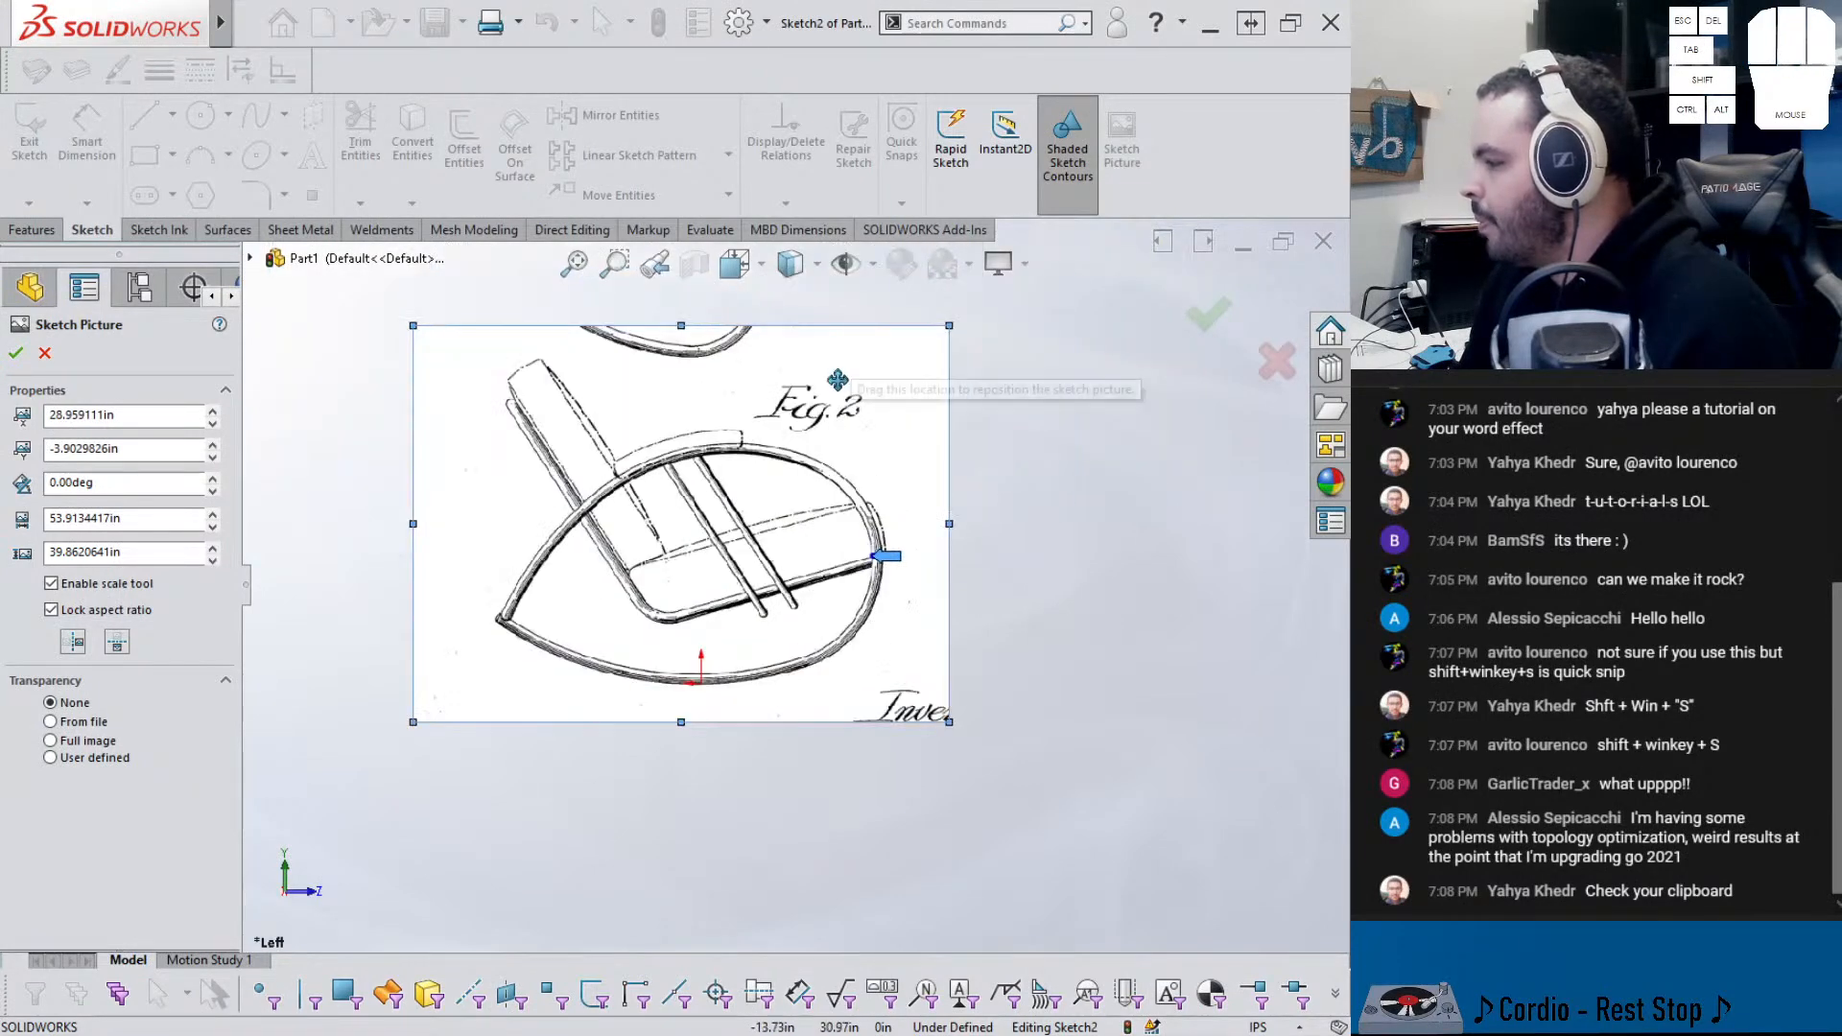
scroll(840, 372, up, 2)
click(1207, 314)
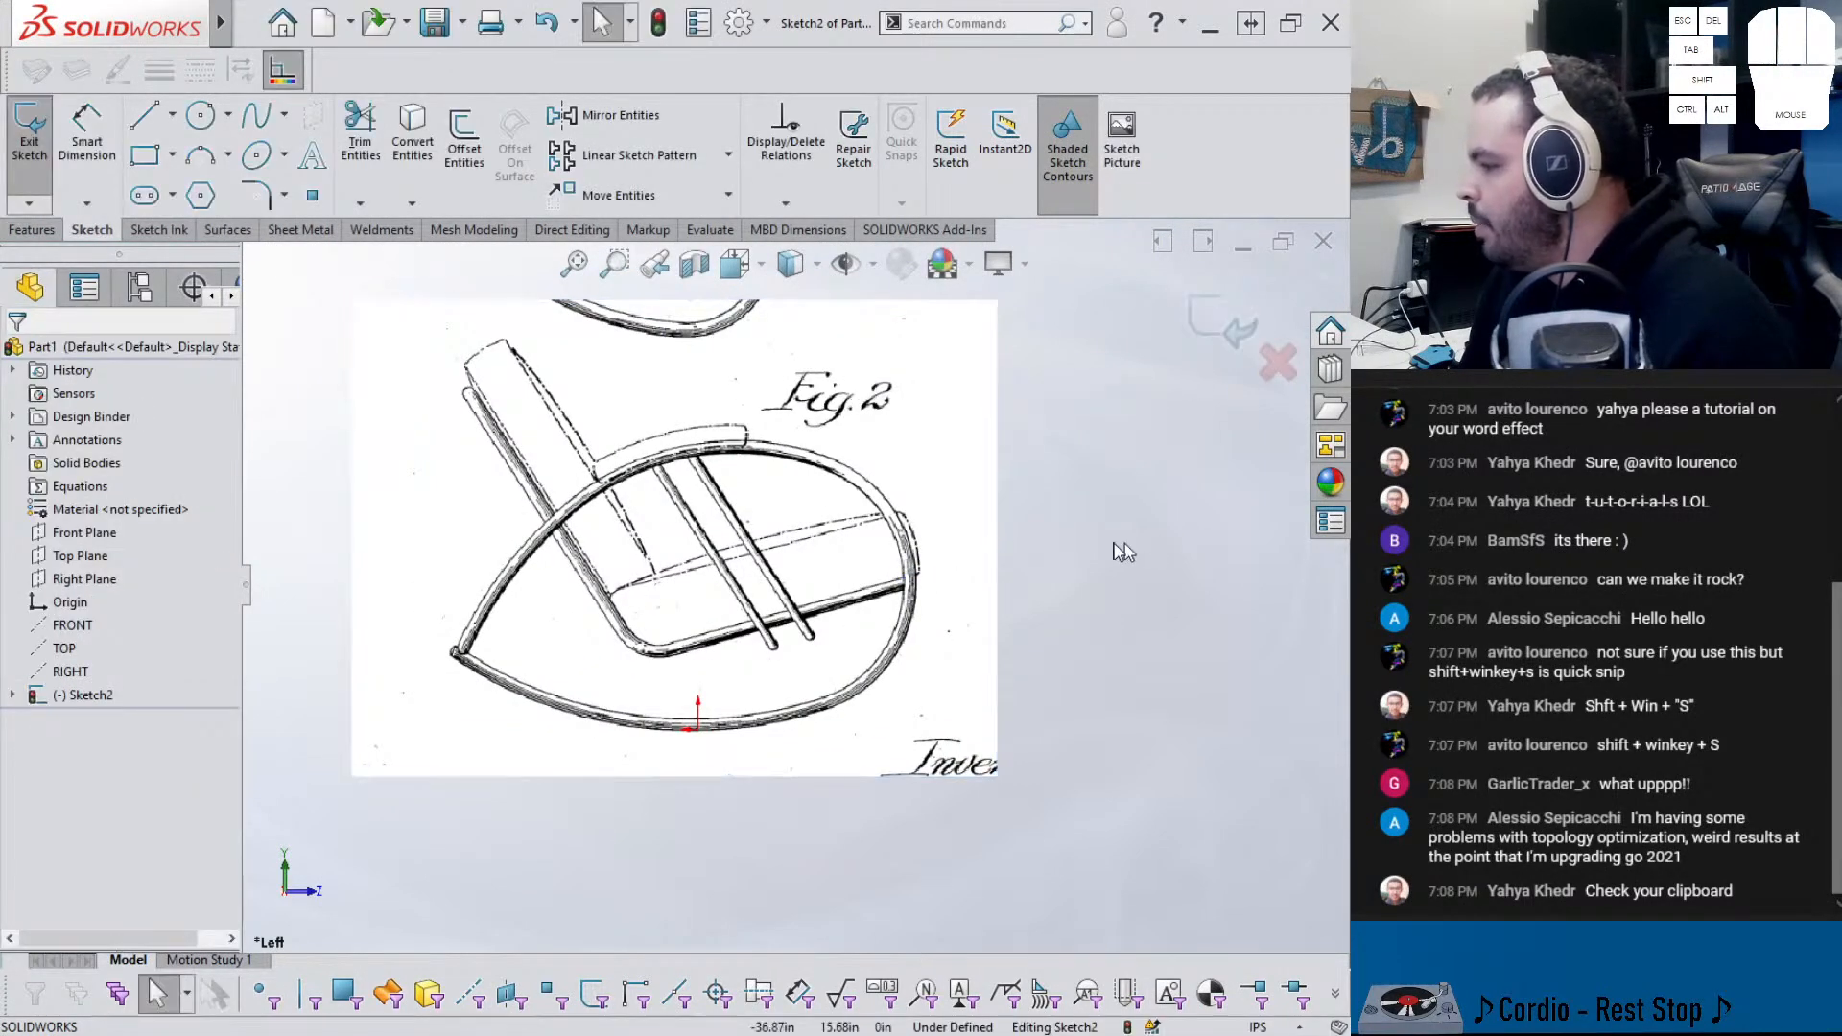
click(1209, 326)
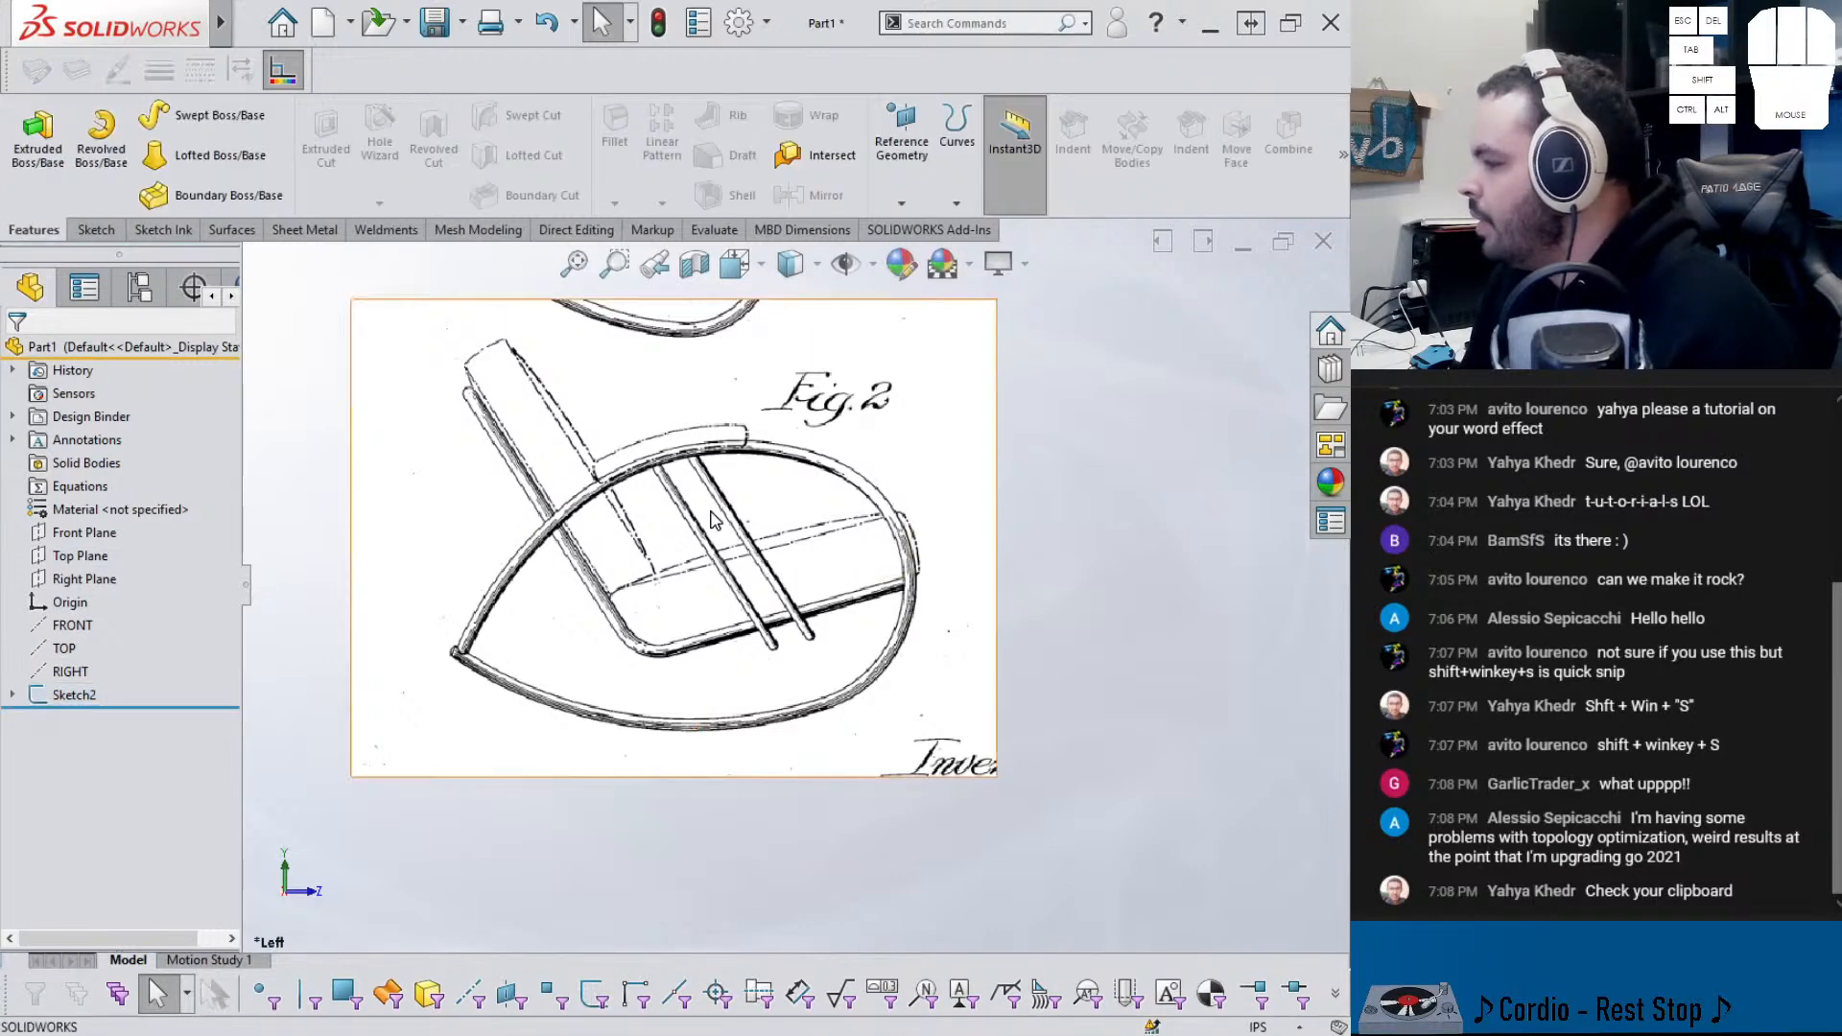
- Discard the Front Plane sketch and start a new sketch on the Right Plane
click(84, 532)
click(107, 508)
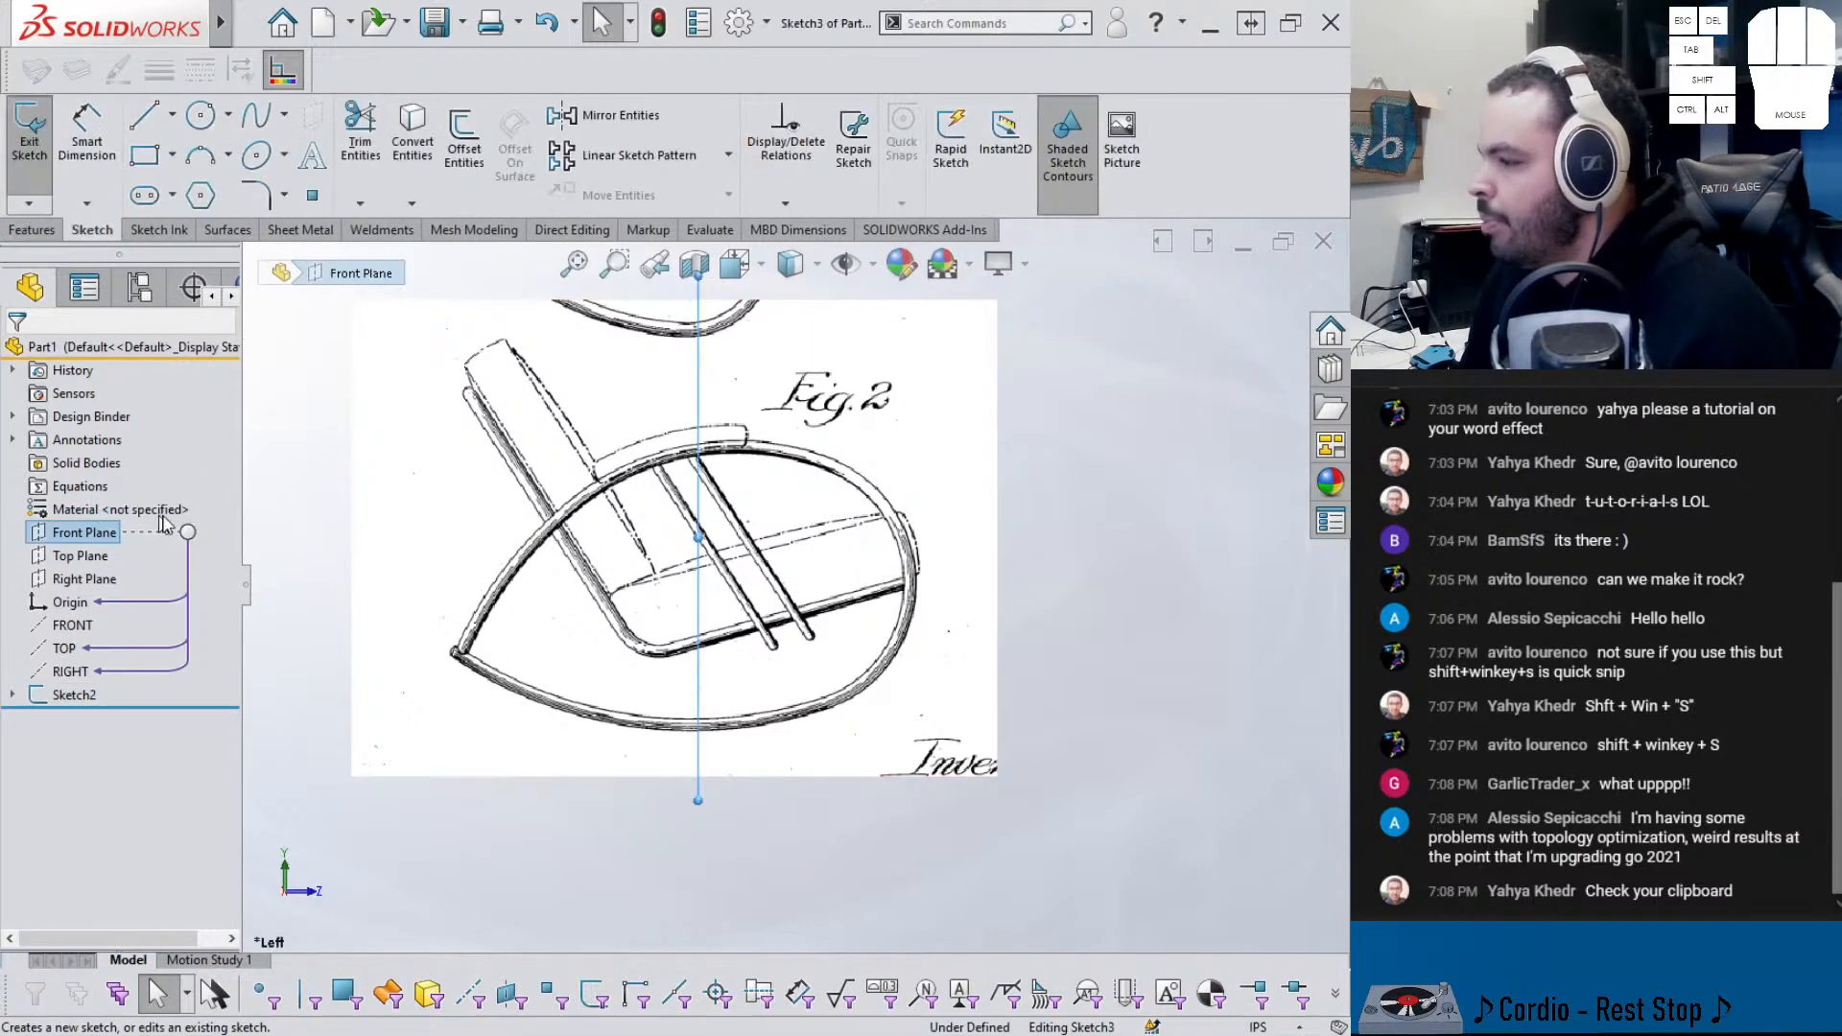
click(161, 116)
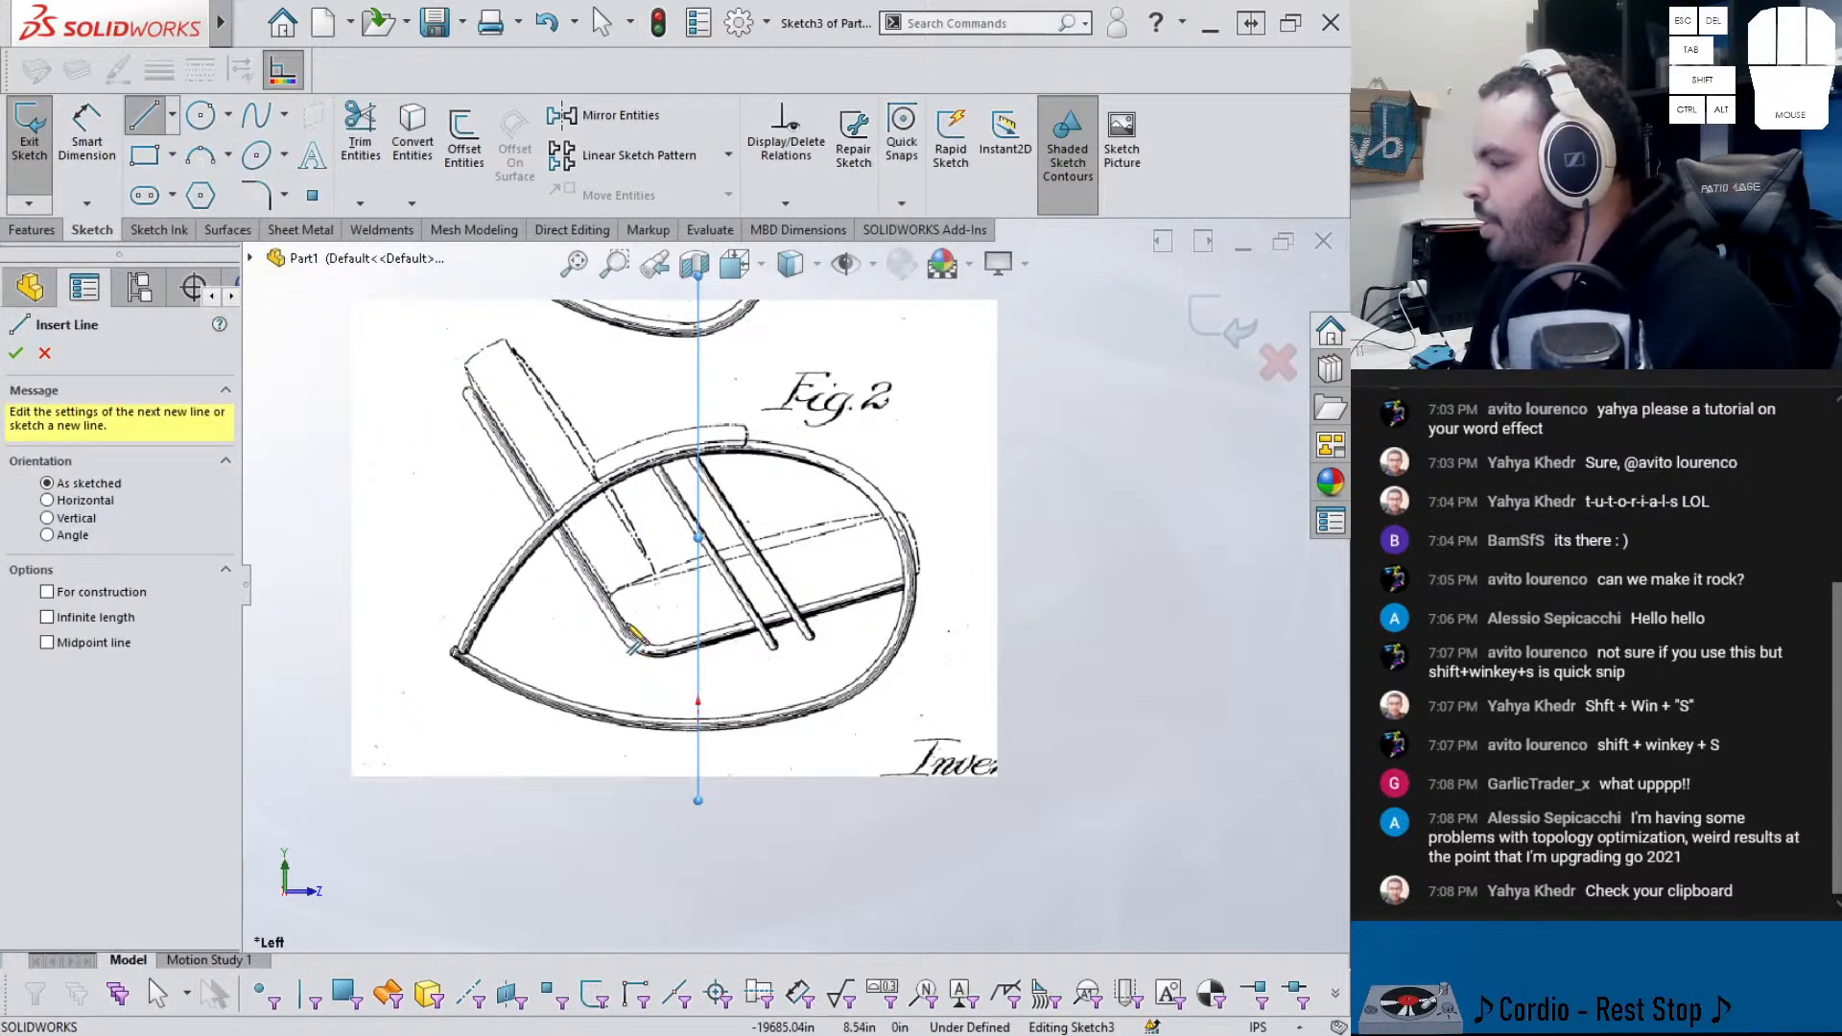
click(1277, 363)
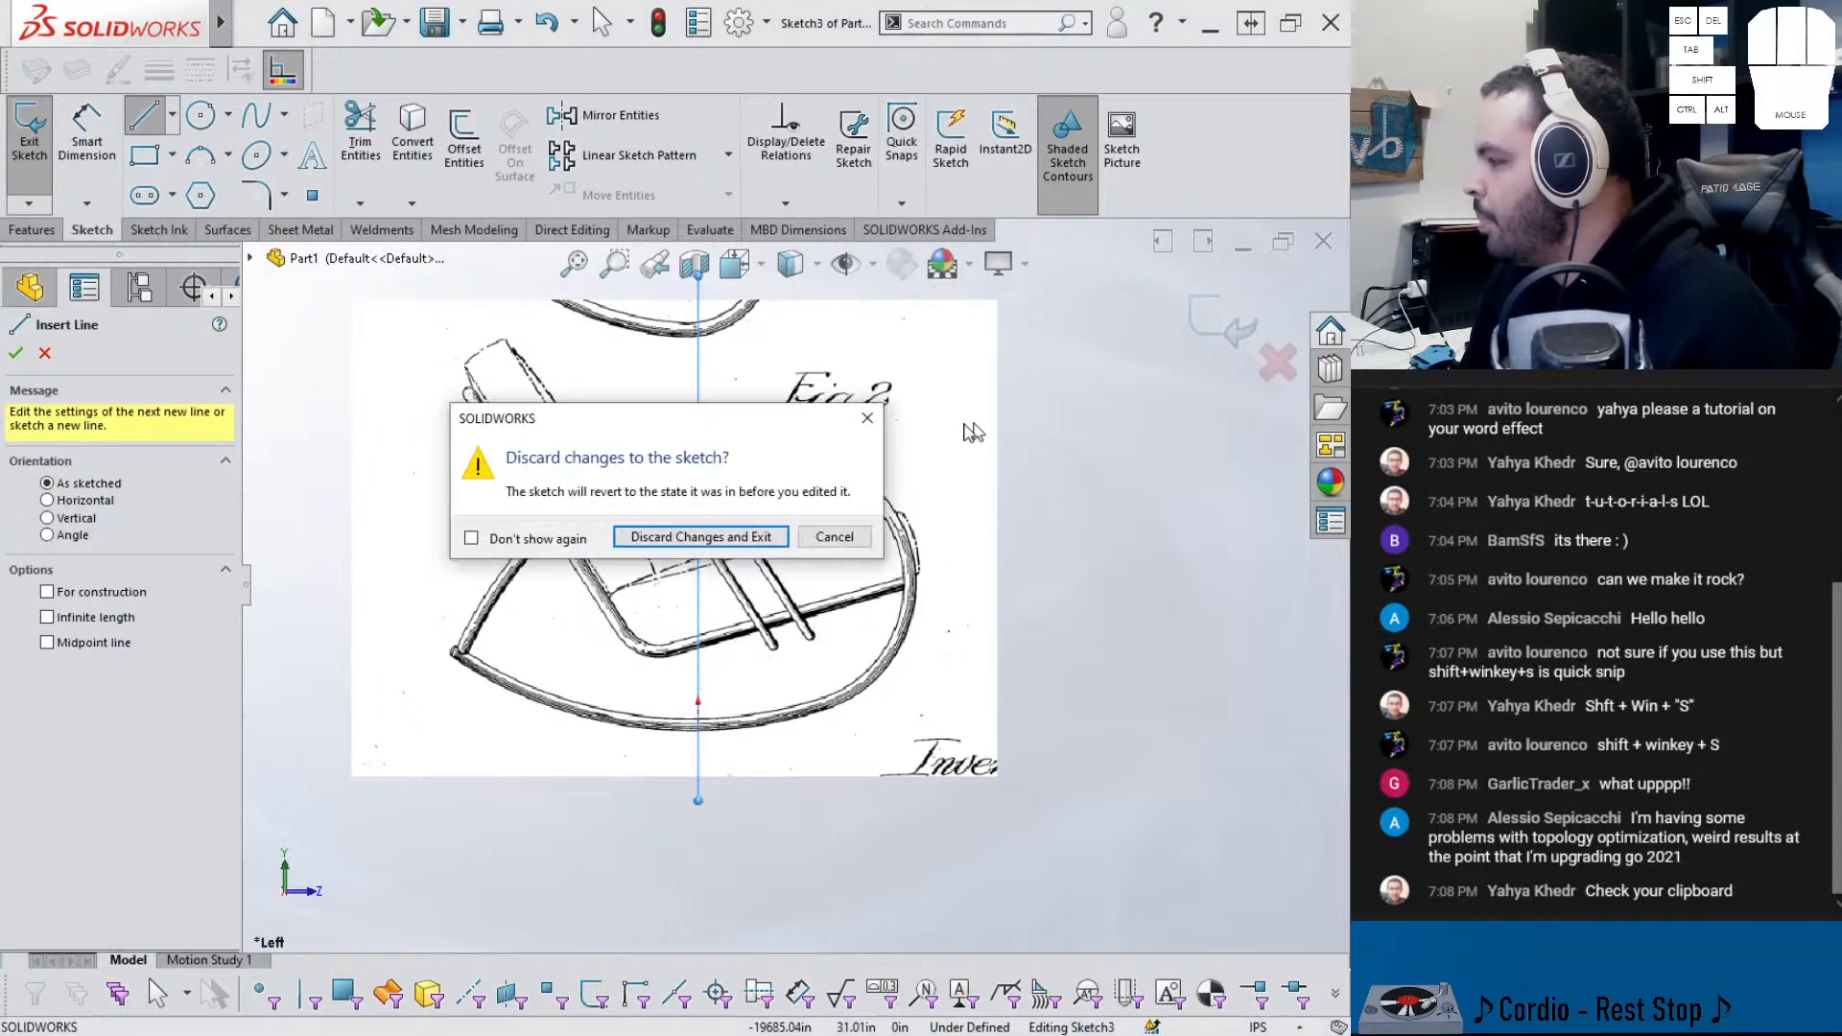
click(751, 537)
click(101, 580)
click(112, 553)
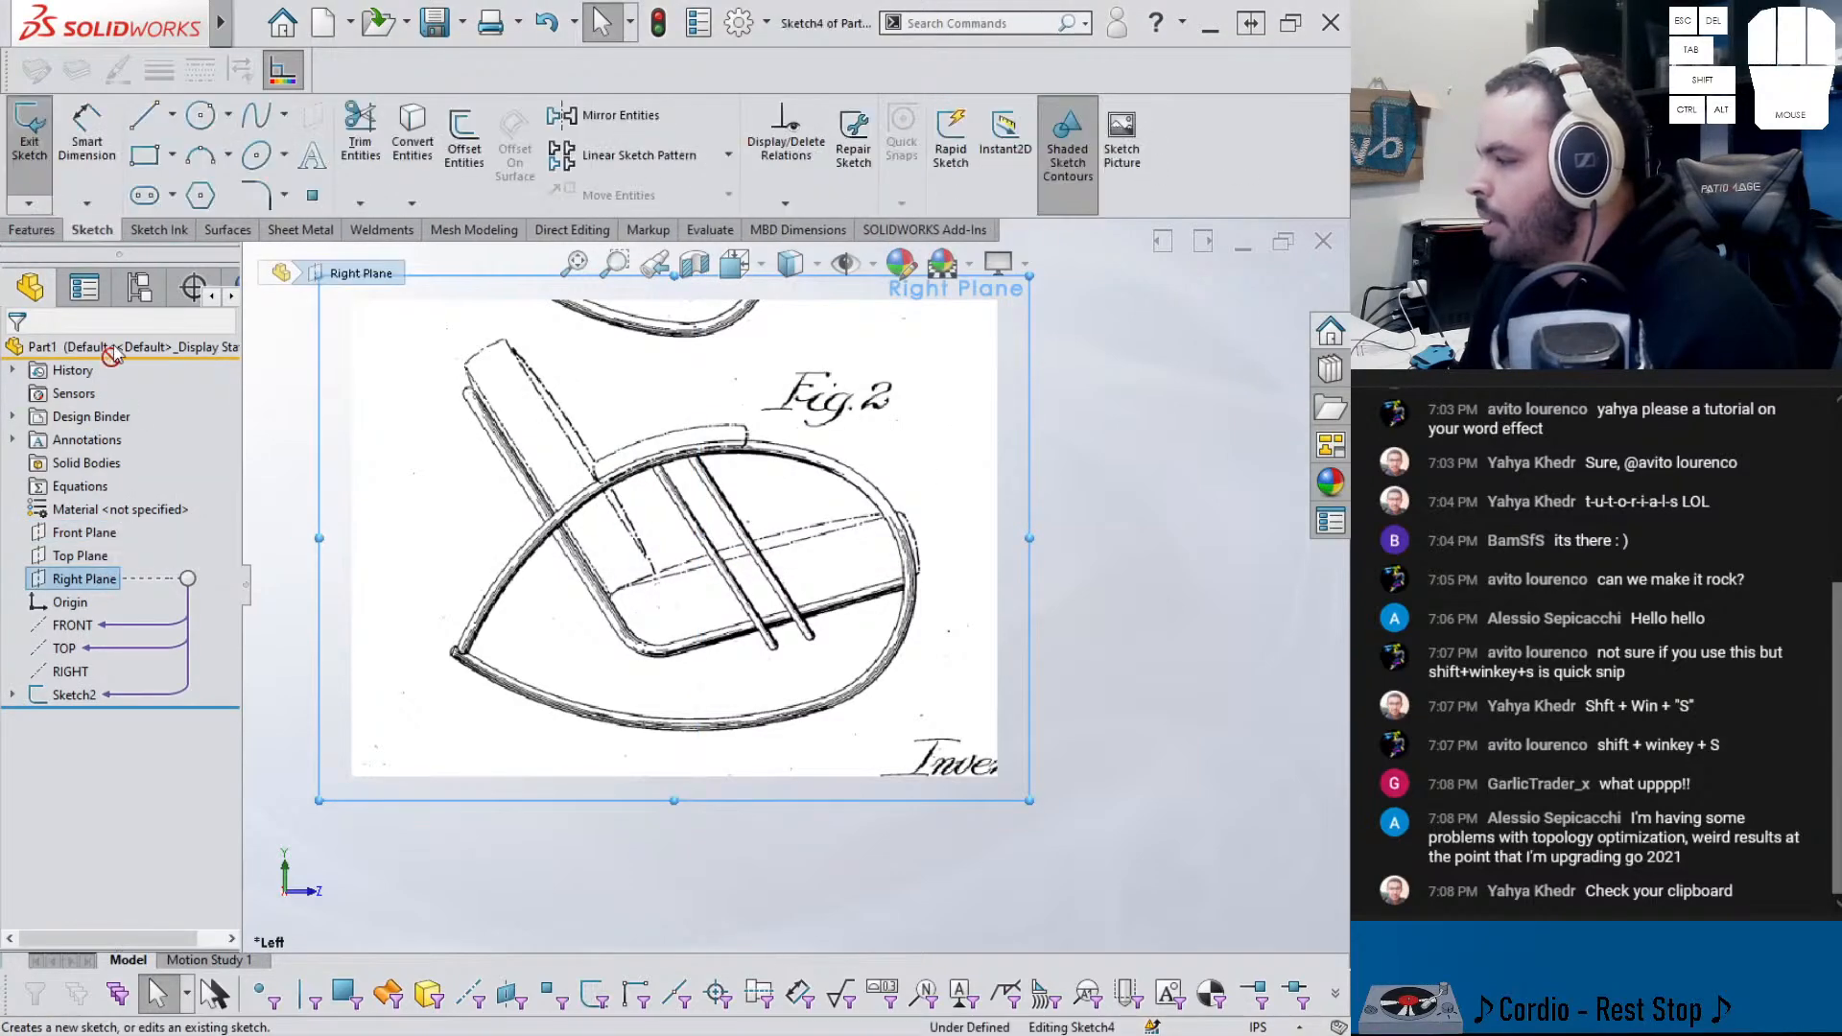
- Draw two connected lines tracing the chair's back frame and seat frame
click(144, 116)
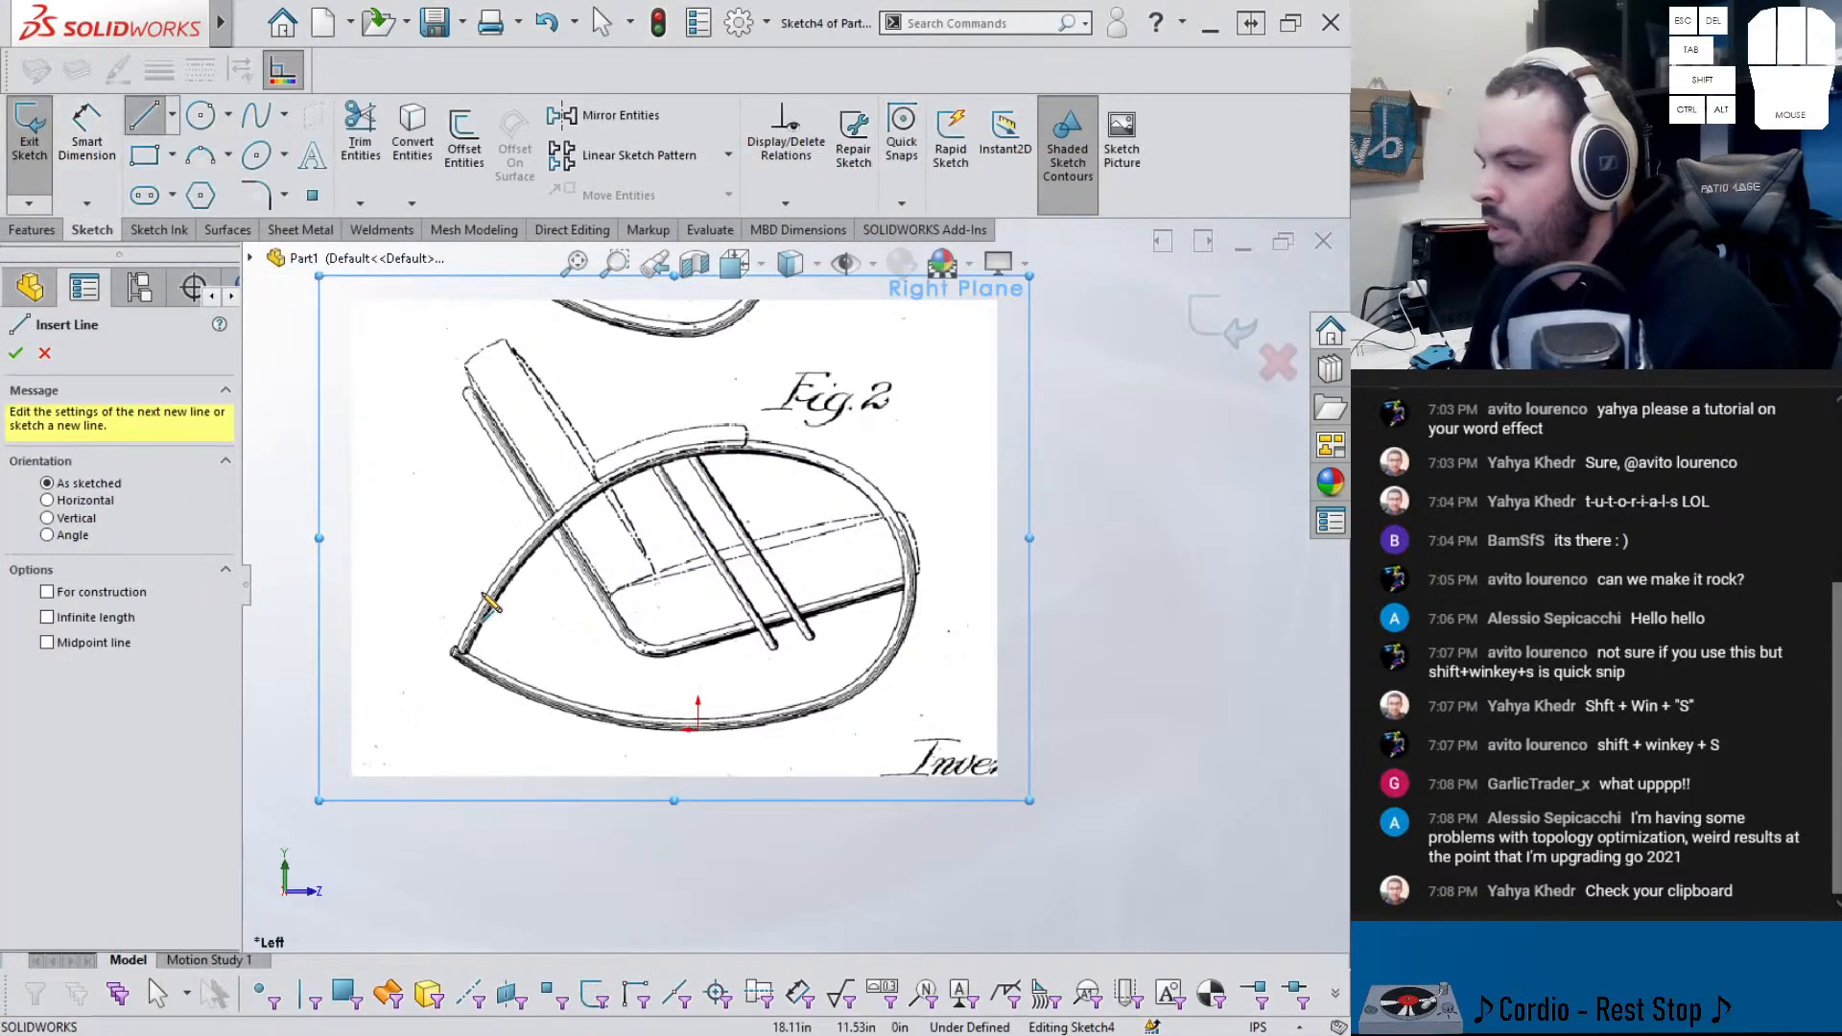
drag(462, 395, 641, 657)
drag(912, 587, 641, 657)
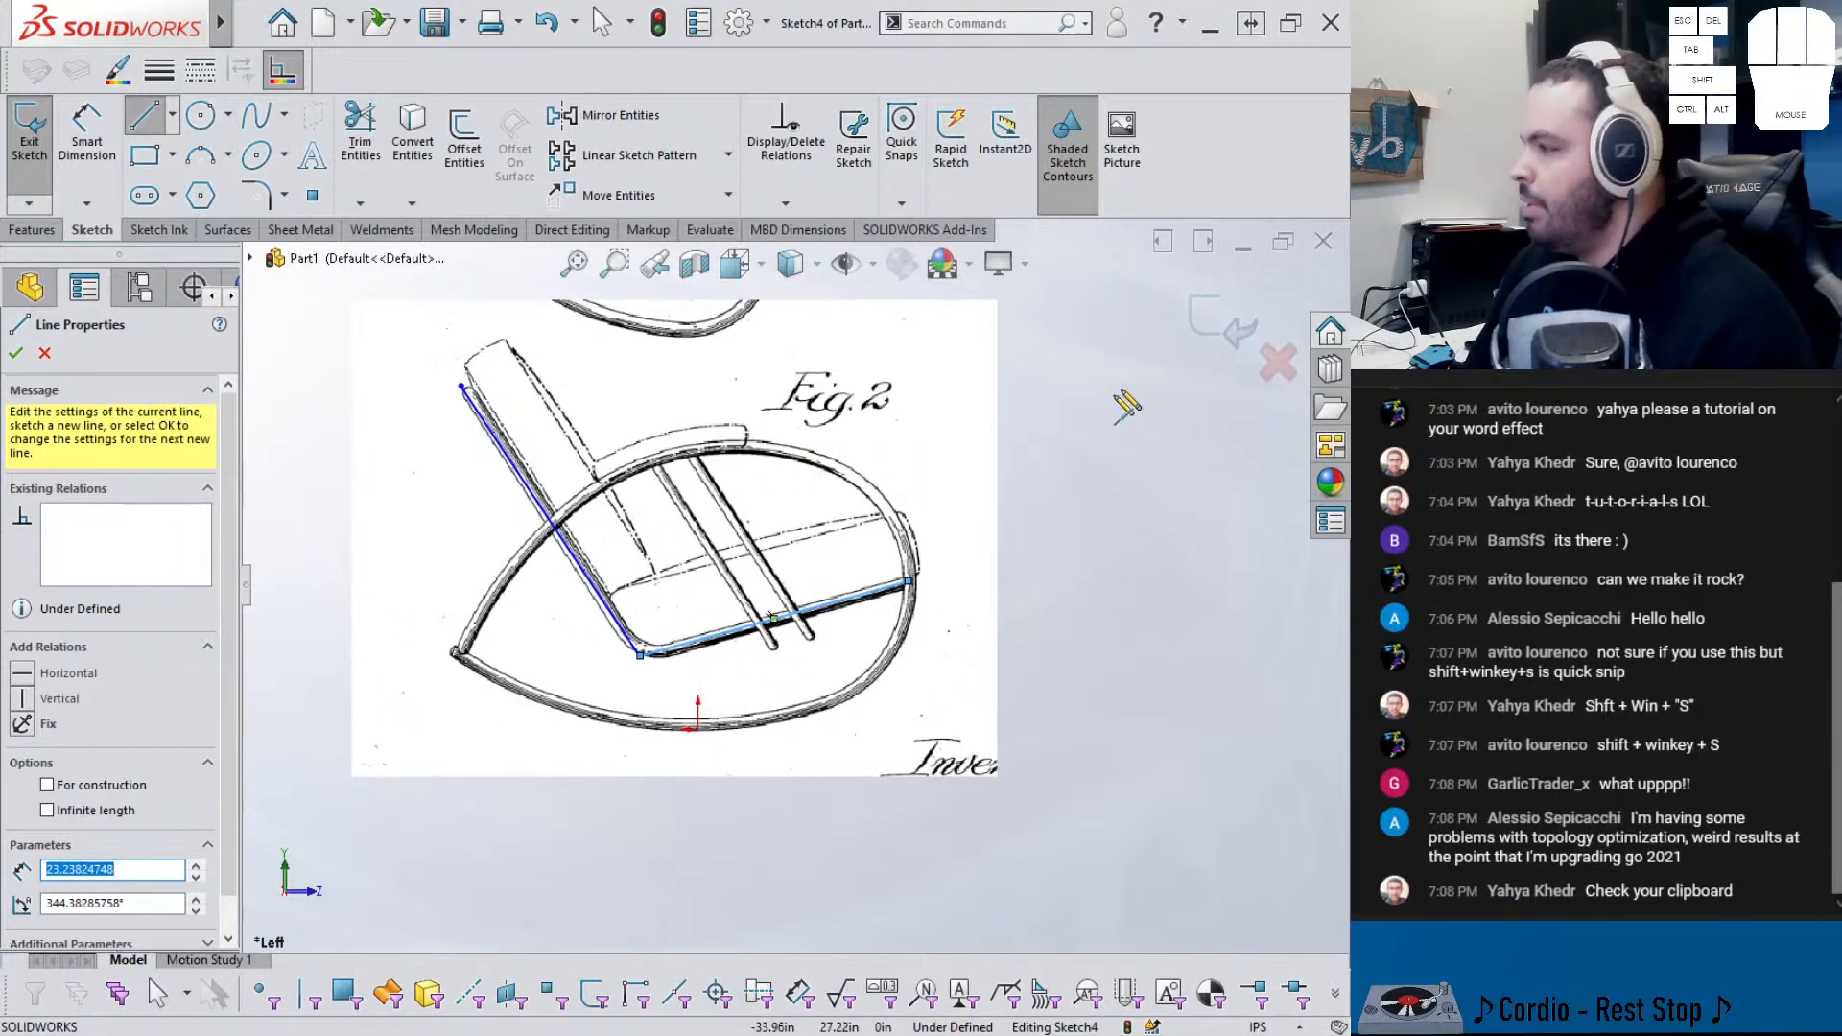
scroll(978, 412, up, 4)
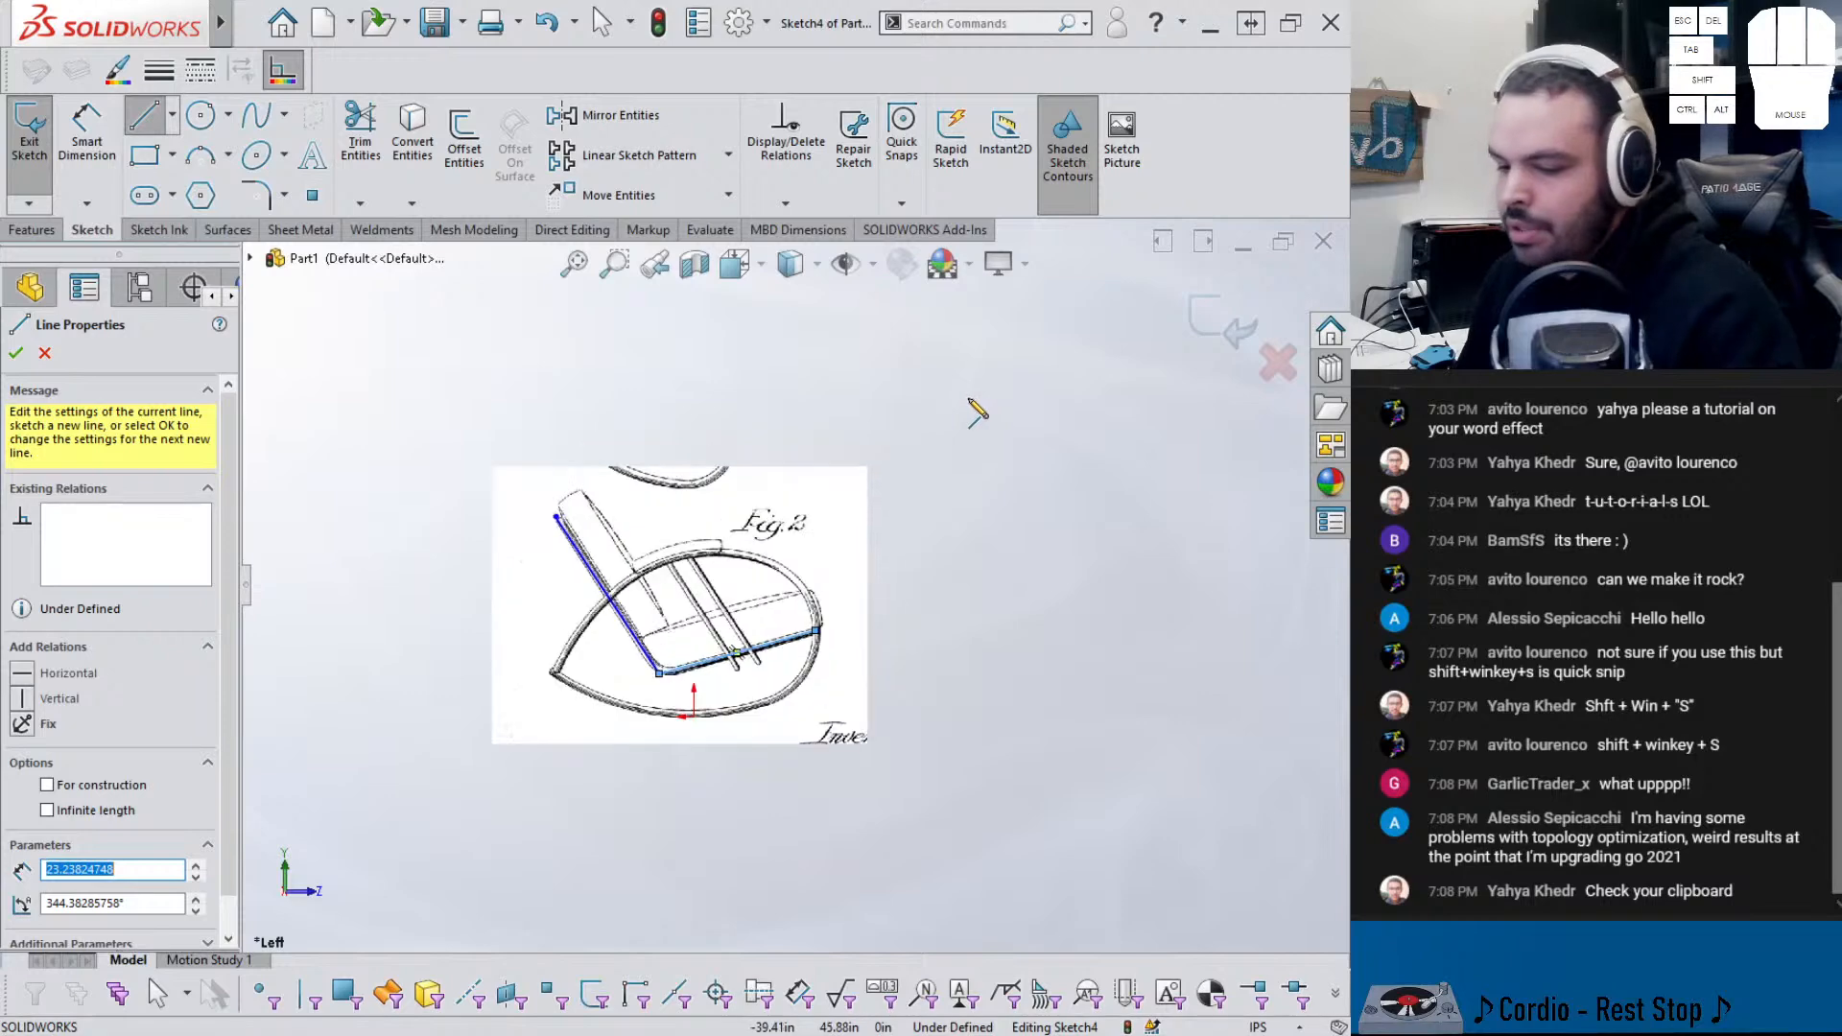
key(Escape)
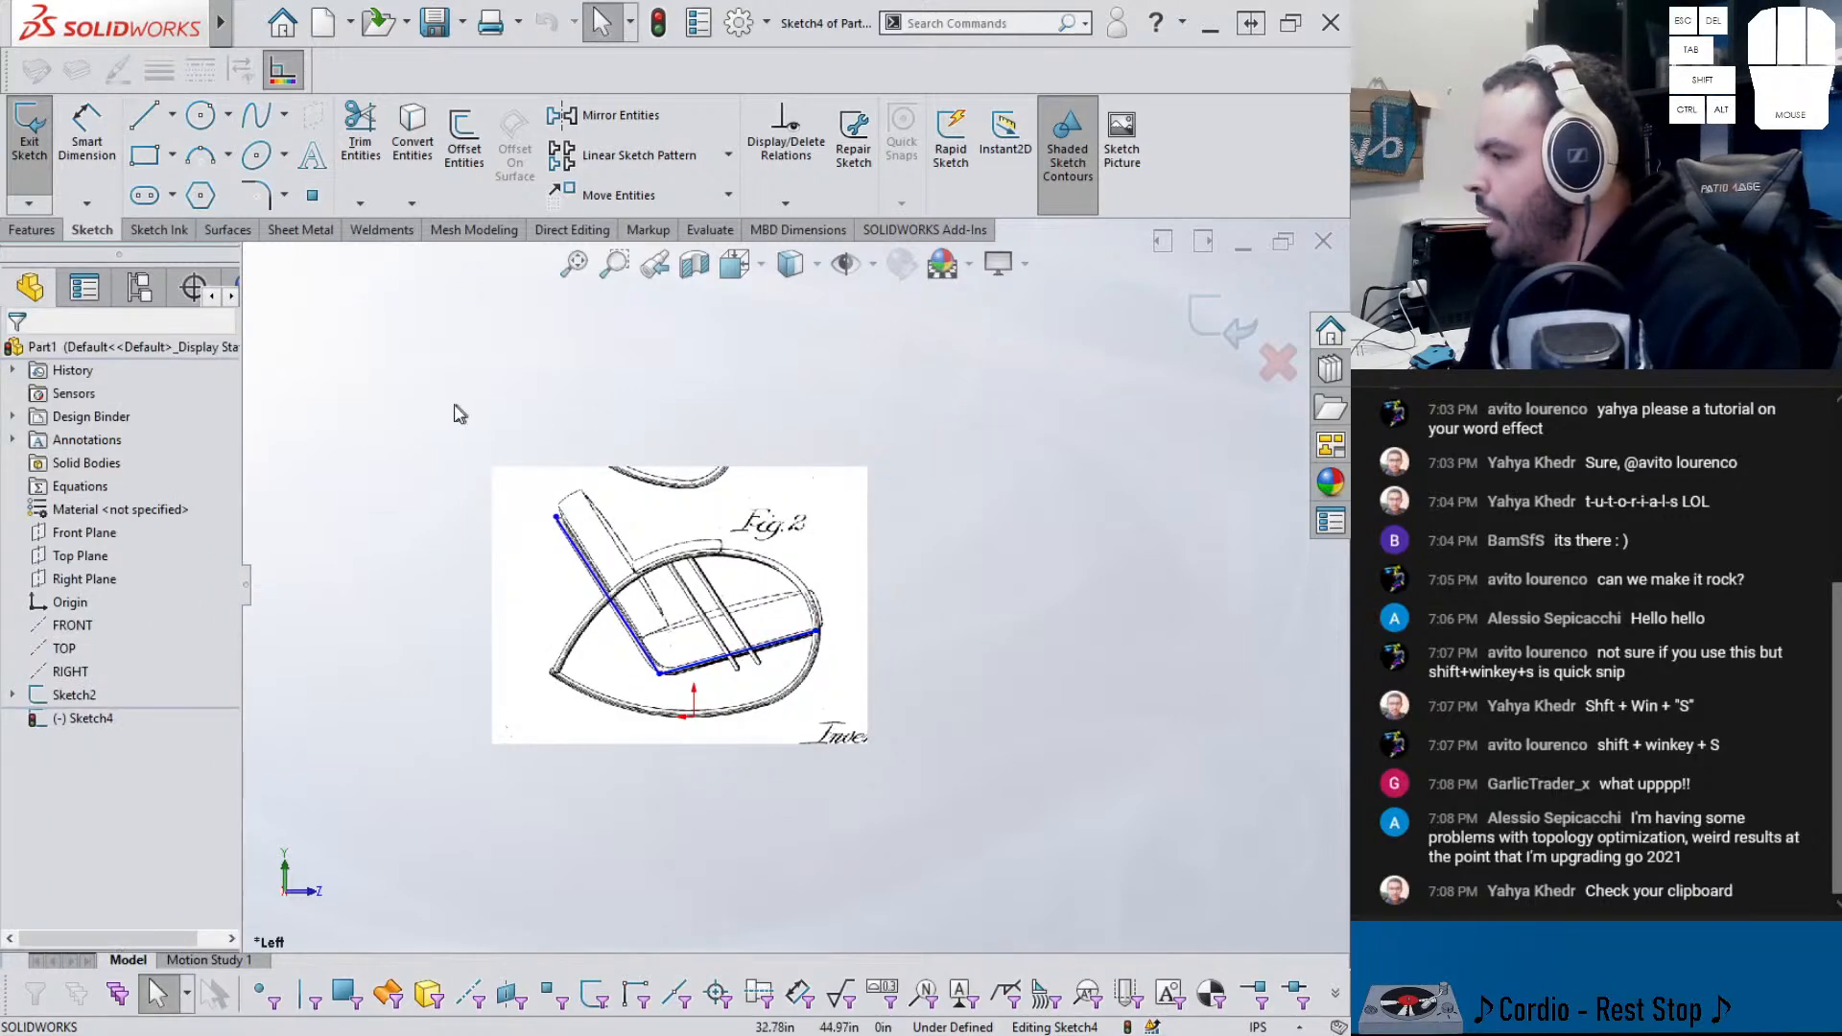
- Delete the extra duplicate picture and adjust the back line's top endpoint
scroll(464, 441, up, 4)
scroll(464, 446, down, 4)
mouse_move(471, 429)
mouse_down()
mouse_move(778, 564)
mouse_move(1022, 711)
mouse_up()
drag(899, 674, 858, 597)
key(Delete)
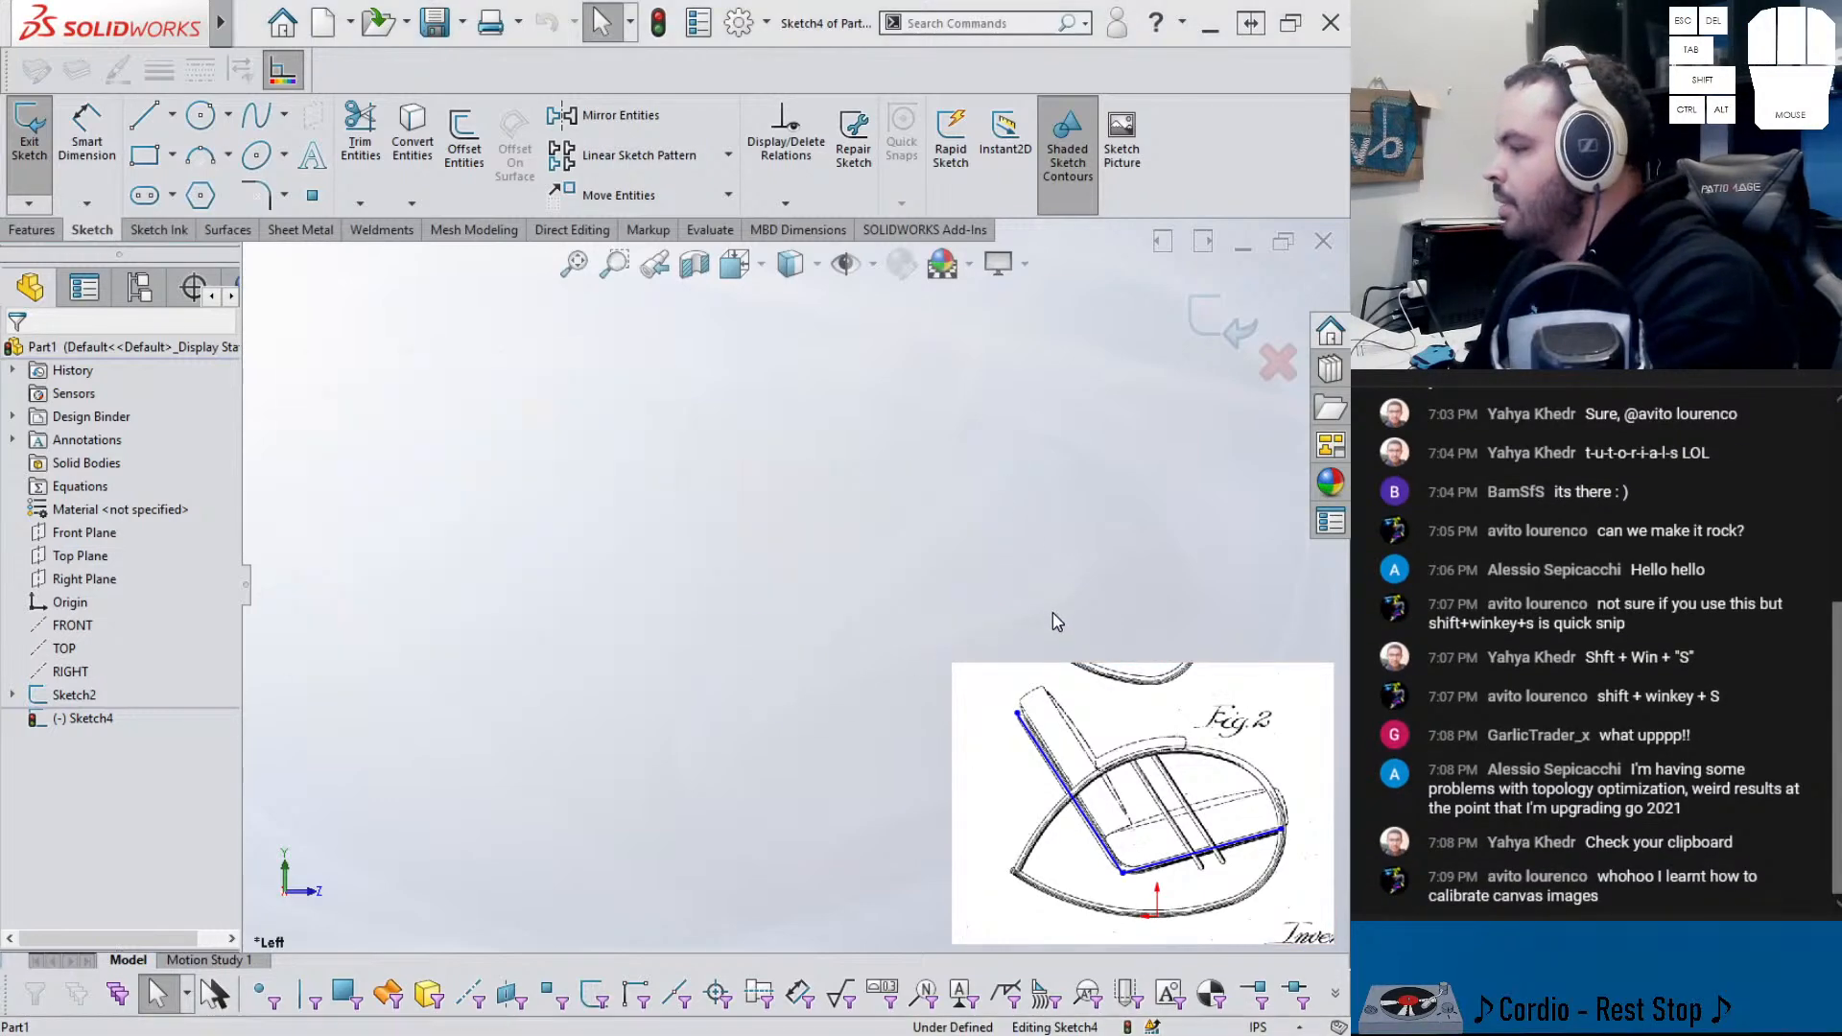
scroll(1103, 771, down, 3)
scroll(1103, 772, up, 4)
scroll(959, 662, up, 2)
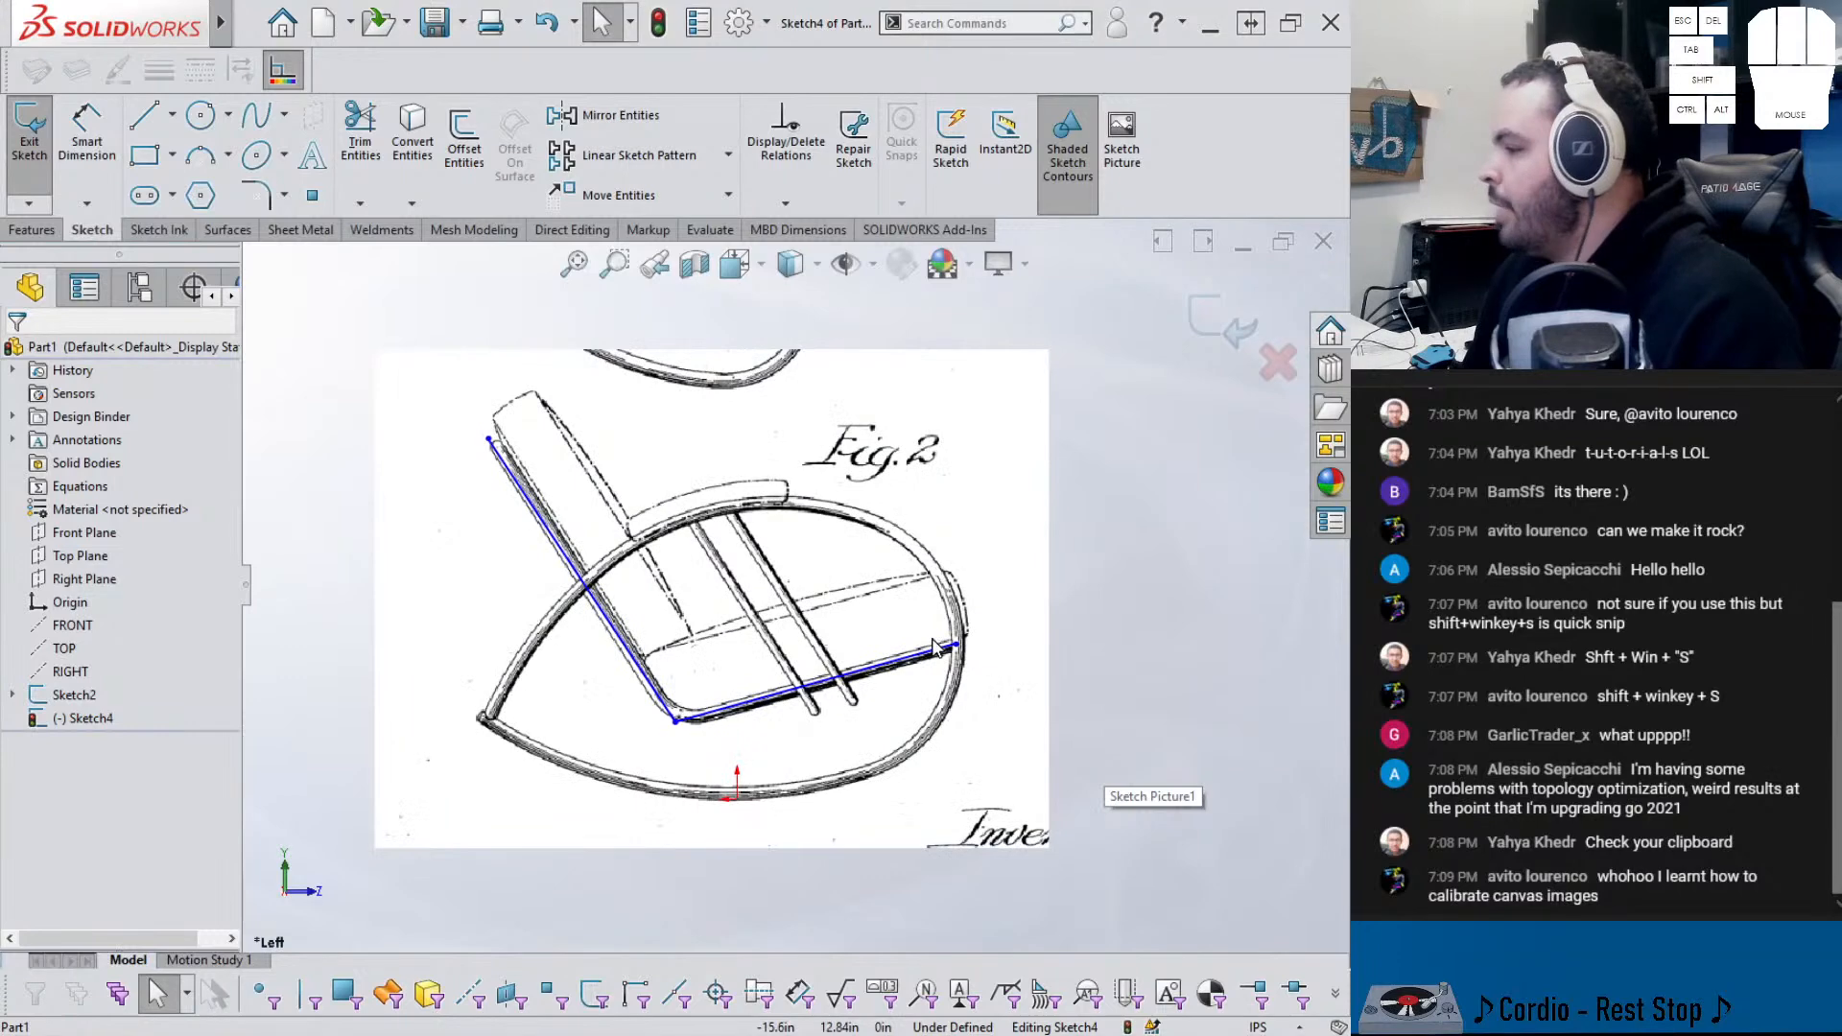
scroll(883, 639, up, 2)
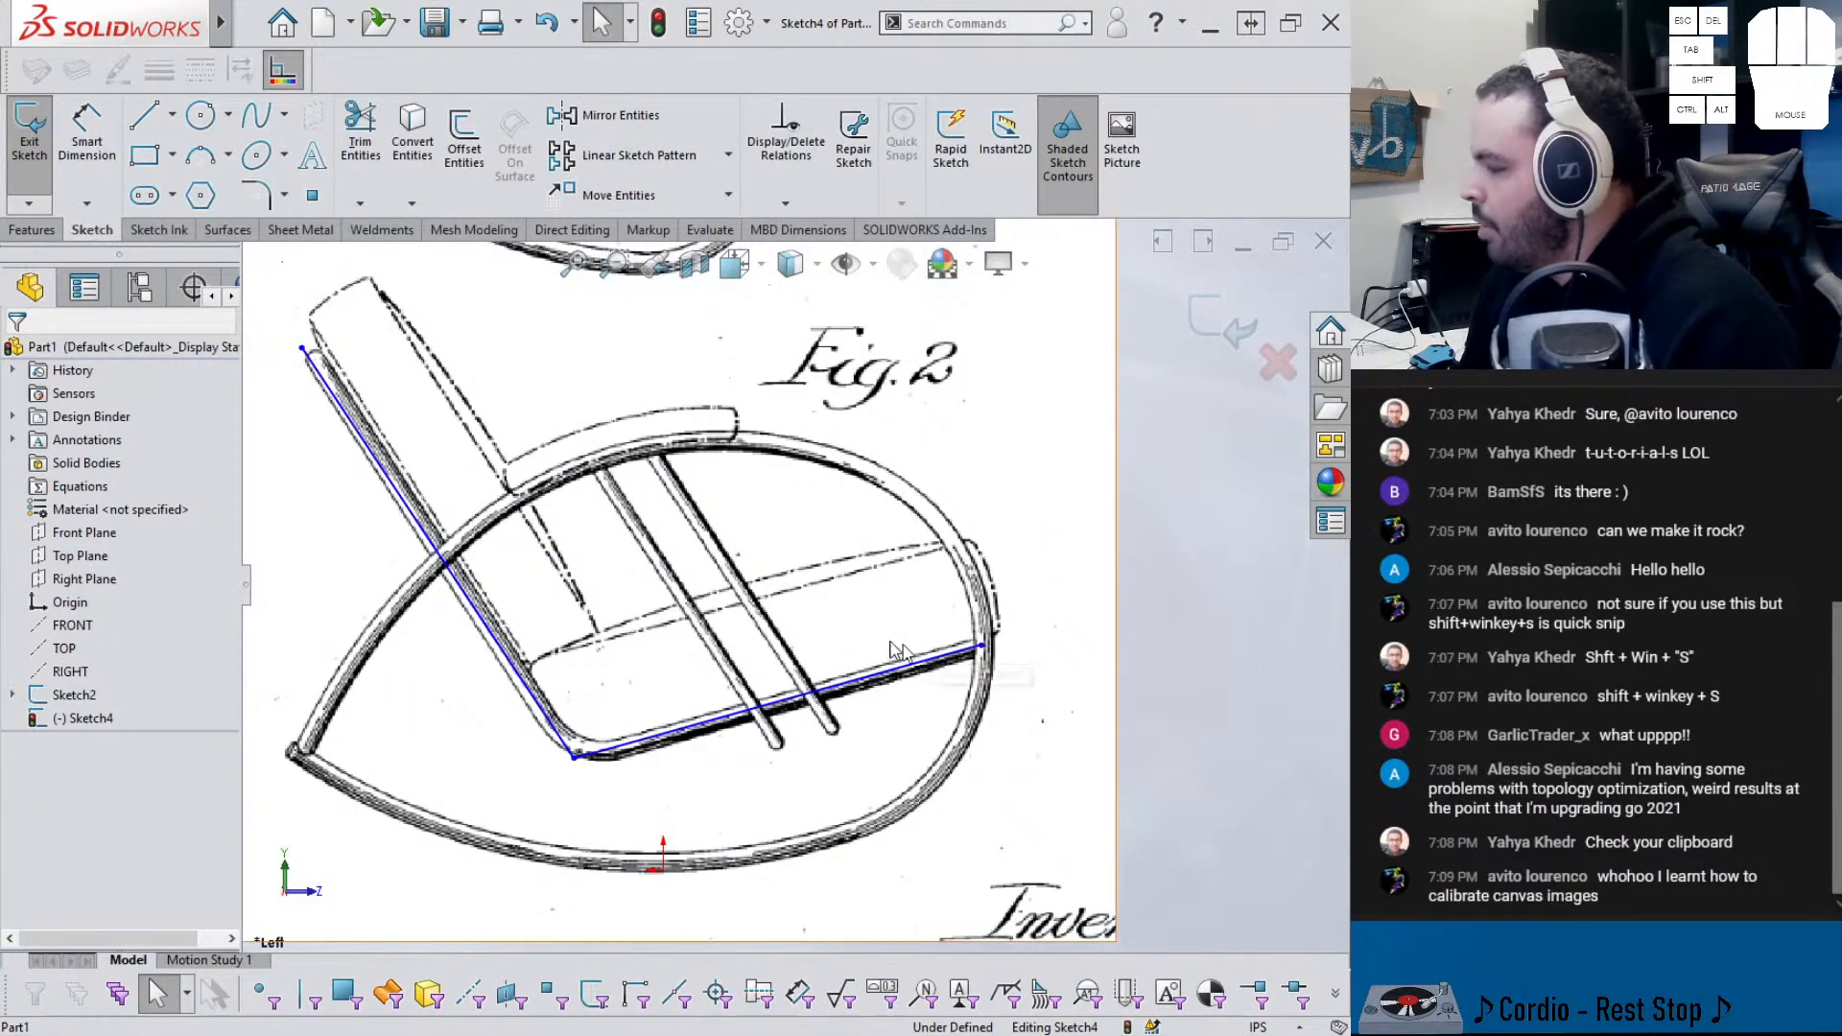
drag(303, 348, 312, 360)
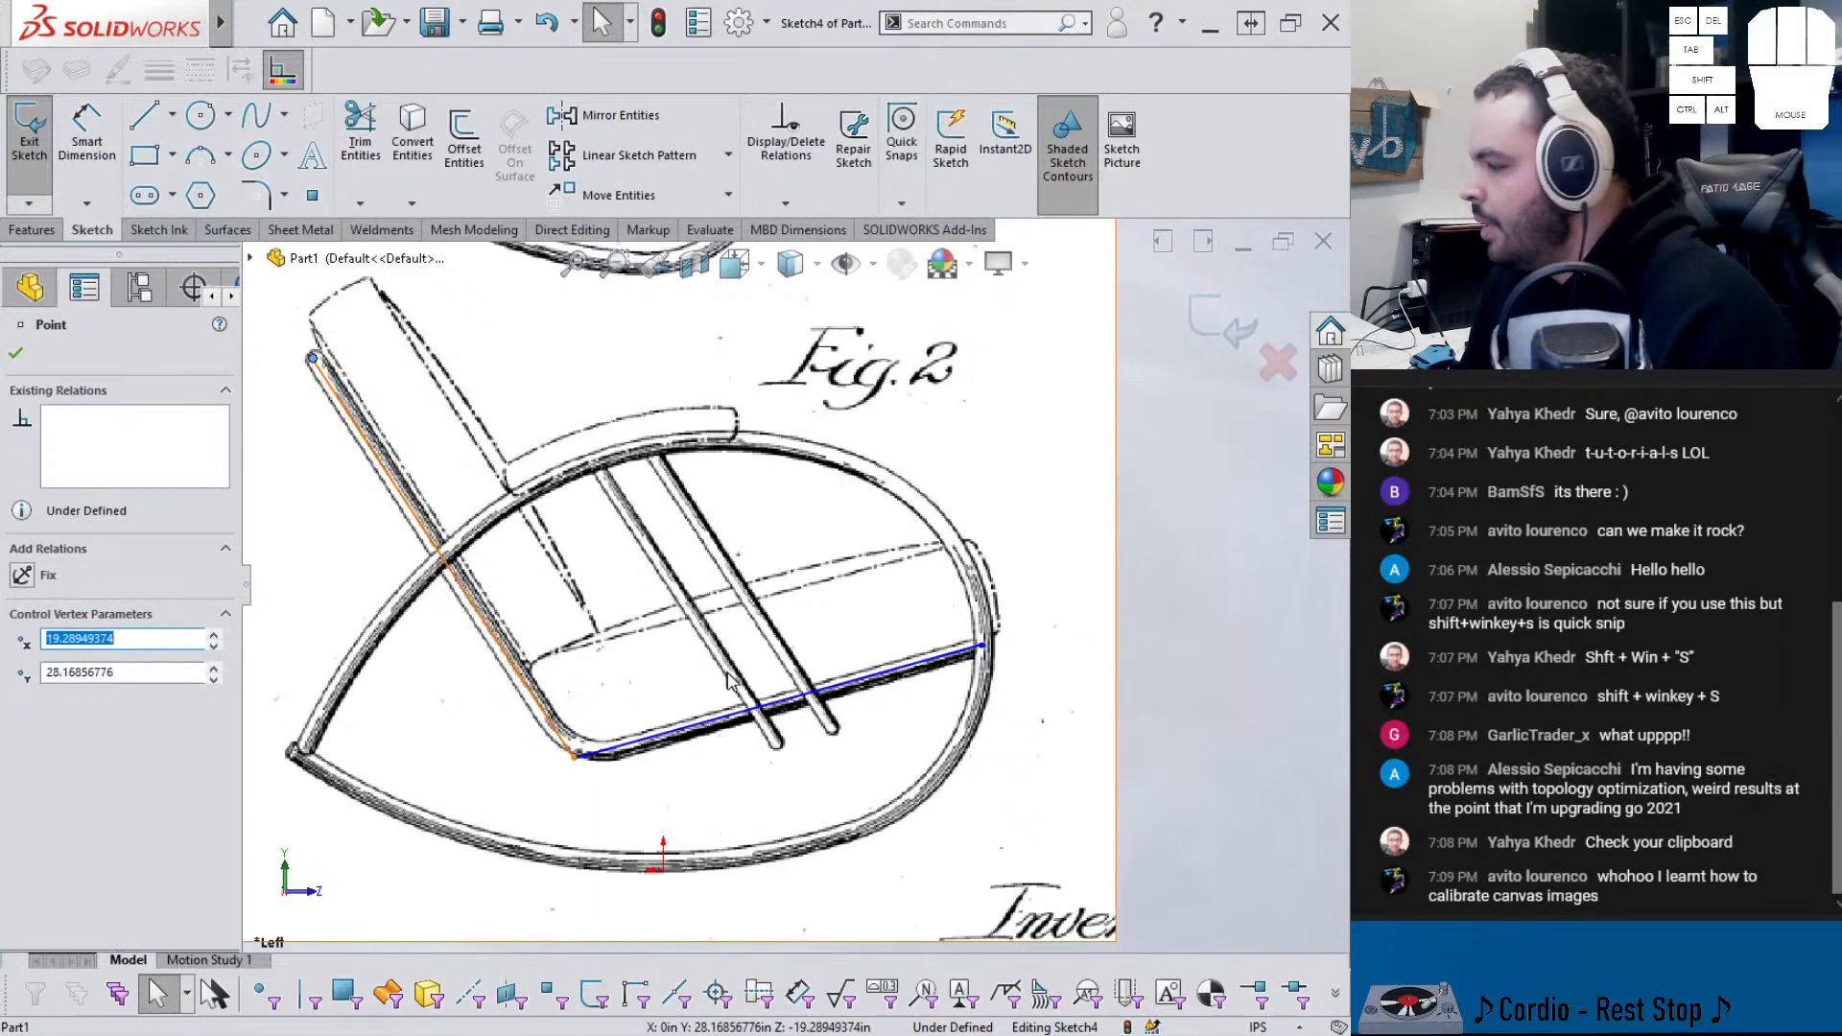
- Add a 107.5° angle dimension between the back and seat lines
right_drag(1099, 764, 1041, 675)
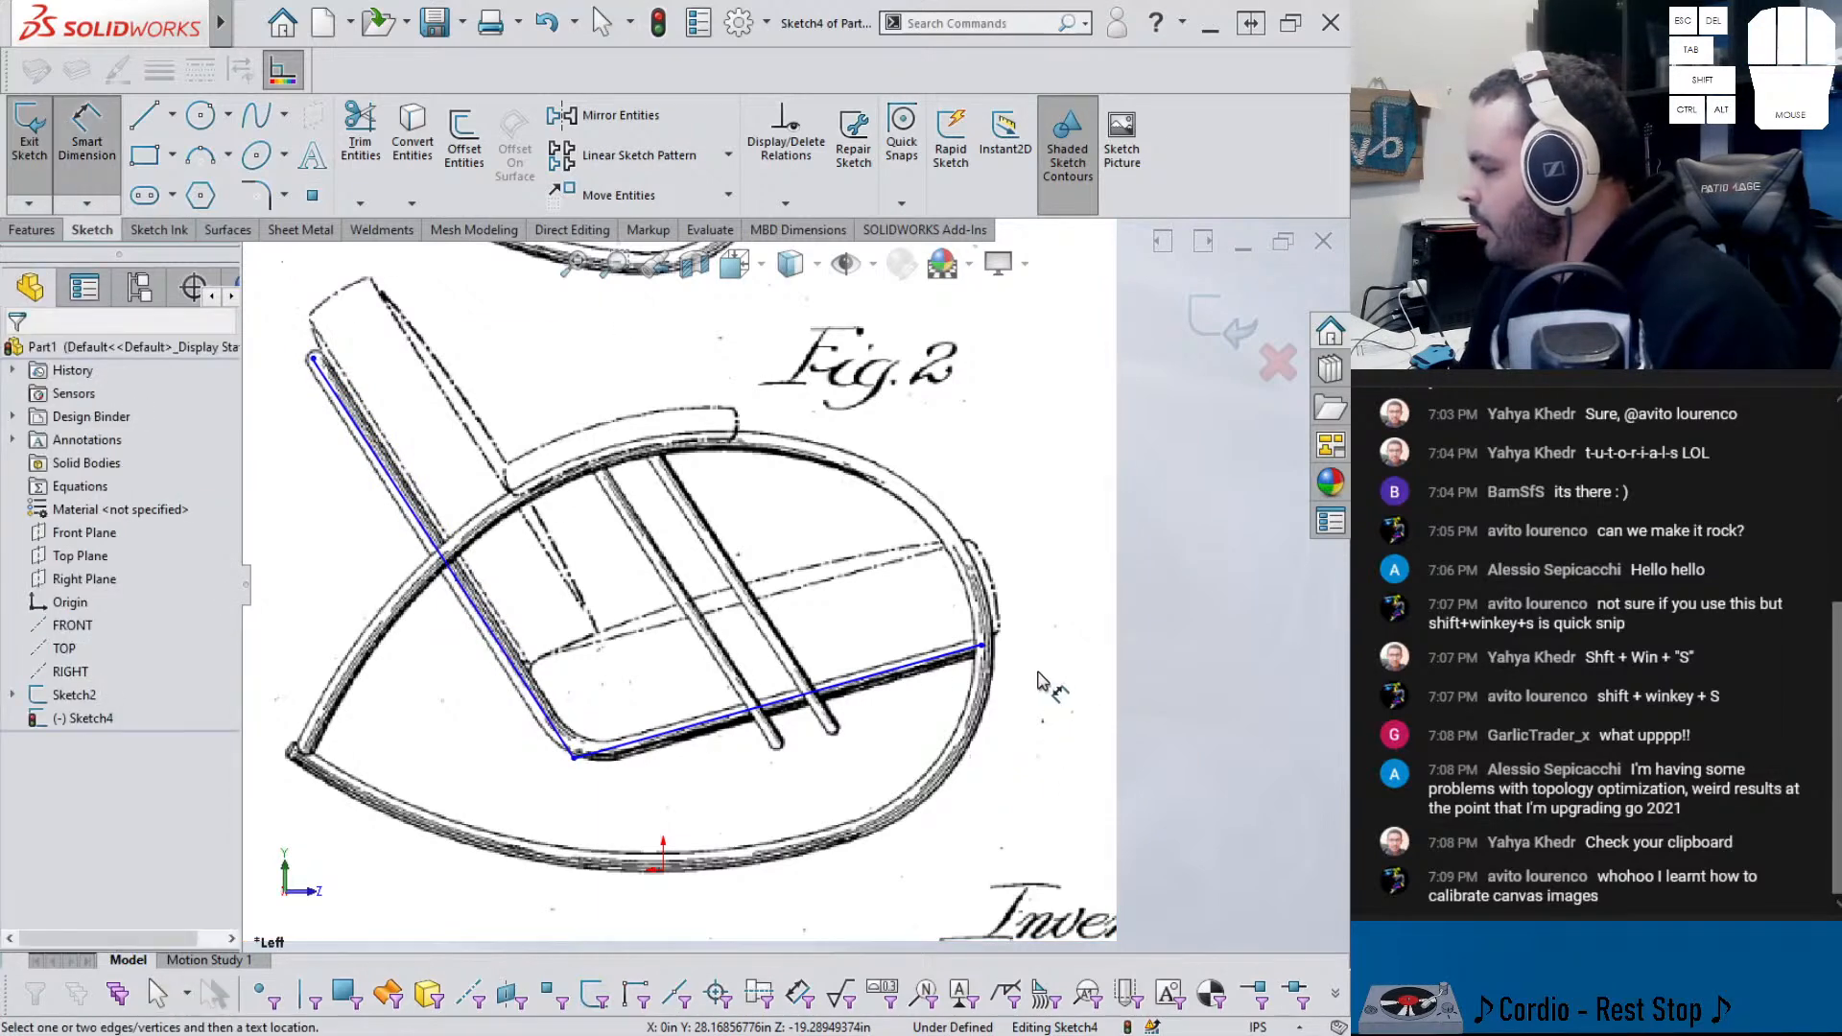
click(683, 727)
click(530, 690)
click(590, 644)
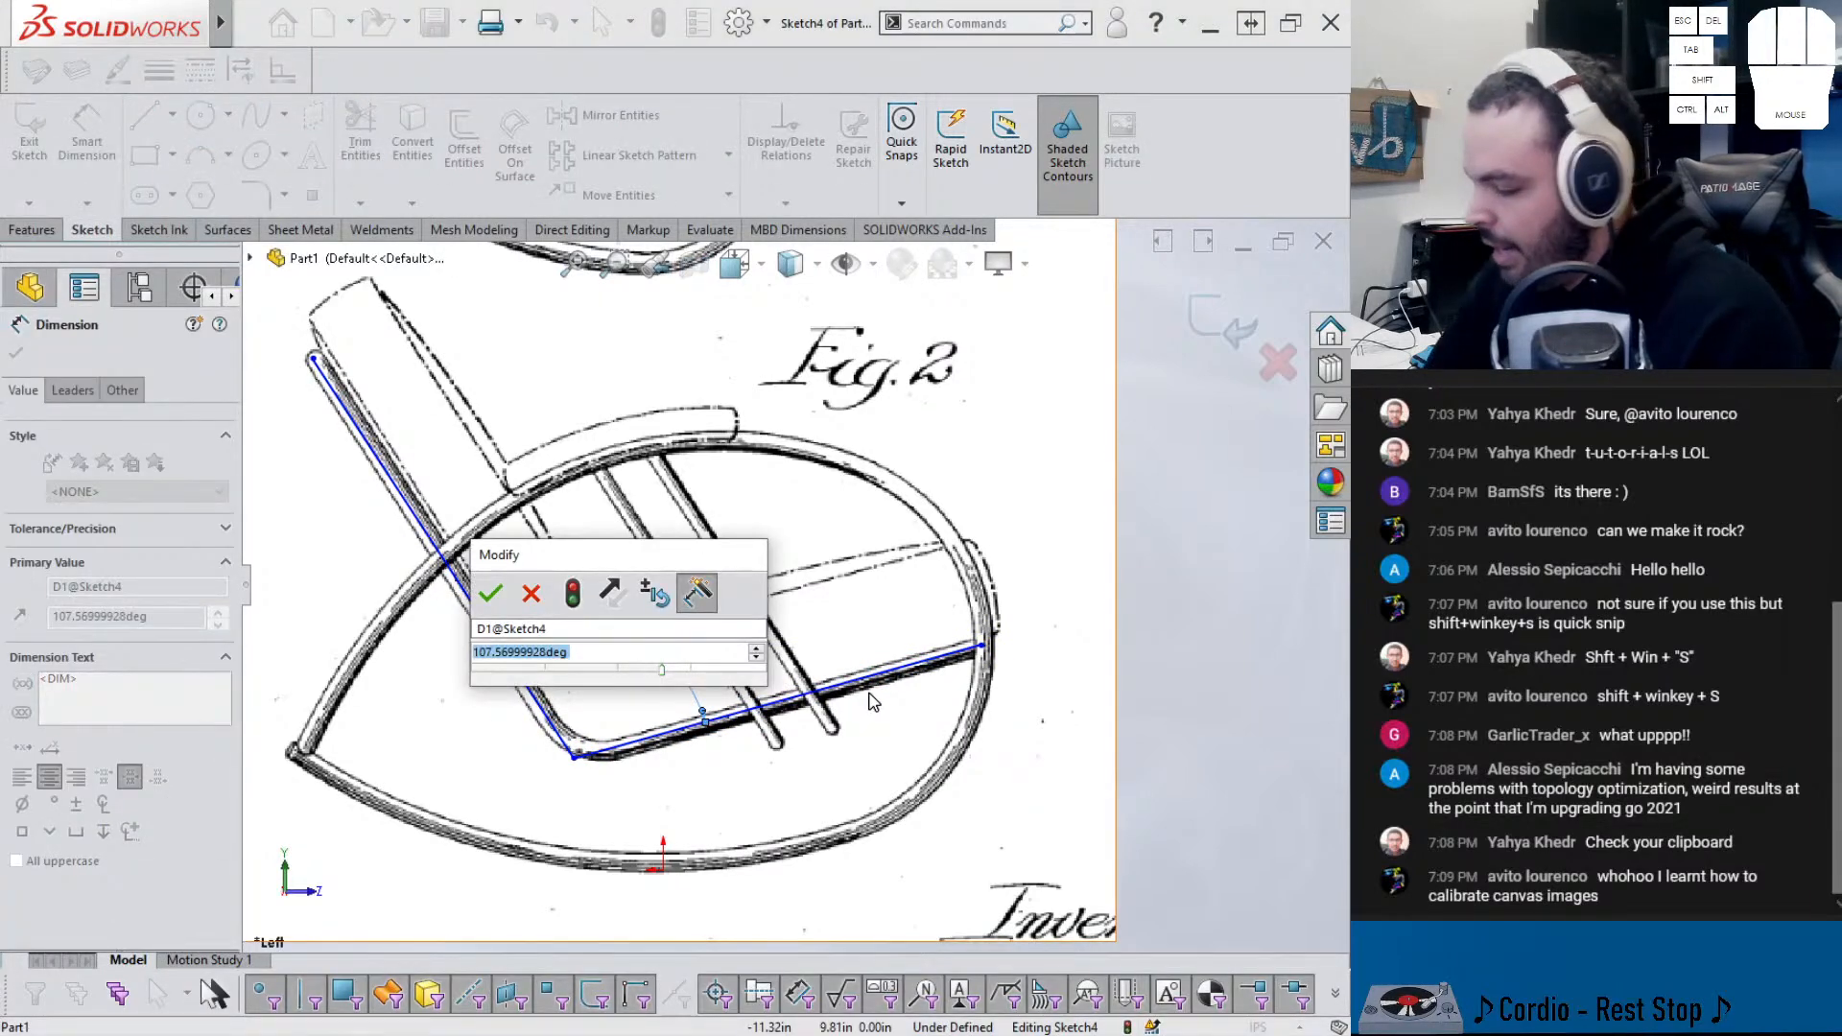
text(107.5)
key(Return)
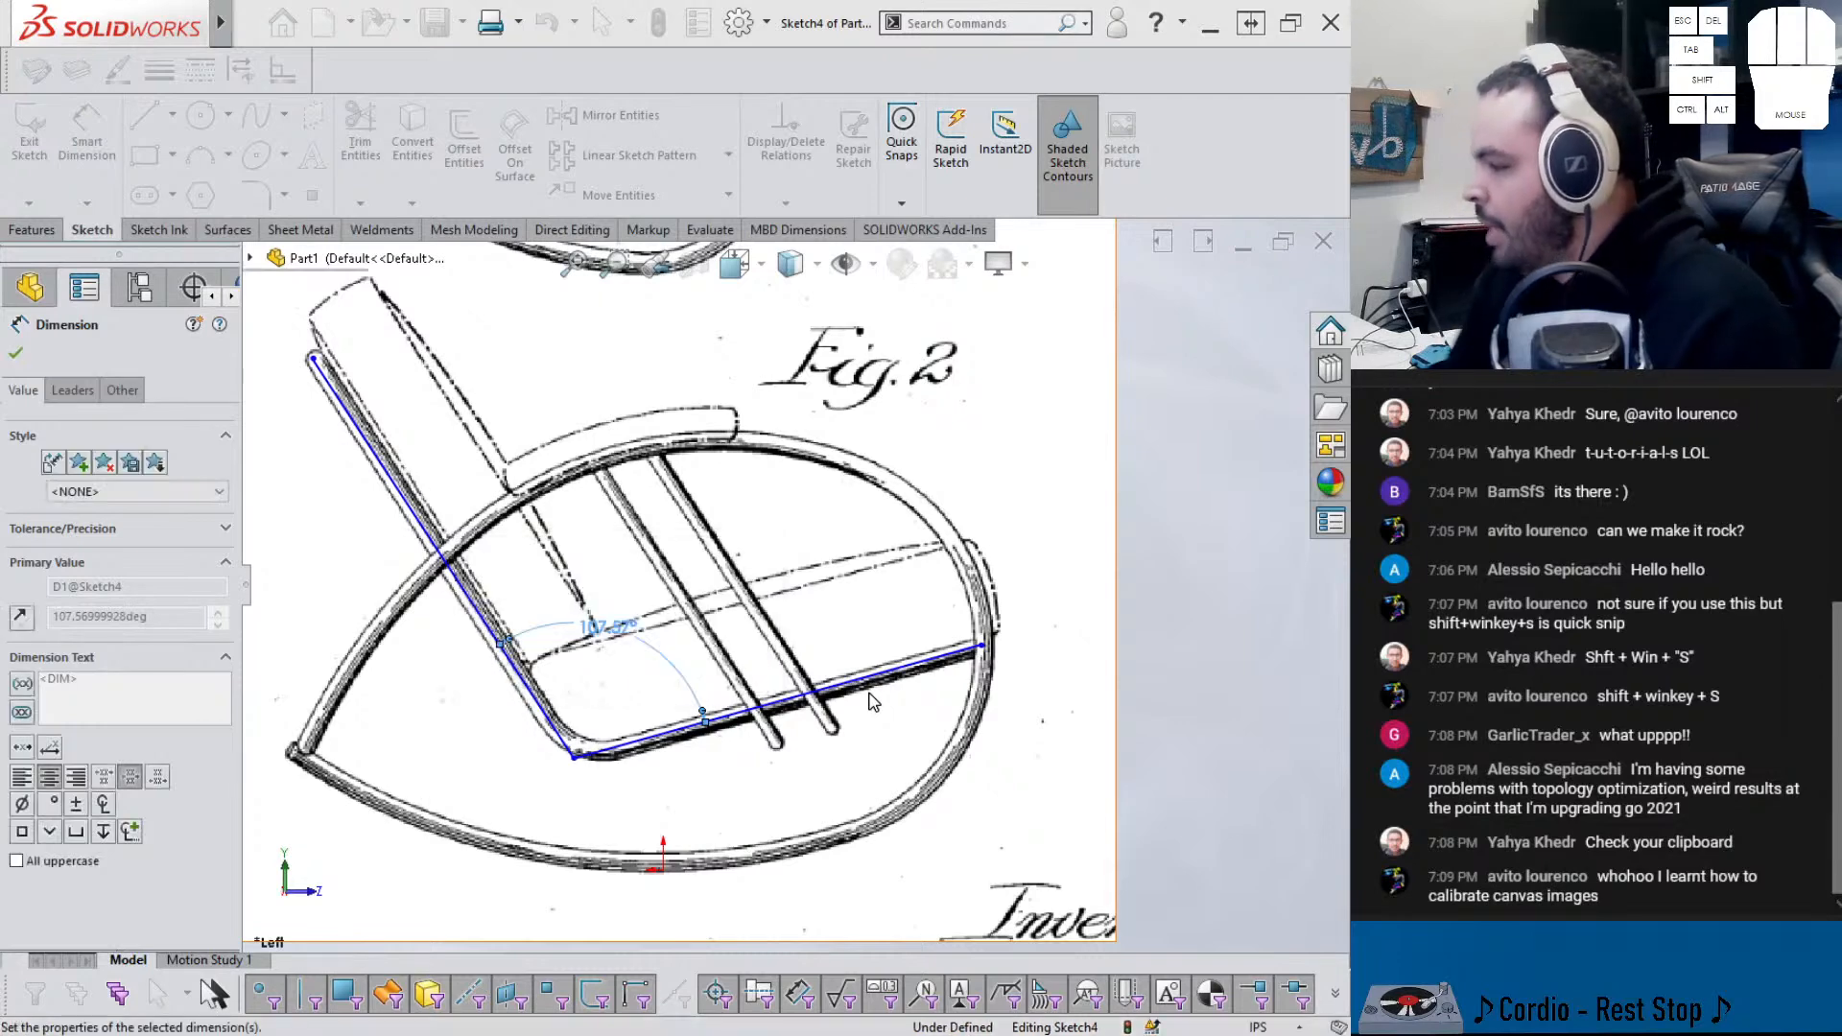
- Dimension the seat line at 23.25 in and the back line at 26.375 in
click(868, 703)
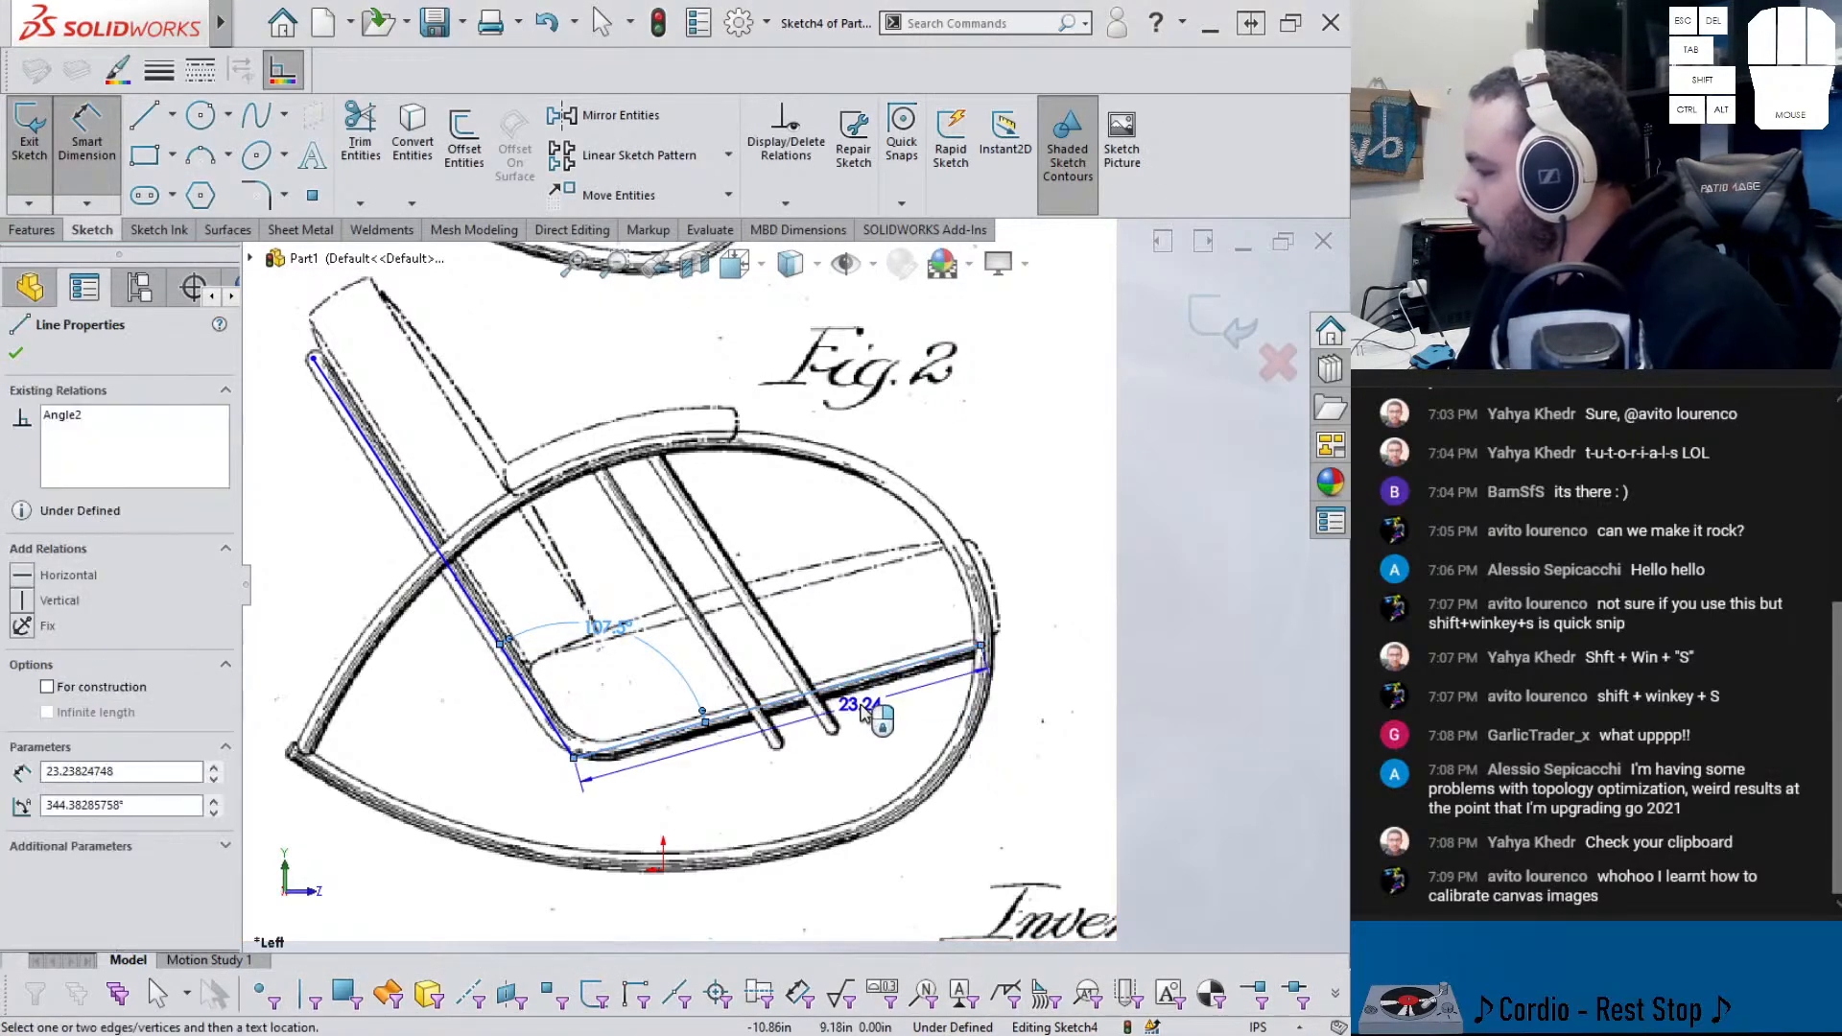
click(869, 705)
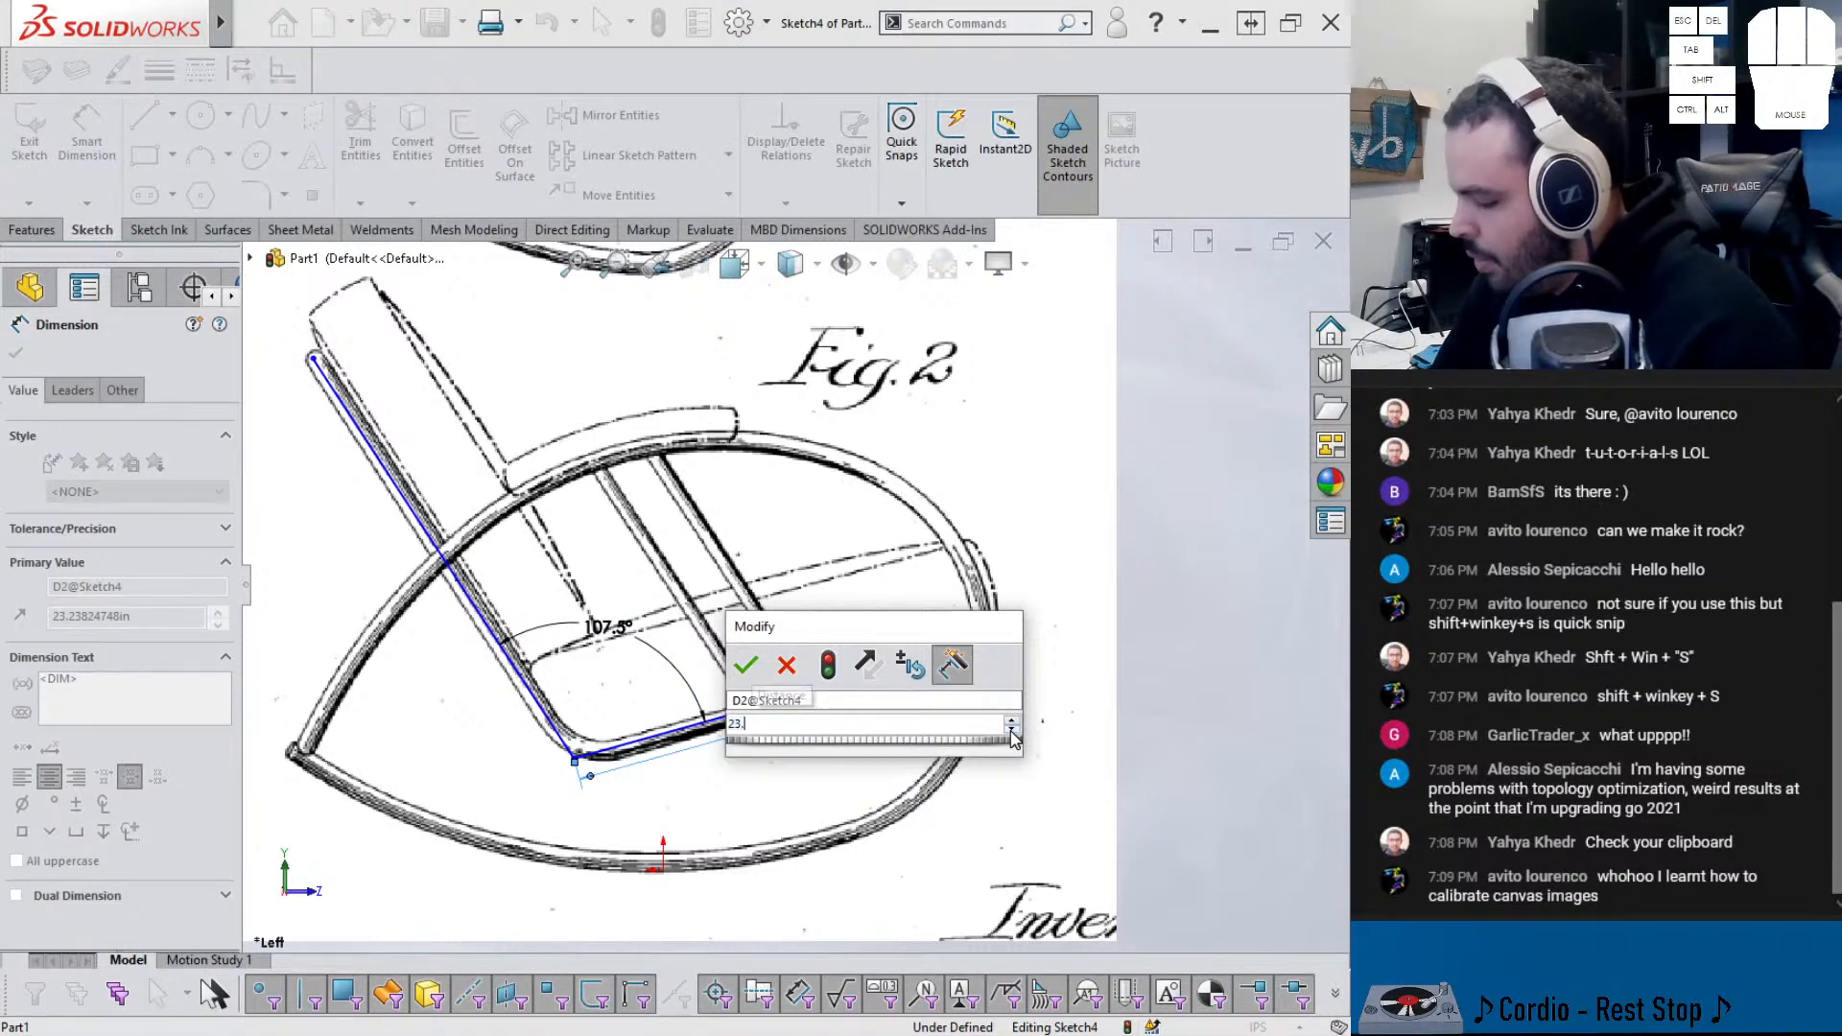
key(Return)
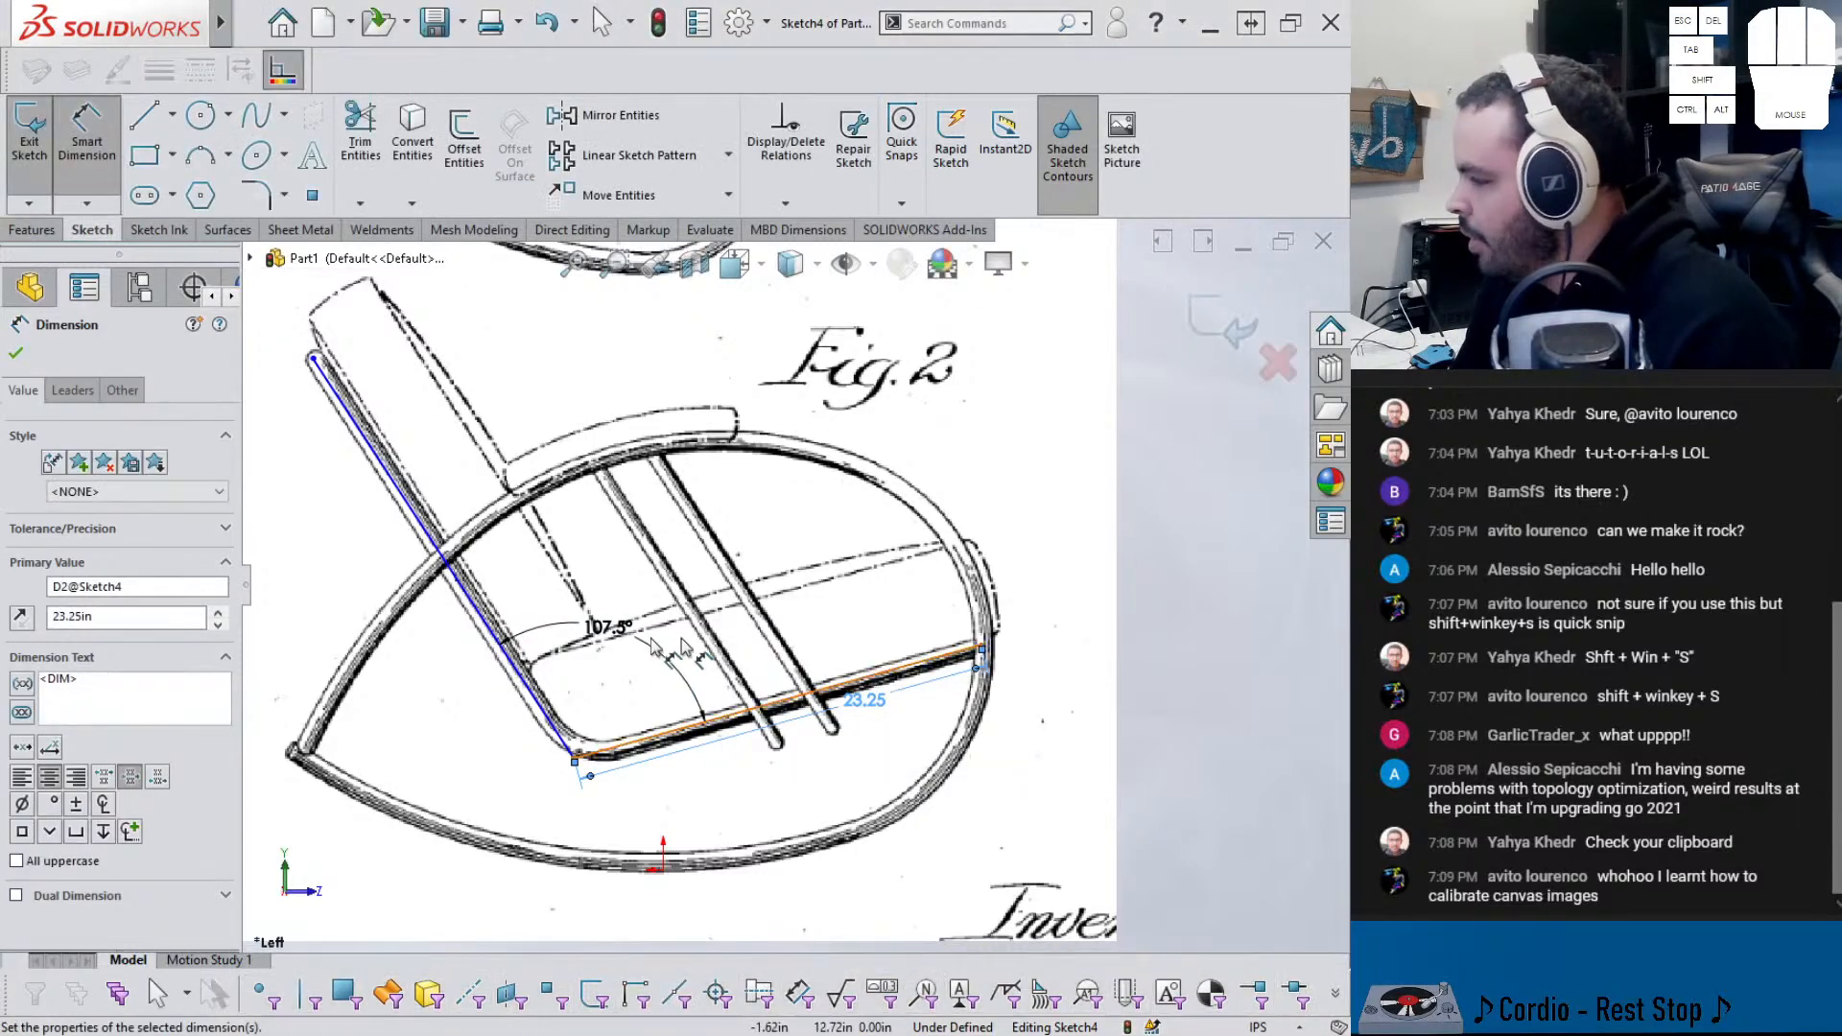
click(560, 746)
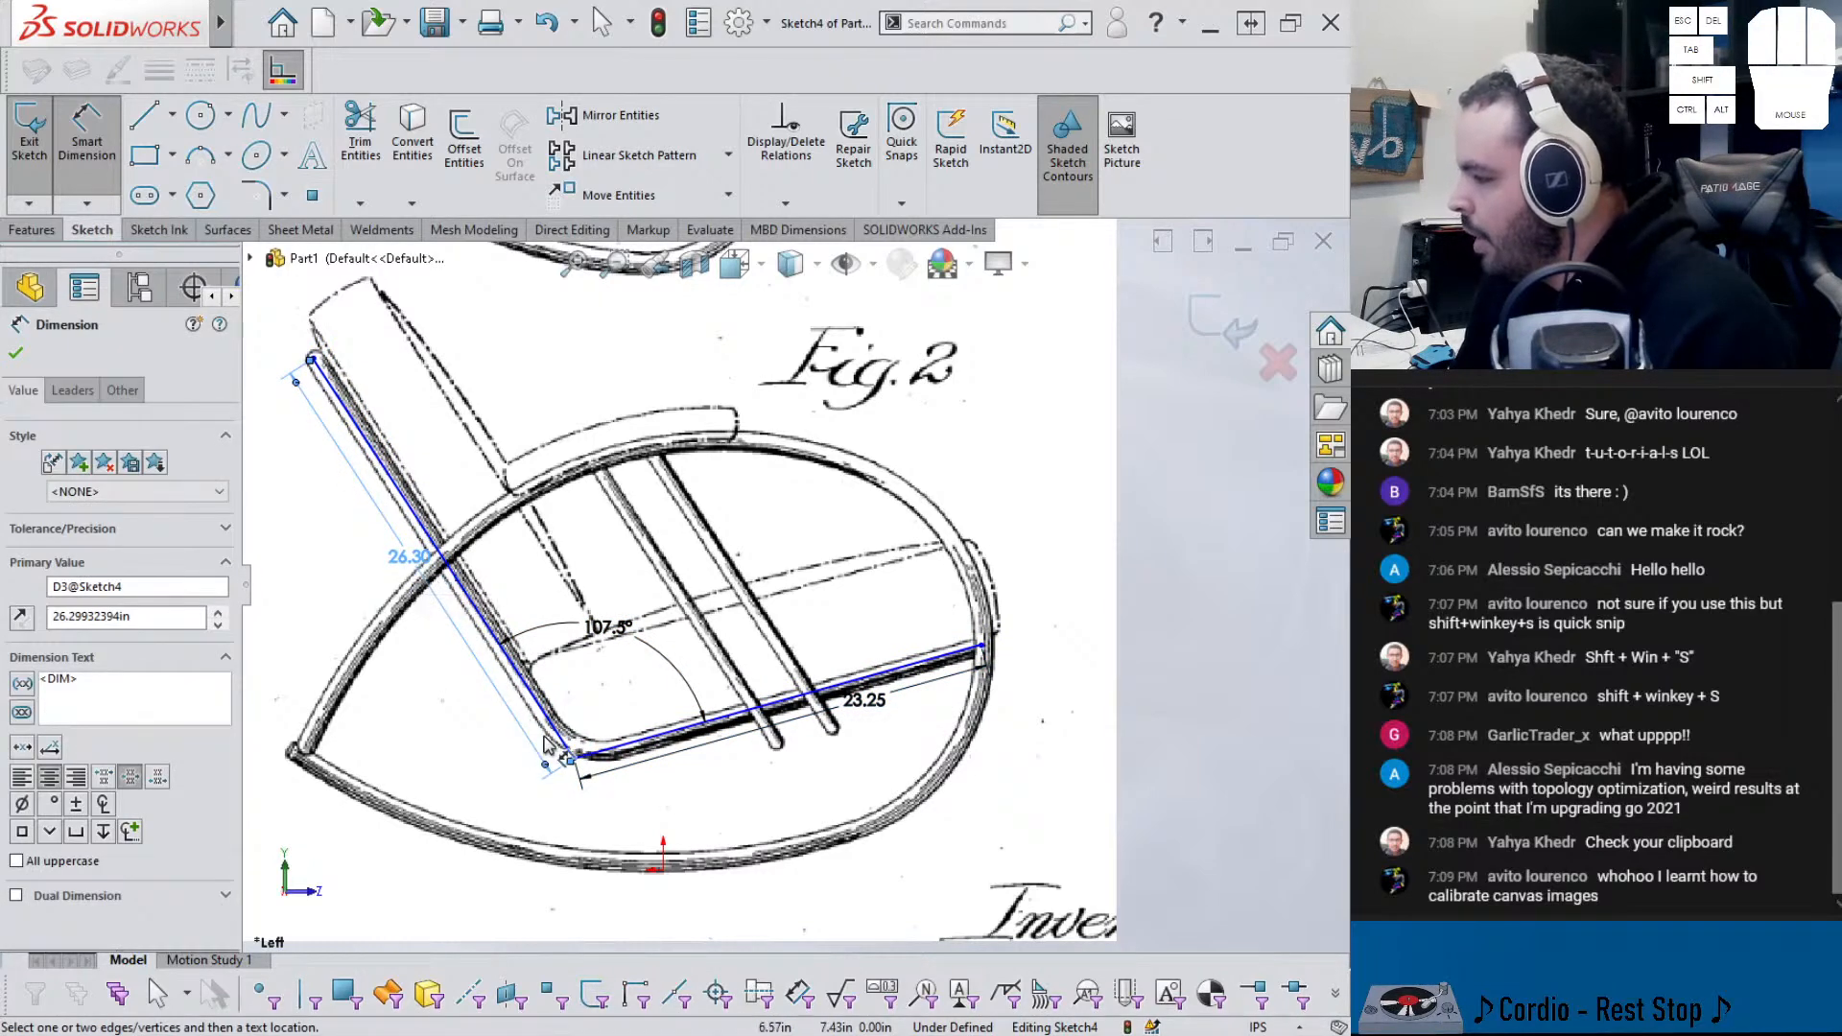
click(407, 555)
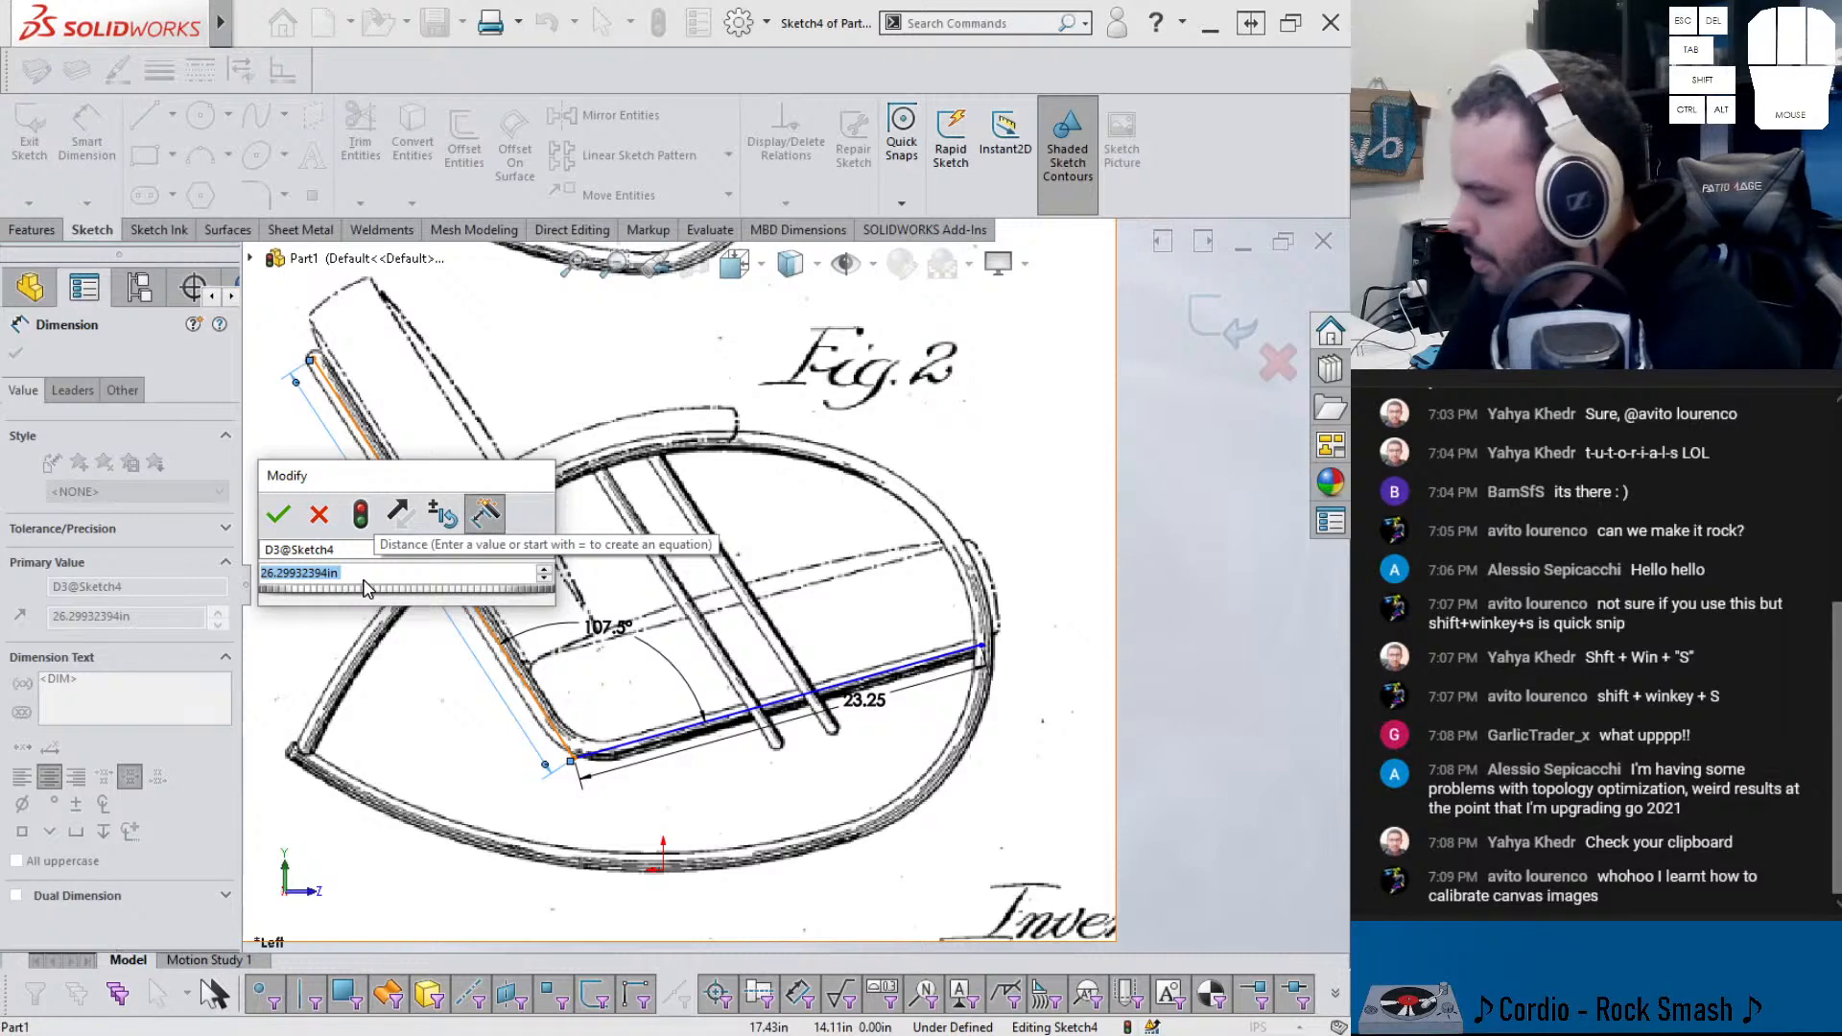
text(26.3)
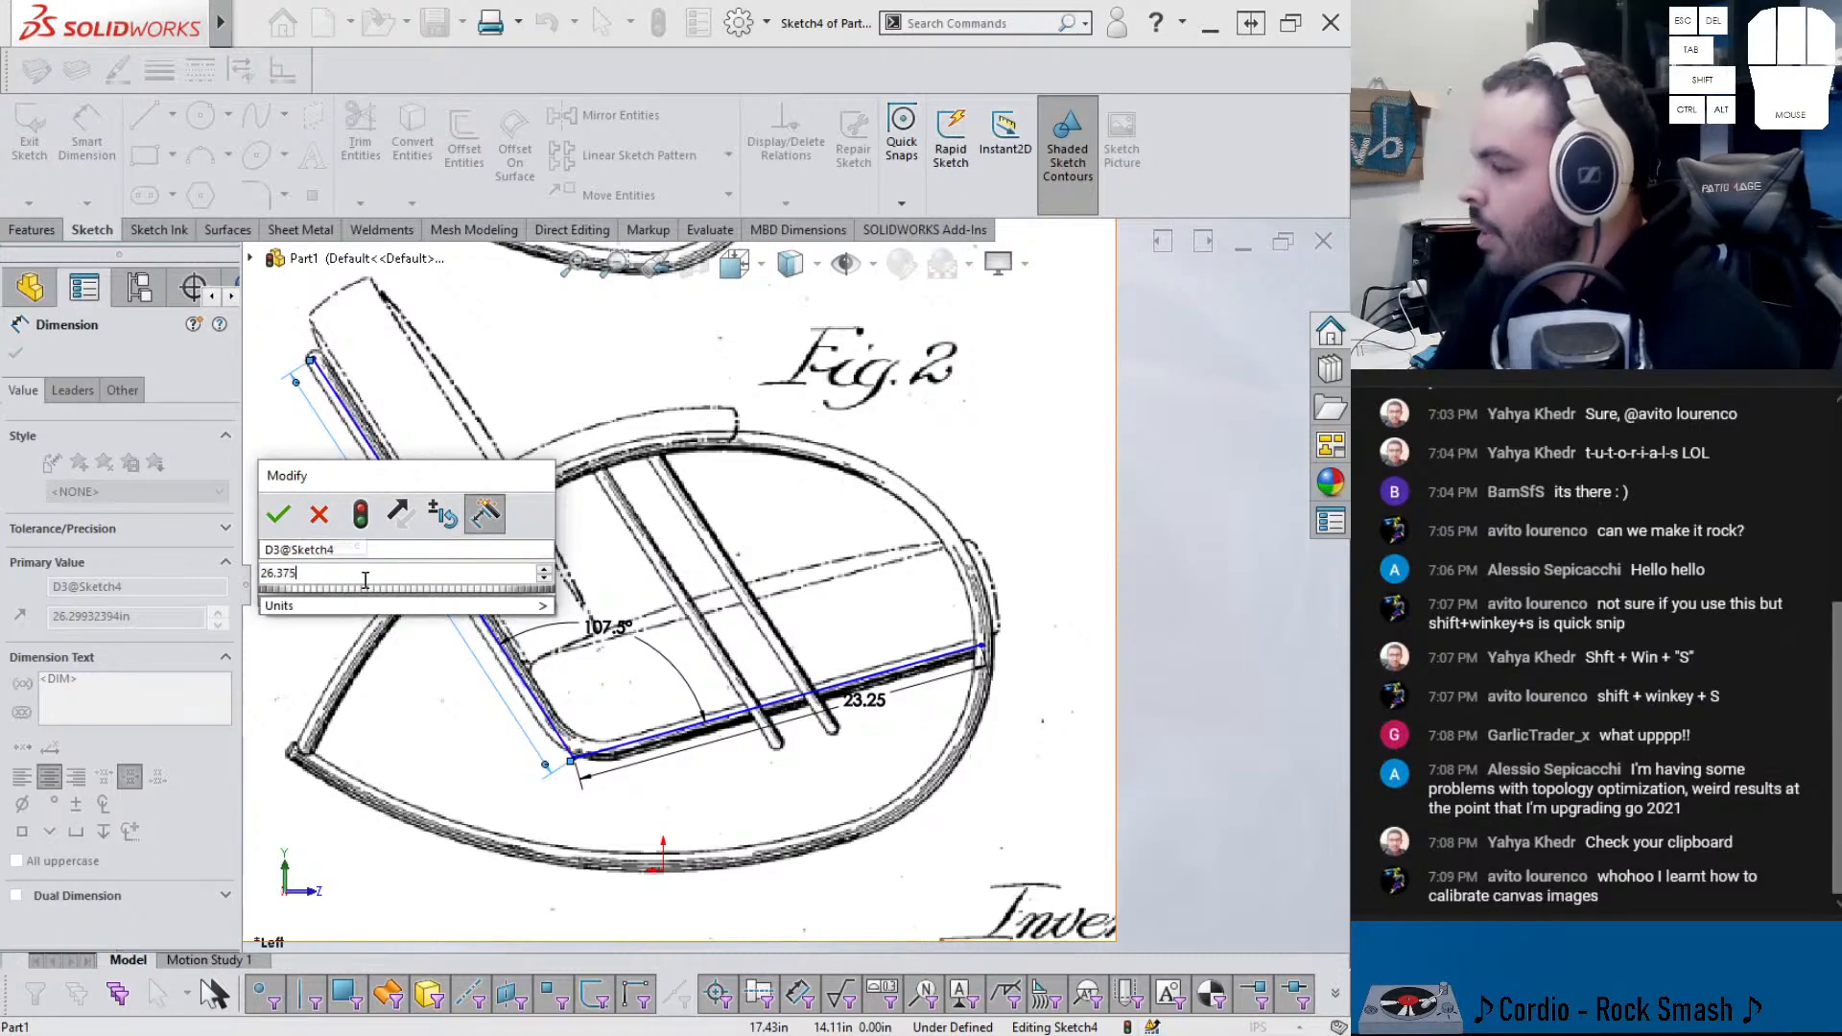
text(75)
key(Return)
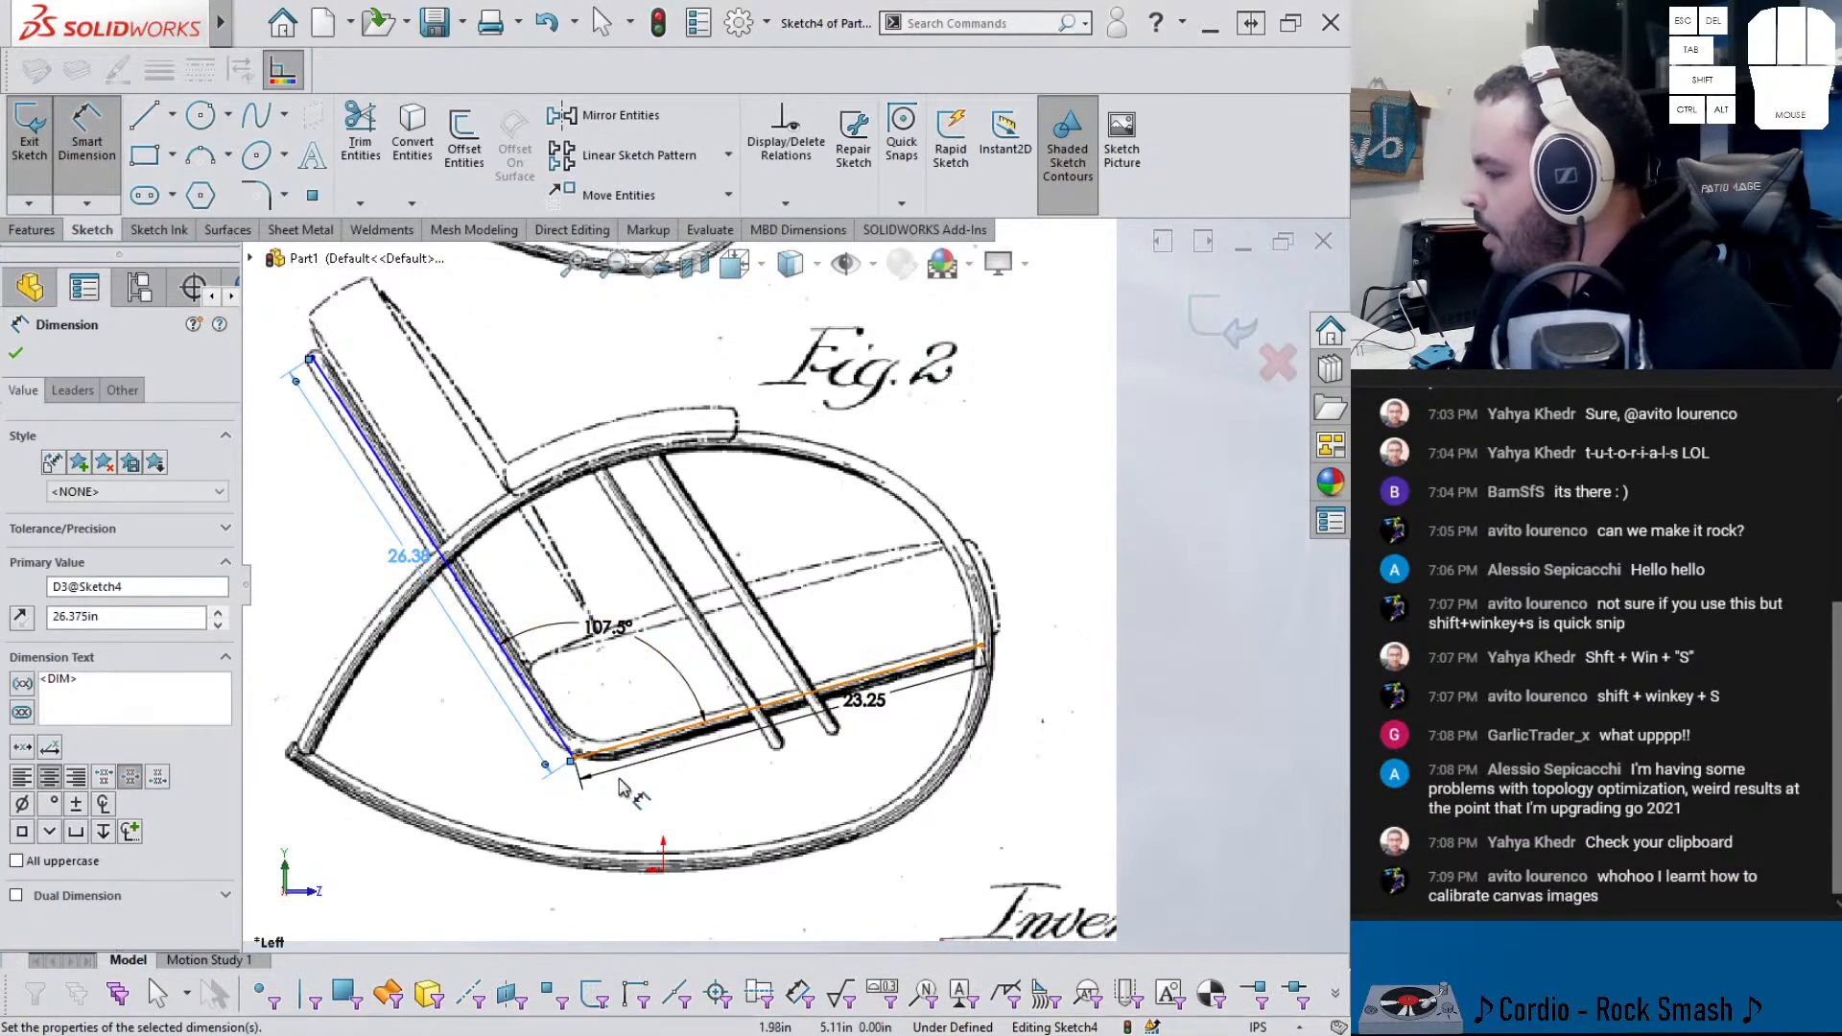
- Locate the seat–back corner 6.125 in vertically and 4.875 in horizontally from the origin
click(573, 758)
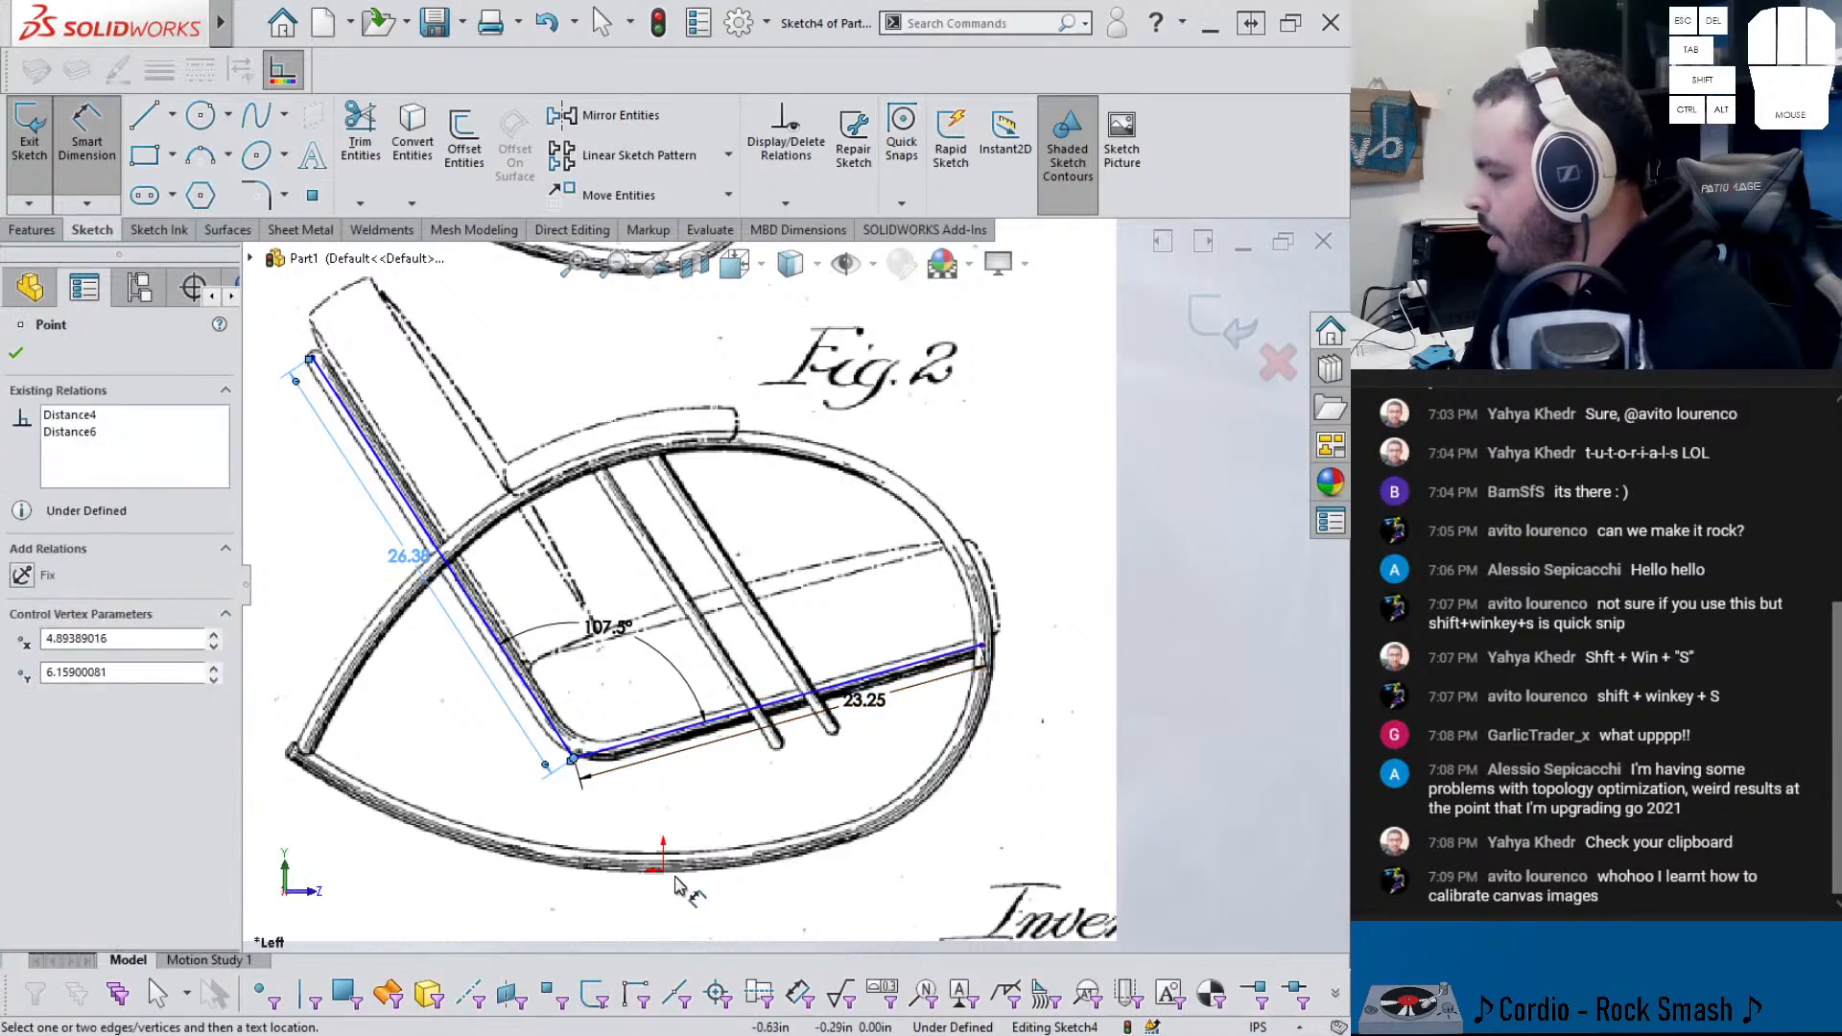
click(661, 868)
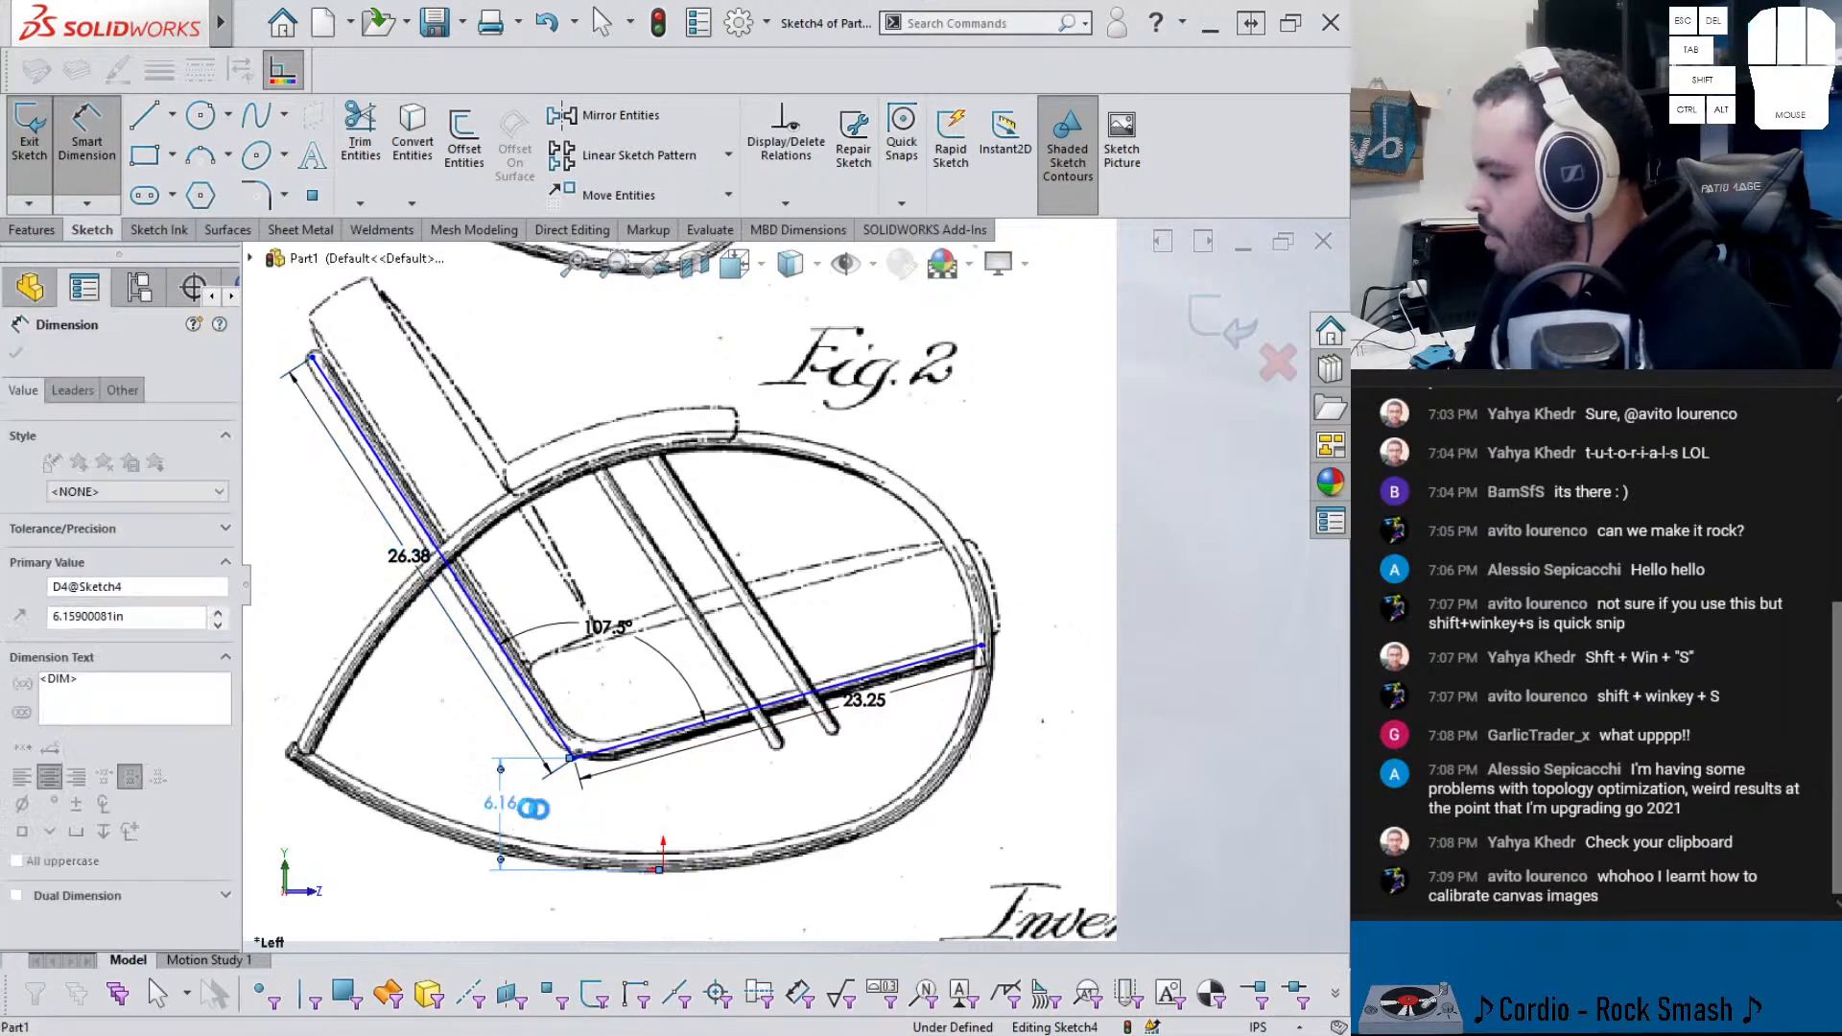
click(506, 804)
text(6.125)
key(Return)
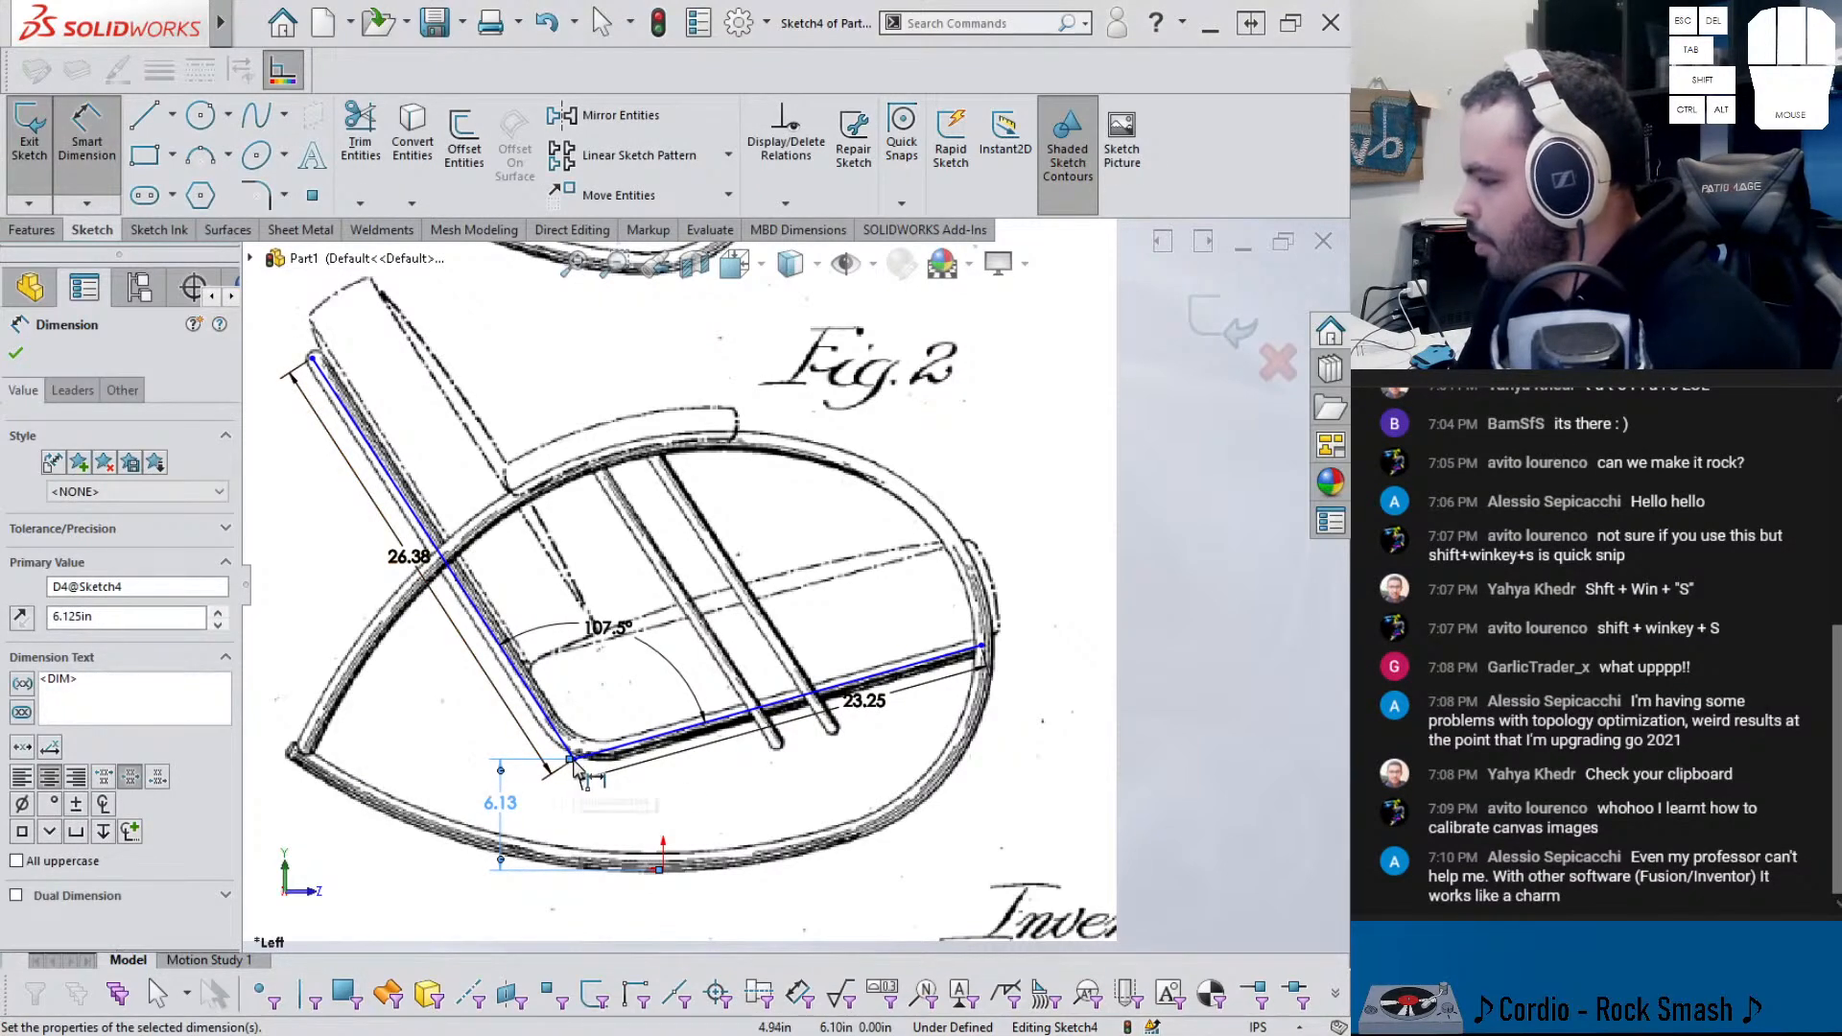
click(573, 758)
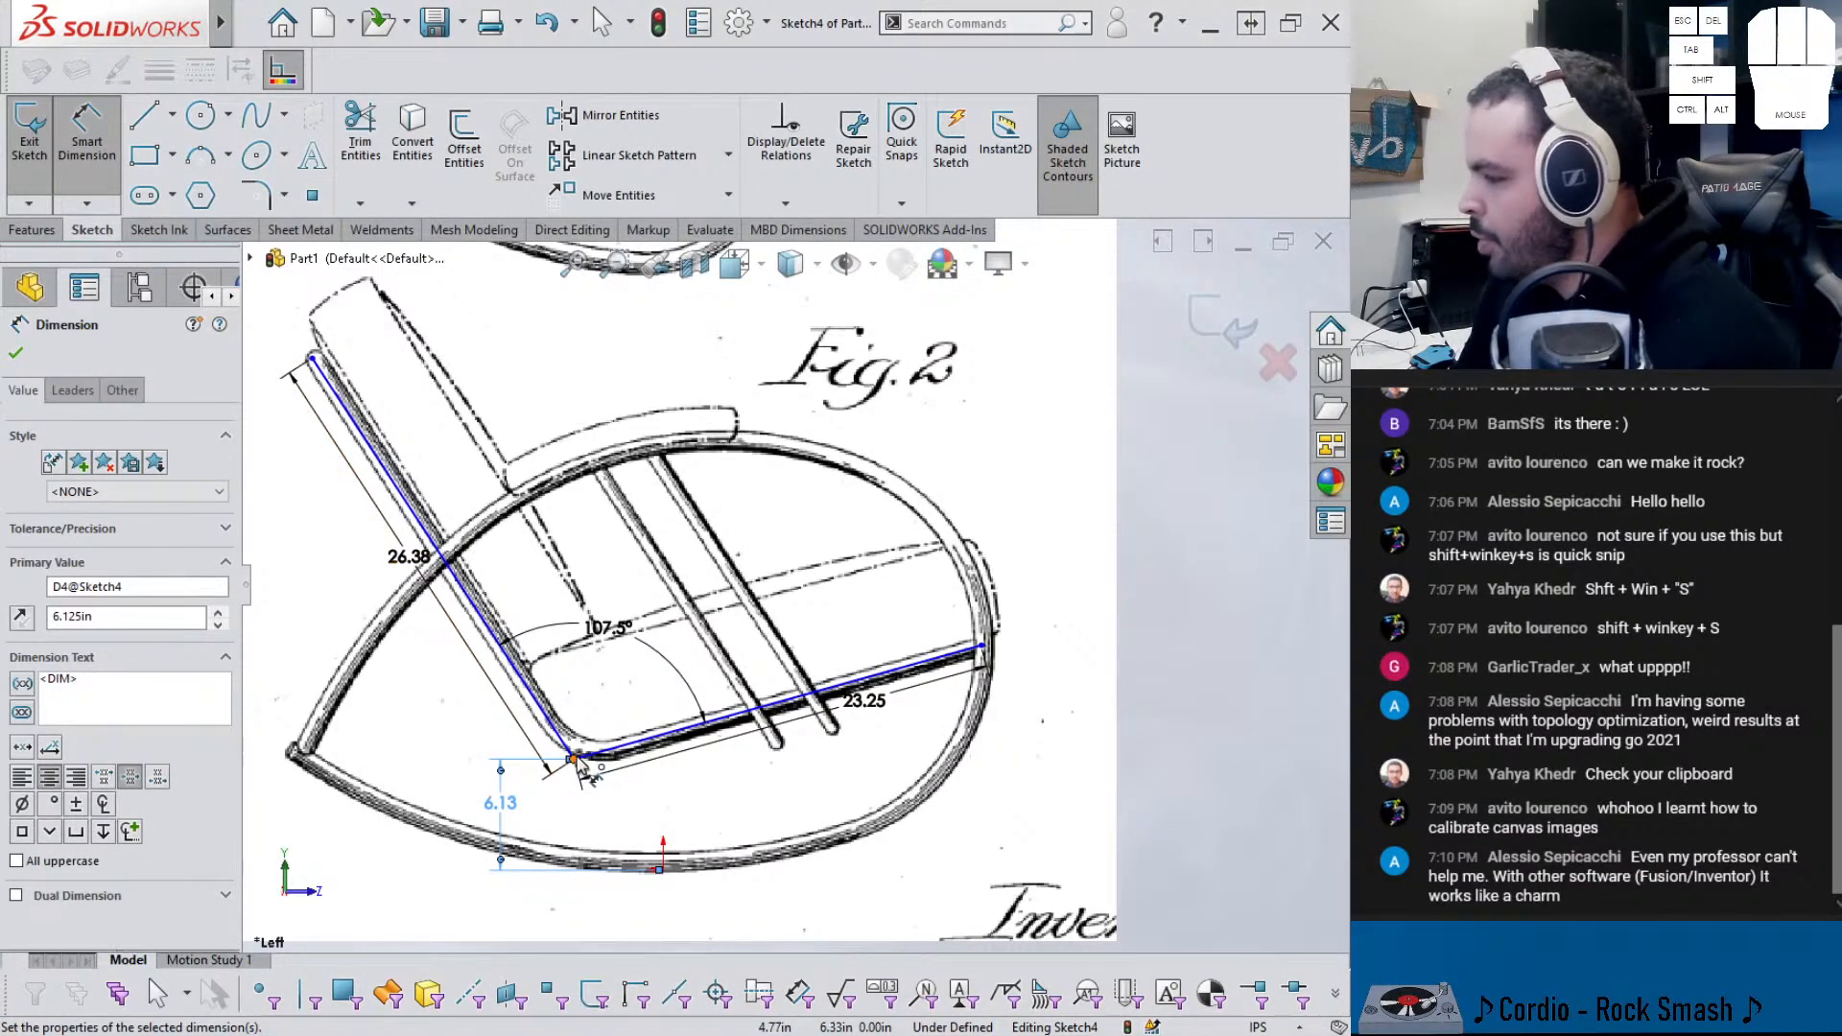
click(661, 870)
click(617, 936)
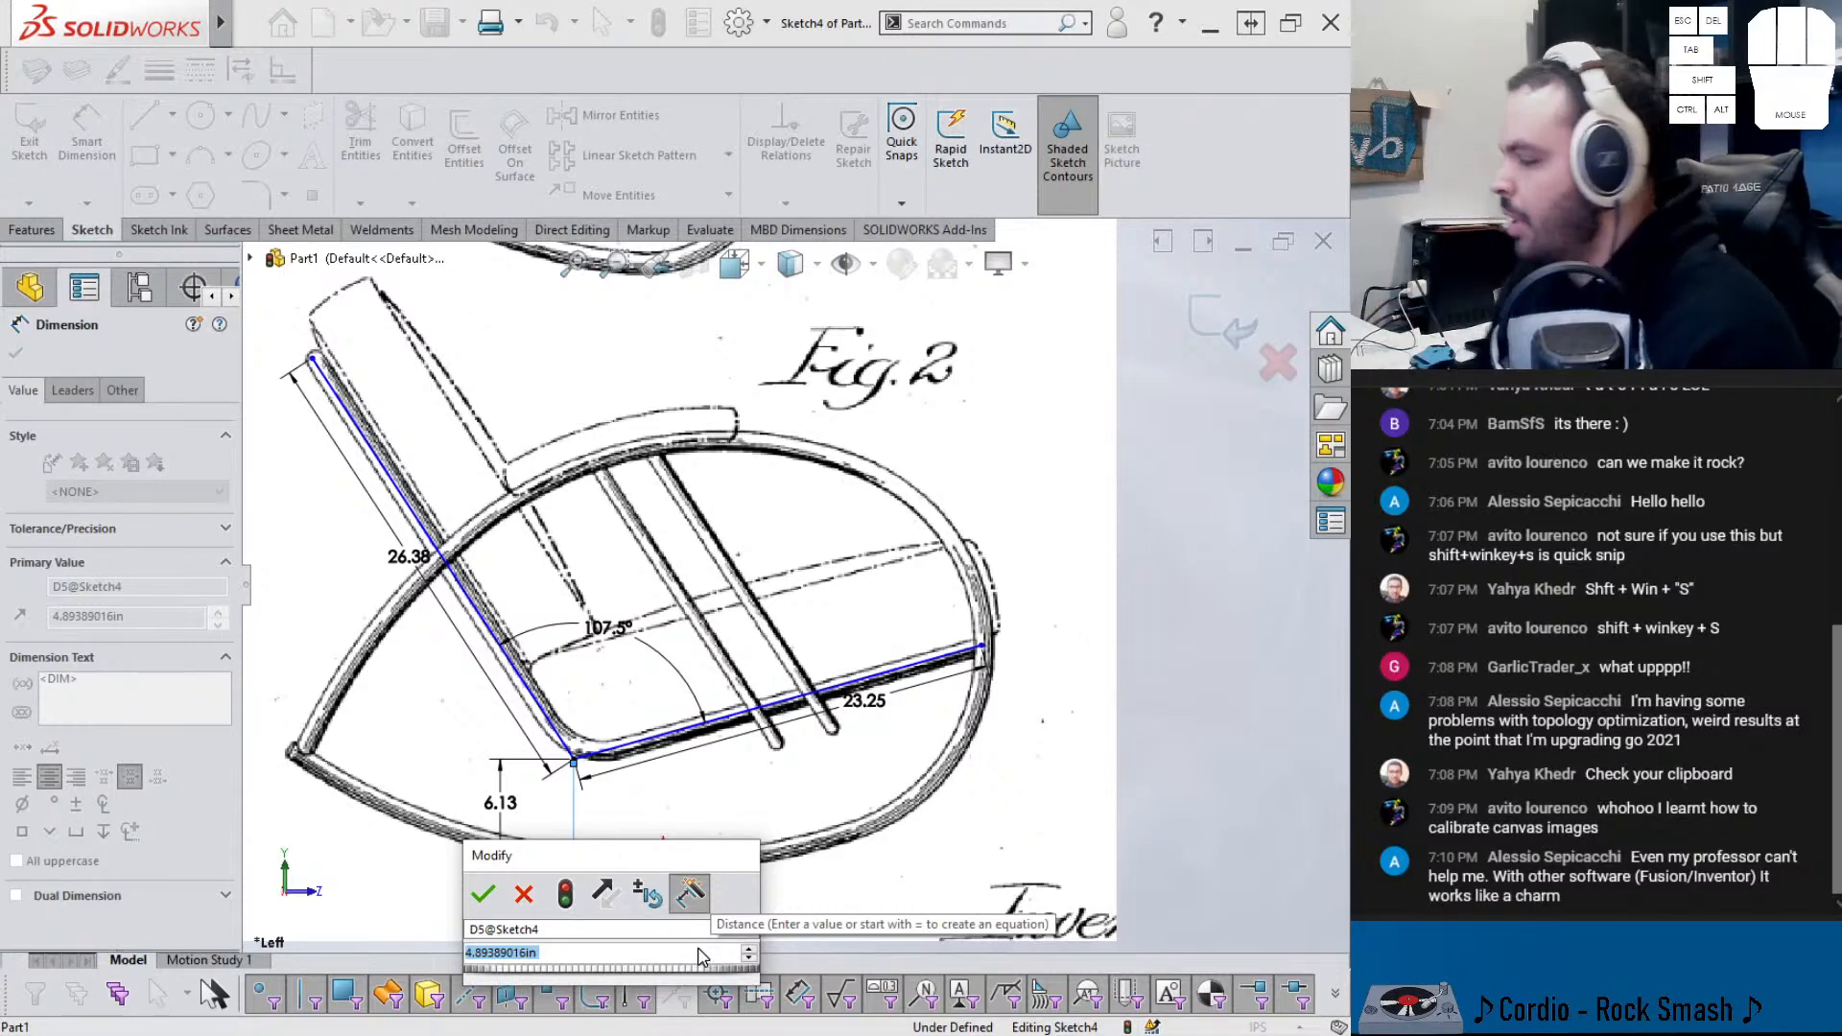
drag(613, 862, 811, 622)
text(4.8754)
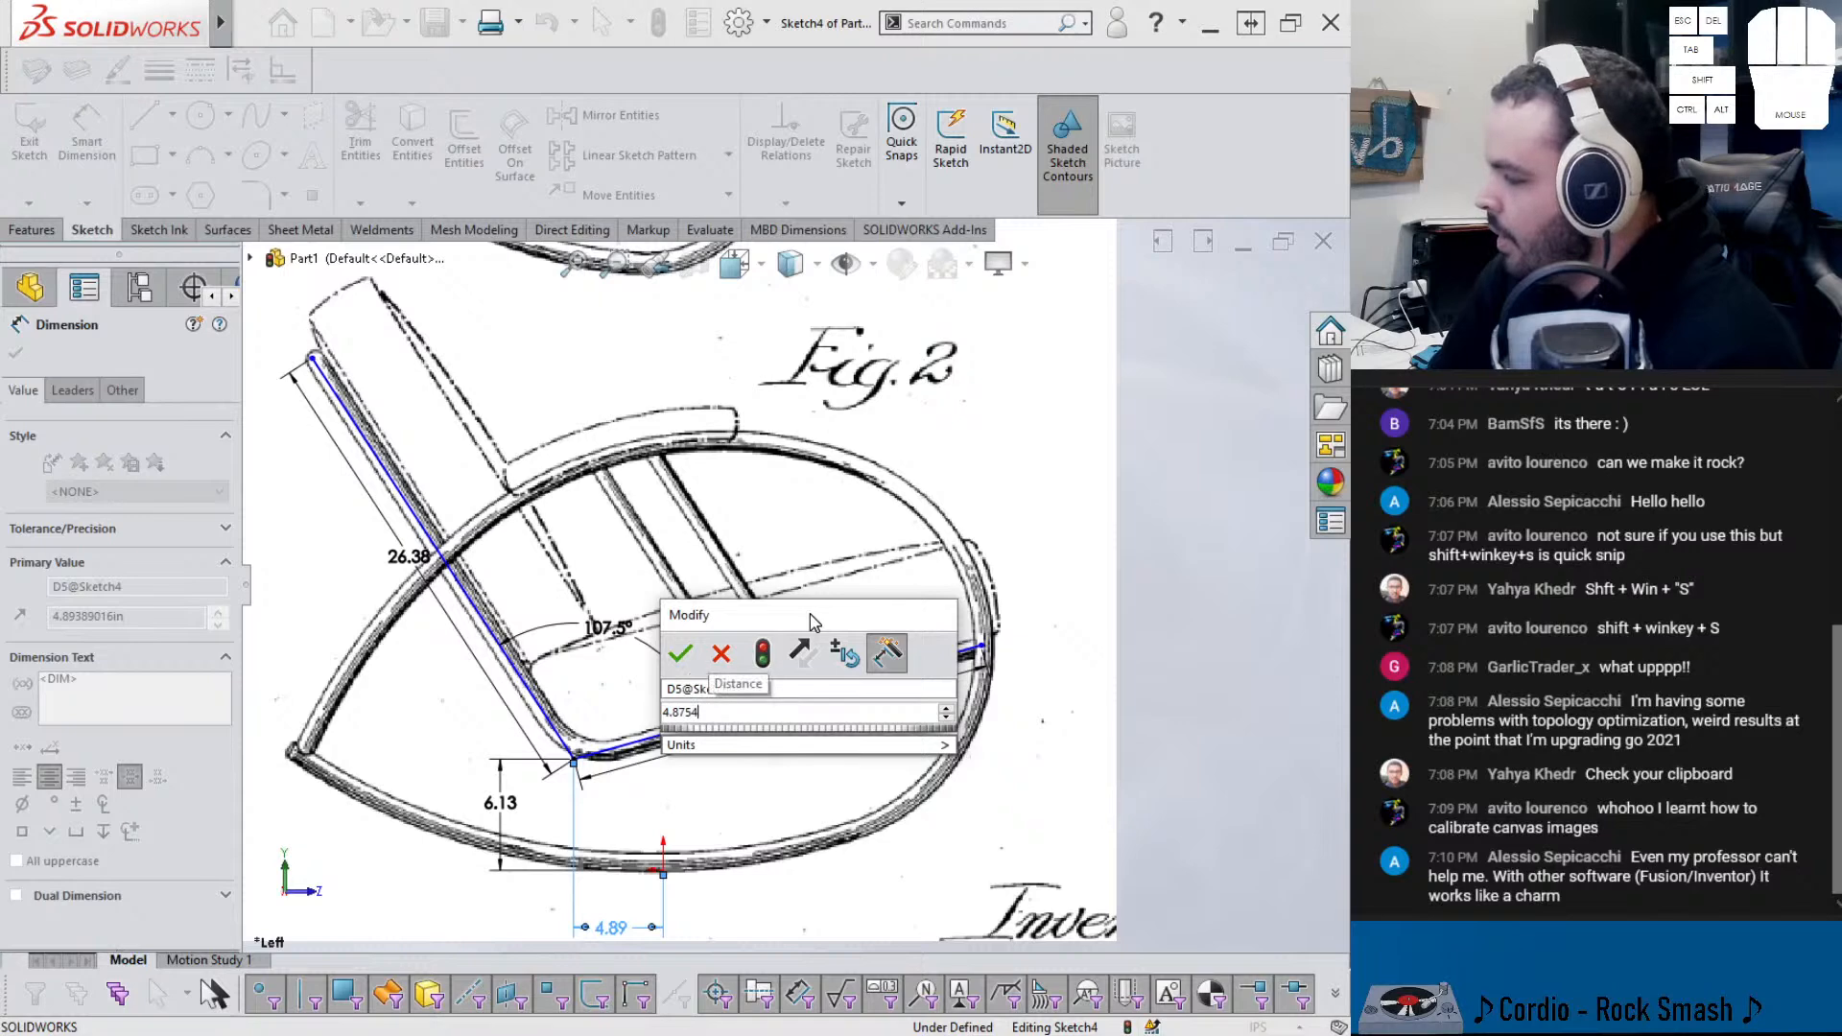
text(5)
key(Return)
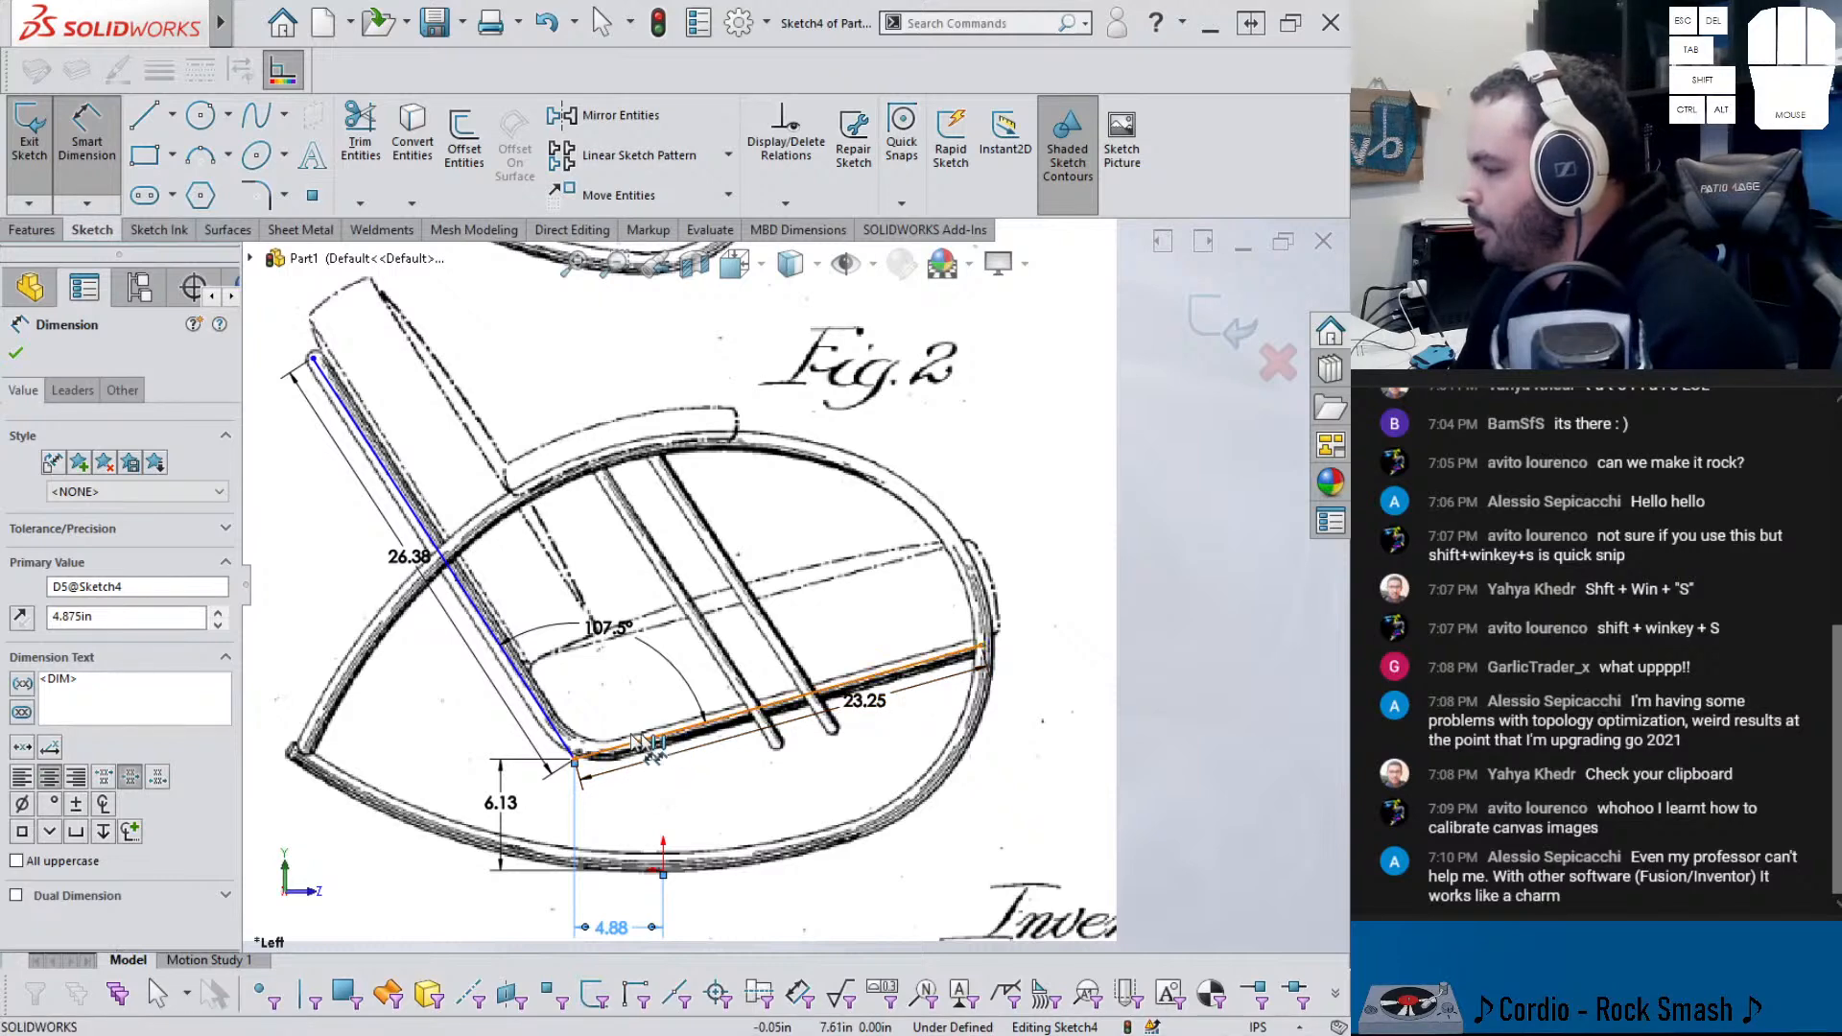
click(573, 758)
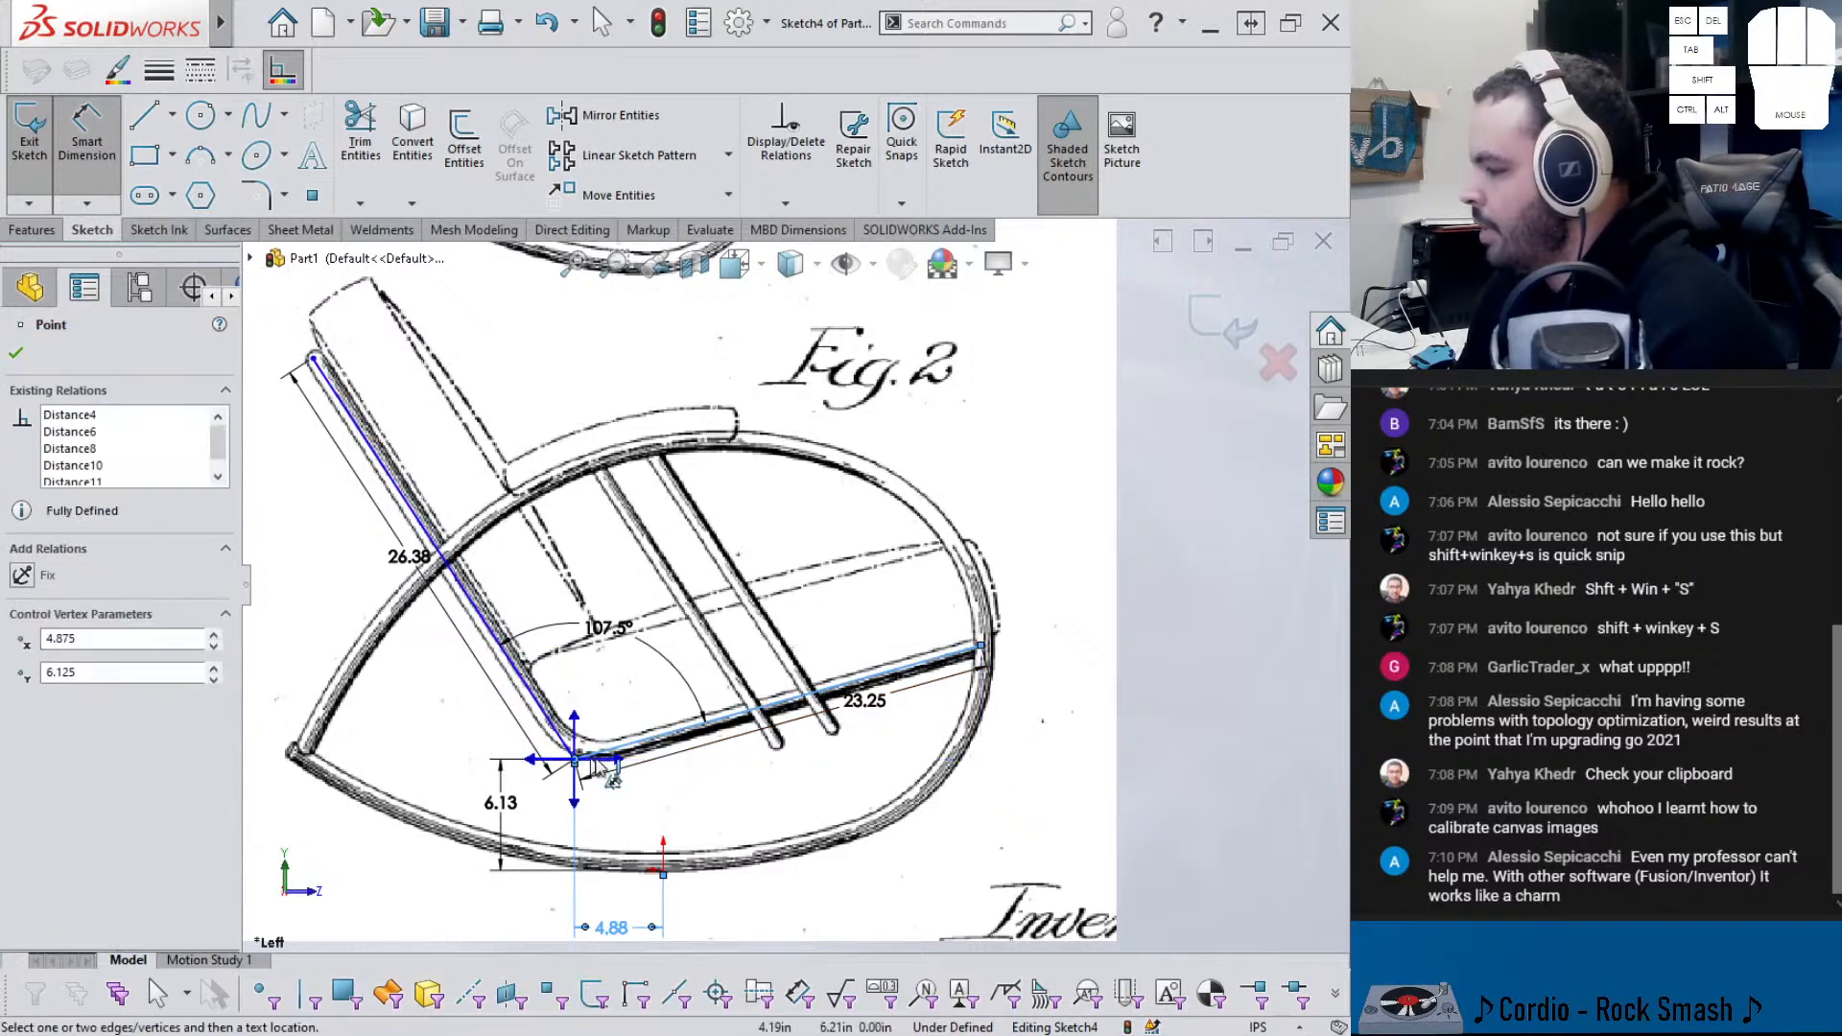
click(615, 759)
- Dimension the seat line's tilt at 15.625° from horizontal to fully define Sketch4
click(1040, 708)
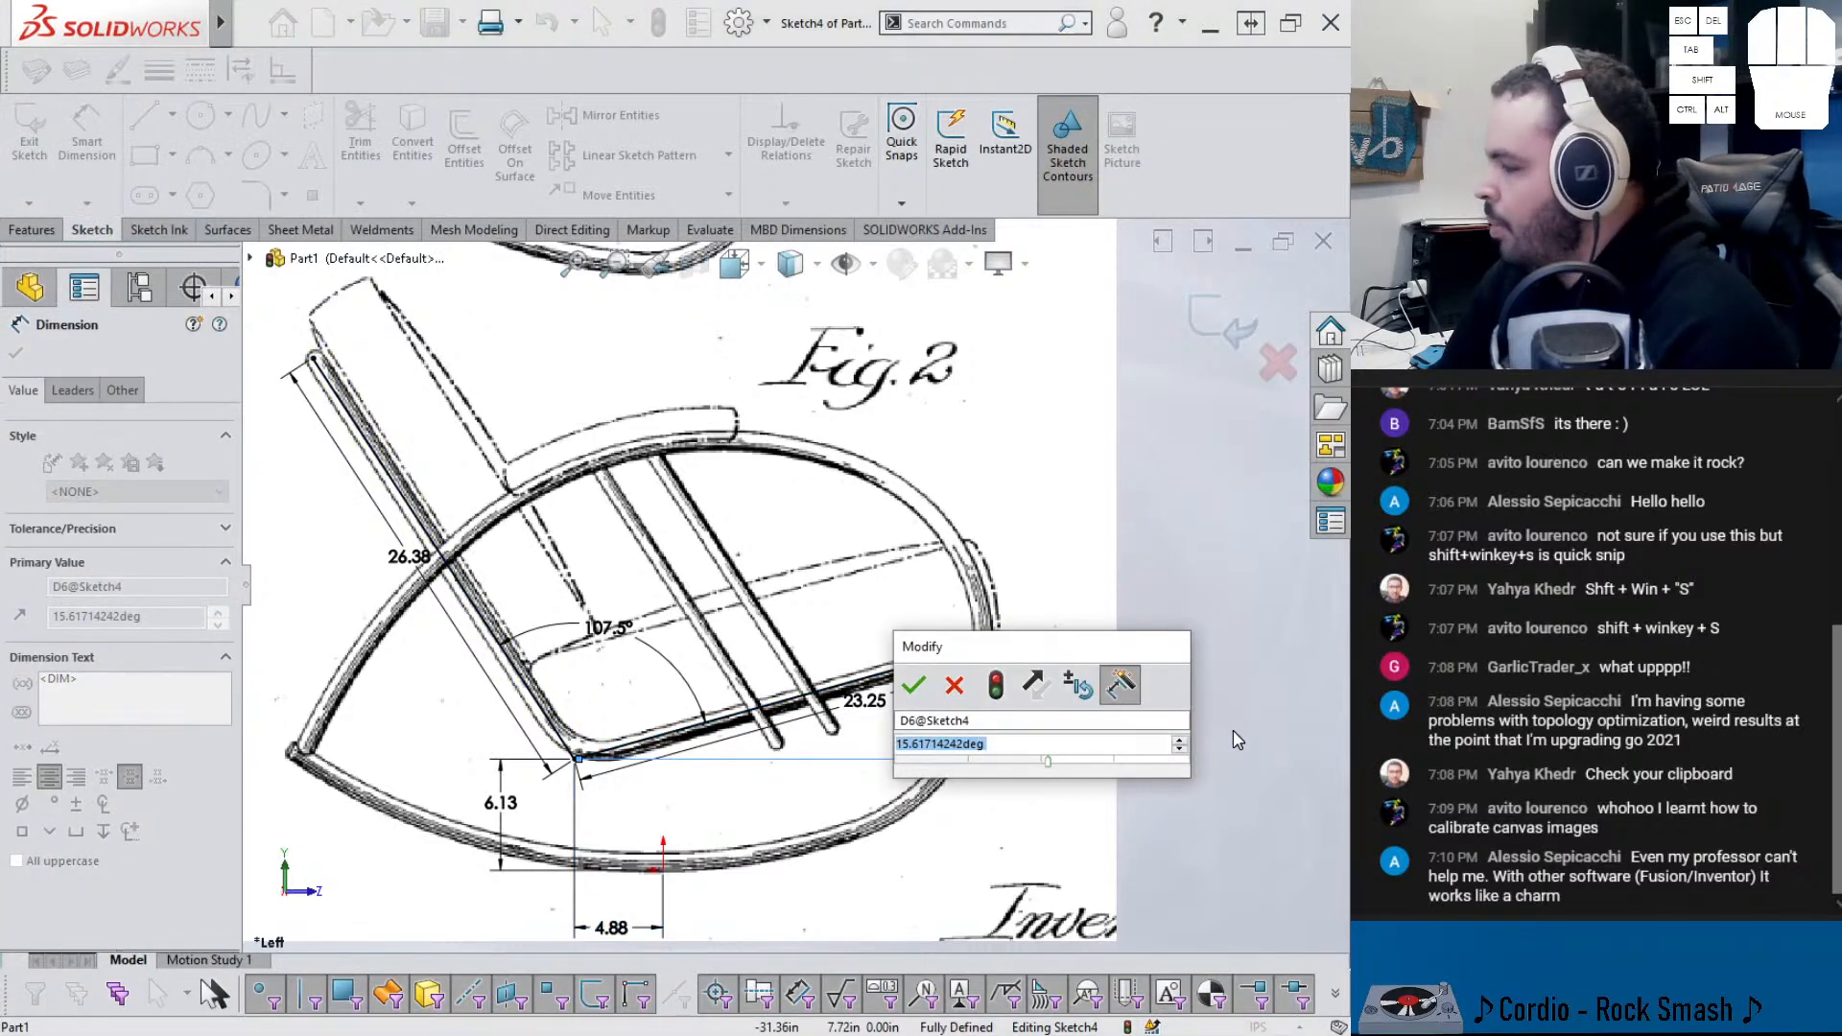
text(15.625)
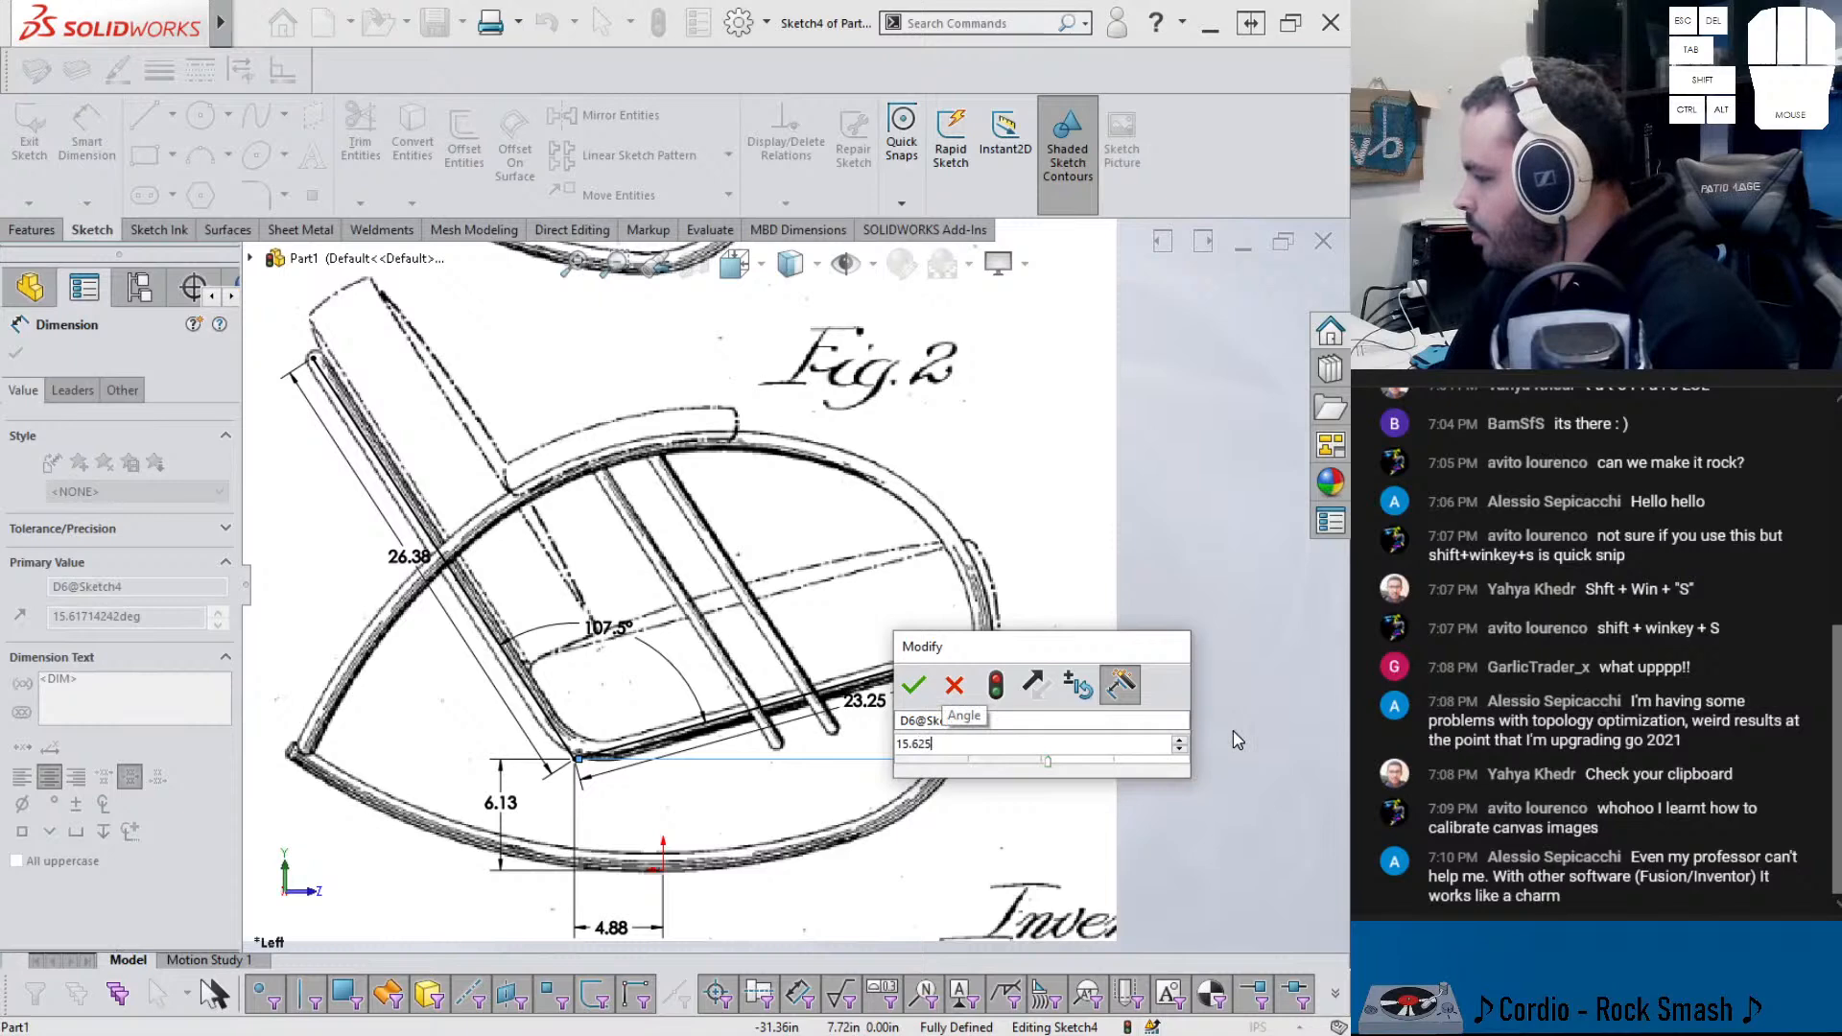
key(Return)
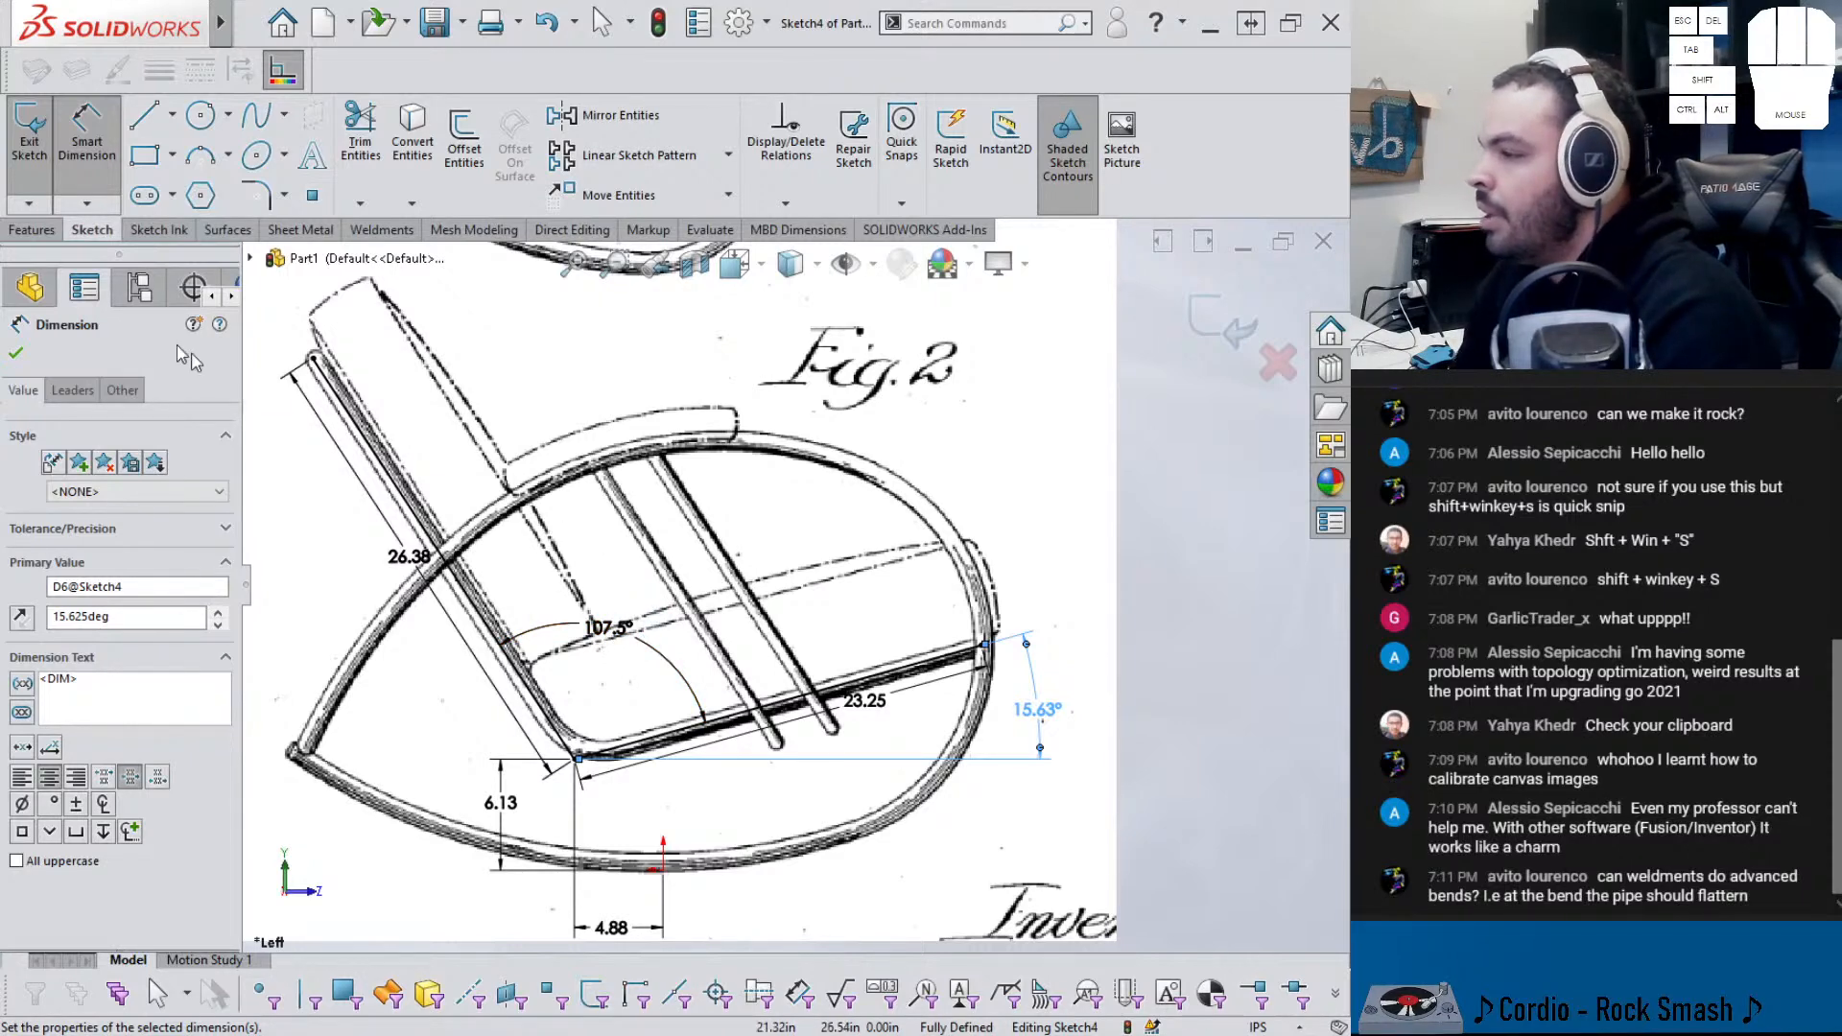
click(30, 231)
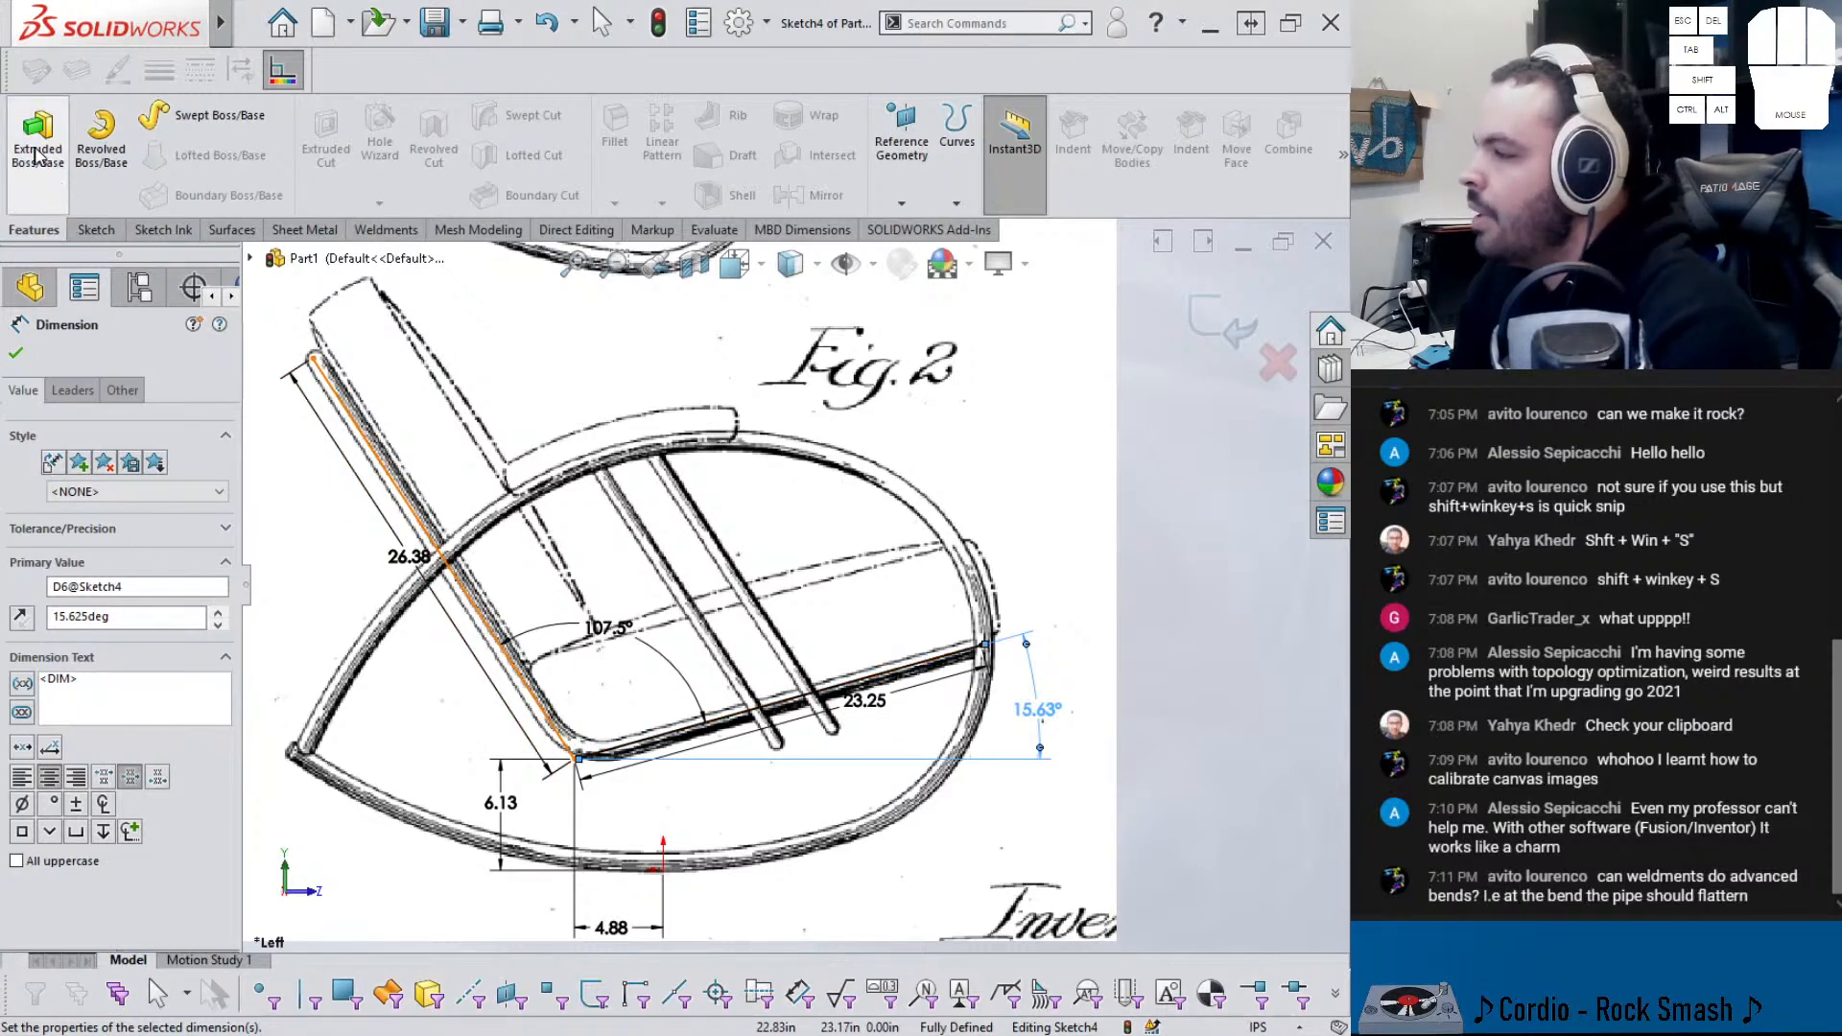
click(94, 231)
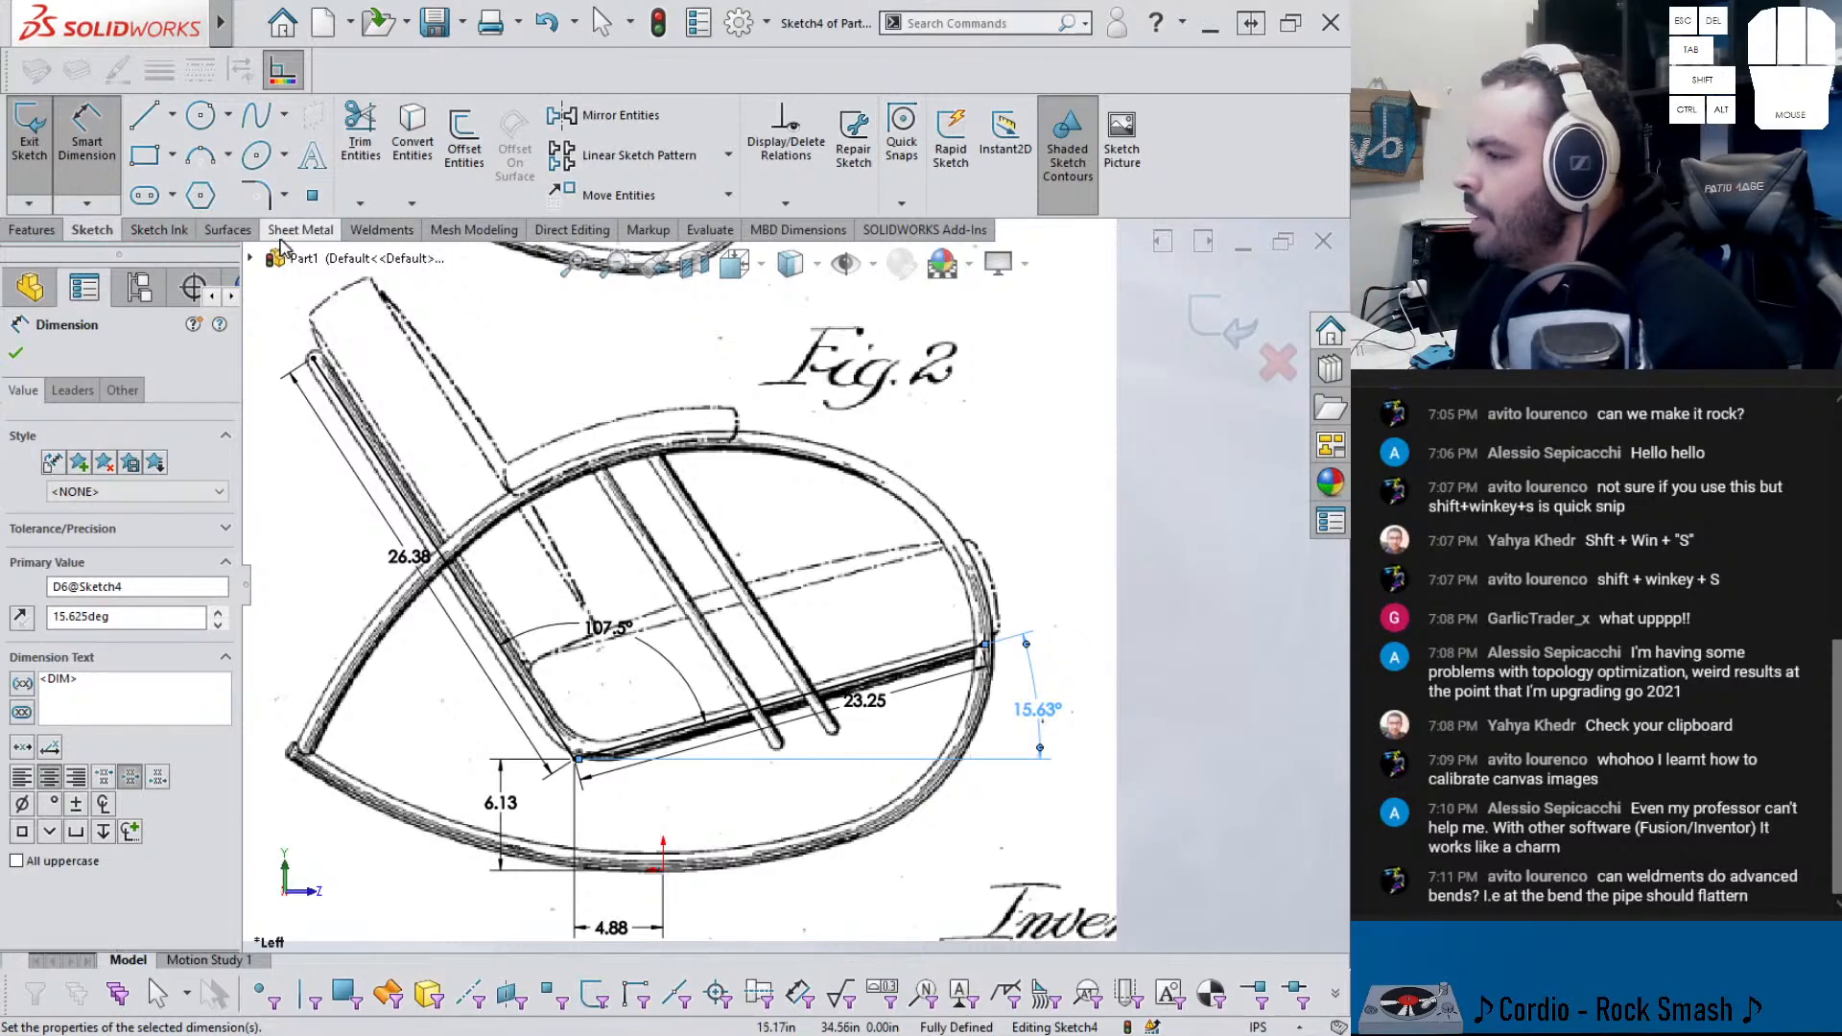
- Extrude the chair sketch as a mid-plane surface 24 in deep
click(228, 230)
click(35, 139)
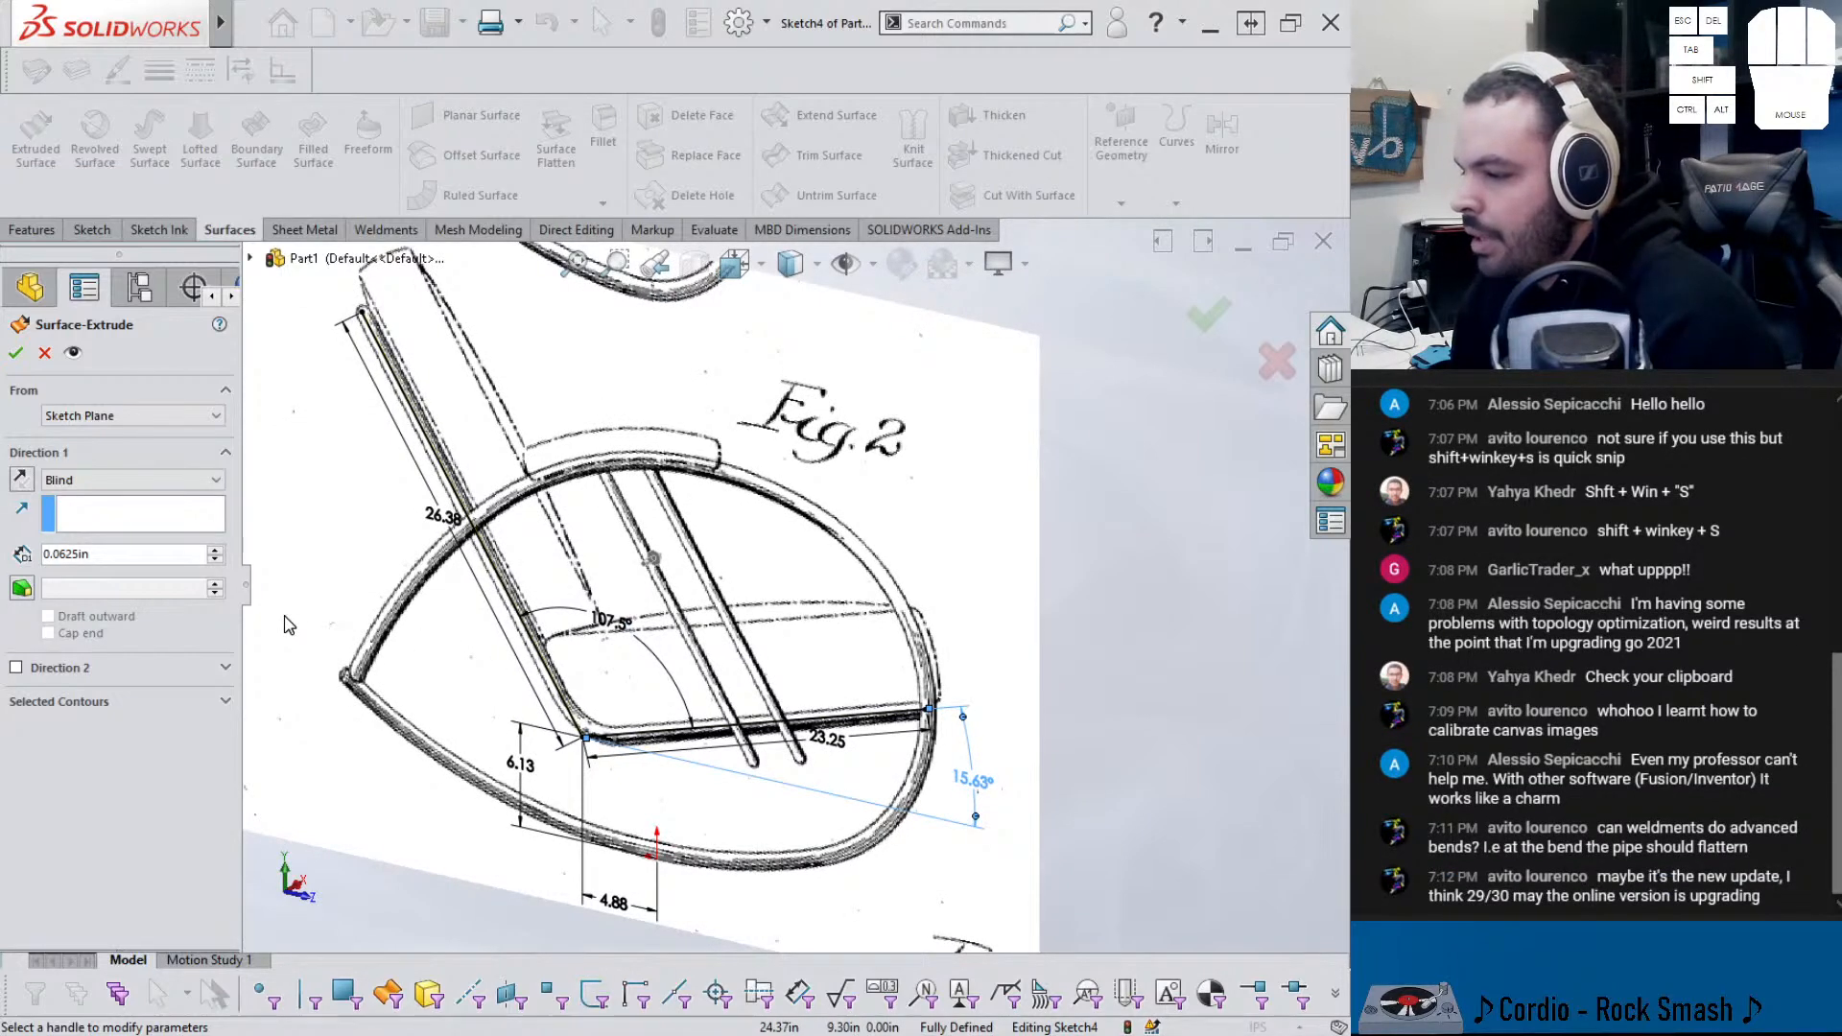
click(159, 479)
click(152, 587)
middle_drag(499, 622, 432, 662)
drag(647, 568, 818, 533)
scroll(815, 533, up, 4)
middle_drag(789, 530, 806, 498)
drag(117, 558, 27, 561)
text(24)
key(Return)
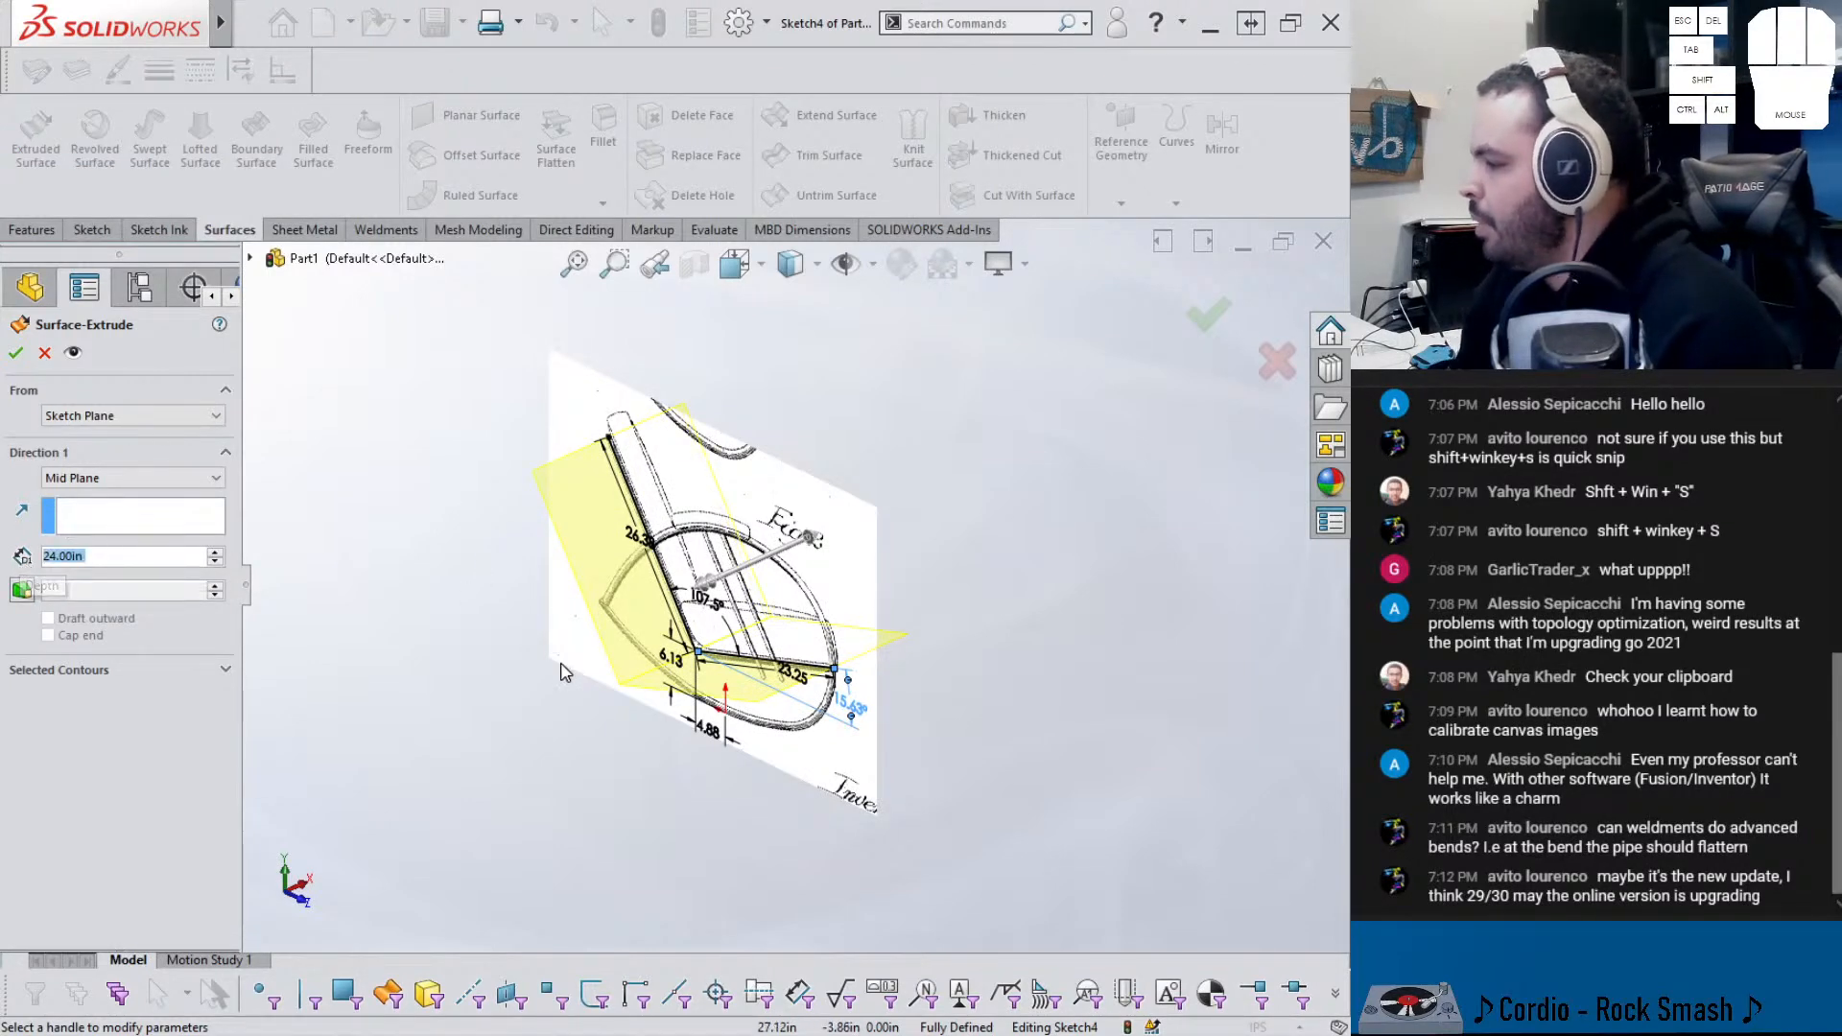
scroll(794, 545, down, 3)
scroll(769, 545, up, 6)
middle_drag(726, 587, 755, 597)
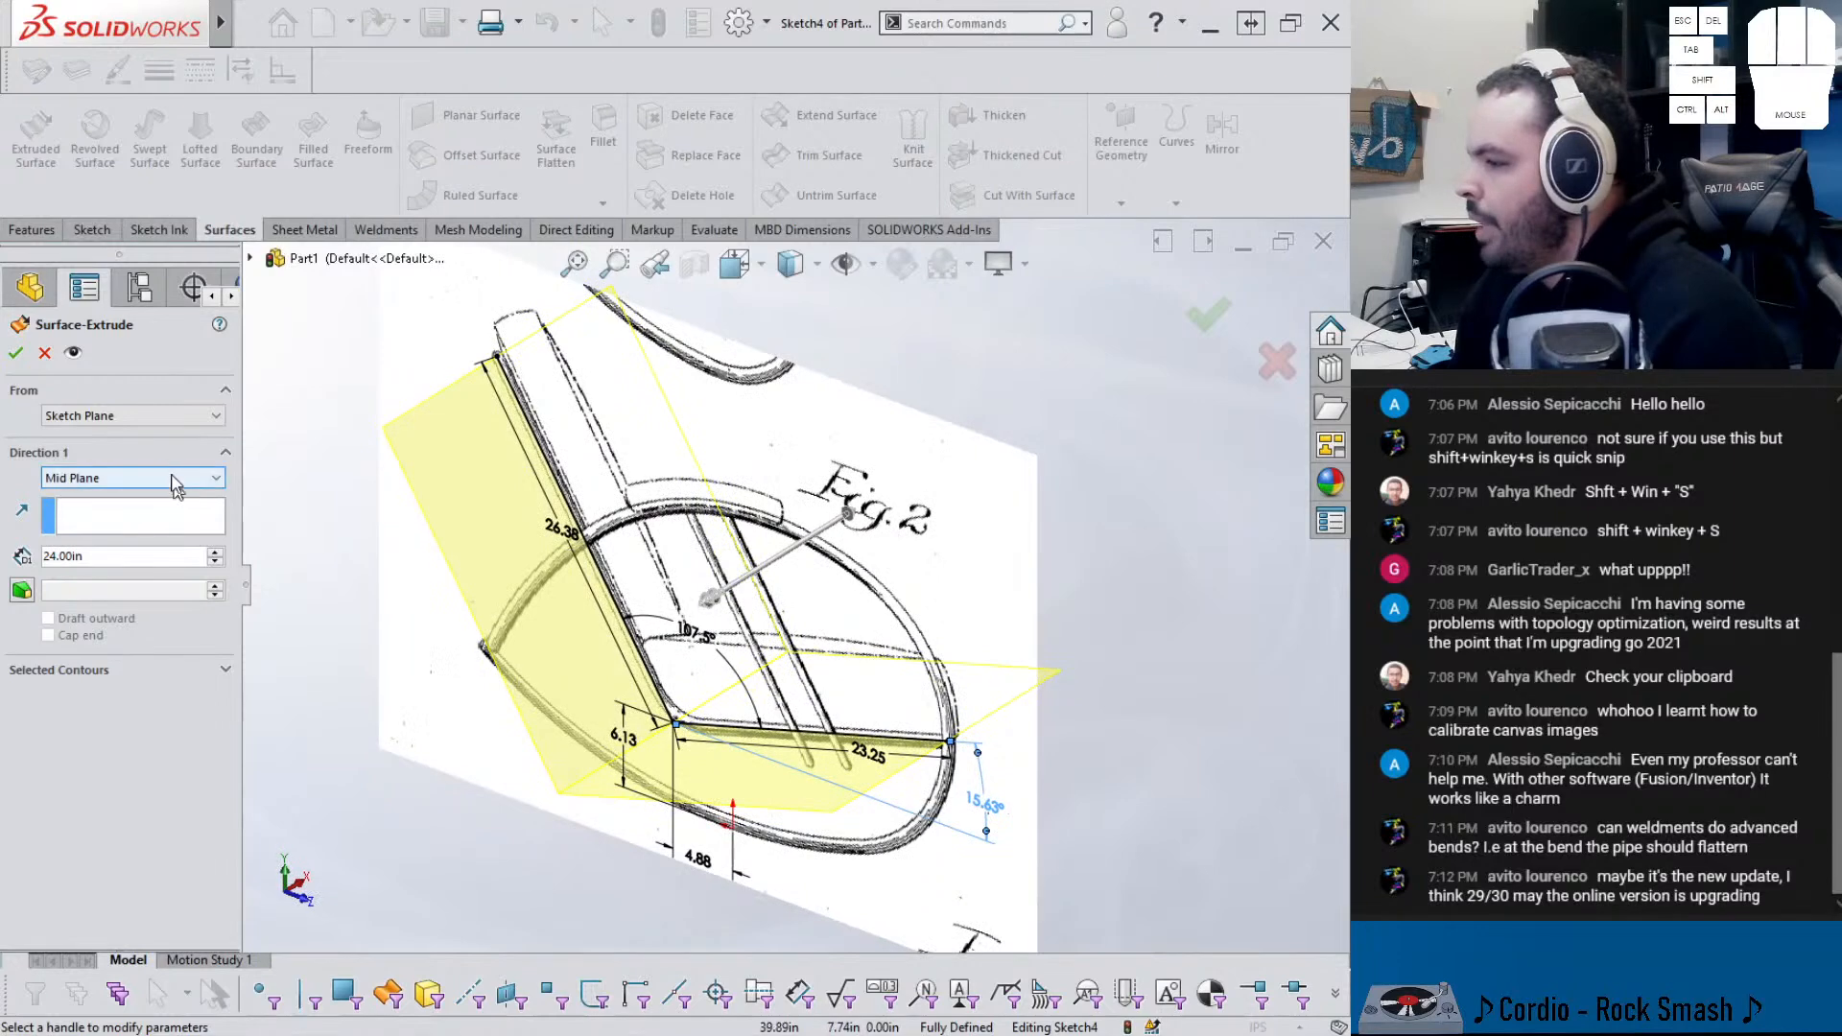
click(15, 352)
mouse_move(438, 649)
middle_down()
mouse_move(438, 672)
mouse_move(419, 671)
mouse_move(550, 706)
middle_up()
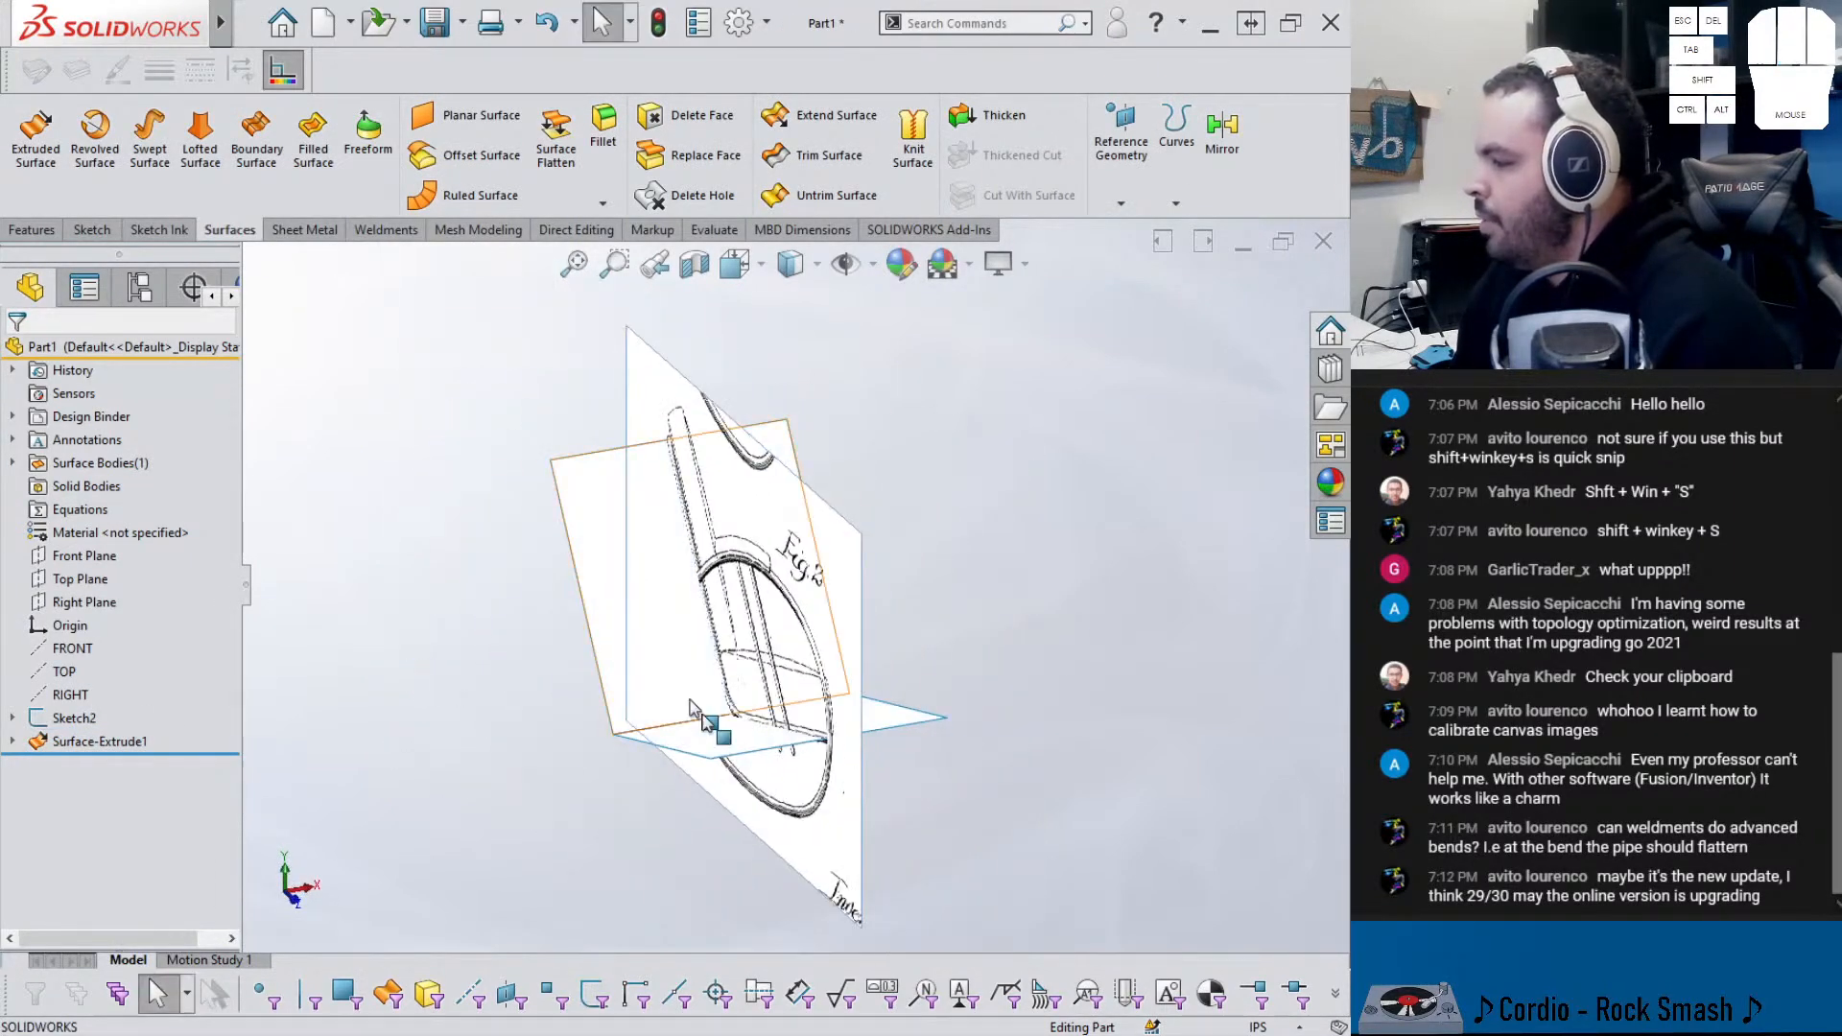
- Start a new 3D sketch
click(36, 237)
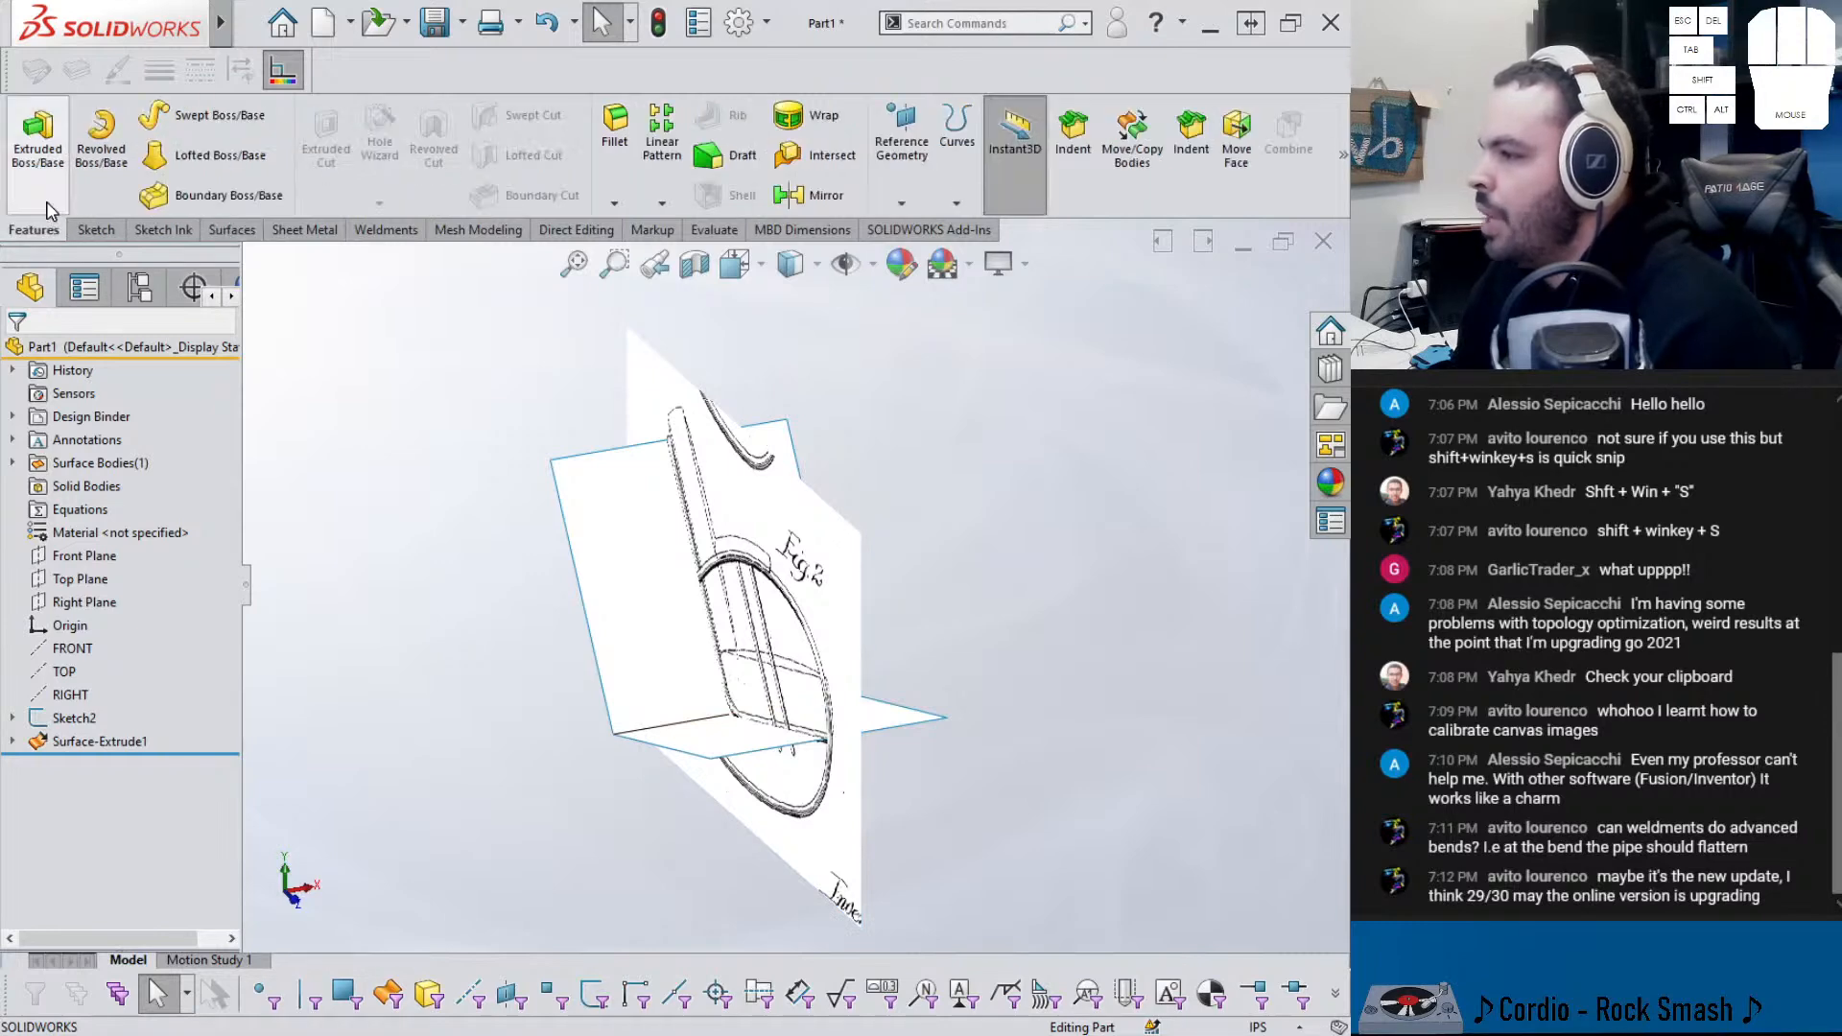
click(96, 229)
click(29, 203)
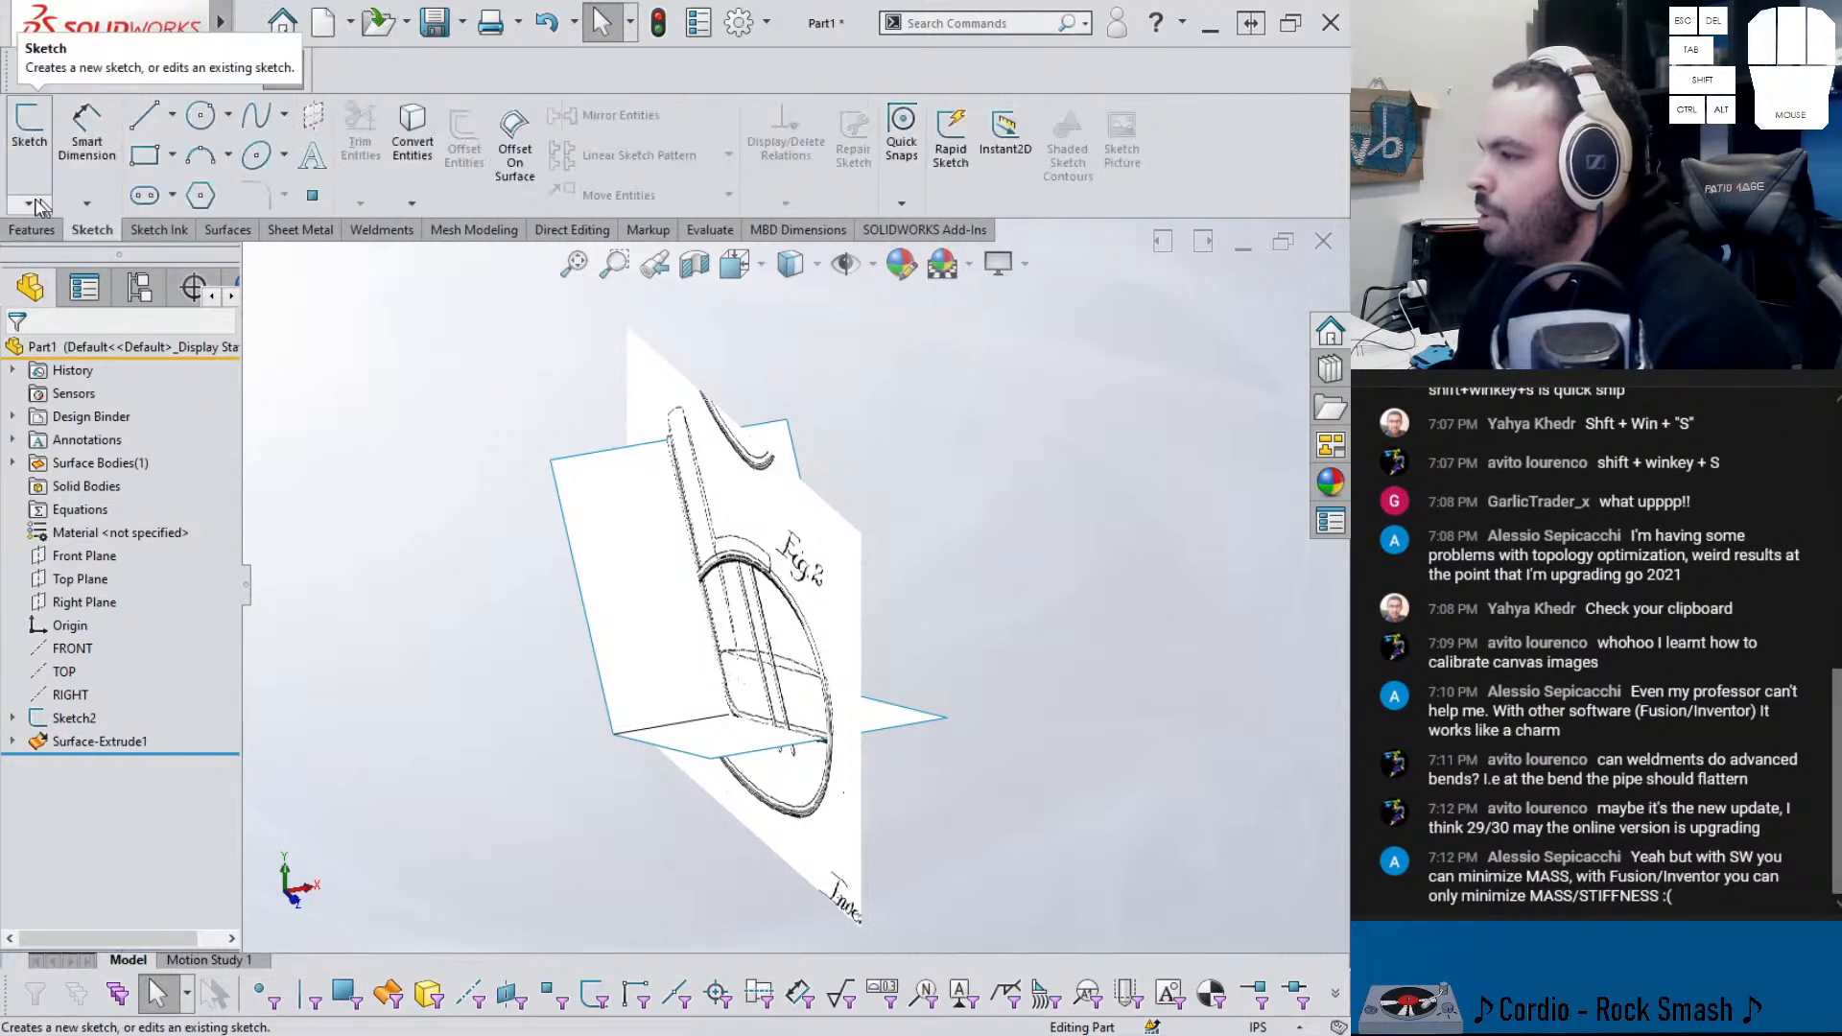
click(48, 255)
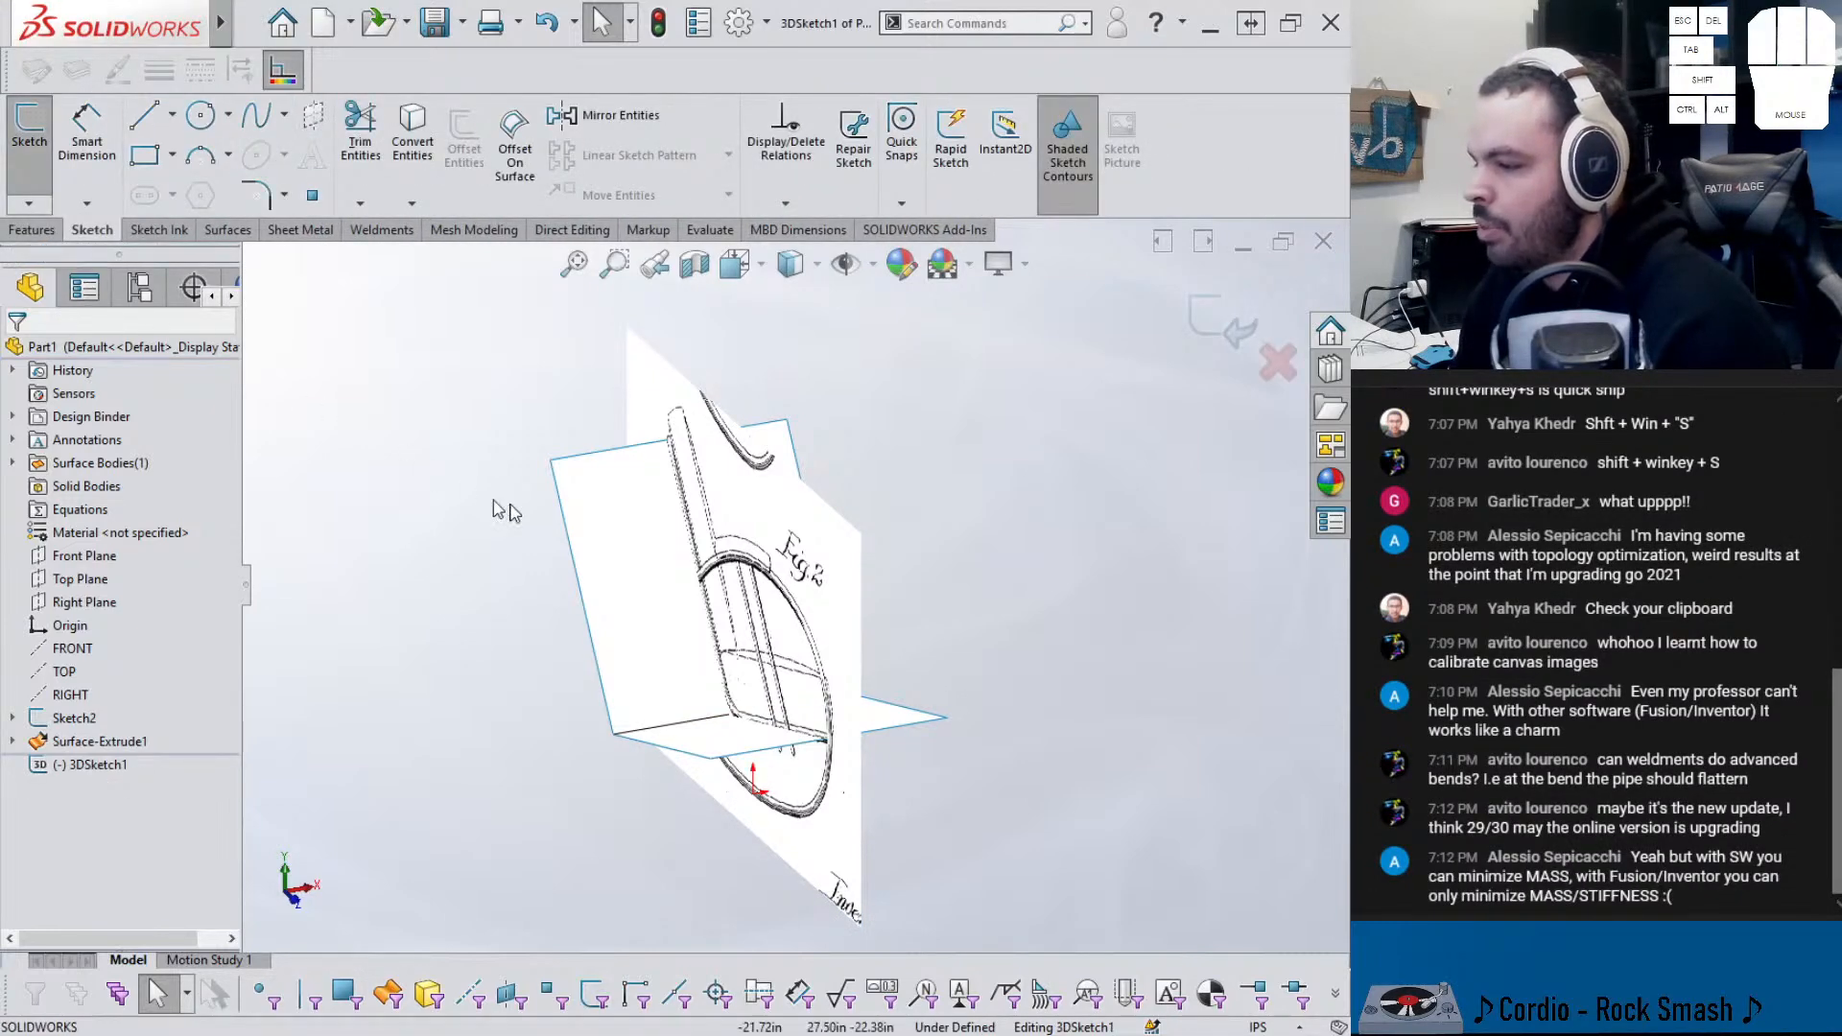
- Convert the extruded surface's lower and top edges into 3D sketch lines totalling 123.25 in
middle_drag(464, 487, 501, 422)
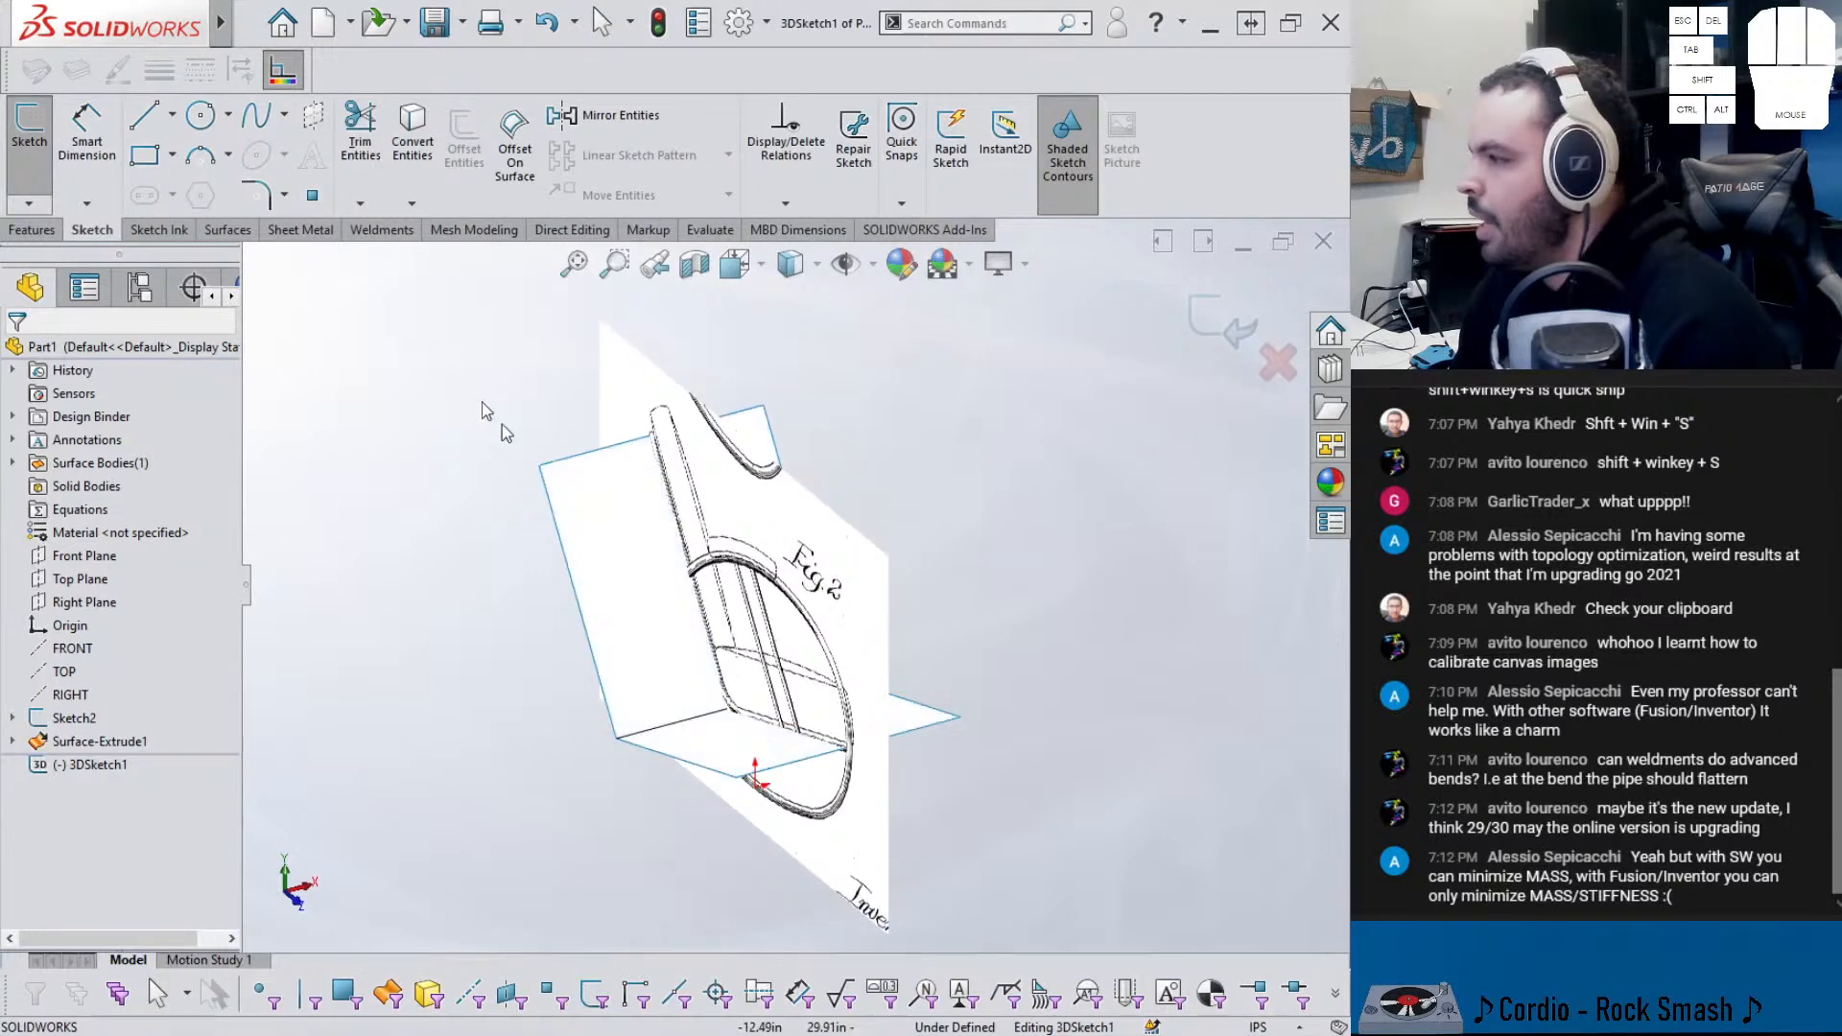
click(674, 766)
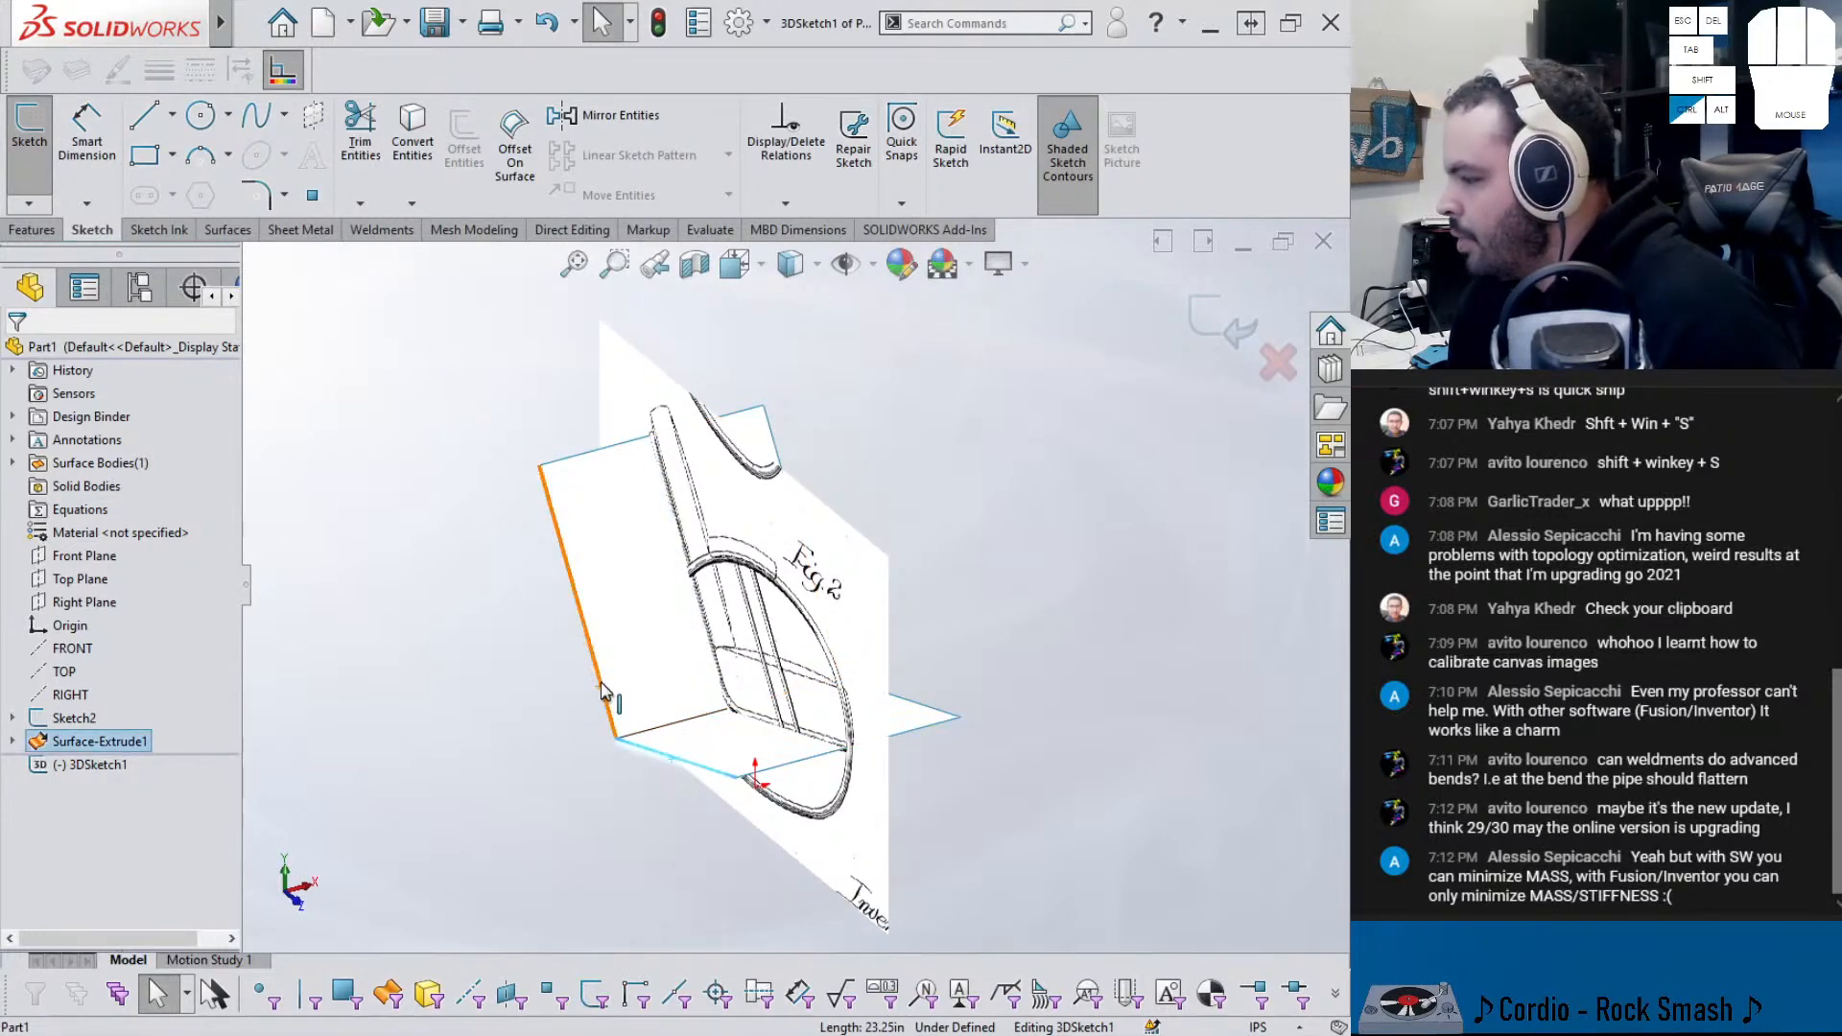
ctrl+click(590, 464)
key(ctrl+8)
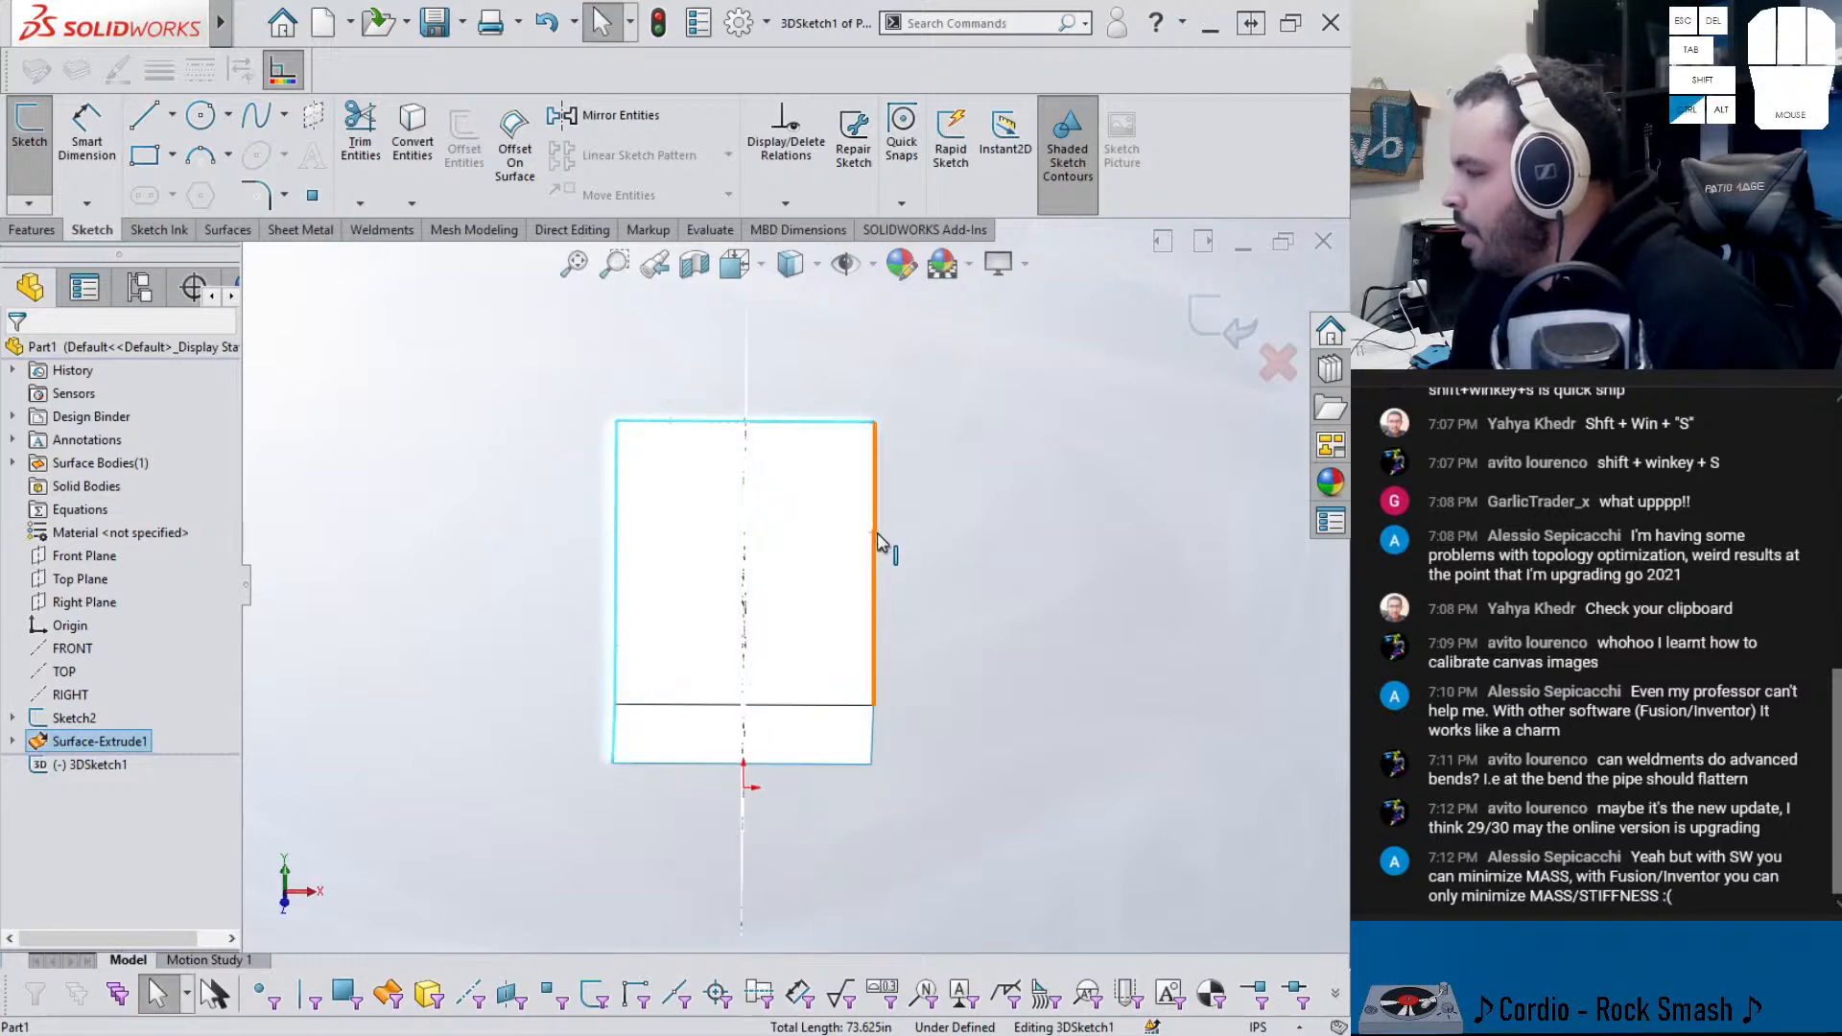
middle_drag(871, 736, 787, 614)
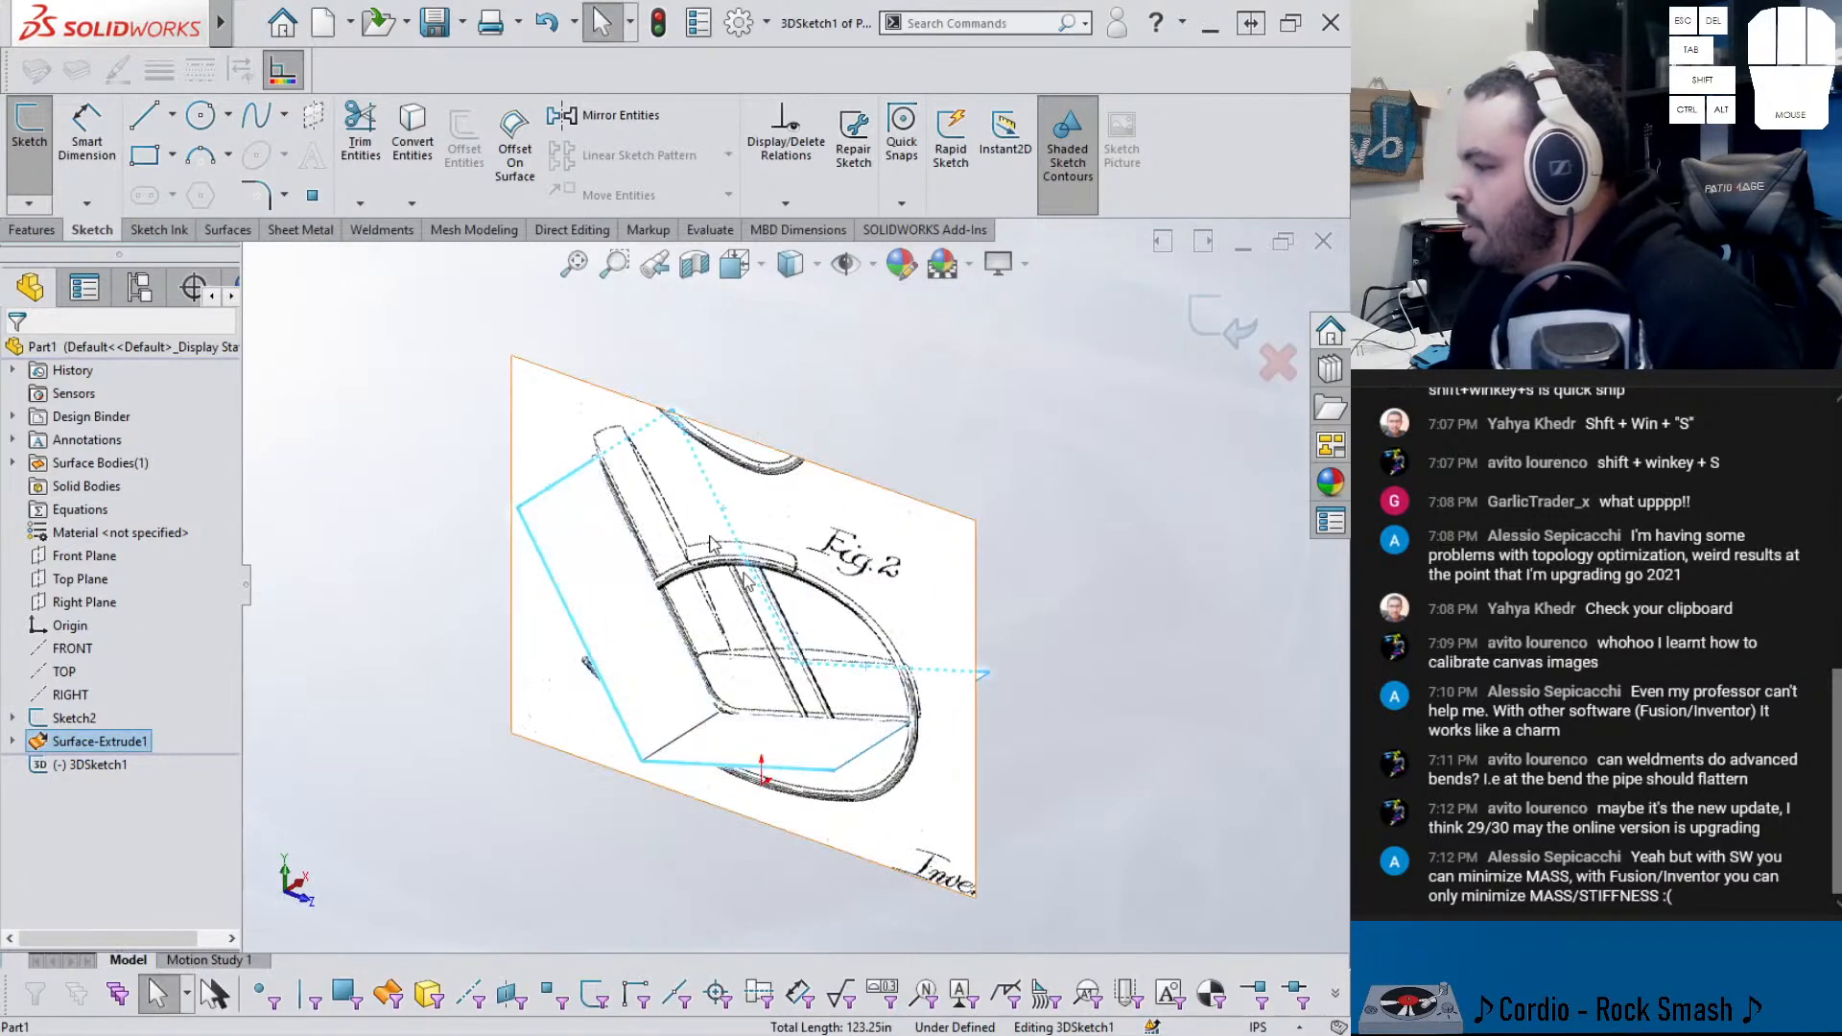
click(402, 151)
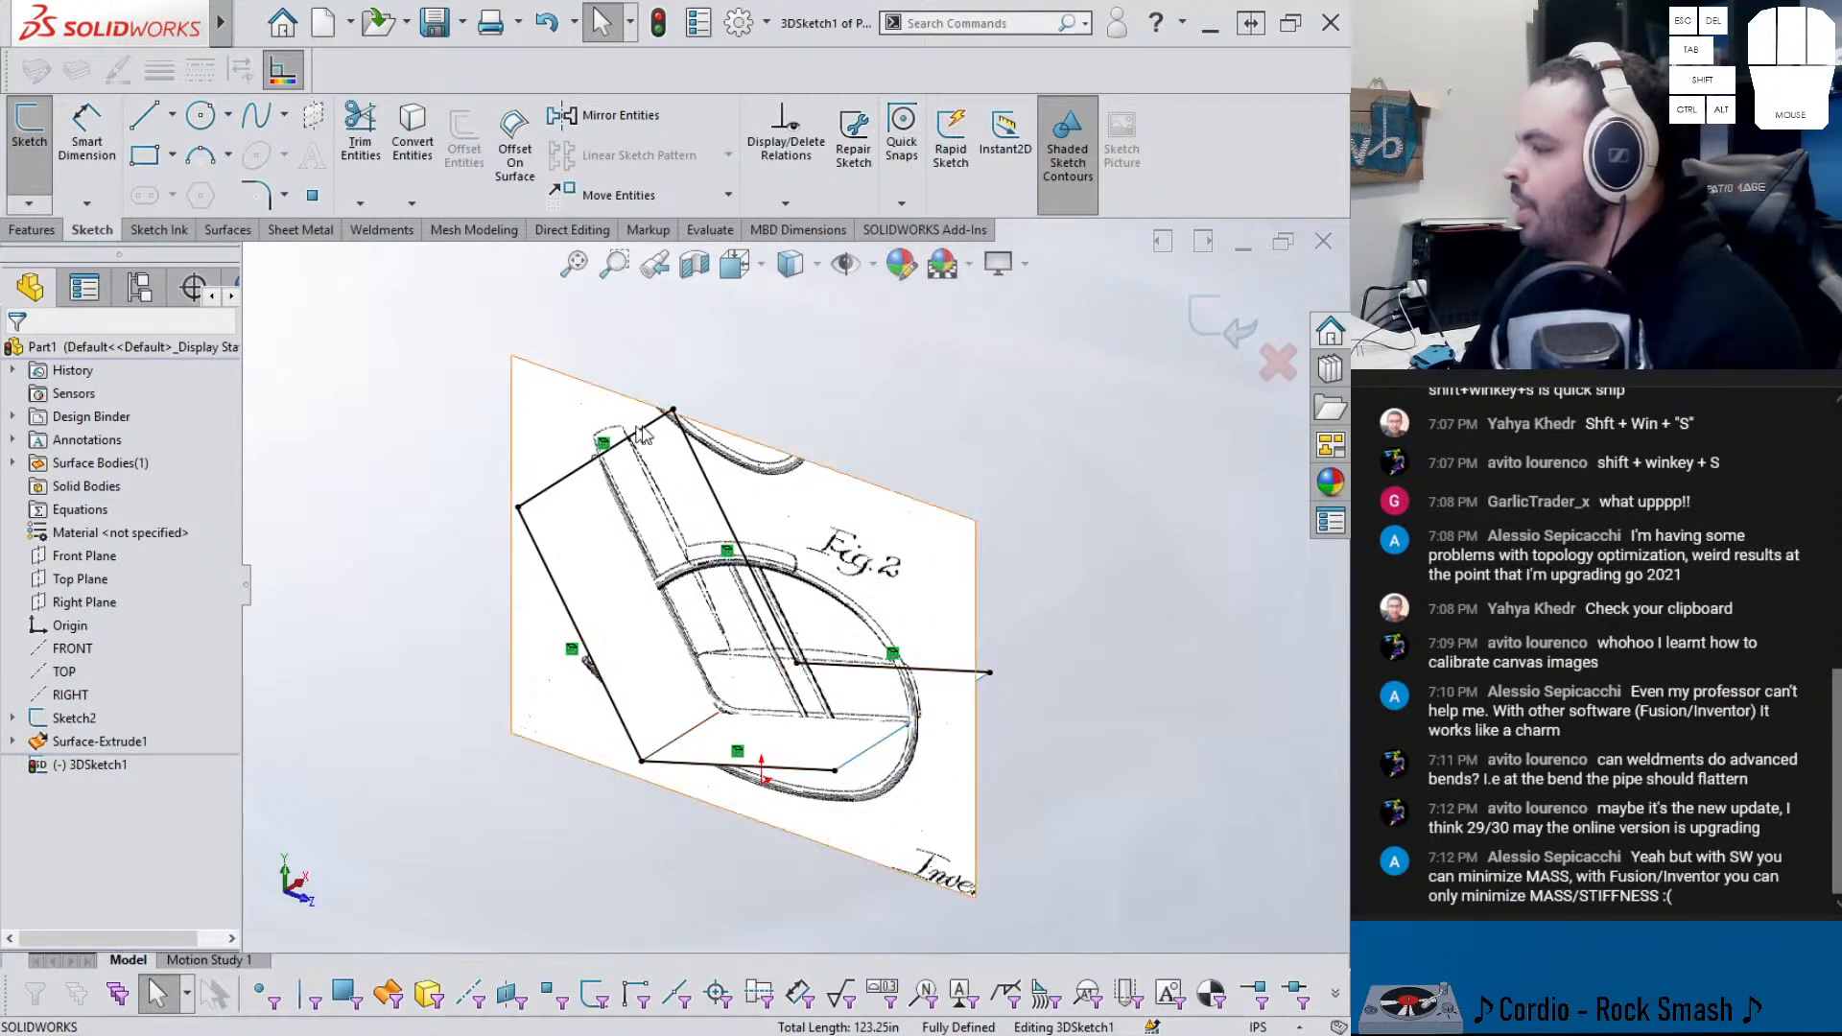
middle_drag(926, 669, 615, 383)
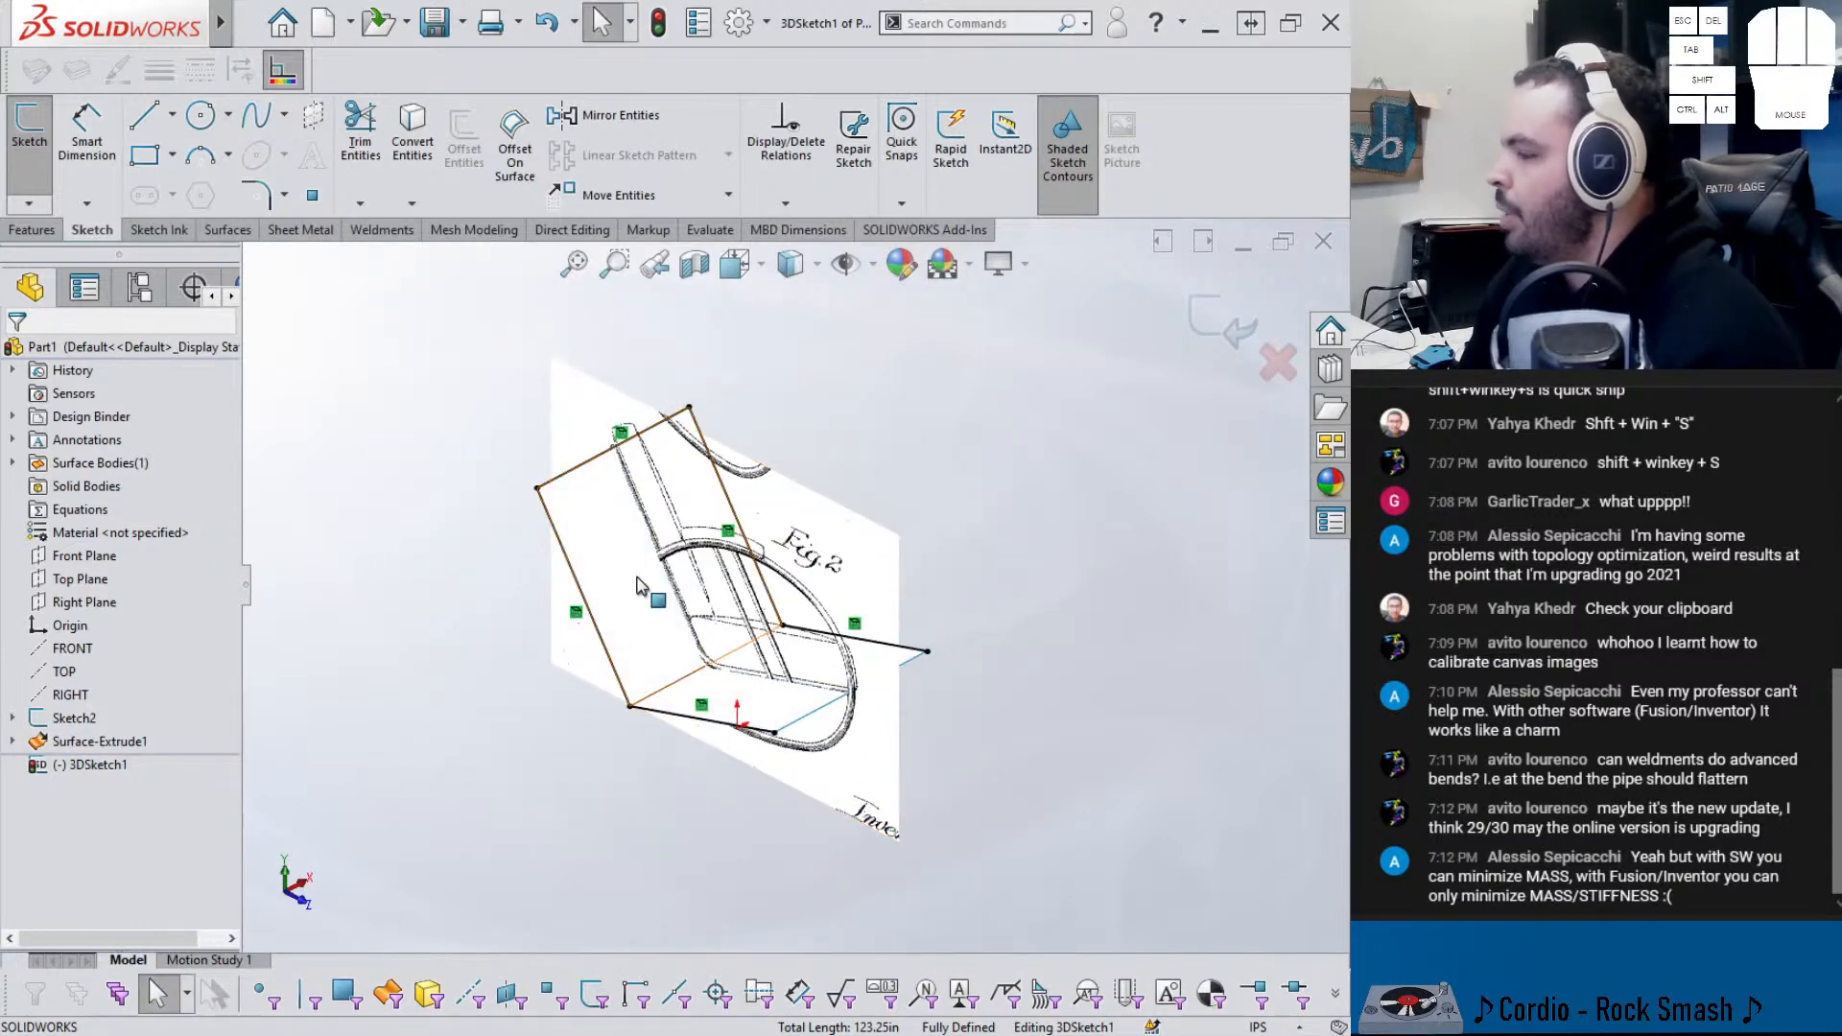
scroll(690, 588, down, 2)
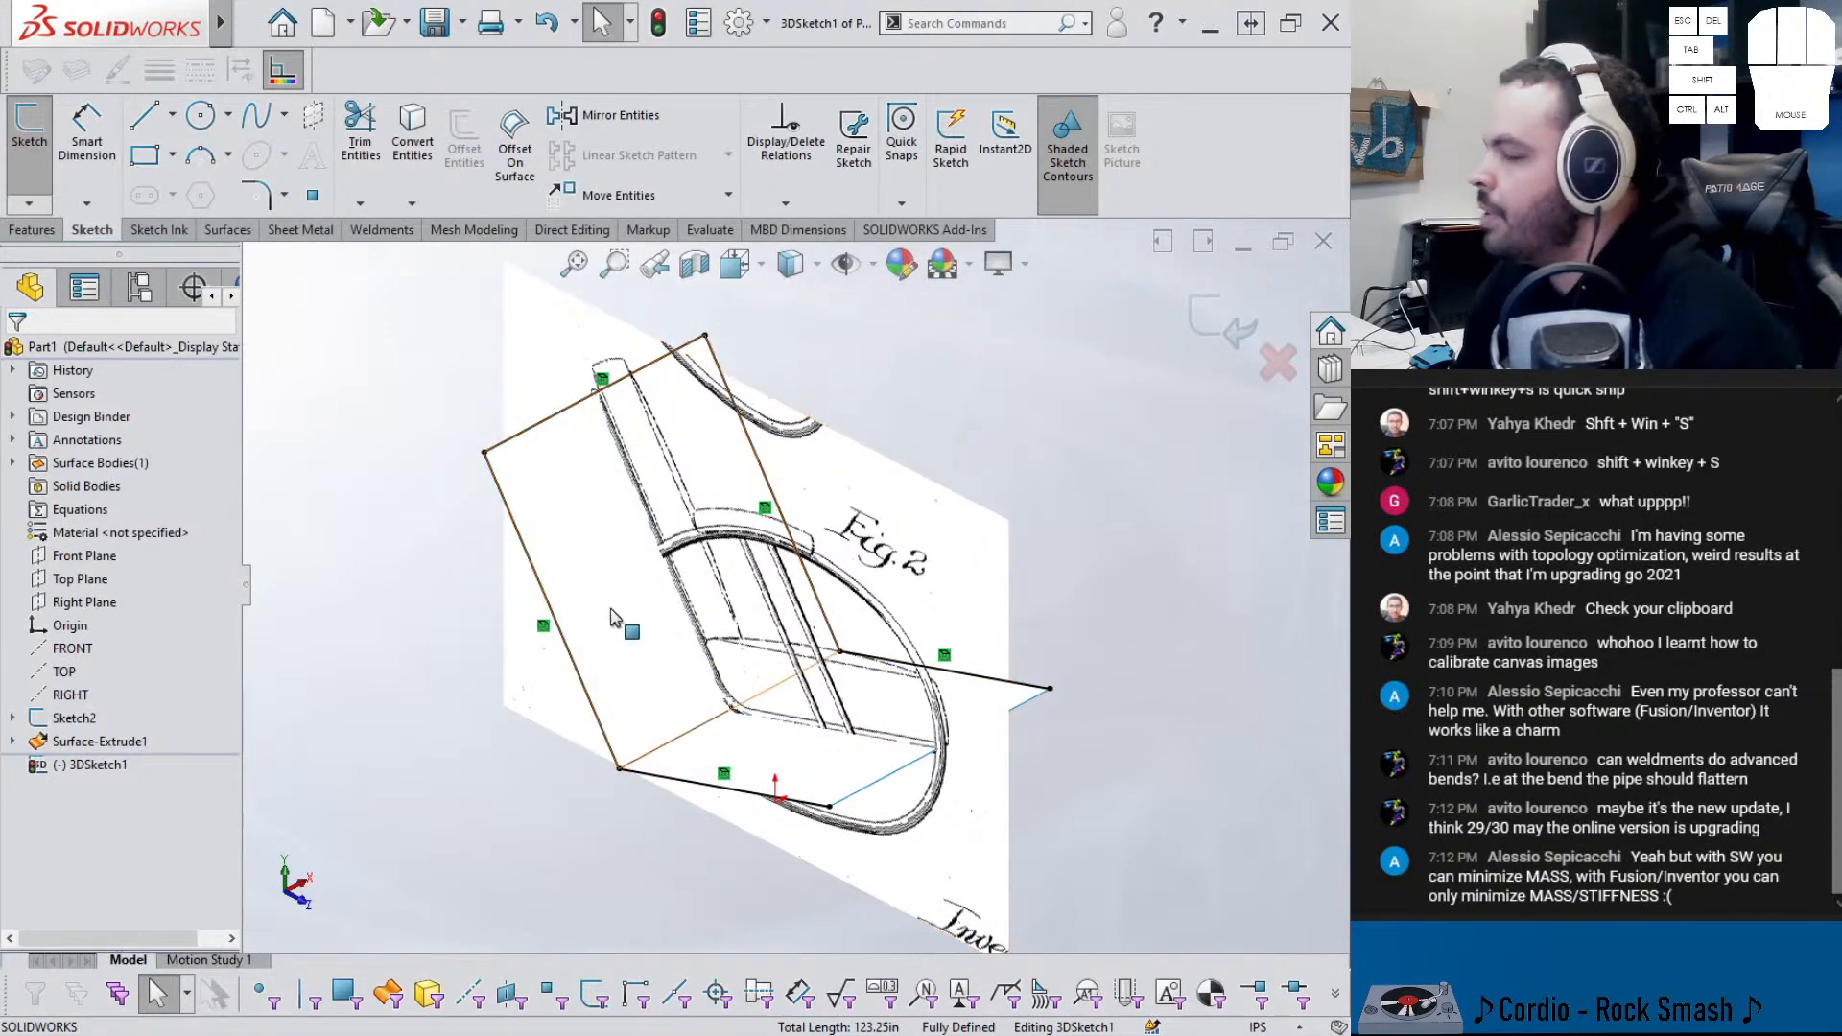
- Fillet the four corners of the 3D sketch path with a 4.00 in radius
click(255, 195)
scroll(492, 411, up, 2)
drag(491, 362, 873, 696)
click(215, 595)
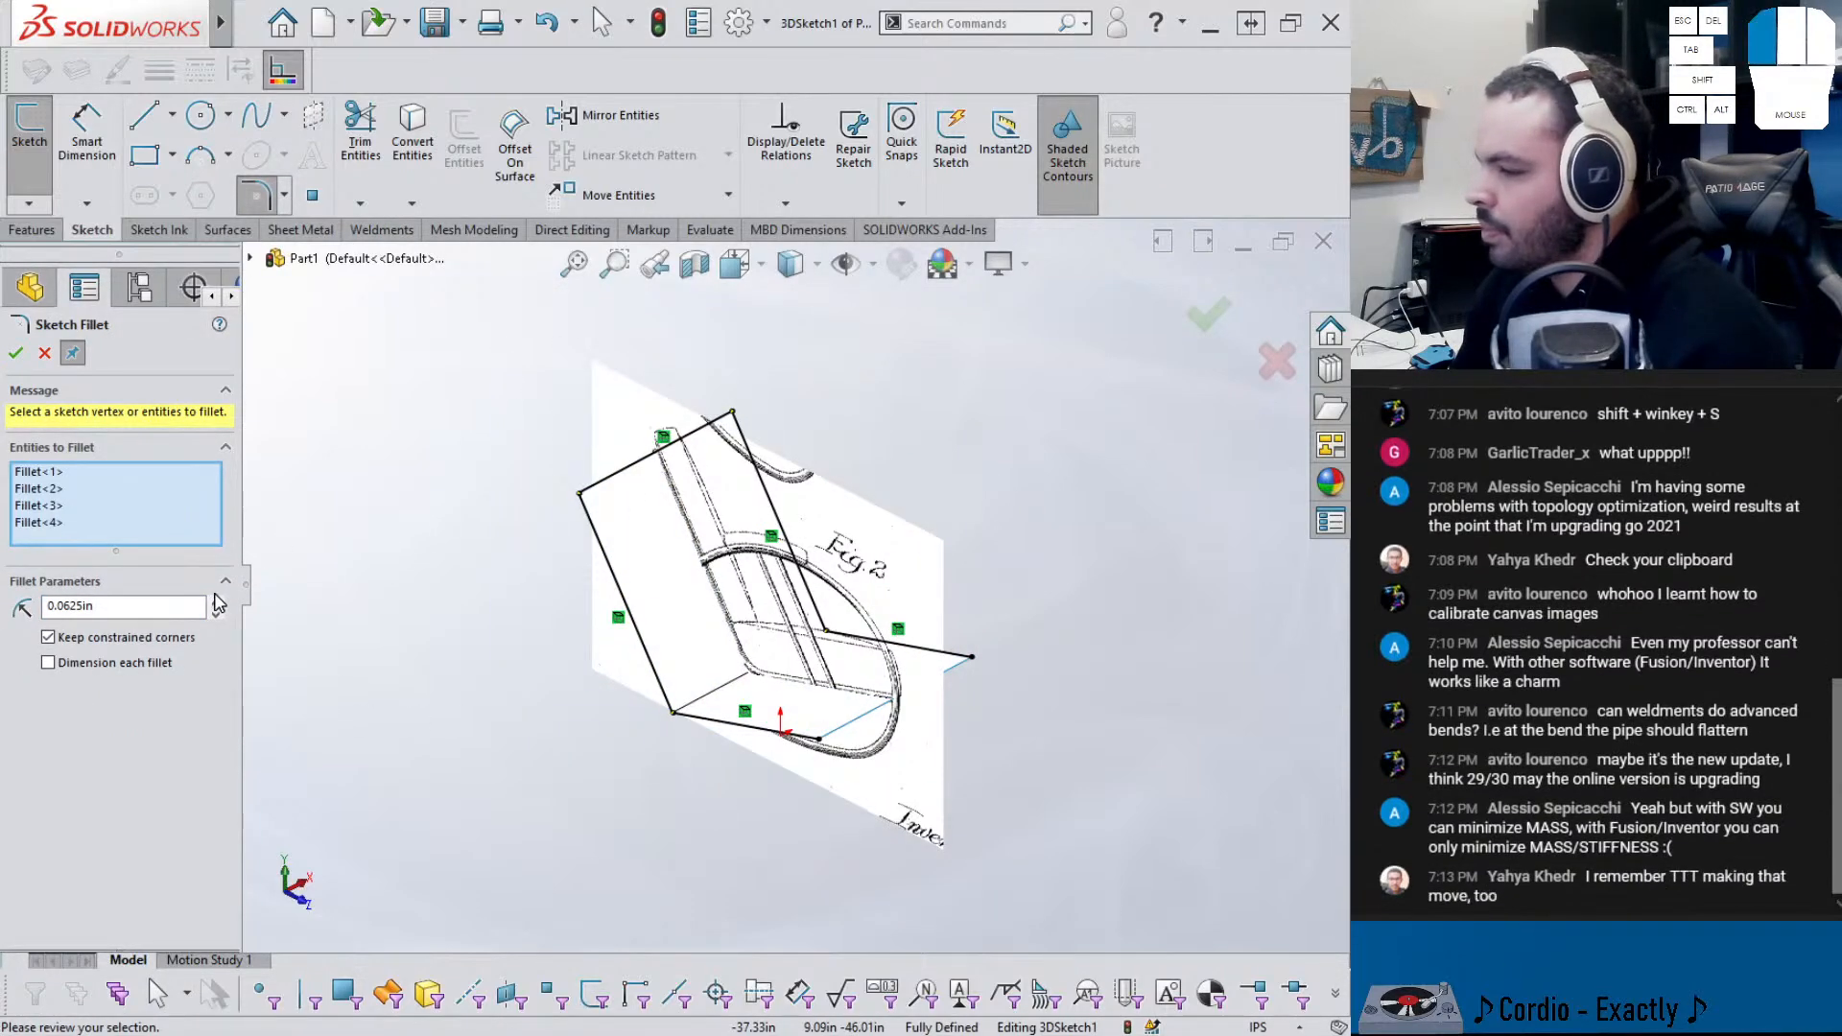
click(218, 600)
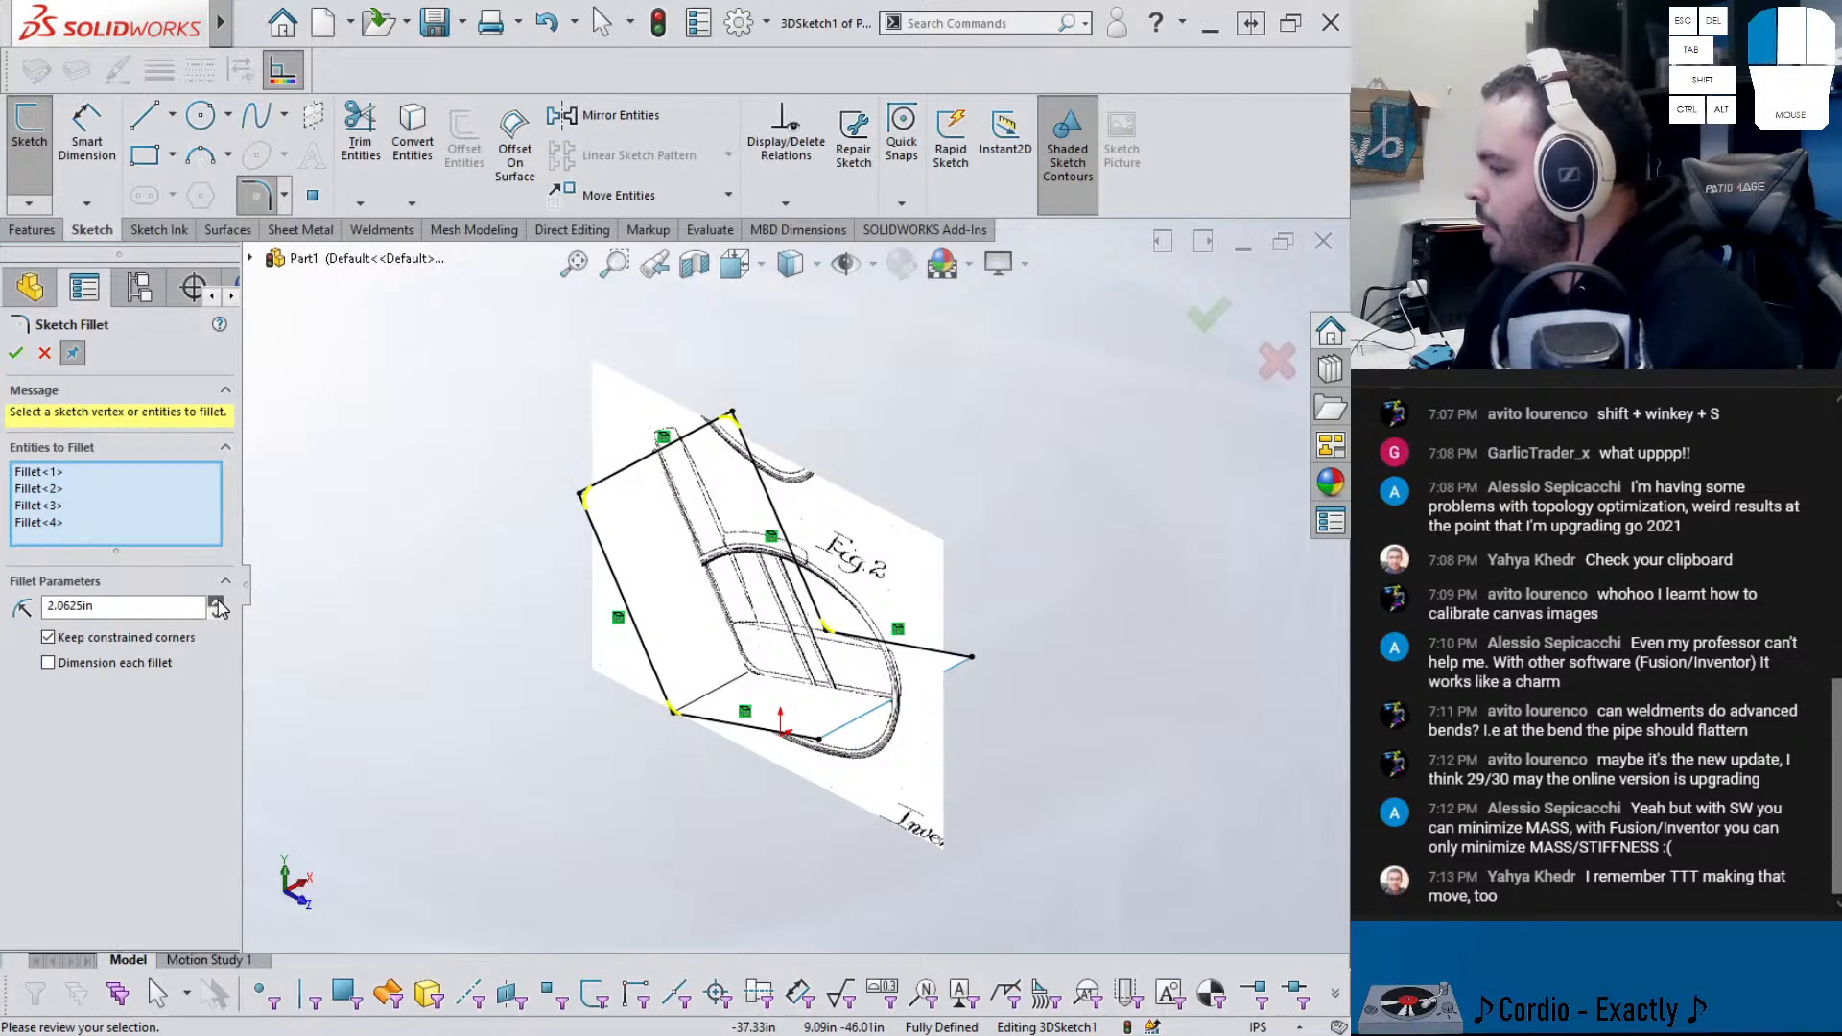
click(217, 602)
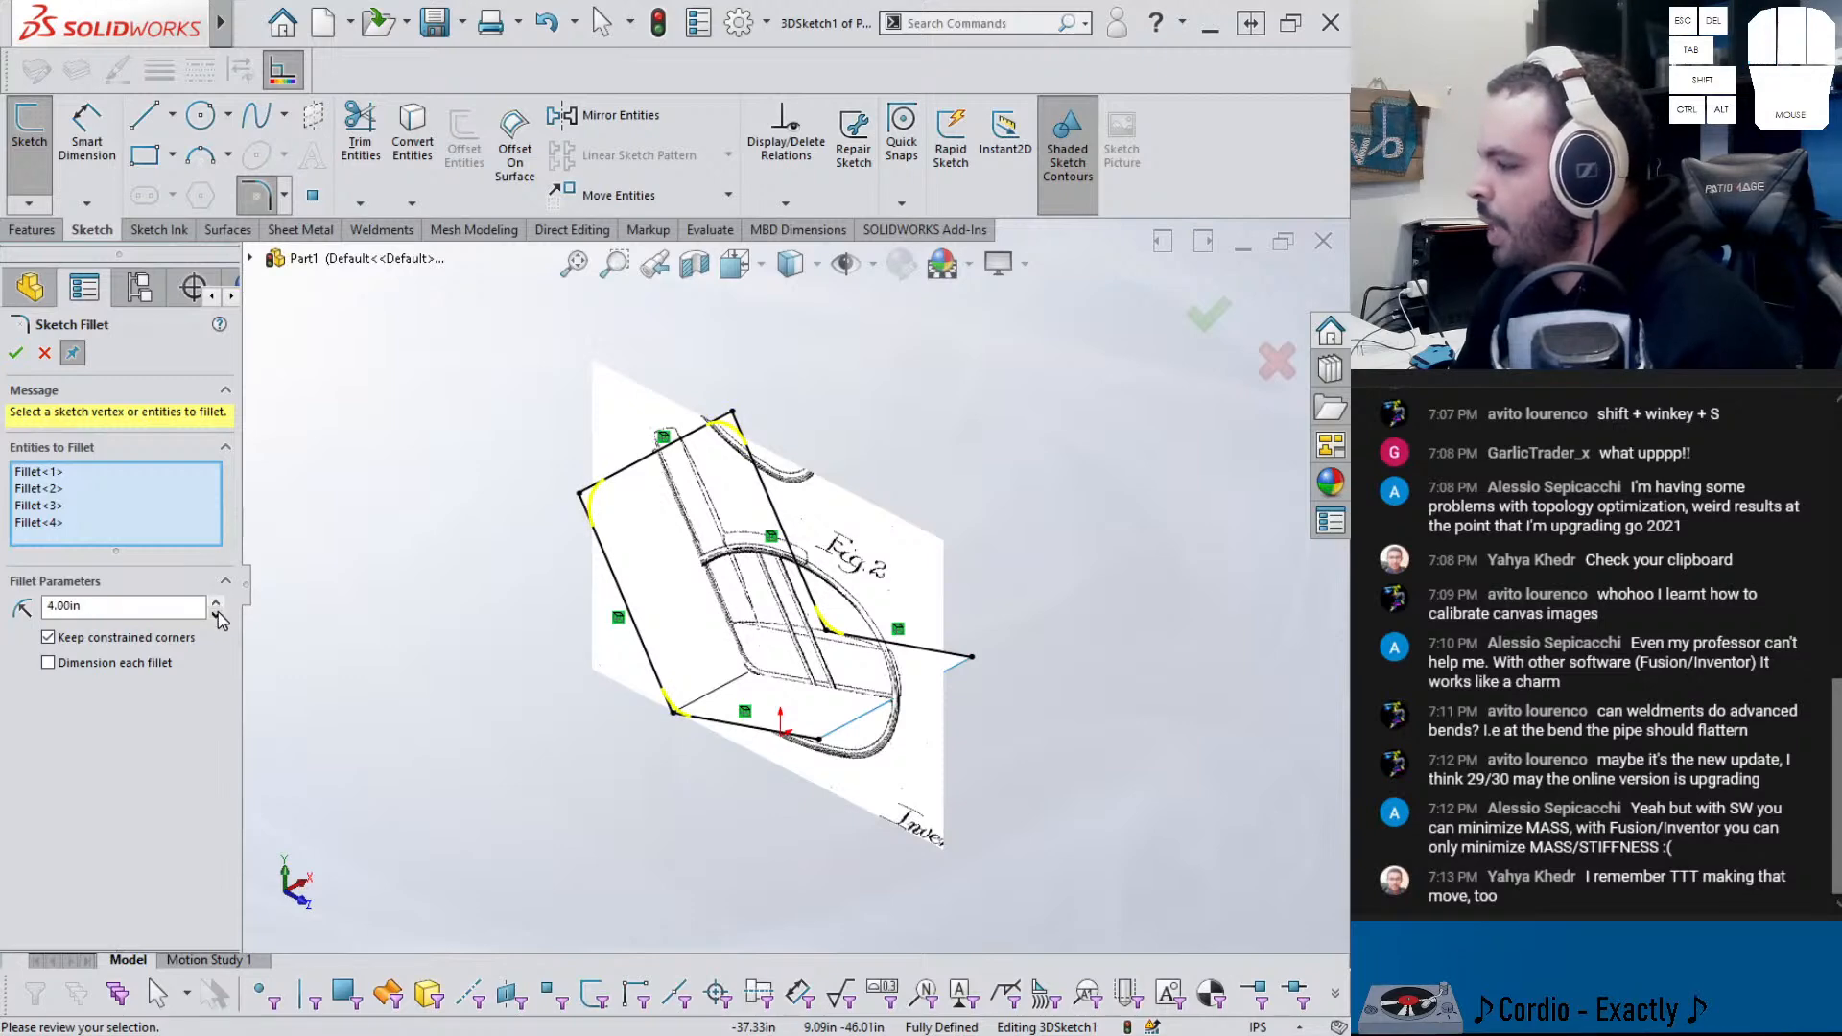
scroll(702, 624, down, 5)
middle_drag(701, 610, 923, 655)
scroll(923, 662, up, 2)
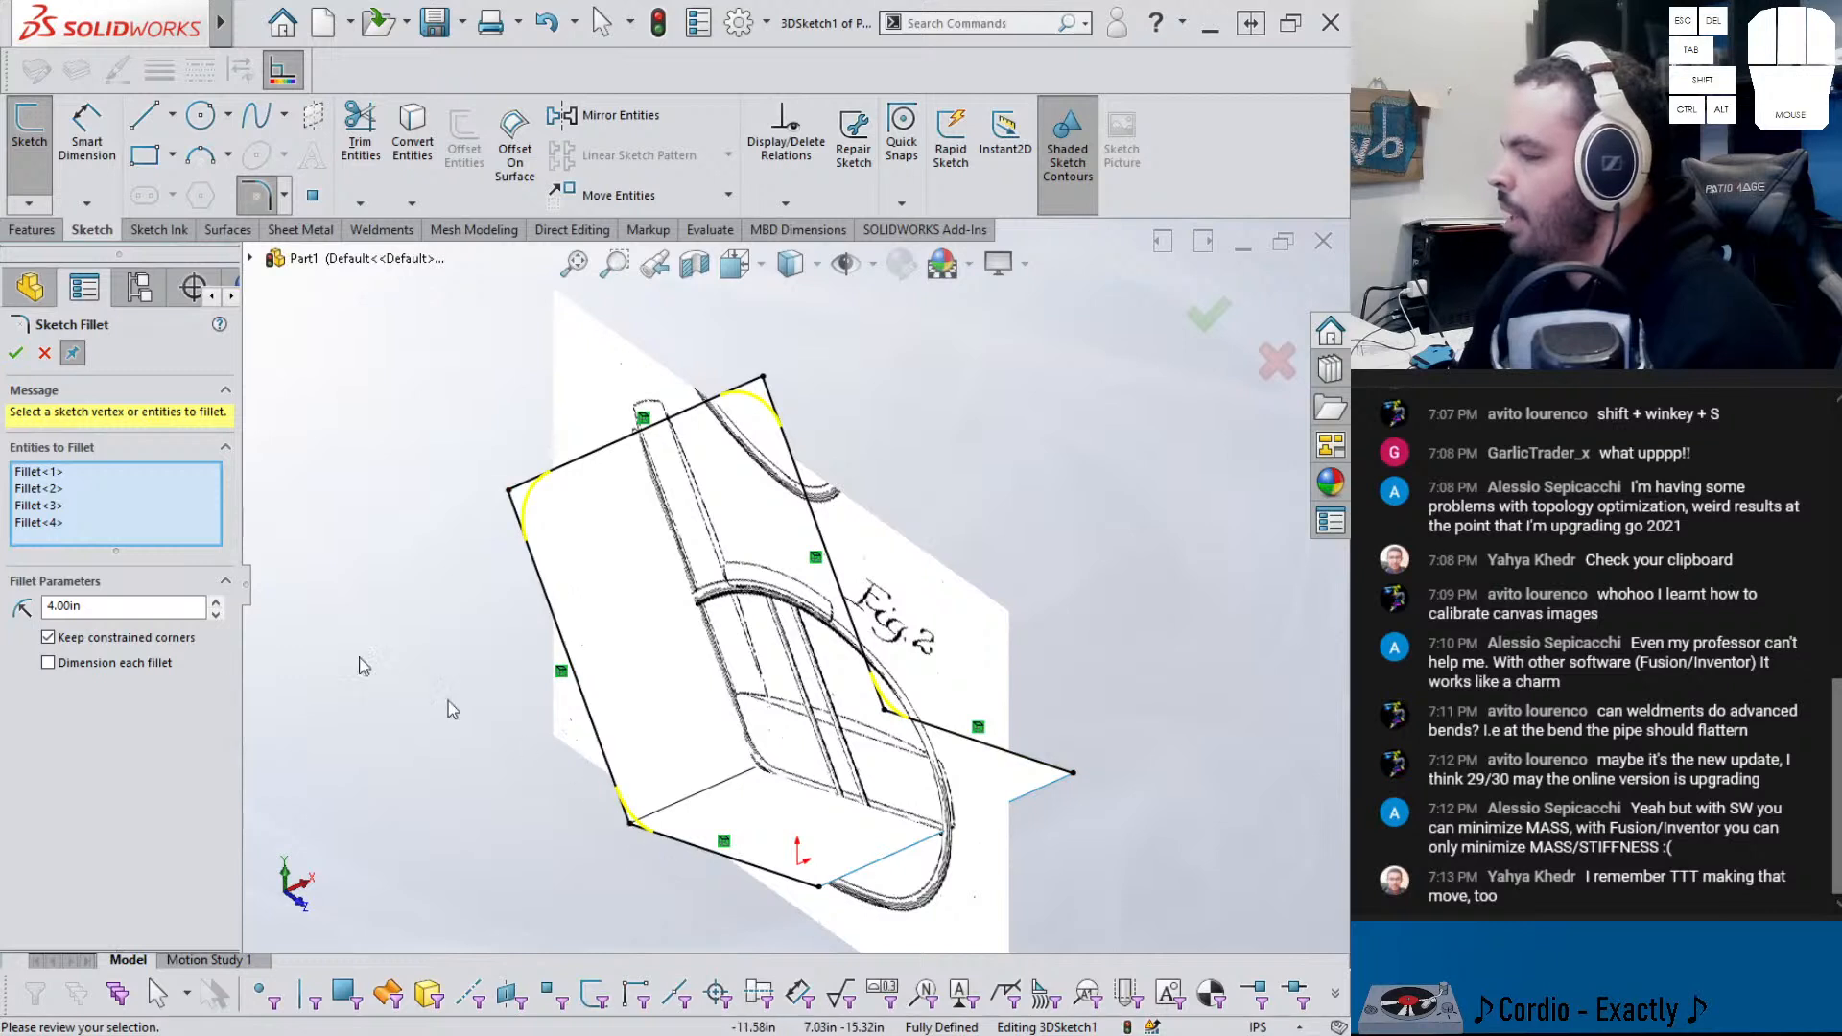
click(16, 353)
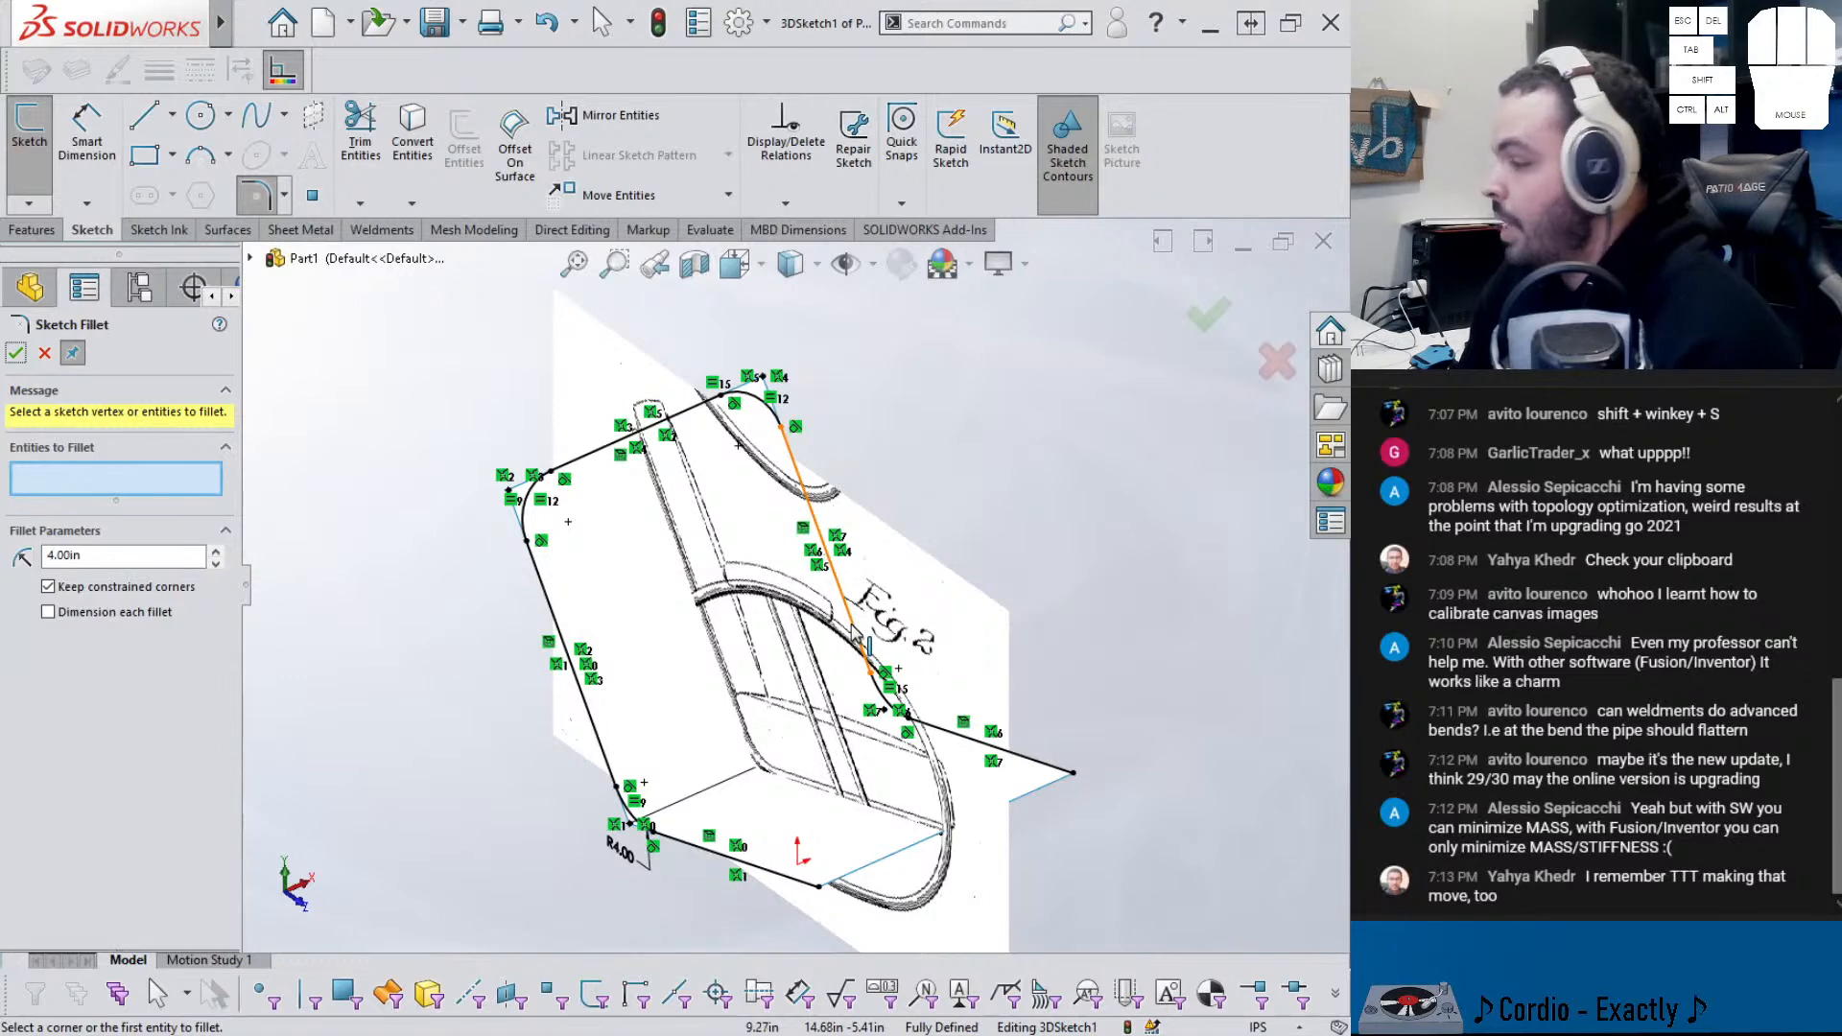
middle_drag(788, 657, 812, 633)
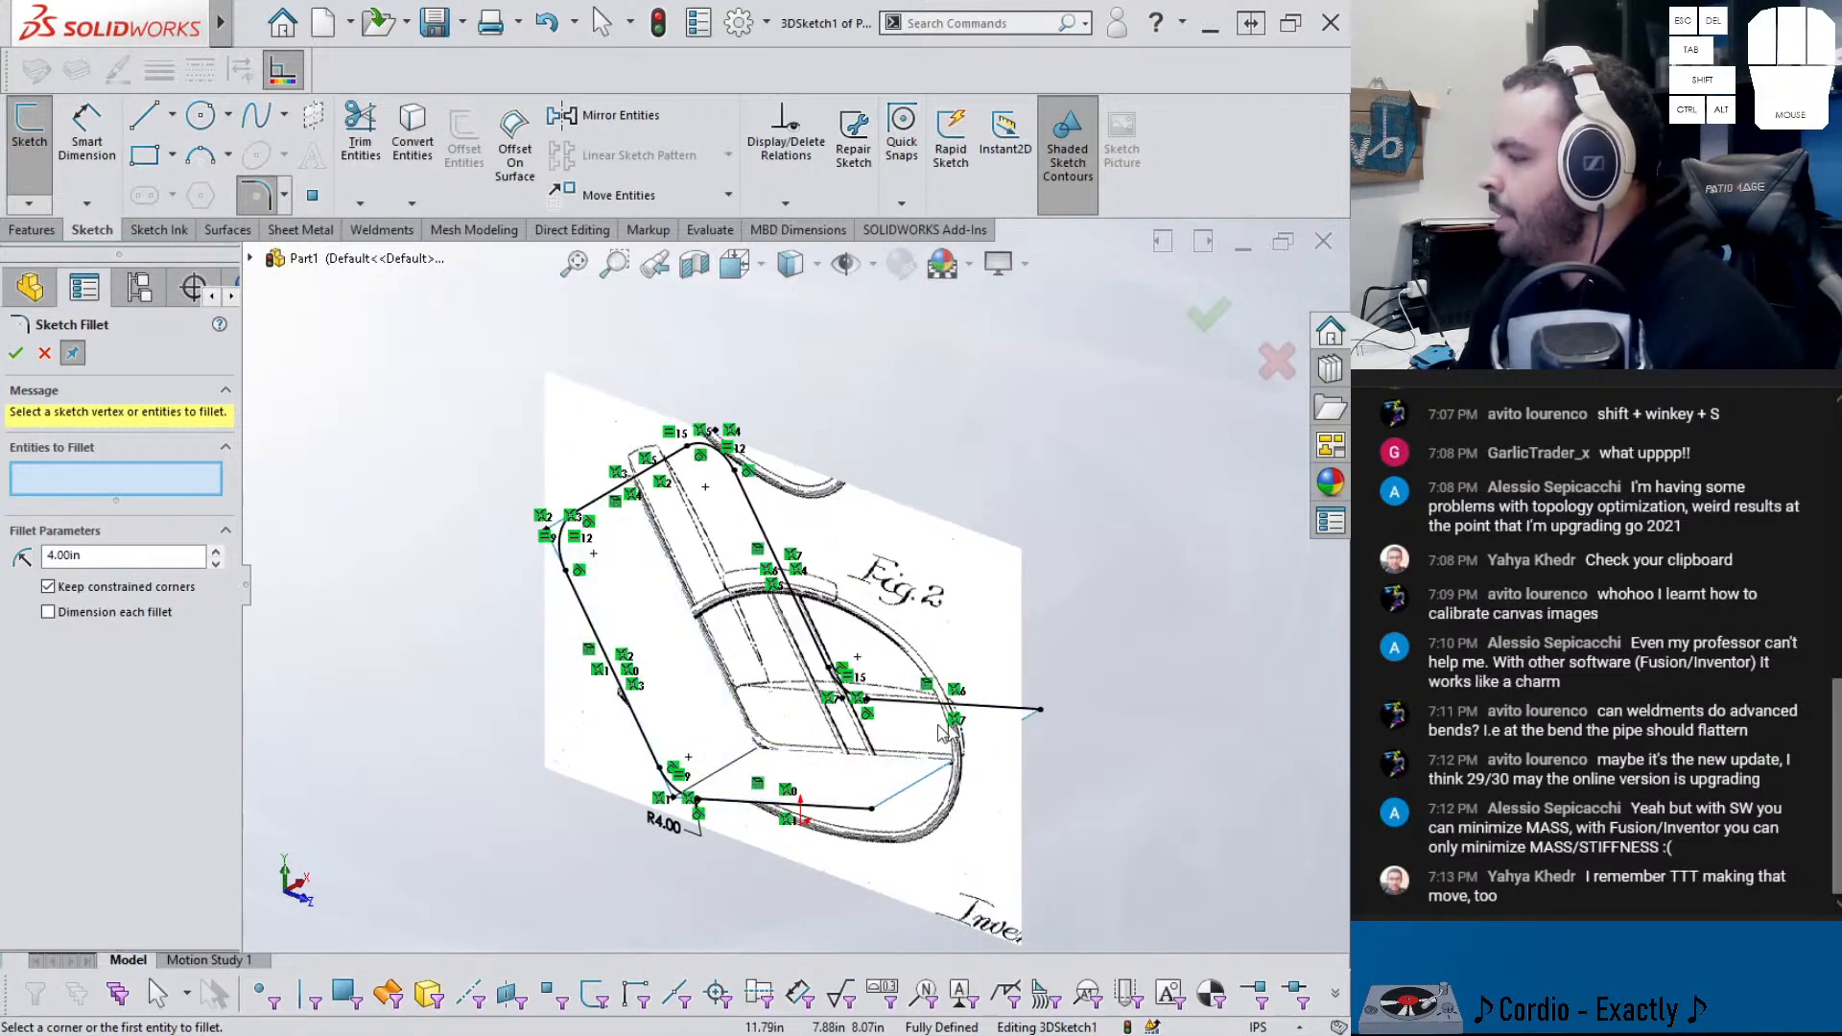
click(27, 356)
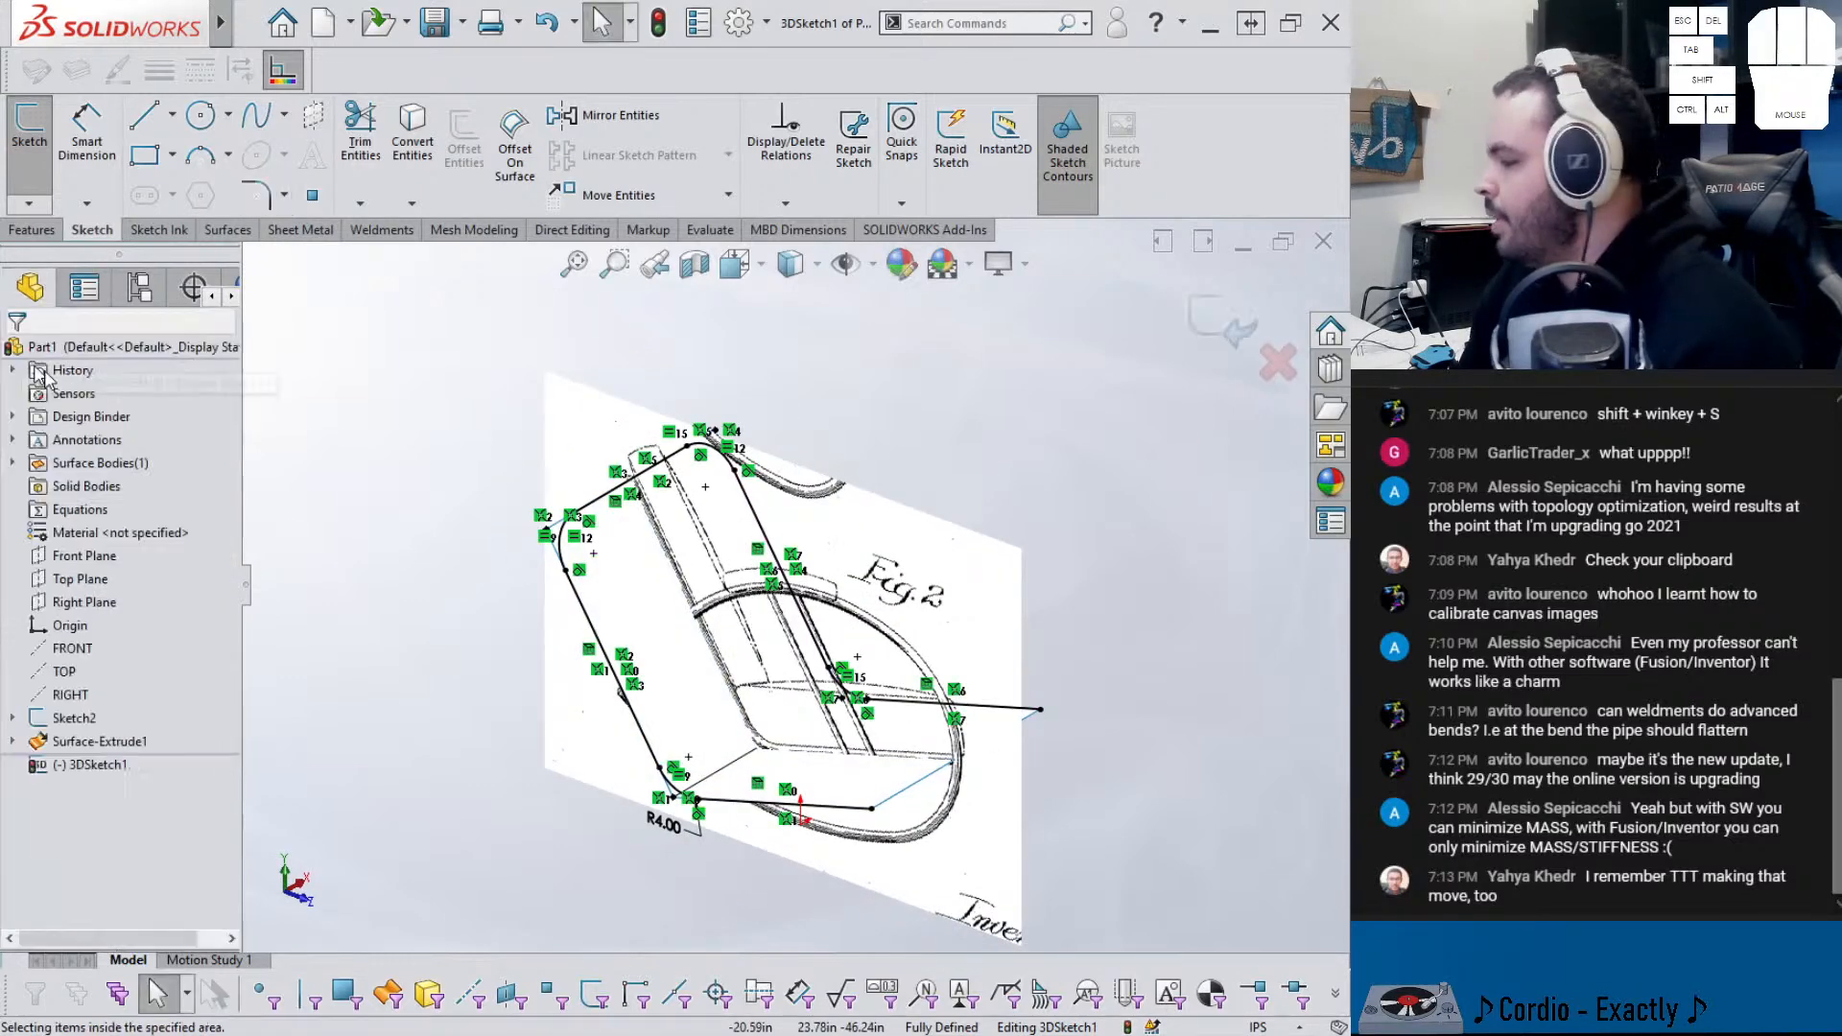
- Exit 3DSketch1 and clear the selection to view the chair outline
mouse_move(647, 518)
middle_down()
mouse_move(588, 466)
mouse_move(675, 496)
middle_up()
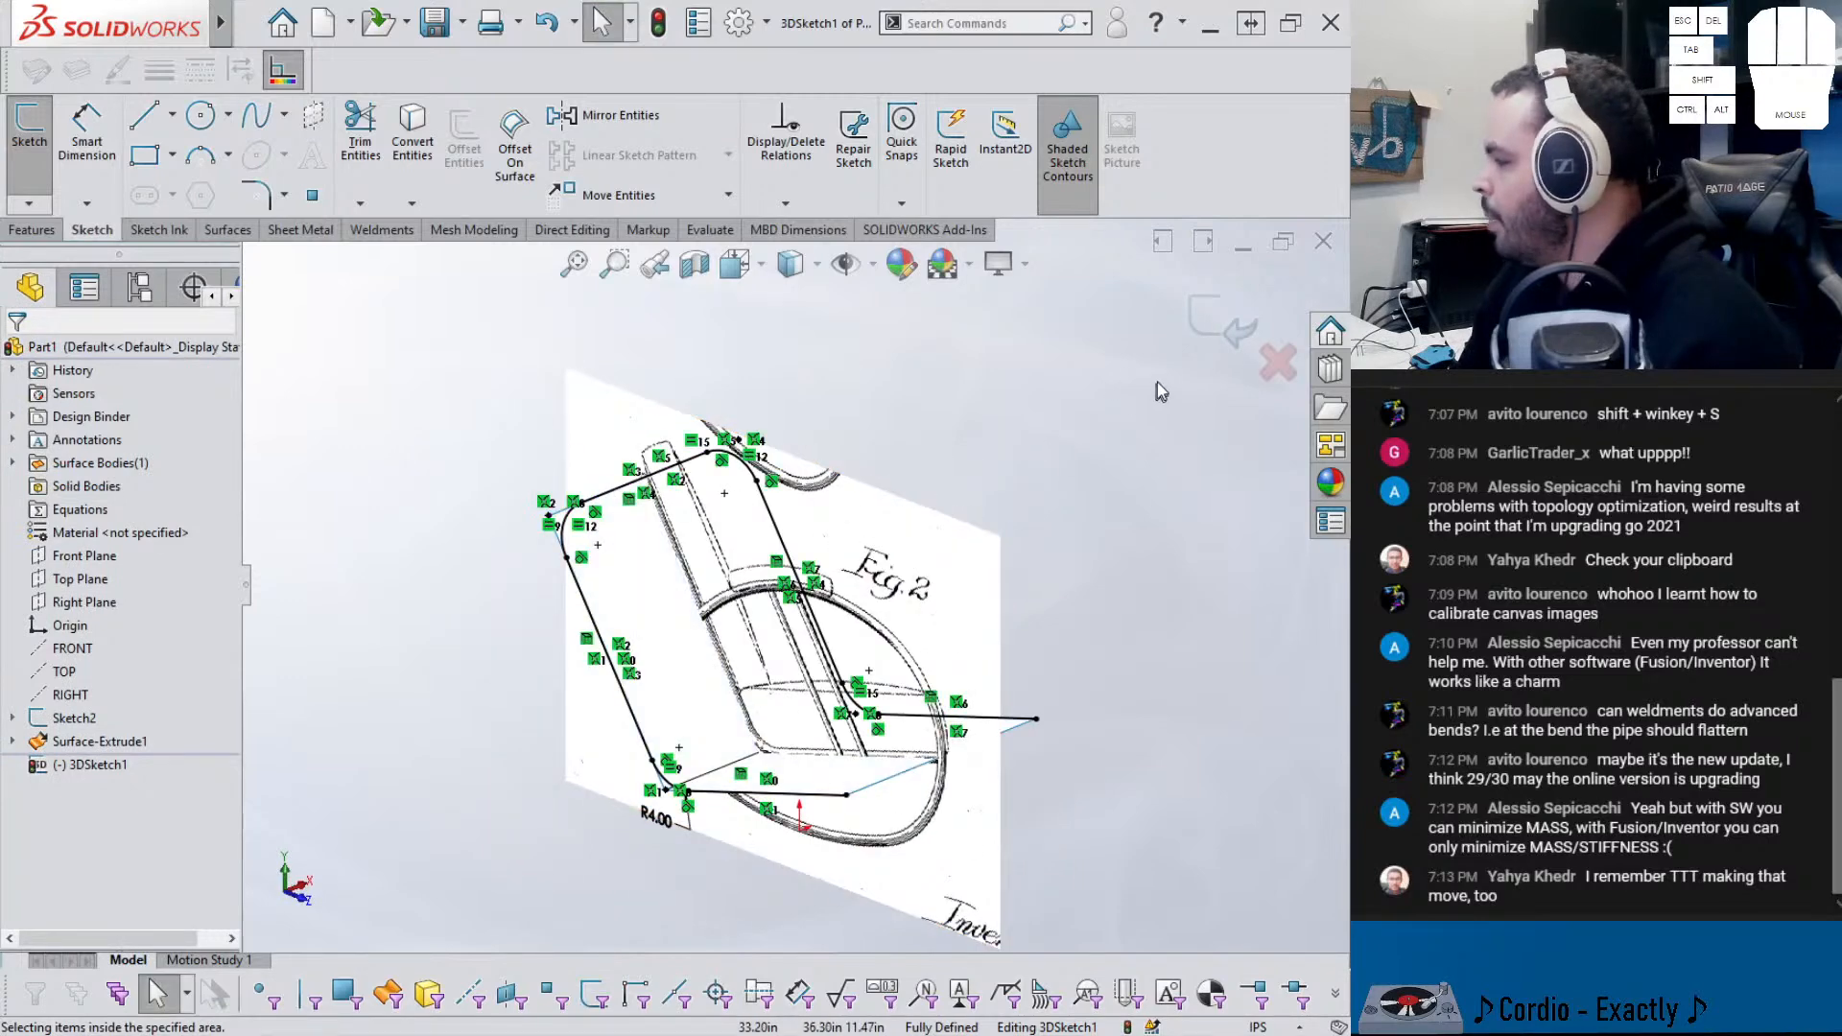
click(1212, 327)
click(1019, 446)
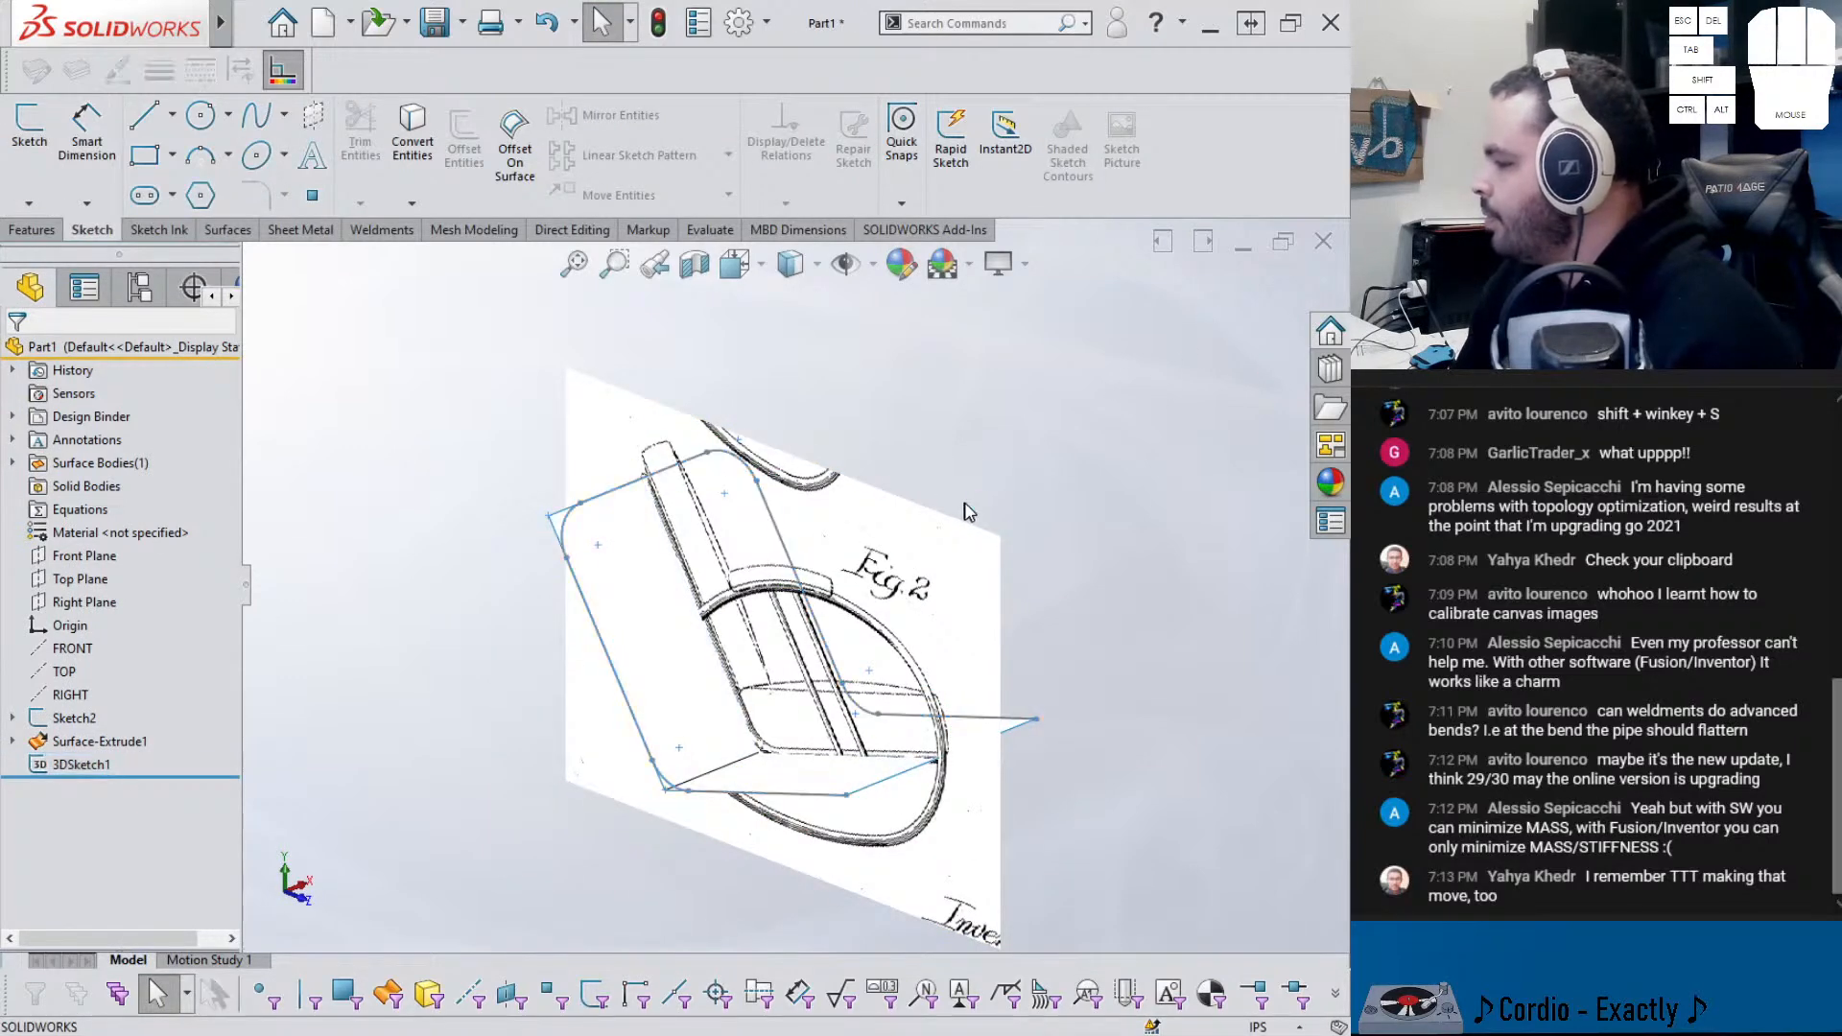
mouse_move(971, 513)
middle_down()
mouse_move(1008, 470)
mouse_move(841, 552)
middle_up()
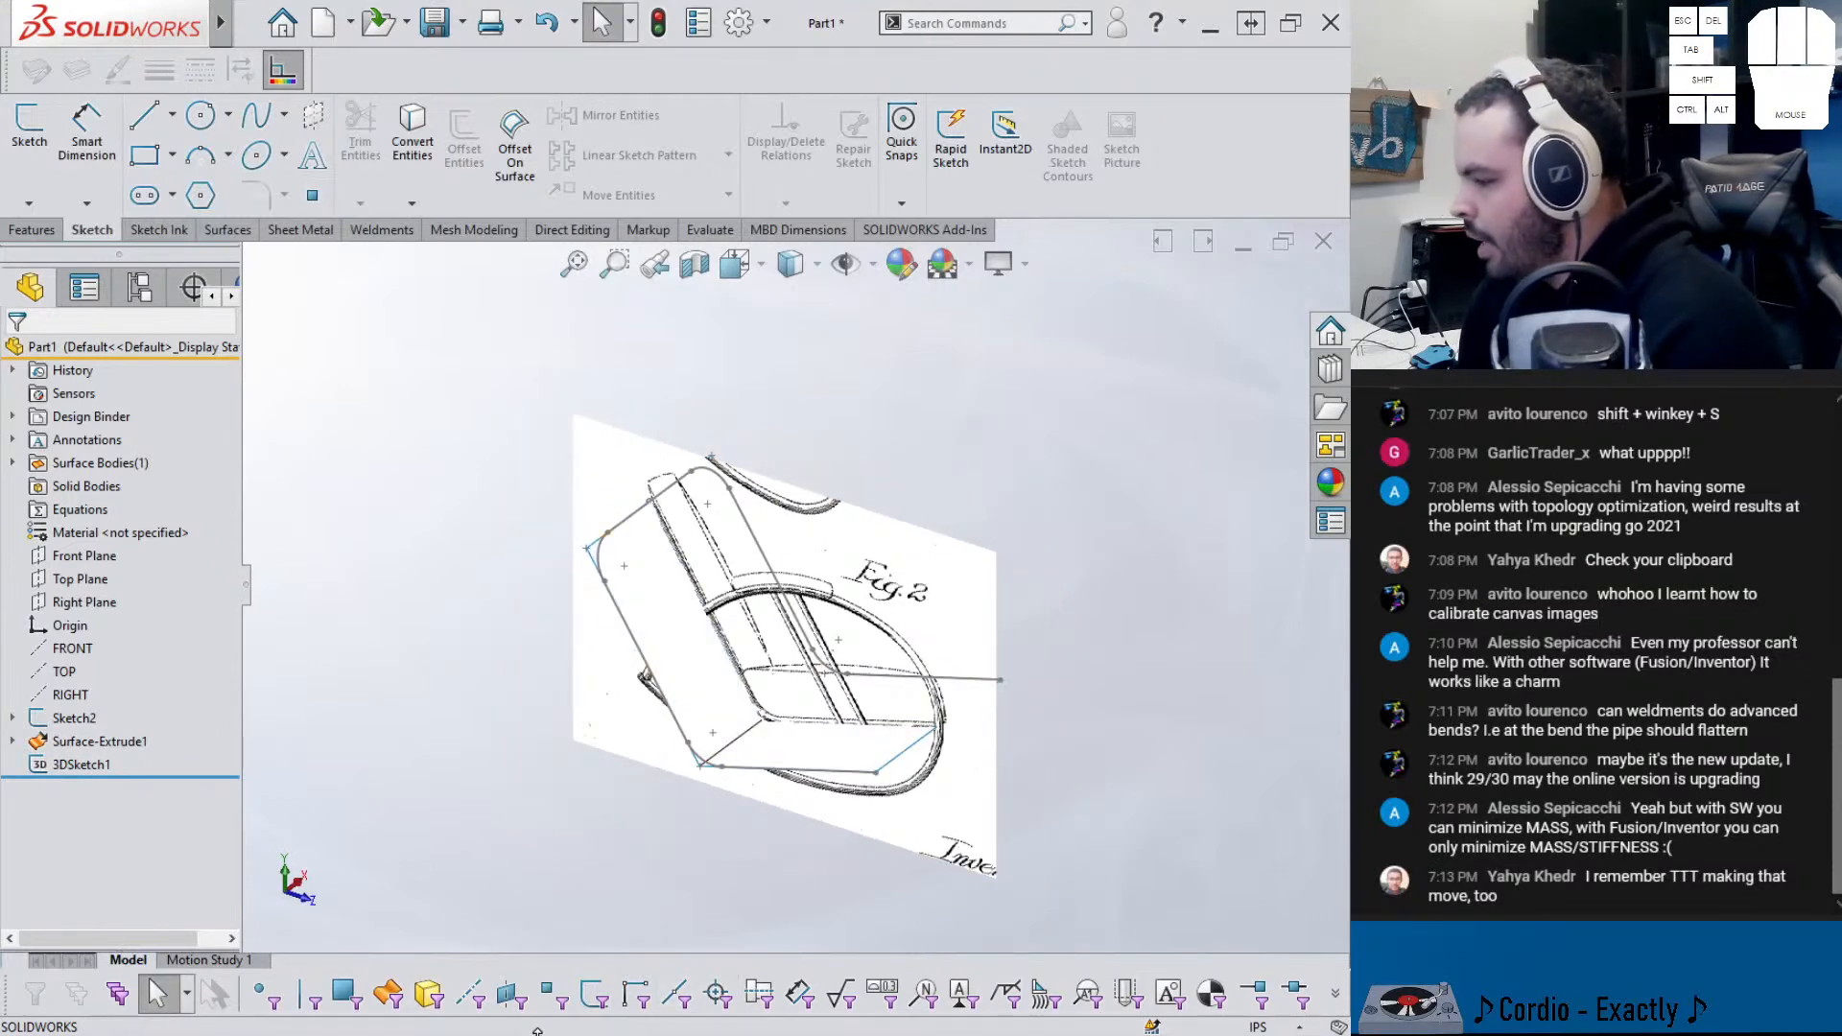
mouse_move(491, 1035)
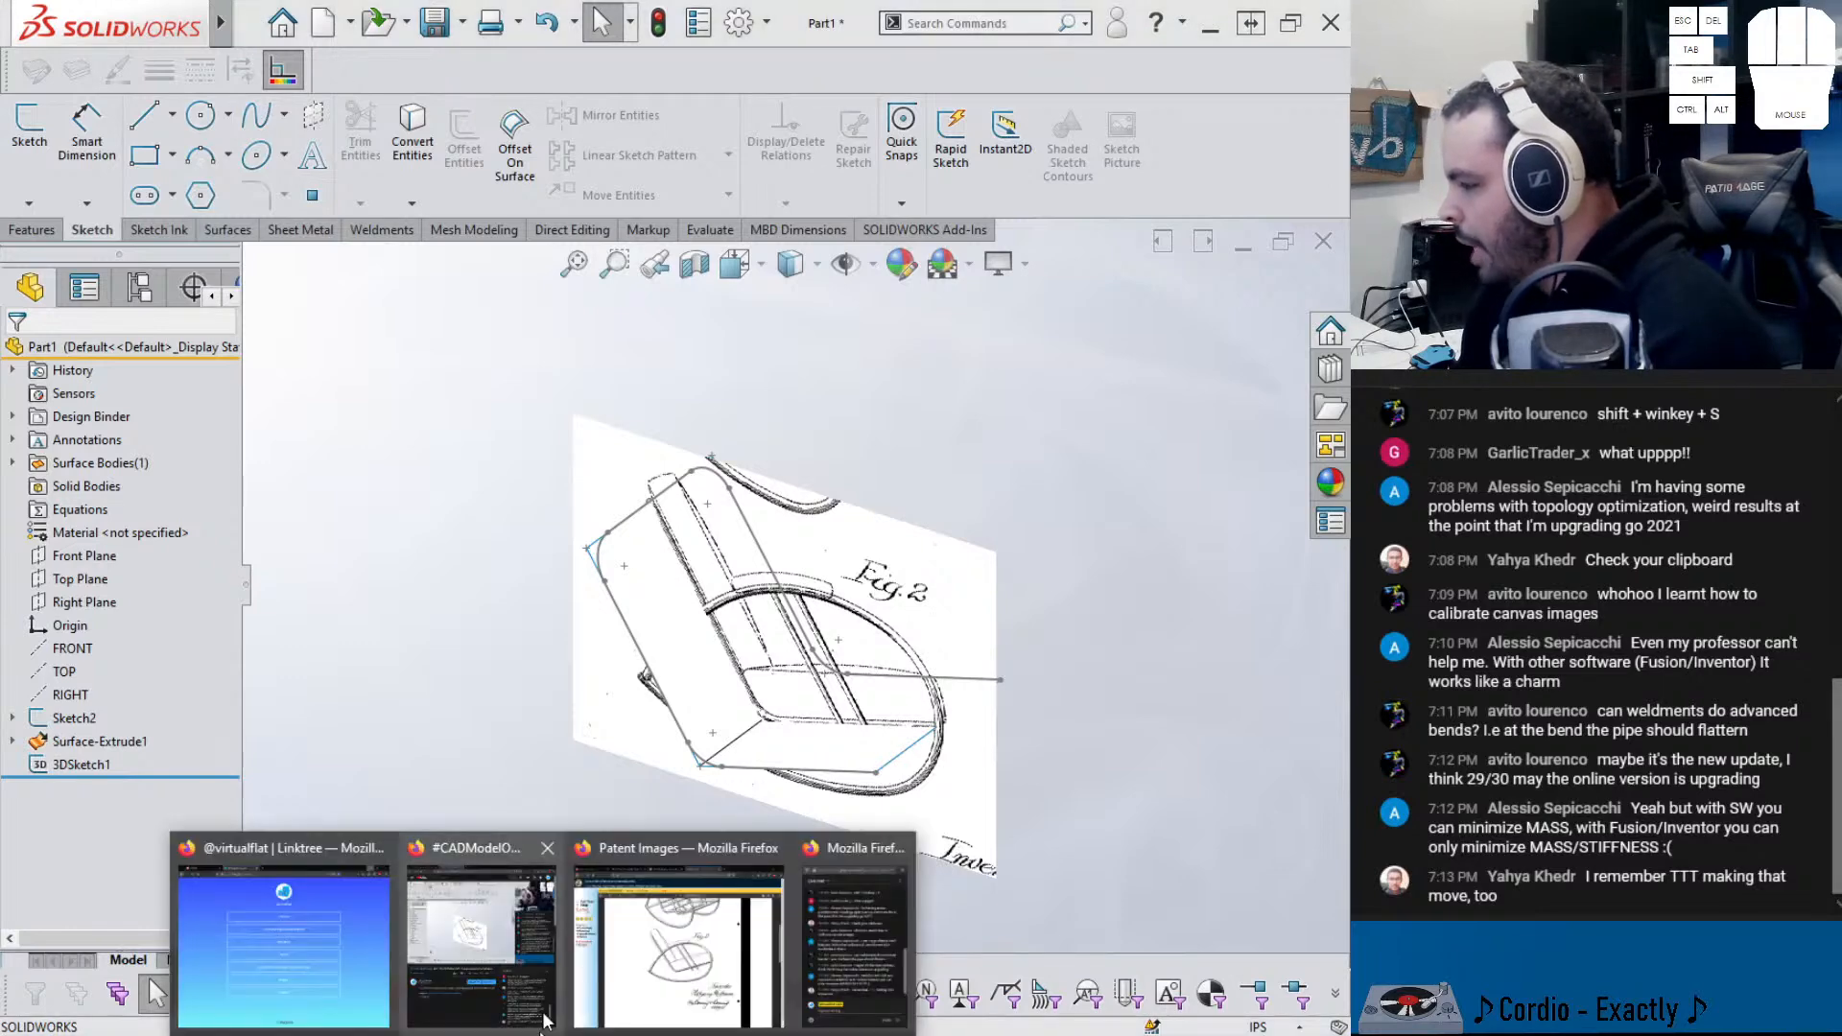
- Snip the patent's Fig. 1 rocking chair drawing in Firefox, then minimize the browser
click(678, 945)
scroll(548, 764, up, 5)
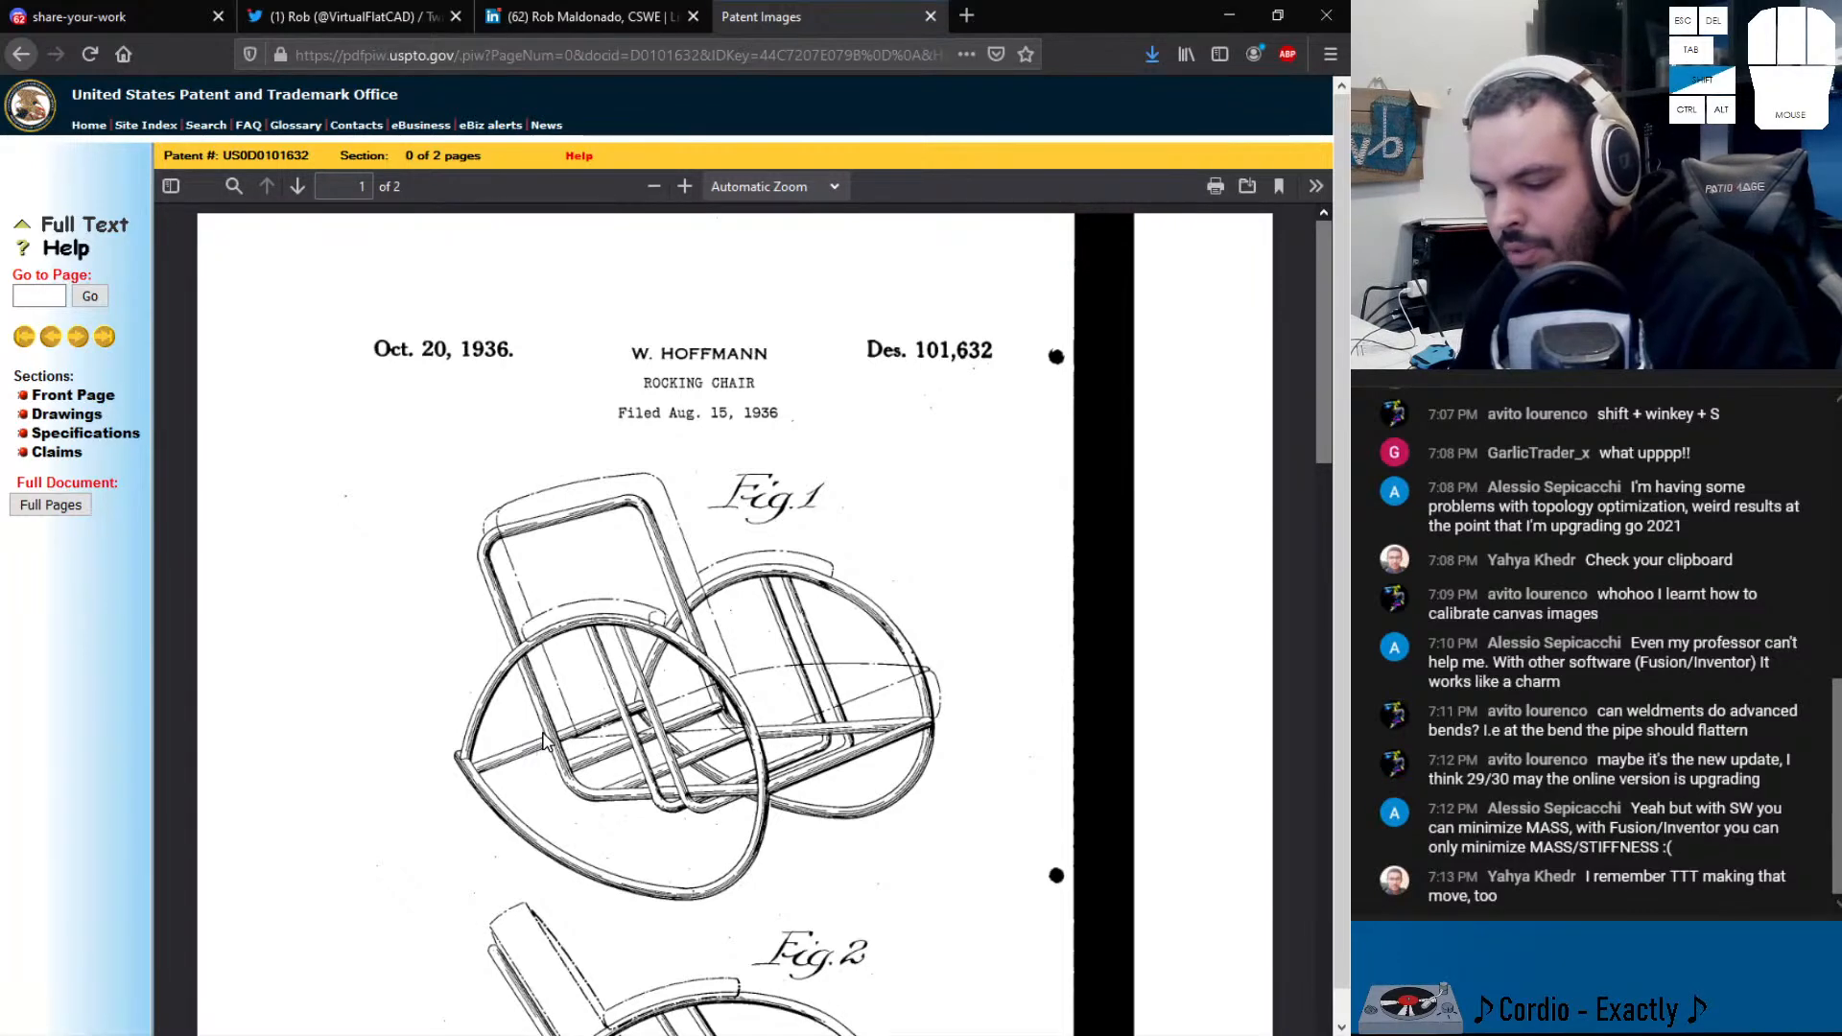
key(shift+super+s)
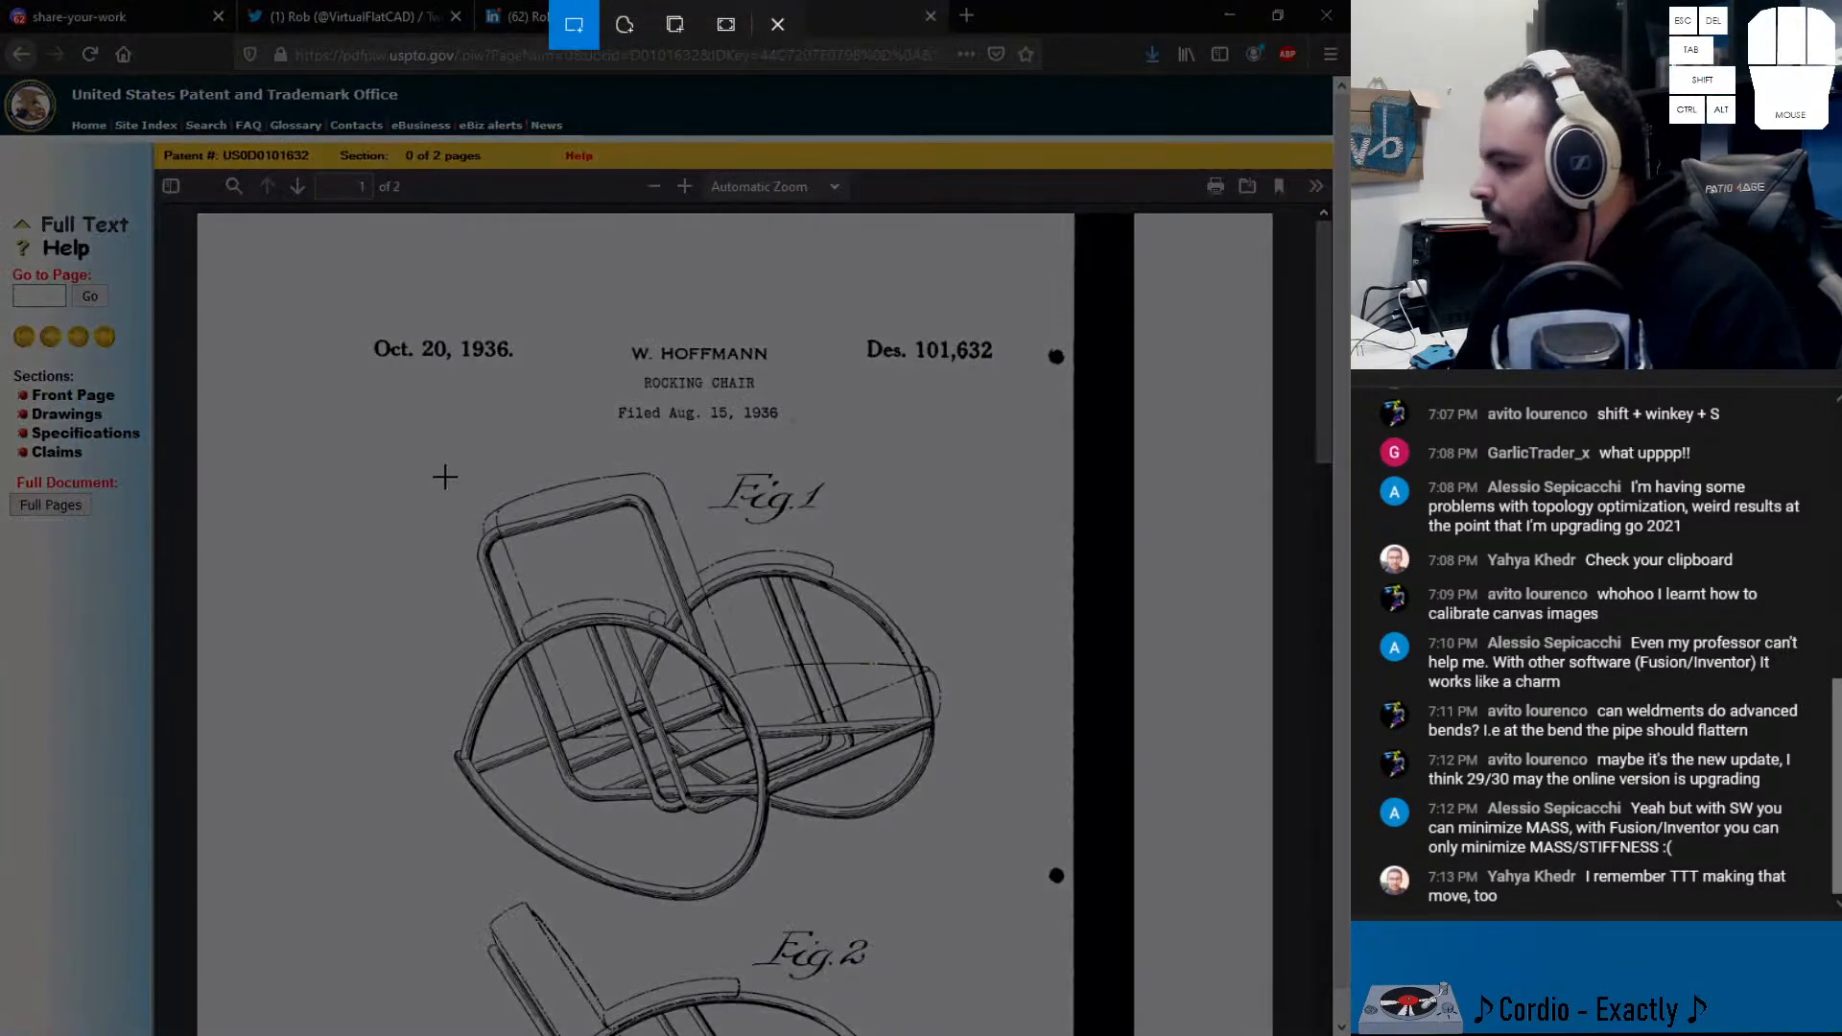
drag(407, 428, 973, 932)
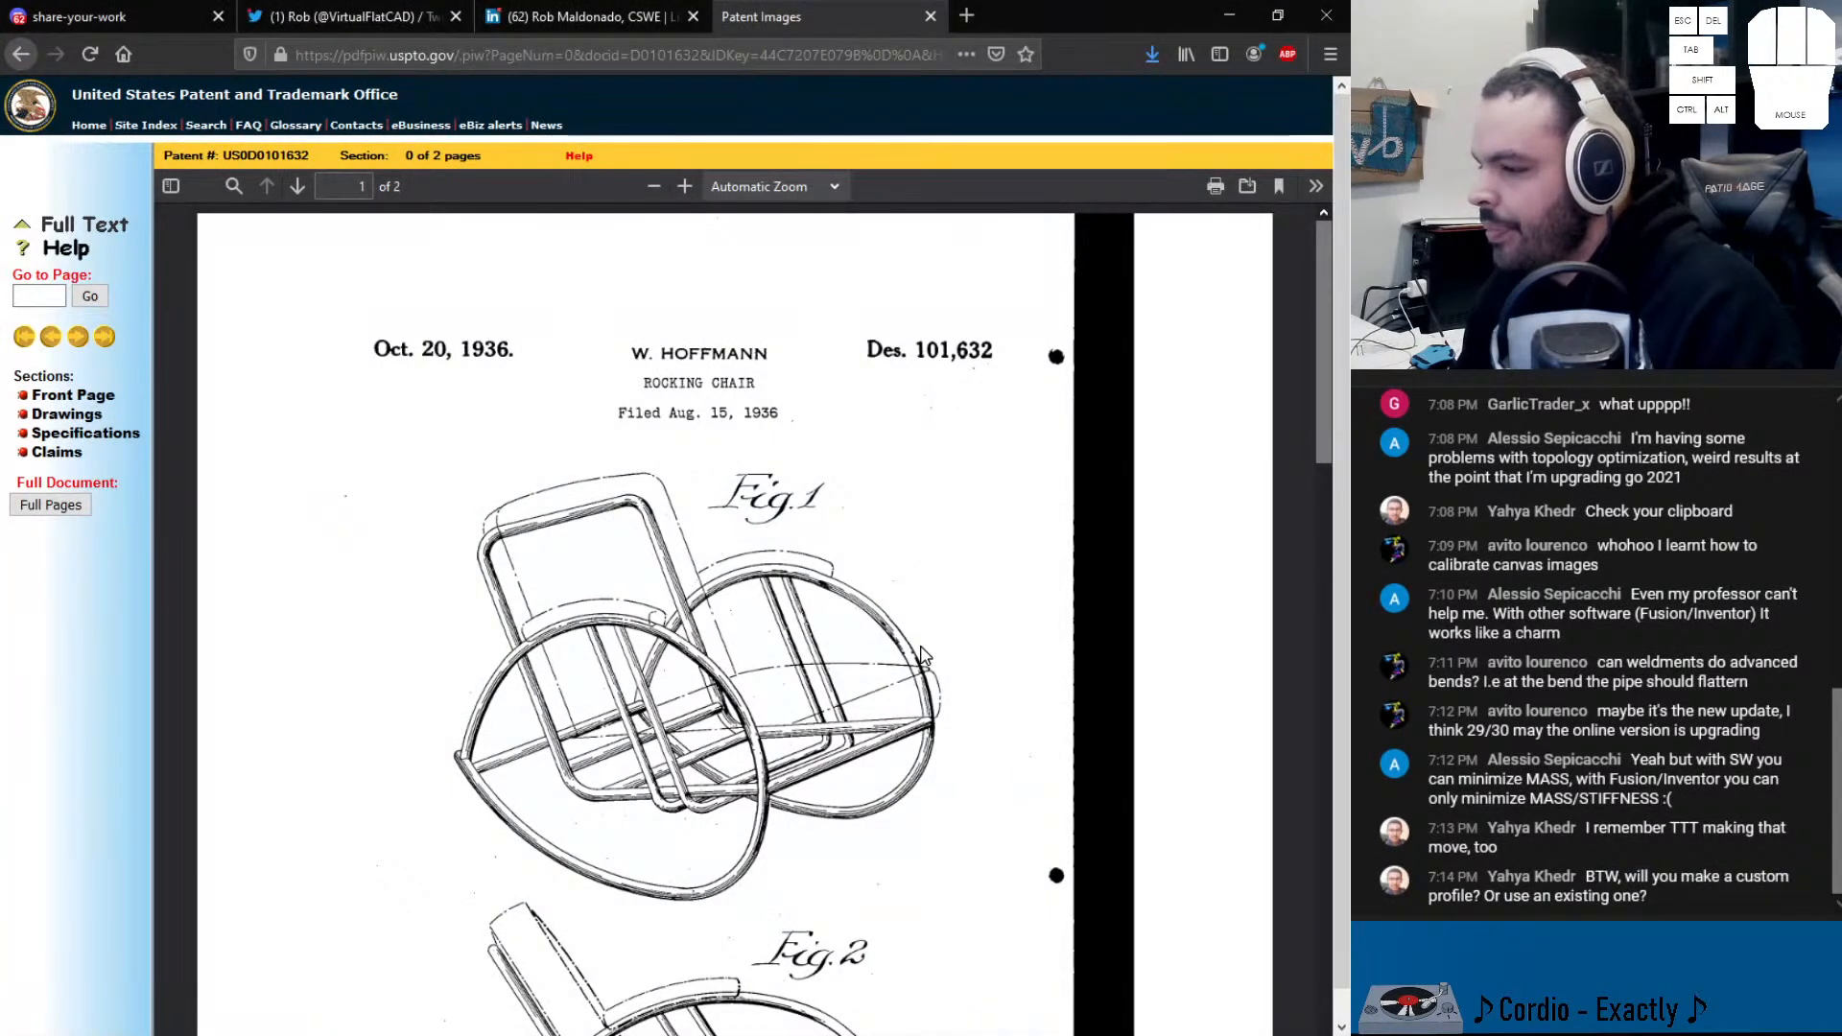
click(1225, 26)
mouse_move(779, 572)
middle_down()
mouse_move(806, 486)
mouse_move(739, 501)
middle_up()
scroll(765, 492, down, 2)
scroll(712, 445, up, 3)
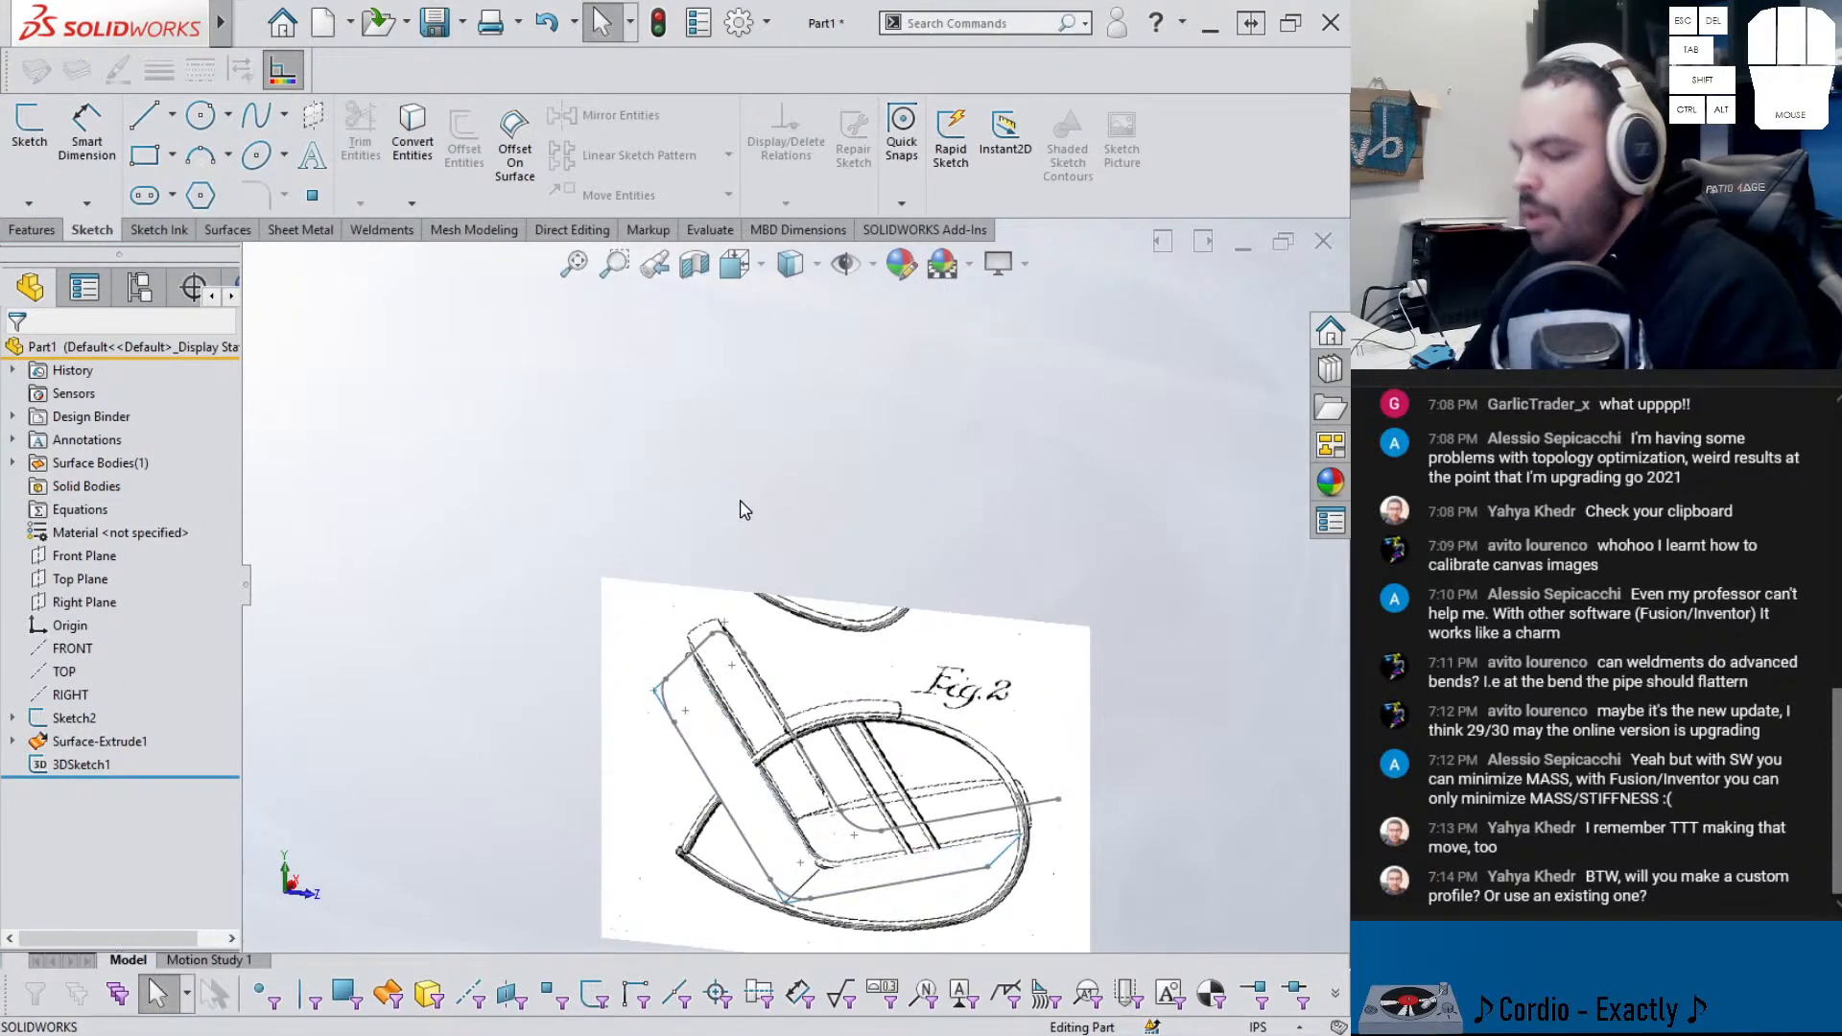
- Enlarge the pasted Fig. 1 picture and move it fully into view
scroll(740, 510, down, 1)
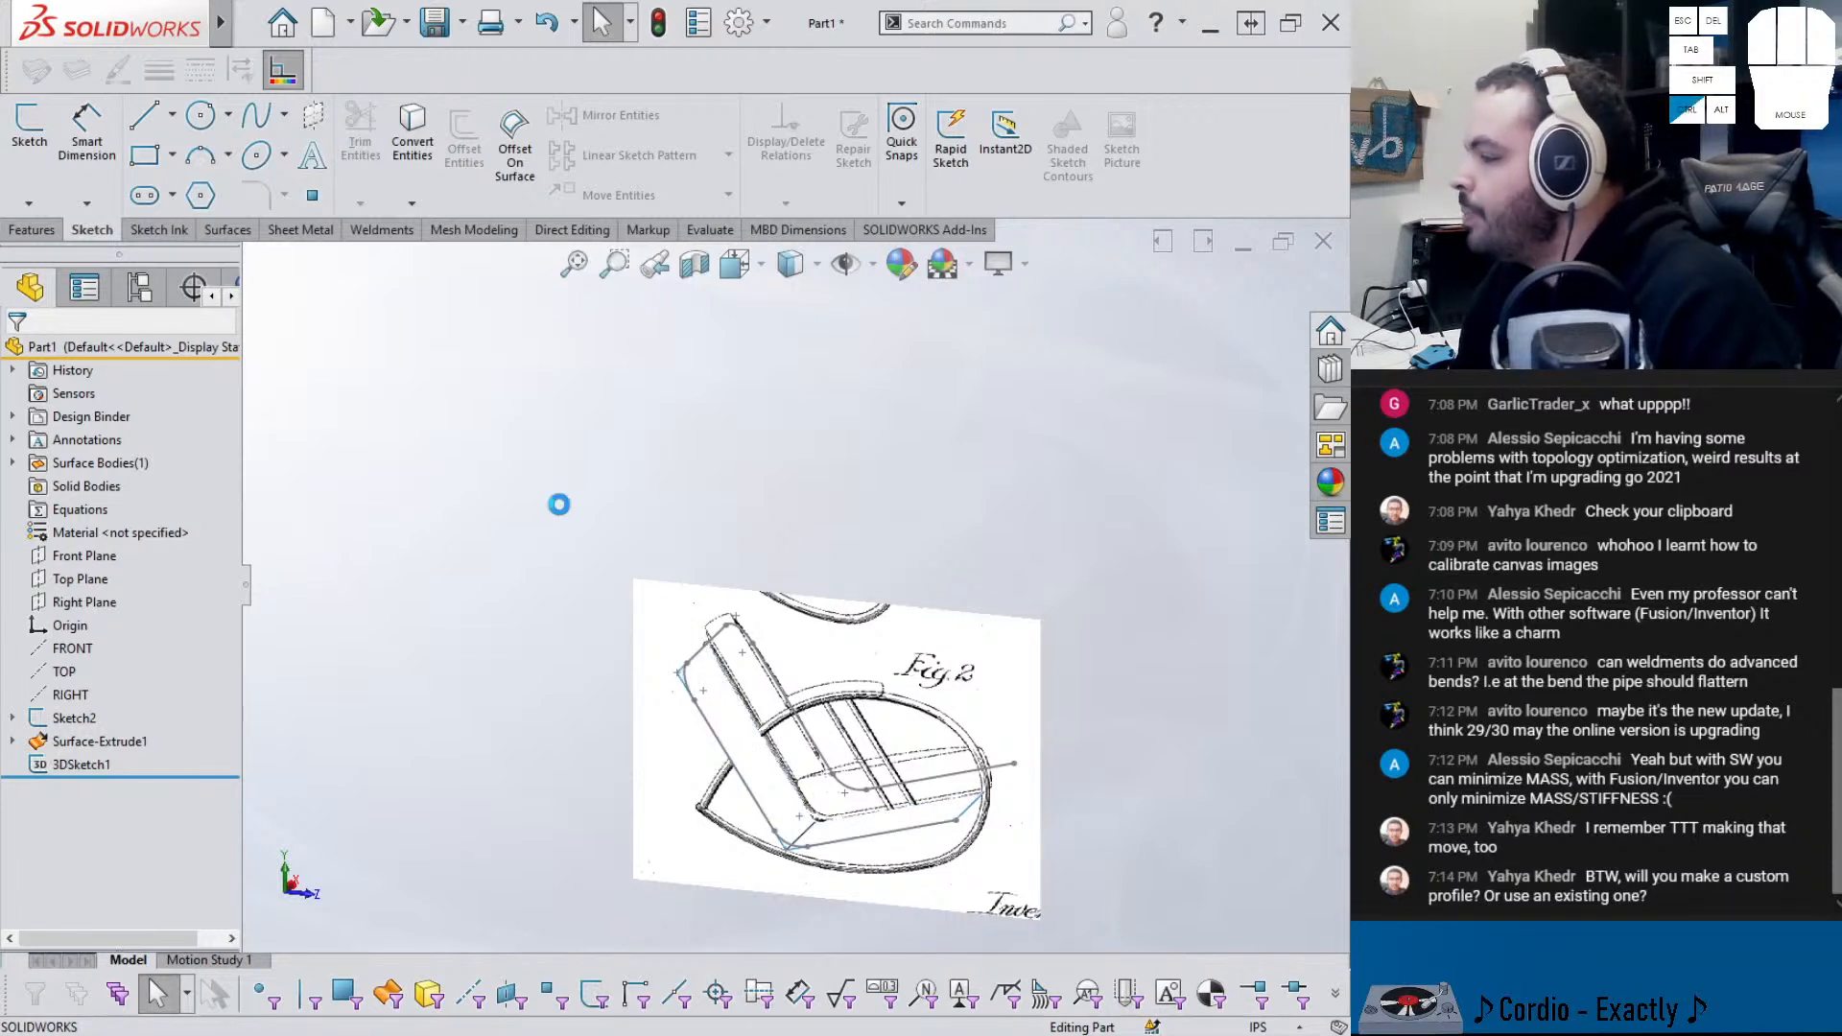
scroll(547, 489, down, 3)
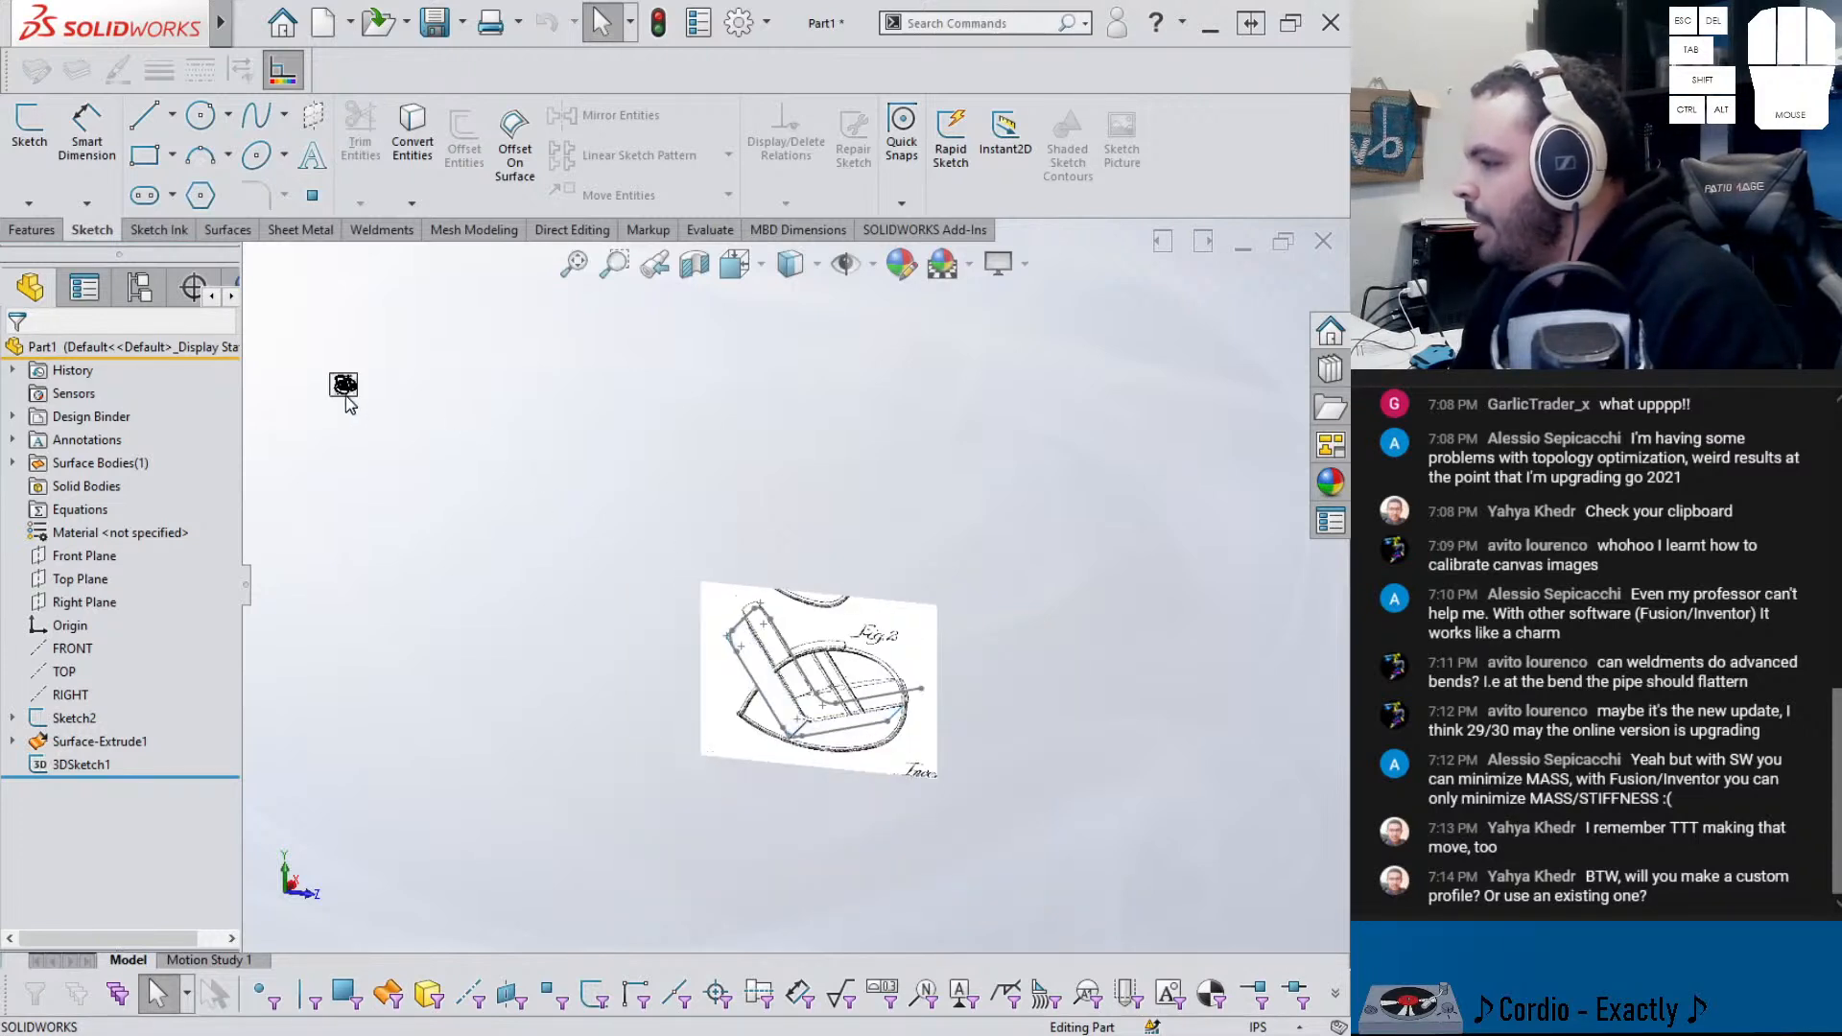
drag(519, 448, 727, 676)
drag(657, 532, 633, 392)
click(615, 668)
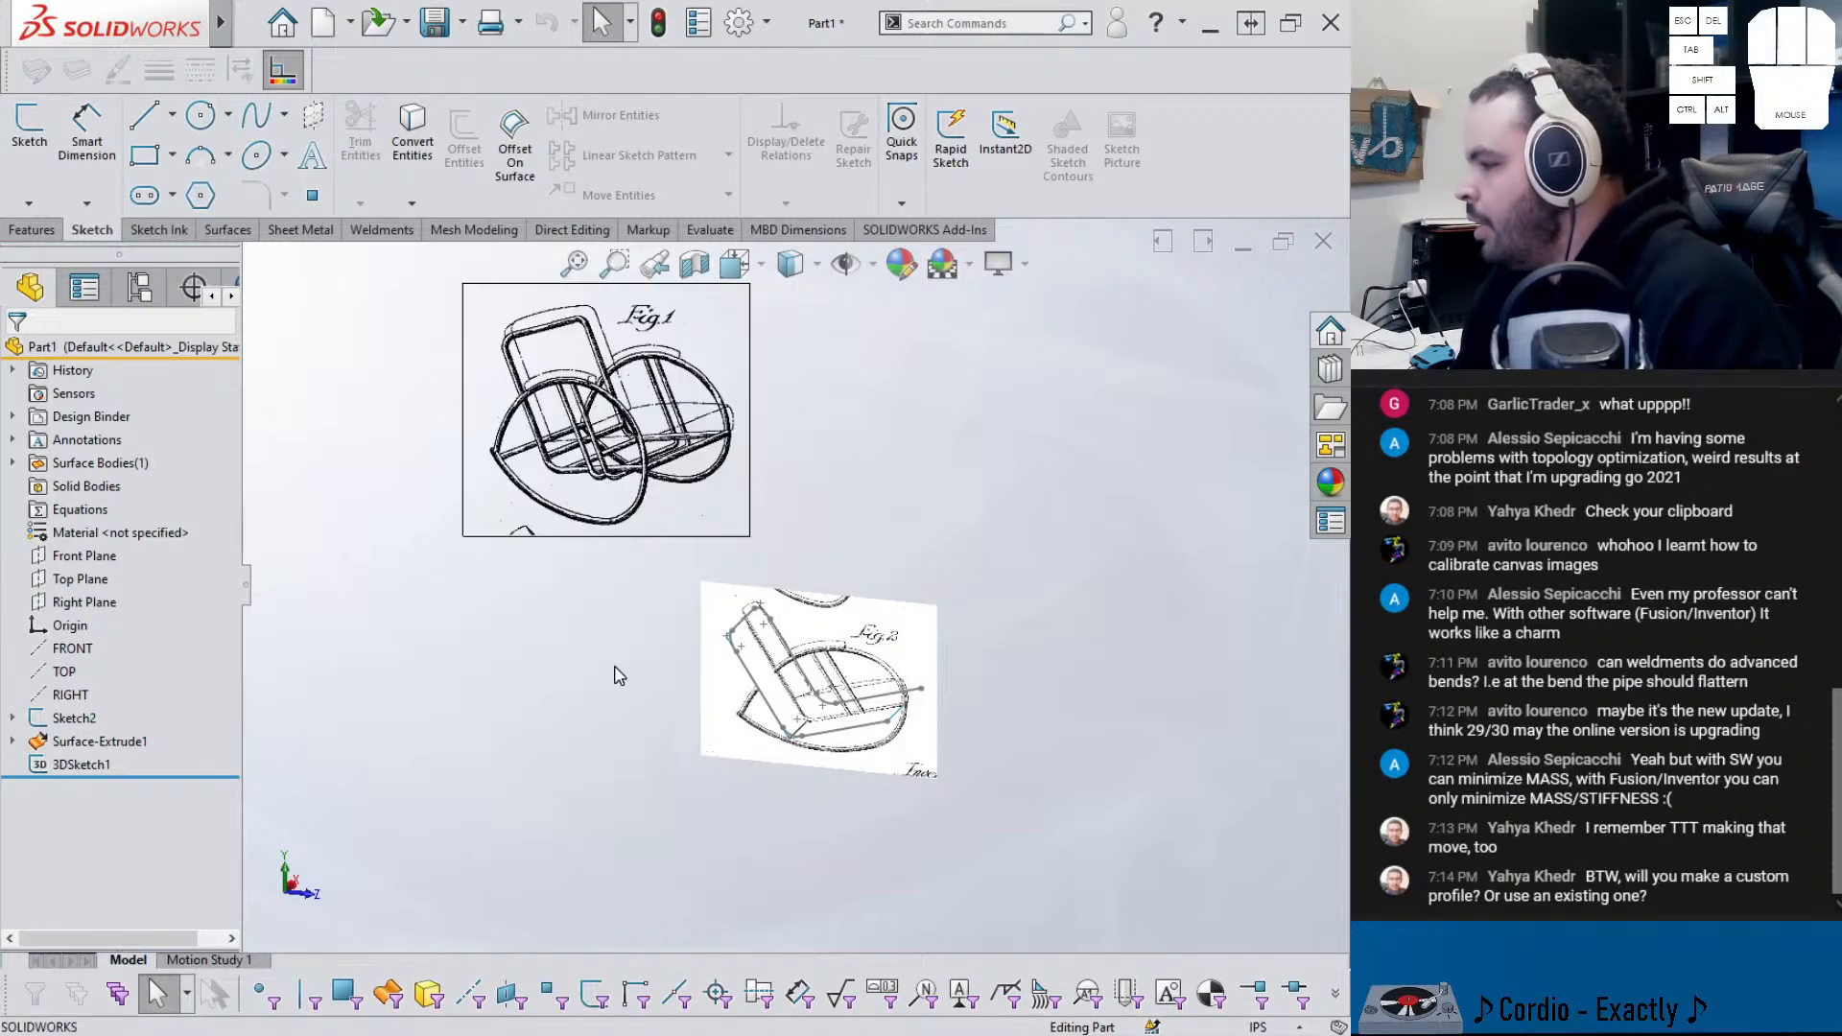
scroll(640, 575, up, 2)
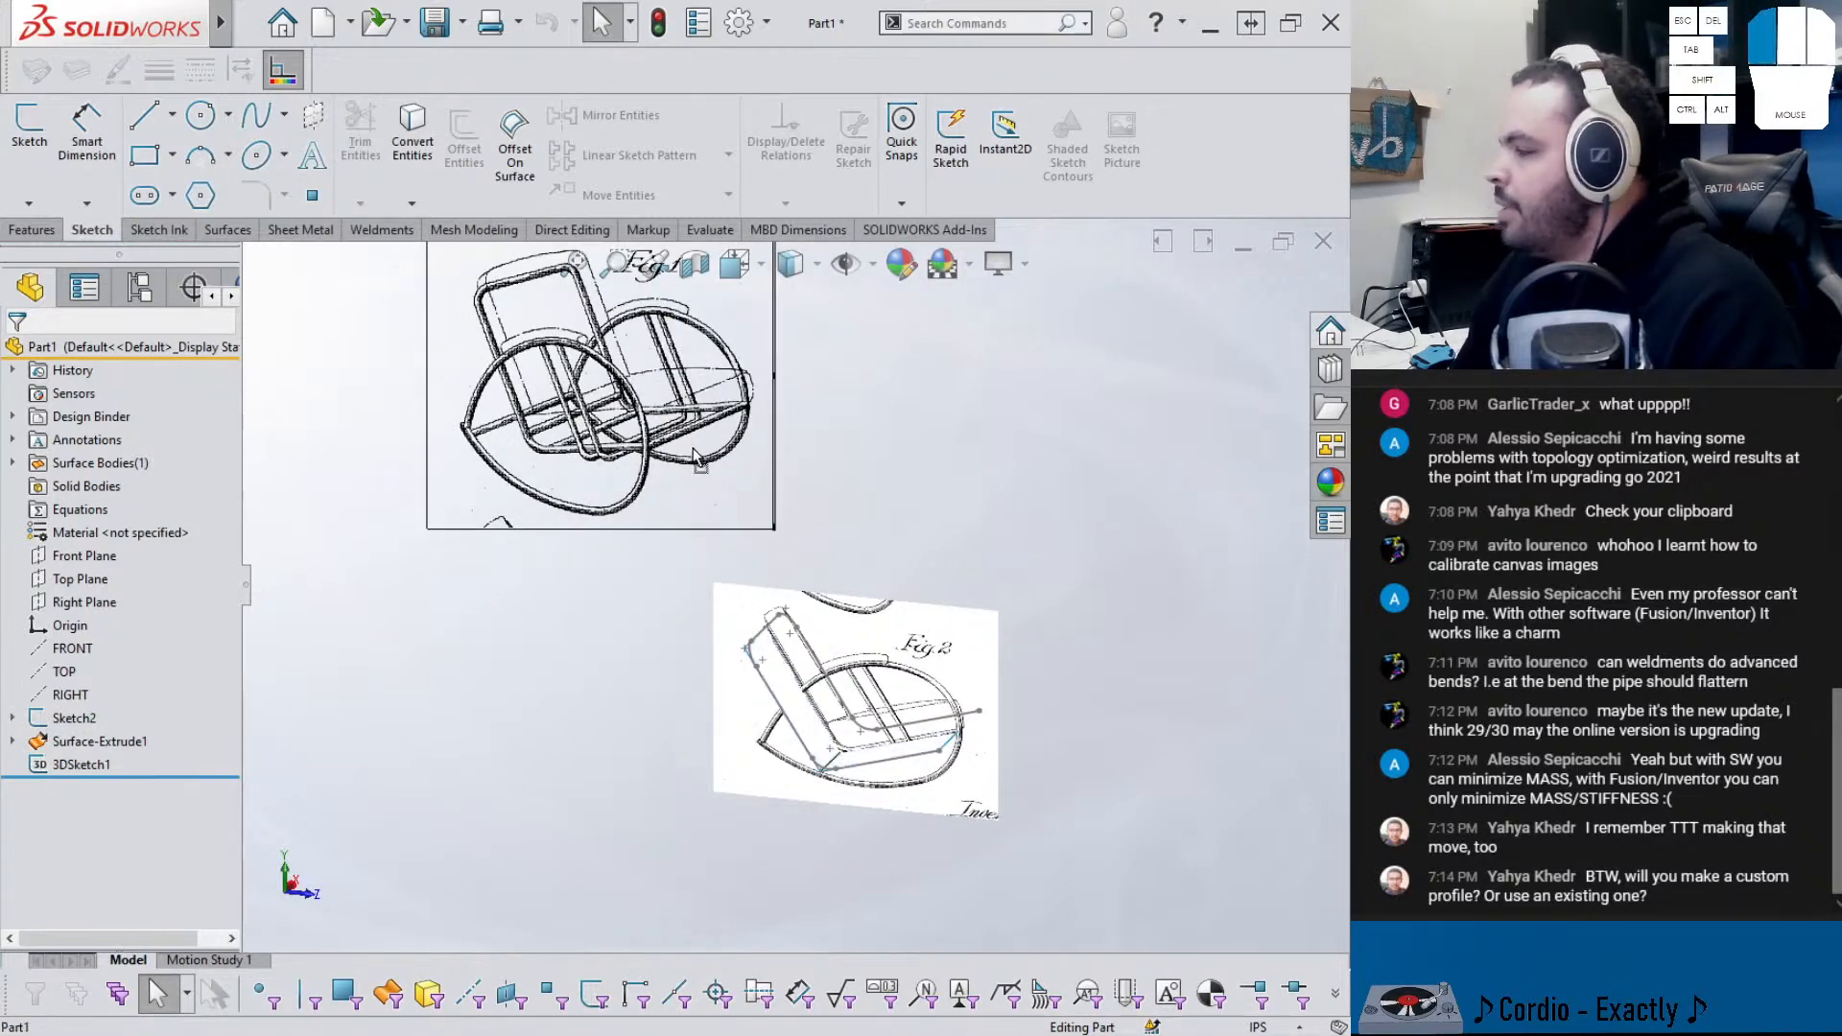
drag(655, 526, 569, 621)
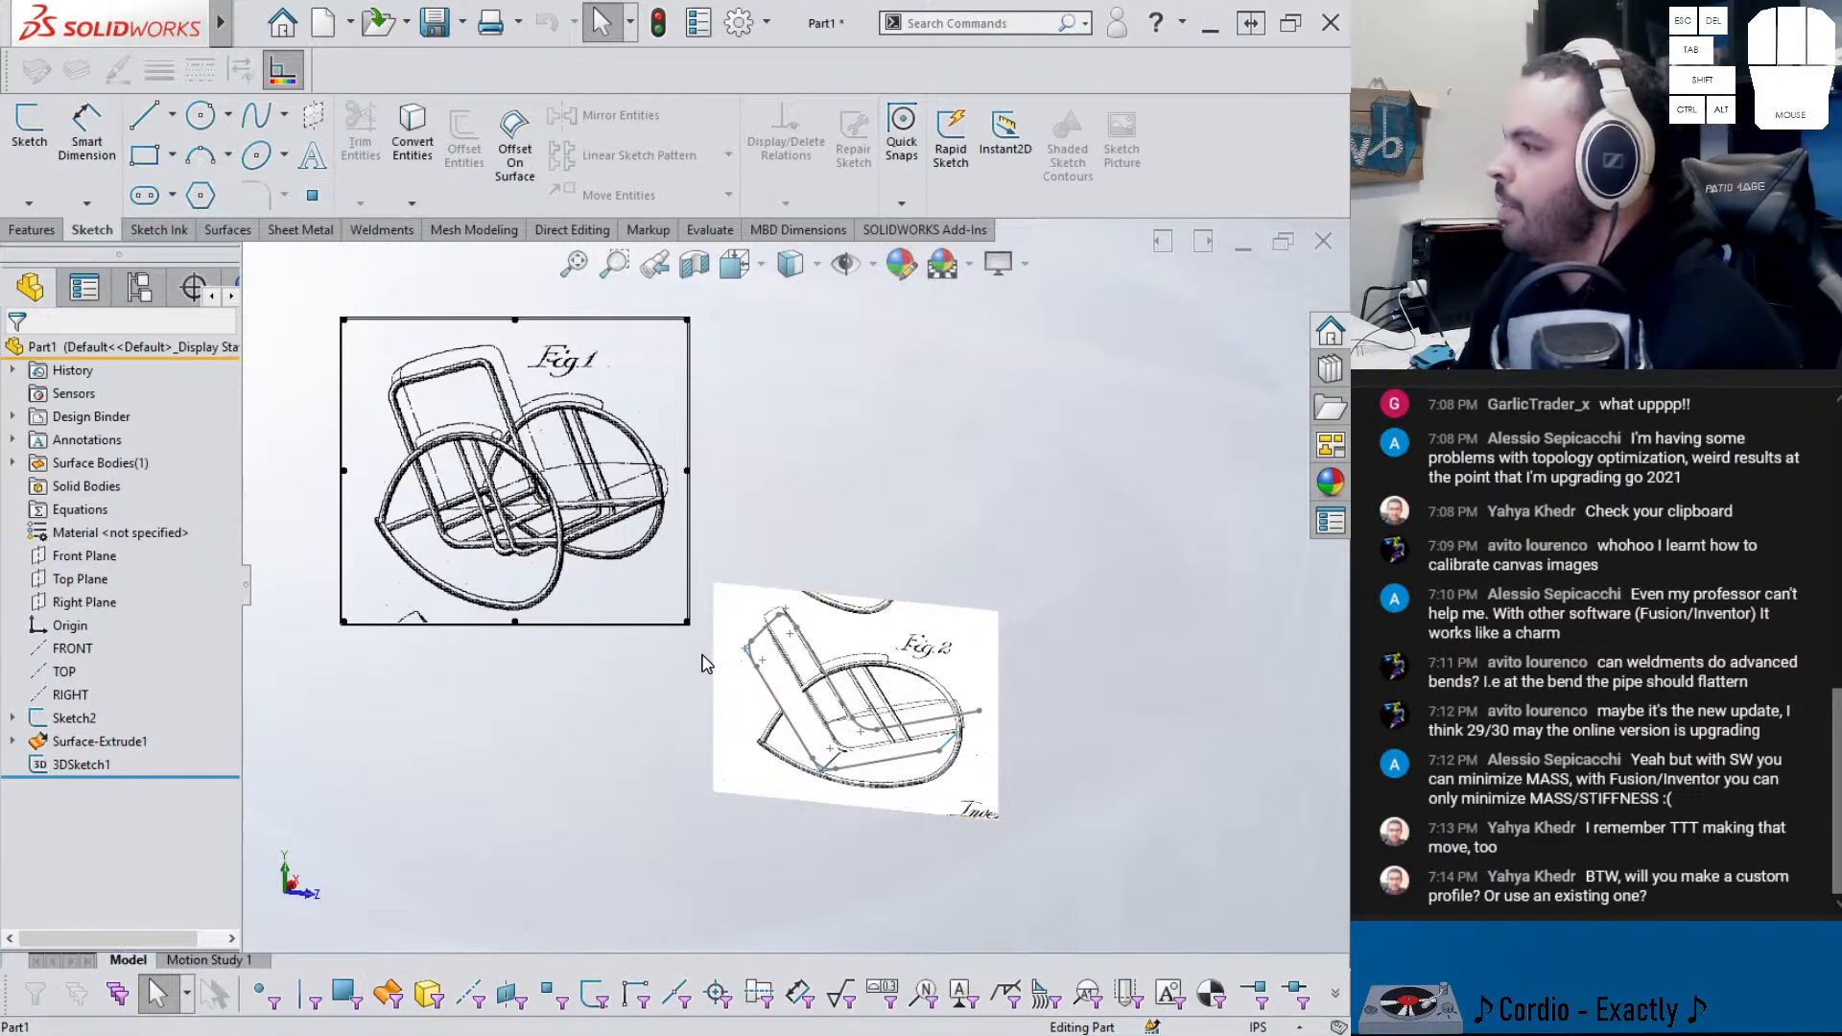
scroll(574, 585, down, 6)
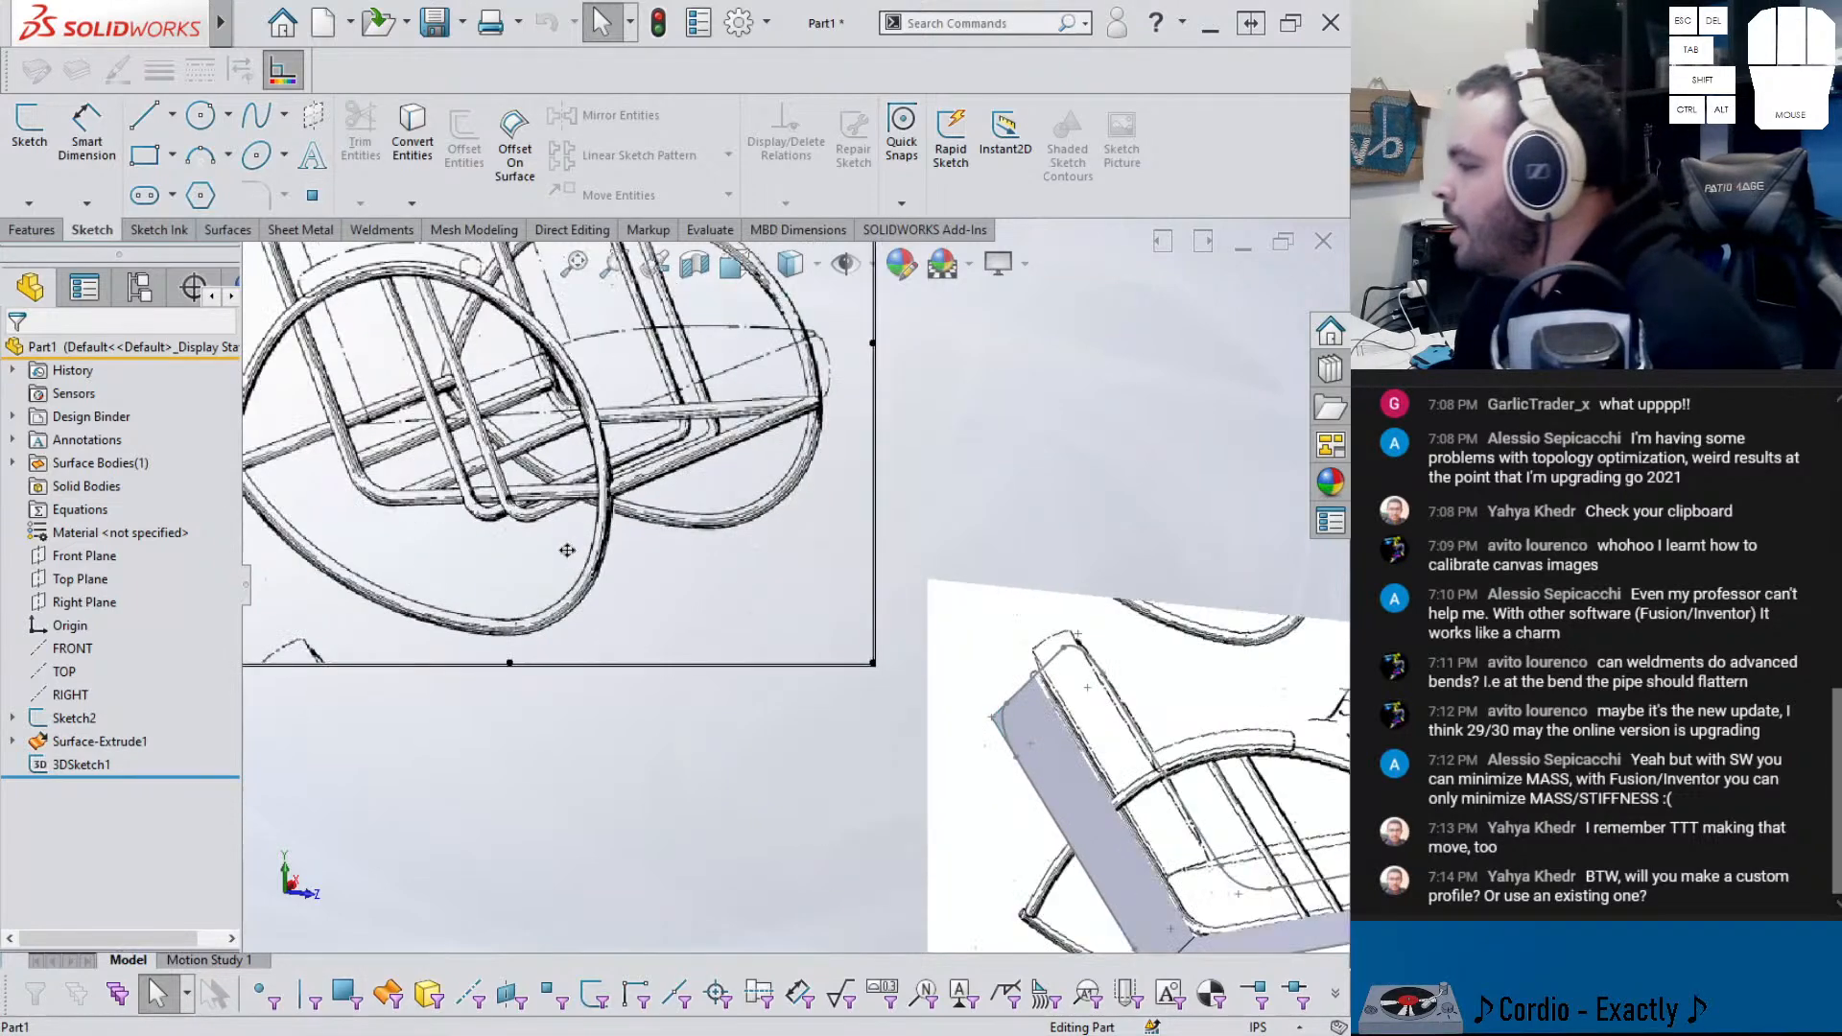
scroll(479, 522, up, 3)
scroll(355, 494, down, 1)
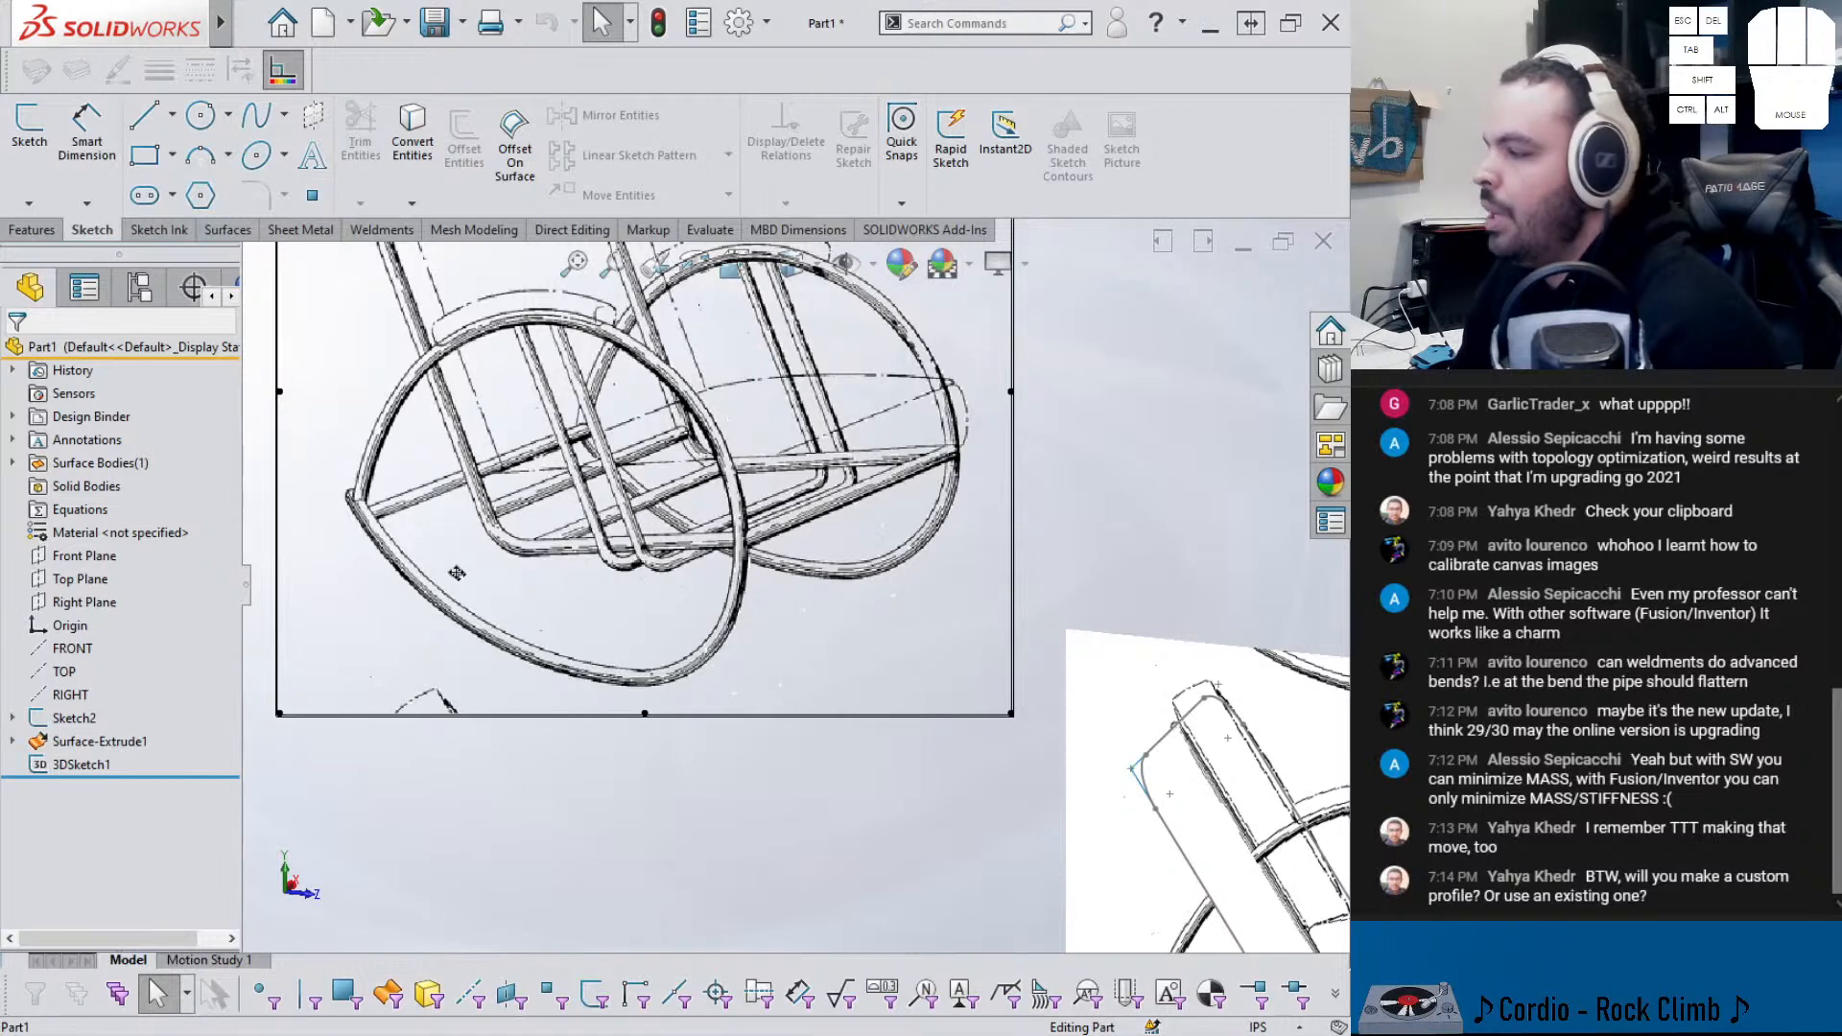
scroll(782, 604, up, 4)
drag(857, 535, 842, 565)
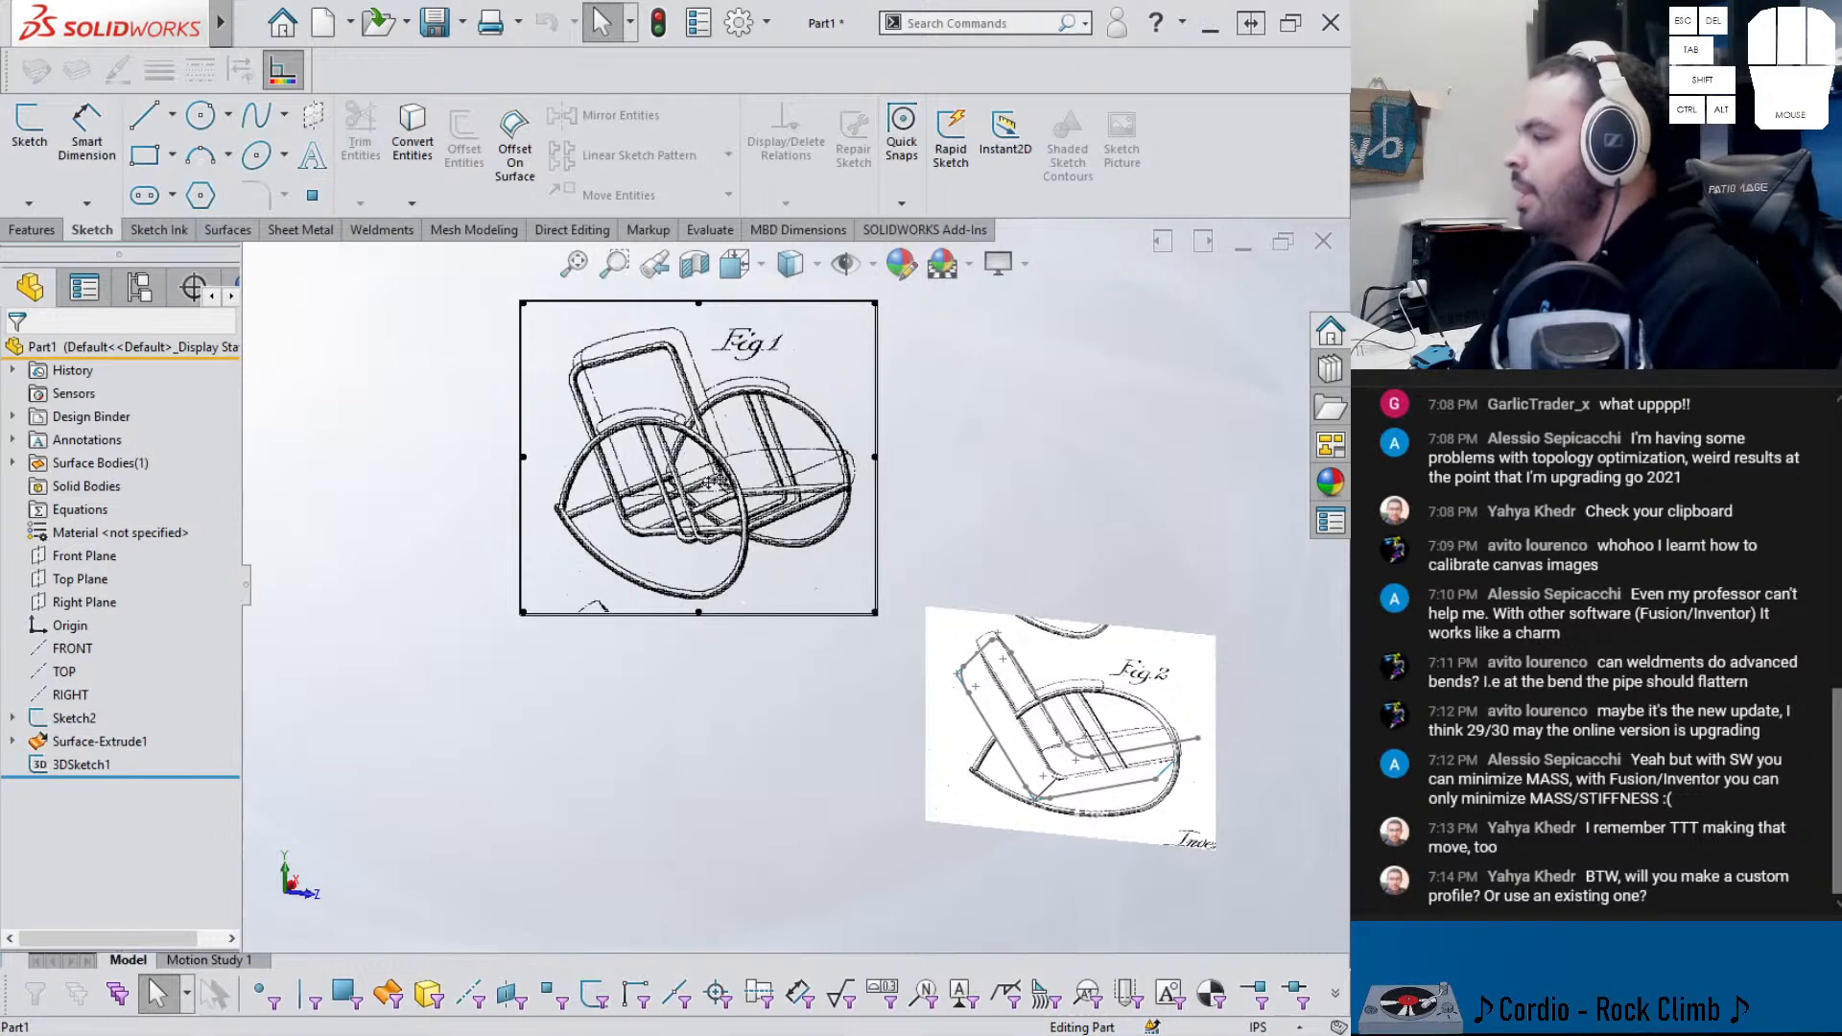
- Reposition the Fig. 1 picture and zoom out to frame both Fig. 1 and Fig. 2
scroll(1258, 803, down, 3)
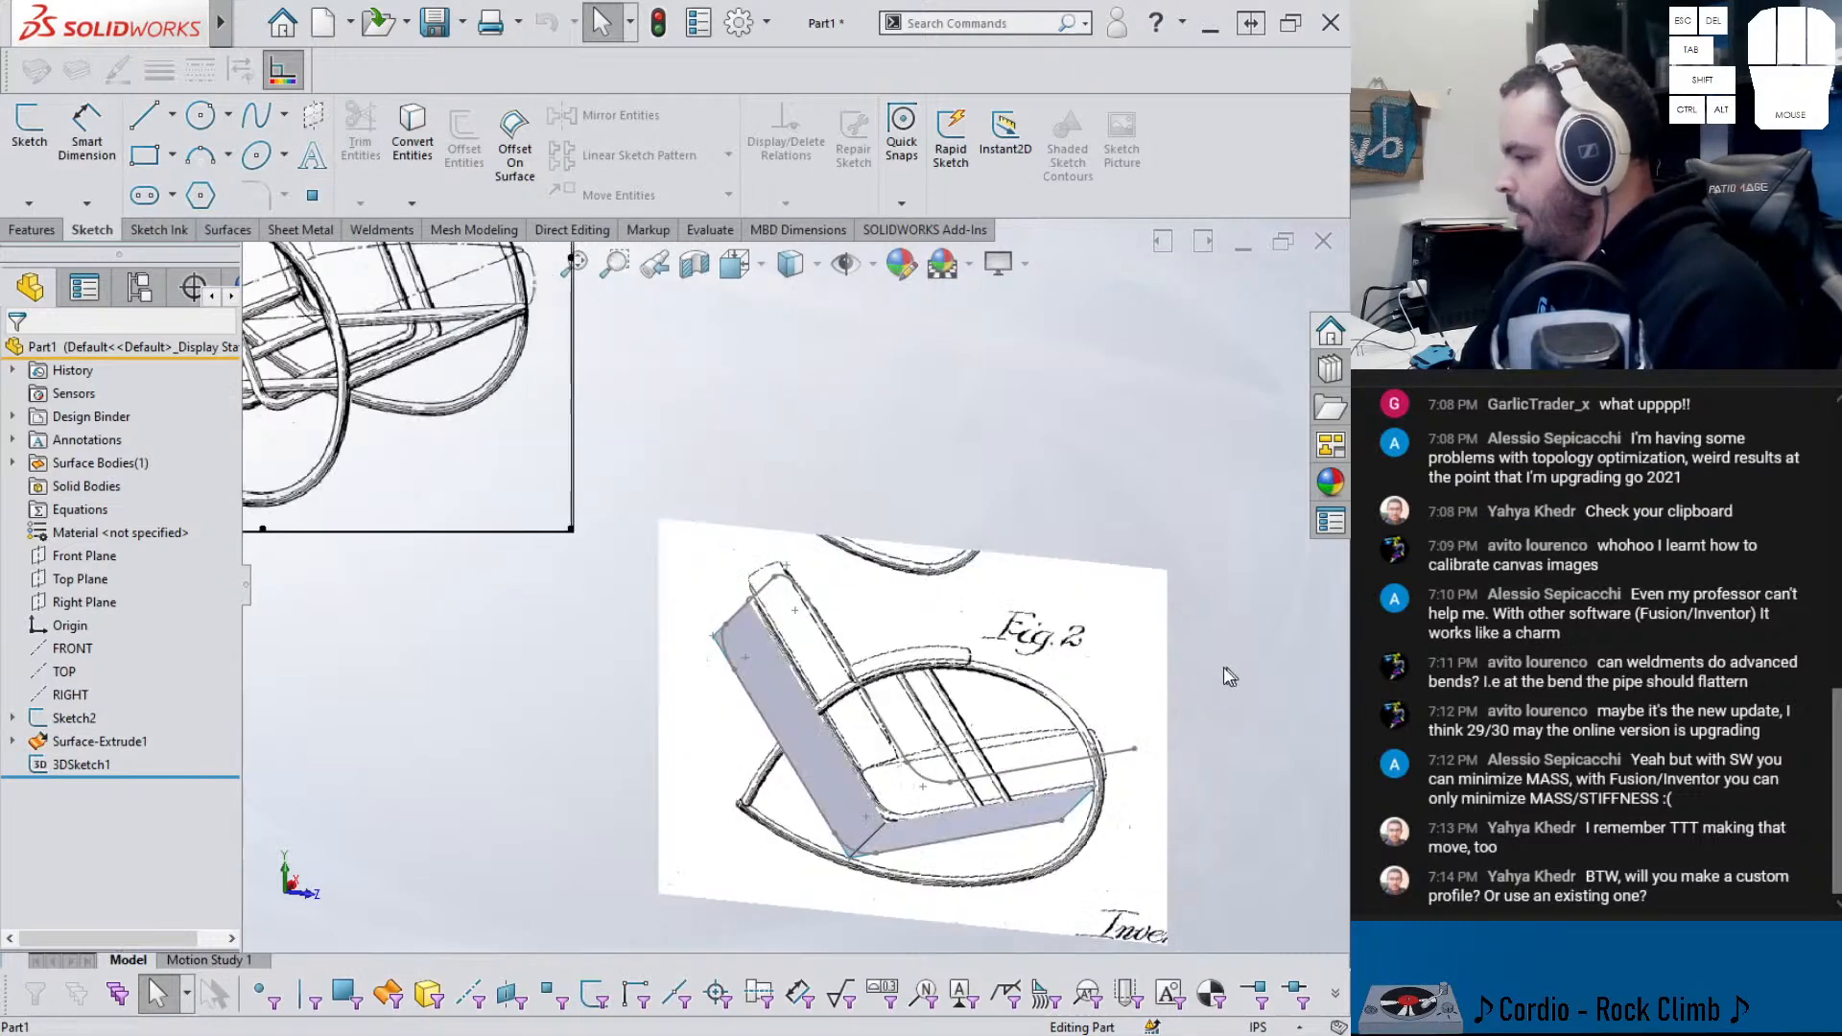
middle_drag(1229, 668, 1138, 708)
scroll(794, 586, up, 2)
mouse_move(374, 405)
mouse_down()
mouse_move(433, 539)
mouse_move(512, 535)
mouse_up()
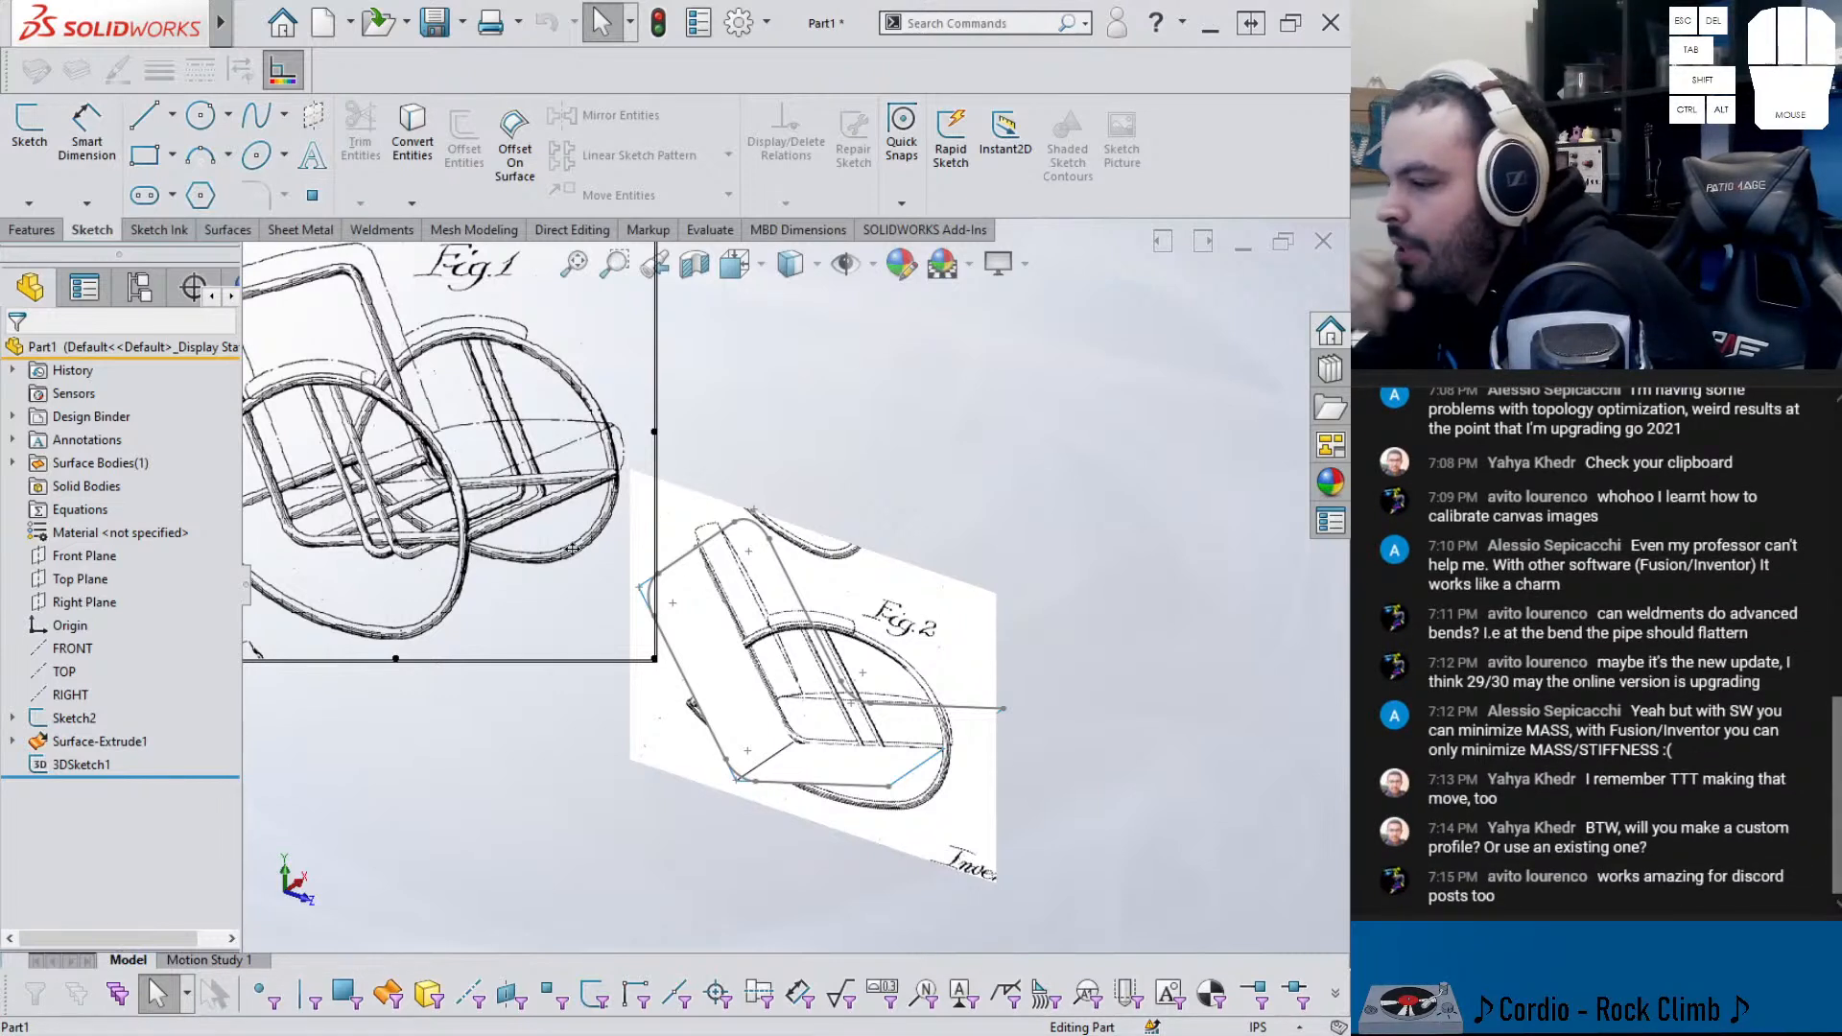
mouse_move(572, 548)
middle_down()
mouse_move(827, 633)
mouse_move(859, 568)
middle_up()
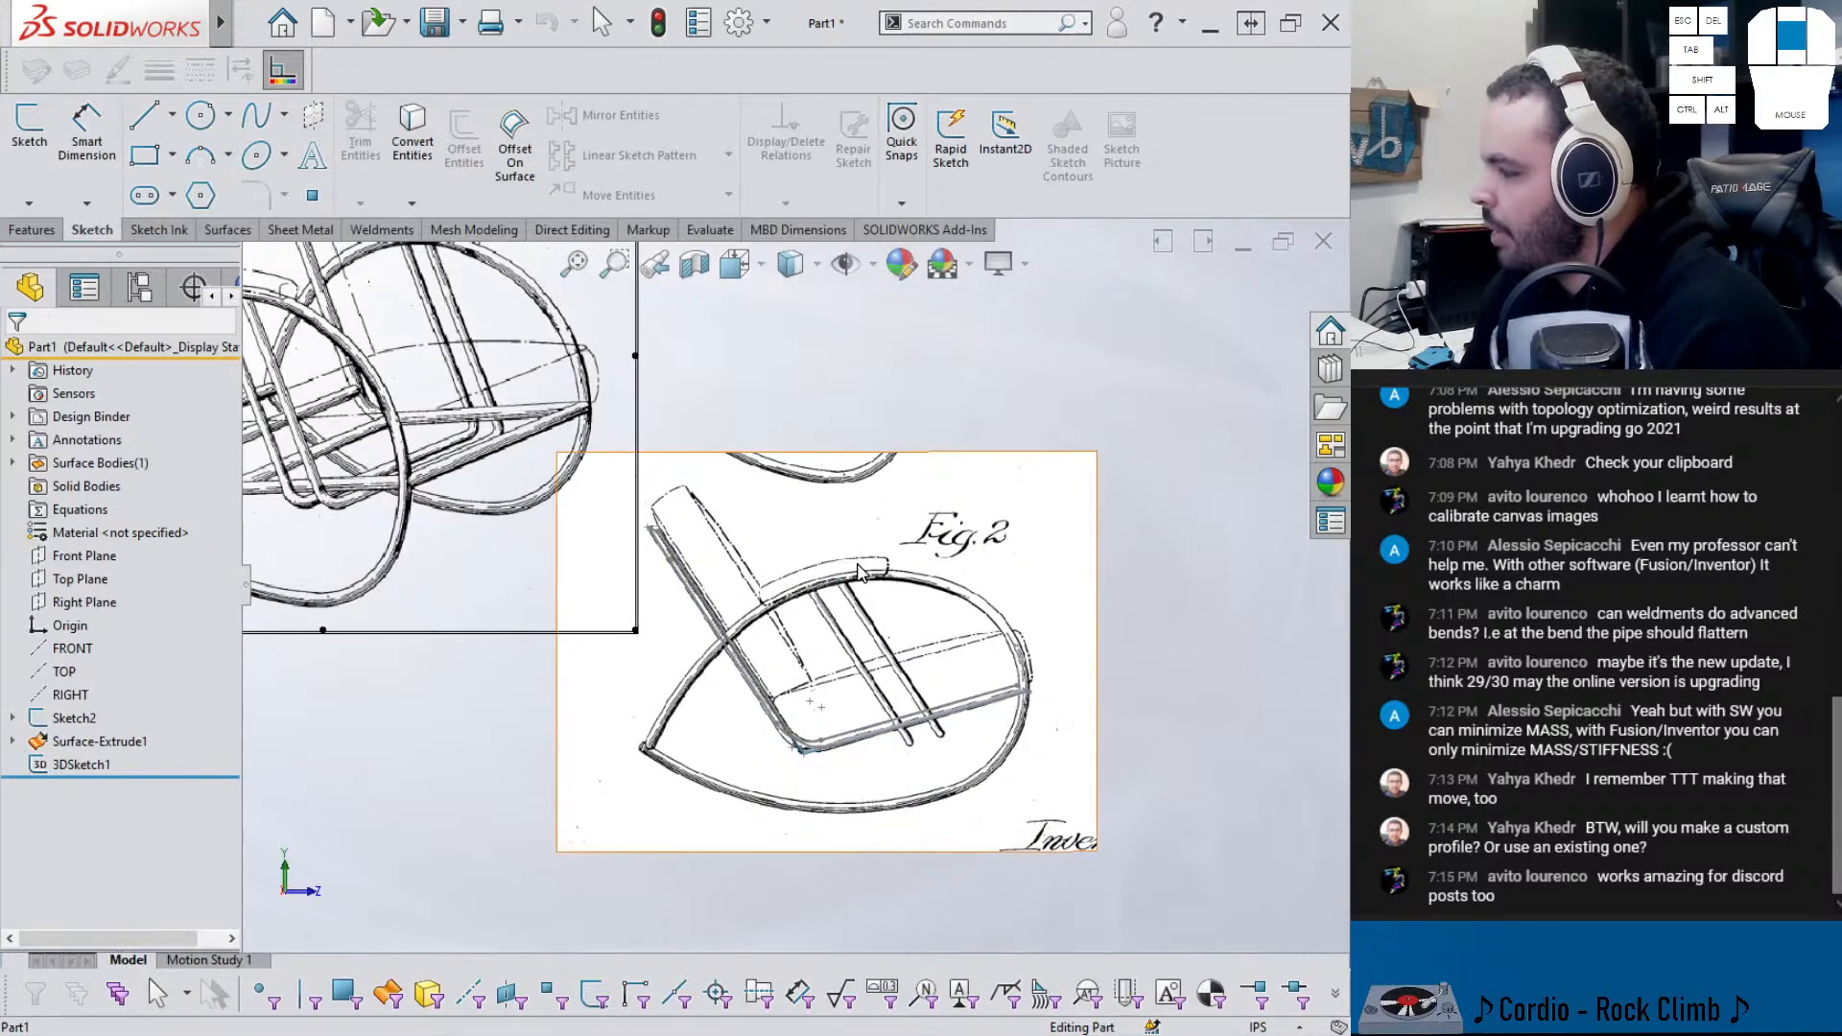
scroll(857, 574, up, 2)
scroll(820, 744, down, 1)
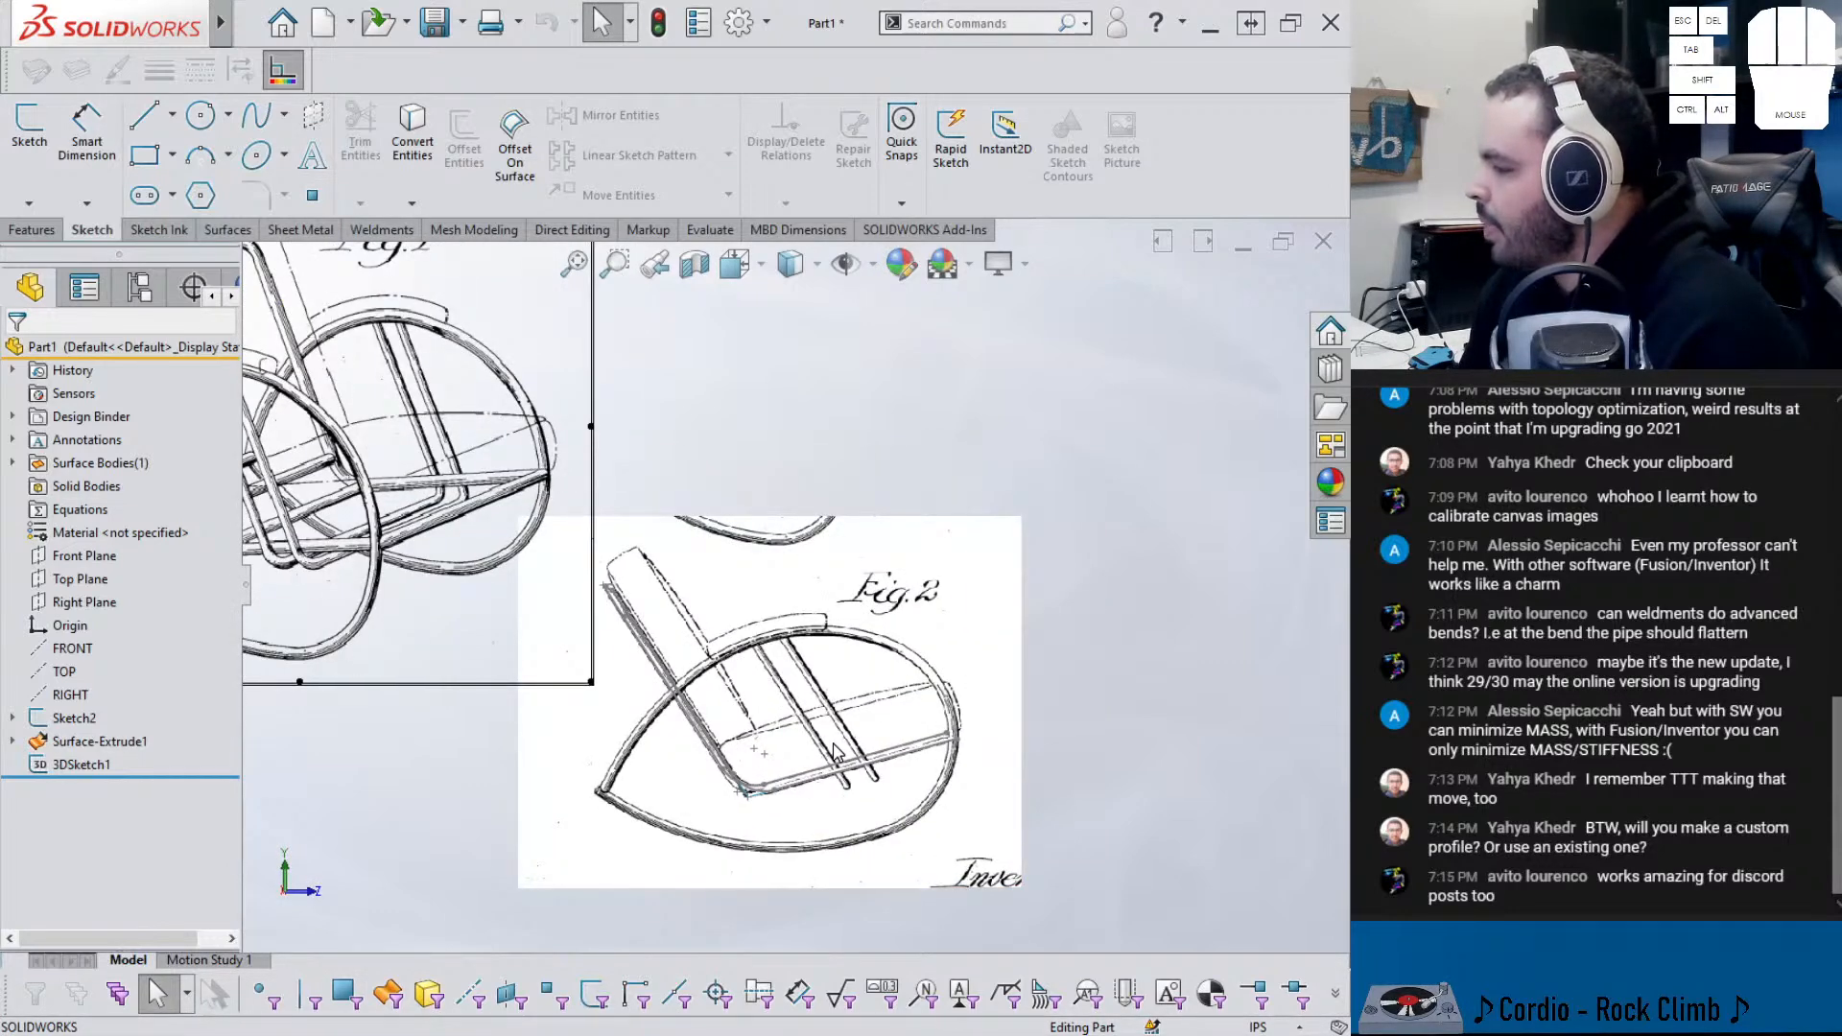
scroll(844, 748, up, 2)
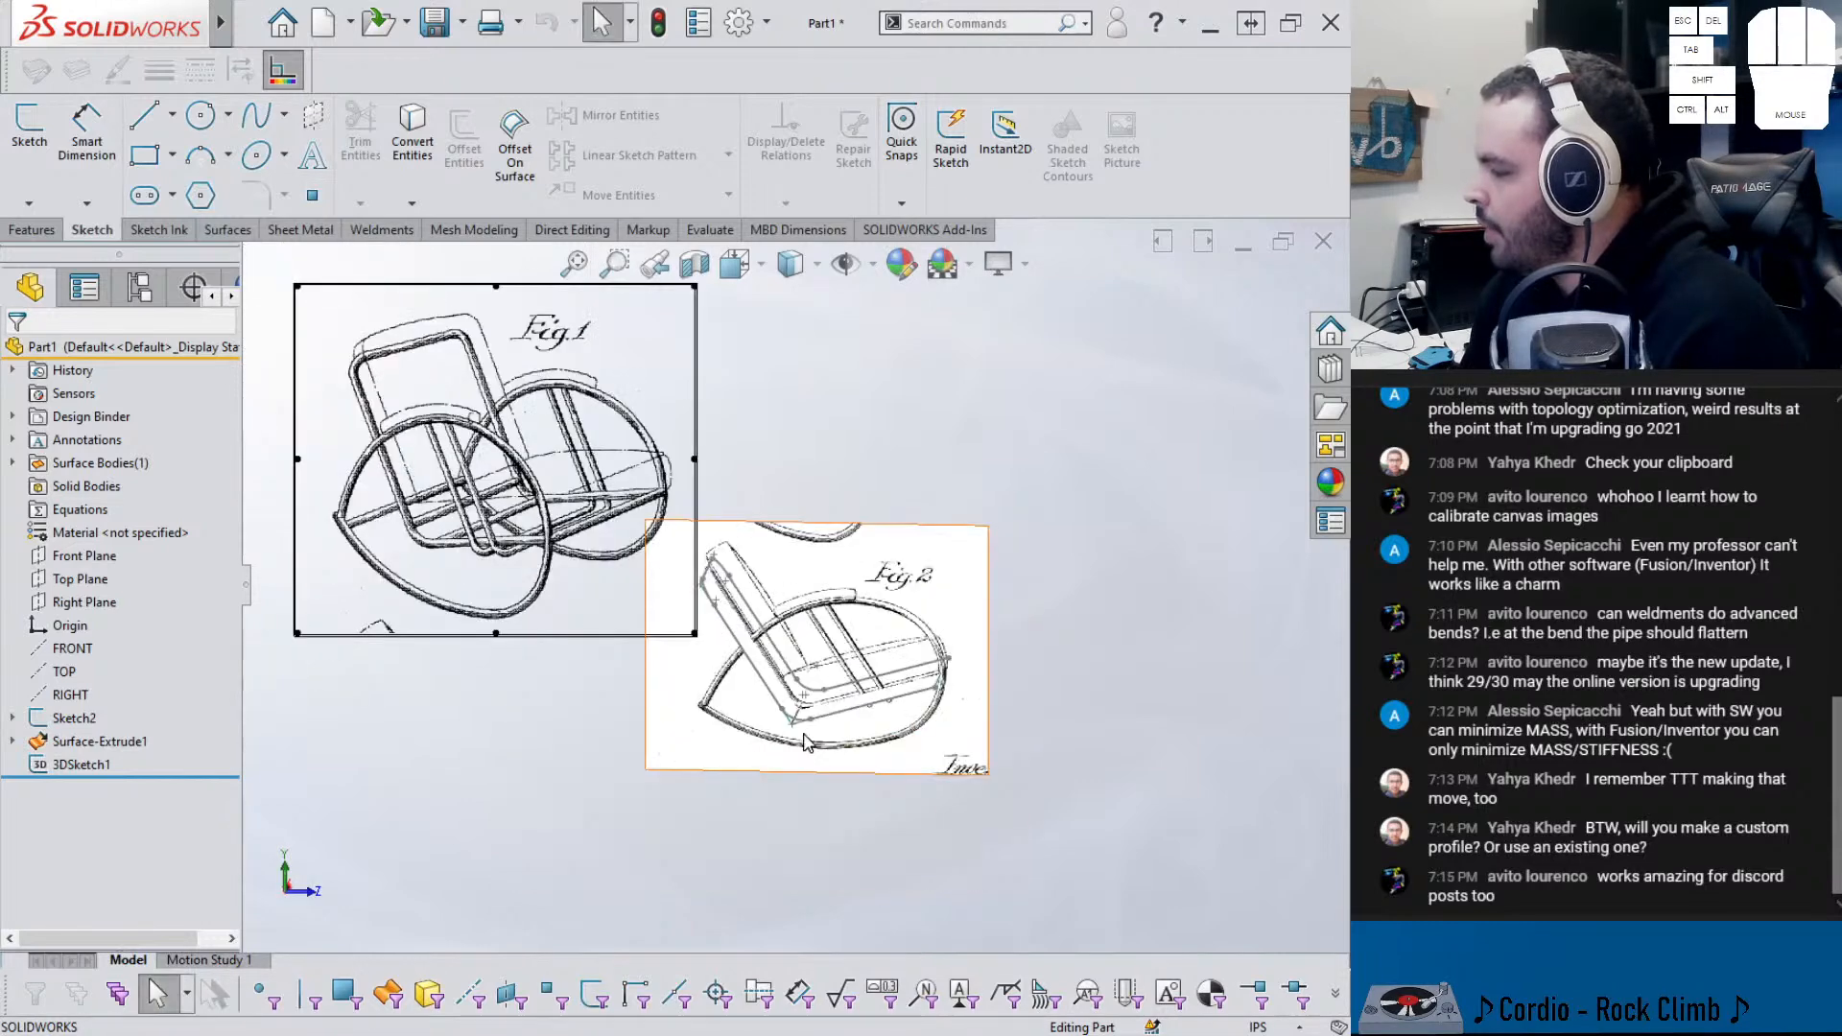
- Start a sketch on the Front Plane, then discard it
click(105, 557)
click(173, 555)
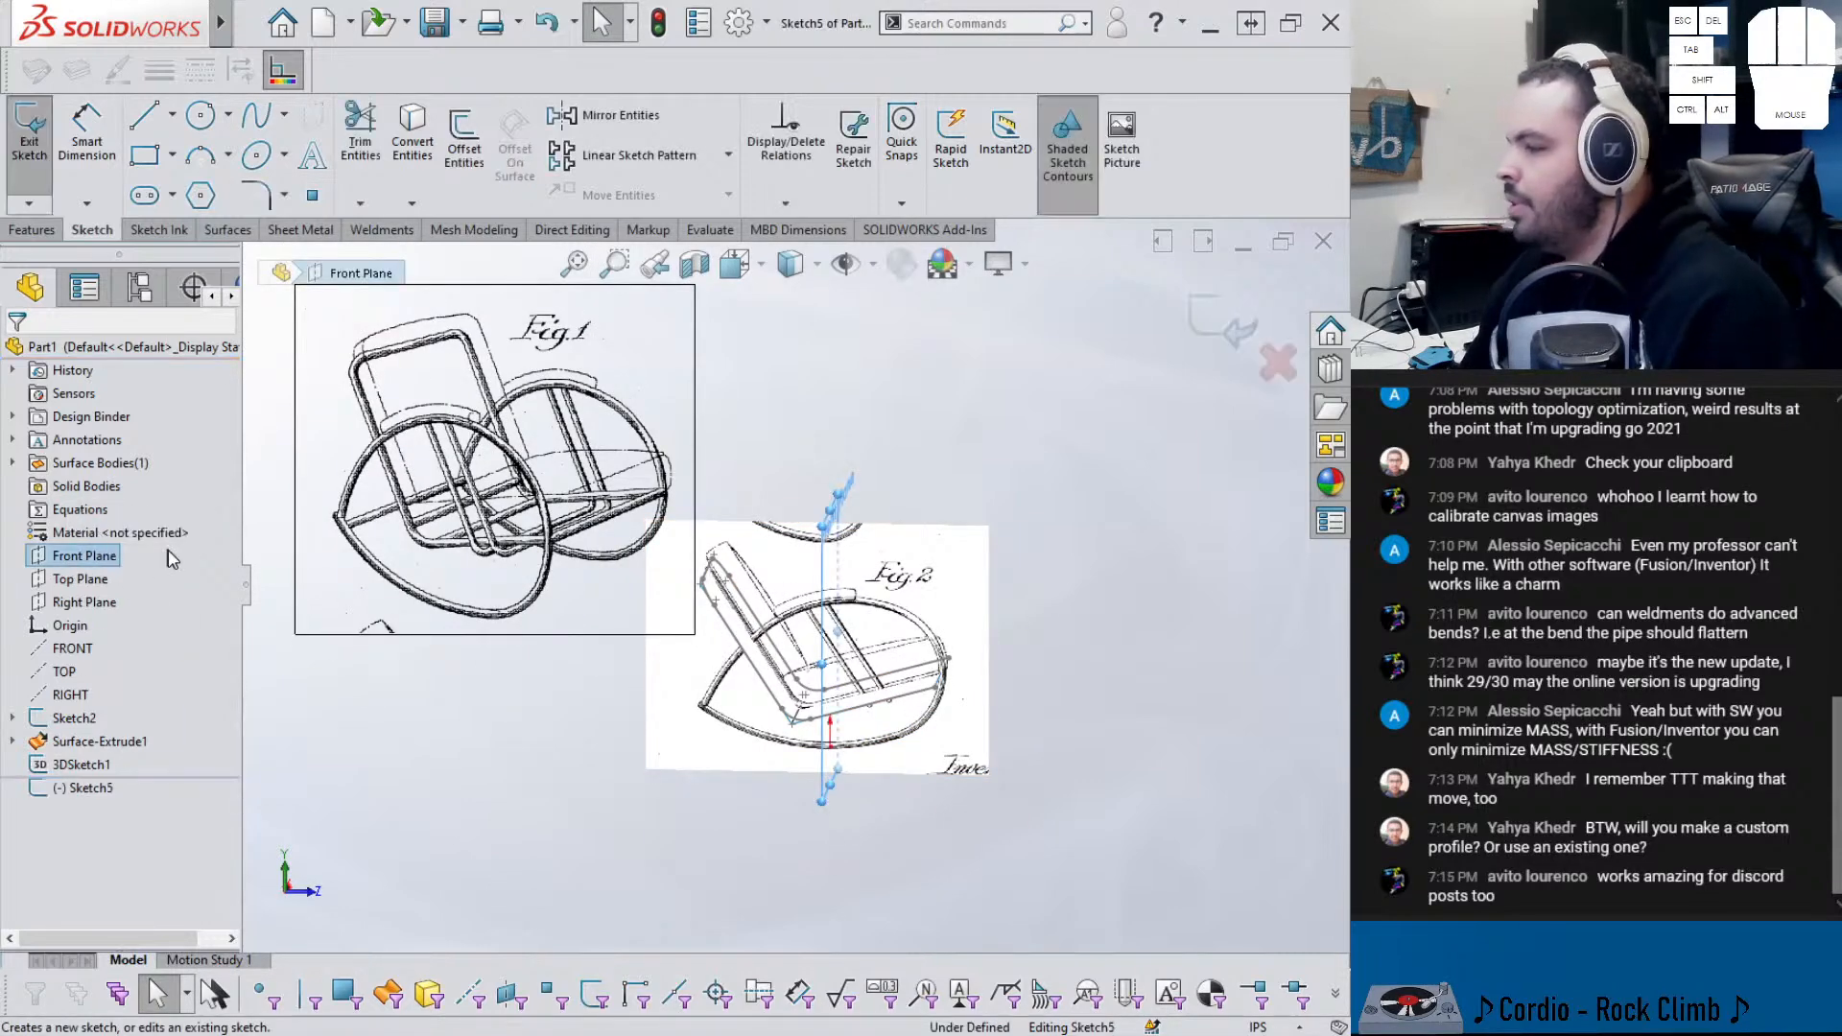
click(1279, 364)
click(710, 539)
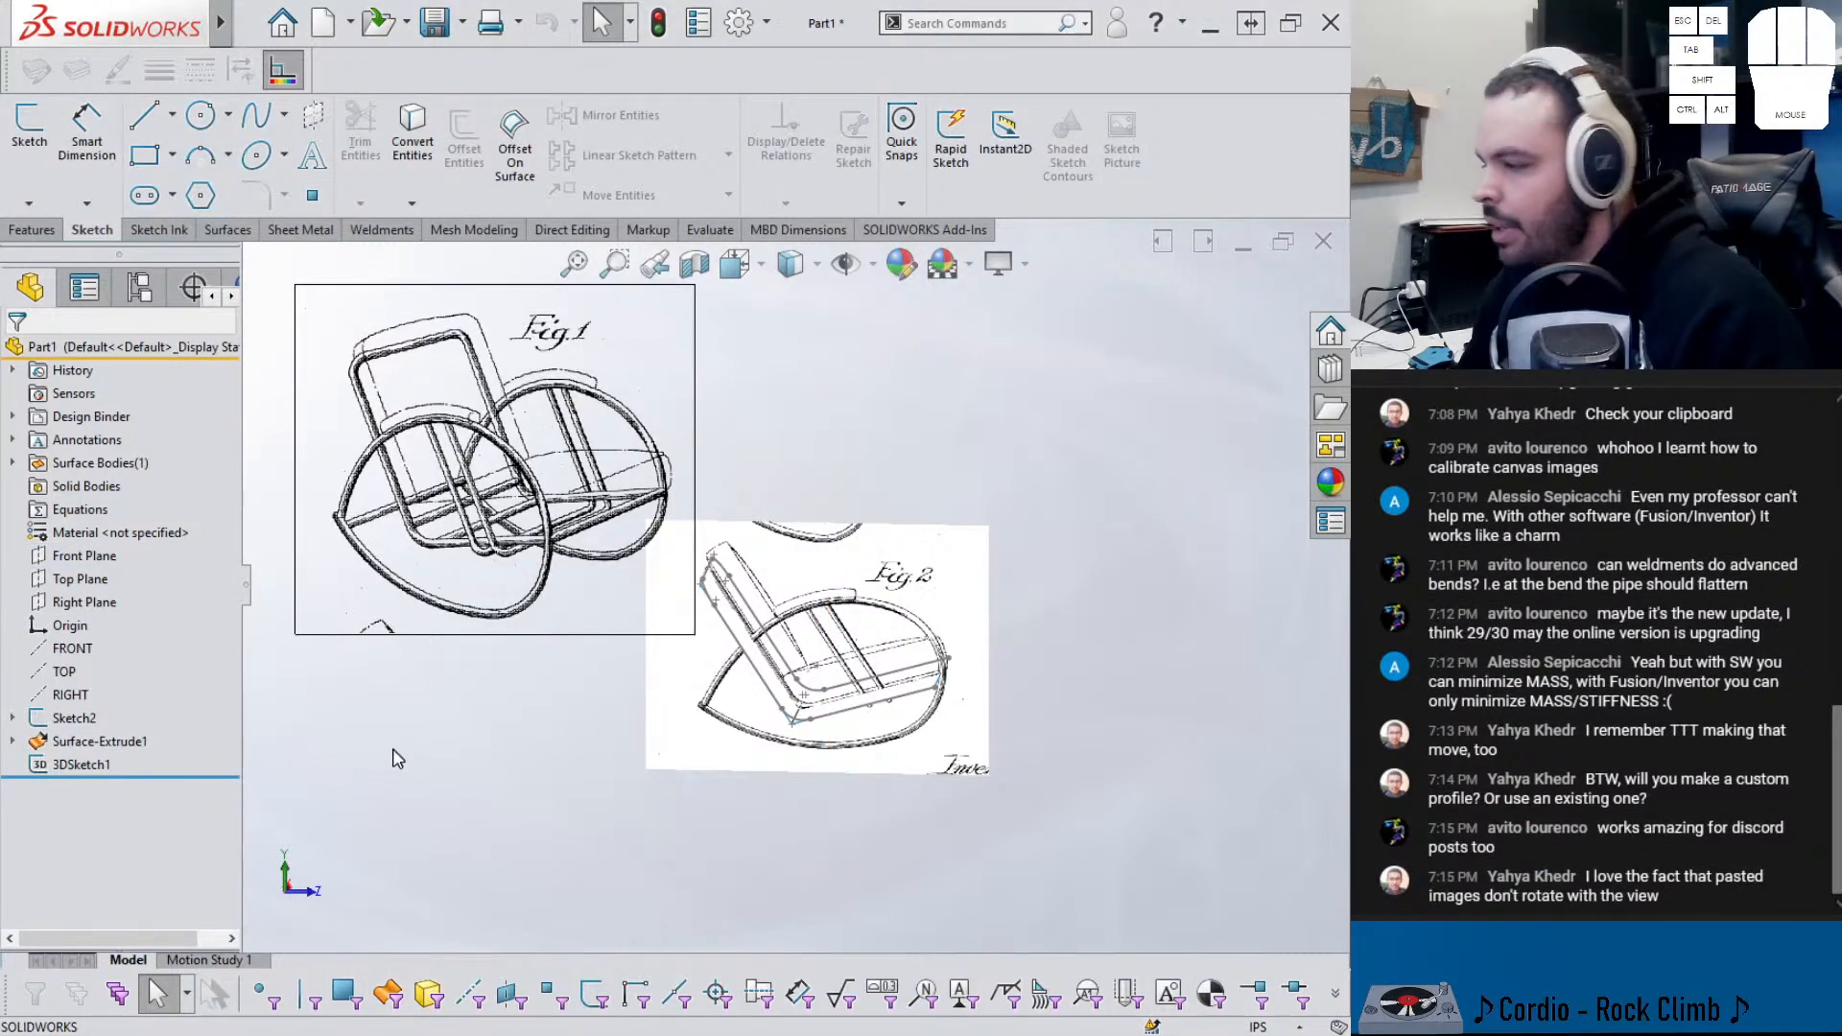
- Save the part as 'rocking chair' in the 551 folder
key(ctrl+s)
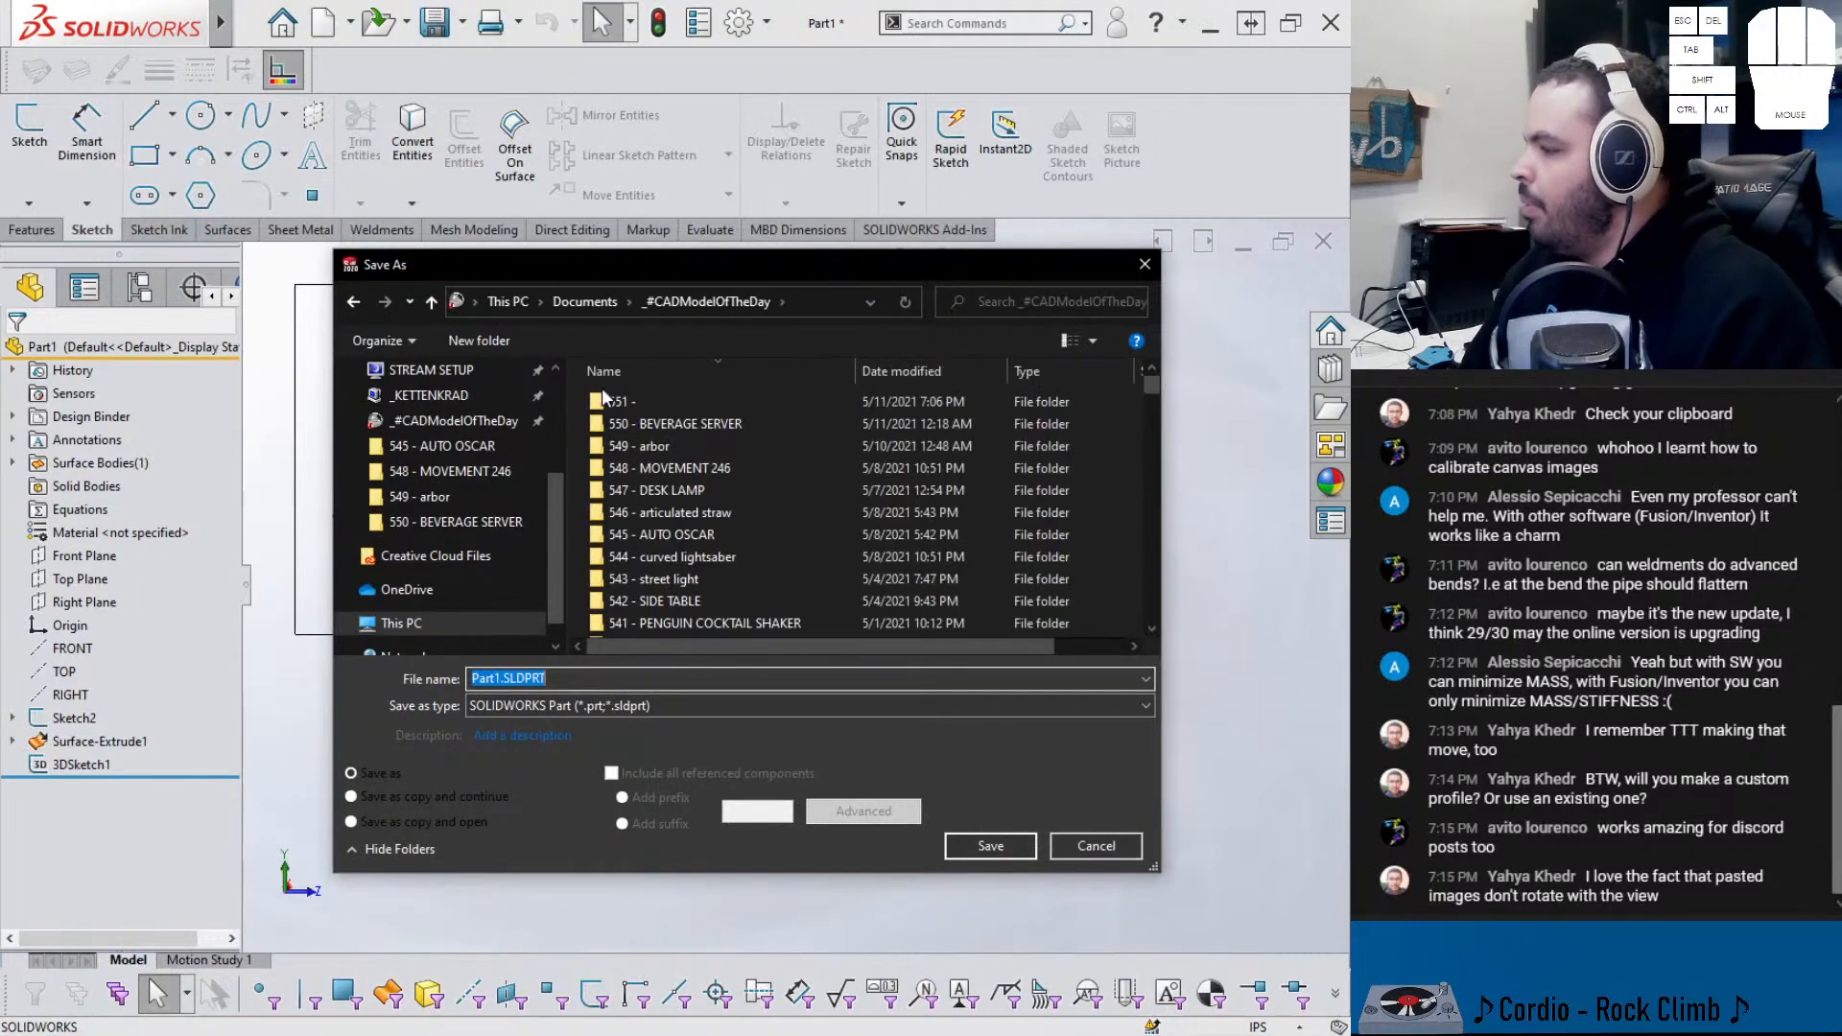
double_click(618, 403)
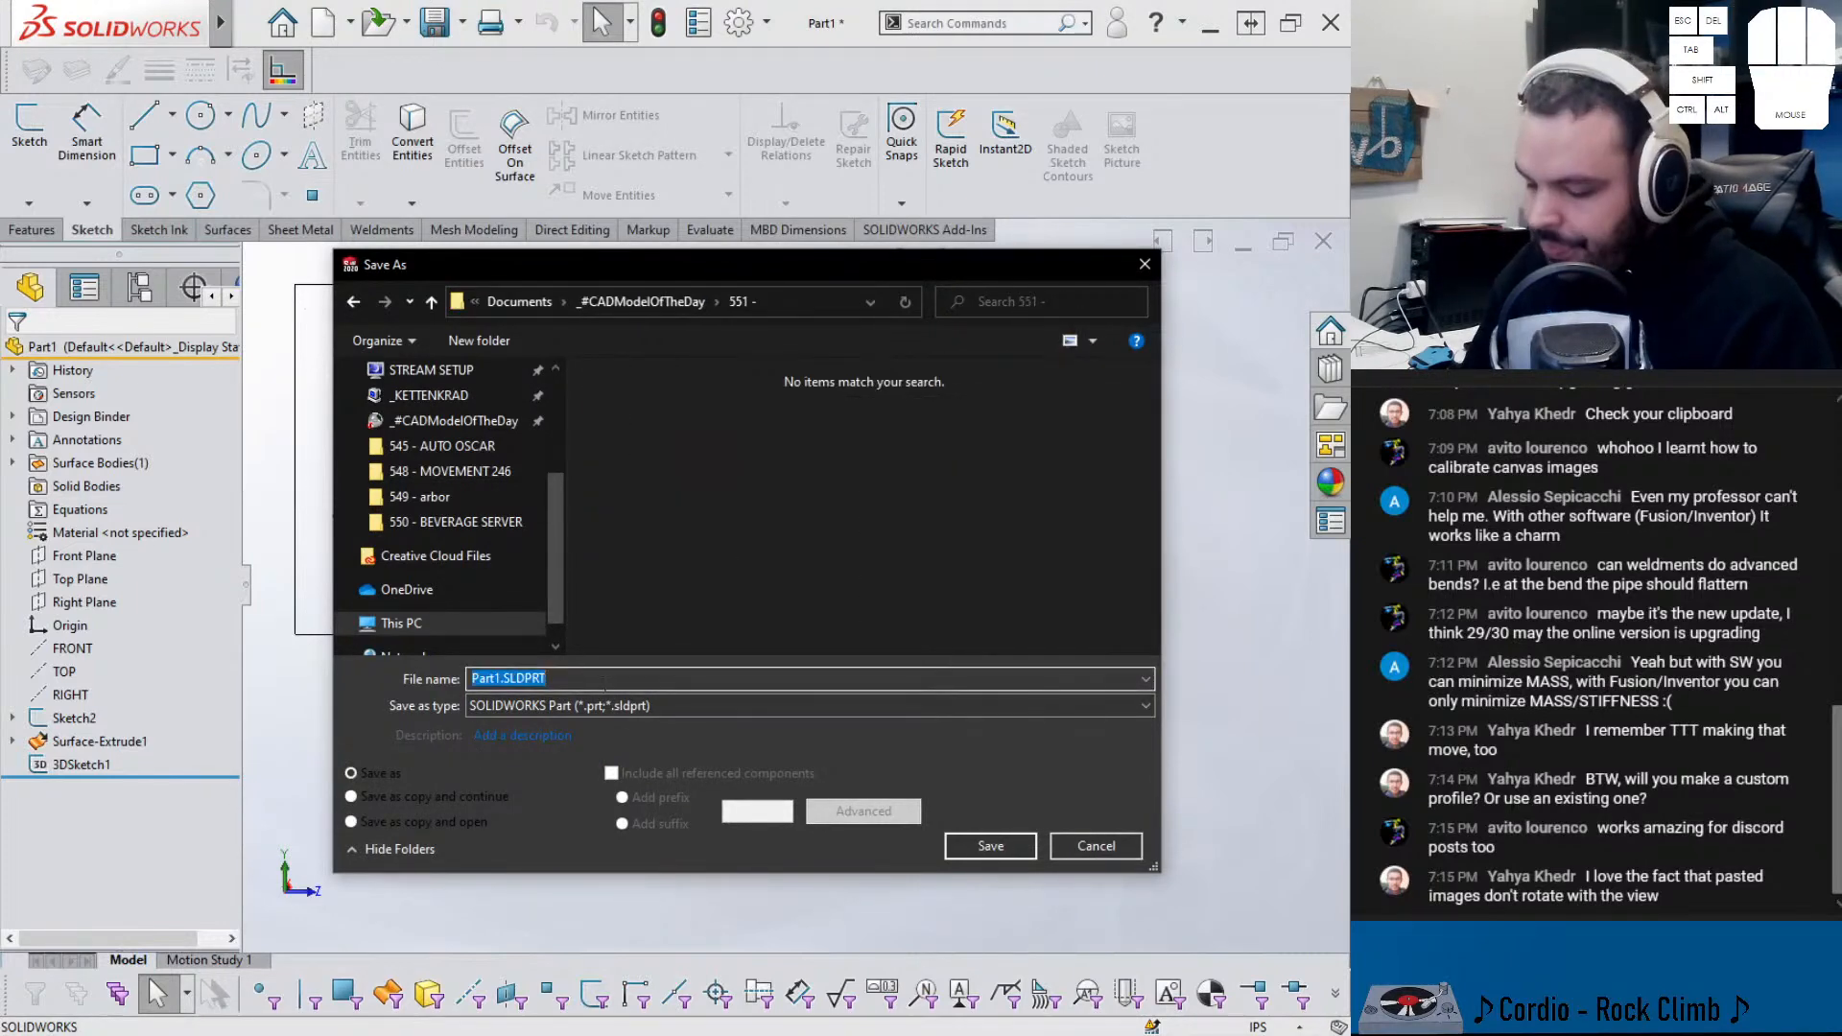
text(rocking chair)
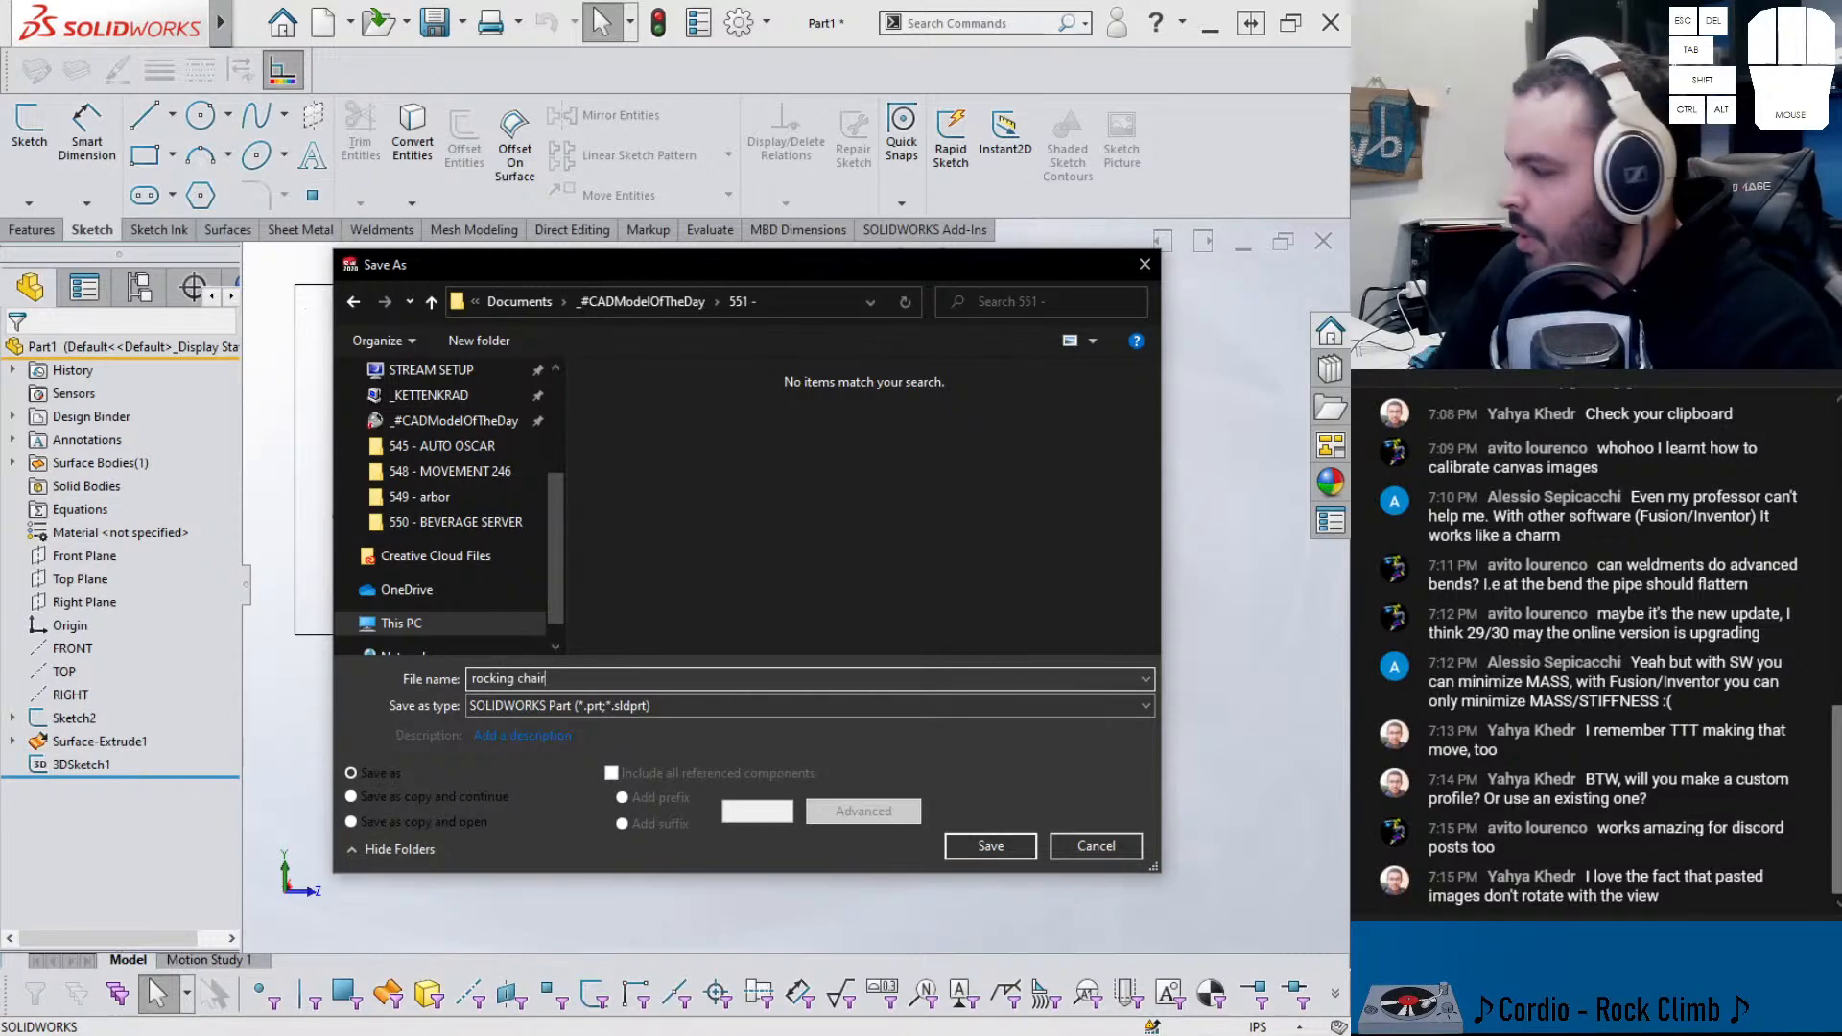
key(Return)
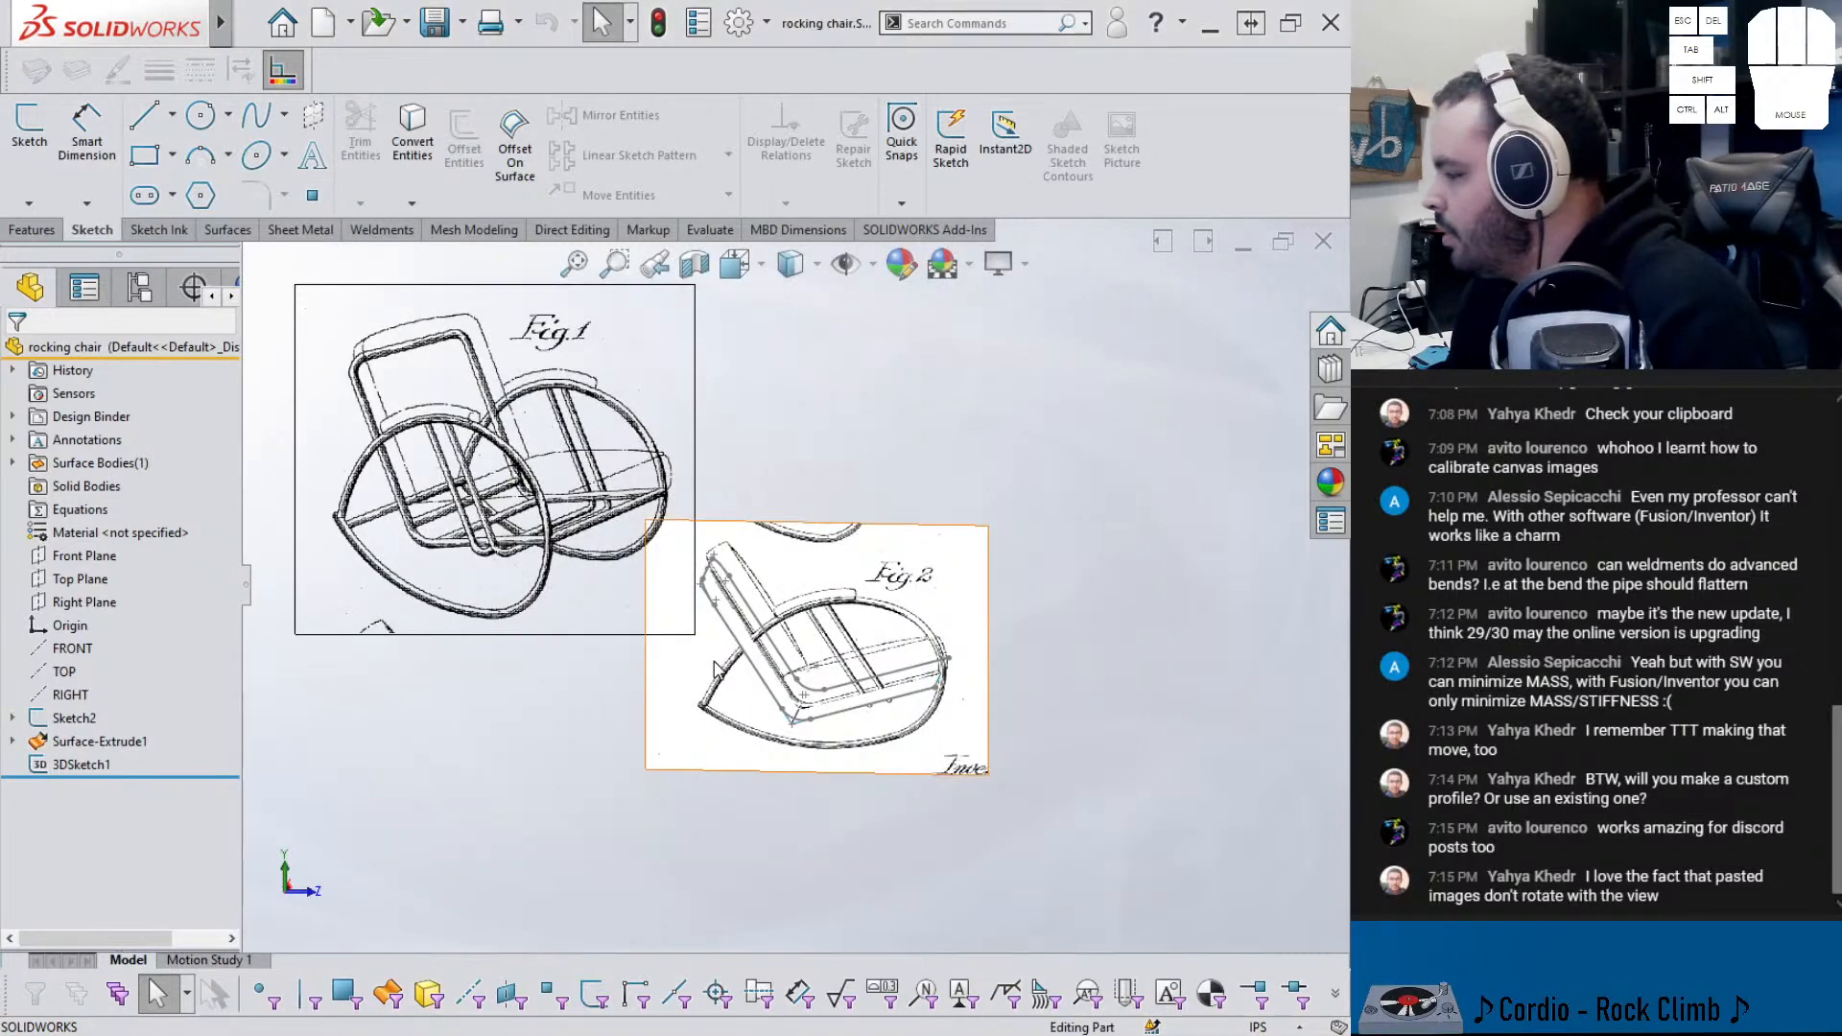
- In a Right Plane sketch viewed from the left, draw a line along a Fig. 2 seat slat
click(69, 608)
click(93, 581)
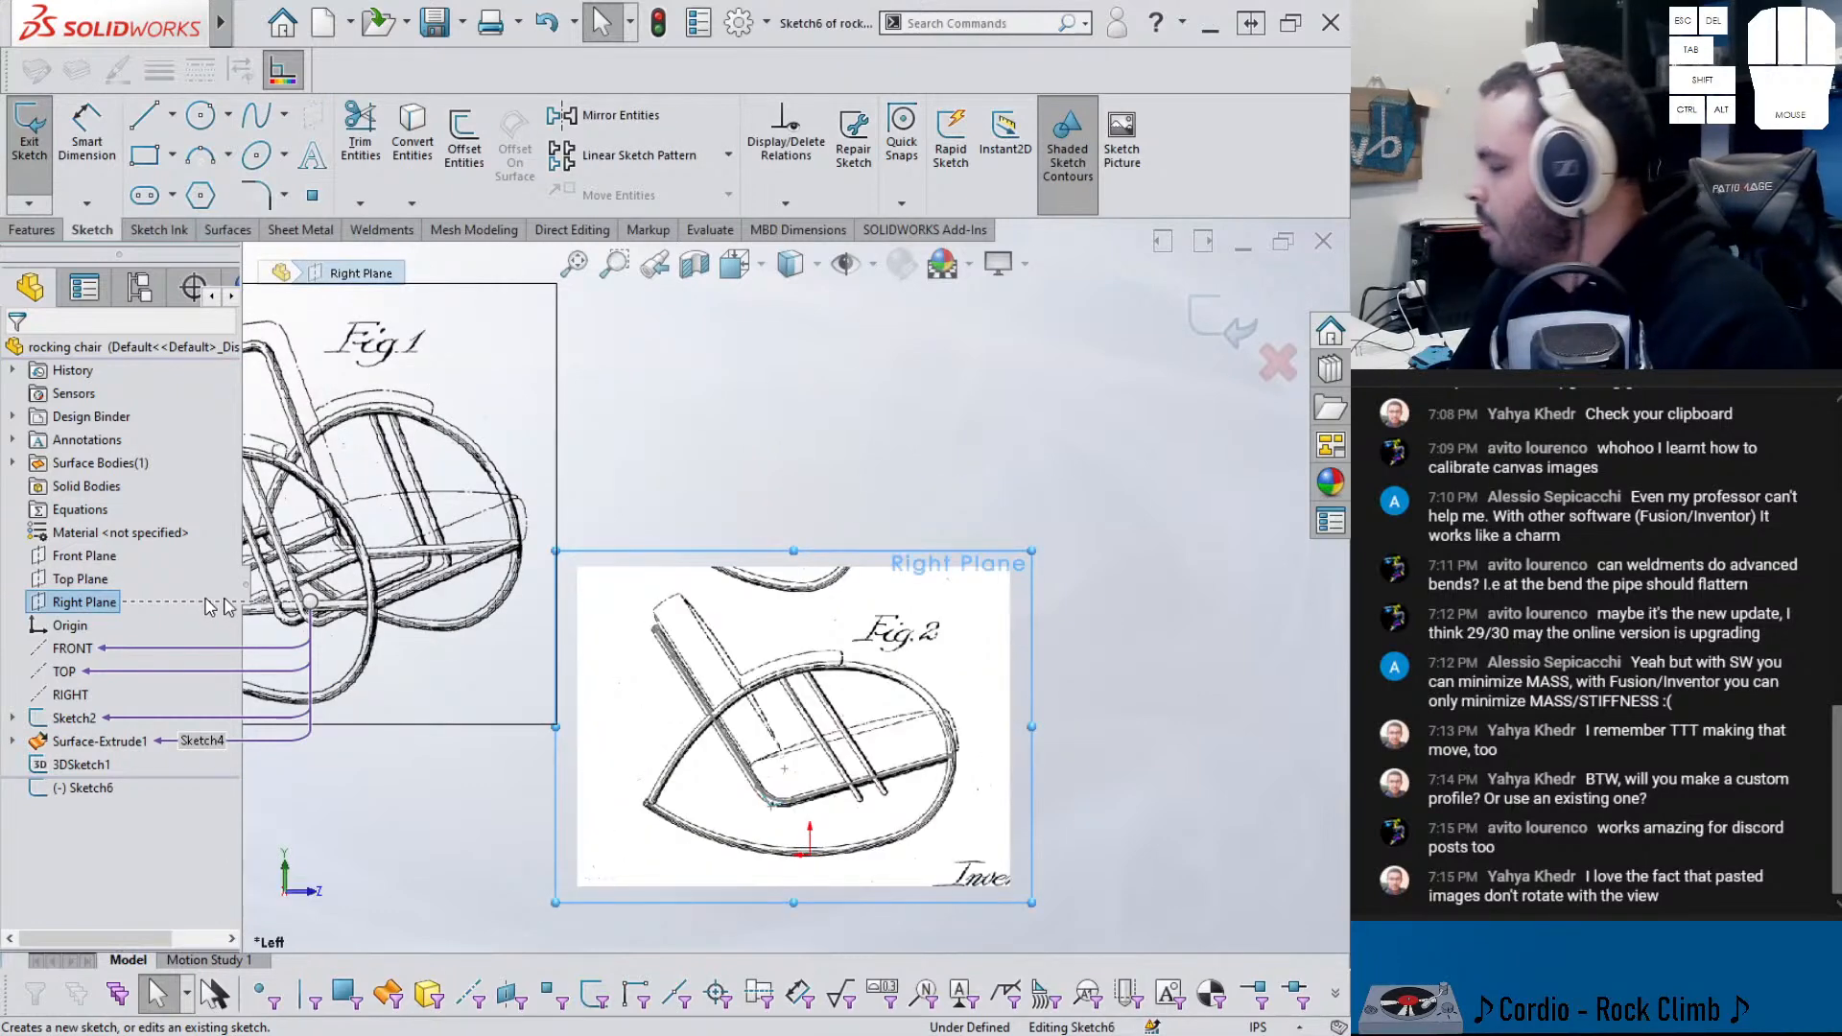
scroll(844, 782, down, 8)
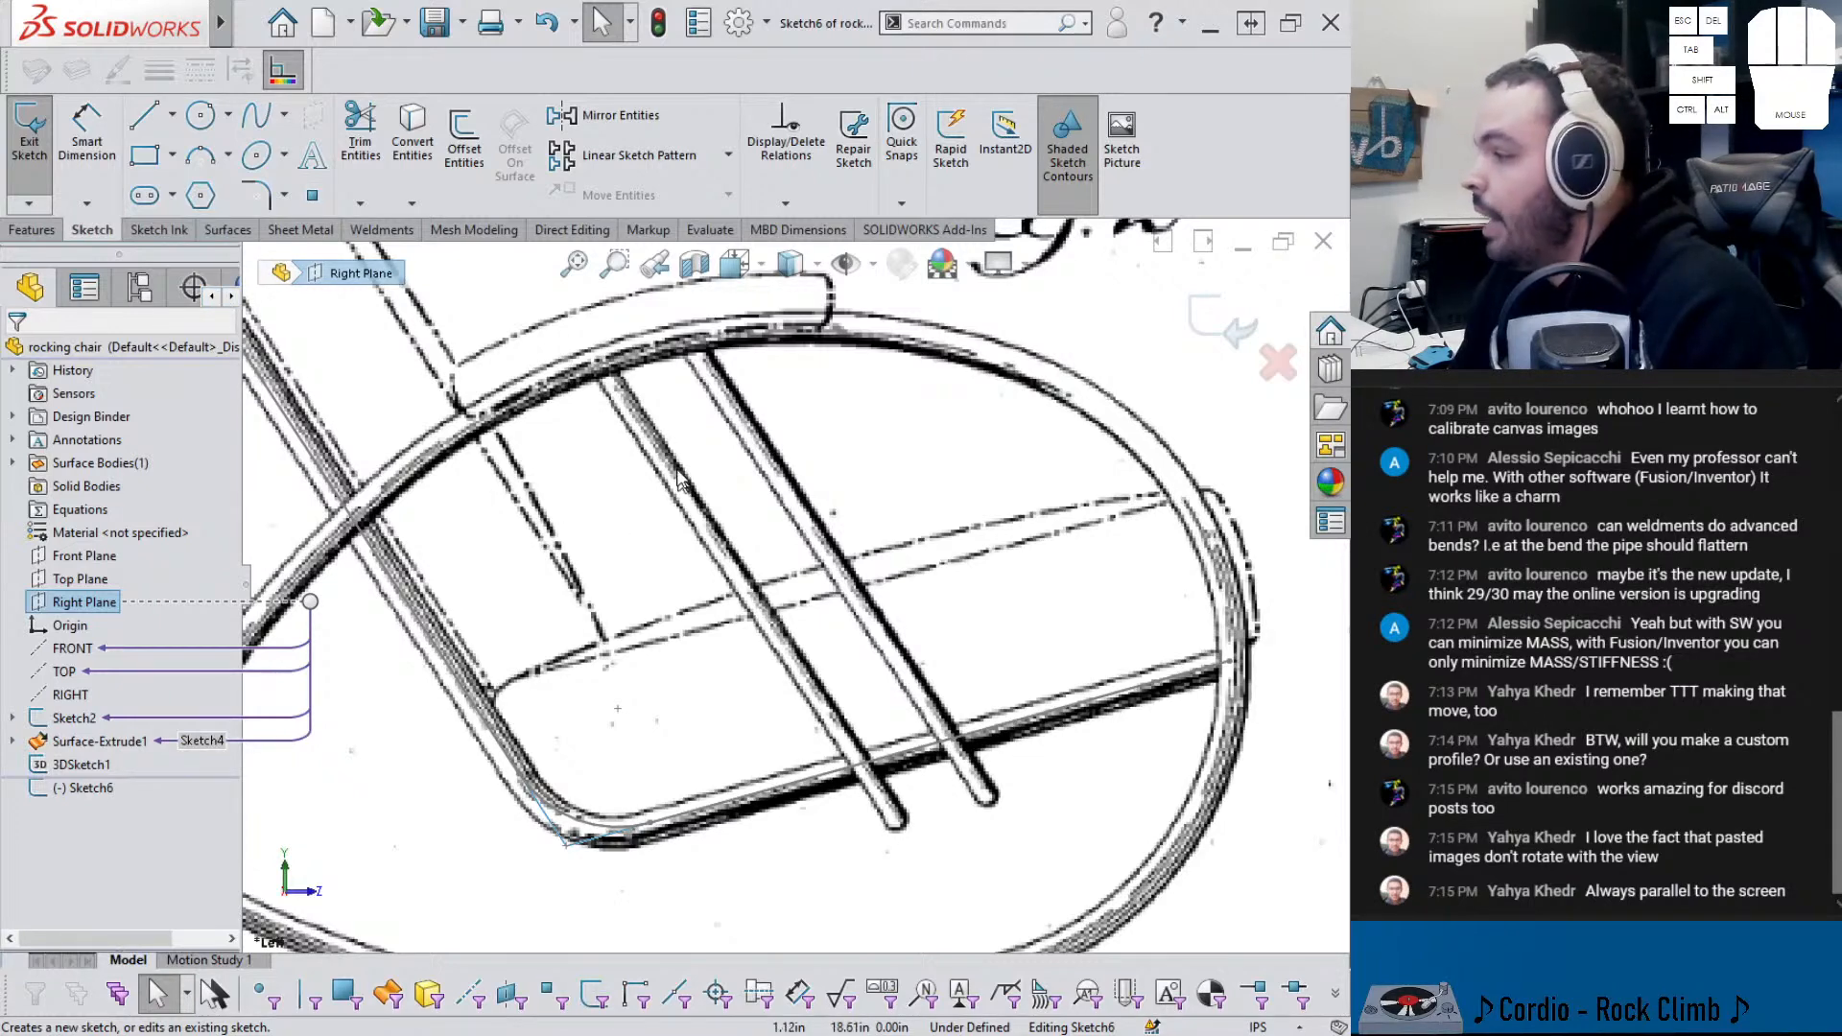
scroll(537, 499, up, 6)
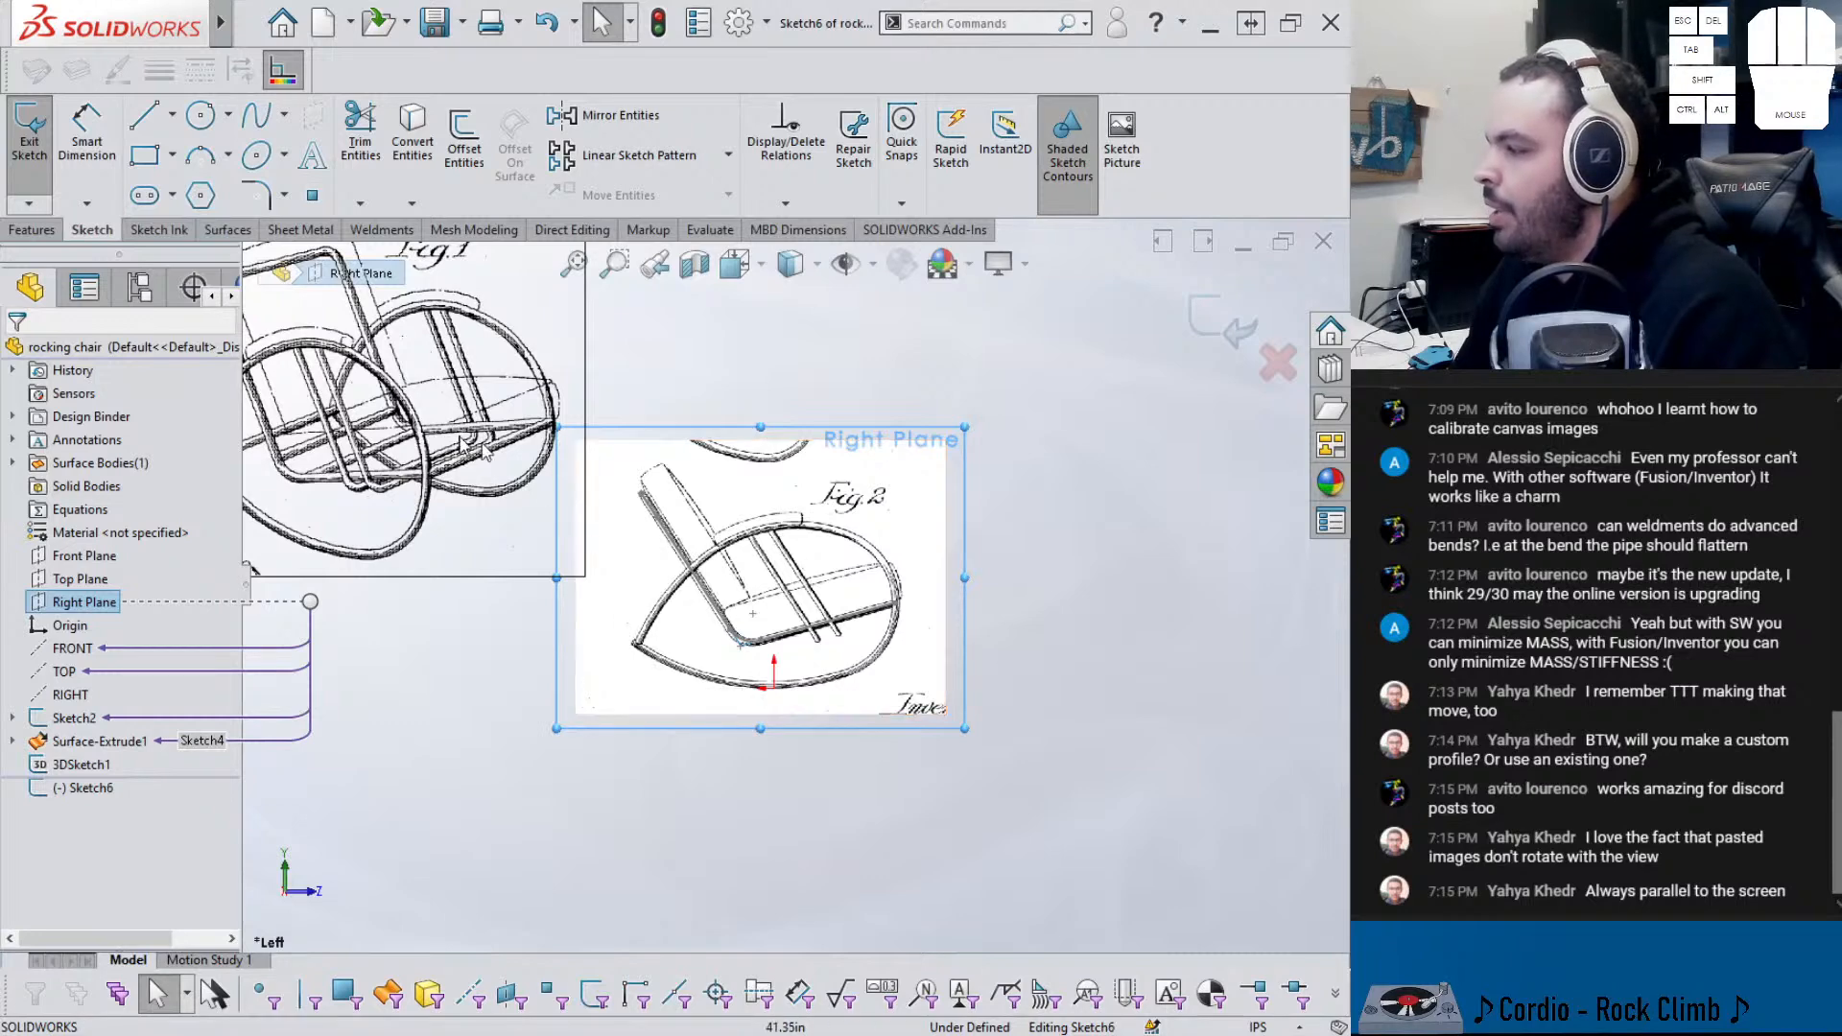
middle_drag(691, 614, 761, 590)
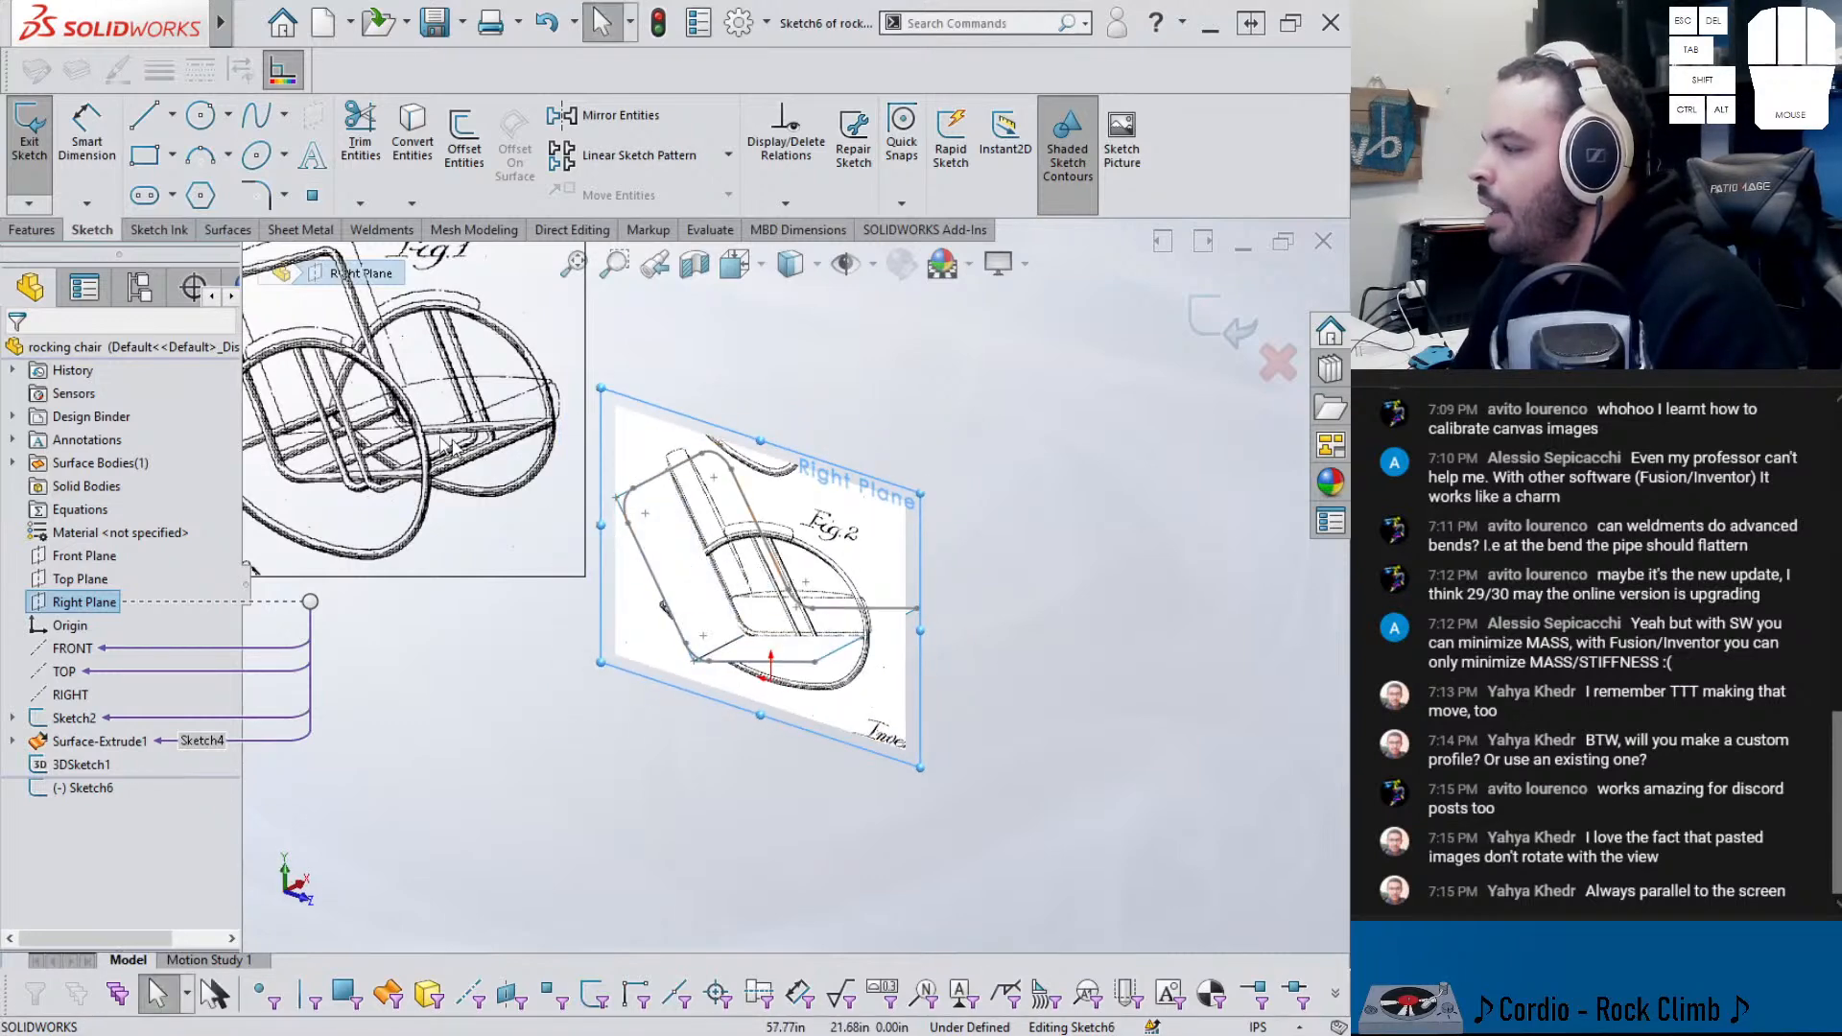
scroll(828, 596, up, 2)
click(564, 809)
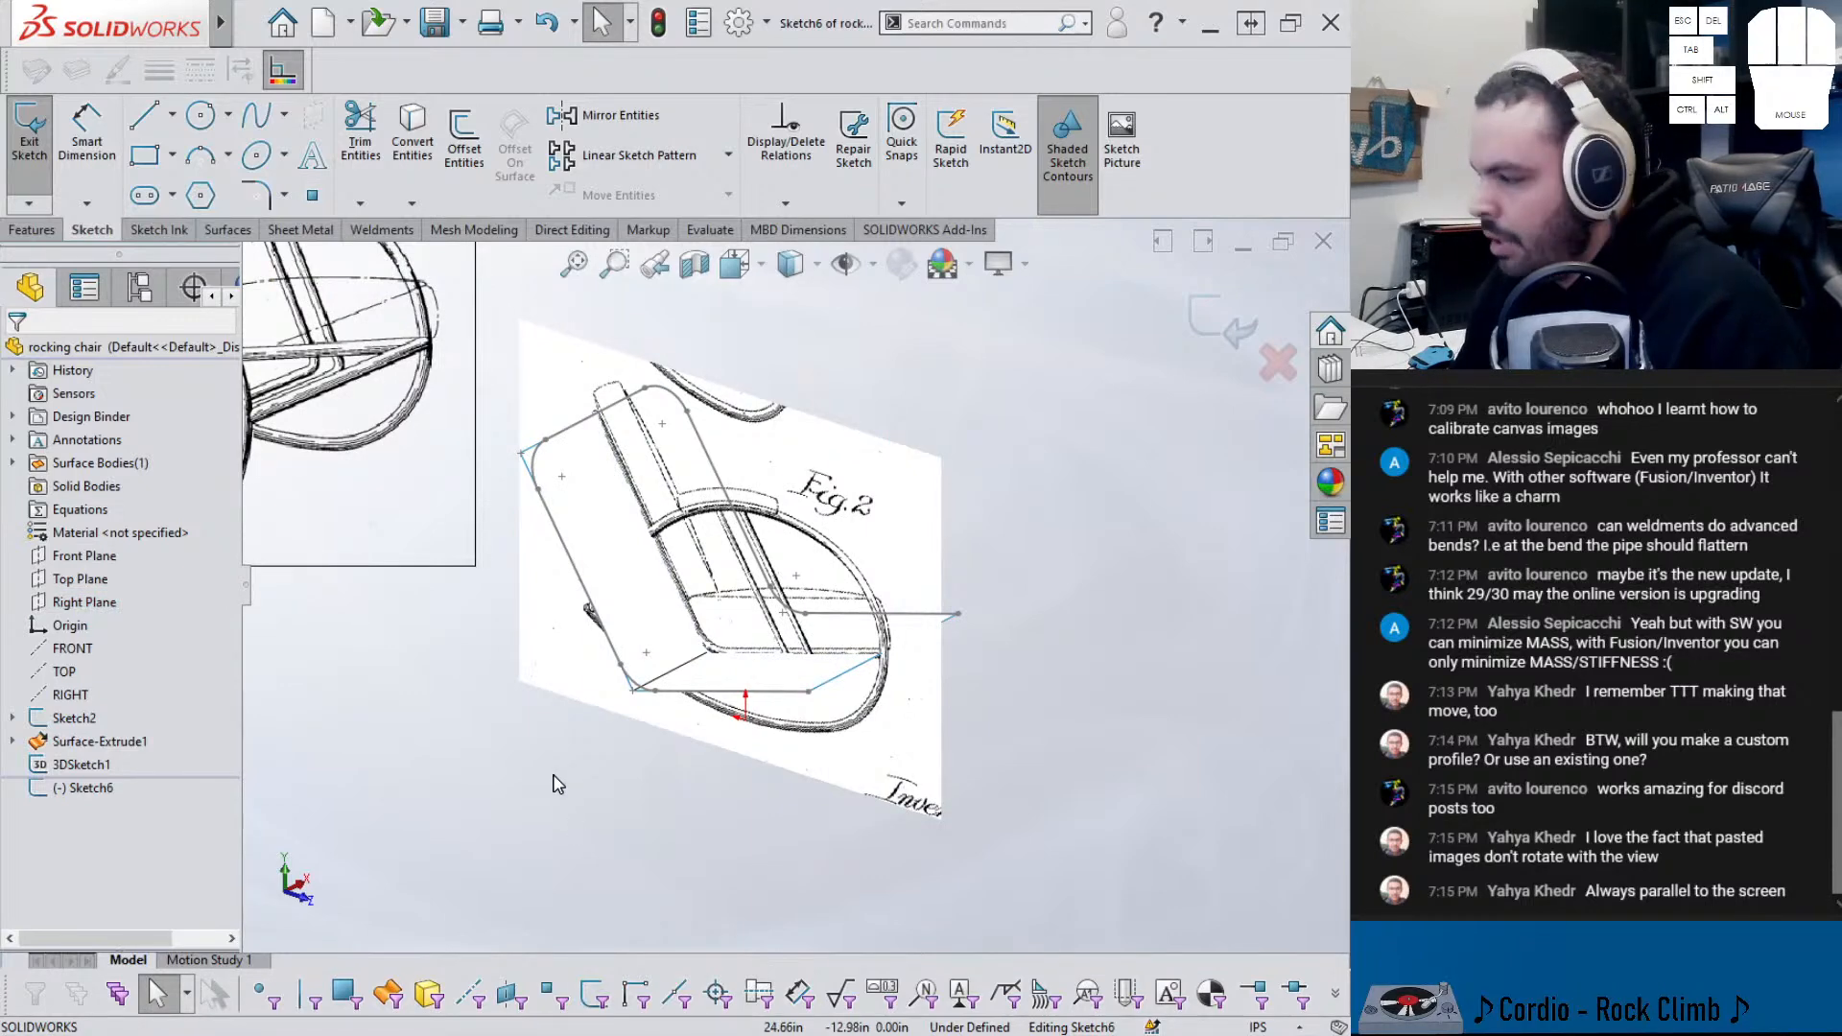
key(ctrl+3)
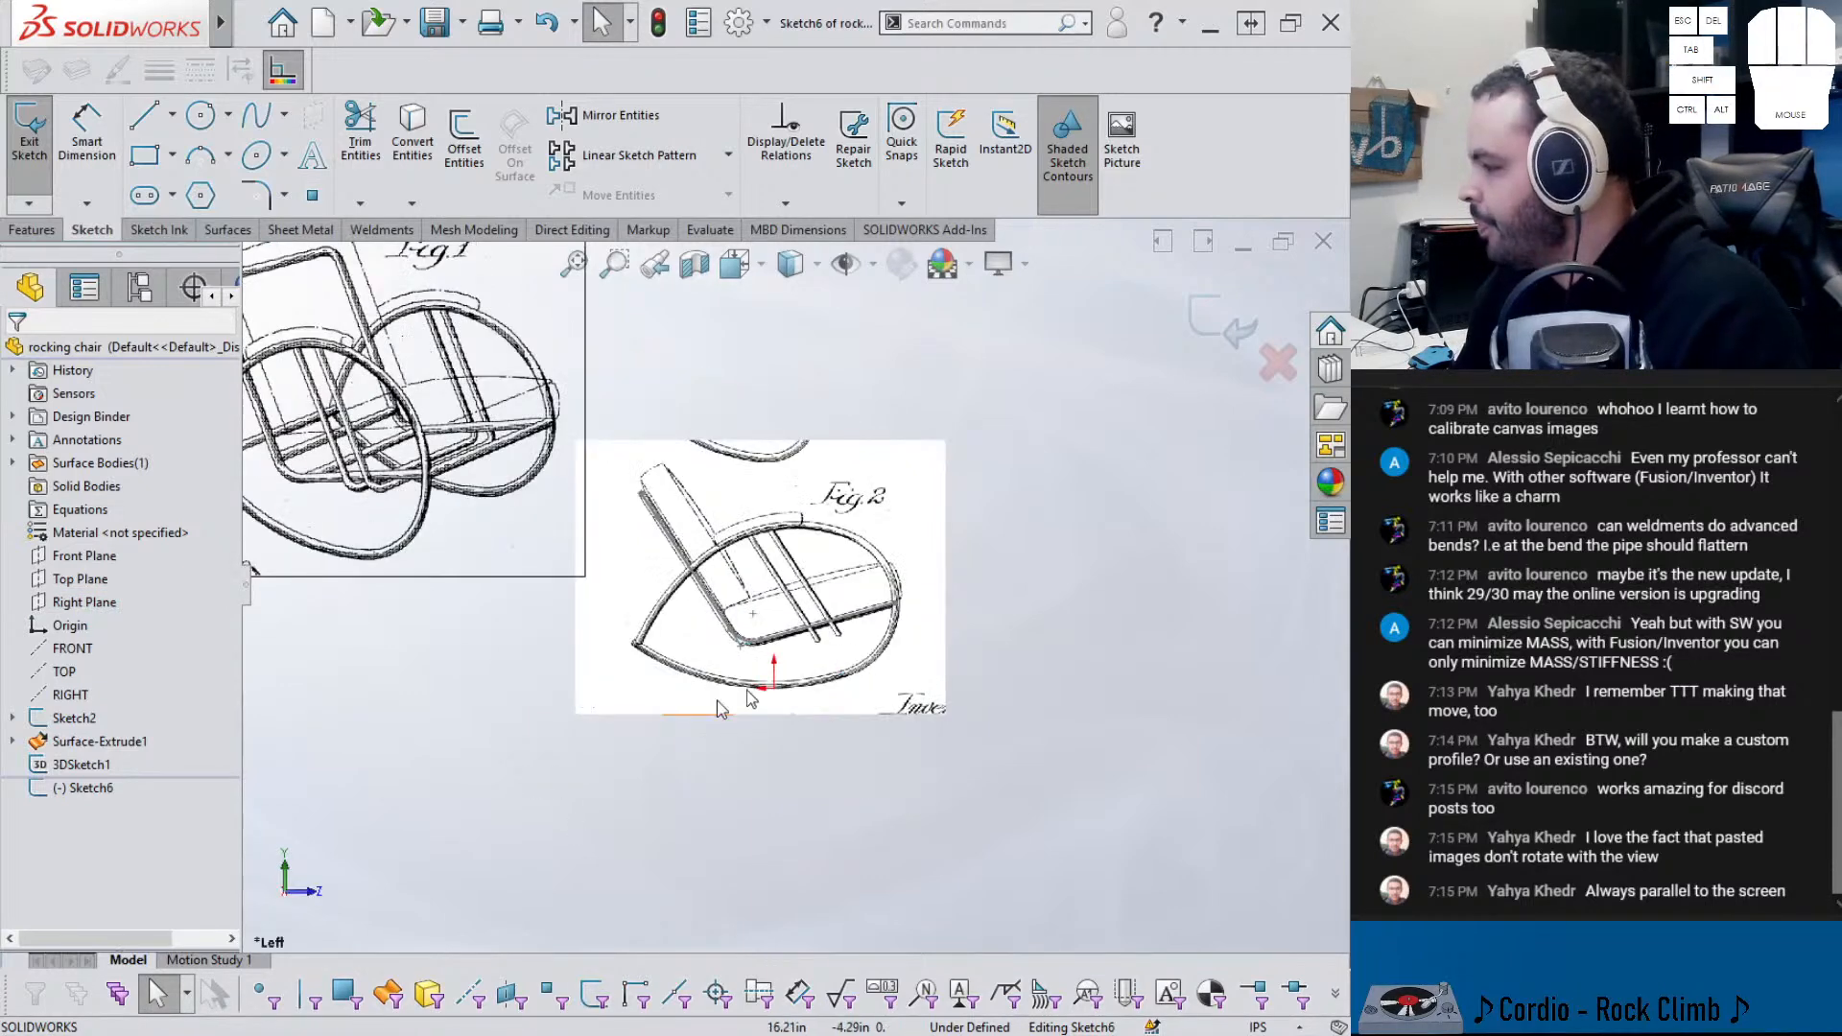
scroll(629, 732, up, 3)
scroll(885, 600, up, 2)
key(l)
drag(588, 321, 837, 697)
key(Escape)
- Hide Surface-Extrude1 and show Sketch4 beneath it
middle_drag(621, 641, 576, 604)
click(515, 578)
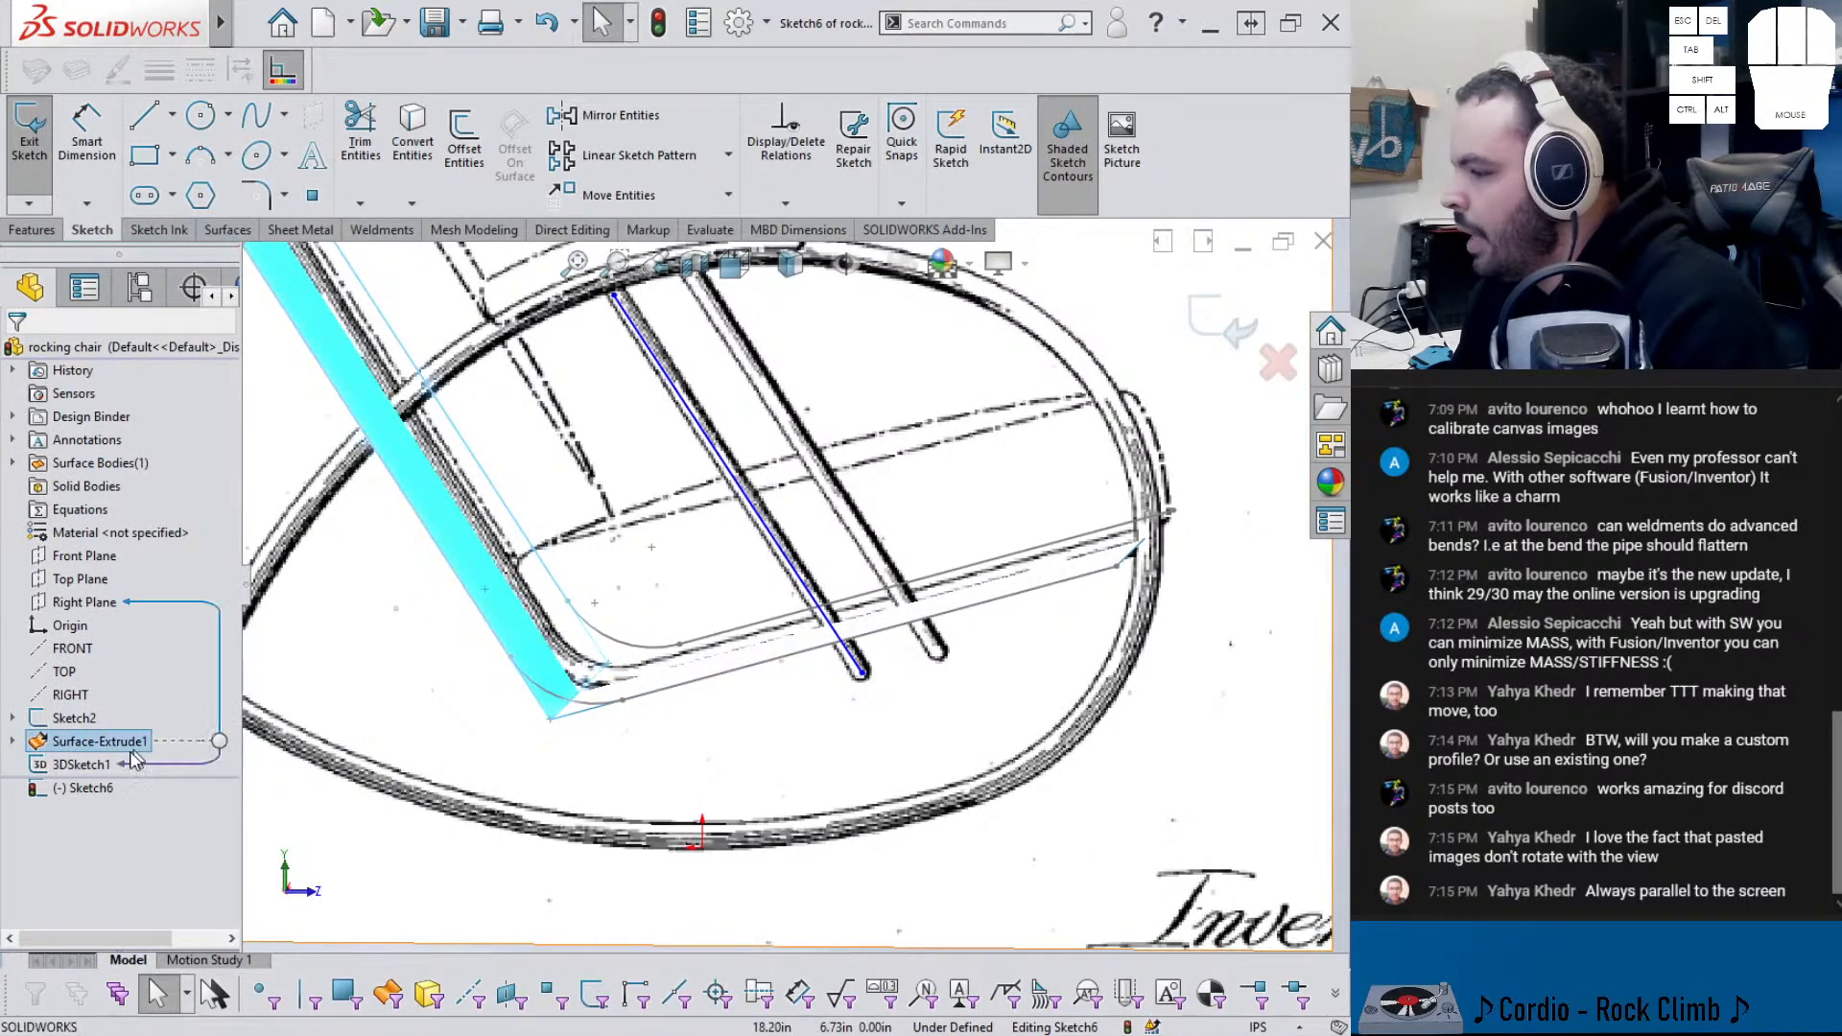
right_click(144, 748)
click(158, 574)
click(13, 742)
click(93, 766)
click(98, 744)
- Make the slat line parallel to Sketch4's line and stretch its top to the seat frame
click(480, 545)
ctrl+click(745, 491)
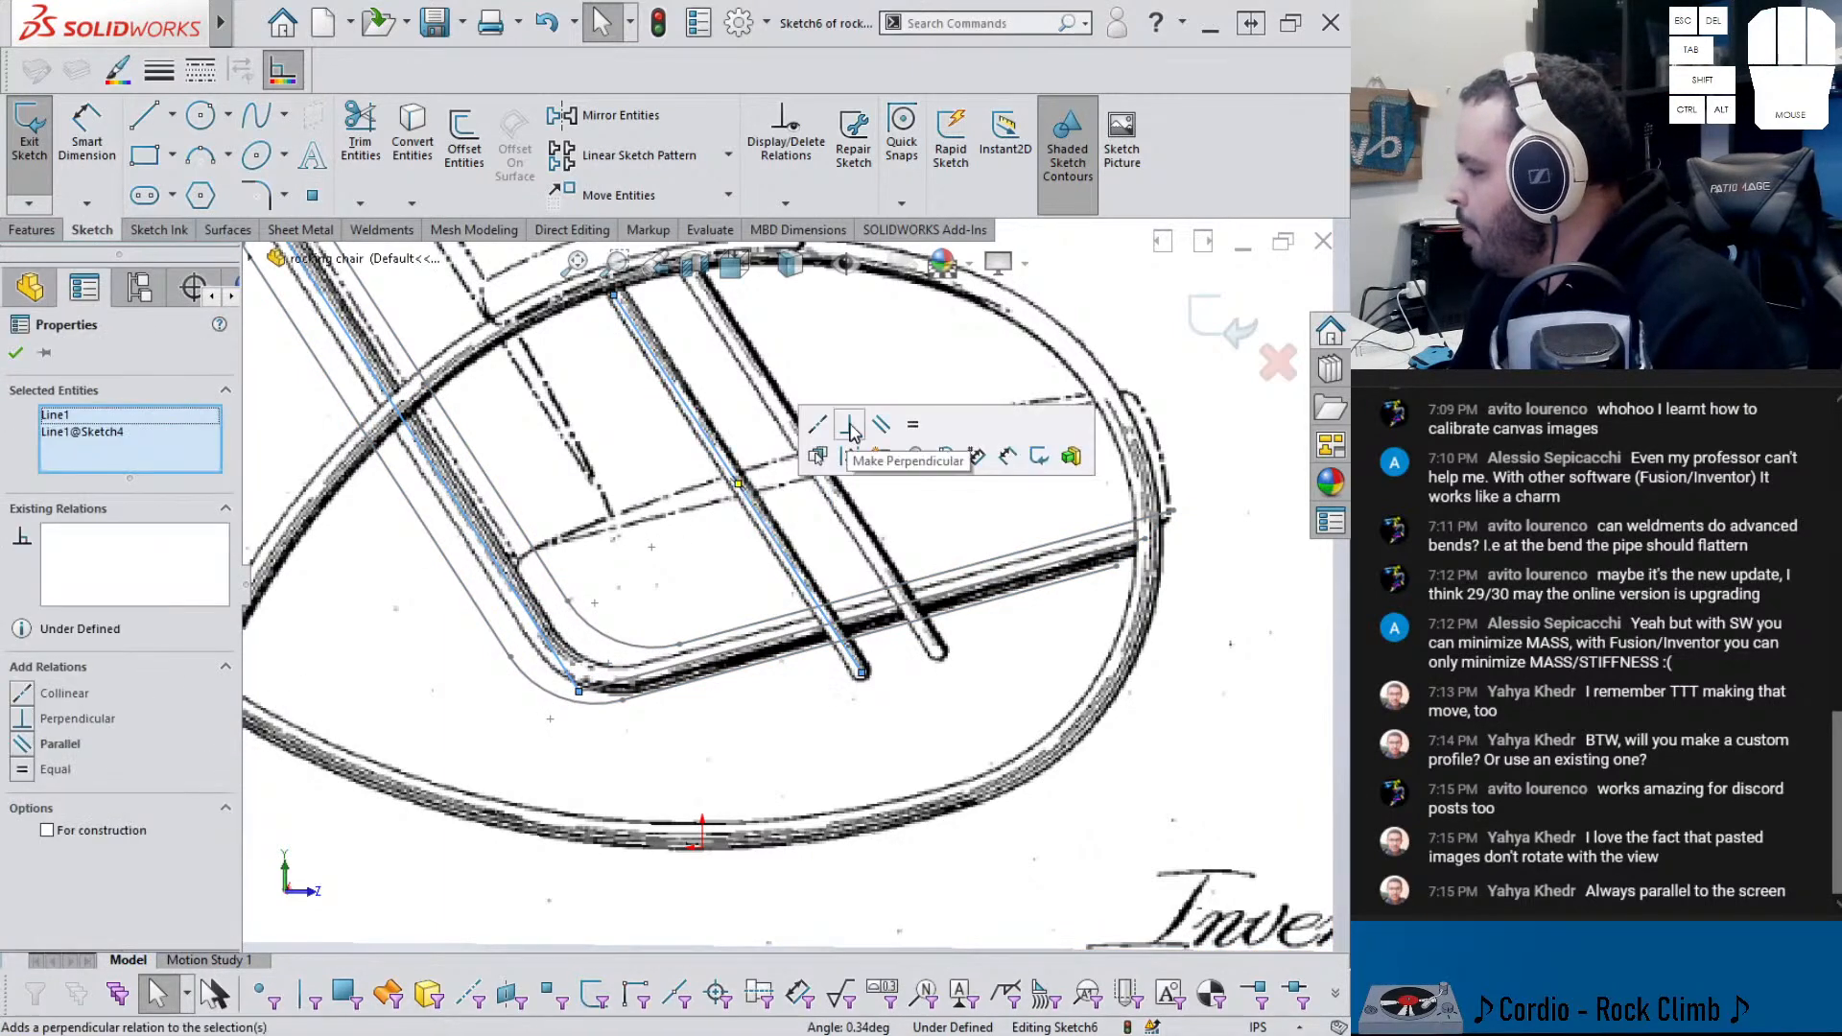
click(881, 423)
key(Escape)
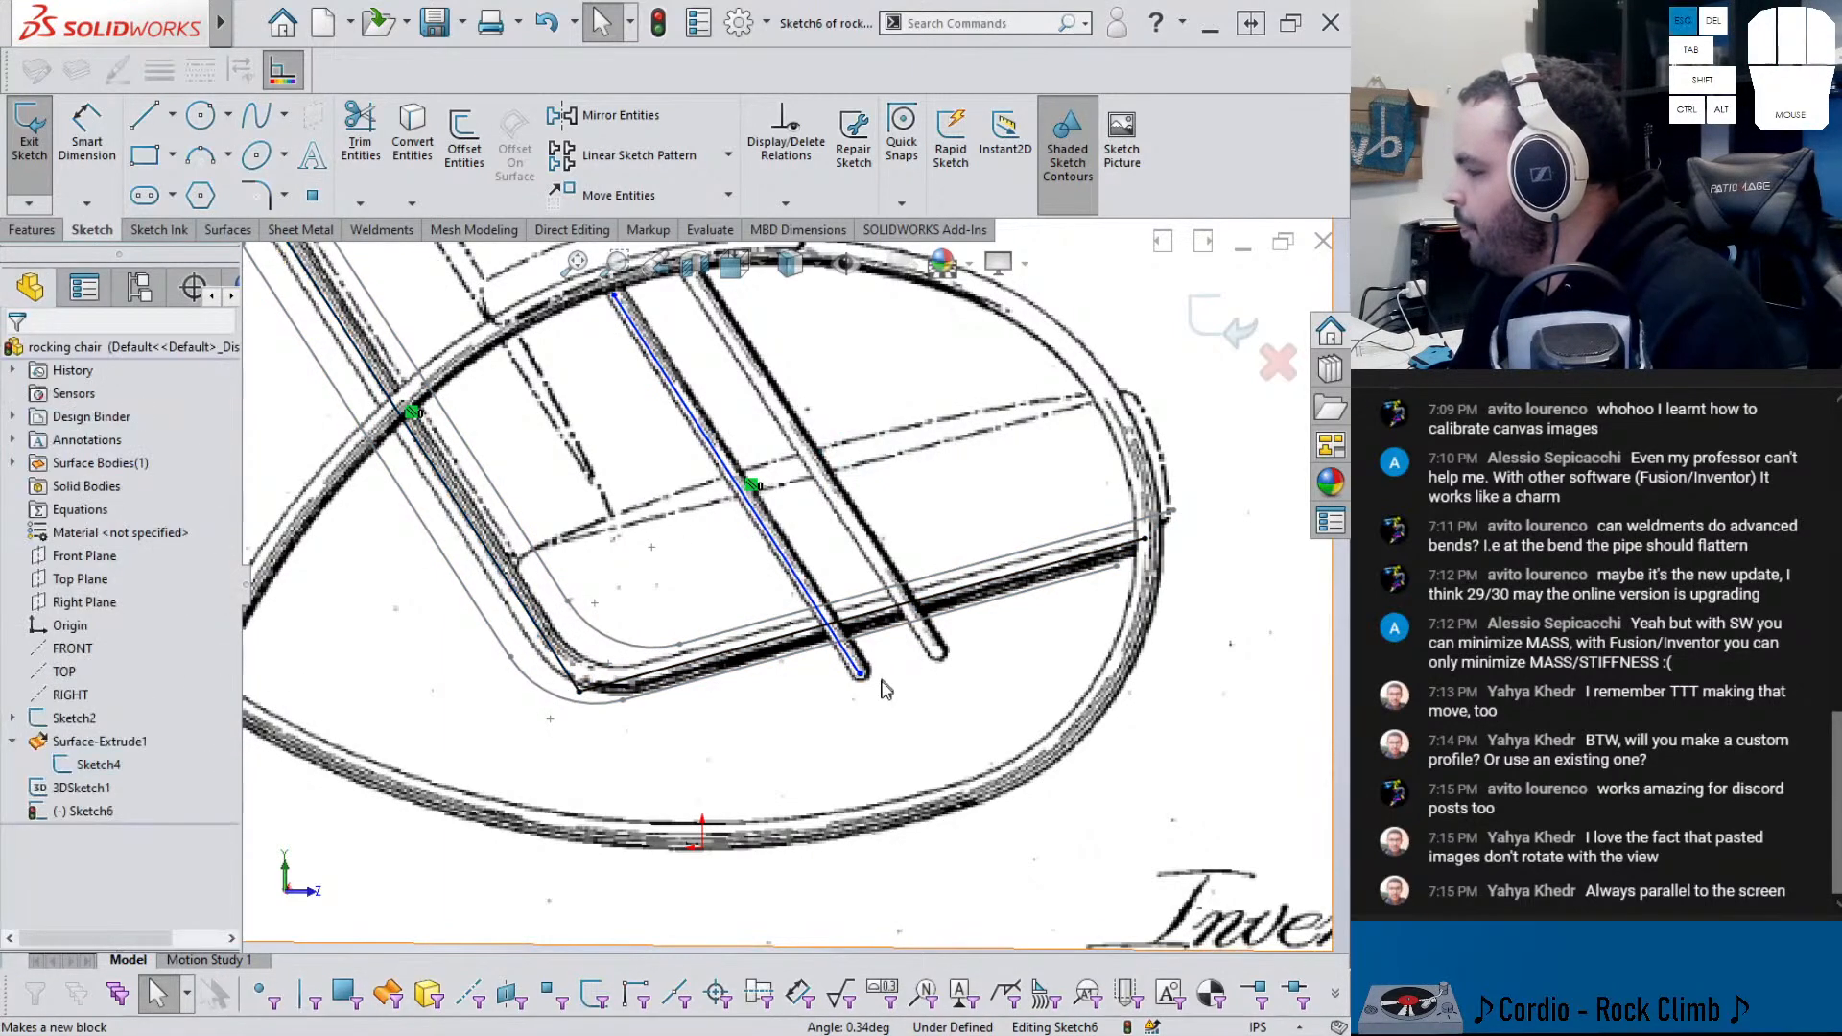
mouse_move(890, 683)
middle_down()
mouse_move(768, 415)
mouse_move(765, 446)
mouse_move(702, 412)
mouse_move(703, 364)
middle_up()
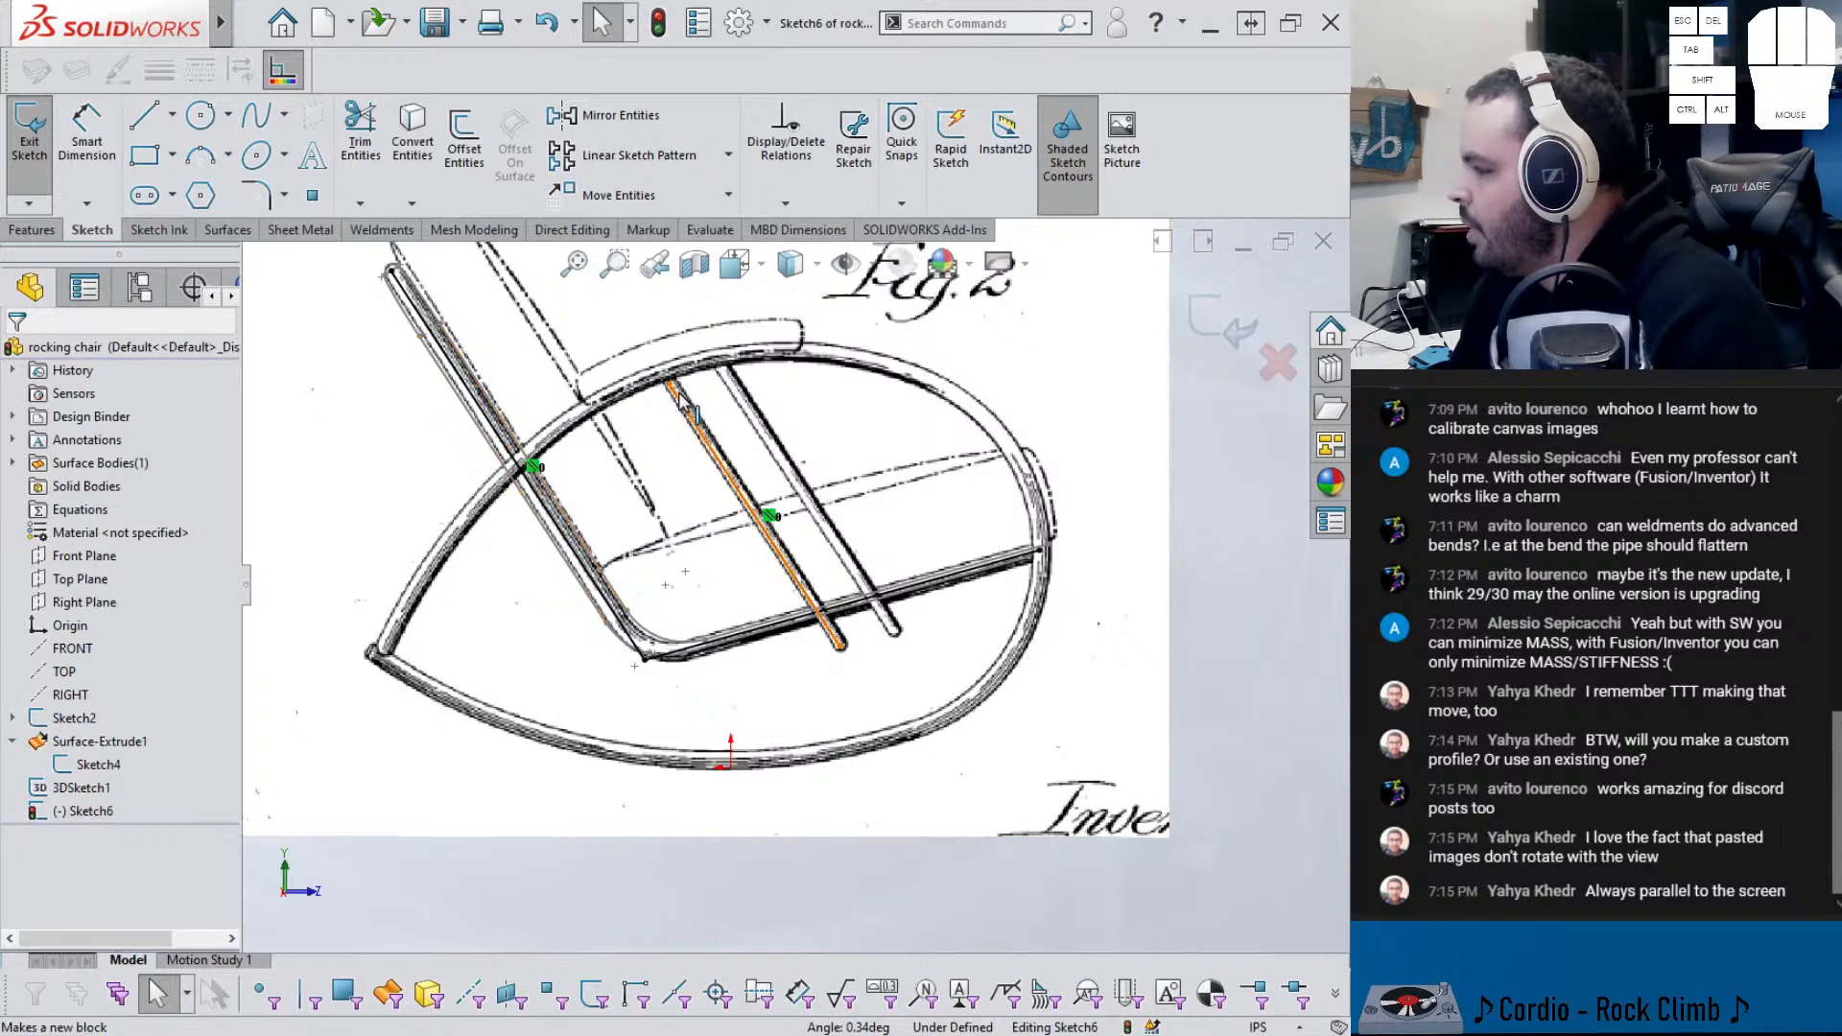
scroll(677, 399, down, 1)
drag(676, 393, 667, 381)
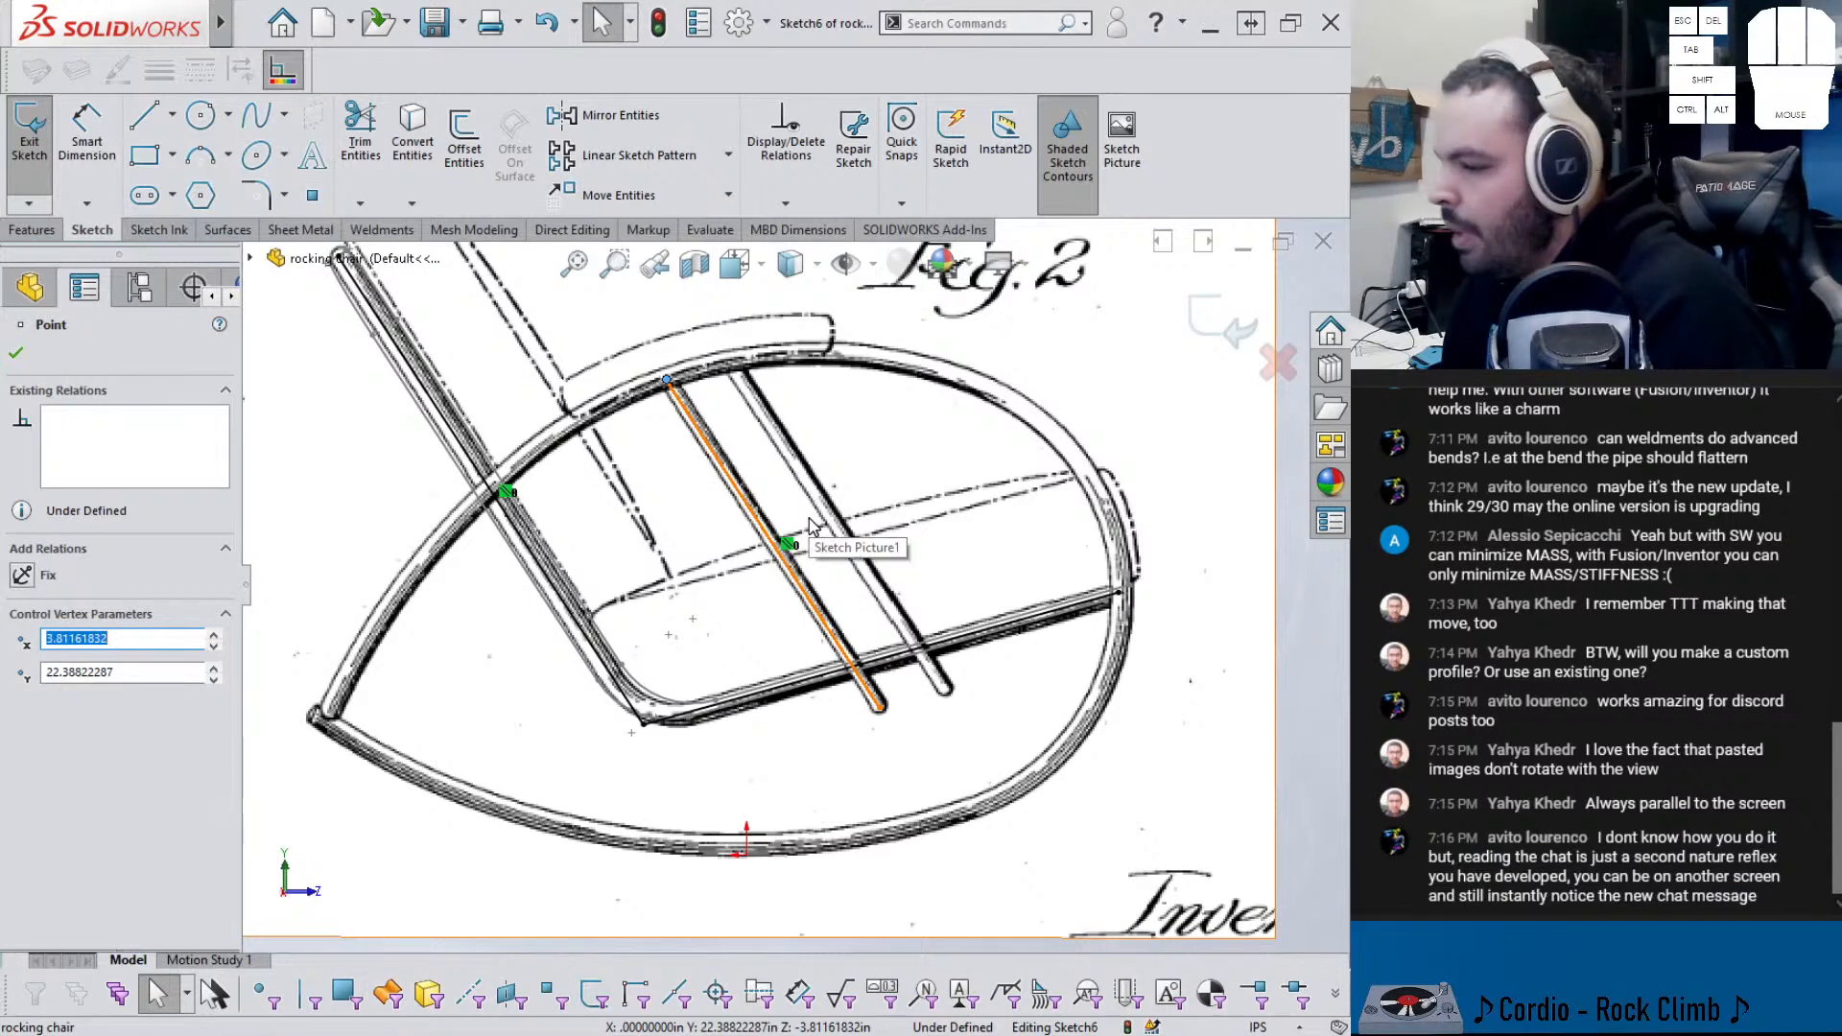
- Dimension the slanted slat line to 18.375 in
right_drag(822, 732, 816, 638)
click(793, 576)
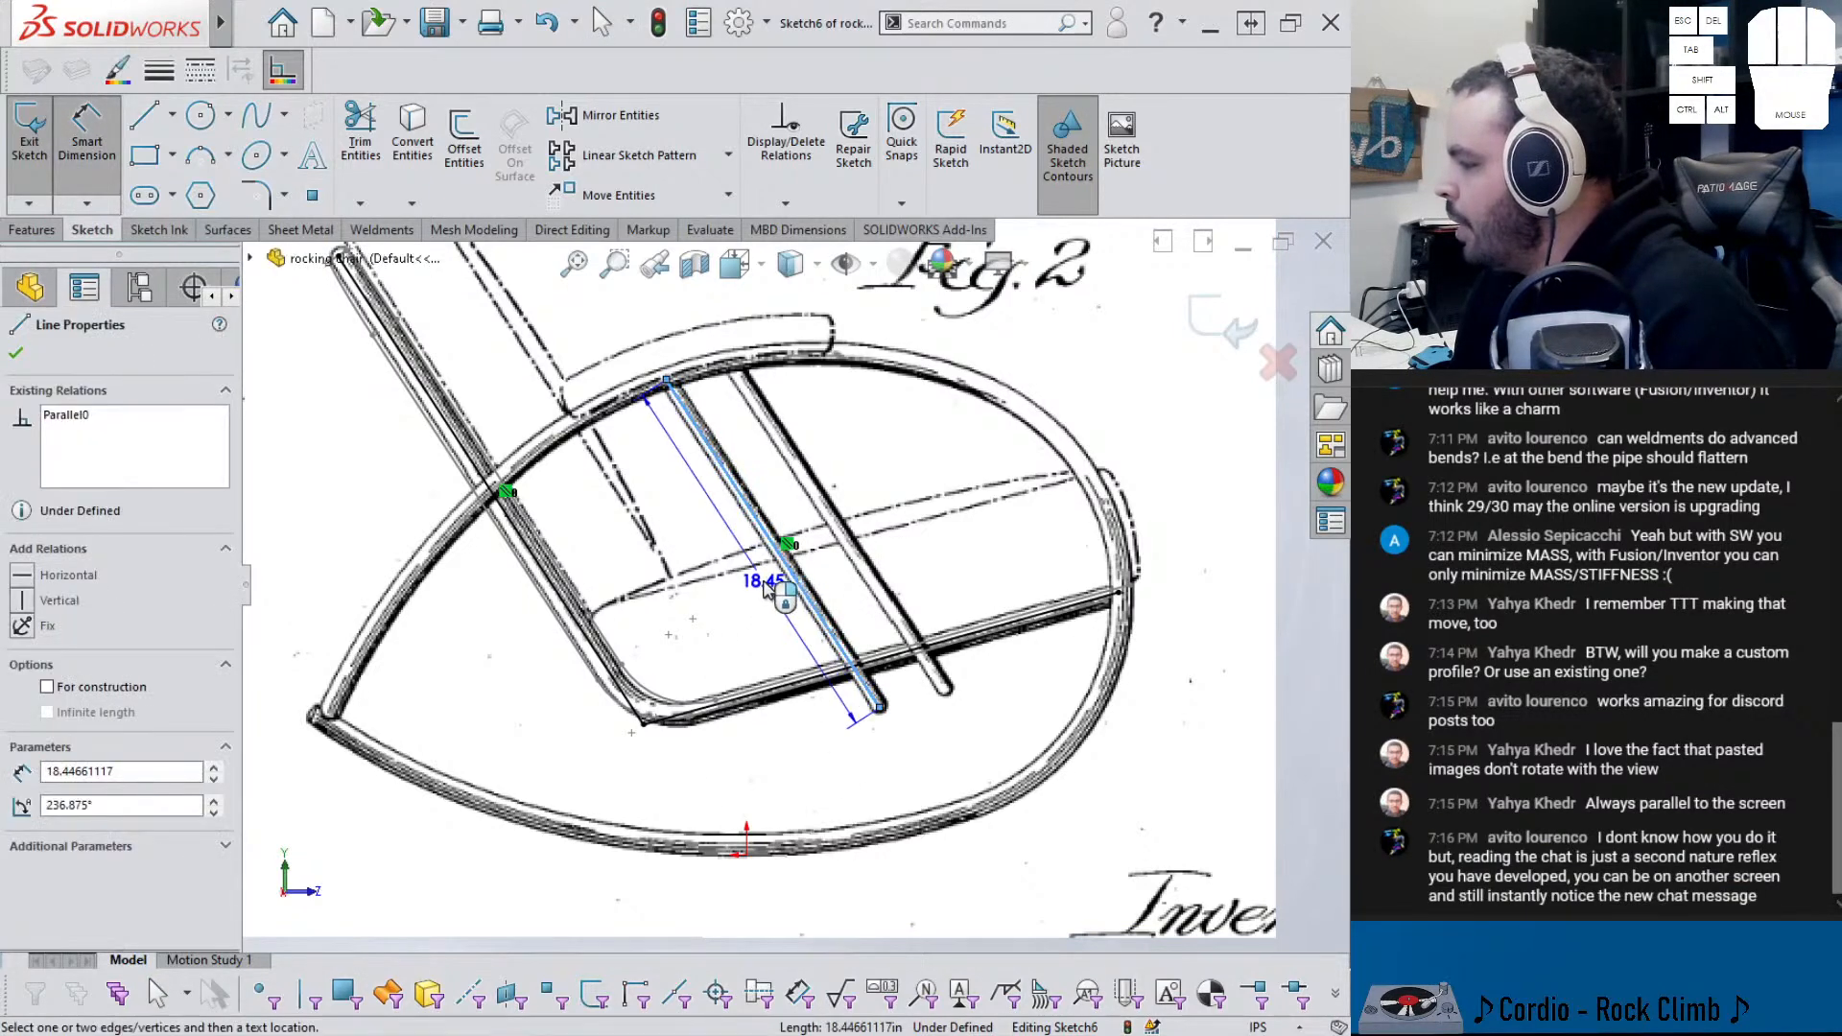
click(771, 587)
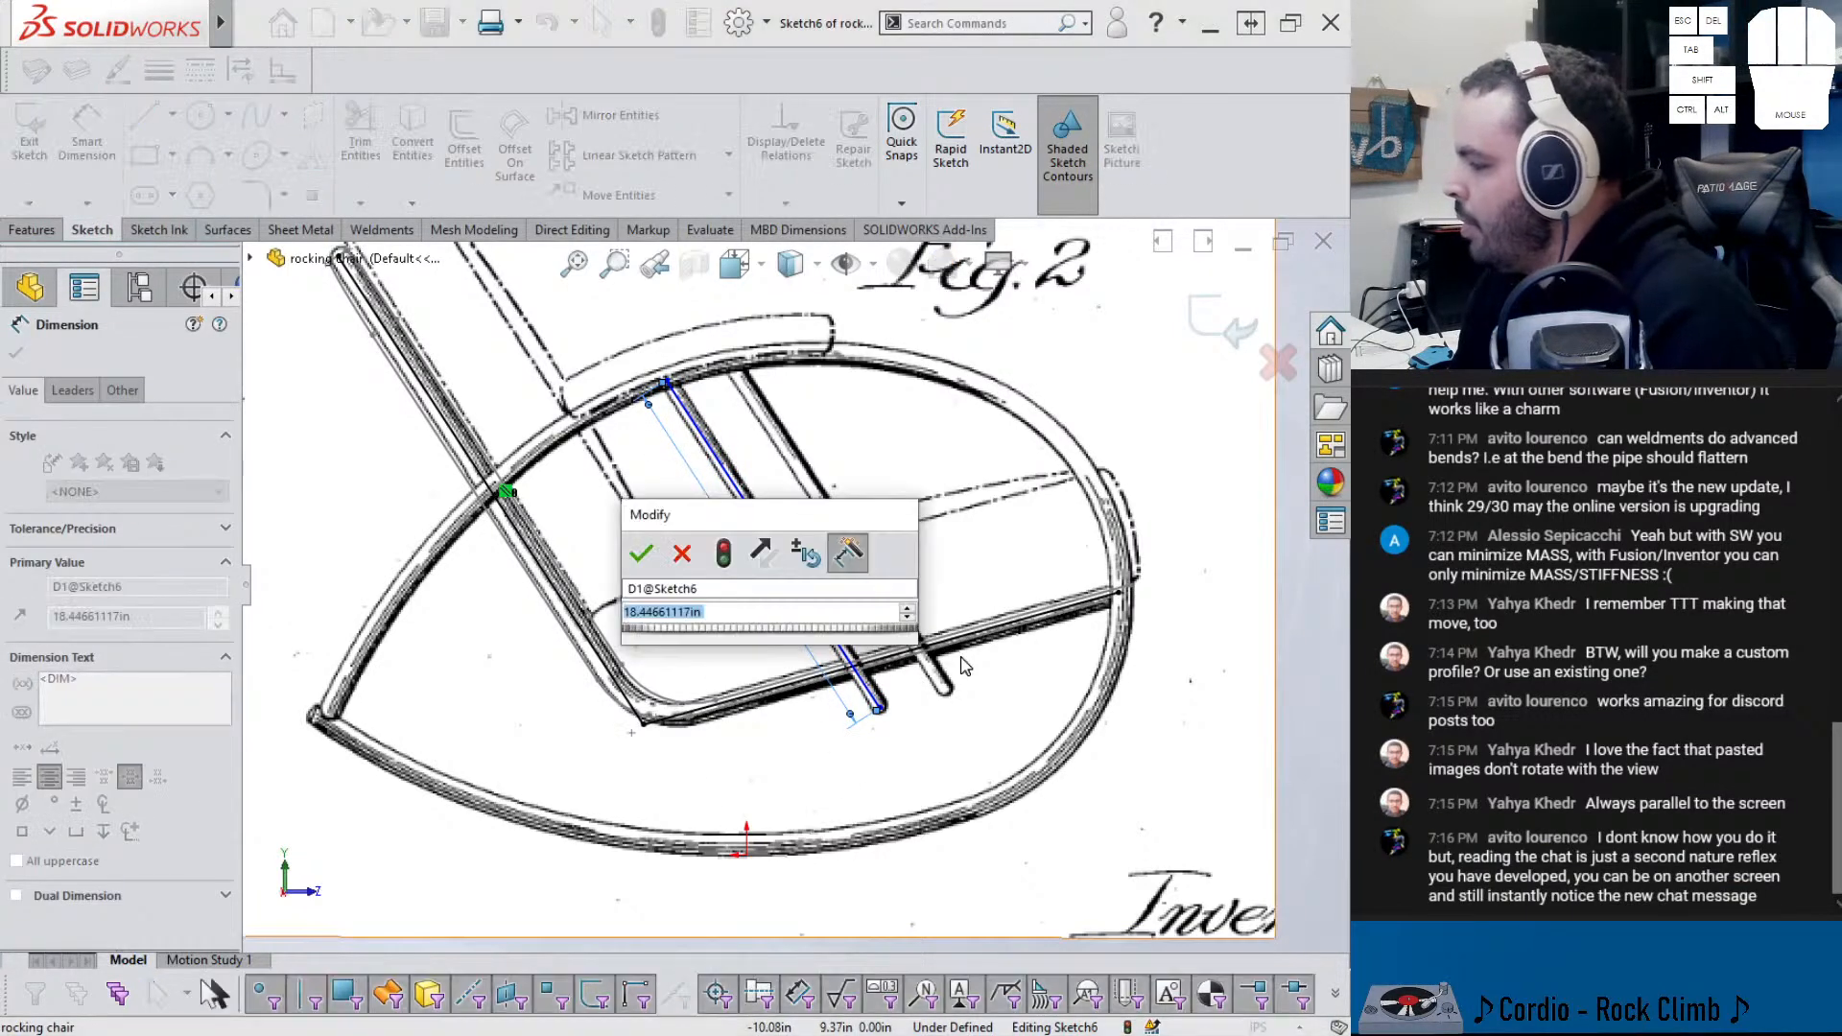
text(18.37)
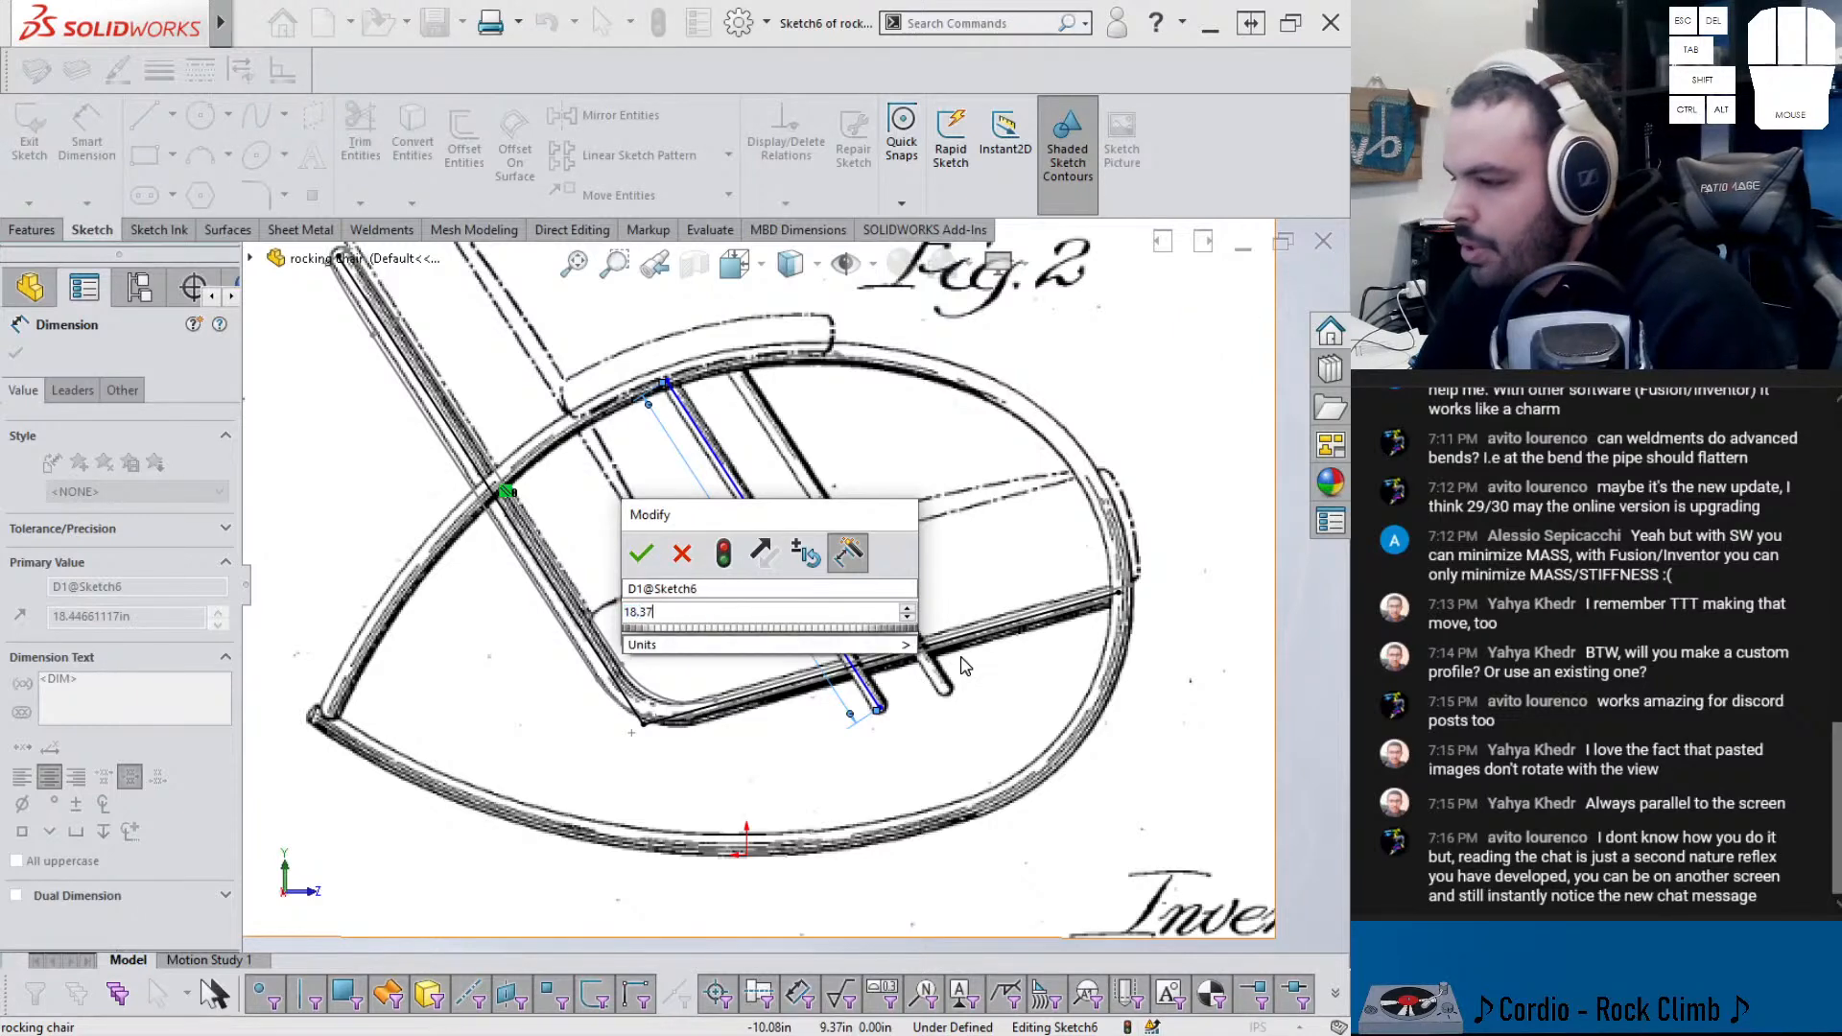
text(5)
key(Return)
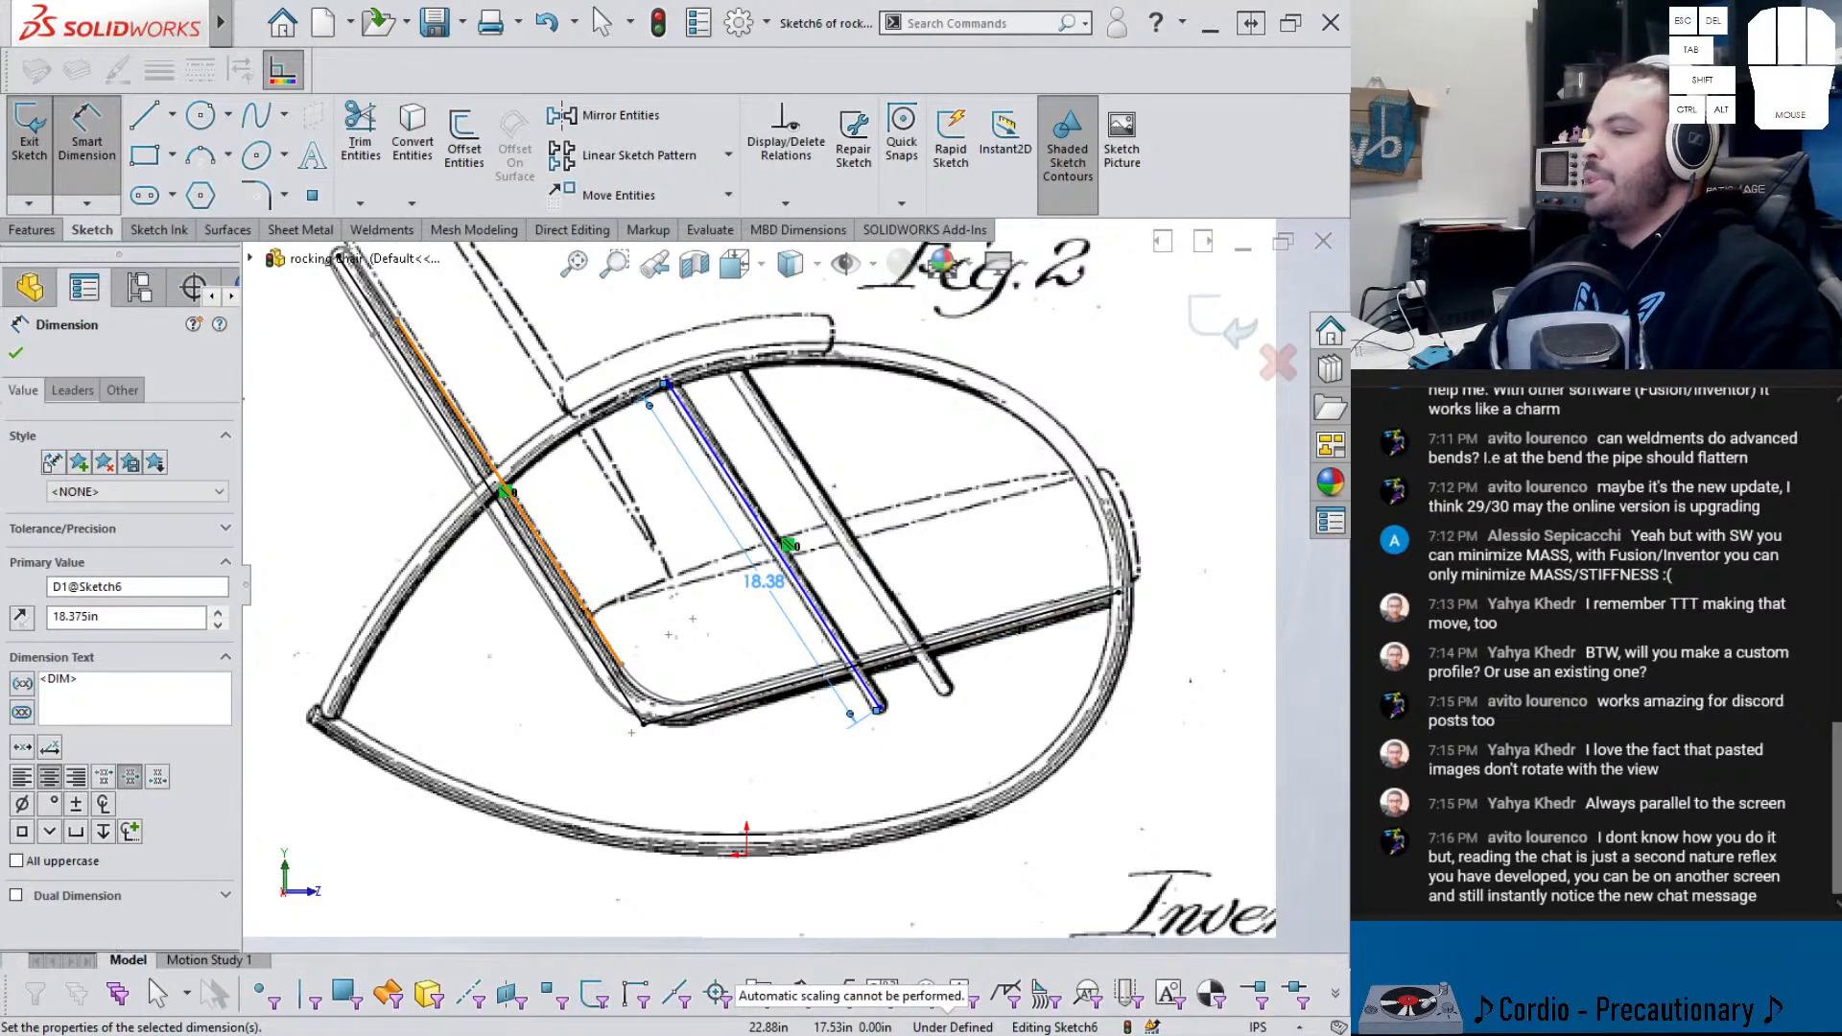
drag(0, 261, 235, 255)
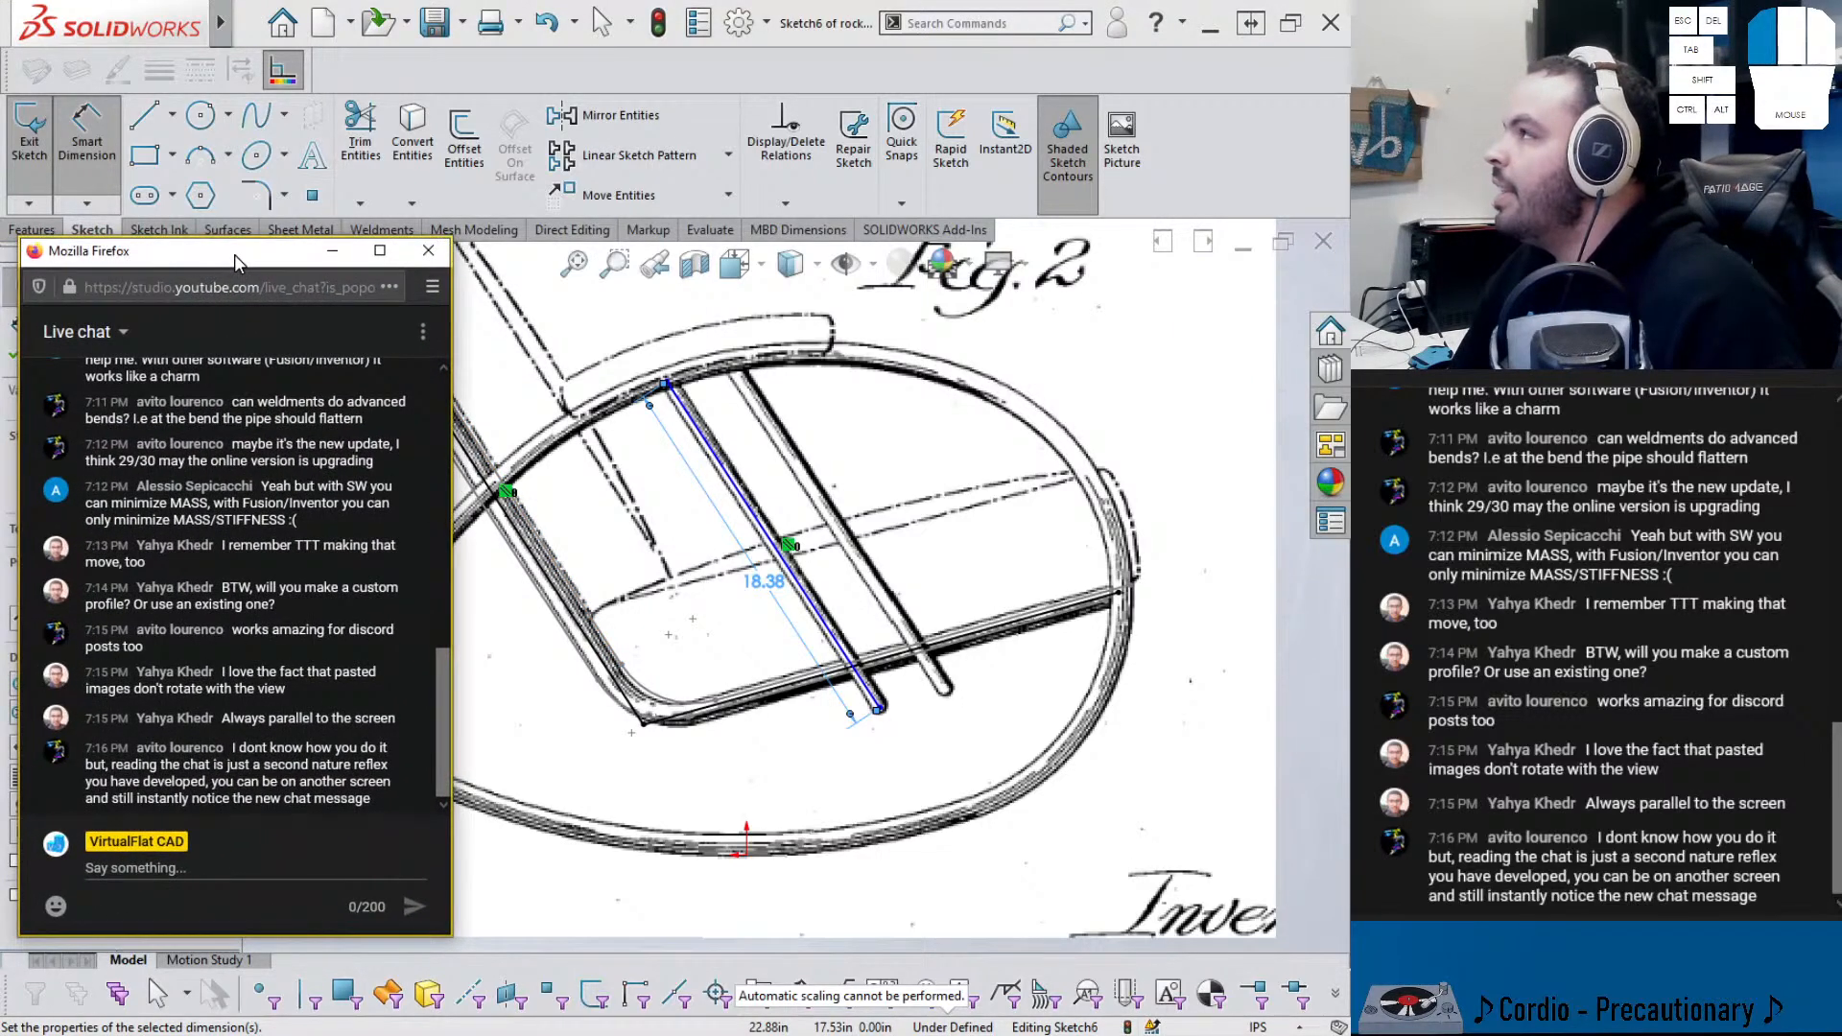
drag(234, 255, 0, 254)
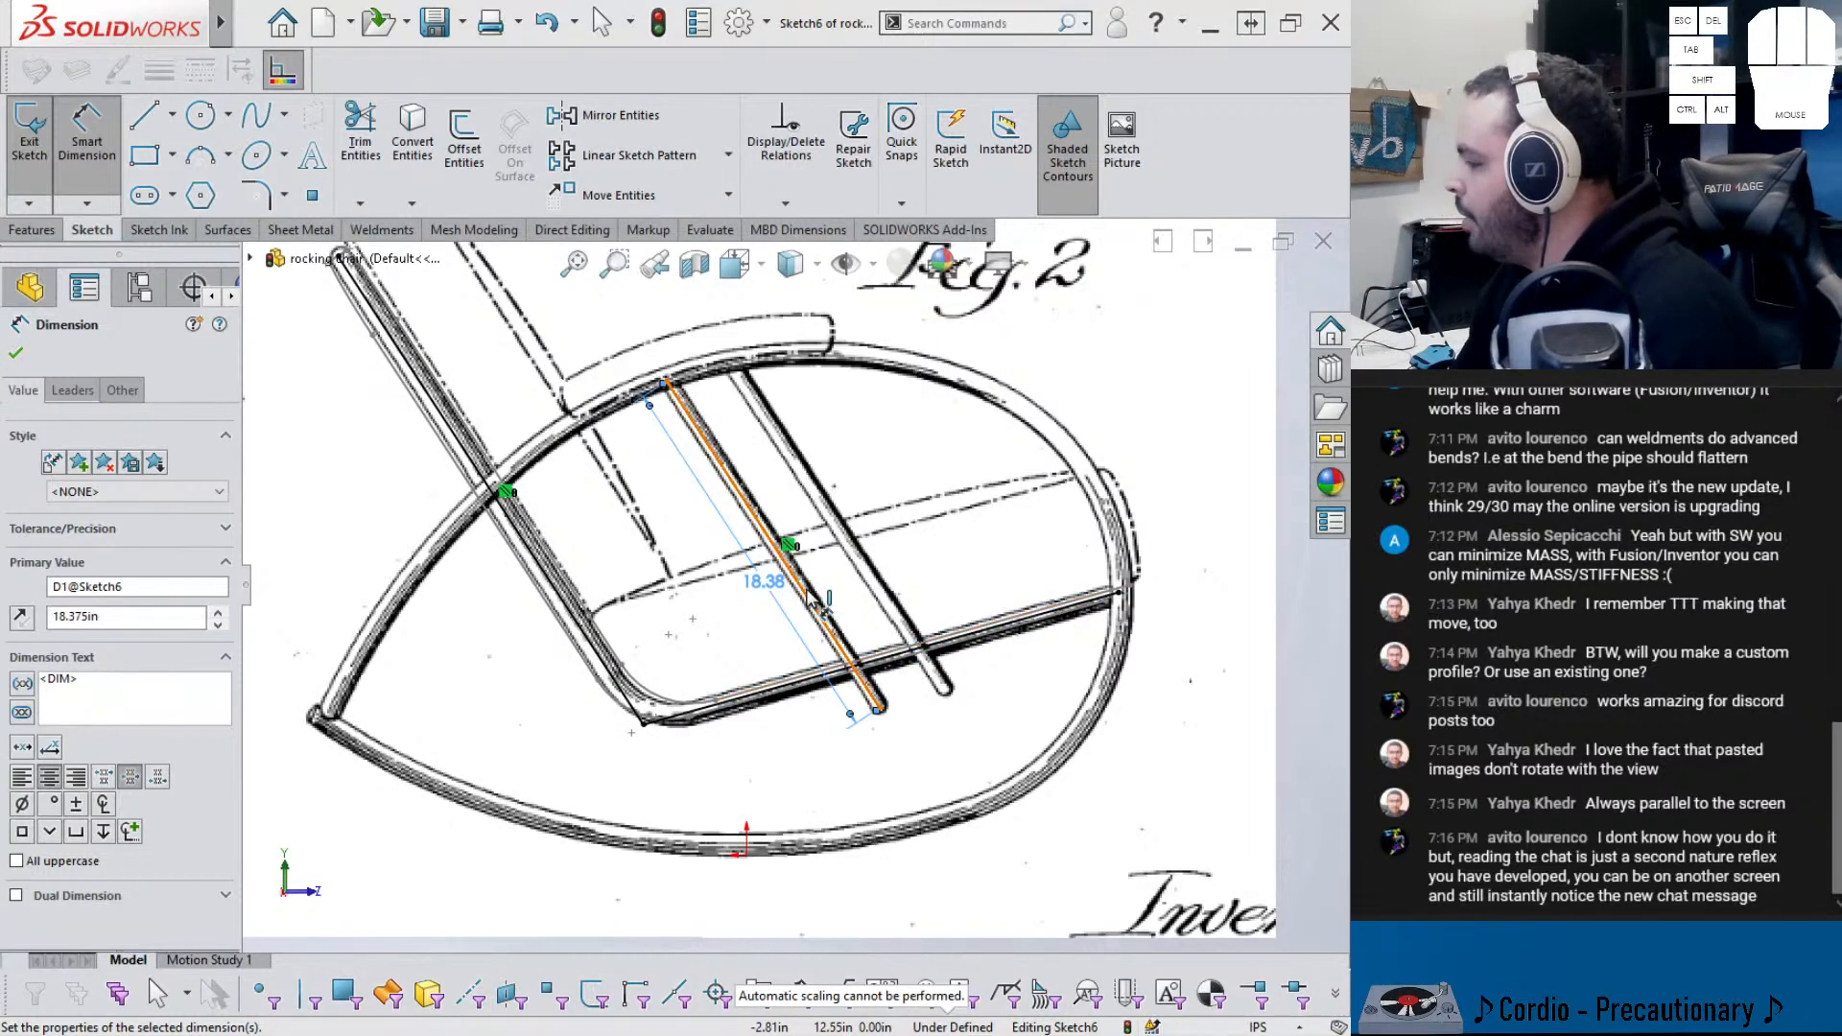
- Draw a second tube line along the next slat beside the 18.375 in line
click(143, 115)
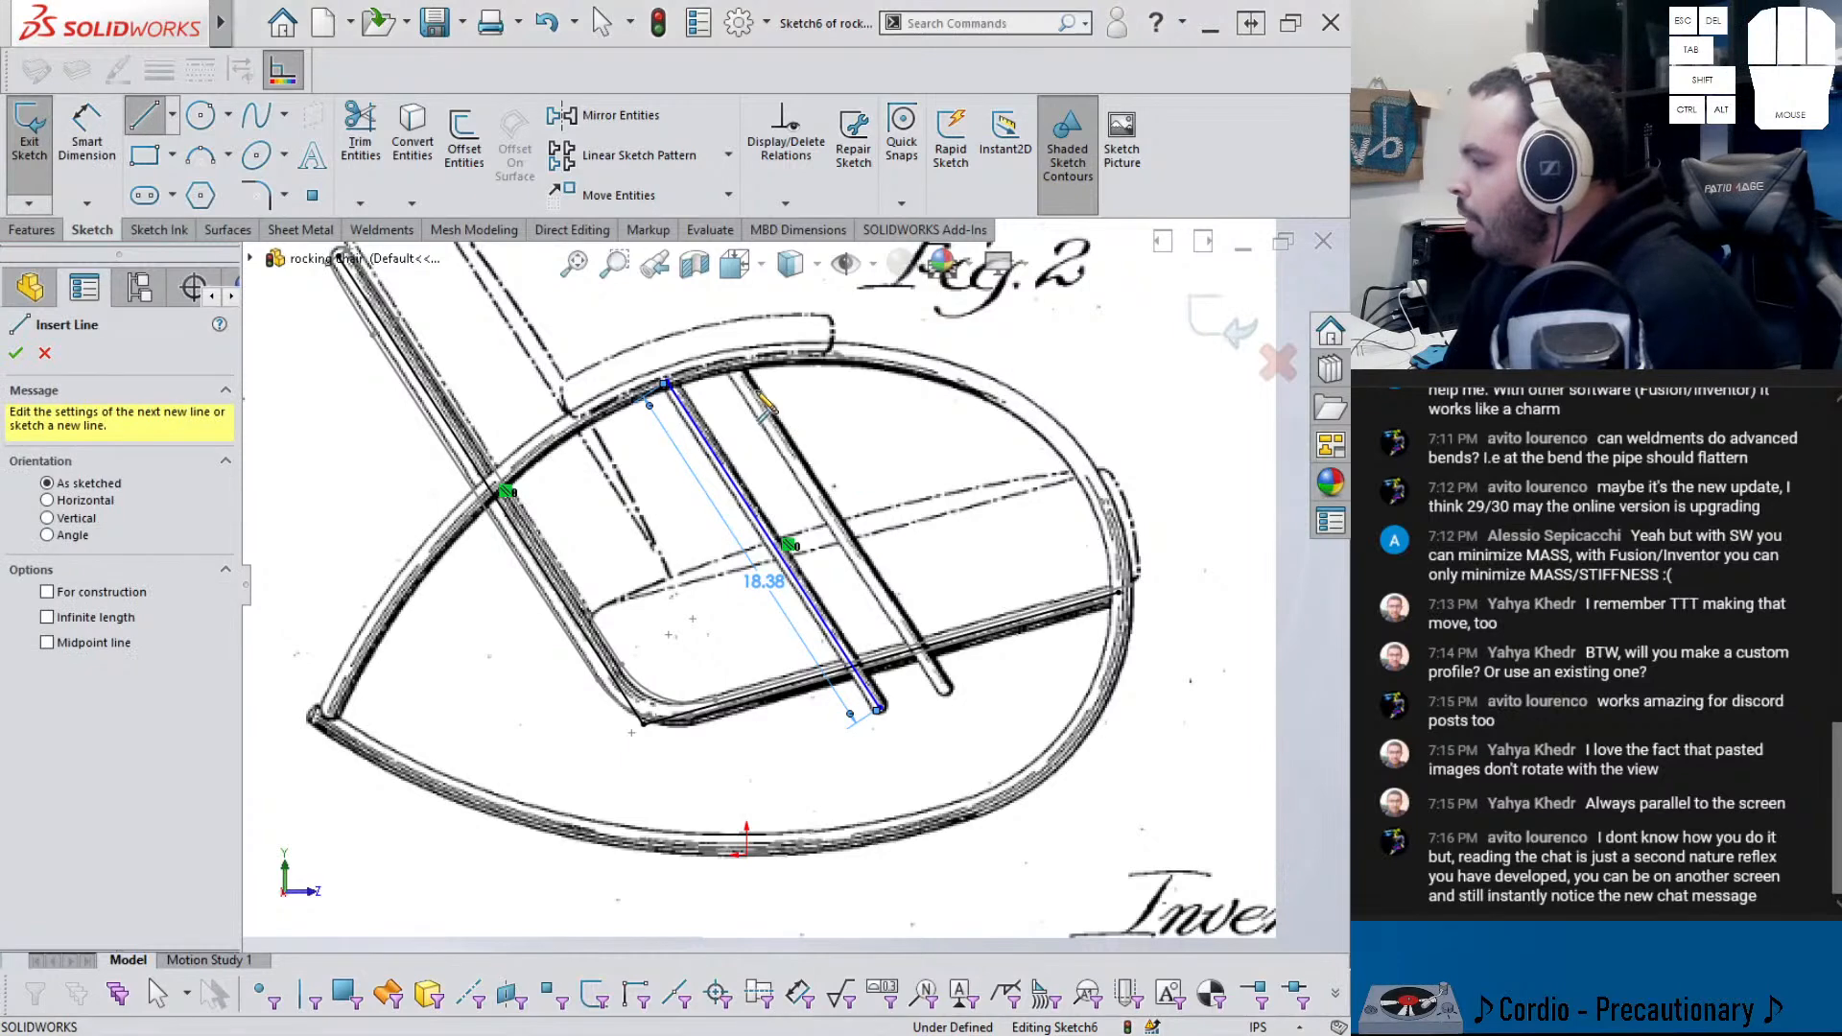
click(736, 372)
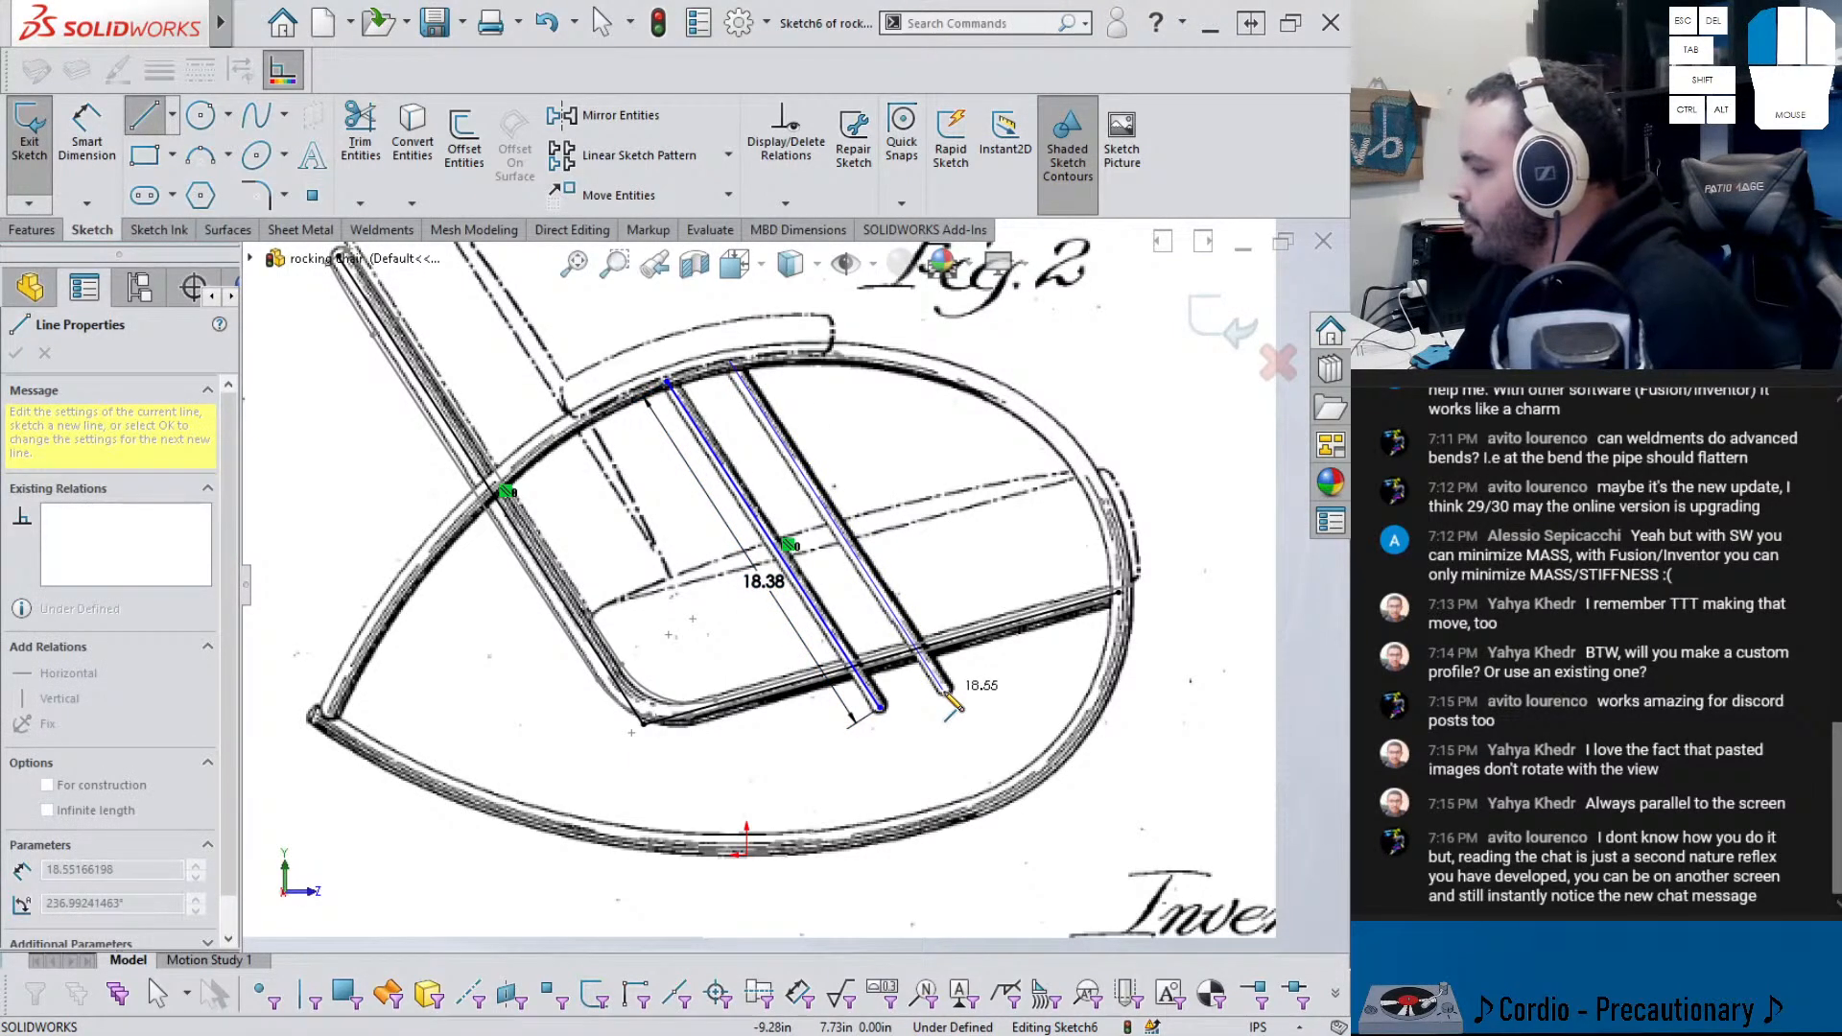
click(946, 690)
key(Escape)
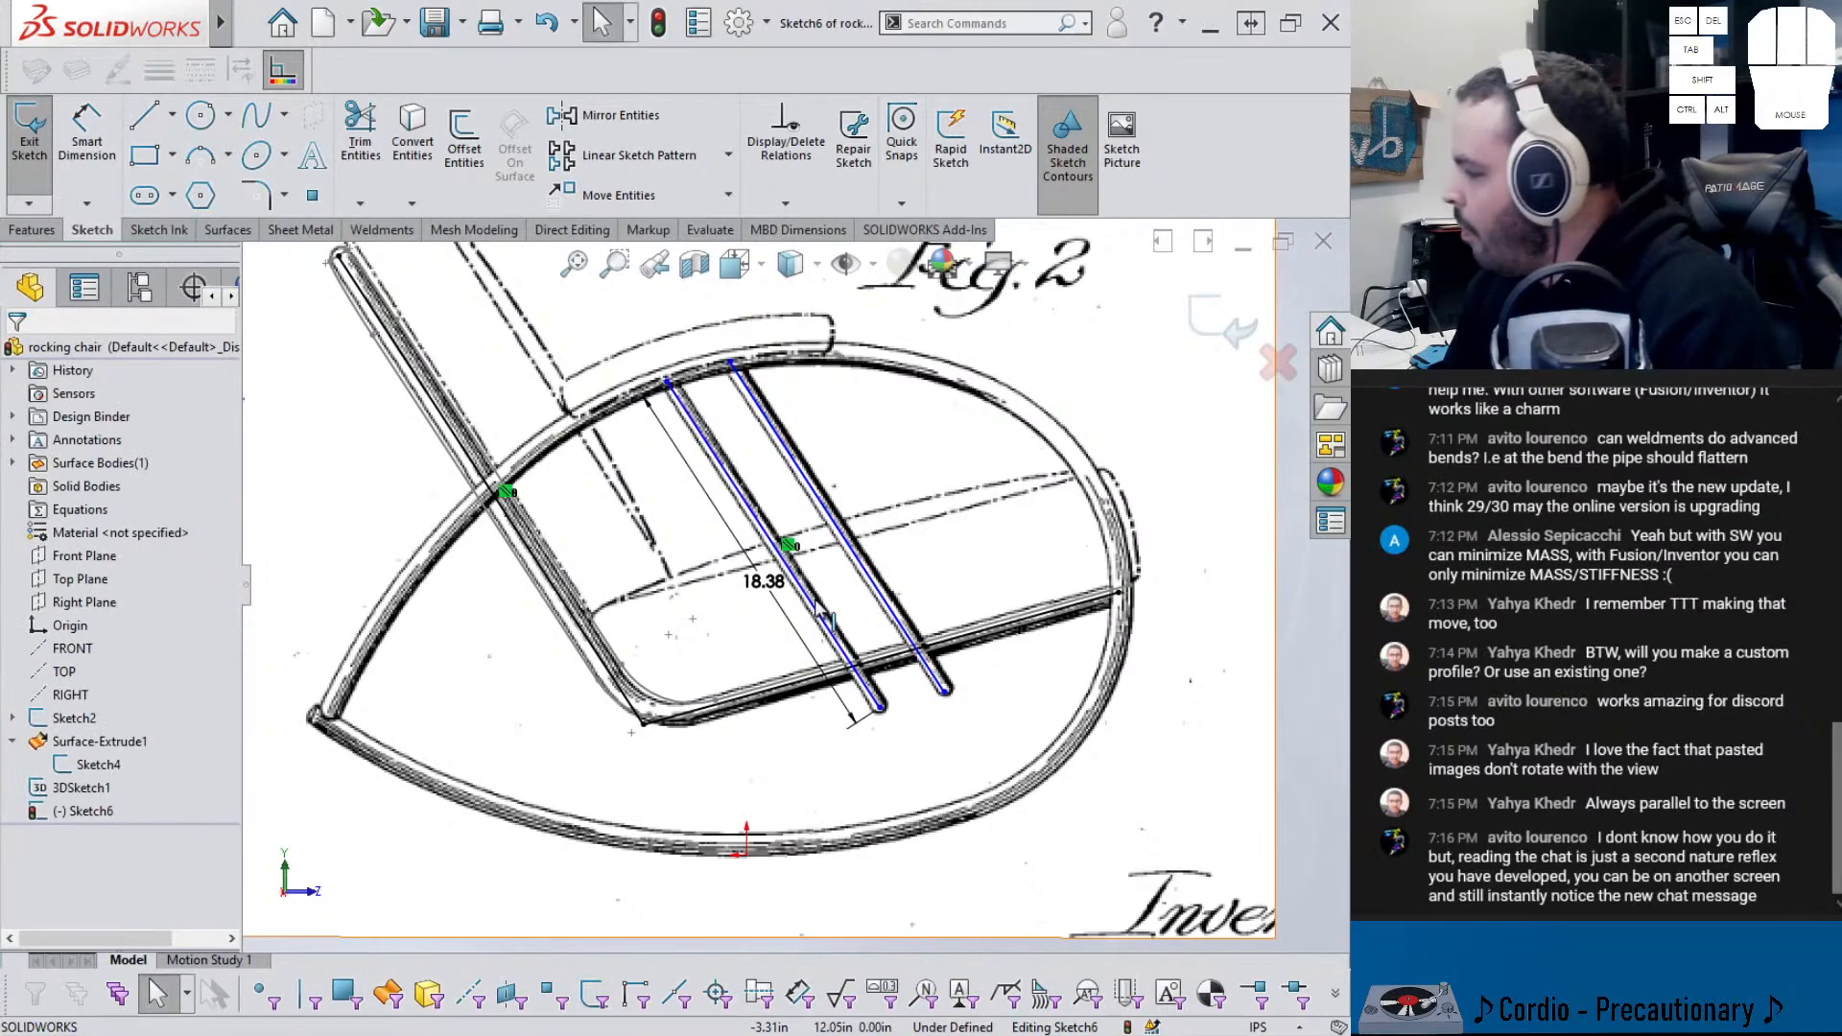
click(878, 582)
ctrl+click(796, 576)
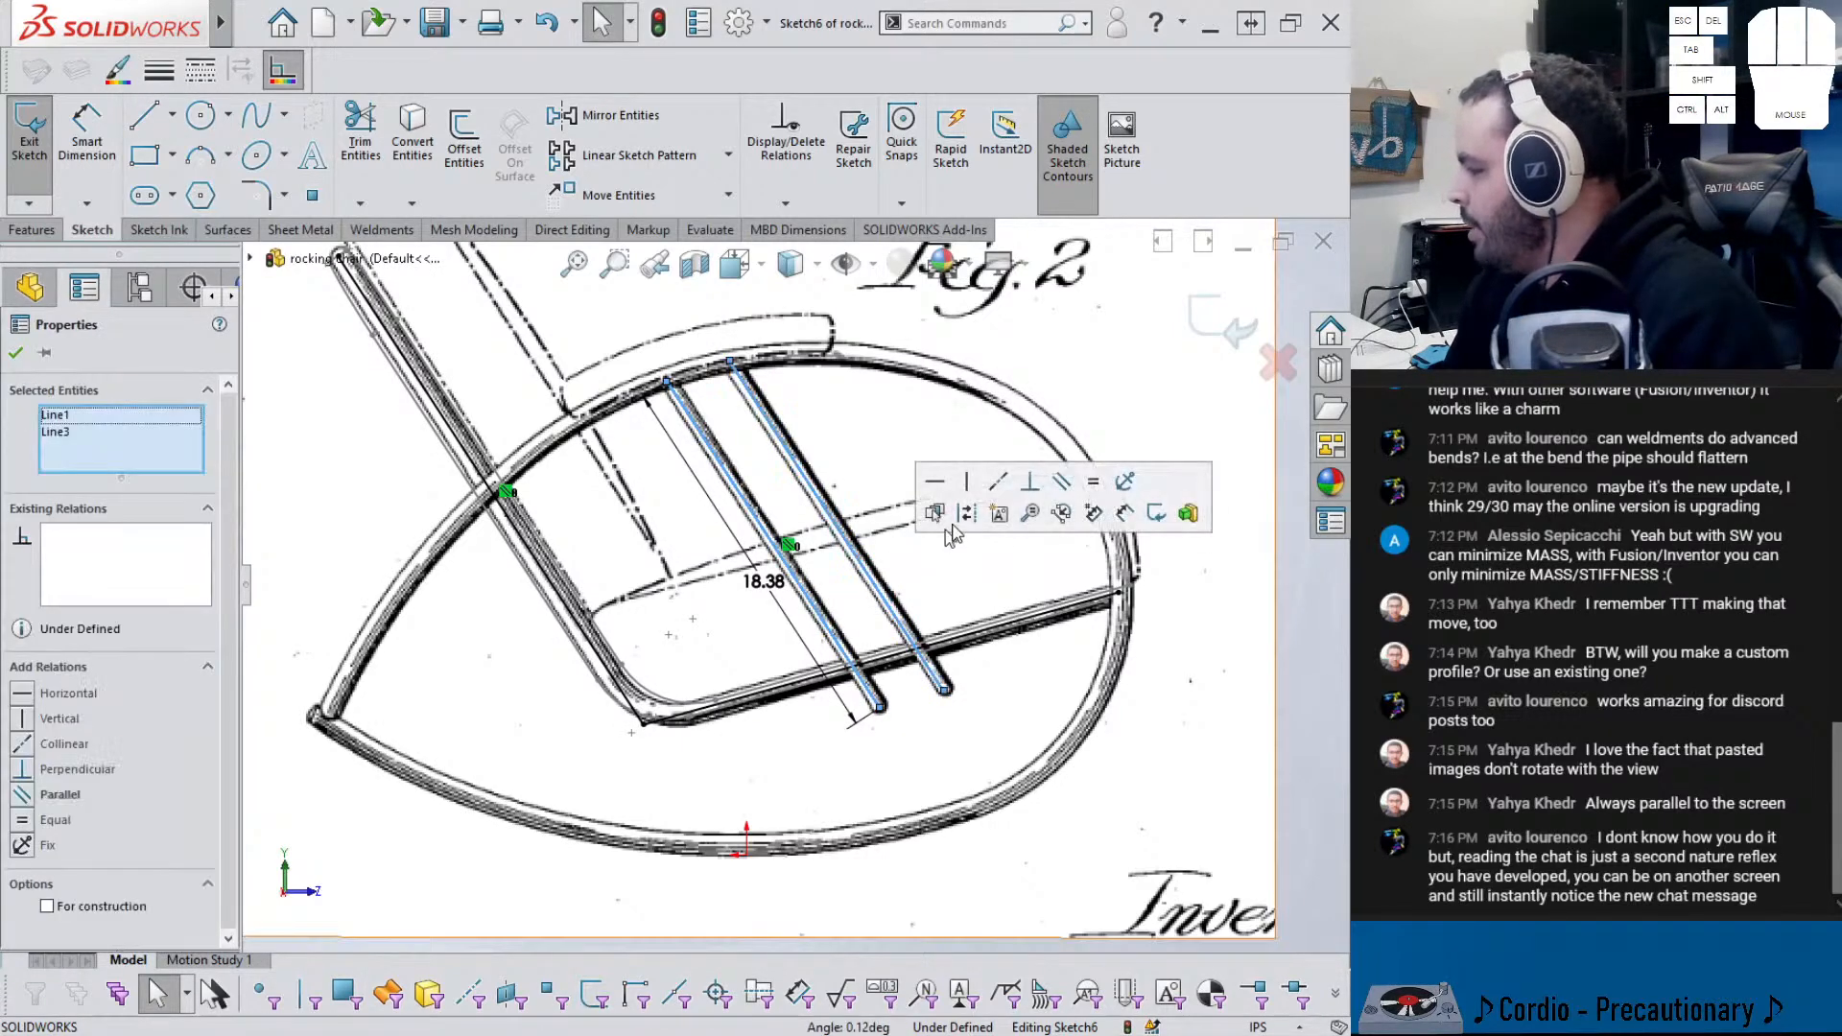
click(835, 593)
right_click(855, 641)
- Dimension the gap between the two parallel tube lines to 3 in
key(Escape)
right_drag(833, 487, 837, 446)
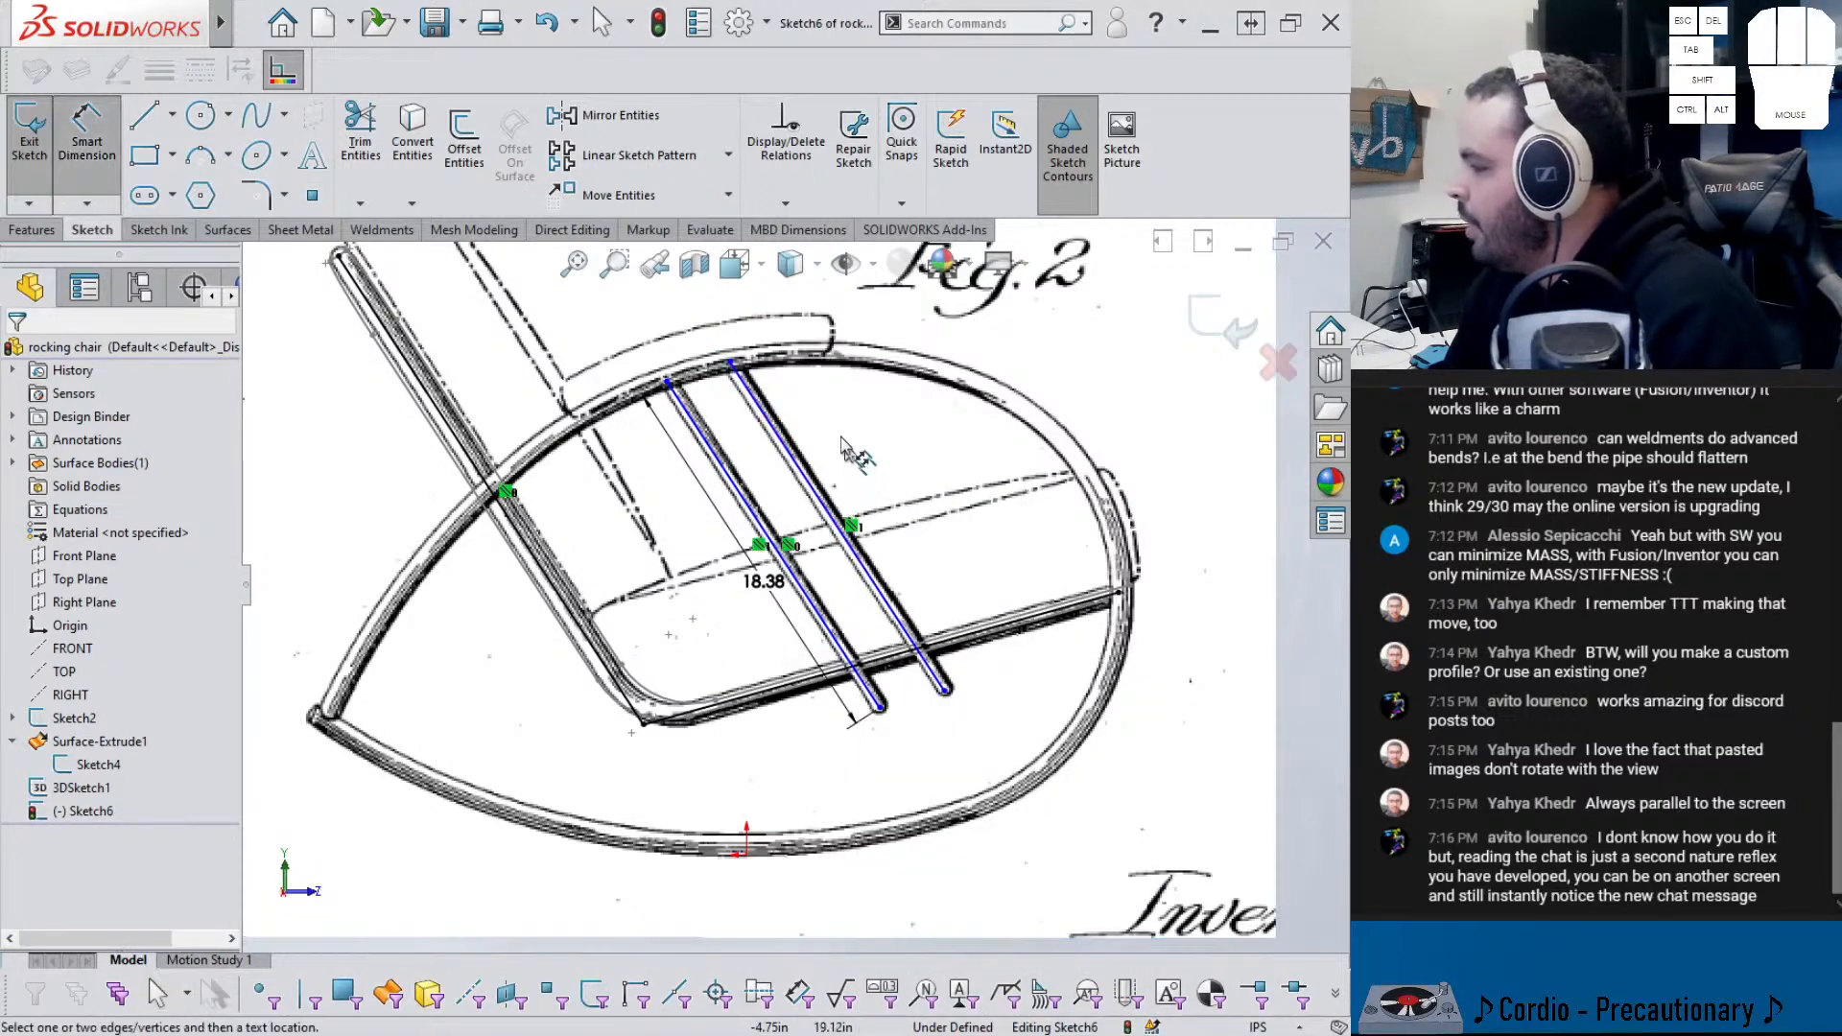
click(817, 494)
click(767, 508)
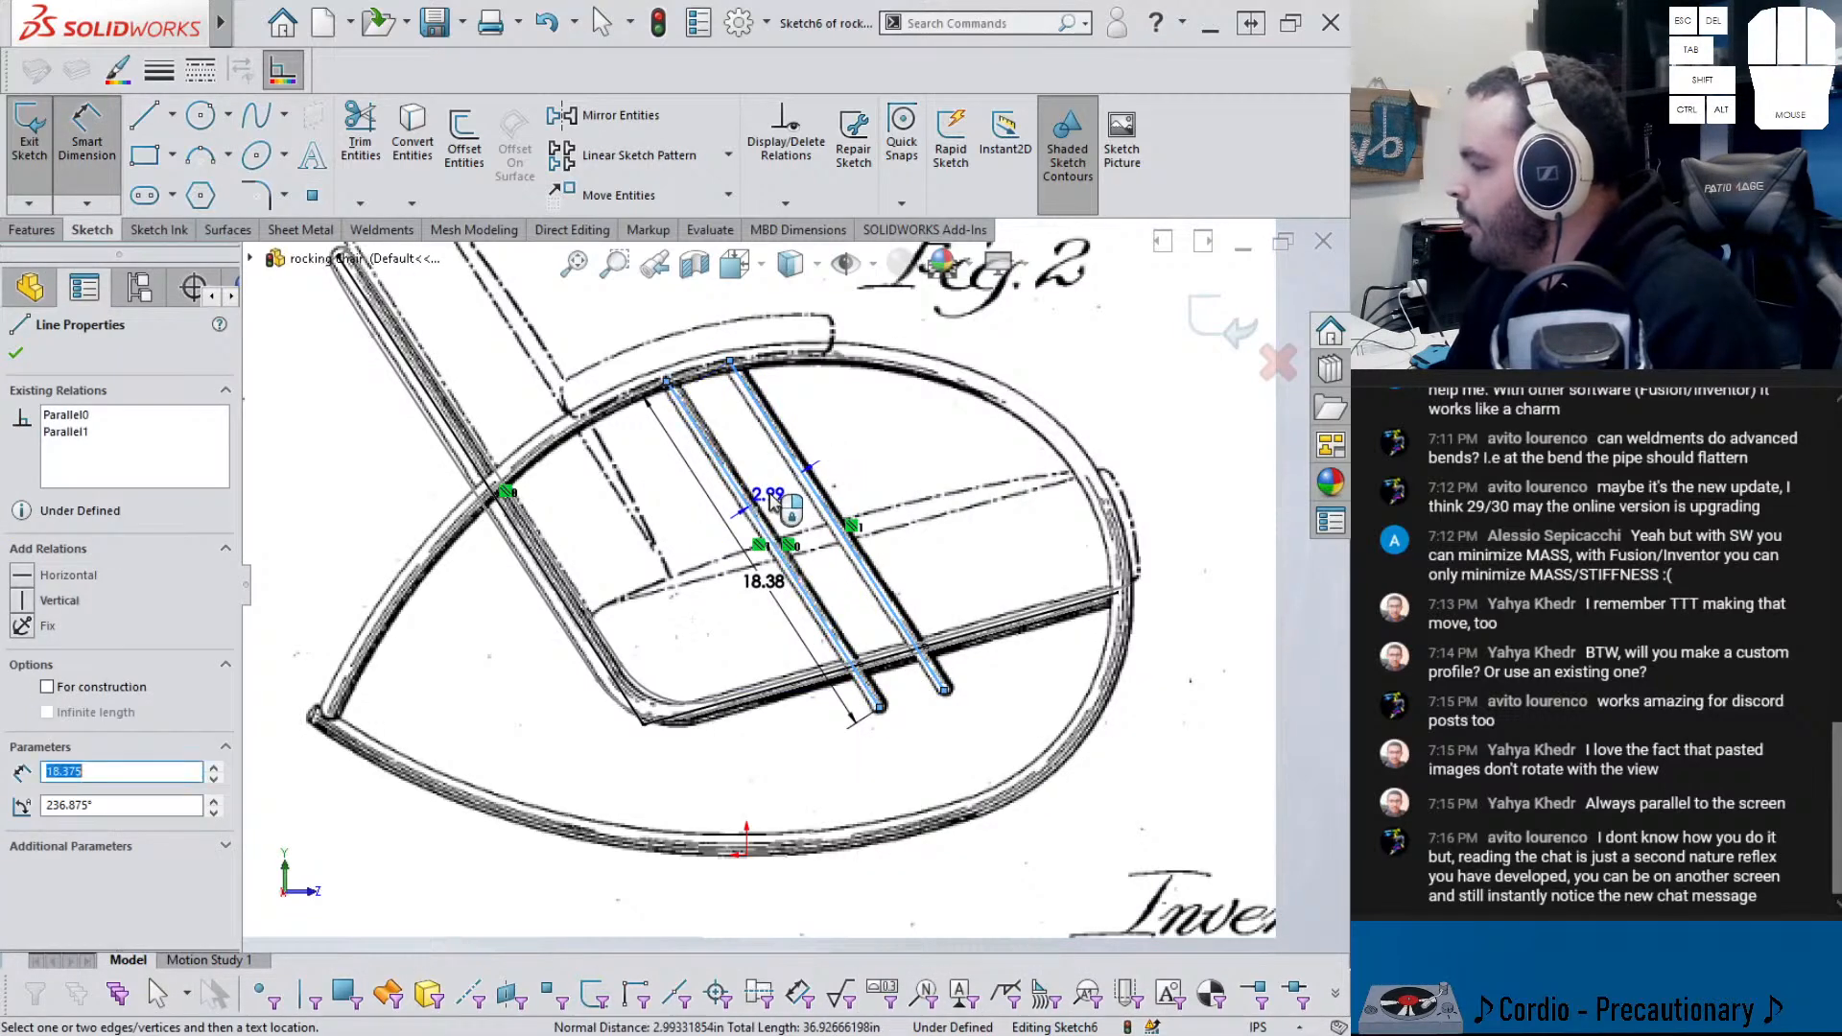
click(988, 550)
text(3)
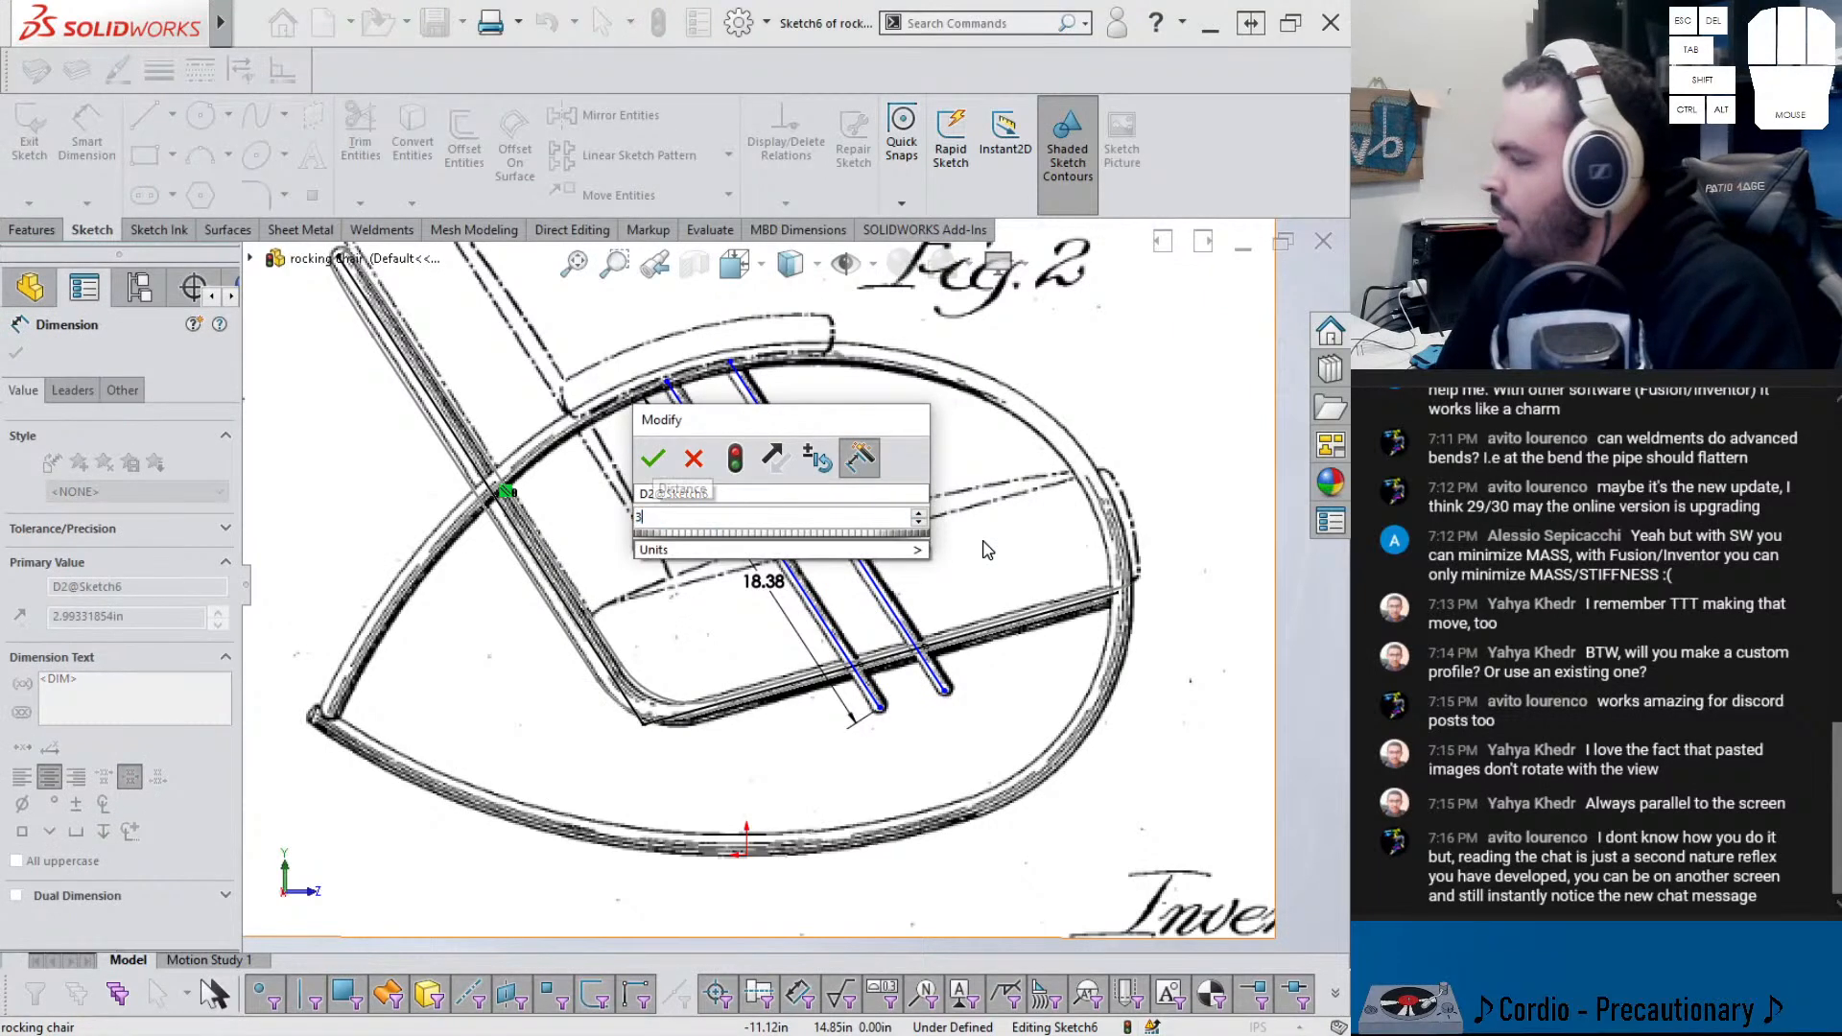
key(Return)
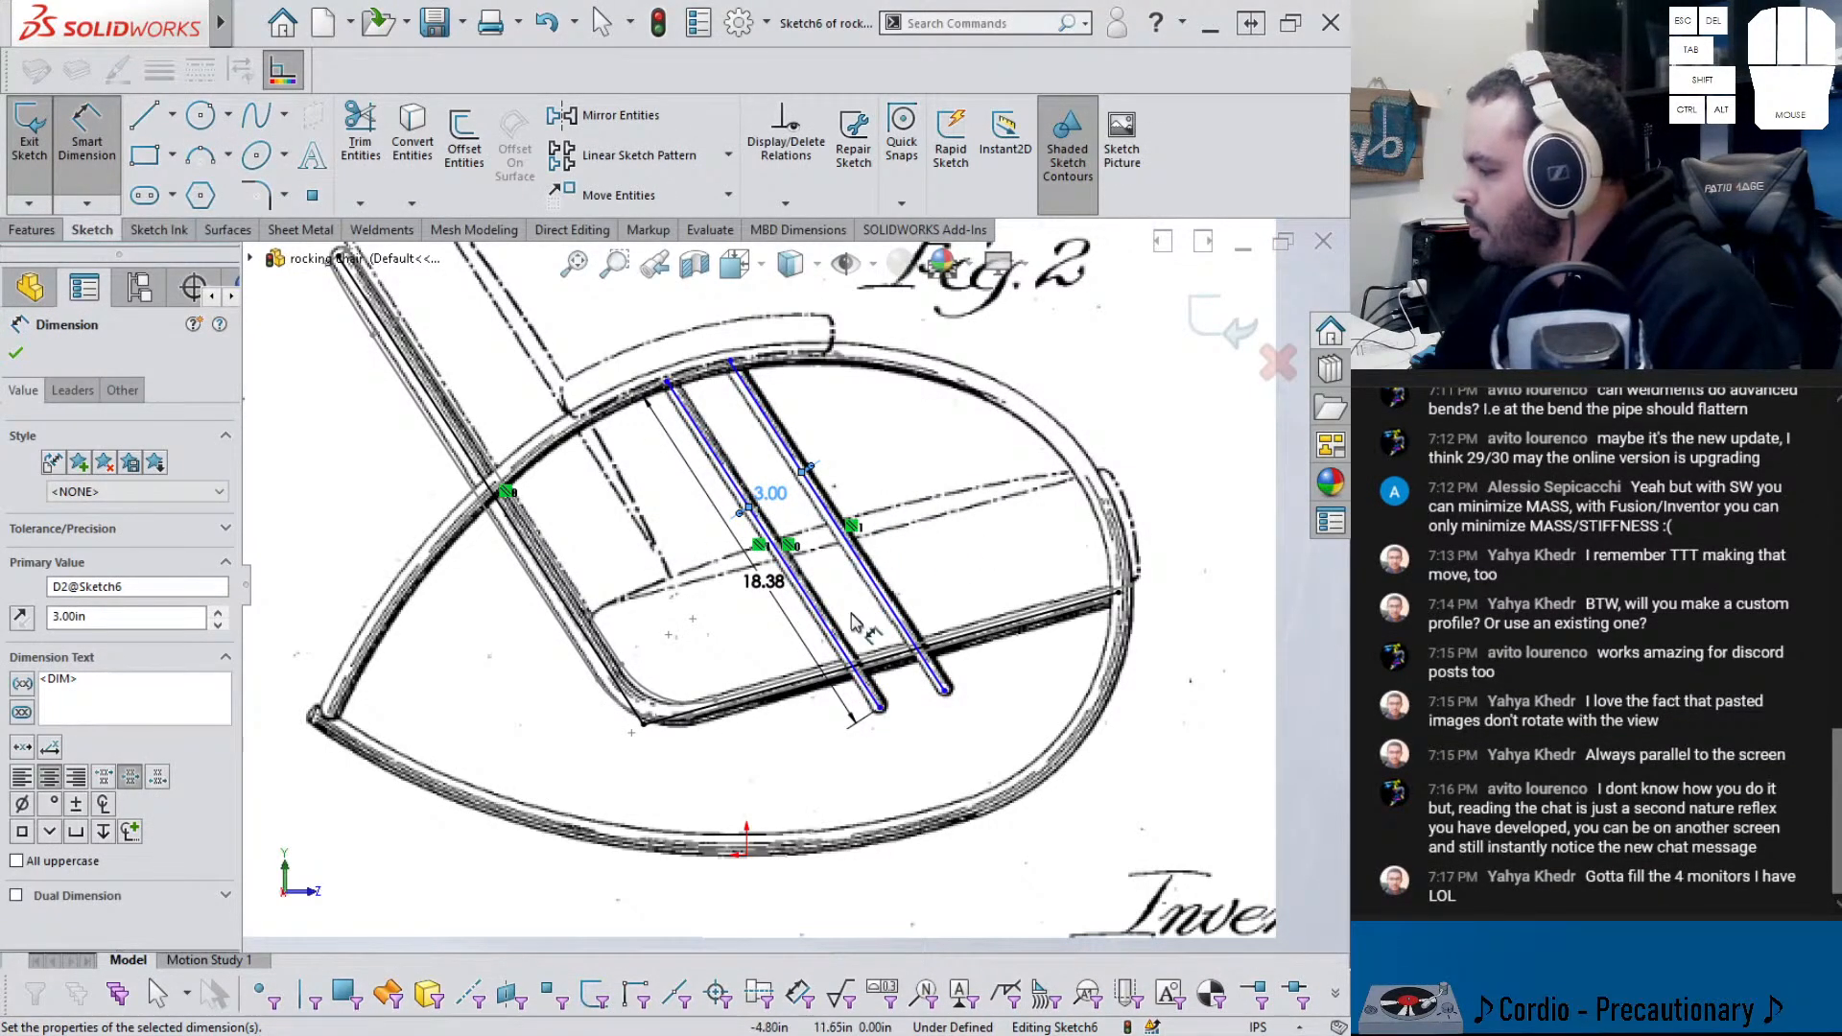
scroll(848, 614, down, 2)
key(Escape)
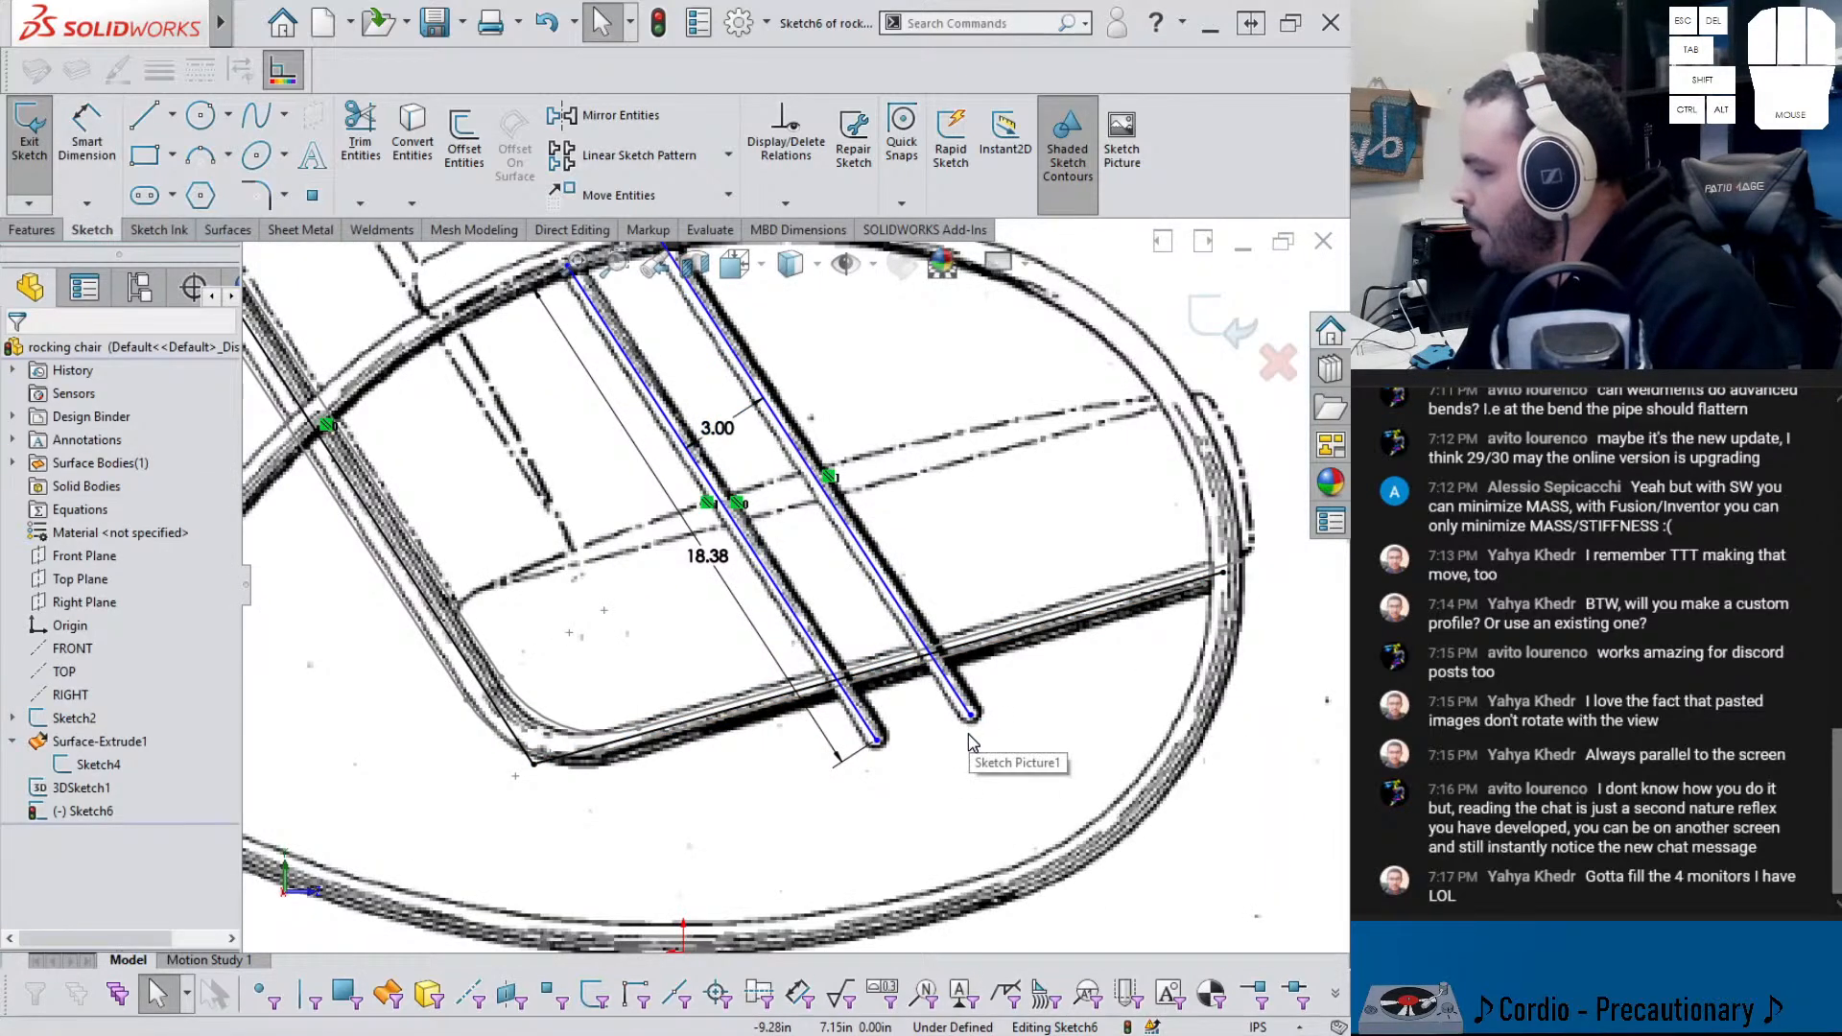
click(172, 114)
- Draw a centerline joining the two tube lines' lower ends and make it perpendicular to the seat line
click(182, 173)
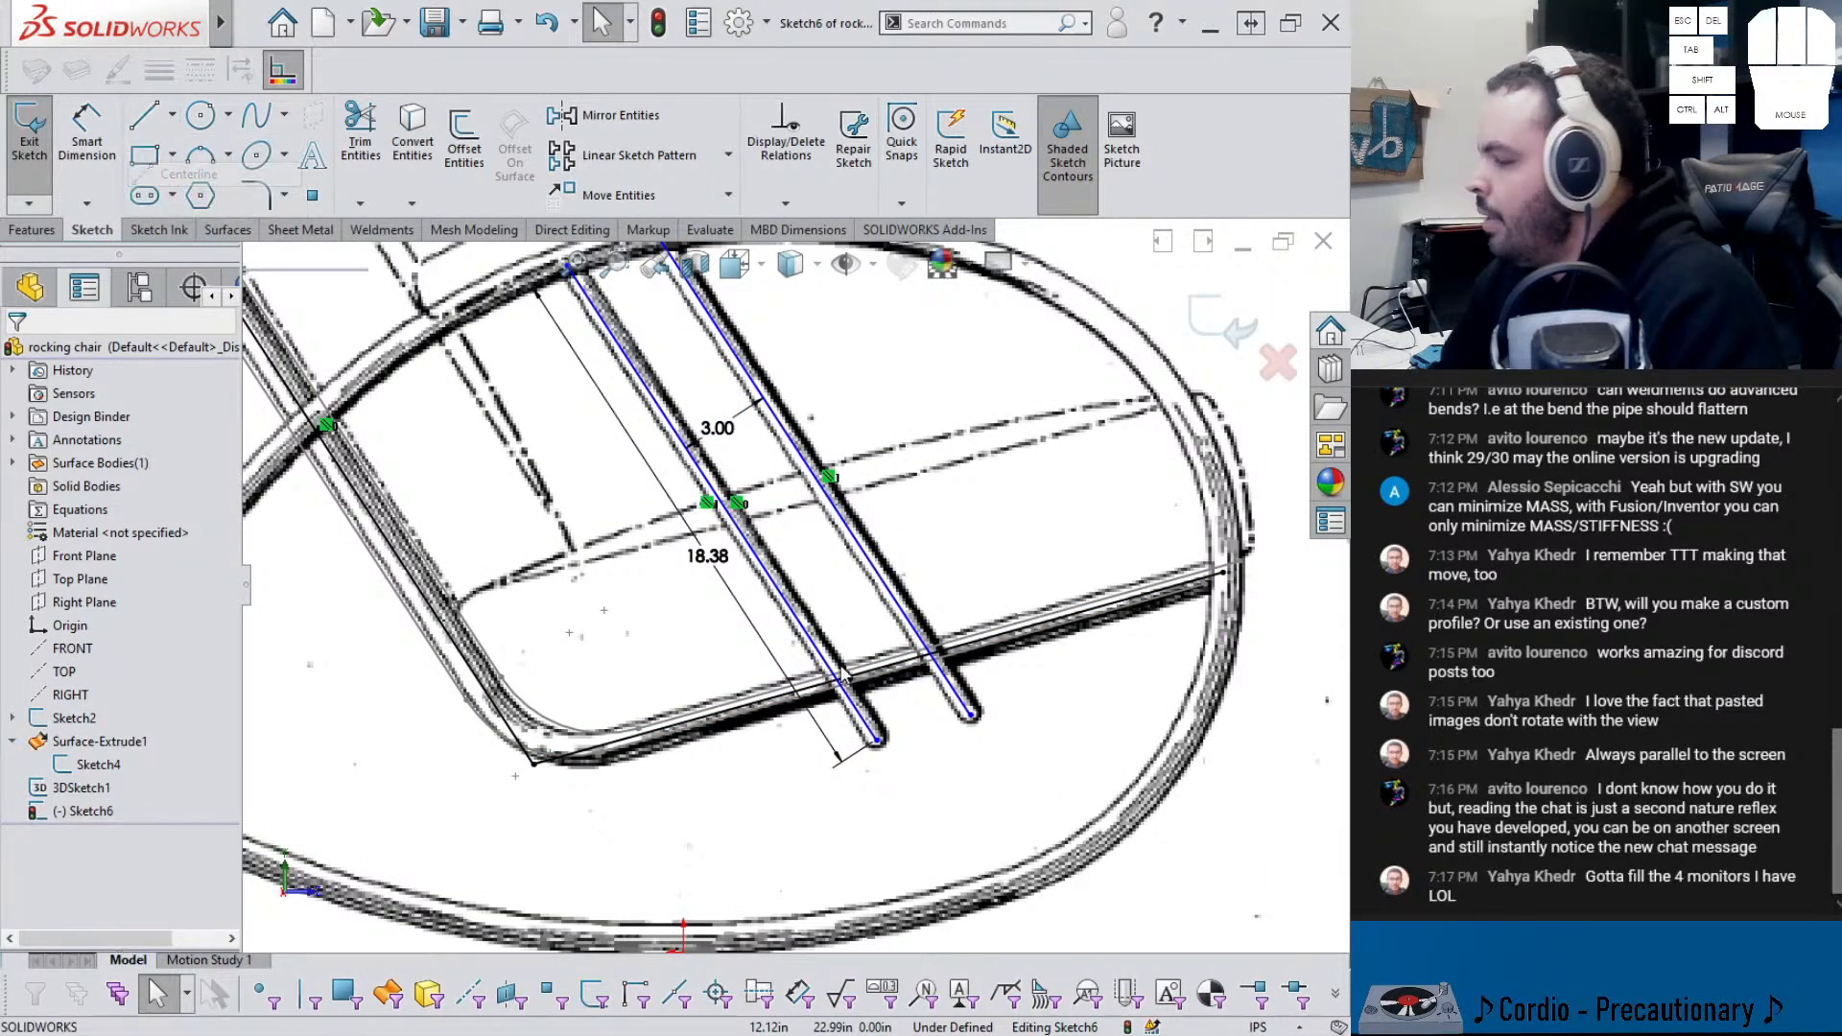
click(877, 739)
click(971, 715)
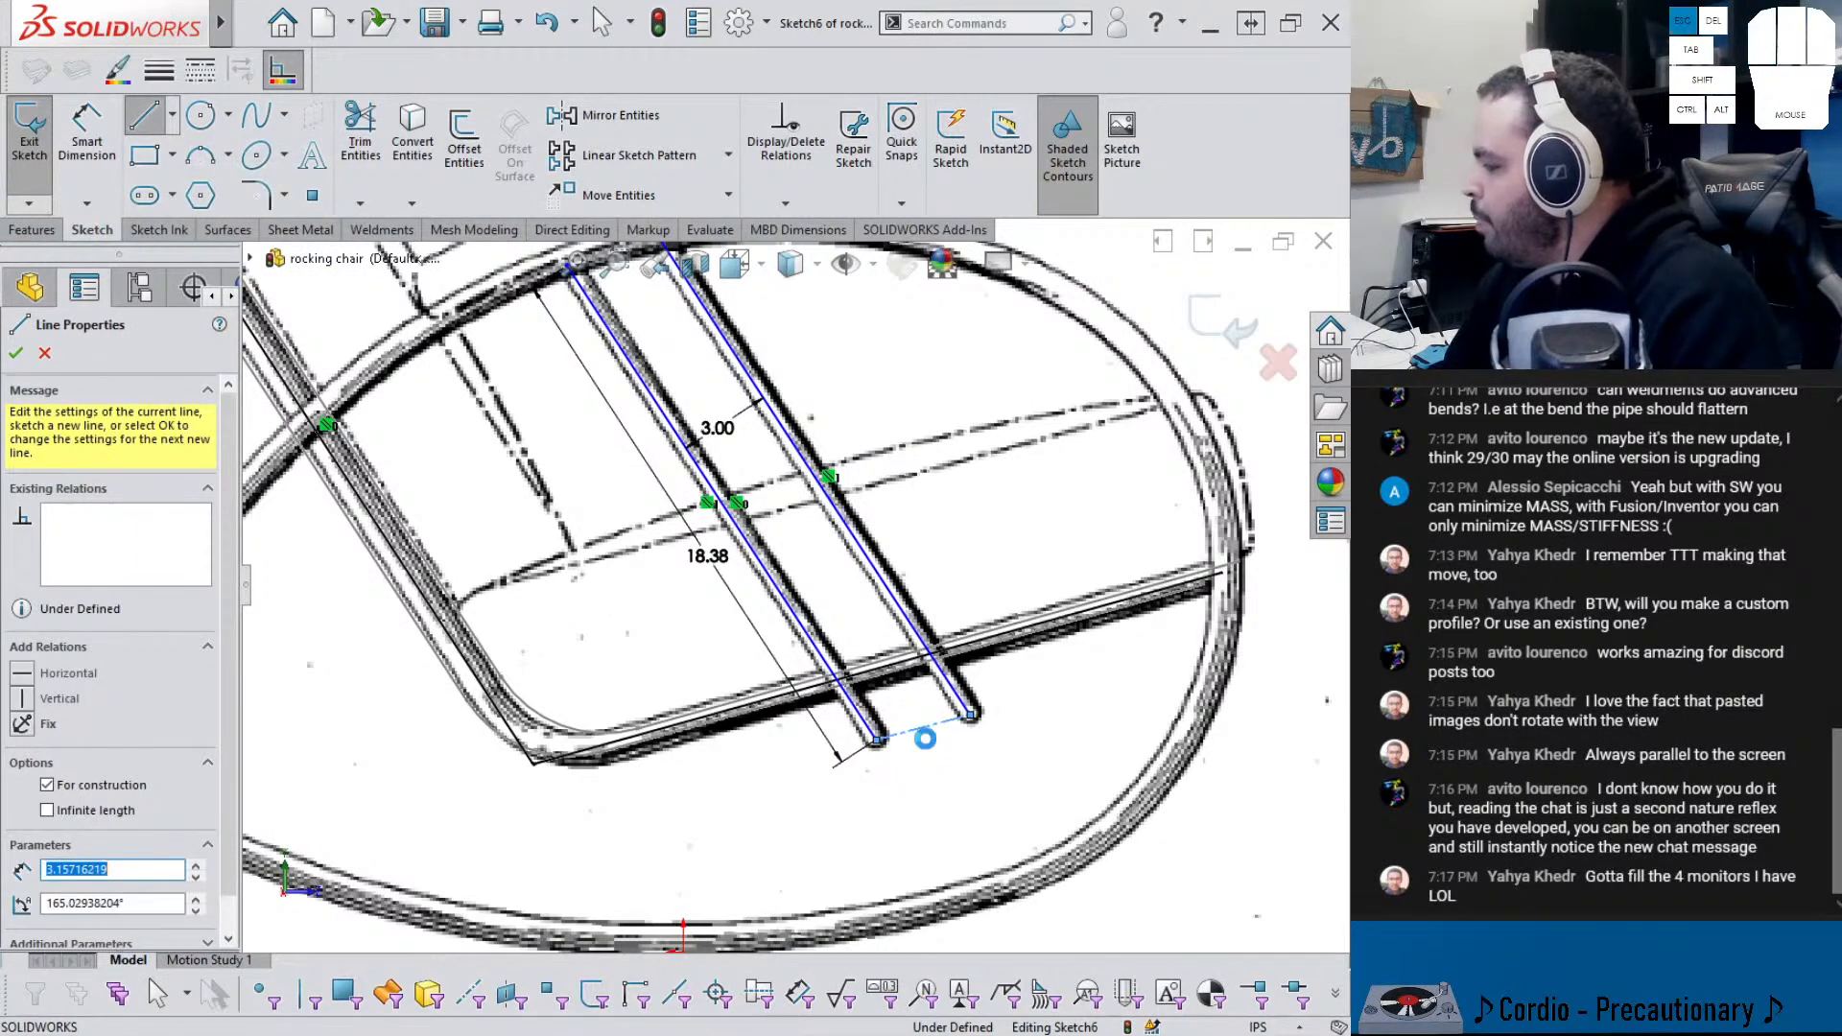
key(Escape)
click(948, 647)
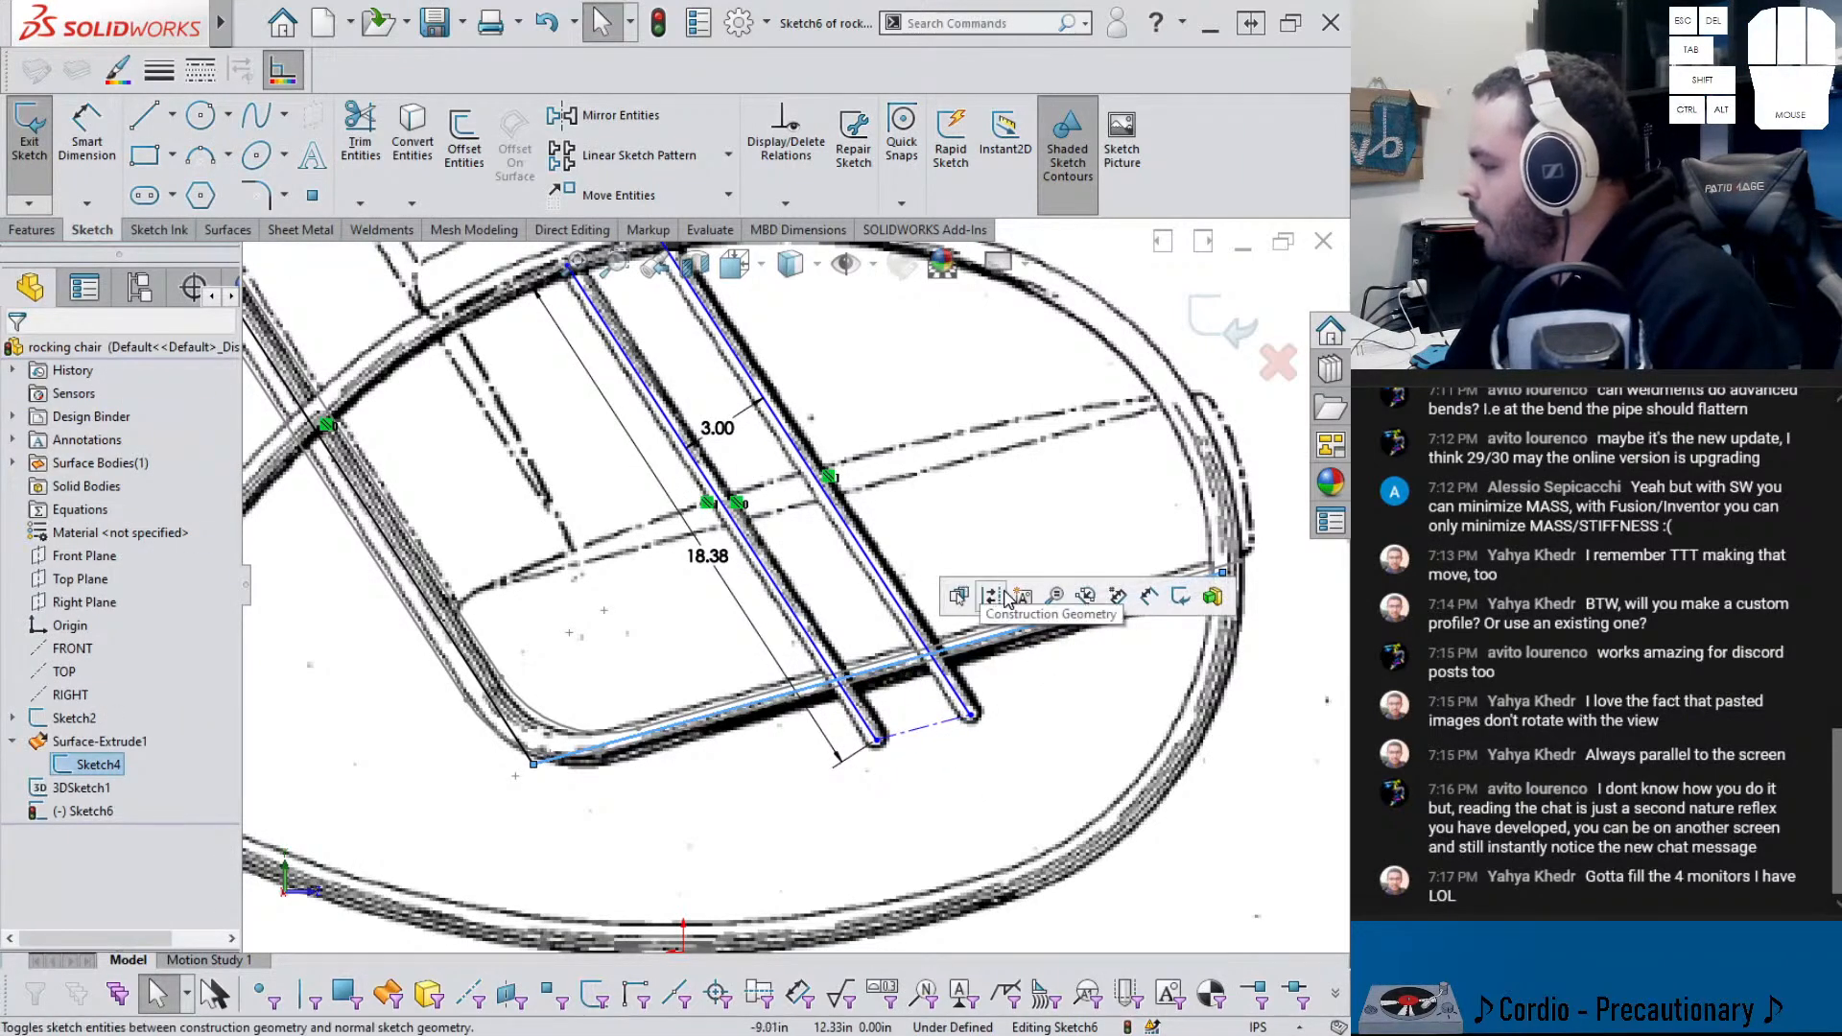
mouse_move(837, 725)
middle_down()
mouse_move(765, 746)
mouse_move(683, 737)
middle_up()
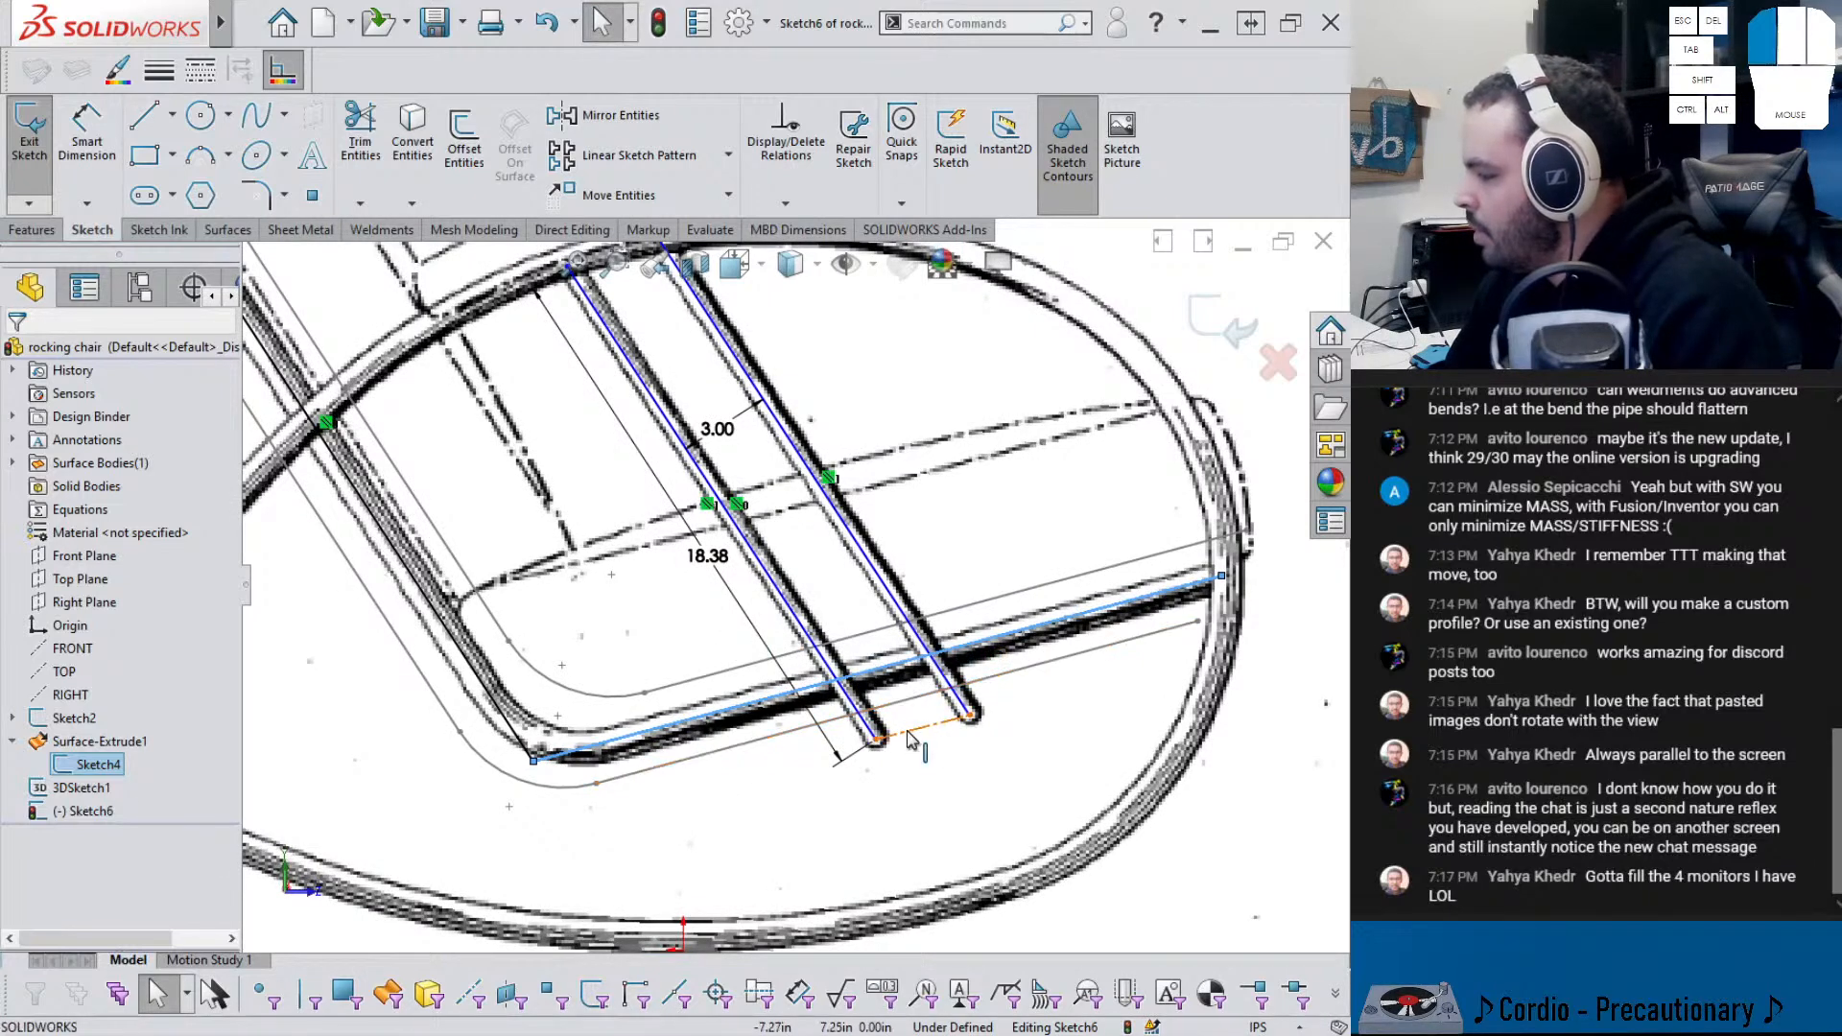
click(908, 732)
ctrl+click(718, 712)
click(802, 619)
click(831, 767)
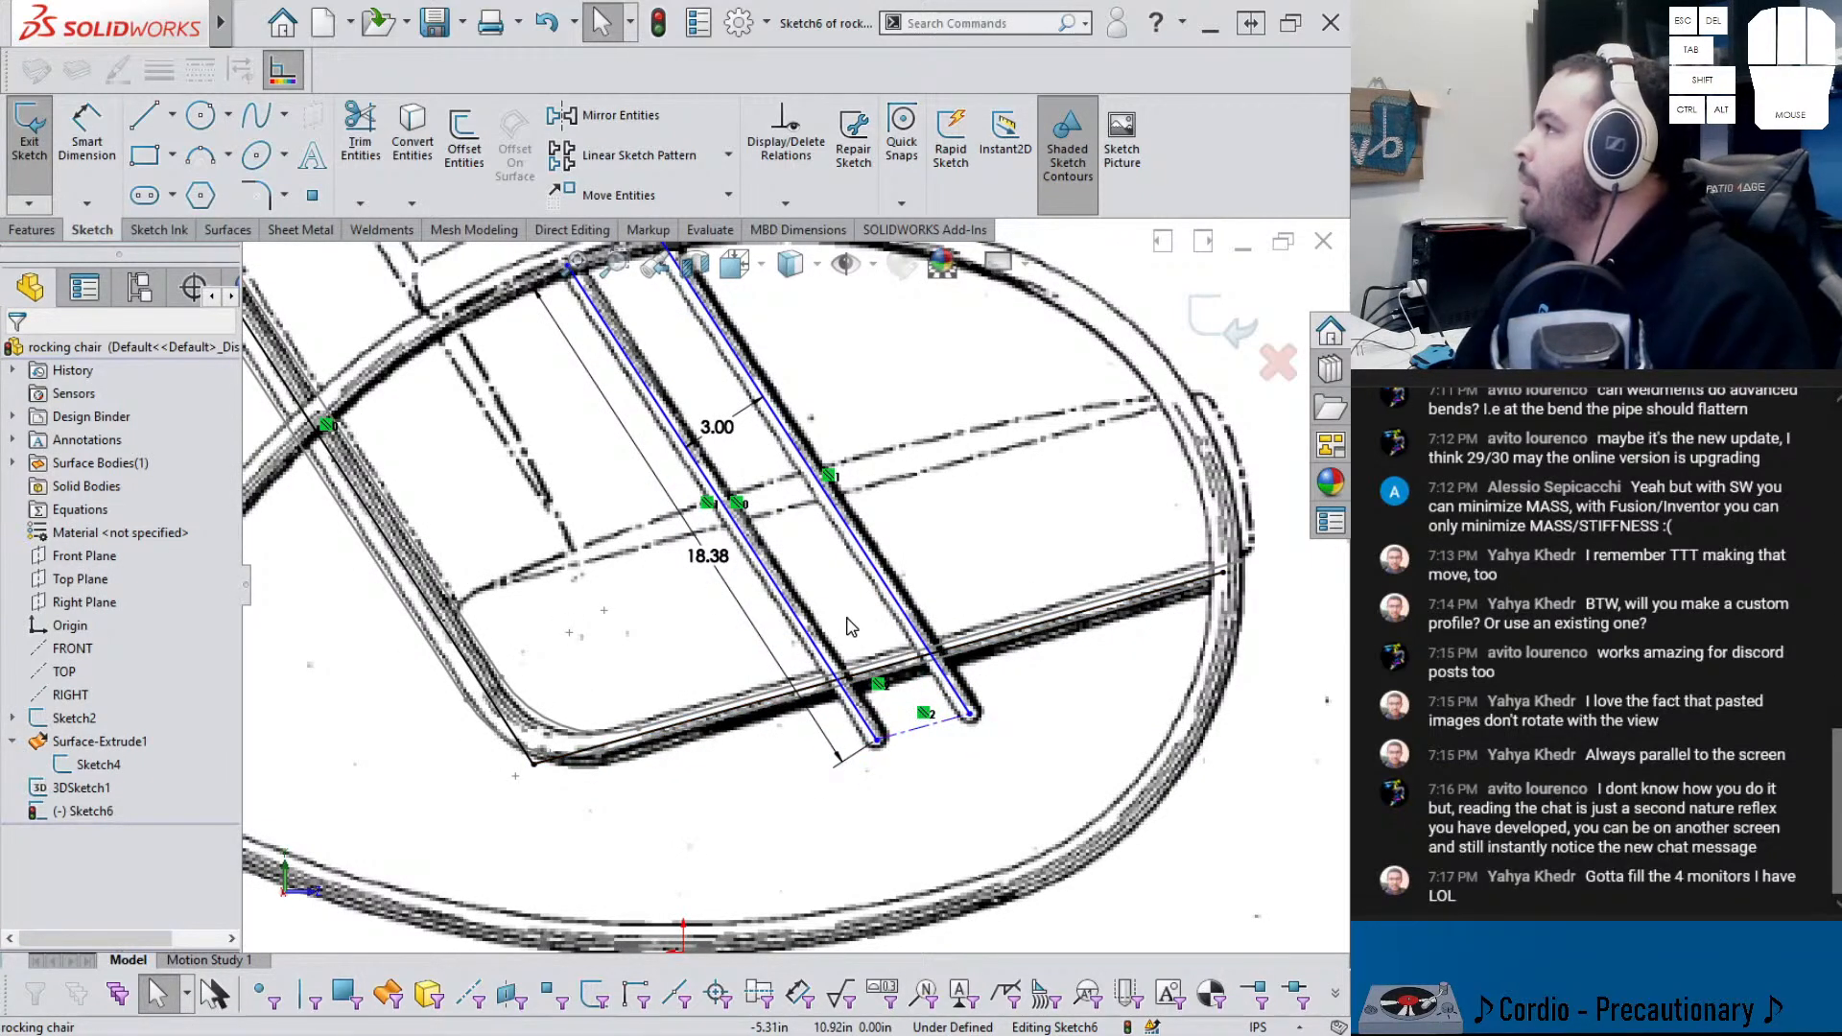
- Start a horizontal dimension from the sketch origin to the left tube's lower end
middle_drag(851, 623, 763, 605)
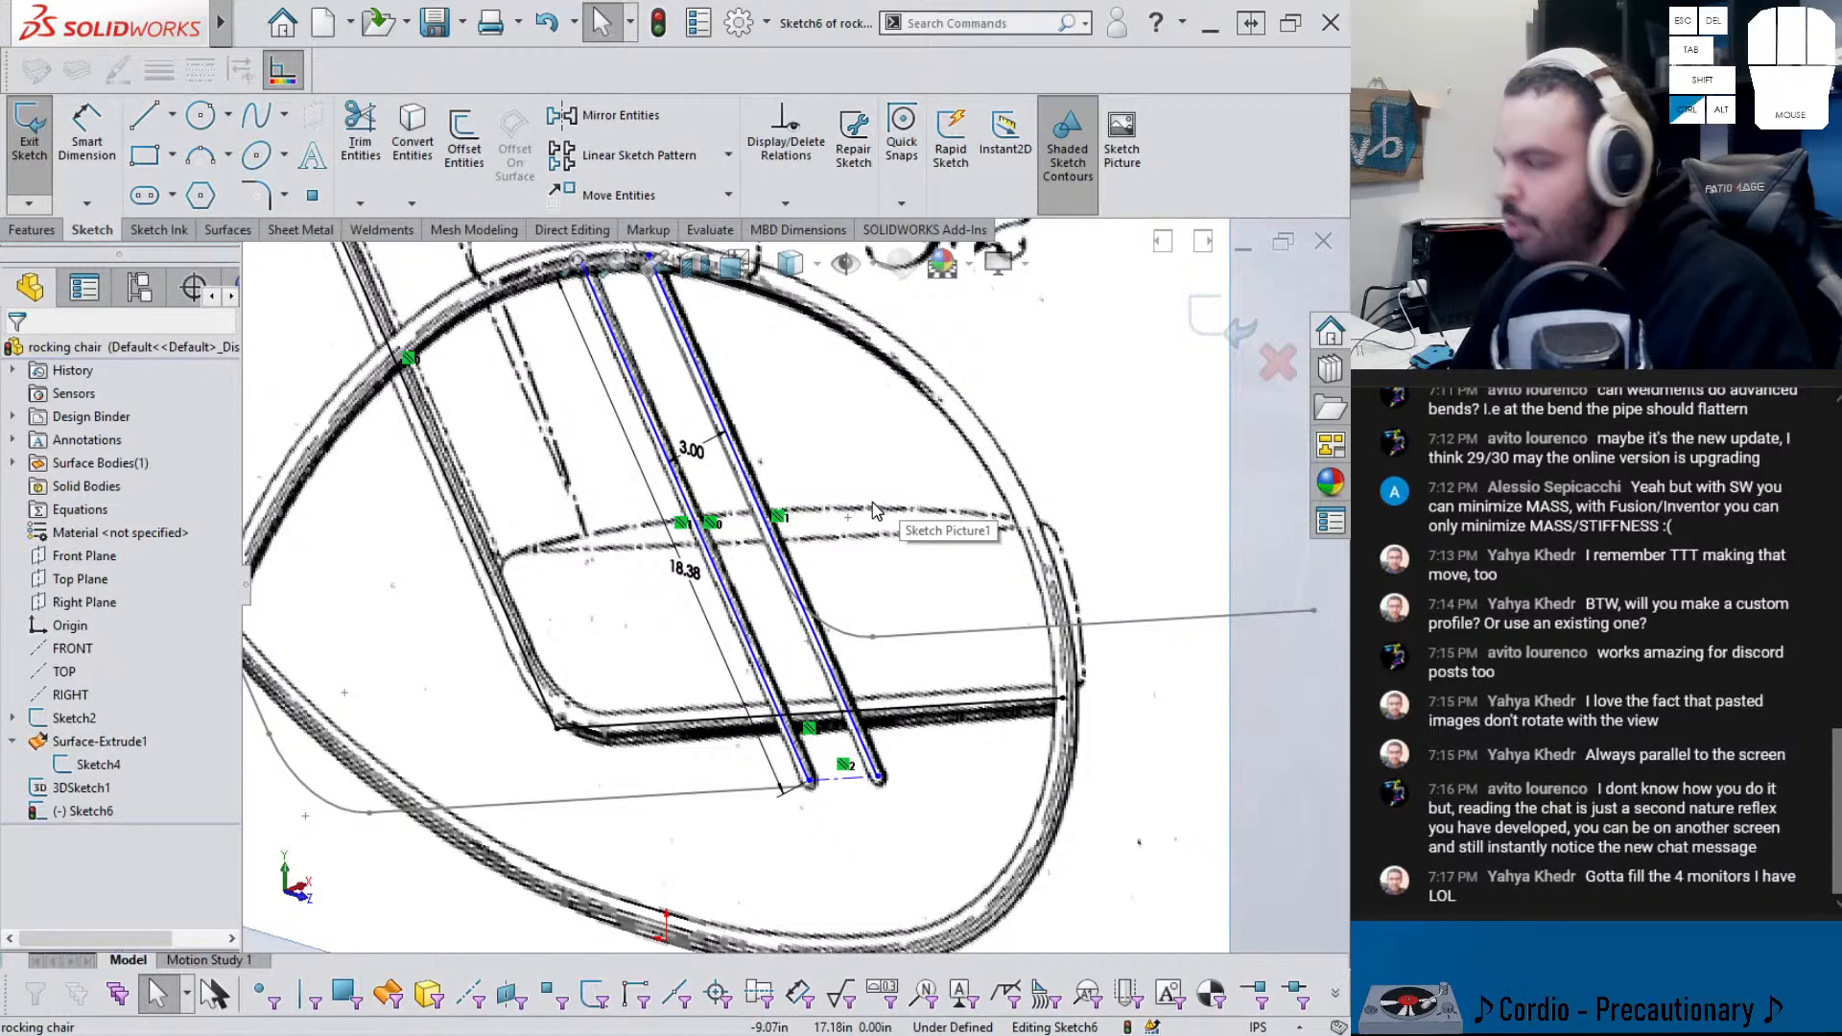
key(ctrl+shift+z)
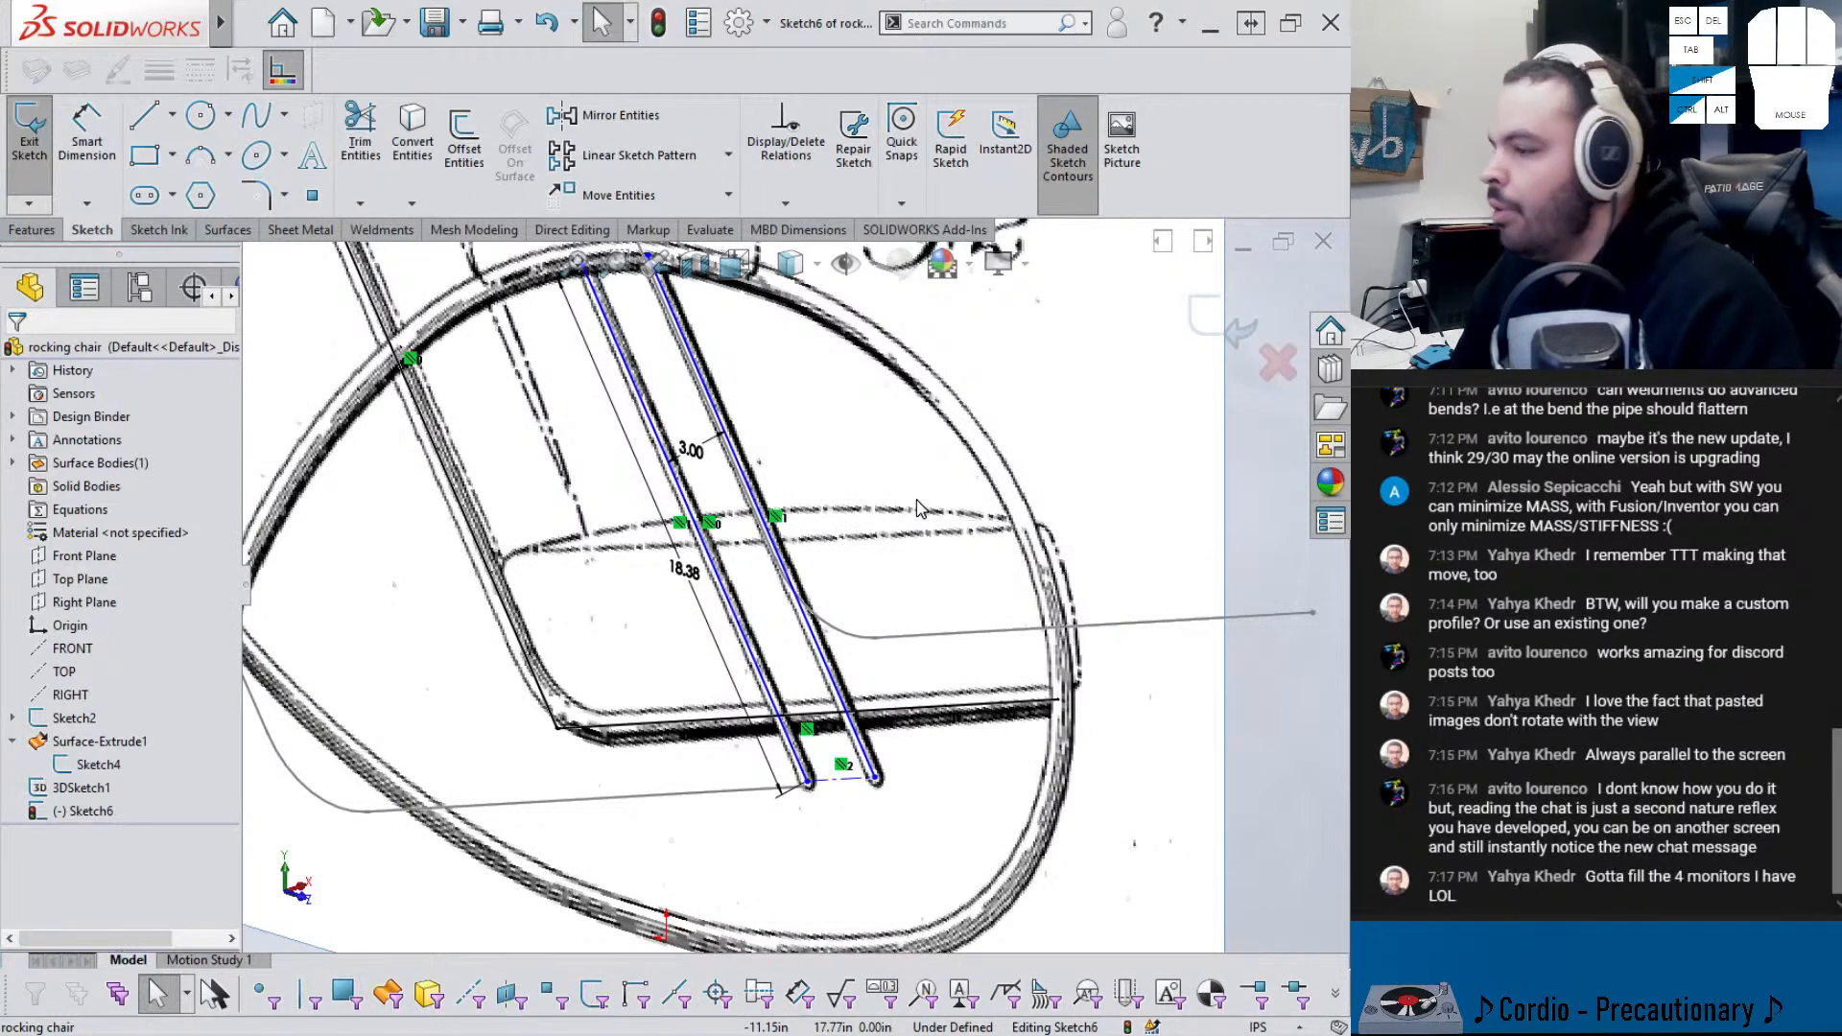
key(ctrl+shift+z)
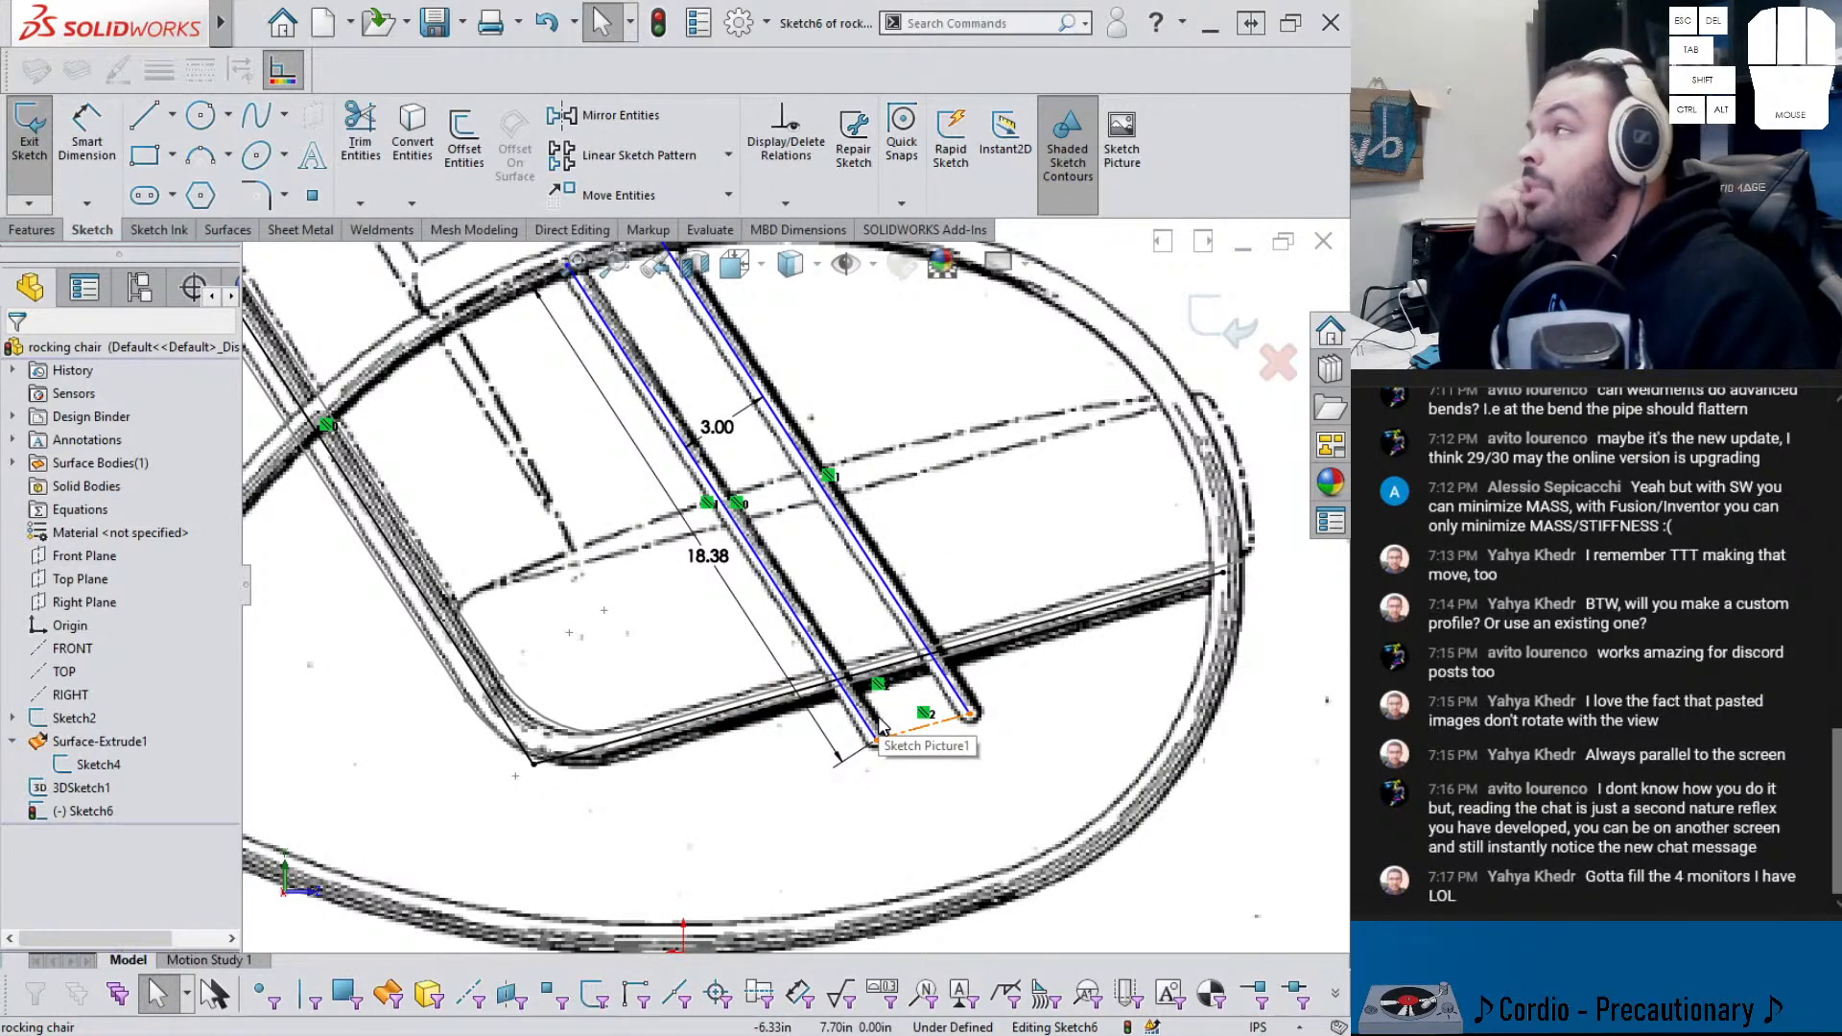
key(ctrl+shift+z)
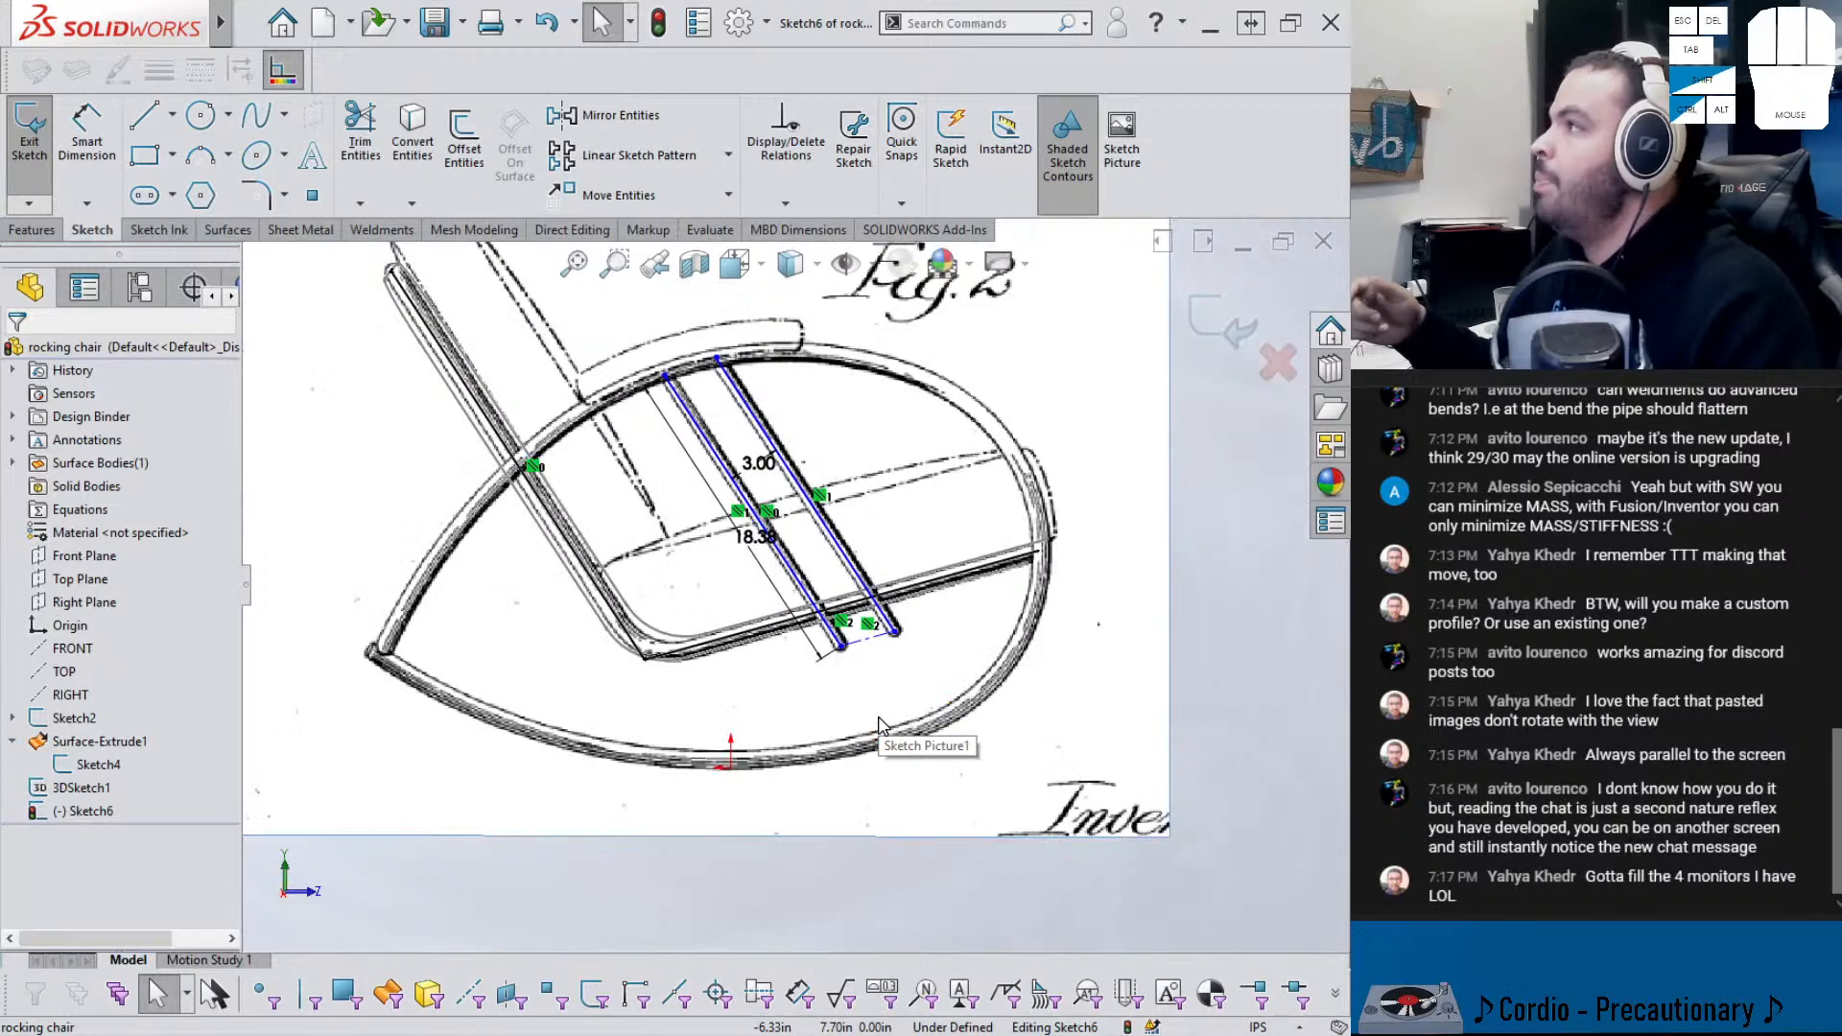
key(ctrl+shift+z)
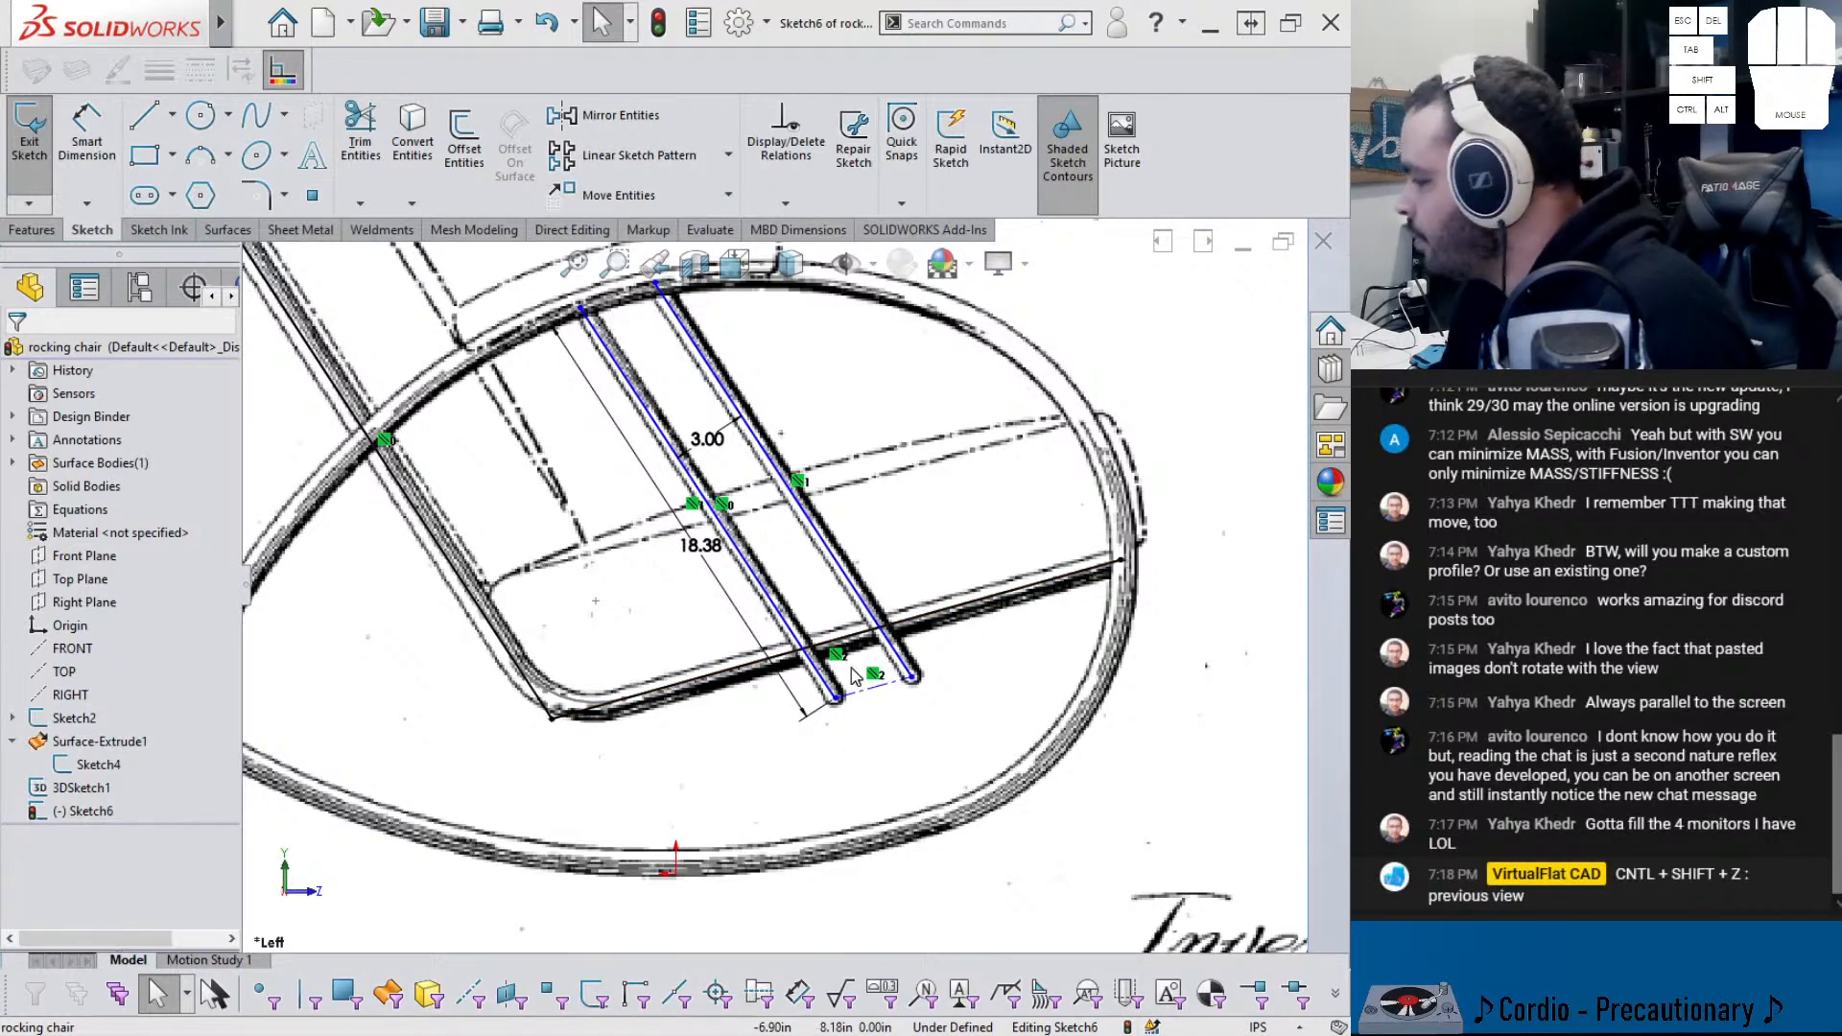
scroll(855, 677, down, 1)
scroll(855, 676, down, 1)
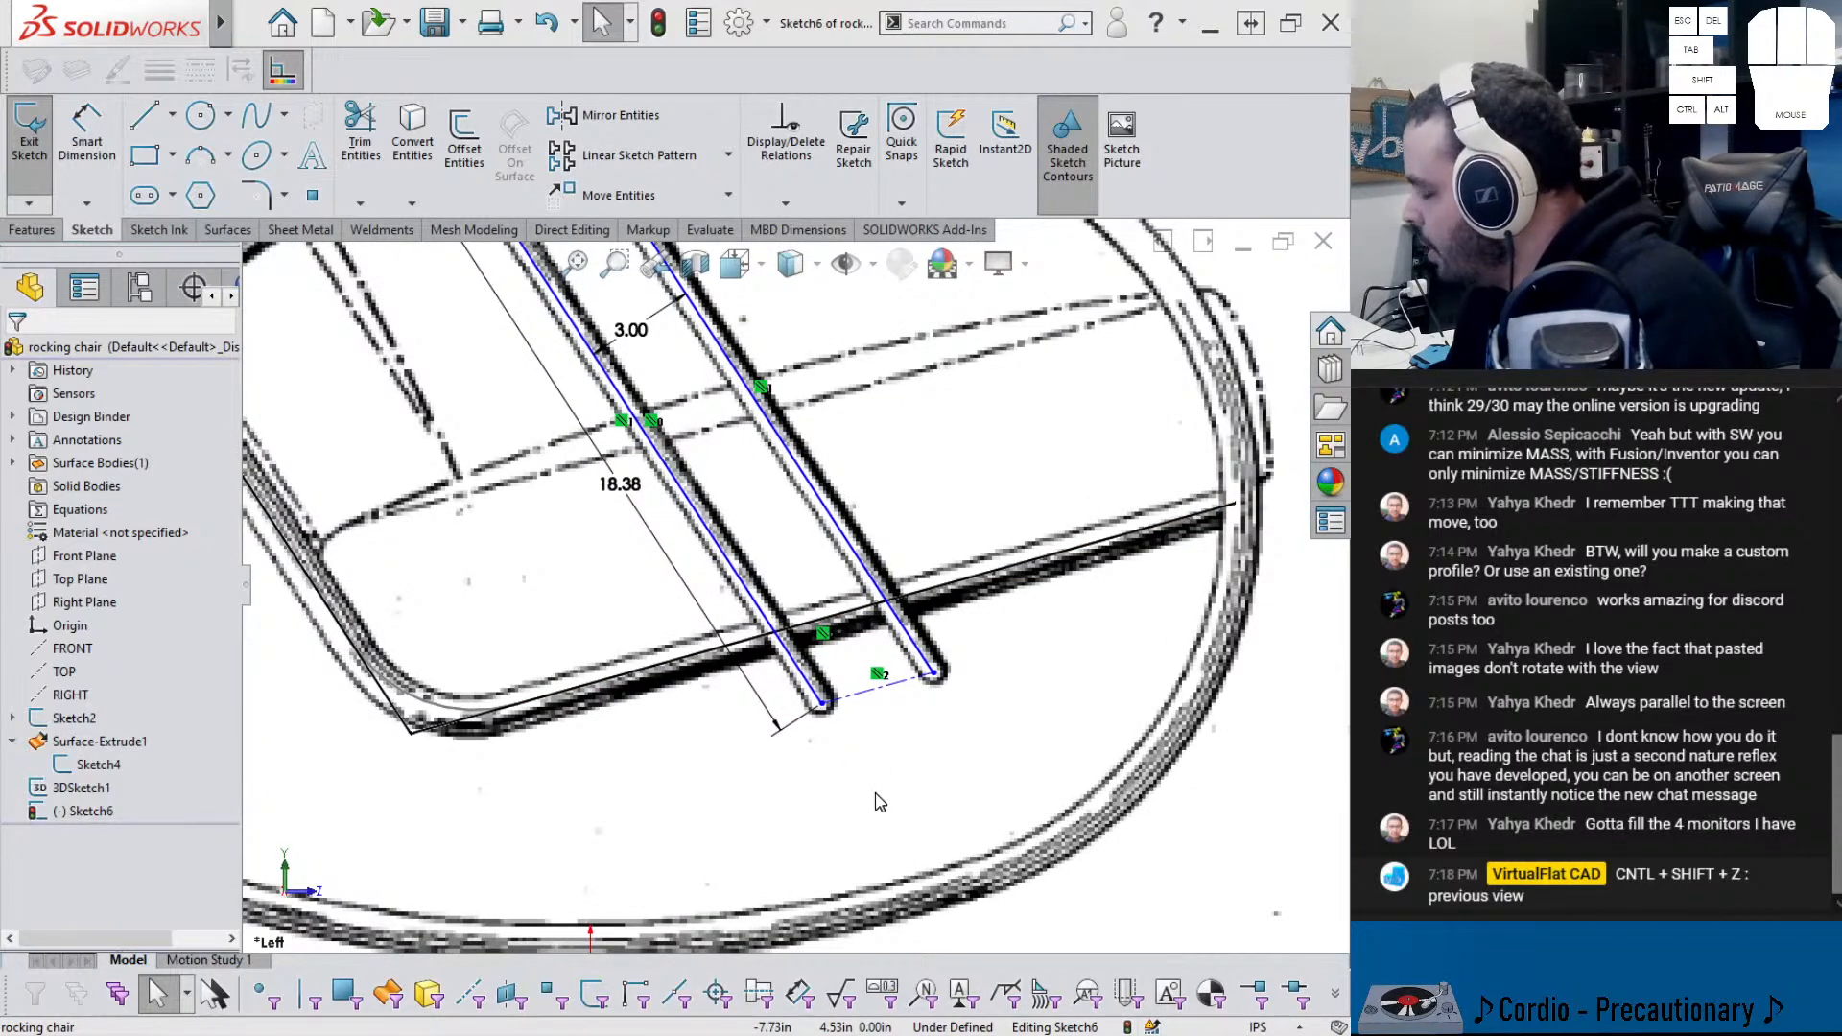
scroll(792, 775, up, 3)
right_drag(793, 775, 804, 671)
click(810, 653)
click(677, 801)
click(772, 841)
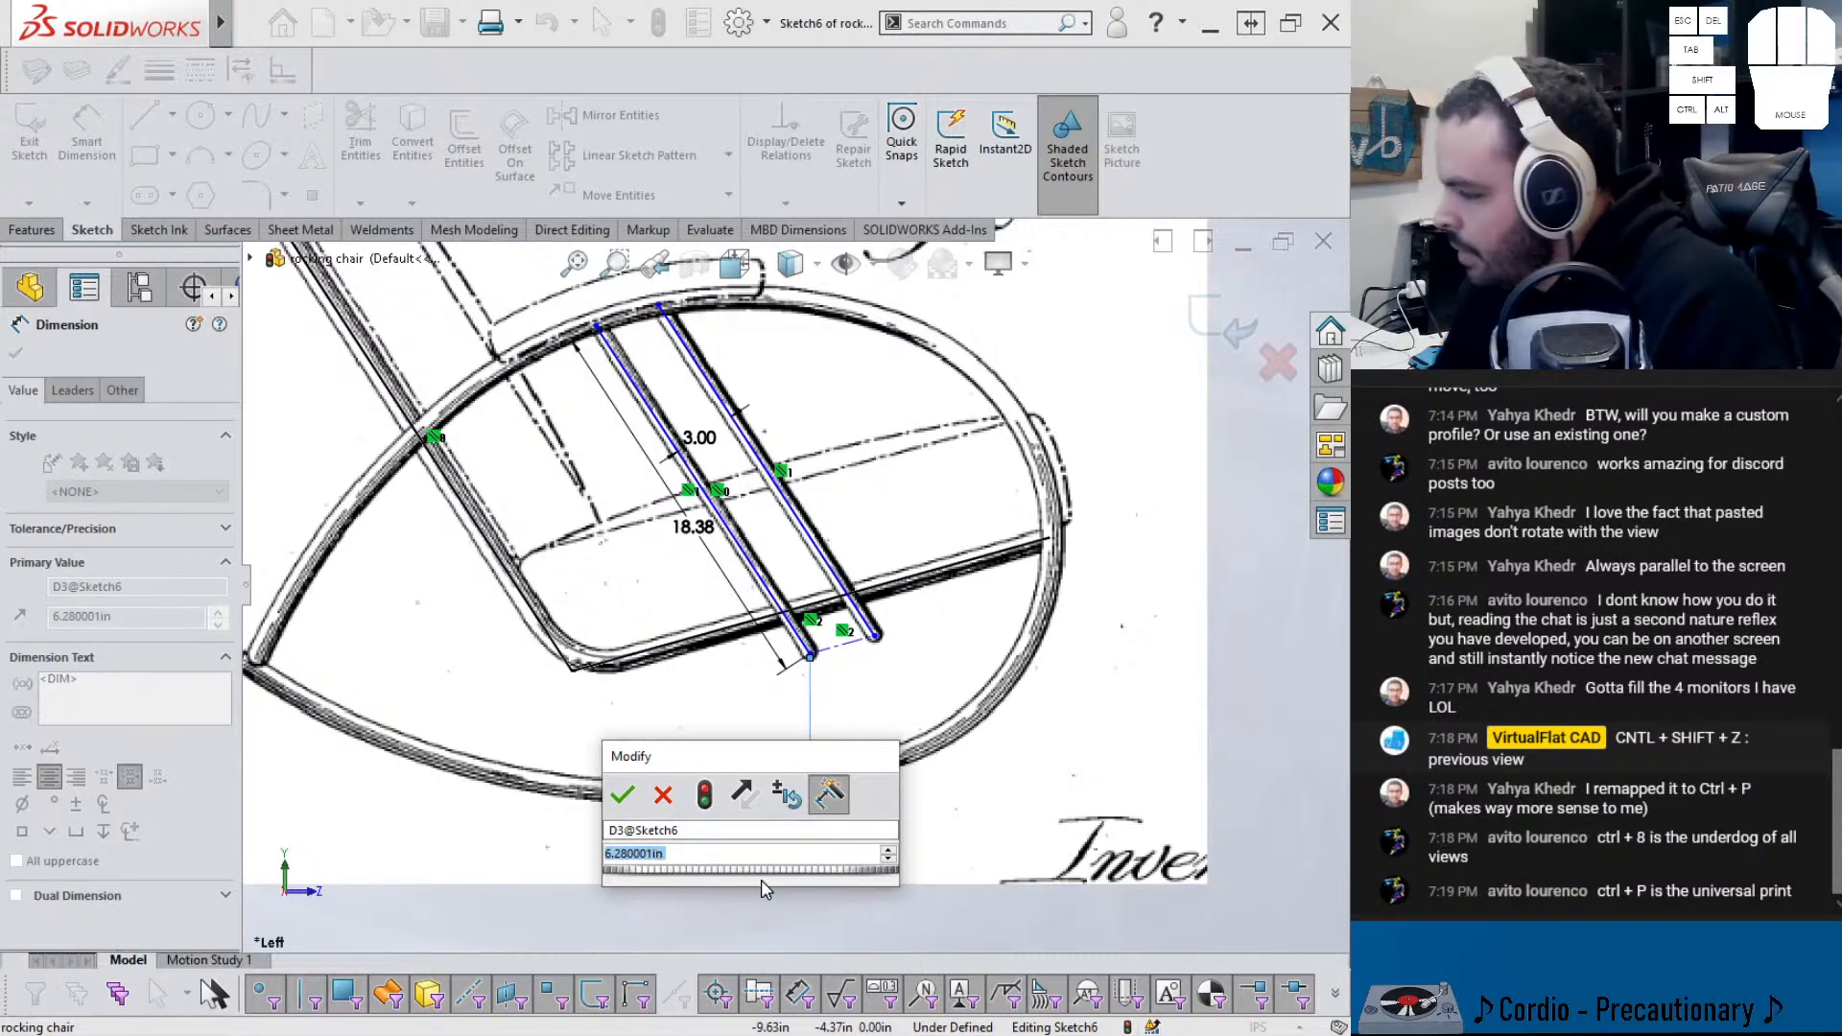
- Set the horizontal distance to 6.25 in and add a 7 in vertical distance from the origin
text(6.25)
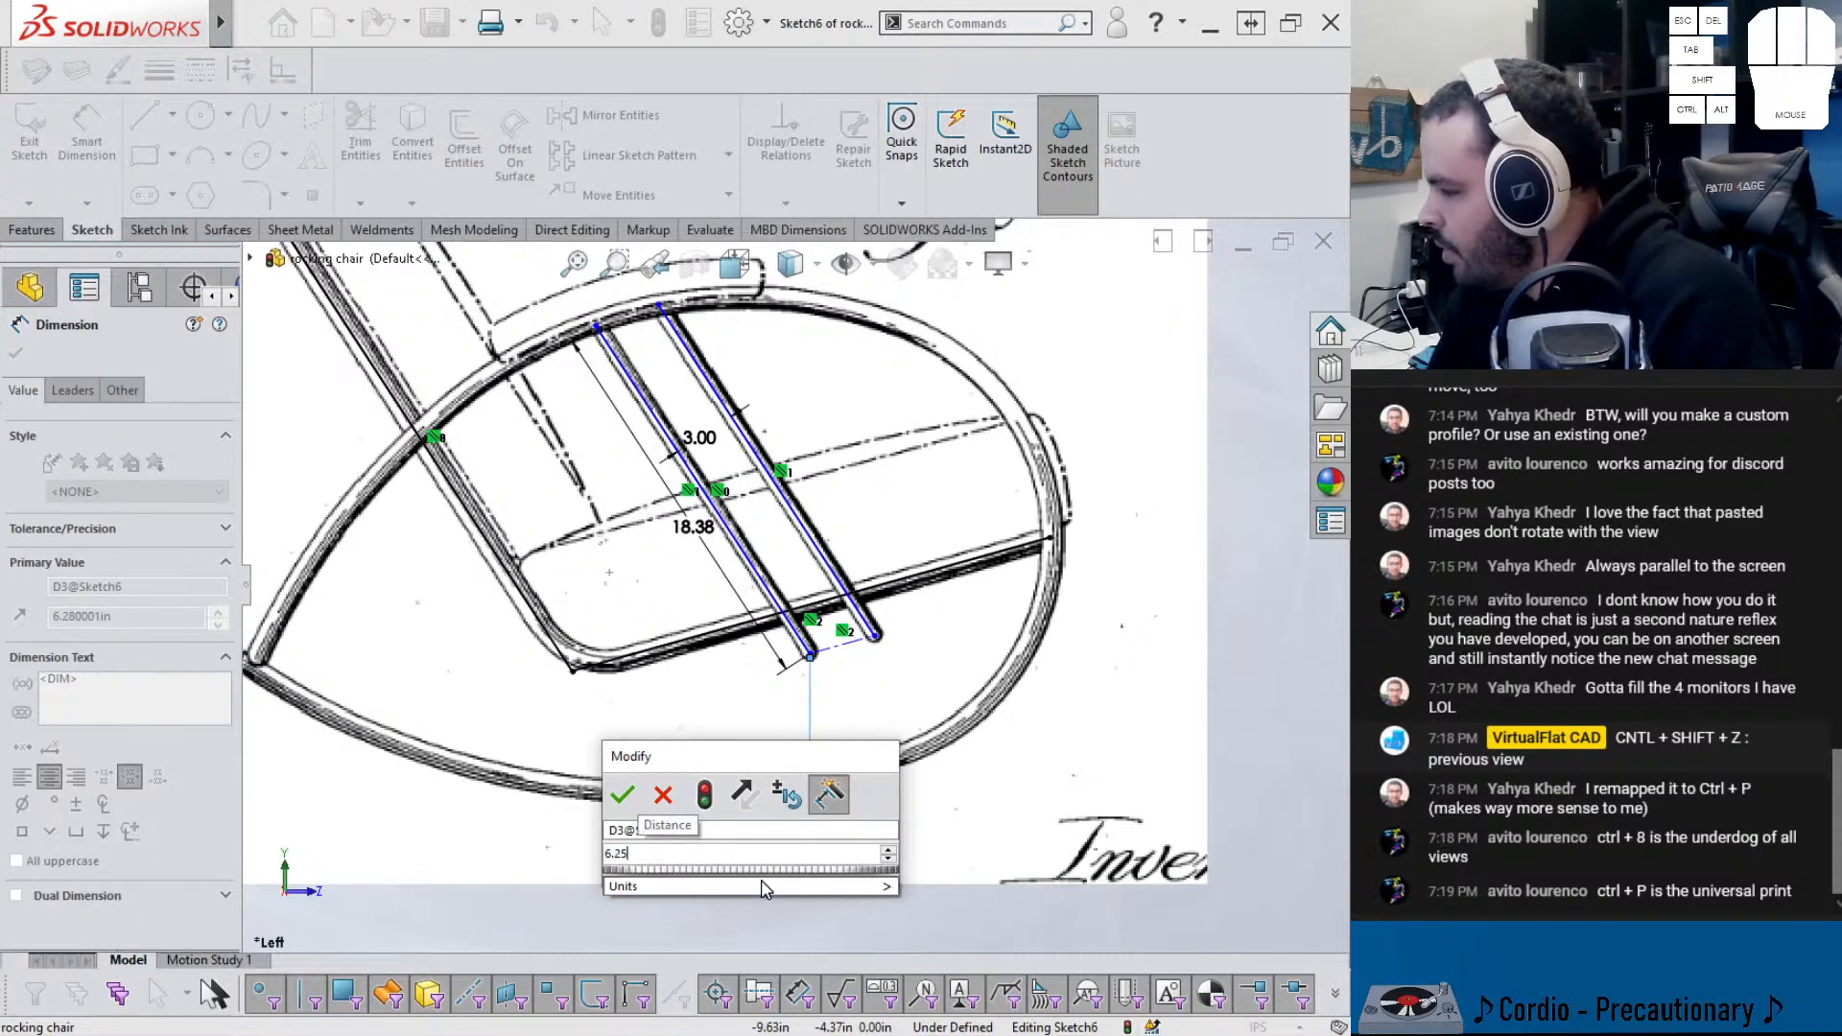
key(Return)
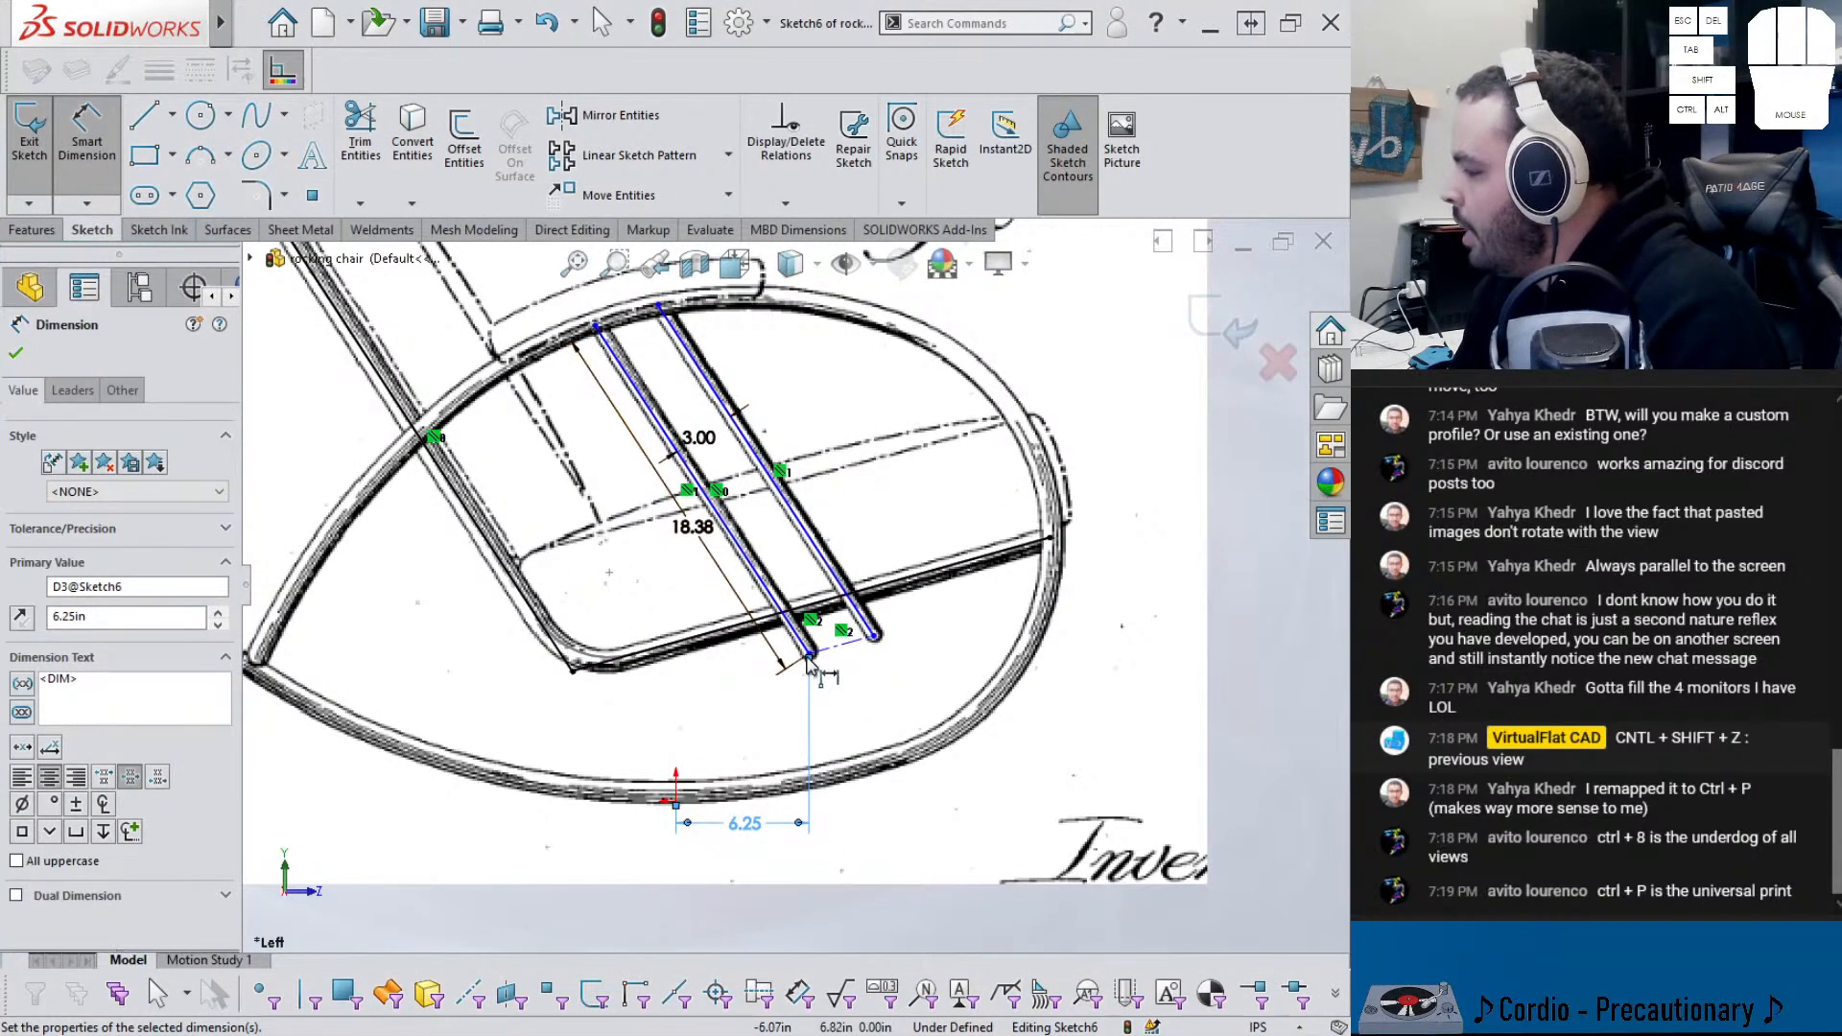
key(Escape)
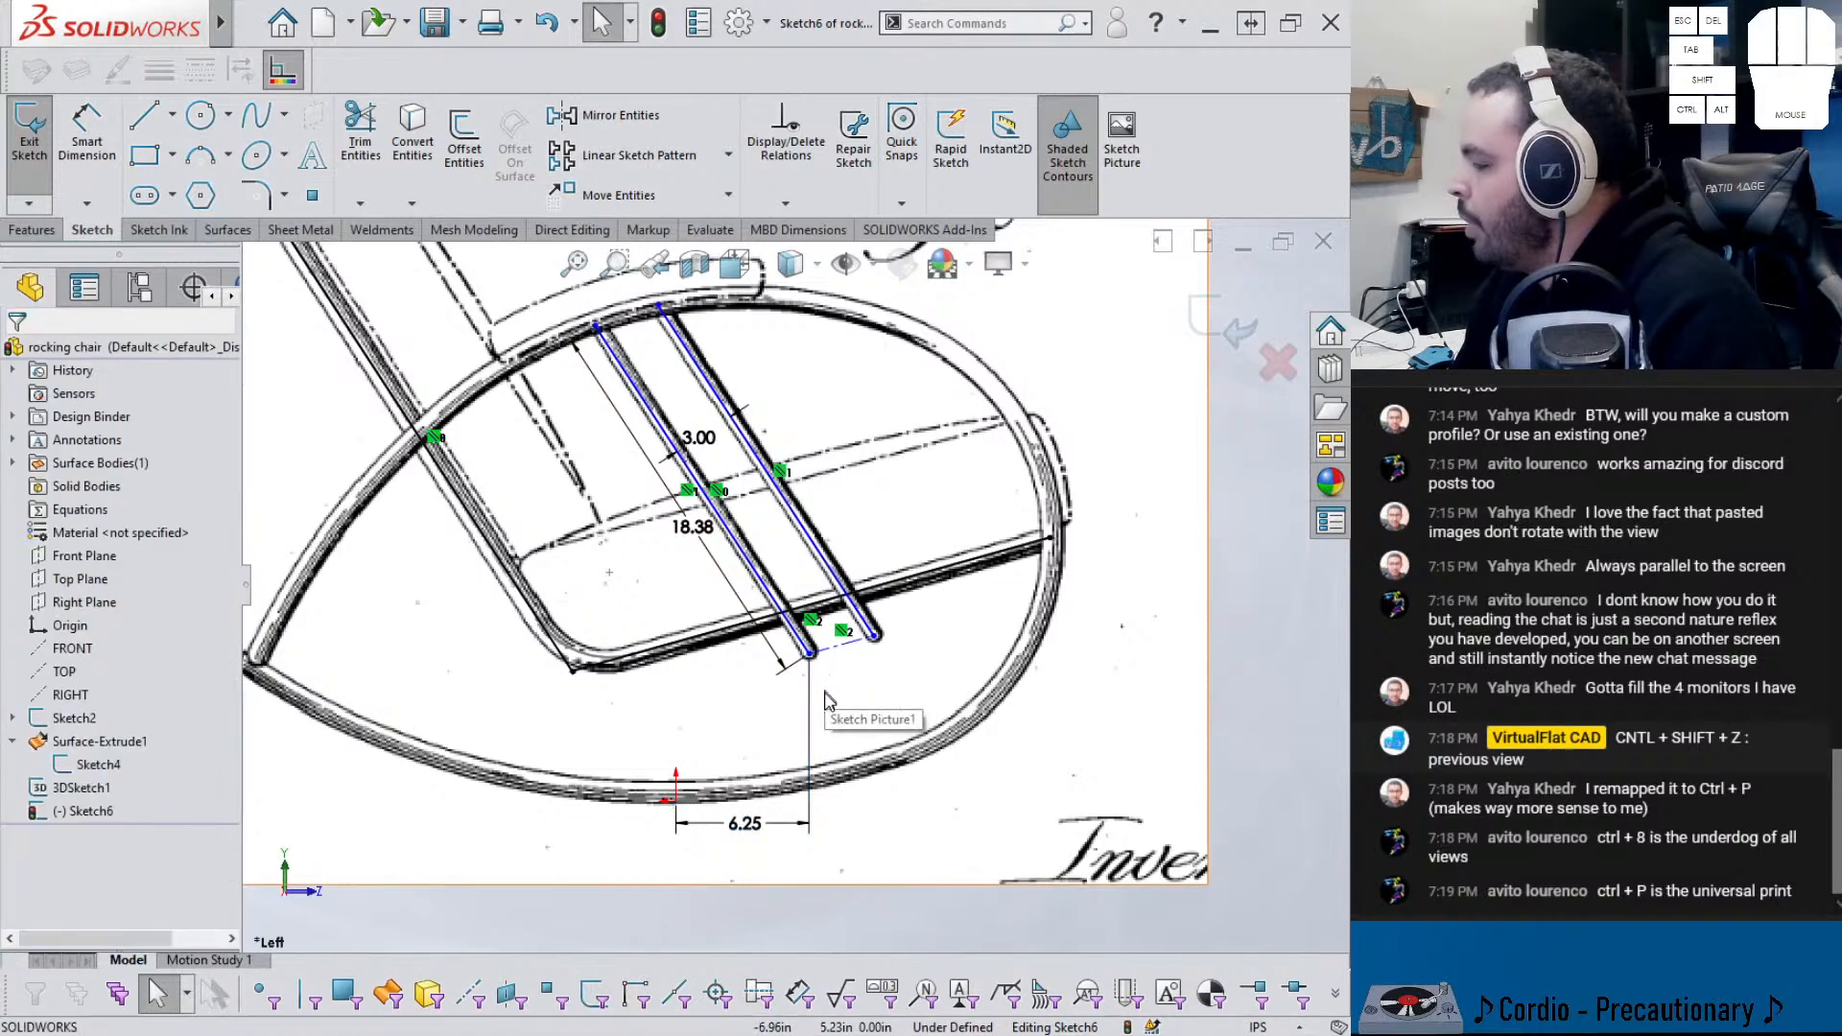
click(675, 799)
click(811, 647)
click(809, 654)
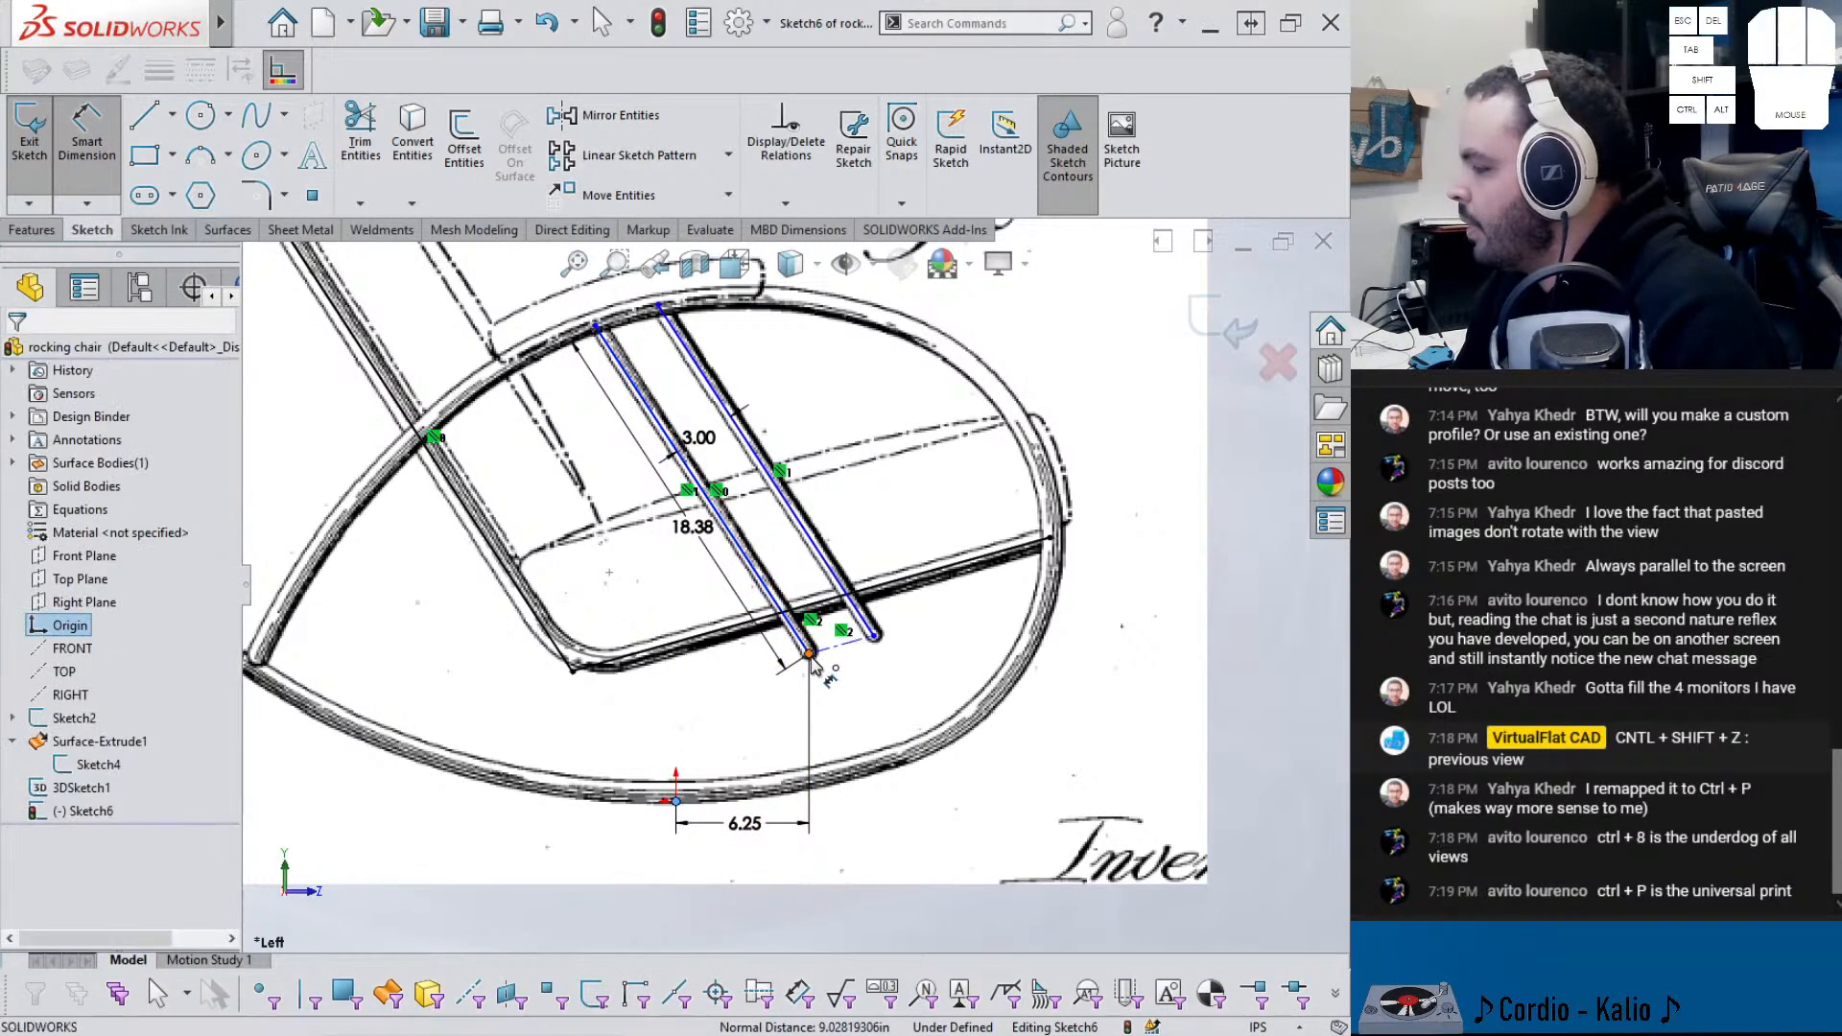
click(632, 705)
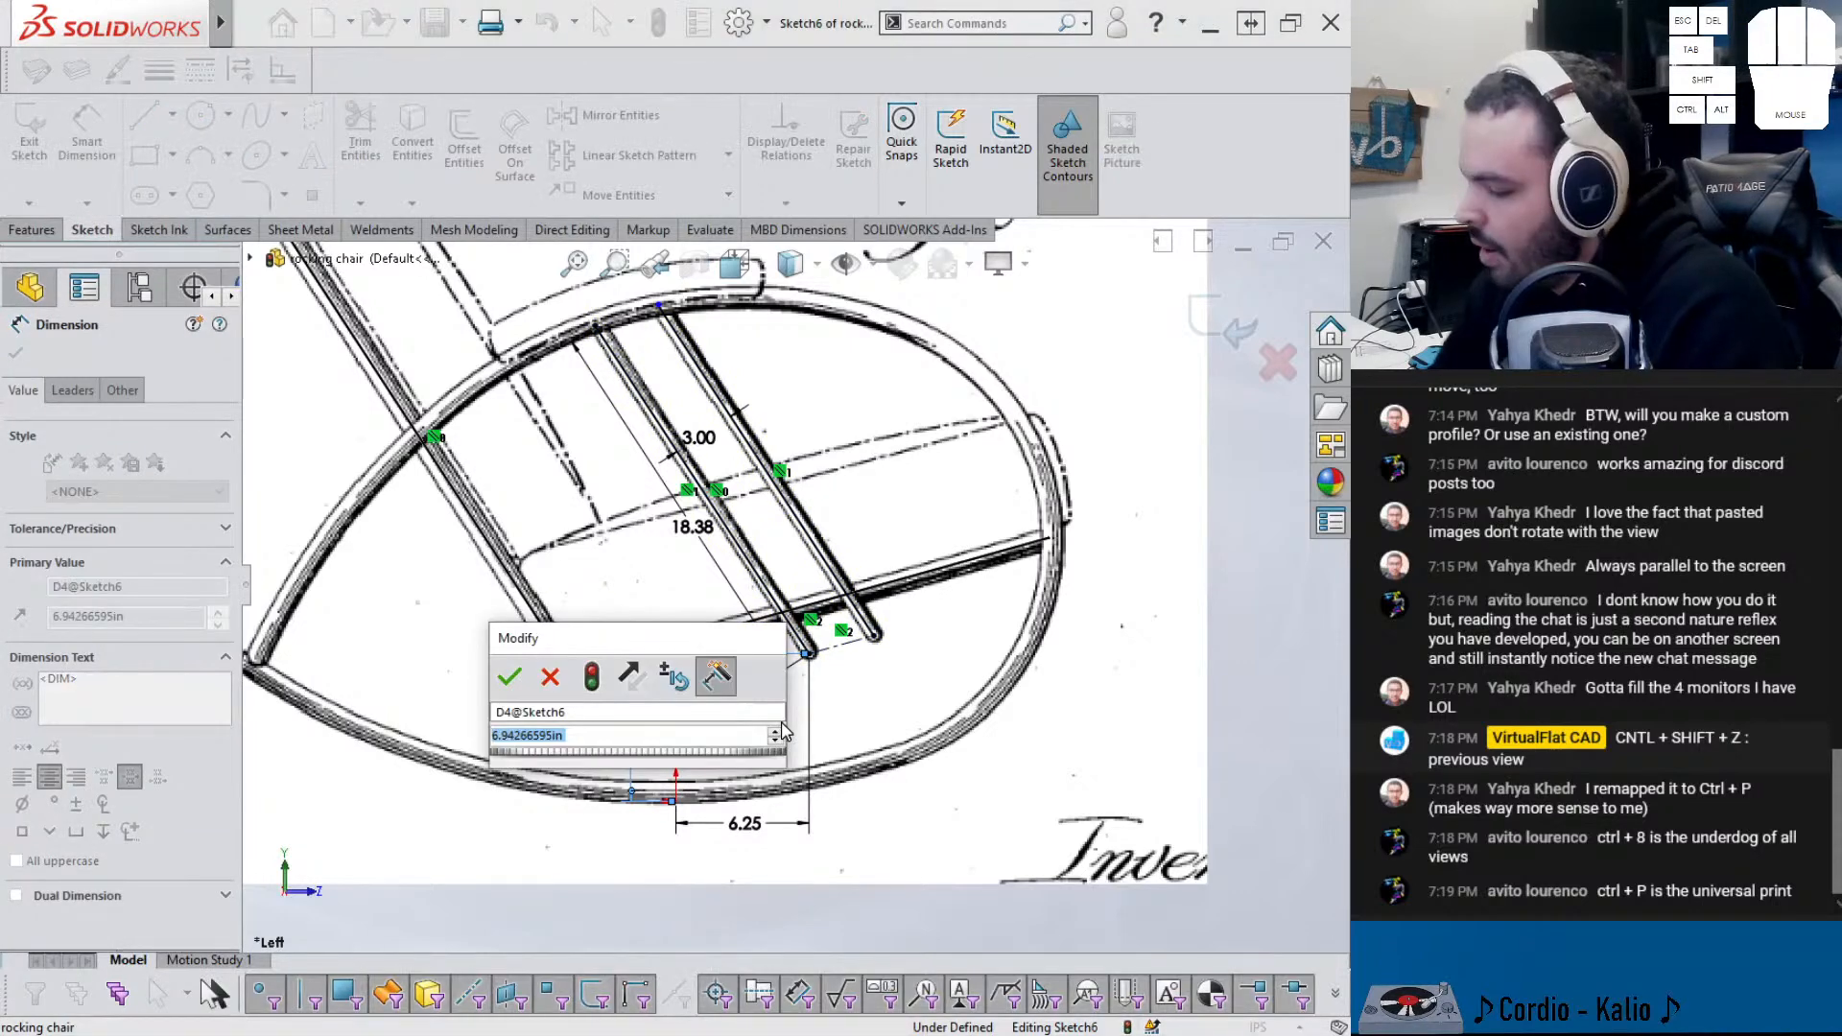
text(7)
key(Return)
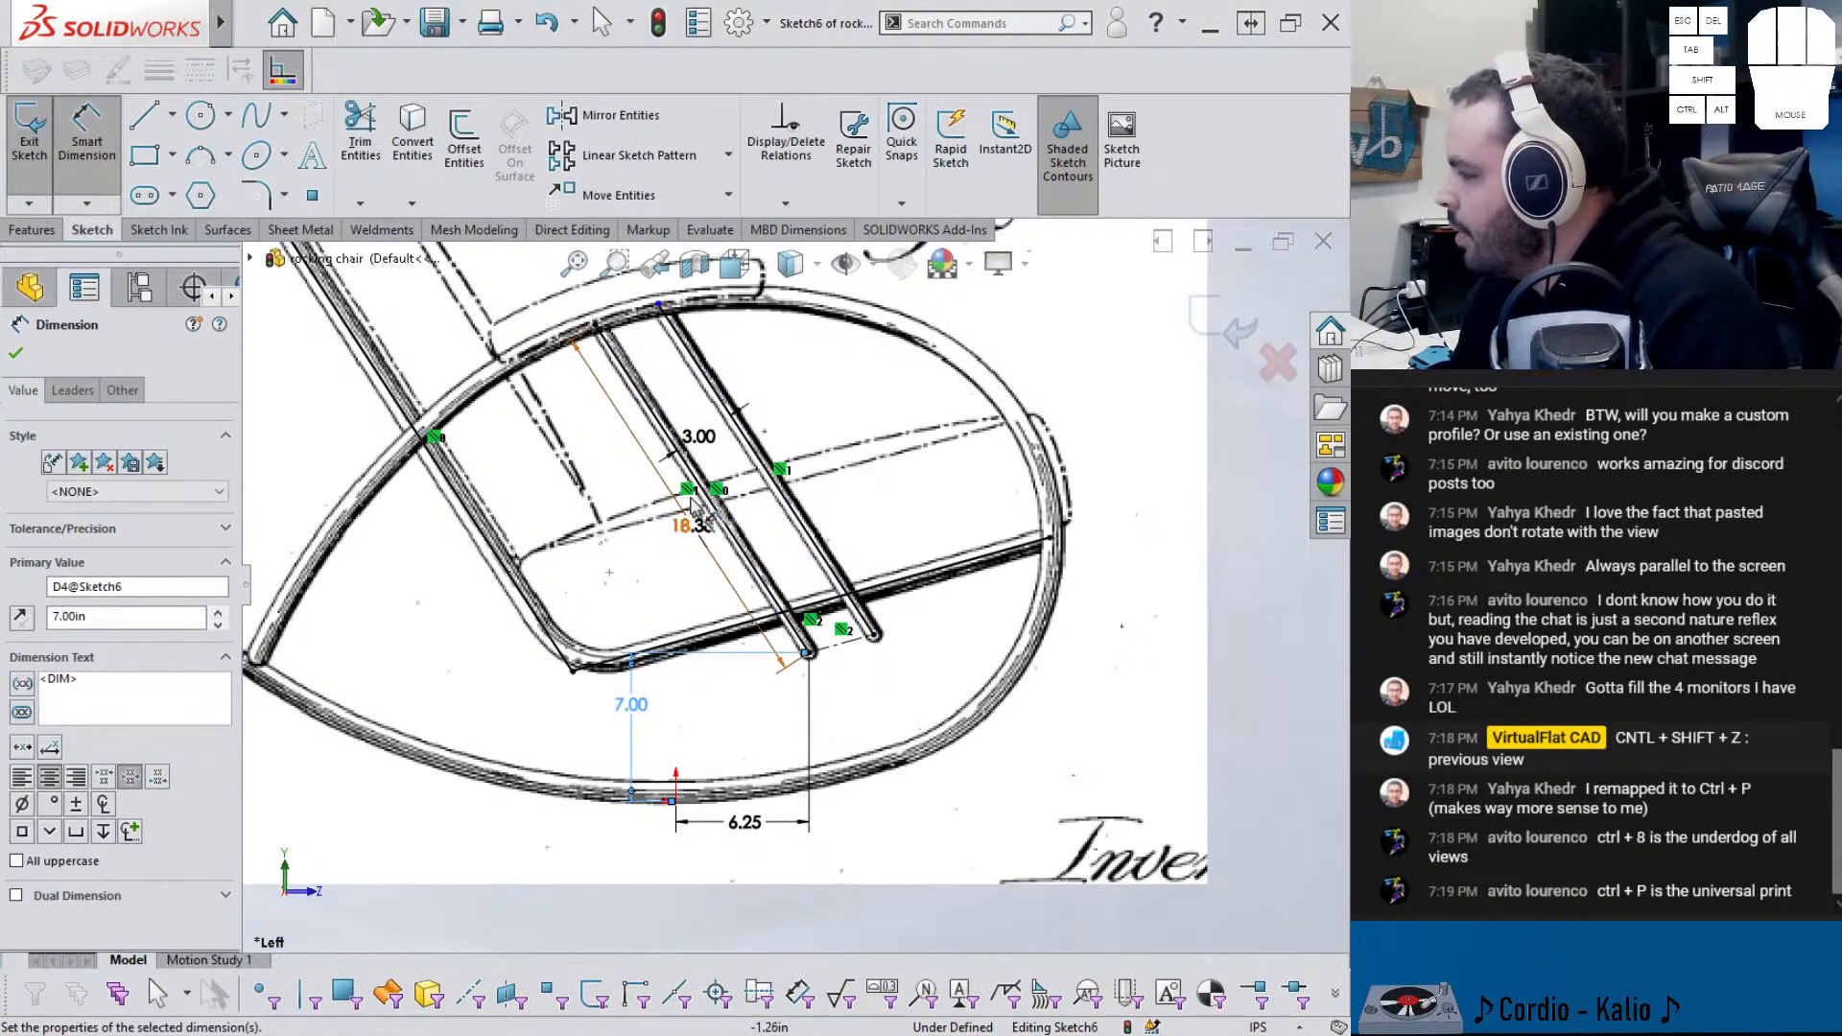
scroll(653, 326, down, 3)
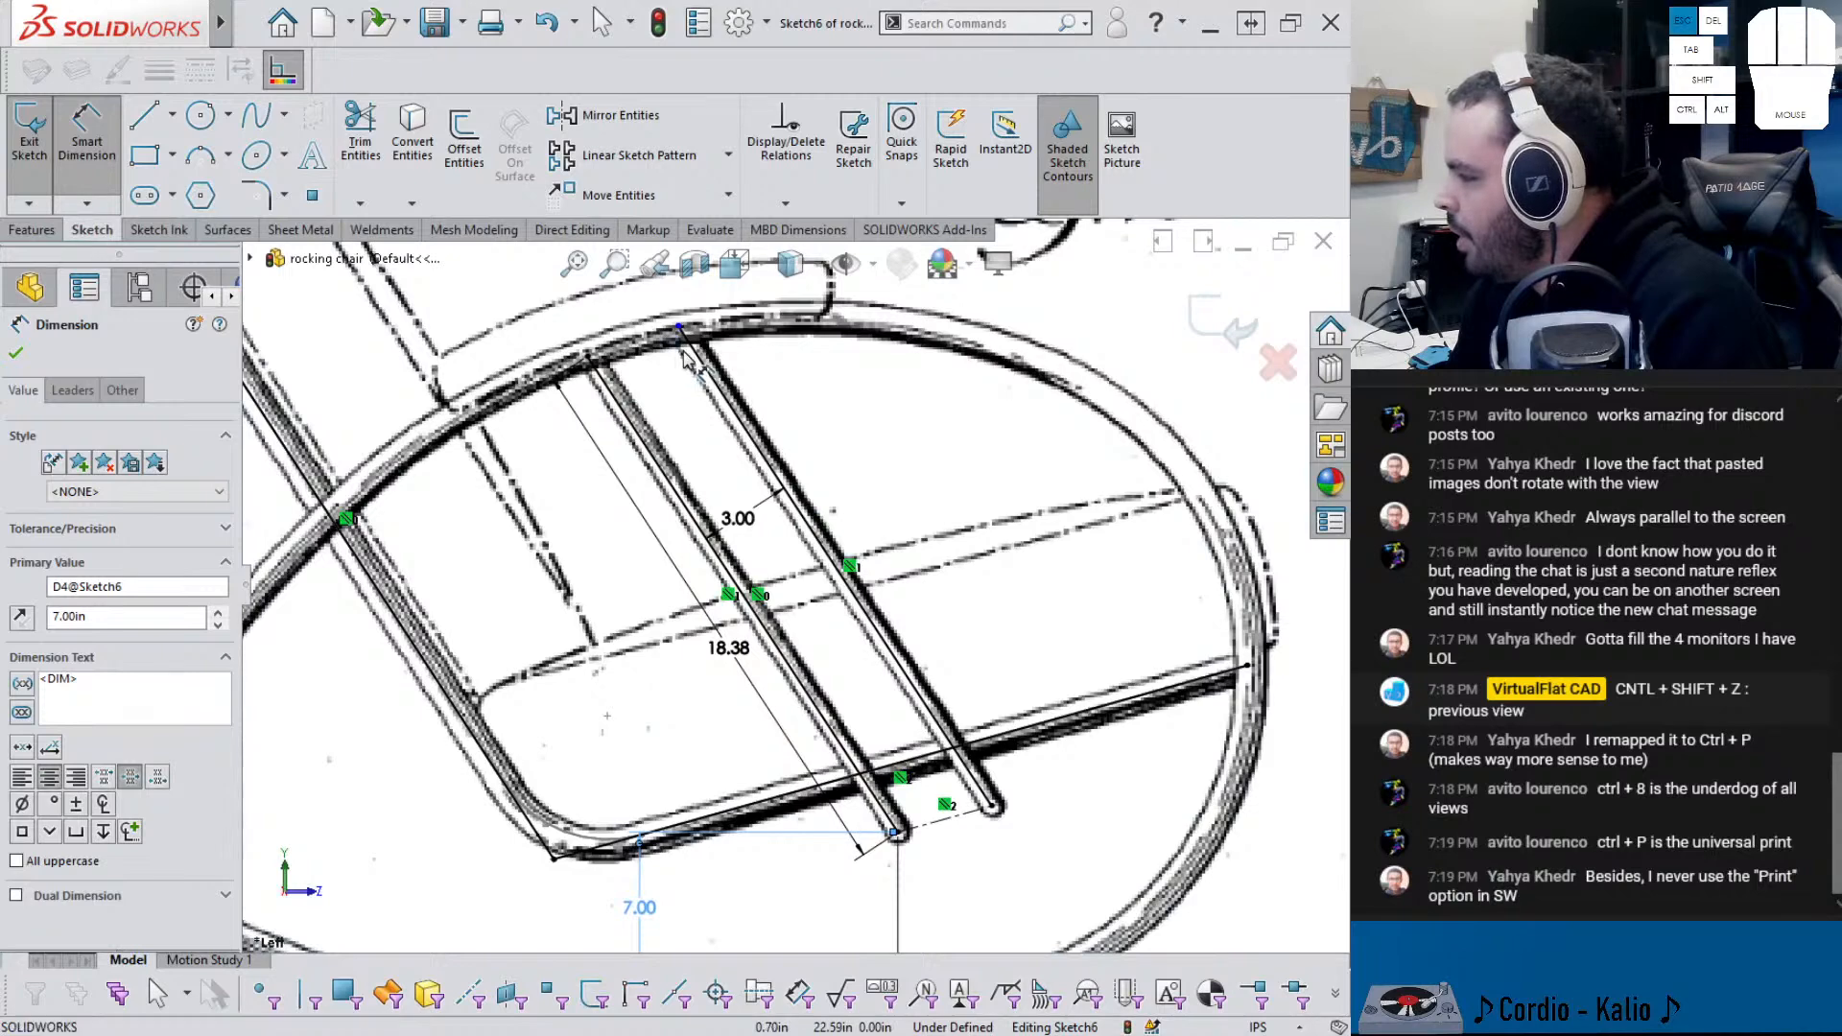
key(Escape)
- Add an 18.45 length dimension on the right tube line, then delete it
click(683, 333)
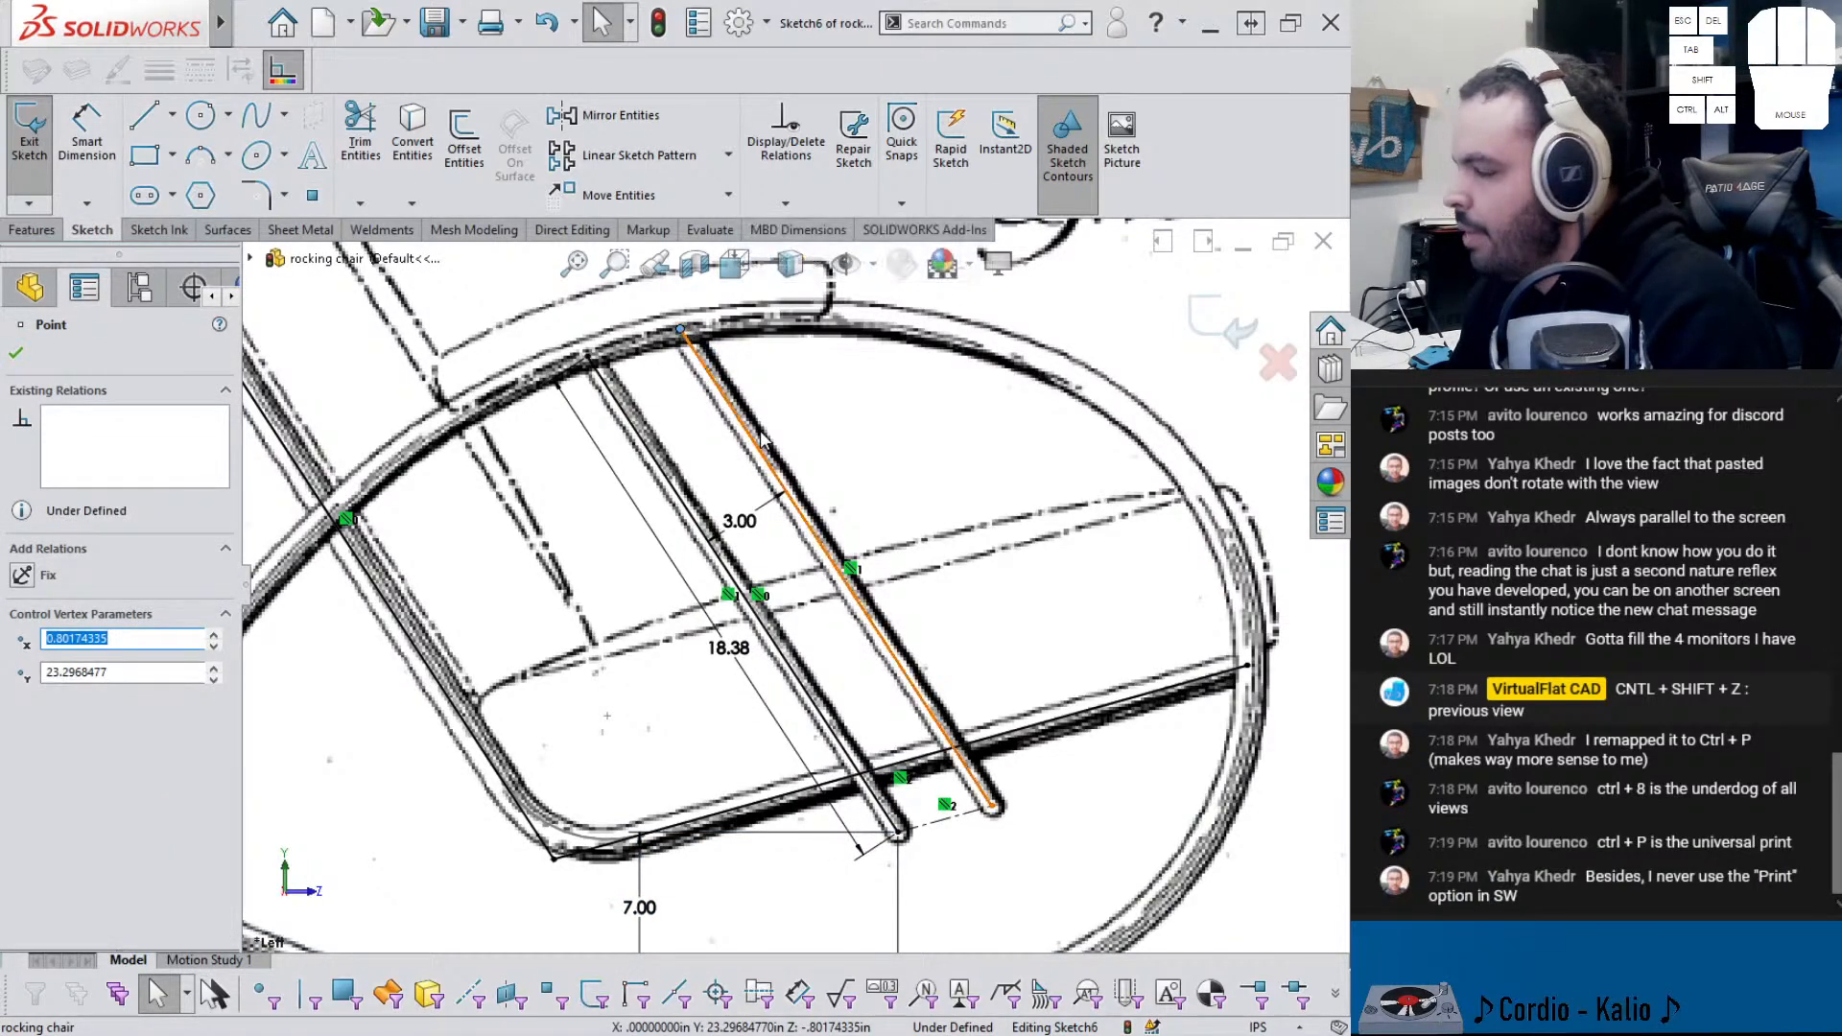
scroll(844, 547, up, 2)
scroll(911, 508, up, 1)
click(946, 567)
right_drag(1200, 660, 1232, 597)
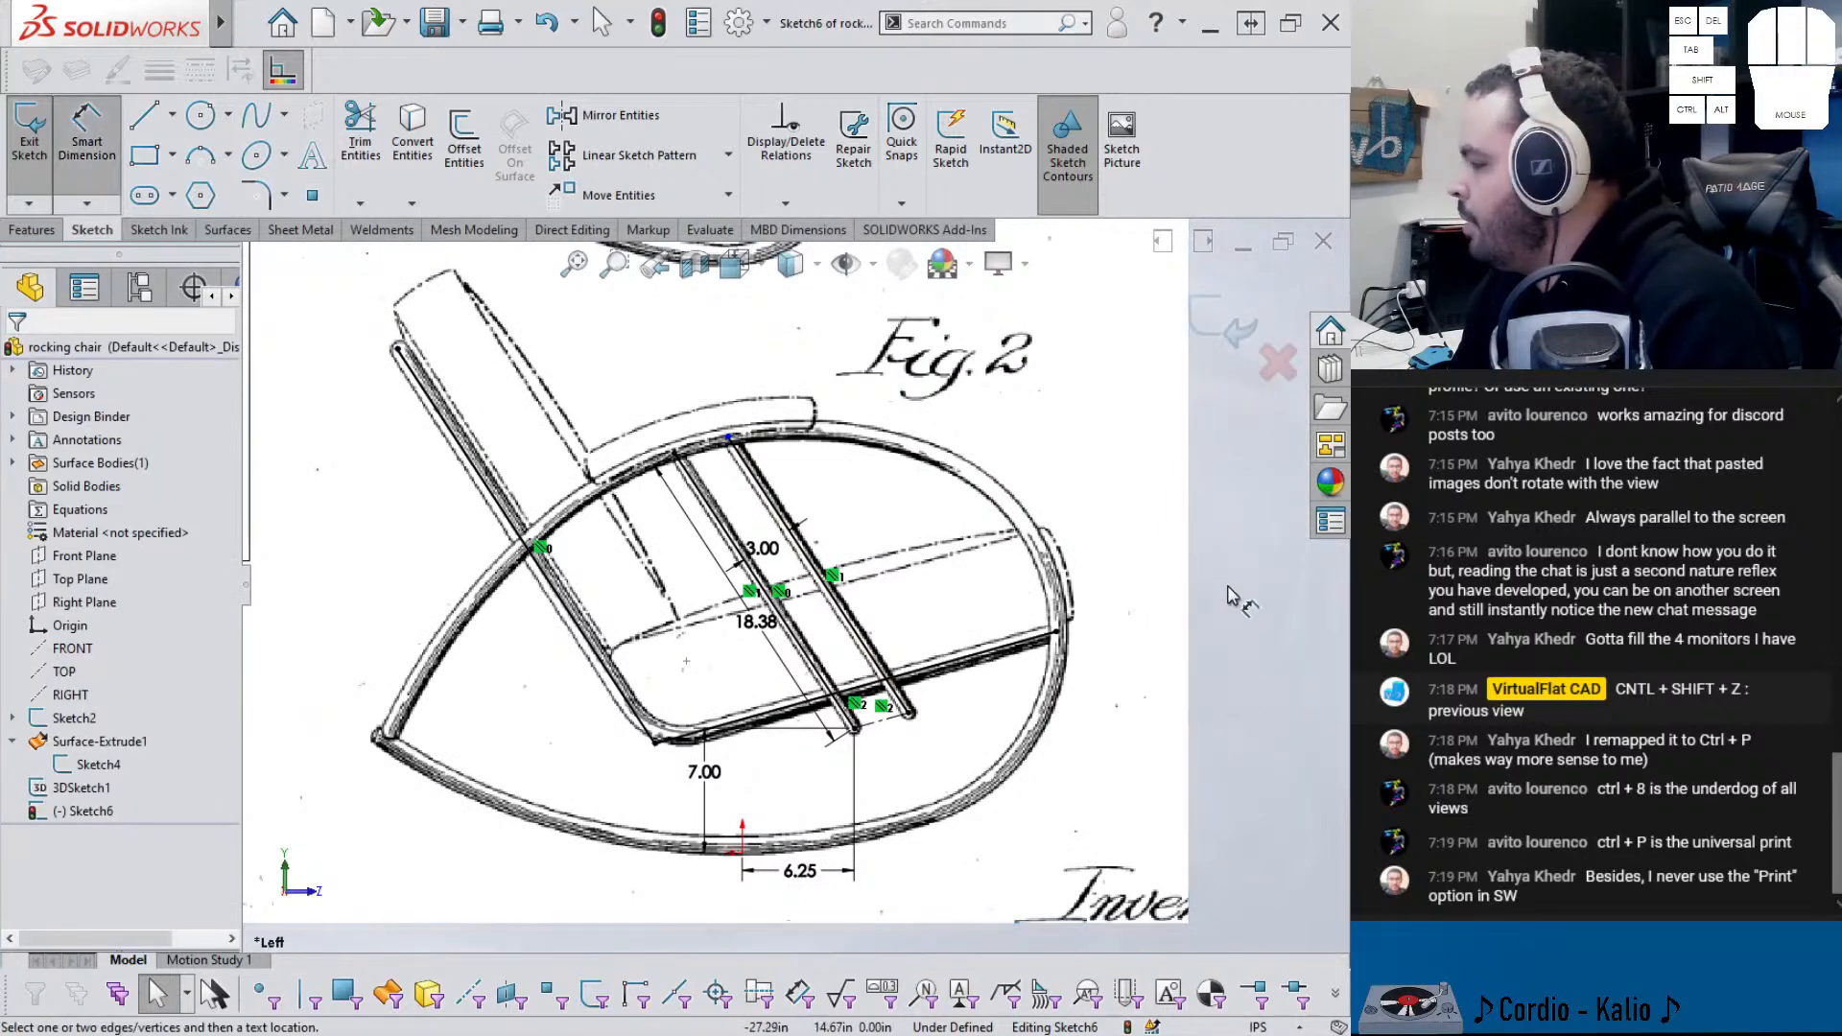
click(816, 566)
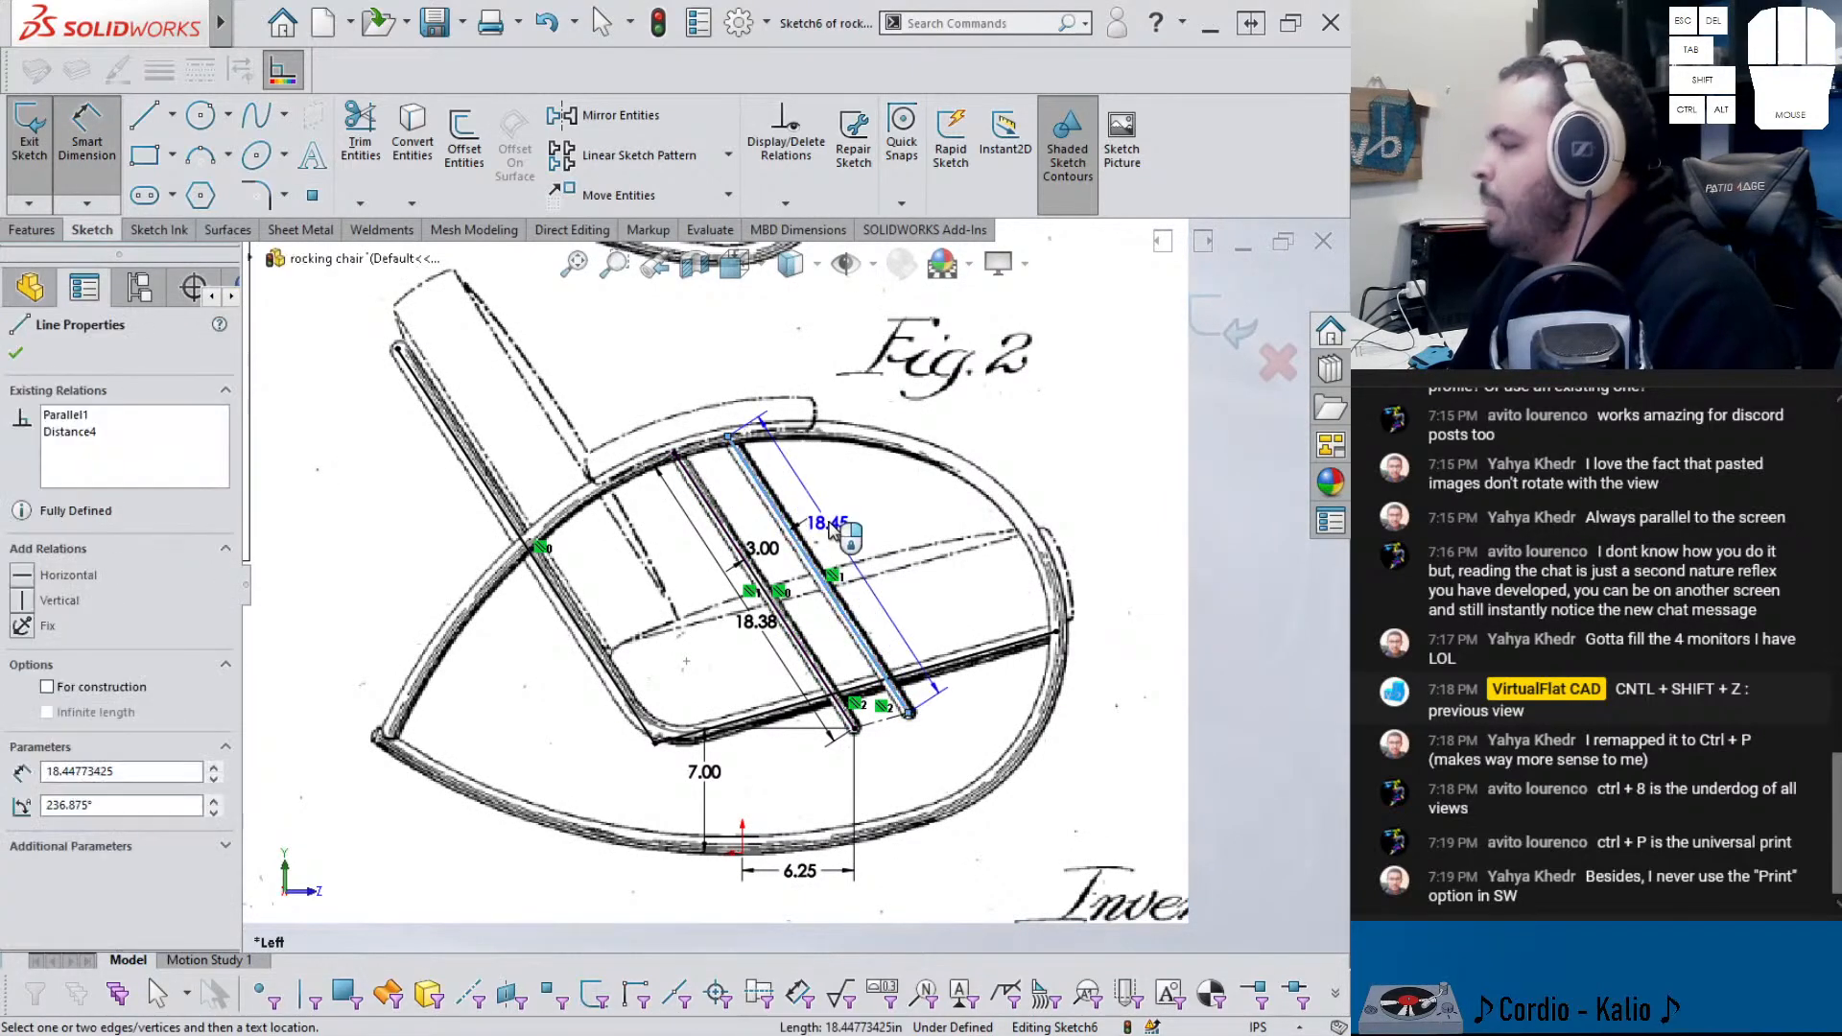
click(839, 523)
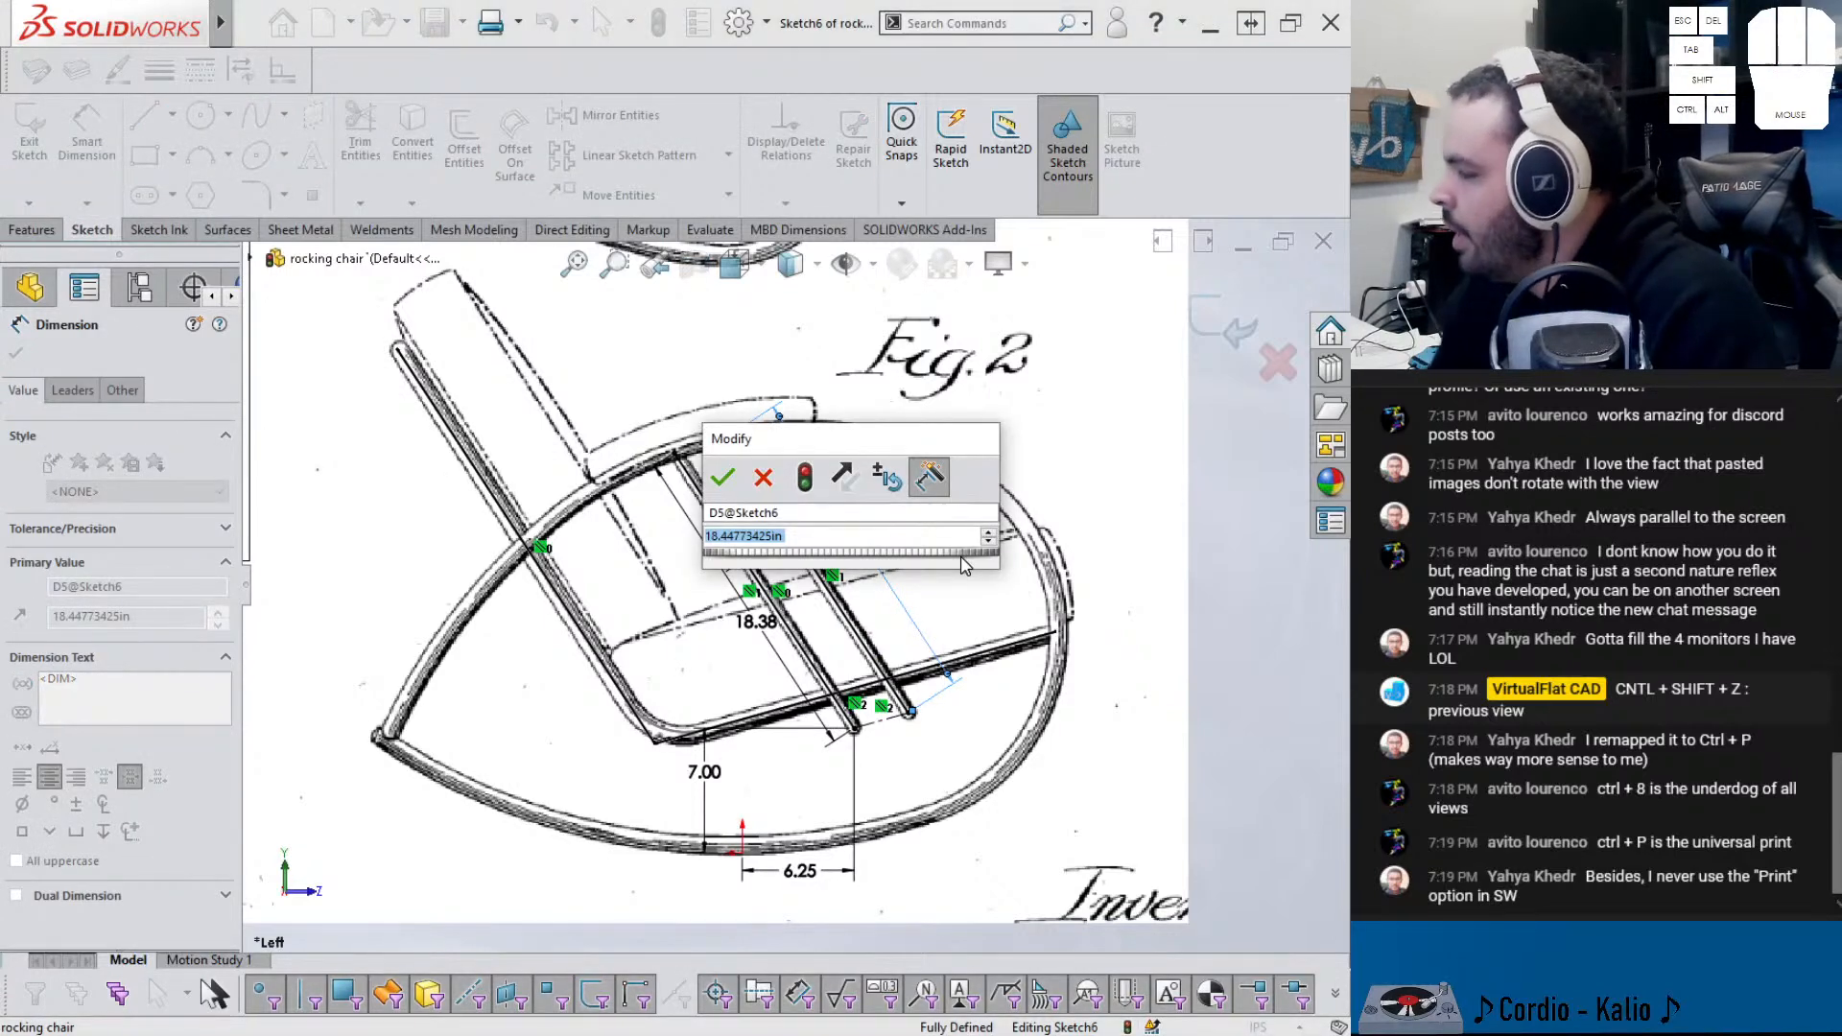
click(765, 478)
click(840, 526)
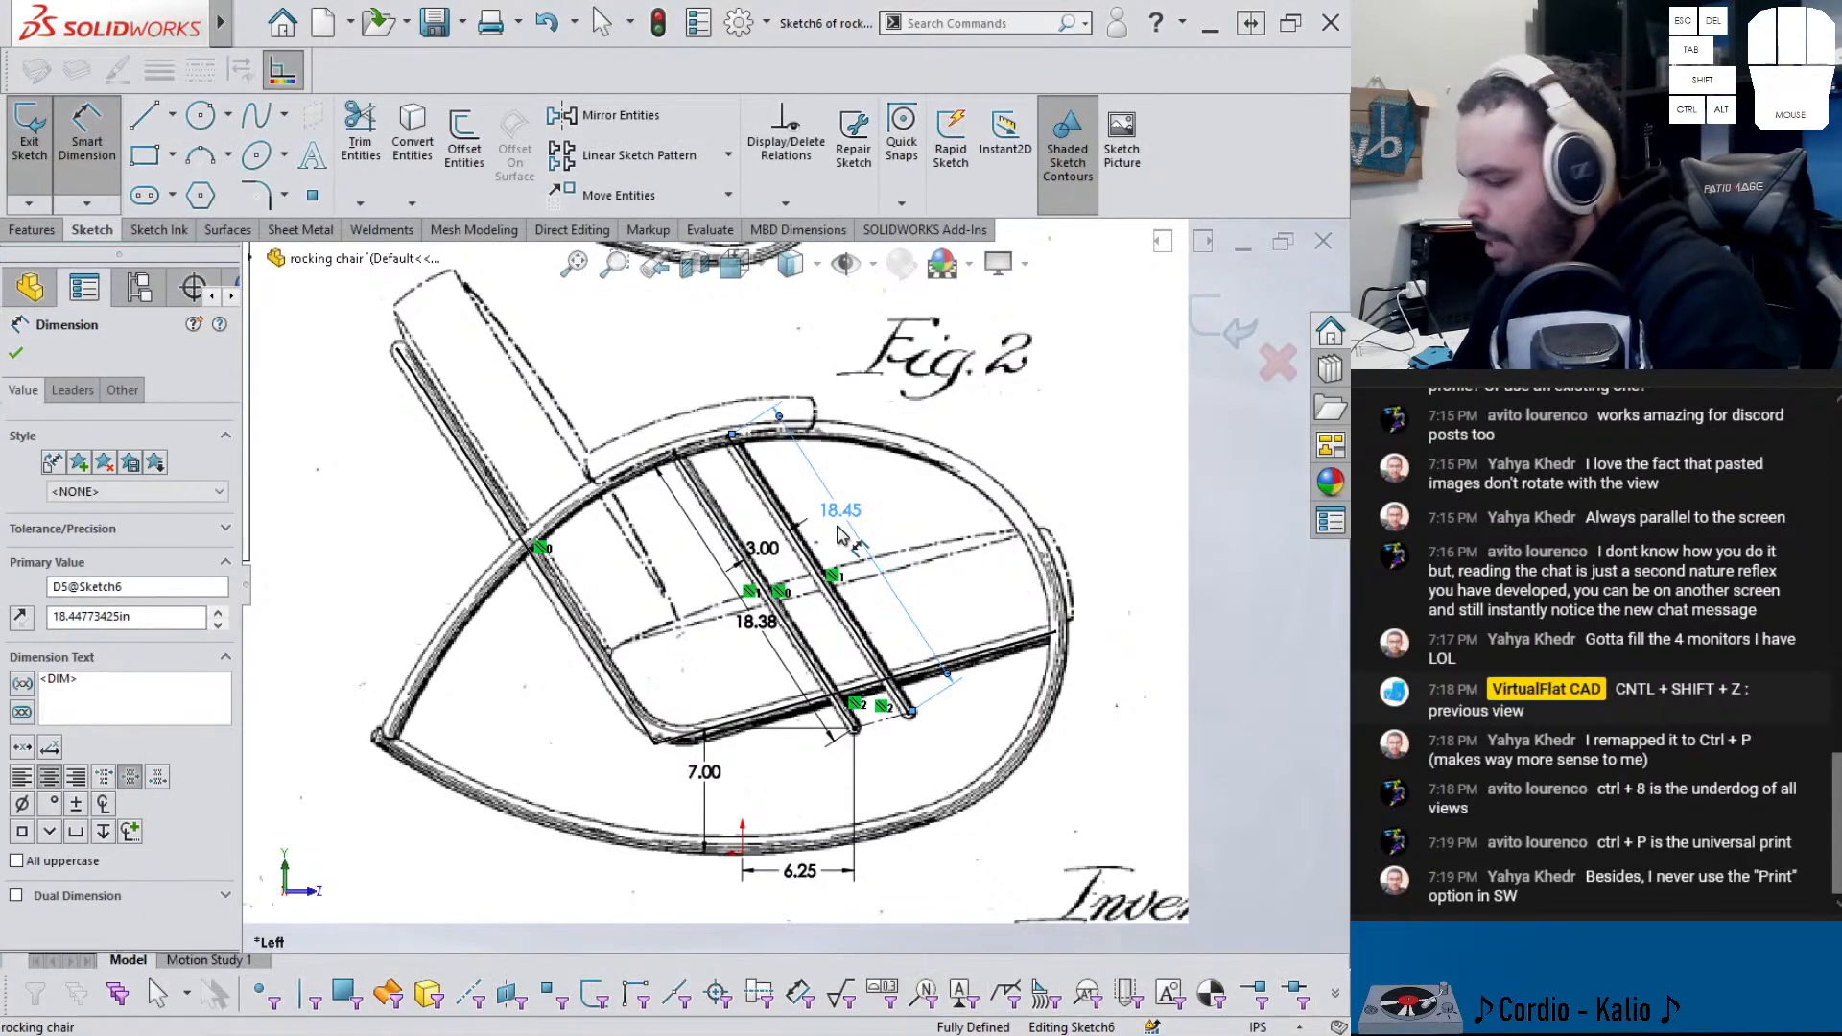
key(Delete)
key(F1)
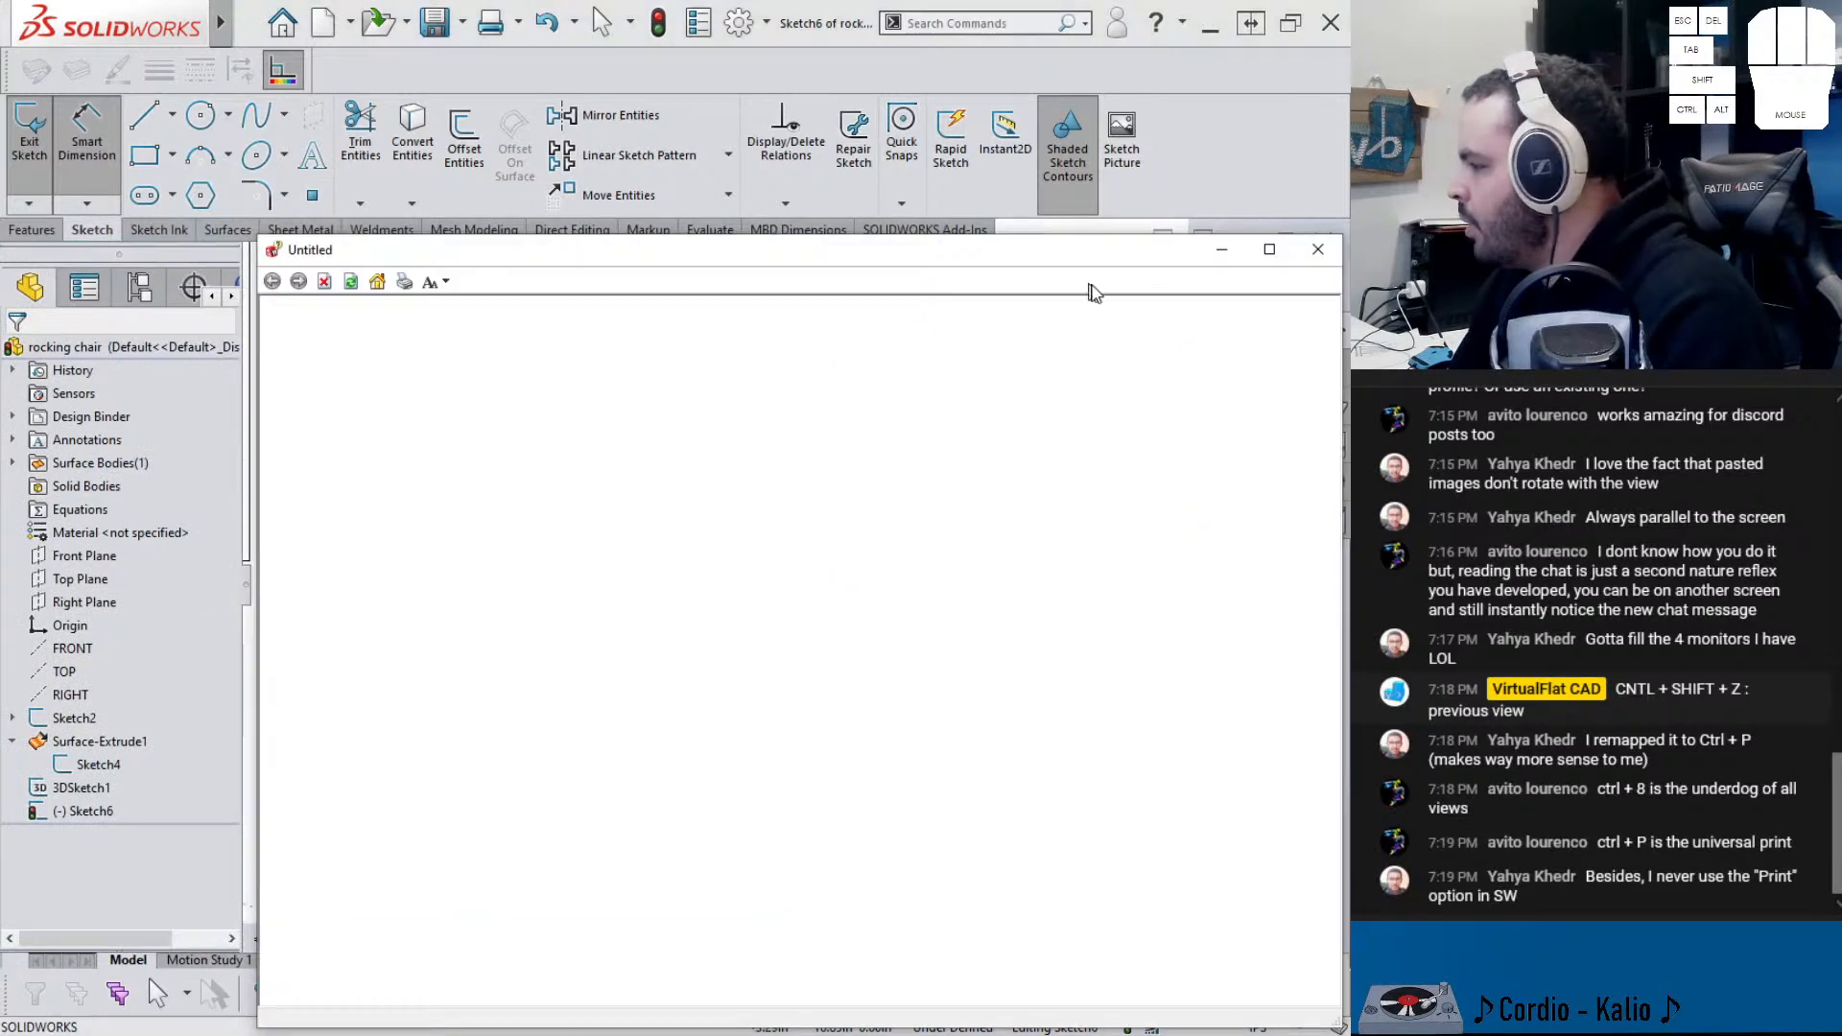
click(1317, 250)
key(Escape)
- Make the two tube lines parallel, exit Sketch6 and select it in the feature tree
click(811, 568)
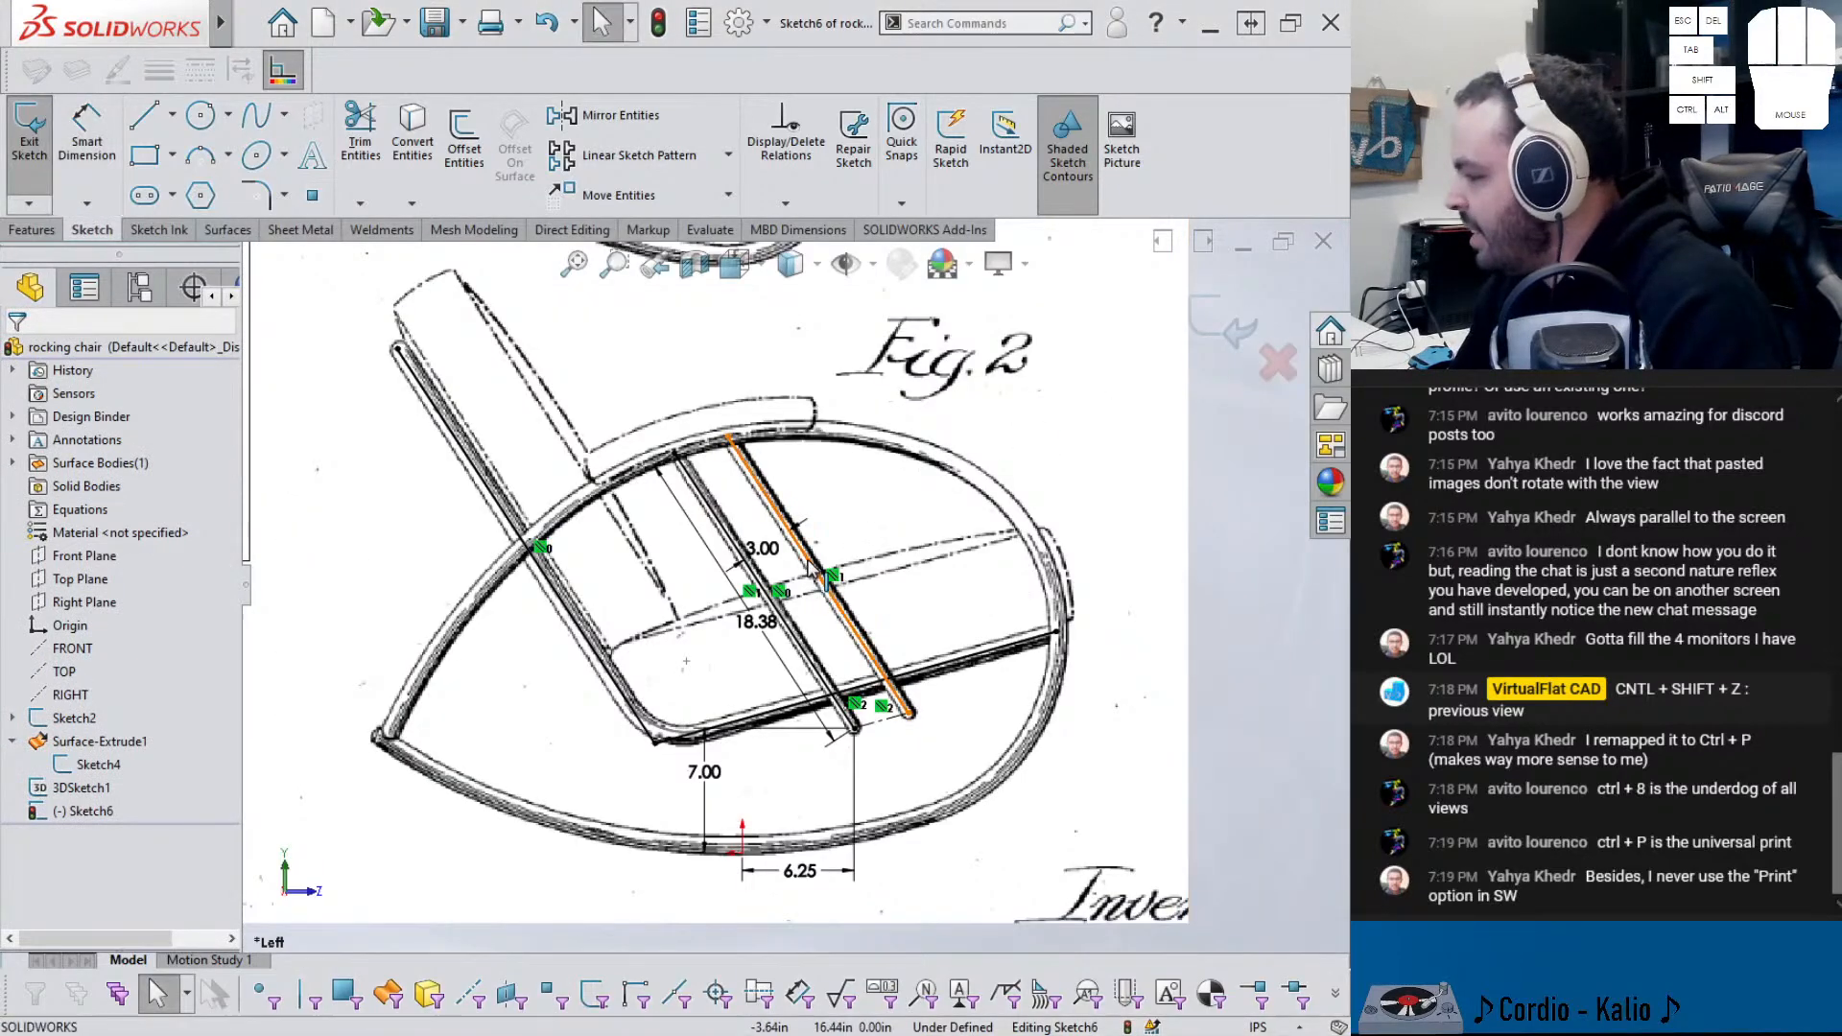
ctrl+click(769, 597)
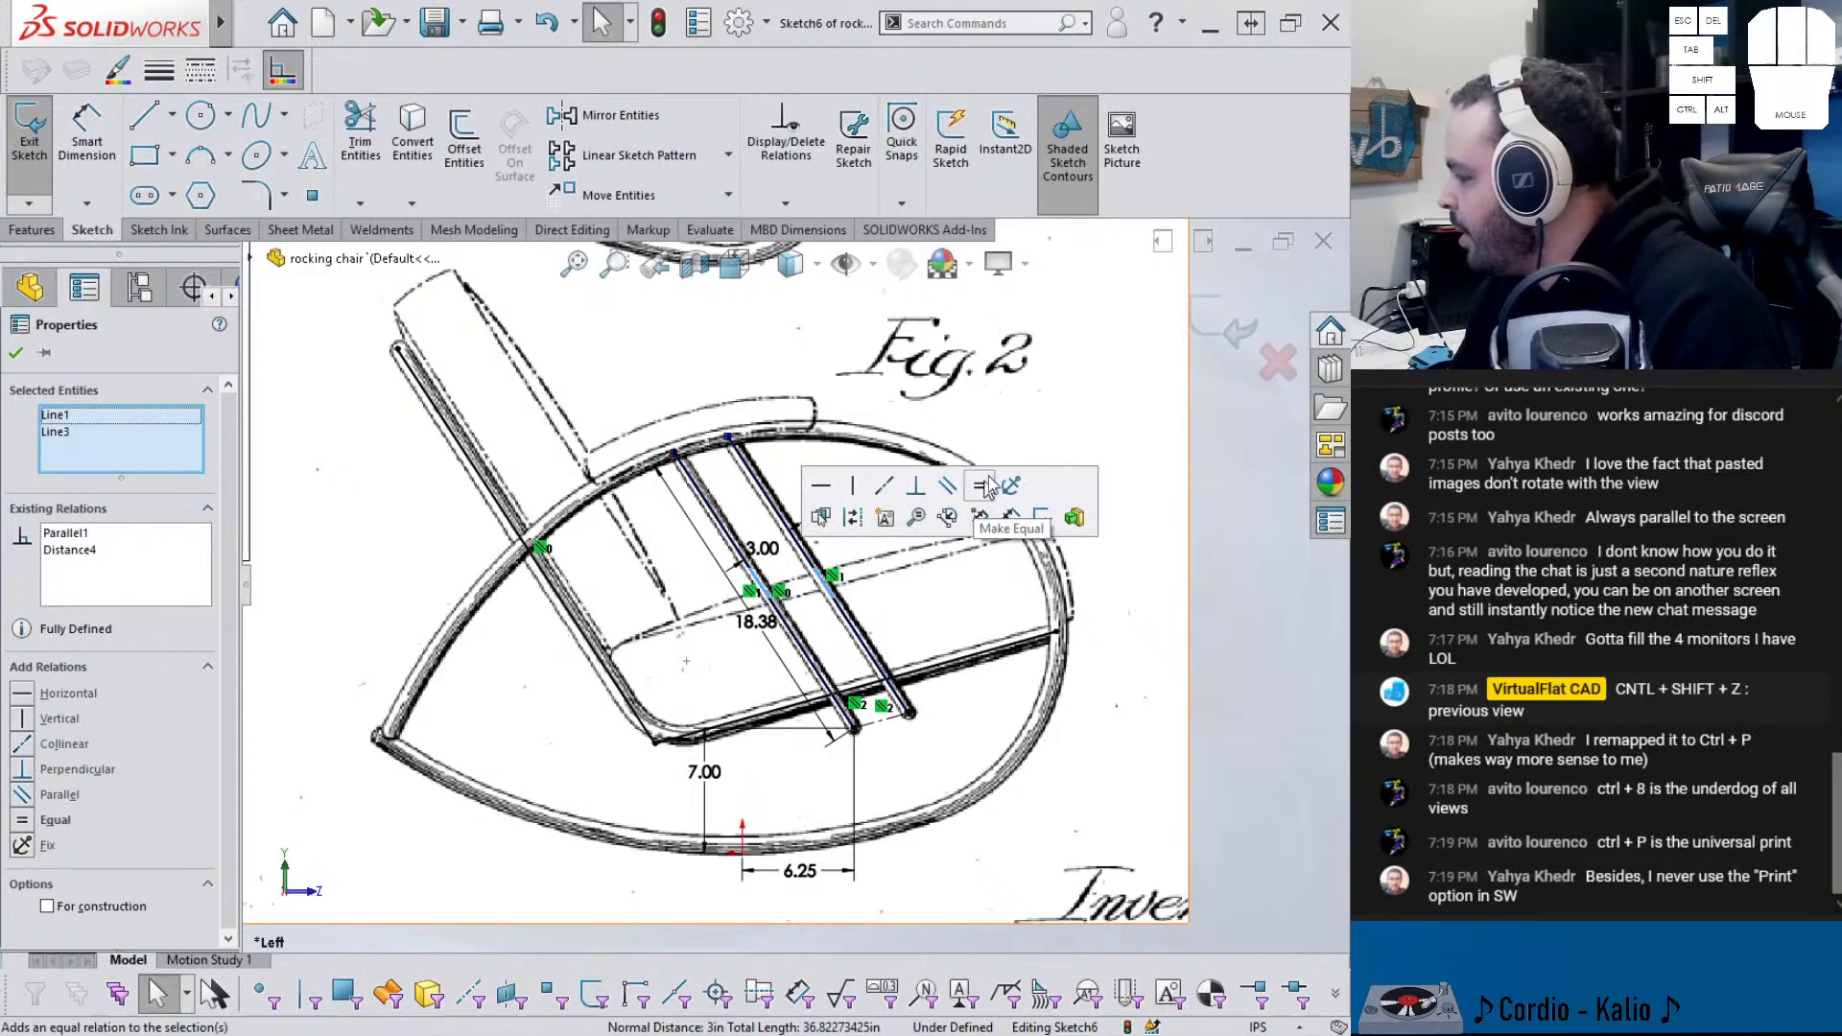
click(60, 796)
click(1075, 803)
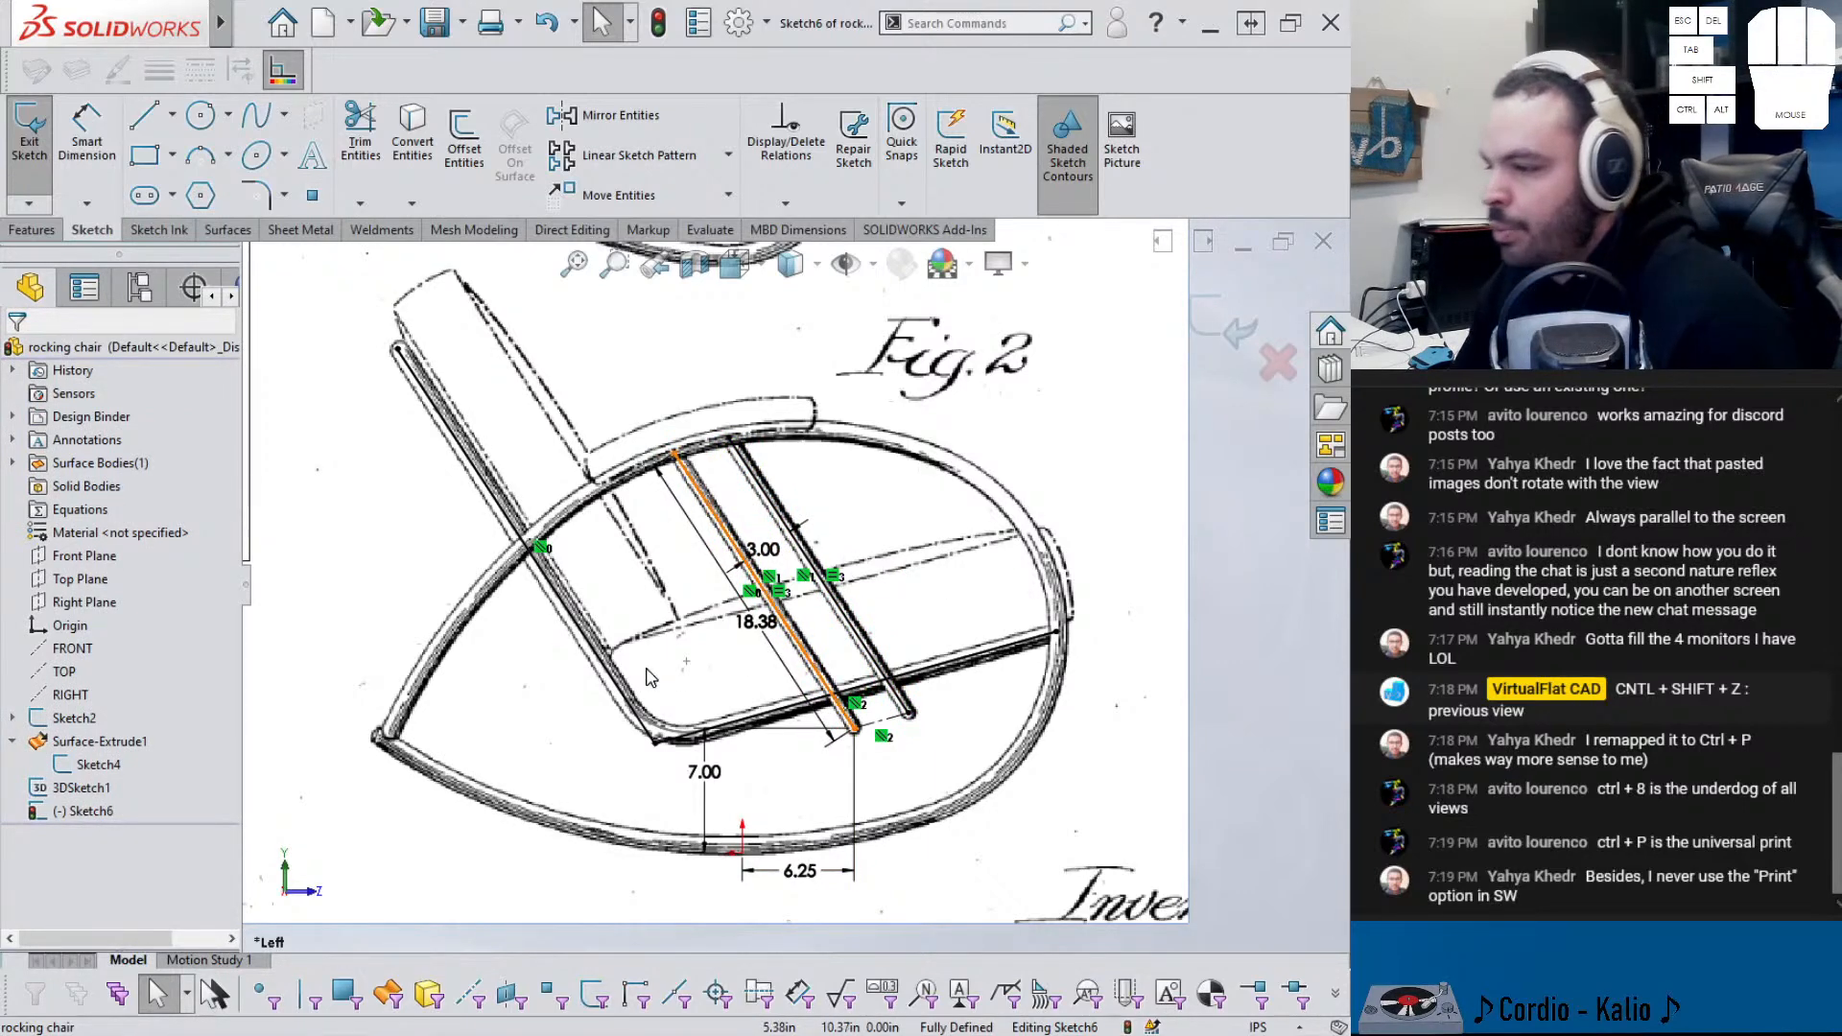
mouse_move(832, 611)
middle_down()
mouse_move(803, 617)
mouse_move(816, 629)
middle_up()
click(1232, 339)
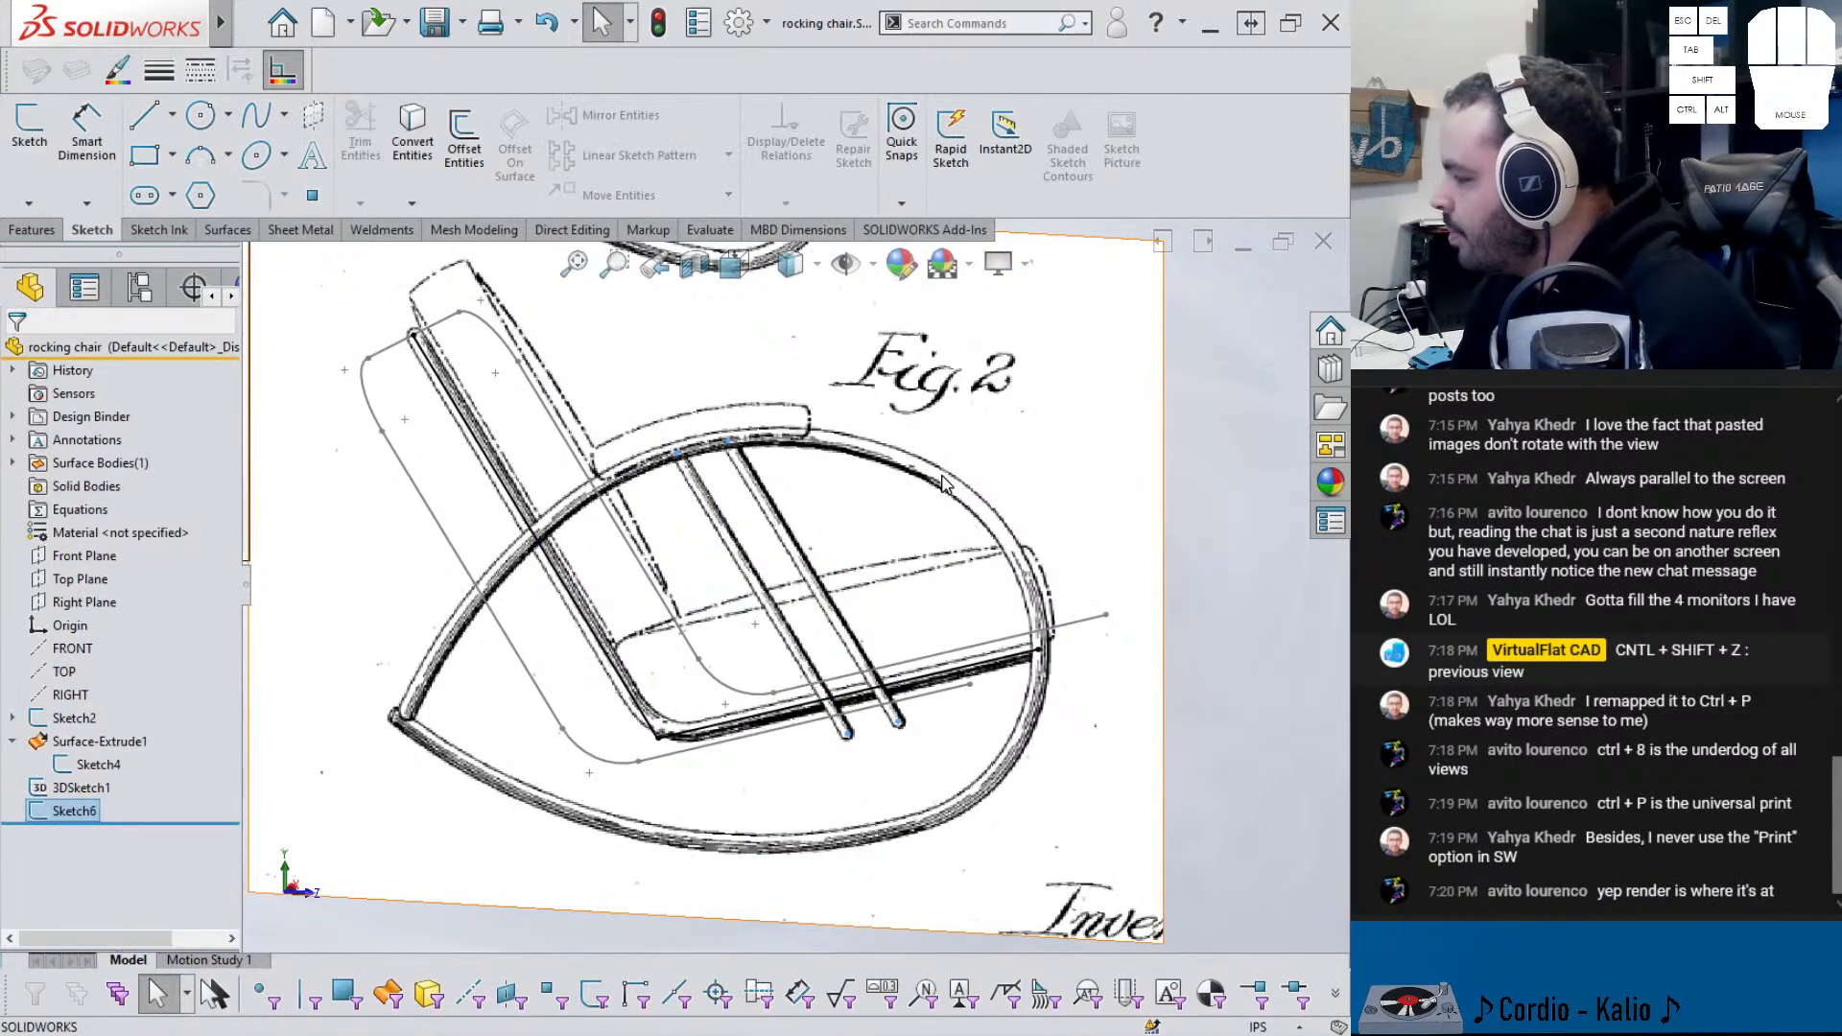
middle_drag(946, 502, 860, 567)
click(81, 809)
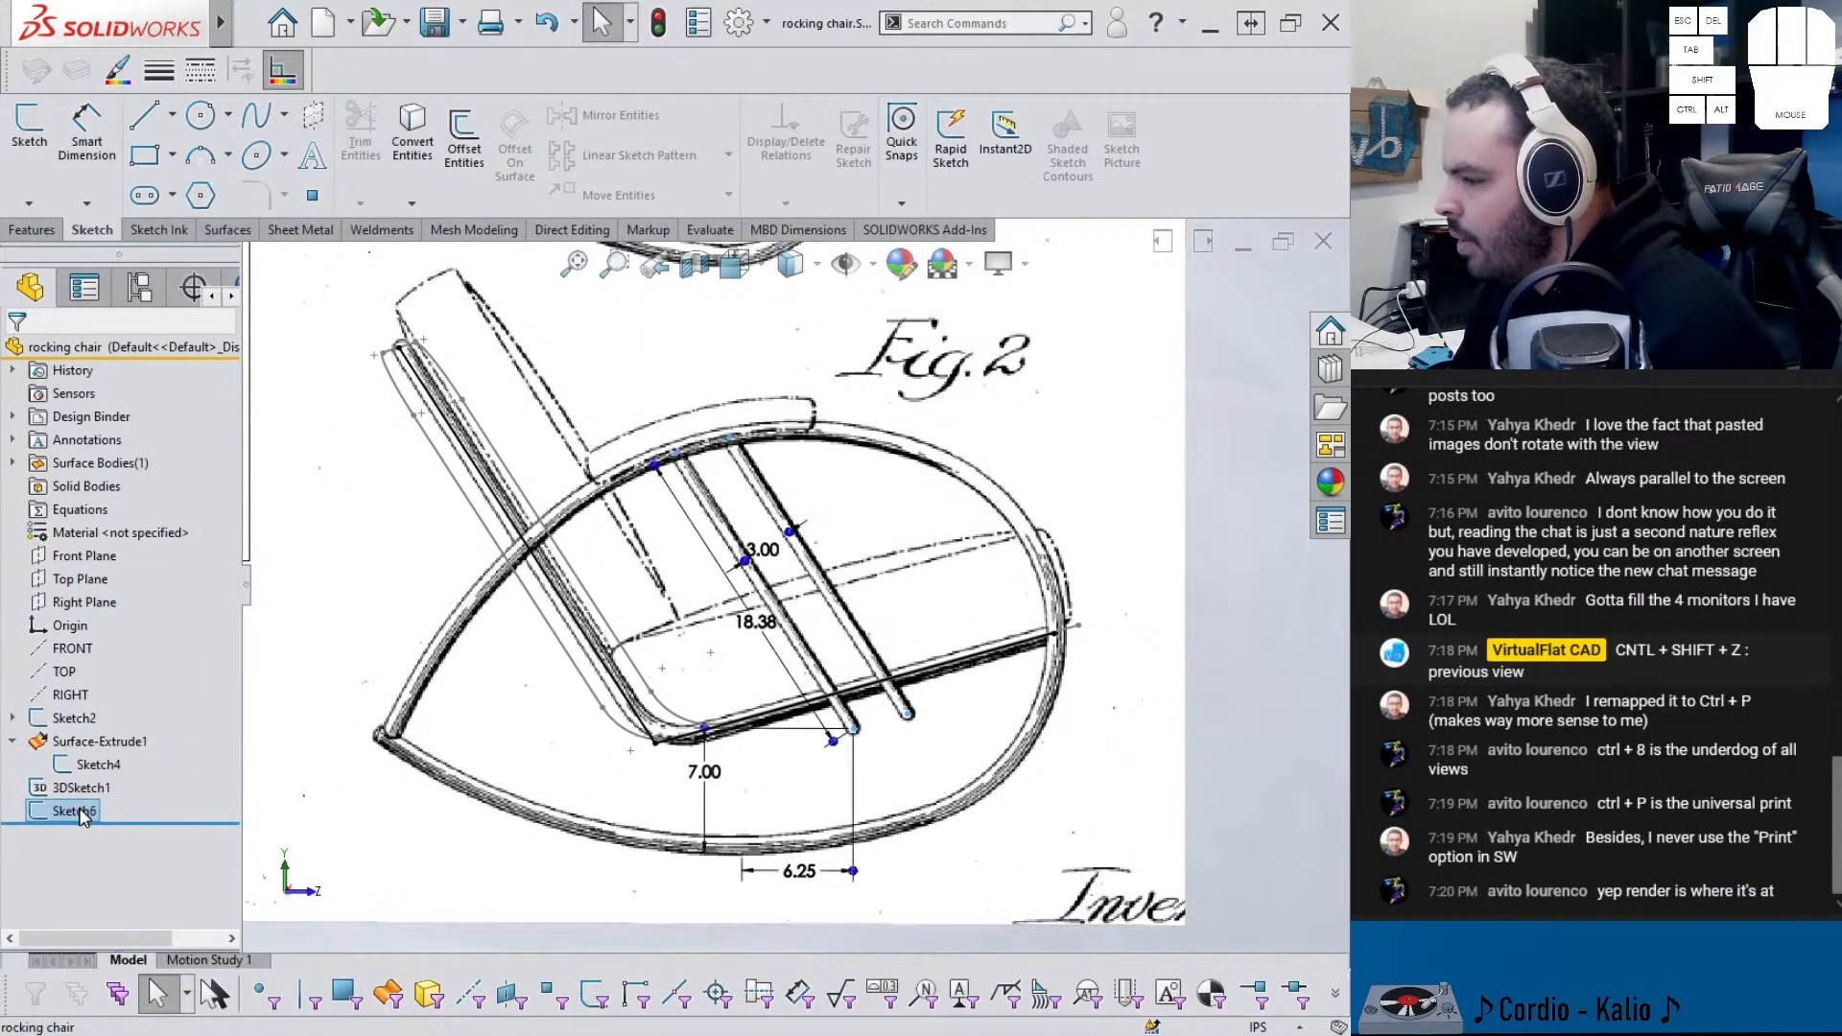
- Reopen Sketch6 and delete its 7.00 dimension
click(92, 754)
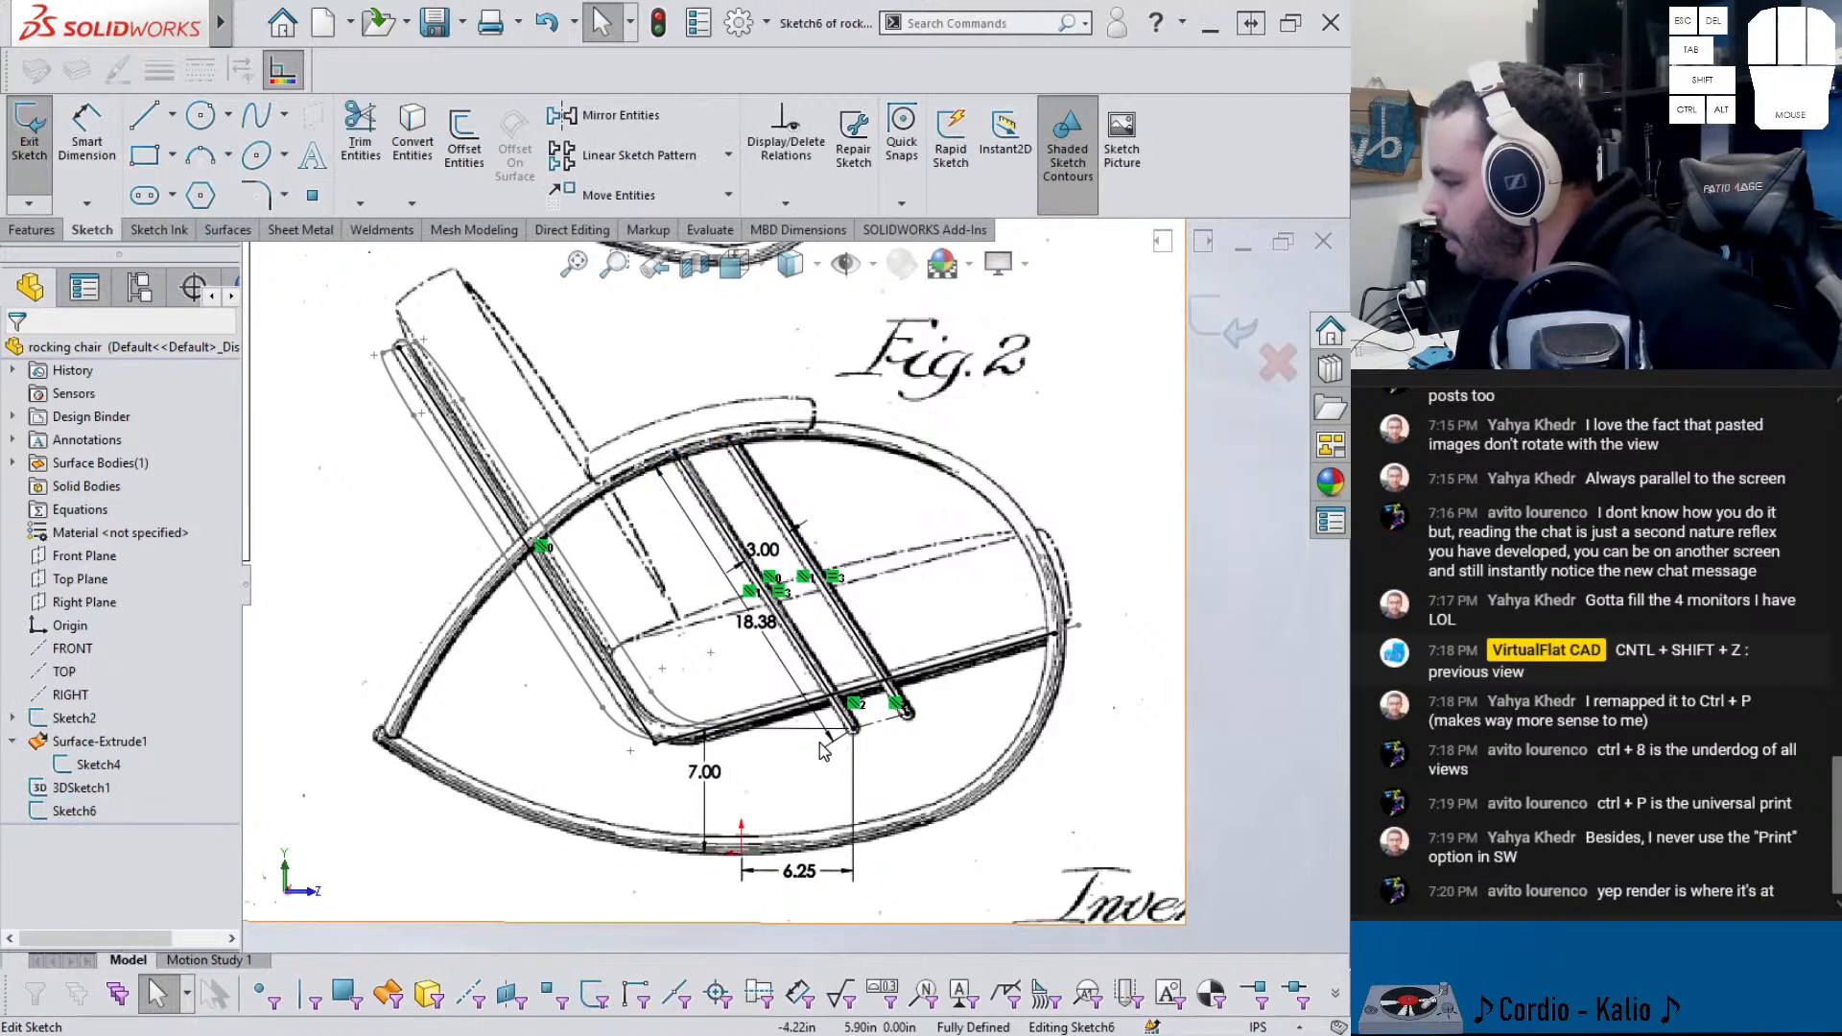
click(677, 809)
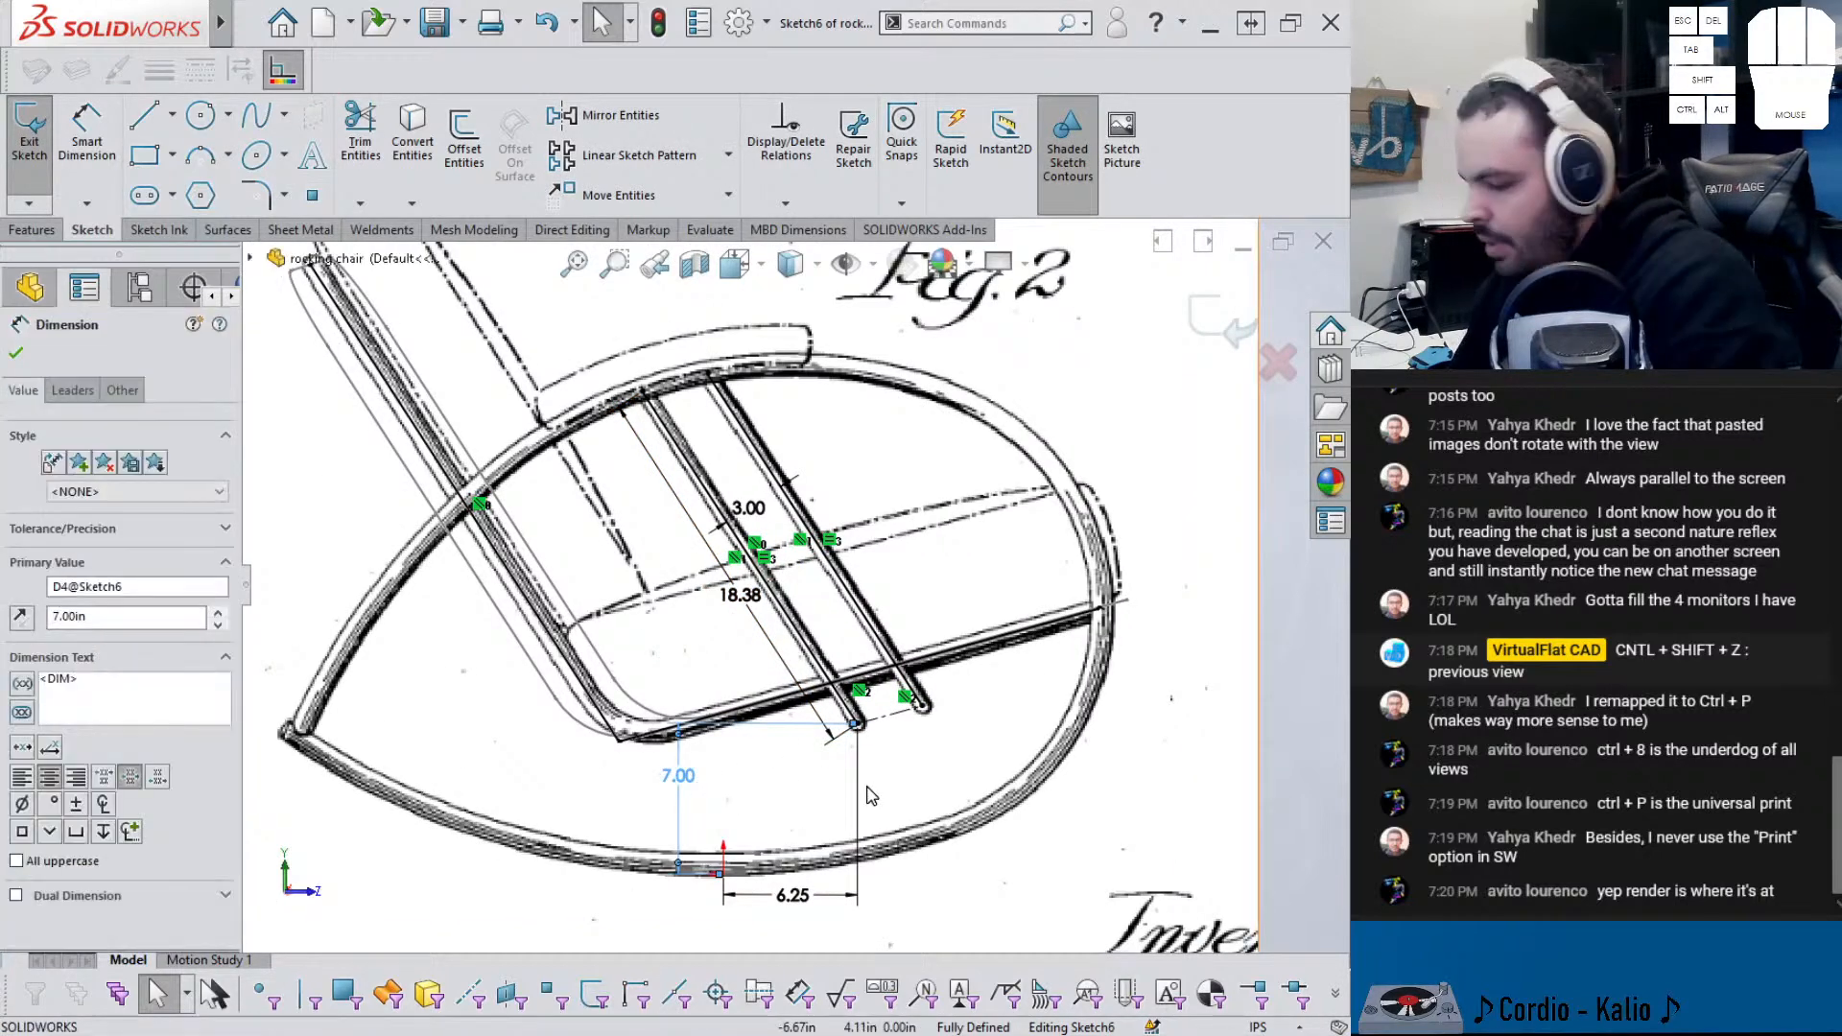
key(Delete)
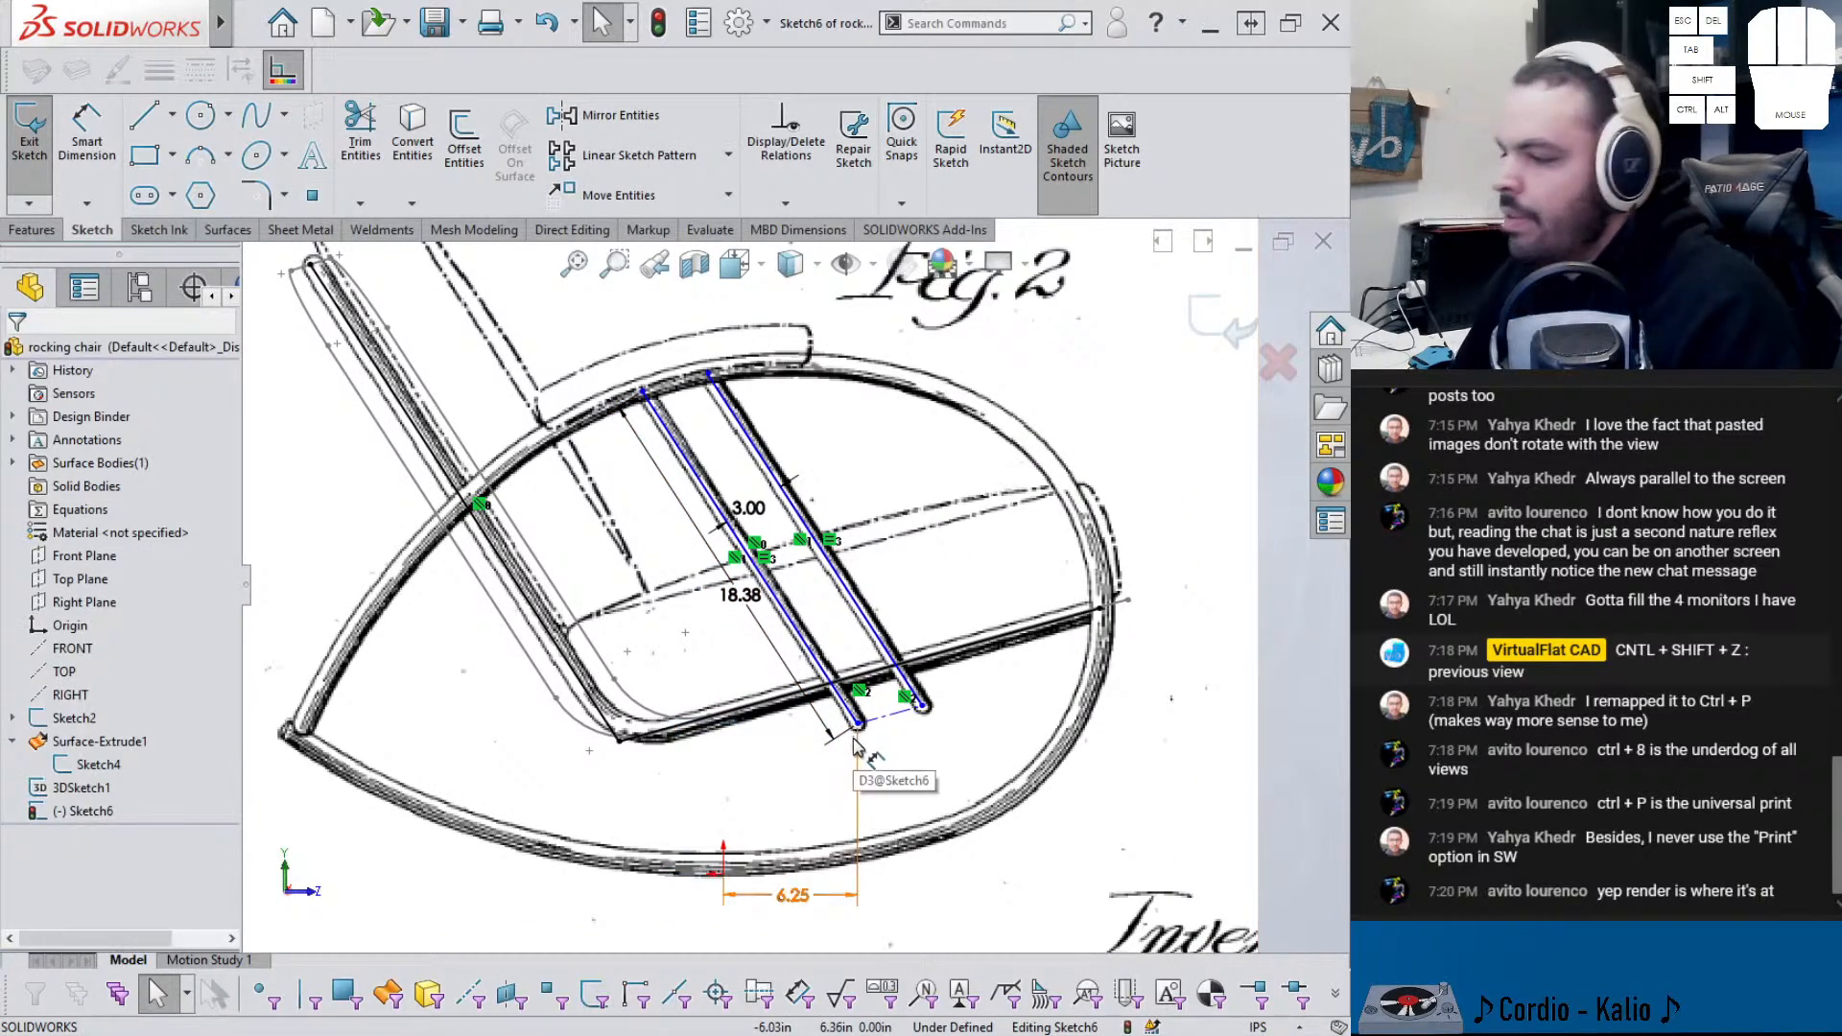
scroll(852, 741, up, 2)
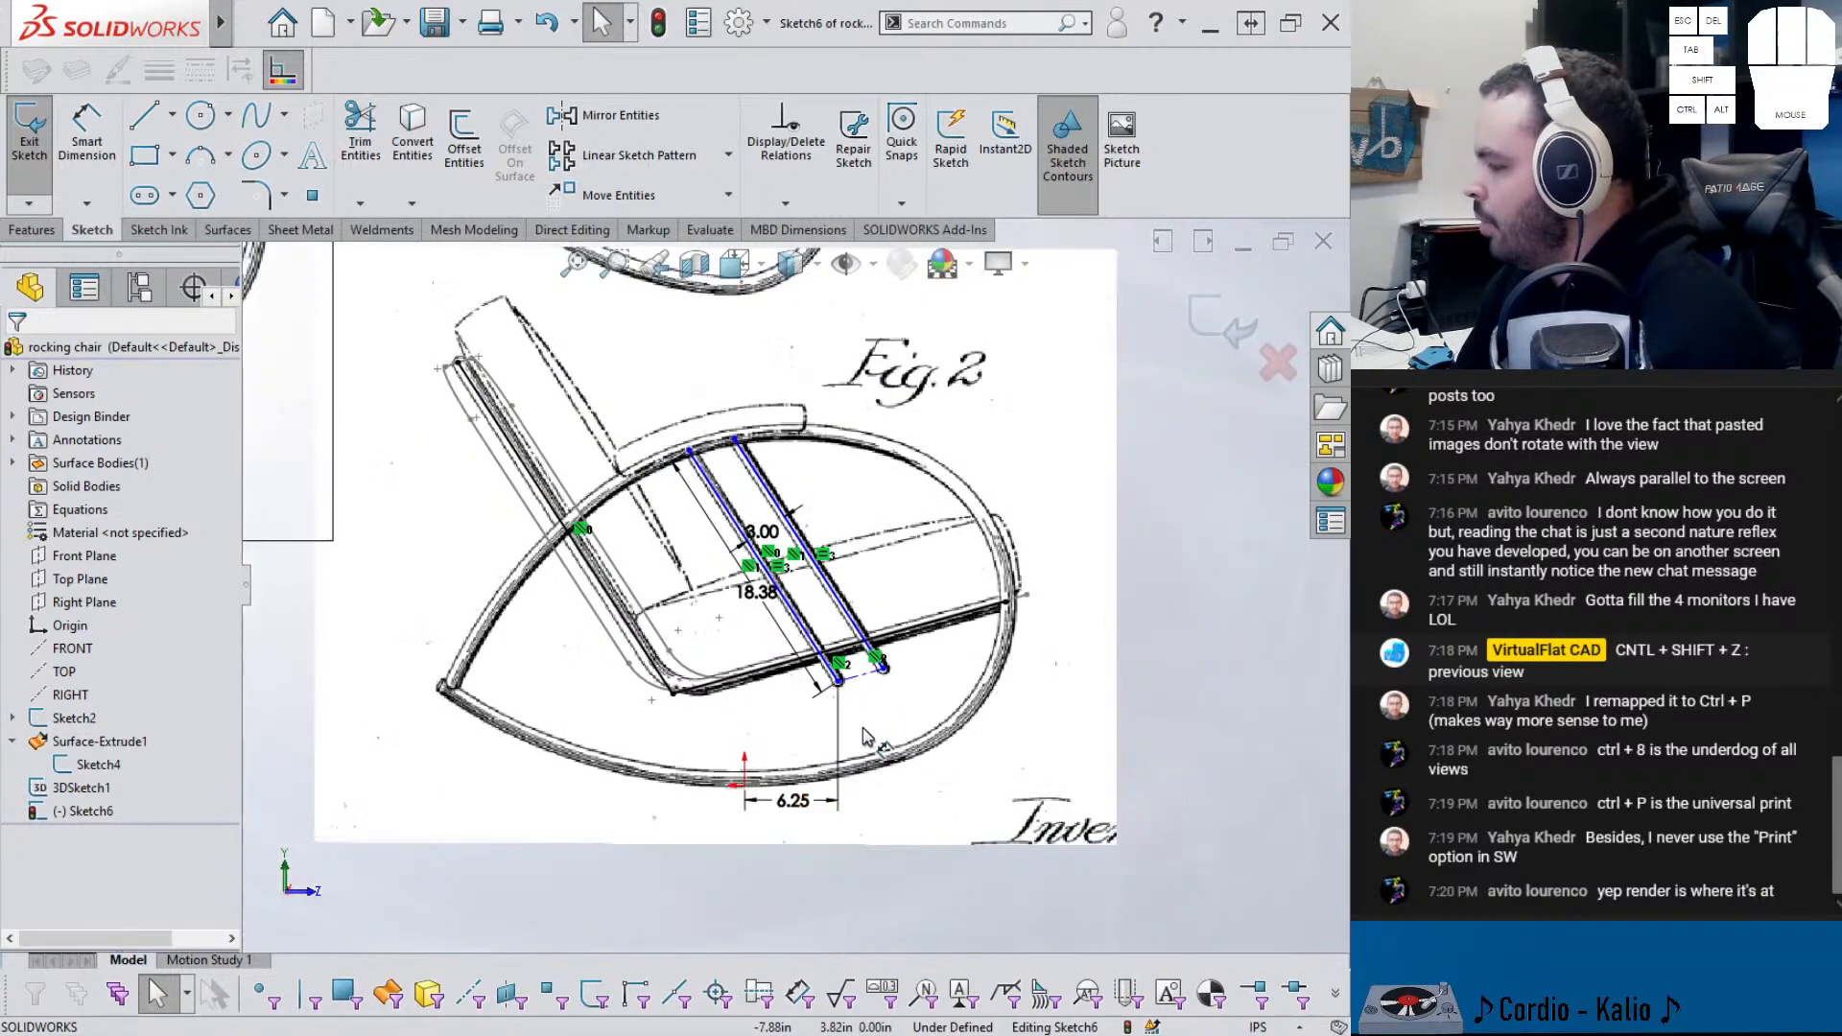
scroll(844, 710, down, 4)
right_click(832, 660)
click(847, 662)
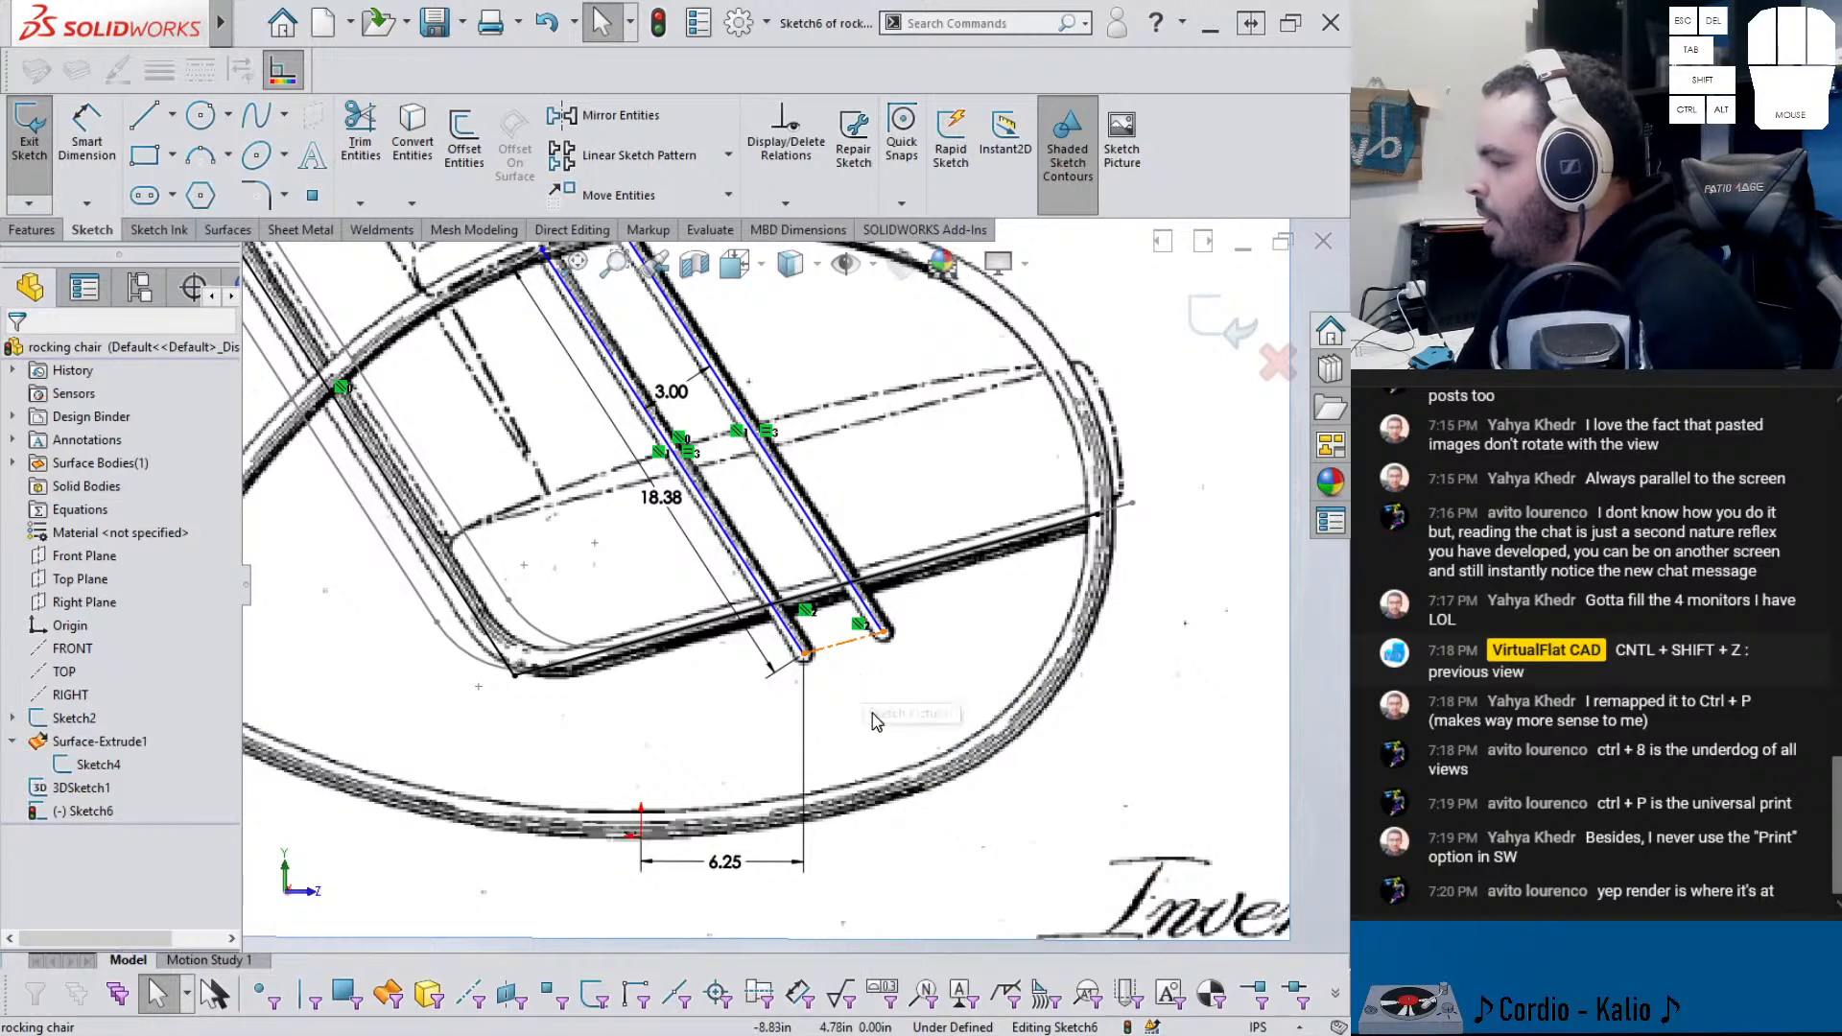
right_click(873, 683)
click(868, 672)
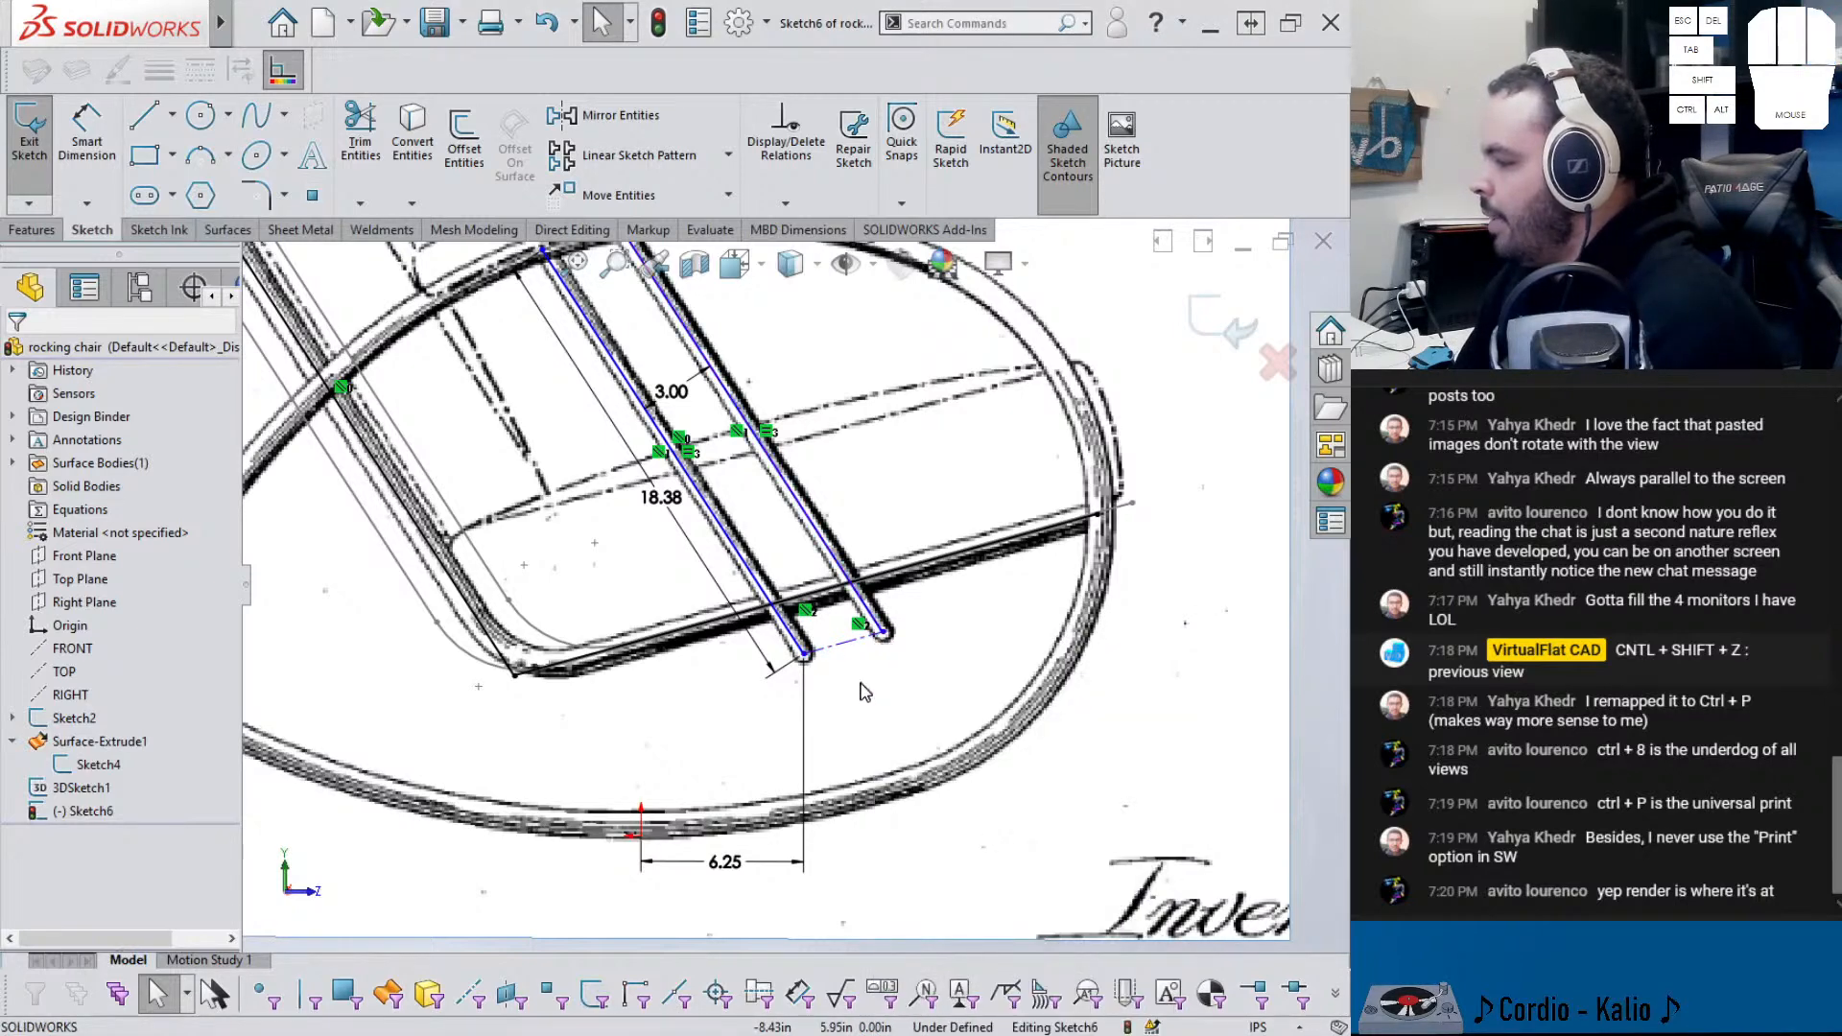
right_click(870, 625)
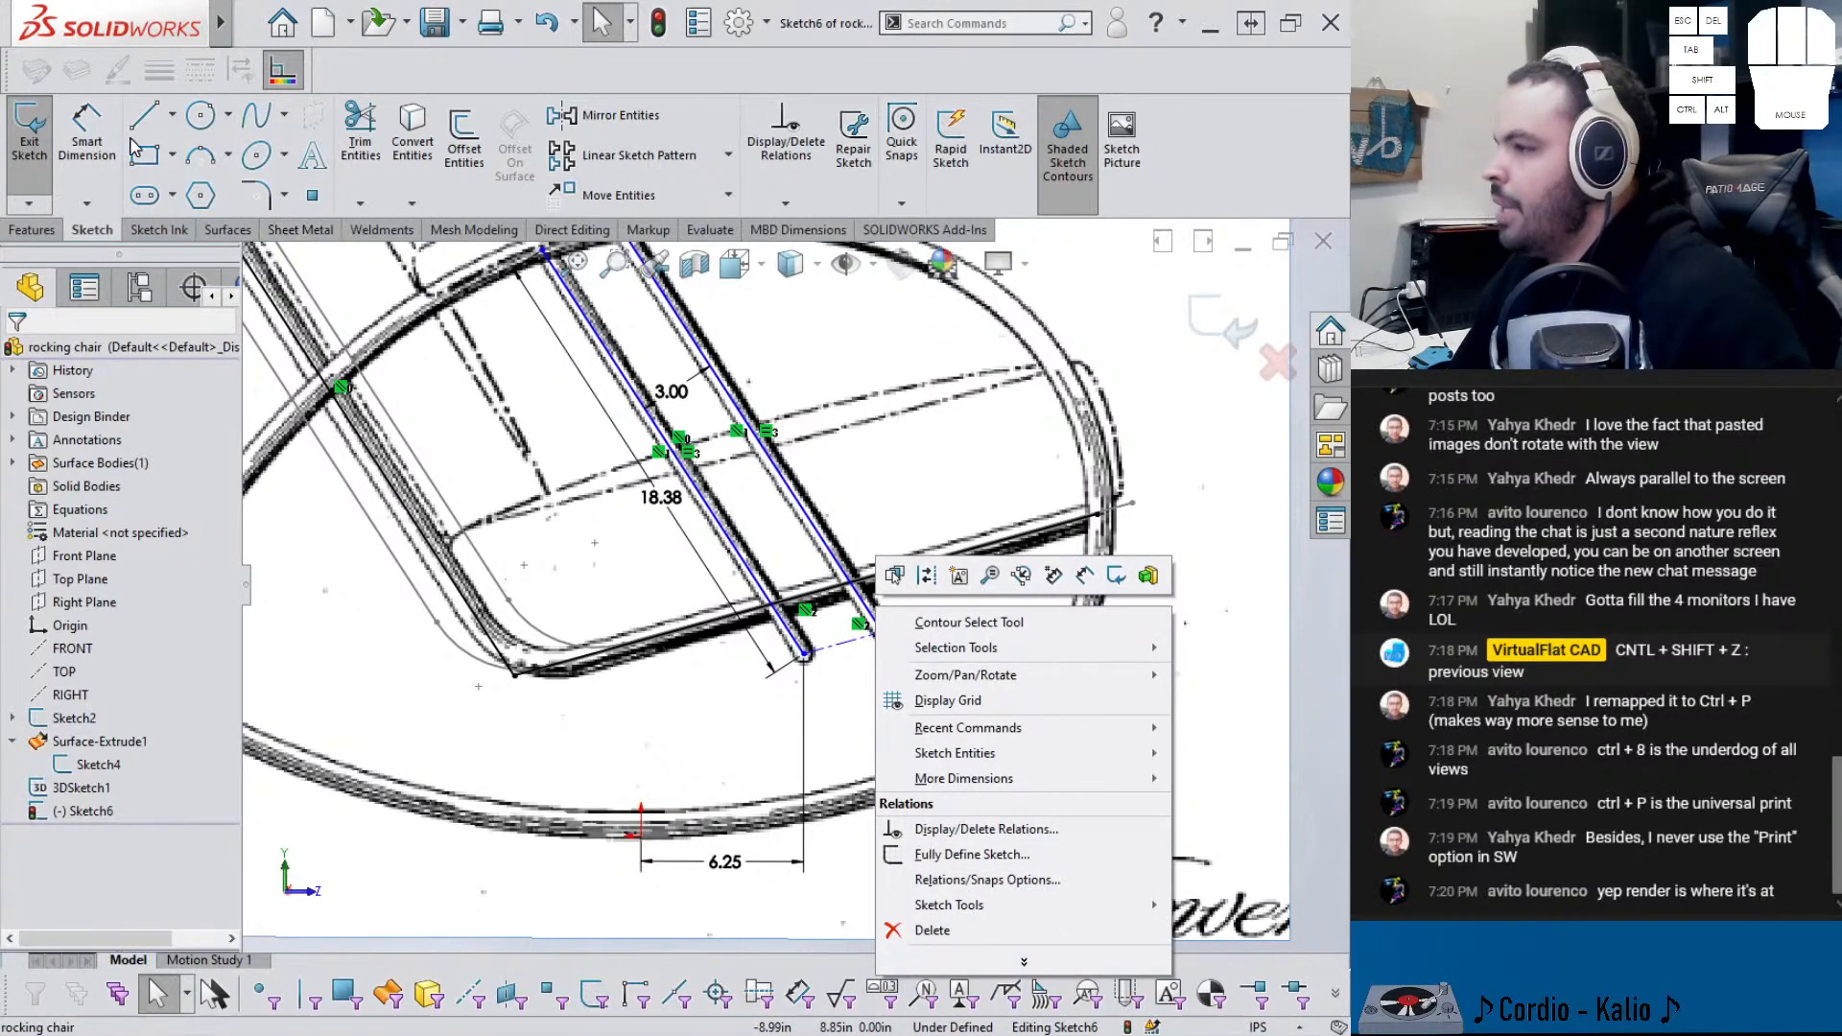
- Dimension the long seat edge to the rods' lower-end line as 2.125 in, then exit the sketch
click(91, 139)
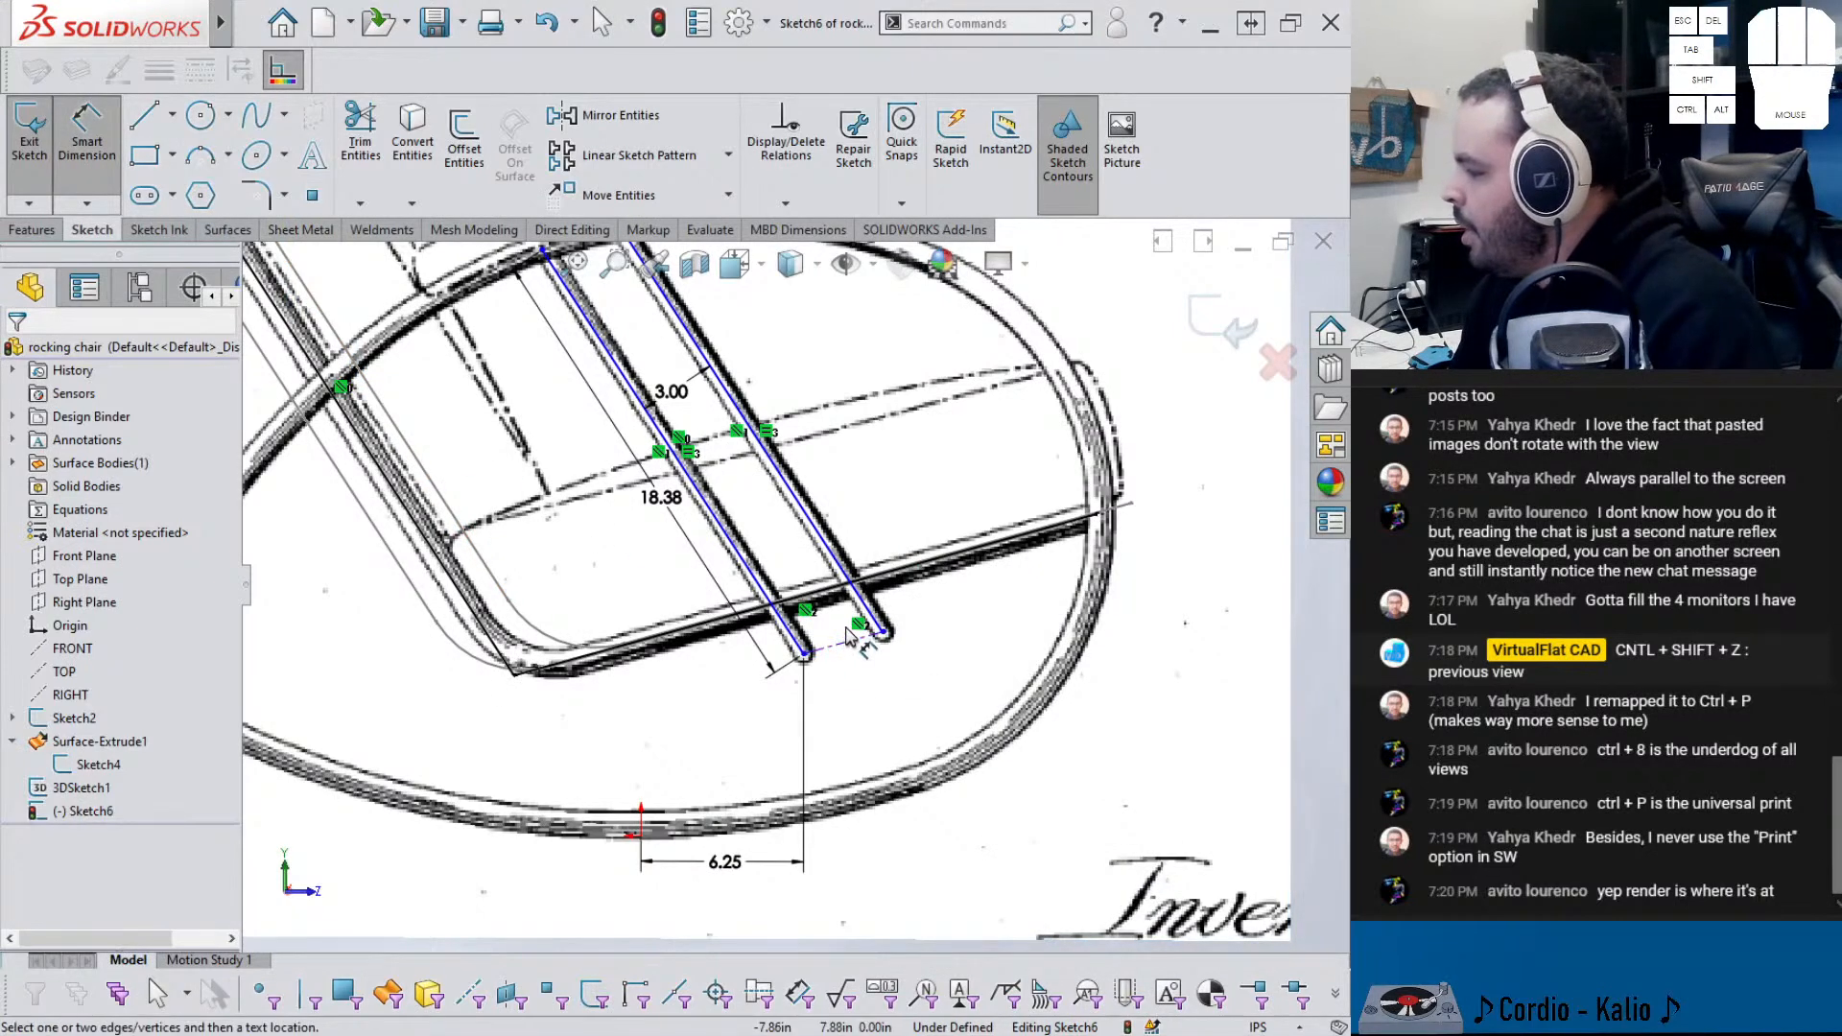
click(892, 570)
key(Escape)
middle_drag(884, 607, 817, 631)
click(802, 624)
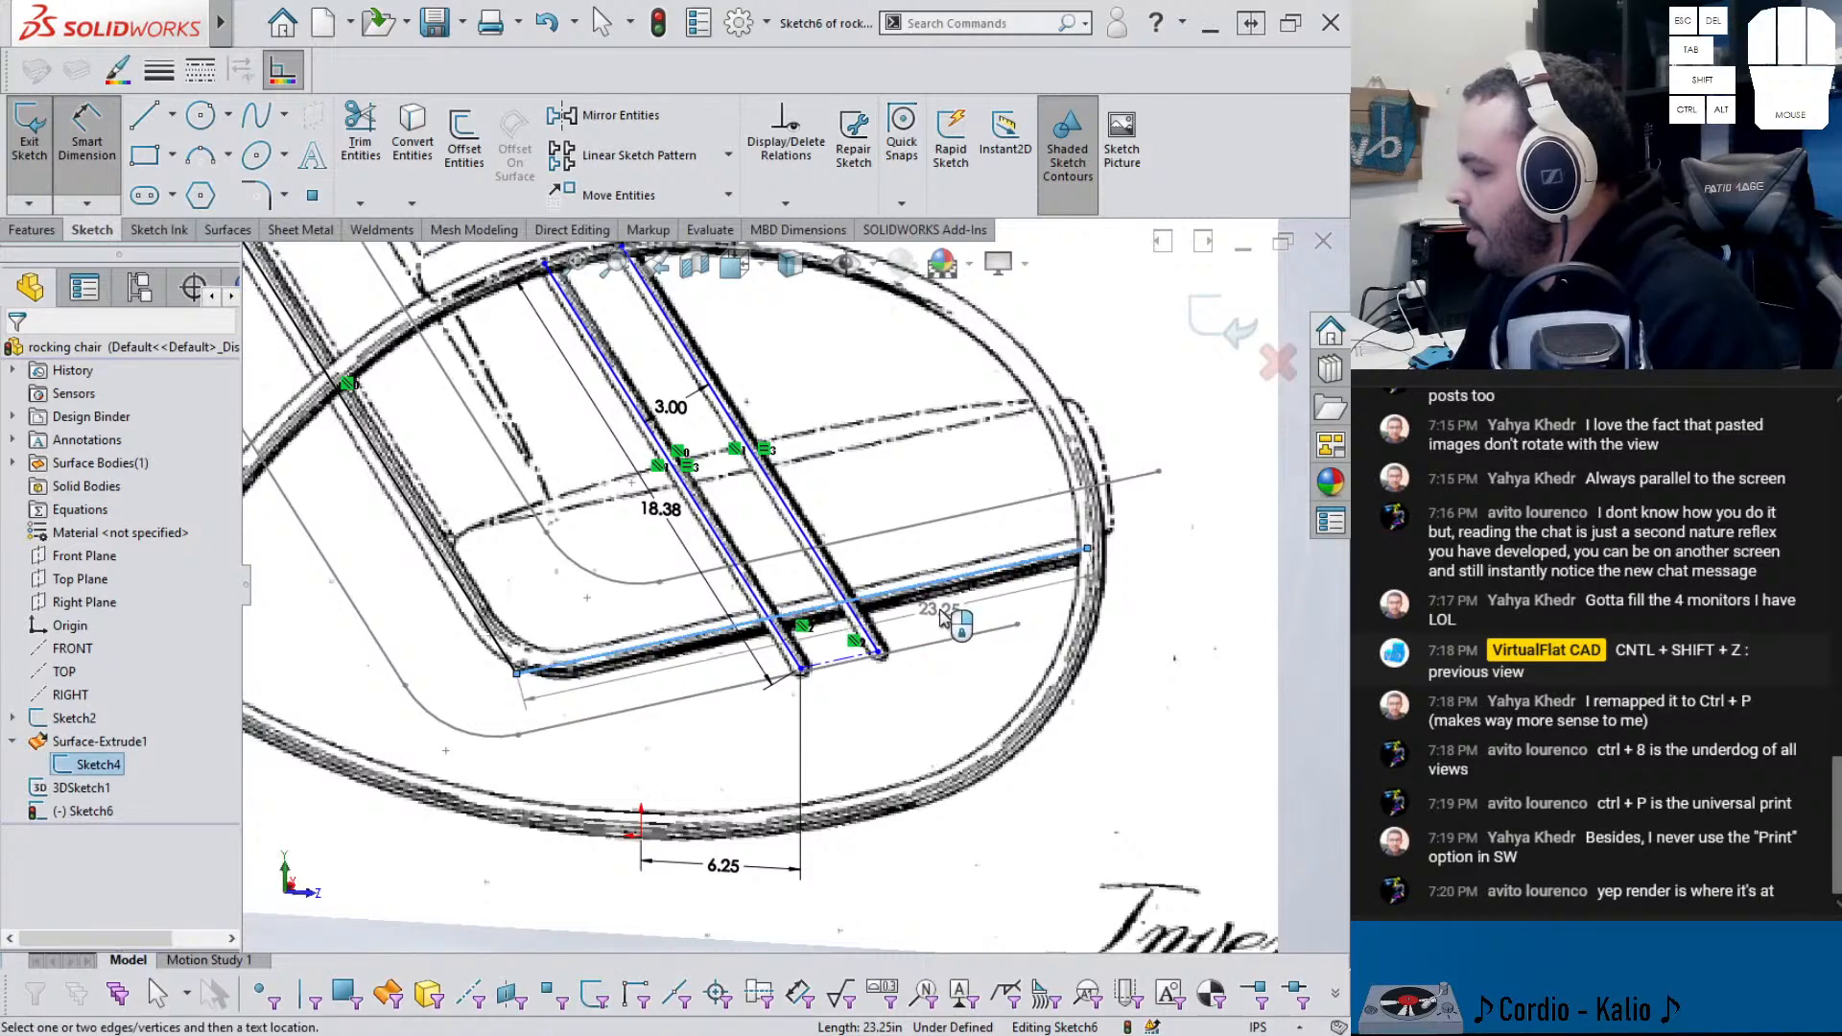
click(844, 669)
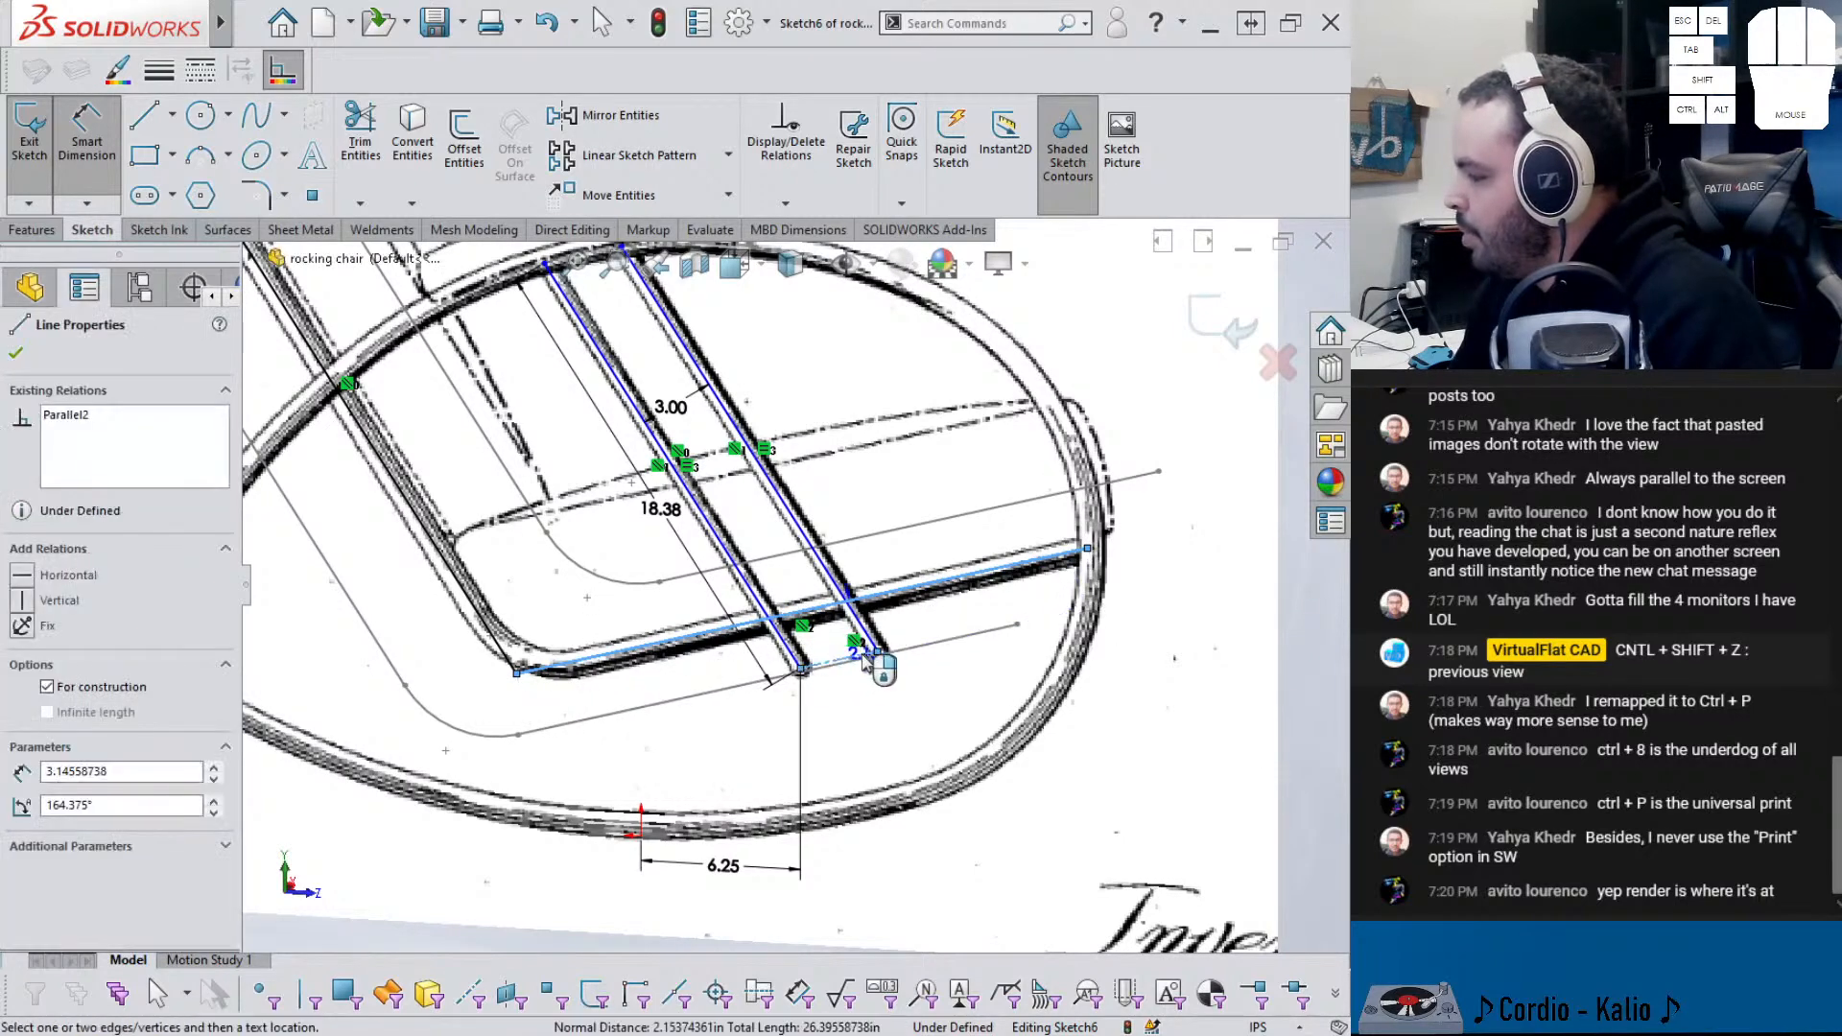
click(928, 631)
middle_drag(900, 664, 923, 625)
double_click(945, 611)
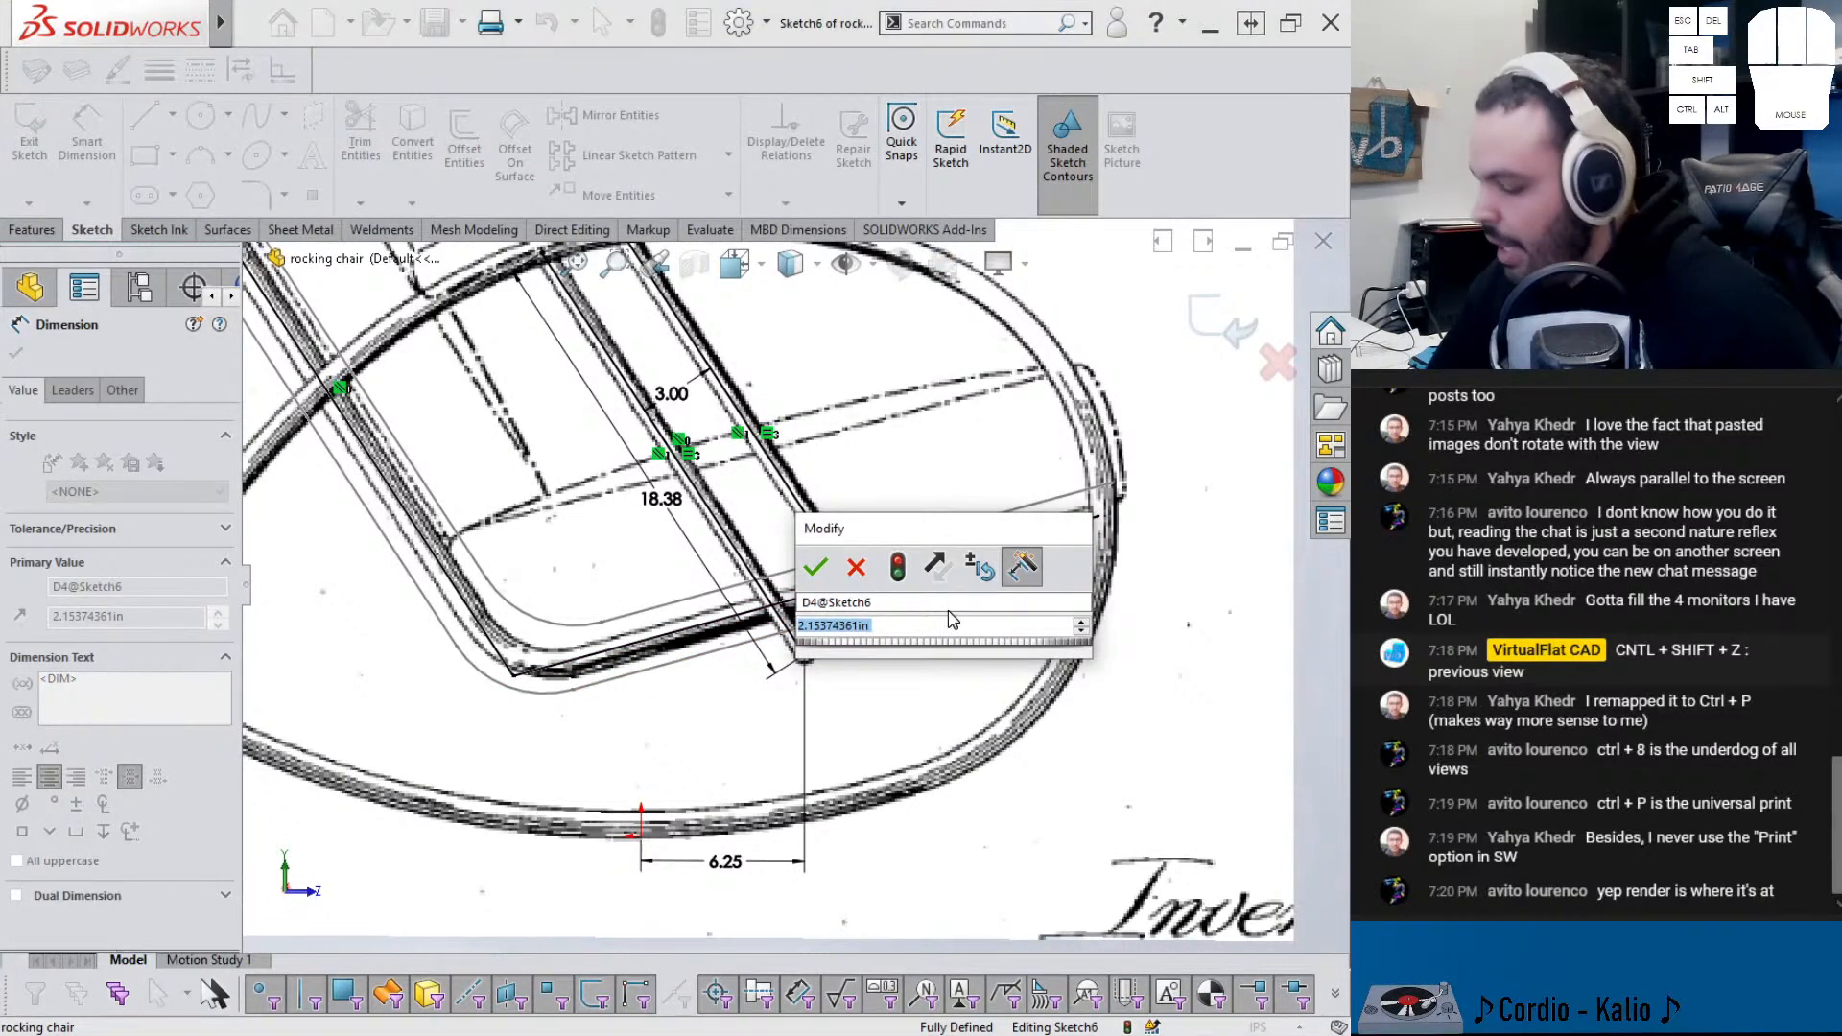
text(2.)
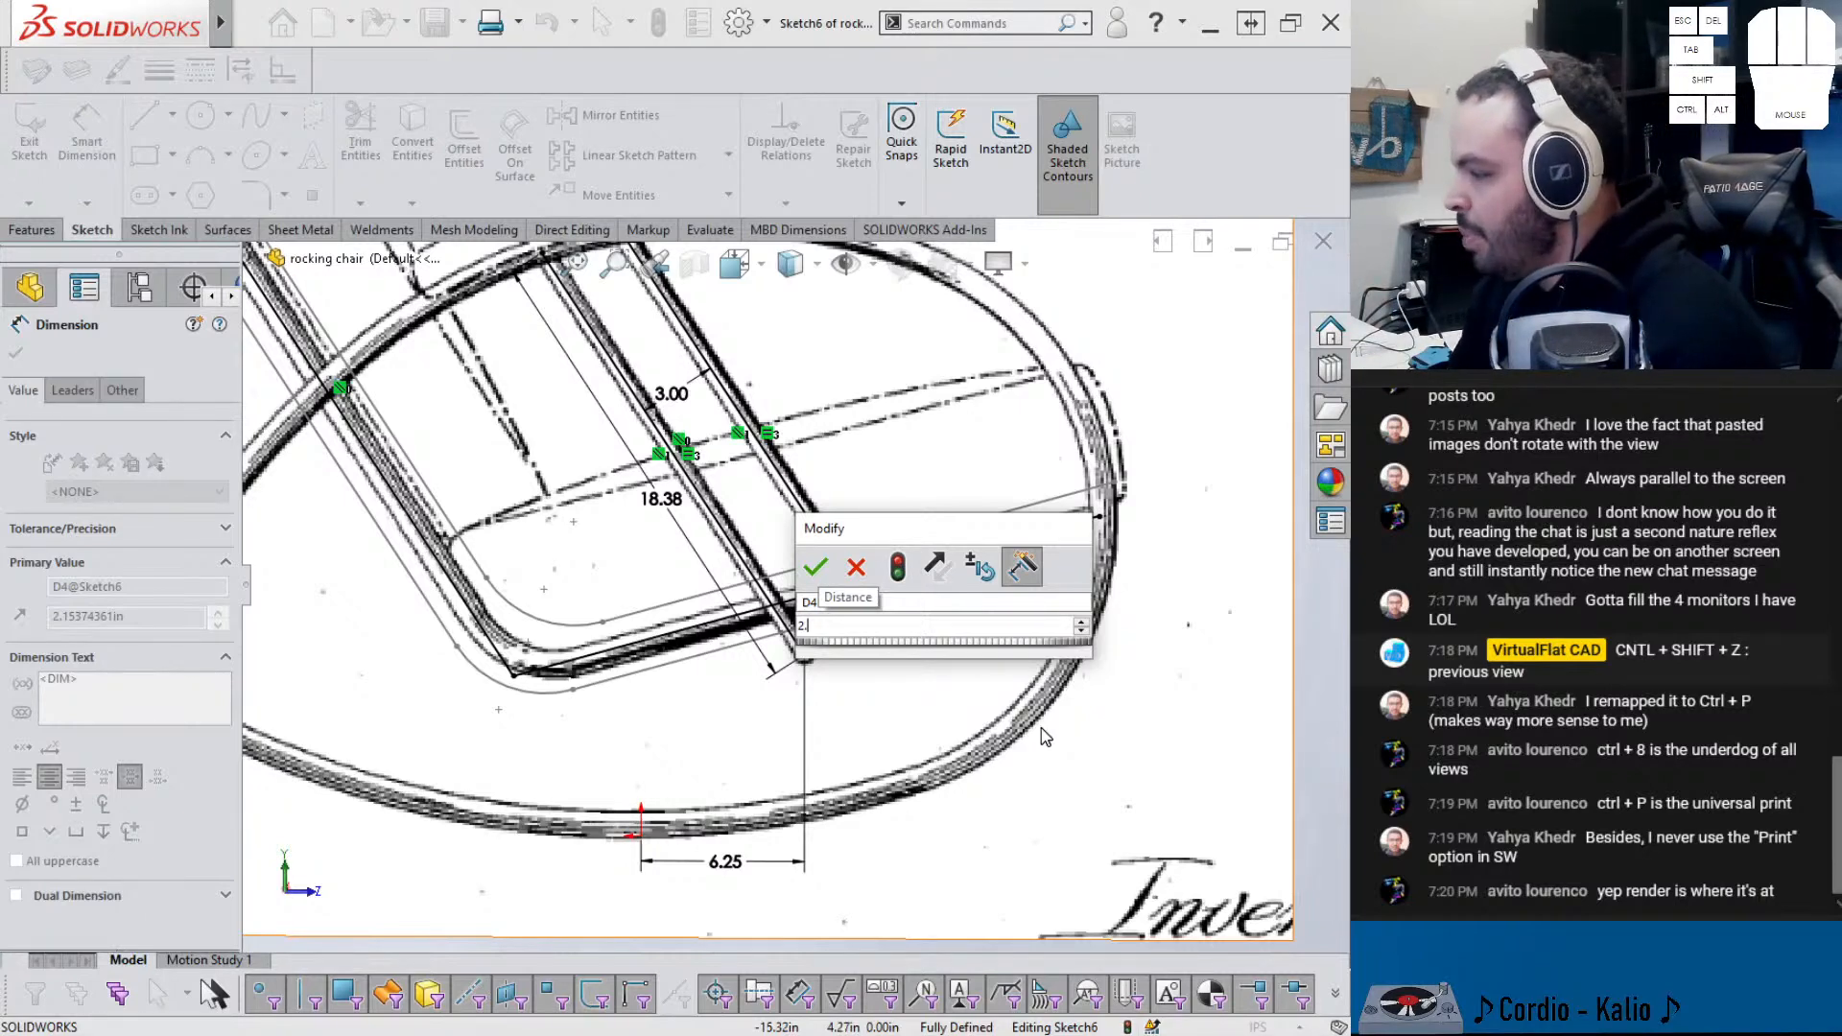
drag(889, 534, 912, 570)
text(1.25)
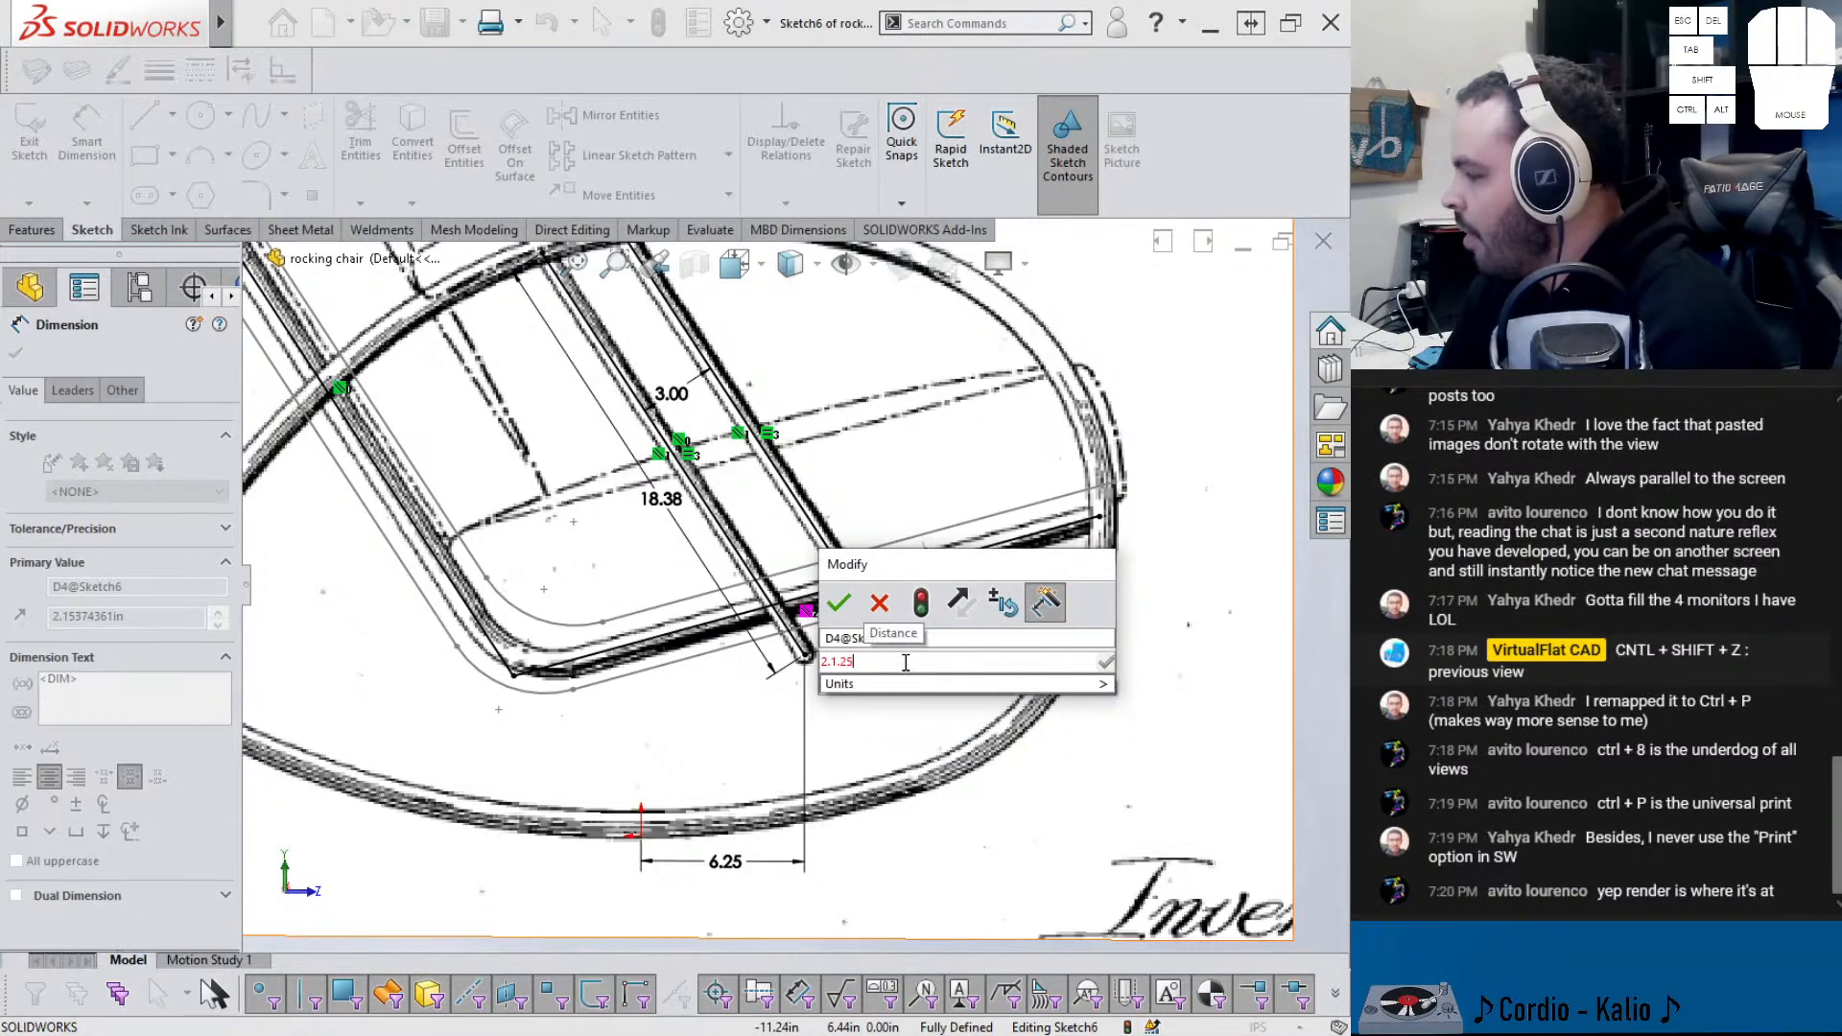
key(BackSpace)
key(BackSpace)
key(BackSpace)
text(25)
key(Return)
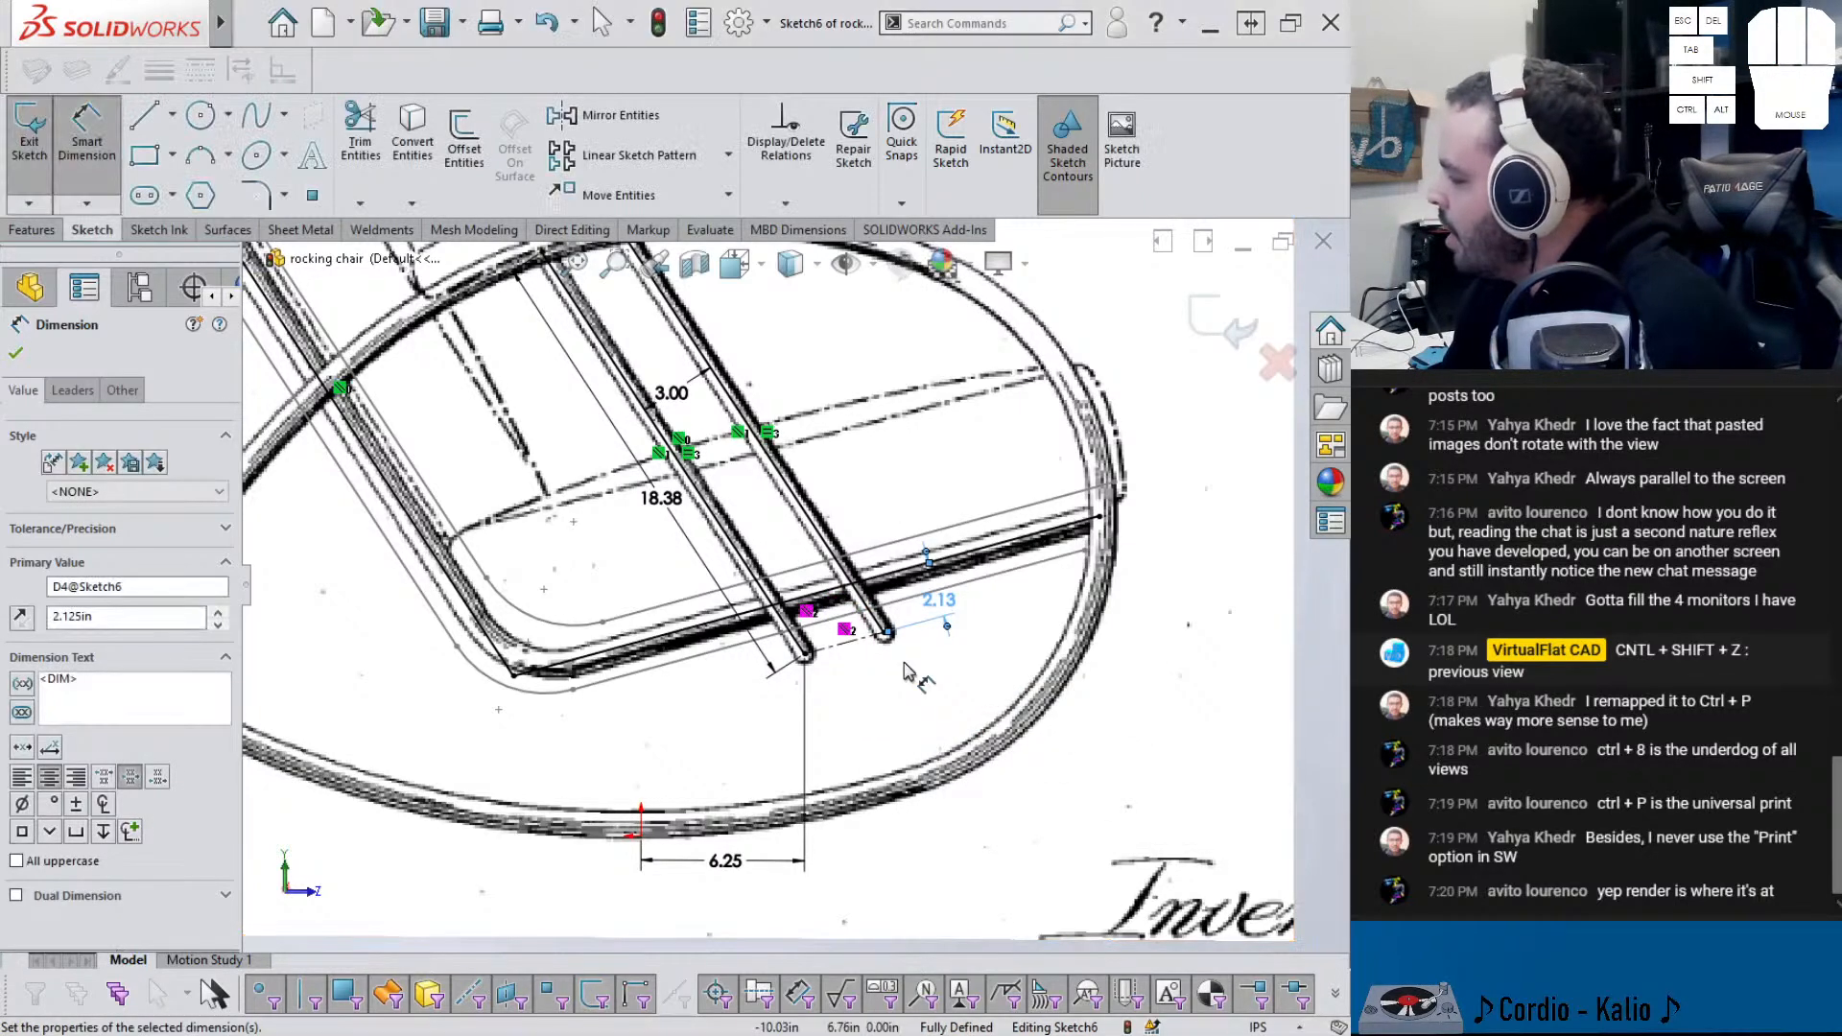
click(1221, 328)
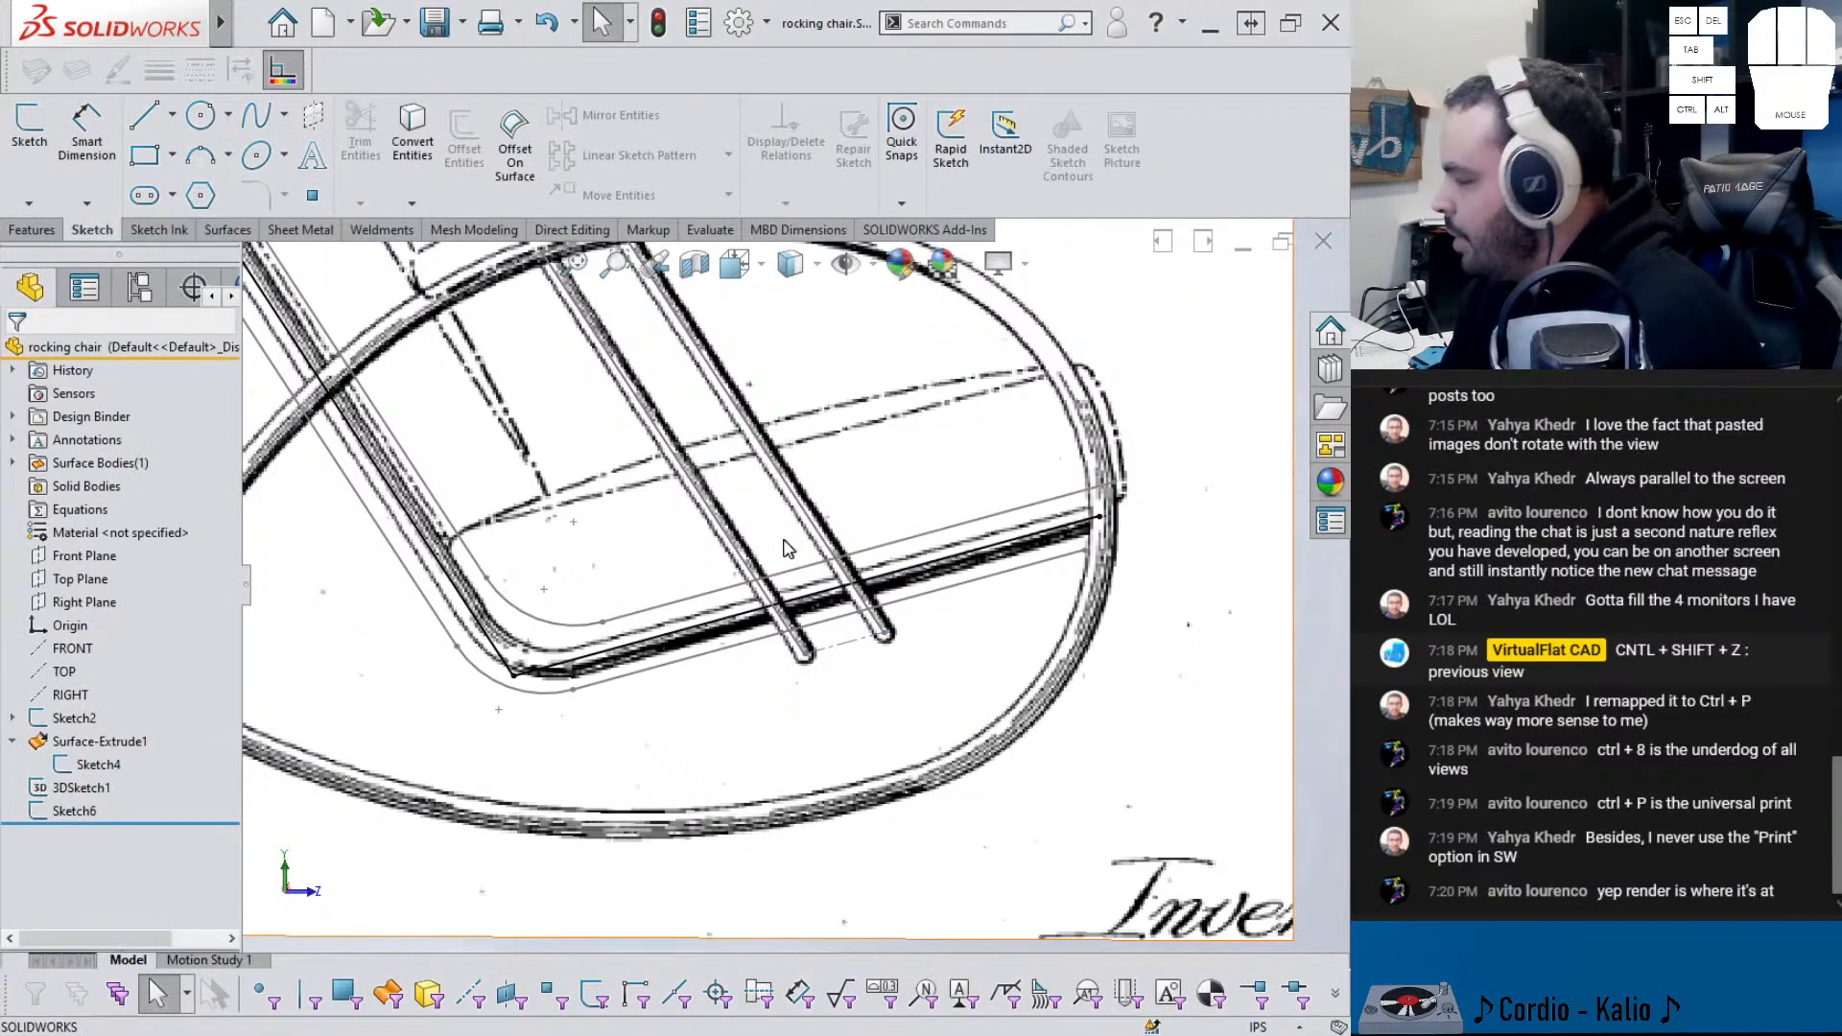
- Extrude Sketch6 as a mid-plane surface 26 in deep
scroll(814, 547, up, 3)
middle_drag(814, 547, 747, 559)
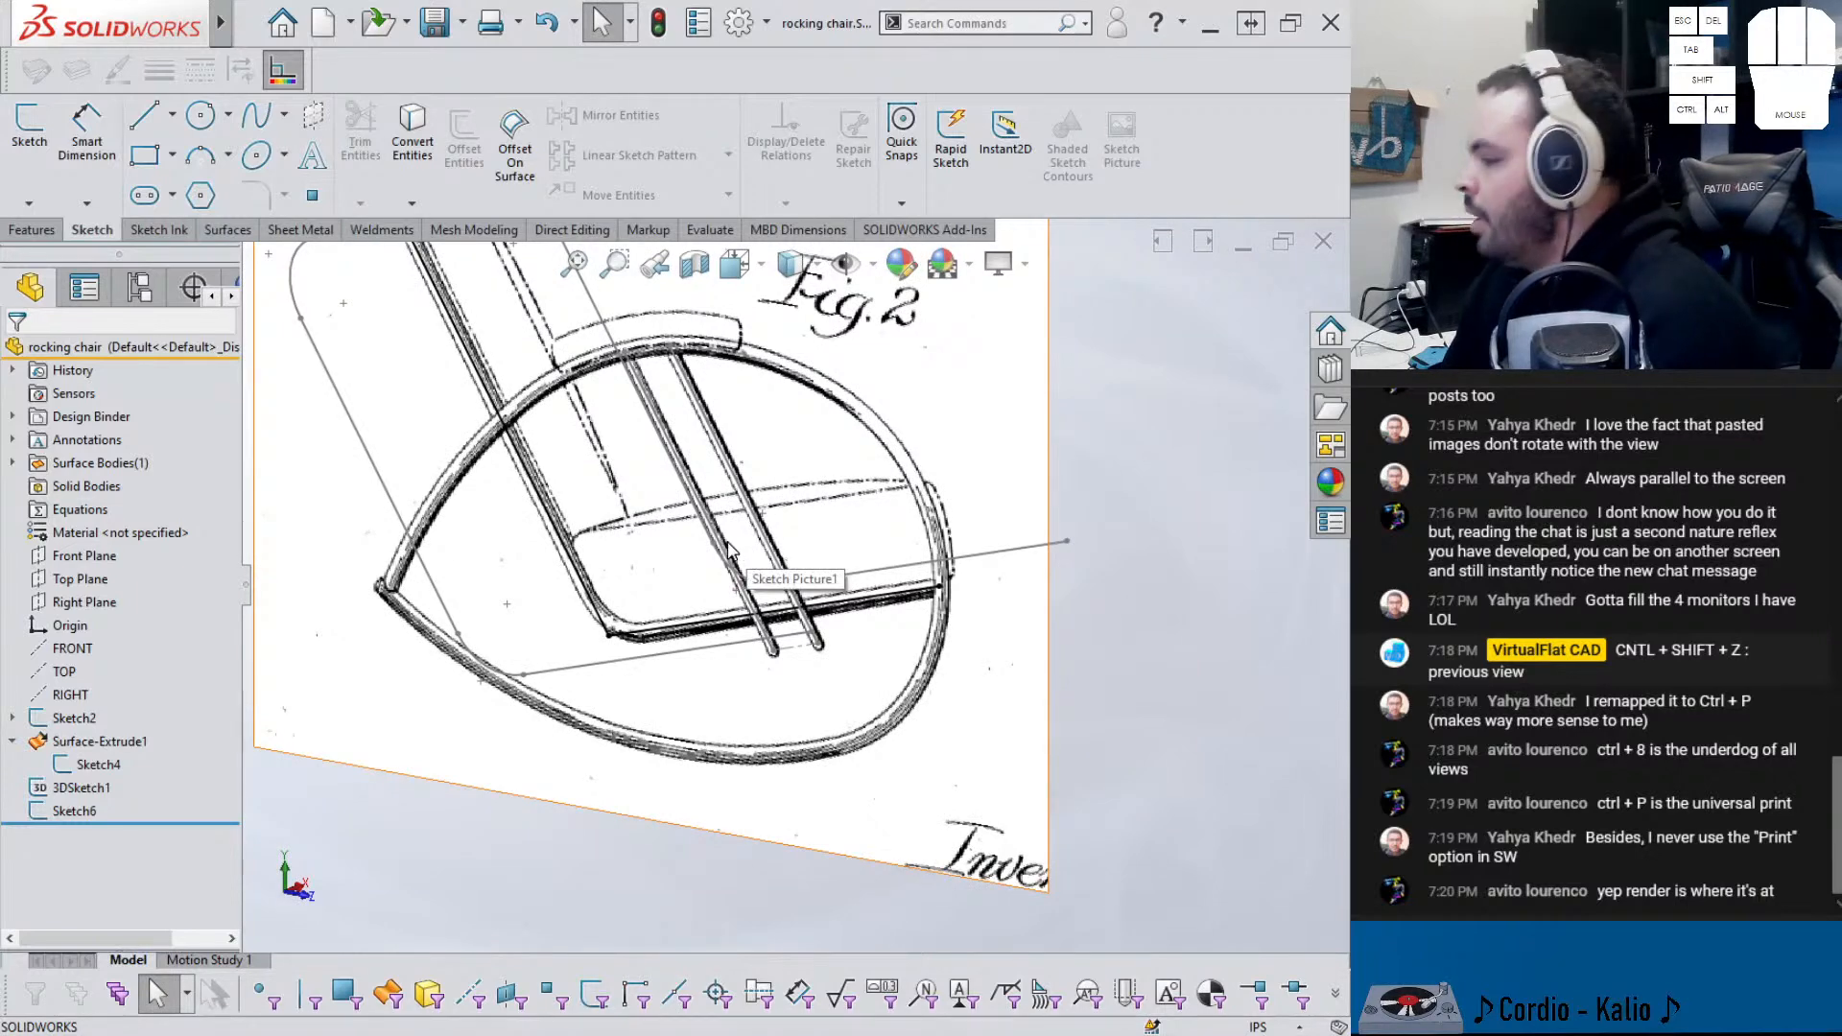
middle_drag(770, 628, 754, 642)
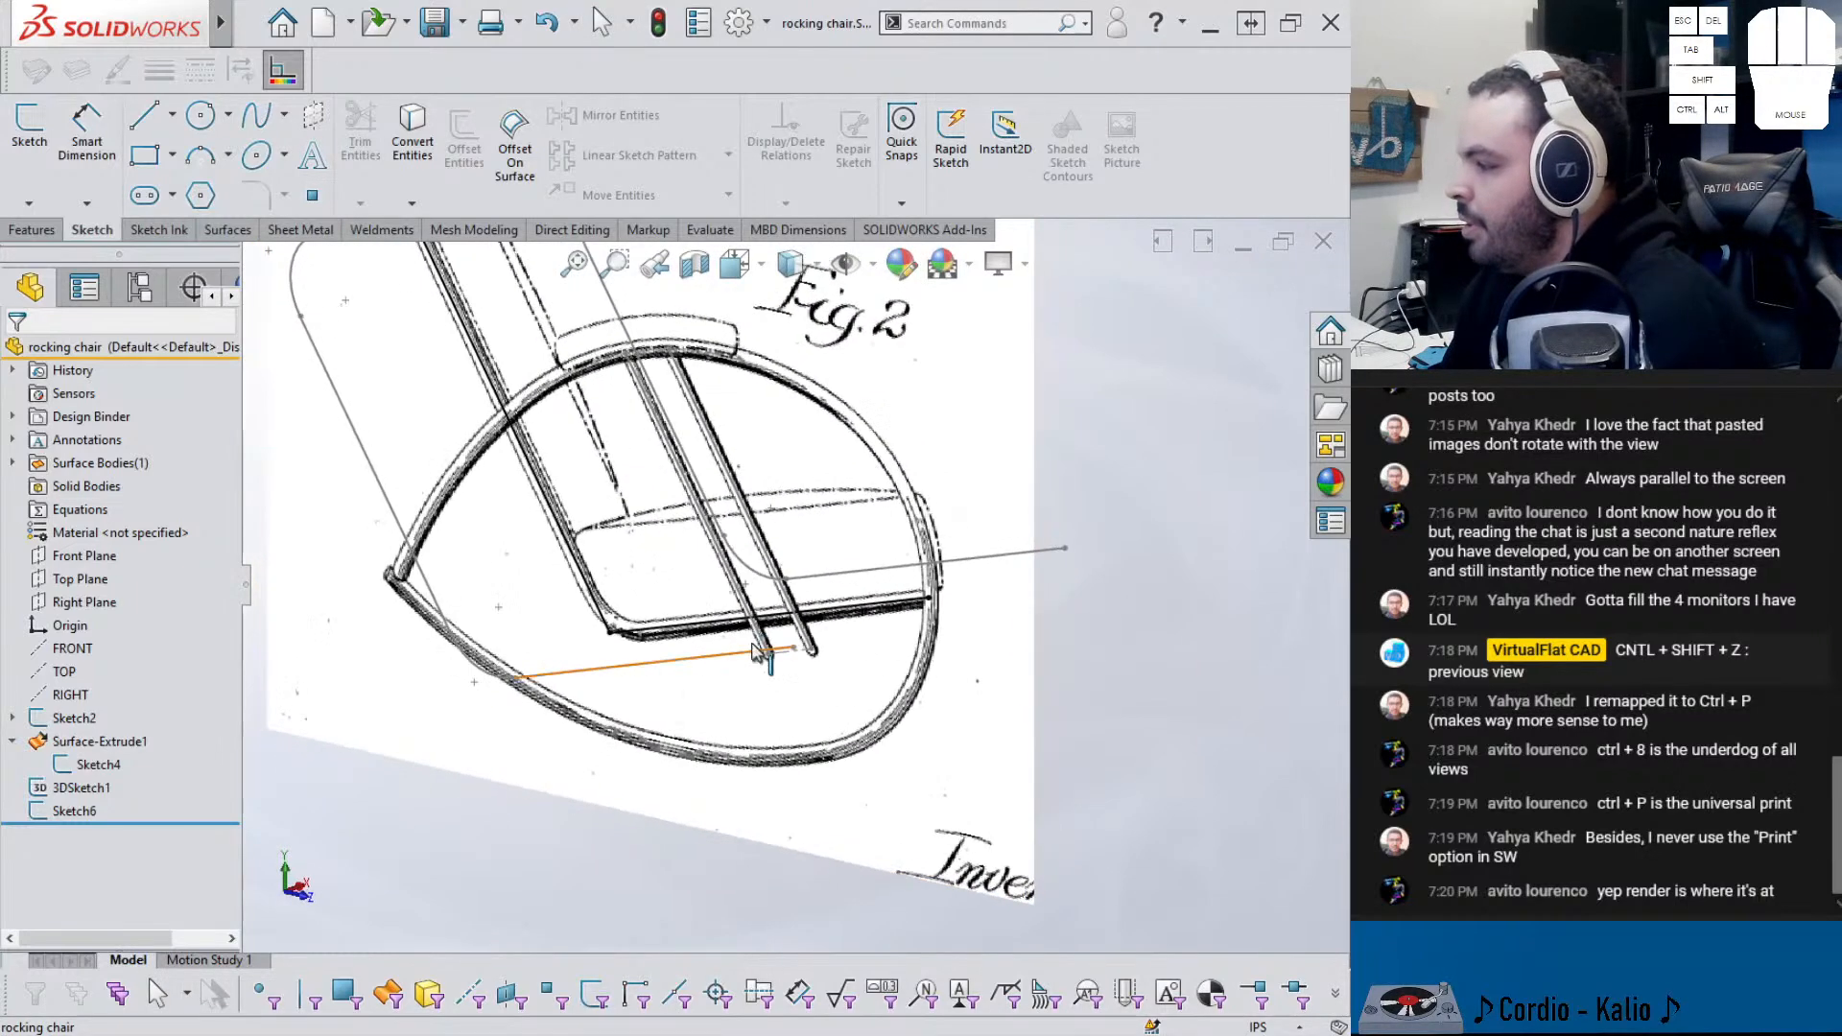
click(84, 812)
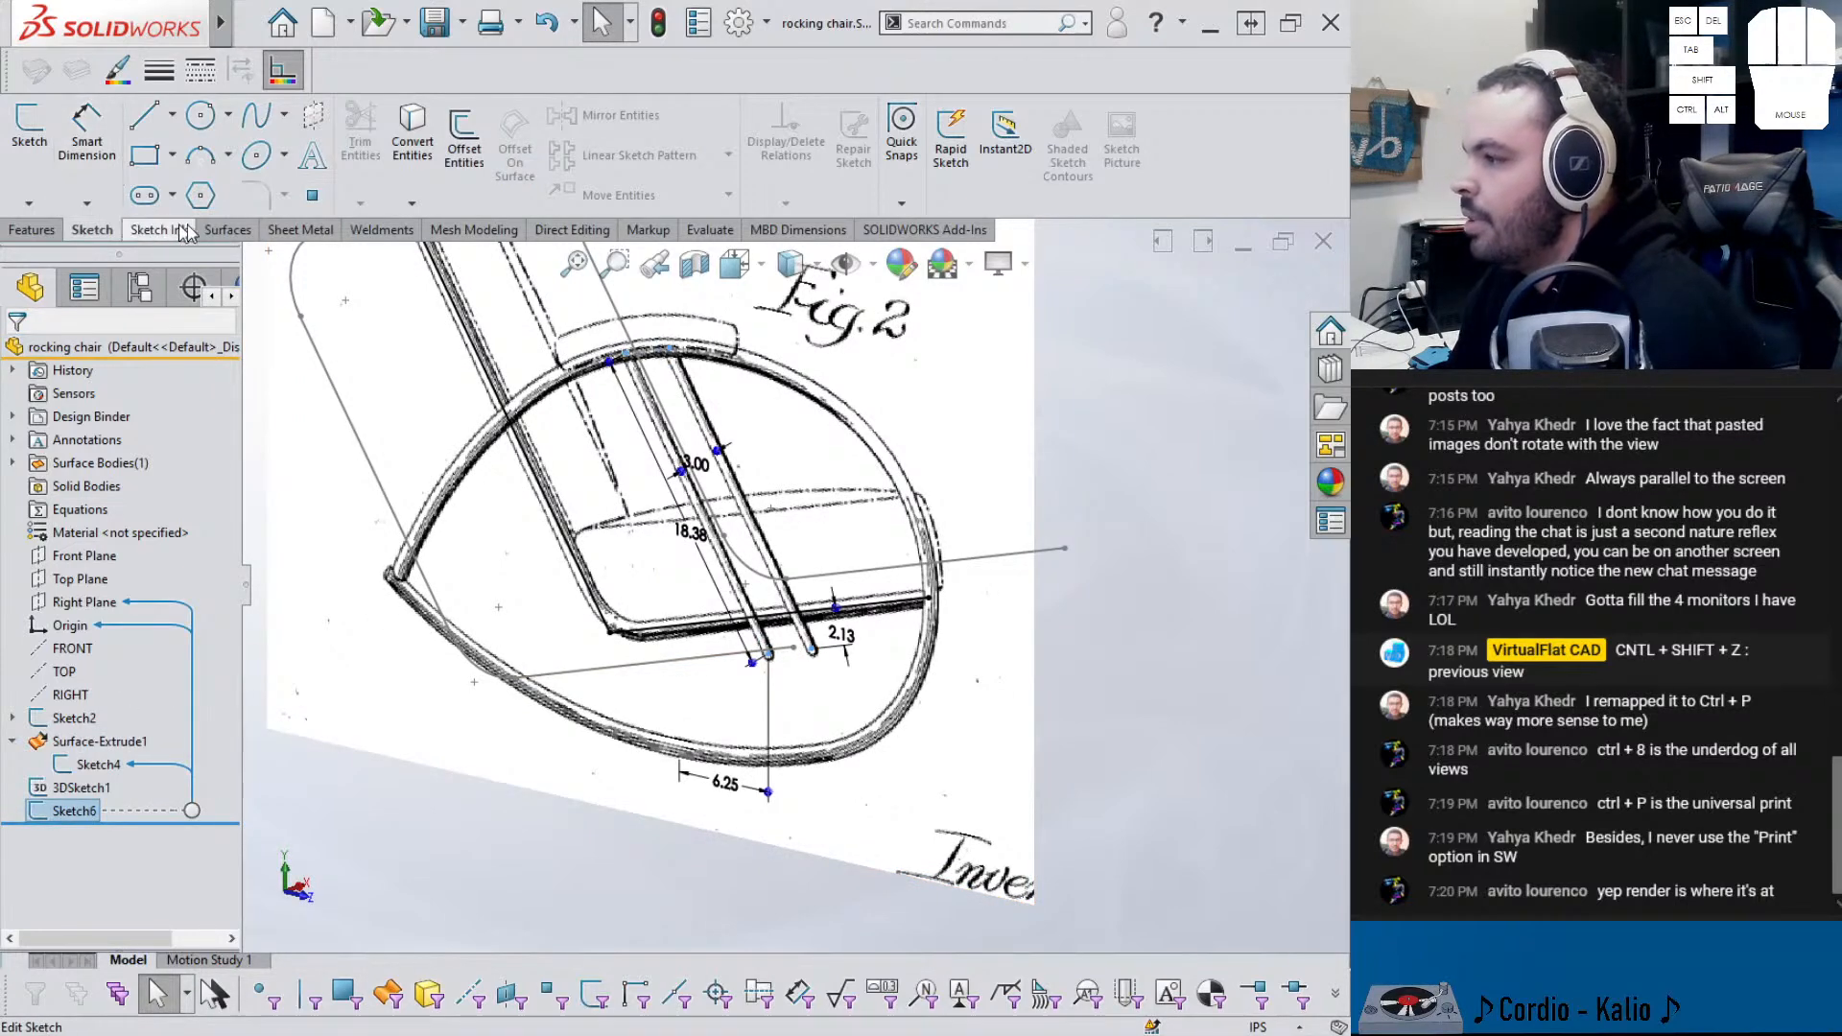
click(229, 230)
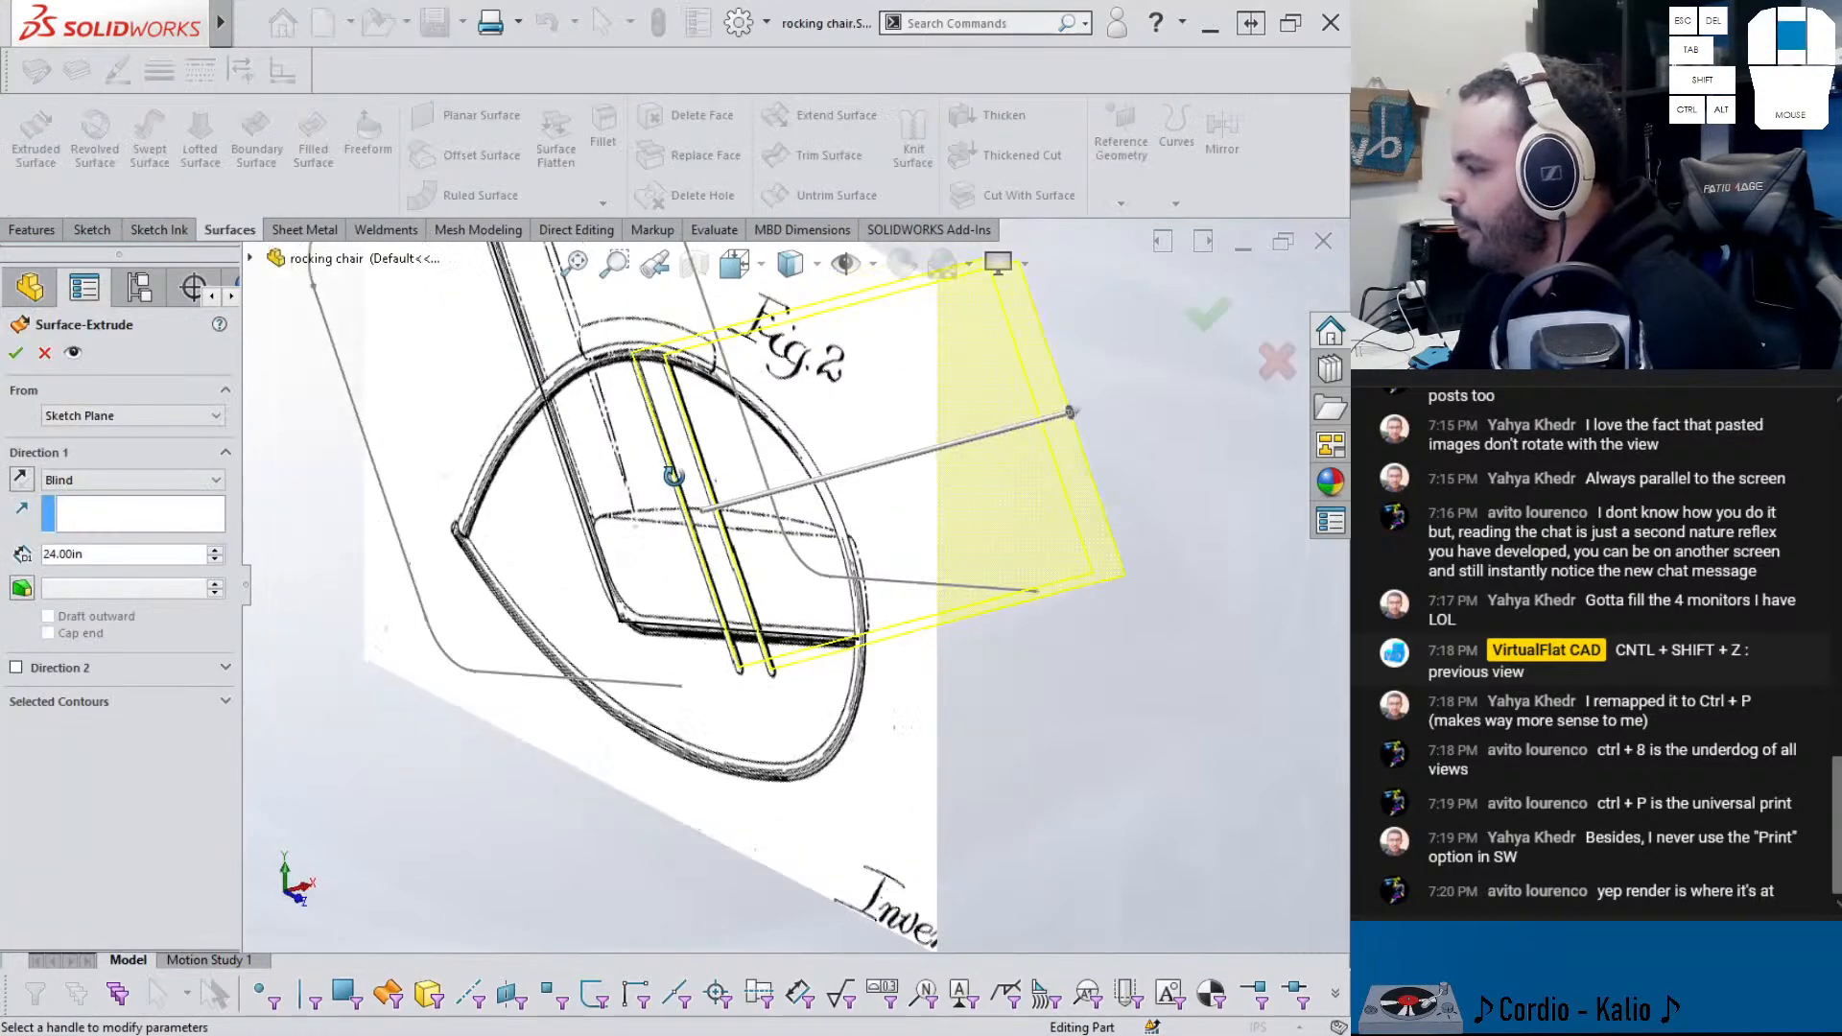
click(115, 480)
click(76, 567)
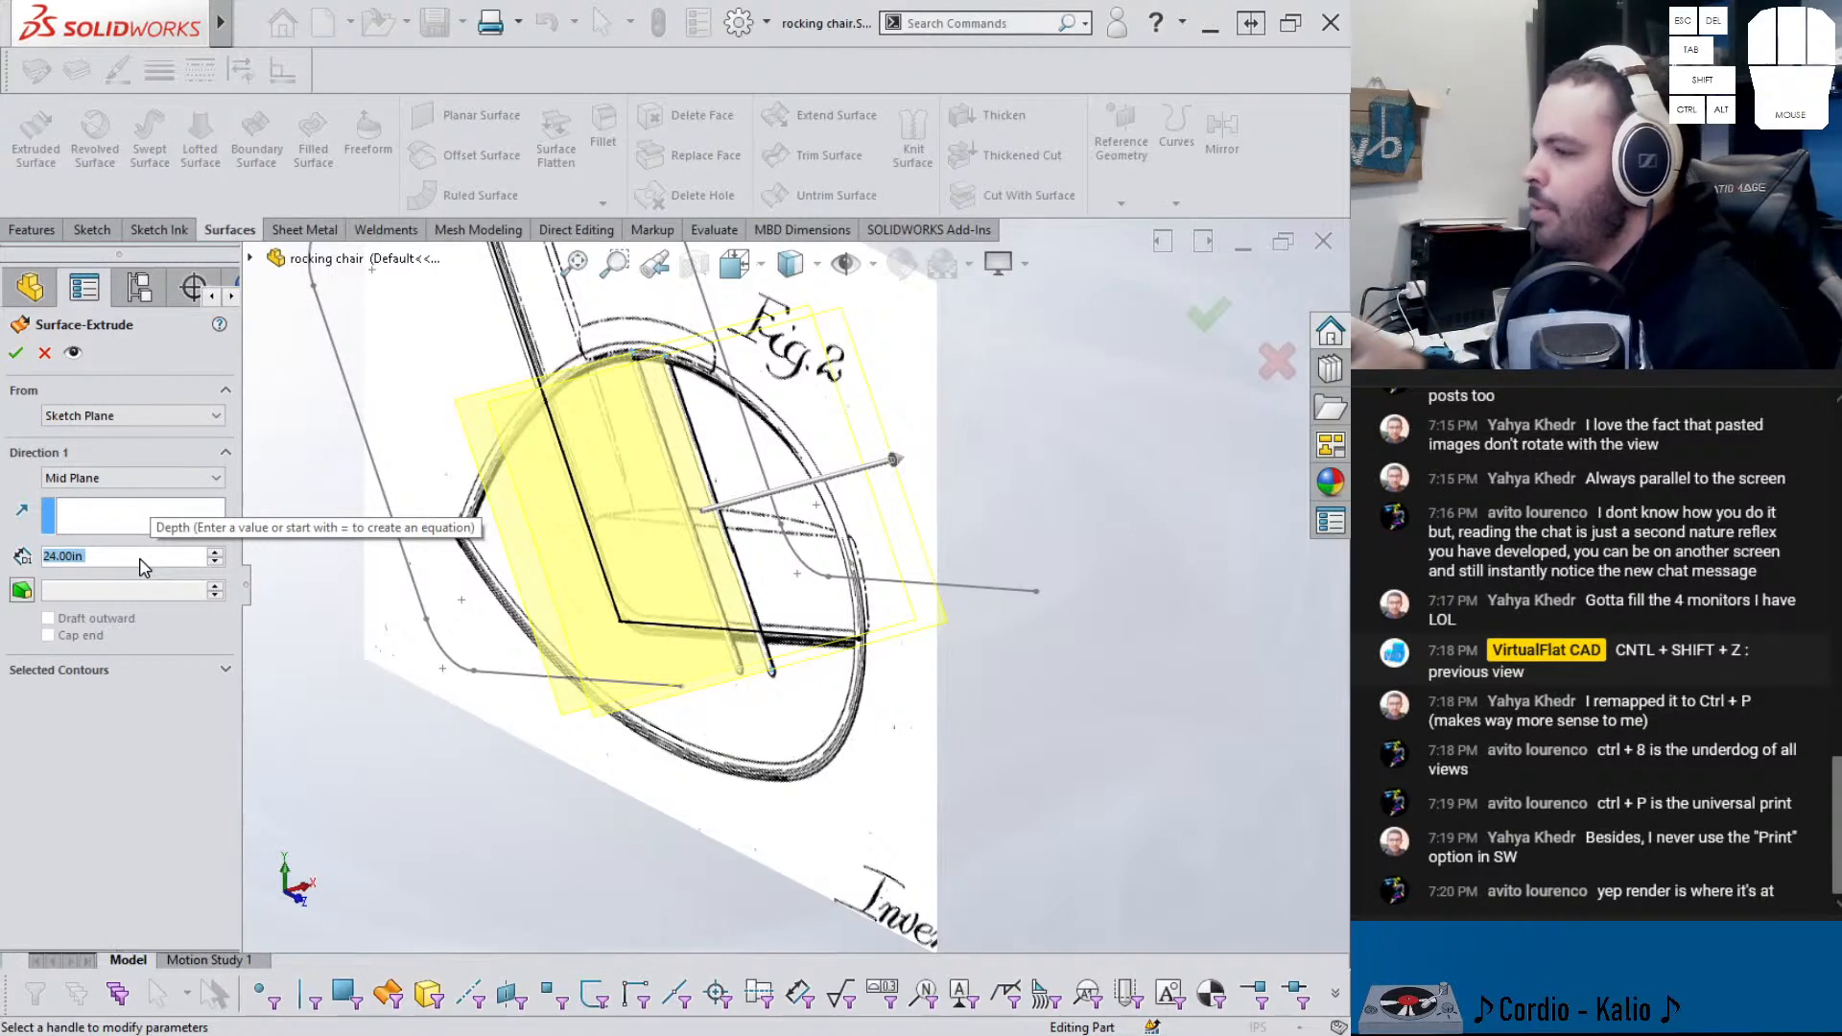
text(26)
key(Return)
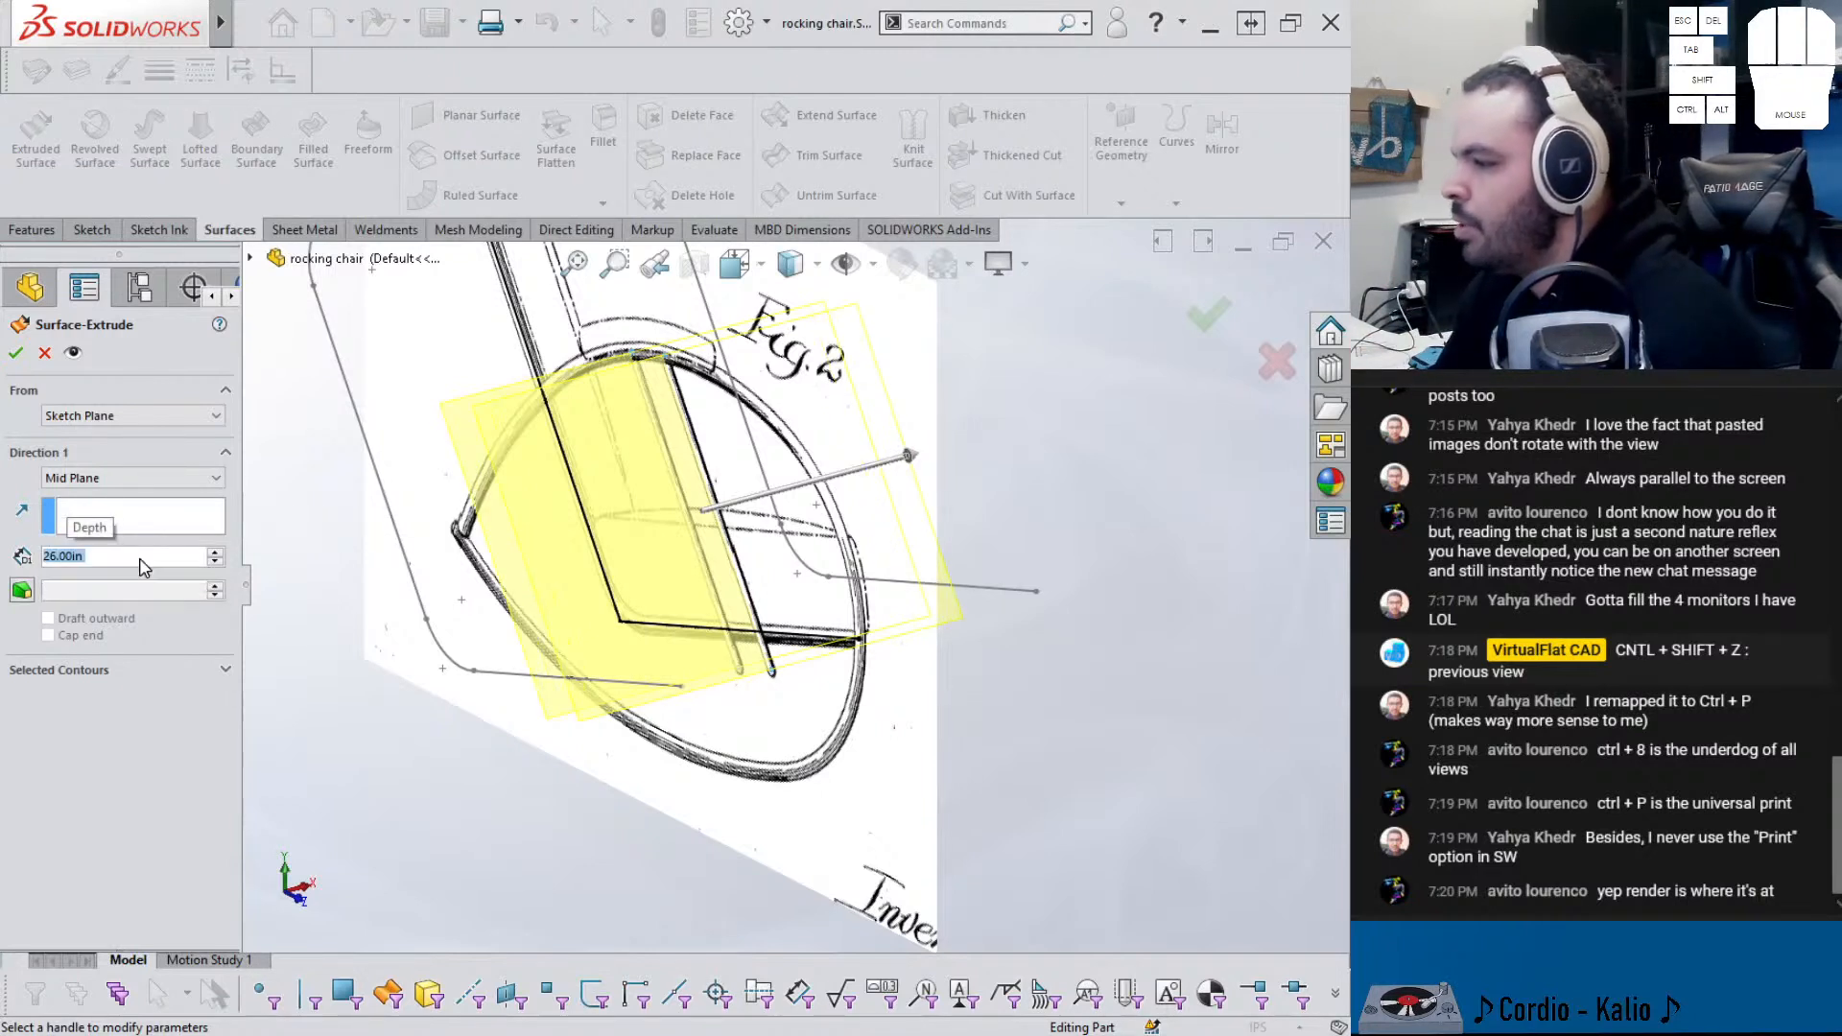
click(15, 352)
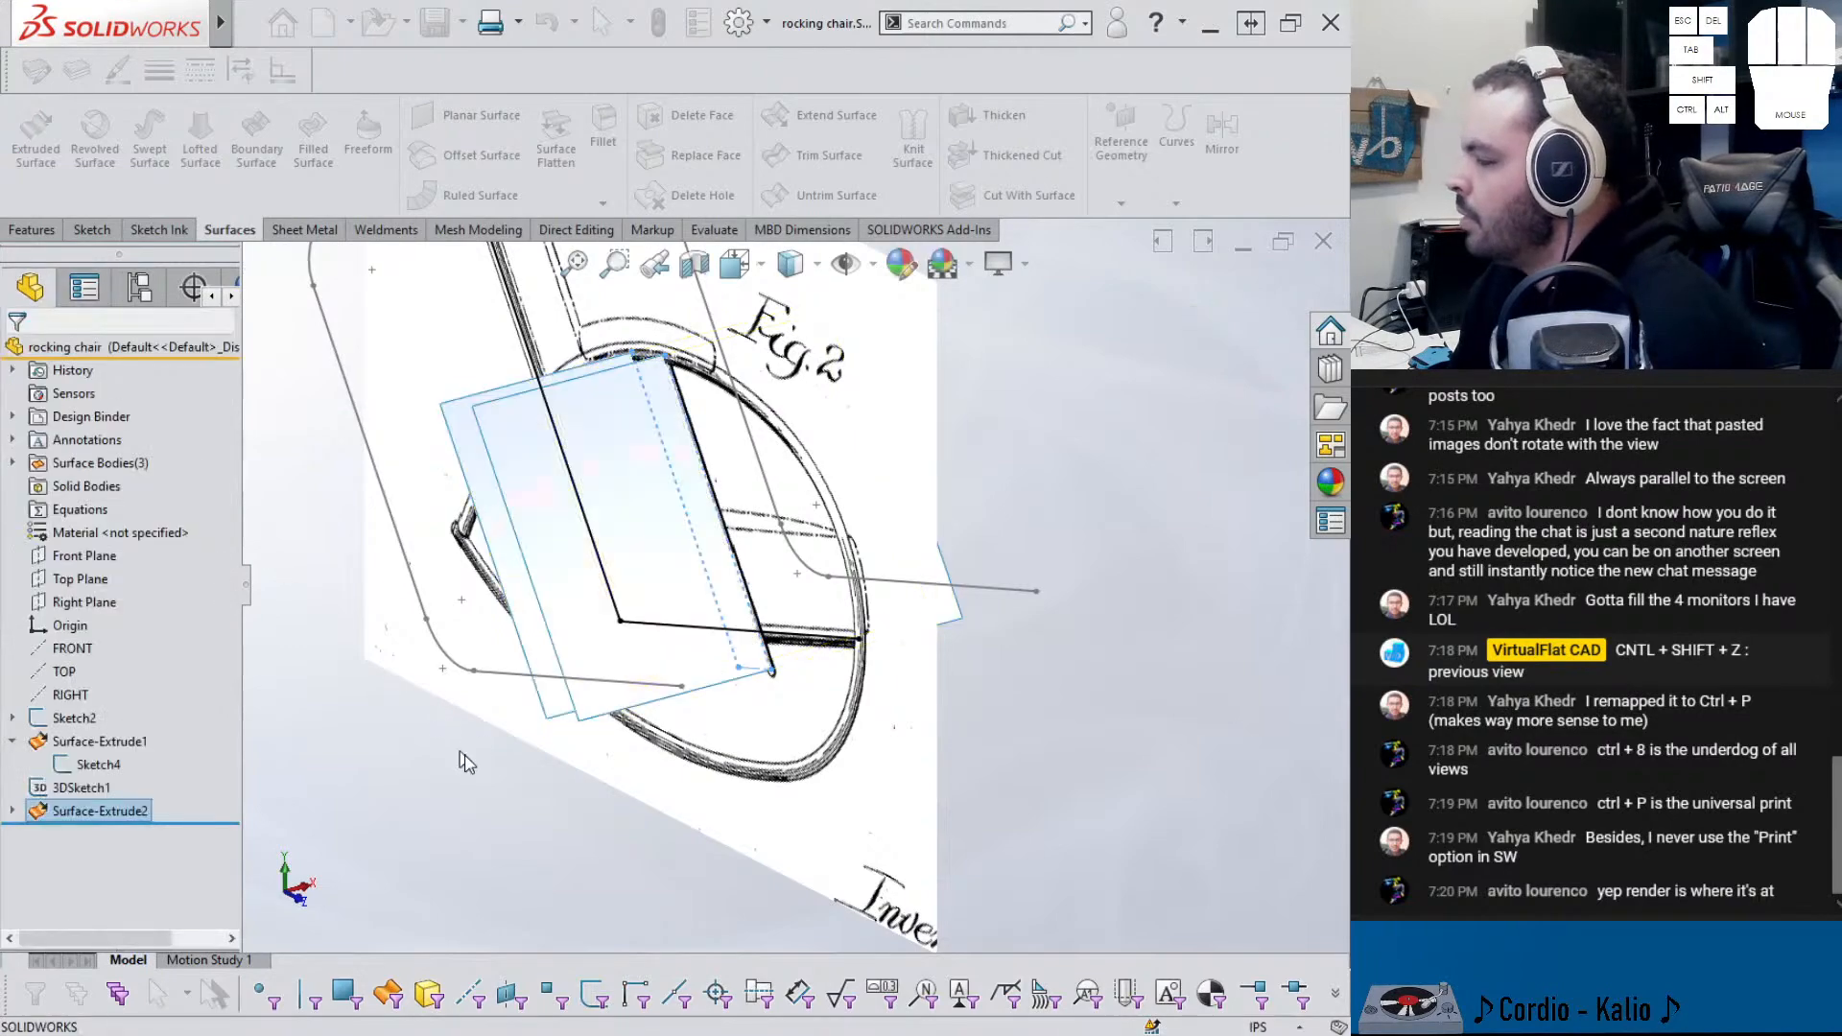
mouse_move(543, 794)
middle_down()
mouse_move(658, 672)
mouse_move(551, 784)
mouse_move(515, 762)
mouse_move(581, 739)
middle_up()
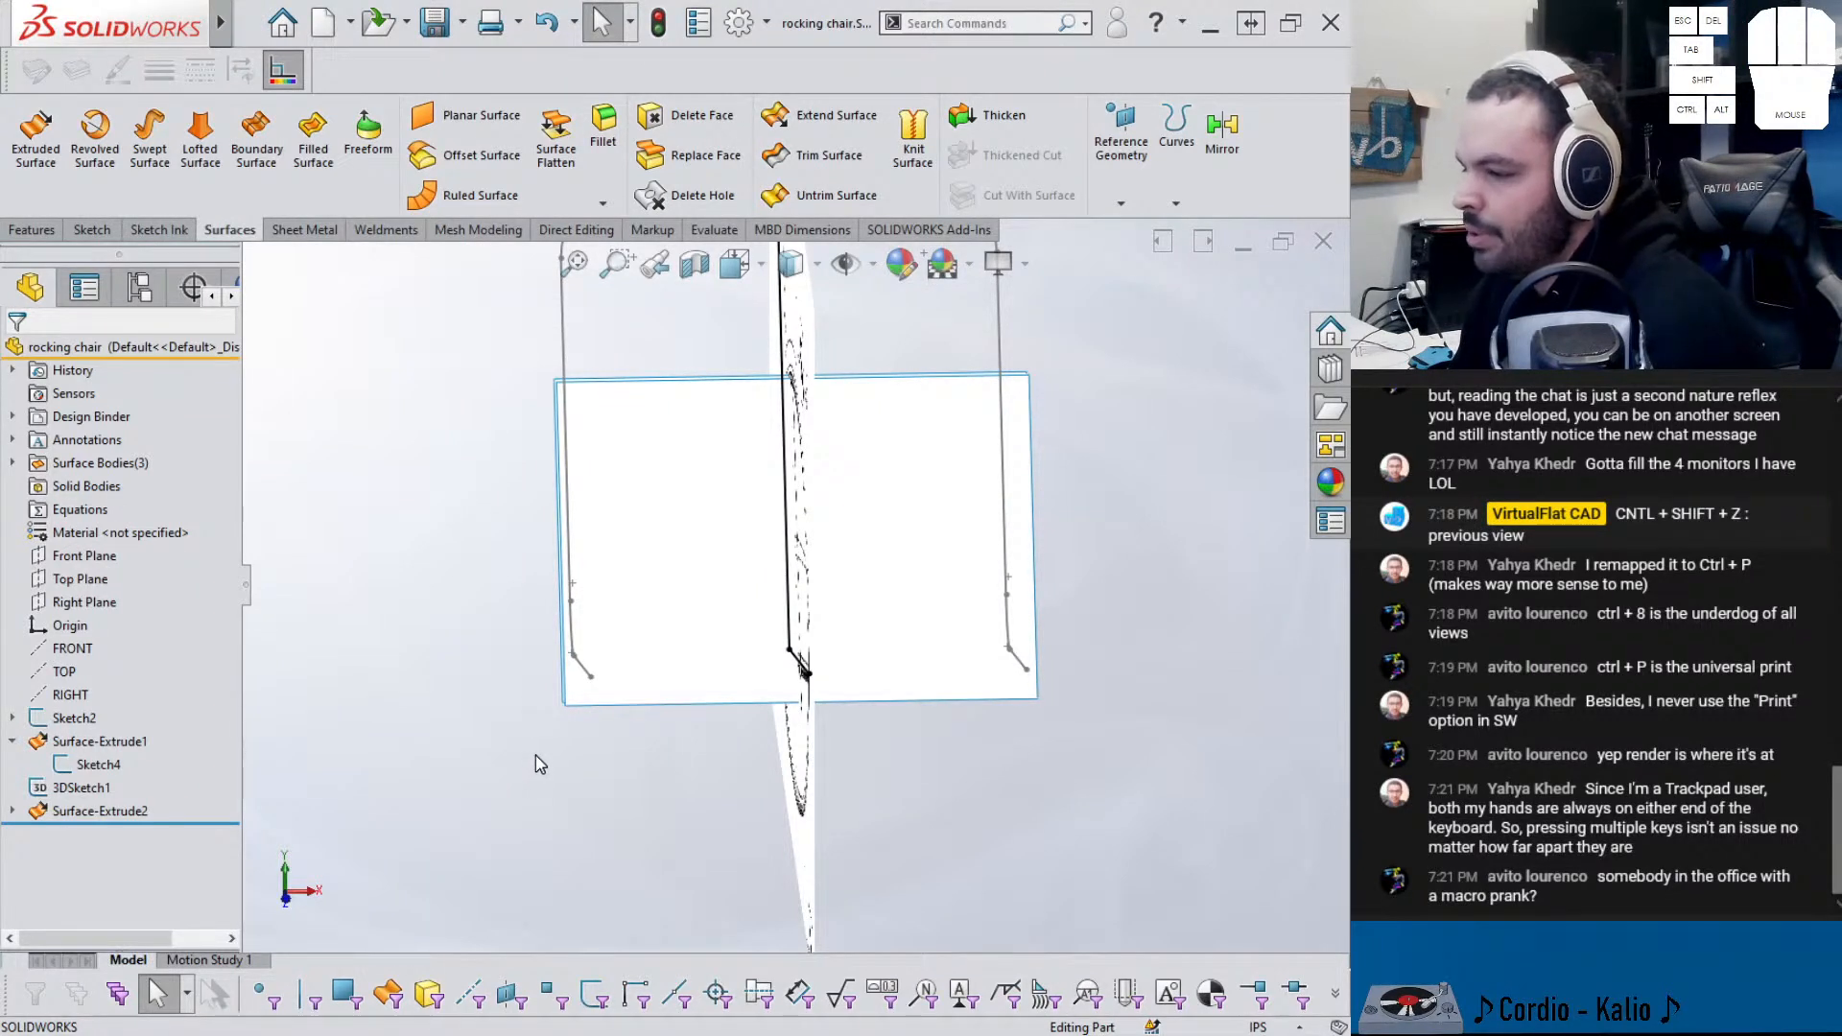
mouse_move(588, 749)
middle_down()
mouse_move(669, 751)
mouse_move(637, 567)
mouse_move(641, 585)
mouse_move(714, 530)
mouse_move(728, 493)
mouse_move(748, 535)
mouse_move(720, 575)
middle_up()
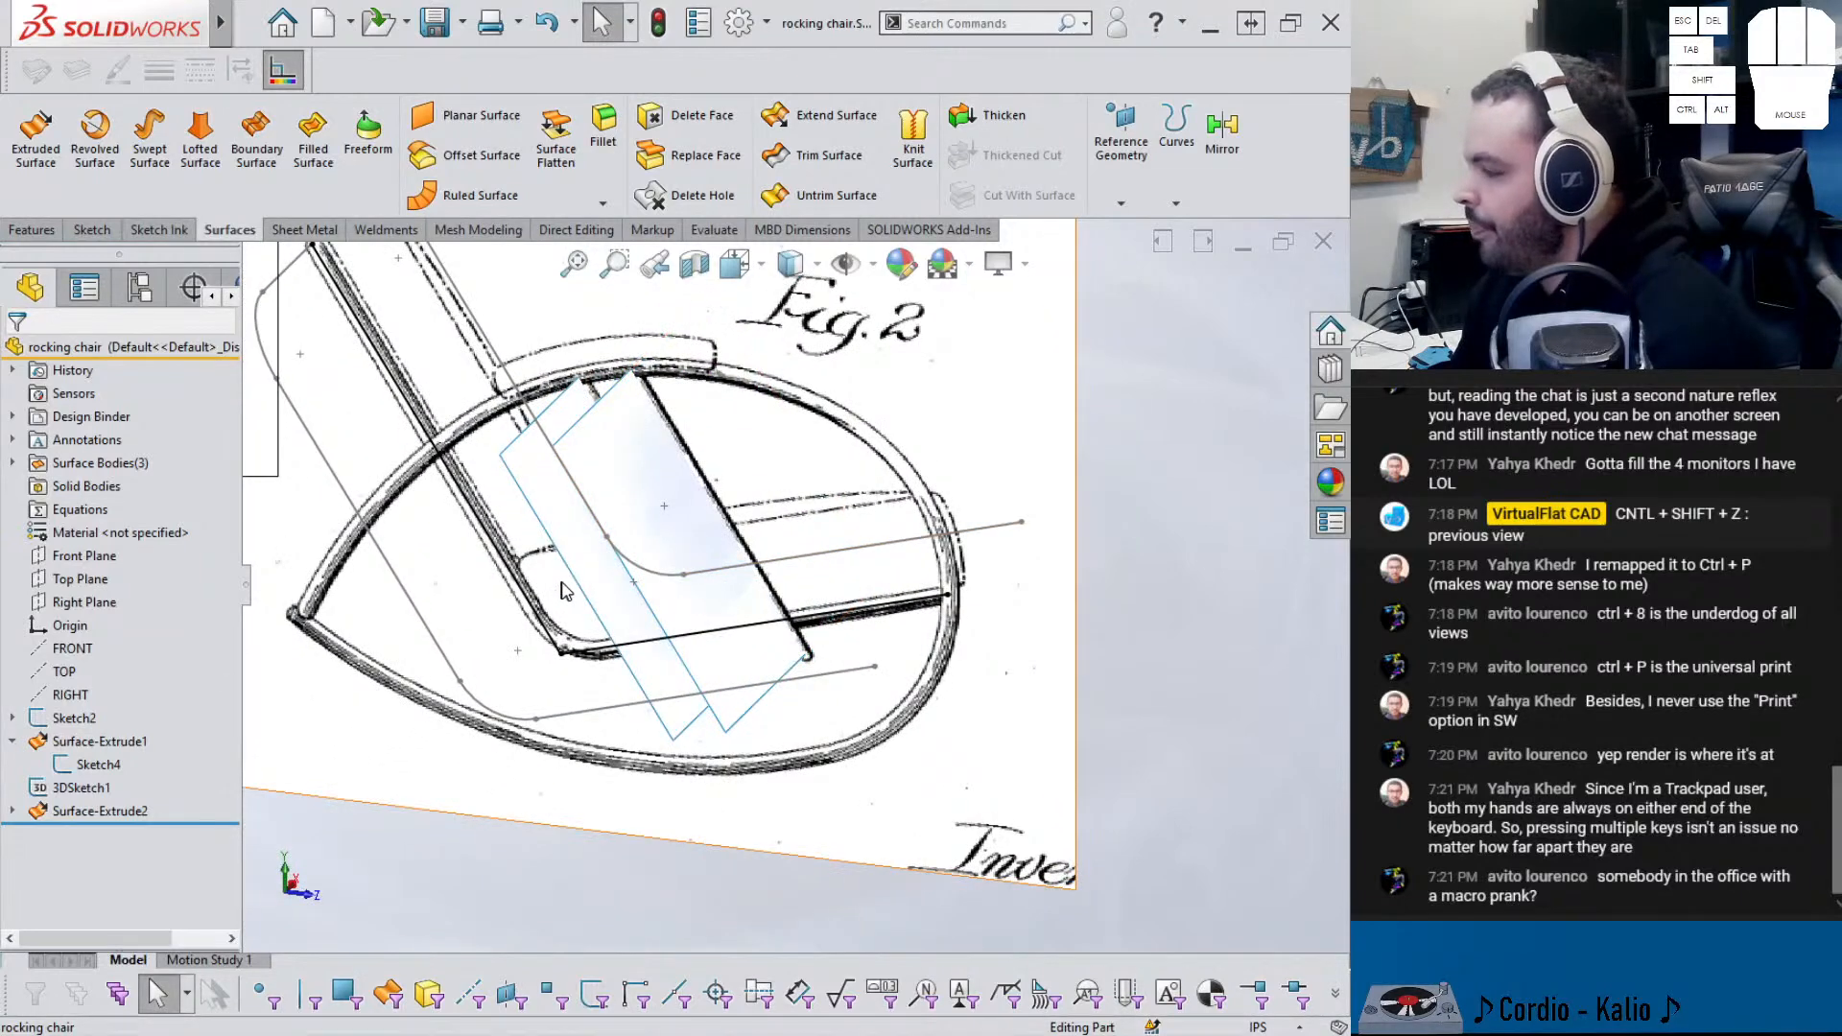
click(591, 575)
click(471, 831)
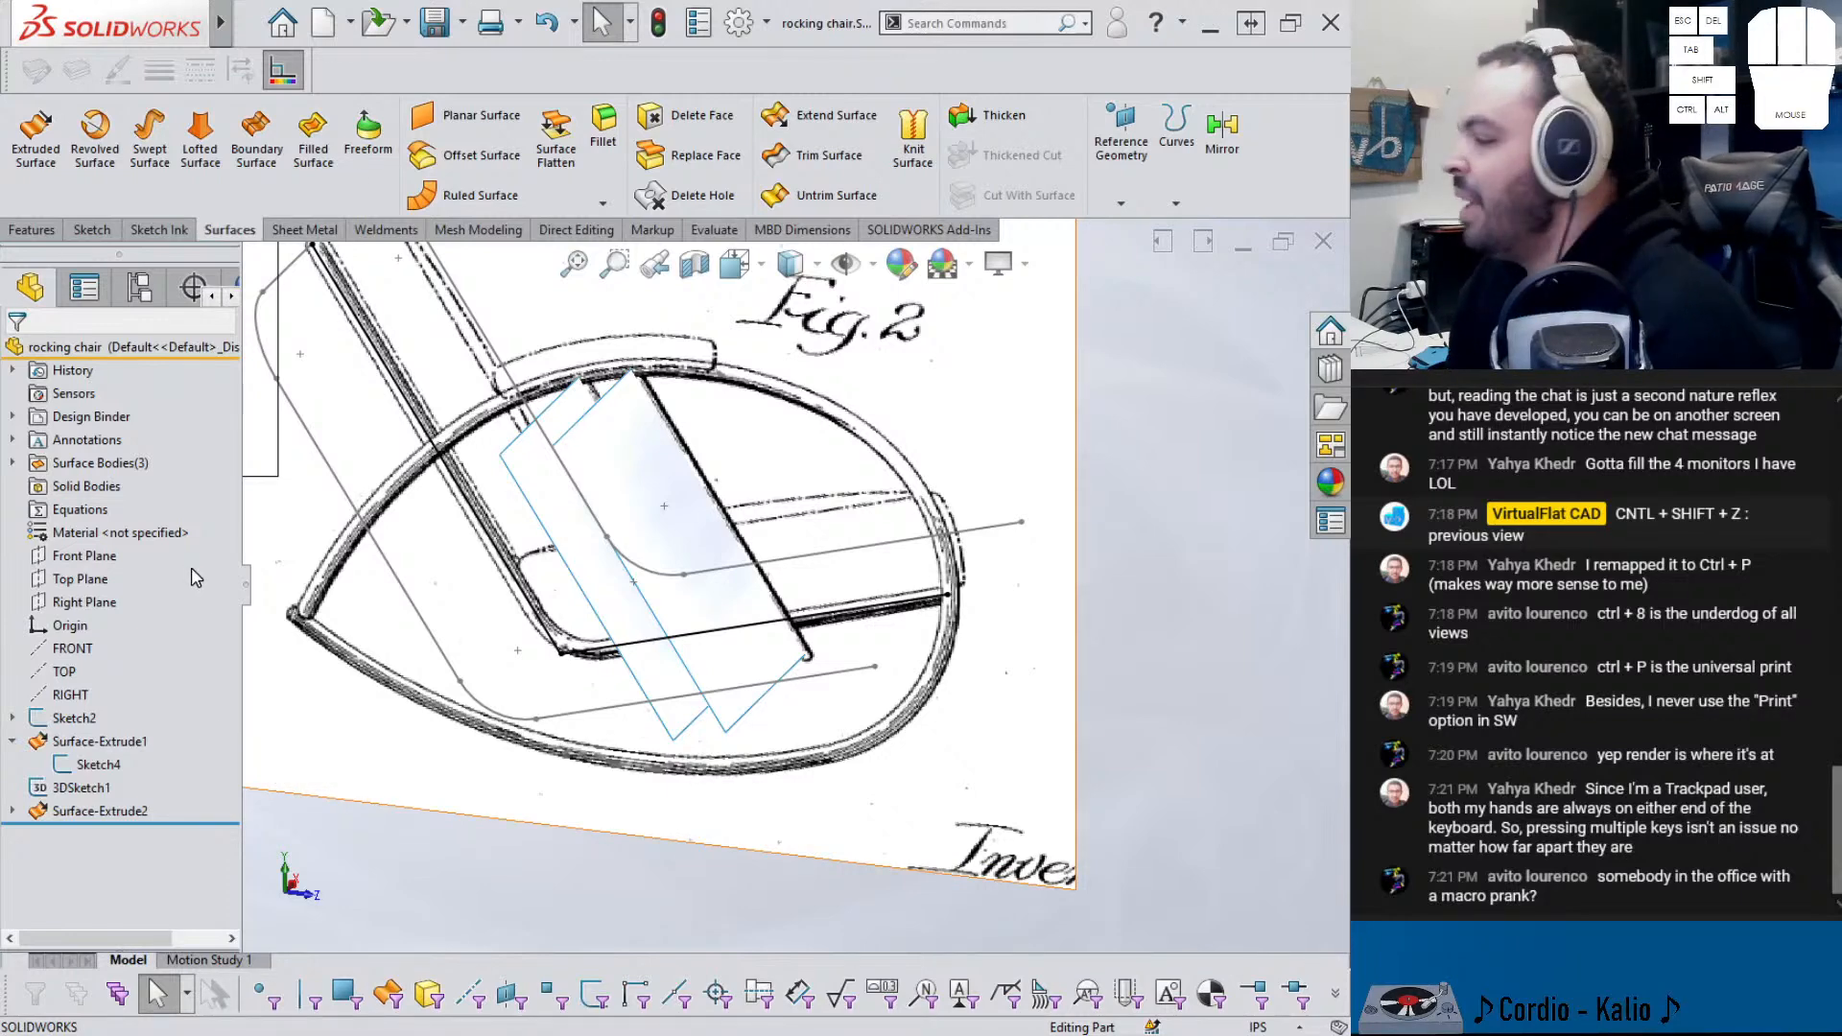
mouse_move(557, 555)
middle_down()
mouse_move(580, 488)
mouse_move(527, 535)
middle_up()
key(Escape)
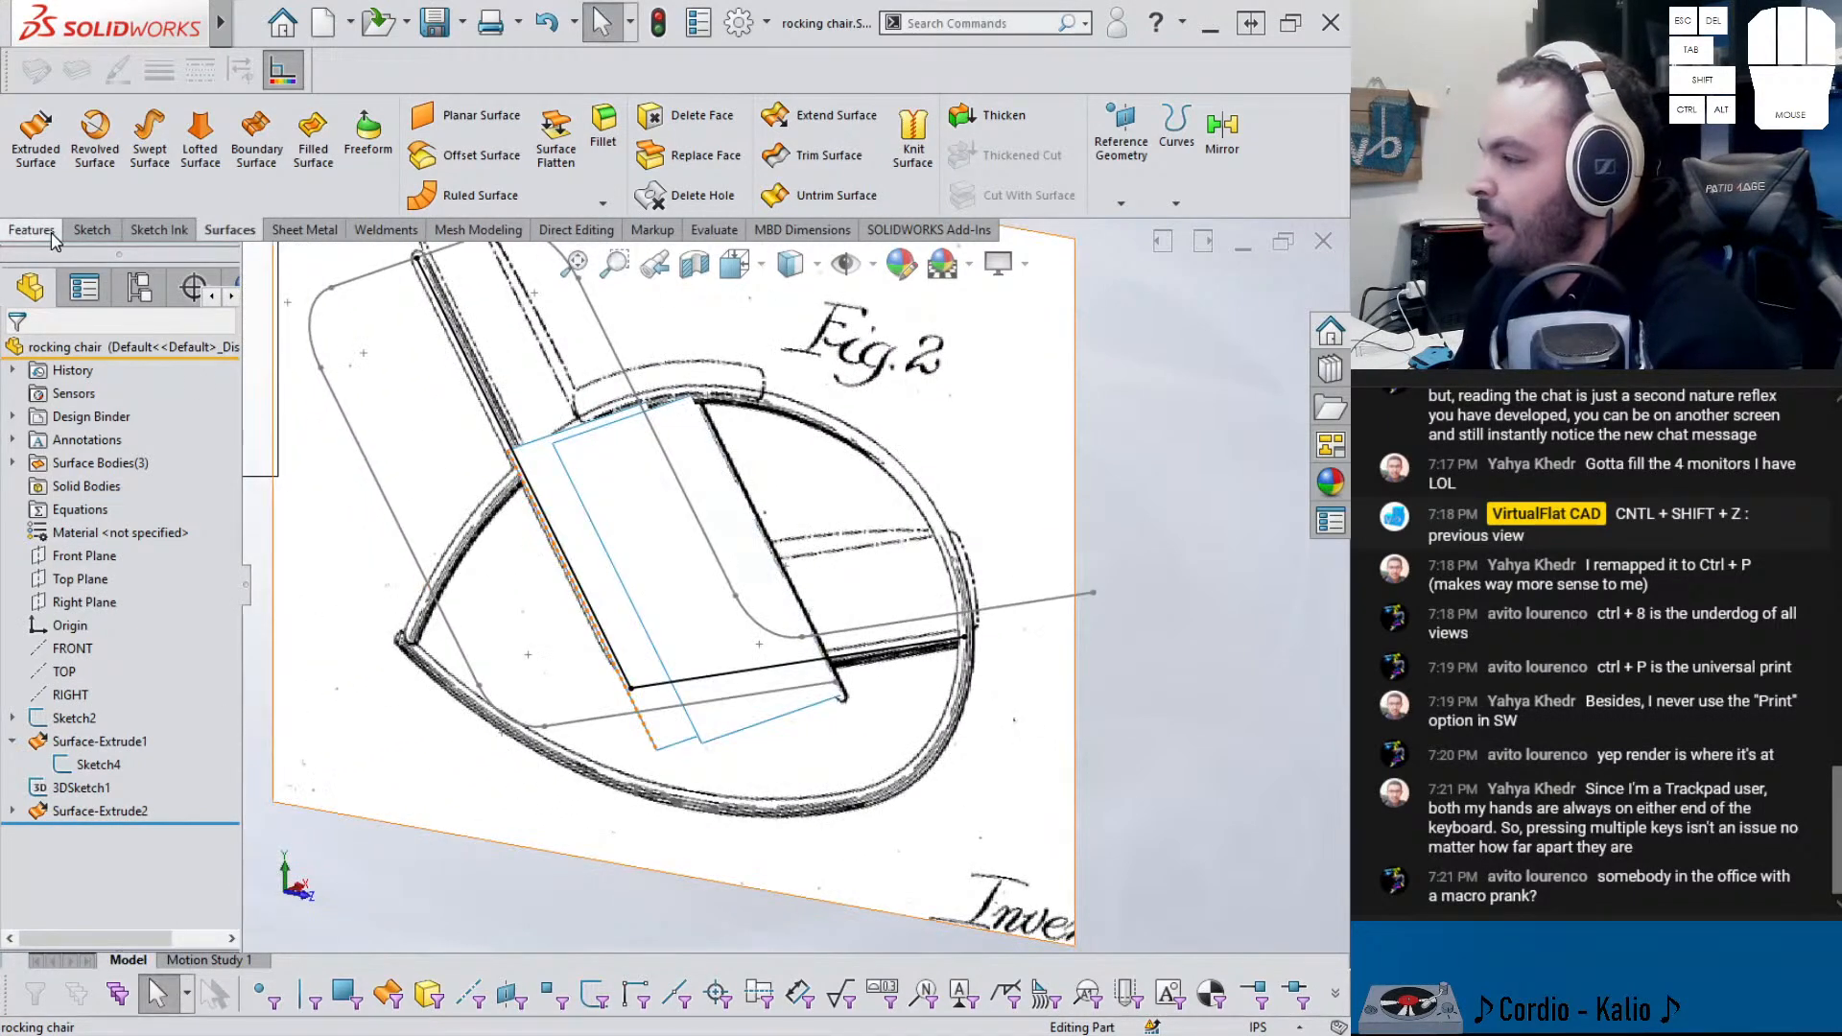
- Move Surface-Extrude2 above 3DSketch1 in the feature tree and reopen 3DSketch1
click(96, 235)
click(29, 204)
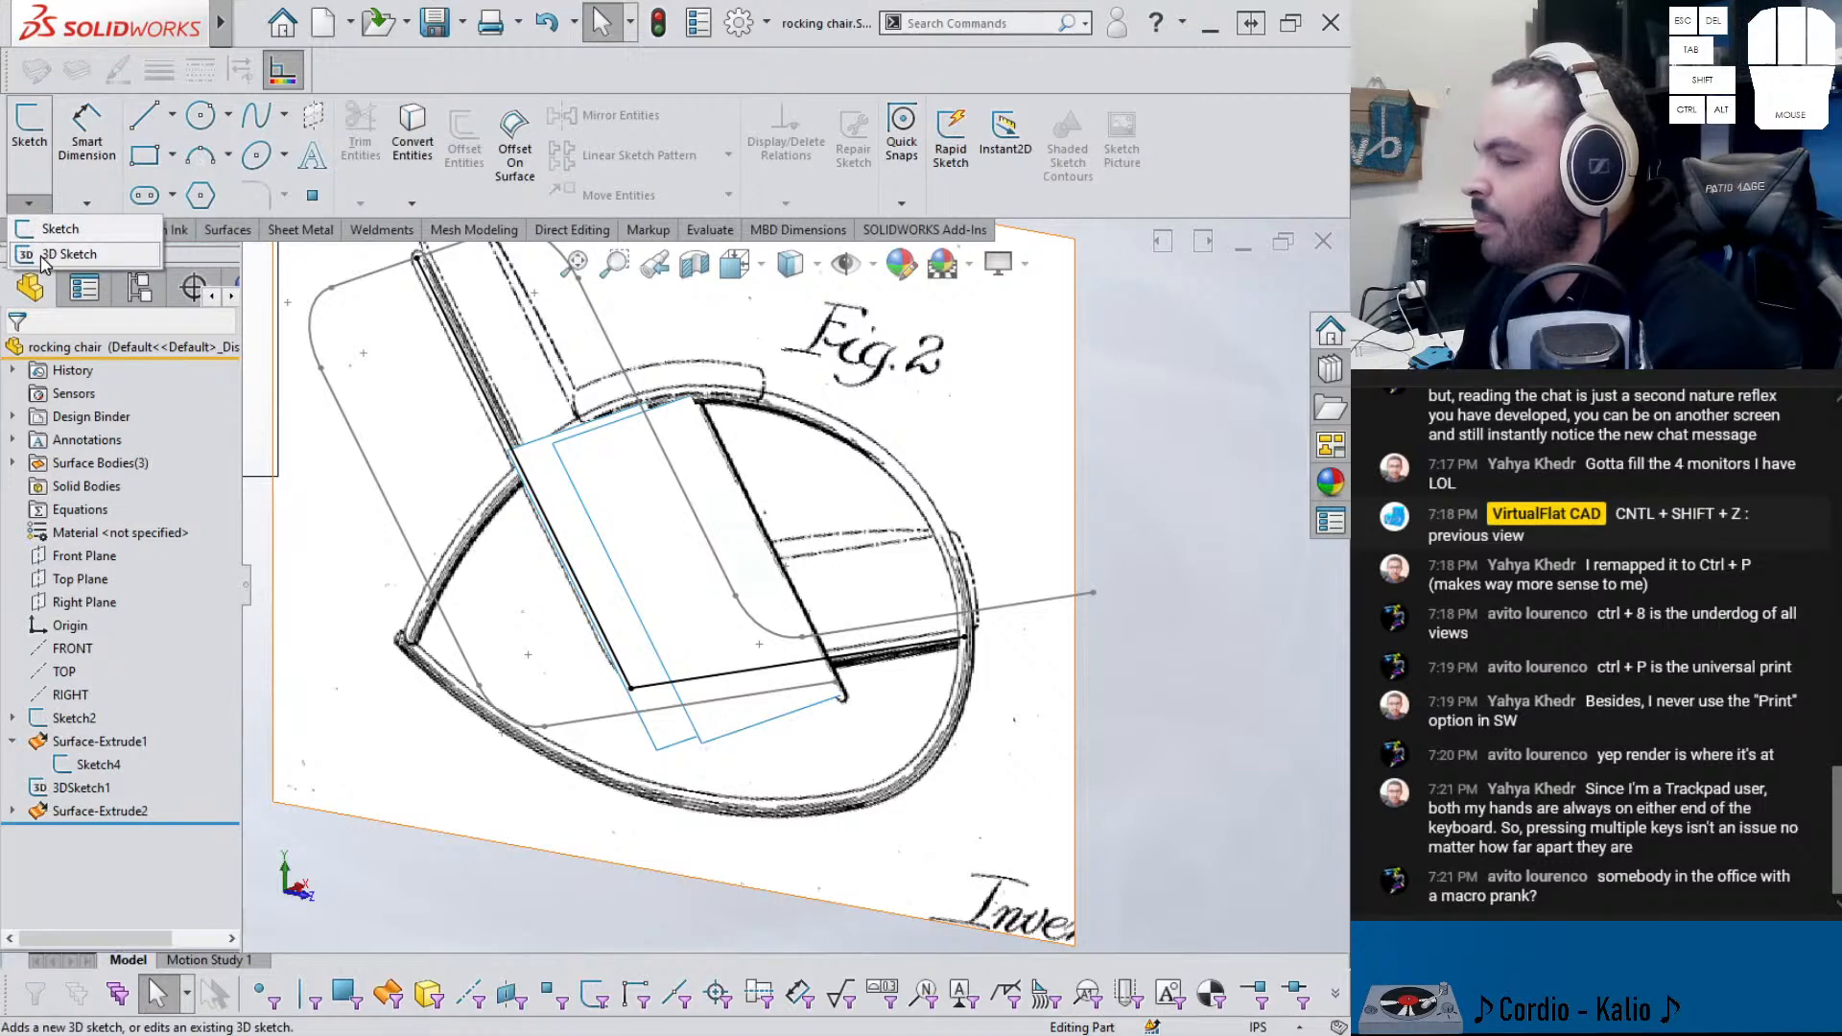
click(12, 741)
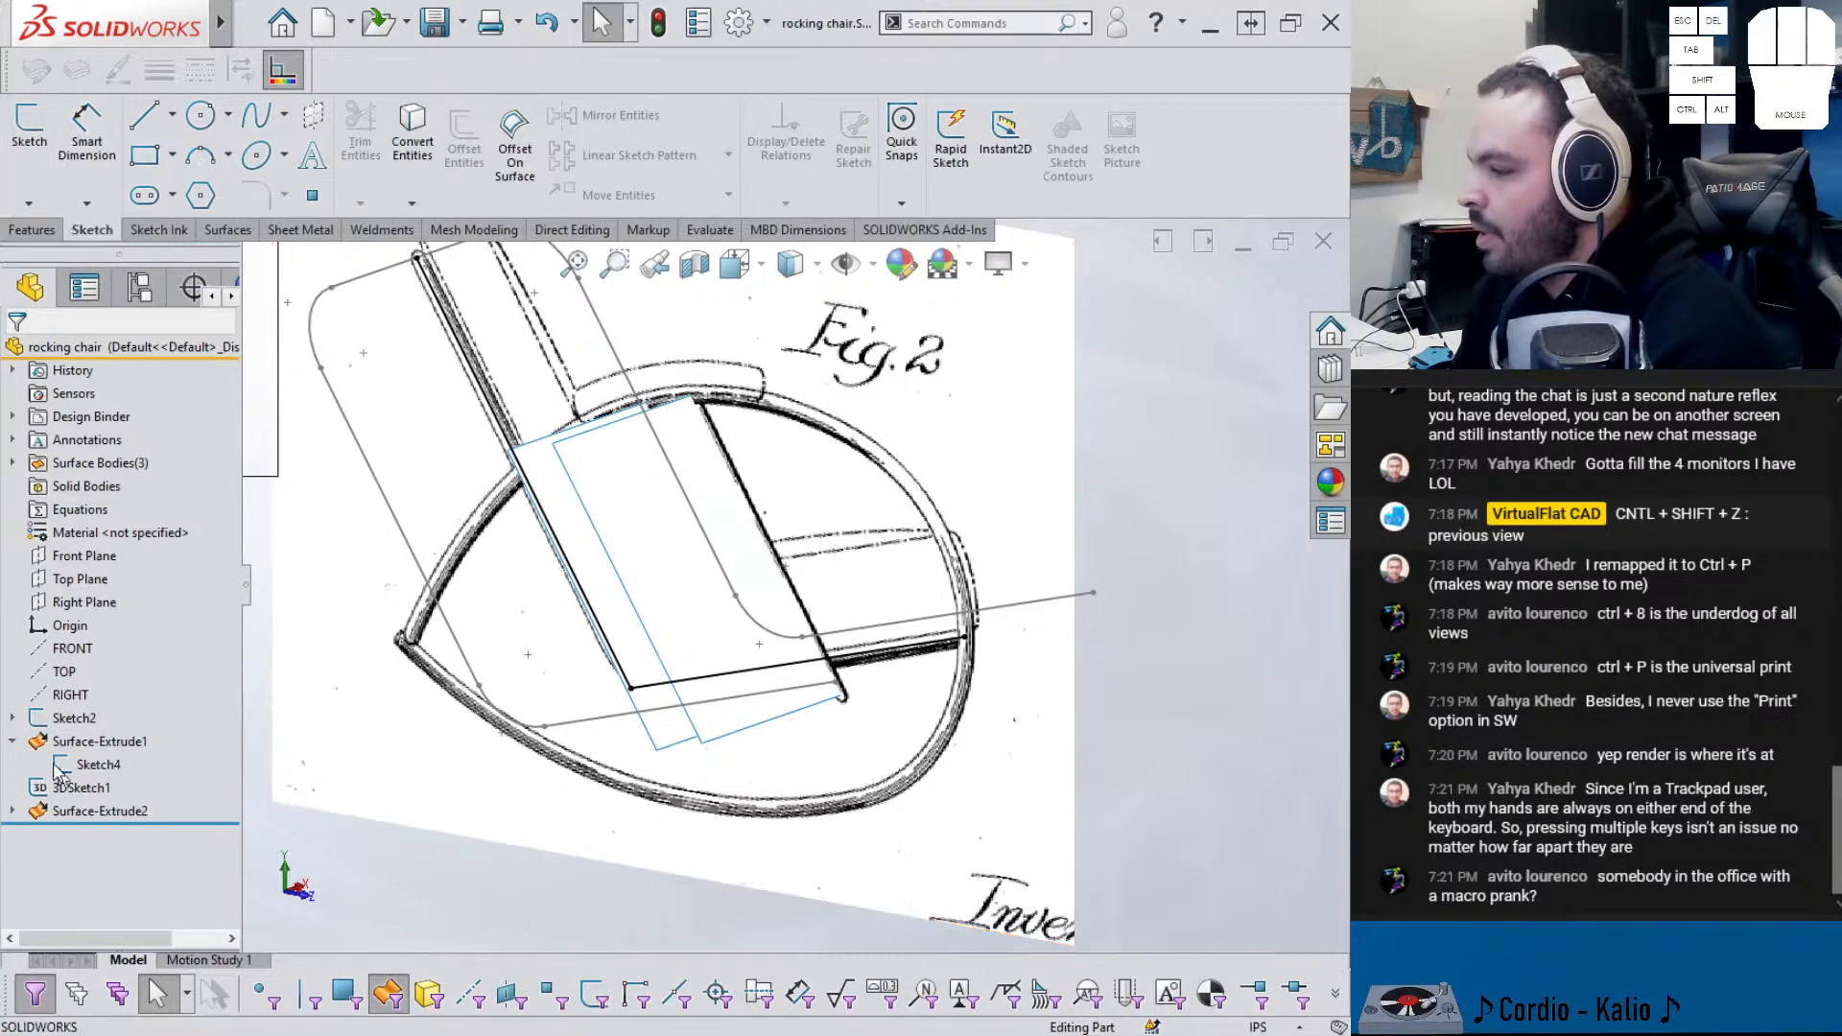
drag(63, 791, 69, 746)
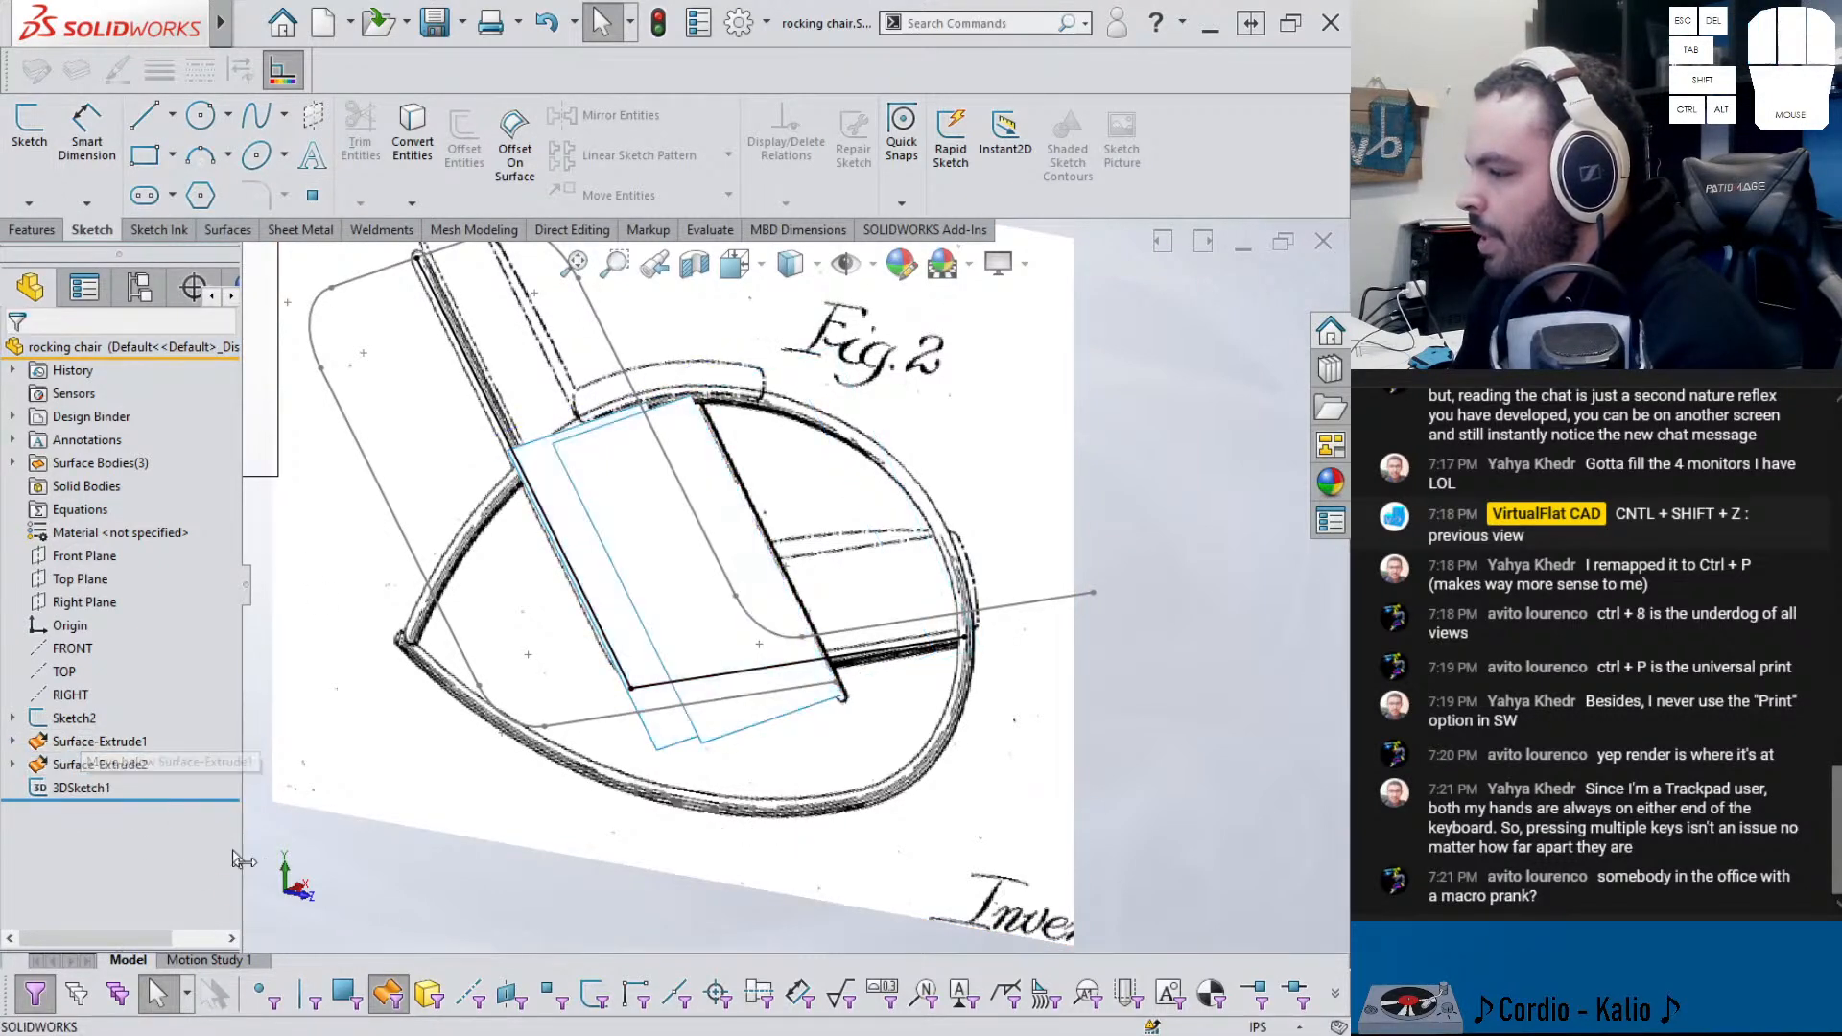
click(87, 790)
click(107, 727)
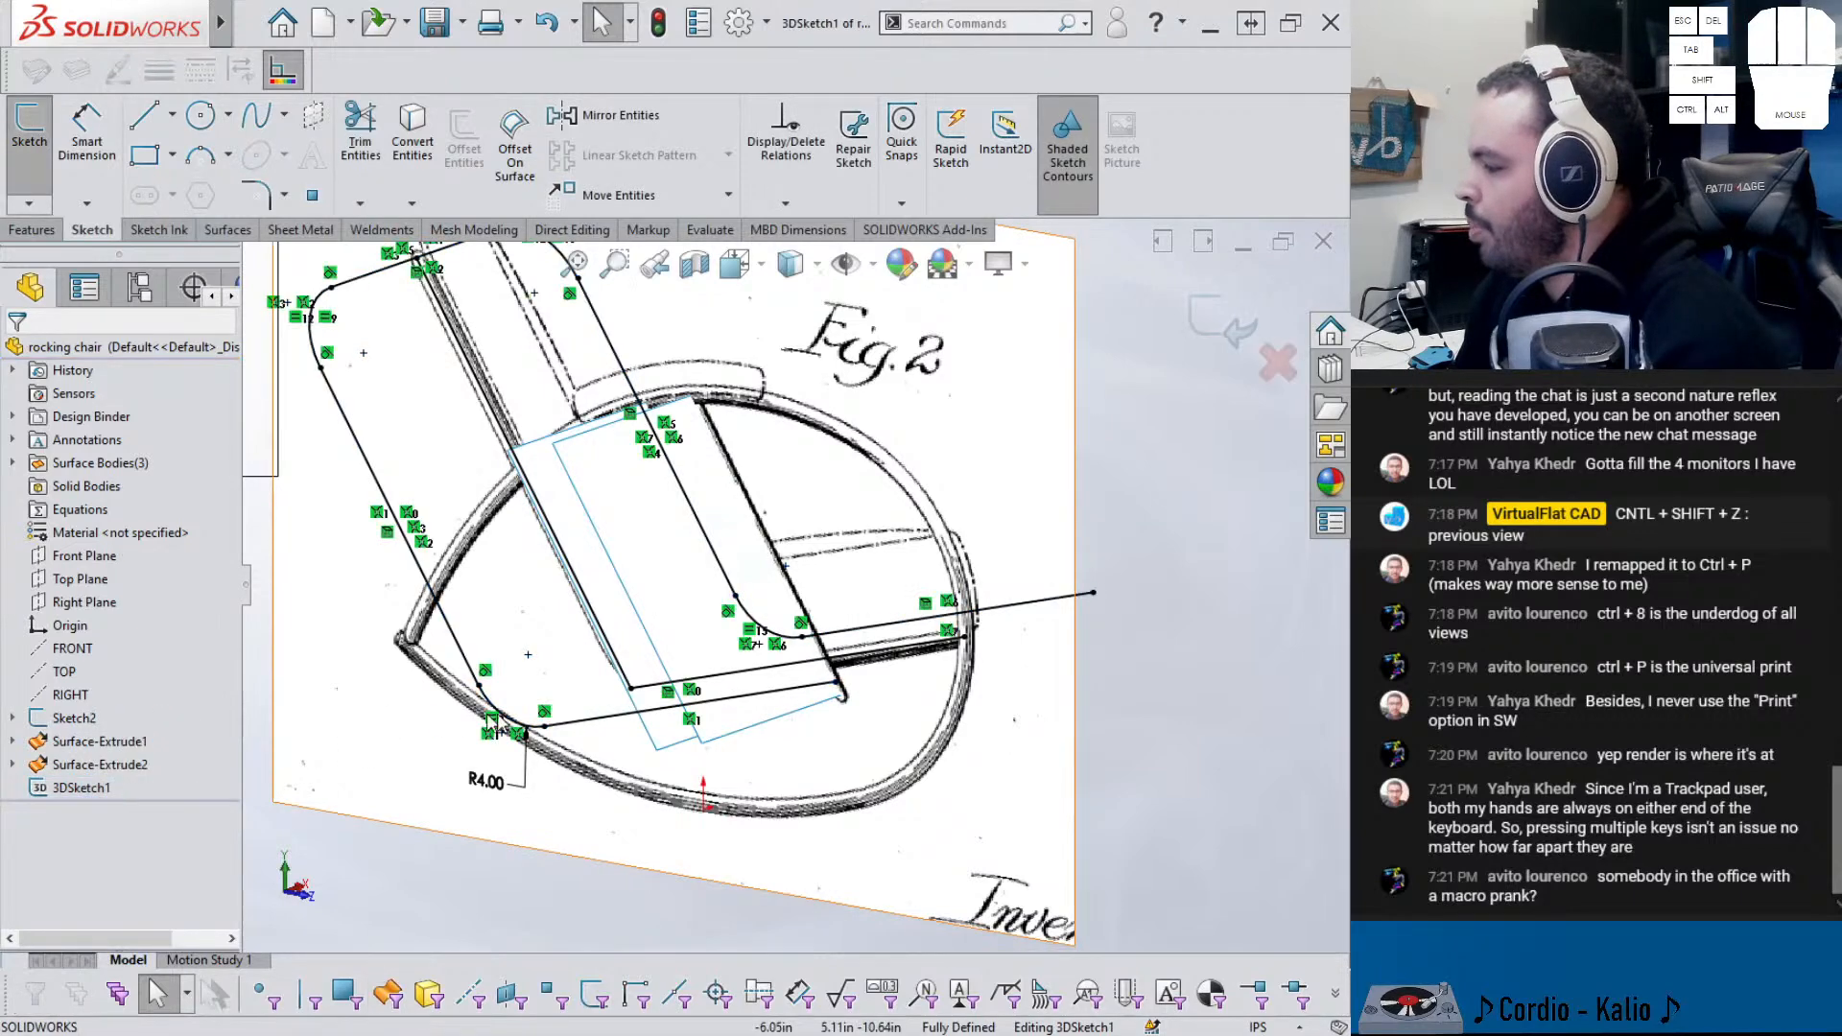
- Convert Surface-Extrude2's face edges into sketch lines and delete the top lines
middle_drag(604, 649, 527, 691)
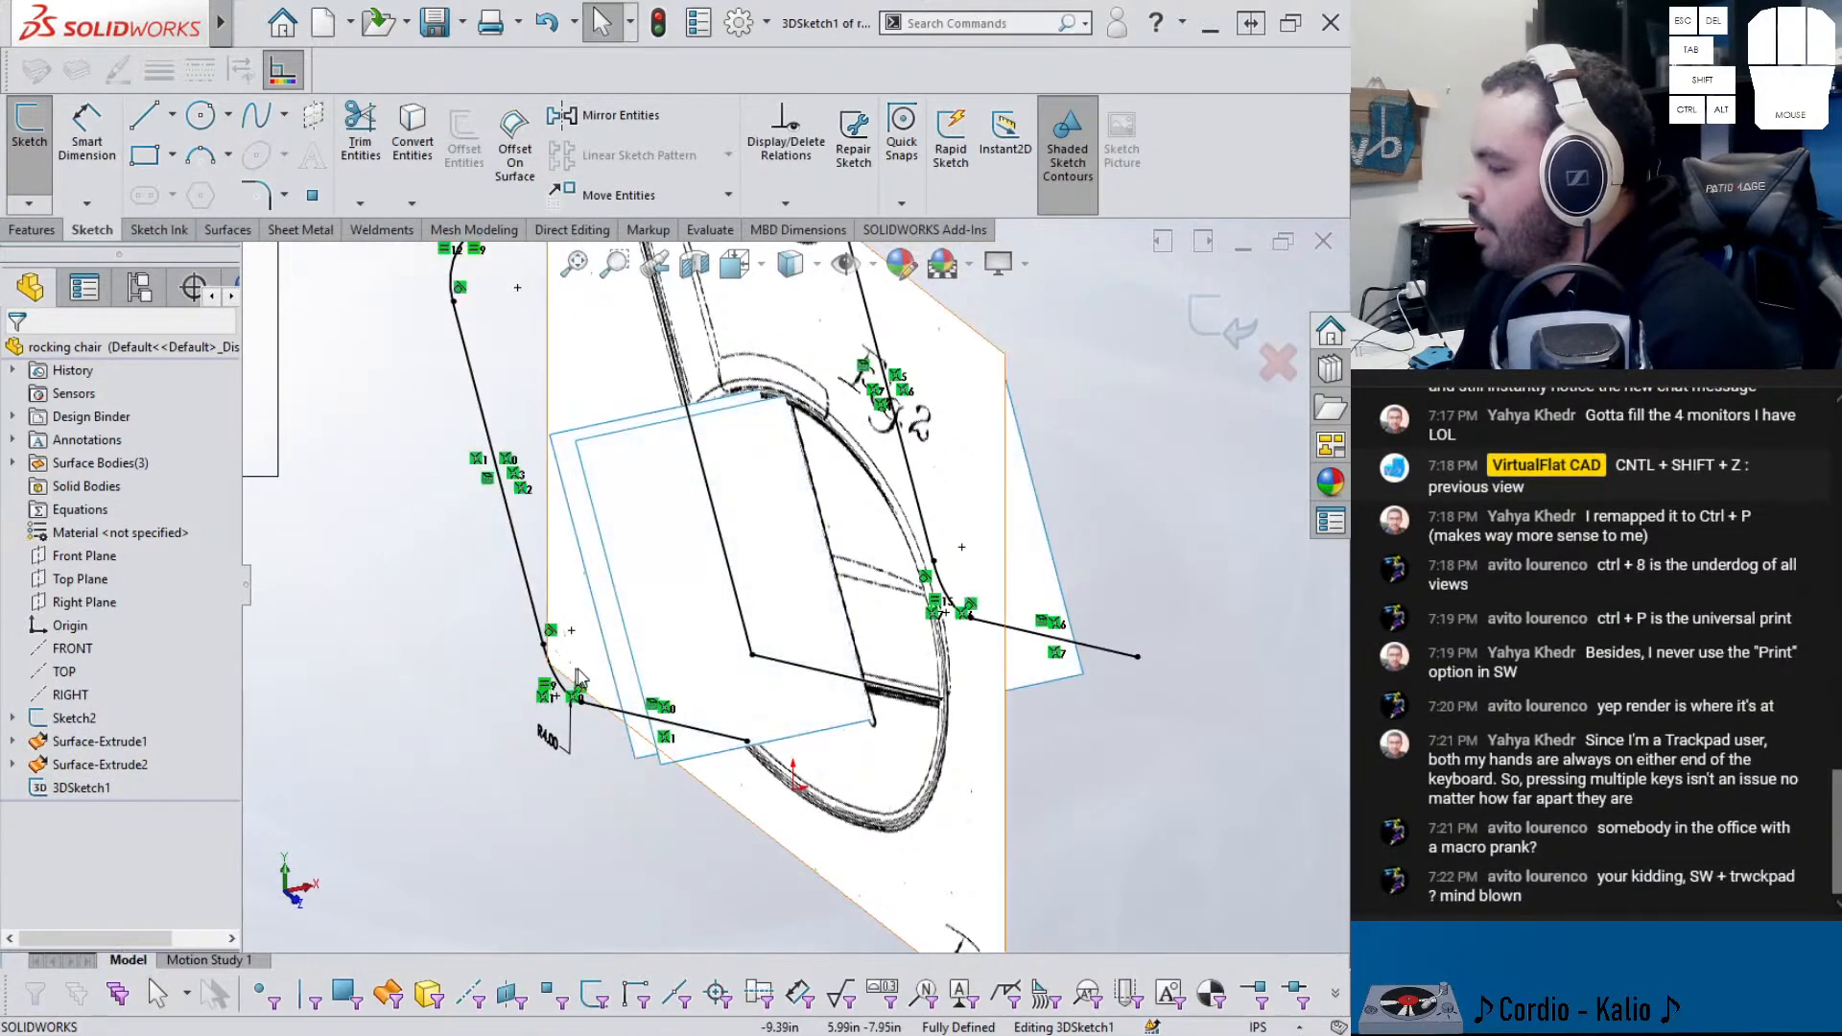
click(625, 670)
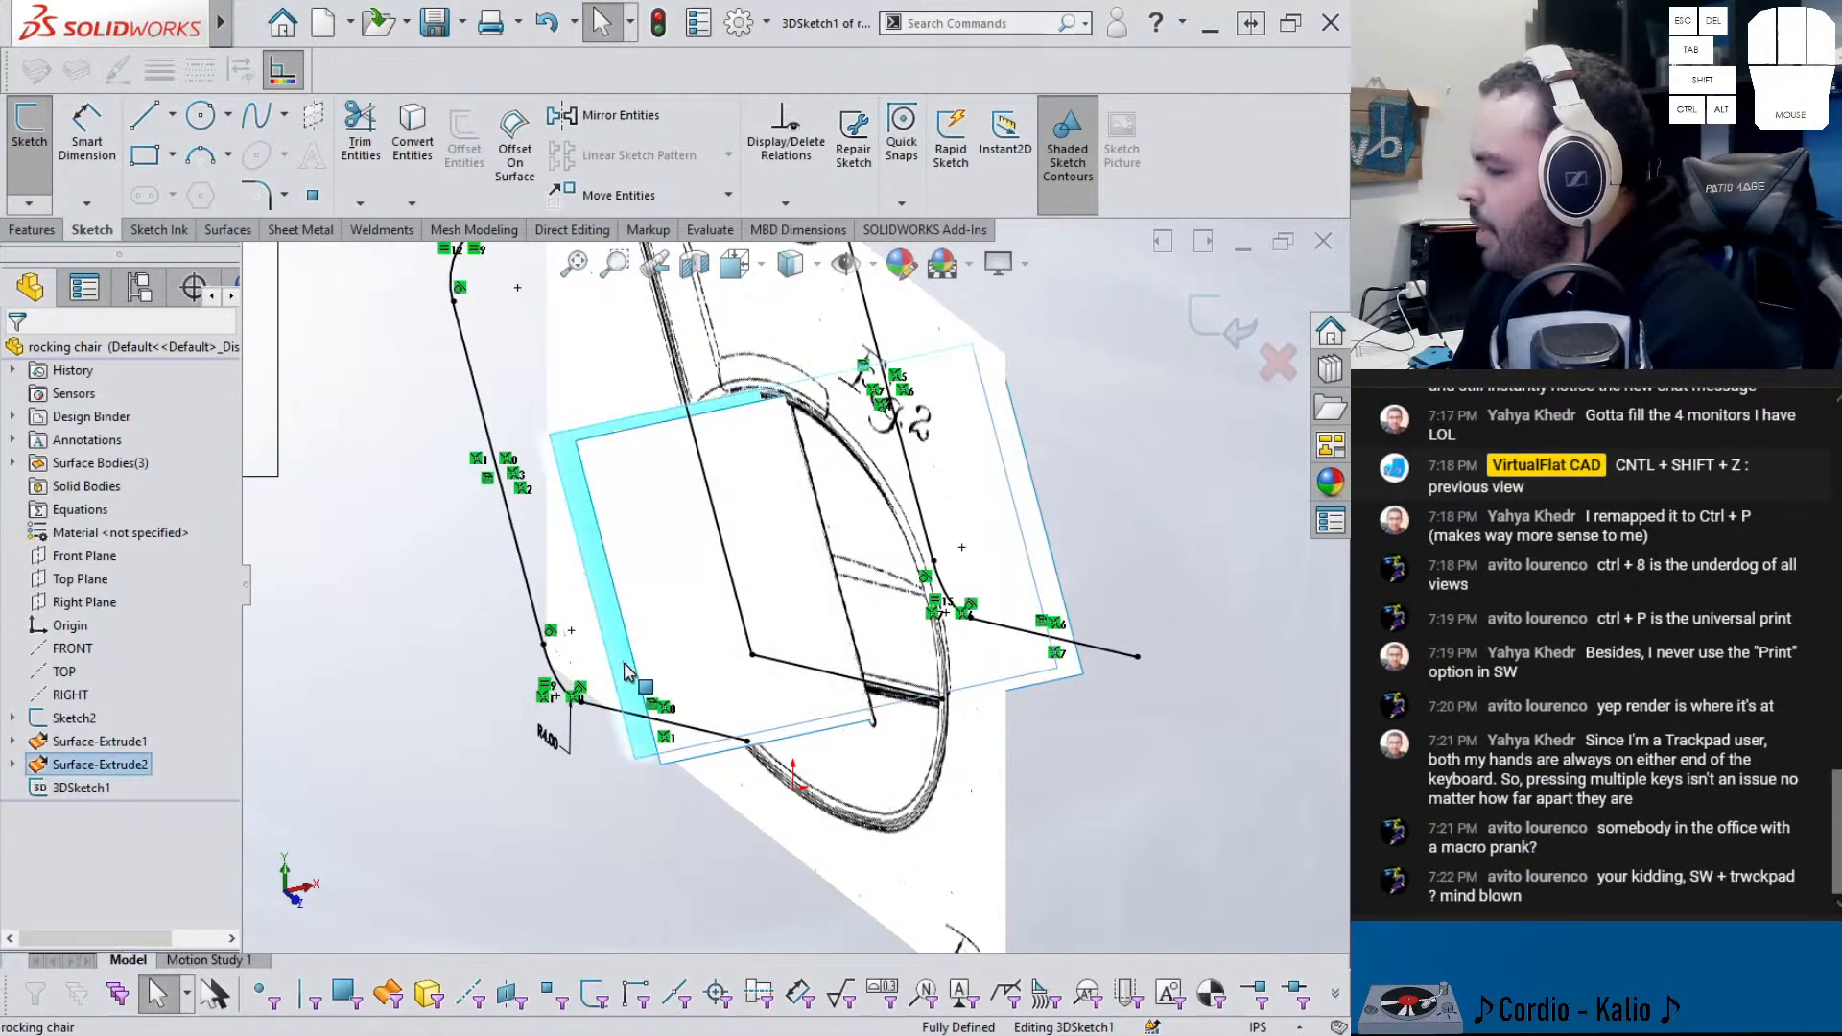
click(674, 648)
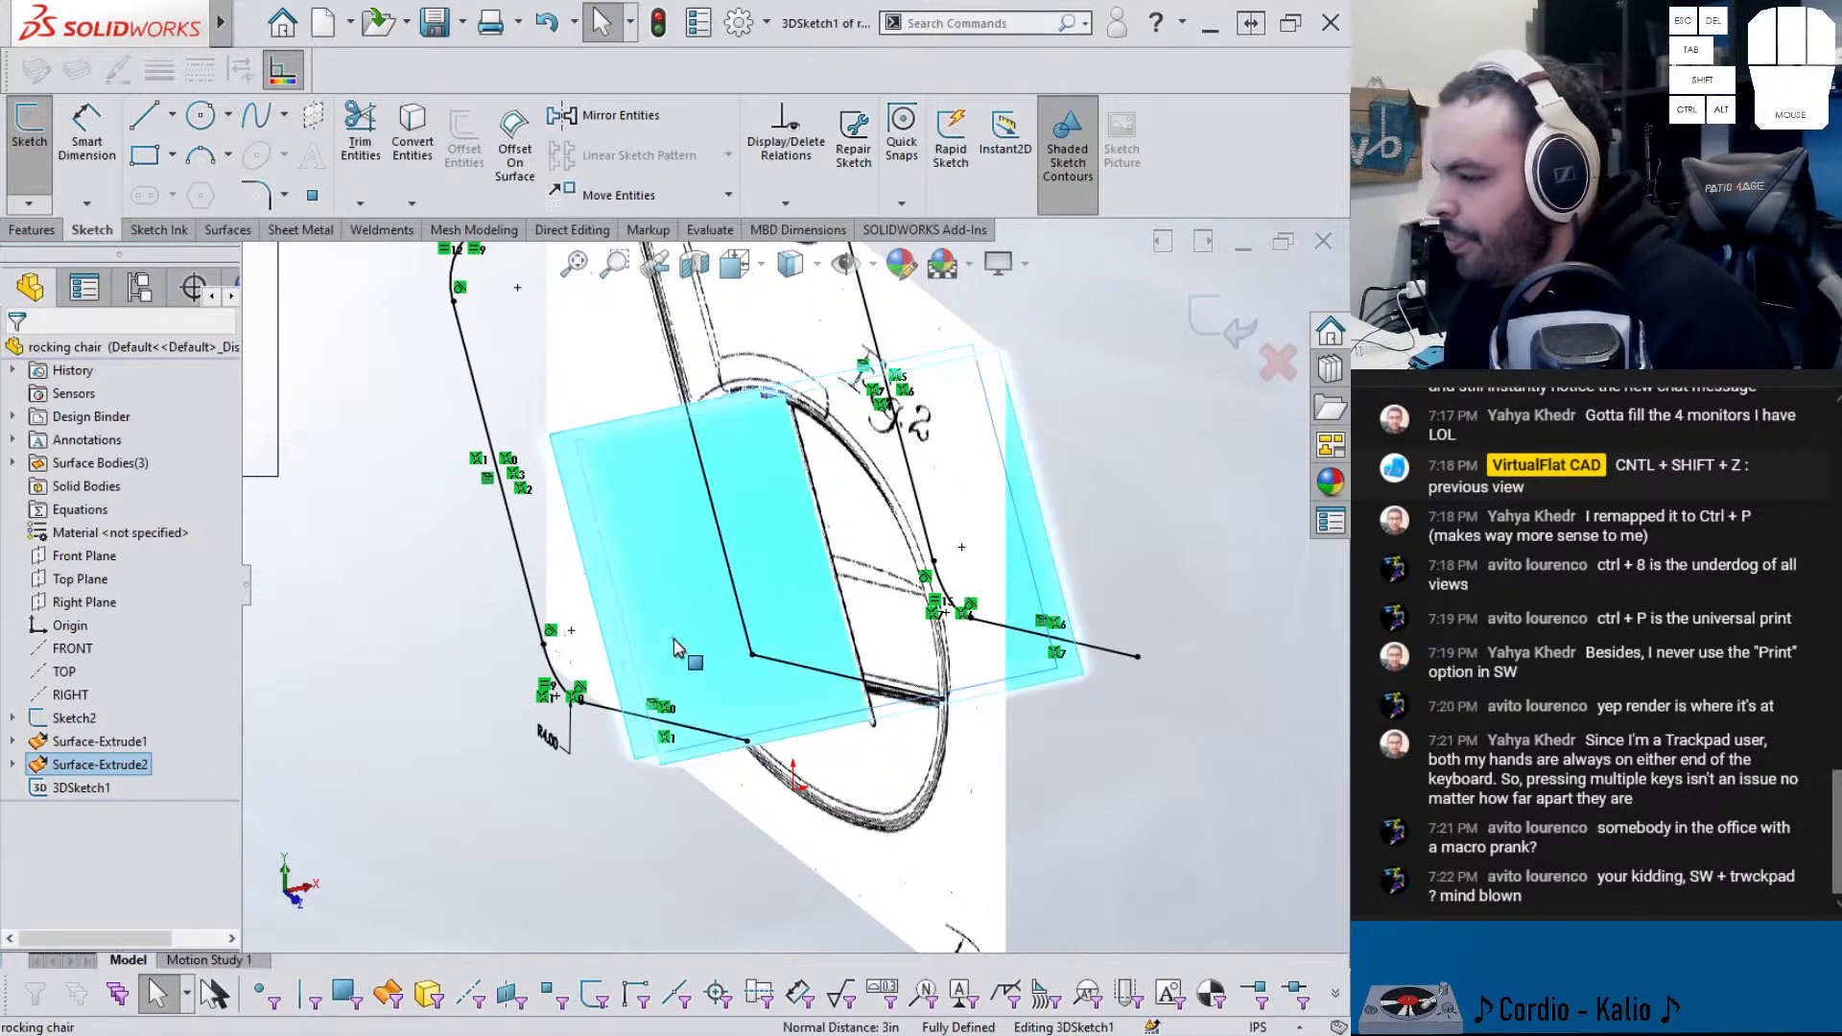
click(415, 150)
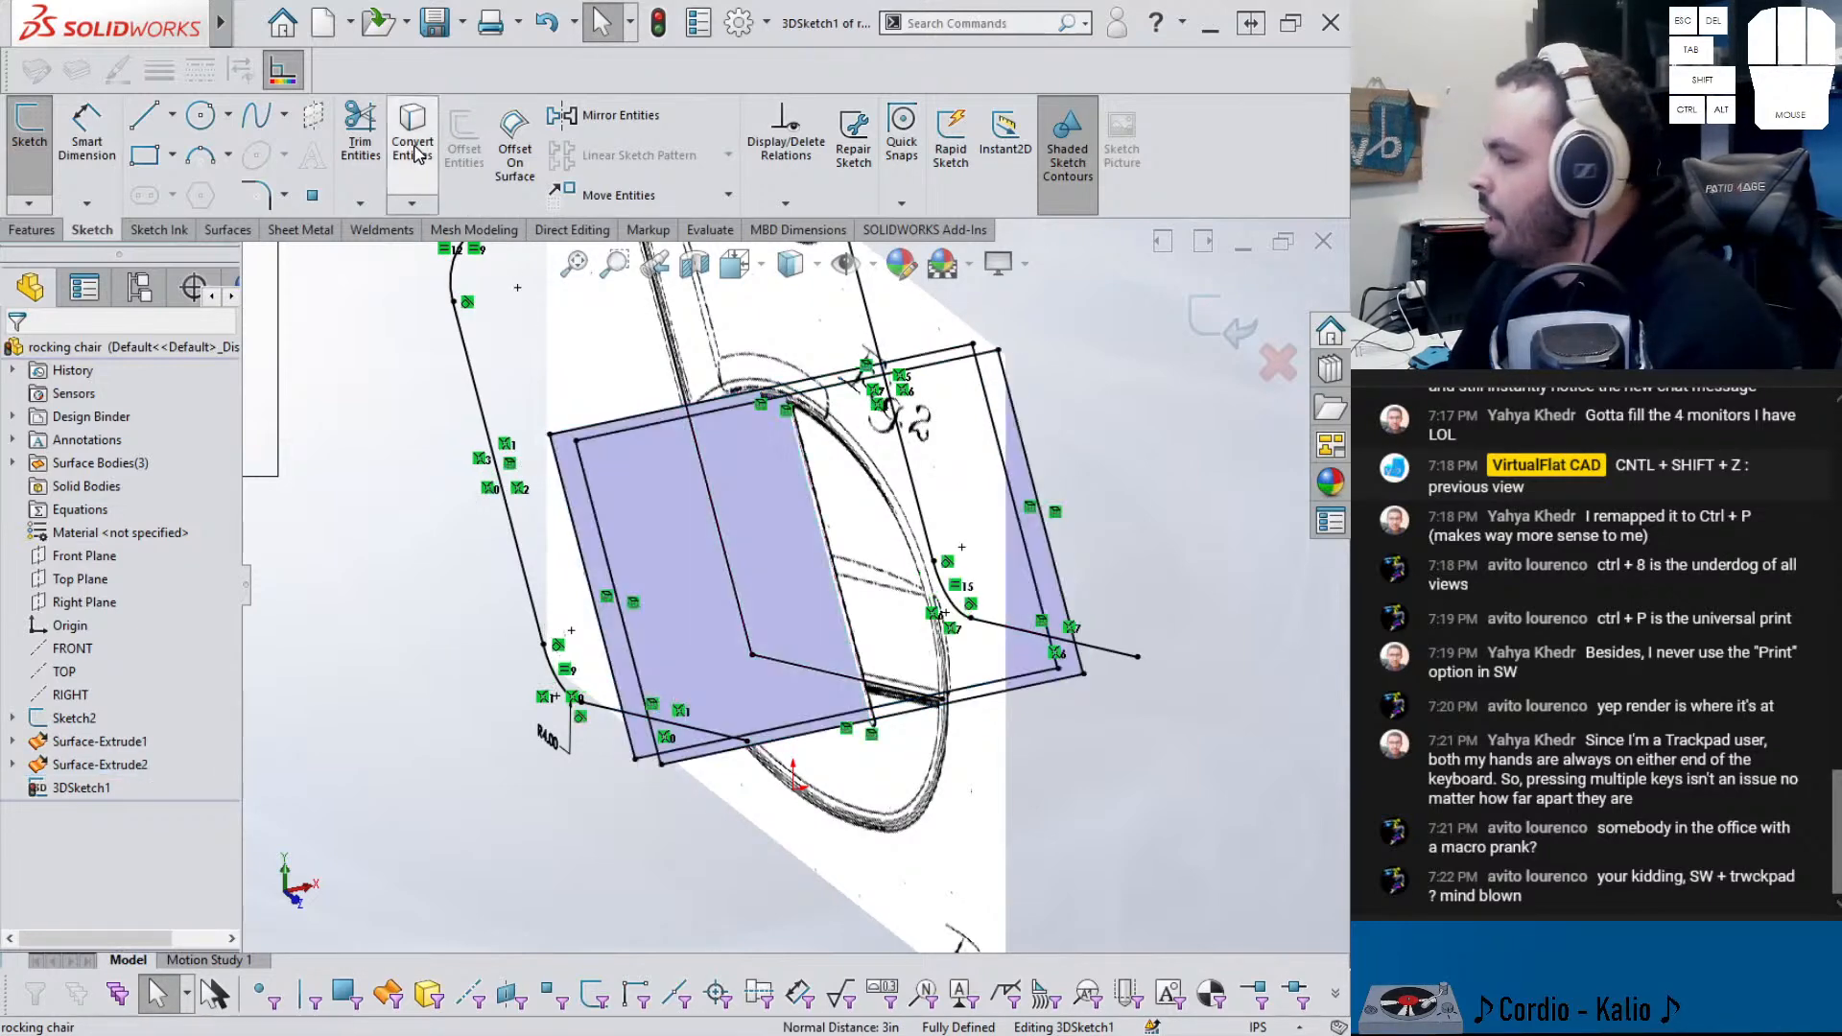
click(625, 430)
key(Delete)
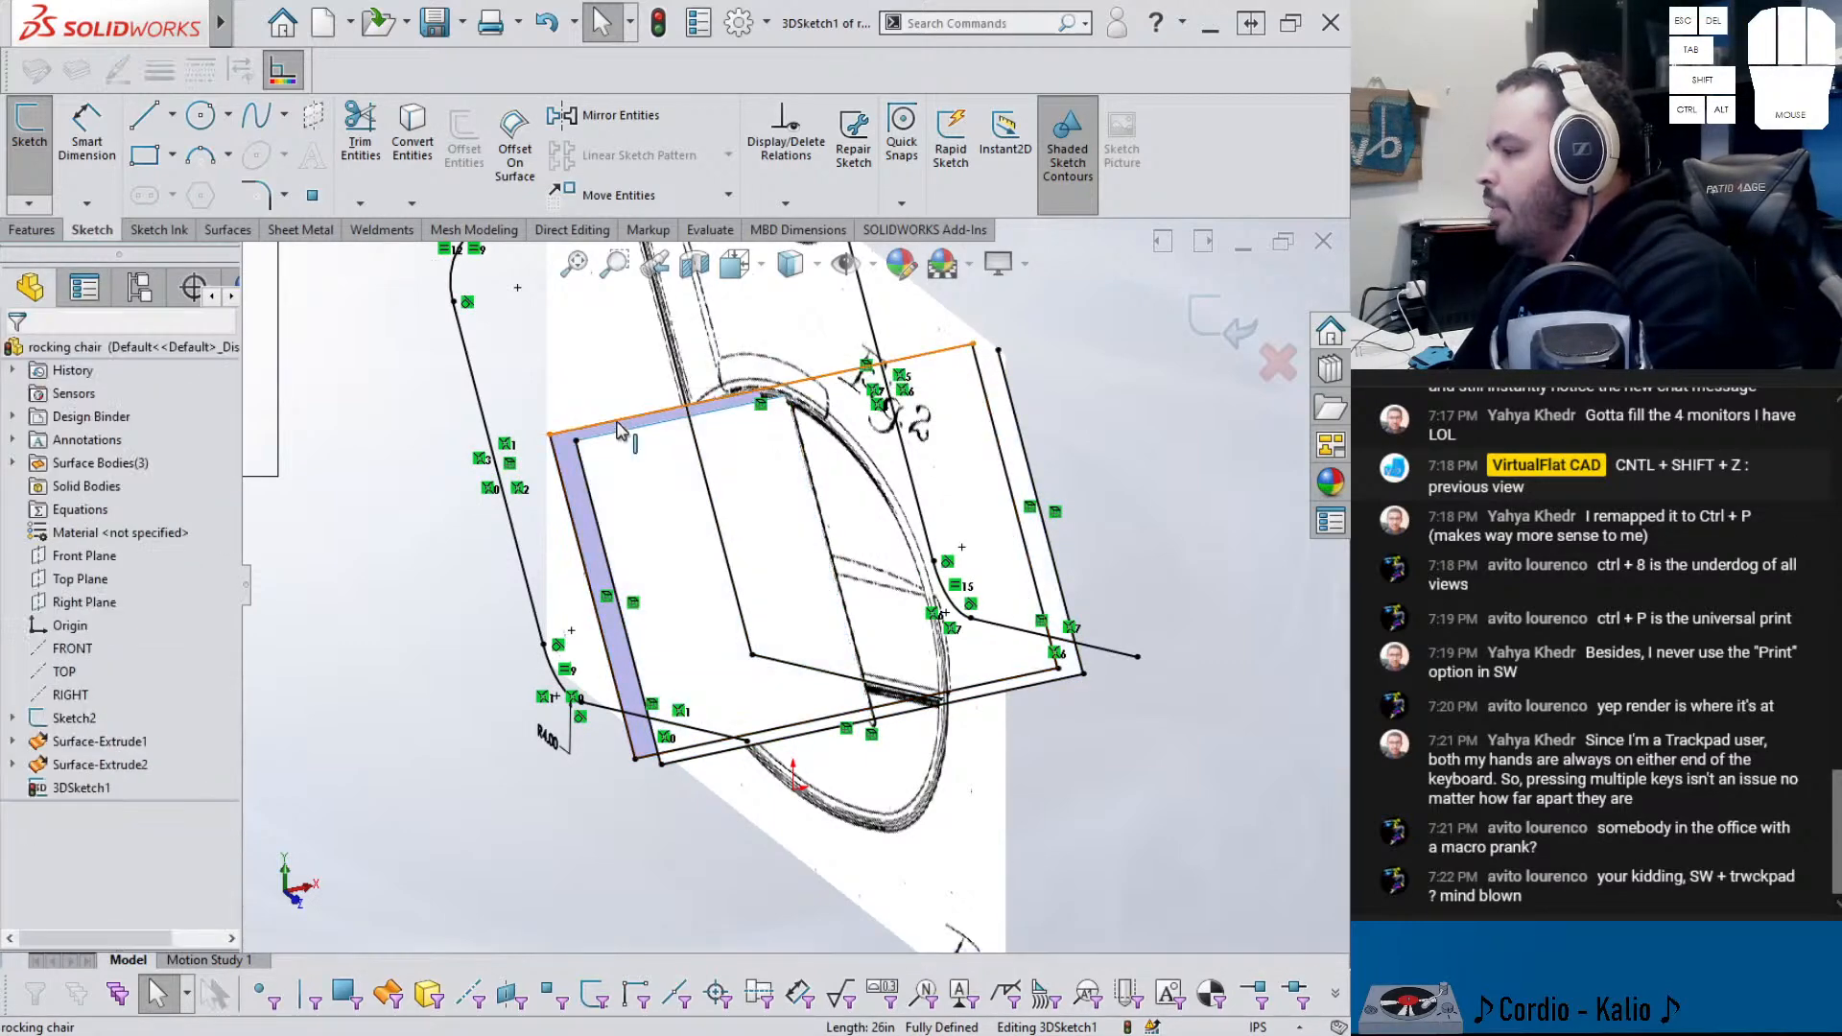
key(Delete)
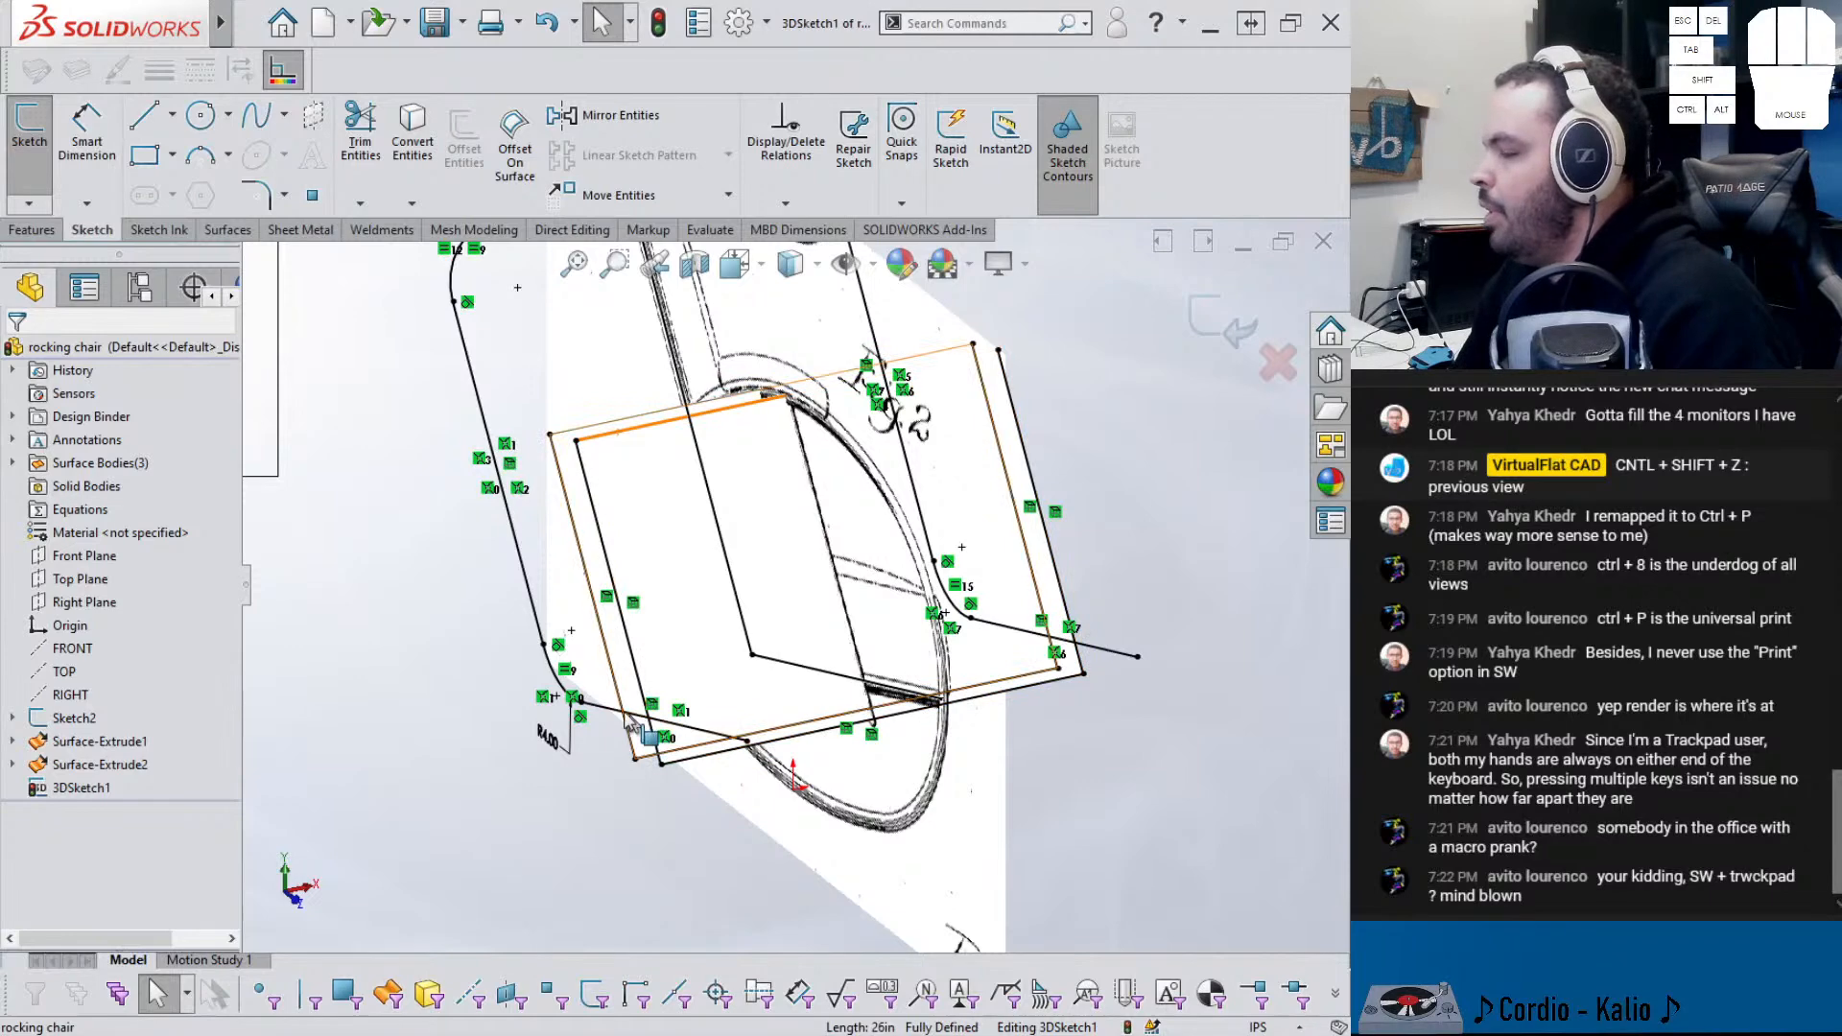
click(256, 195)
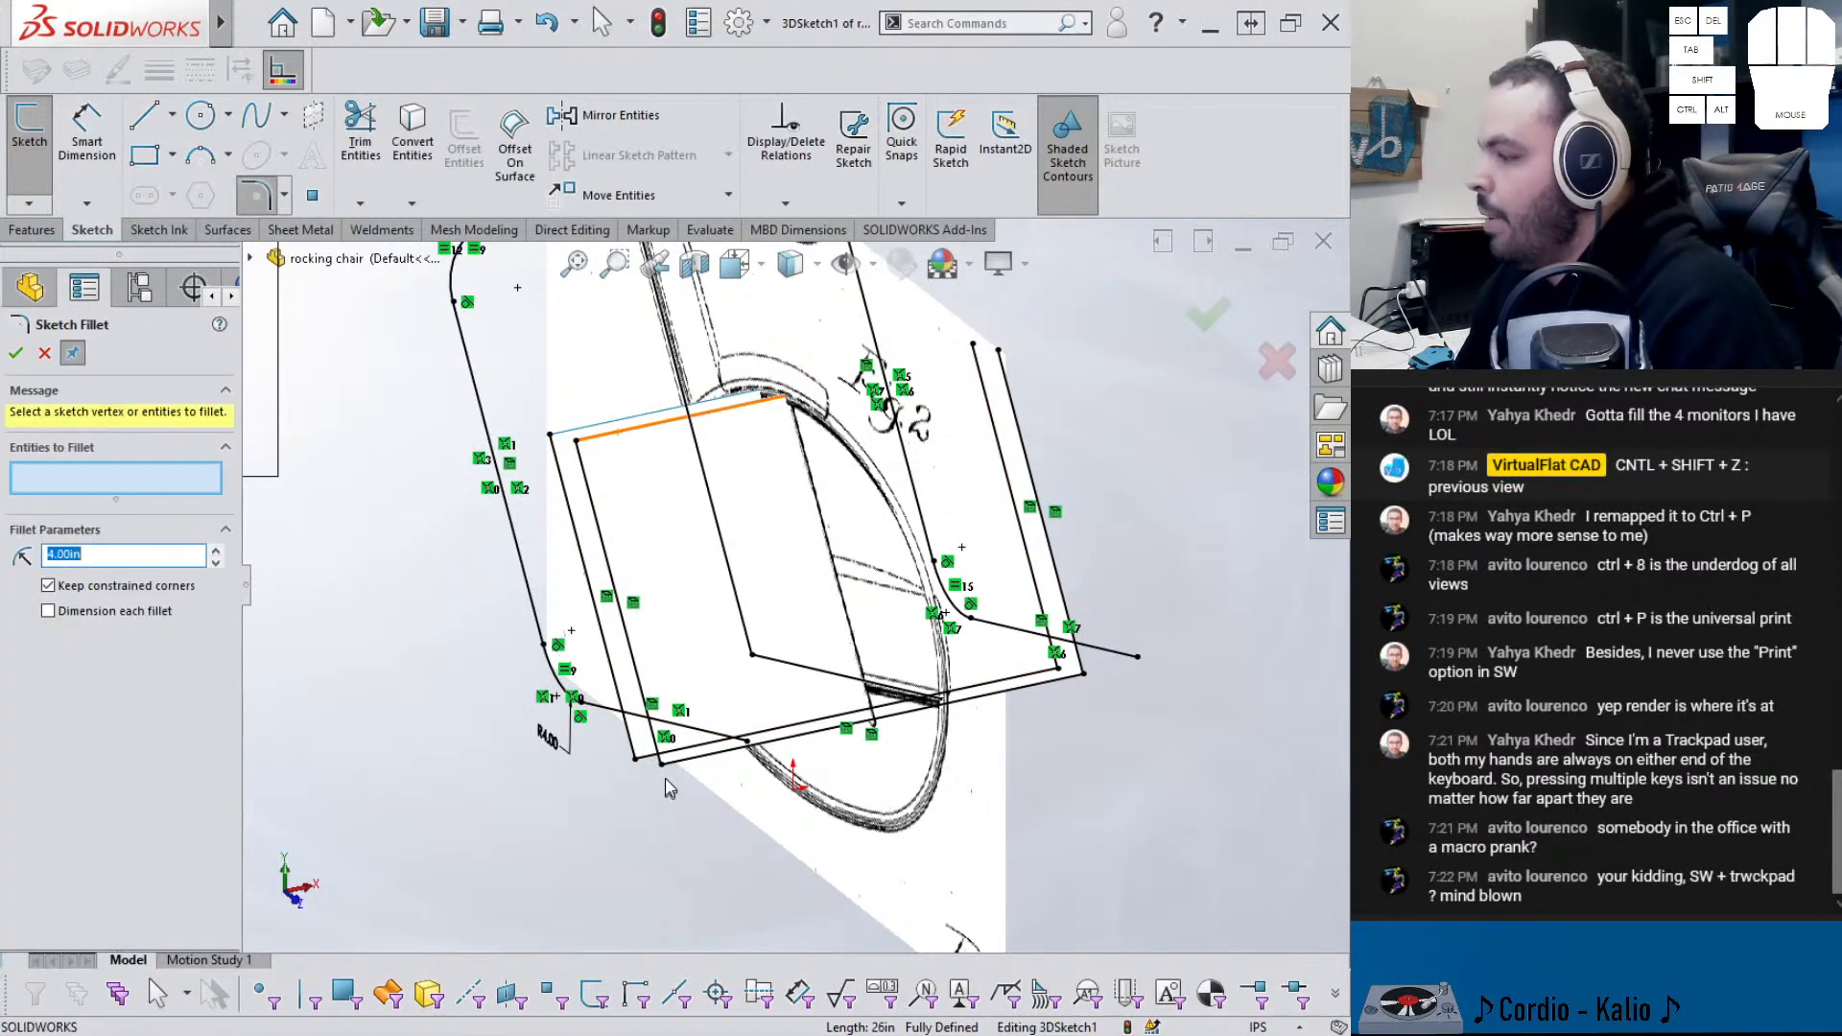
- Round the four lower corners of the converted outline with 2.00 in sketch fillets
scroll(758, 789, up, 1)
middle_drag(756, 790, 700, 837)
scroll(611, 772, down, 1)
middle_drag(638, 732, 676, 705)
click(659, 689)
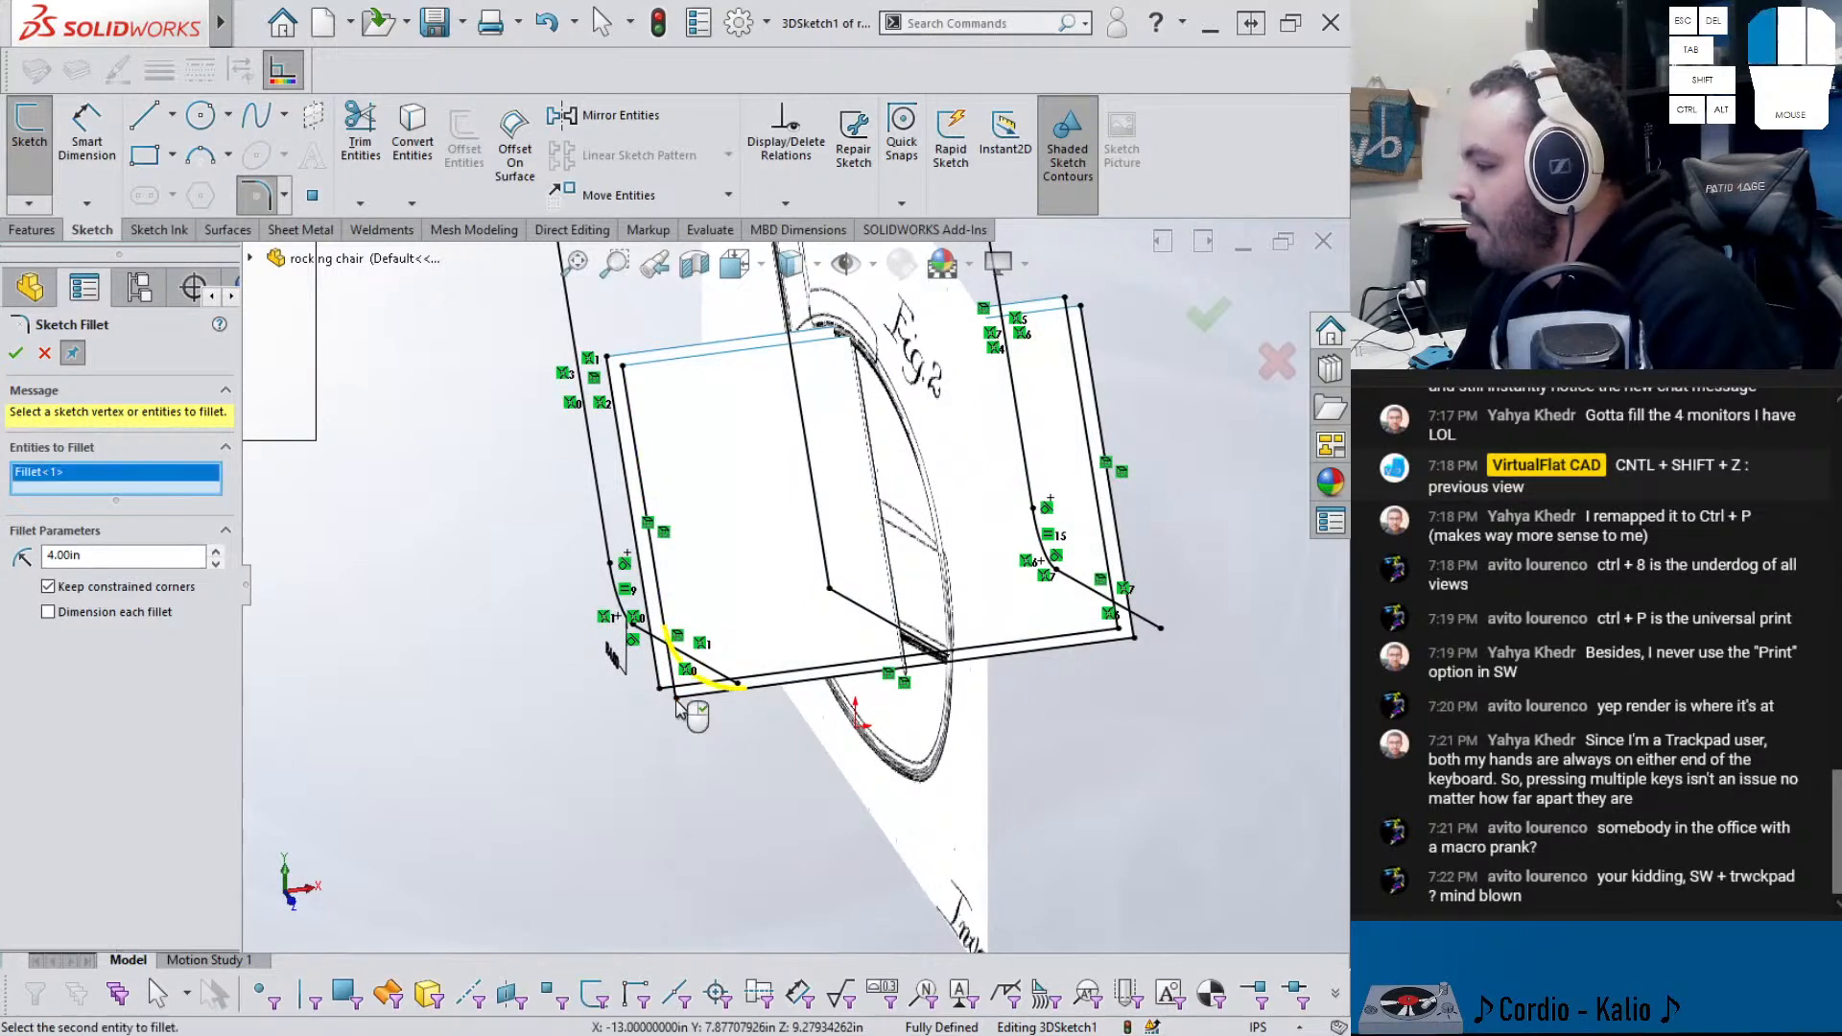
click(662, 693)
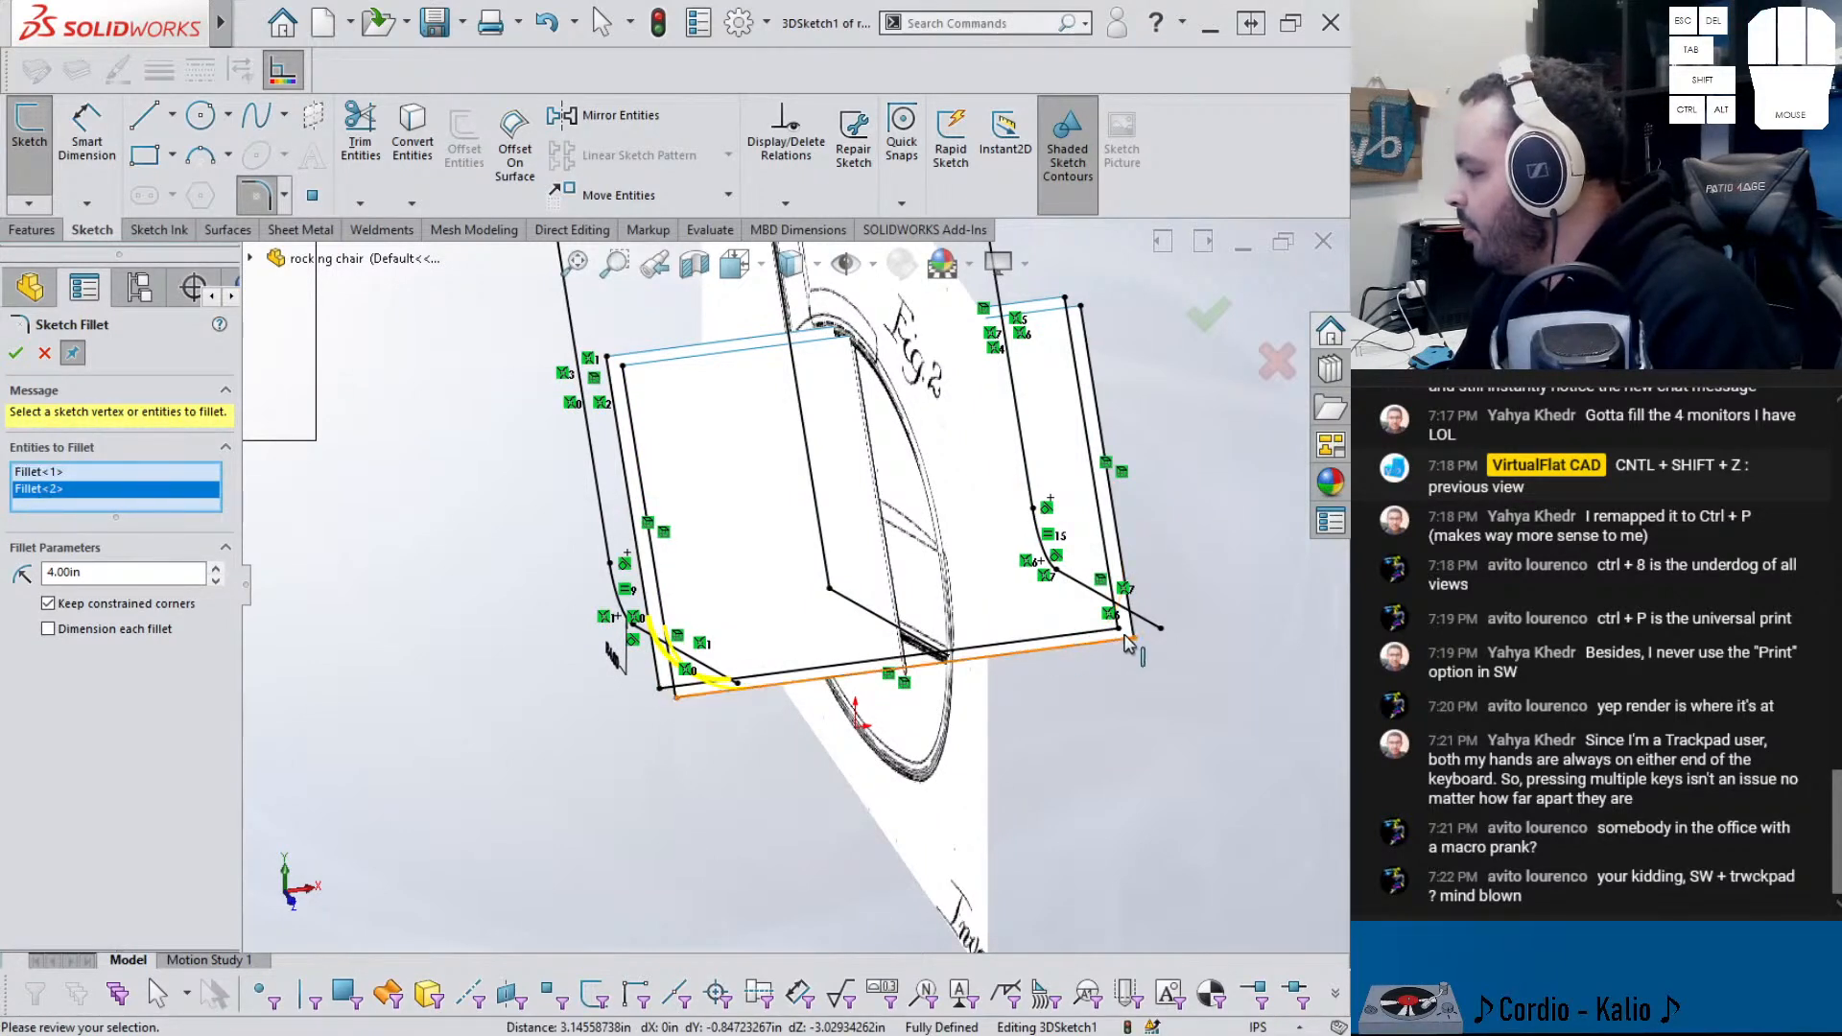
click(1132, 637)
click(1140, 644)
middle_drag(1140, 643, 960, 585)
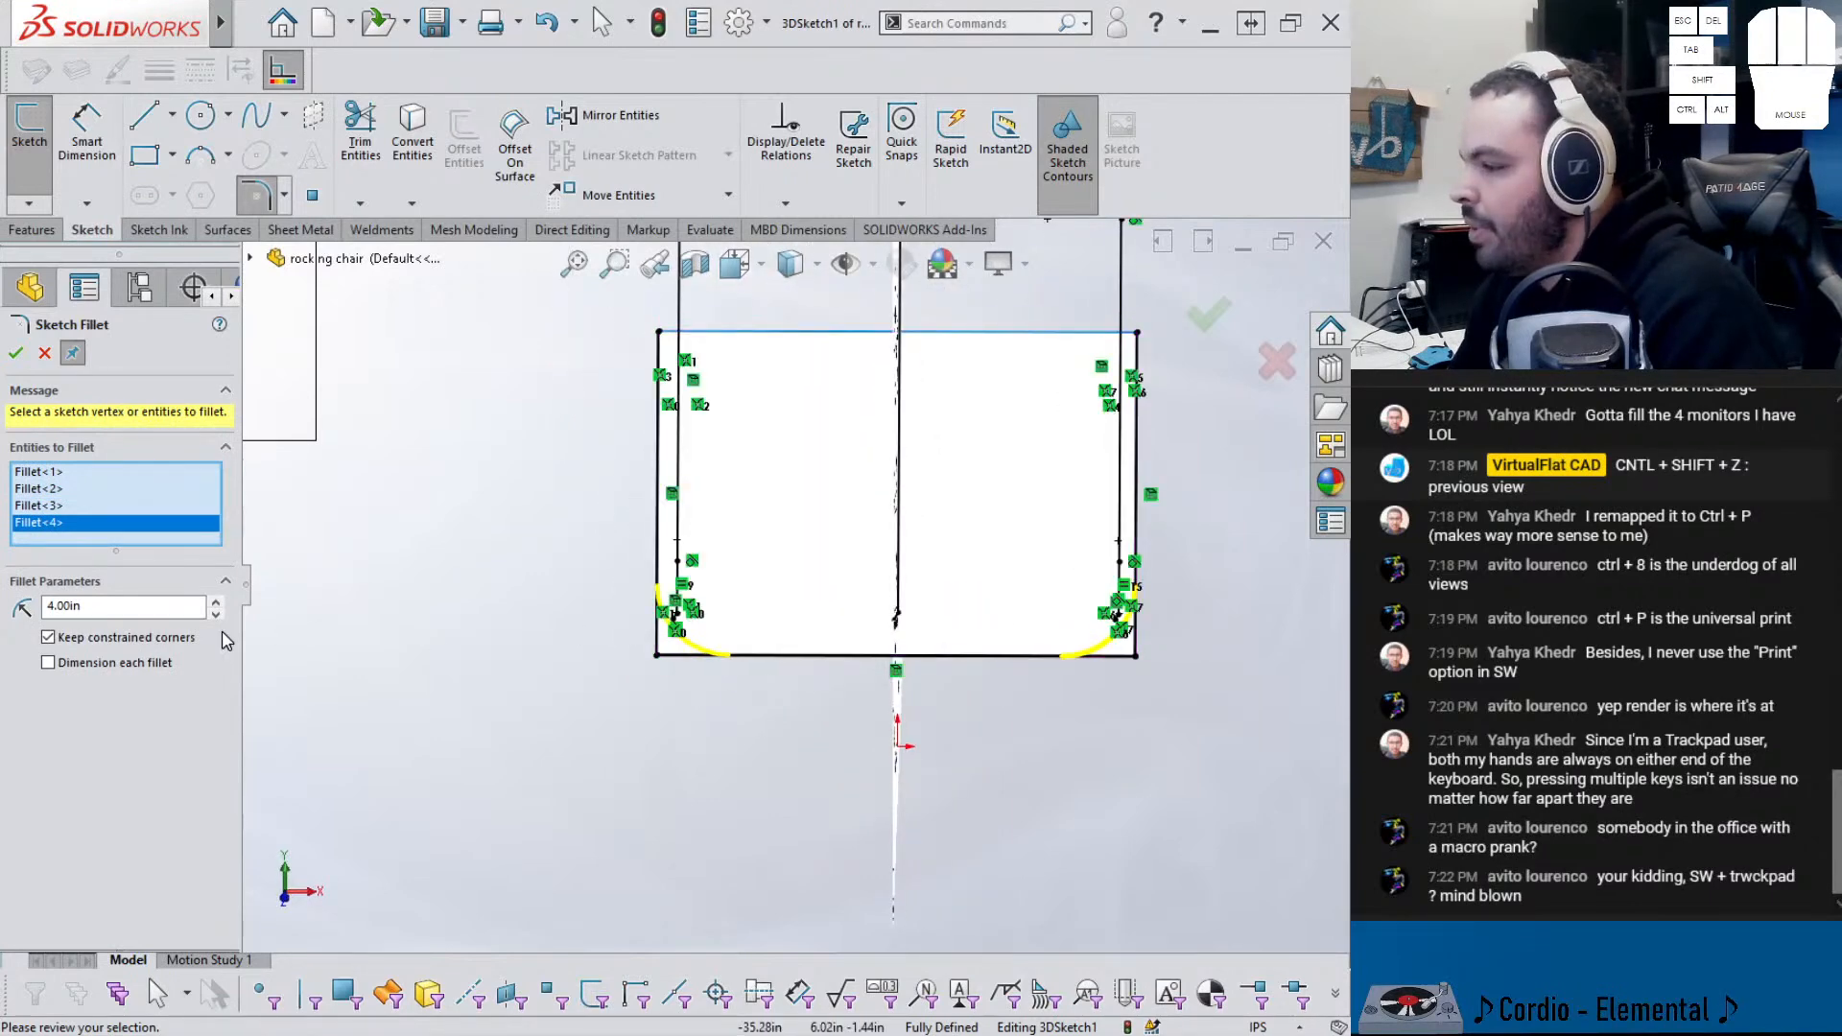
drag(181, 615, 22, 608)
text(3)
key(Return)
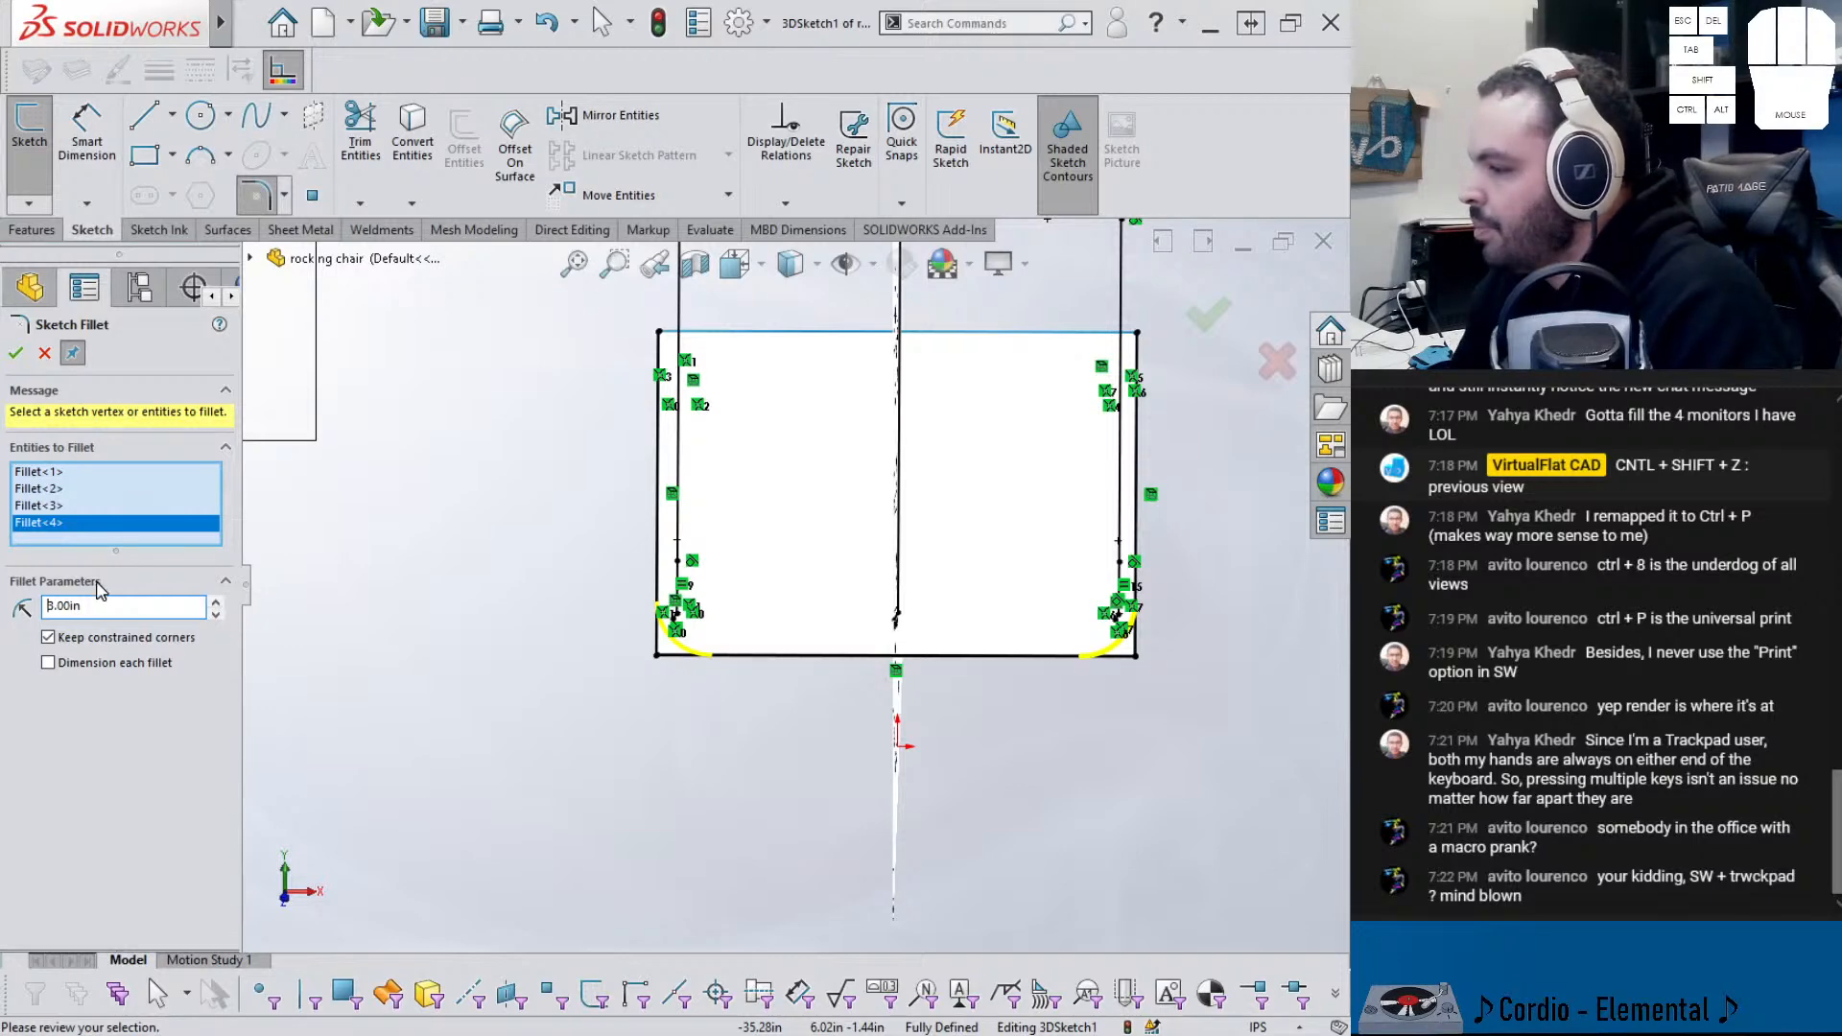
text(2)
key(Return)
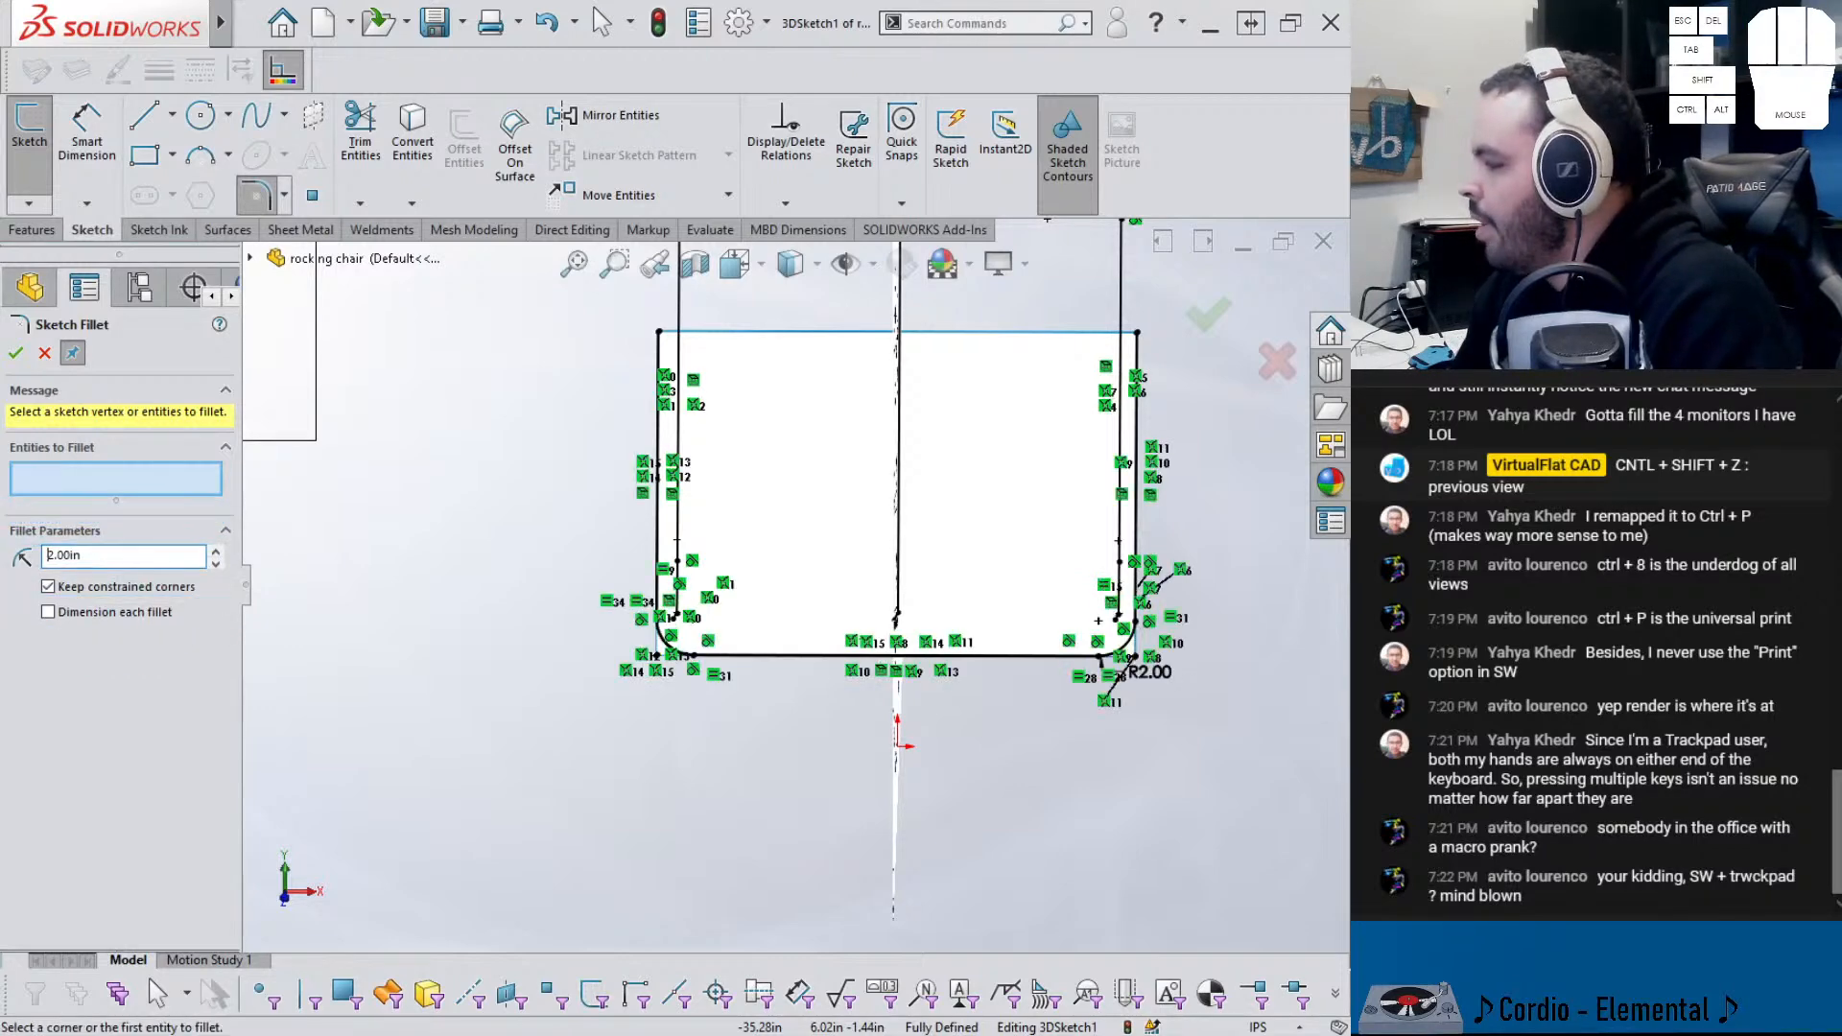
middle_drag(640, 608, 777, 605)
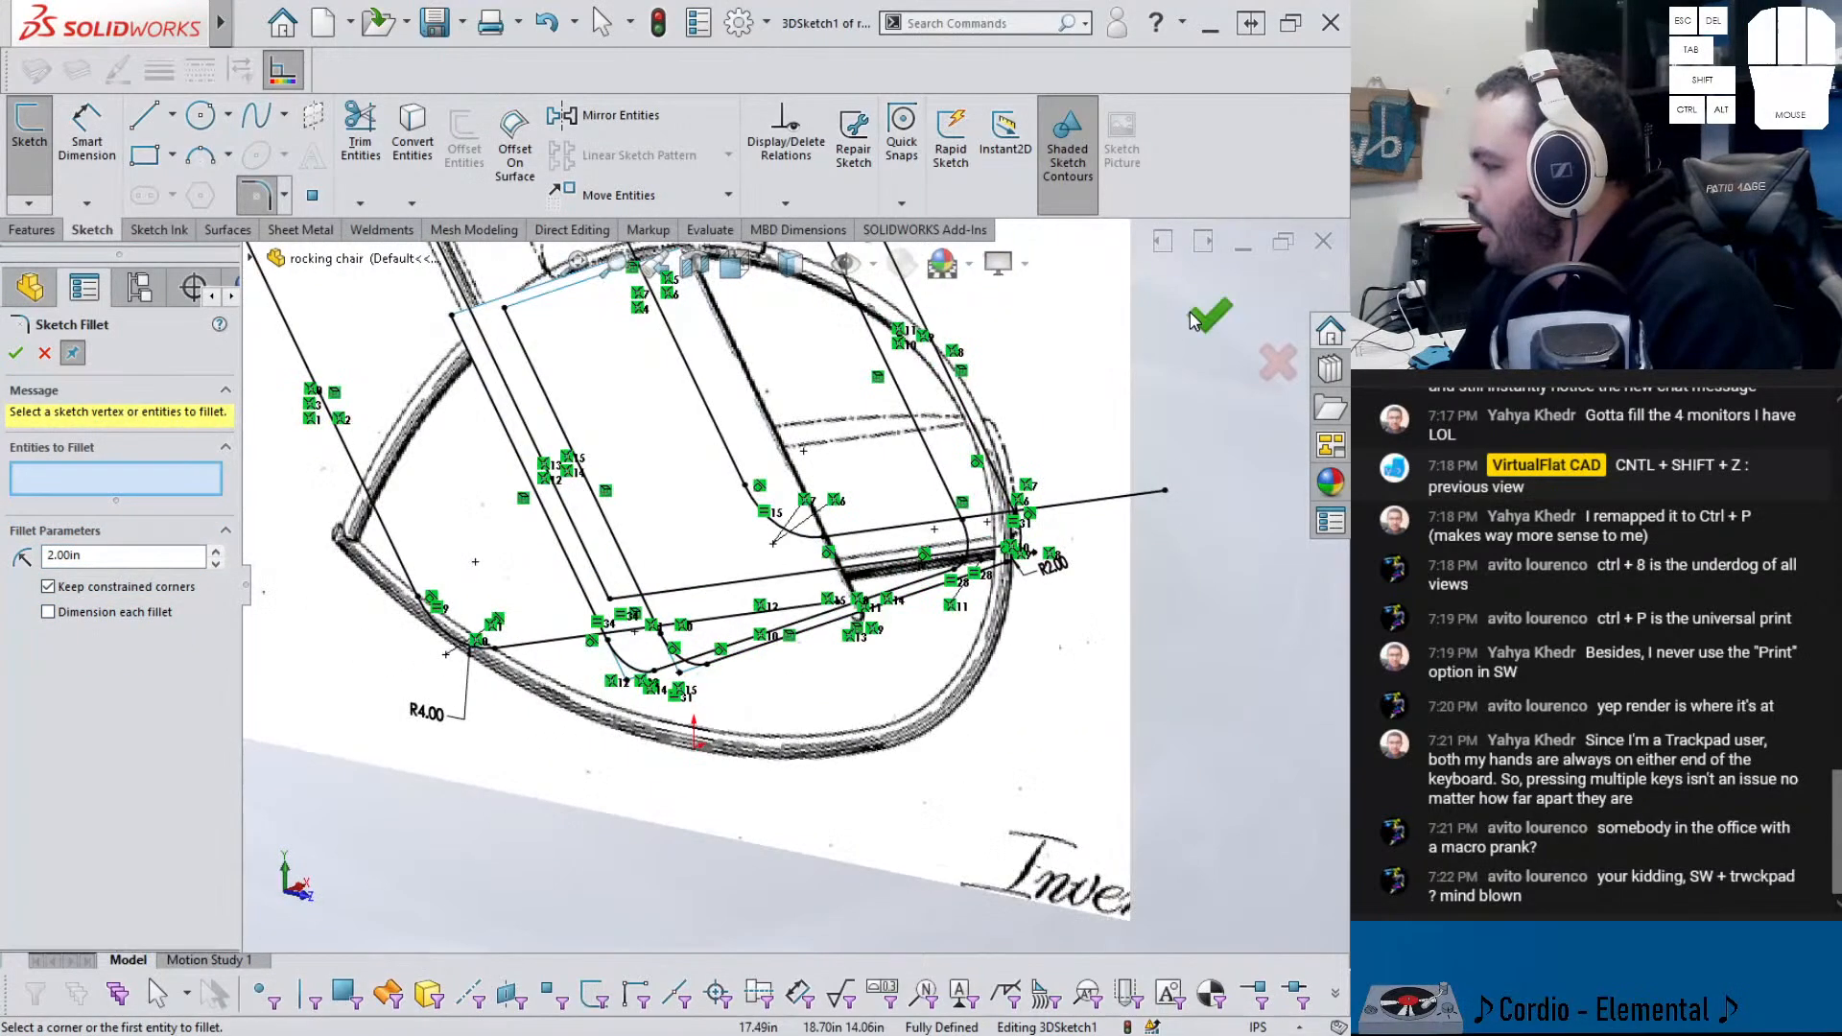
click(1207, 319)
scroll(790, 585, down, 4)
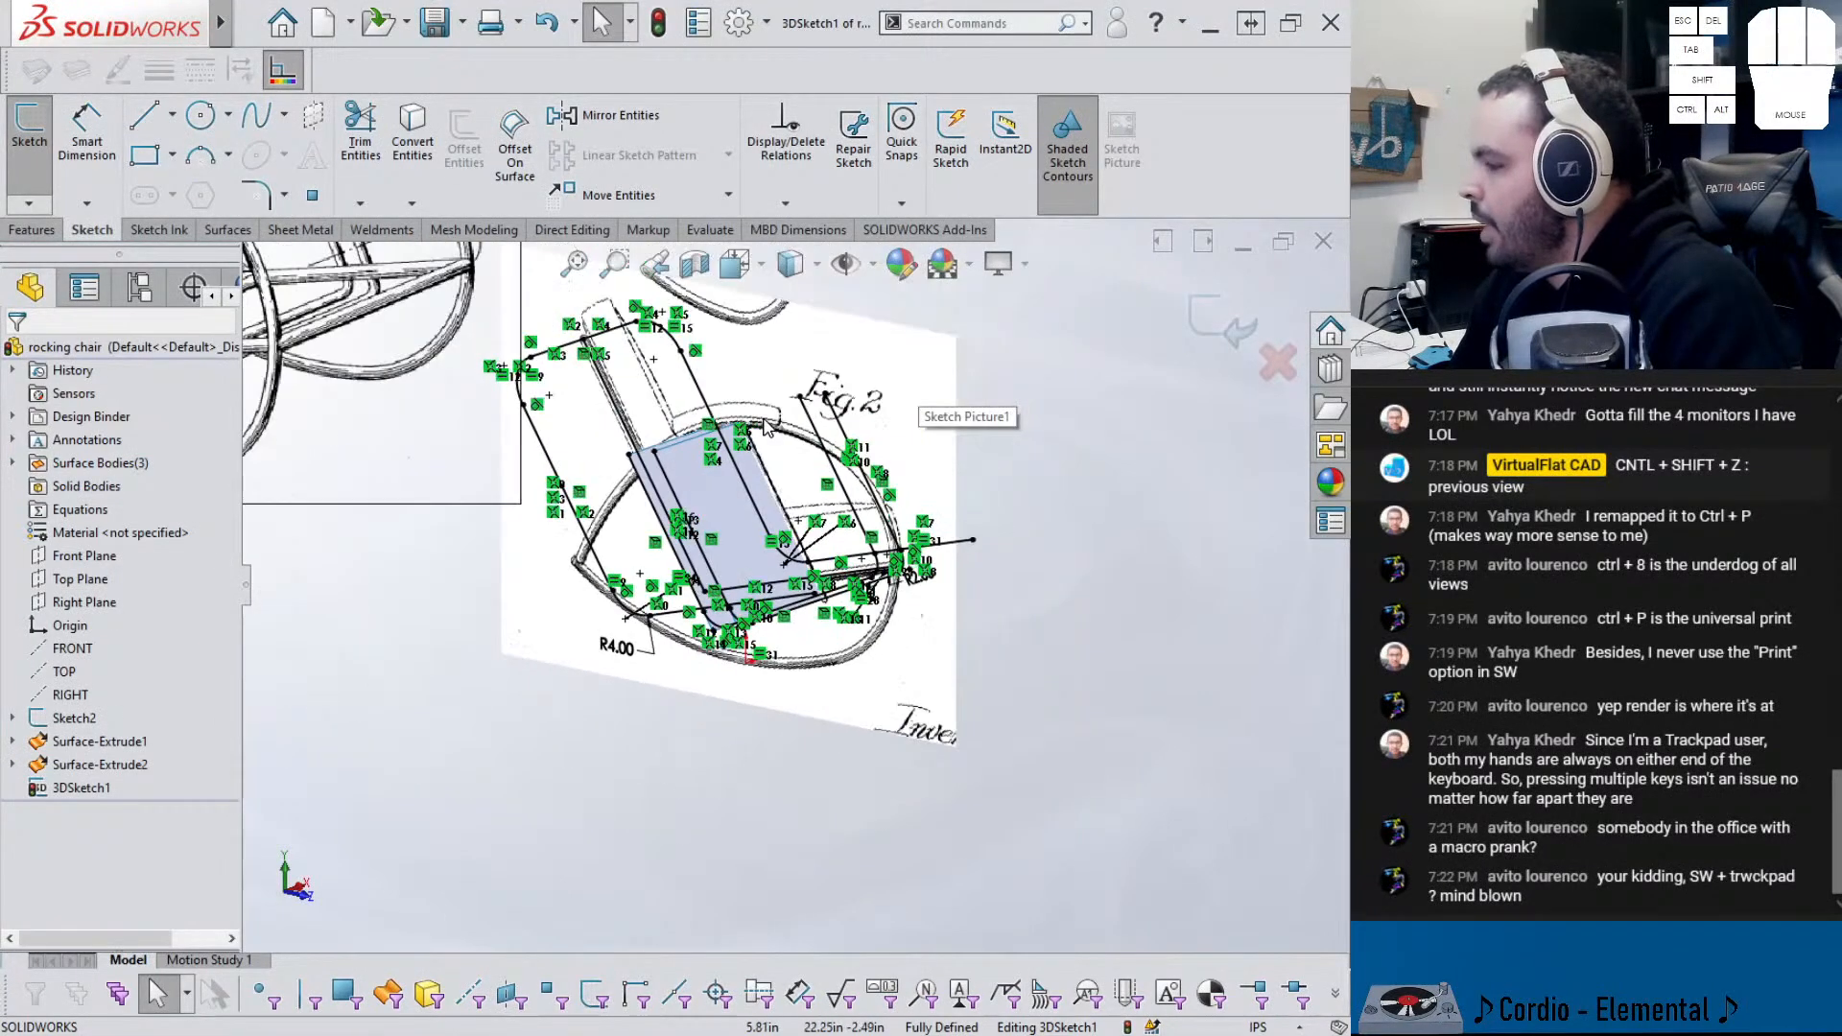
mouse_move(726, 459)
middle_down()
mouse_move(797, 372)
mouse_move(753, 487)
mouse_move(794, 453)
mouse_move(787, 492)
middle_up()
scroll(754, 487, down, 1)
scroll(756, 492, up, 2)
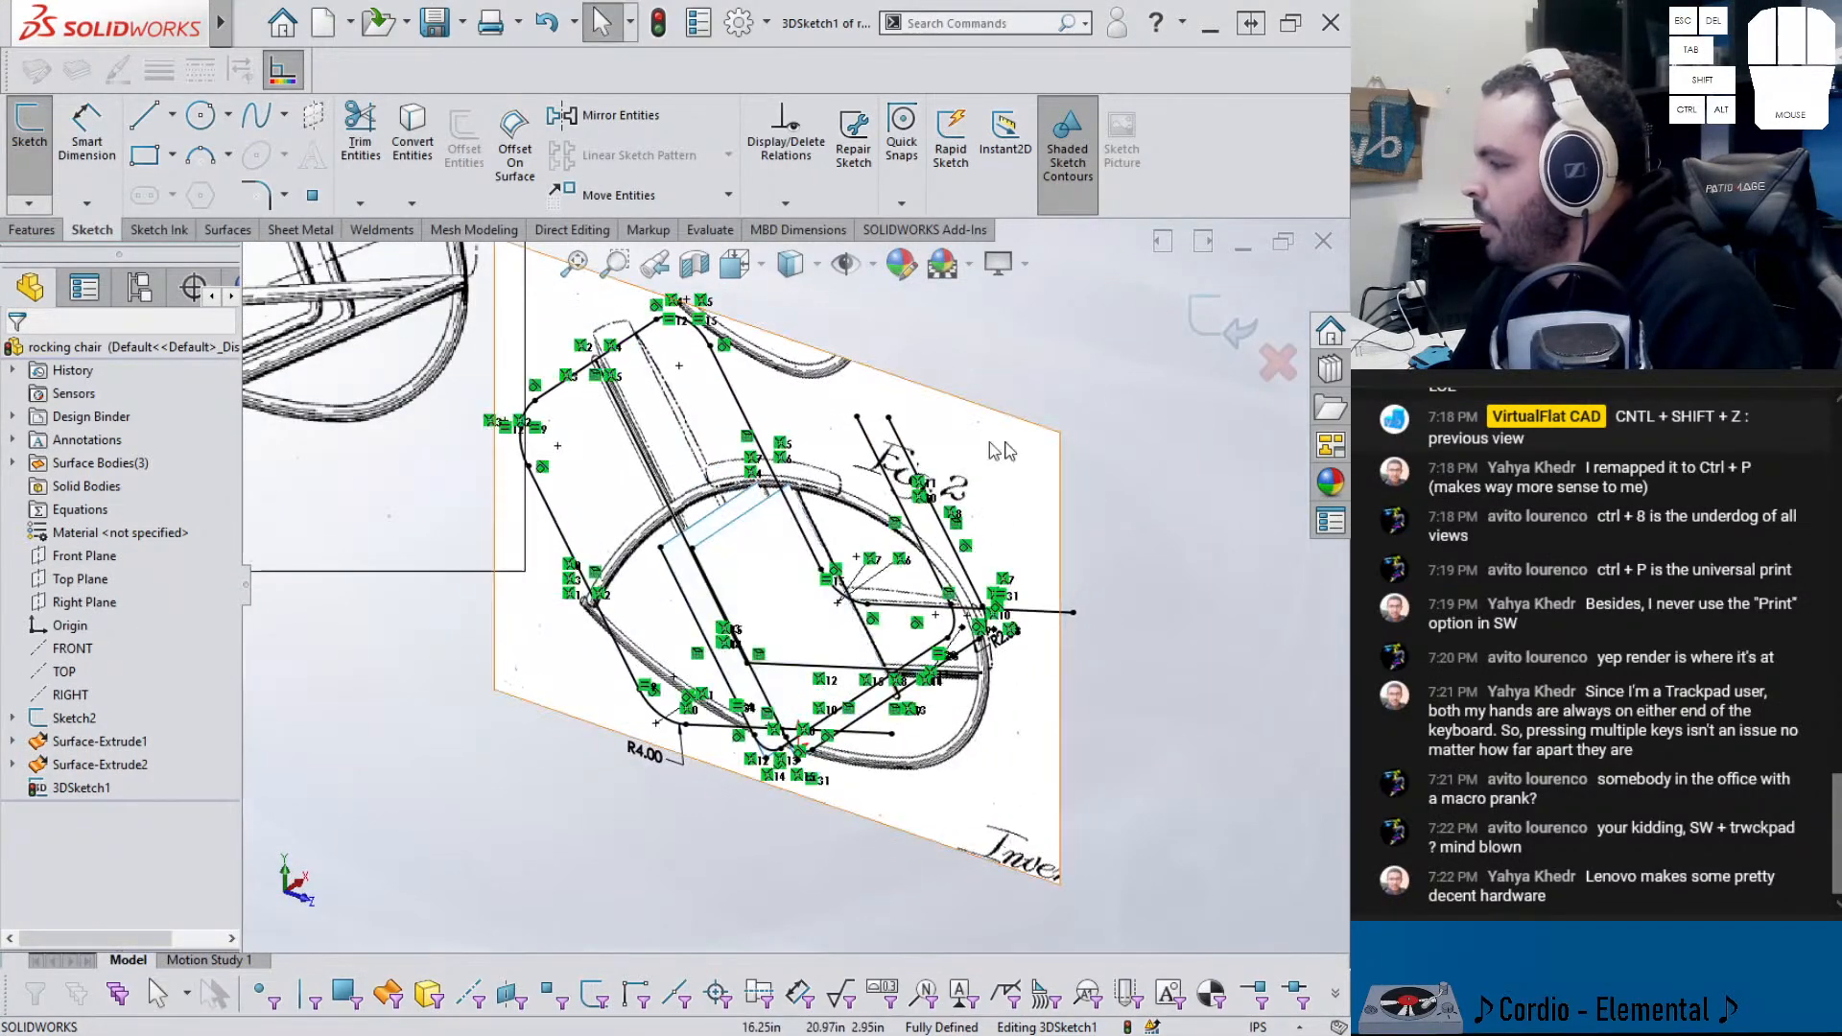
- Exit 3DSketch1 and hide the Sketch2 patent drawing picture
click(1214, 329)
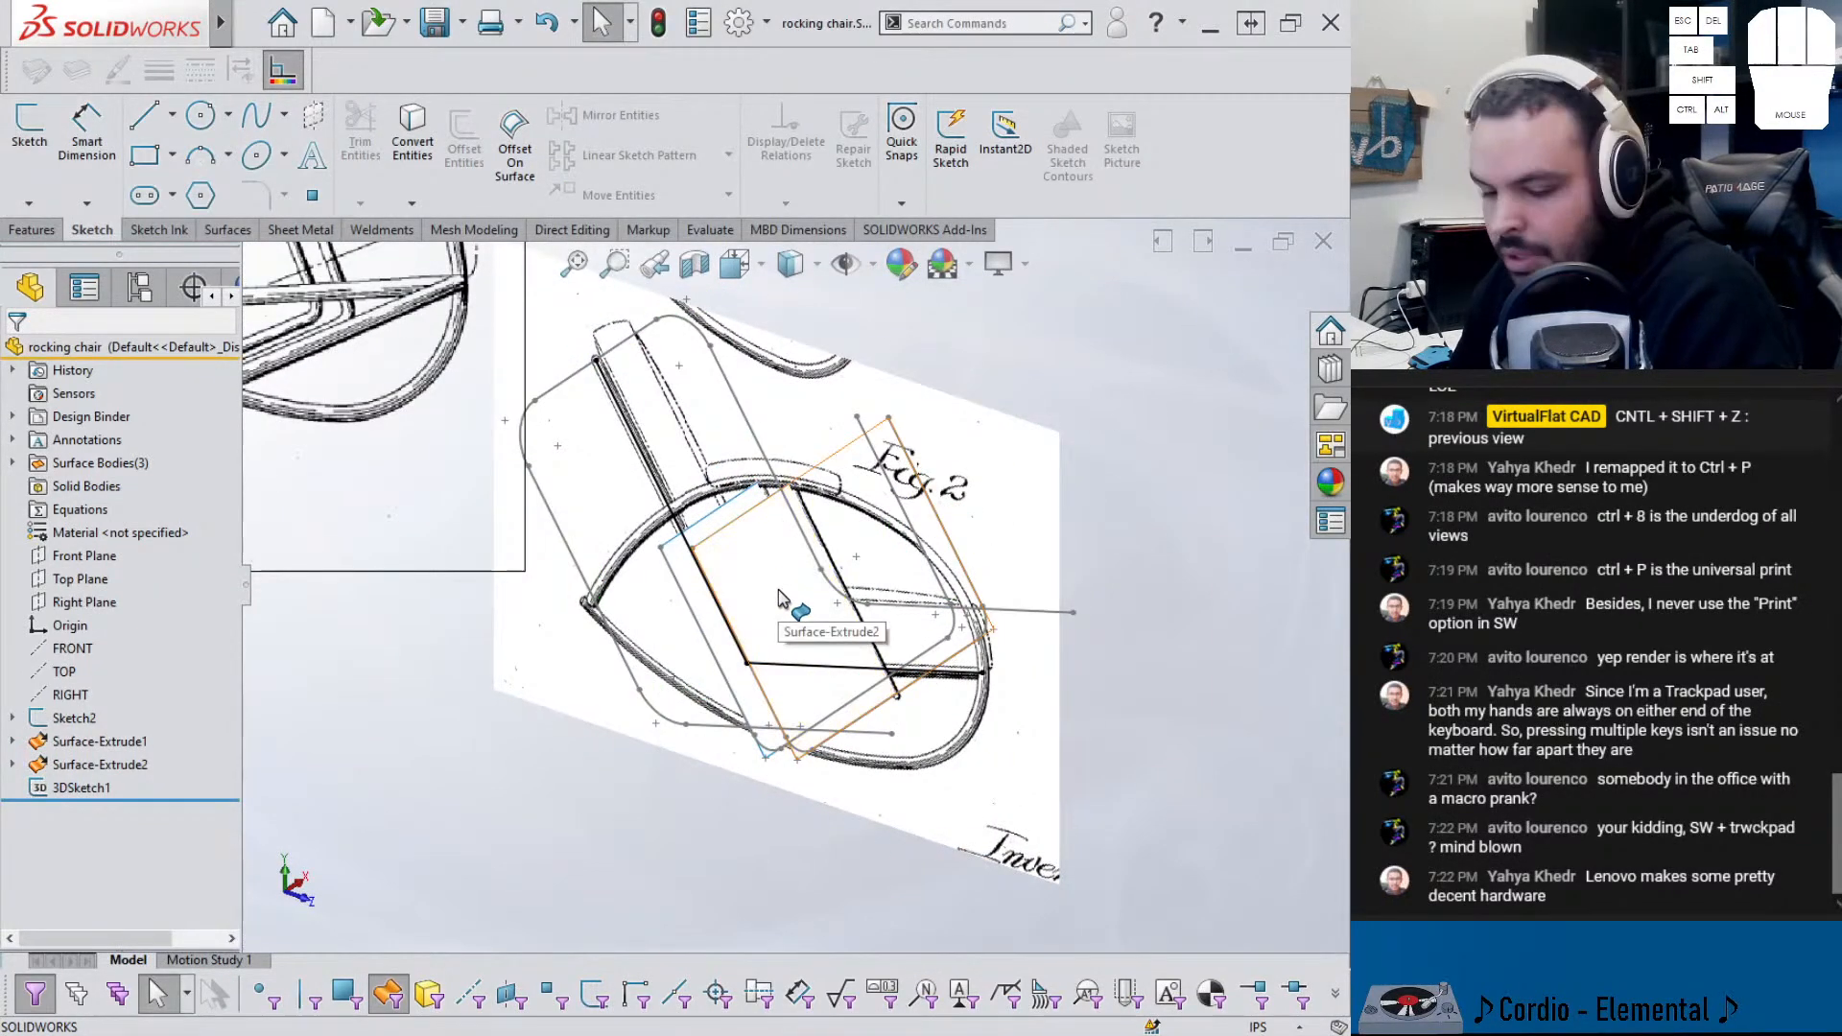
middle_drag(744, 599, 750, 527)
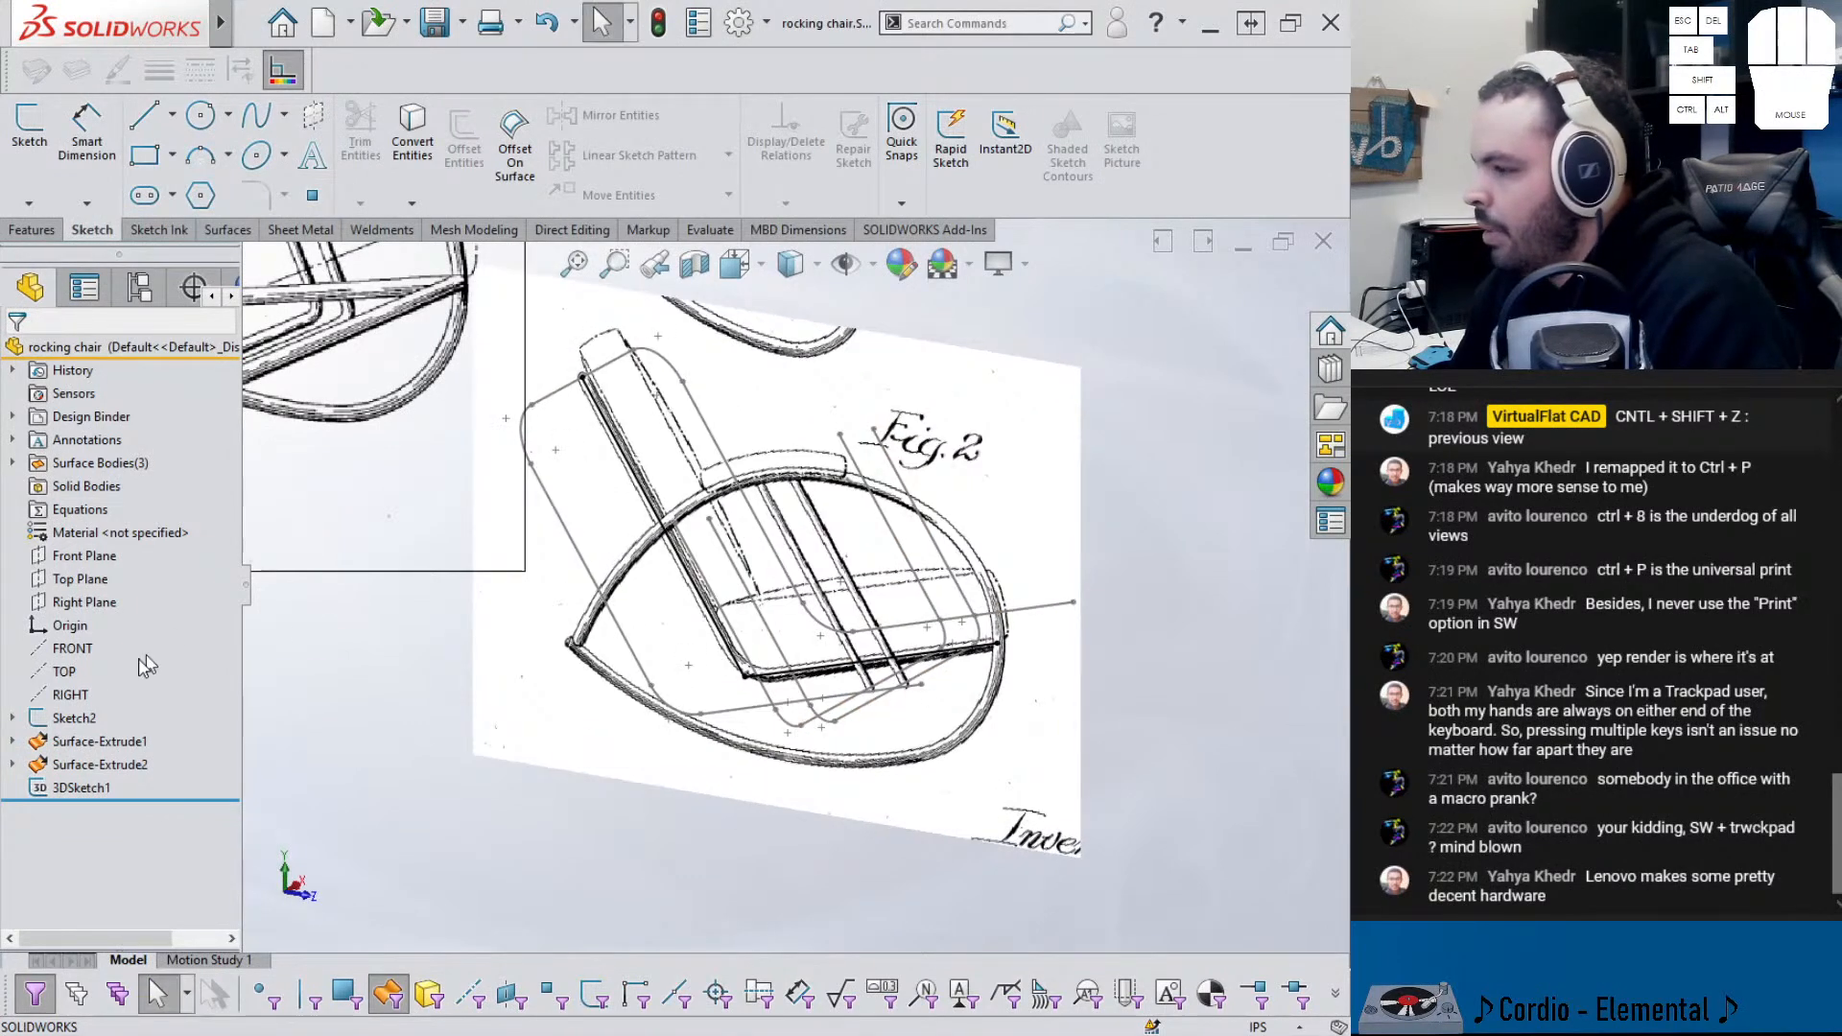
click(59, 716)
click(70, 674)
click(487, 720)
middle_drag(574, 691, 738, 575)
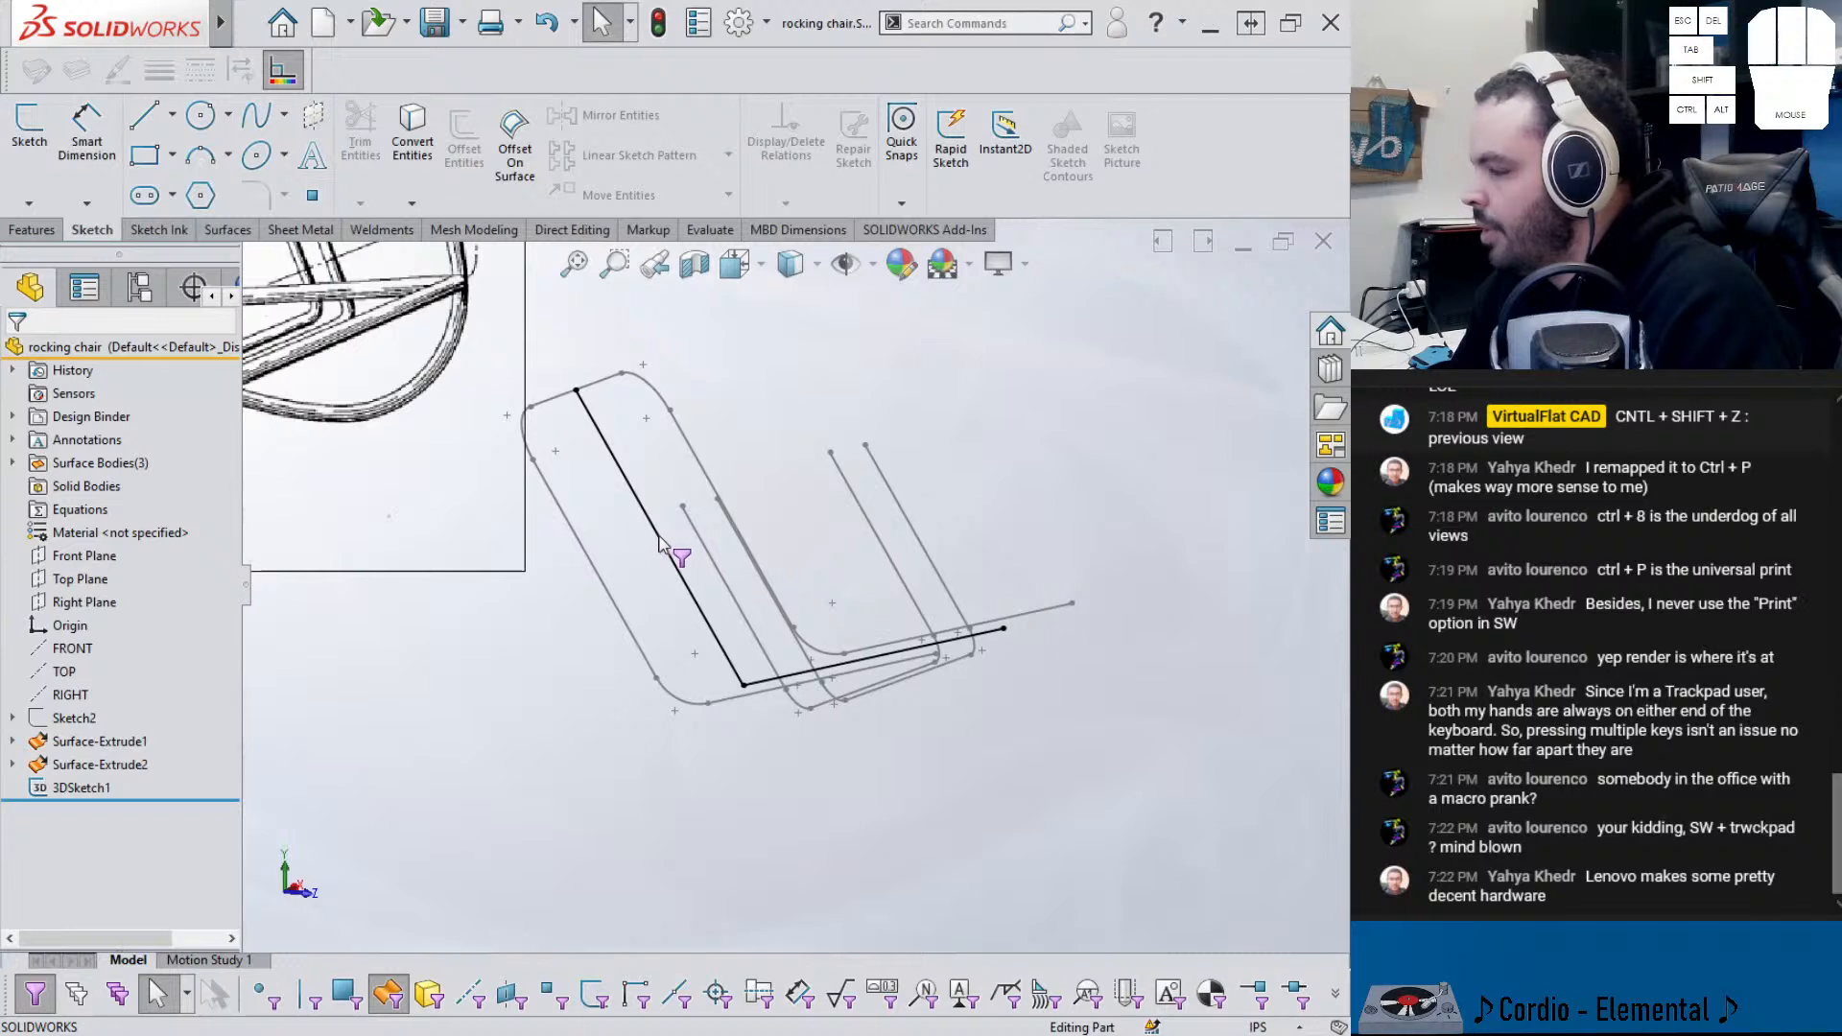
- Hide the extra black sketch so only the frame path lines remain visible
click(387, 995)
click(631, 477)
click(693, 417)
mouse_move(475, 668)
middle_down()
mouse_move(629, 649)
mouse_move(579, 649)
mouse_move(572, 690)
mouse_move(601, 608)
mouse_move(576, 538)
middle_up()
click(382, 229)
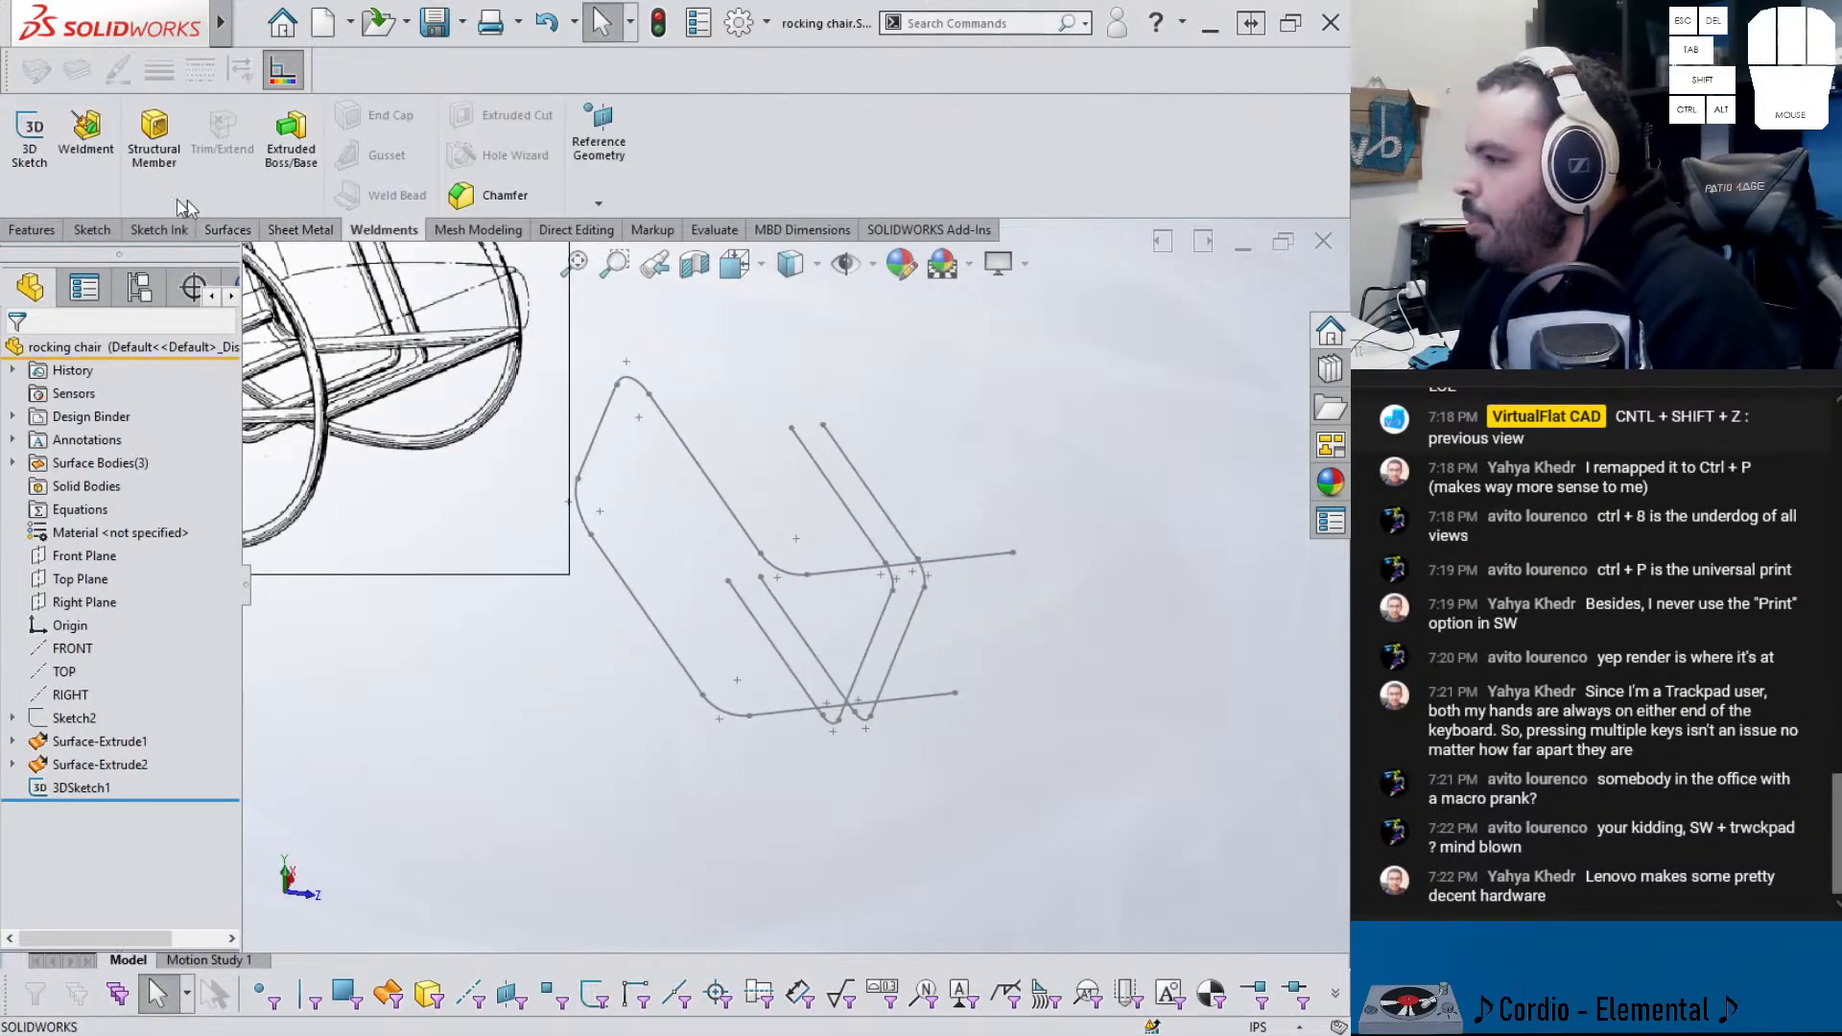
- Make the part a weldment and start an ANSI inch 1.0 sch 40 pipe structural member
click(86, 132)
click(153, 134)
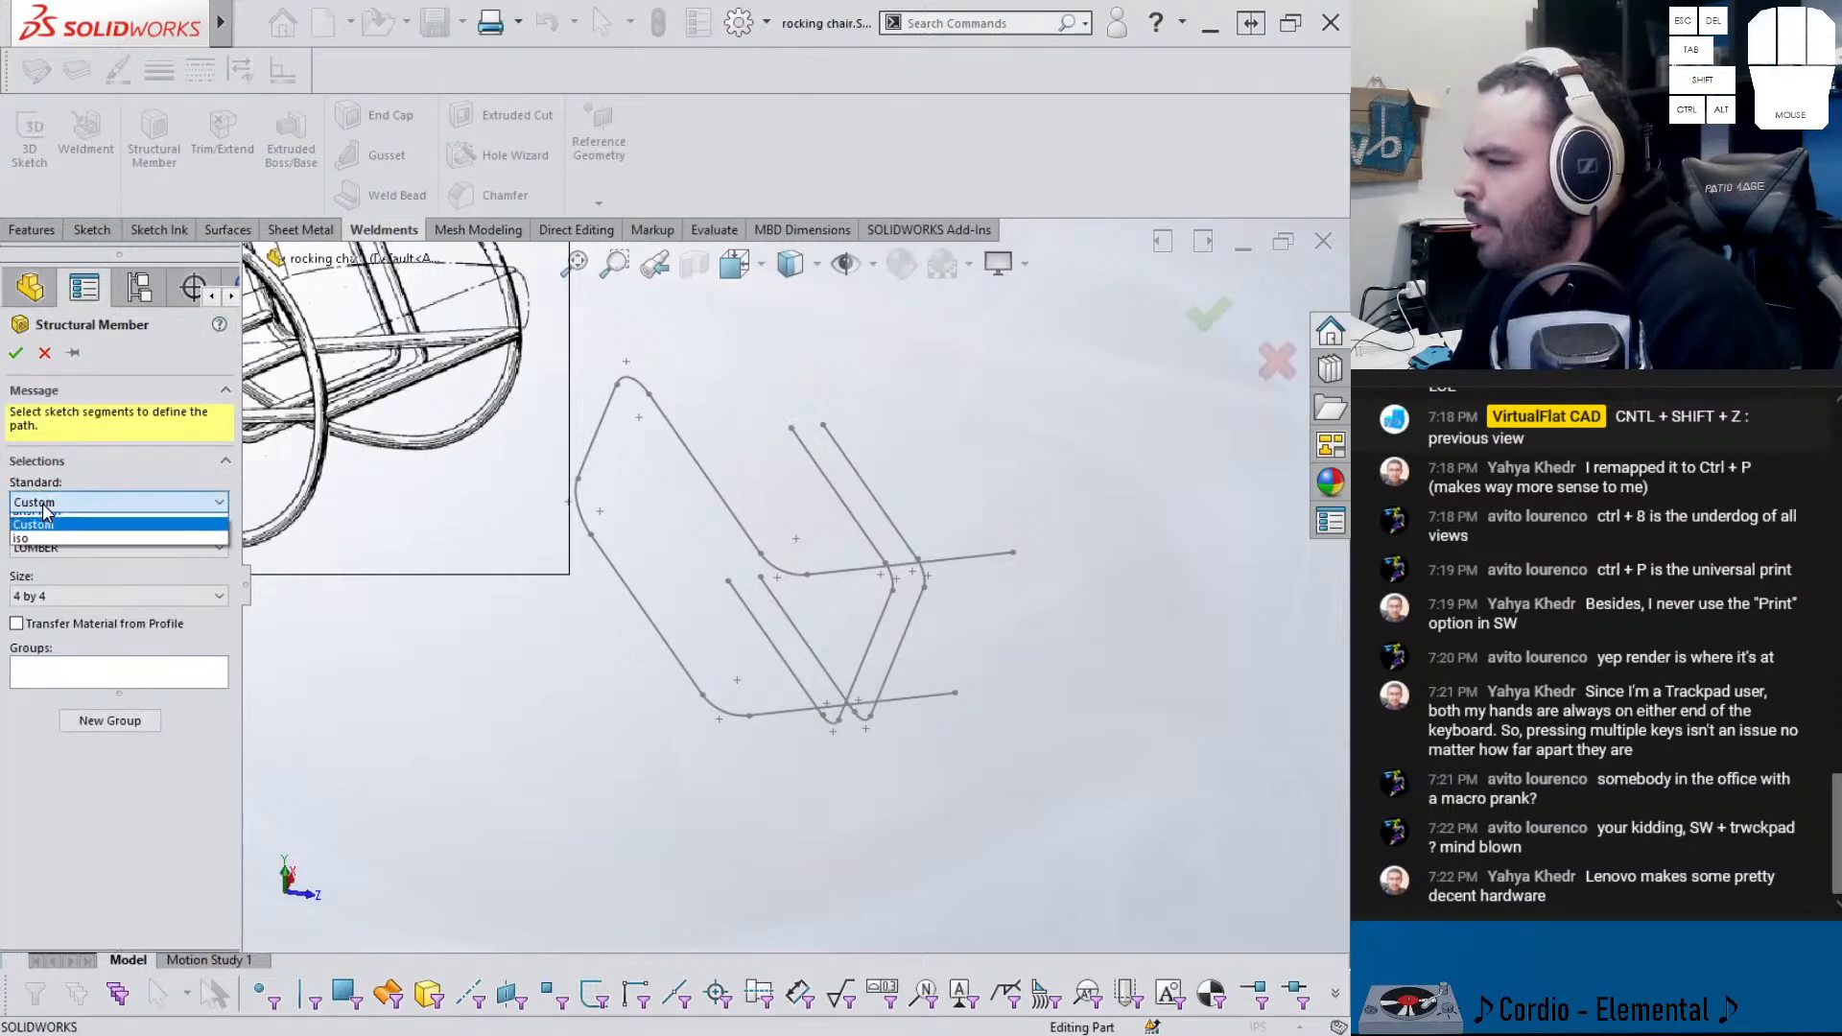
click(52, 545)
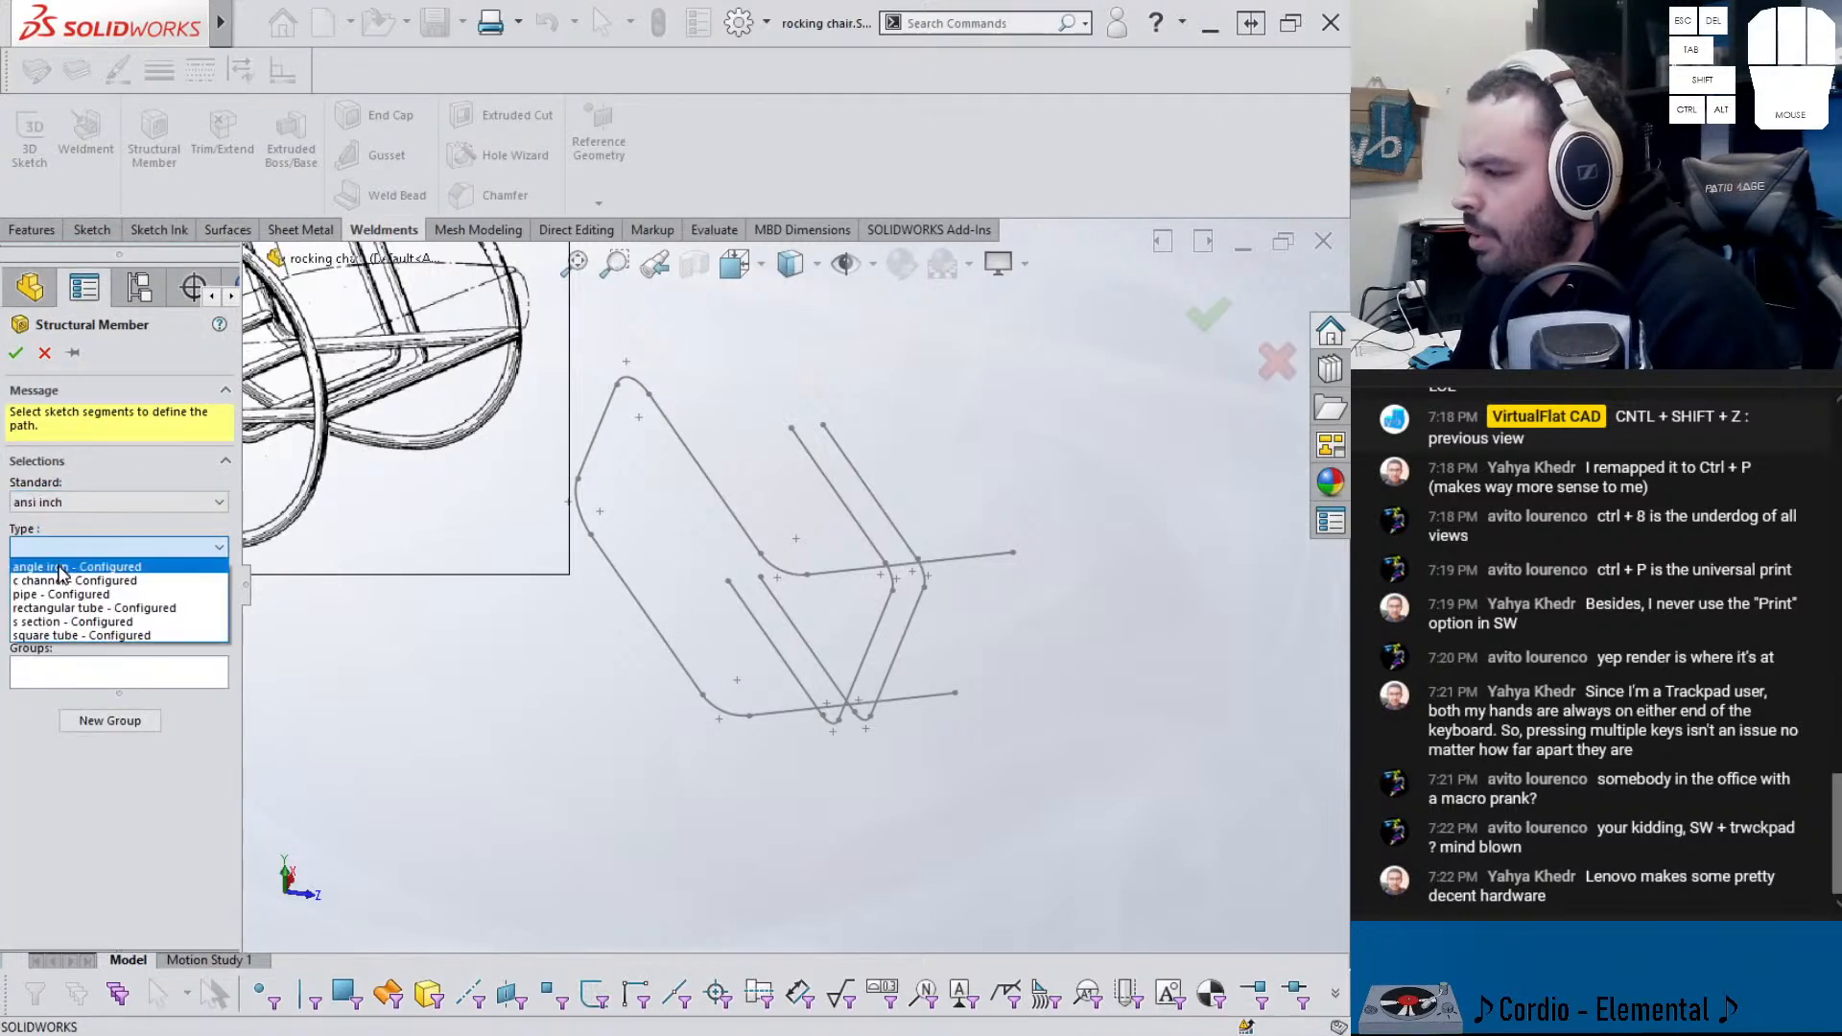
click(68, 595)
click(68, 594)
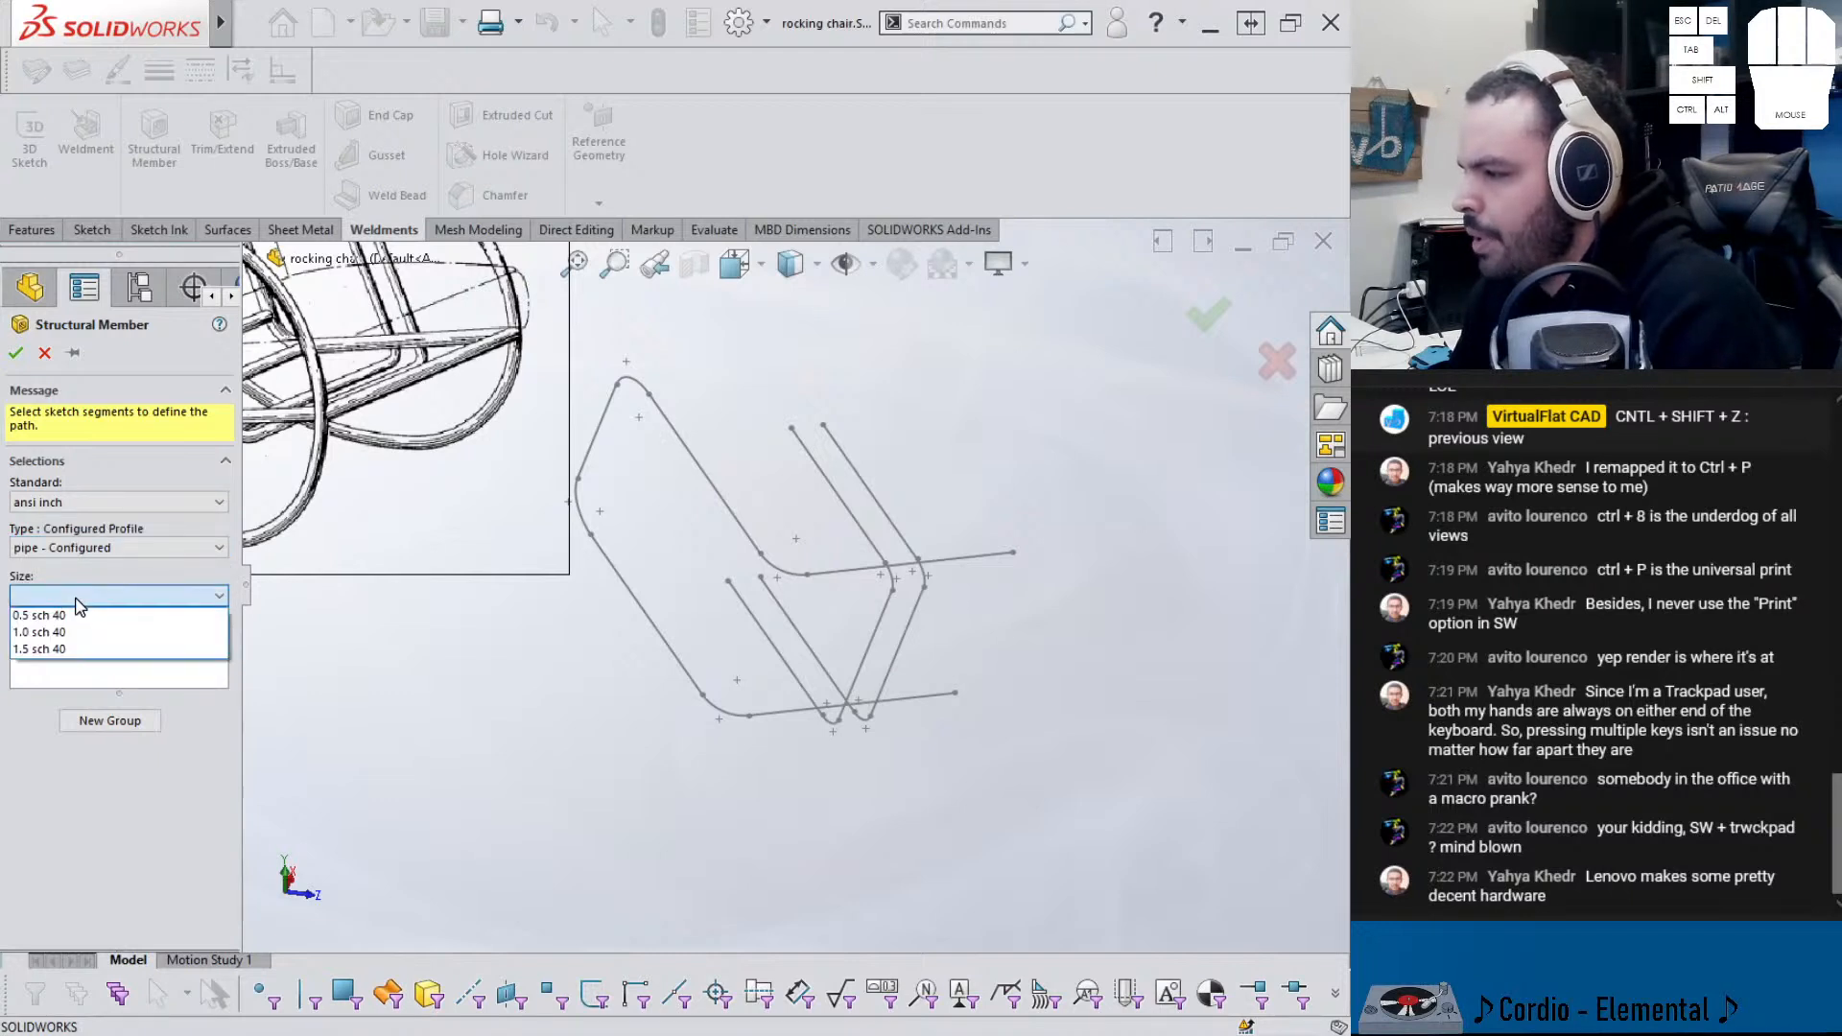
click(58, 633)
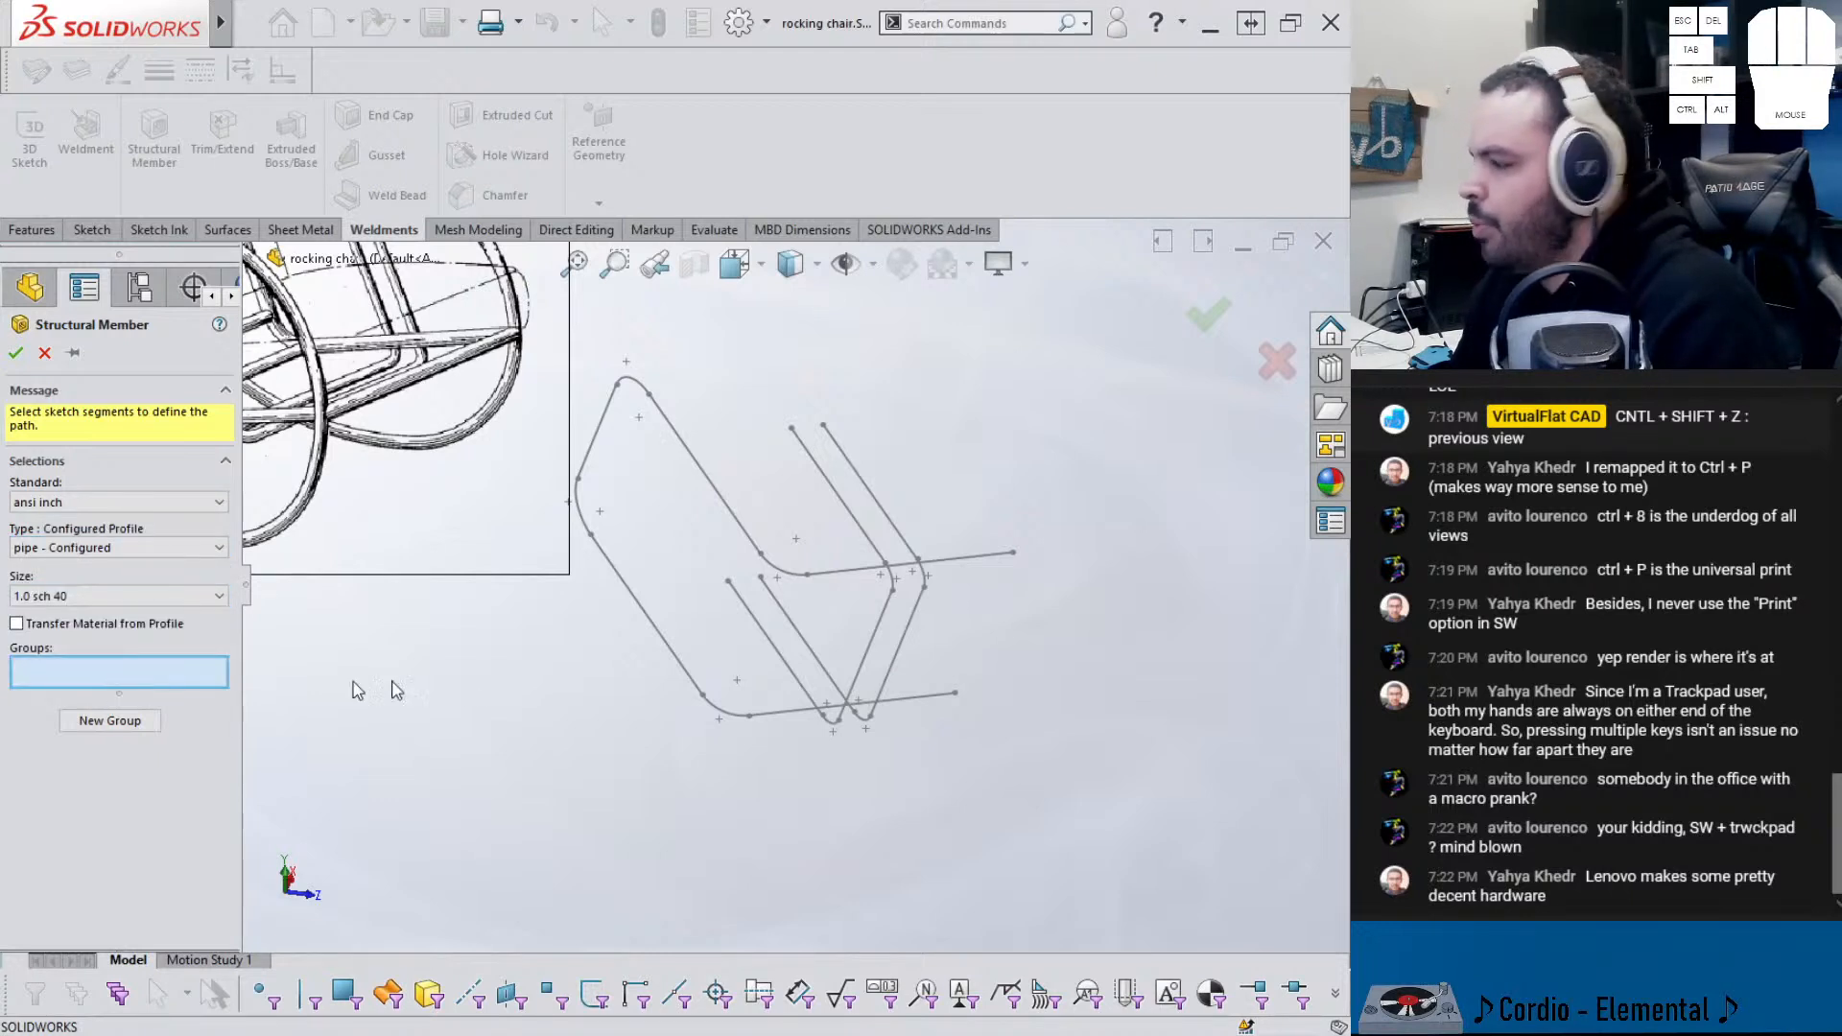
- Pick the outer frame's lines and fillet arcs as the pipe's Group1 path
click(978, 559)
click(779, 573)
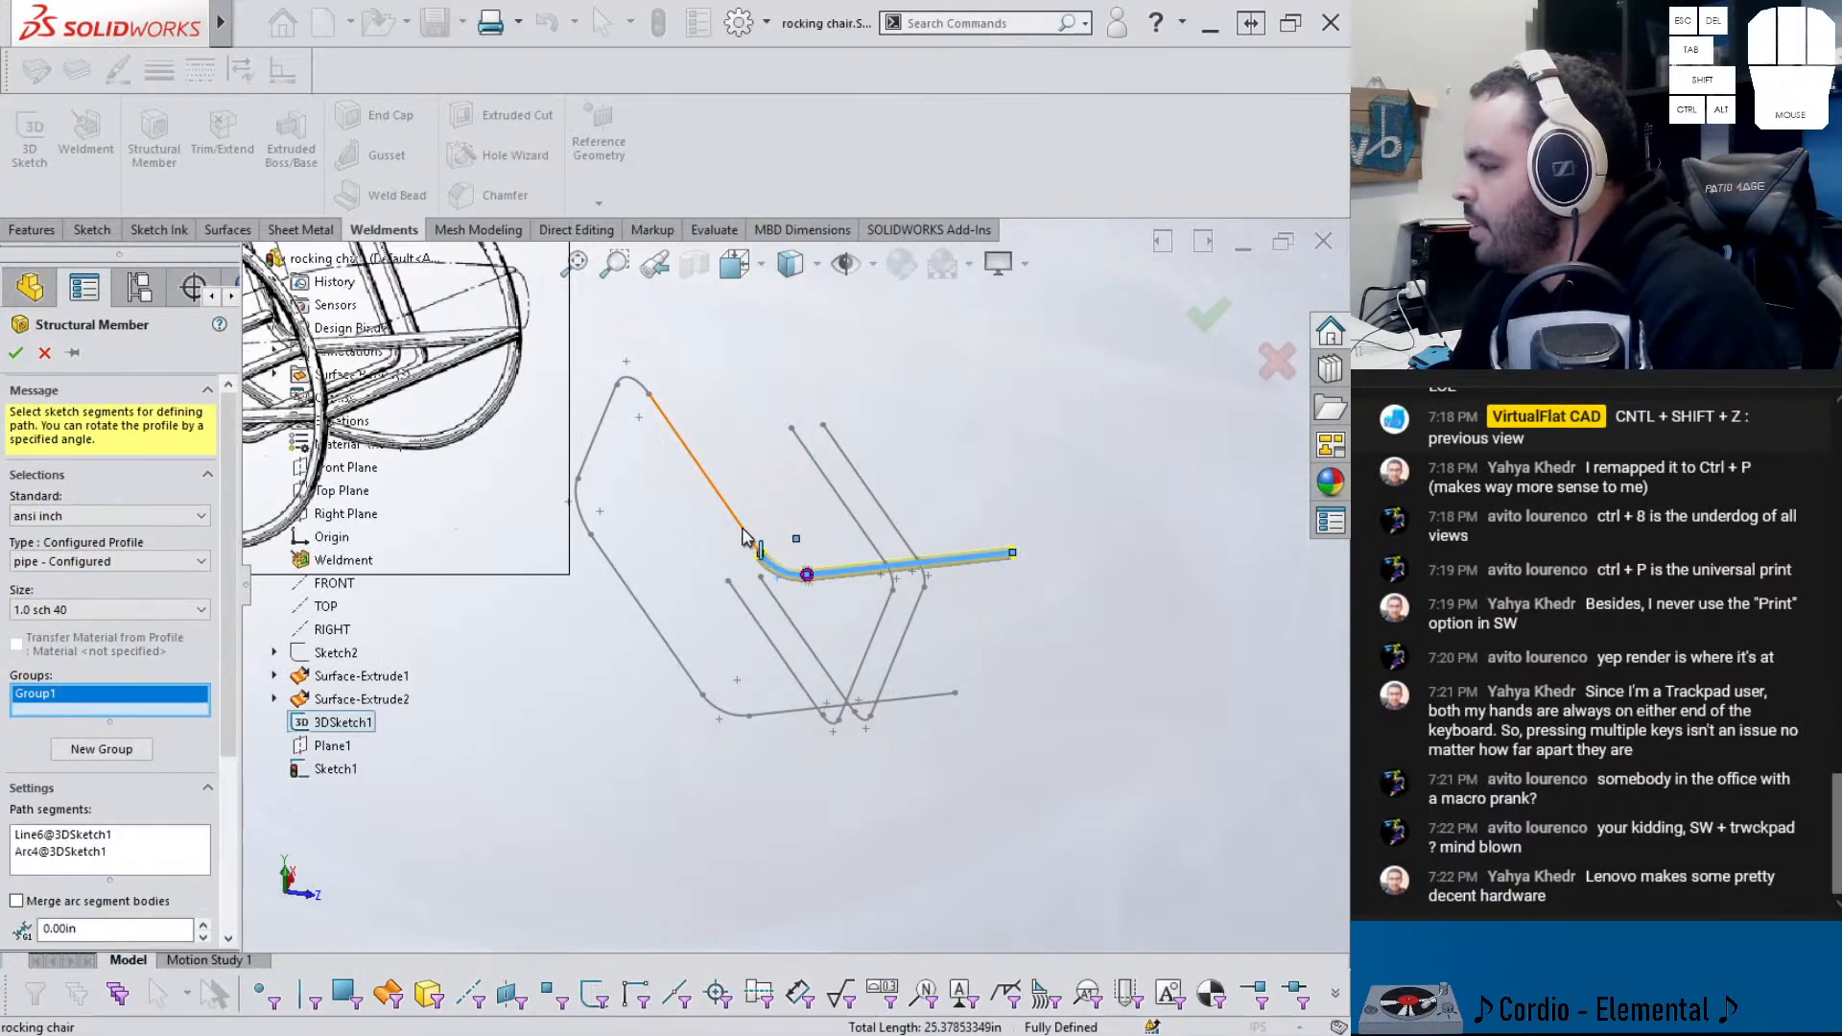
click(749, 534)
click(639, 381)
click(597, 432)
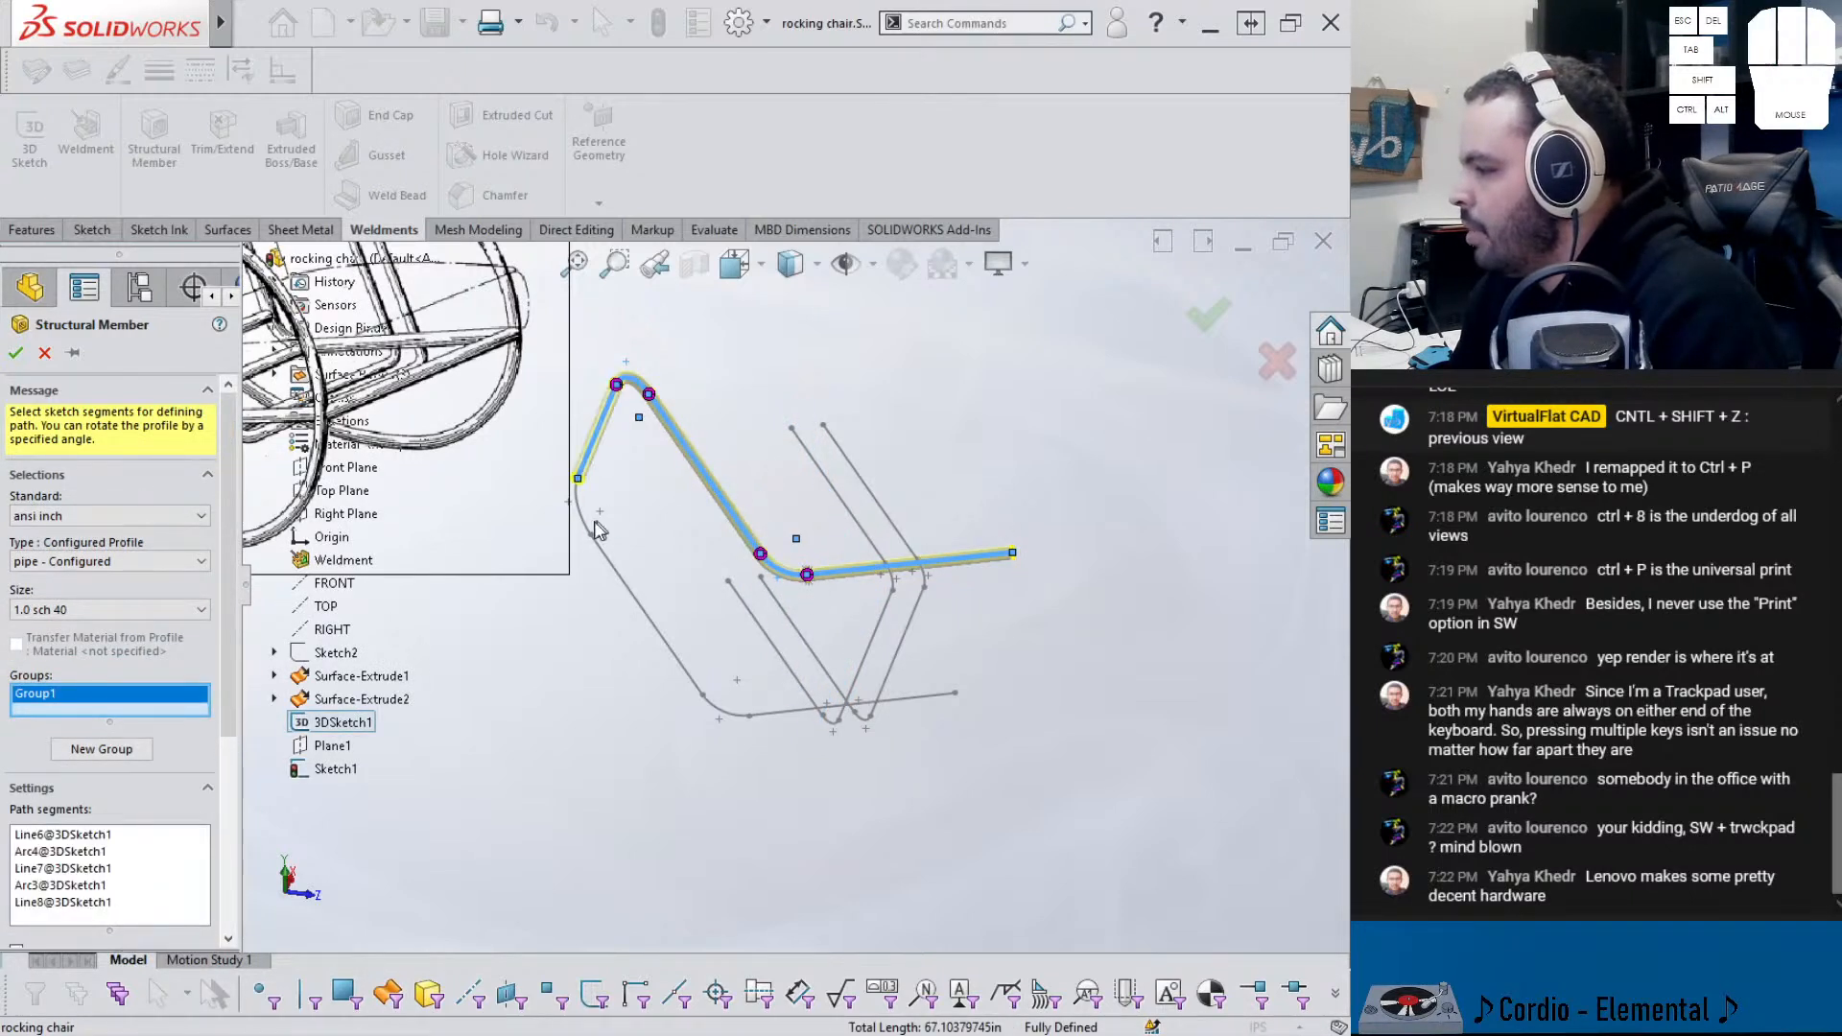
click(588, 530)
click(669, 647)
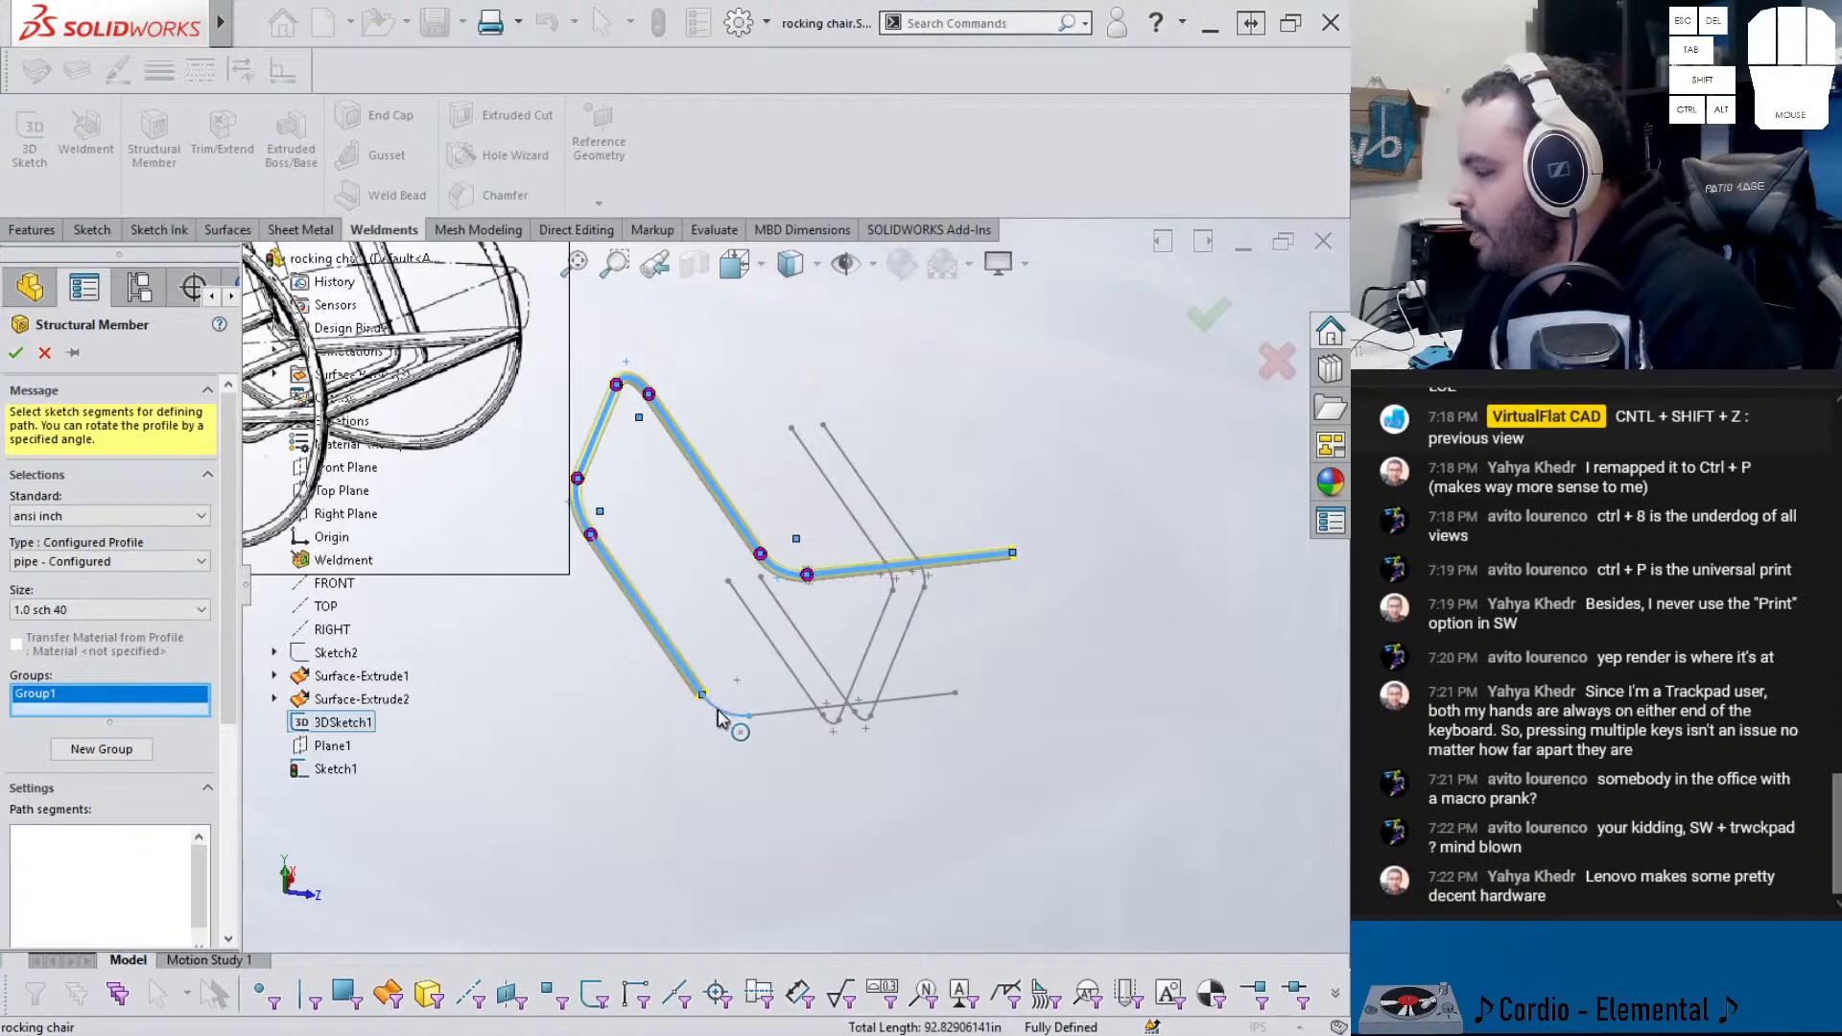
mouse_move(761, 719)
middle_down()
mouse_move(625, 638)
mouse_move(680, 650)
mouse_move(581, 655)
middle_up()
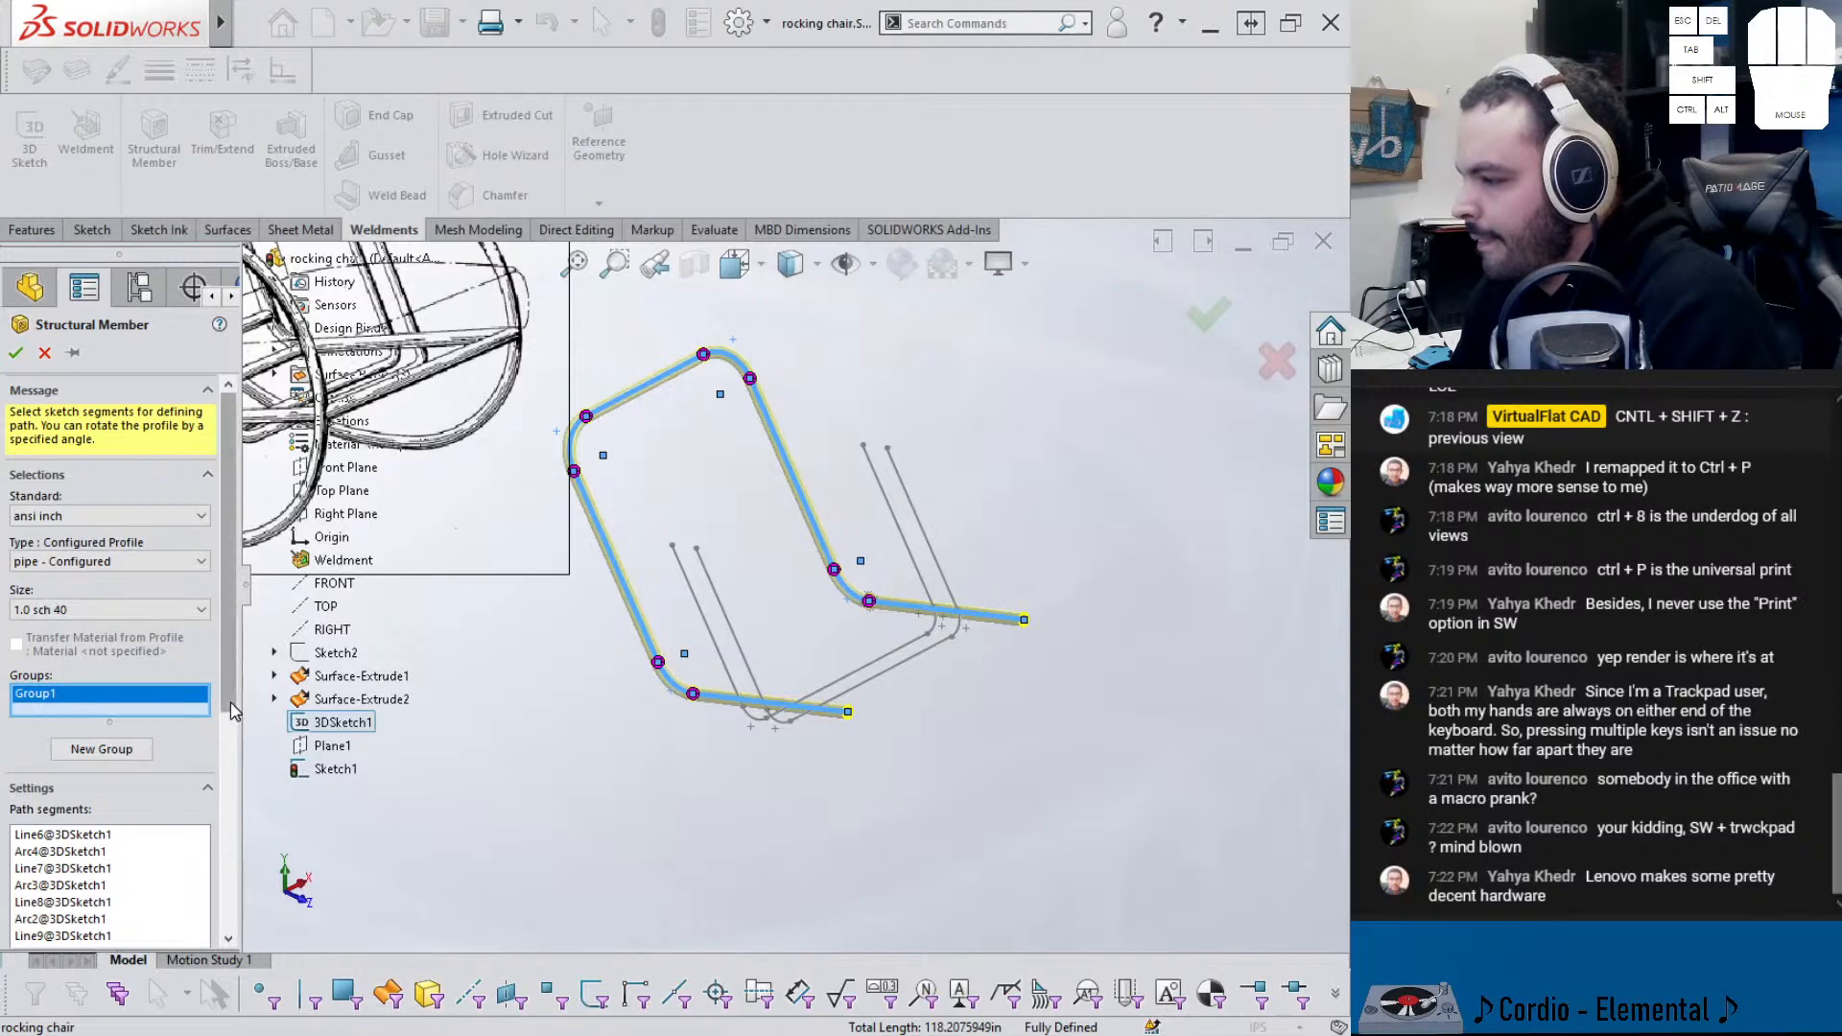
scroll(57, 732, down, 3)
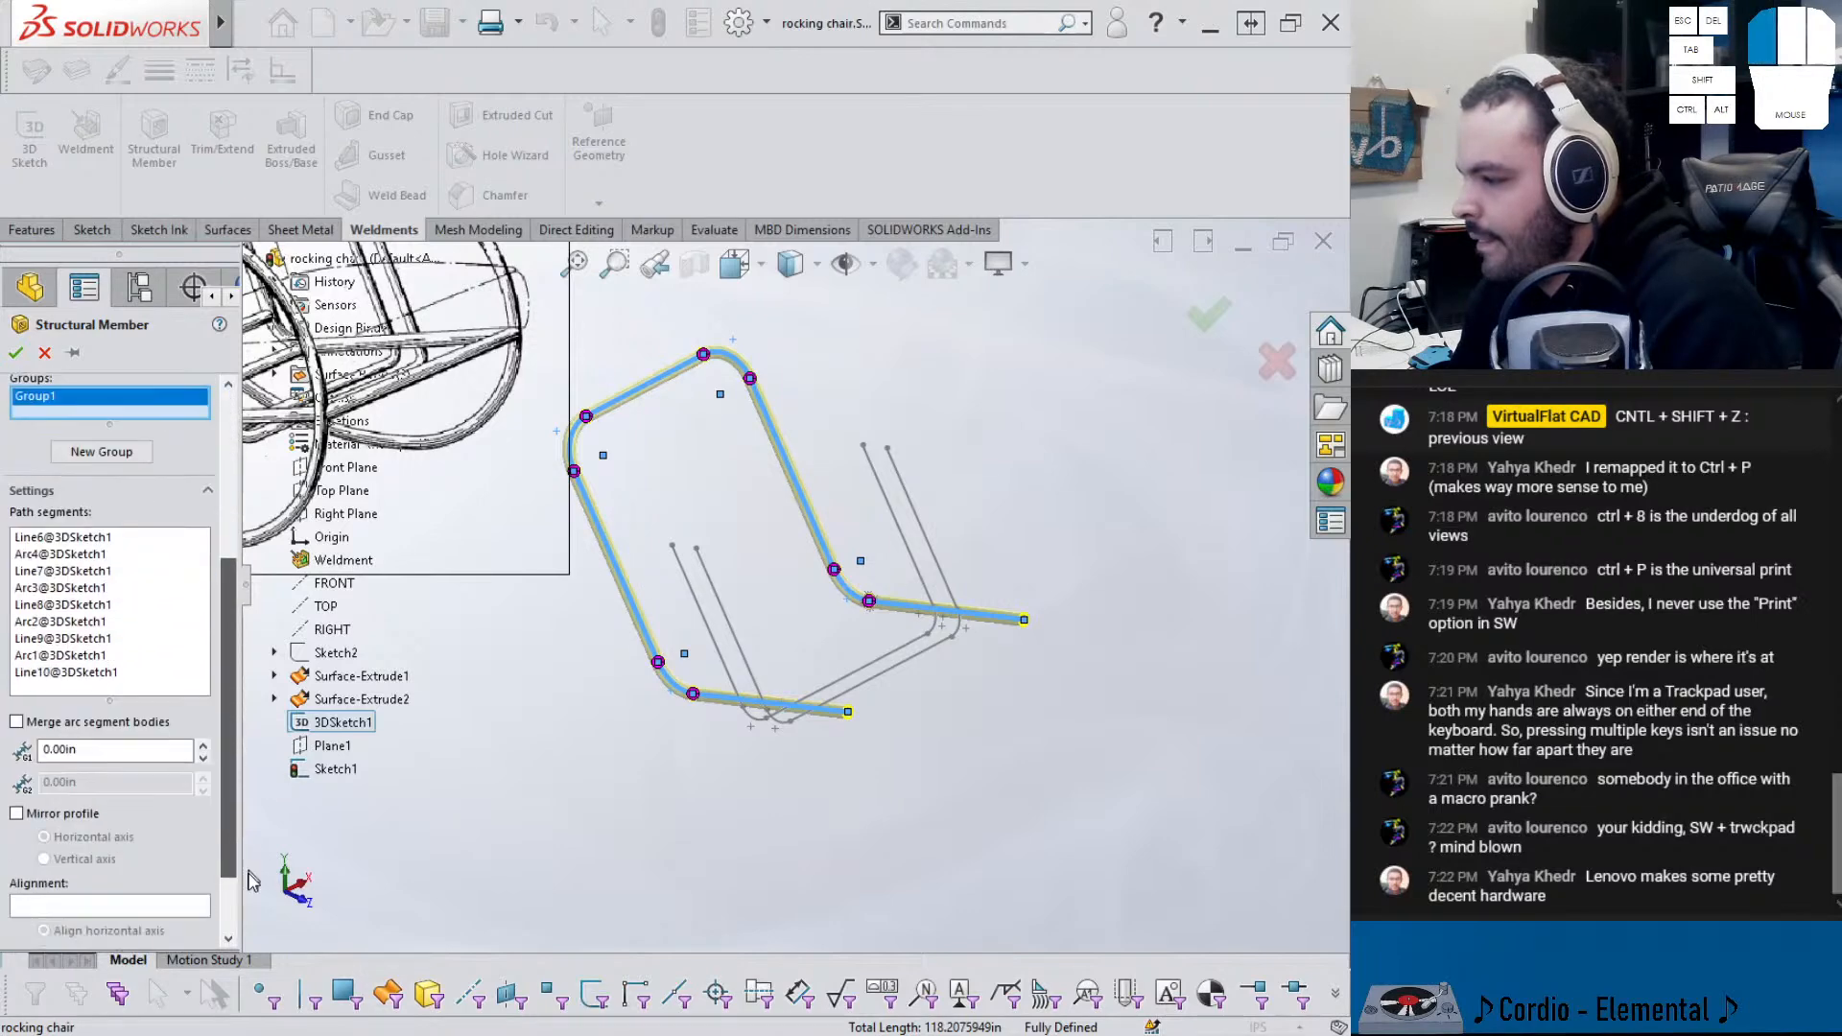
- Merge the arc segments into the straight members and accept the 1.0 sch 40 pipe
click(16, 713)
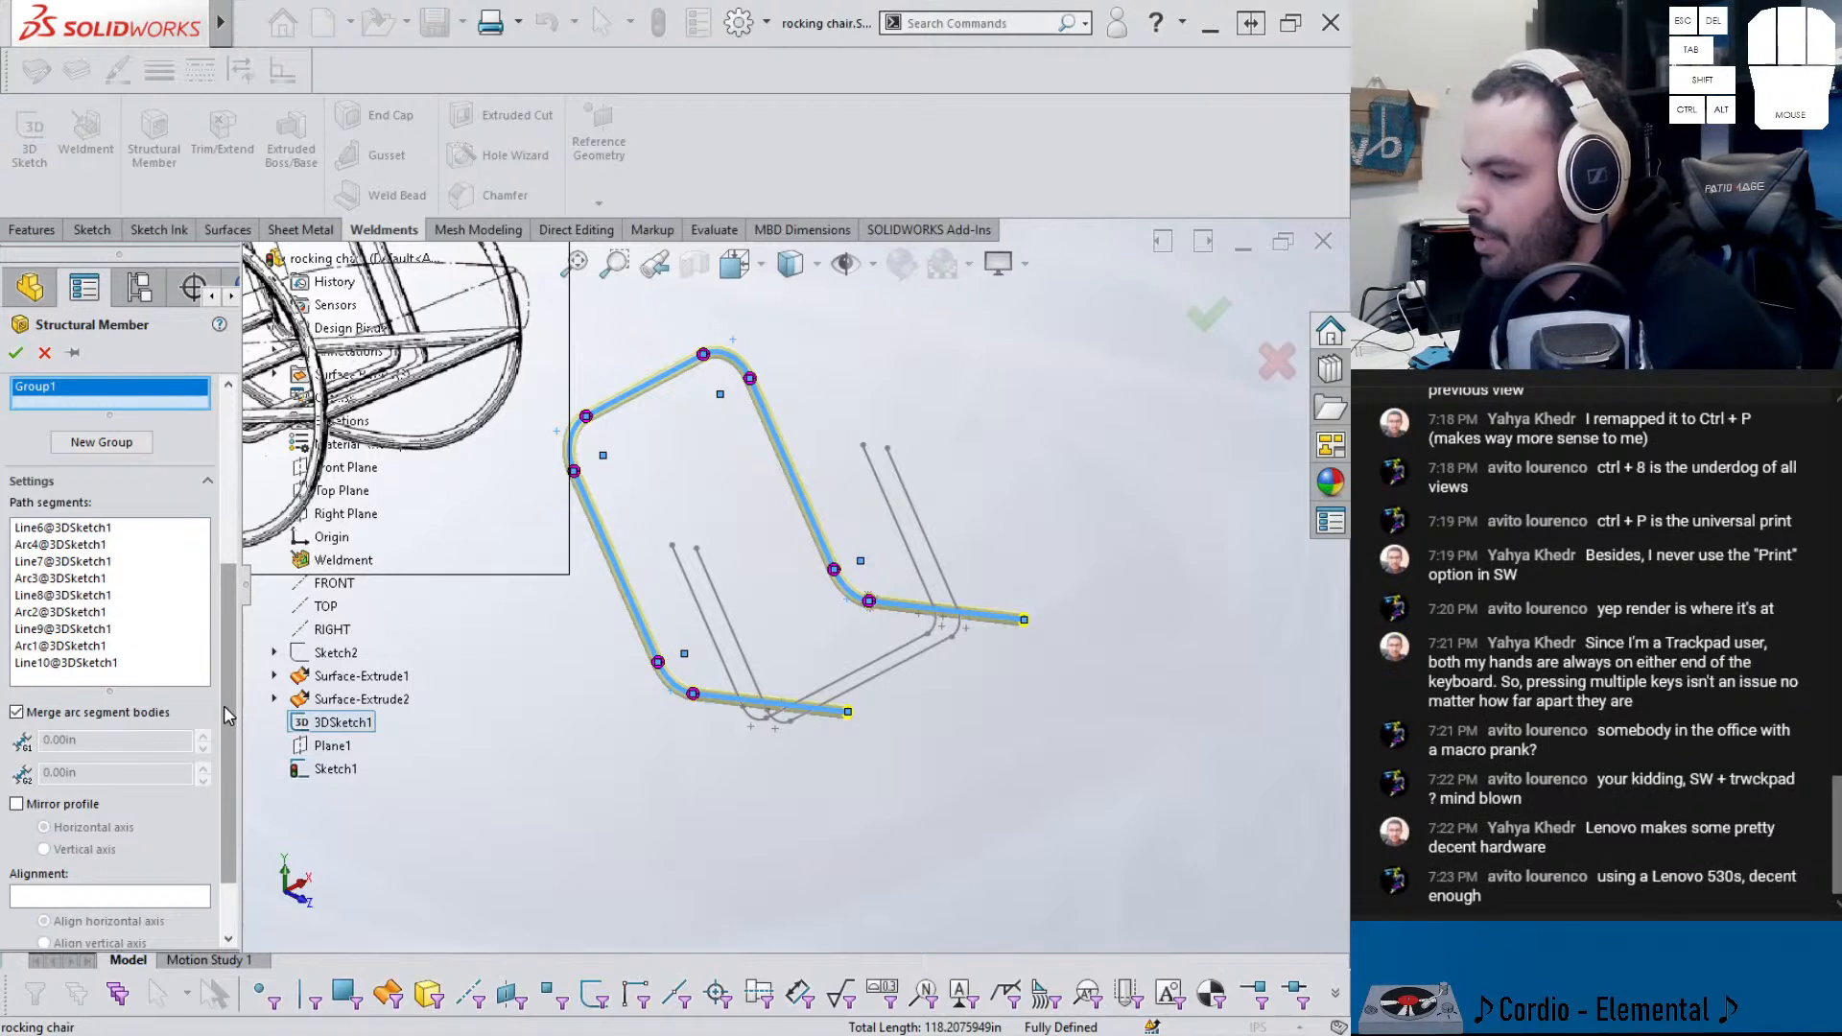
drag(222, 710, 219, 782)
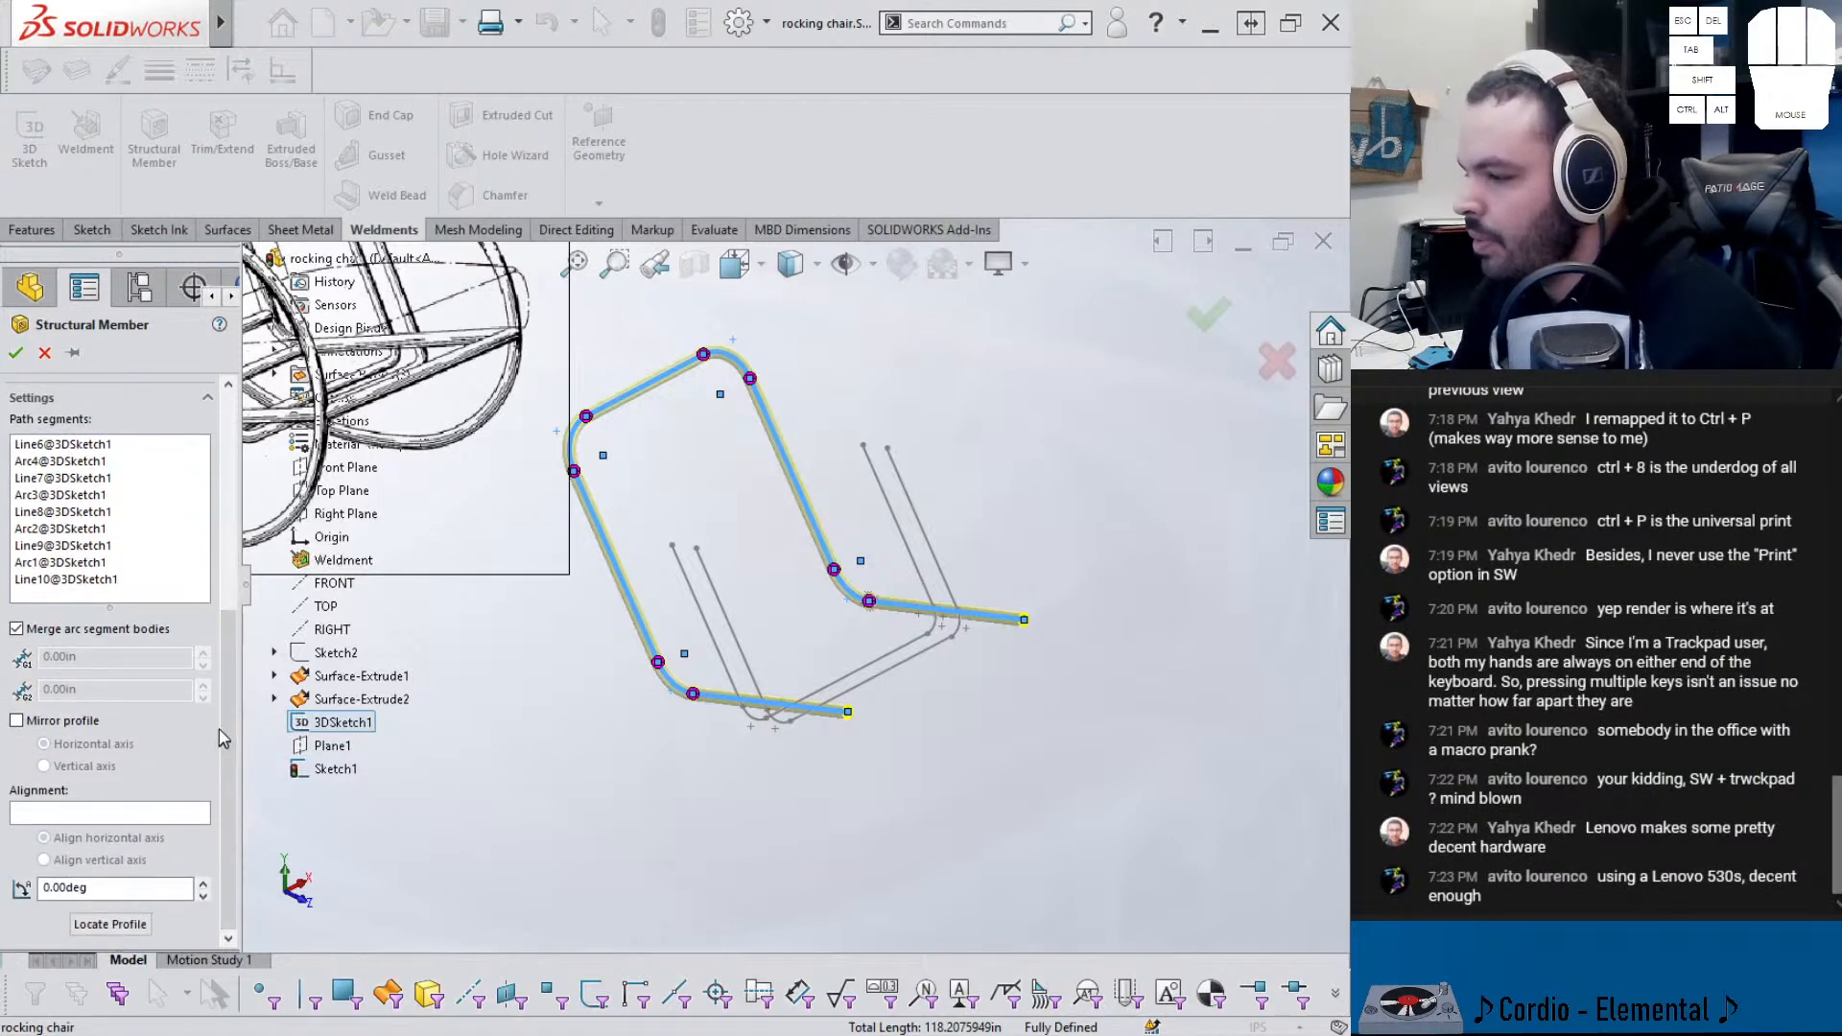
click(16, 353)
click(642, 730)
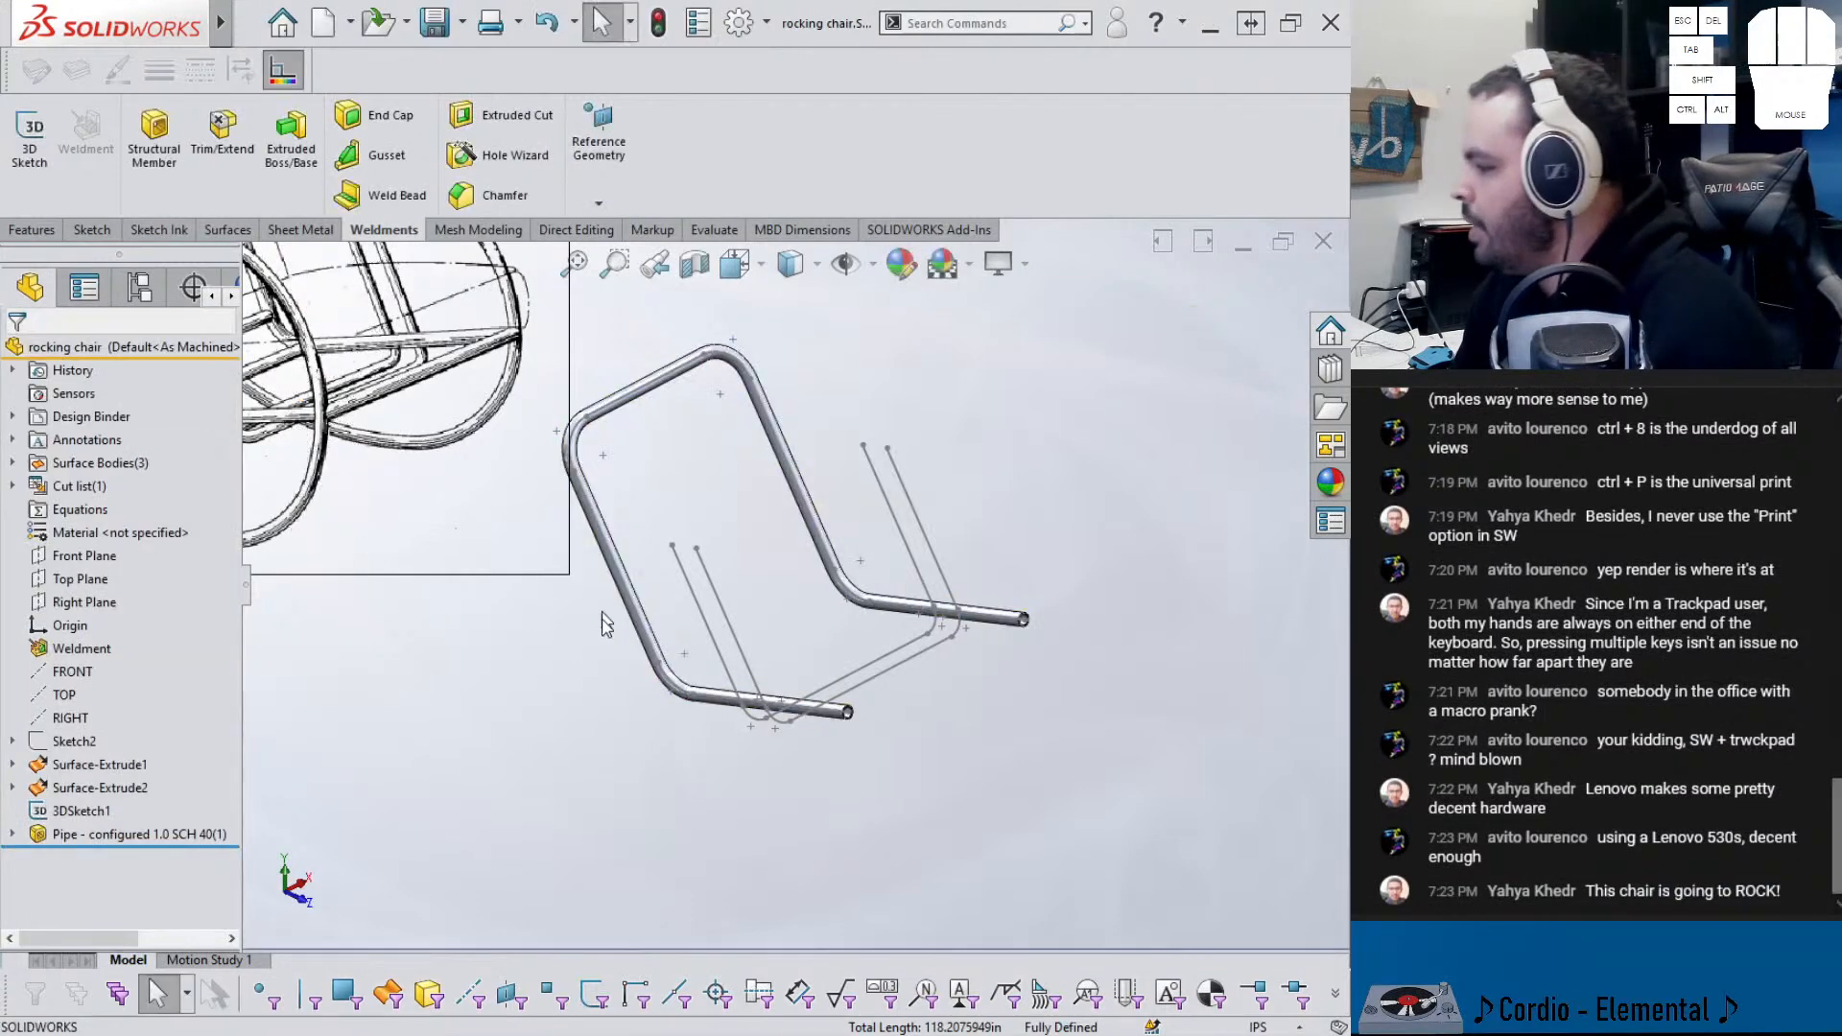
mouse_move(641, 730)
middle_down()
mouse_move(659, 744)
mouse_move(641, 745)
middle_up()
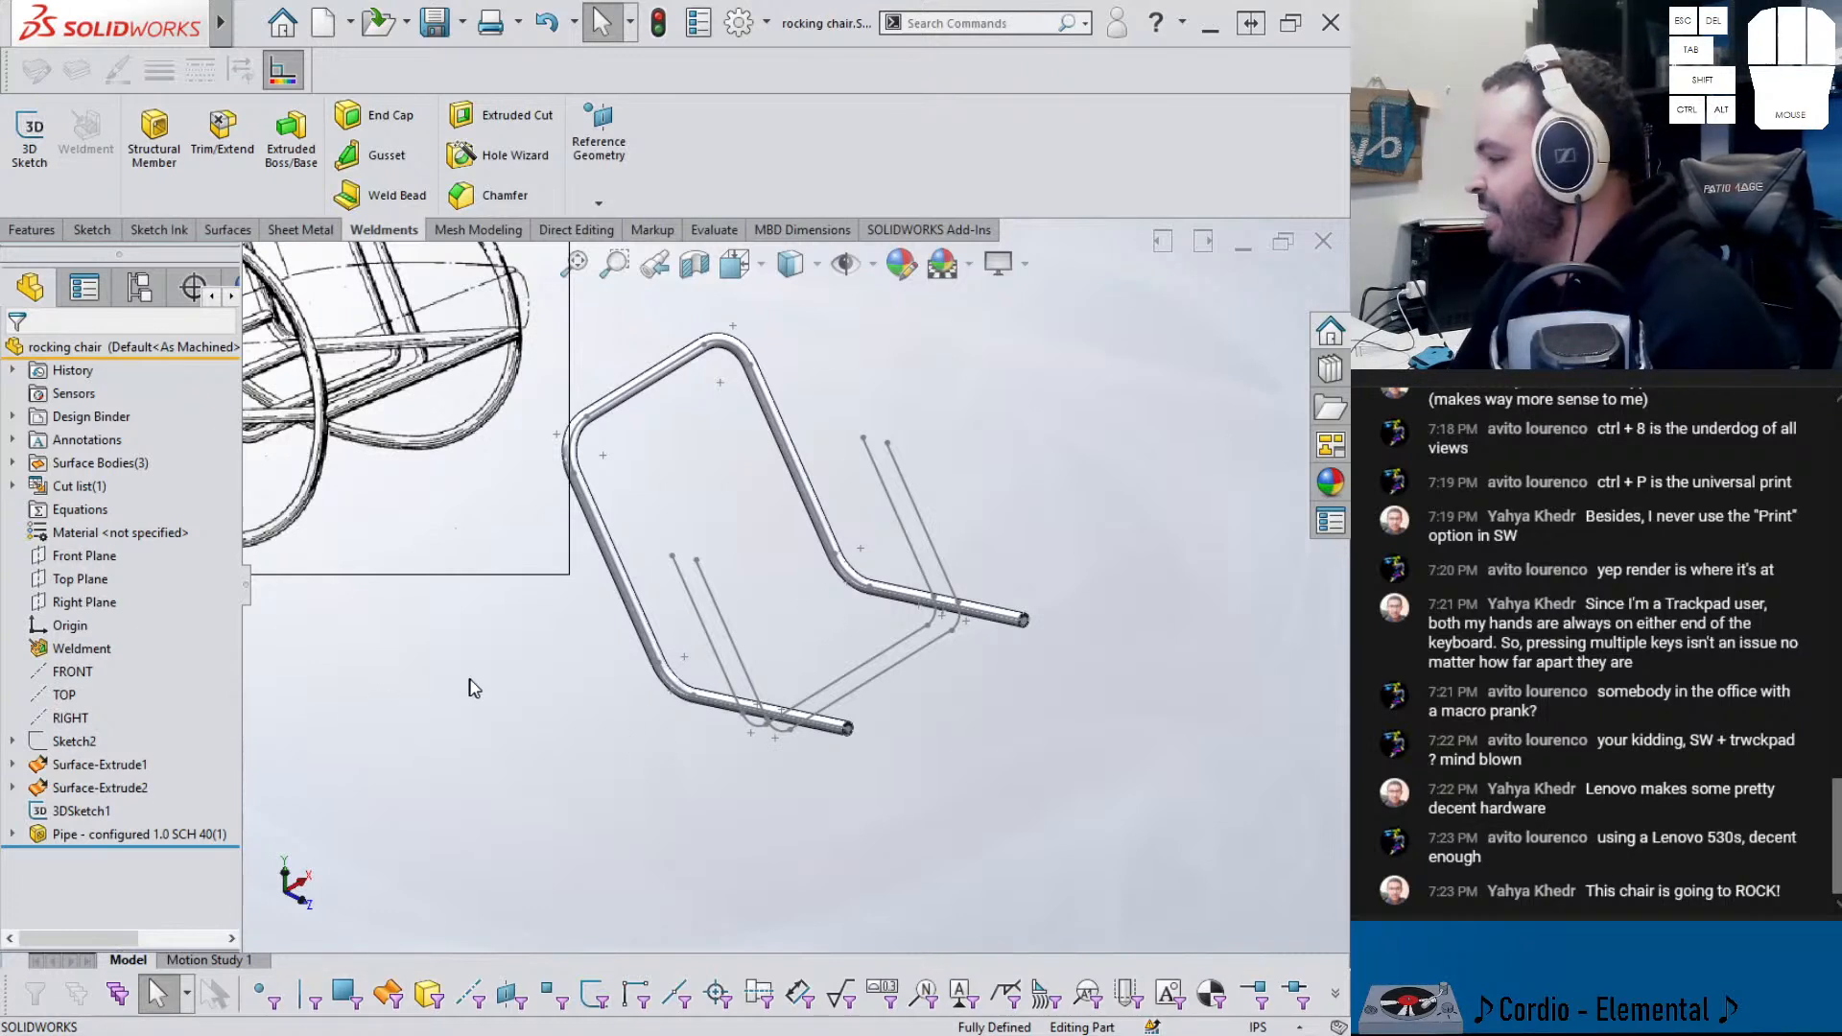
click(115, 834)
- Reopen the pipe feature and add the first inner rail's lines and arcs as a second group
click(134, 772)
click(100, 747)
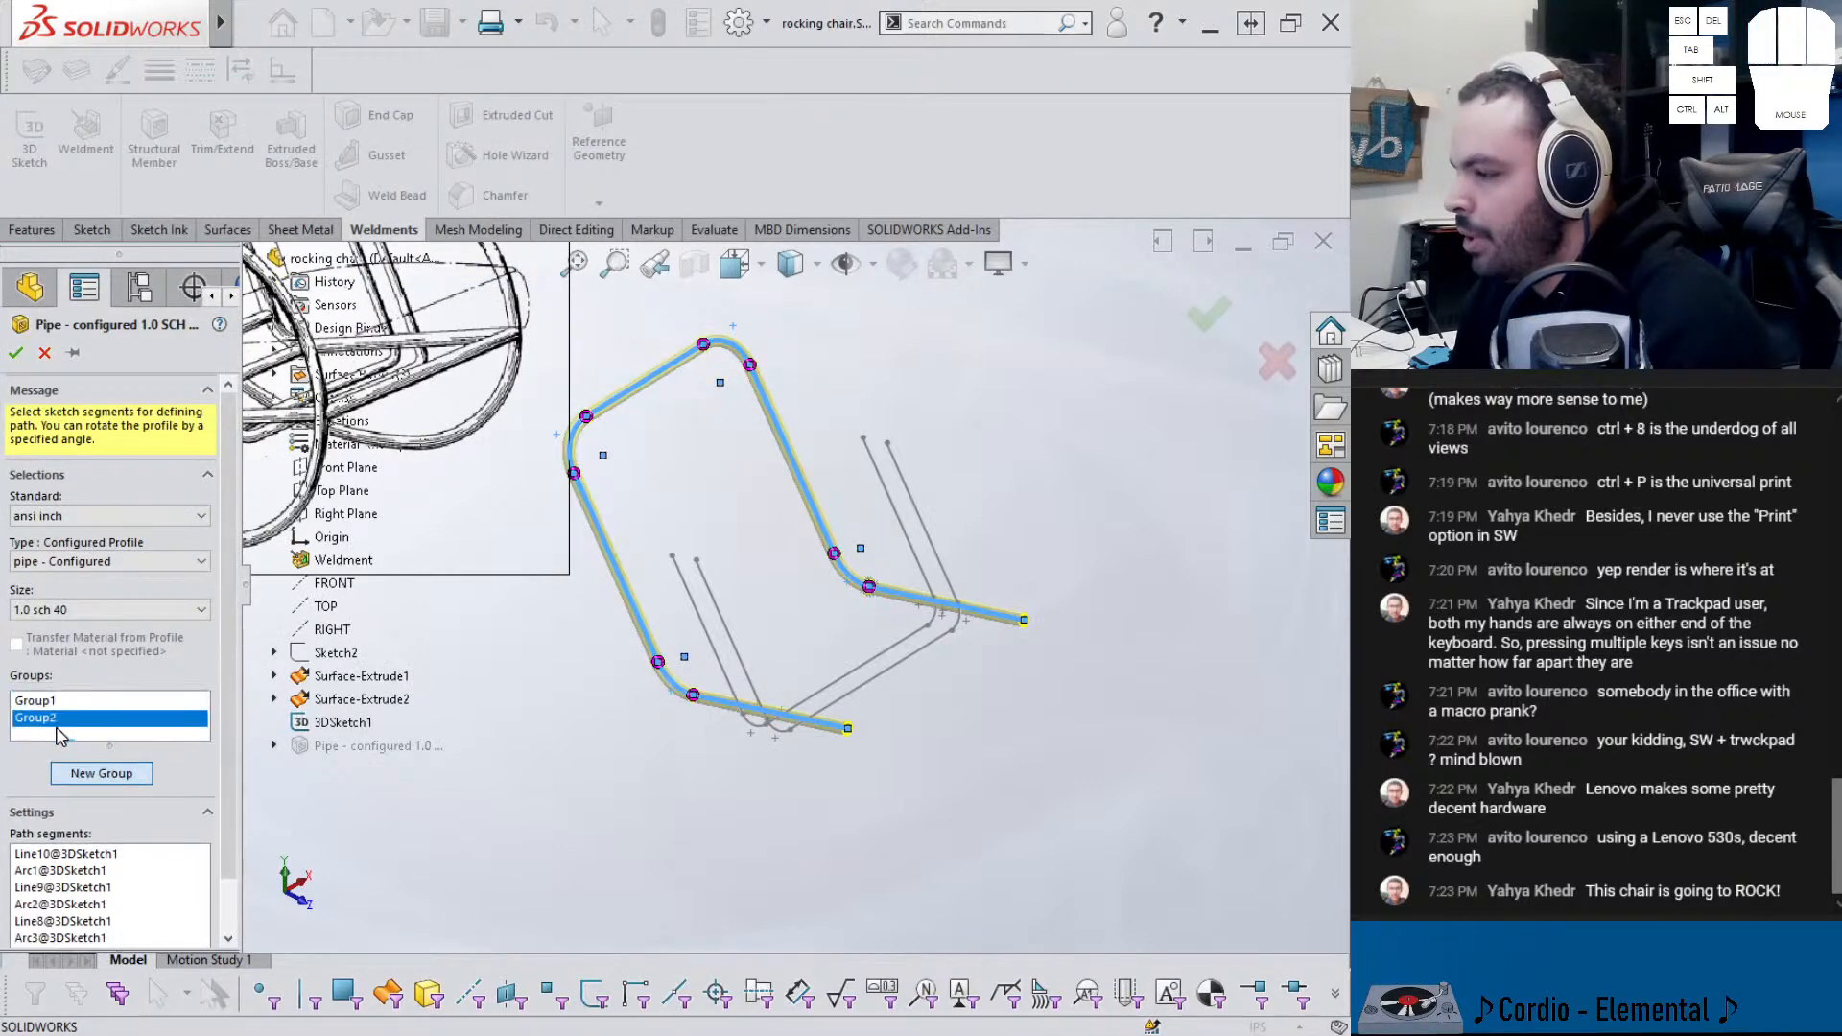
click(731, 694)
click(759, 733)
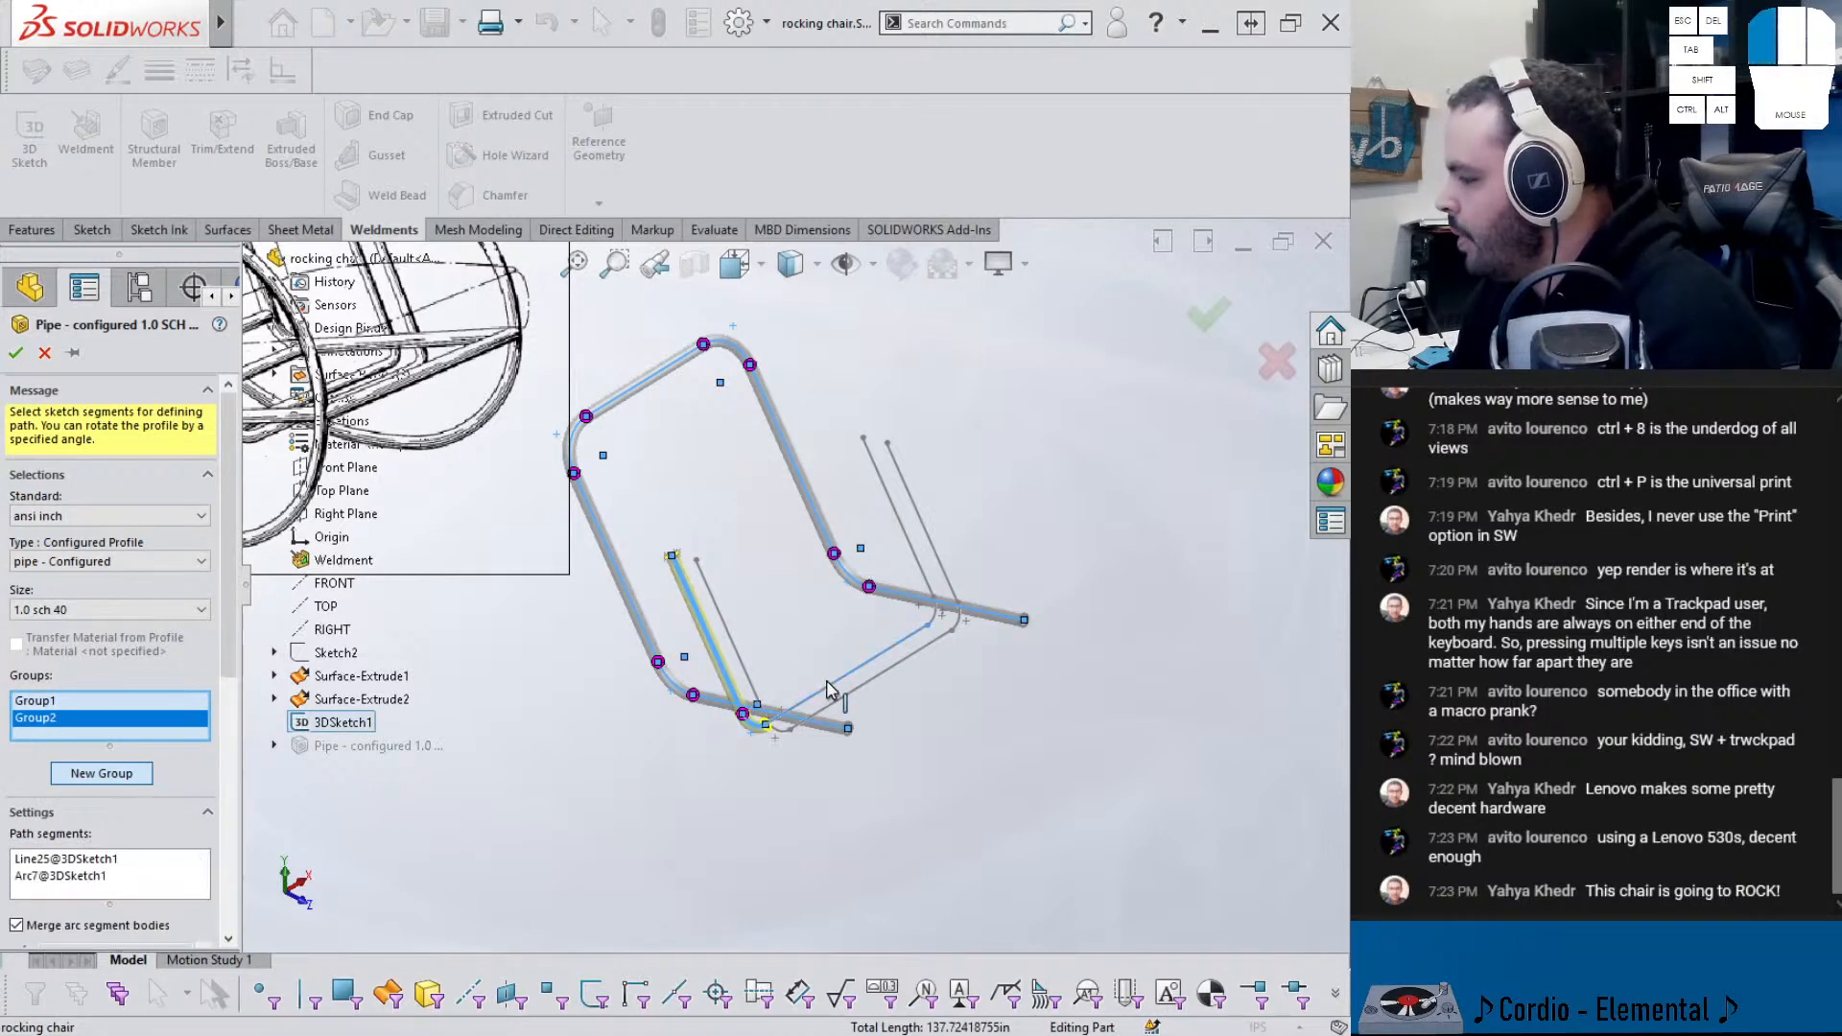
click(831, 689)
click(936, 626)
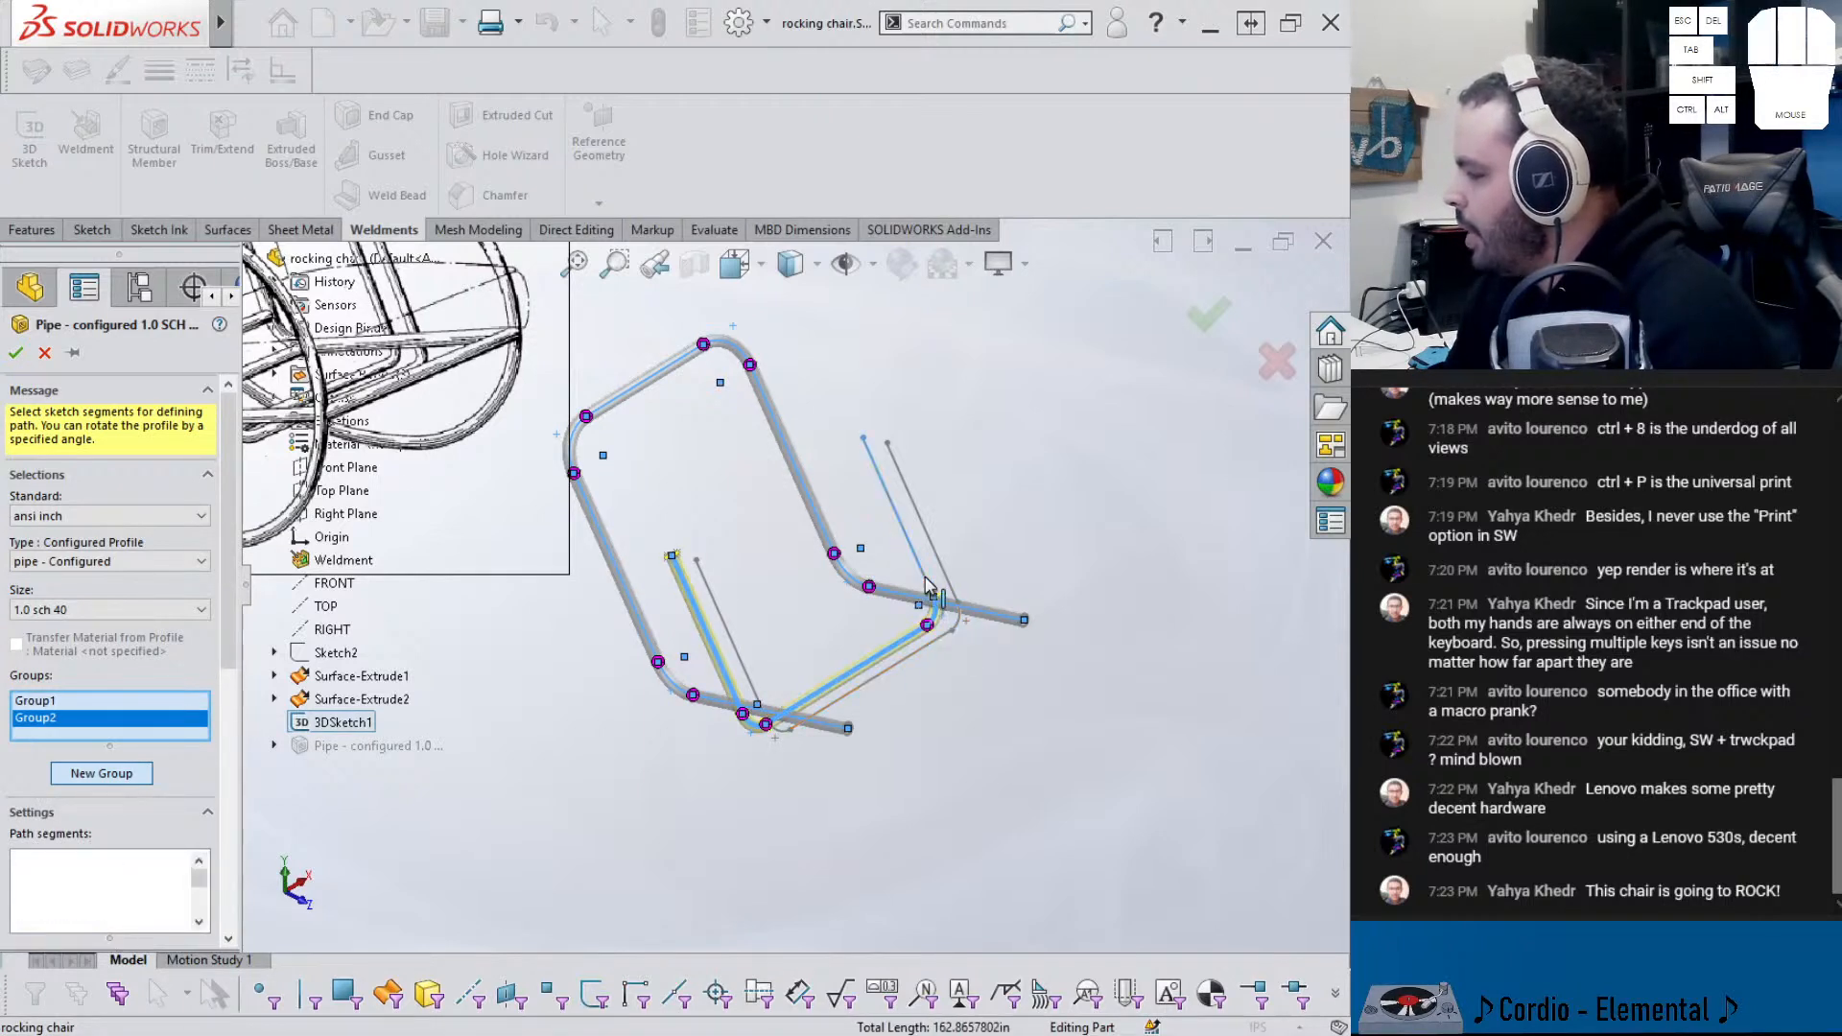
click(927, 587)
- Add the second inner rail's lines and corner arcs as a third group
click(108, 773)
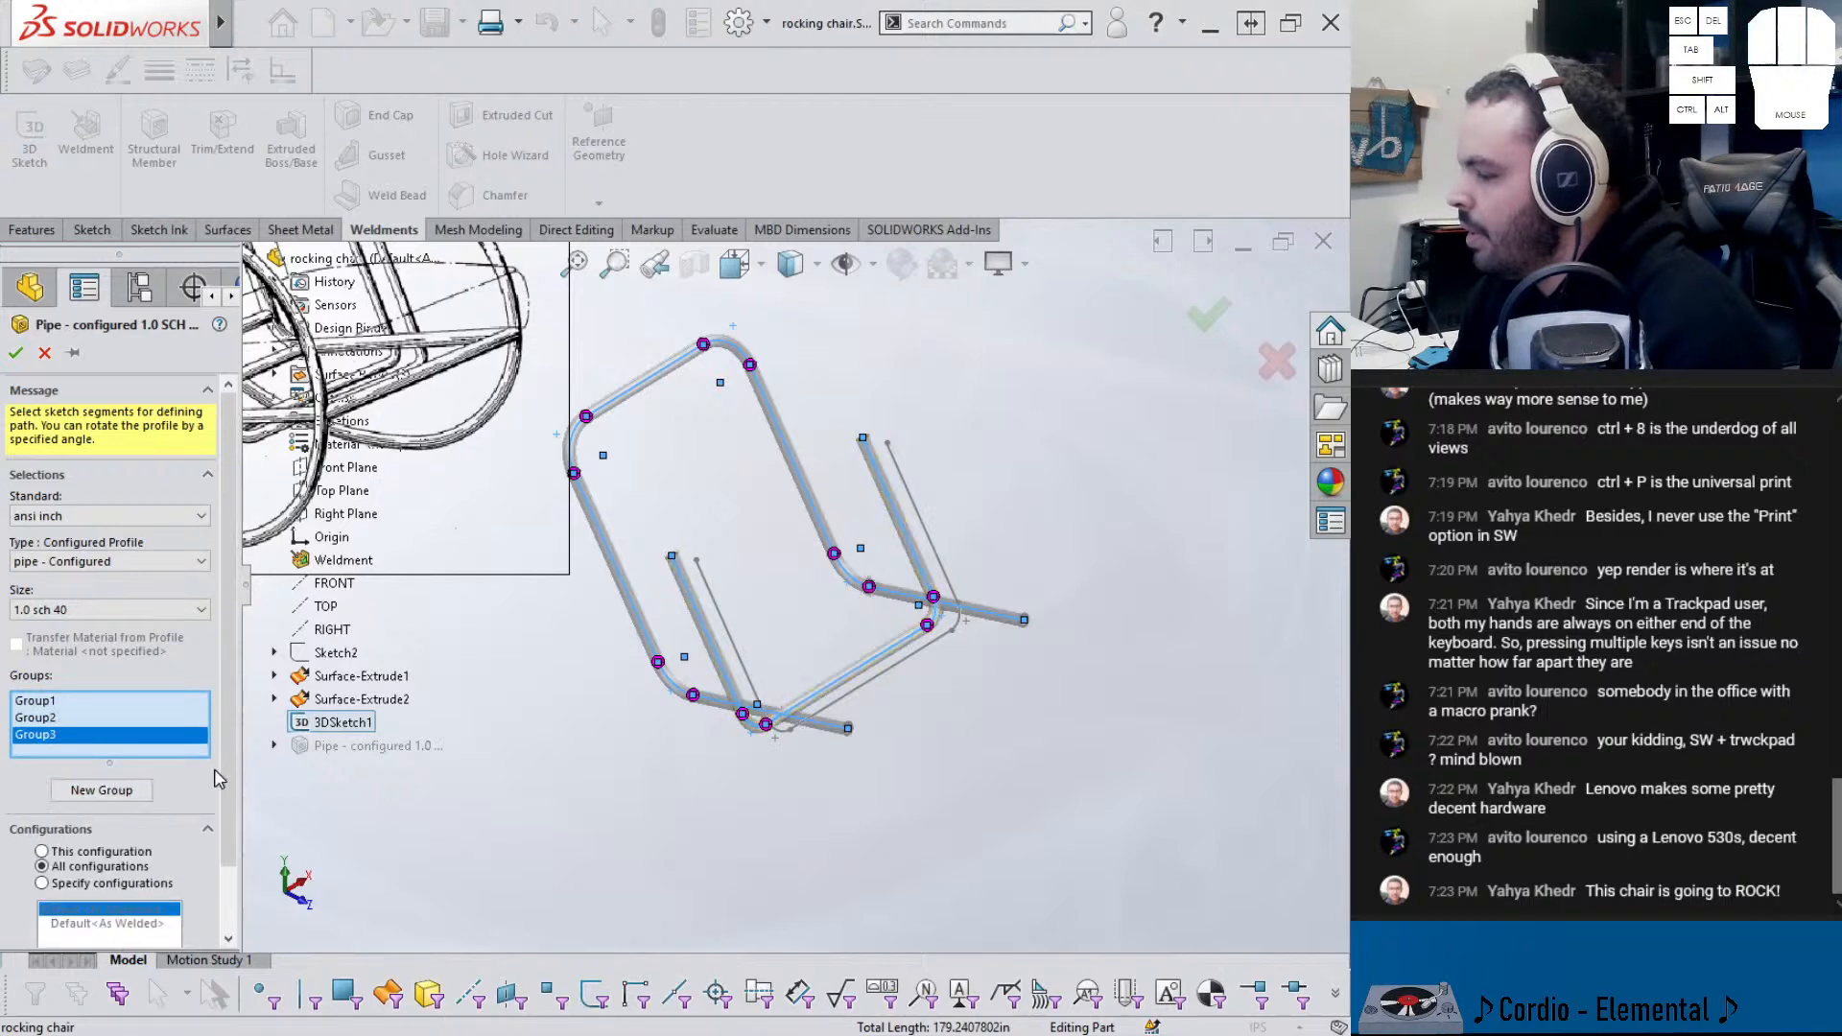
click(739, 650)
click(783, 727)
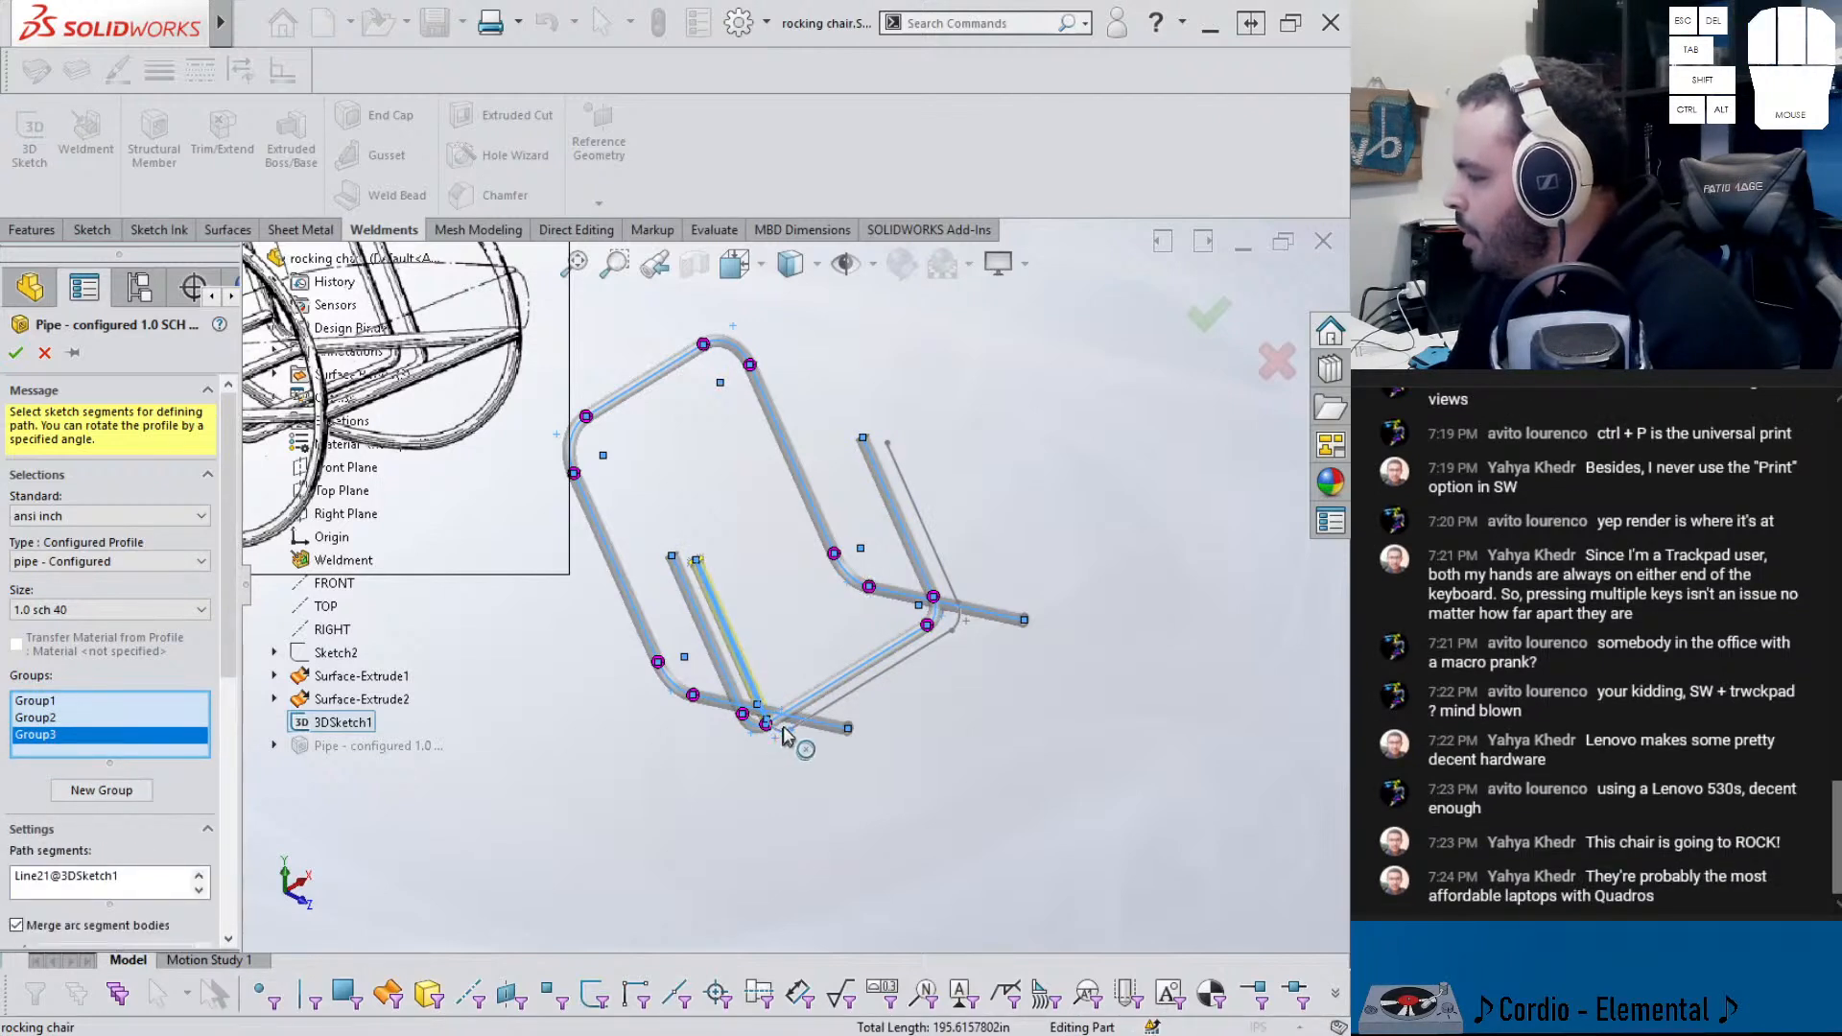
click(831, 712)
click(955, 619)
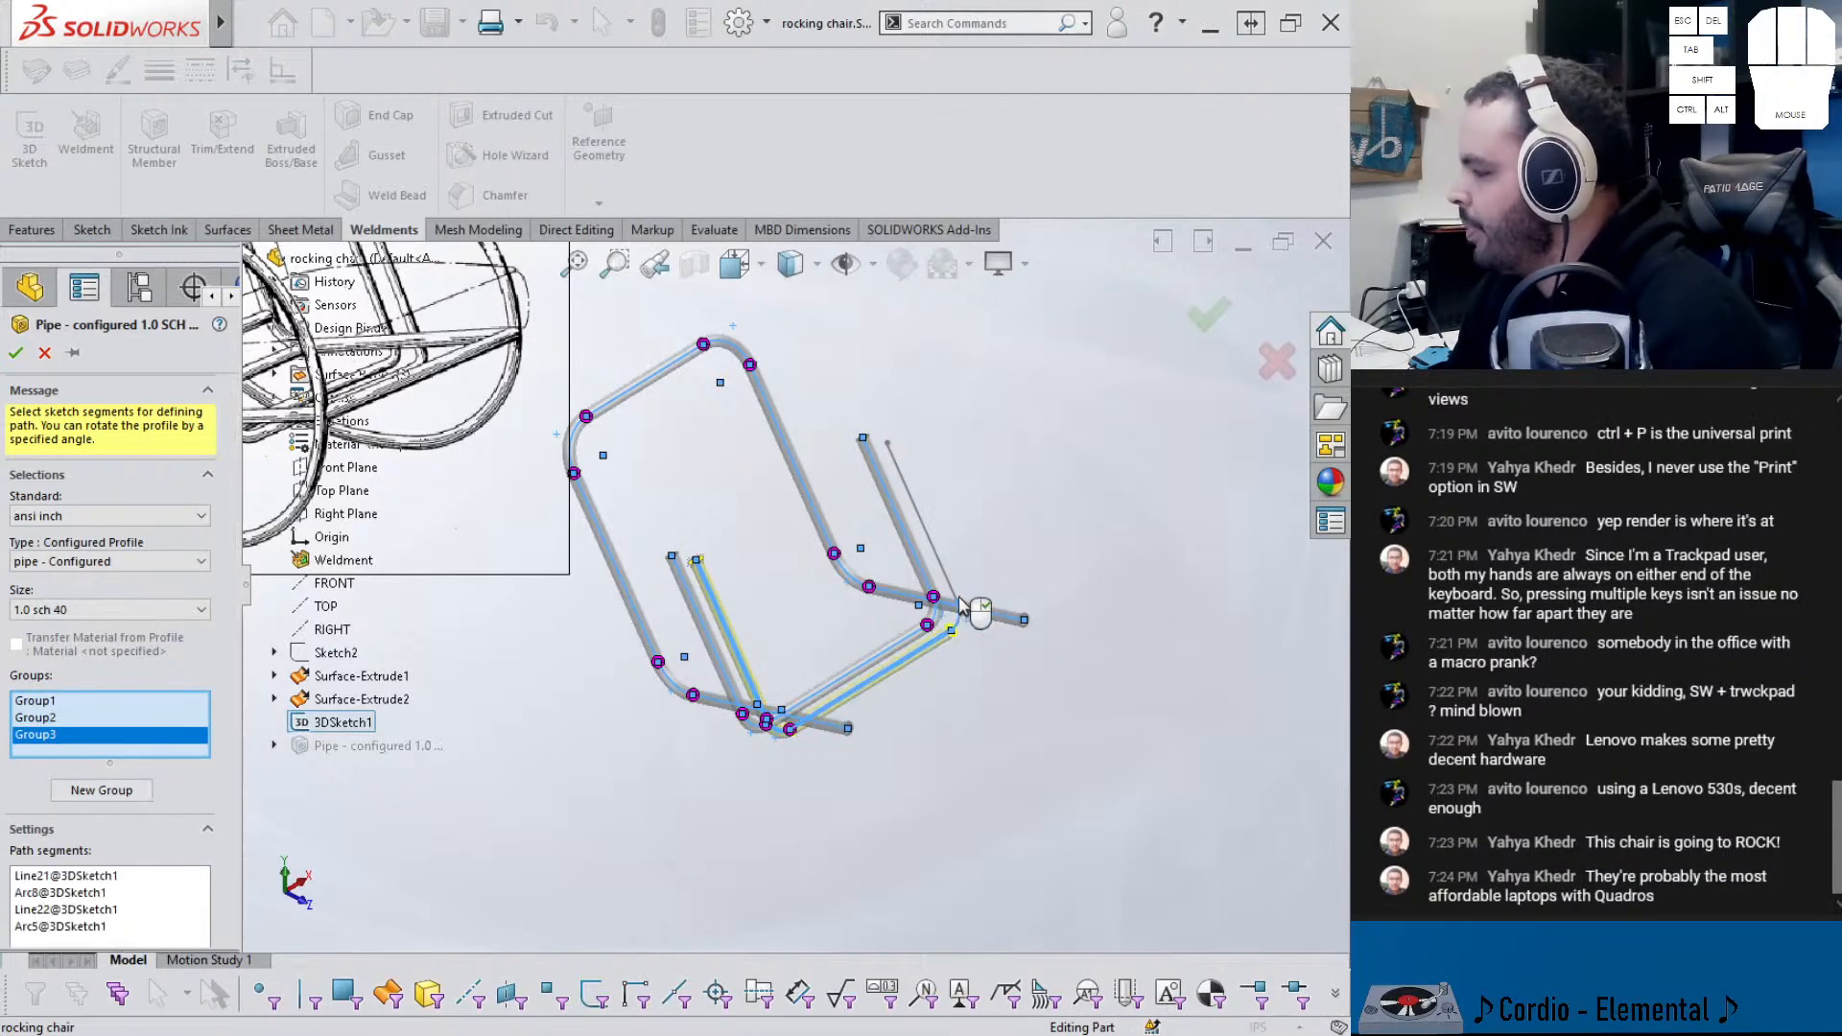
click(944, 579)
- Accept the pipe with both new groups and inspect the finished tubular frame
middle_drag(872, 625, 956, 534)
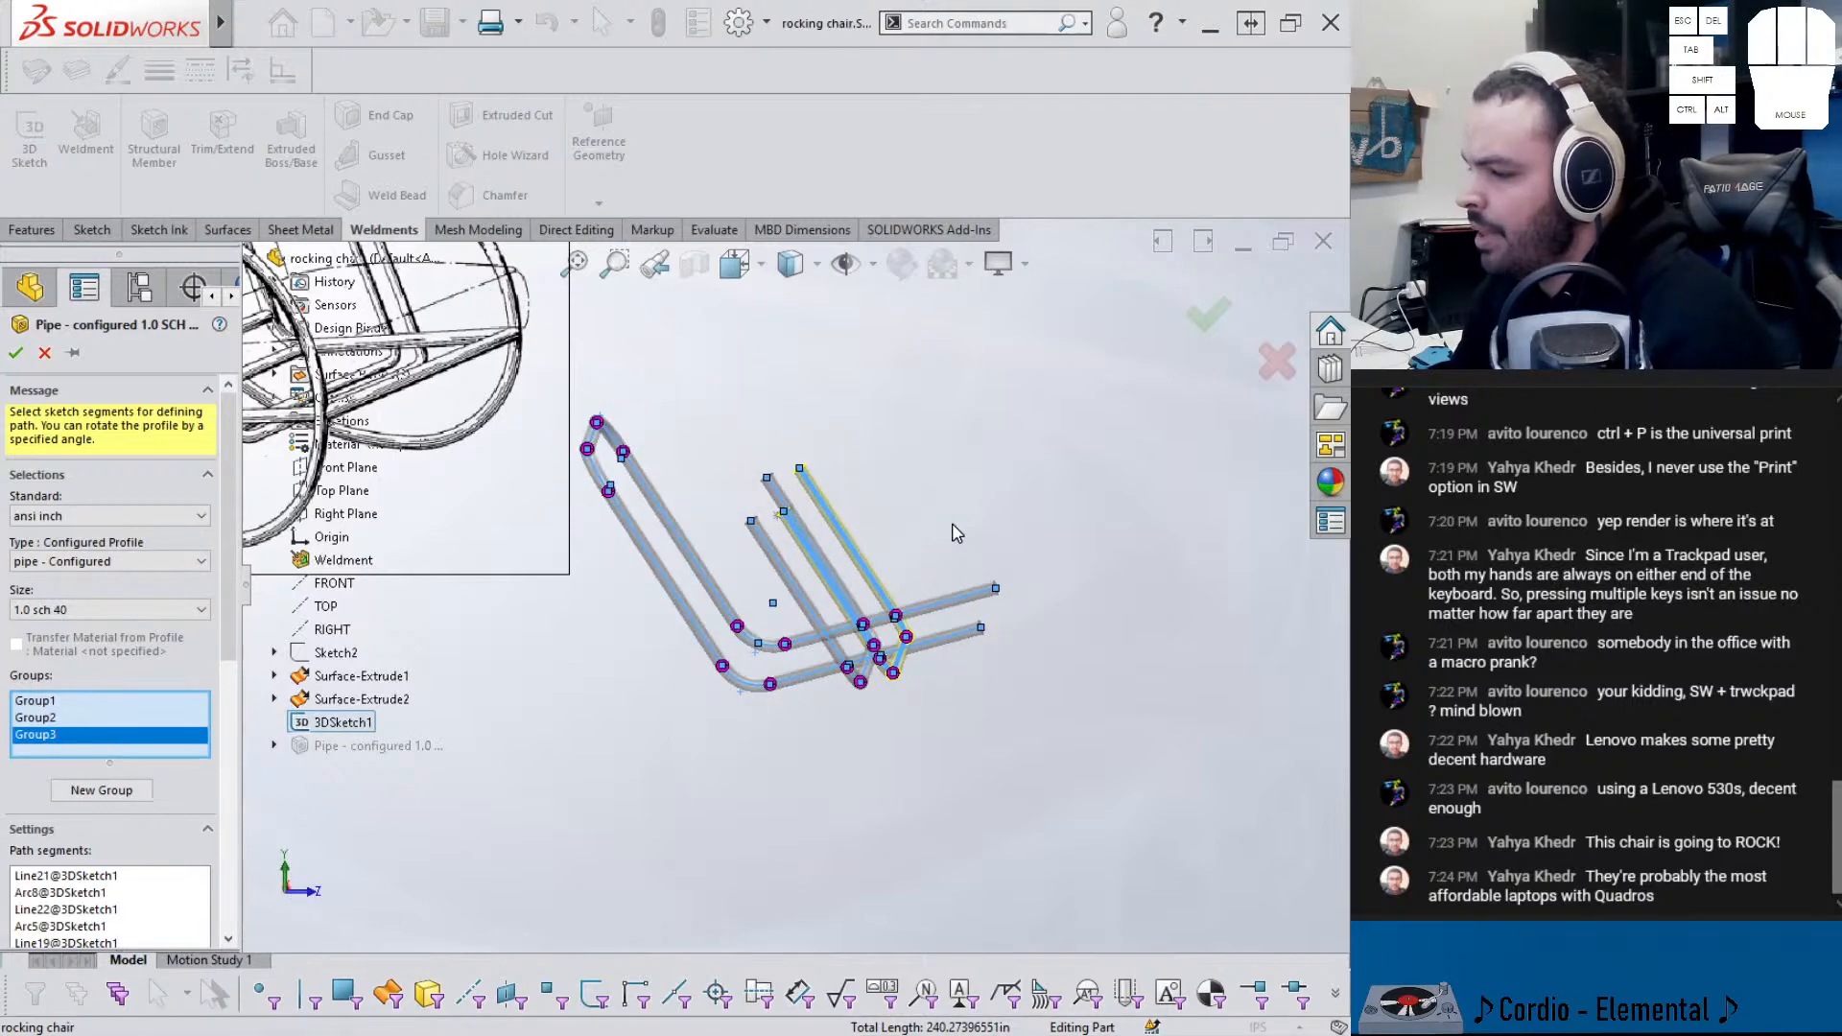
middle_drag(937, 559, 642, 537)
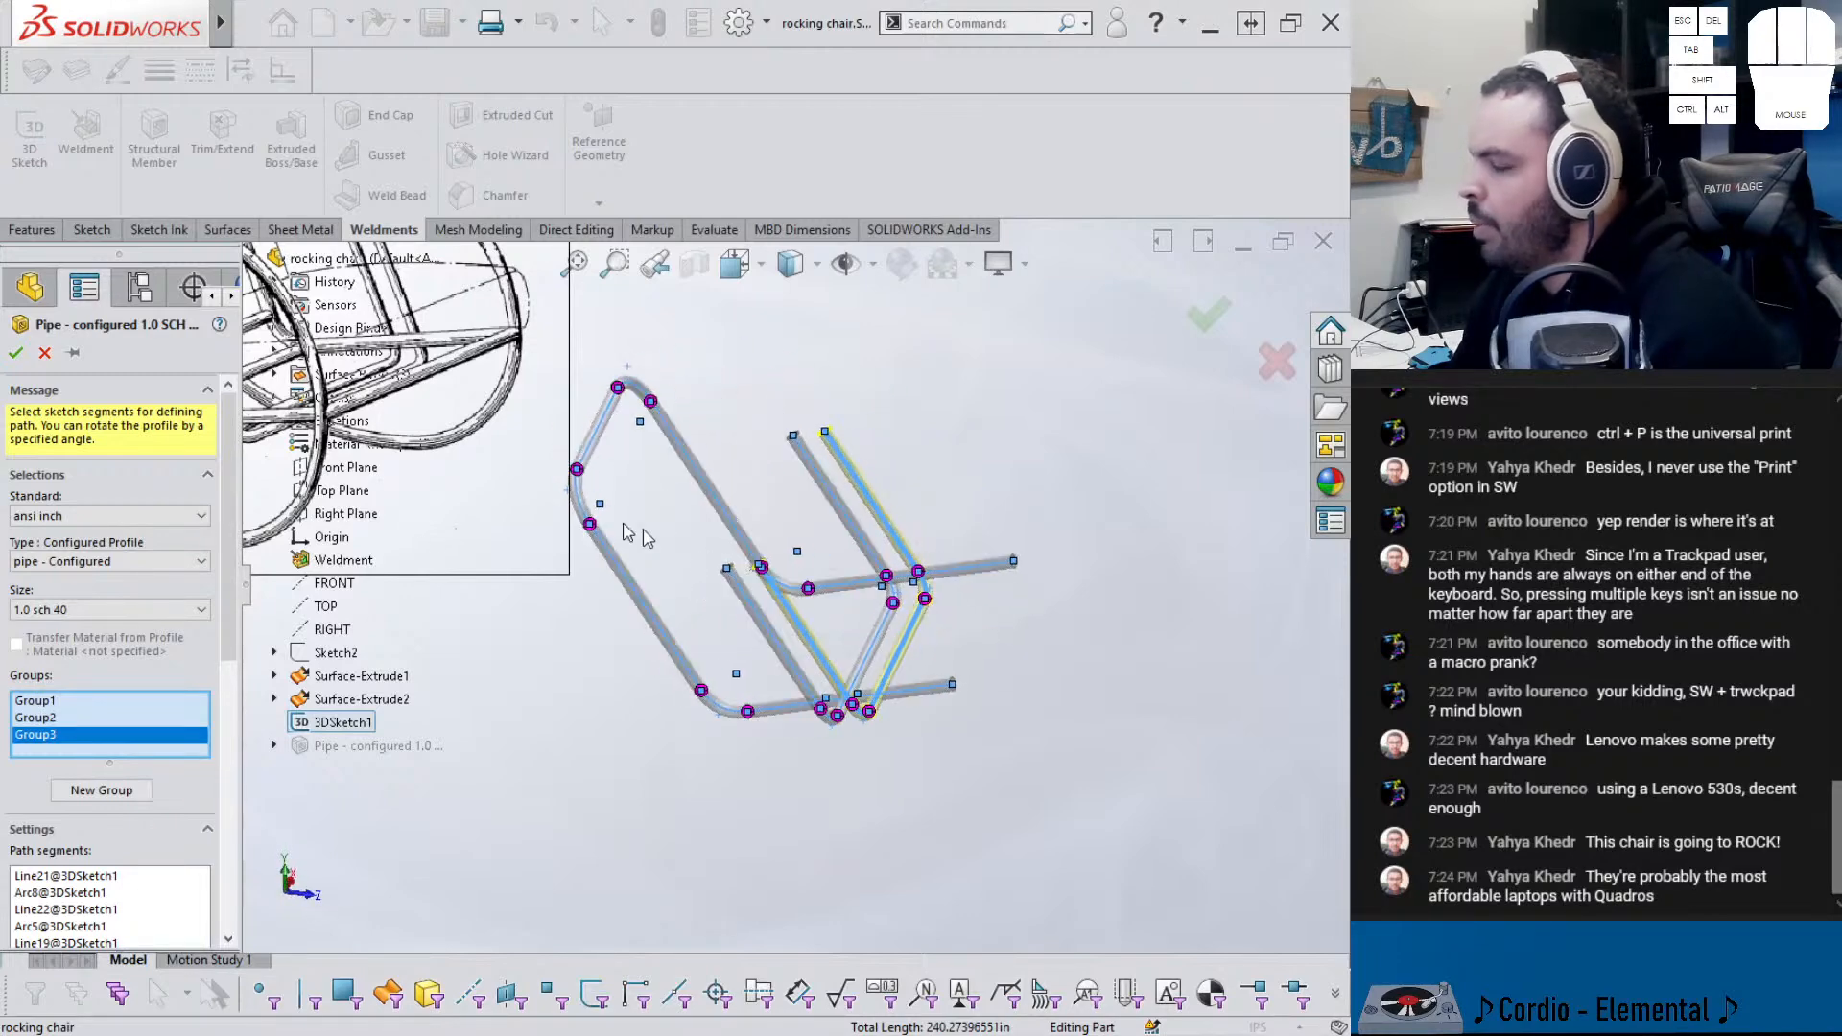
click(16, 354)
mouse_move(661, 667)
middle_down()
mouse_move(711, 584)
mouse_move(641, 662)
middle_up()
scroll(641, 662, up, 1)
scroll(724, 567, down, 1)
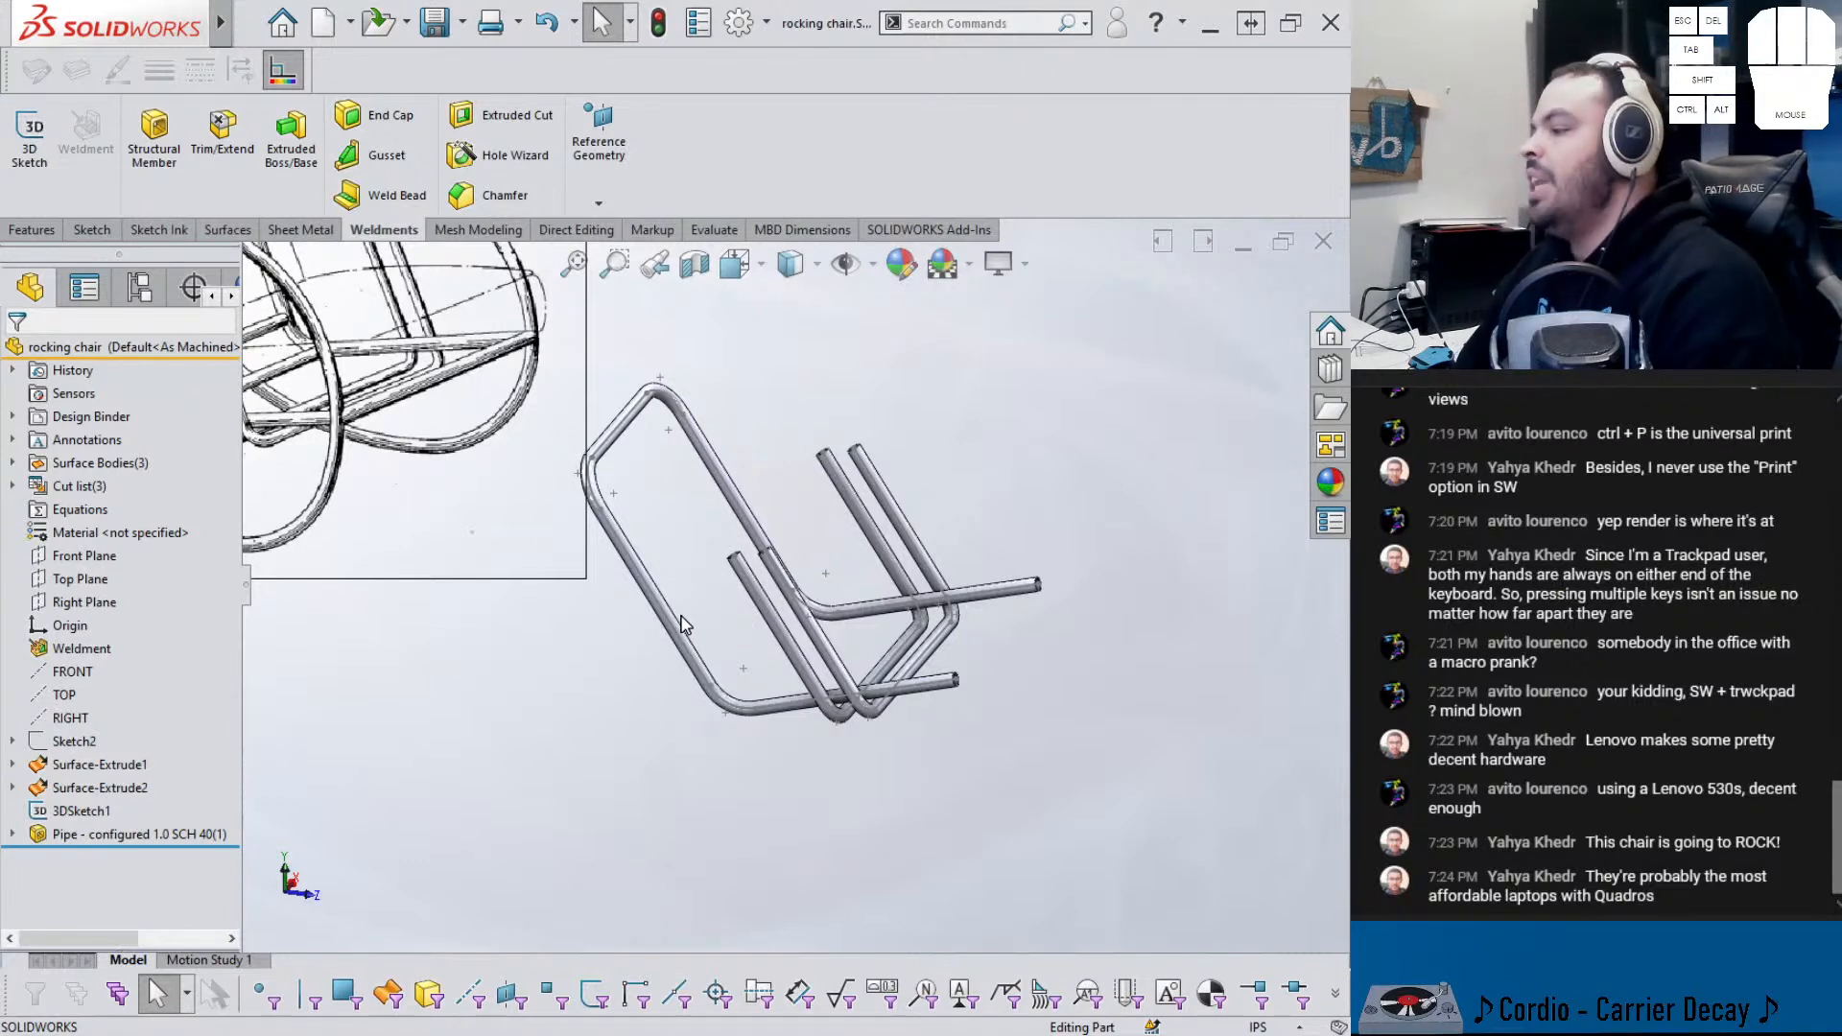
- Draw a 24.00 in line in 3DSketch1 joining the outer frame's open ends, then exit the sketch
middle_drag(685, 625, 714, 695)
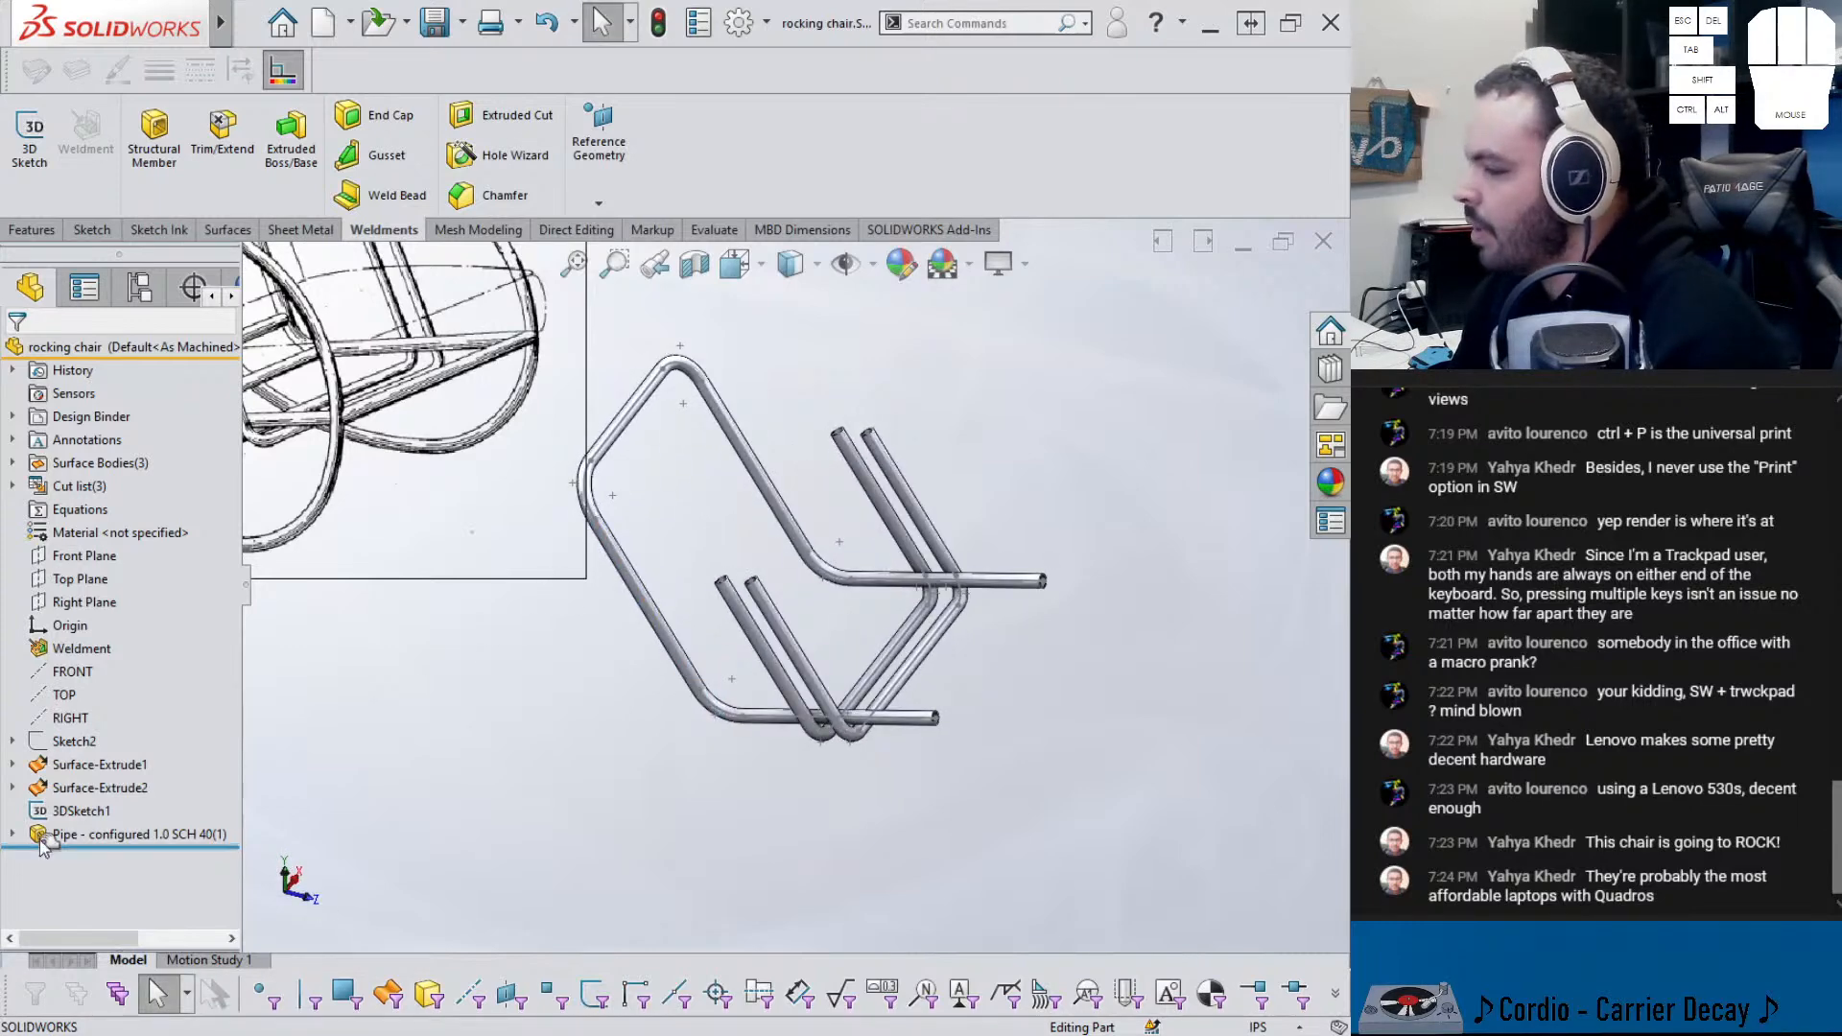
click(79, 811)
click(61, 748)
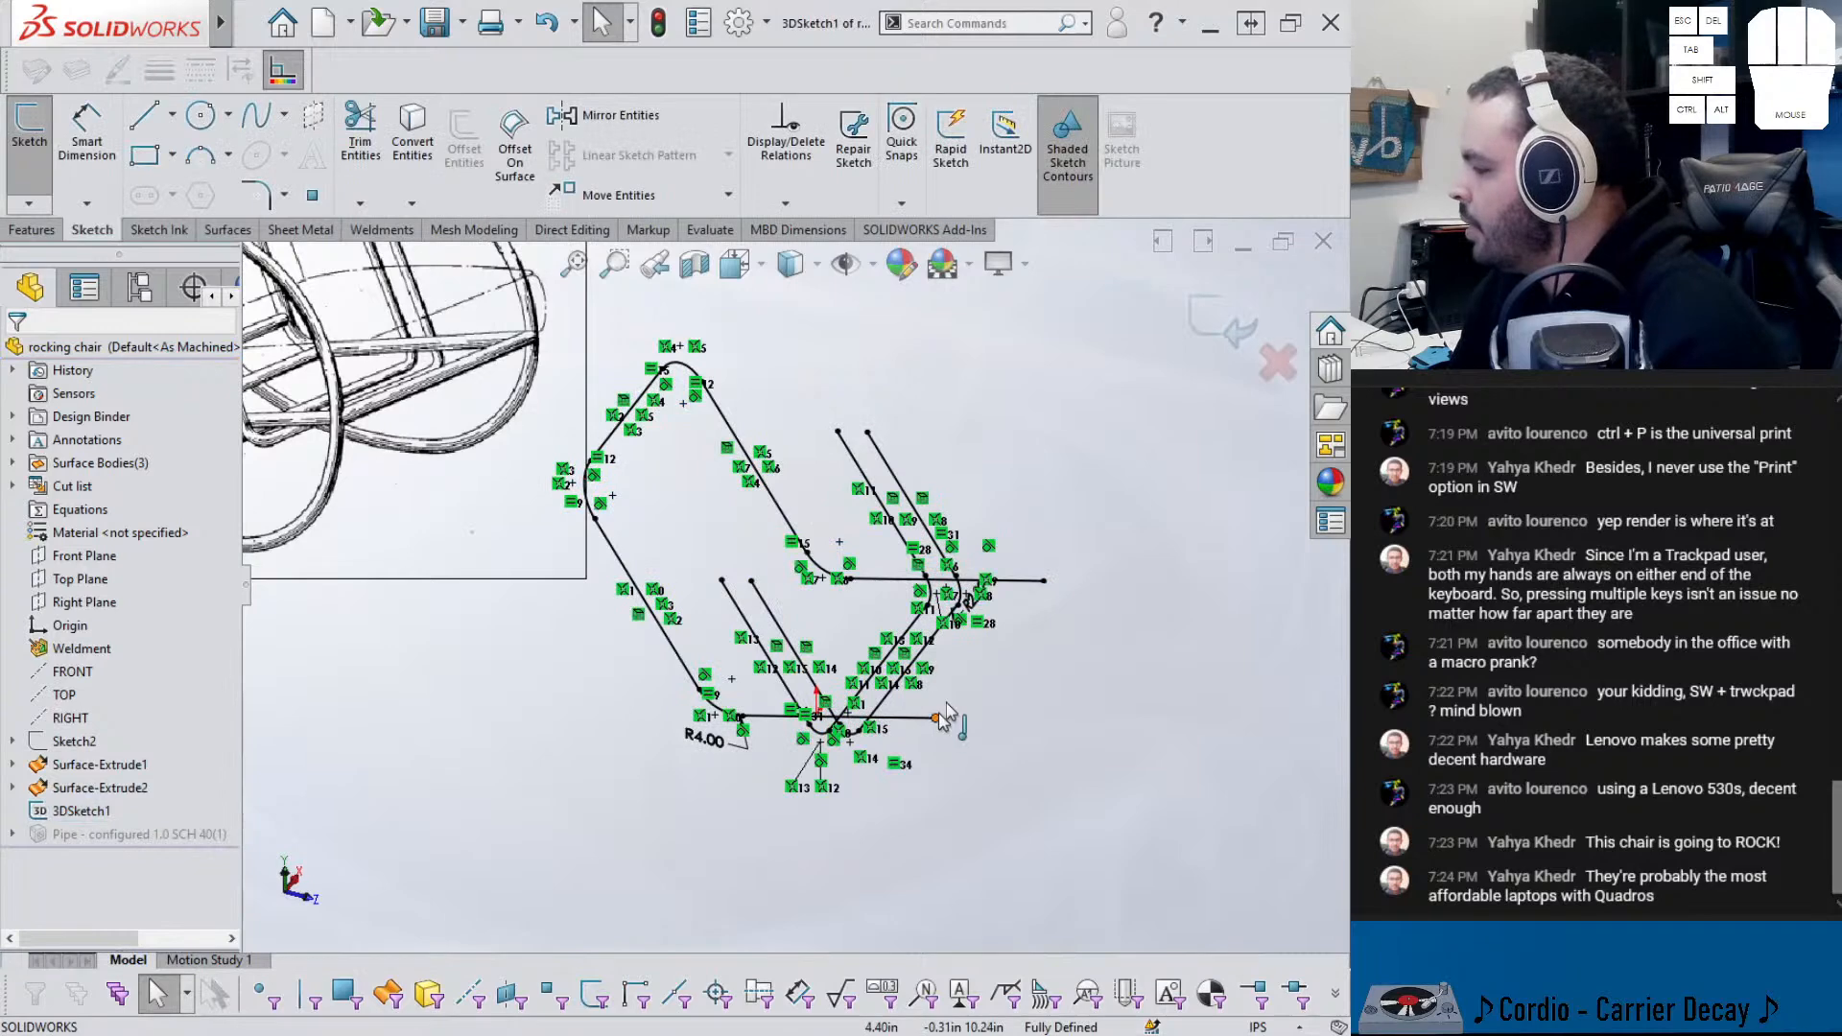
click(144, 116)
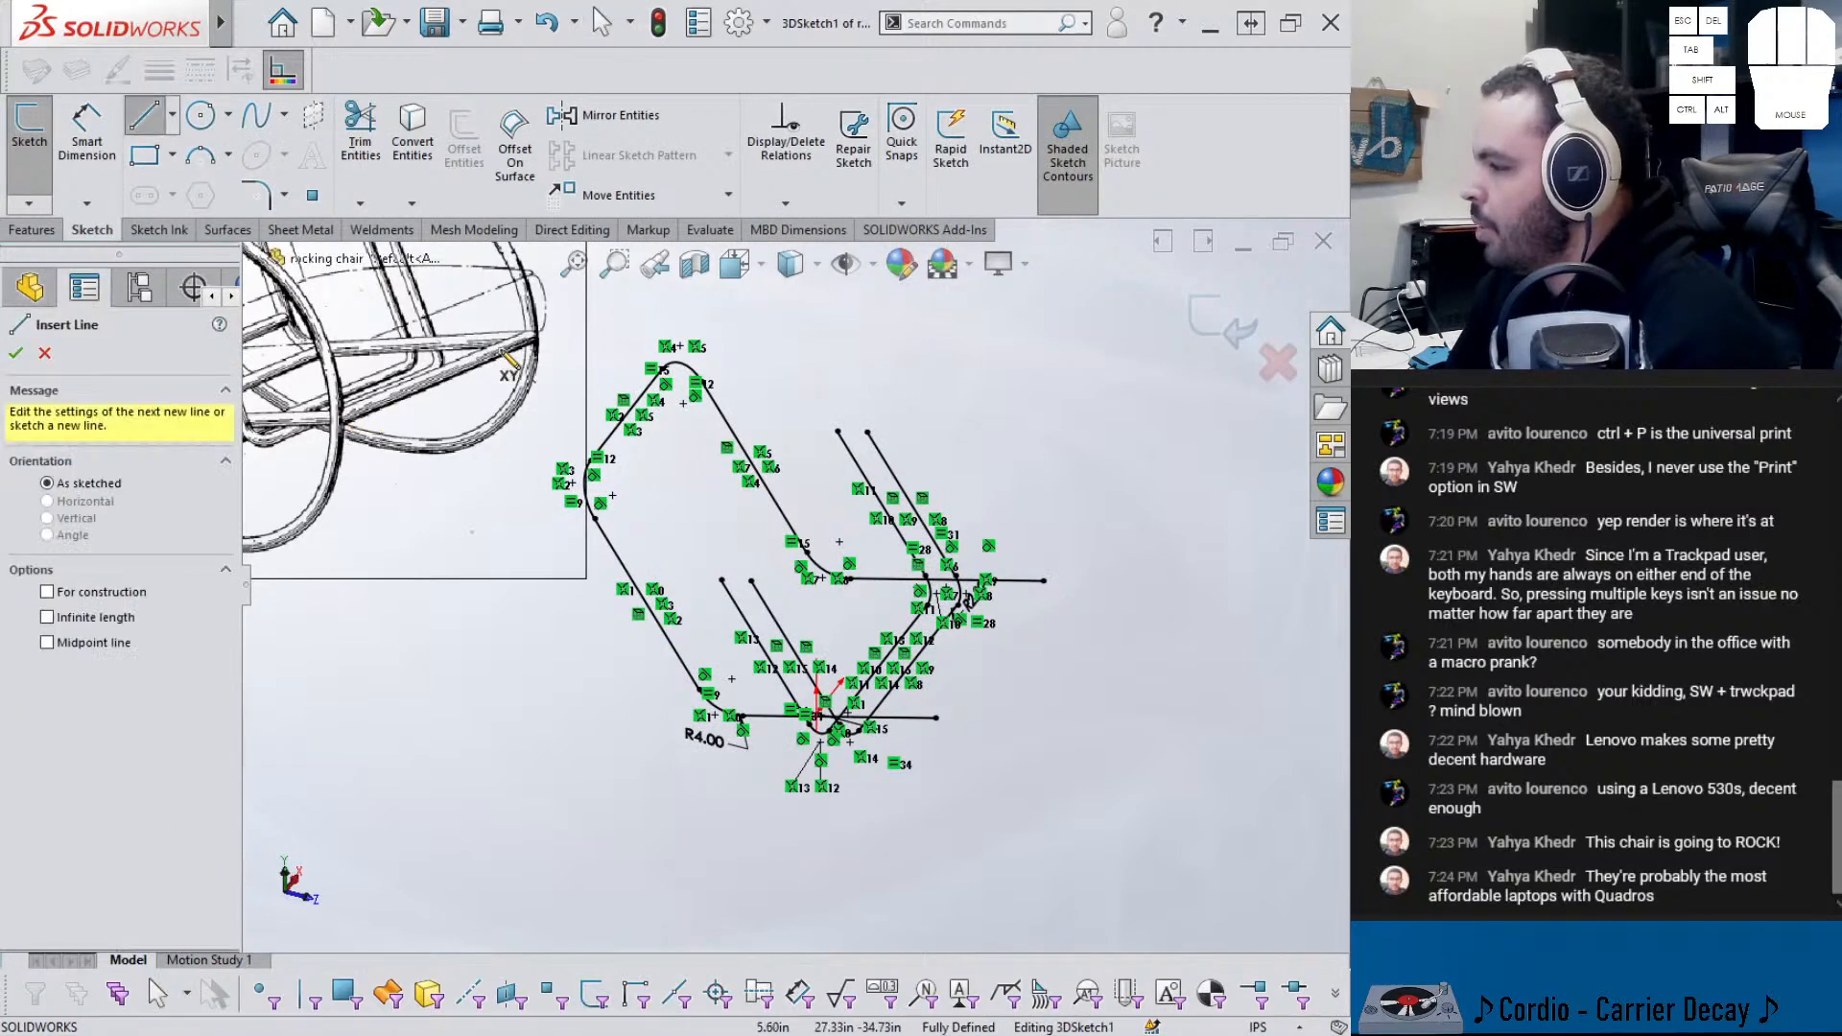
drag(1043, 580, 936, 718)
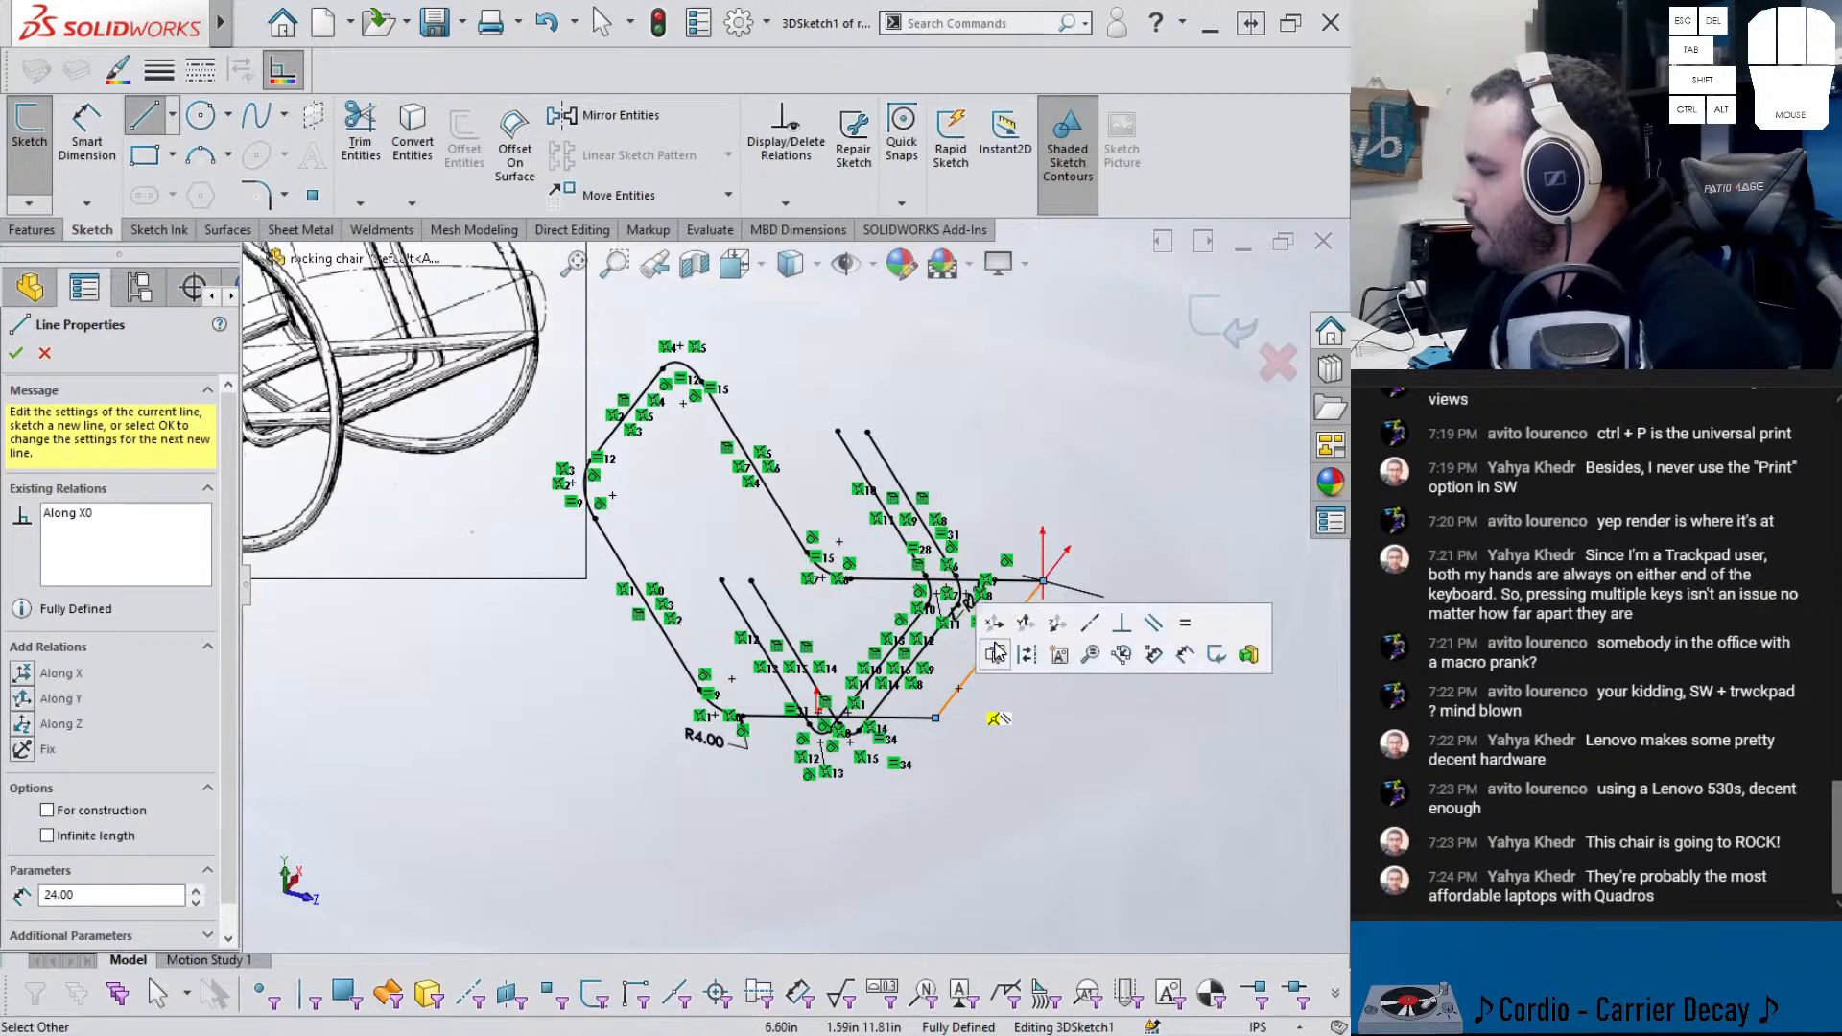
click(1211, 341)
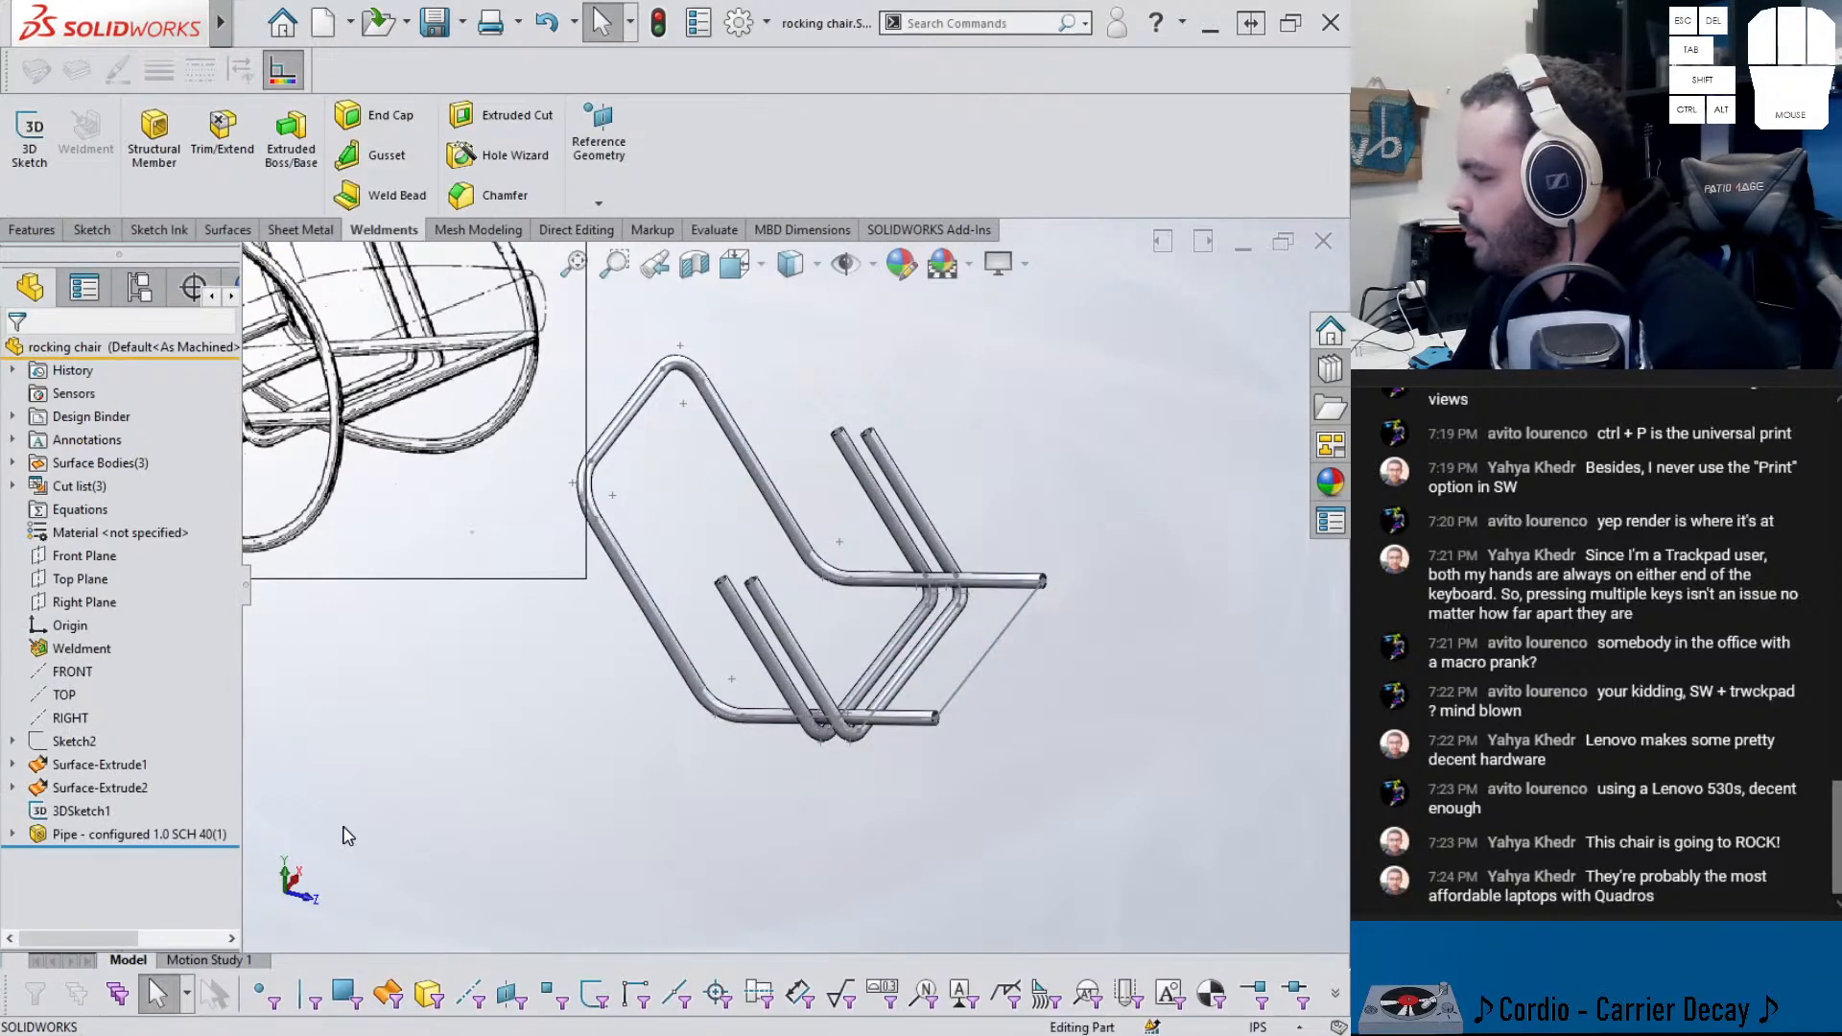
- Add the new closing line Line27 to the pipe's Group1 path and accept the feature
click(78, 835)
click(59, 782)
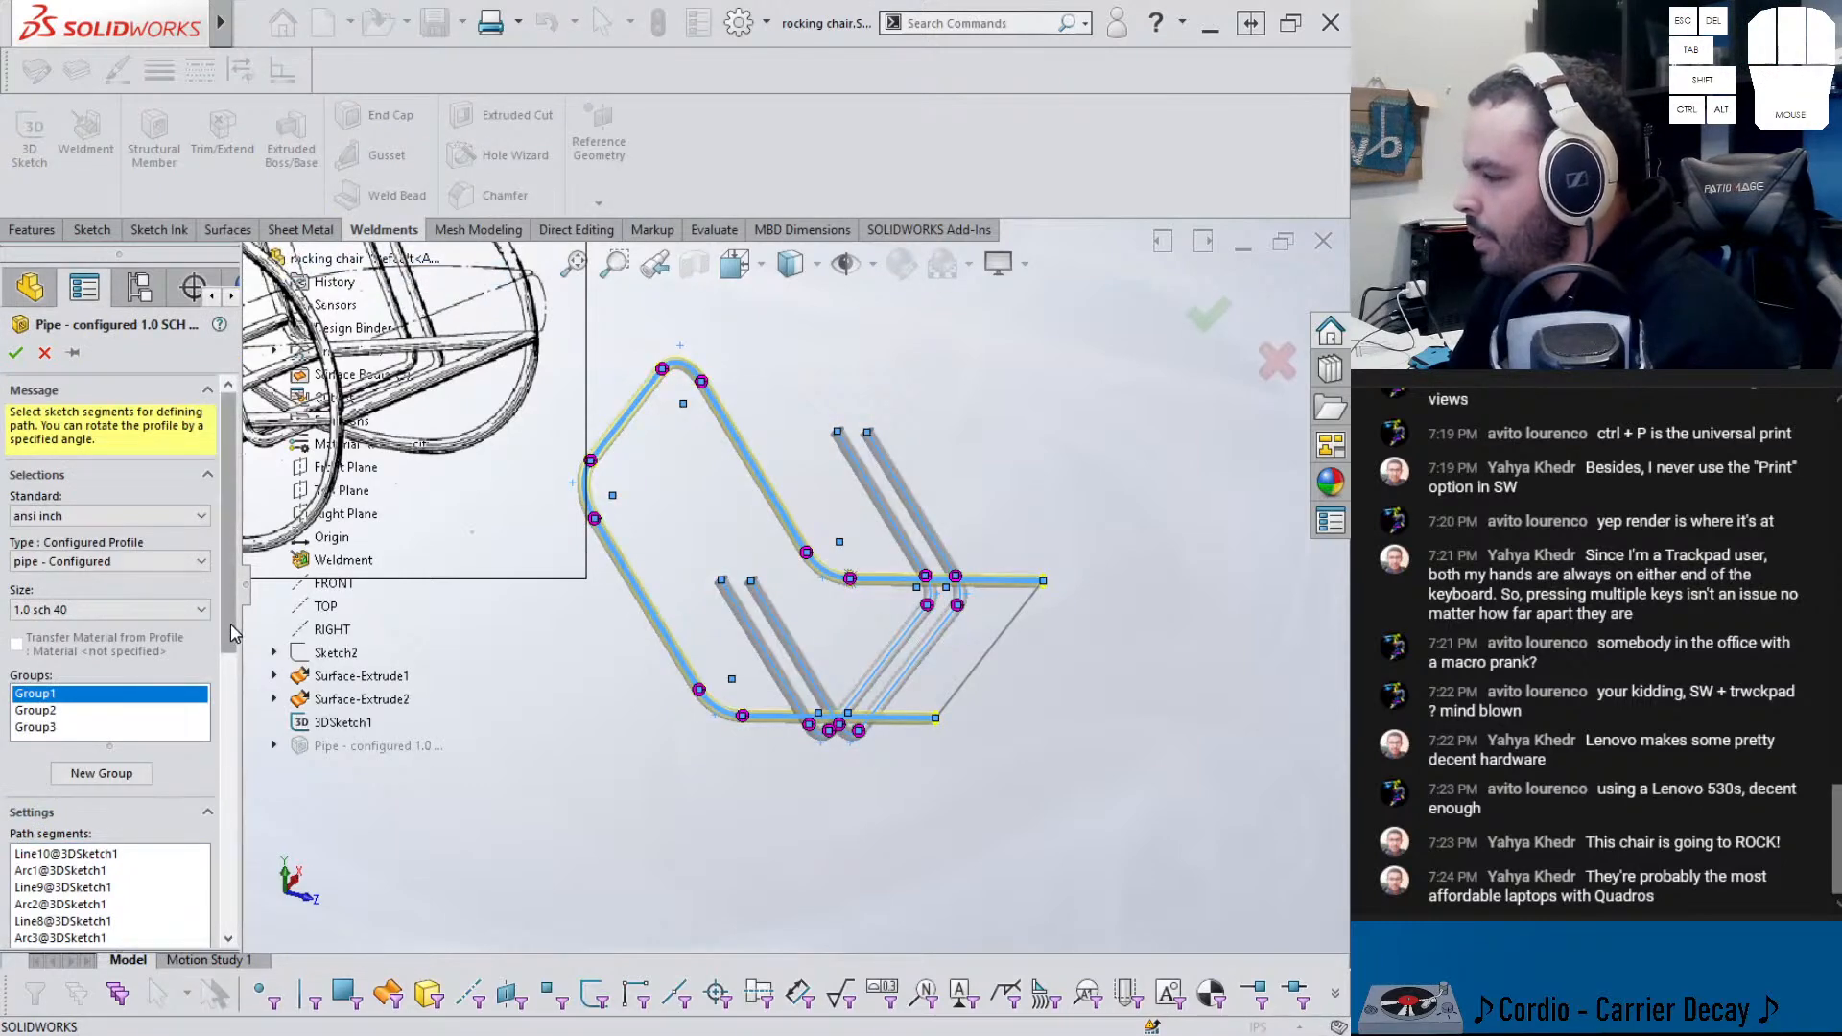
scroll(203, 744, down, 3)
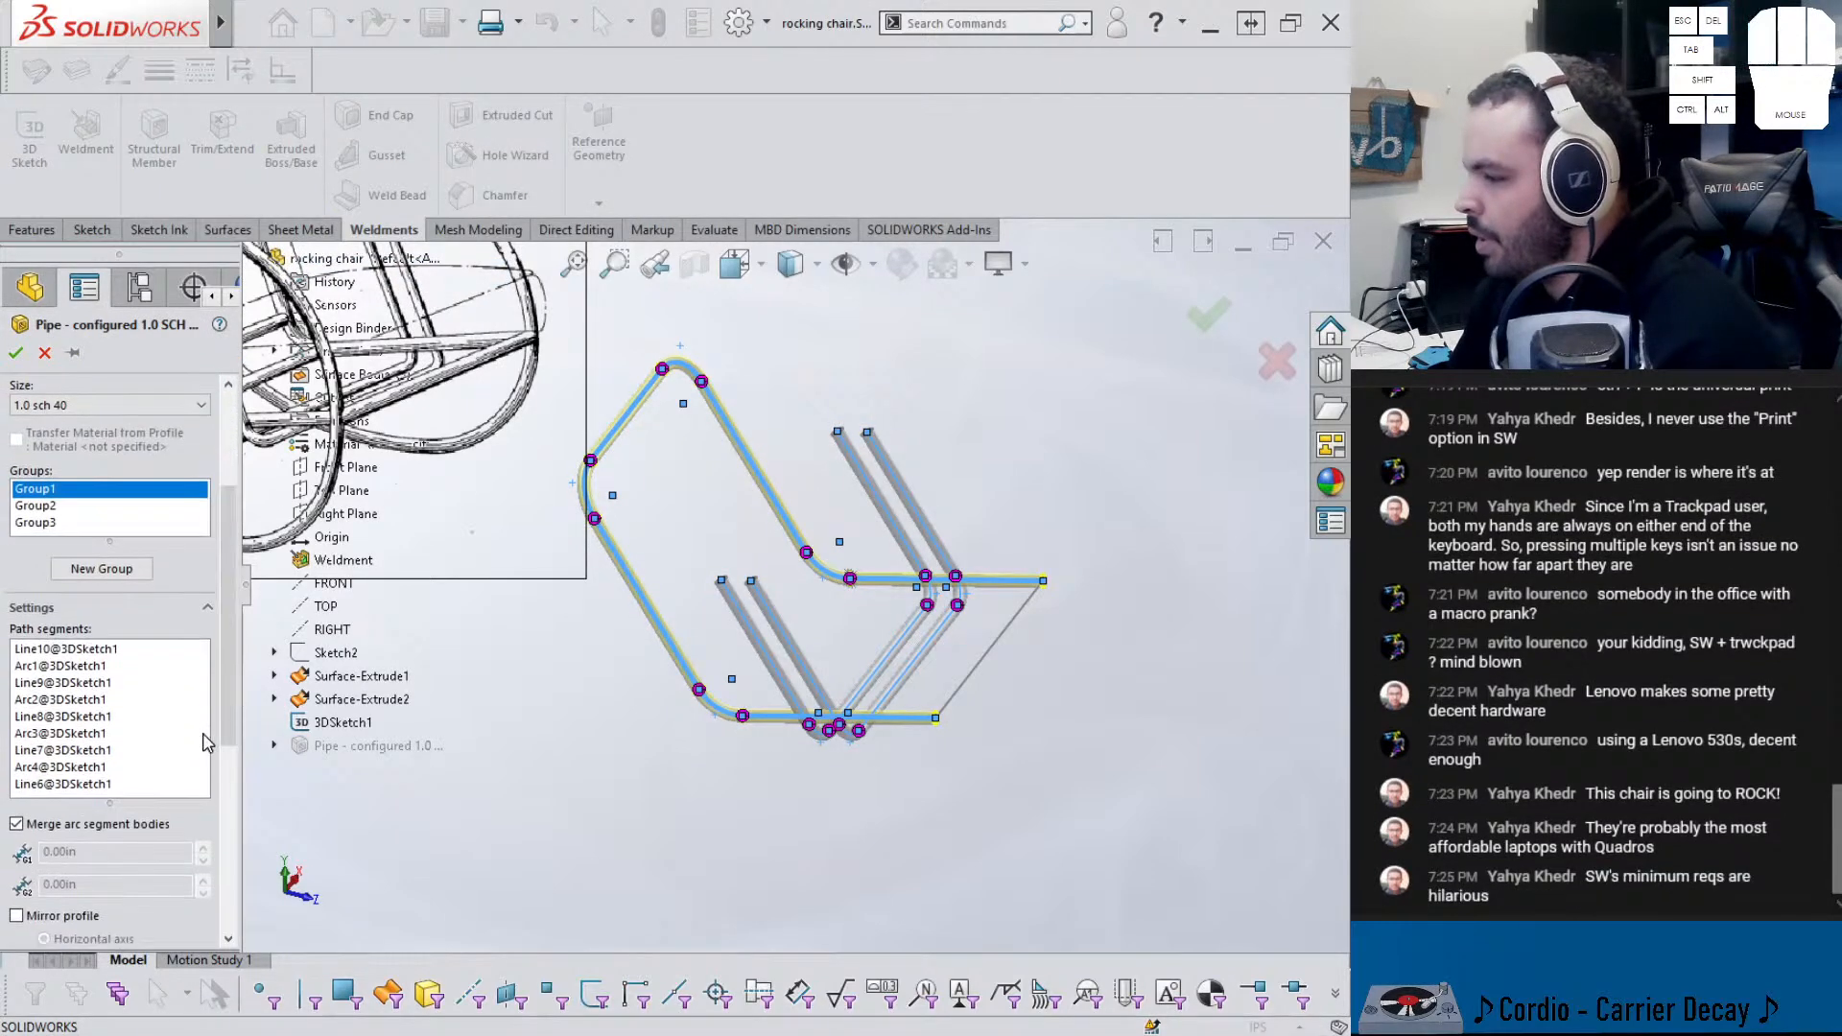
click(104, 785)
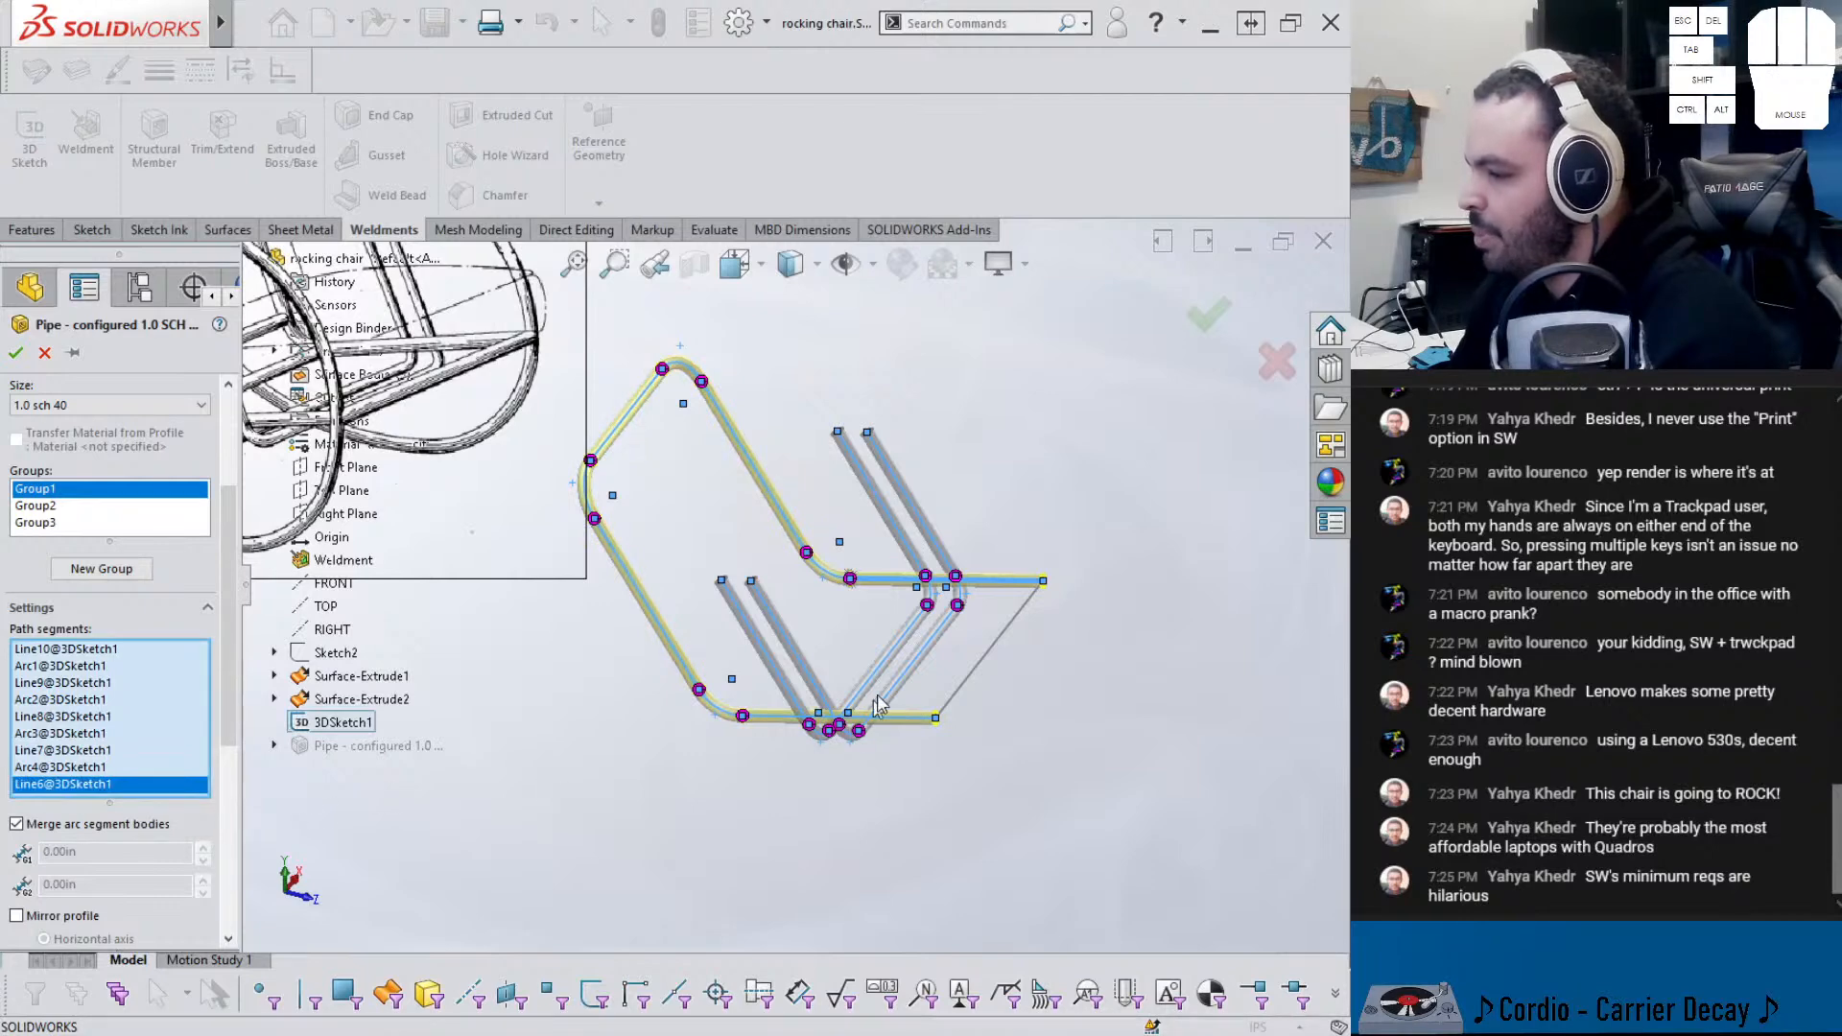
click(964, 692)
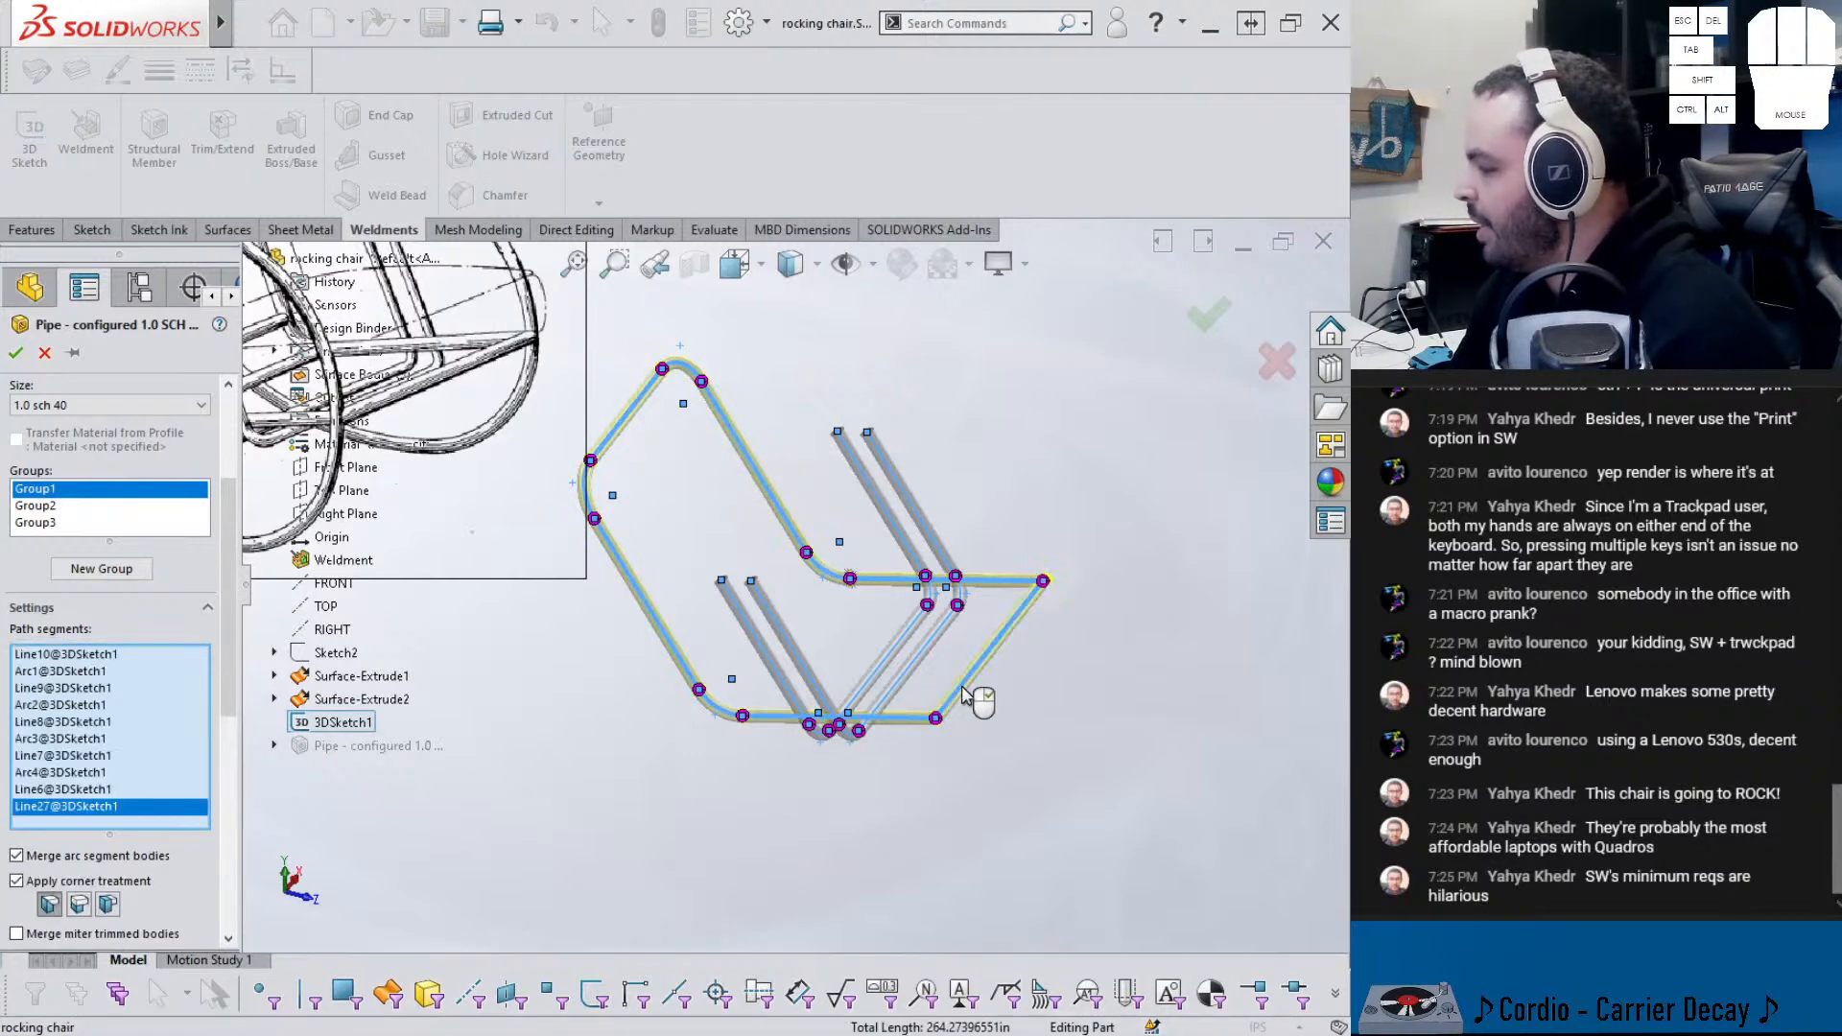
right_click(965, 692)
scroll(864, 672, down, 10)
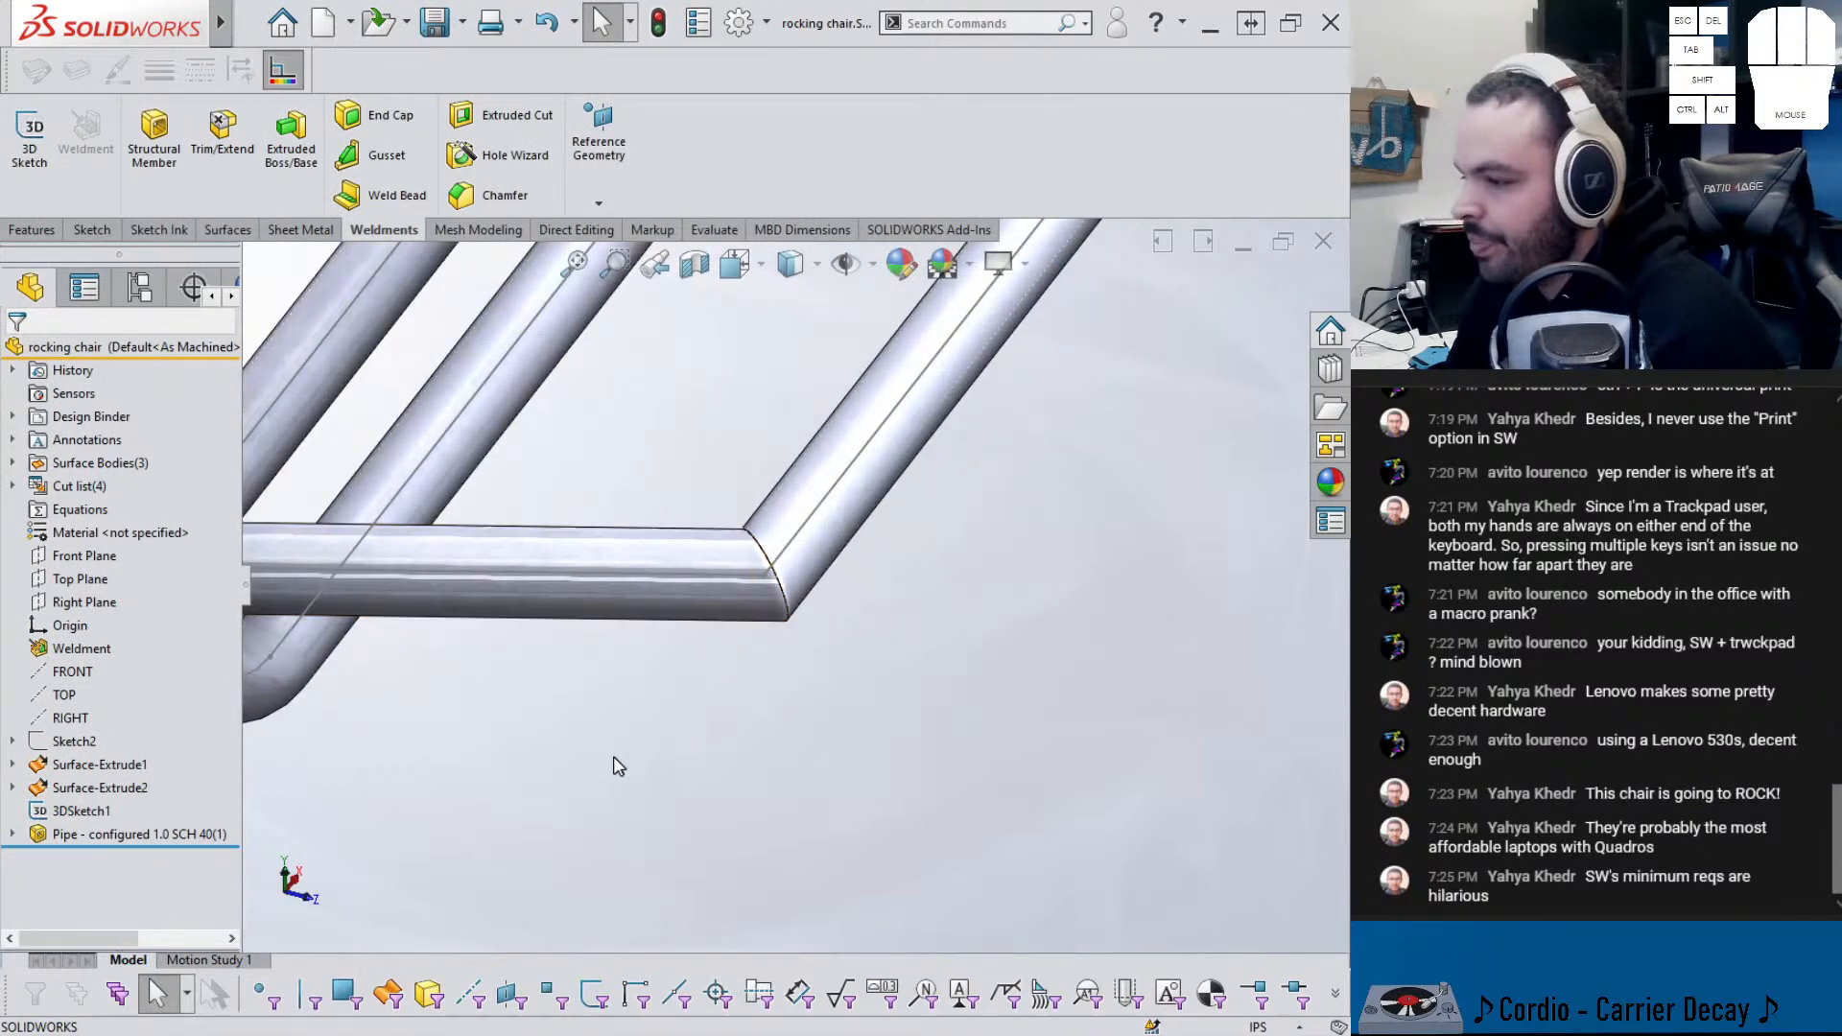
scroll(588, 624, up, 10)
scroll(715, 499, up, 1)
middle_drag(714, 499, 667, 461)
scroll(441, 439, down, 4)
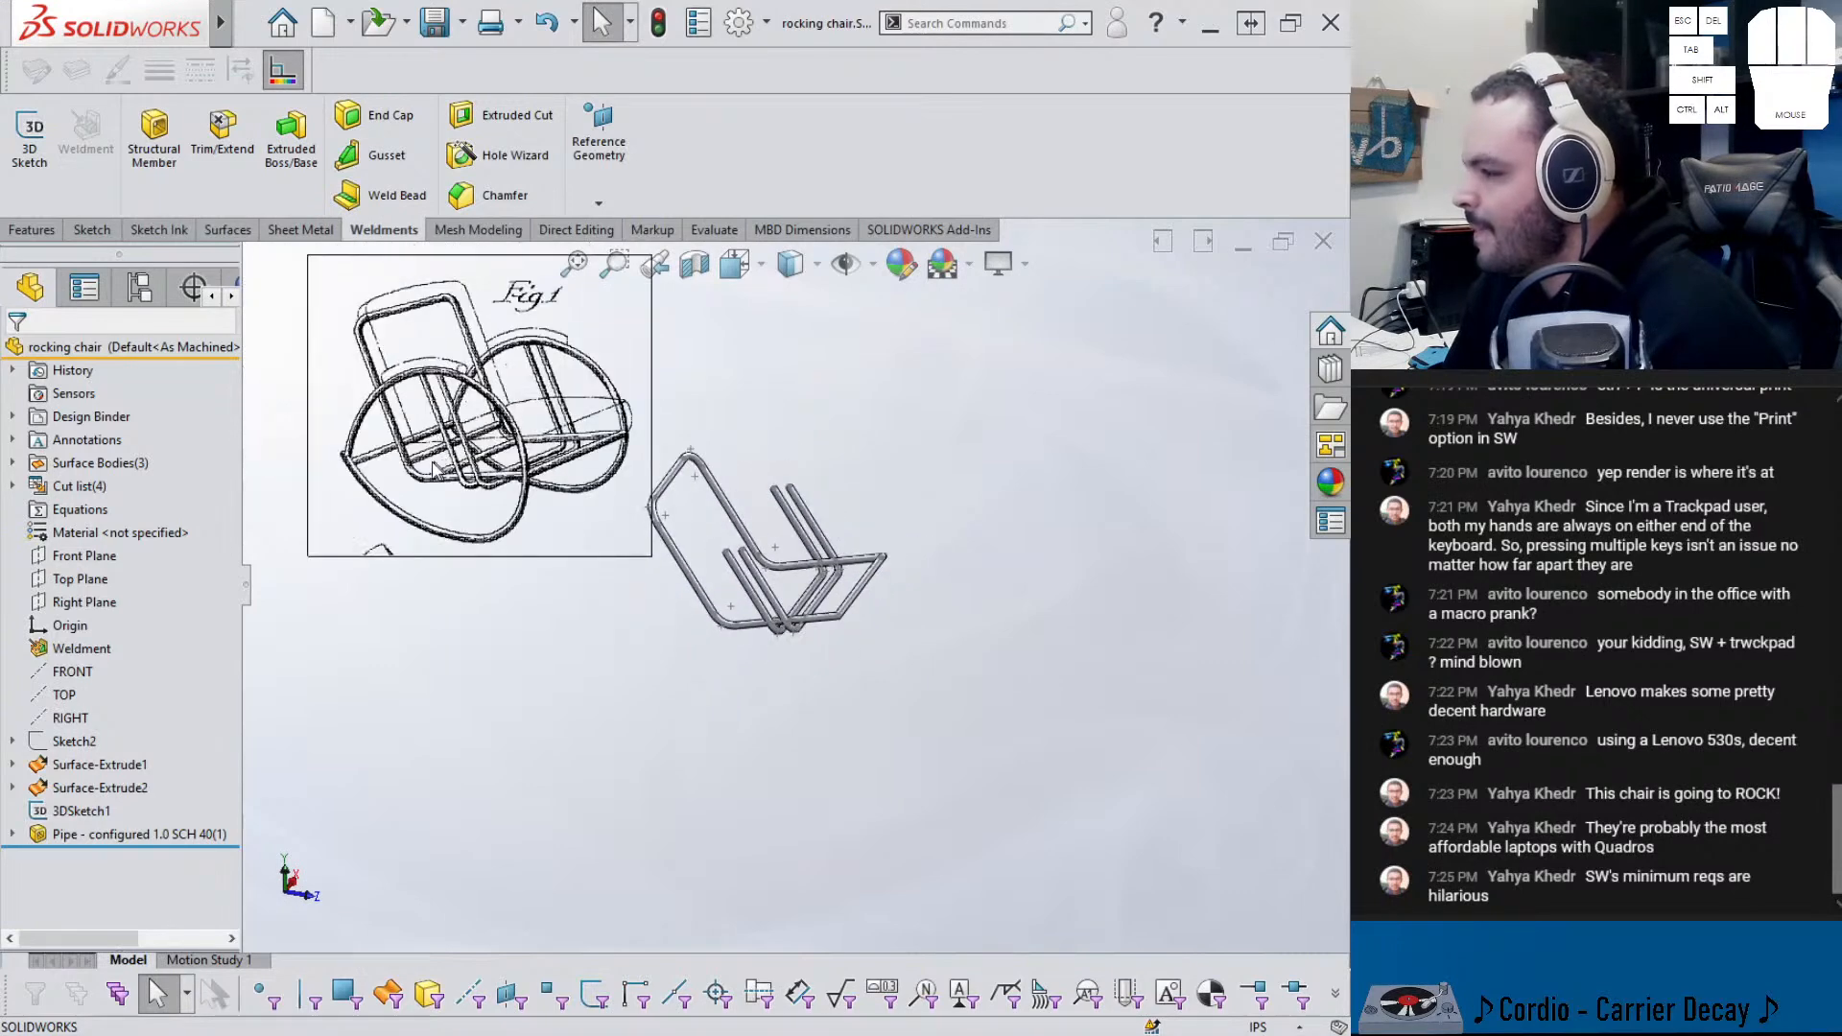
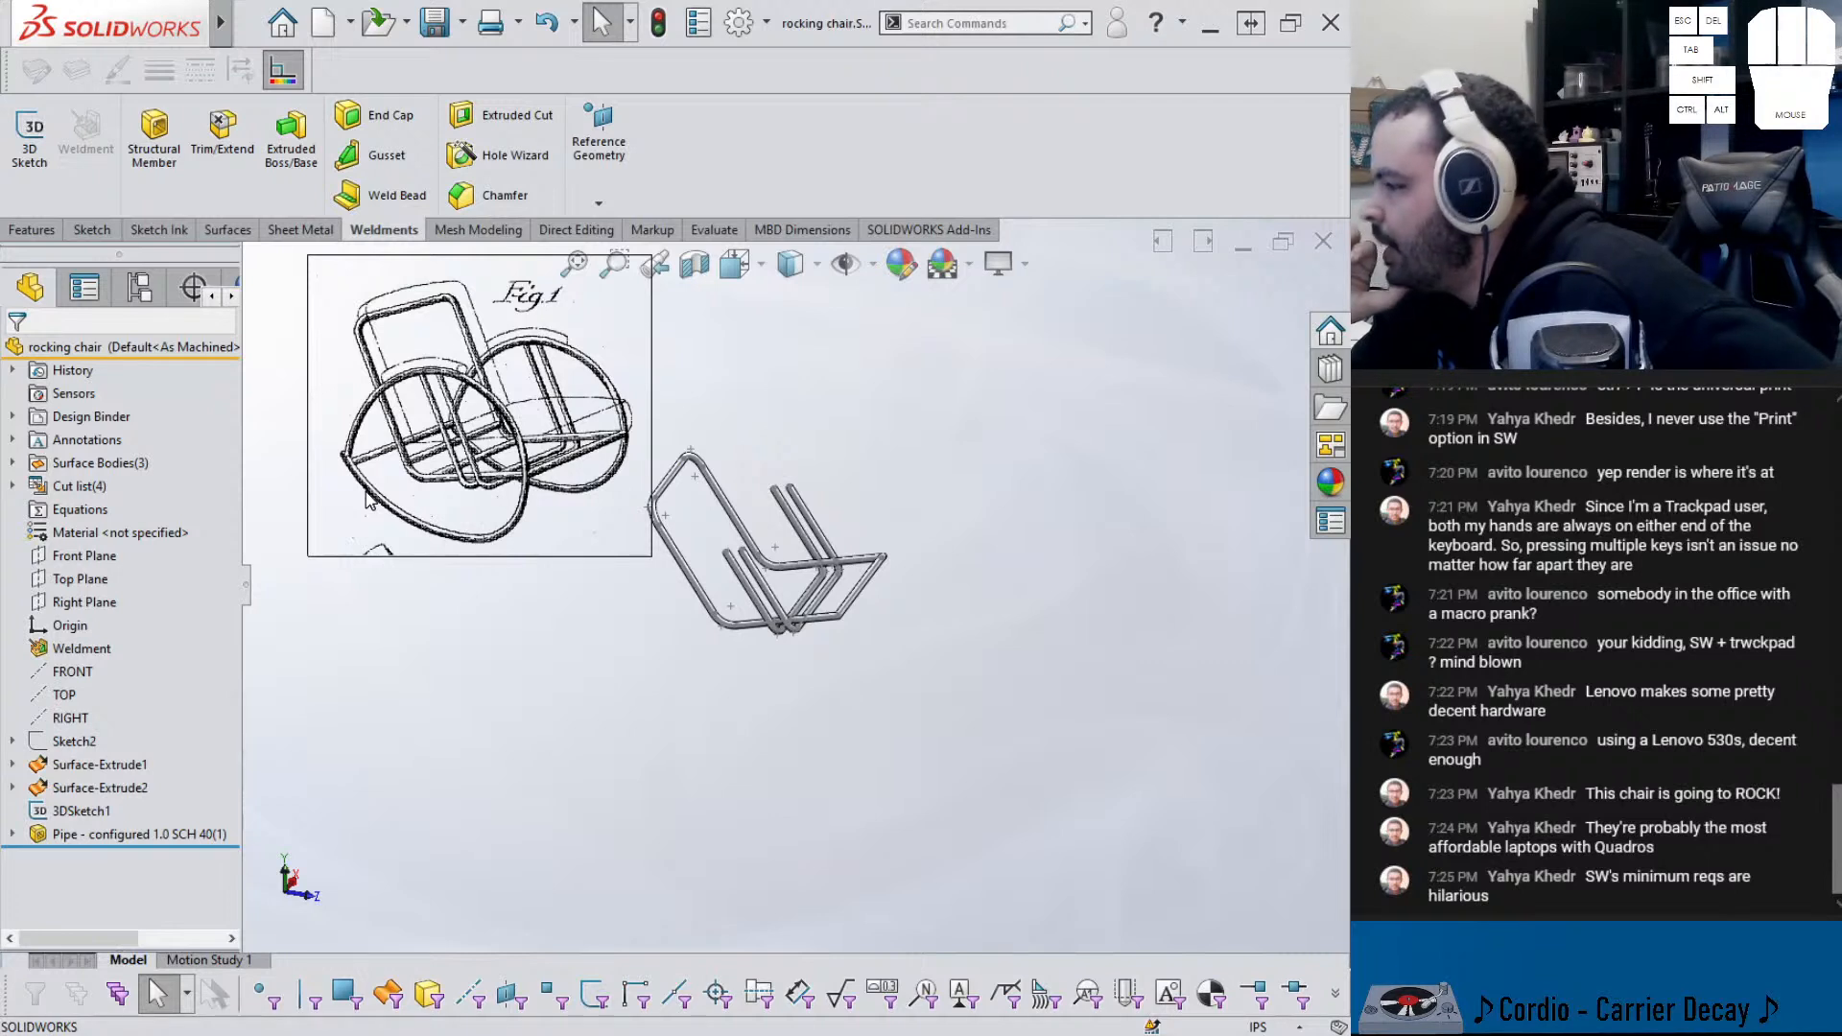
- Show Sketch2's Fig.2 picture, view it Normal To with Ctrl+8, and zoom in
click(14, 463)
click(13, 462)
scroll(735, 641, down, 2)
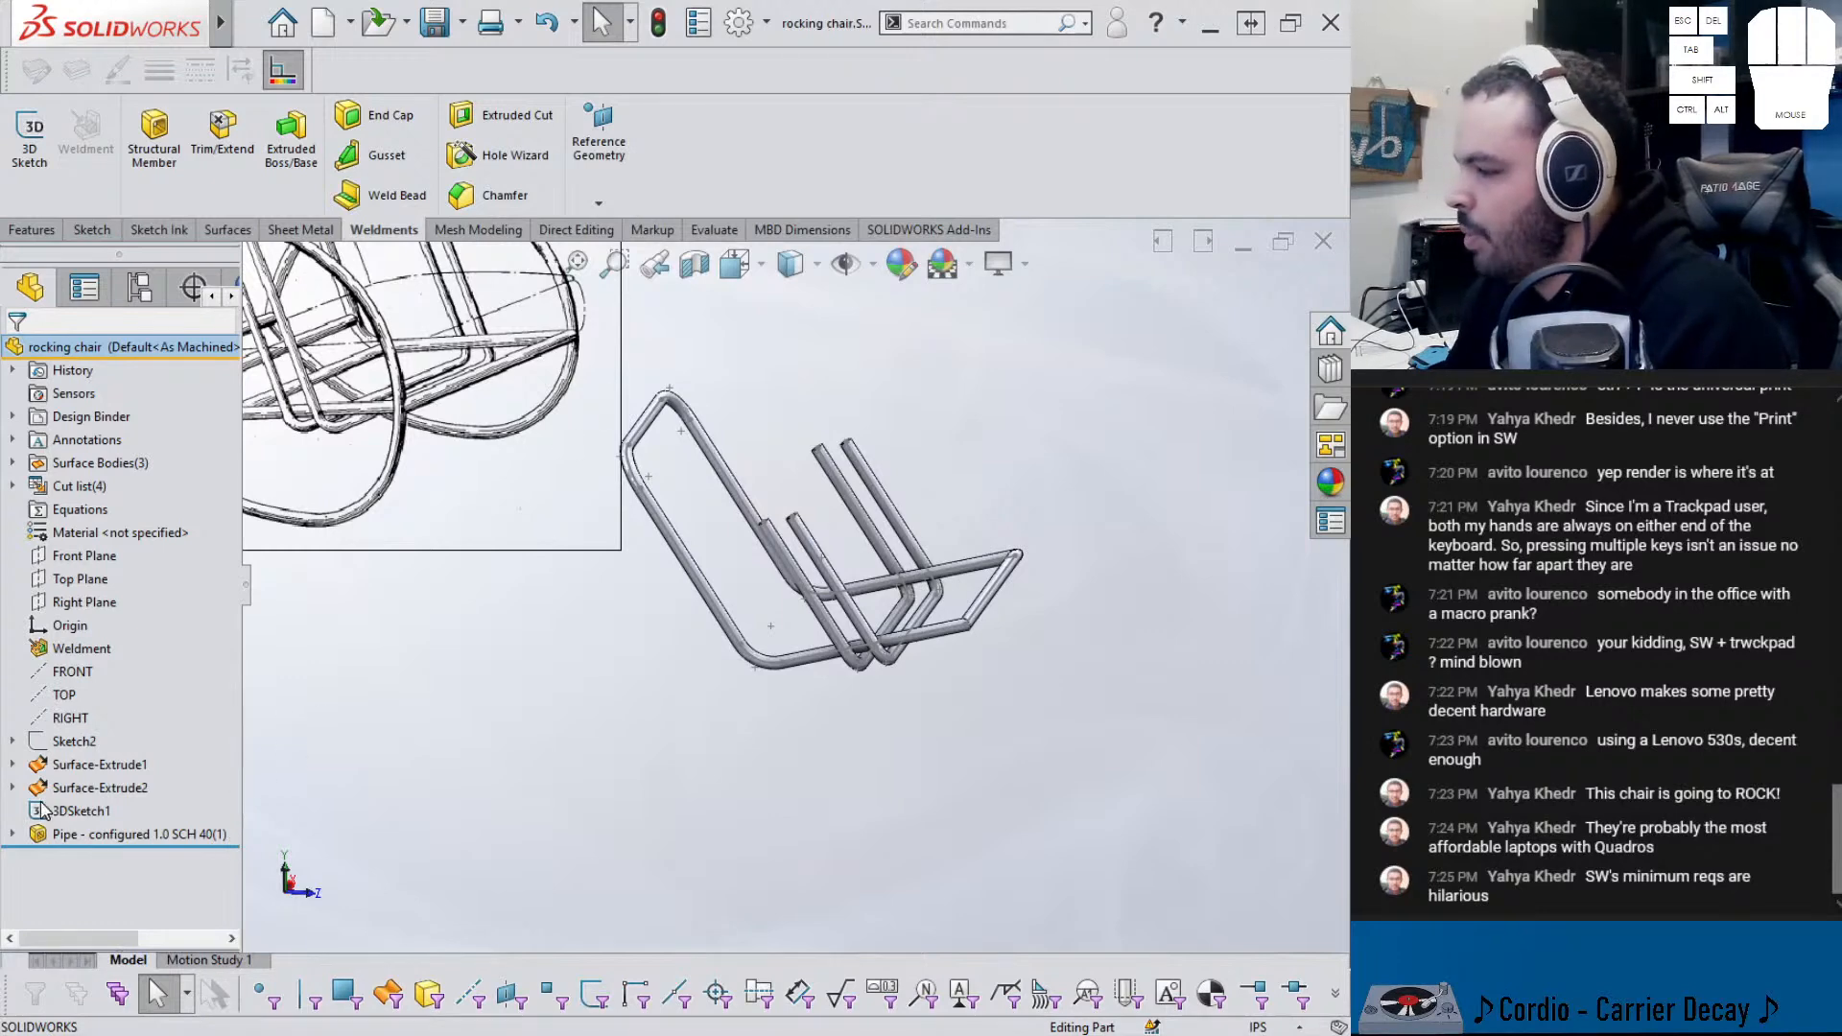
click(64, 745)
click(89, 675)
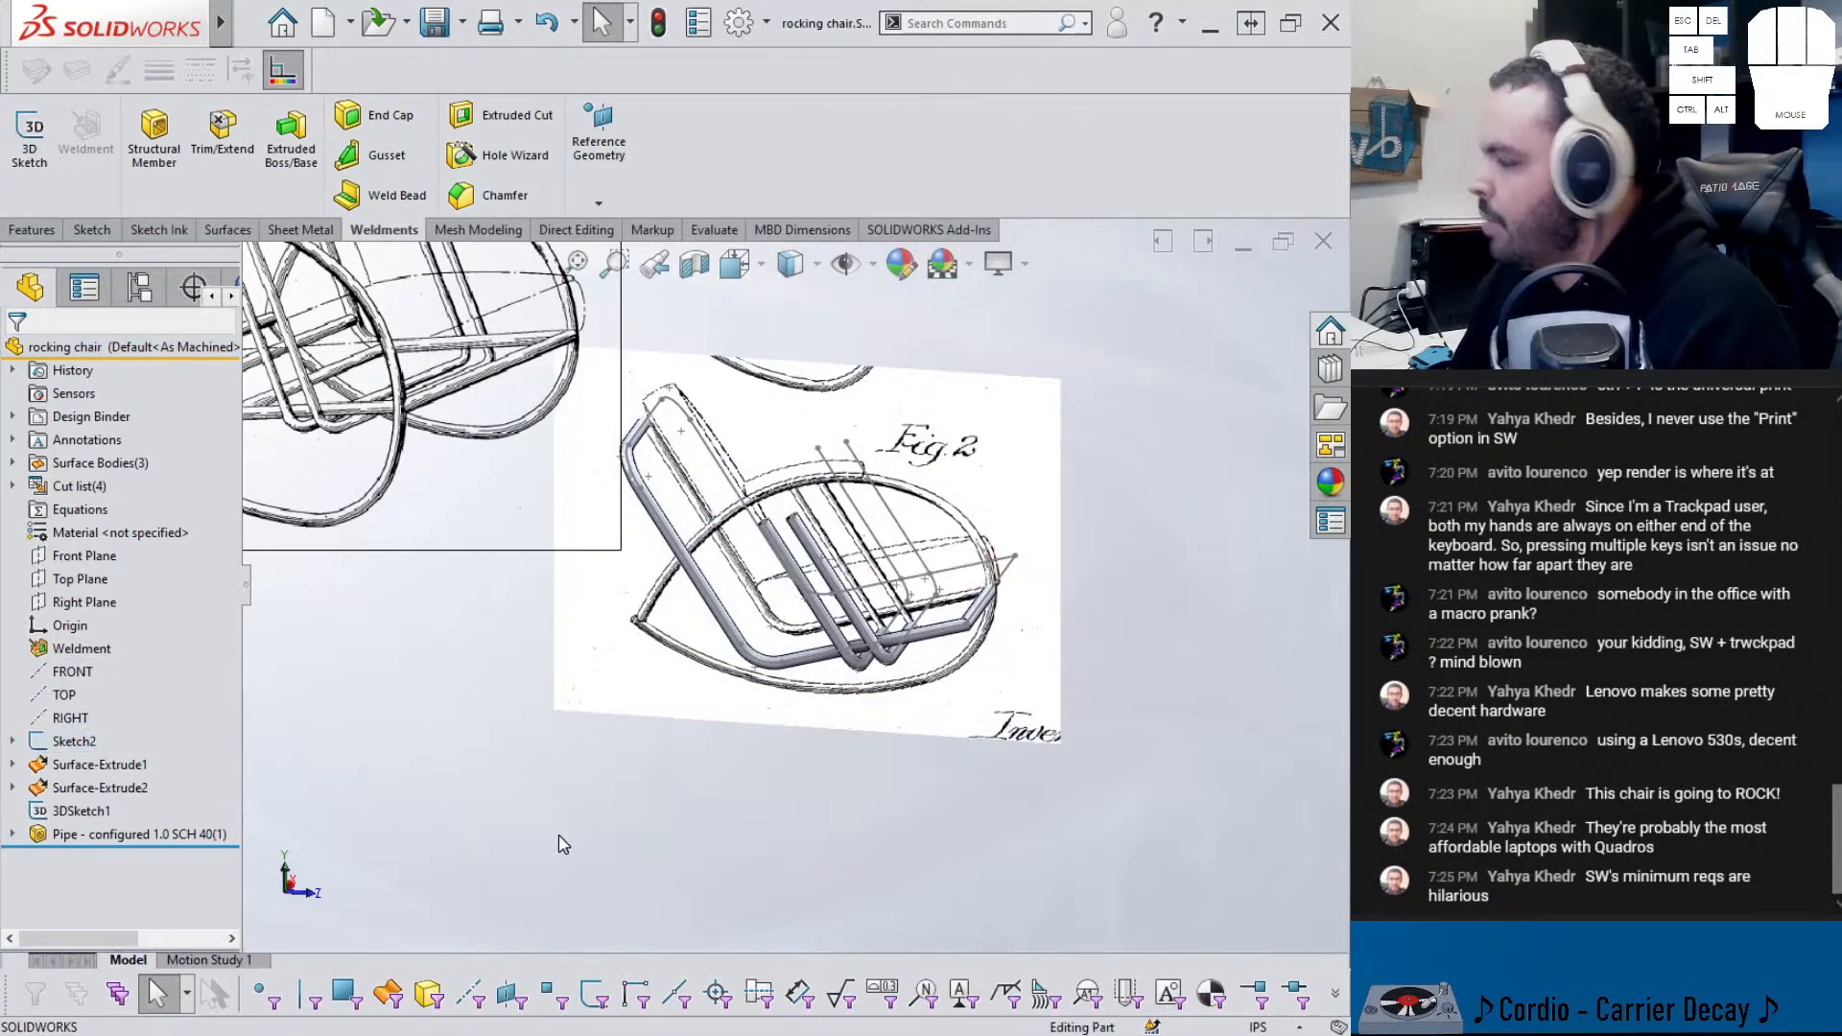
key(ctrl+8)
scroll(744, 653, down, 2)
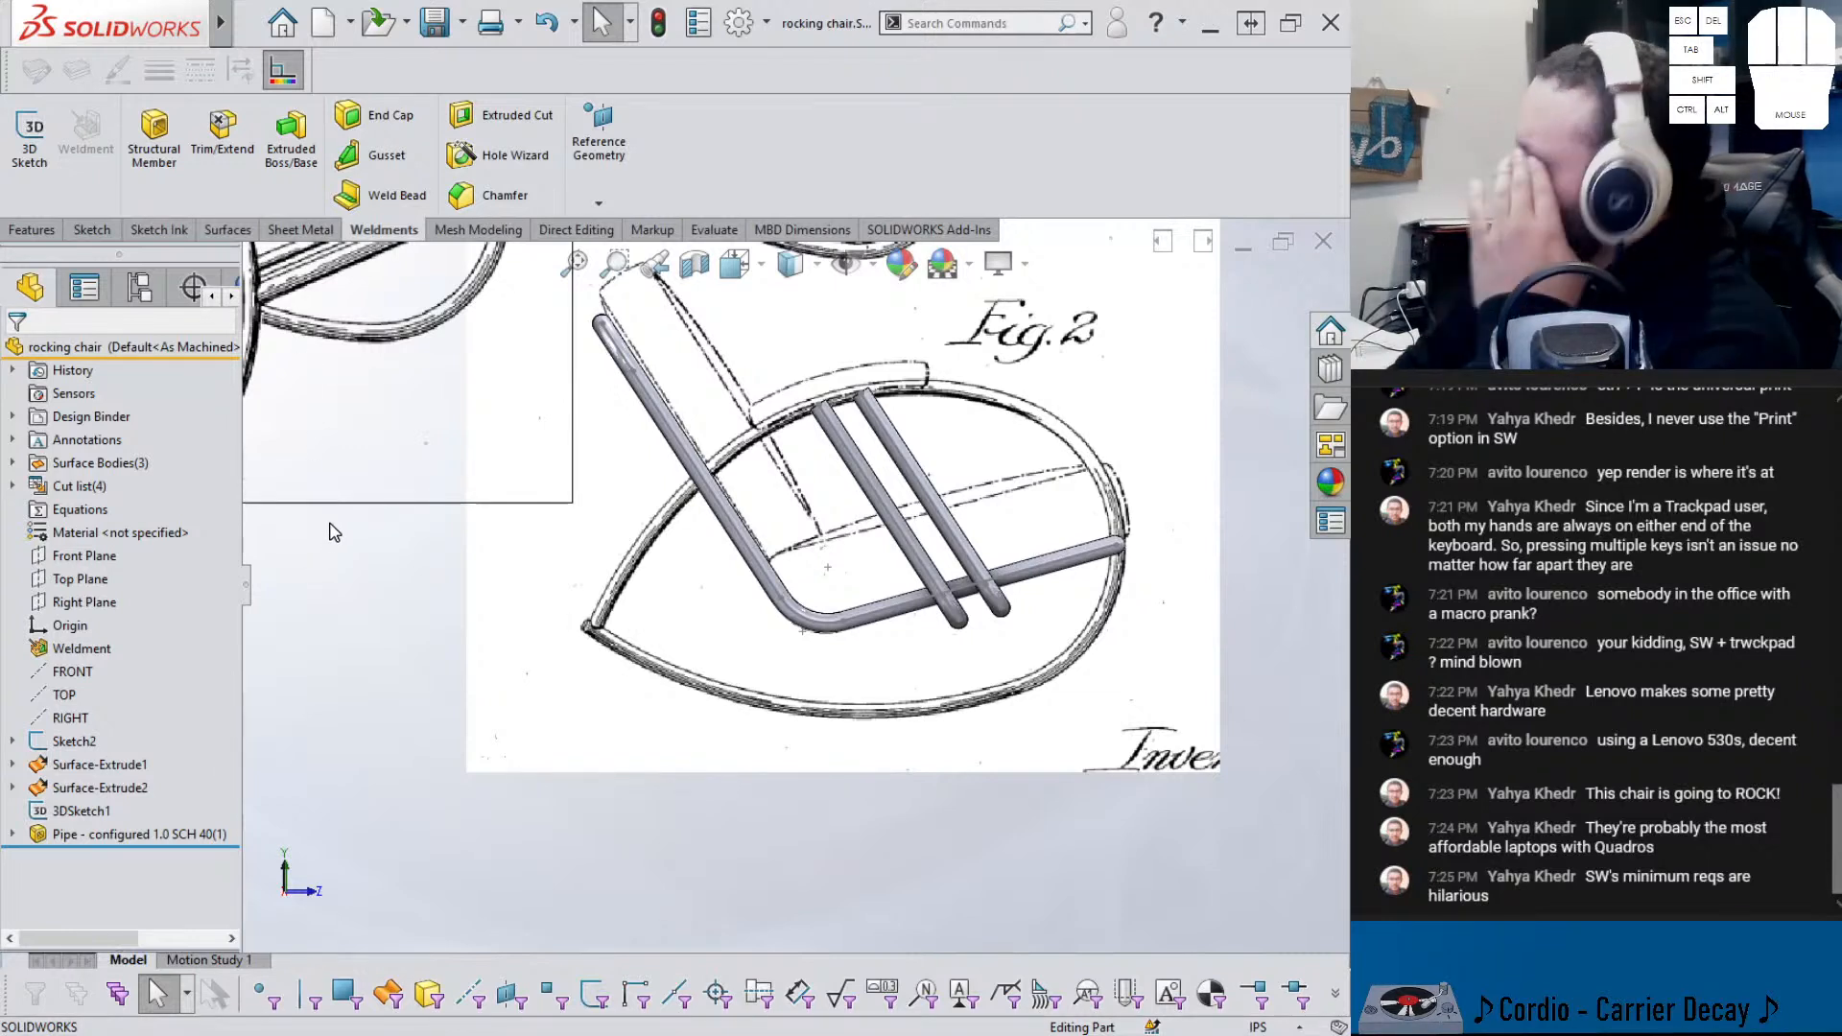
- Orbit to a near side-on view and start Sketch7 on the Right Plane
click(93, 229)
scroll(768, 461, up, 2)
middle_drag(765, 462, 699, 485)
scroll(453, 410, up, 3)
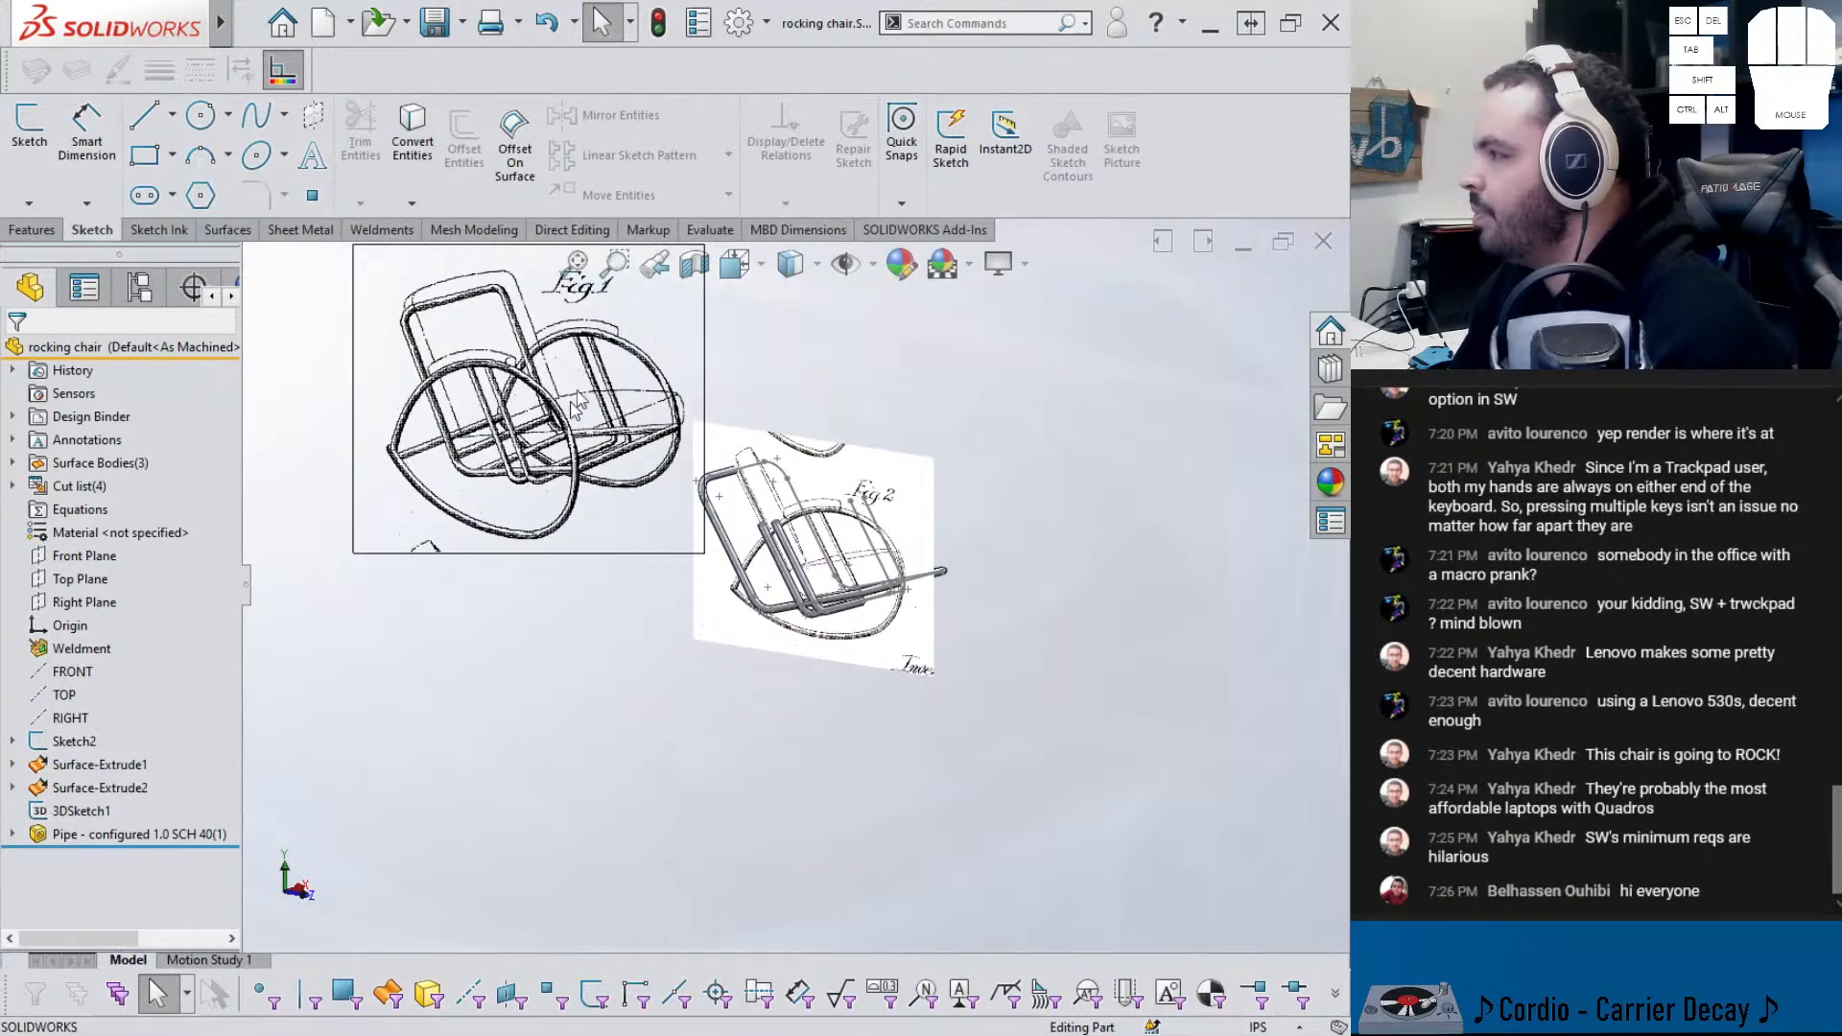
scroll(744, 576, down, 4)
middle_drag(837, 566, 945, 545)
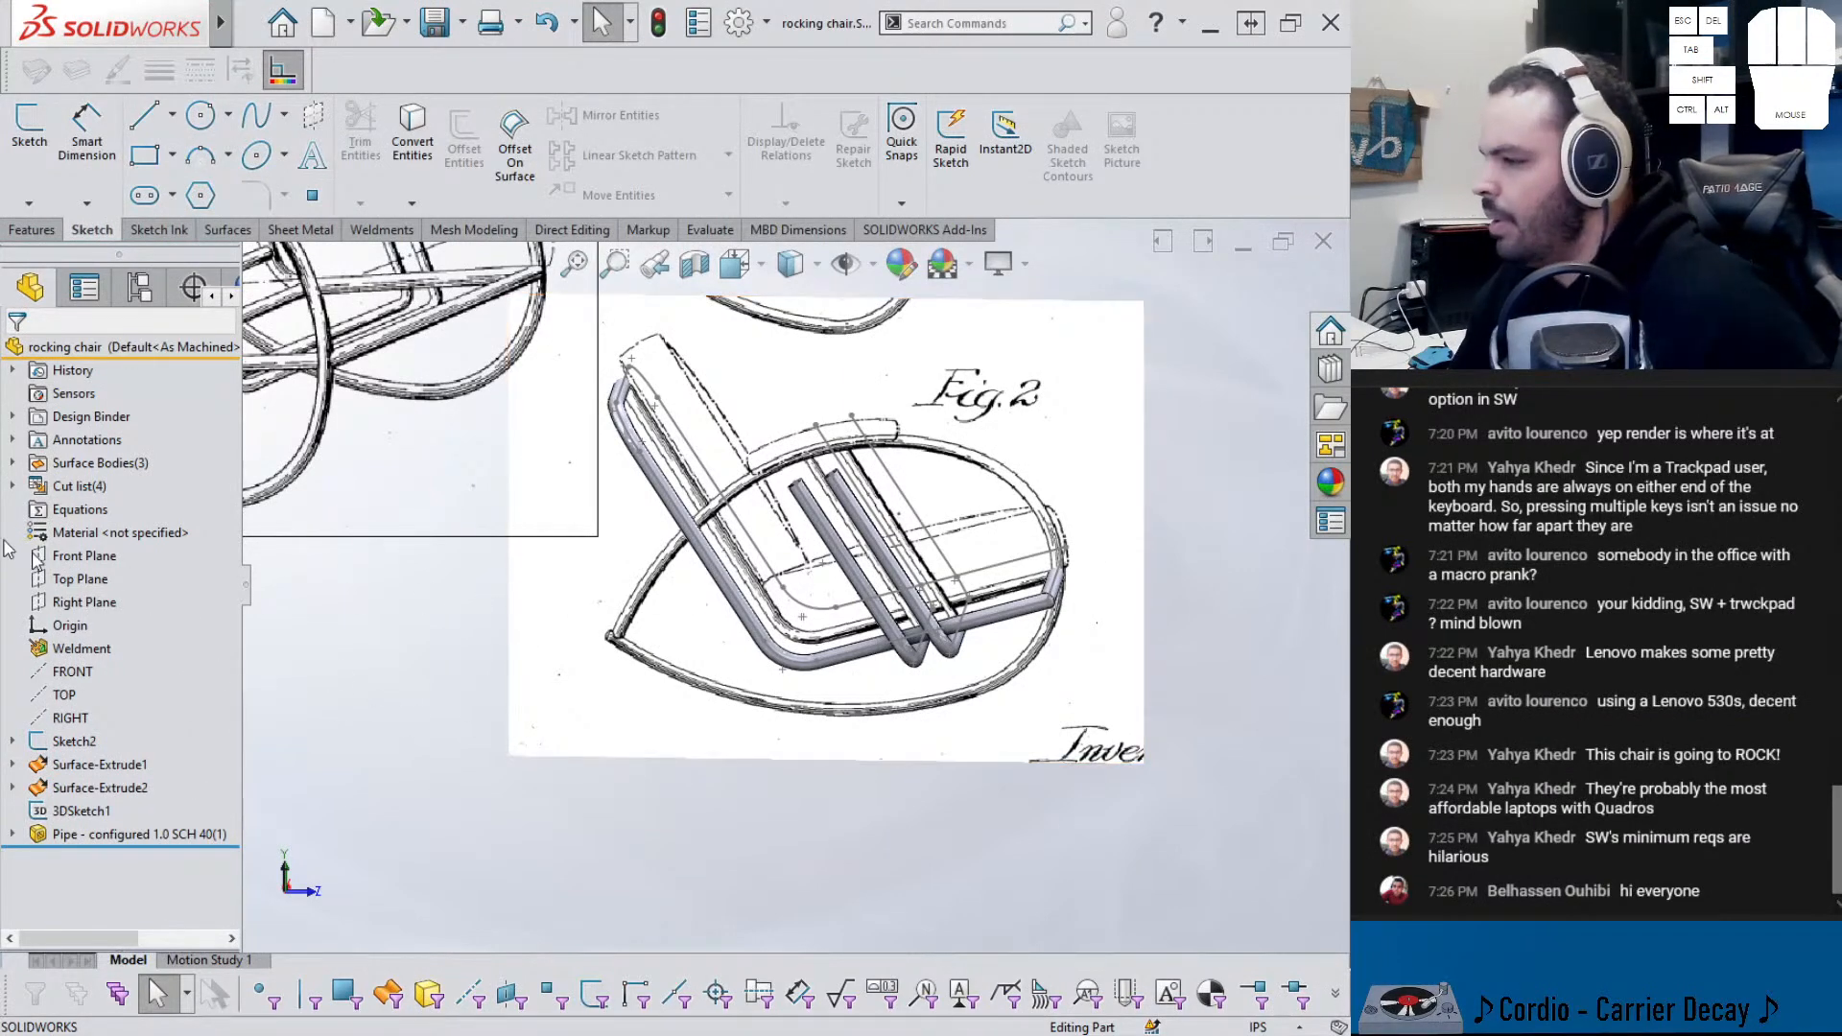
click(103, 611)
click(119, 576)
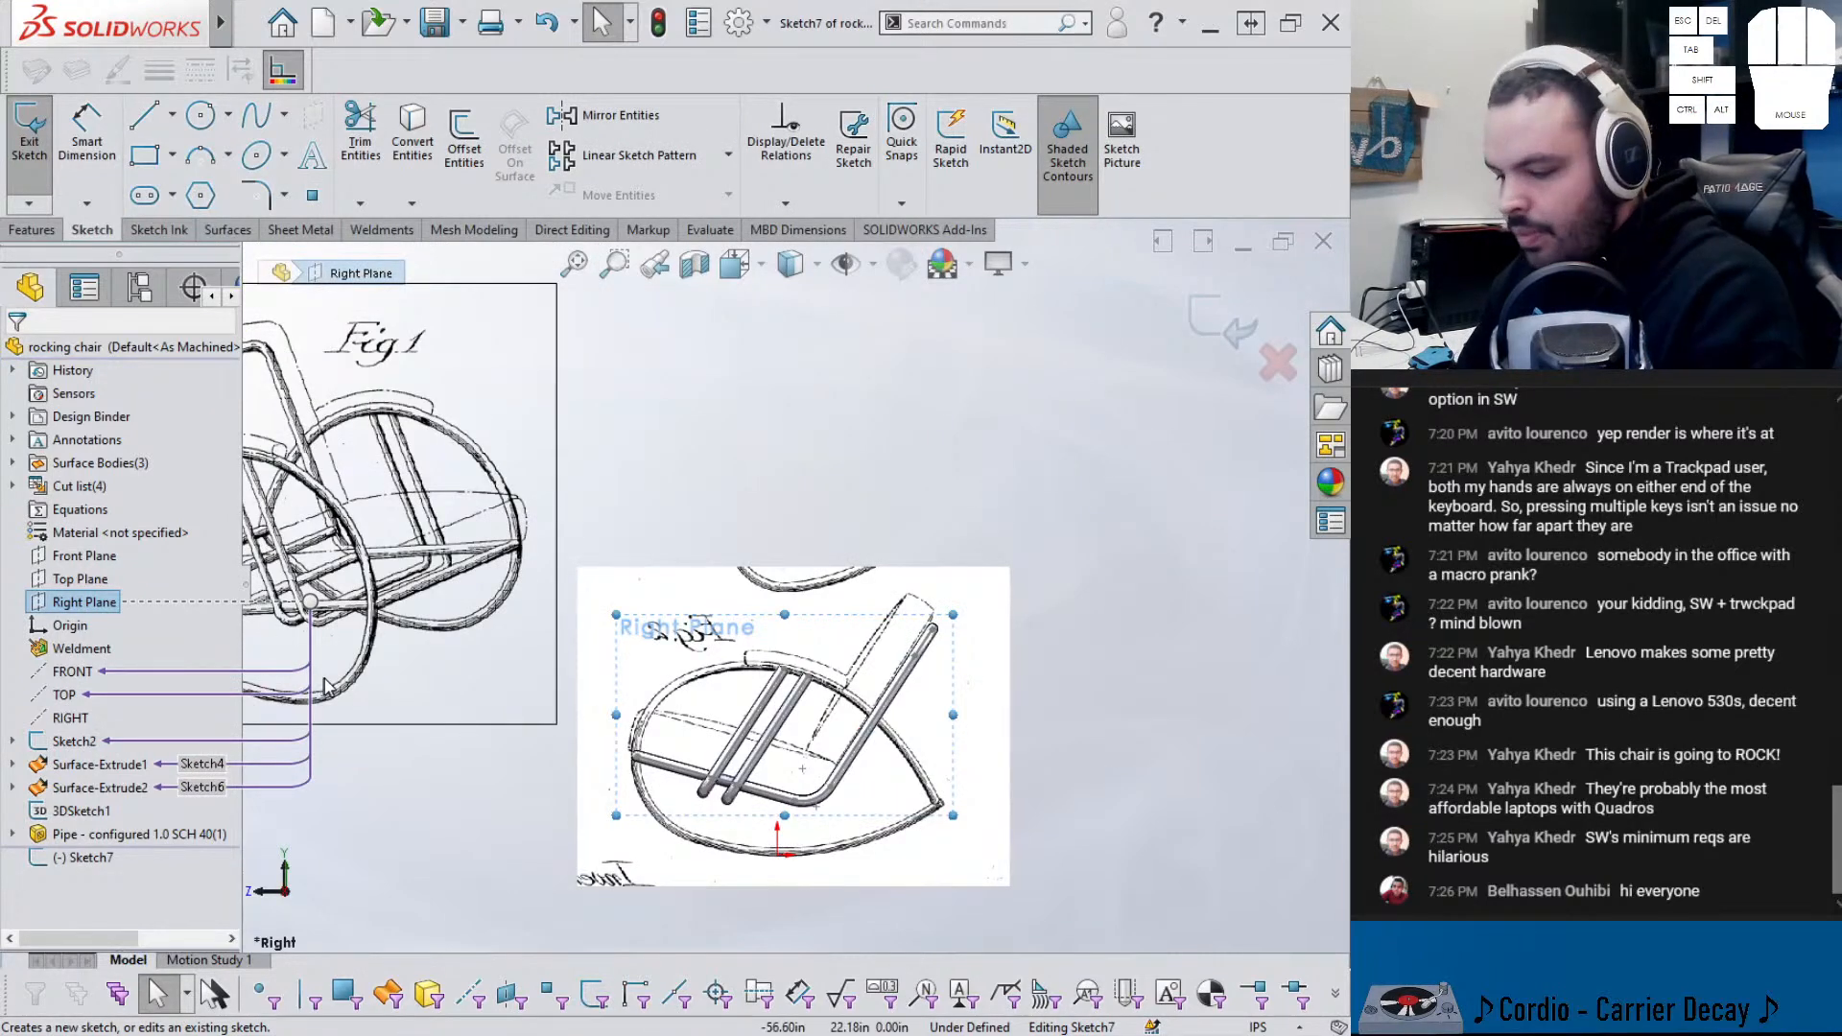
scroll(806, 835, down, 4)
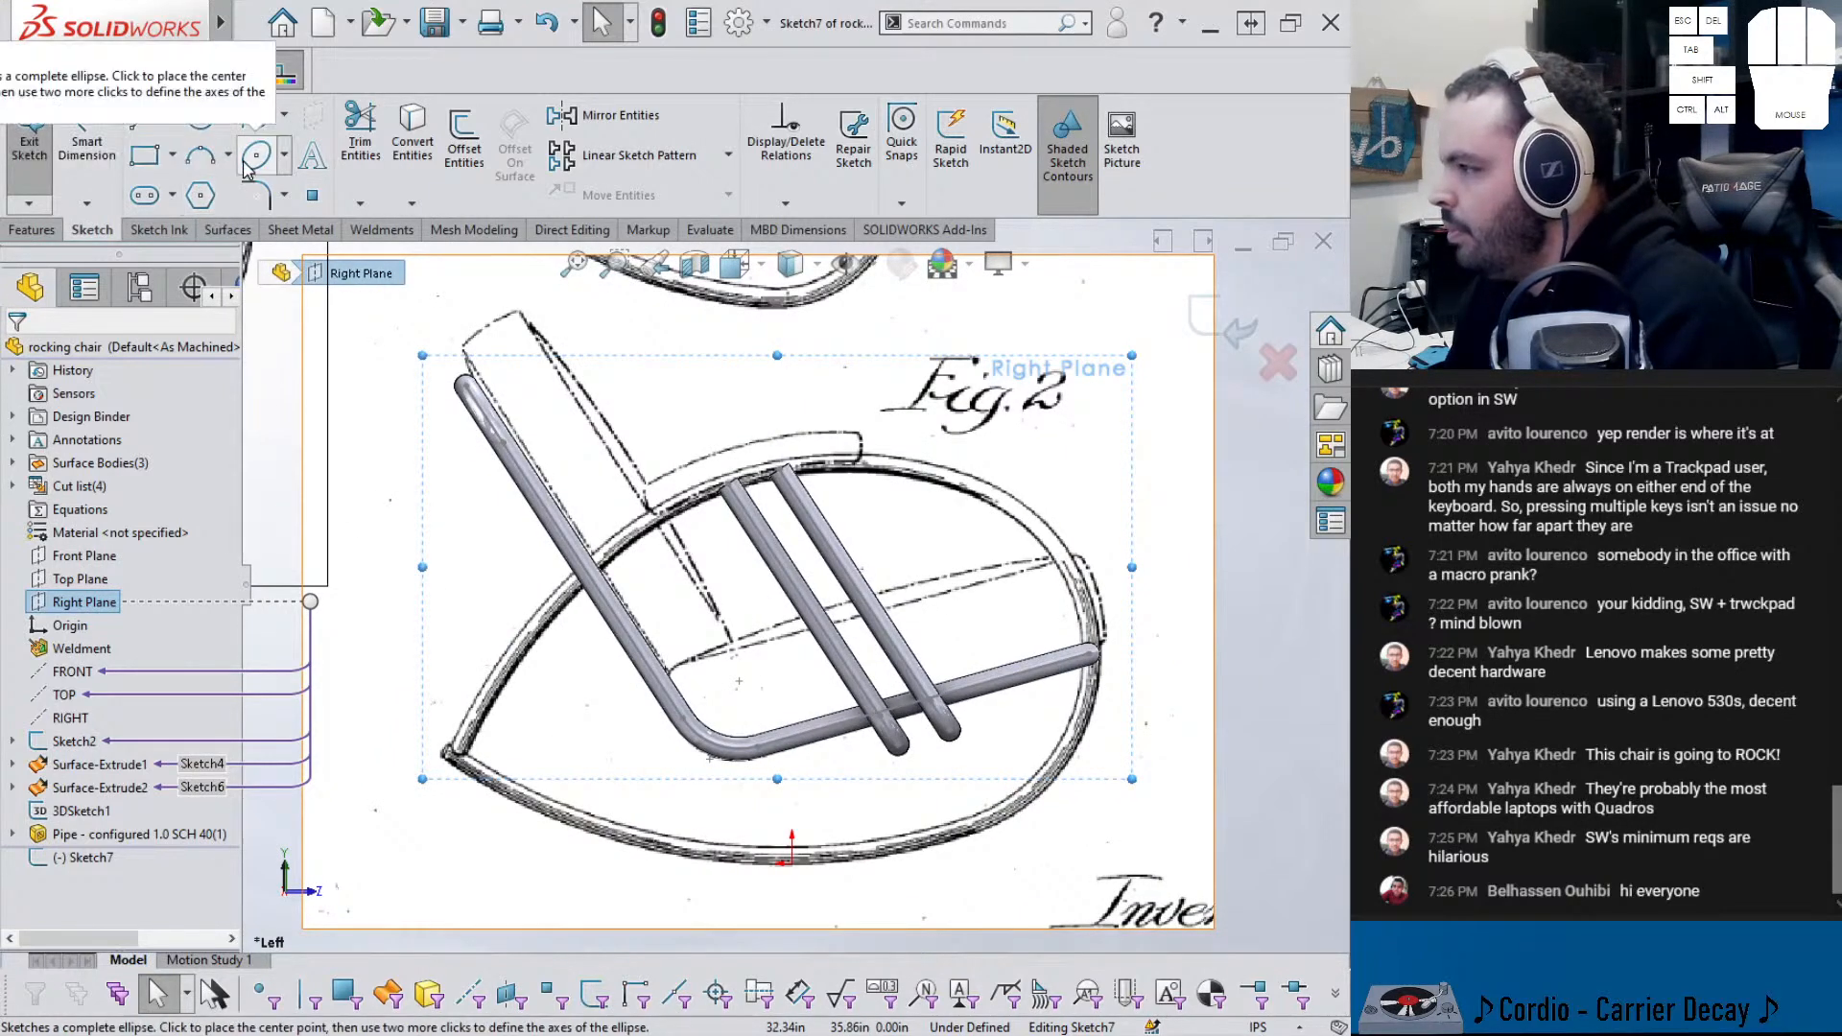
- Draw a spline through points around the rocker's bottom, right end and top
click(256, 115)
scroll(470, 767, down, 2)
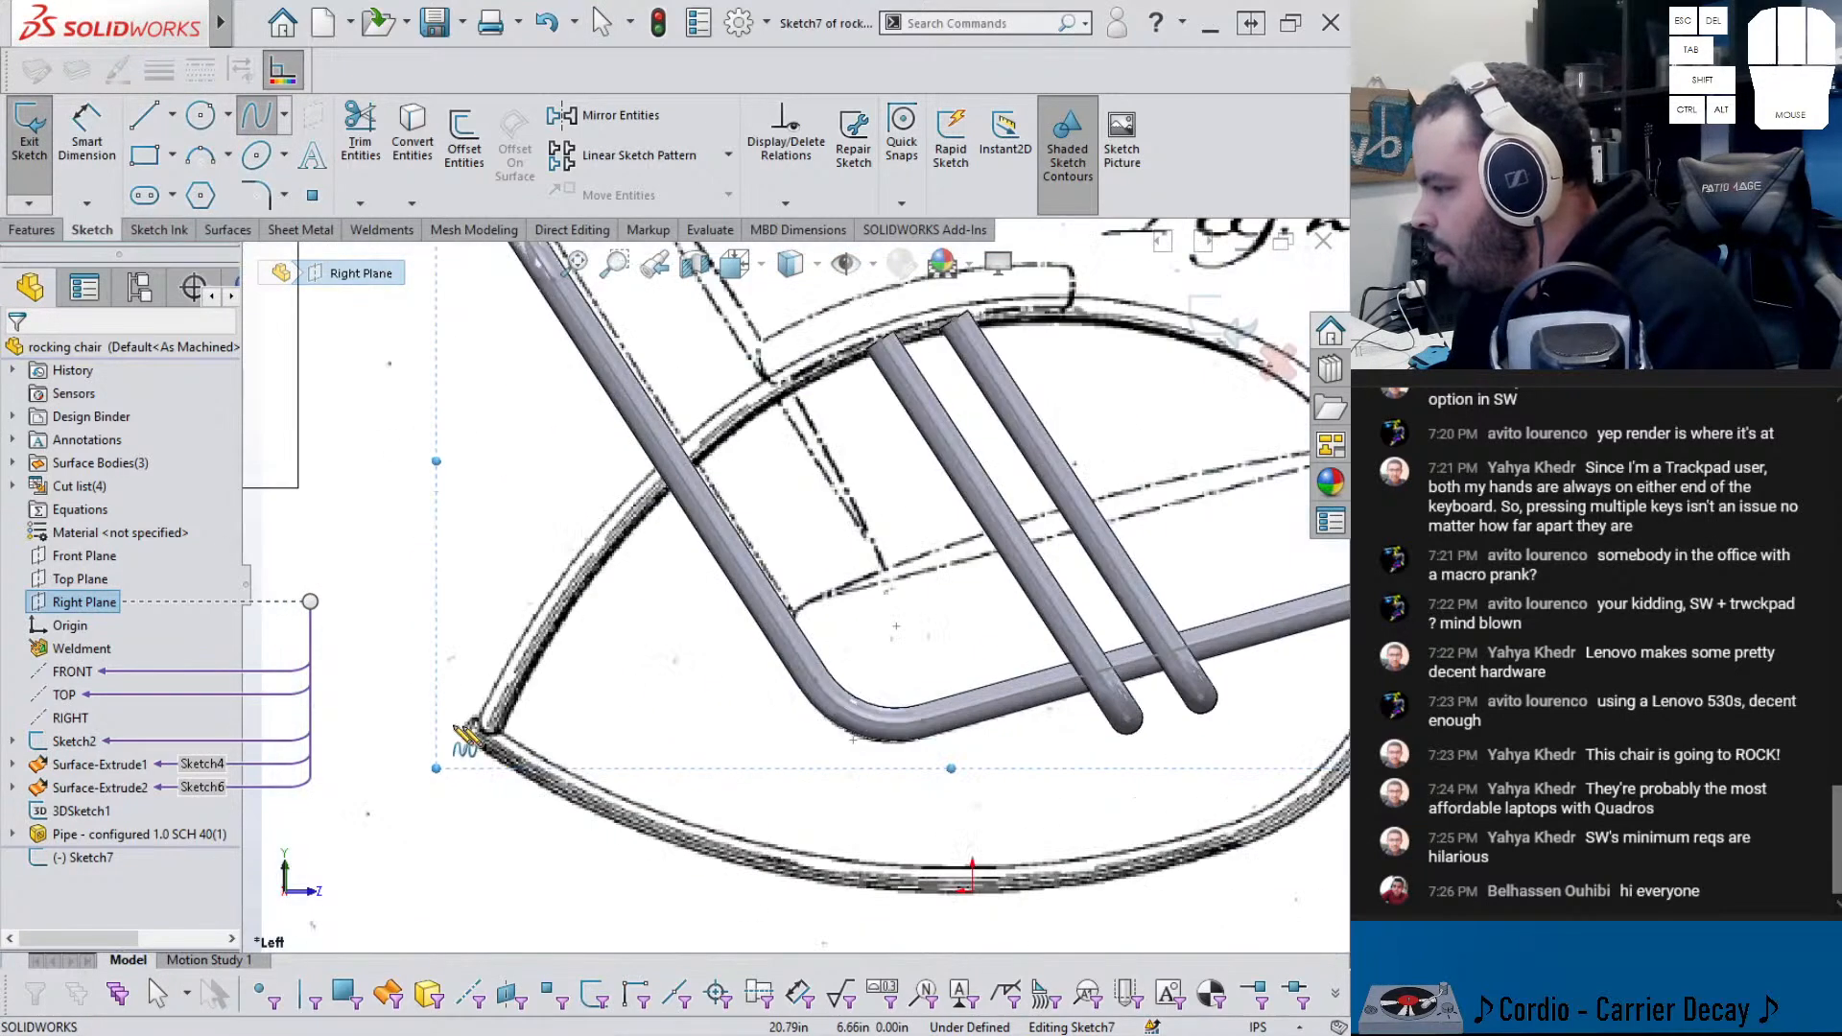
click(468, 748)
scroll(468, 749, up, 3)
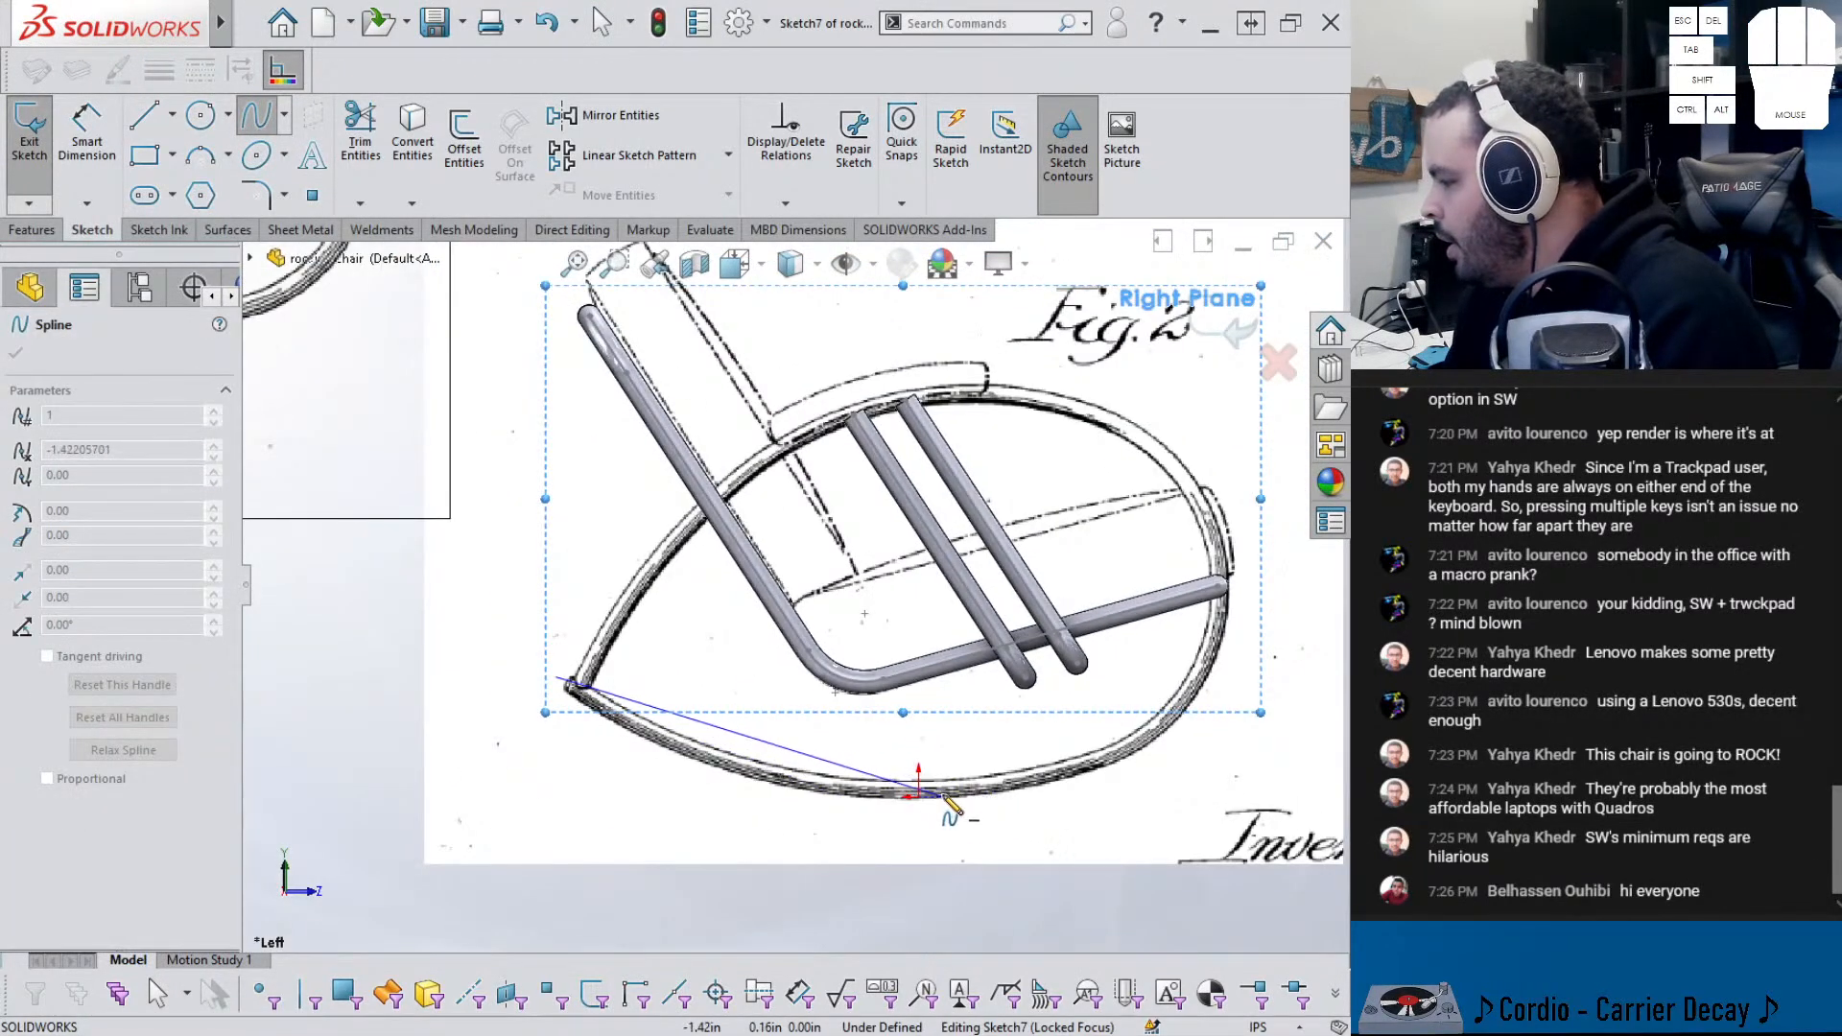
click(919, 794)
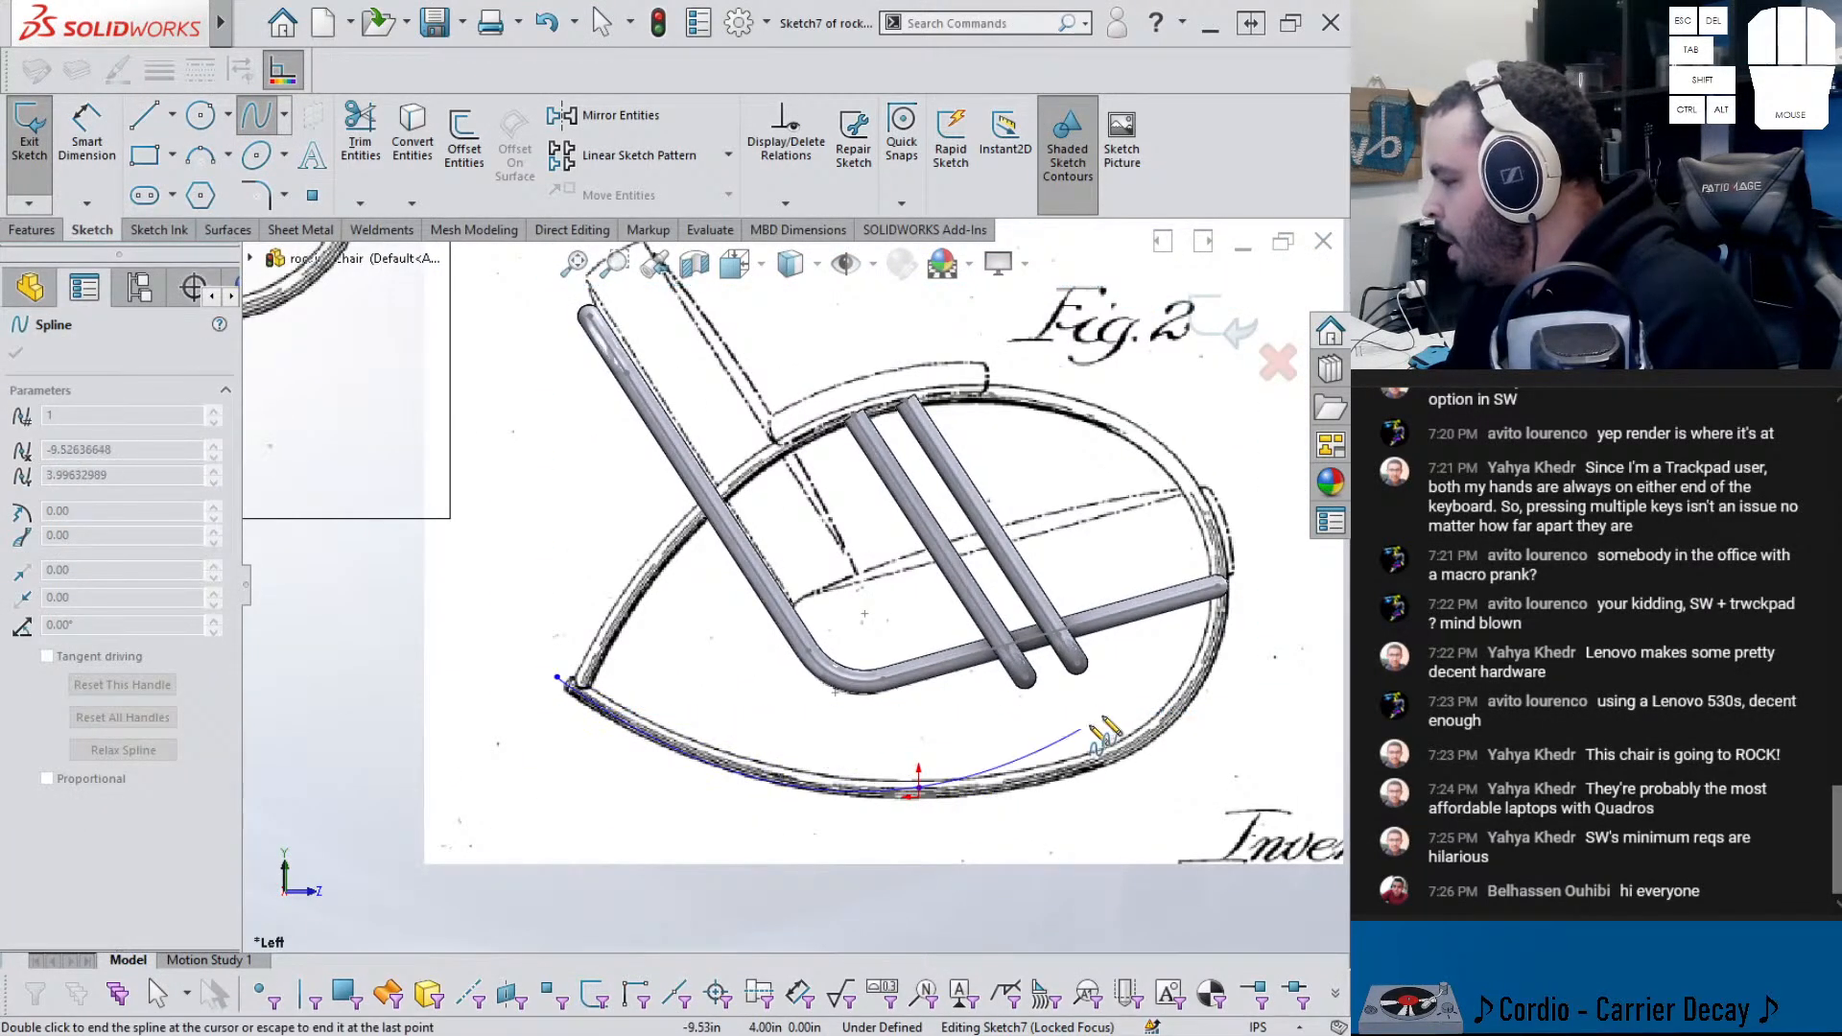
click(1219, 586)
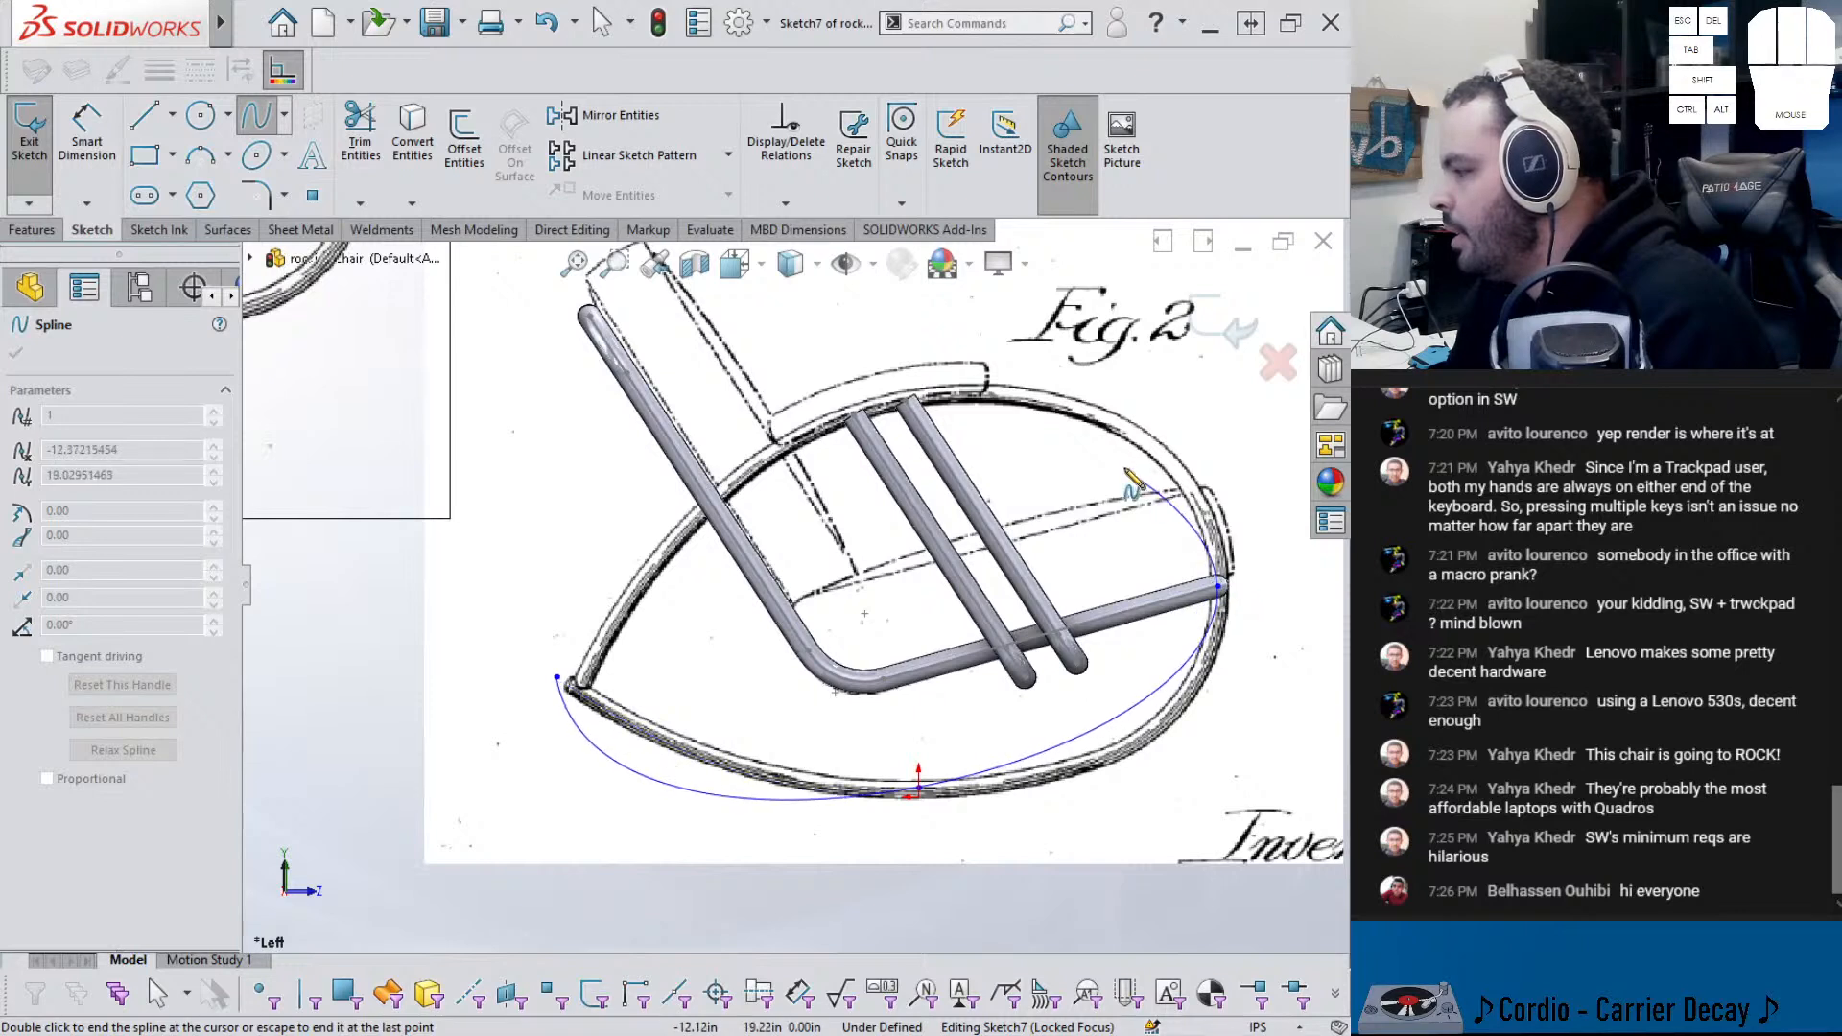
click(1027, 393)
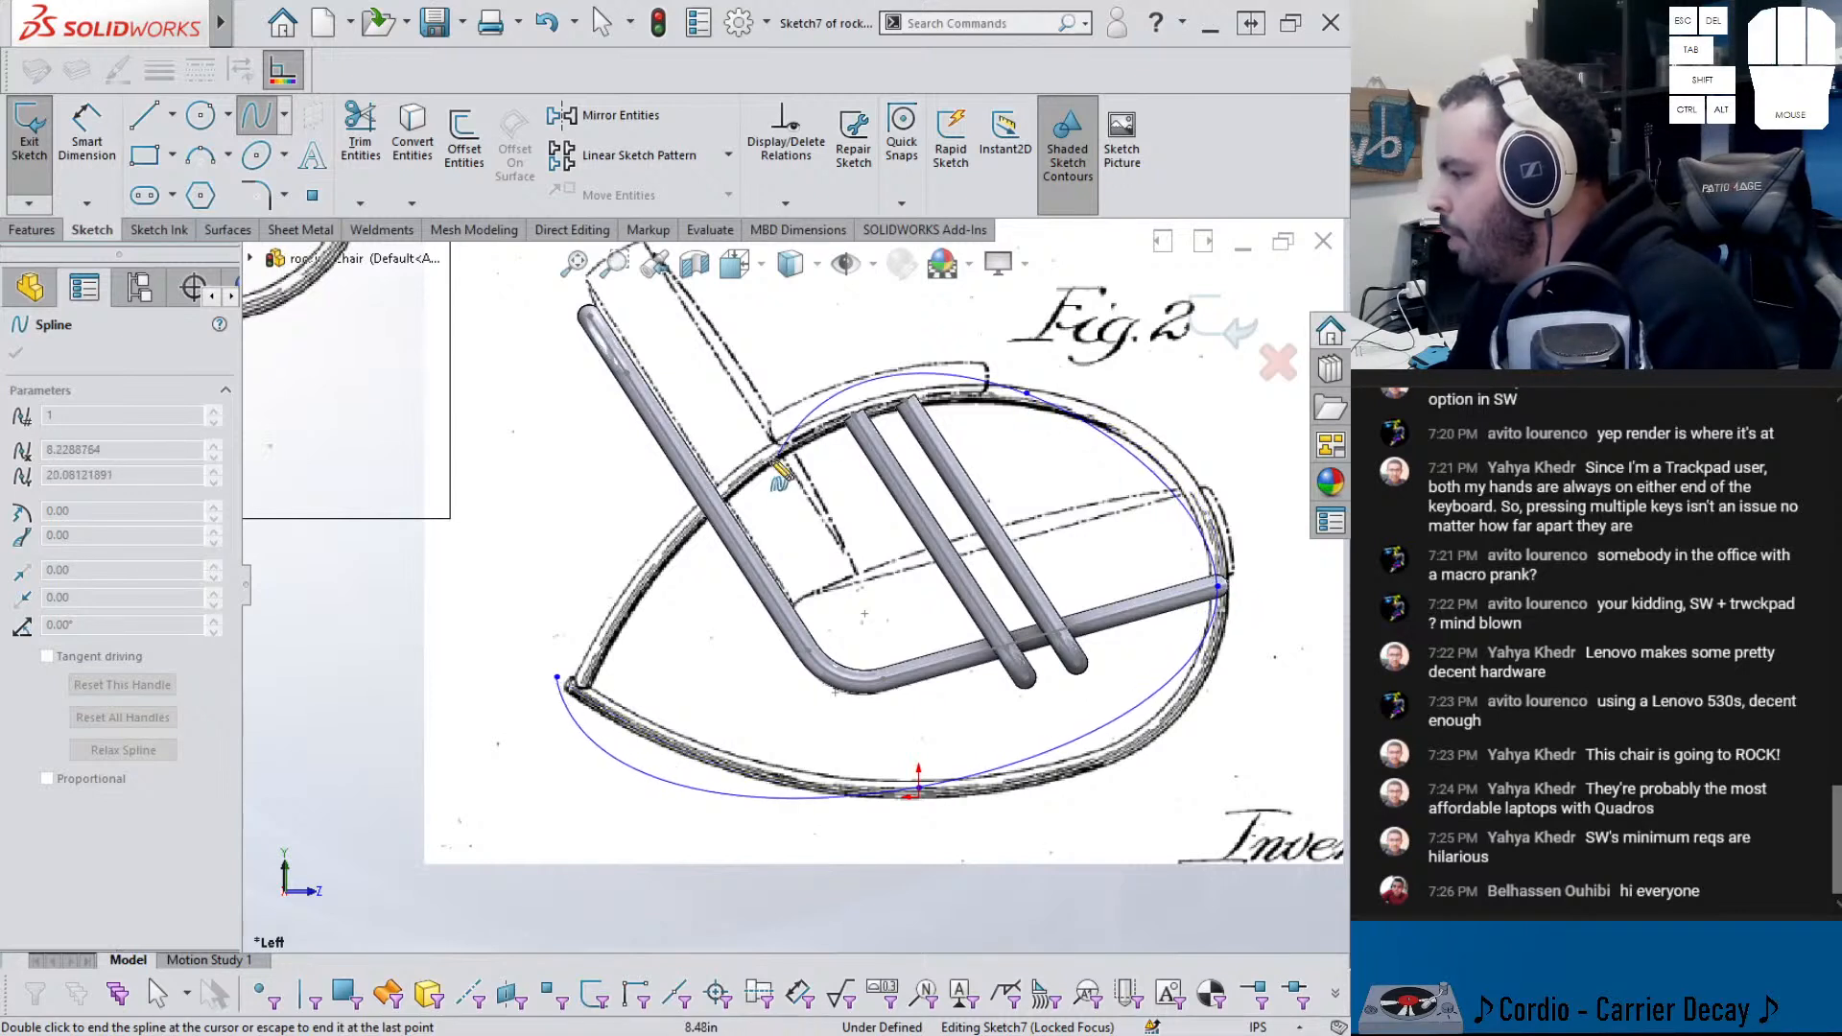
click(743, 475)
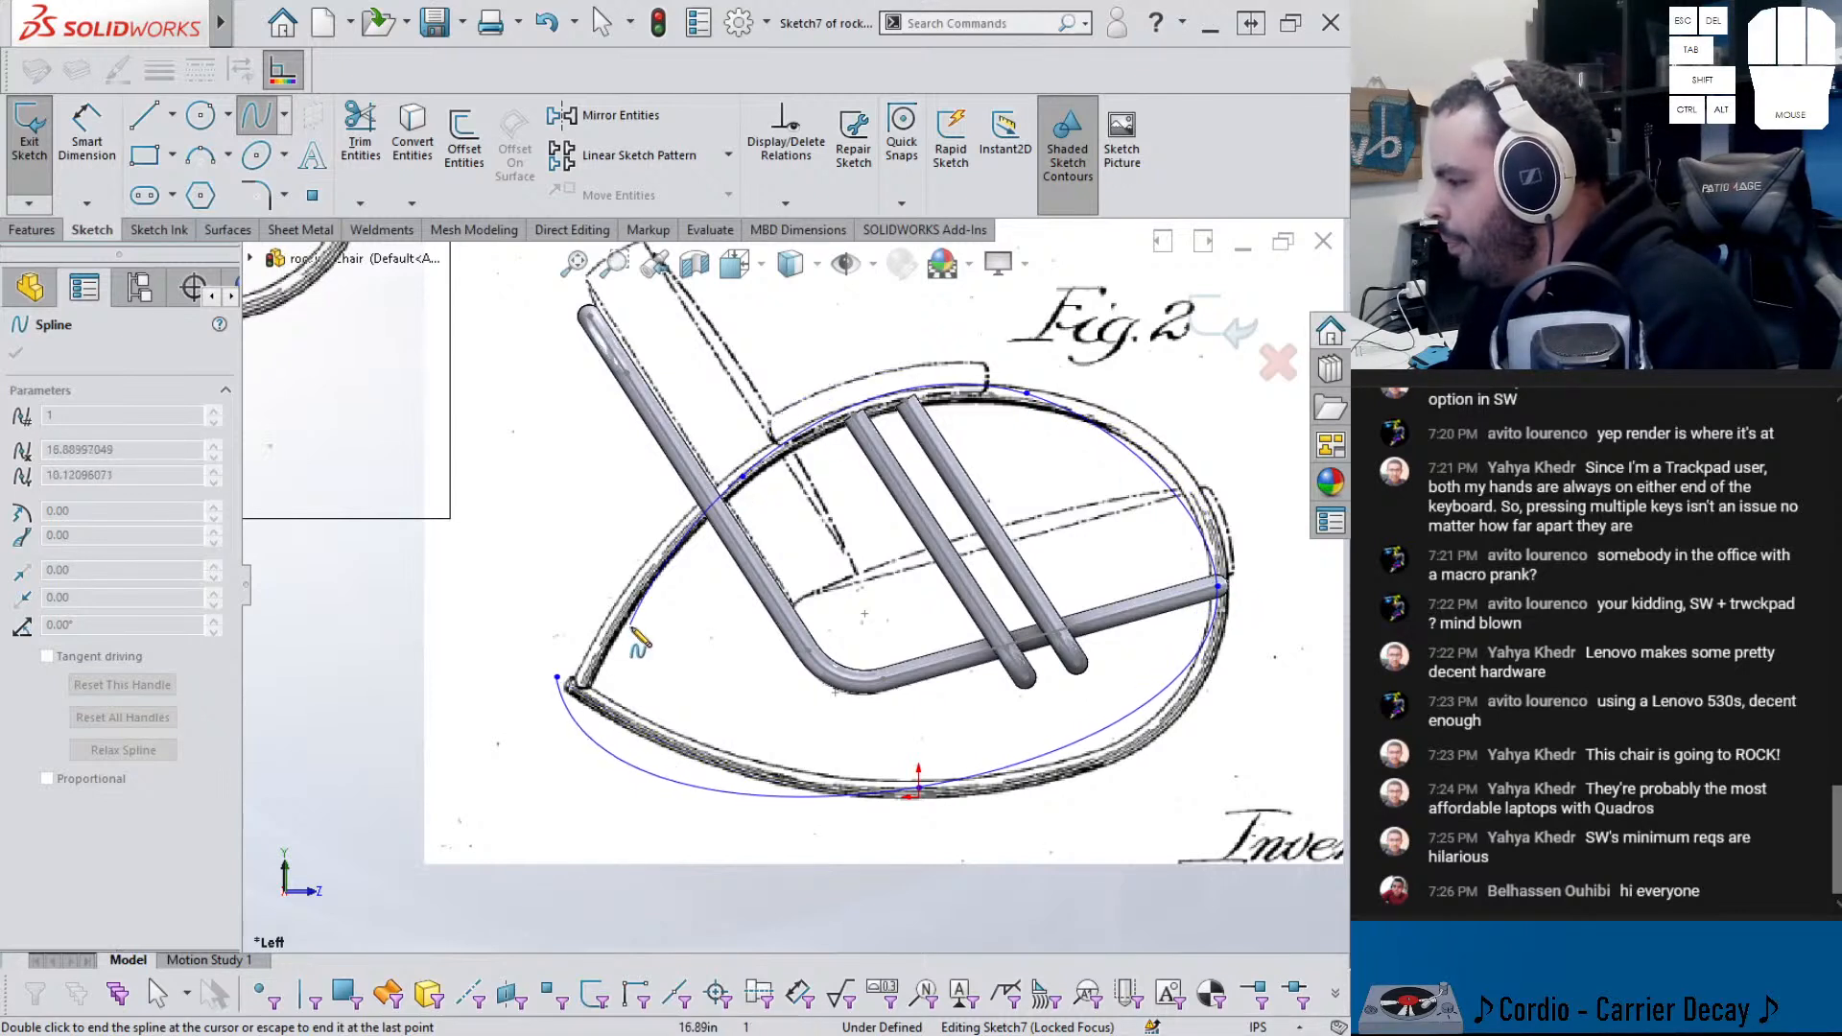
click(581, 687)
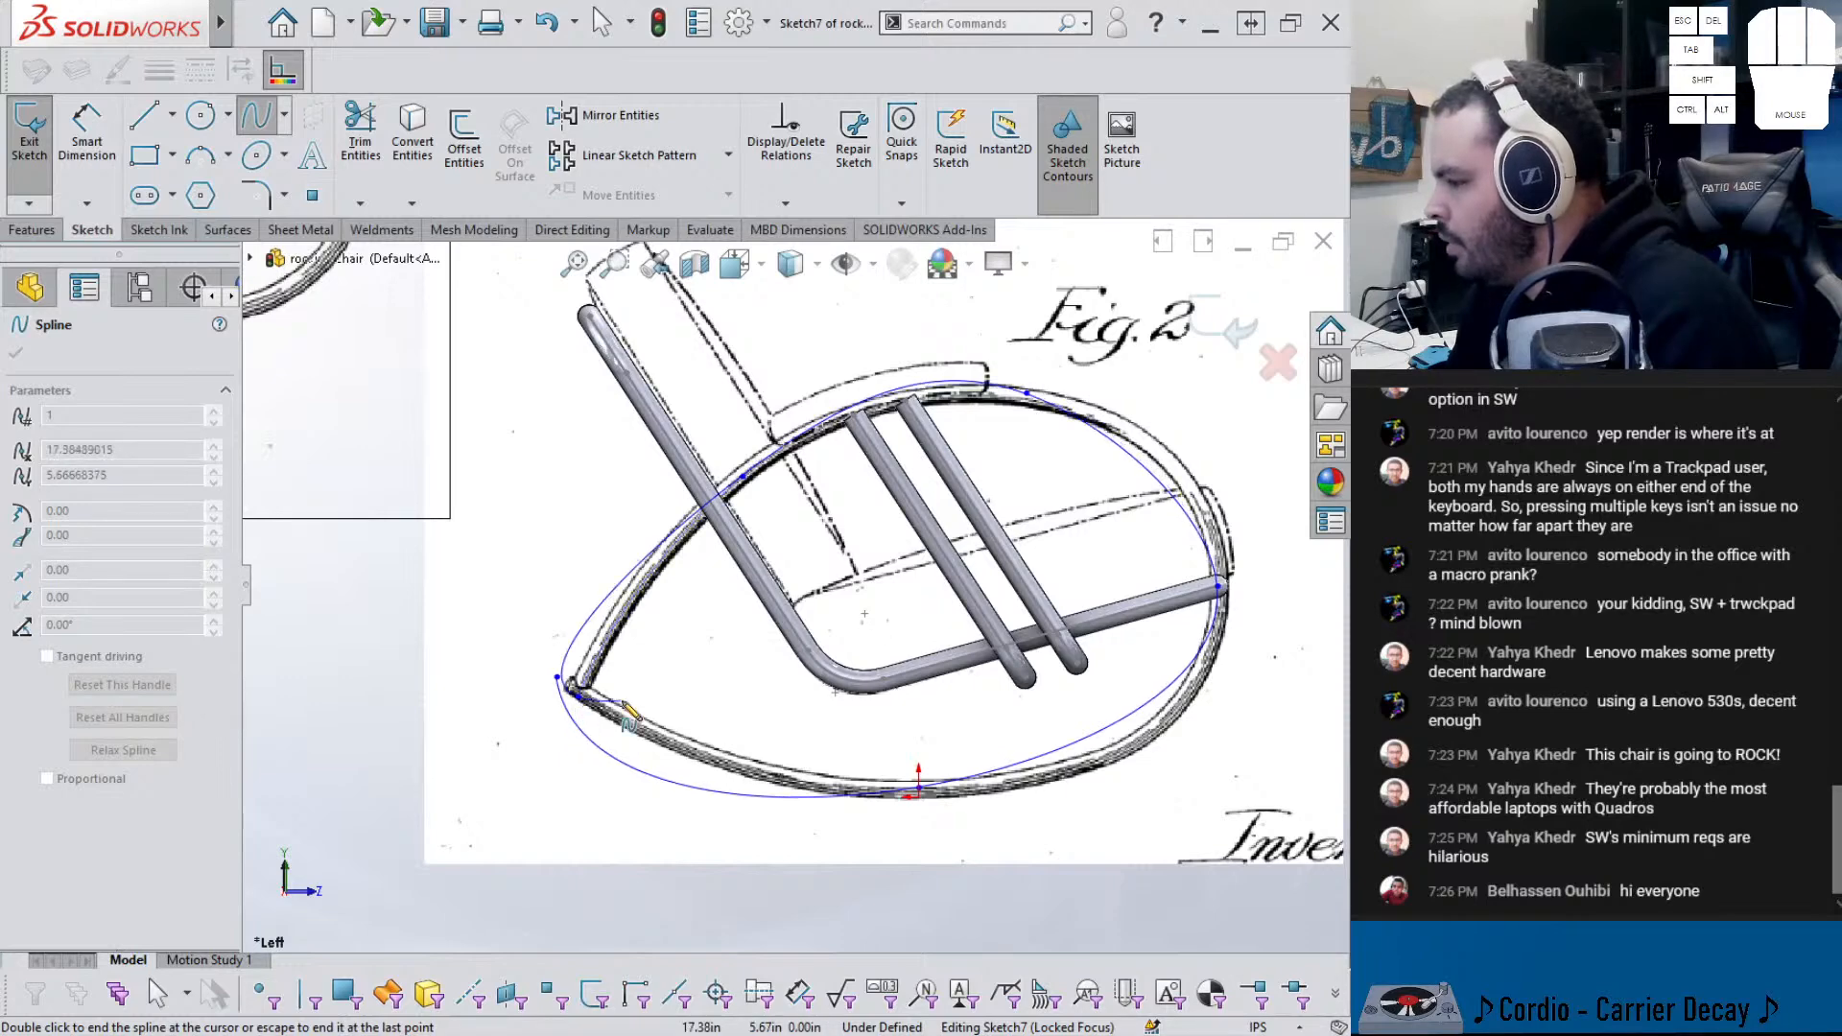
key(Escape)
- Adjust the spline's end tangent and bring both end points together at the rocker tip
mouse_move(582, 687)
mouse_down()
mouse_move(612, 640)
mouse_move(581, 687)
mouse_up()
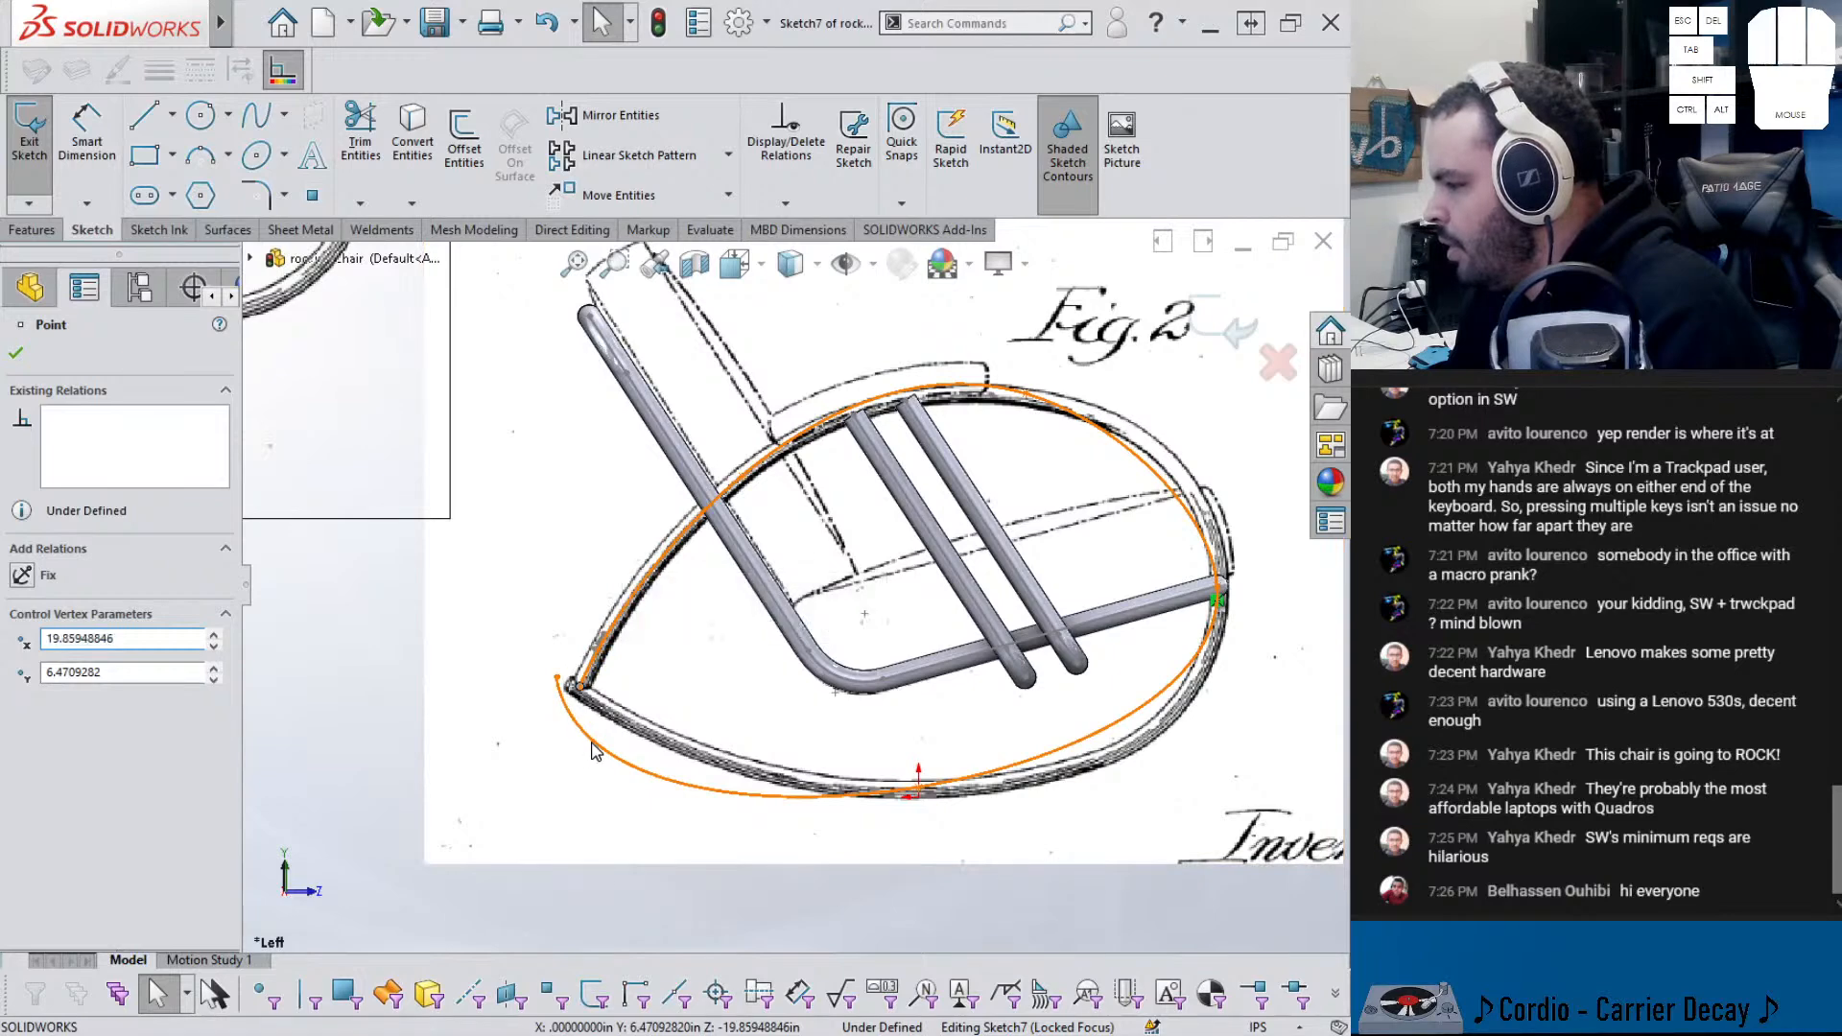
click(568, 715)
drag(578, 765, 635, 726)
scroll(566, 747, up, 3)
scroll(599, 718, up, 2)
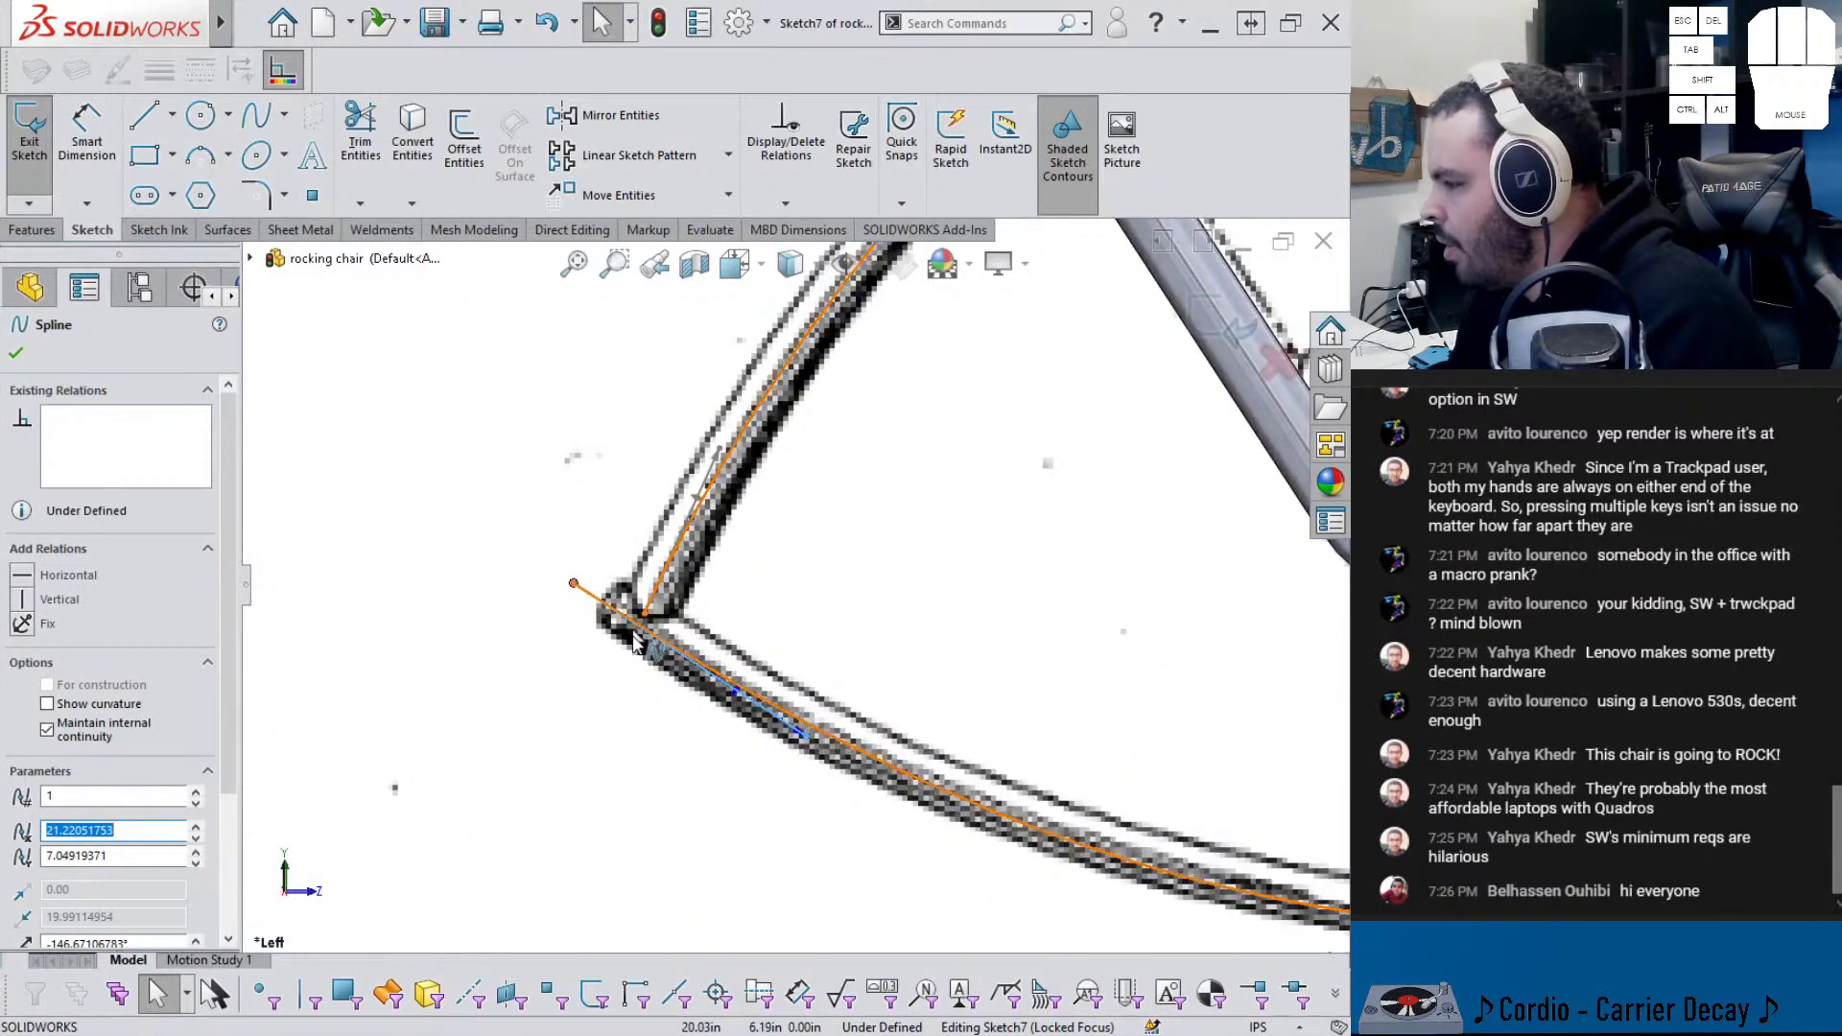
drag(573, 584, 645, 623)
scroll(672, 633, up, 5)
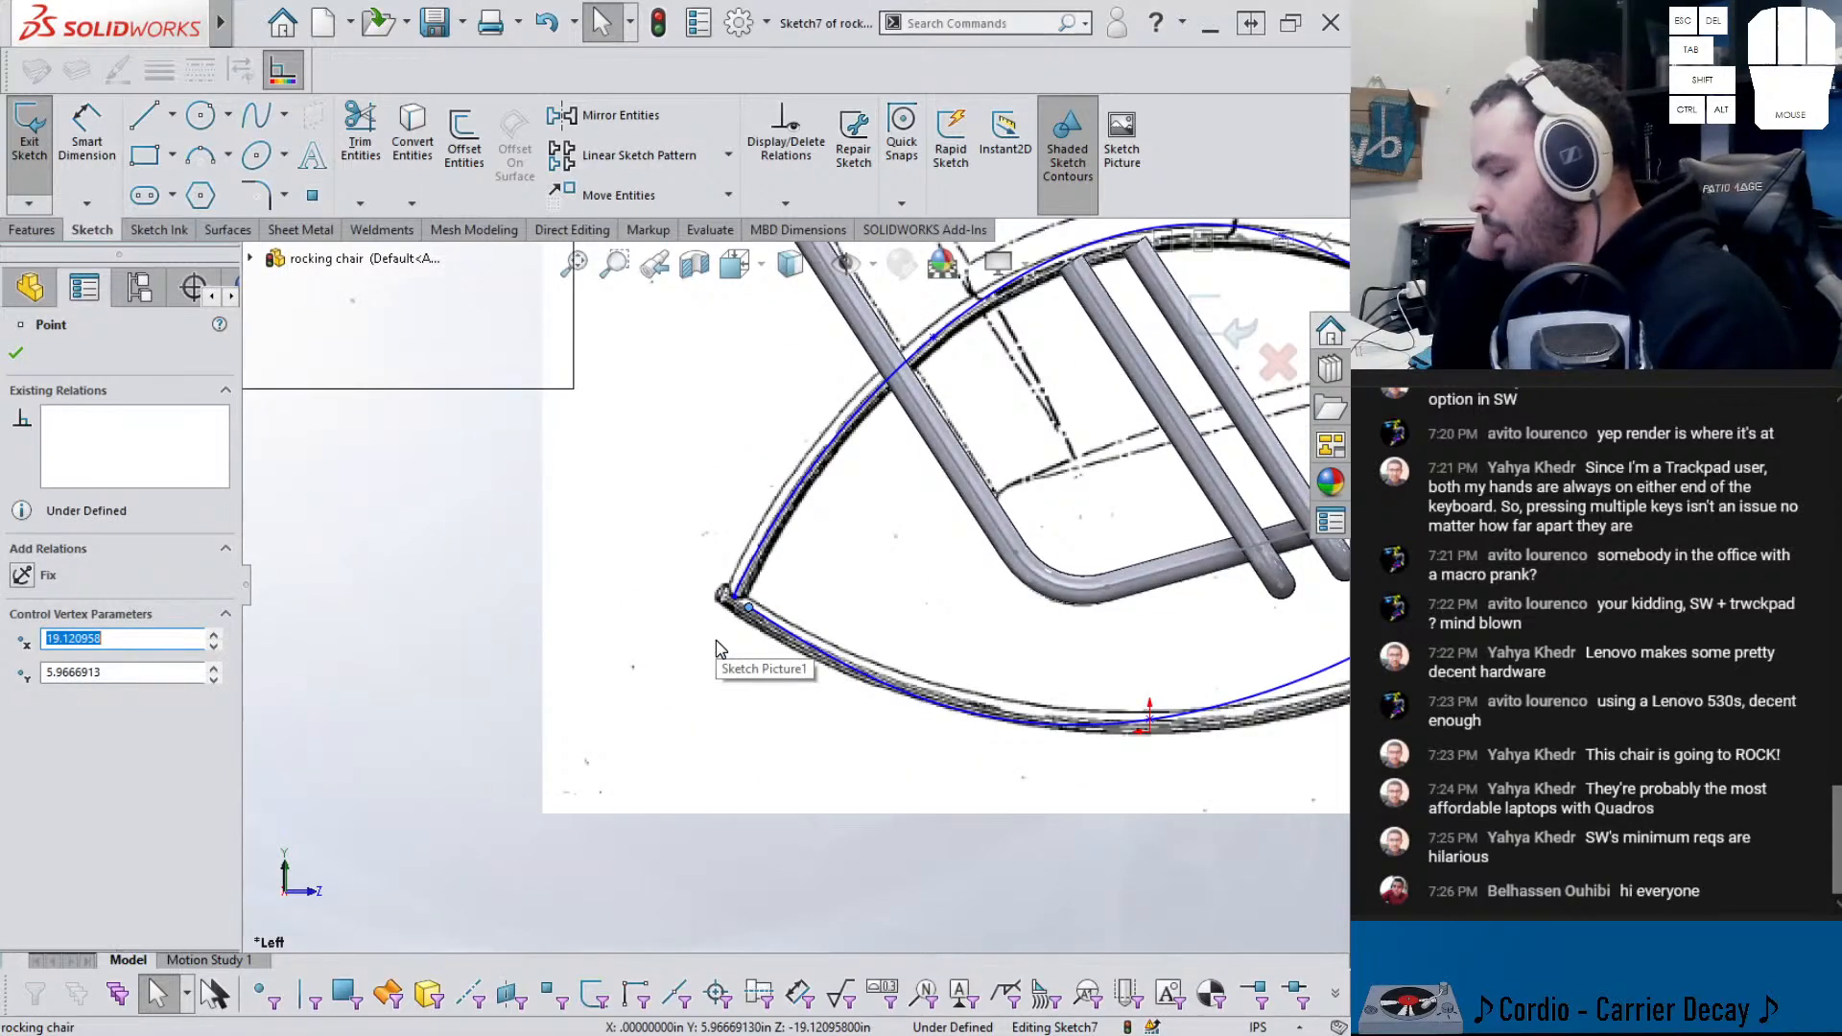
click(781, 629)
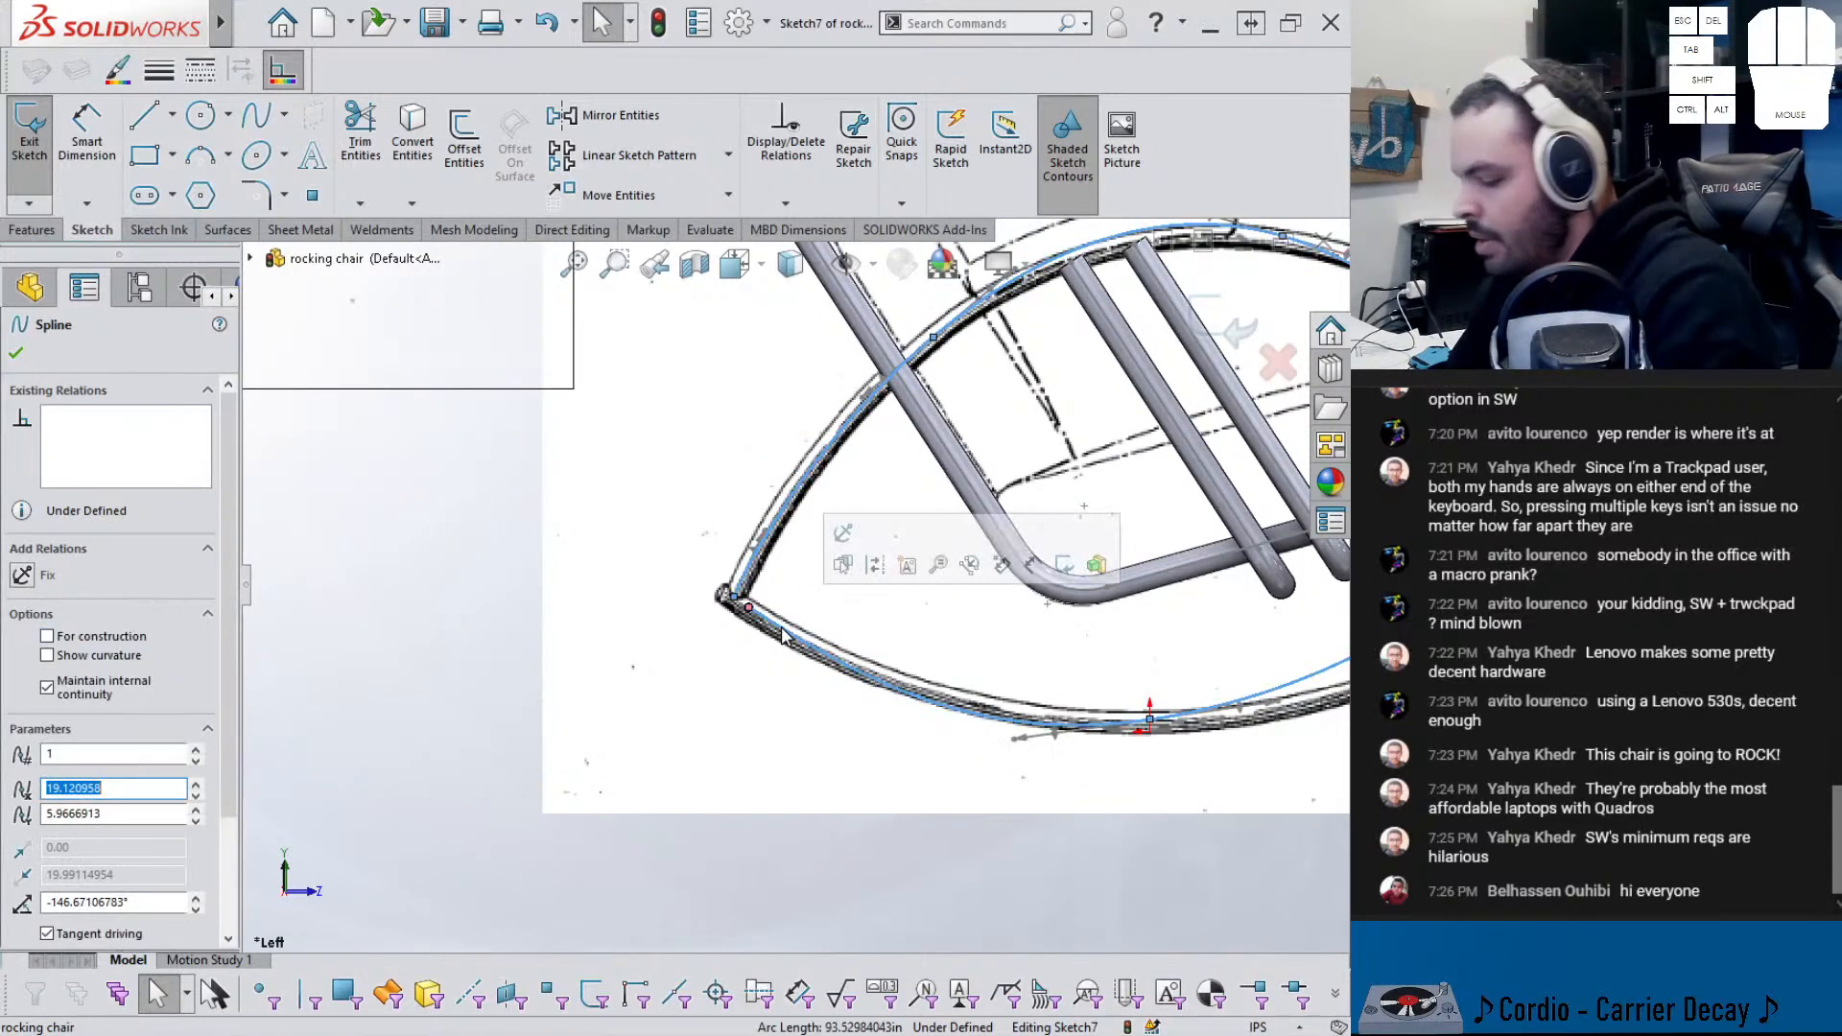
click(730, 599)
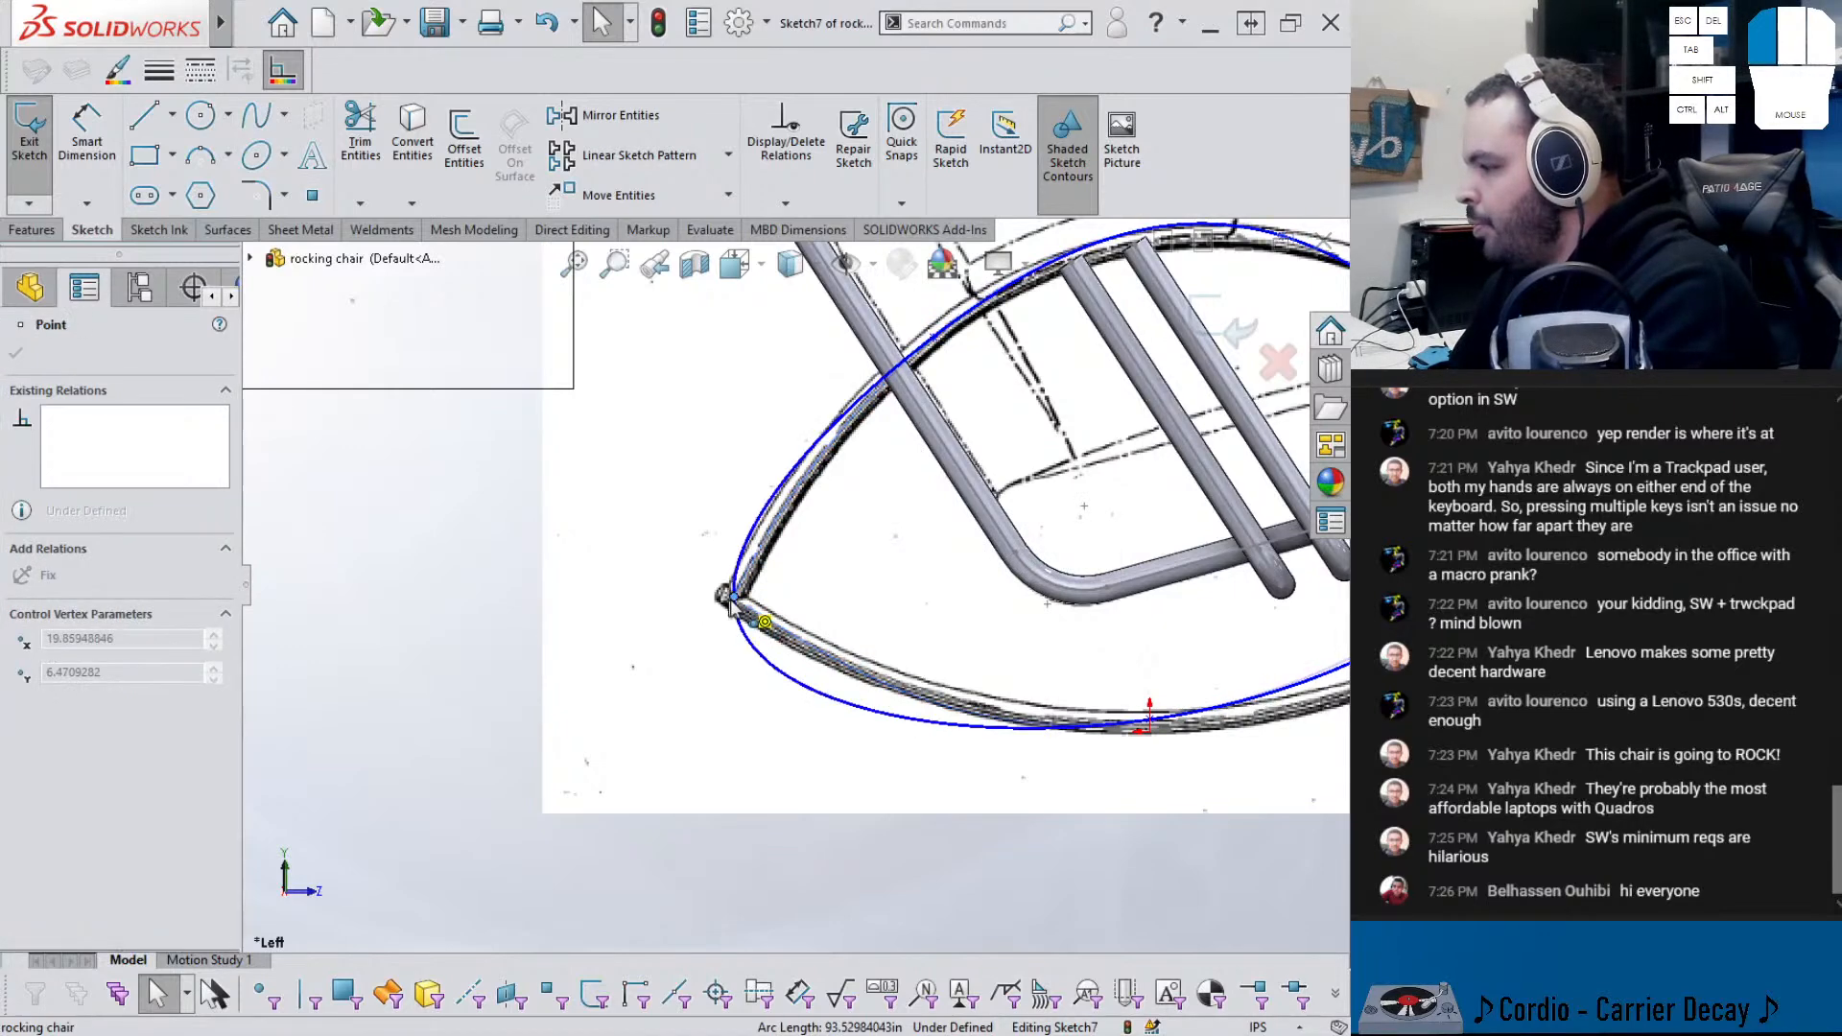
drag(733, 602, 727, 614)
click(733, 598)
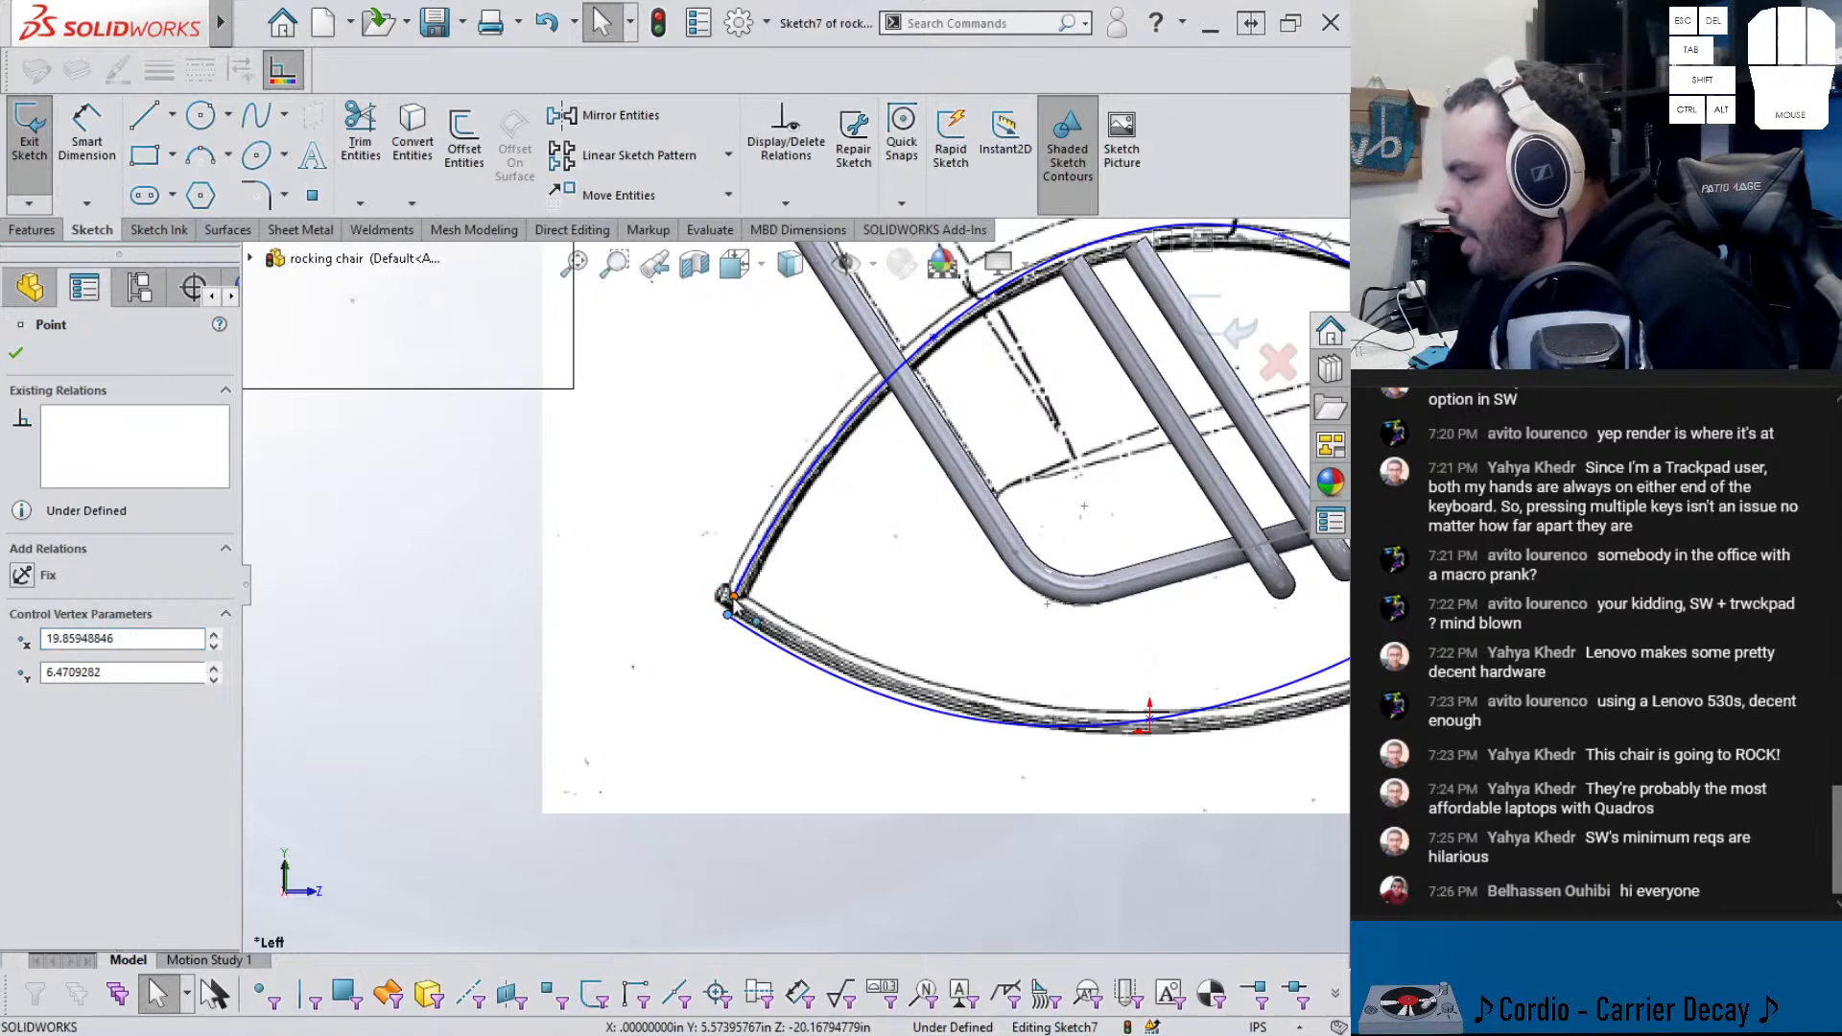
ctrl+click(727, 612)
- Merge the spline's two end points into one at the rocker tip
right_click(729, 597)
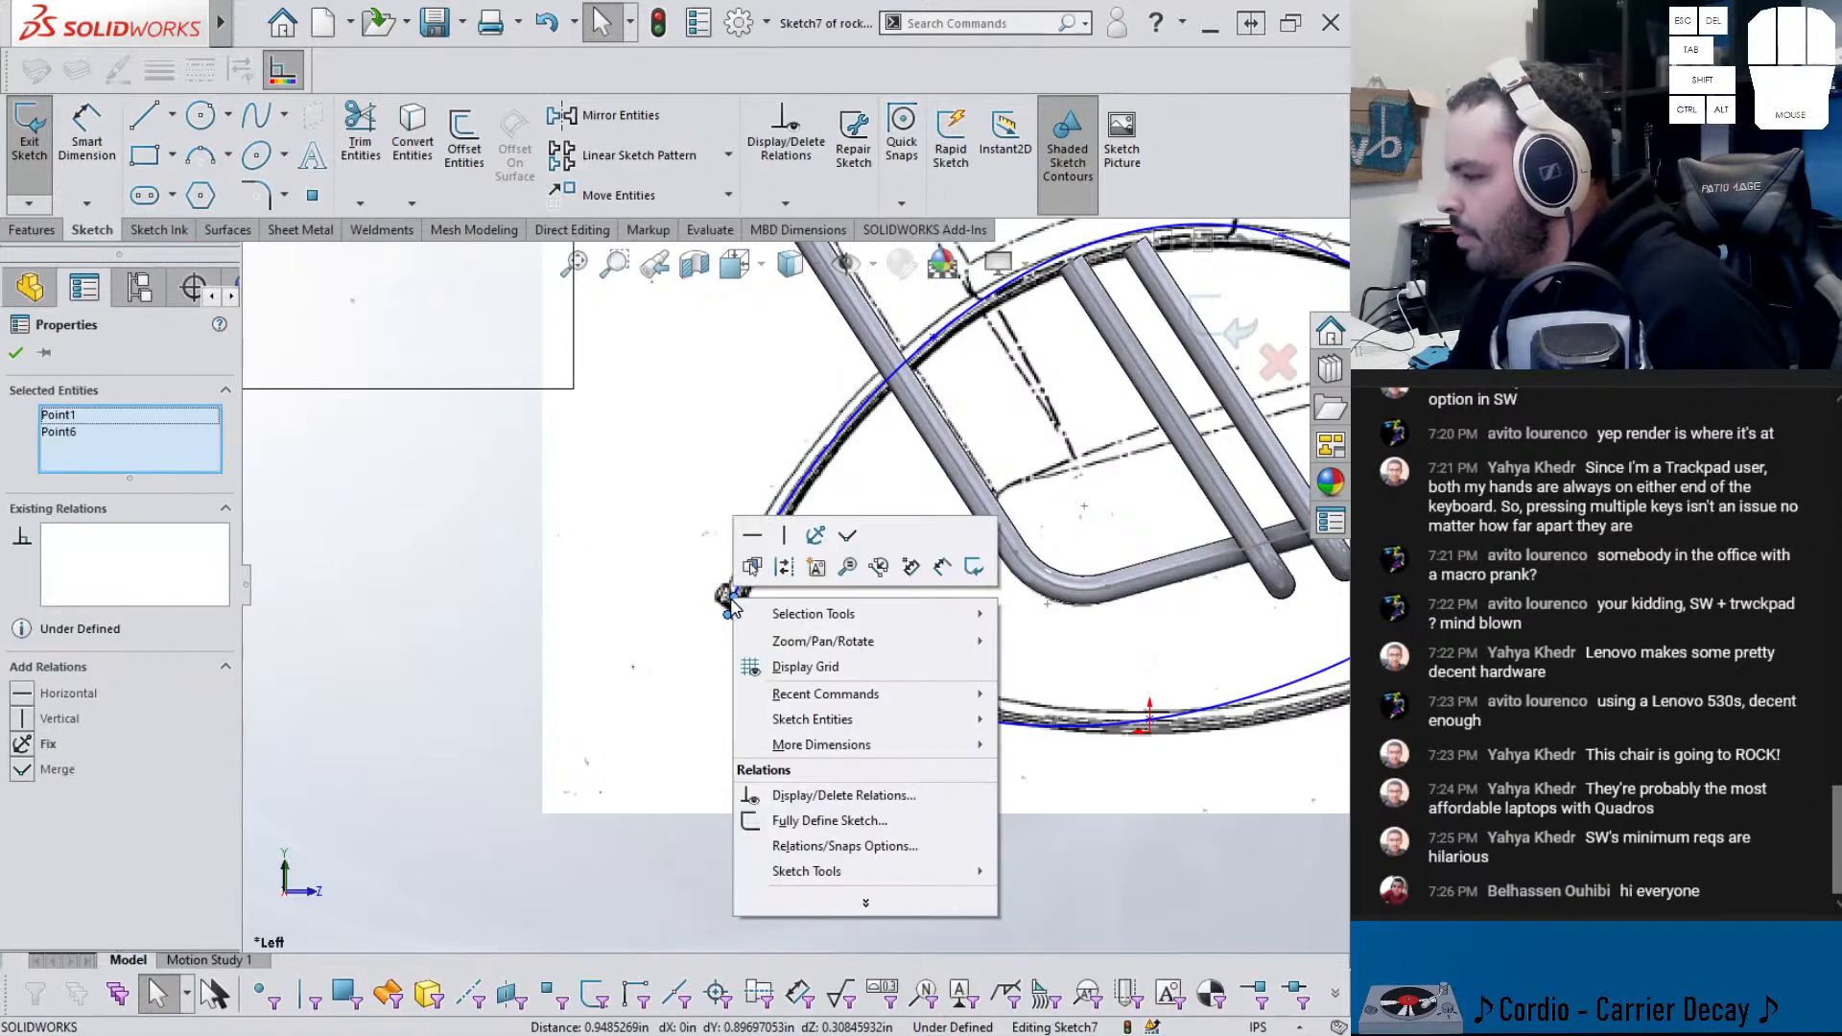
click(866, 900)
mouse_move(836, 921)
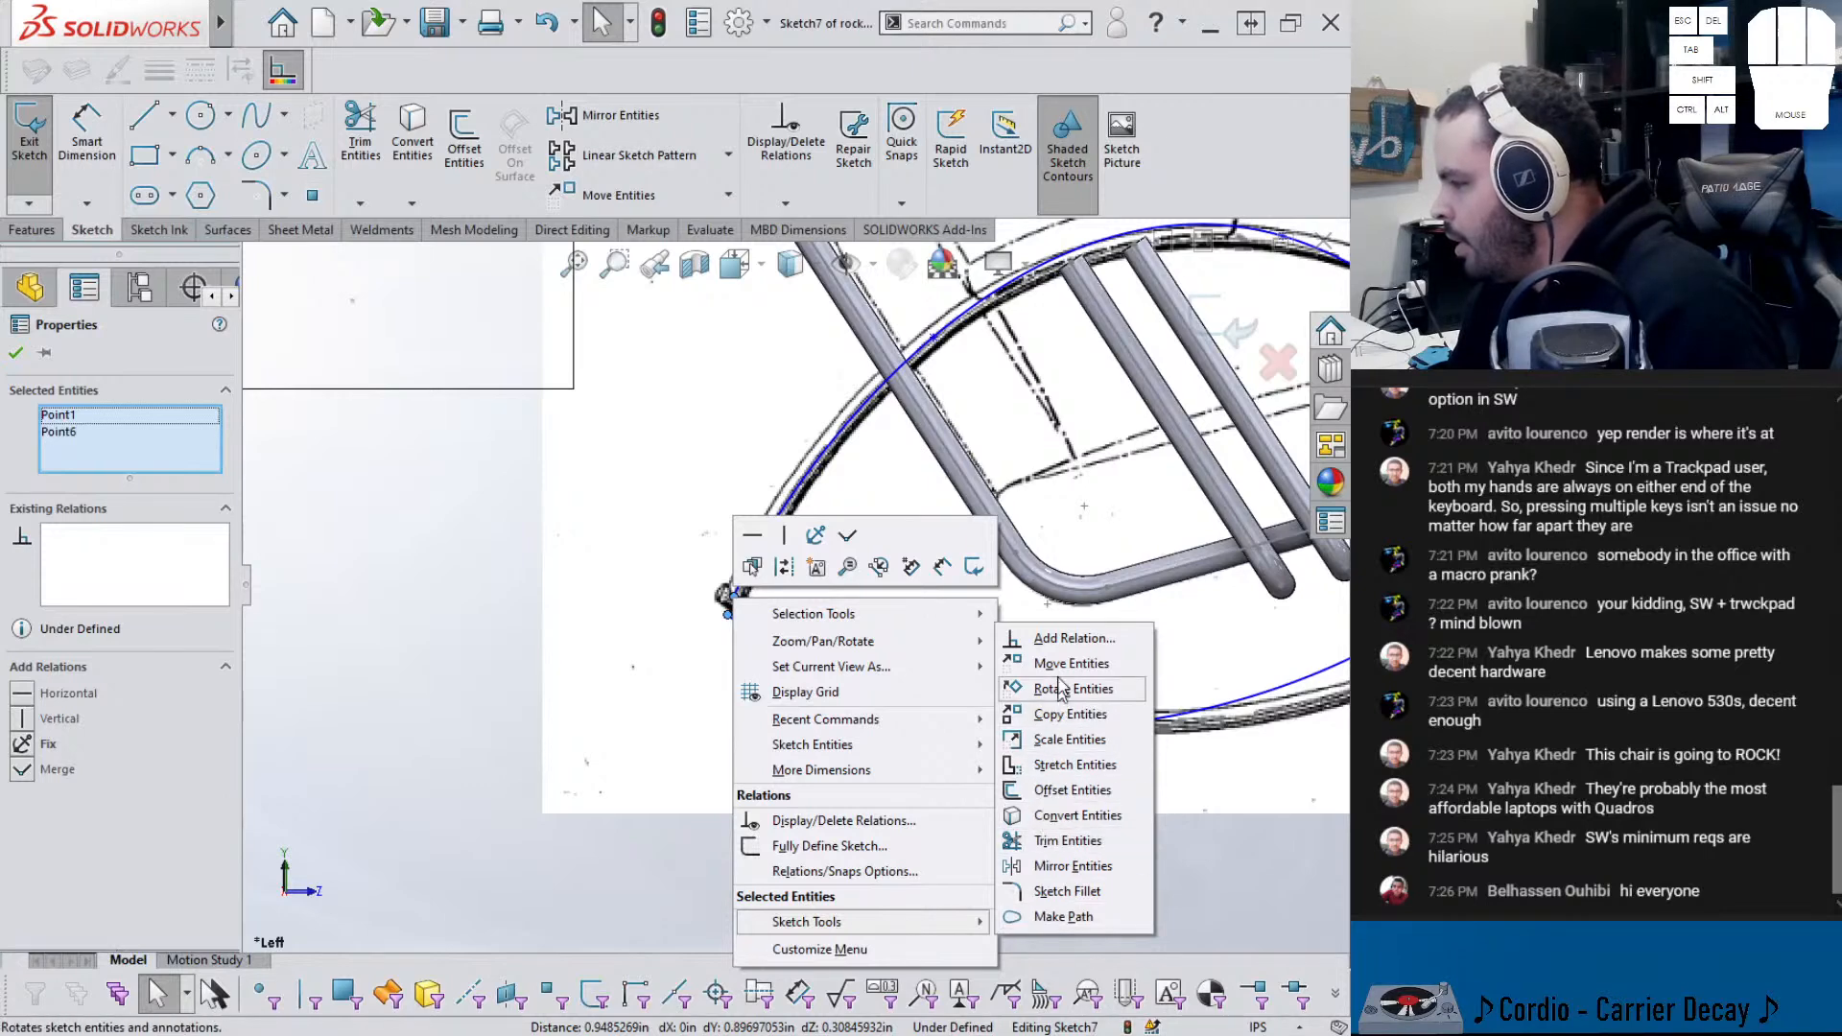
click(44, 811)
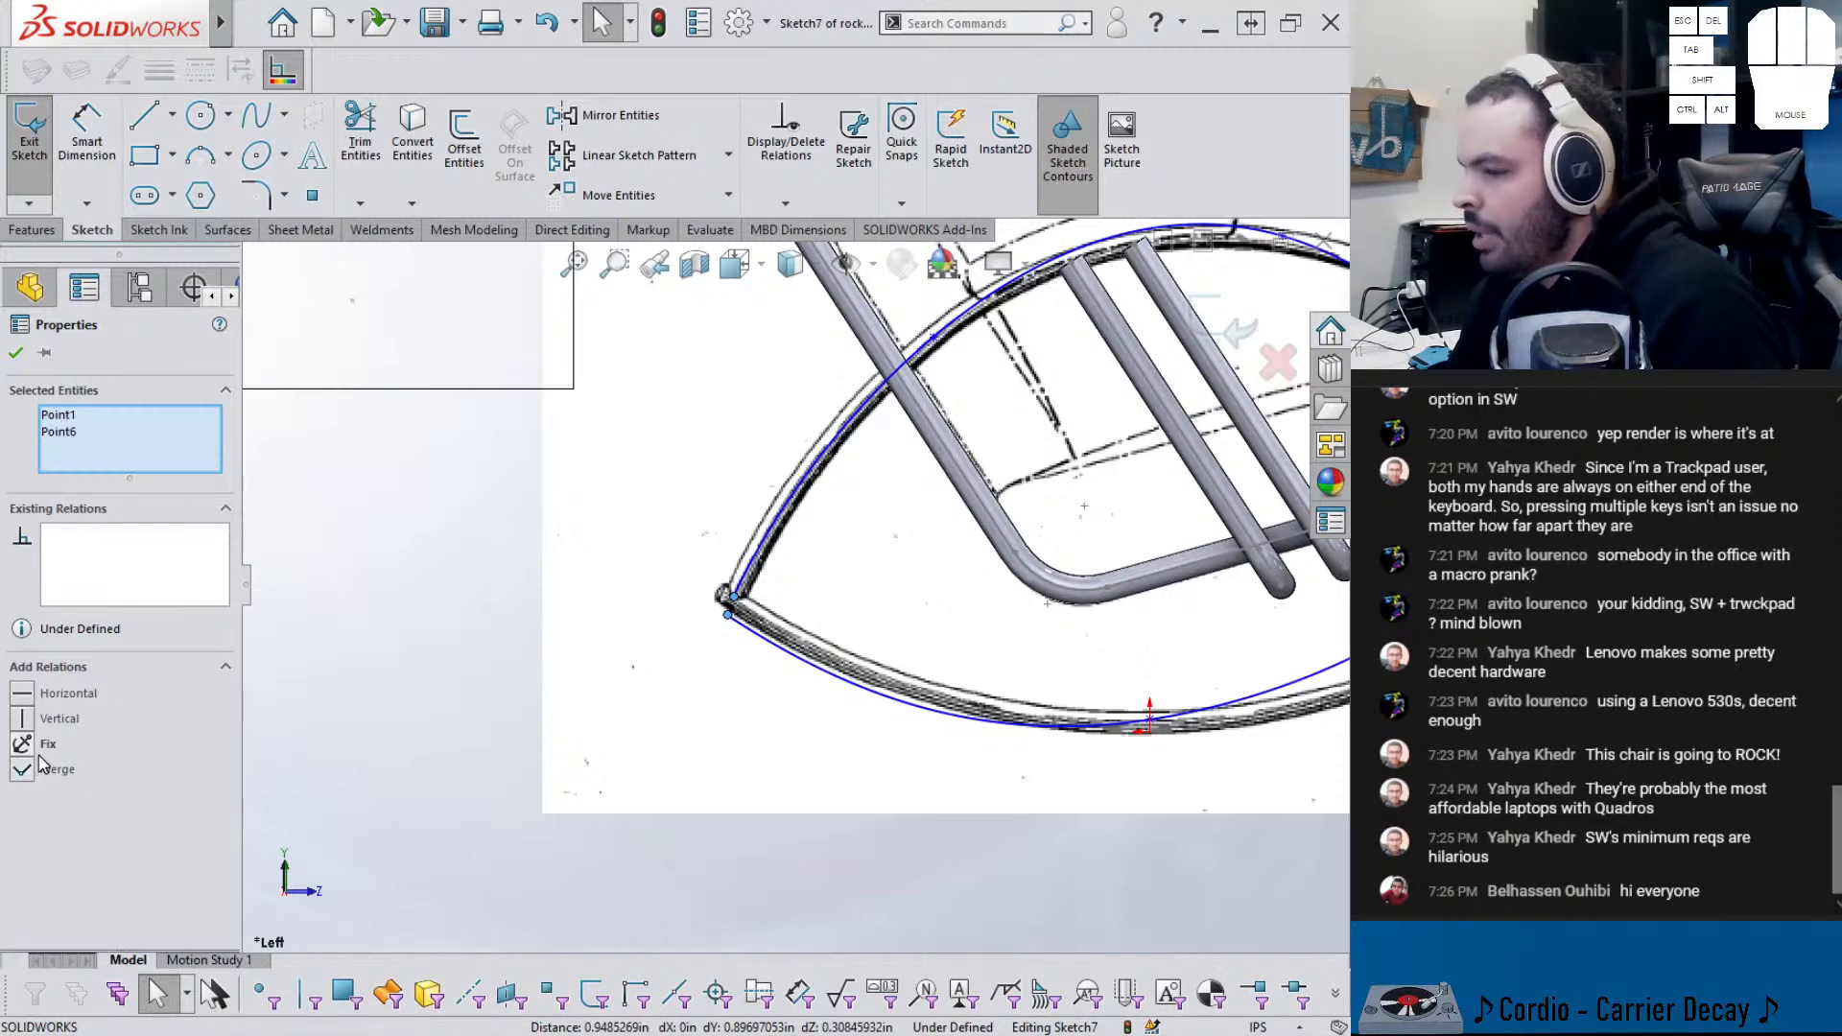
click(534, 711)
scroll(726, 603, up, 2)
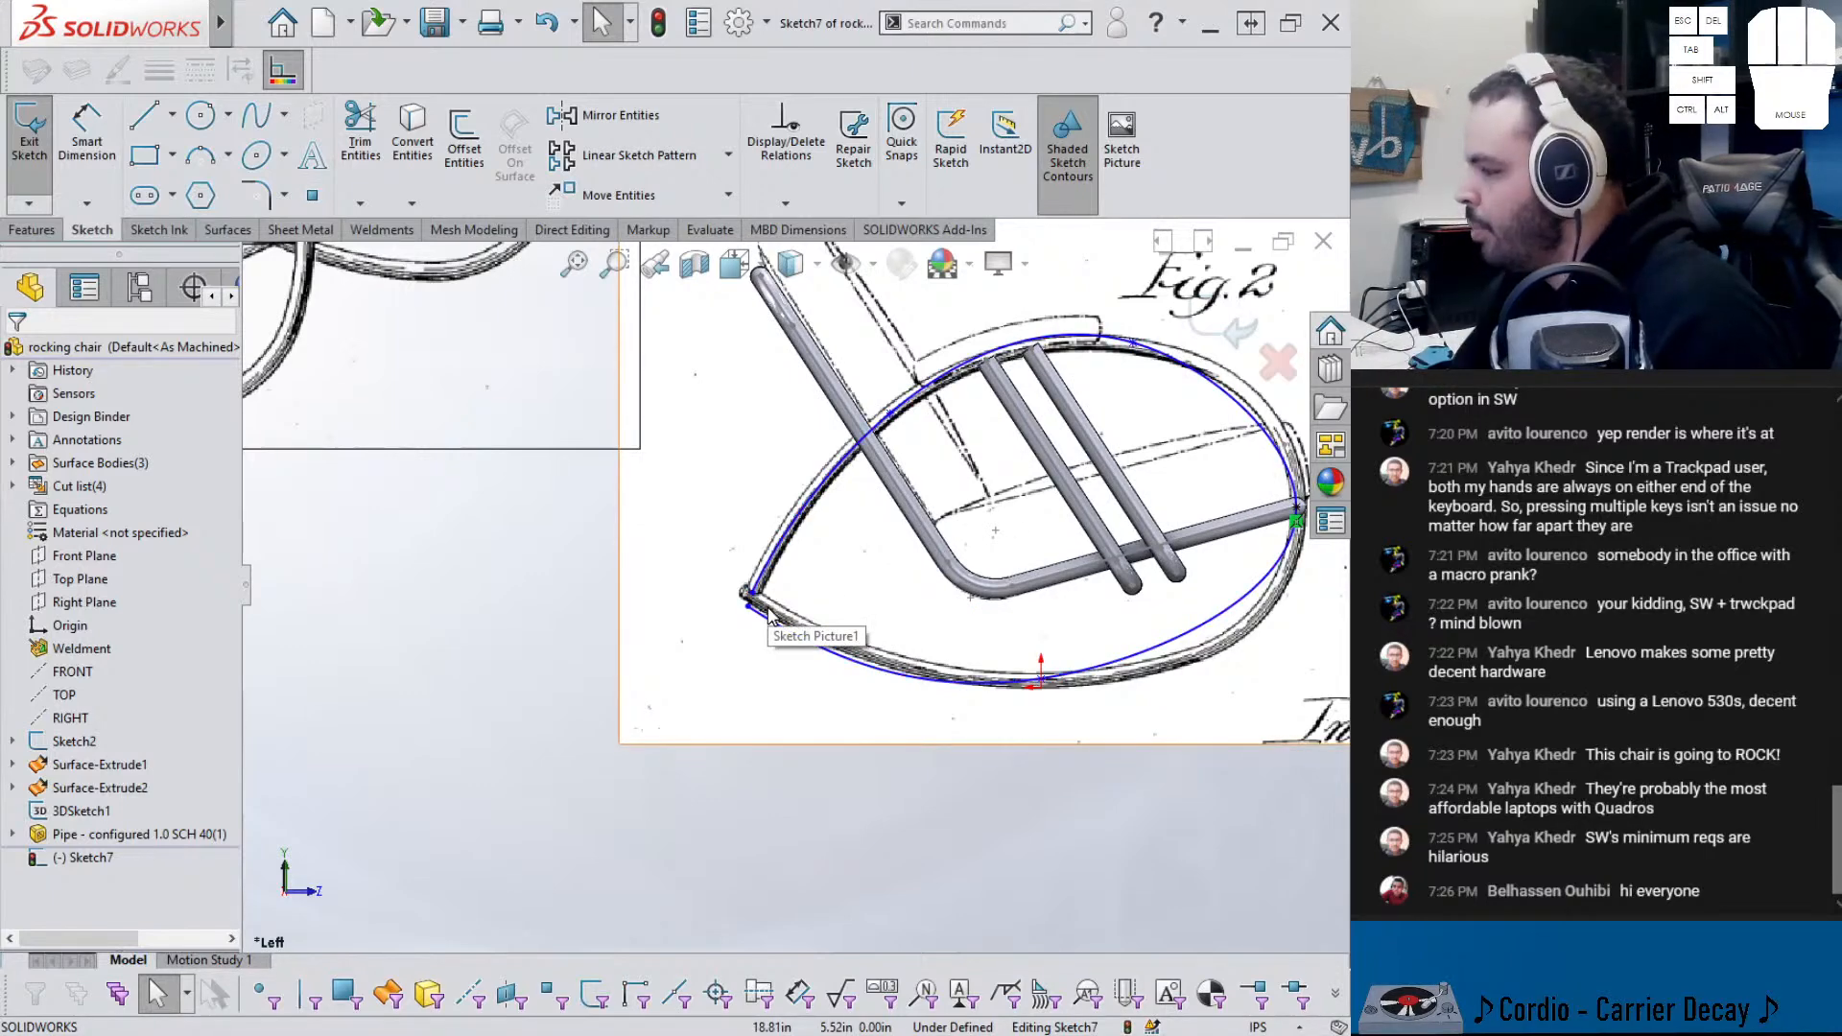
- Drag the end control vertex to reshape the spline, then delete the Fig.2 sketch picture
drag(749, 612, 1218, 549)
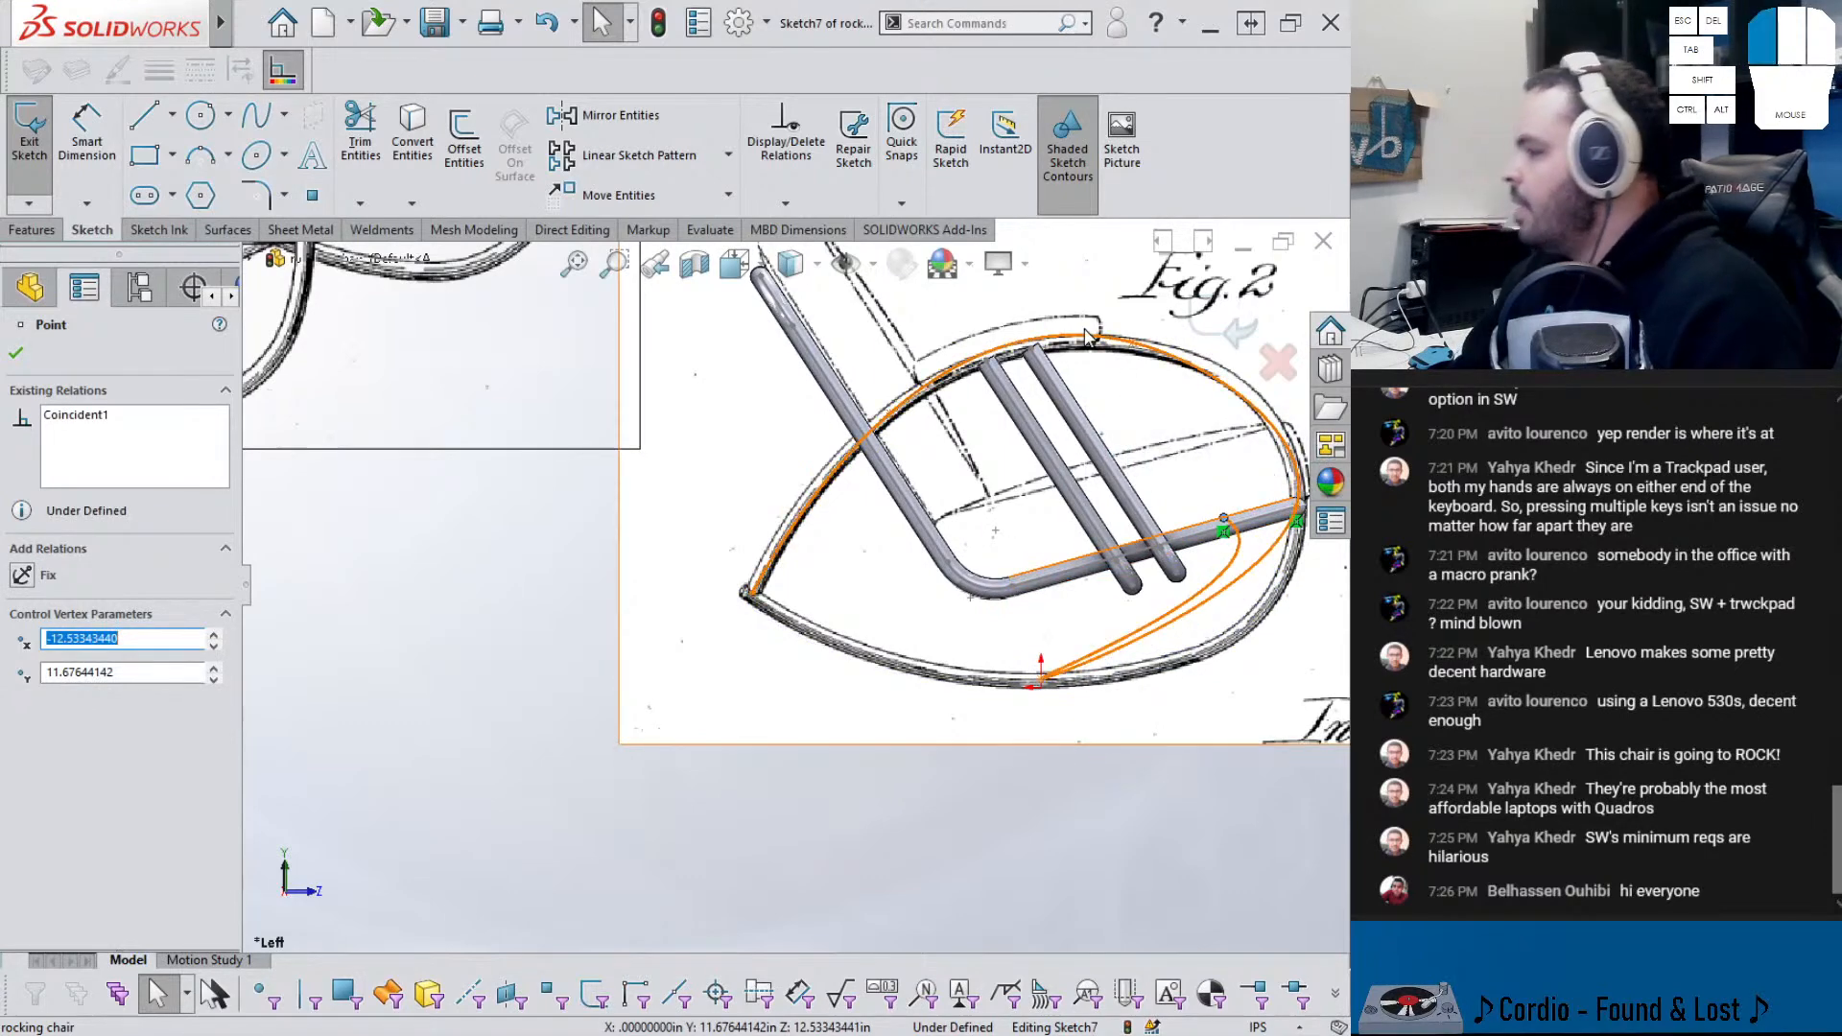
key(Escape)
key(Delete)
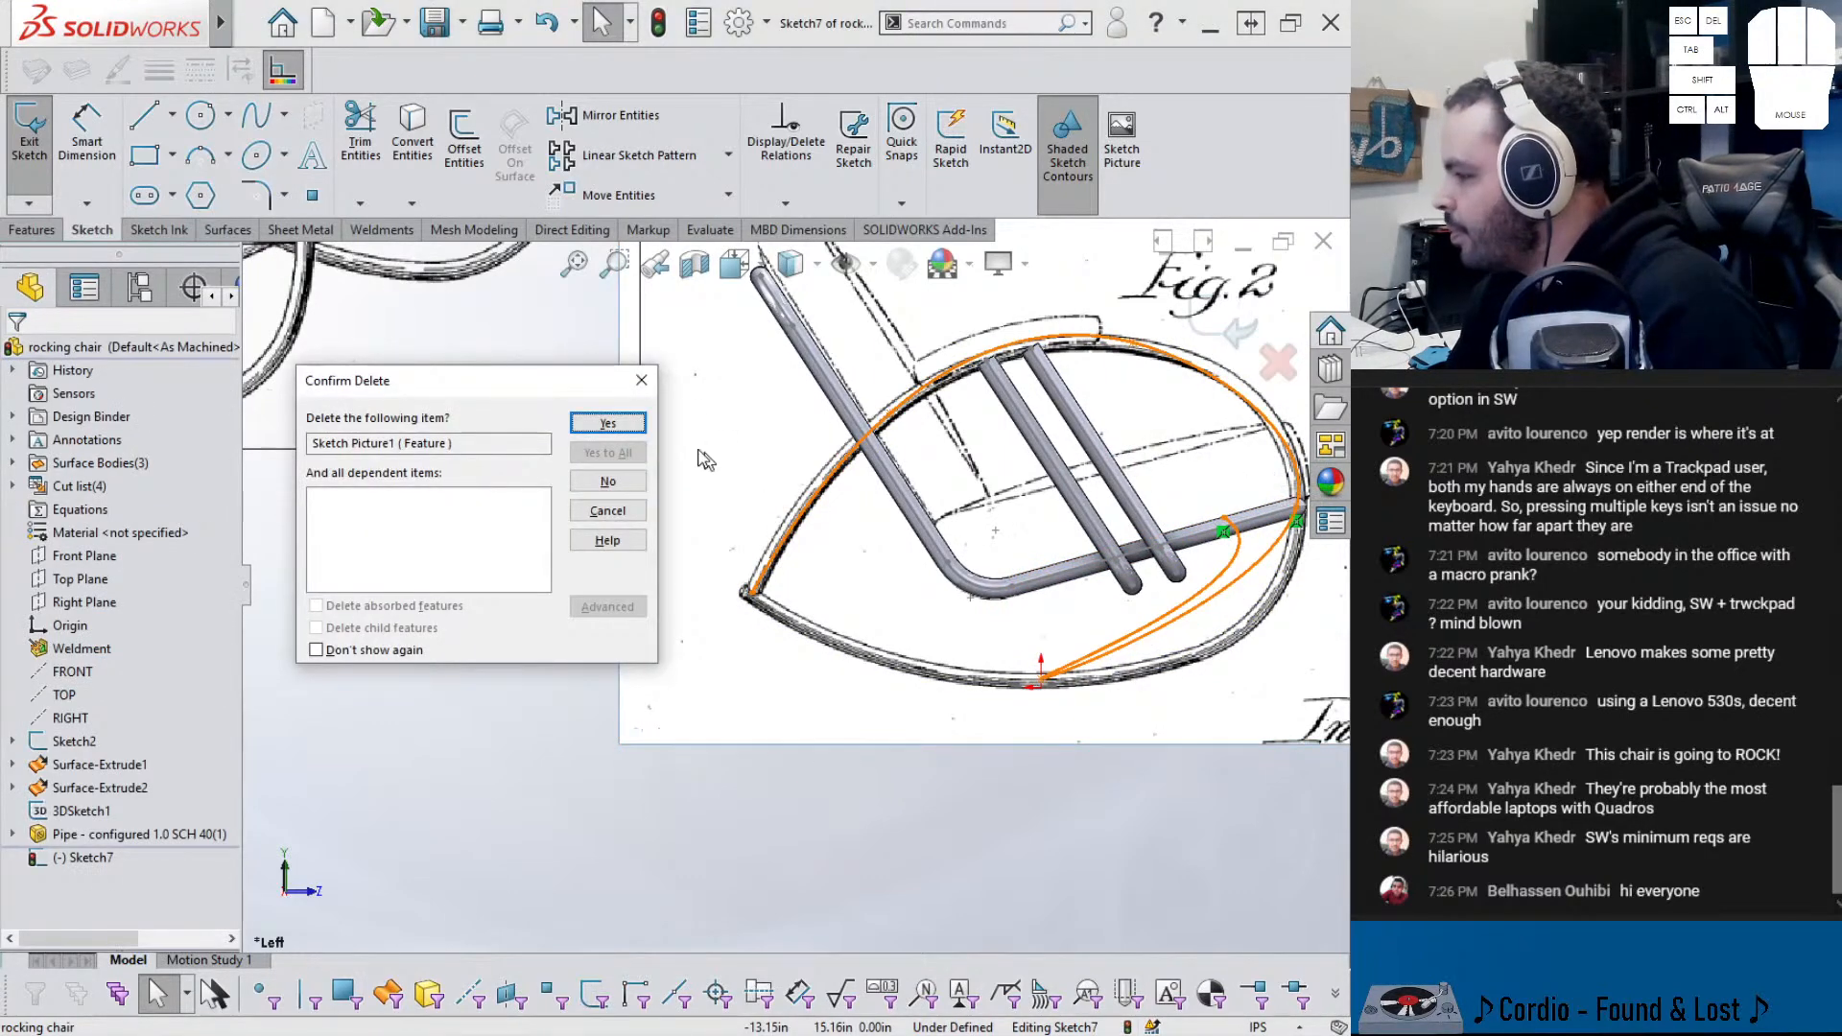
- Confirm the picture deletion, reopen Sketch7, and delete its inner spline
click(626, 423)
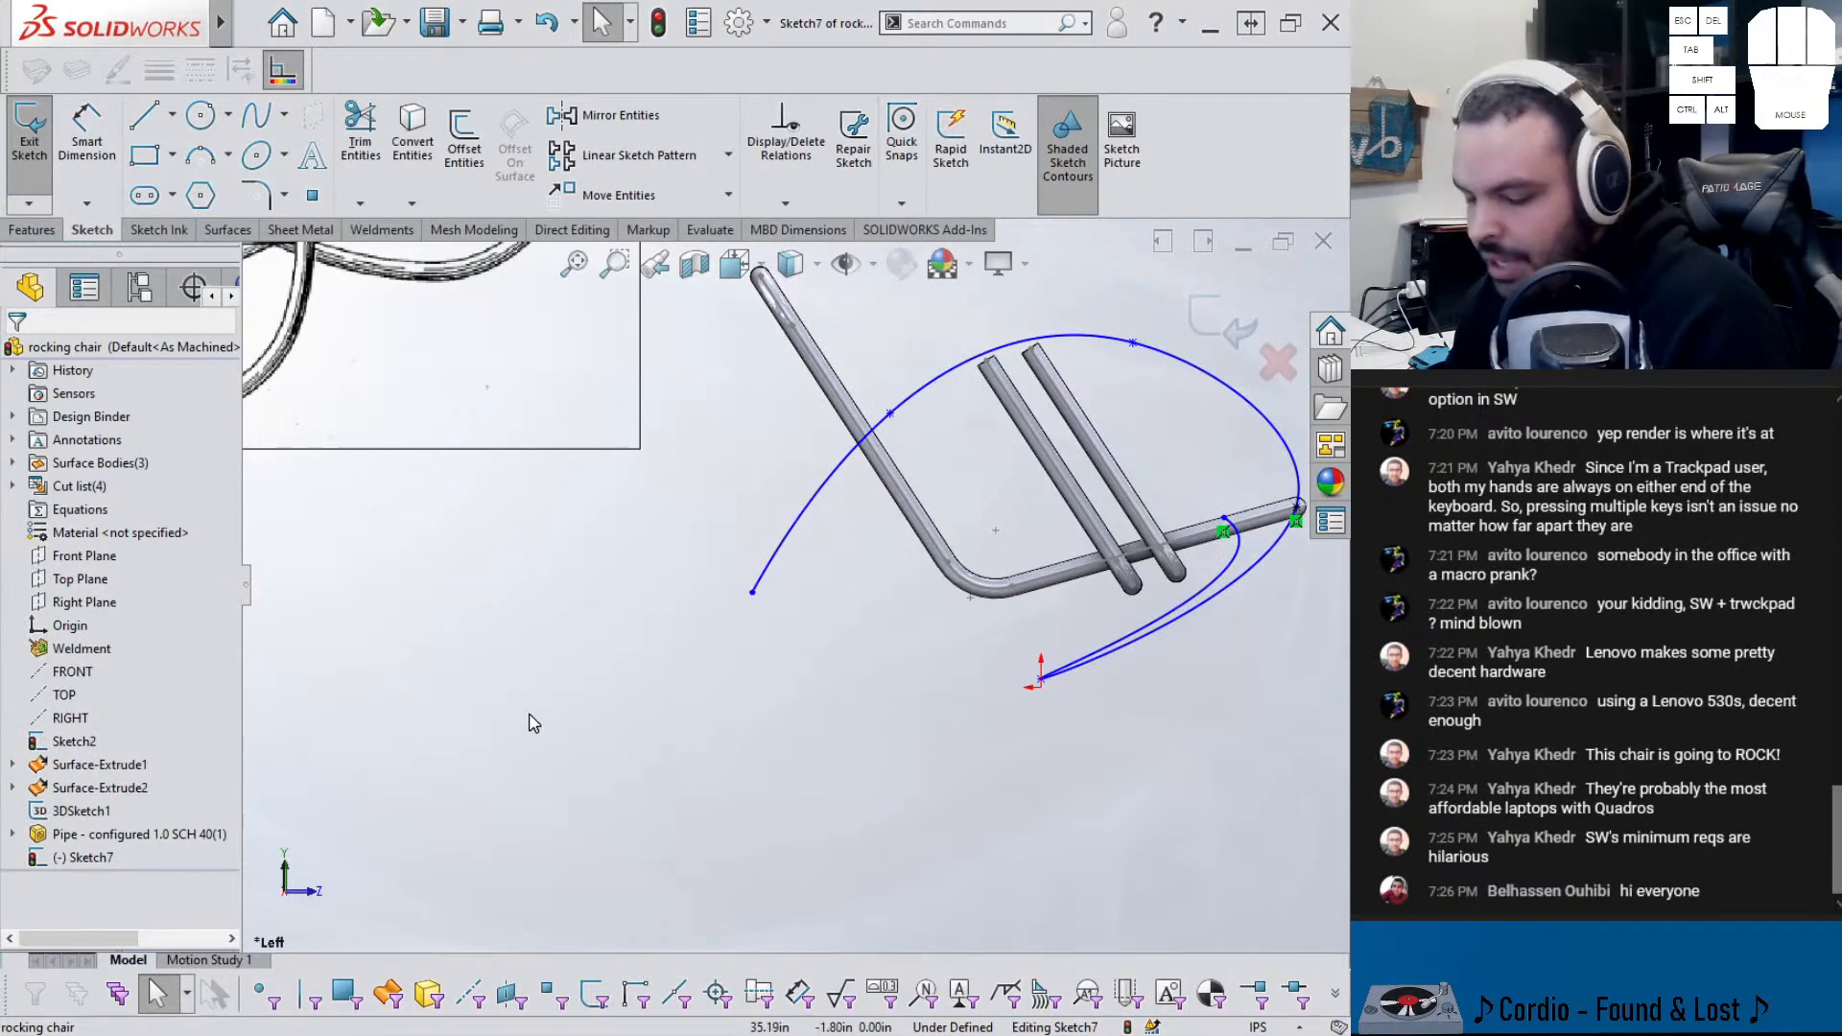
scroll(1000, 654, up, 3)
scroll(1102, 609, down, 2)
click(97, 864)
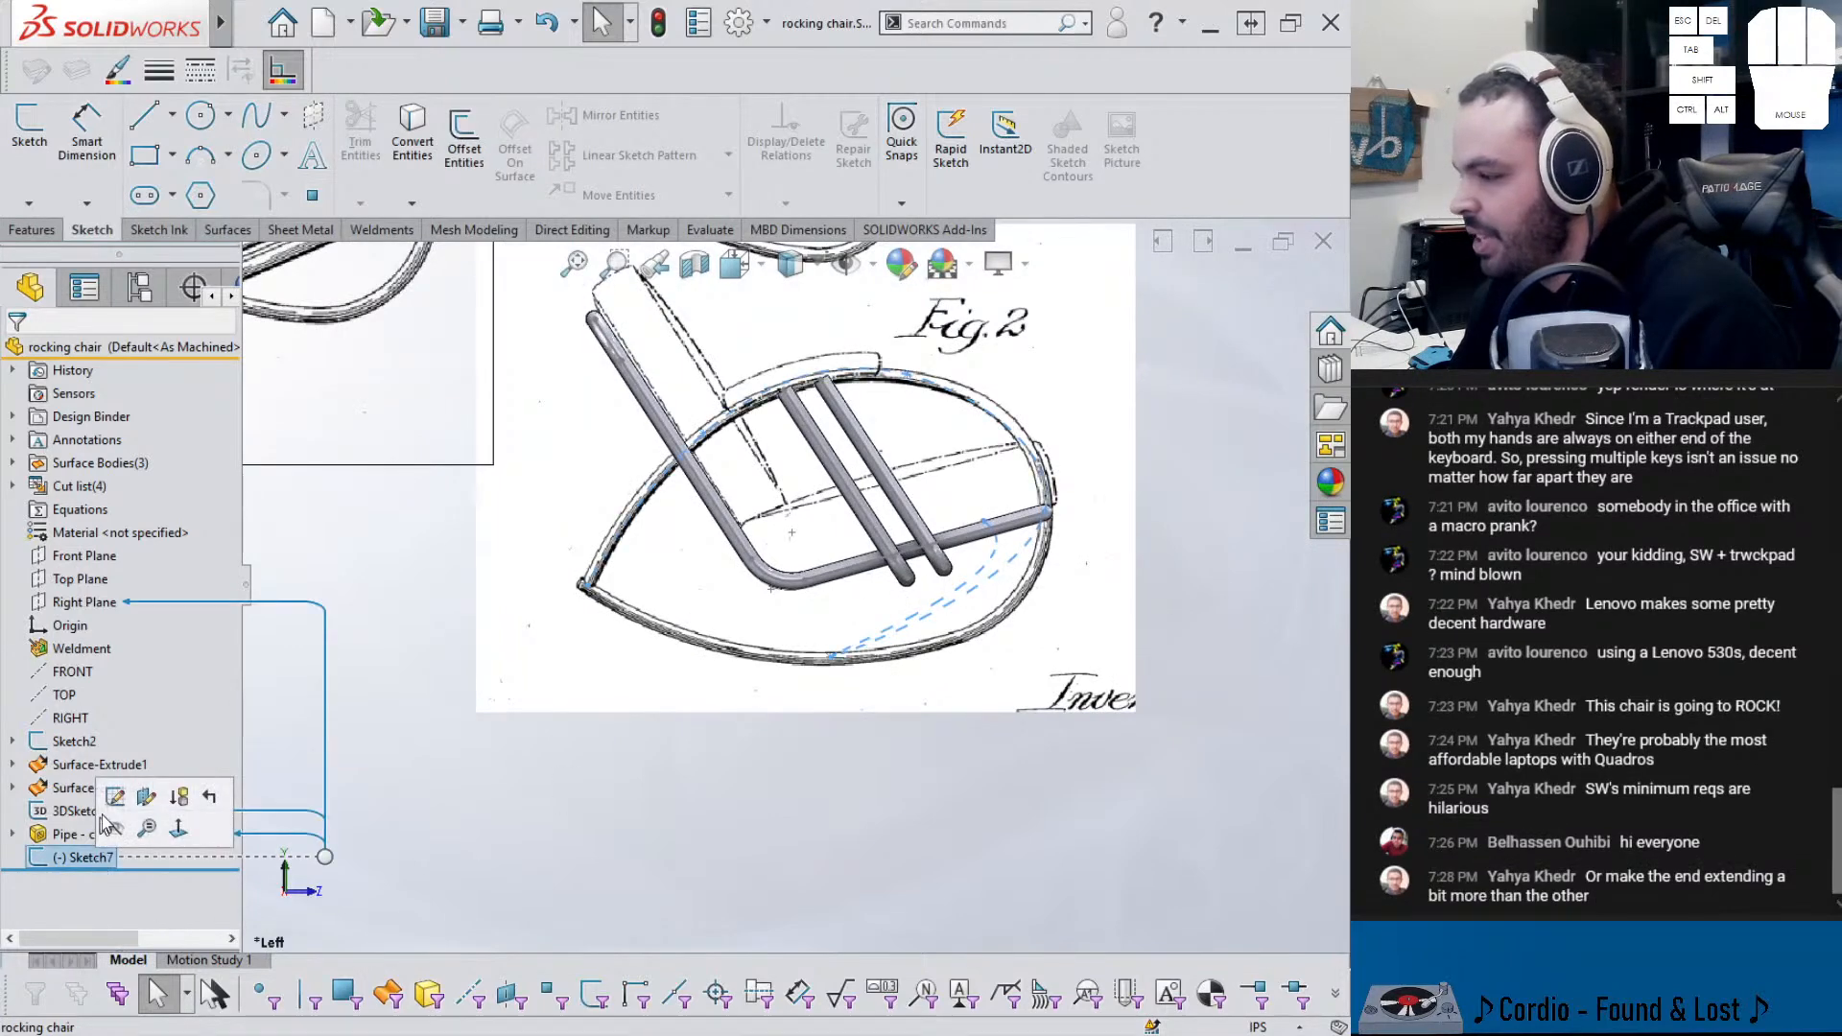
click(113, 809)
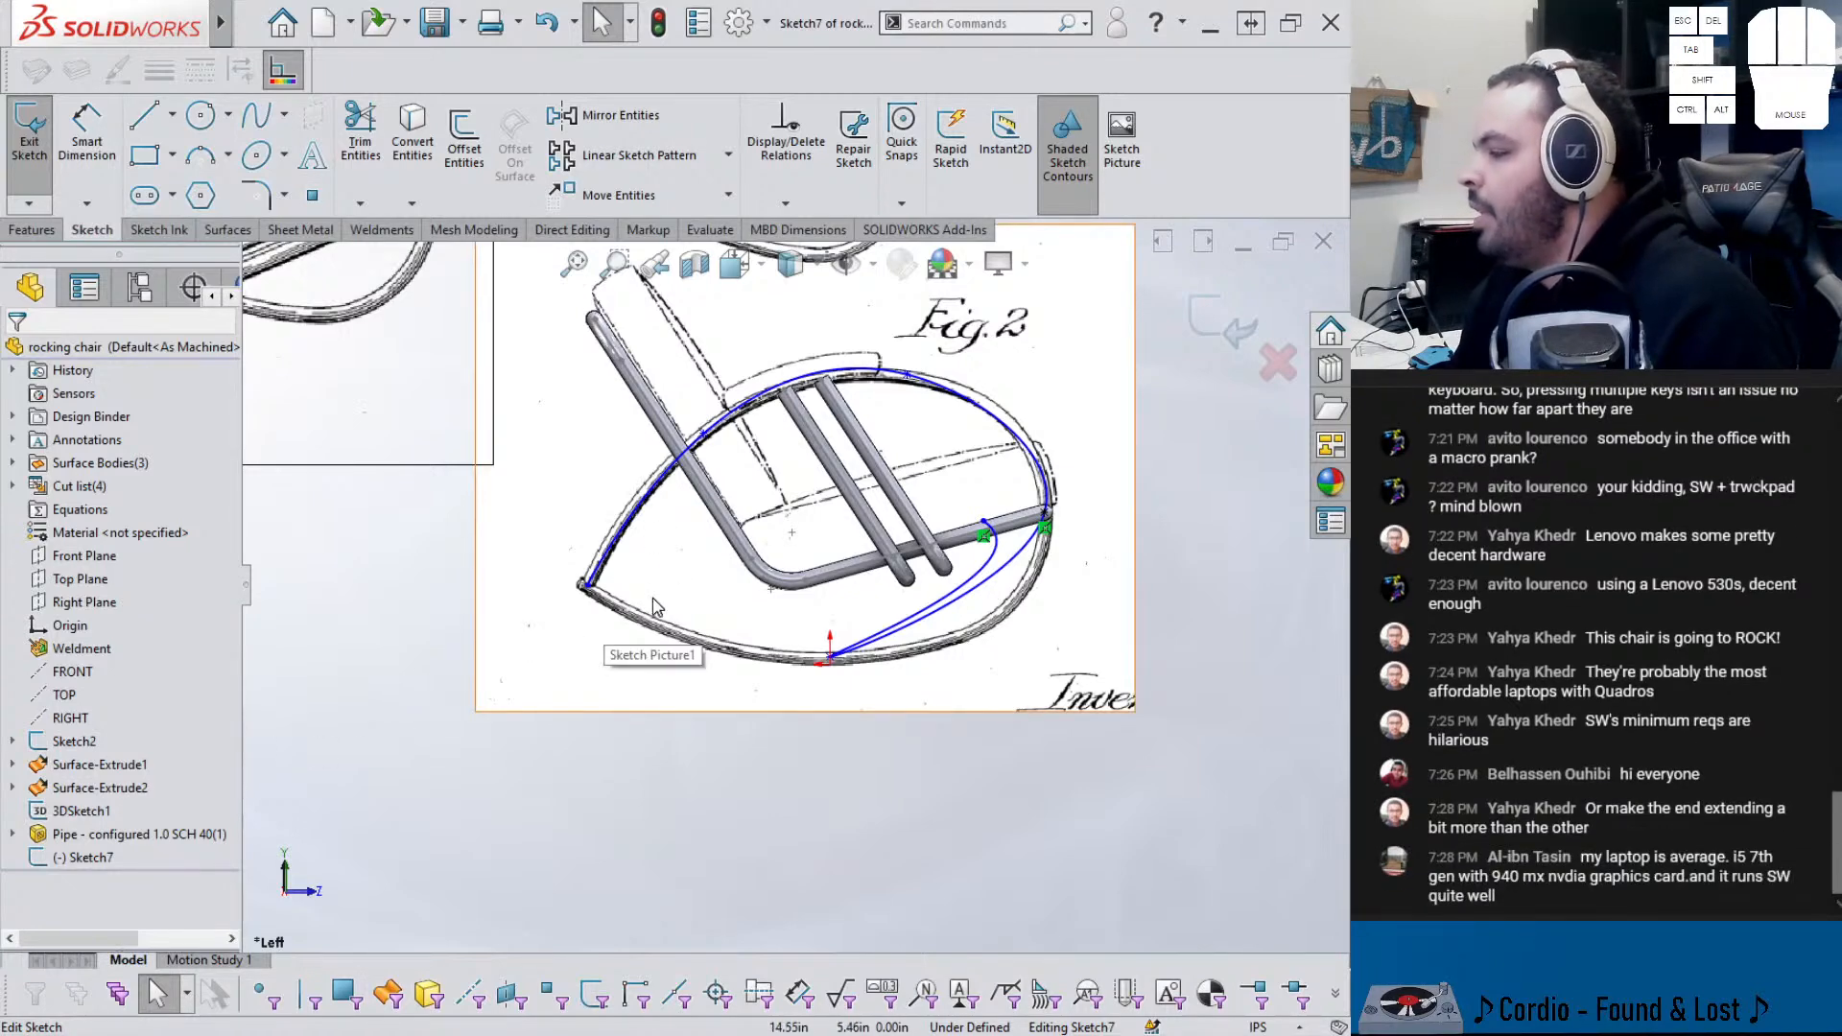
scroll(654, 606, down, 2)
click(1092, 595)
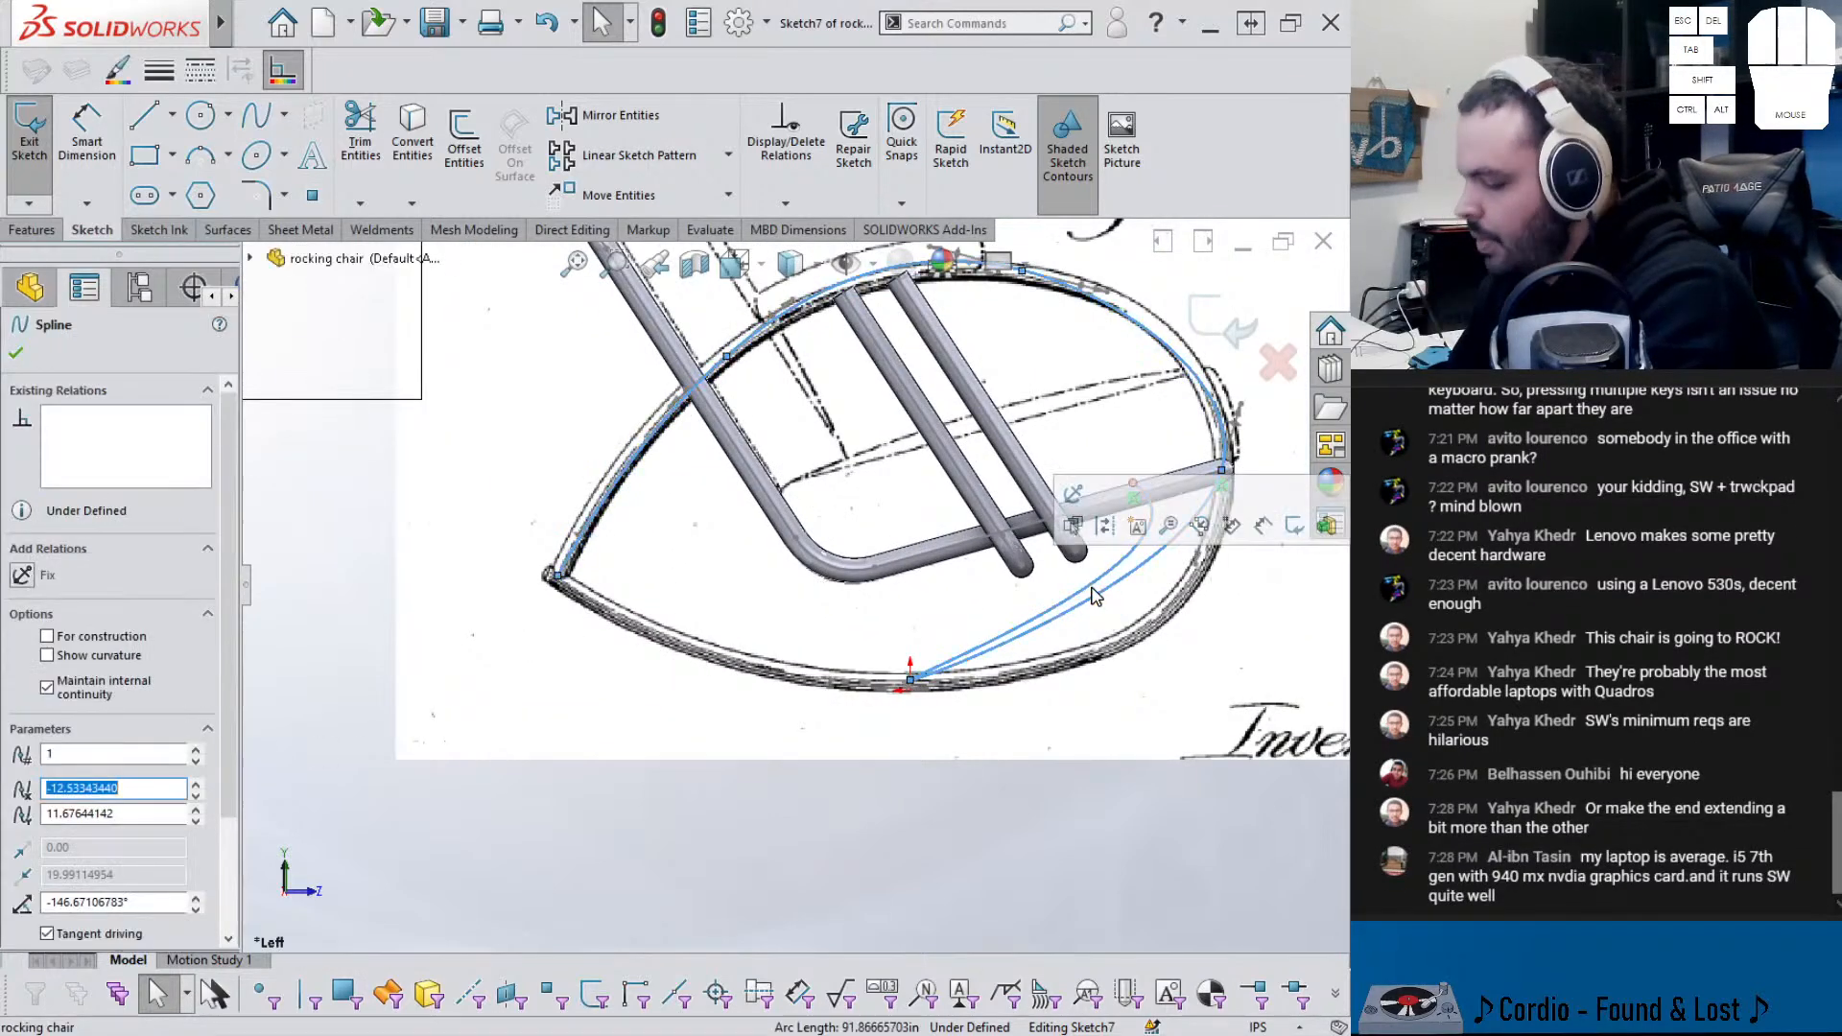
key(Delete)
- Start a new spline at the chair's left tip, curving down below the rocker
click(256, 115)
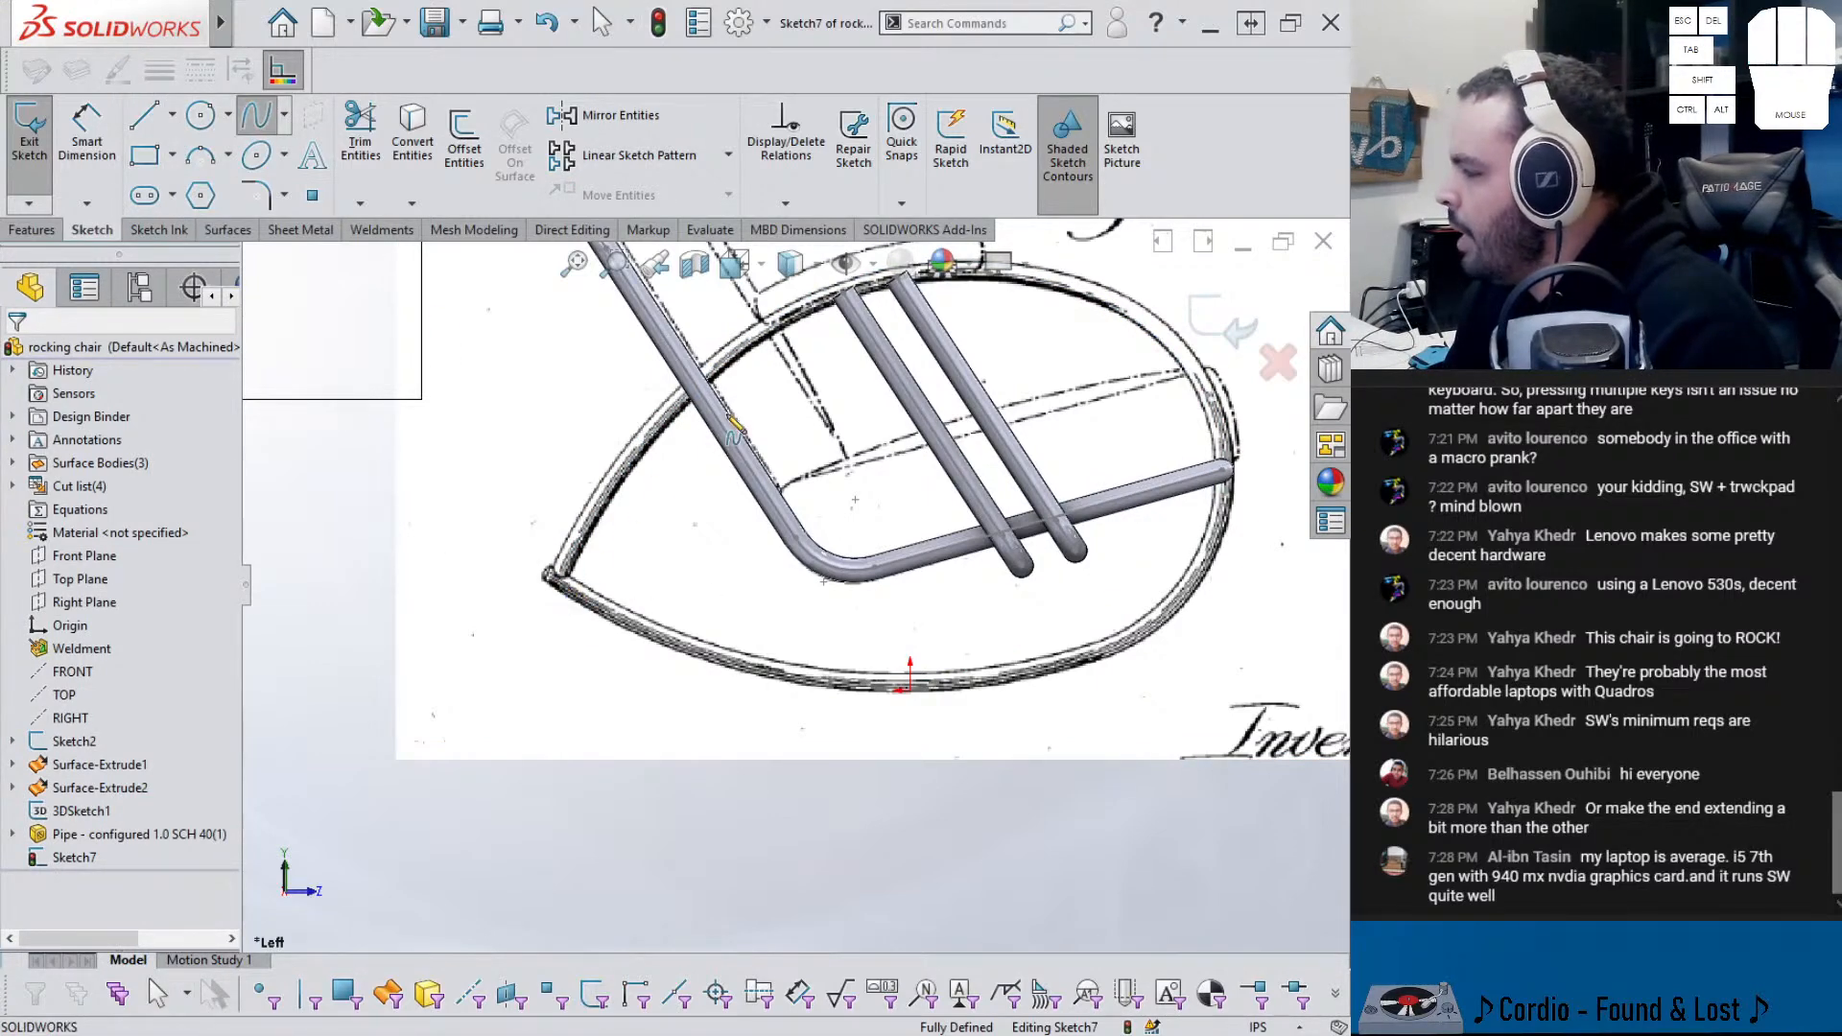
click(549, 574)
click(1041, 285)
click(993, 672)
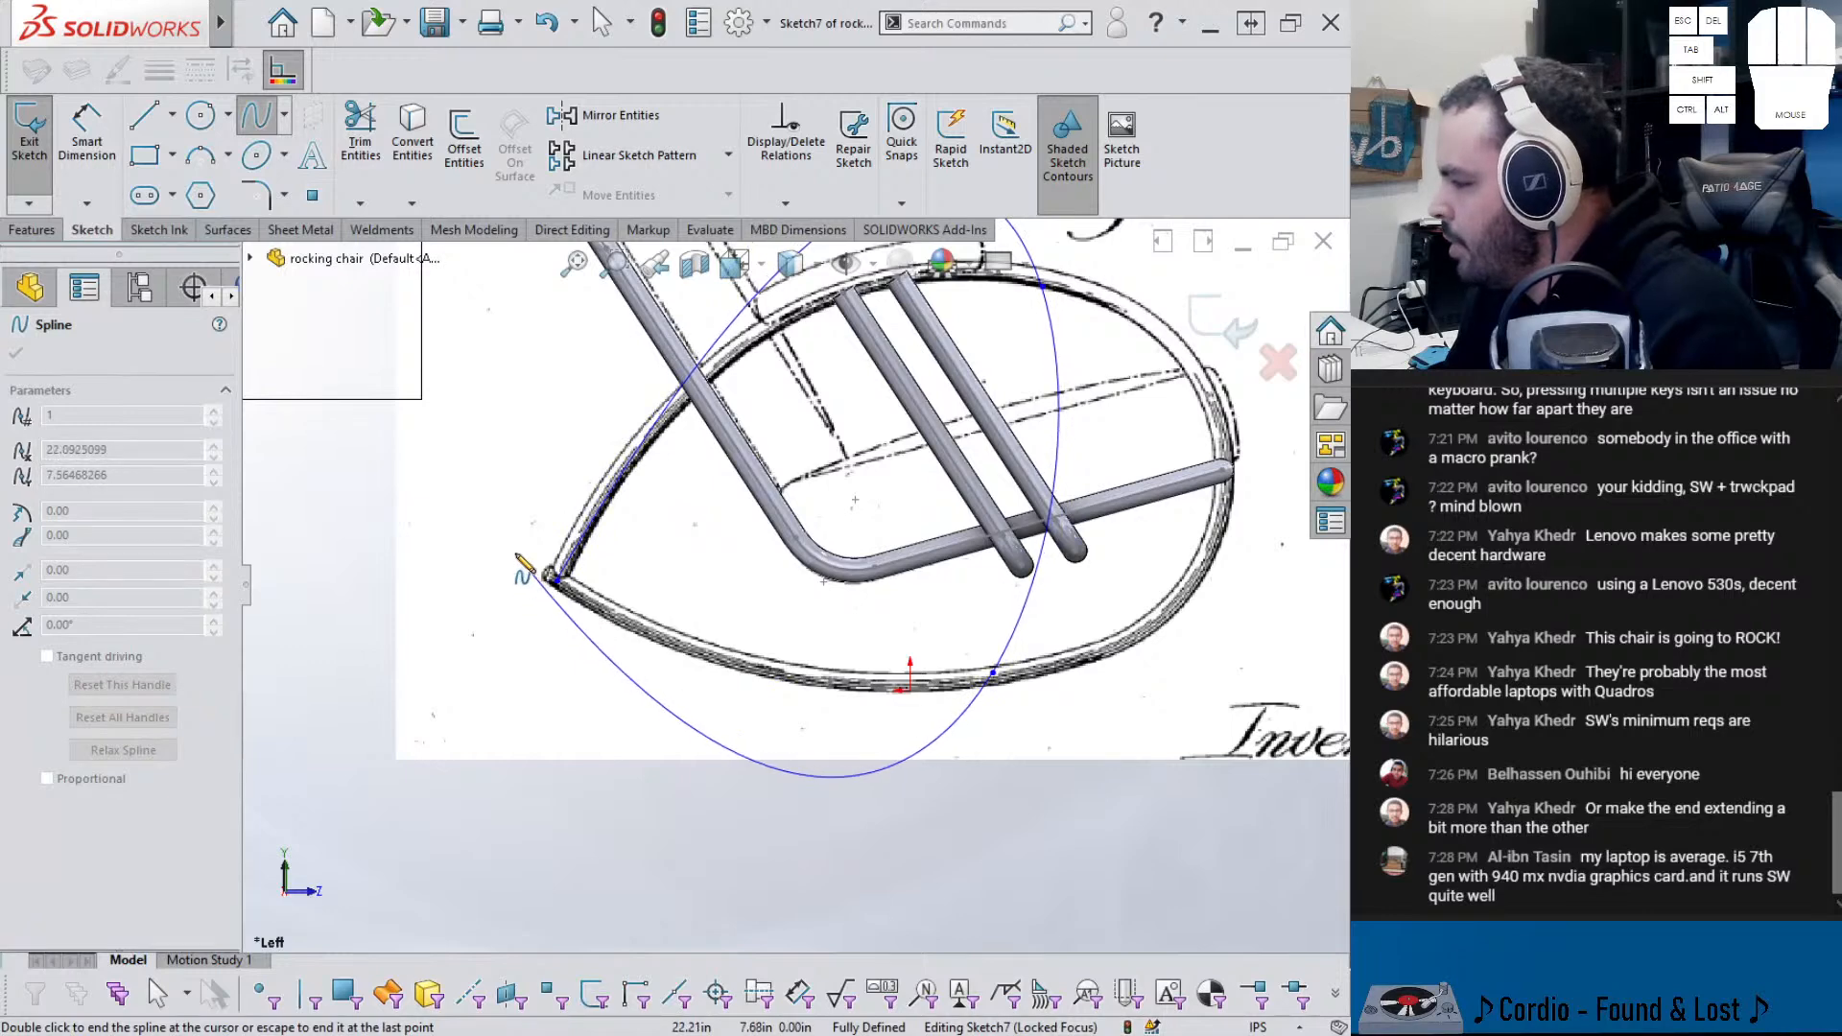
- Finish Spline2 and drag its end onto the chair's left tip
click(515, 552)
key(Escape)
scroll(564, 607, down, 3)
click(587, 557)
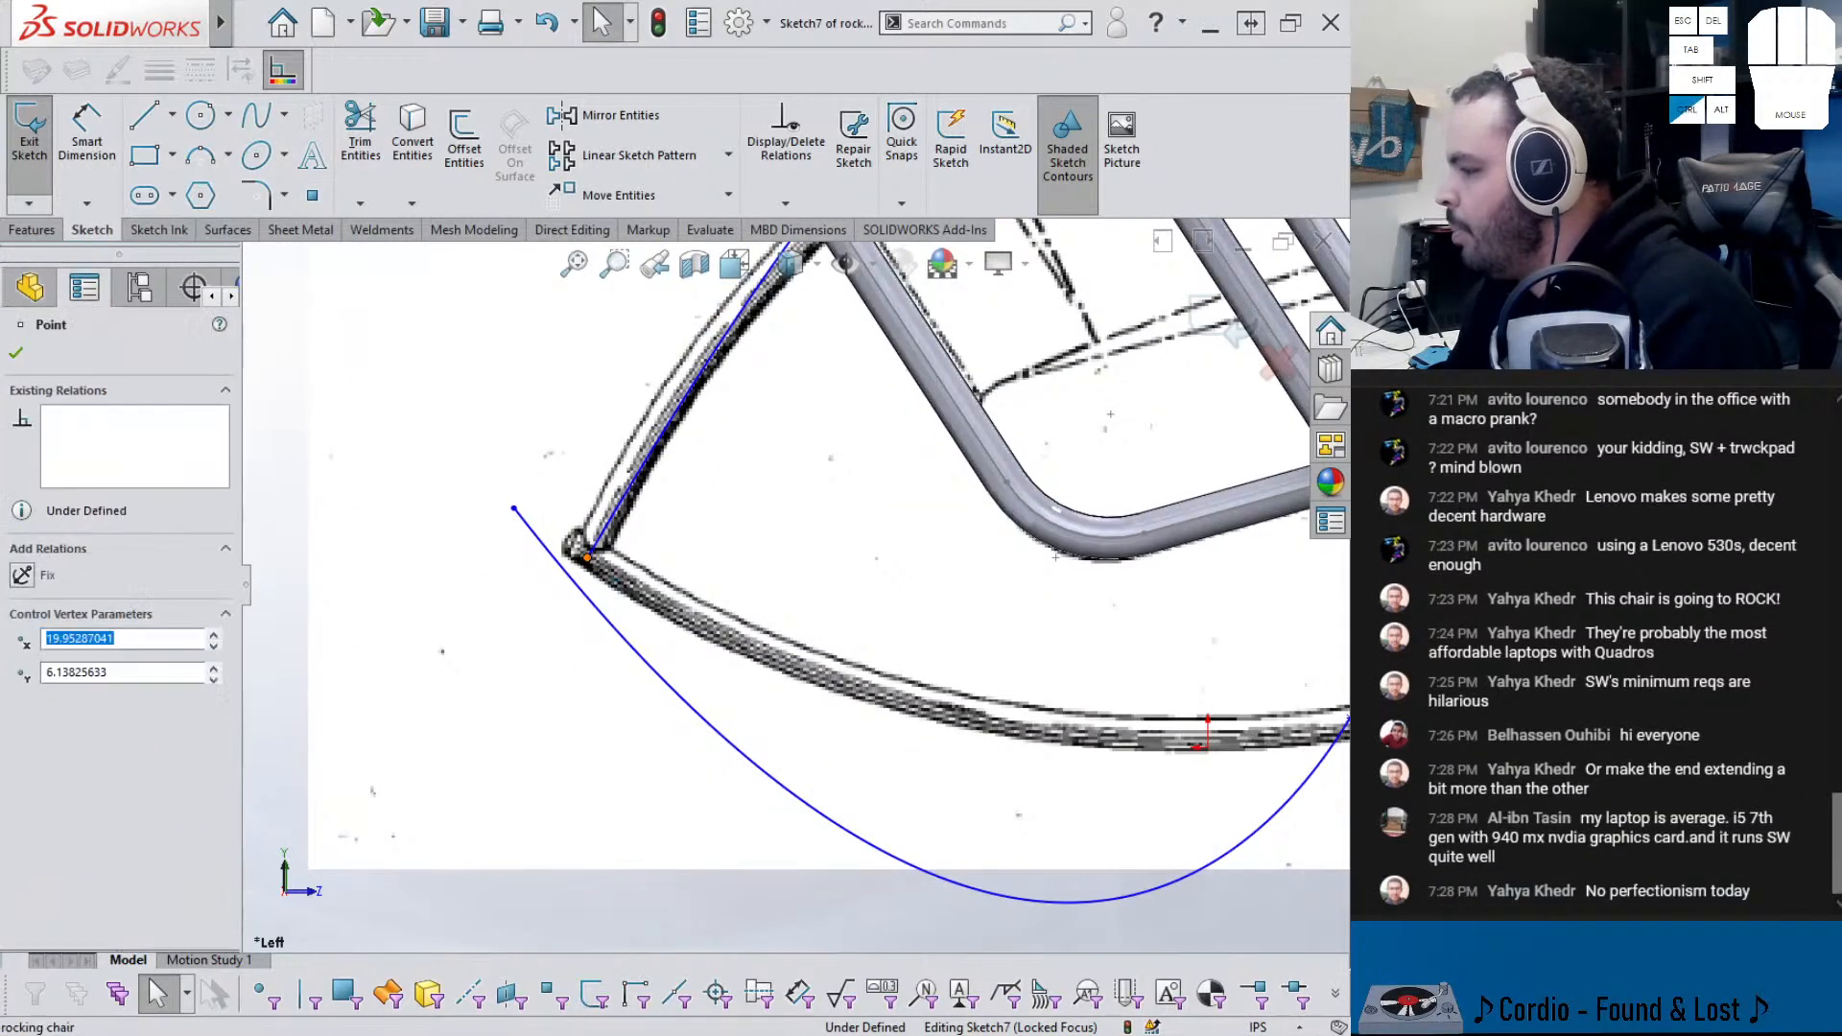
ctrl+click(600, 575)
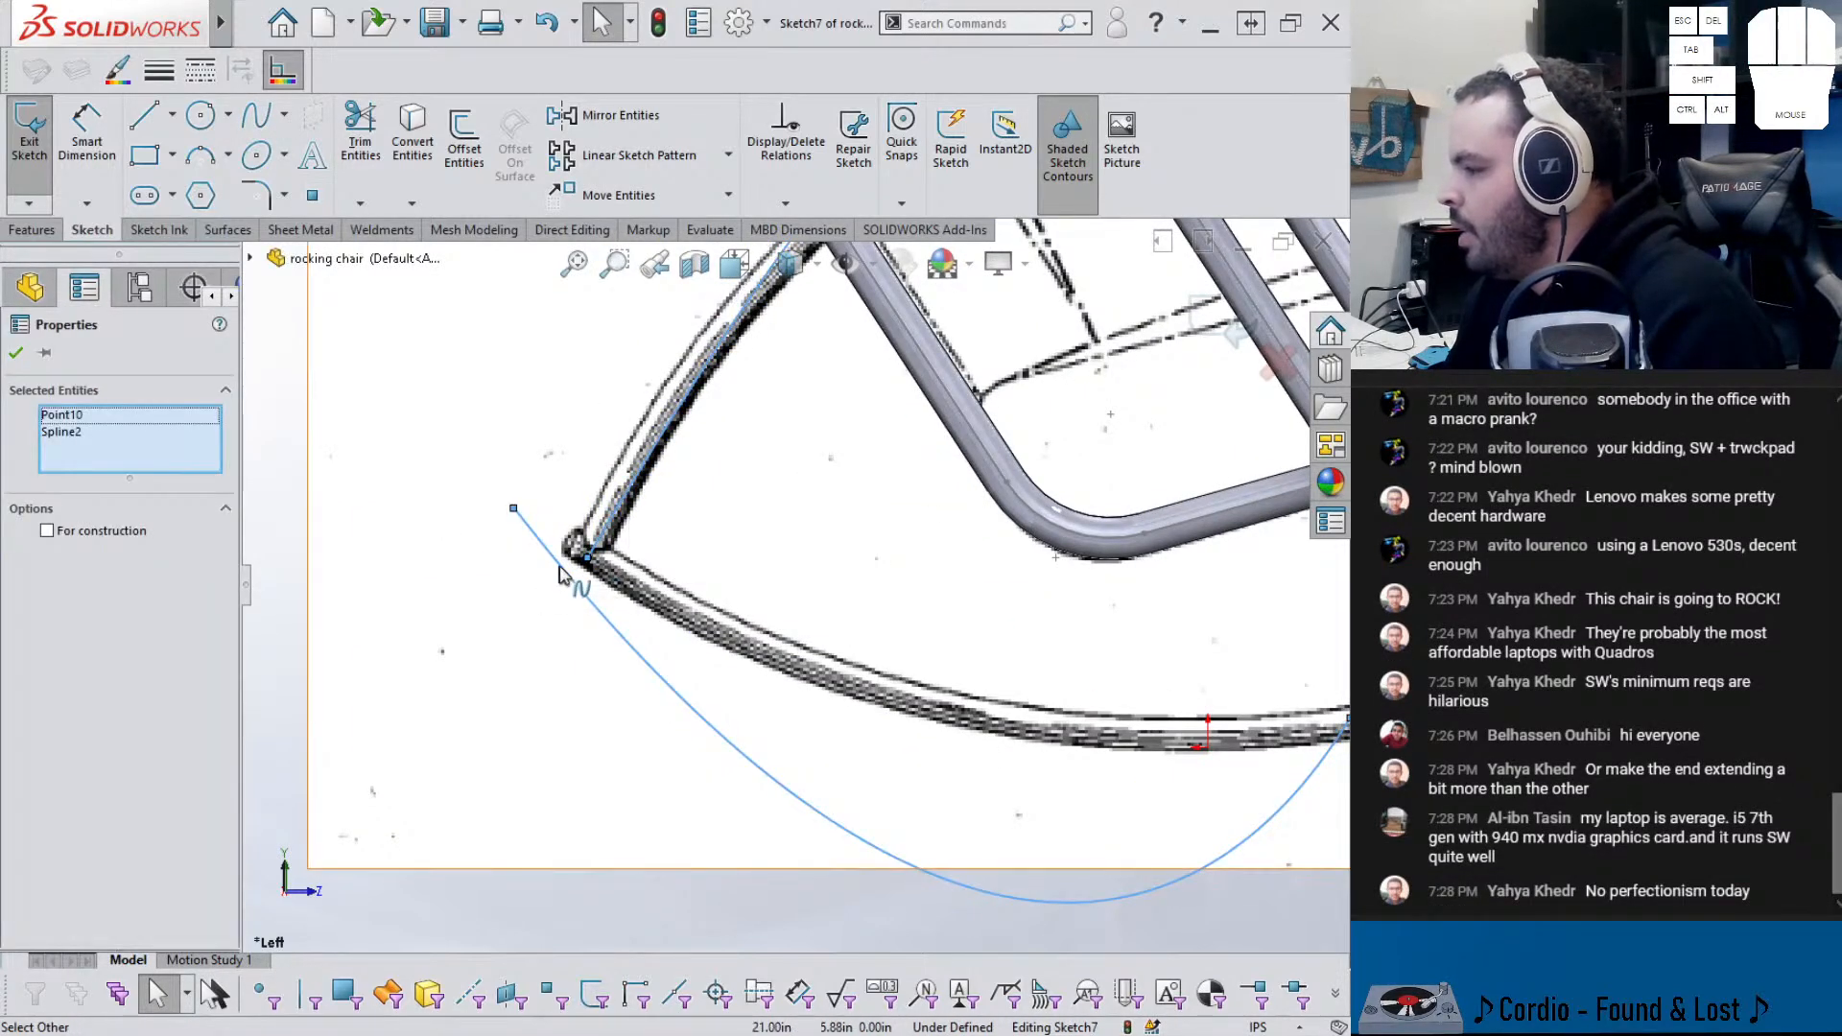
mouse_move(582, 561)
mouse_down()
mouse_move(605, 543)
mouse_move(594, 567)
mouse_up()
- Zoom in and fine-tune the spline's end point at the left tube joint
click(499, 663)
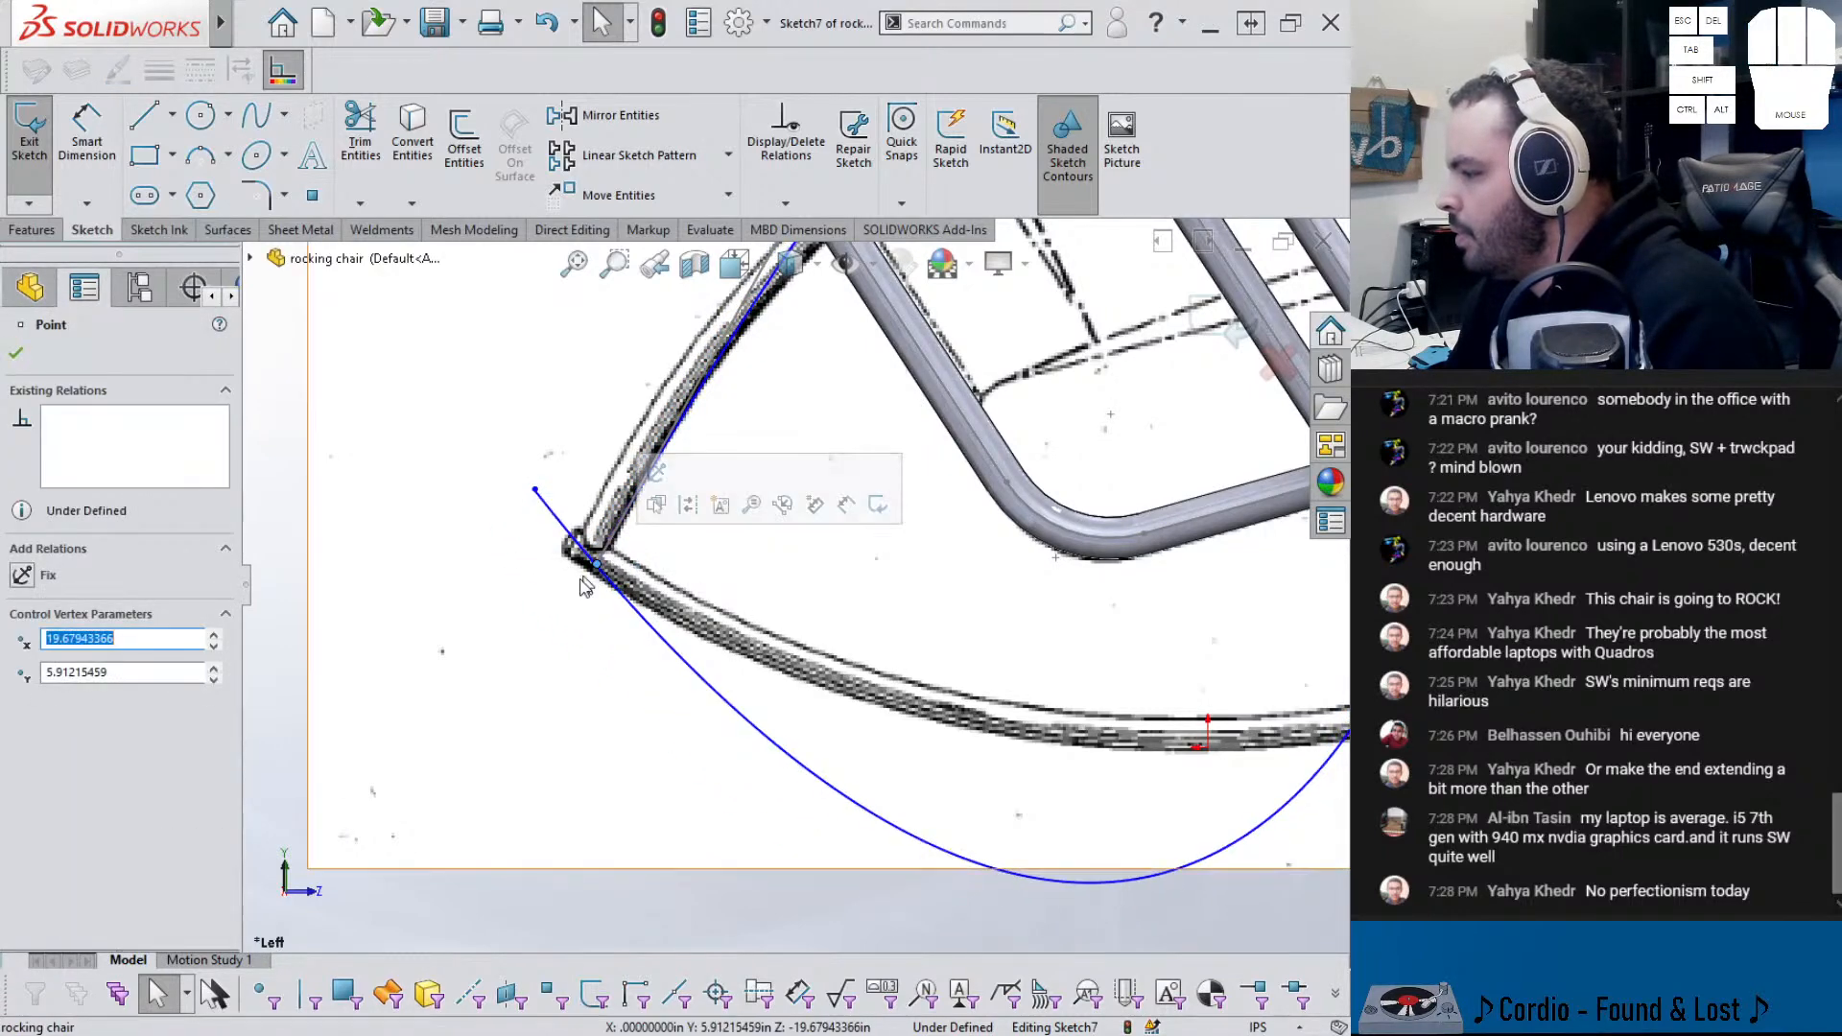
click(565, 589)
scroll(590, 581, down, 3)
scroll(694, 577, down, 3)
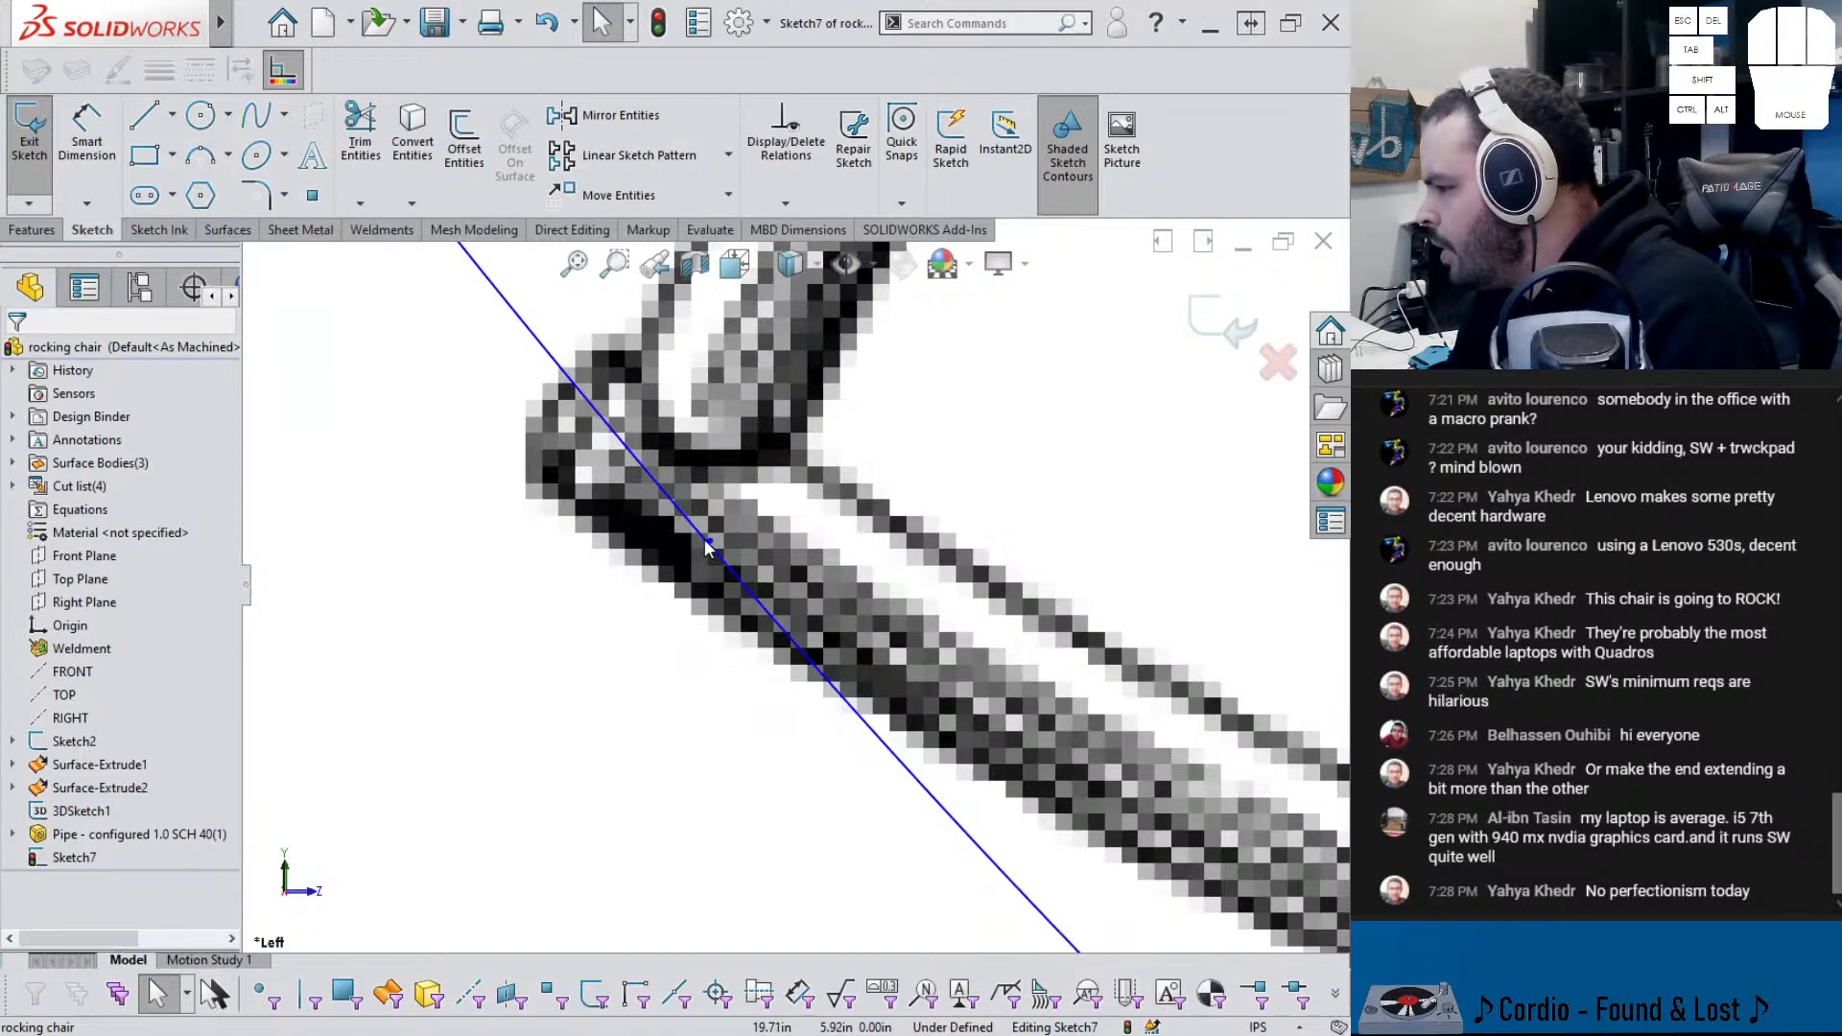
click(712, 551)
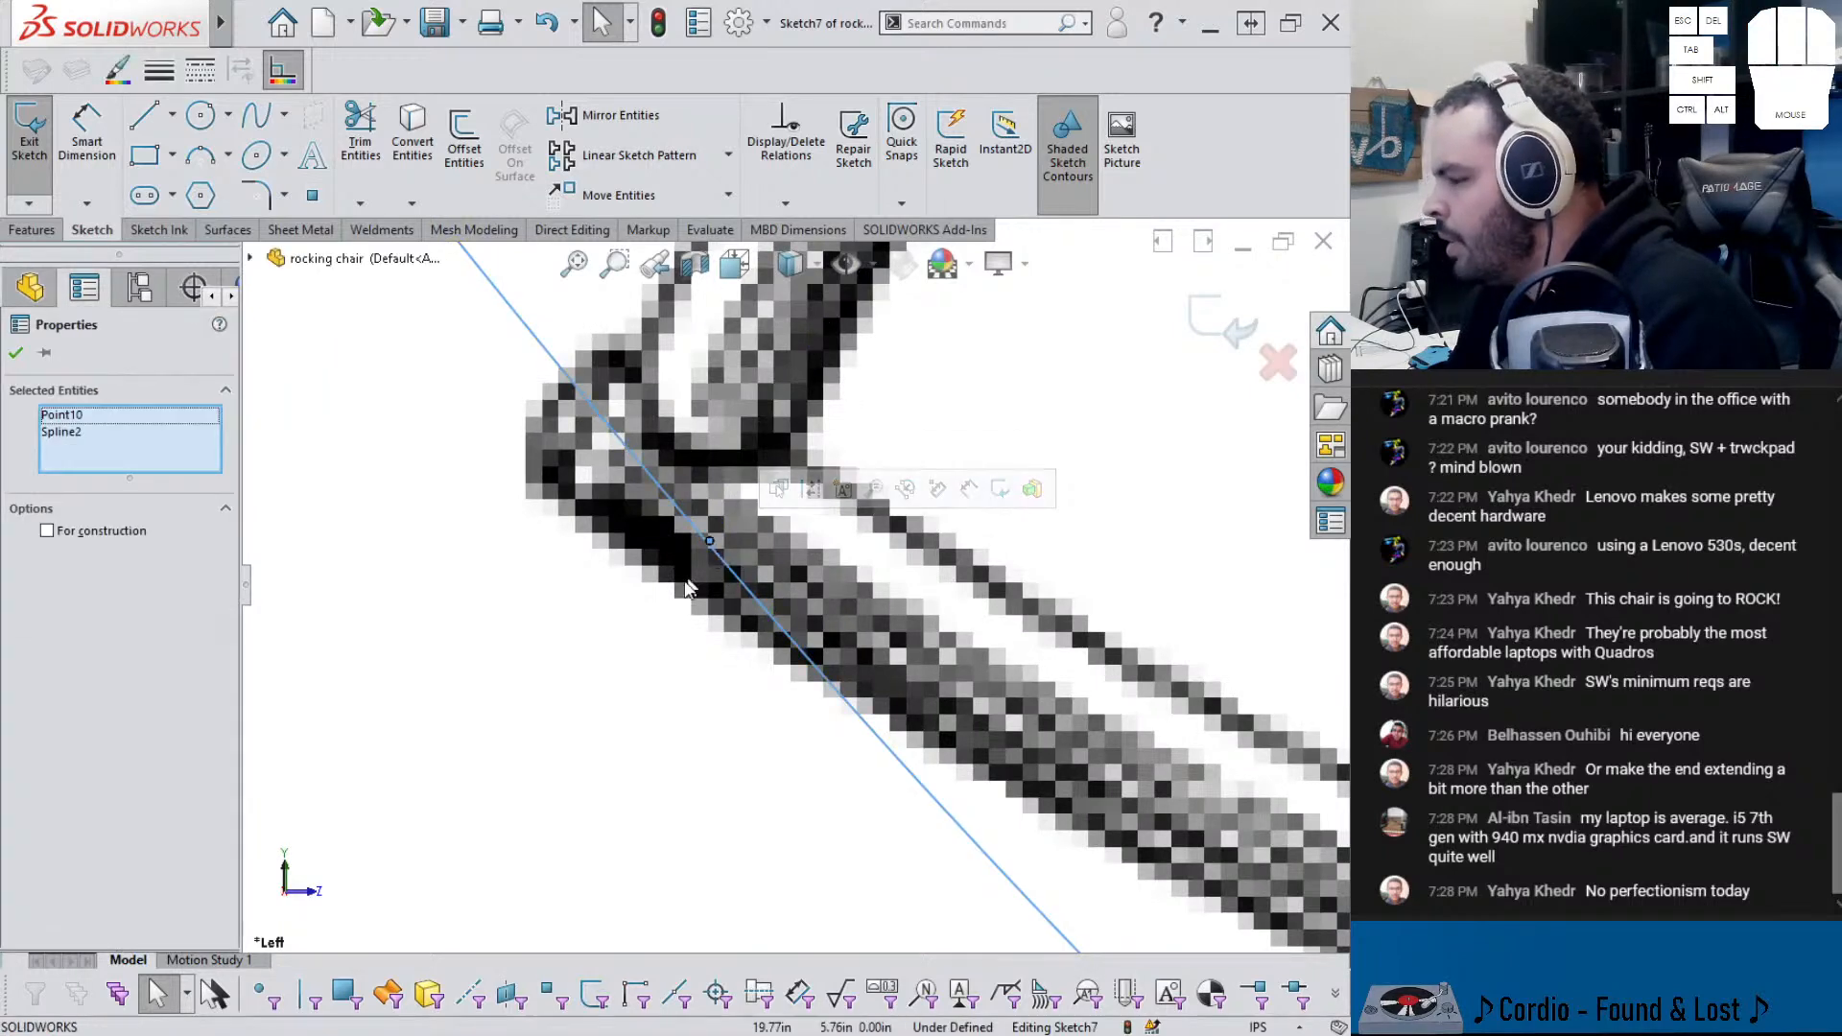
click(668, 608)
scroll(691, 590, up, 5)
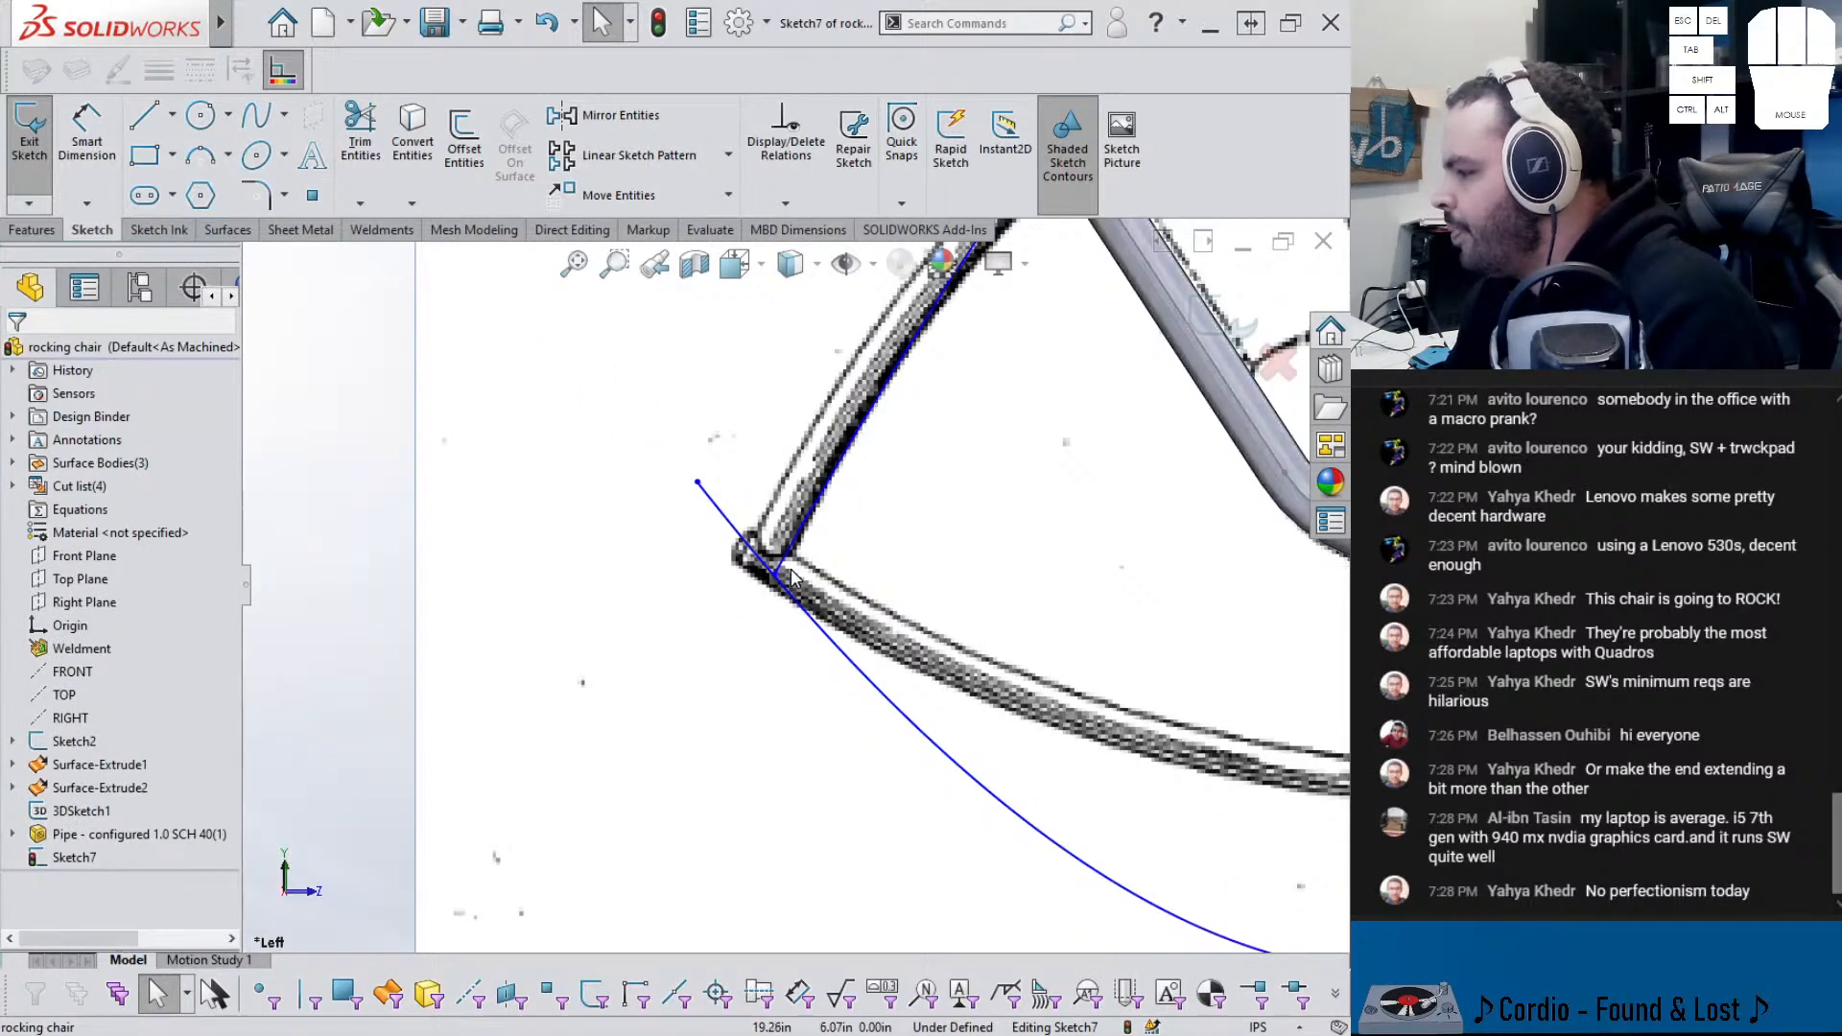
- Cancel the Extruded Boss and reopen Sketch7 for editing
click(33, 231)
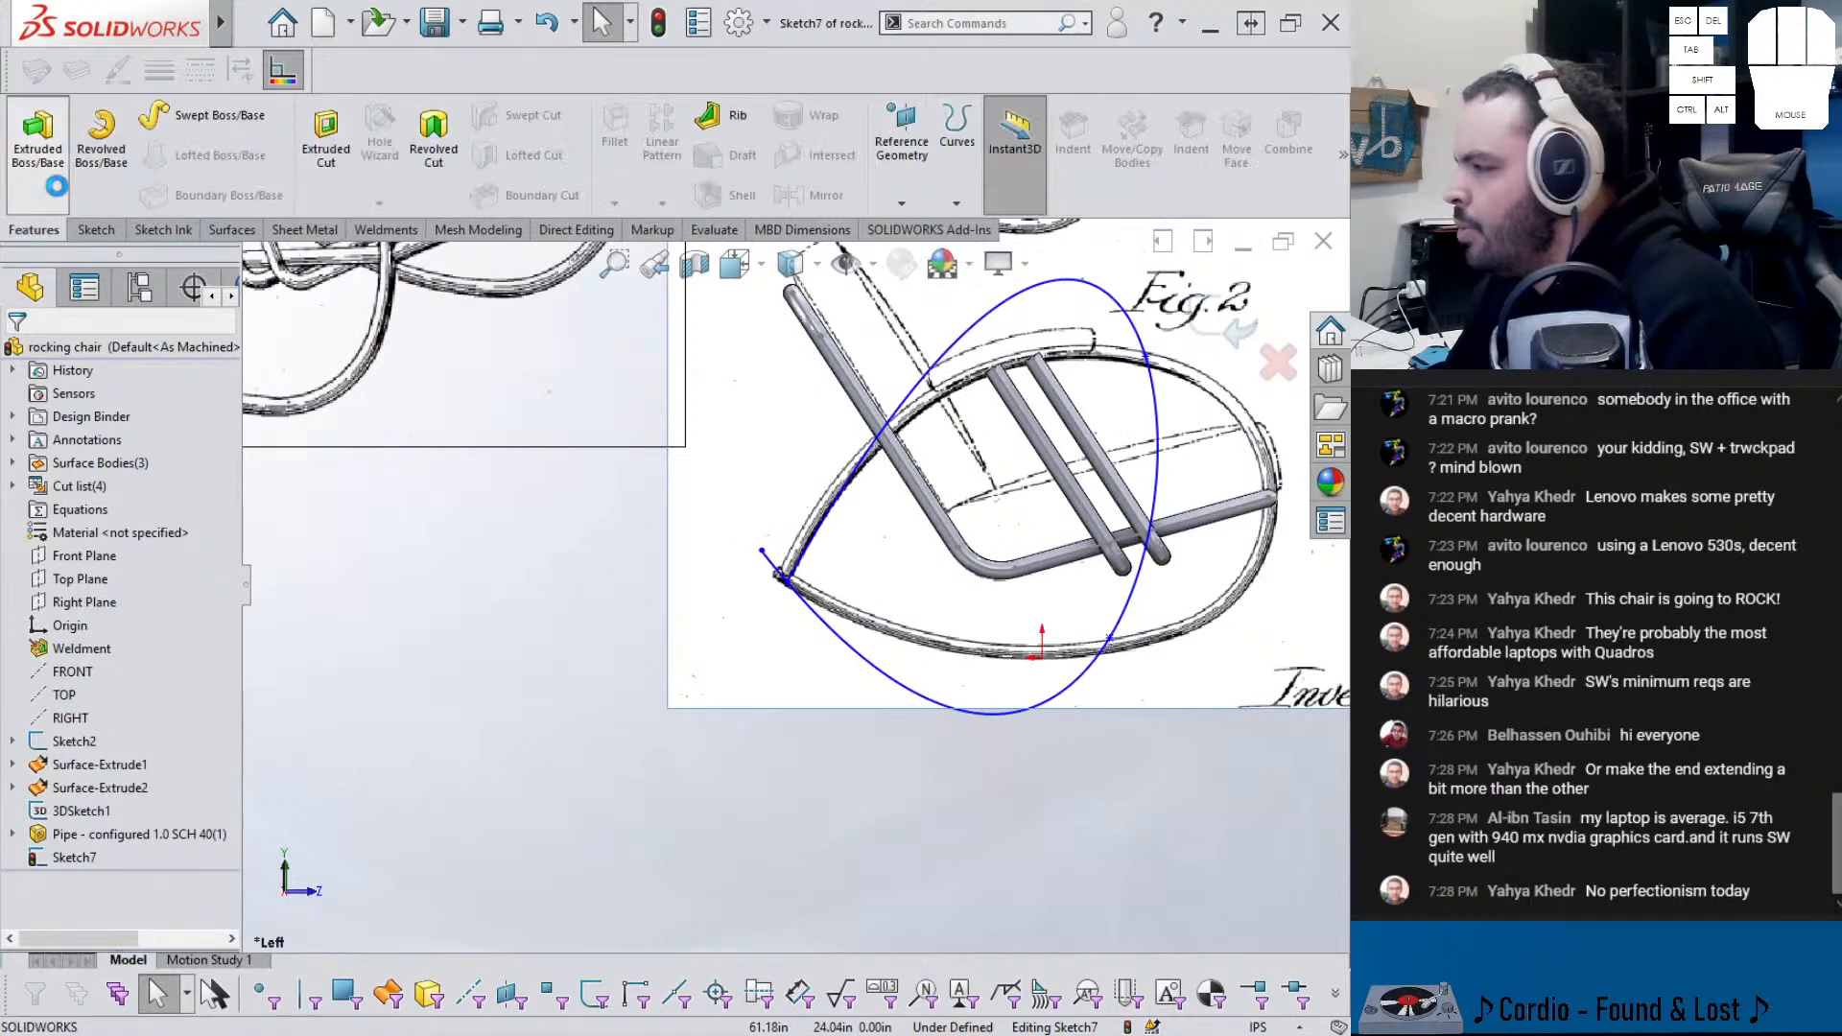
click(84, 834)
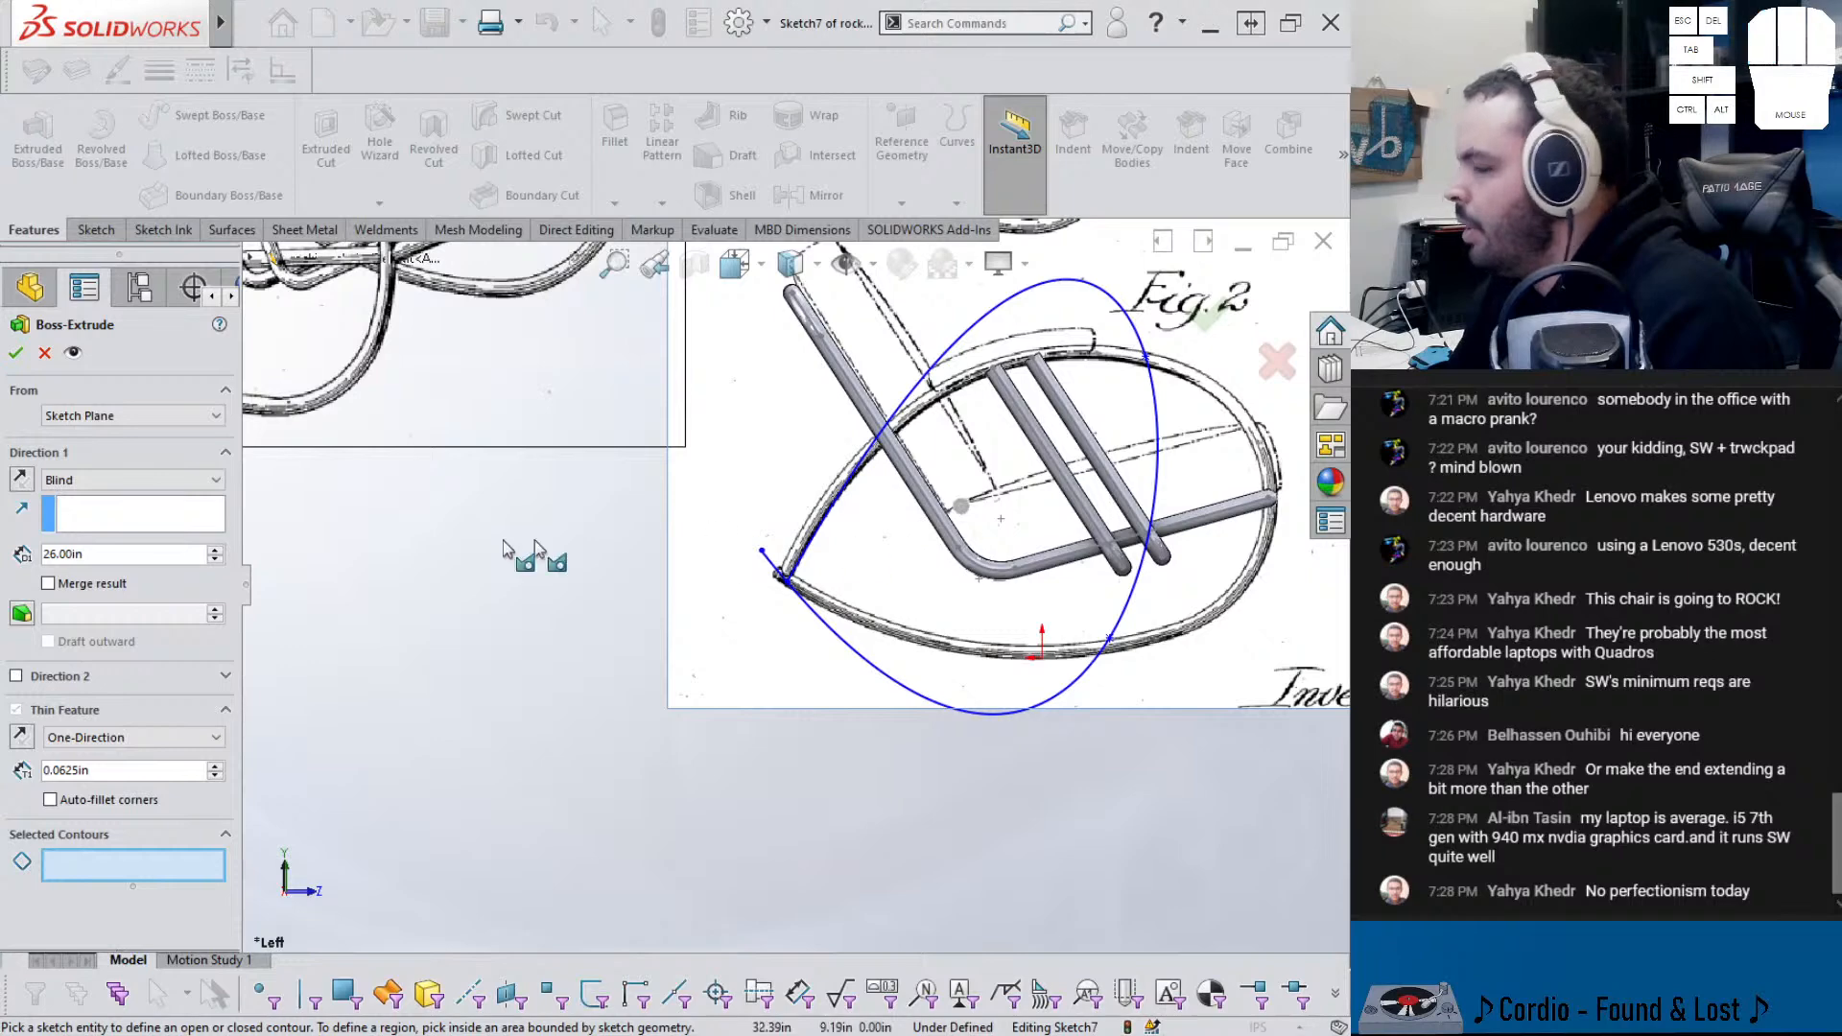
click(43, 353)
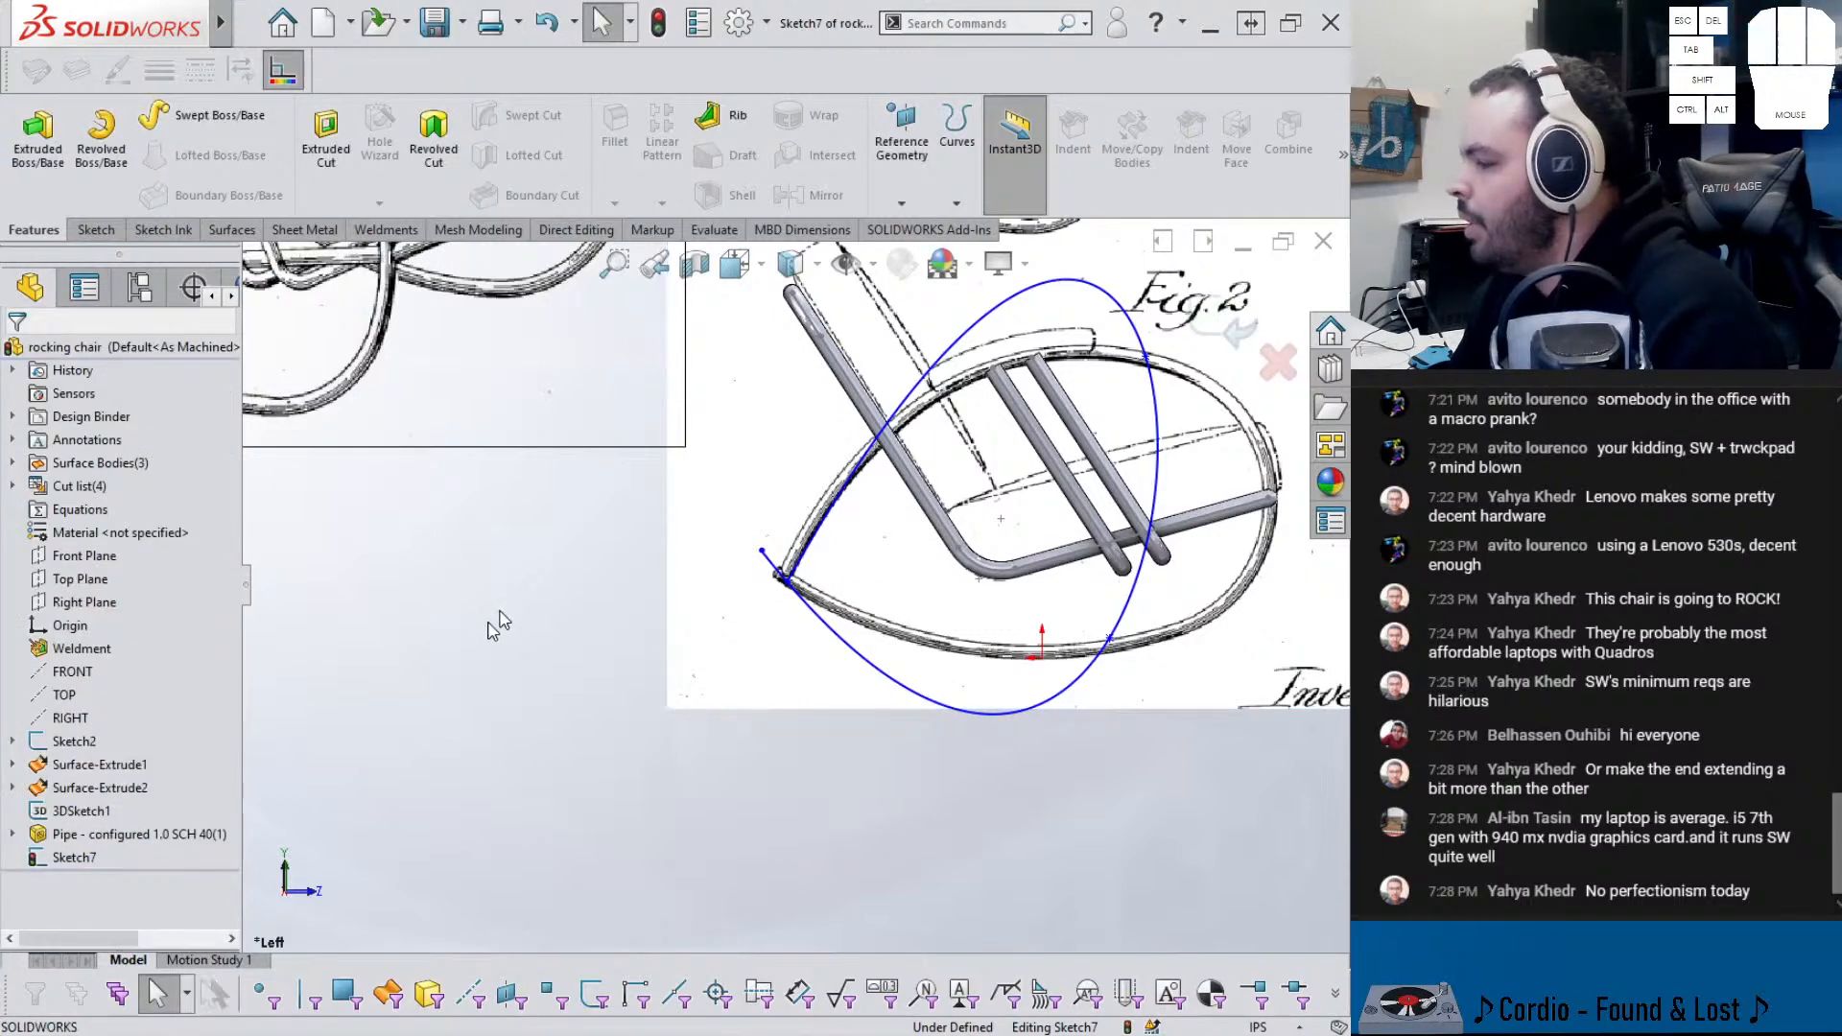
click(75, 860)
click(331, 826)
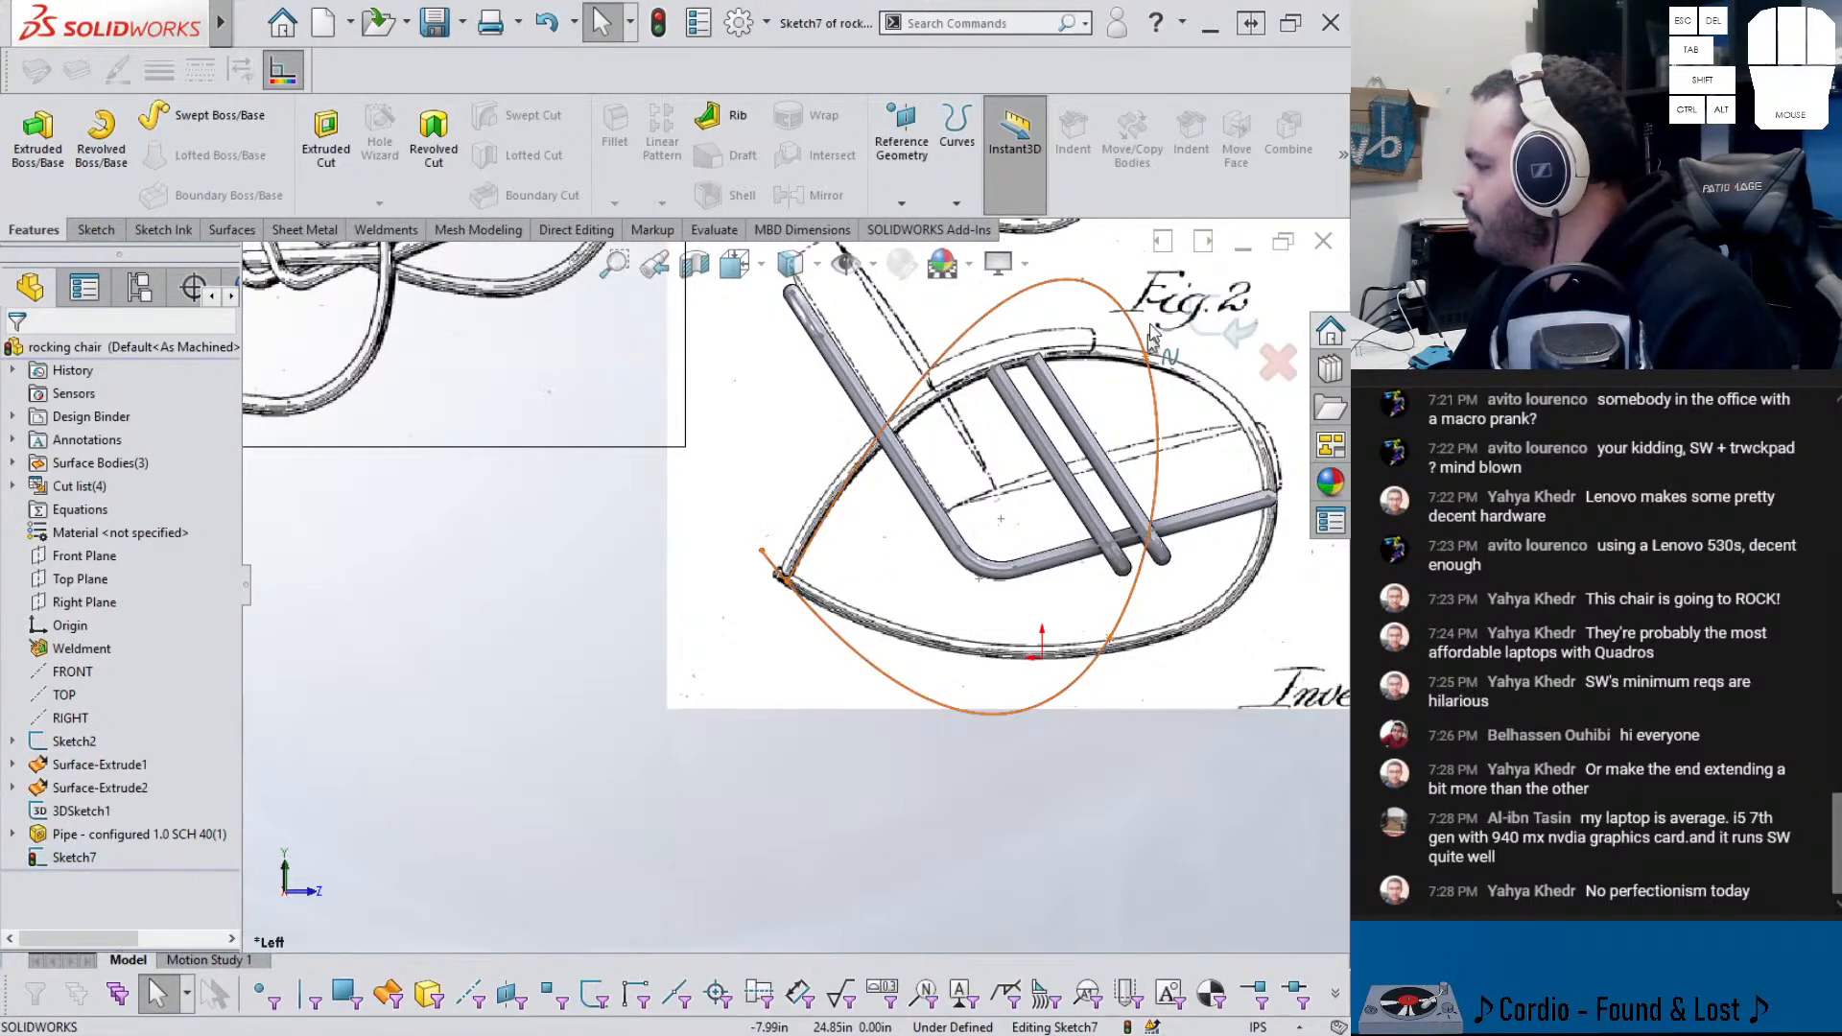
click(1238, 330)
click(69, 865)
click(58, 827)
- Delete the oval and draw a two-point spline from the tube's right end to the left tip
click(856, 652)
key(Delete)
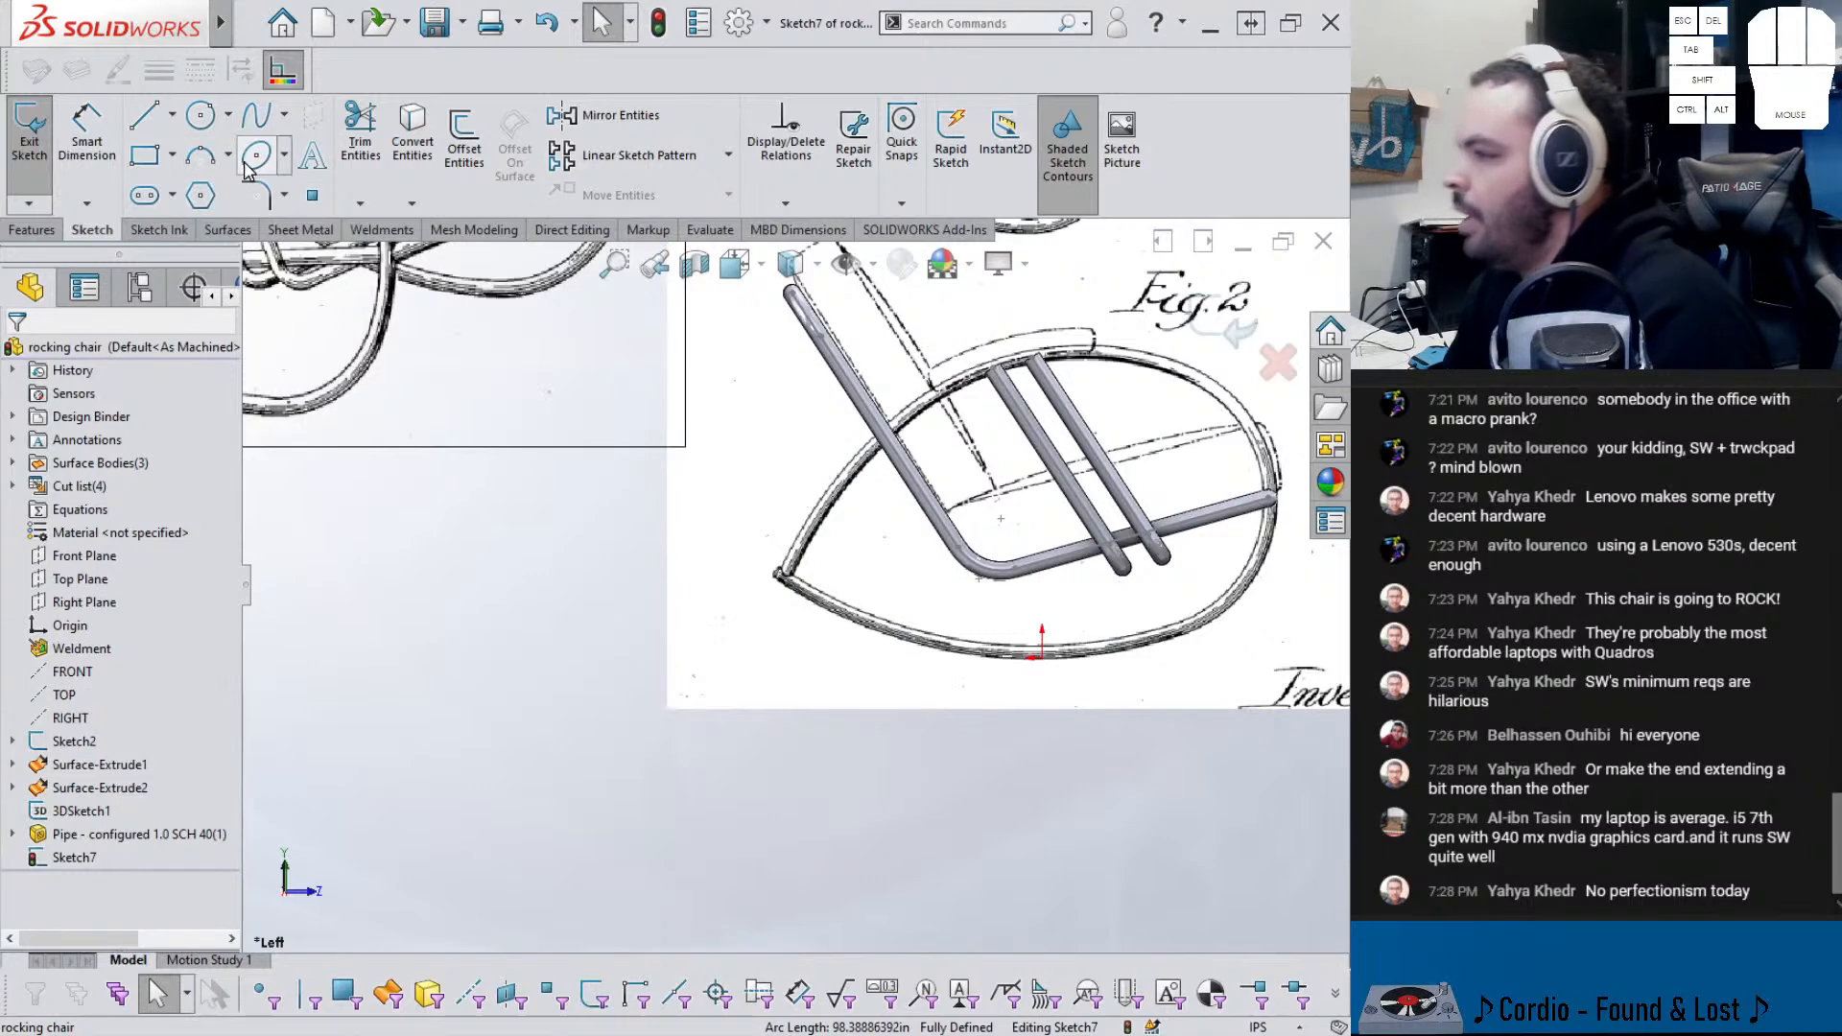
click(255, 115)
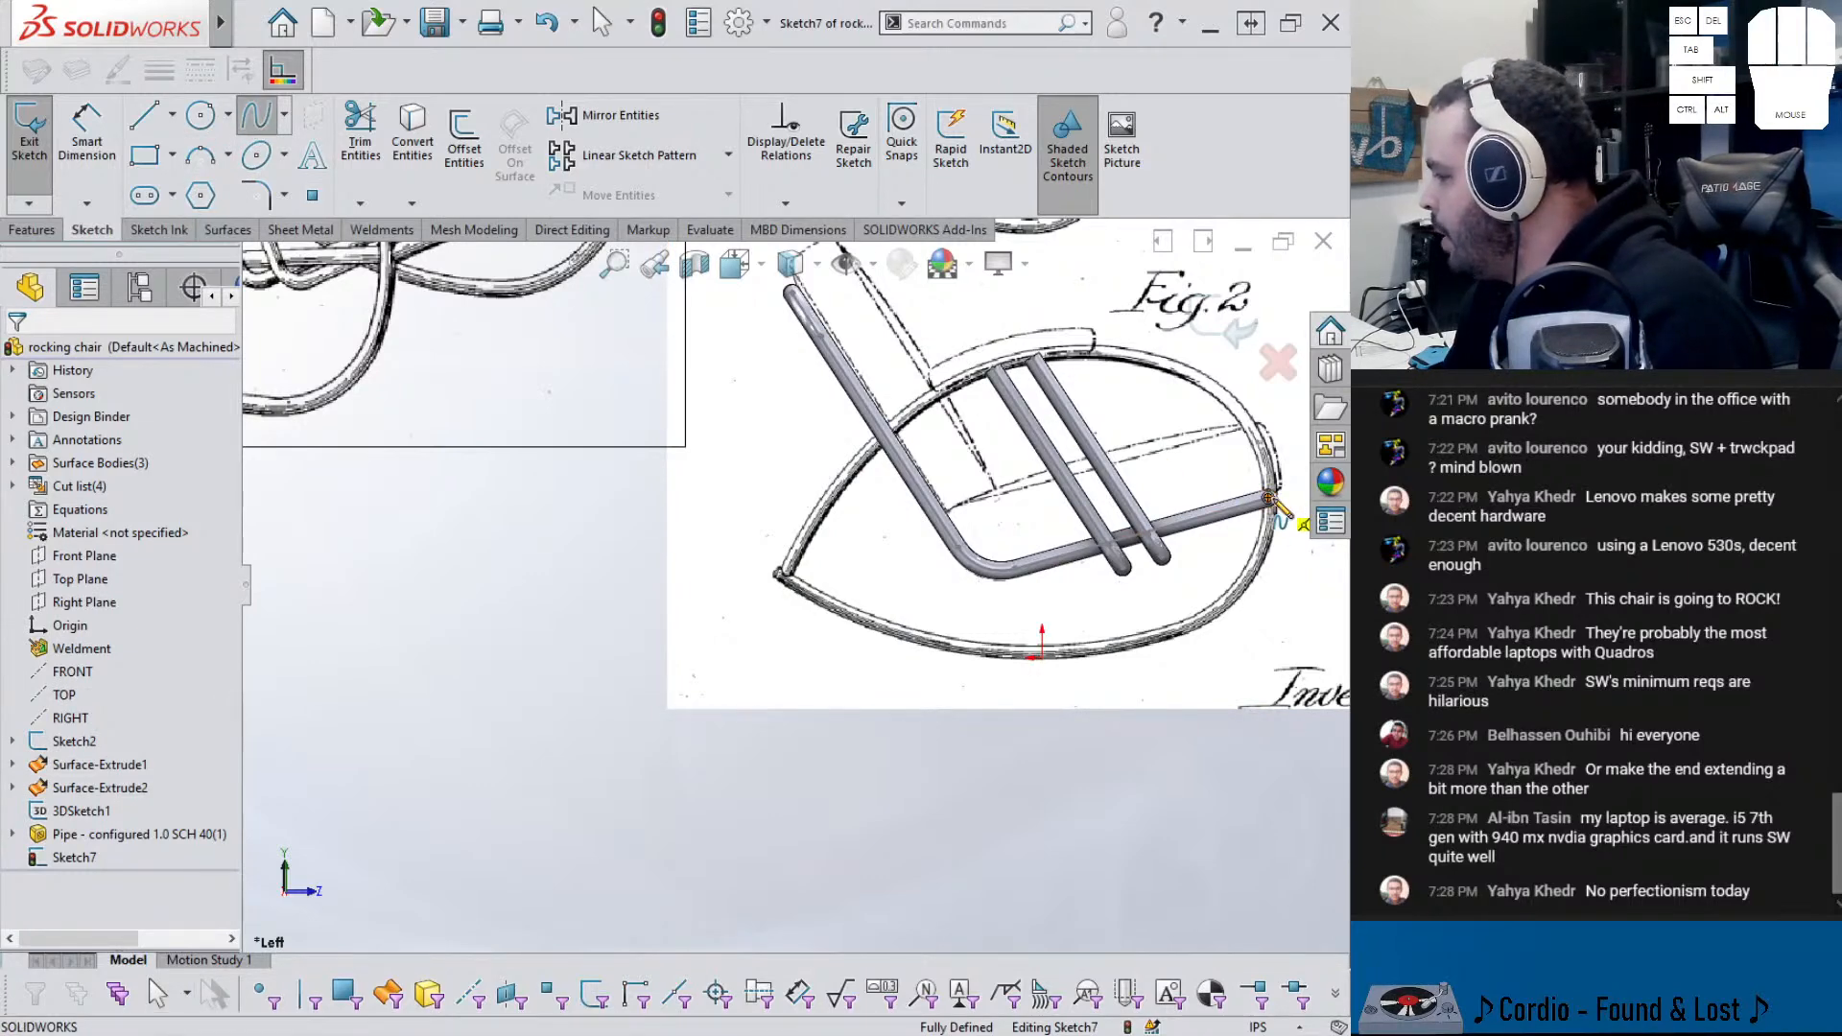
click(1247, 533)
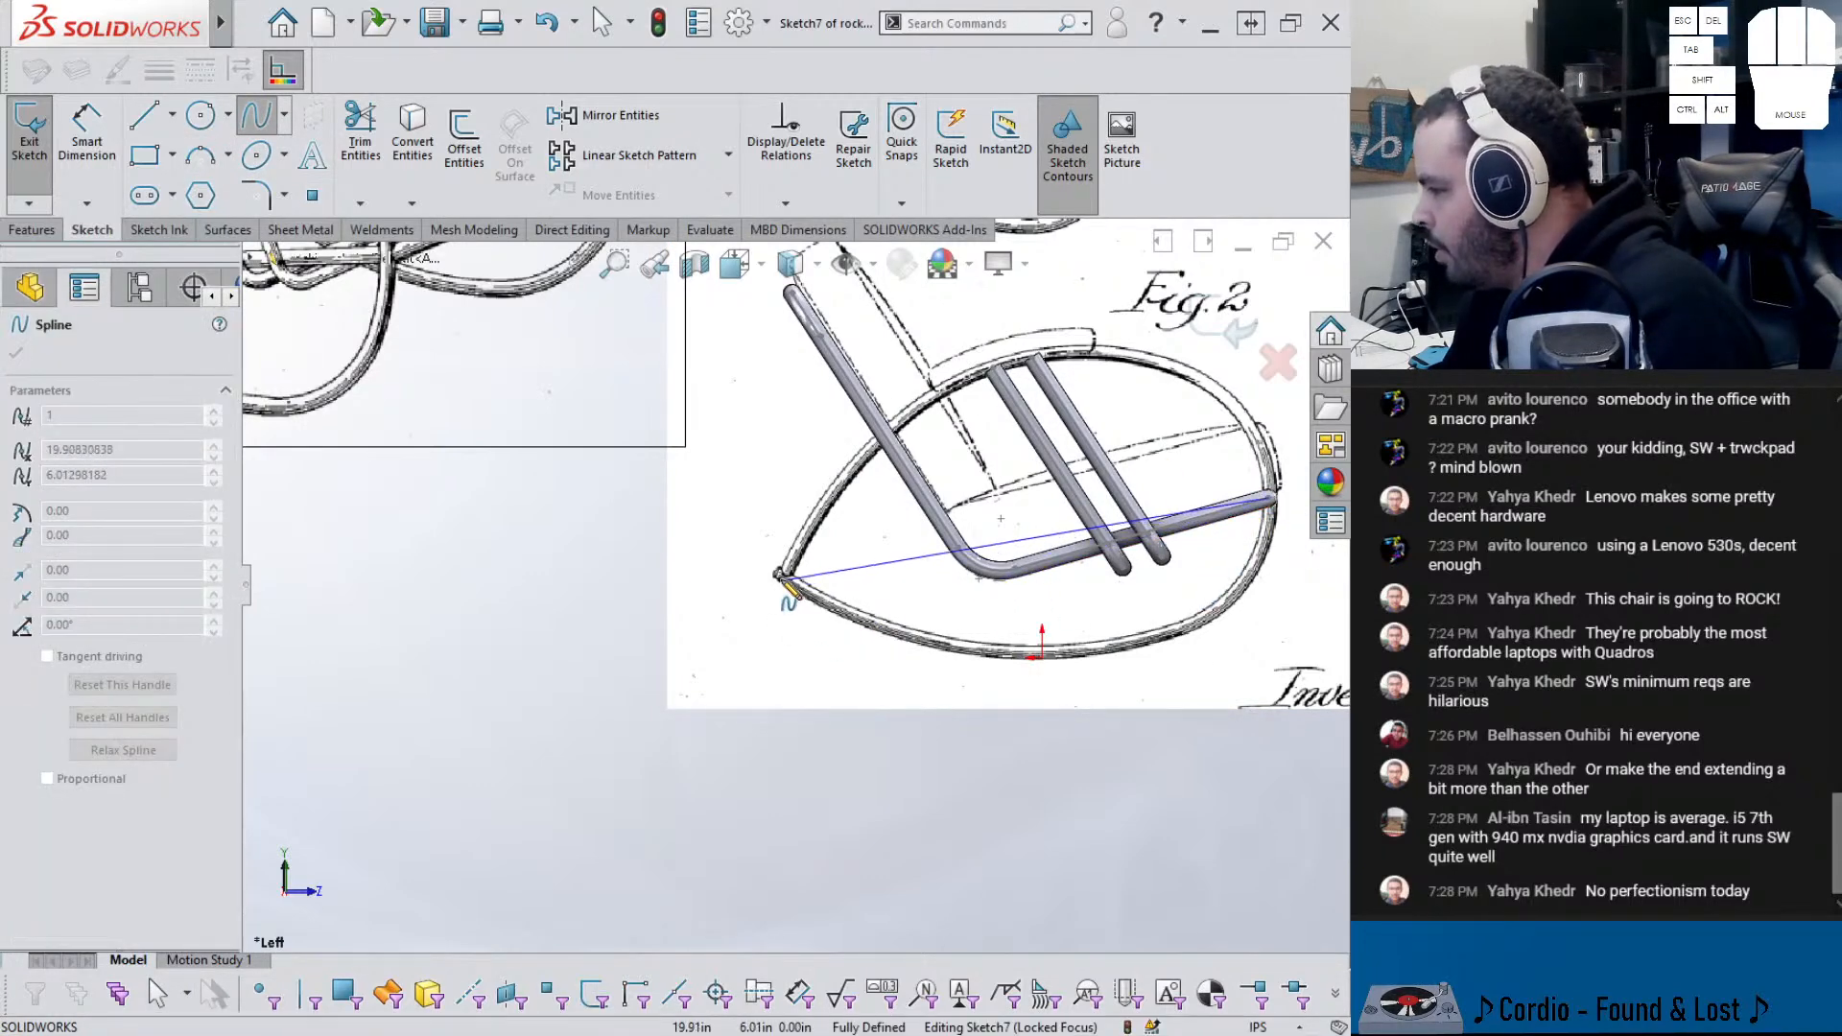
double_click(777, 576)
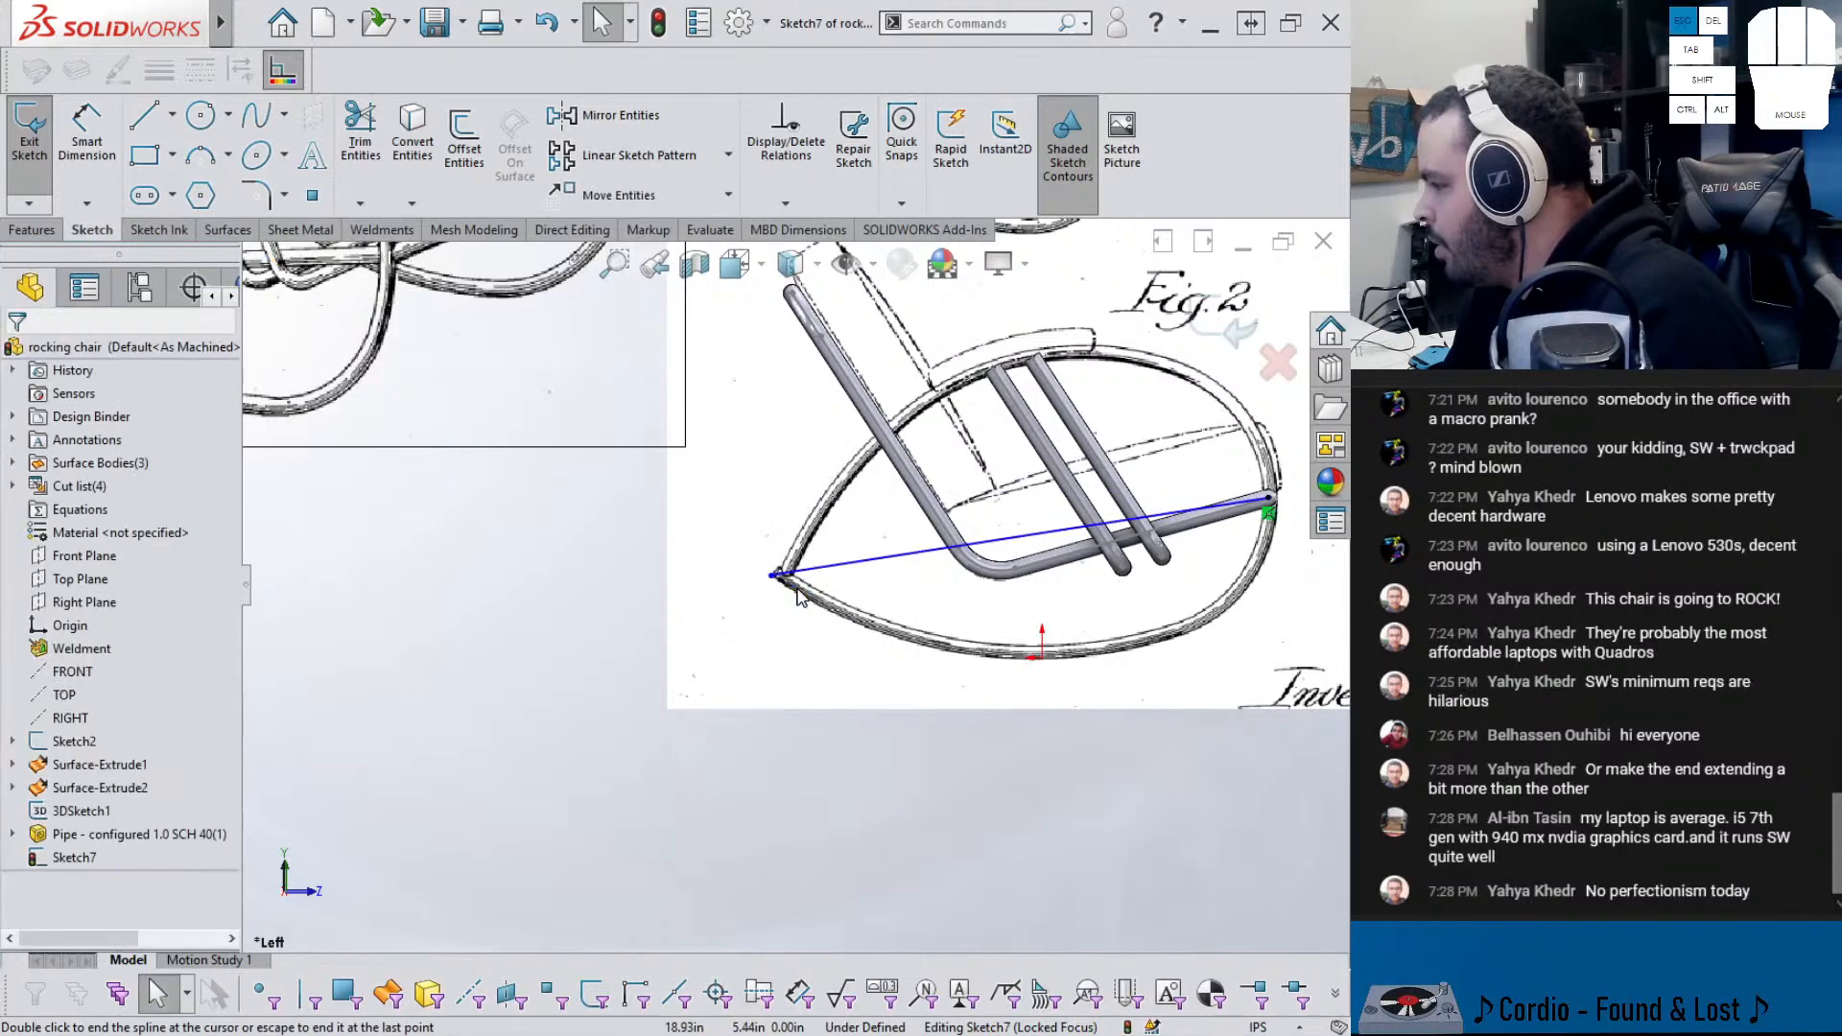
- Bend the spline along the rocker's bottom curve, with its right tangent down and left tangent up-left
click(990, 544)
drag(974, 556, 1015, 711)
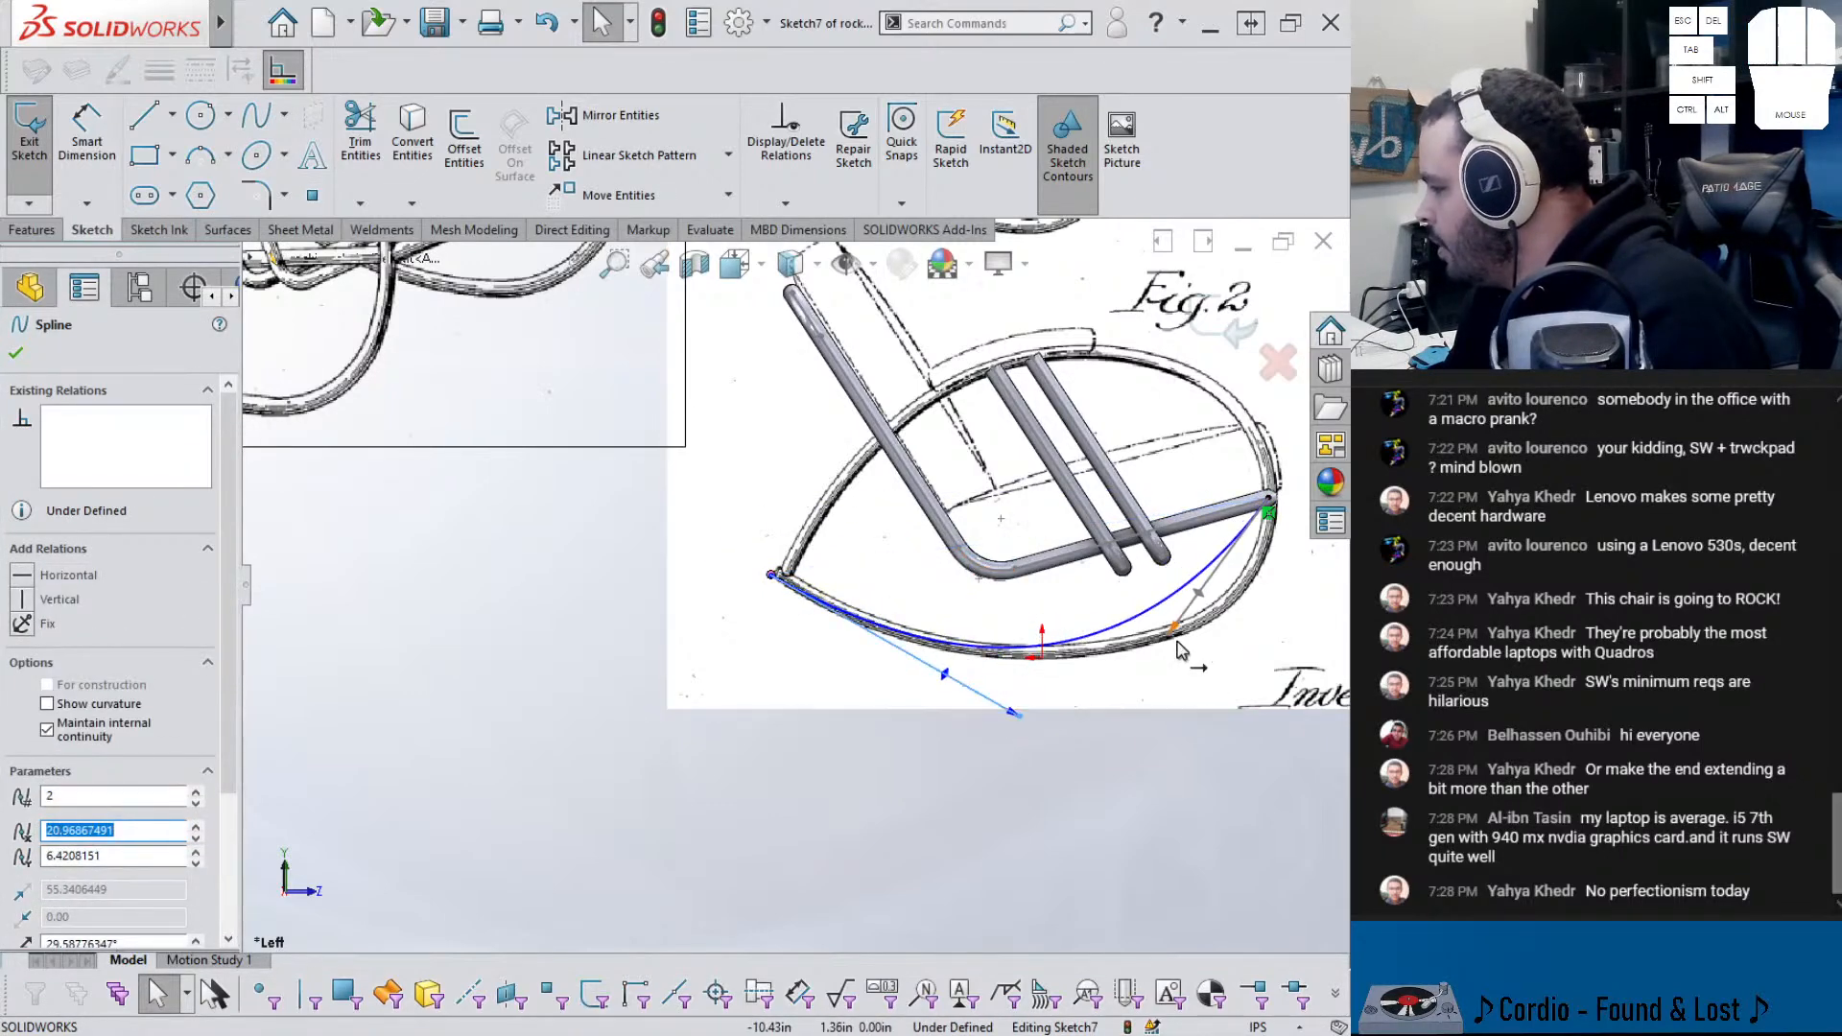
drag(1172, 641, 1269, 650)
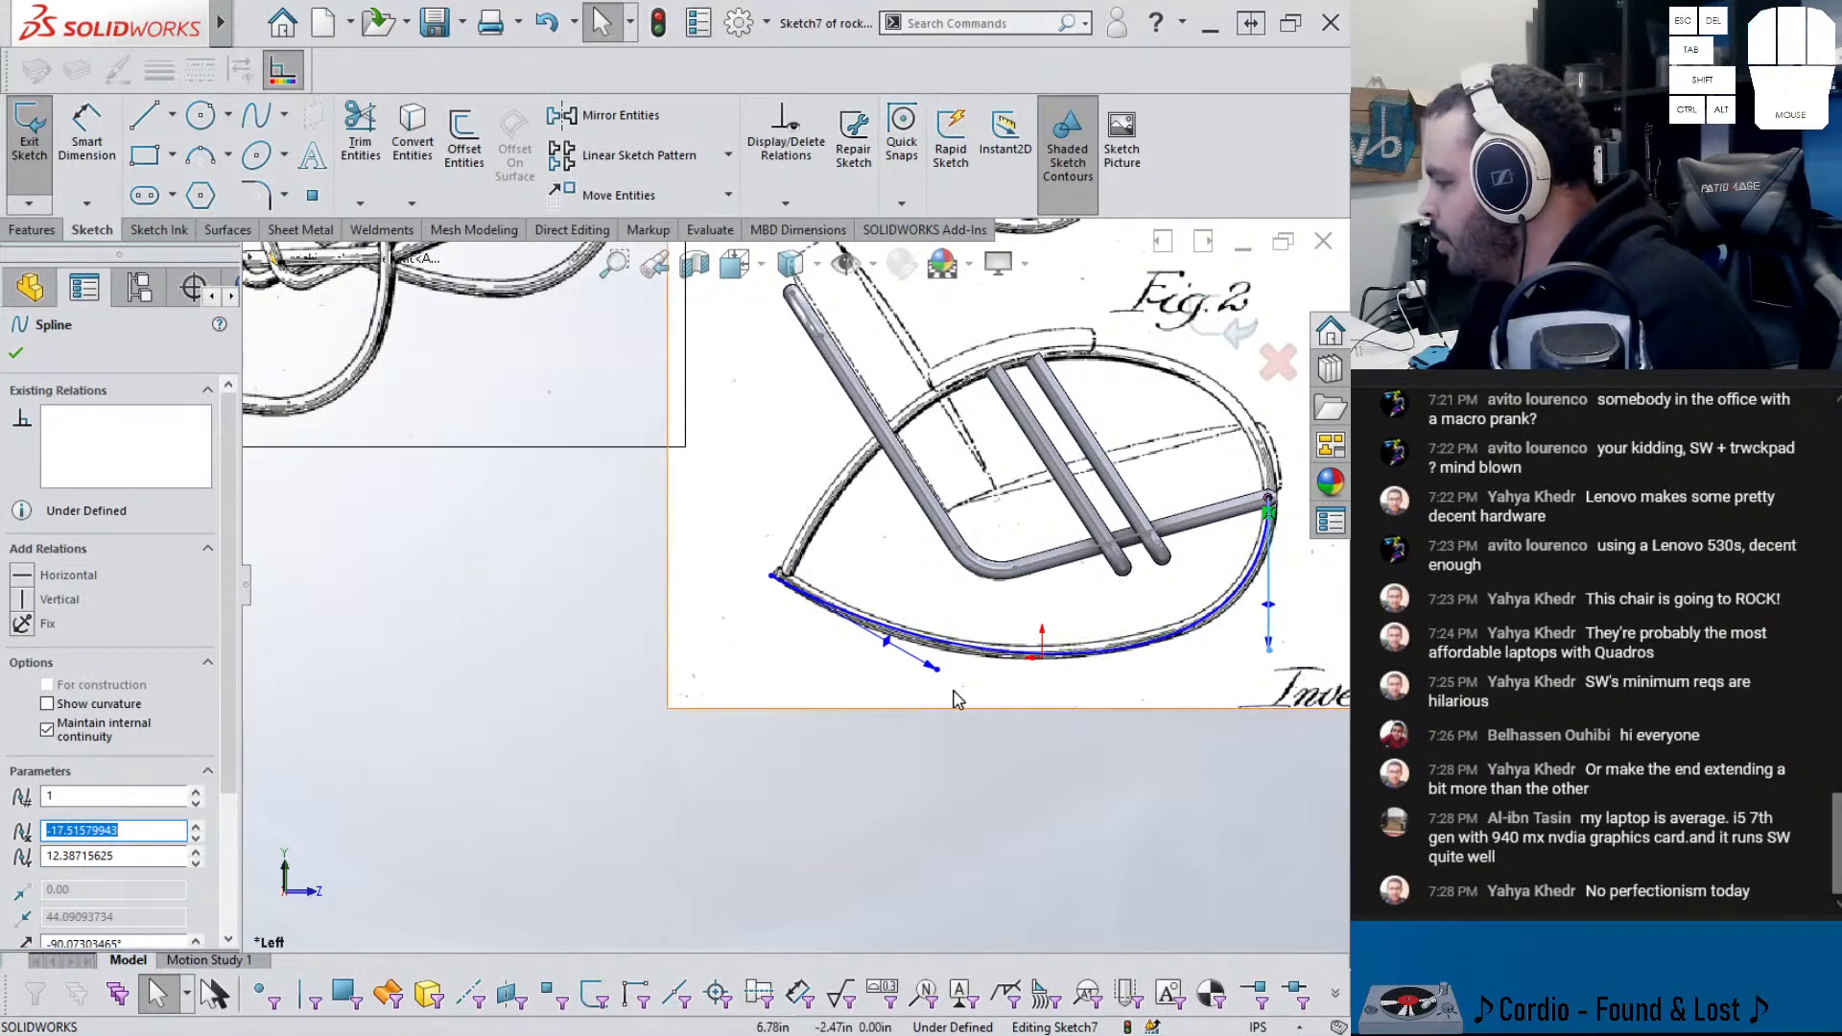
drag(936, 670, 875, 652)
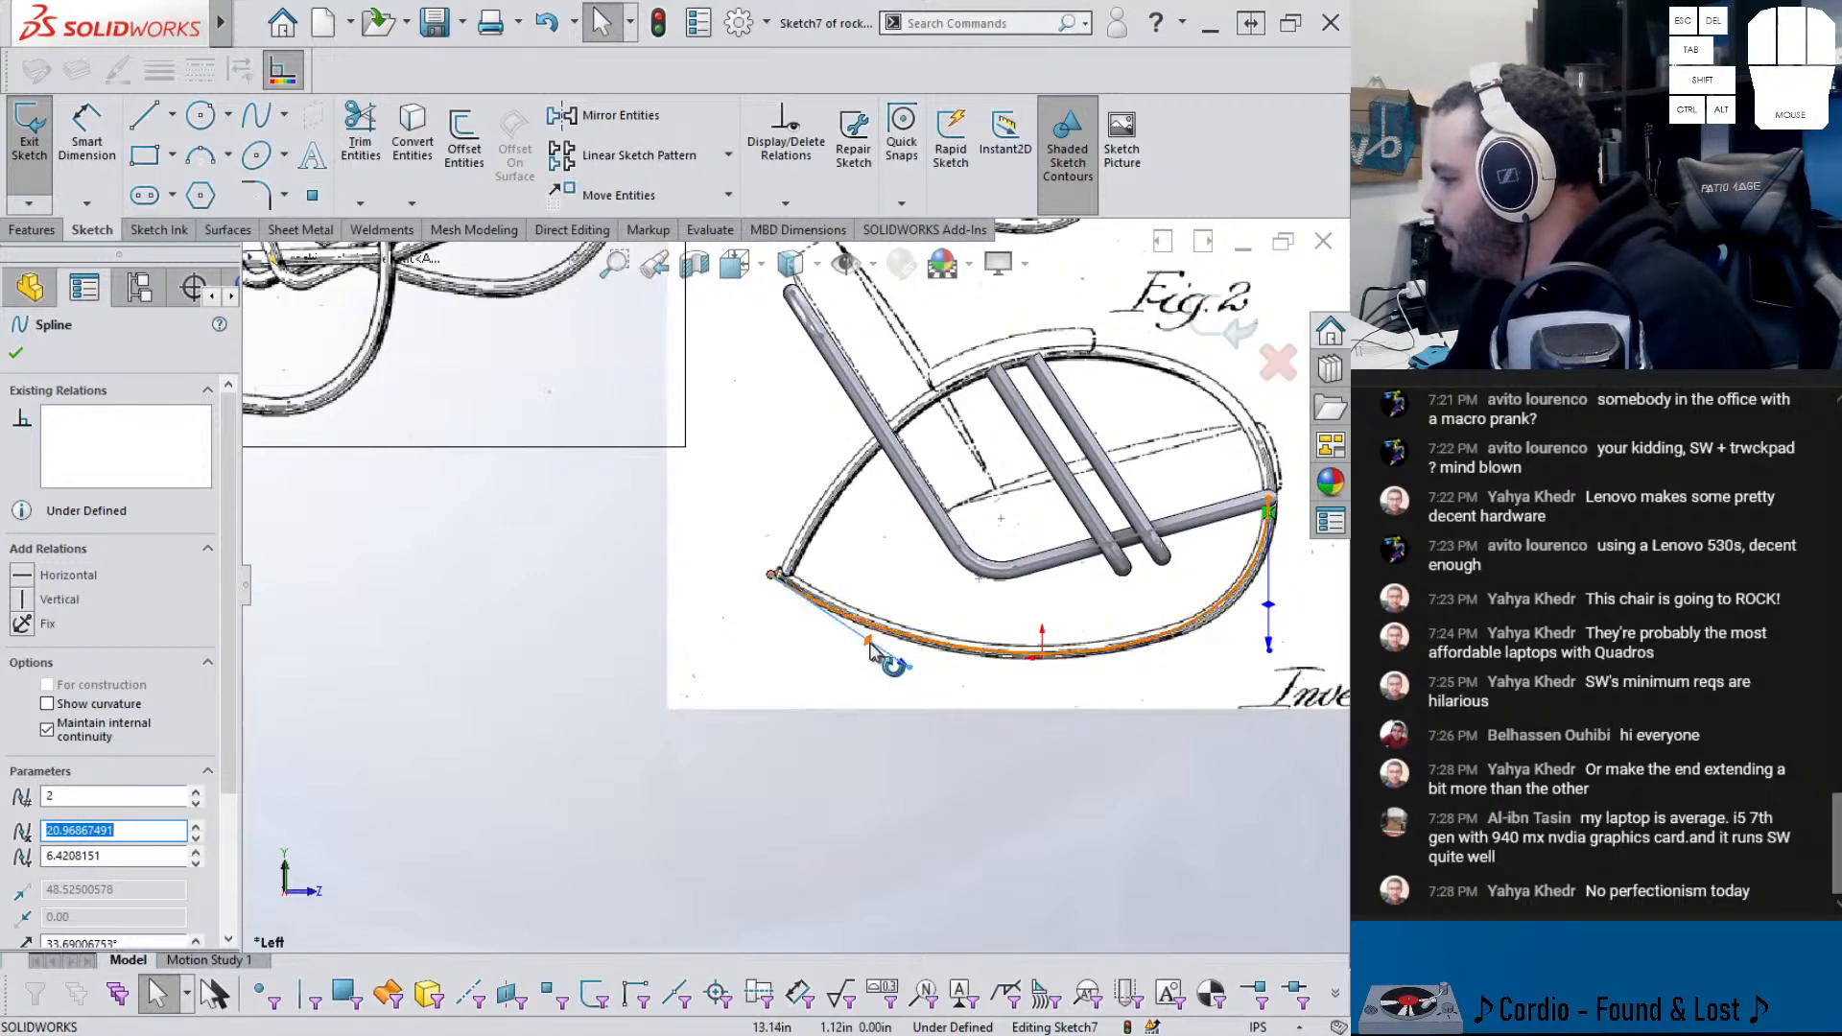
scroll(782, 582, down, 5)
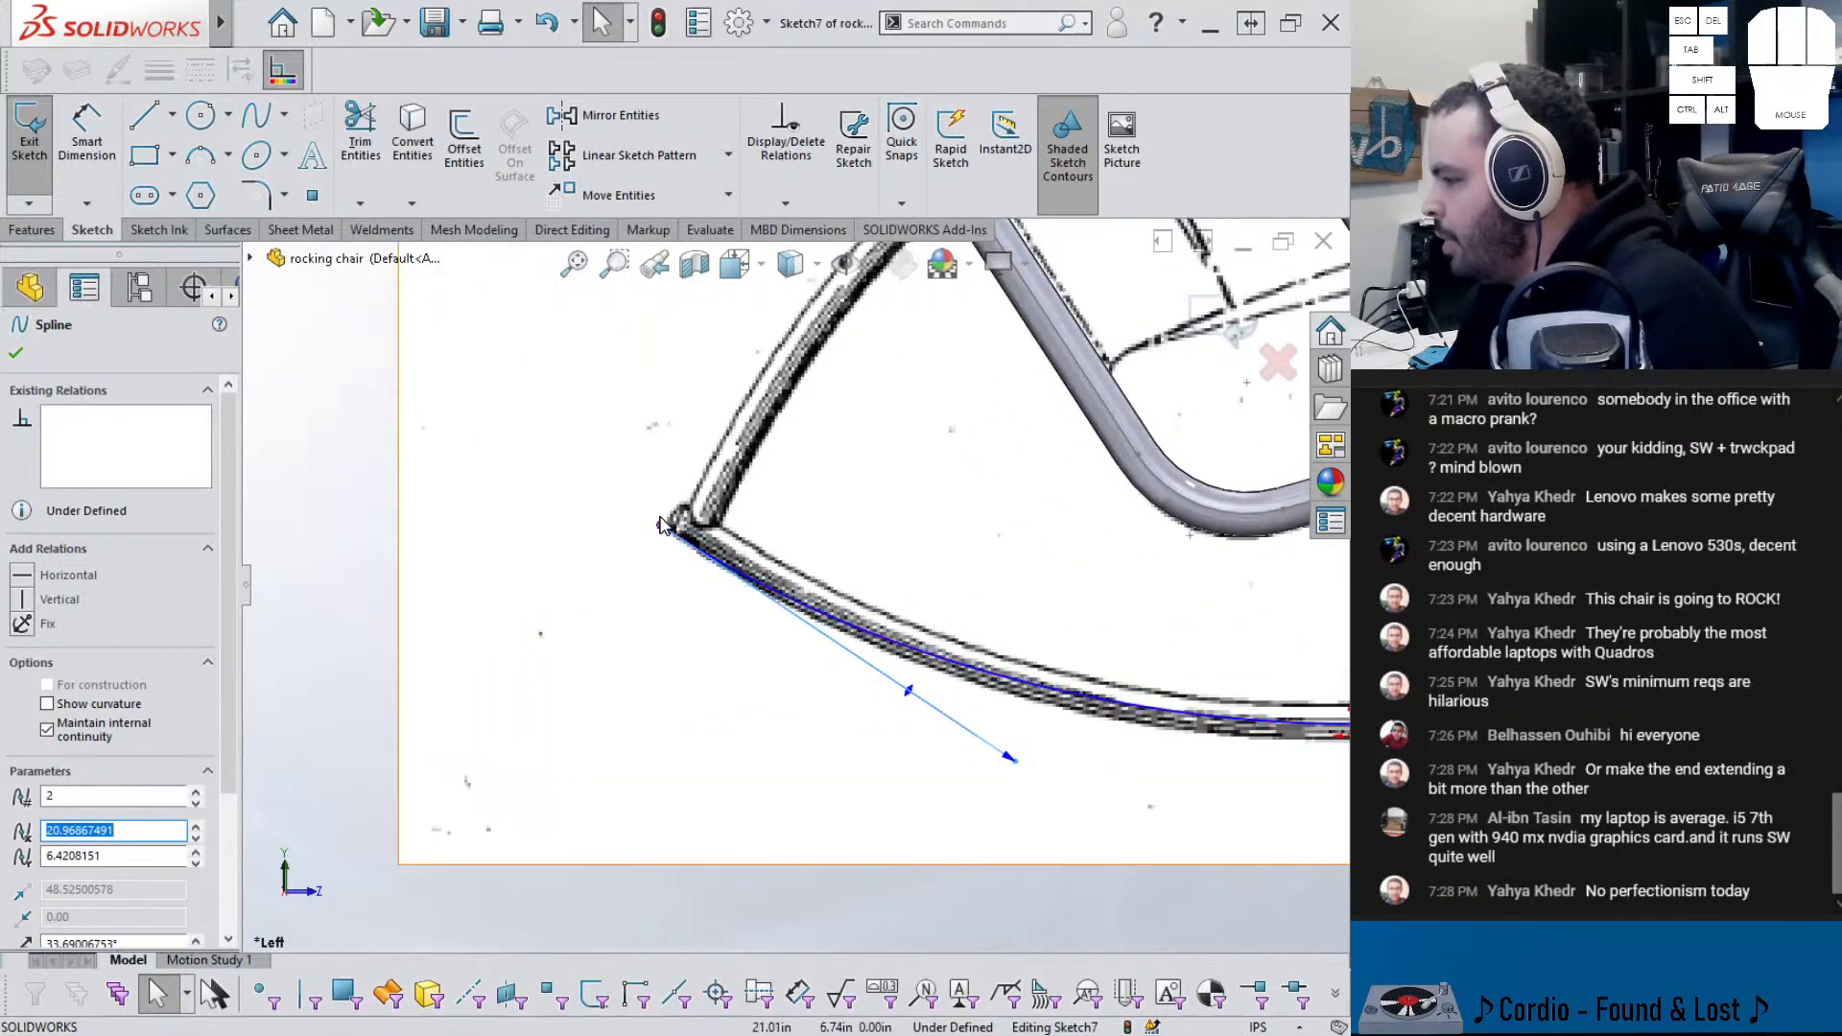
click(662, 515)
drag(662, 527, 666, 509)
click(657, 631)
scroll(936, 635, down, 4)
scroll(964, 641, down, 4)
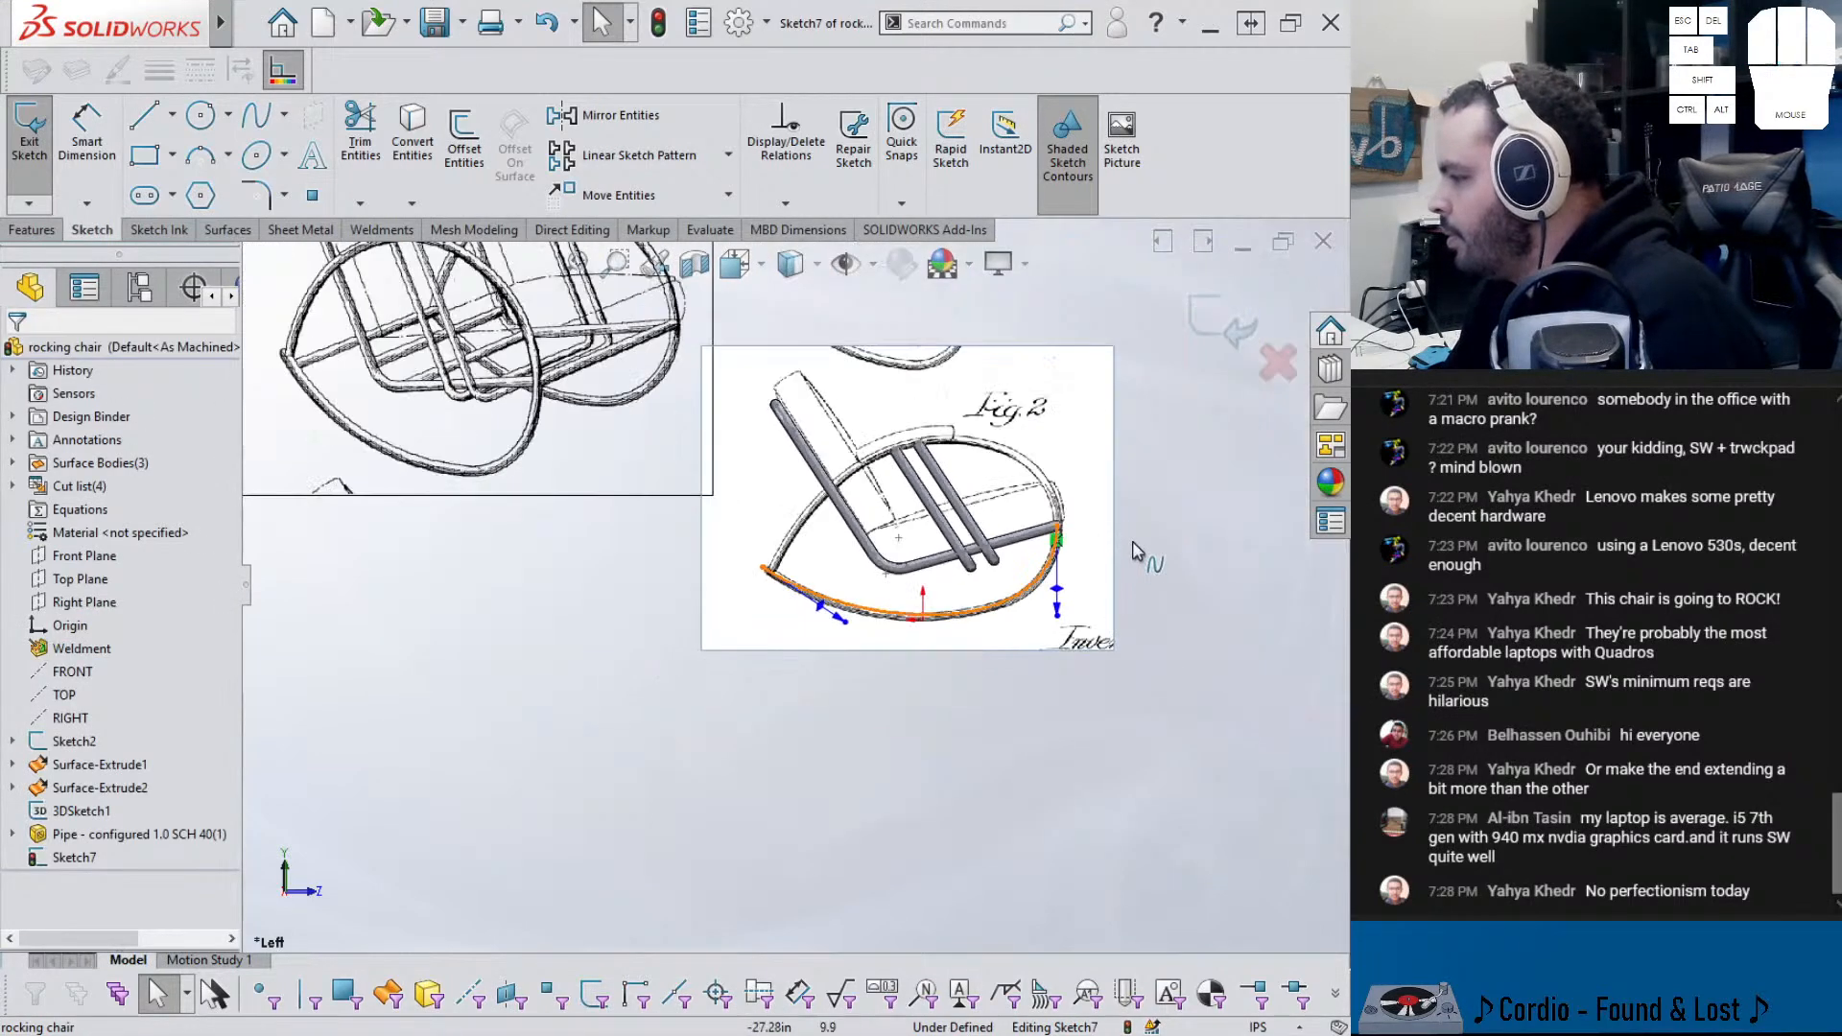
scroll(1142, 559, up, 2)
- Draw a second spline between the same ends and arch it up along the rocker's top
click(257, 117)
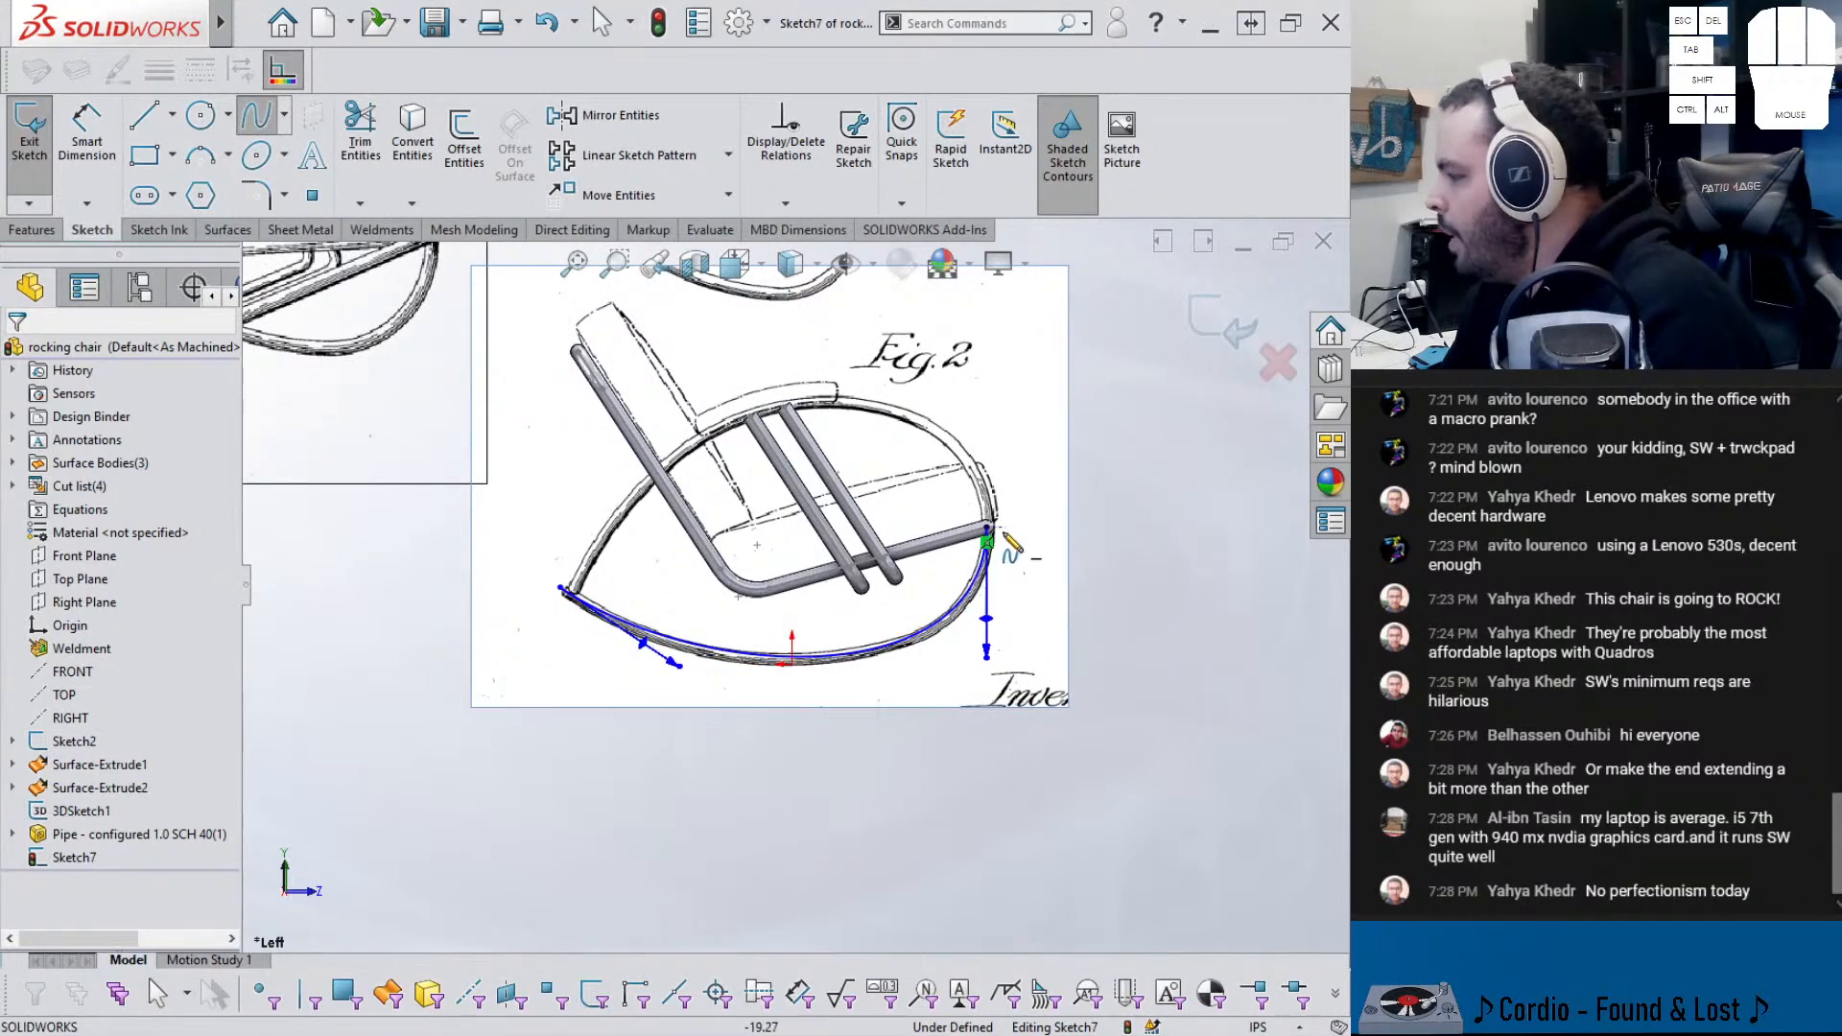
click(986, 527)
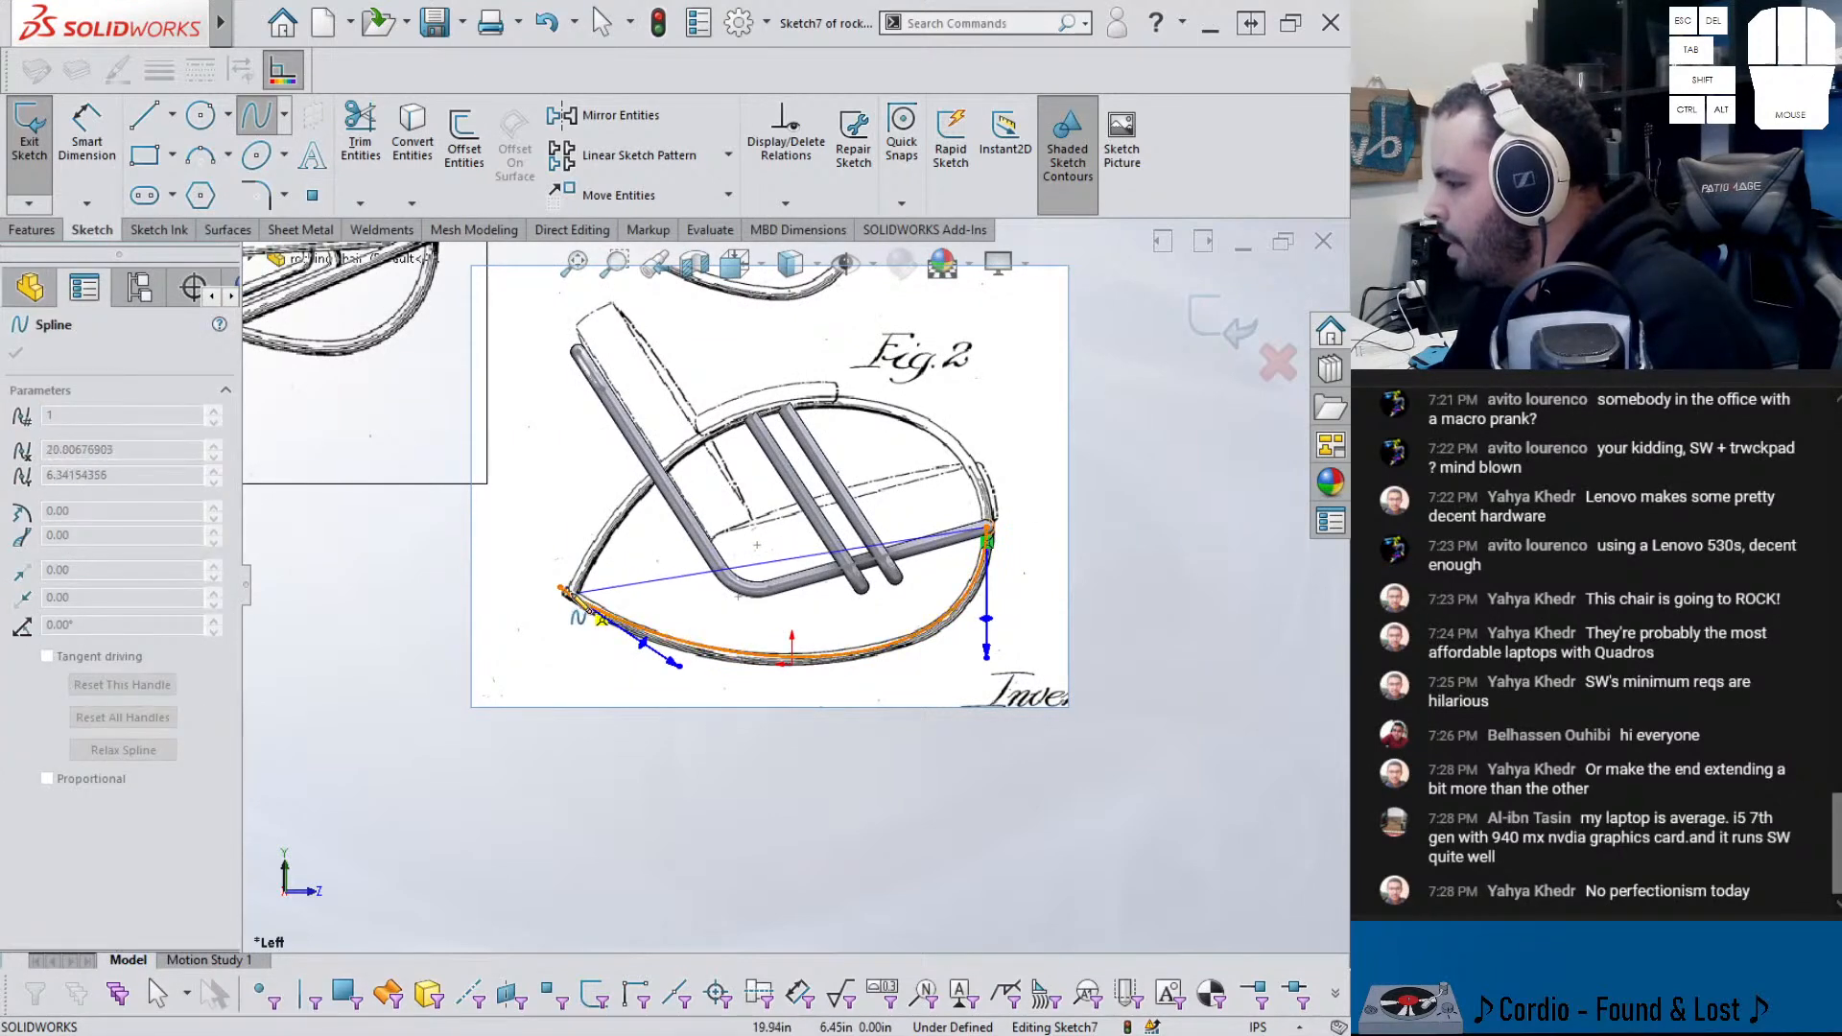
click(568, 593)
key(Escape)
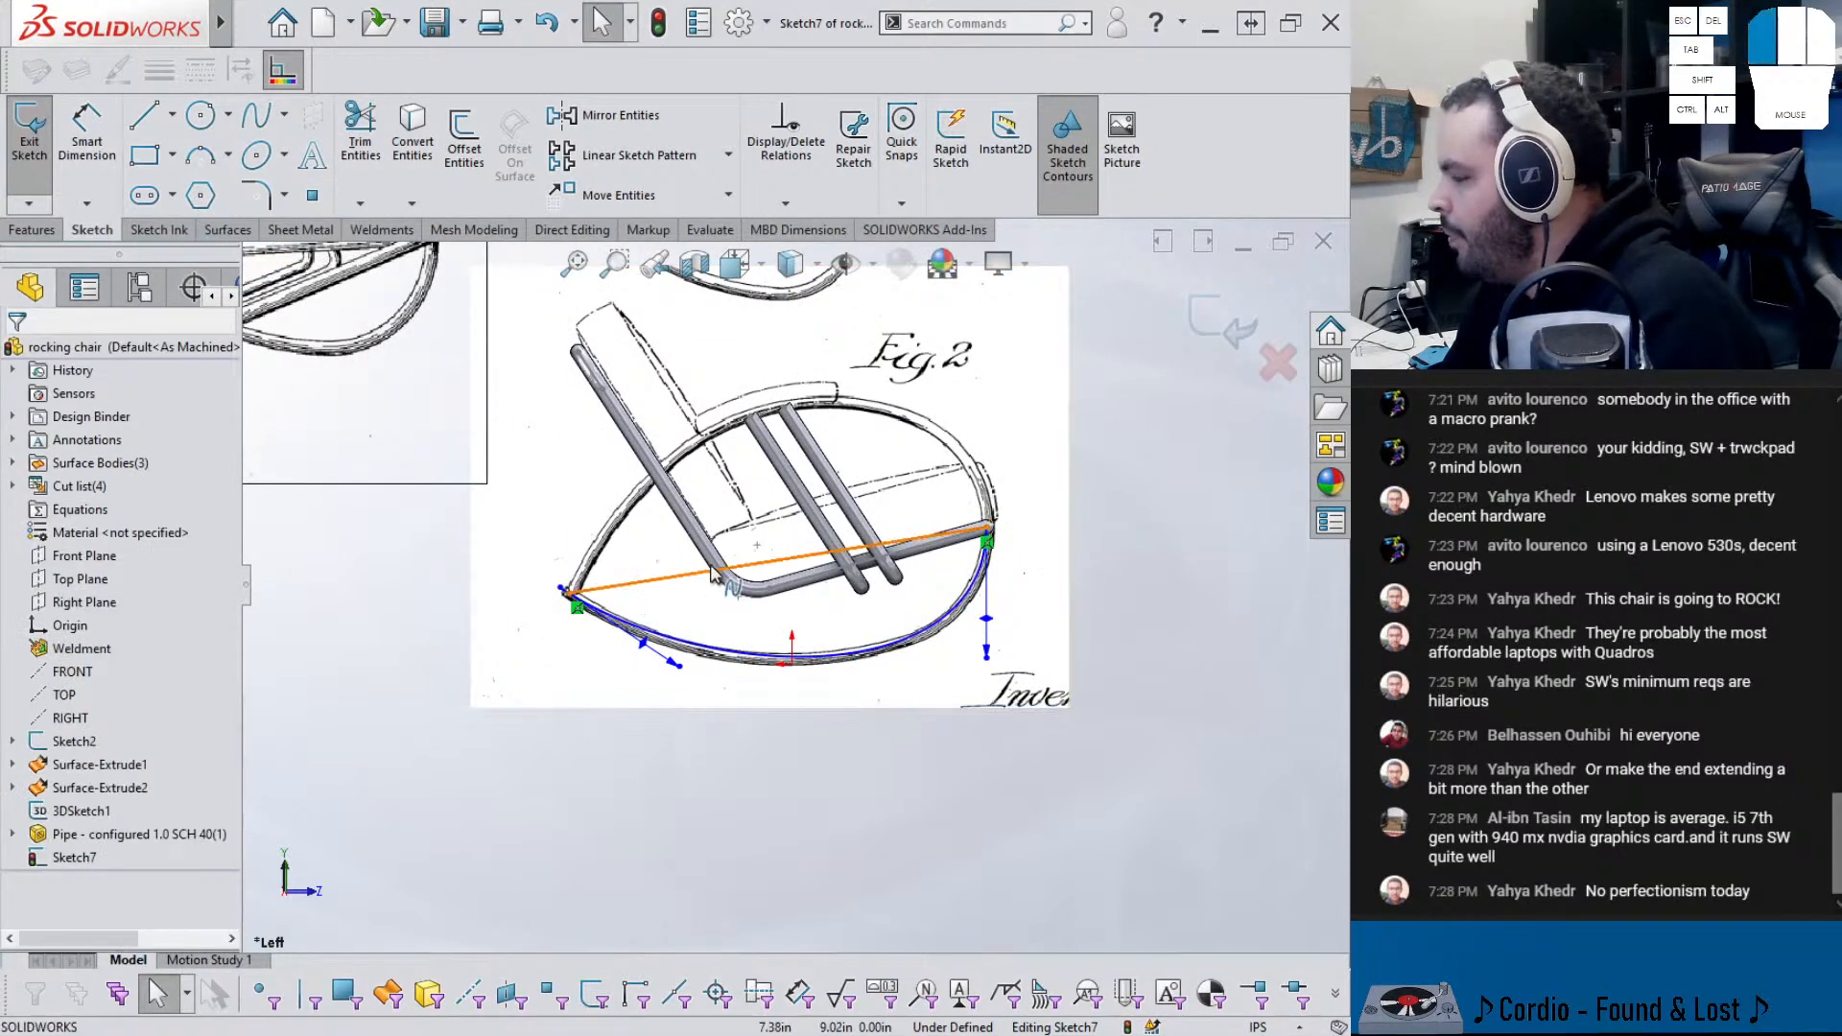
click(734, 567)
mouse_move(695, 576)
mouse_down()
mouse_move(816, 473)
mouse_move(945, 427)
mouse_move(983, 358)
mouse_up()
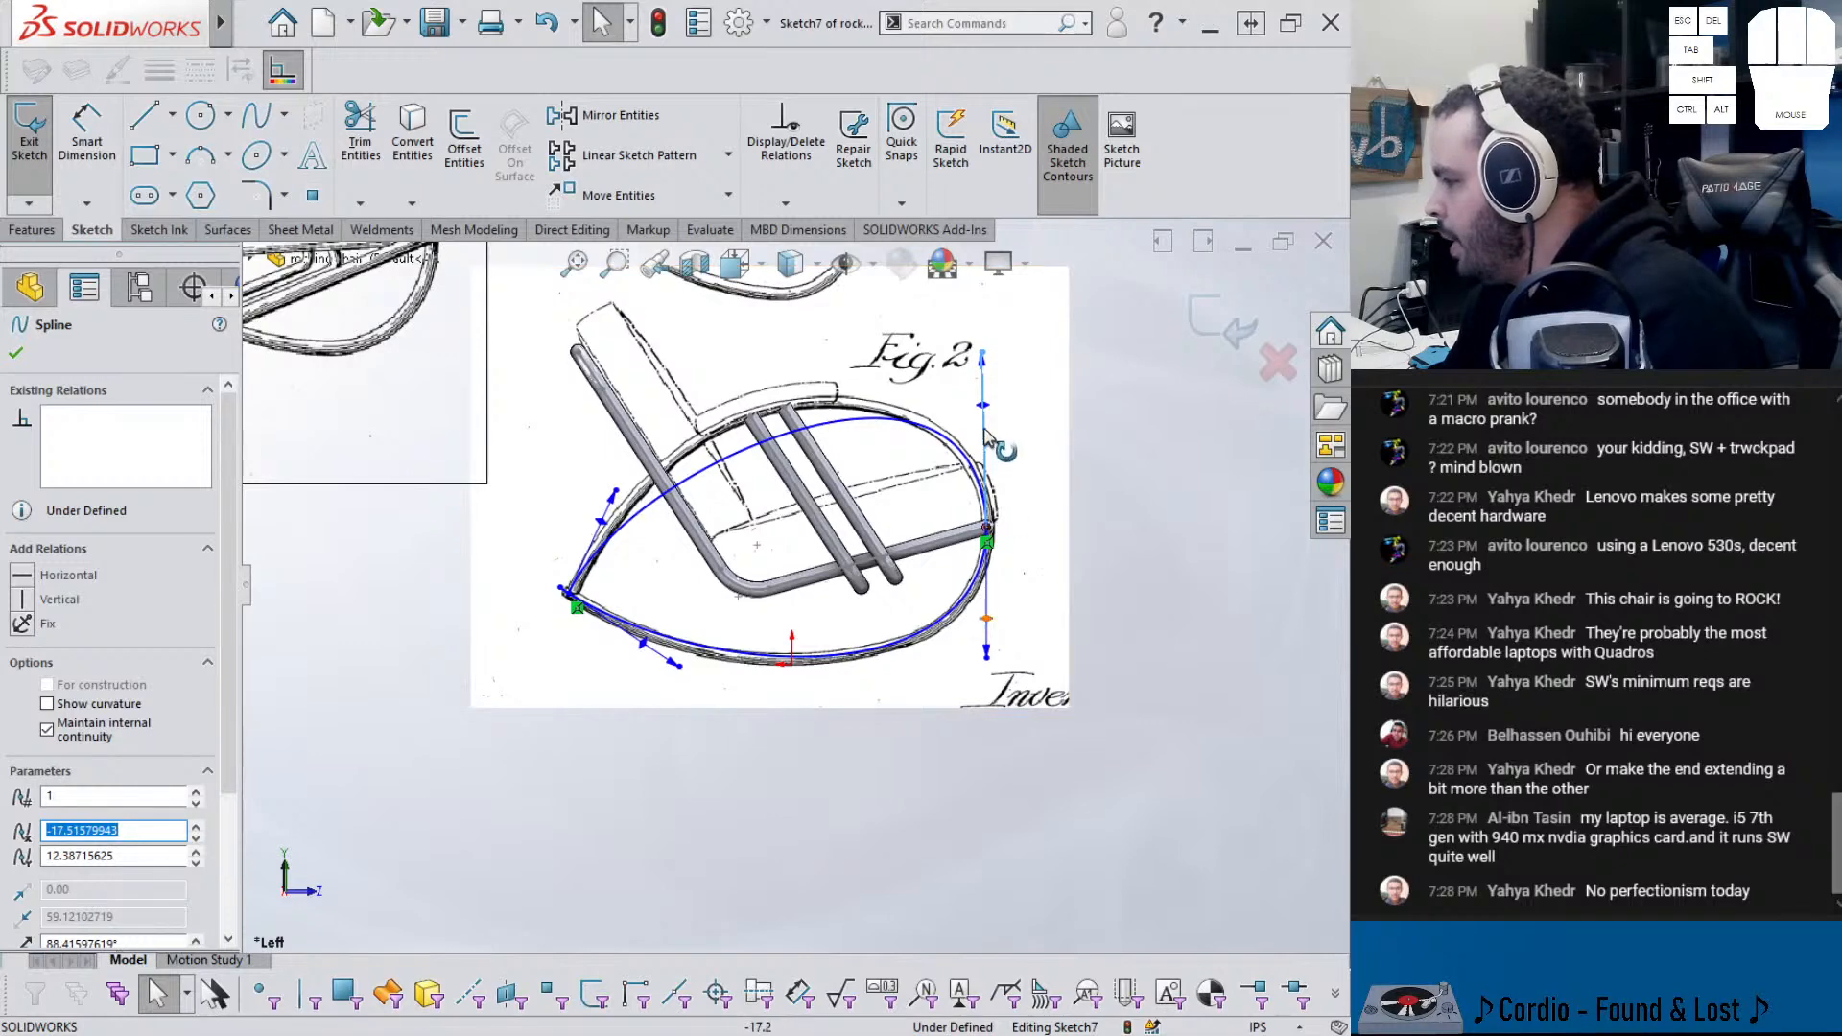
- Tune the upper spline's tangent handles, pulling its left tangent up-left
click(984, 494)
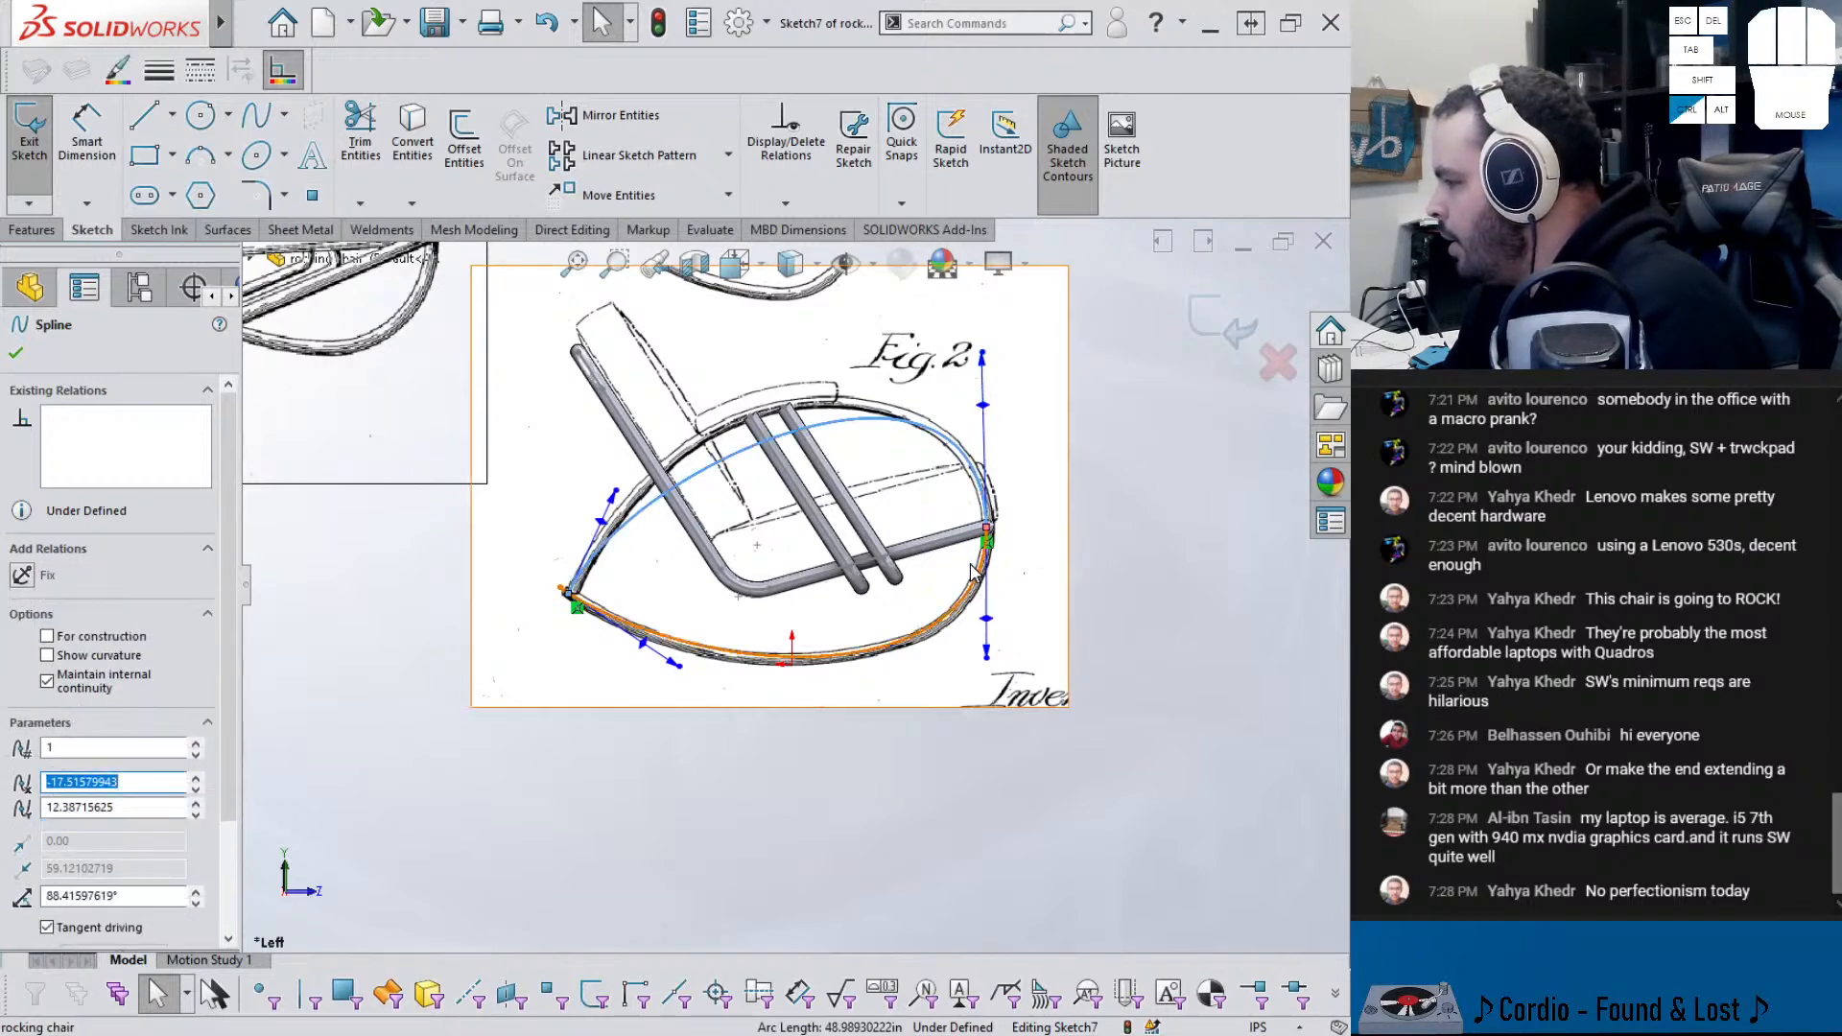
click(984, 407)
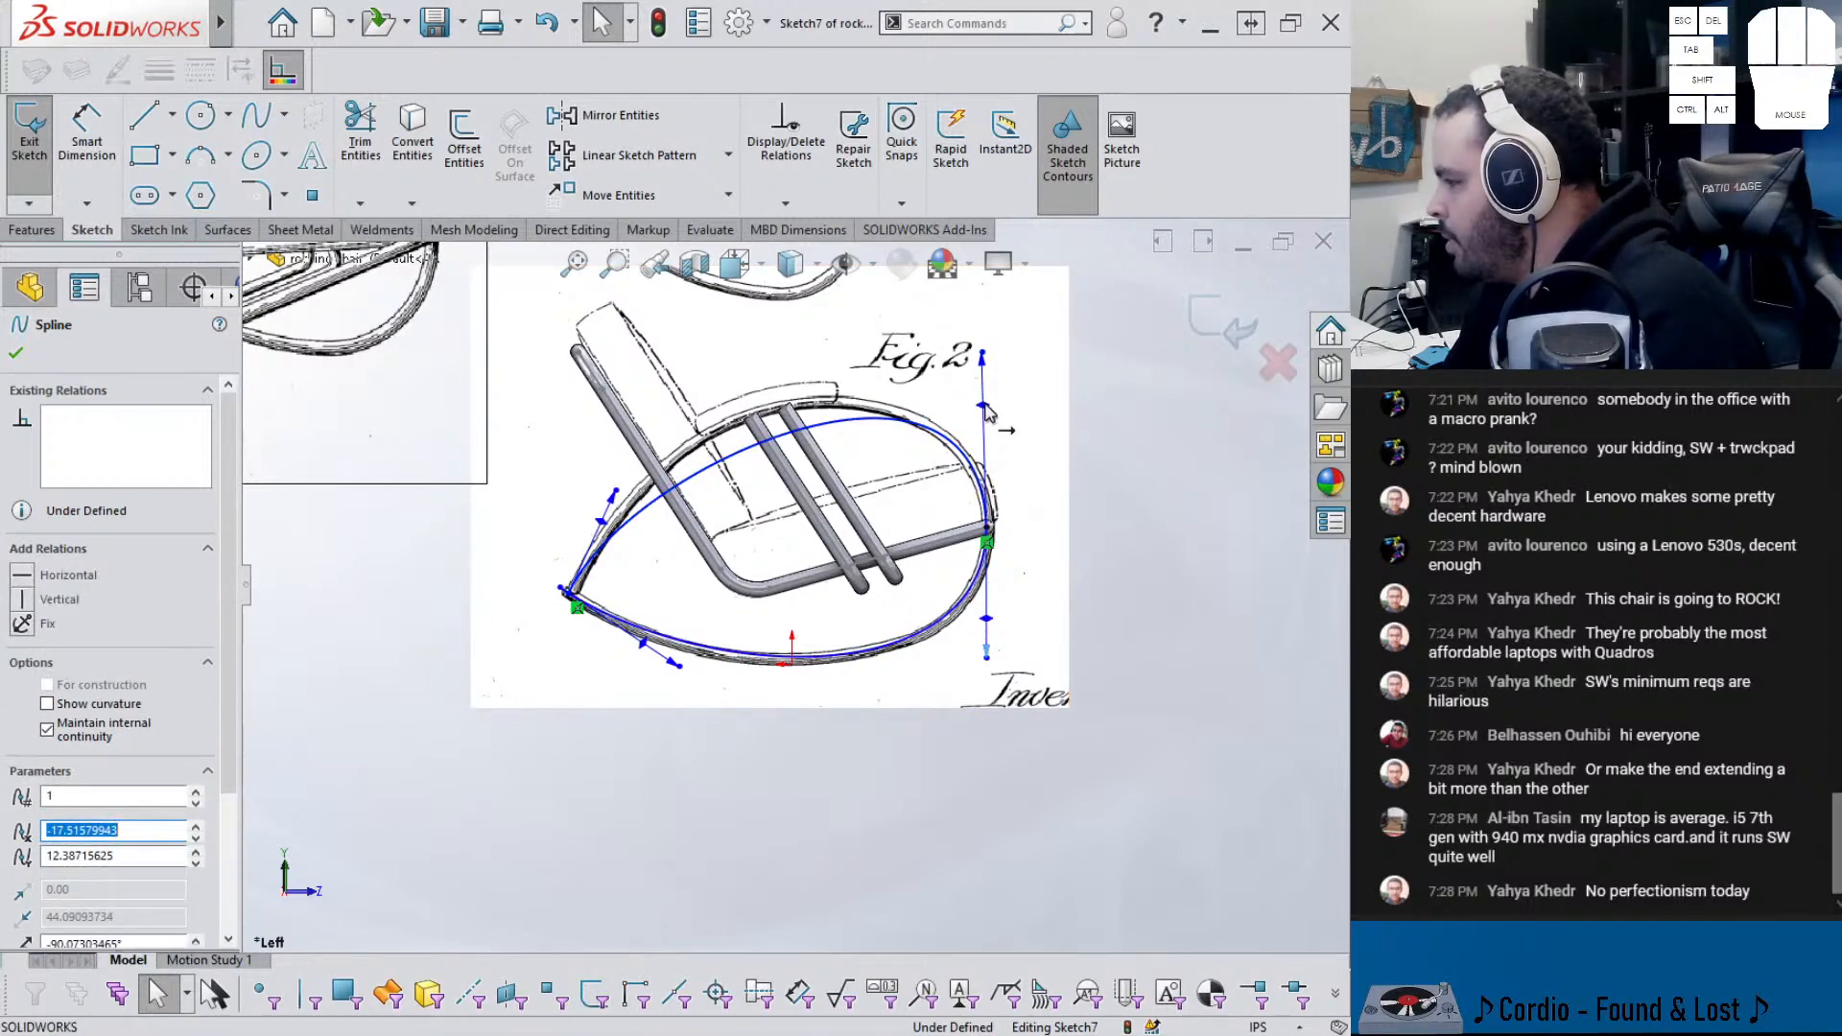
click(1130, 526)
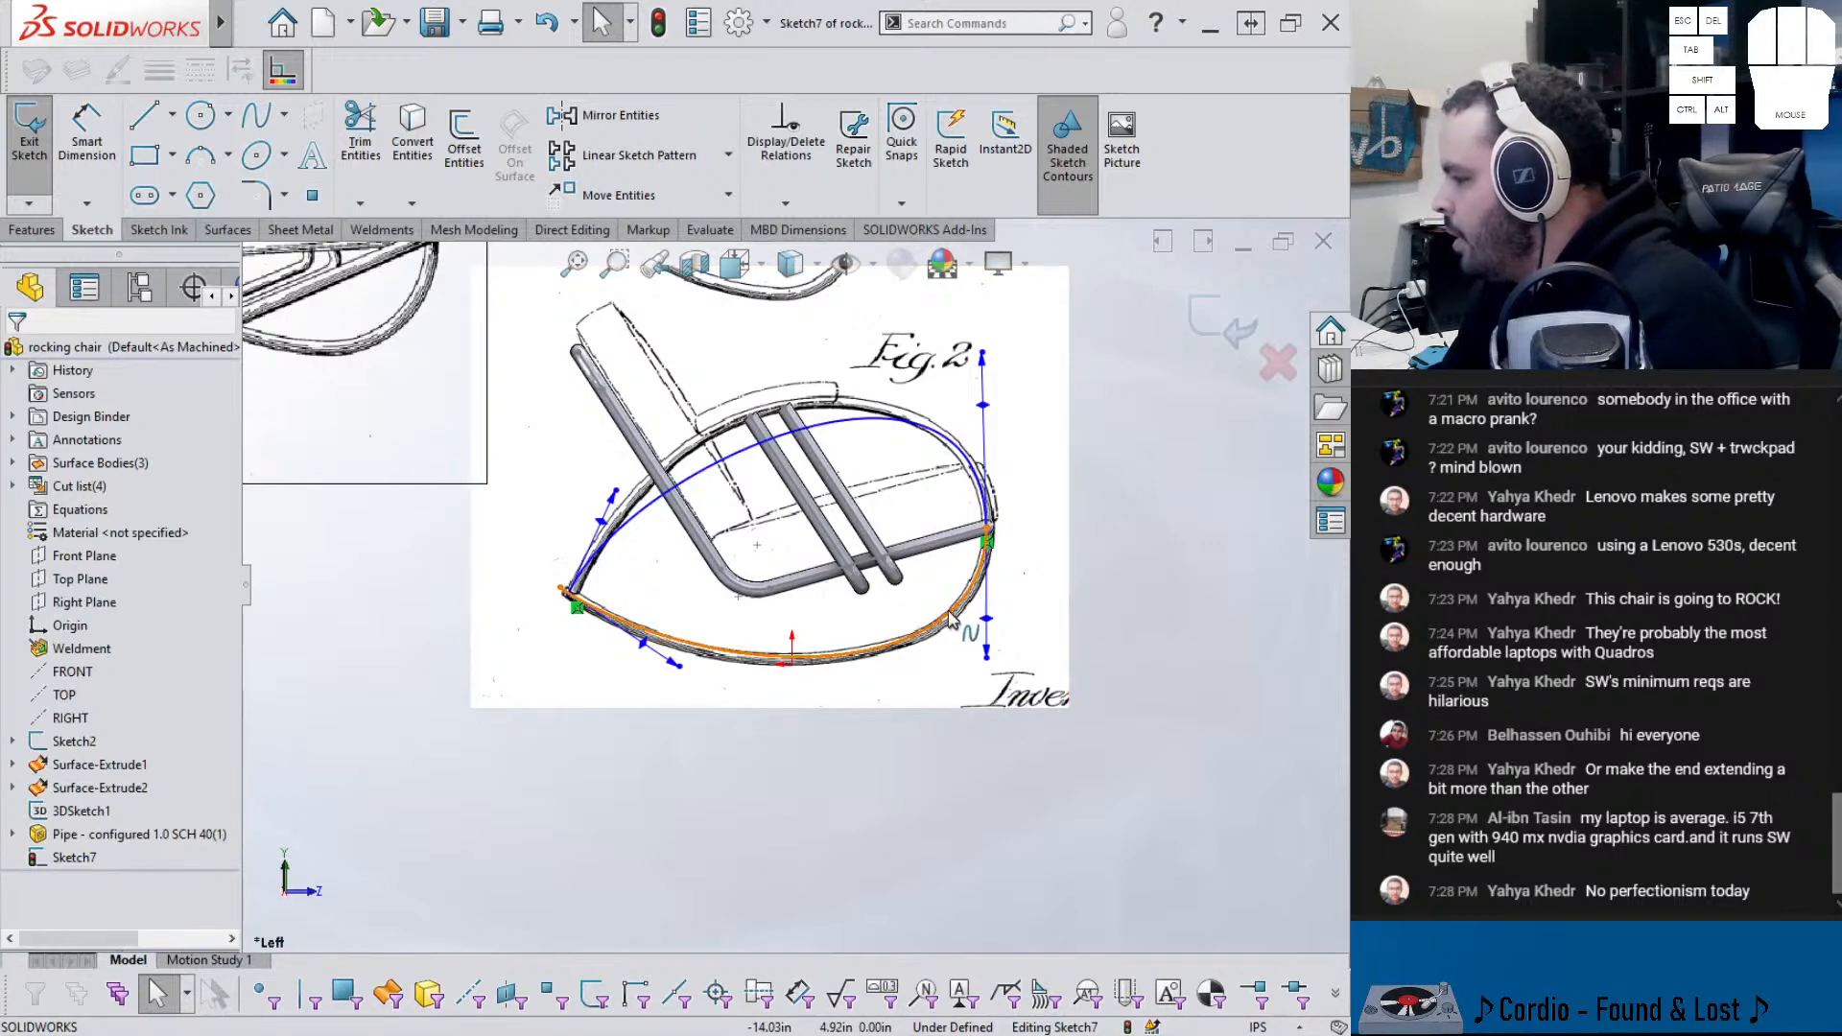
click(990, 575)
ctrl+click(985, 410)
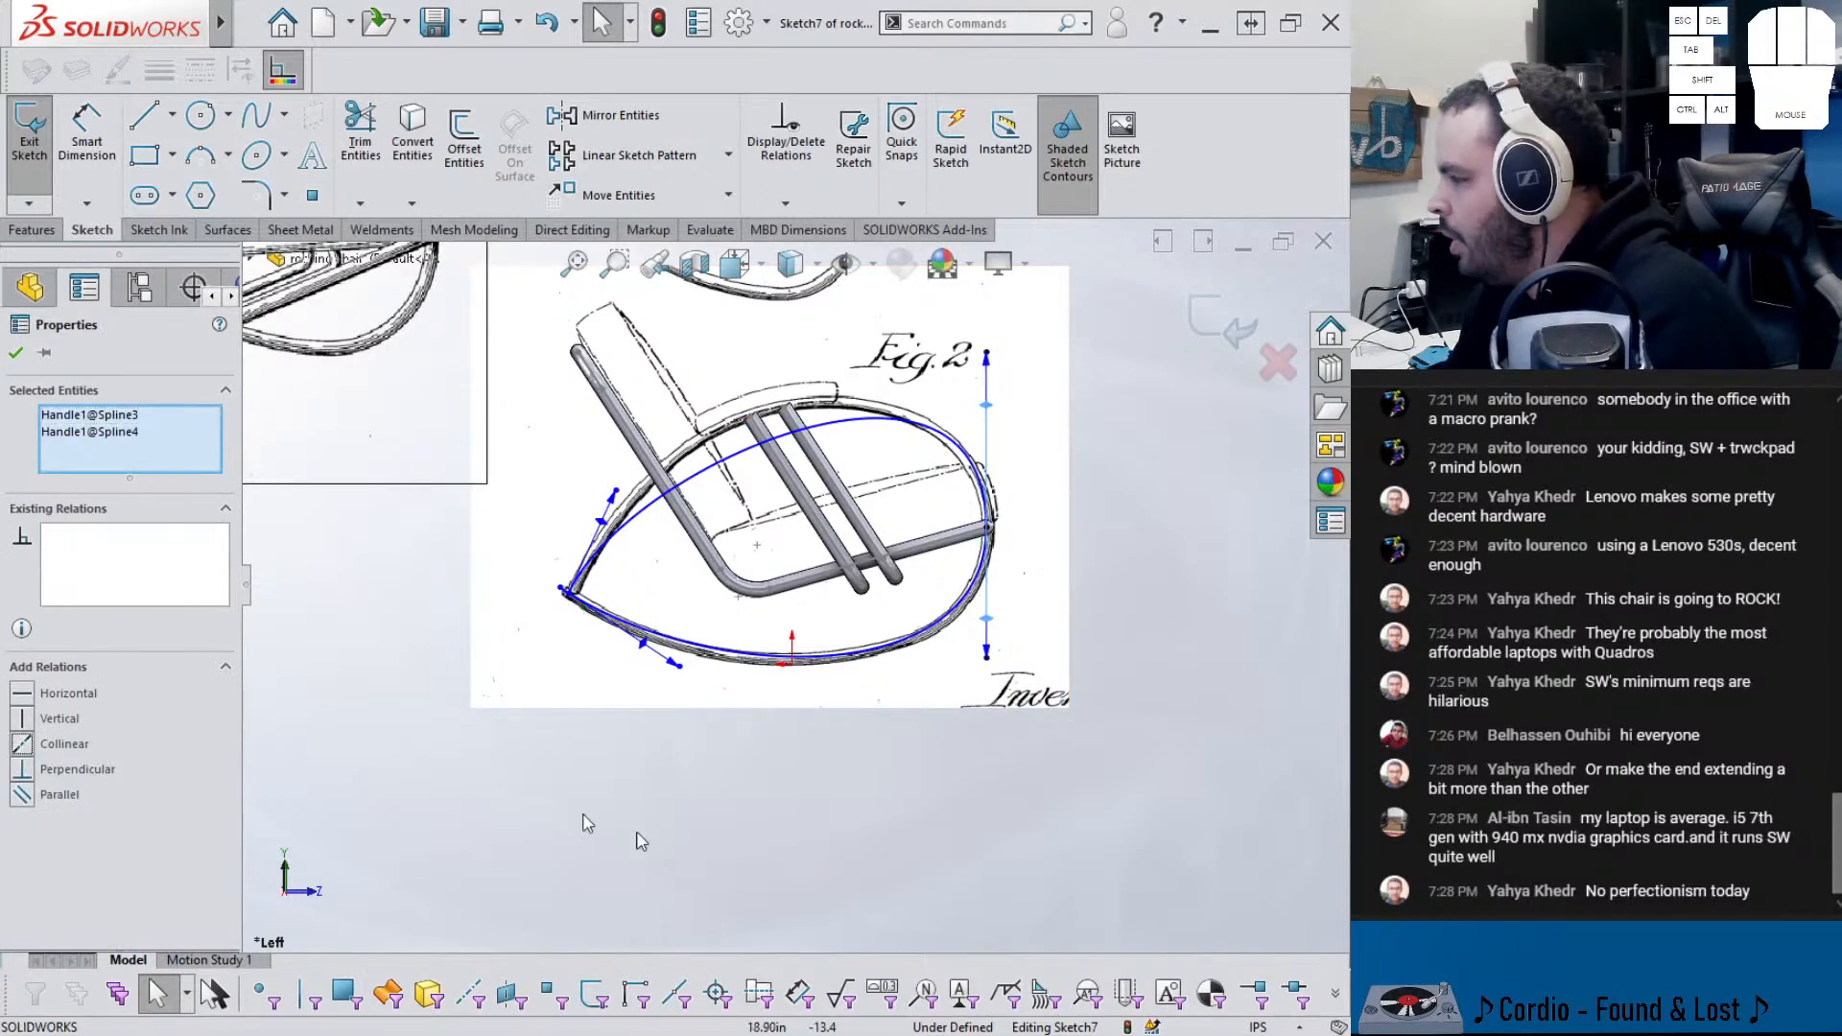
click(524, 808)
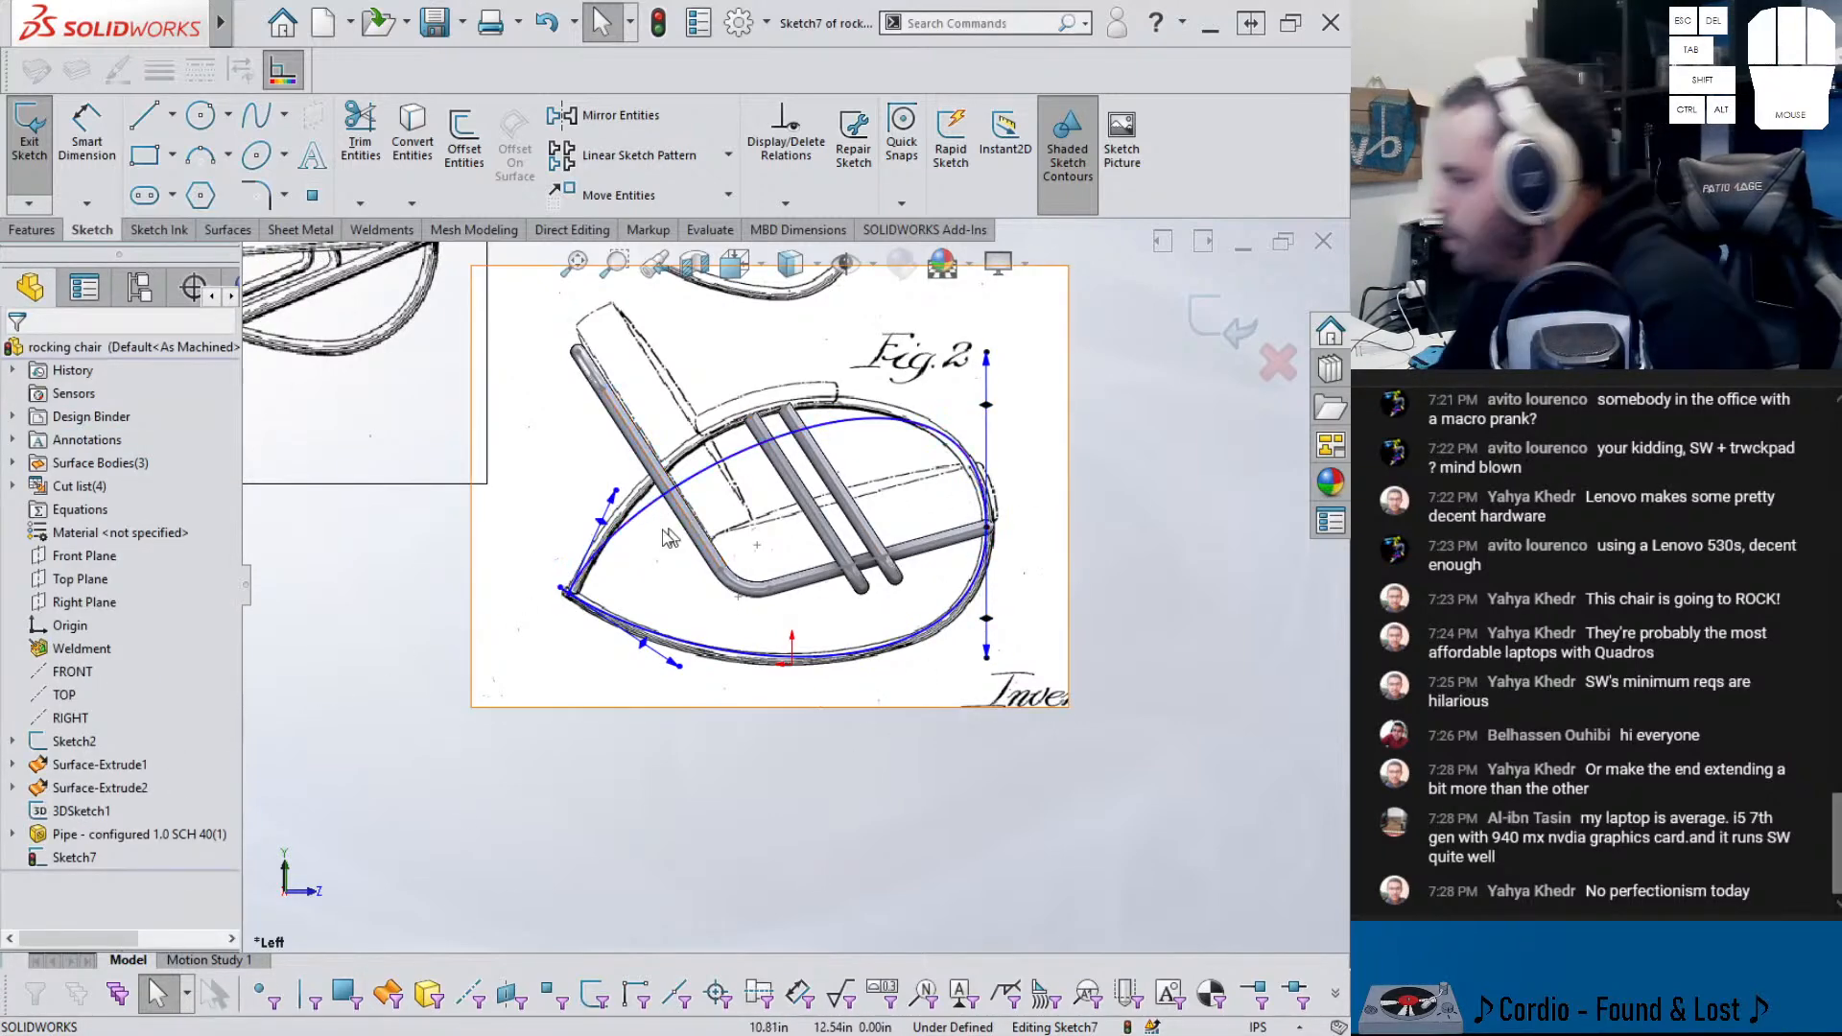
mouse_move(614, 494)
mouse_down()
mouse_move(590, 456)
mouse_move(626, 470)
mouse_up()
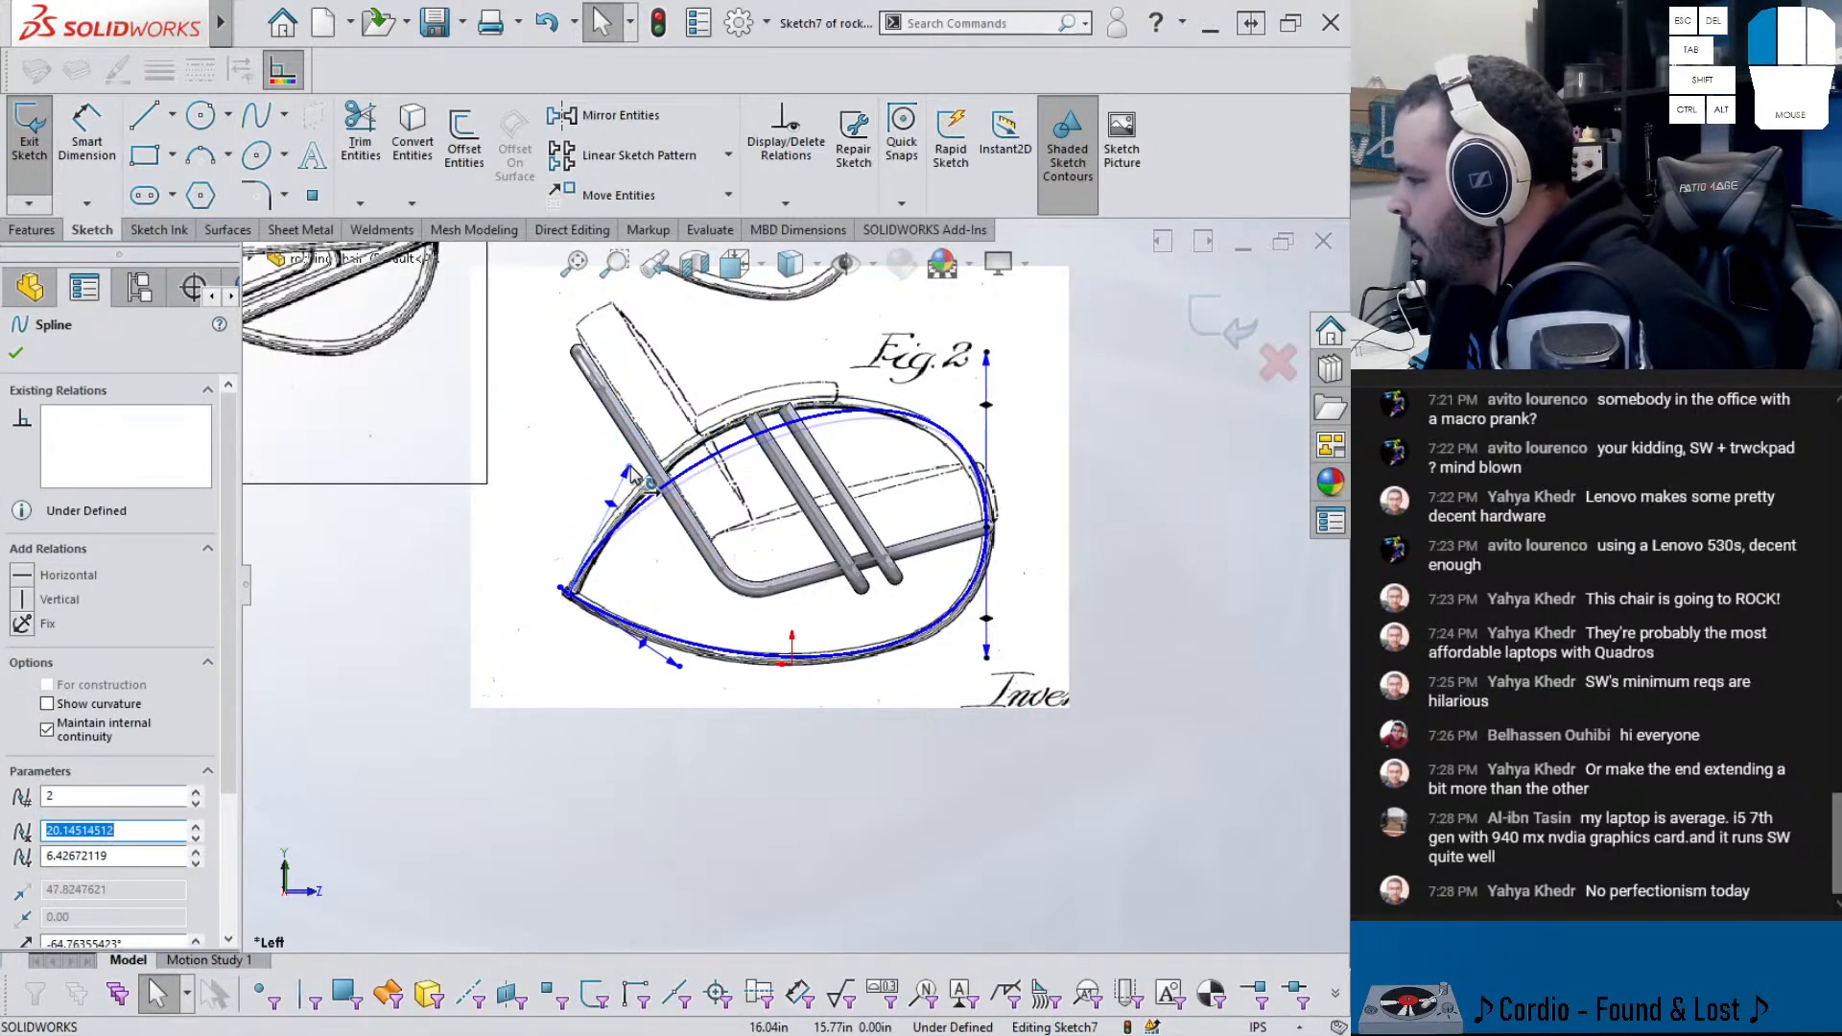
- Insert a point on the upper spline and drag it onto the traced rail curve
right_click(750, 453)
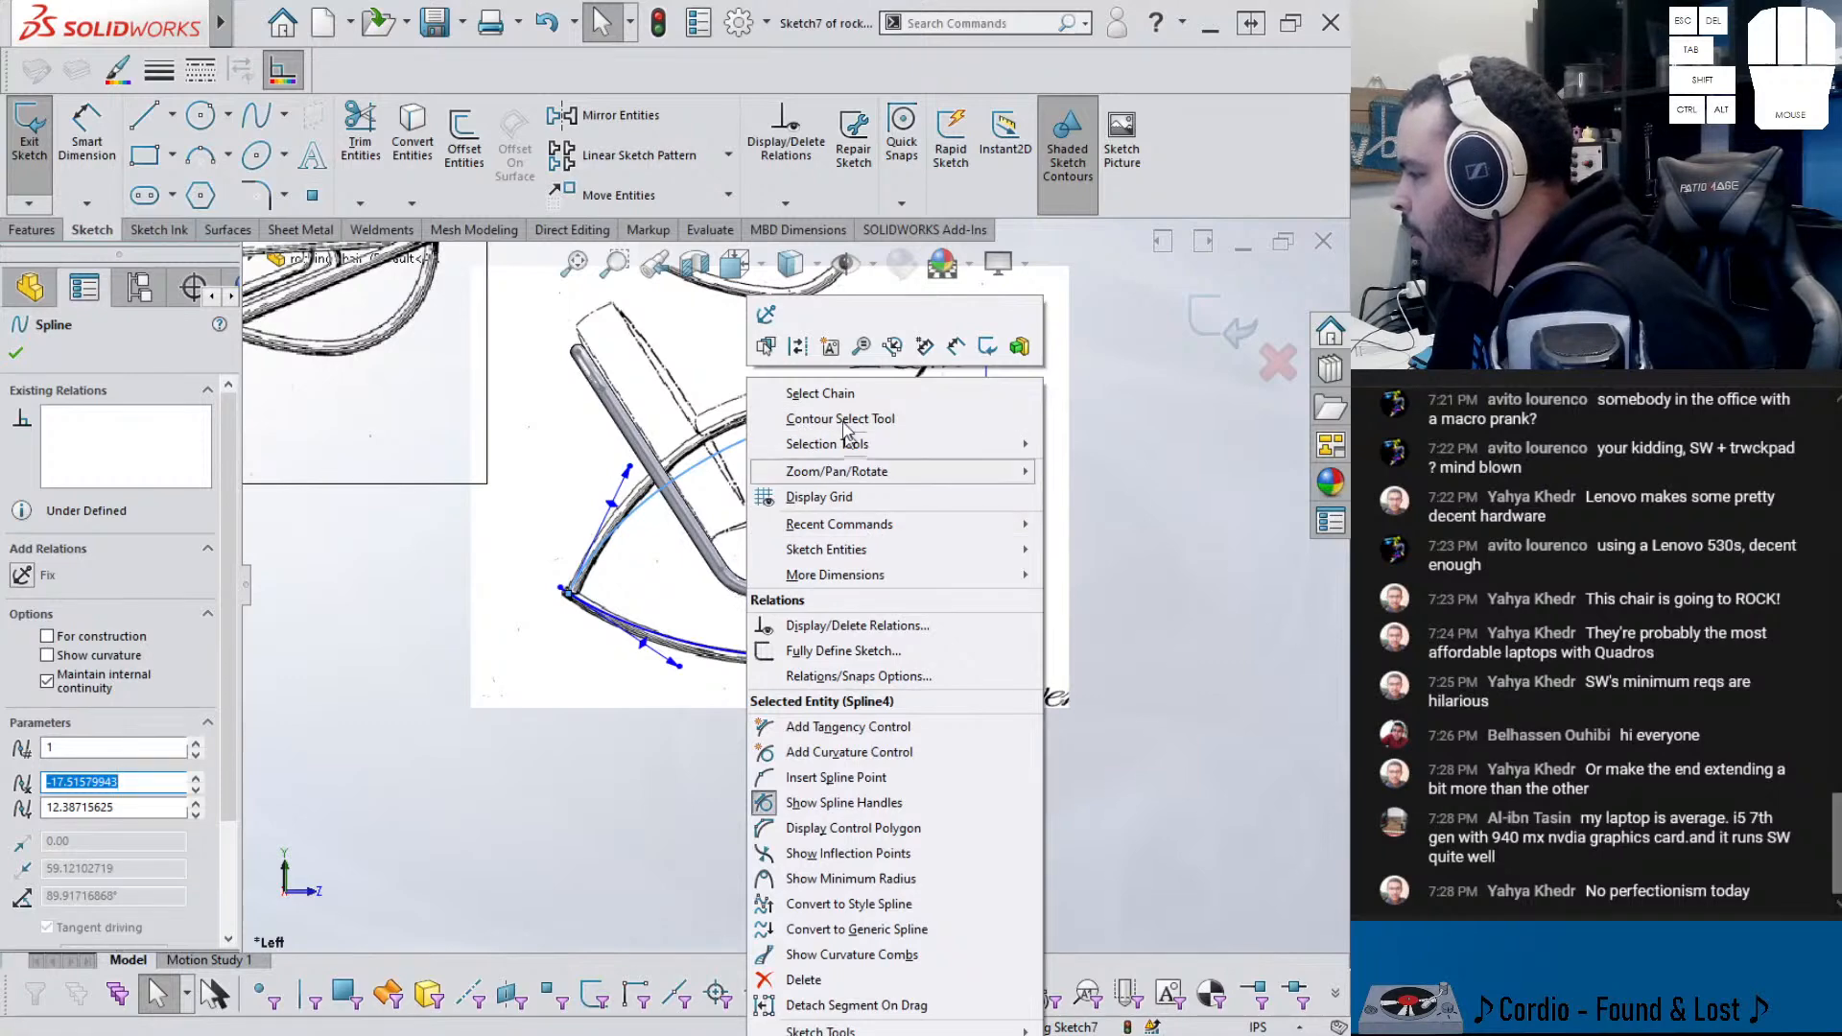
click(850, 753)
click(733, 443)
key(Escape)
drag(733, 443, 707, 429)
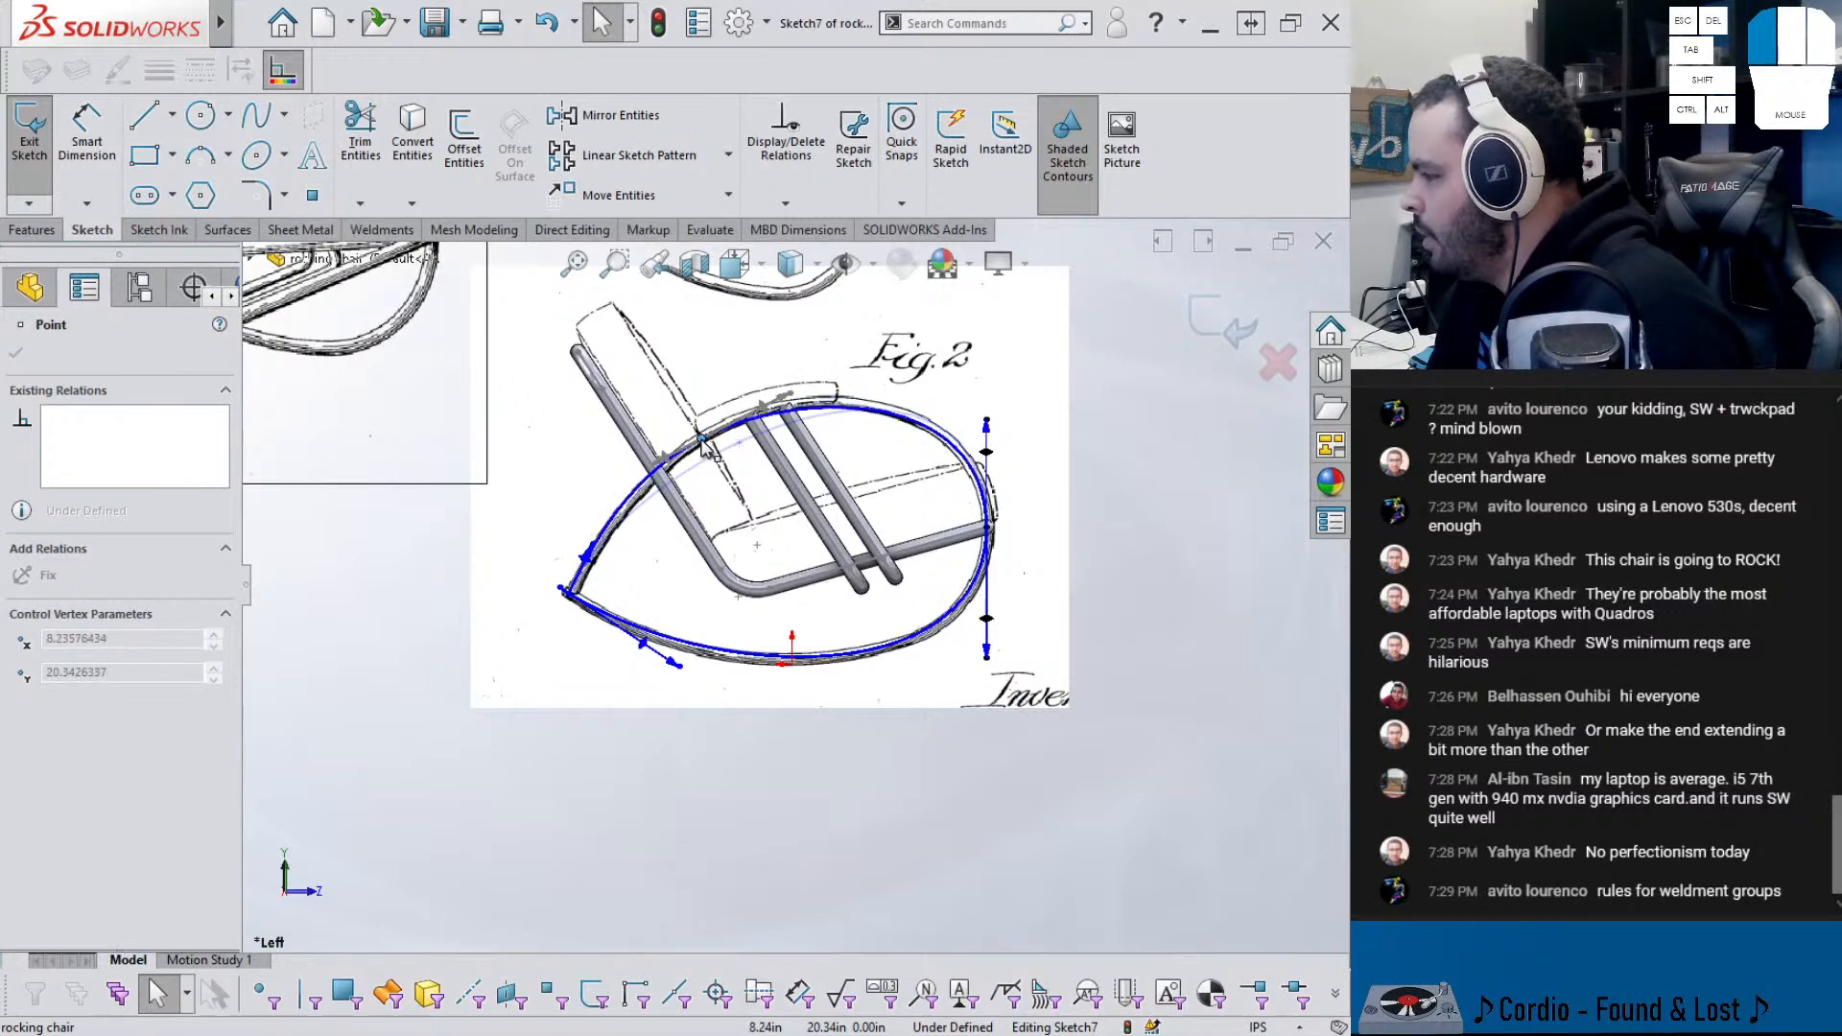
drag(705, 443, 707, 446)
scroll(710, 449, up, 4)
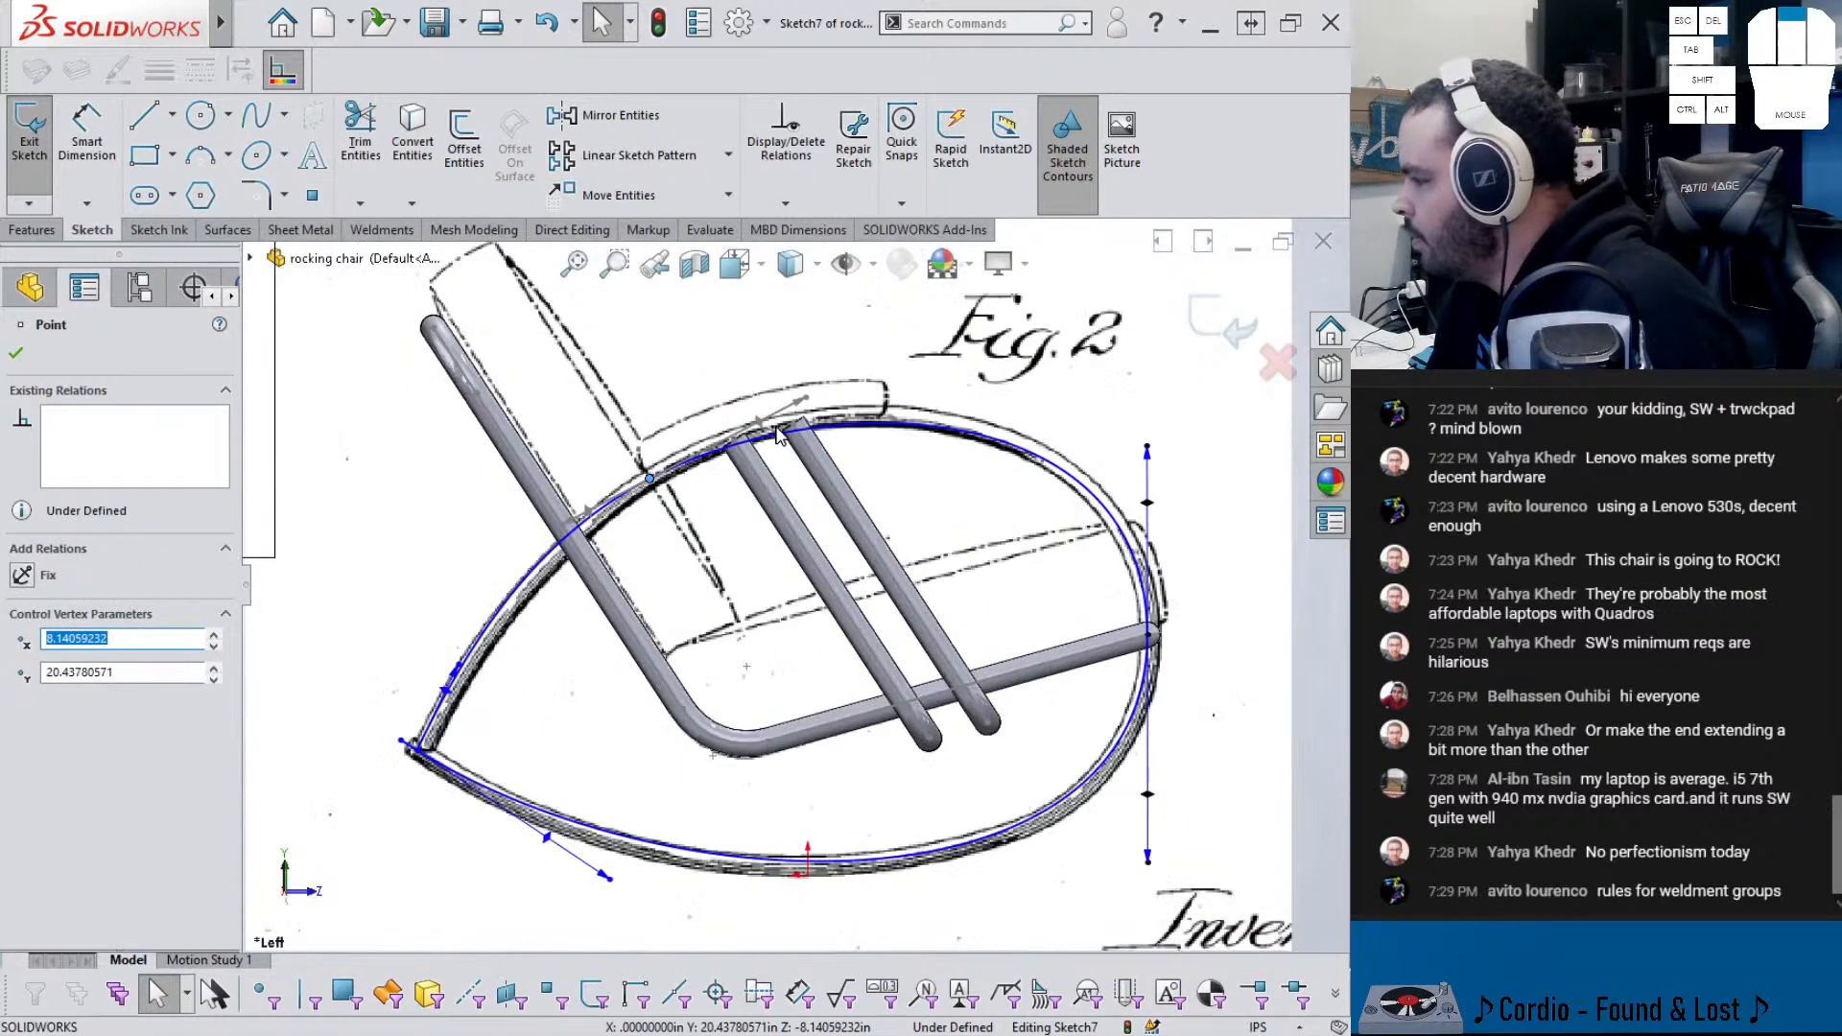
click(734, 451)
- Make the spline's interior points coincident with the cross-tube ends of the pipe frame
drag(735, 447, 697, 487)
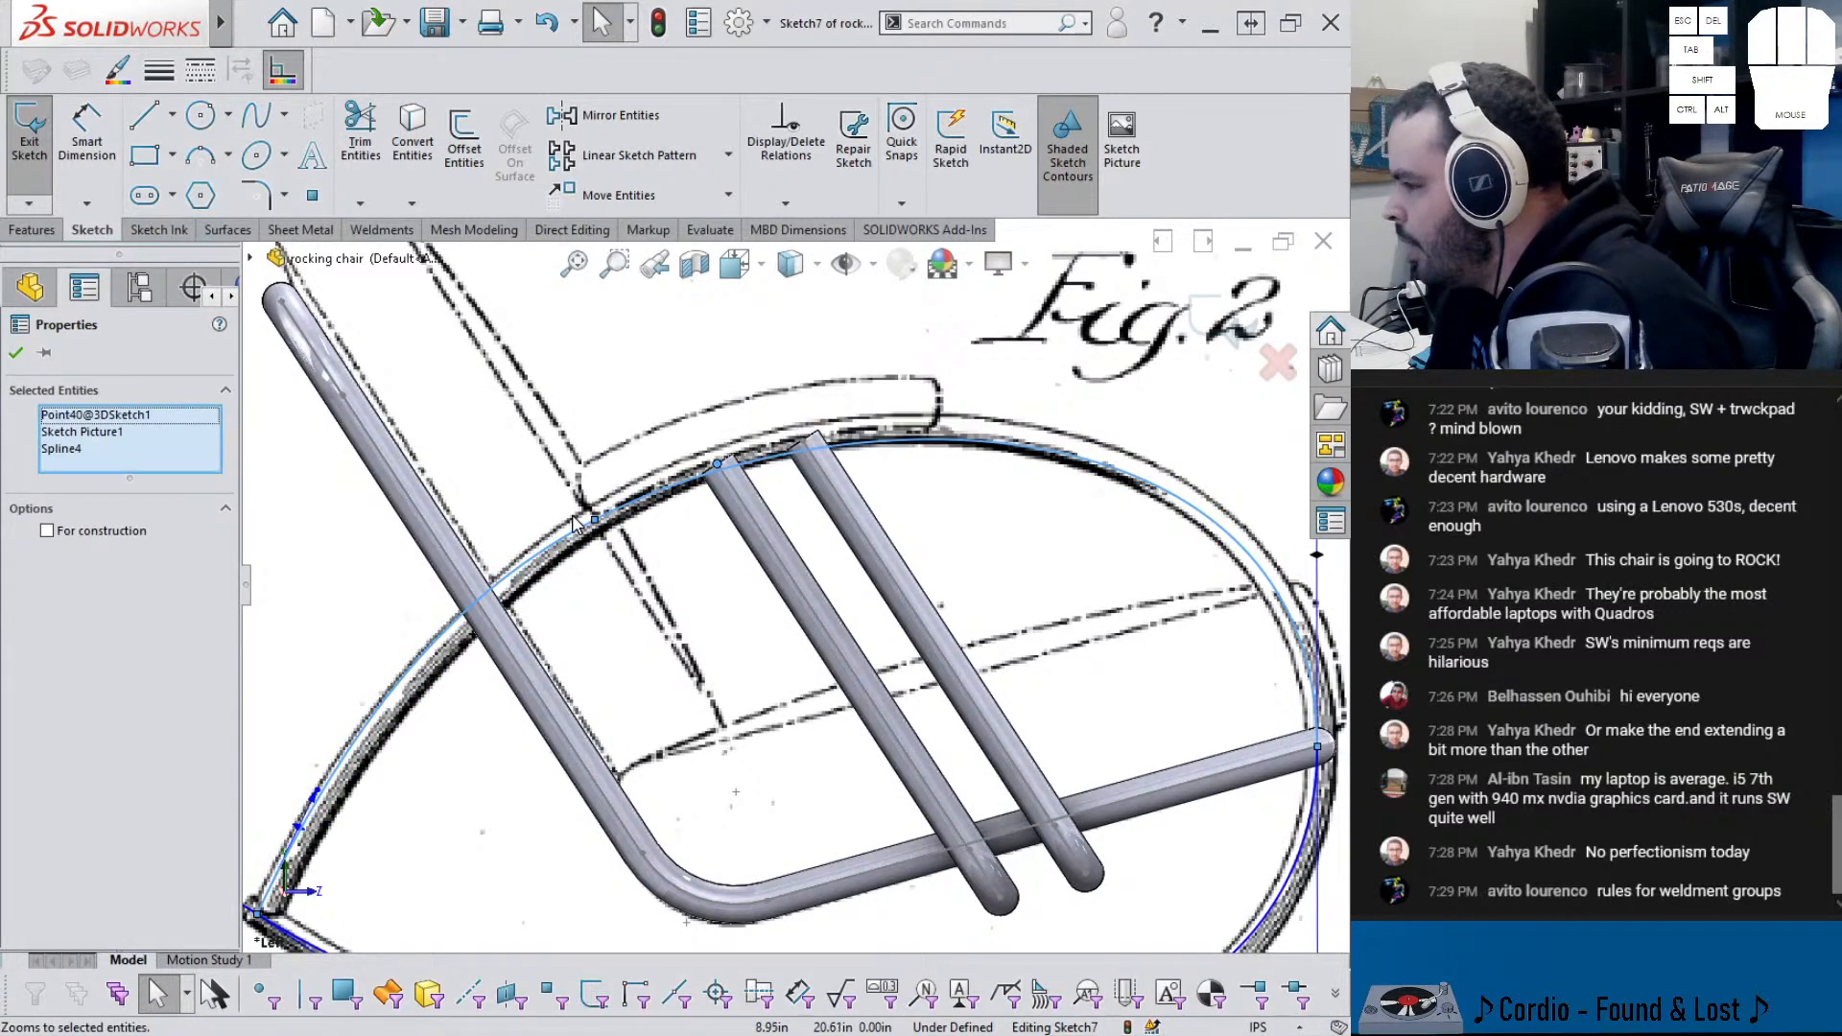
scroll(478, 691, down, 5)
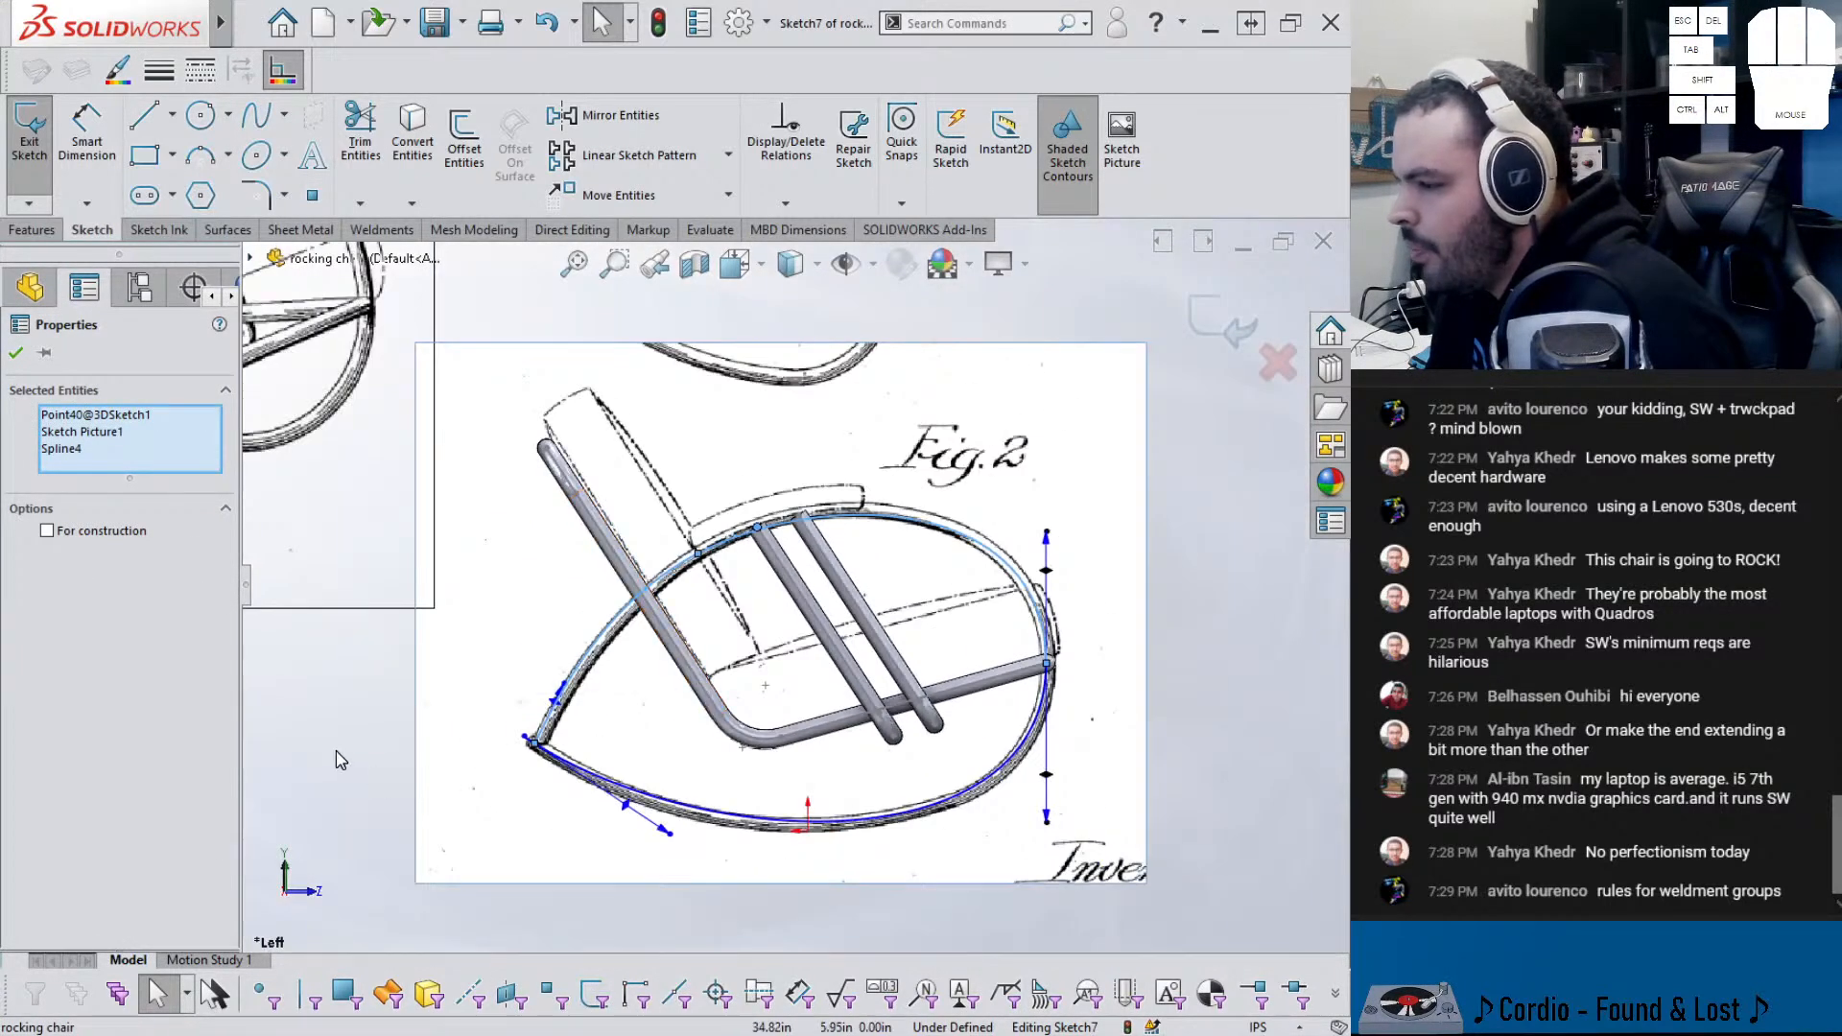
key(Escape)
scroll(700, 634, up, 4)
scroll(823, 461, up, 2)
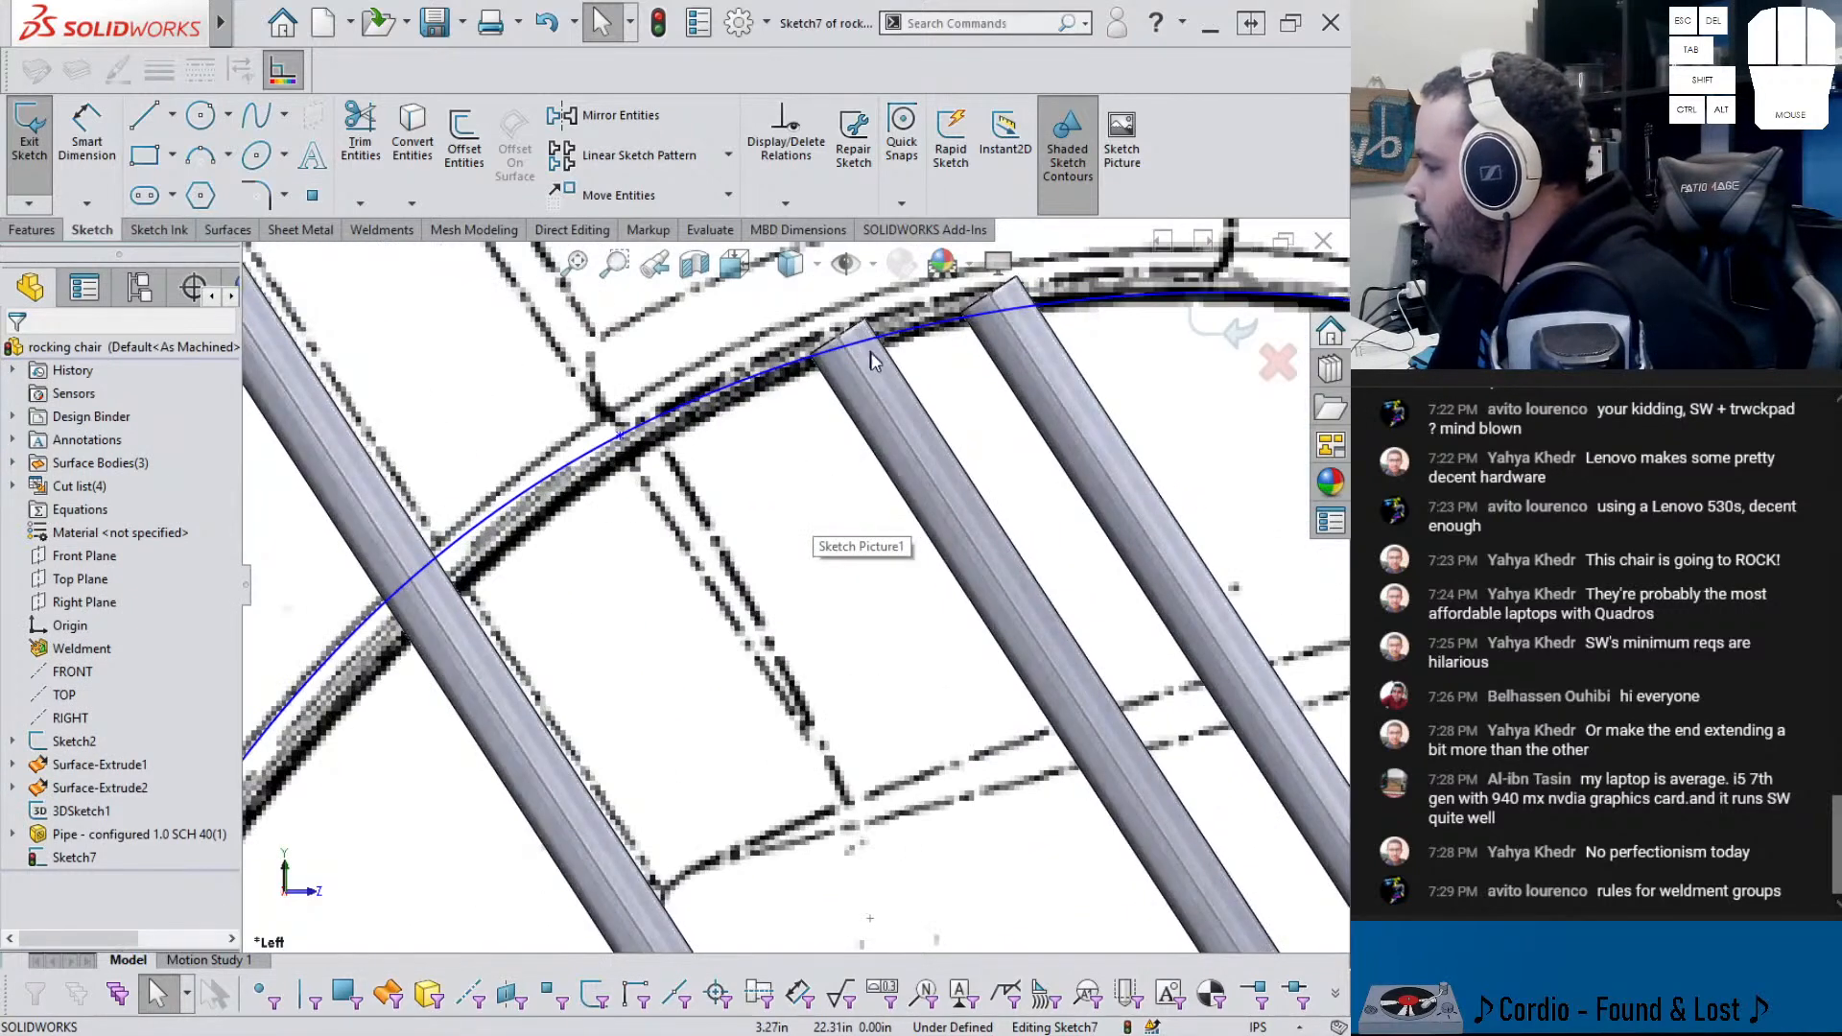
ctrl+click(808, 357)
scroll(971, 401, down, 3)
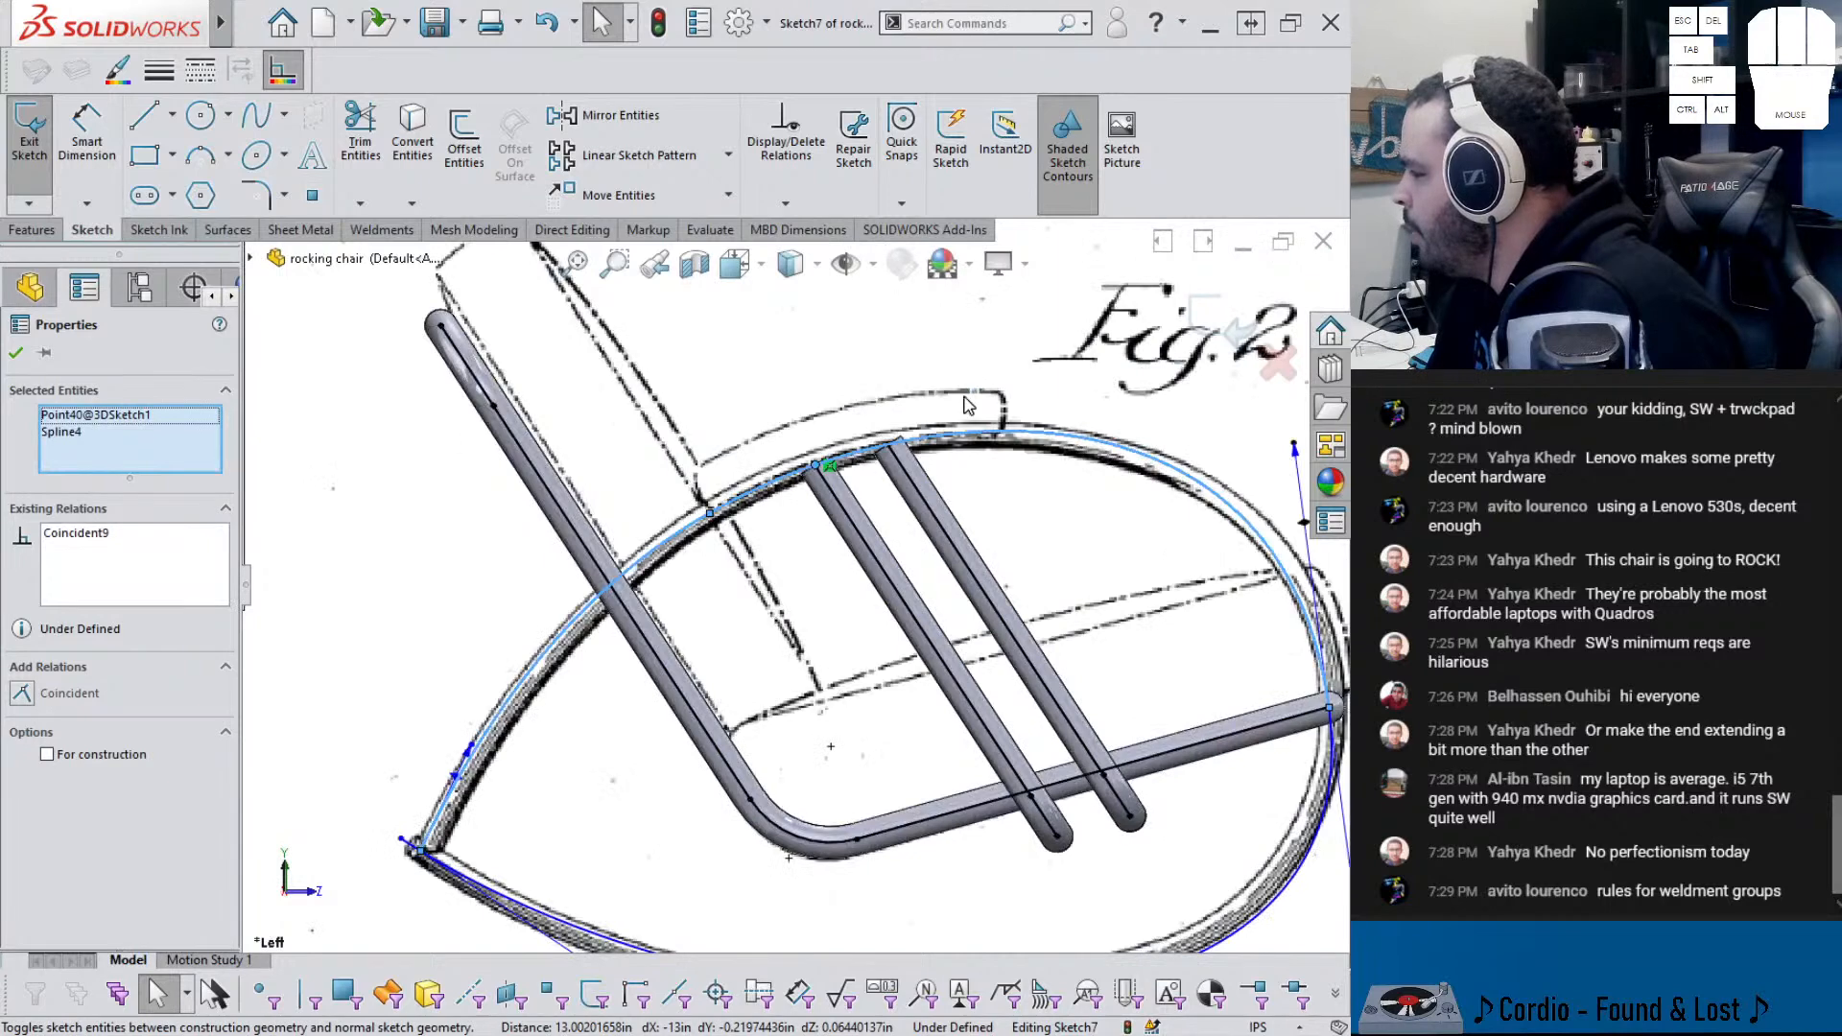
scroll(971, 401, up, 3)
key(Escape)
click(904, 483)
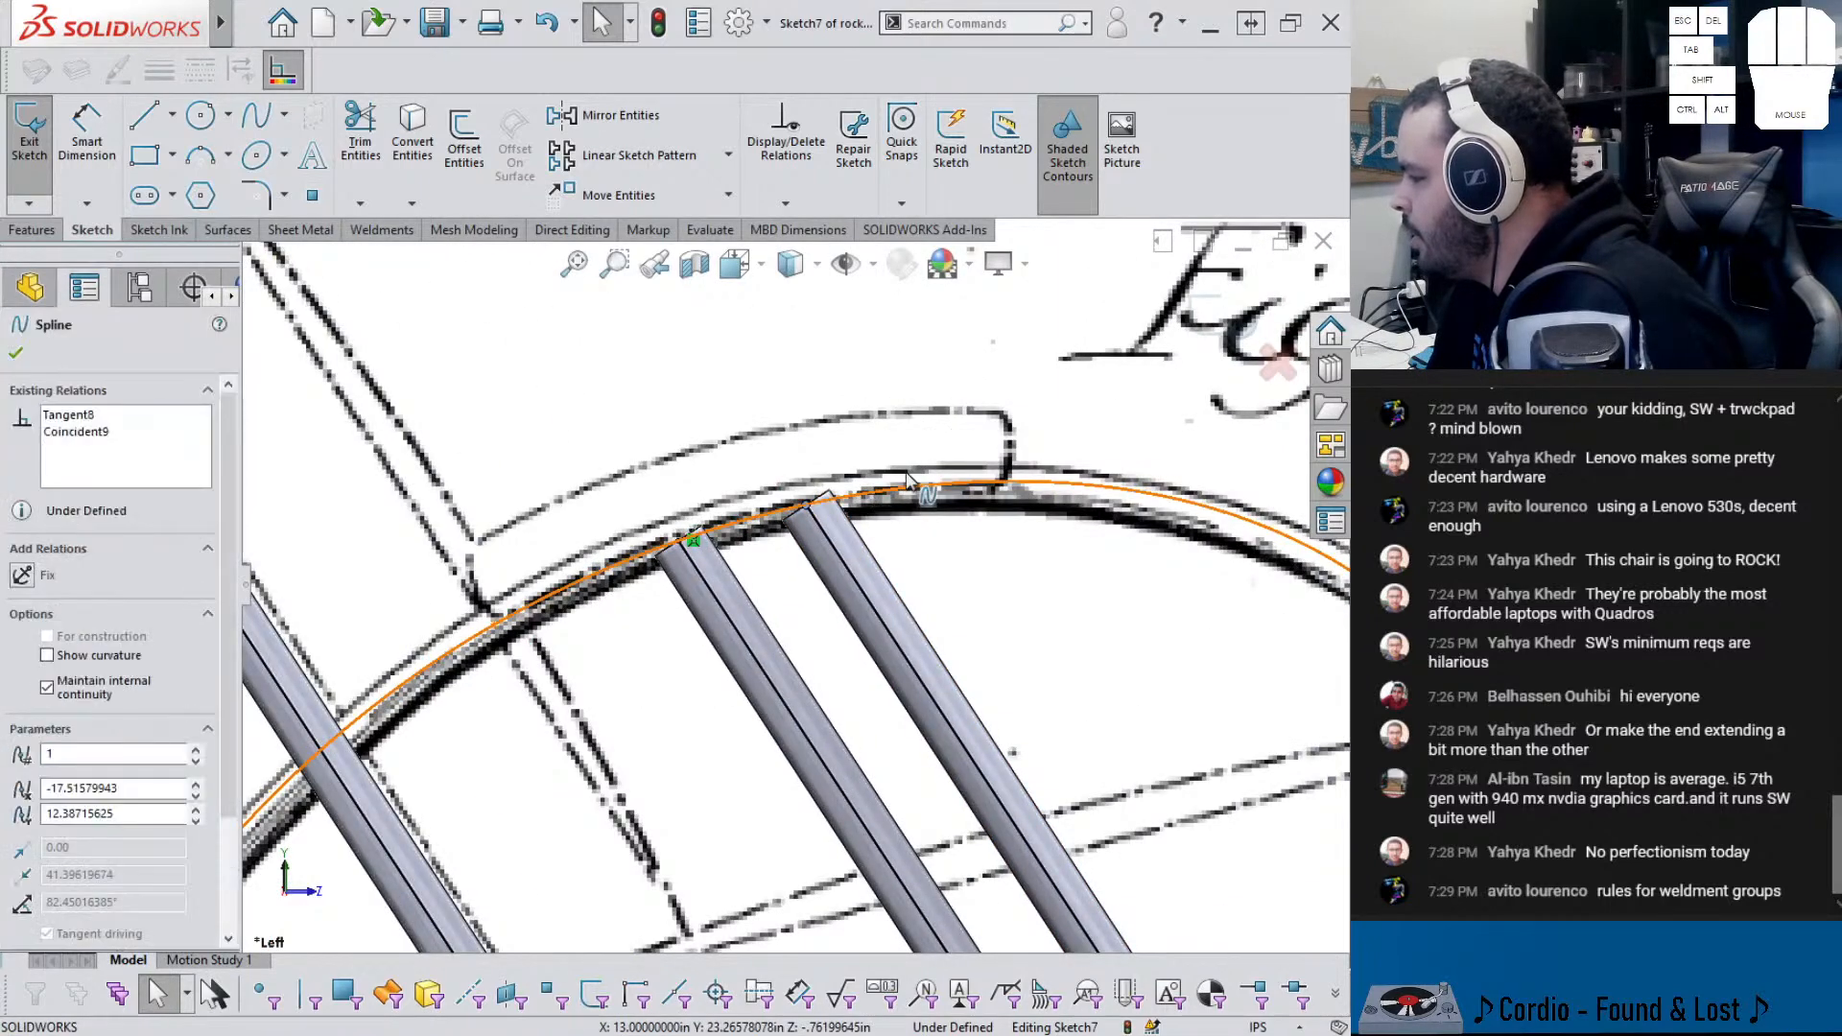
ctrl+click(905, 483)
scroll(804, 584, down, 4)
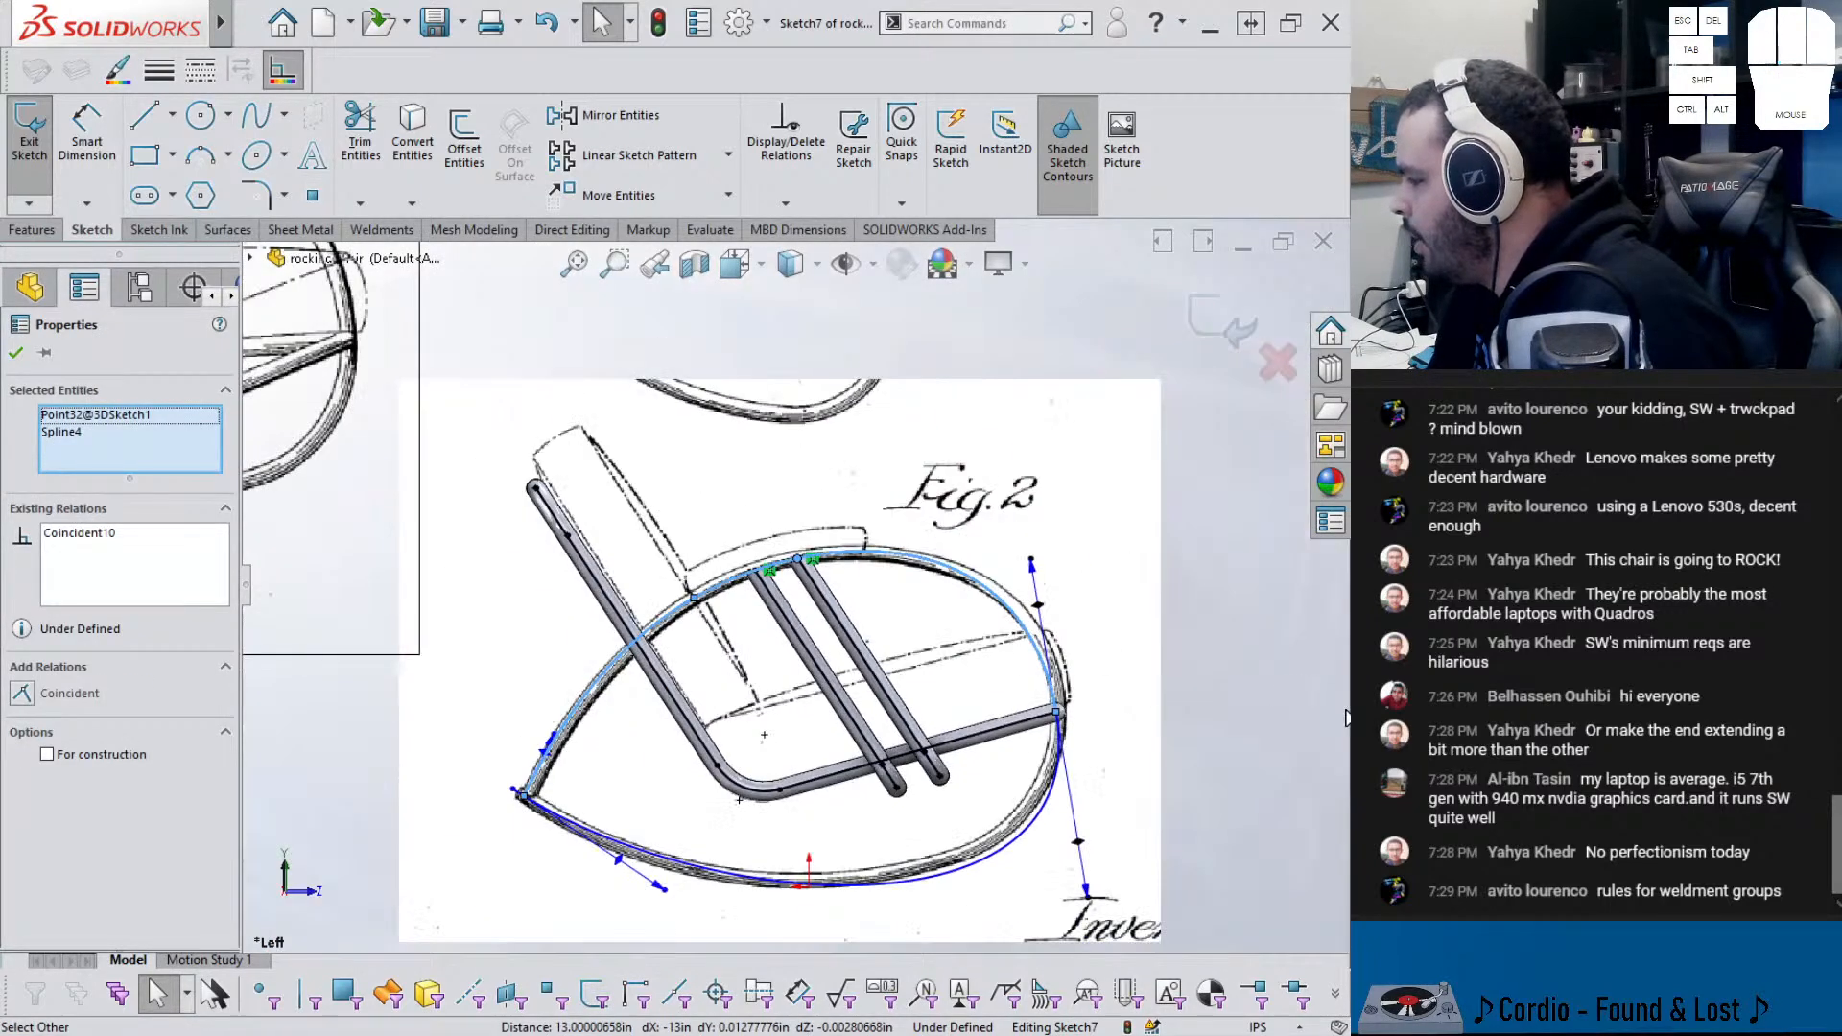
key(Escape)
- Drag the spline's upper-right tangent handle to refine its end shape
drag(1033, 563, 1018, 545)
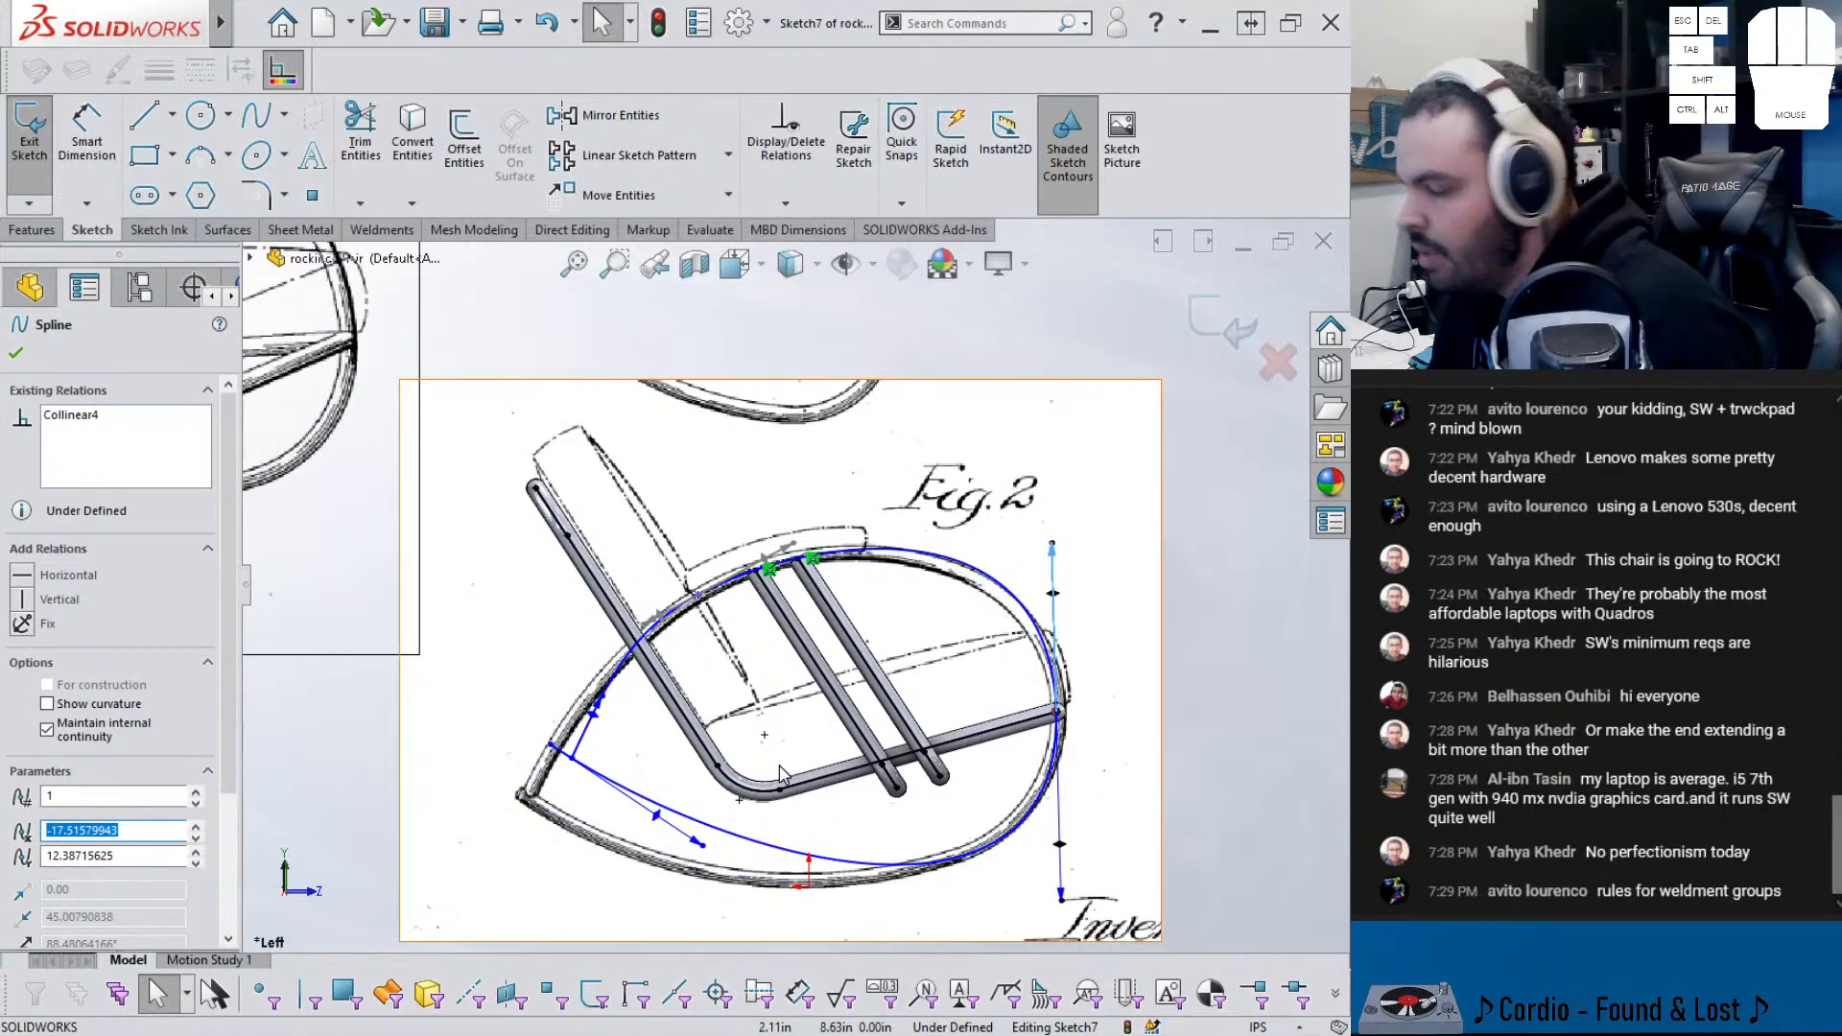
key(Escape)
scroll(552, 827, down, 4)
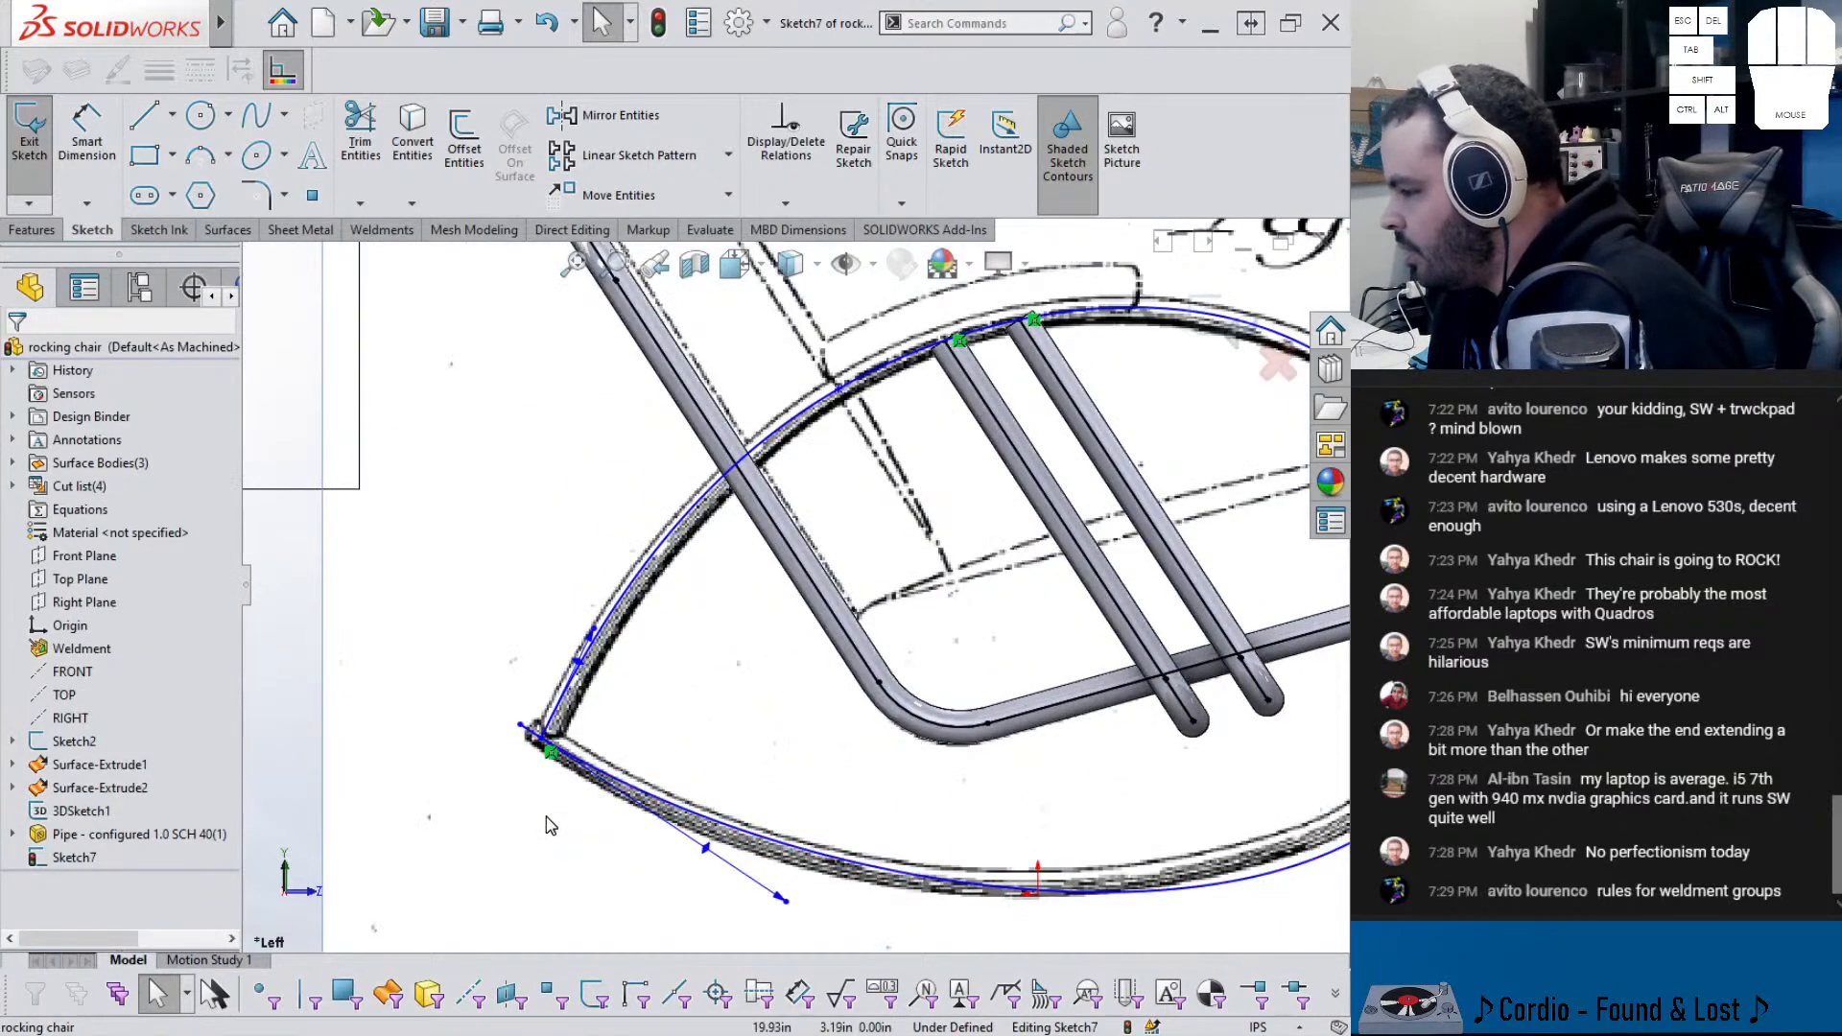
scroll(547, 818, up, 2)
- Dimension the spline's points horizontally from the origin at 20.11 and 20.99
right_drag(637, 909, 633, 815)
click(952, 795)
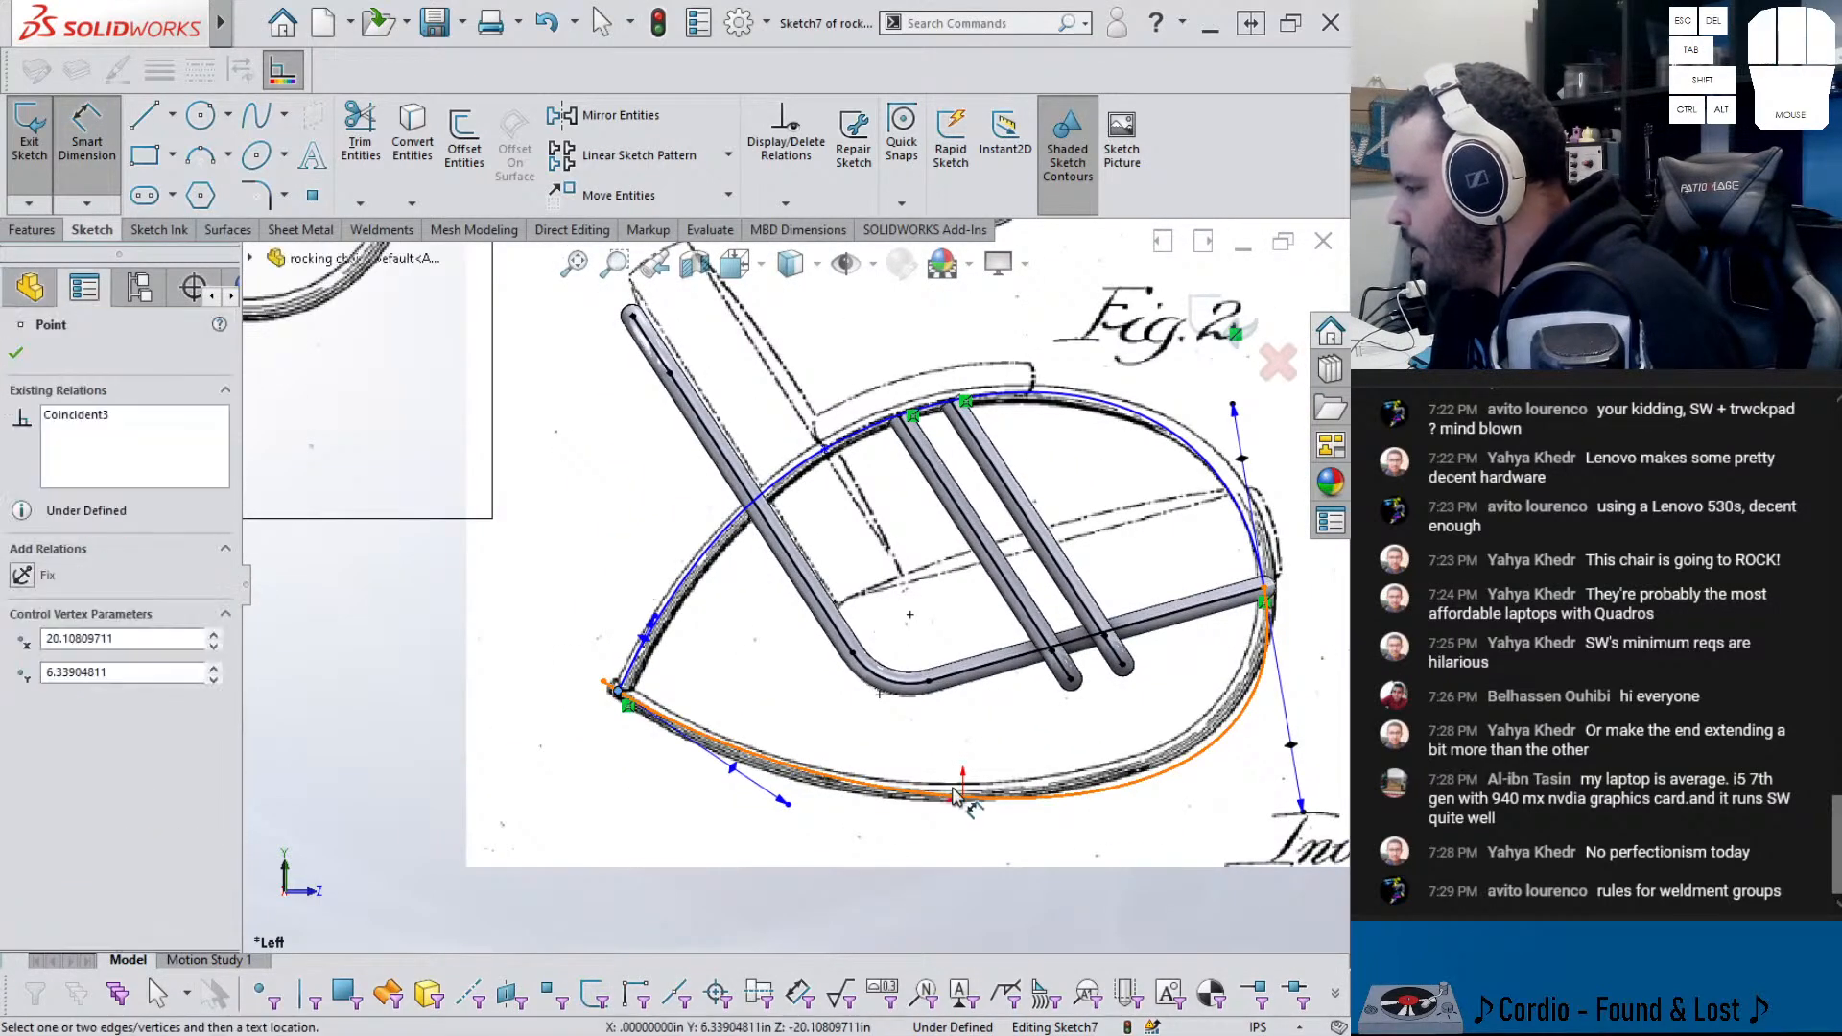
click(964, 802)
click(796, 659)
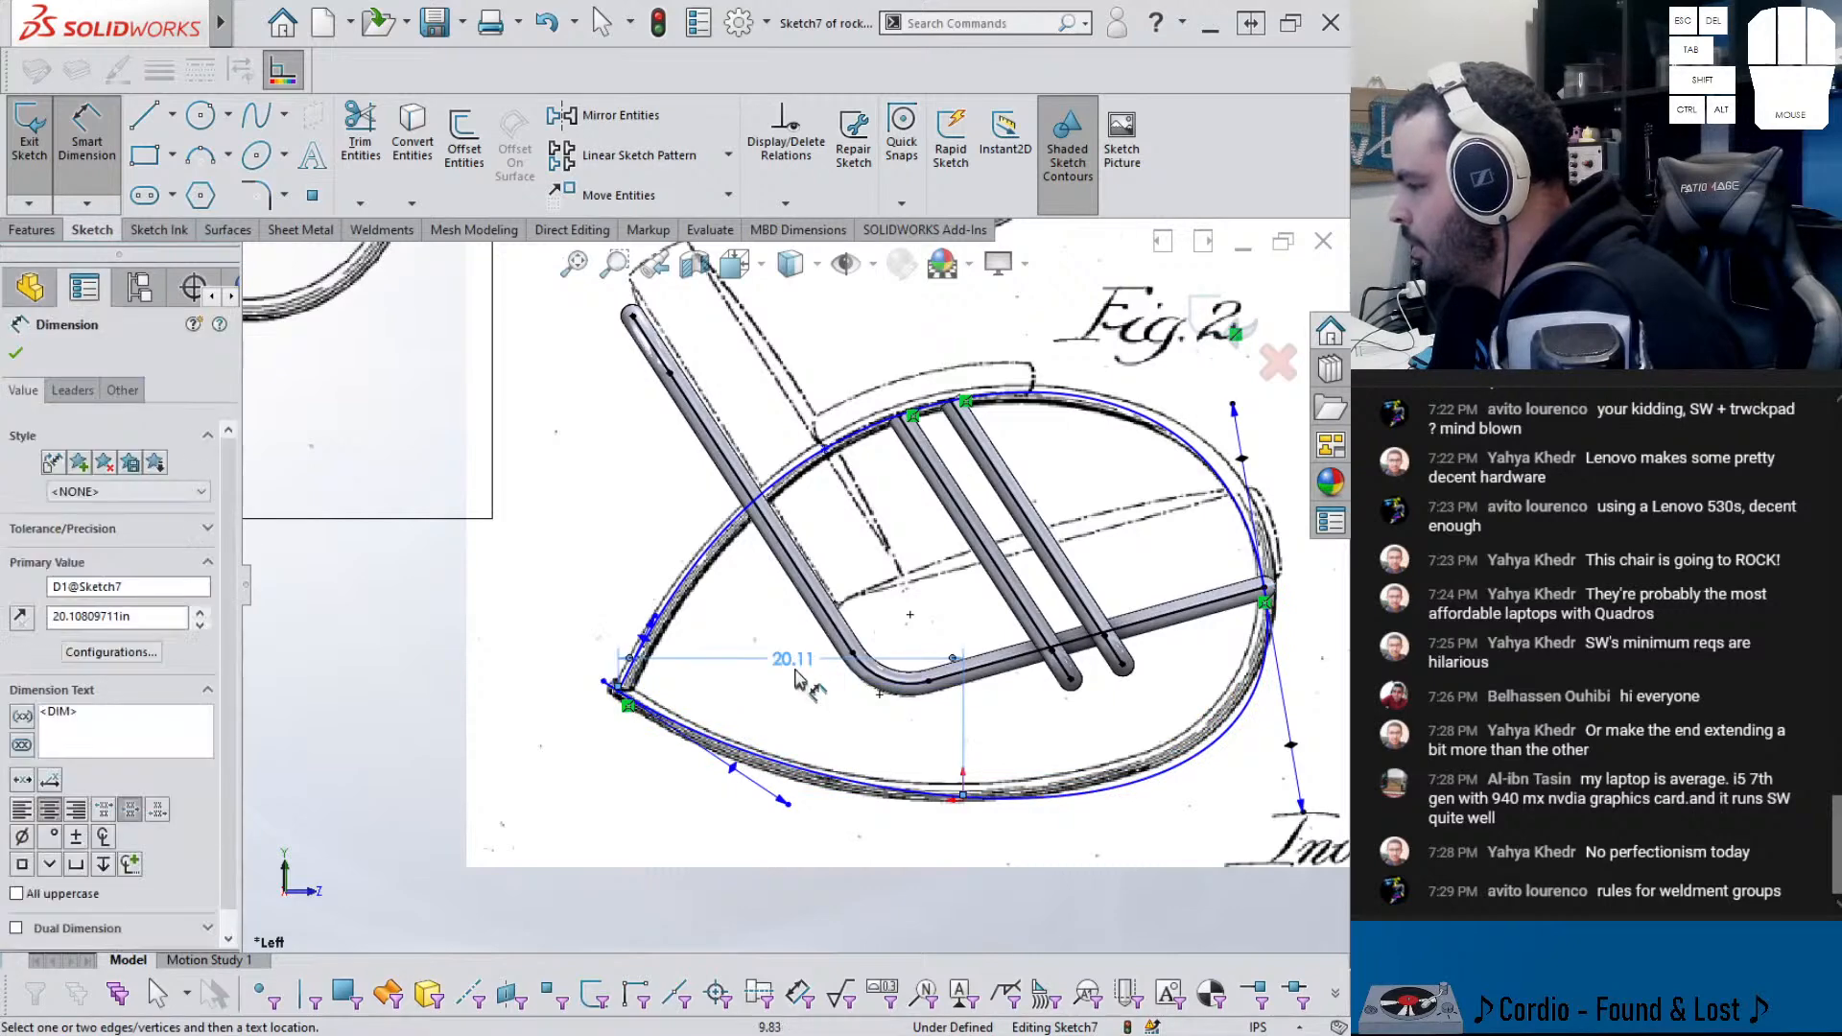
click(668, 632)
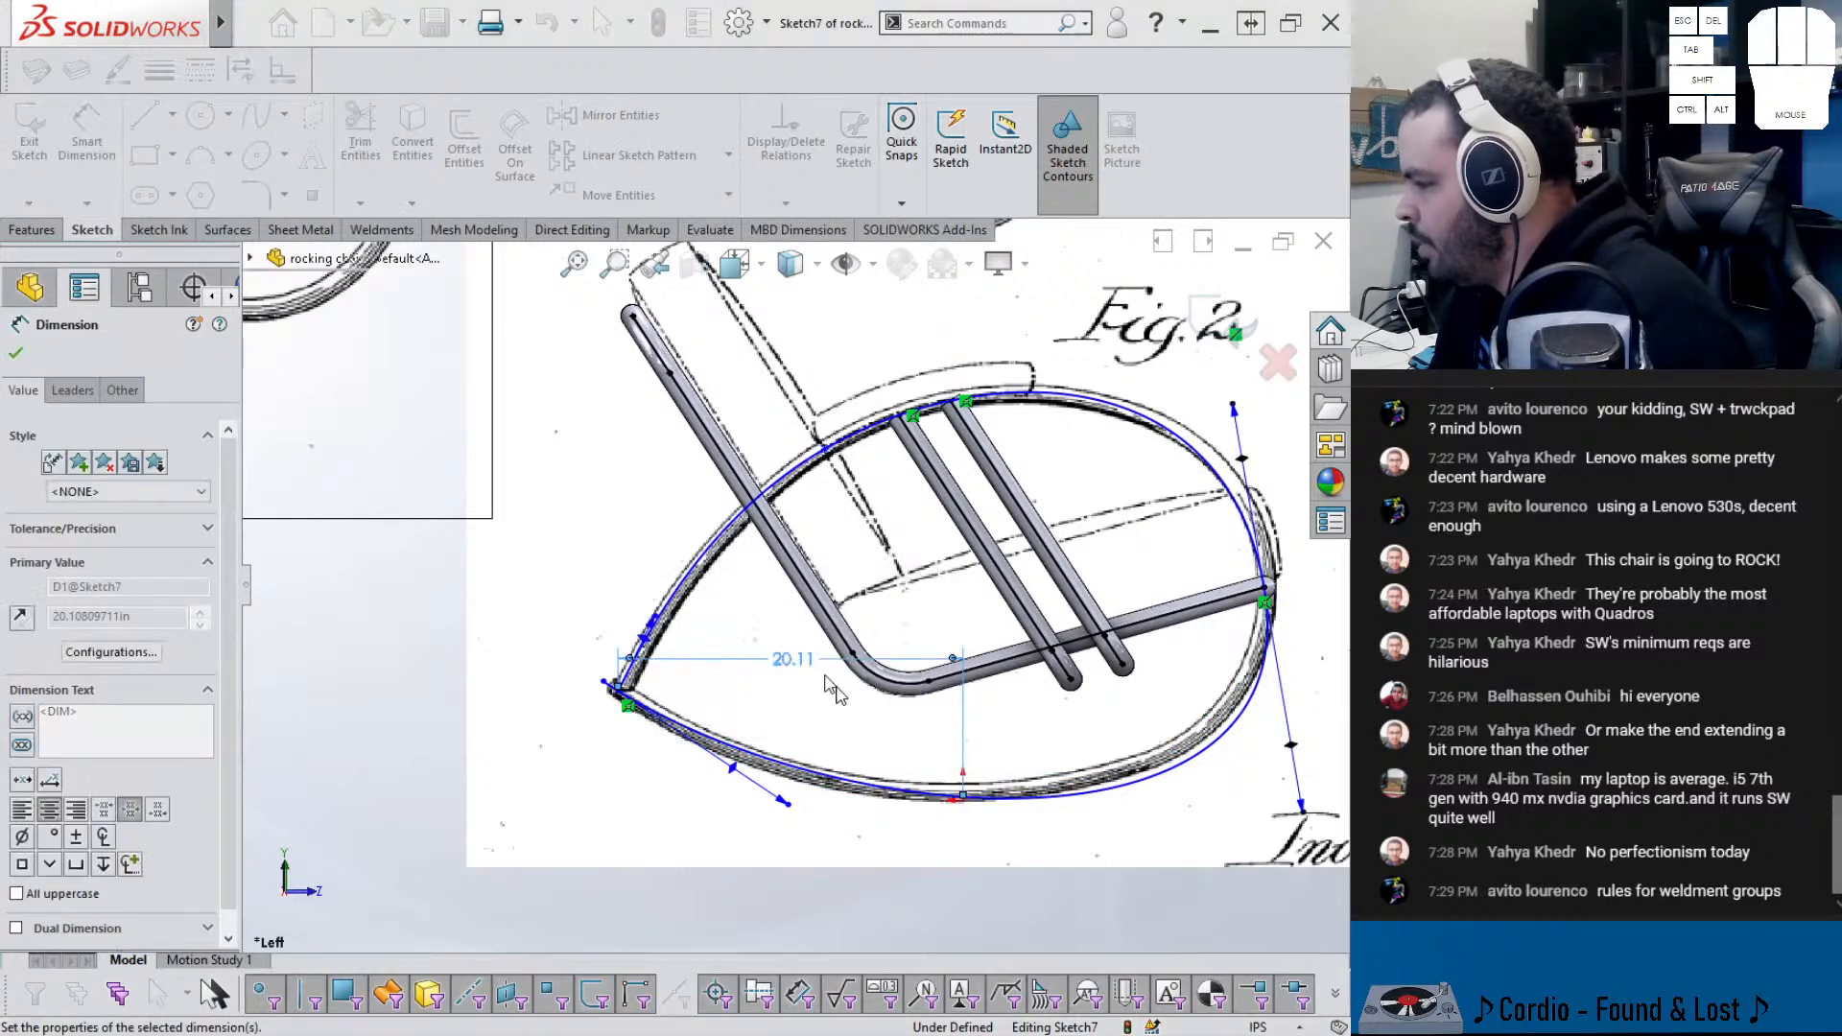
click(964, 803)
click(604, 681)
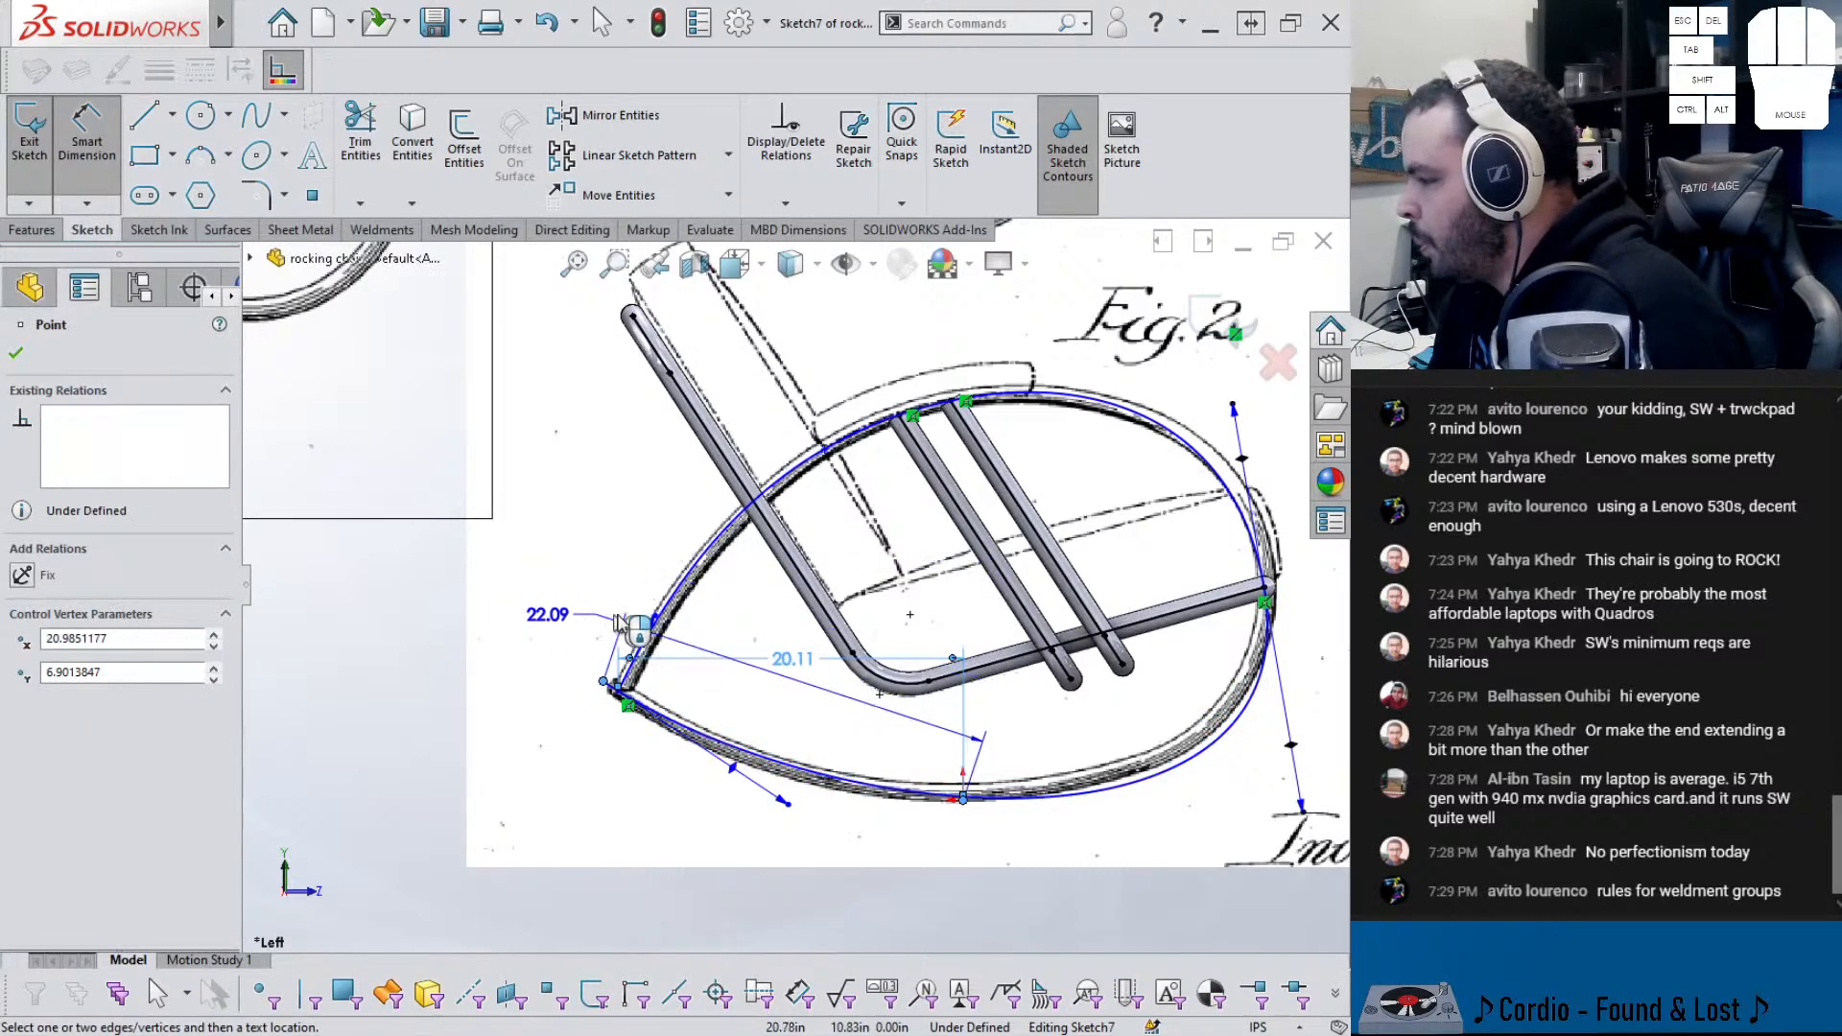
click(714, 616)
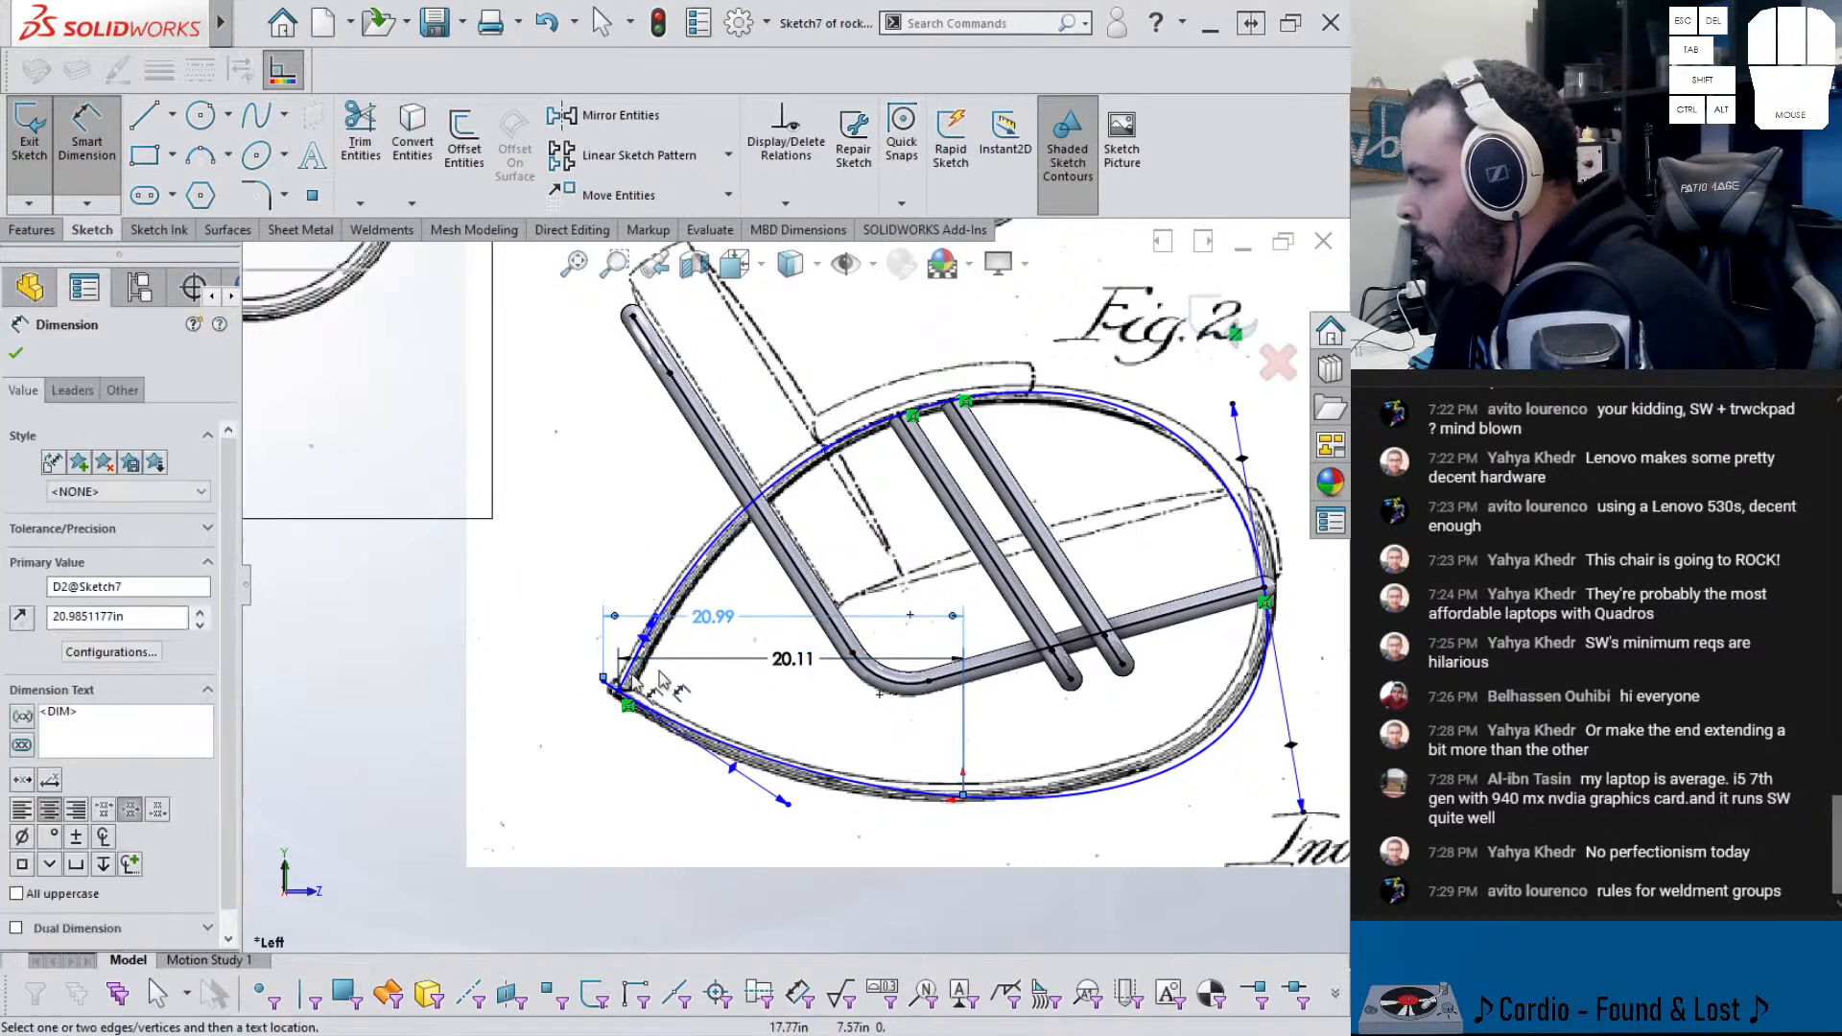
- Add vertical dimensions of 6.90 and 6.34 to the spline's endpoint and lower point
click(604, 683)
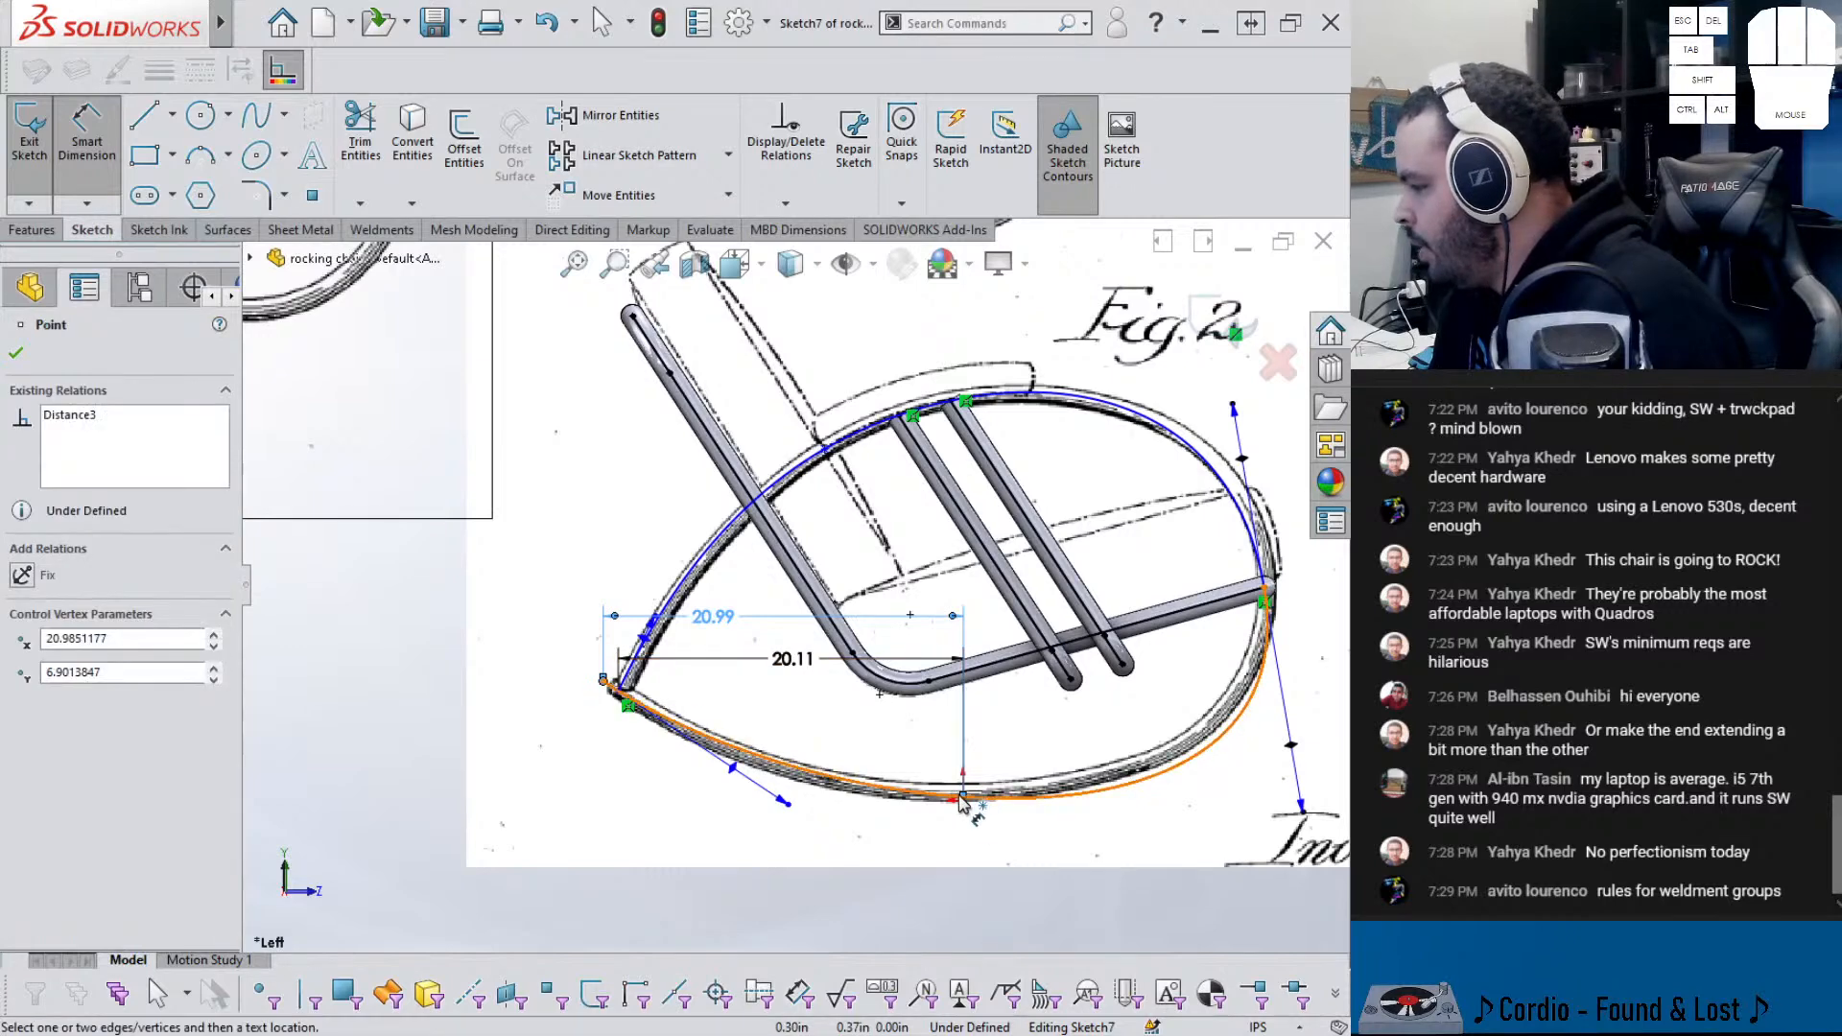
click(964, 801)
click(515, 724)
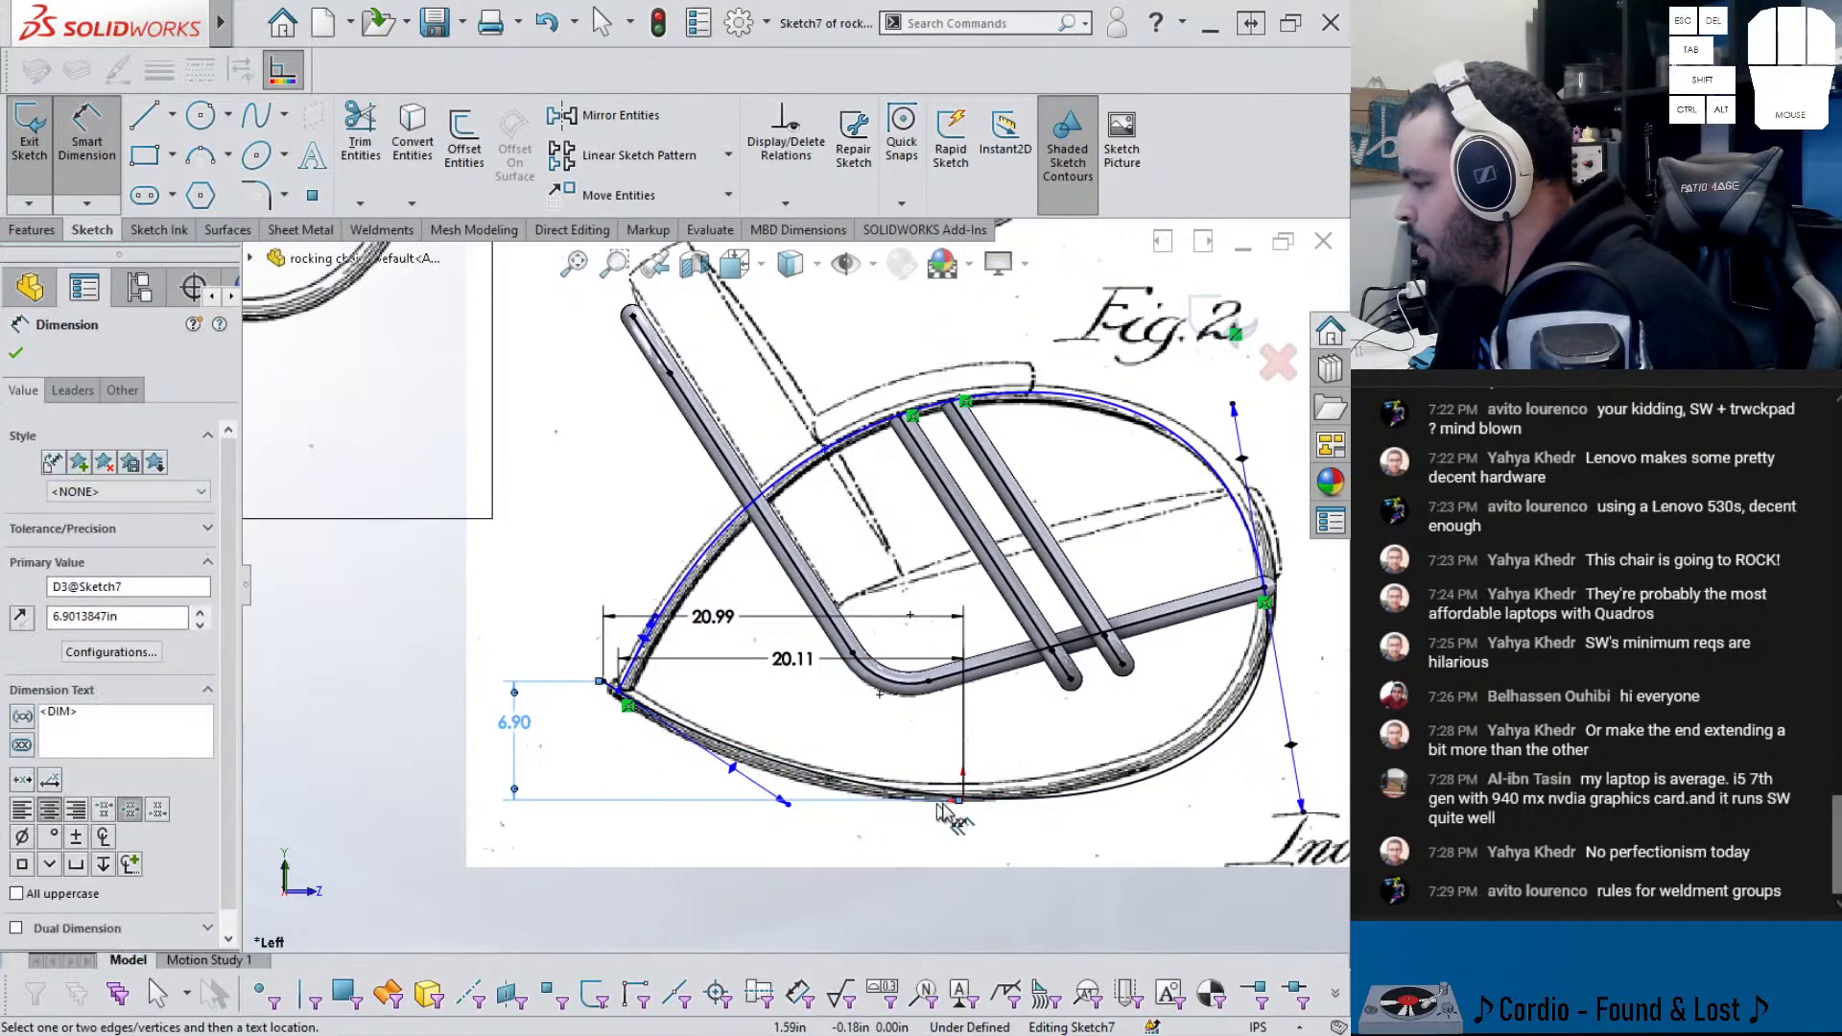
key(Escape)
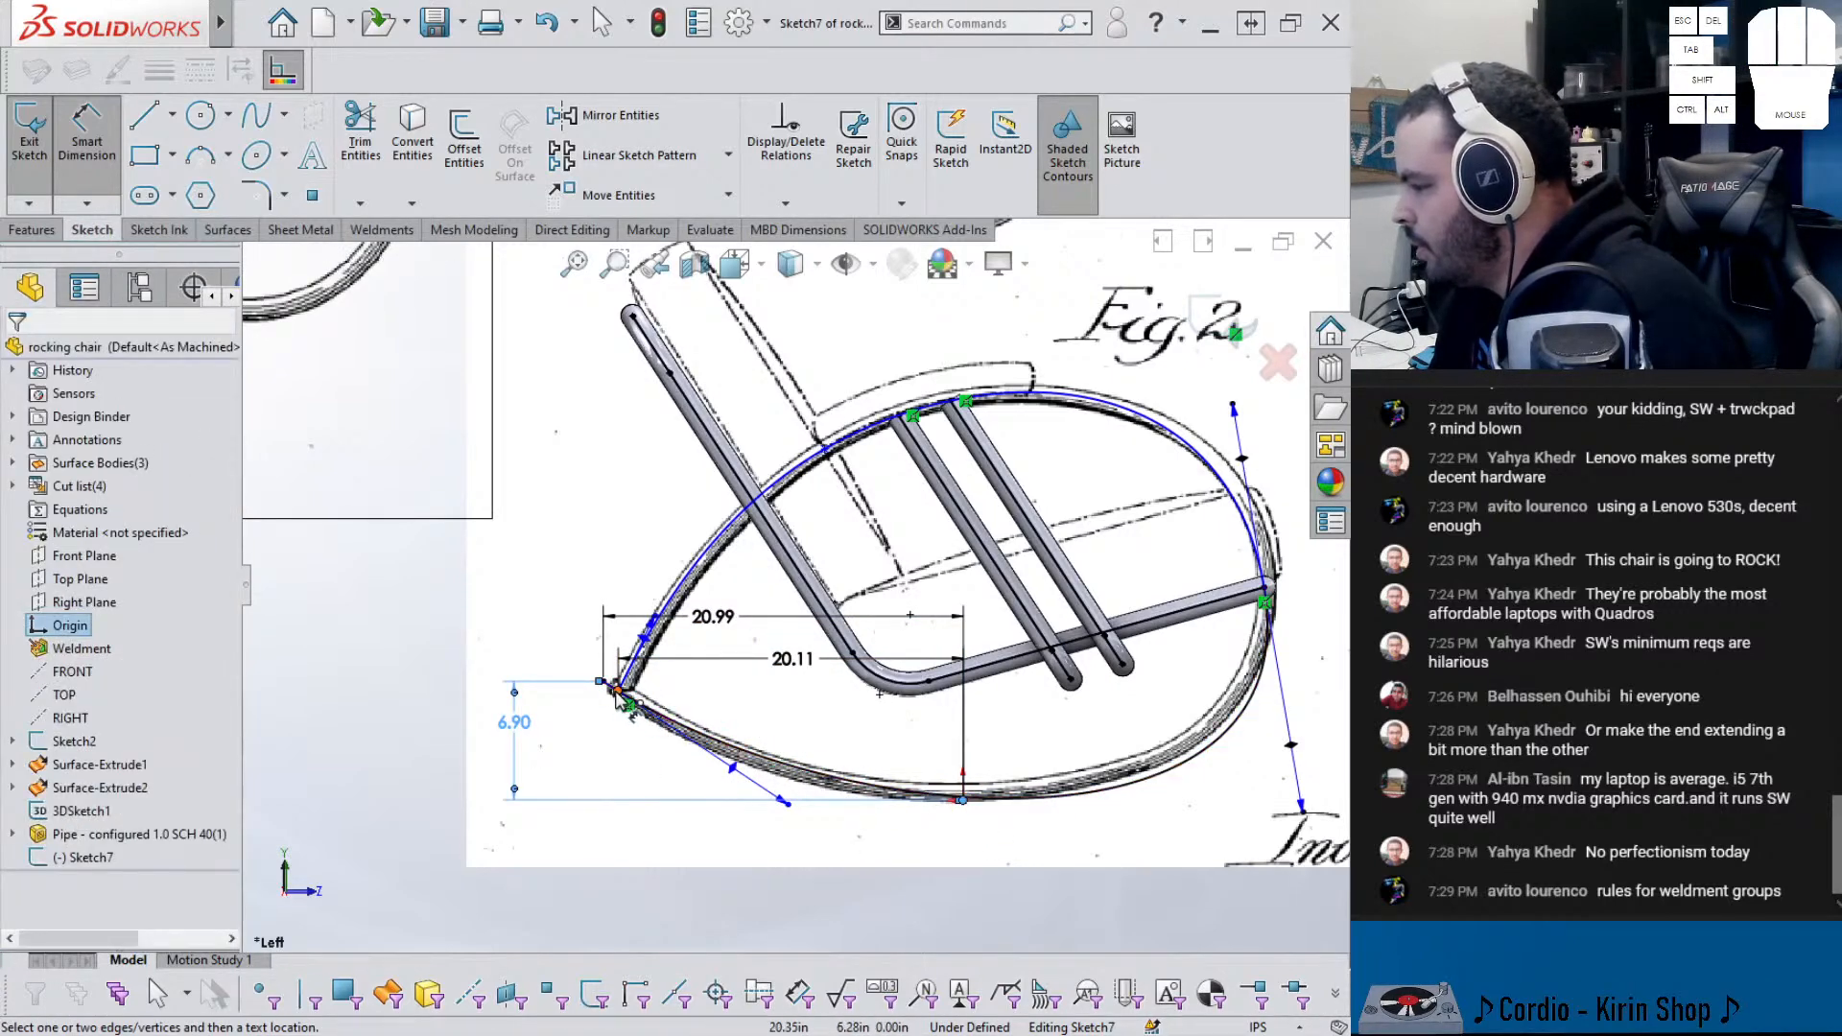
scroll(662, 727, down, 3)
click(636, 651)
click(500, 725)
key(Escape)
key(Escape)
scroll(913, 599, up, 2)
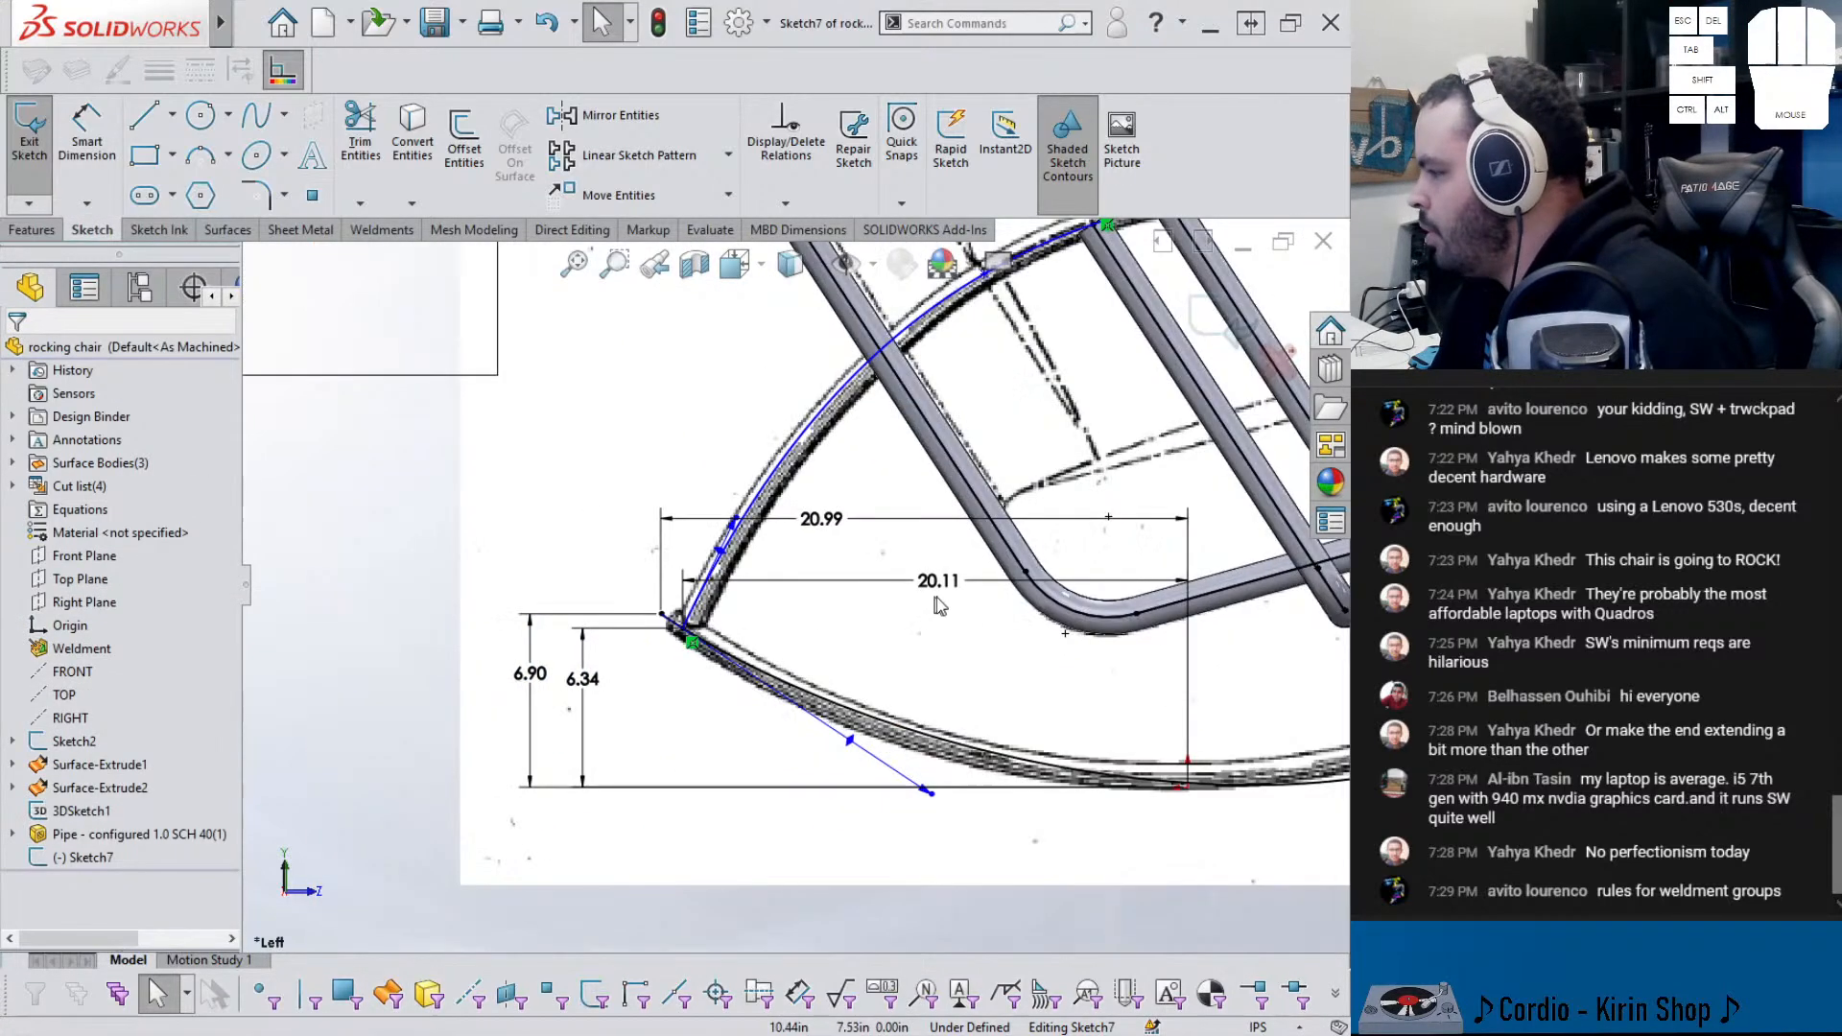
scroll(808, 596, up, 2)
- Revert a lower tangent change, then lengthen the spline's upper tangent handle
mouse_move(892, 733)
mouse_down()
mouse_move(849, 761)
mouse_move(880, 752)
mouse_up()
scroll(1155, 614, up, 2)
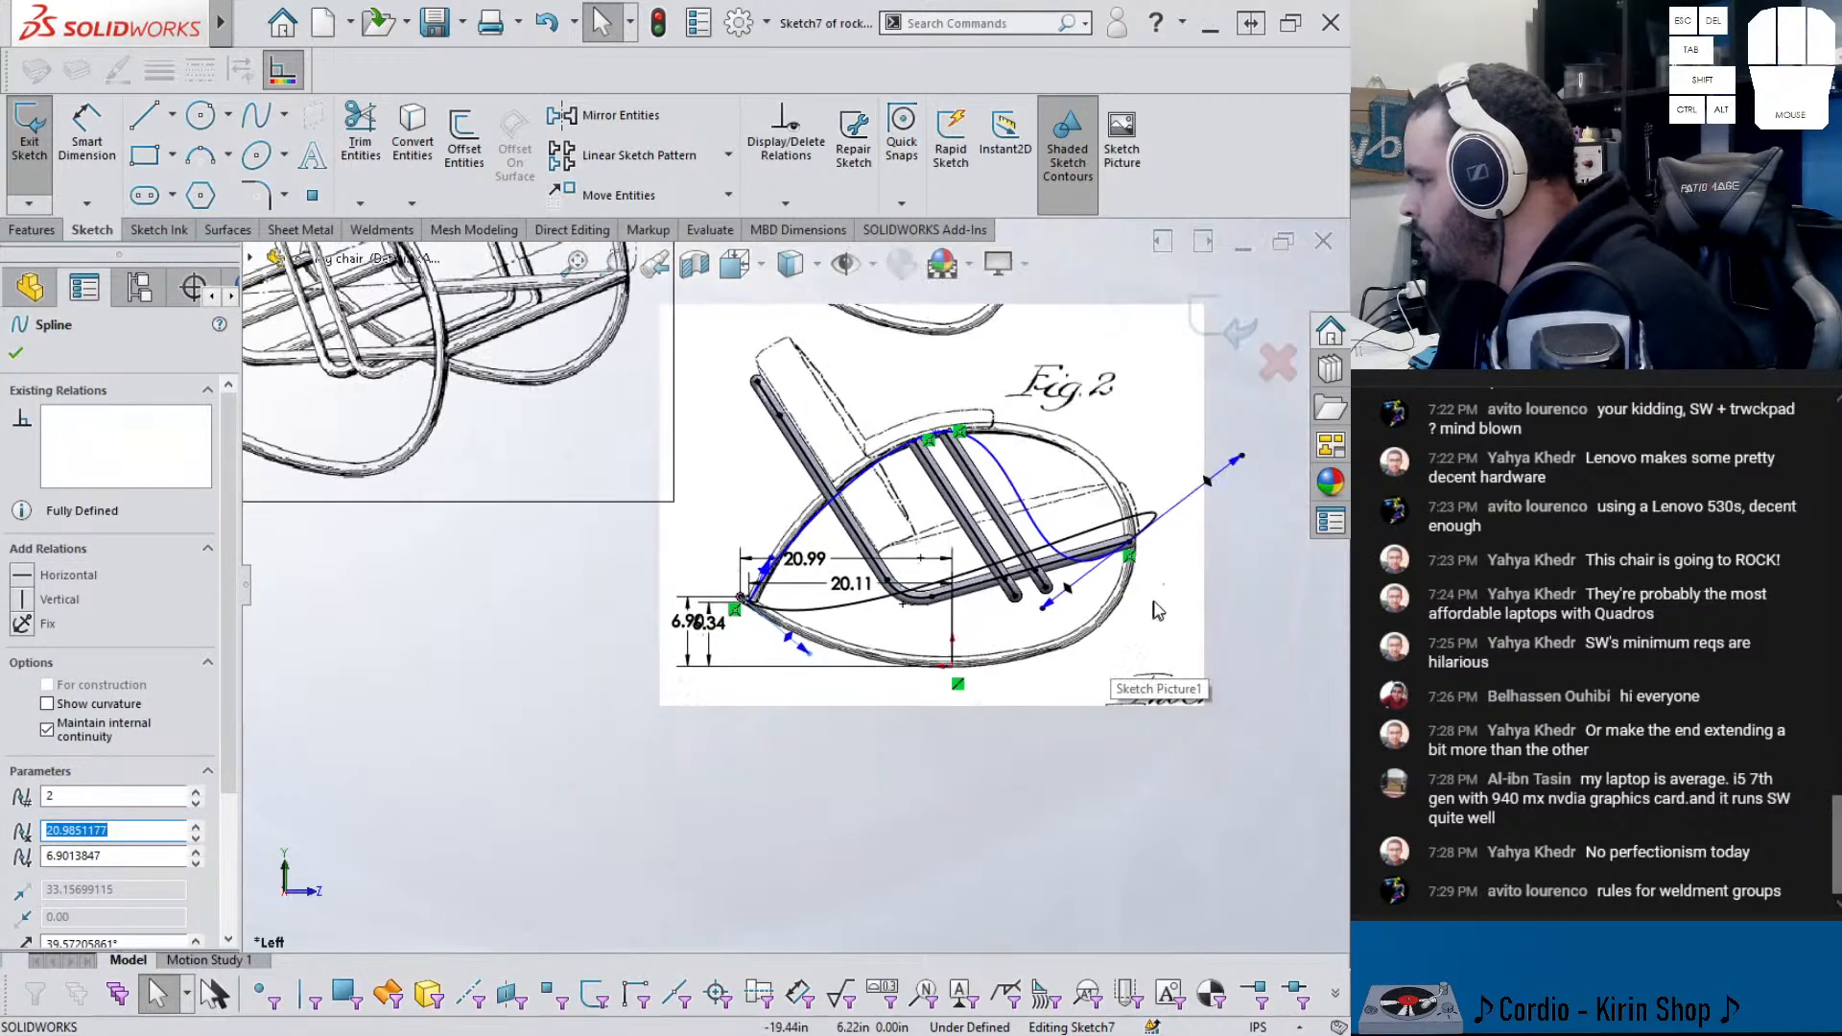
scroll(1154, 614, down, 3)
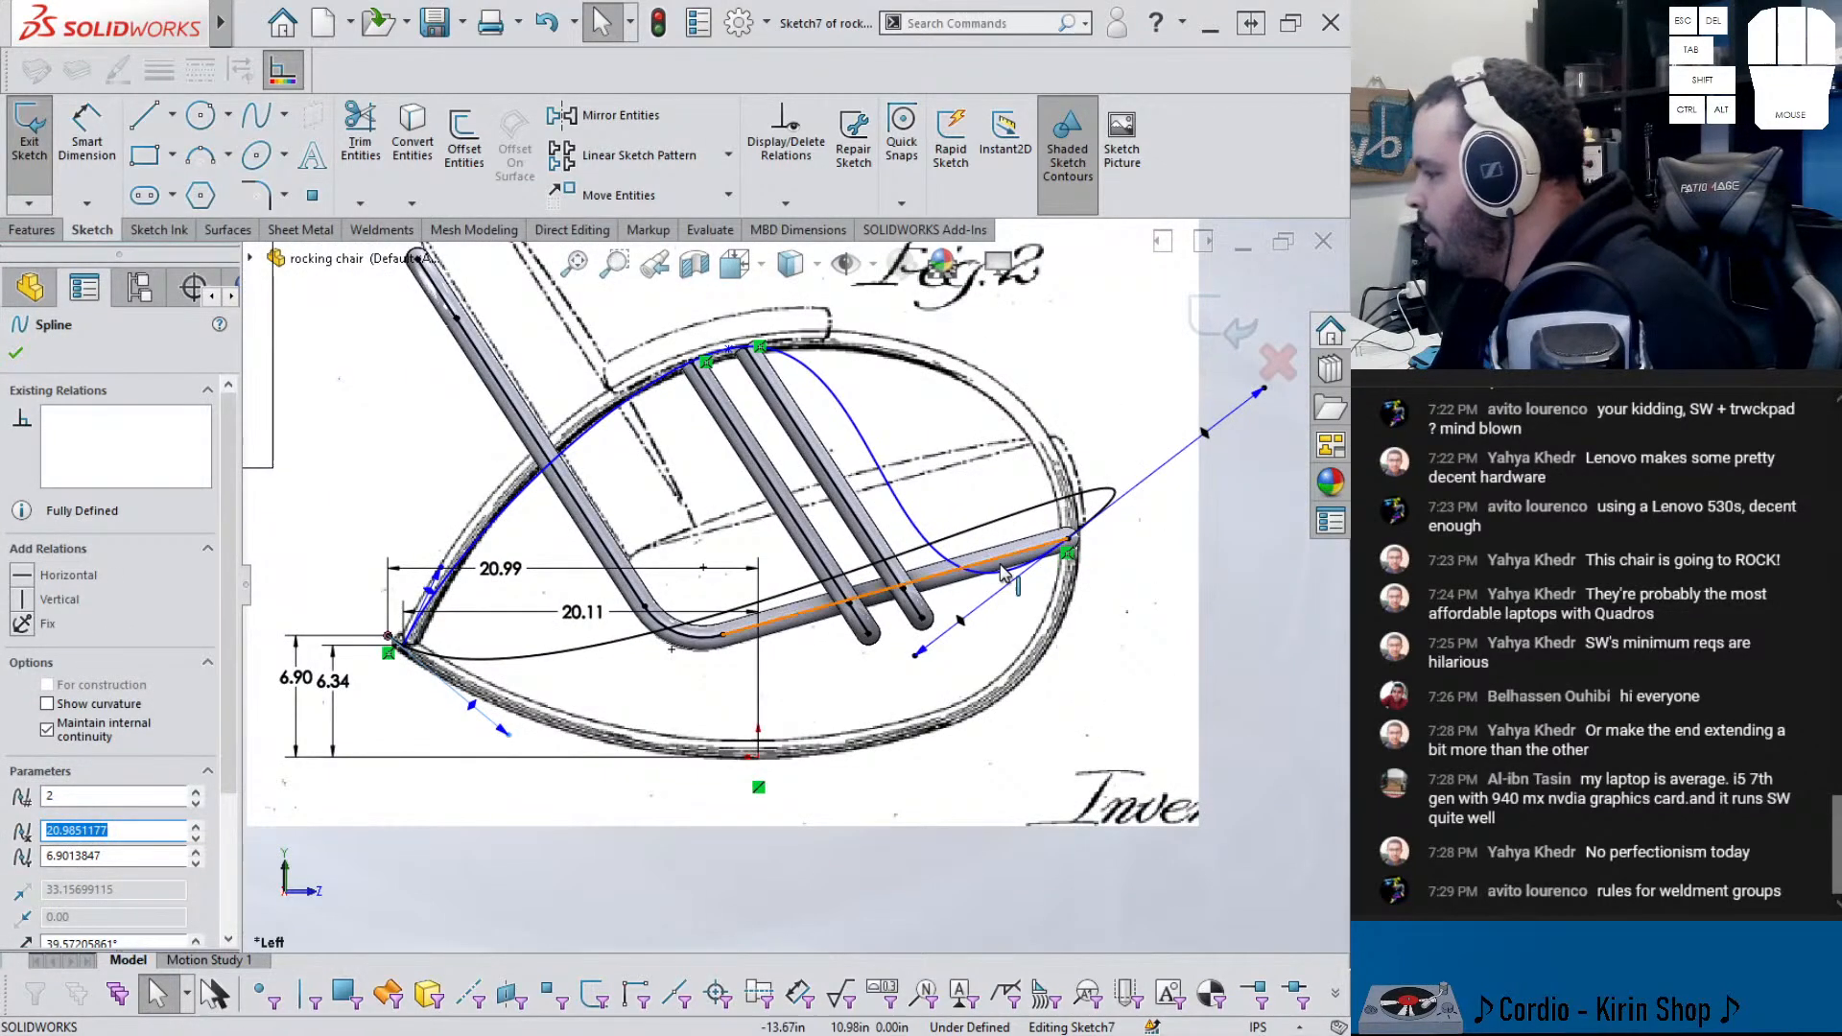
key(ctrl+z)
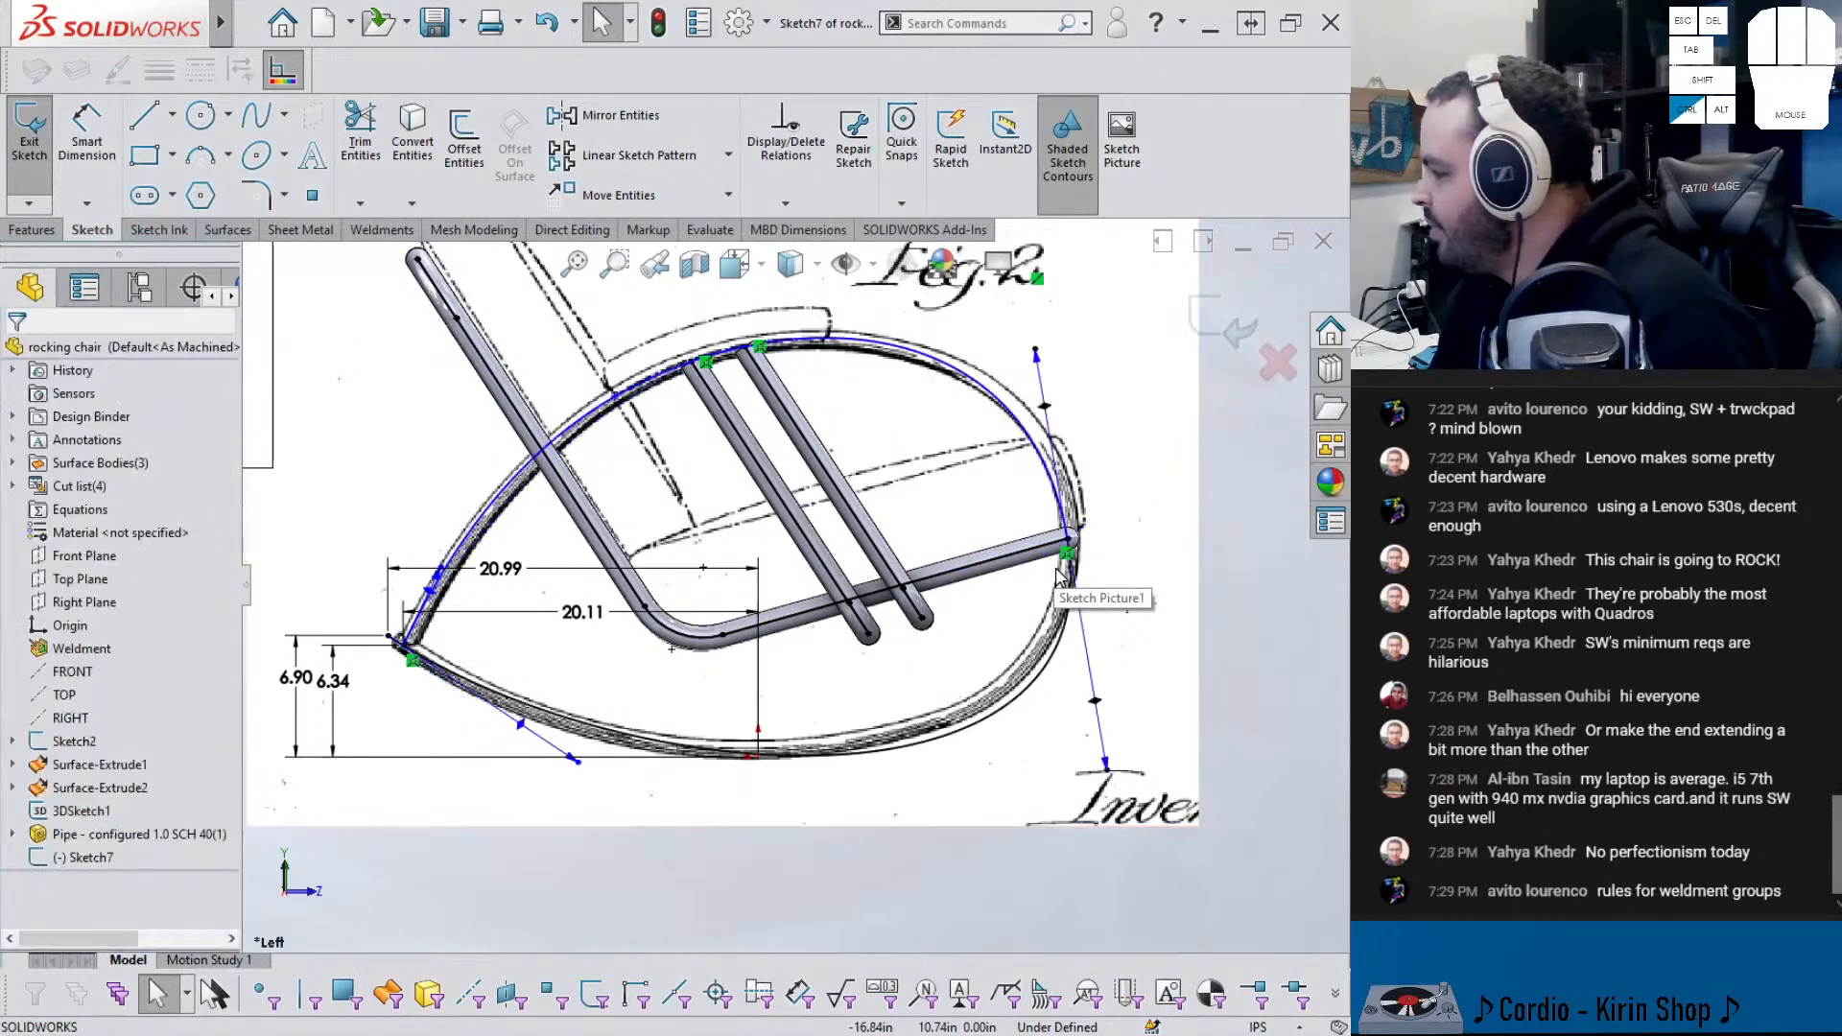
click(1041, 384)
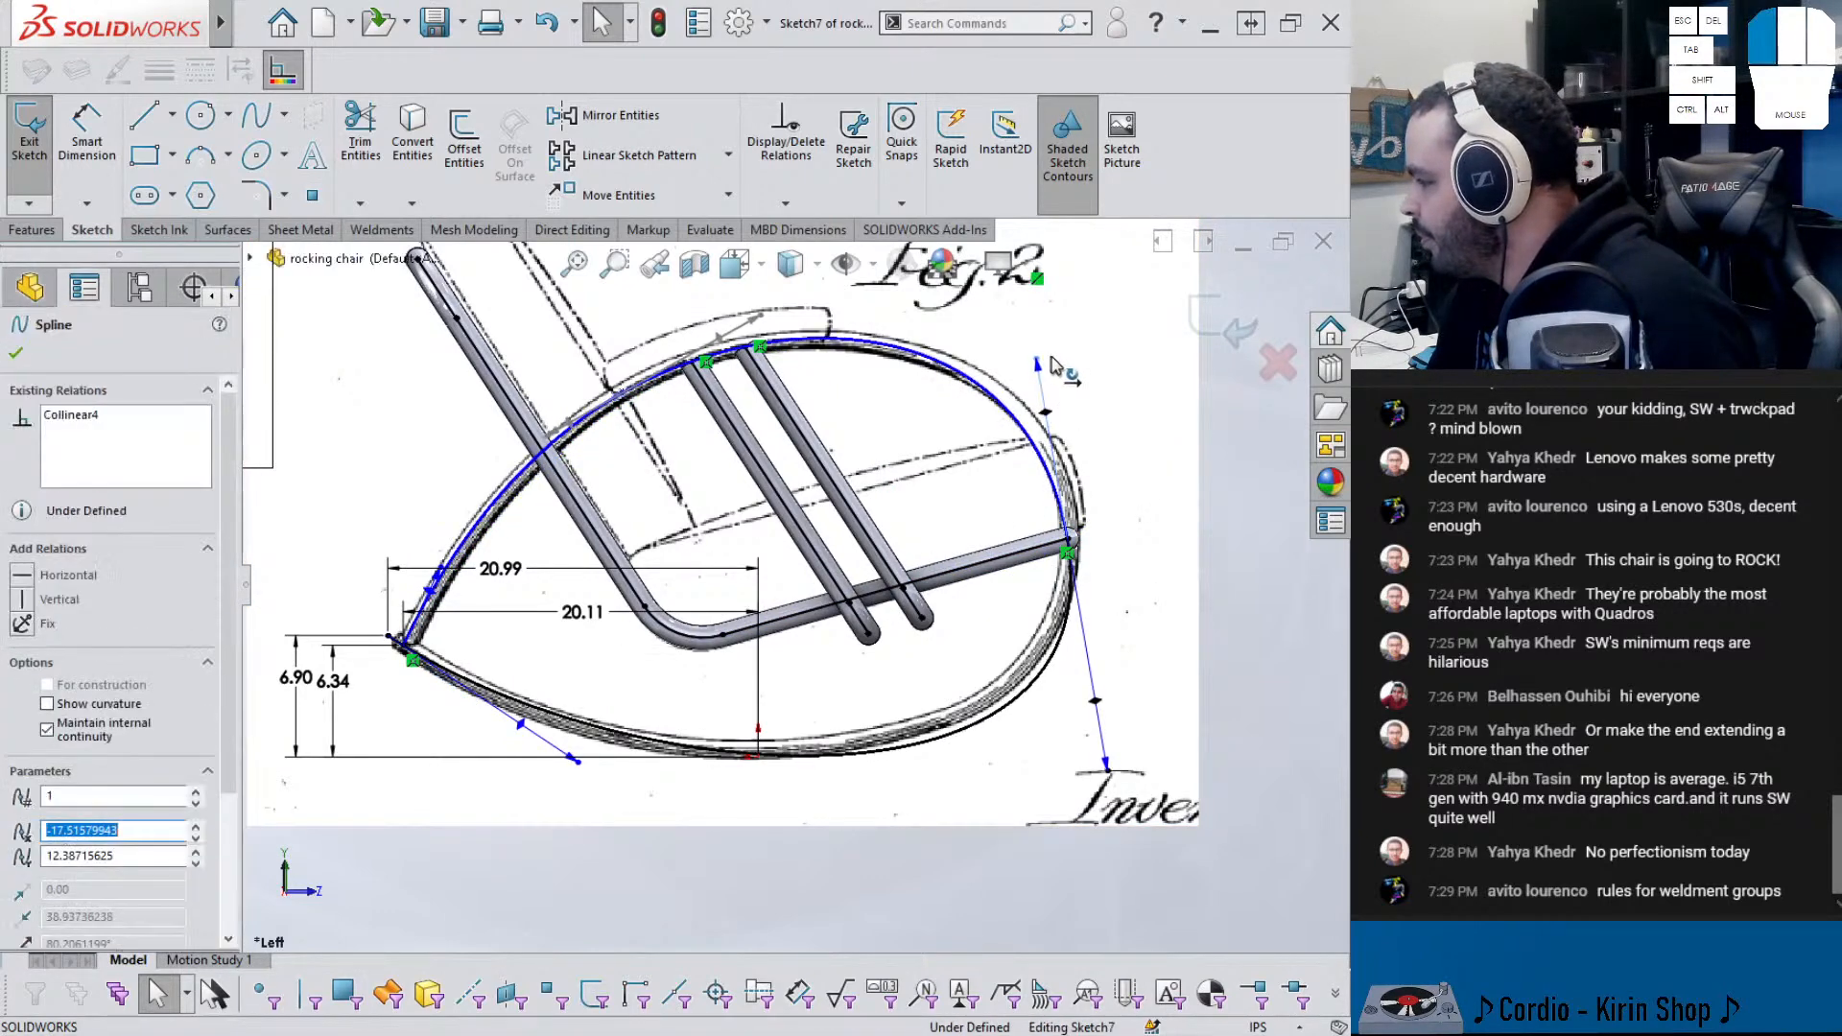
drag(1036, 367, 1035, 348)
- Convert the rocker spline into a style spline and select its control vertices
right_click(959, 371)
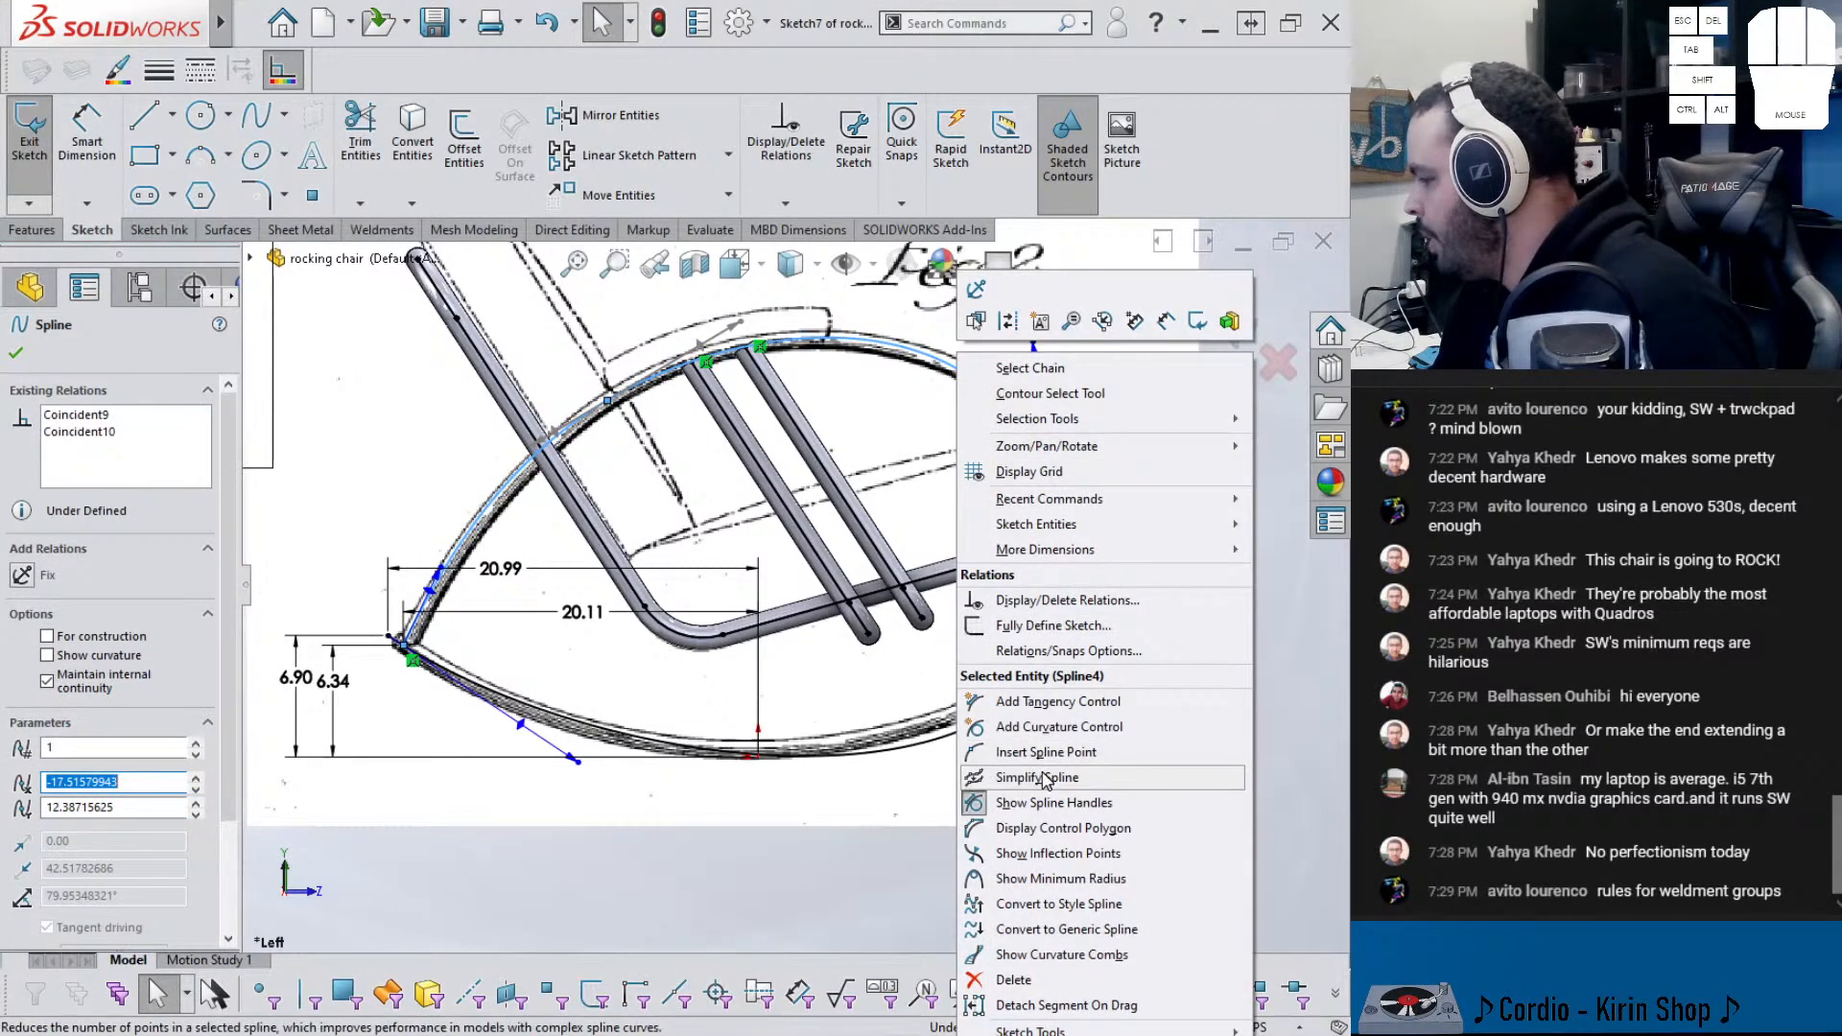
click(1055, 904)
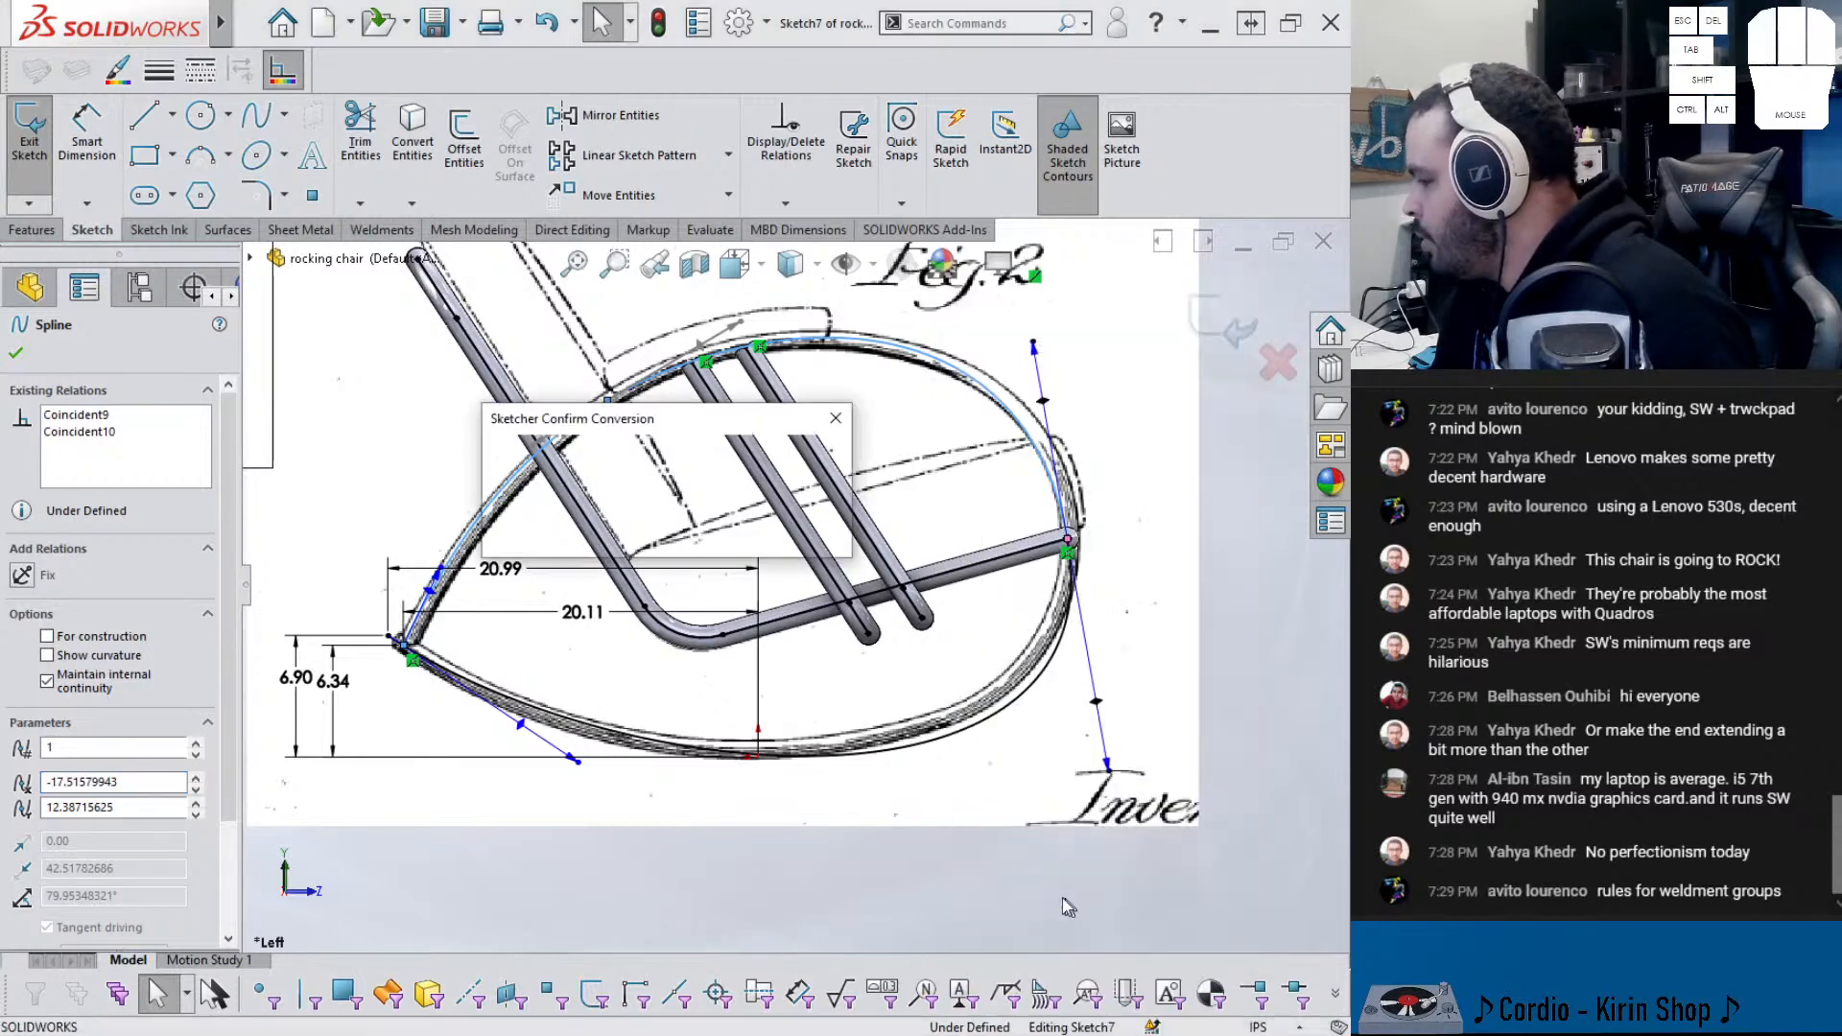
click(729, 537)
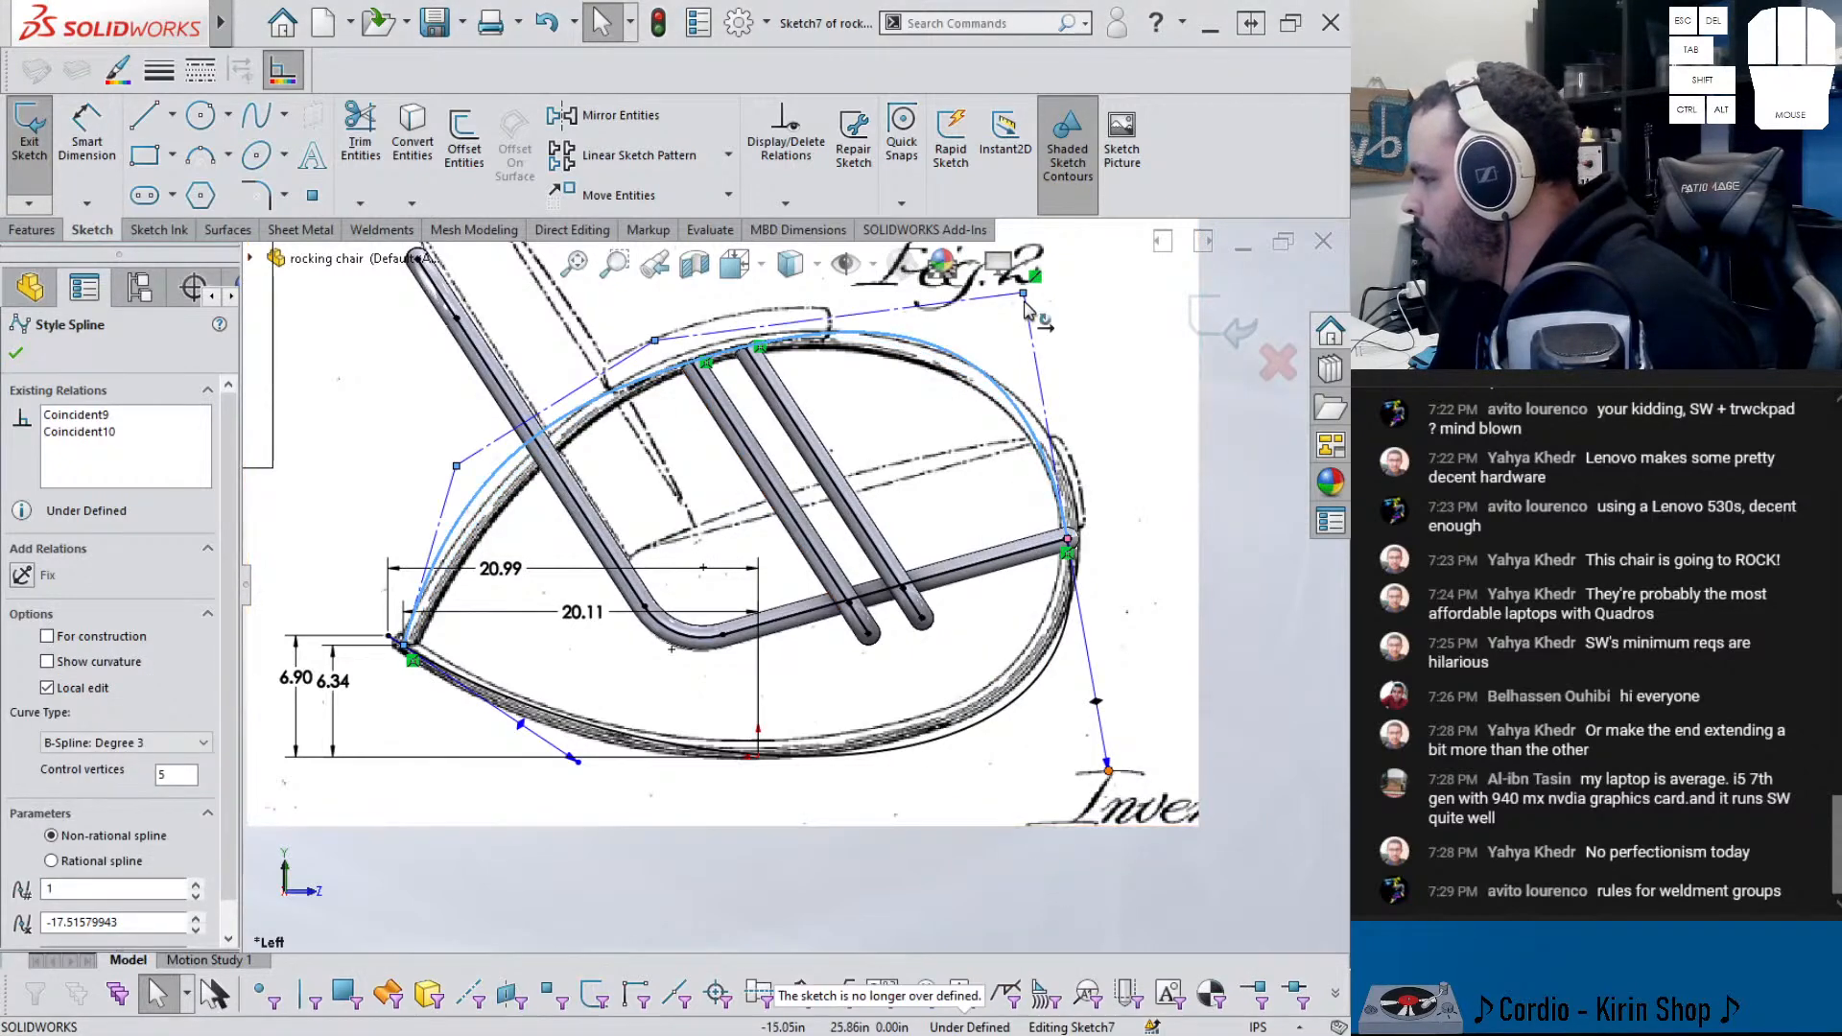
ctrl+middle_drag(1024, 307, 977, 362)
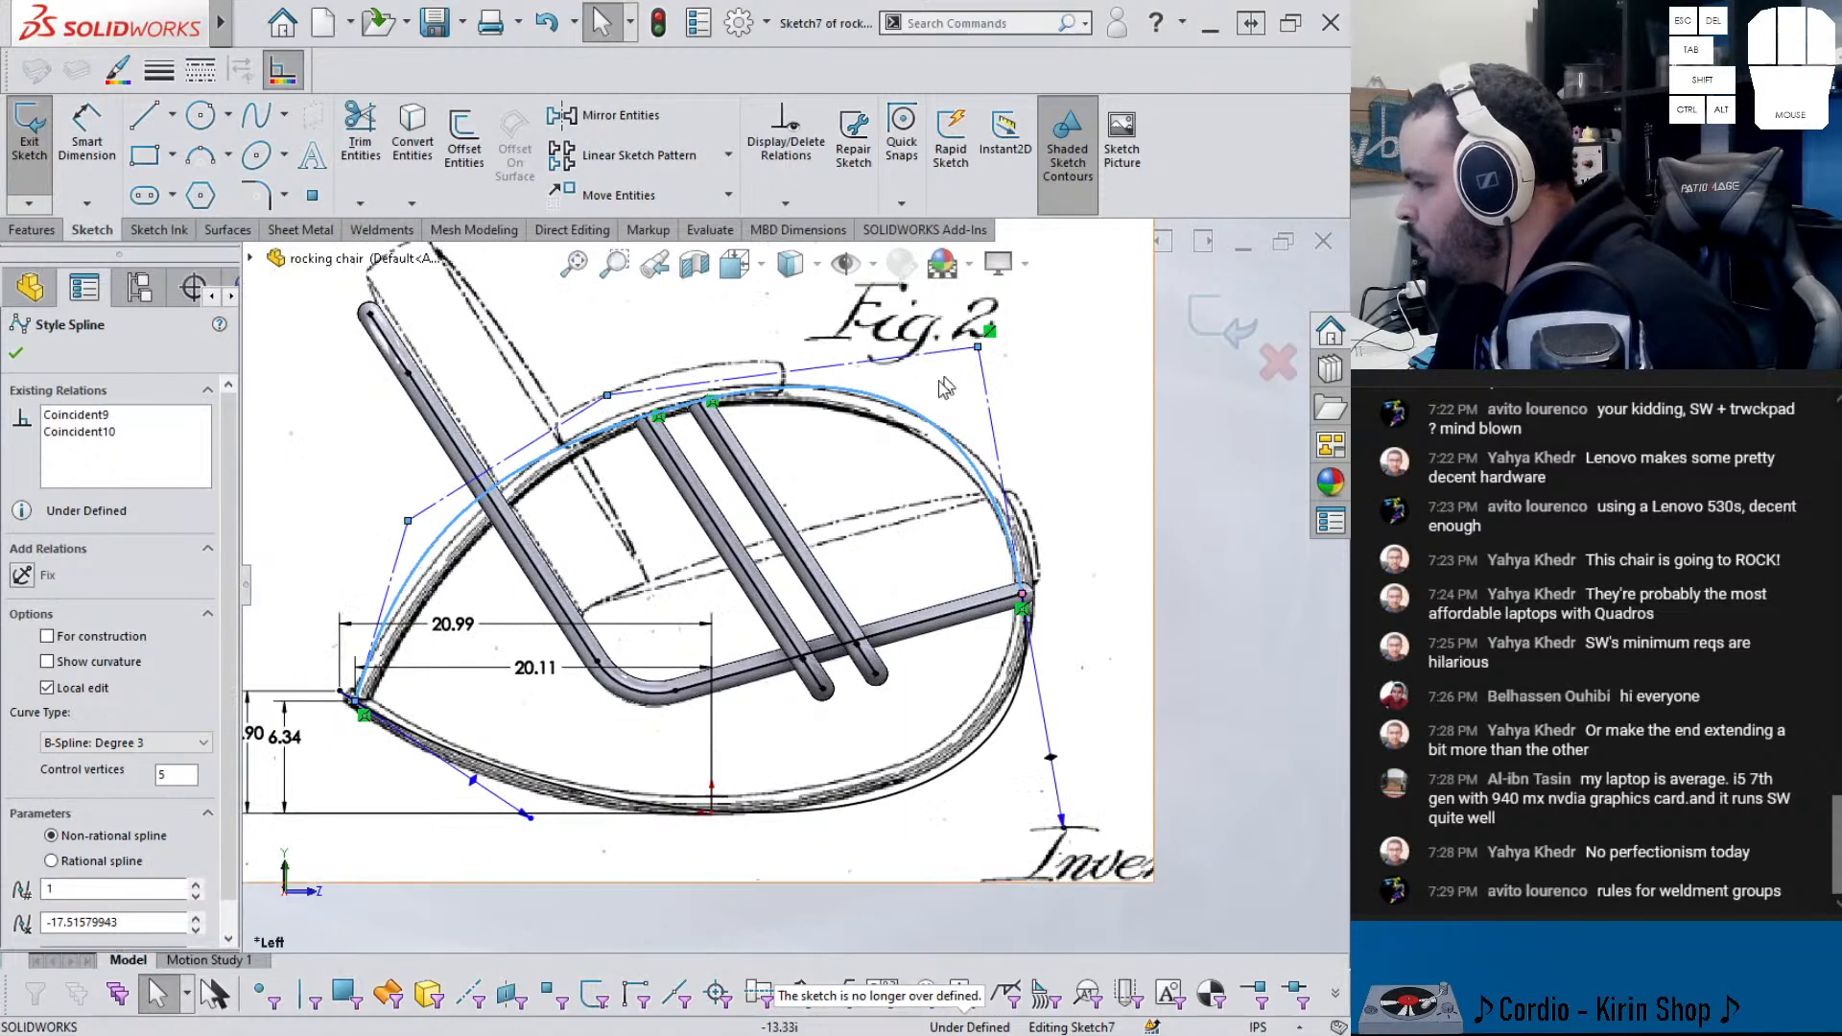
click(408, 520)
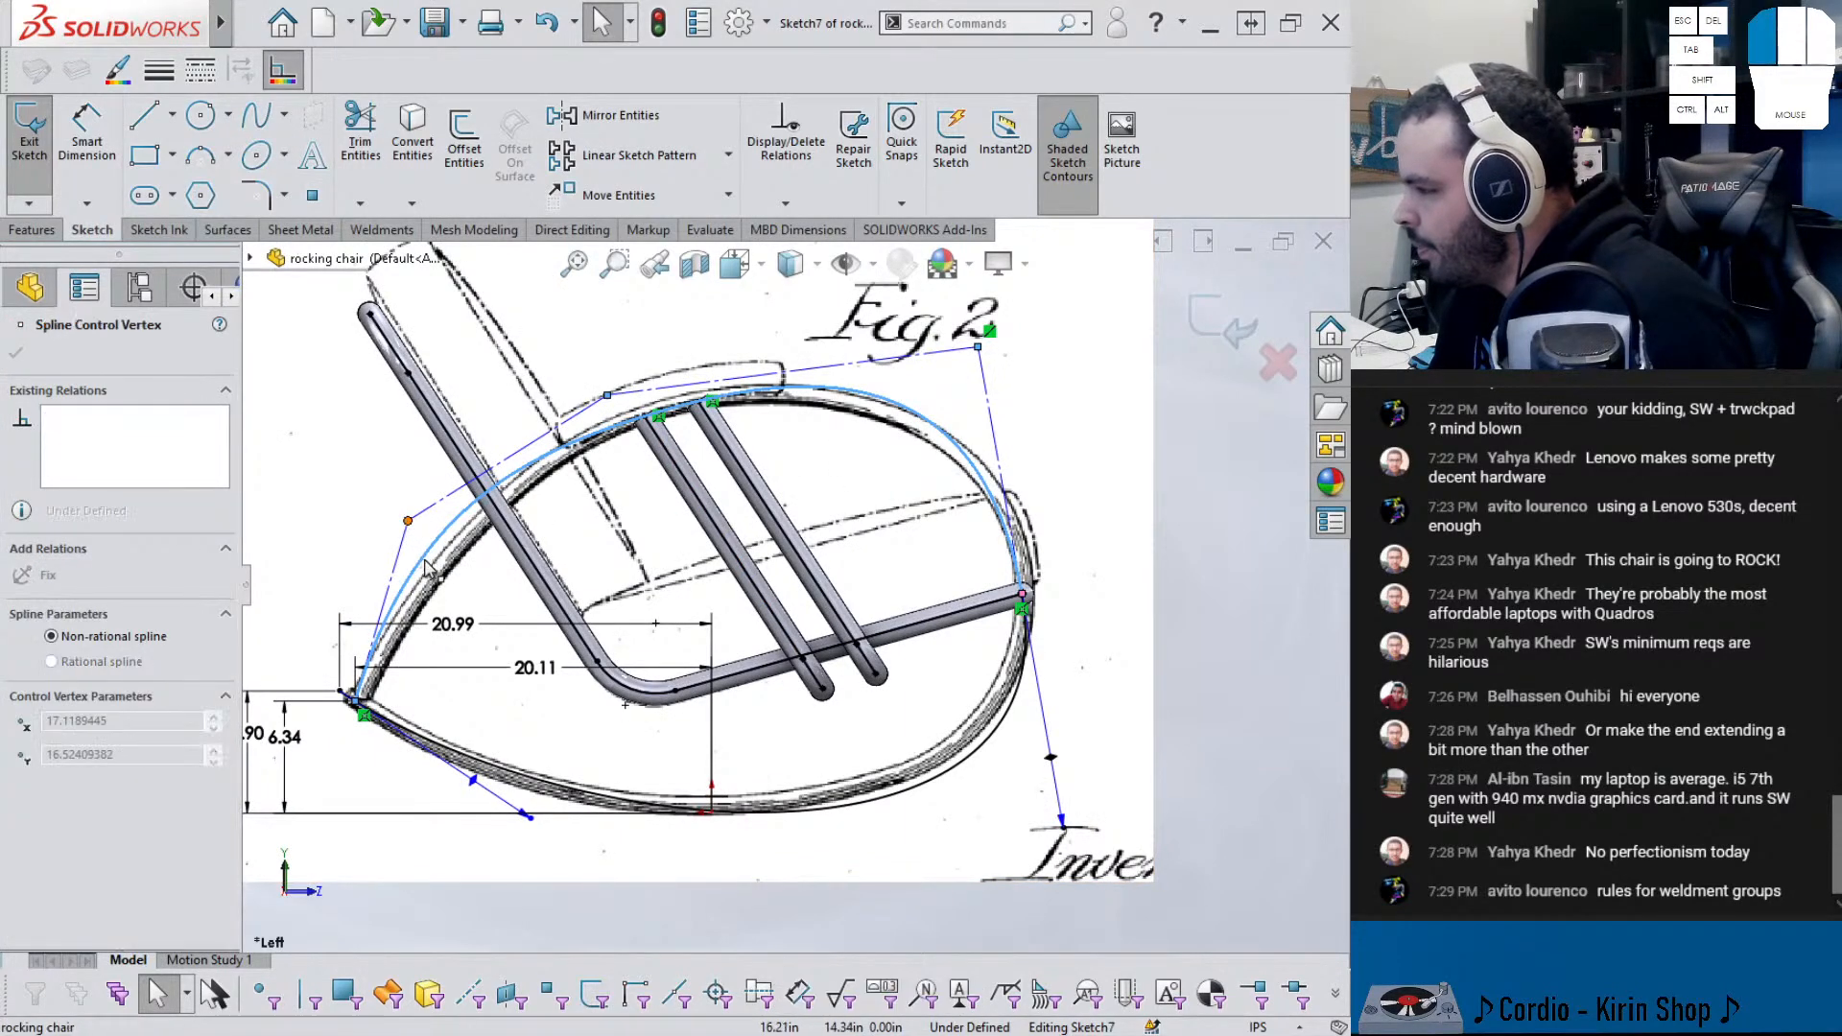
click(331, 494)
click(408, 520)
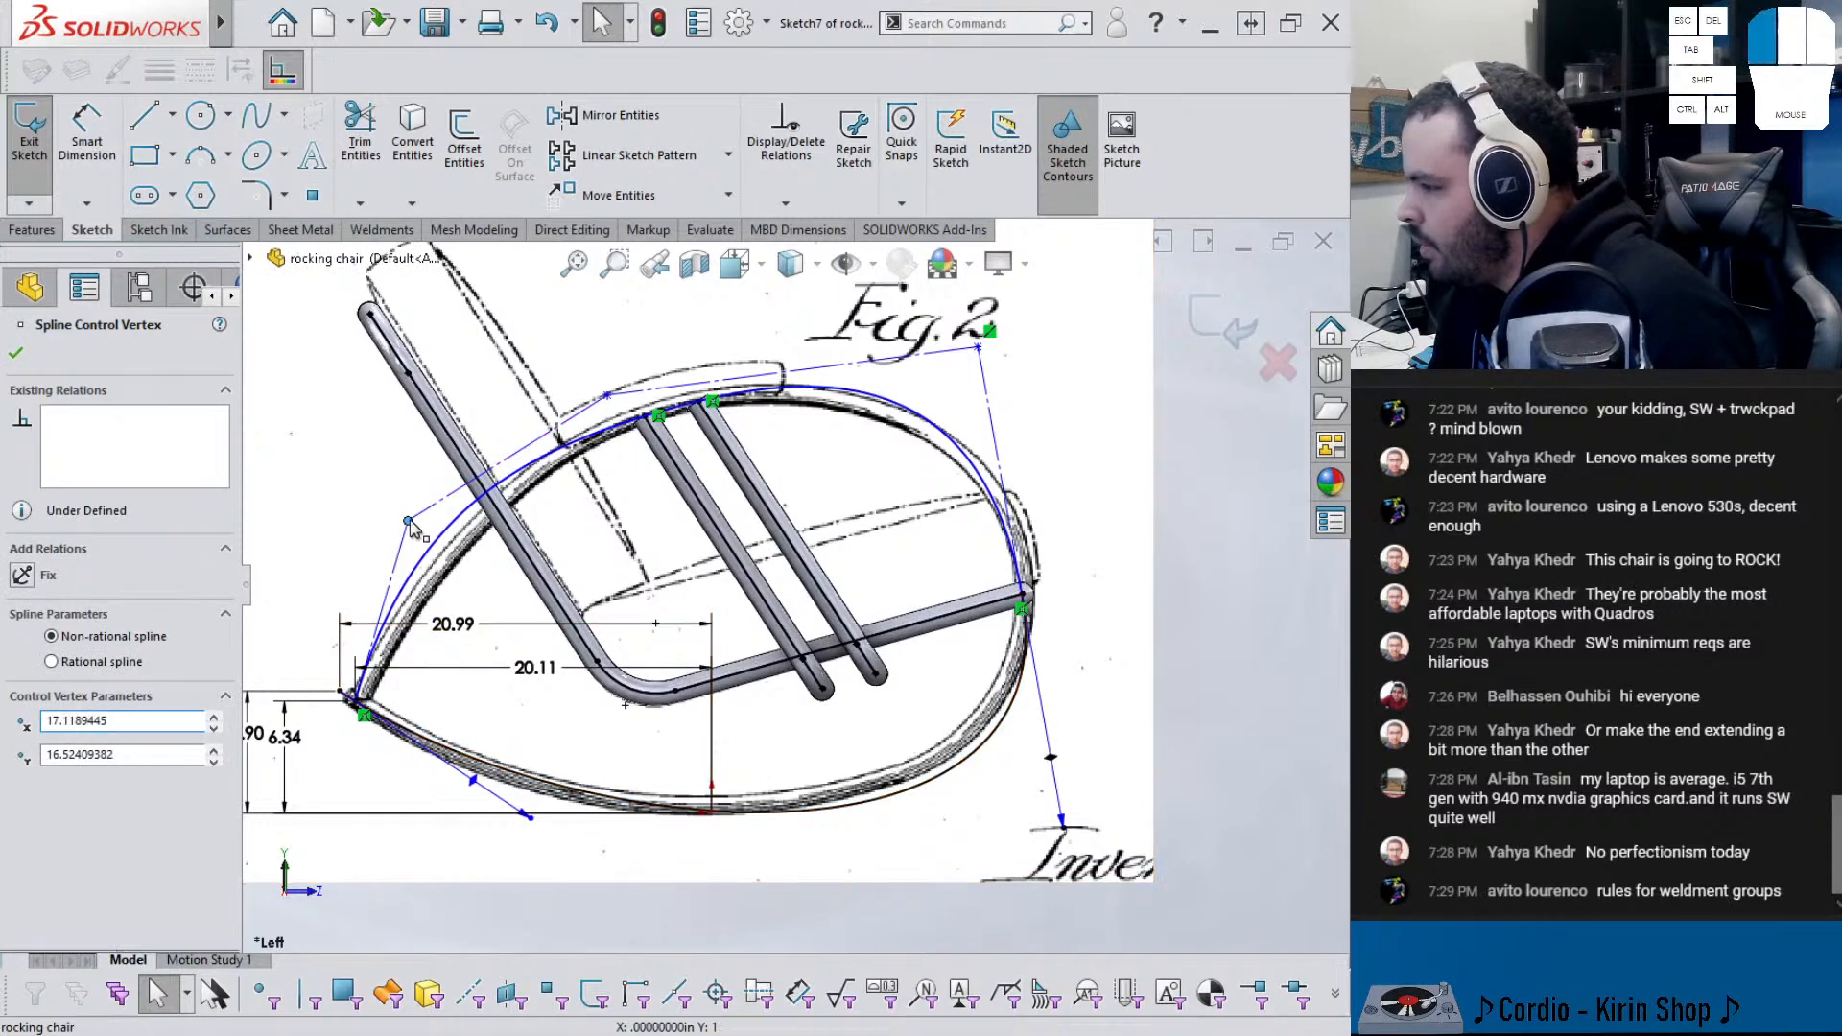
- Reshape the style spline by moving its control vertices, undoing the last move
drag(608, 396, 596, 359)
drag(983, 377, 1018, 383)
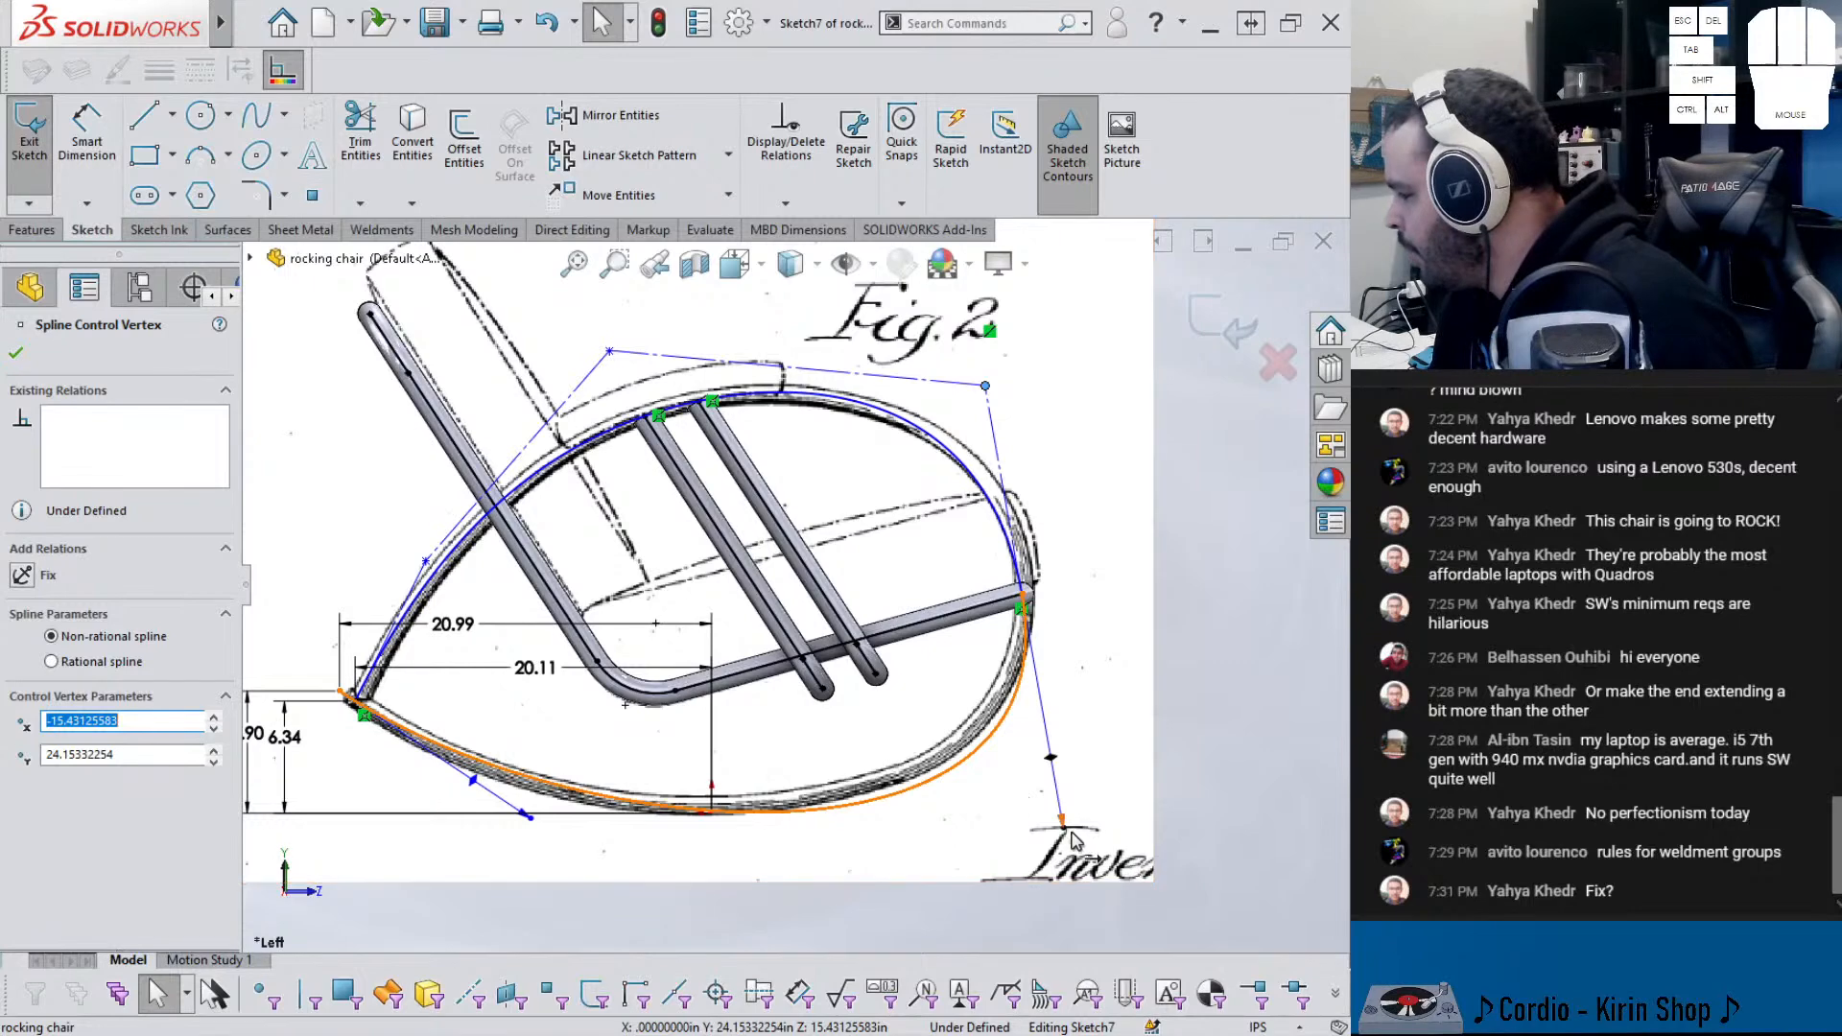
drag(1062, 822, 1031, 739)
drag(529, 819, 515, 873)
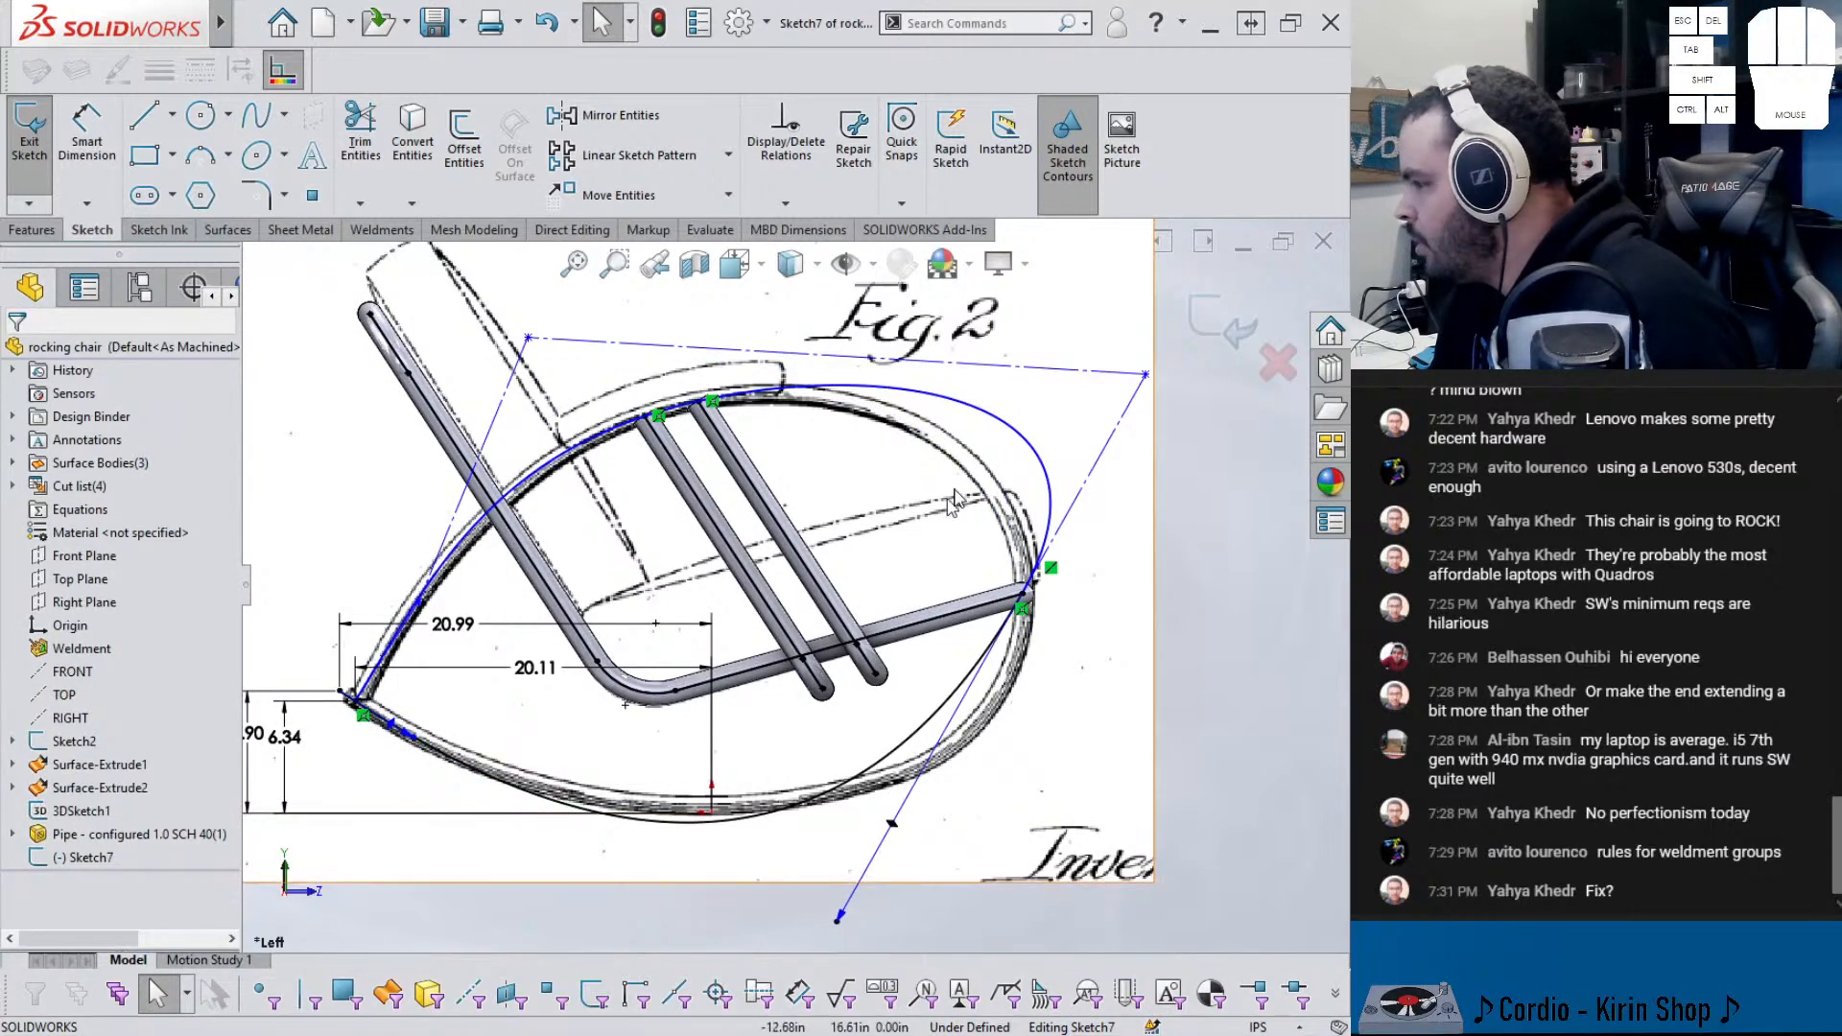
drag(527, 338, 439, 338)
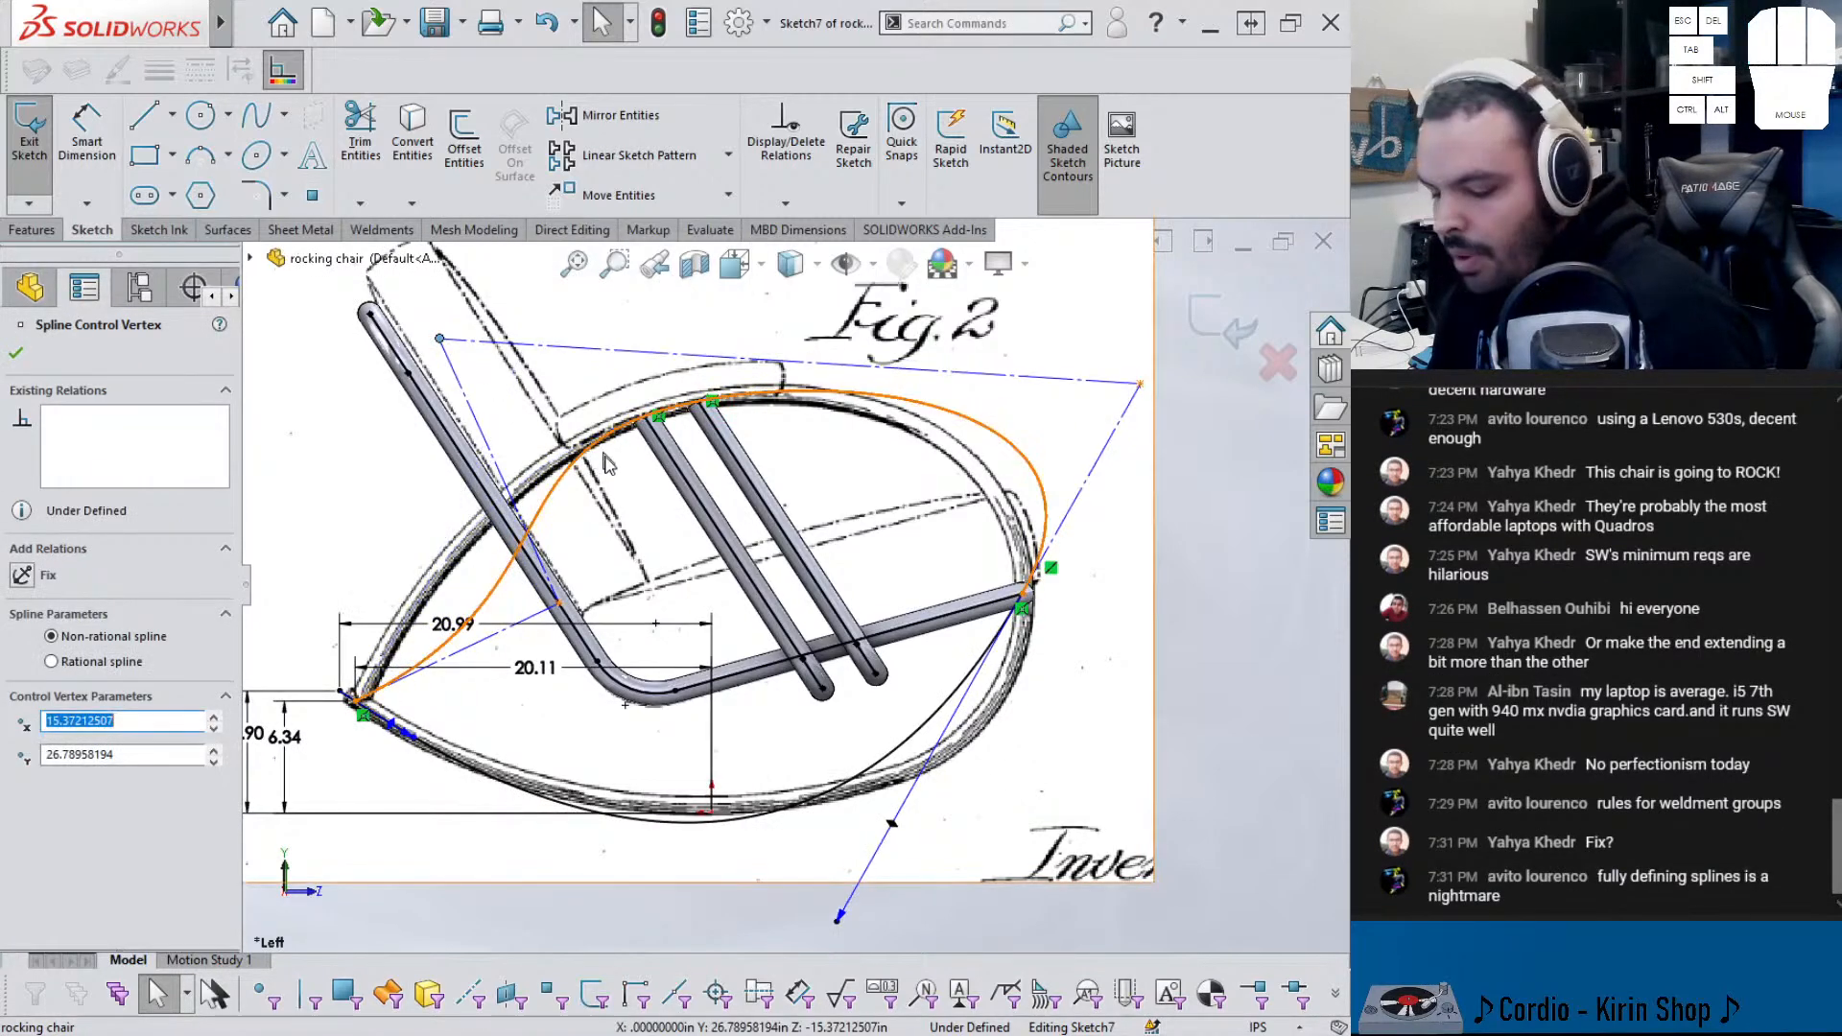
key(ctrl+z)
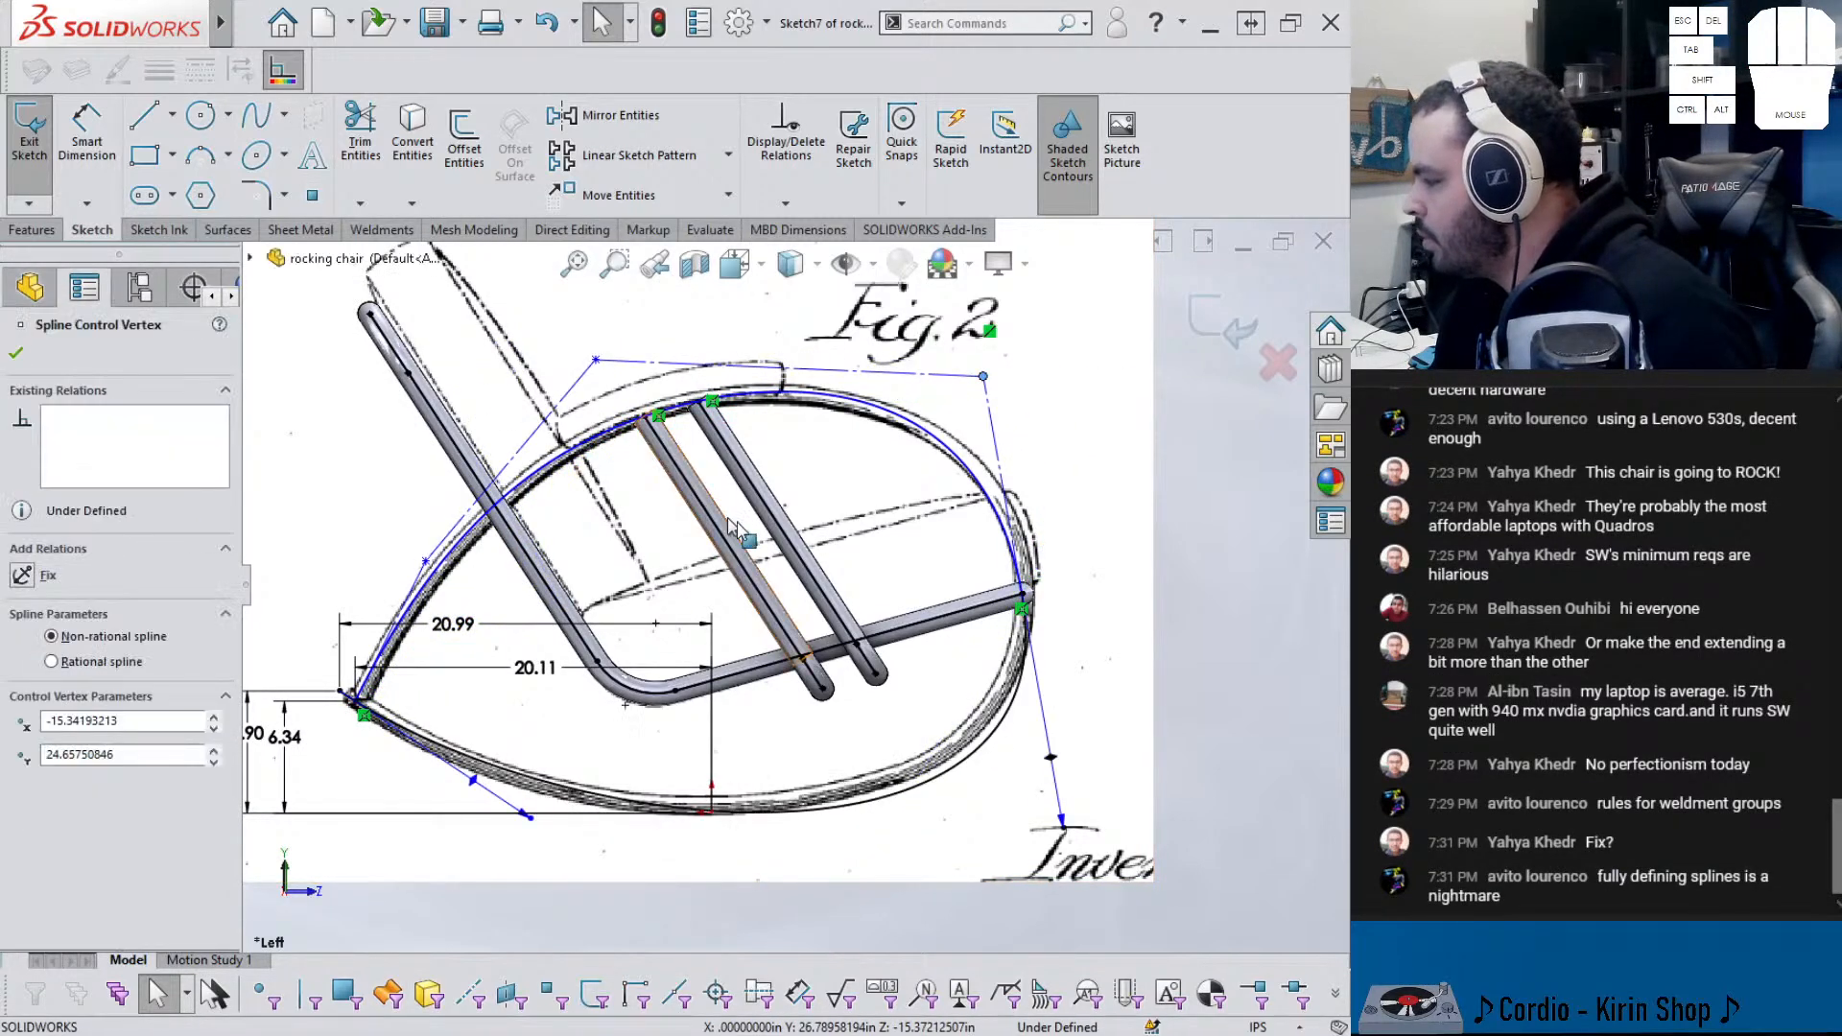
scroll(1081, 564, up, 2)
- Dimension the spline's top control line at 21.90 and pick the lower tangent handle
right_drag(1213, 703, 1205, 614)
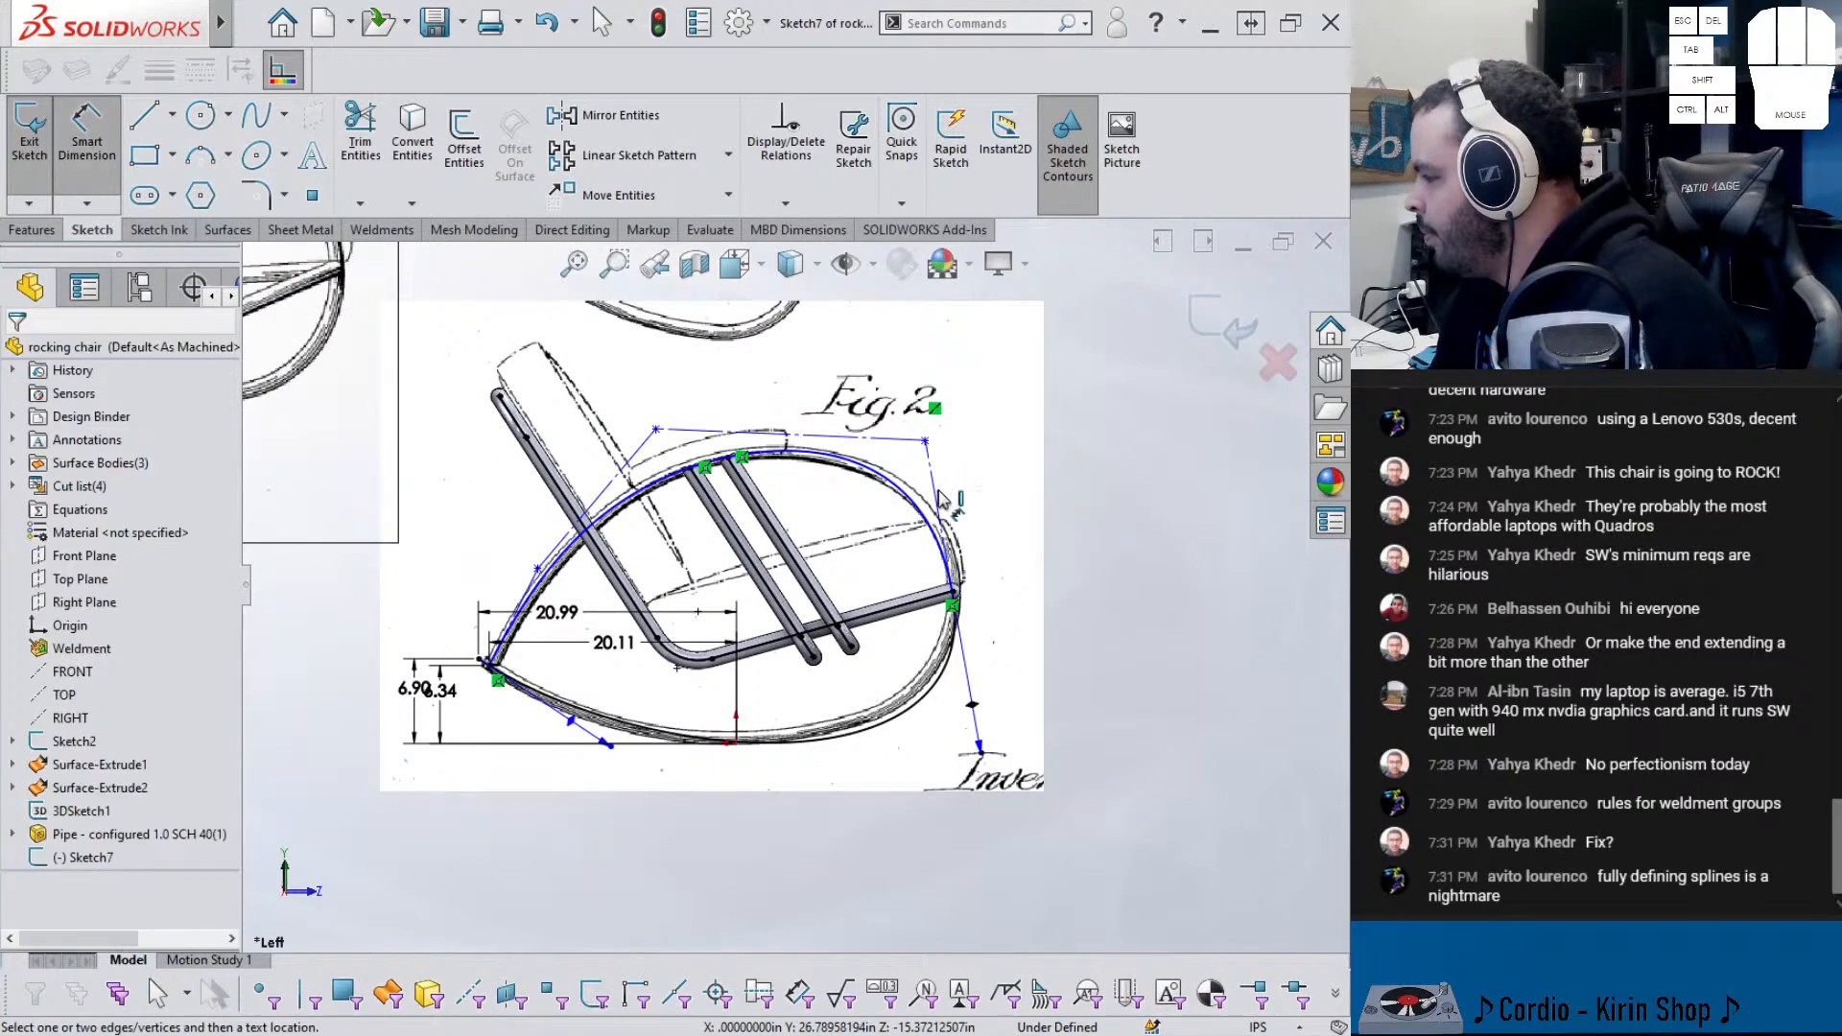
click(874, 449)
click(847, 420)
key(Escape)
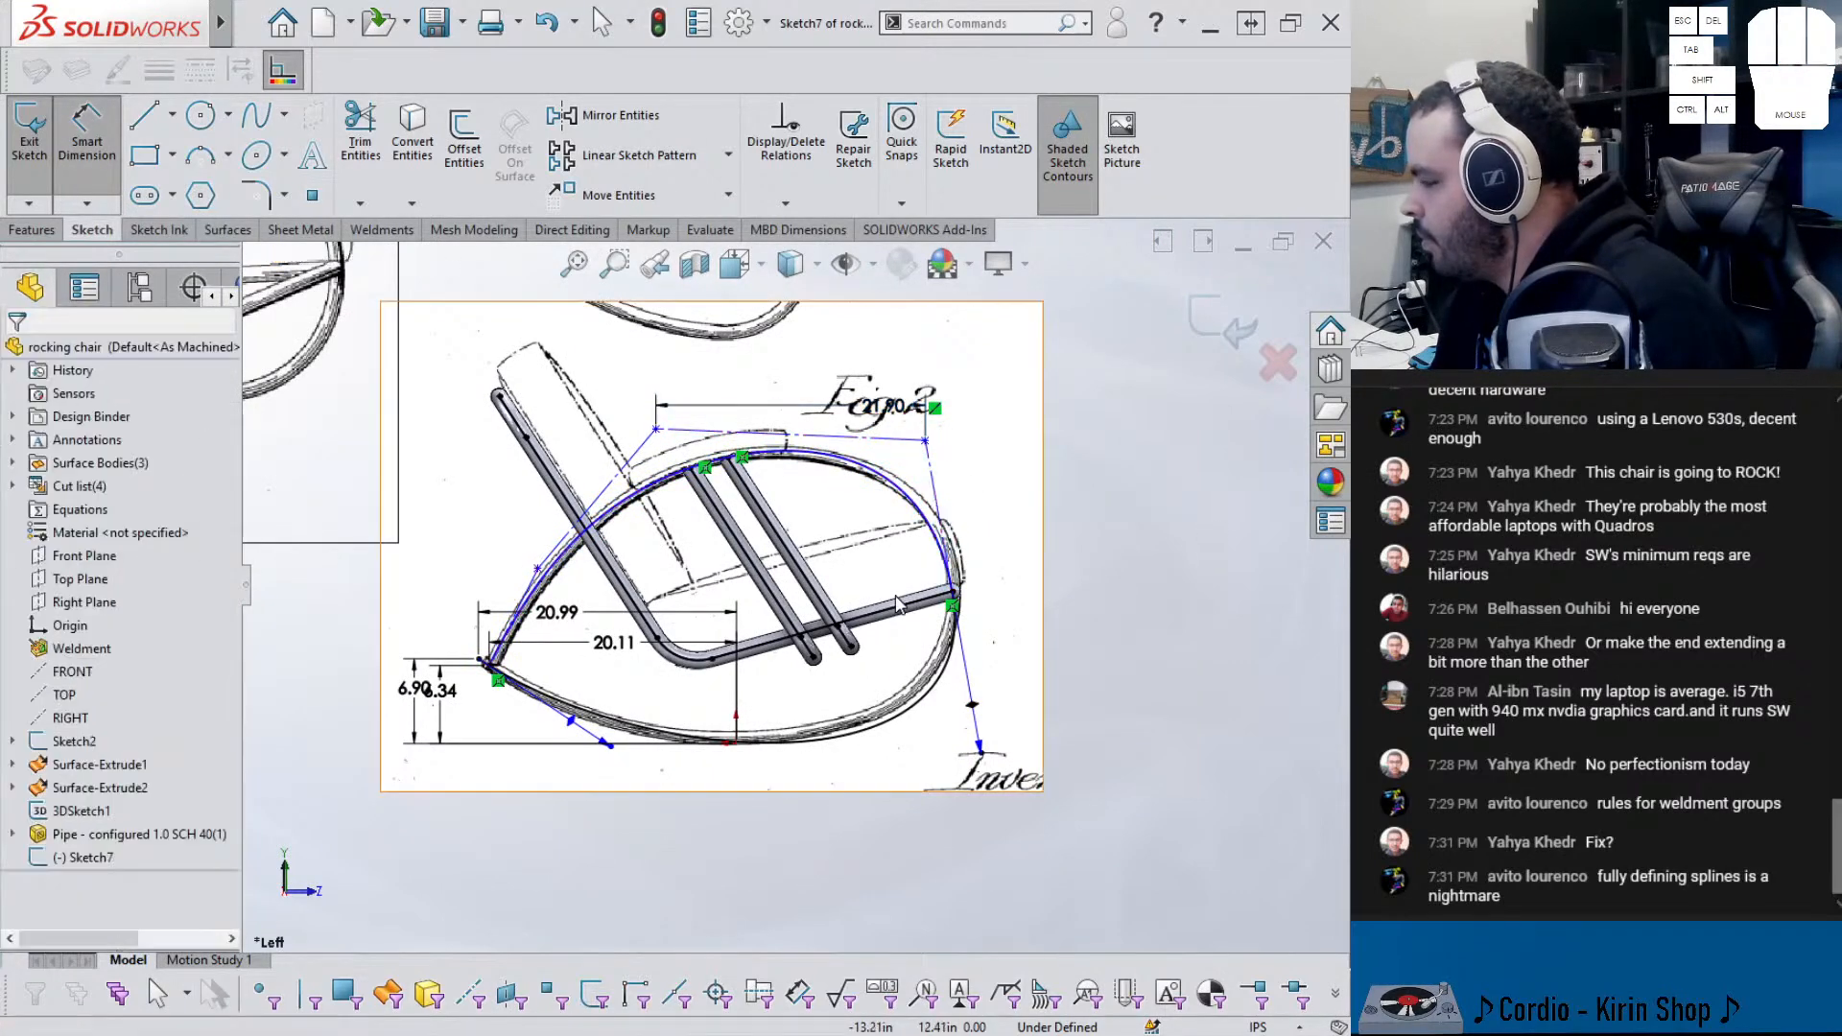
scroll(916, 767, down, 2)
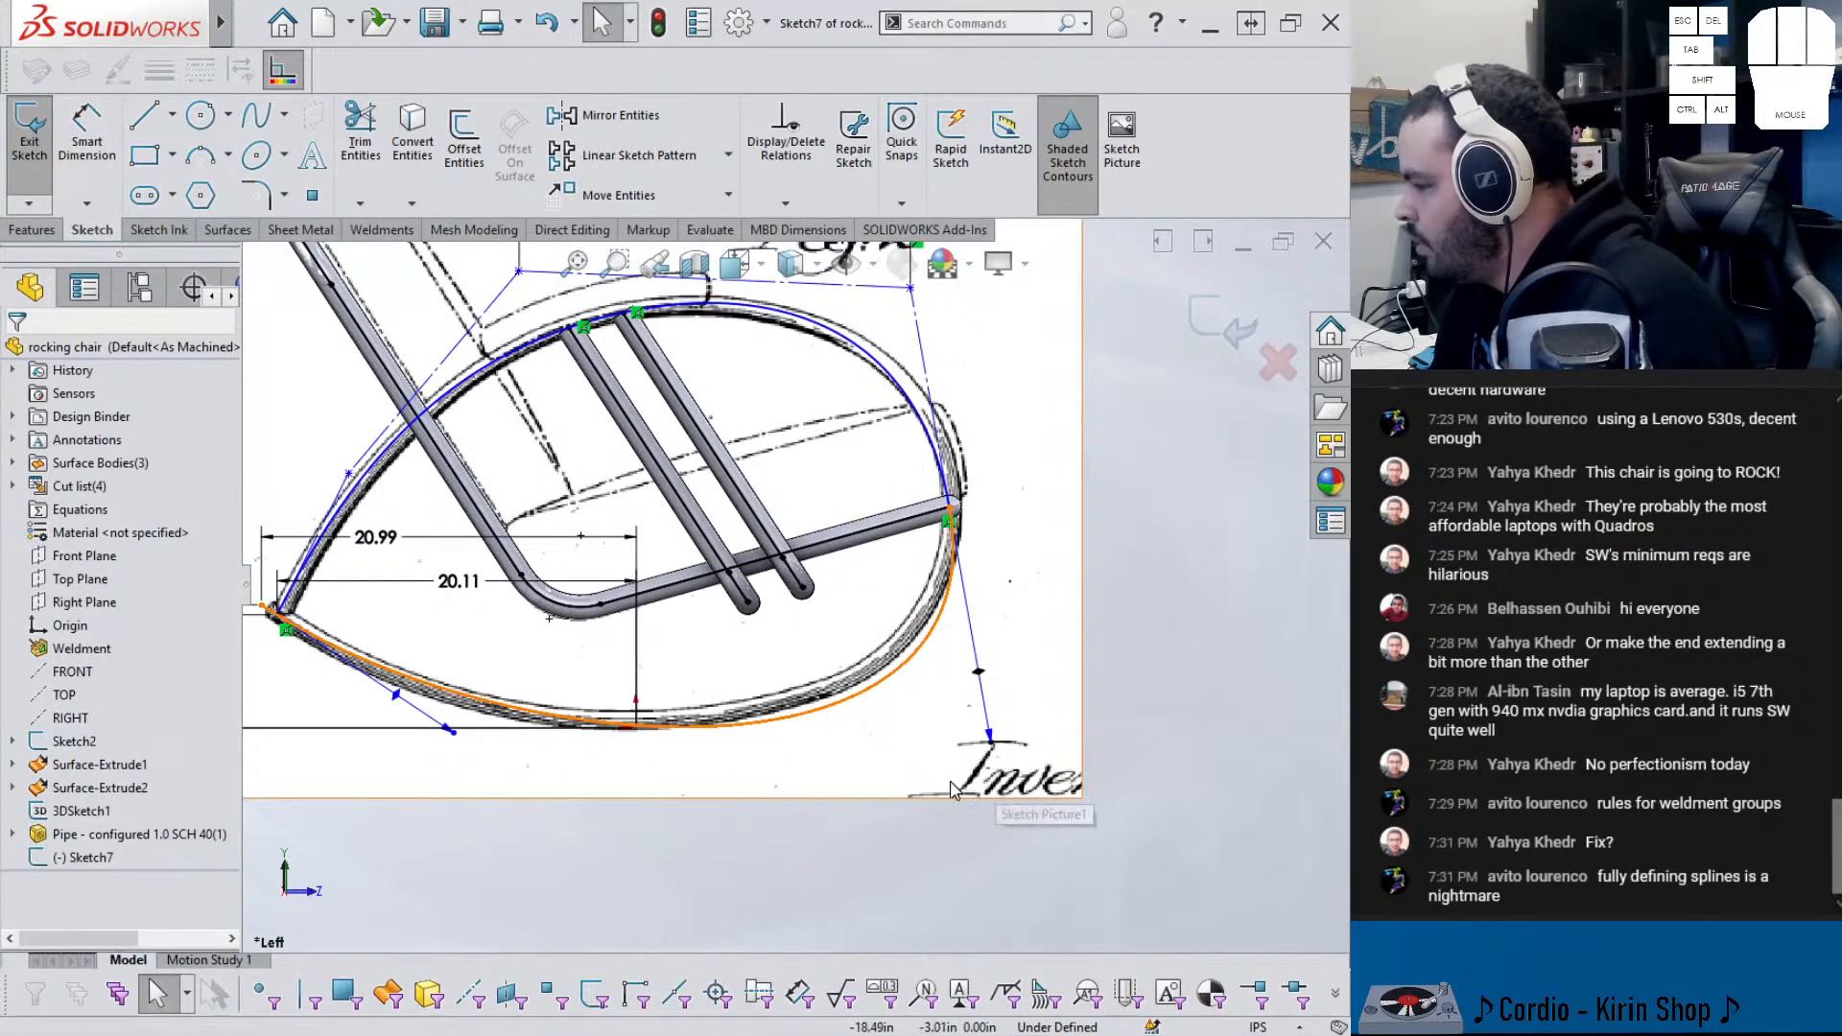
right_drag(1007, 765, 1008, 737)
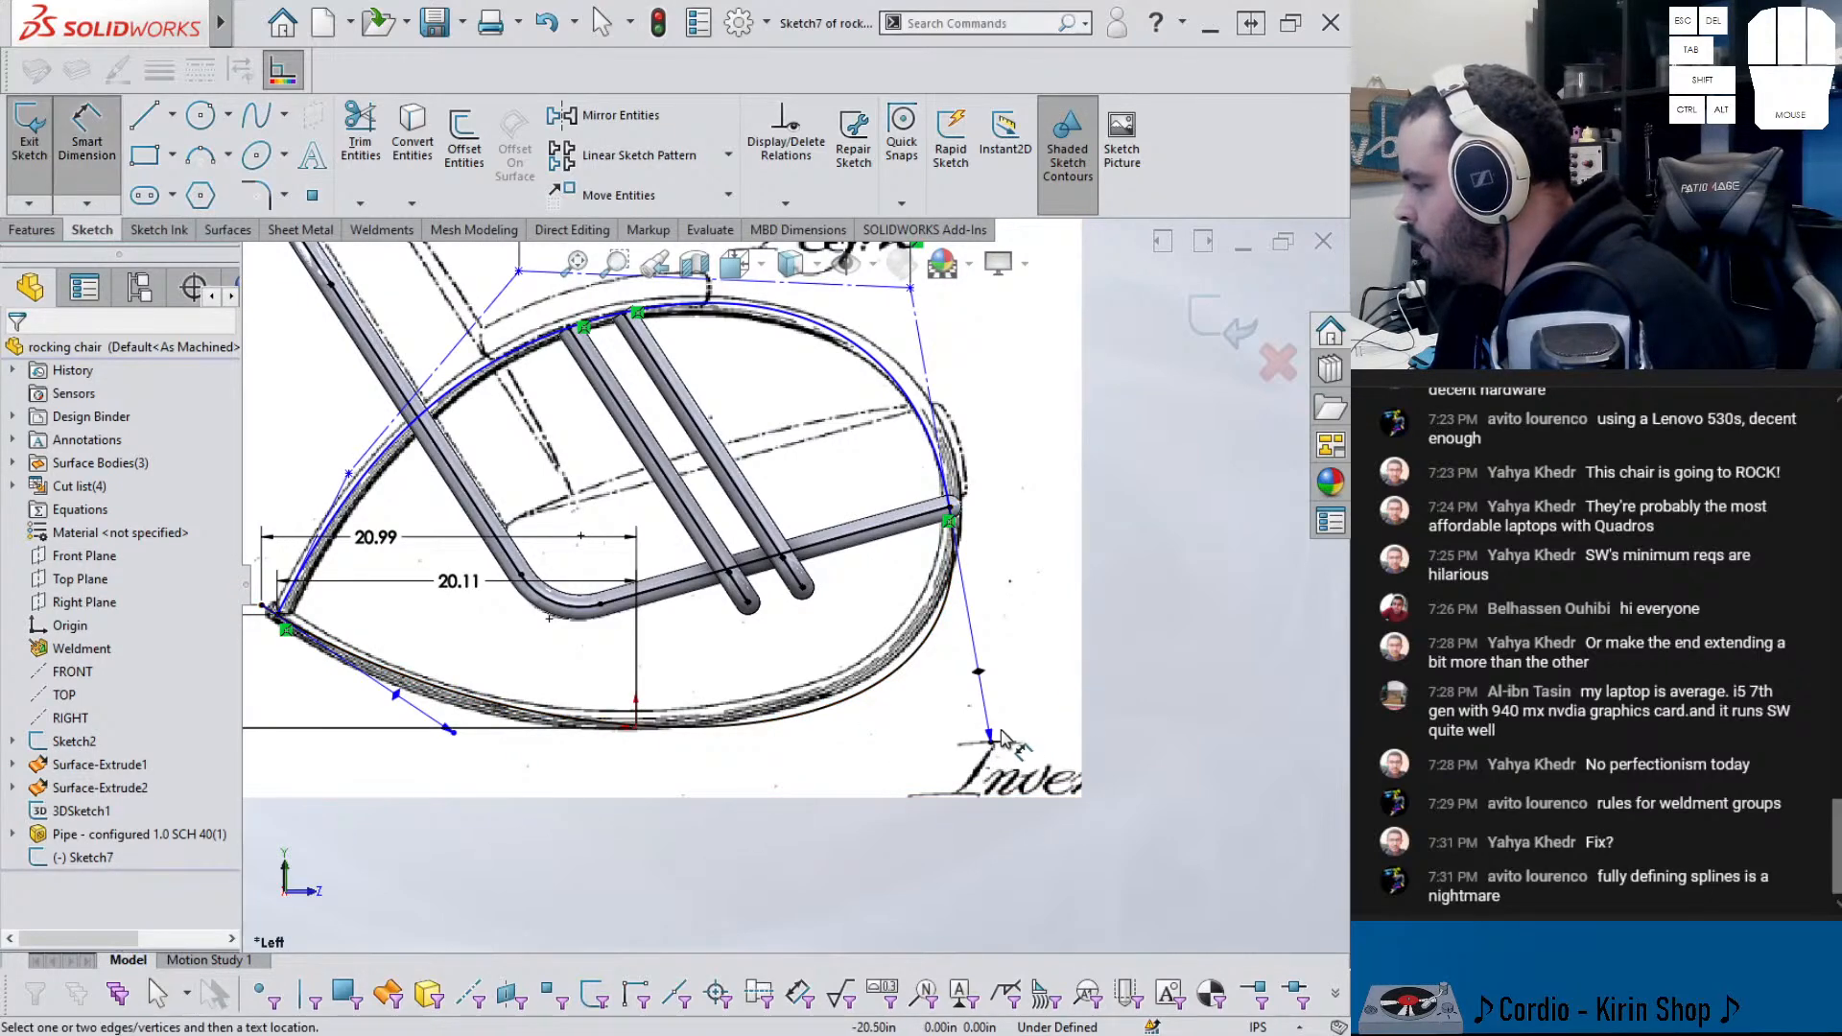
click(992, 736)
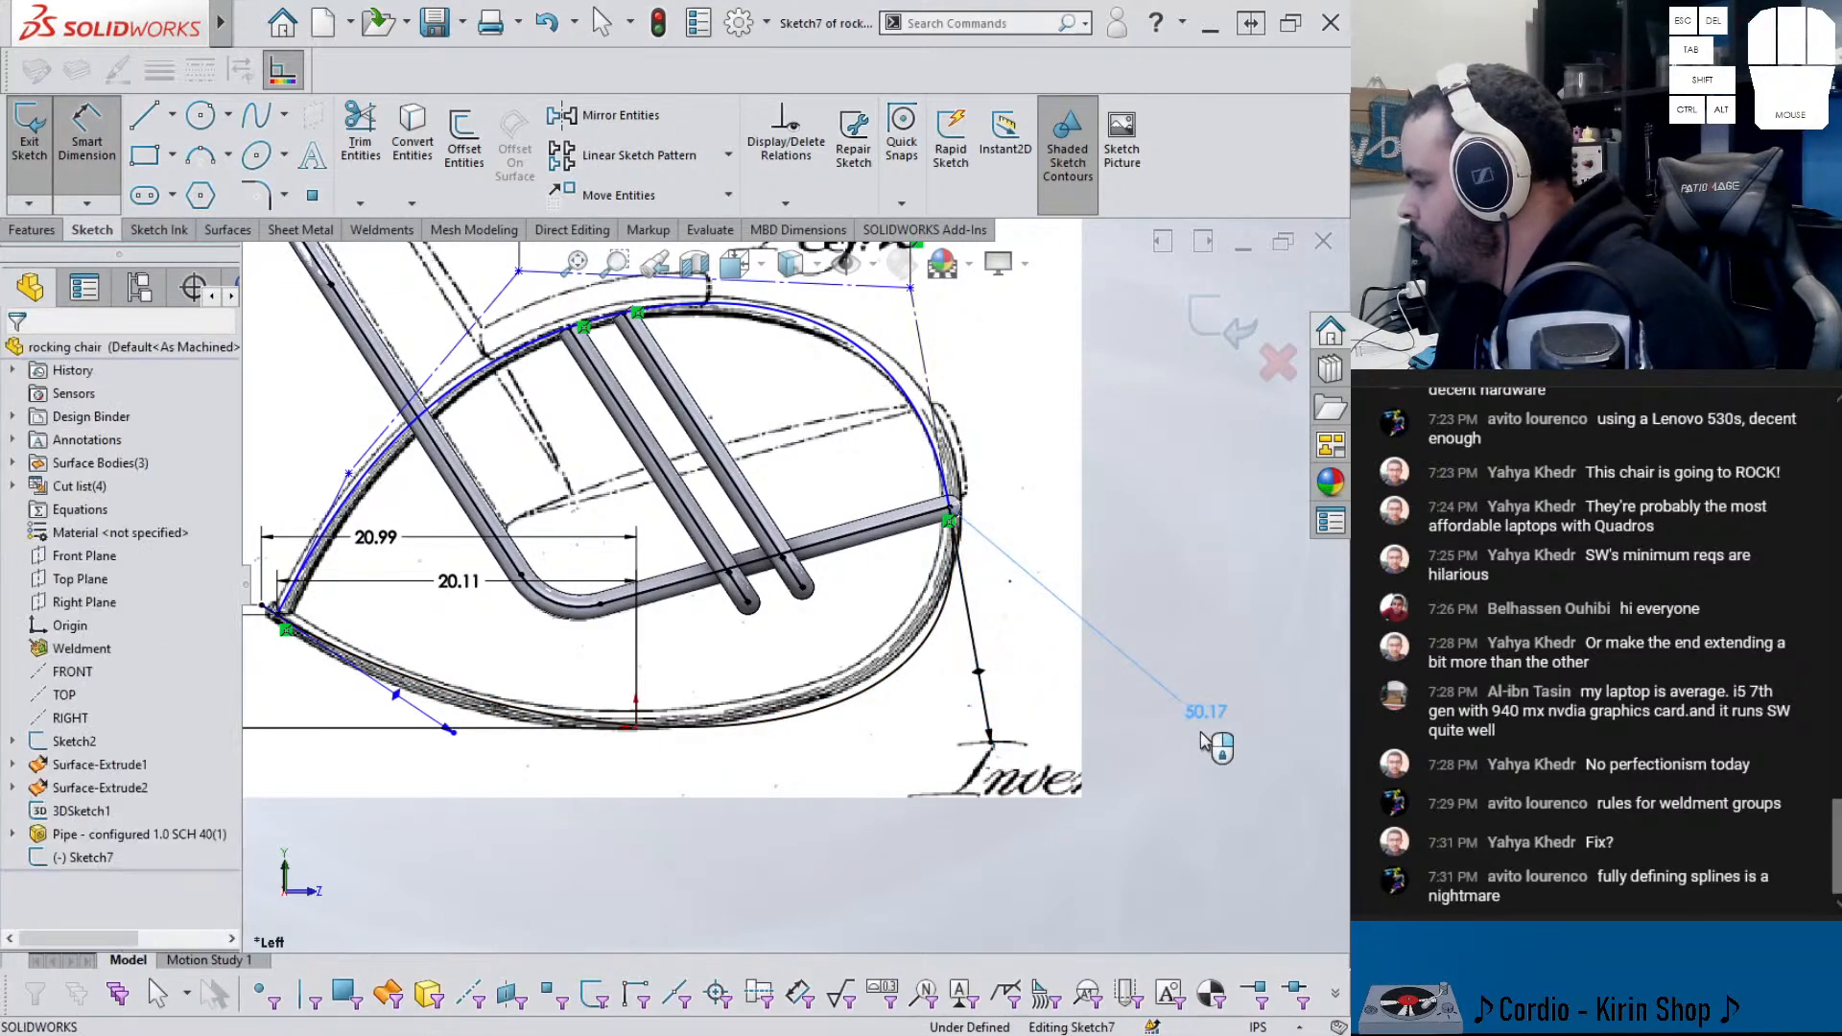
- Set the lower tangent handle length dimension to 45.48
click(1092, 734)
scroll(1101, 749, down, 3)
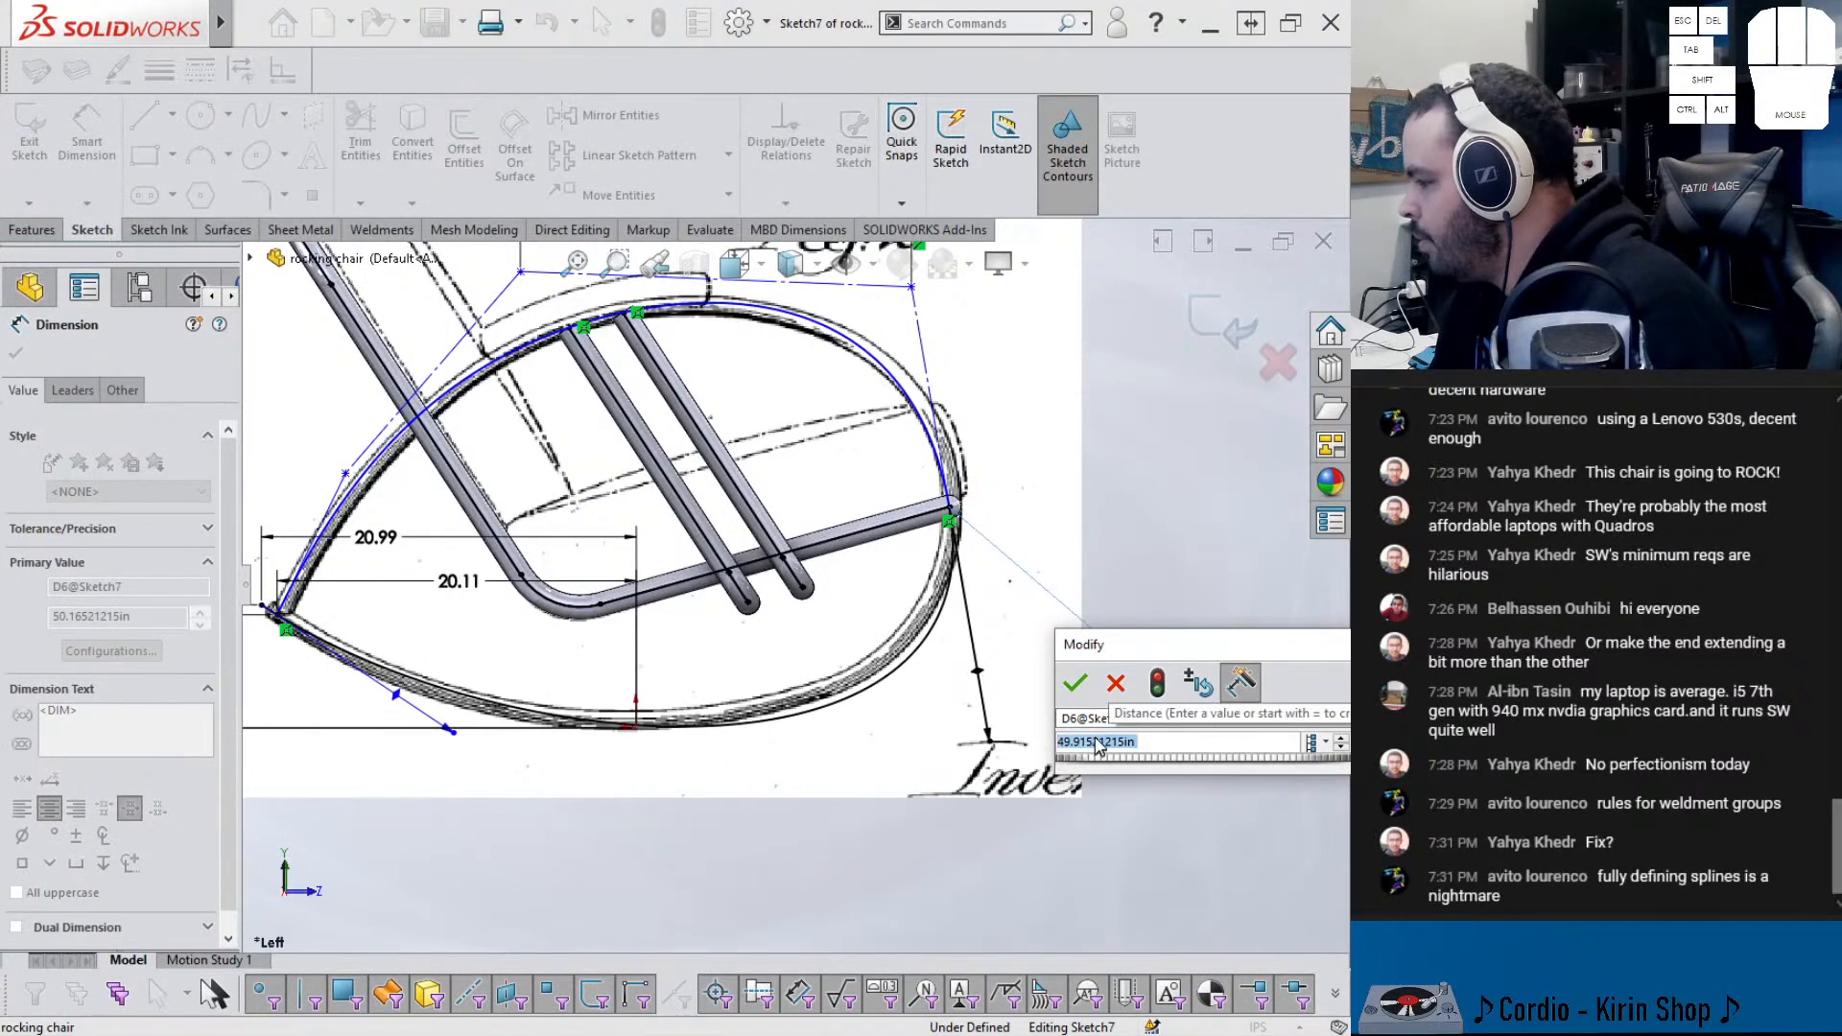
scroll(1101, 738, down, 7)
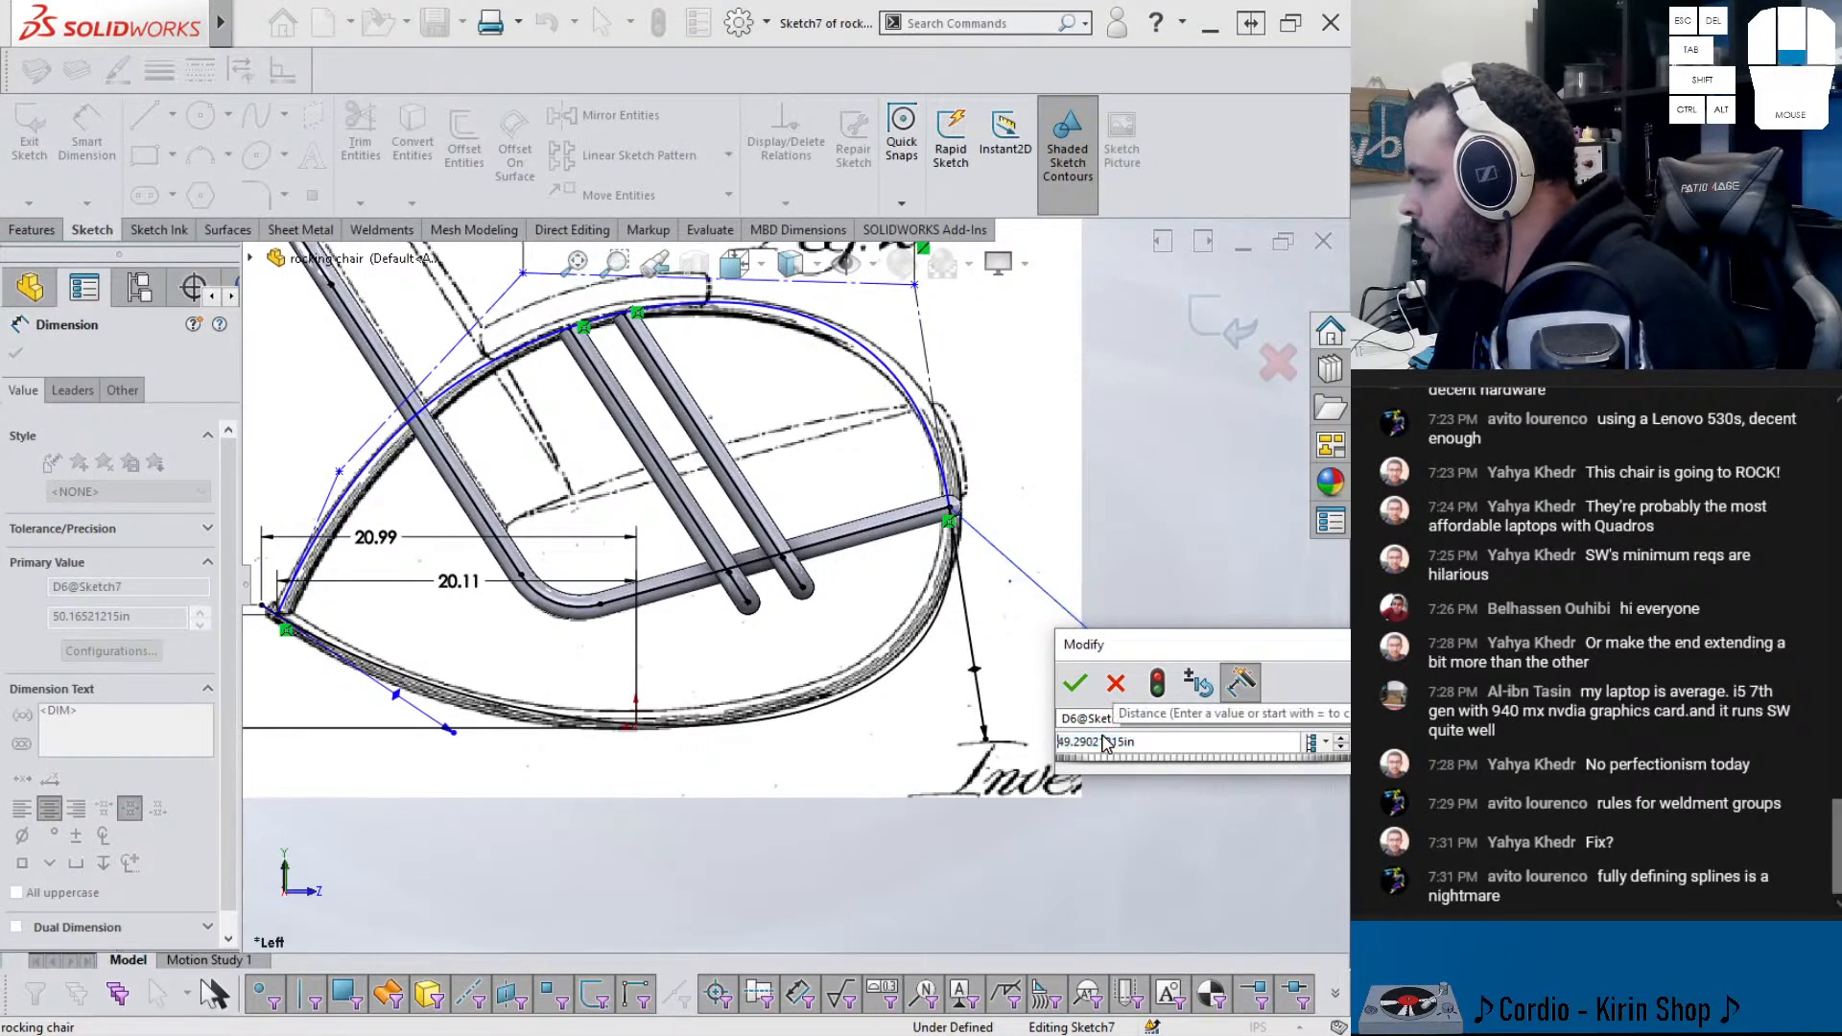
scroll(1105, 745, down, 8)
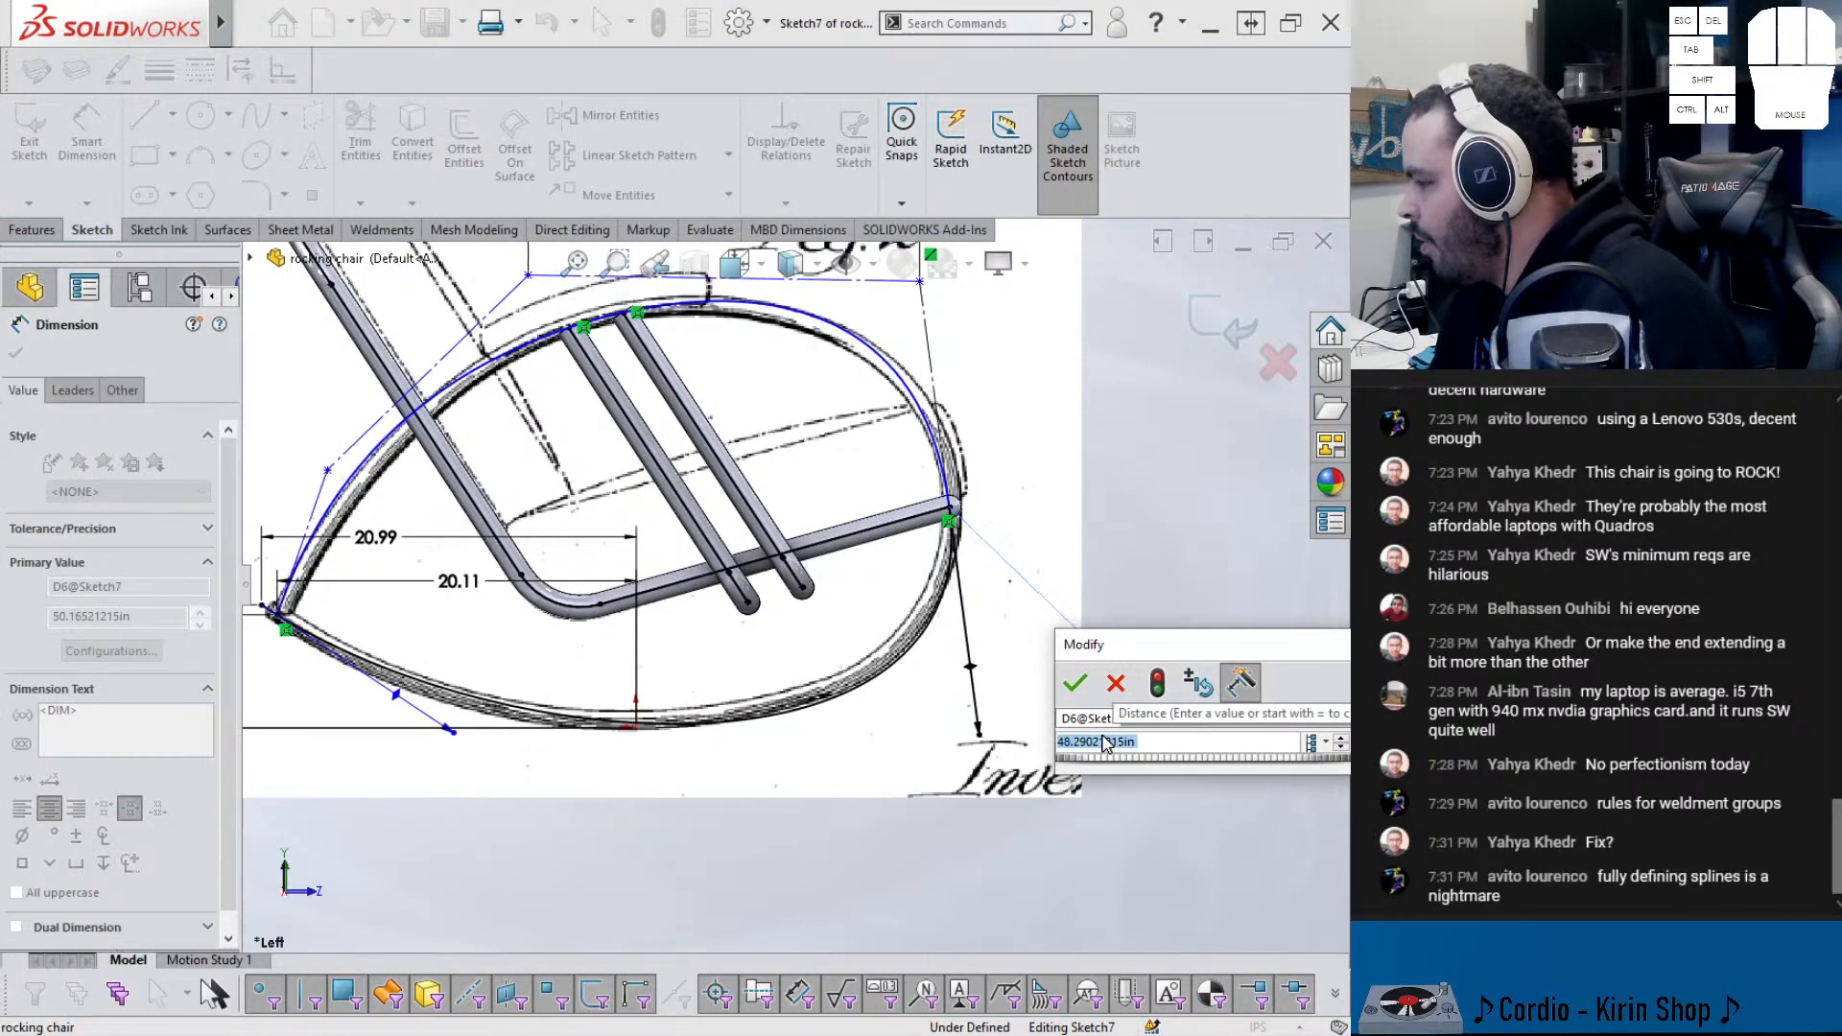
scroll(1103, 744, down, 1)
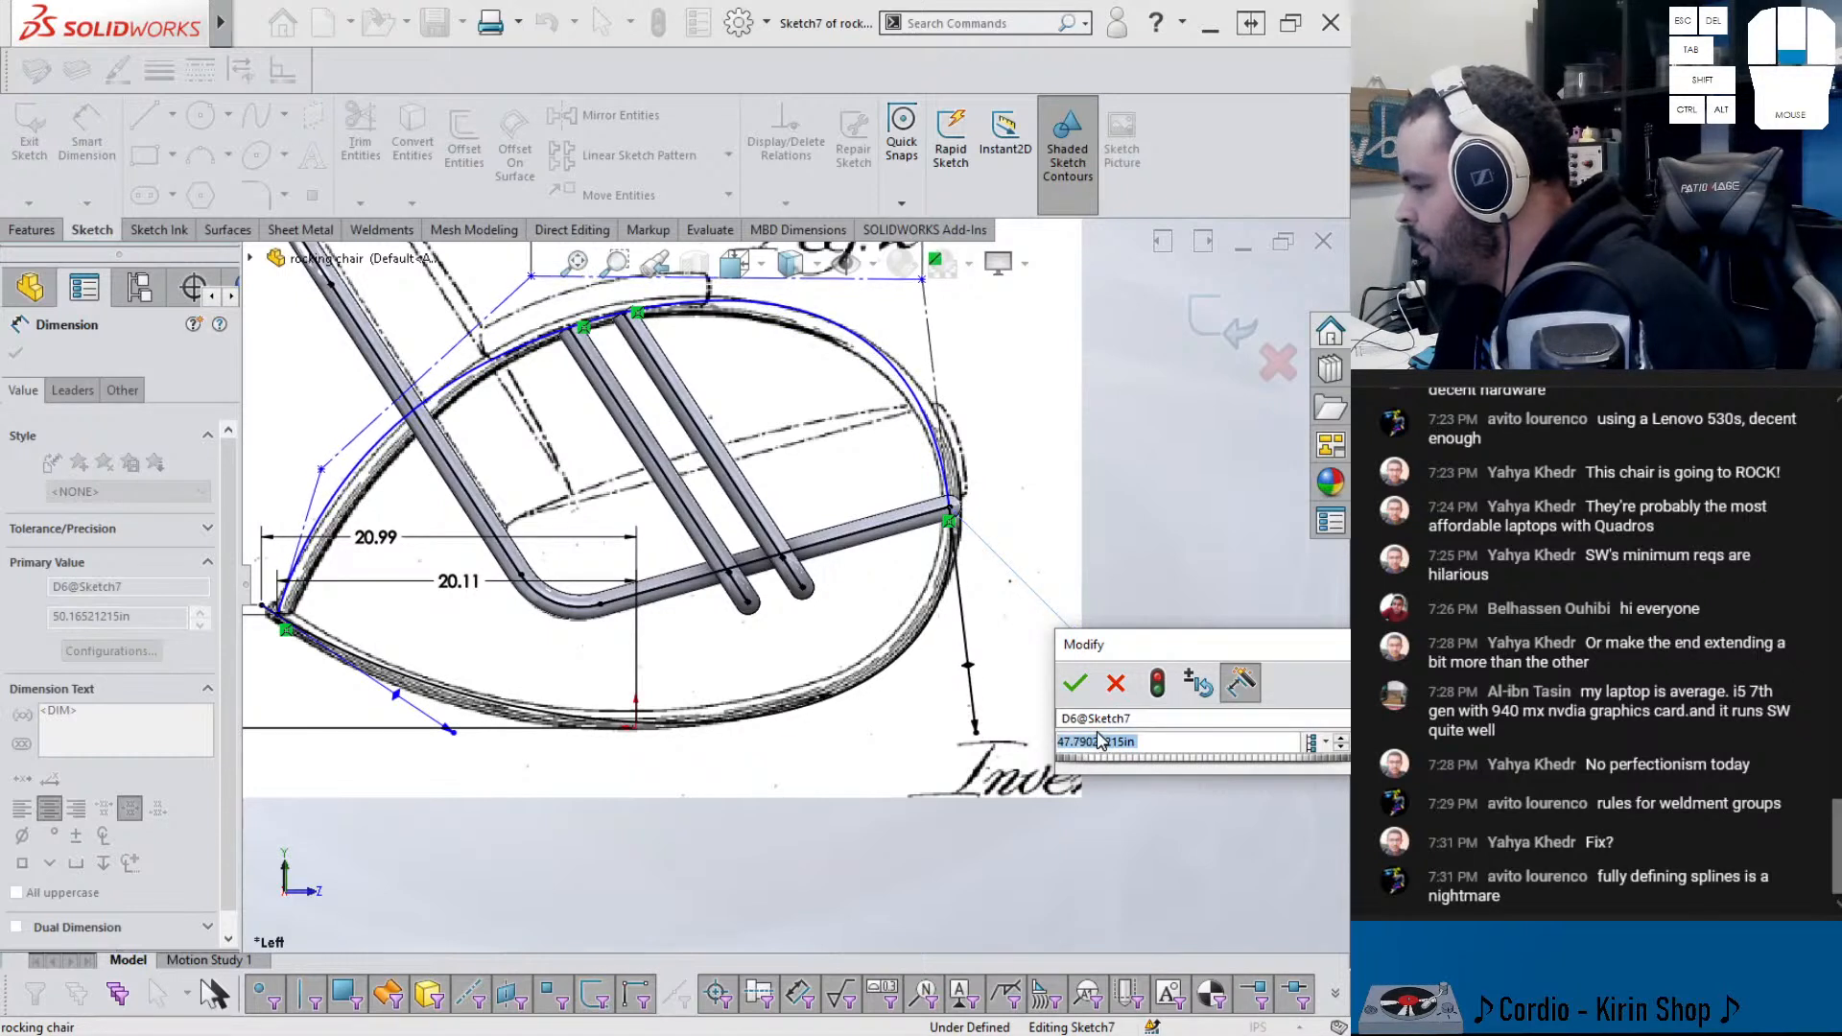
scroll(1100, 741, down, 7)
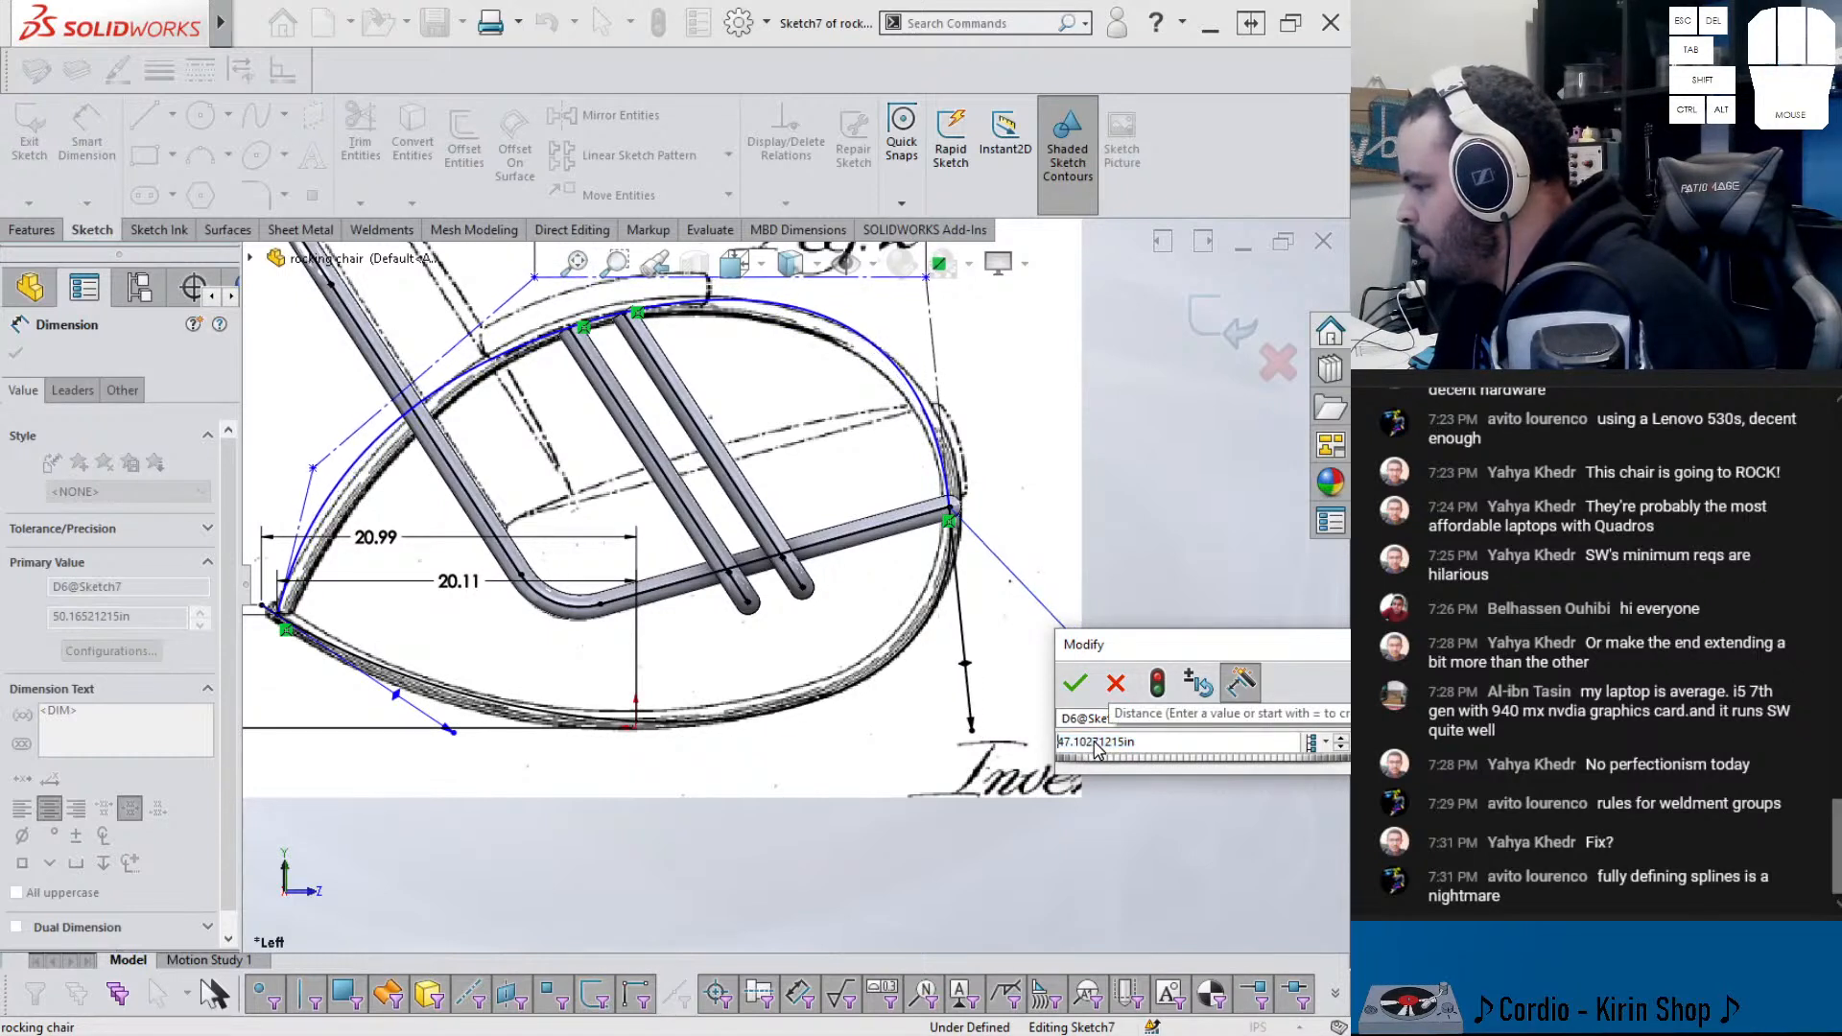
scroll(1099, 747, down, 17)
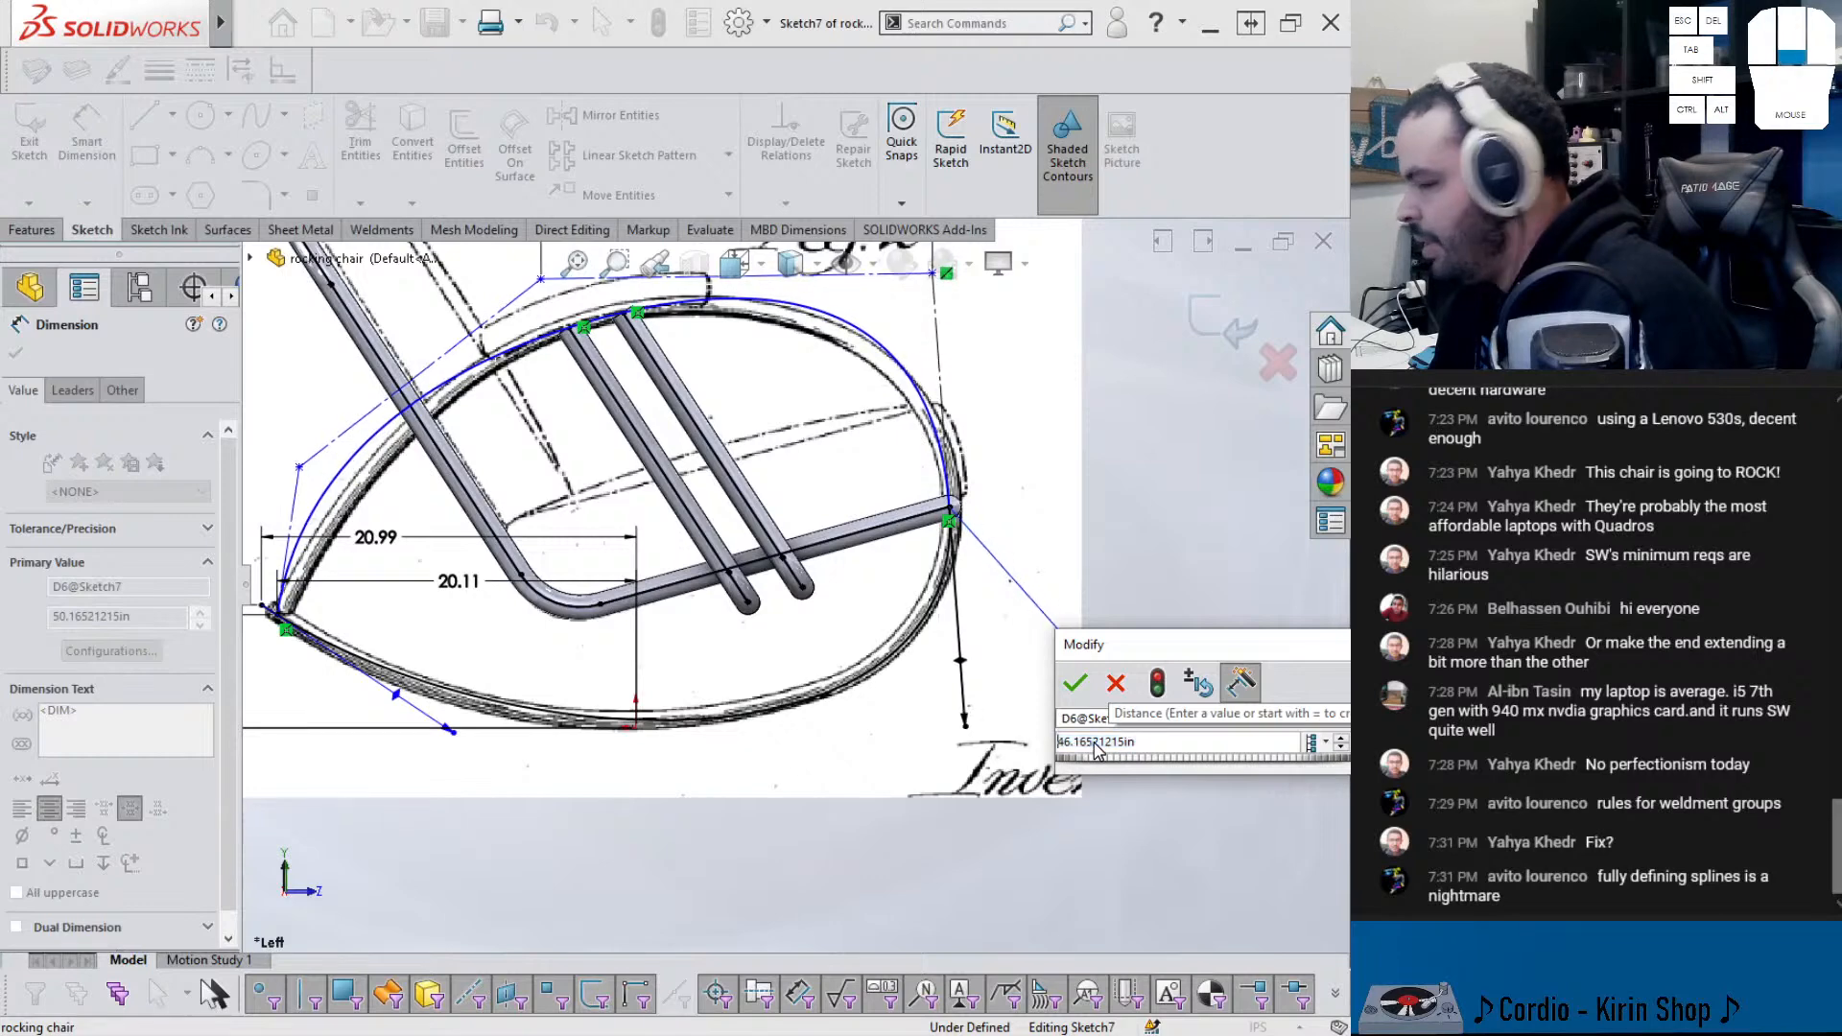
scroll(1098, 745, down, 7)
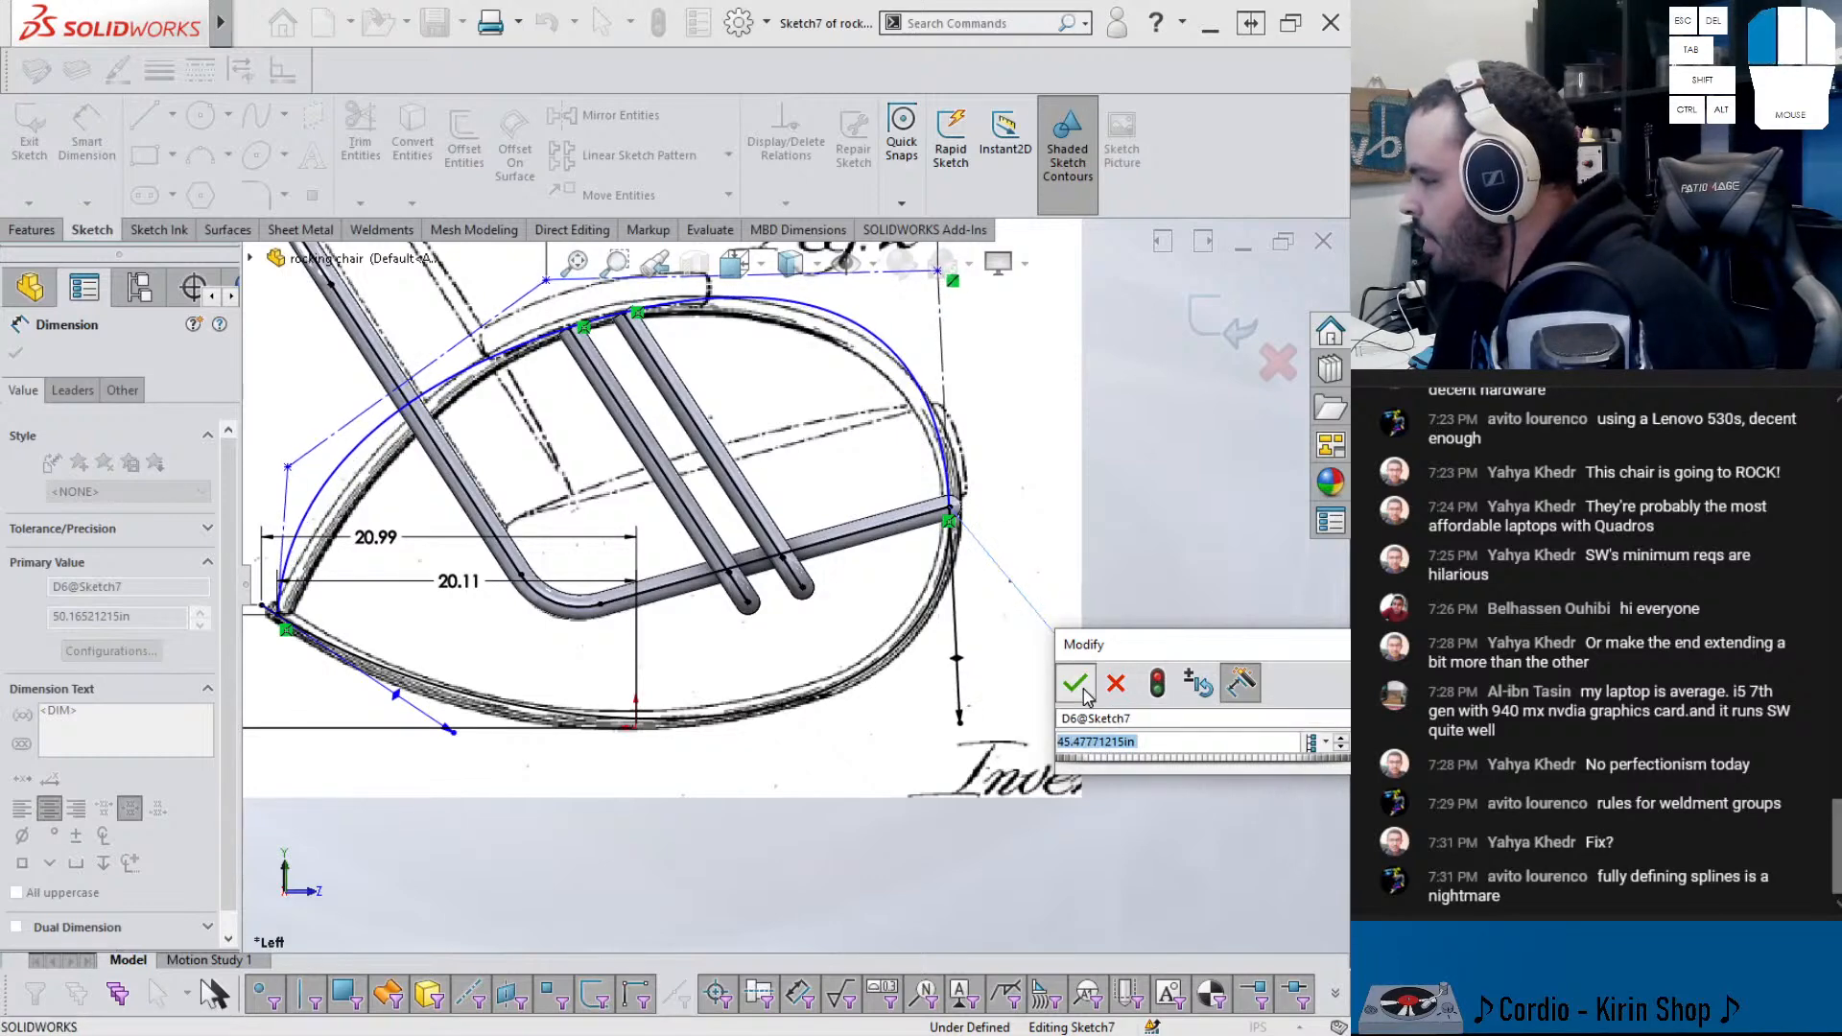
click(1077, 684)
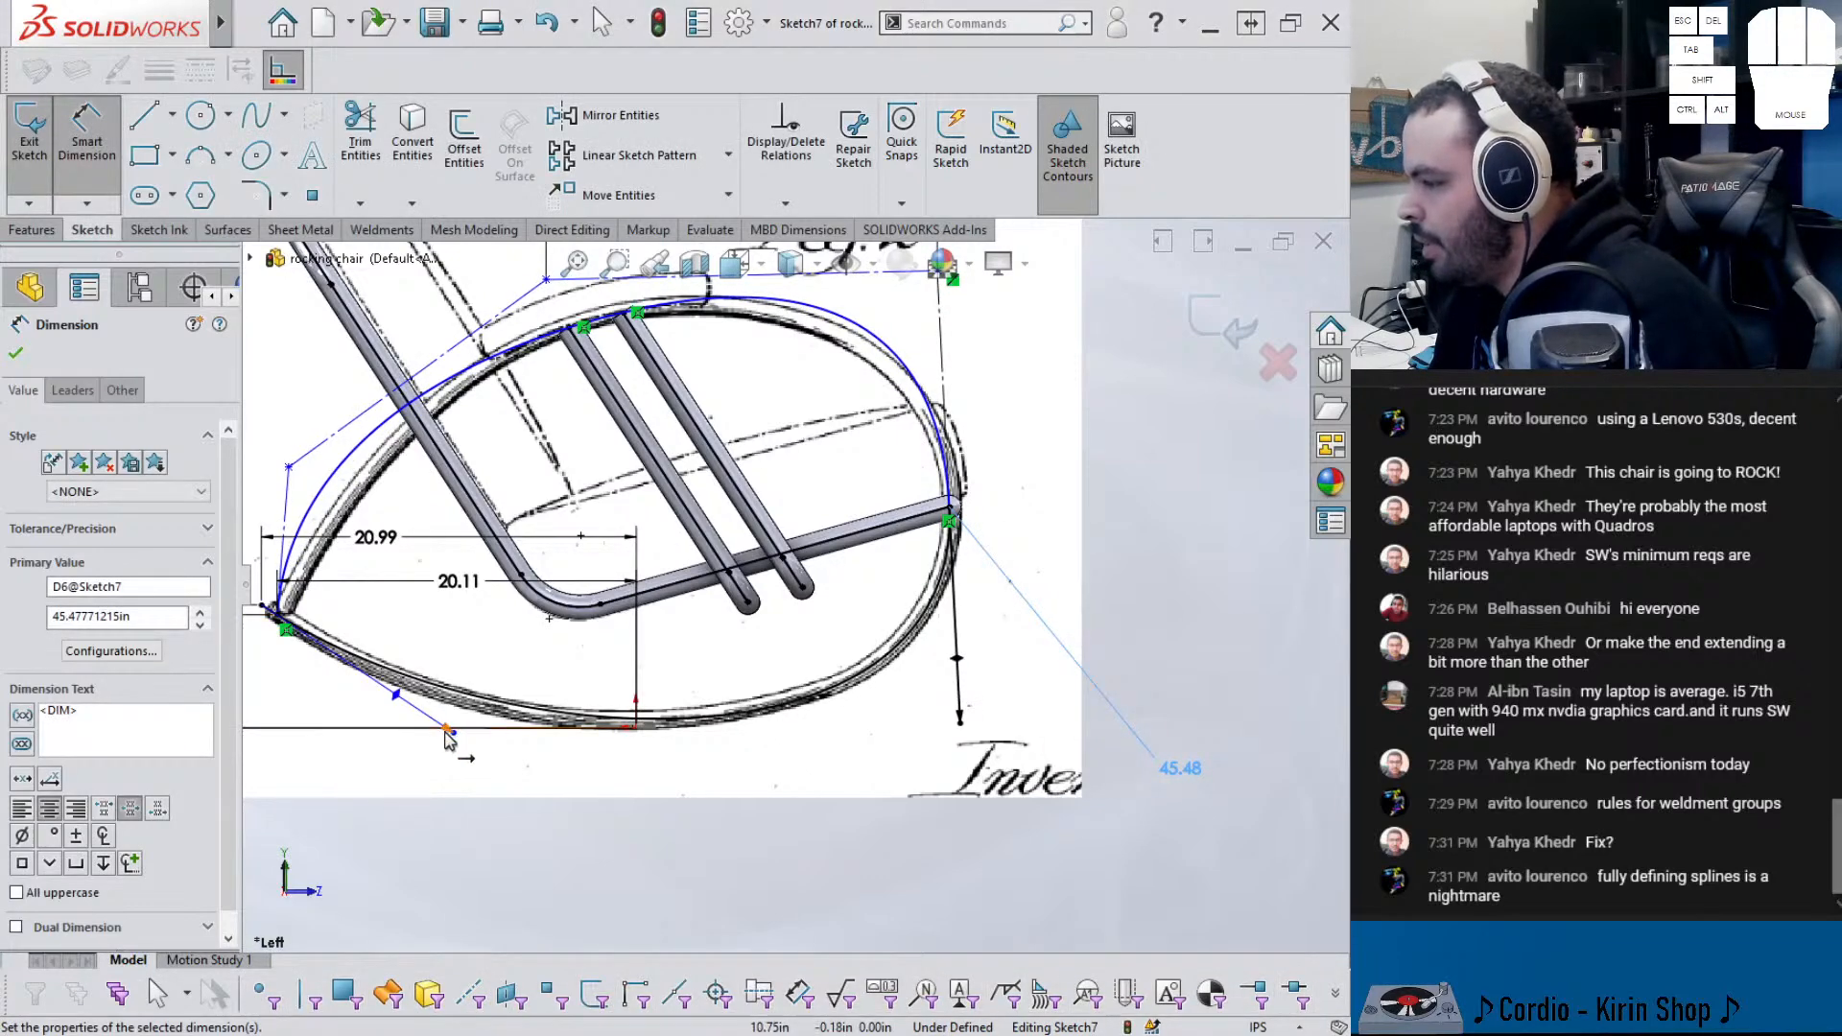
- Dimension the left-end tangent handle, keeping it at 48.53 by cancelling the change
click(447, 737)
key(z)
key(z)
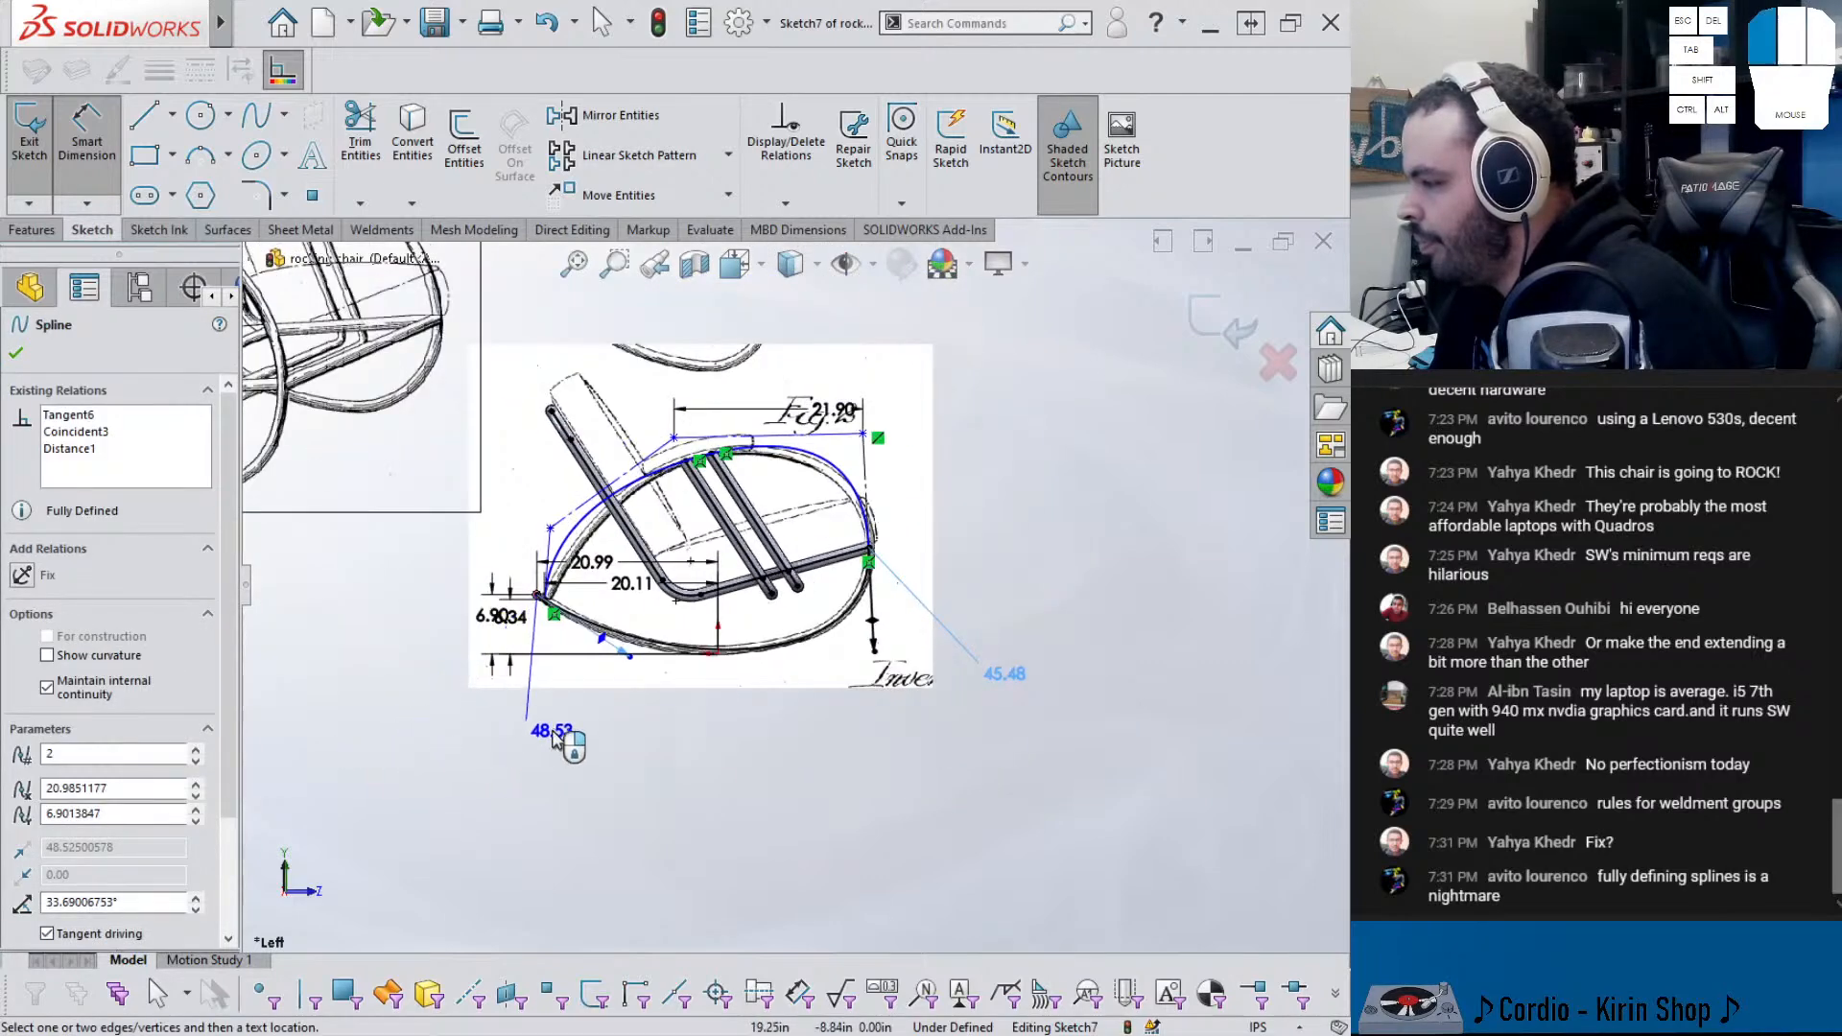
click(554, 747)
click(554, 747)
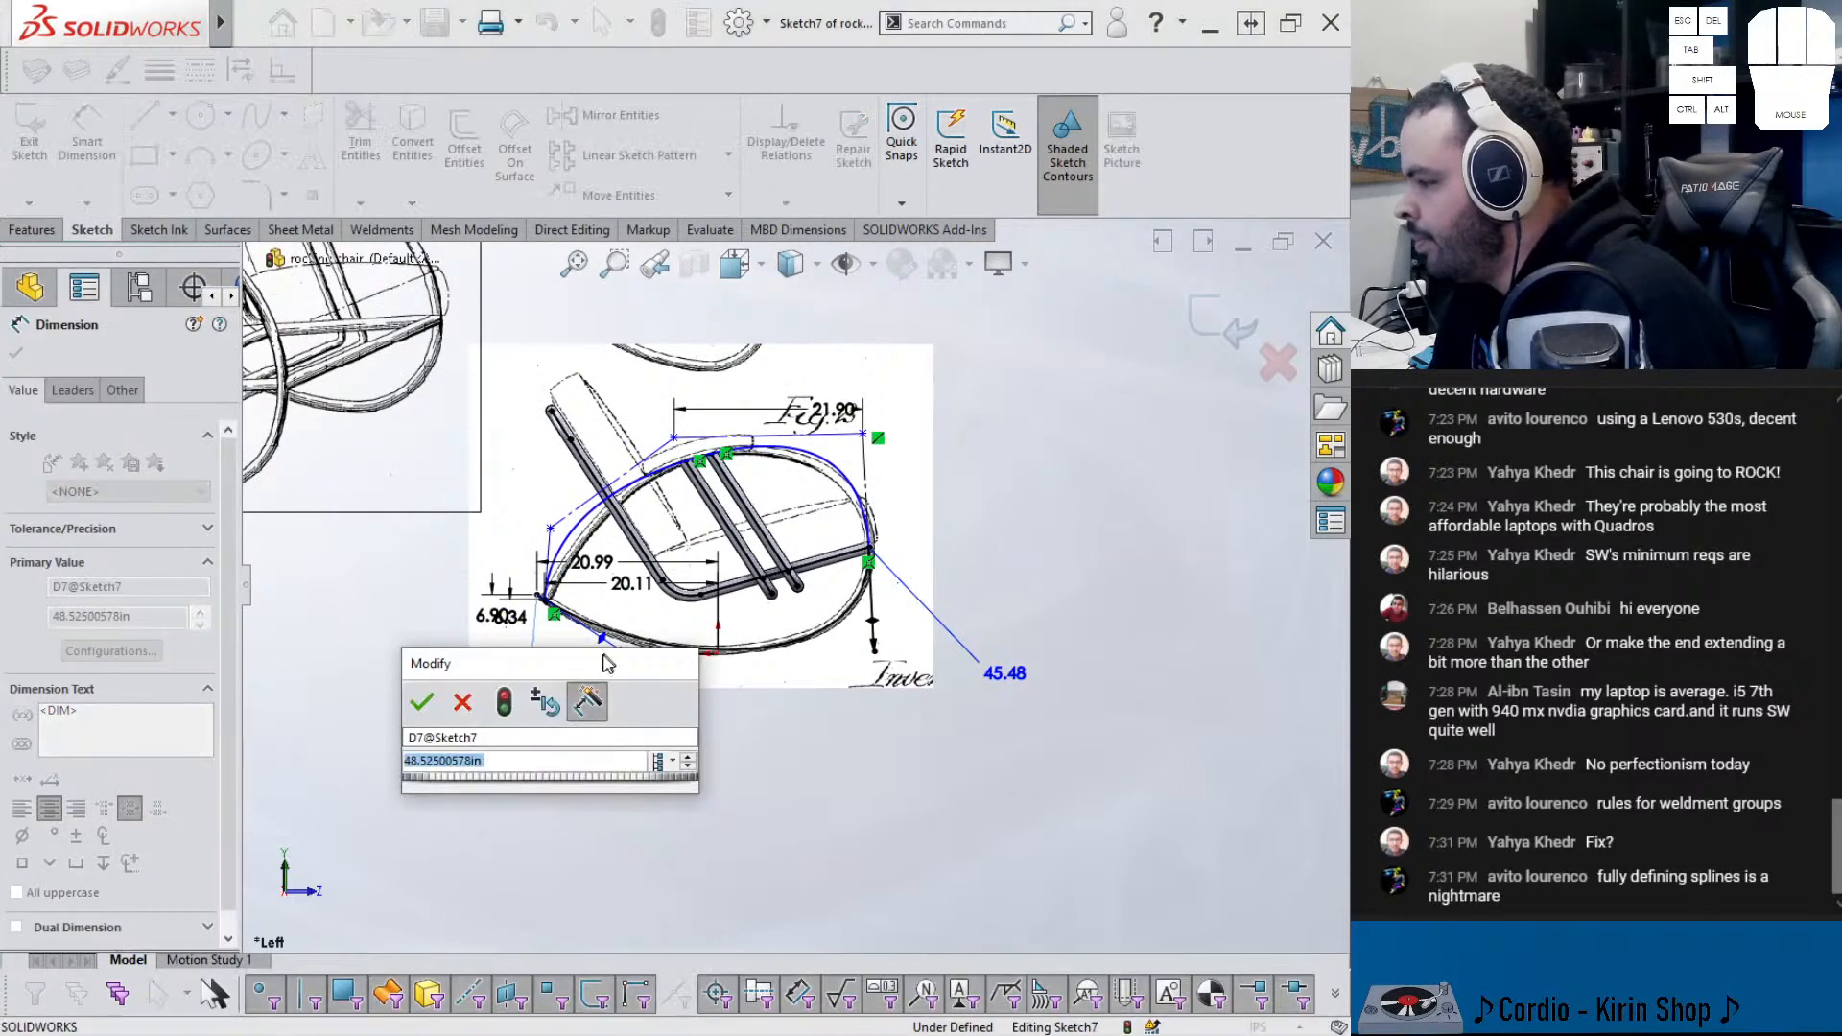
drag(609, 663, 571, 451)
scroll(628, 641, down, 5)
scroll(541, 554, up, 1)
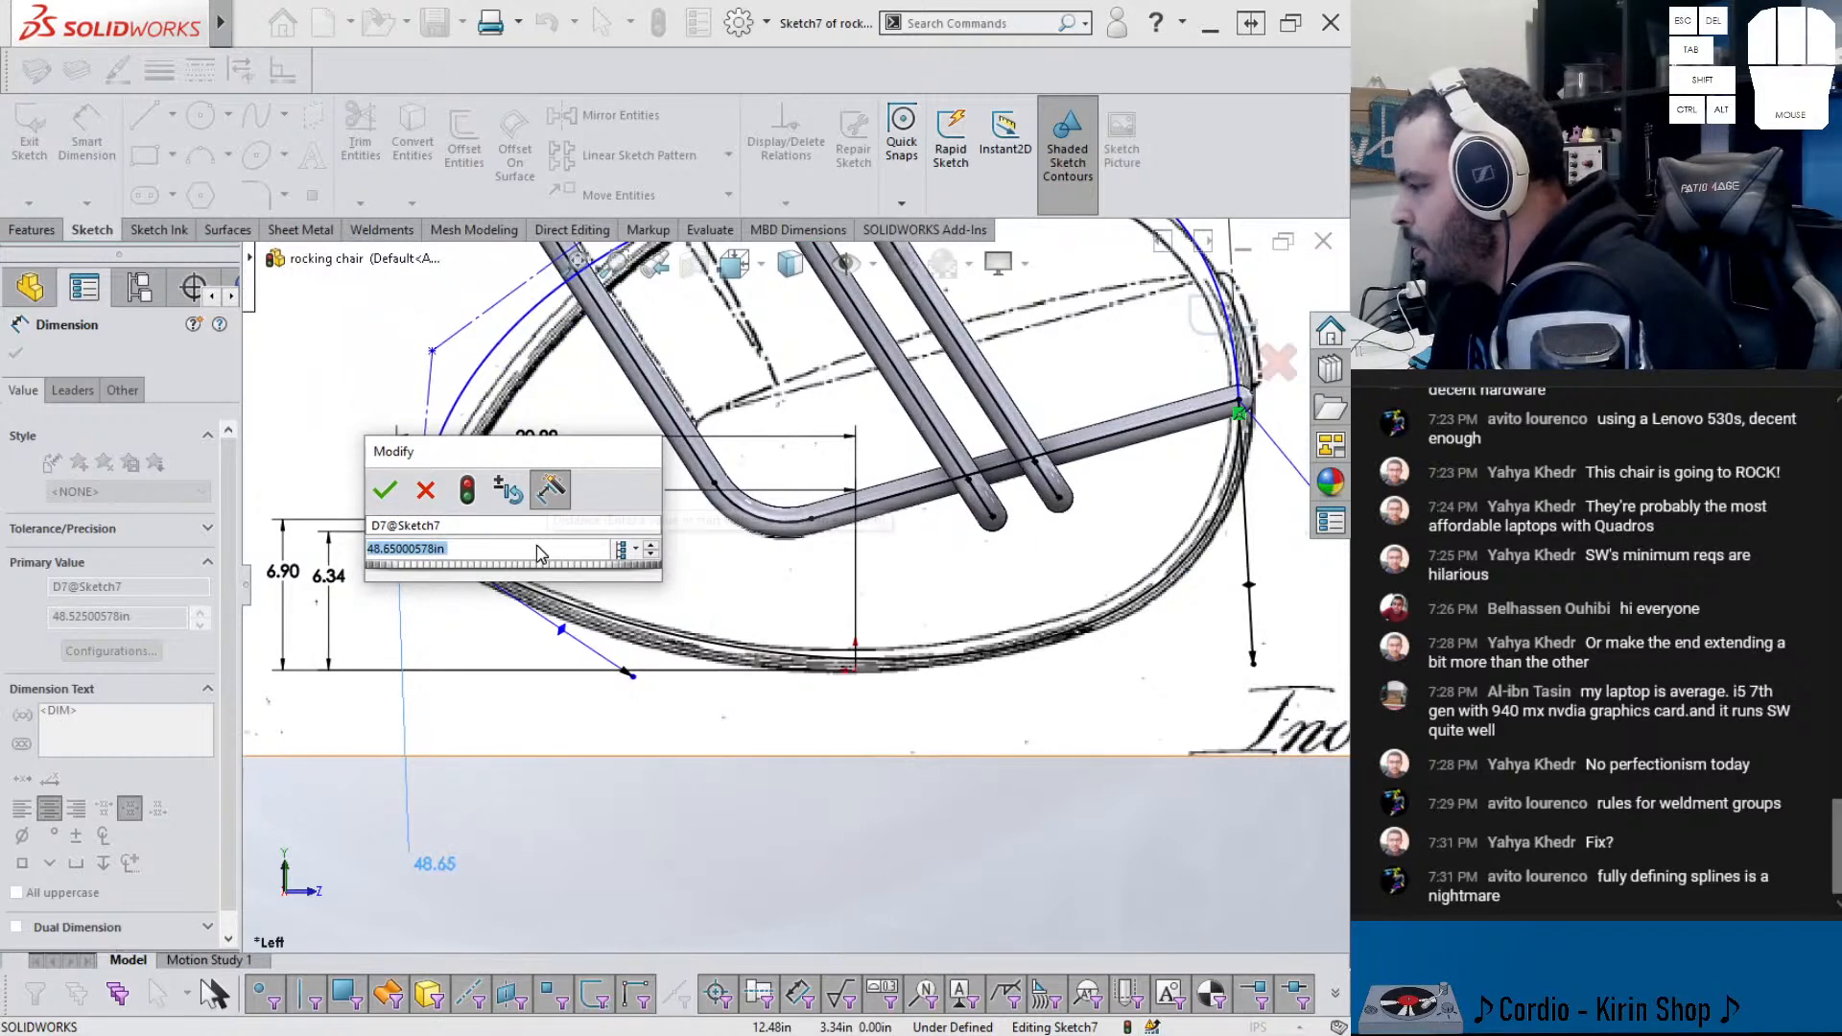
scroll(530, 566, up, 2)
scroll(540, 554, up, 4)
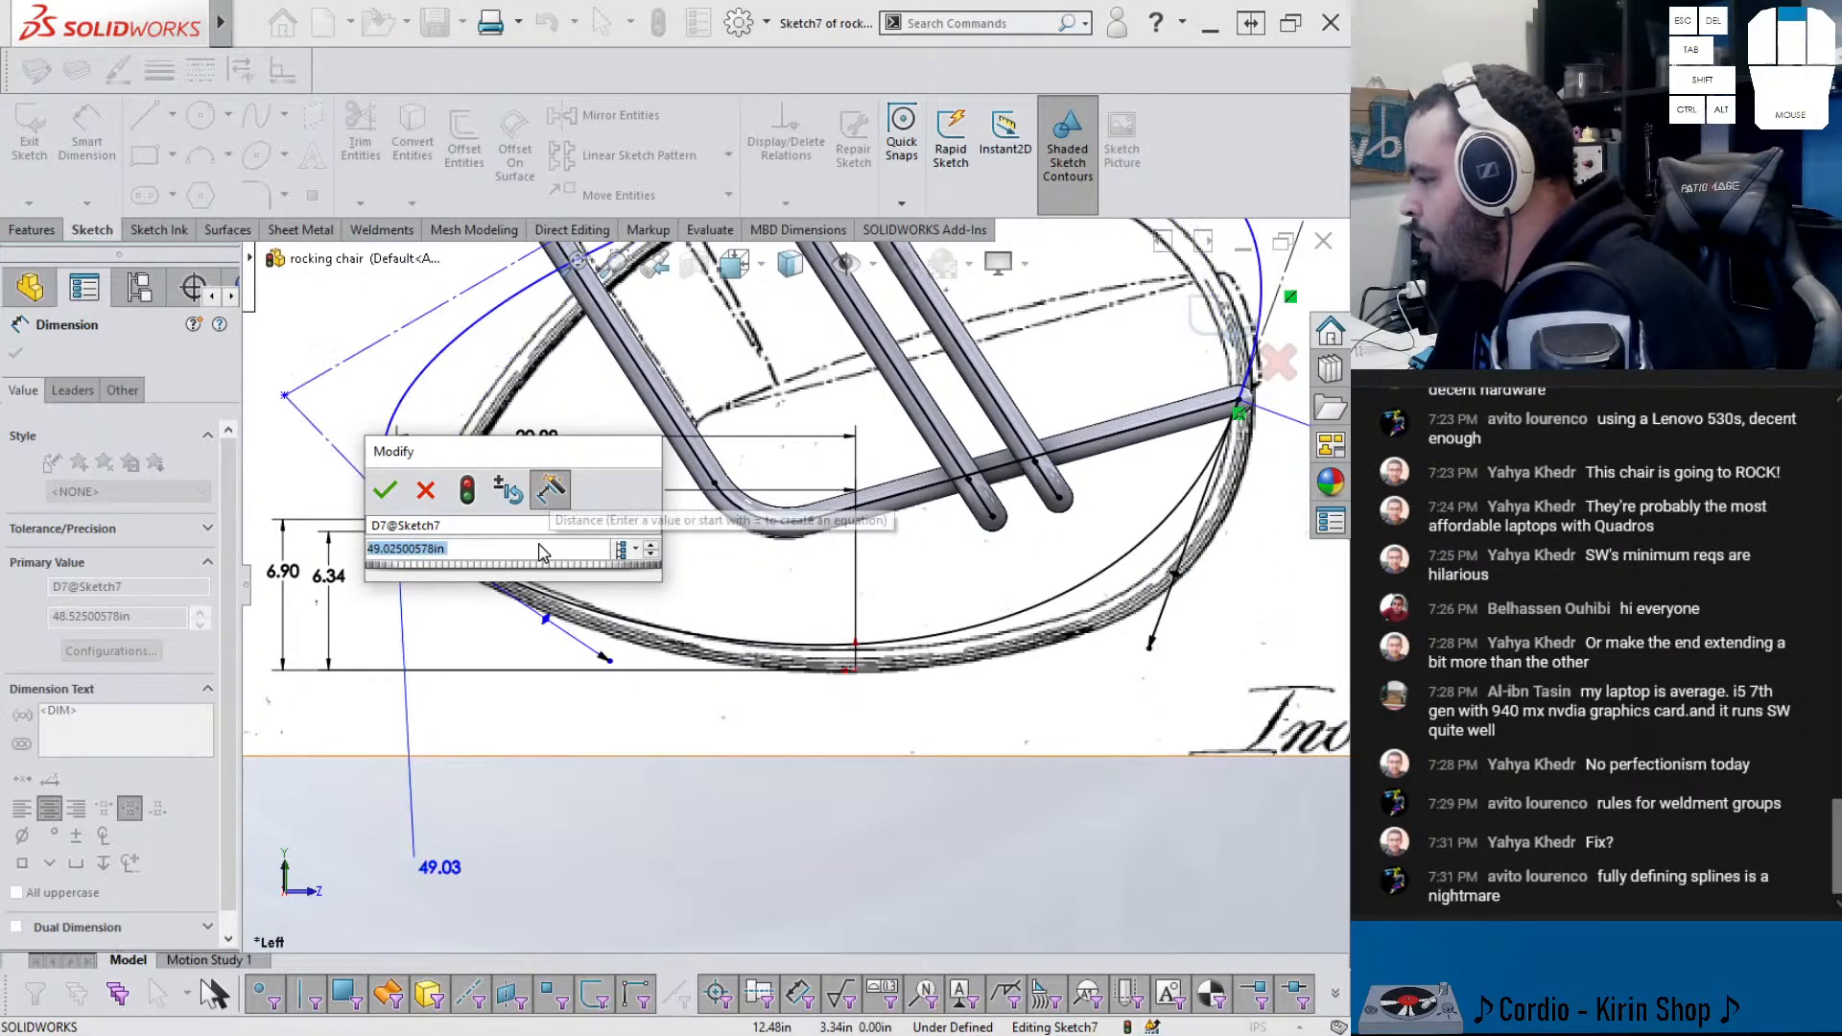
click(425, 490)
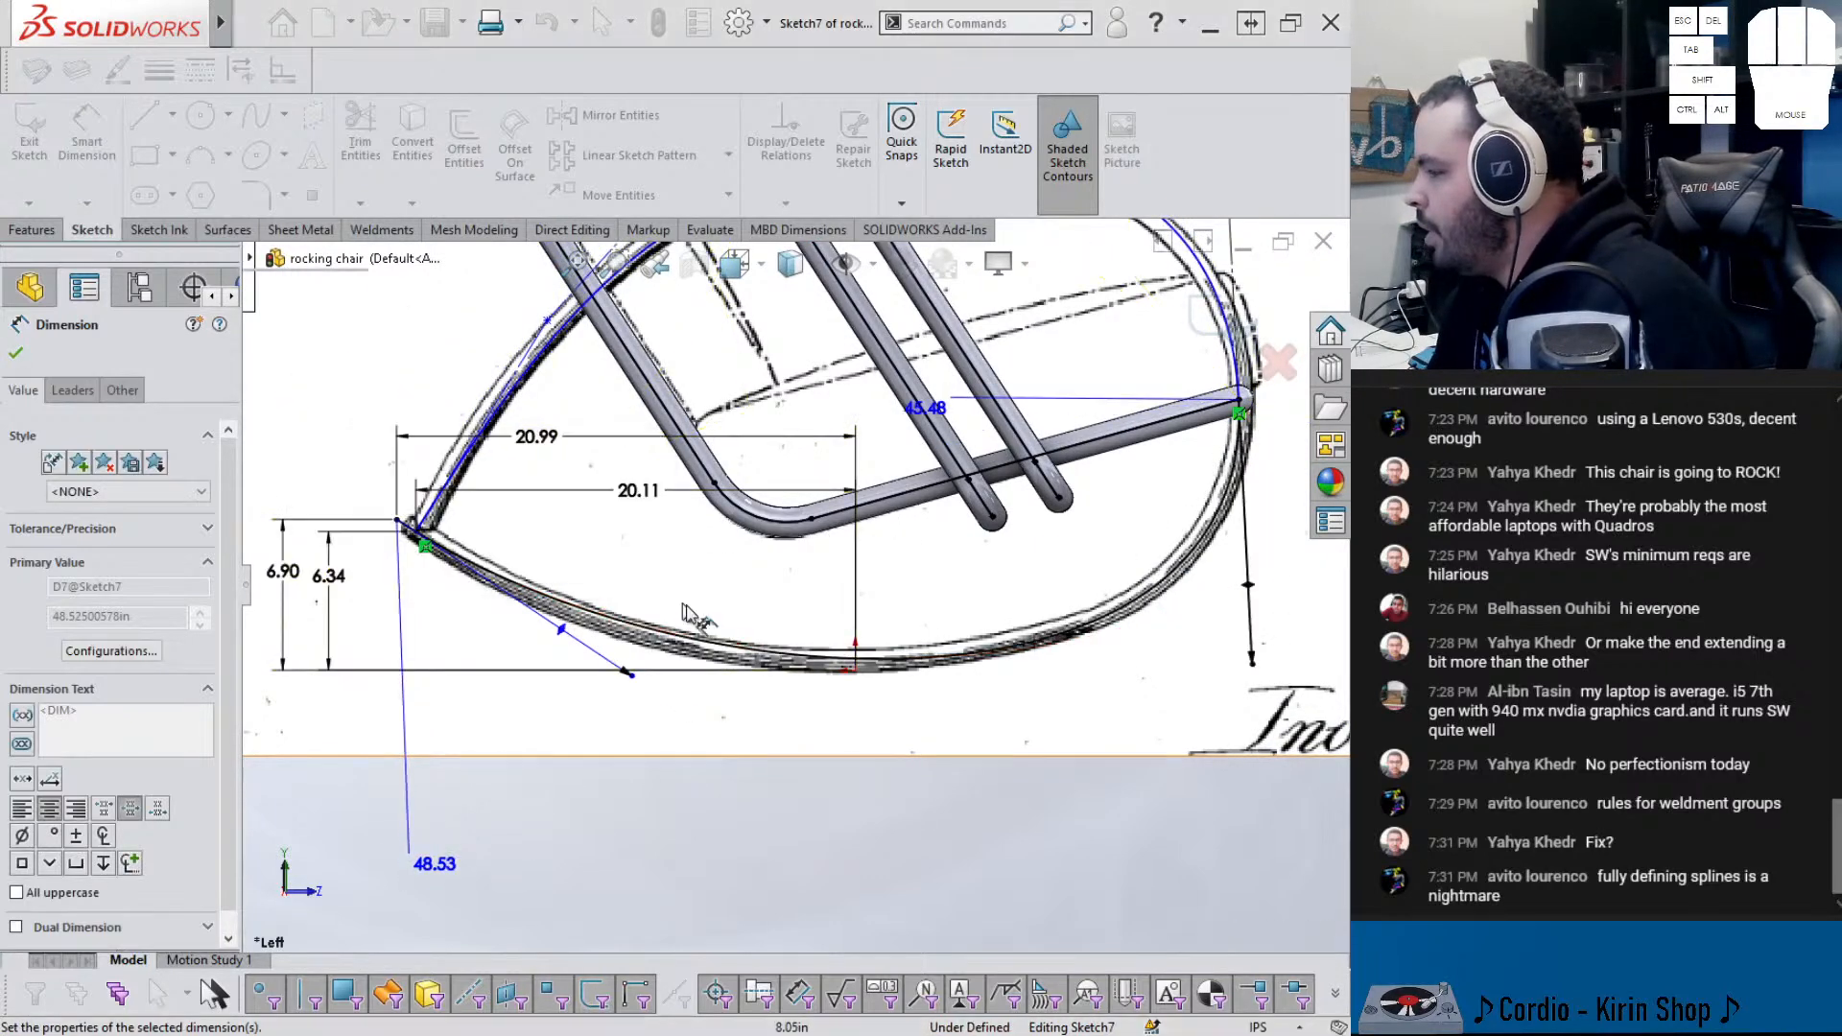
click(501, 580)
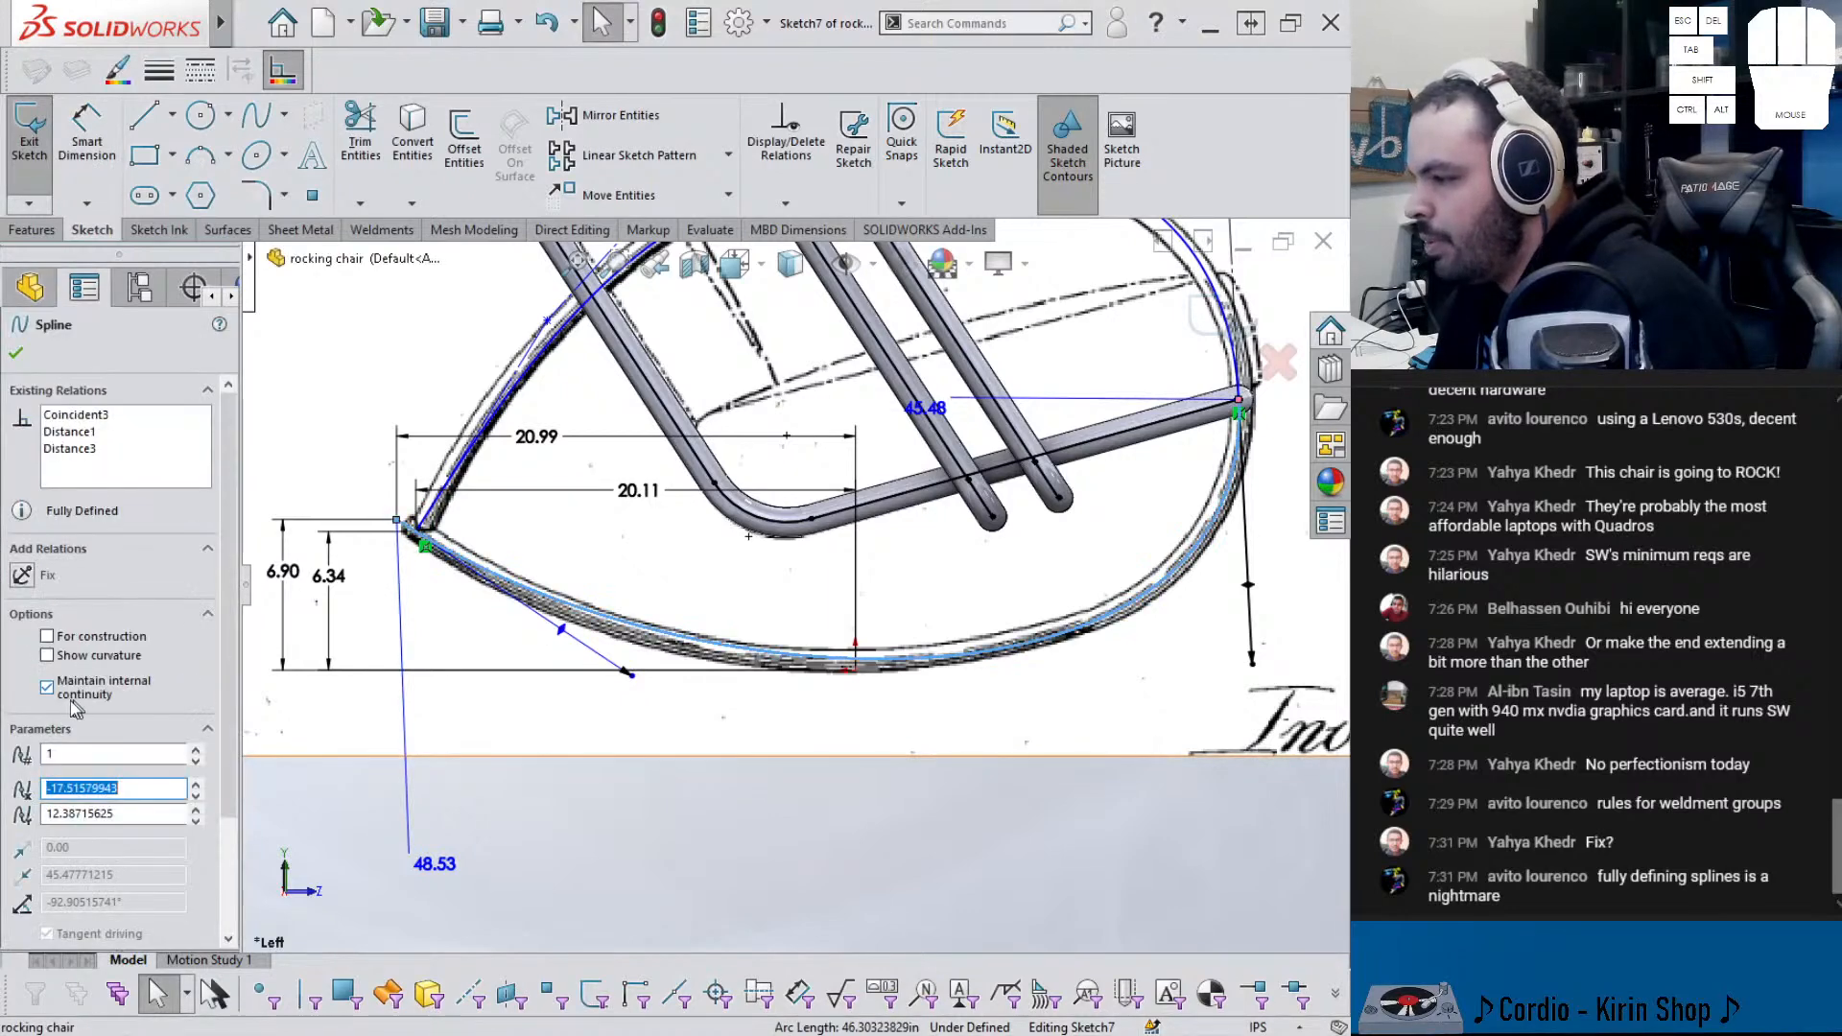
click(465, 449)
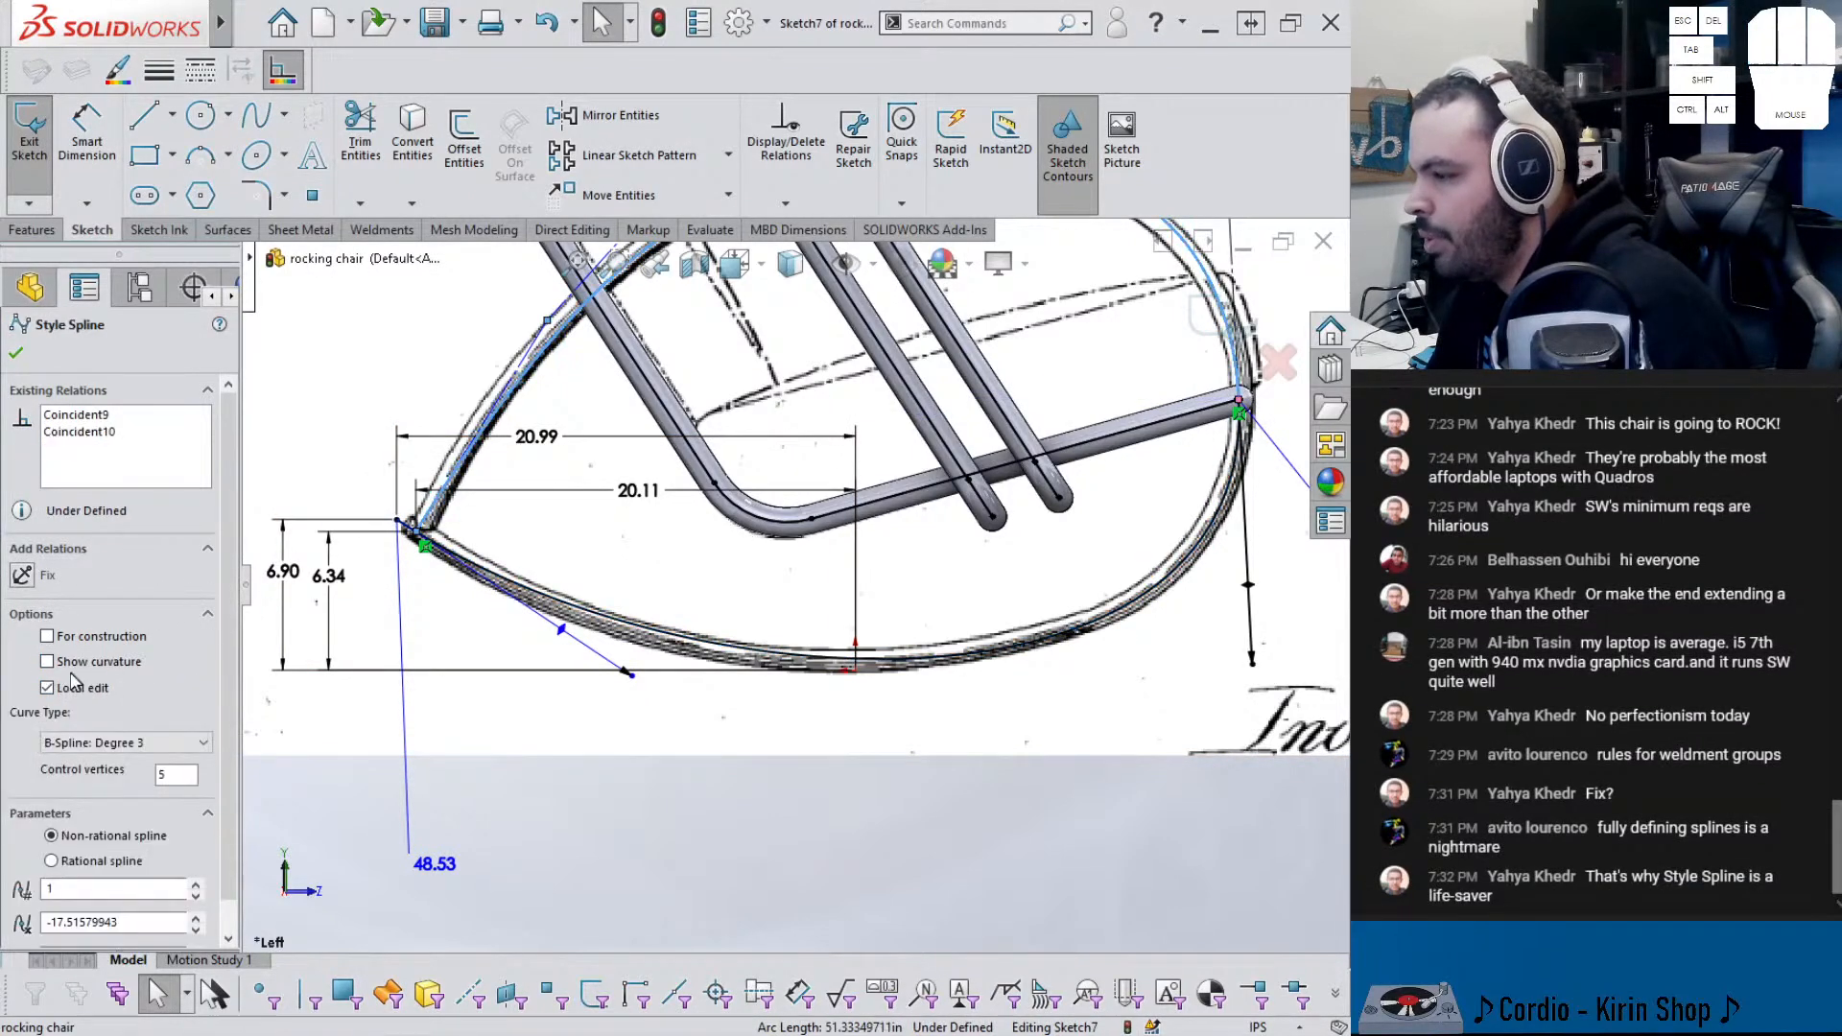
drag(234, 615, 227, 674)
click(688, 796)
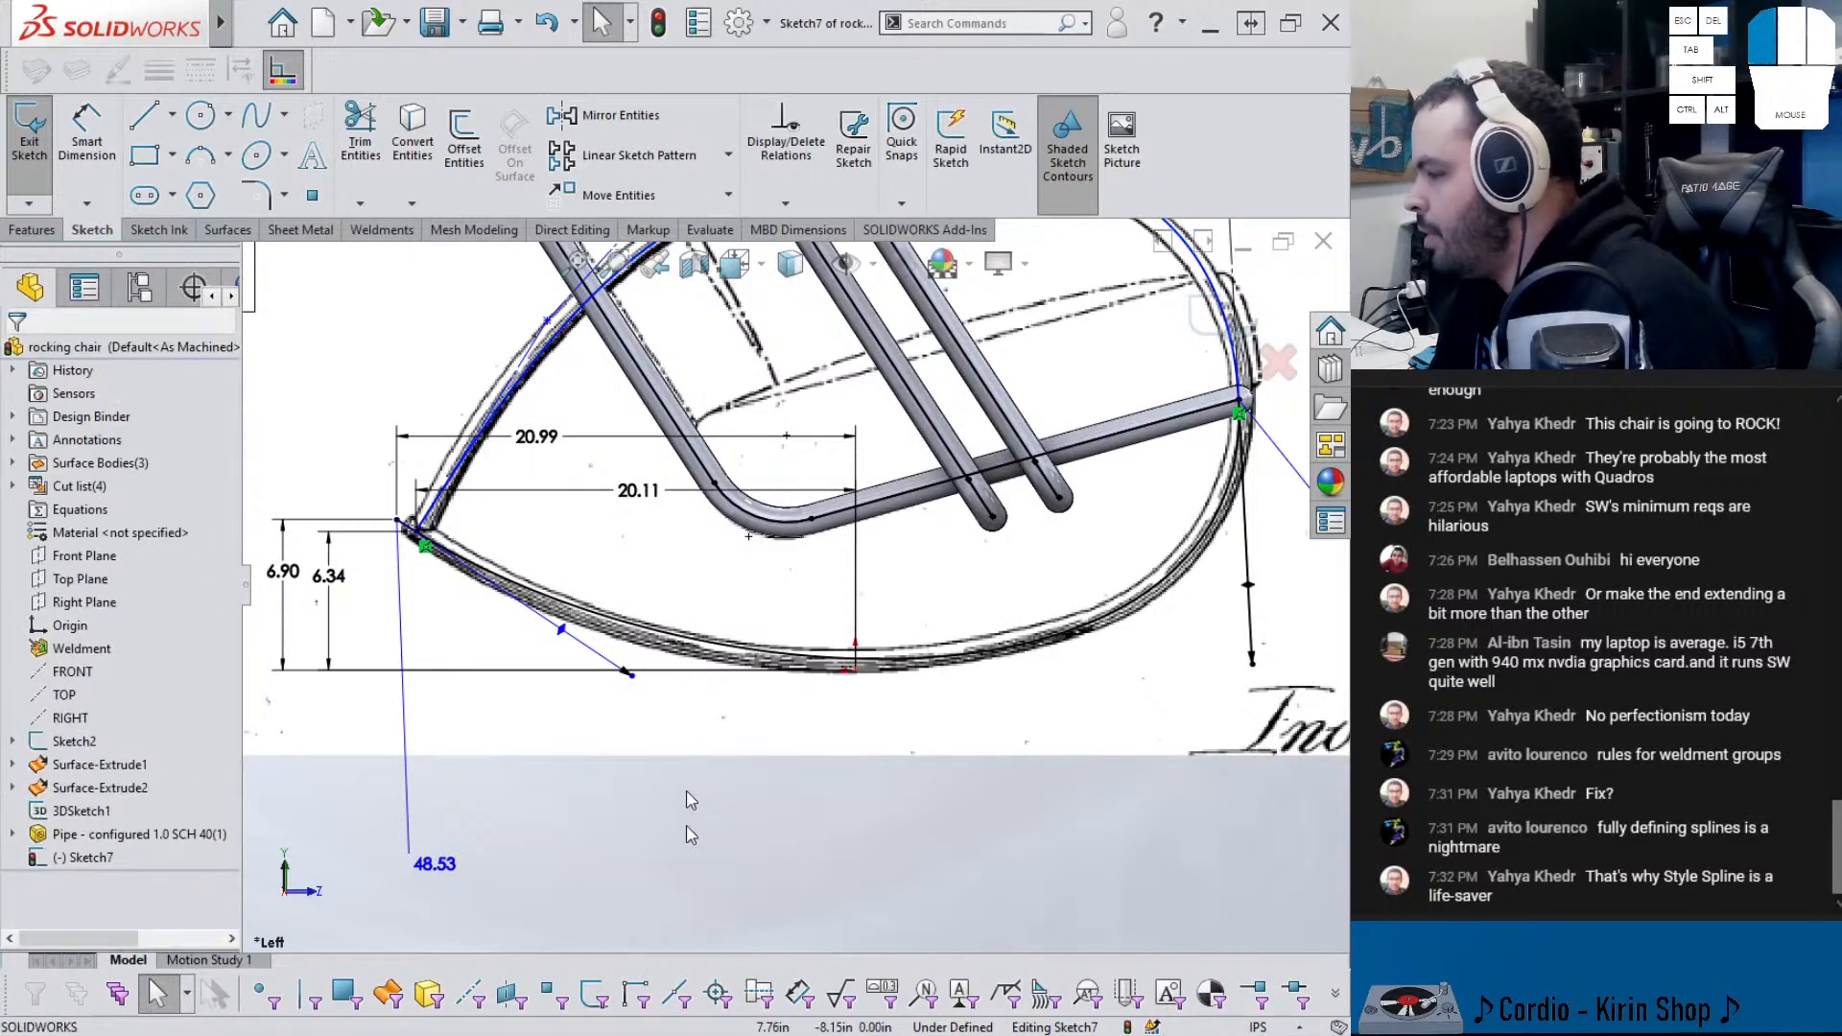
click(697, 653)
mouse_move(629, 673)
mouse_down()
mouse_move(604, 676)
mouse_move(637, 689)
mouse_up()
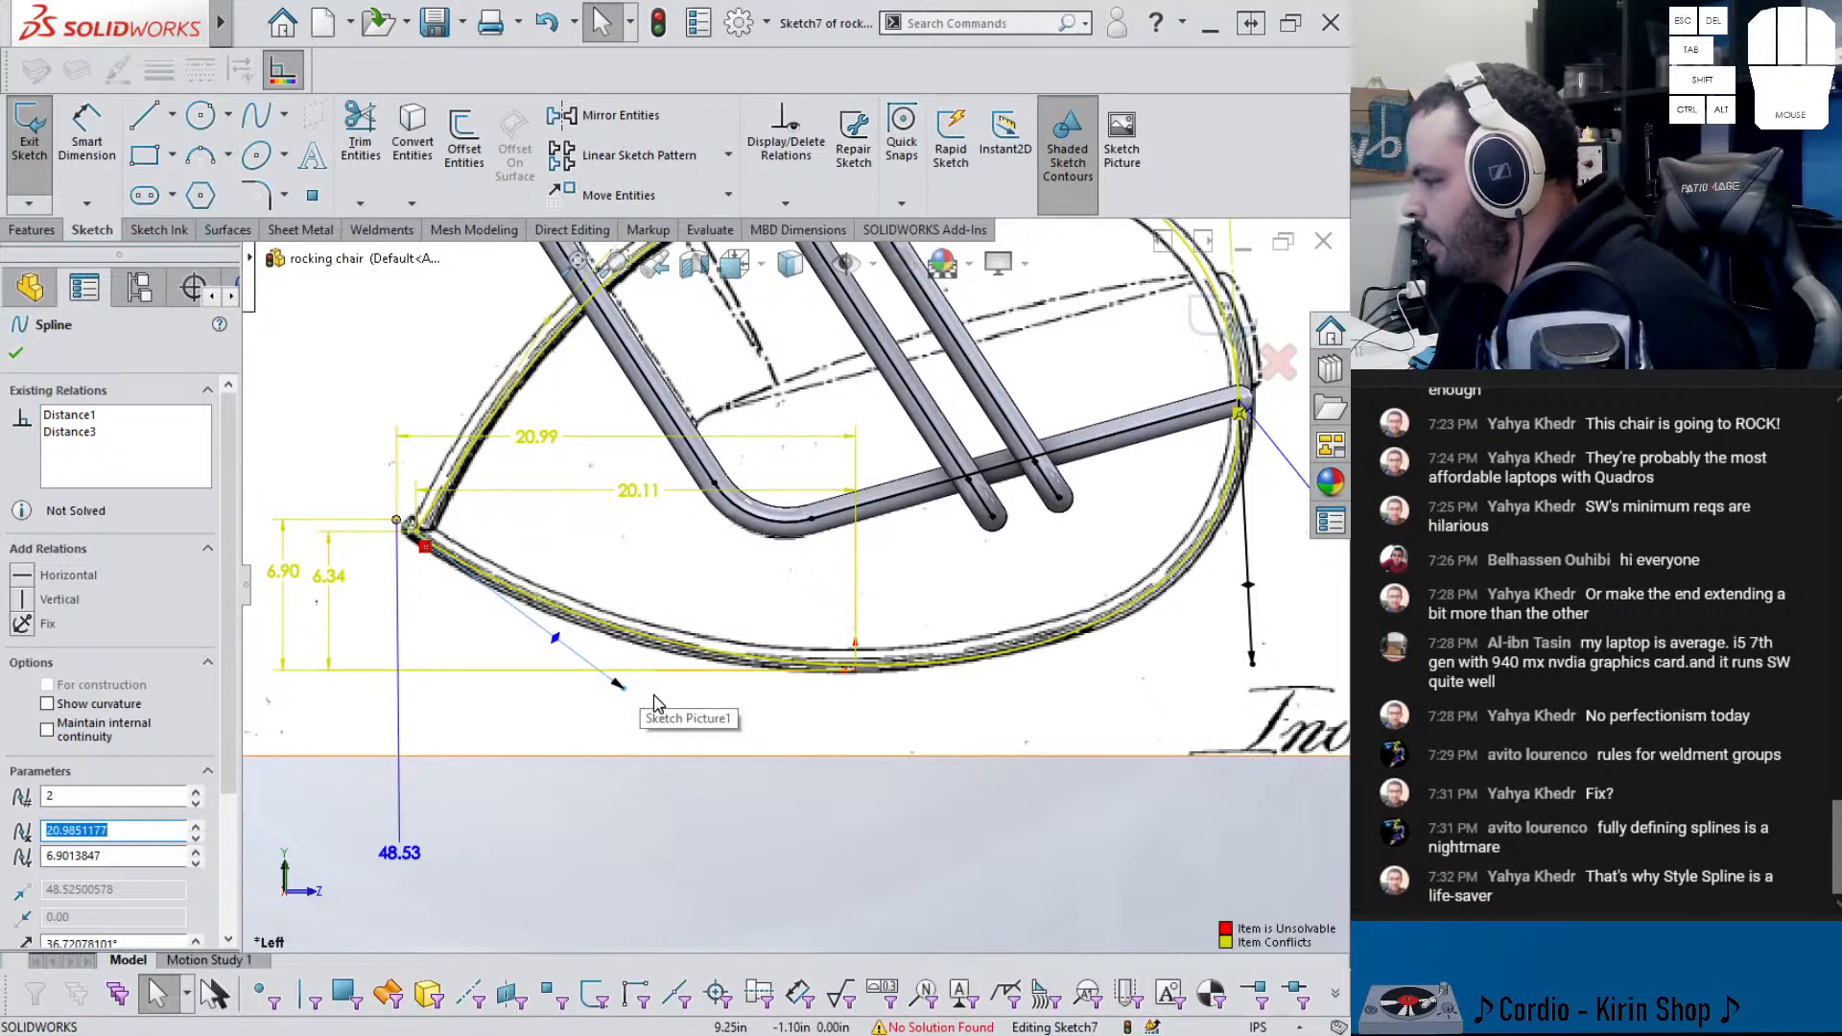
key(ctrl+z)
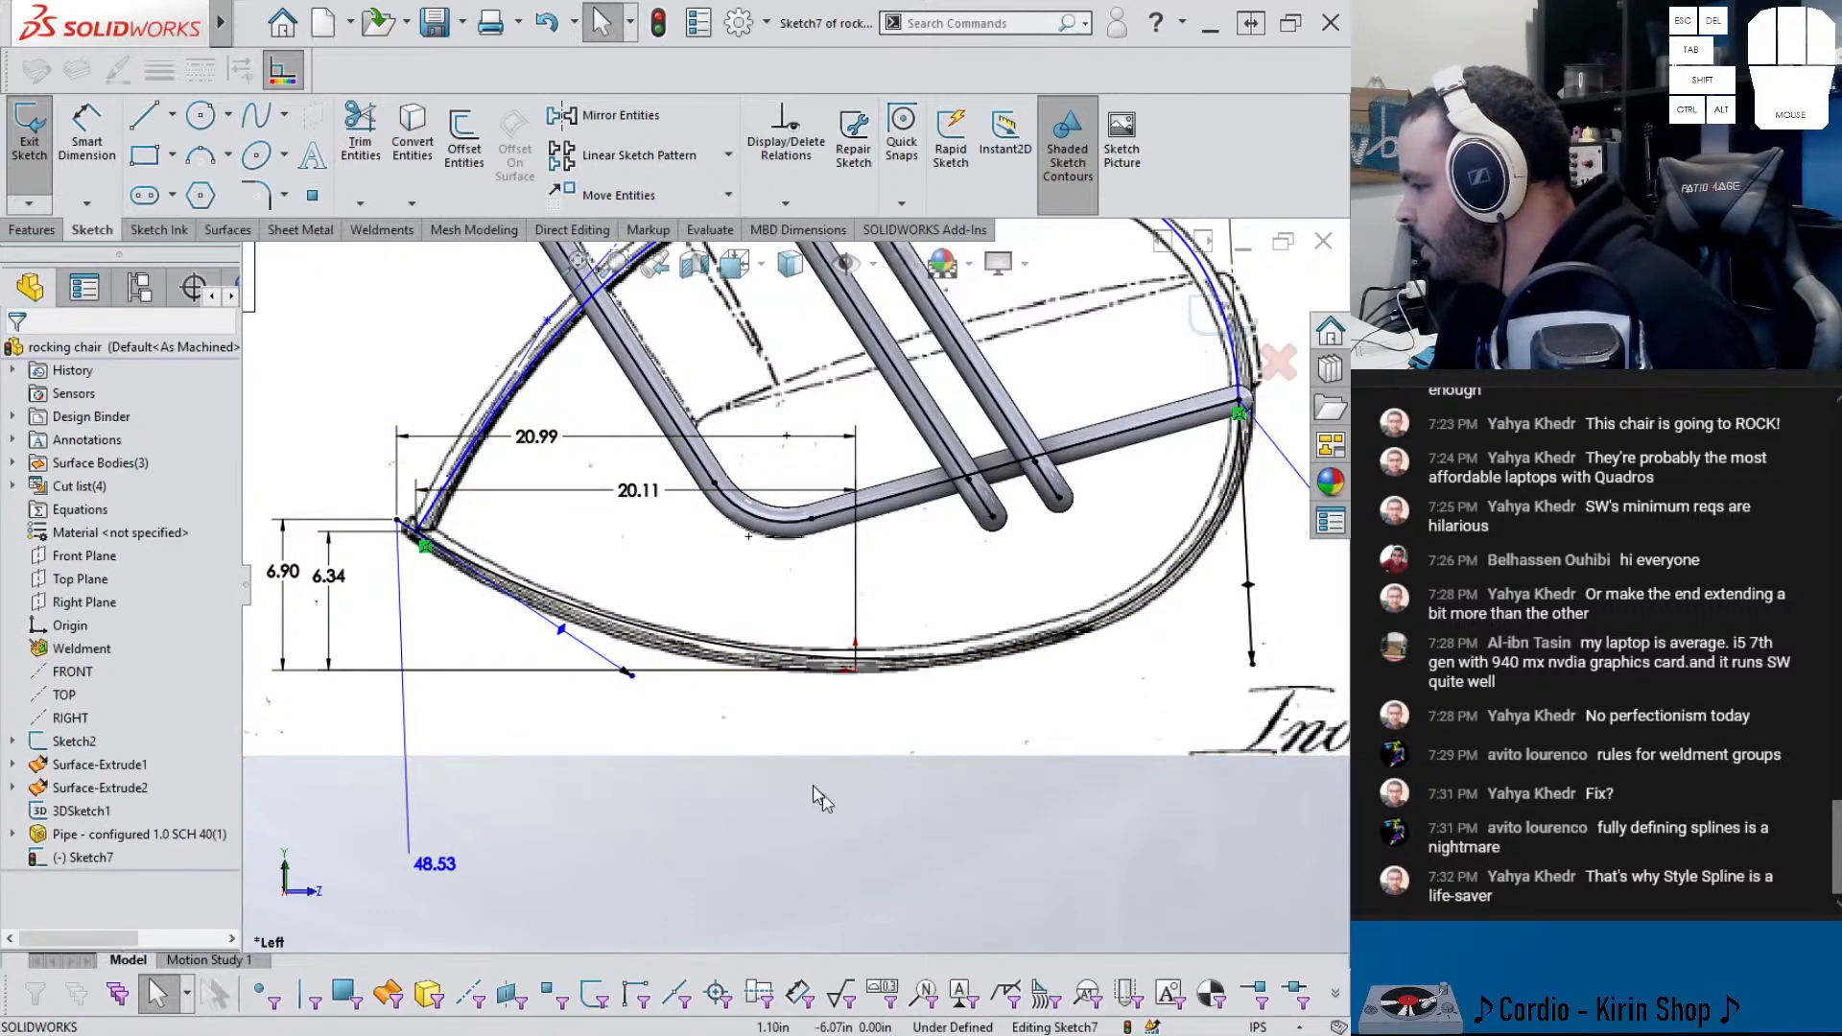
scroll(833, 629, up, 2)
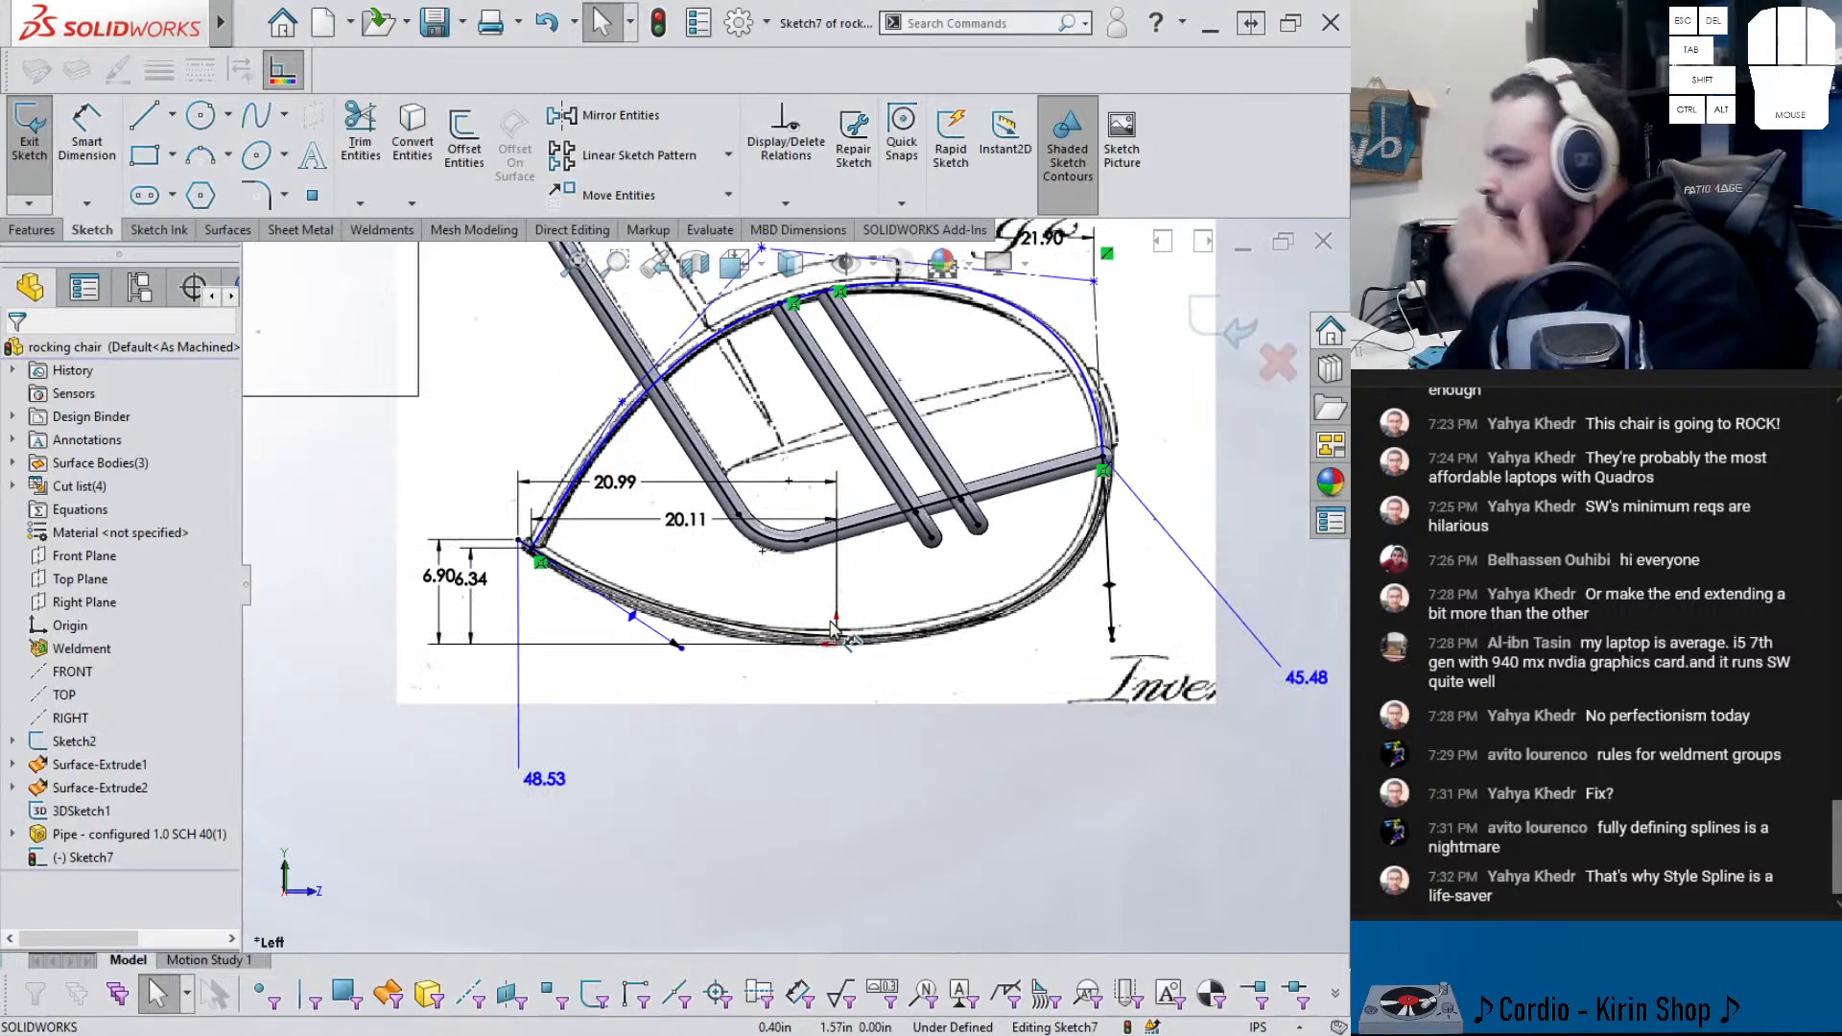
scroll(710, 614, down, 2)
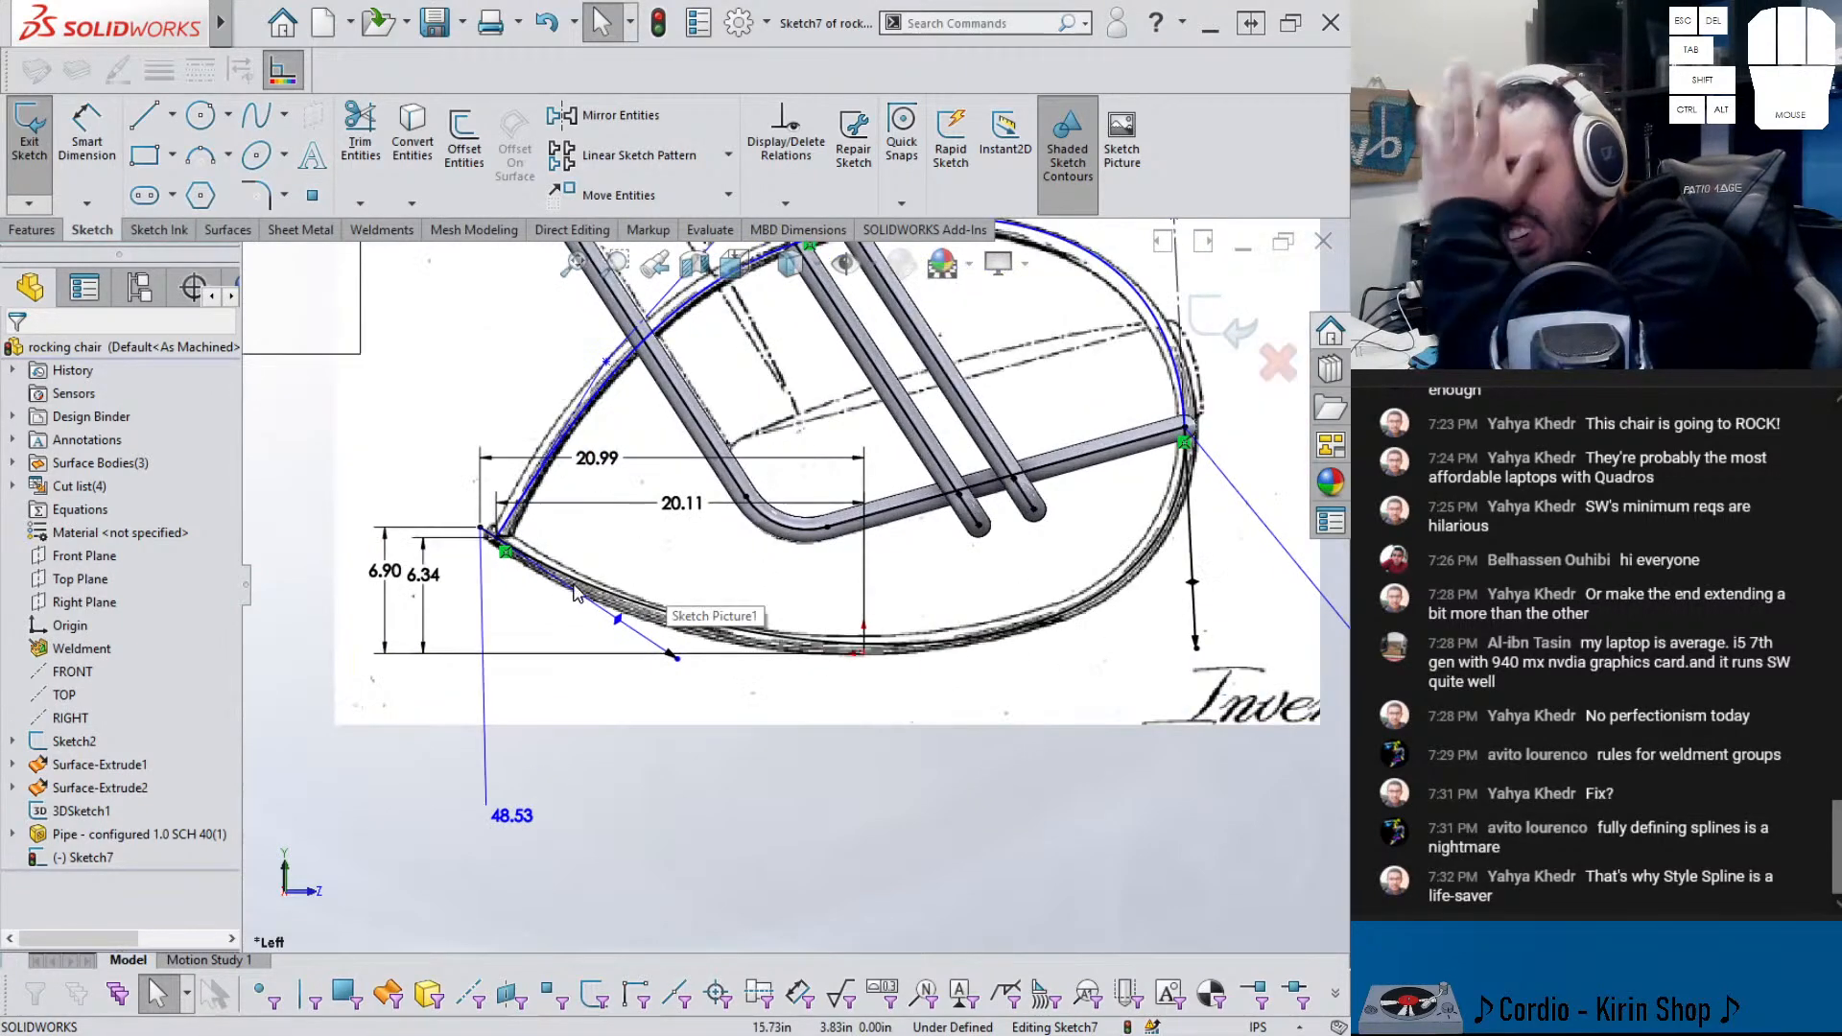
- Exit Sketch7, check the model in 3D, then reopen and close Sketch7 again
click(1207, 333)
mouse_move(626, 547)
middle_down()
mouse_move(599, 589)
mouse_move(616, 596)
middle_up()
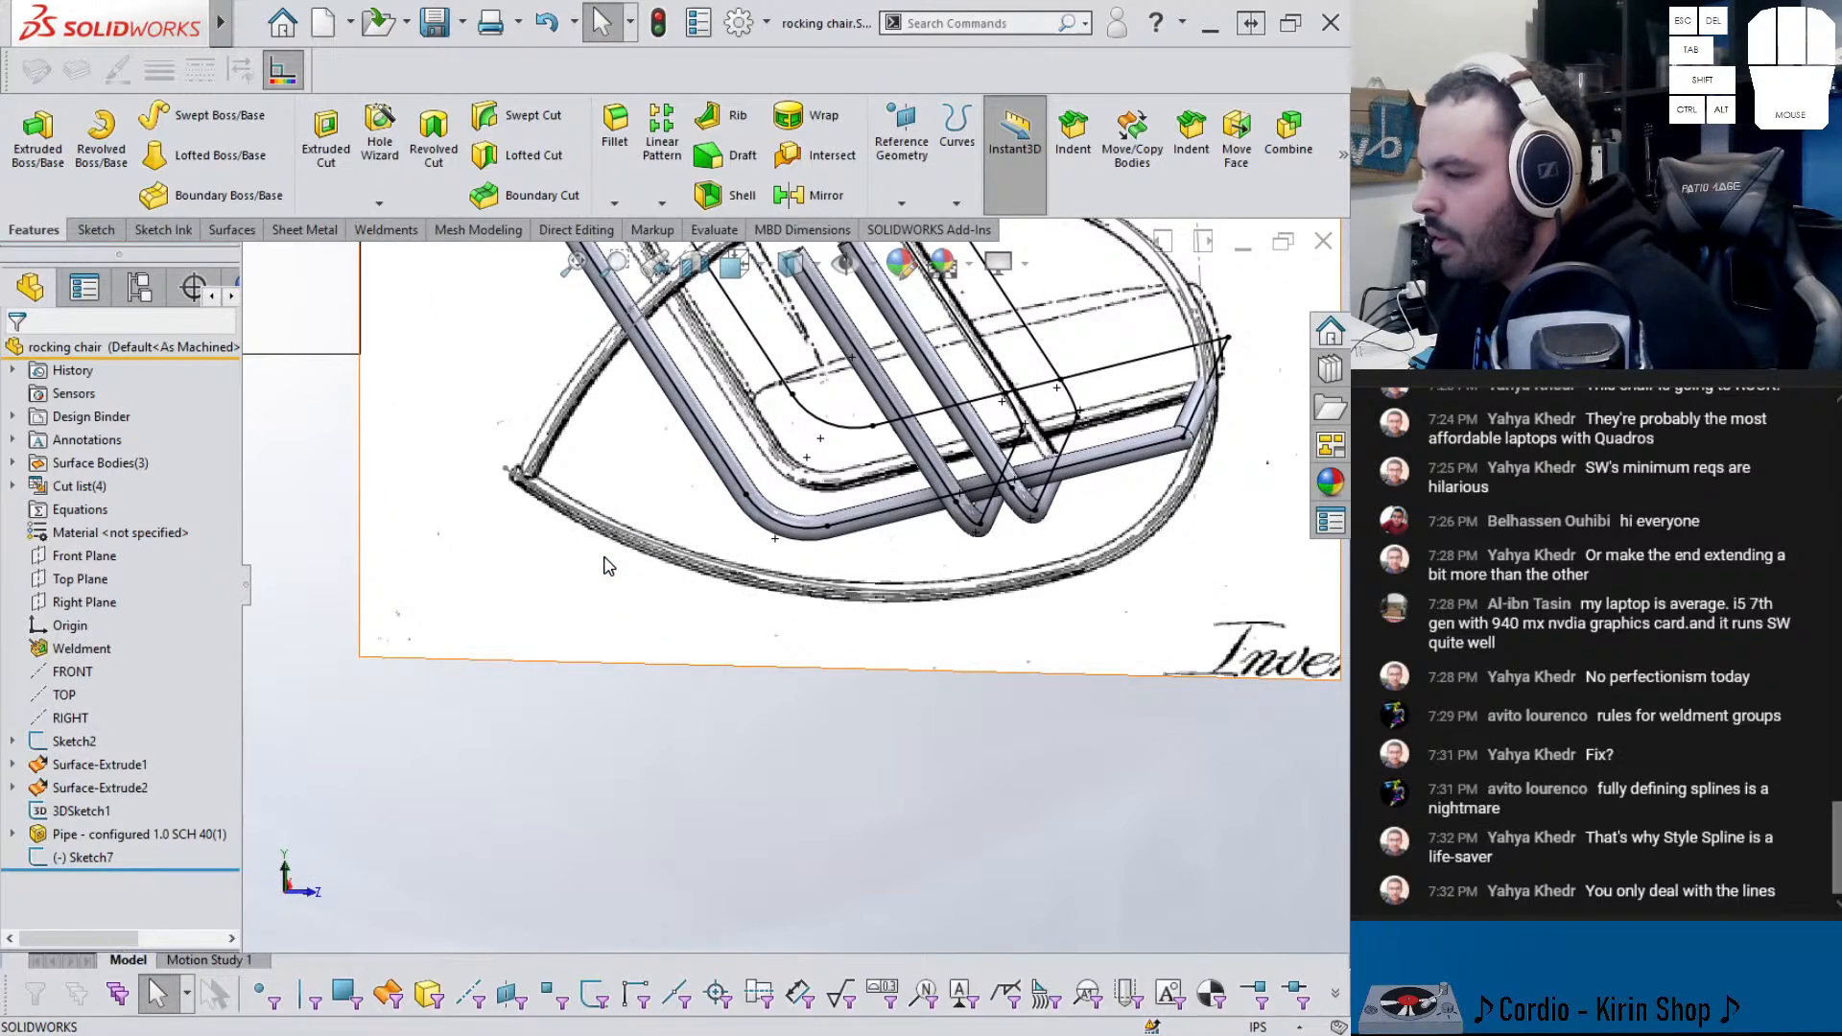
scroll(793, 585, up, 2)
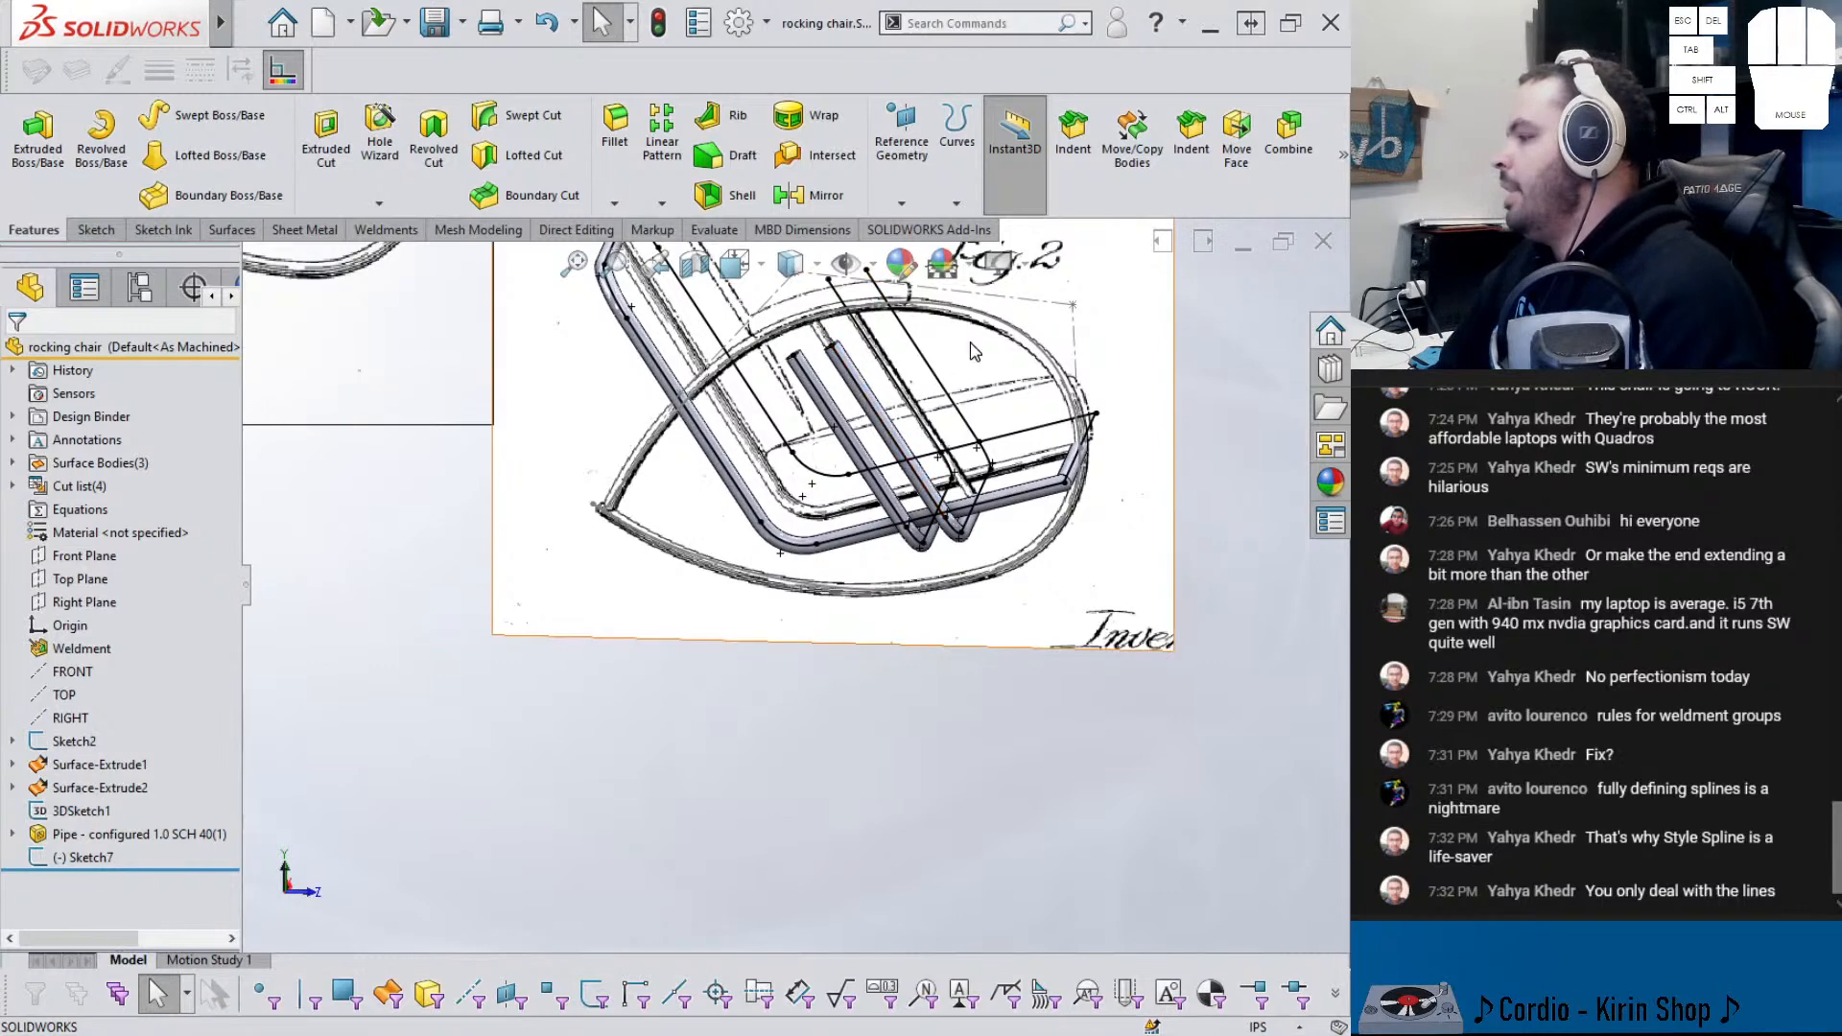
click(1049, 306)
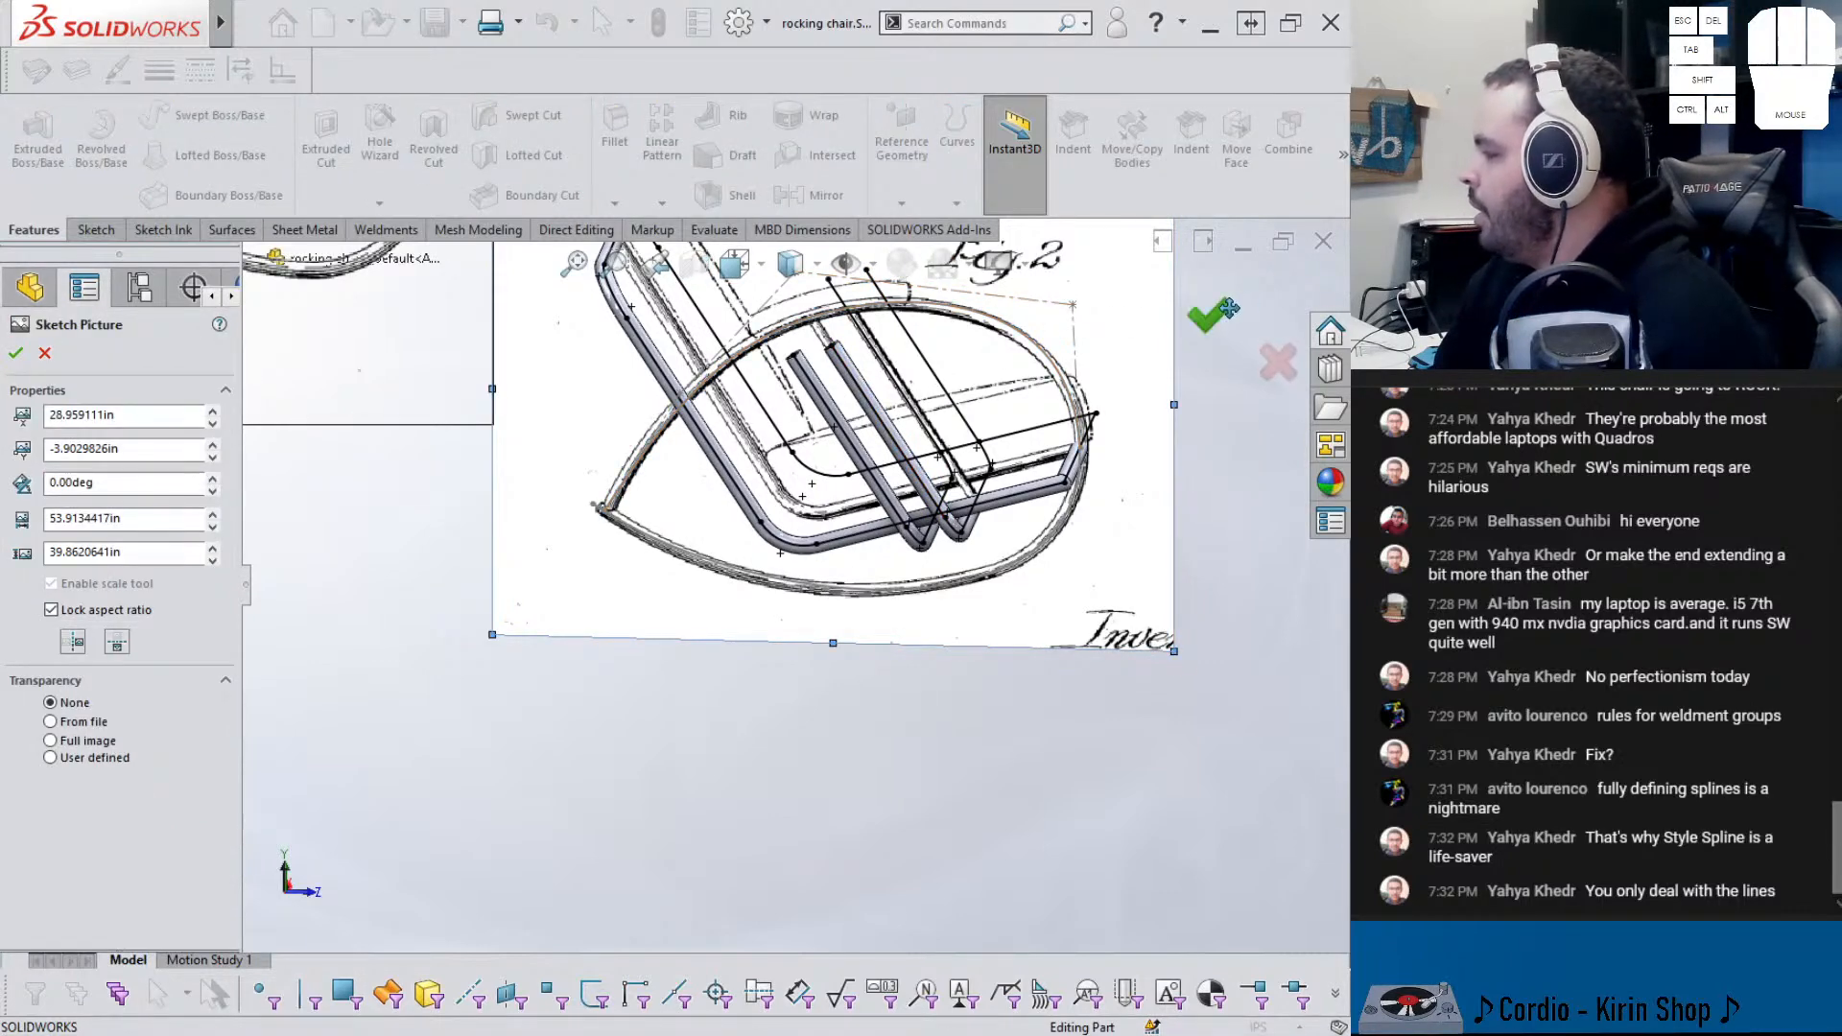
click(1227, 310)
double_click(1056, 312)
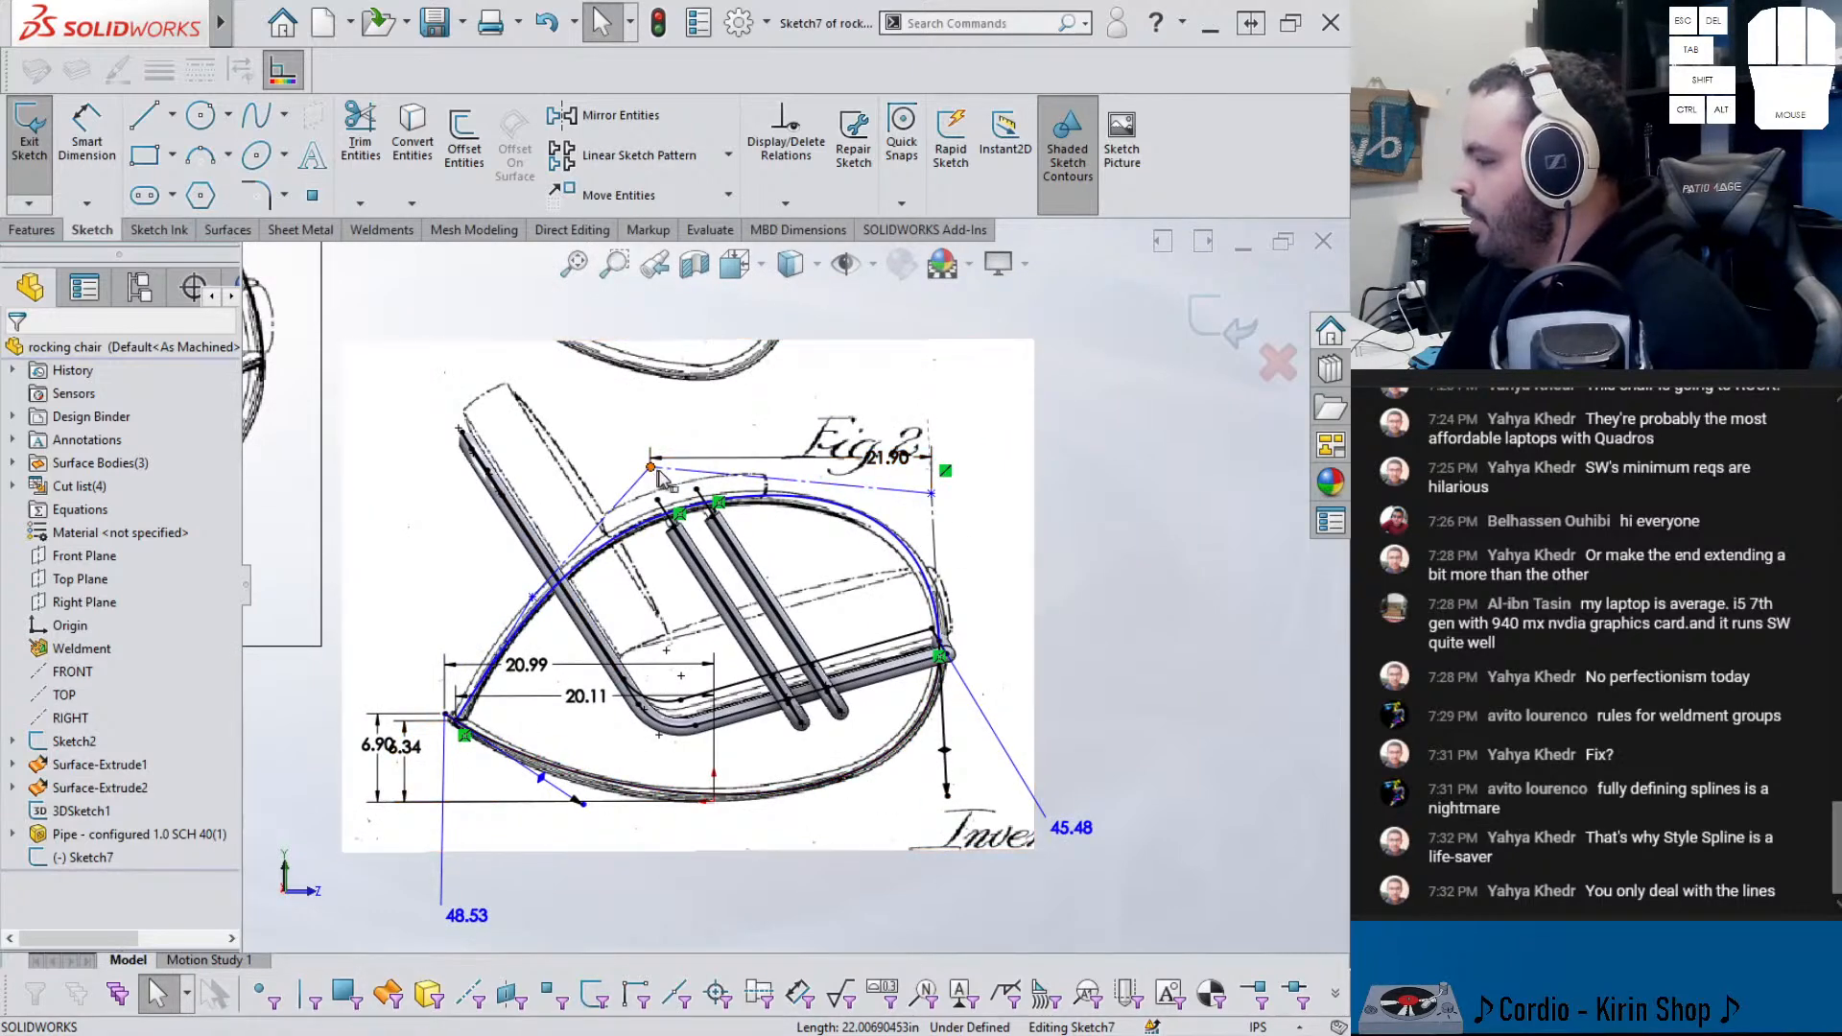
click(1225, 327)
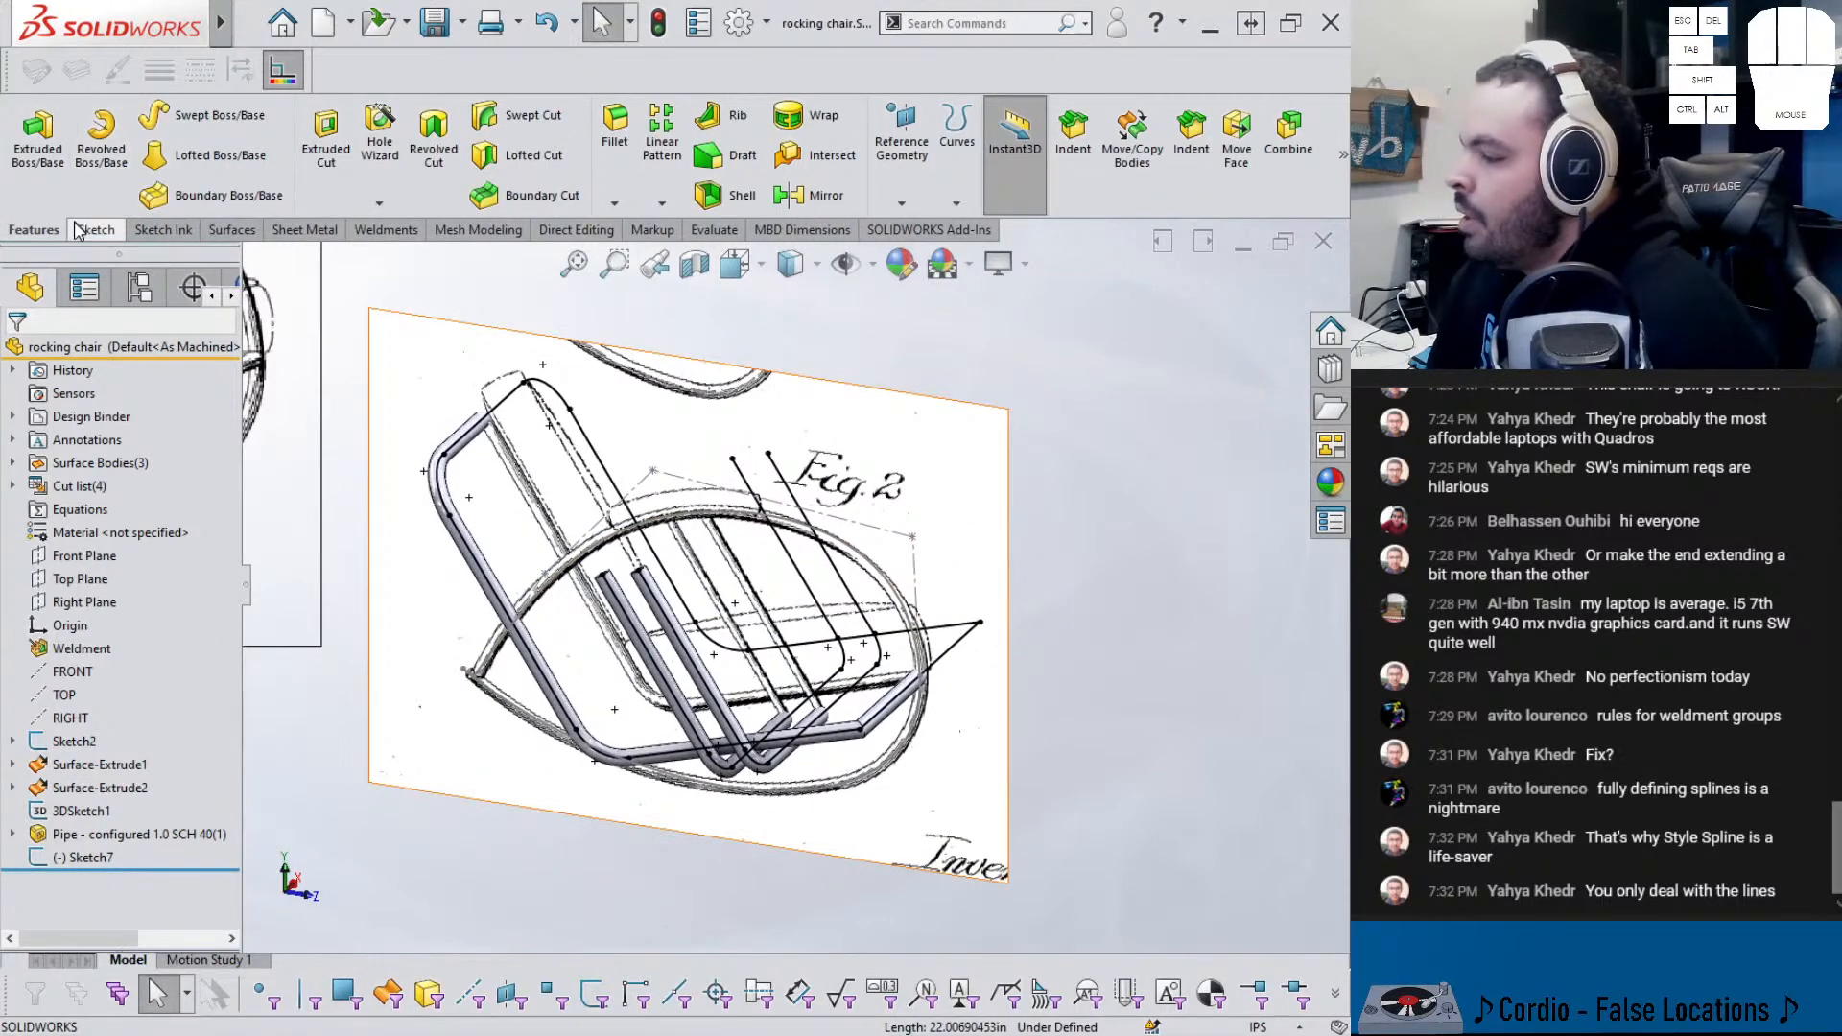
- Extrude the Sketch7 enclosed region with a Mid Plane end condition at 26.00 in
click(70, 146)
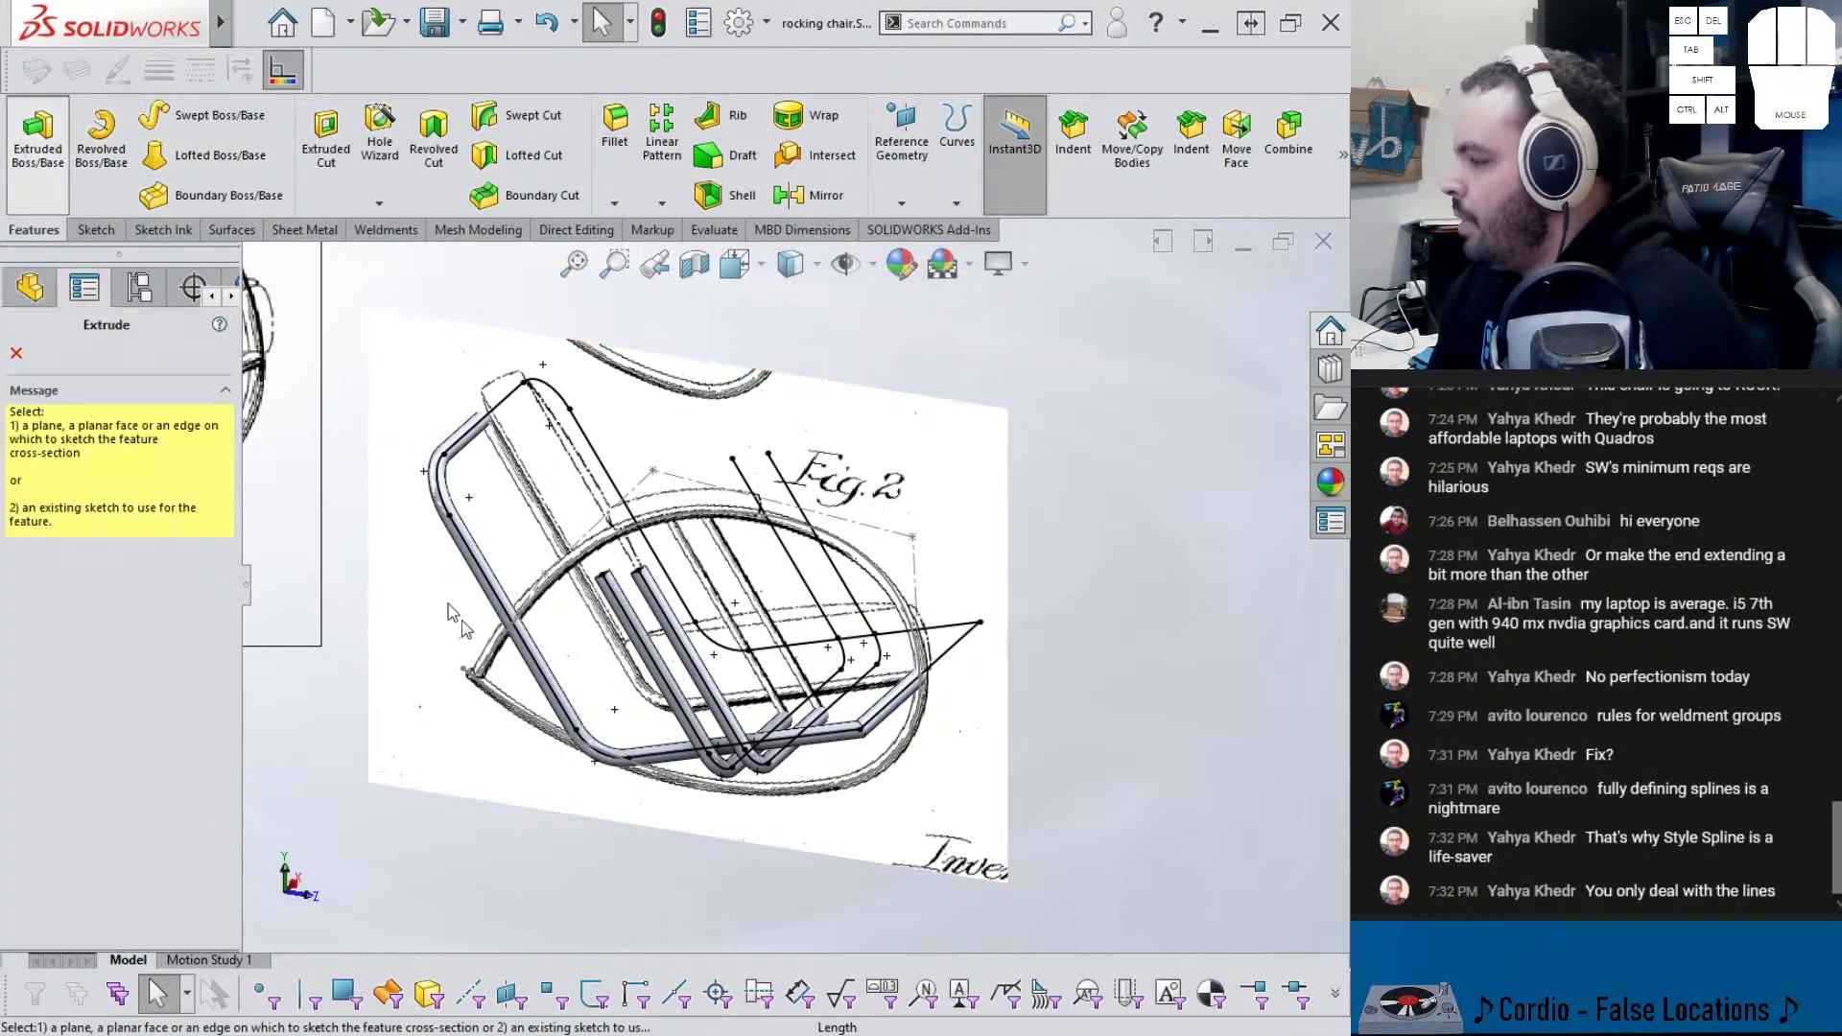
click(557, 578)
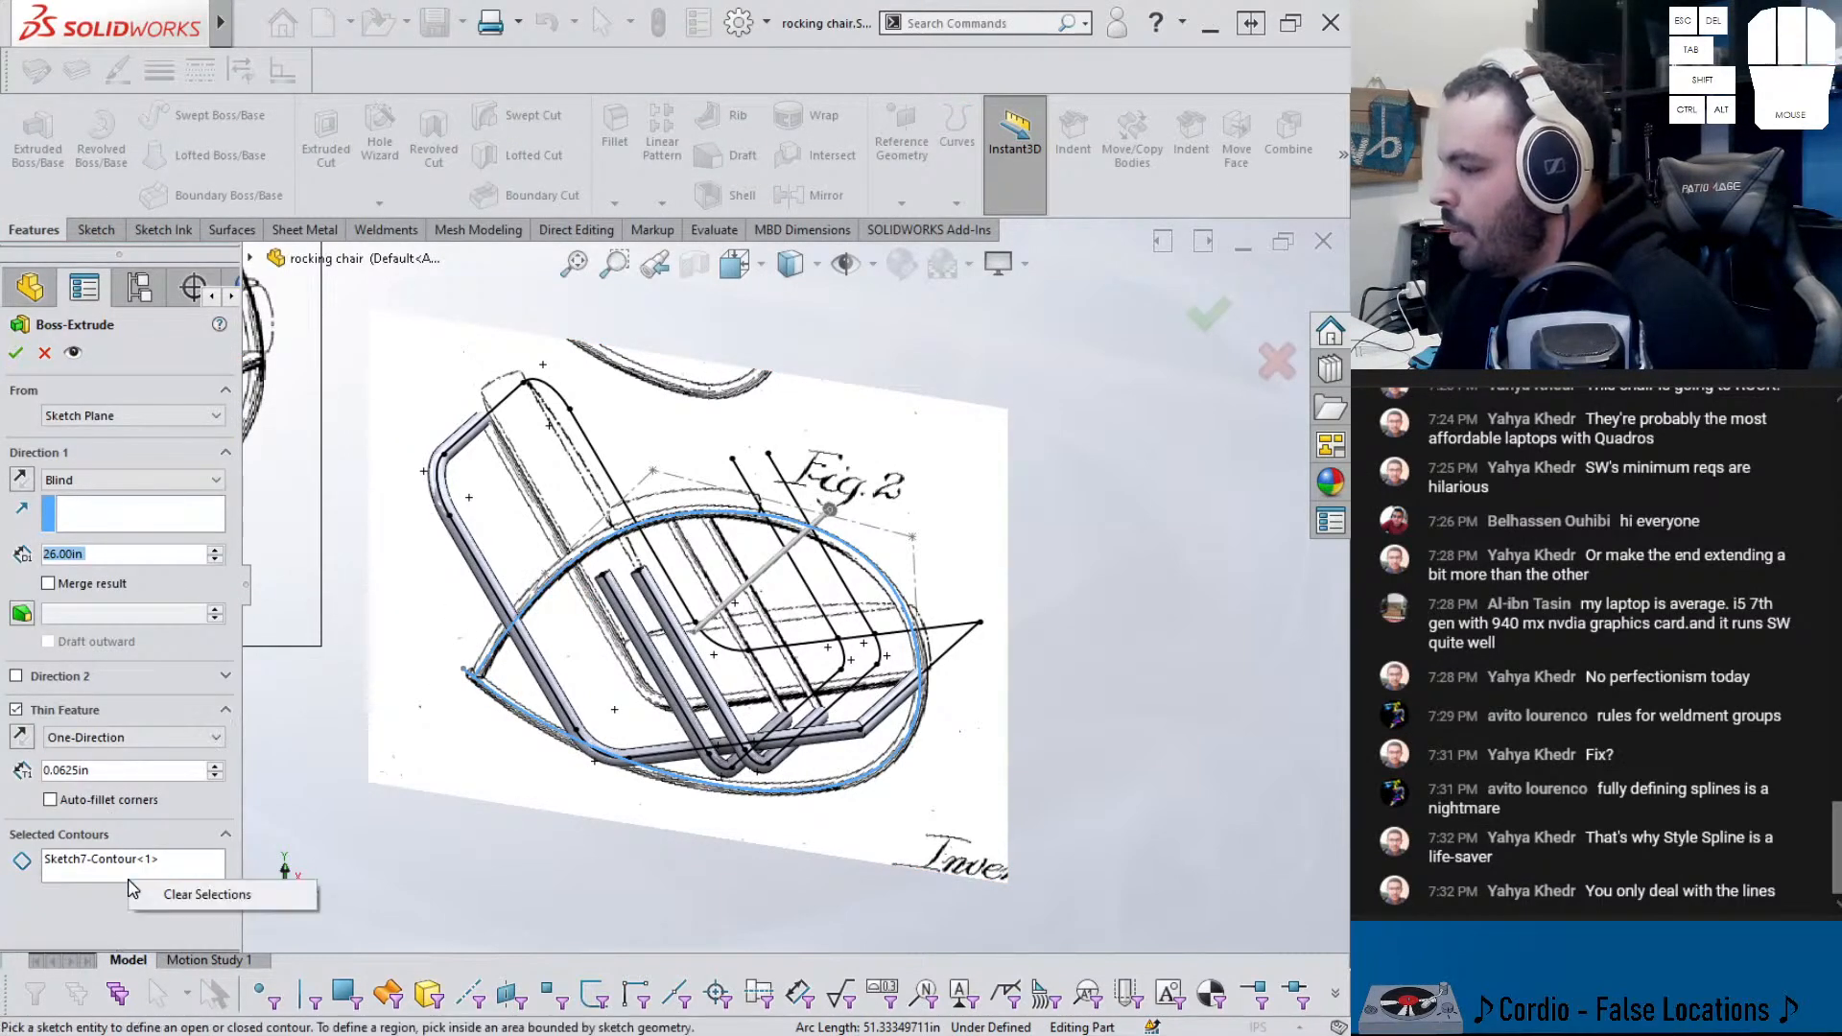
right_click(132, 889)
click(192, 894)
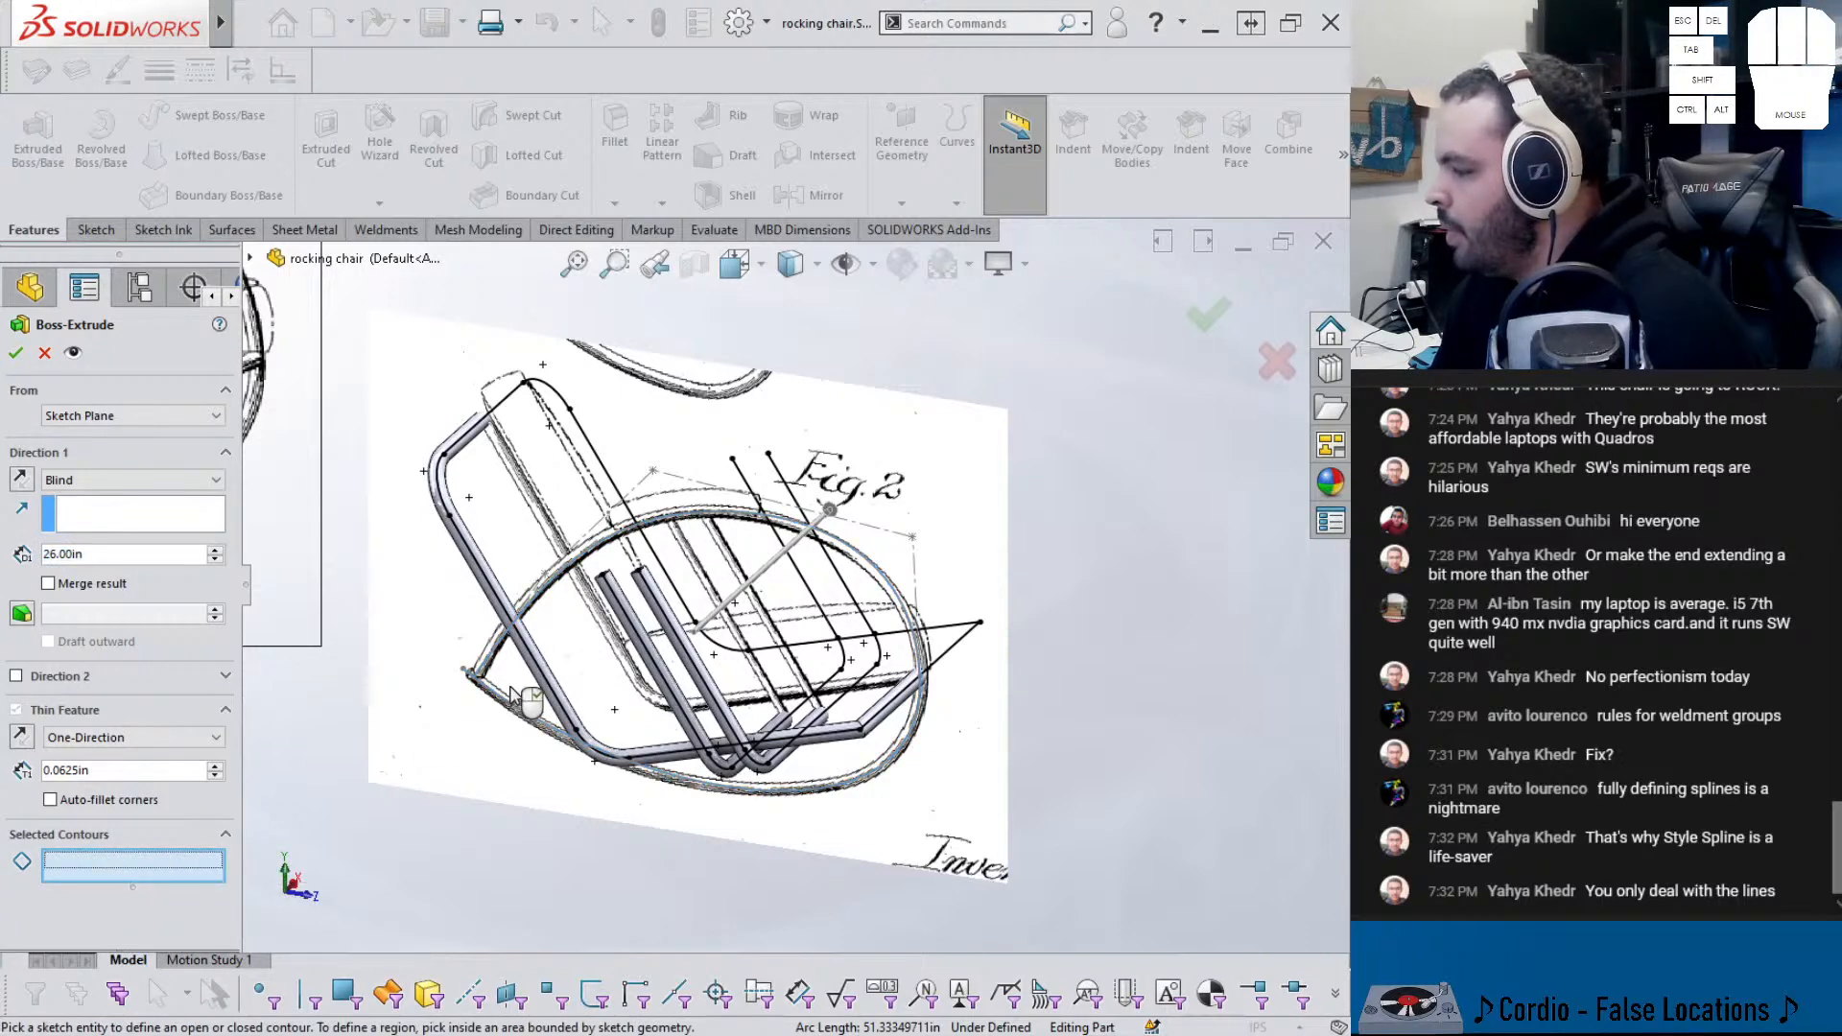
click(512, 688)
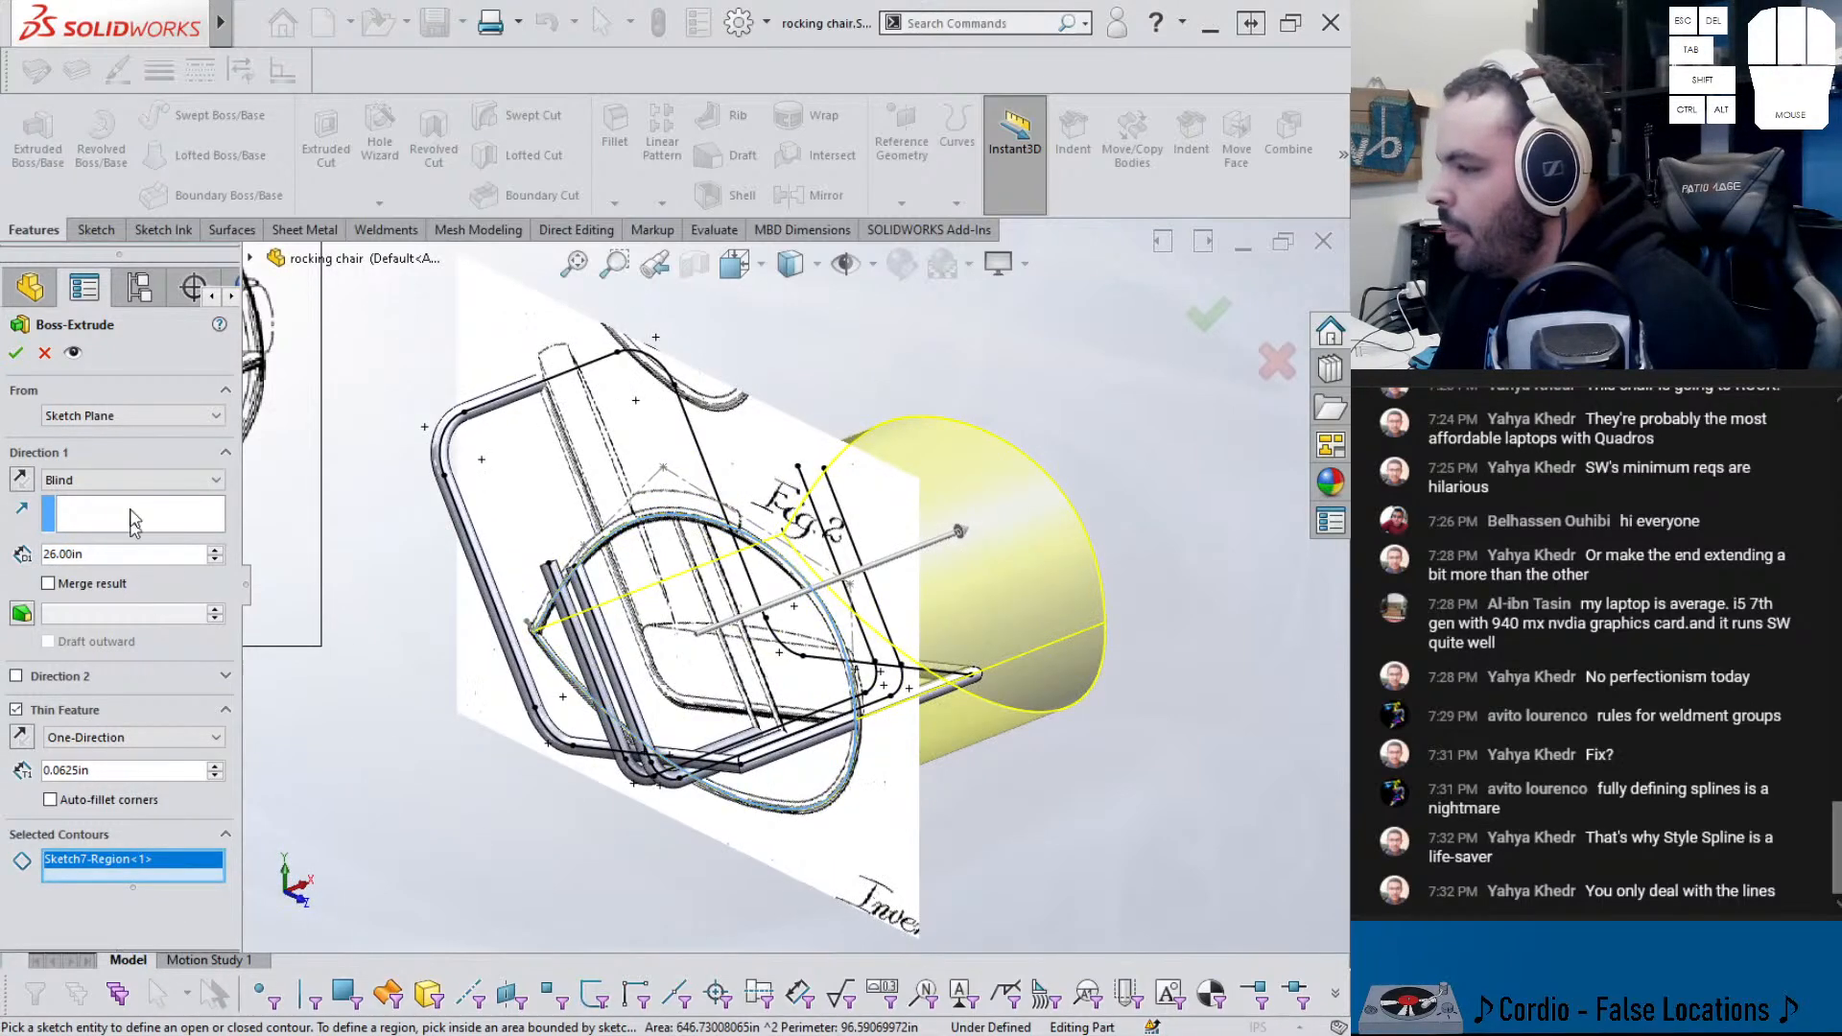
click(130, 480)
click(115, 590)
- Turn off Thin Feature, inspect the preview, and accept Boss-Extrude1 as a solid
middle_drag(638, 596, 509, 531)
middle_drag(336, 506, 125, 634)
click(17, 678)
middle_drag(553, 697, 445, 731)
scroll(568, 662, down, 3)
mouse_move(568, 662)
middle_down()
mouse_move(533, 629)
mouse_move(499, 705)
mouse_move(711, 805)
mouse_move(716, 843)
mouse_move(702, 794)
middle_up()
scroll(587, 555, down, 5)
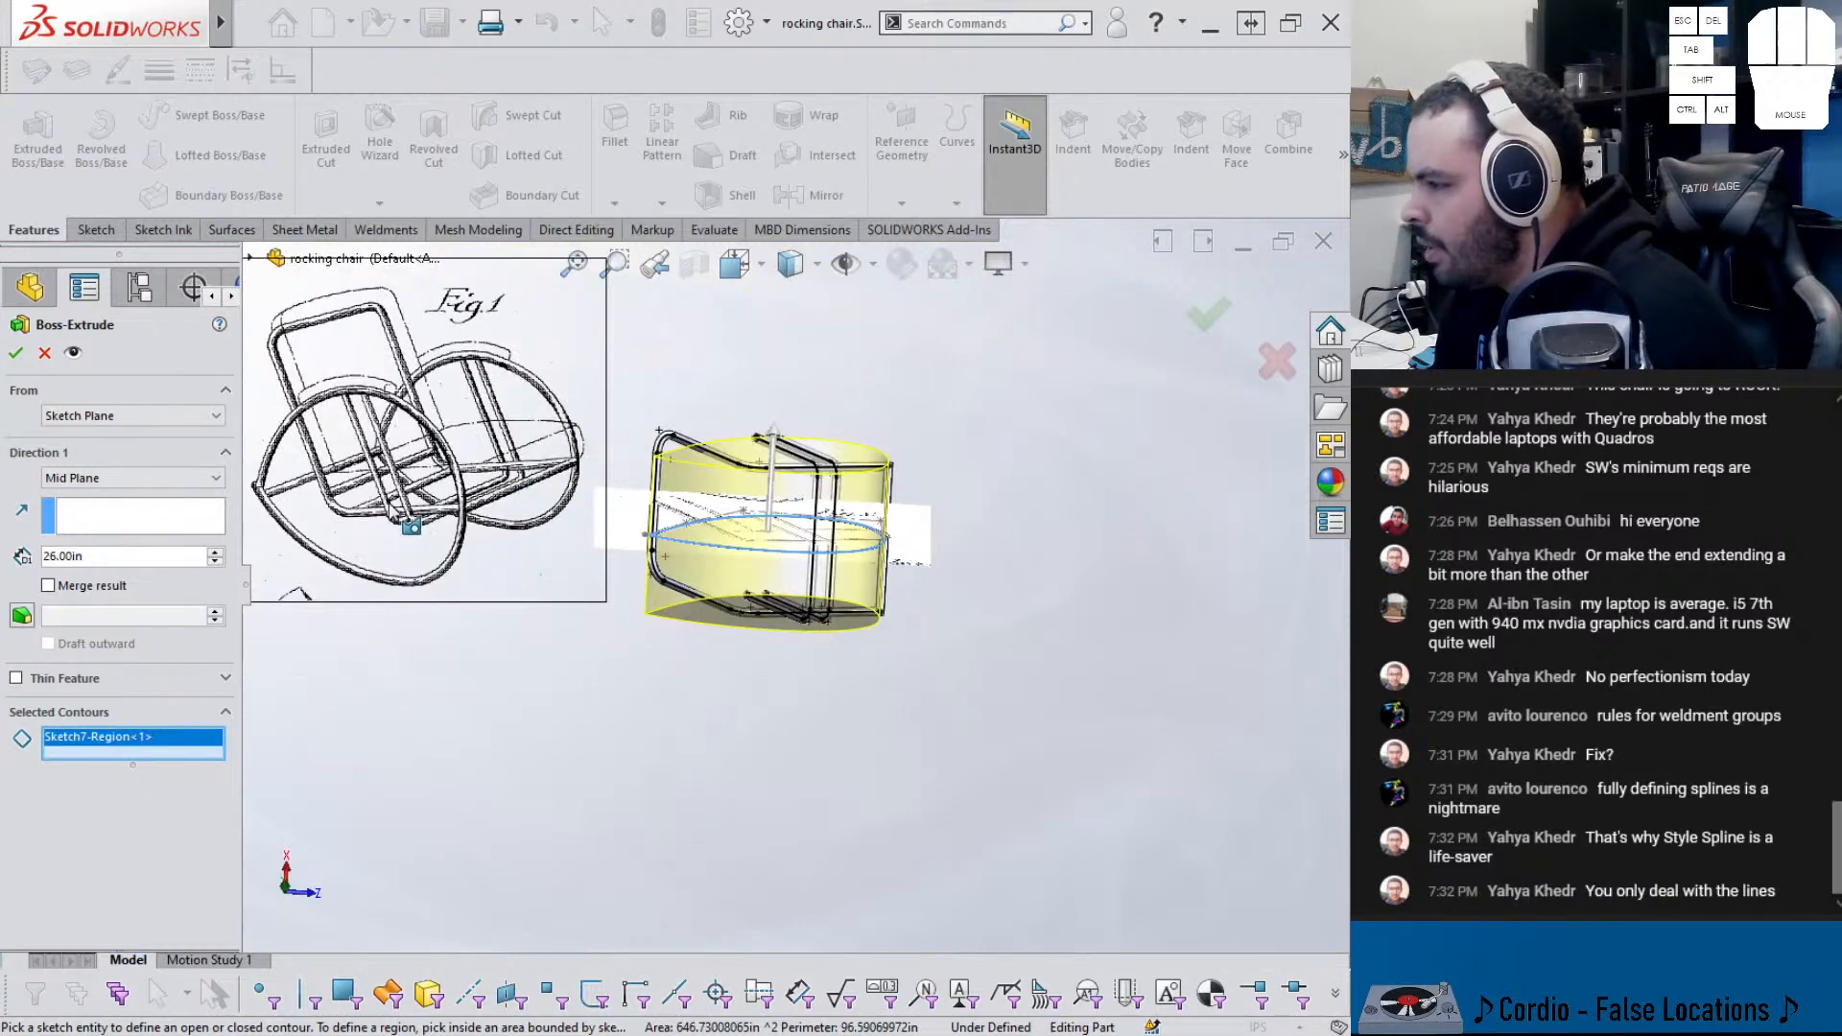
scroll(767, 581, up, 6)
middle_drag(767, 581, 755, 669)
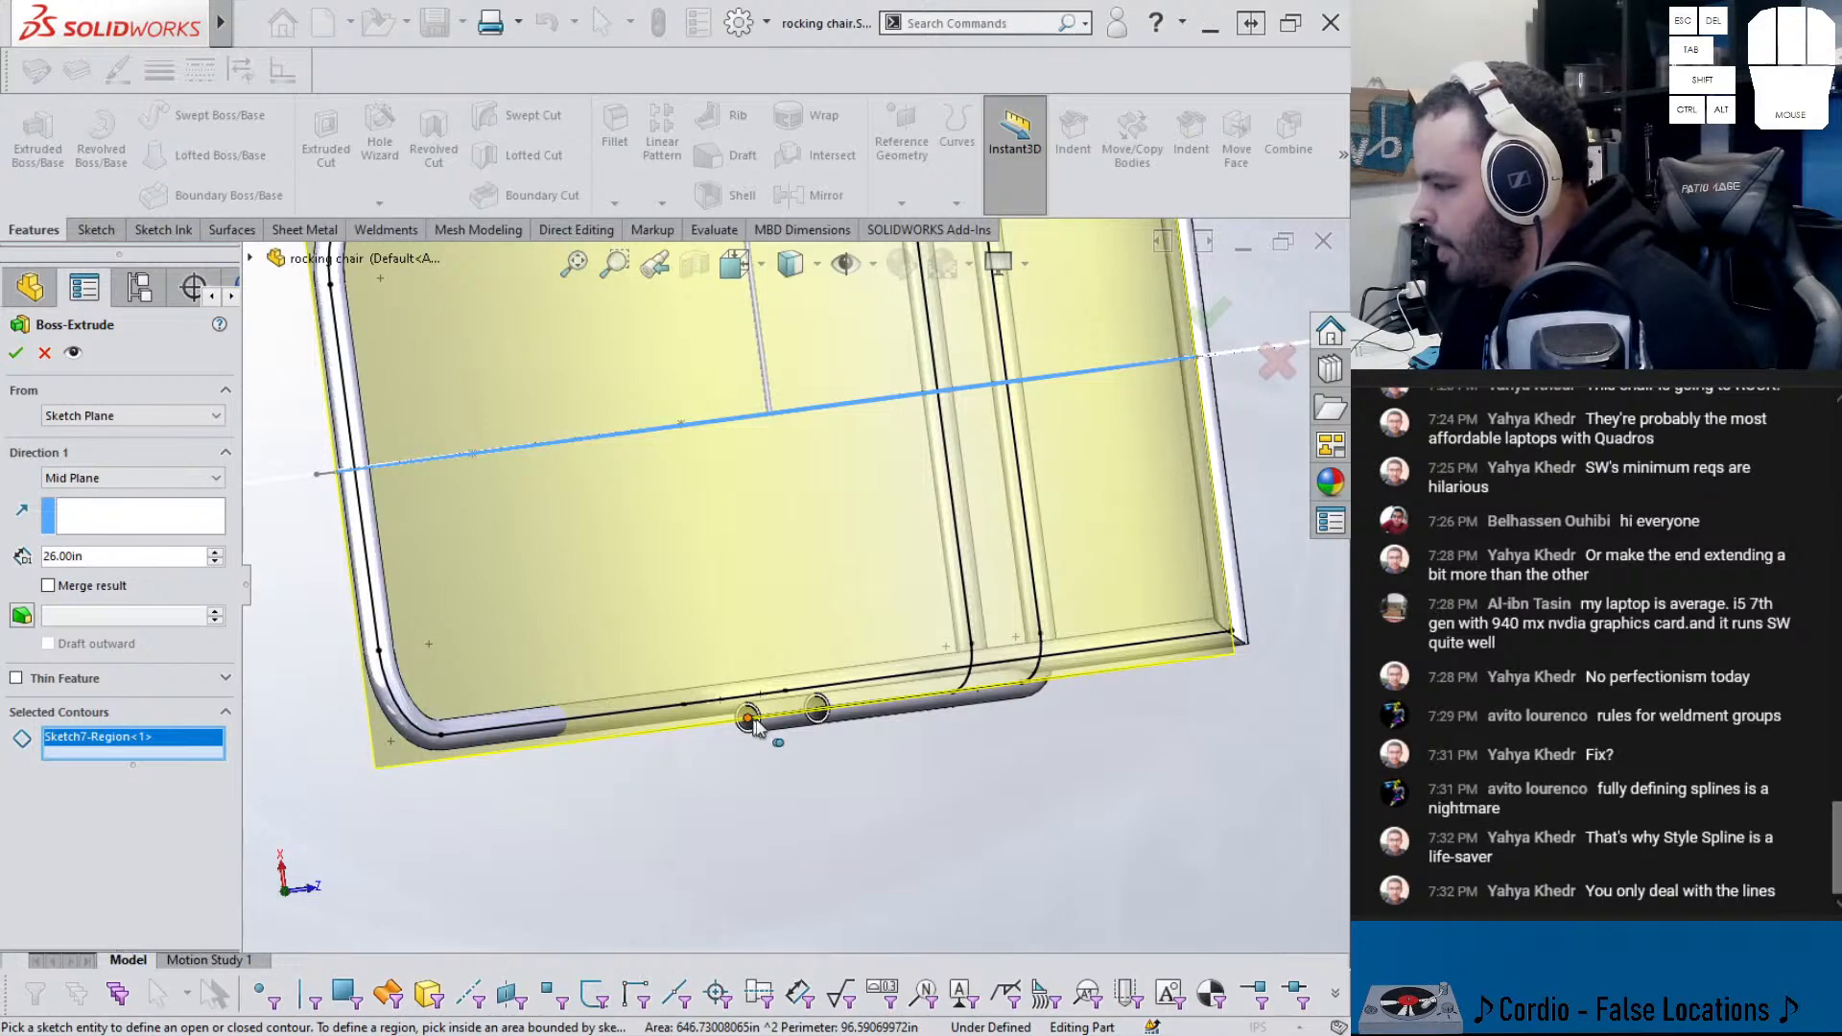
middle_drag(629, 729, 700, 423)
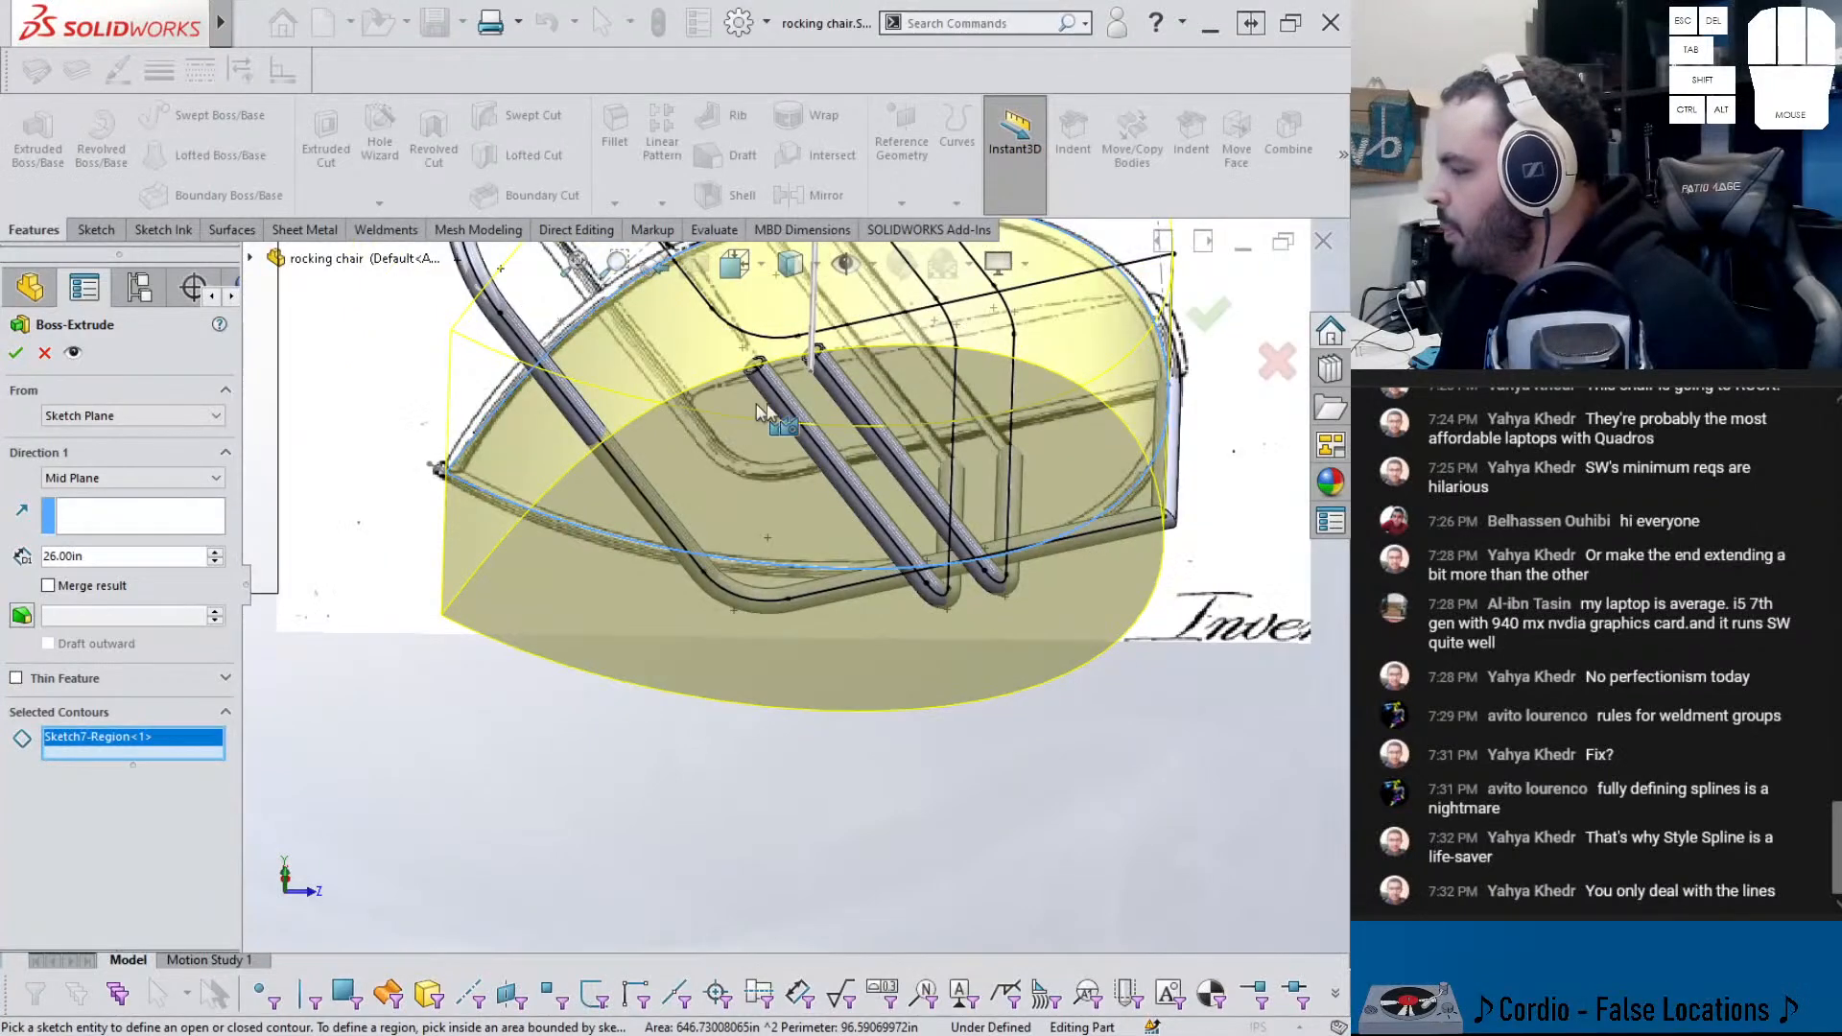
click(1201, 320)
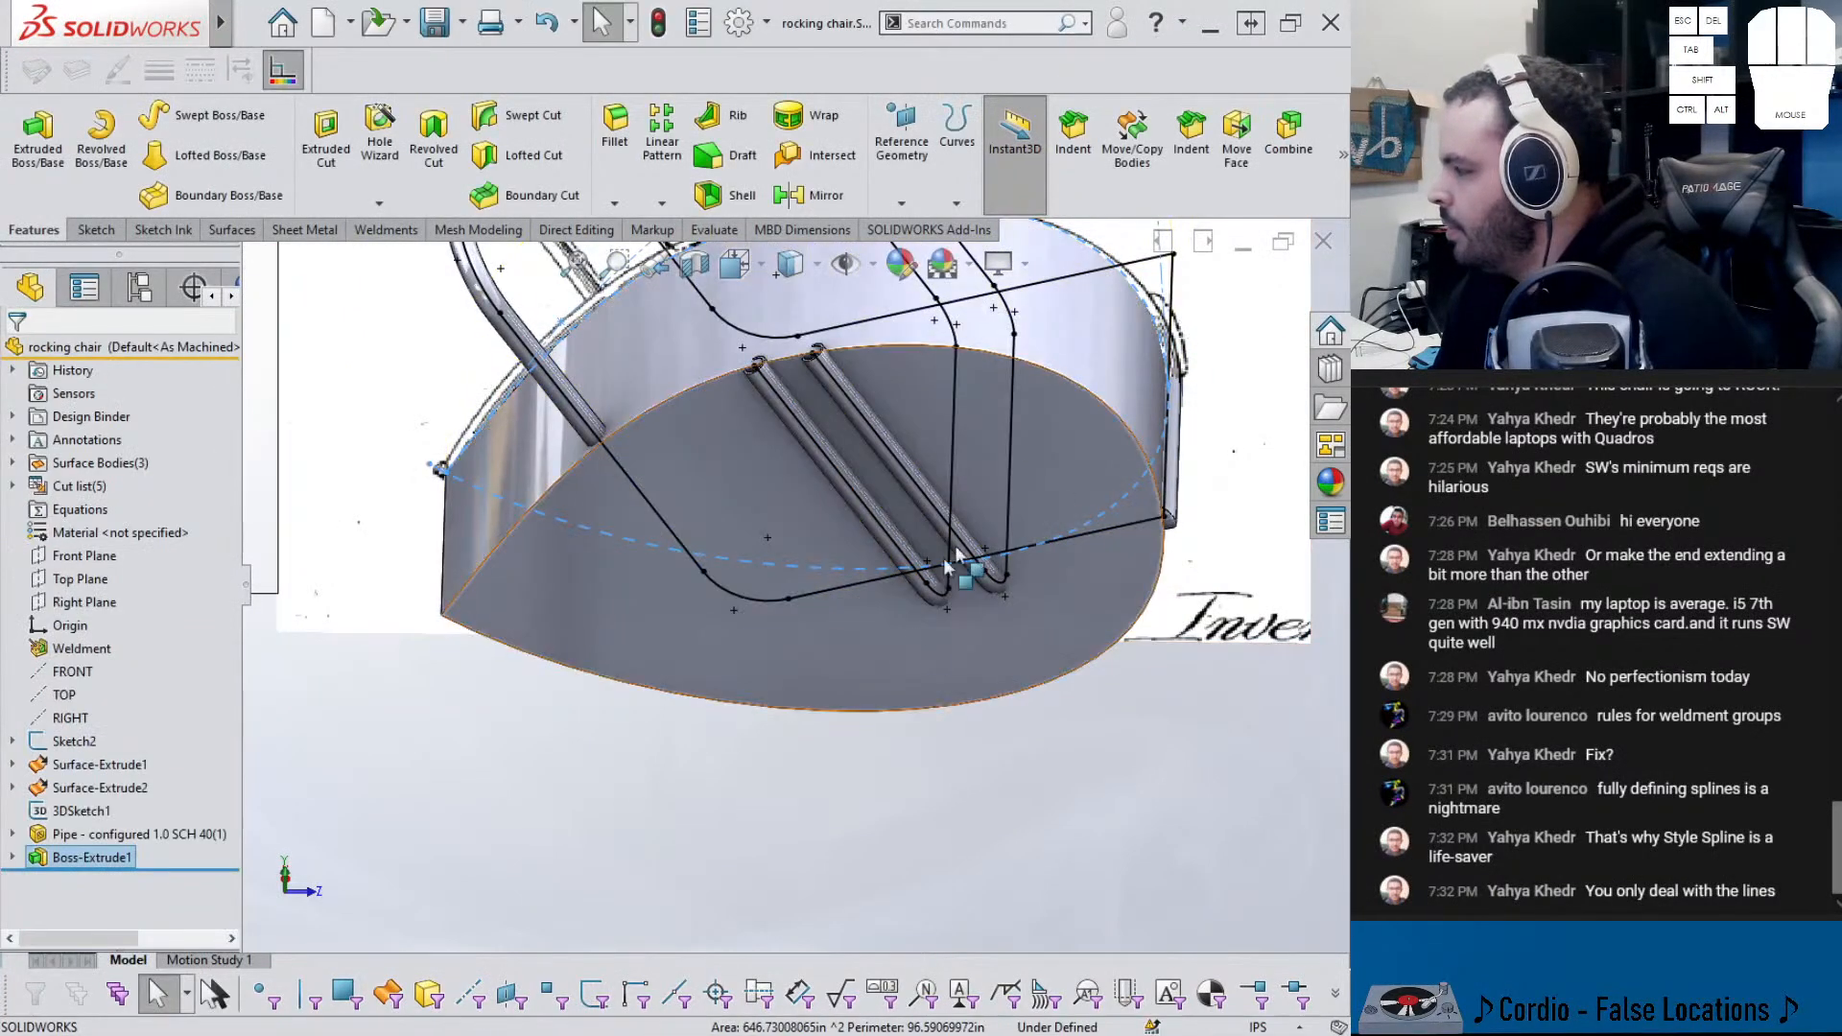
middle_drag(820, 749, 864, 491)
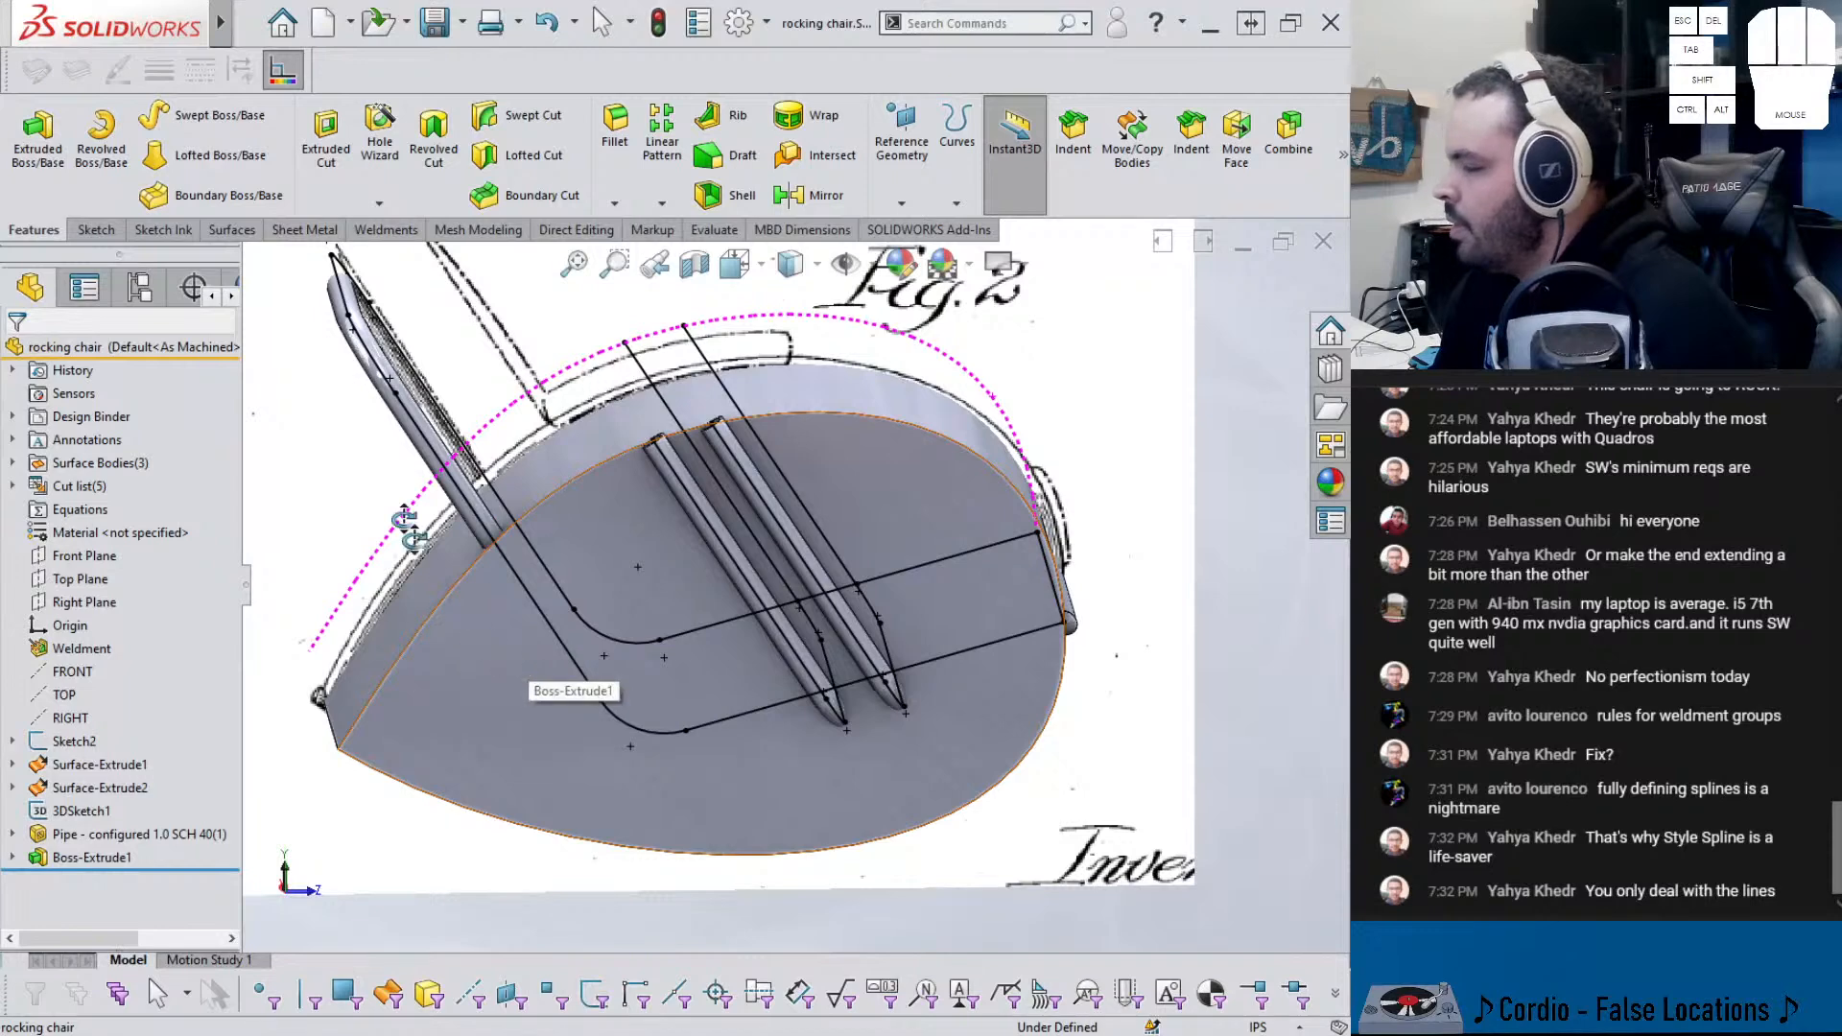
- Start a 3D sketch and convert the rocker's lower curved edge into sketch geometry
click(96, 229)
click(29, 204)
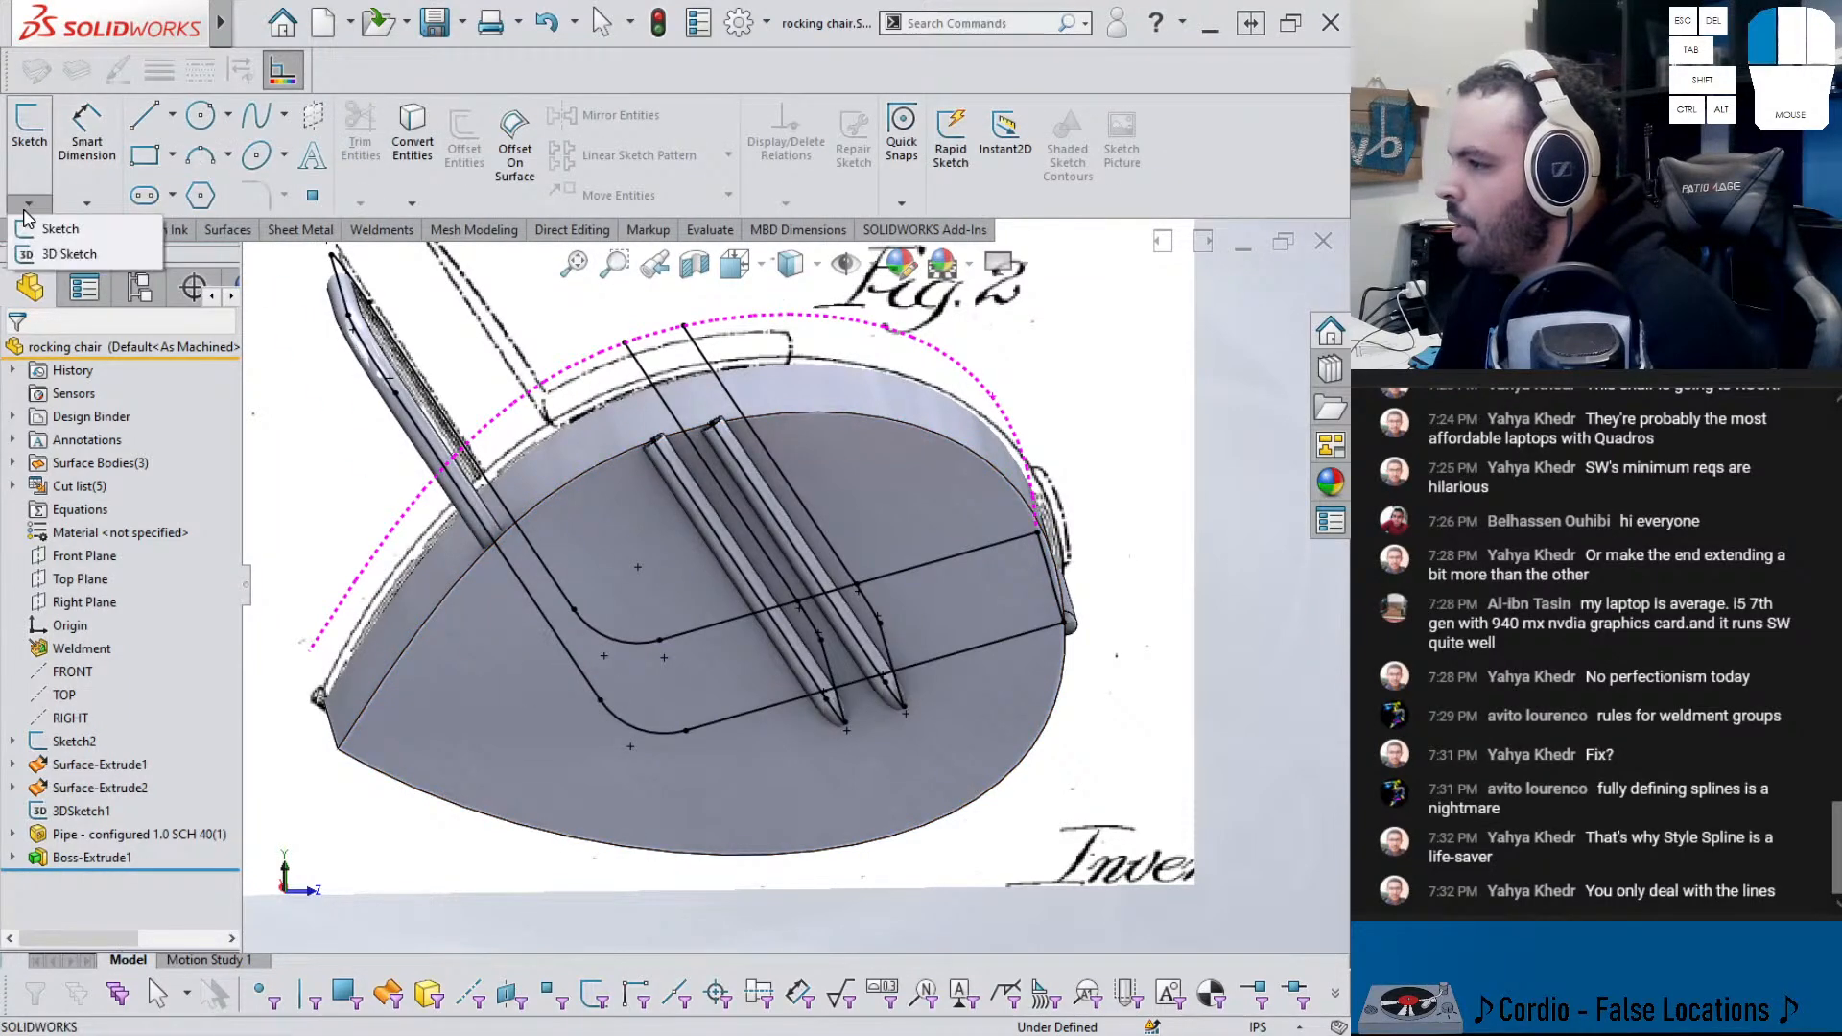
click(45, 257)
click(428, 620)
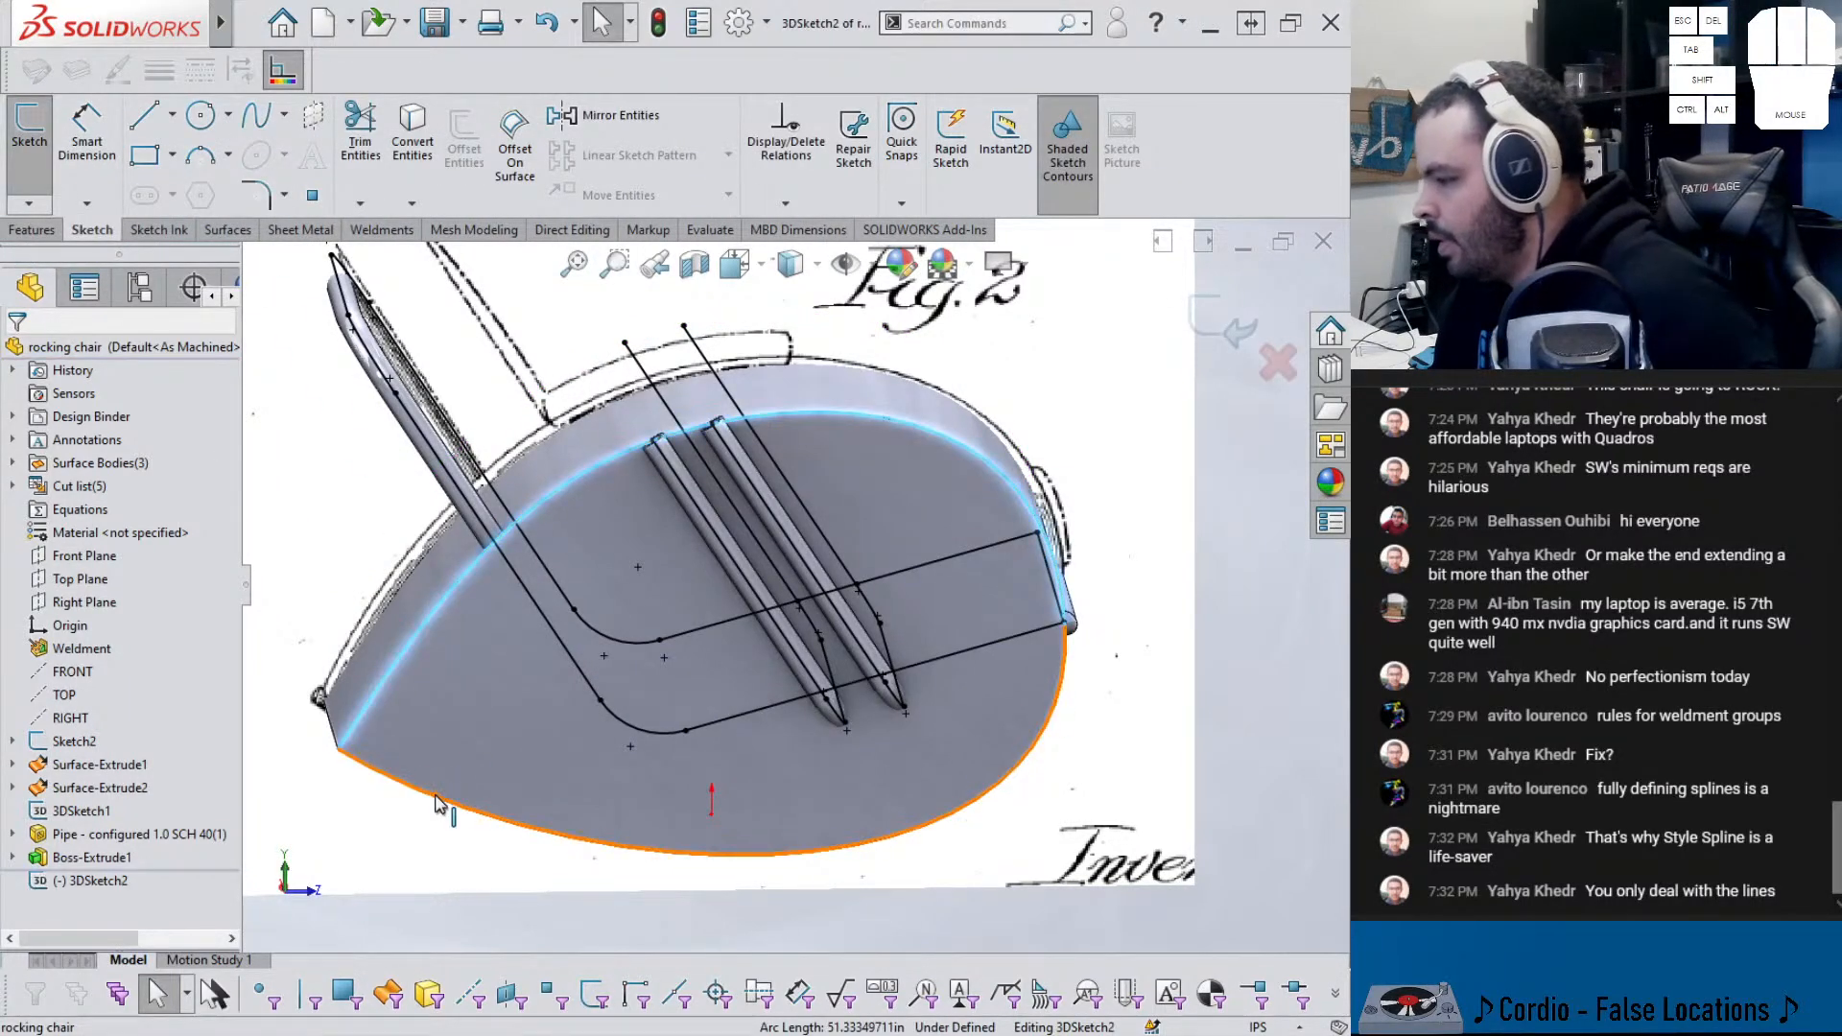
click(436, 797)
click(415, 152)
click(317, 738)
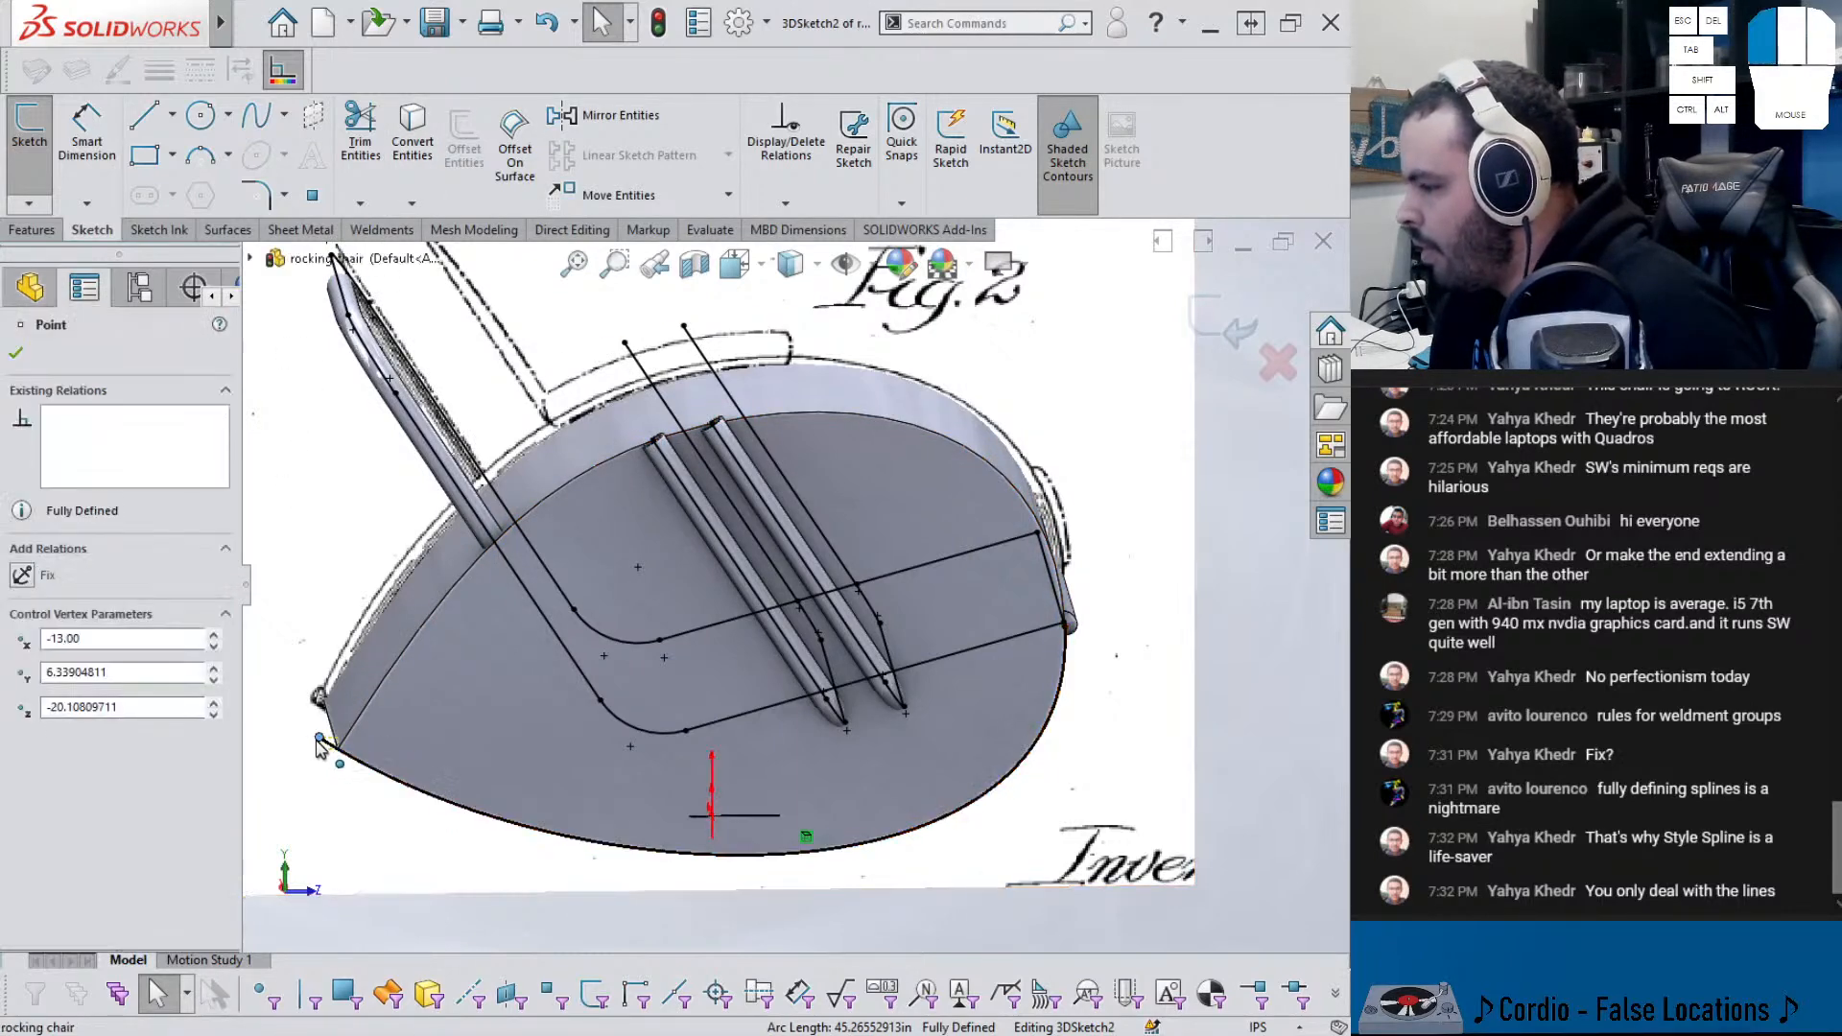
click(350, 719)
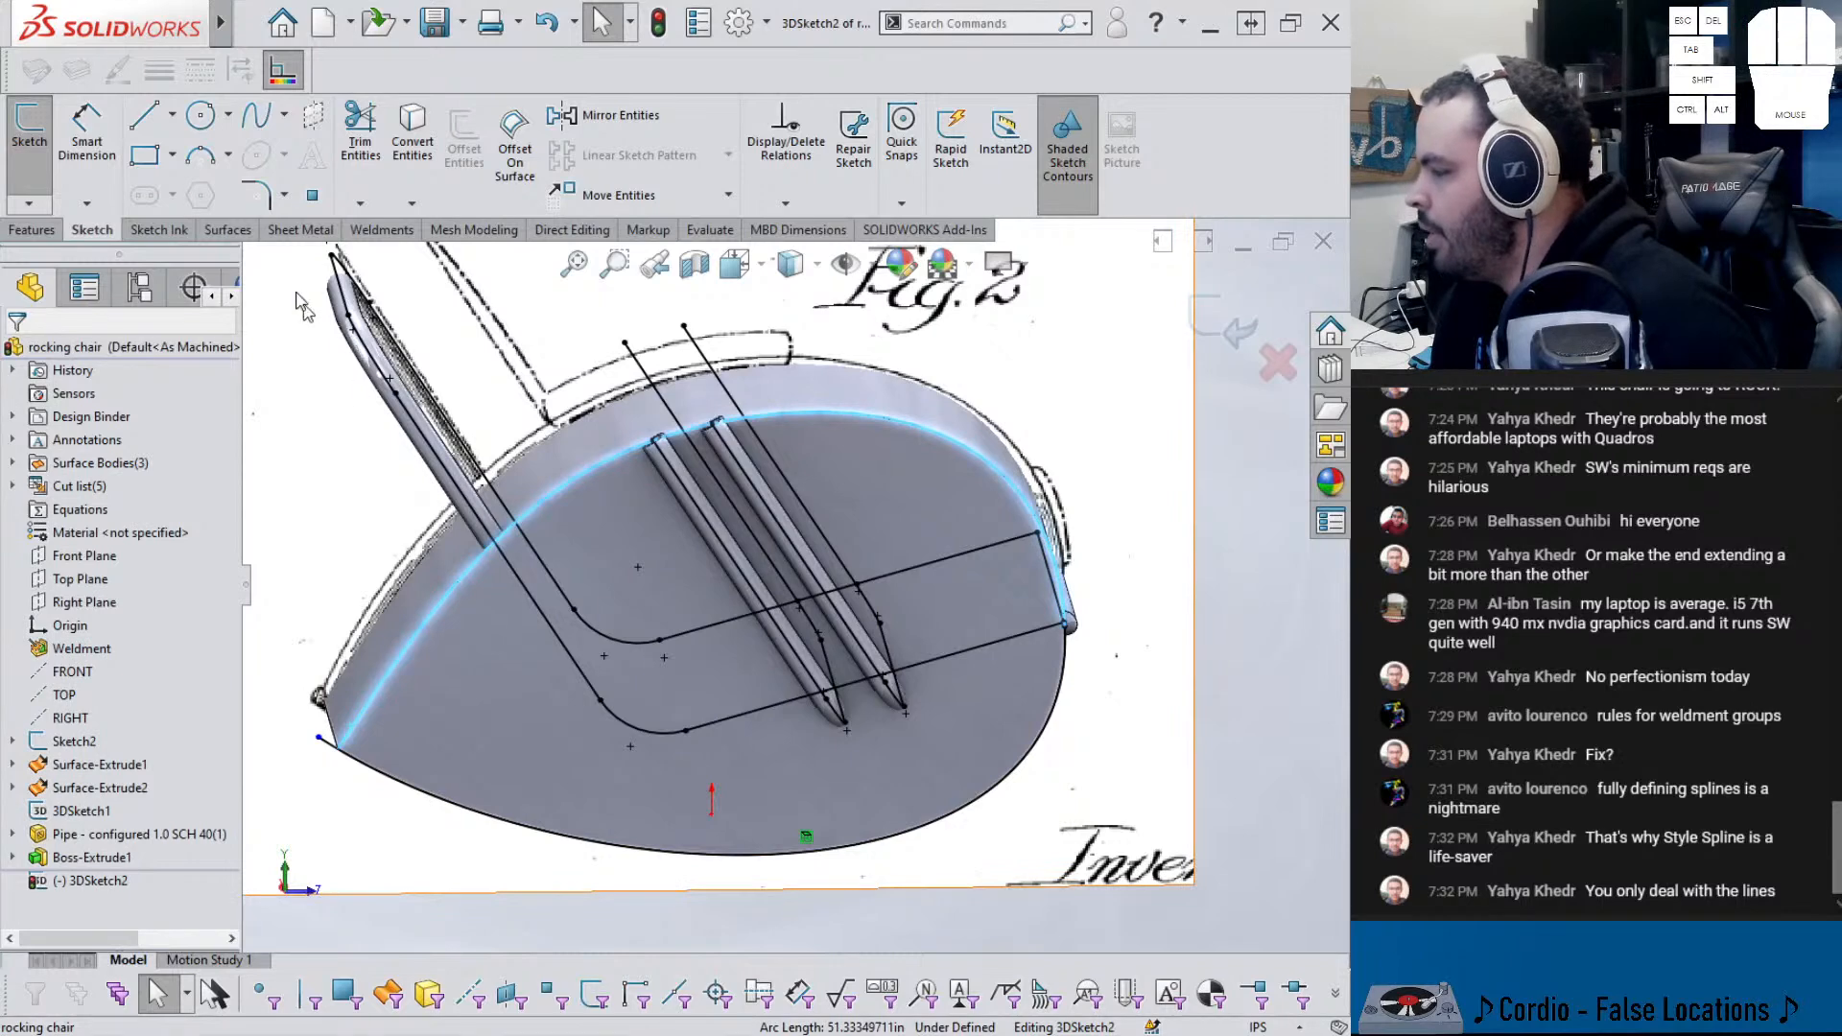
- Convert the curved edges on the rocker's other side into sketch curves
mouse_move(518, 509)
middle_down()
mouse_move(612, 470)
mouse_move(719, 729)
middle_up()
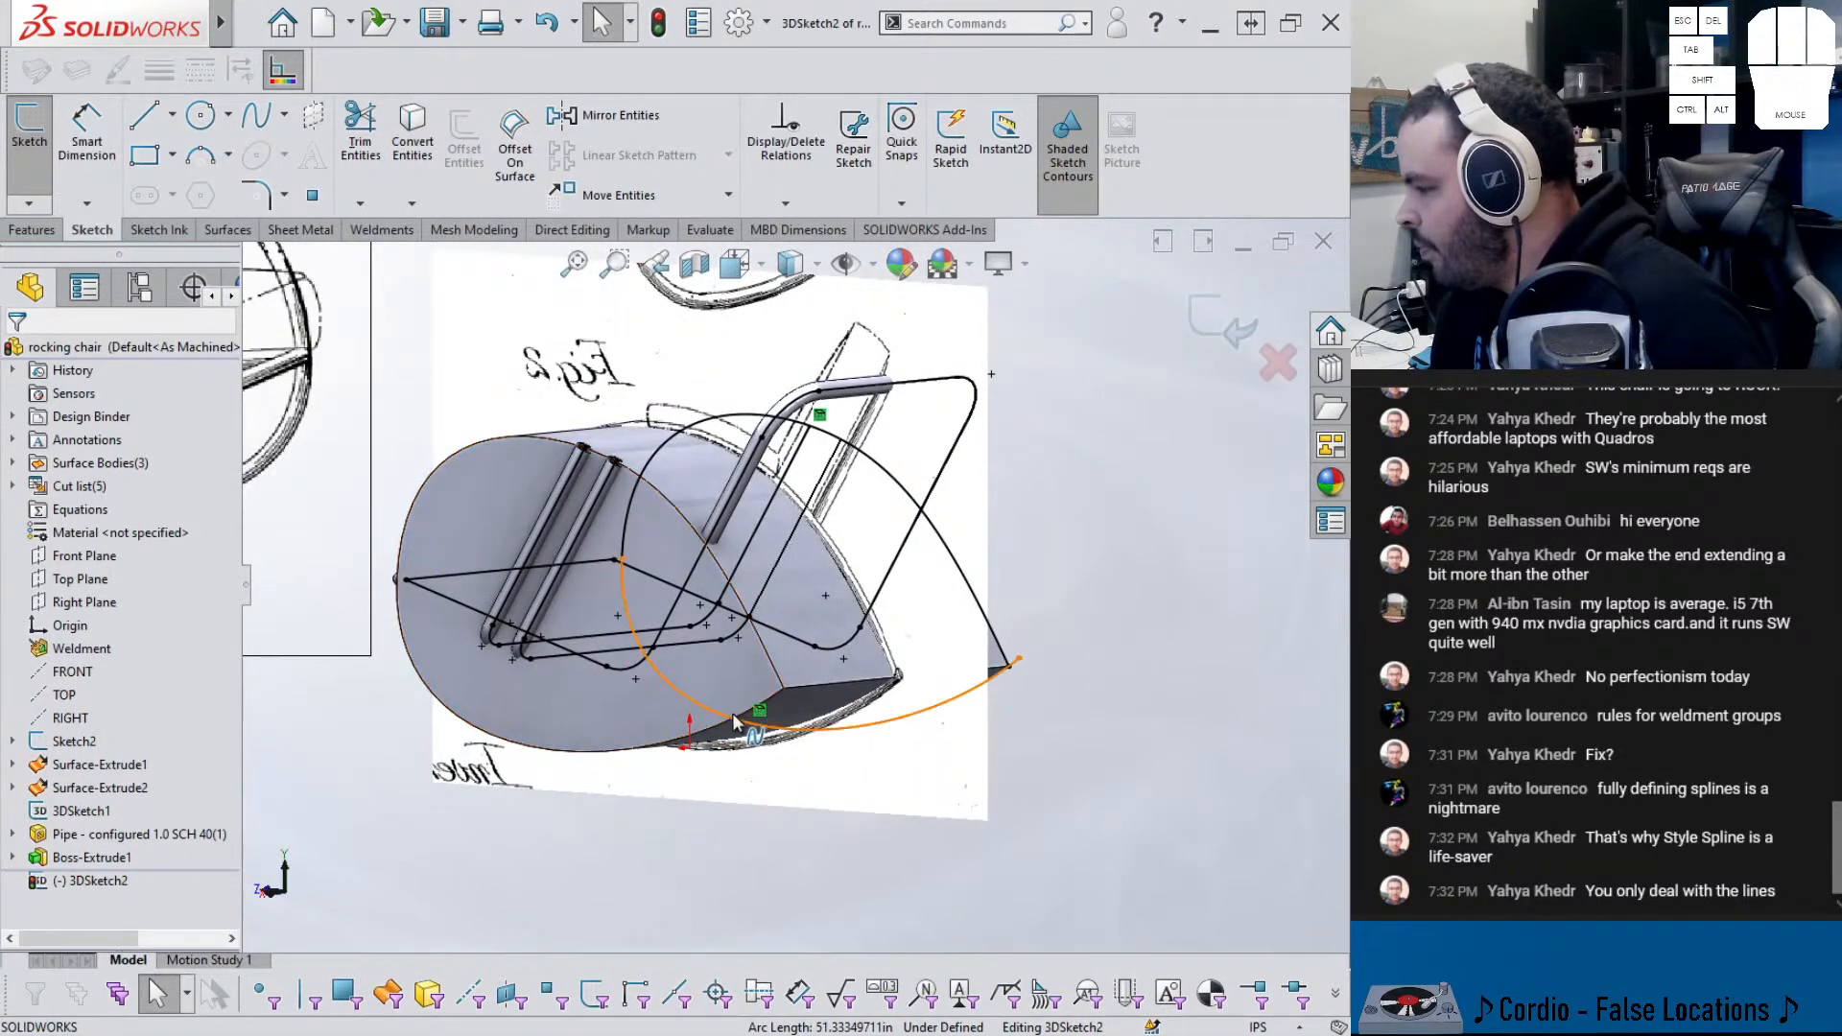
click(713, 736)
click(414, 144)
click(669, 508)
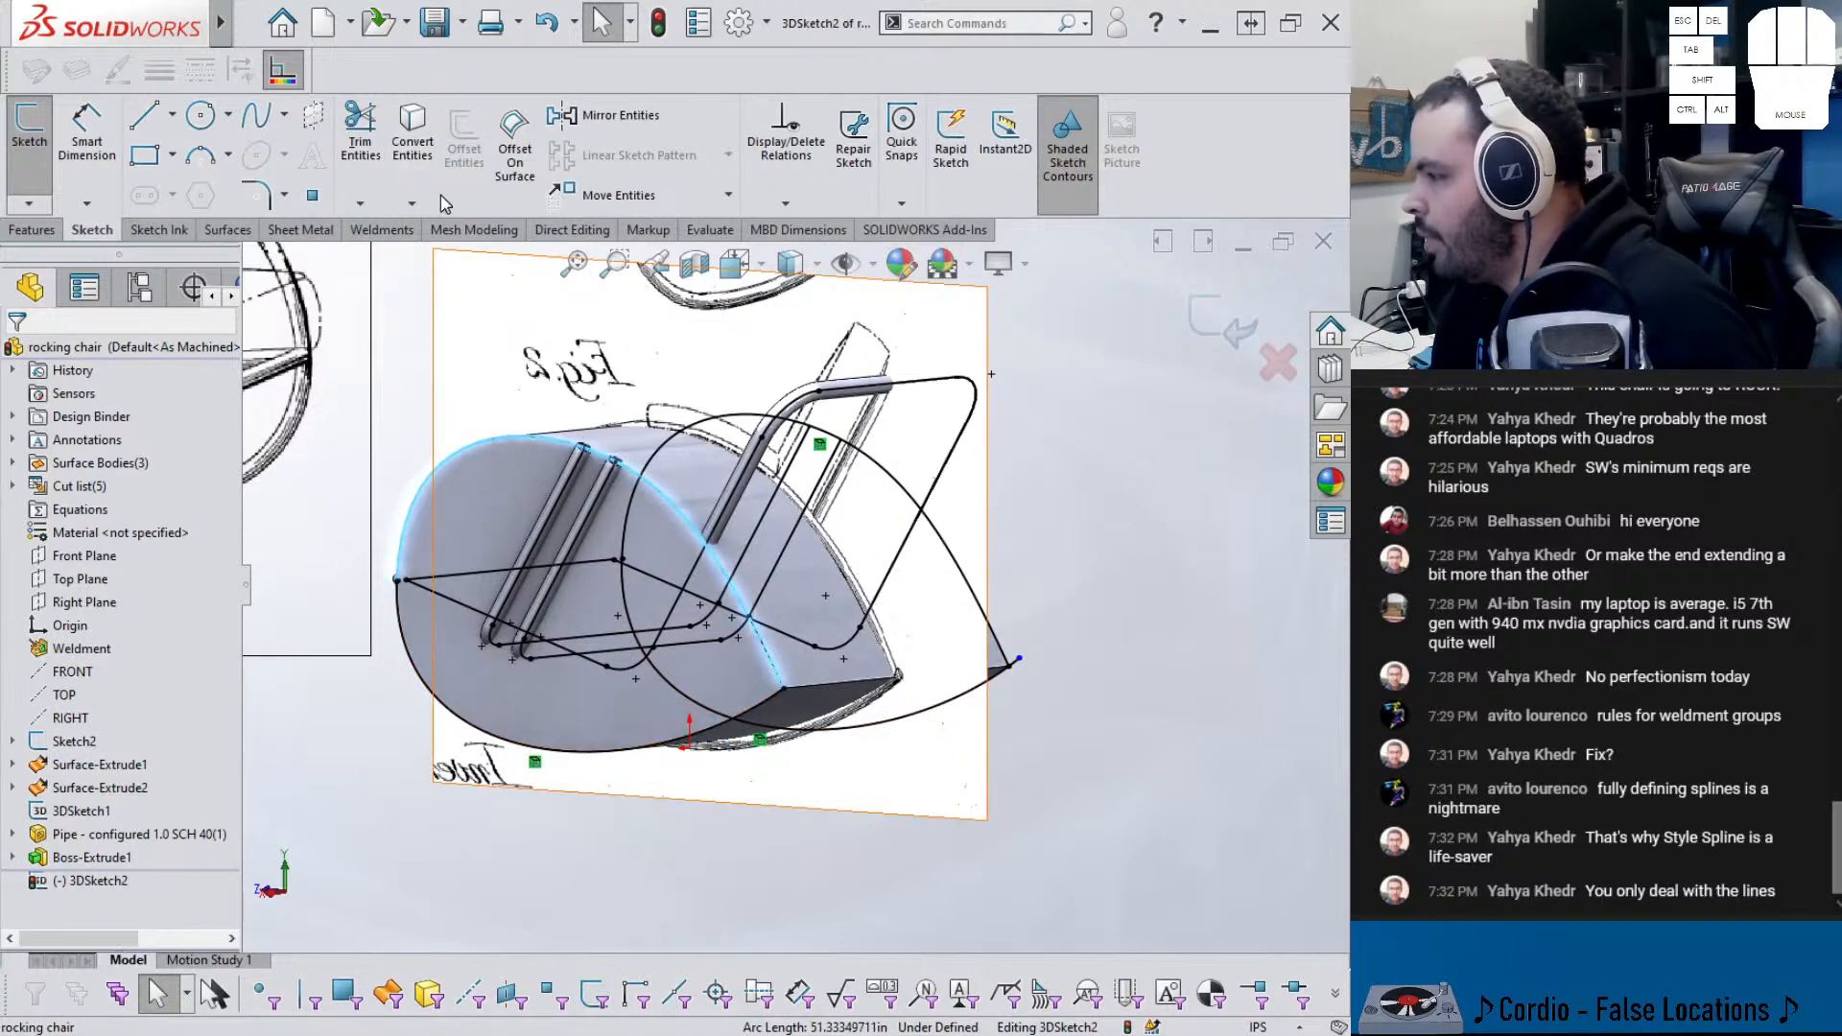
click(409, 147)
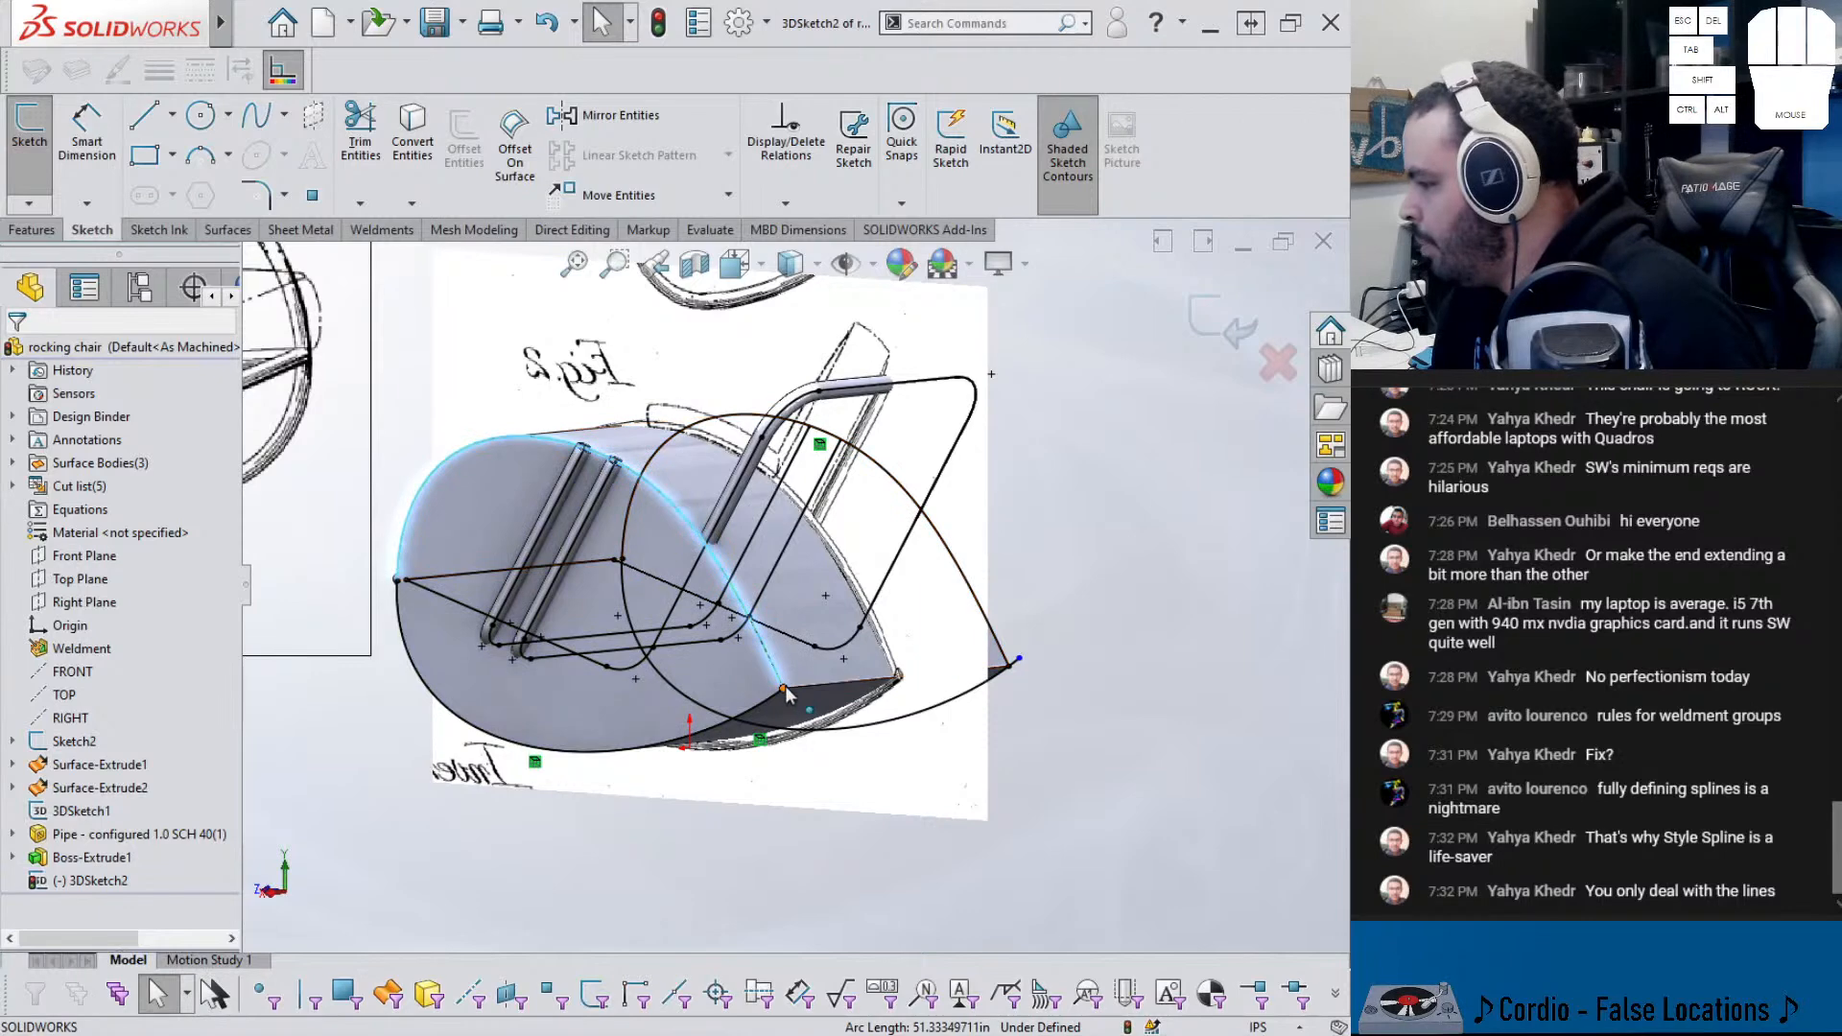
scroll(778, 691, down, 4)
click(787, 679)
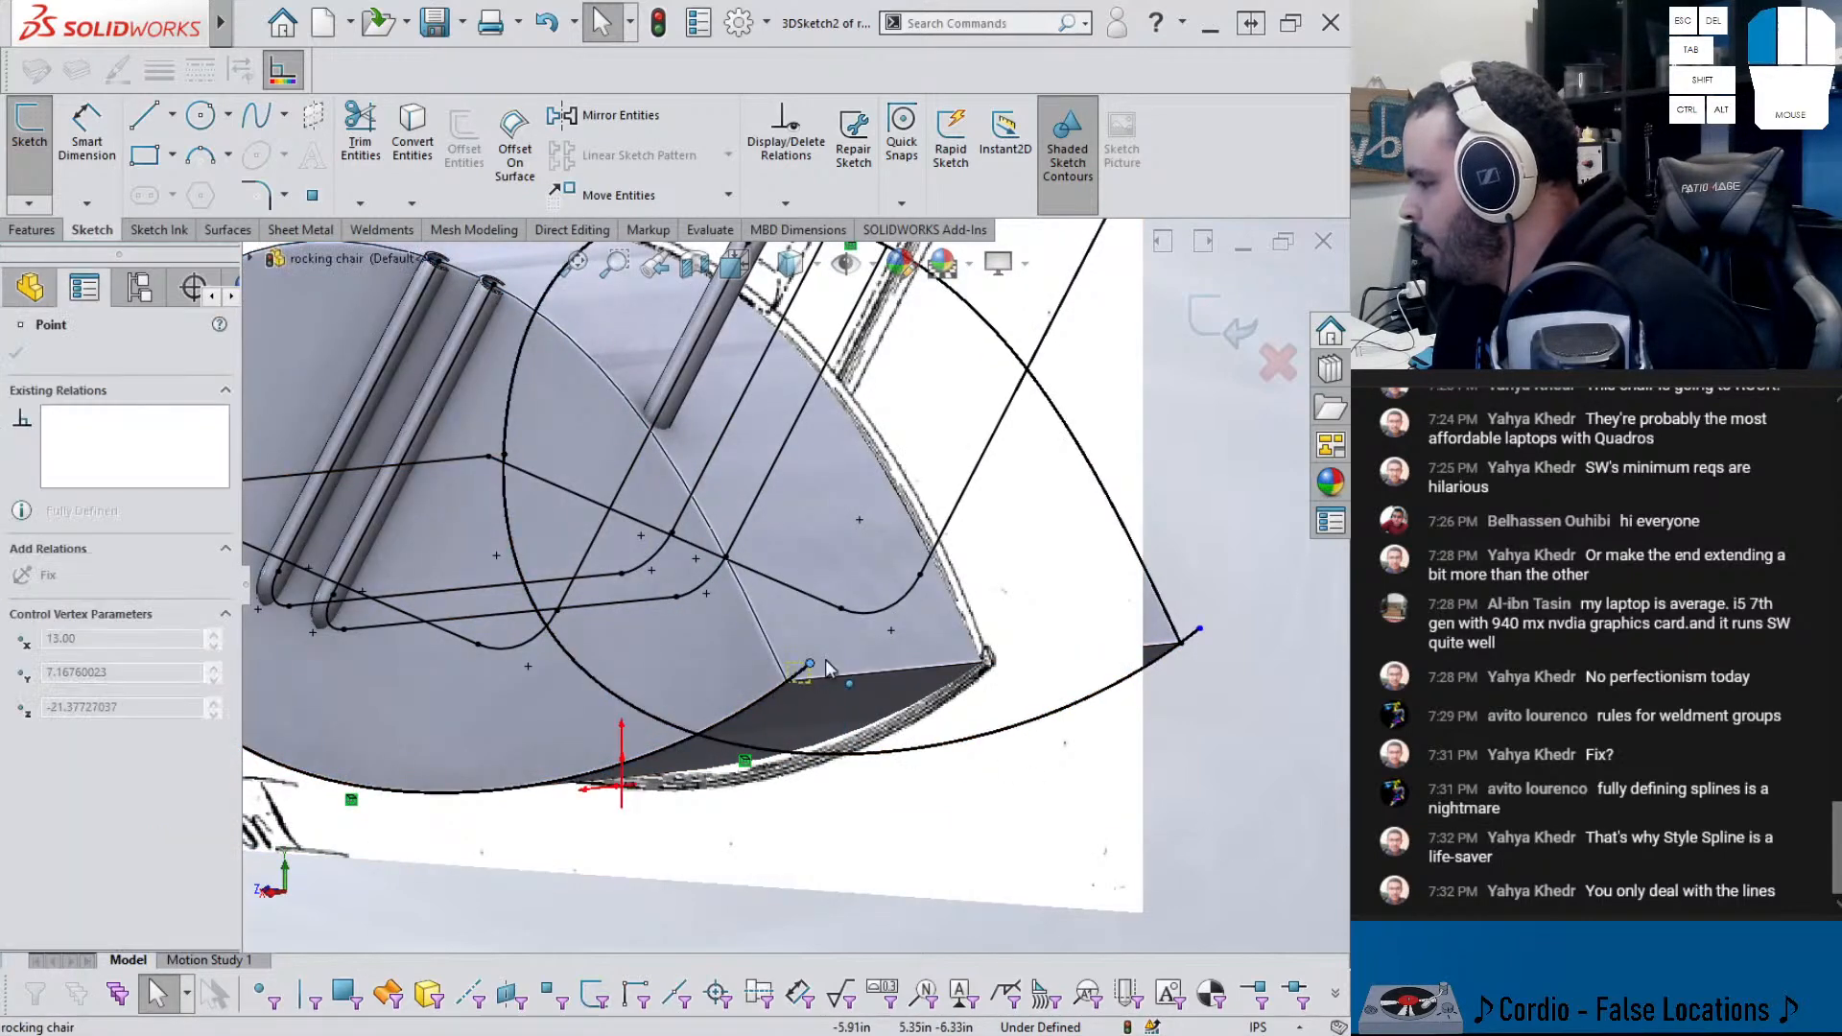
scroll(791, 614, up, 4)
key(Escape)
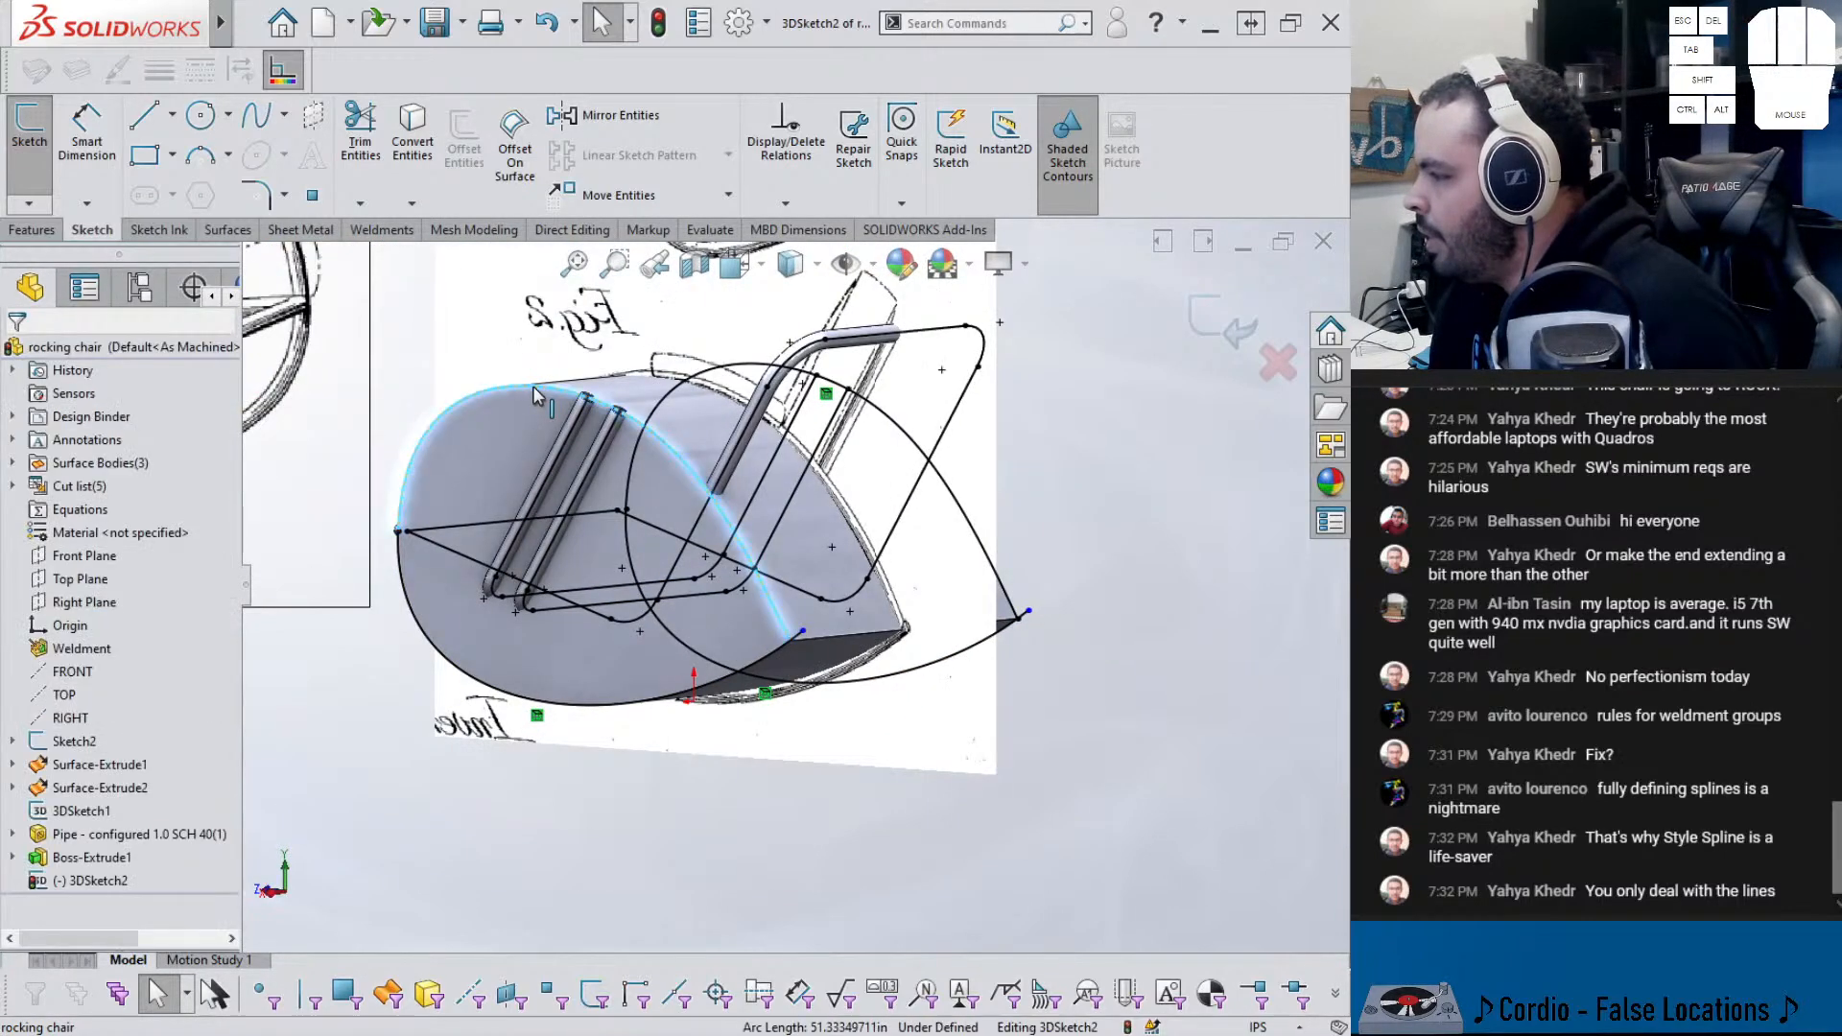
click(425, 168)
- Draw a short line from the rocker's pointed tip in the 3D sketch
middle_drag(1084, 667, 909, 724)
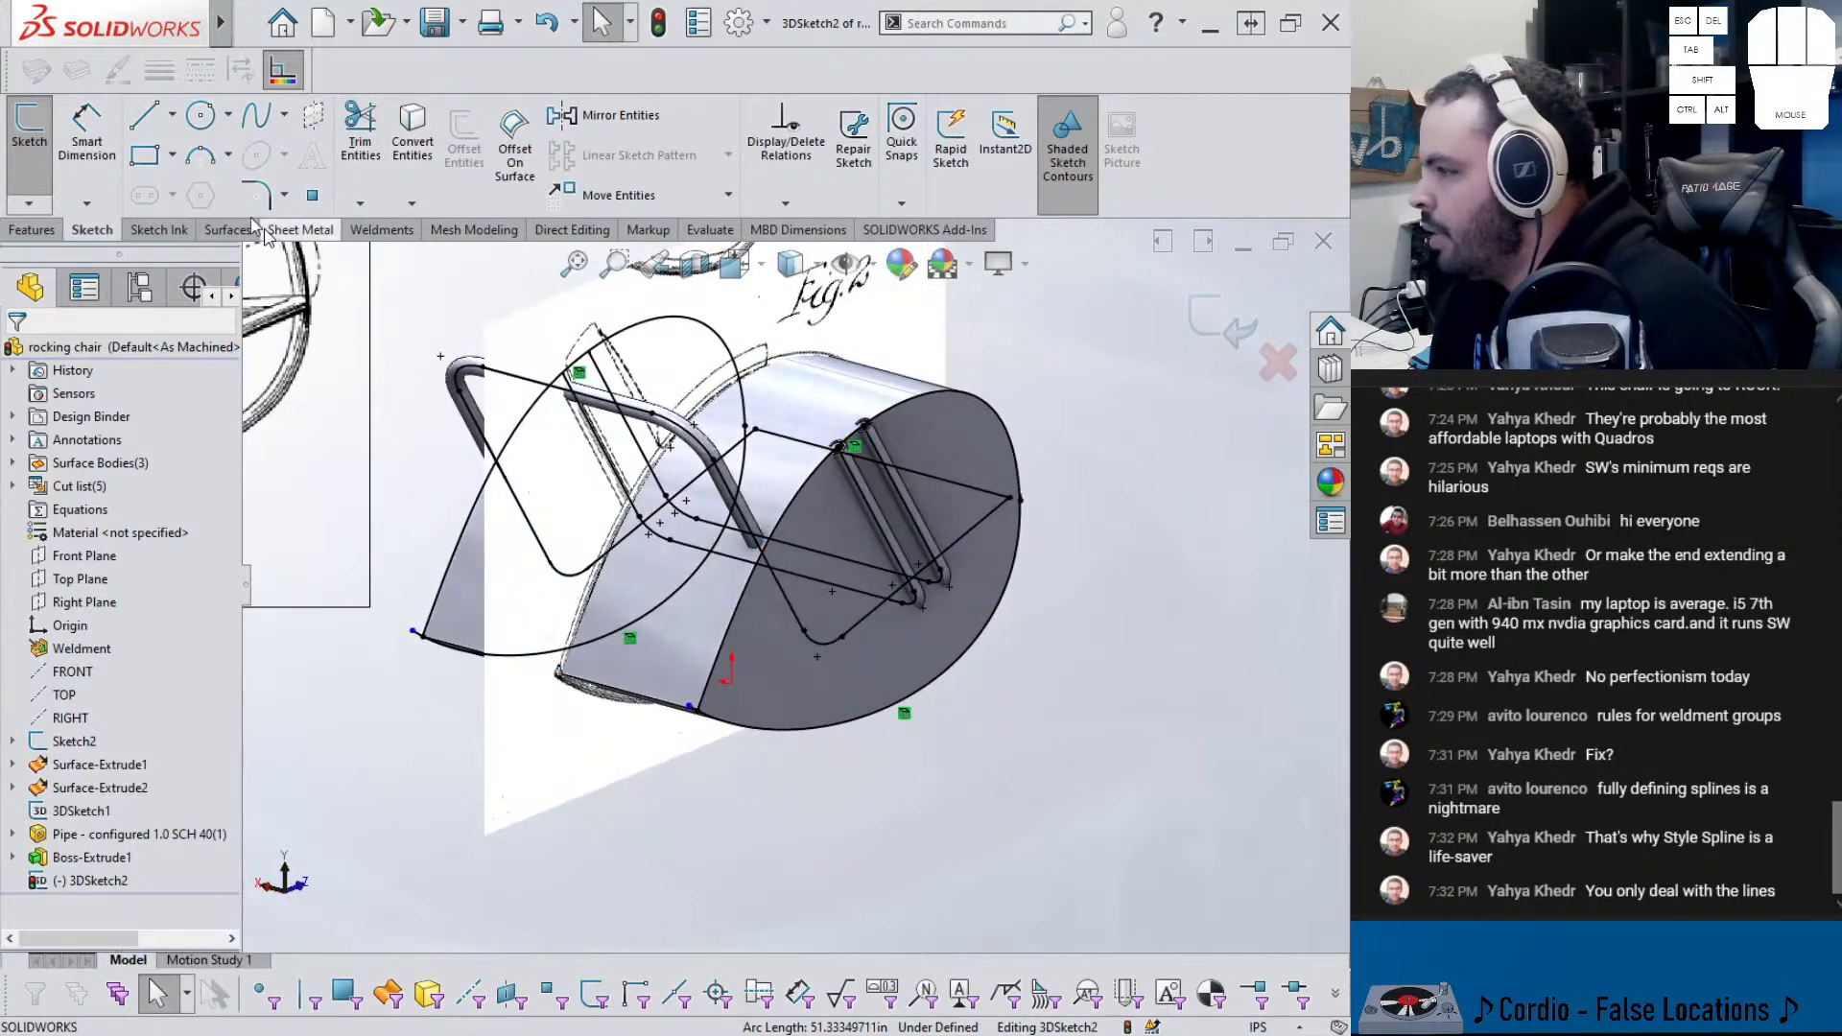
click(145, 119)
drag(413, 633, 691, 708)
key(Escape)
middle_drag(568, 691, 477, 619)
middle_drag(890, 614, 900, 643)
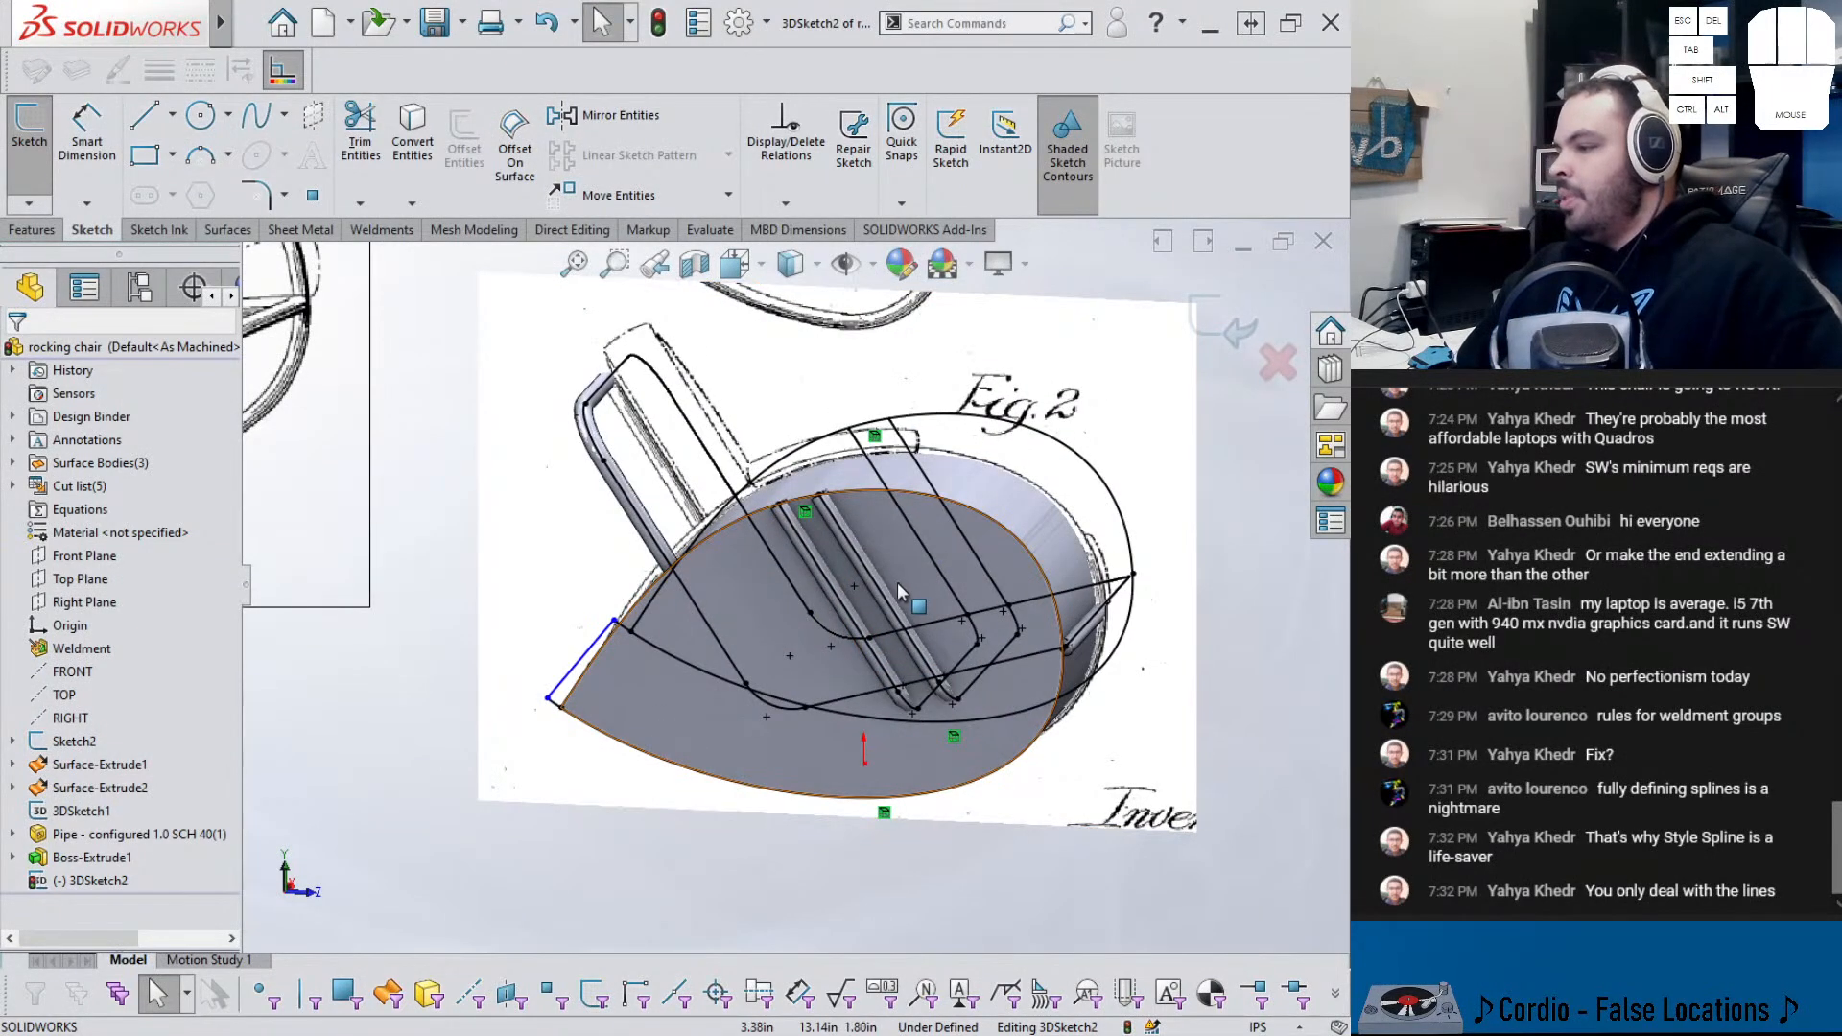
mouse_move(676, 724)
middle_down()
mouse_move(573, 703)
mouse_move(581, 683)
mouse_move(589, 721)
middle_up()
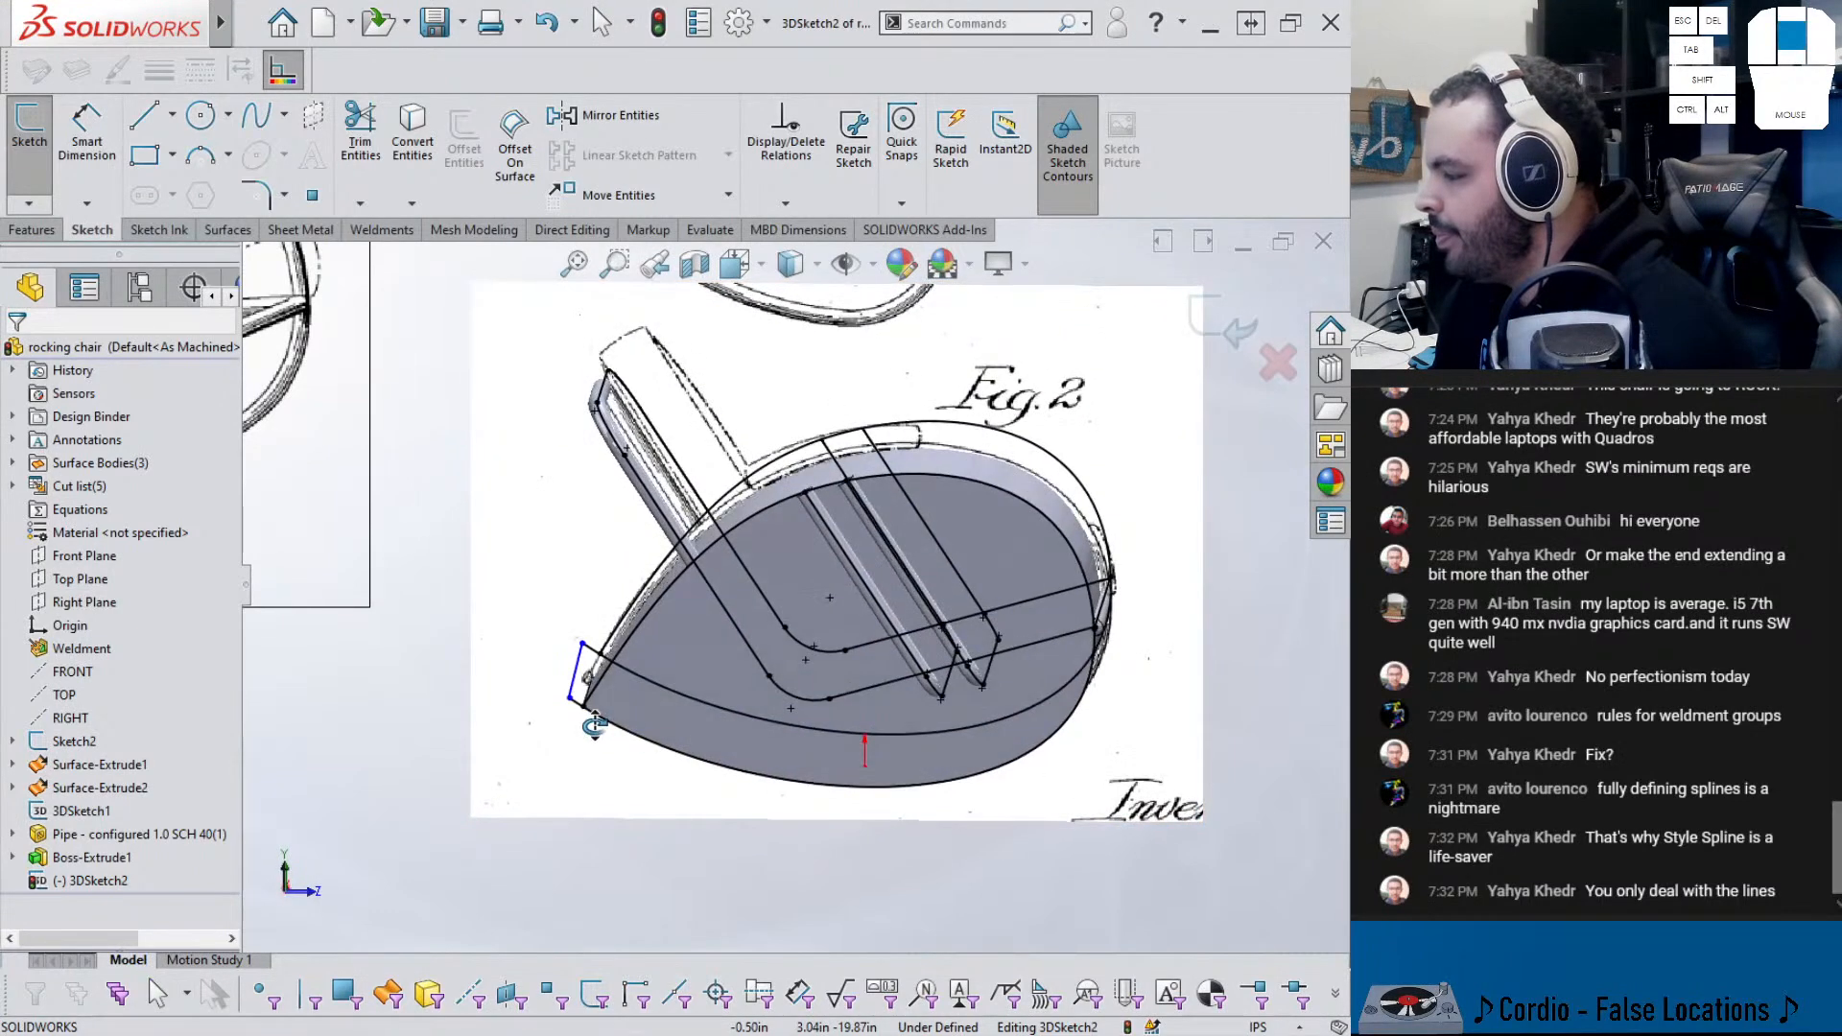
right_drag(668, 898, 662, 834)
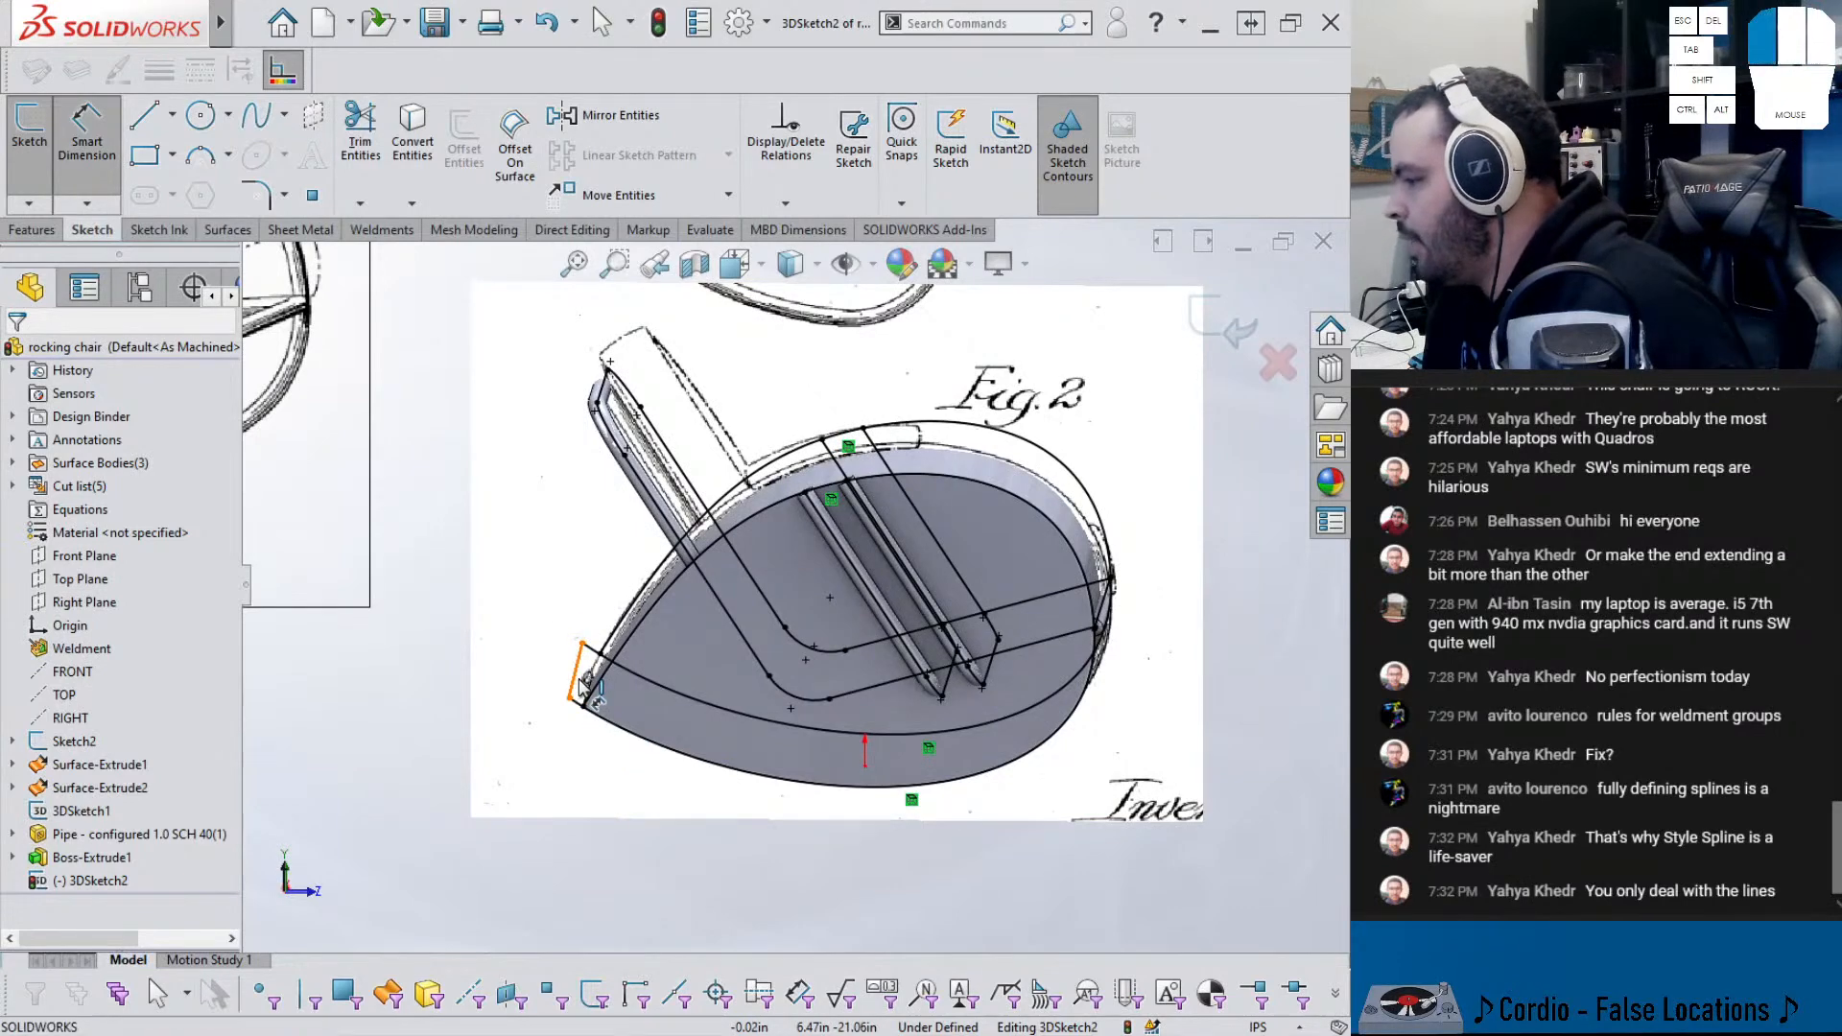
- Dimension the tip line from the origin and constrain the line along X
click(583, 683)
click(865, 768)
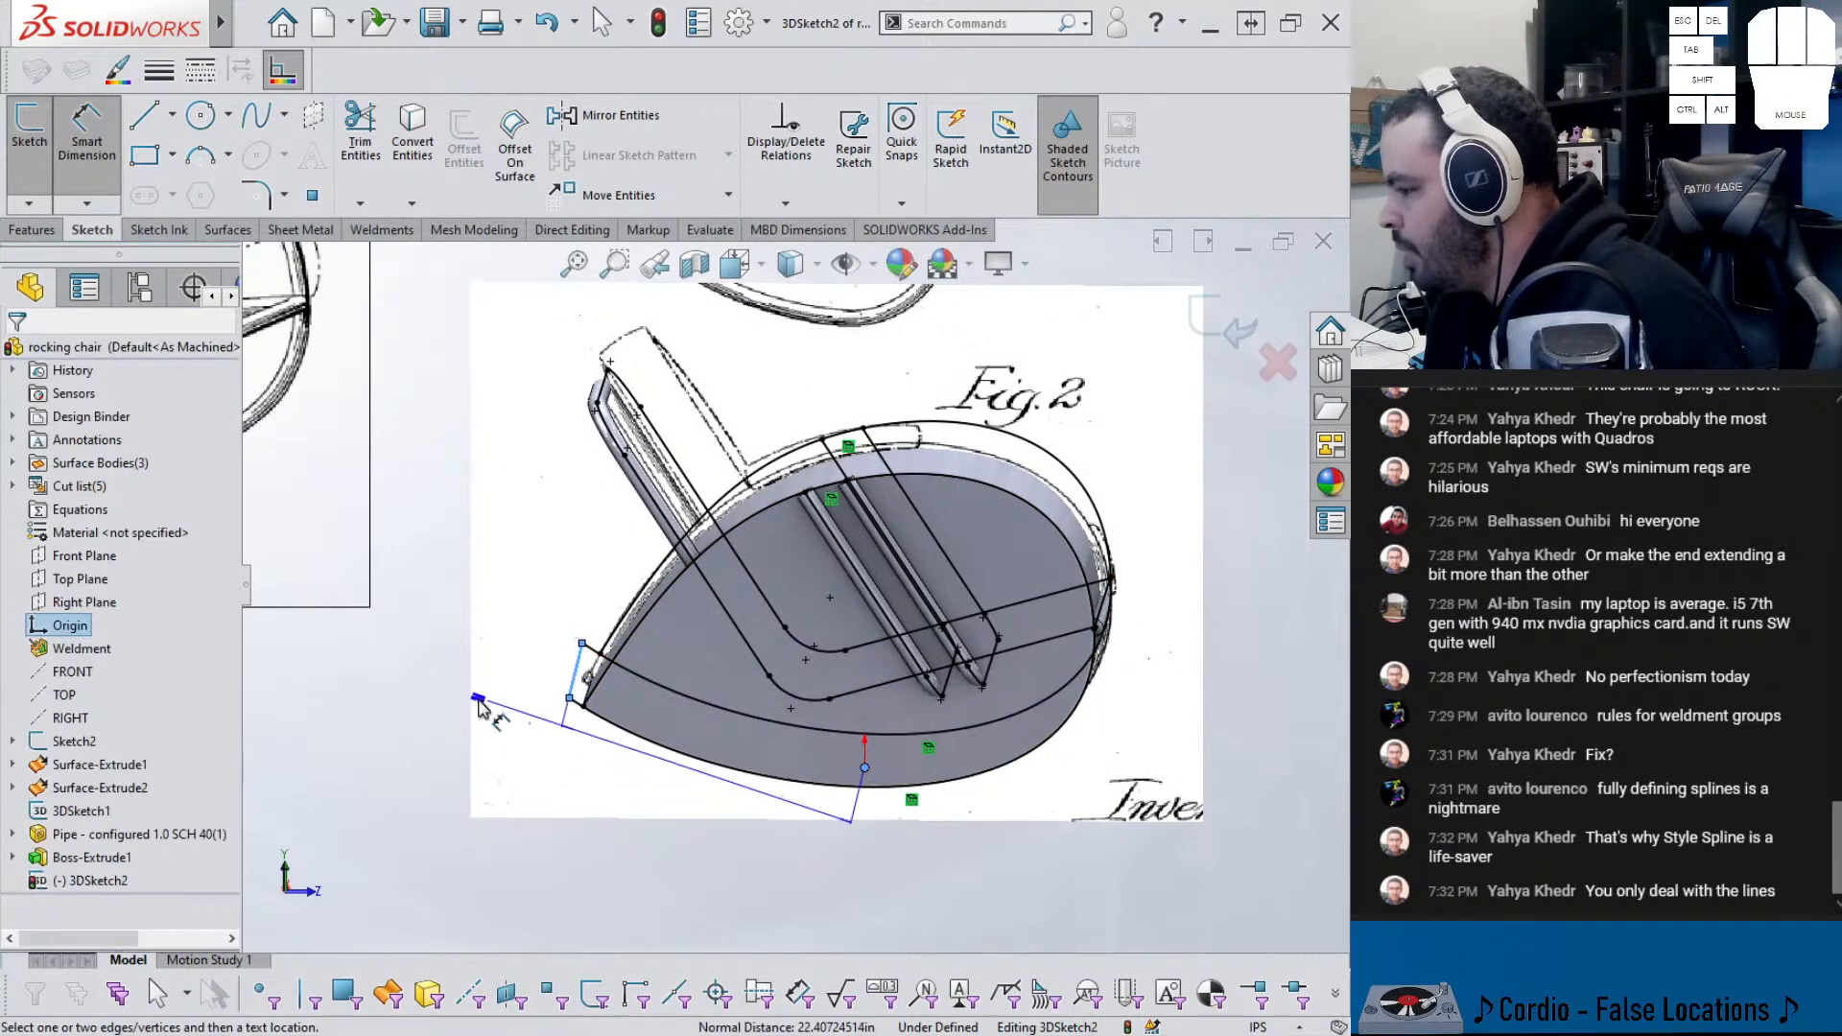
click(693, 837)
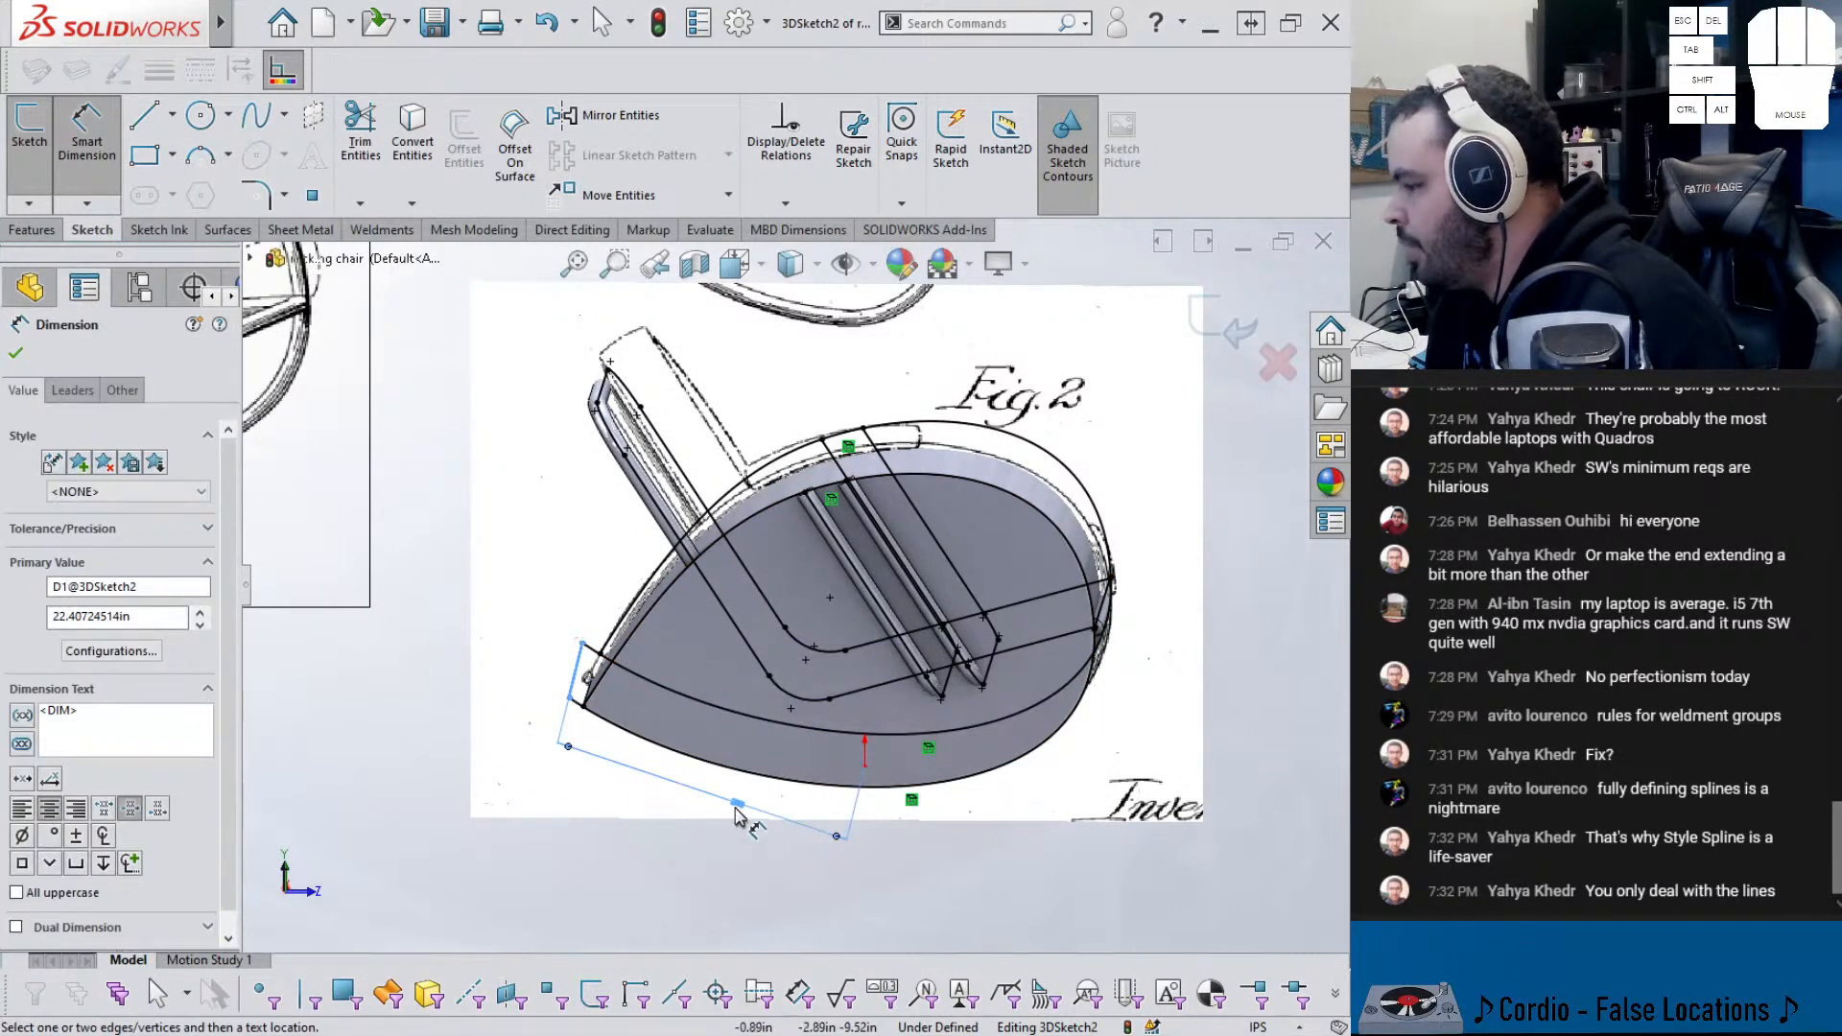
click(735, 818)
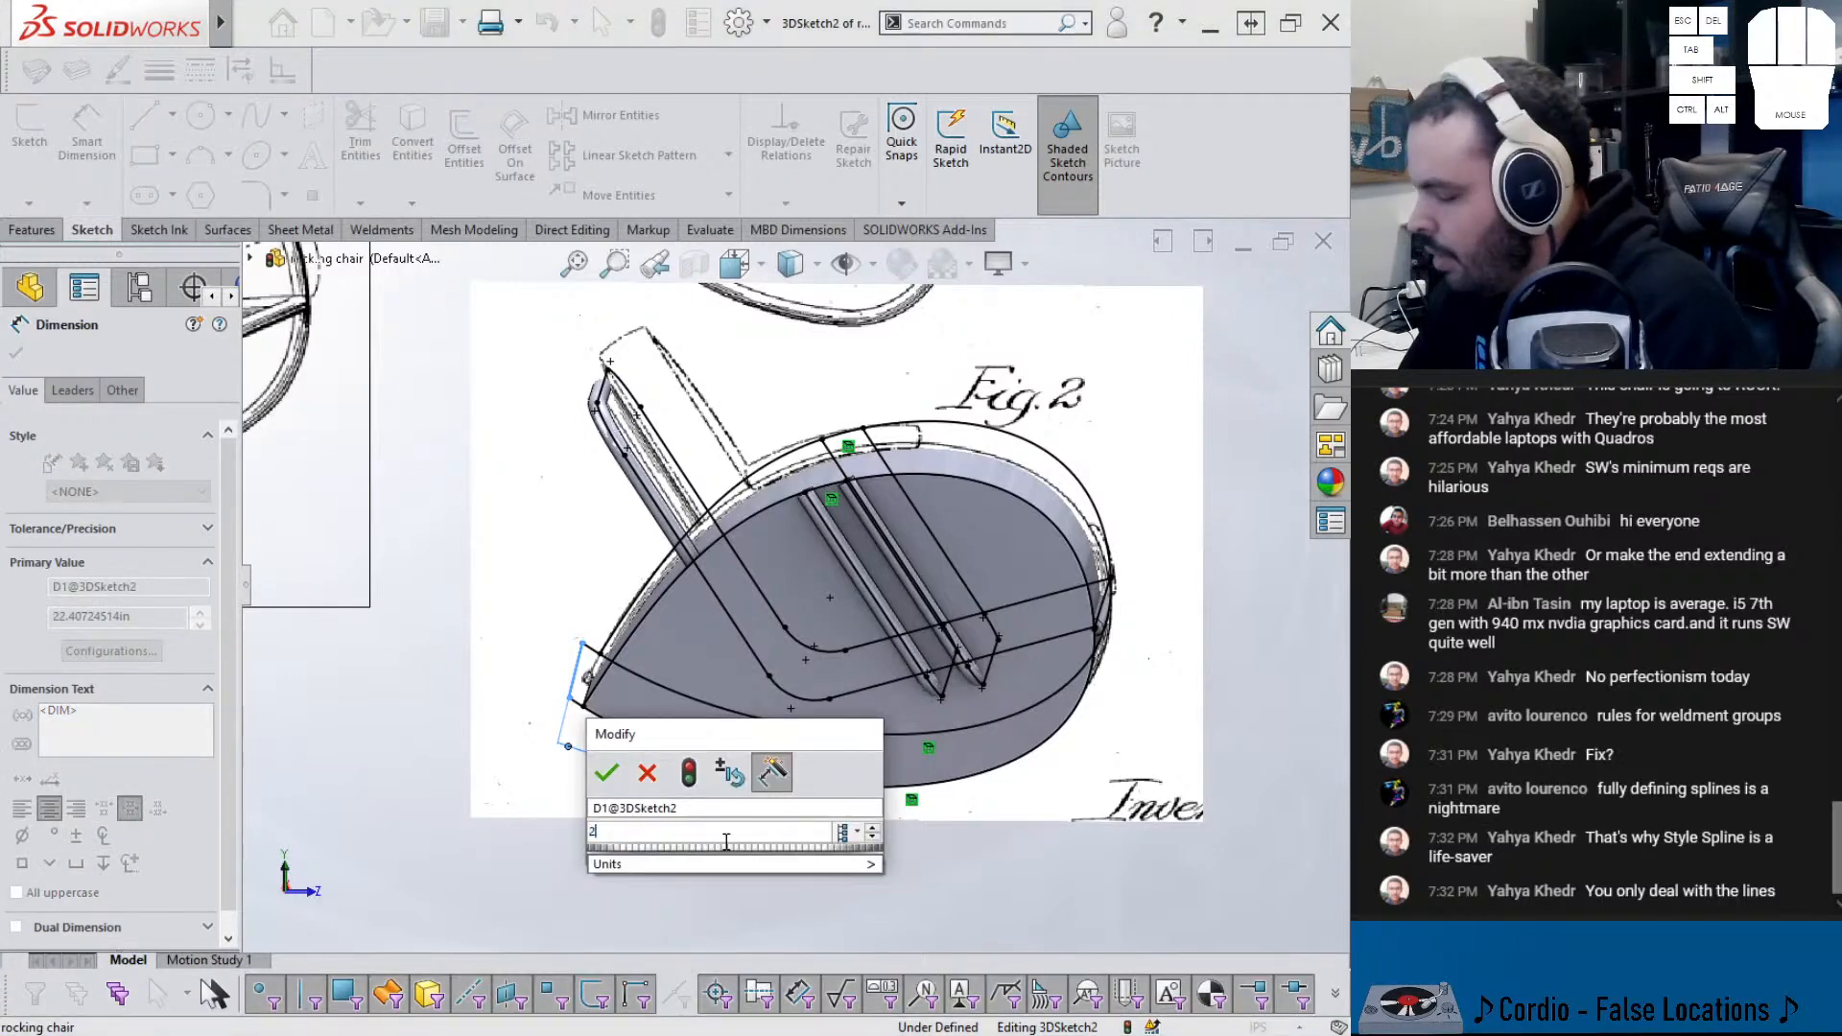
key(Return)
key(Escape)
middle_drag(552, 735, 562, 691)
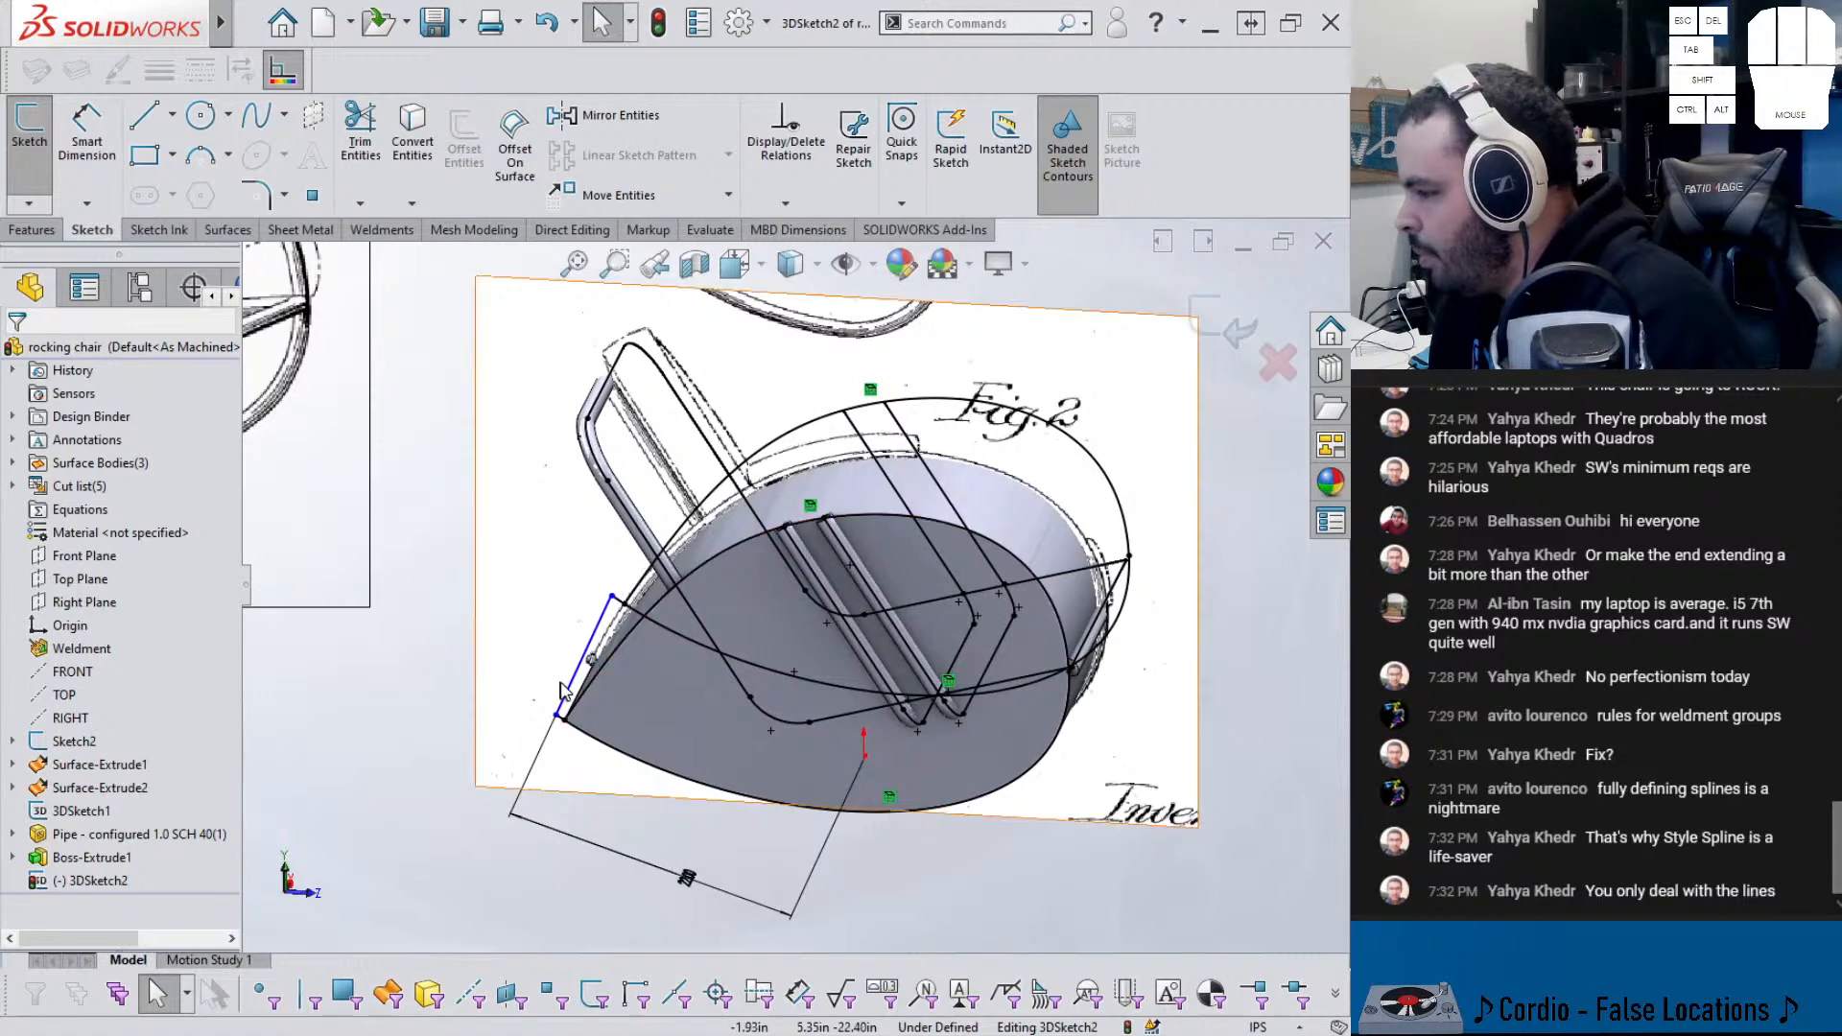
click(570, 691)
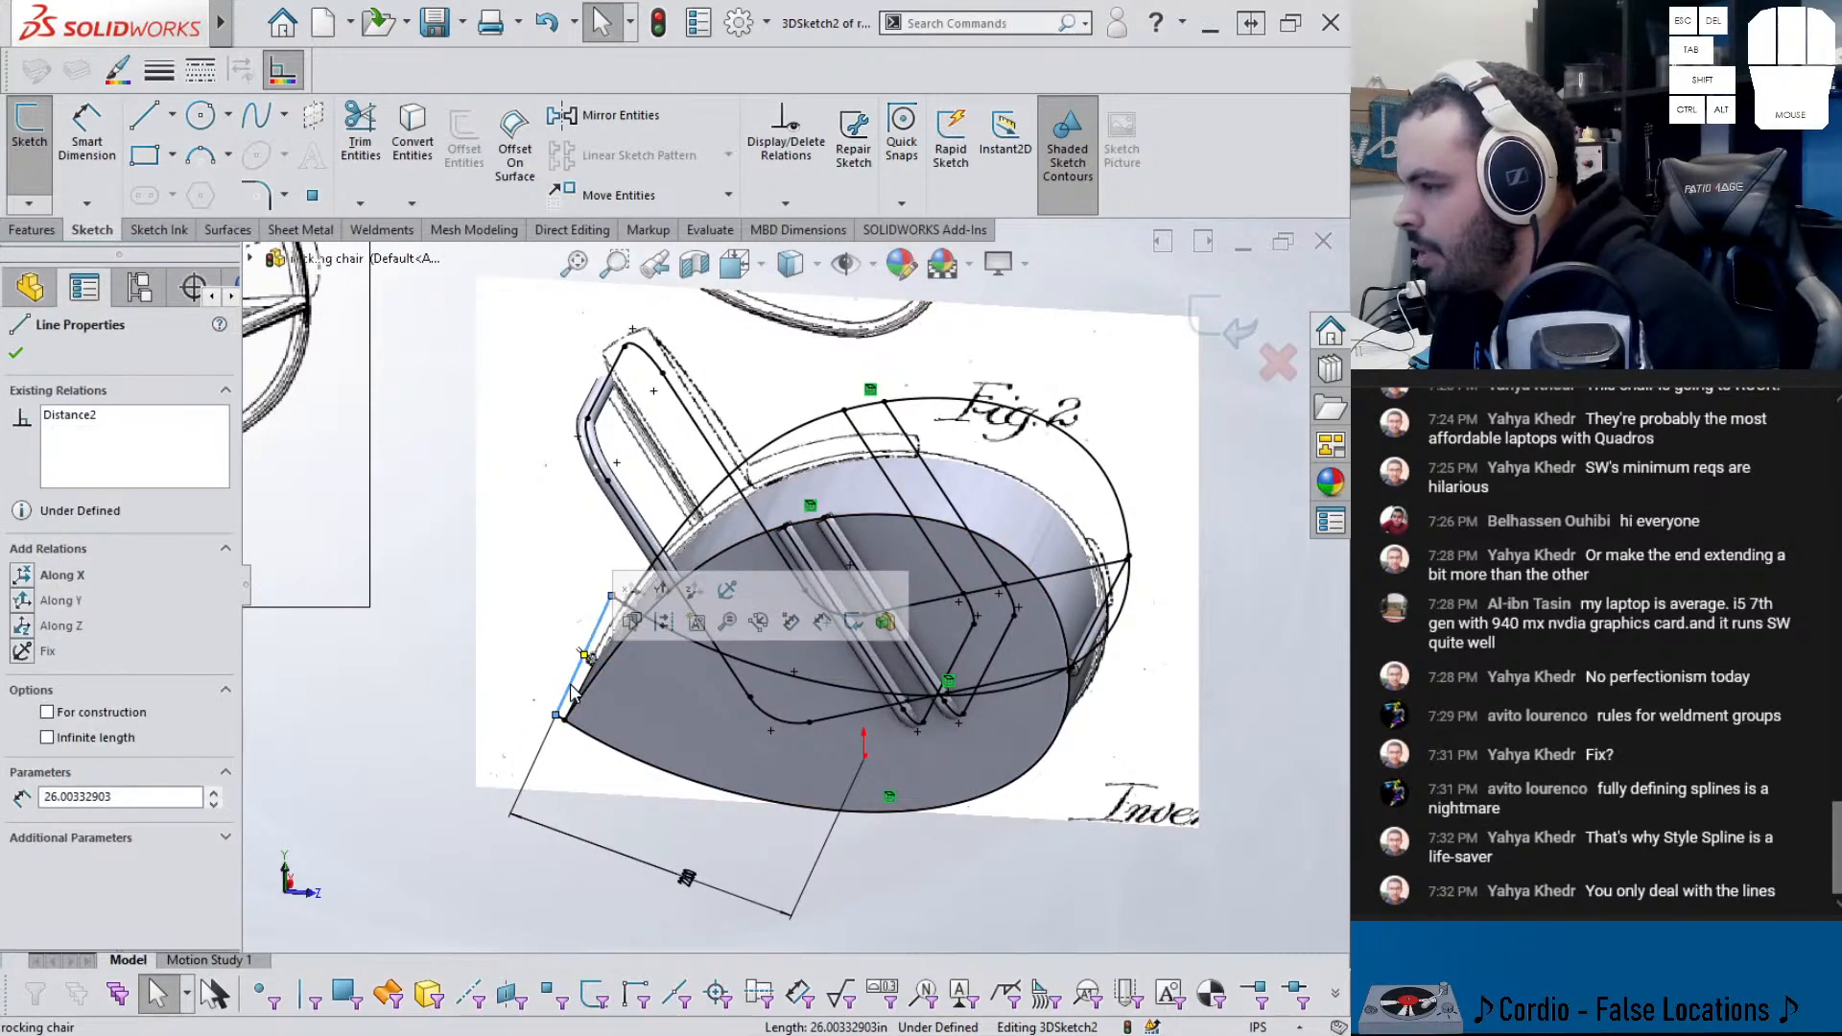
click(25, 577)
click(476, 883)
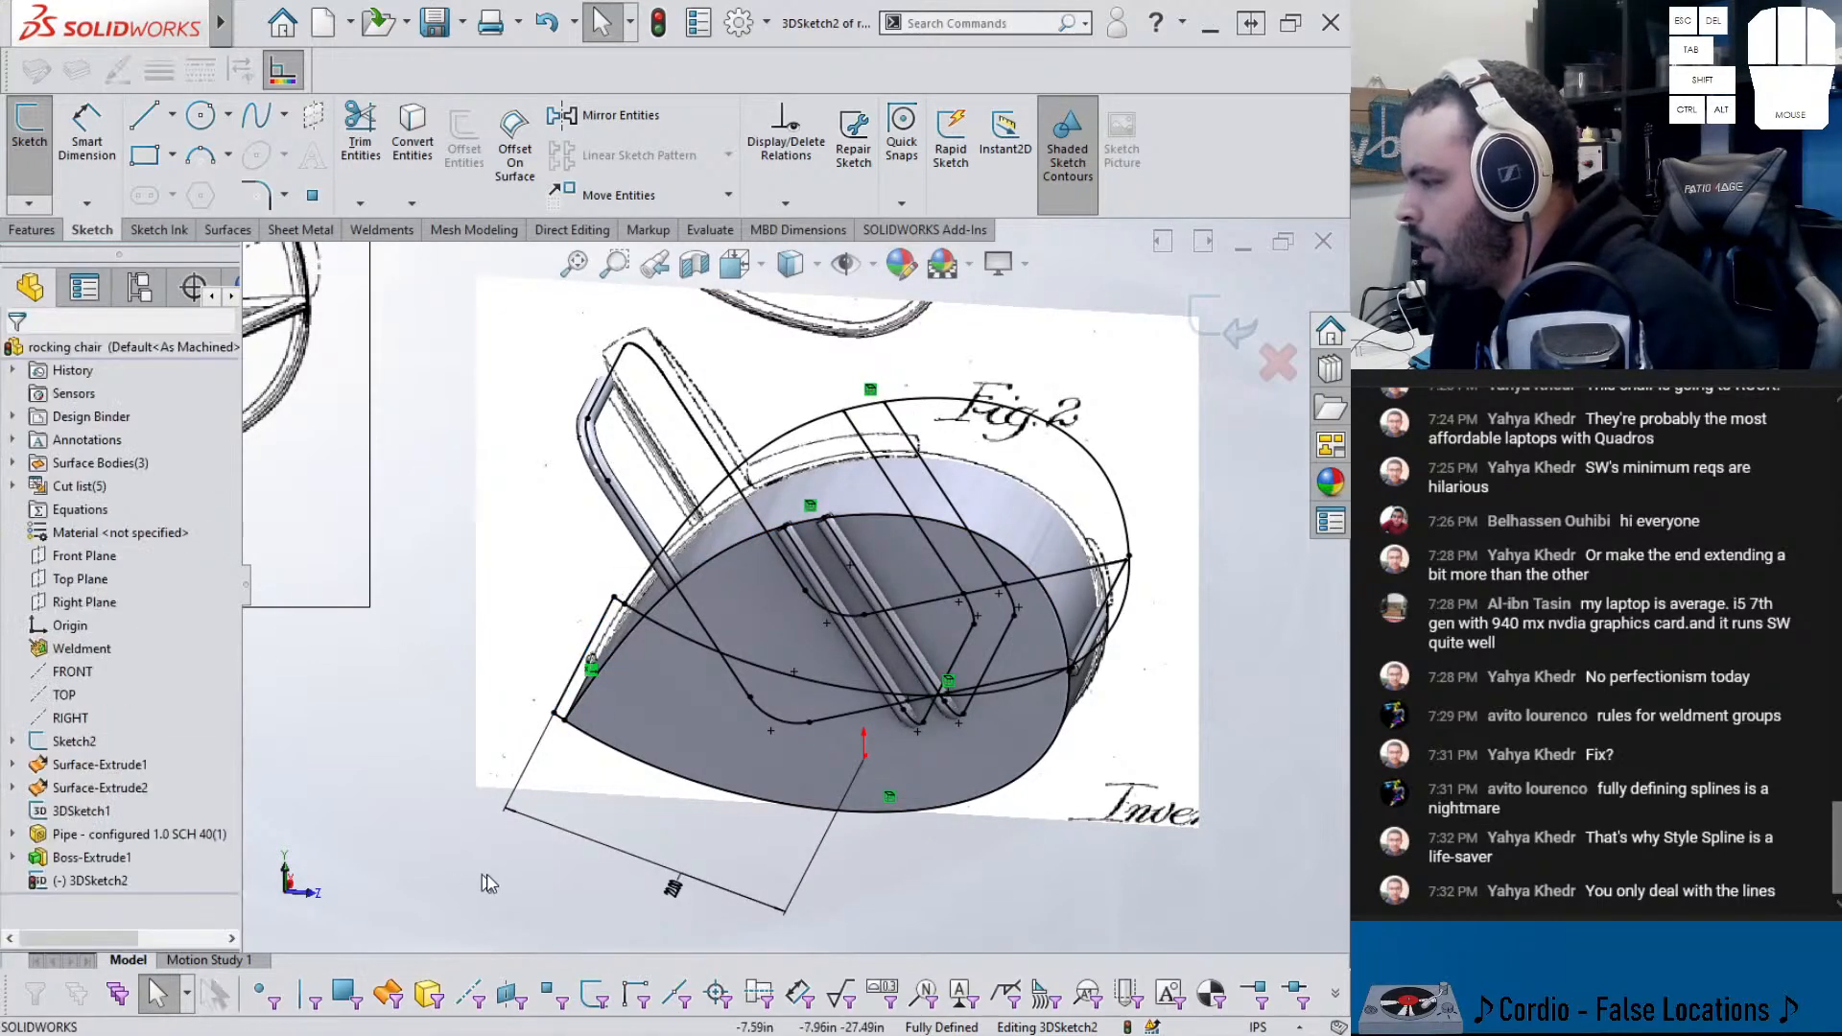
- Set the D1 distance dimension to 23 in
middle_drag(692, 827, 756, 861)
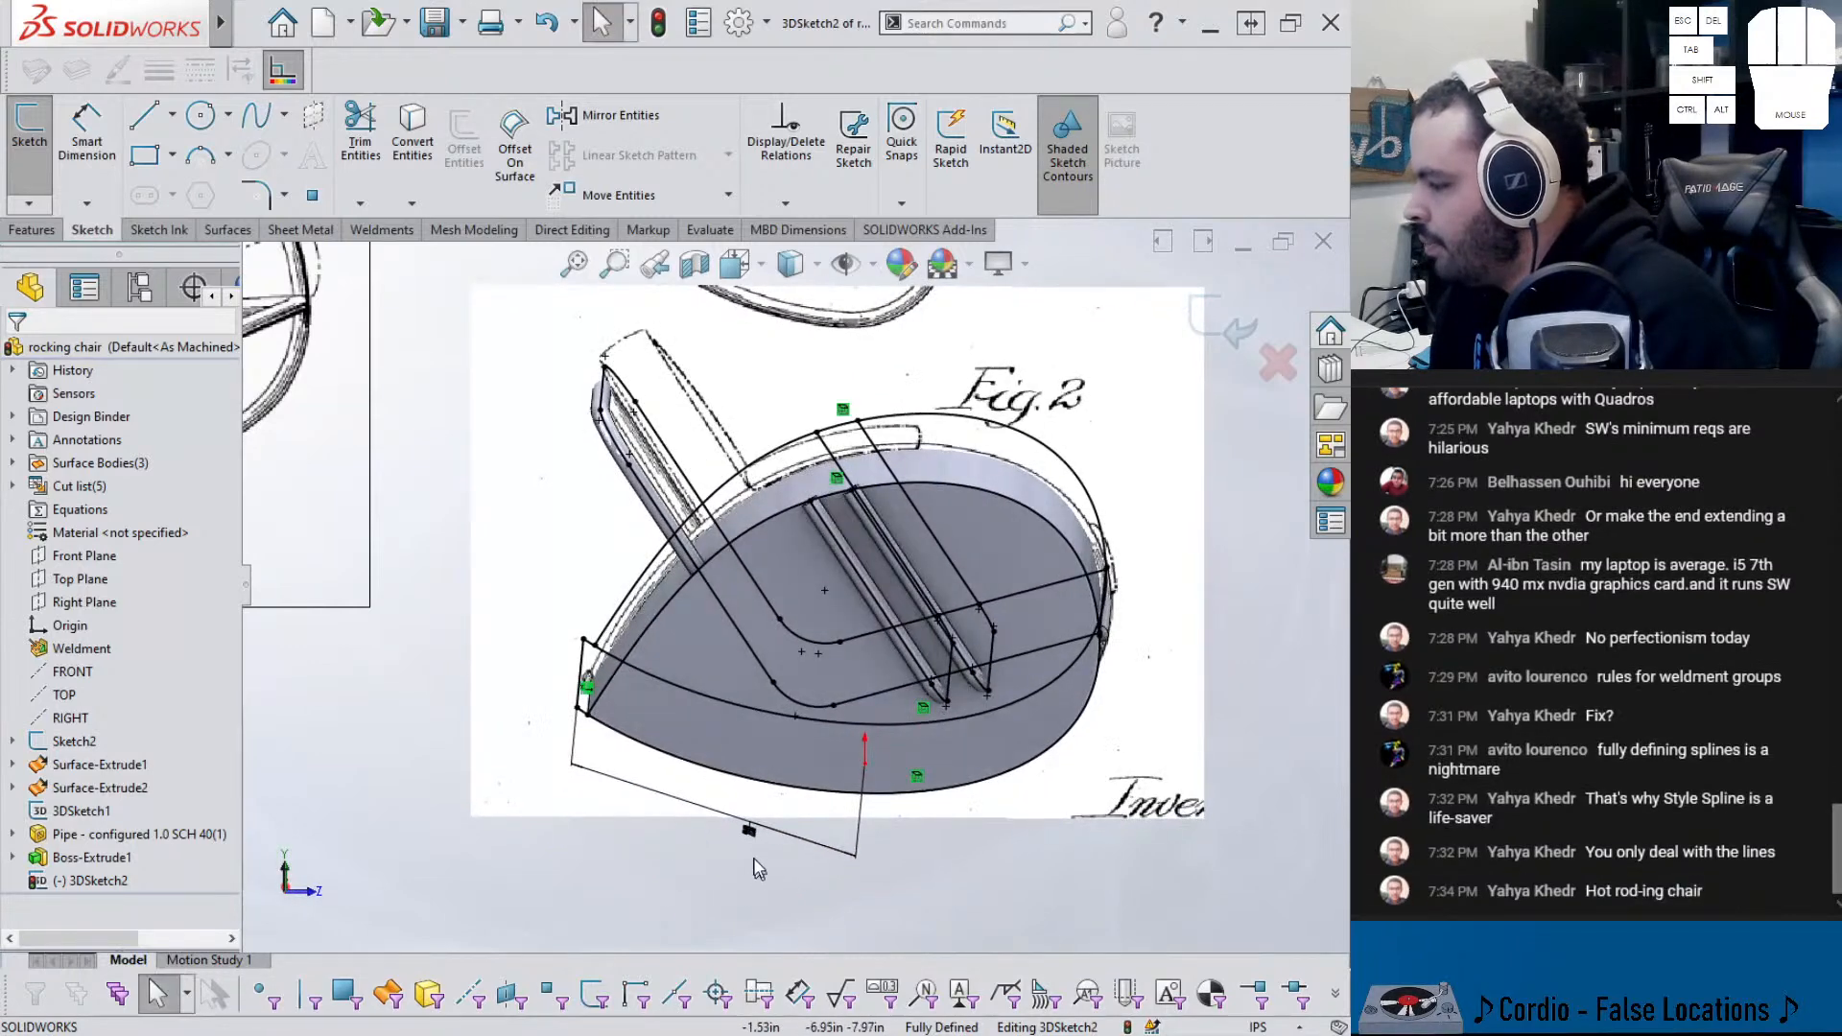
click(741, 840)
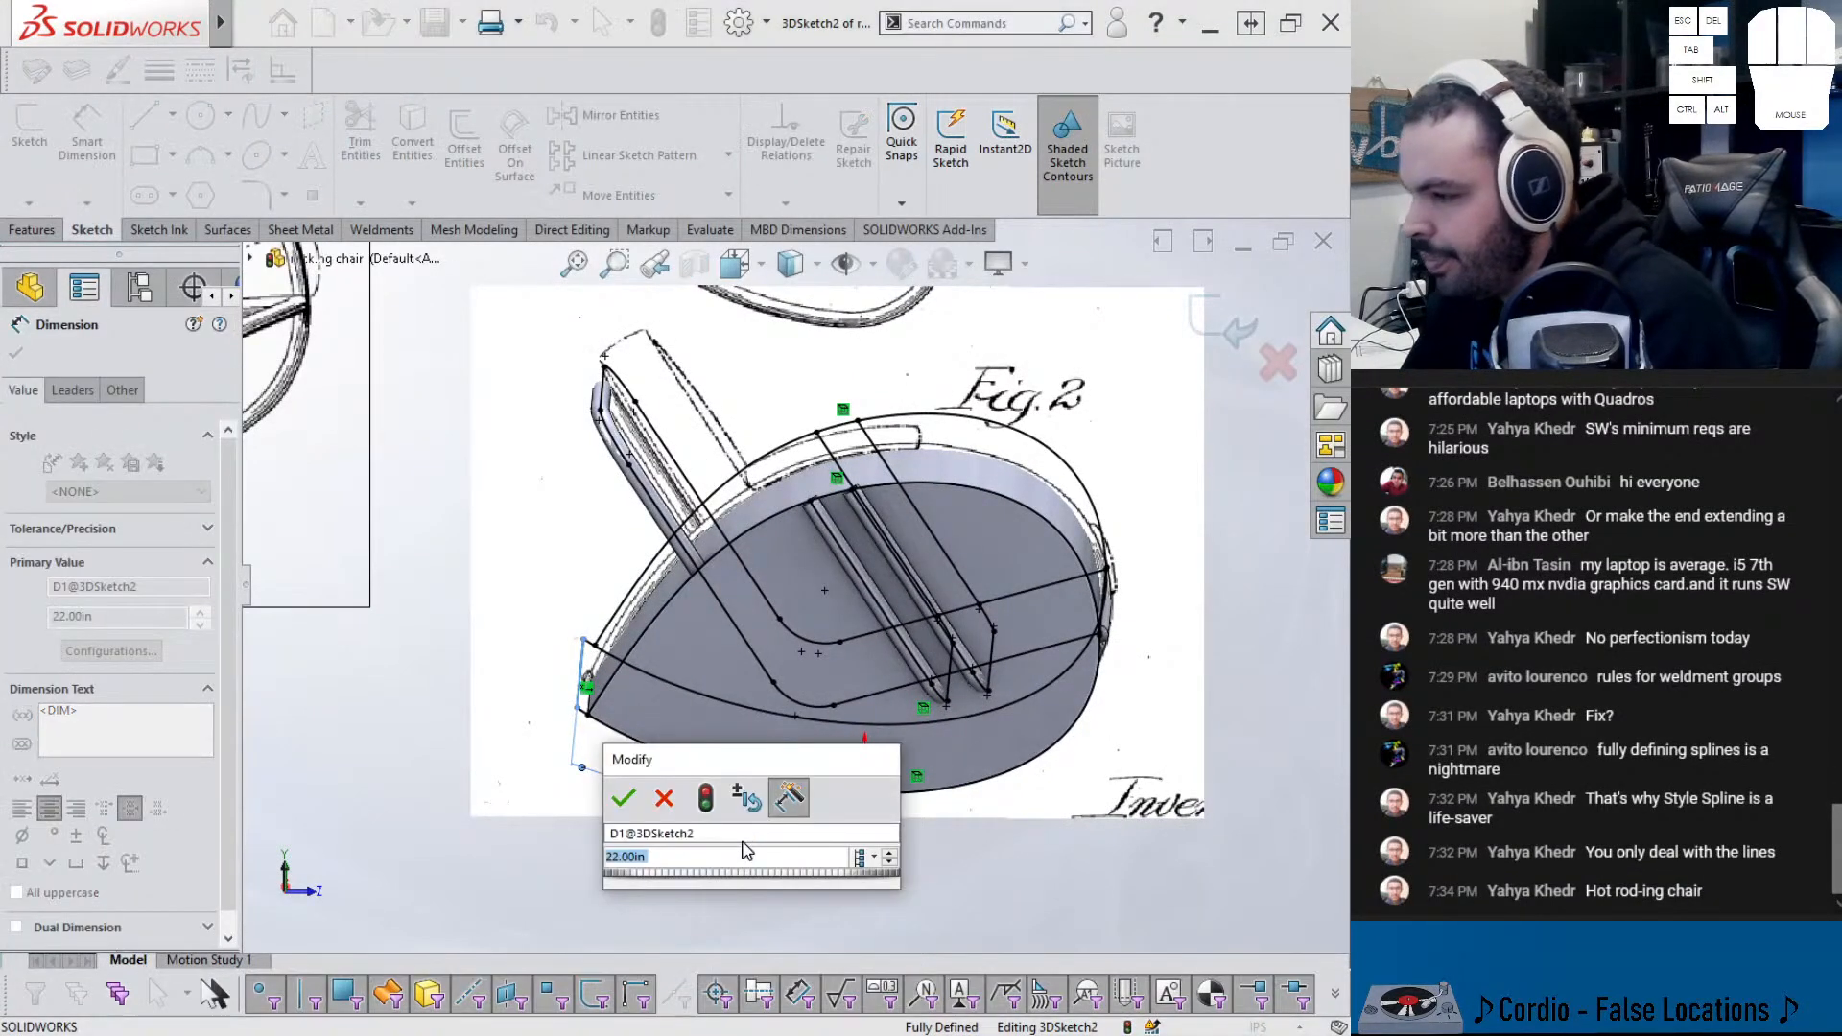
text(23)
key(Return)
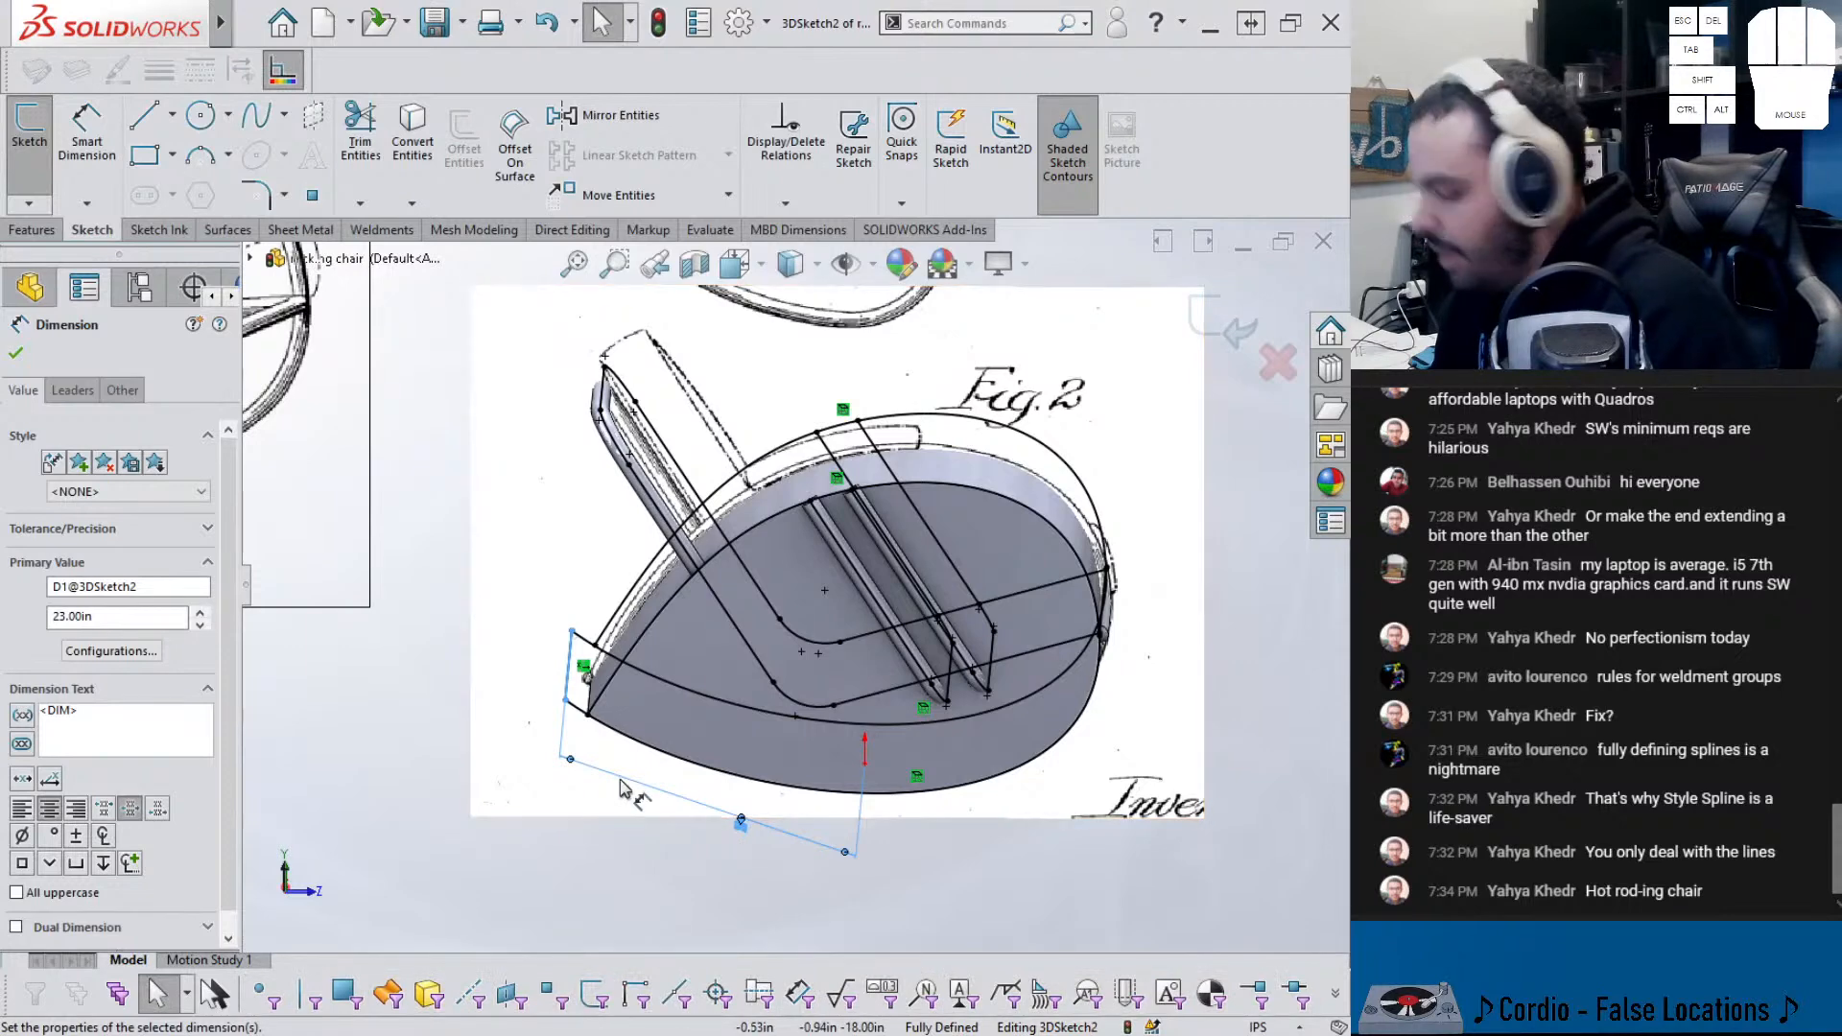
middle_drag(662, 824, 617, 790)
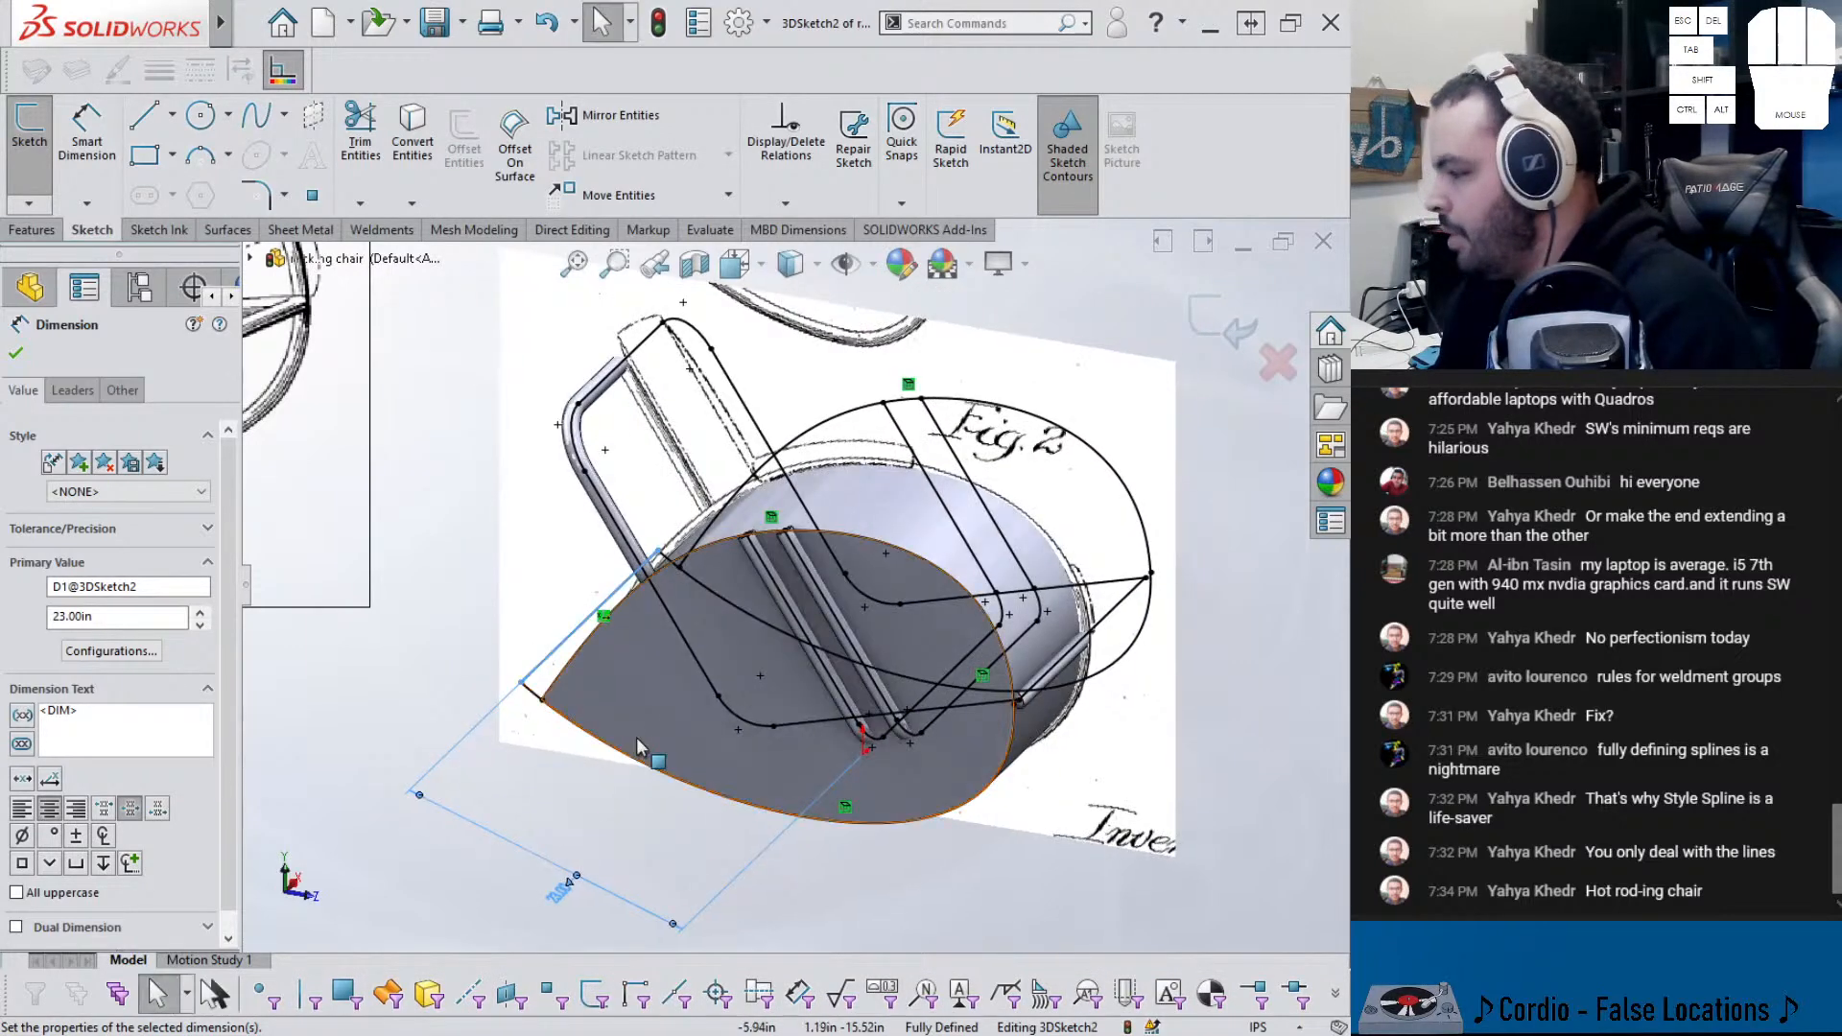
key(Escape)
middle_drag(812, 597, 881, 523)
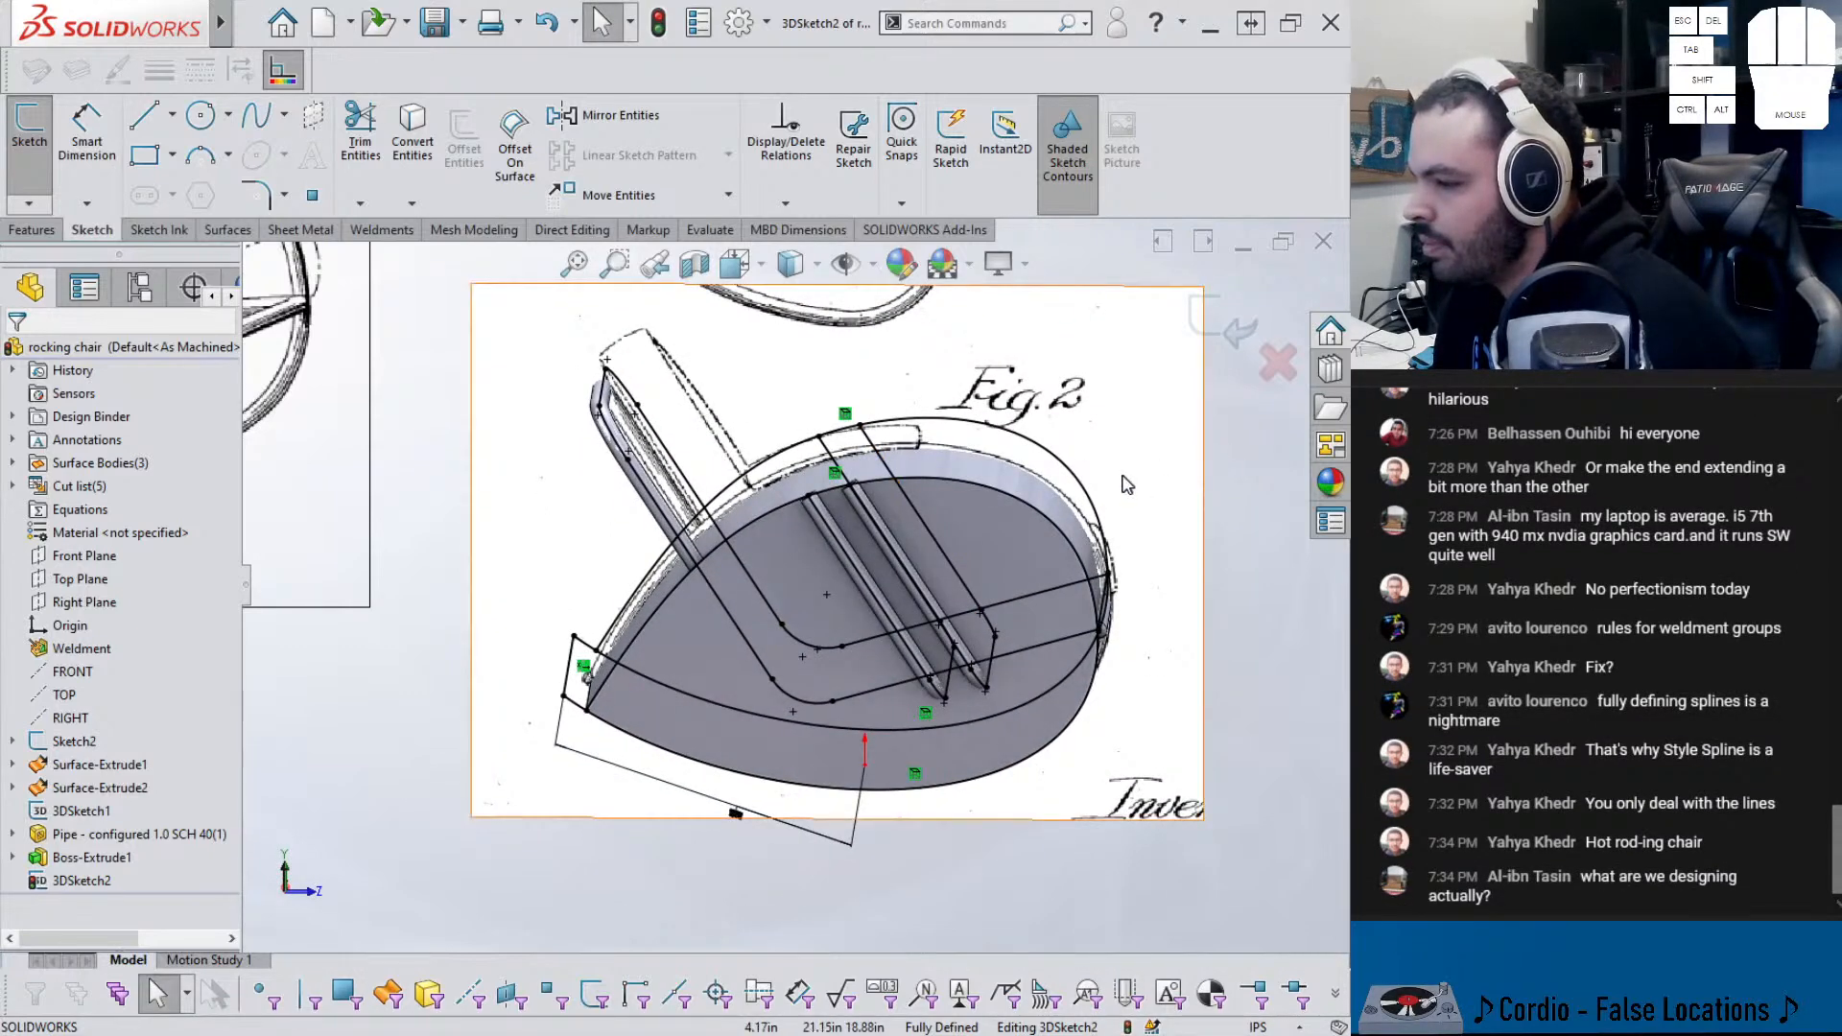
scroll(959, 450, down, 7)
scroll(448, 444, up, 3)
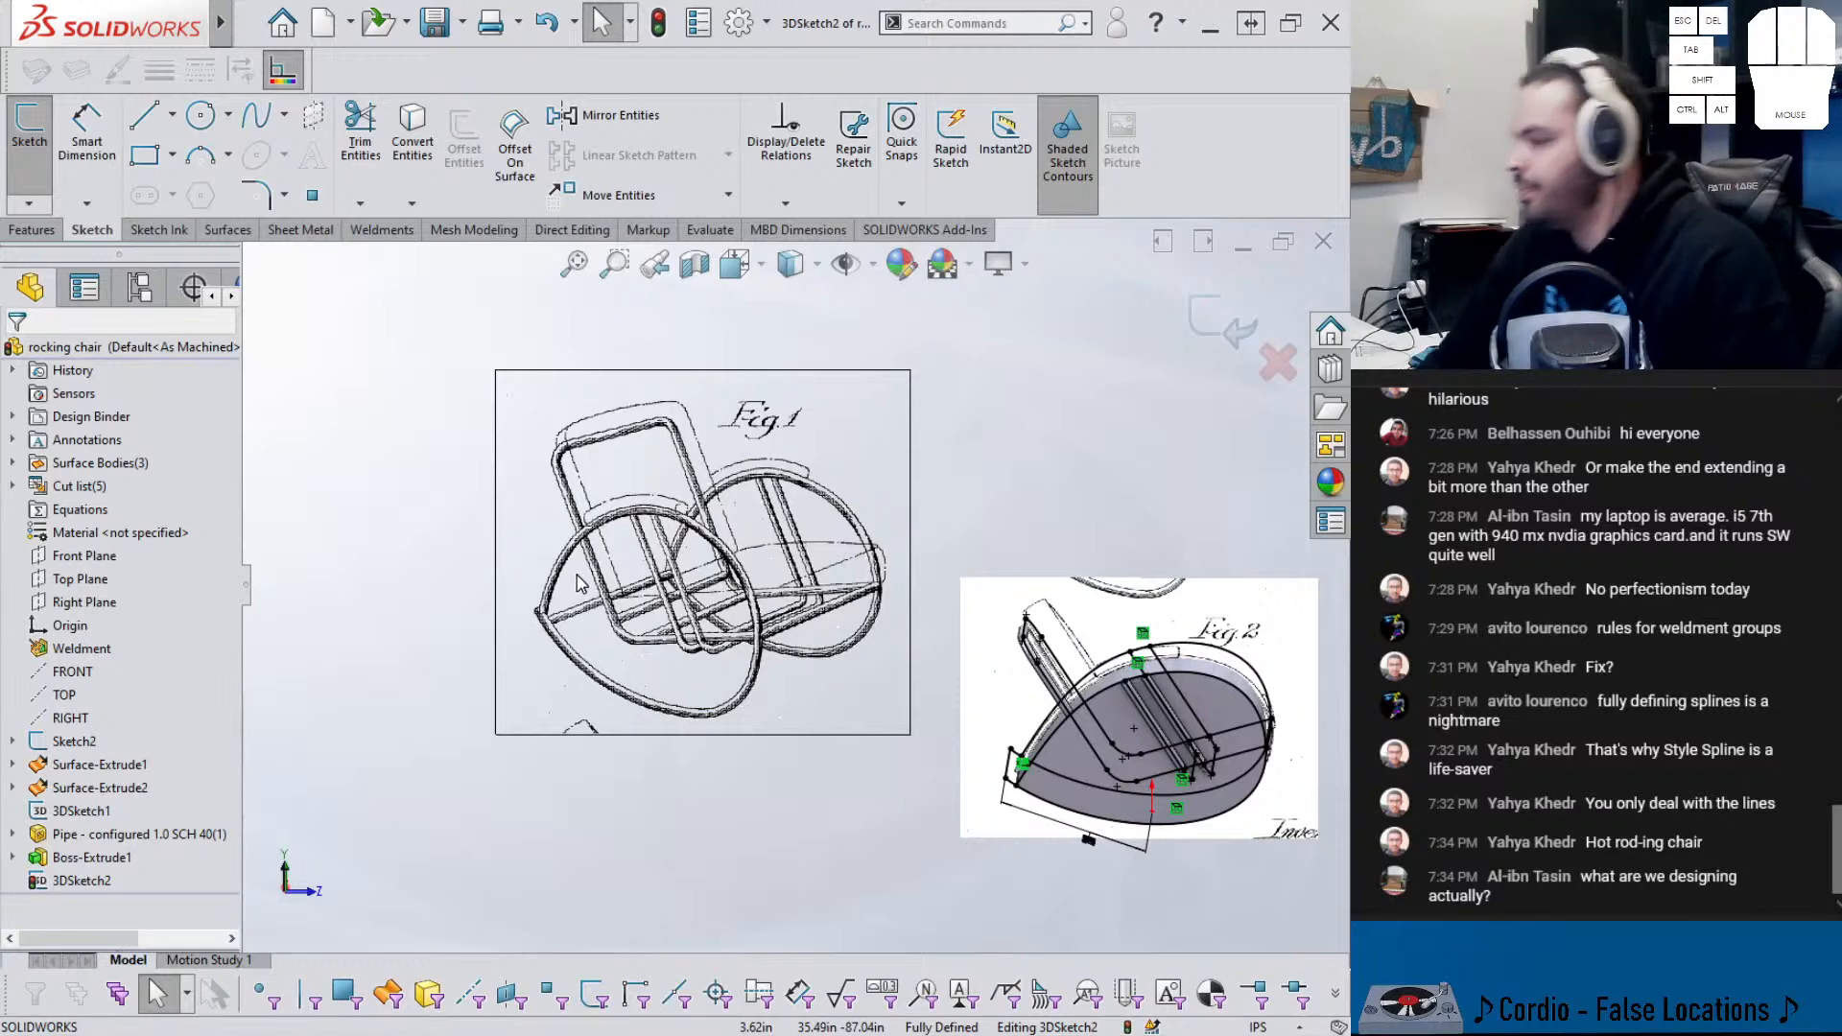
- Exit the 3D sketch and orbit to a flatter view around the Fig.2 picture
click(1252, 320)
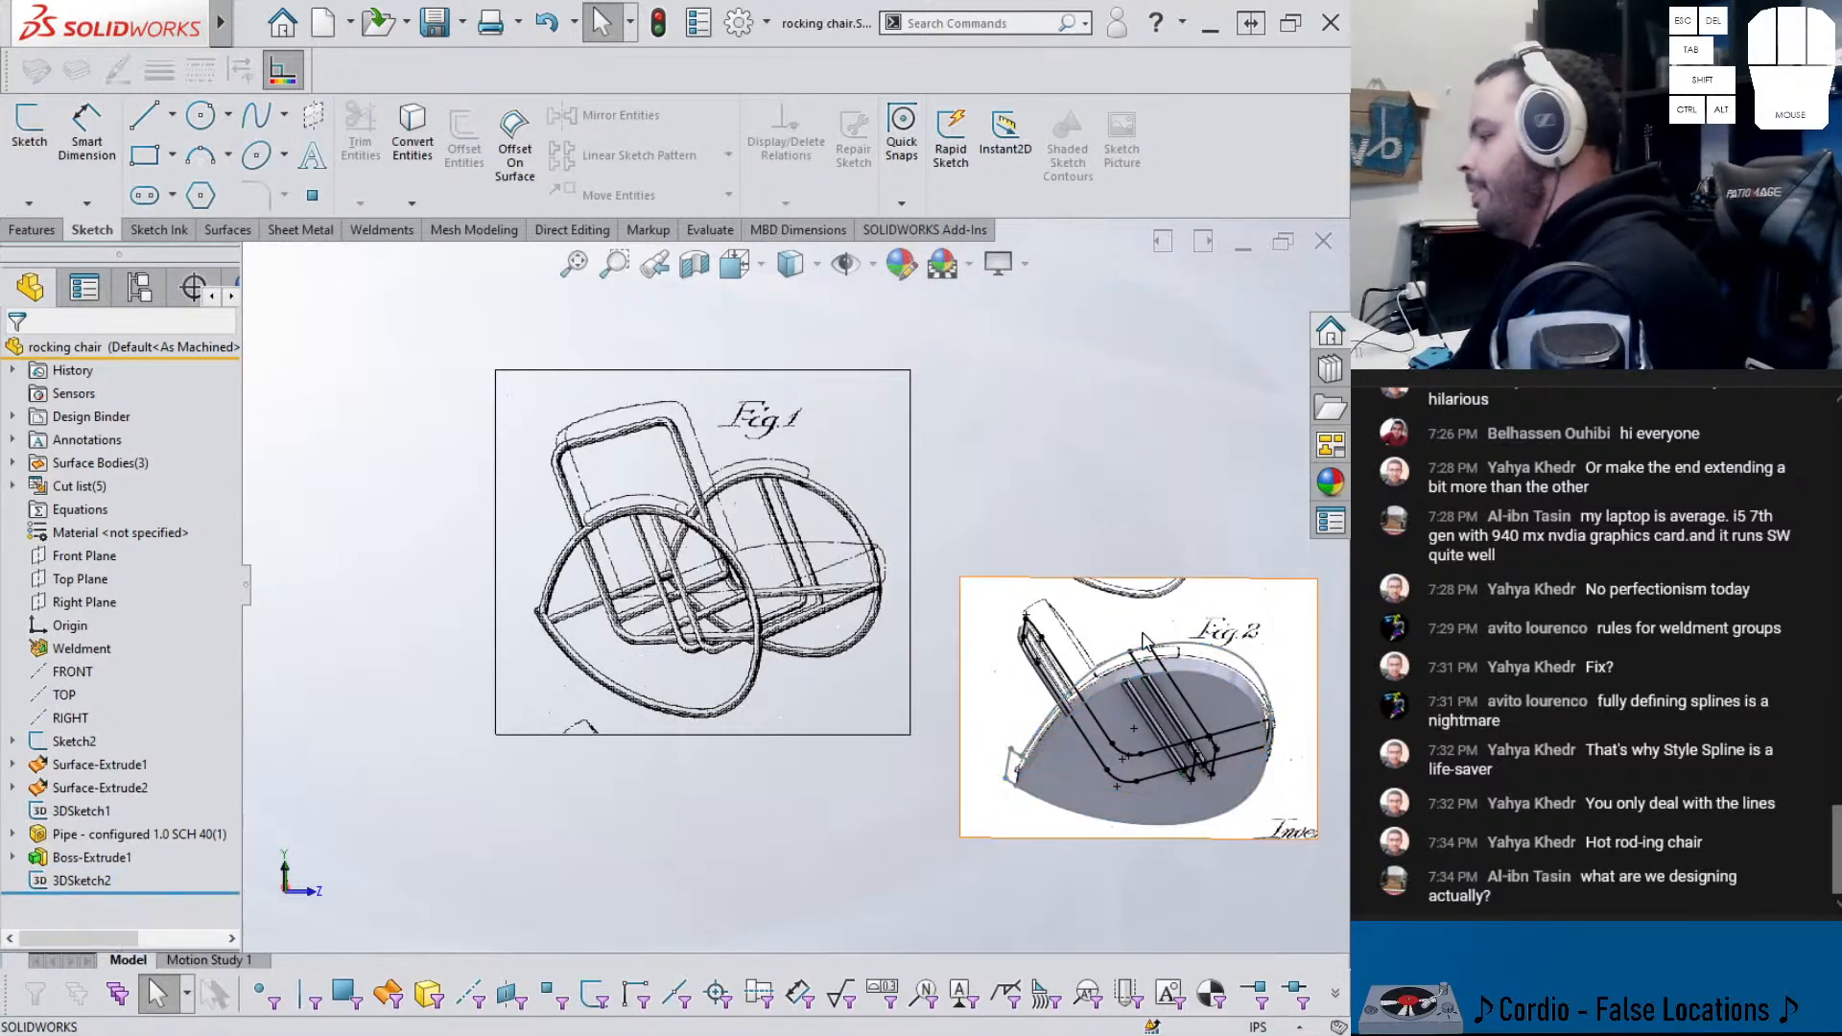
scroll(1142, 672, up, 2)
scroll(954, 649, down, 7)
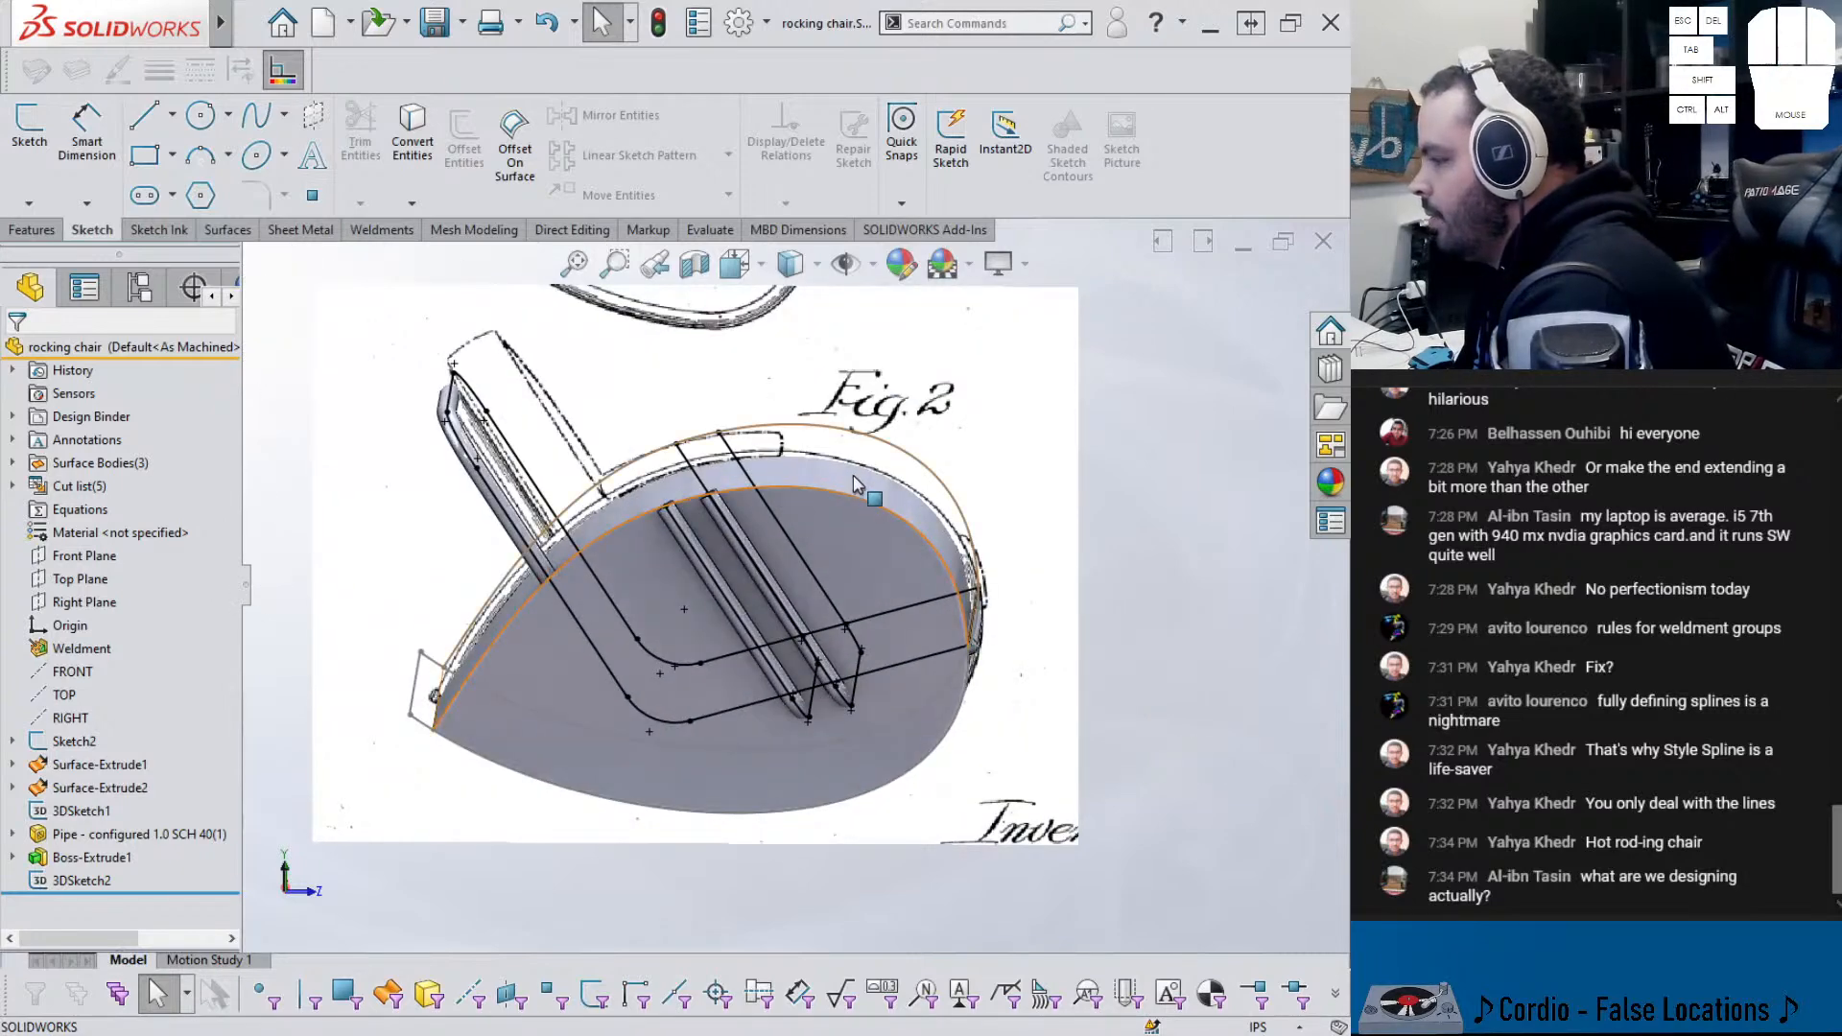
mouse_move(779, 512)
middle_down()
mouse_move(812, 449)
mouse_move(810, 489)
middle_up()
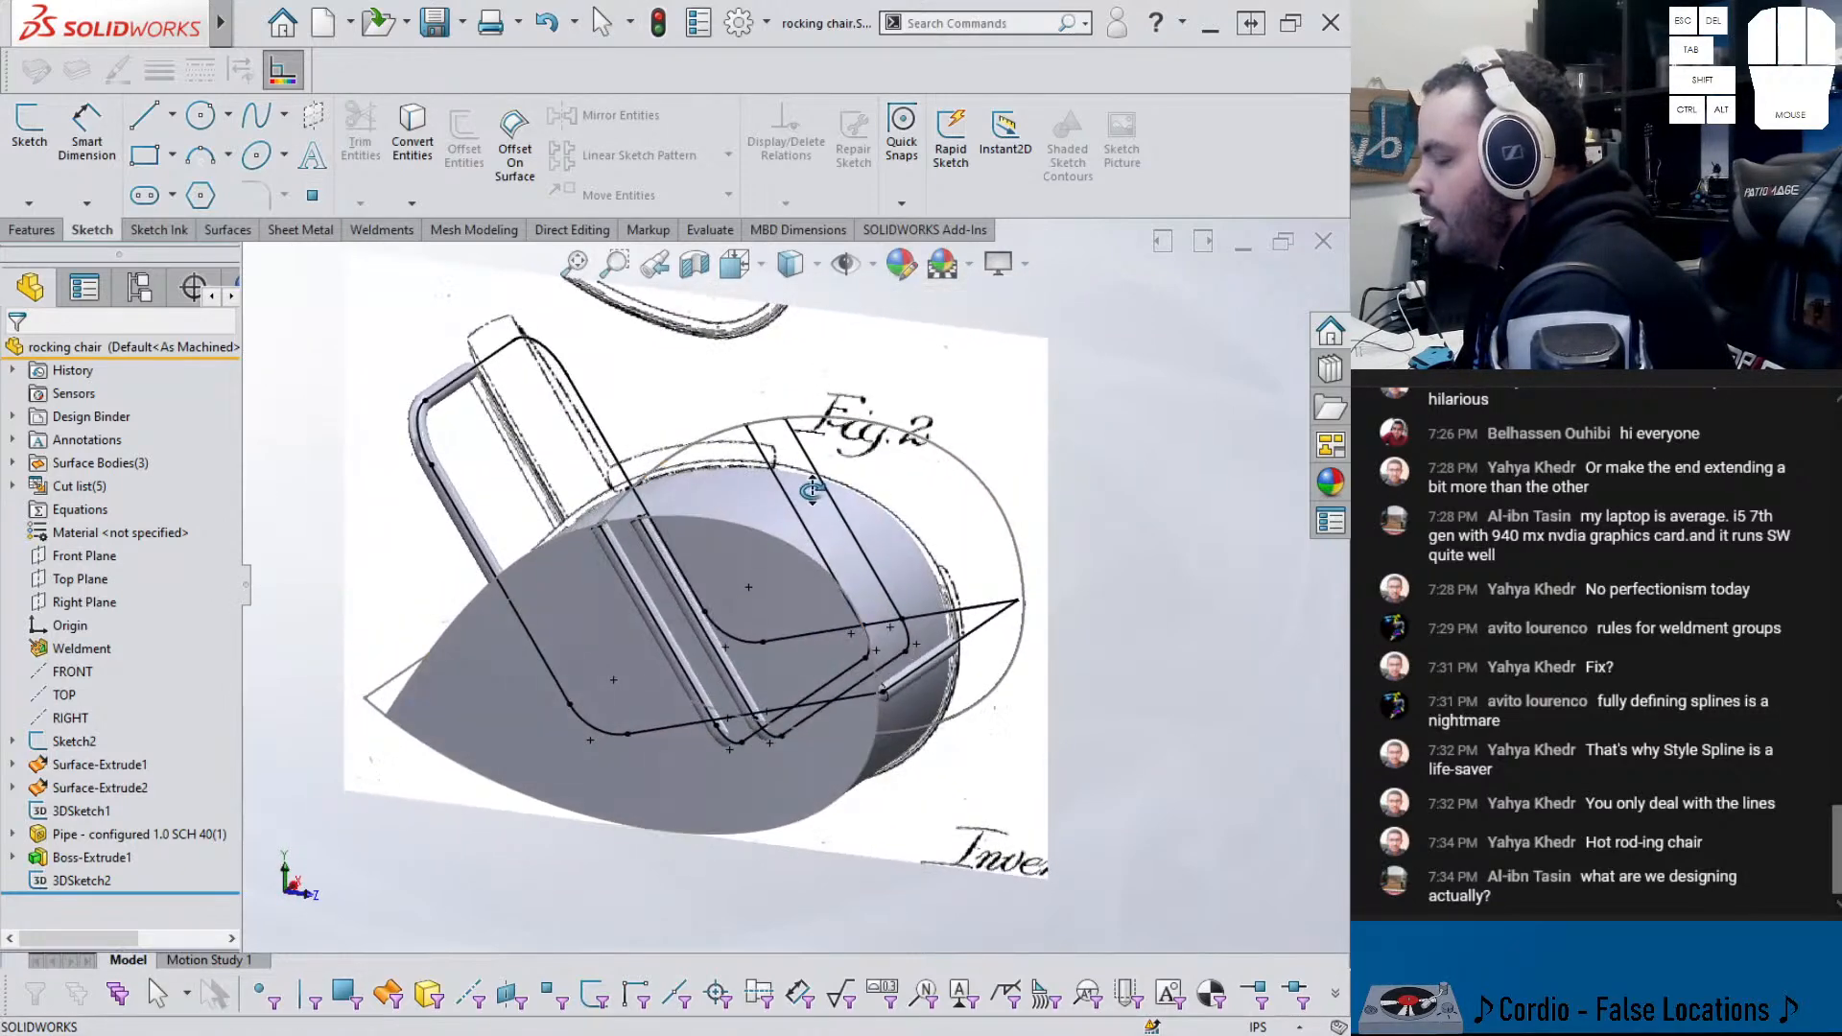
middle_drag(470, 705, 510, 700)
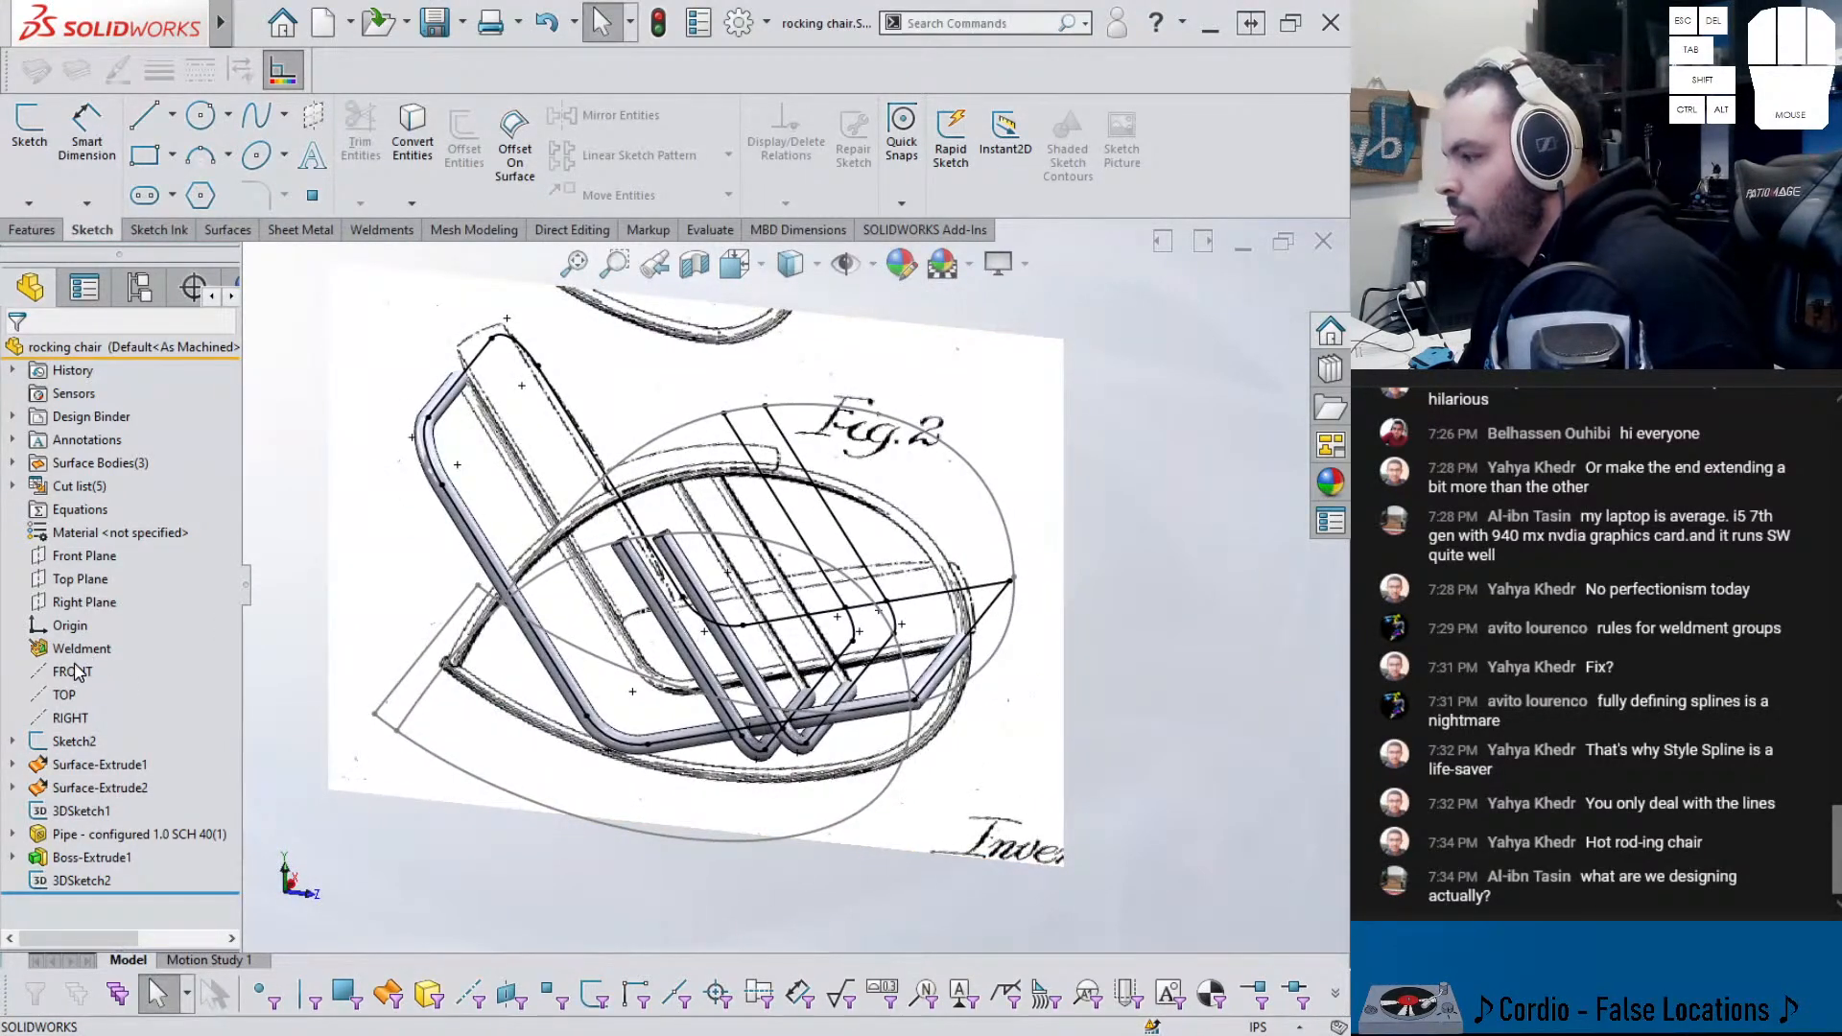
- Hide the frame sketch line and the Sketch2 reference picture
click(555, 396)
click(644, 332)
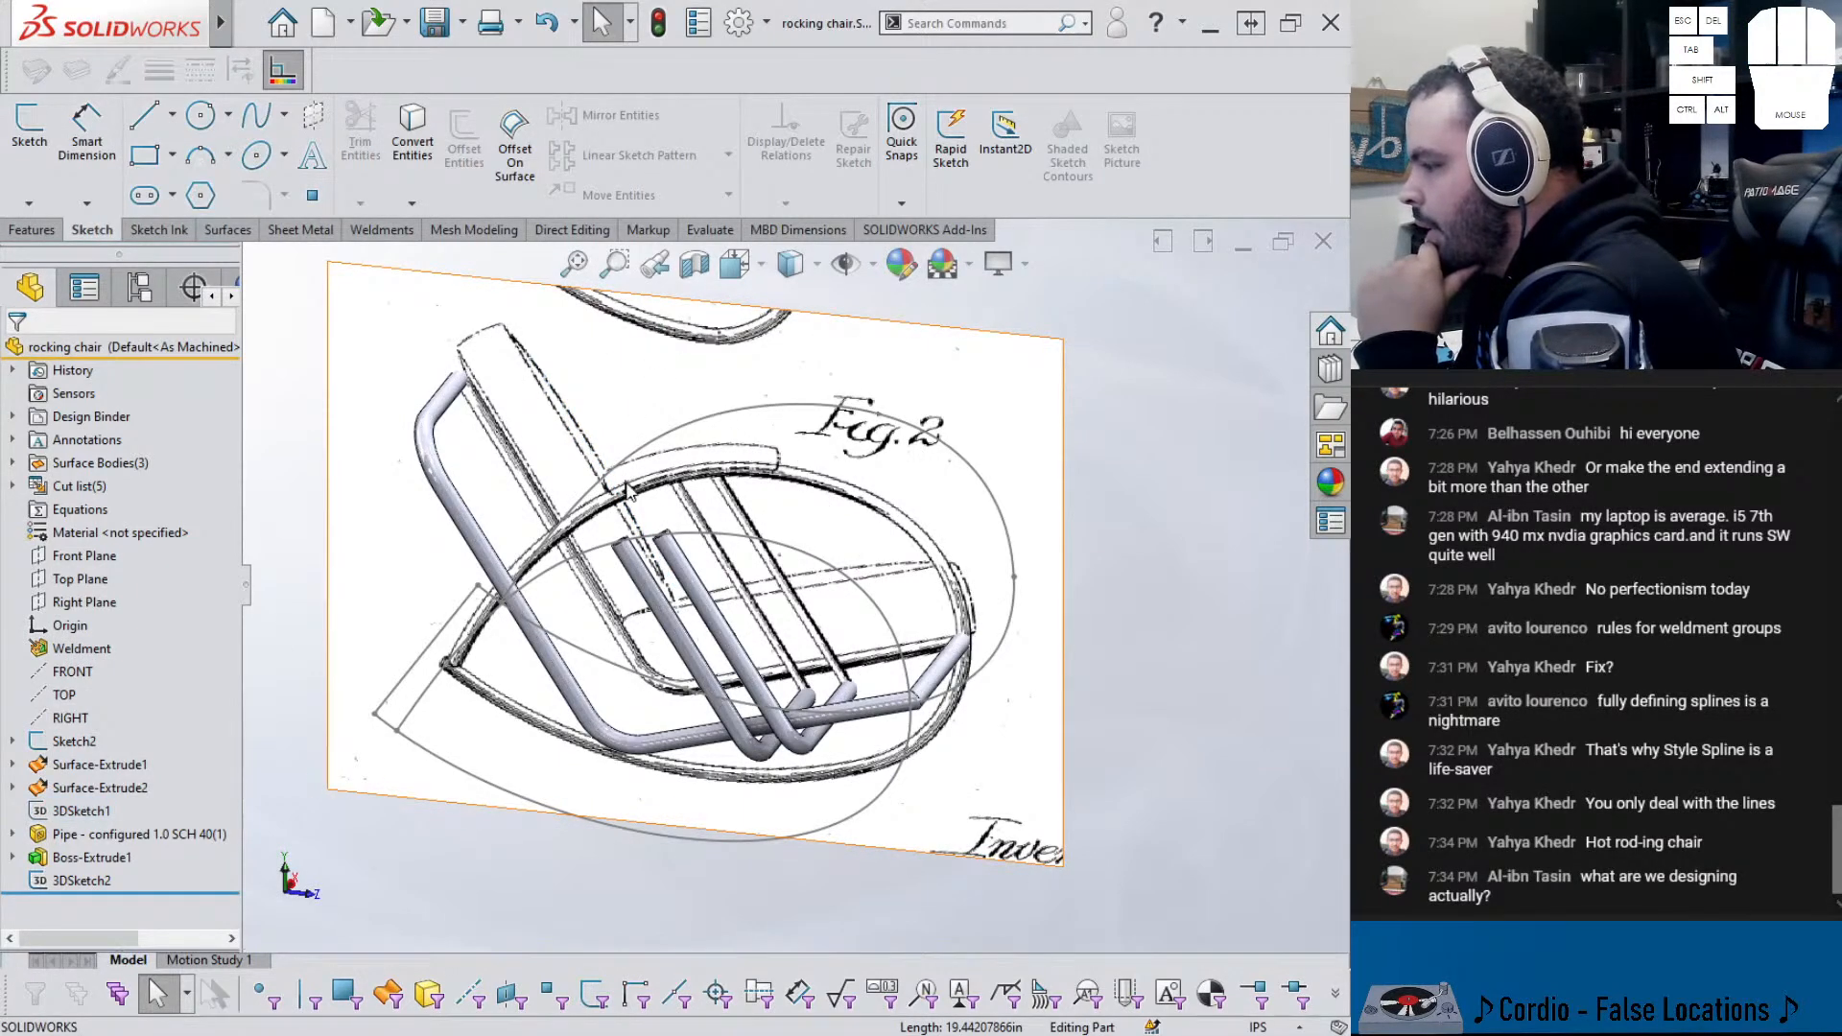
click(67, 741)
click(88, 693)
mouse_move(563, 843)
middle_down()
mouse_move(428, 723)
mouse_move(399, 745)
mouse_move(599, 806)
middle_up()
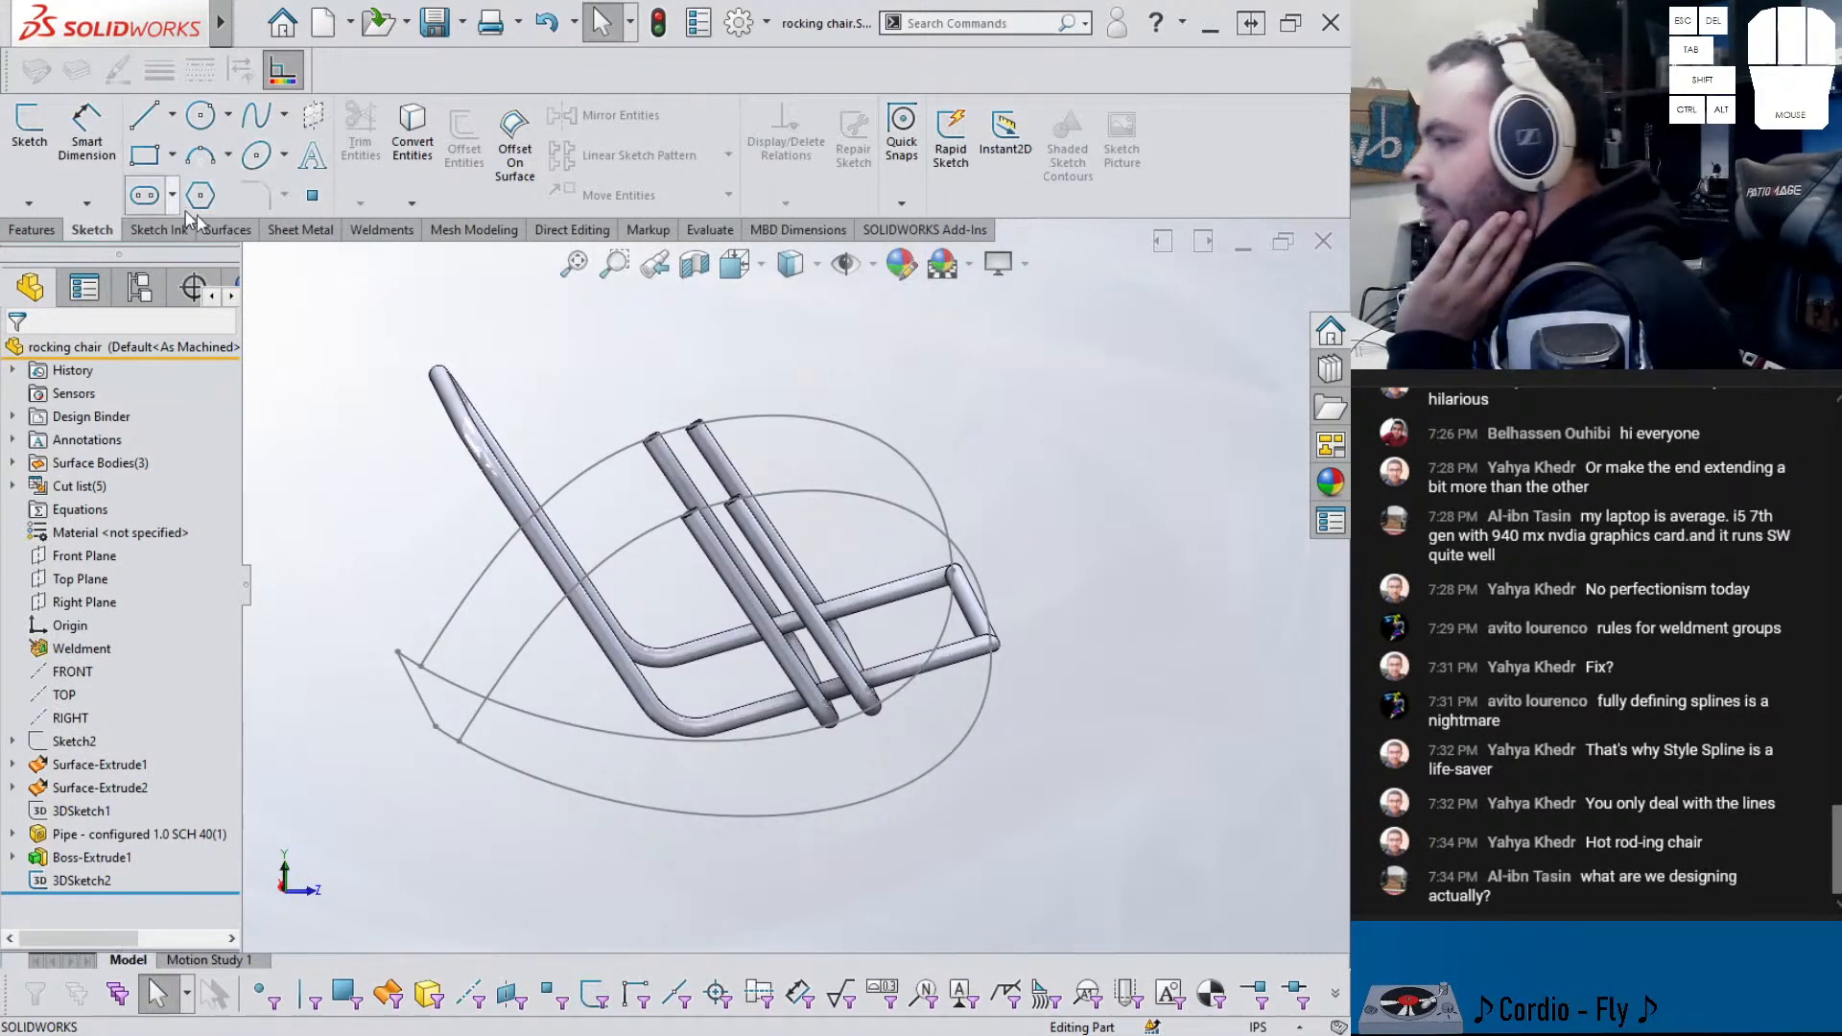
click(382, 229)
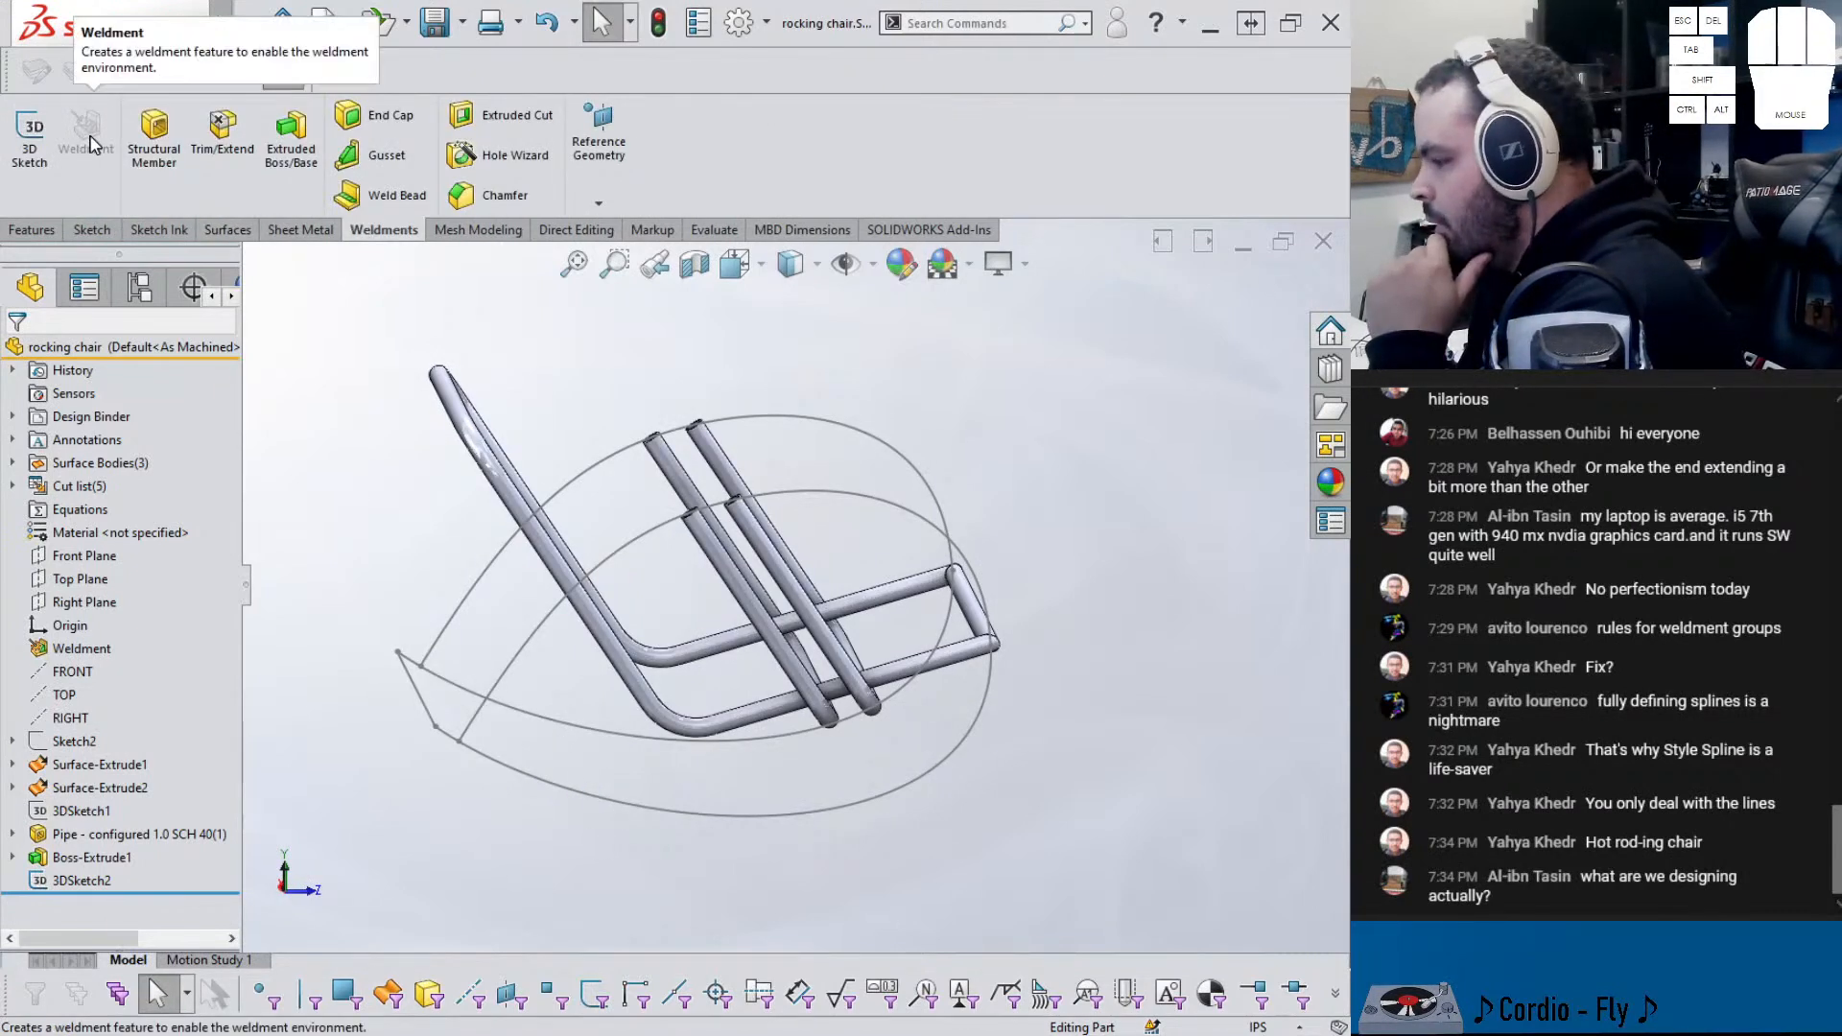
click(162, 165)
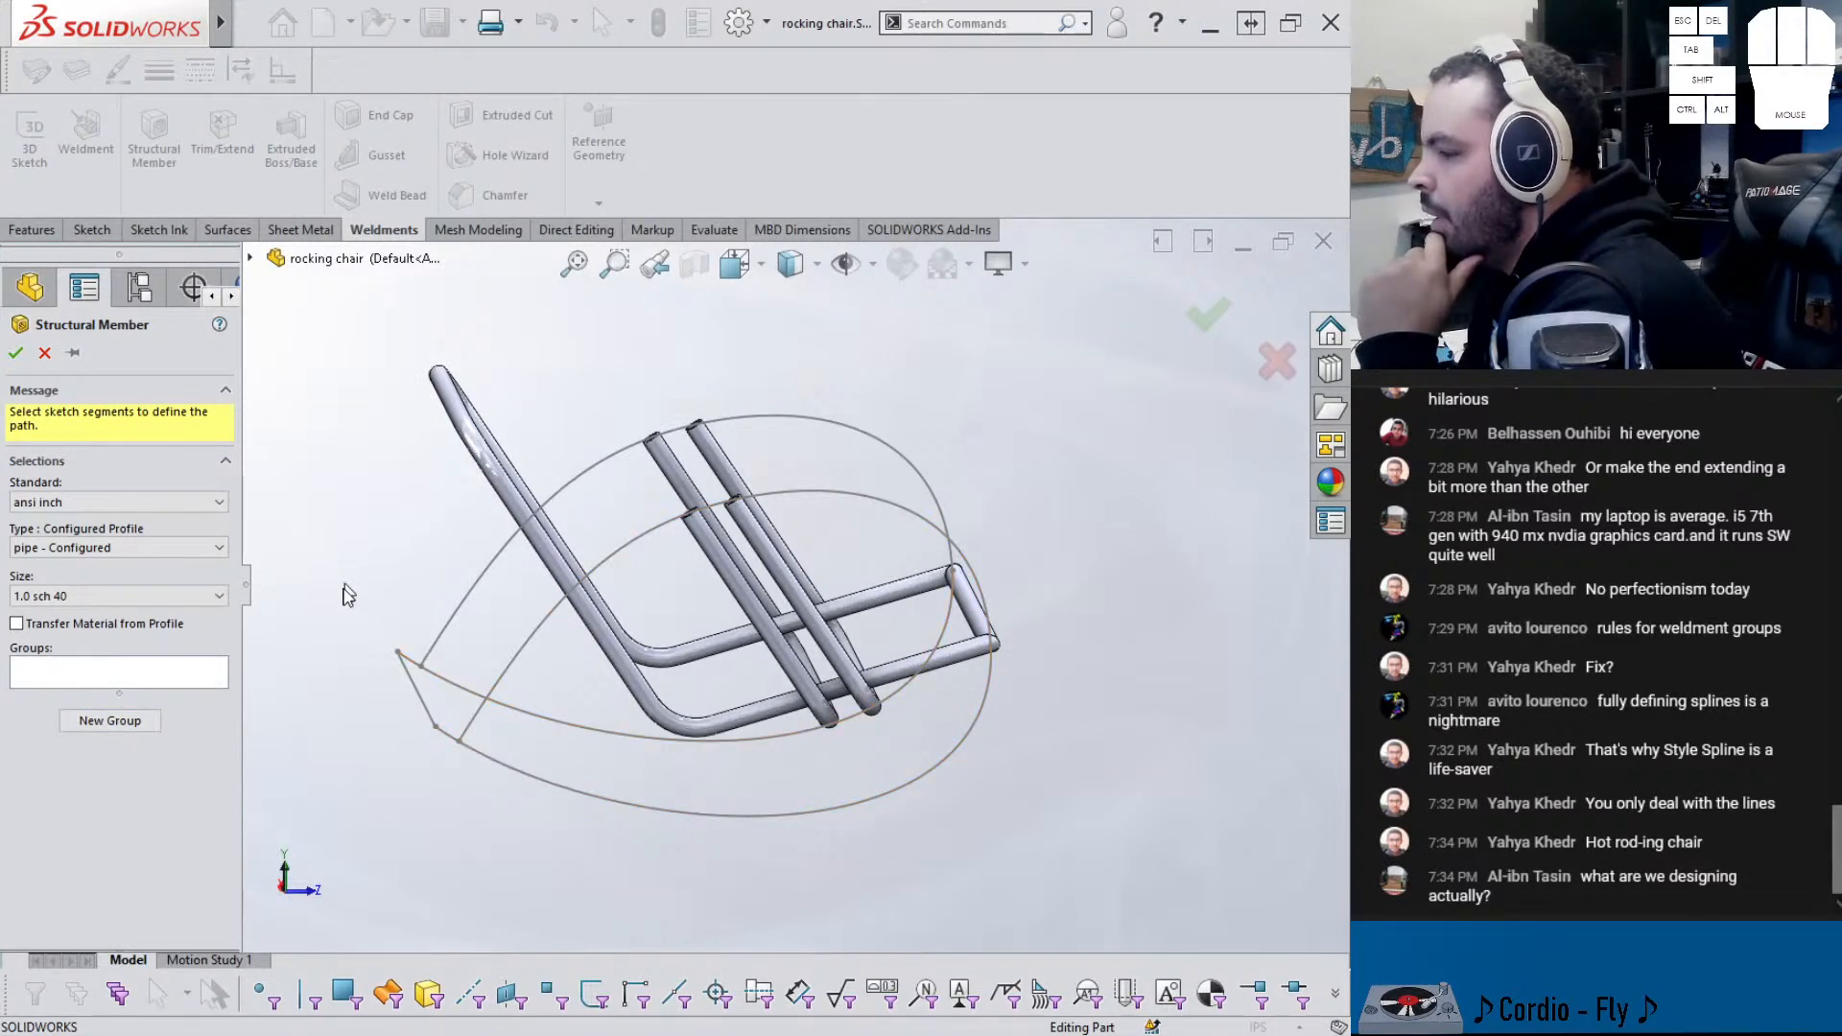
click(594, 461)
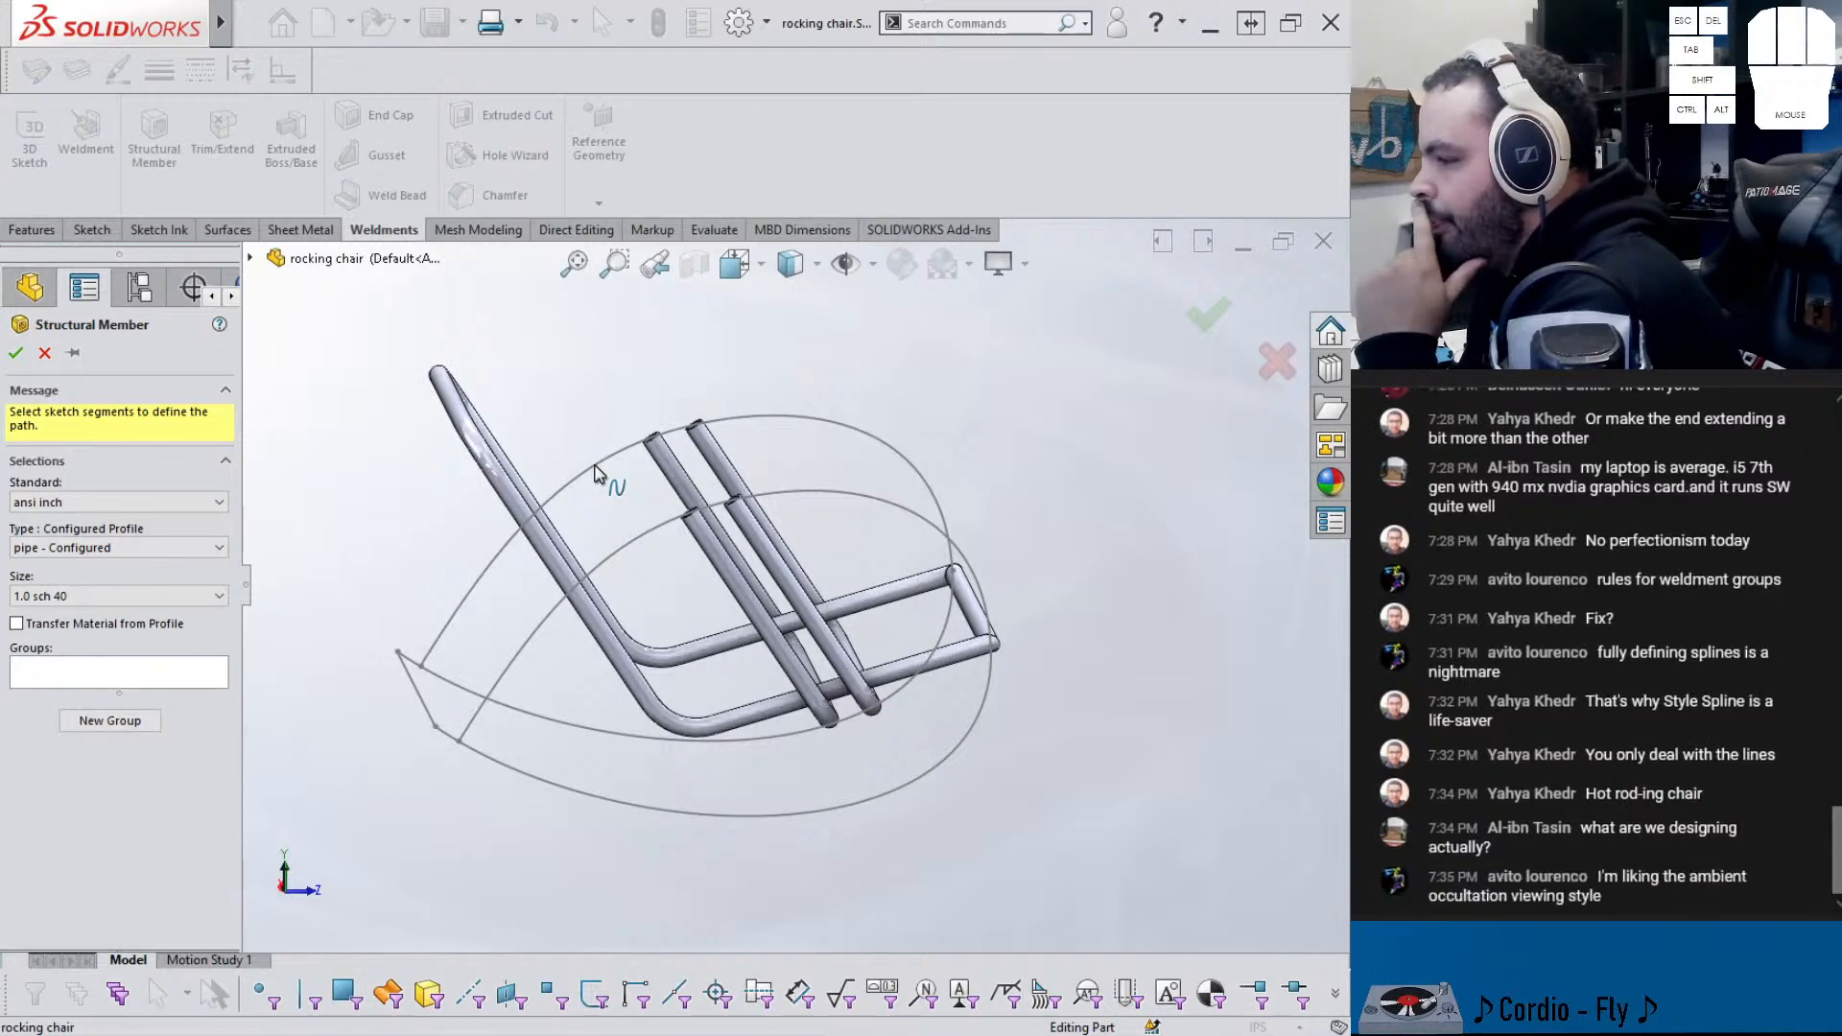
click(418, 685)
click(418, 685)
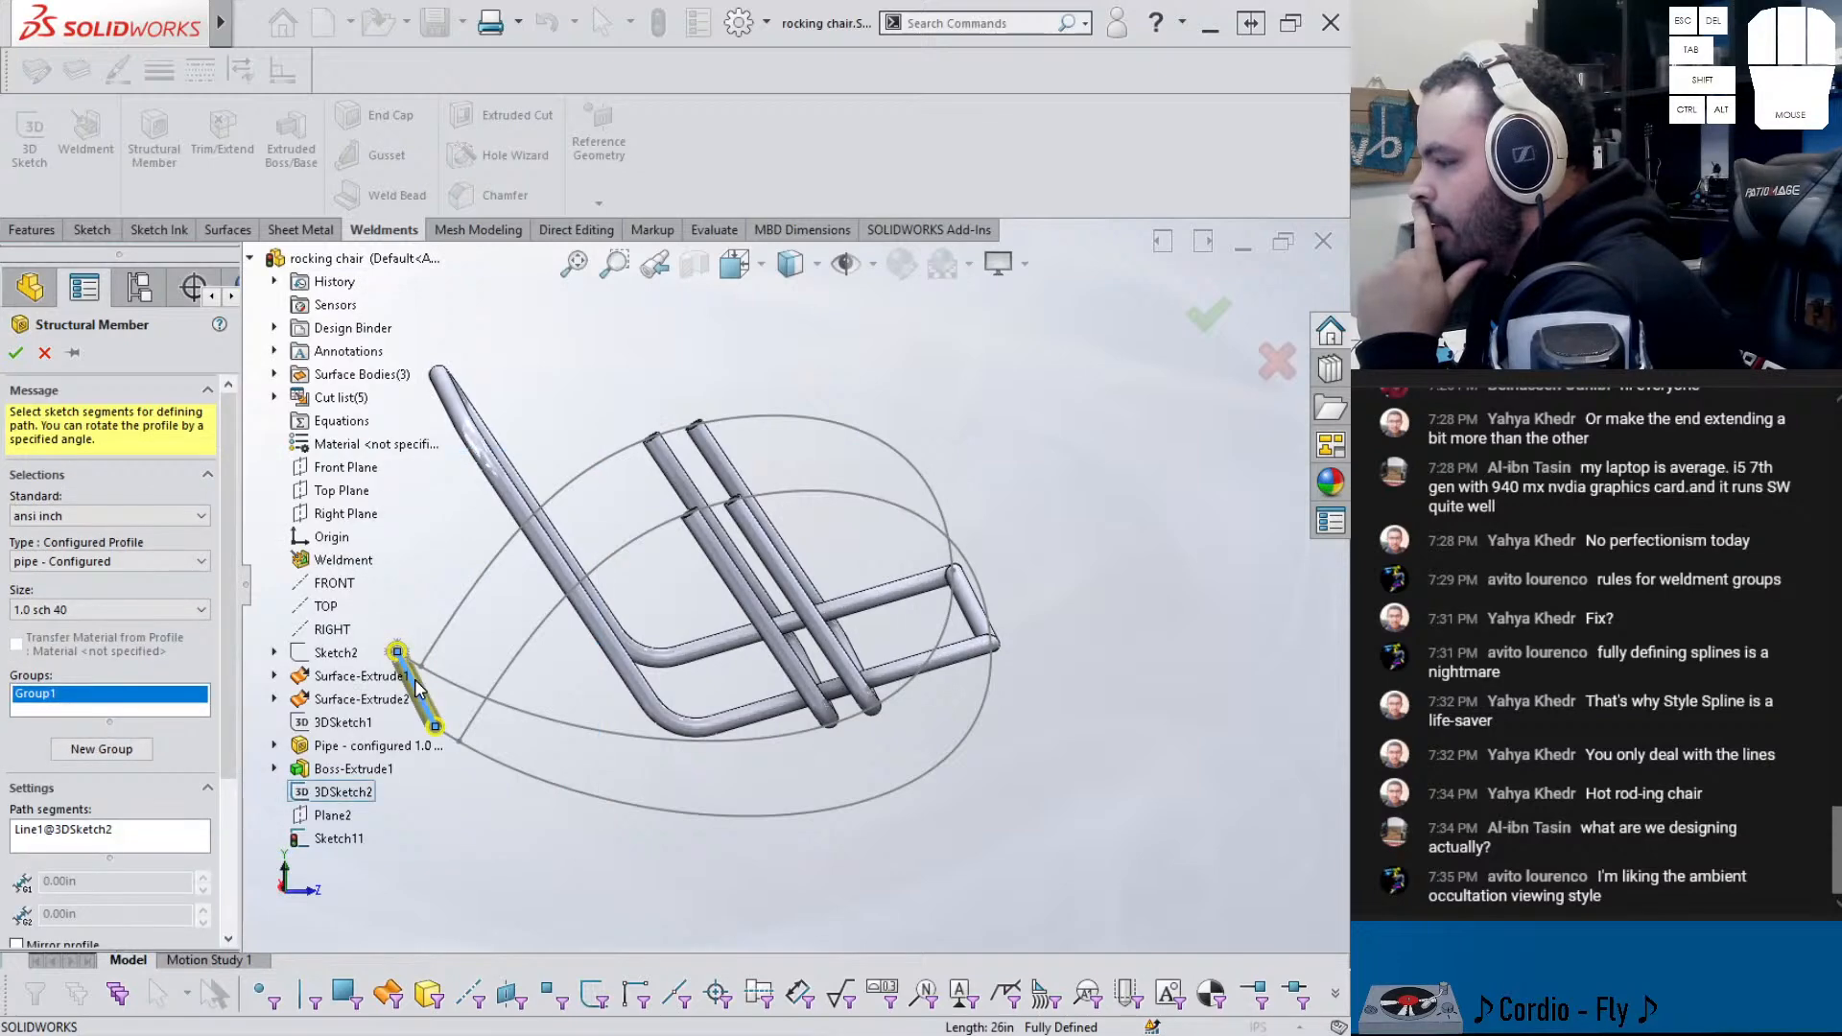
click(496, 759)
click(657, 683)
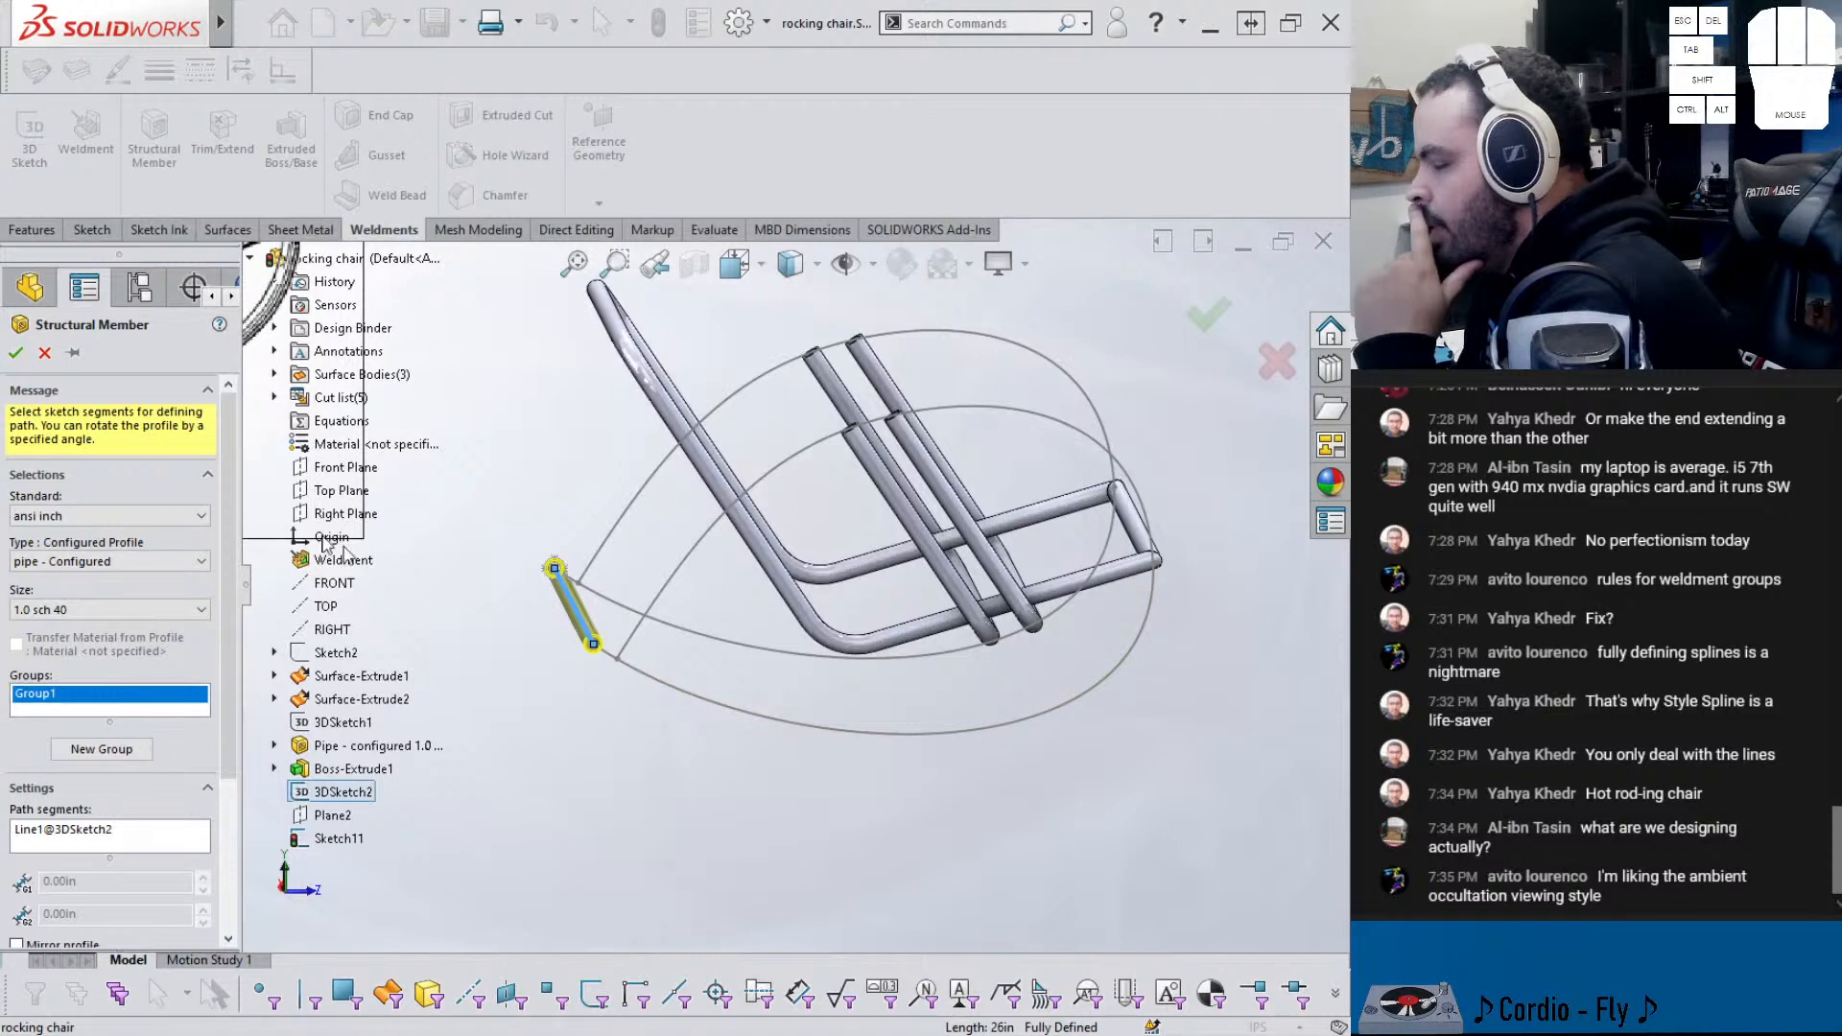
click(45, 353)
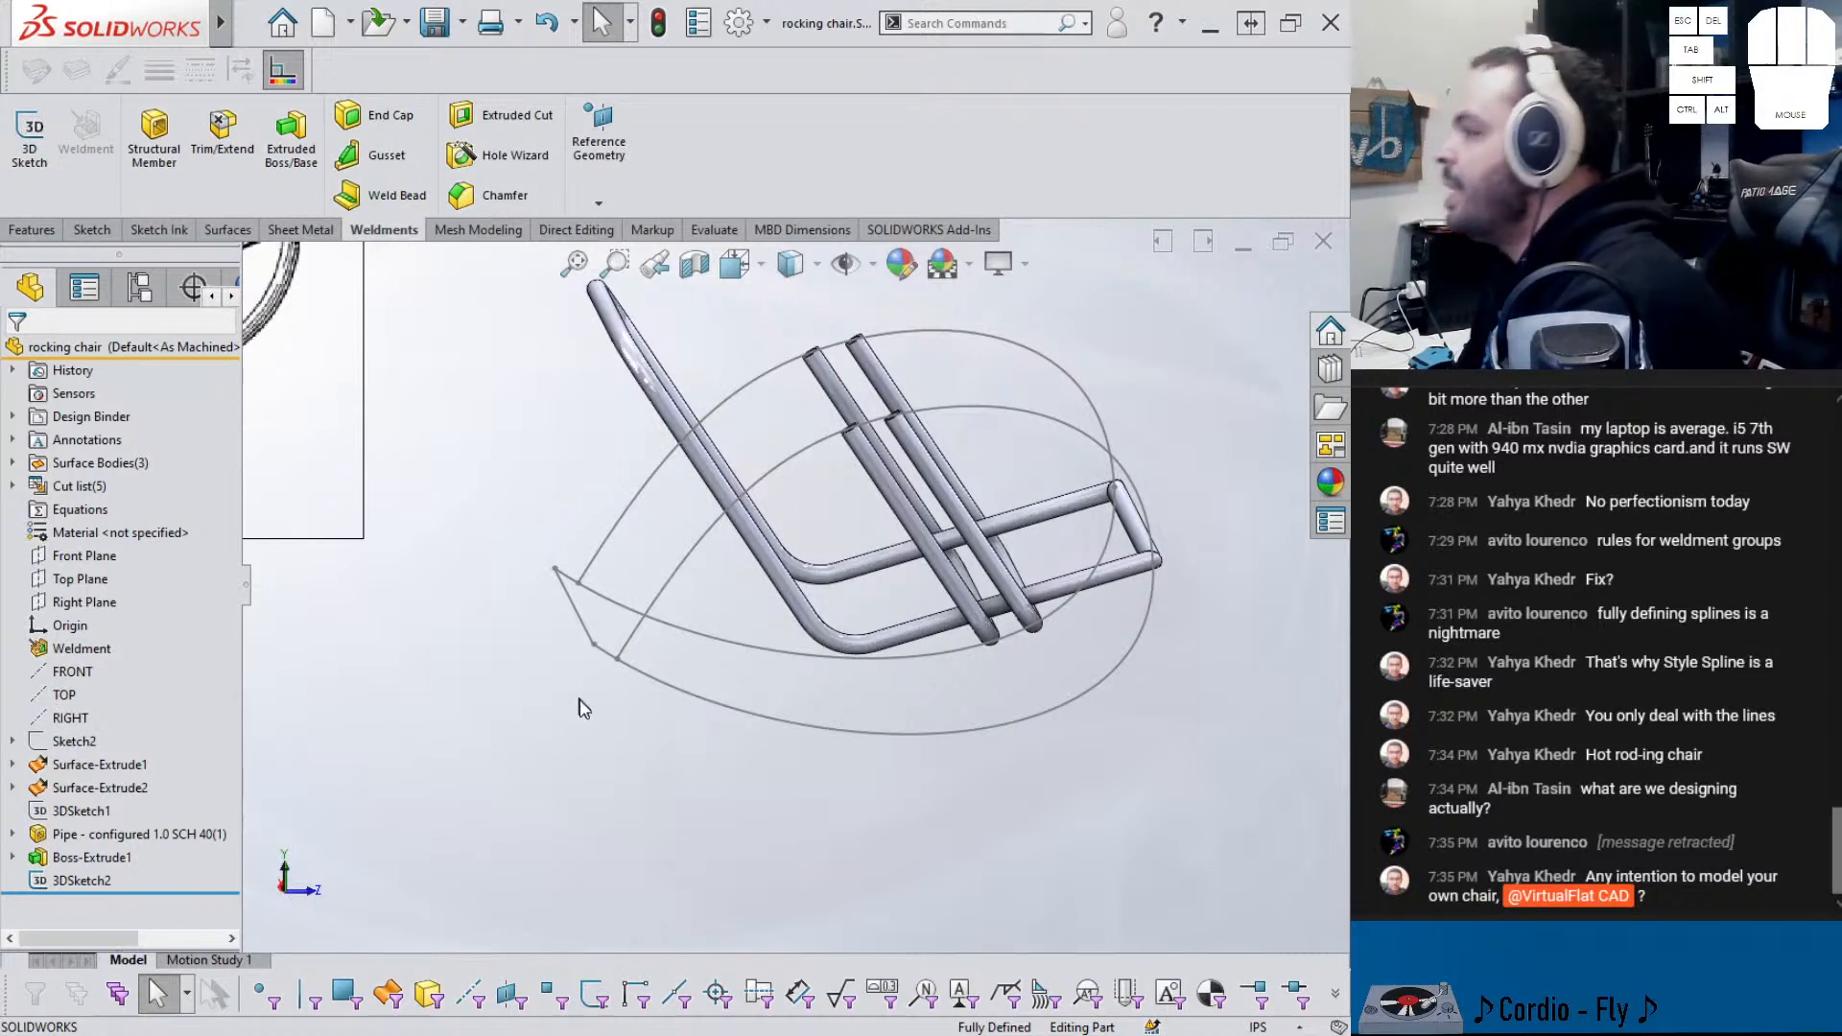
- Edit 3DSketch2, convert both rocker splines to construction geometry, and exit the sketch
click(83, 883)
click(90, 819)
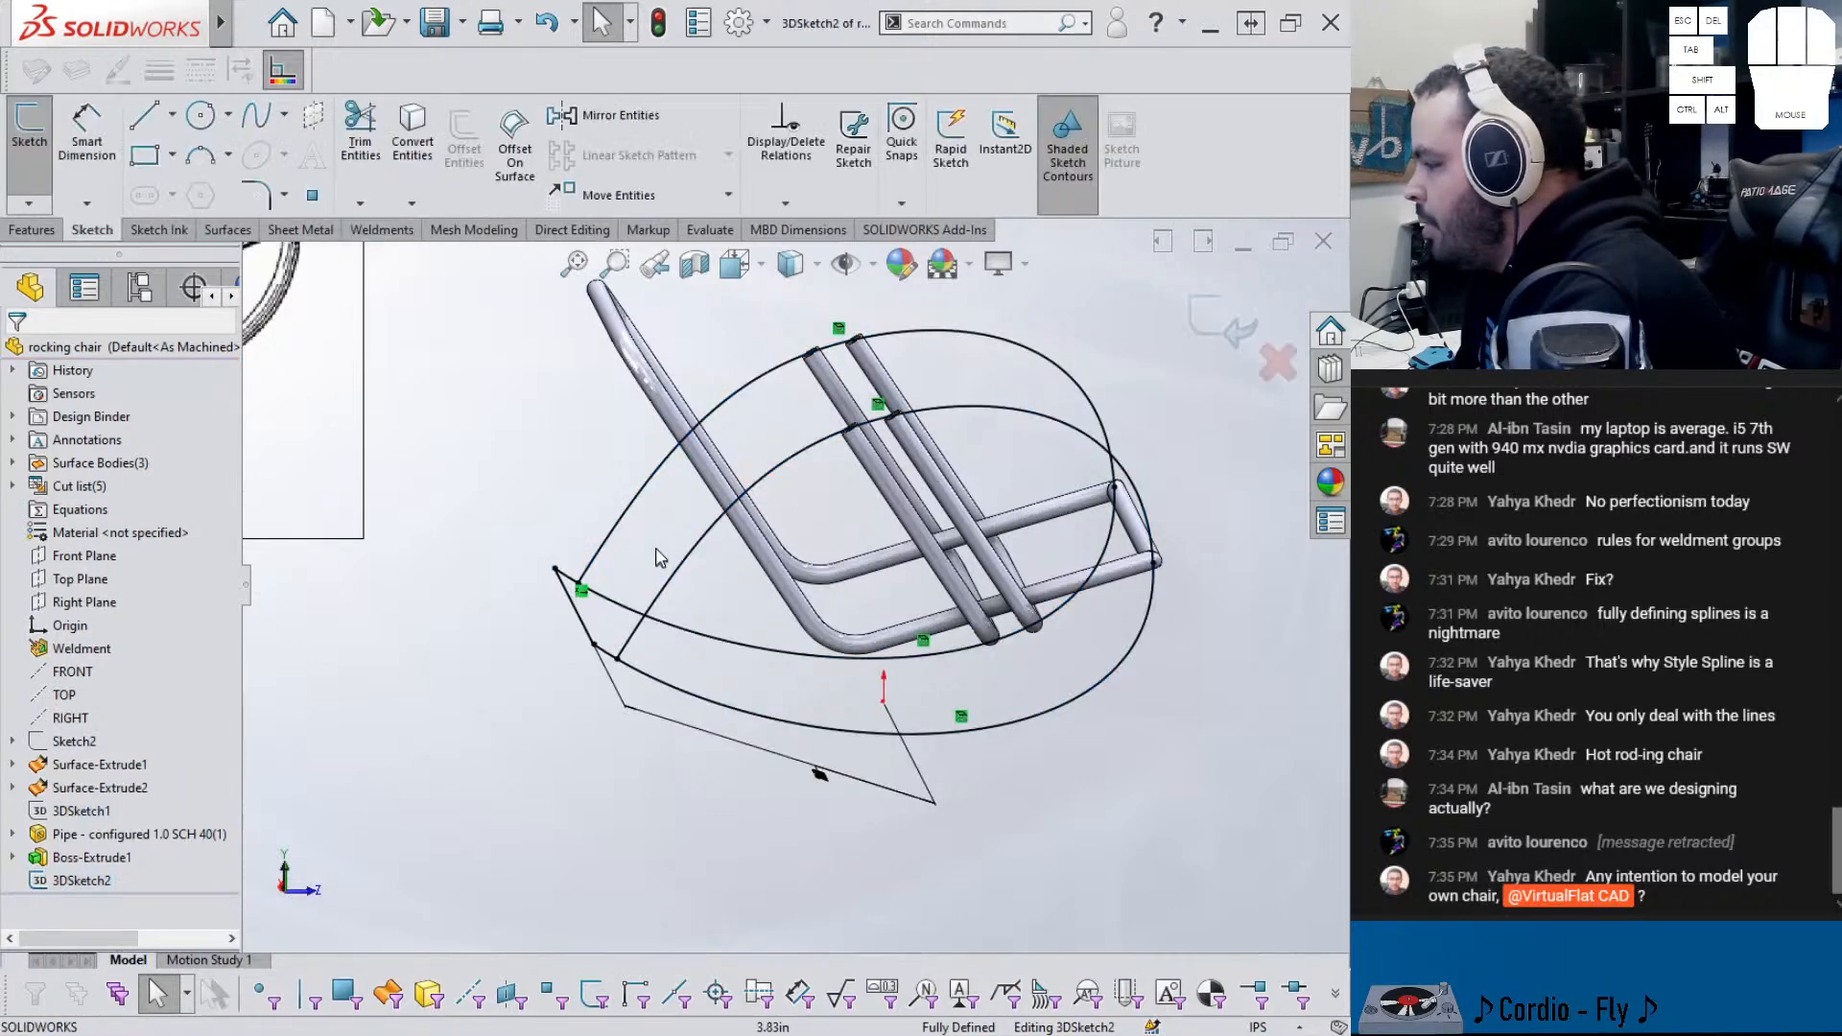
click(687, 563)
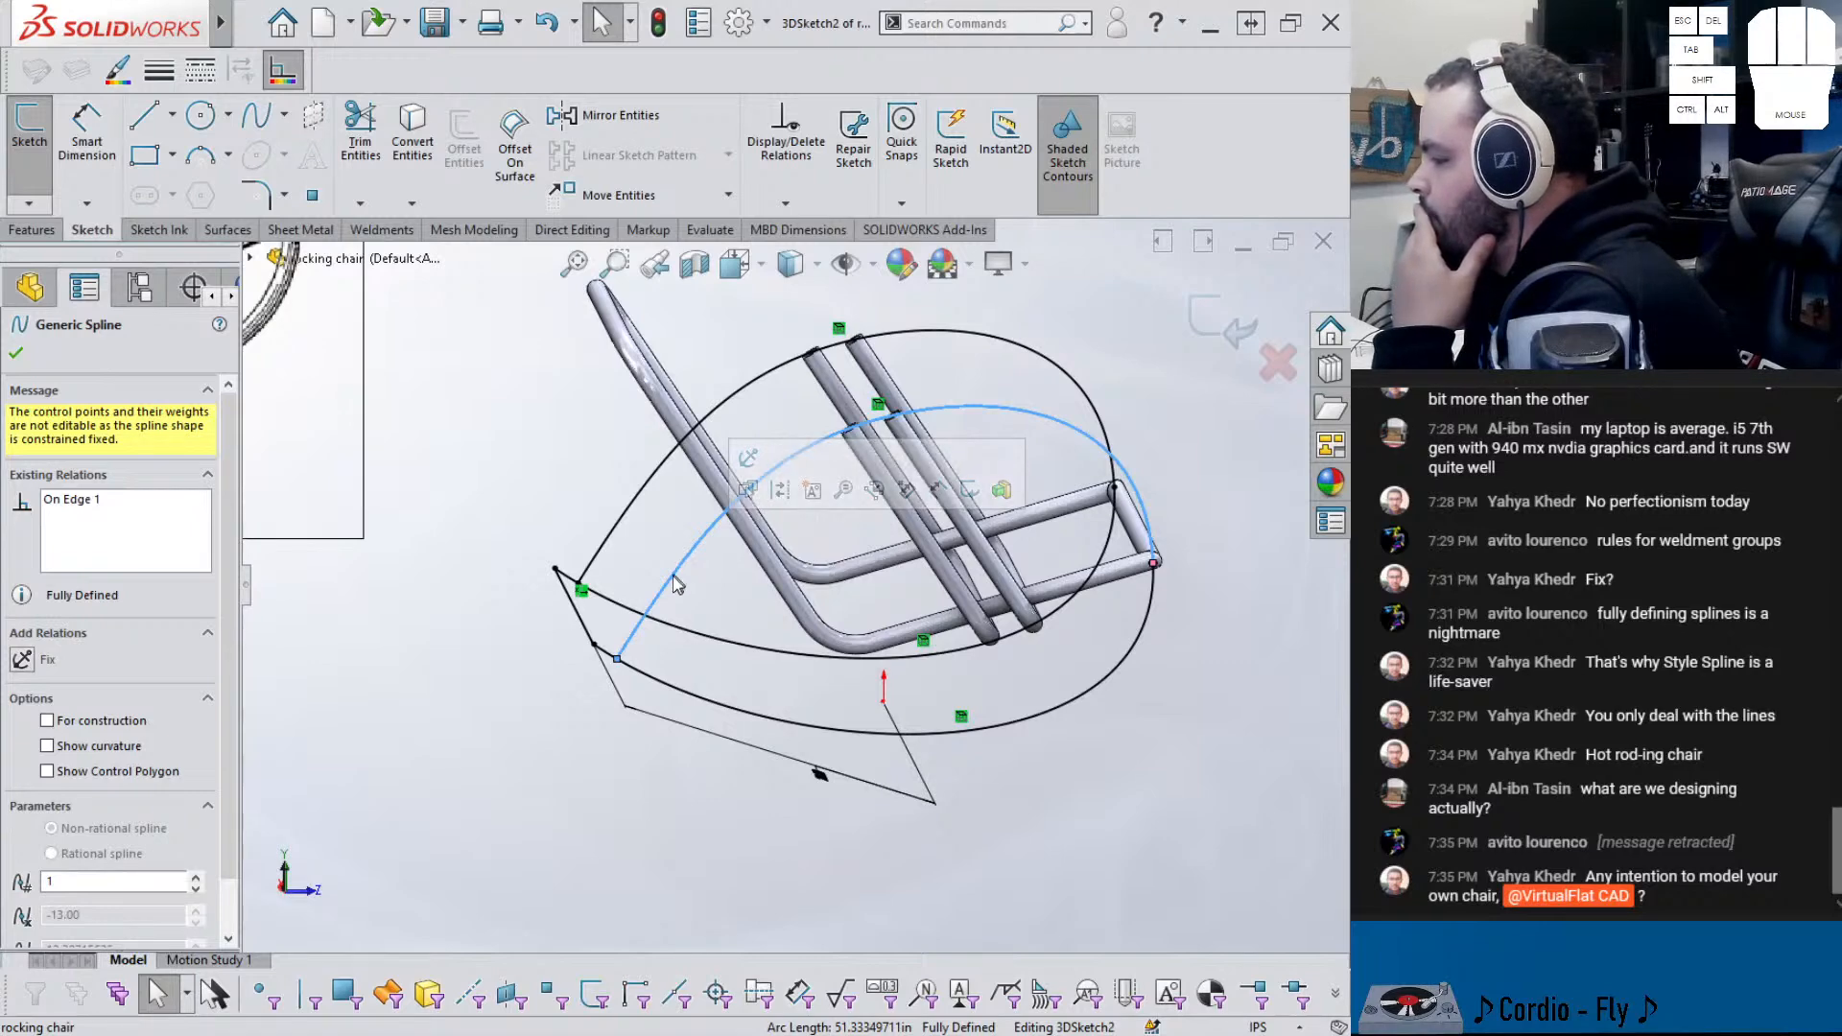
click(783, 495)
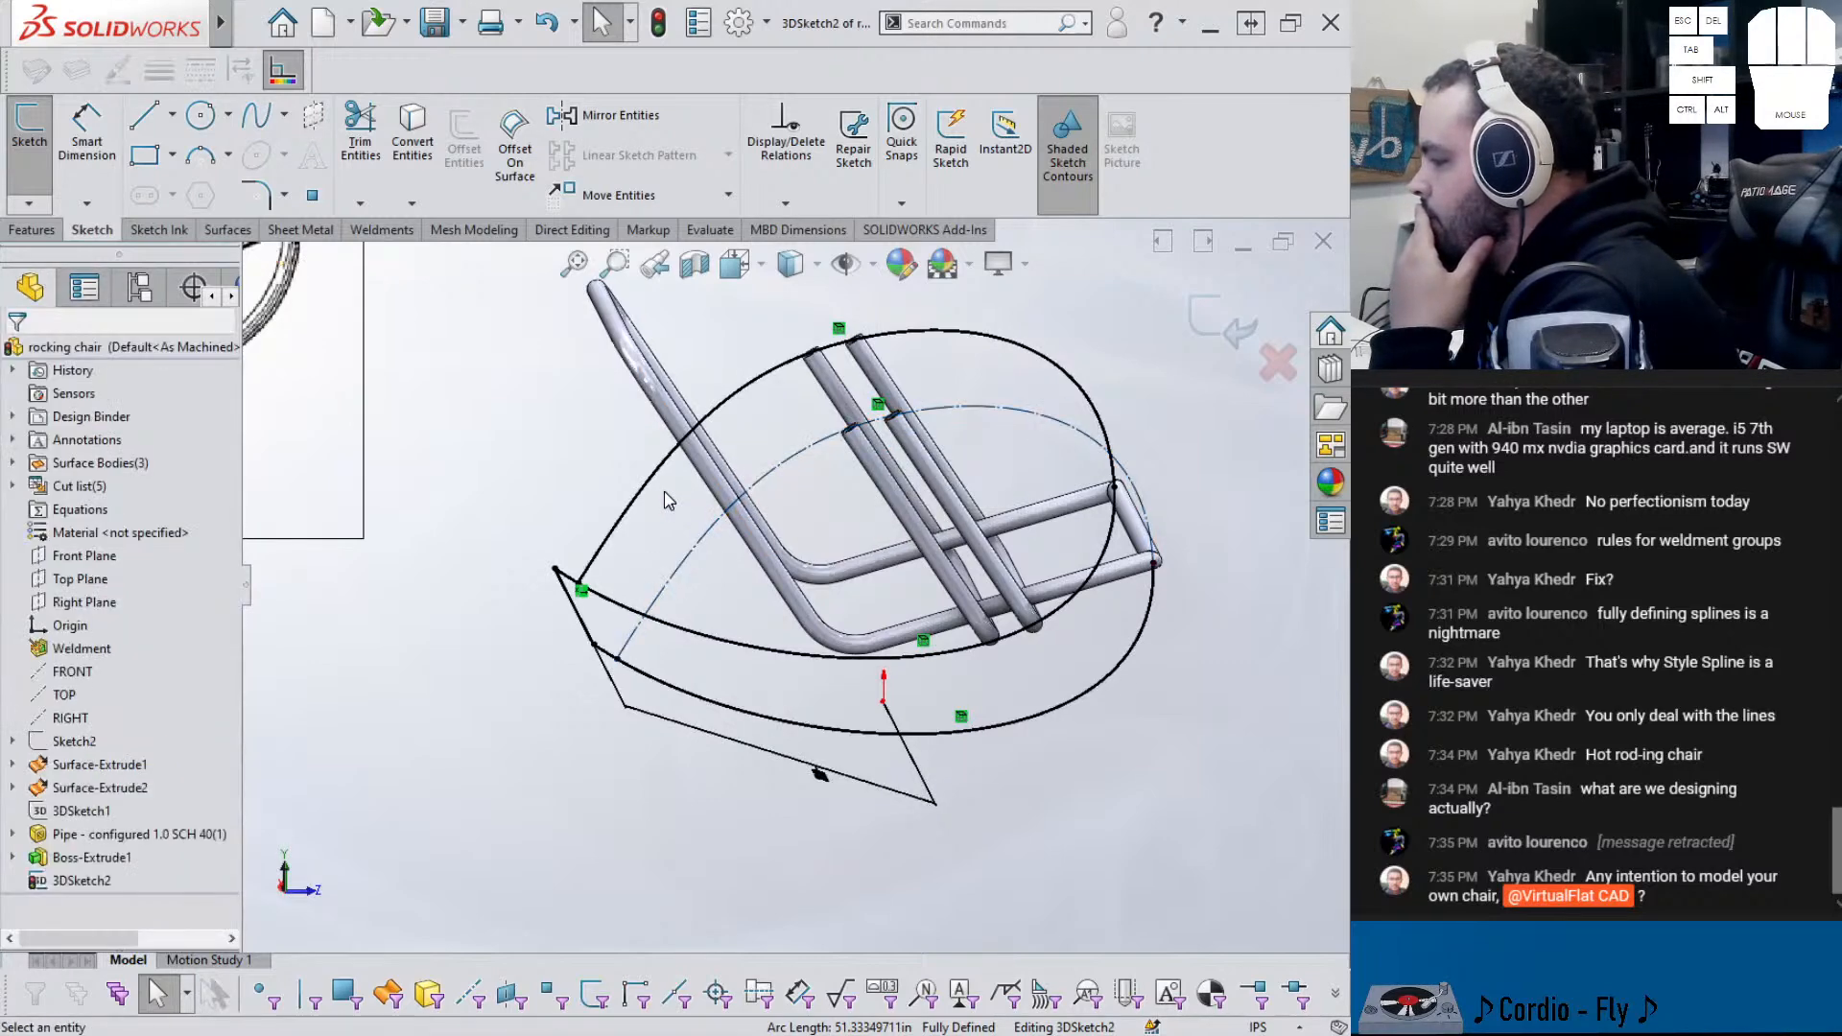
click(646, 501)
click(735, 433)
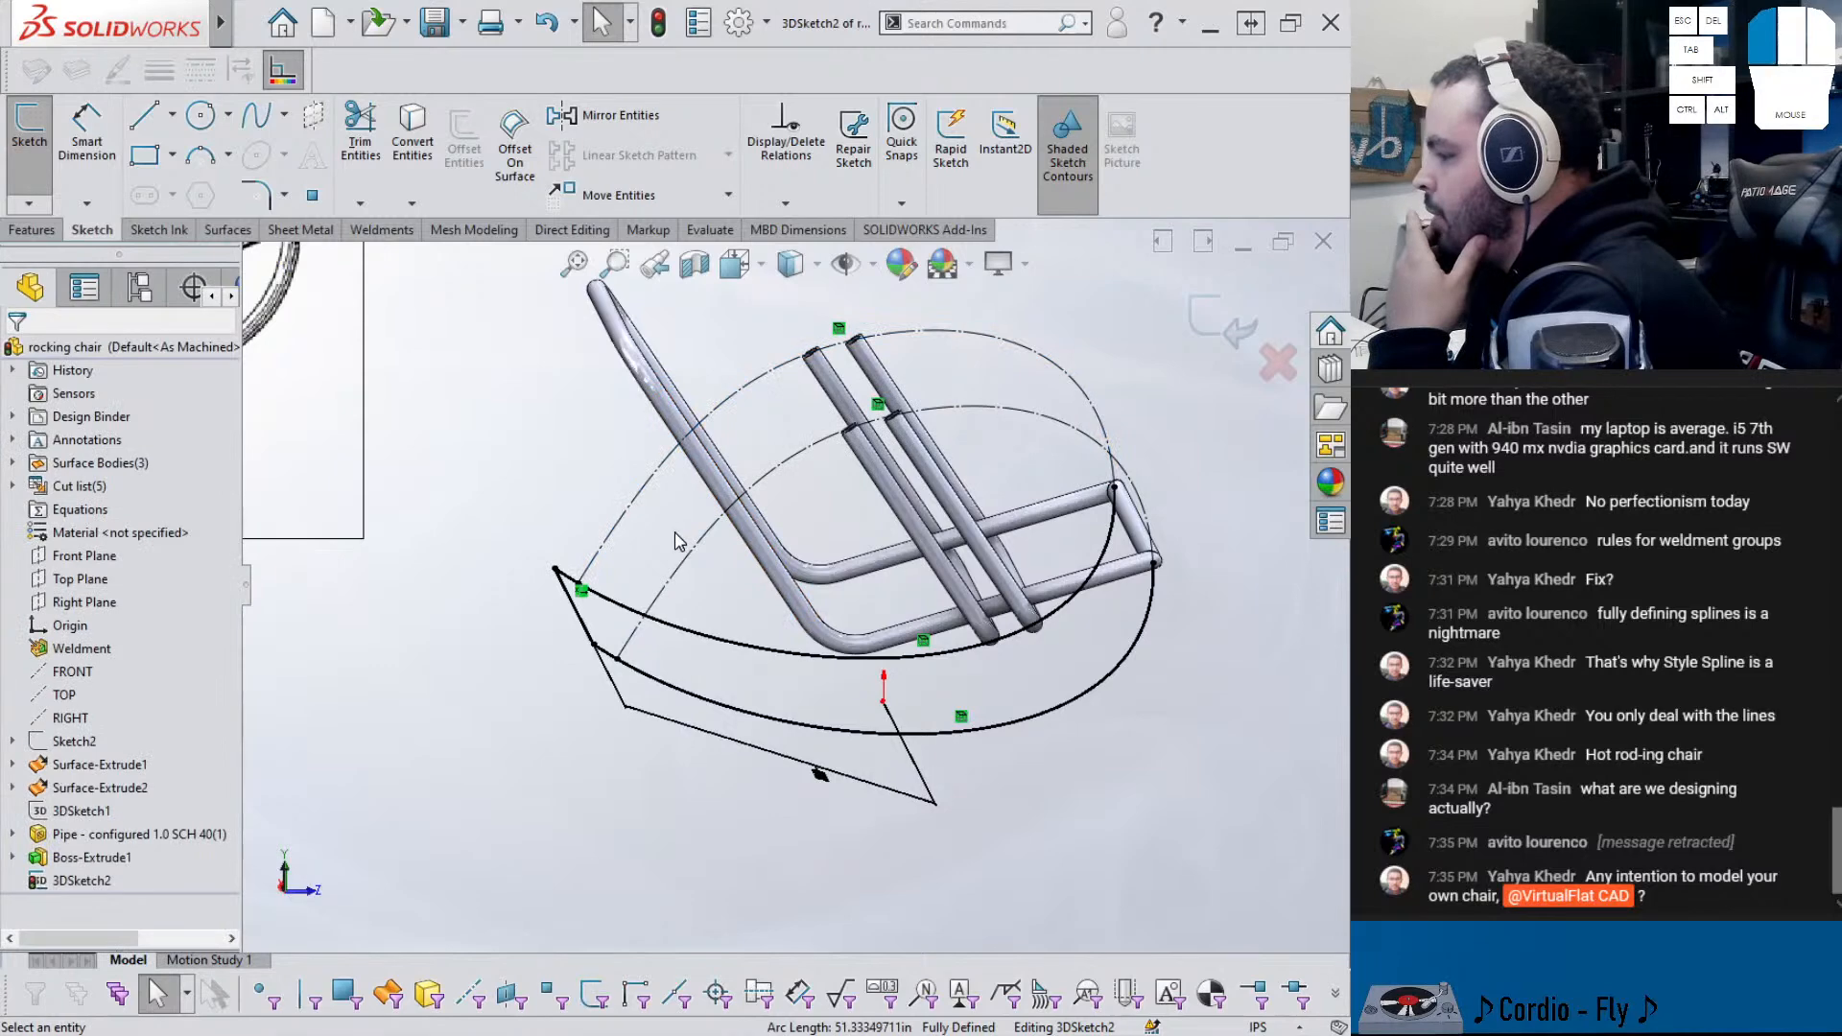
click(1237, 344)
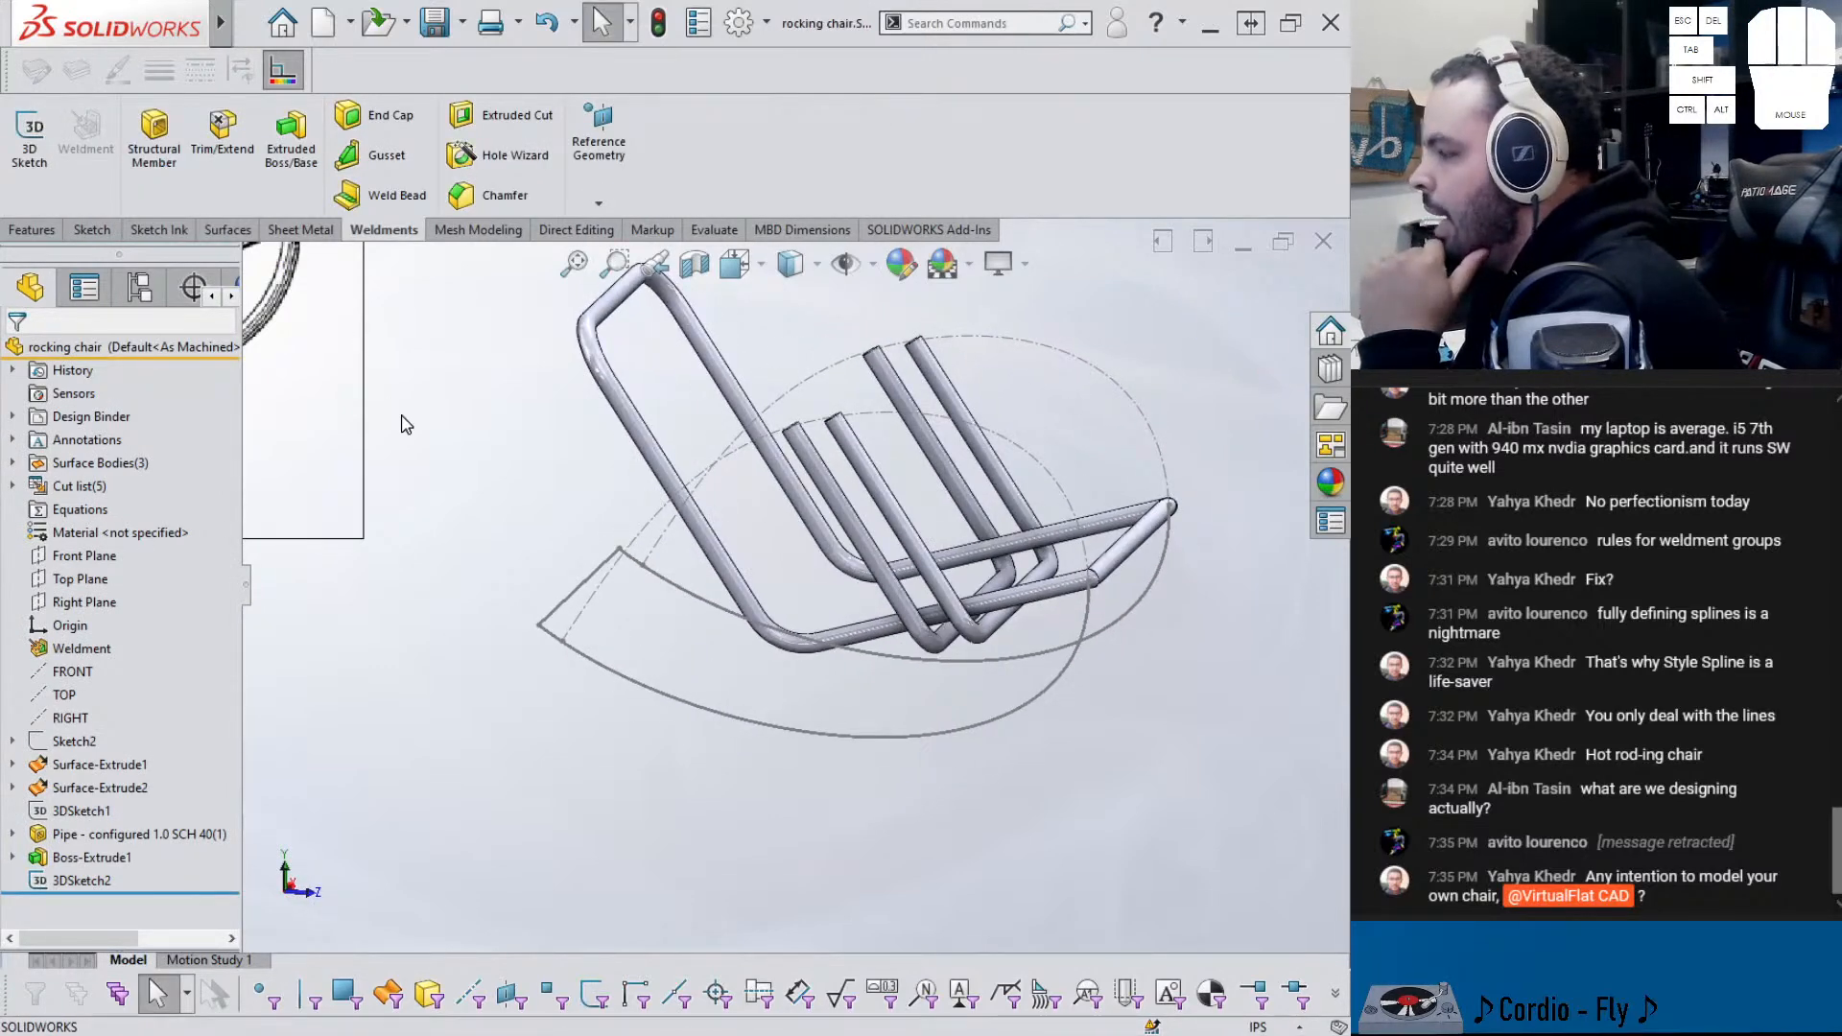
- Start a new Structural Member and try picking the rocker spline as its path
click(165, 146)
middle_drag(615, 456, 662, 587)
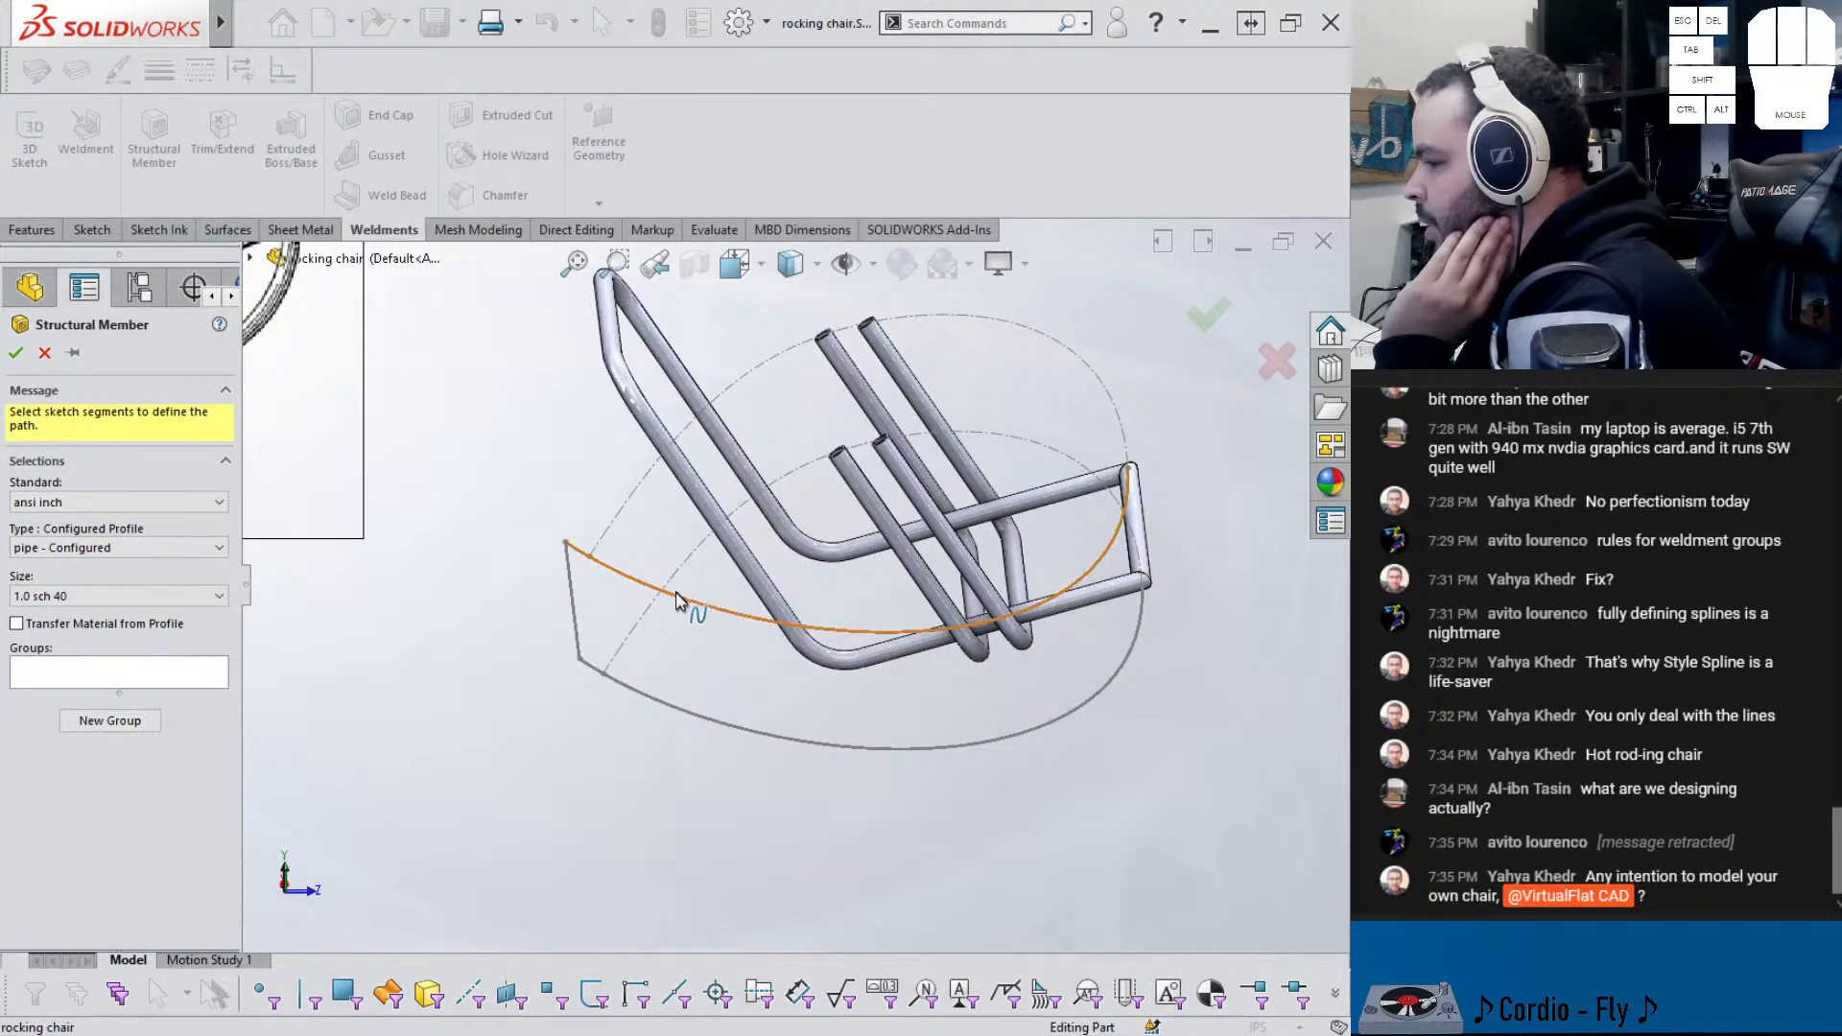
click(192, 673)
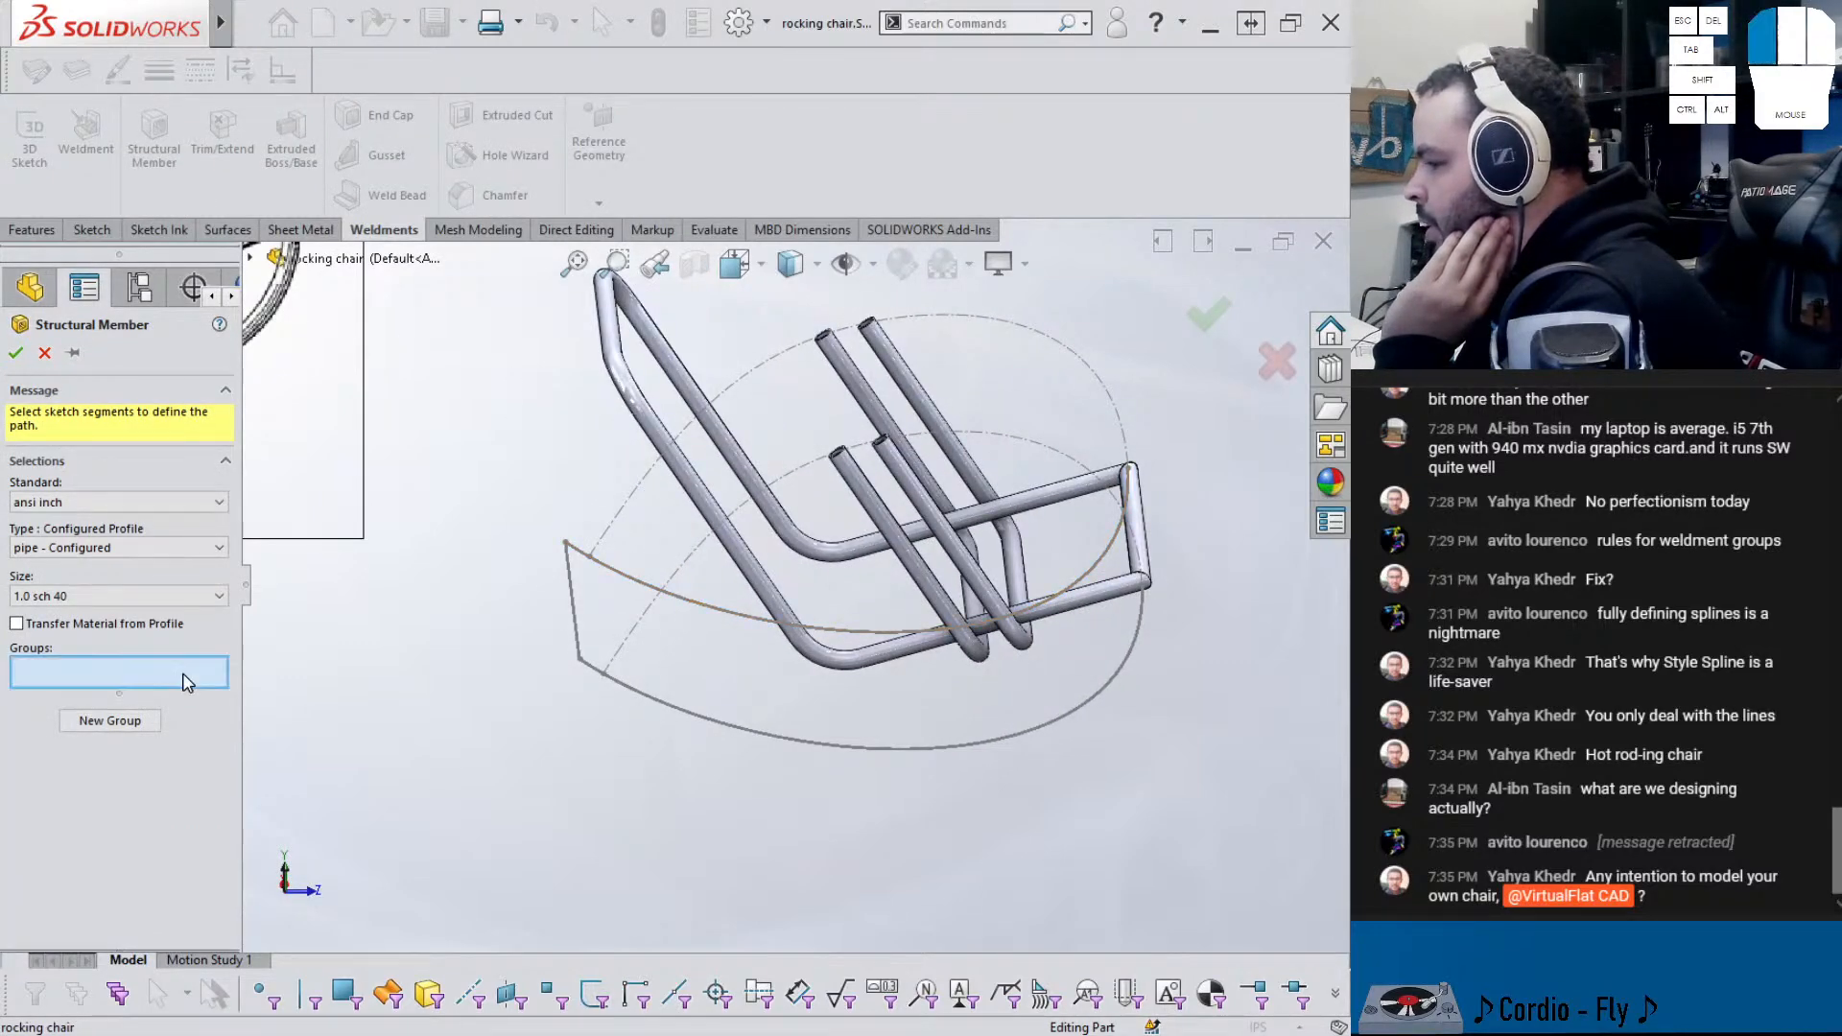
click(697, 605)
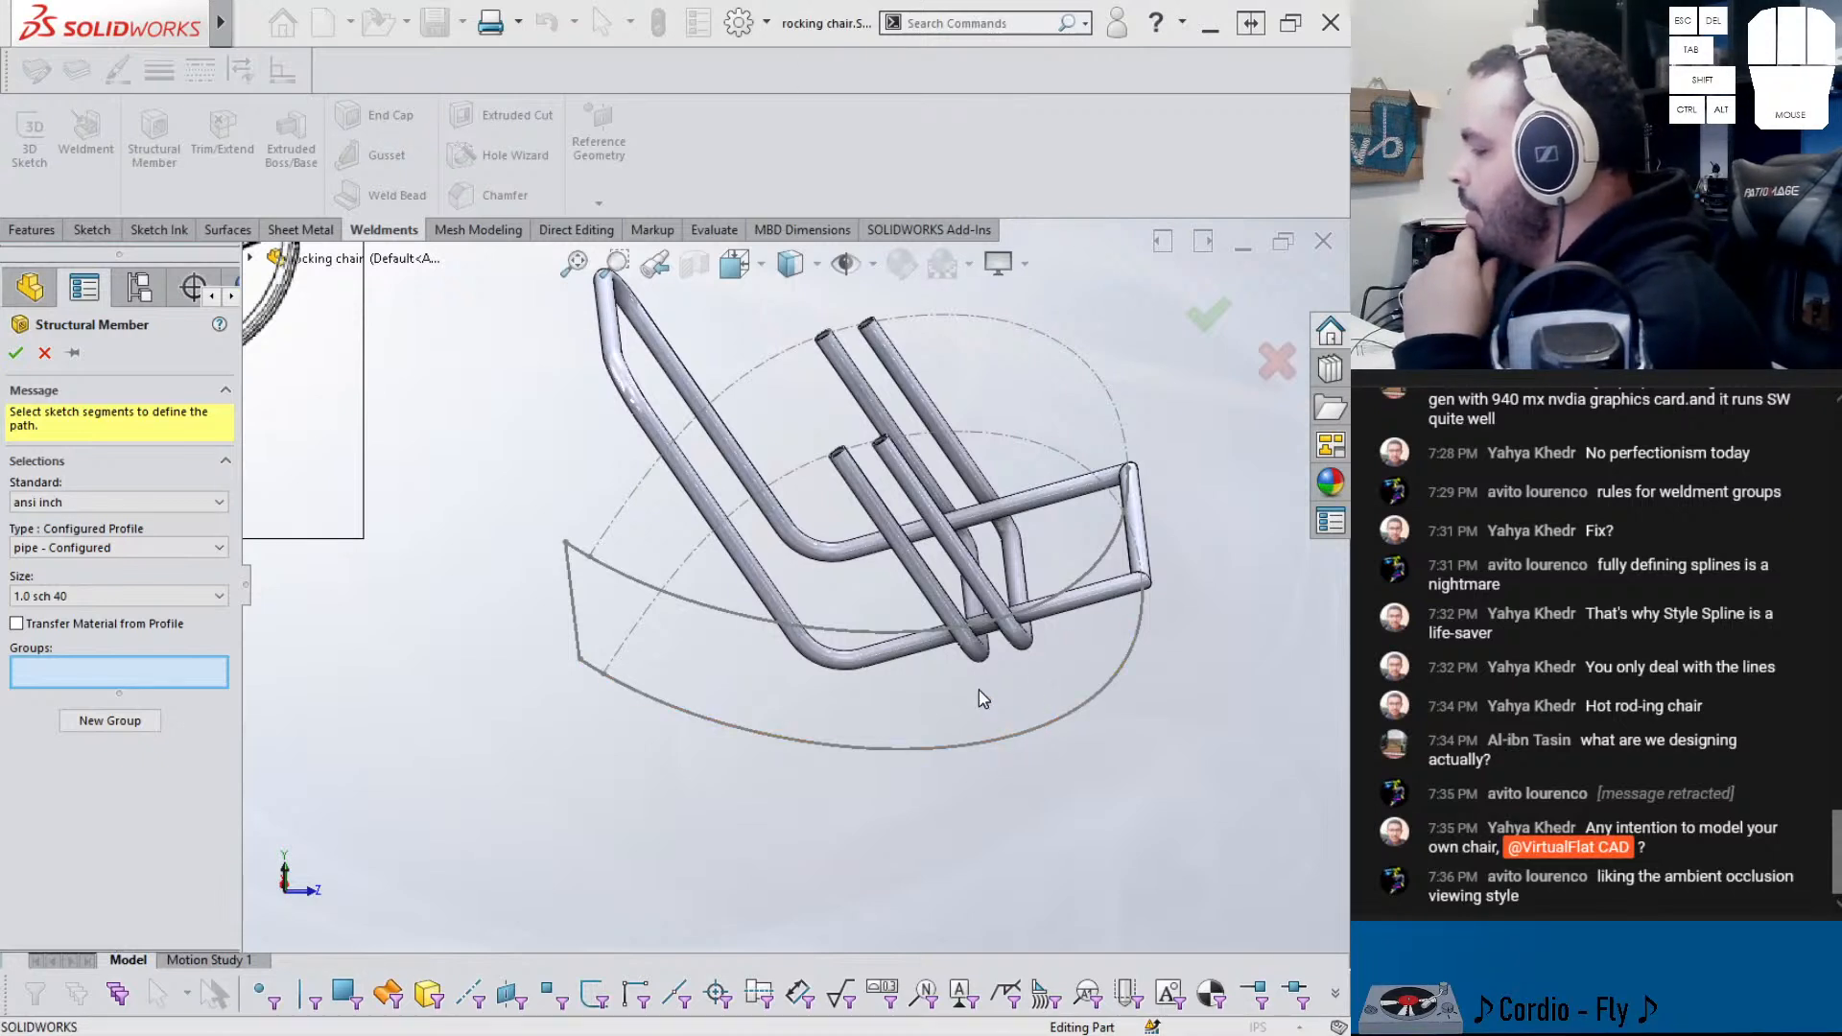
middle_drag(967, 687, 683, 664)
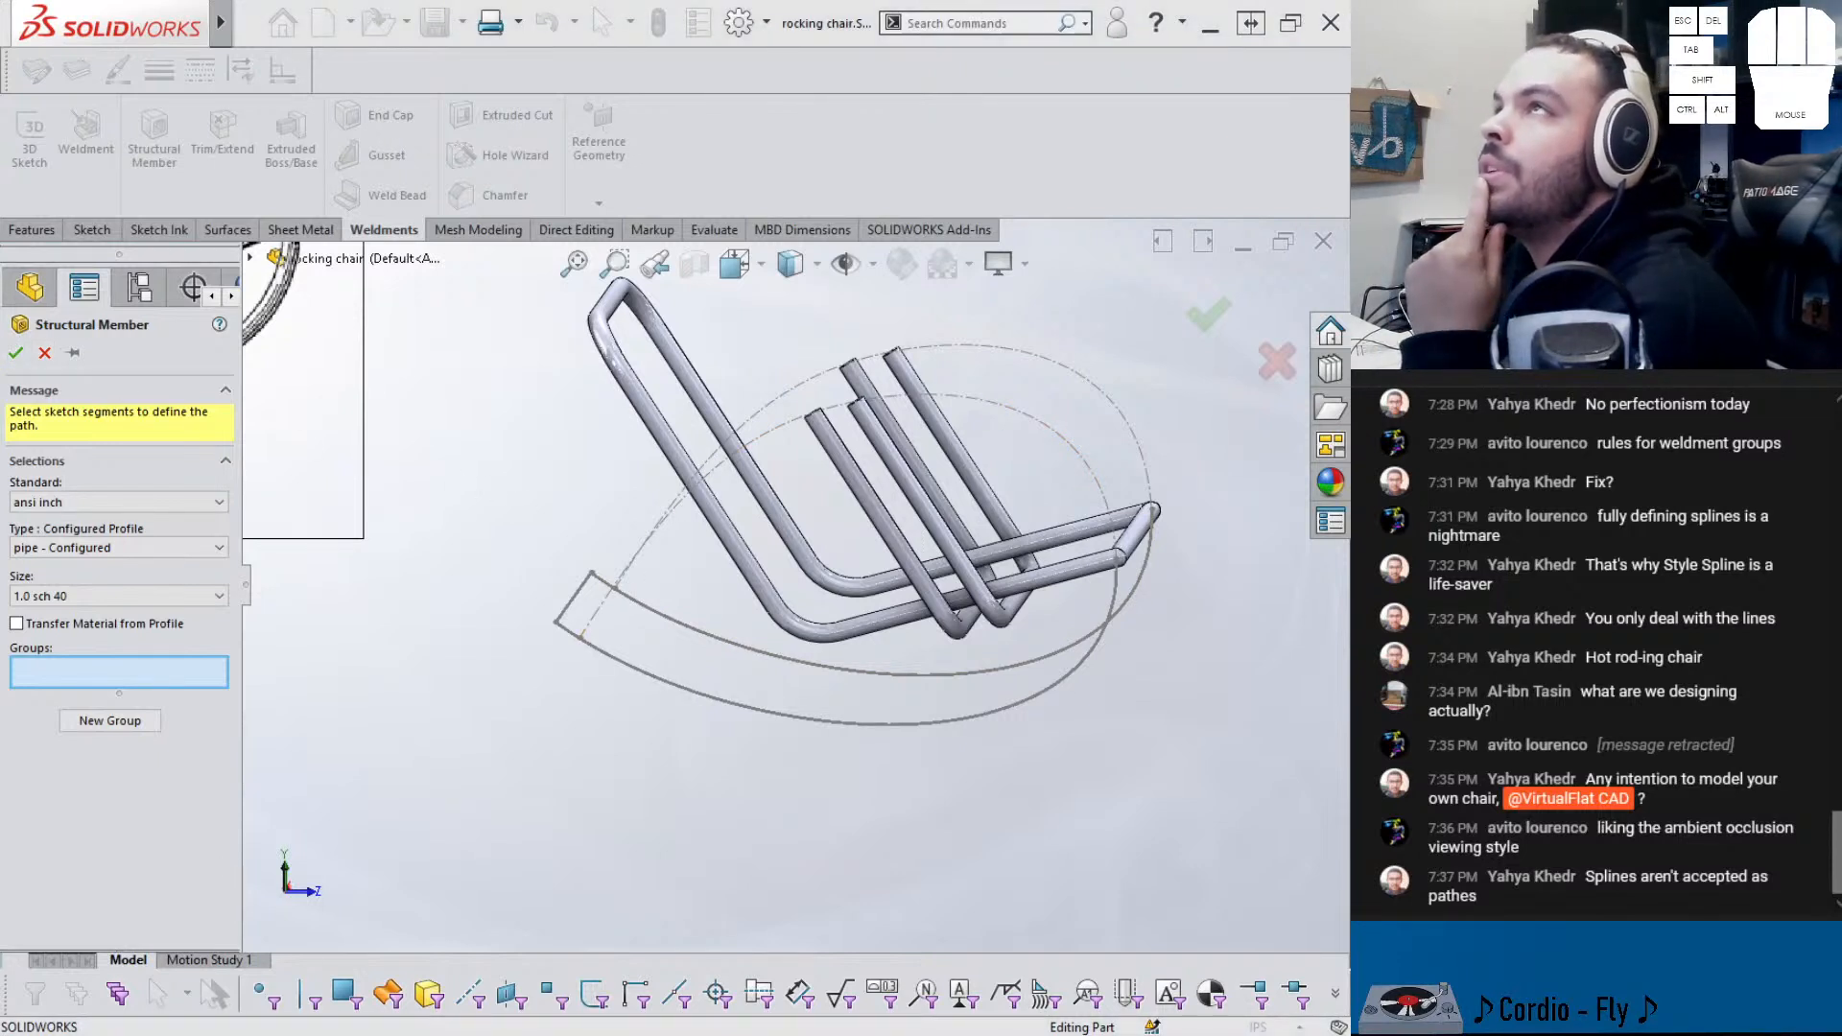
- Cancel the structural member and edit Sketch7 under Boss-Extrude1
click(44, 352)
middle_drag(489, 752, 705, 796)
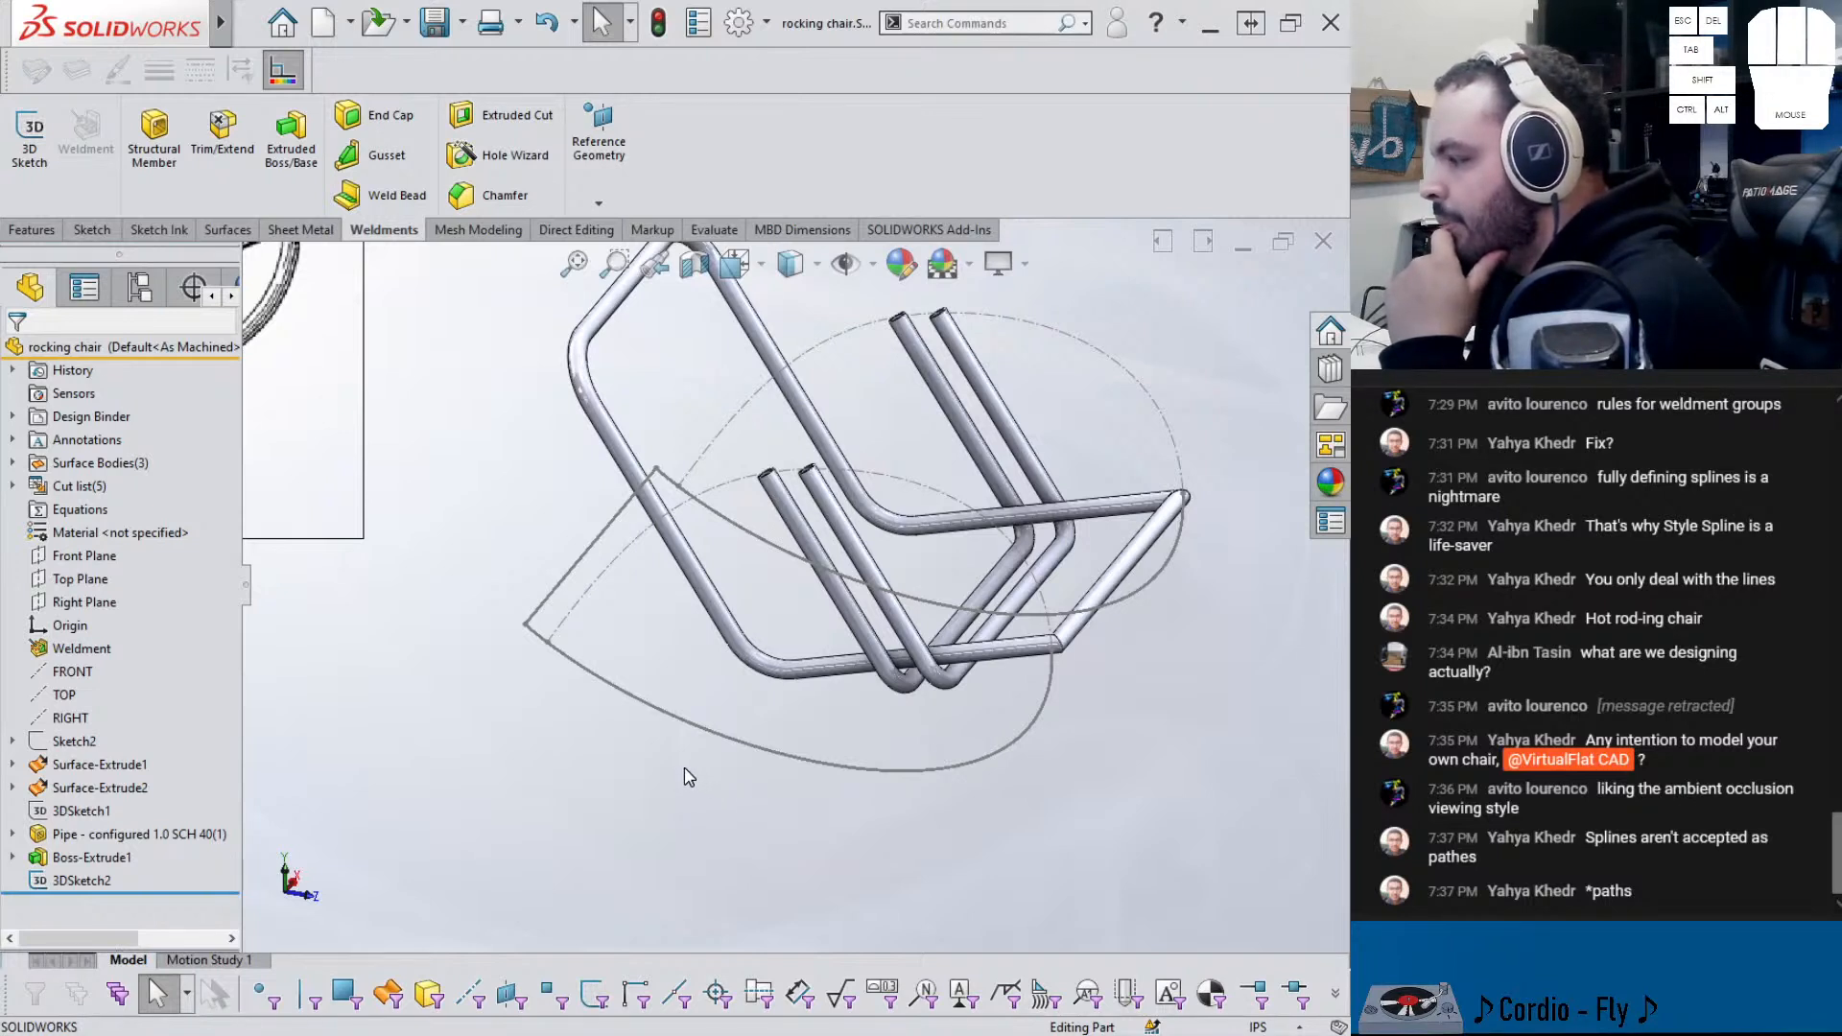
click(12, 856)
click(67, 880)
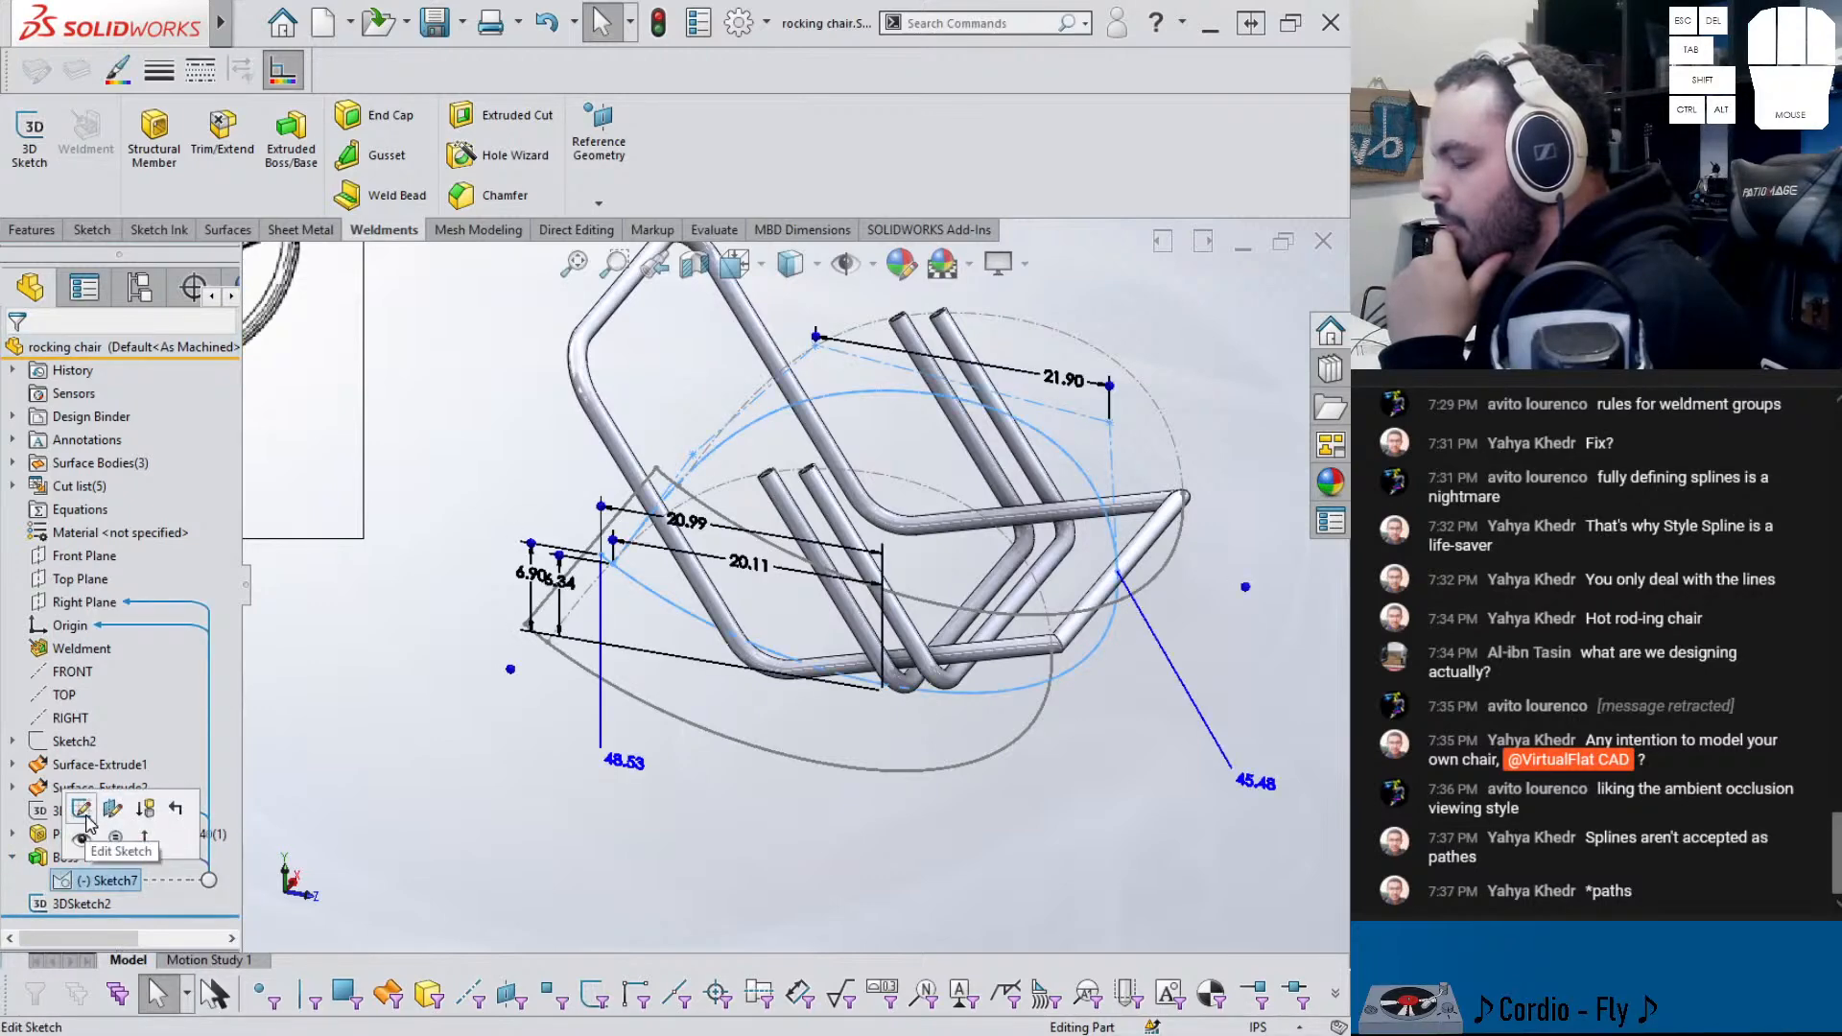
click(82, 809)
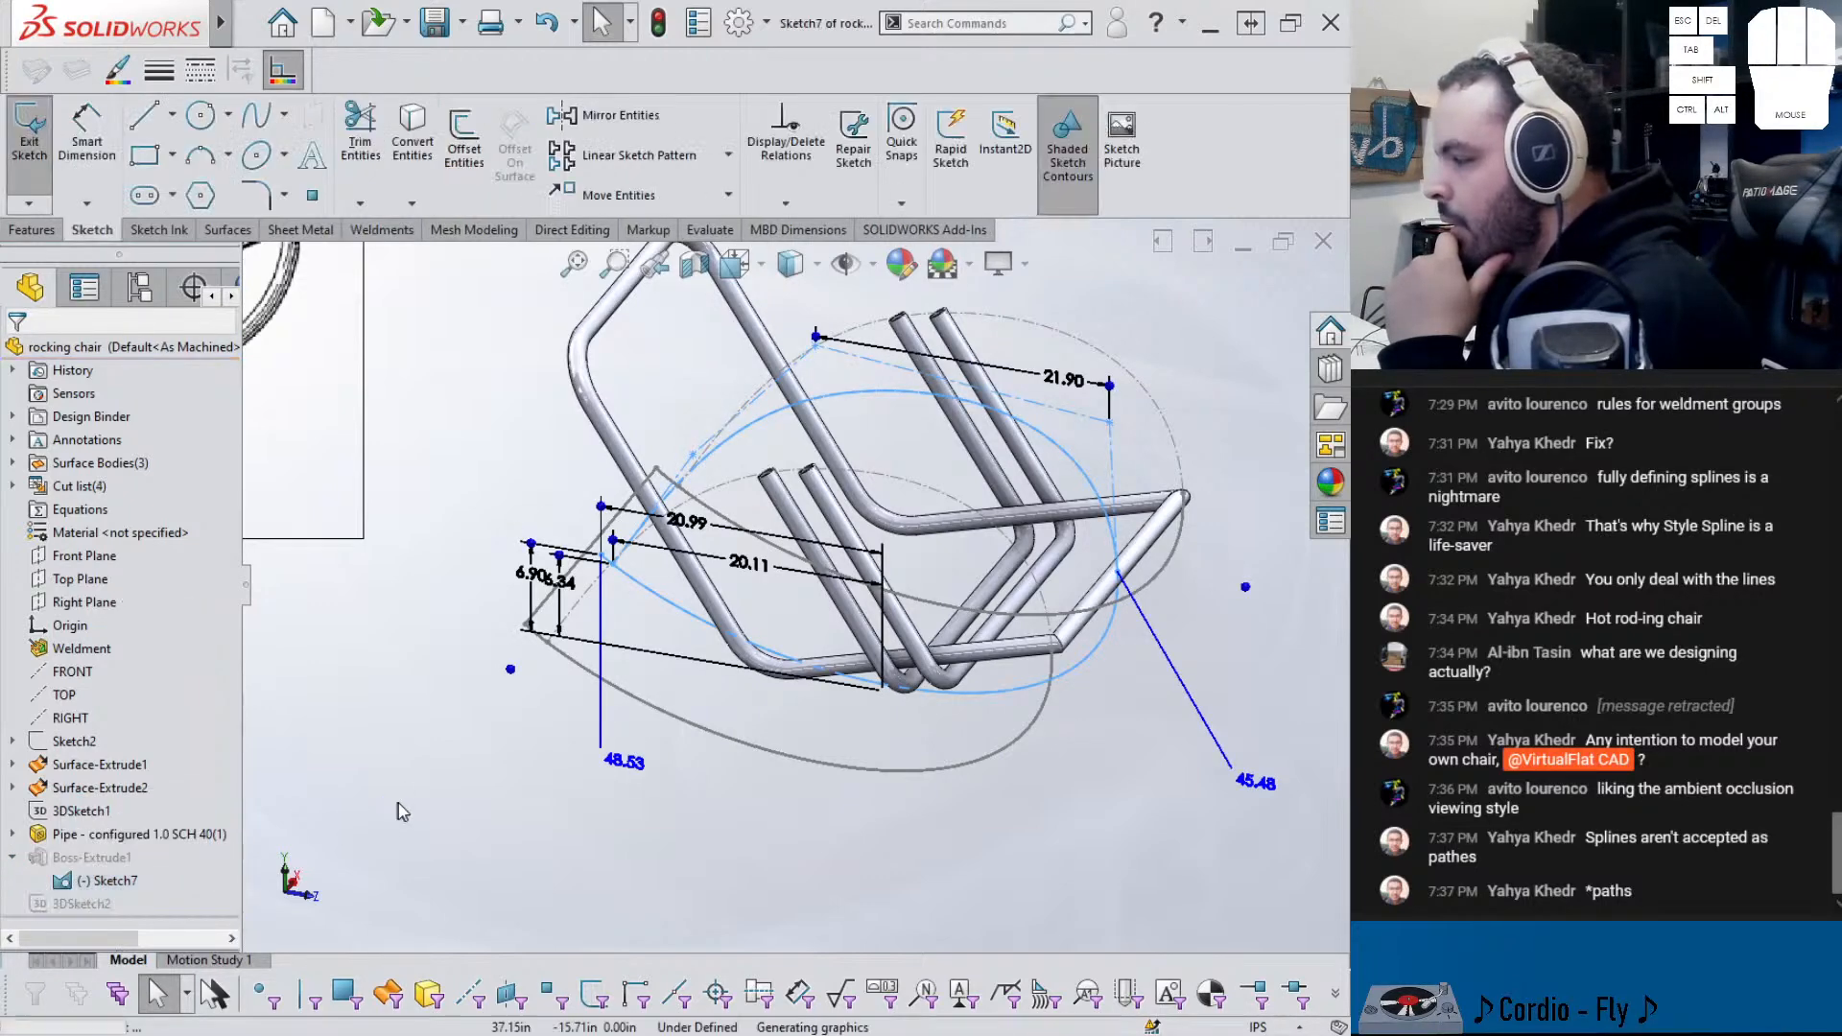
scroll(767, 595, up, 2)
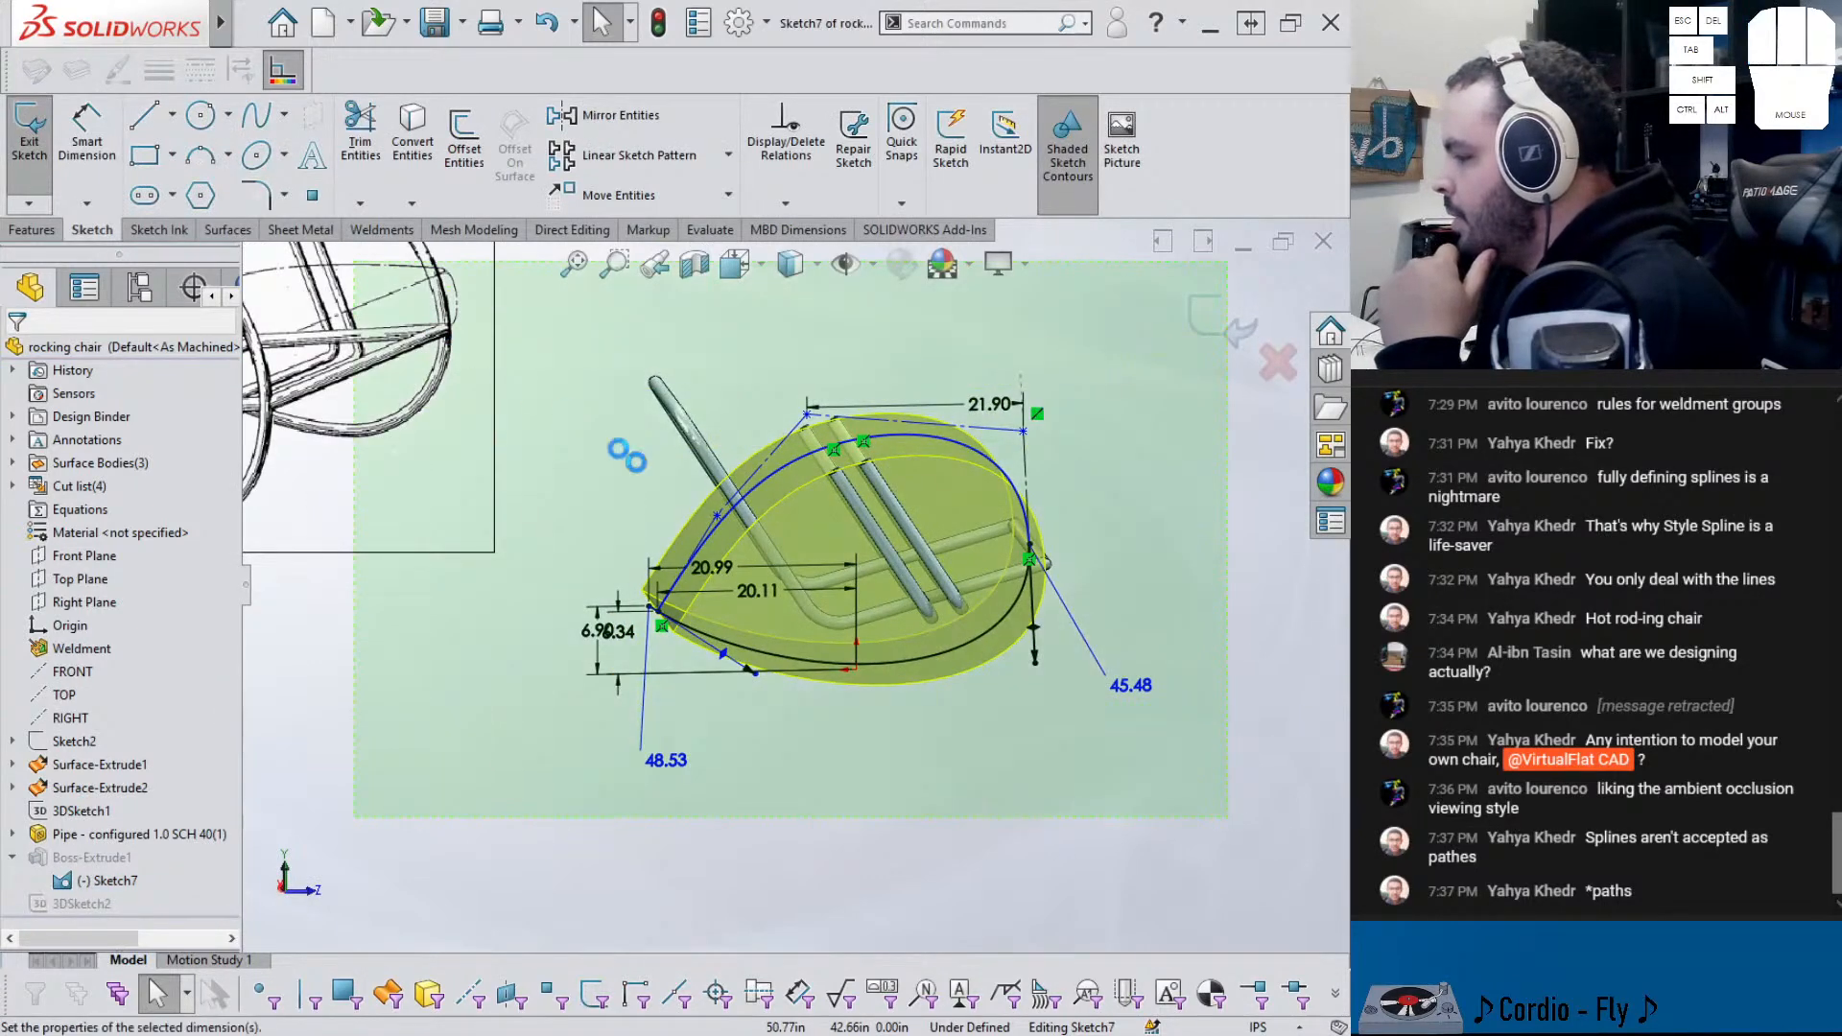
- Select the 20.11 dimension and origin, then show the Sketch2 Fig. 2 picture
click(755, 594)
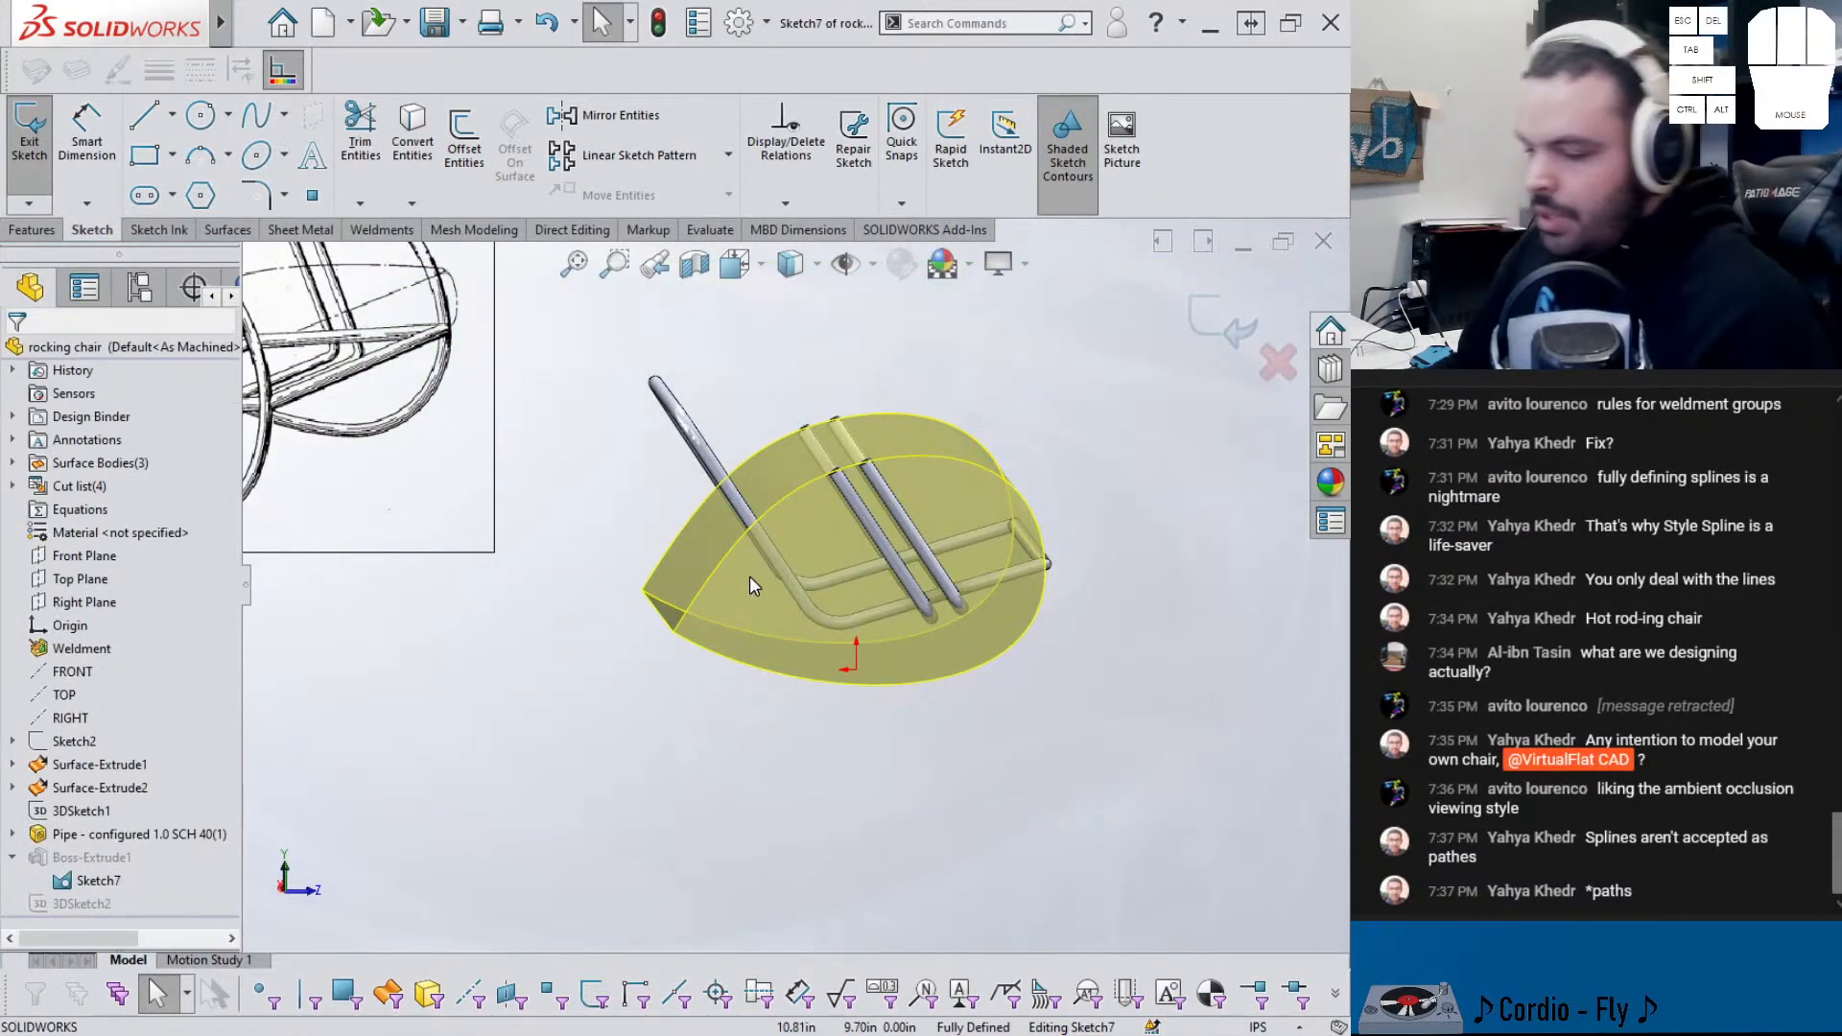
click(70, 625)
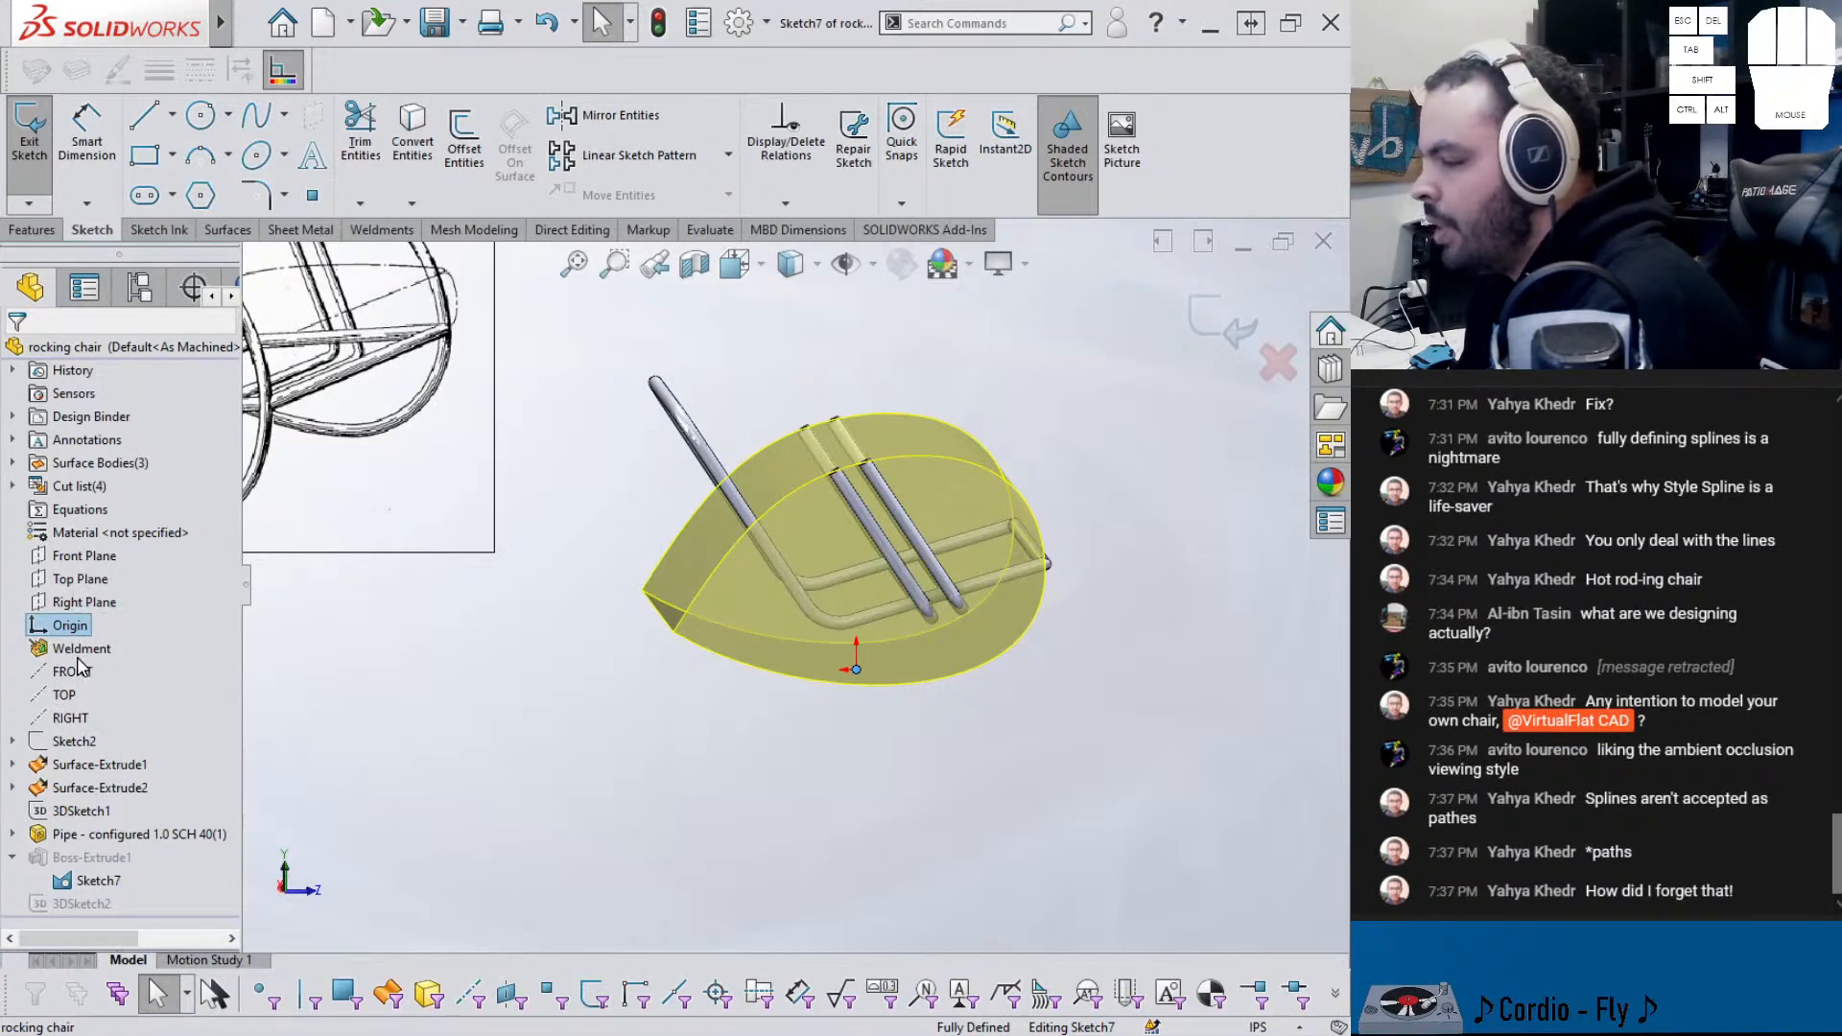
right_click(72, 743)
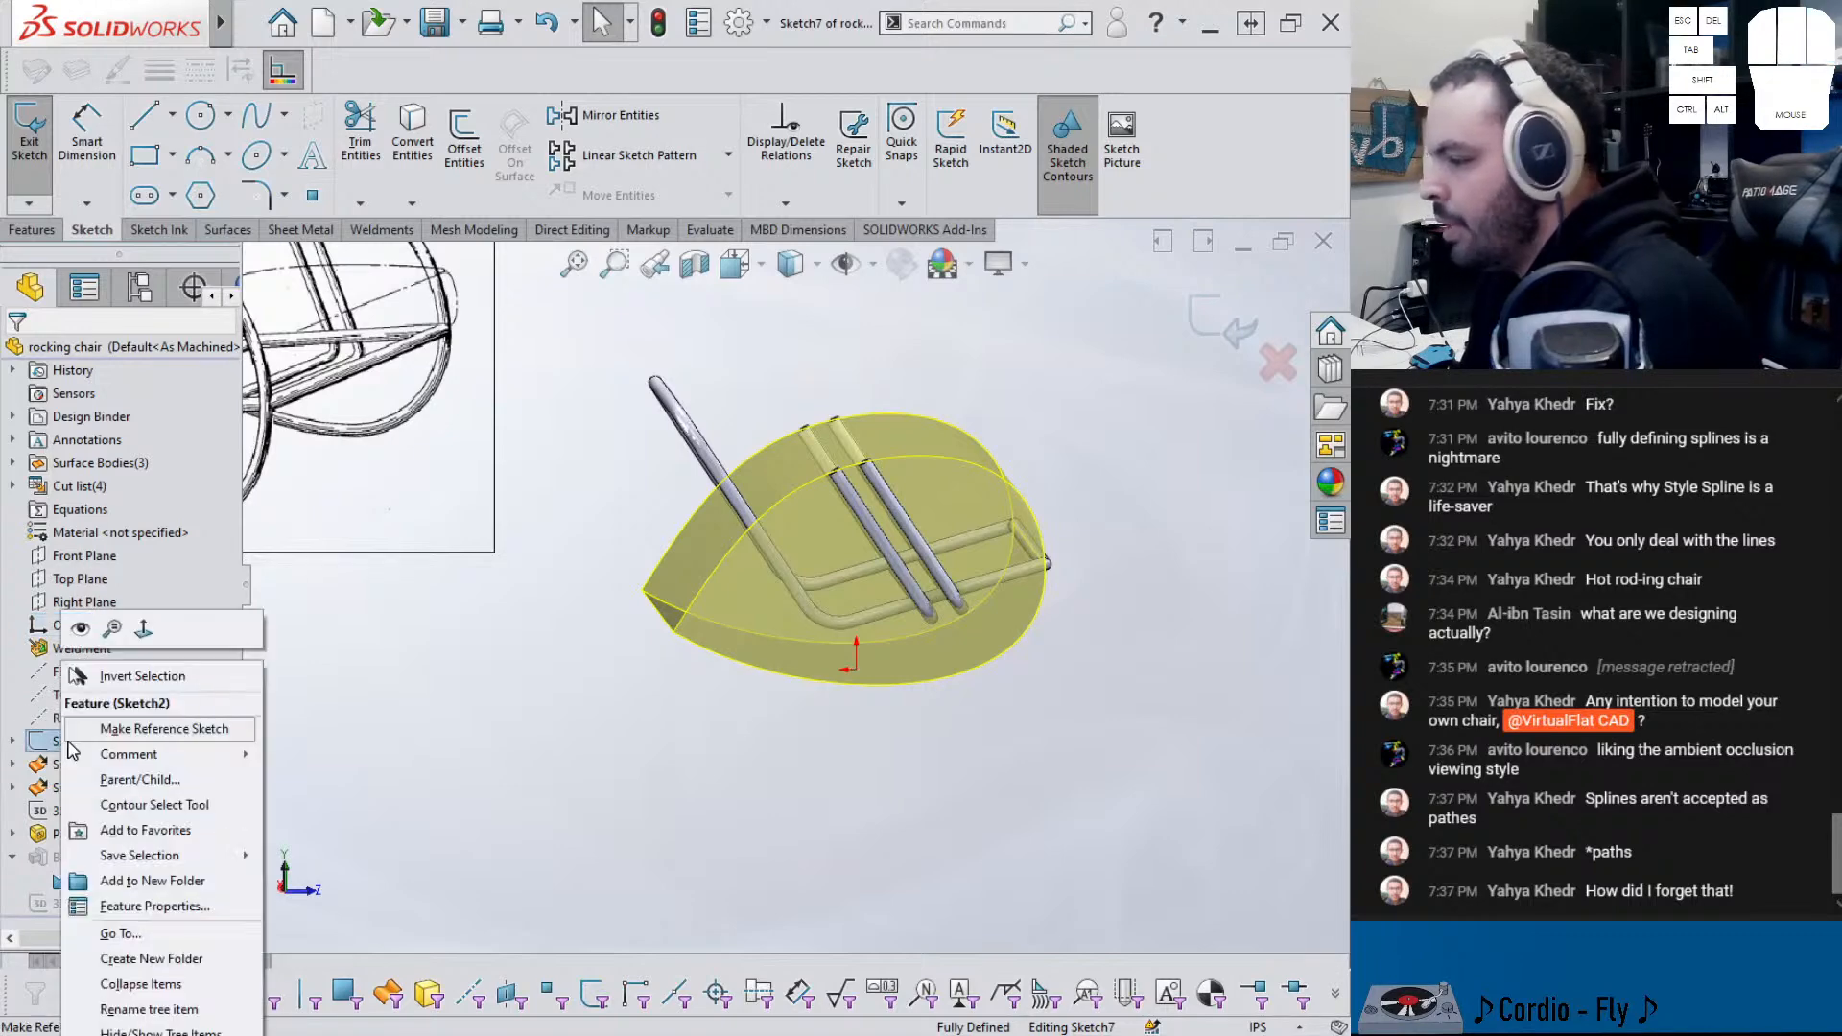
click(79, 628)
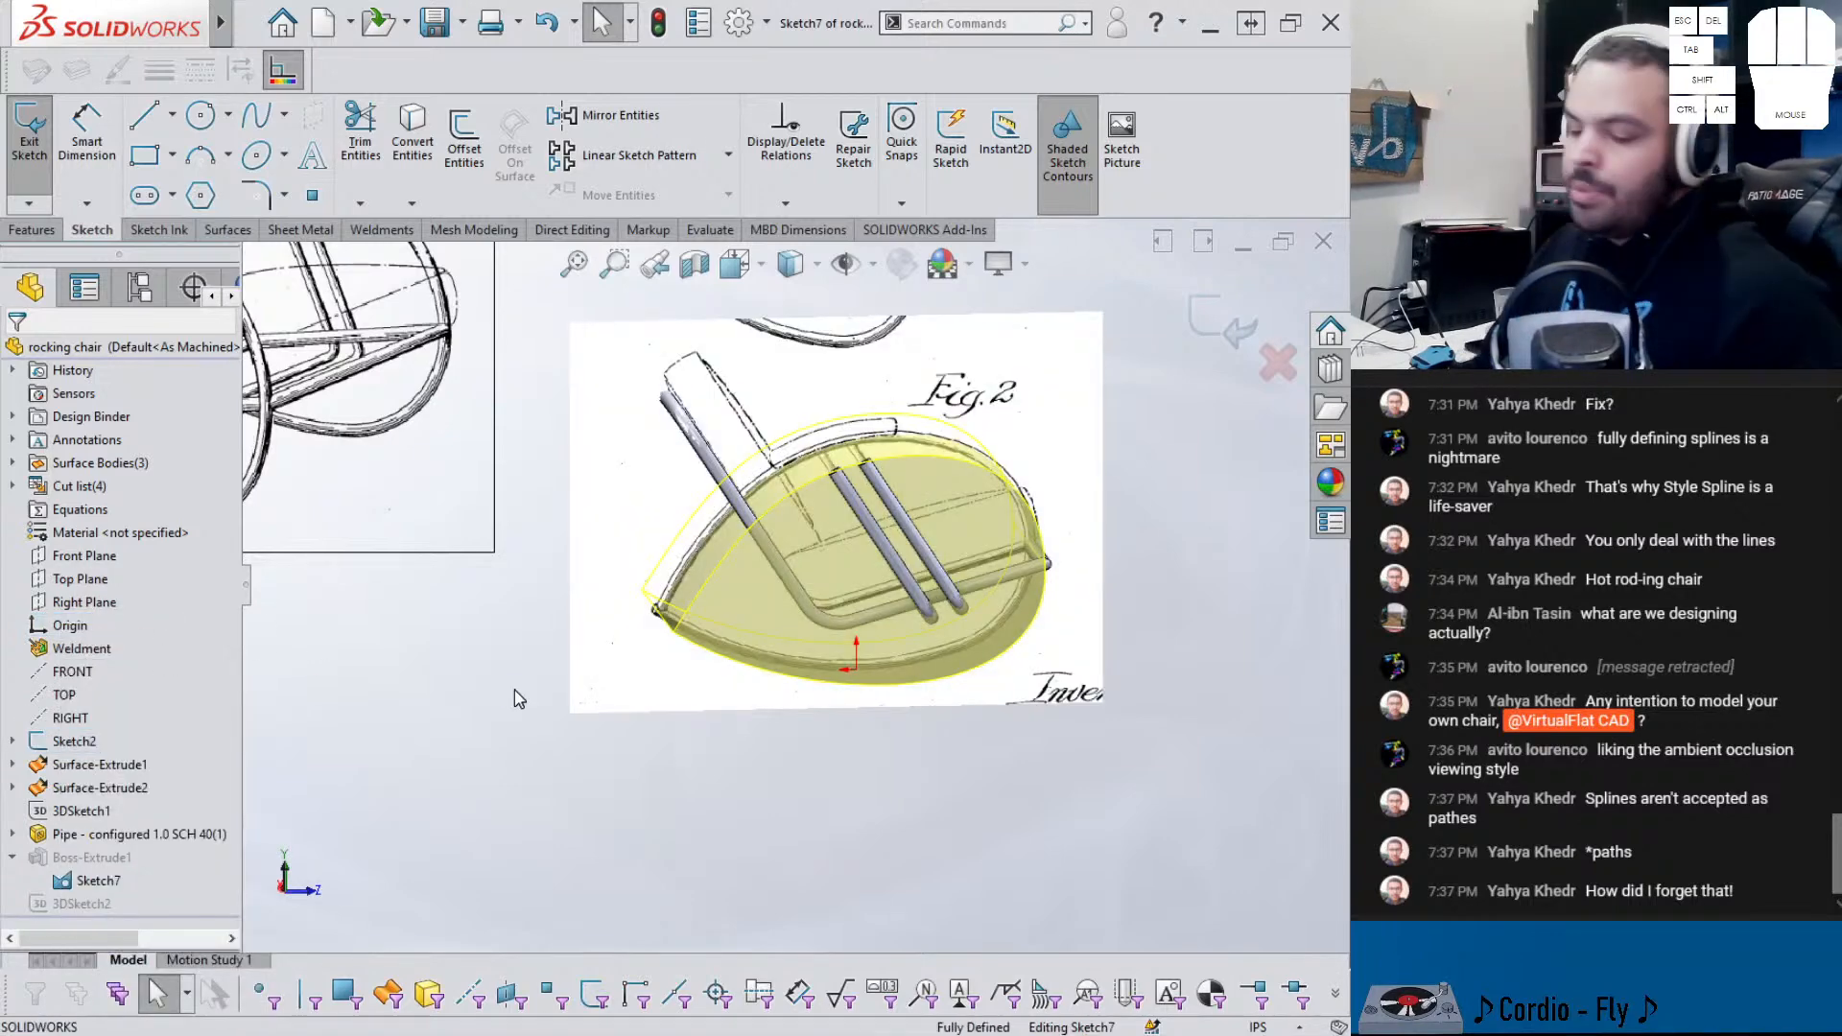
- Switch to a side view and trace a 3-point arc from the rocker's lower-left tip to the seat top
key(ctrl+4)
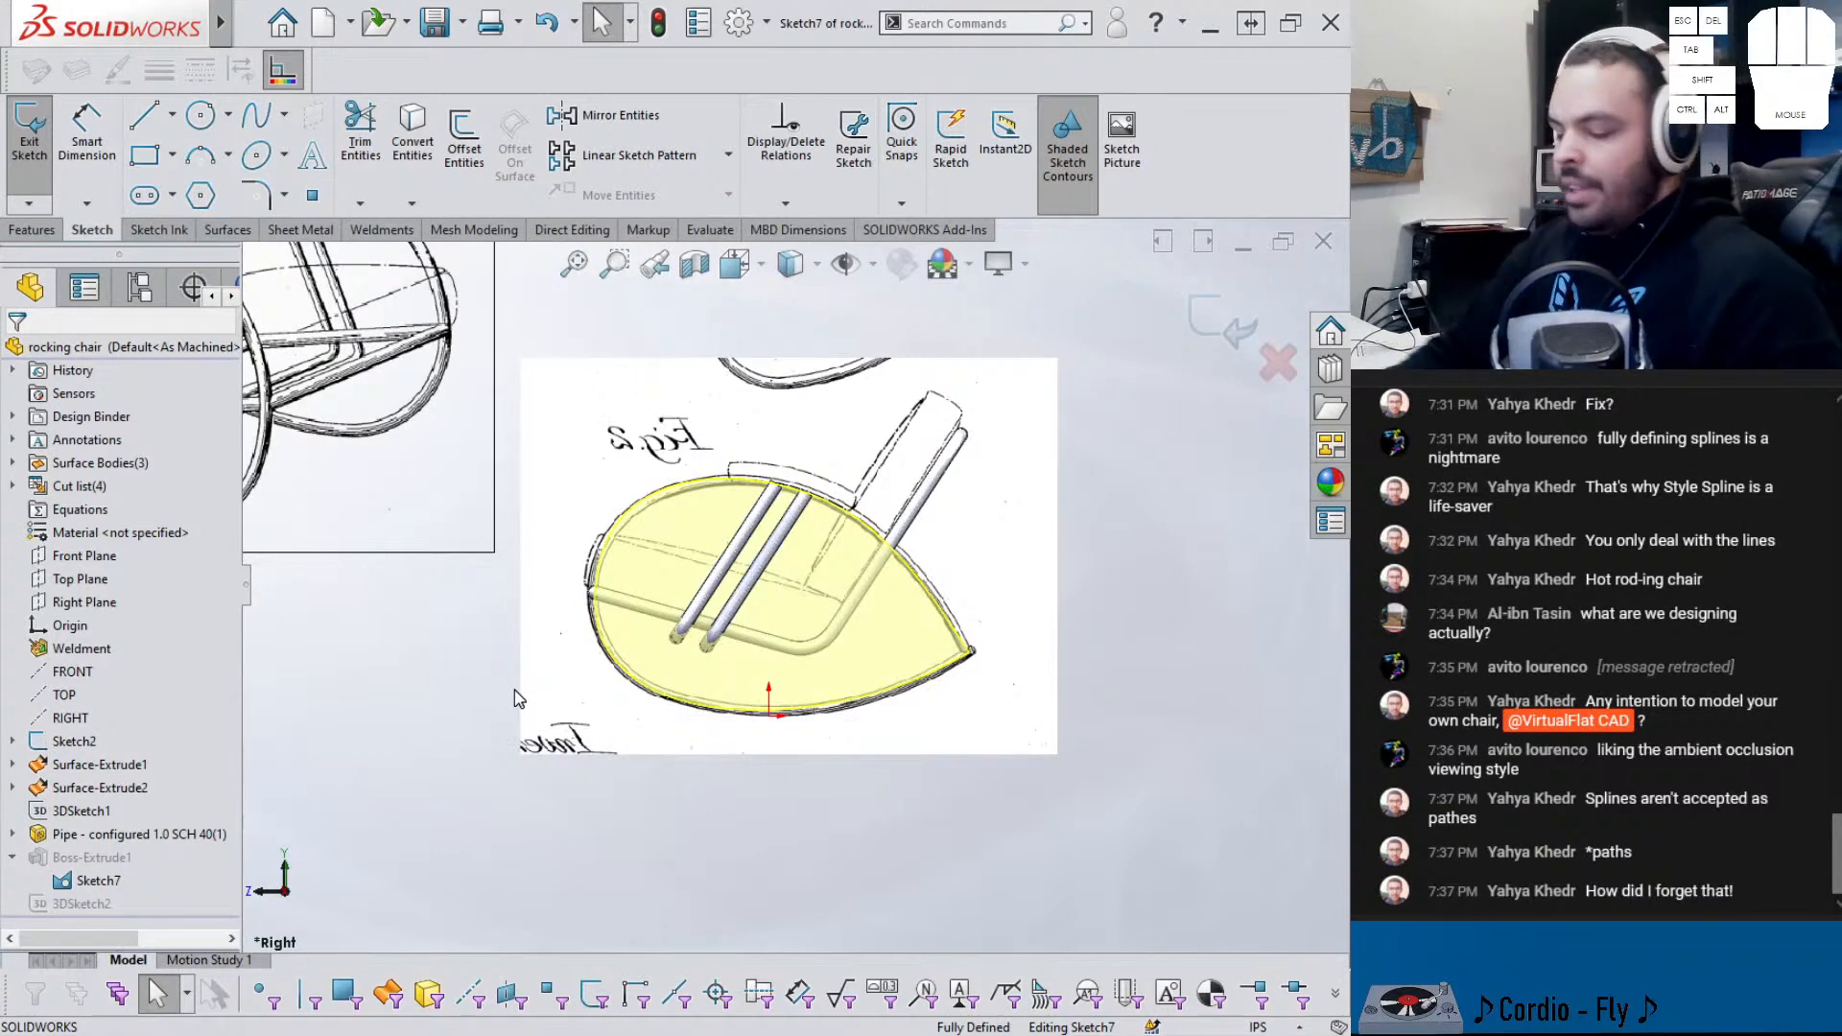
key(ctrl+3)
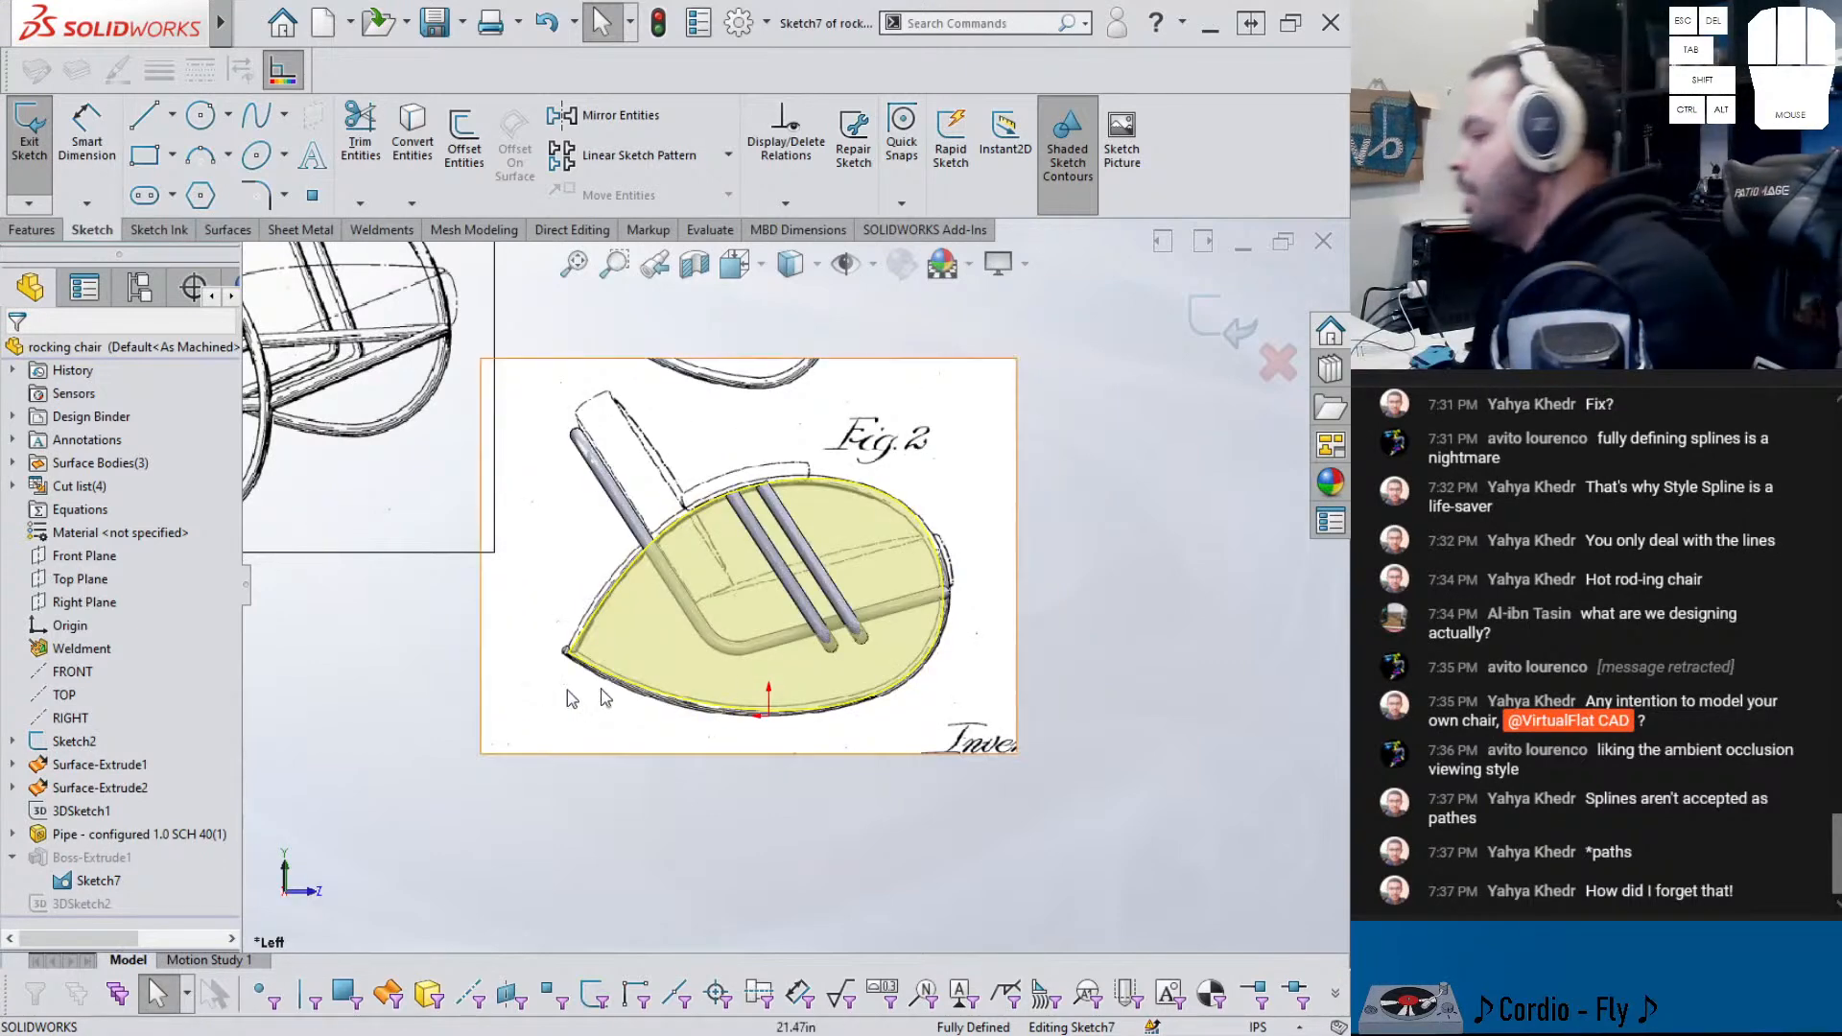
scroll(777, 681, down, 2)
scroll(761, 326, down, 2)
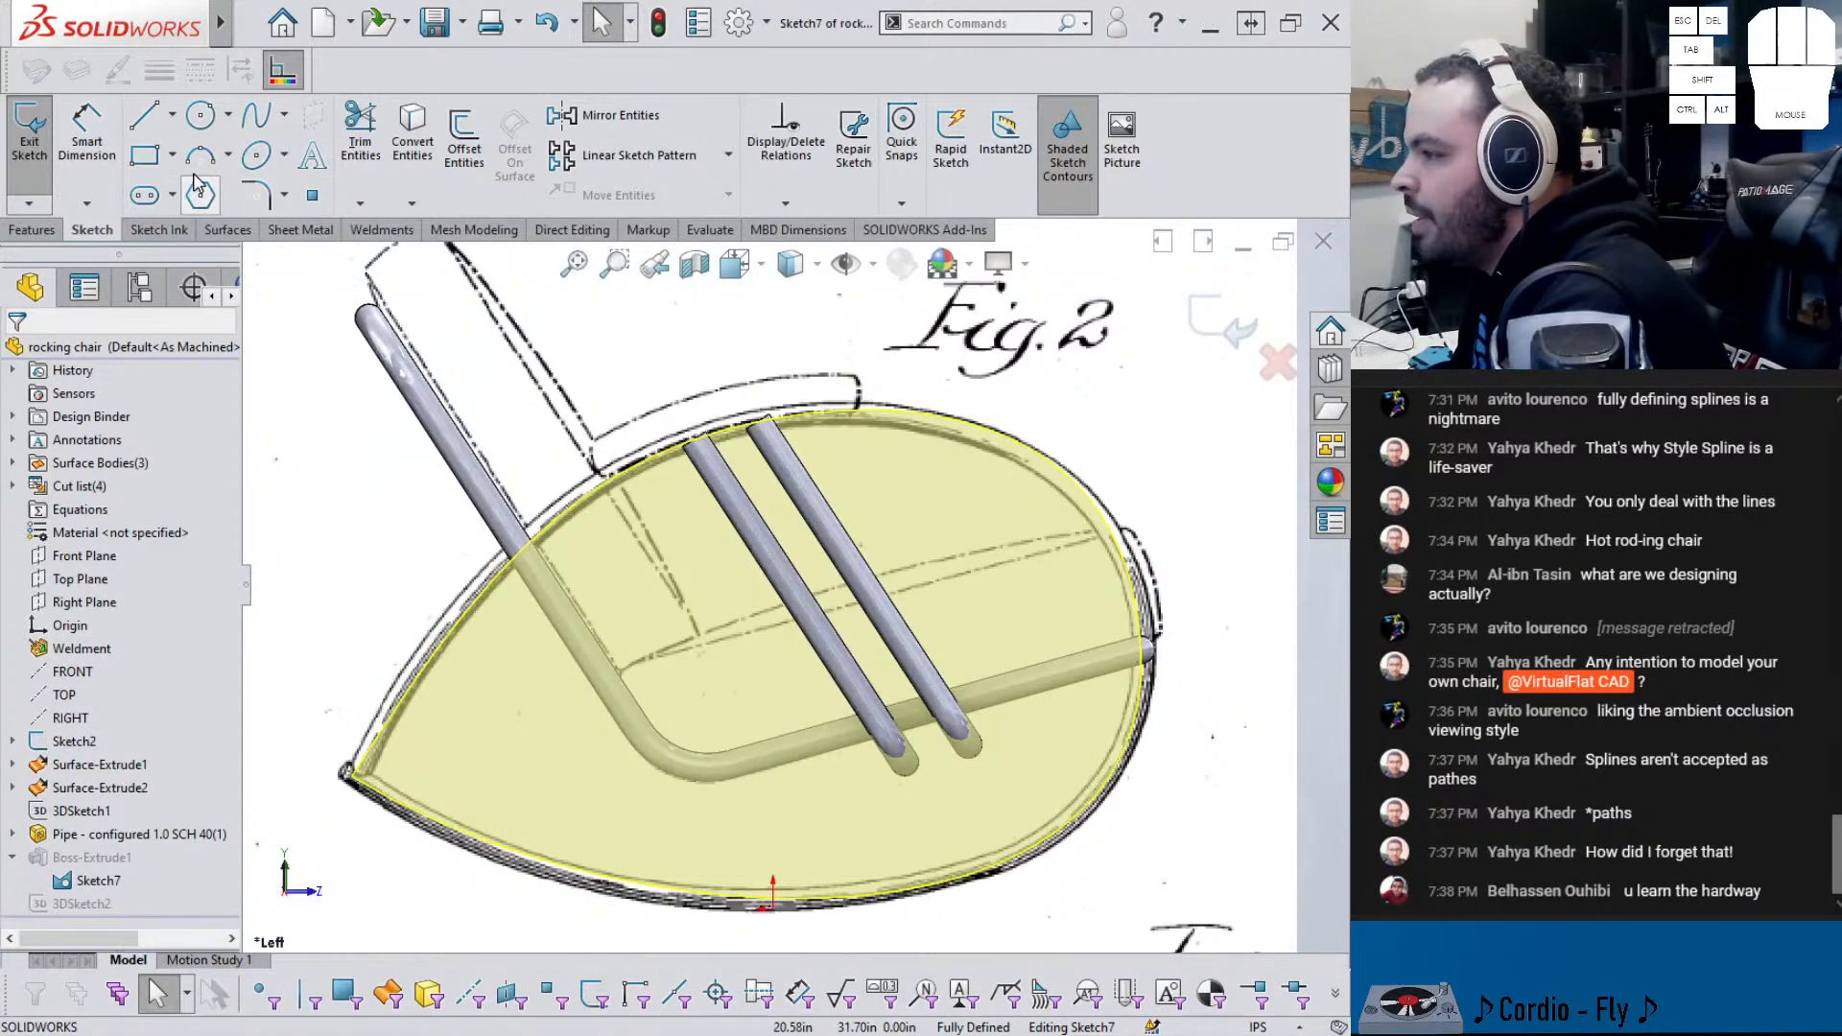
click(201, 159)
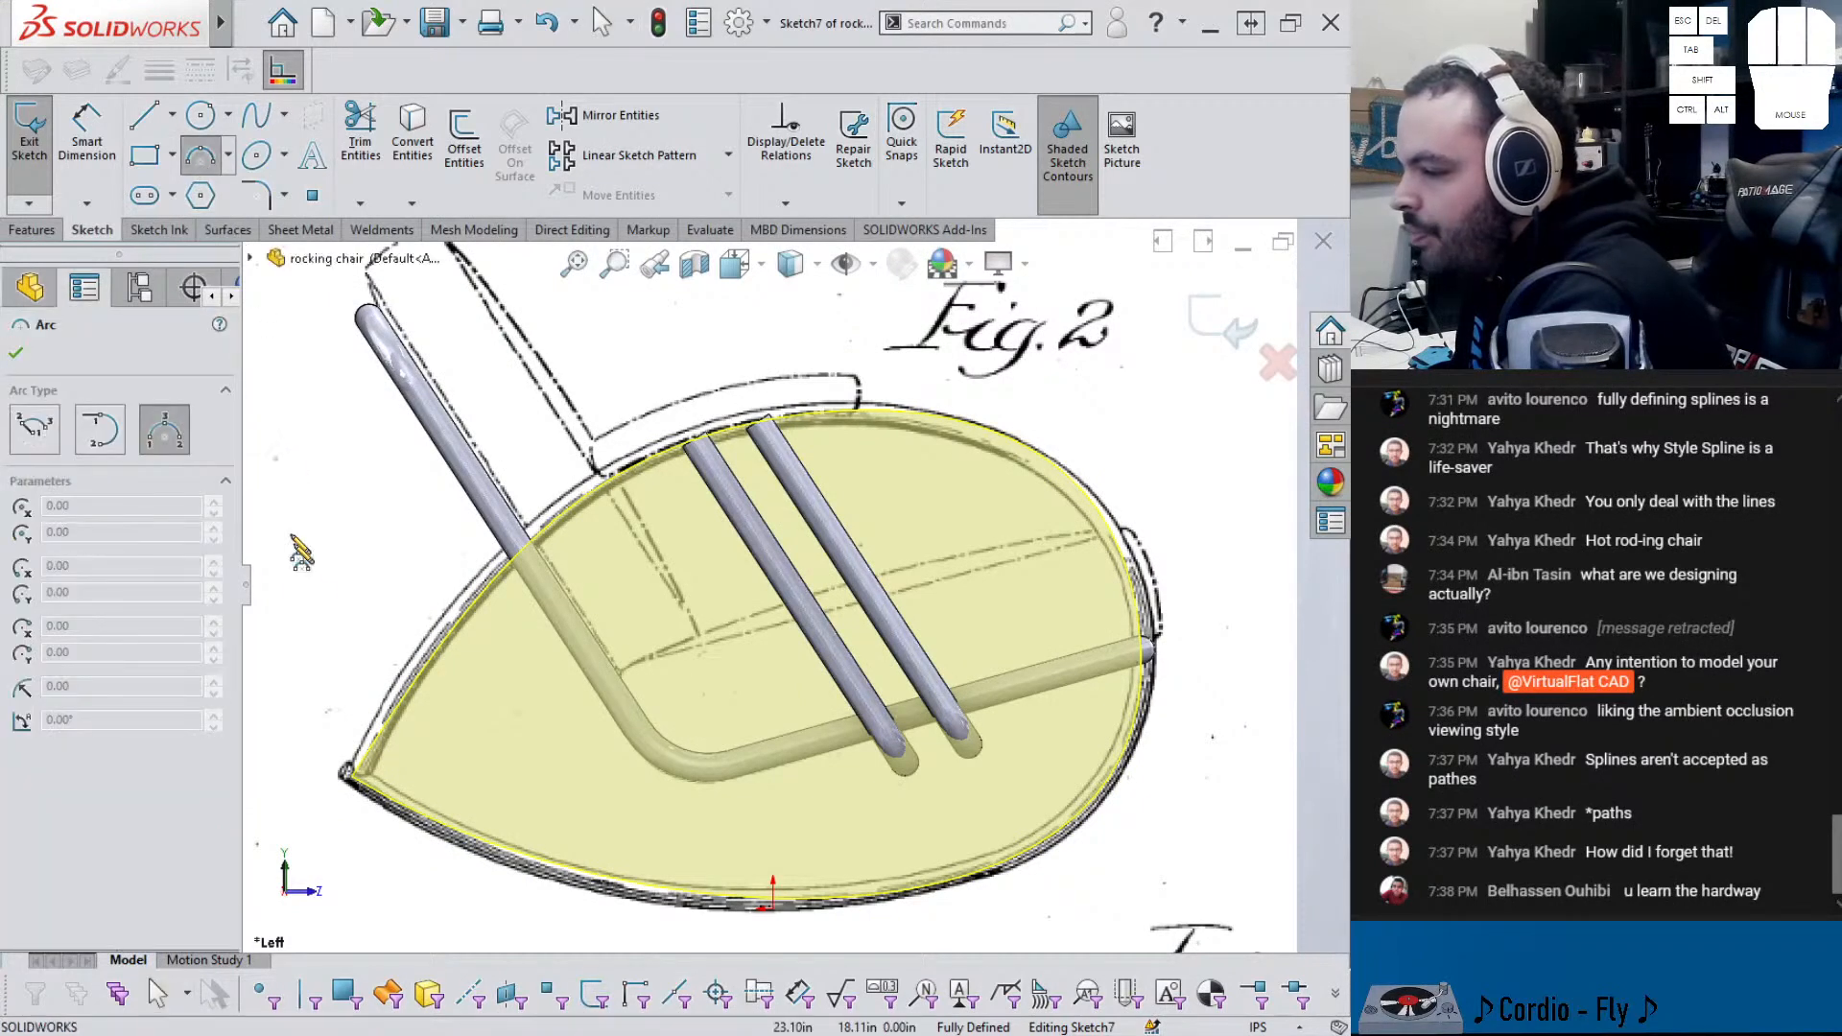
click(357, 781)
click(892, 417)
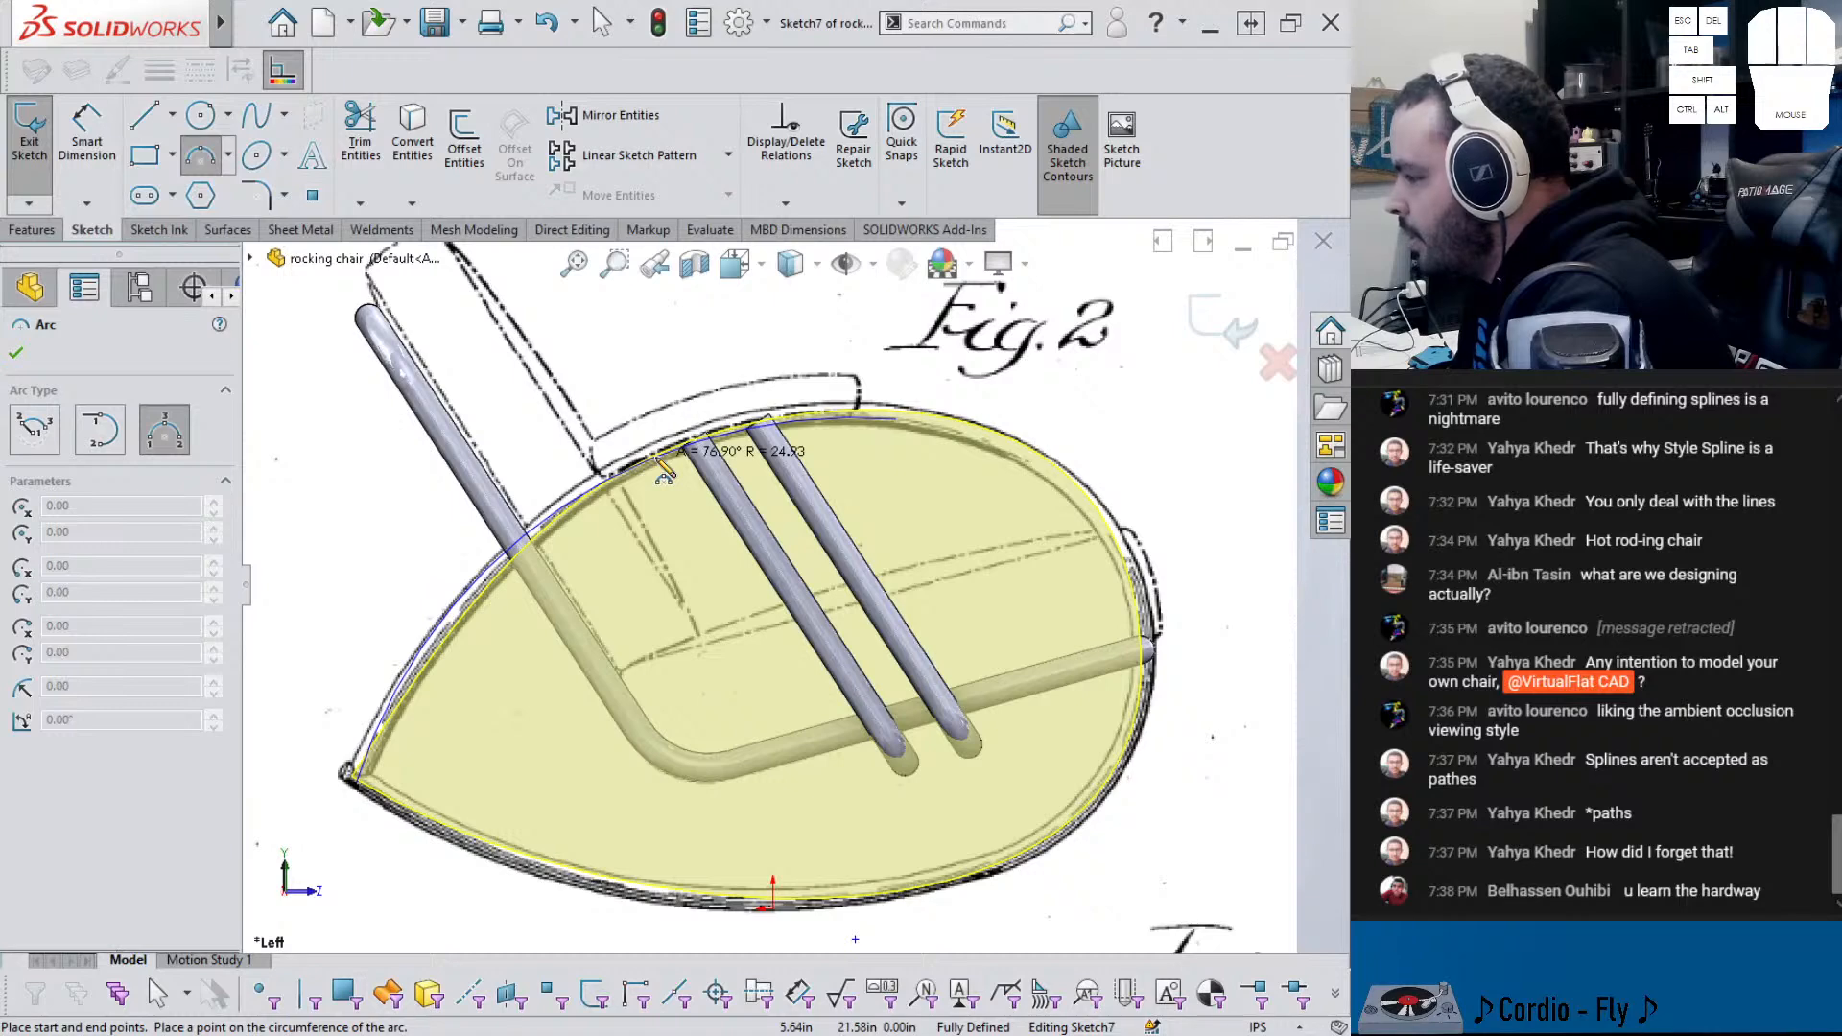
click(658, 460)
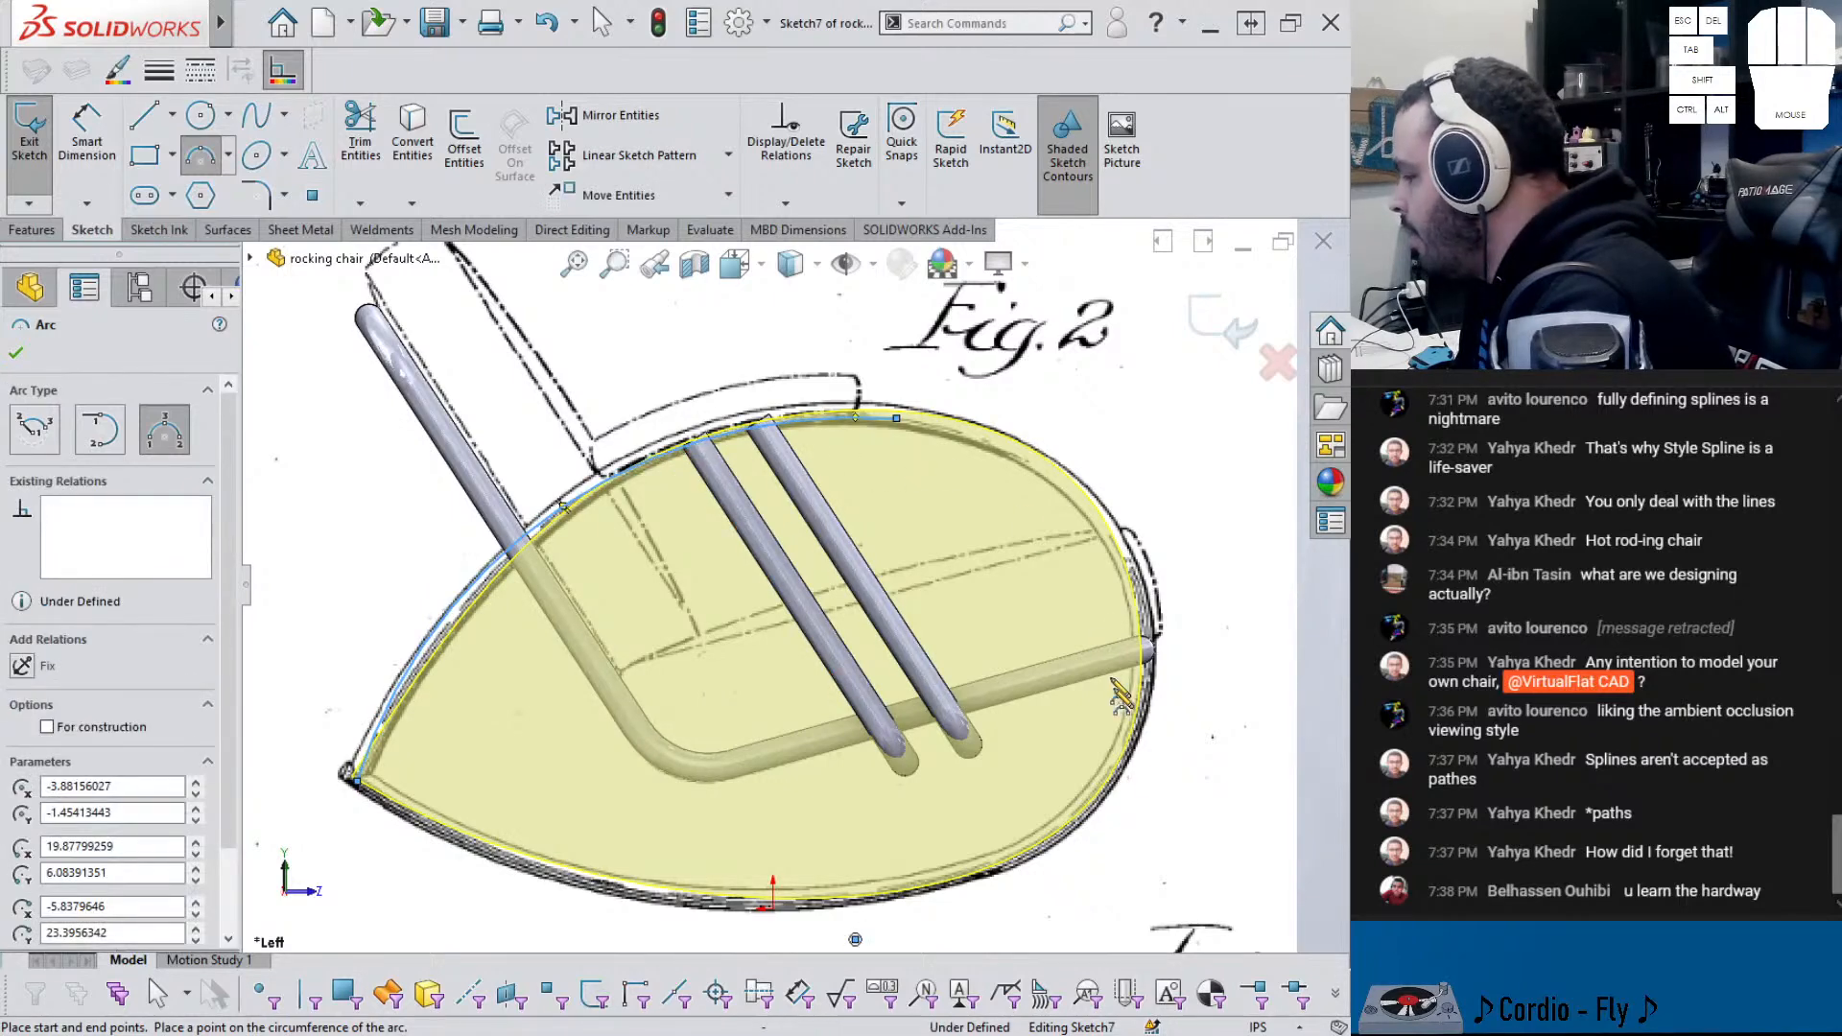
- Add a second arc along the rocker's right side and make both arcs tangent at their joint
click(1151, 621)
click(903, 419)
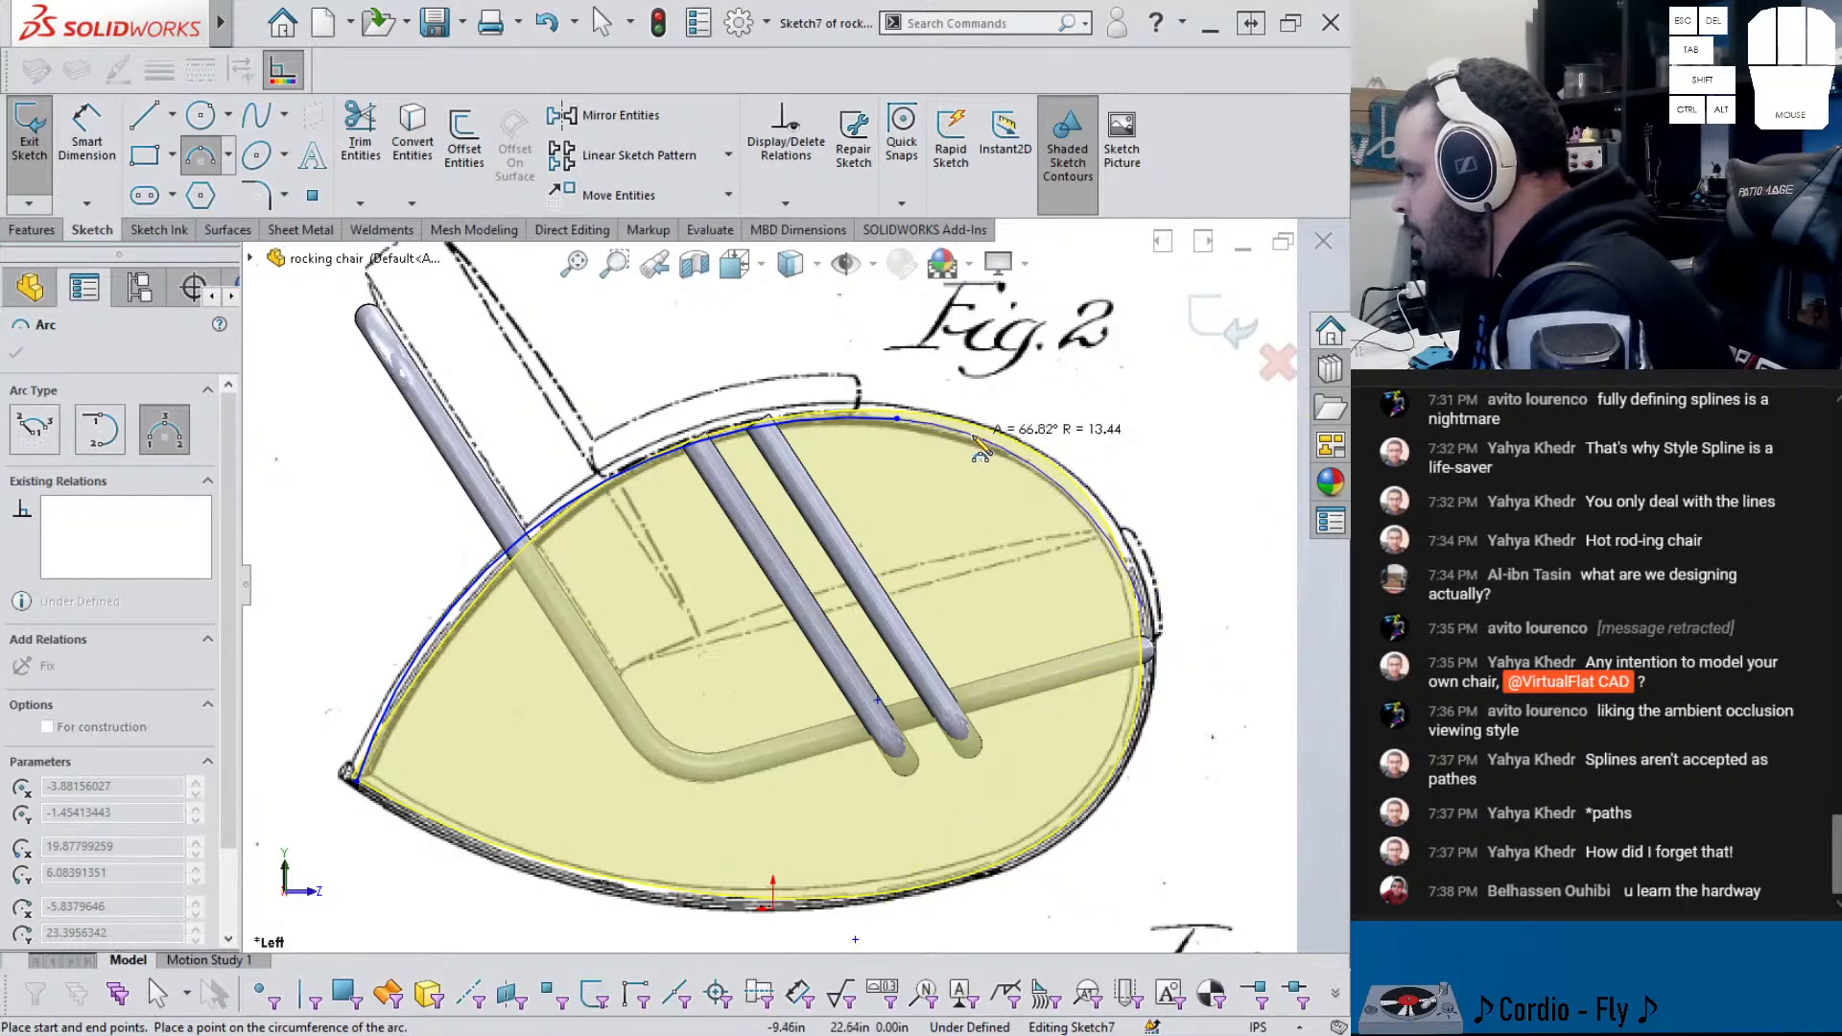
click(976, 437)
key(Escape)
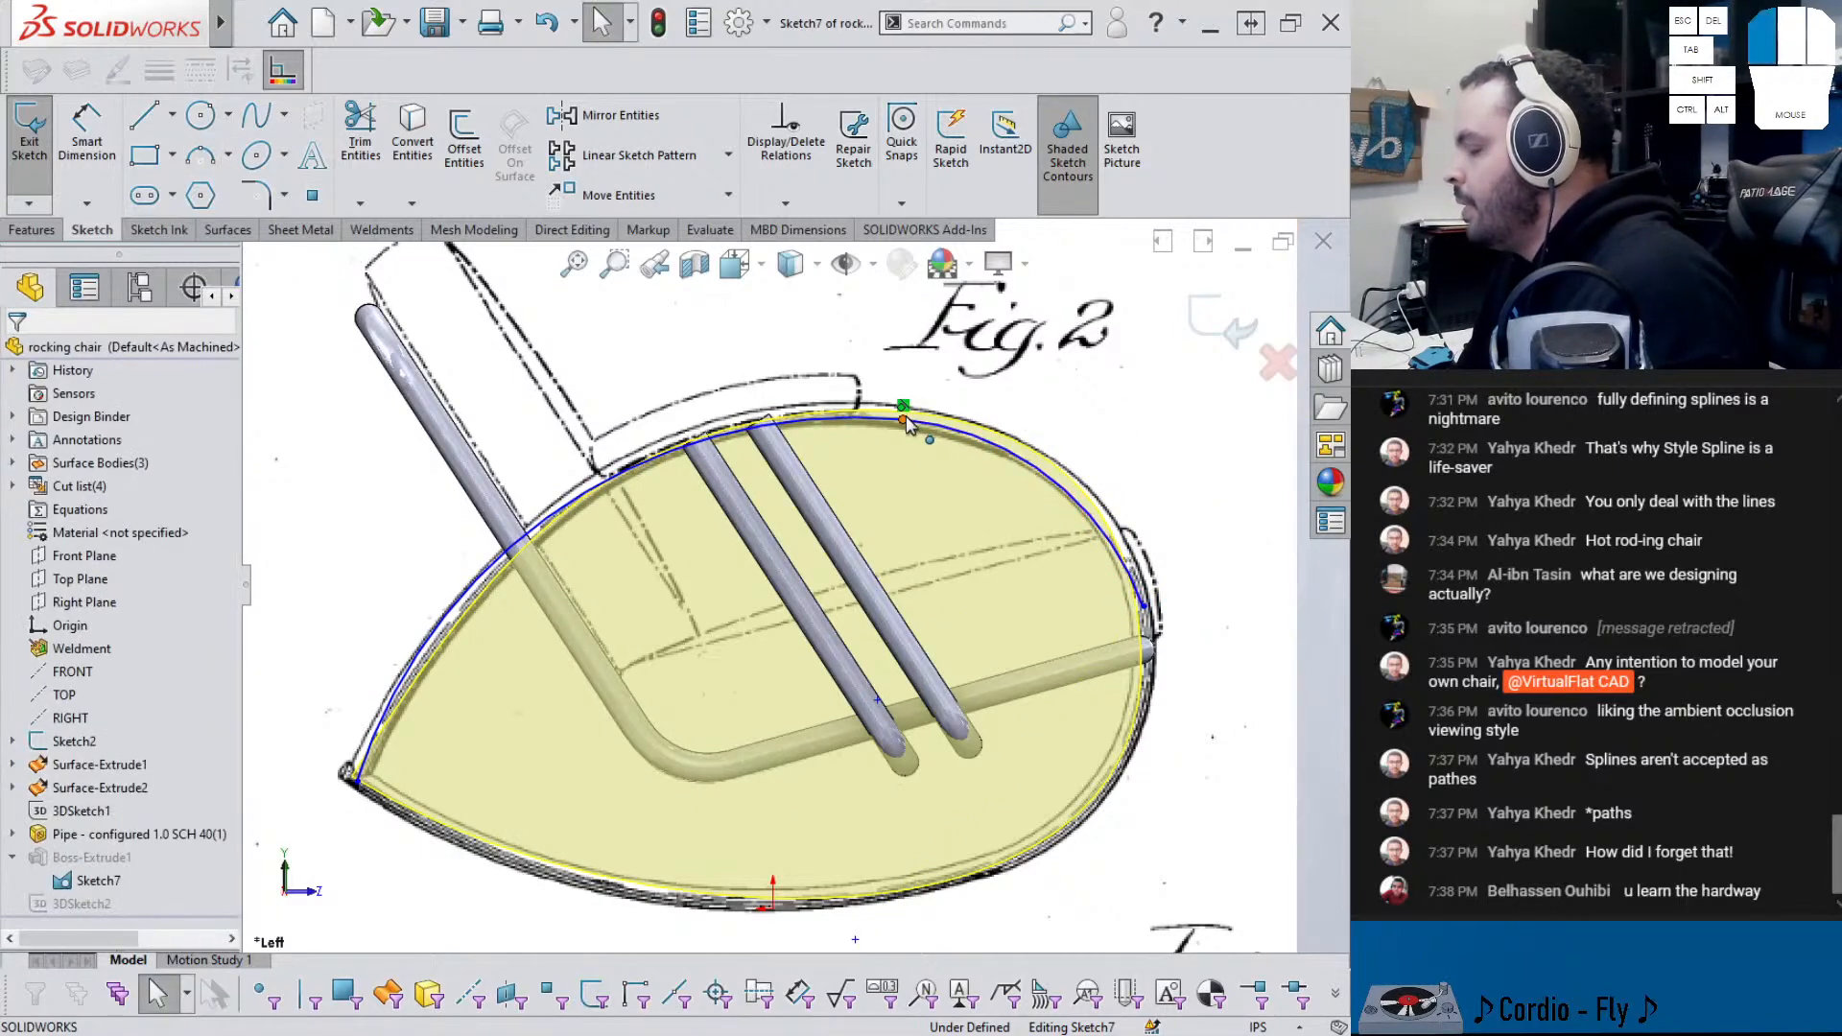
click(902, 419)
click(981, 299)
drag(903, 419, 944, 434)
- Expand Surface-Extrude2 and make Sketch6 visible
scroll(746, 413, down, 7)
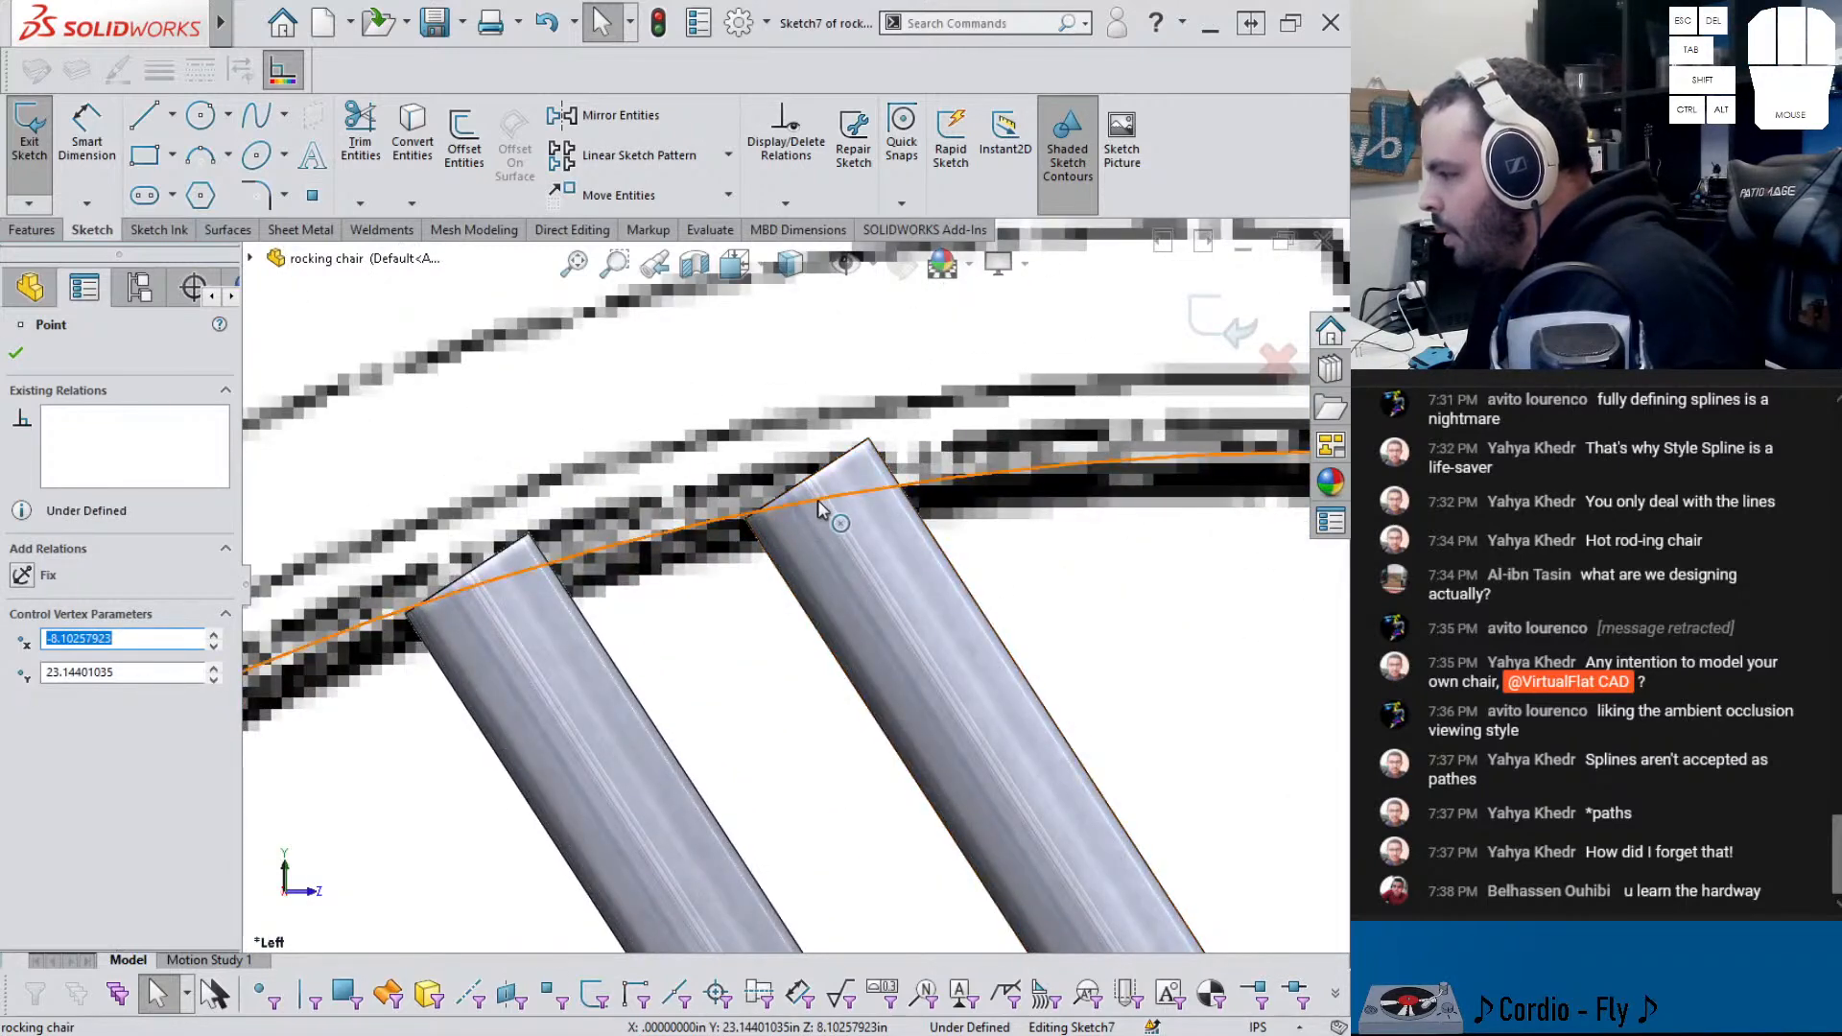
middle_drag(814, 526, 721, 564)
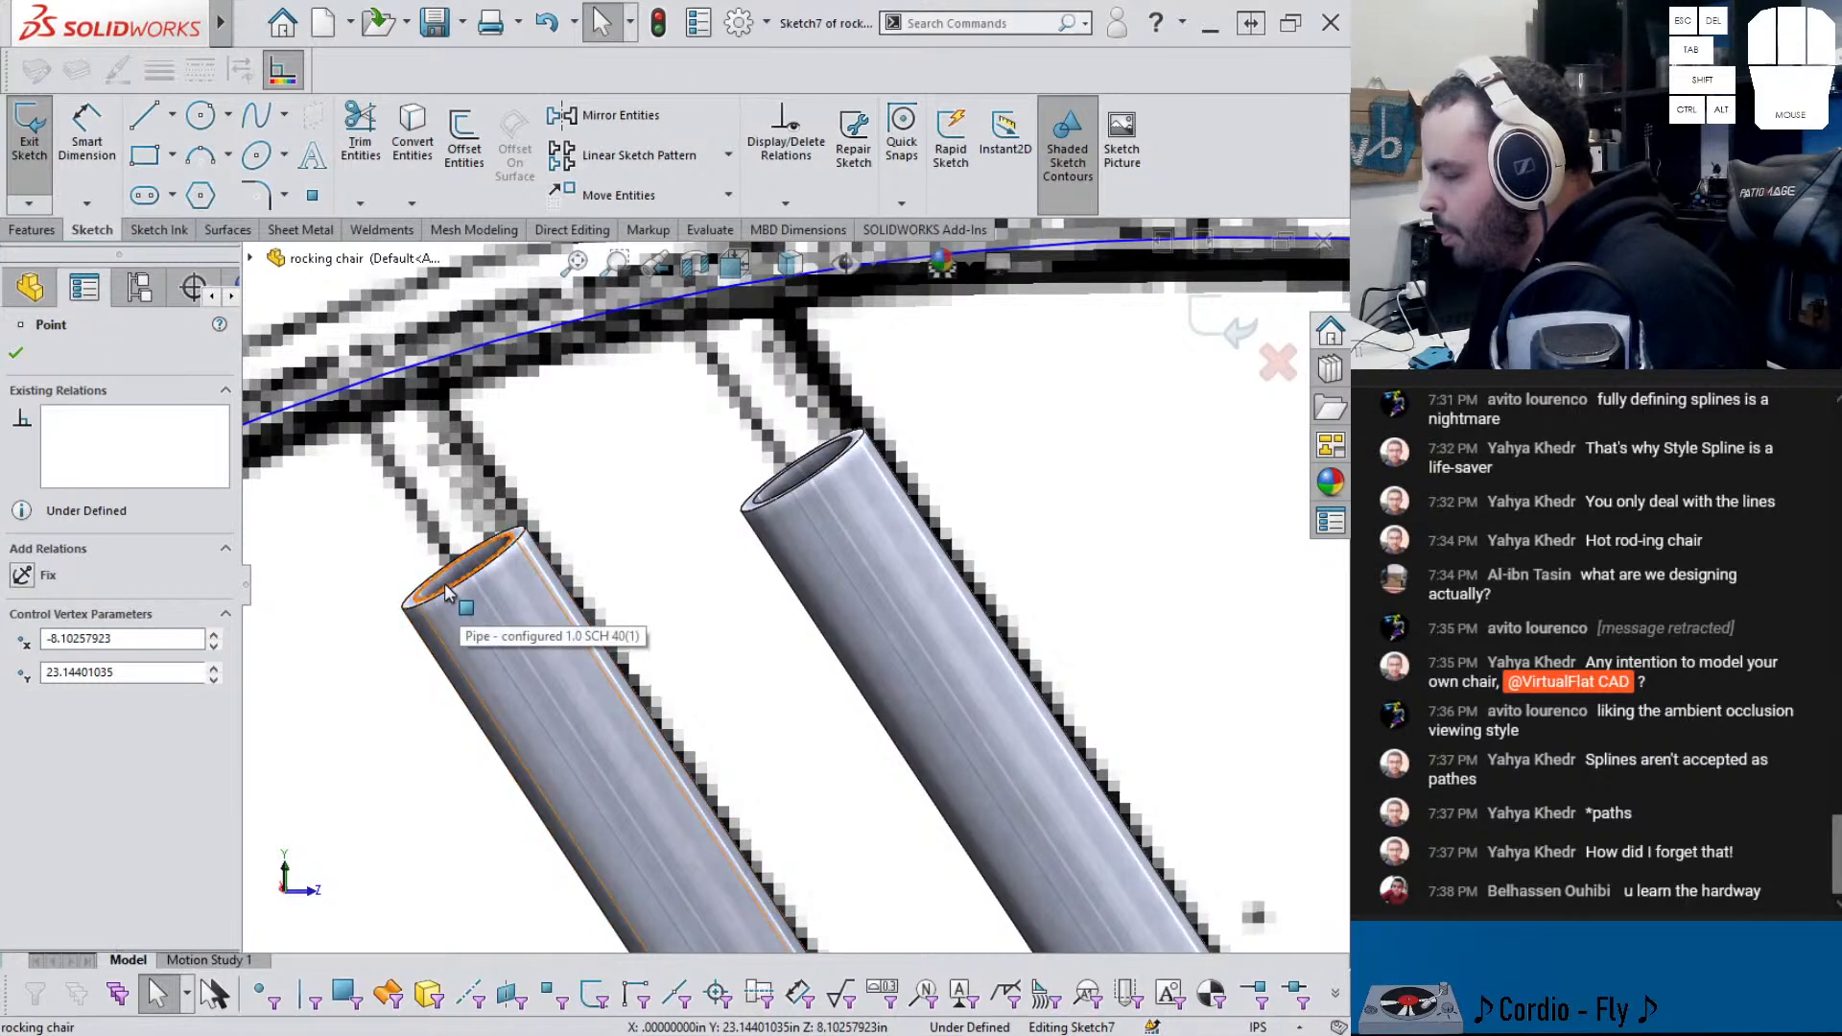
scroll(629, 558, up, 10)
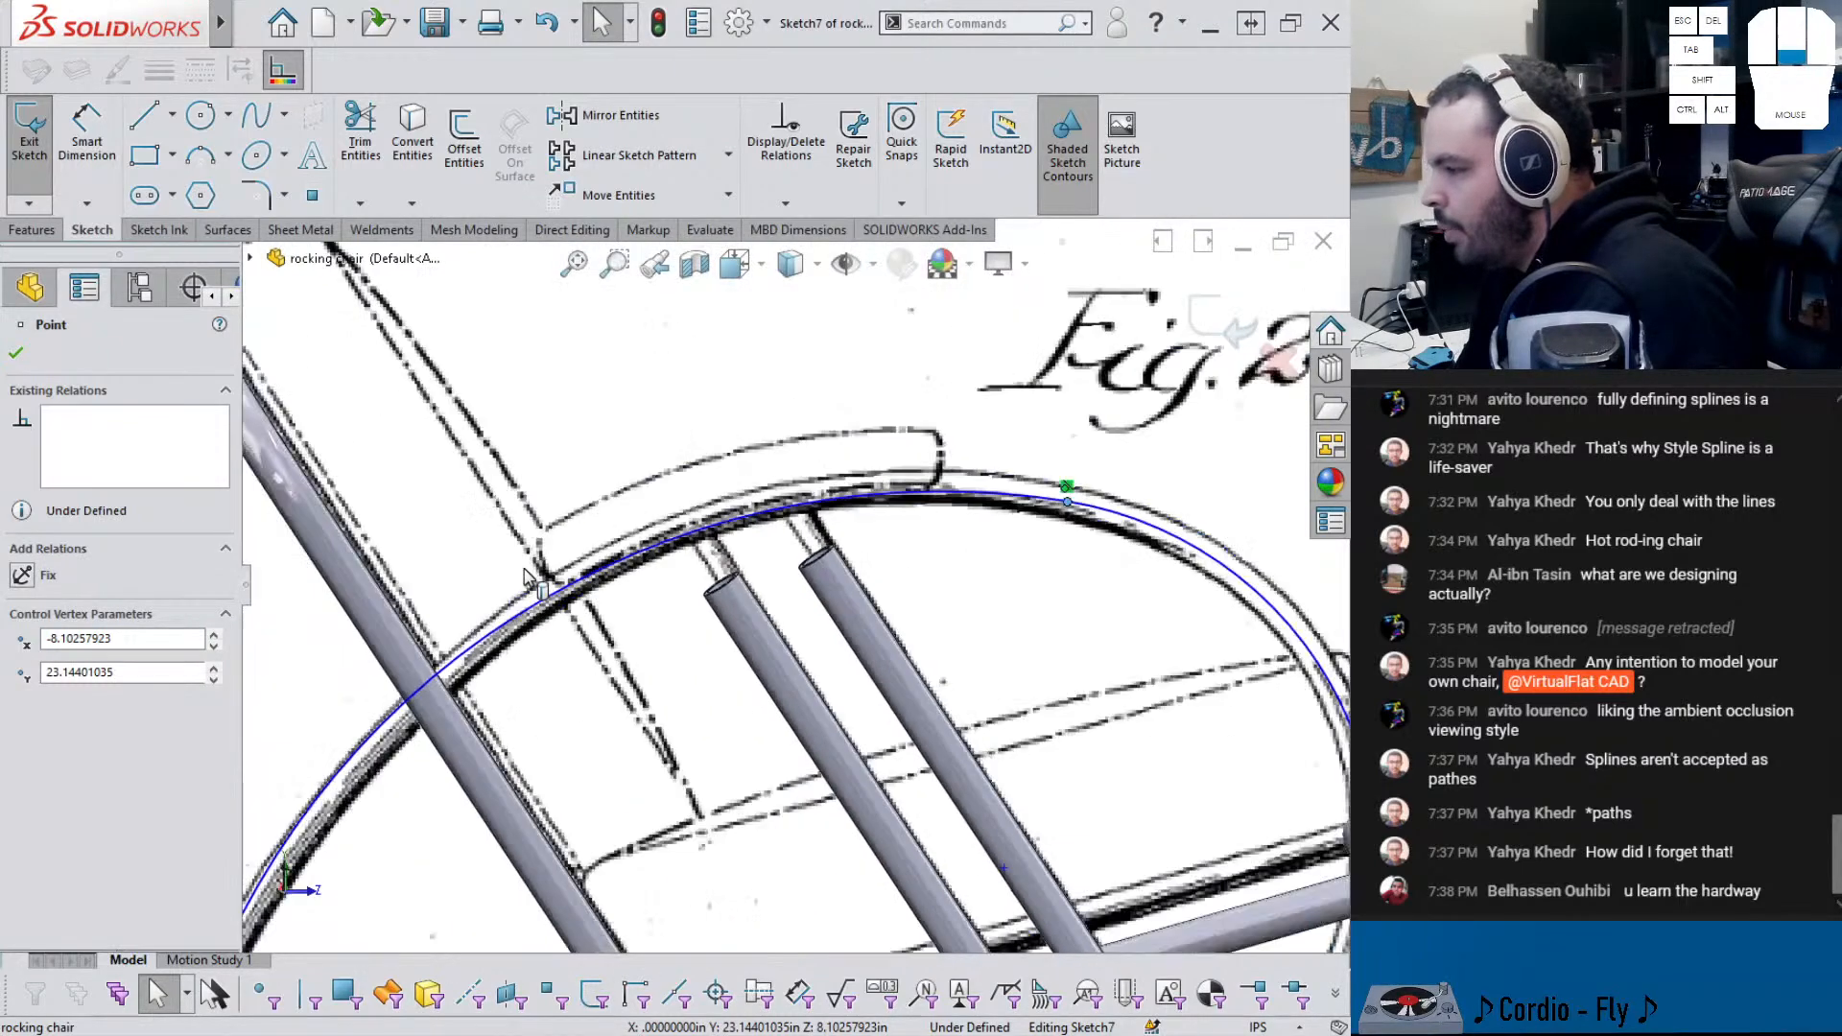
click(817, 660)
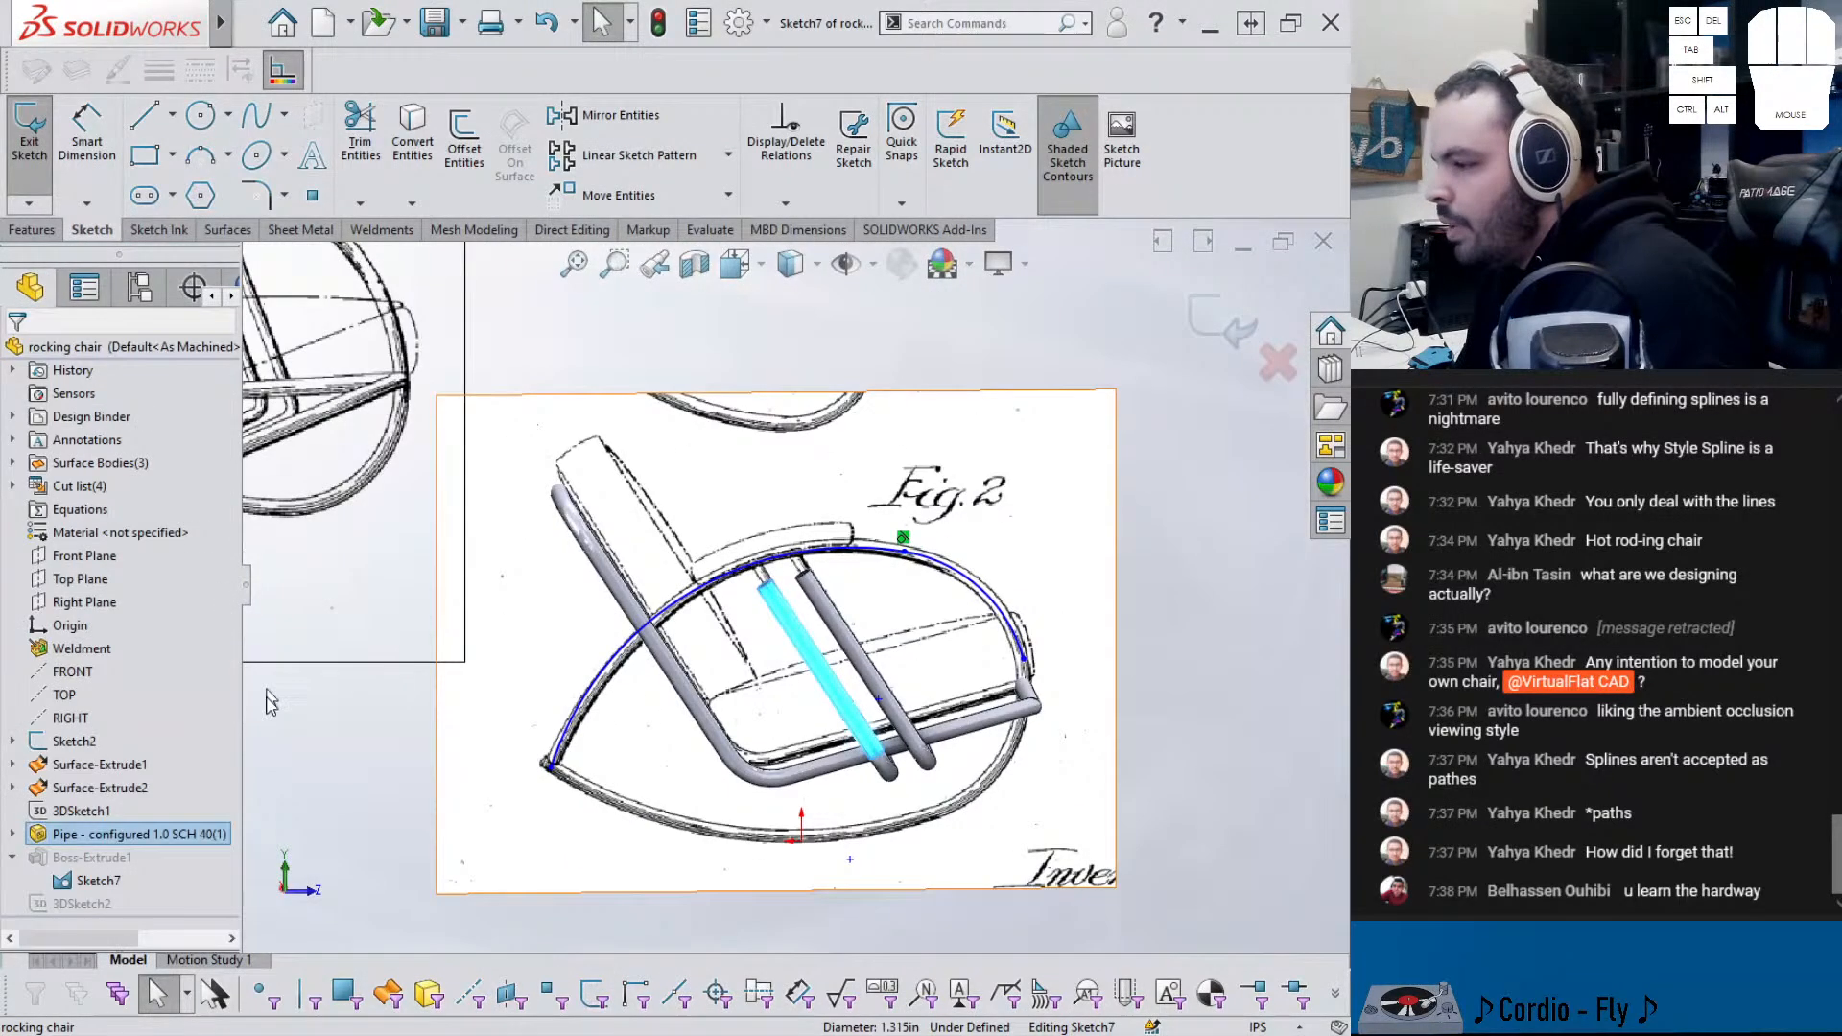
click(58, 810)
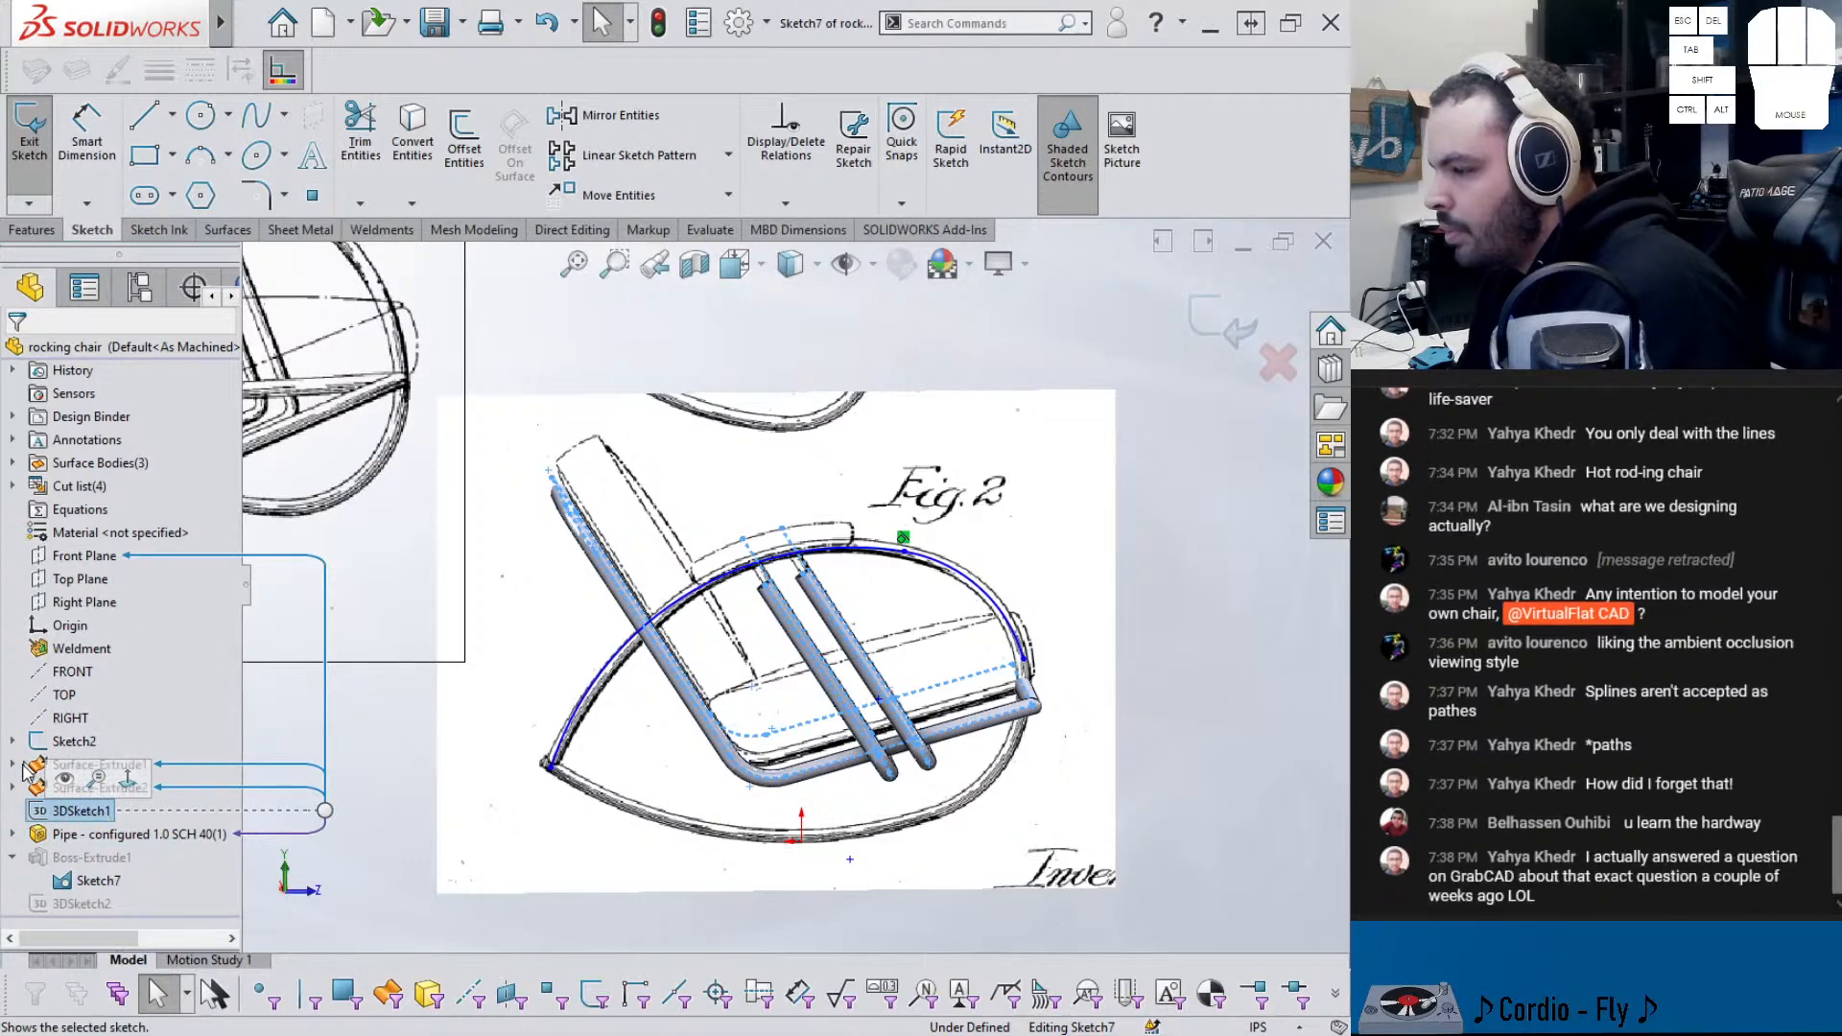
click(12, 787)
click(70, 810)
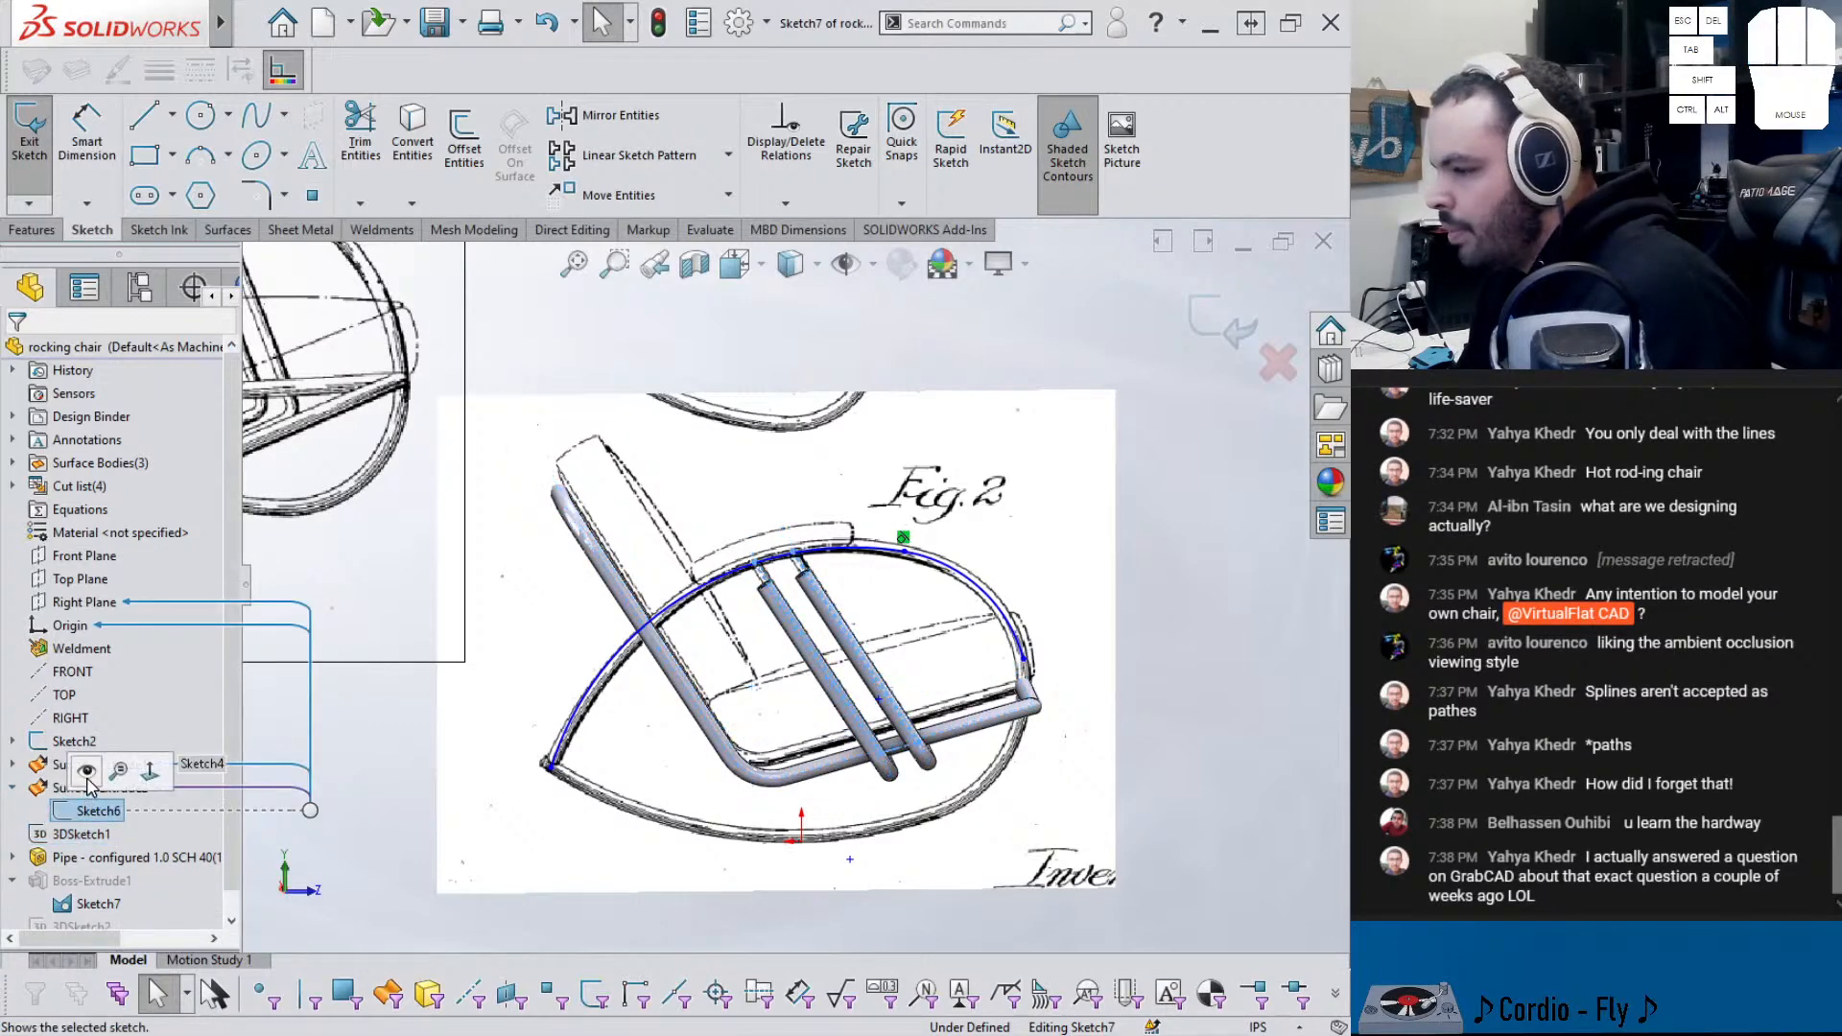
click(88, 776)
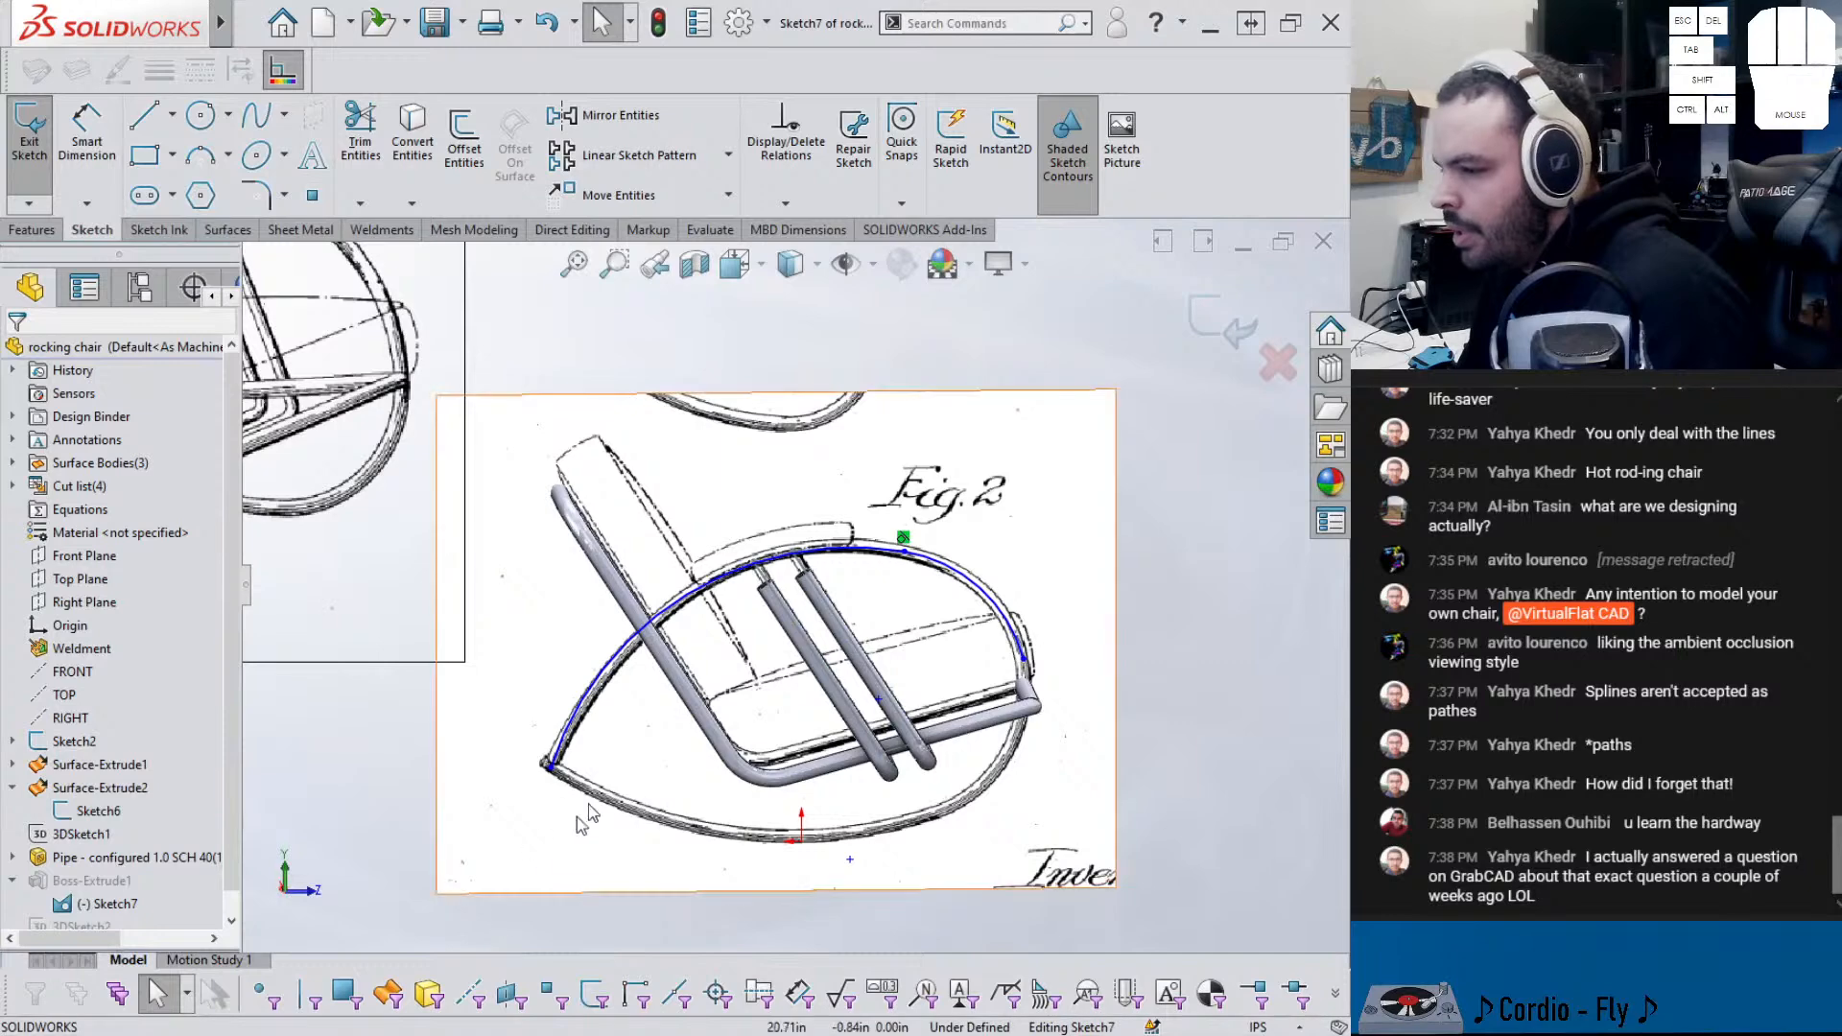
- Make Arc1 coincident with the Sketch6 point where the seat rod meets the rocker
scroll(782, 558, down, 6)
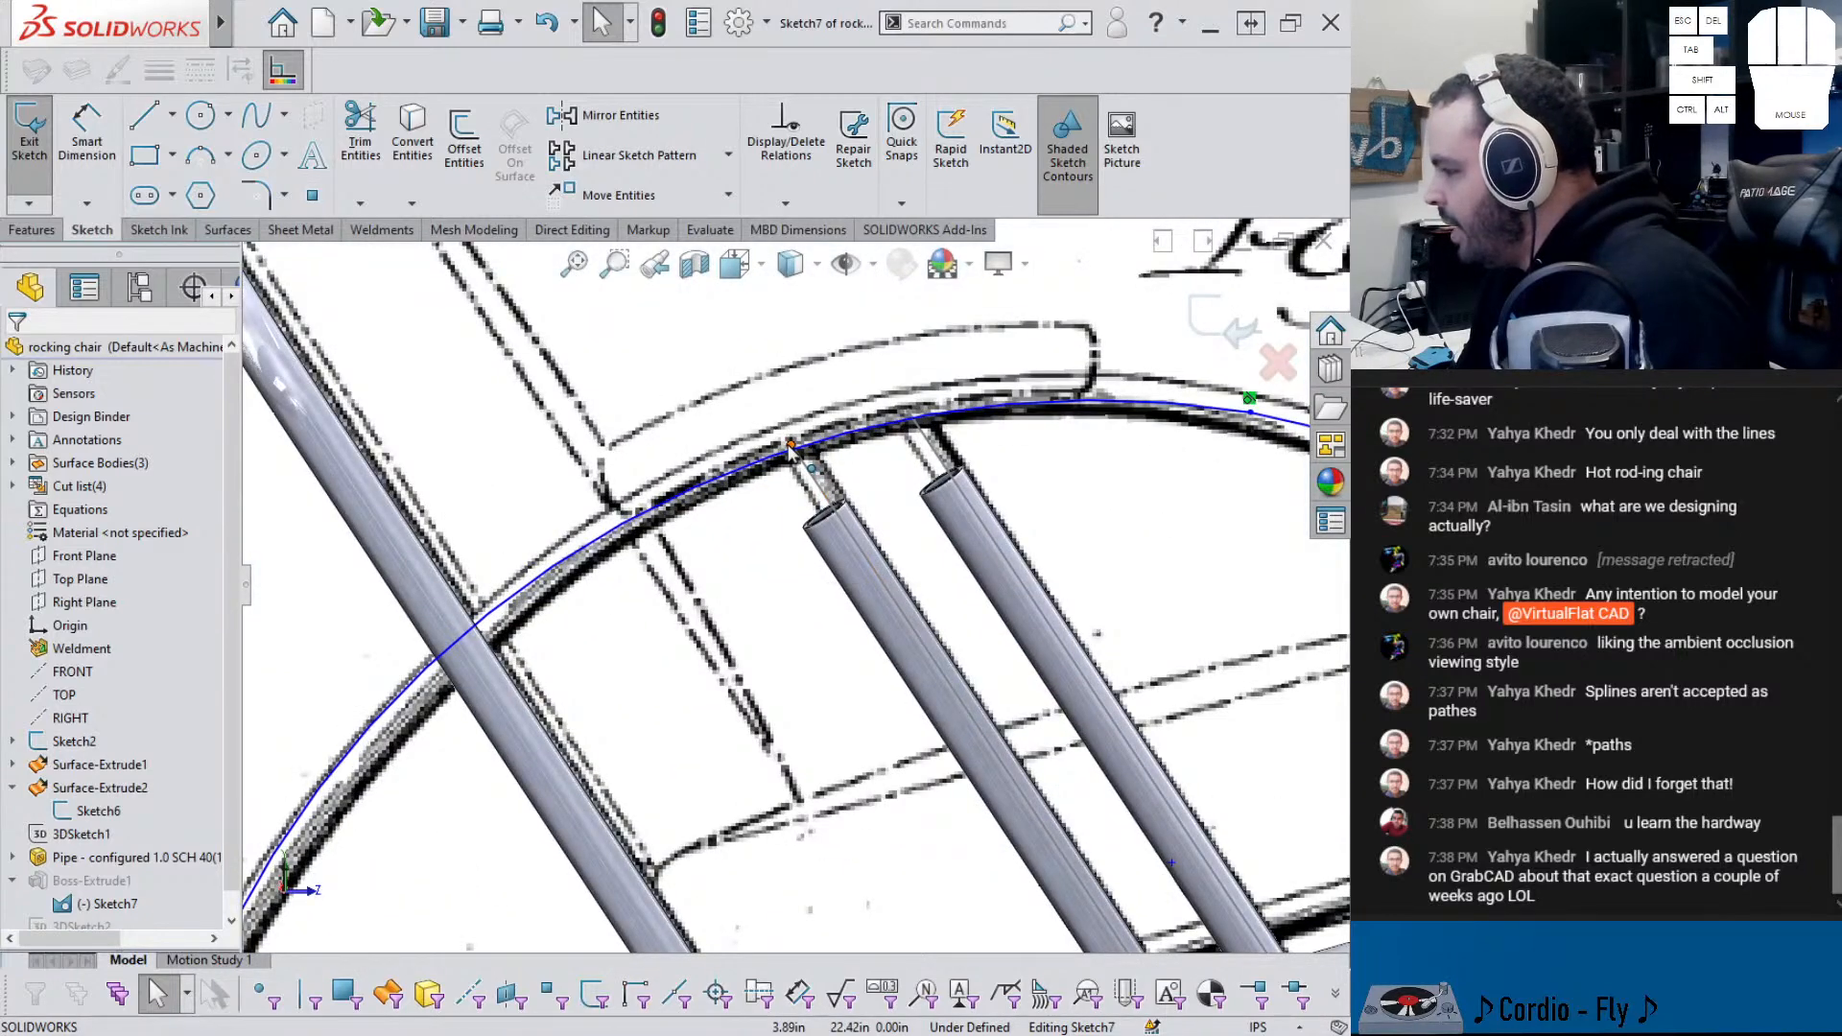
click(790, 446)
ctrl+click(826, 437)
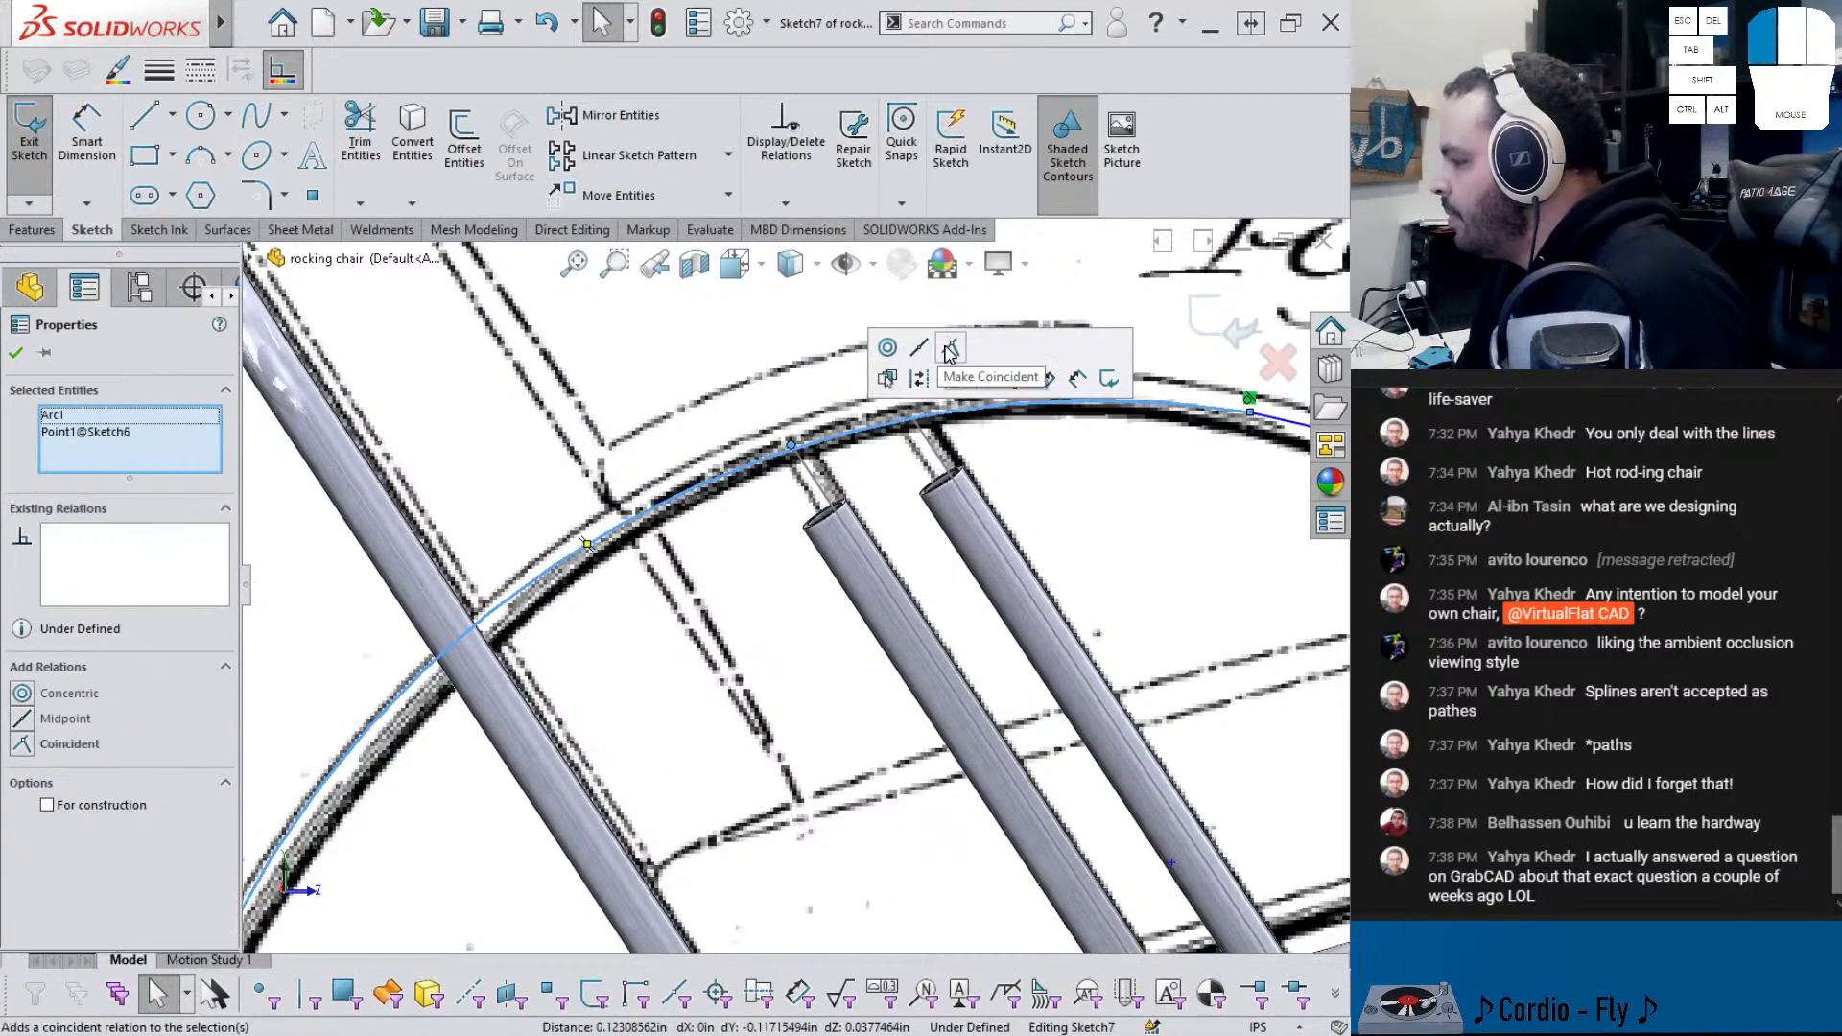
click(950, 349)
scroll(879, 471, up, 5)
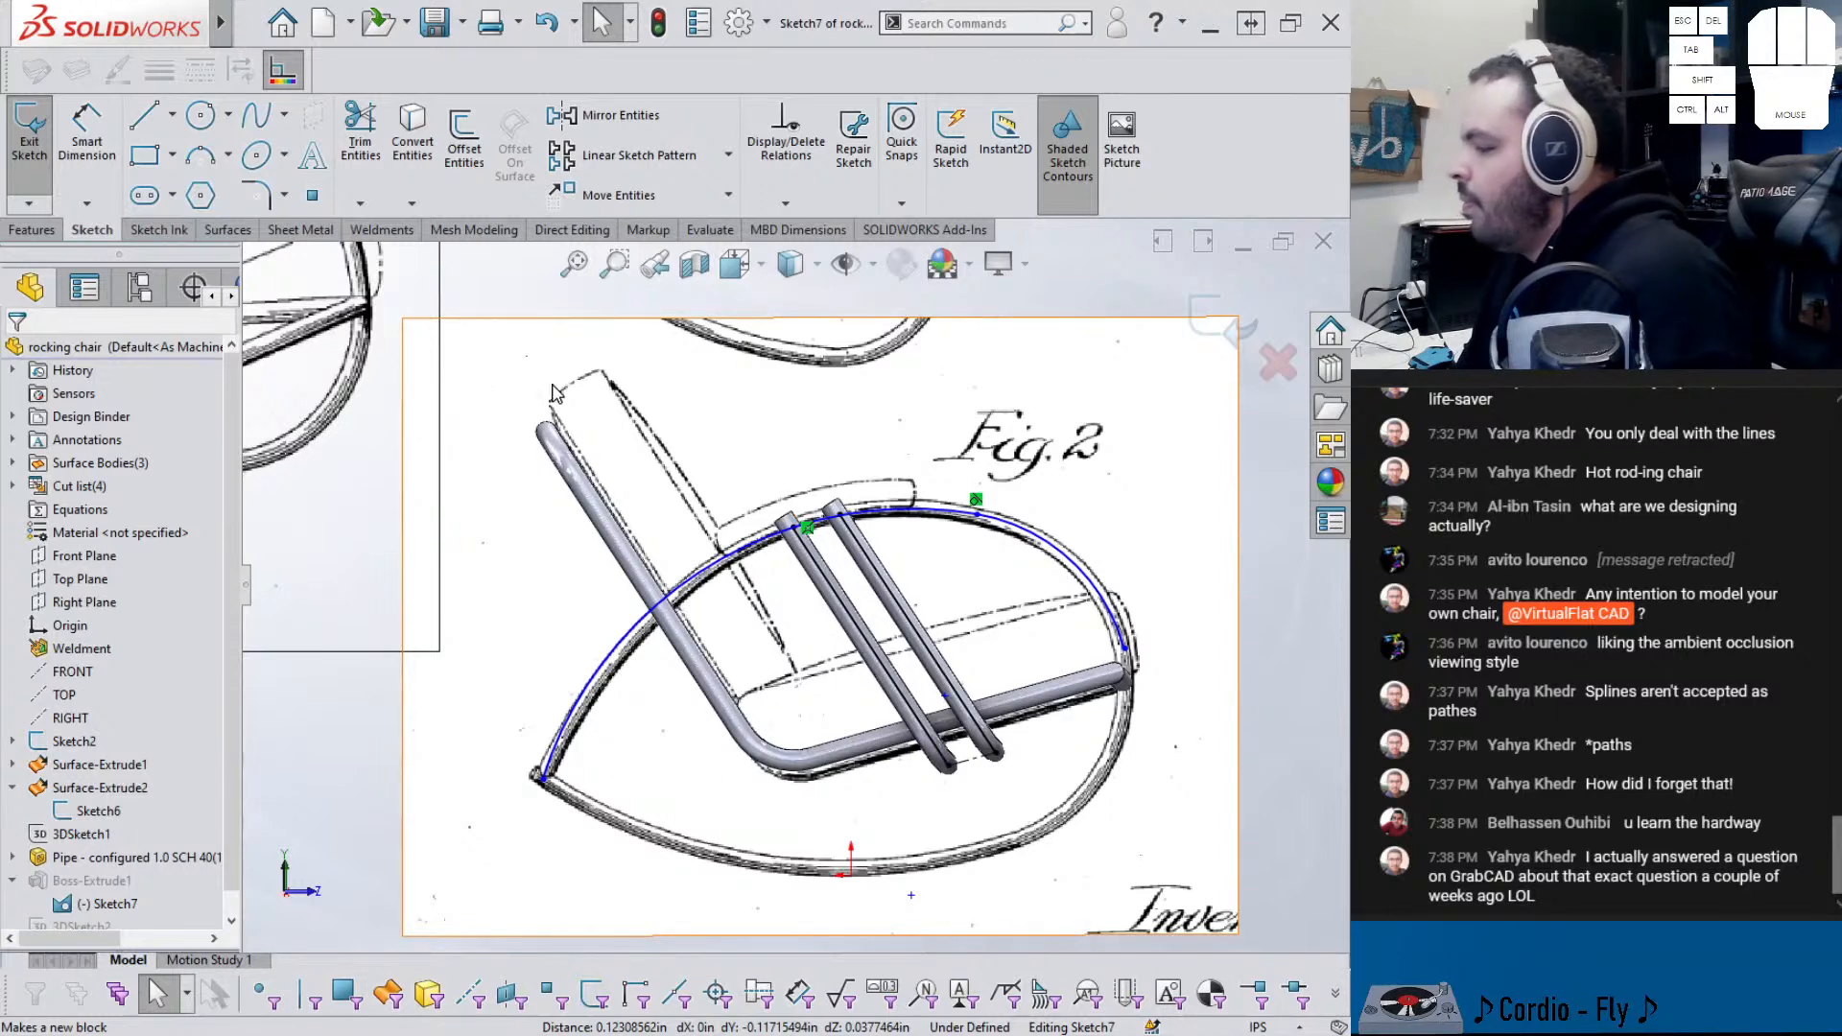
- Draw a three-point arc down the rocker's lower right curve
click(200, 155)
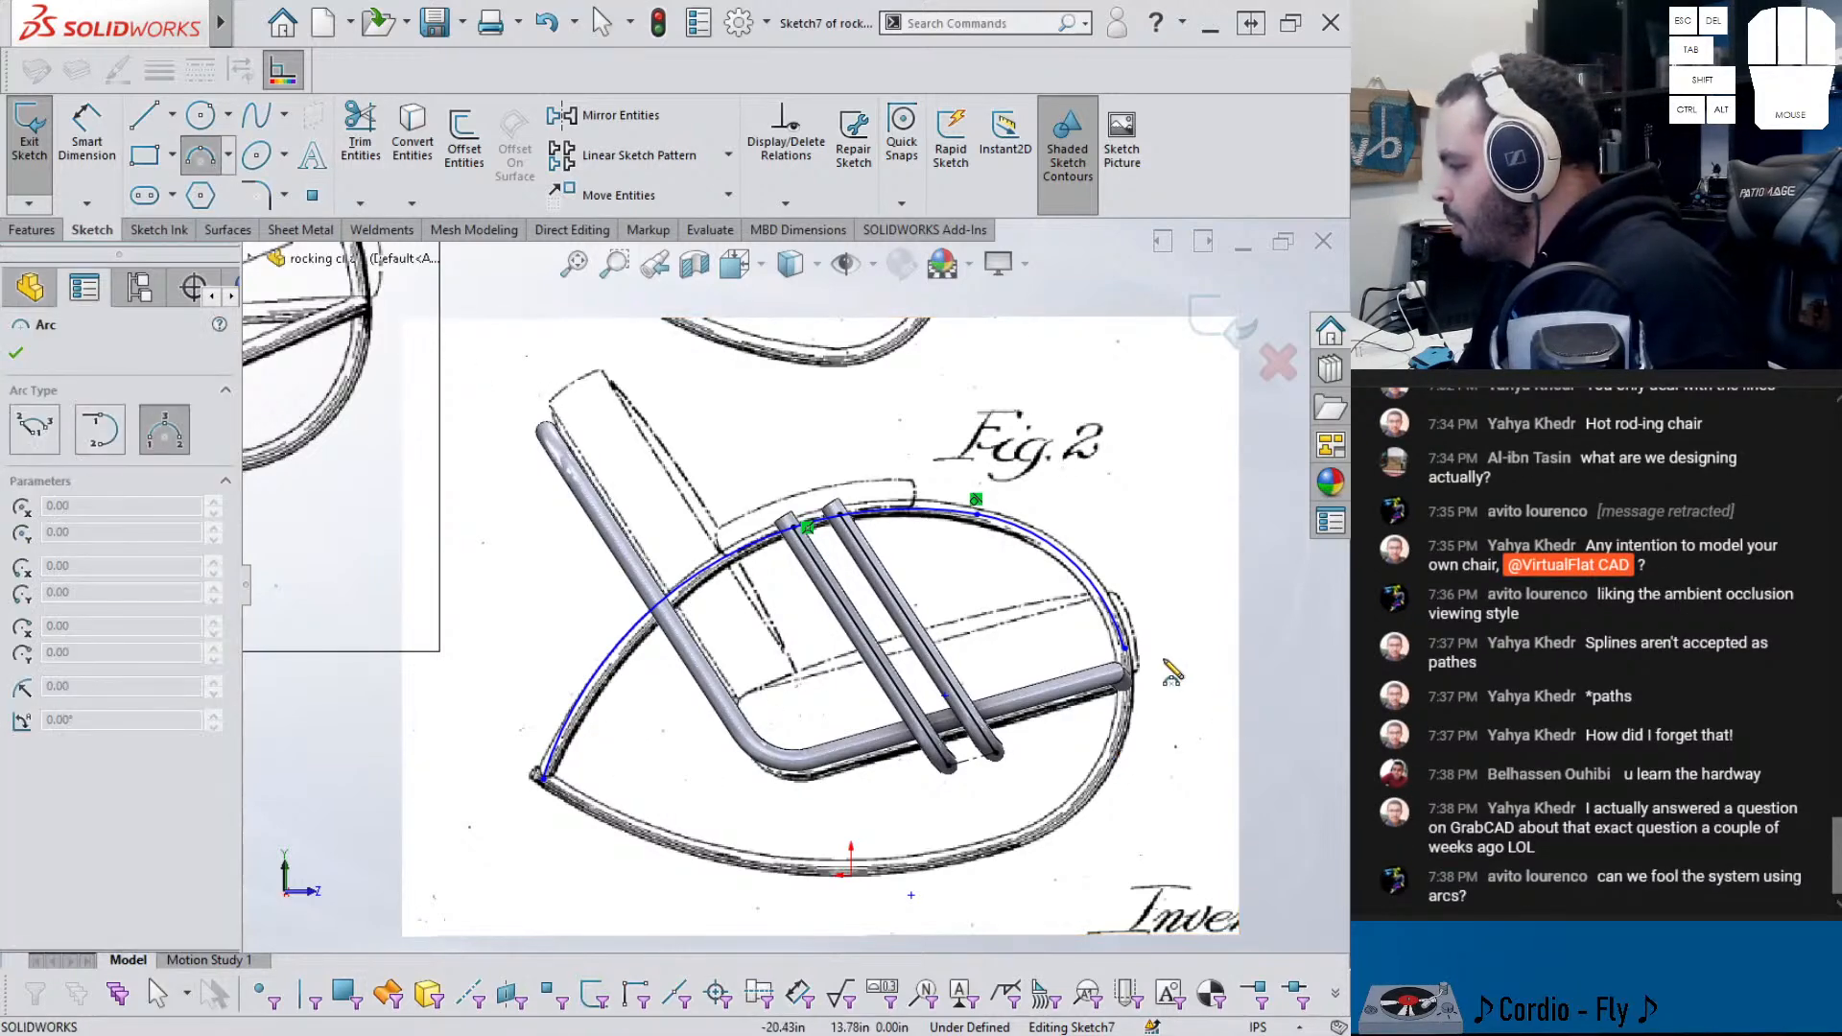
click(1129, 655)
click(979, 852)
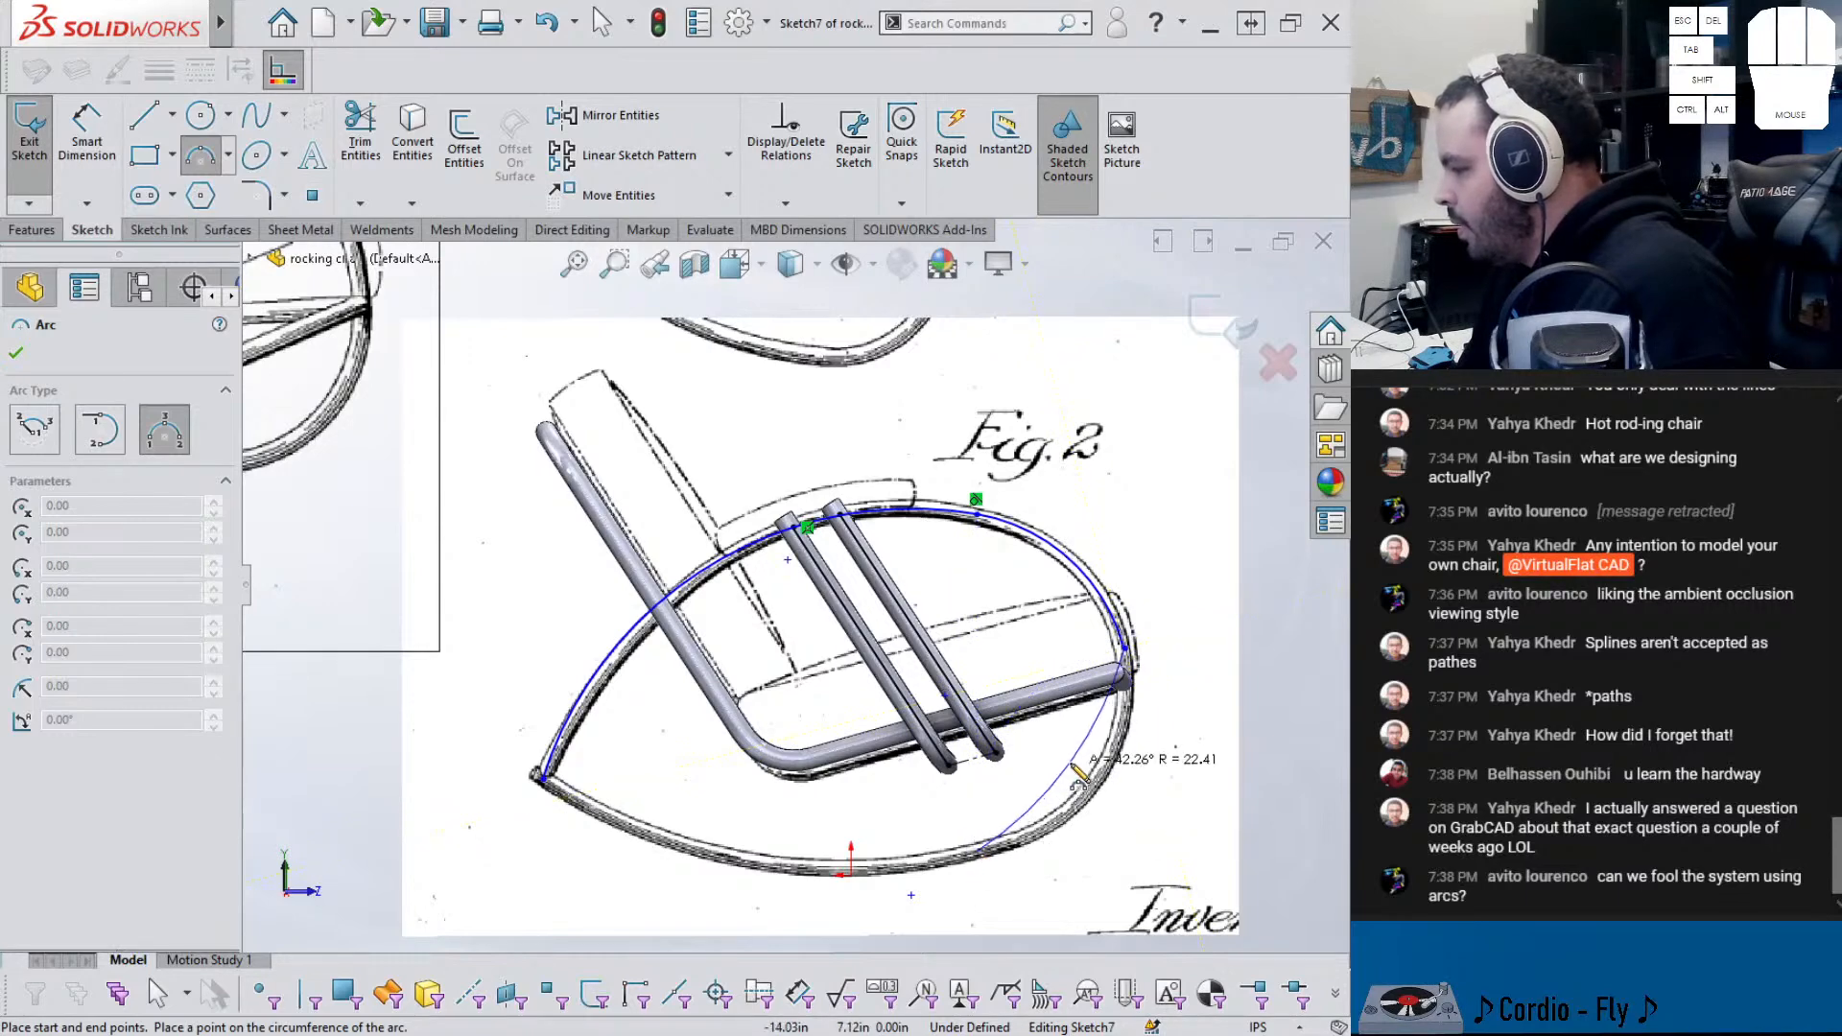
click(1121, 753)
key(Escape)
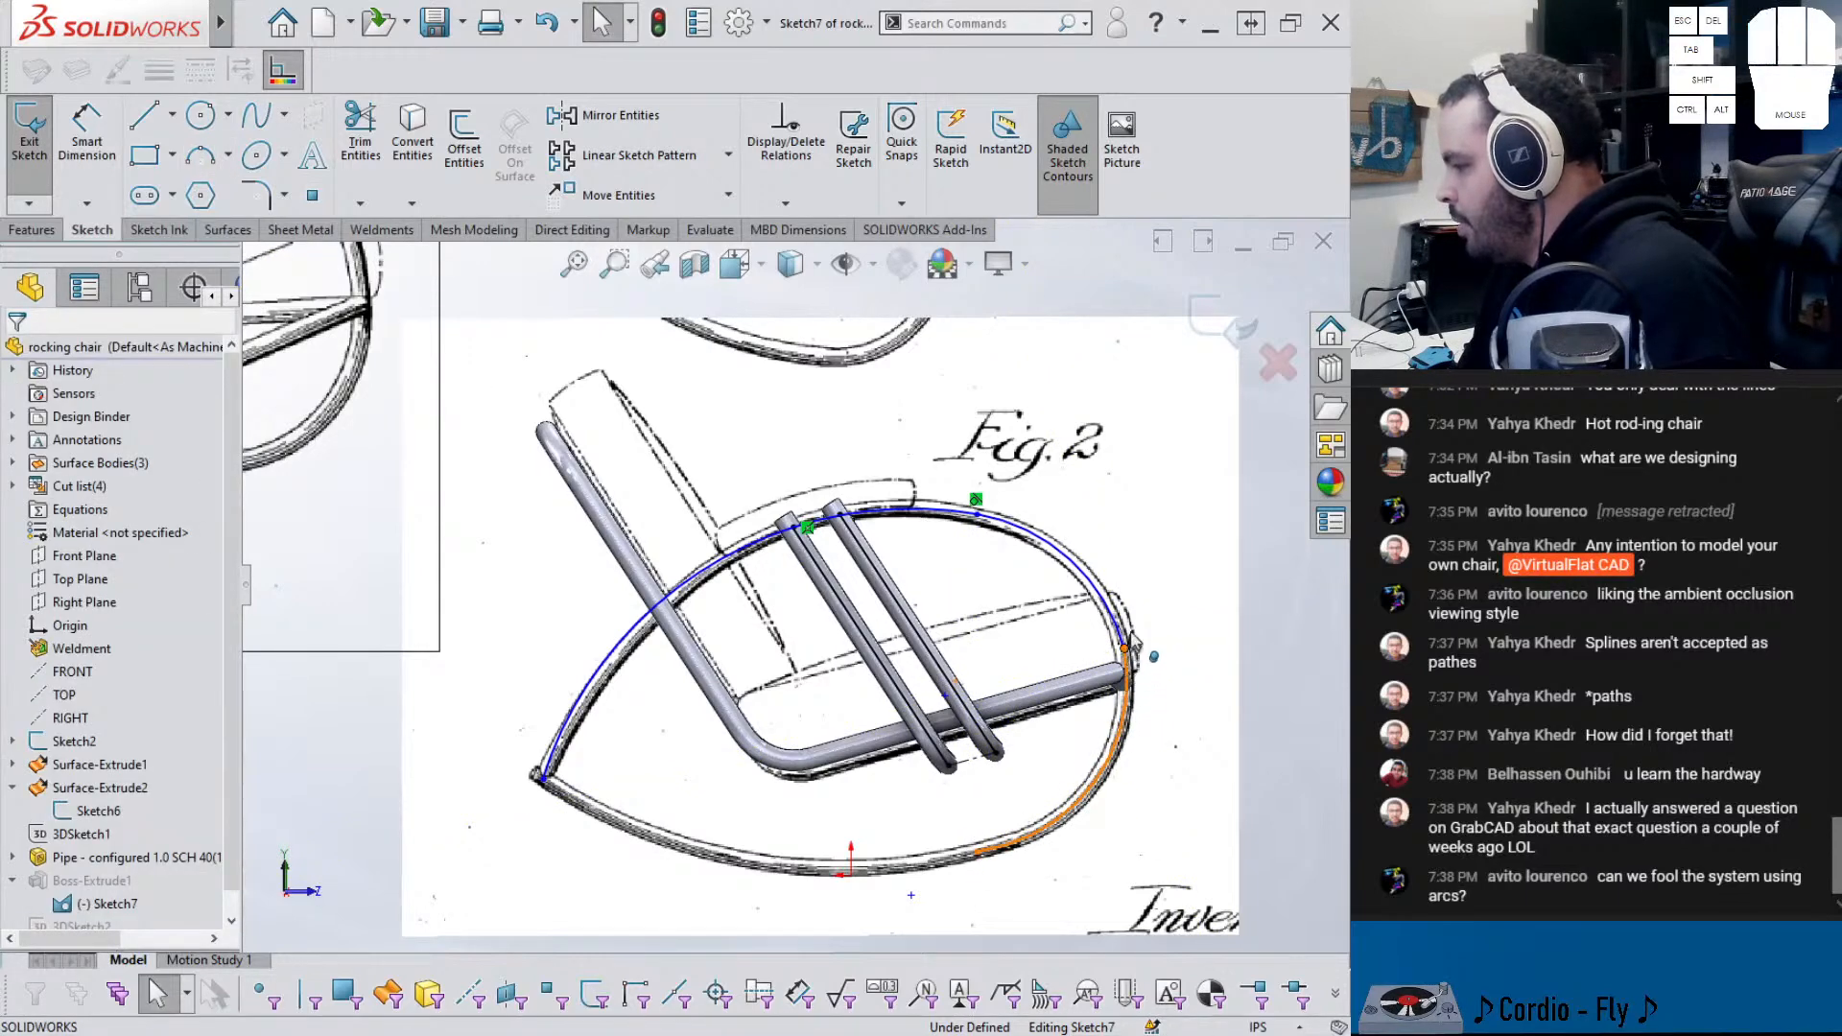
- Make the right-end arc tangent to the upper arc and reshape it along the drawing
click(1125, 651)
key(Escape)
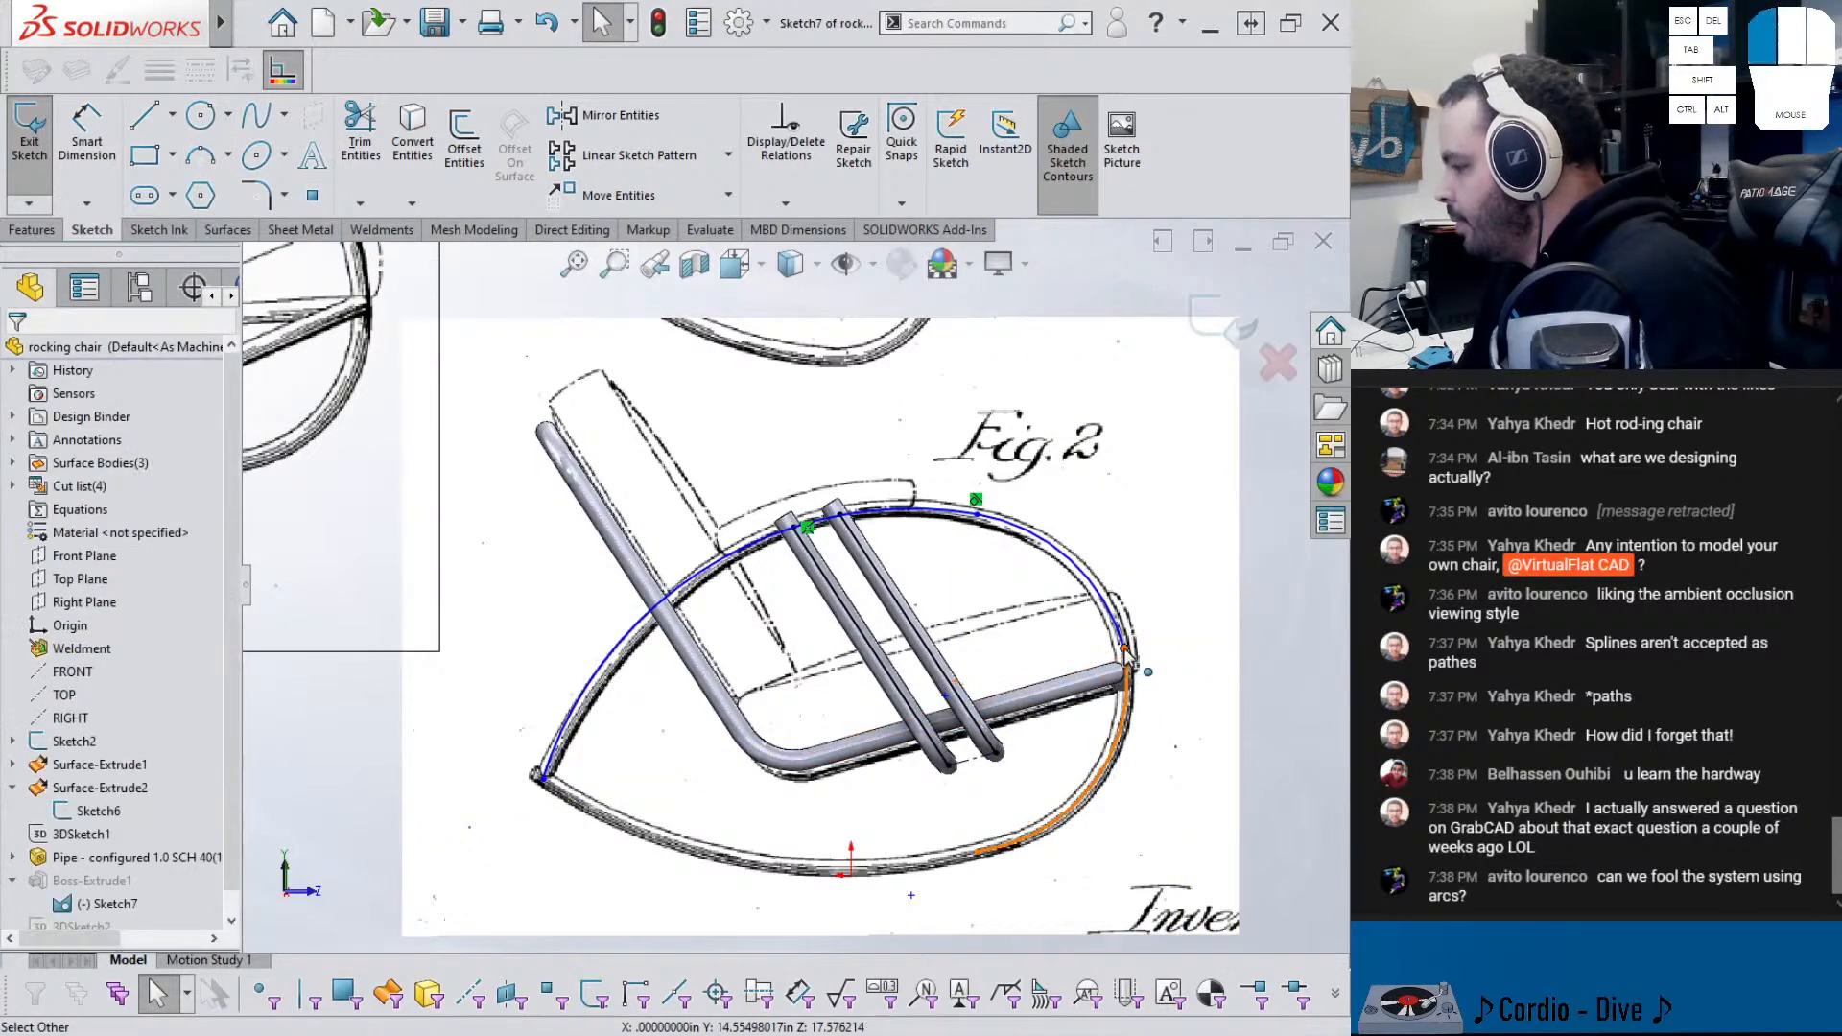
click(1126, 653)
click(1127, 677)
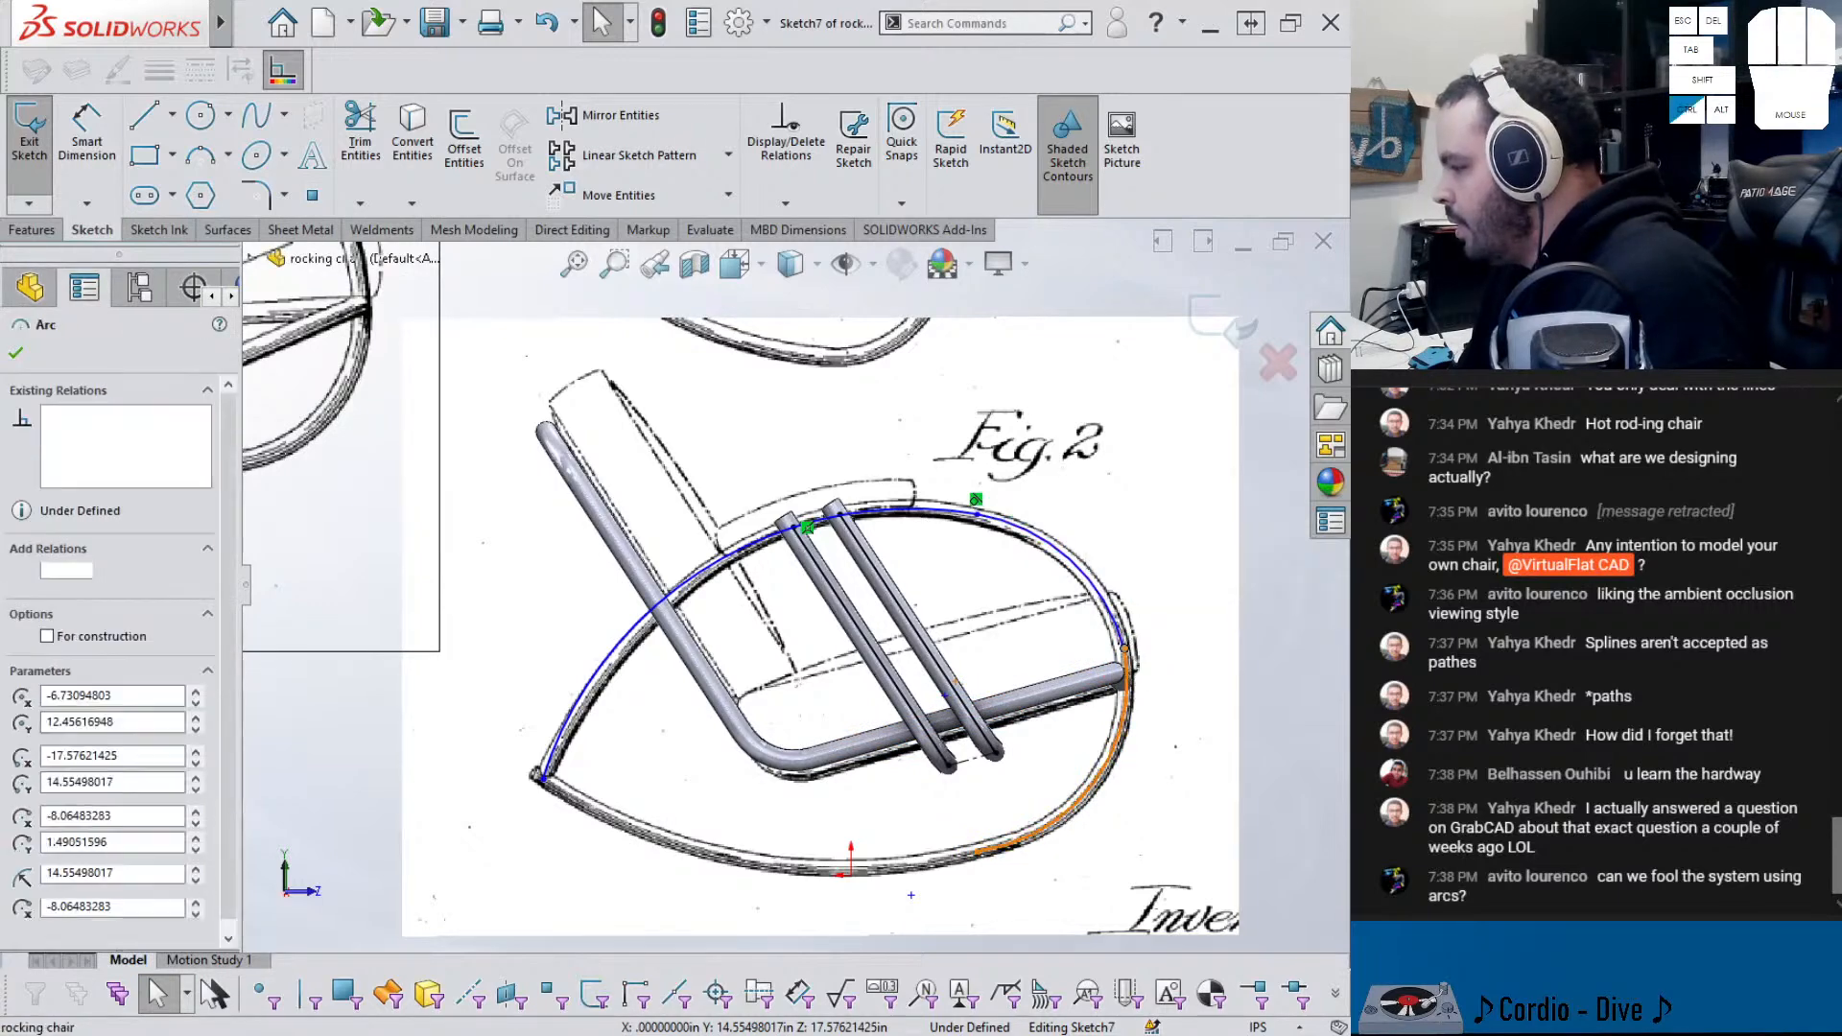
ctrl+click(1121, 630)
click(1134, 538)
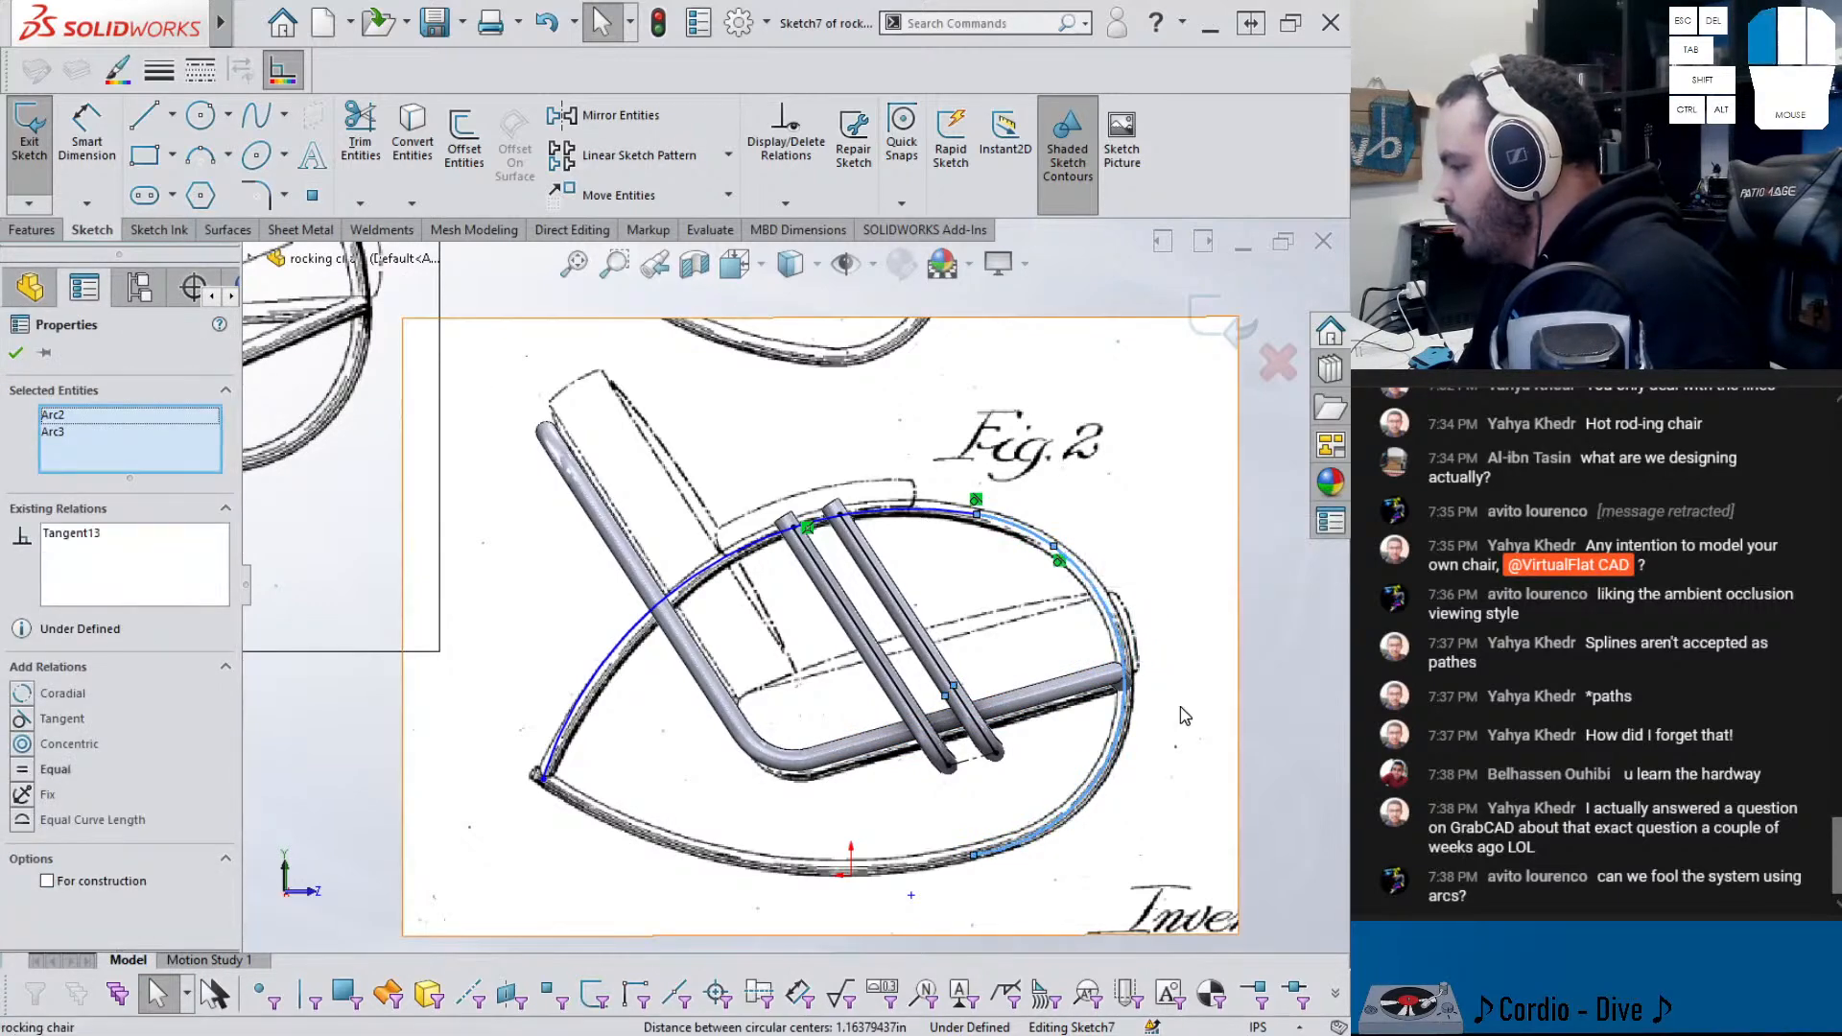
key(Escape)
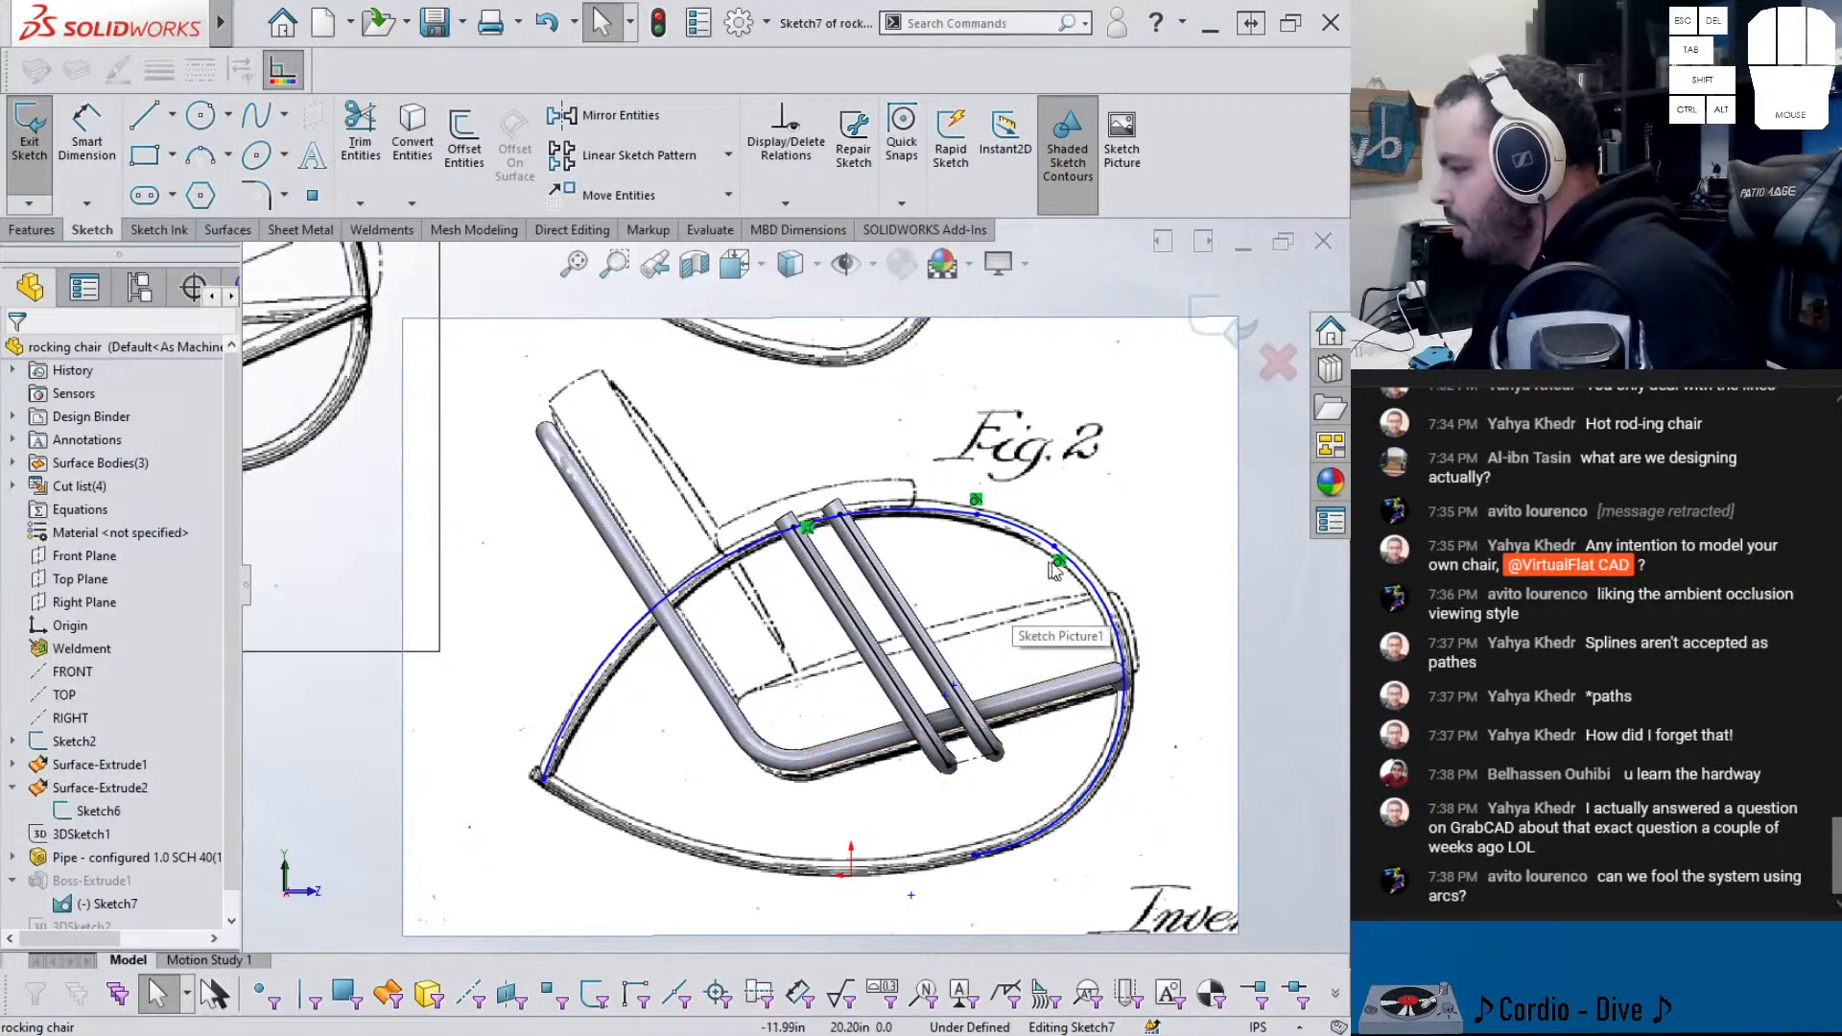
drag(1056, 555, 1090, 587)
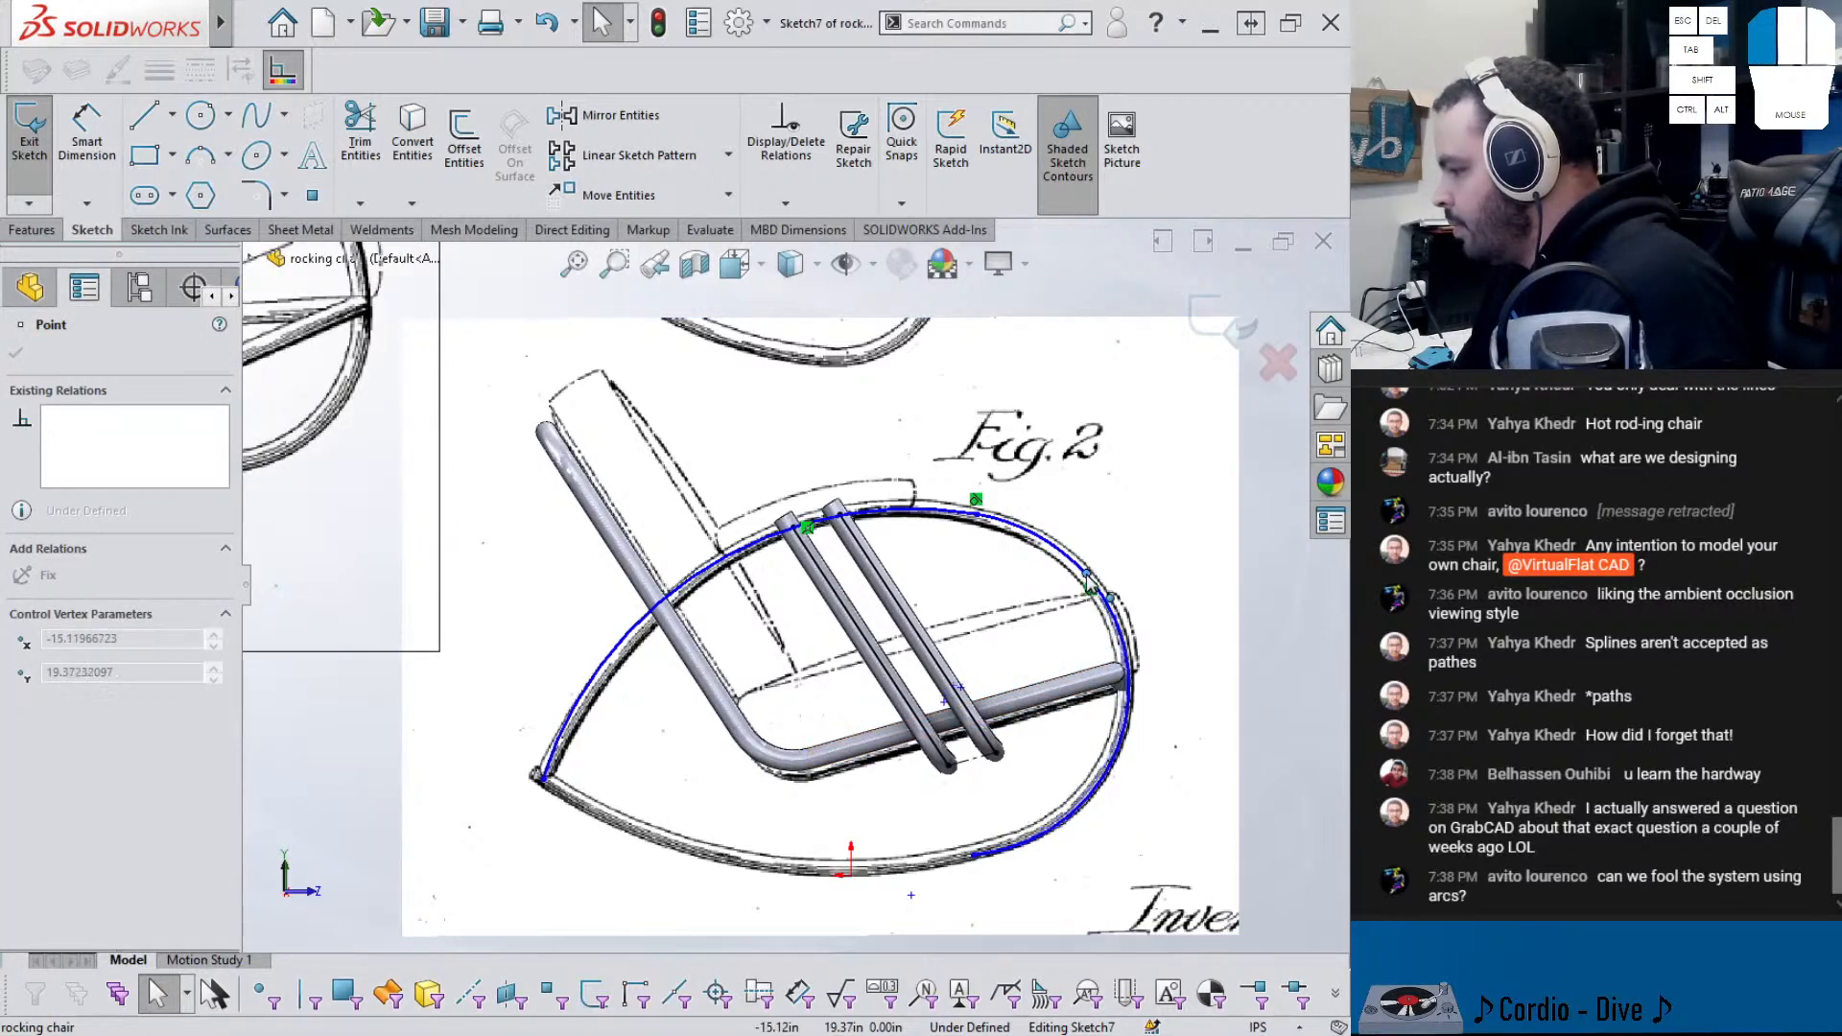
drag(1090, 587, 1085, 589)
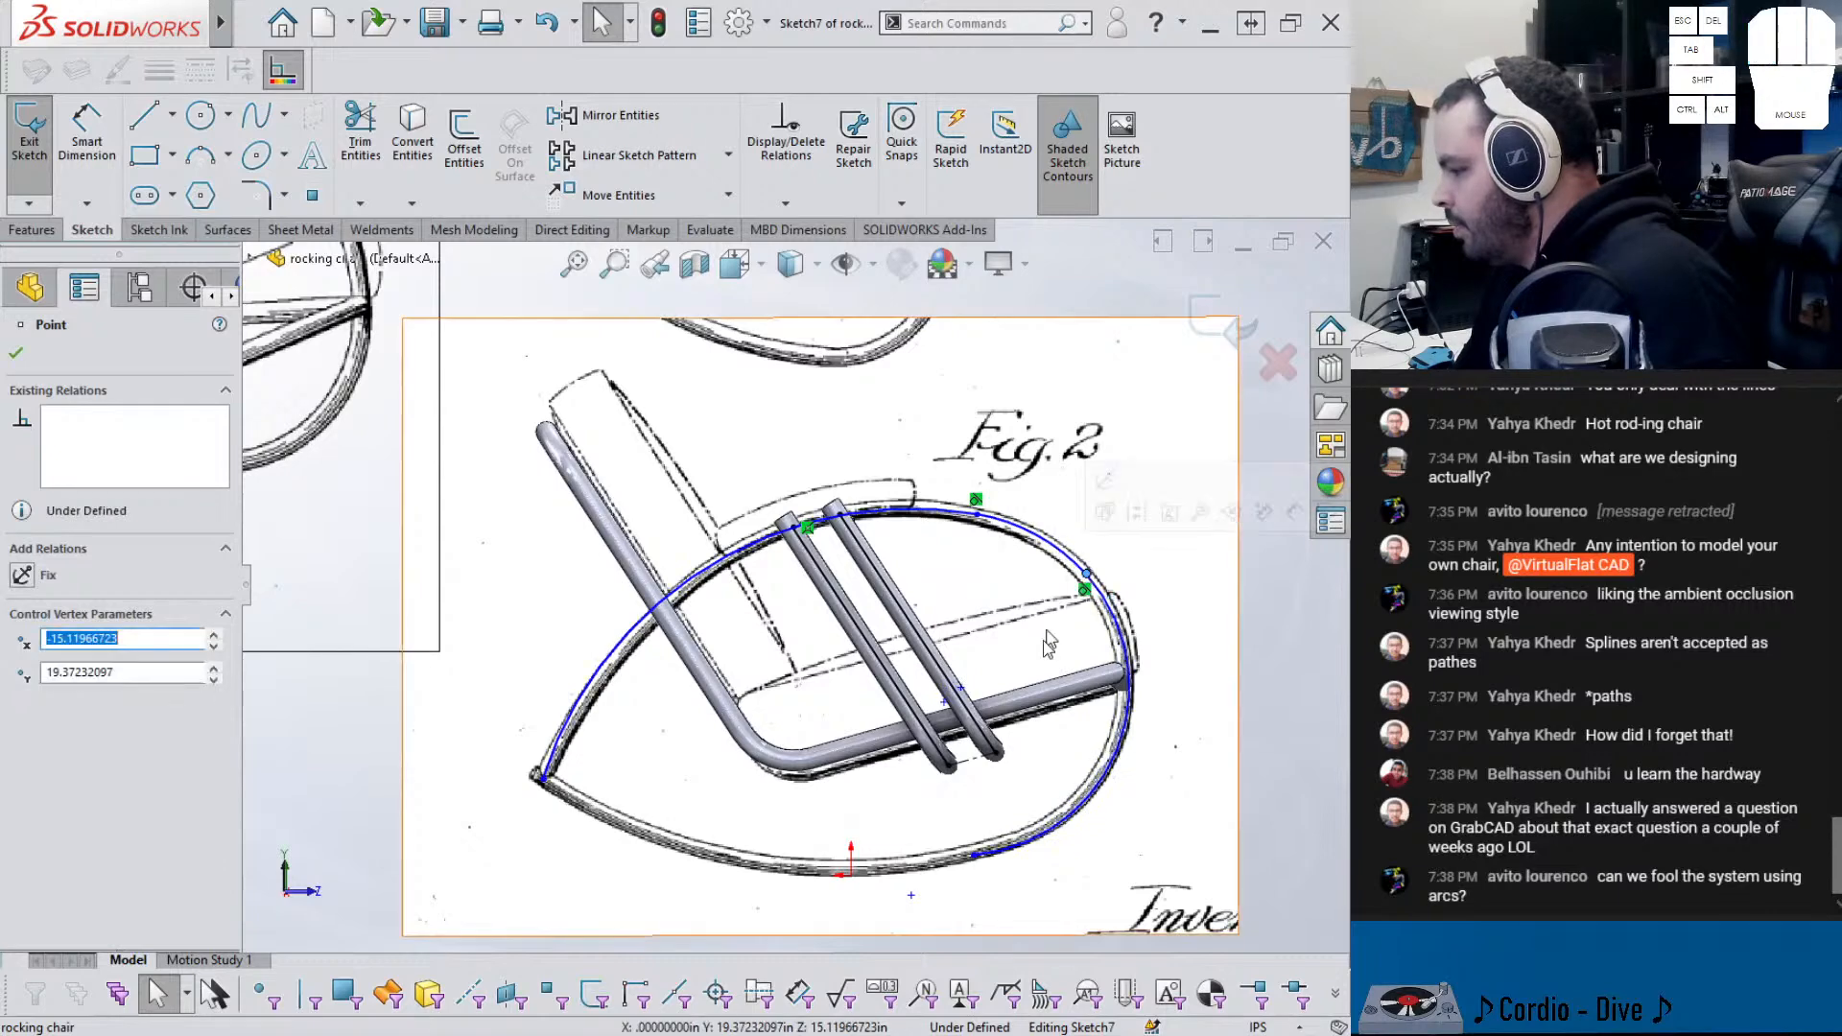
click(974, 876)
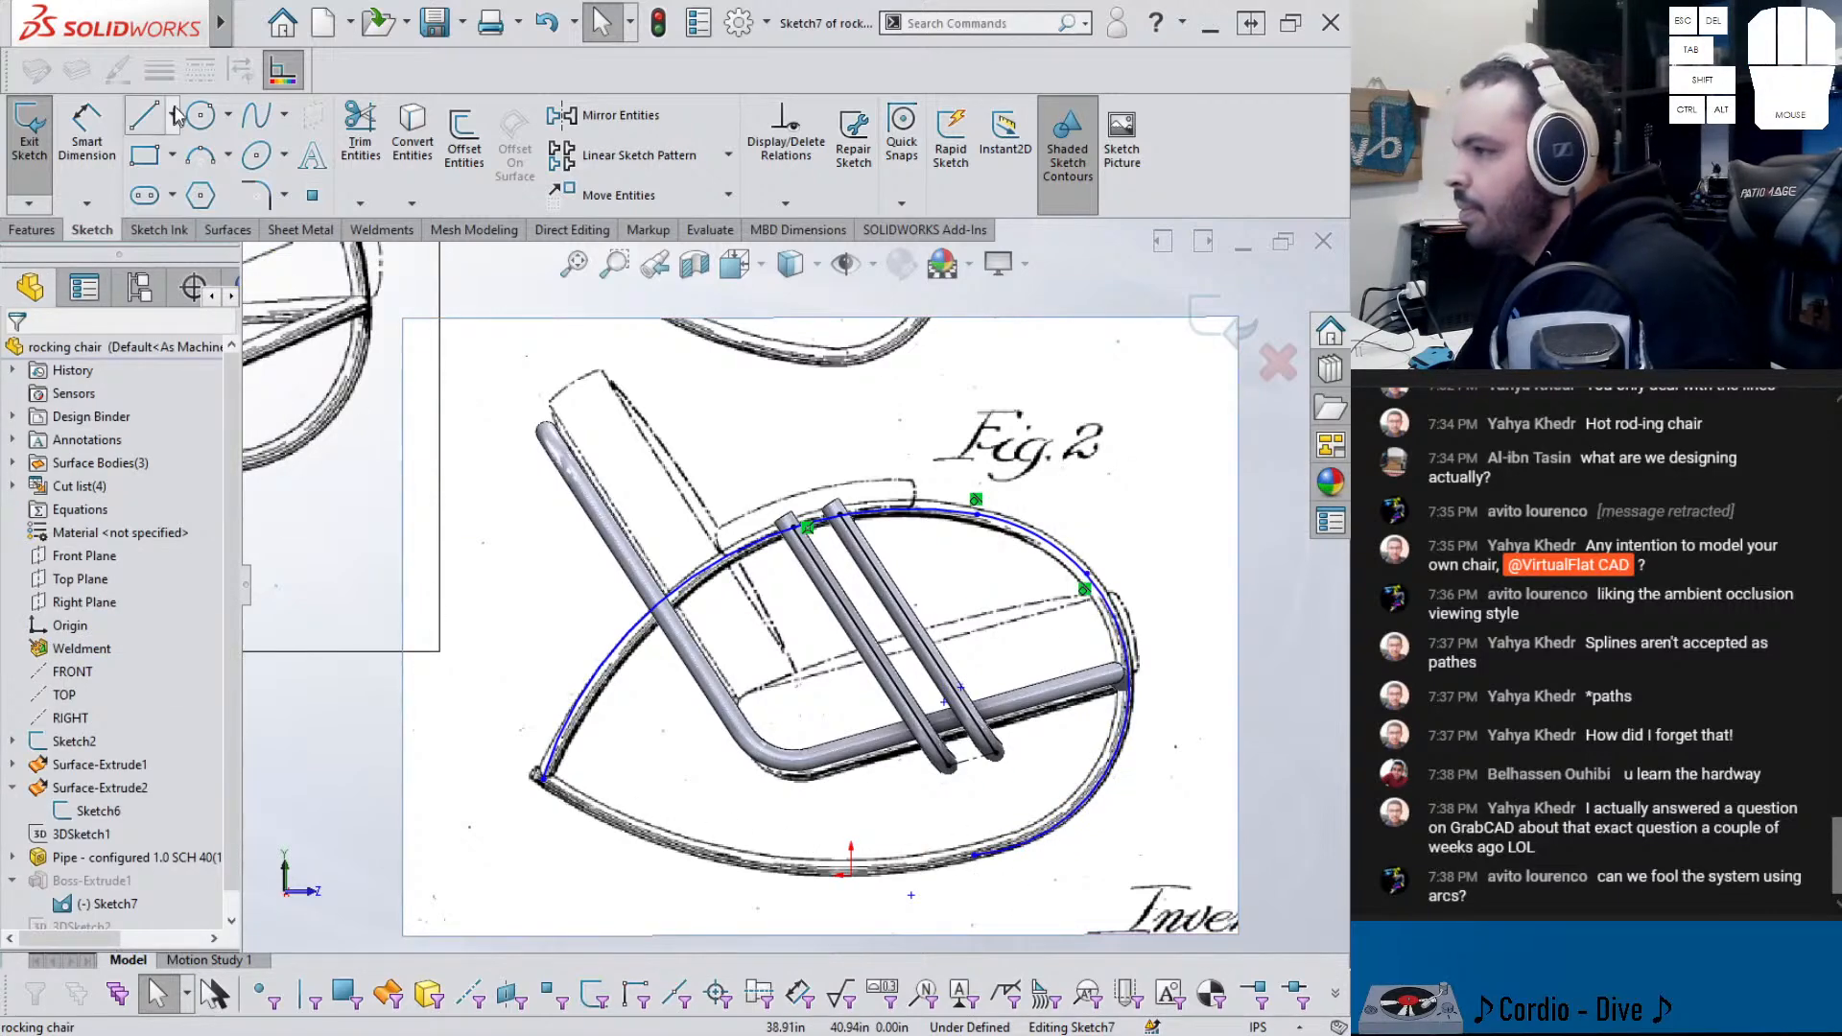
- Draw the bottom rocker arc from the left tip, add tangency, then undo the distortion
click(526, 768)
click(976, 855)
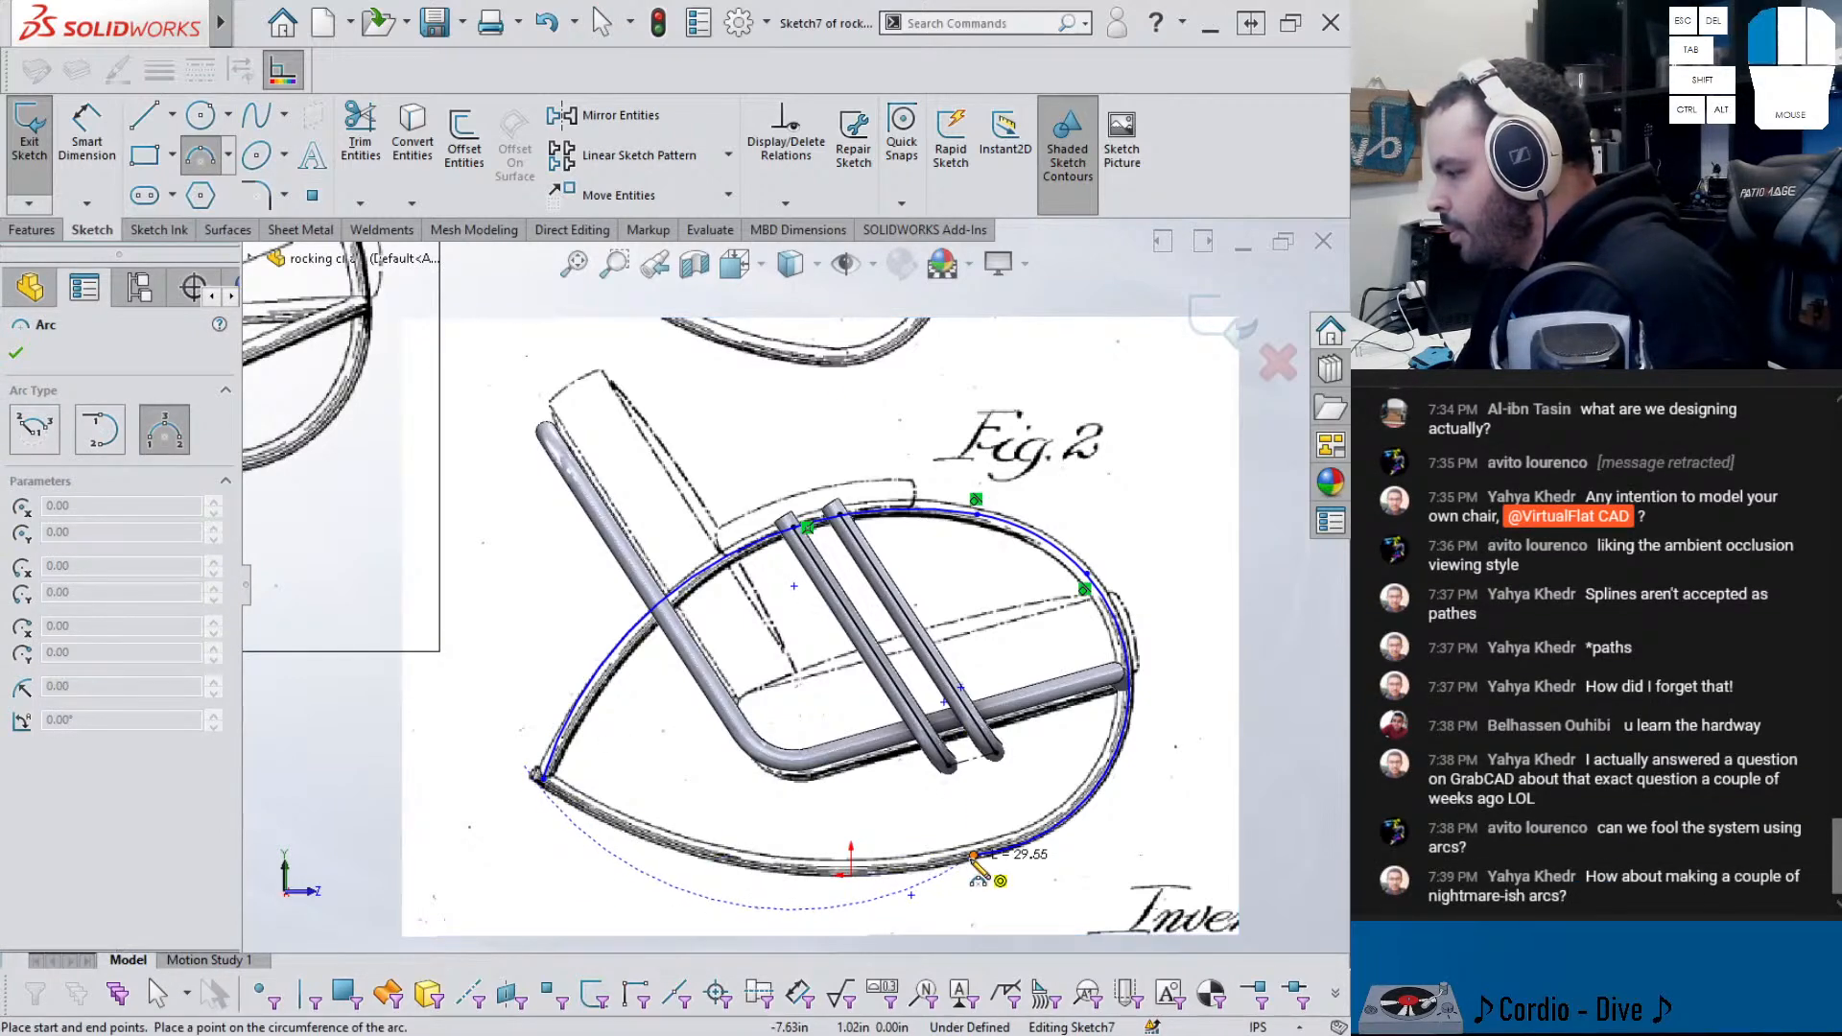
click(679, 856)
key(Escape)
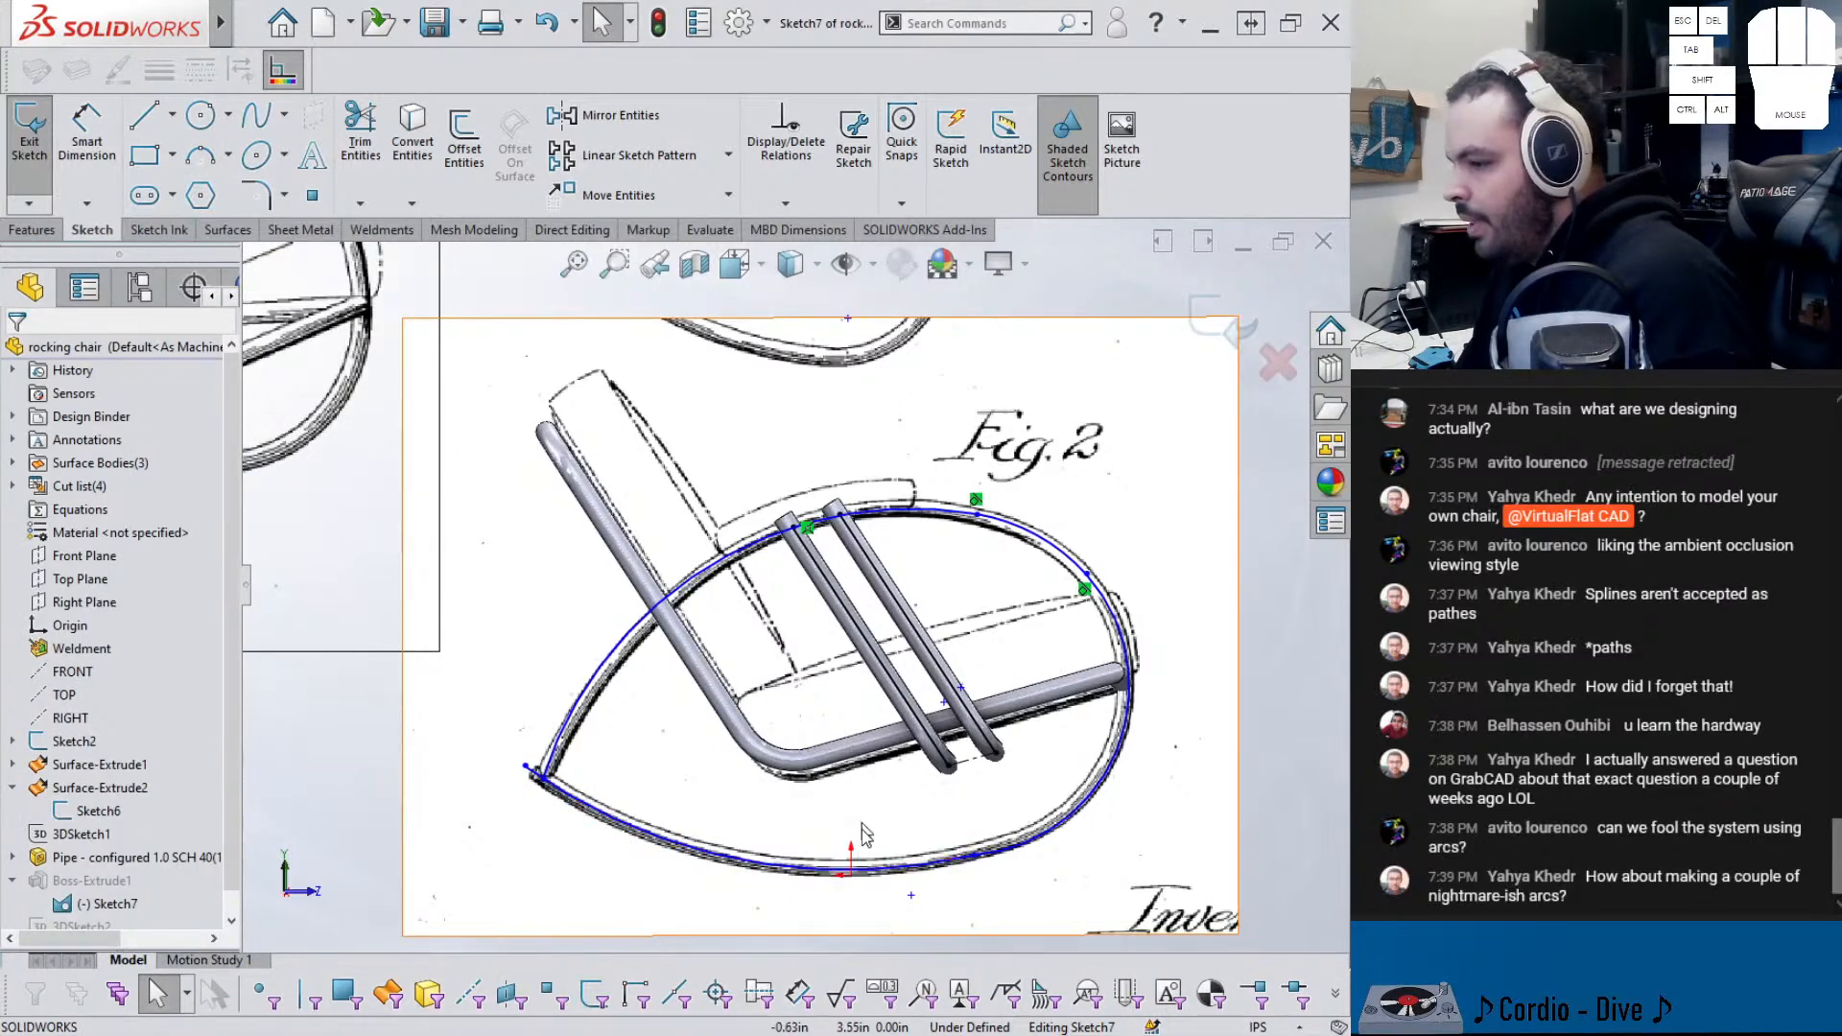
click(973, 858)
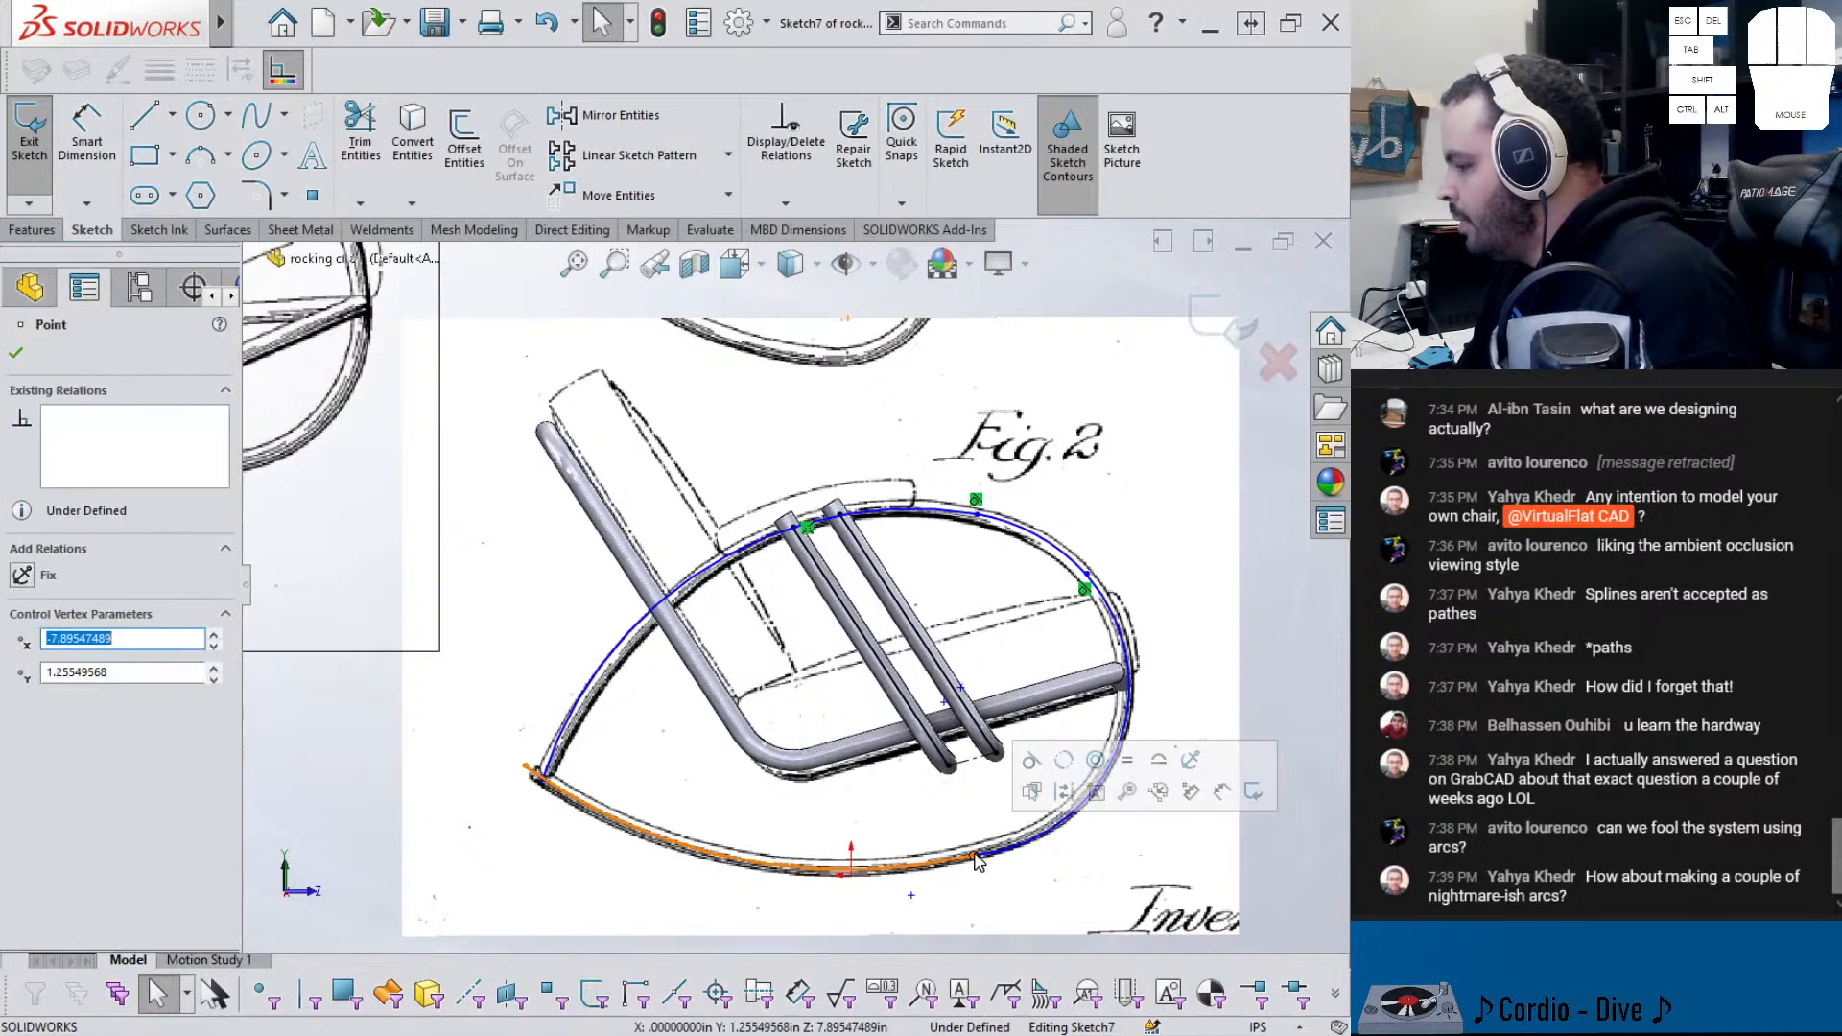
click(1035, 768)
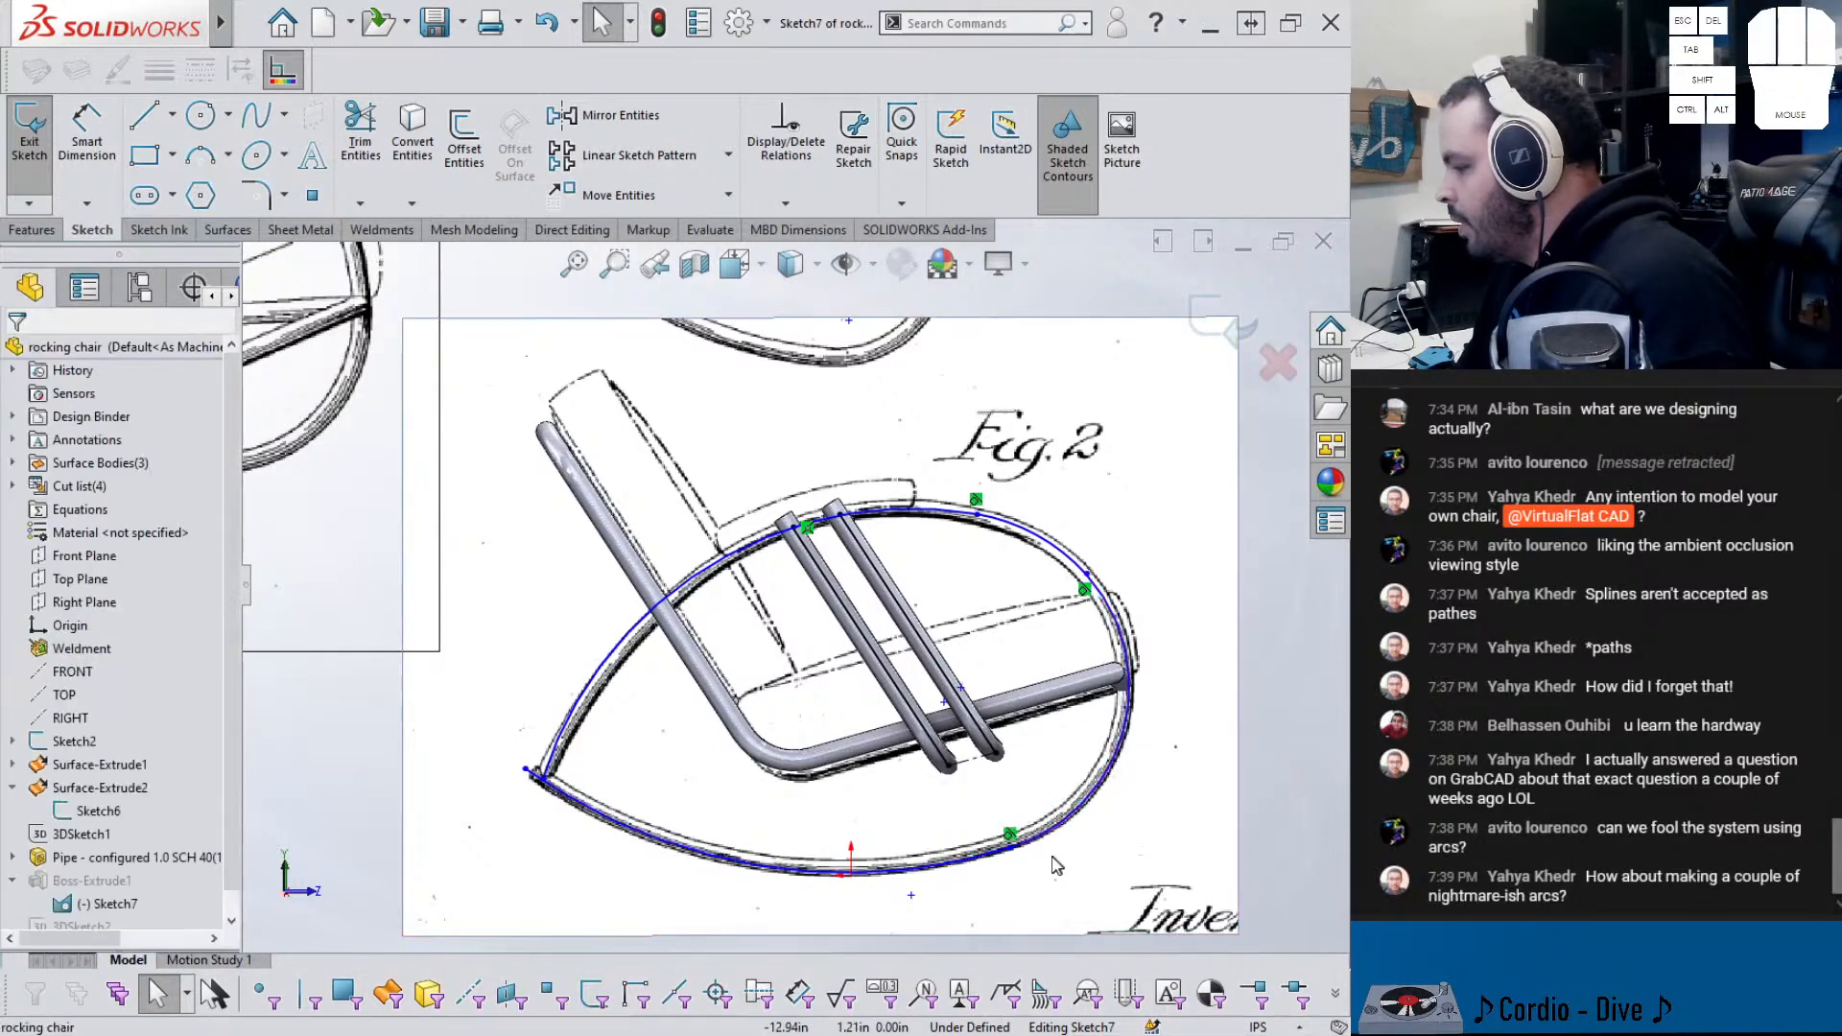
click(1020, 852)
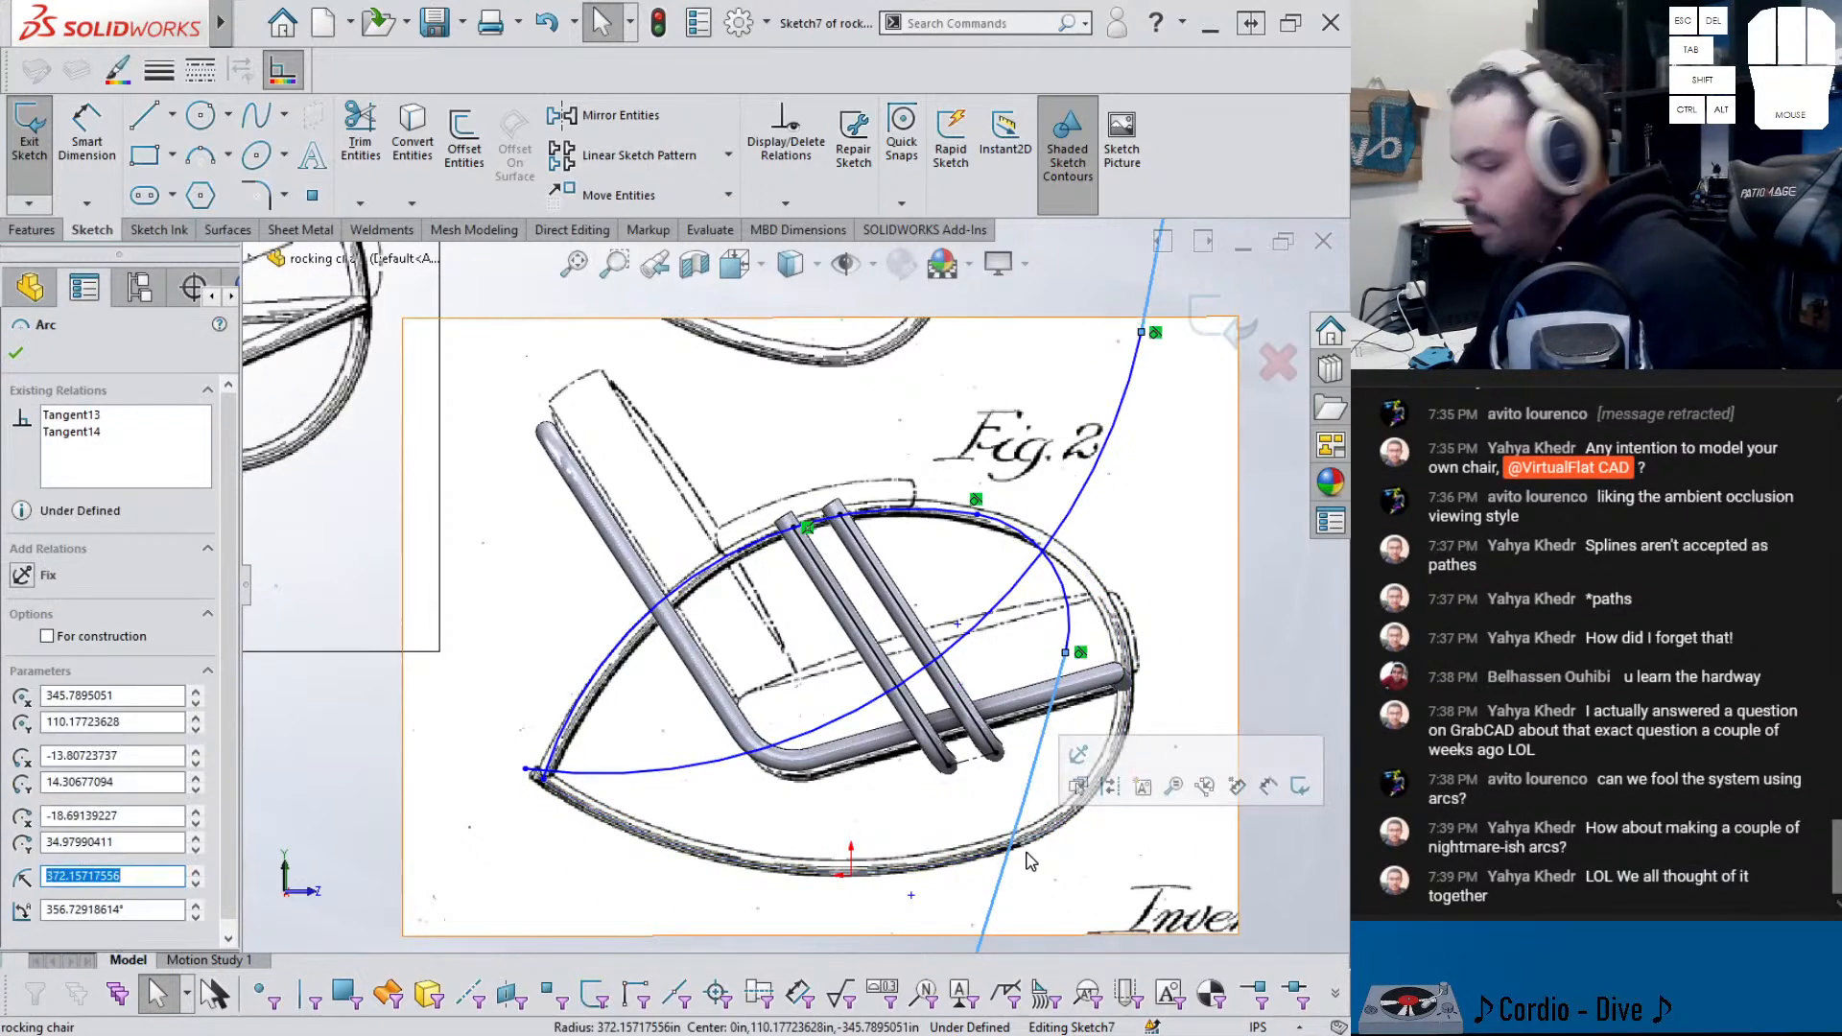
key(ctrl+z)
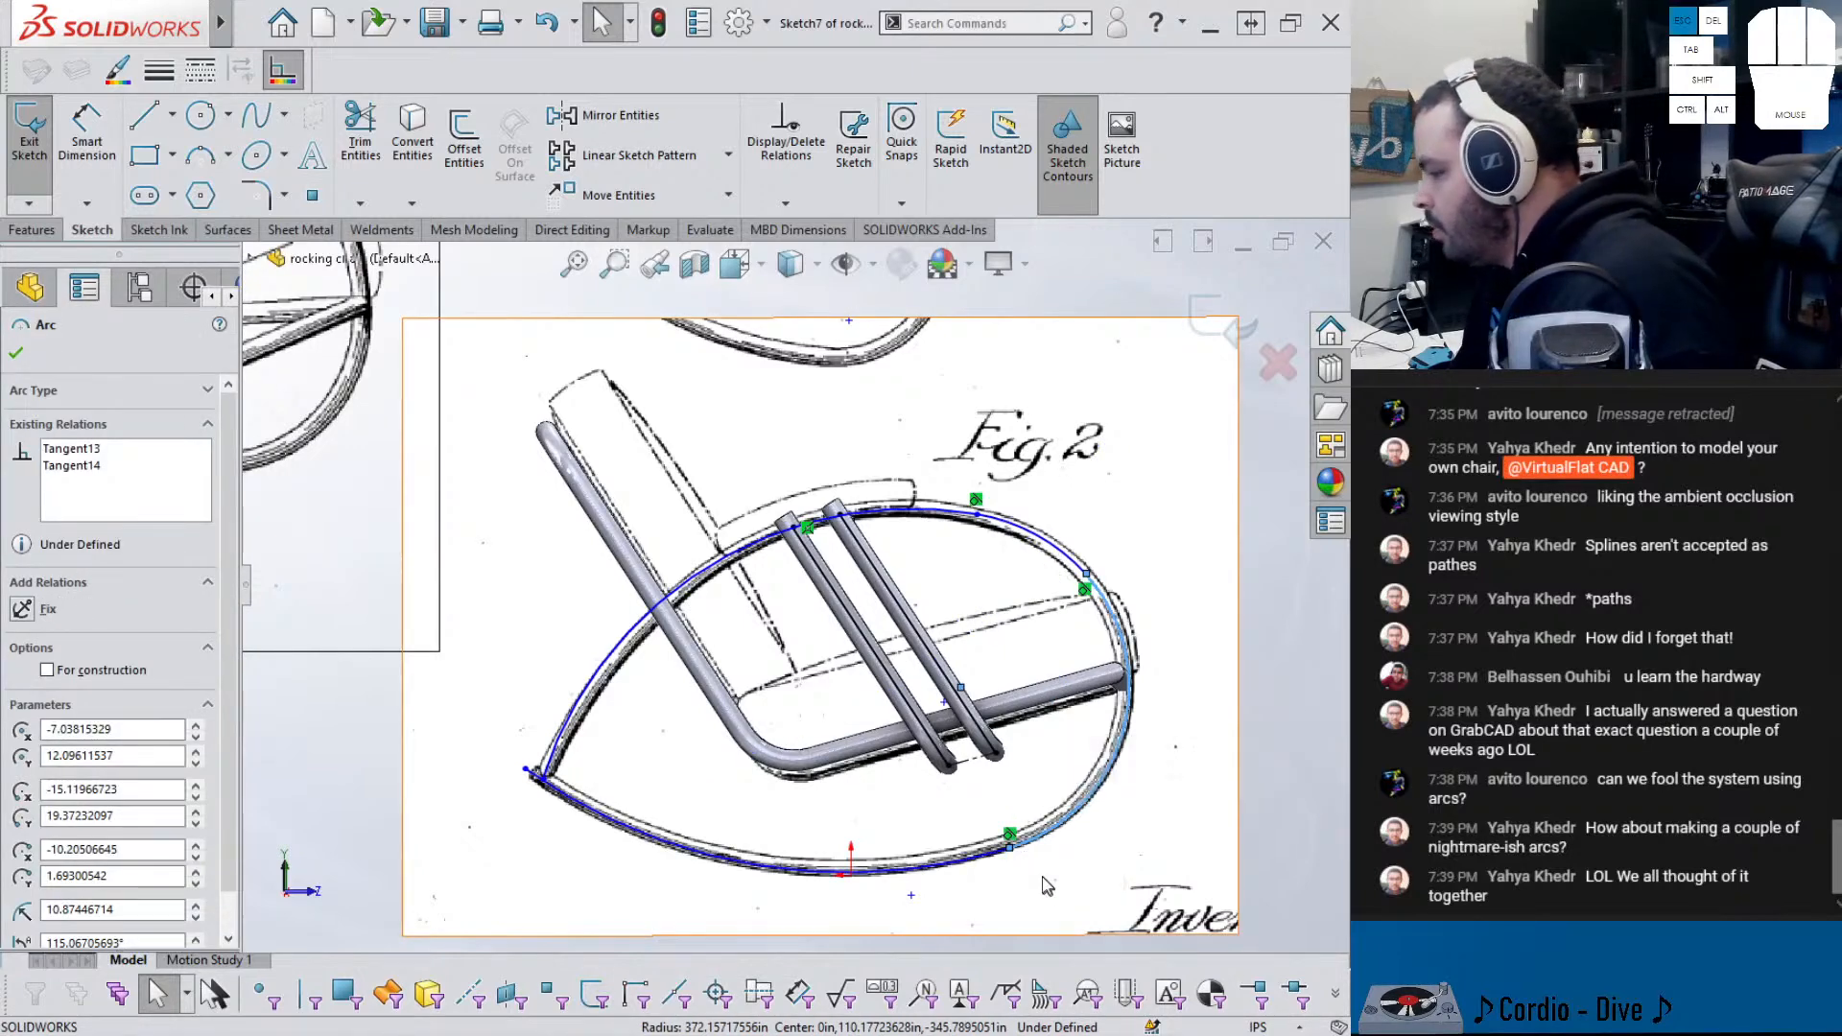
click(1048, 883)
scroll(966, 875, up, 1)
right_drag(1133, 828, 1138, 636)
- Dimension the right, large upper and upper-right arcs with radii R10.87, R24.93 and R12.29
click(1082, 703)
click(1148, 661)
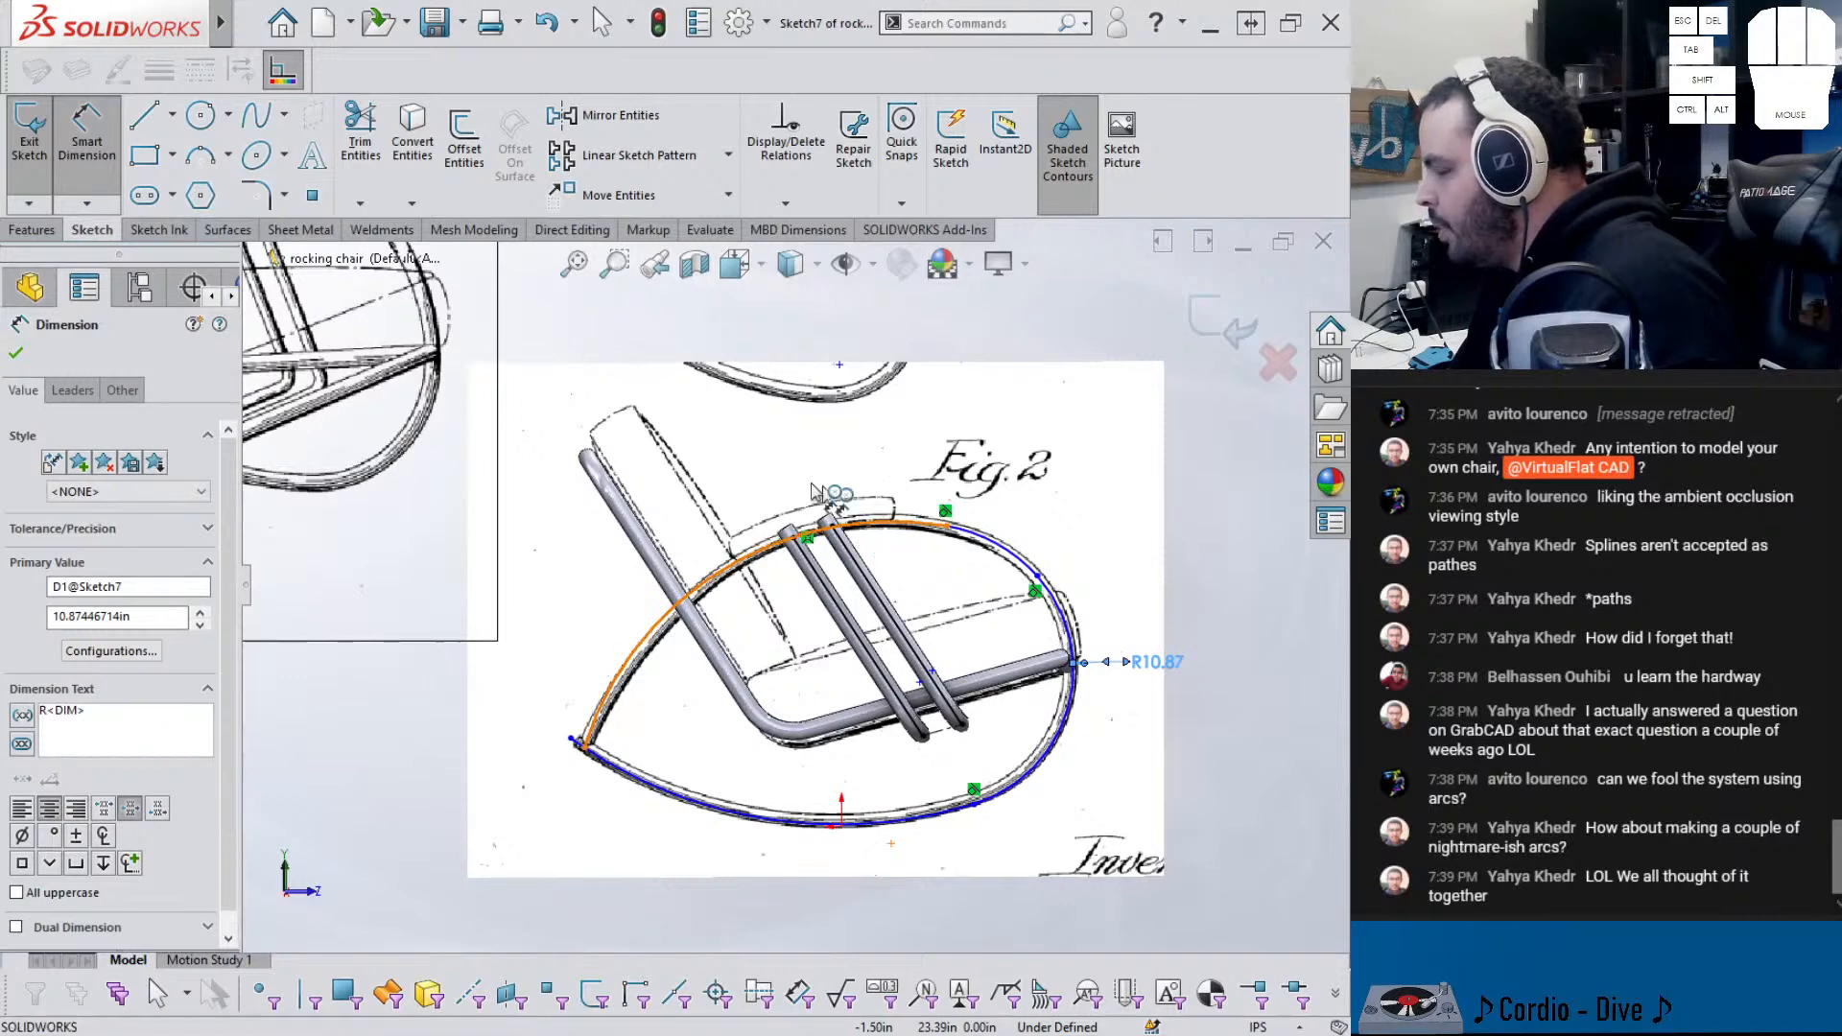
click(843, 519)
click(771, 457)
click(1008, 549)
click(1056, 495)
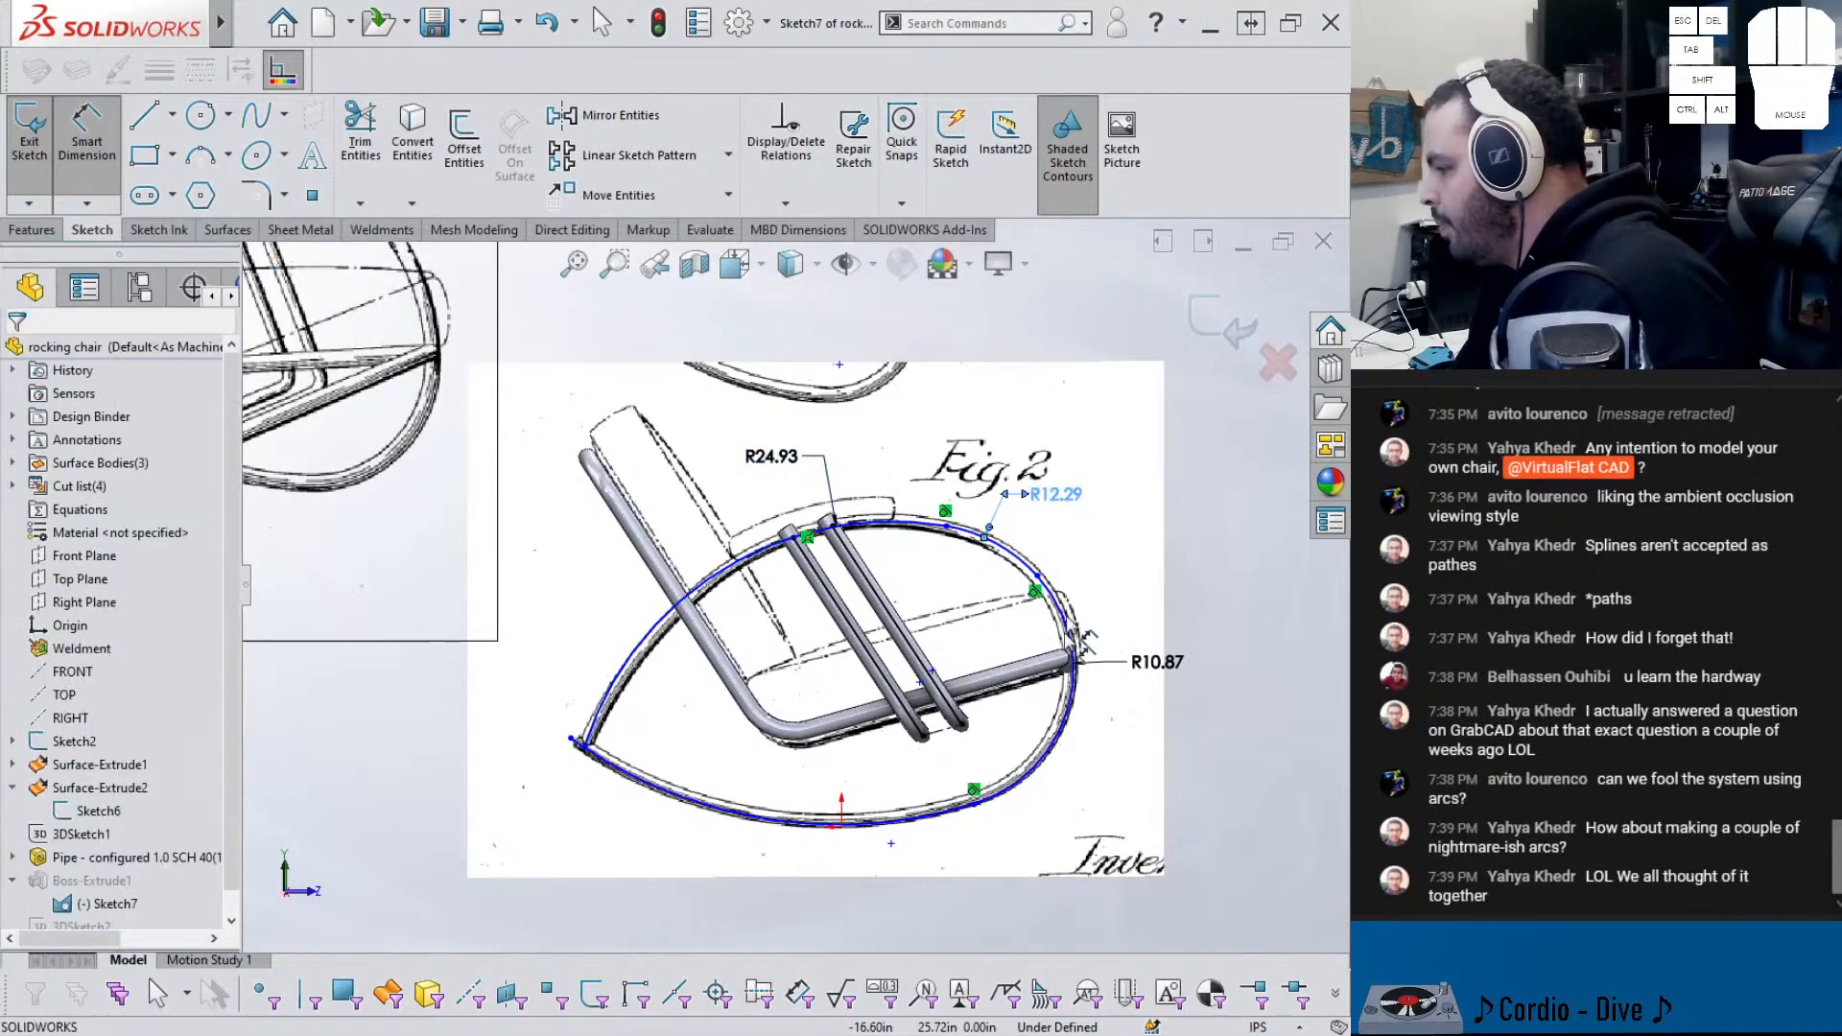
- Remove a duplicate R10.87, dimension the bottom arc R35.60, and adjust a spline point
click(1035, 771)
click(1082, 781)
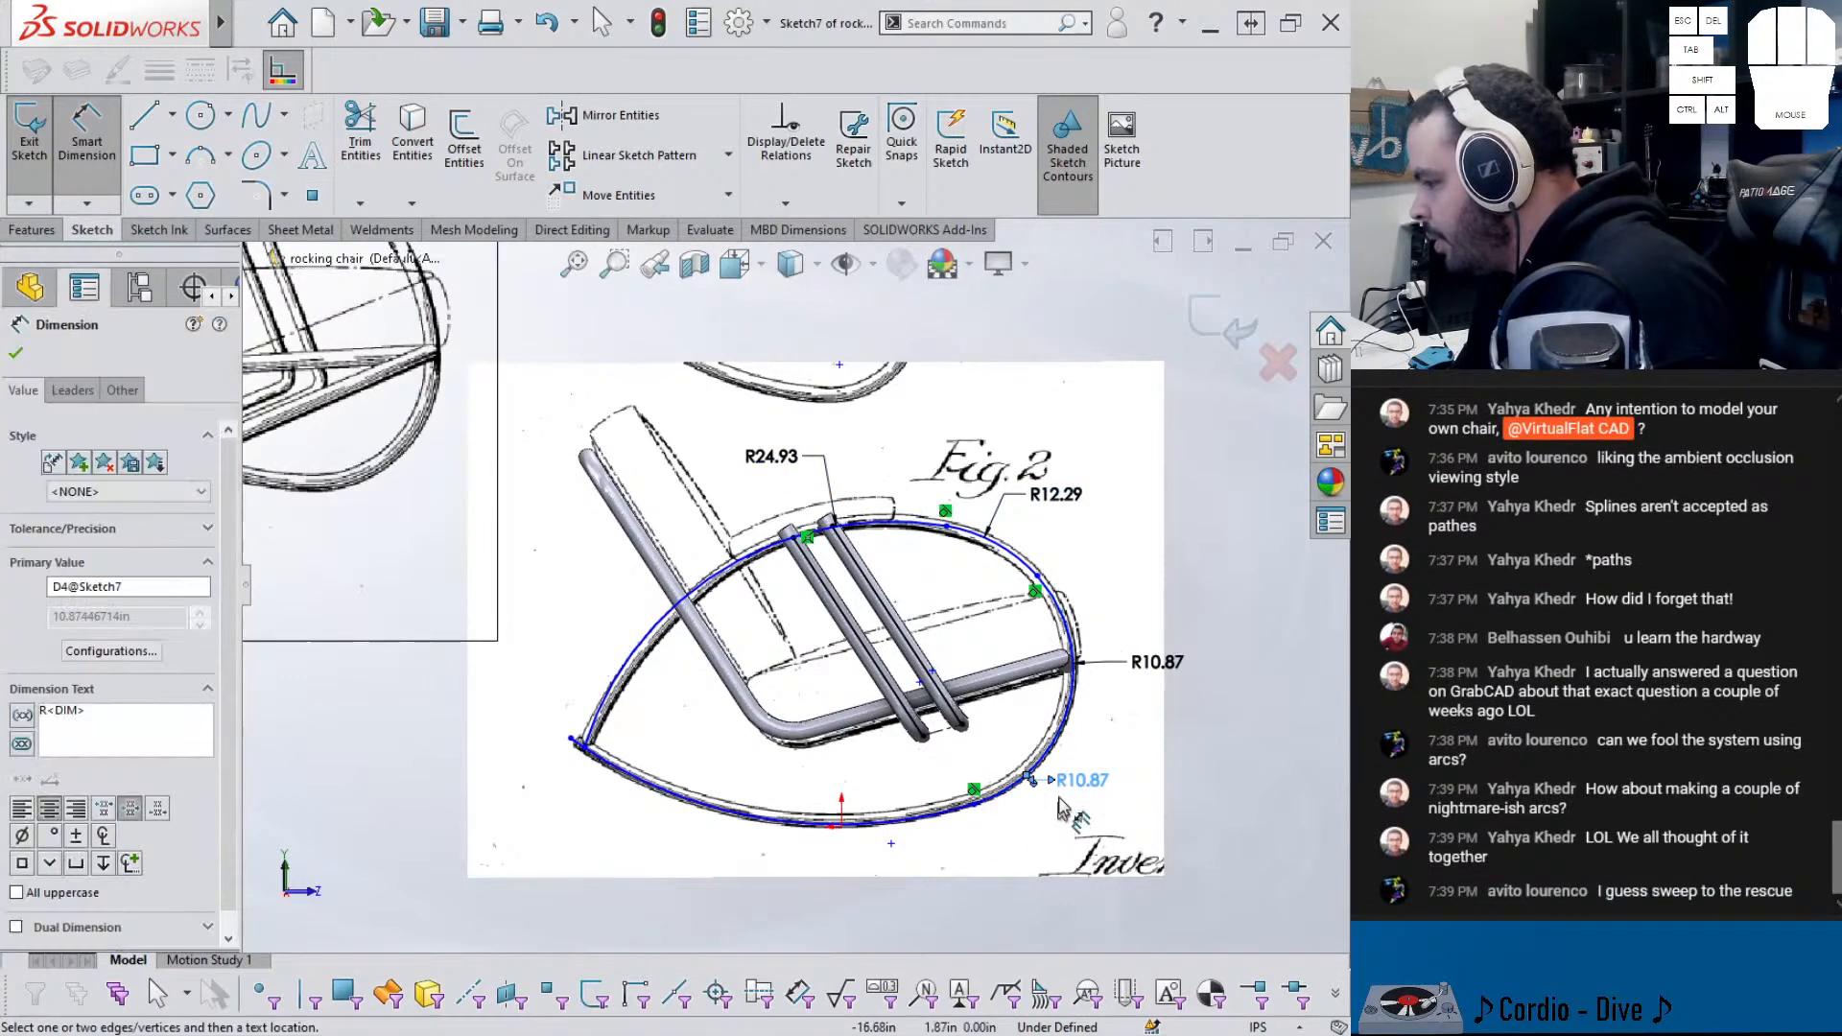
key(Delete)
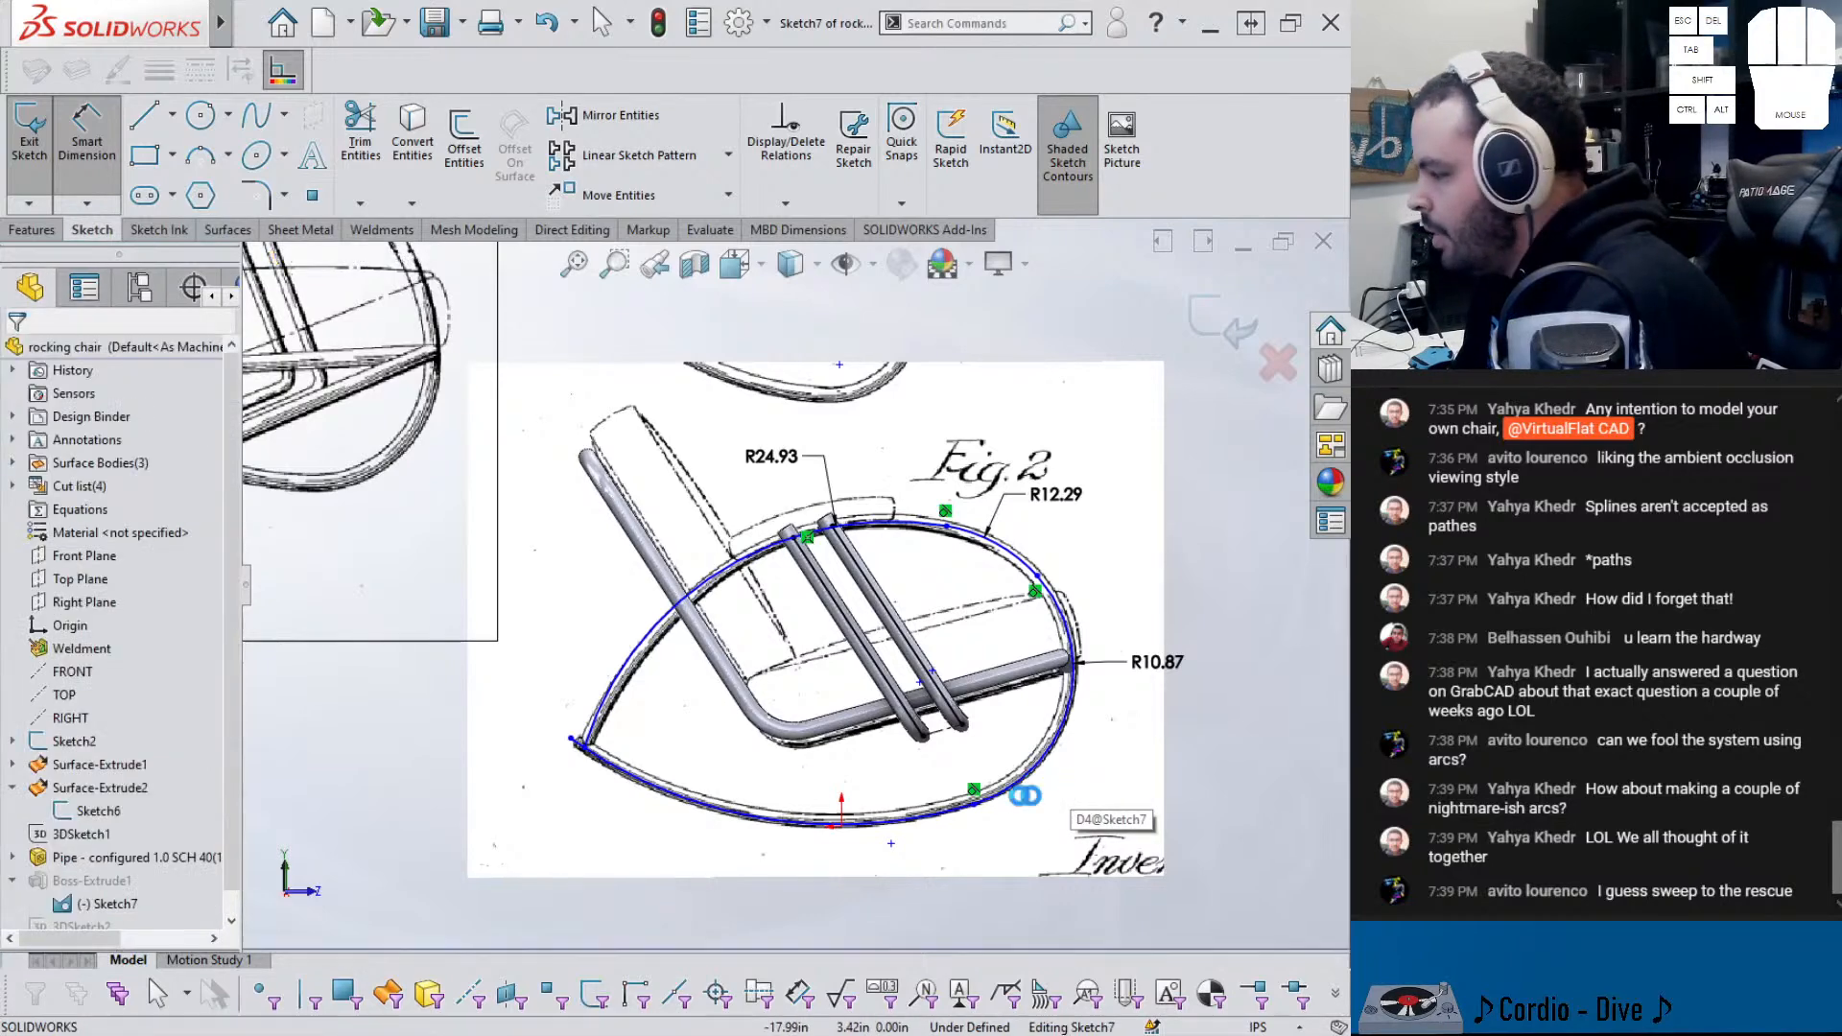
click(946, 812)
click(619, 832)
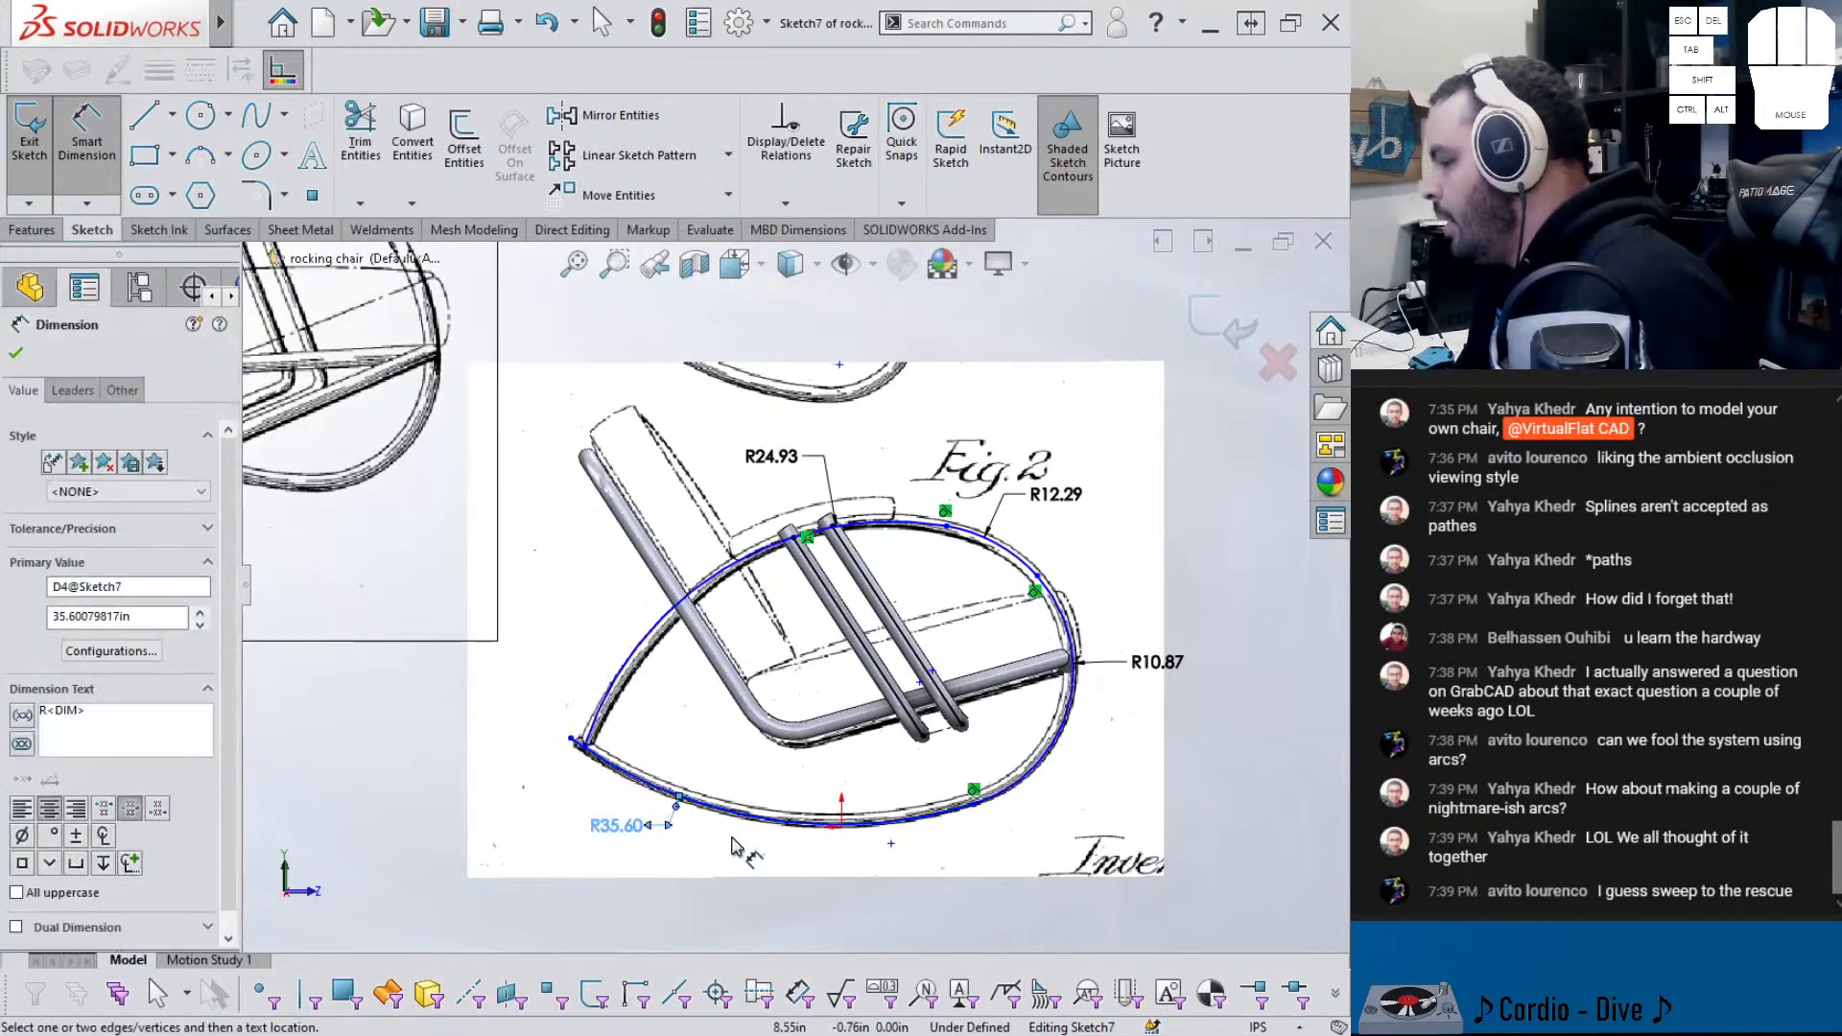
key(Escape)
scroll(1017, 767, down, 3)
drag(940, 831, 951, 821)
- Add a point on the bottom curve and align it vertically with the origin
scroll(579, 819, down, 2)
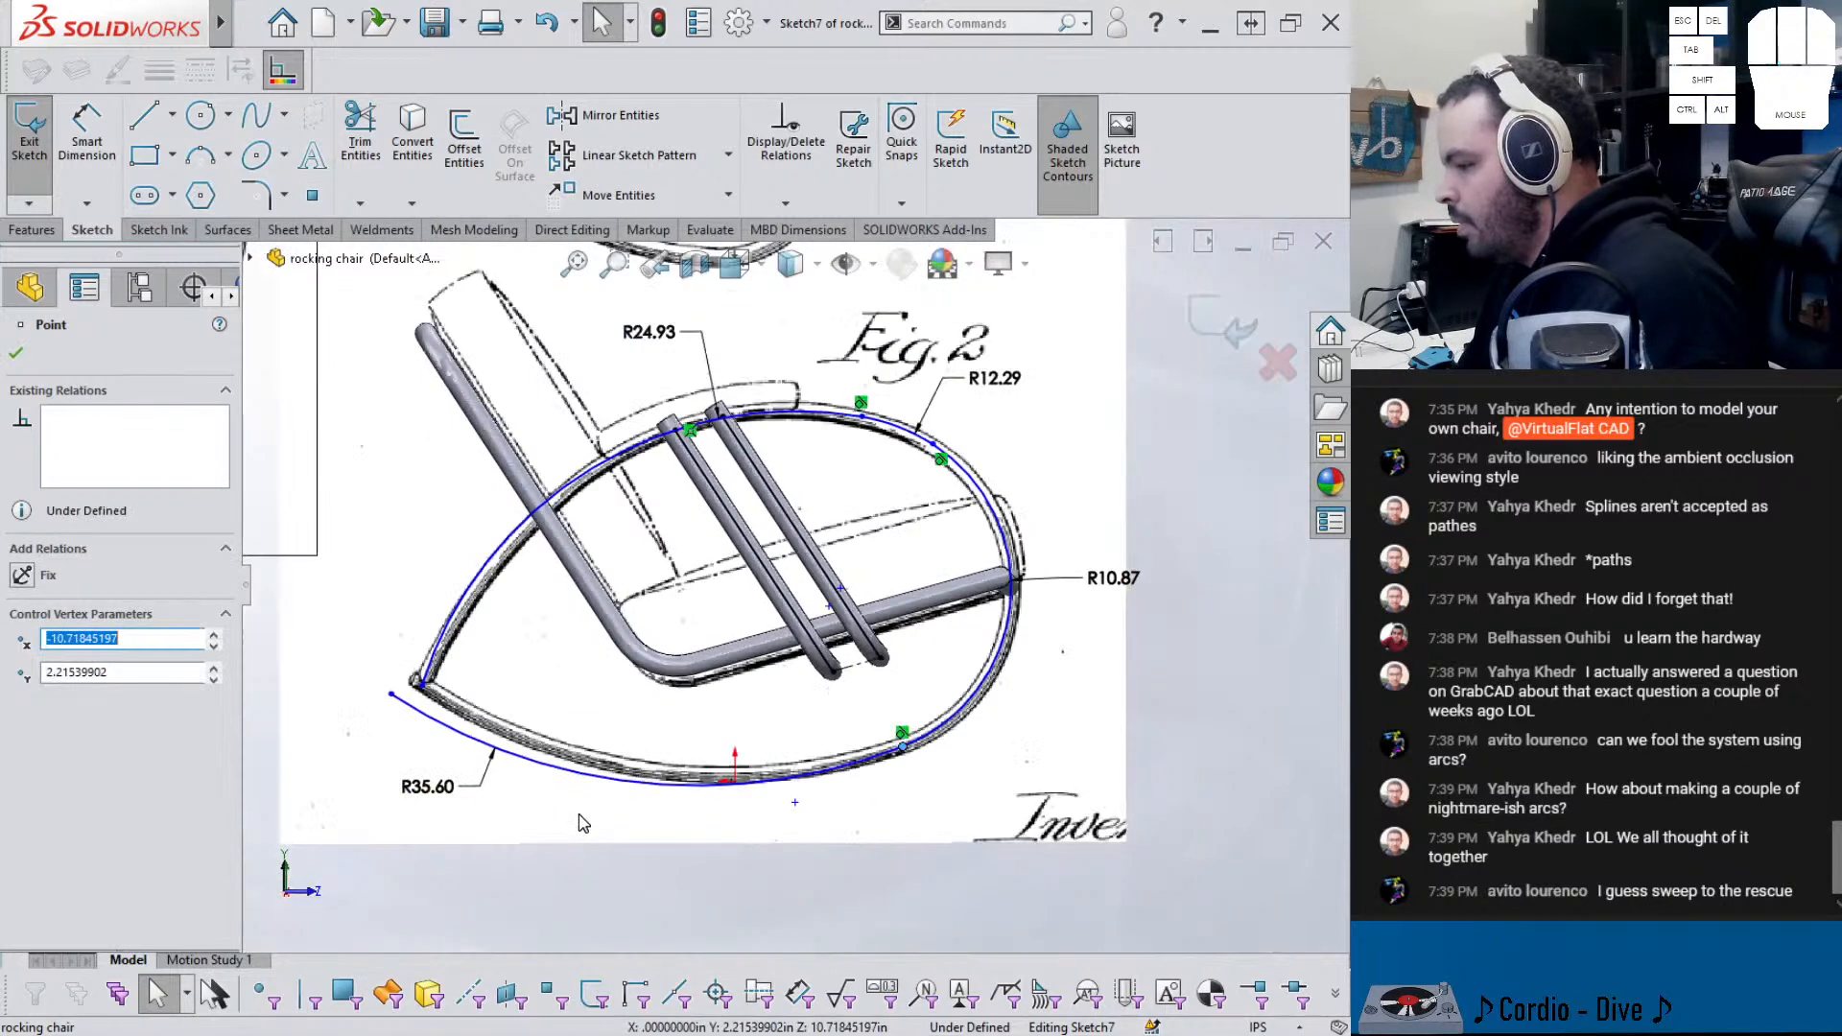
drag(392, 683, 392, 660)
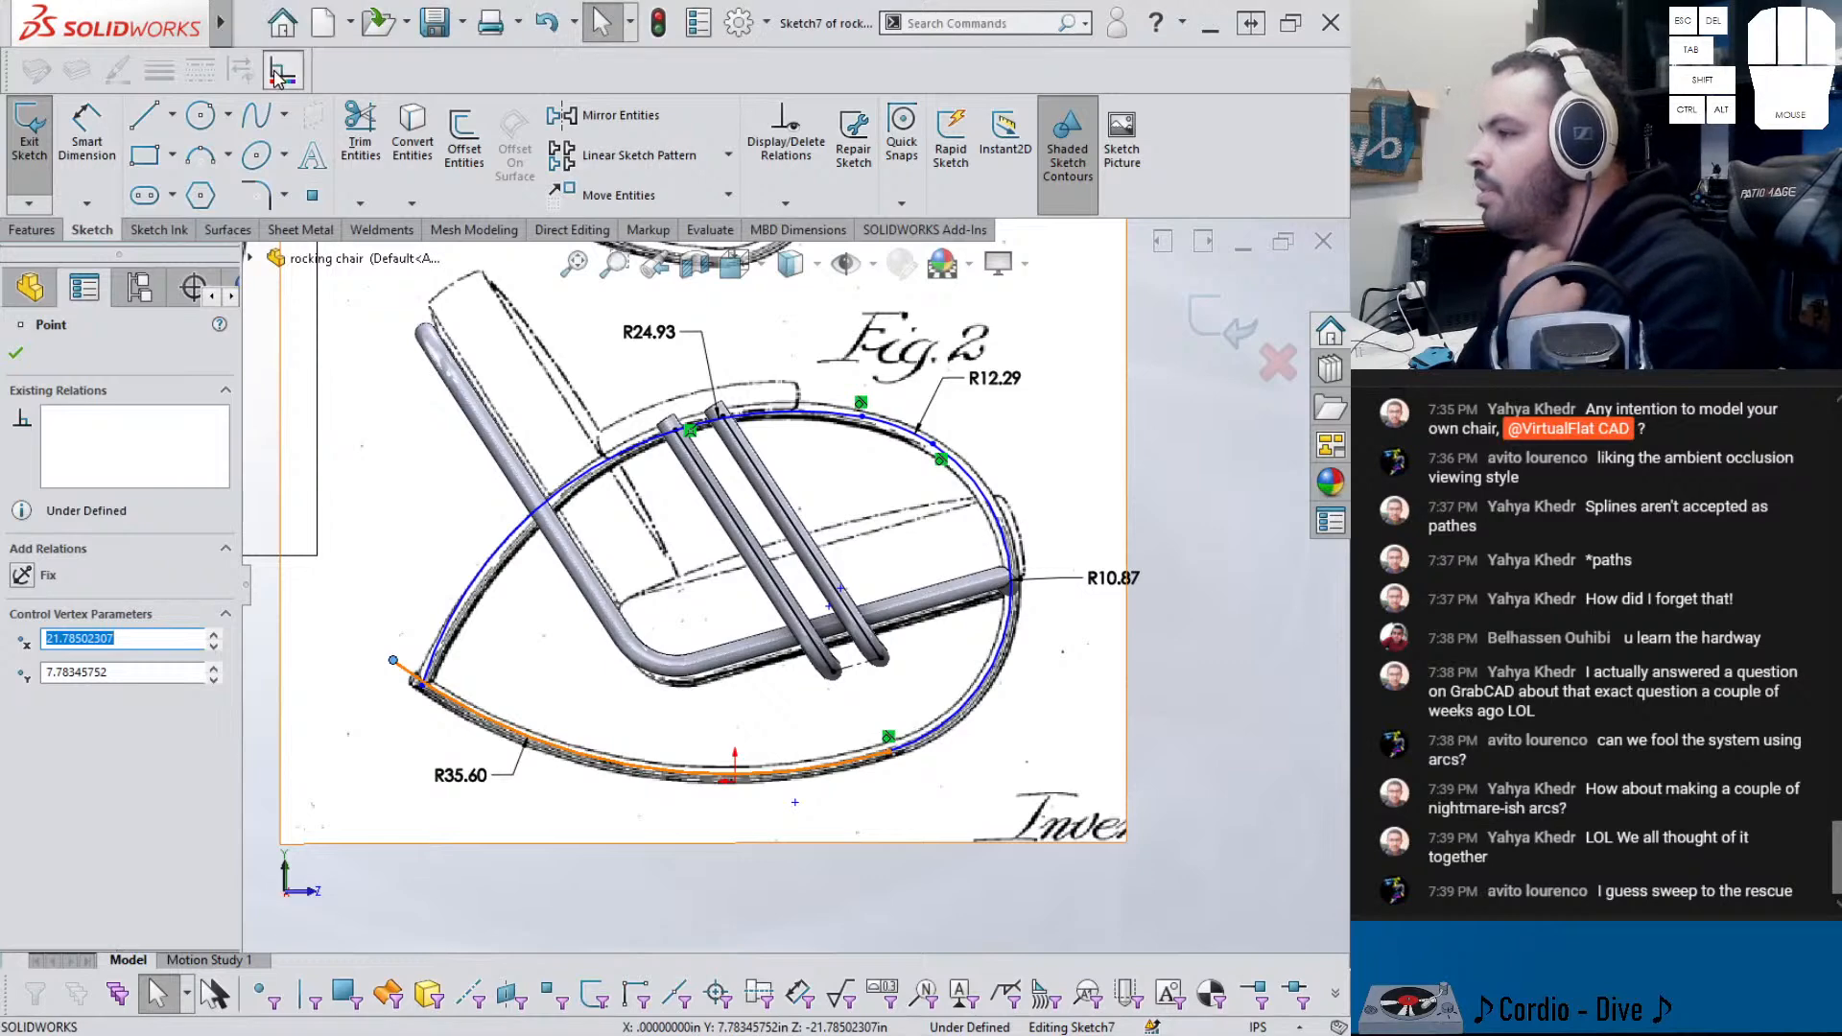
click(312, 195)
scroll(873, 845, down, 4)
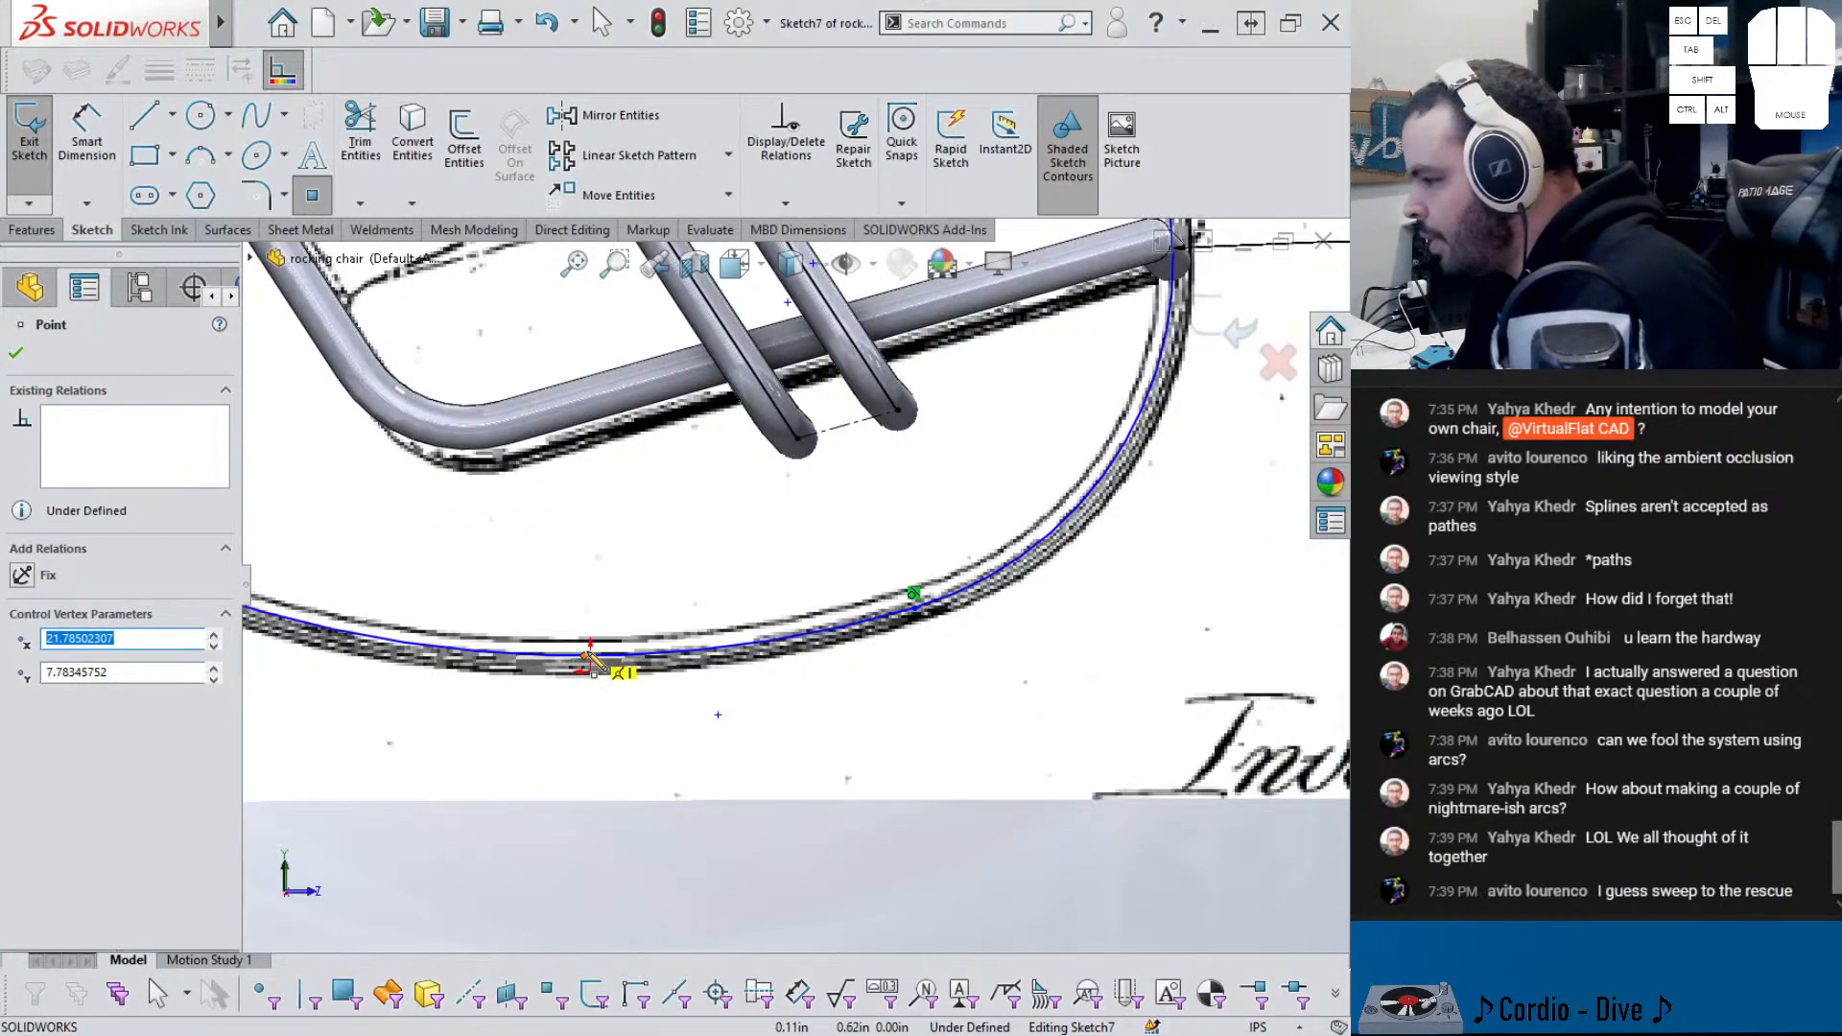
key(Escape)
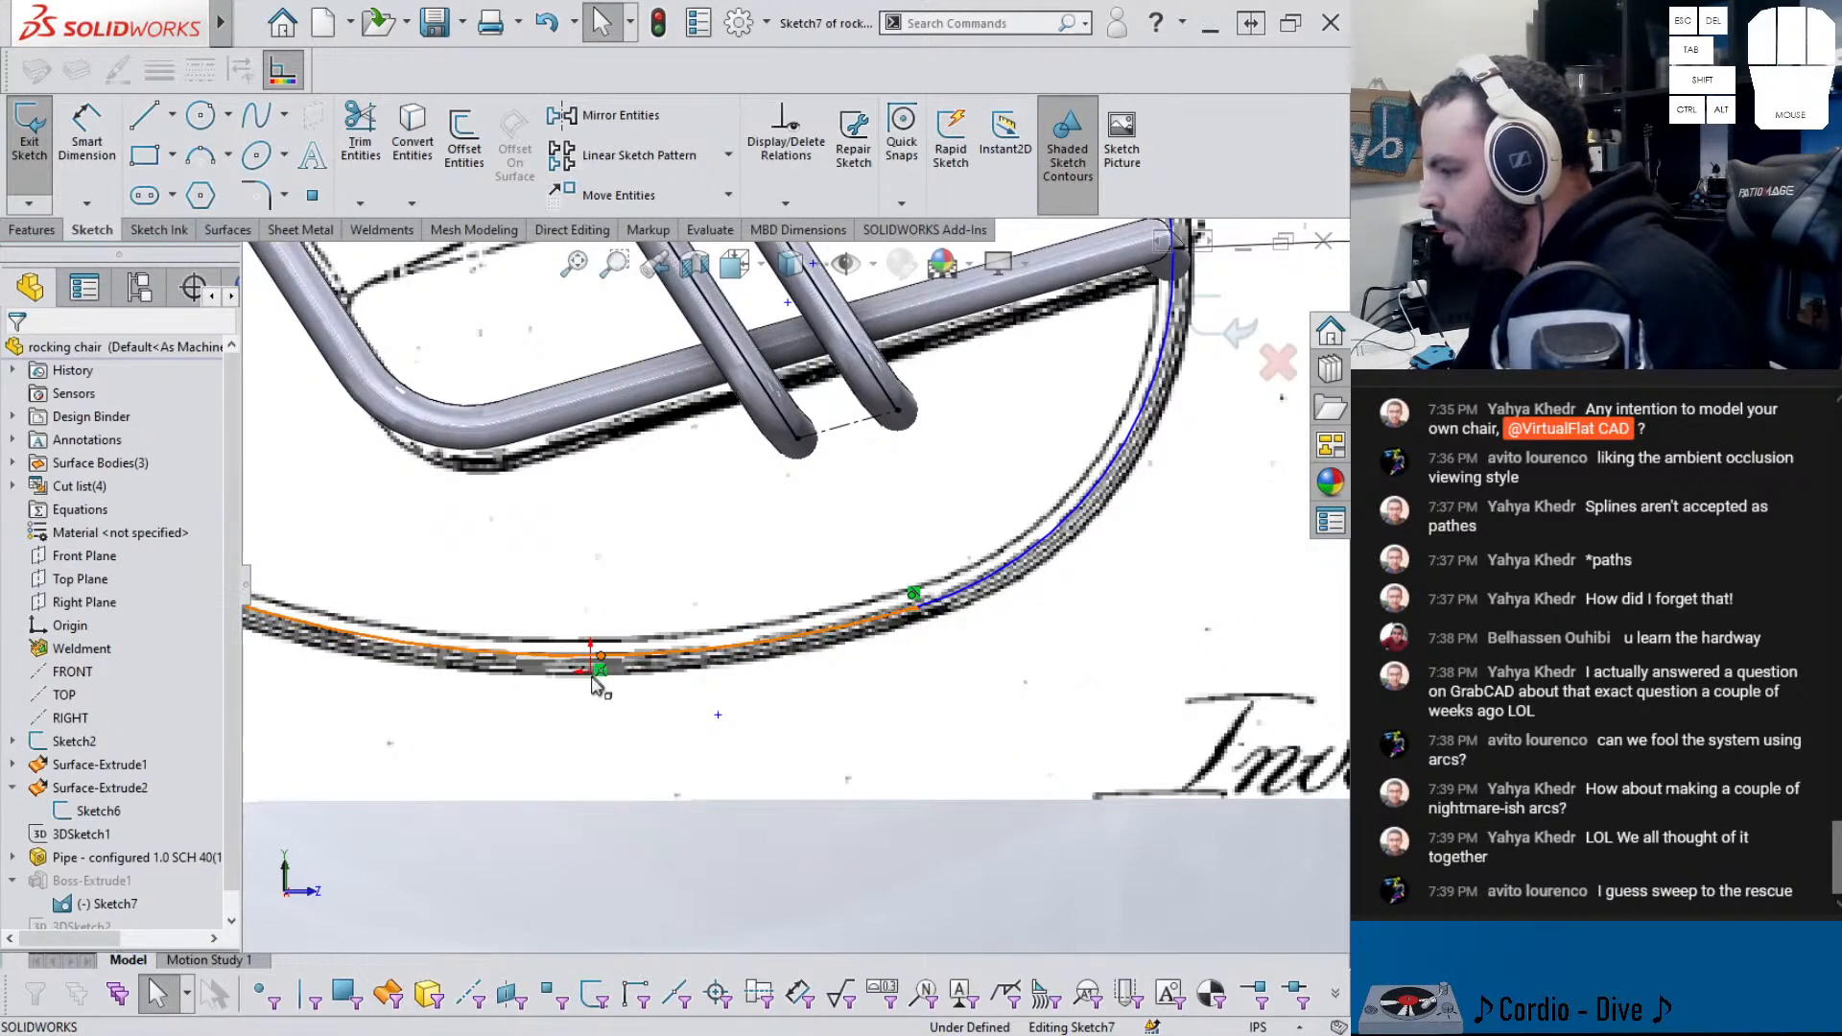
click(599, 659)
ctrl+click(592, 673)
click(686, 581)
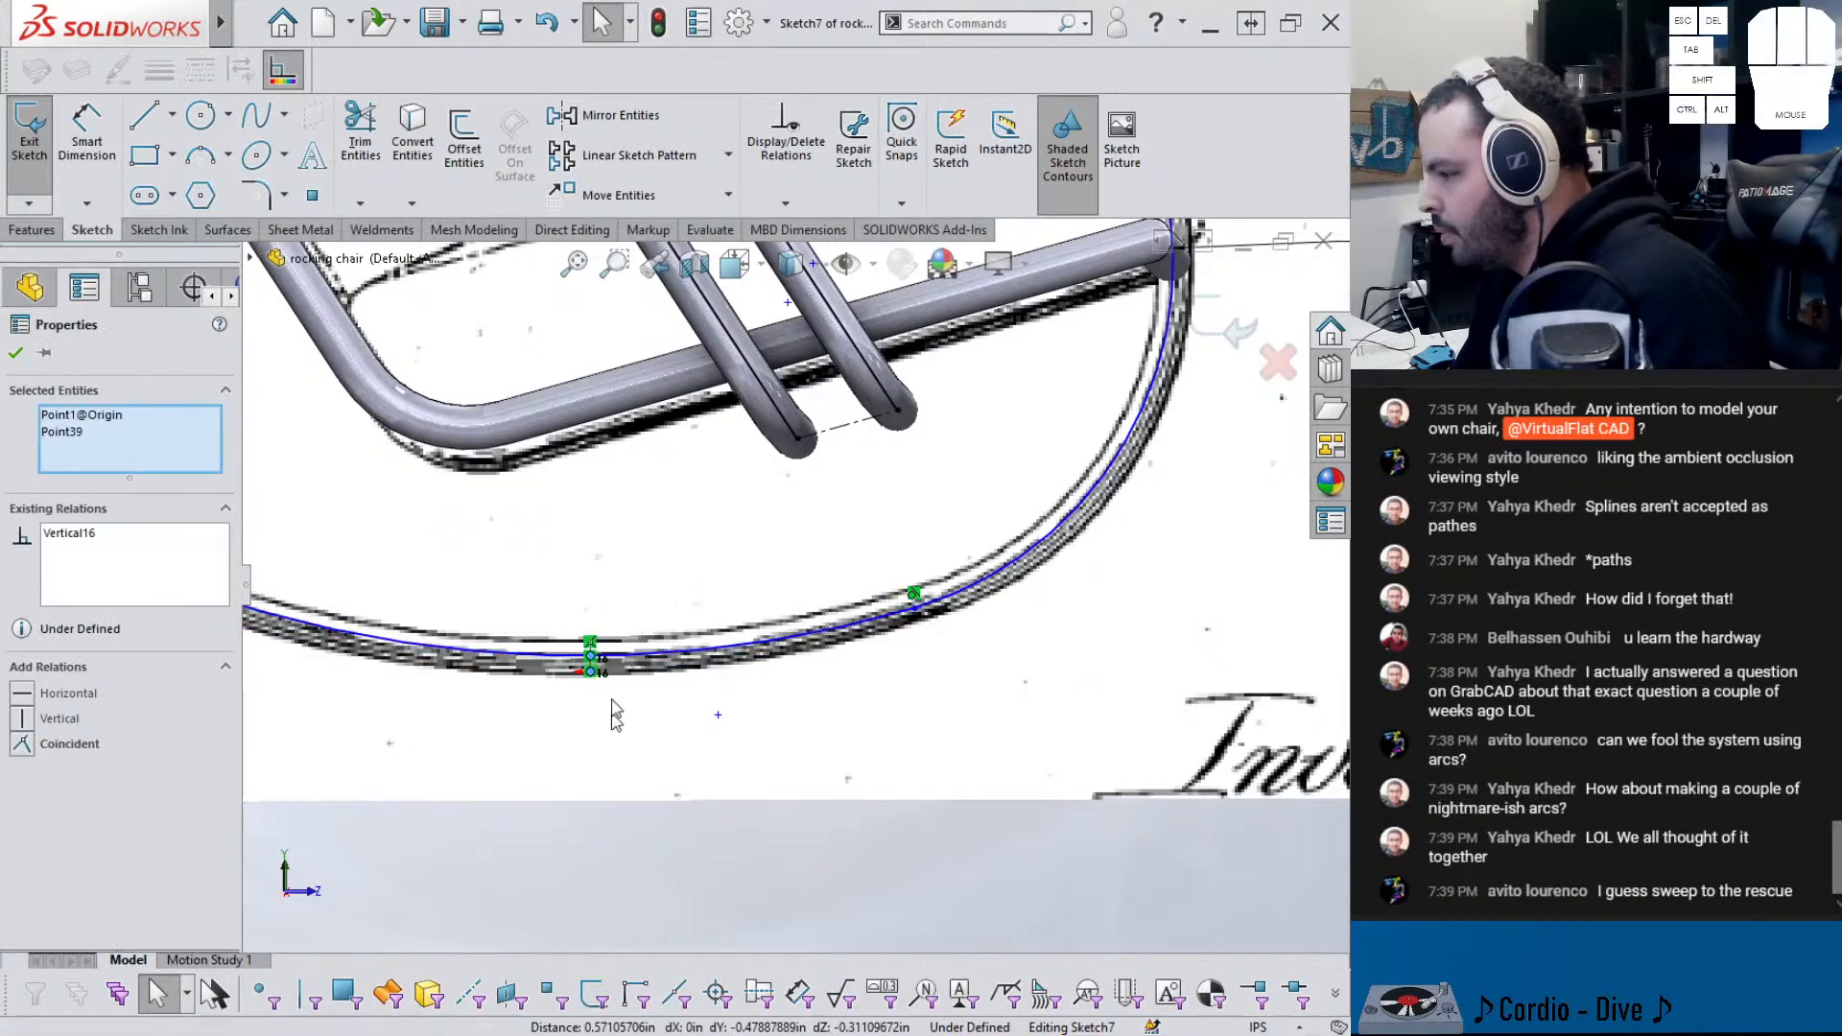
- Dimension that point 0.50 from the origin
right_drag(614, 755, 622, 680)
scroll(631, 670, down, 5)
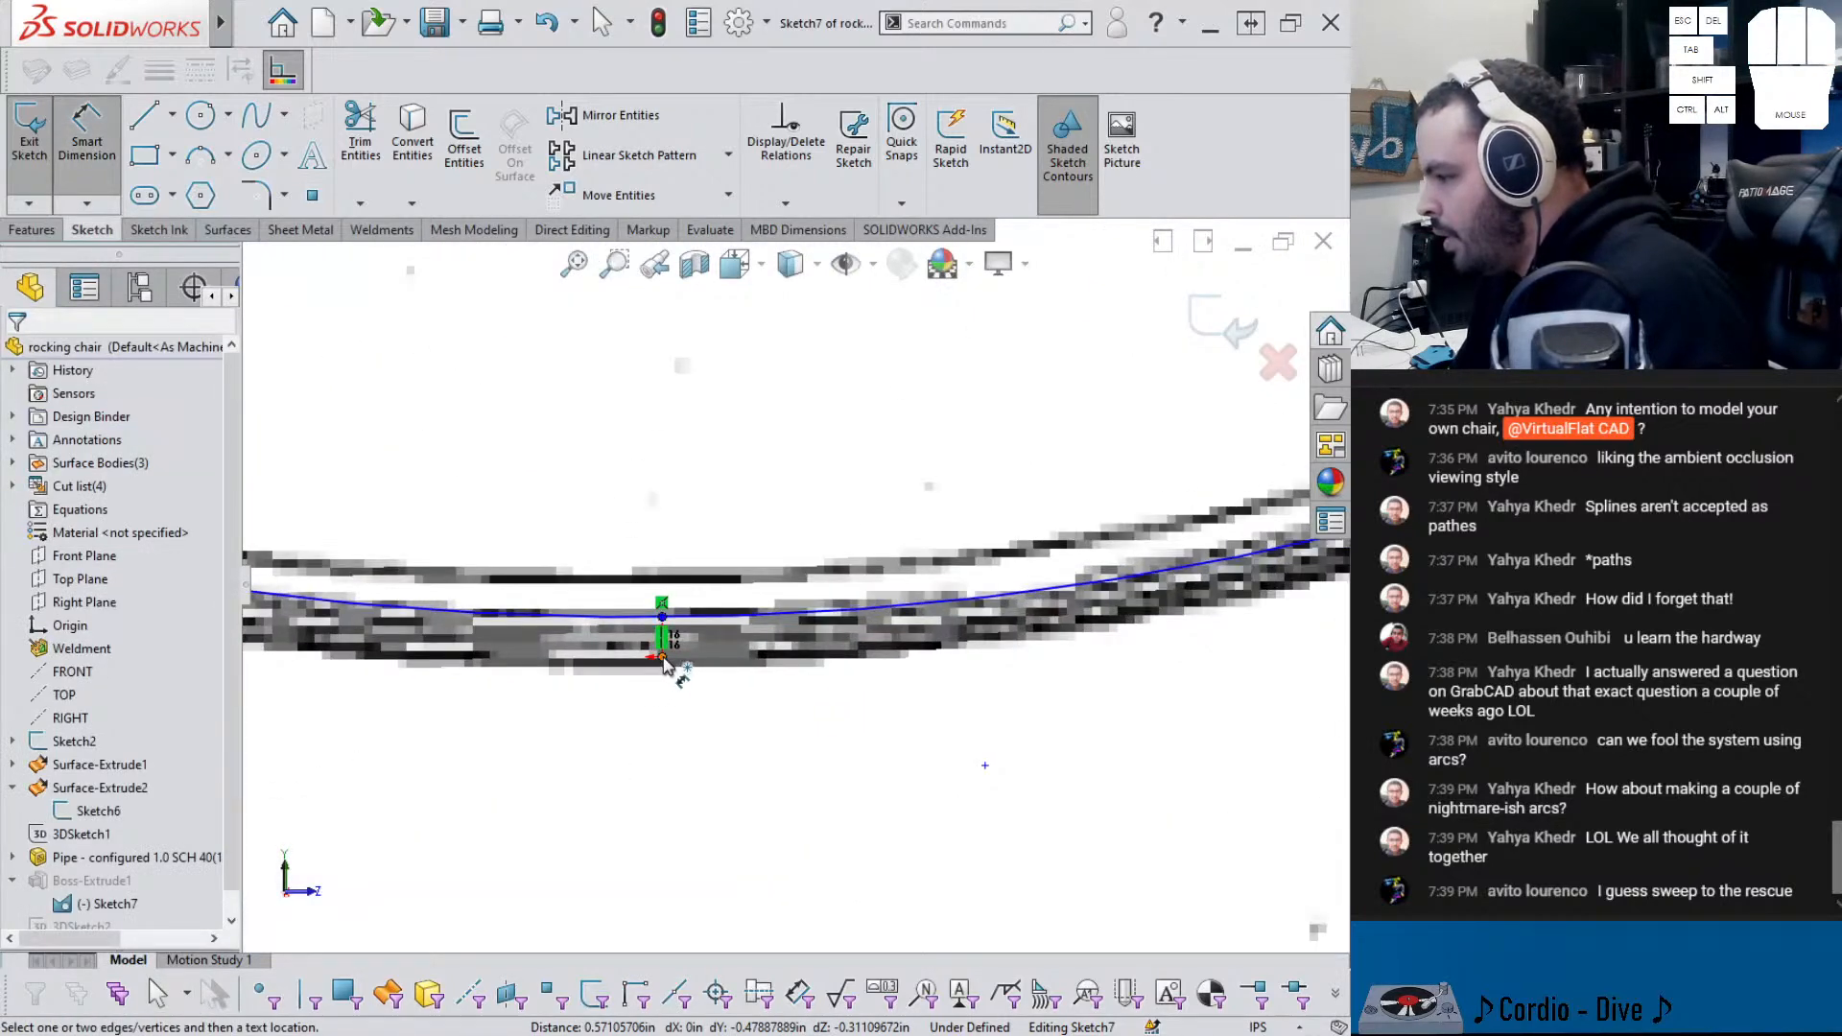
click(663, 658)
click(663, 618)
click(856, 639)
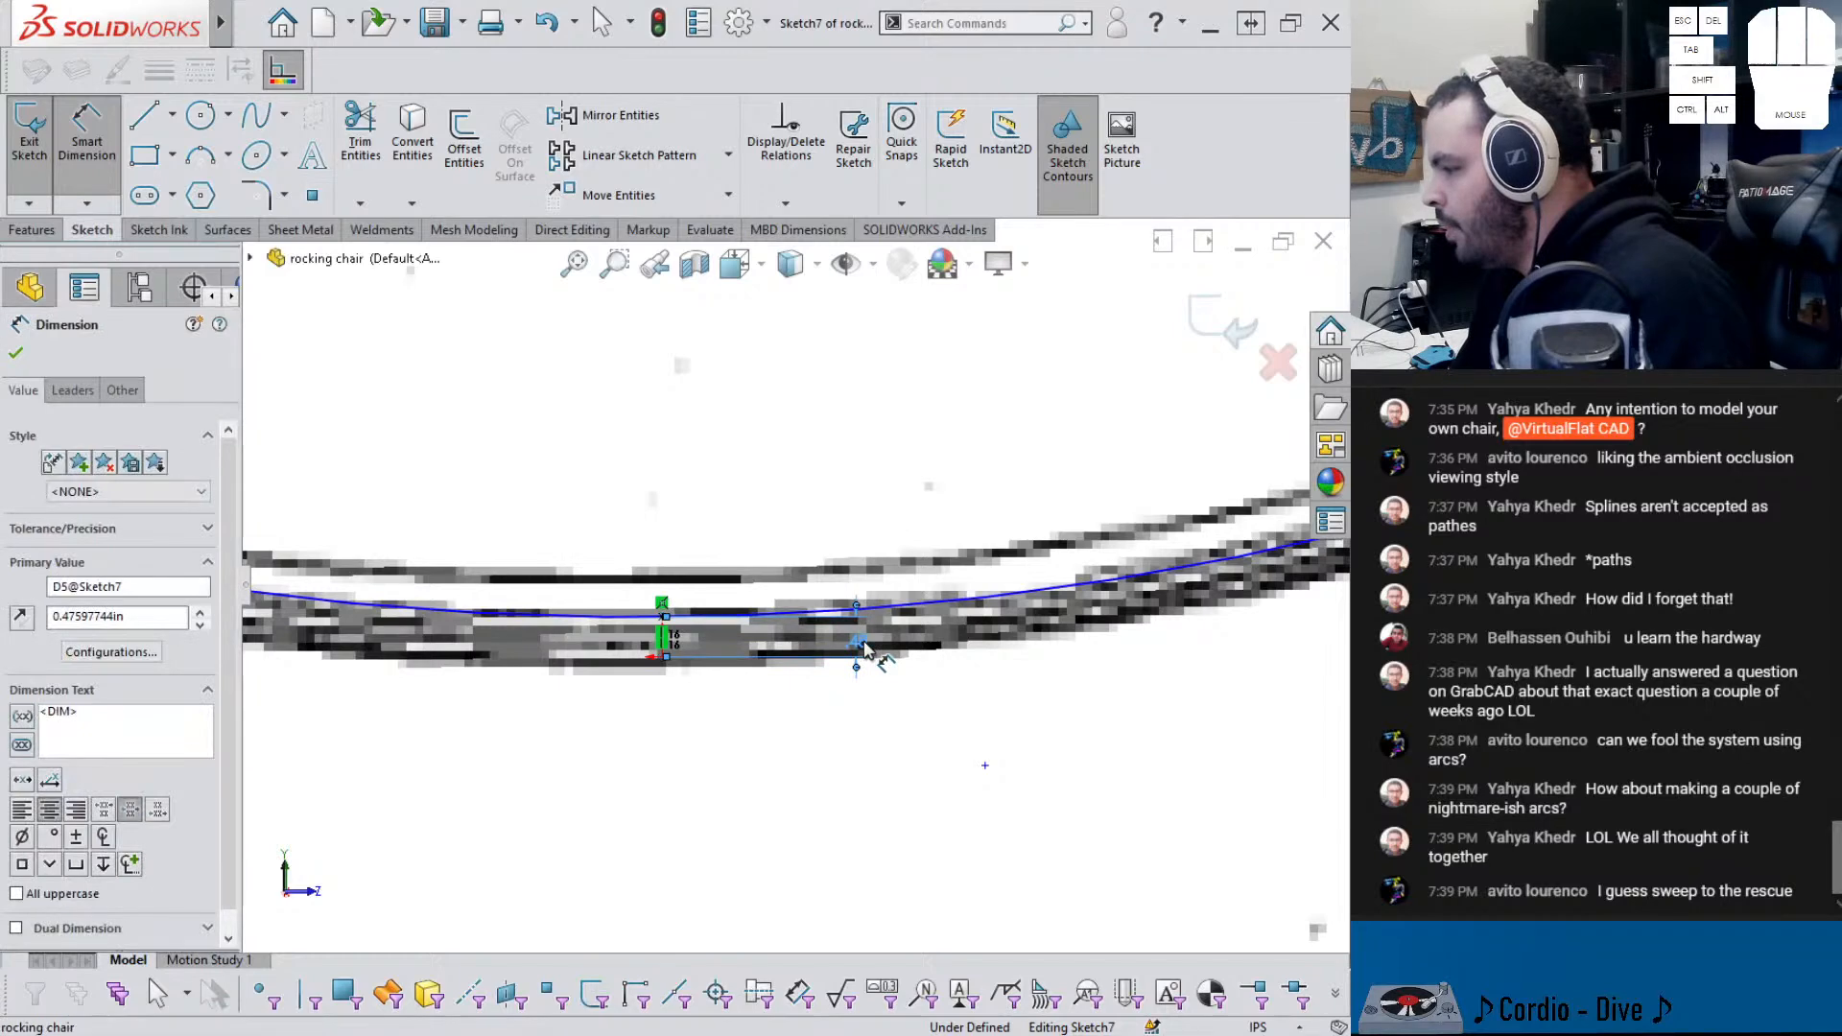
text(.5)
key(Return)
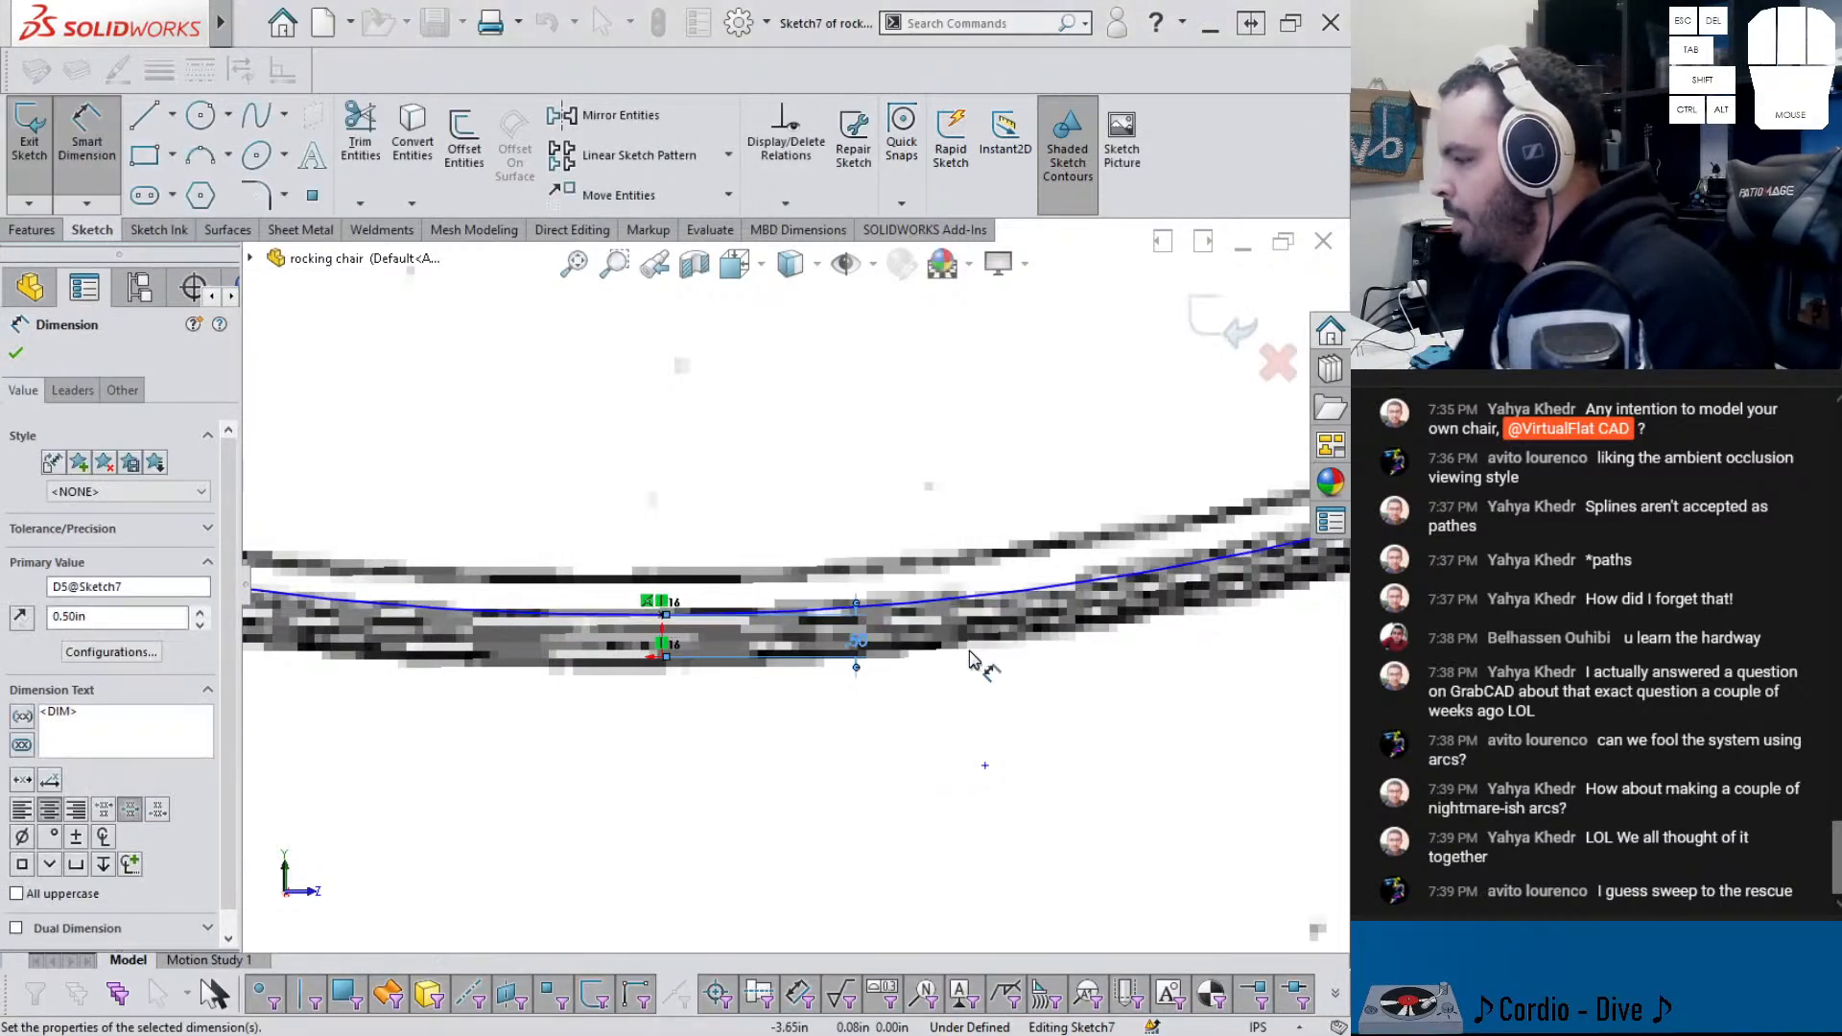
- Pull the neighbouring arc's free end onto the left corner point
scroll(866, 579, up, 4)
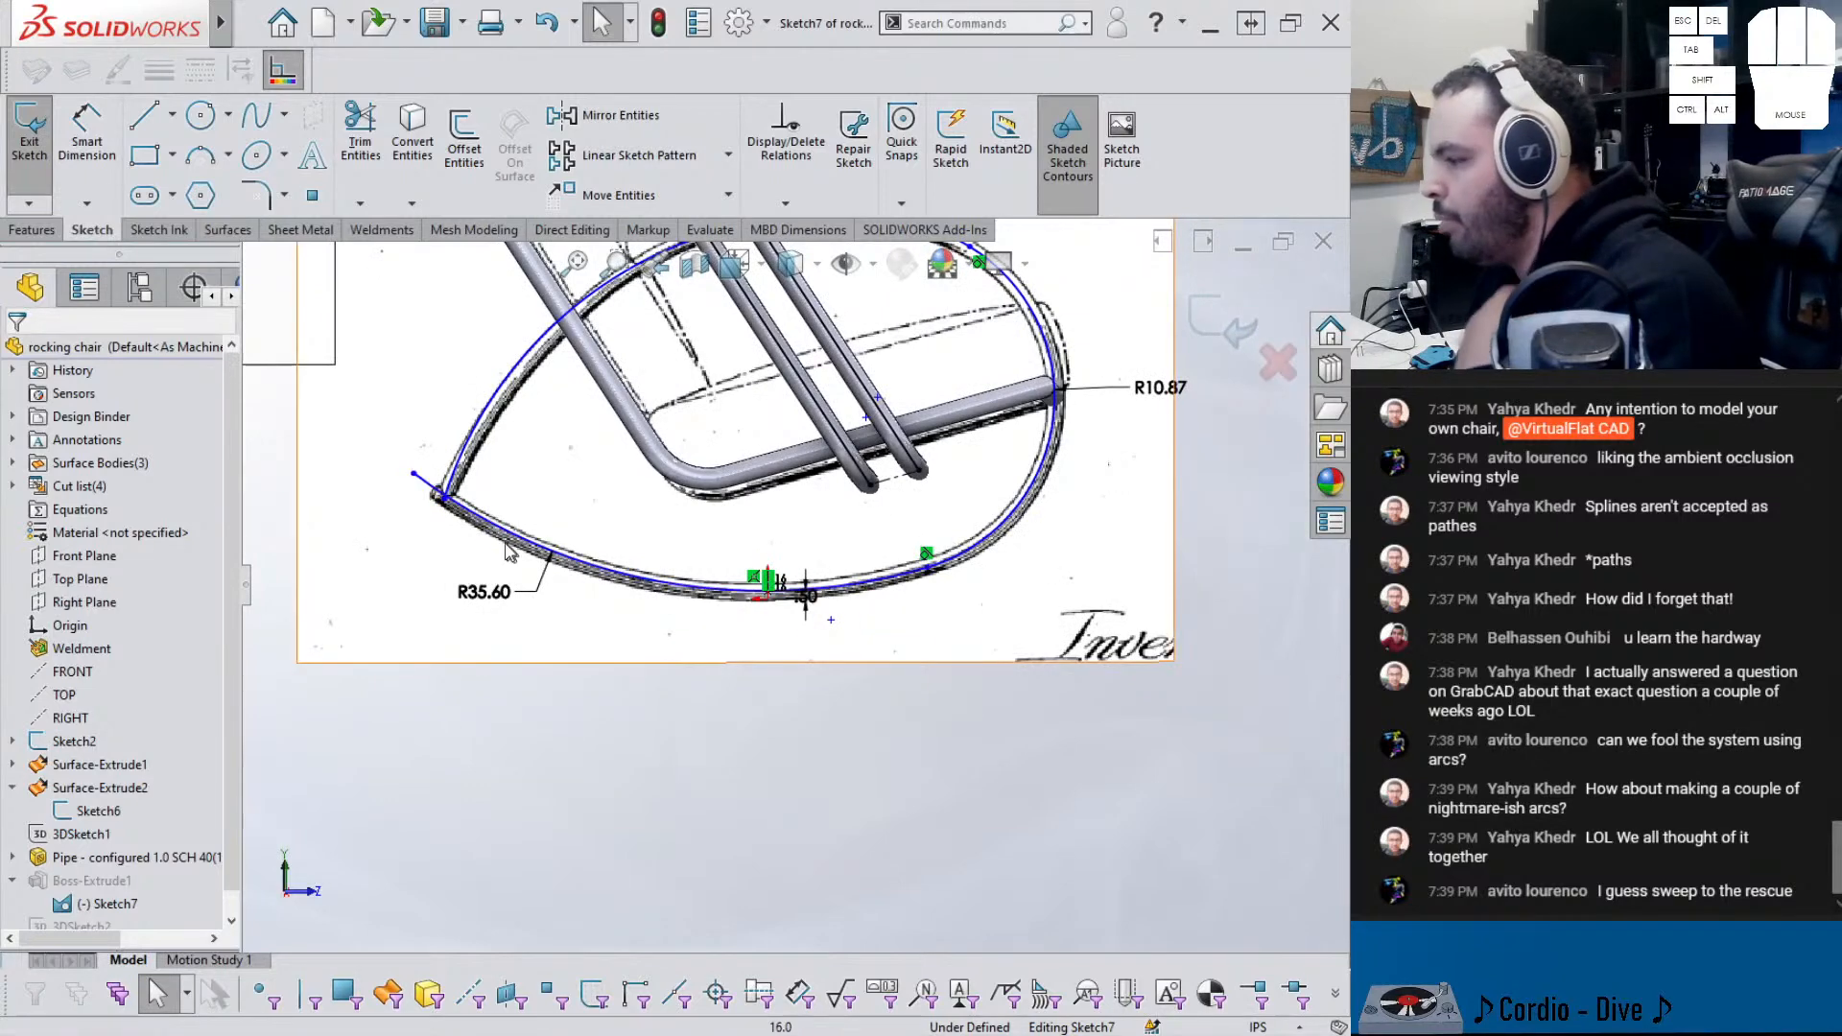
scroll(472, 520, down, 5)
scroll(523, 525, up, 4)
scroll(715, 511, up, 3)
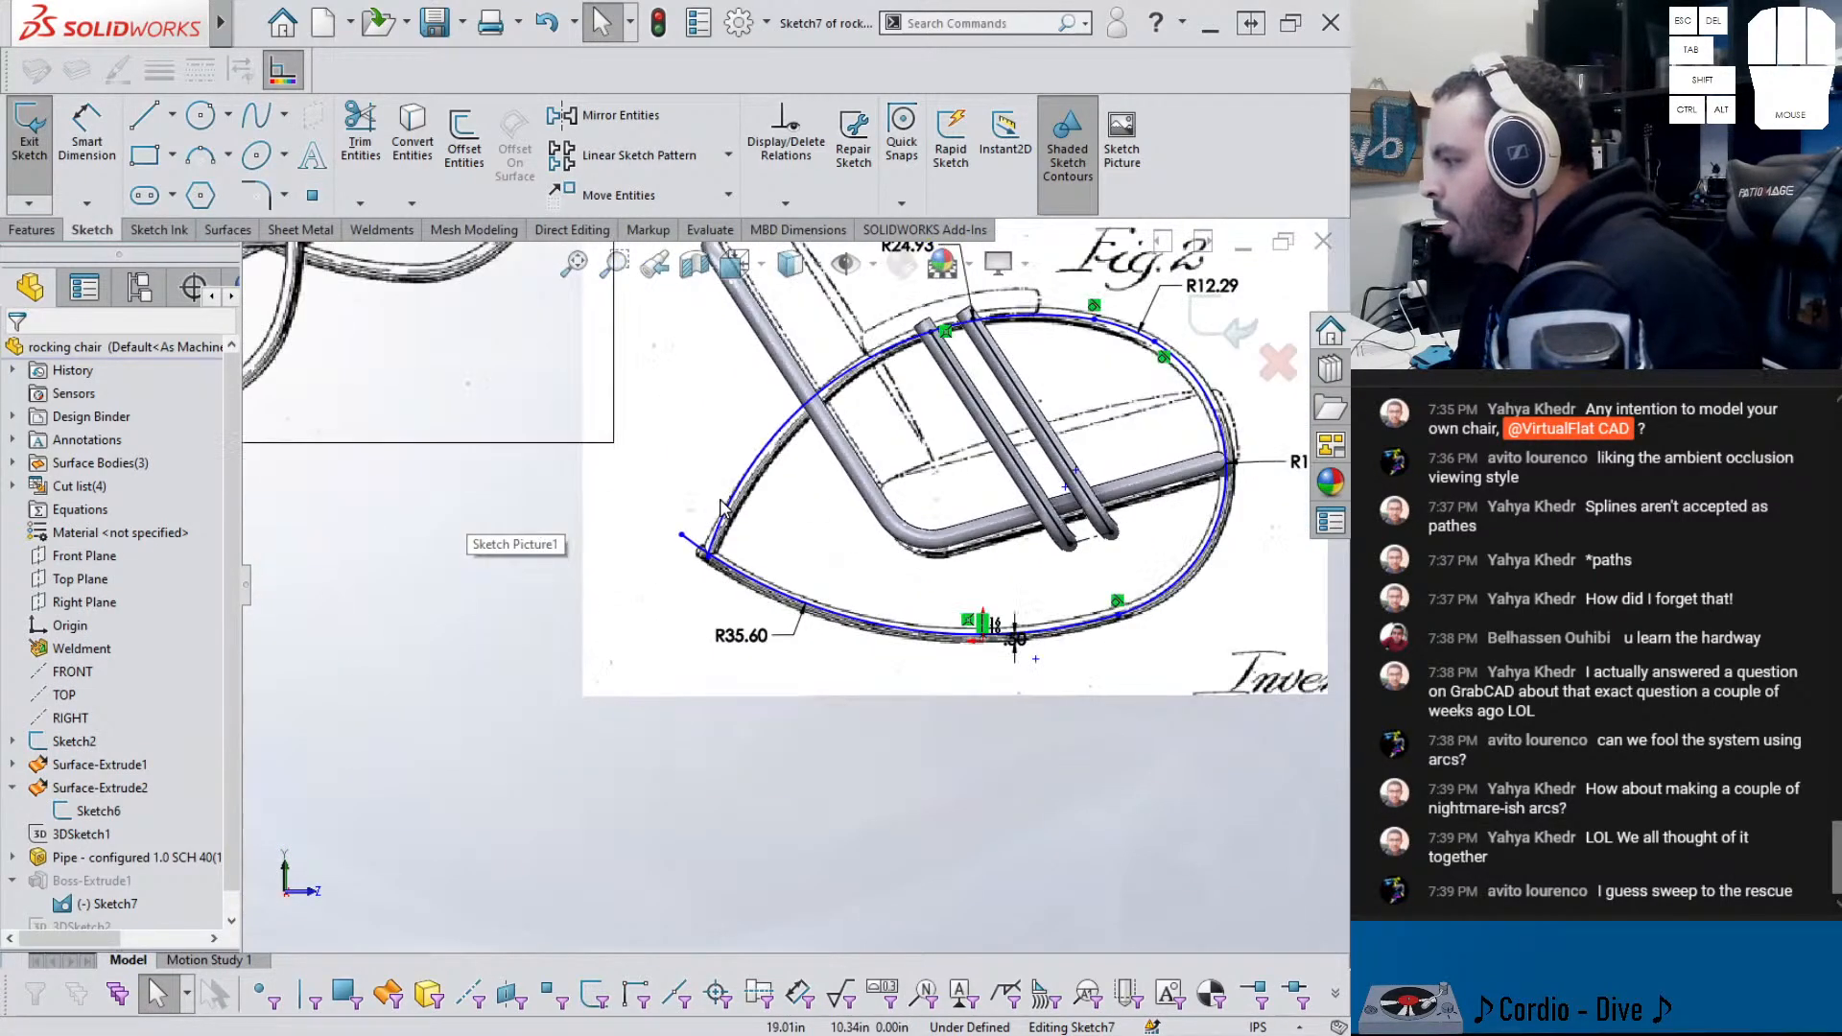
scroll(701, 545, down, 5)
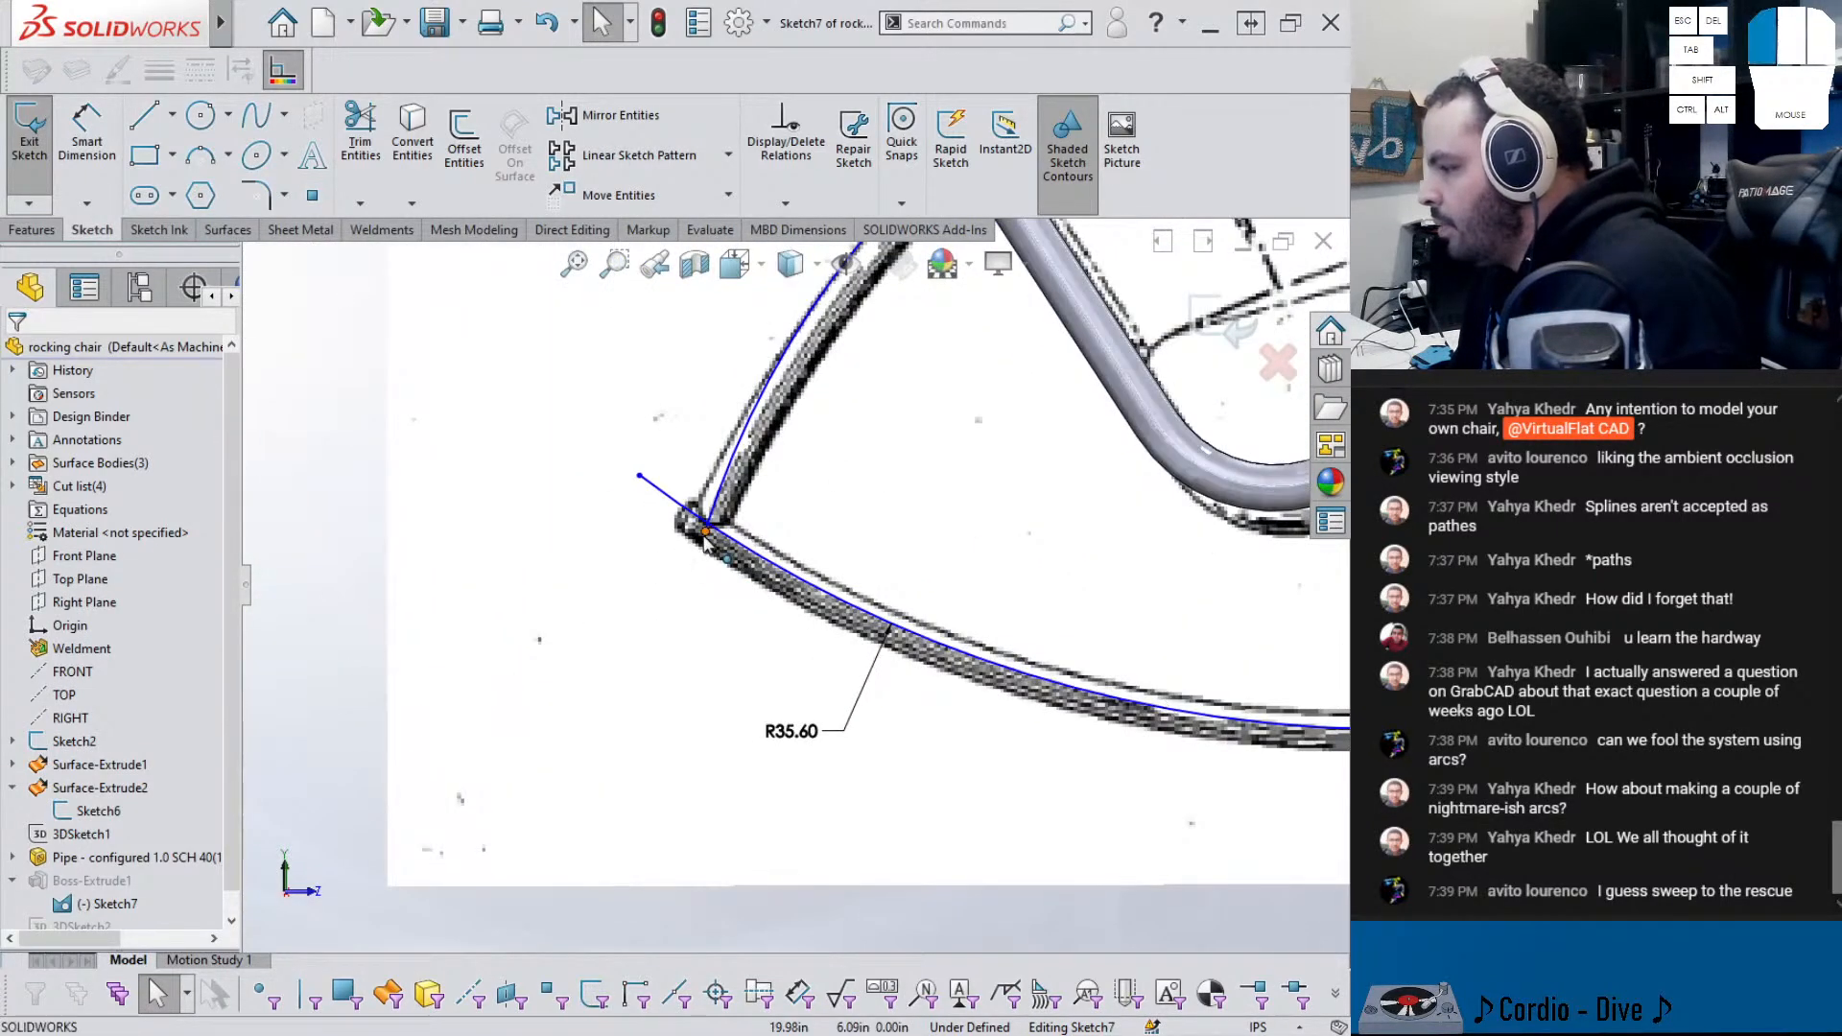
click(704, 535)
ctrl+click(734, 542)
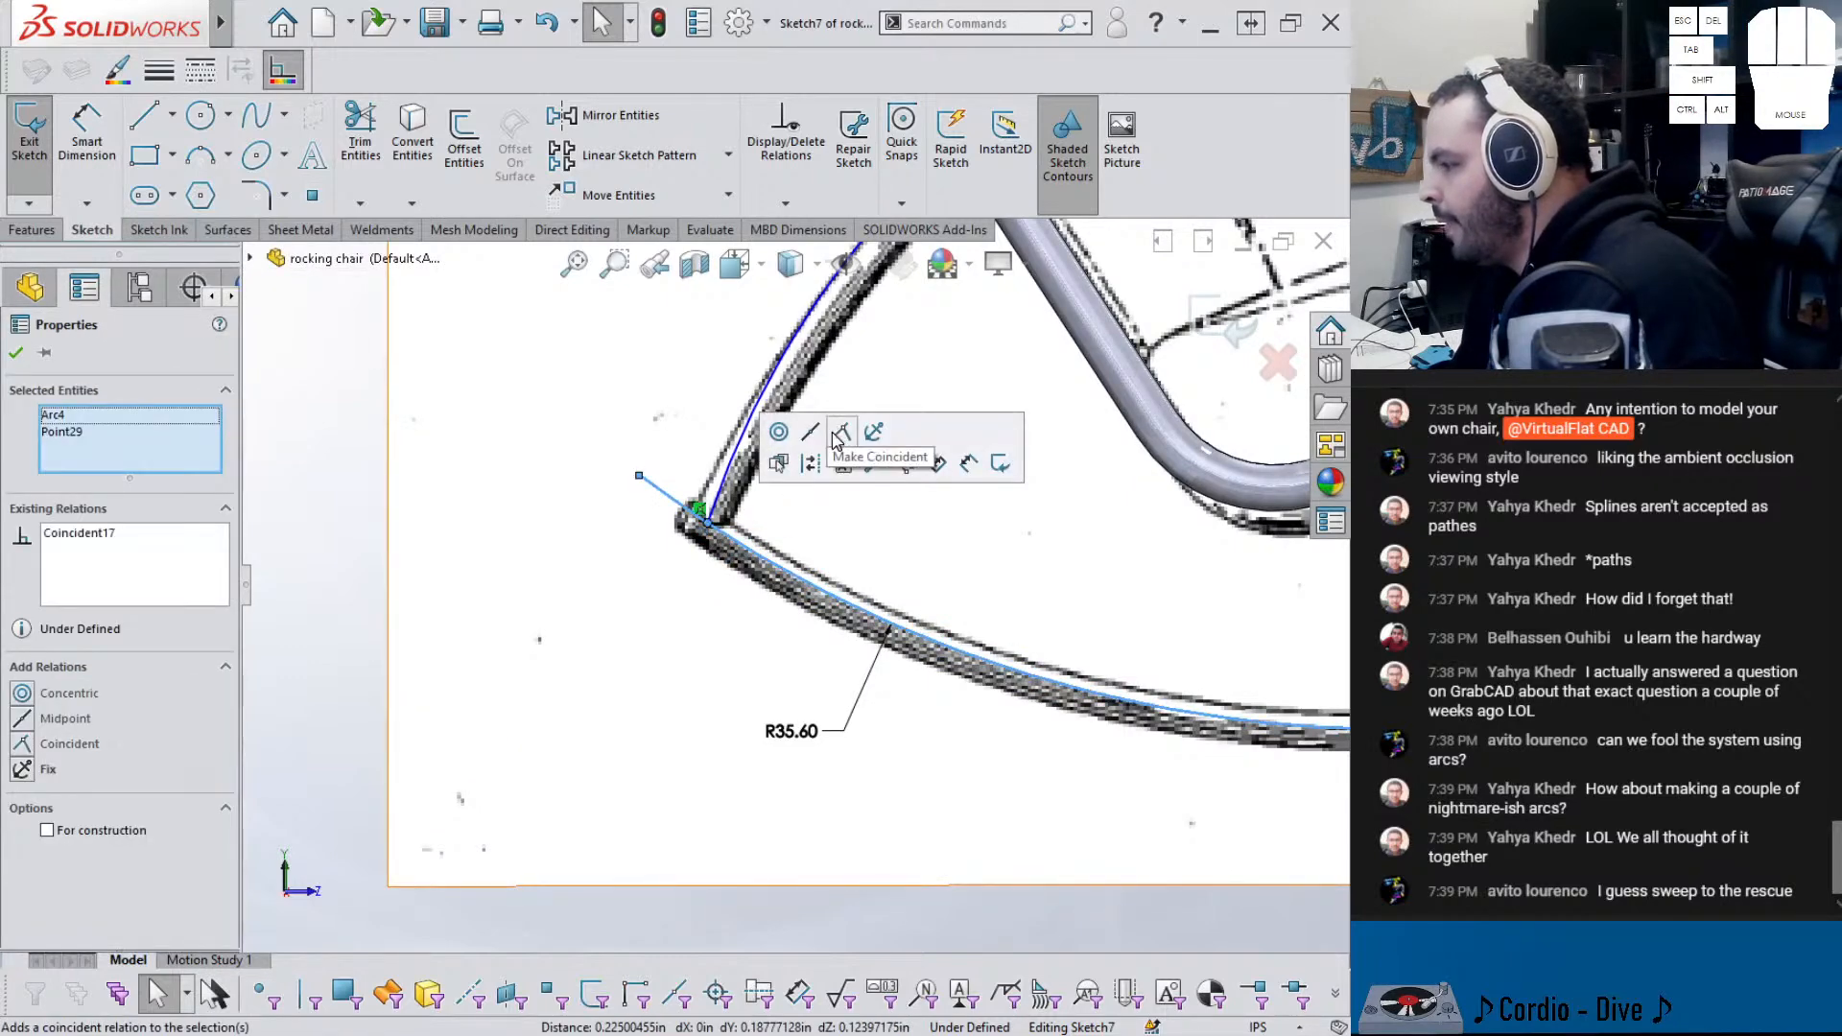
mouse_move(639, 476)
mouse_down()
mouse_move(617, 508)
mouse_move(630, 483)
mouse_up()
scroll(801, 575, down, 6)
scroll(1169, 455, up, 2)
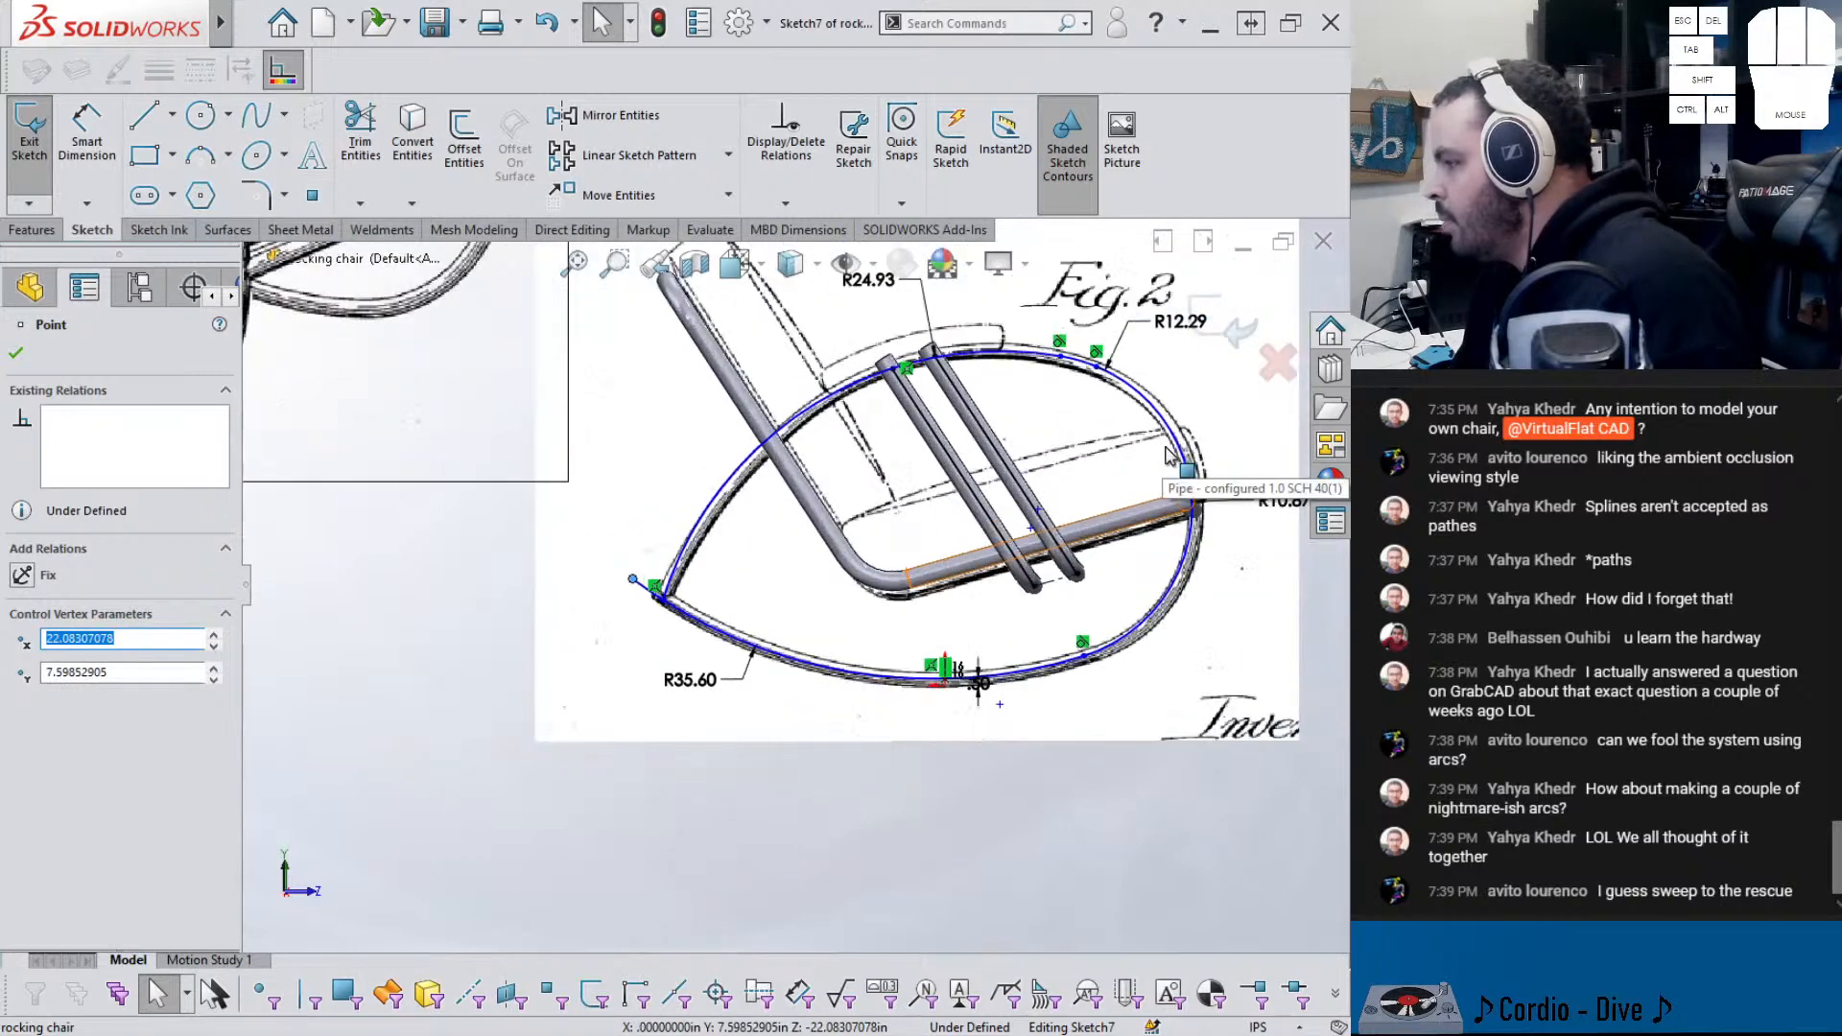
scroll(1169, 456, up, 2)
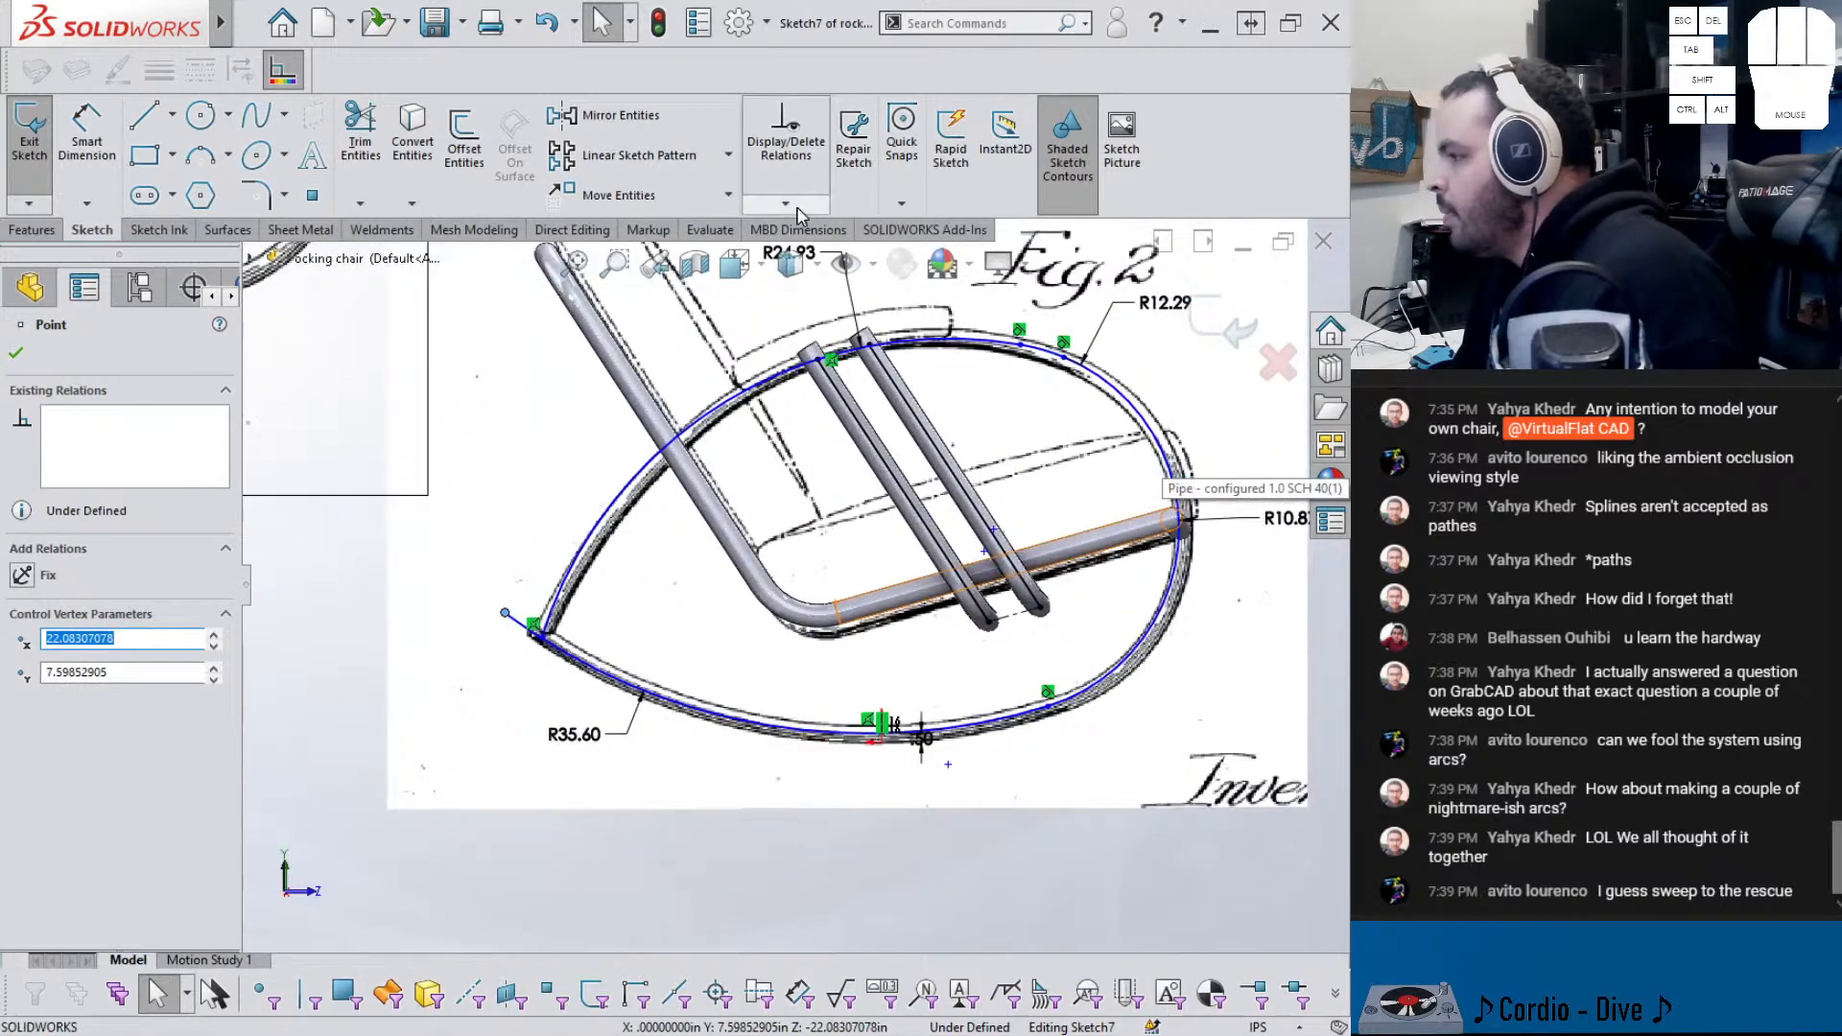
- Delete the small top-right arc and make the spline tangent at its top-right endpoint
click(1056, 363)
key(Delete)
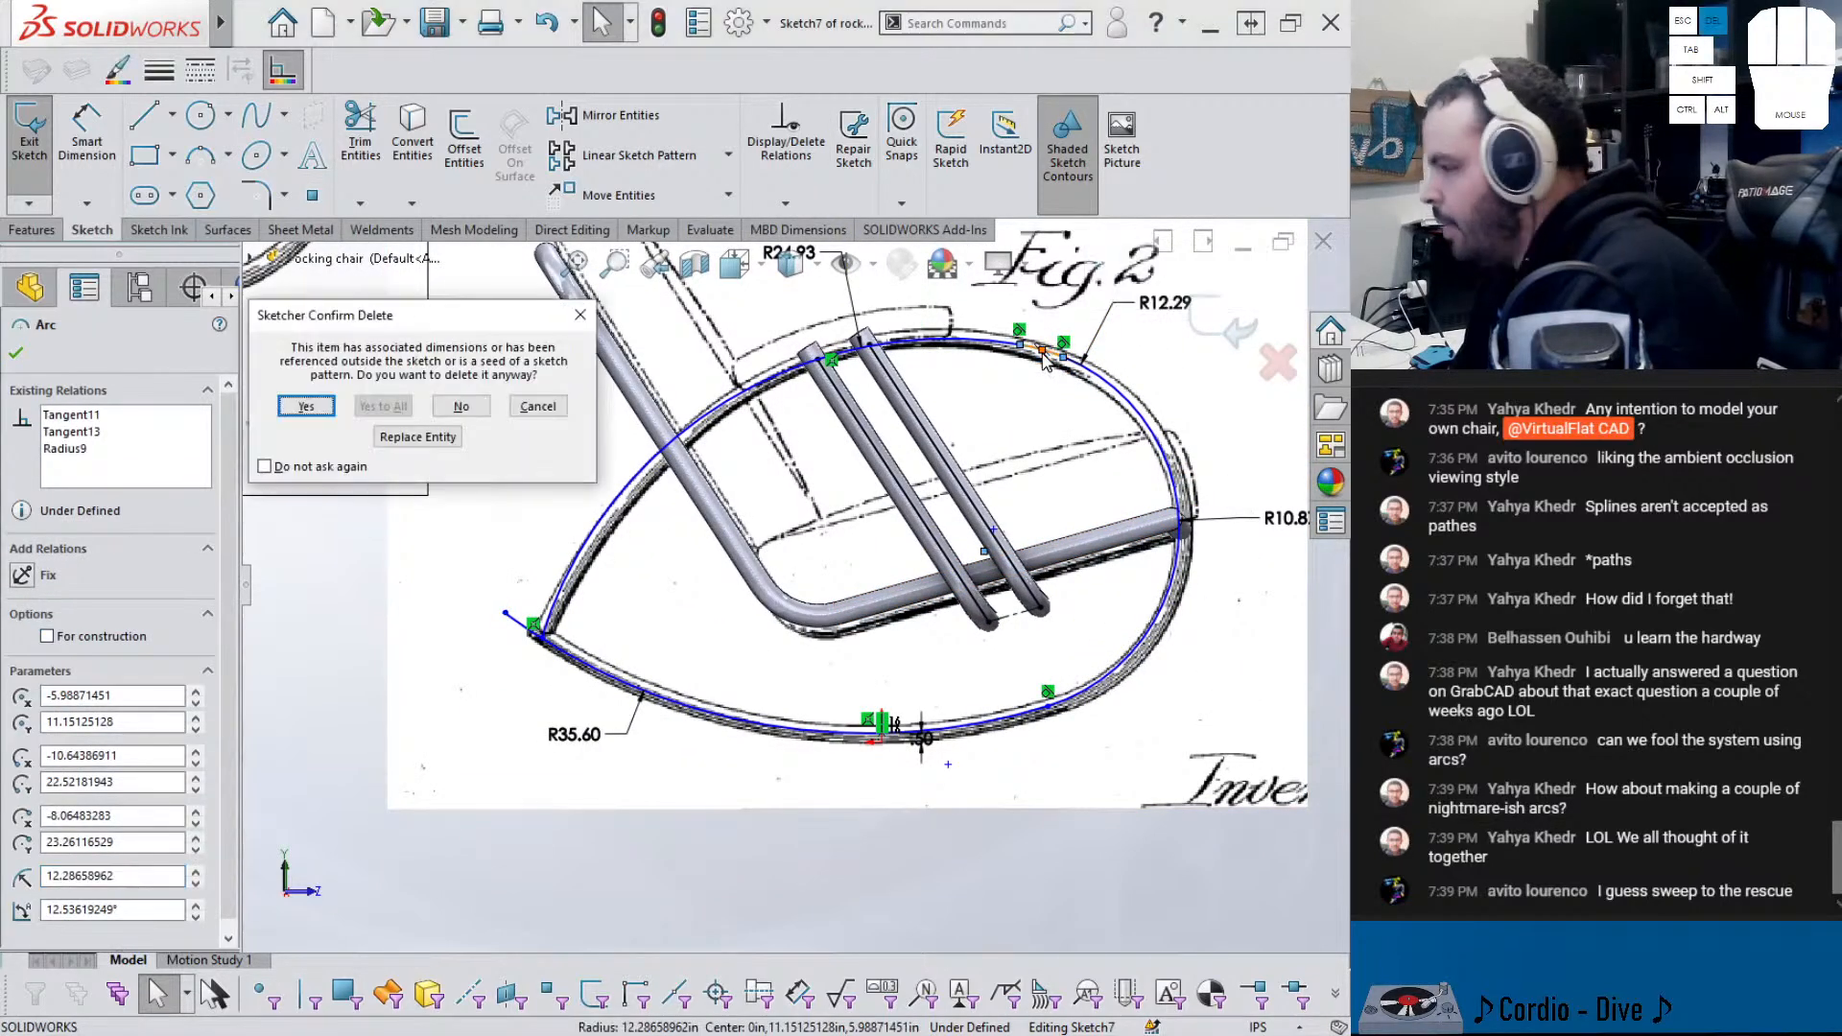
click(300, 404)
click(1021, 345)
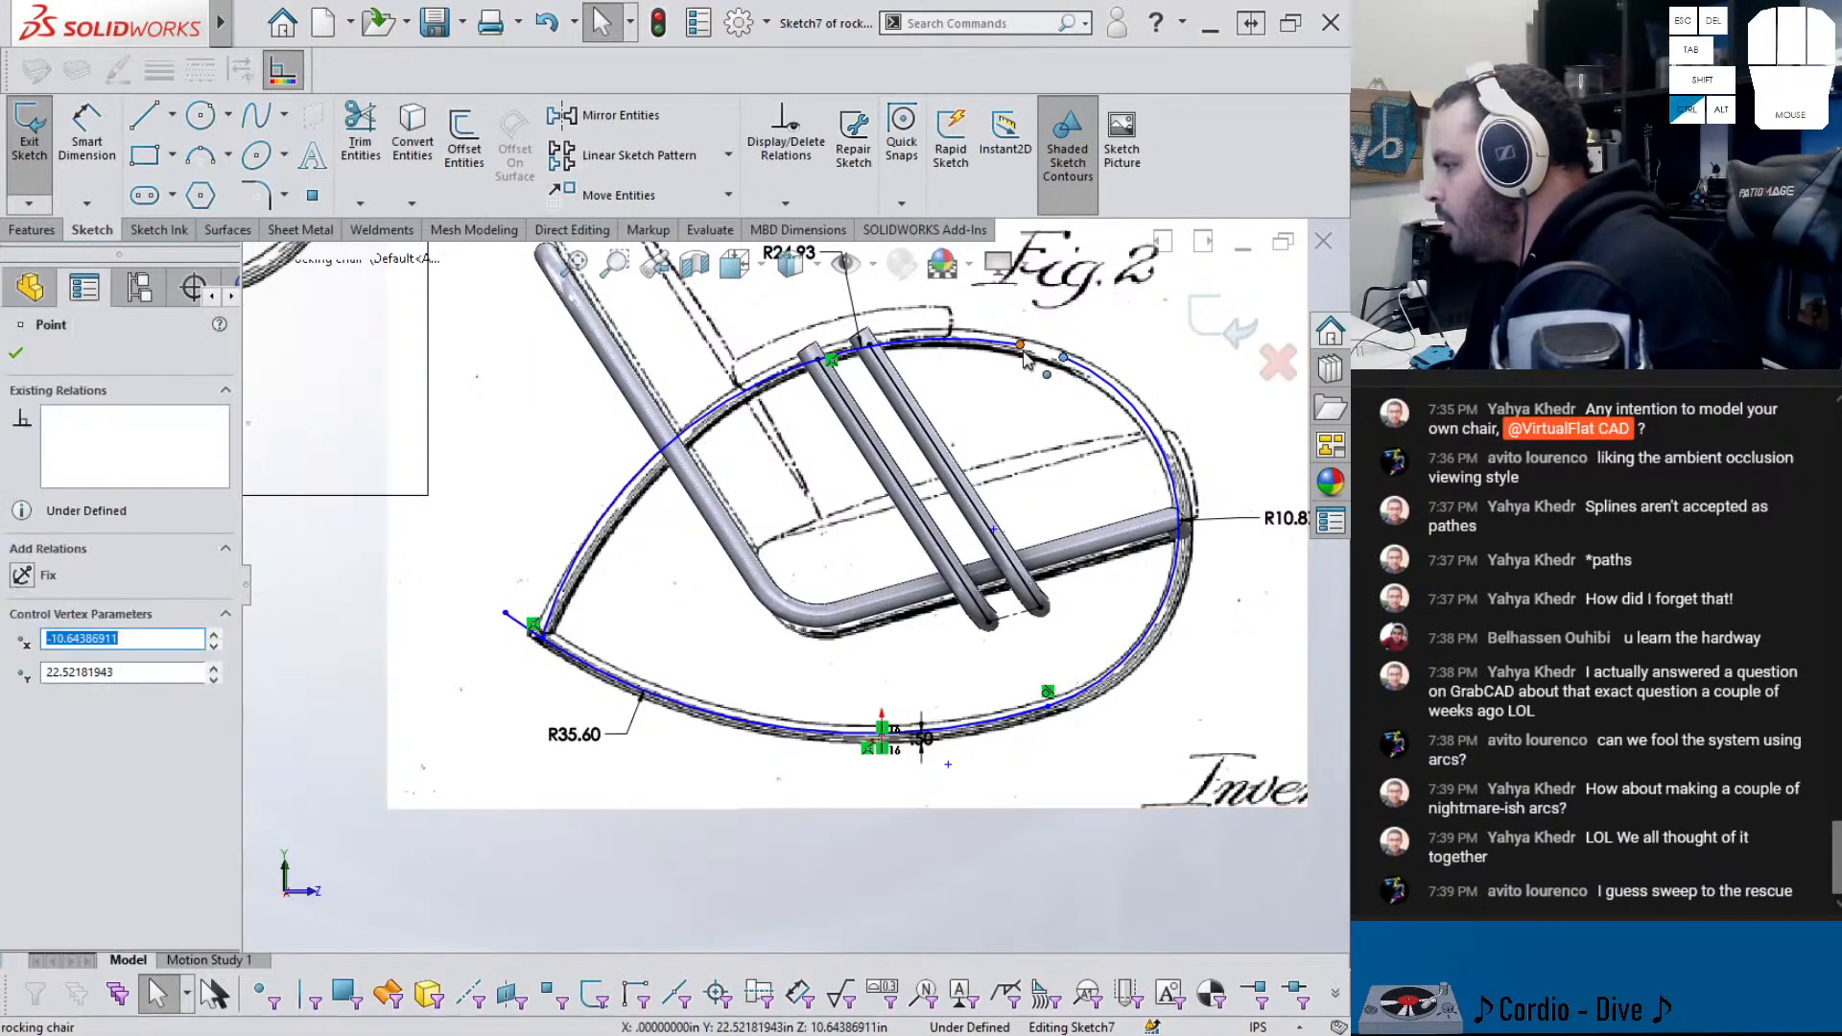
ctrl+click(1063, 357)
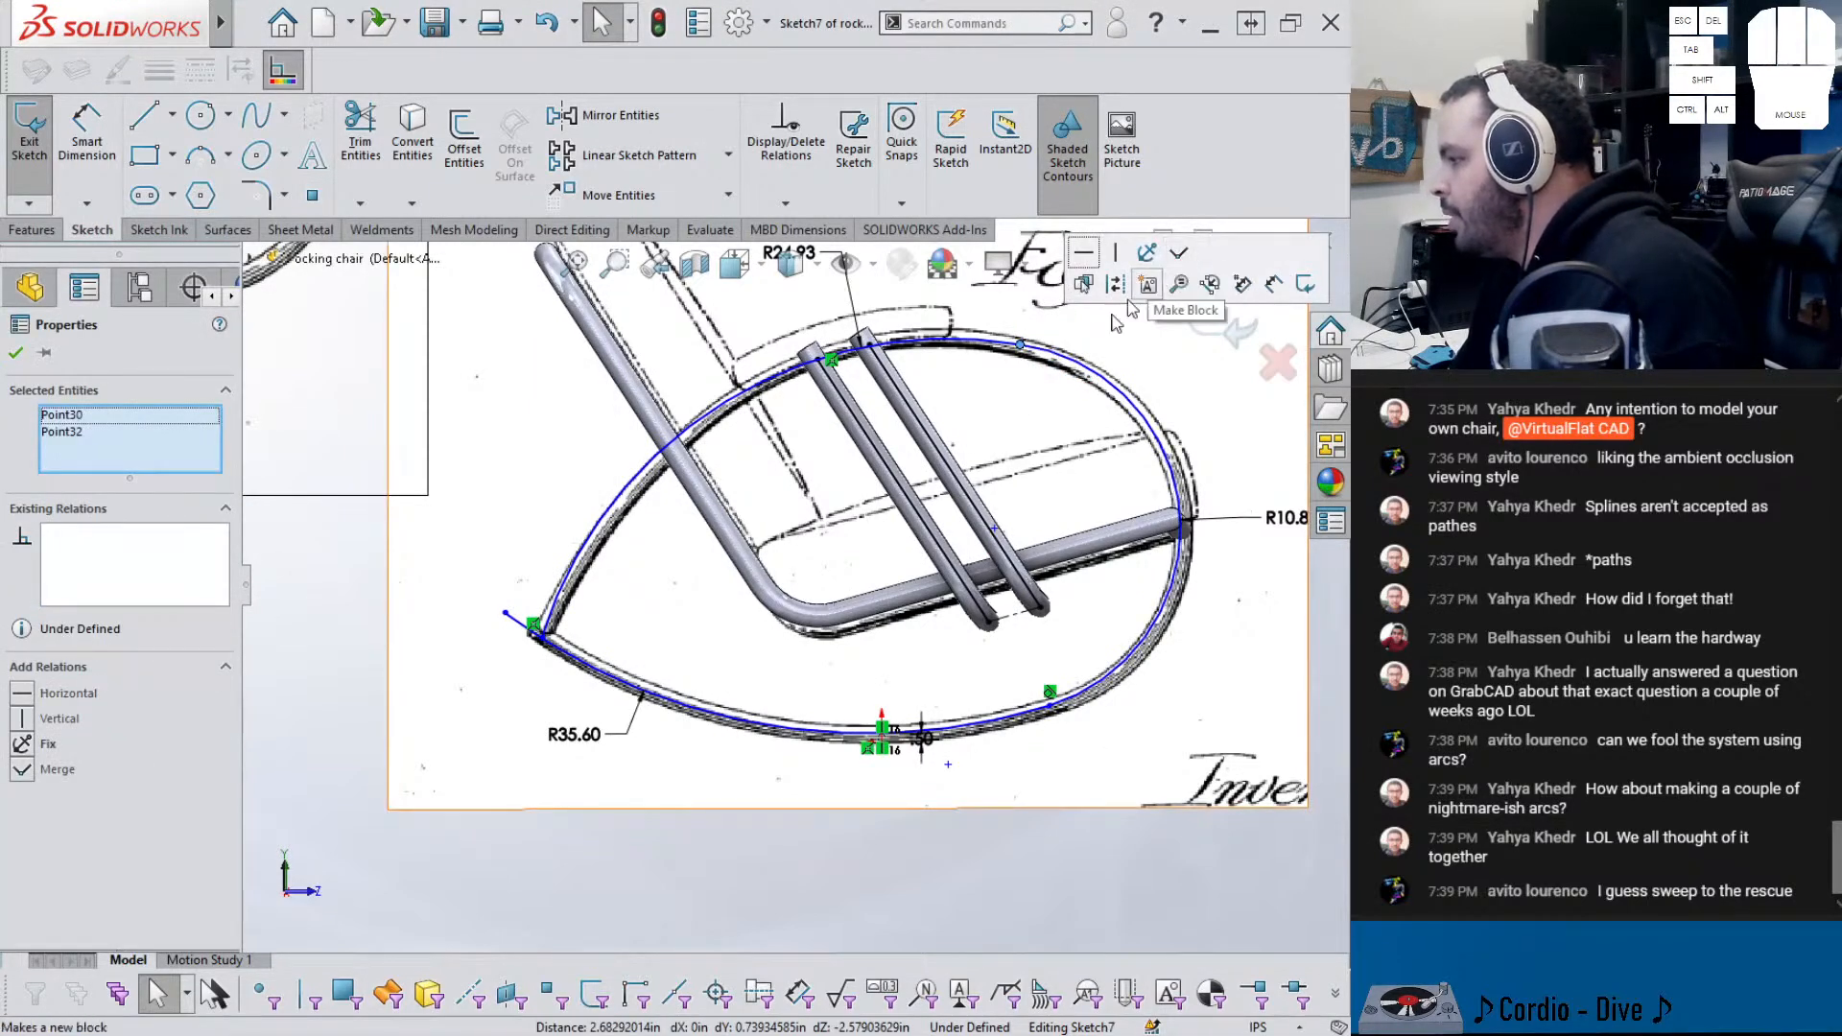
click(1023, 347)
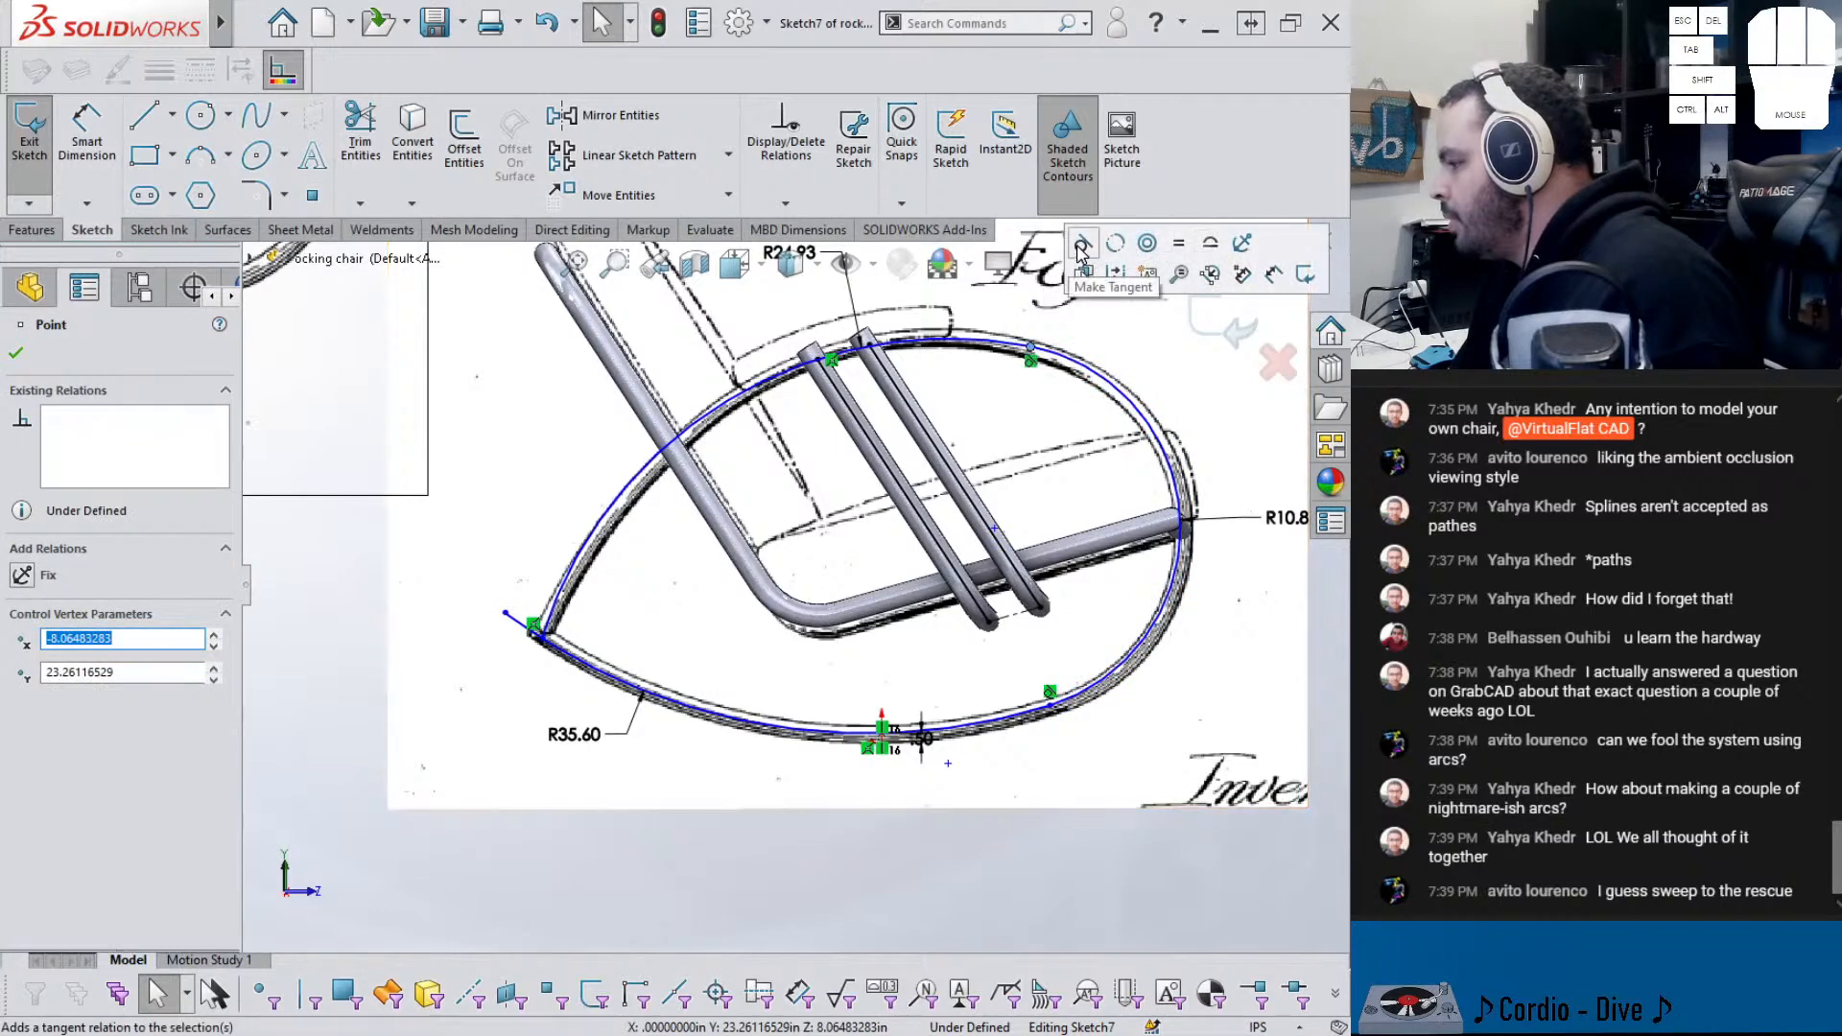
click(1081, 251)
- Fully define Sketch7 using Fully Define Sketch
scroll(796, 451, up, 2)
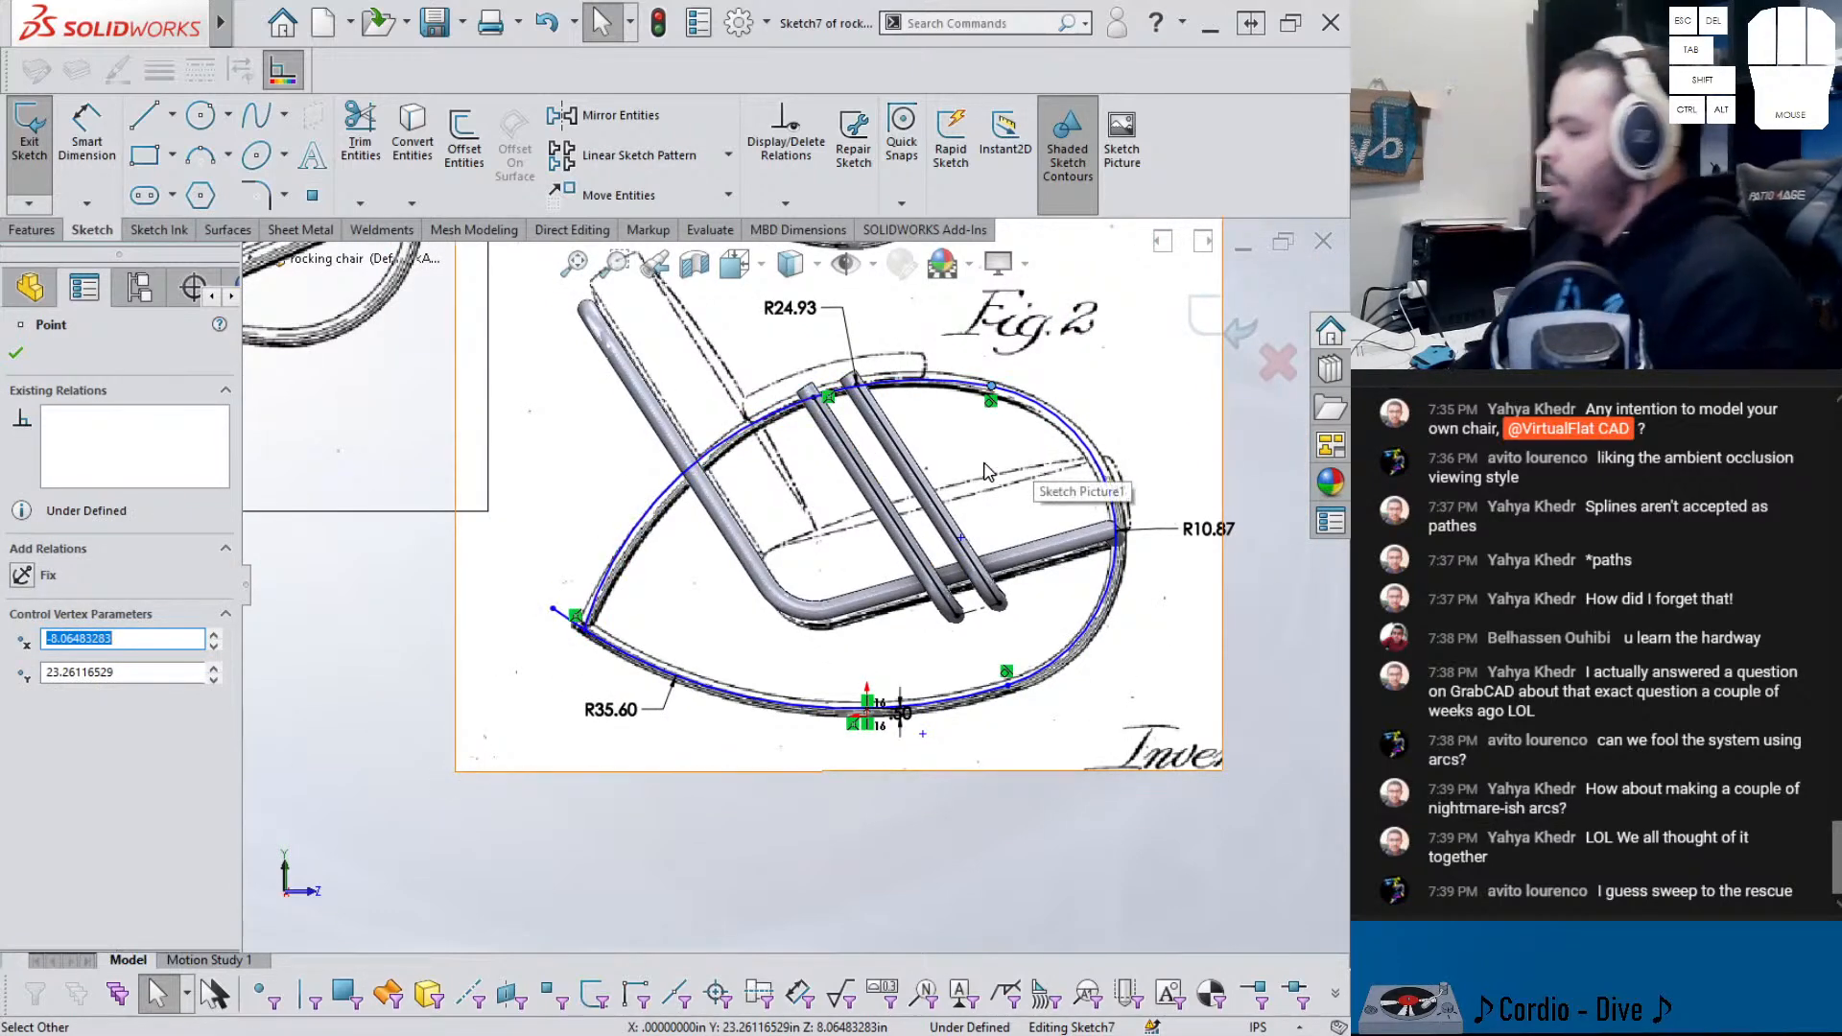
click(785, 204)
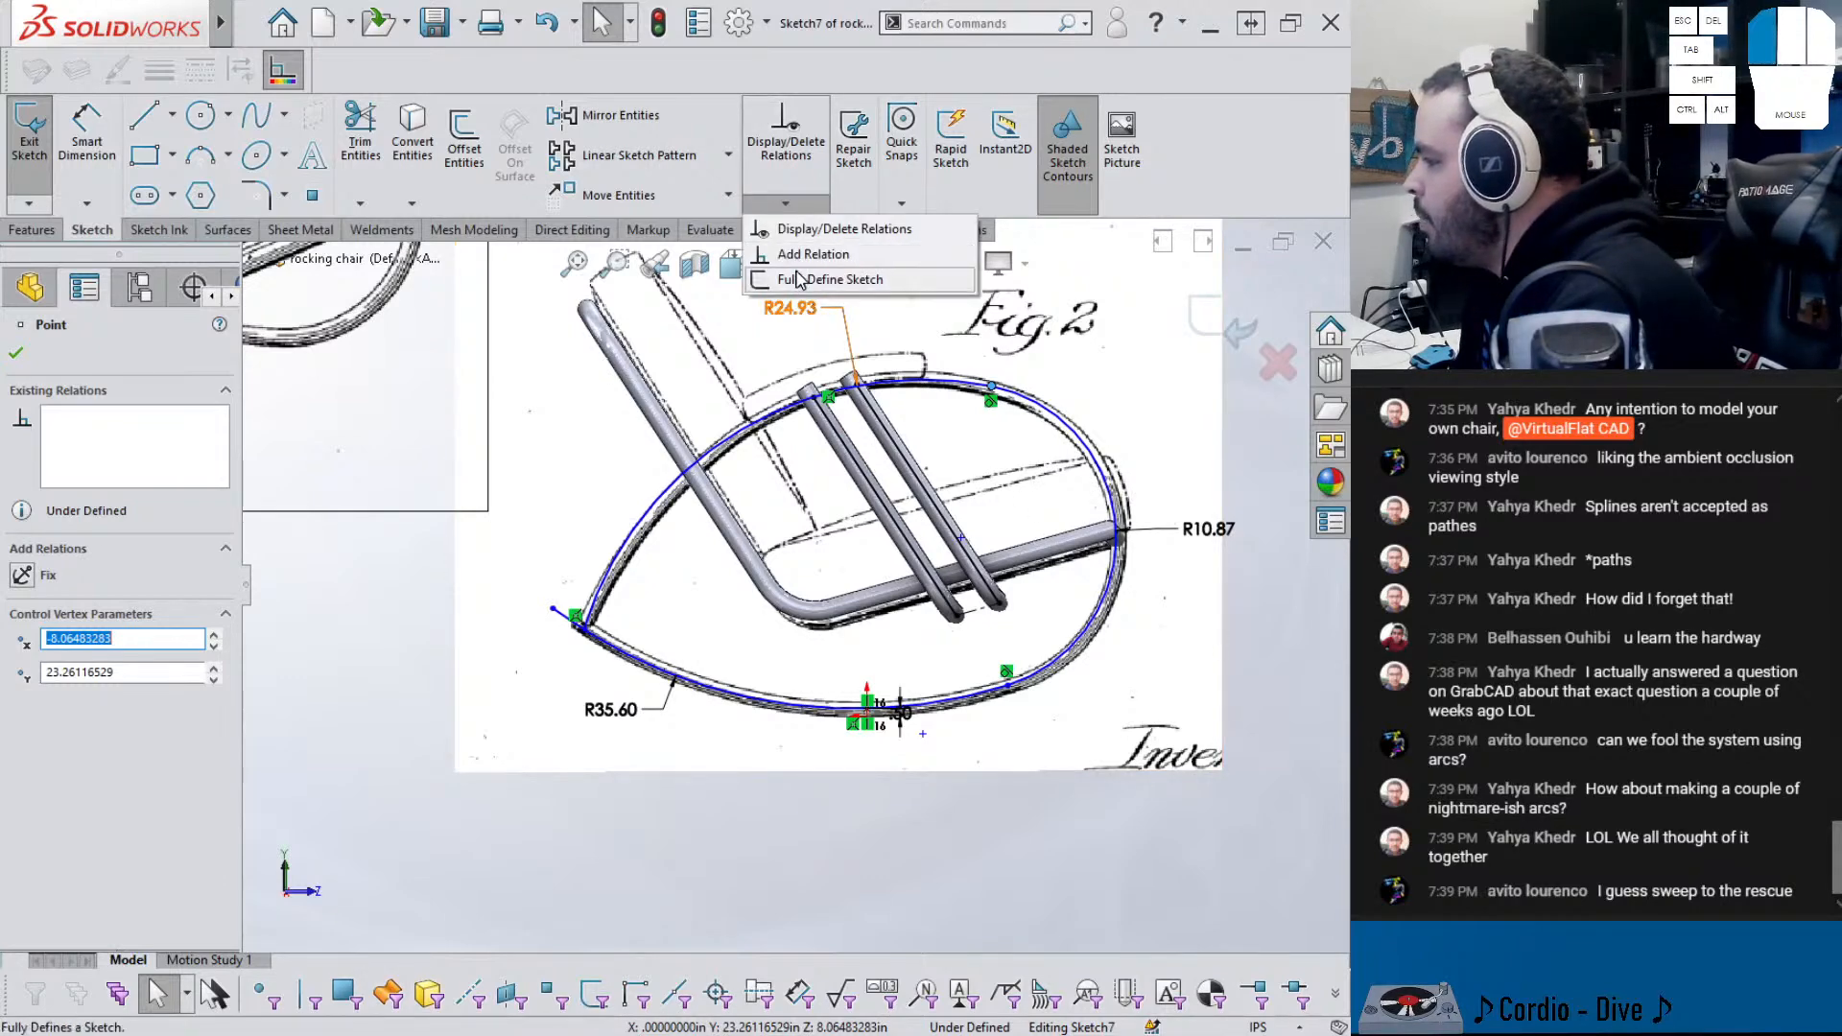
click(827, 279)
click(15, 353)
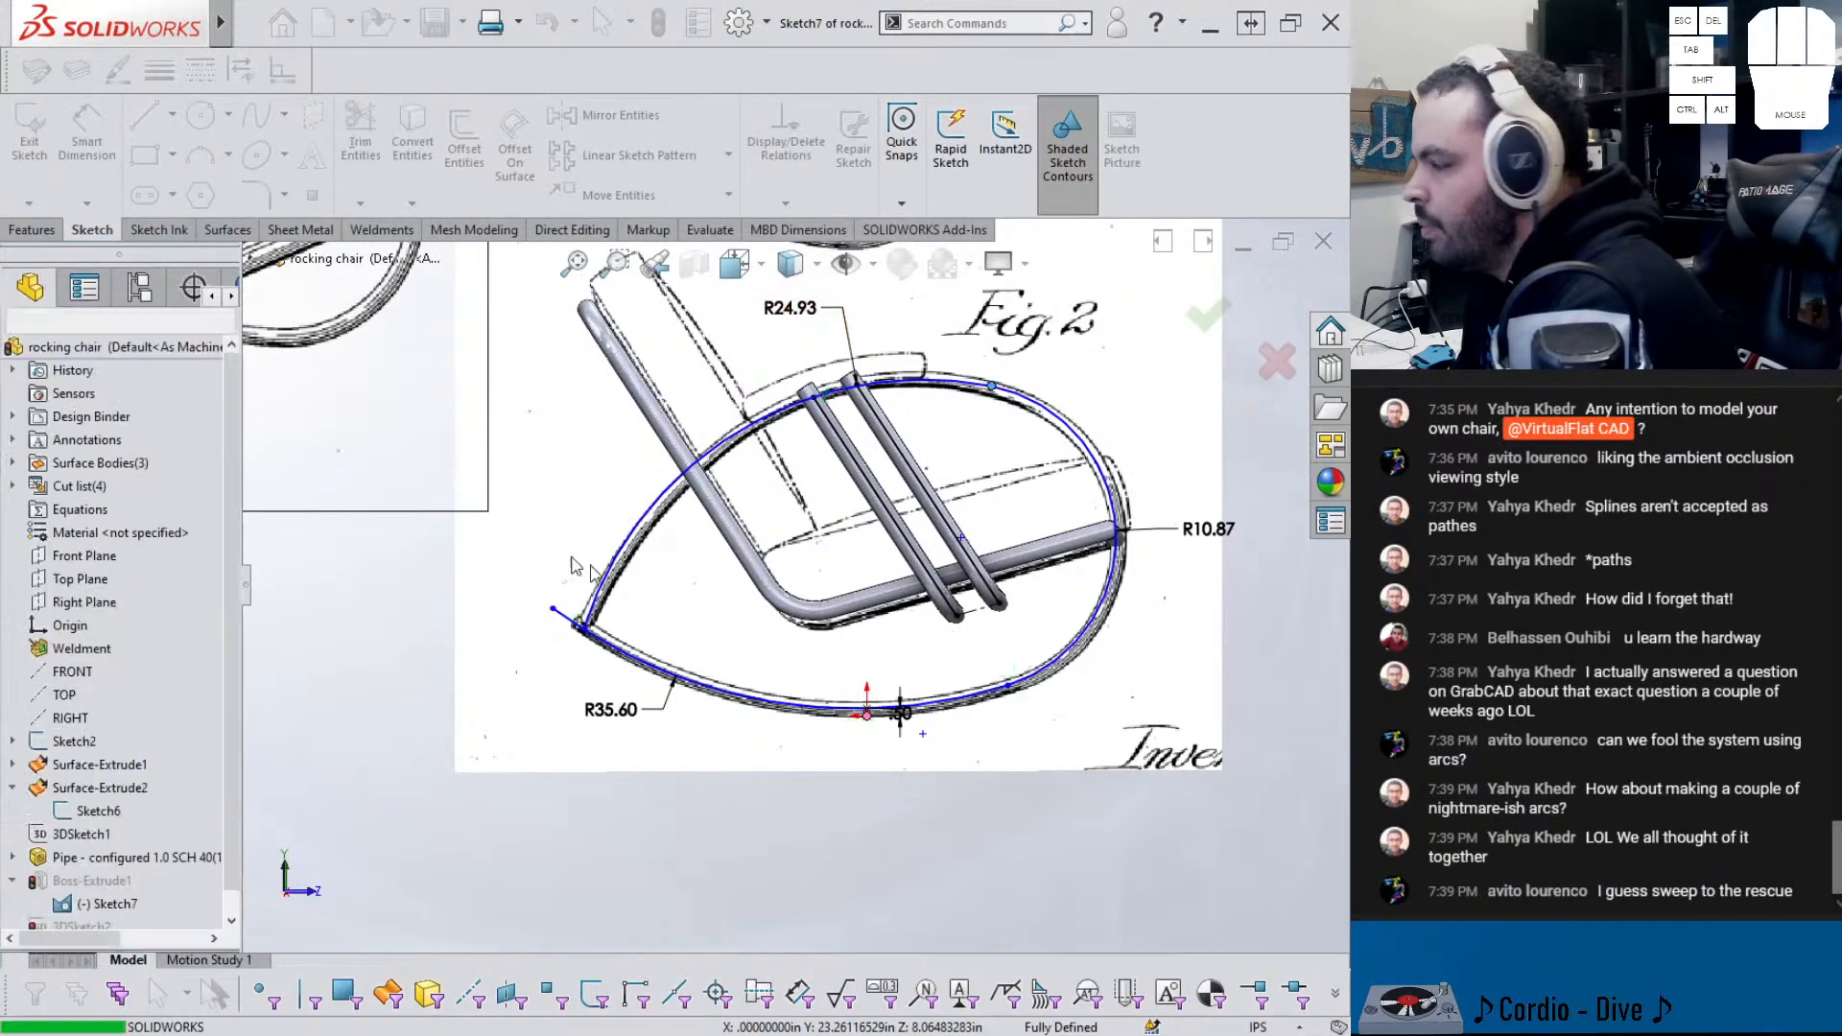
- Leave the rocker profile sketch despite the no-contour rebuild error
click(1211, 324)
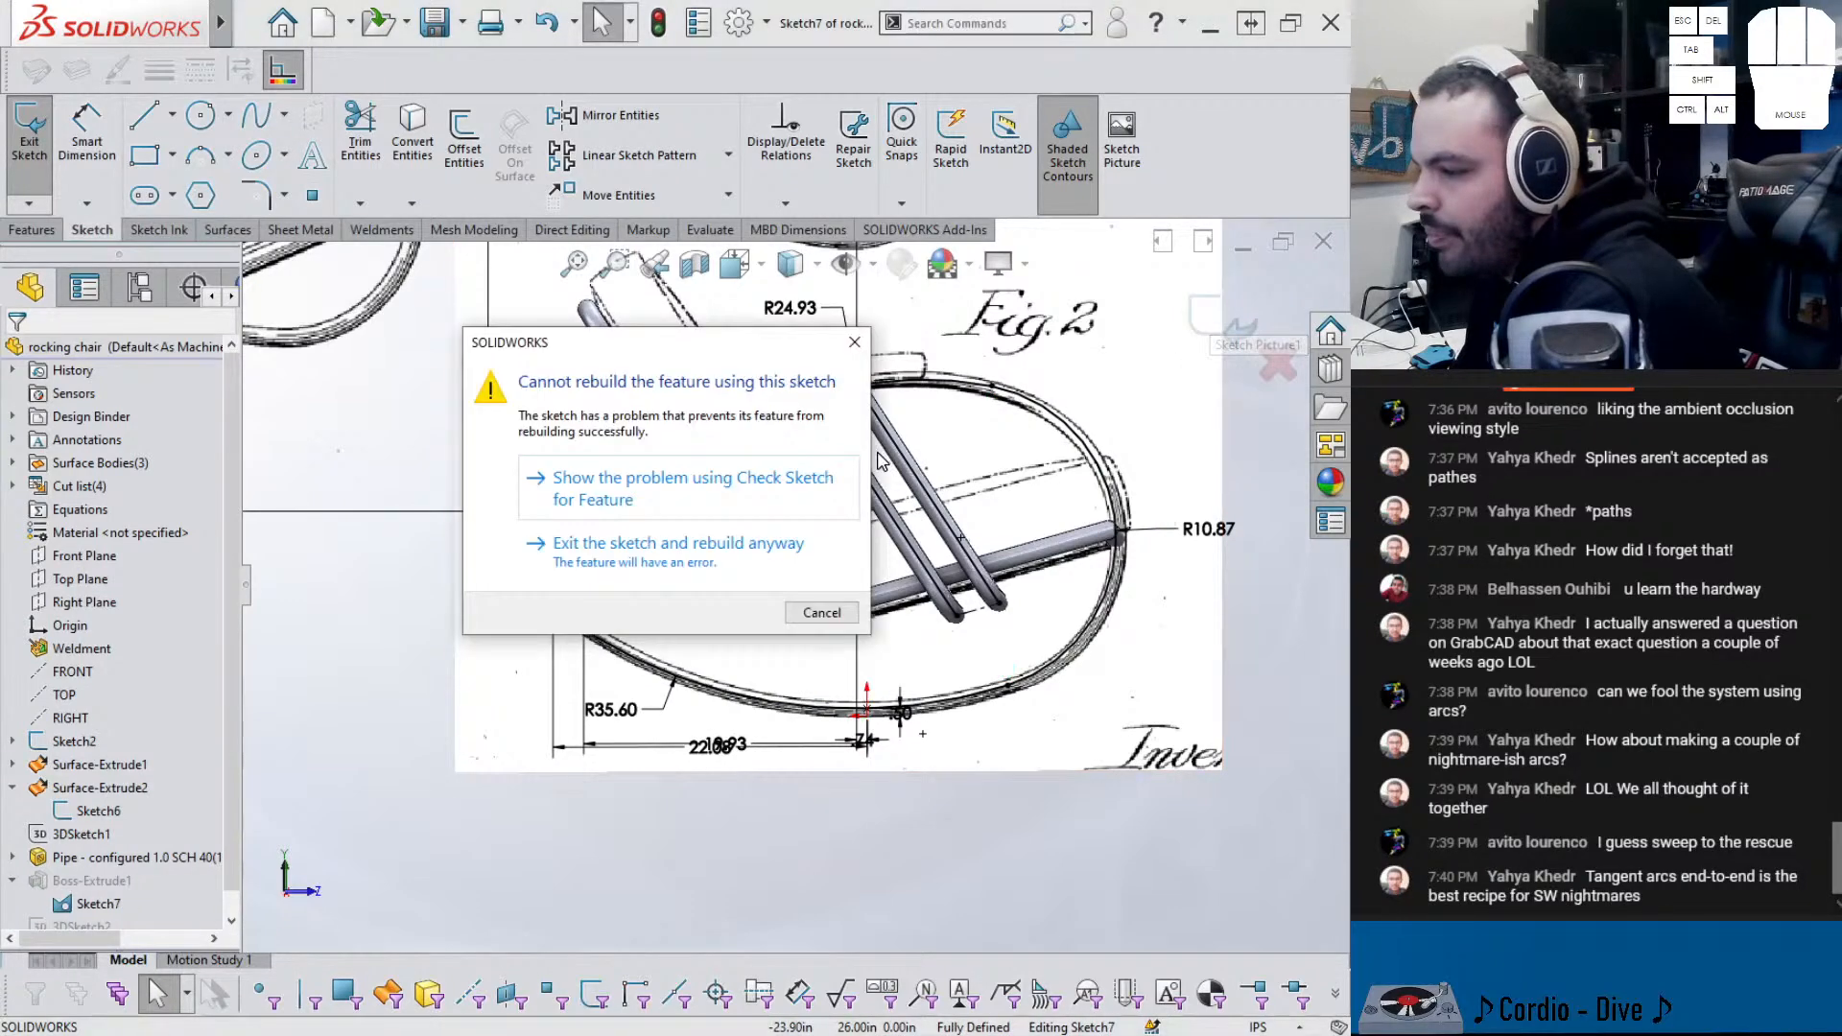
click(576, 497)
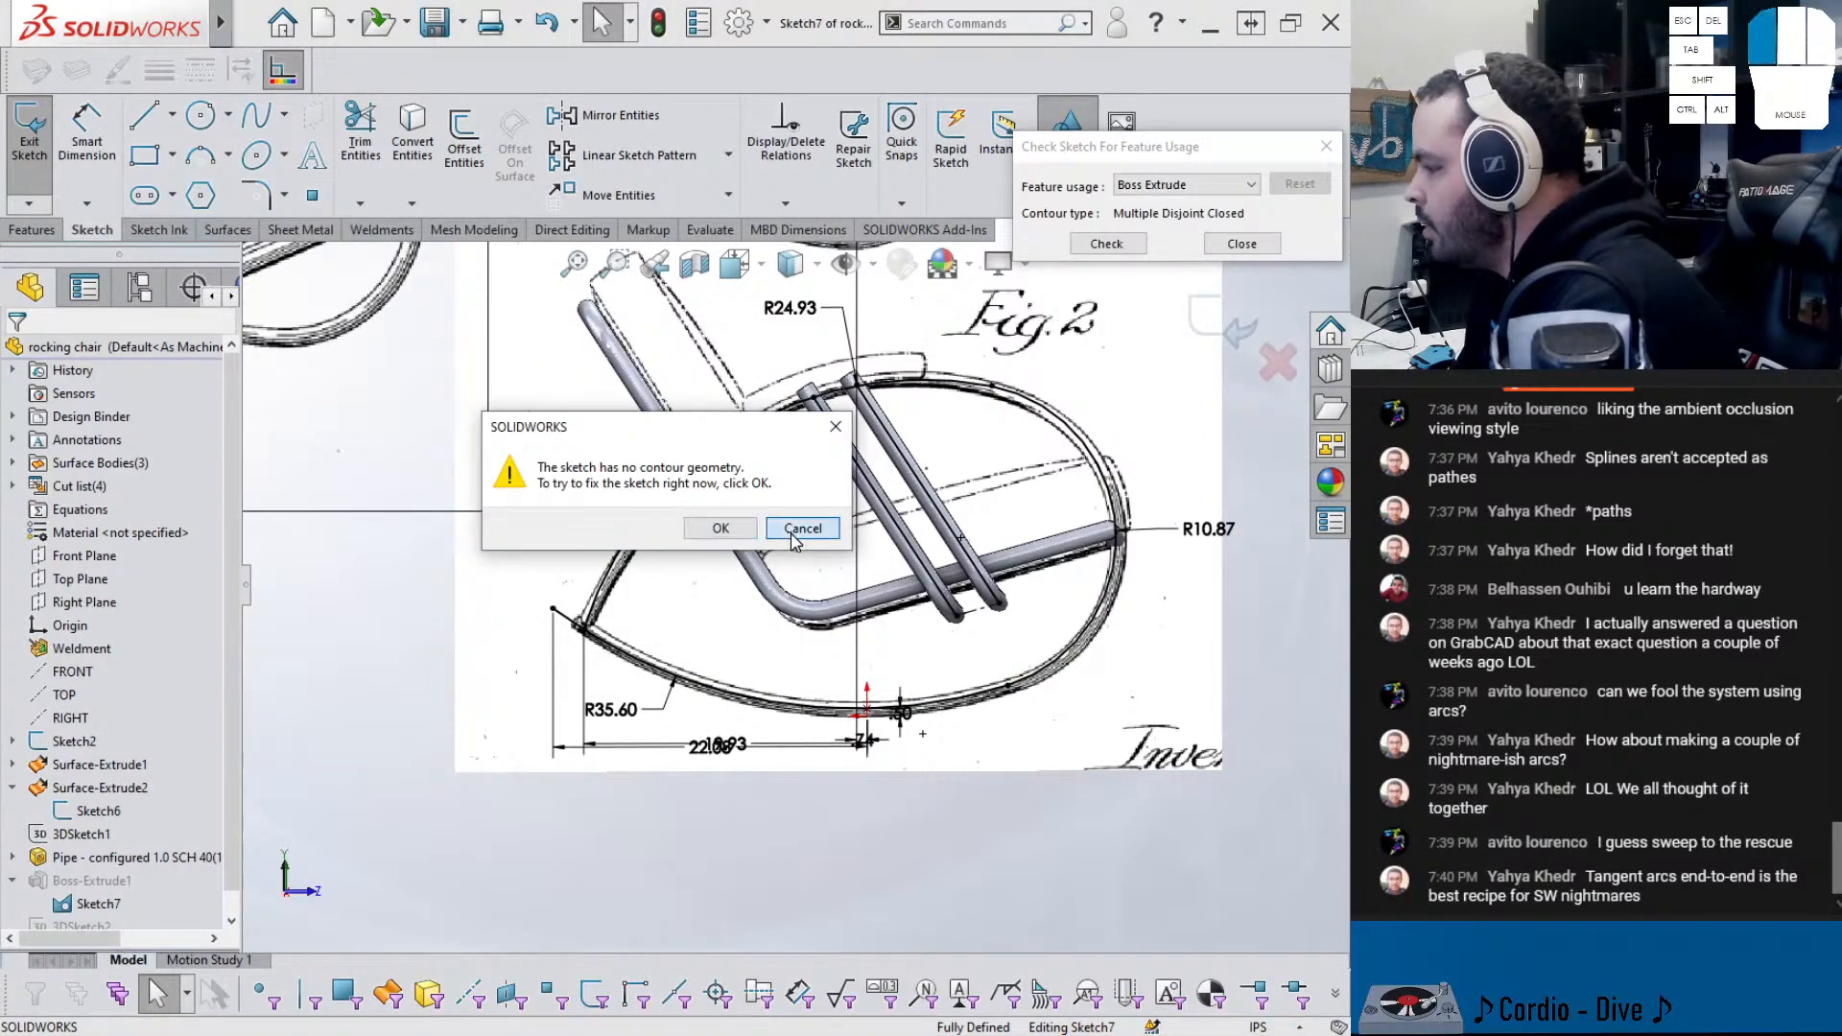
click(802, 529)
click(1238, 244)
click(1215, 327)
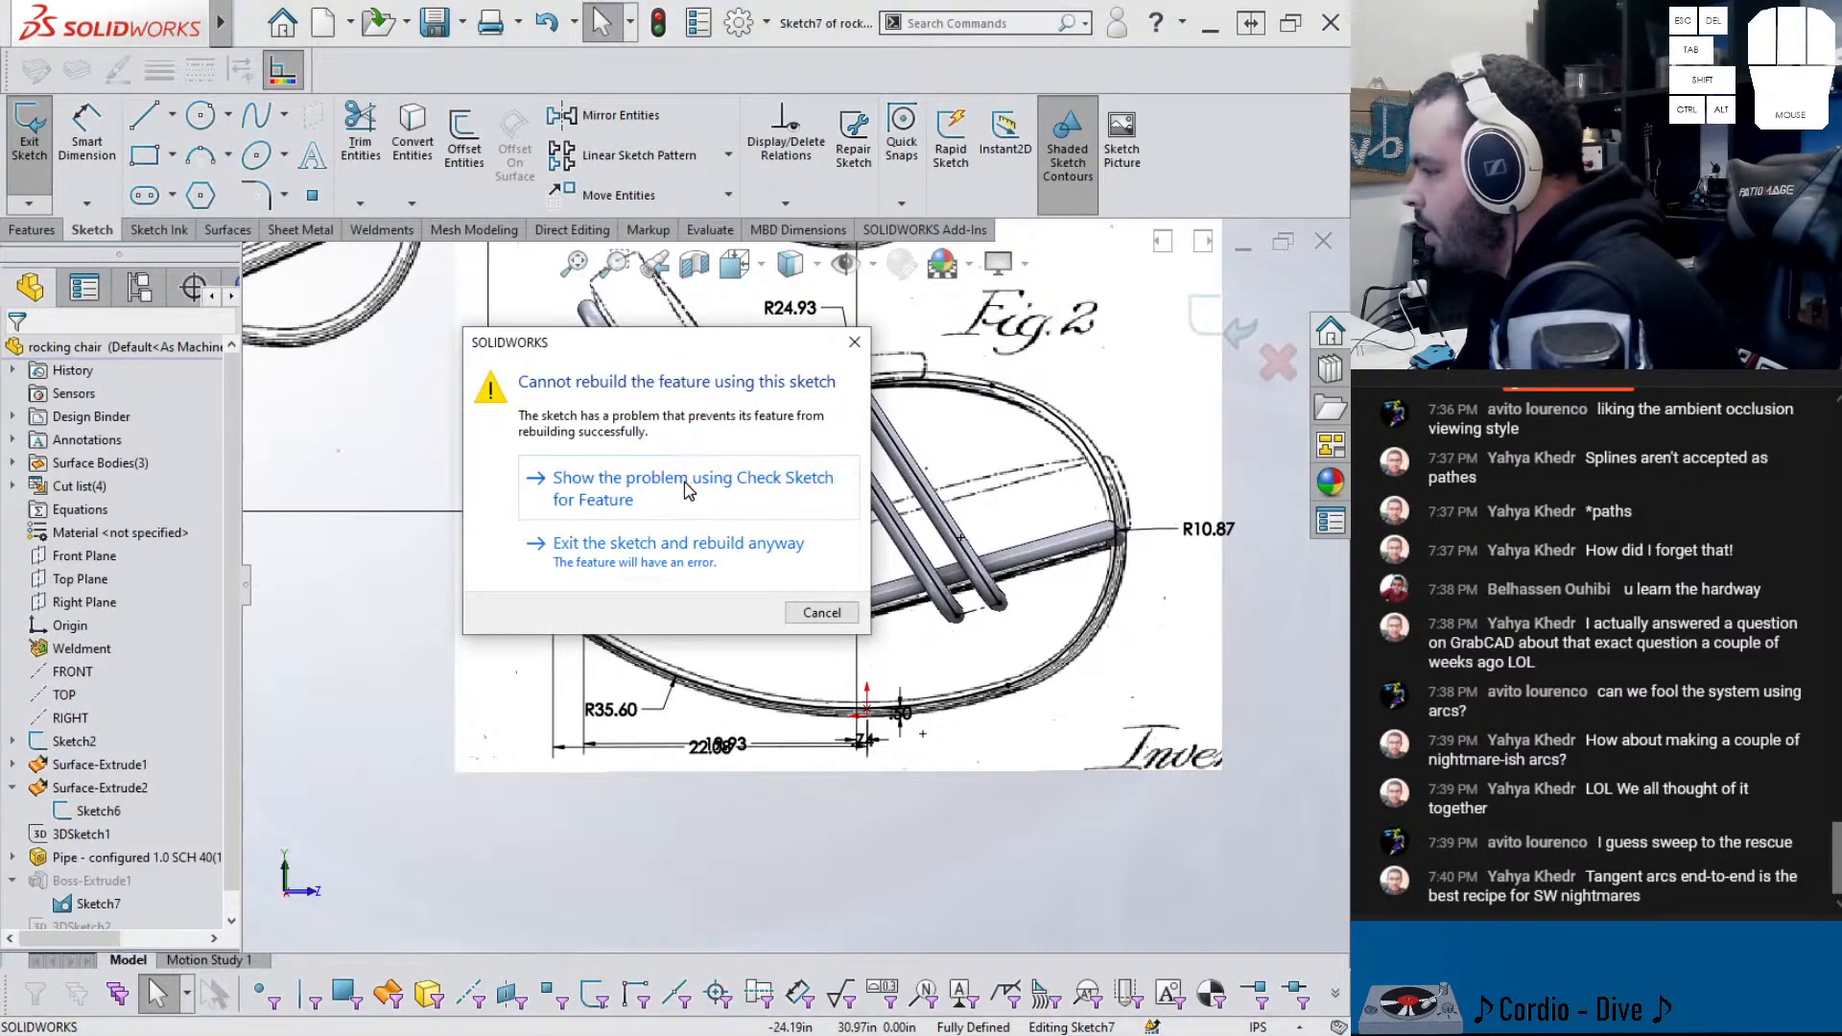
click(633, 558)
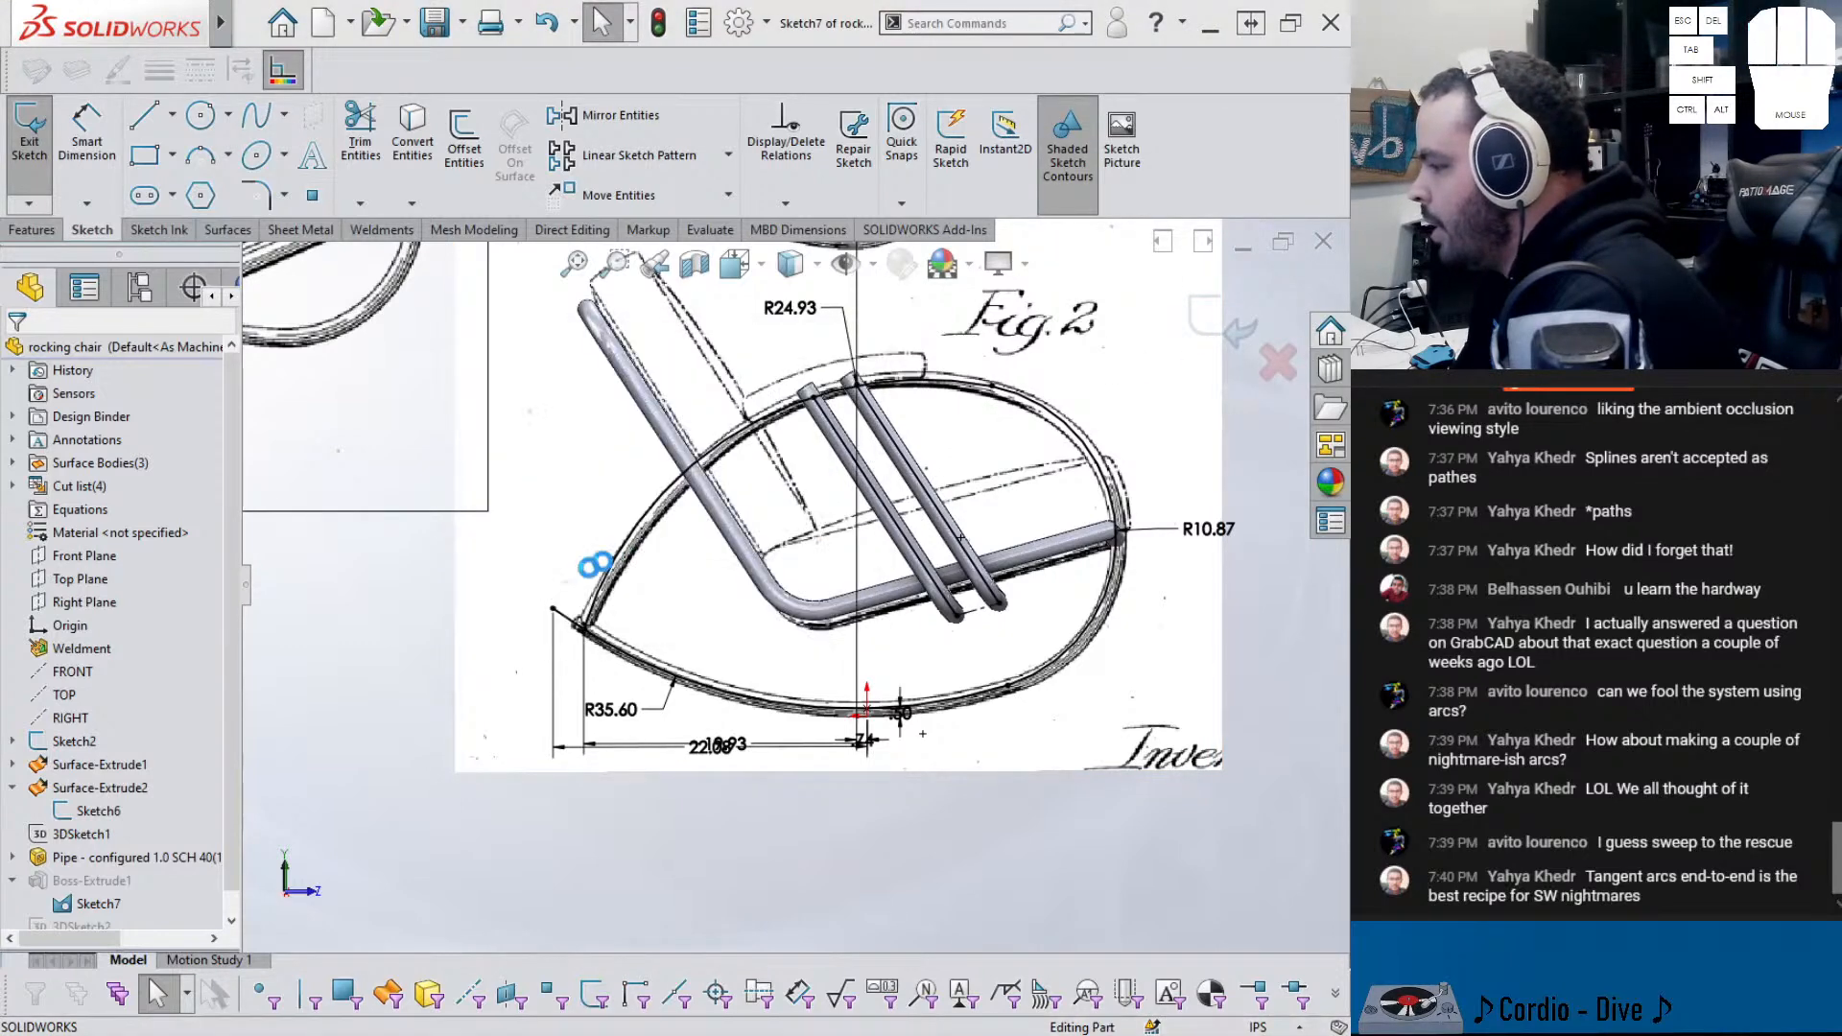
- Redefine Boss-Extrude1 to use the enclosed rocker profile region as its selected contour
click(101, 880)
click(97, 817)
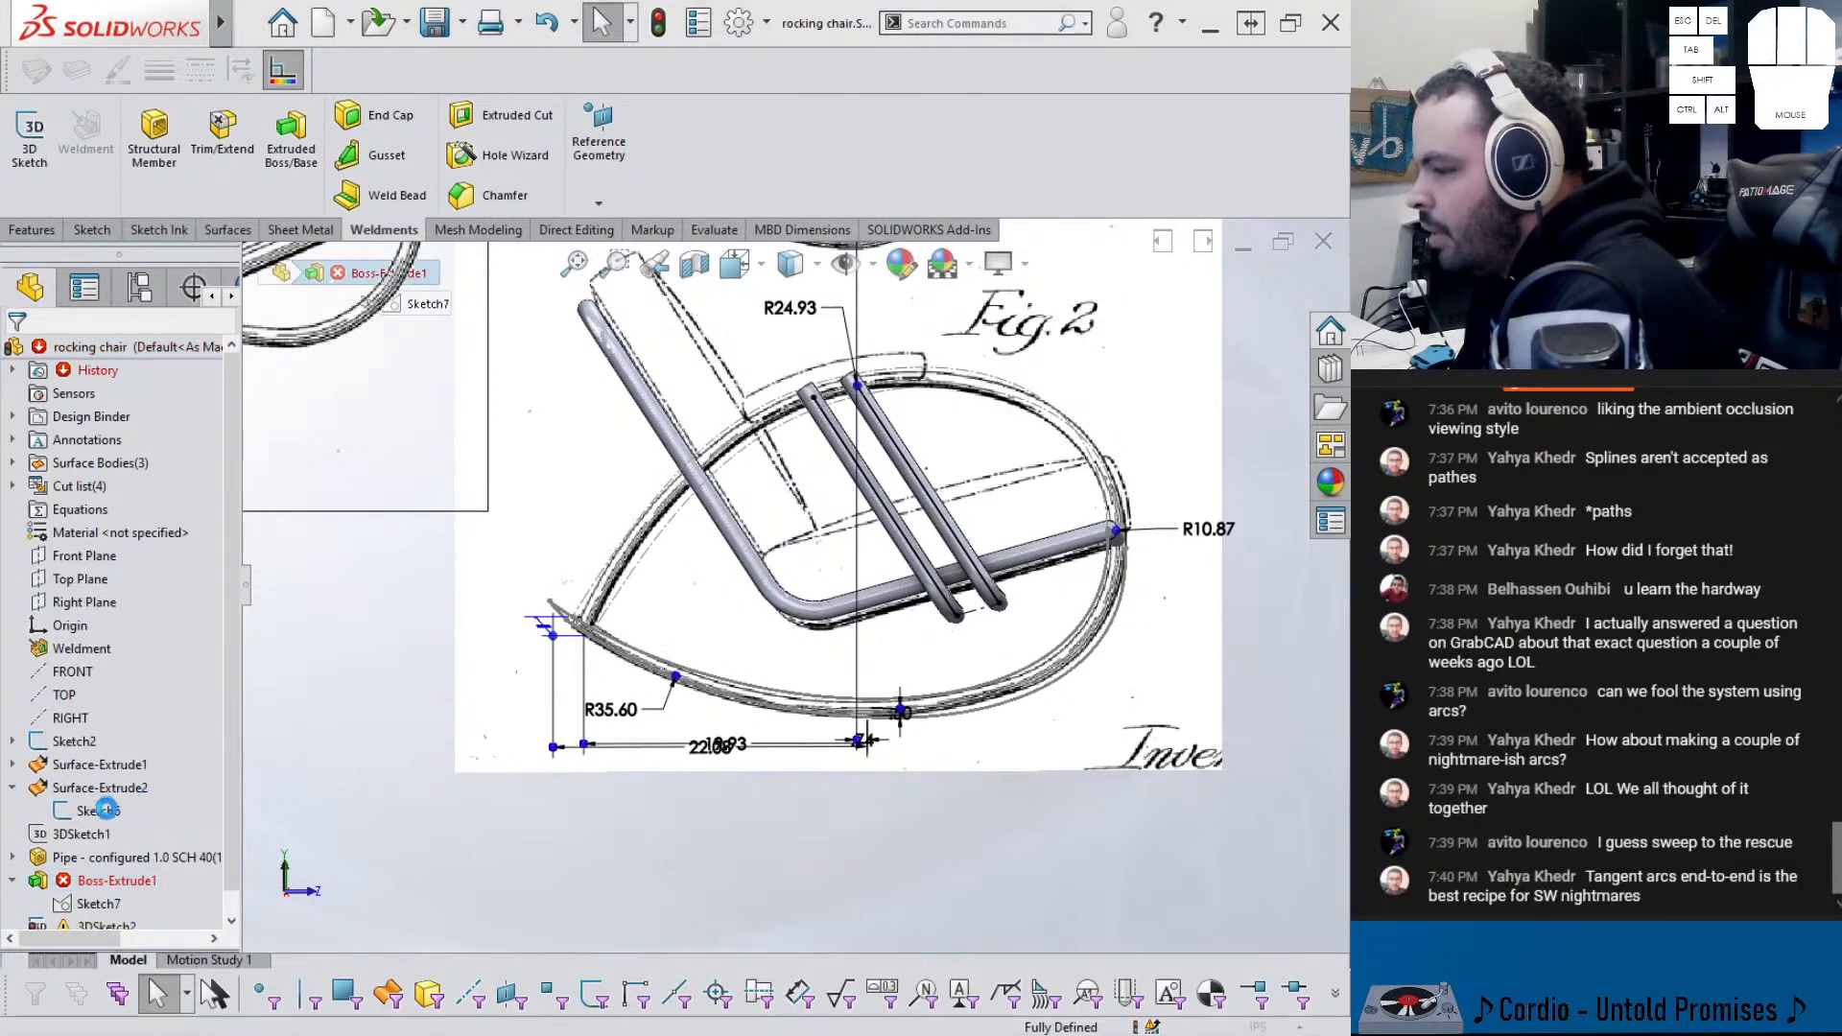
click(124, 709)
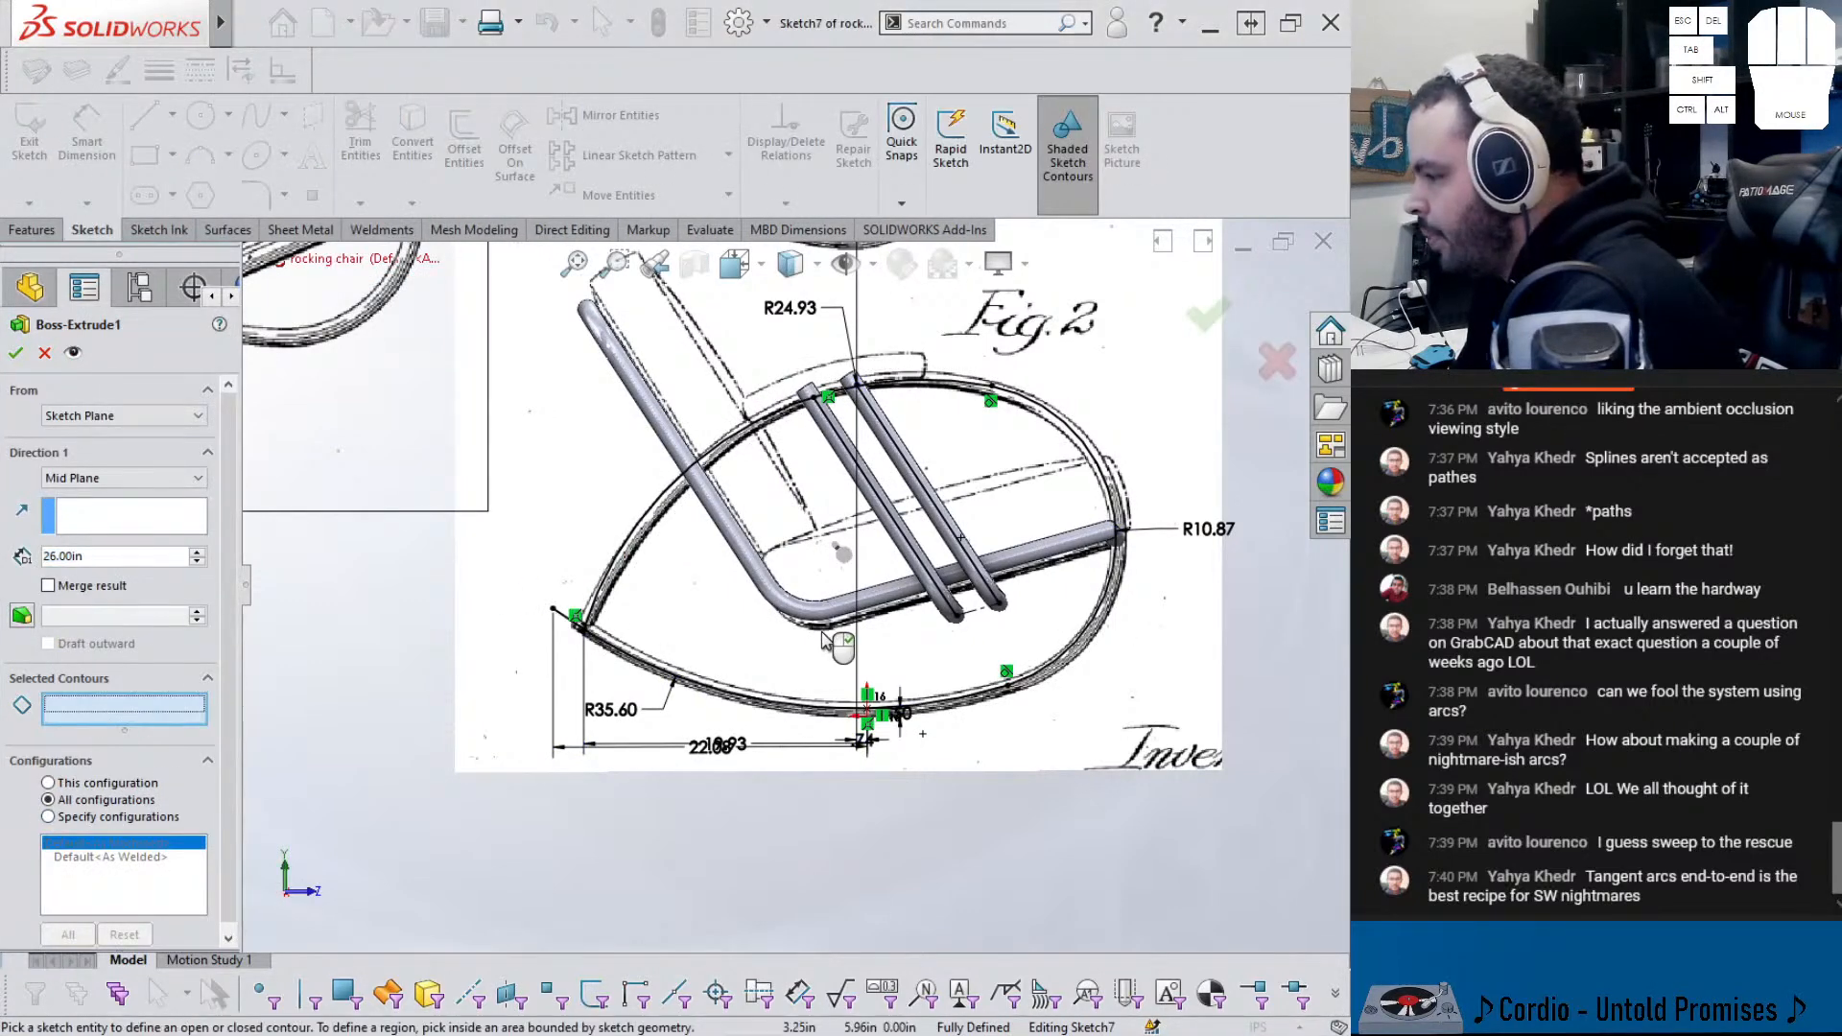
click(726, 650)
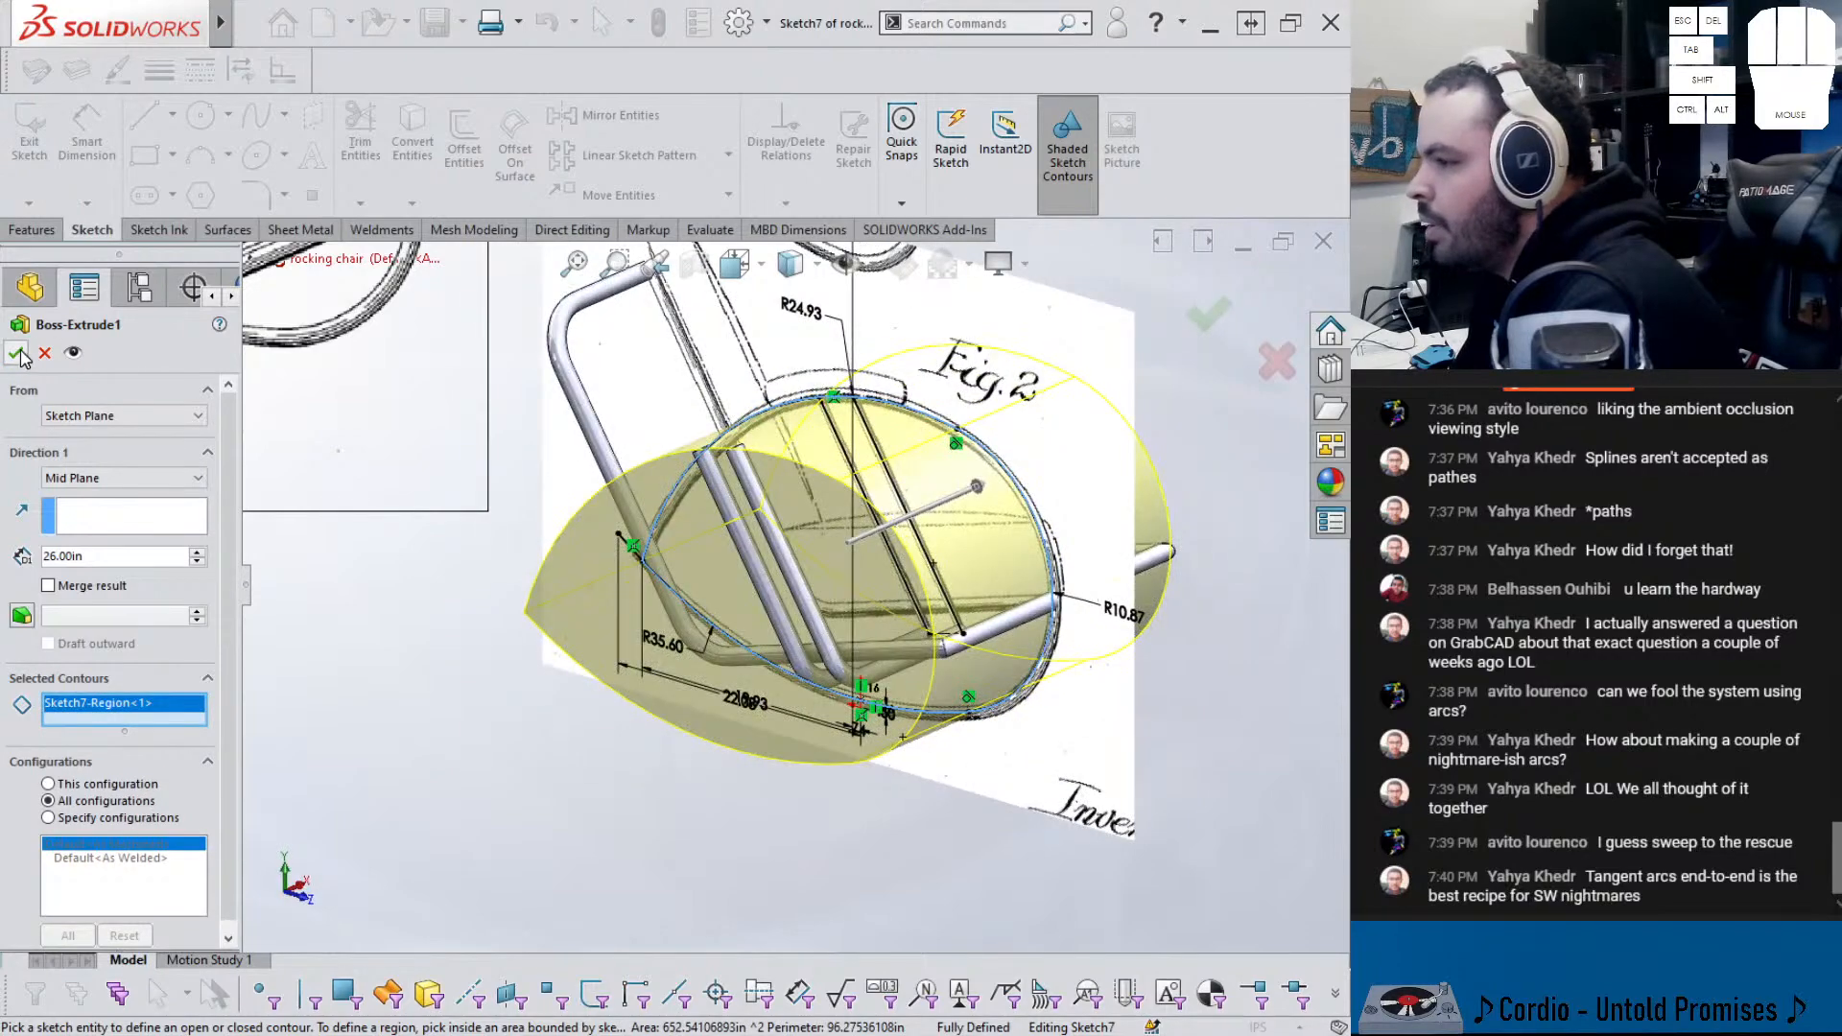
click(18, 353)
middle_drag(428, 728, 566, 622)
scroll(106, 872, down, 1)
- Open 3DSketch2 and delete the old line and spline paths
click(67, 913)
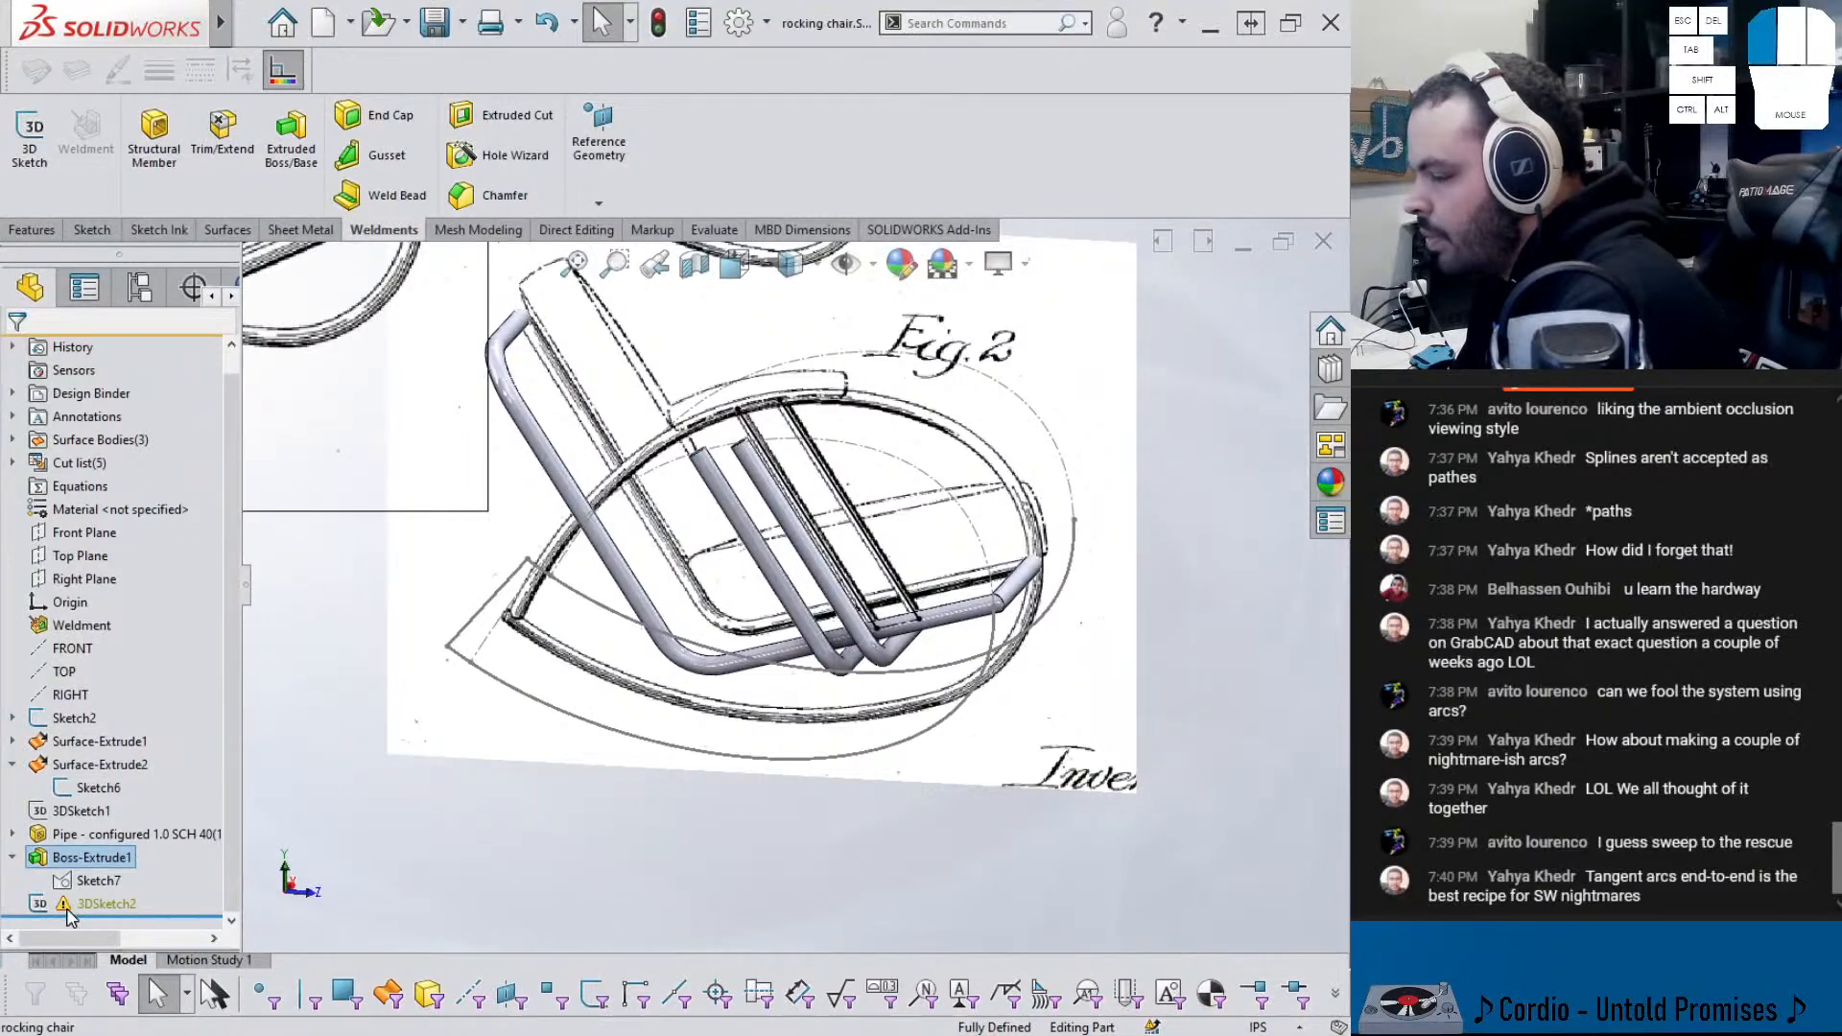
click(84, 861)
scroll(508, 822, up, 2)
drag(1007, 897, 346, 245)
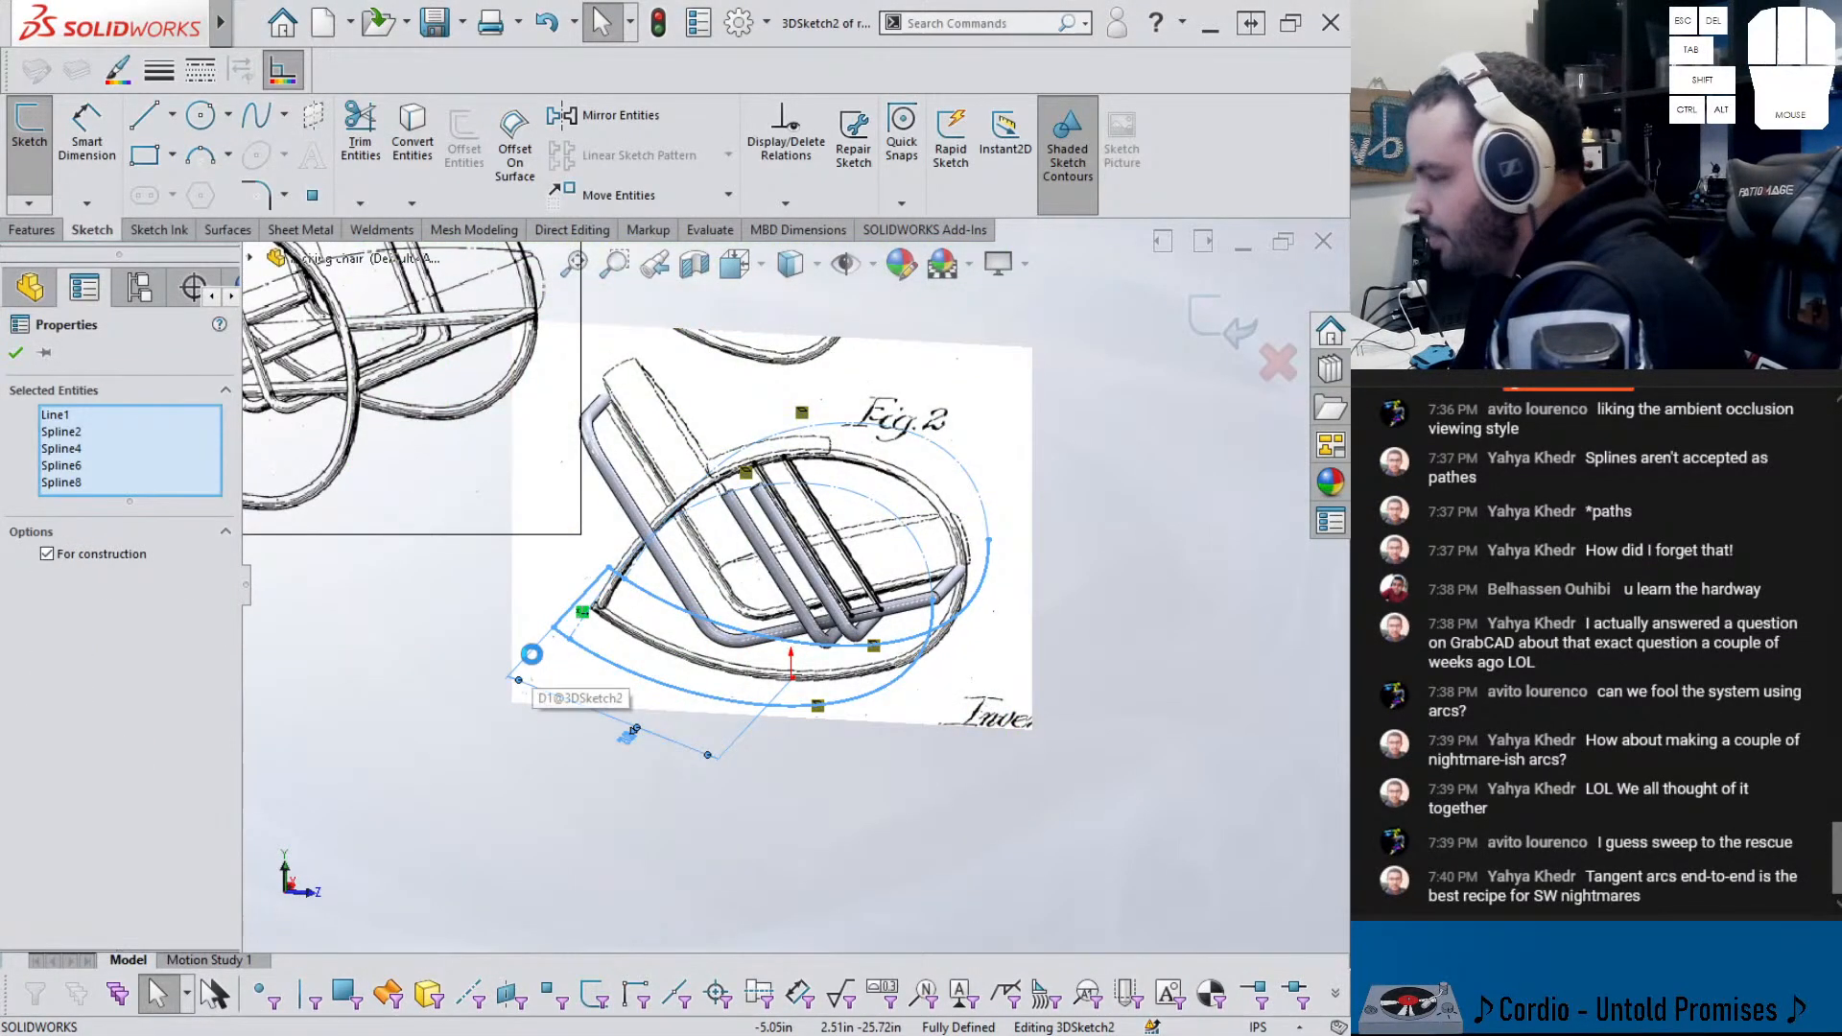
key(Delete)
- Convert the edges of one end face of the extruded rocker body into sketch entities
middle_drag(535, 662, 717, 541)
middle_drag(706, 641, 701, 643)
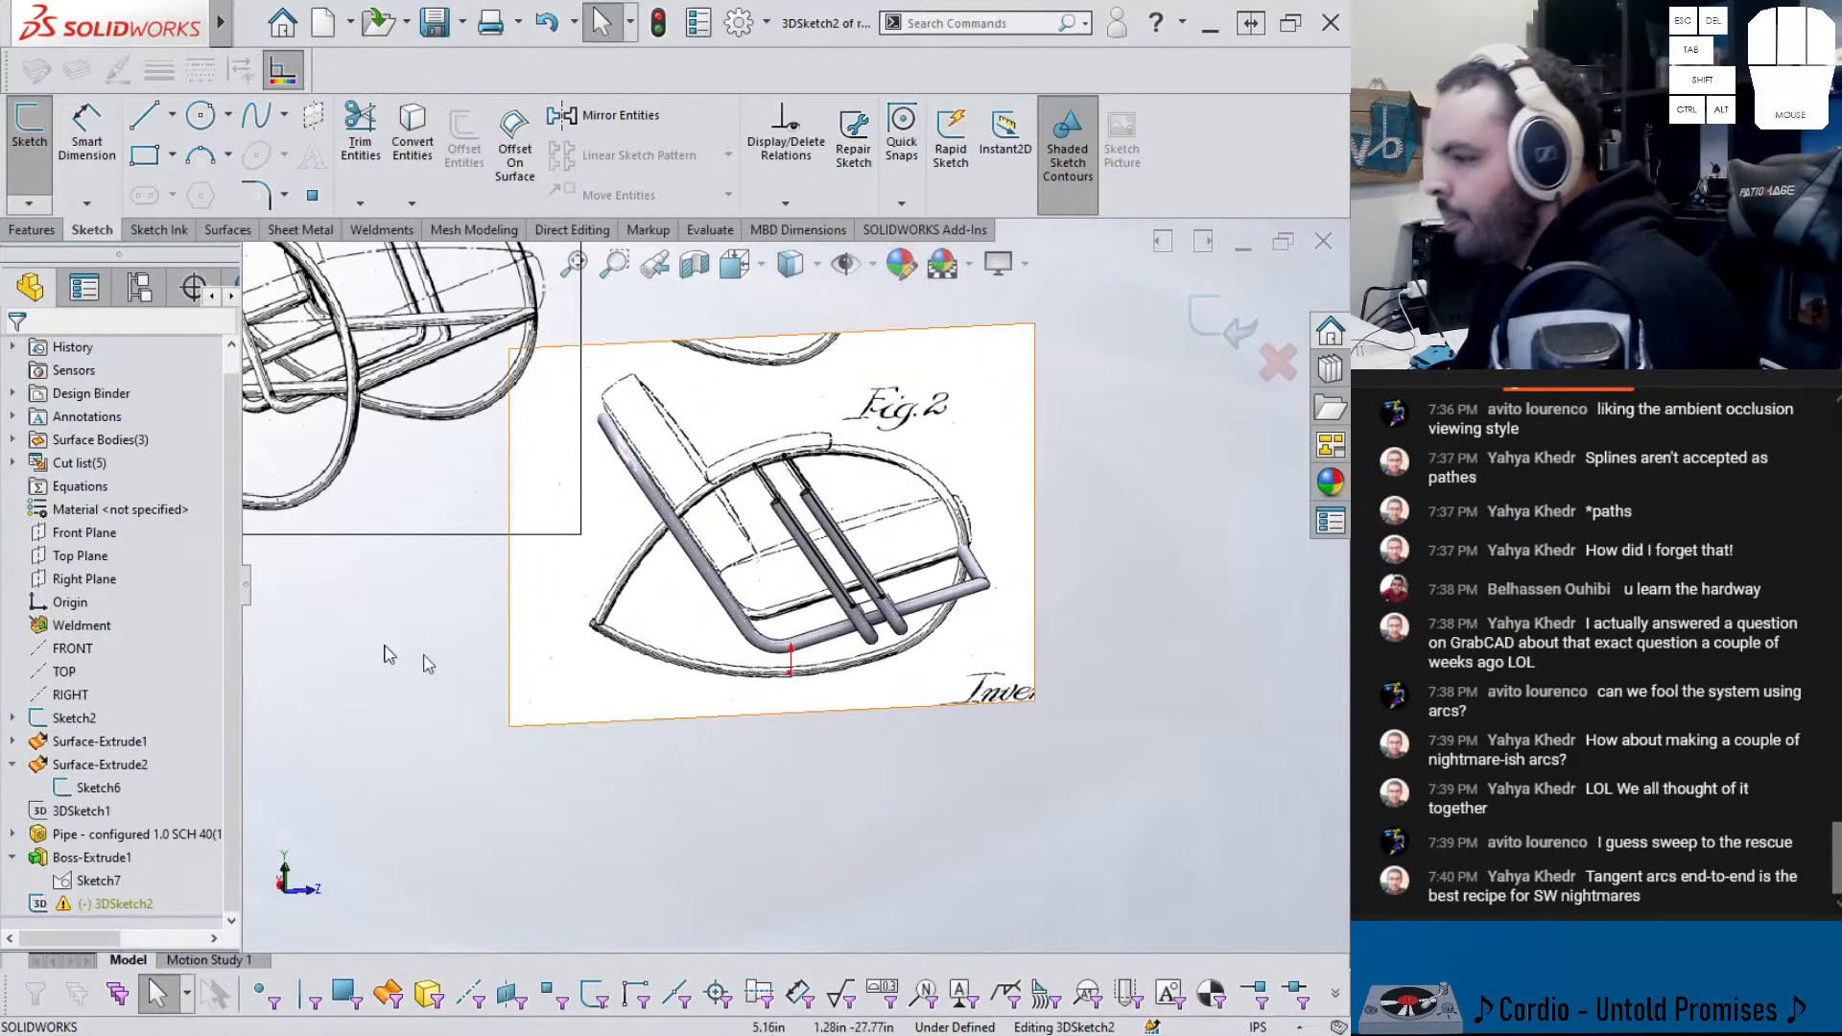
scroll(112, 573, up, 1)
click(13, 488)
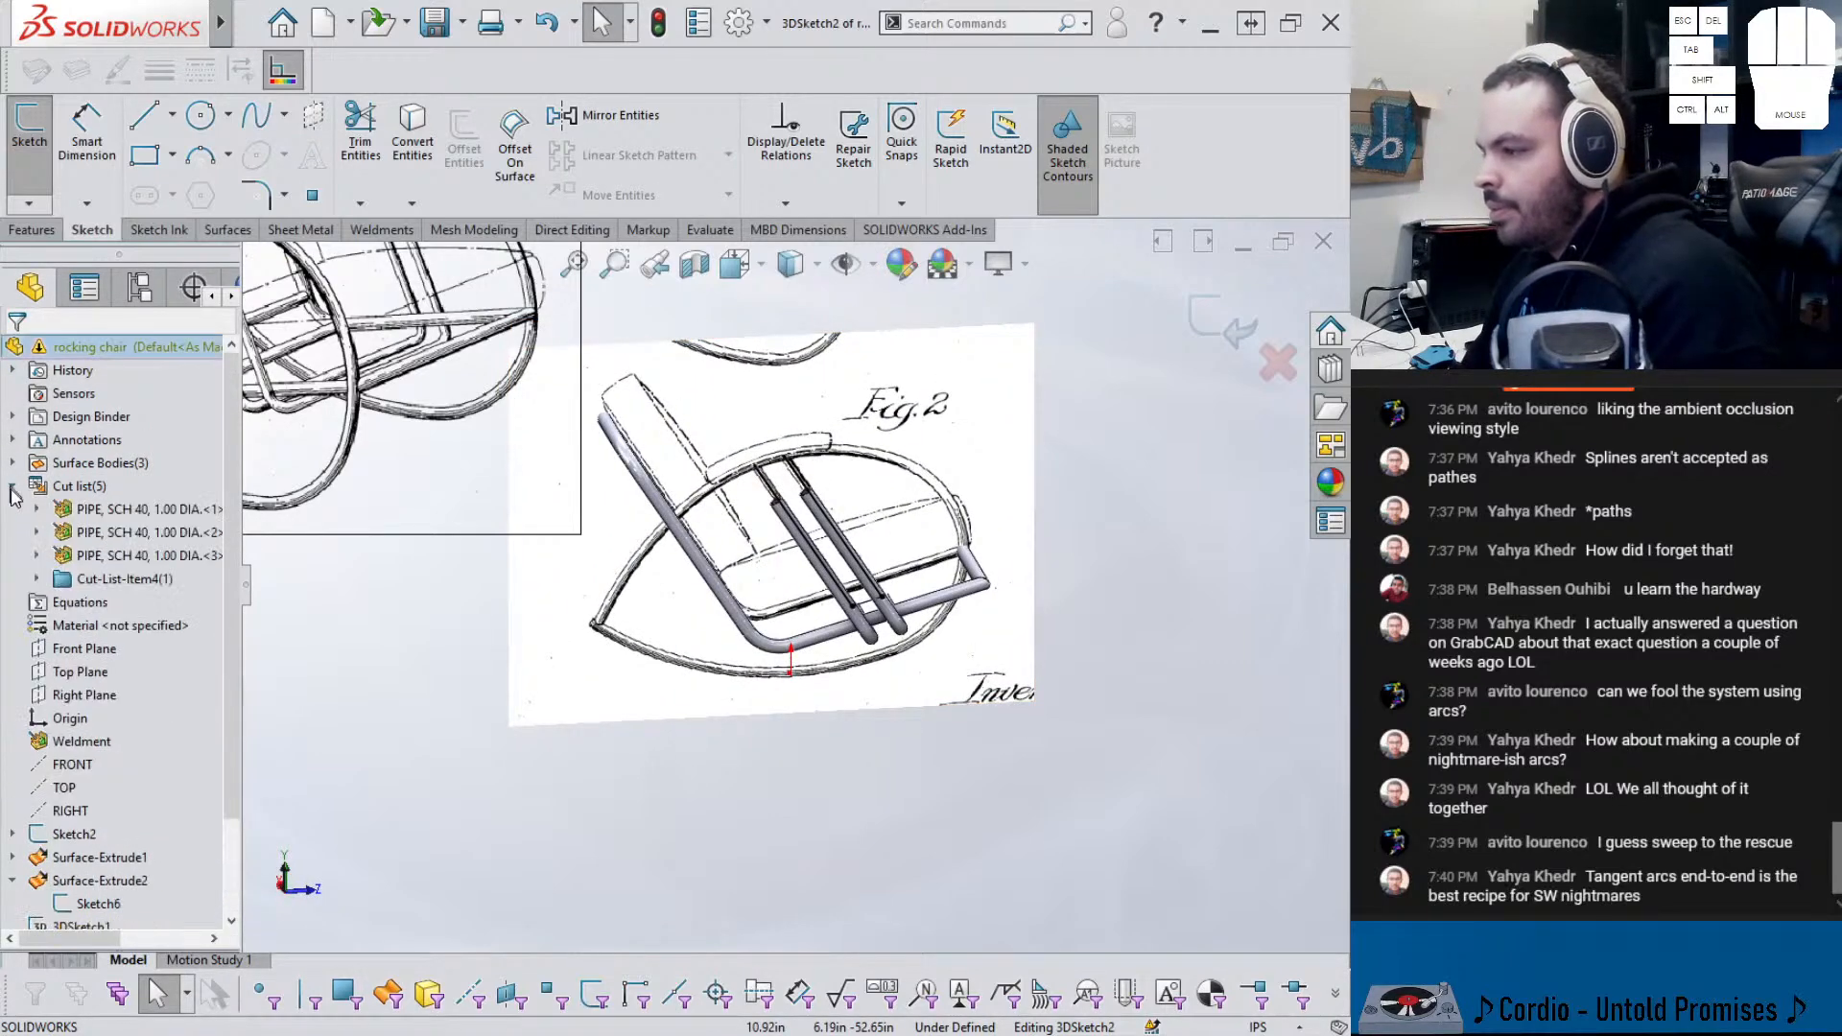
click(36, 578)
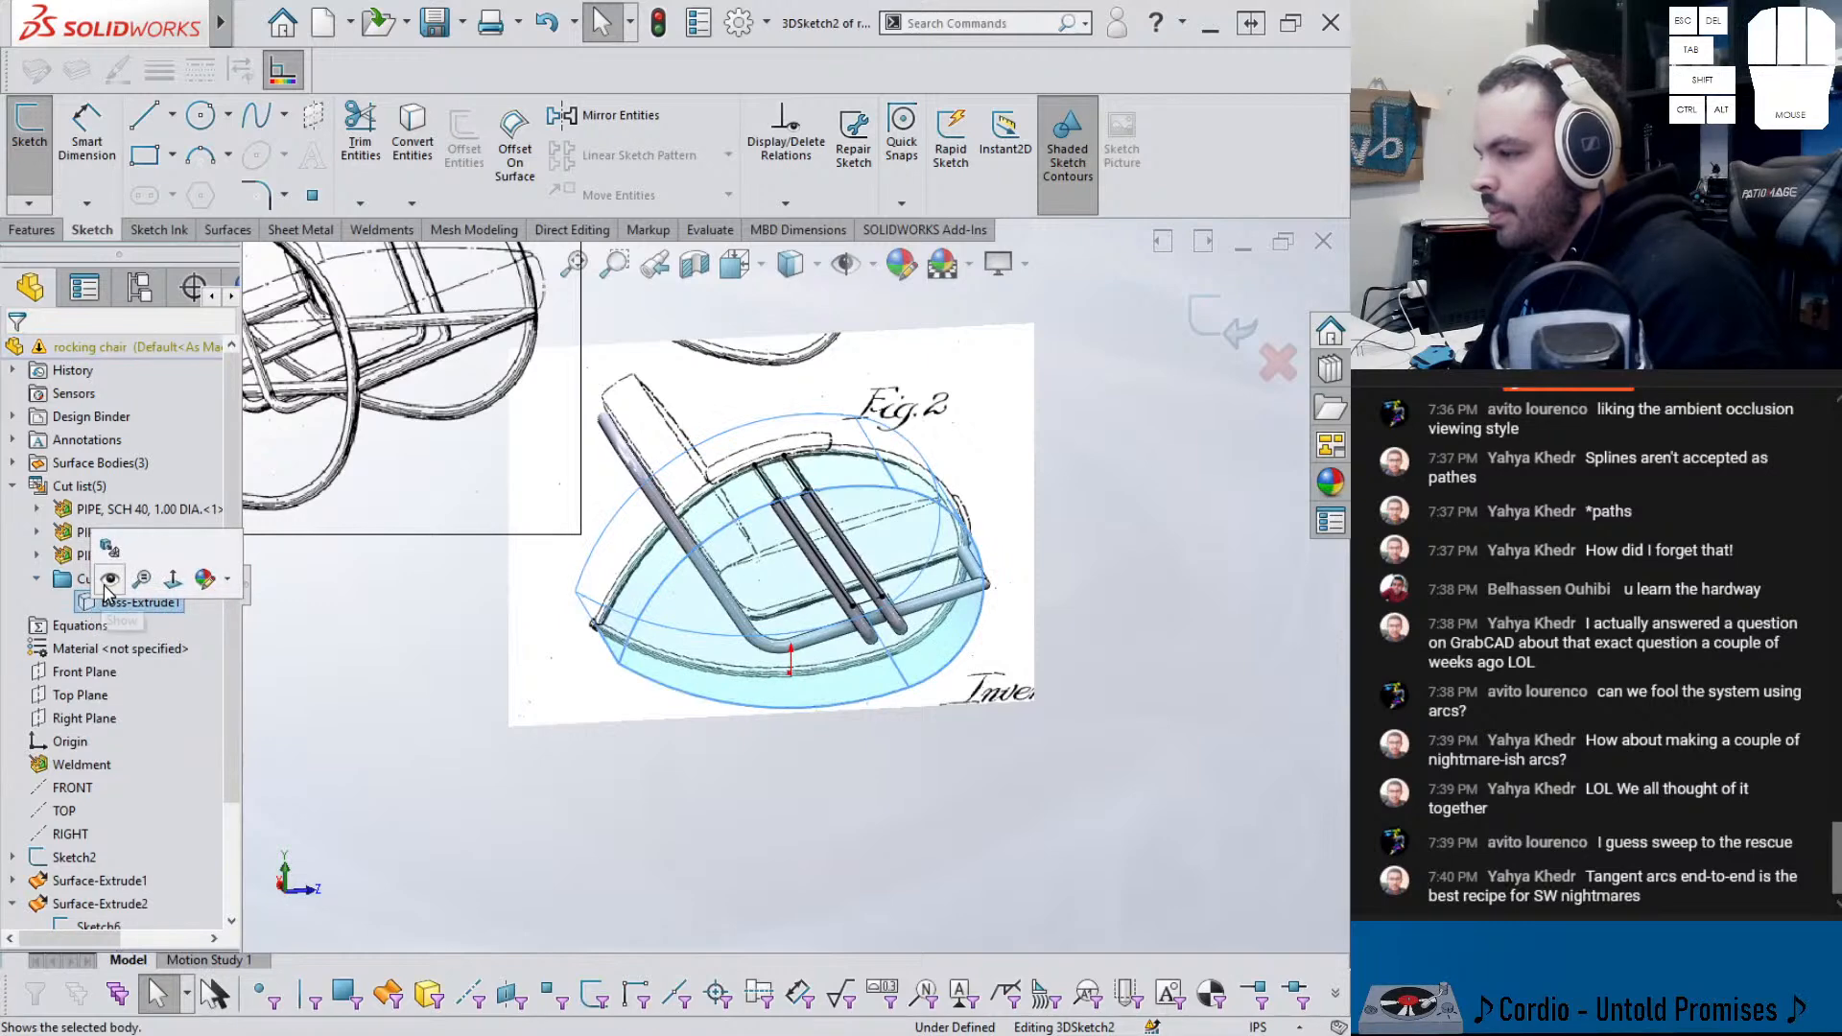
click(721, 677)
click(413, 134)
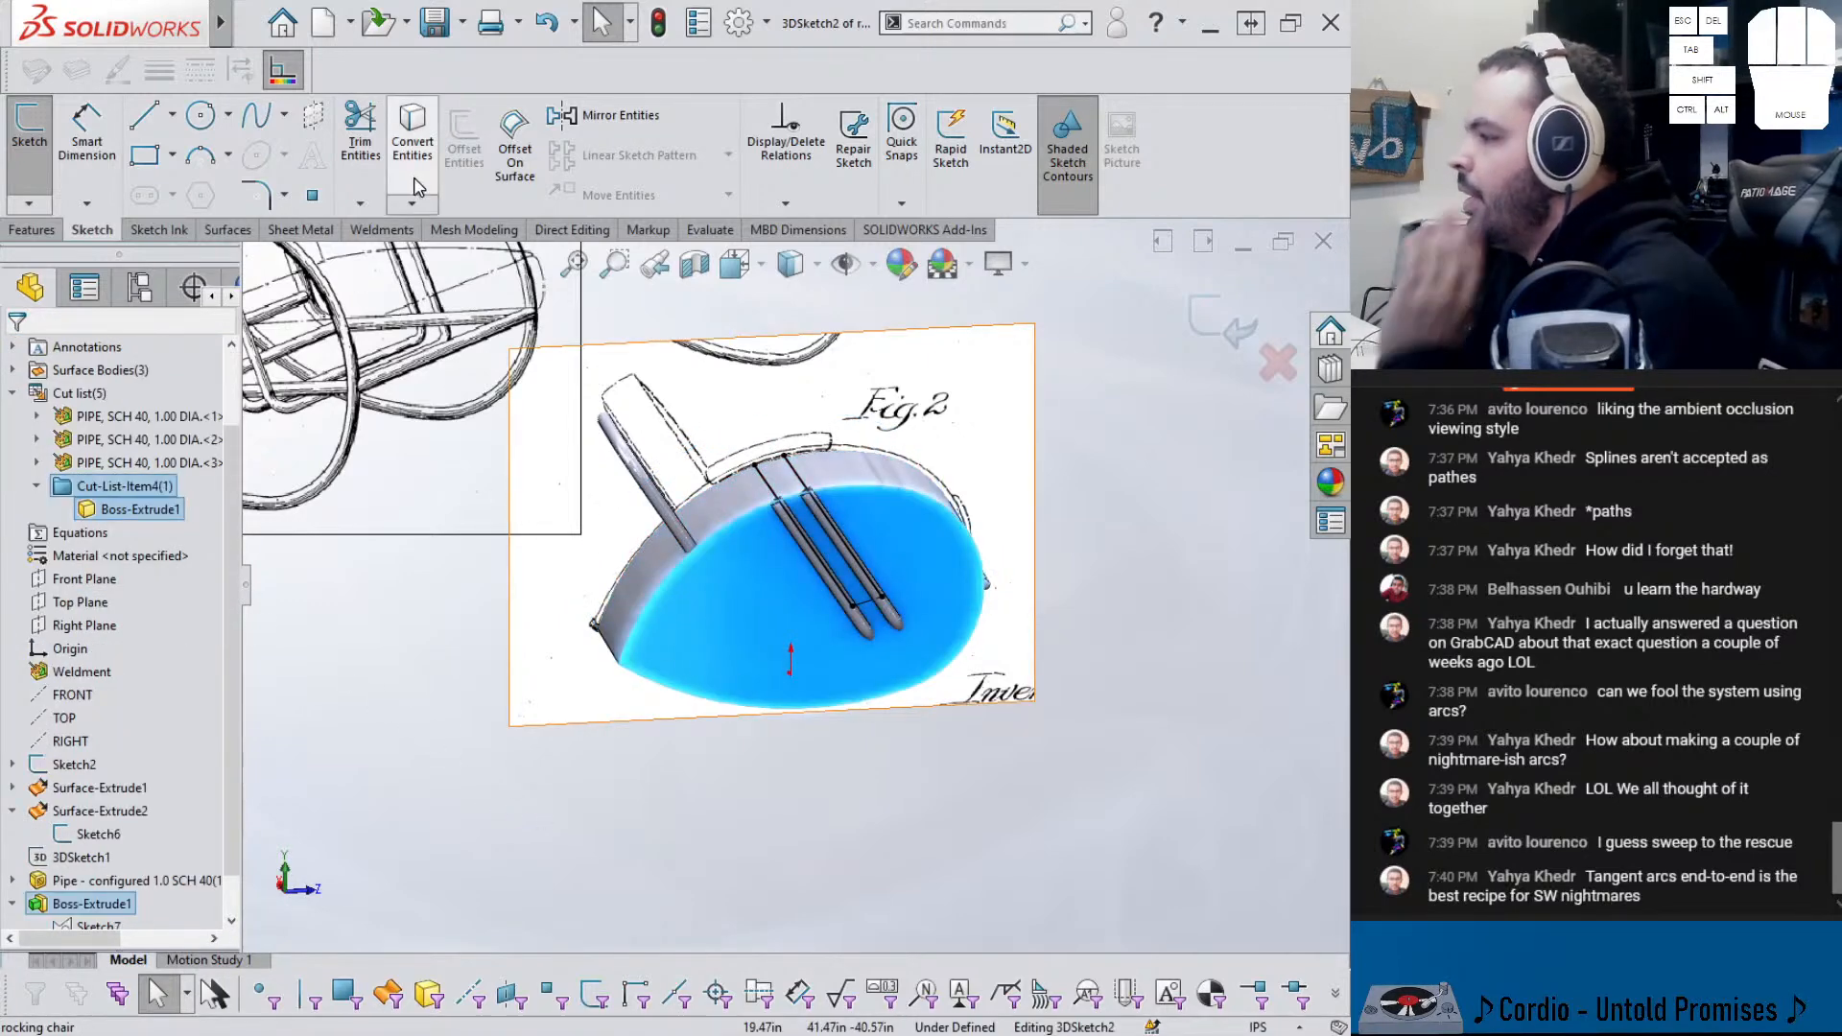
- Convert the opposite end face's edges, then undo the whole-face conversions
middle_drag(663, 497, 873, 496)
click(667, 622)
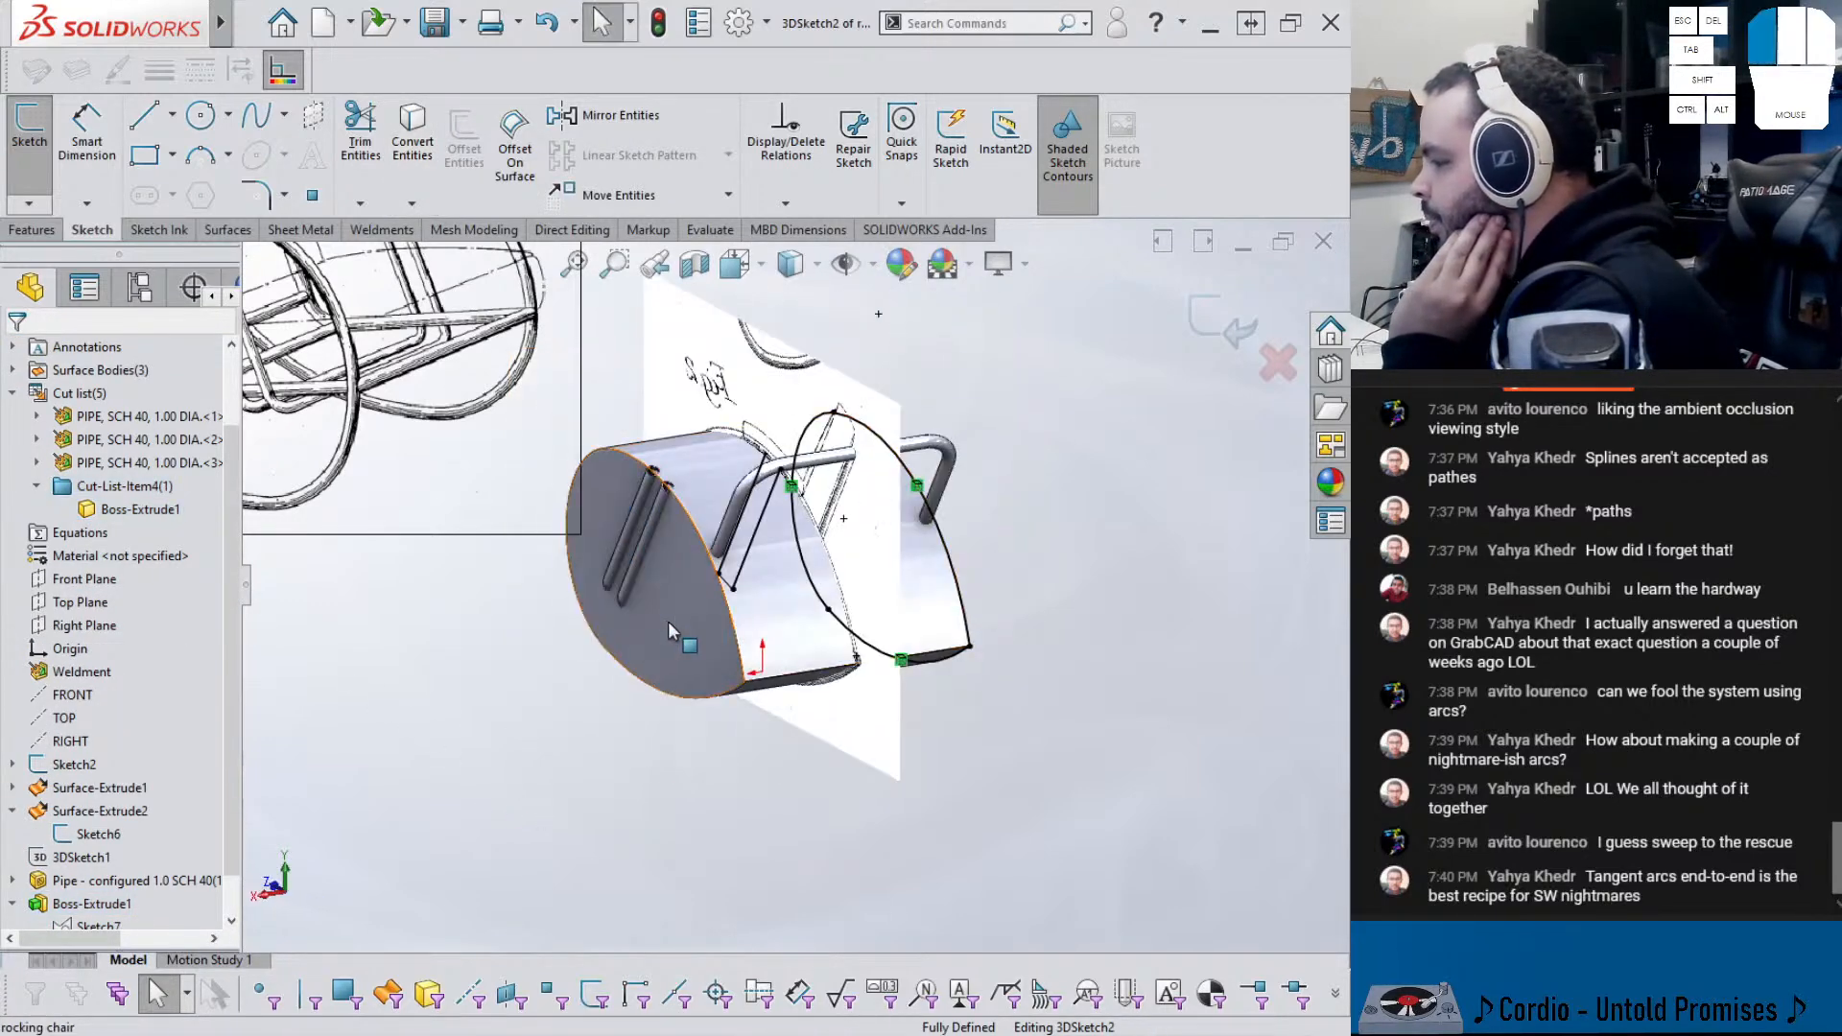
click(414, 169)
middle_drag(671, 537, 595, 624)
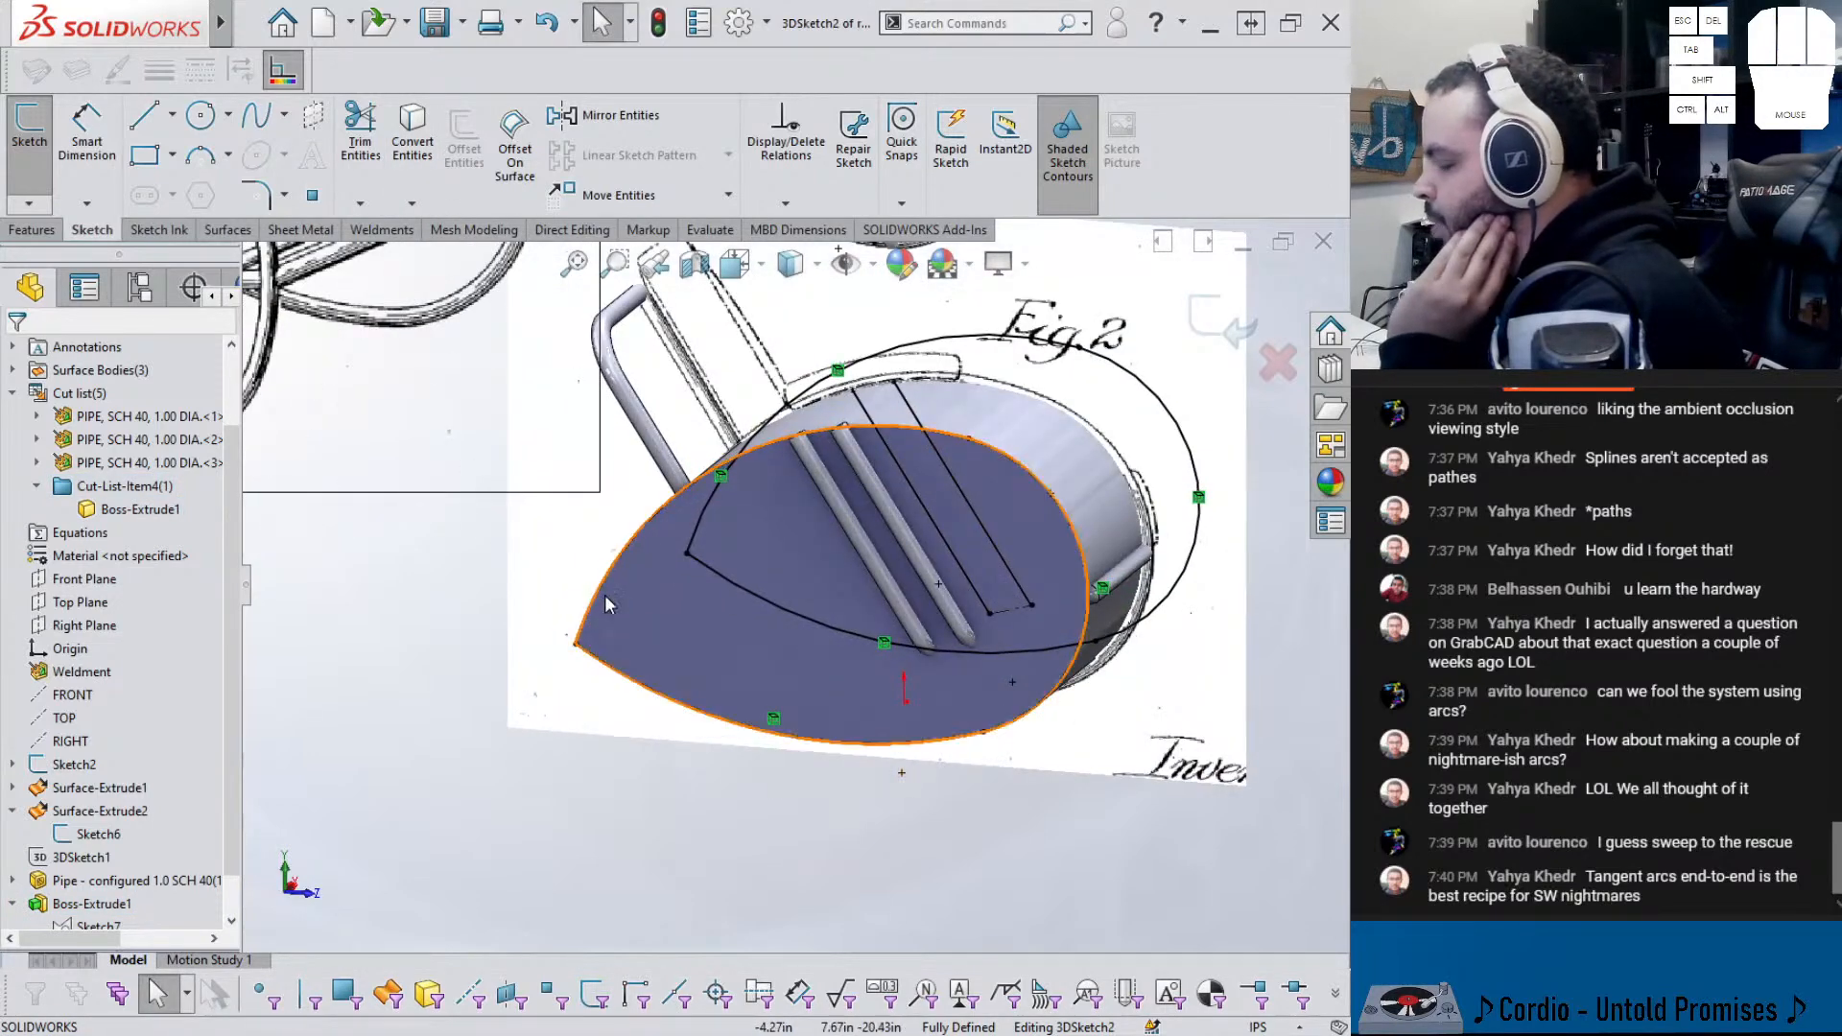
key(ctrl+z)
key(Escape)
- Convert the face's lower edge and the seat edges into sketch arcs
click(669, 701)
click(430, 141)
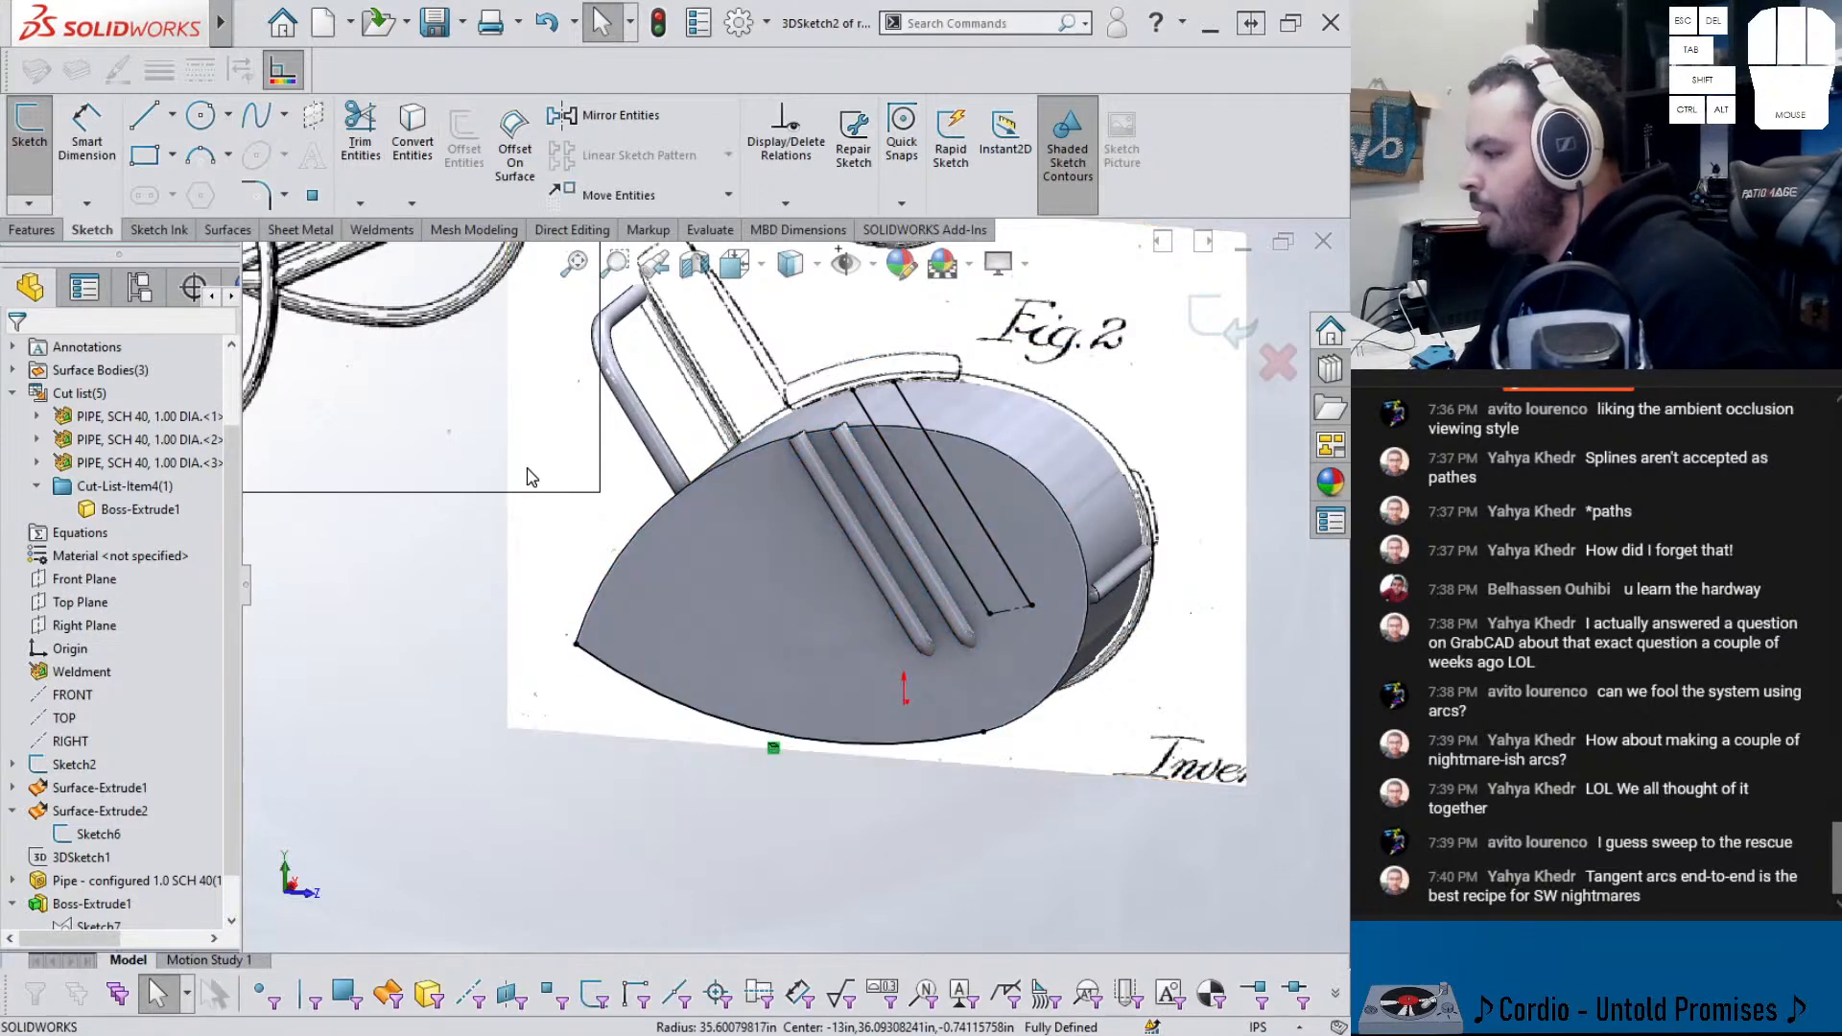
drag(576, 644, 552, 627)
mouse_move(636, 653)
middle_down()
mouse_move(678, 649)
mouse_move(659, 633)
middle_up()
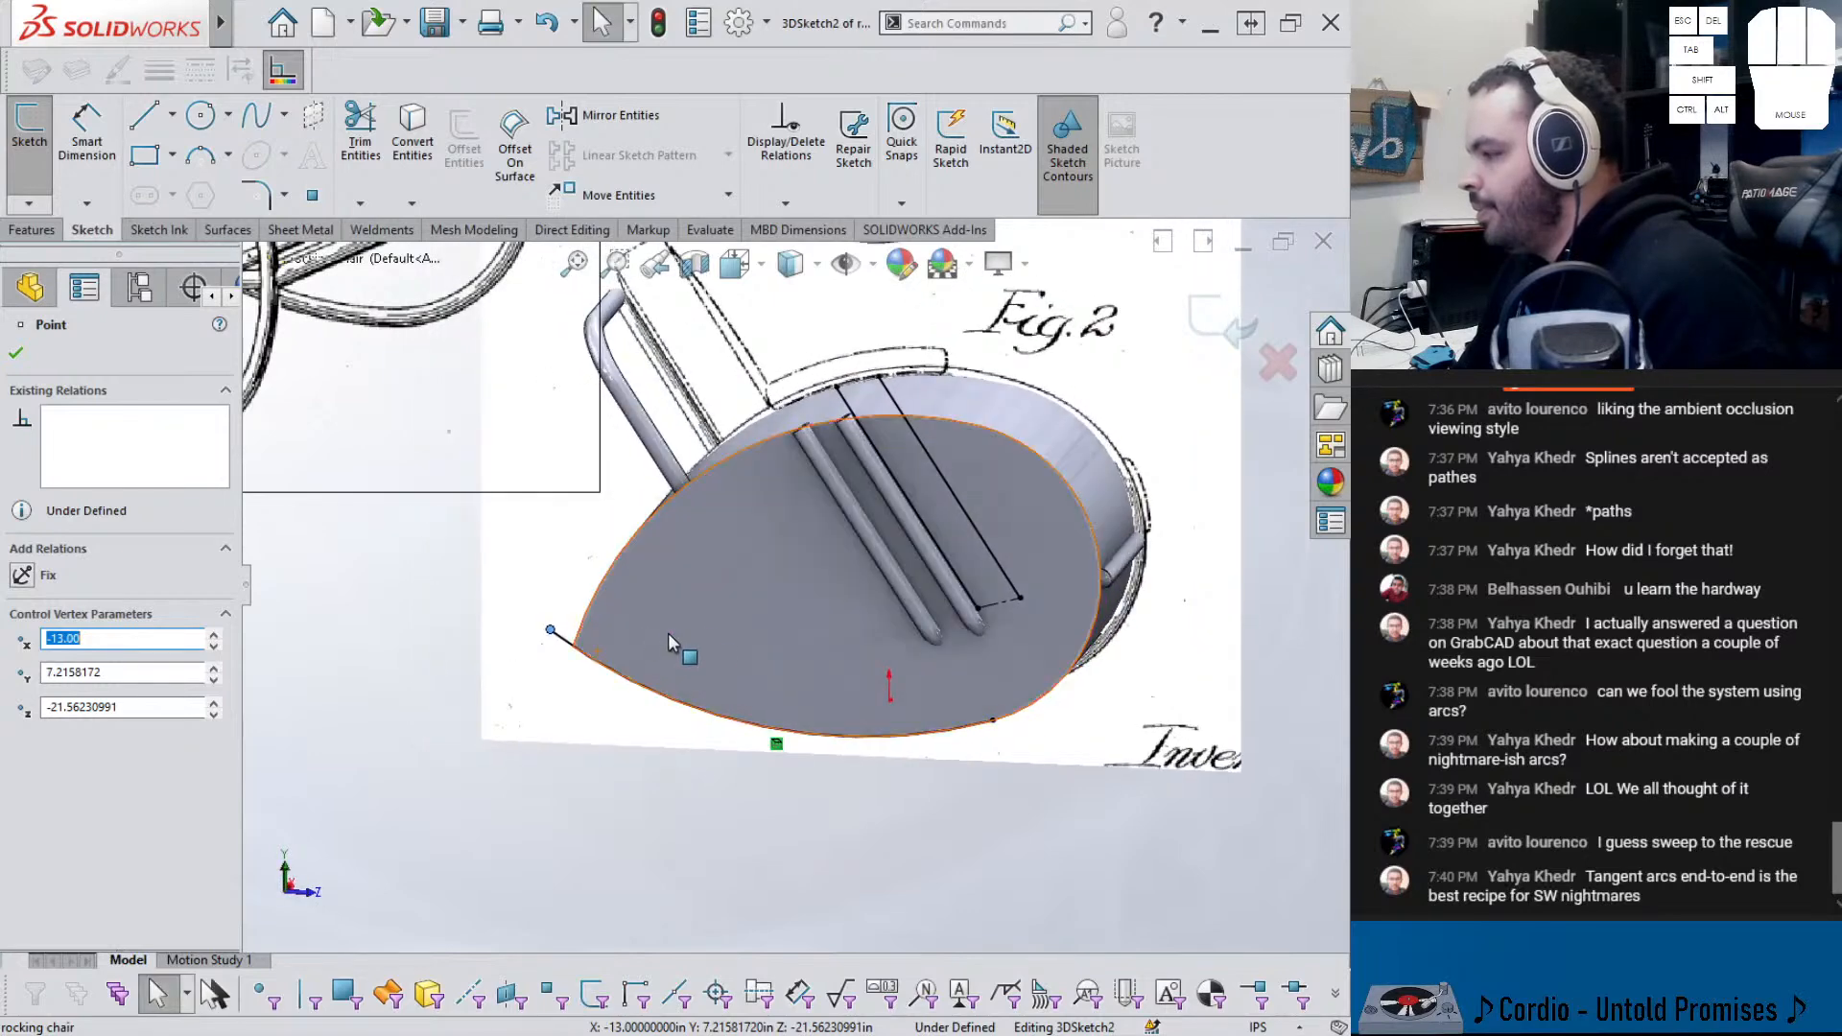
key(Escape)
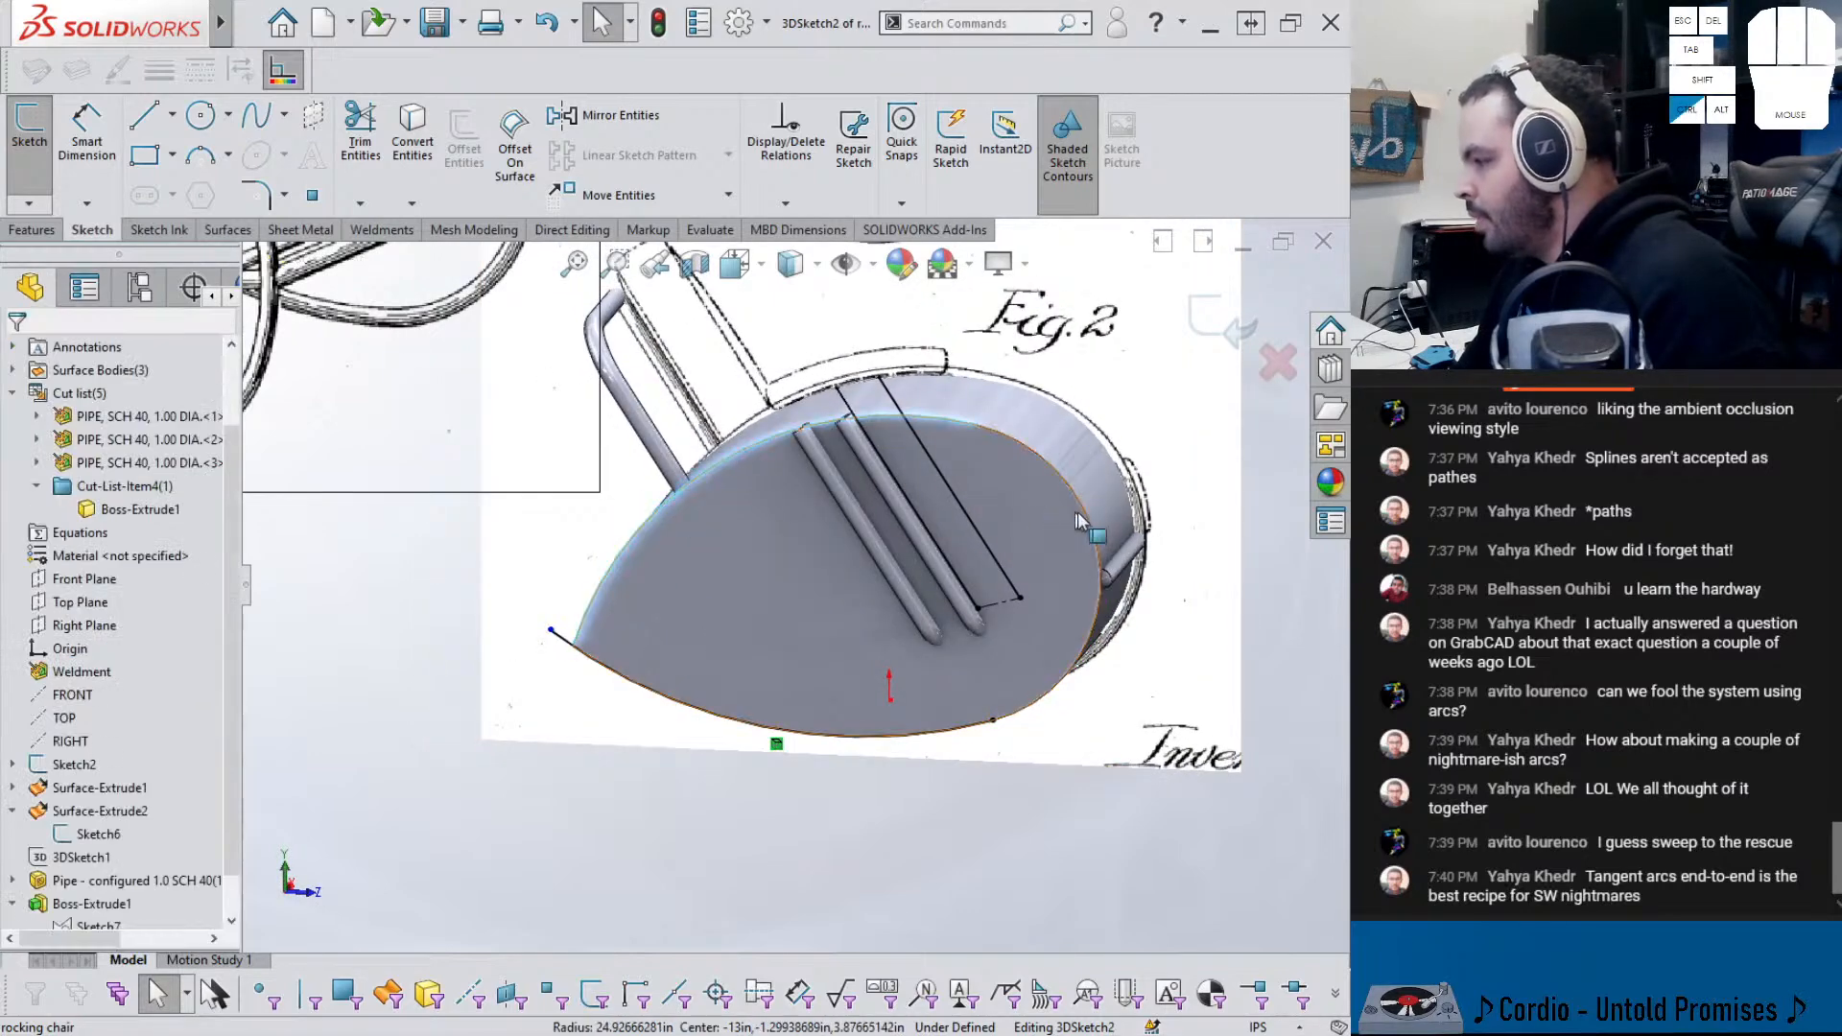
click(413, 137)
middle_drag(724, 449, 749, 431)
middle_drag(652, 533, 1032, 662)
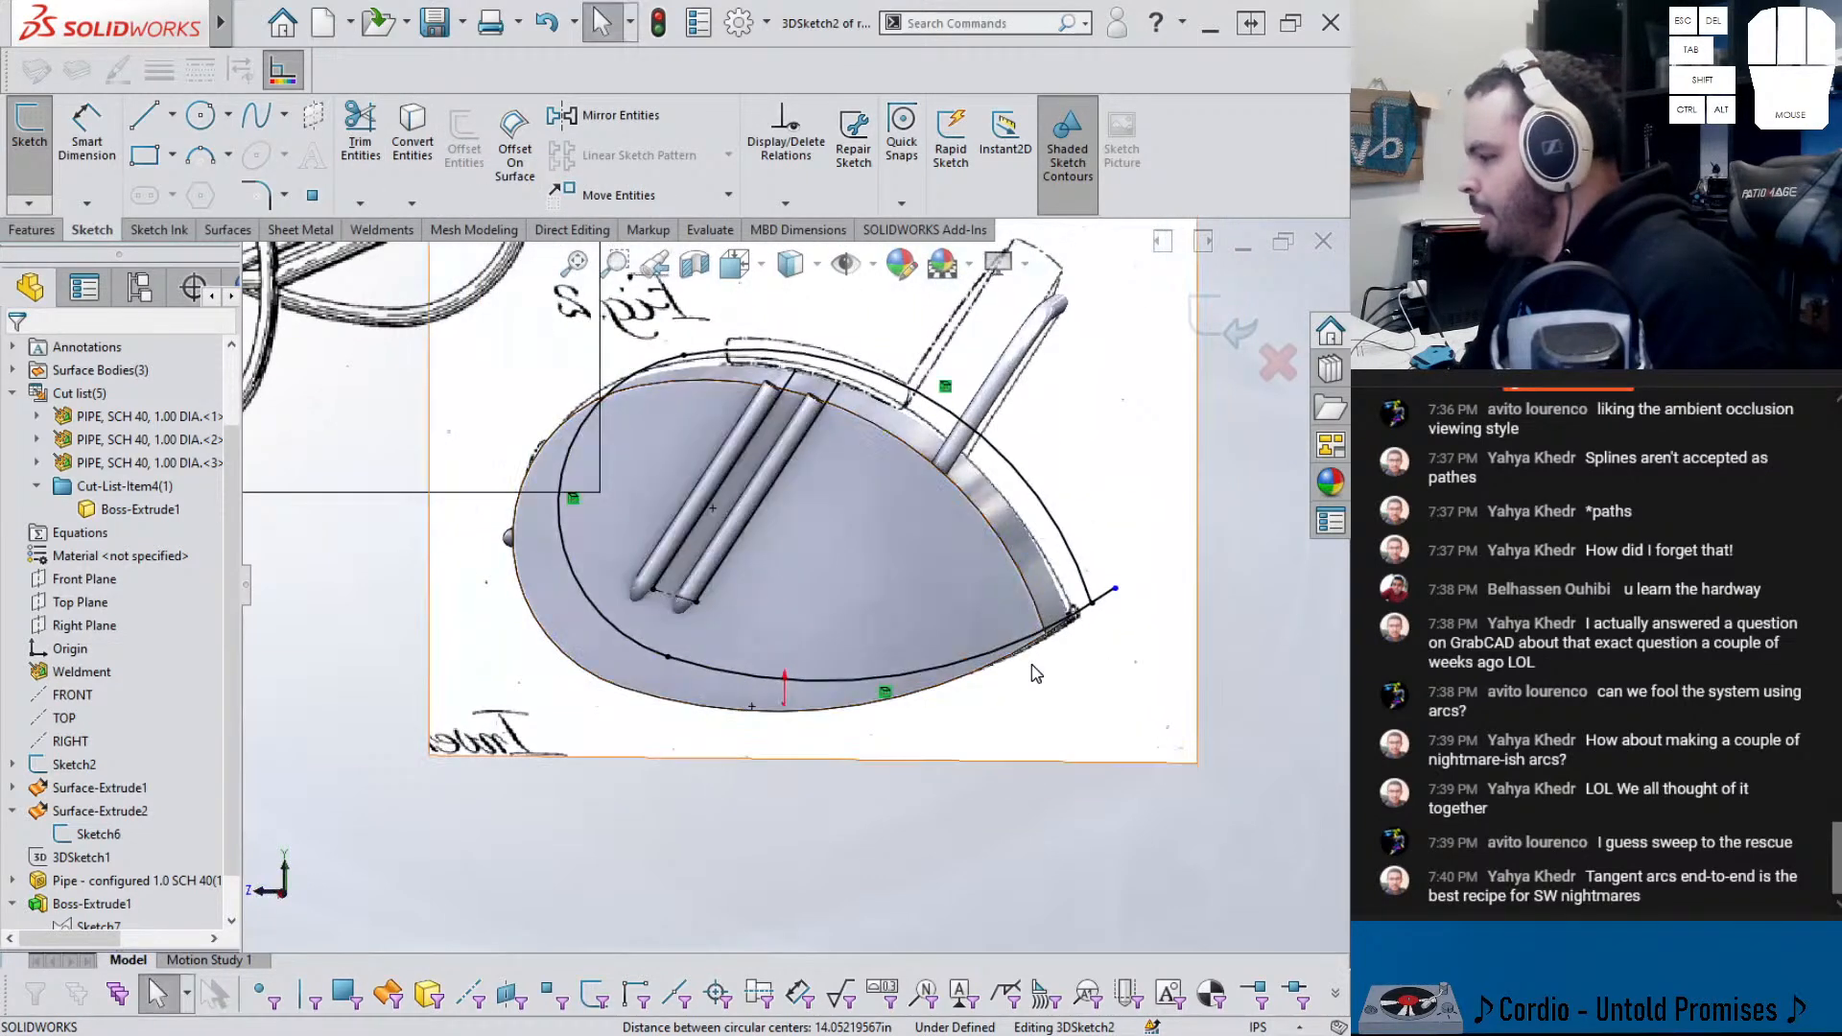
- On the opposite side, convert the left, top and bottom arc edges into sketch arcs
click(572, 661)
ctrl+click(710, 384)
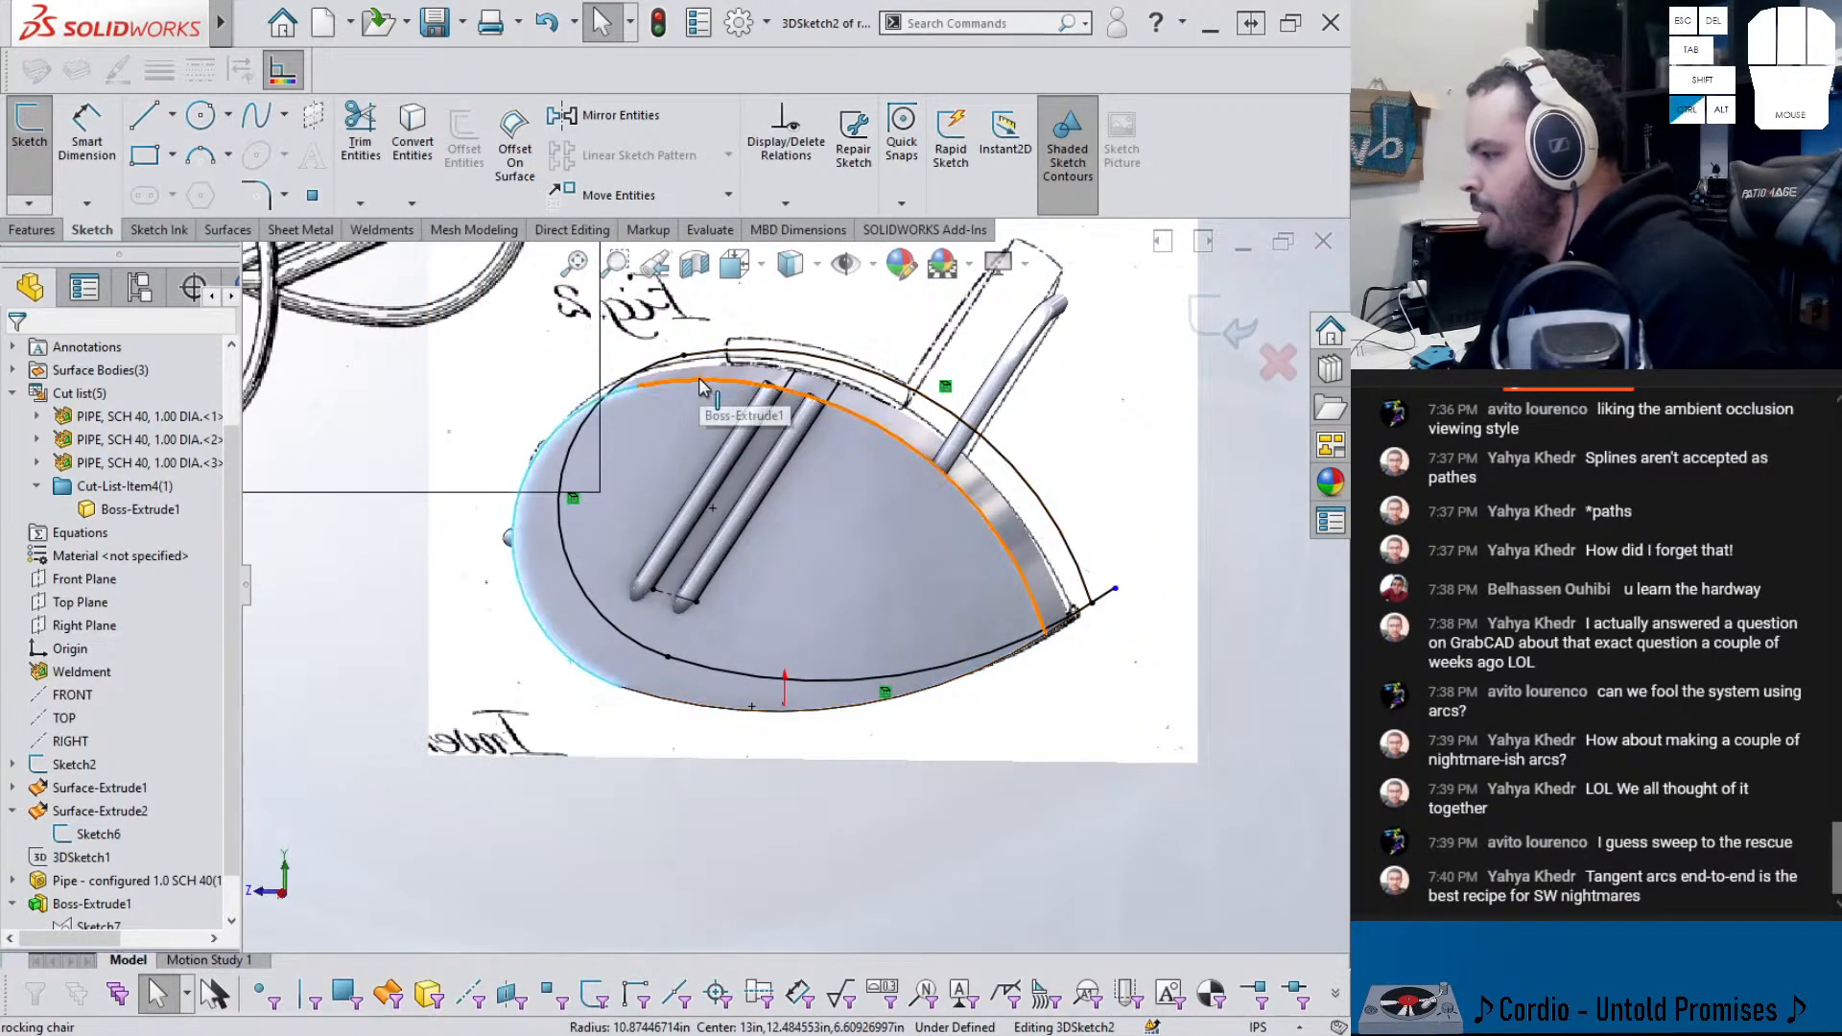
click(413, 137)
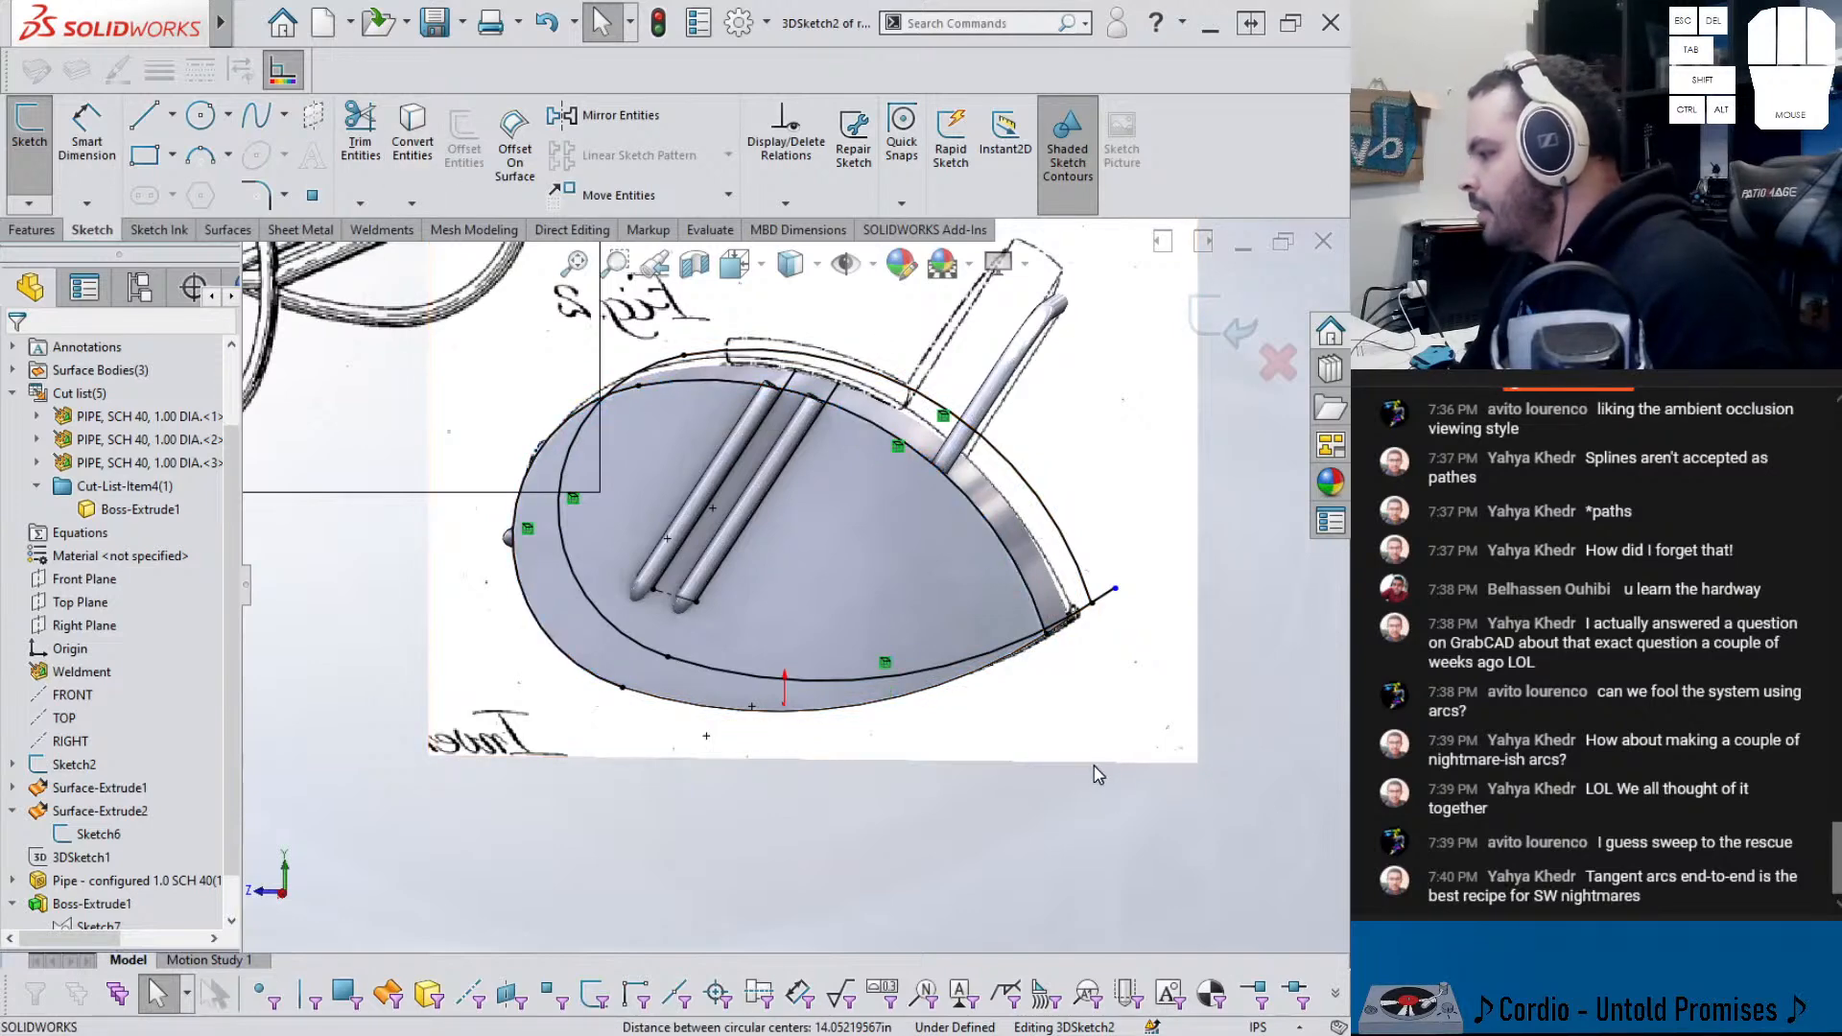
click(974, 675)
click(412, 137)
drag(1046, 637, 1083, 610)
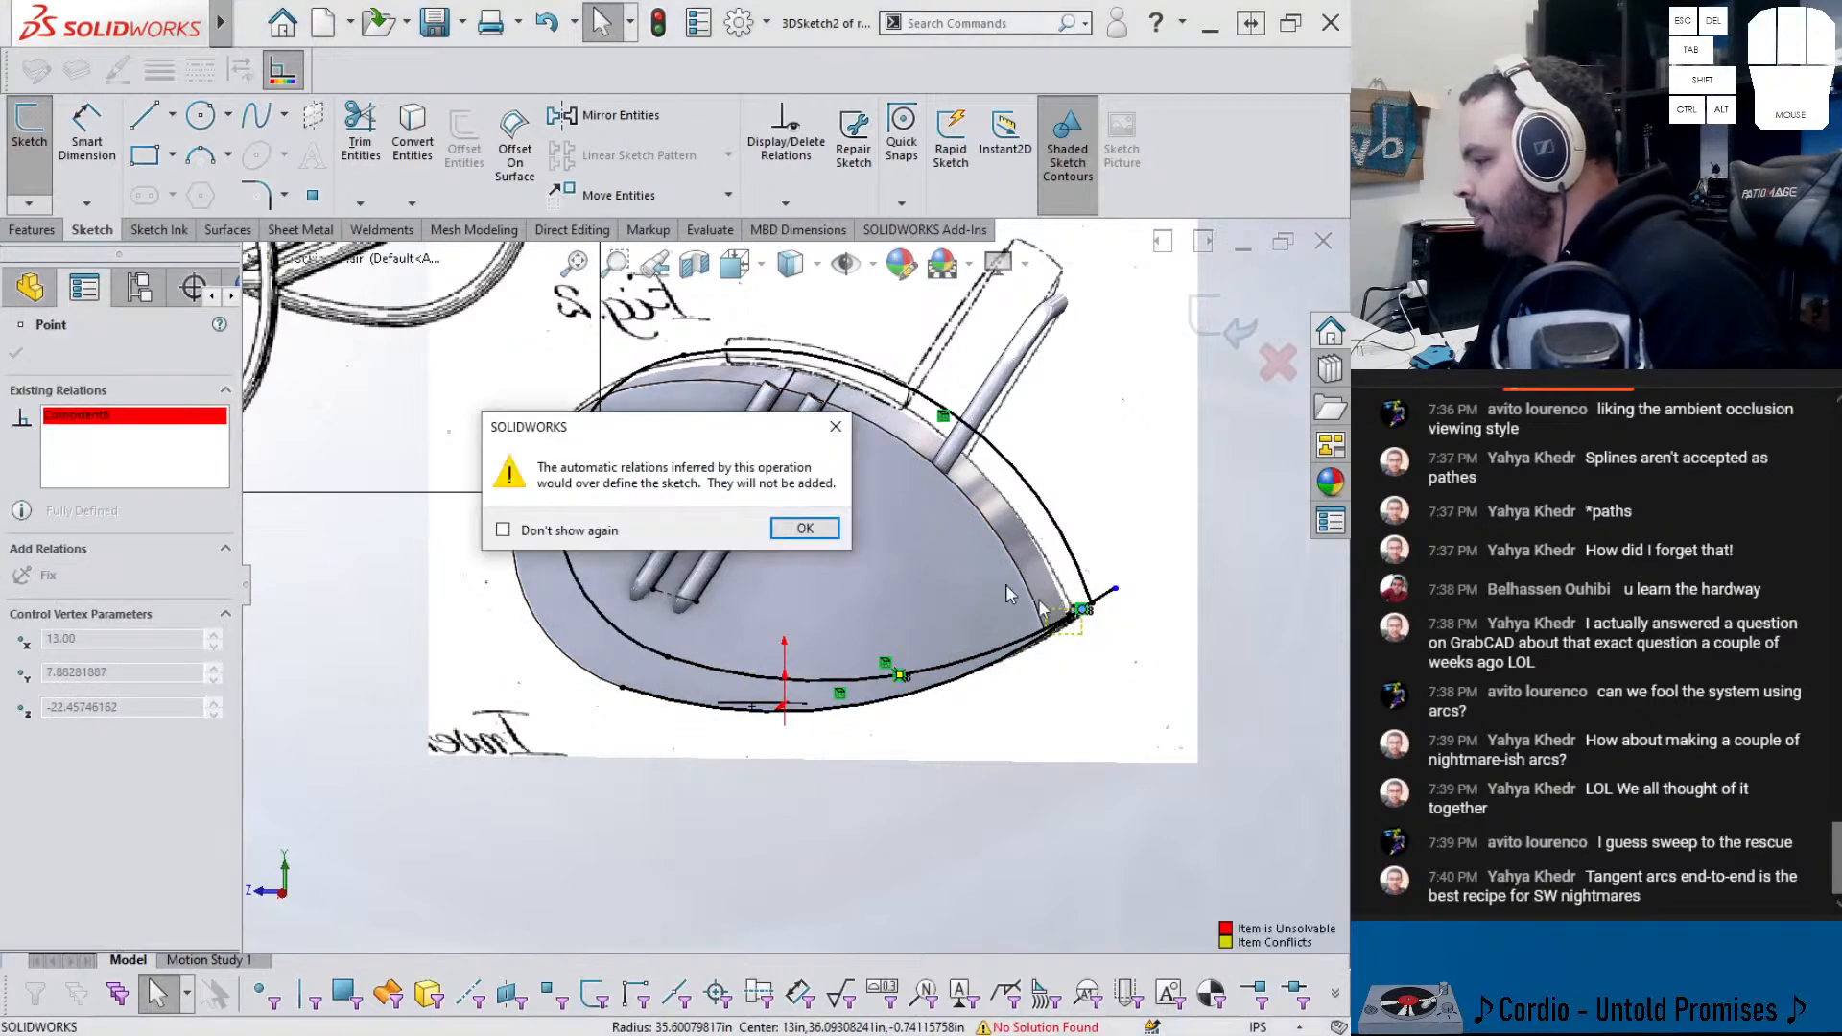
click(804, 529)
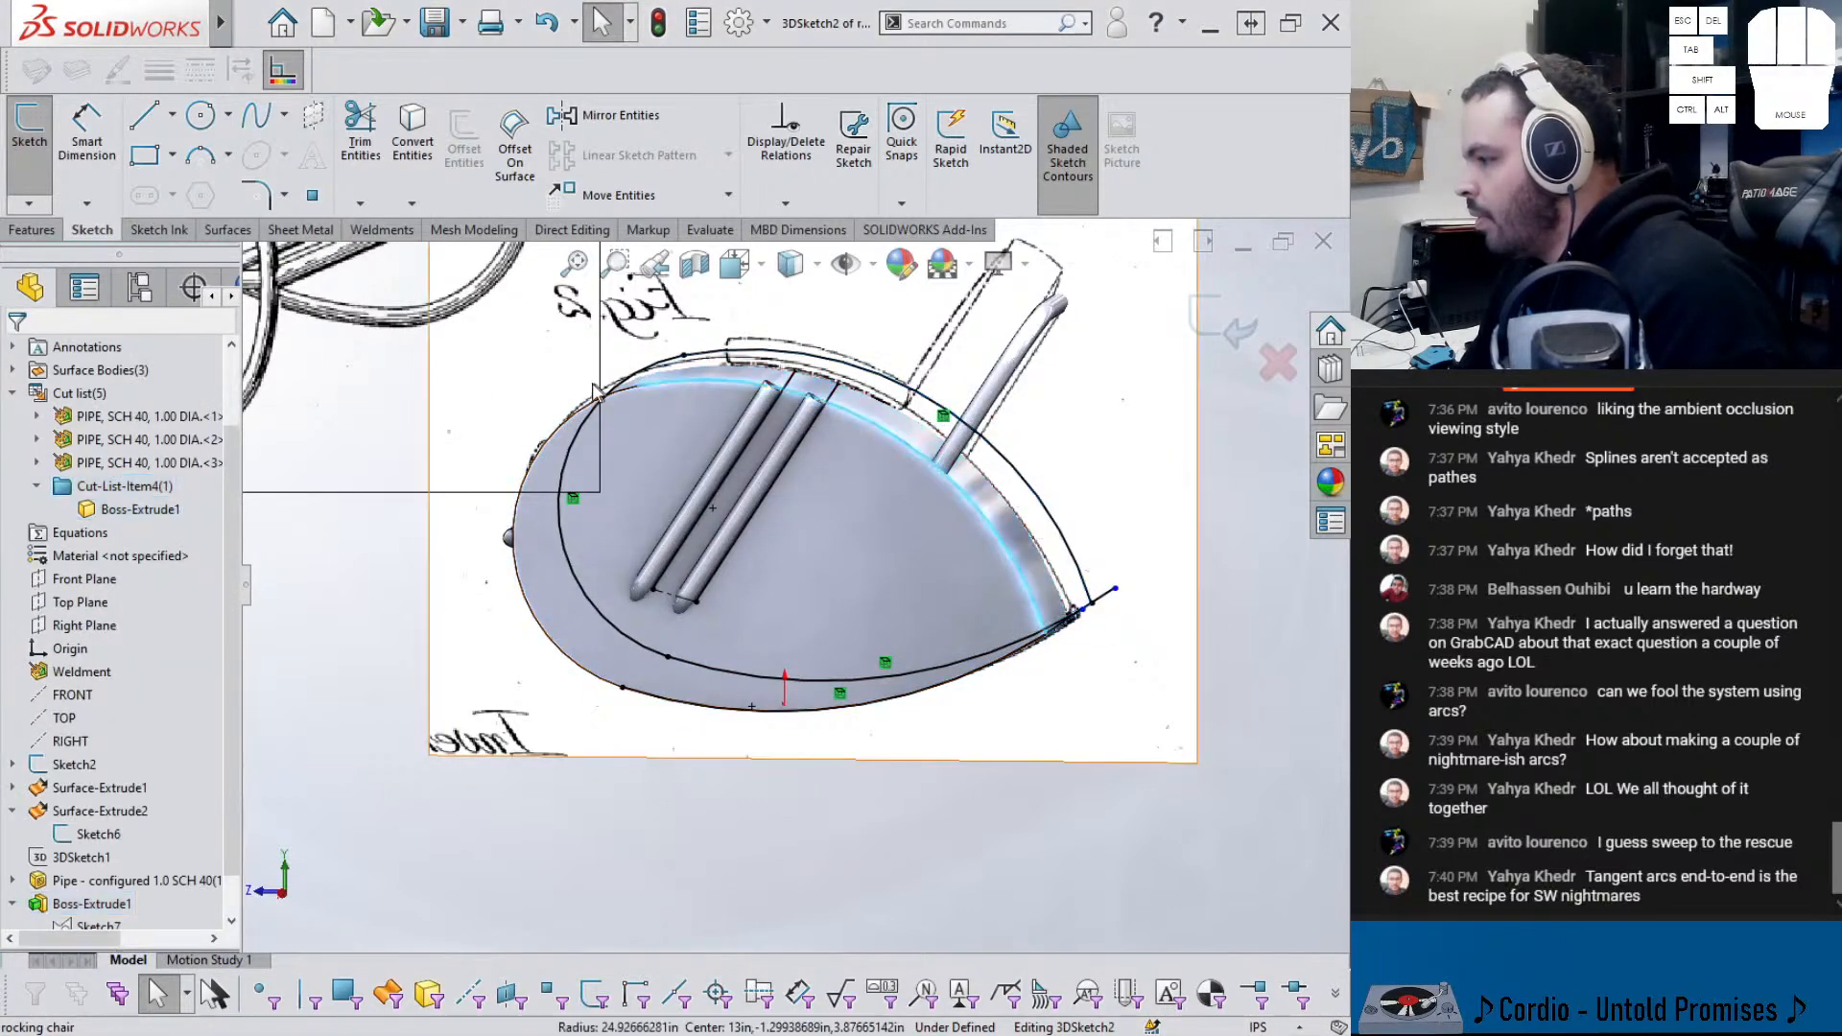
ctrl+click(544, 462)
- Convert the selected left silhouette edges into sketch arcs
click(407, 179)
middle_drag(854, 432, 623, 465)
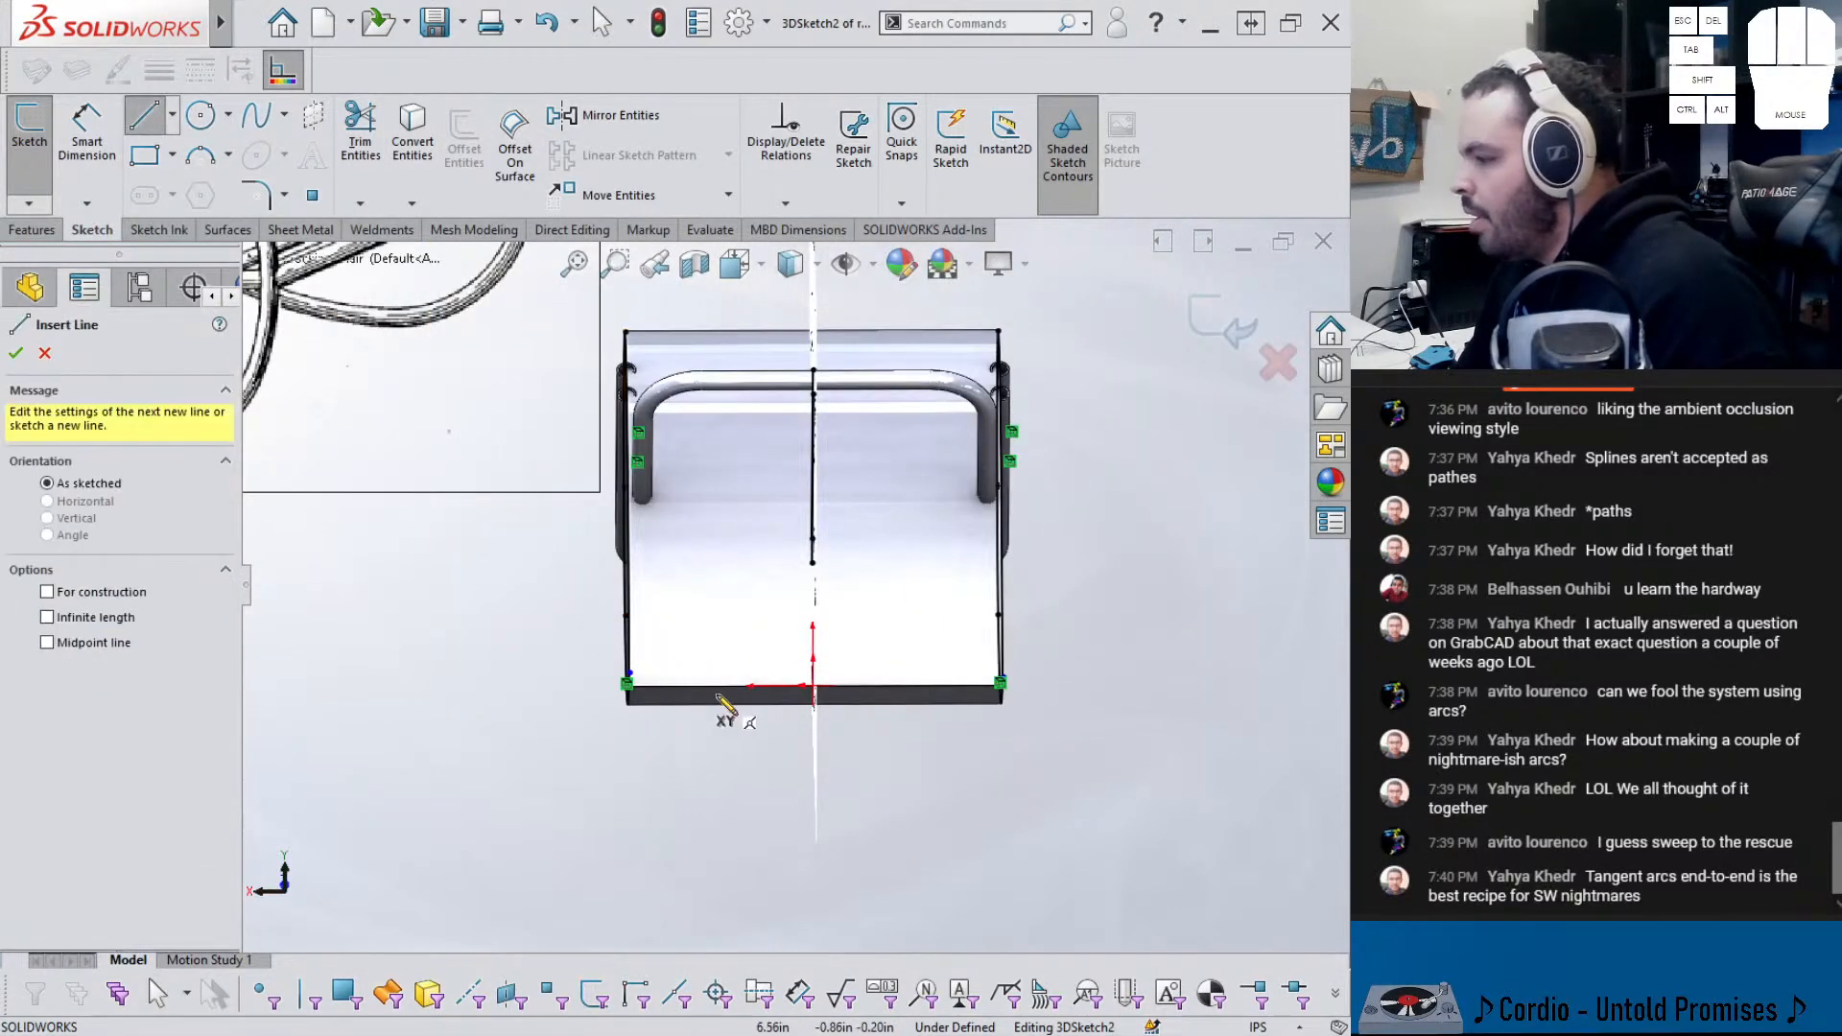
middle_drag(727, 705, 617, 690)
- Draw a straight line joining the left and right sketch endpoints
click(624, 657)
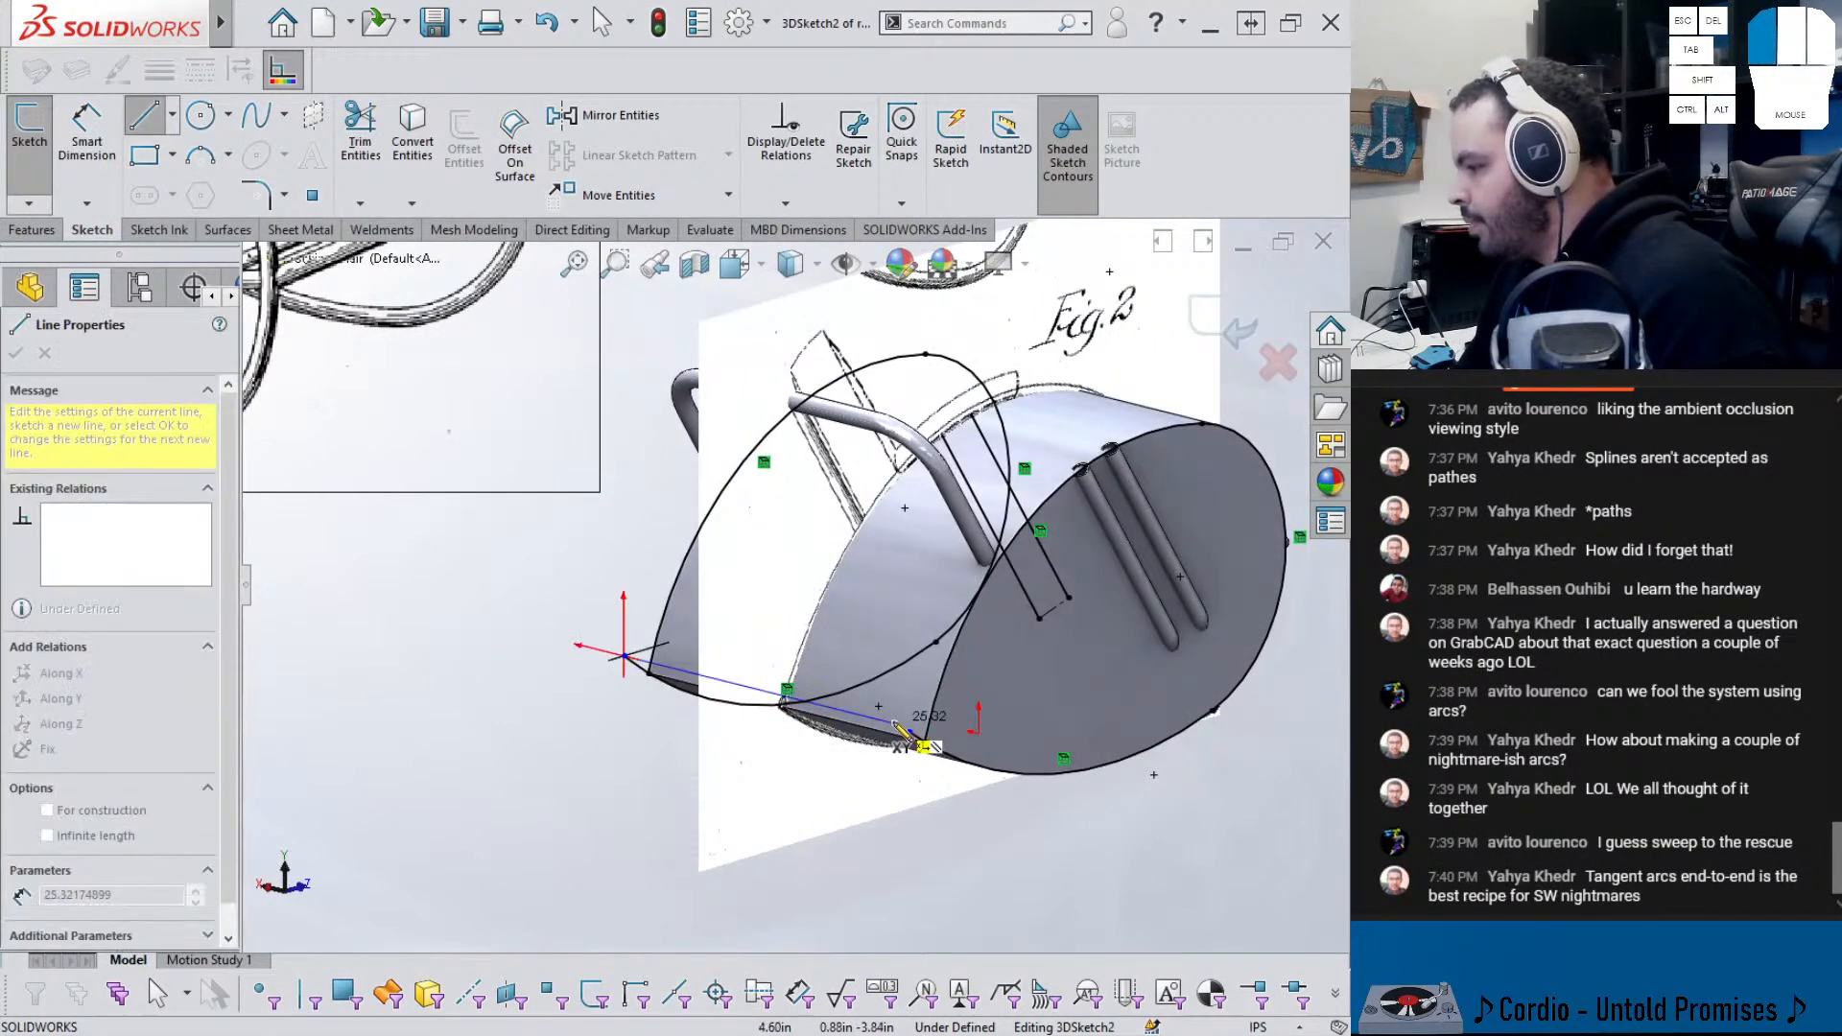
drag(909, 730, 903, 729)
middle_drag(833, 747, 722, 826)
key(Escape)
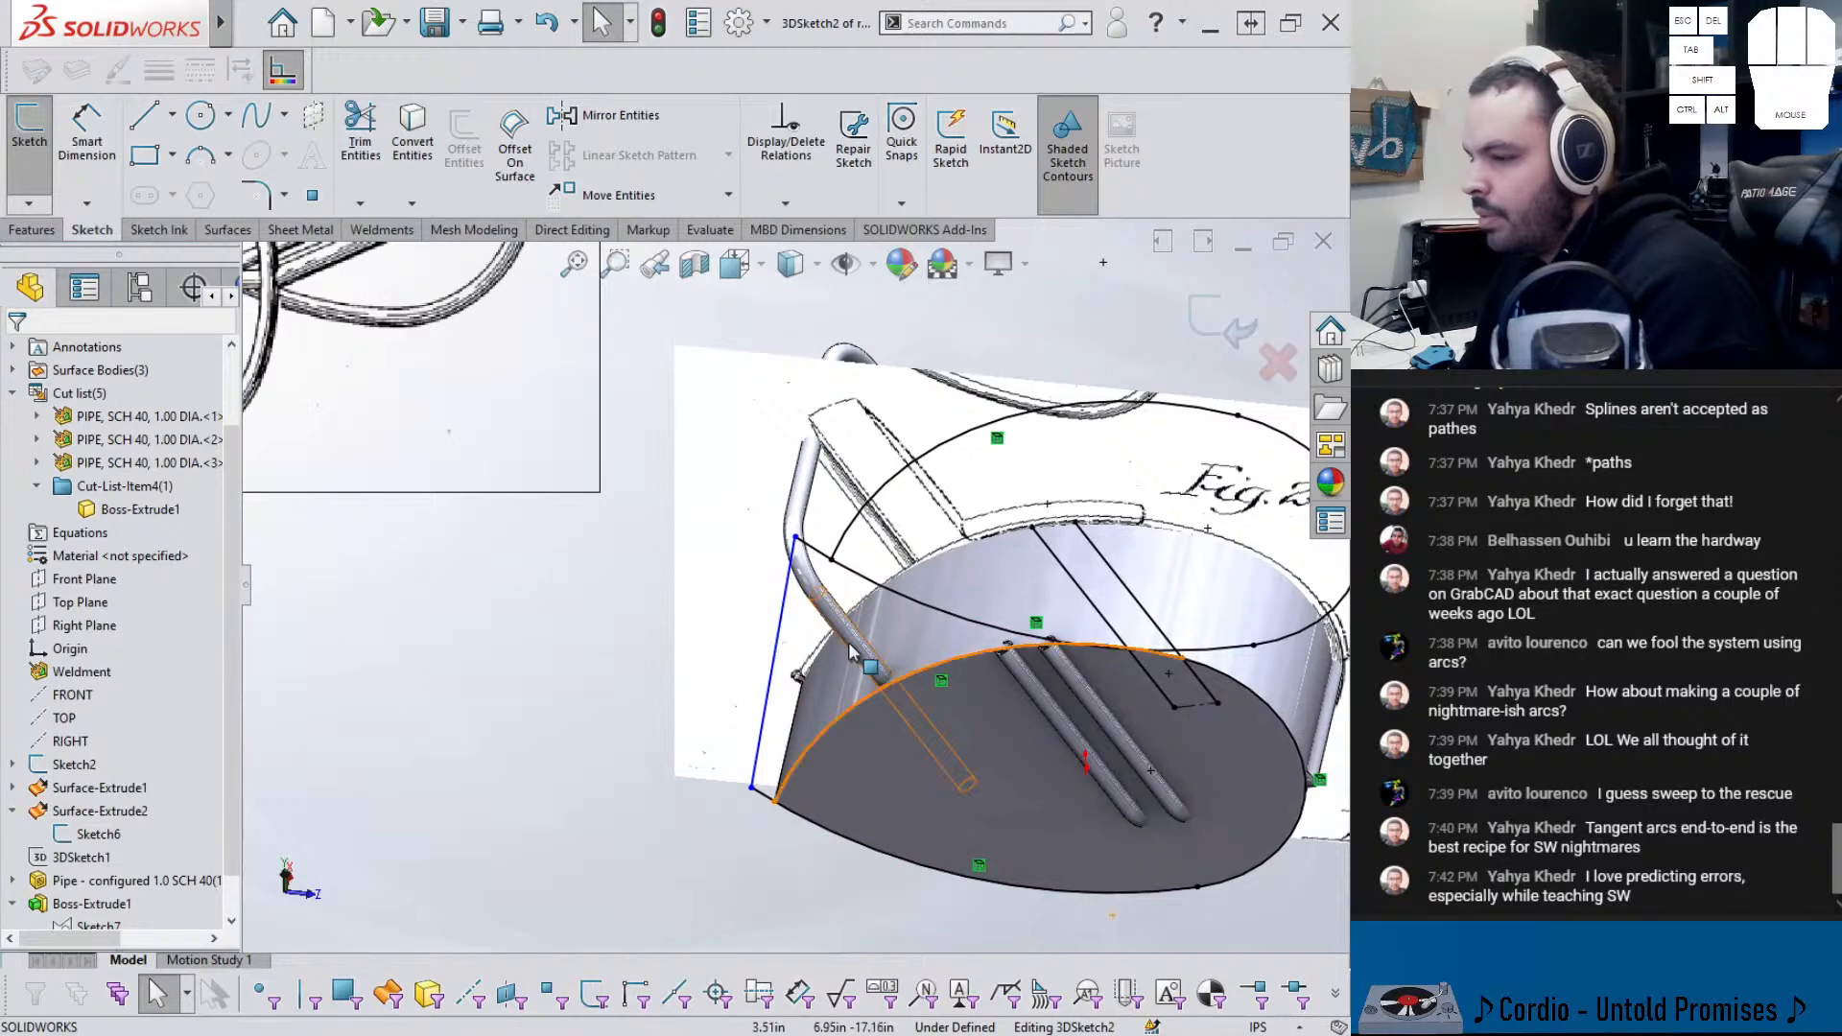
- Constrain the new 26.02 in line with an Along X relation
middle_drag(850, 651, 816, 629)
click(760, 595)
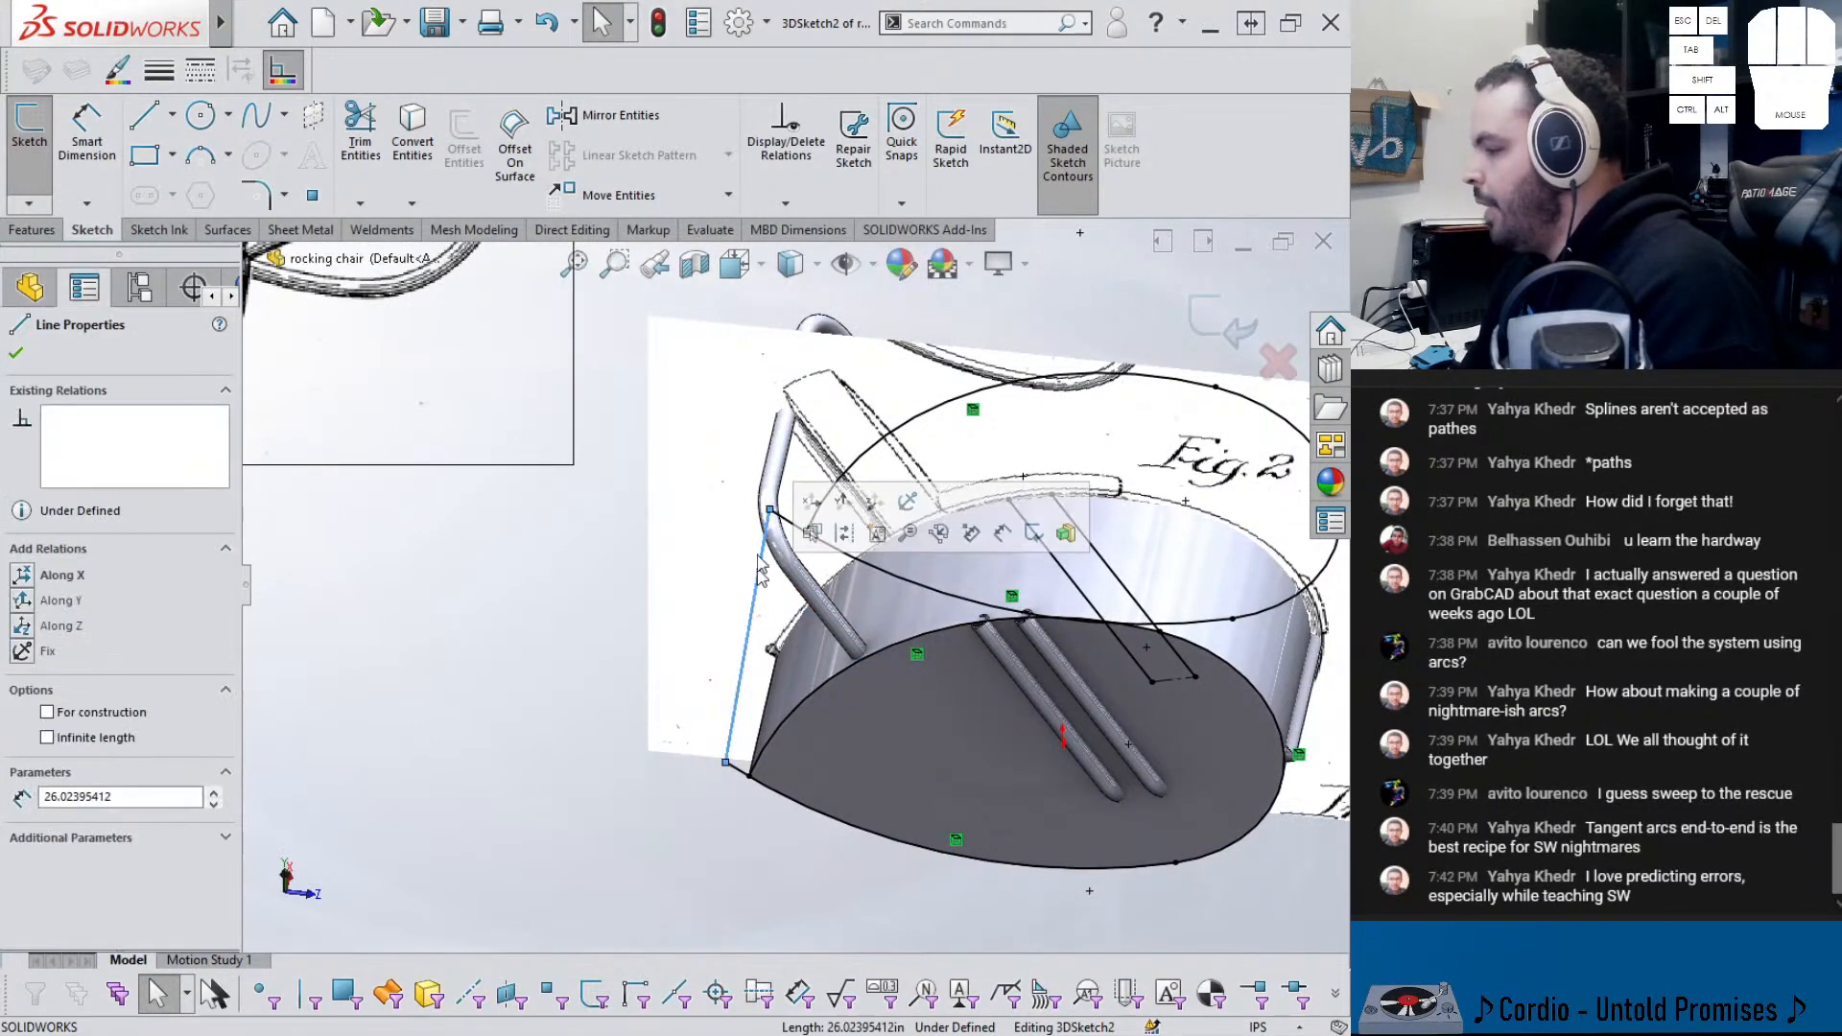
click(21, 582)
click(576, 698)
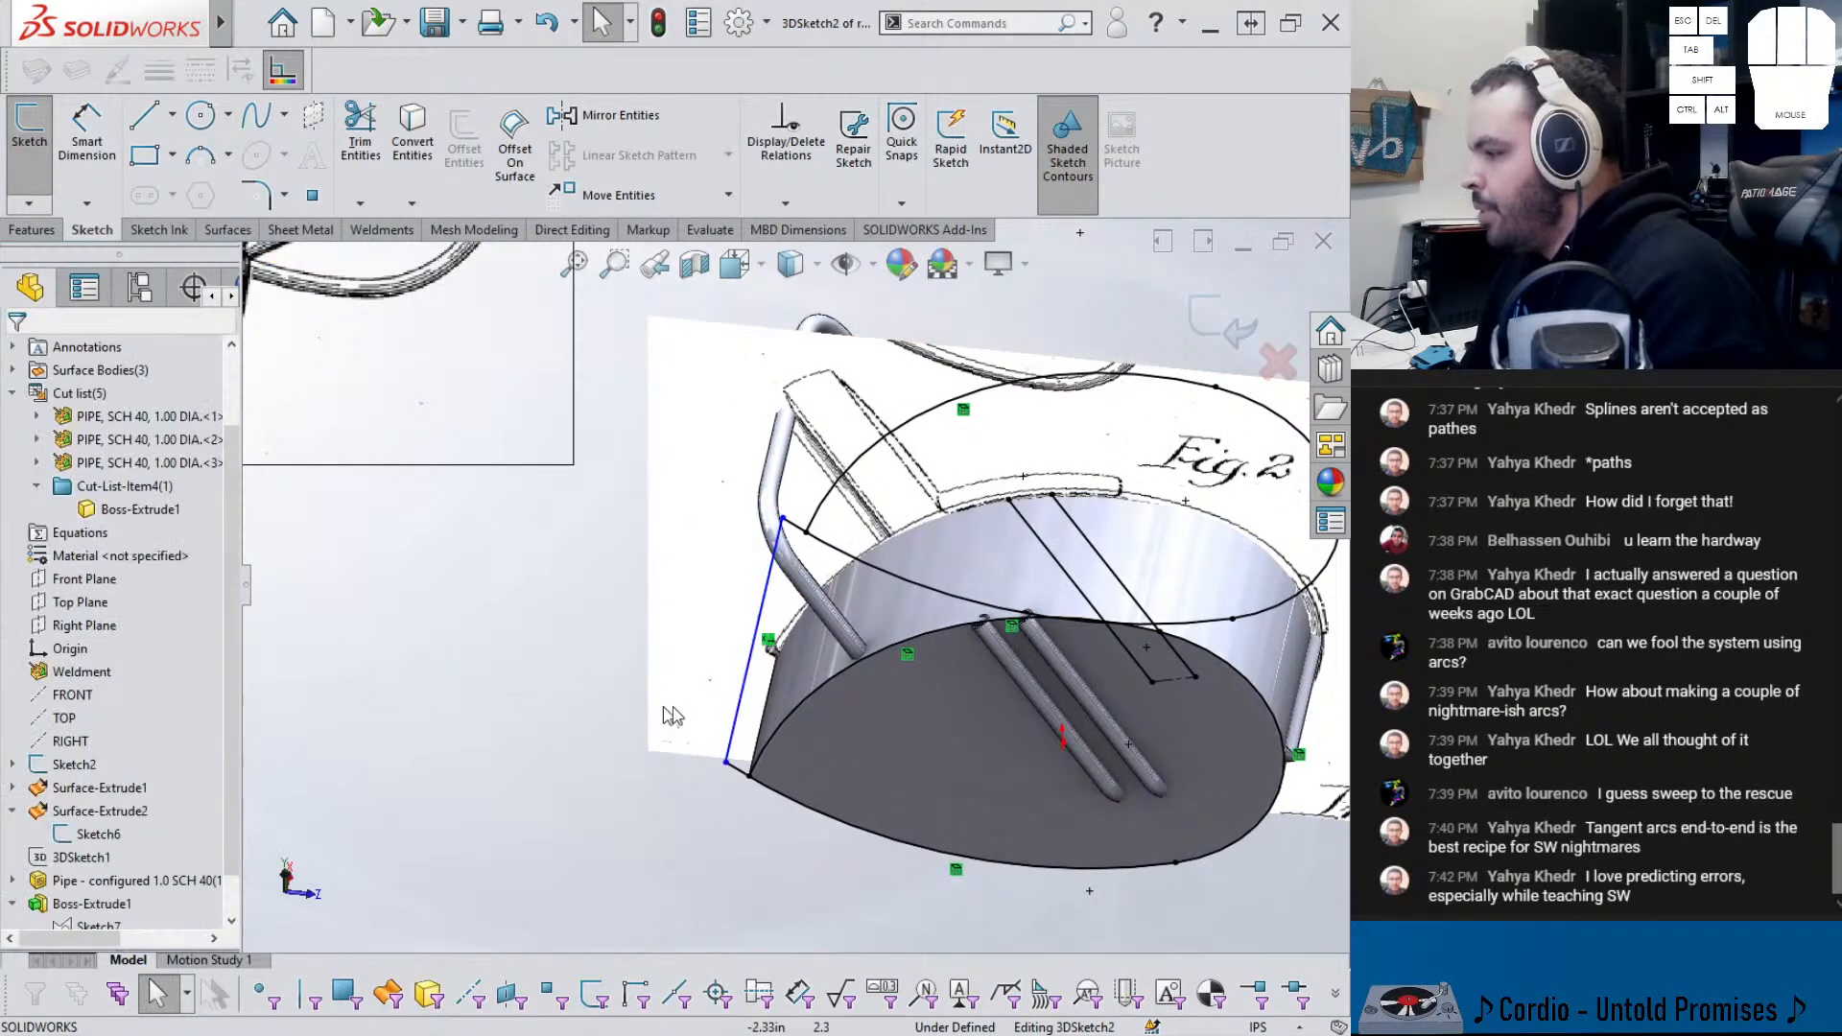
mouse_move(704, 669)
middle_down()
mouse_move(703, 640)
mouse_move(714, 656)
middle_up()
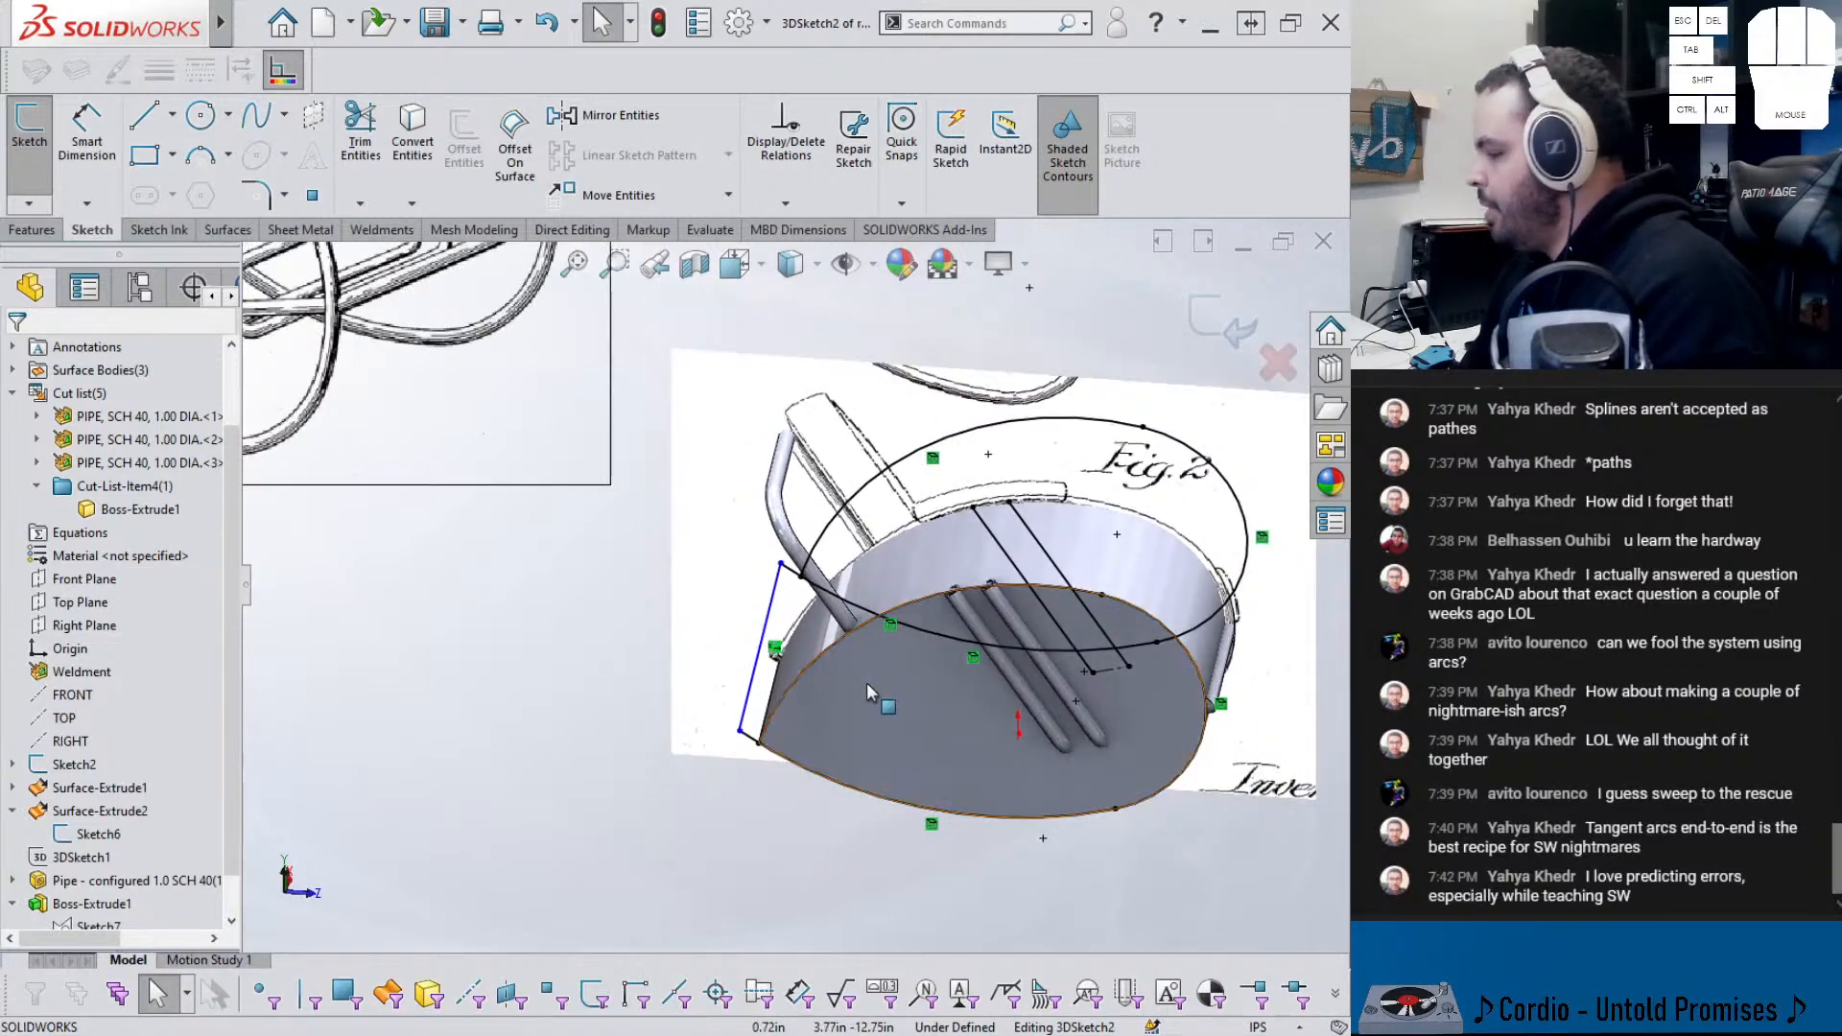
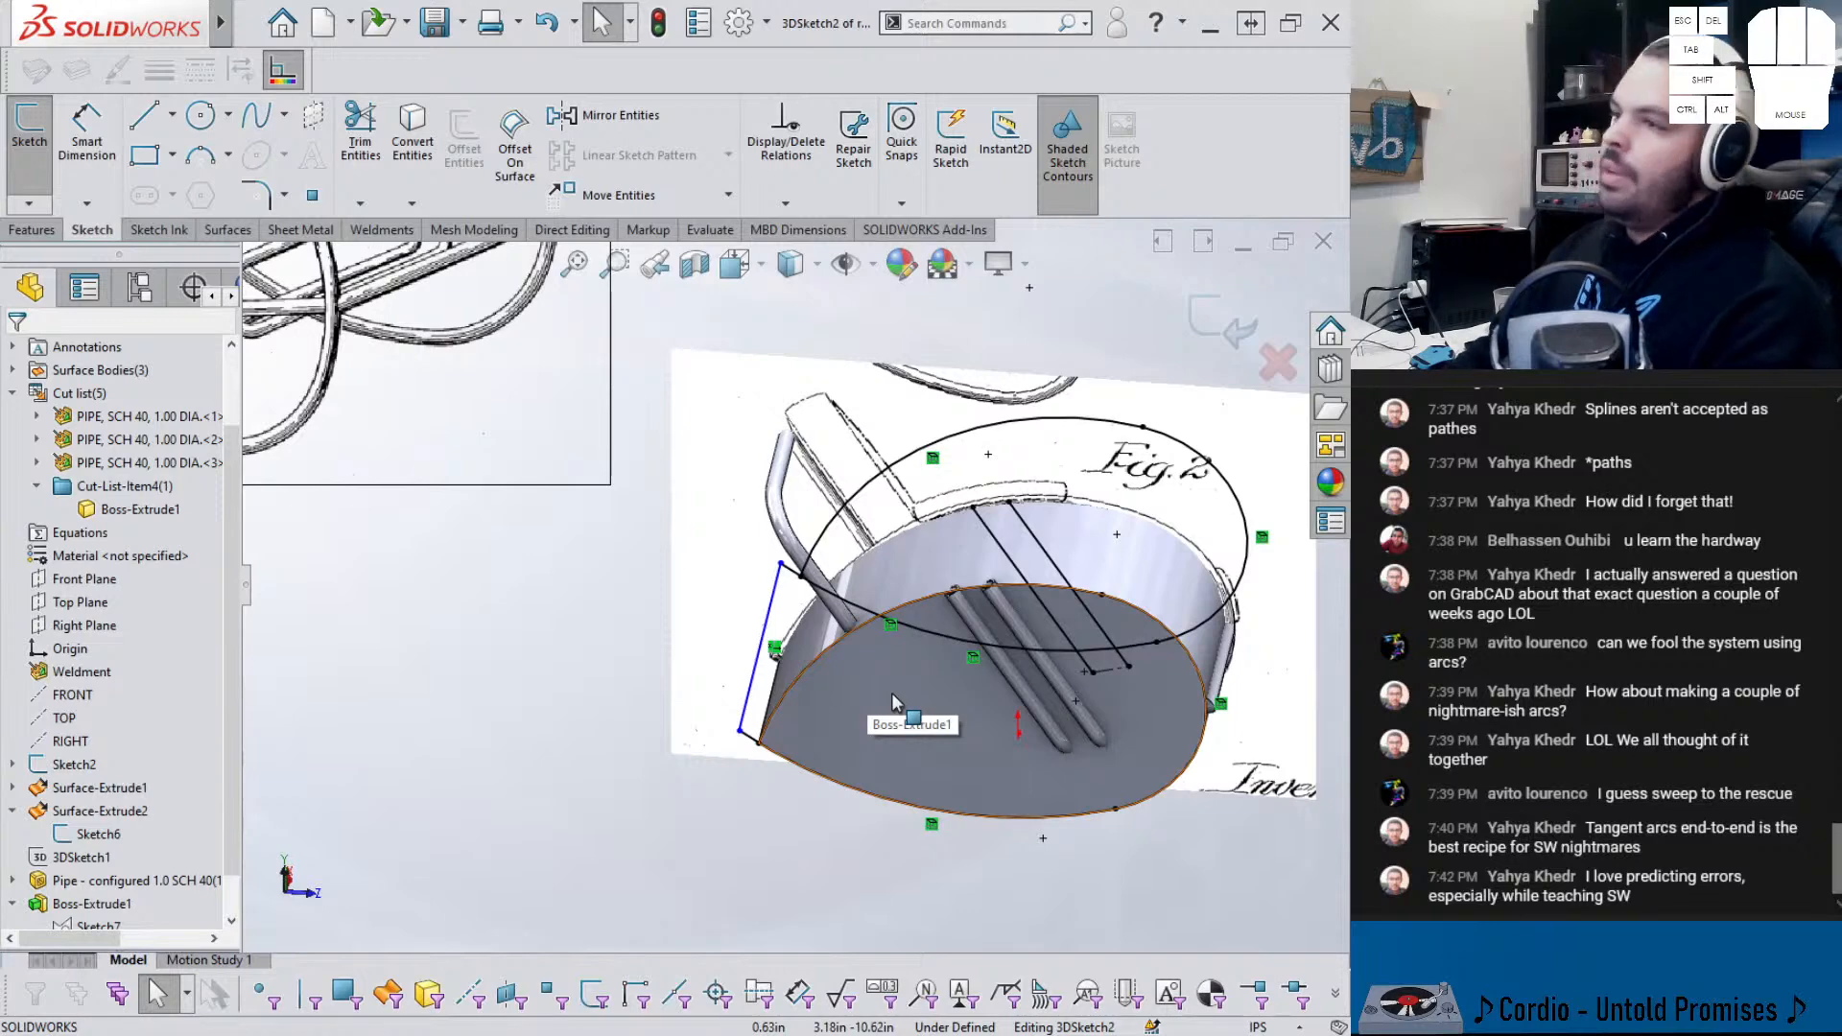
- Dimension the Along X line 23 in from the origin
scroll(854, 832, up, 2)
right_drag(914, 812, 921, 695)
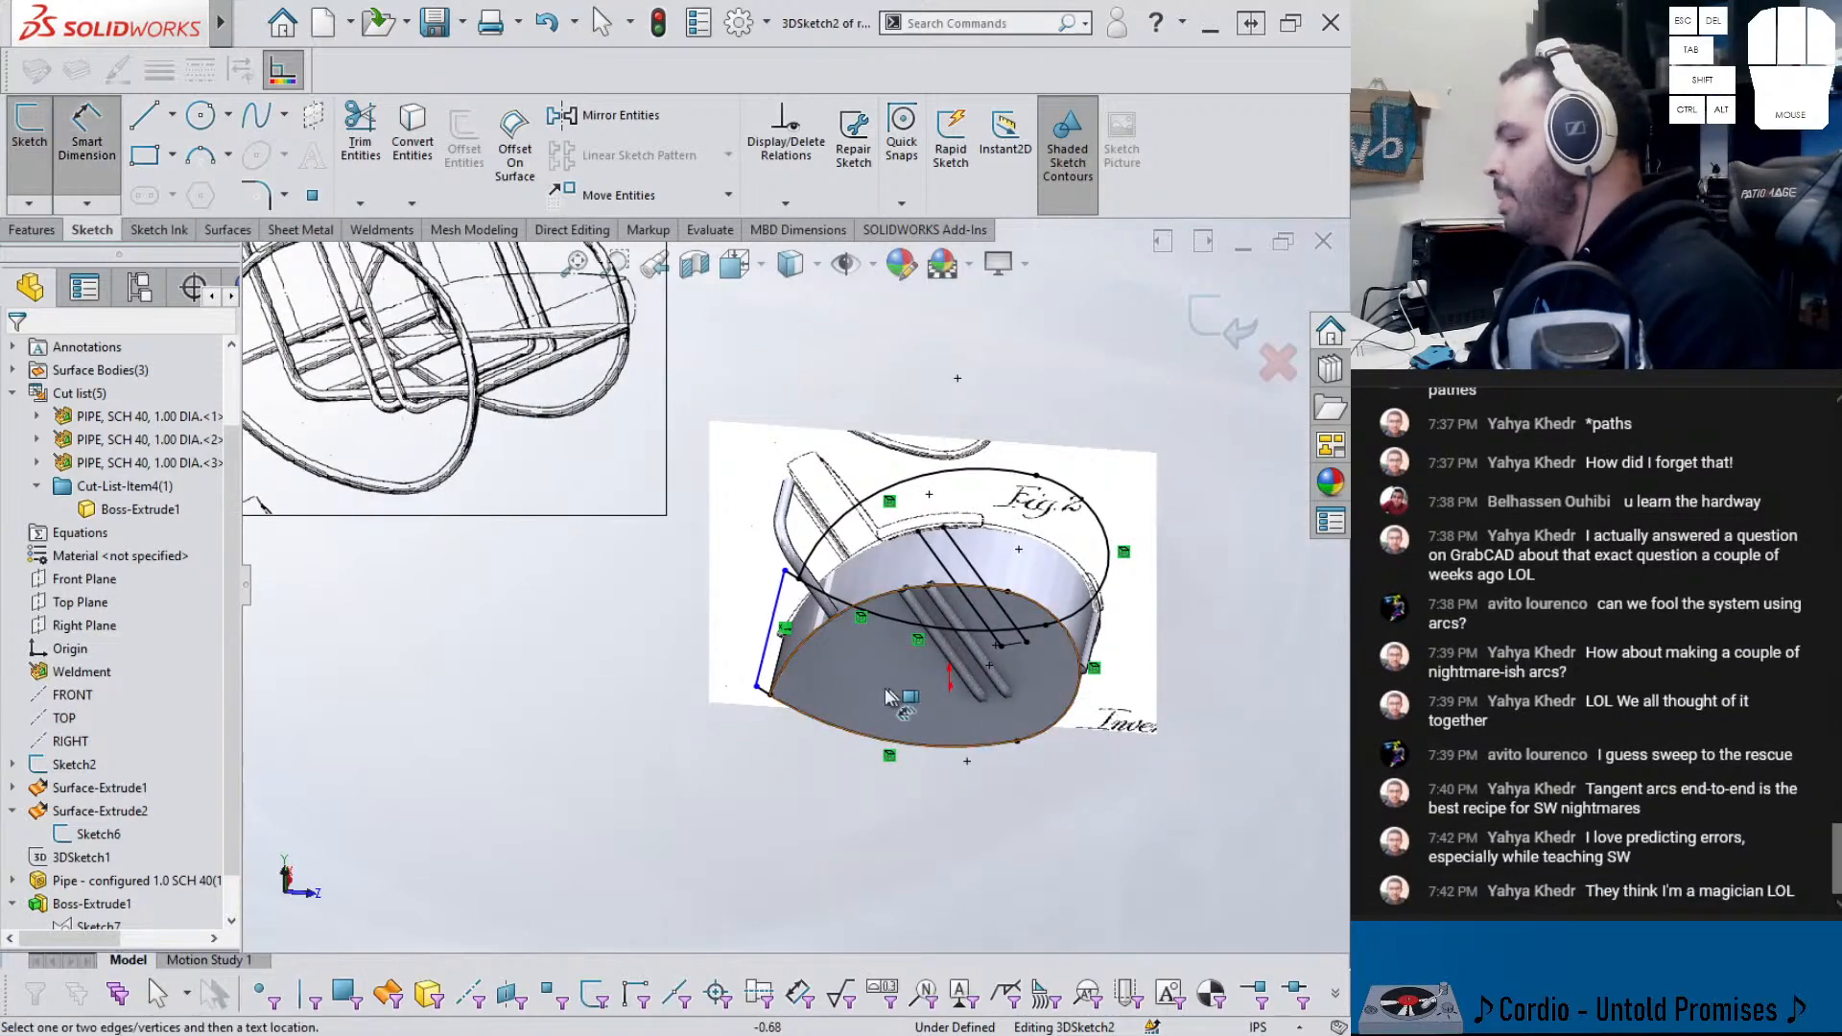
click(764, 656)
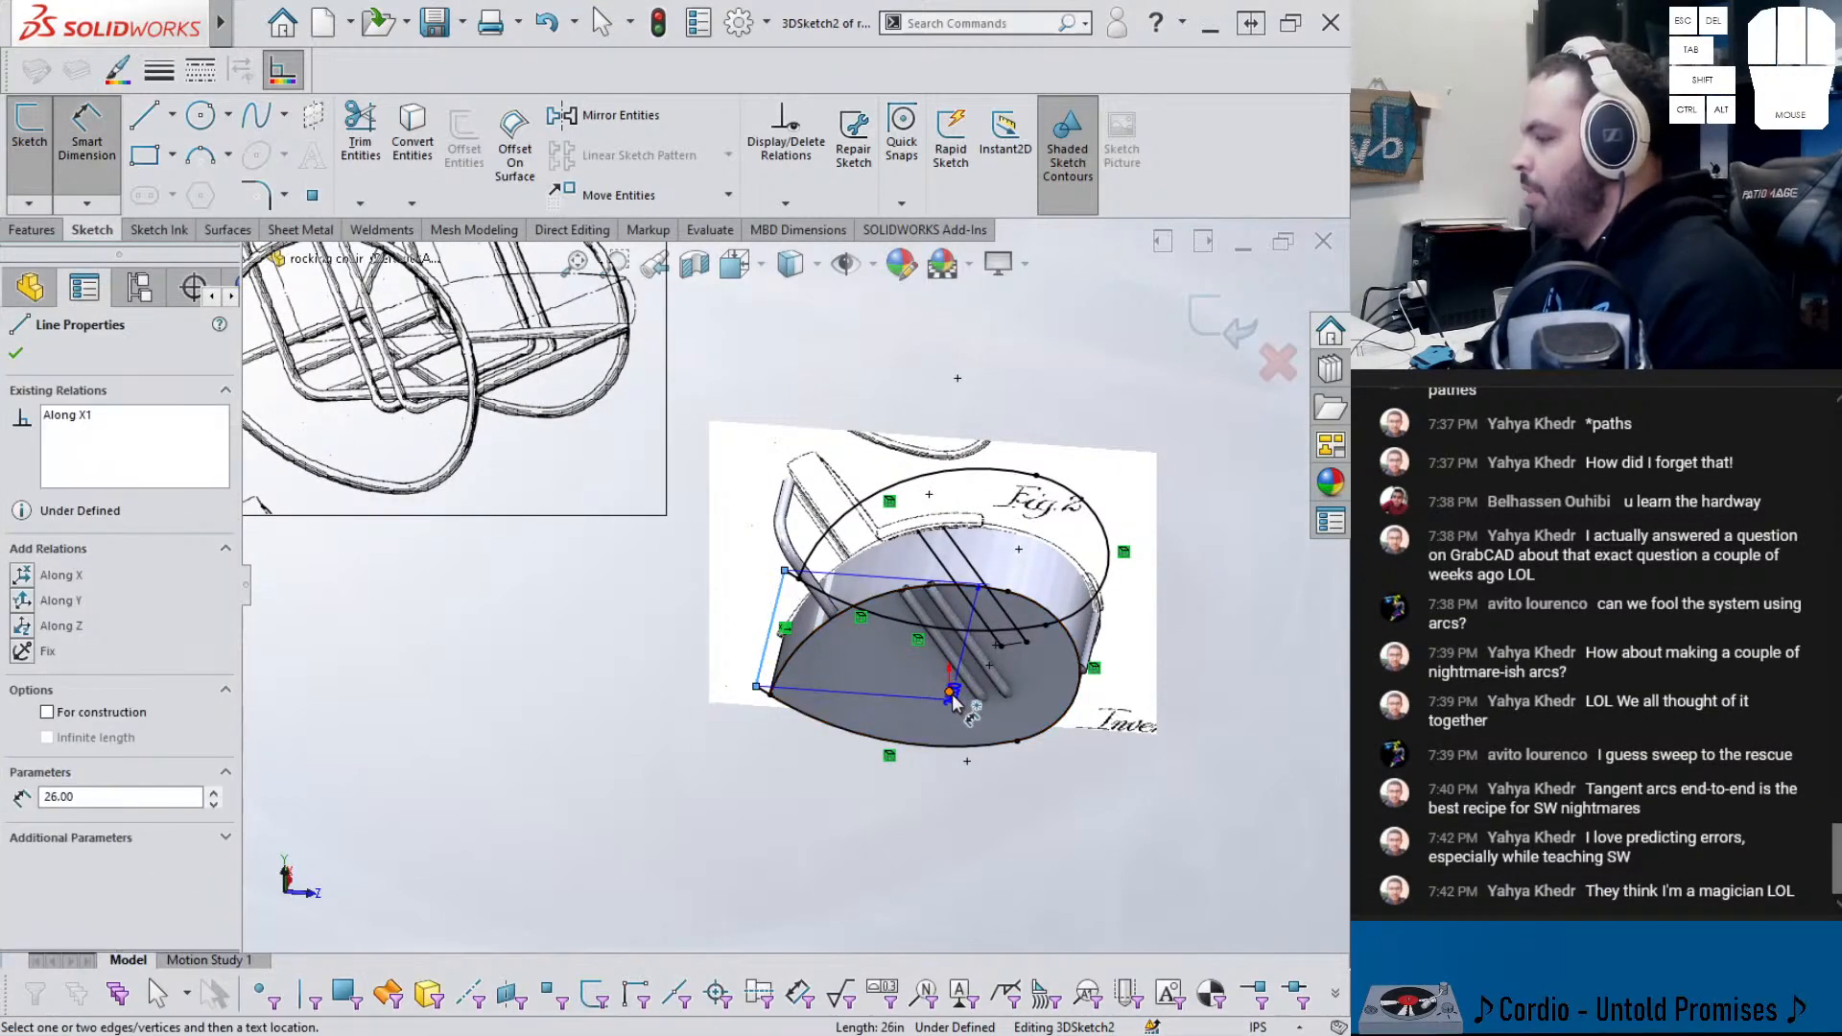
click(950, 698)
click(884, 686)
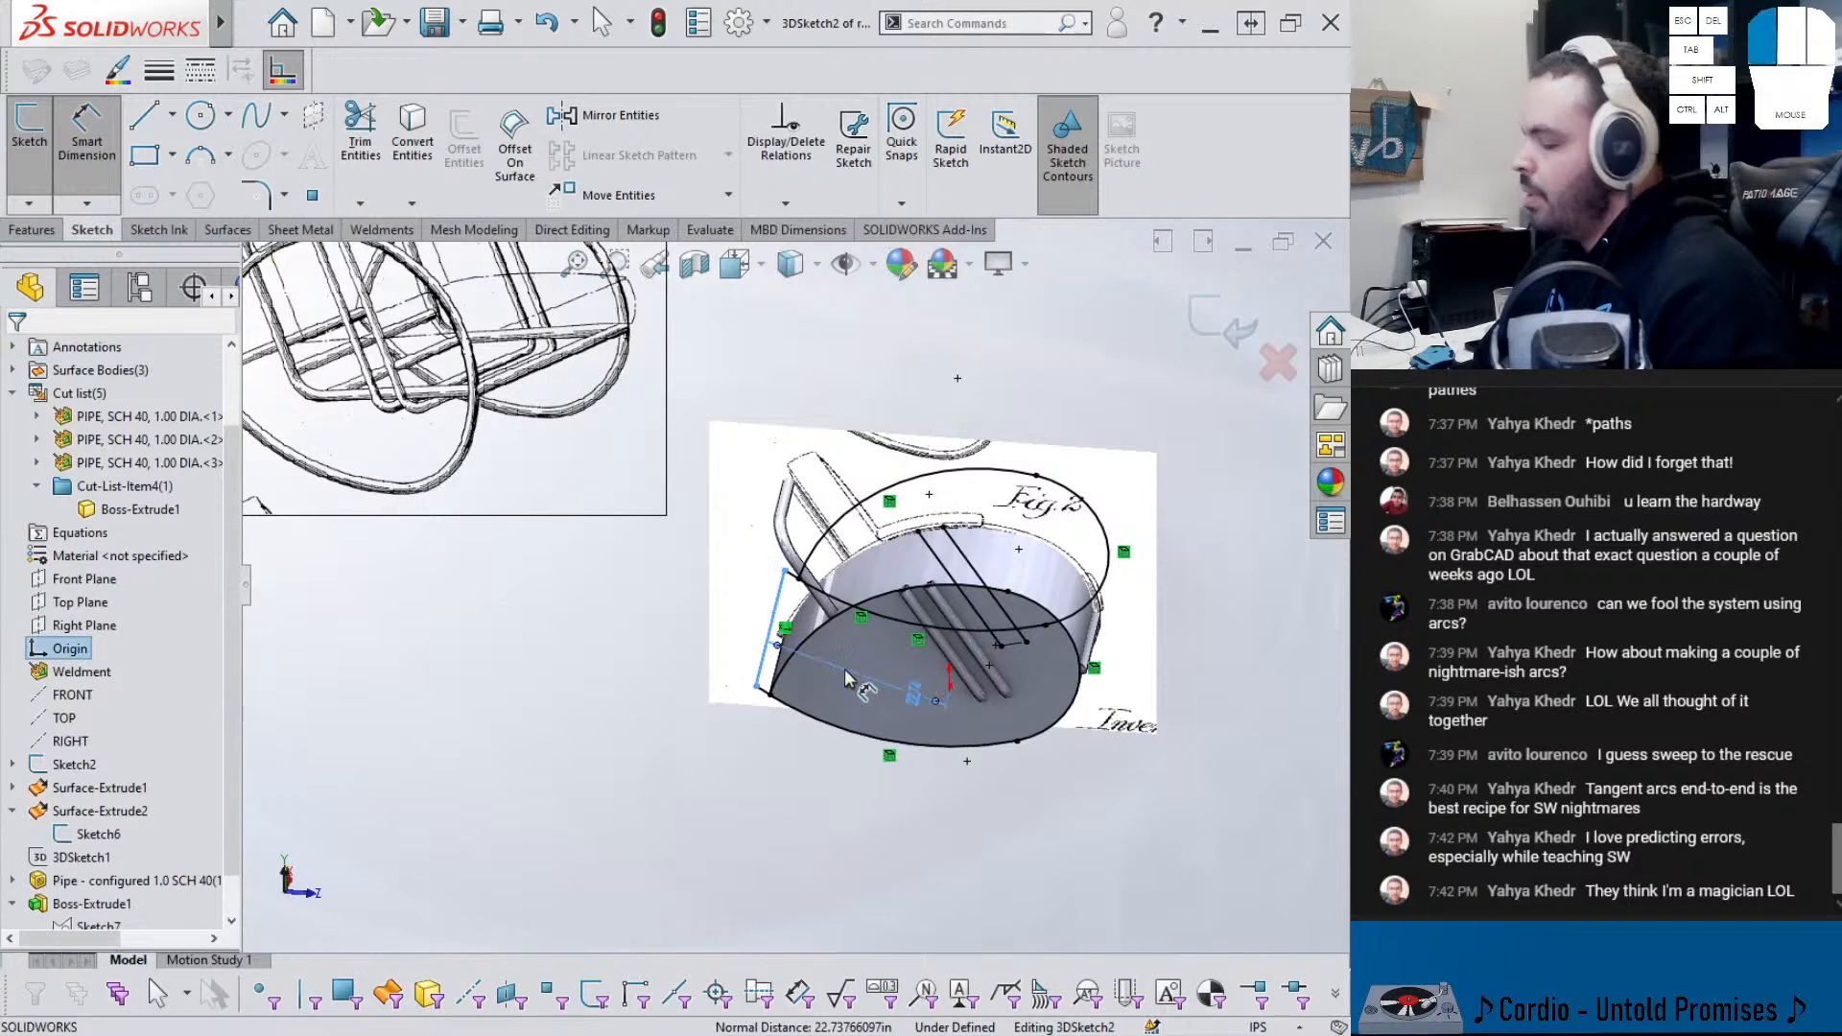
click(890, 690)
text(23)
key(Return)
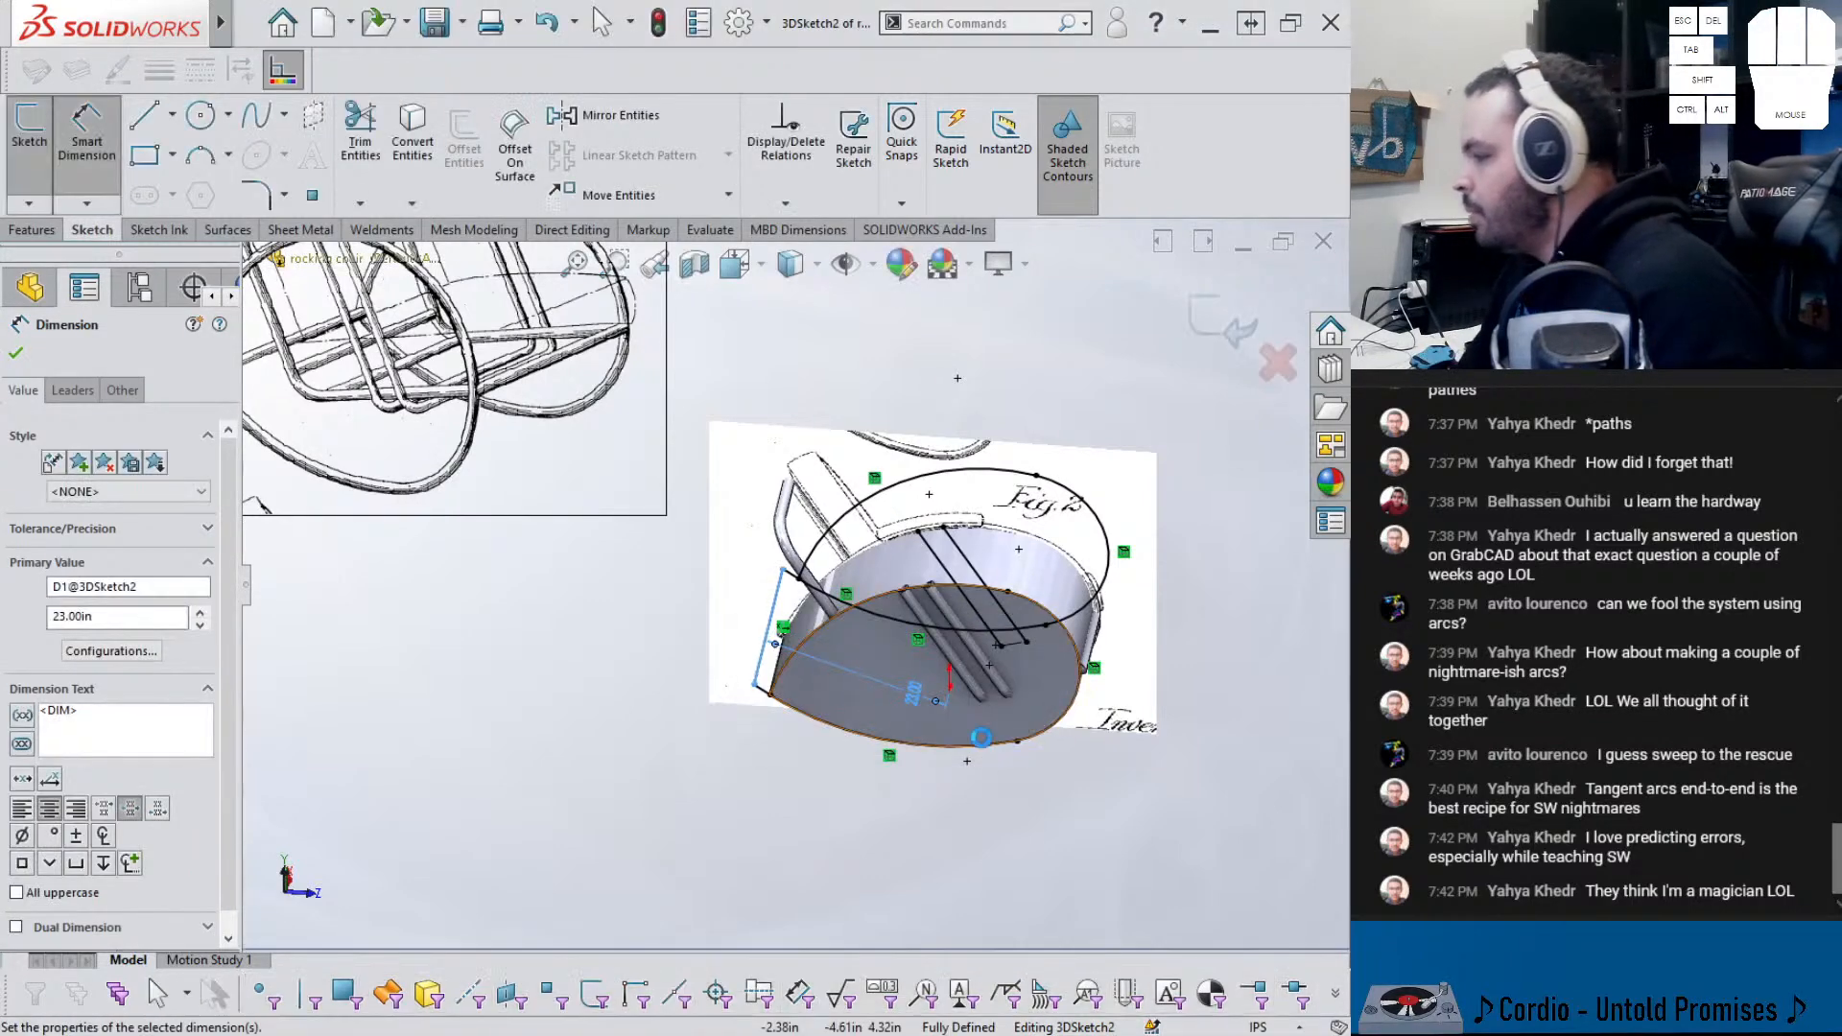
key(Escape)
- Exit the now fully defined 3DSketch2
scroll(857, 660, down, 3)
mouse_move(787, 579)
middle_down()
mouse_move(827, 526)
mouse_move(844, 547)
middle_up()
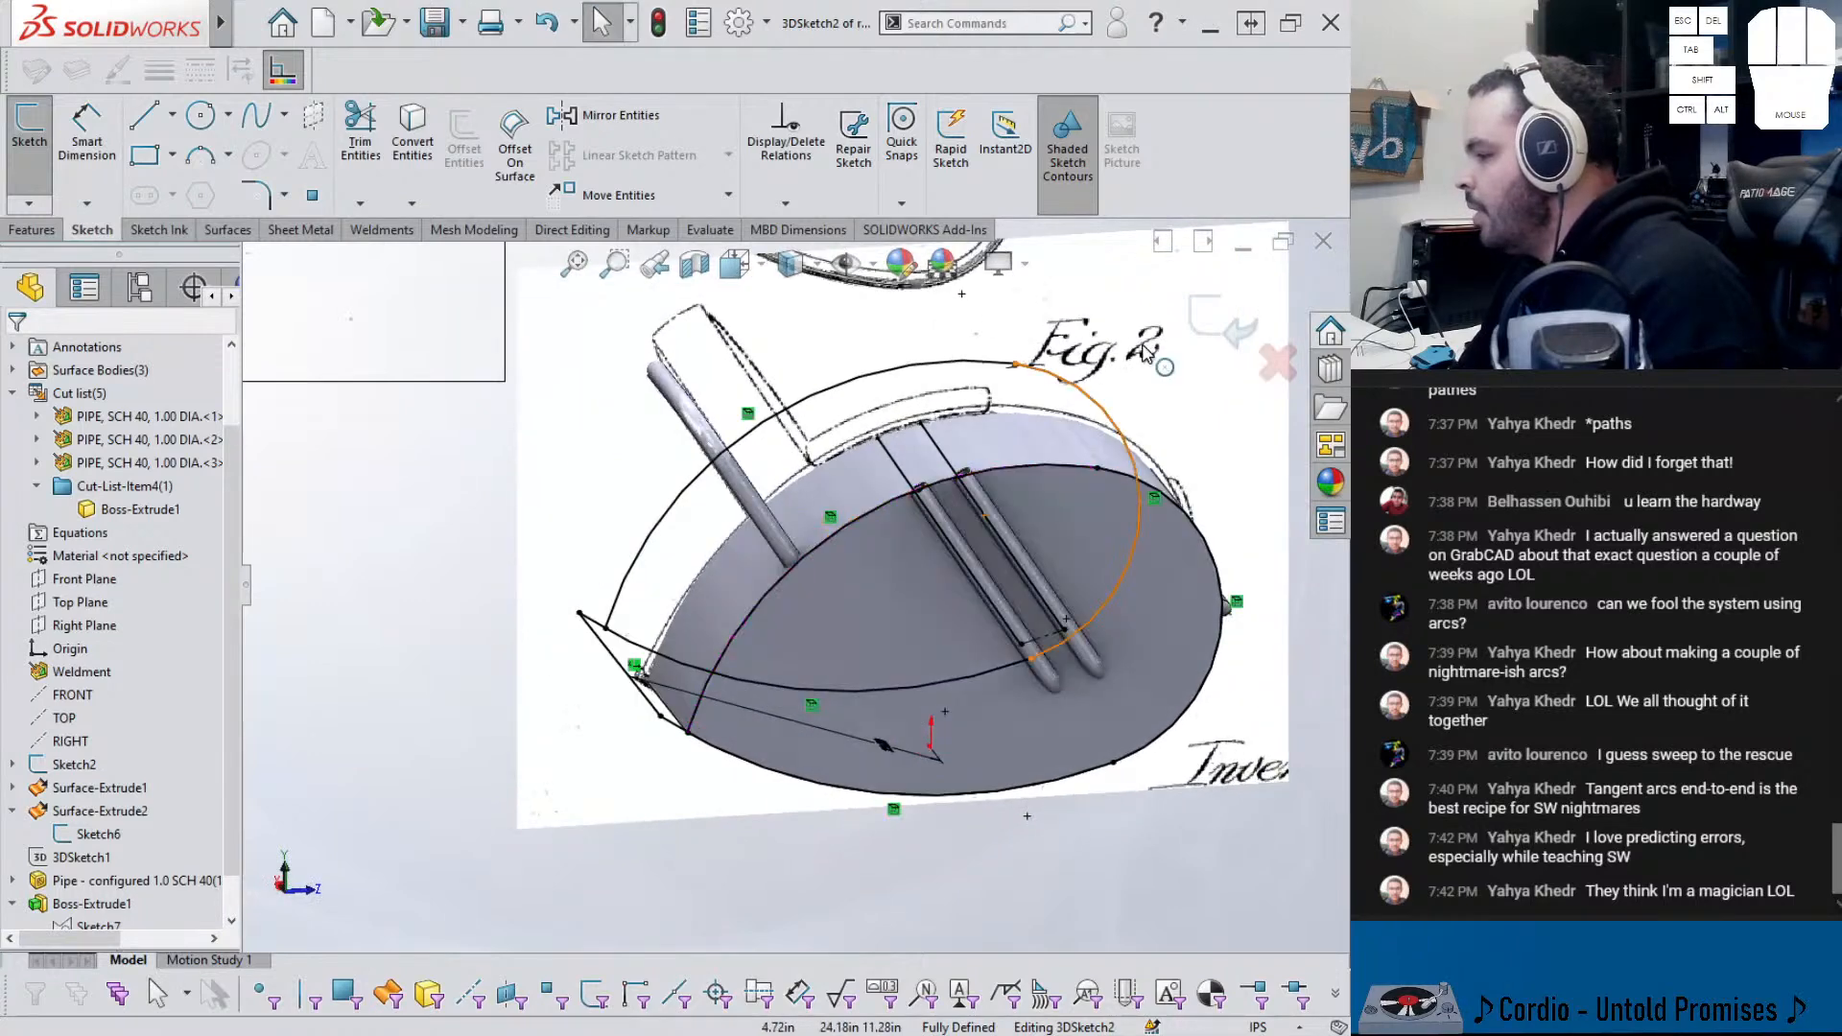
click(1226, 316)
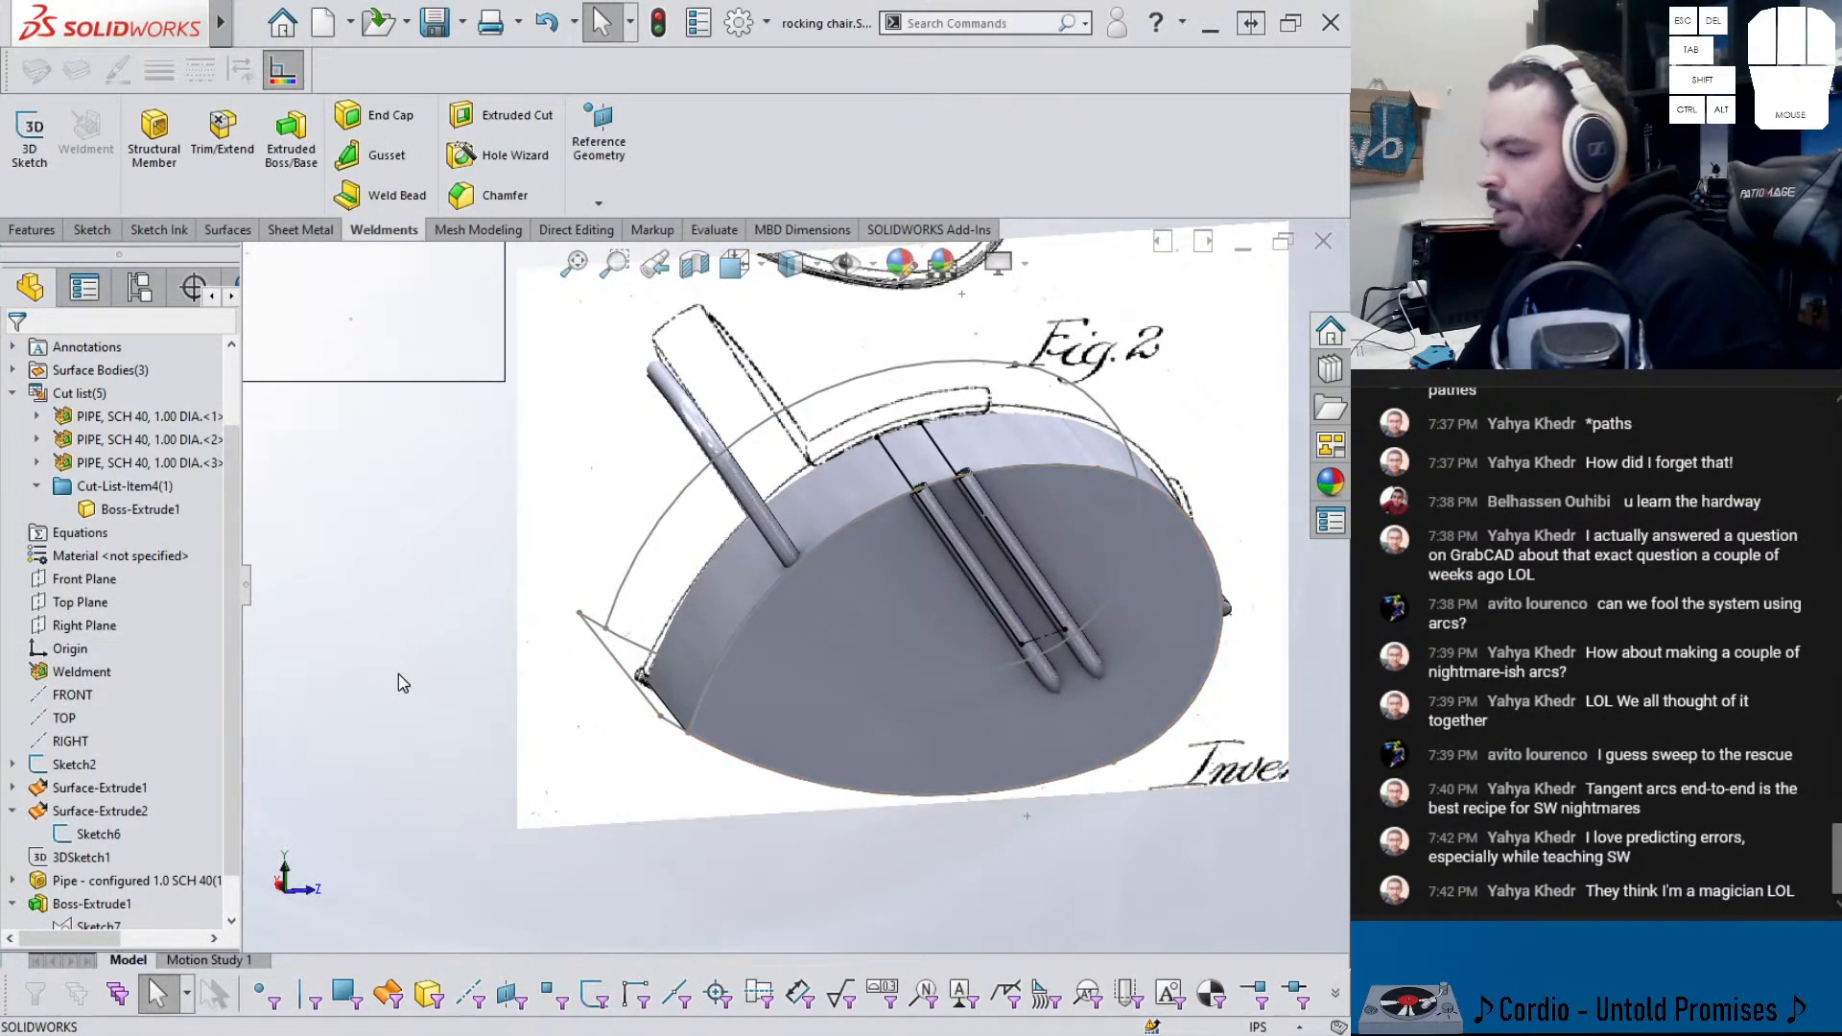
- Hide the Boss-Extrude1 body and orbit around the pipe frame and sketches
middle_drag(401, 686, 387, 641)
key(Tab)
mouse_move(725, 676)
middle_down()
mouse_move(748, 744)
mouse_move(720, 738)
middle_up()
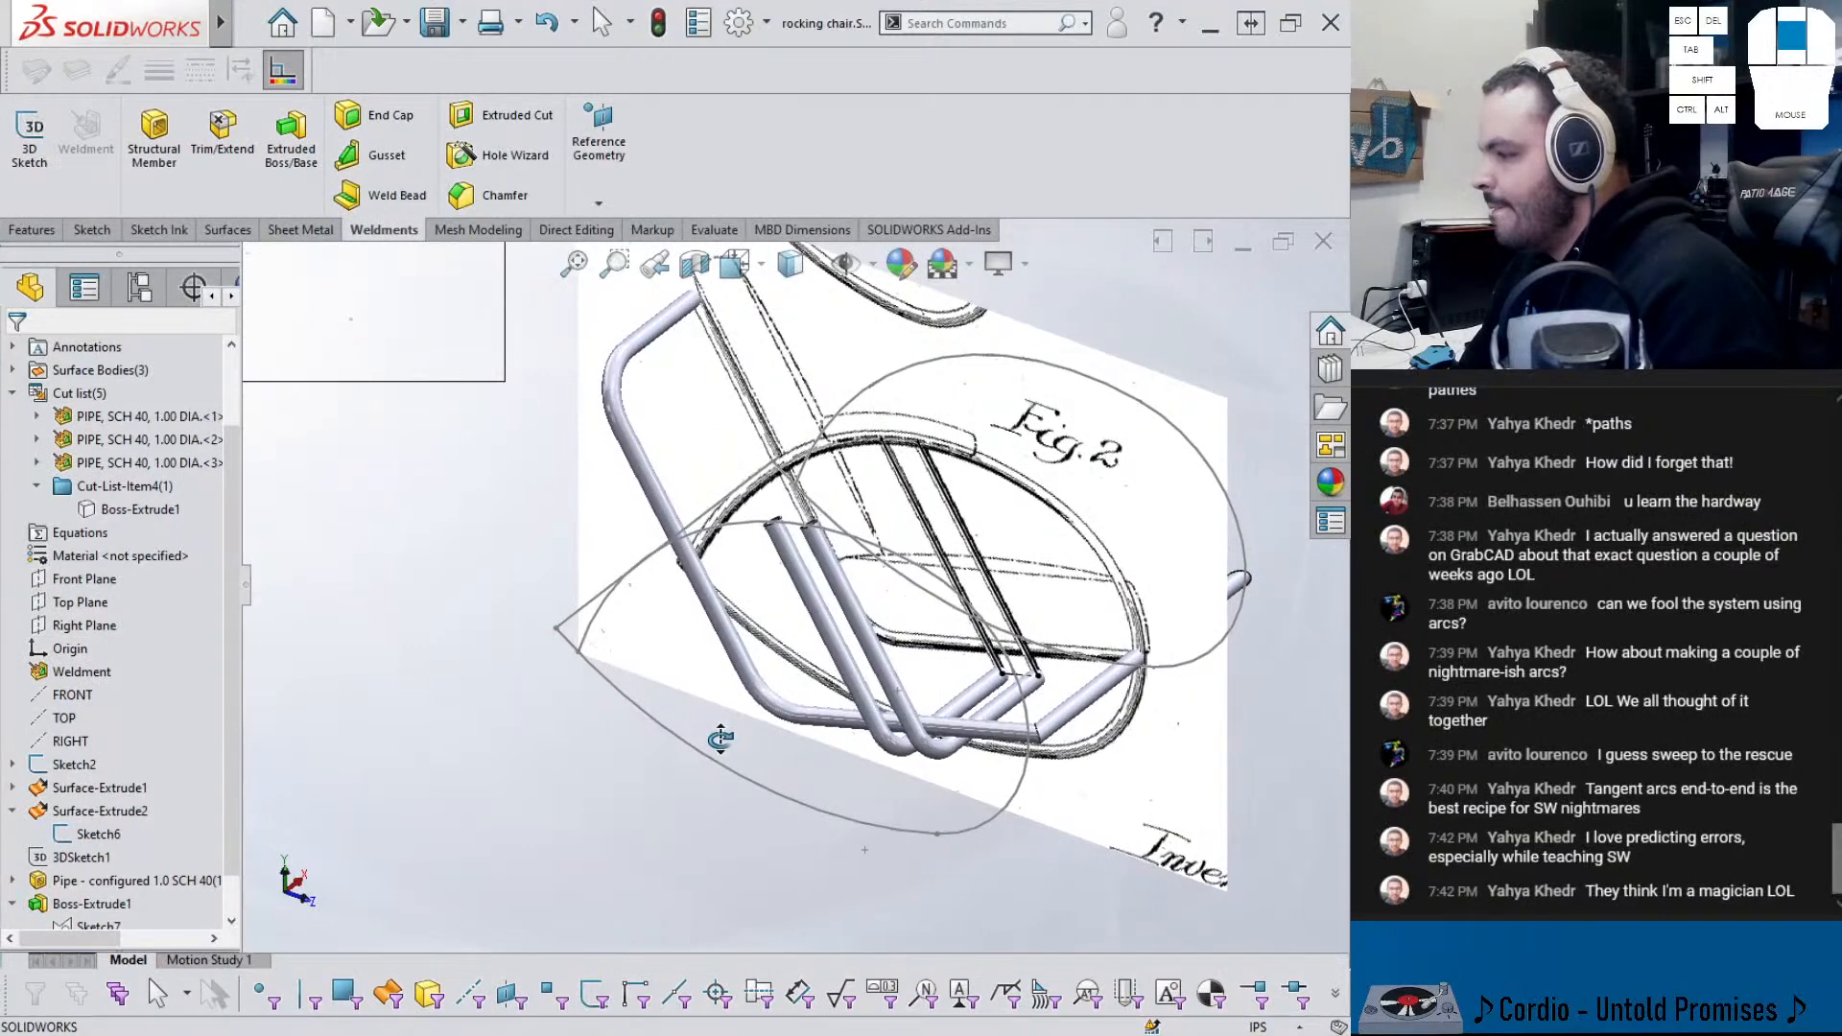
scroll(494, 583, up, 6)
scroll(472, 484, down, 2)
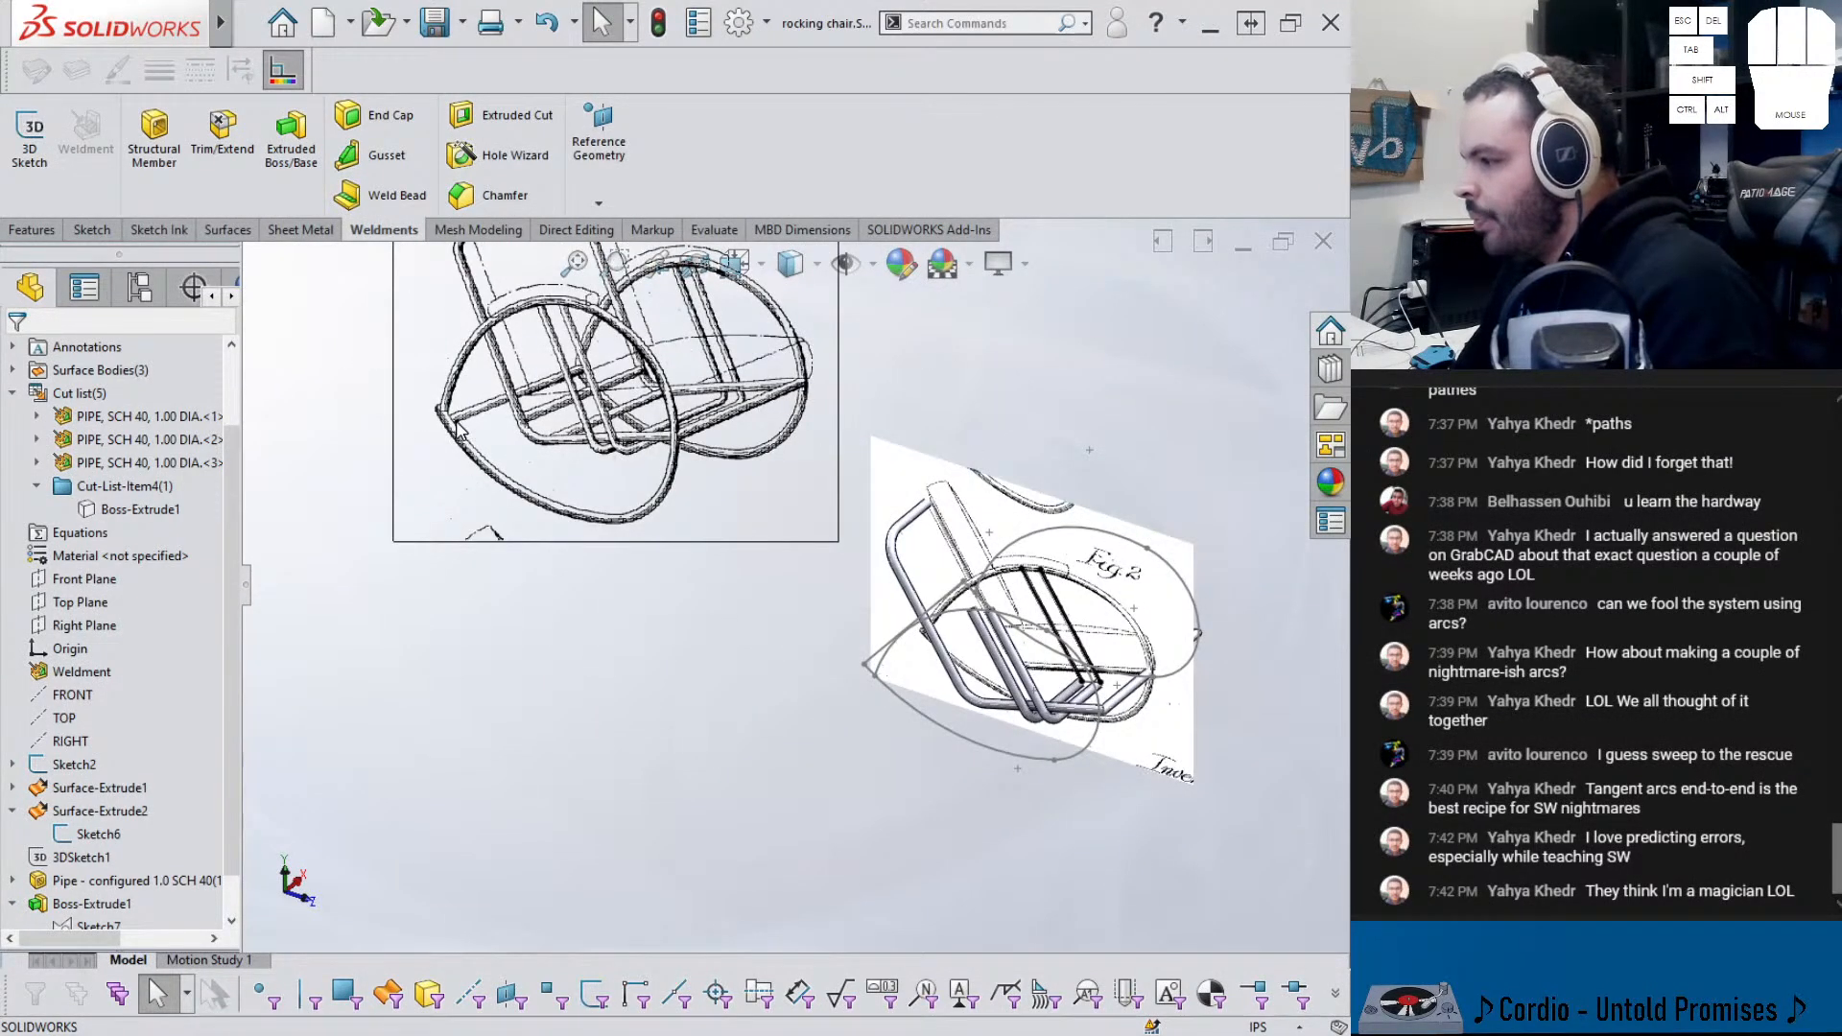
scroll(953, 702, down, 5)
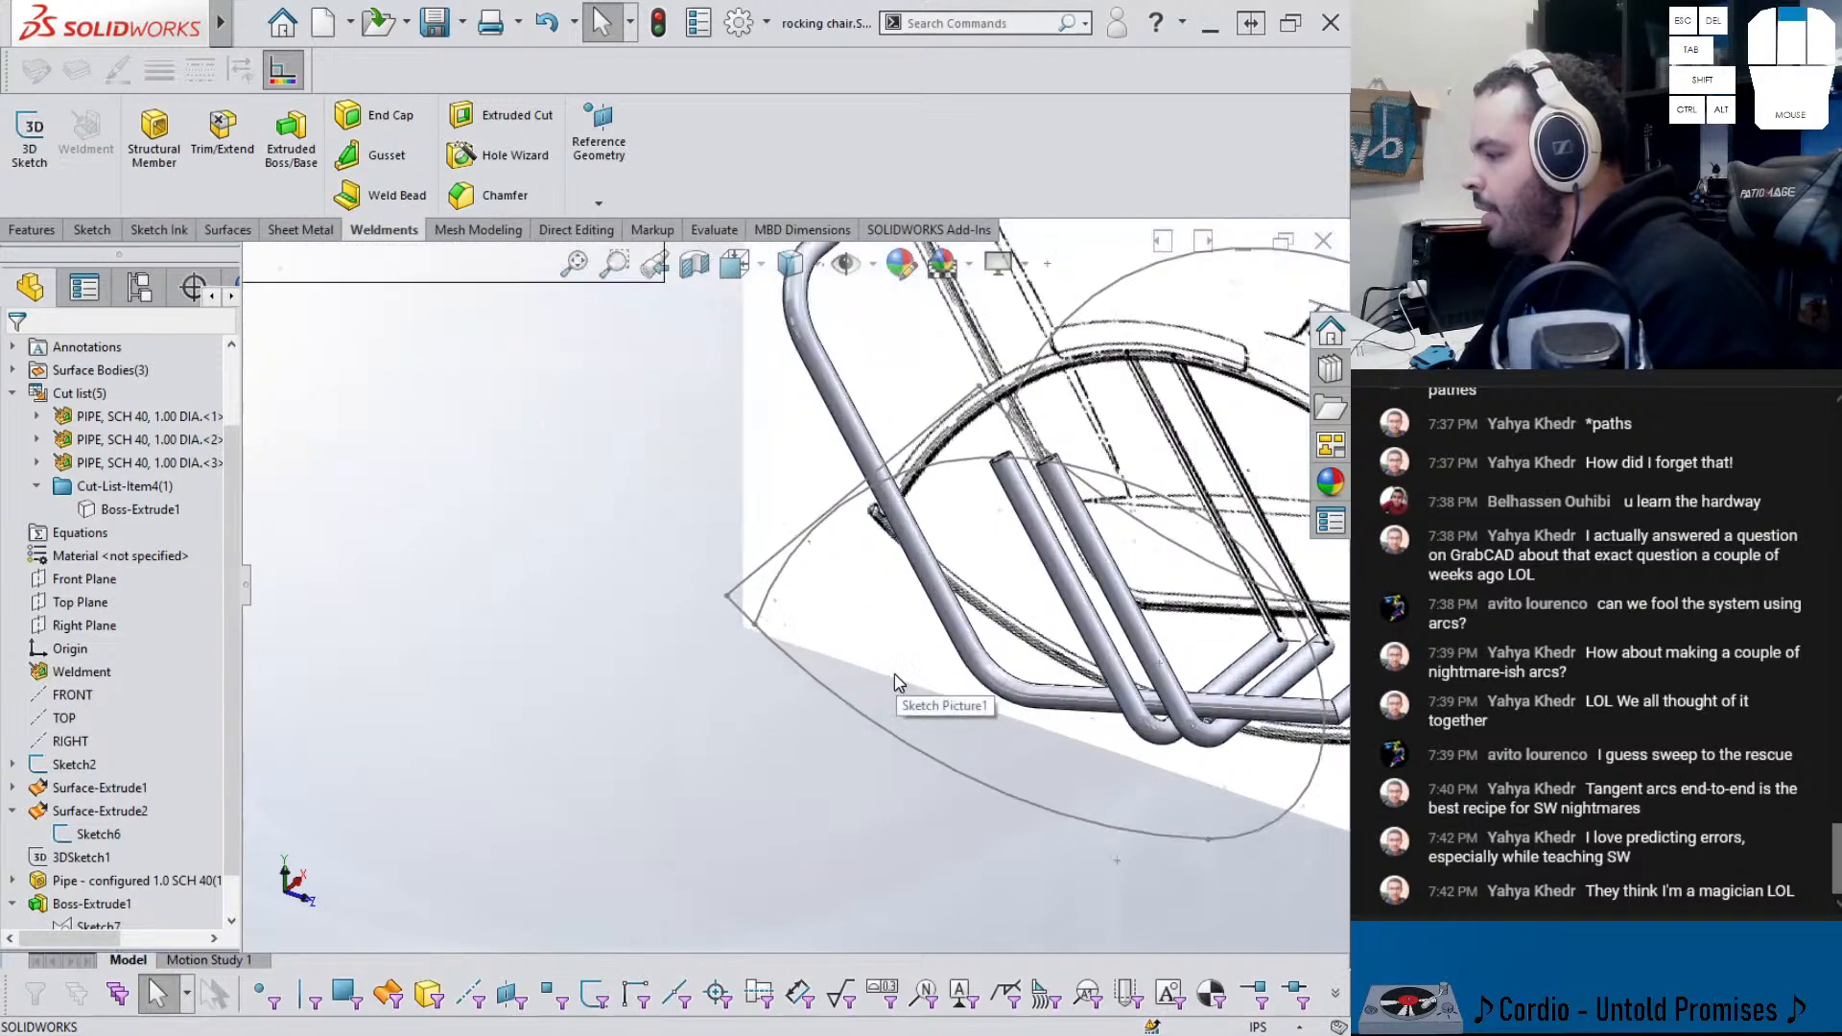
- Reopen 3DSketch2 and change the 23 in dimension to 22 in
click(732, 592)
click(793, 490)
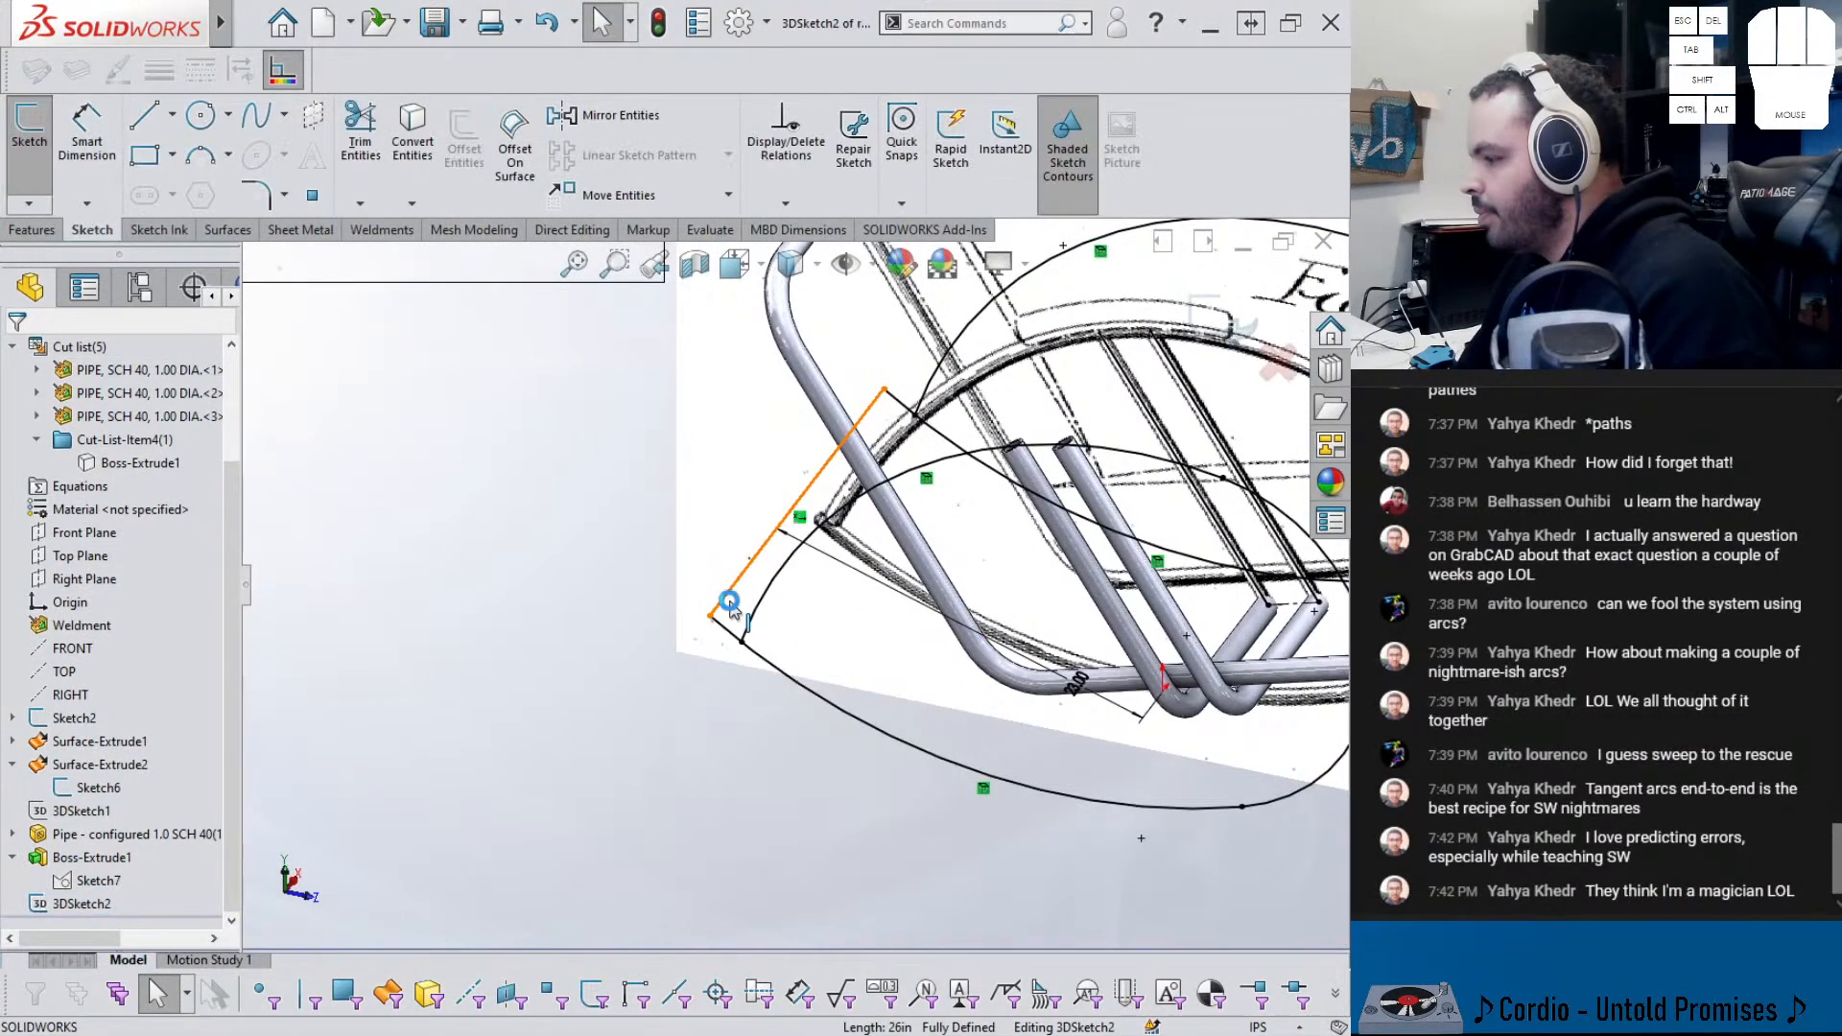
scroll(900, 624, up, 3)
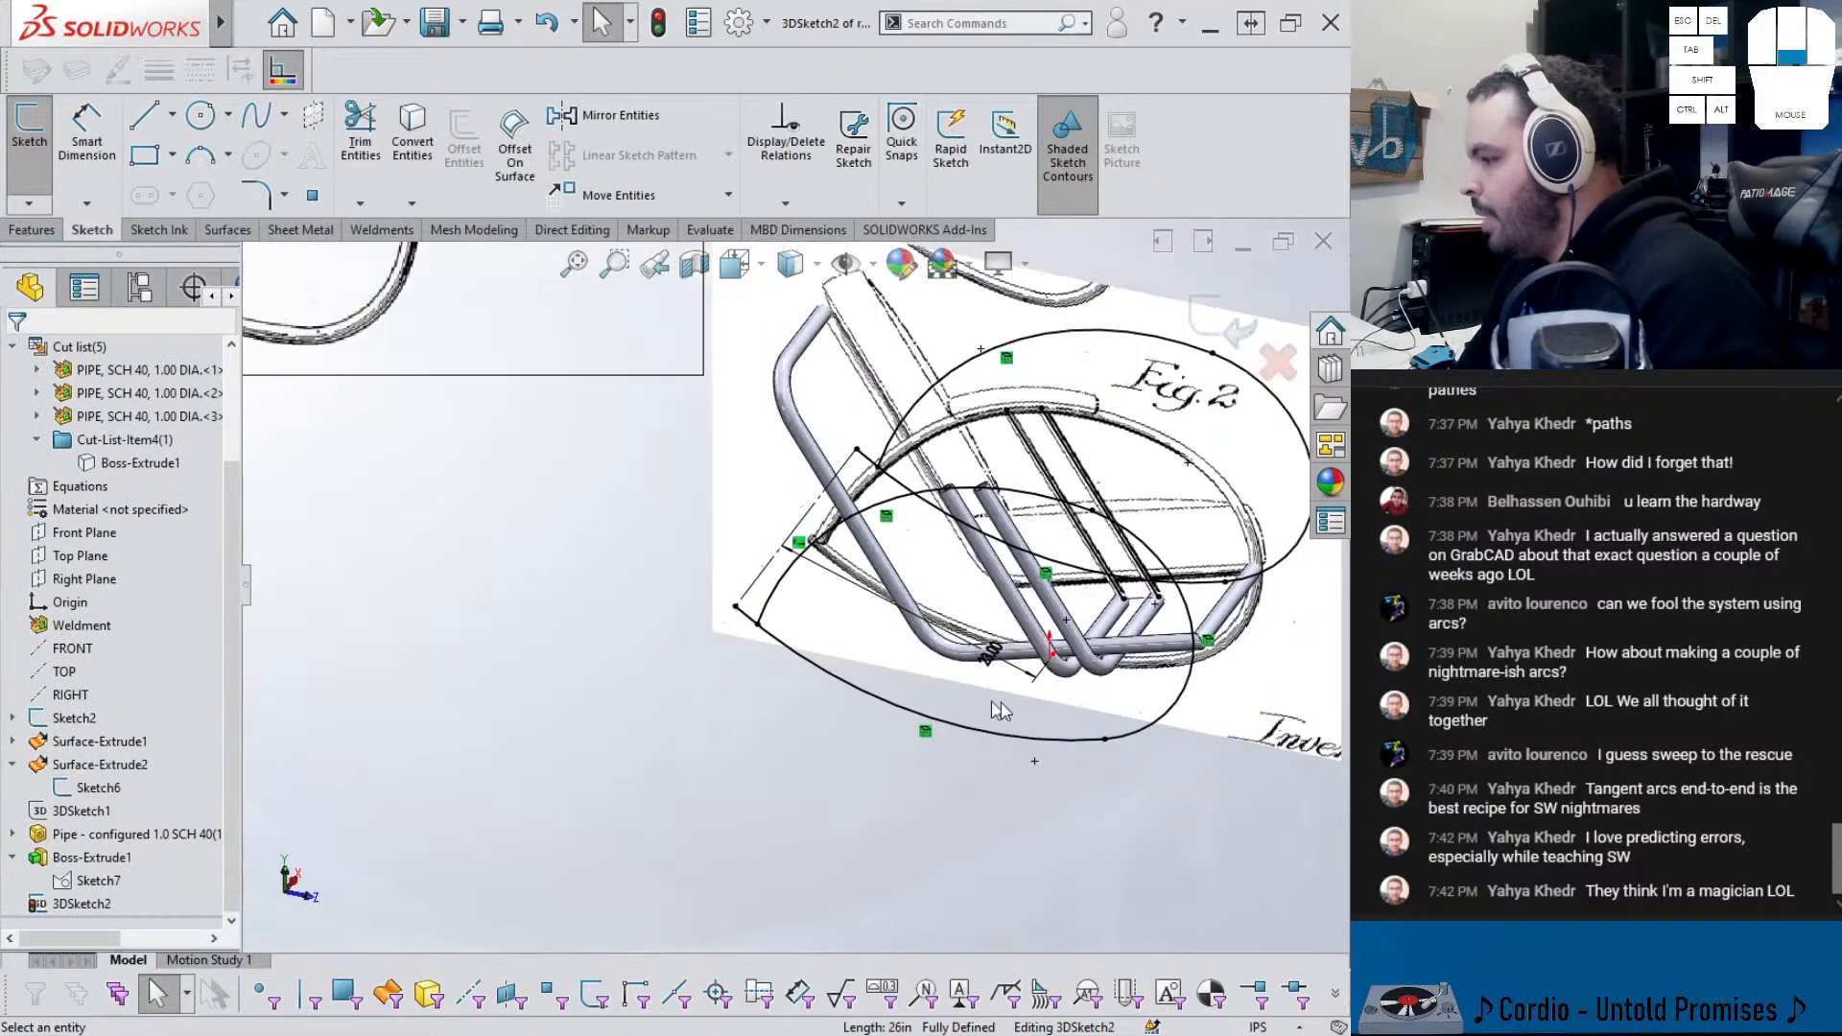
click(936, 689)
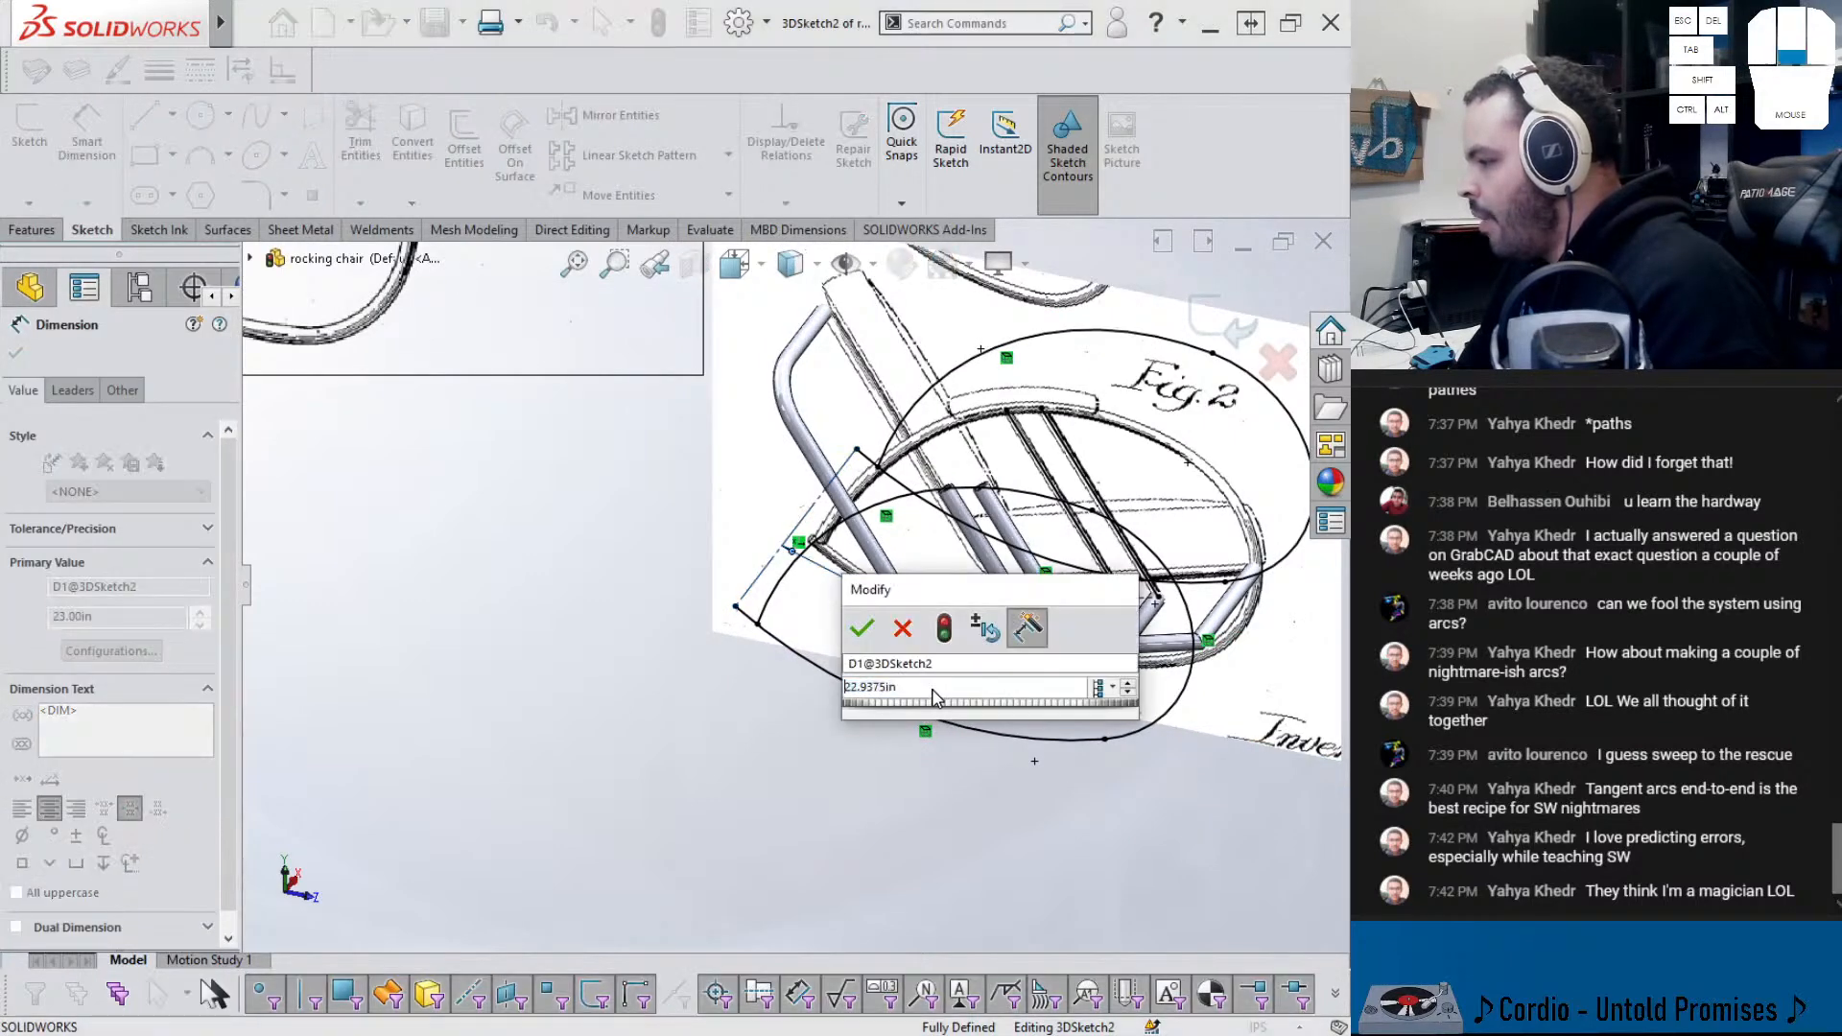
text(22)
key(Return)
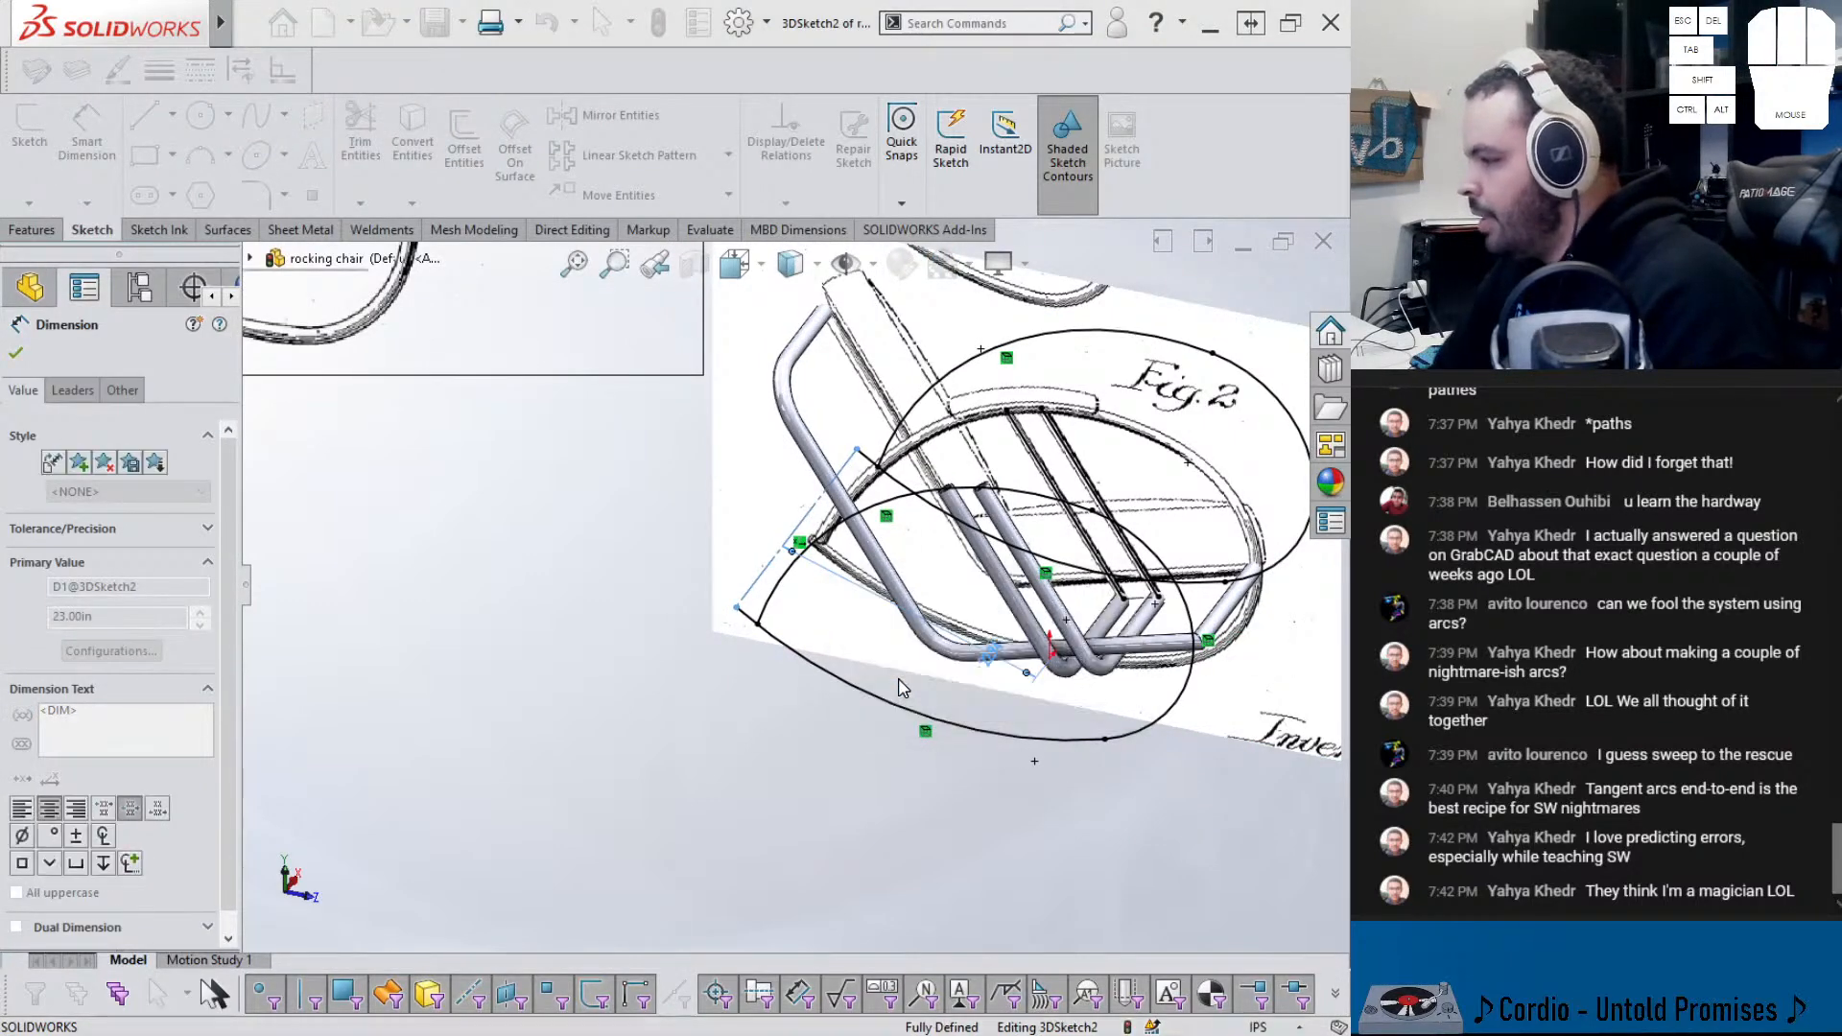
- Draw a new line along X from the sketch endpoint, then exit the sketch
click(142, 117)
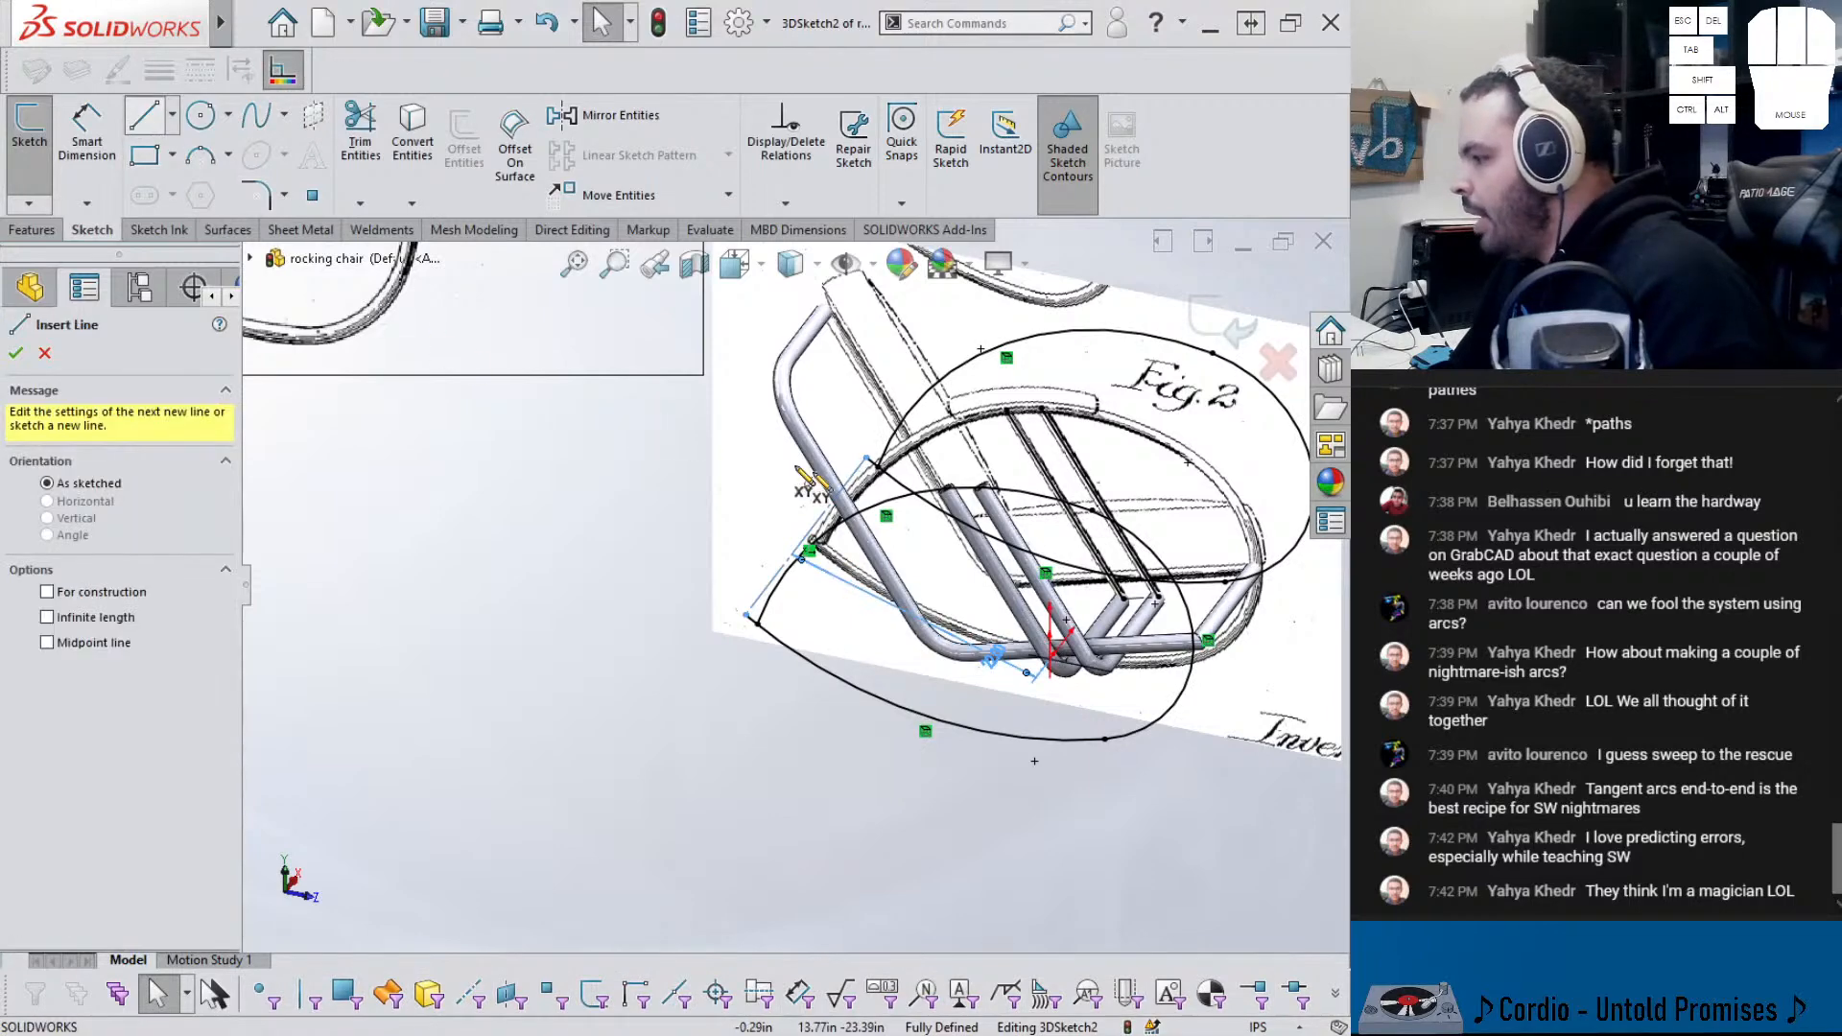
click(875, 464)
click(757, 623)
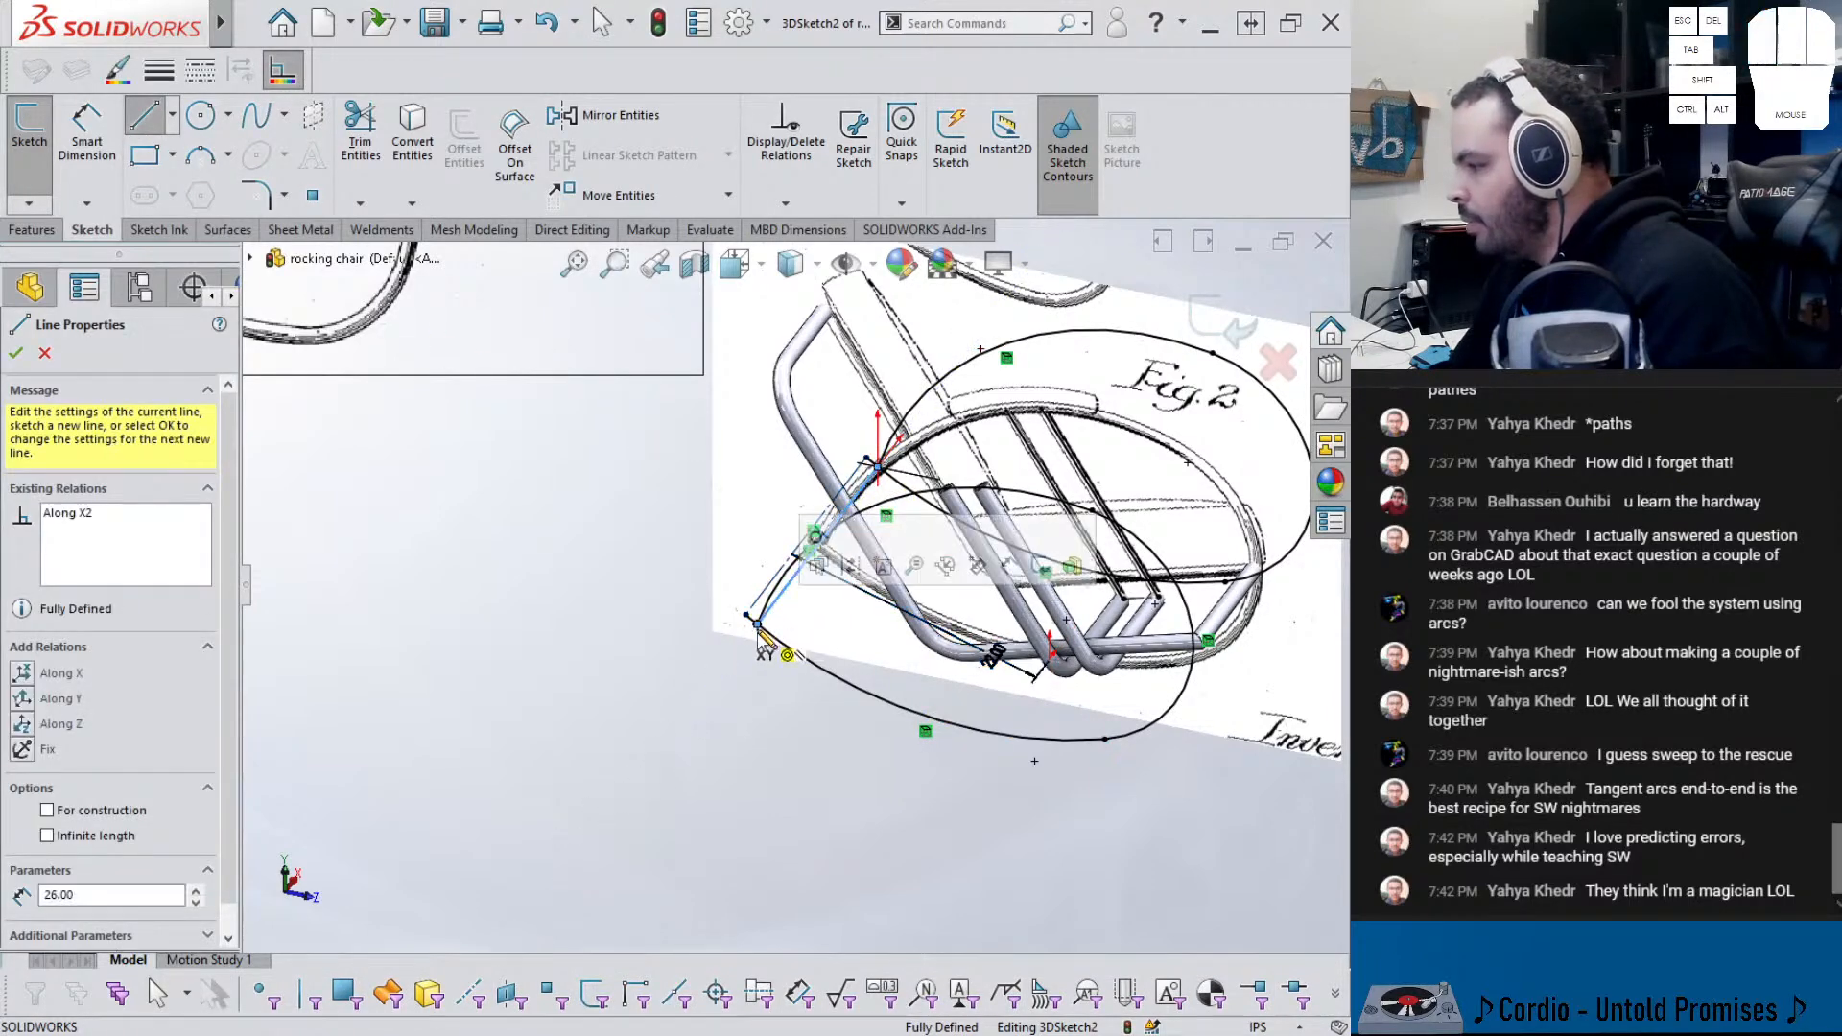
key(Escape)
middle_drag(781, 709, 803, 651)
scroll(793, 585, up, 2)
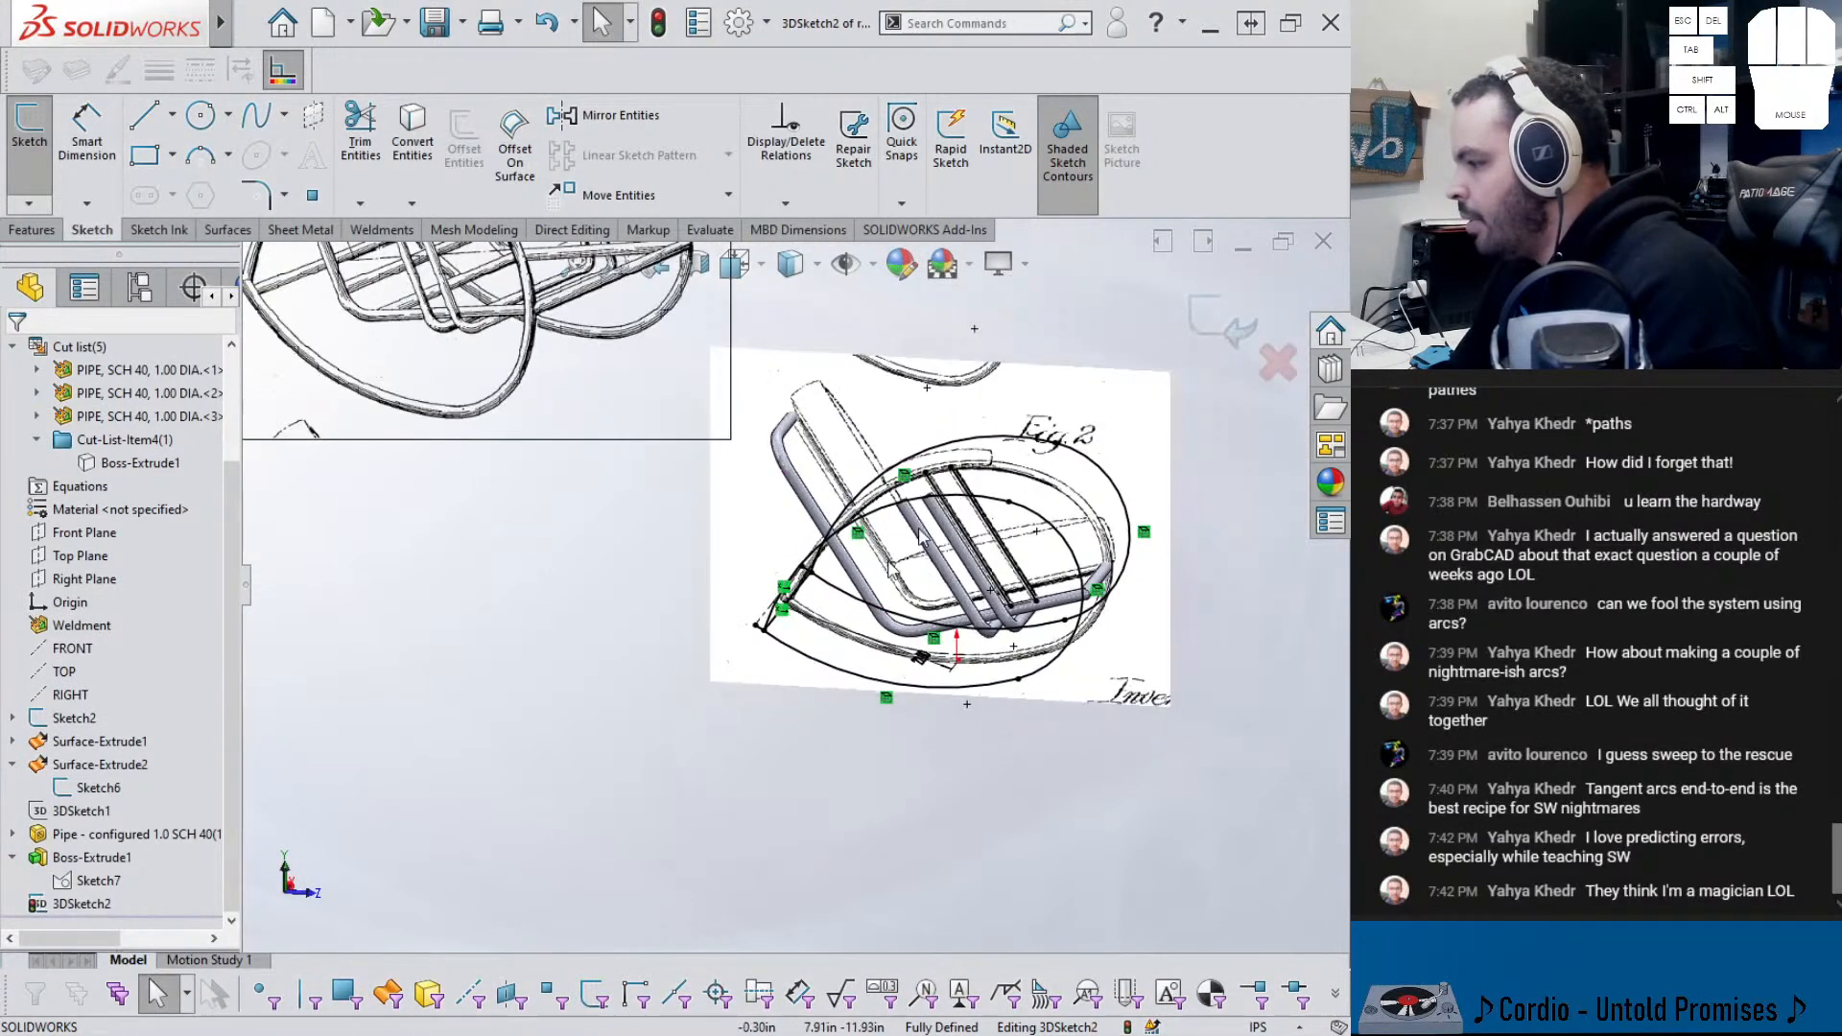
click(1227, 325)
- Start a Structural Member with the ansi inch 1.0 sch 40 pipe profile
scroll(848, 630, down, 2)
middle_drag(848, 630, 837, 701)
scroll(833, 702, down, 1)
click(153, 134)
- Create the first member group in the 1.0 sch 40 pipe structural member
click(97, 683)
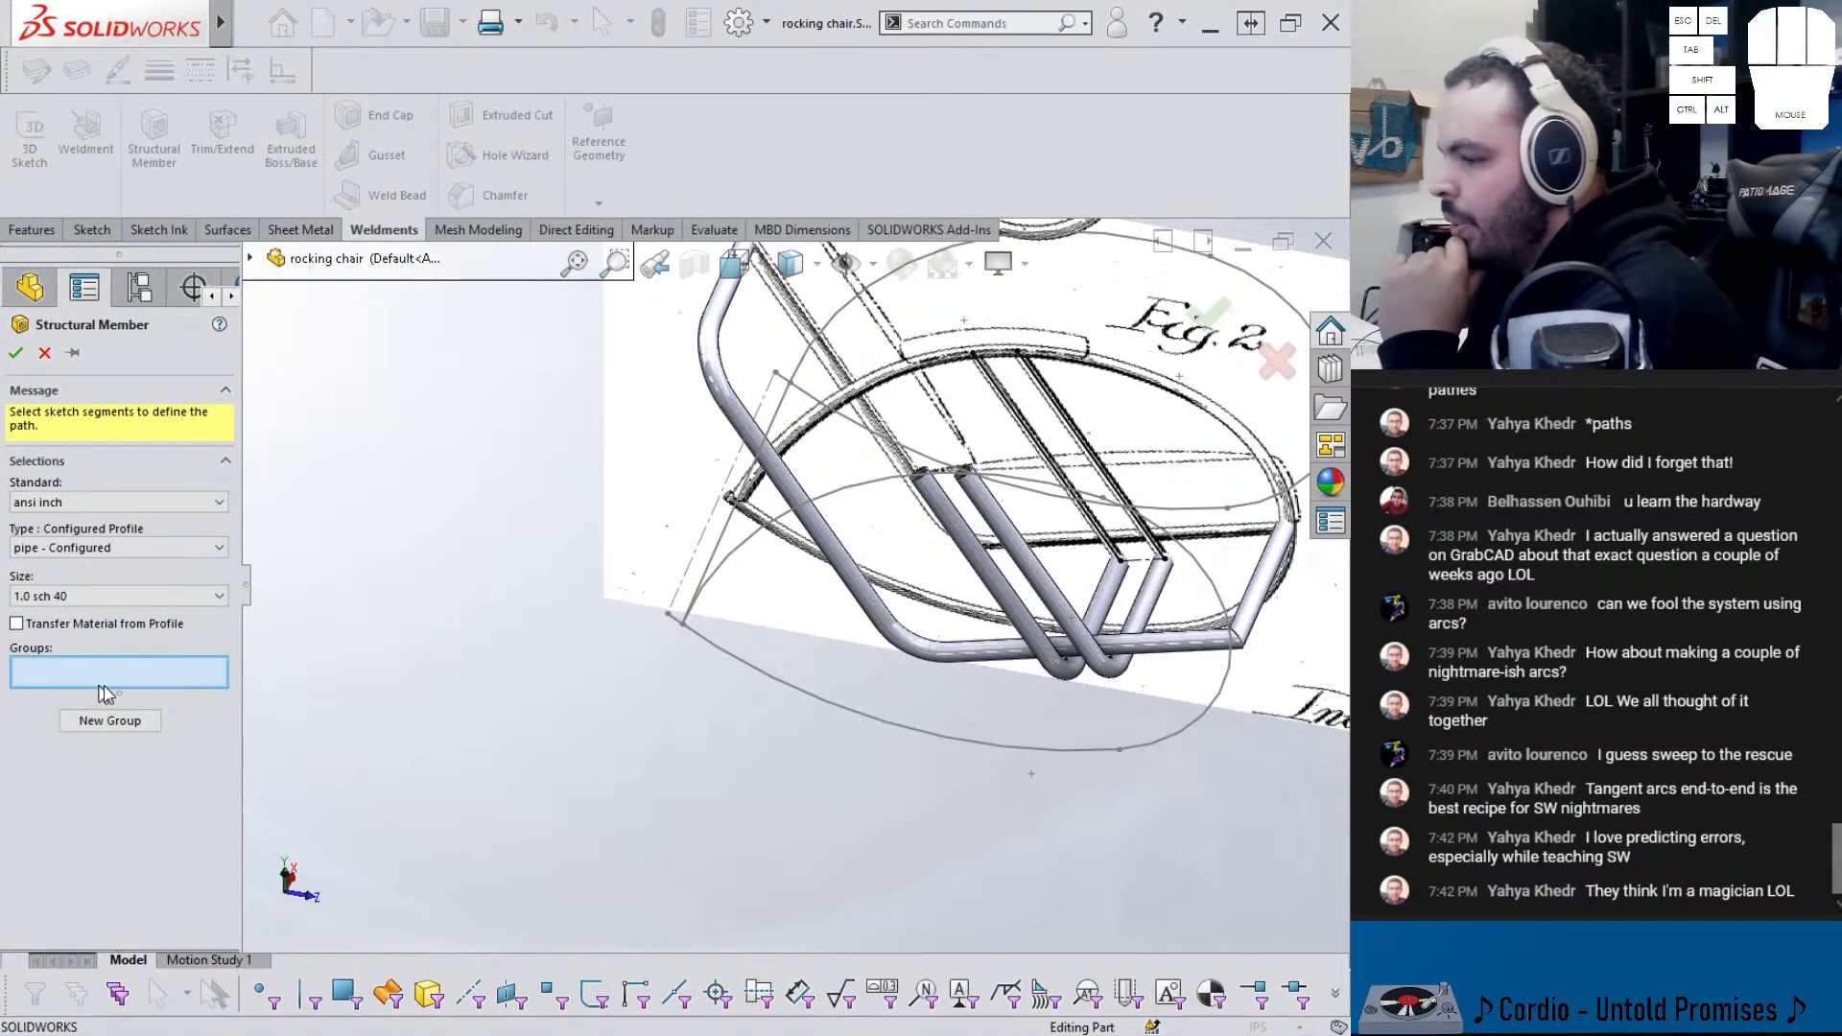
scroll(1100, 528, up, 2)
mouse_move(1103, 509)
middle_down()
mouse_move(1075, 436)
mouse_move(945, 414)
mouse_move(854, 426)
mouse_move(825, 451)
middle_up()
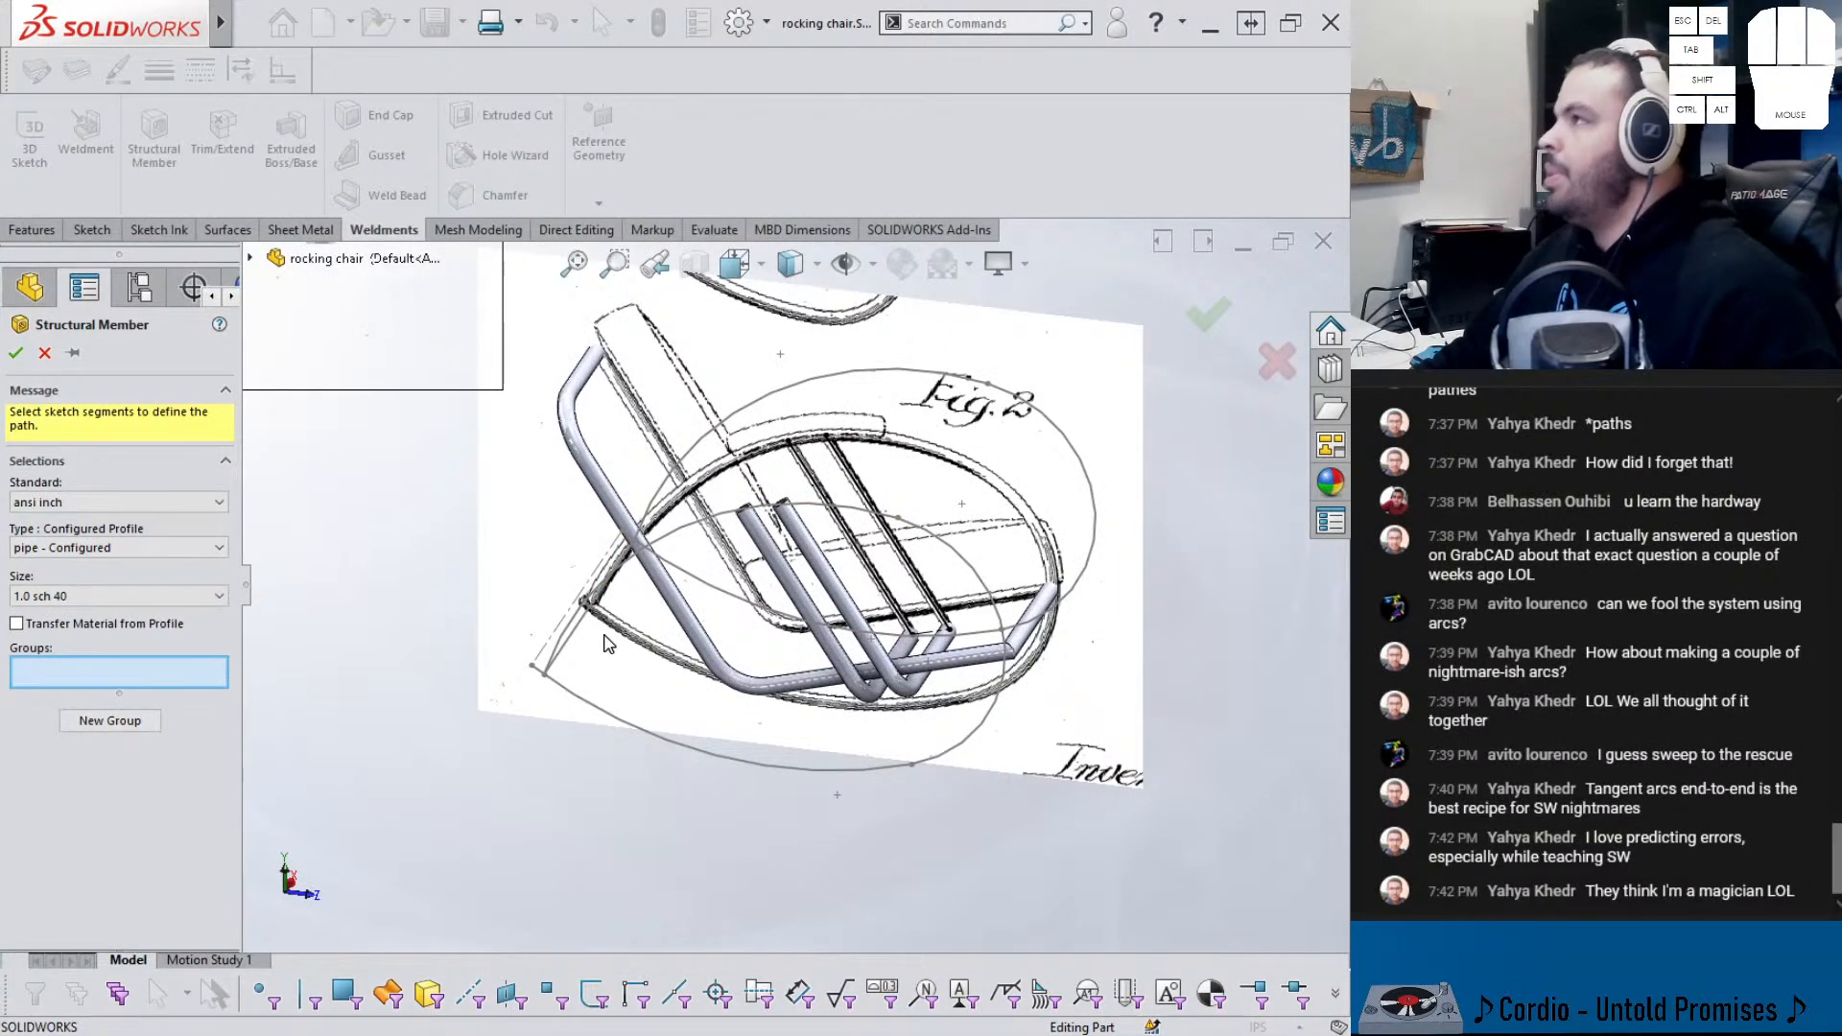
click(144, 721)
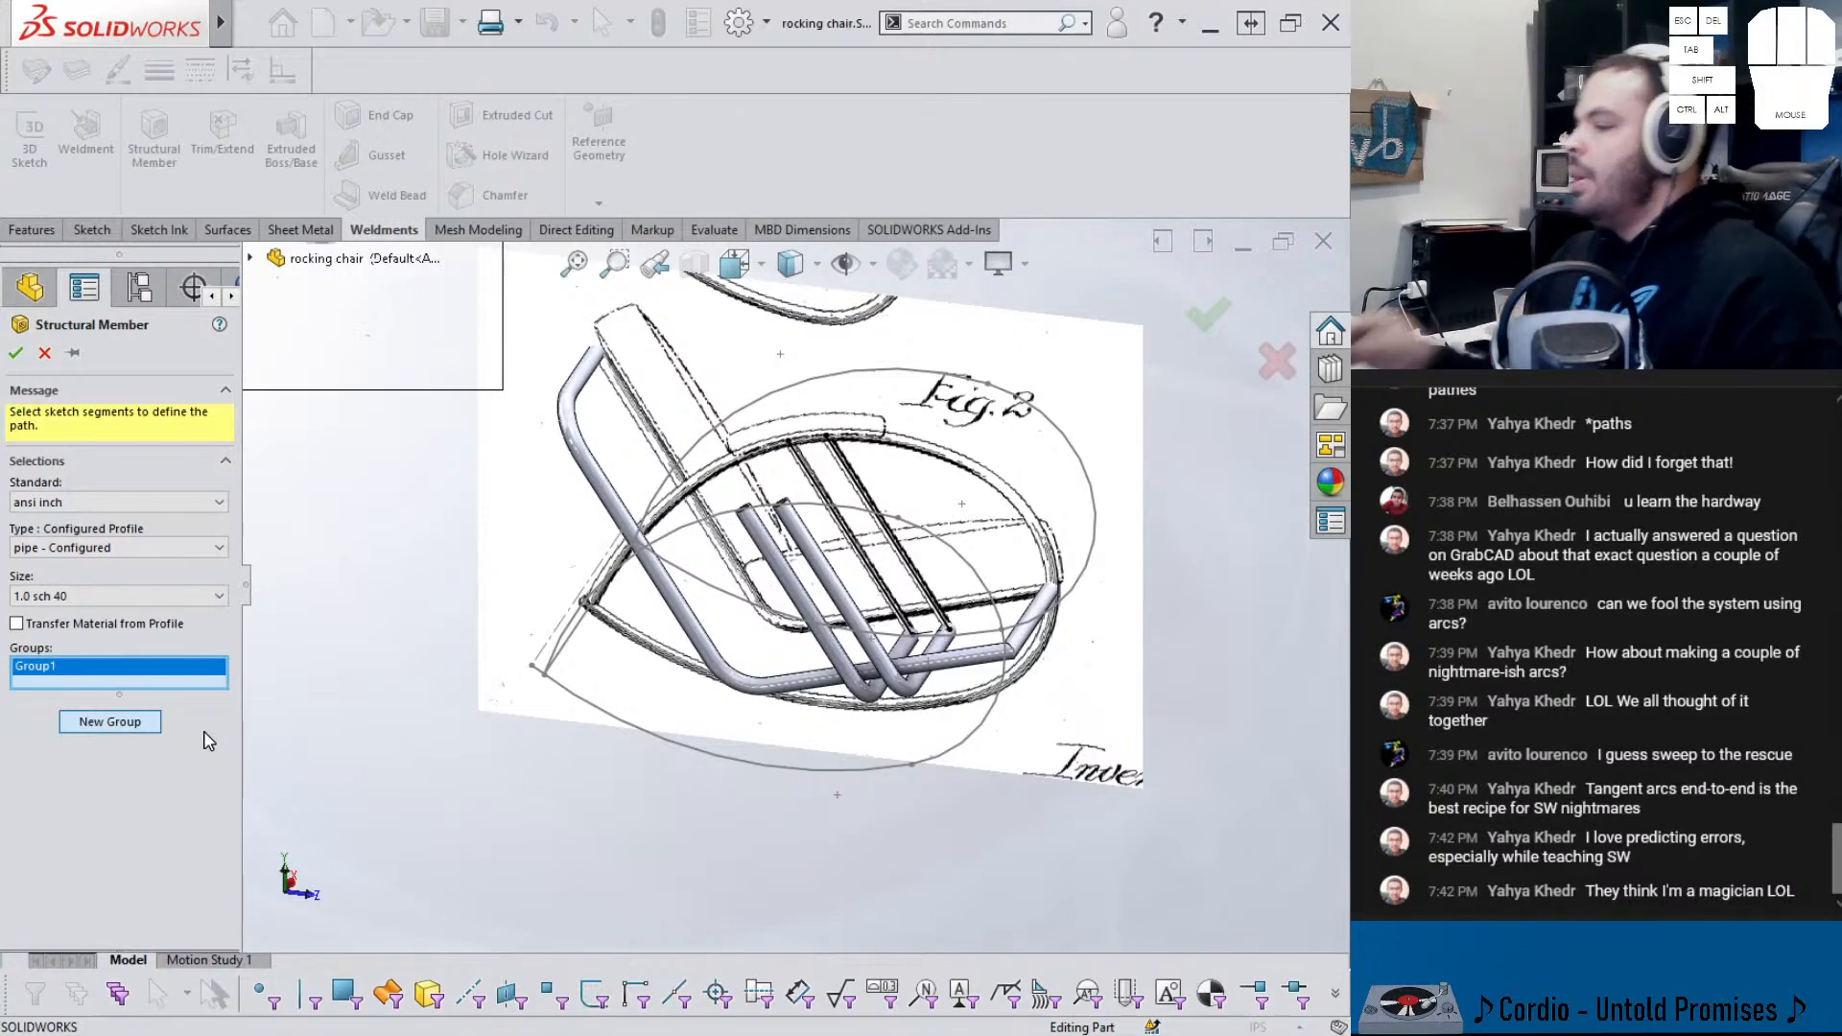
- Add the lower Arc2 and right Arc5 rocker arcs to Group1's path
mouse_move(624, 696)
middle_down()
mouse_move(666, 688)
mouse_move(691, 748)
middle_up()
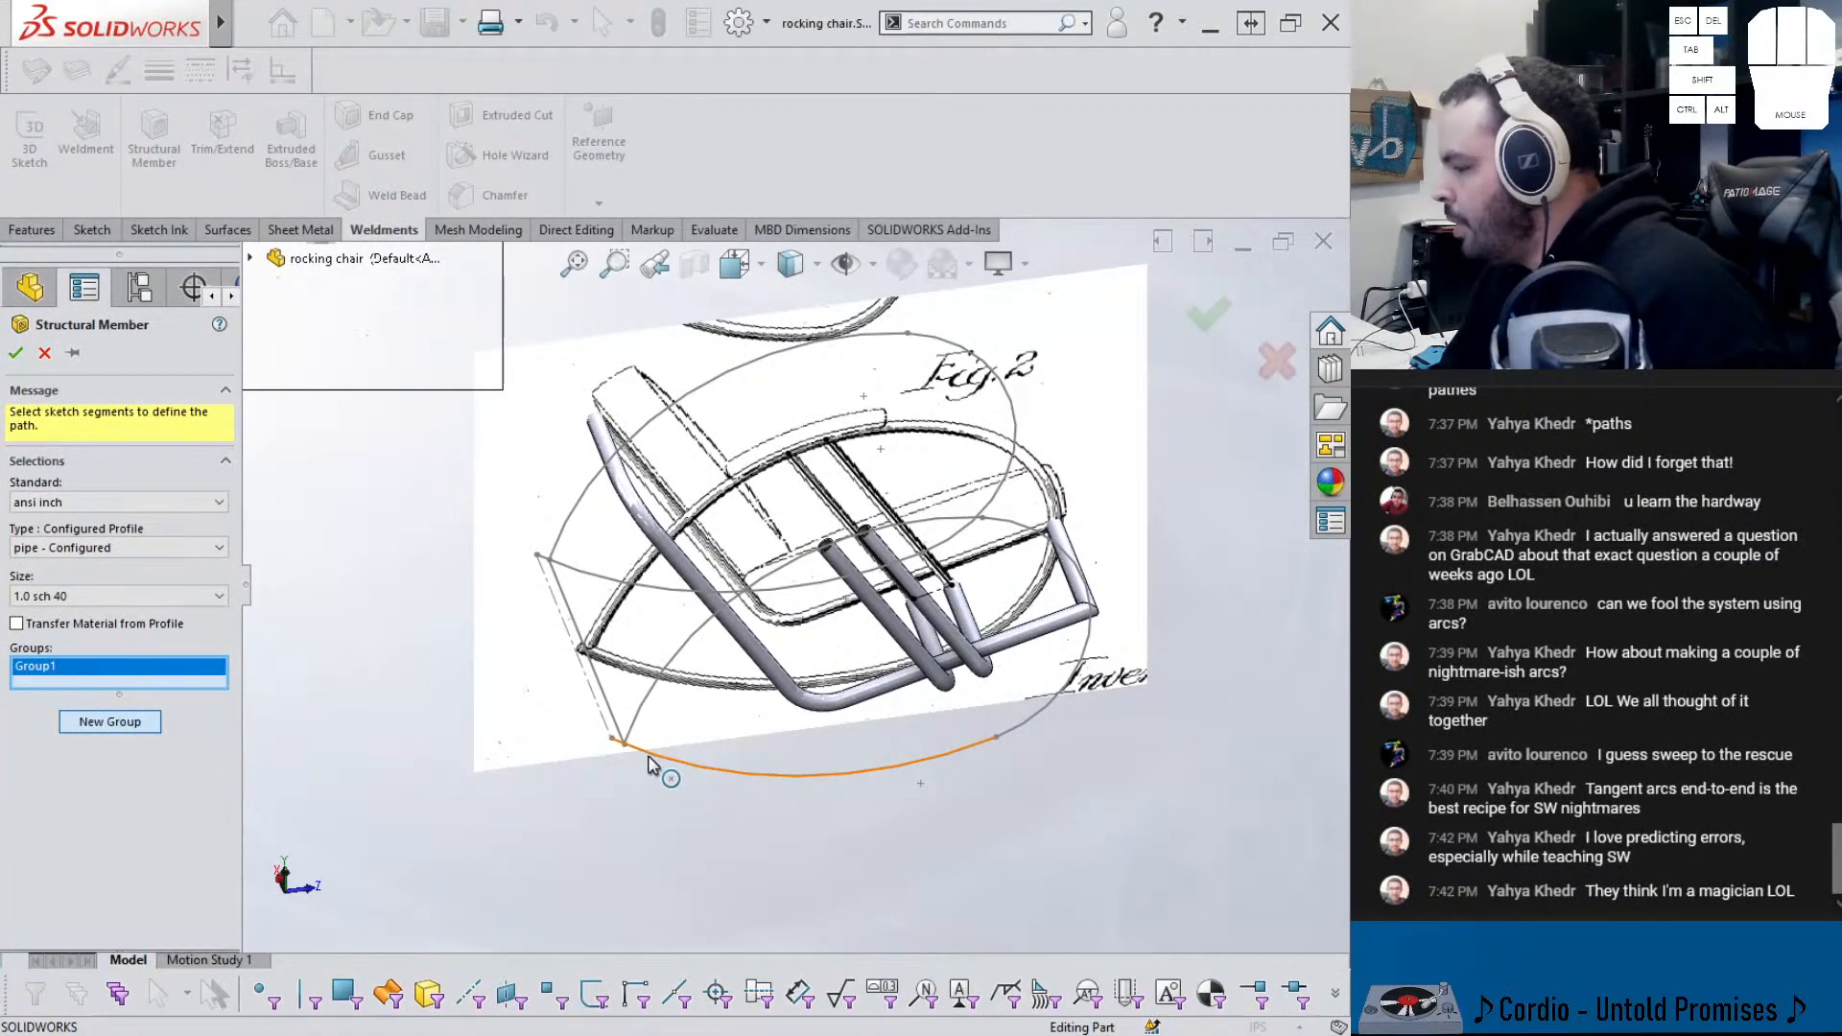
click(619, 750)
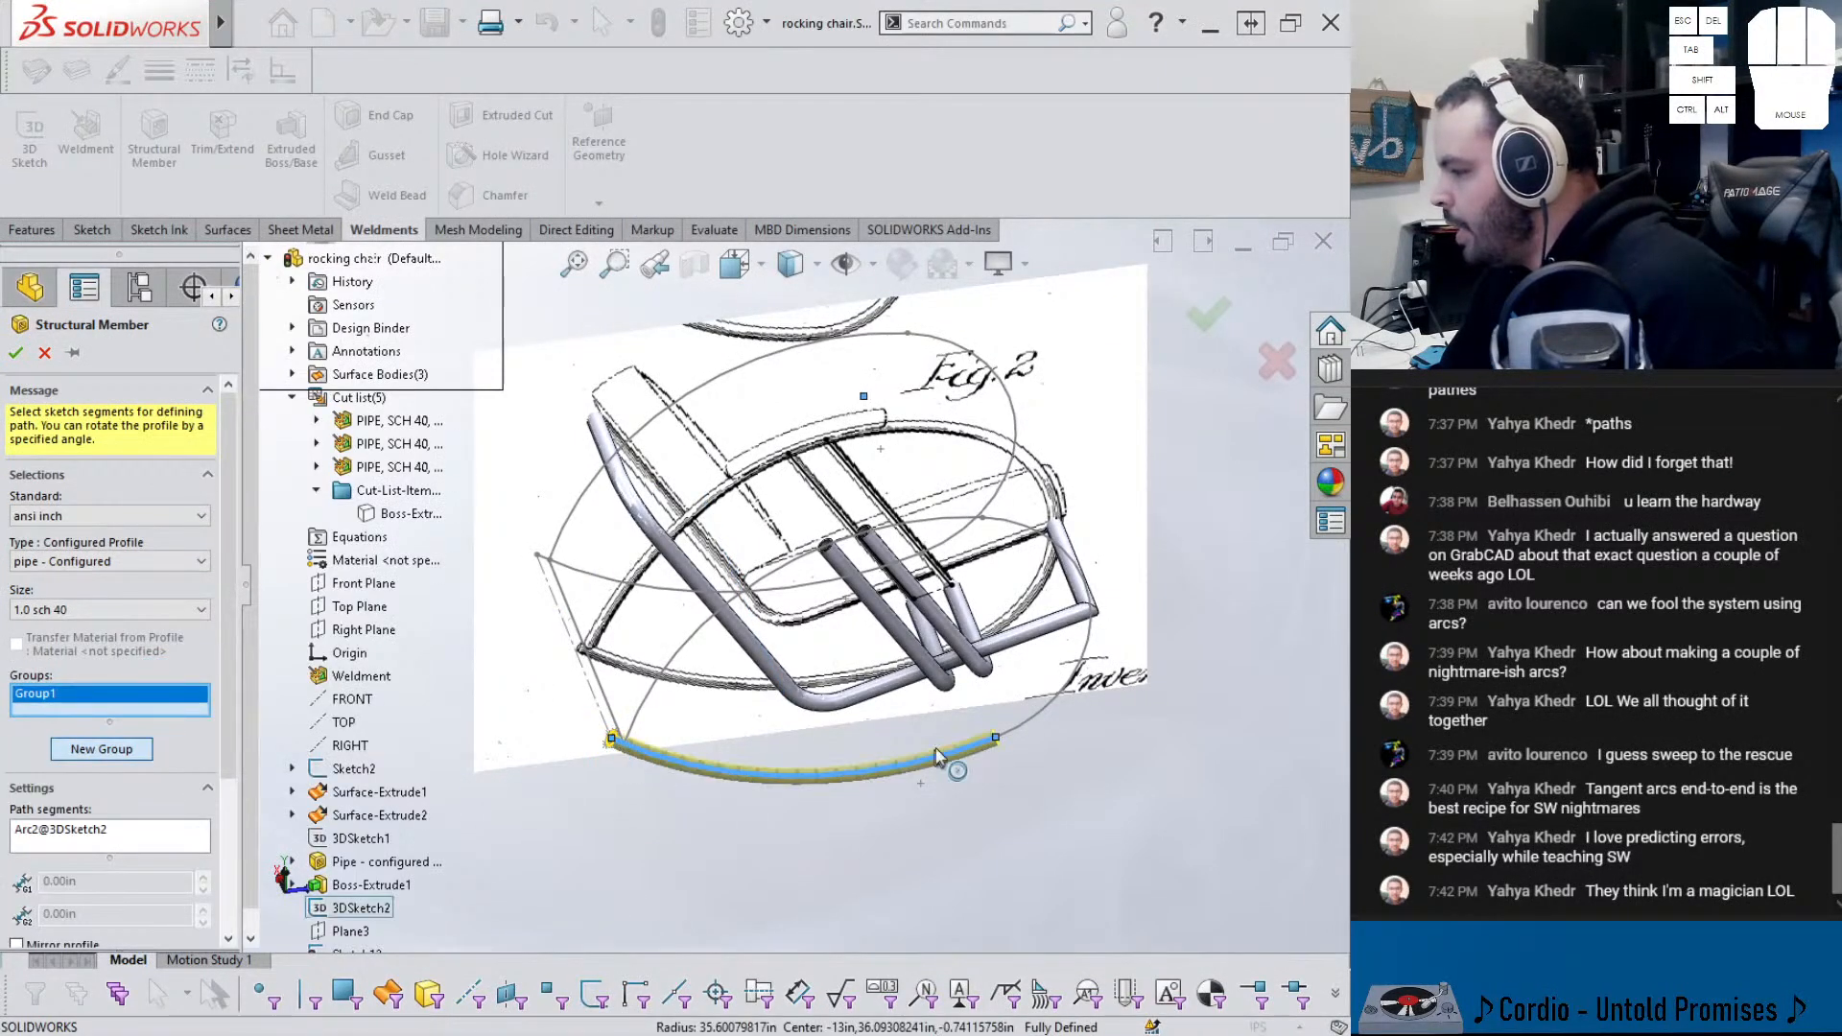
click(1029, 735)
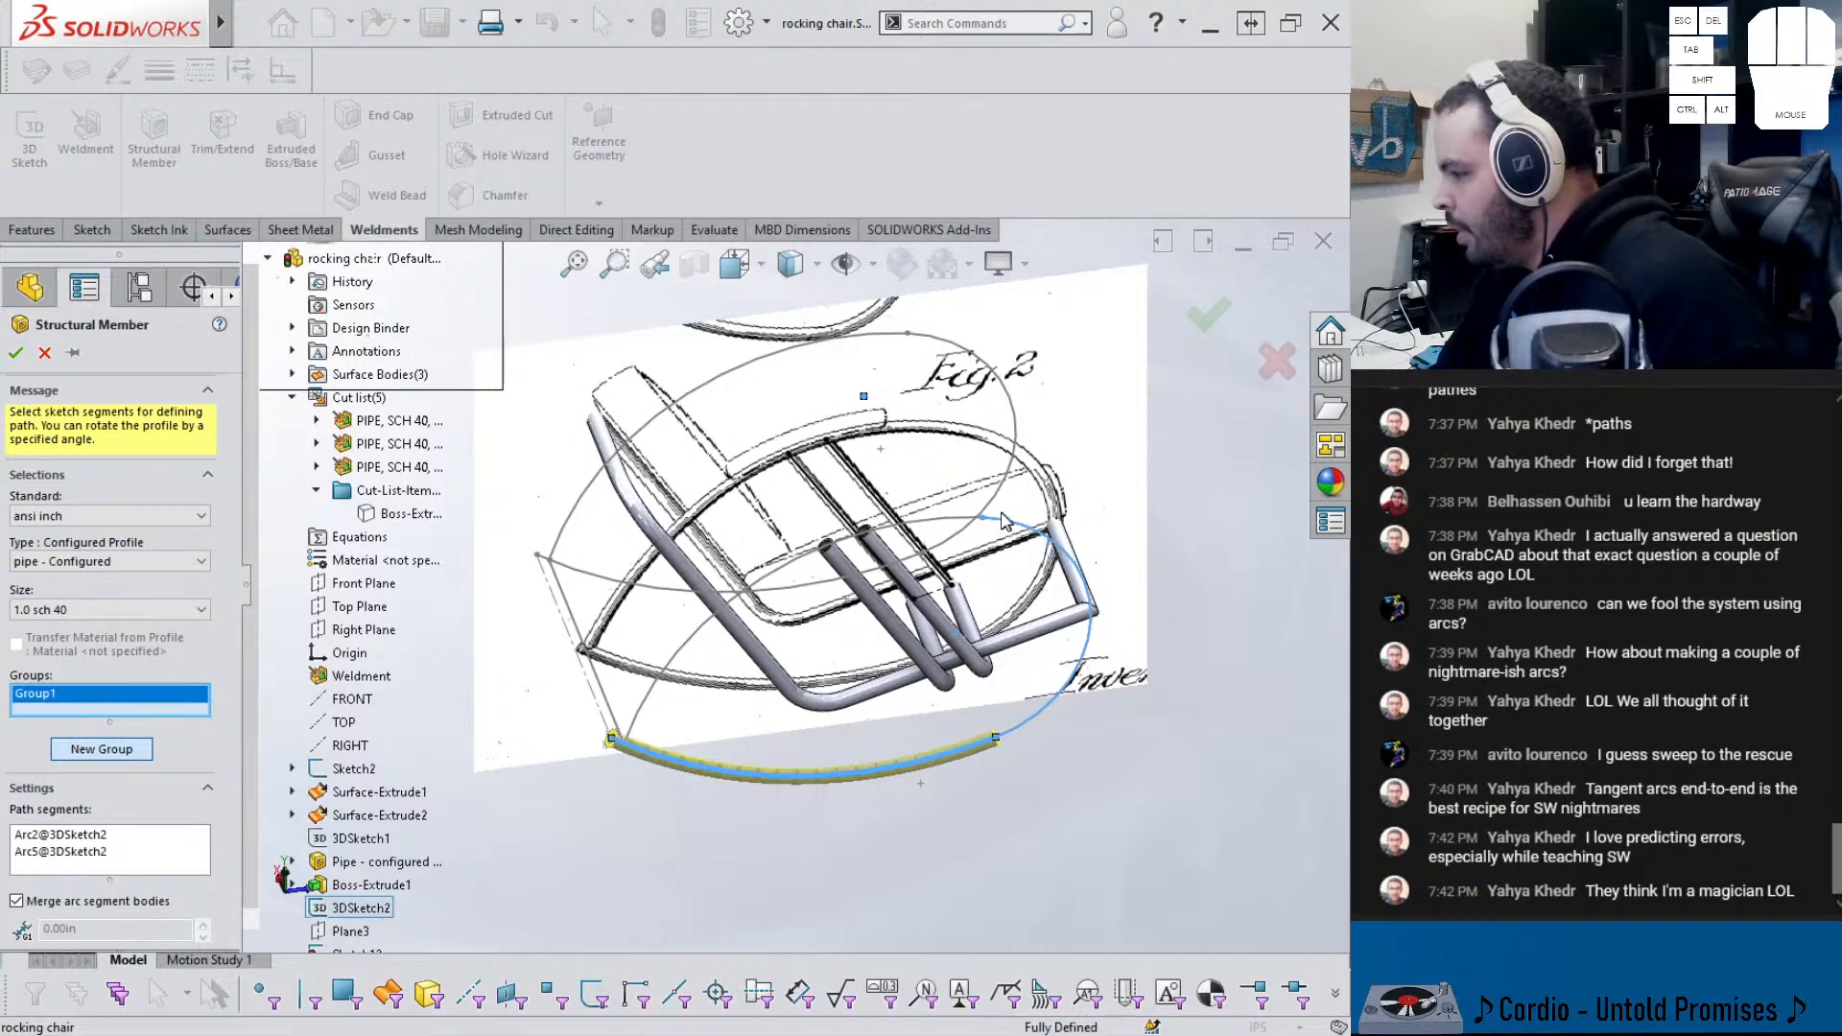
click(691, 642)
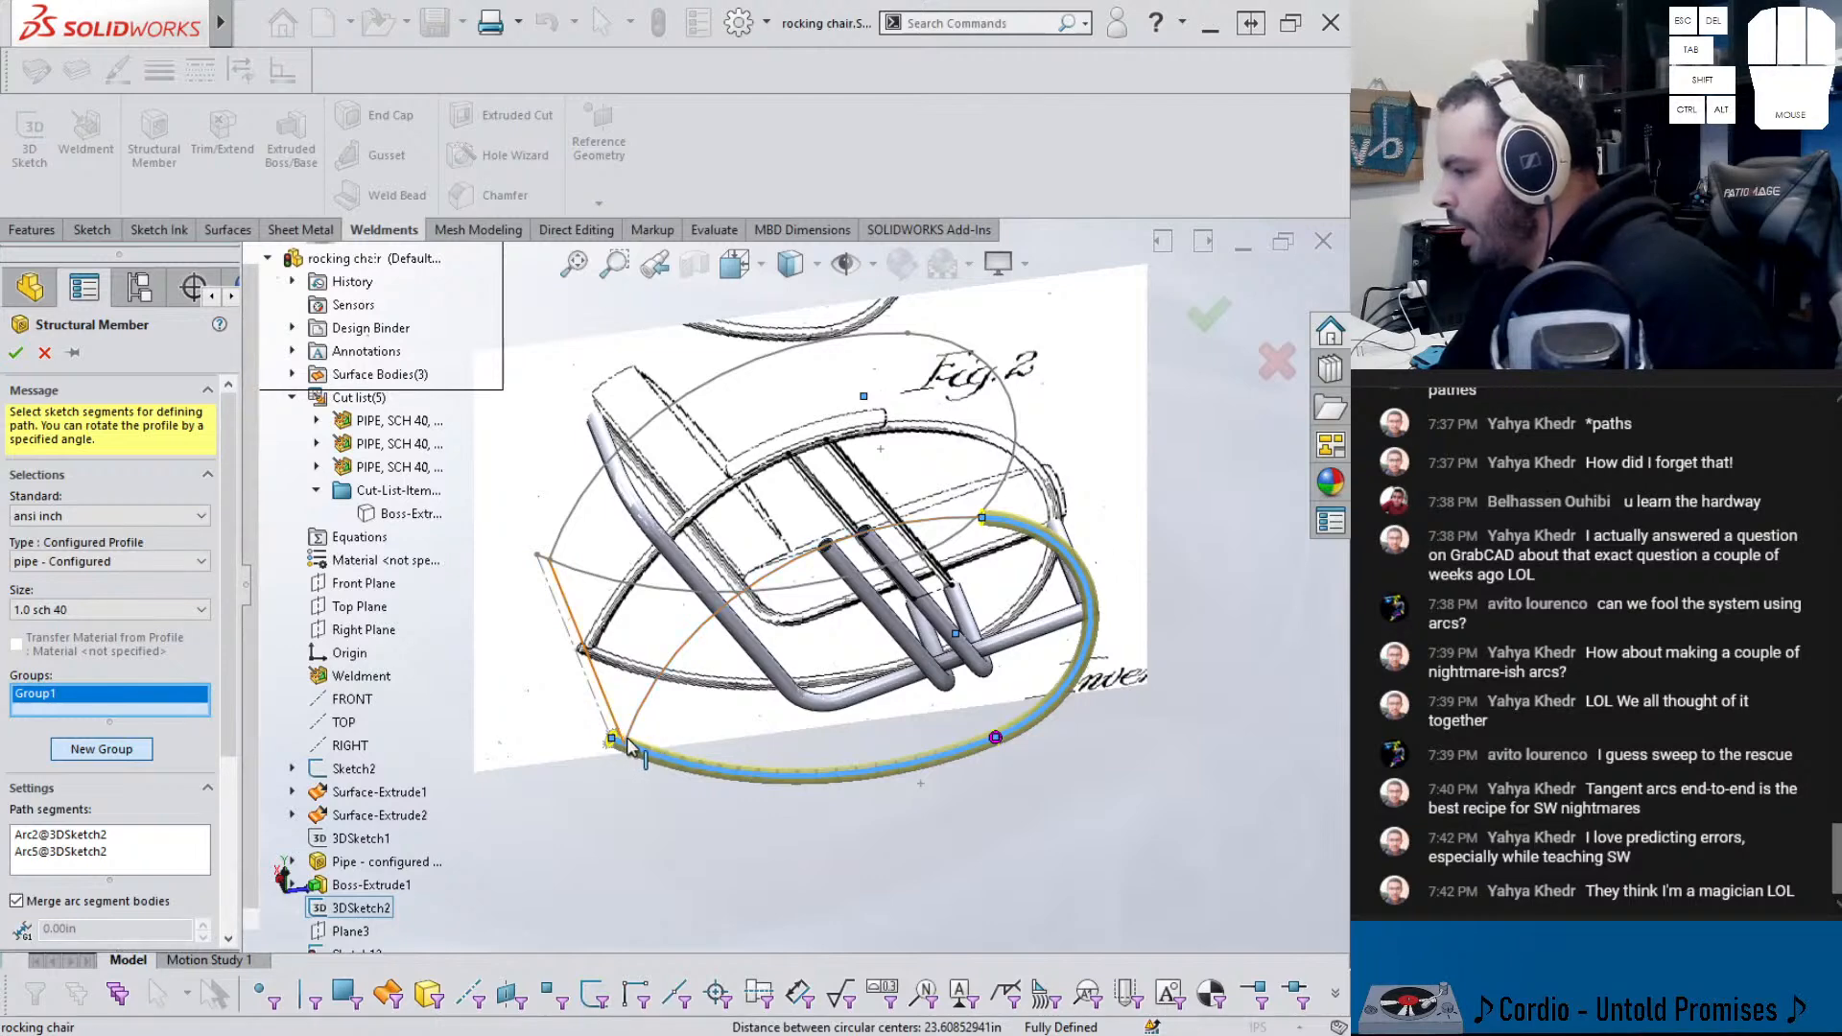
scroll(631, 735, down, 3)
scroll(671, 715, up, 3)
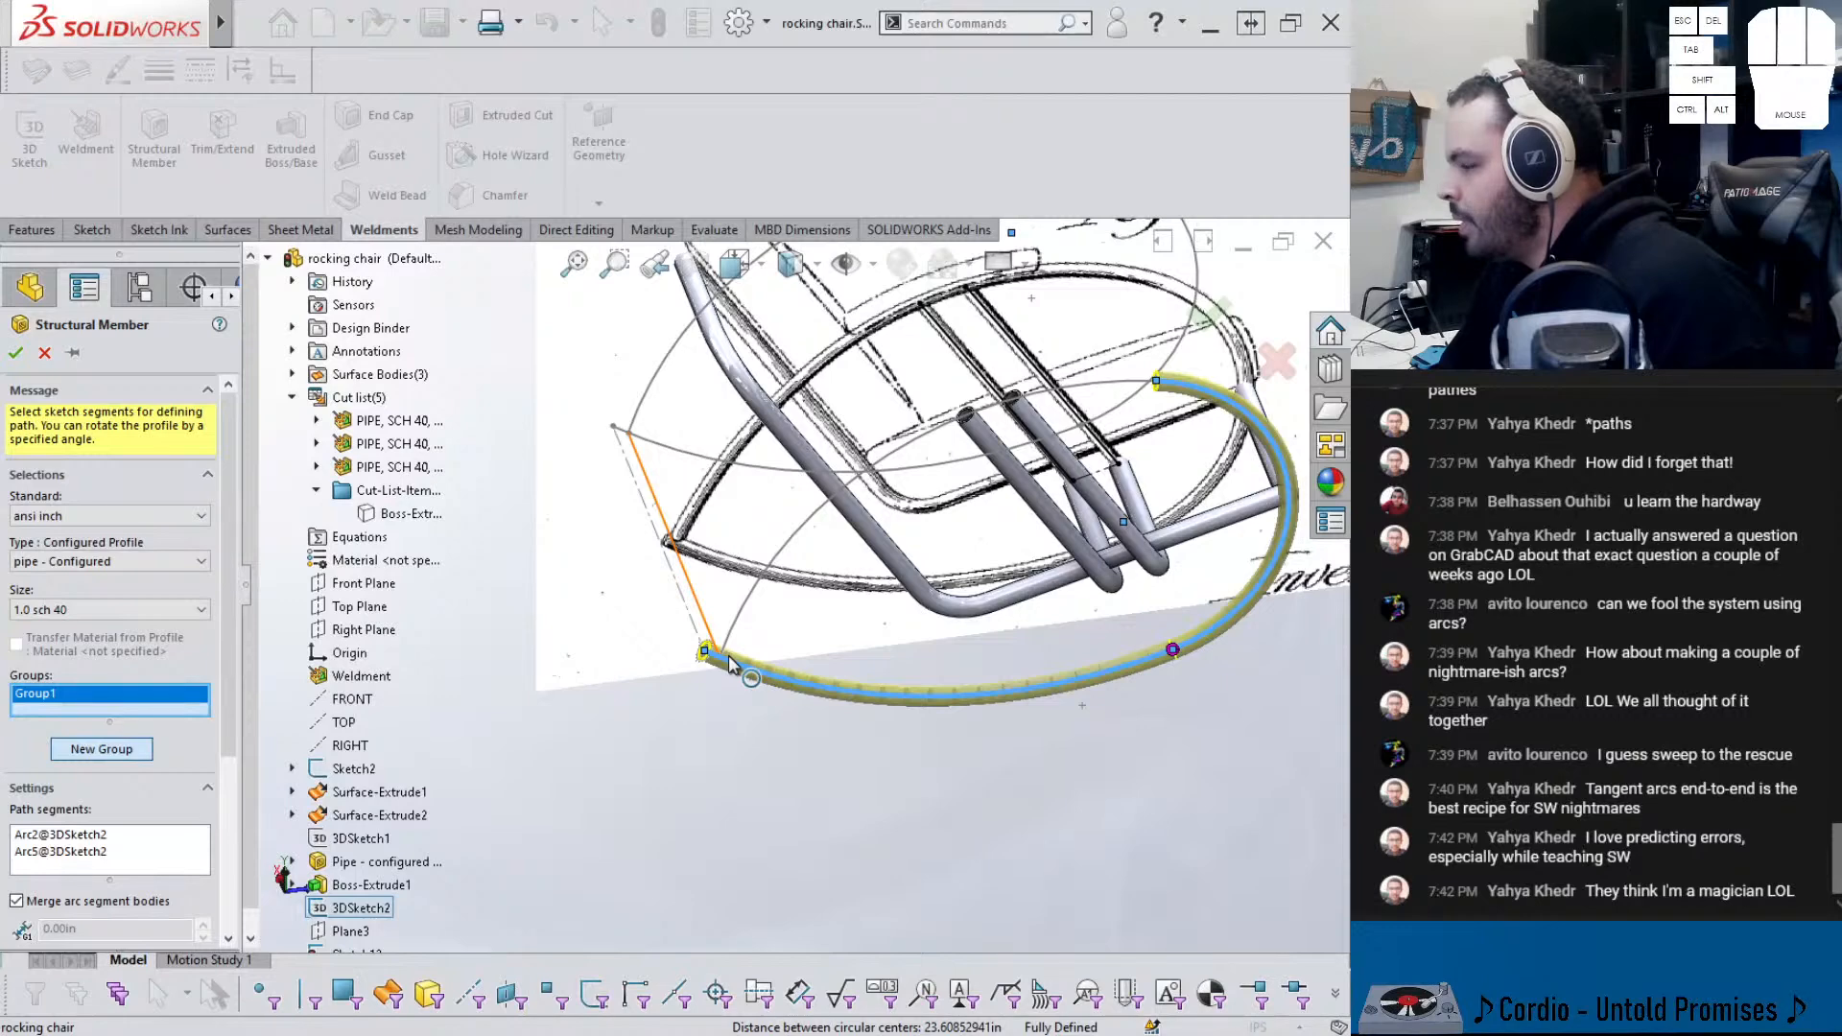
click(1203, 643)
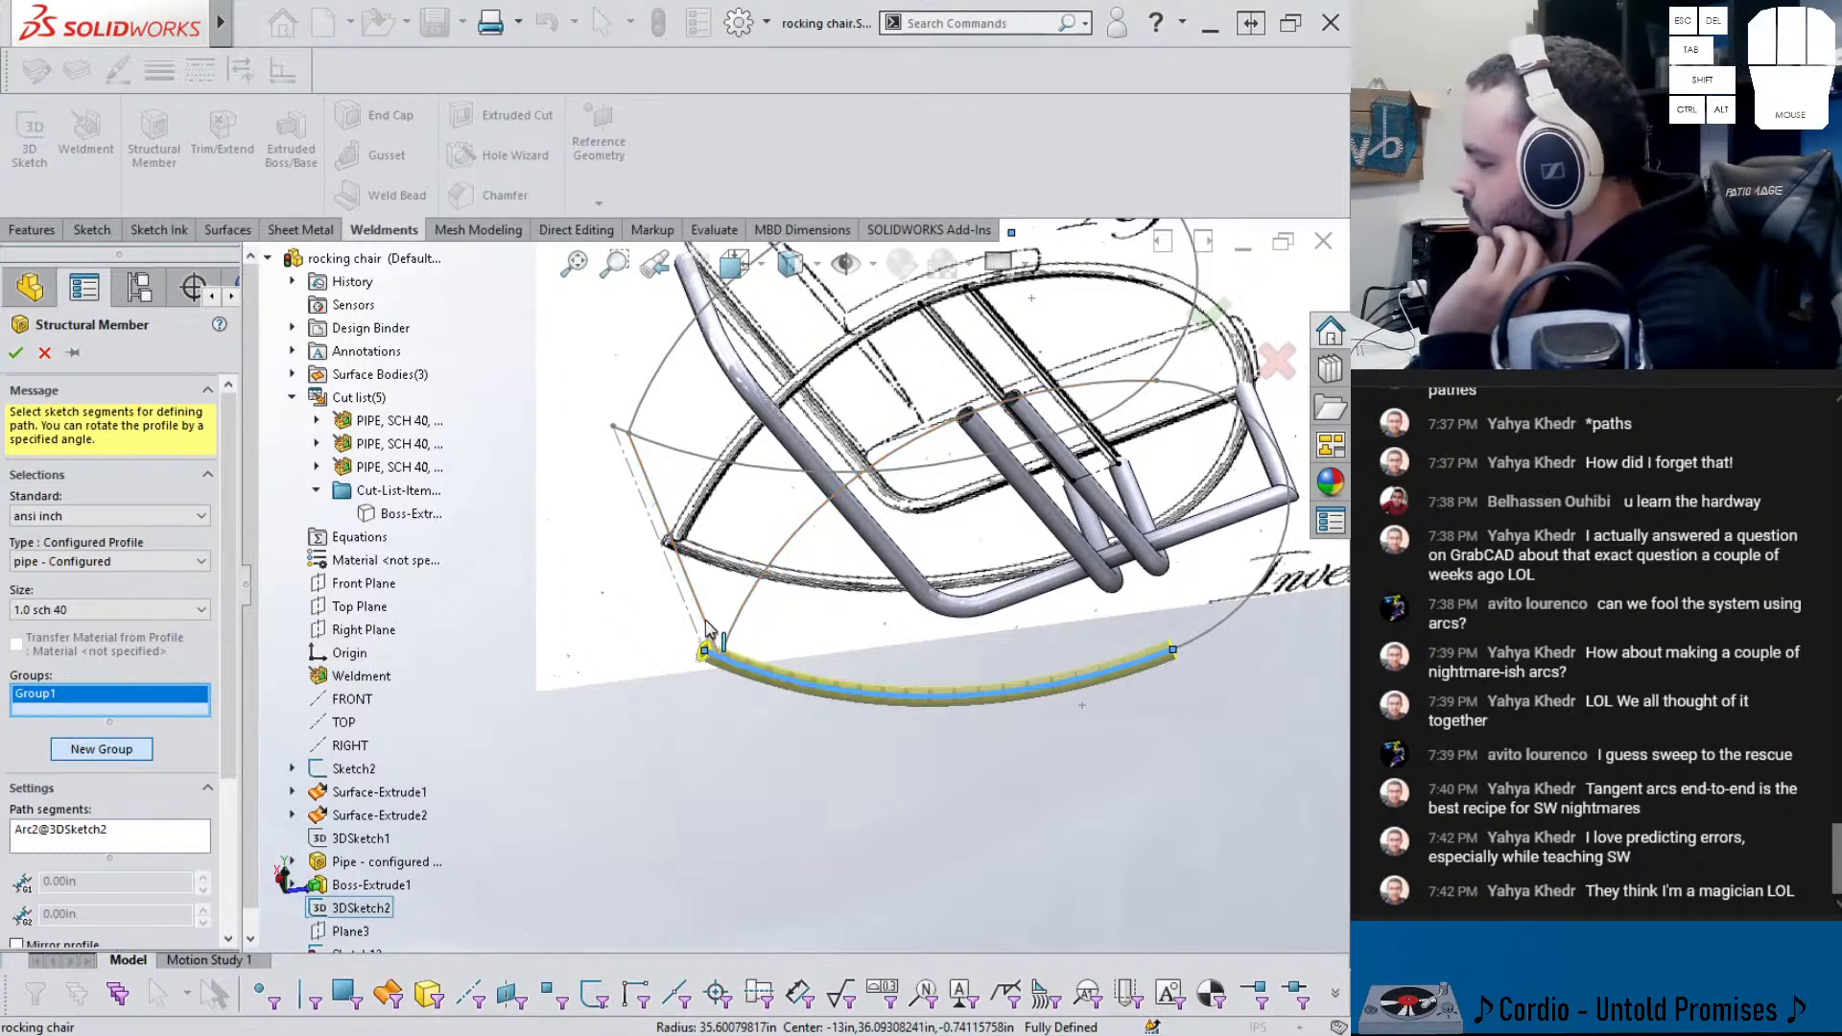
click(1211, 649)
middle_drag(1204, 651, 959, 582)
middle_drag(726, 601, 693, 683)
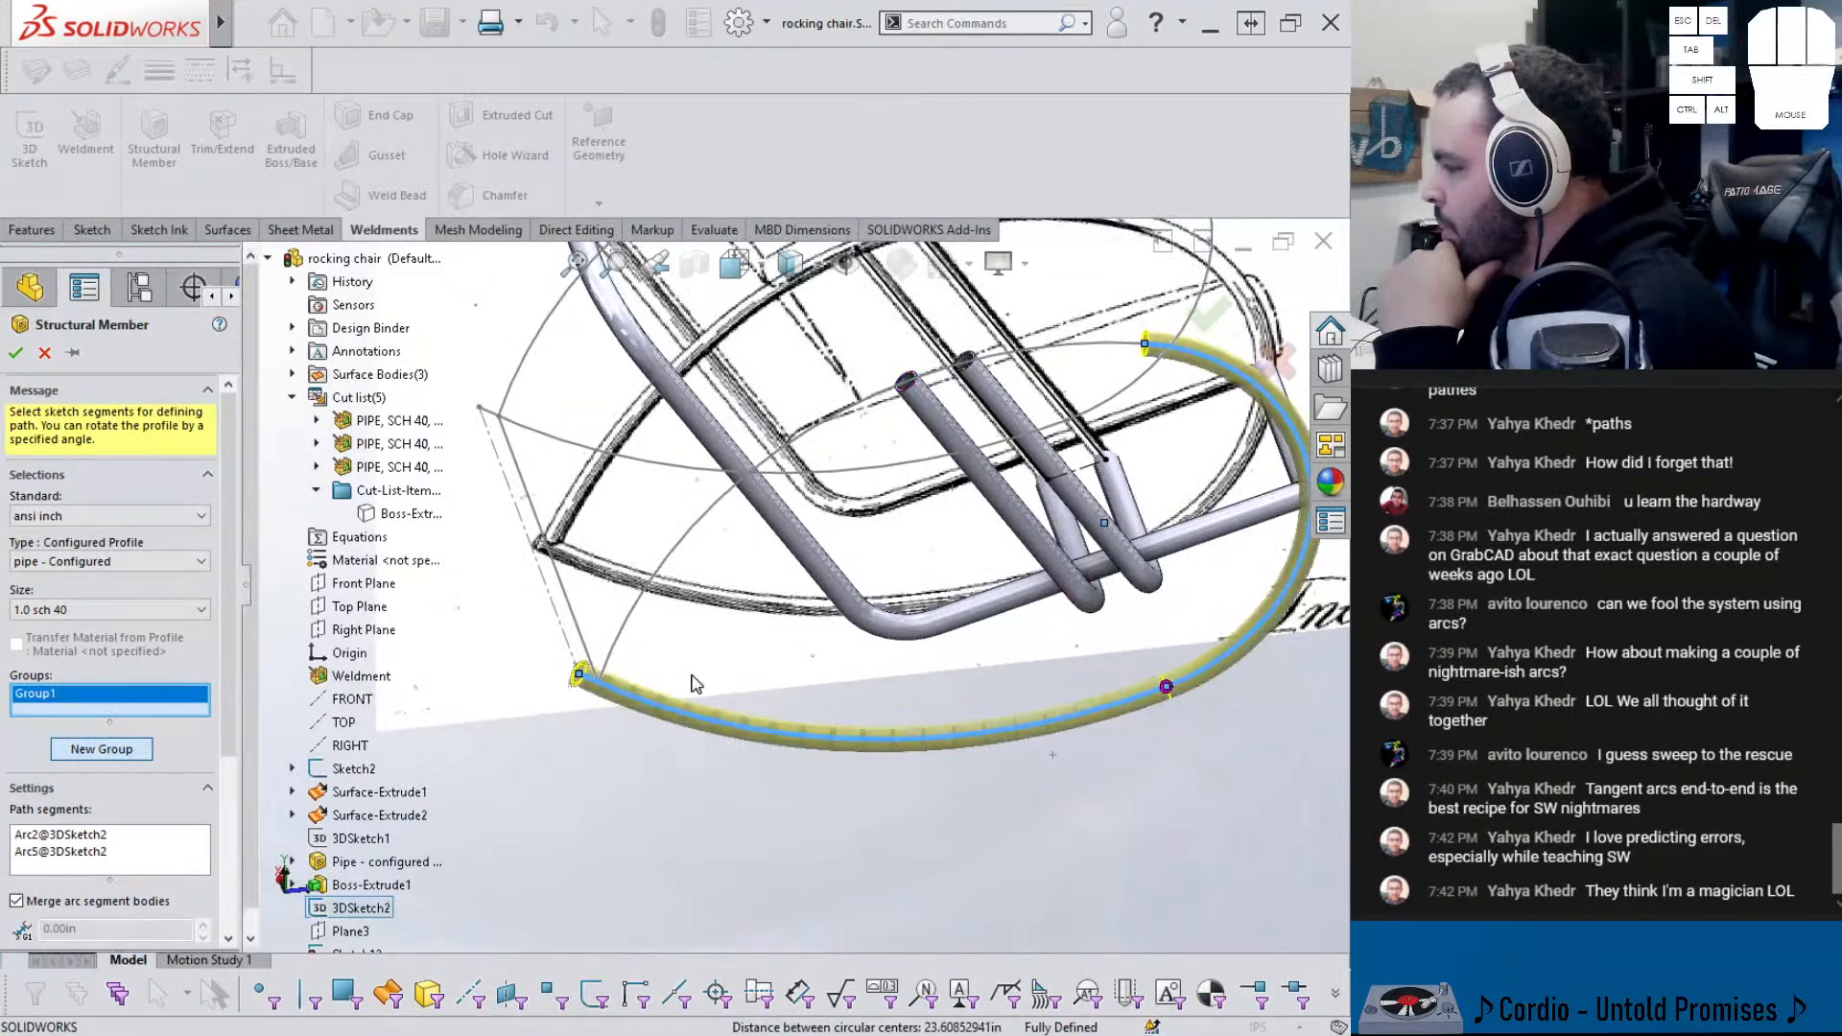
- Create Group2 following the Arc8 and Arc11 sketch arcs
click(131, 749)
click(682, 471)
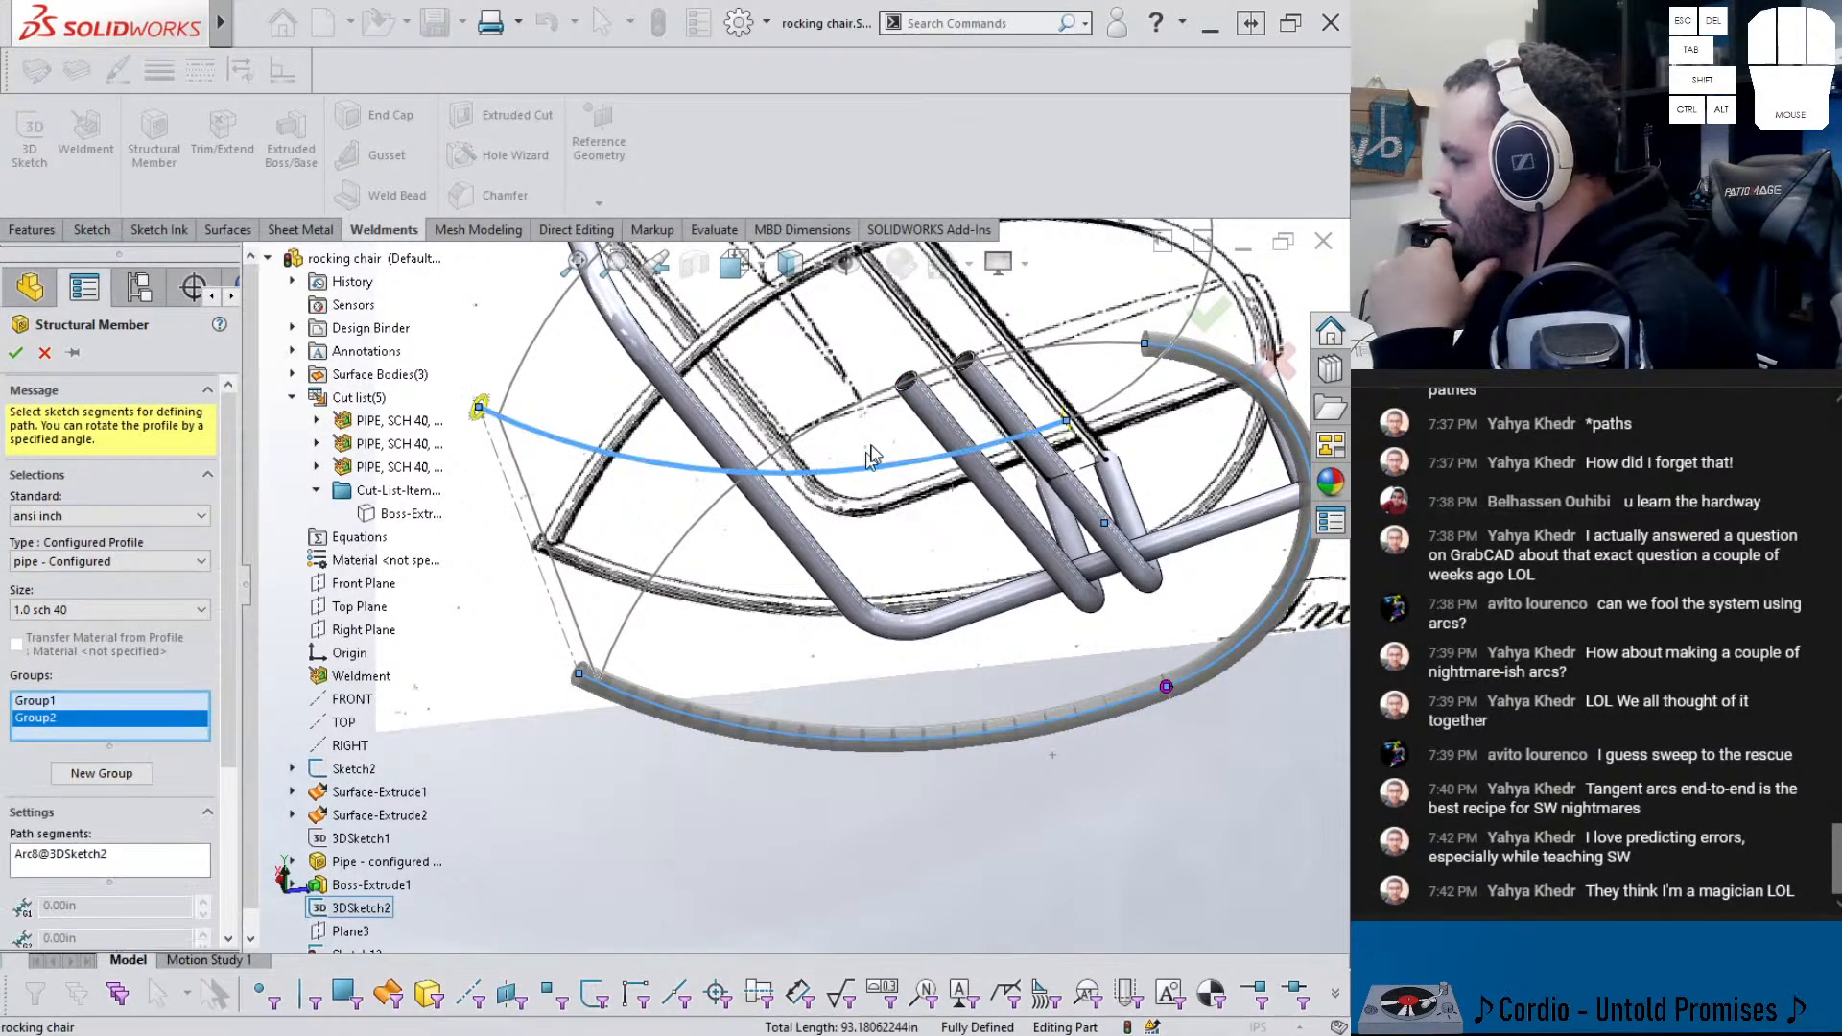
scroll(979, 376, up, 3)
click(1025, 346)
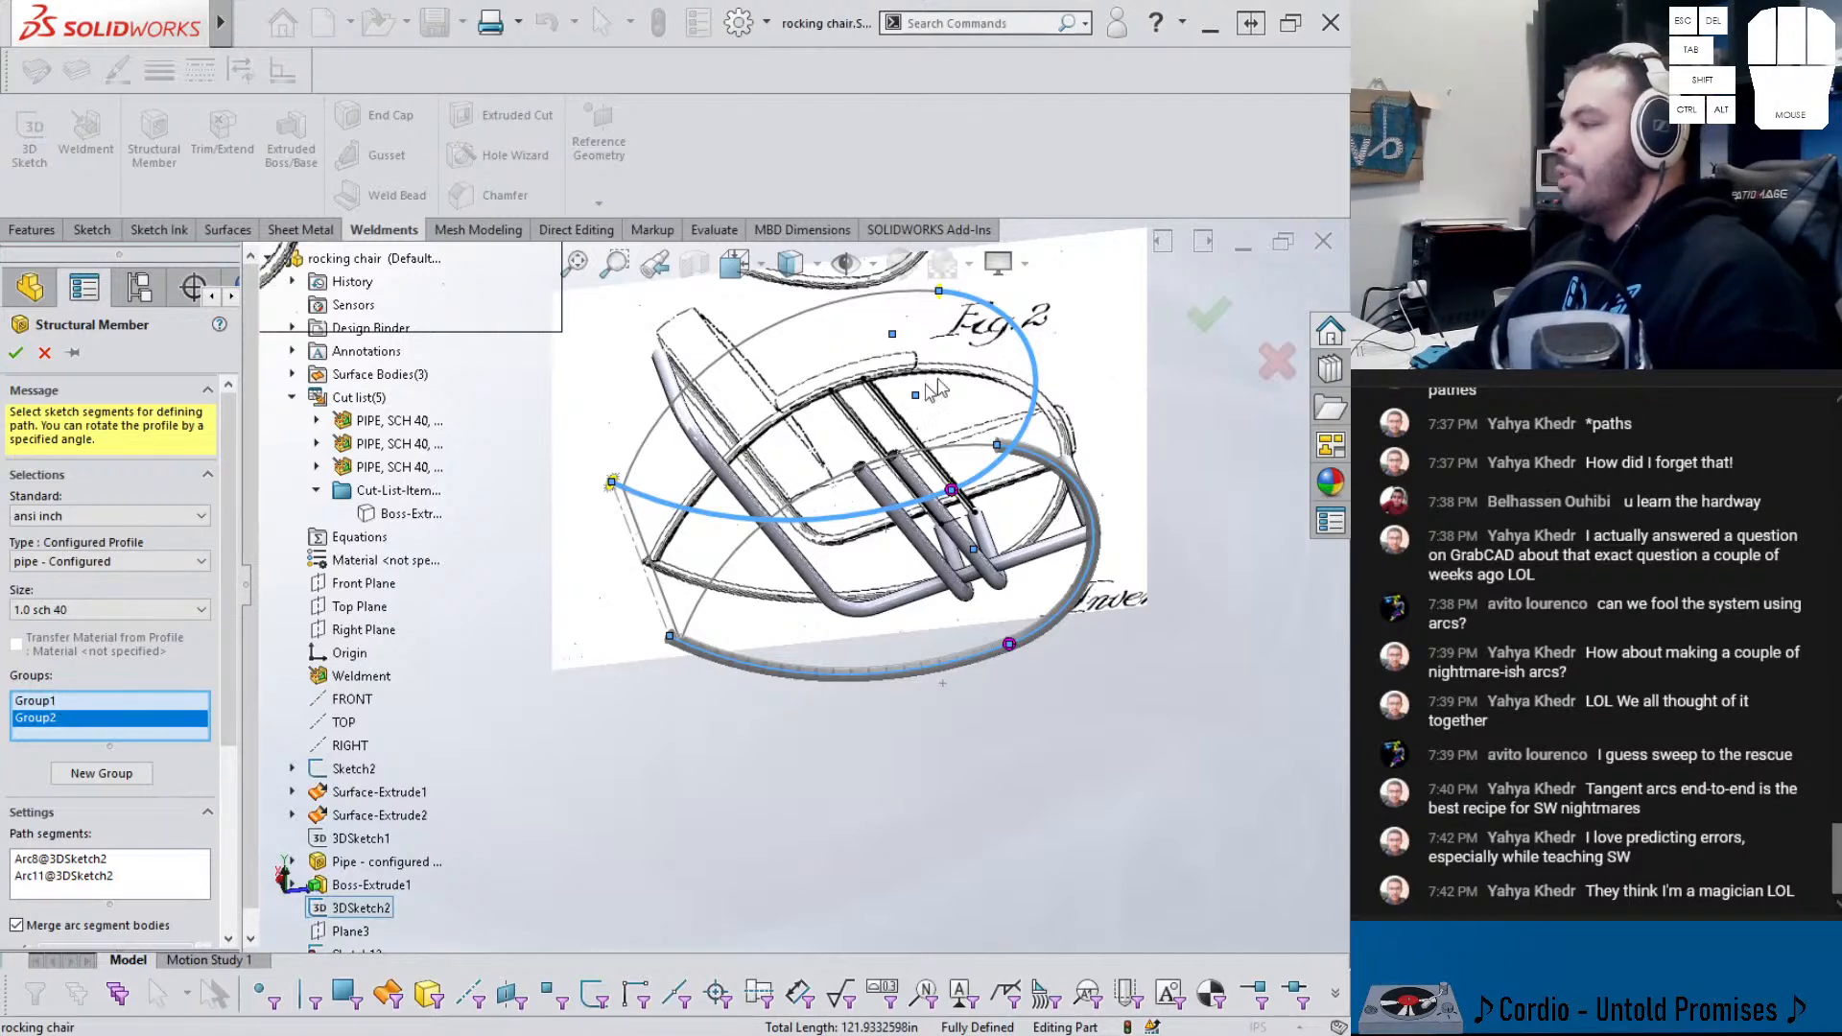
scroll(658, 582, down, 2)
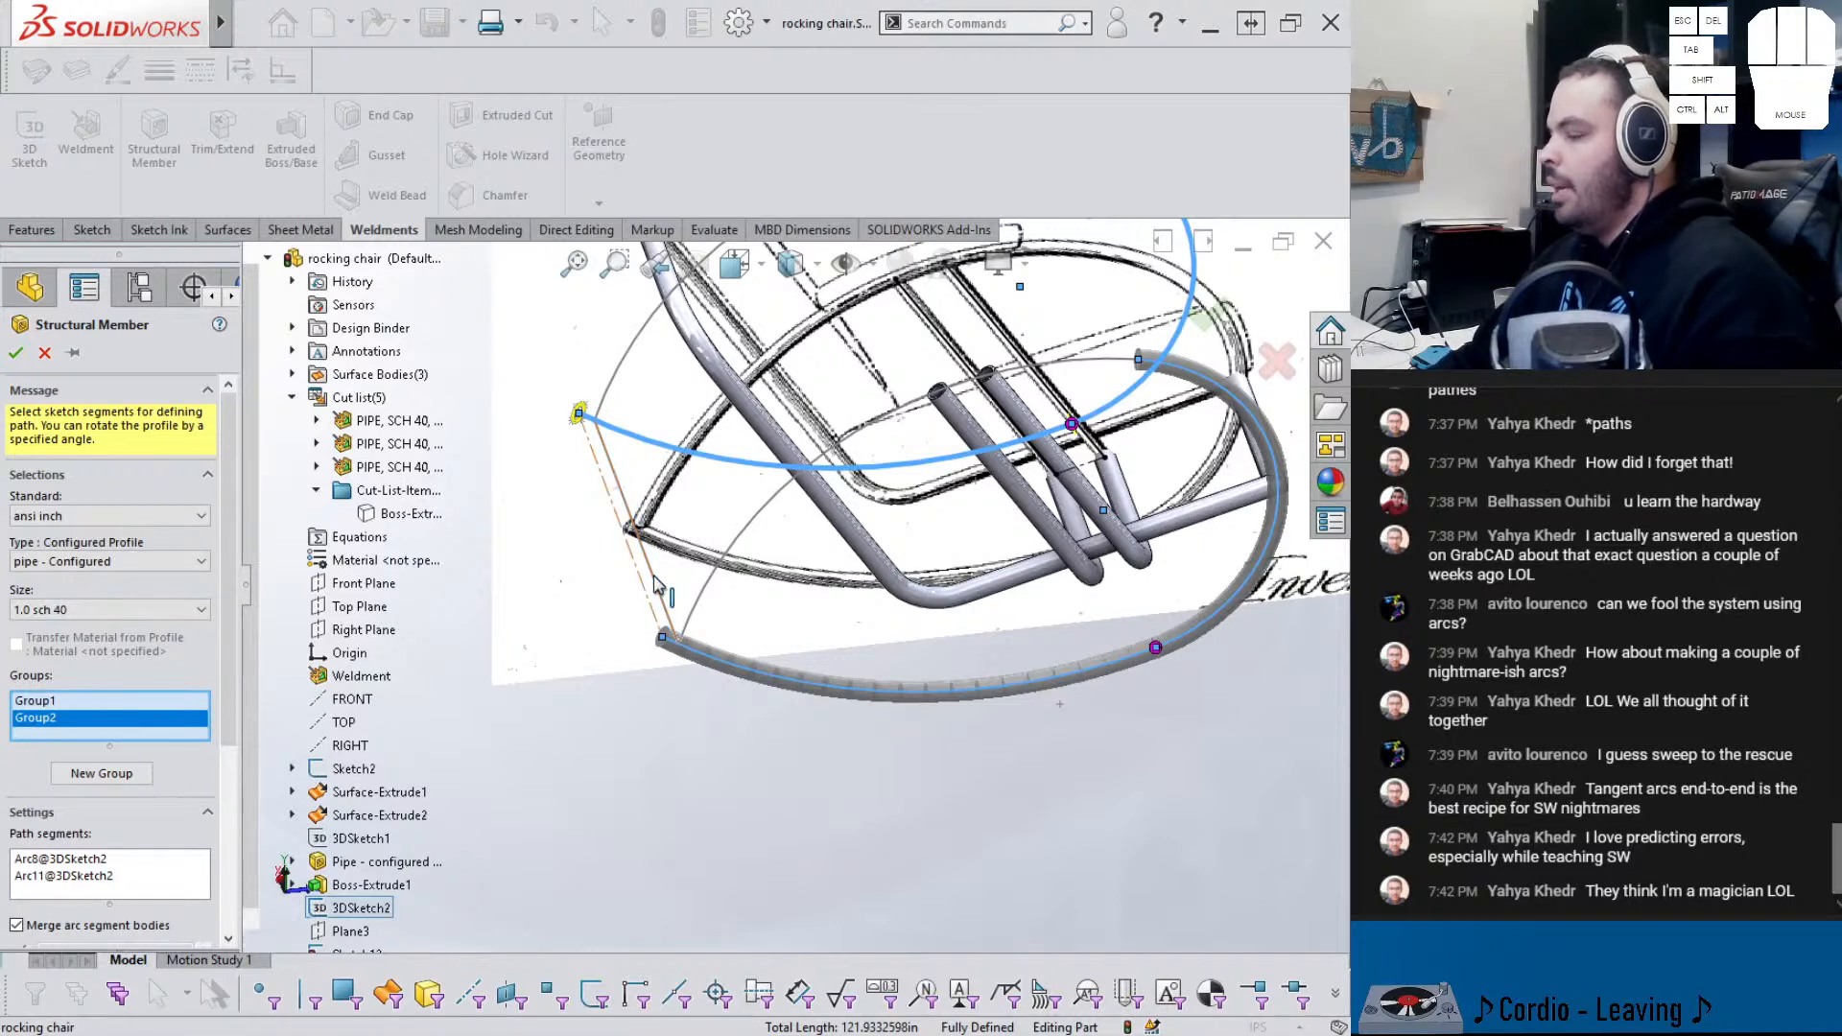
- Create Group3 following the straight front sketch line, Line3
click(102, 773)
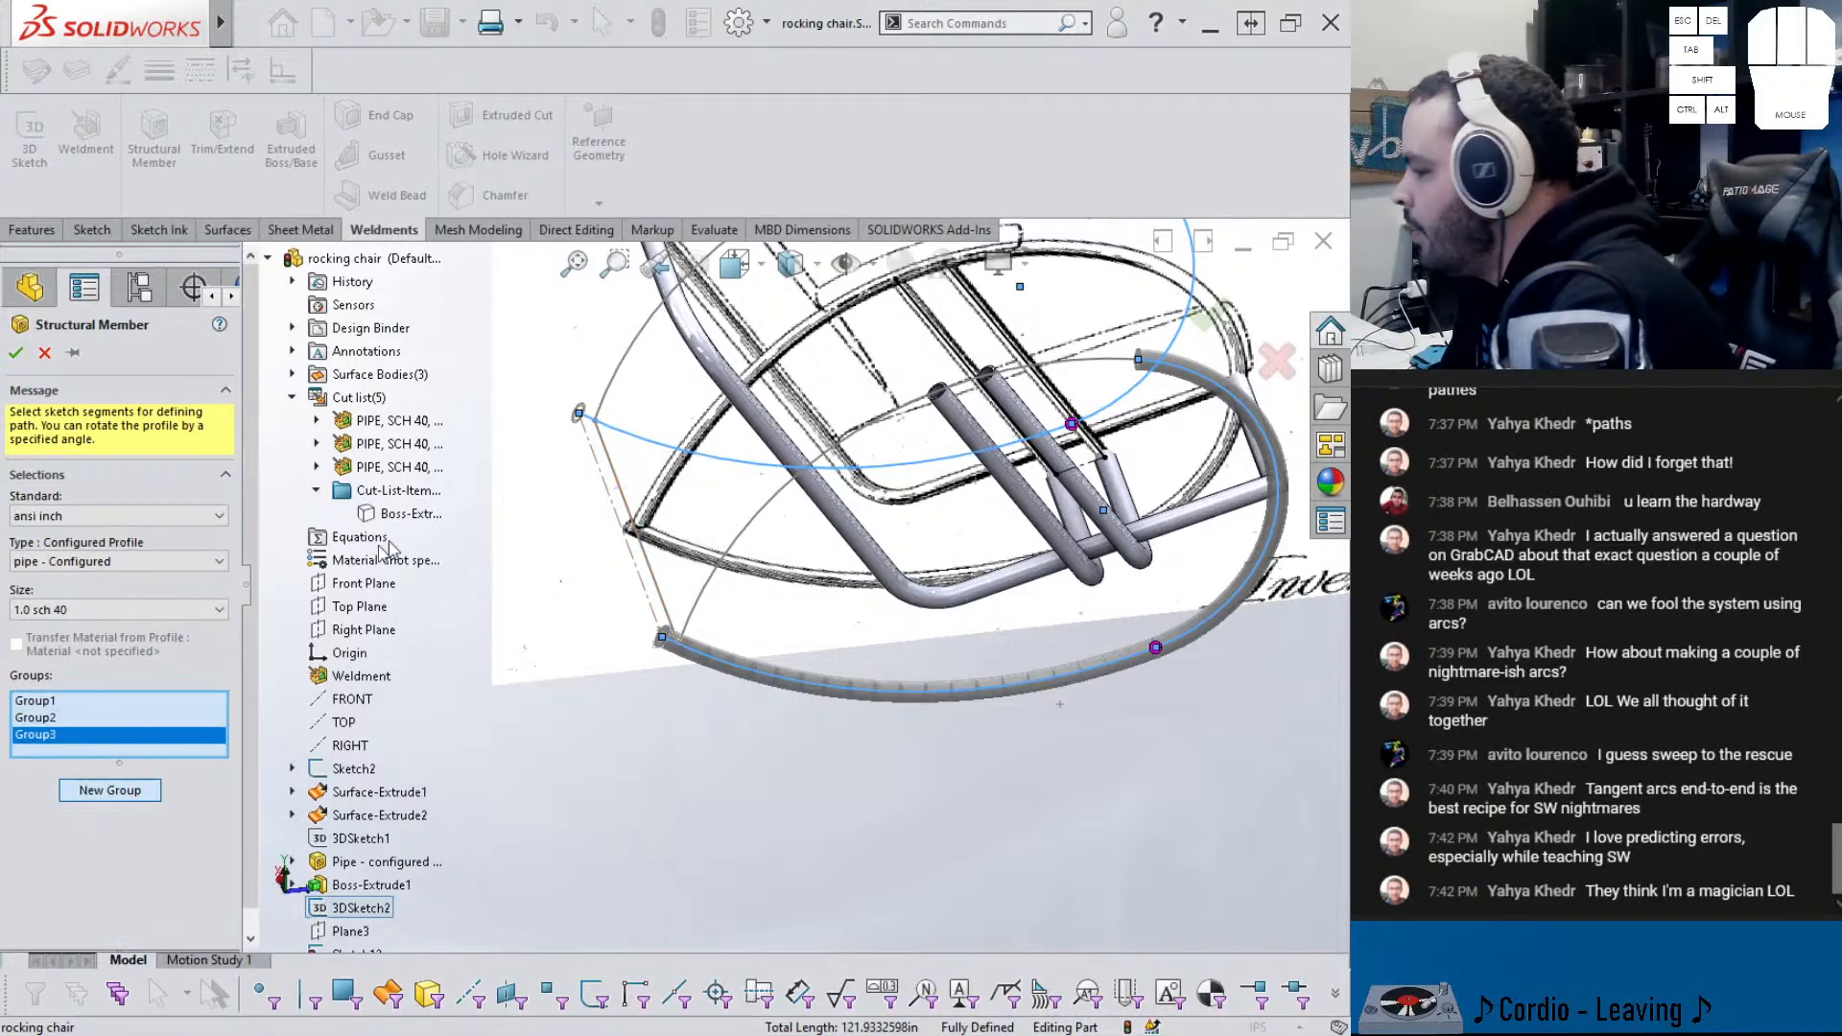
scroll(602, 494, up, 2)
scroll(865, 414, down, 2)
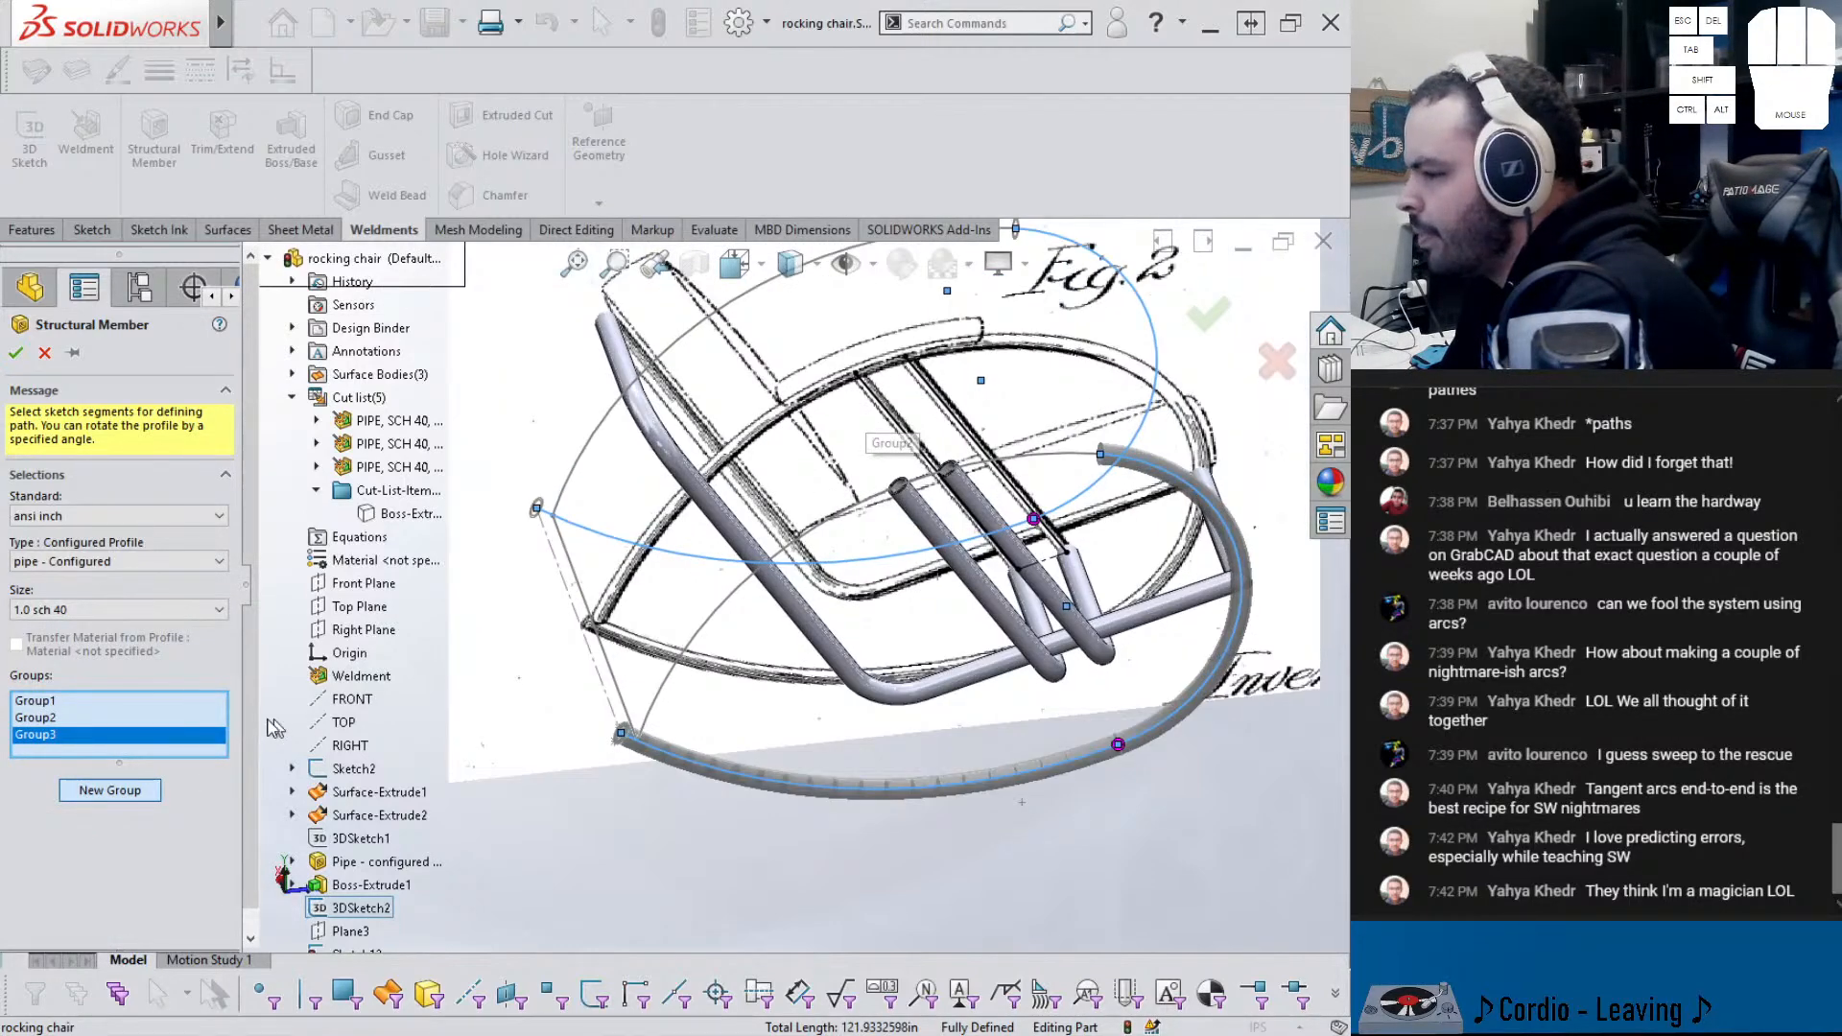
click(23, 720)
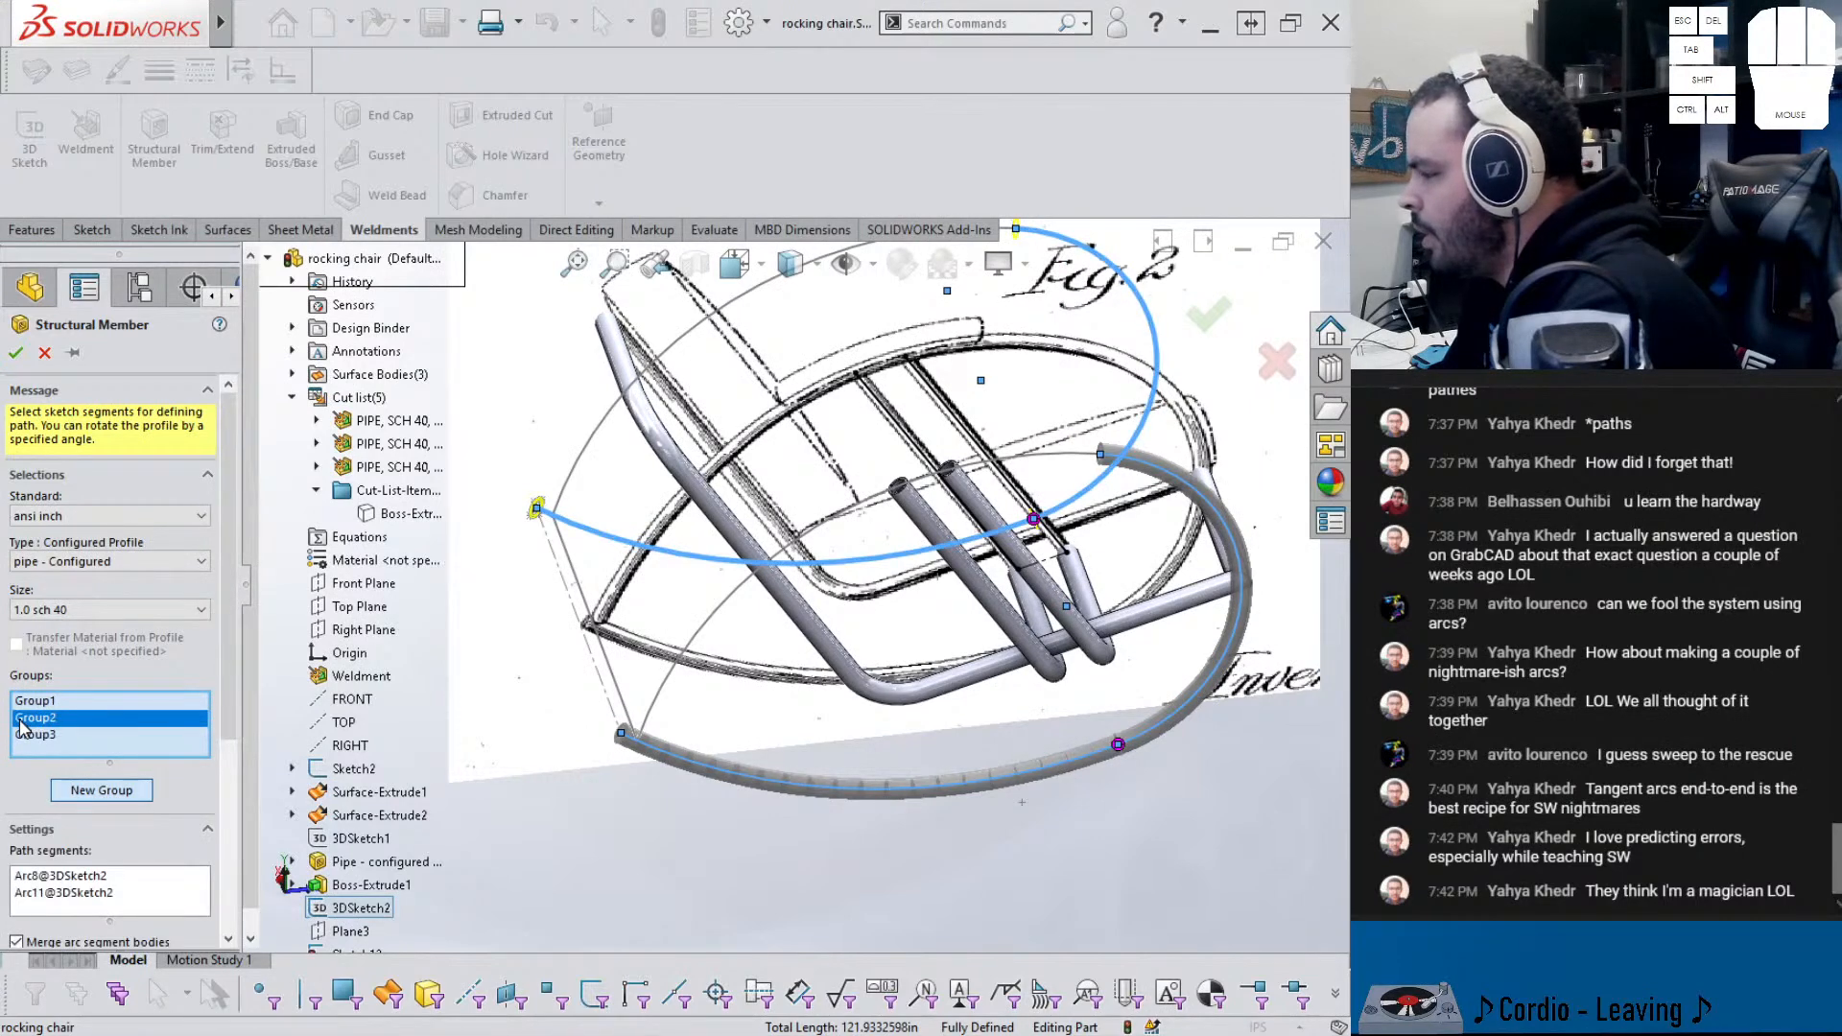
click(35, 736)
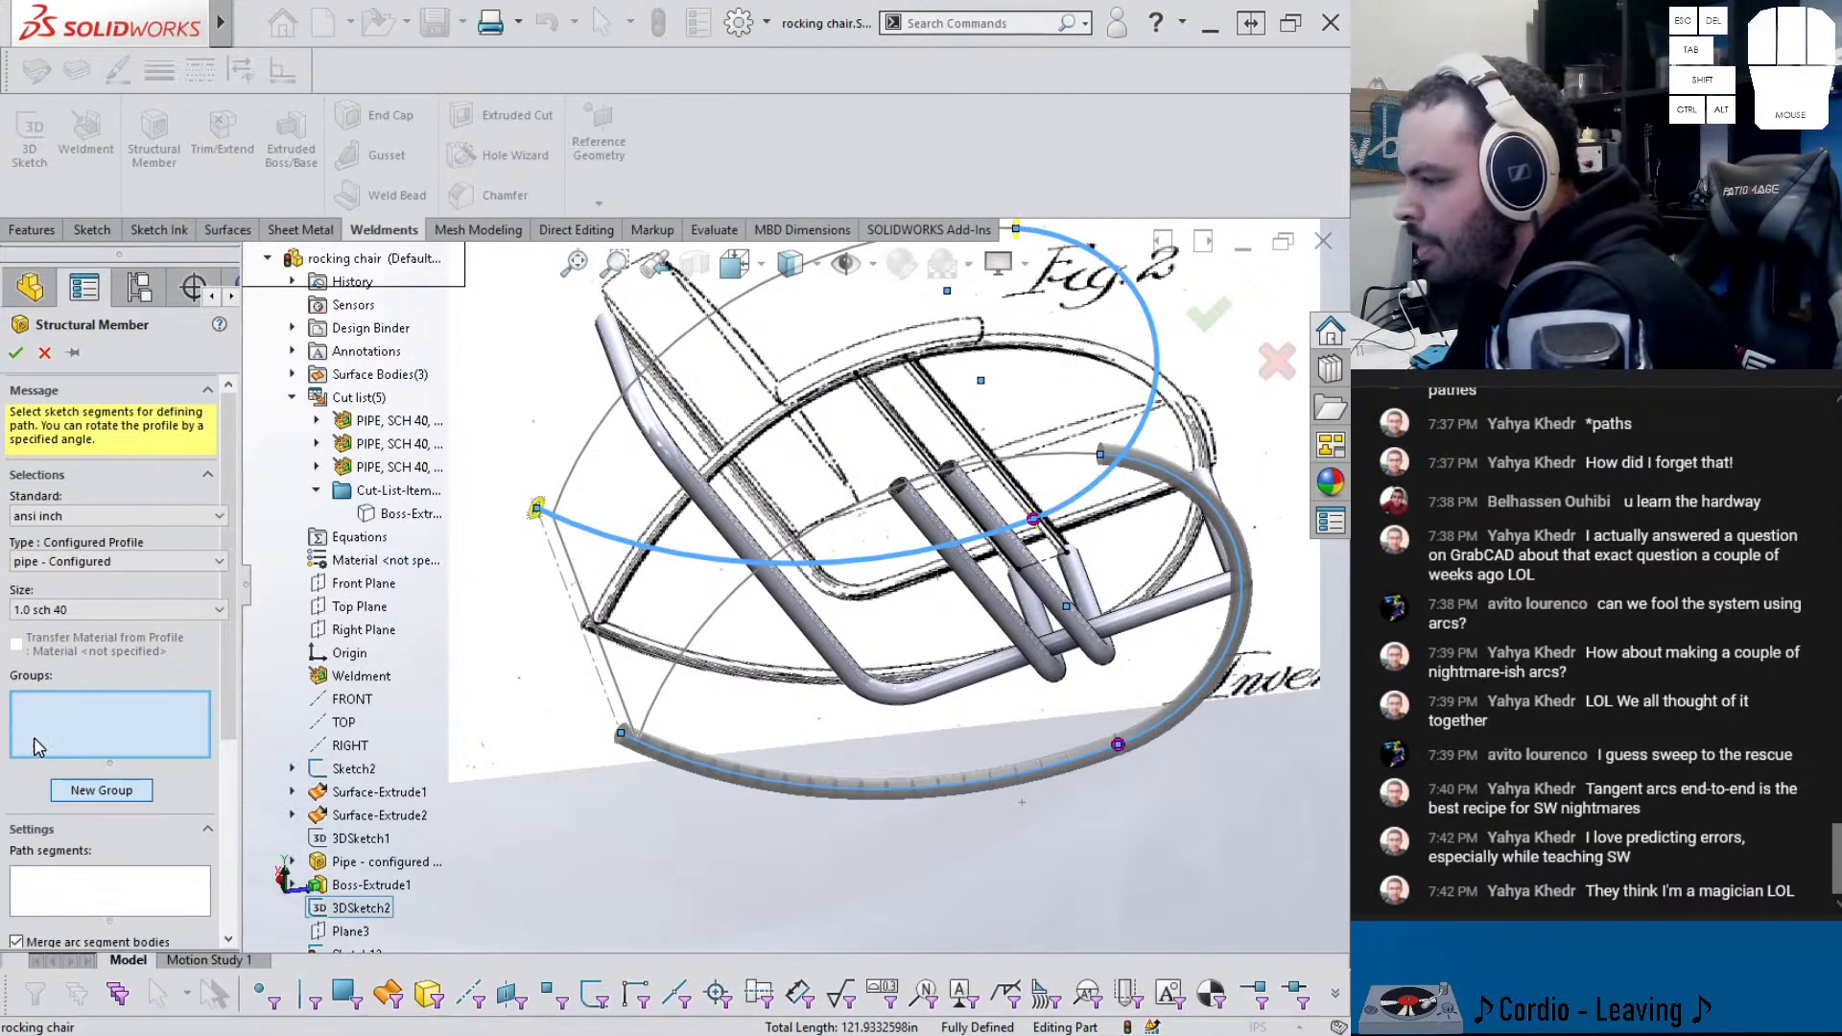
click(607, 656)
scroll(606, 656, down, 6)
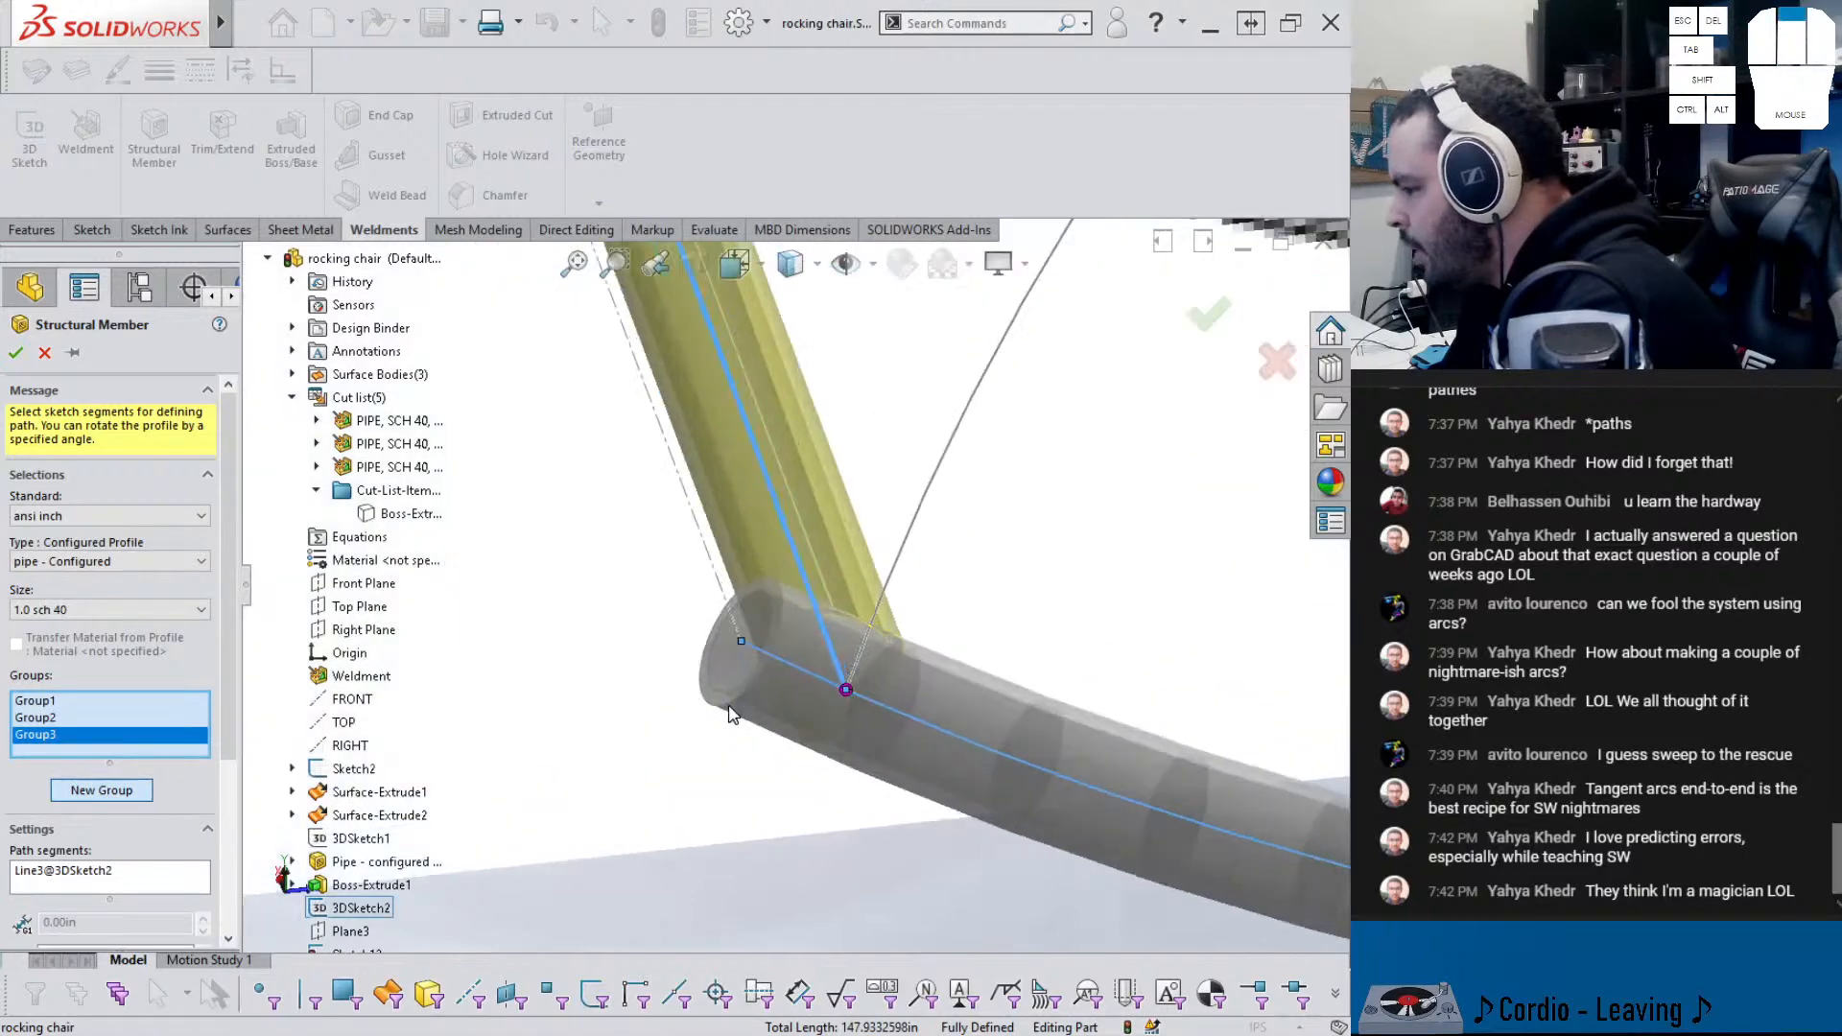
scroll(785, 721, up, 8)
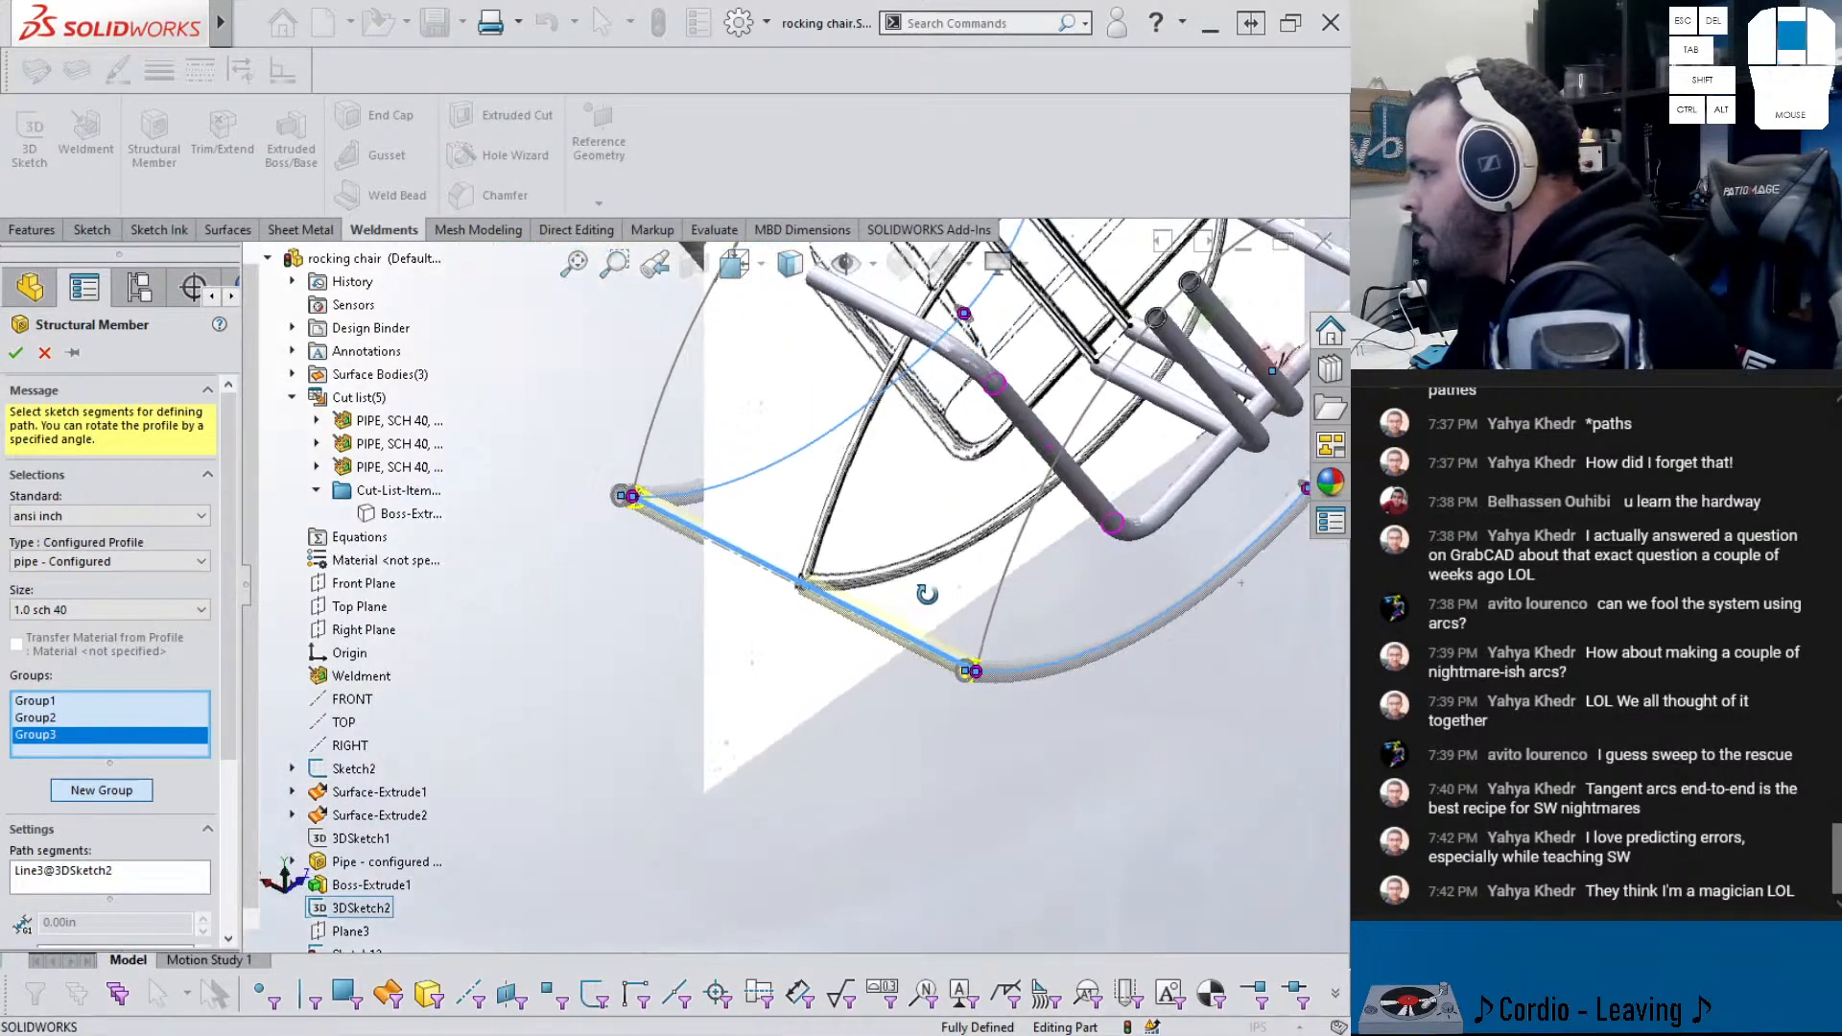
scroll(948, 623, down, 7)
middle_drag(825, 620, 817, 672)
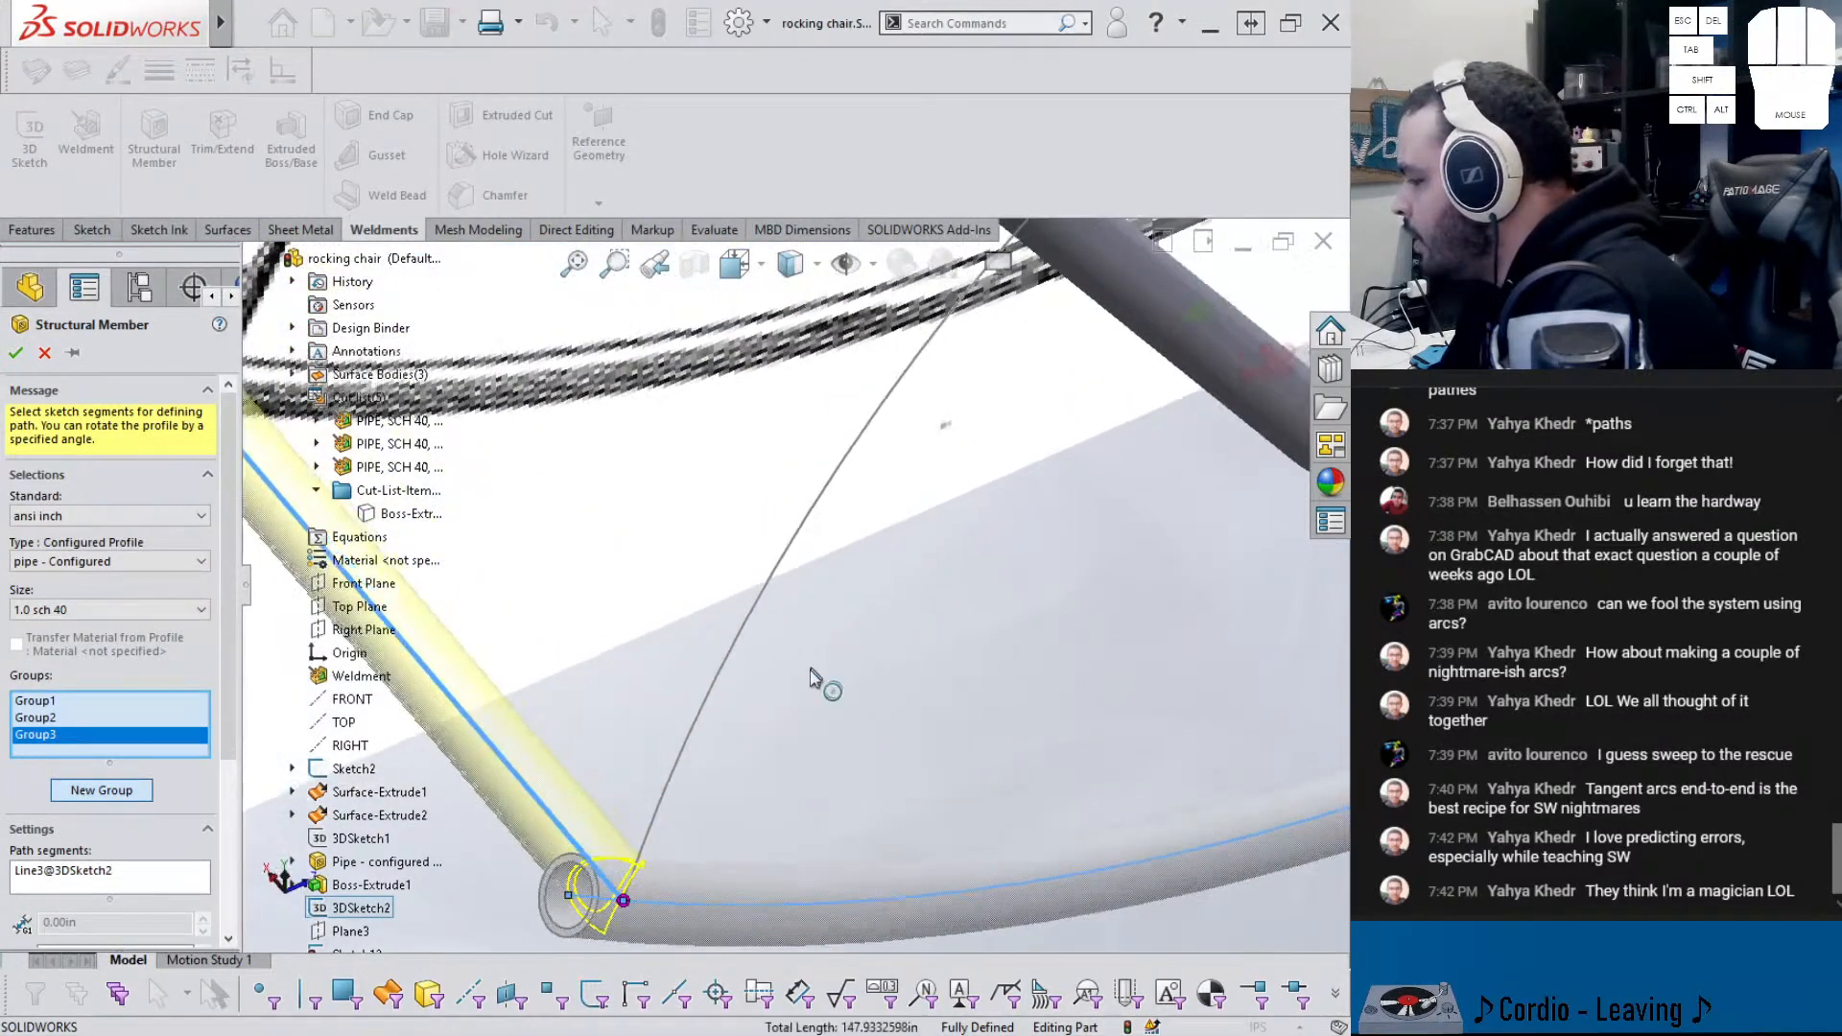
scroll(629, 891, down, 2)
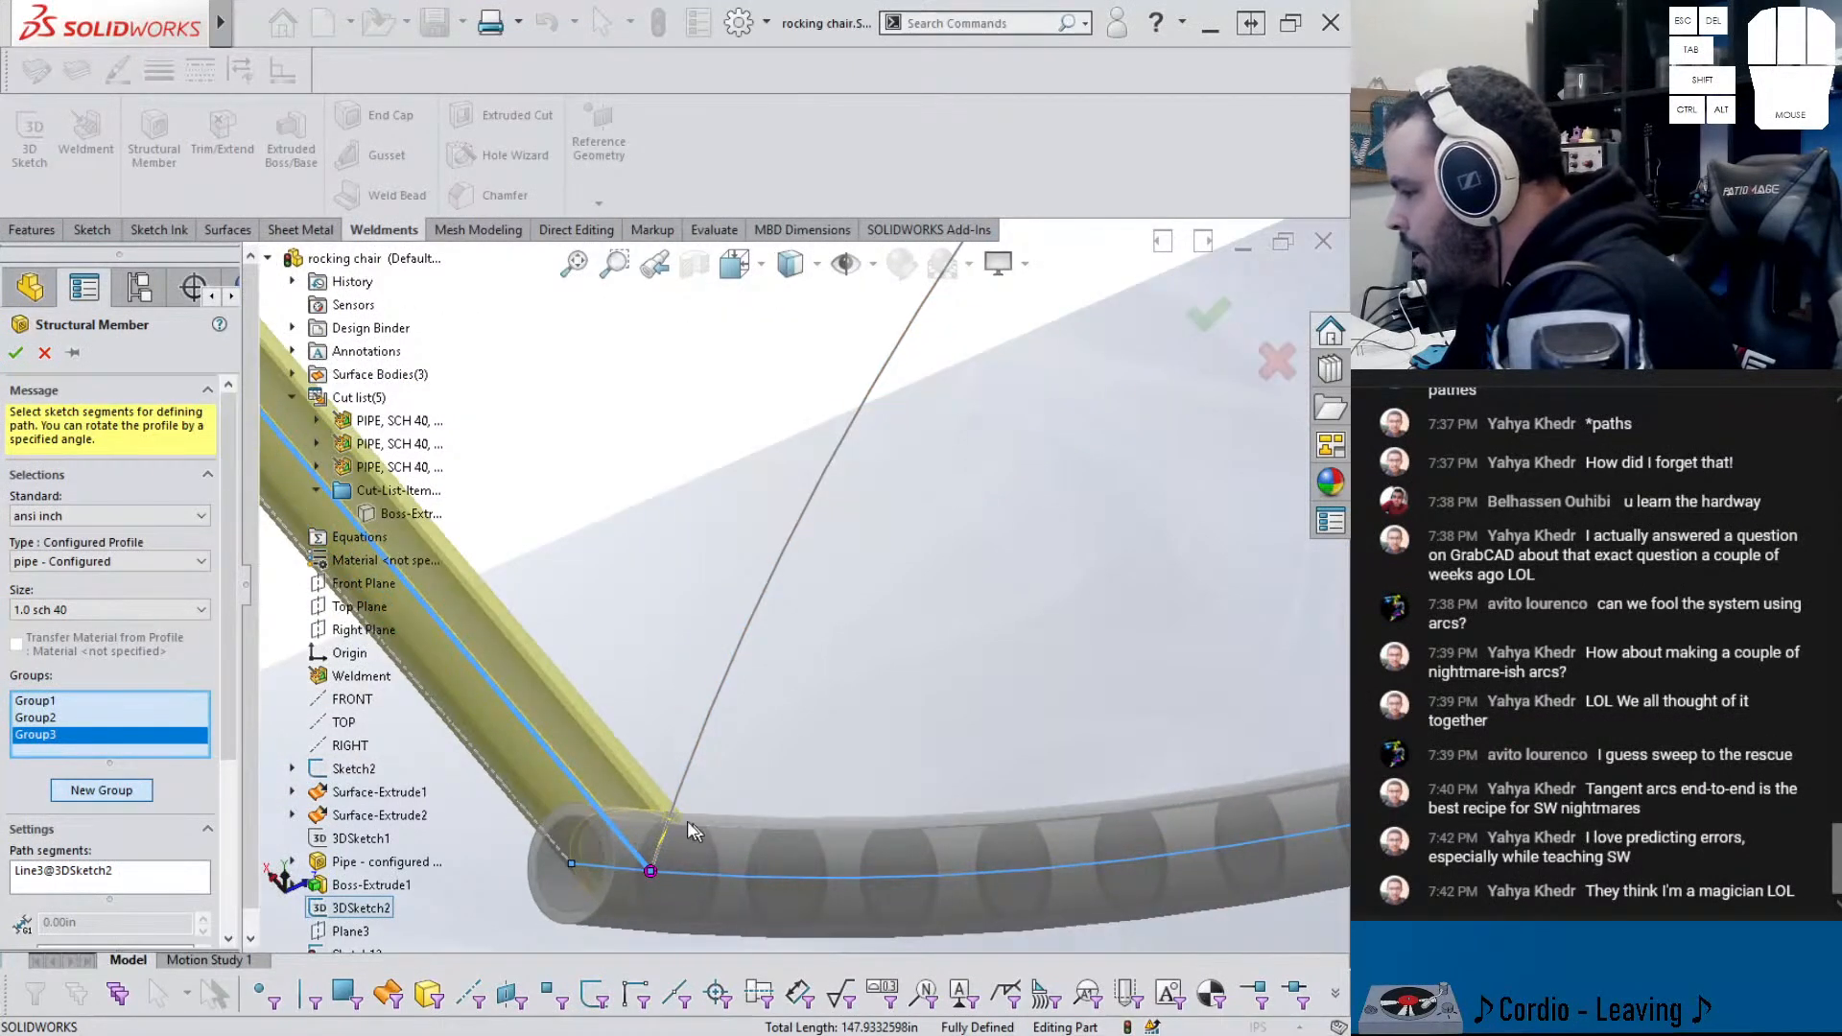
scroll(895, 470, up, 6)
- Add rocker arc Arc6 as Group4's path
click(909, 425)
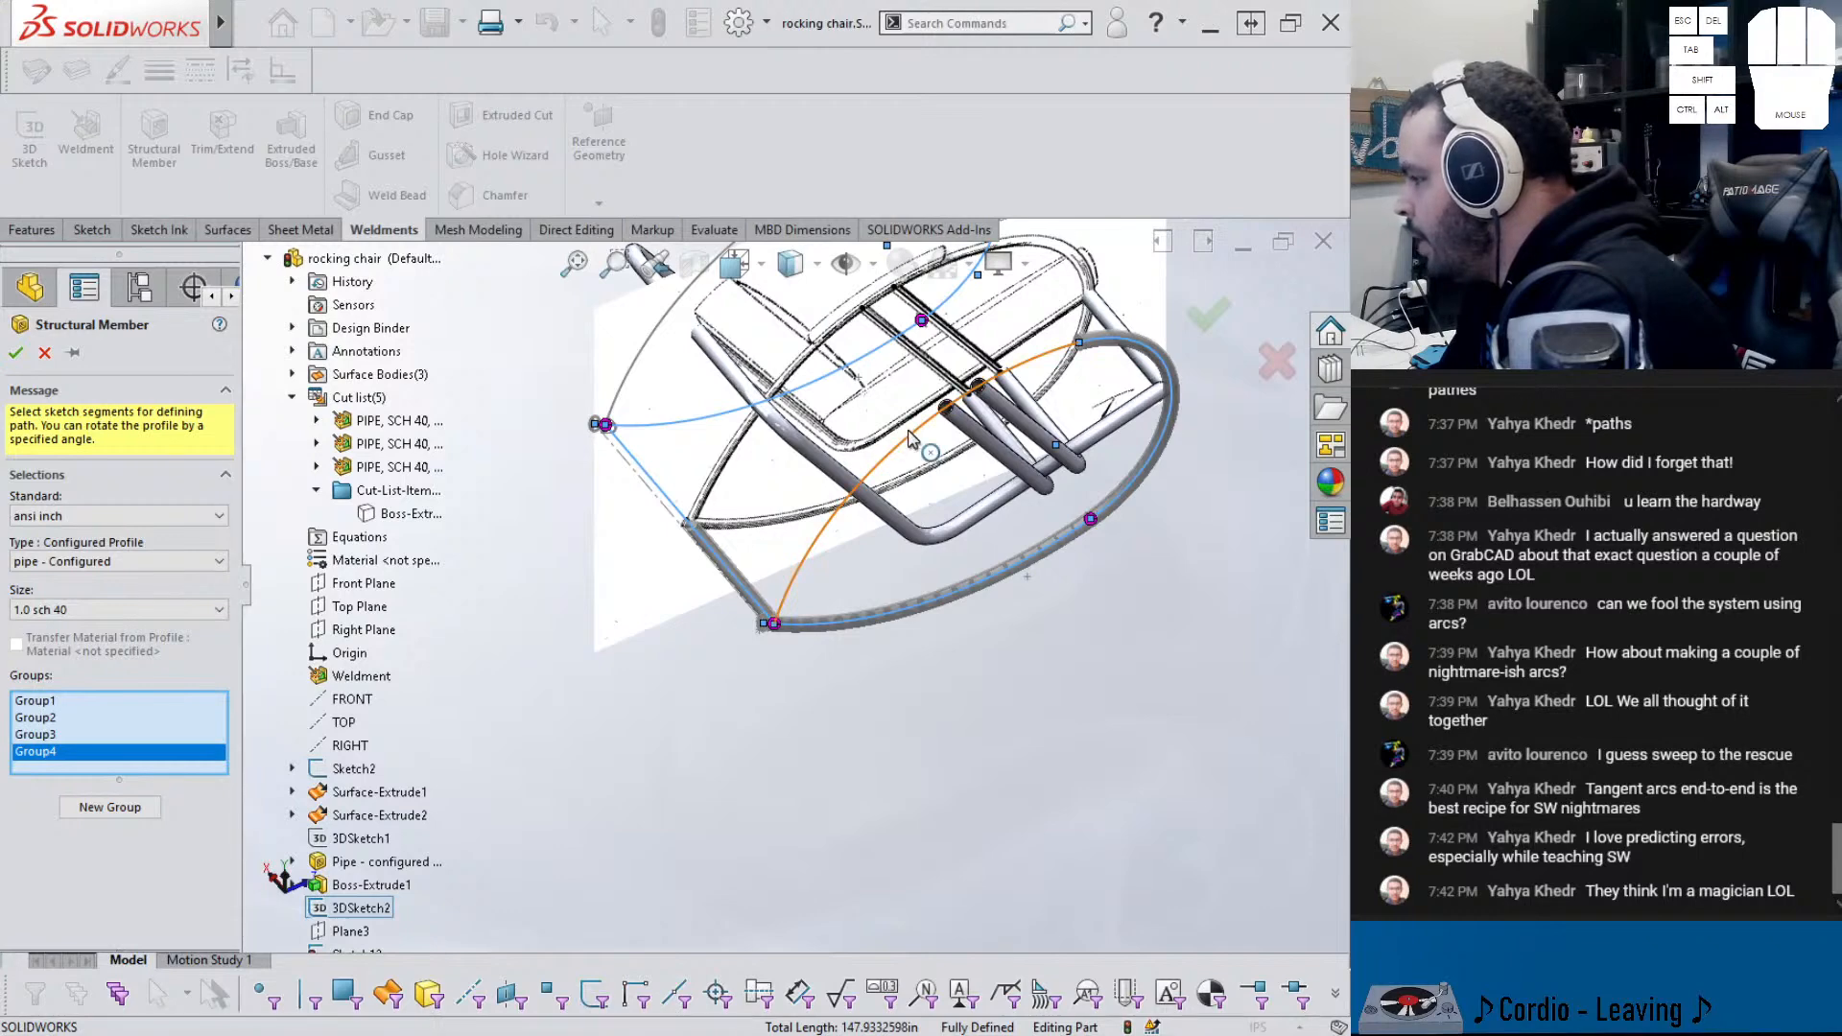
scroll(727, 415, up, 2)
scroll(702, 427, down, 1)
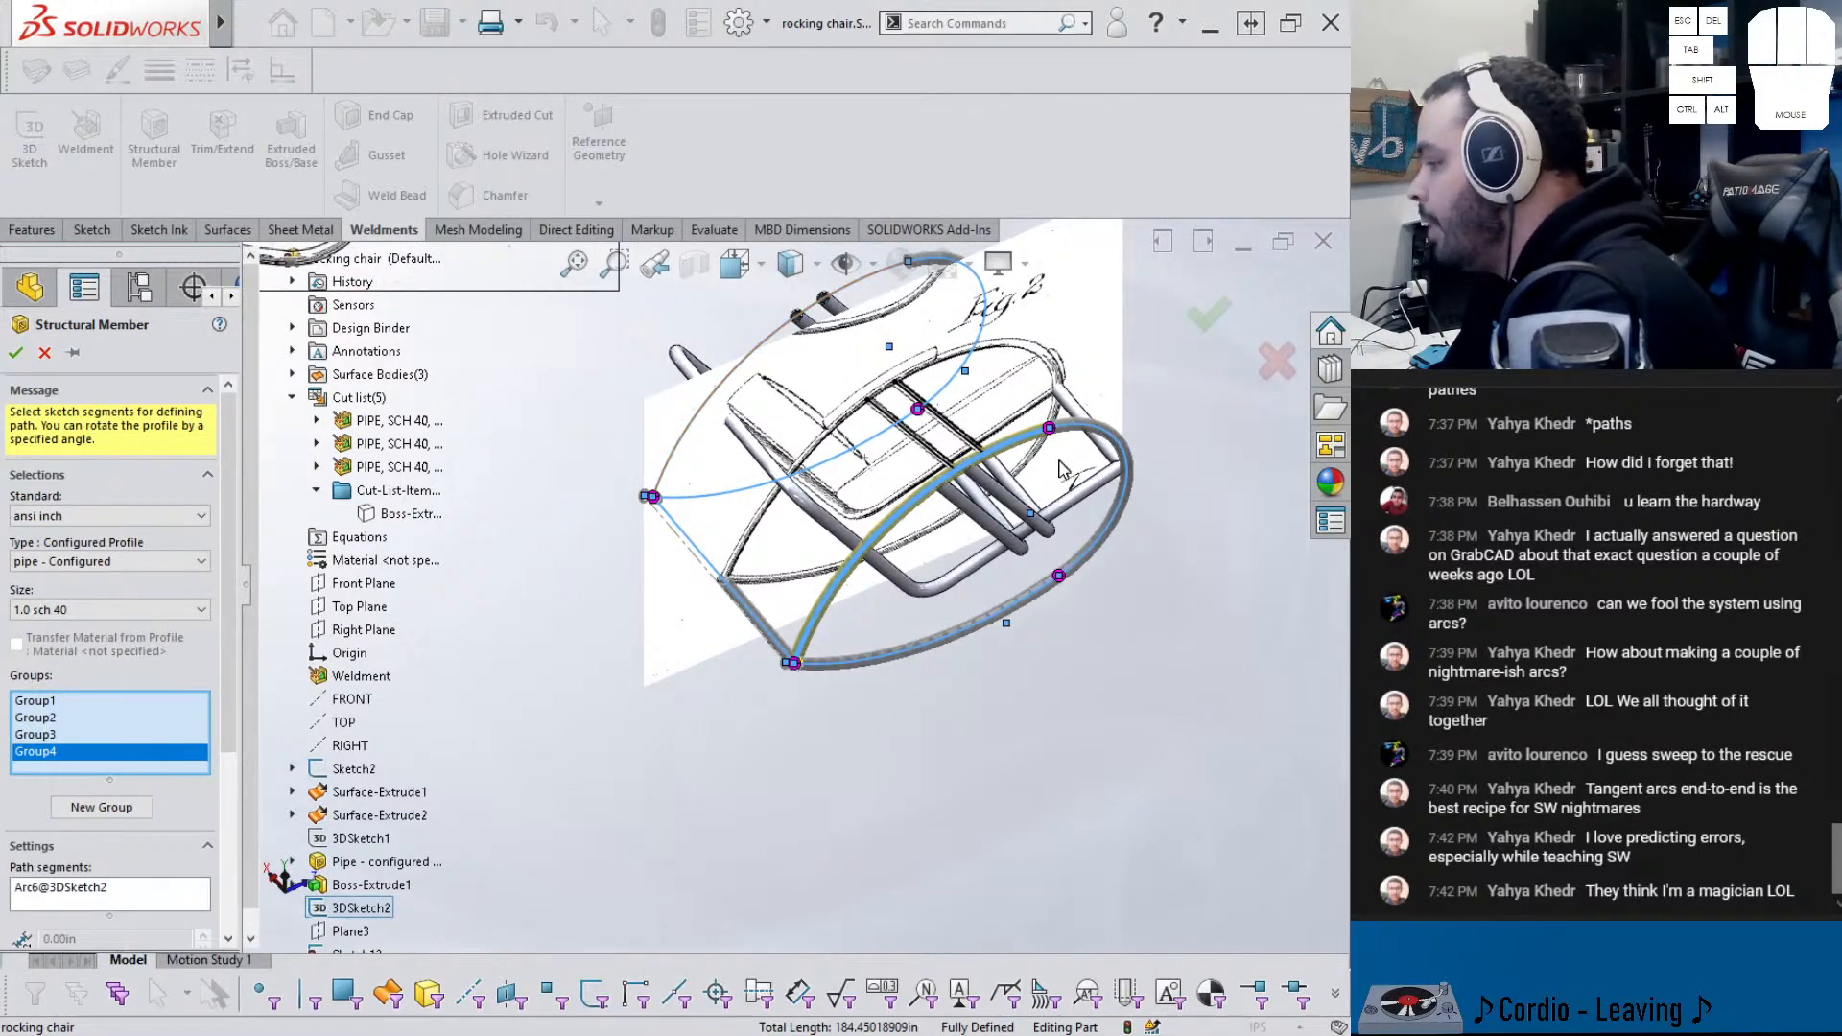
scroll(1074, 437, down, 2)
middle_drag(833, 500, 761, 656)
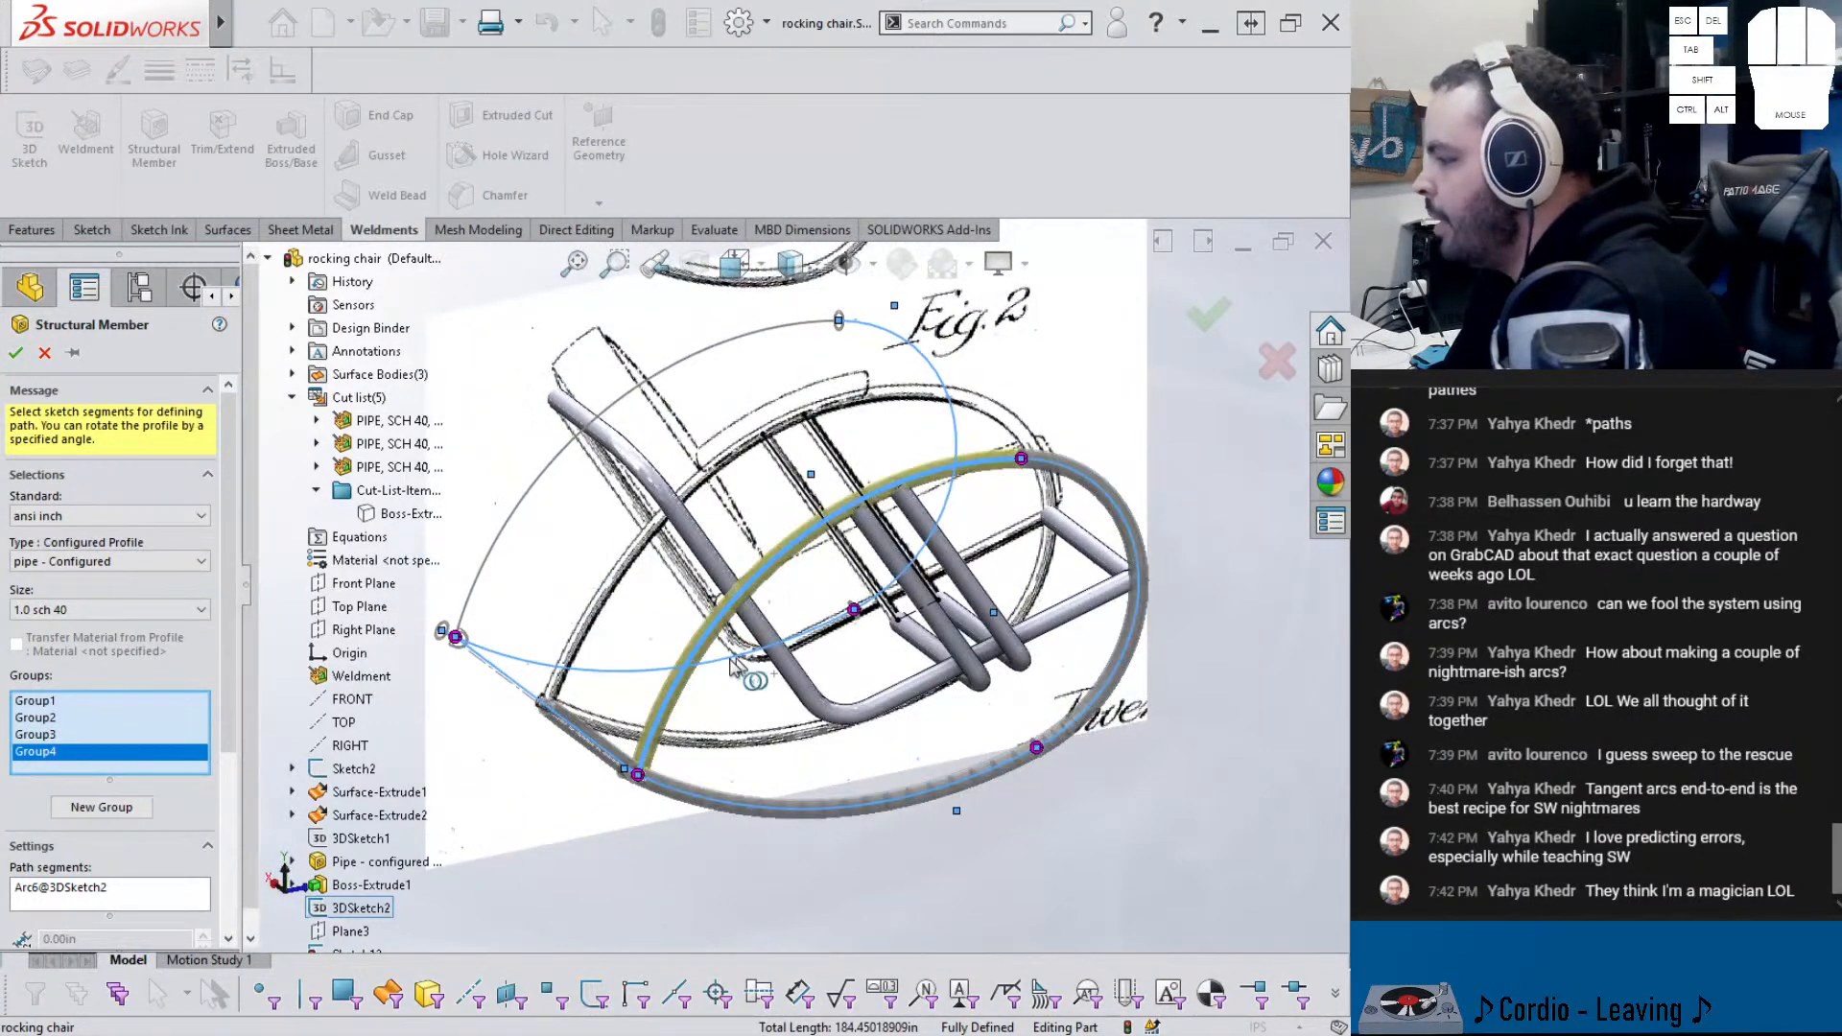
- Create Group5 on the upper Arc12 and finish the pipe structural member
click(101, 806)
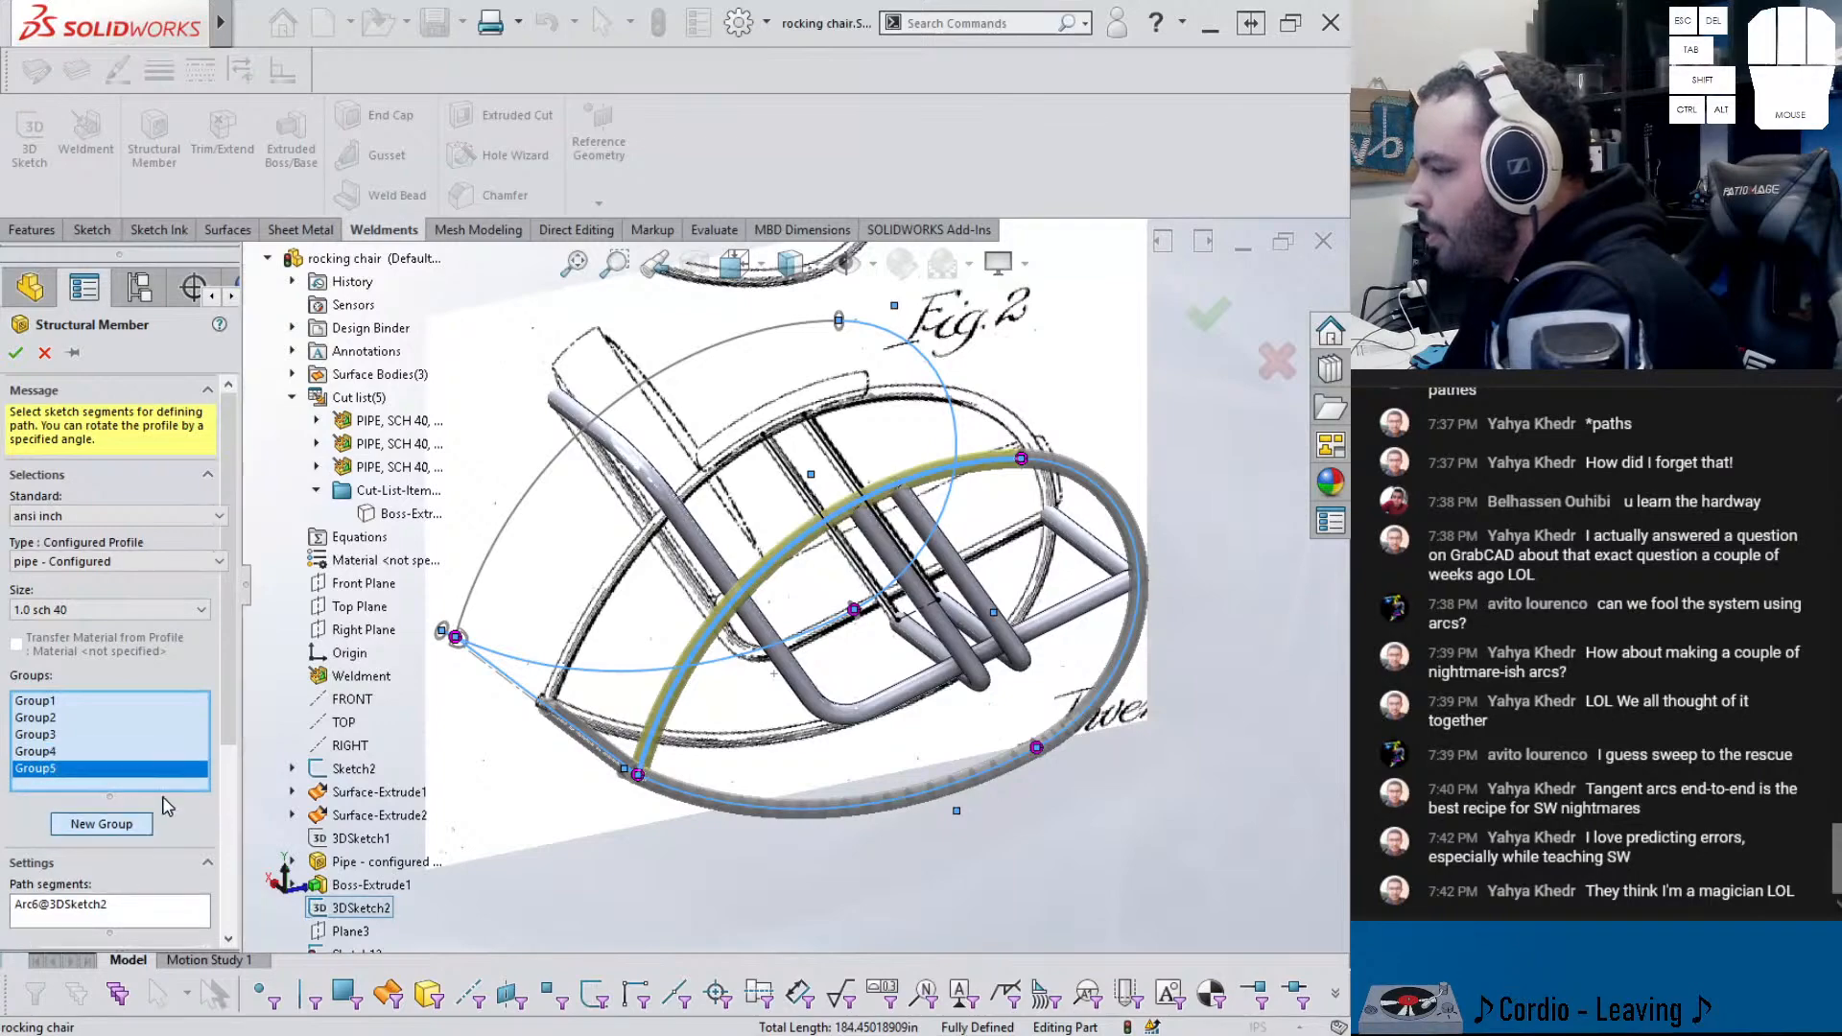
click(477, 604)
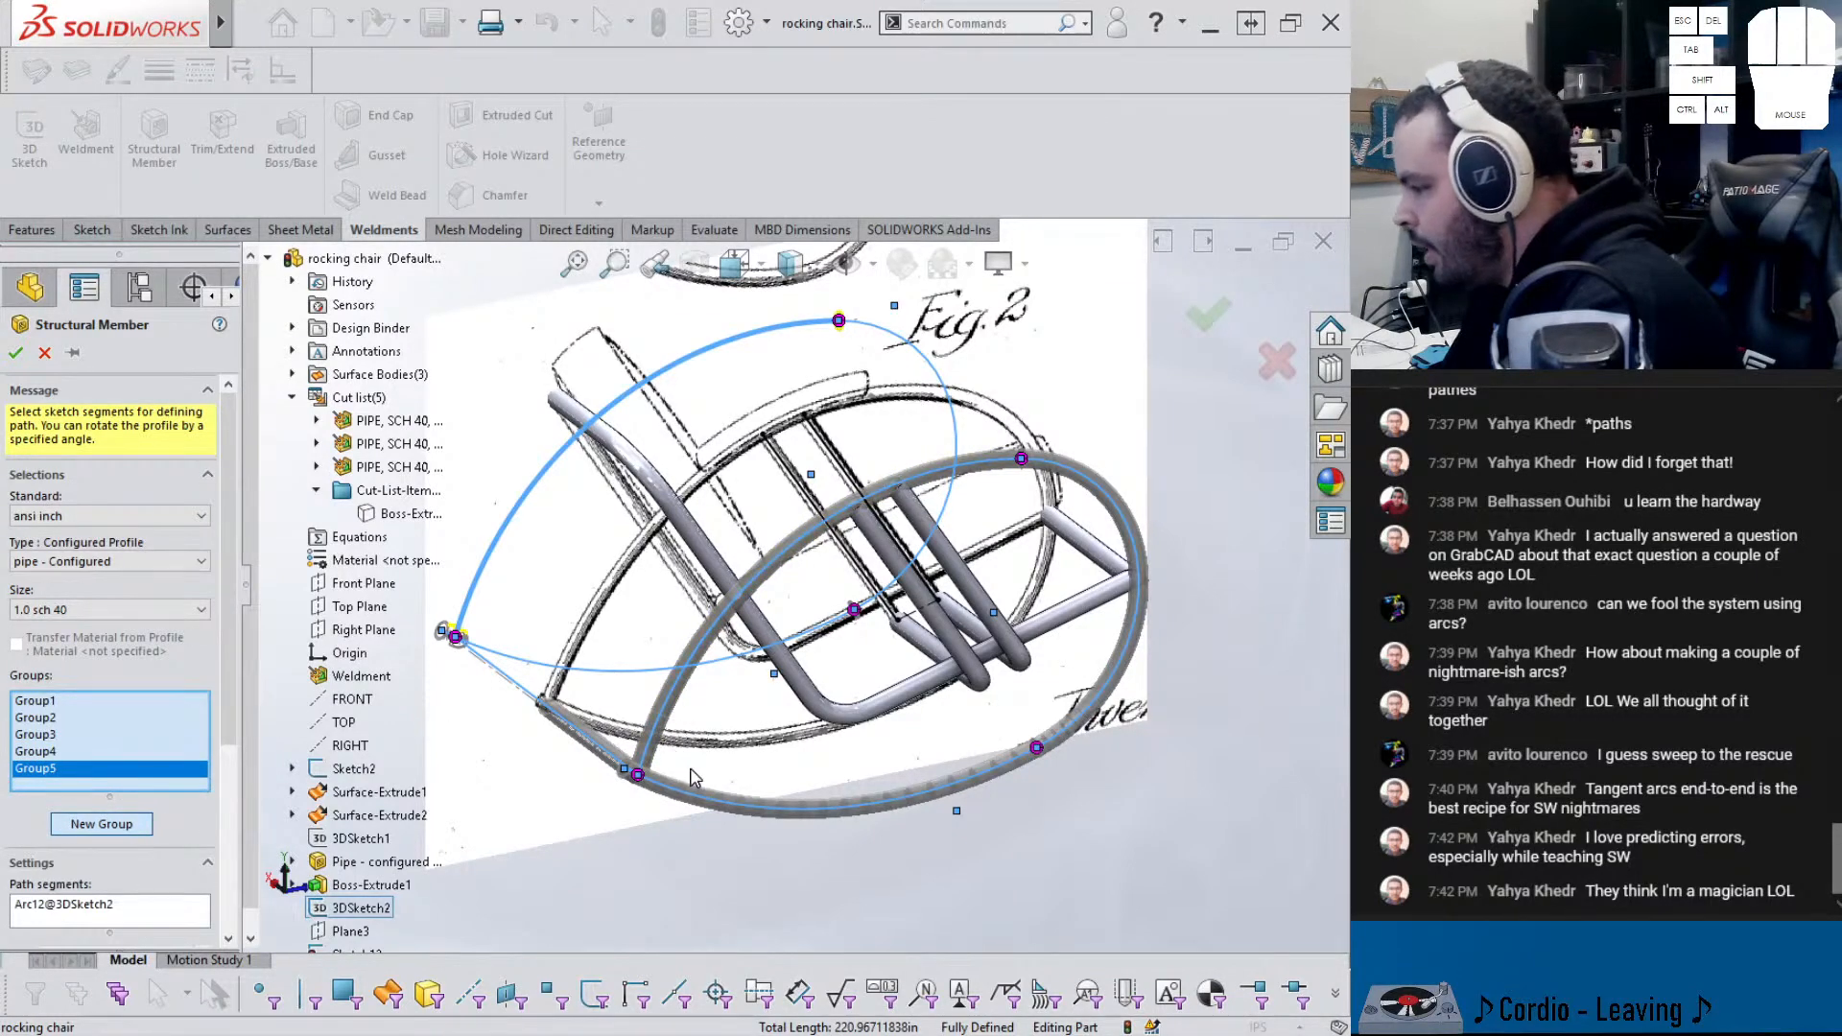
scroll(652, 775, down, 8)
middle_drag(678, 715, 875, 753)
scroll(884, 756, up, 8)
scroll(1053, 760, down, 6)
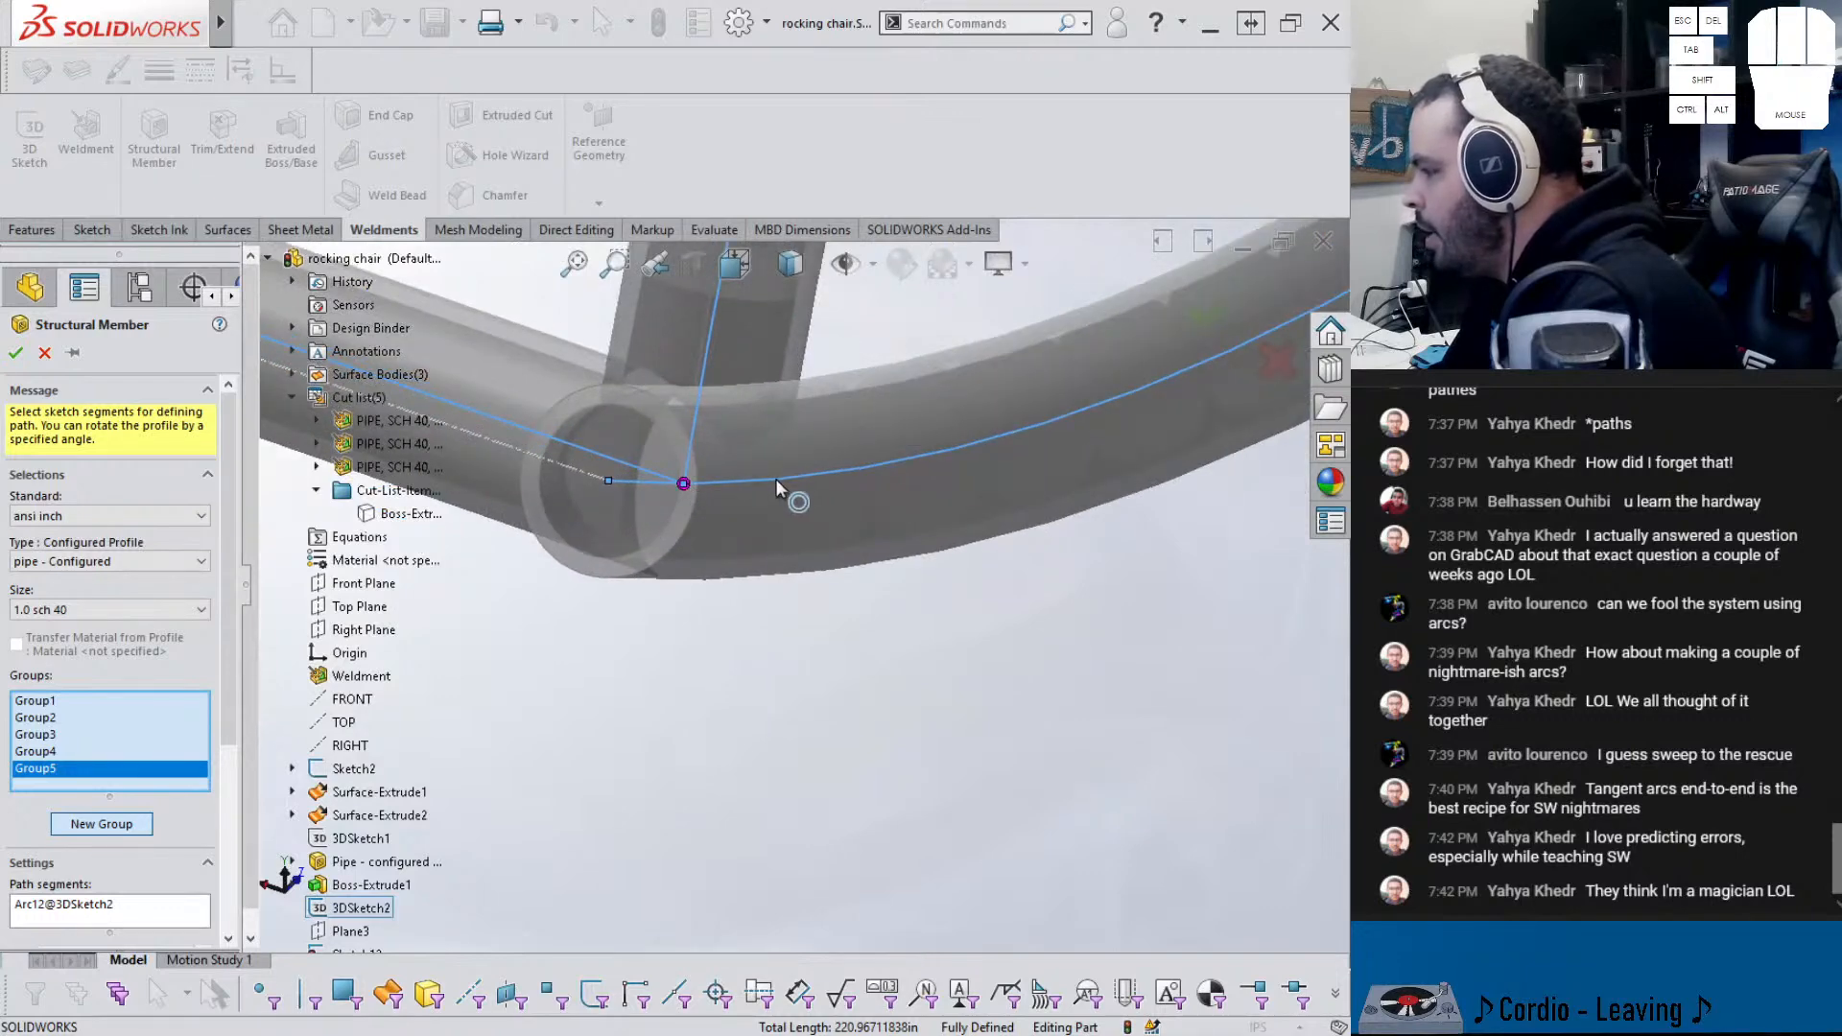
middle_drag(646, 469, 690, 531)
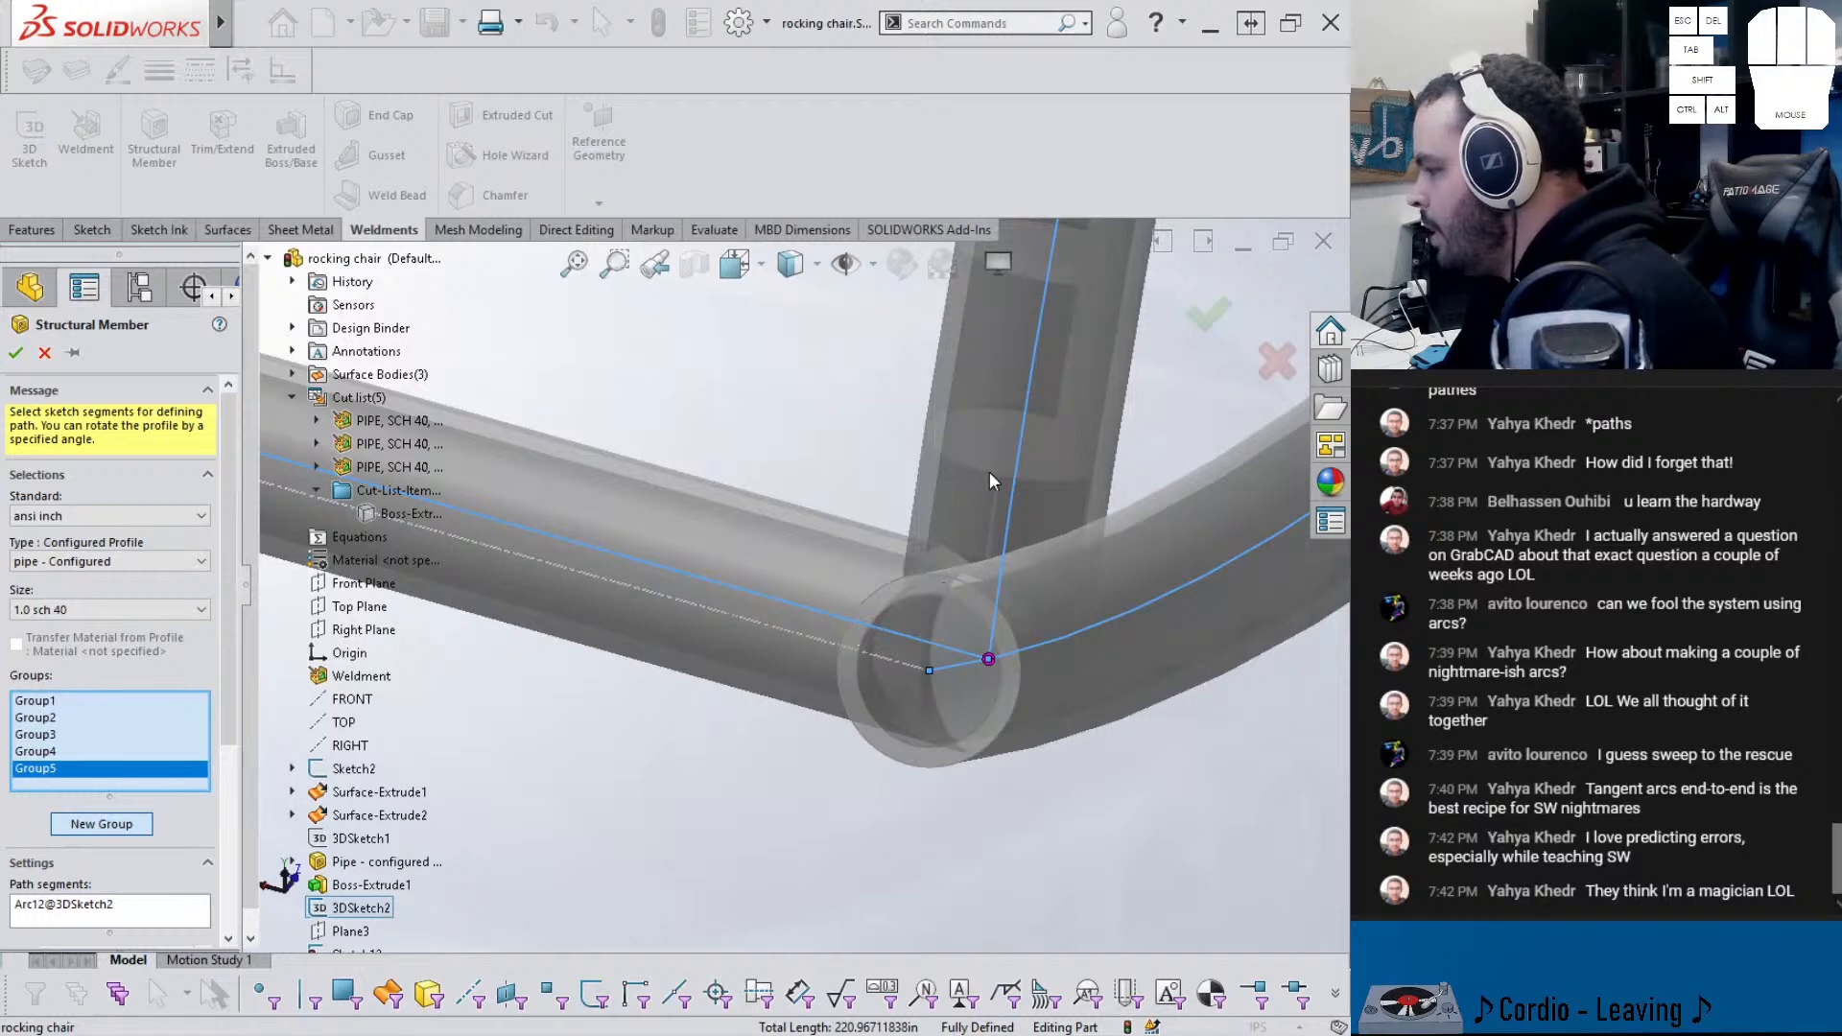
scroll(982, 499, up, 10)
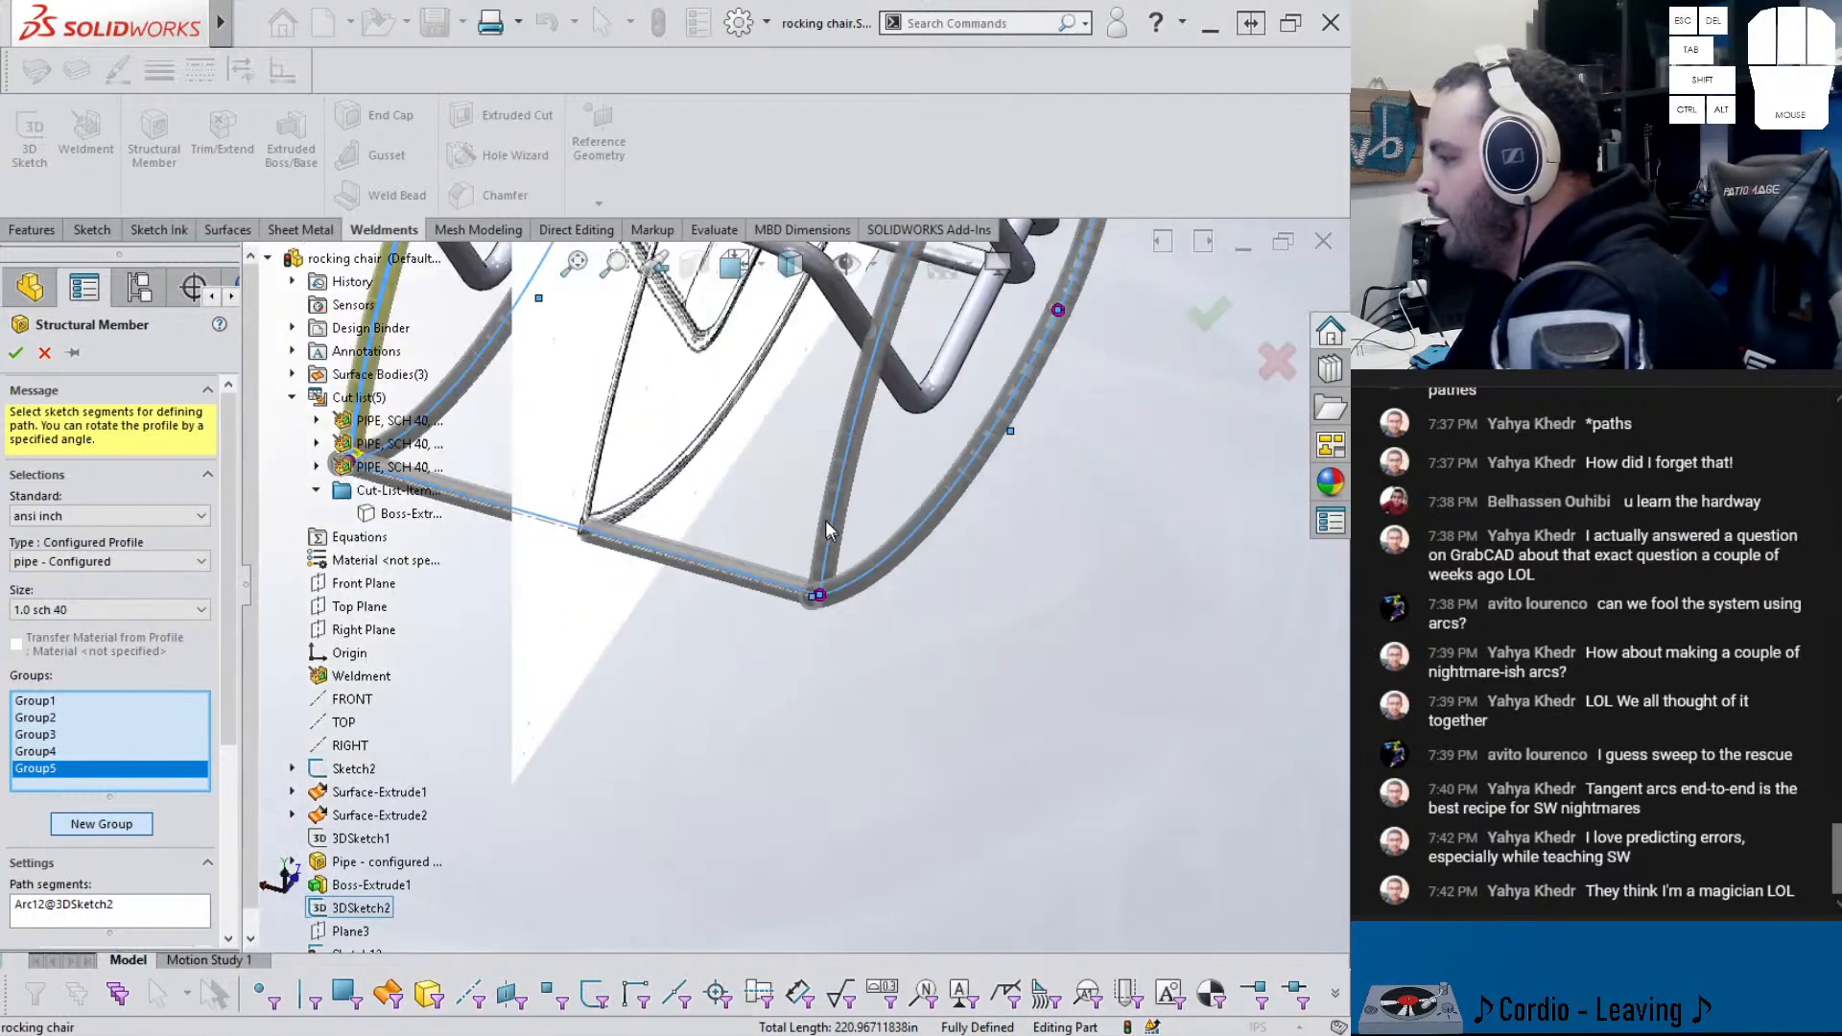
click(16, 353)
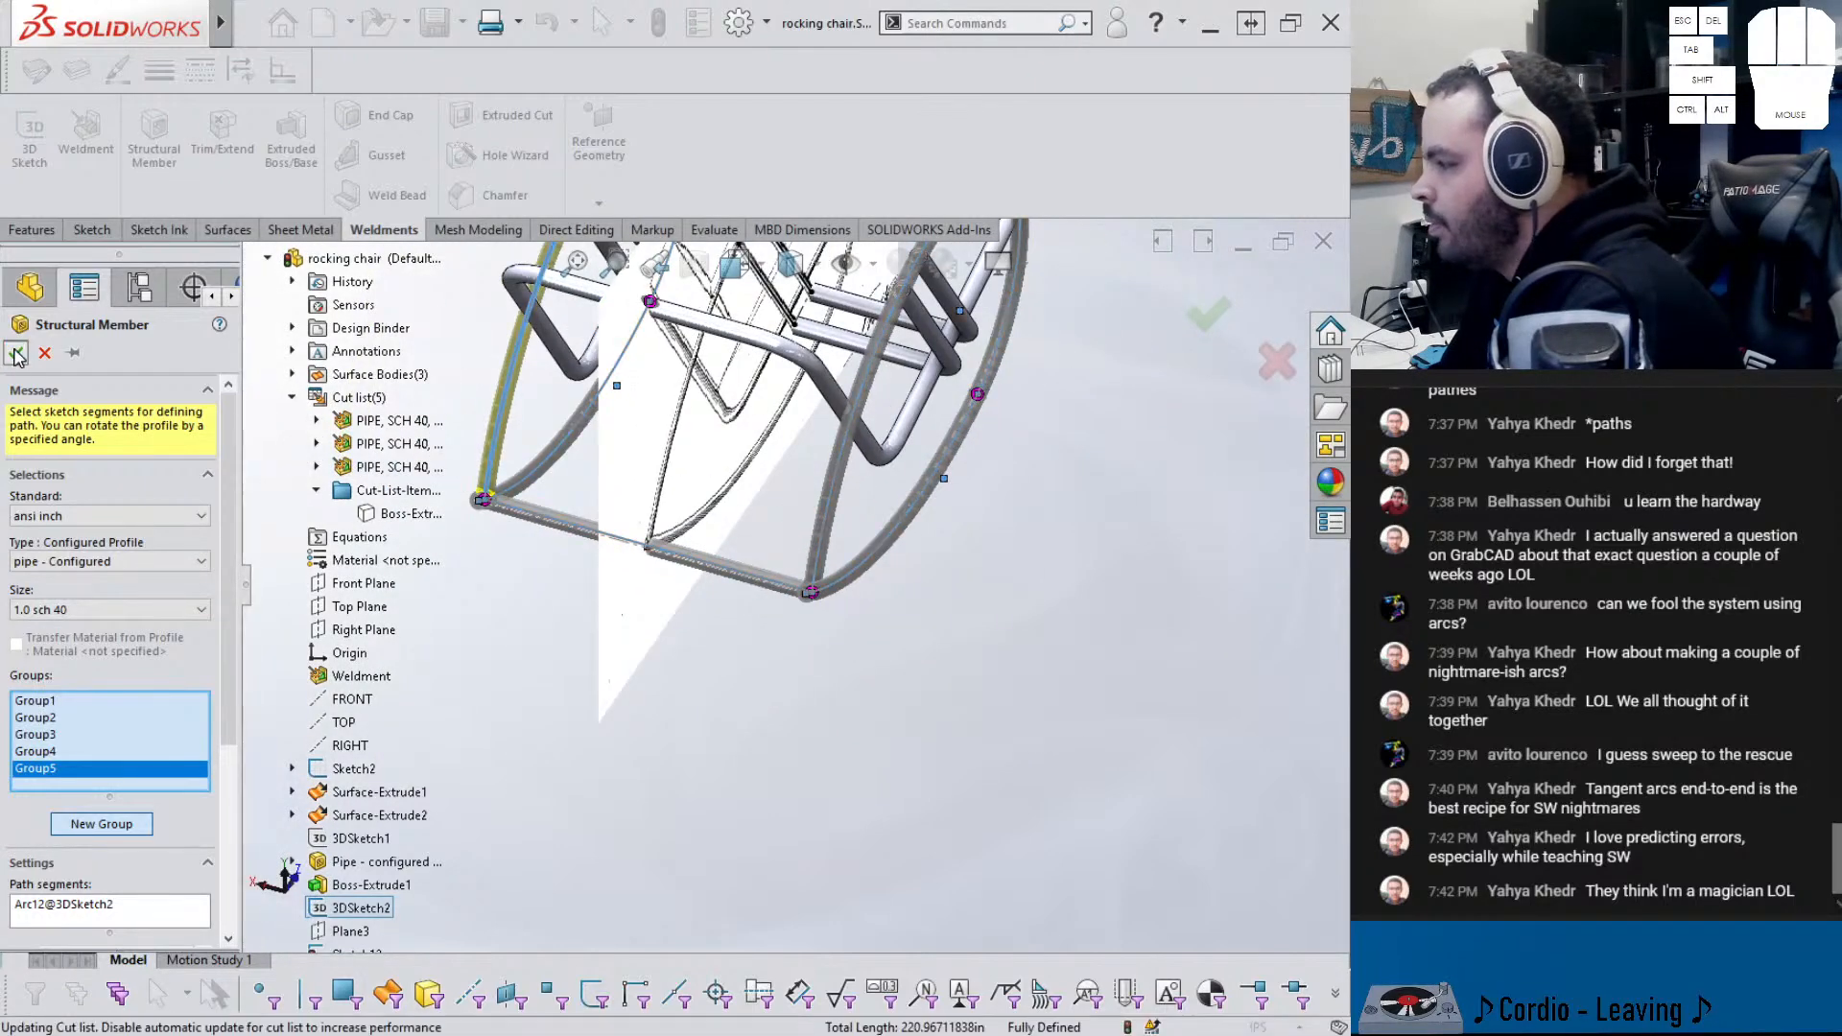
- Hide Sketch2, the patent drawing behind the chair
mouse_move(626, 473)
middle_down()
mouse_move(513, 371)
mouse_move(669, 470)
mouse_move(518, 489)
mouse_move(676, 484)
middle_up()
scroll(700, 466, up, 6)
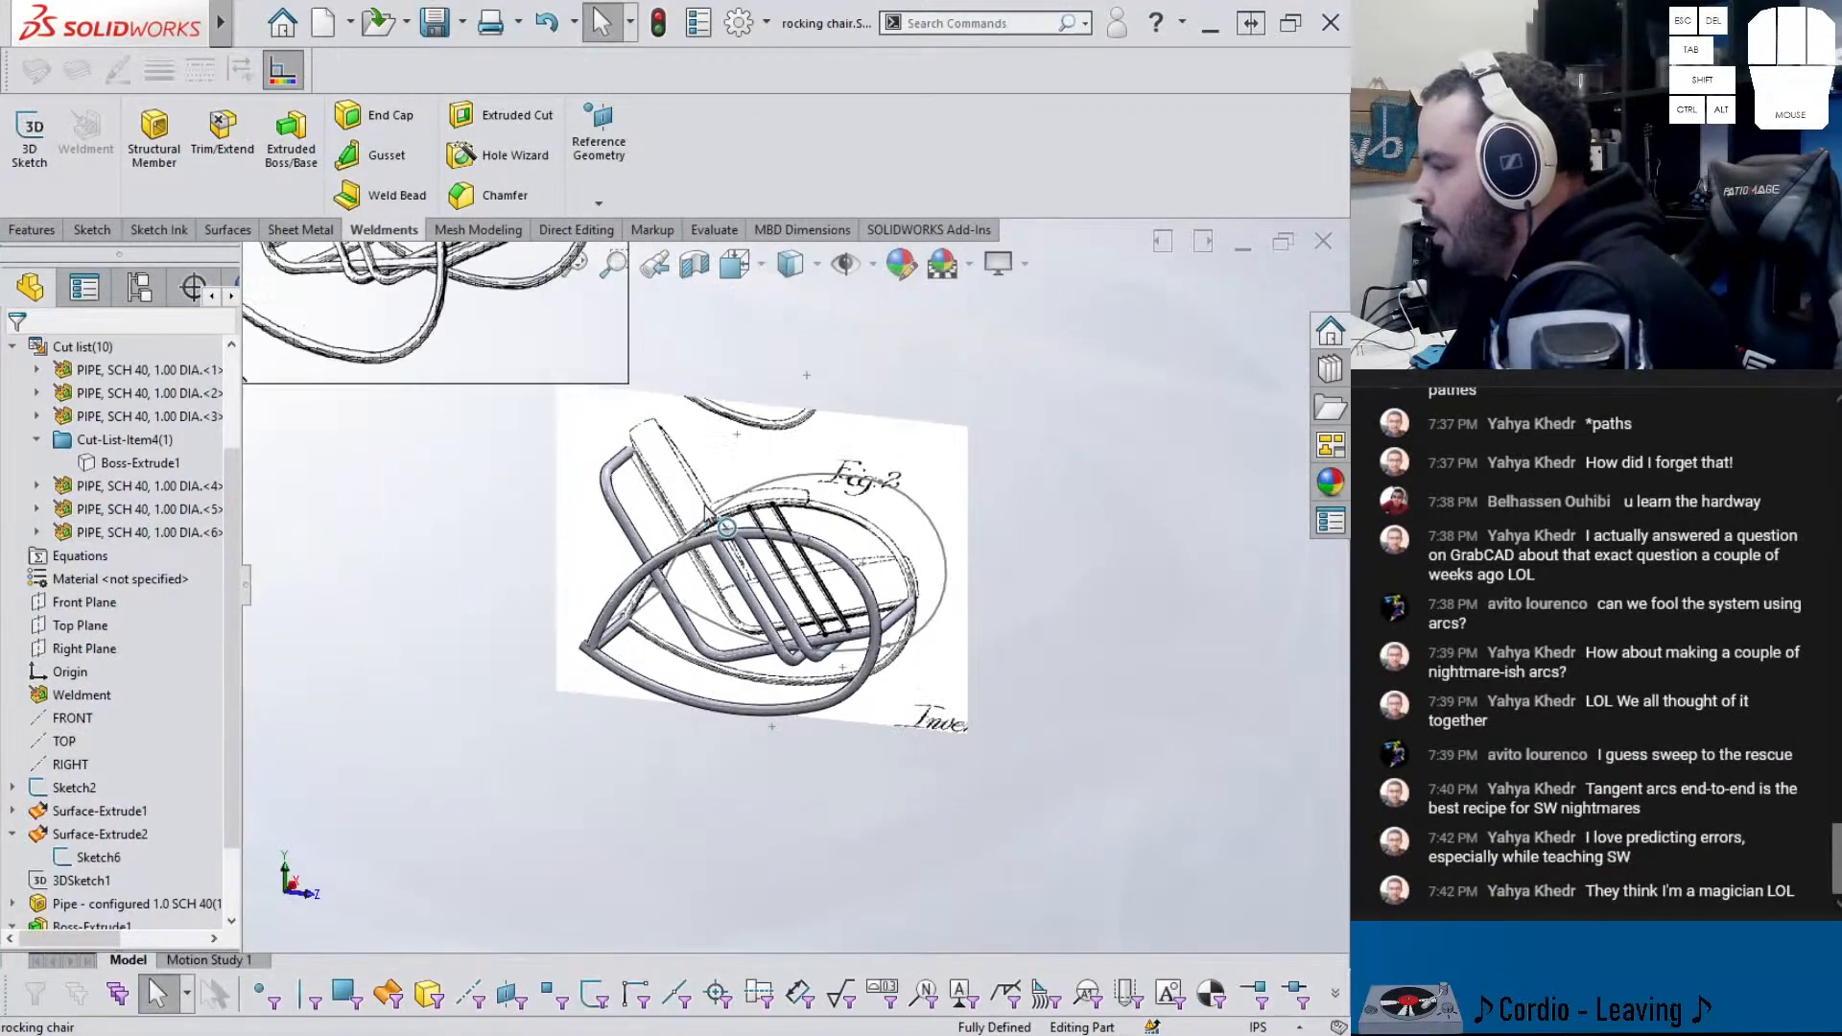
scroll(795, 510, down, 3)
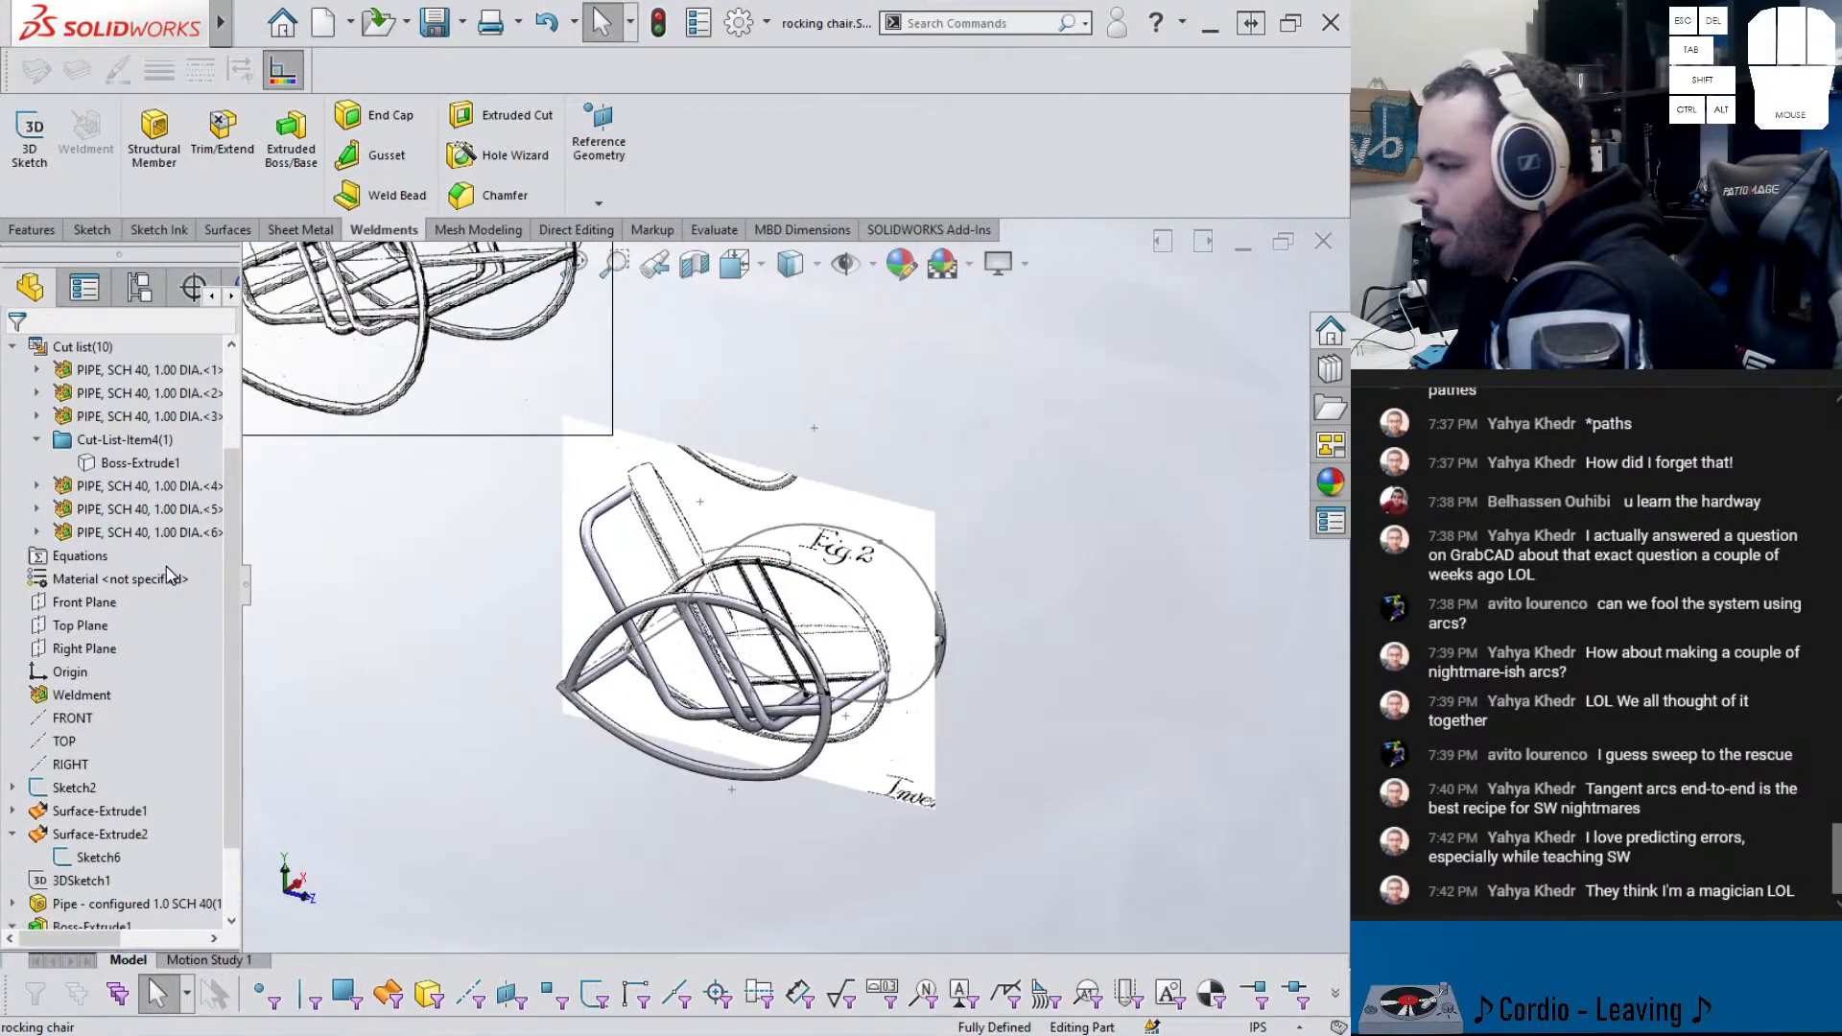
scroll(165, 587, up, 2)
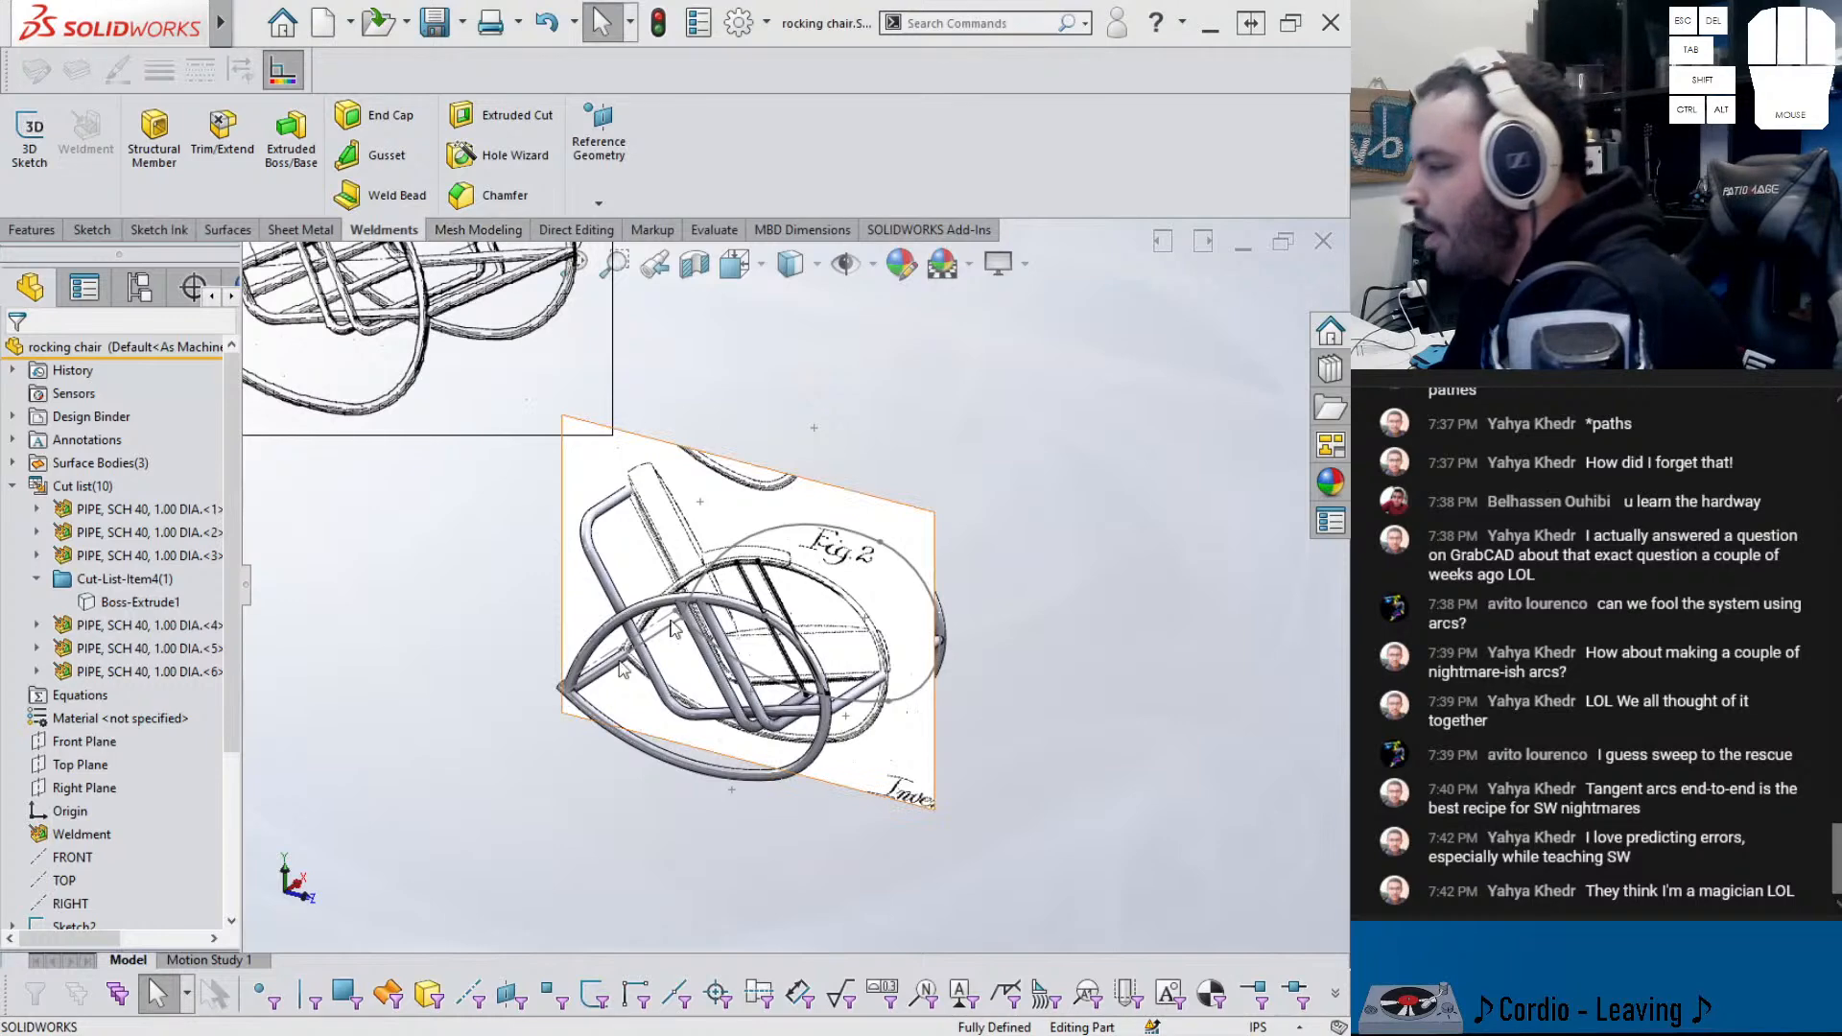
scroll(97, 867, down, 2)
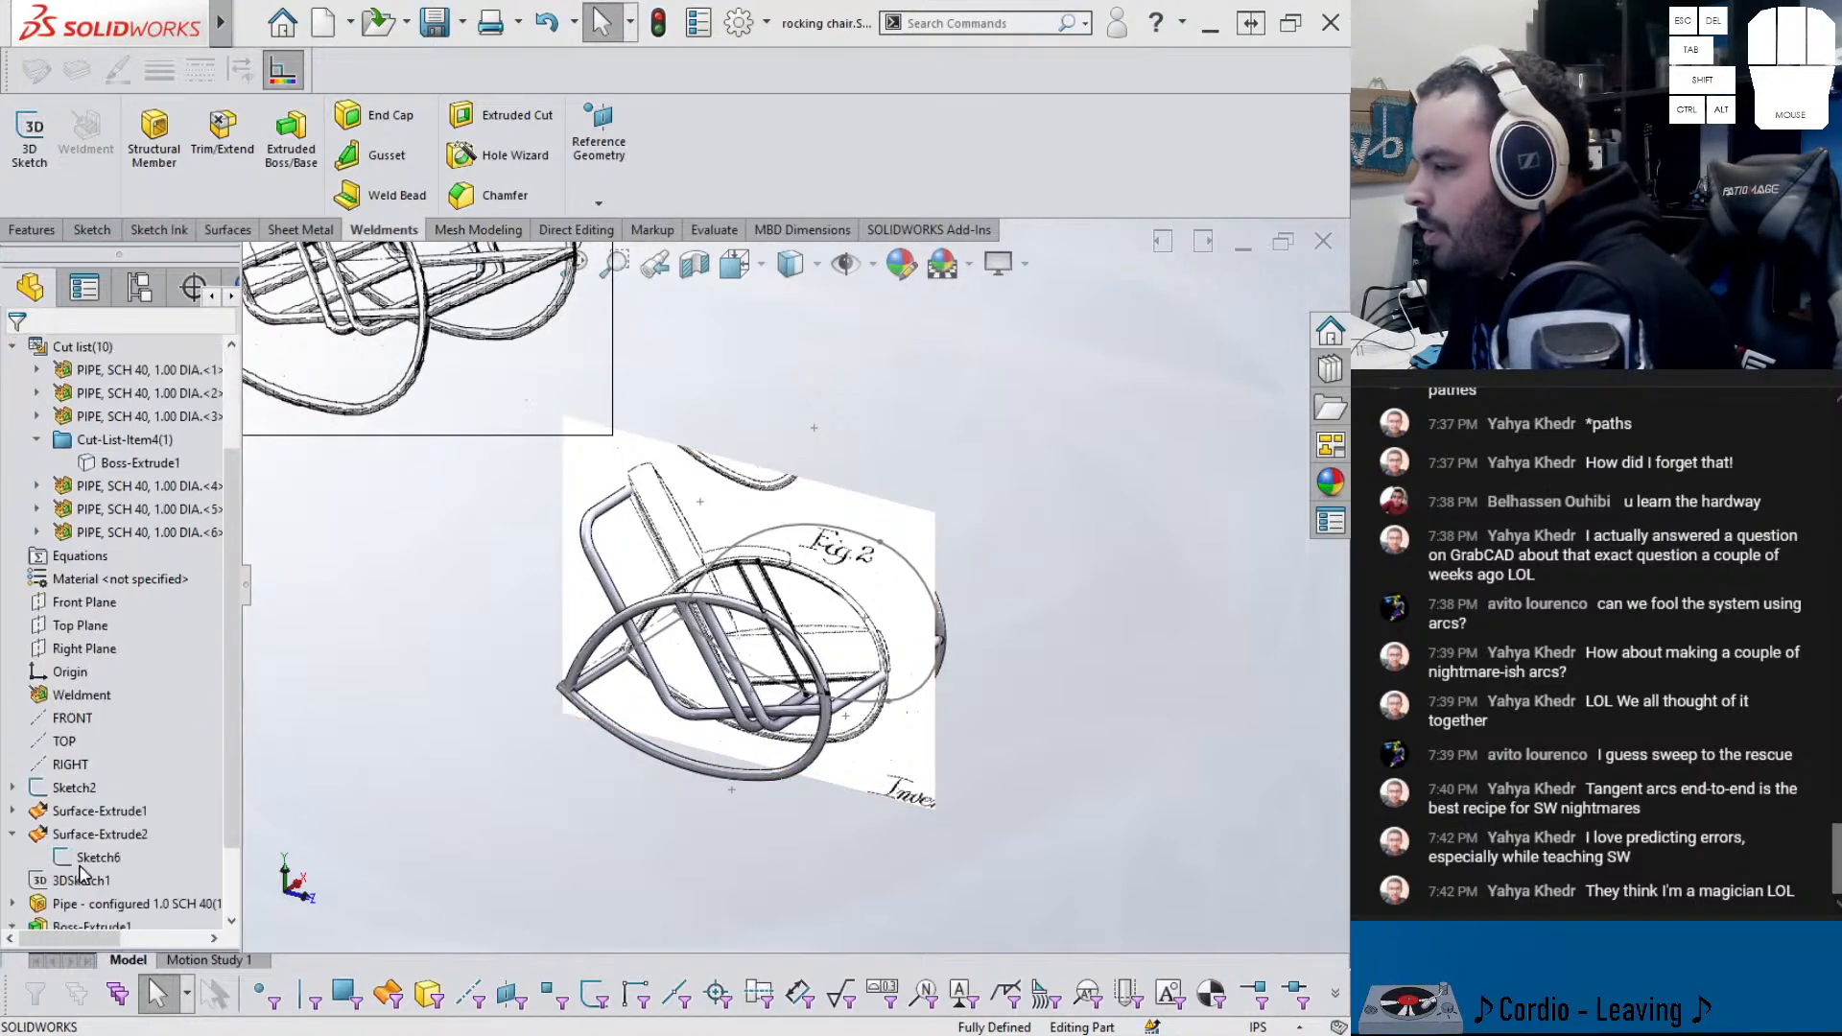
click(74, 788)
click(124, 737)
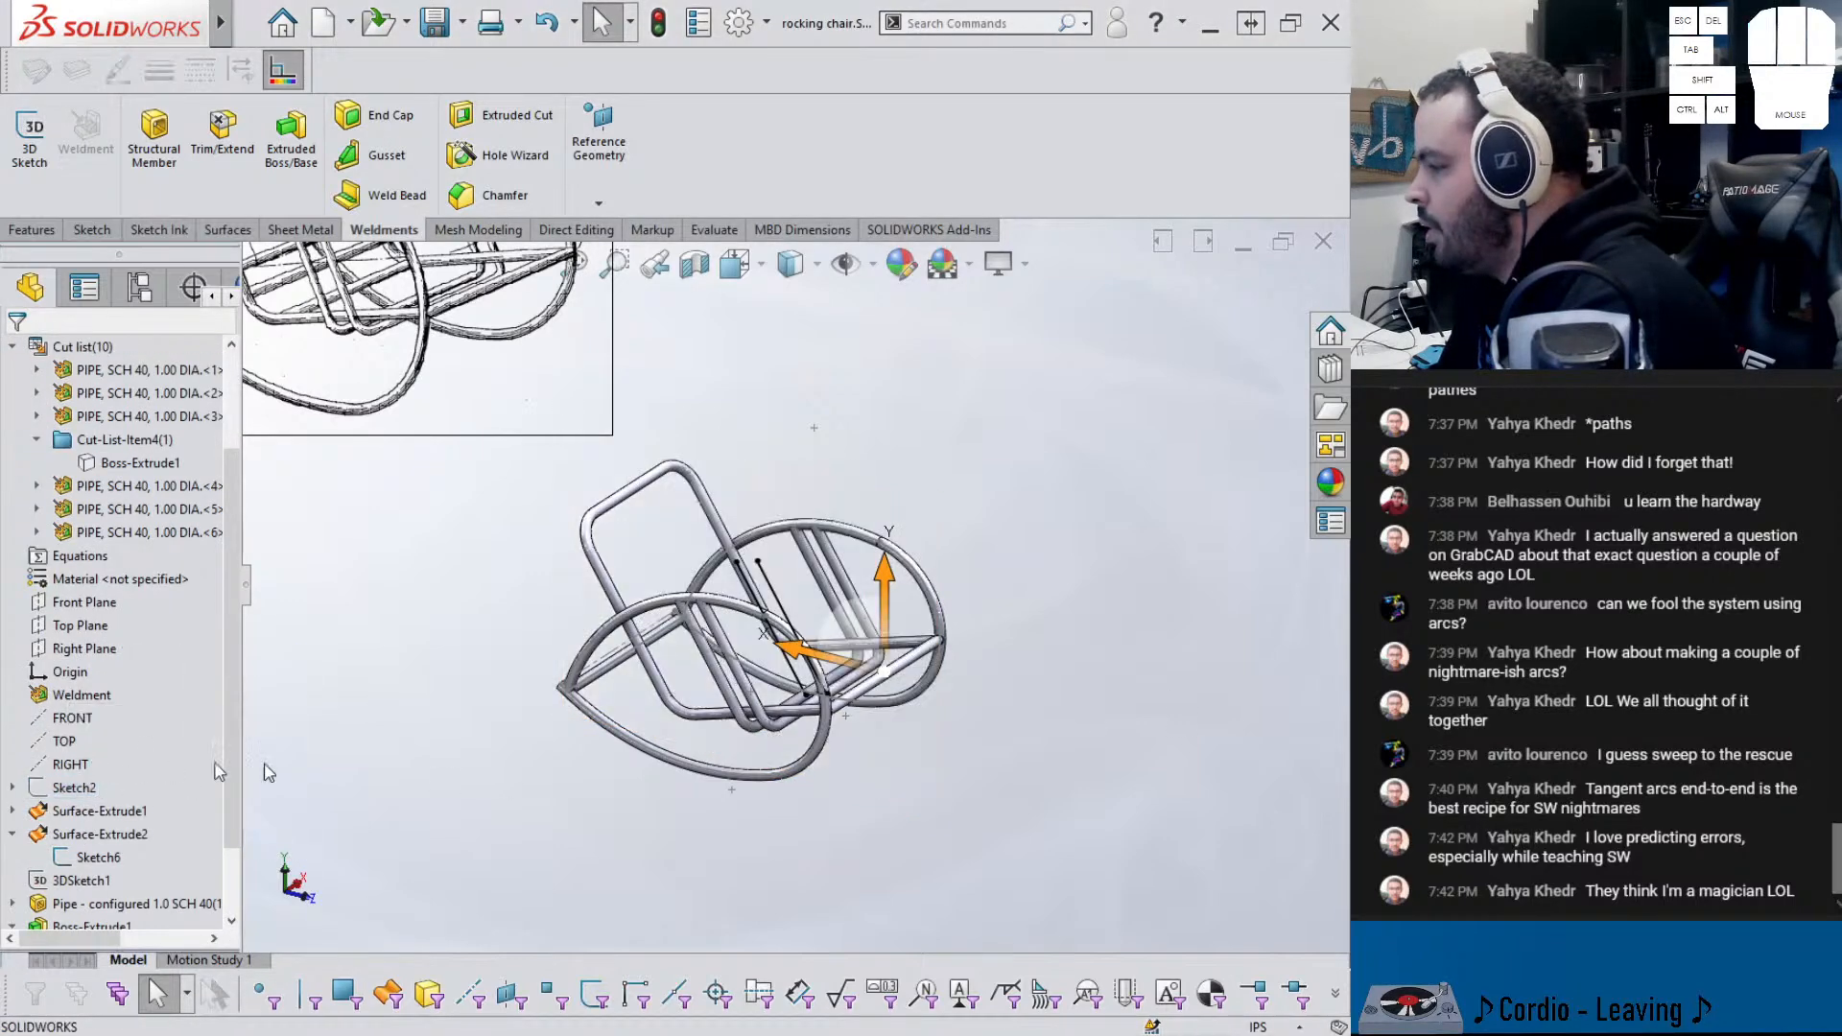
- Hide the leftover Sketch6 curve, leaving only the tubular frame visible
click(773, 593)
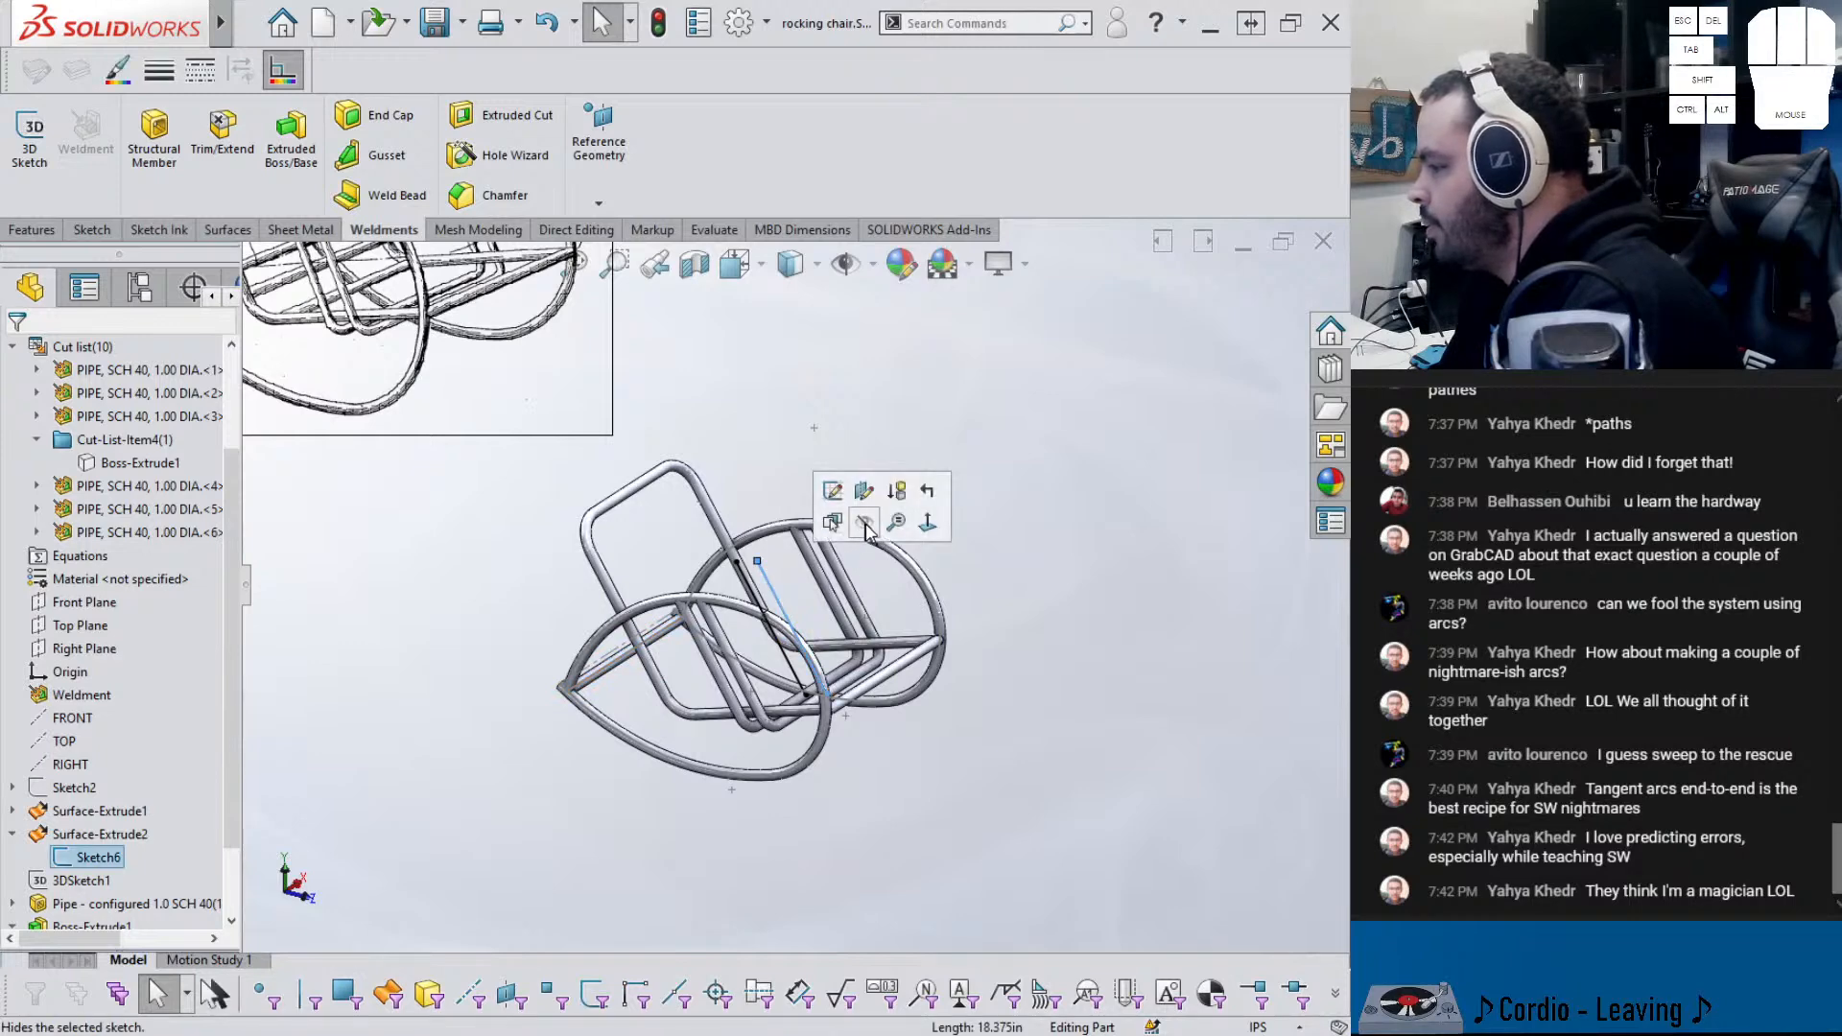
click(864, 531)
mouse_move(782, 779)
middle_down()
mouse_move(677, 614)
mouse_move(796, 729)
mouse_move(767, 662)
mouse_move(617, 674)
middle_up()
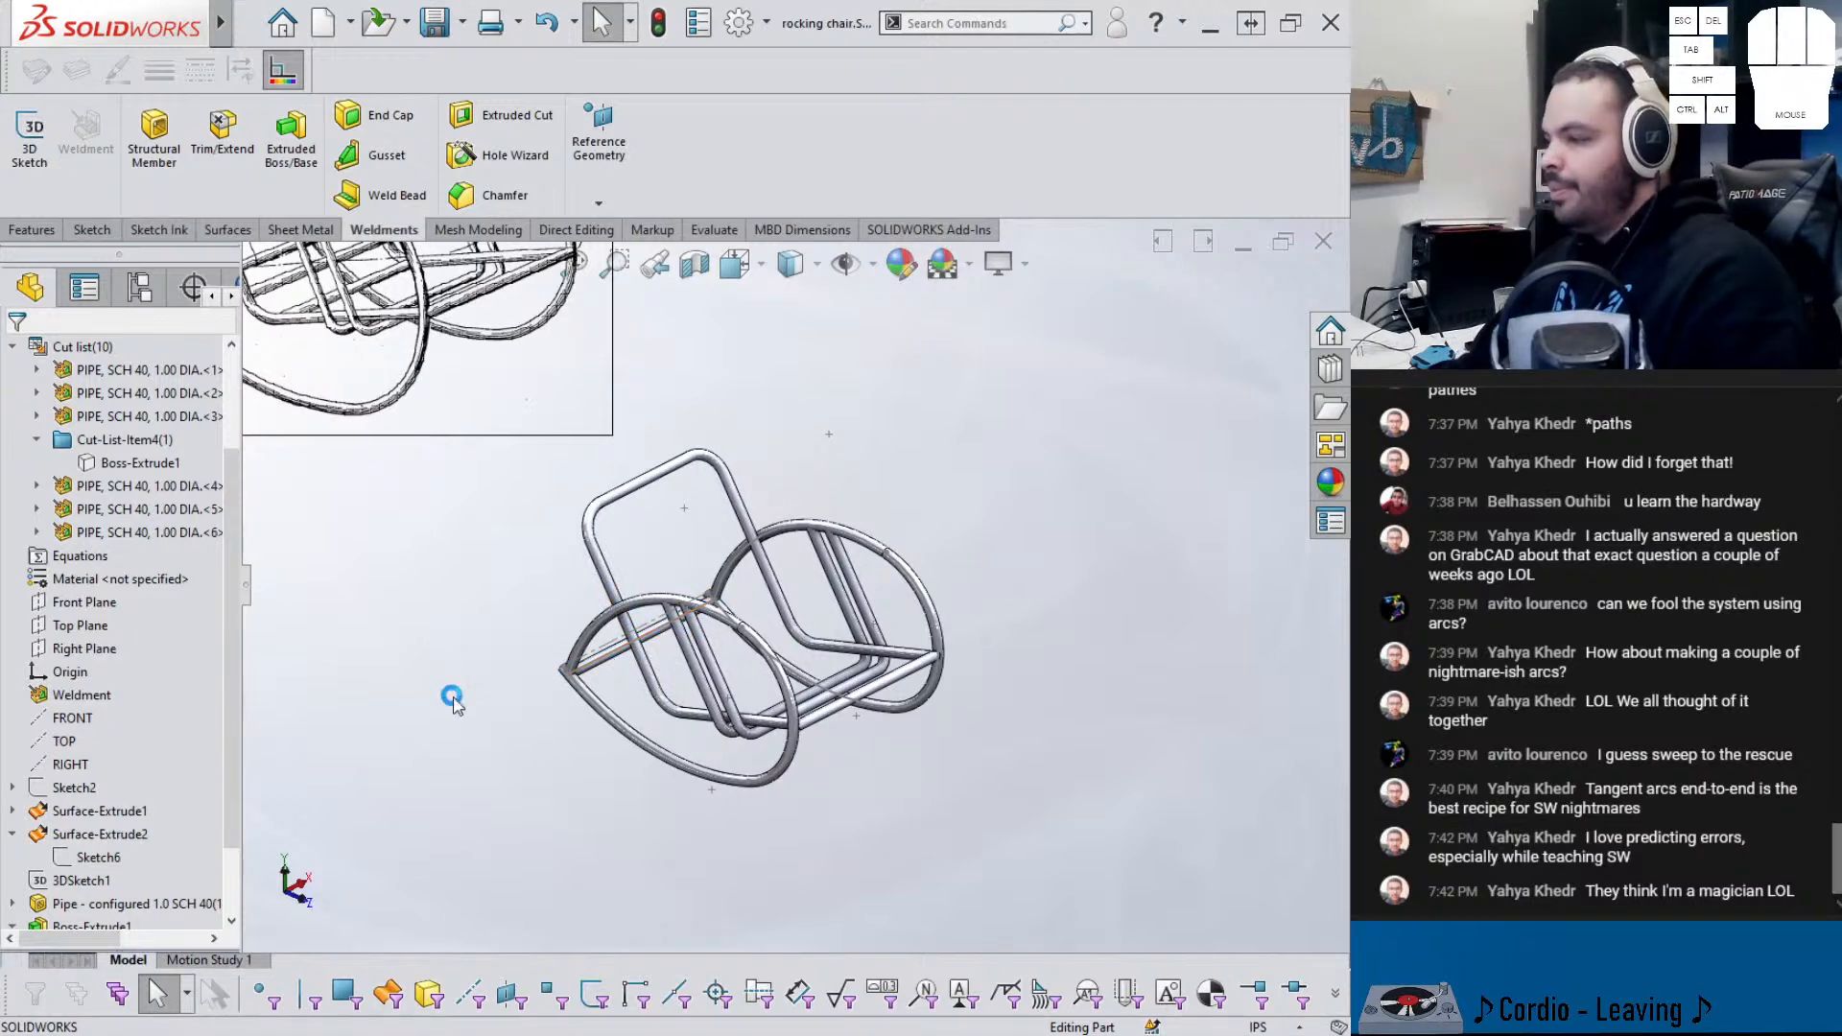
middle_drag(678, 679, 615, 672)
scroll(715, 612, down, 6)
scroll(717, 607, up, 8)
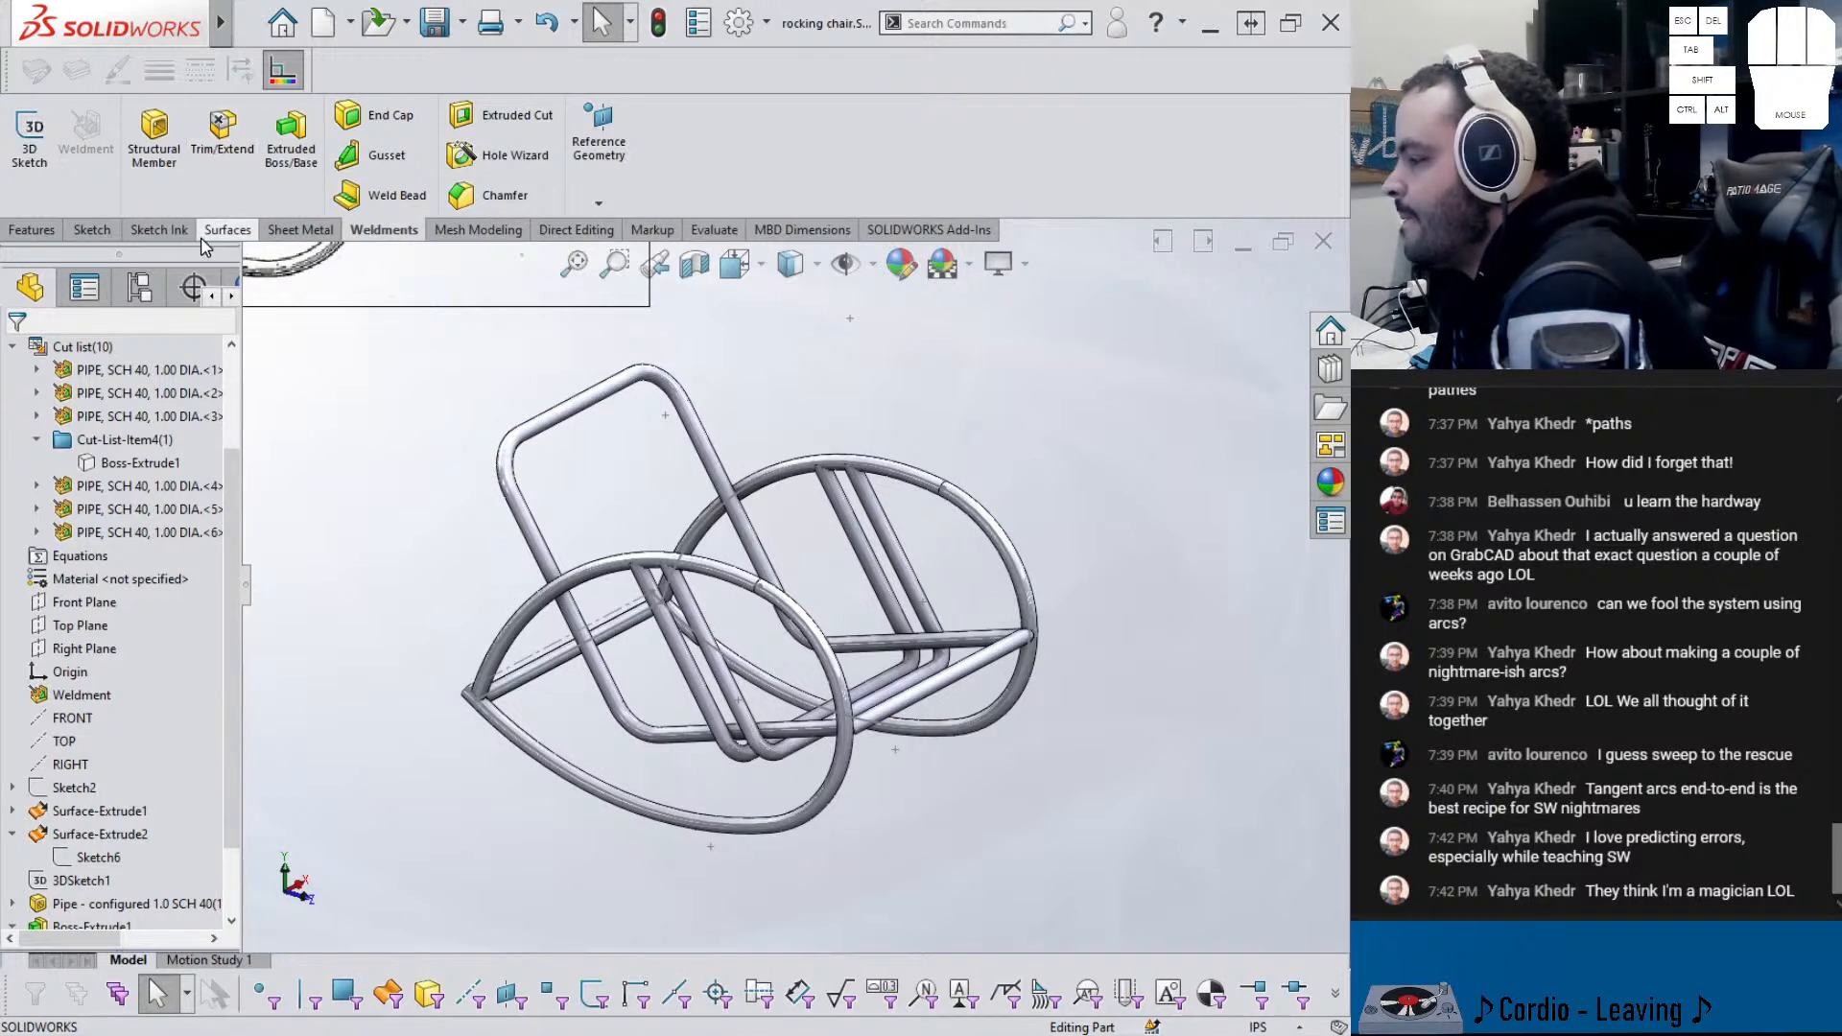
- Expand the surface bodies to locate the Surface-Extrude1 seat surface
click(13, 233)
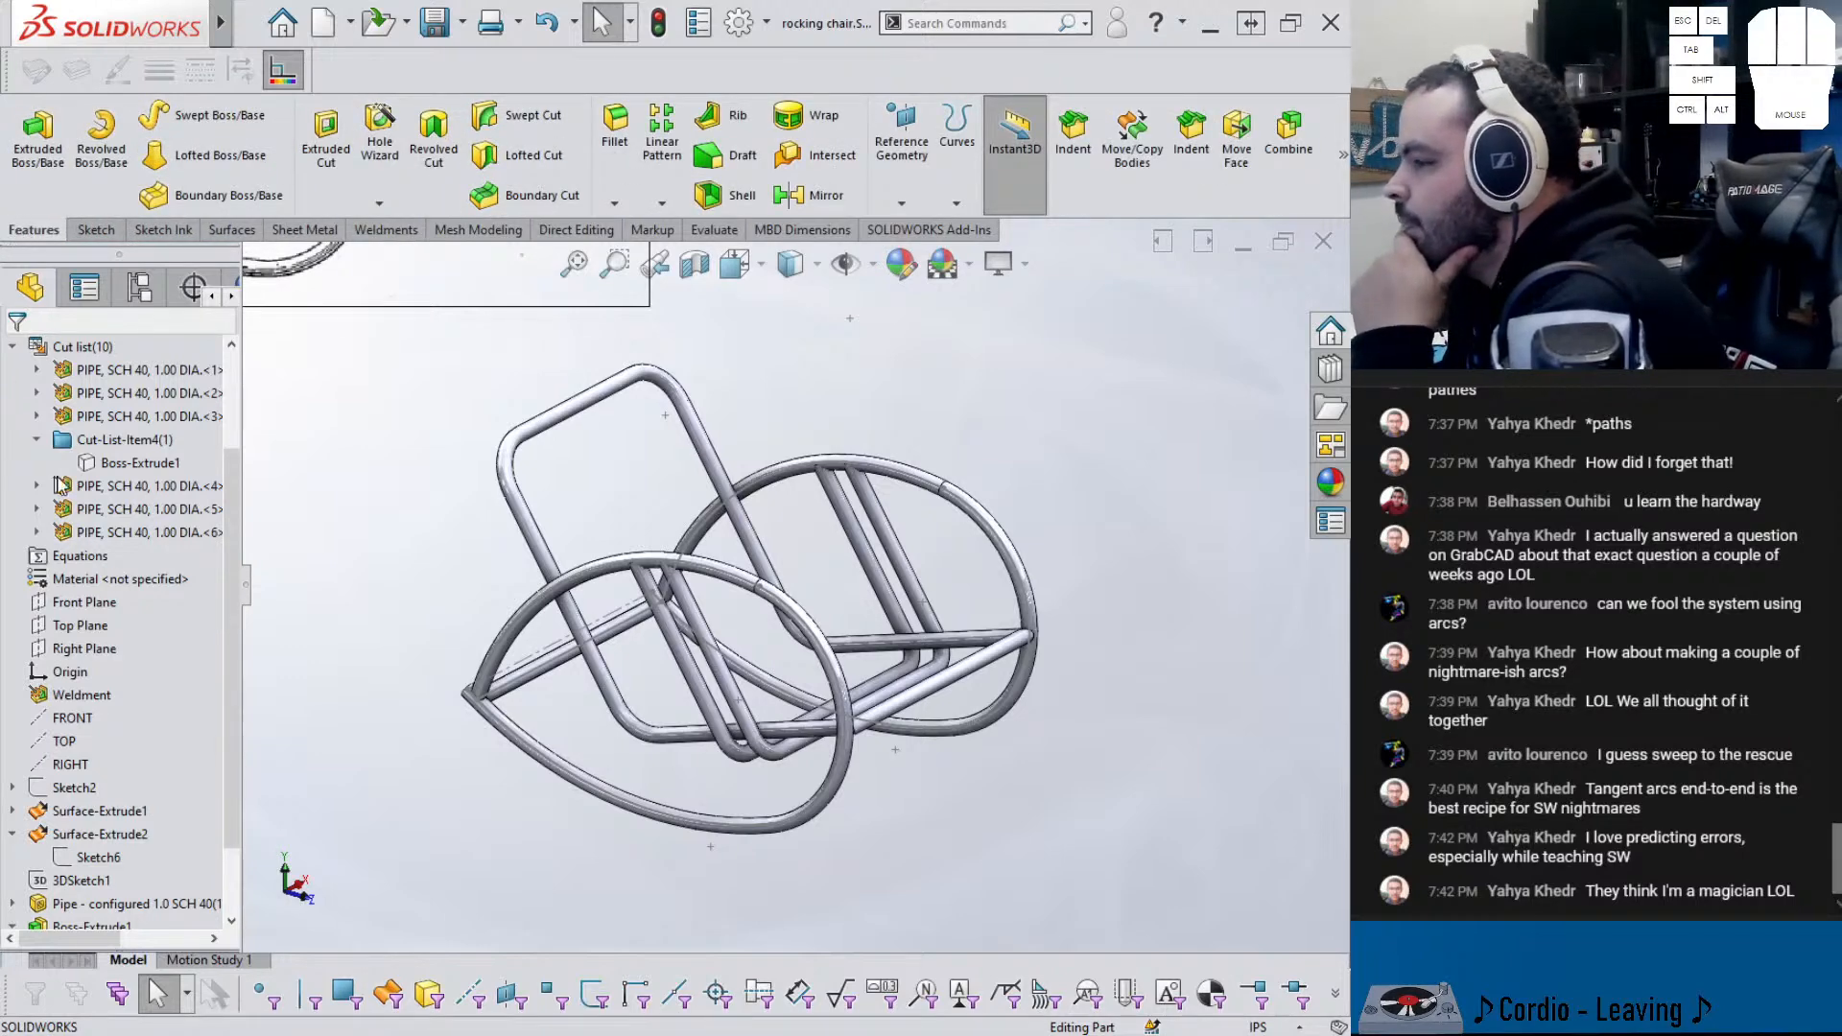
click(93, 466)
scroll(72, 468, up, 2)
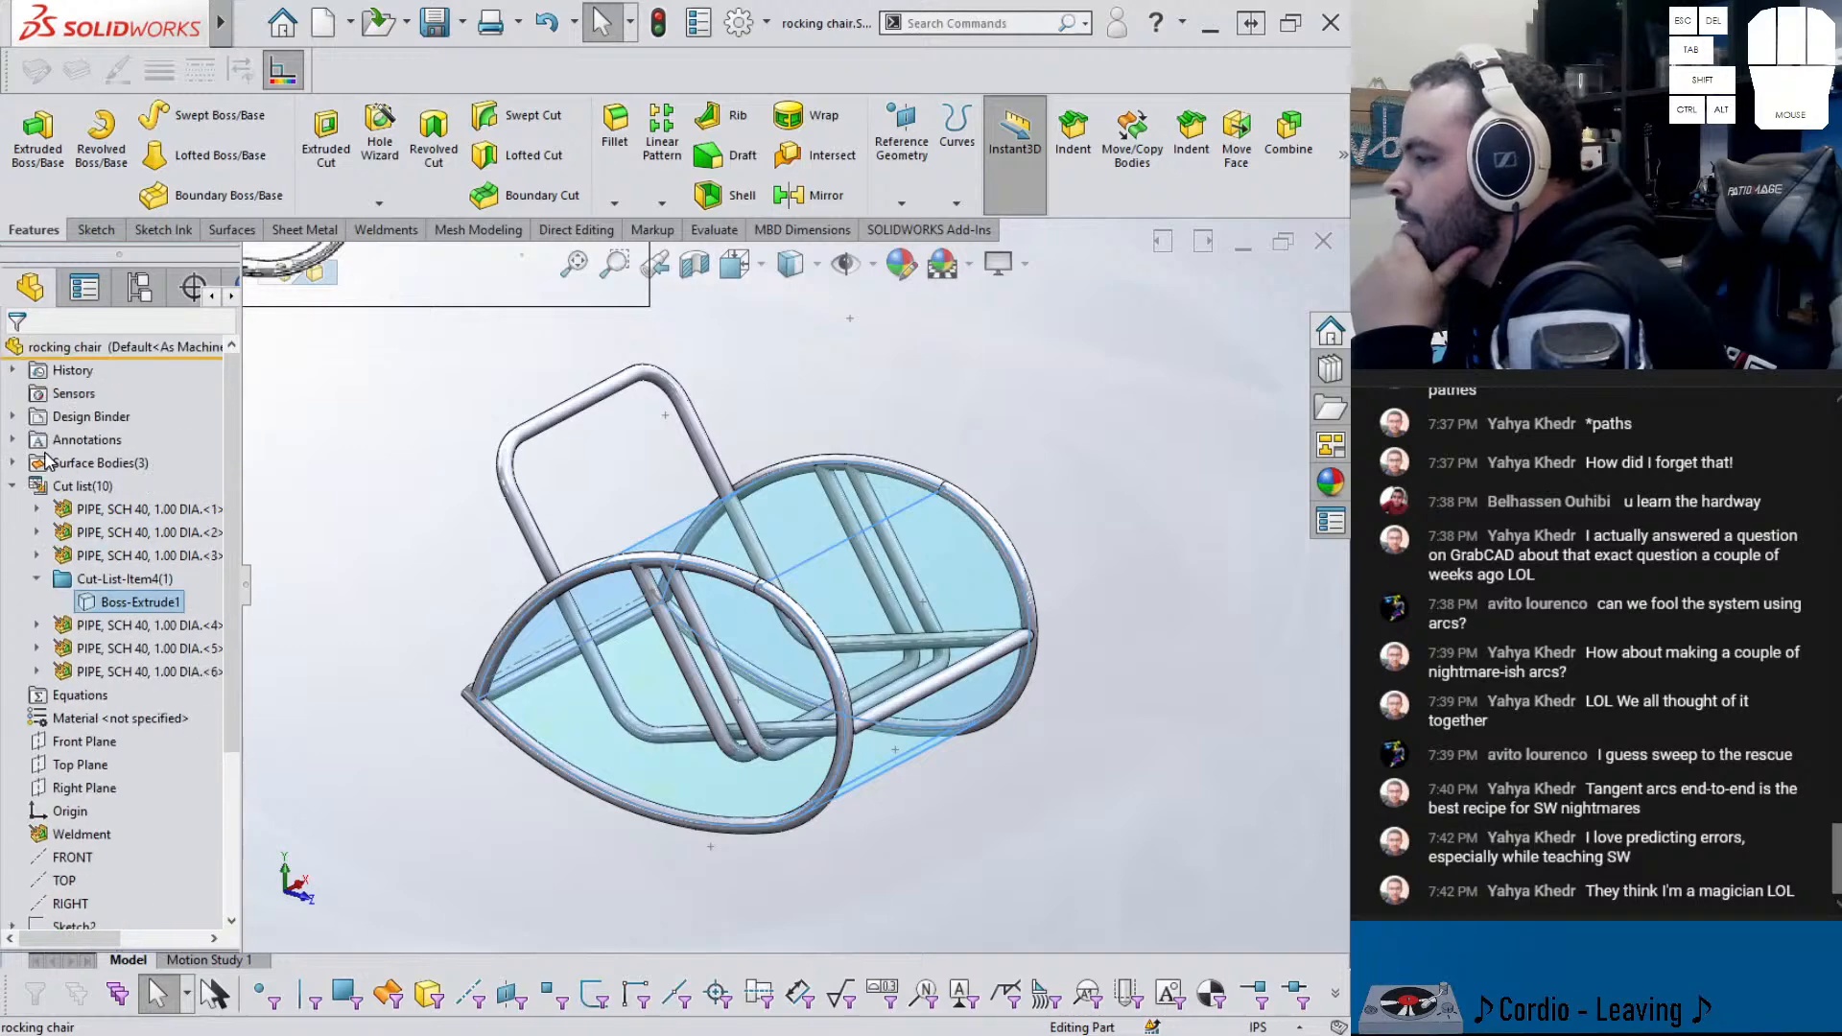
click(13, 463)
click(107, 490)
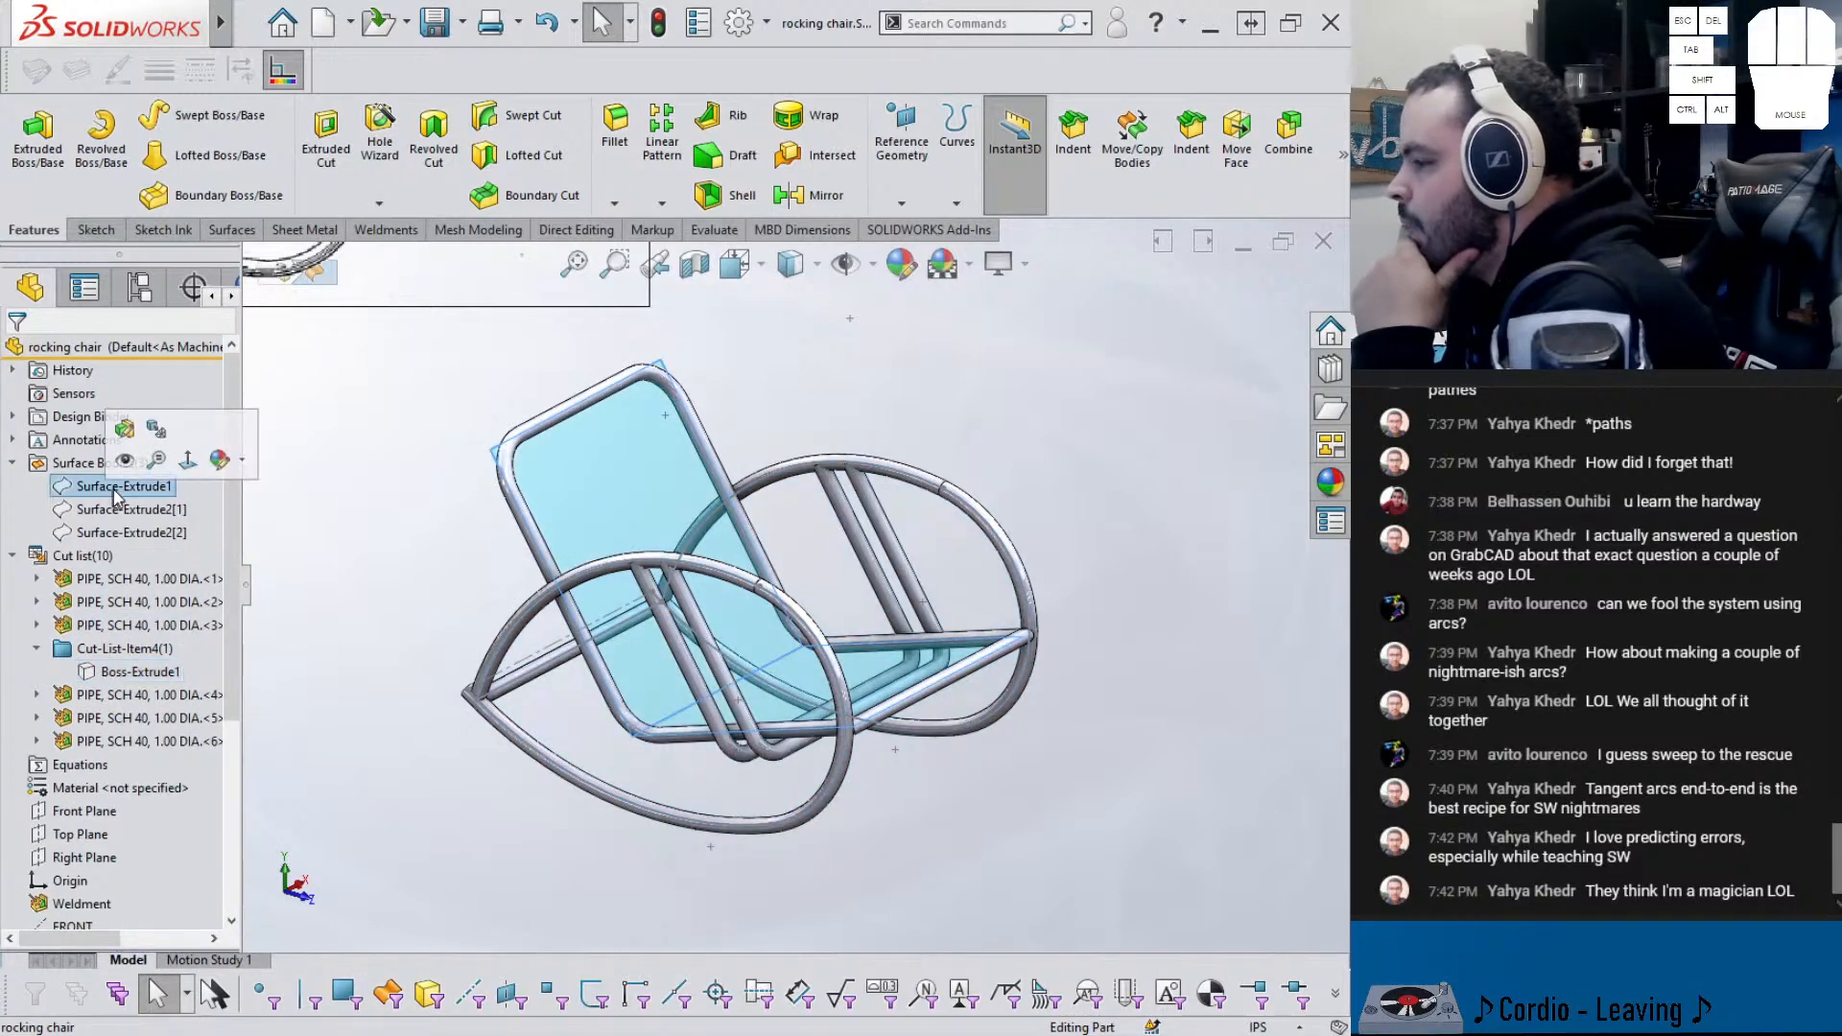
click(369, 576)
- Select the flat seat surface from a top-down view and show the Surfaces commands
mouse_move(369, 576)
middle_down()
mouse_move(371, 534)
mouse_move(355, 560)
middle_up()
scroll(355, 560, up, 2)
scroll(647, 556, down, 2)
scroll(755, 604, up, 2)
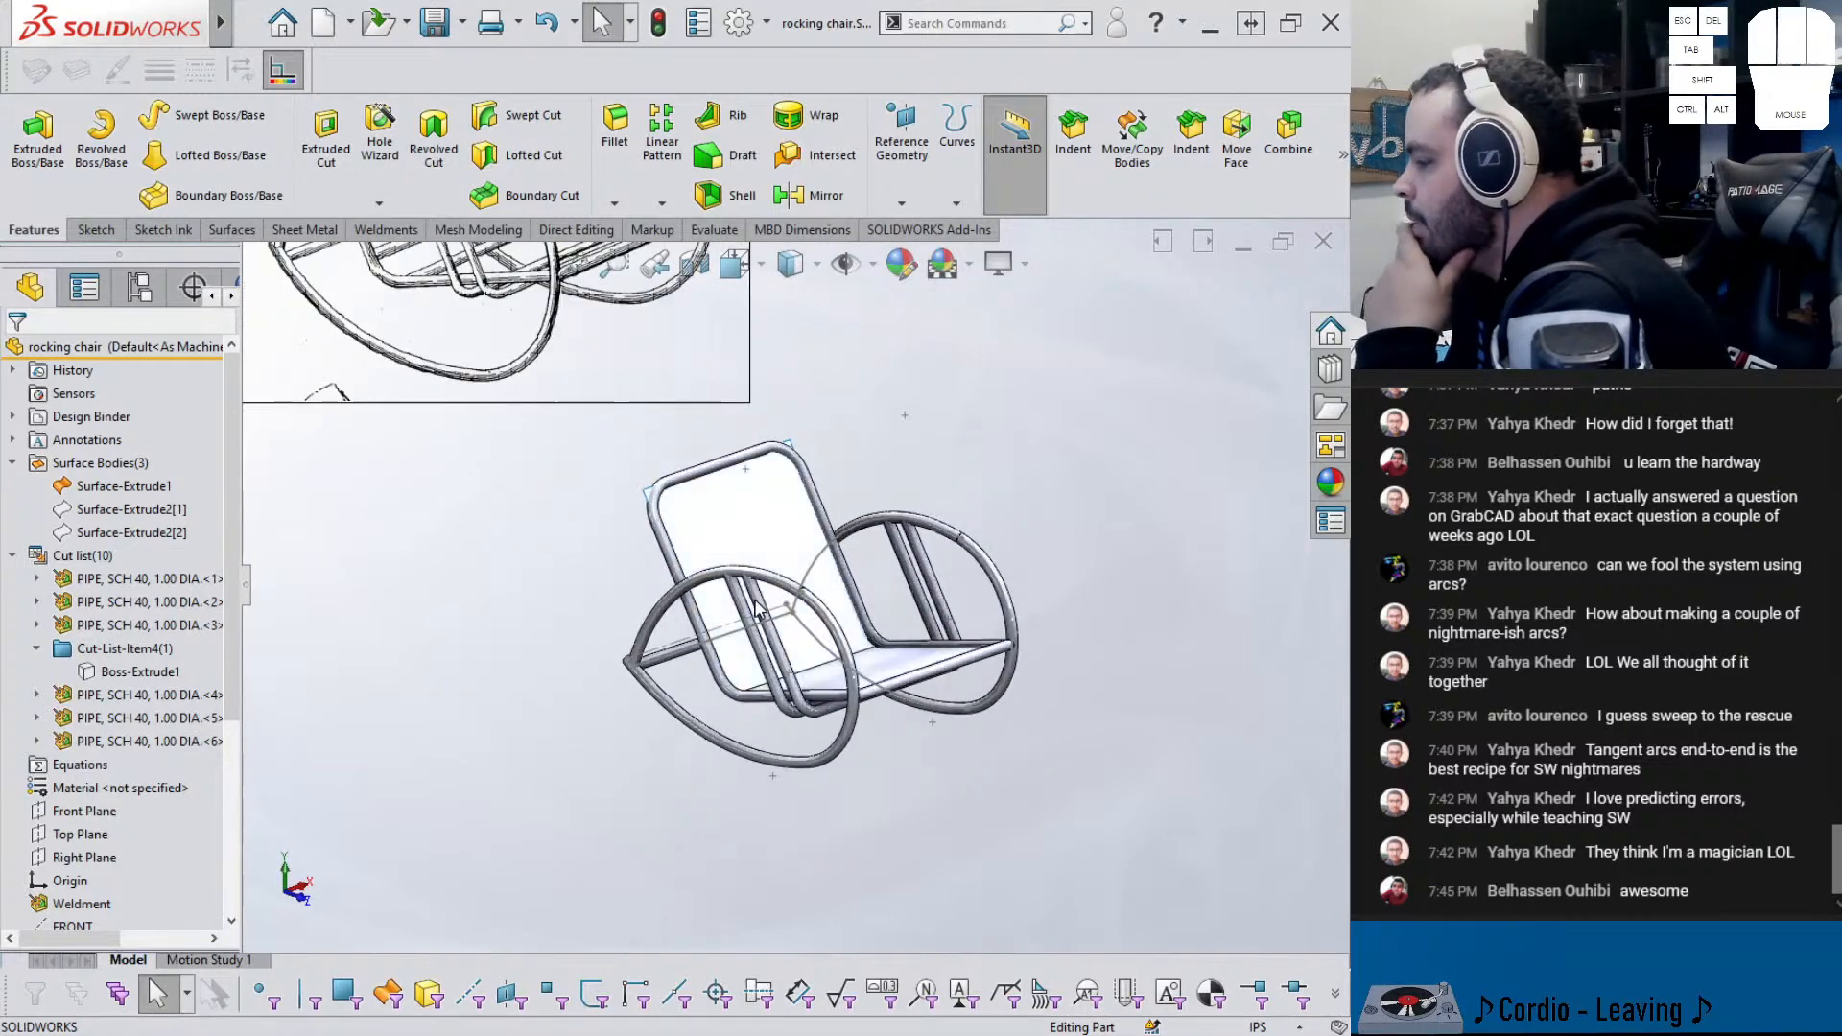
scroll(755, 606, down, 1)
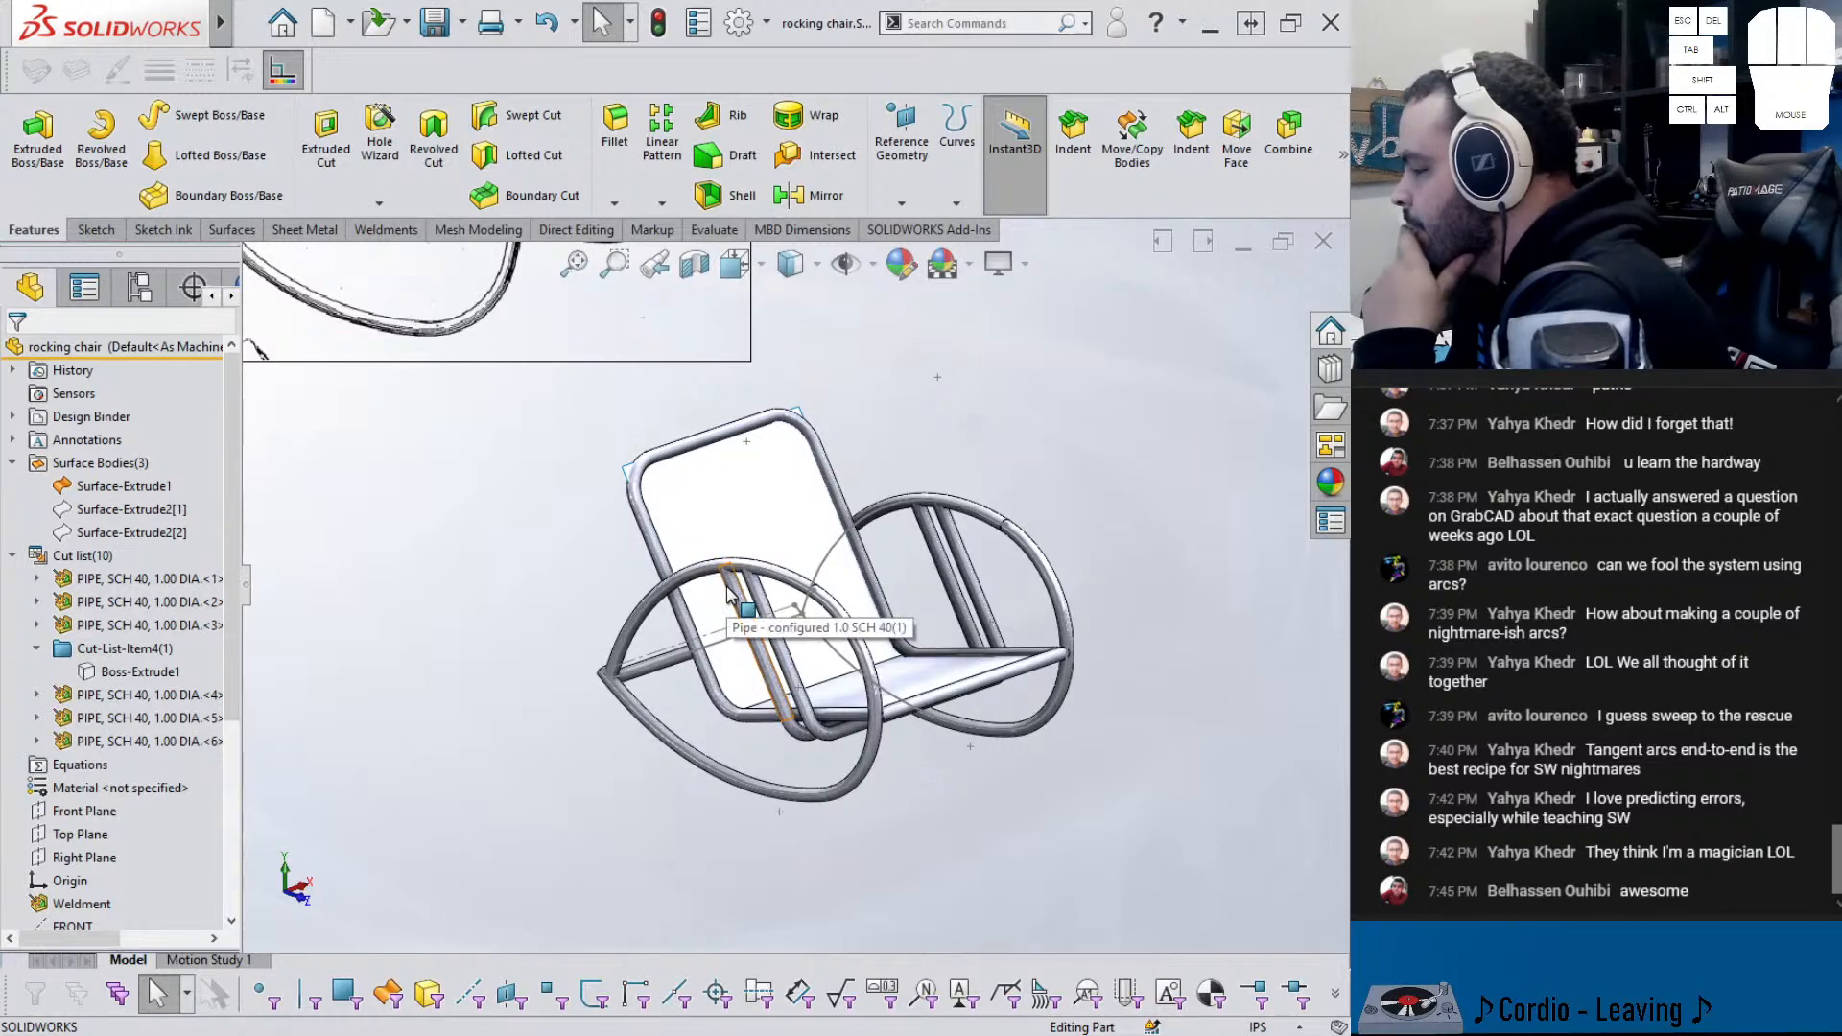
mouse_move(727, 592)
middle_down()
mouse_move(812, 506)
mouse_move(801, 538)
middle_up()
scroll(799, 542, up, 4)
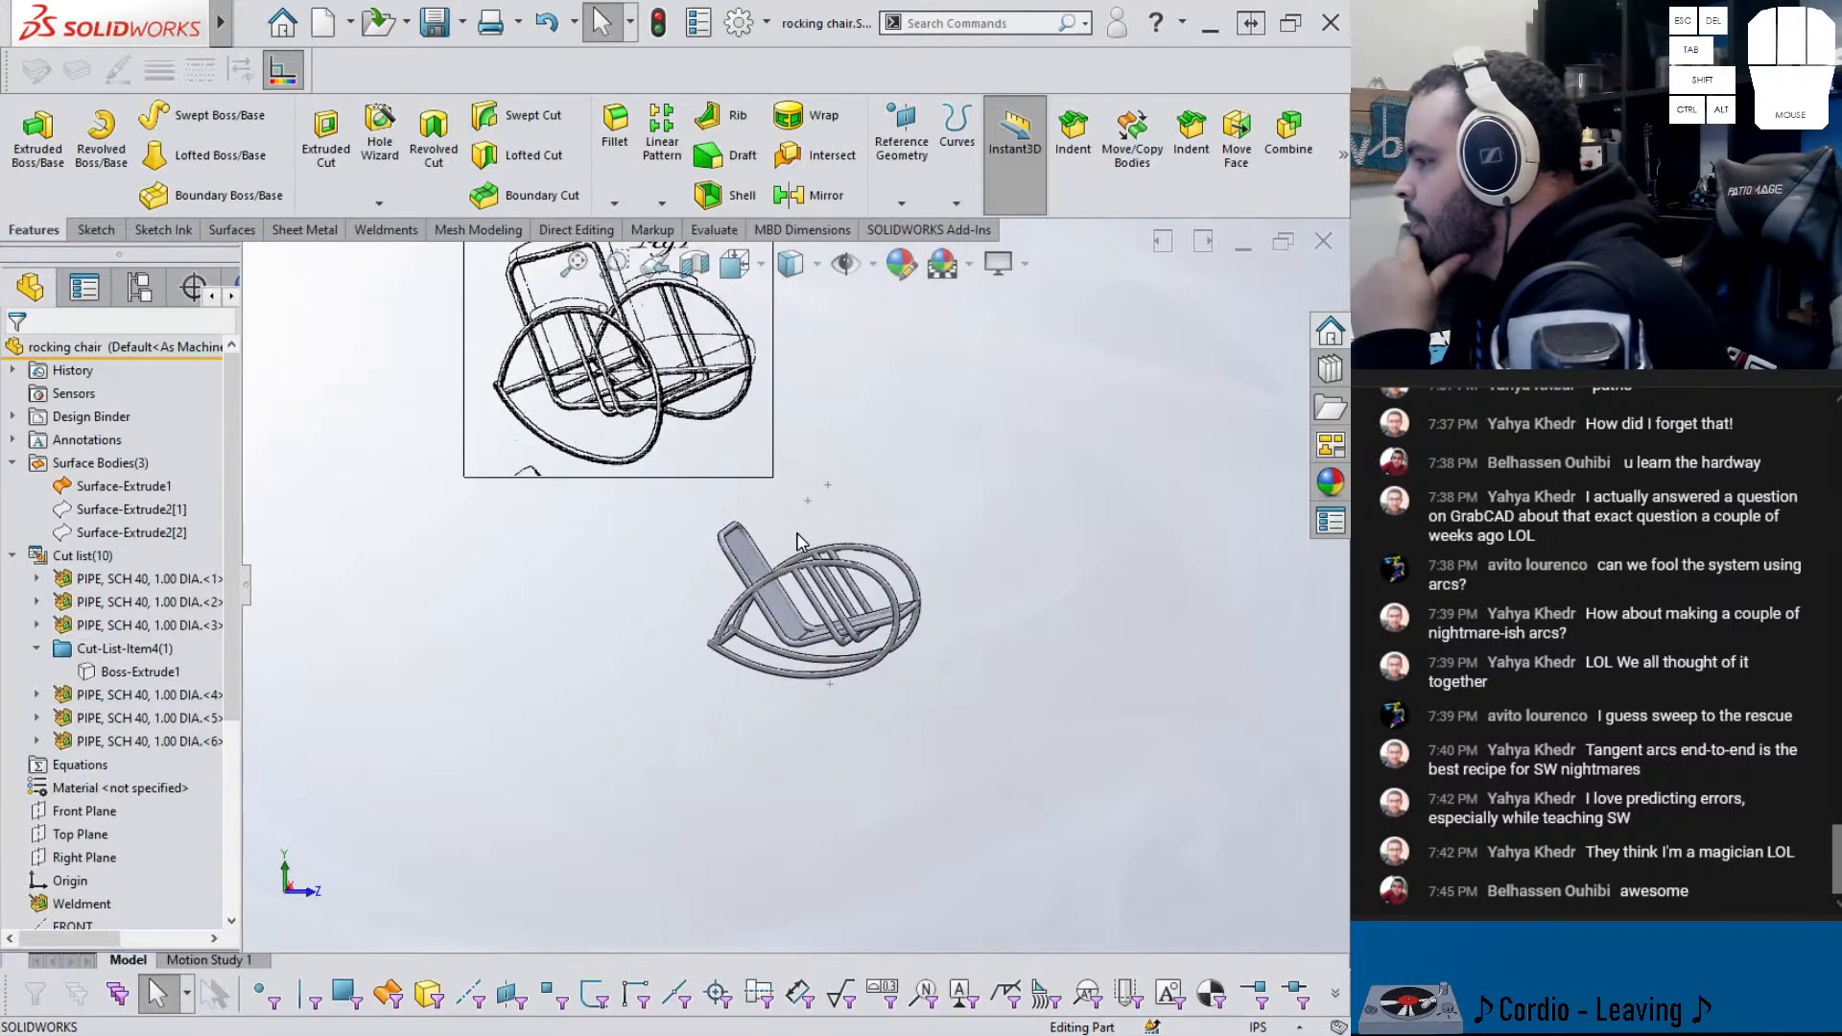
scroll(691, 461, down, 3)
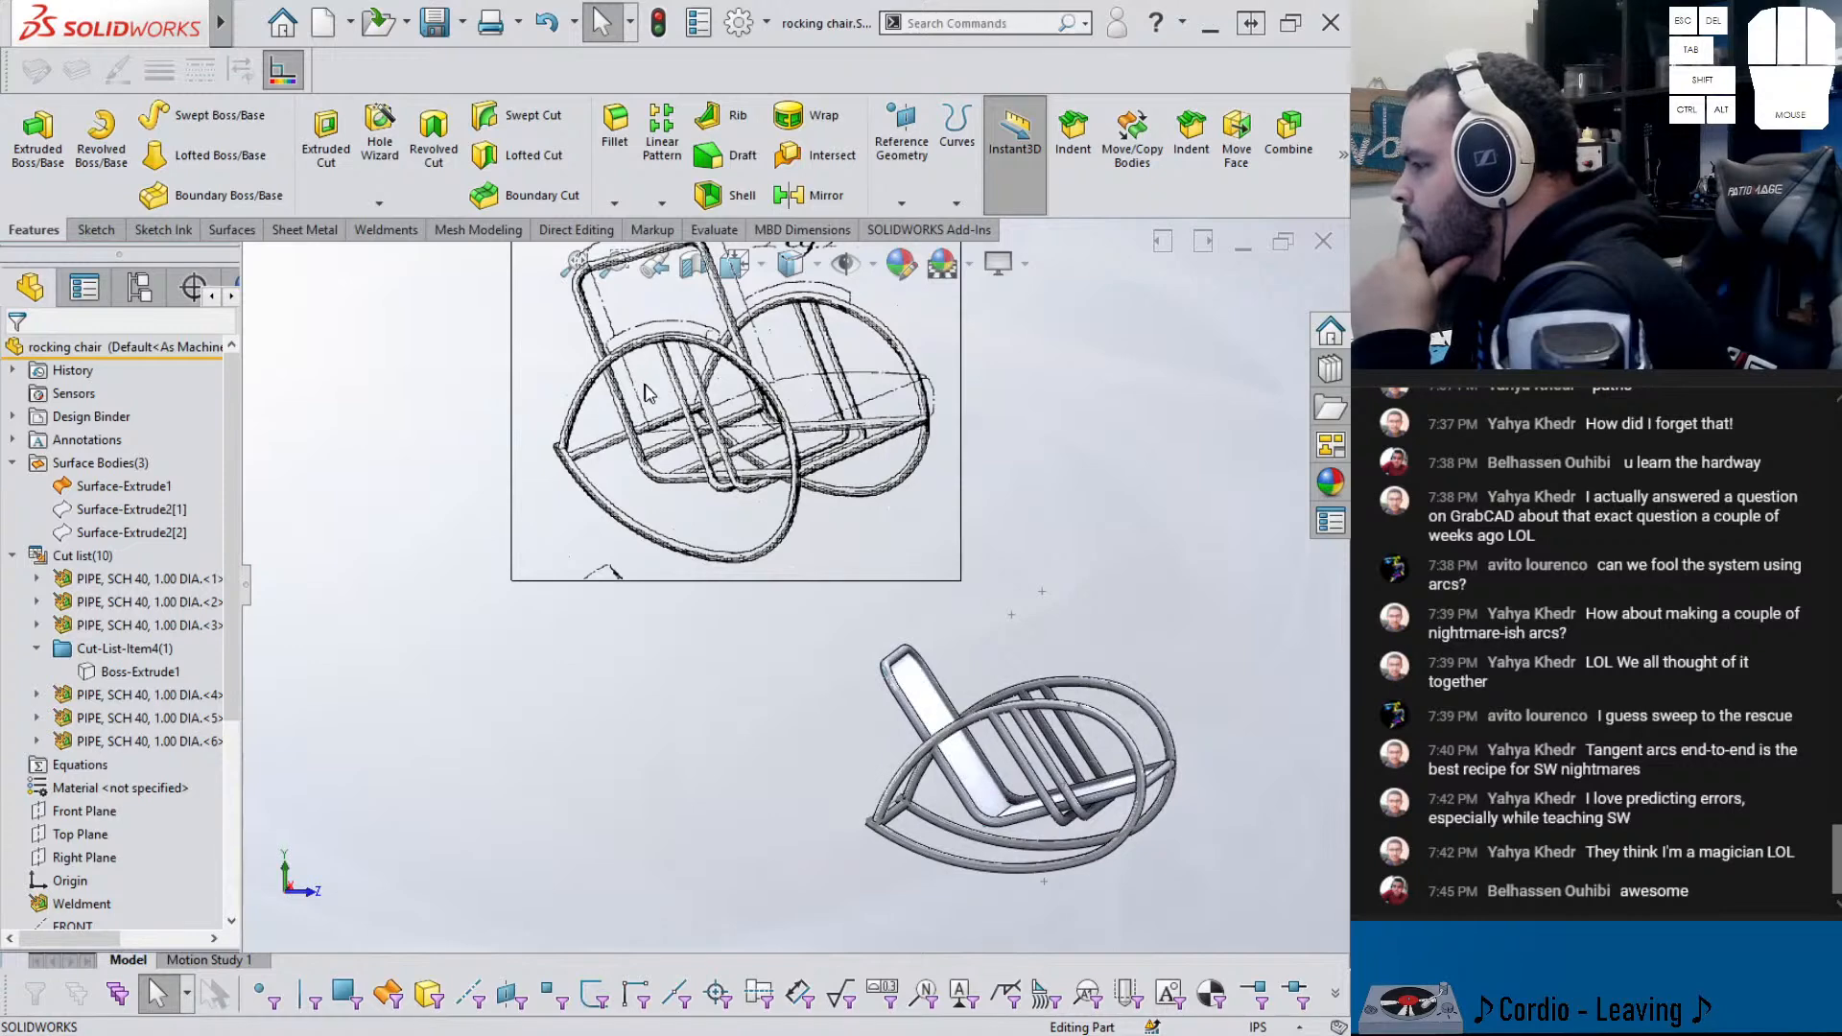
scroll(1007, 691, down, 5)
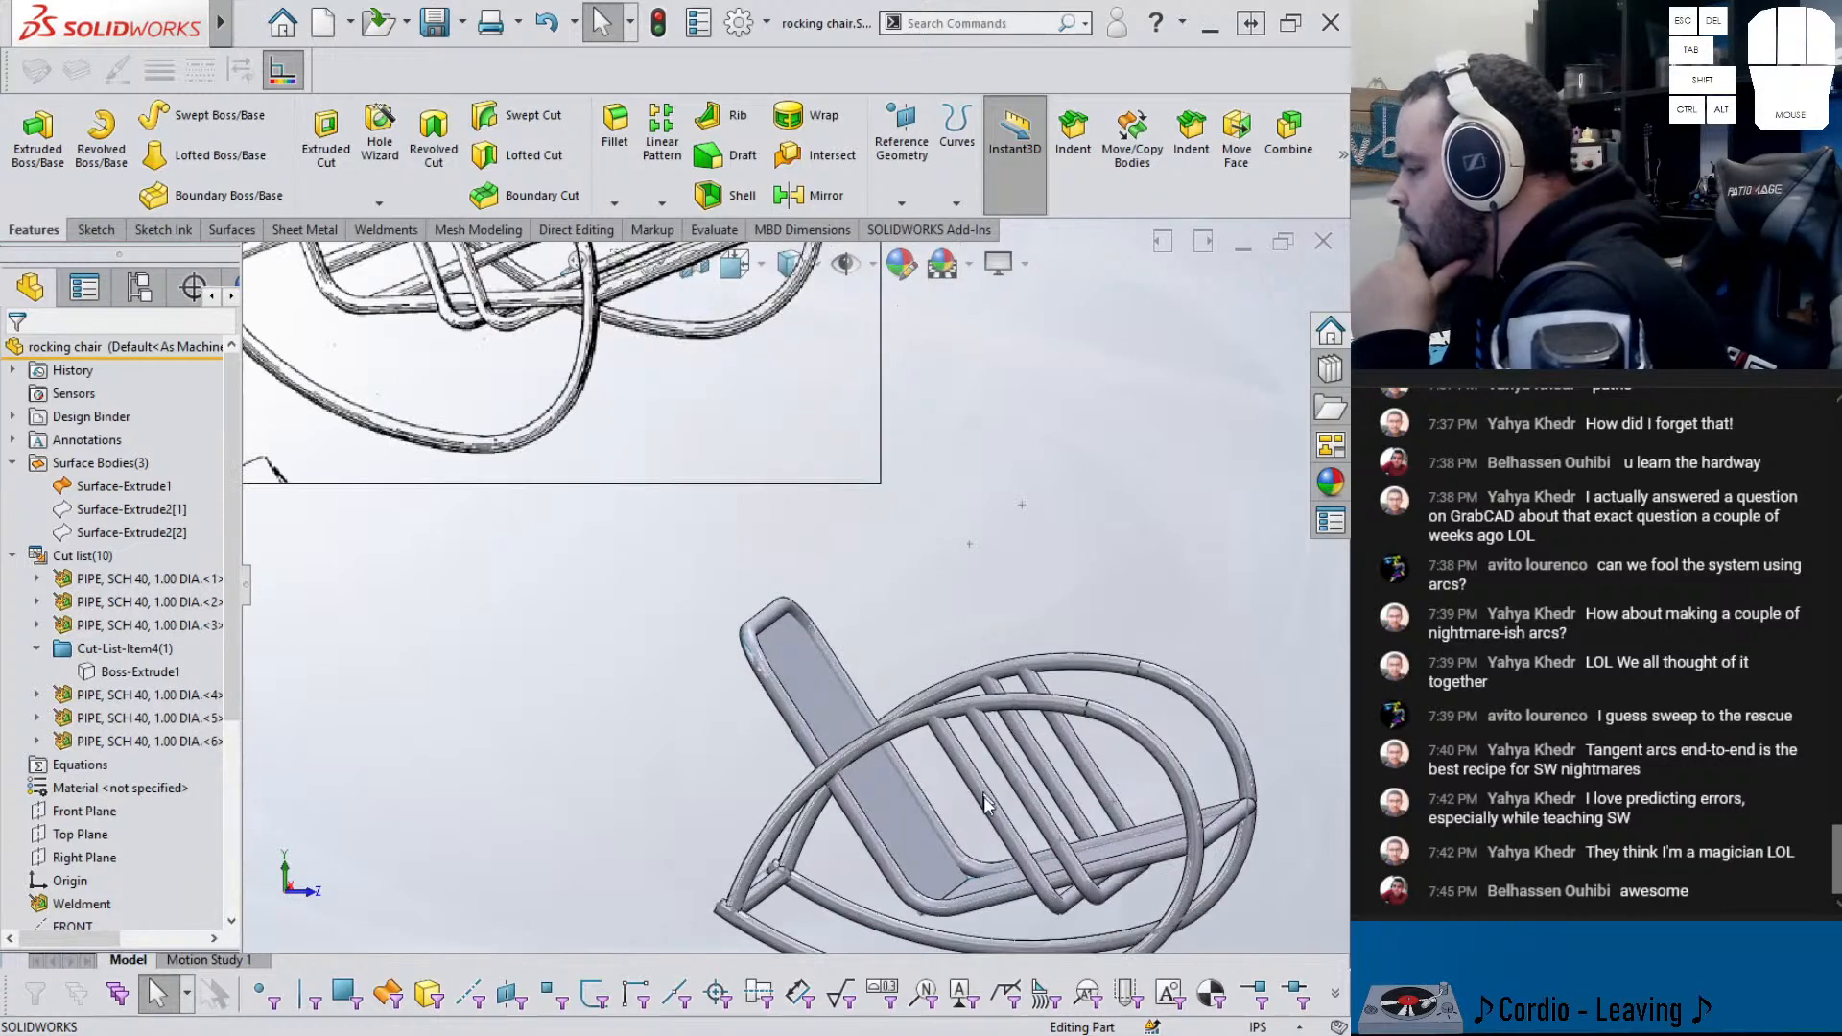
click(1025, 903)
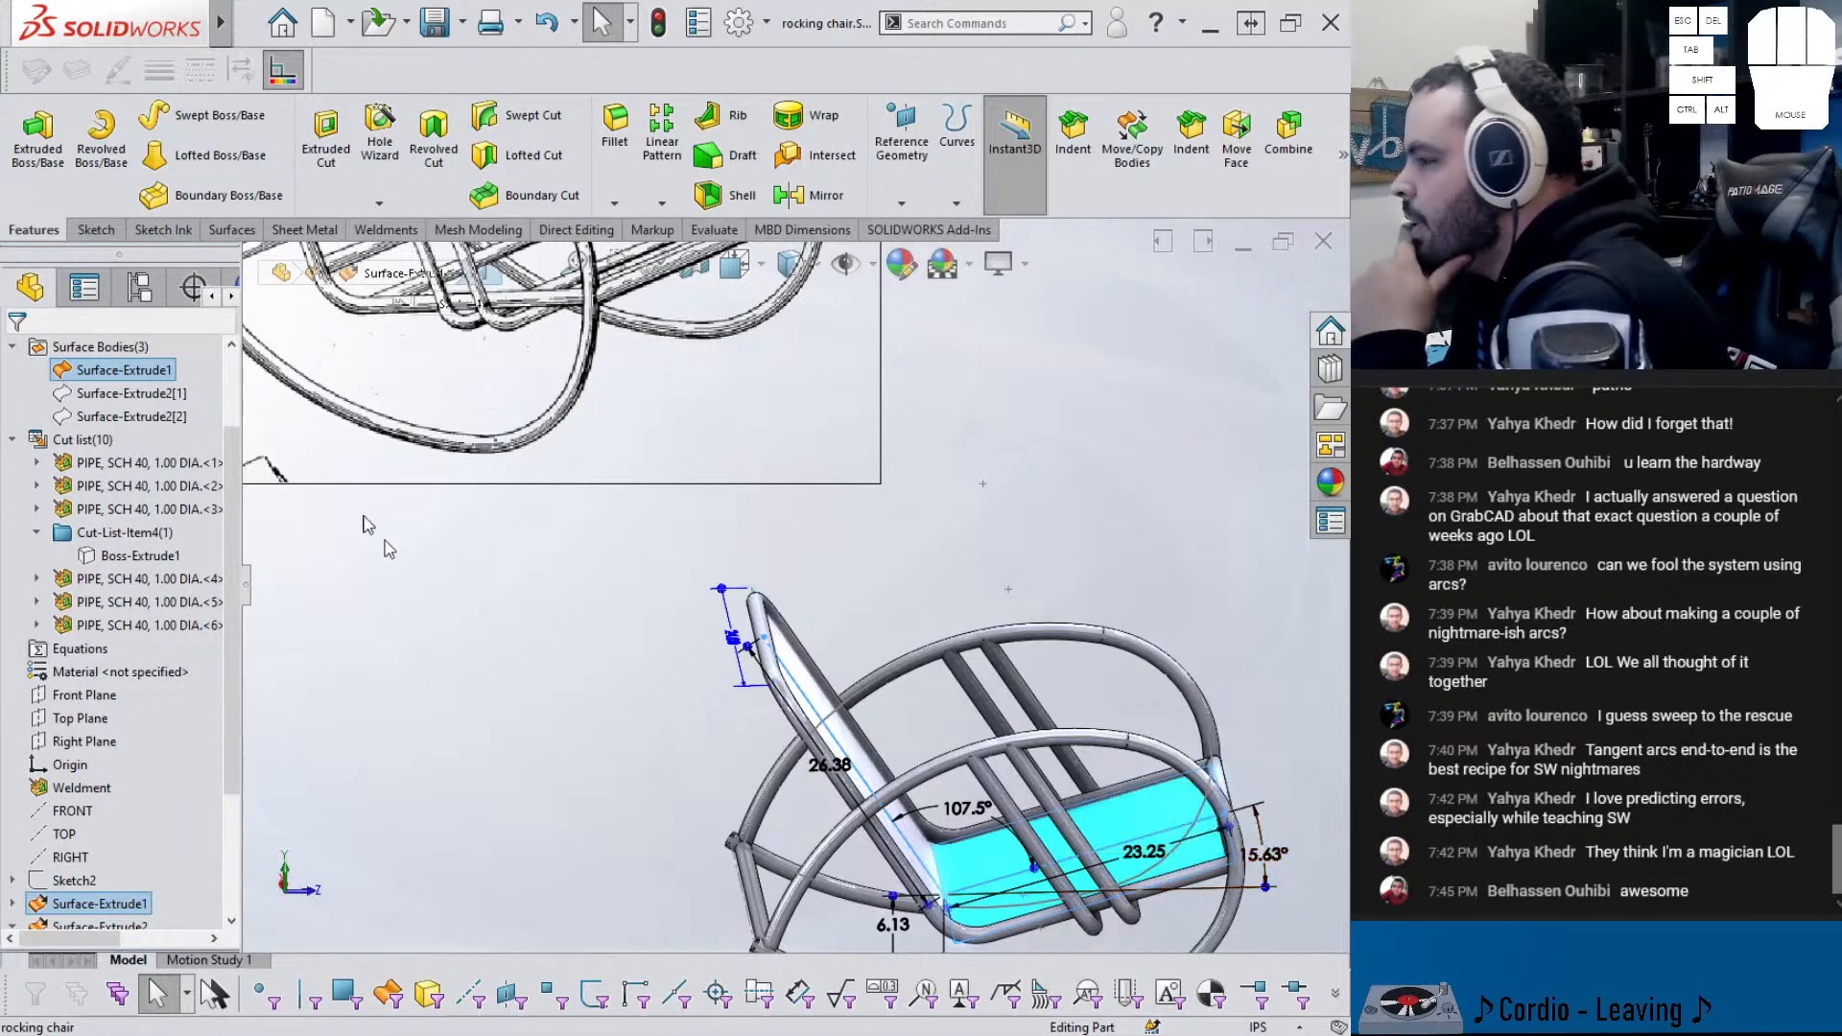
click(231, 230)
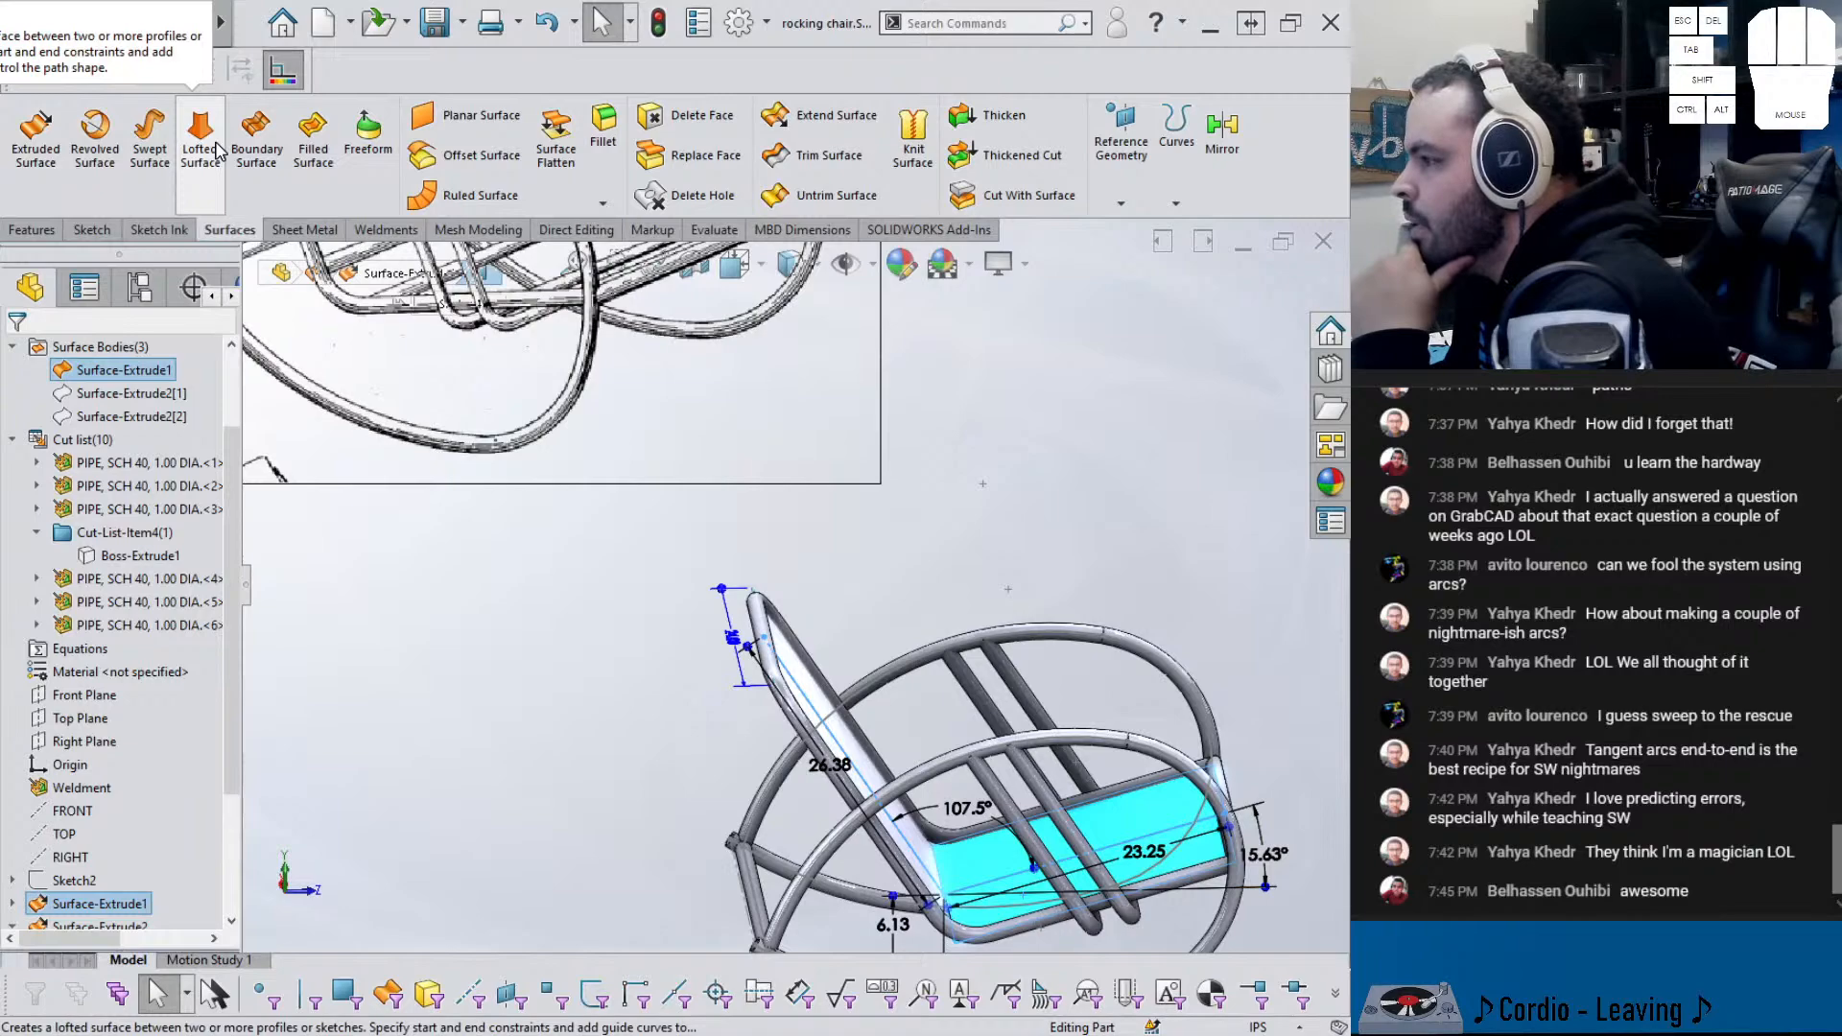
- Offset the seat surface 0.50 in toward the reversed side
click(481, 154)
scroll(954, 764, down, 5)
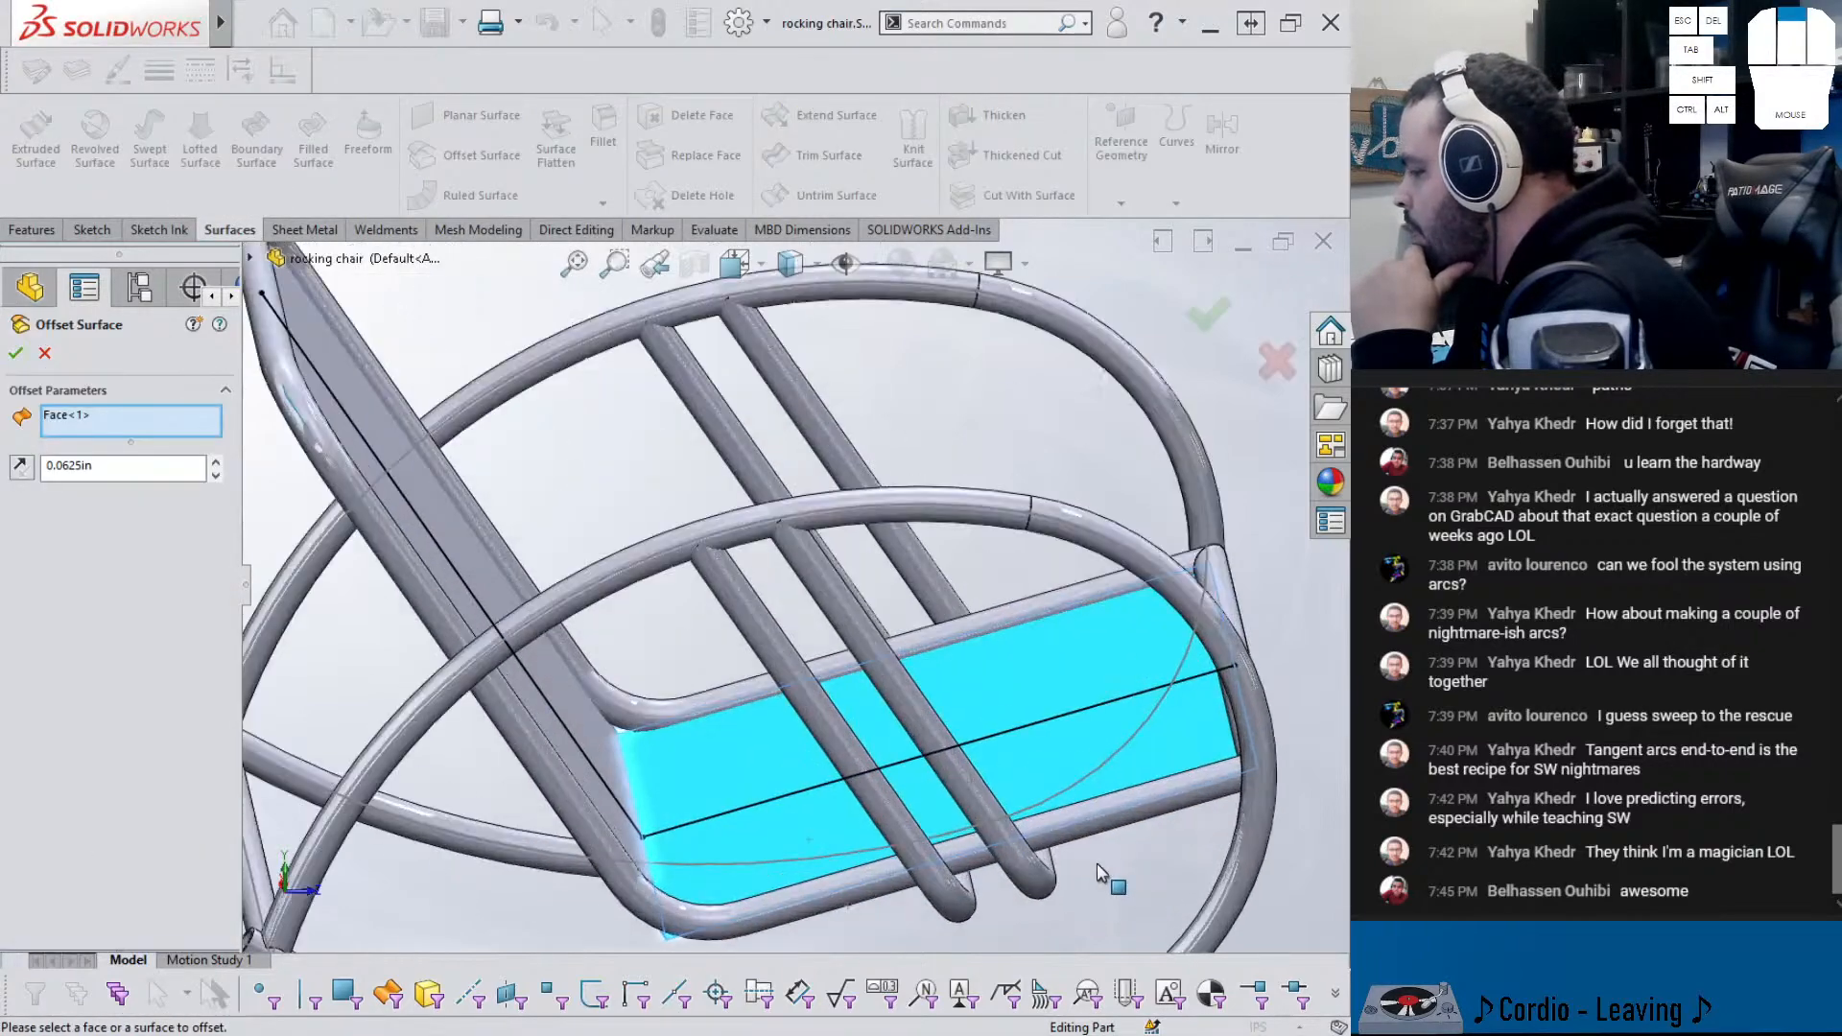
middle_drag(953, 765, 664, 802)
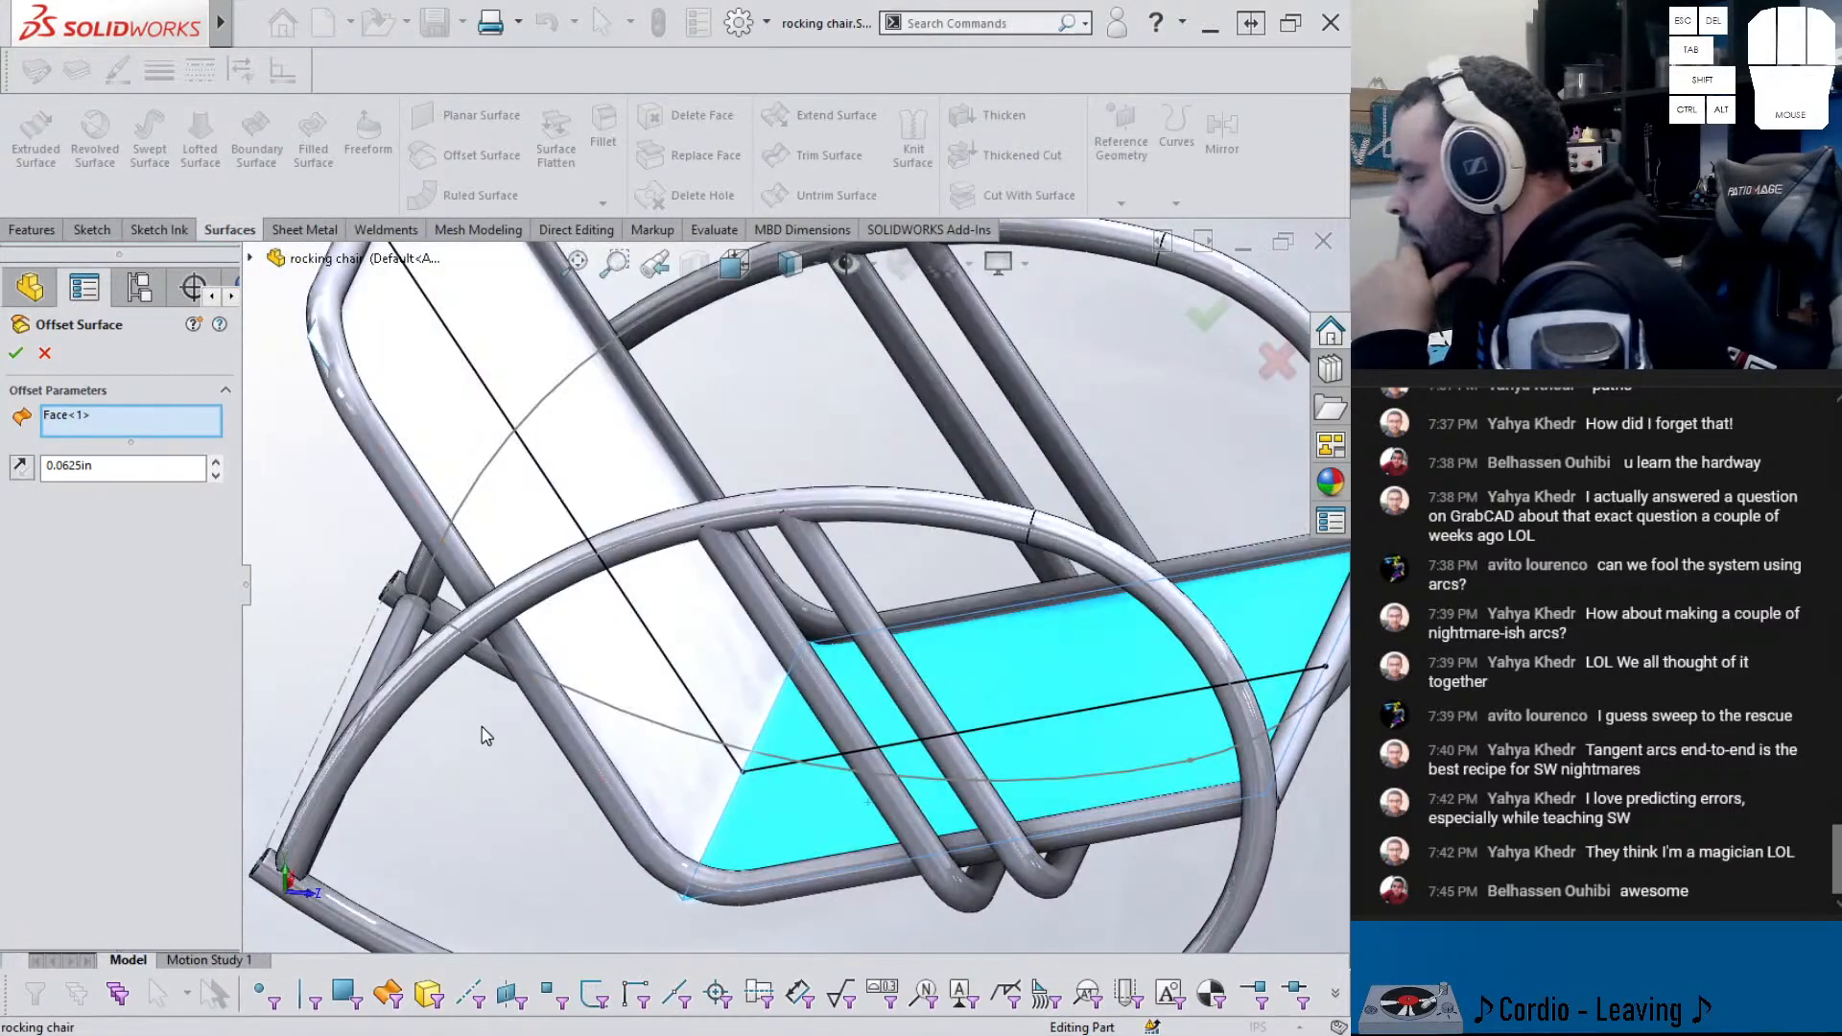
text(.5)
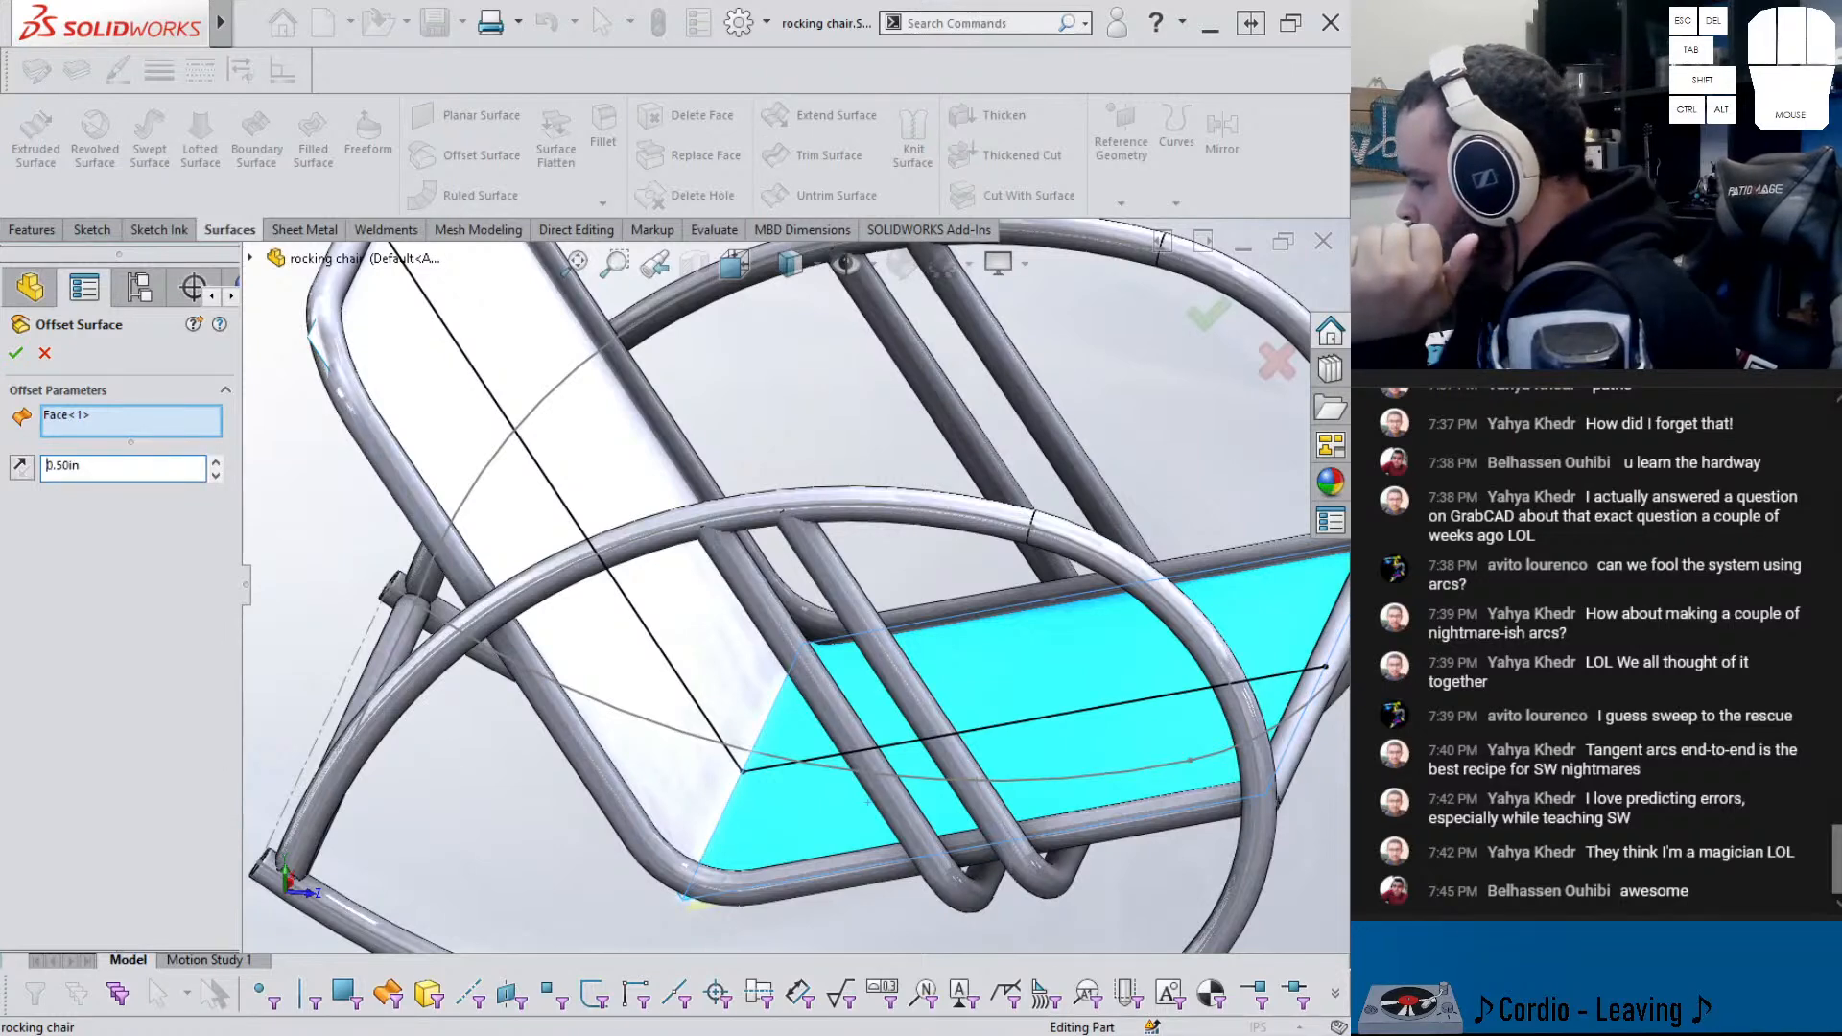
click(29, 470)
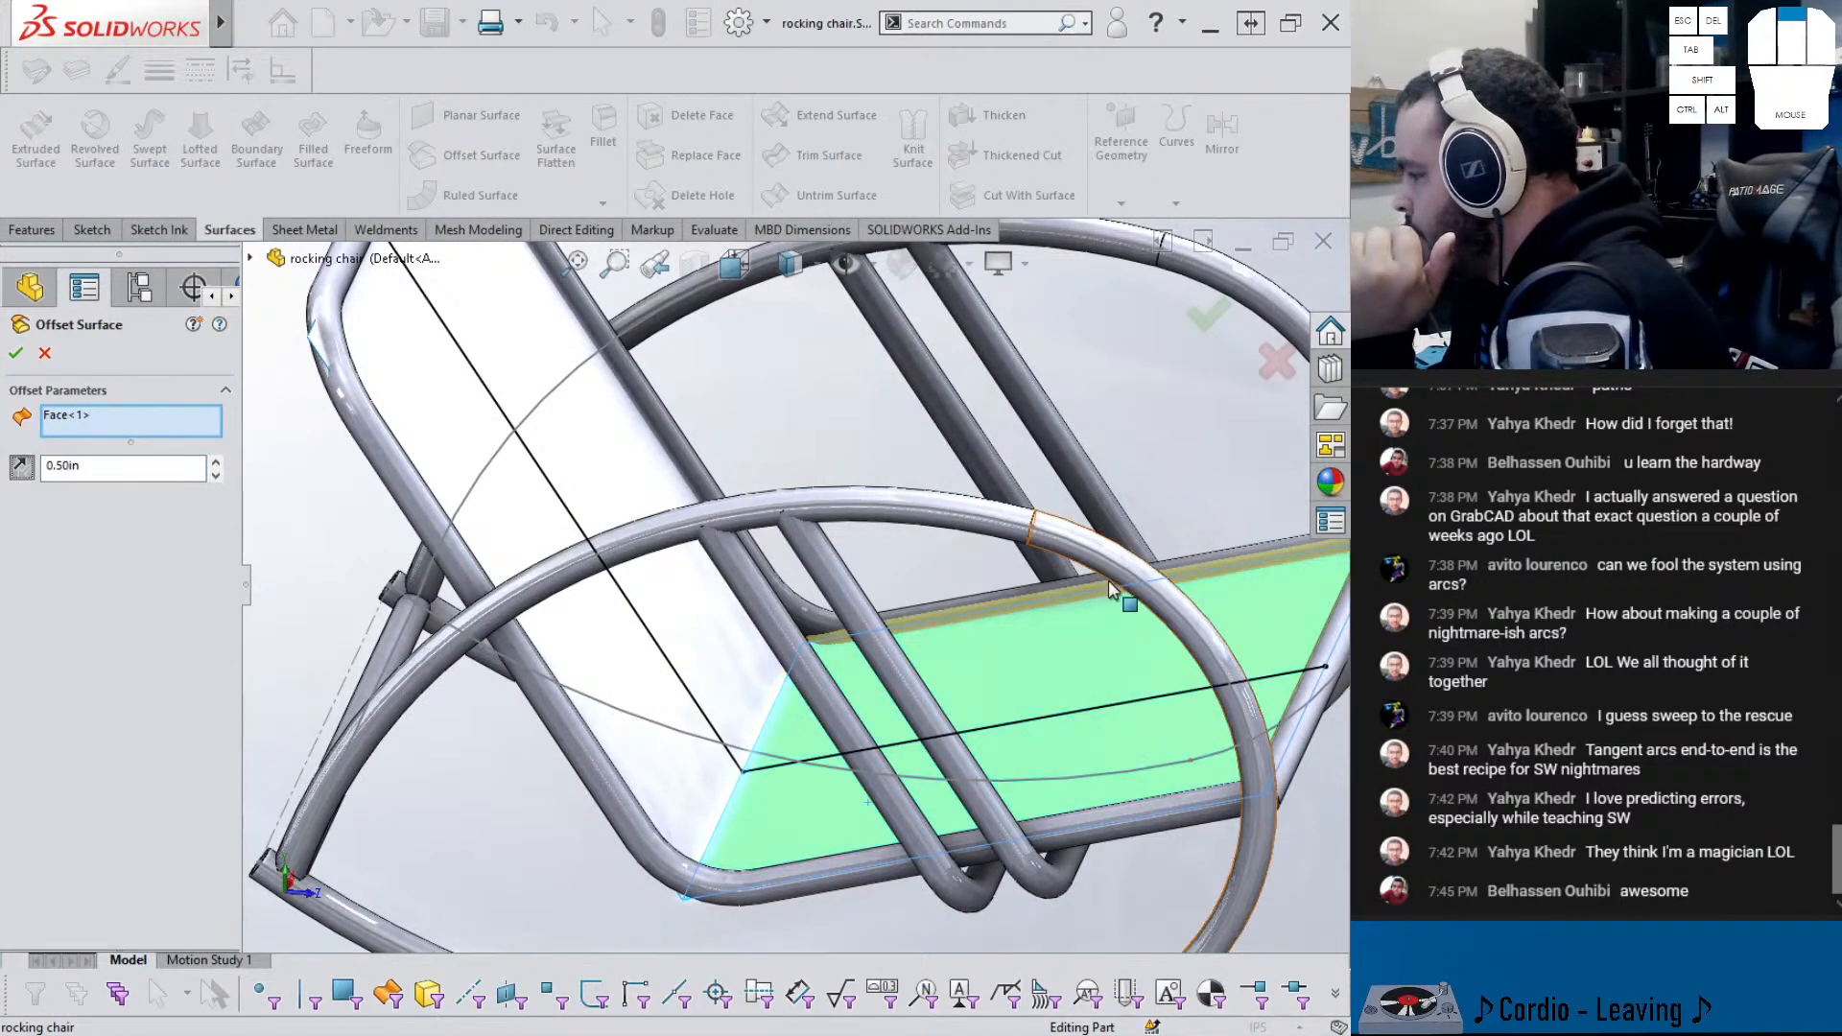
scroll(1219, 661, up, 2)
scroll(1220, 660, down, 3)
scroll(959, 490, down, 6)
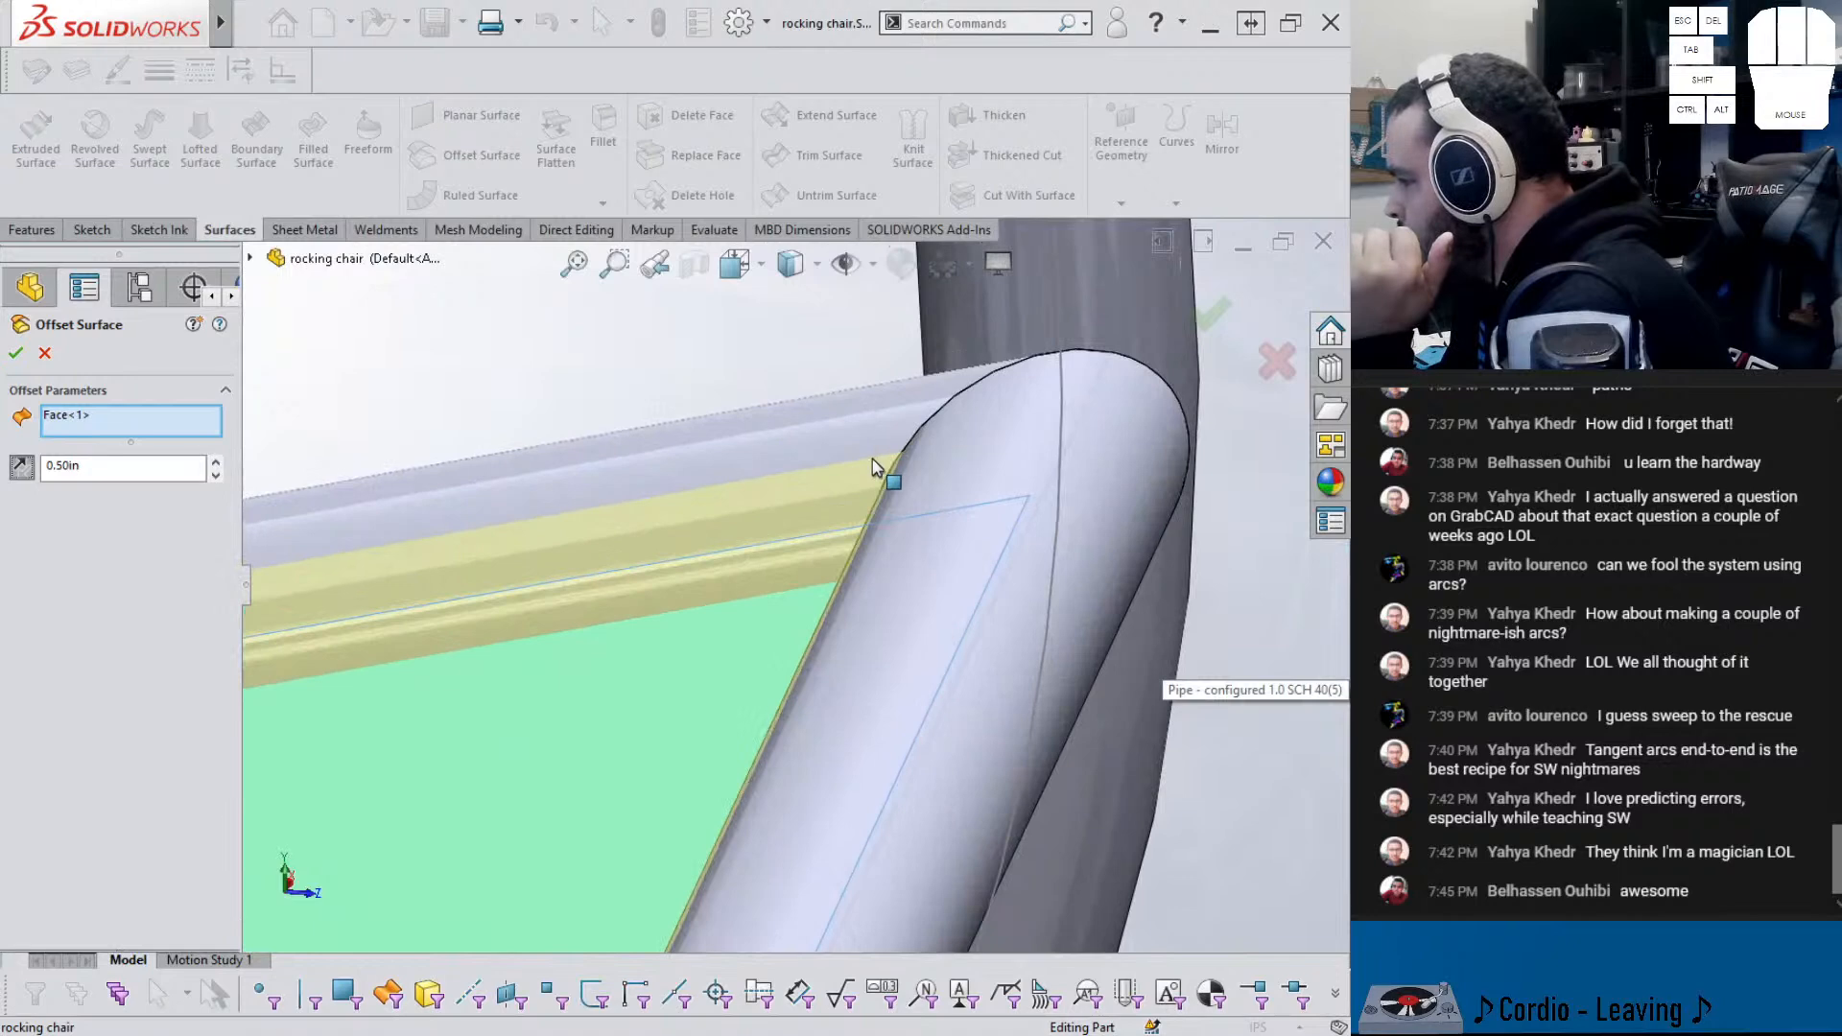
scroll(747, 619, up, 6)
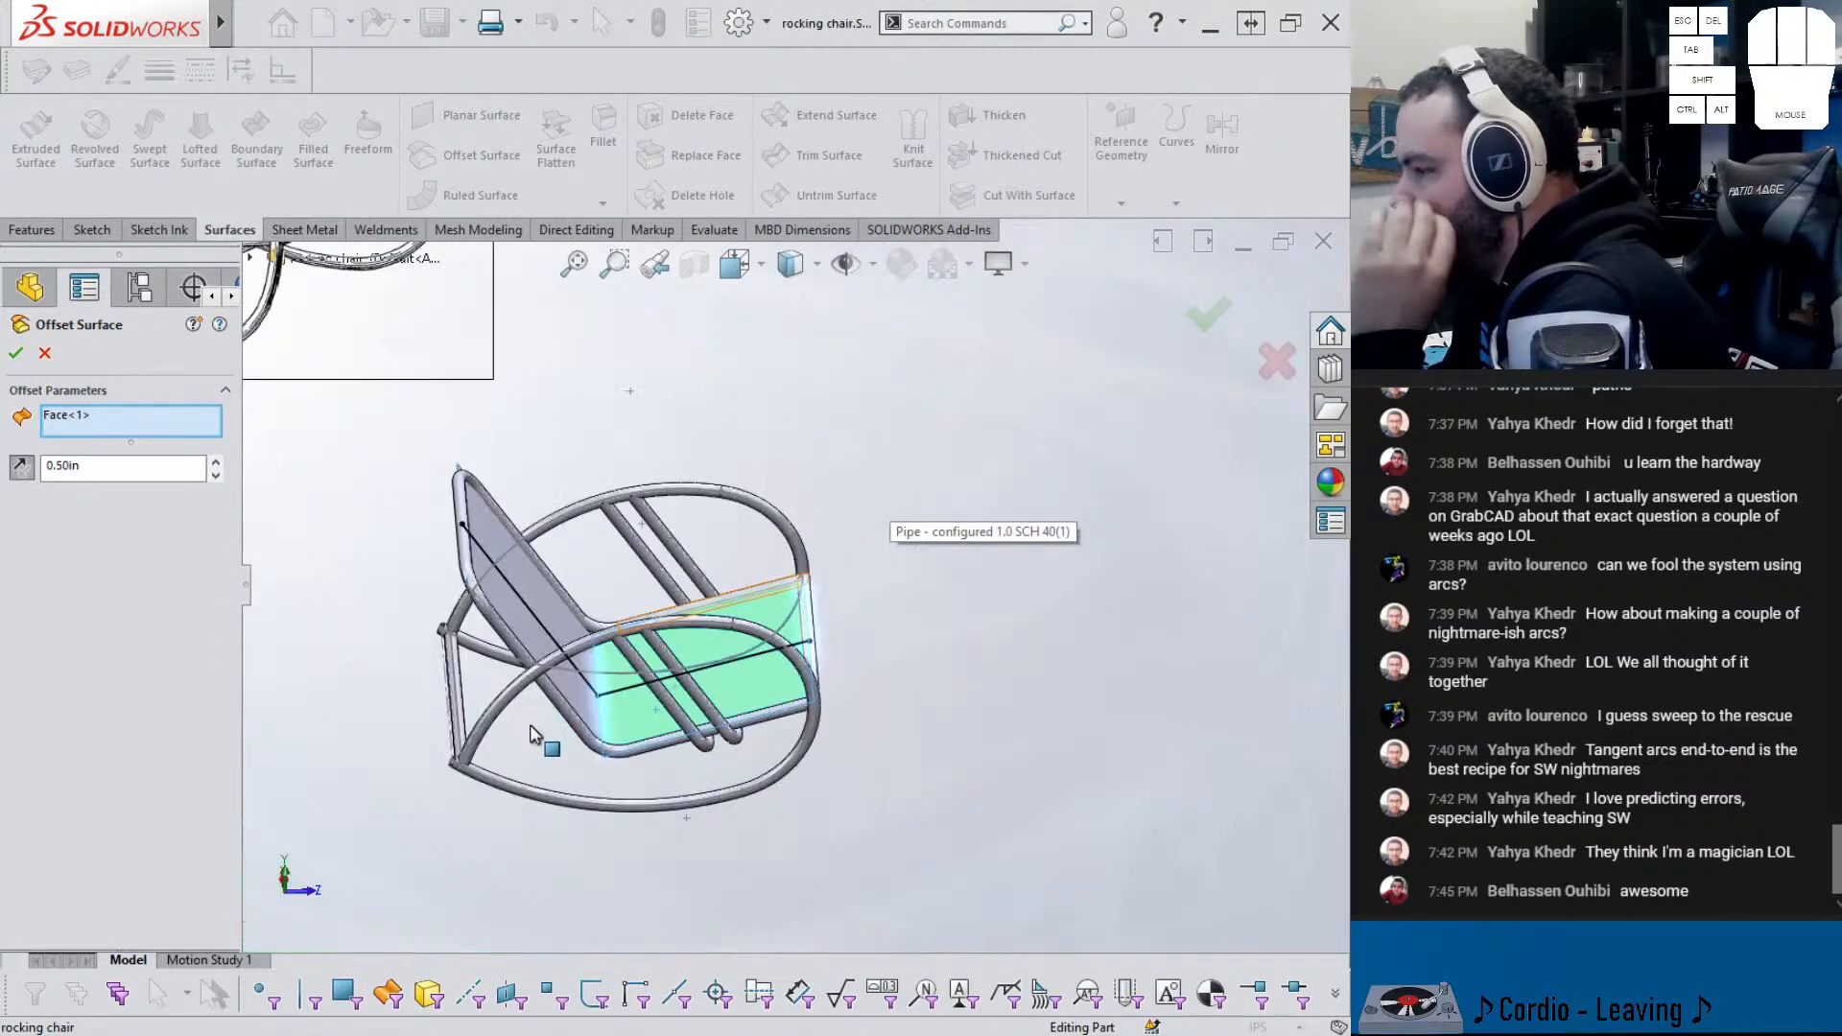
scroll(700, 643, down, 4)
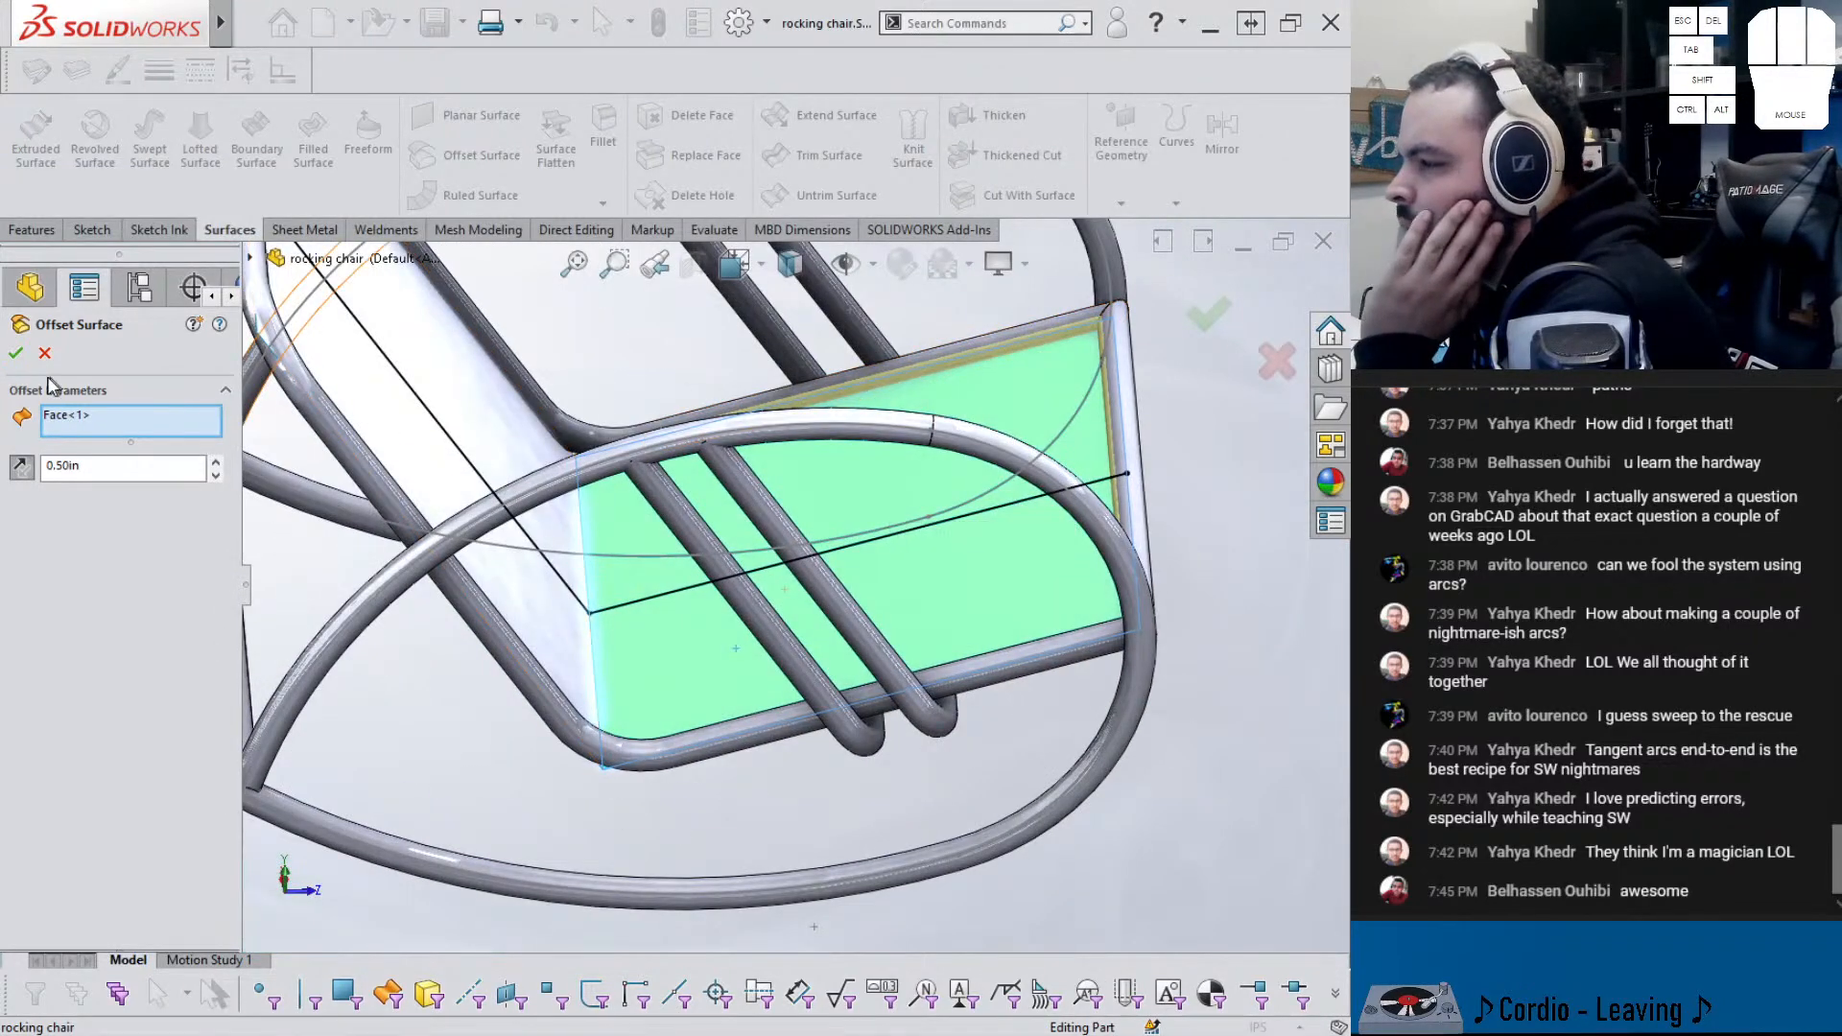
click(45, 356)
- Select the new offset seat surface and the original seat surface
middle_drag(614, 570, 627, 789)
click(664, 577)
click(653, 648)
- Thicken Surface-Offset1, choosing the side-2 thickness direction
click(644, 712)
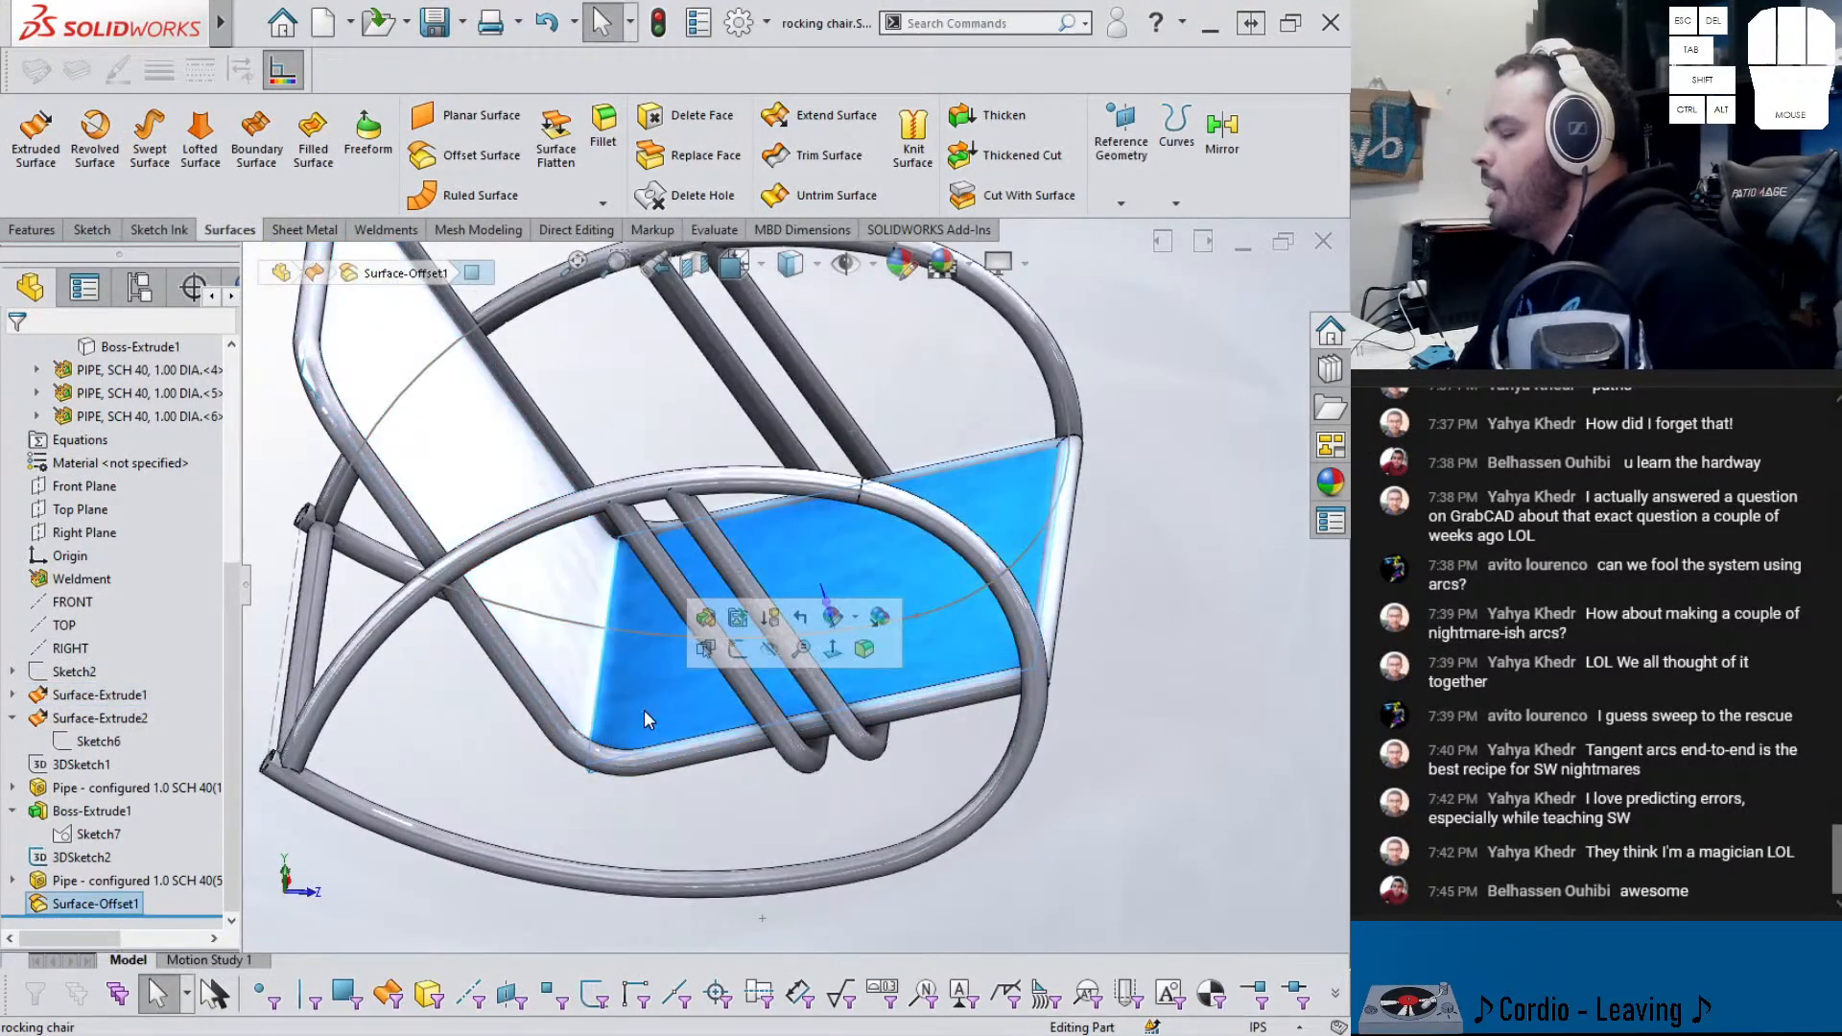
click(980, 101)
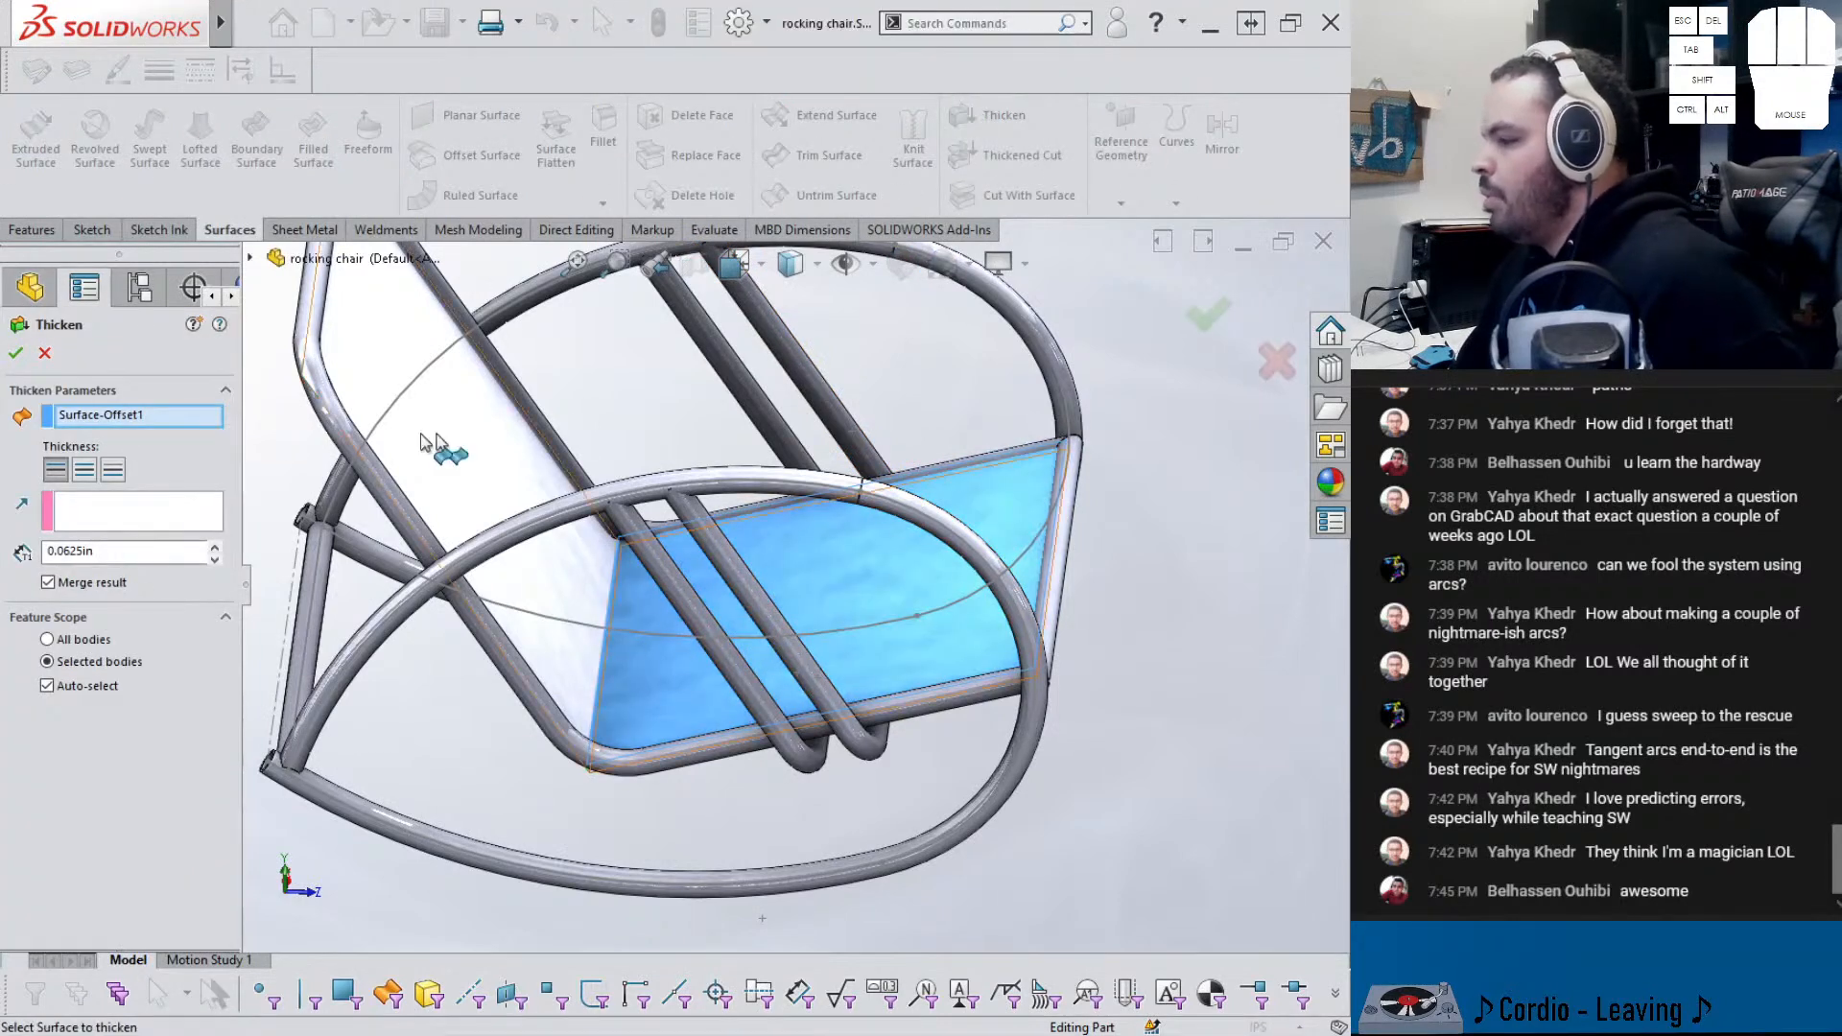
click(85, 470)
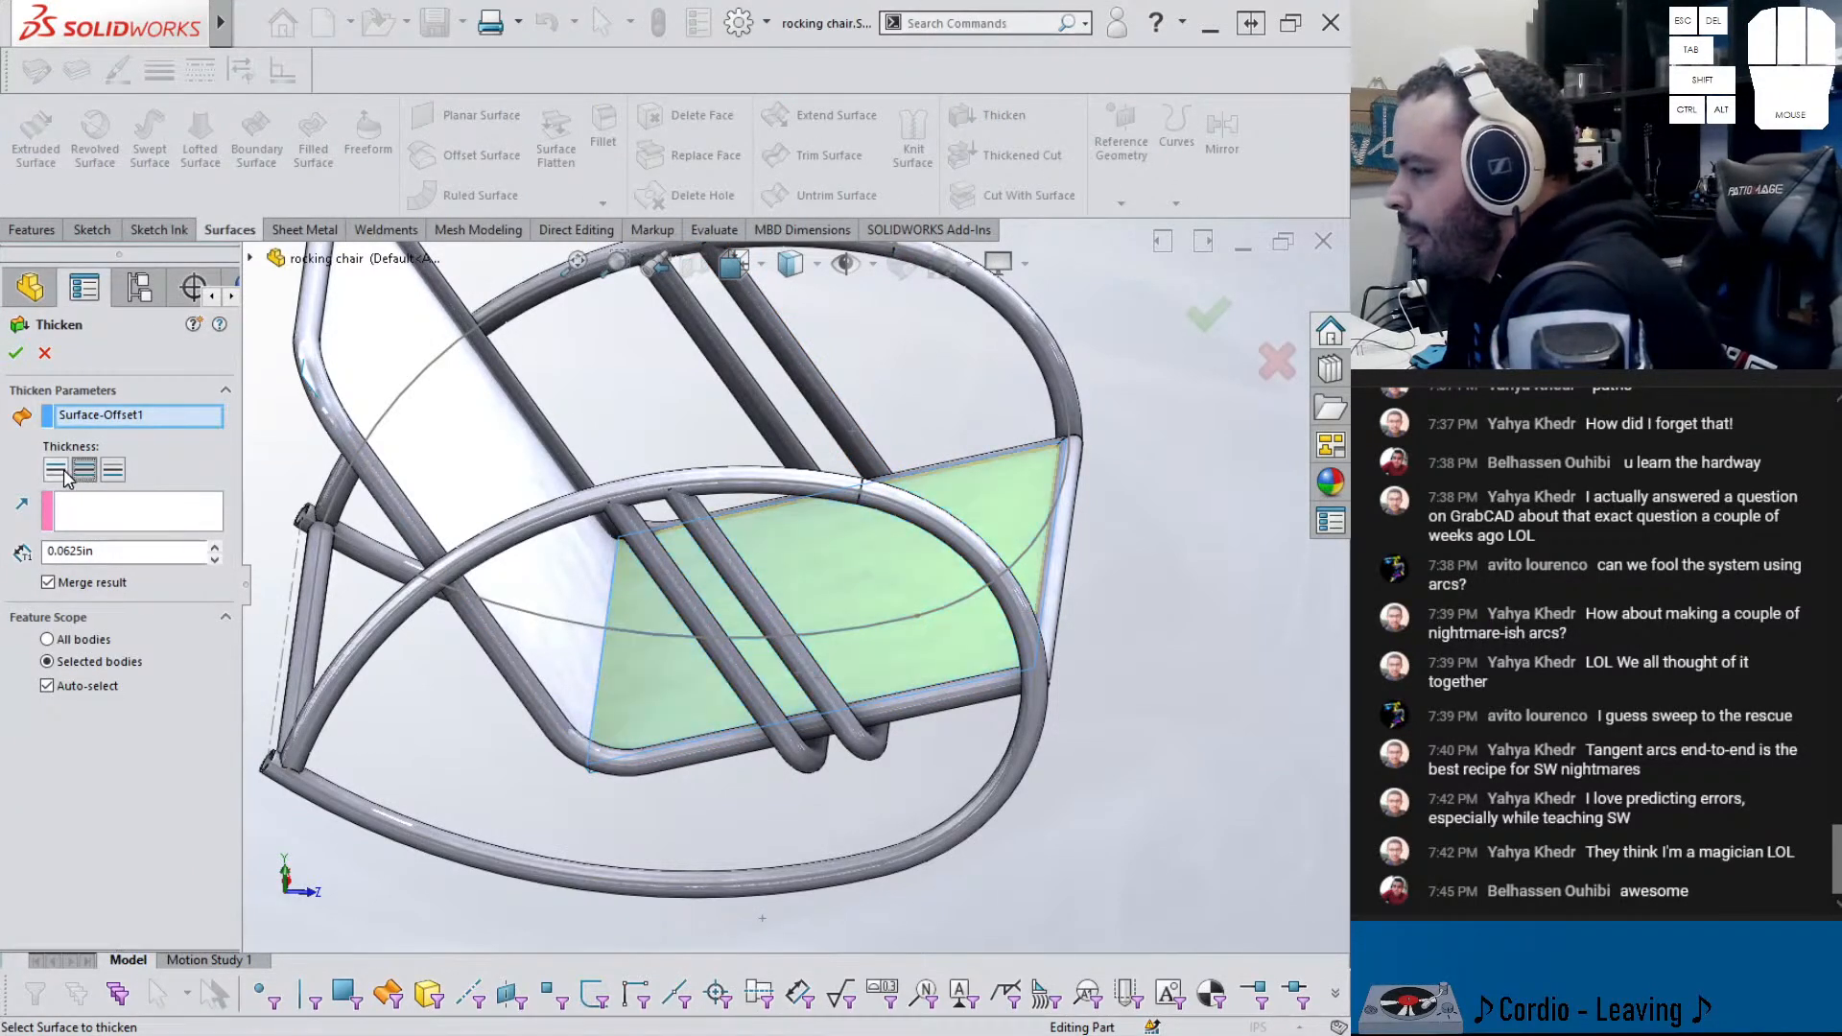
click(60, 471)
click(113, 473)
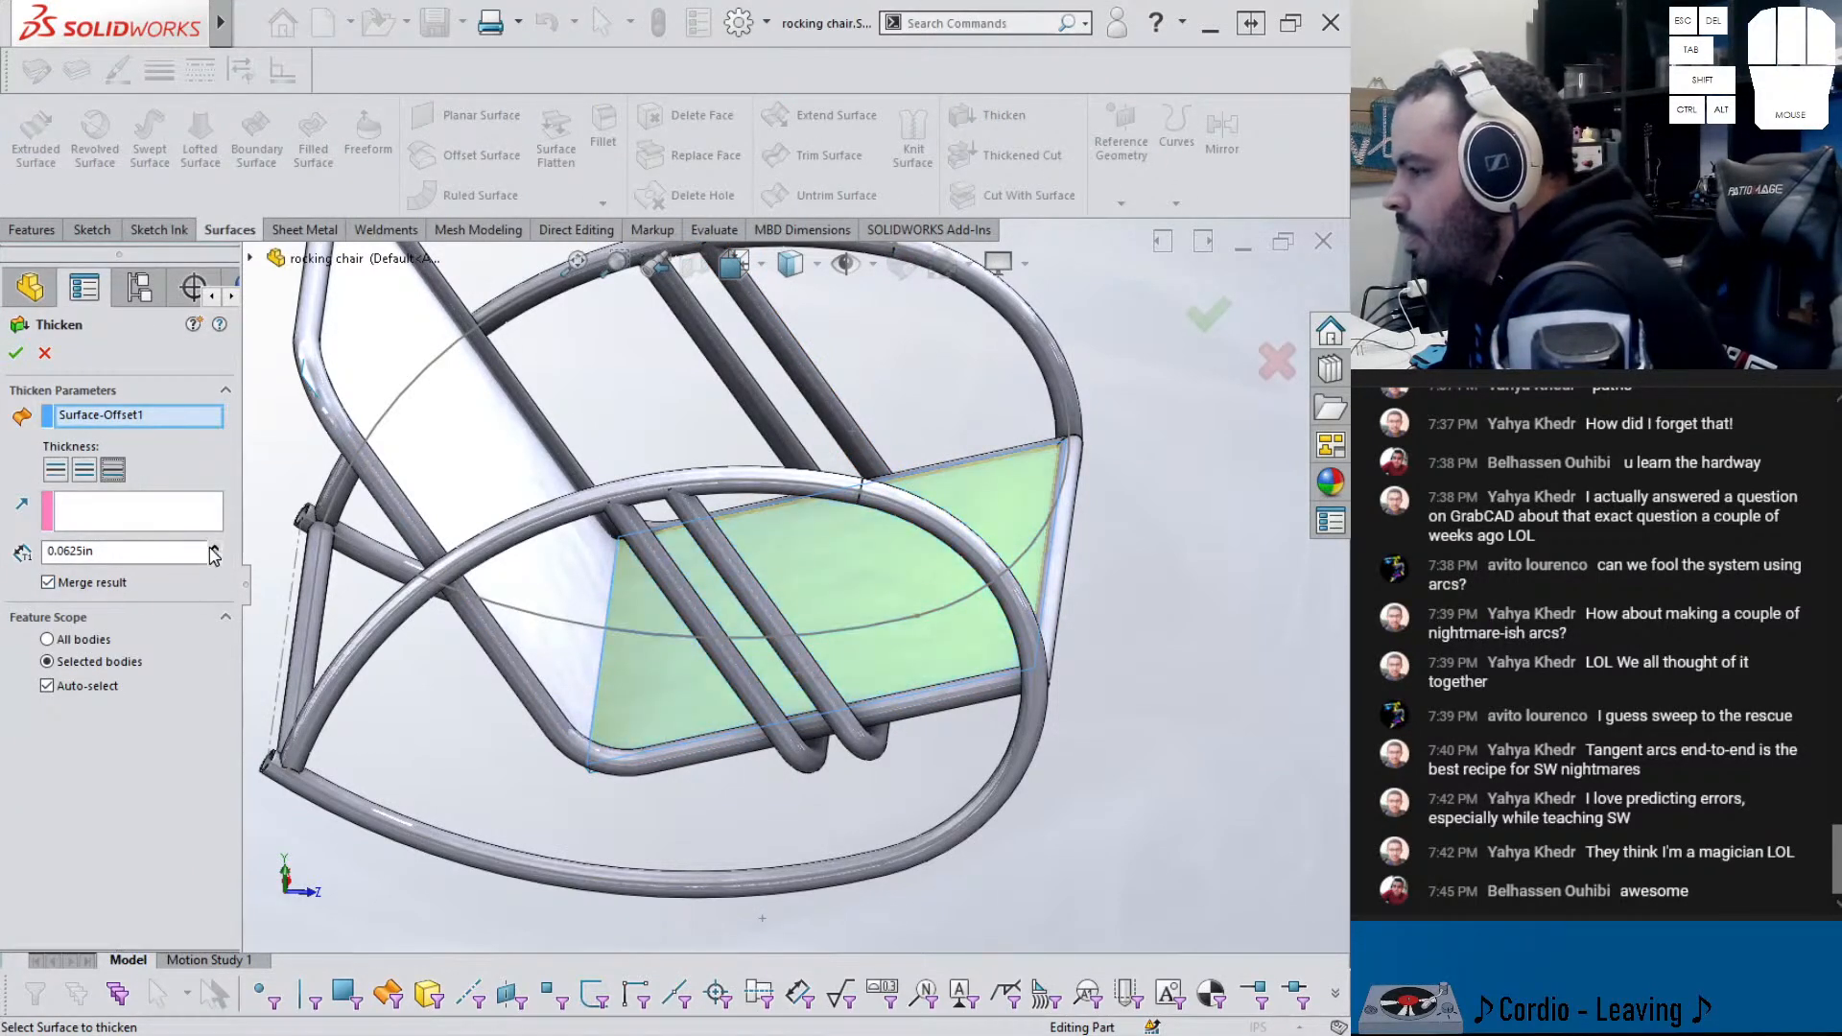
- Set the seat thickness to 4.00 in and commit it
click(211, 549)
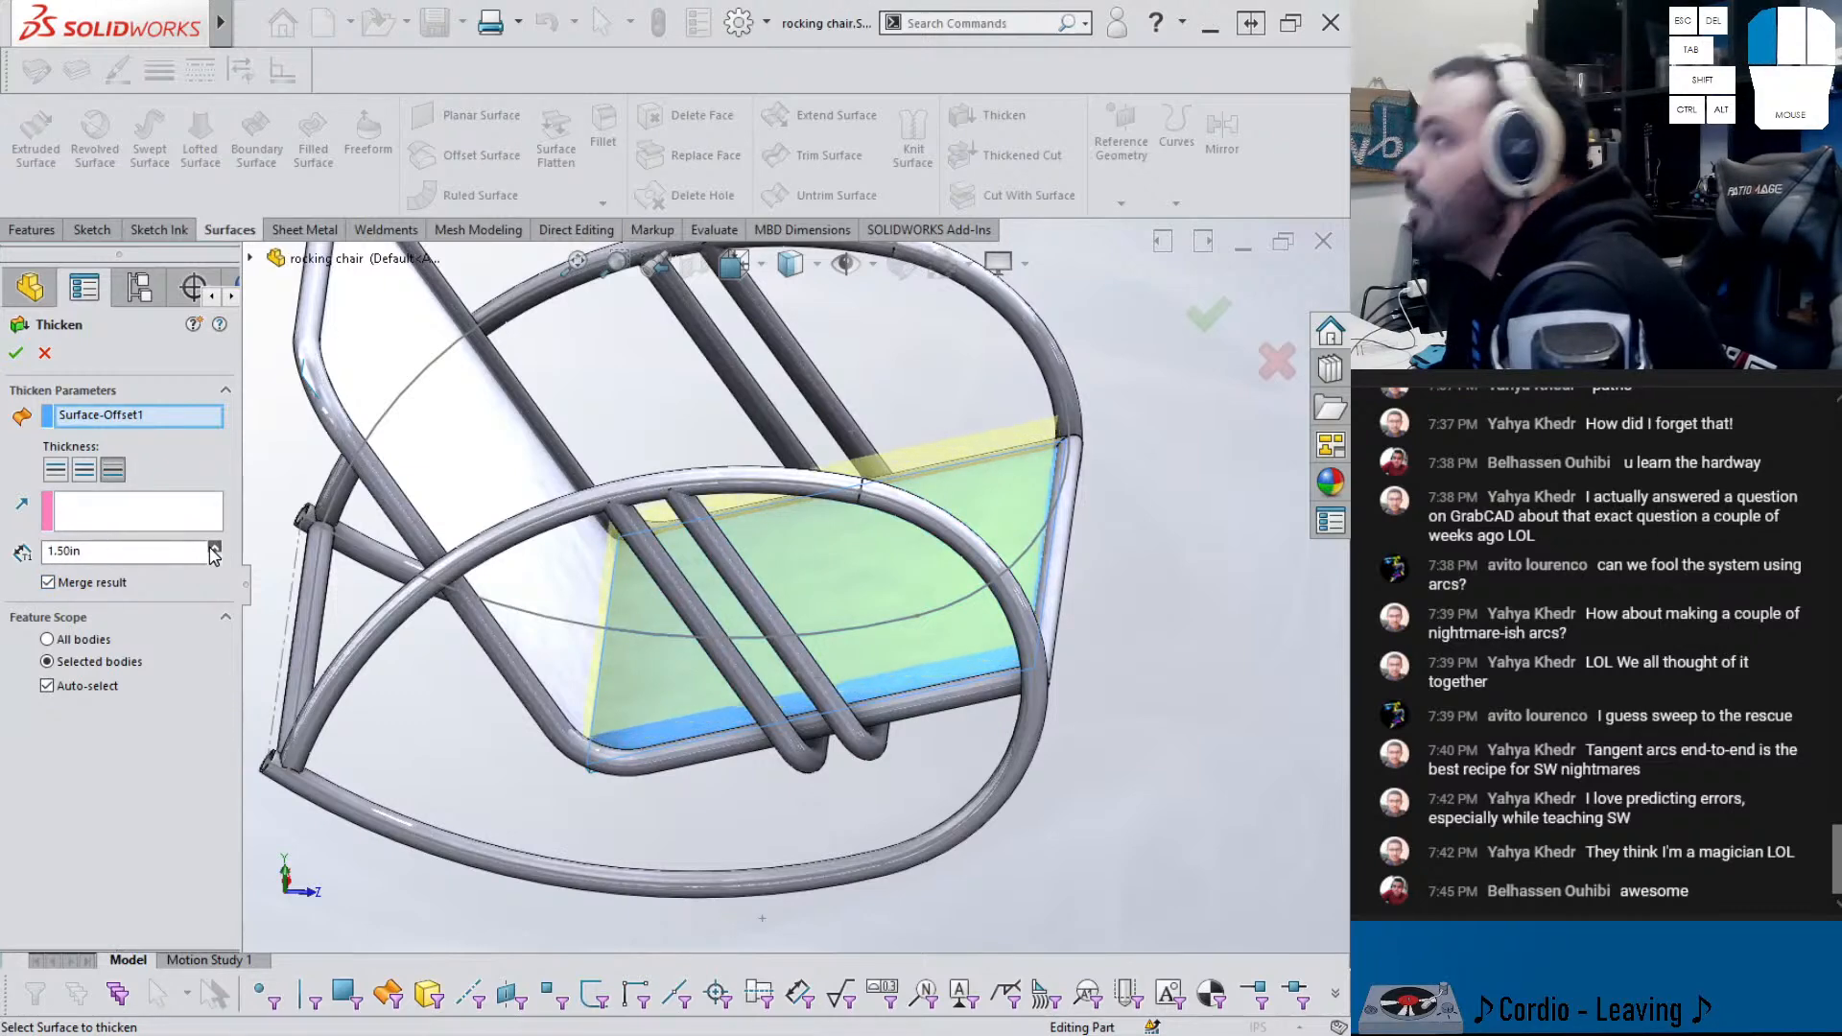
click(211, 549)
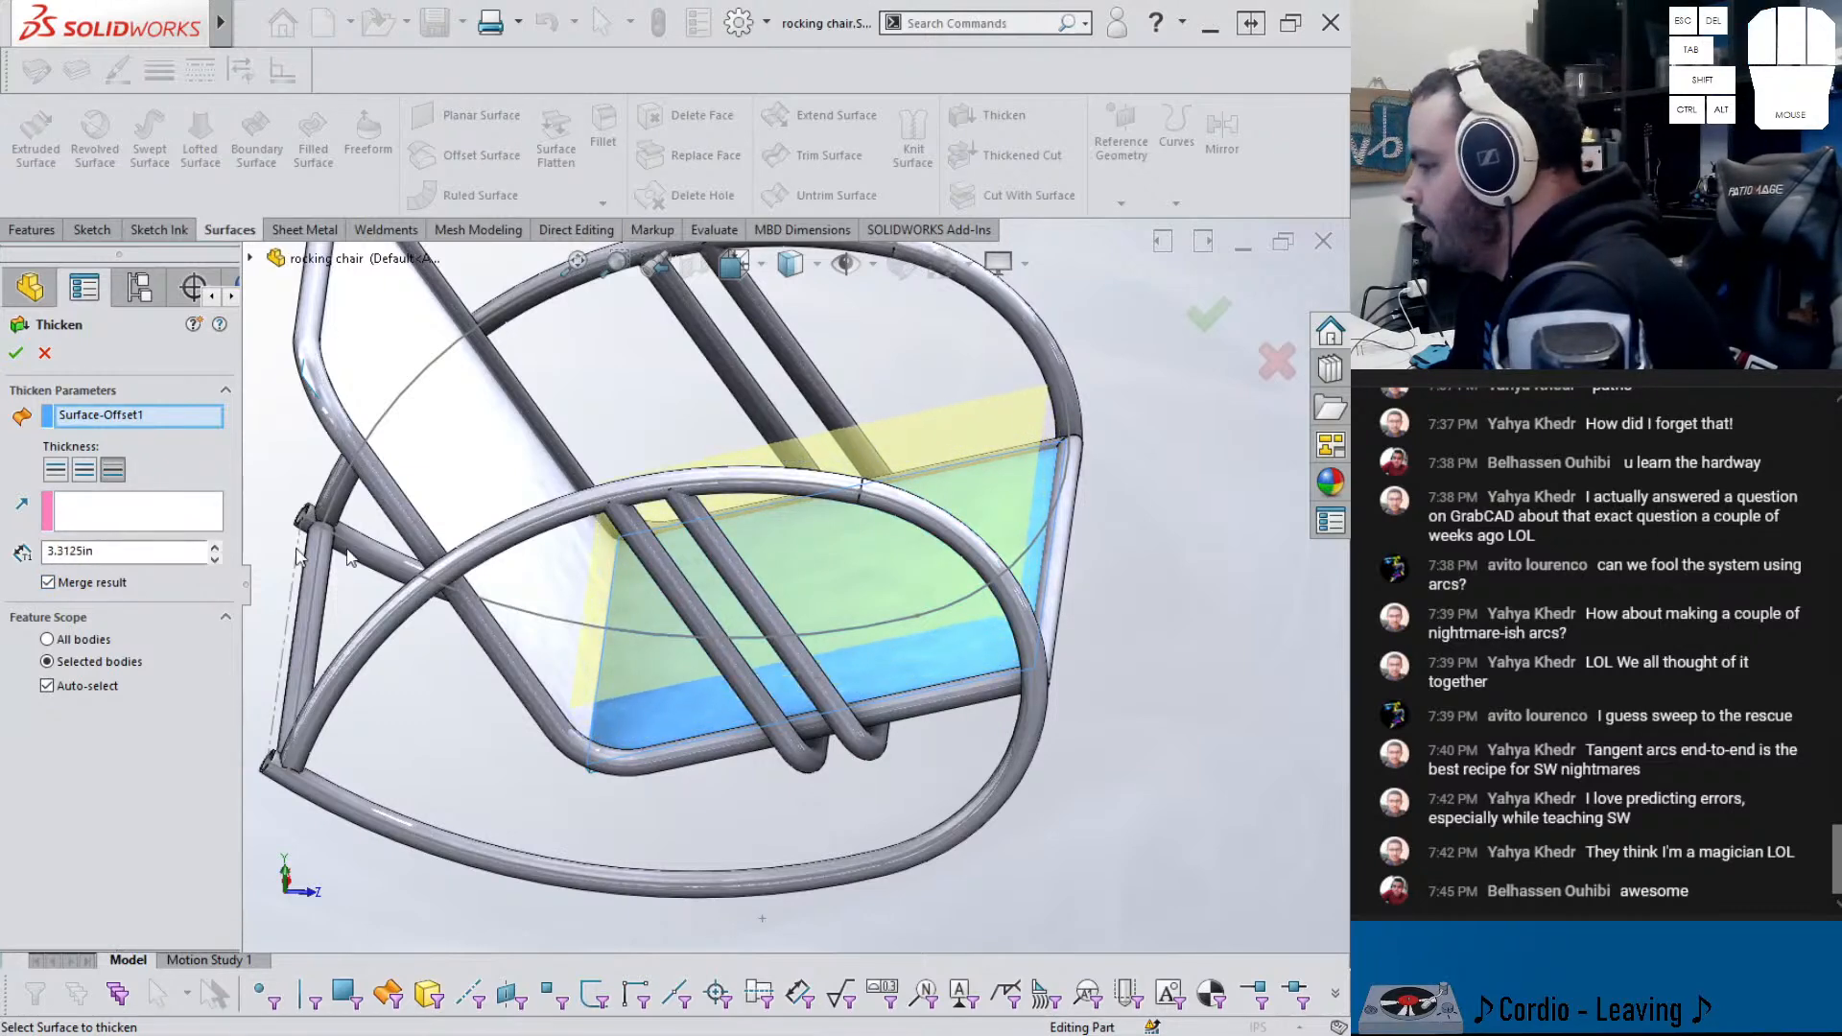
scroll(689, 543, up, 6)
middle_drag(689, 543, 619, 457)
scroll(620, 458, up, 3)
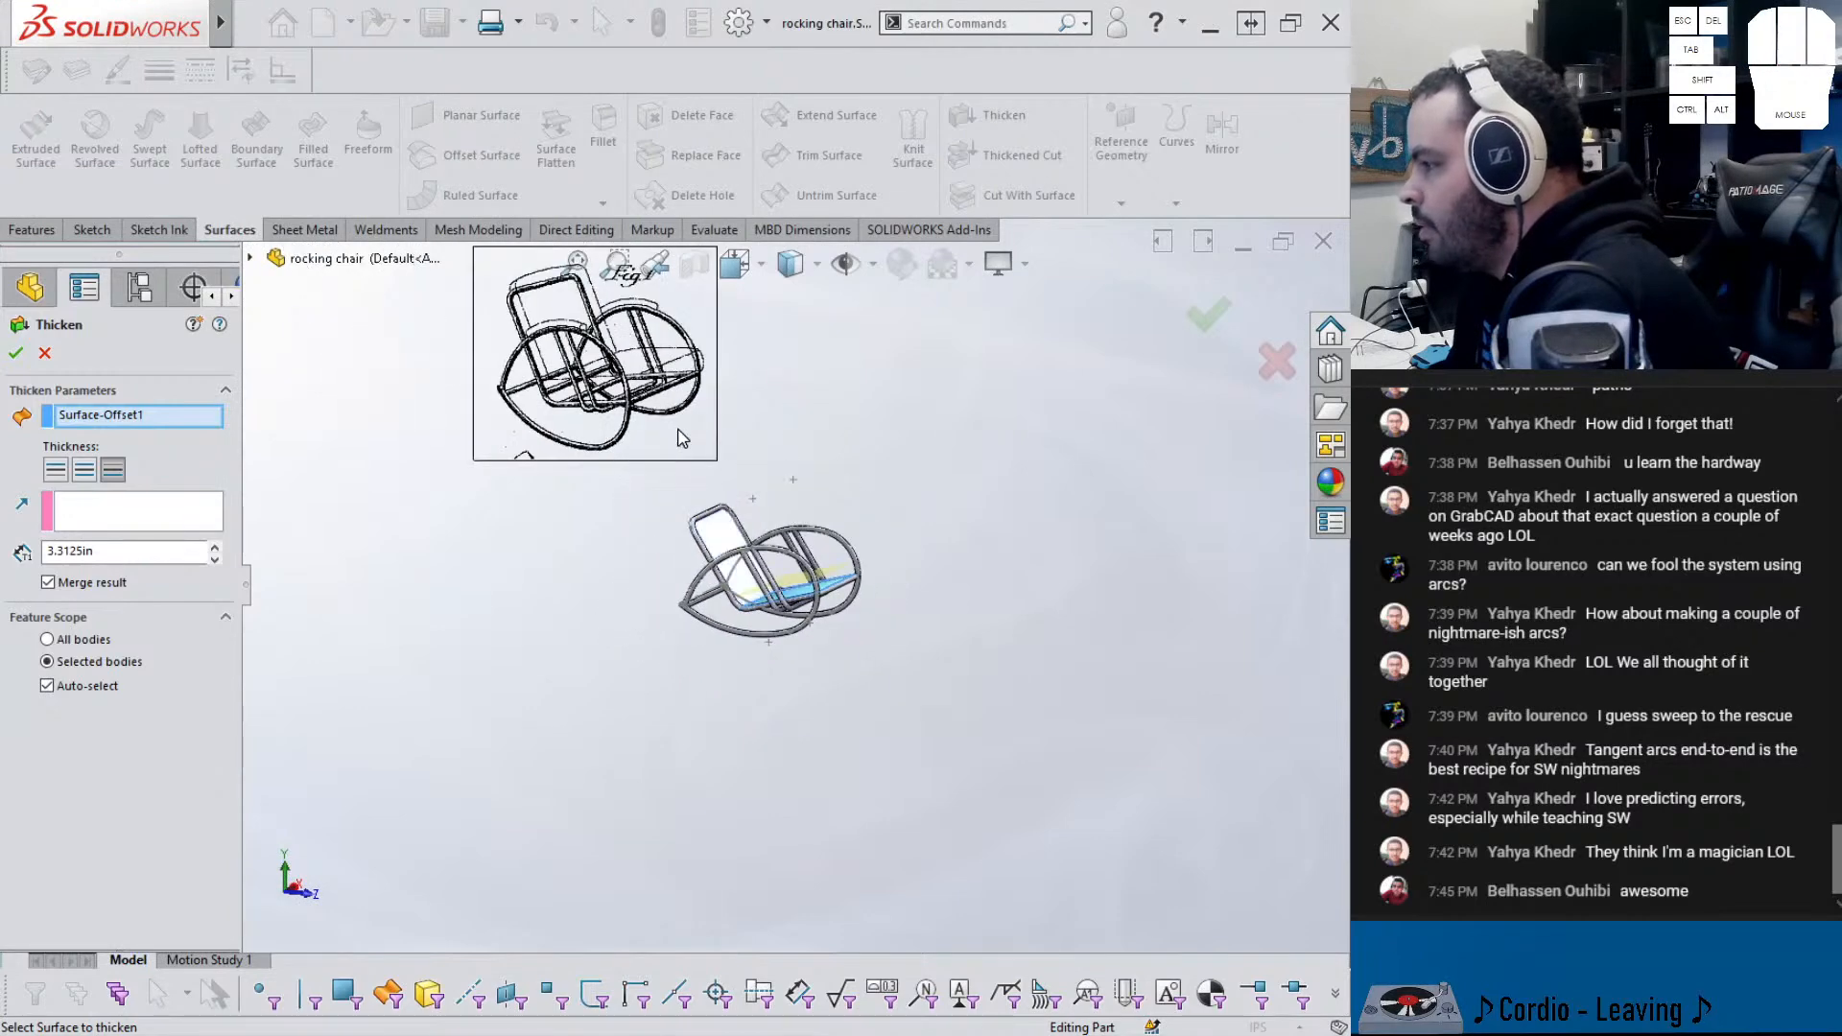
scroll(633, 403, down, 2)
scroll(893, 576, down, 3)
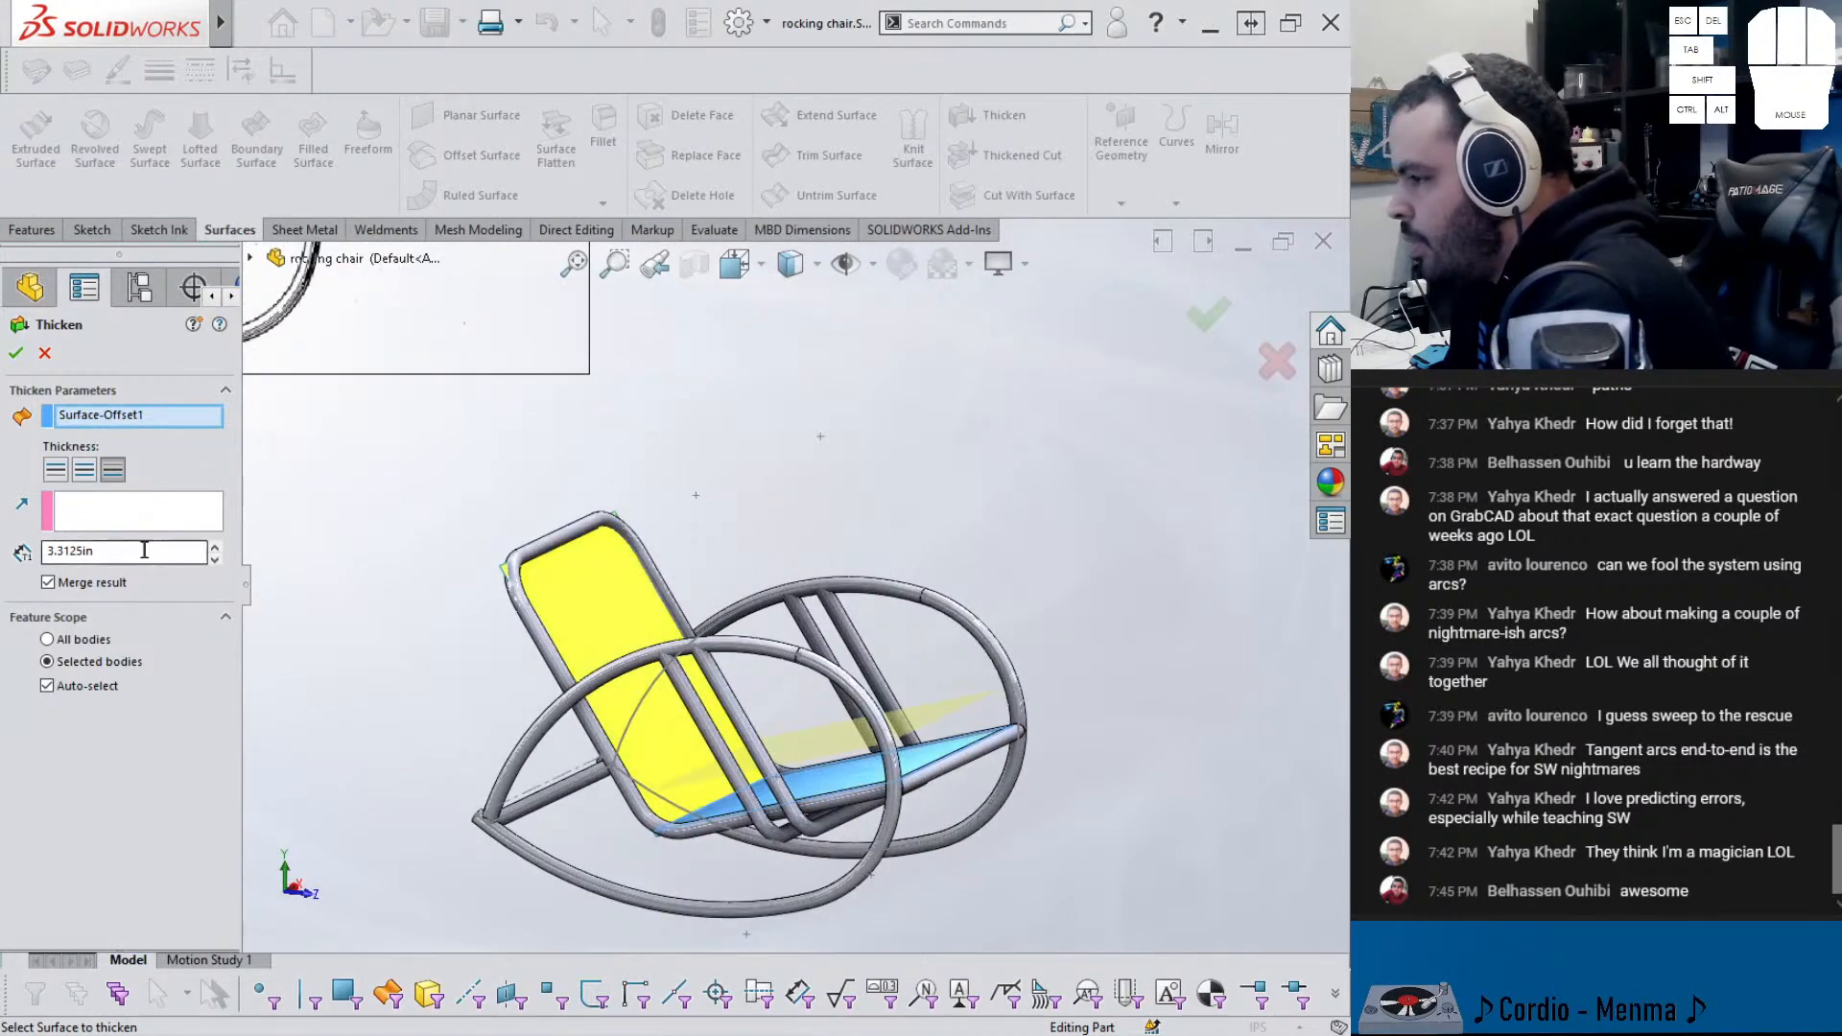
key(Return)
scroll(773, 782, down, 2)
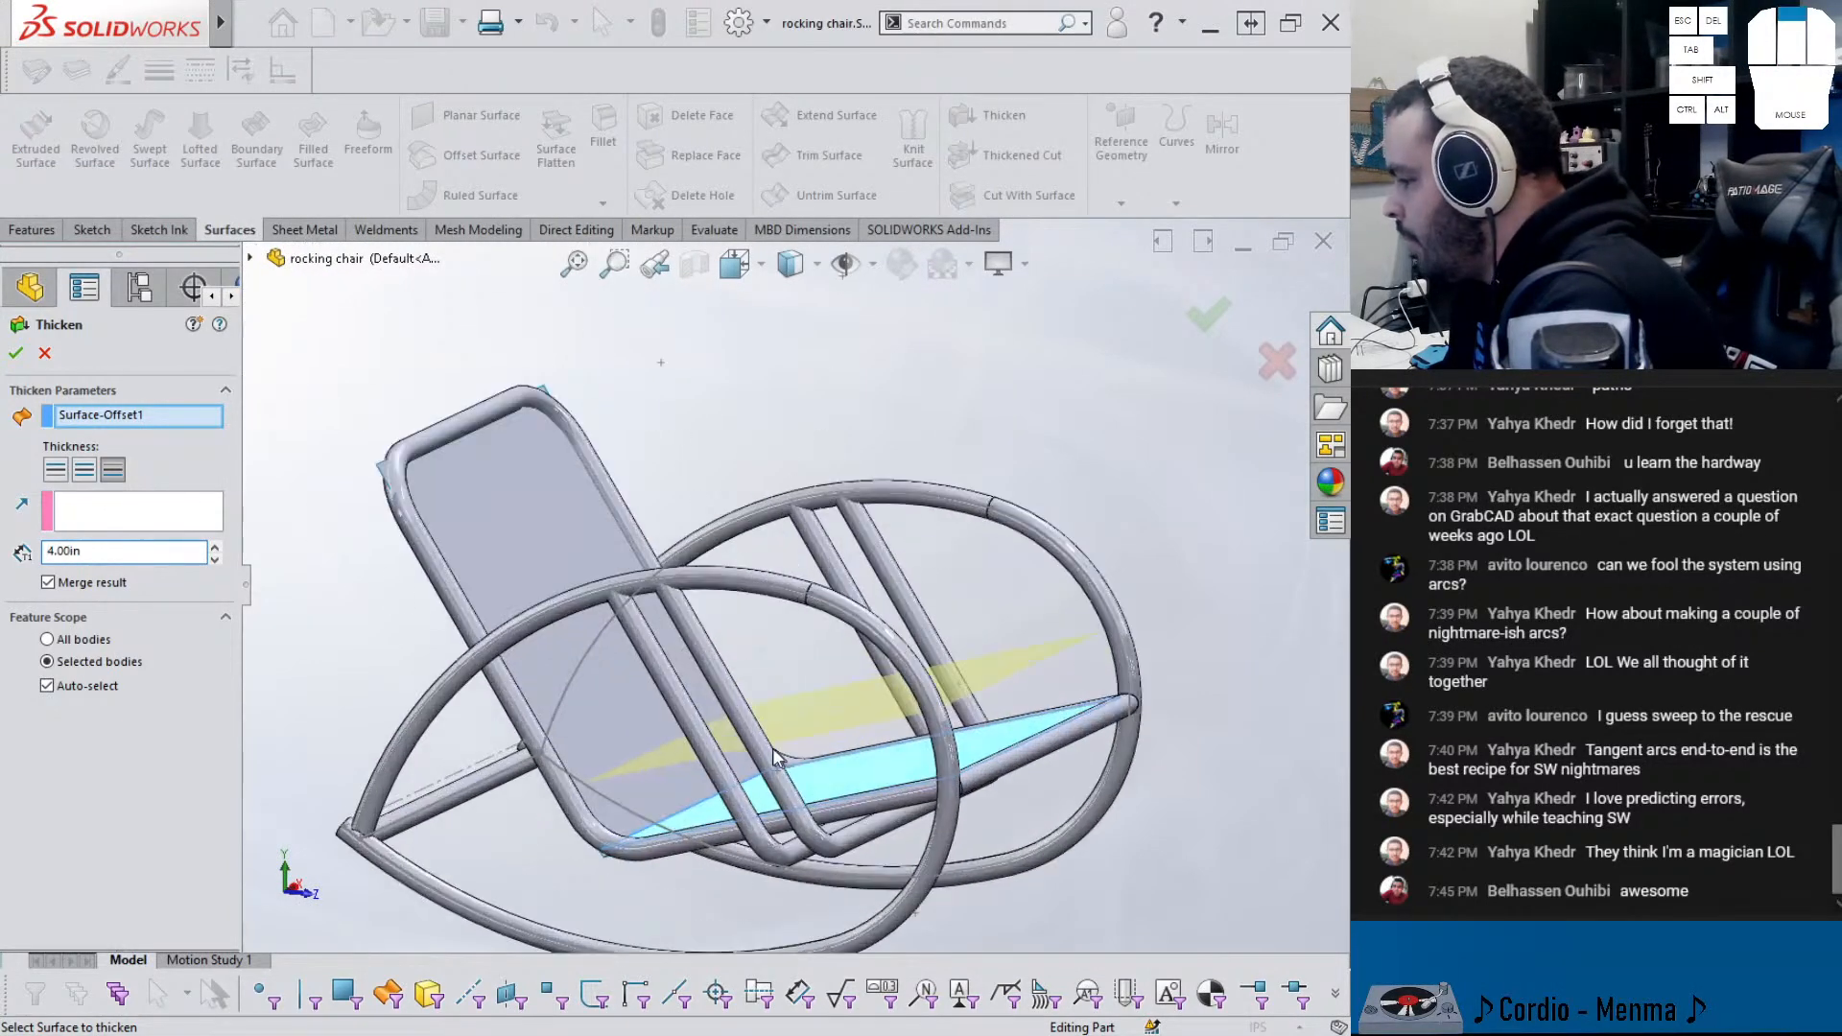
- Confirm thickening the seat into a solid block and orbit to inspect it
click(15, 353)
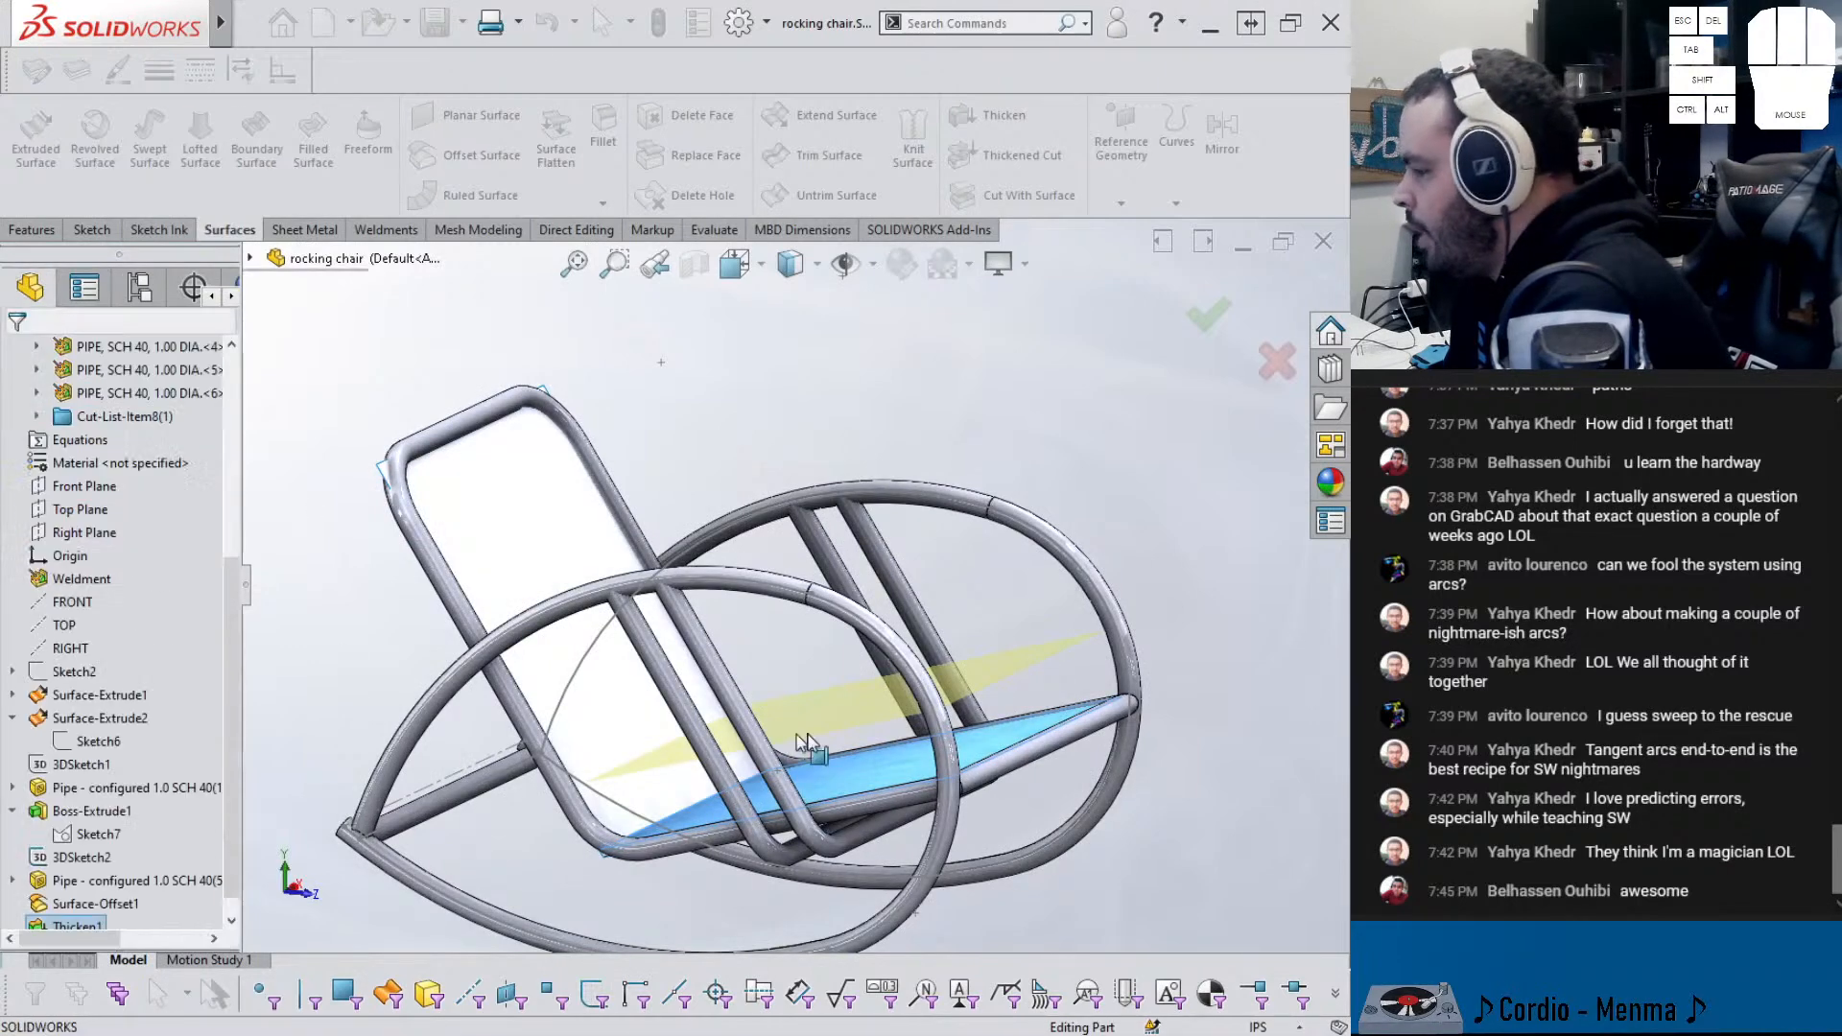
middle_drag(921, 691, 980, 766)
scroll(842, 705, up, 3)
middle_click(845, 715)
middle_drag(844, 714, 799, 635)
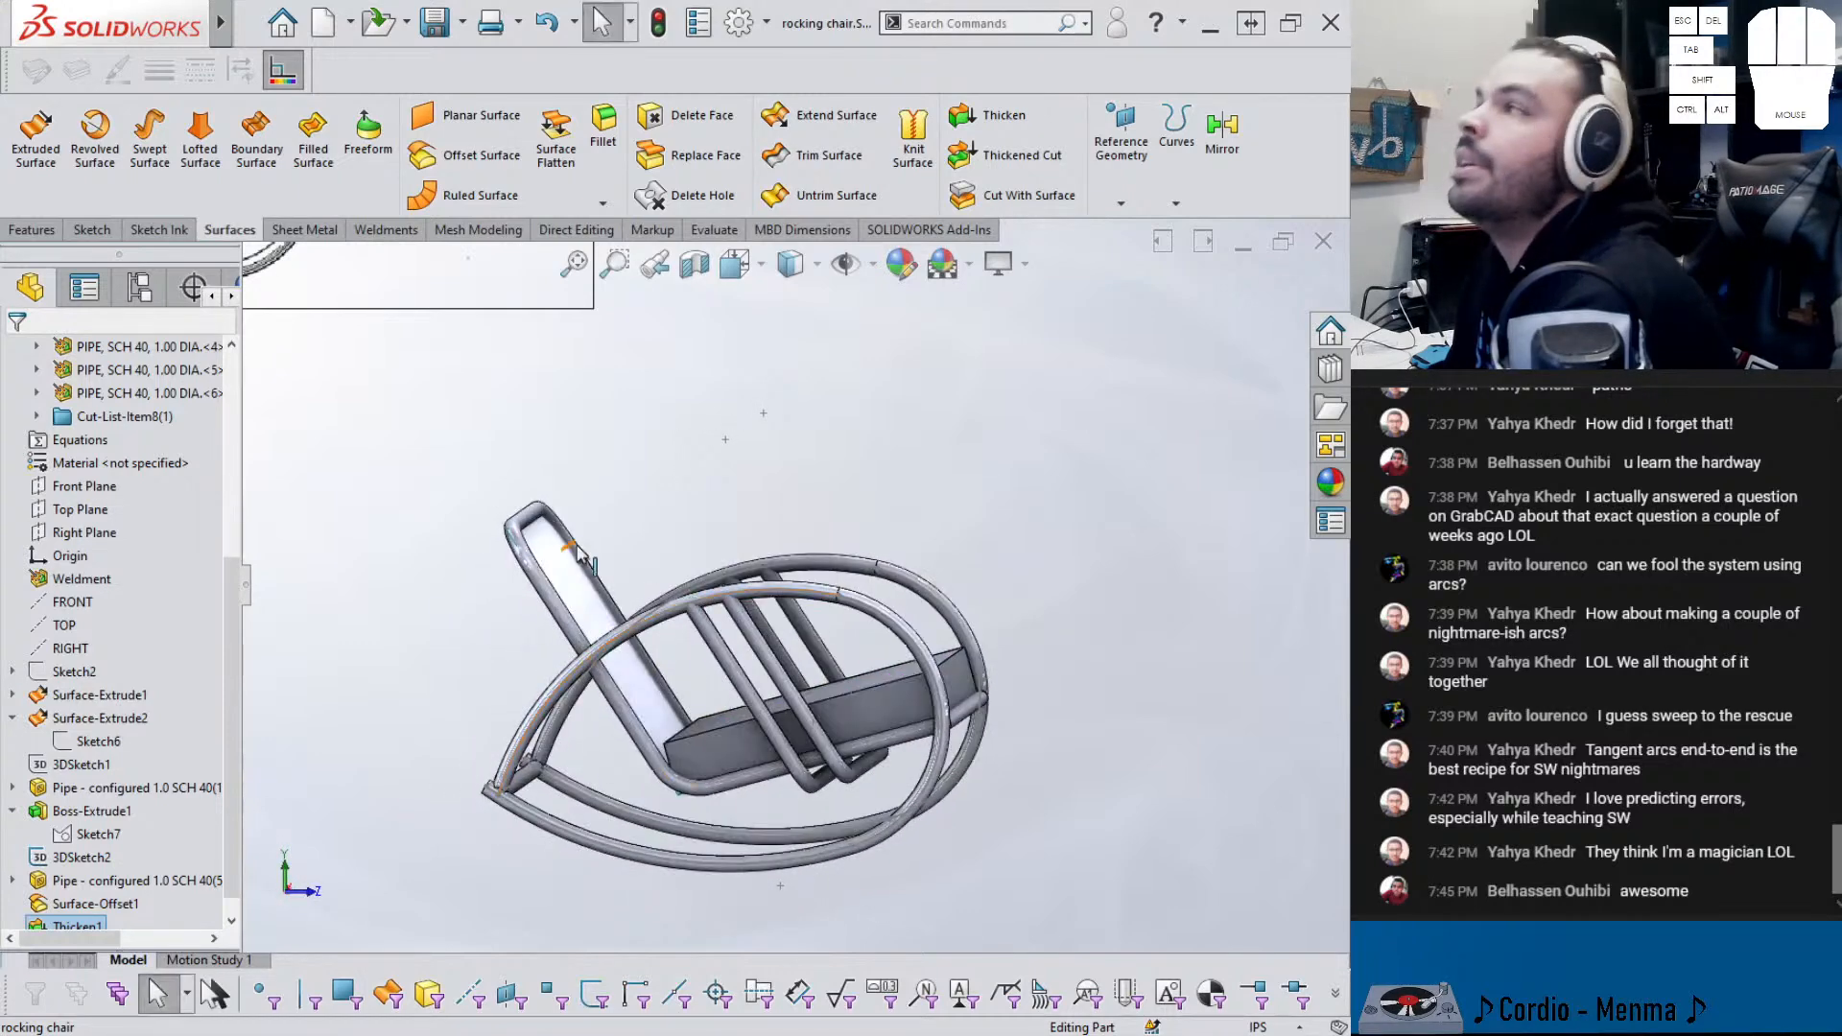
scroll(545, 510, up, 3)
- Select the thickened seat's angled end face as the first Replace Face target
key(f)
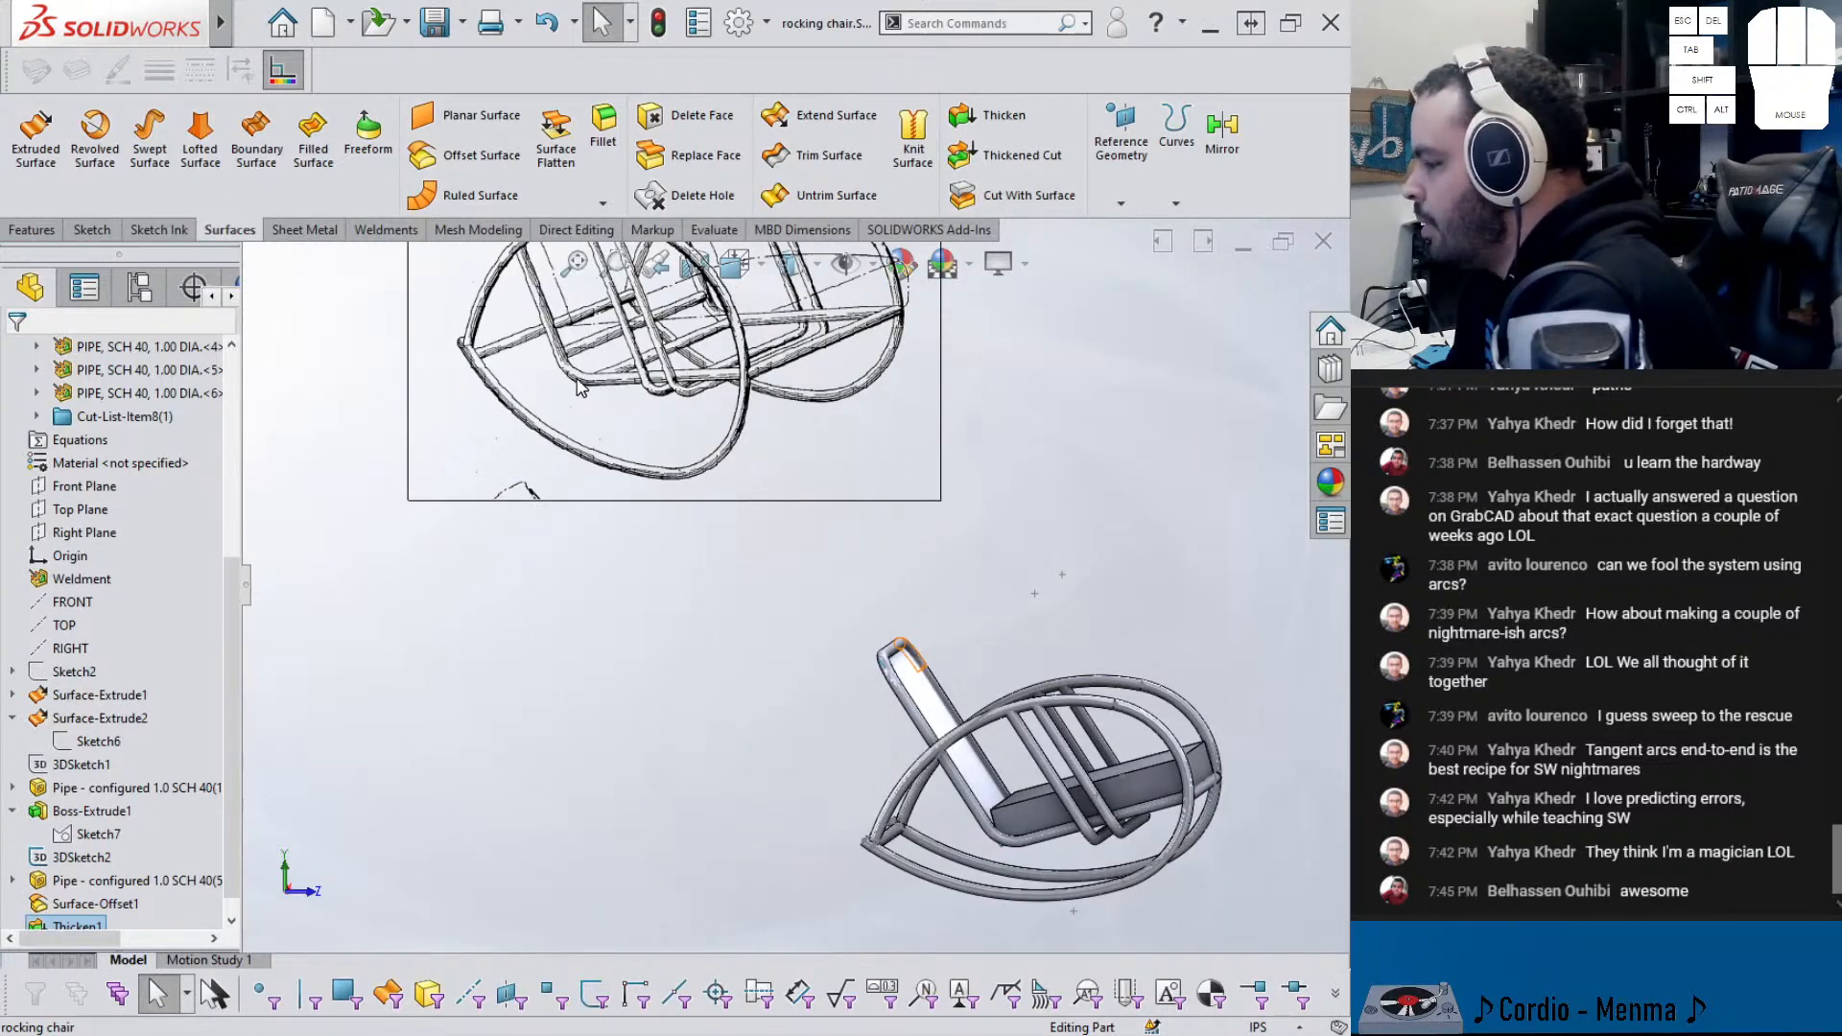
scroll(1013, 832, up, 6)
middle_drag(1008, 816, 1036, 804)
scroll(960, 791, up, 5)
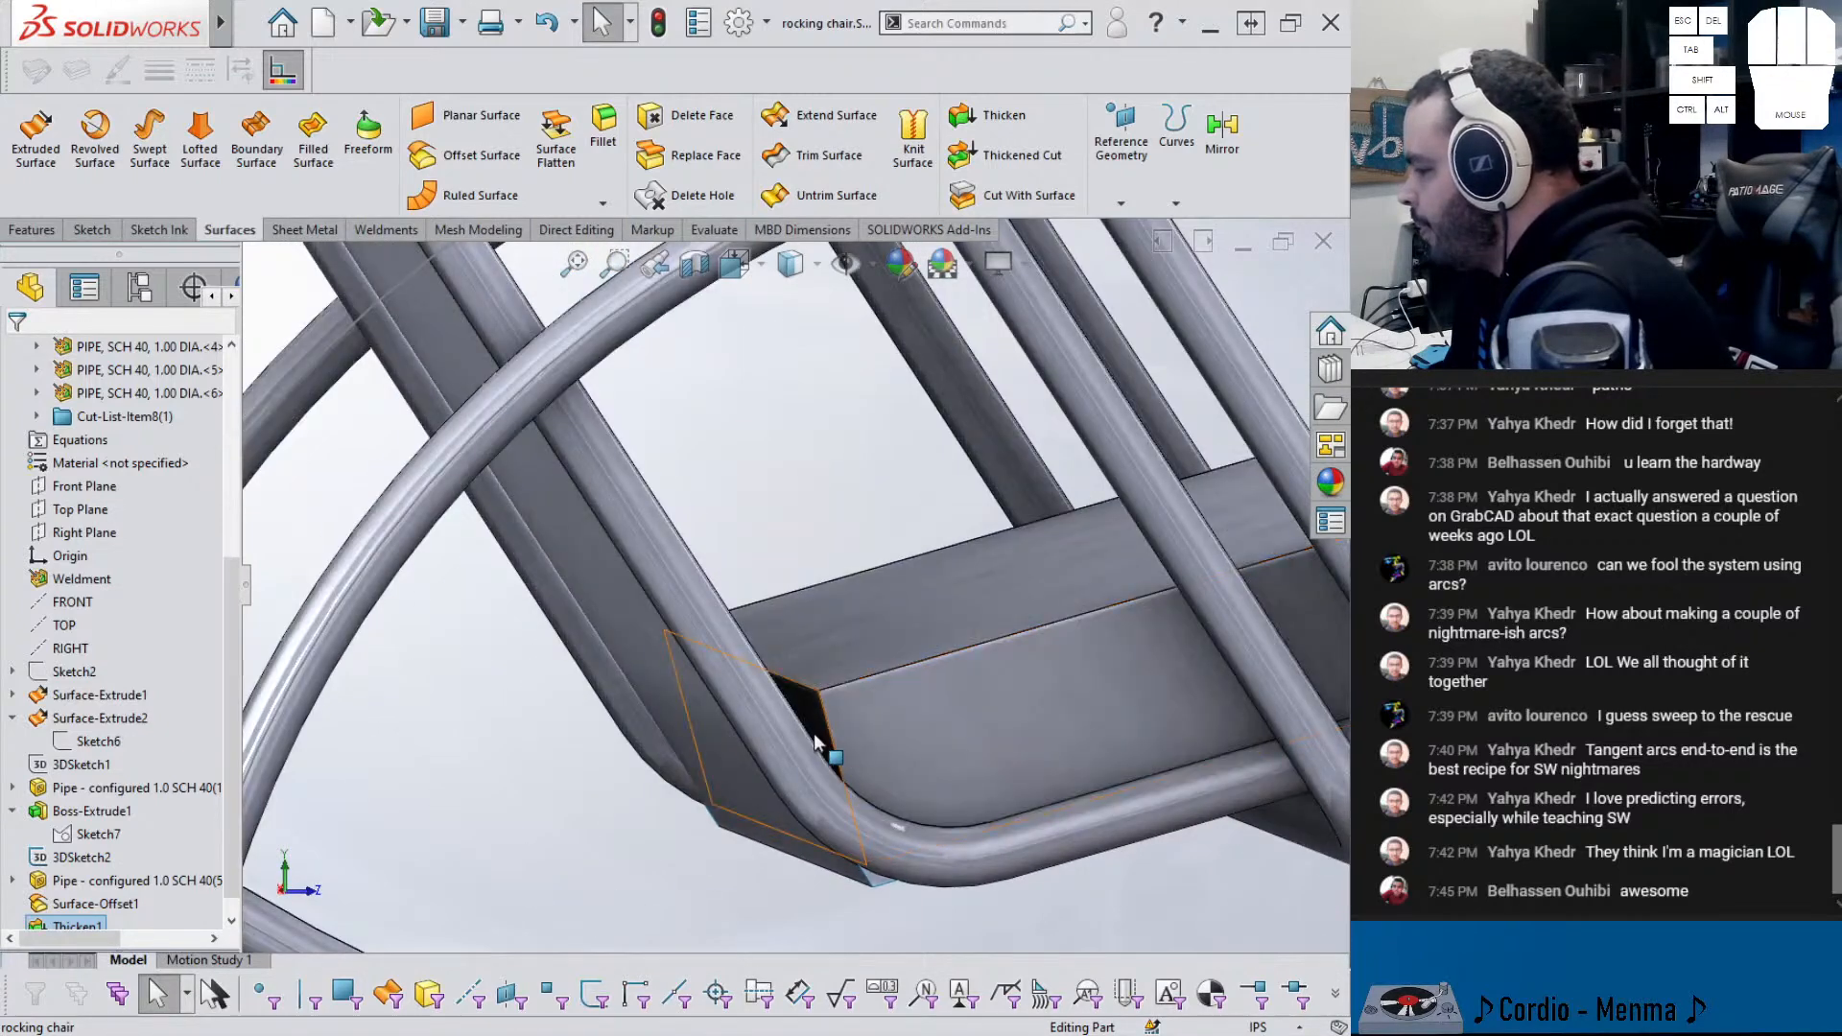
click(813, 744)
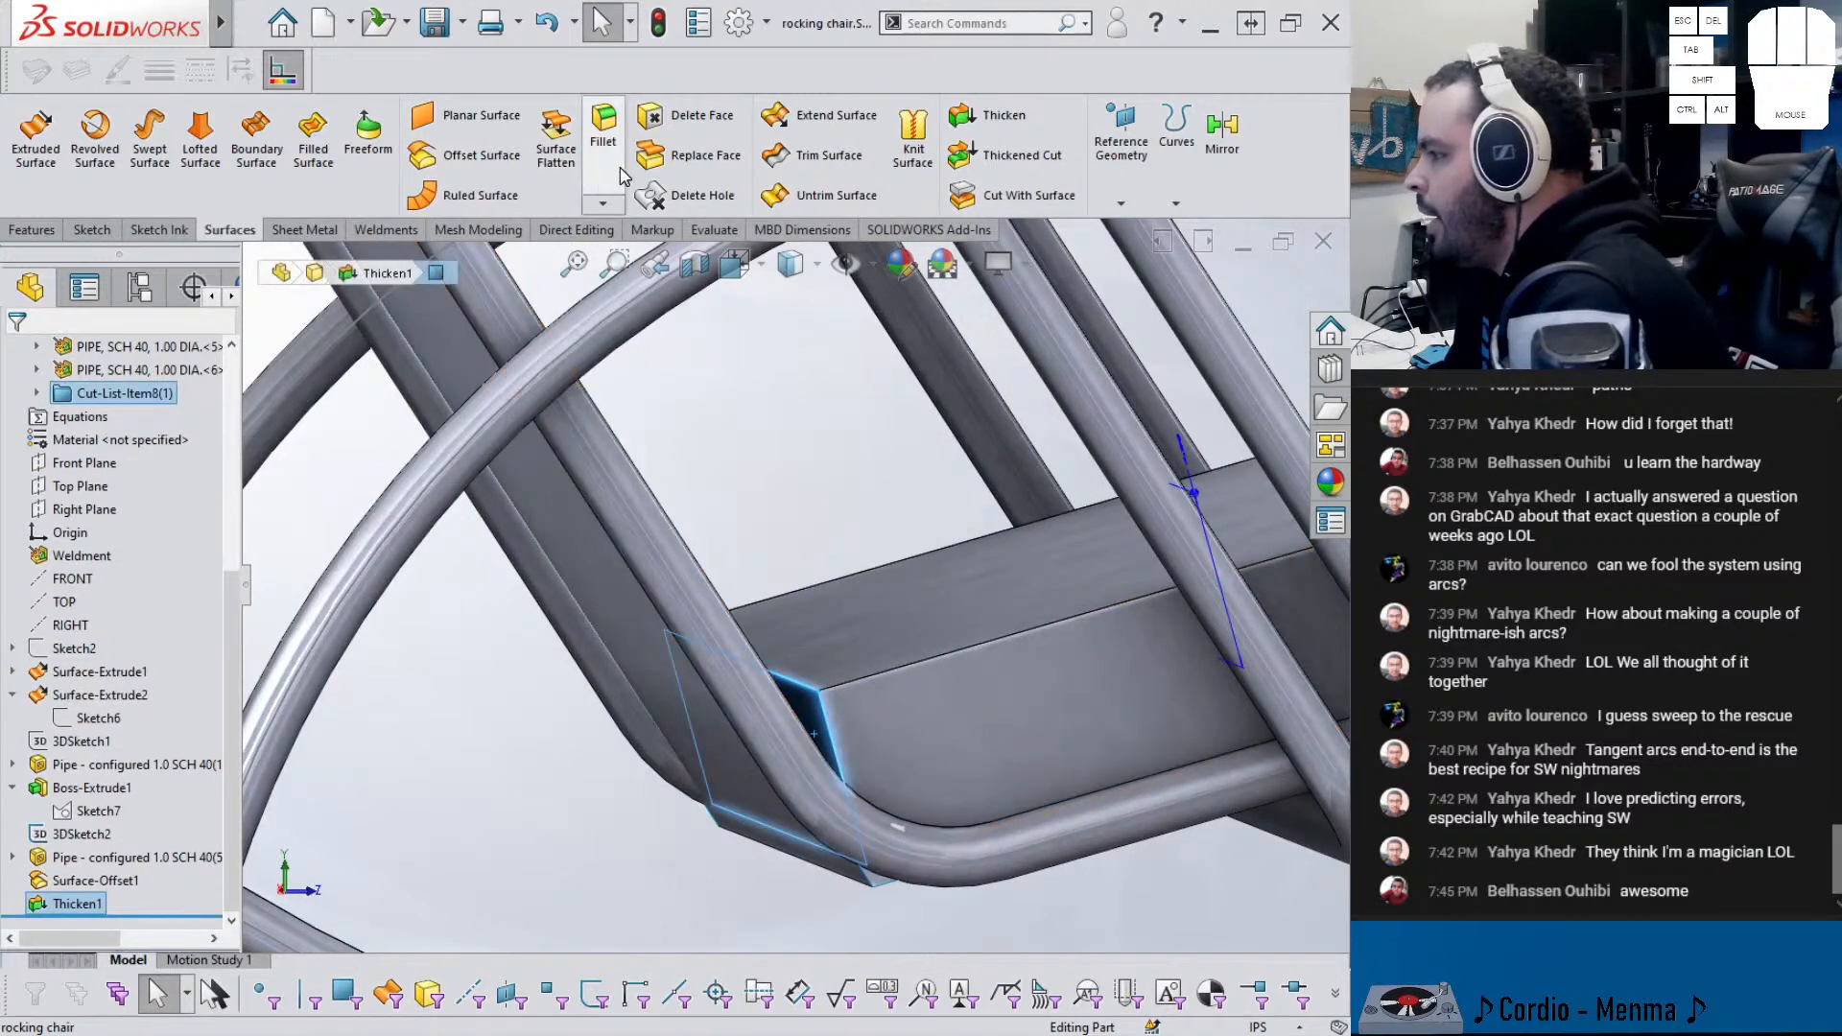
click(650, 170)
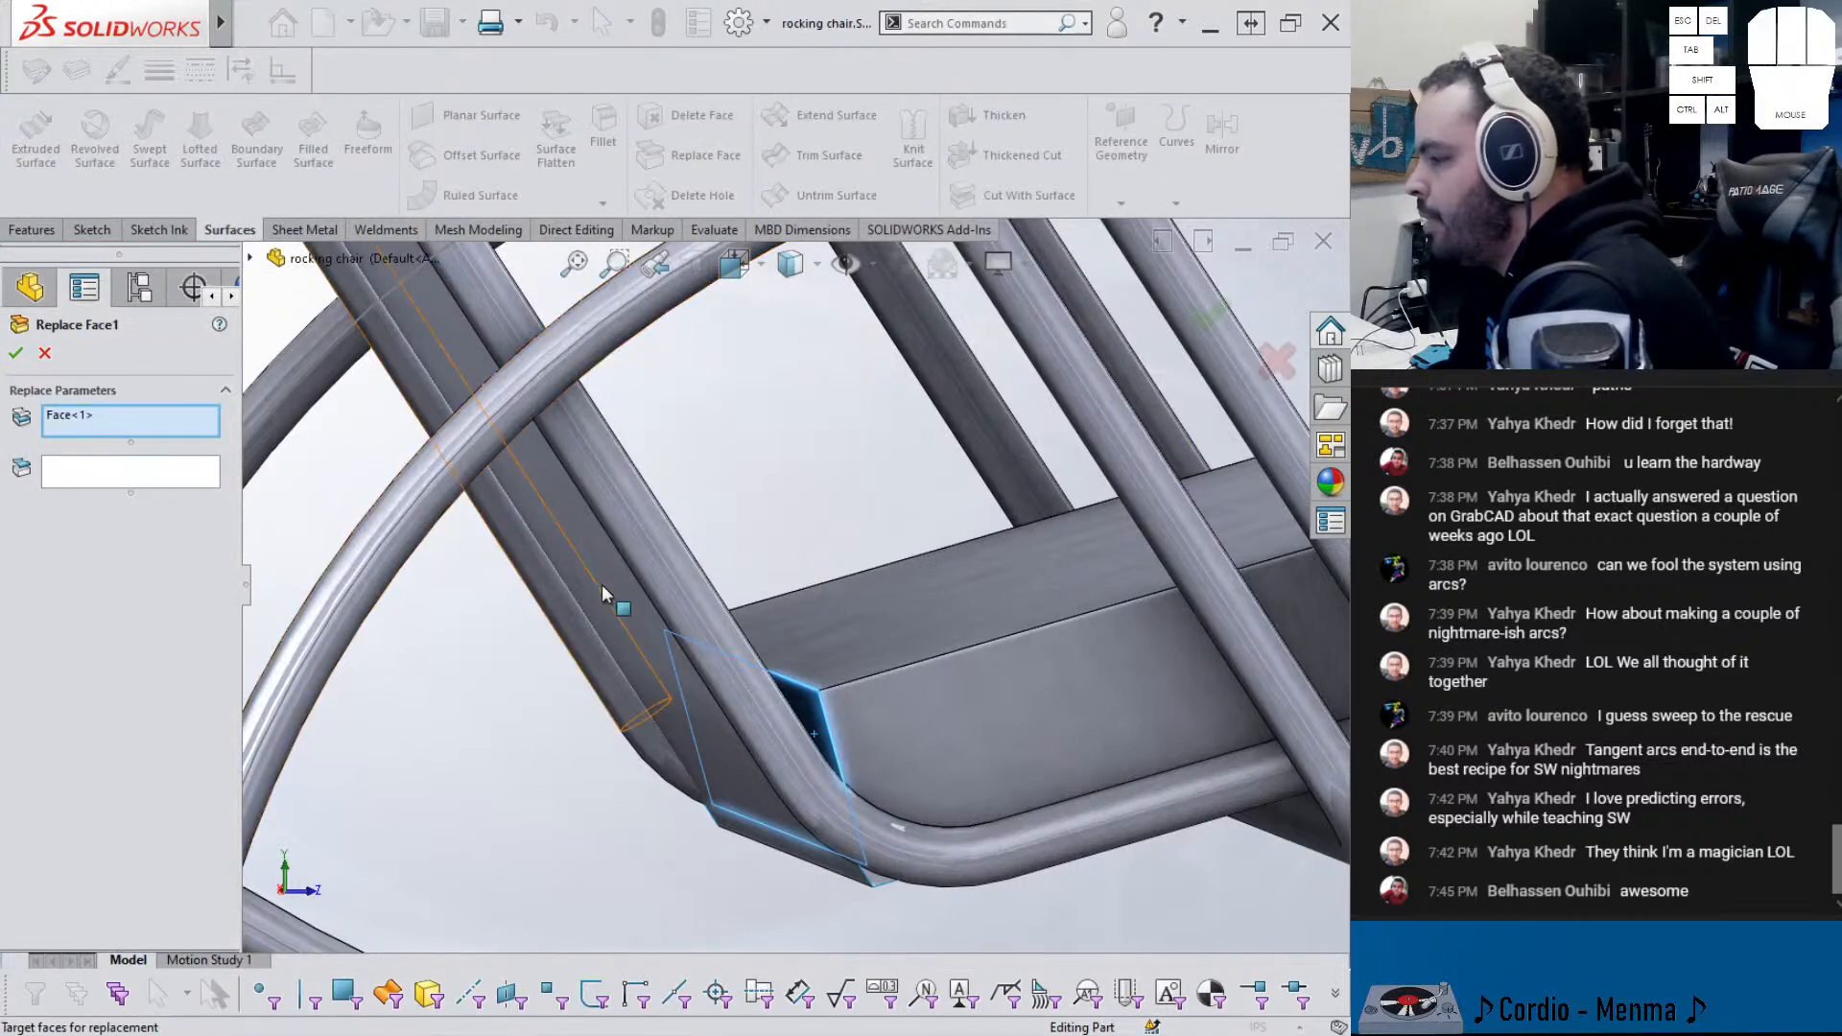
- Choose Surface-Extrude1 as the replacement surface for the seat's end face
middle_drag(758, 739, 739, 691)
click(188, 472)
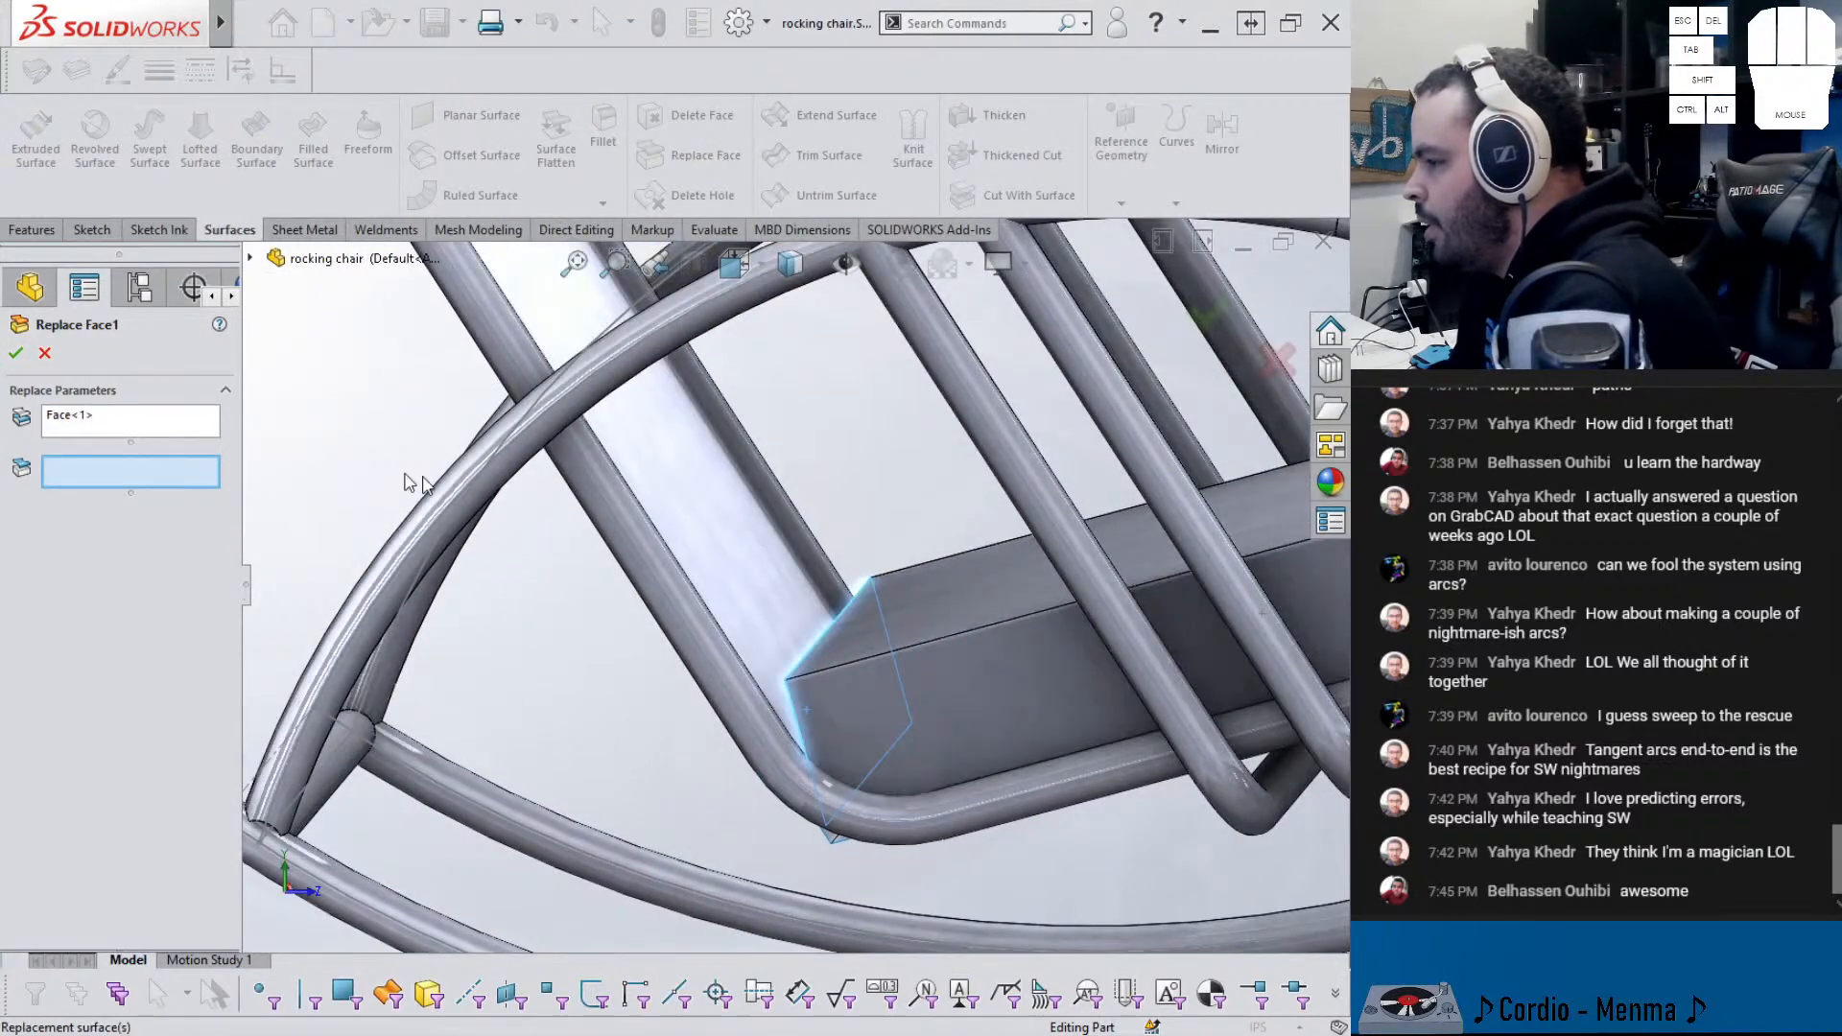
click(729, 559)
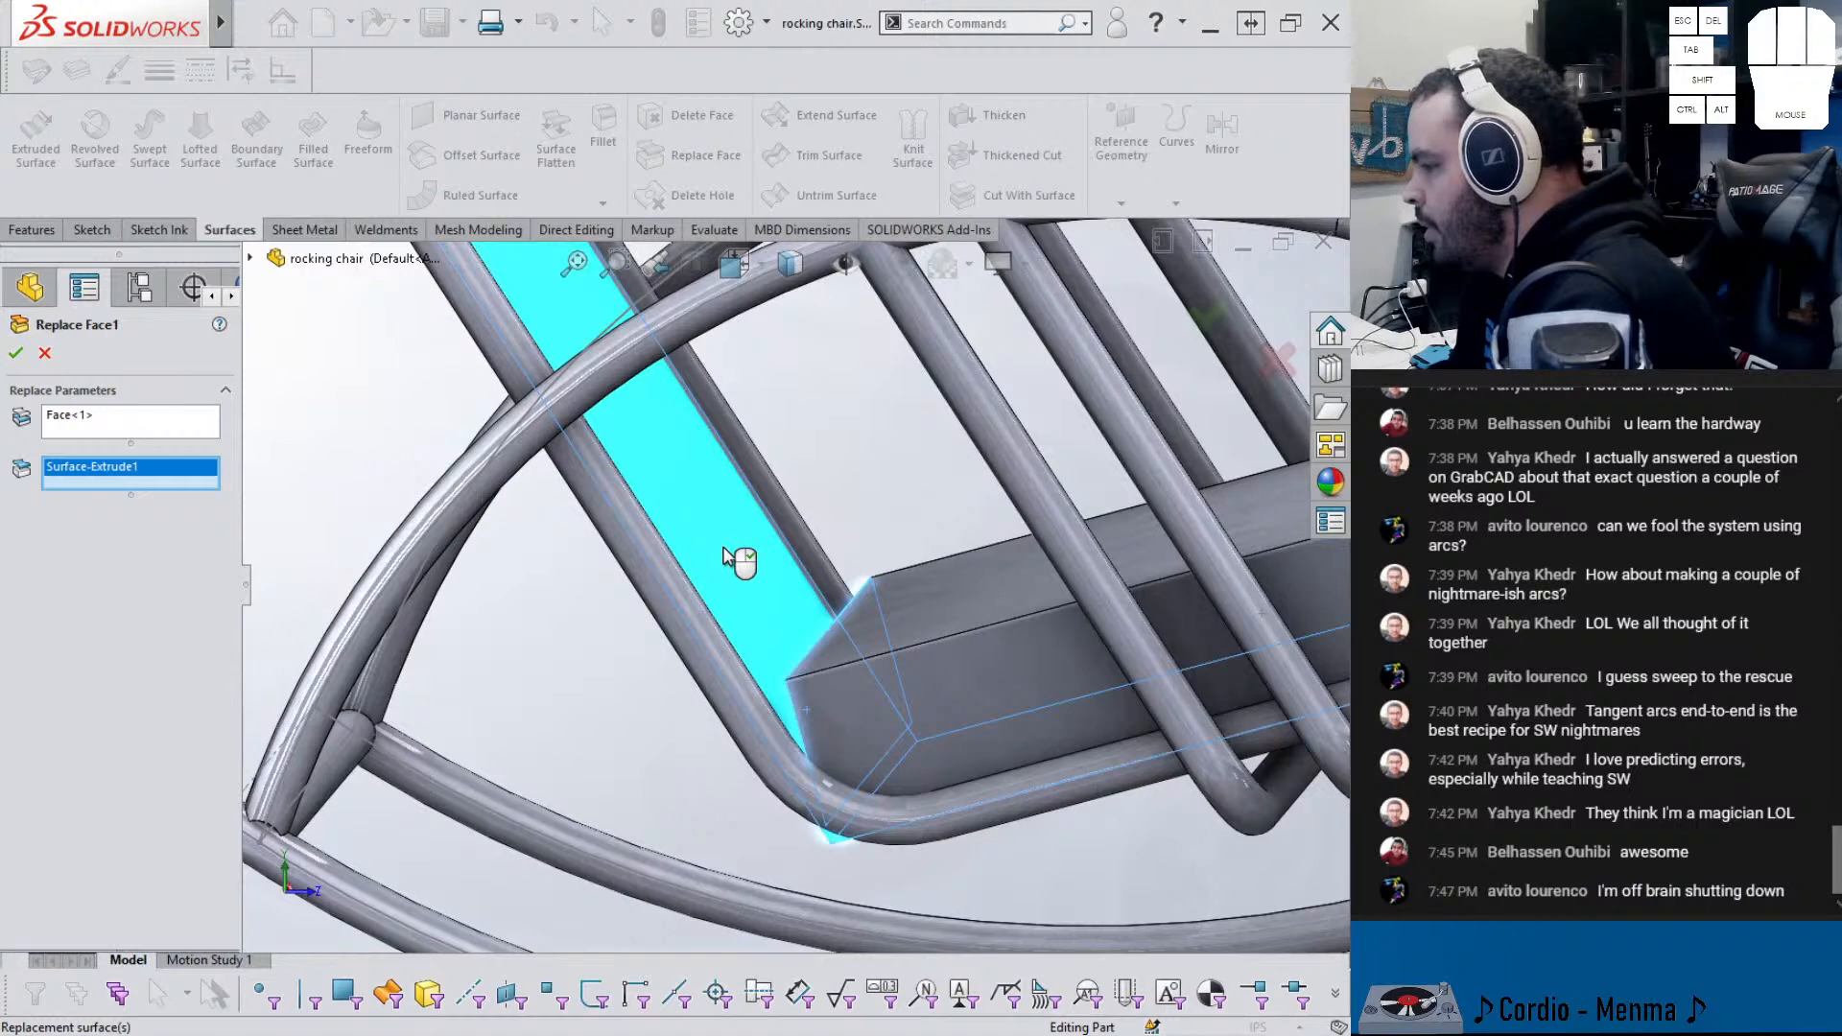
middle_drag(757, 572, 756, 538)
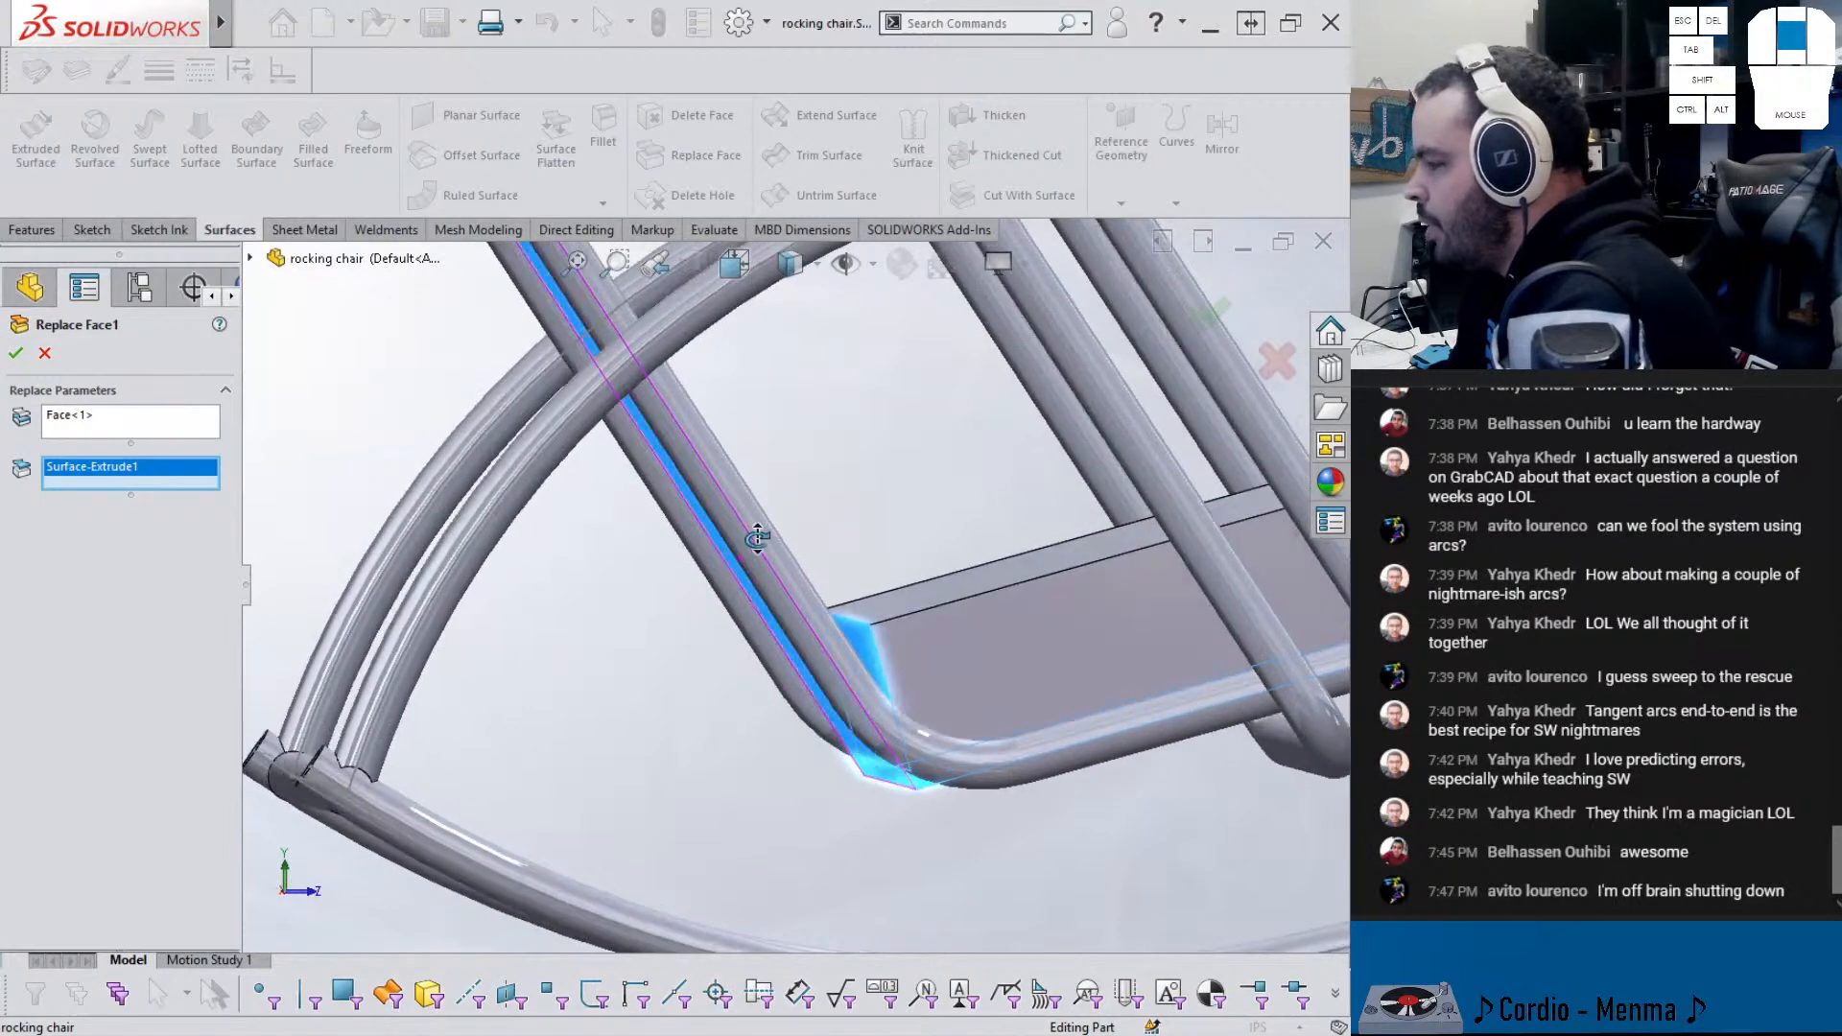
- Check the fit at the seat corner, then cancel the Replace Face without applying it
scroll(756, 539, up, 8)
scroll(742, 768, down, 5)
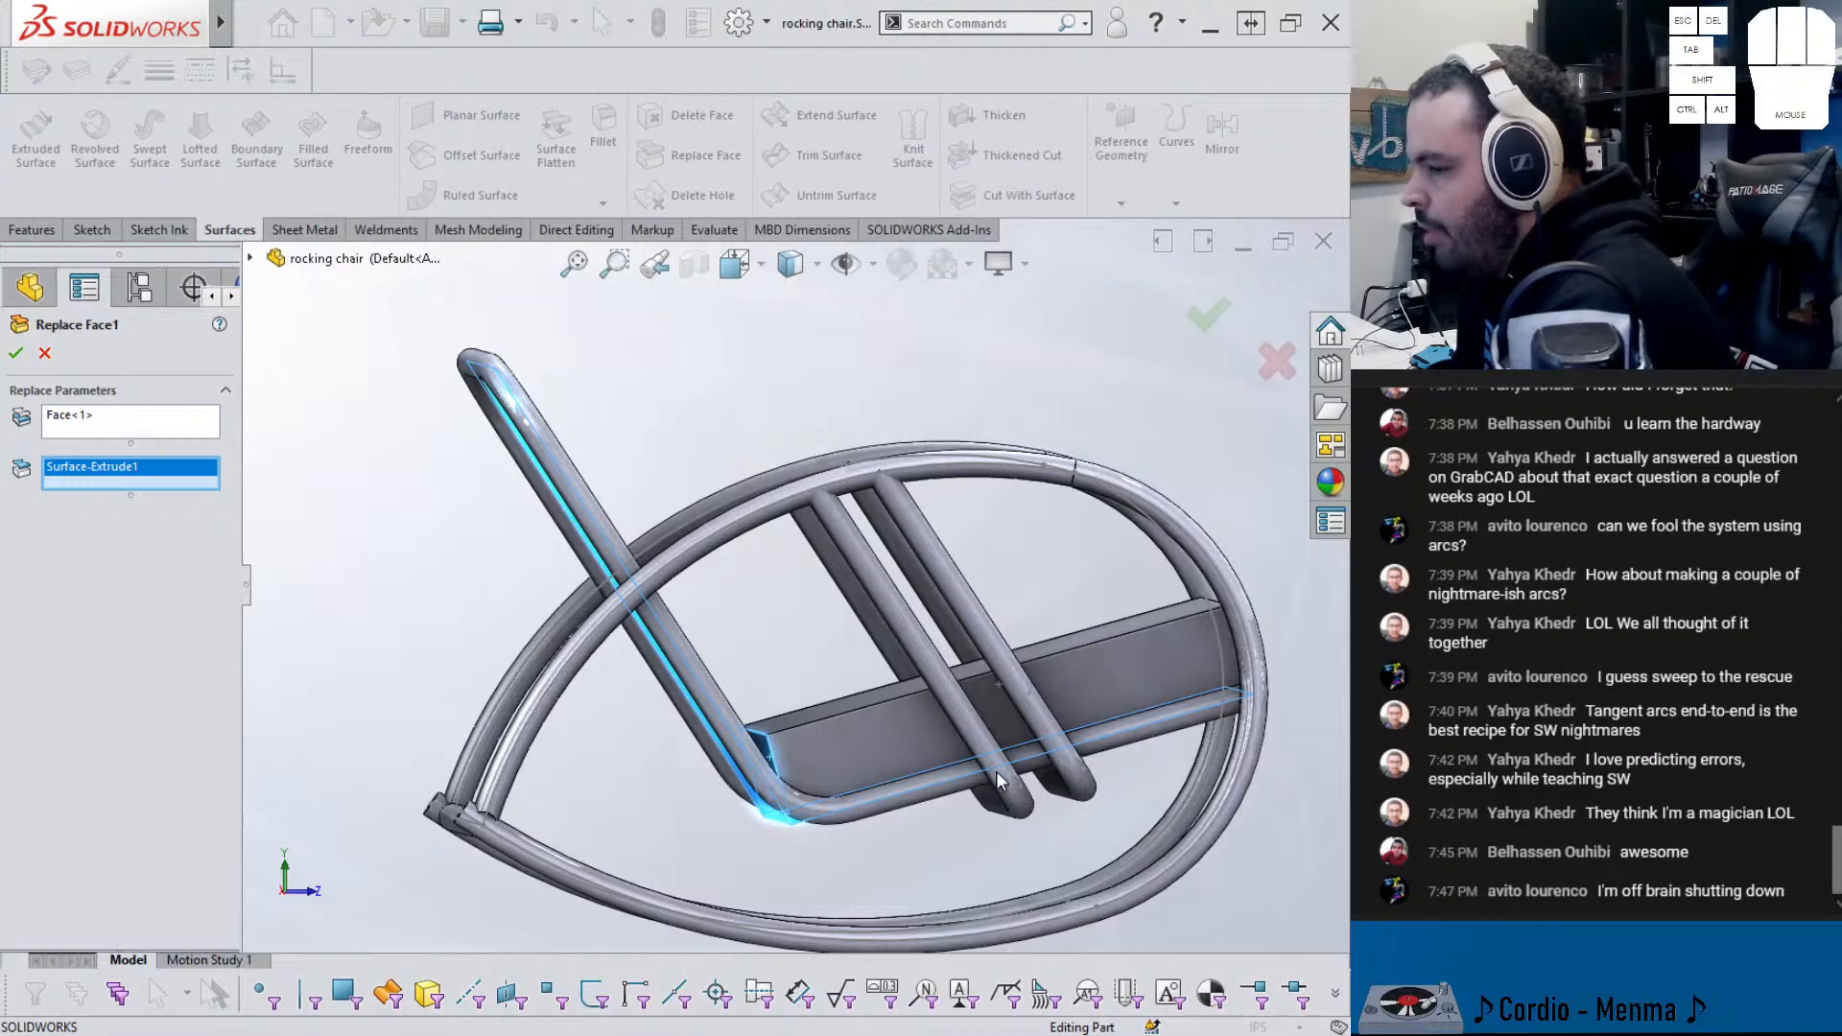
scroll(998, 784, down, 4)
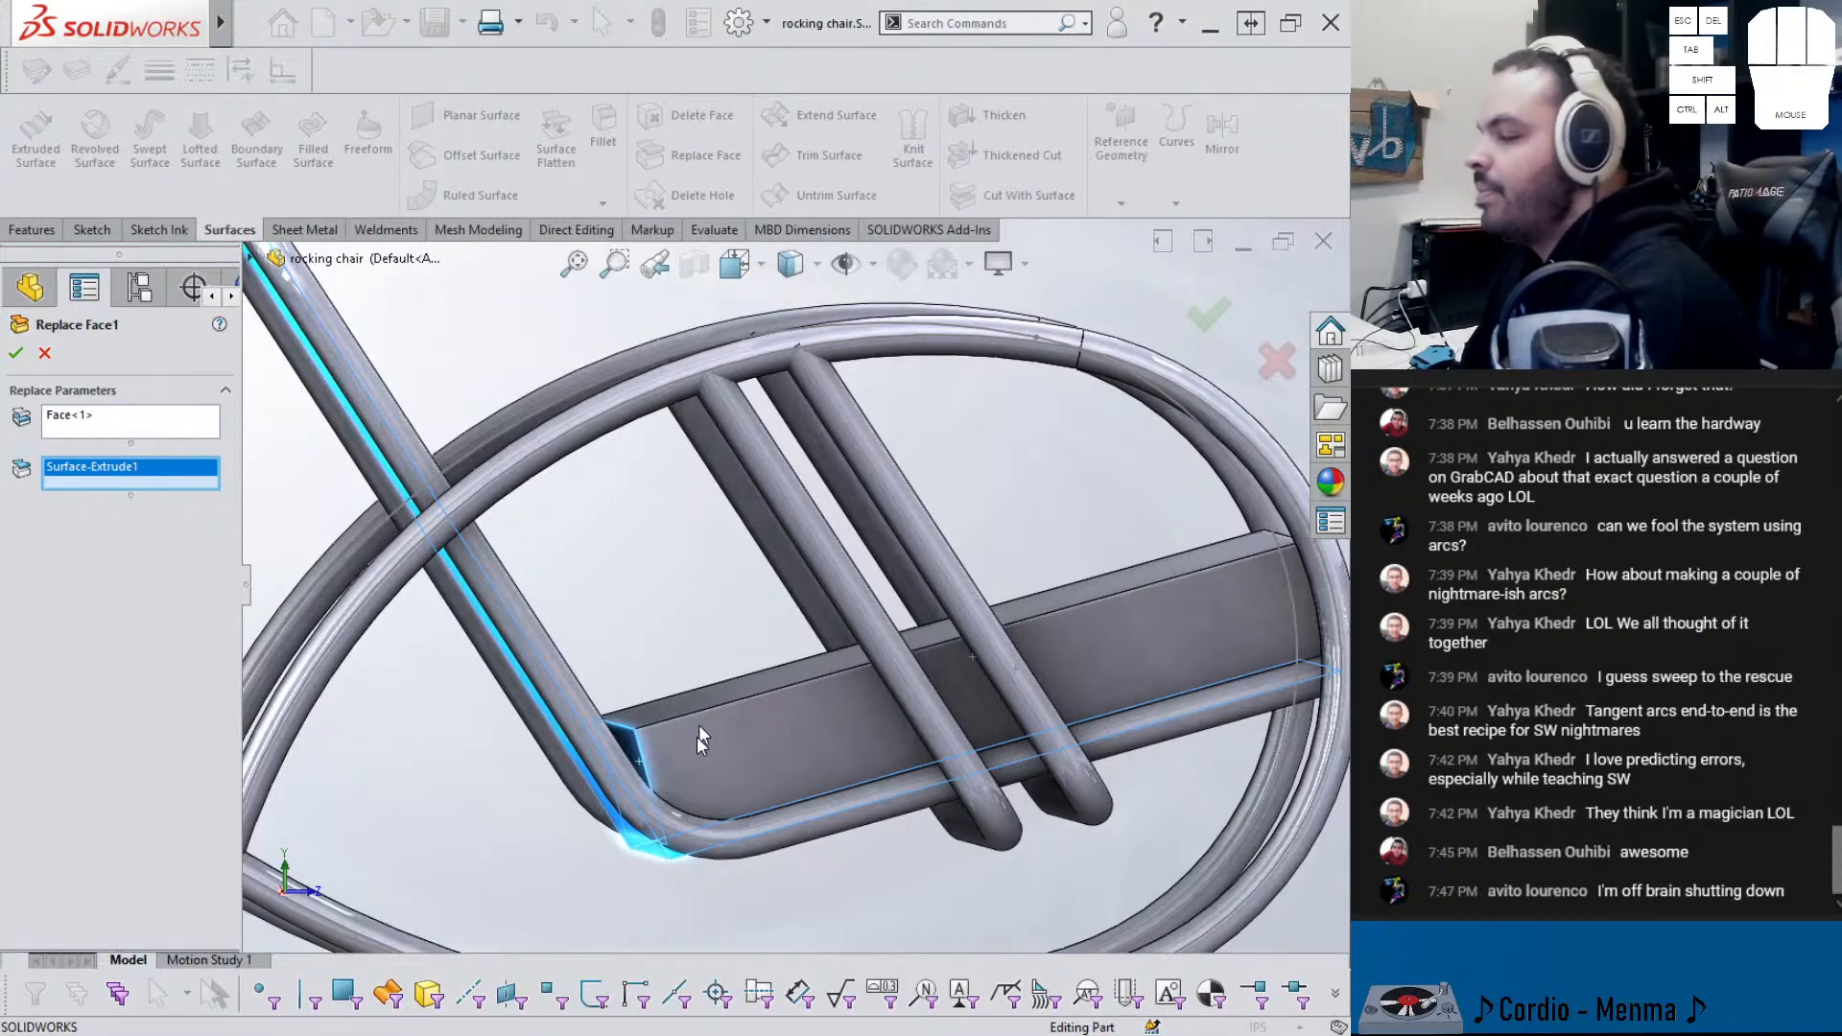
scroll(692, 775, down, 3)
scroll(685, 773, up, 2)
mouse_move(704, 731)
middle_down()
mouse_move(705, 756)
mouse_move(730, 702)
mouse_move(715, 731)
middle_up()
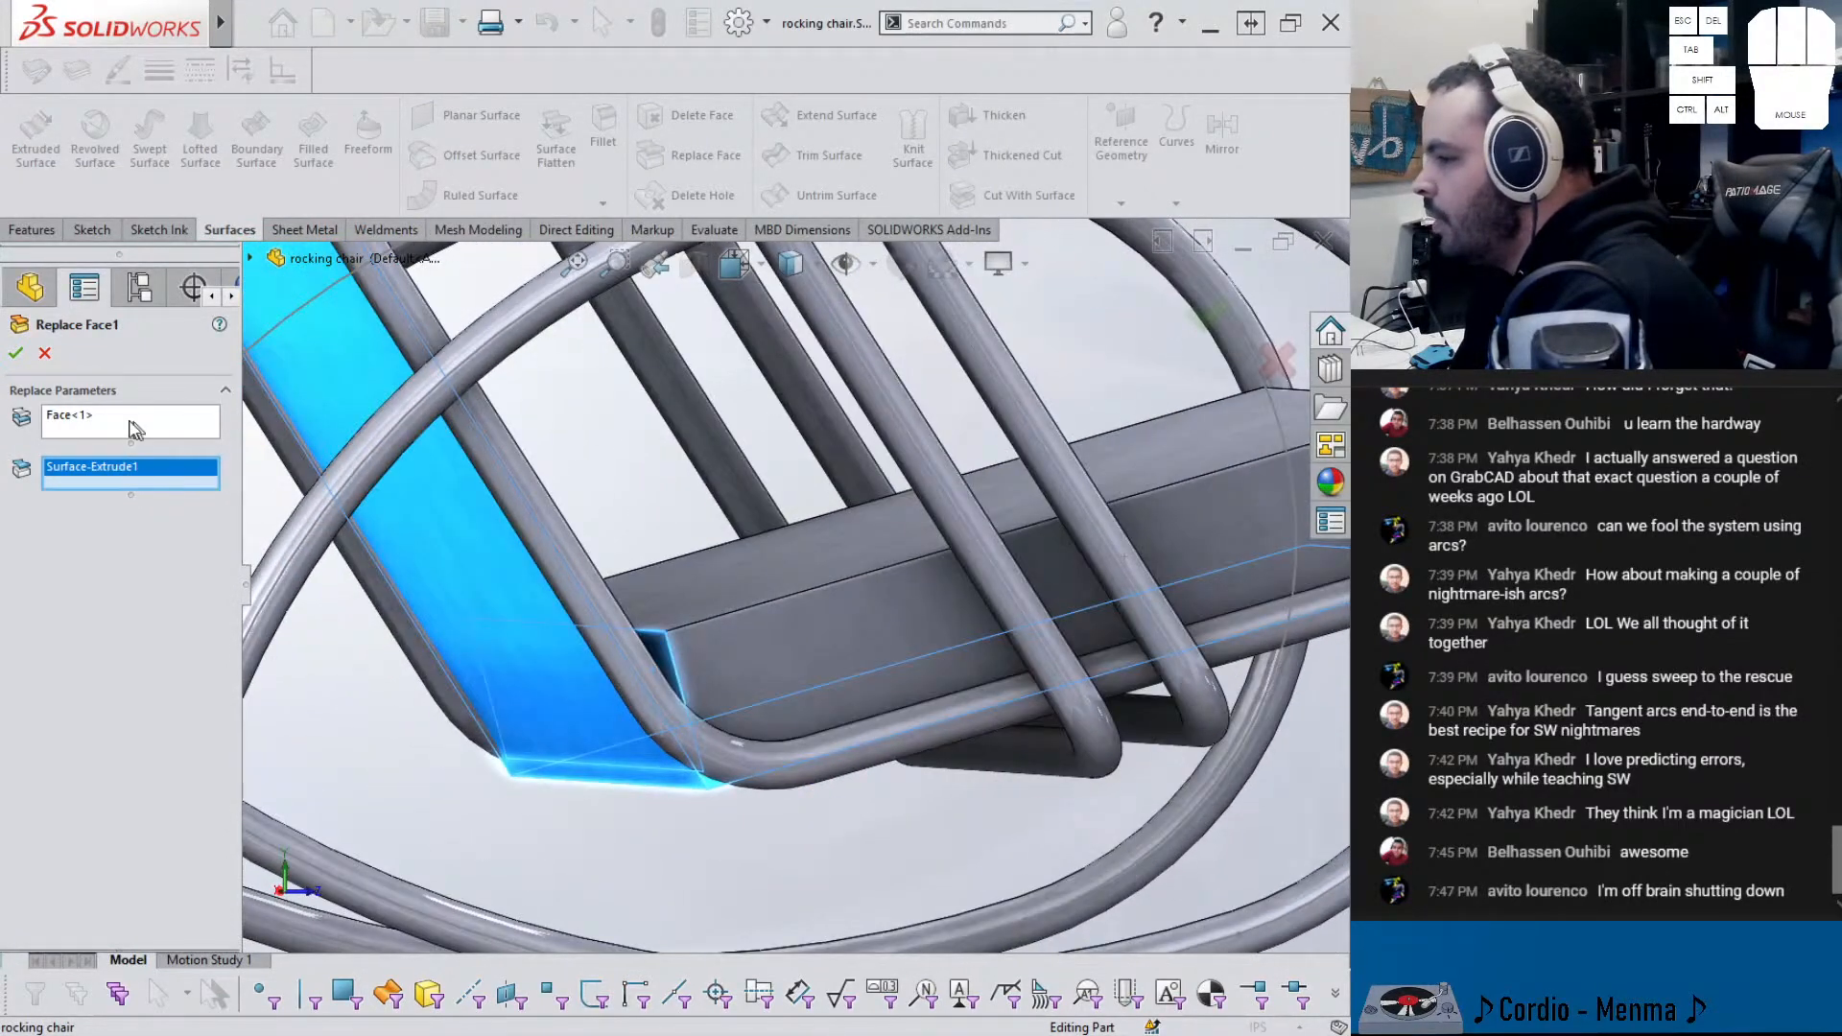
click(45, 354)
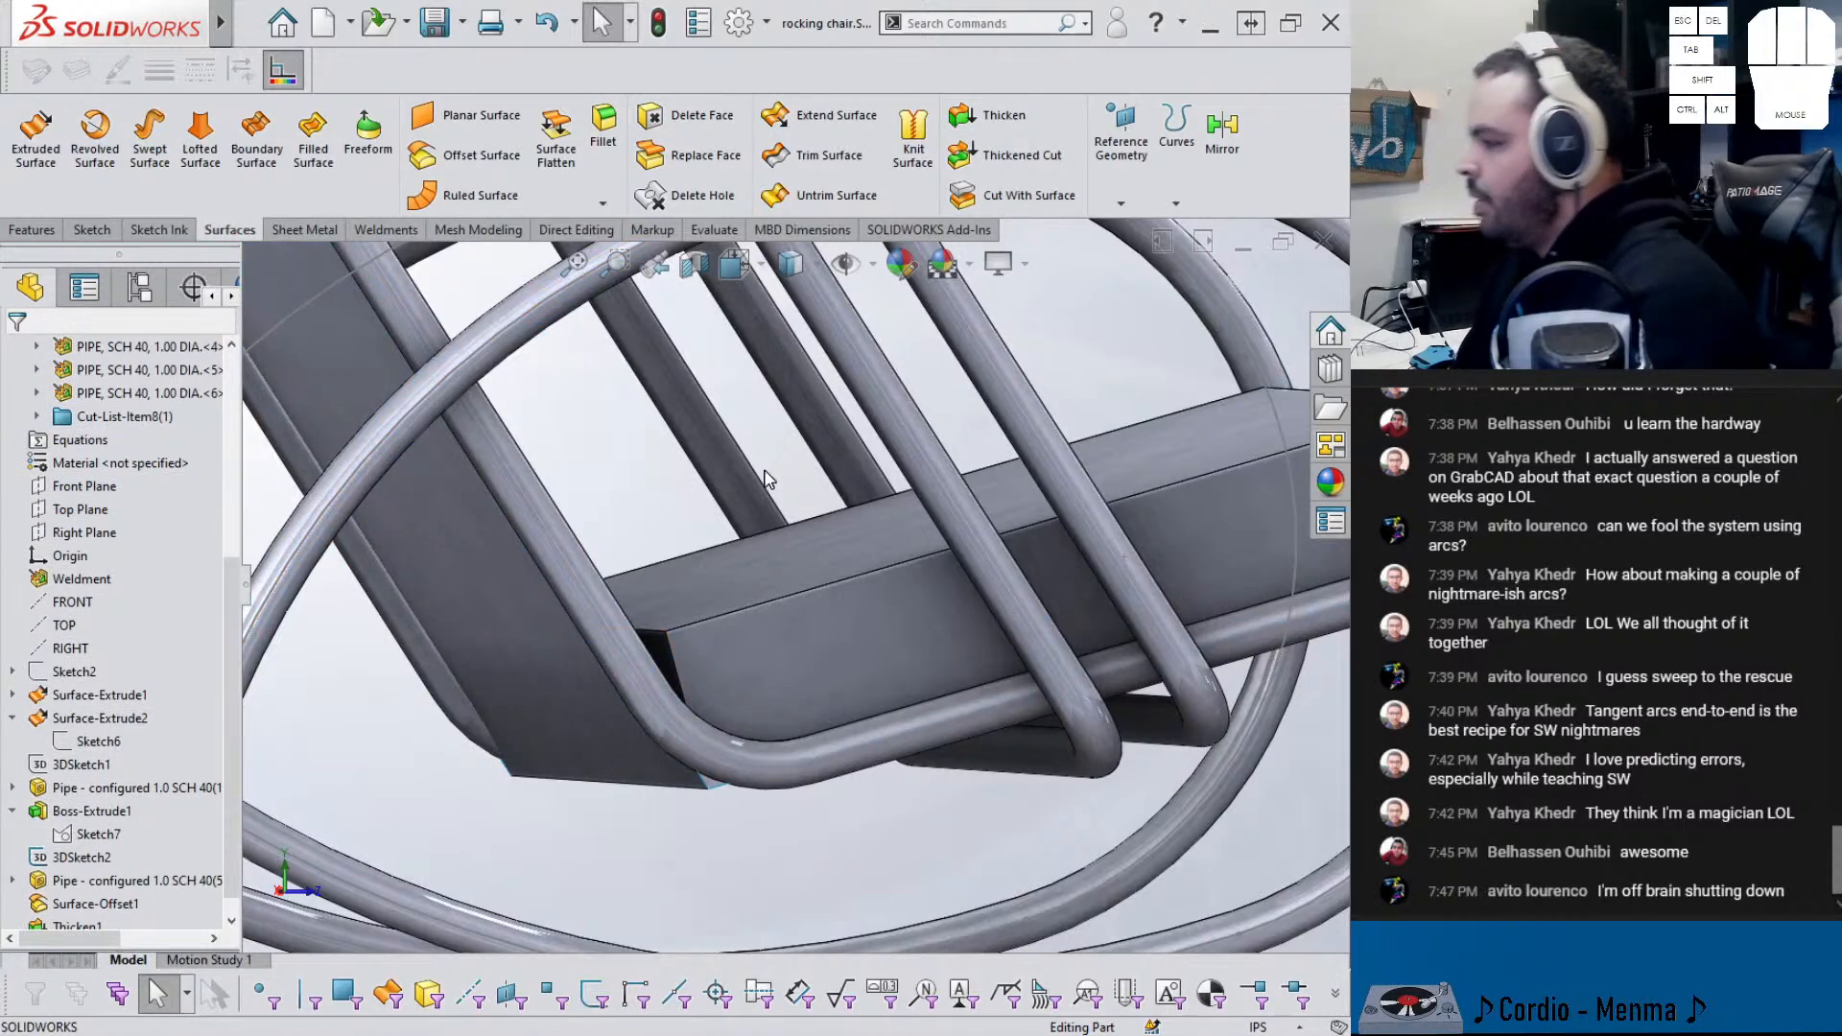
- Offset the seat box's angled end face outward by 2.875 in with Move Face
text(wmove)
key(Return)
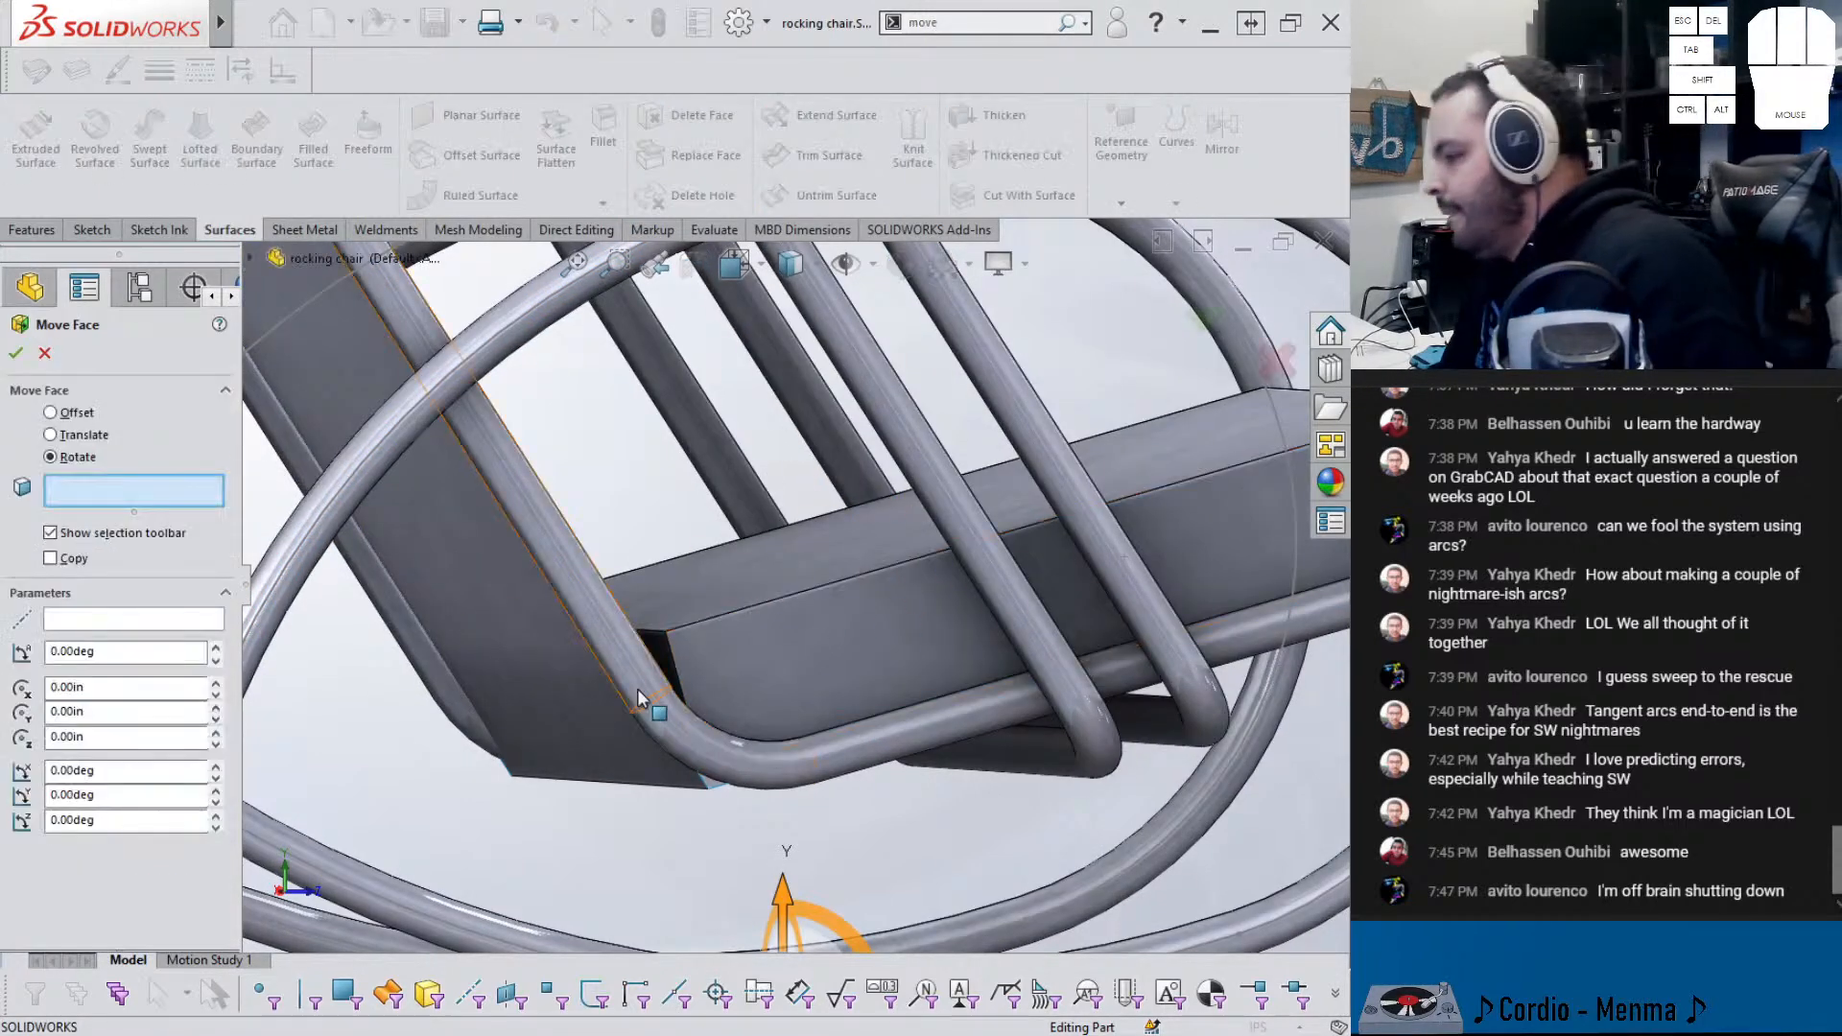
click(659, 646)
middle_drag(591, 696, 559, 724)
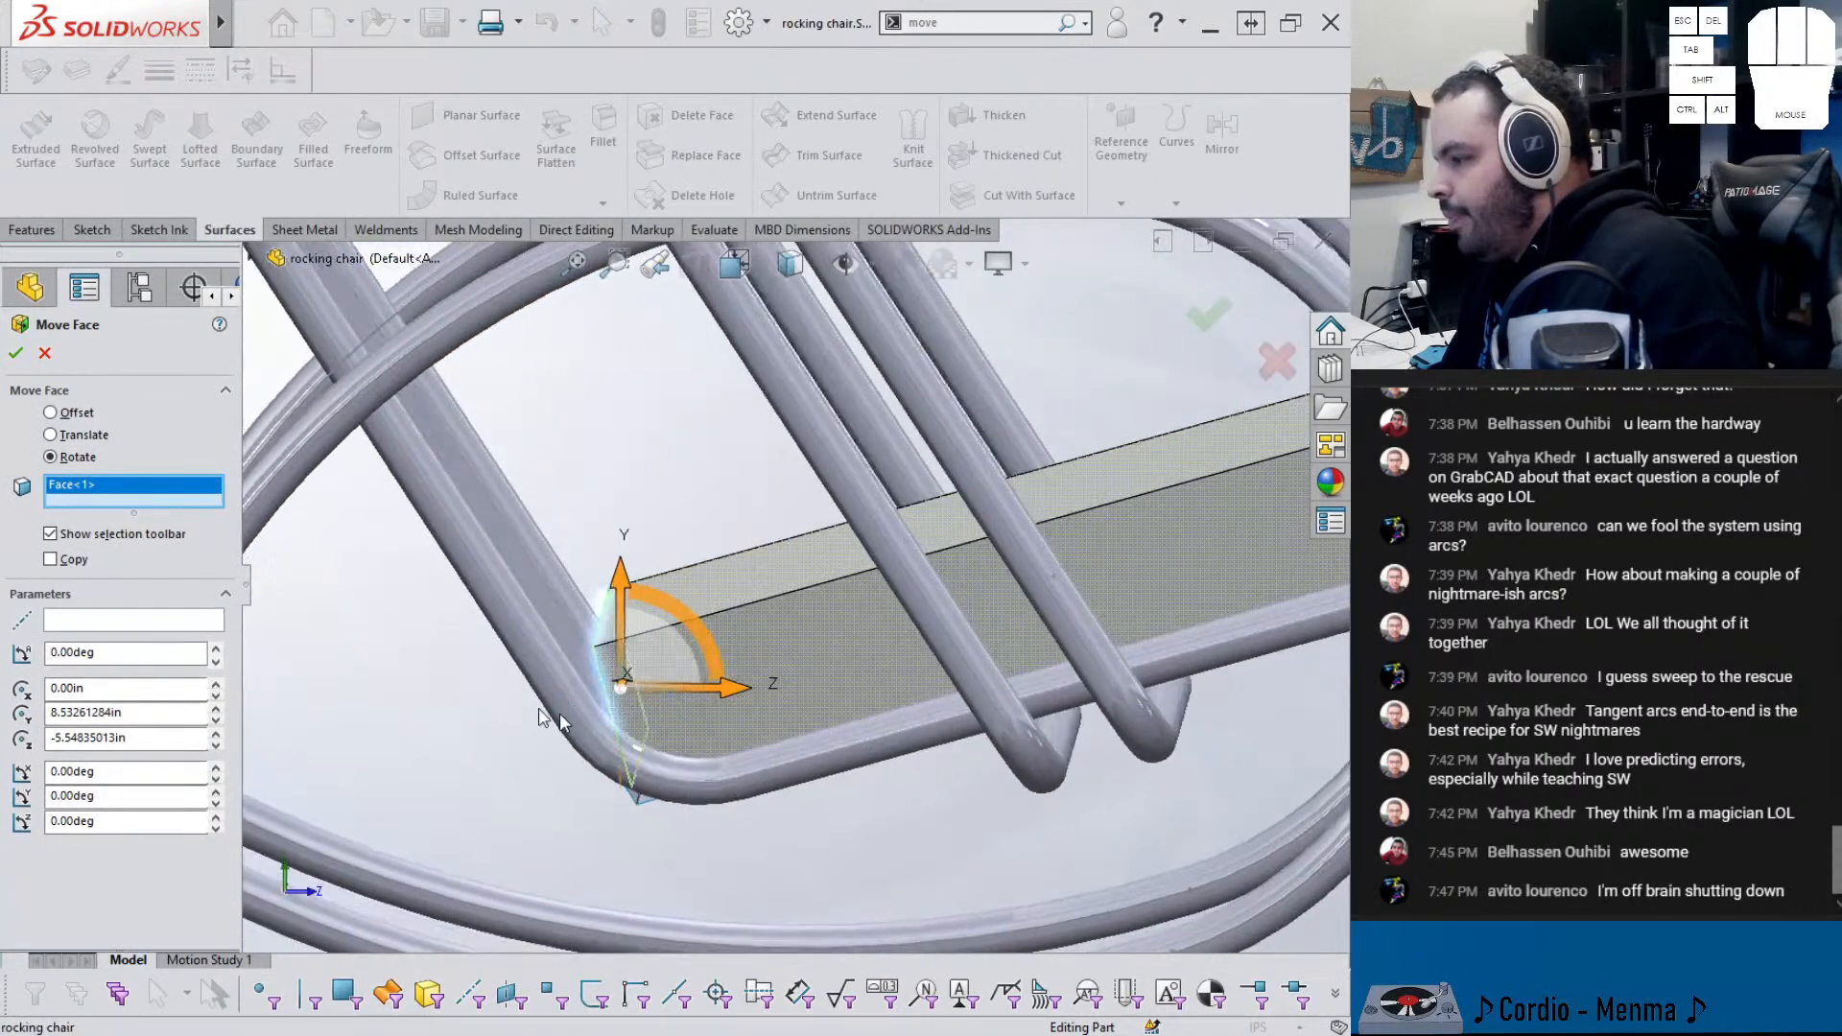
click(50, 412)
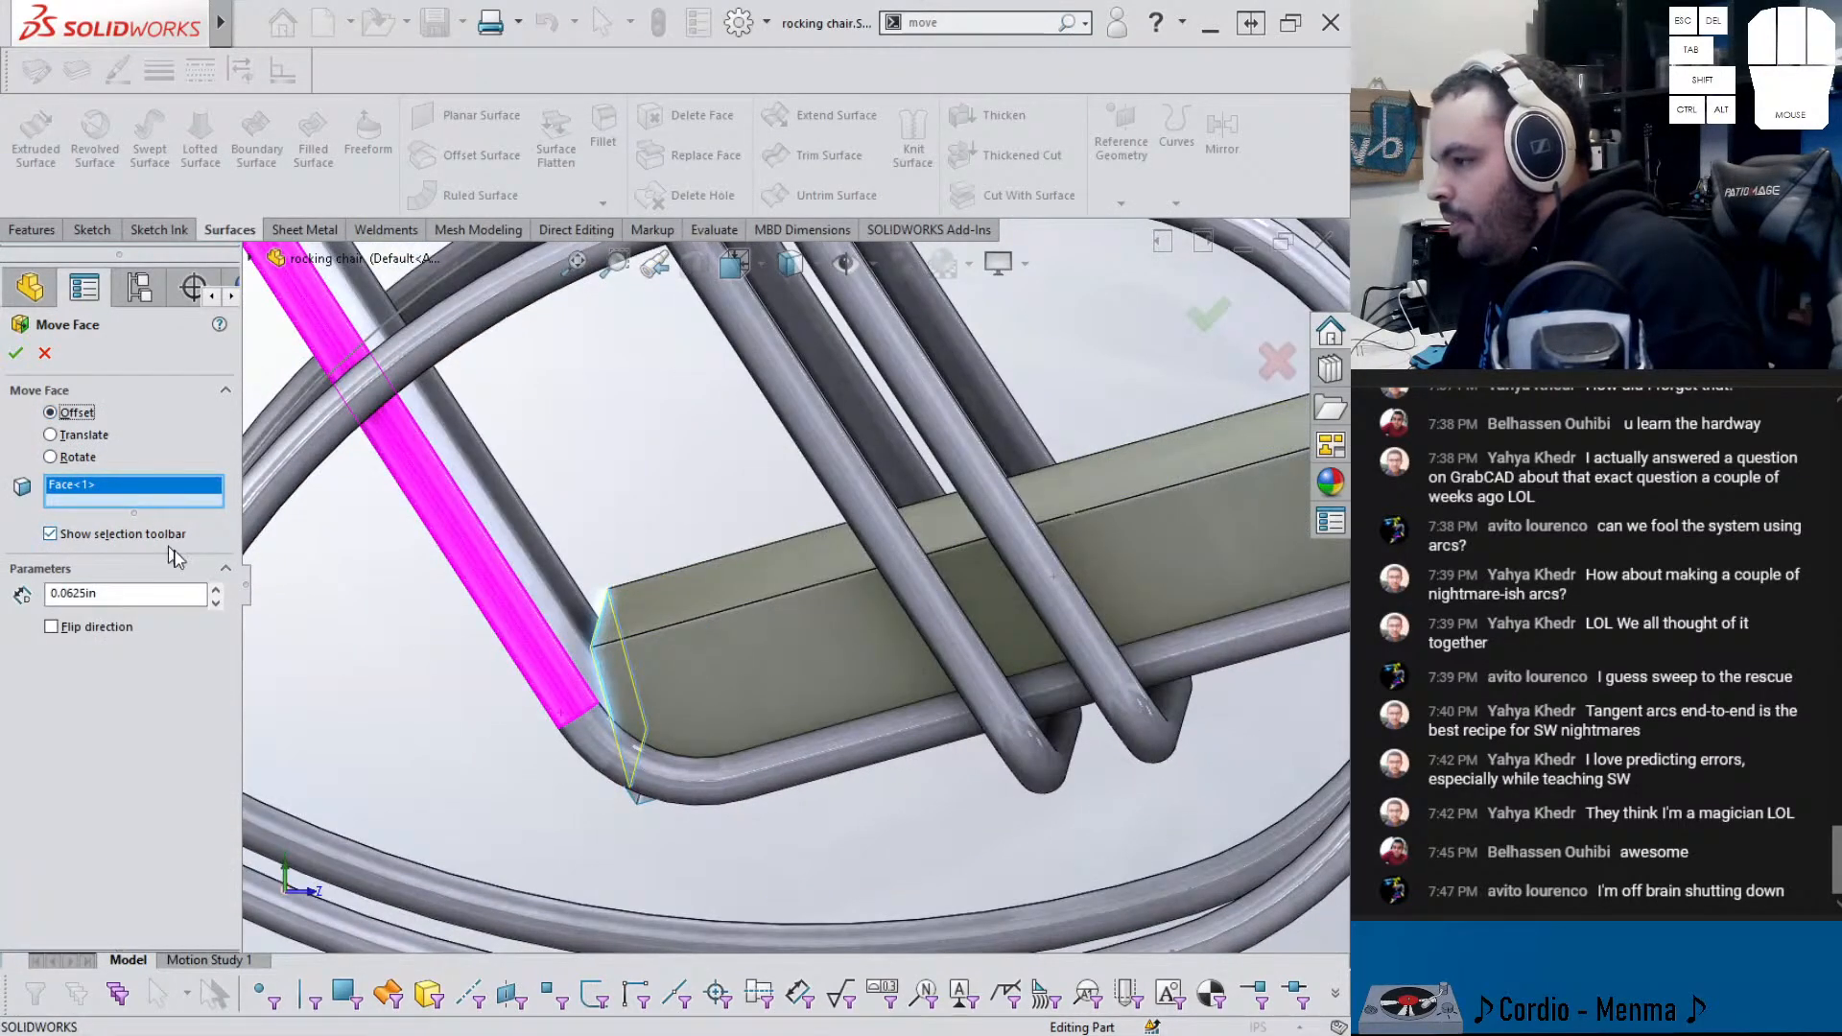
click(216, 591)
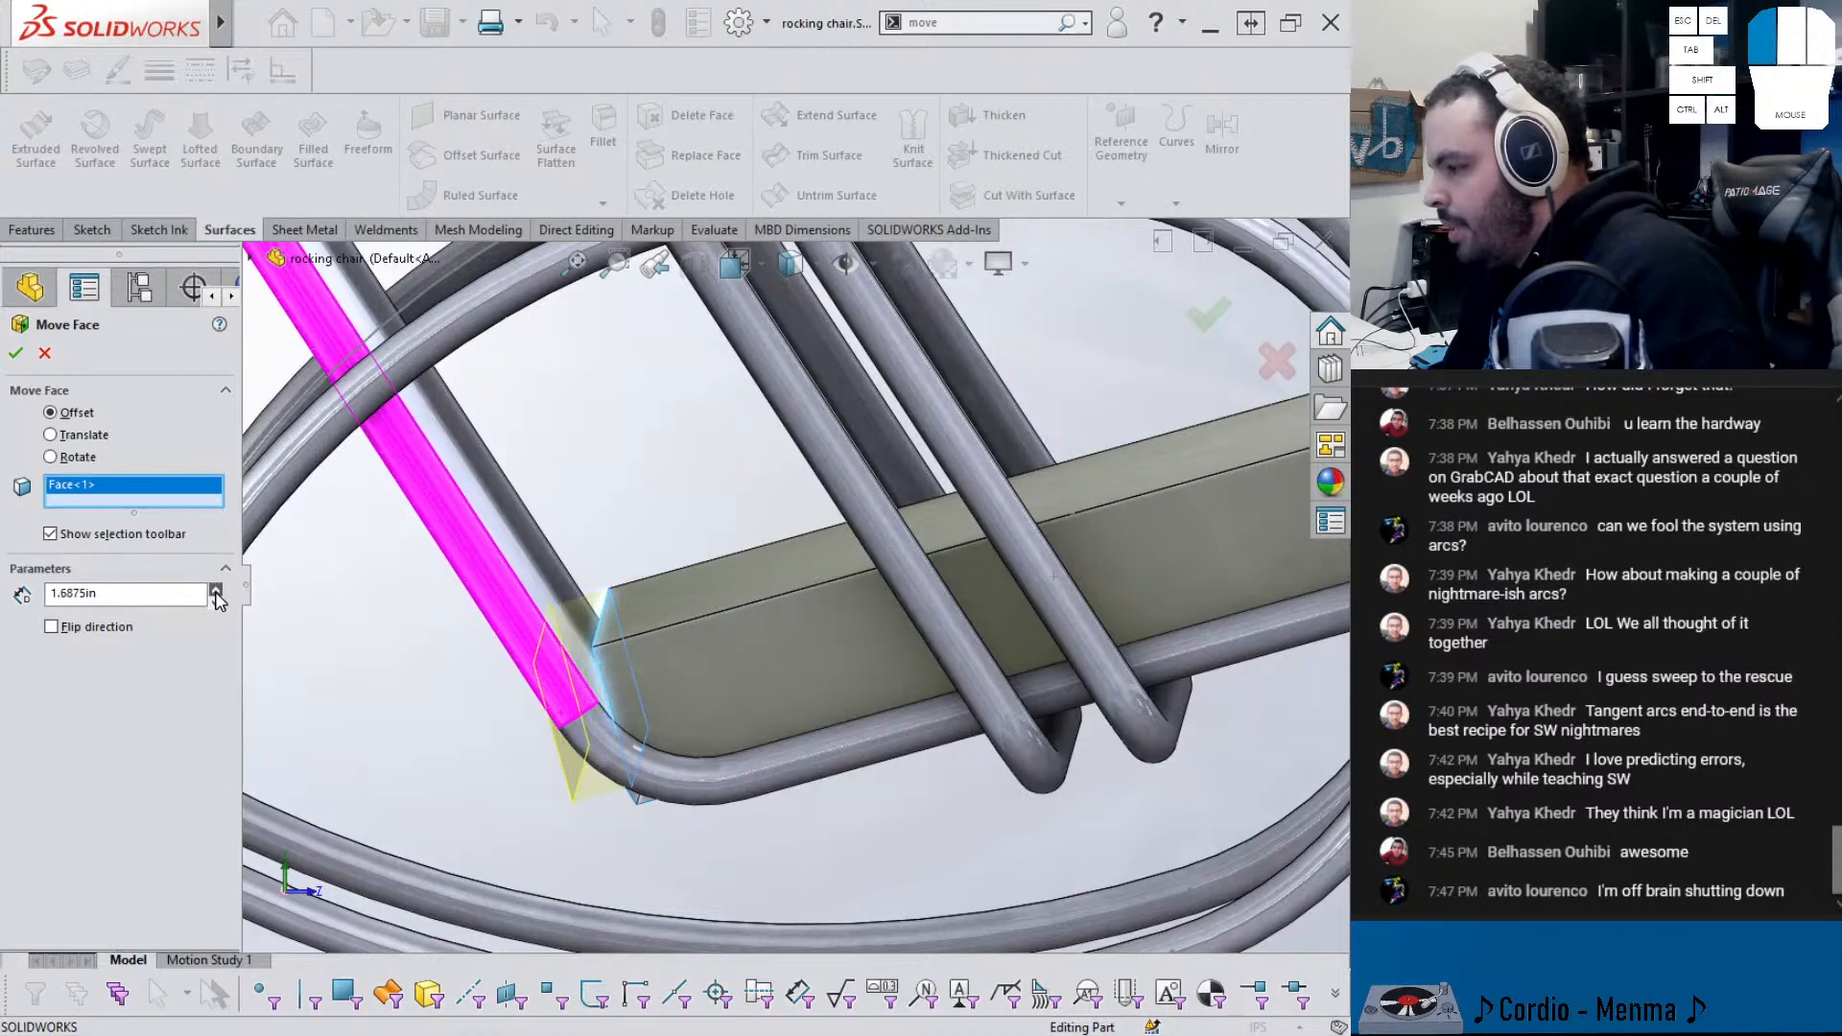
click(215, 591)
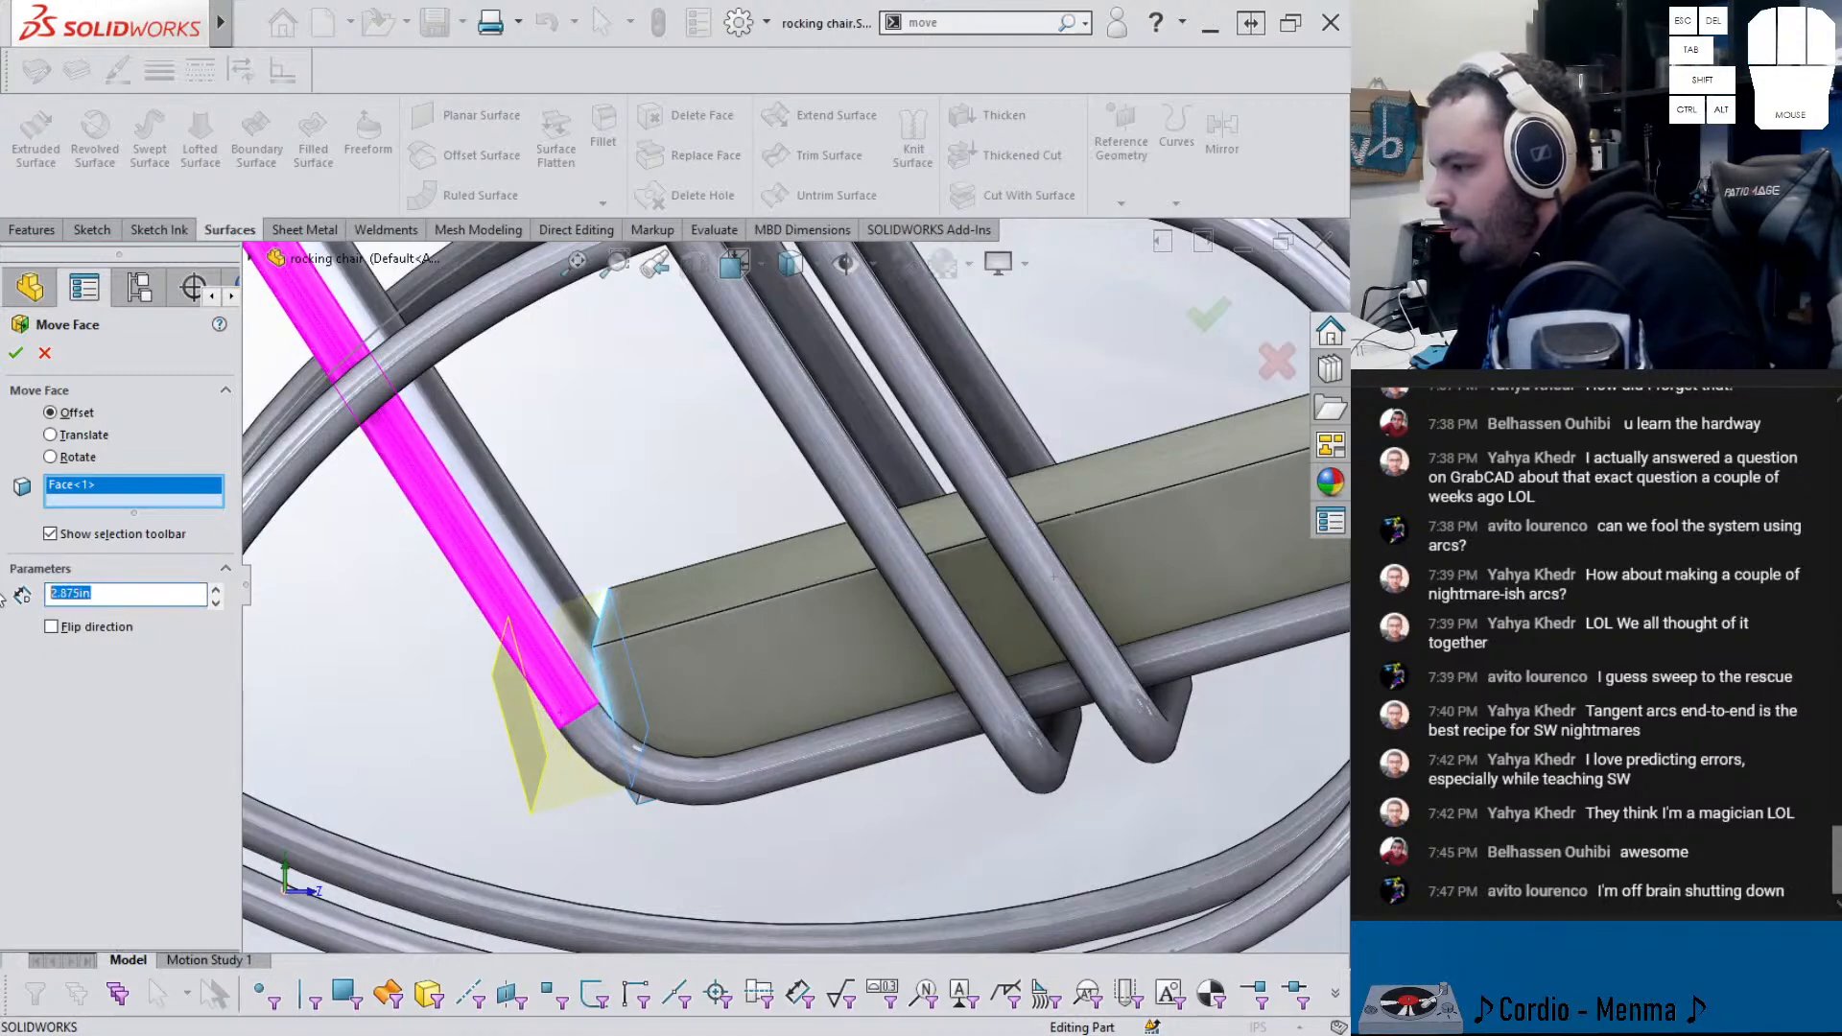
middle_drag(633, 614, 626, 526)
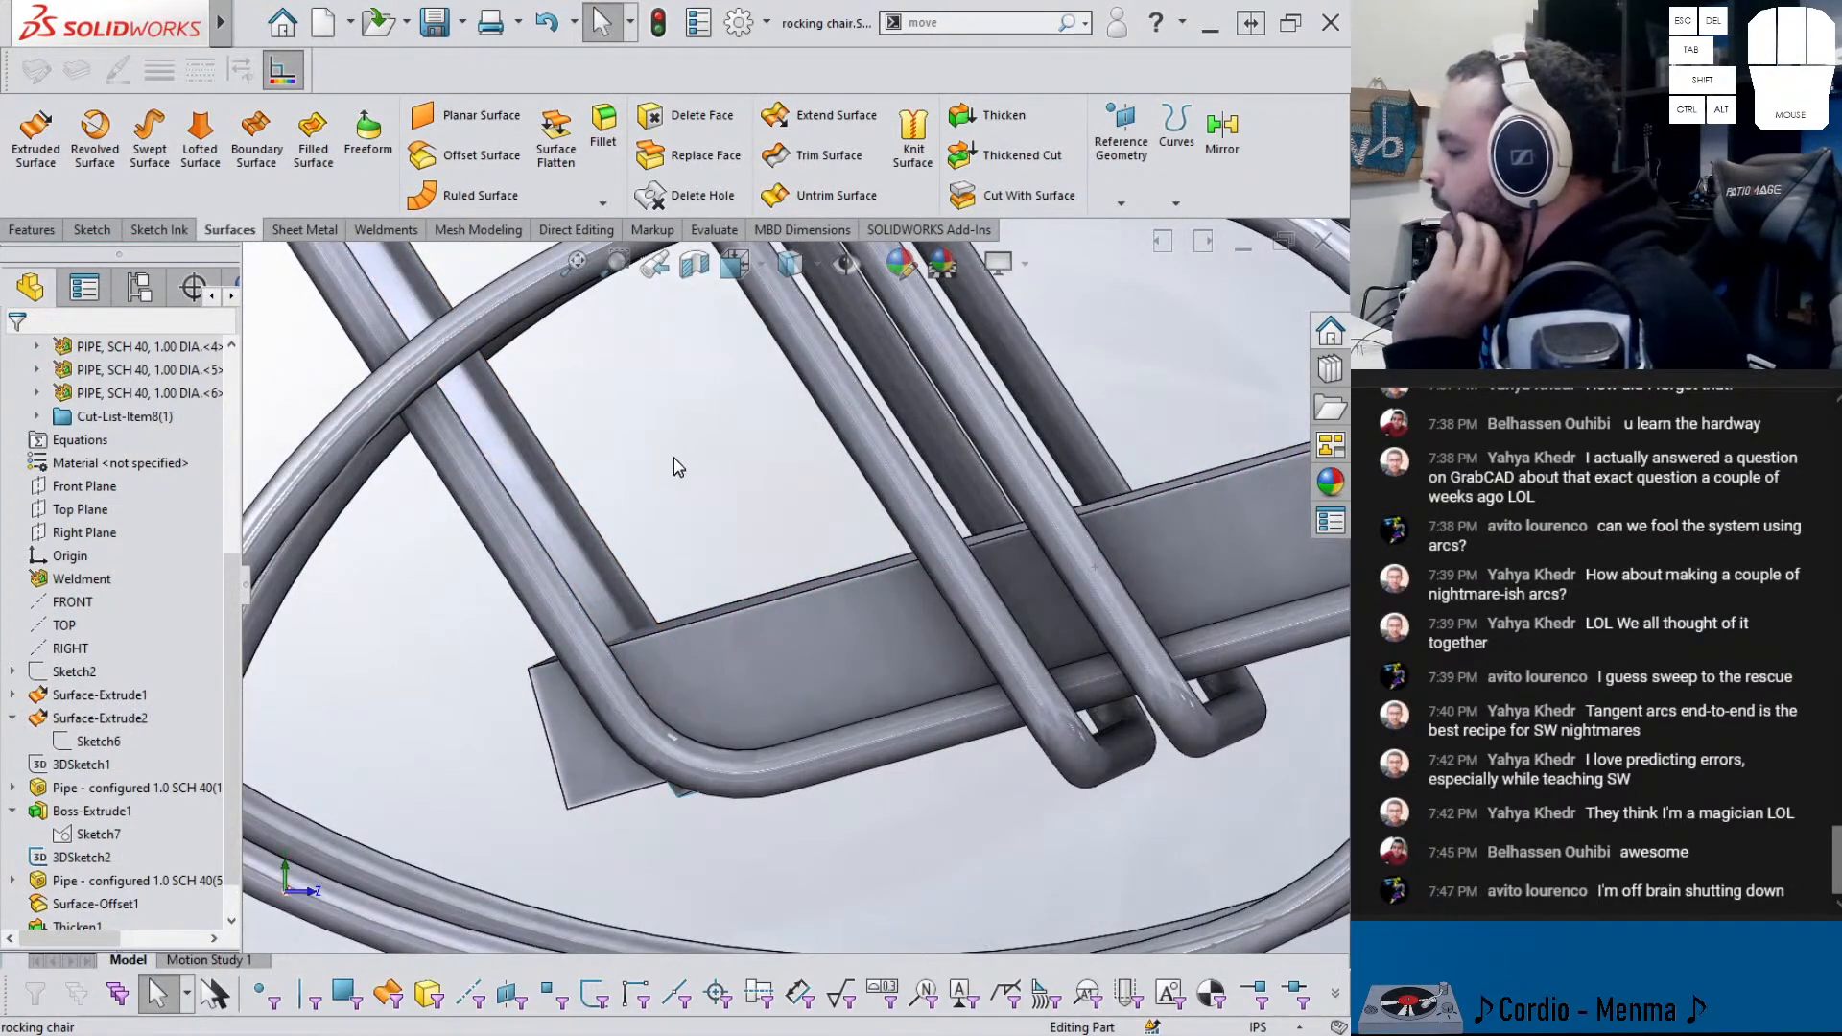
- Cut the Move Face1 seat body with Surface-Extrude1, with Auto-select turned off
click(967, 198)
middle_drag(608, 592, 566, 606)
click(563, 610)
scroll(563, 610, up, 3)
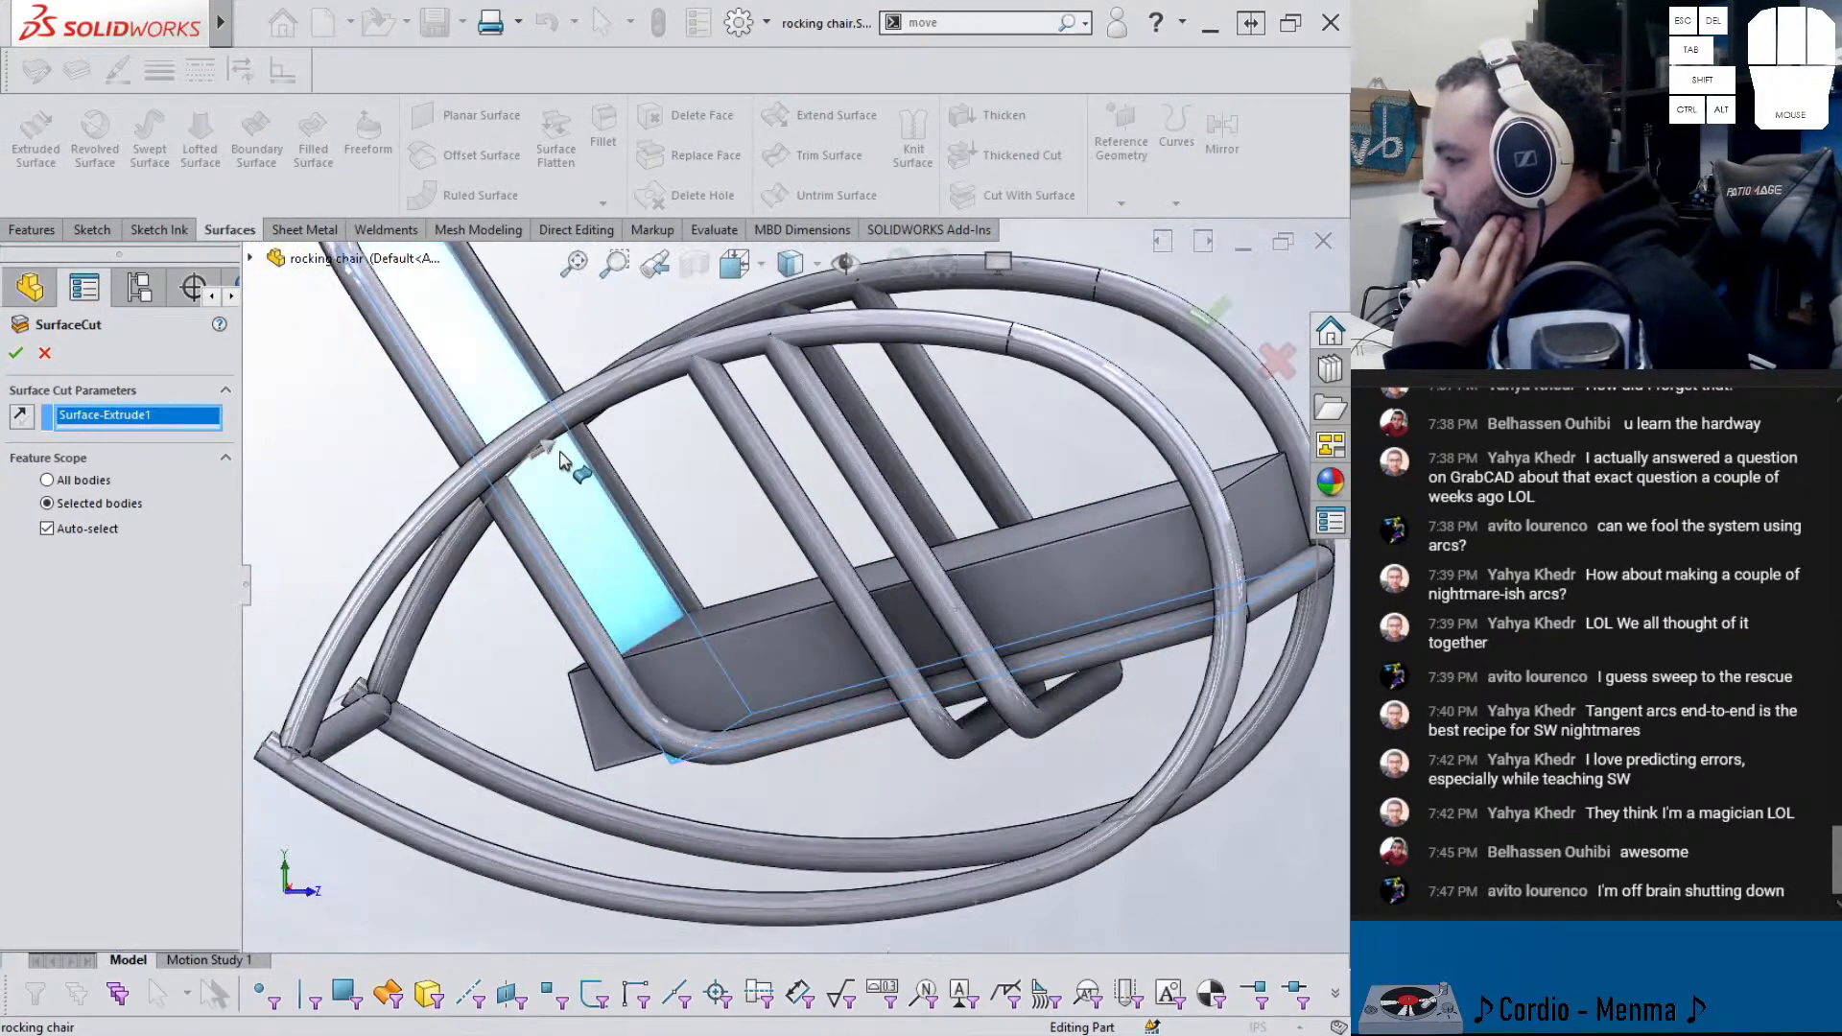
click(91, 533)
click(736, 707)
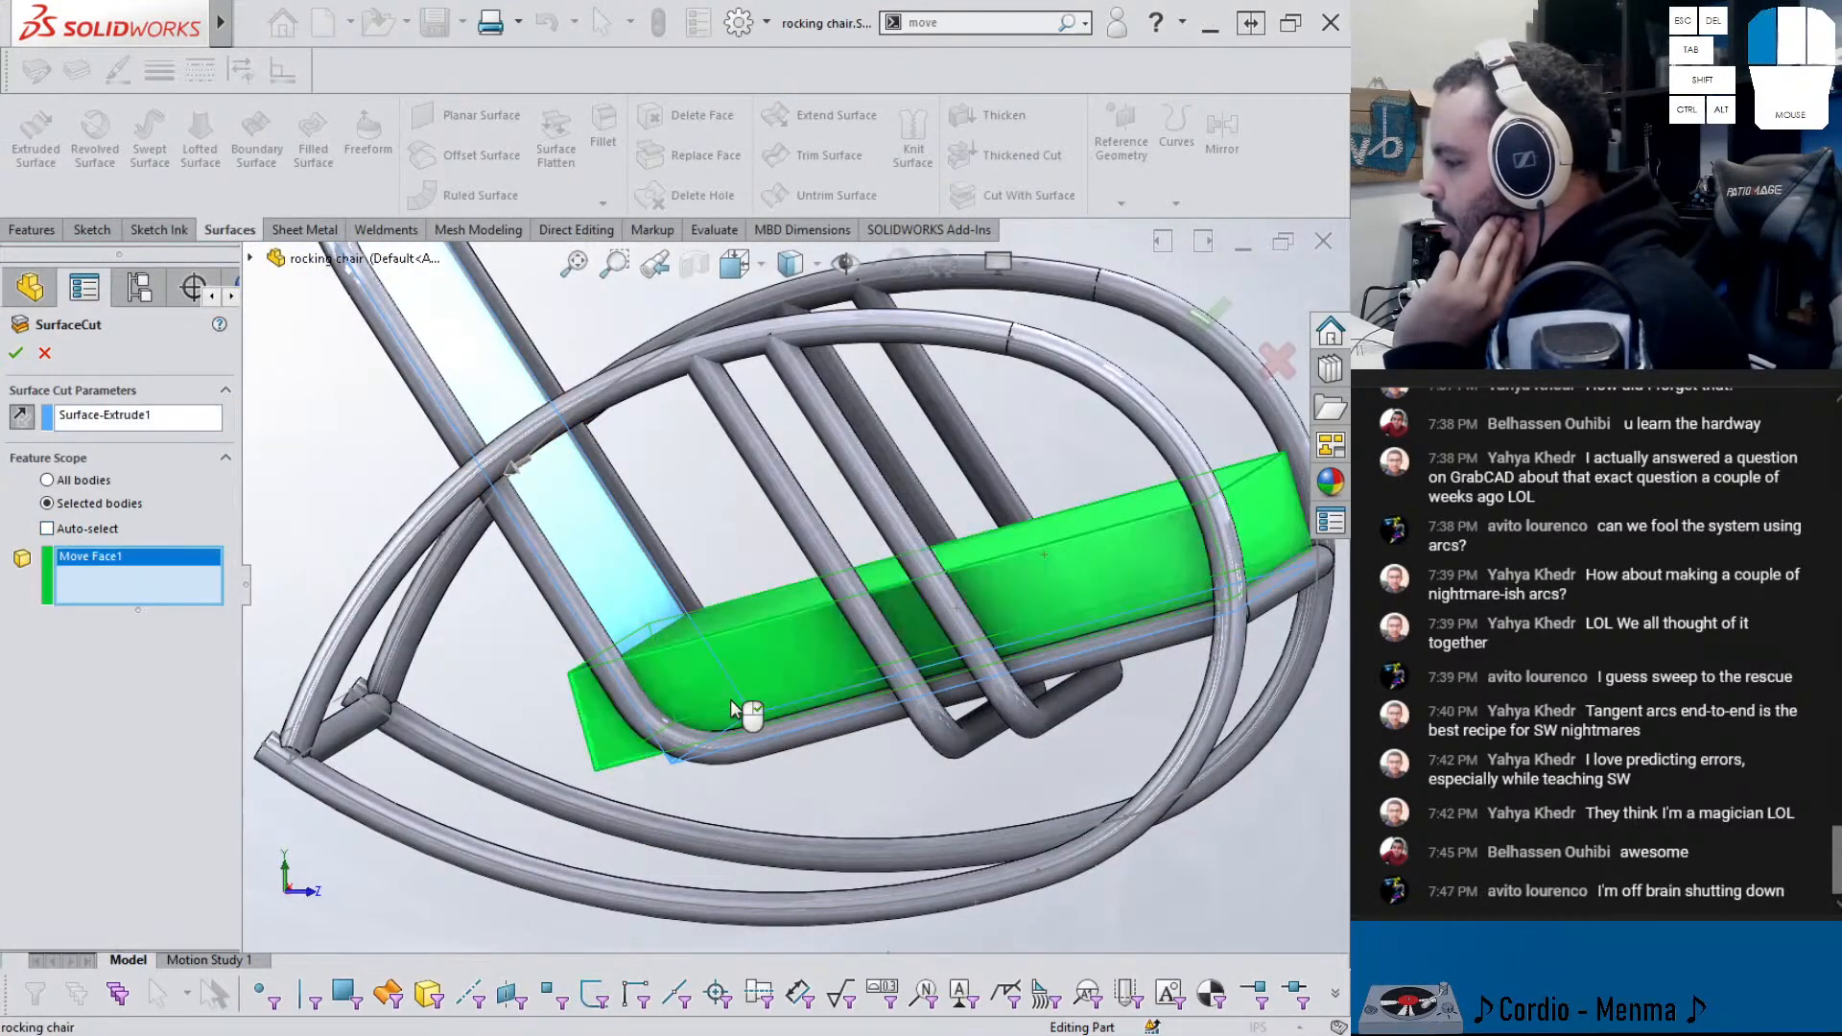
key(Return)
mouse_move(729, 707)
middle_down()
mouse_move(781, 608)
mouse_move(720, 720)
mouse_move(757, 640)
mouse_move(702, 599)
mouse_move(723, 549)
mouse_move(747, 543)
mouse_move(746, 591)
middle_up()
- Roll the part back to just before SurfaceCut1
scroll(720, 719, up, 3)
scroll(745, 557, down, 5)
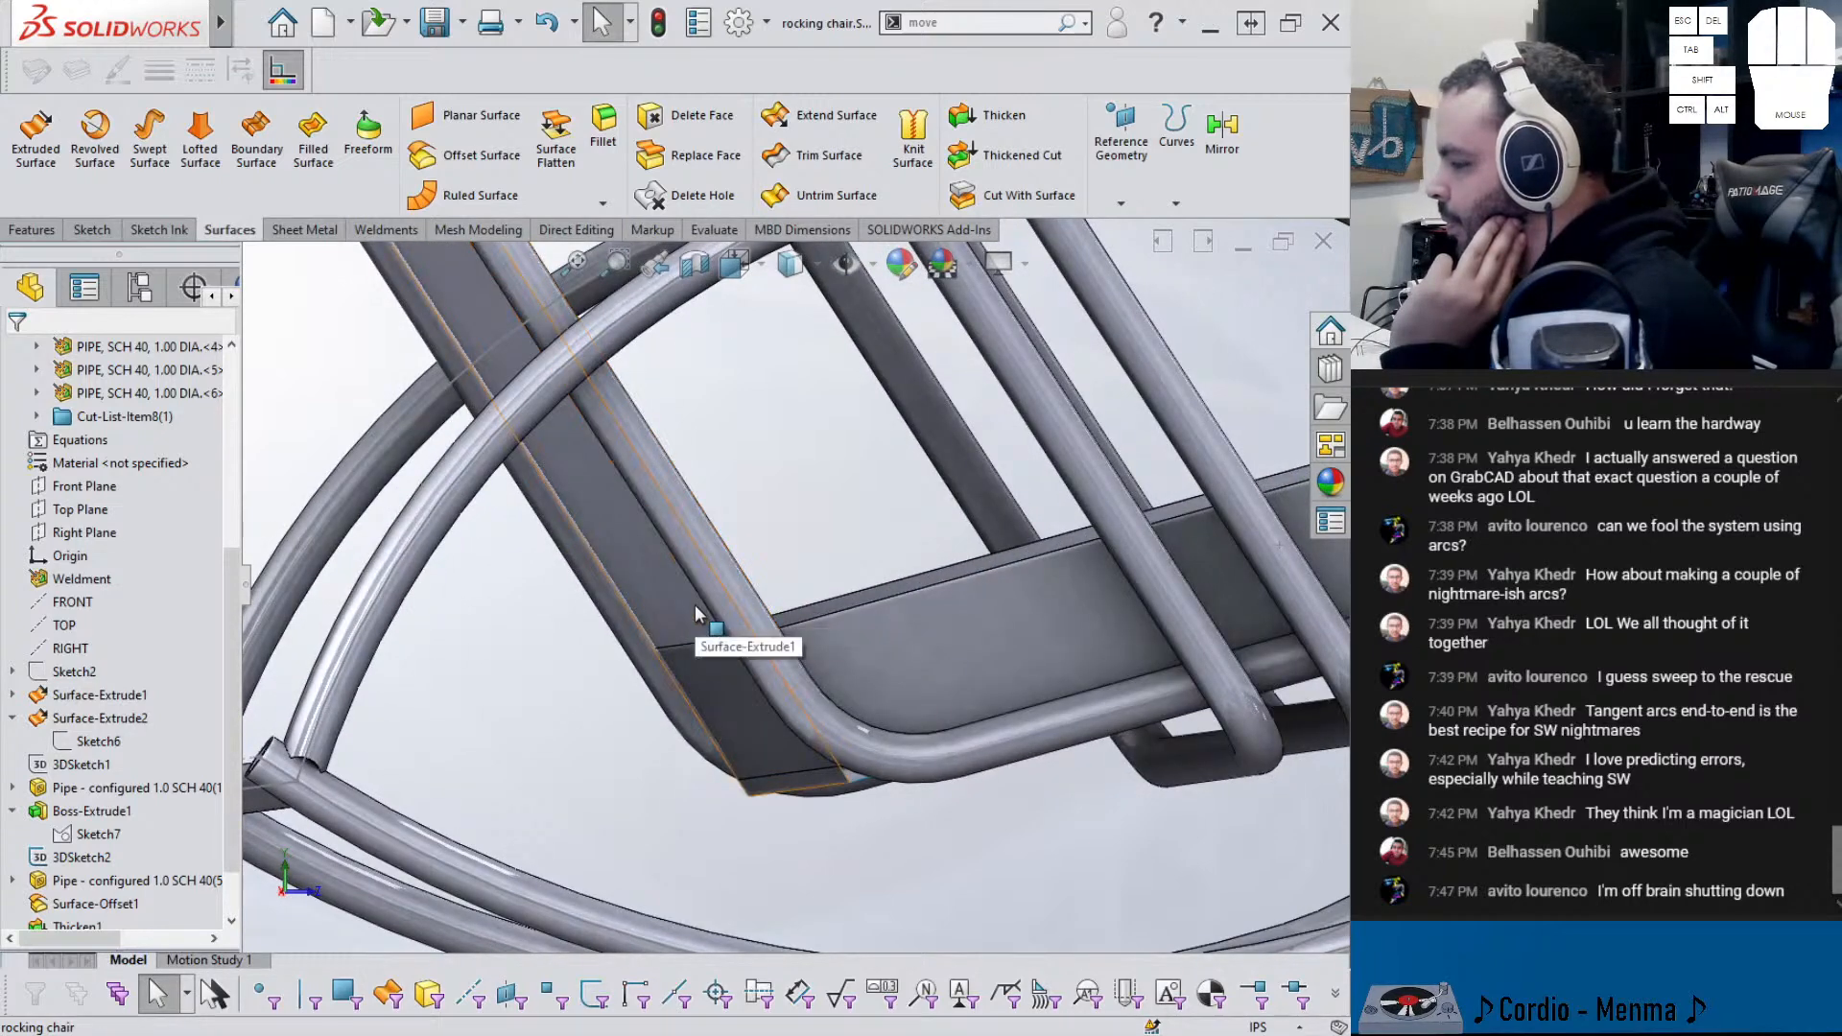
scroll(160, 921, down, 1)
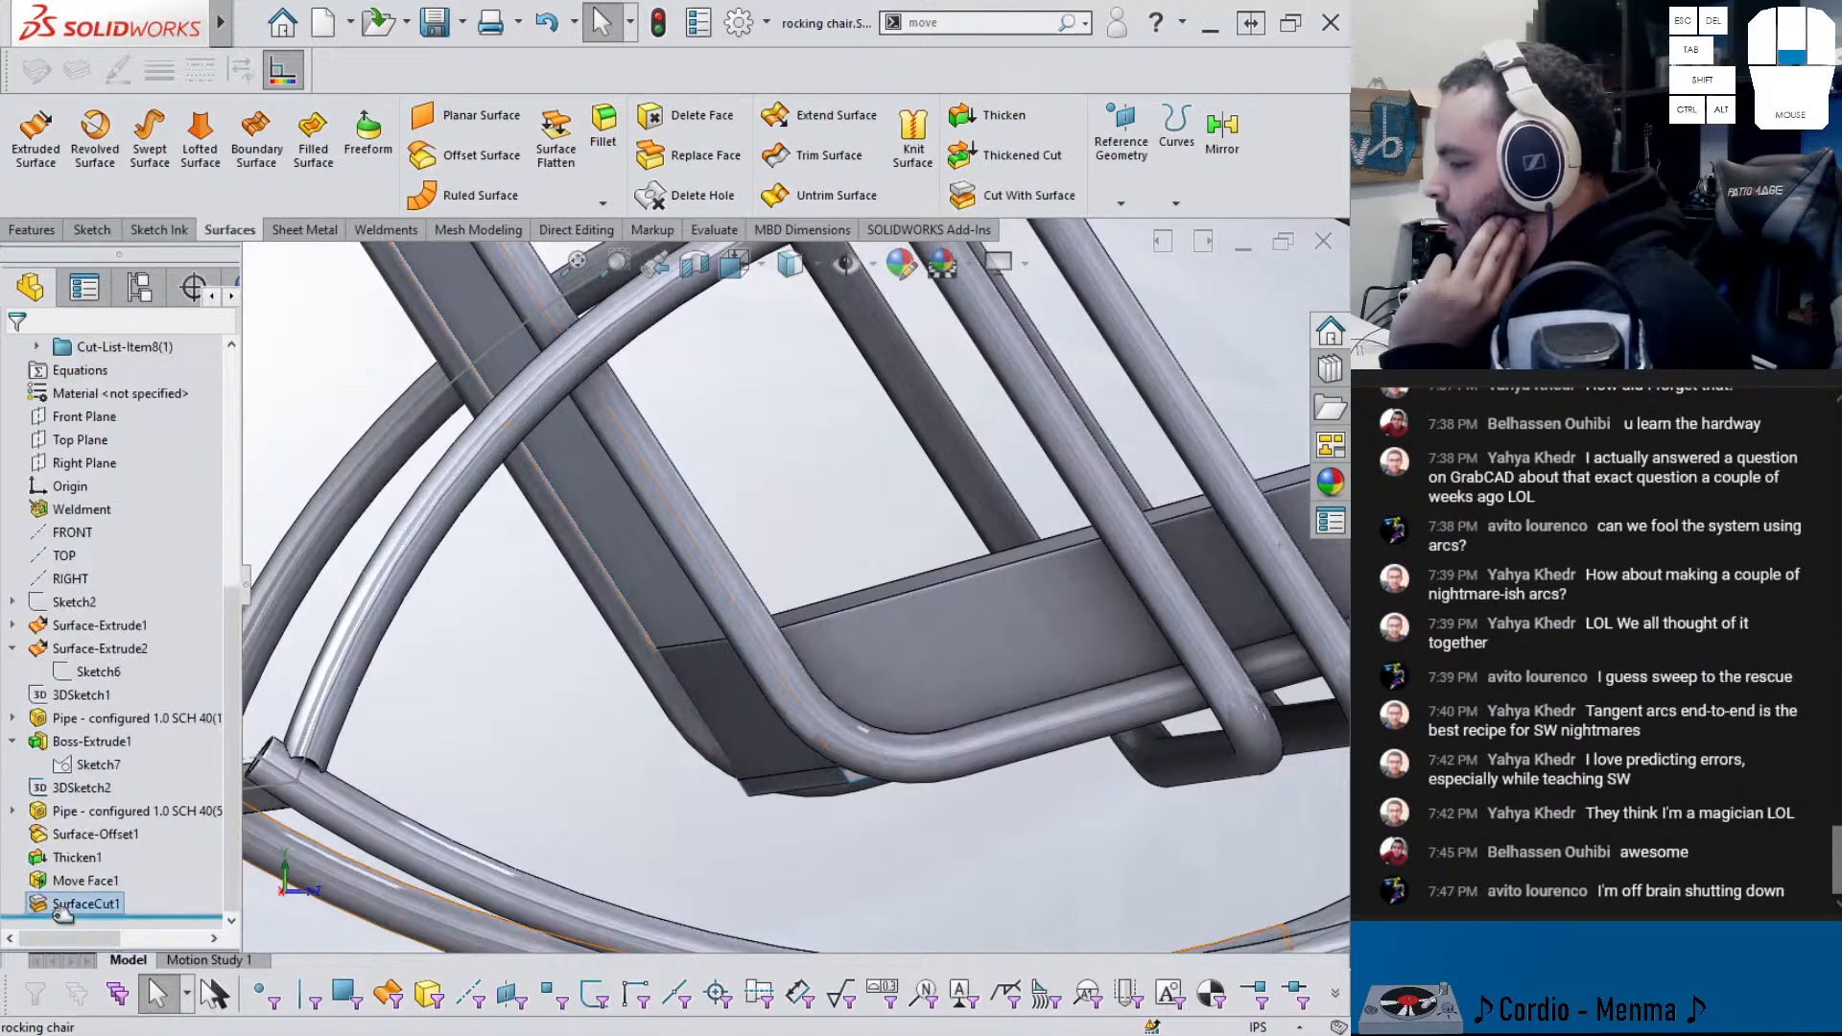
drag(170, 914, 144, 893)
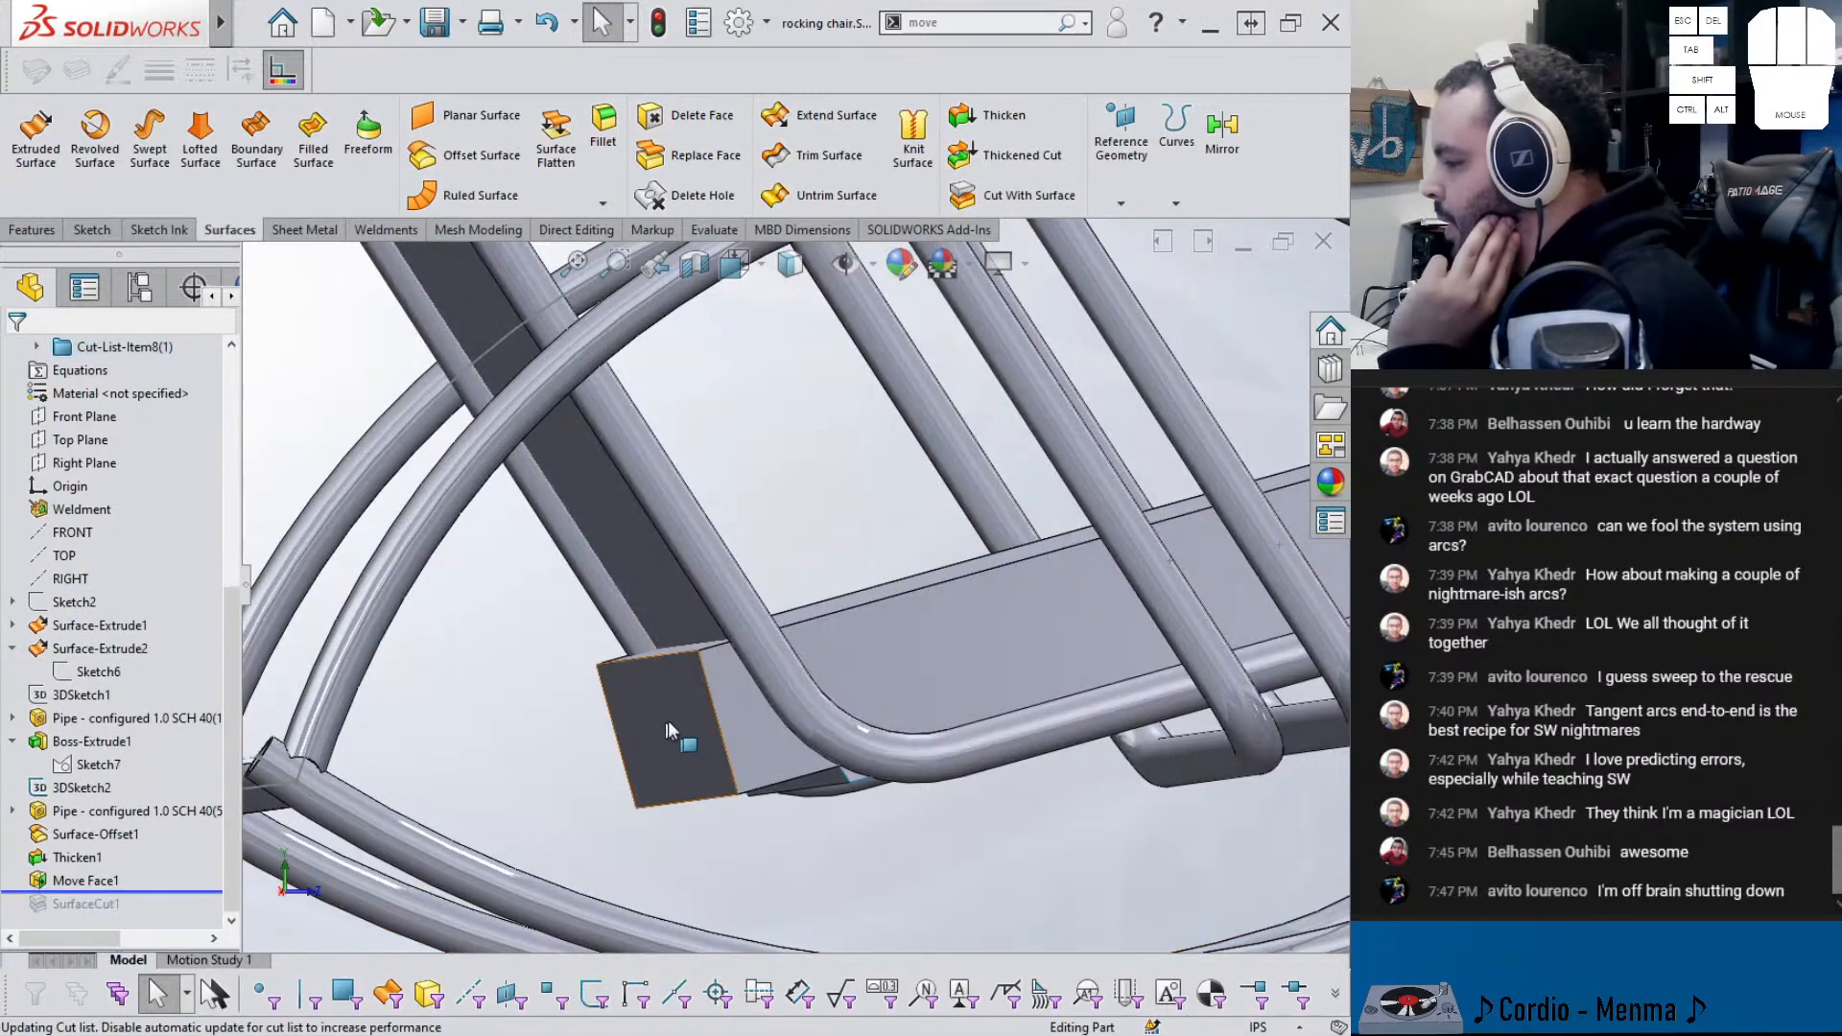
- Offset Surface-Extrude1 by 0.50 in on the flipped side to create Surface-Offset2
click(684, 602)
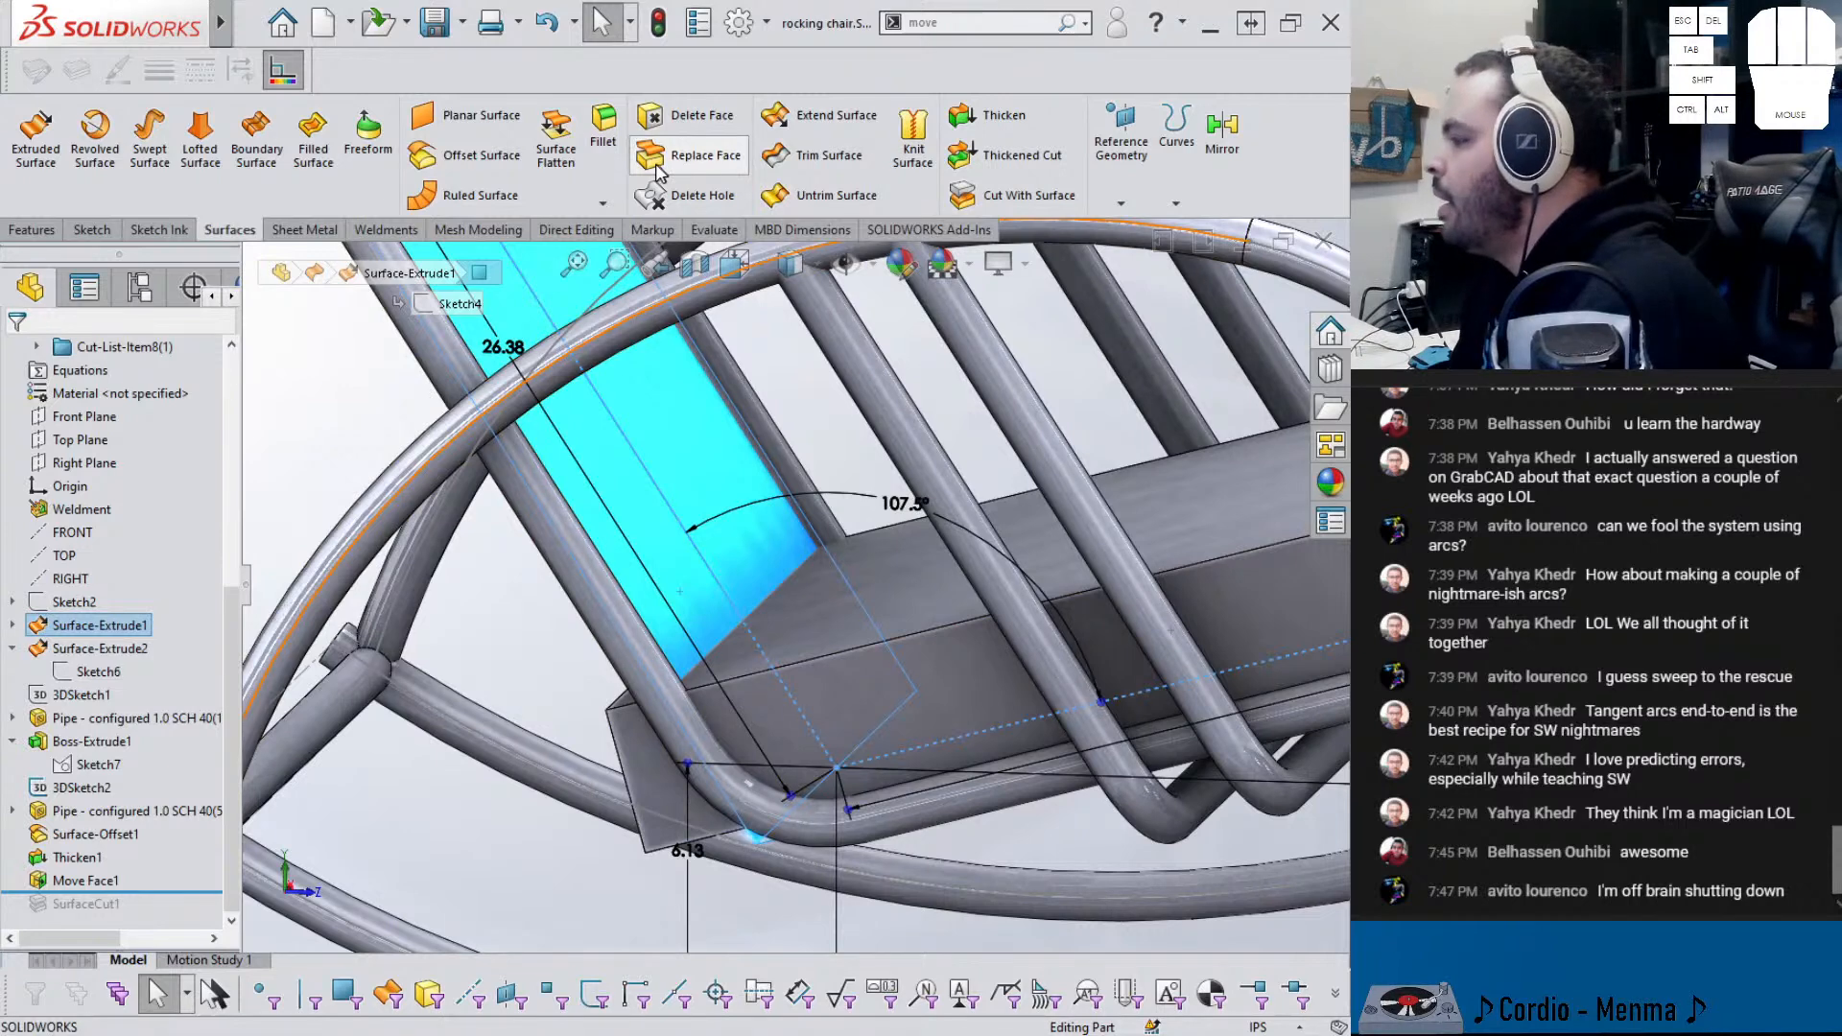
click(460, 155)
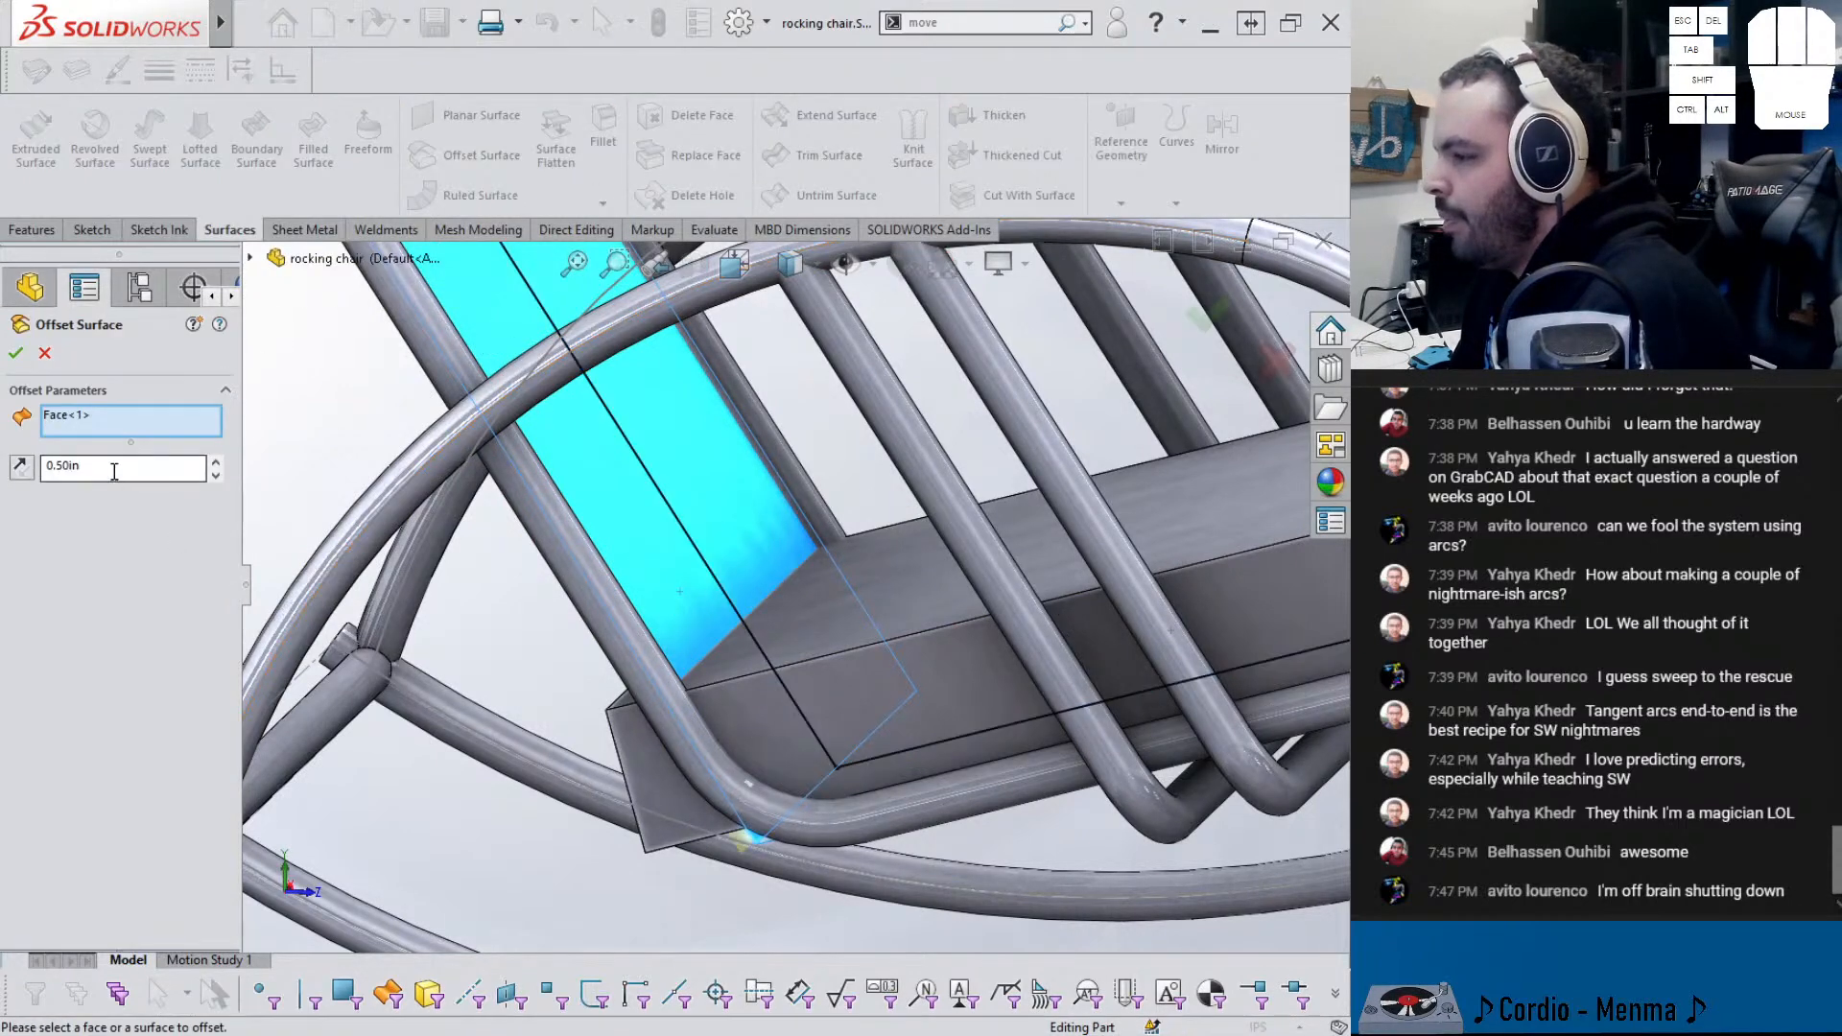
click(28, 473)
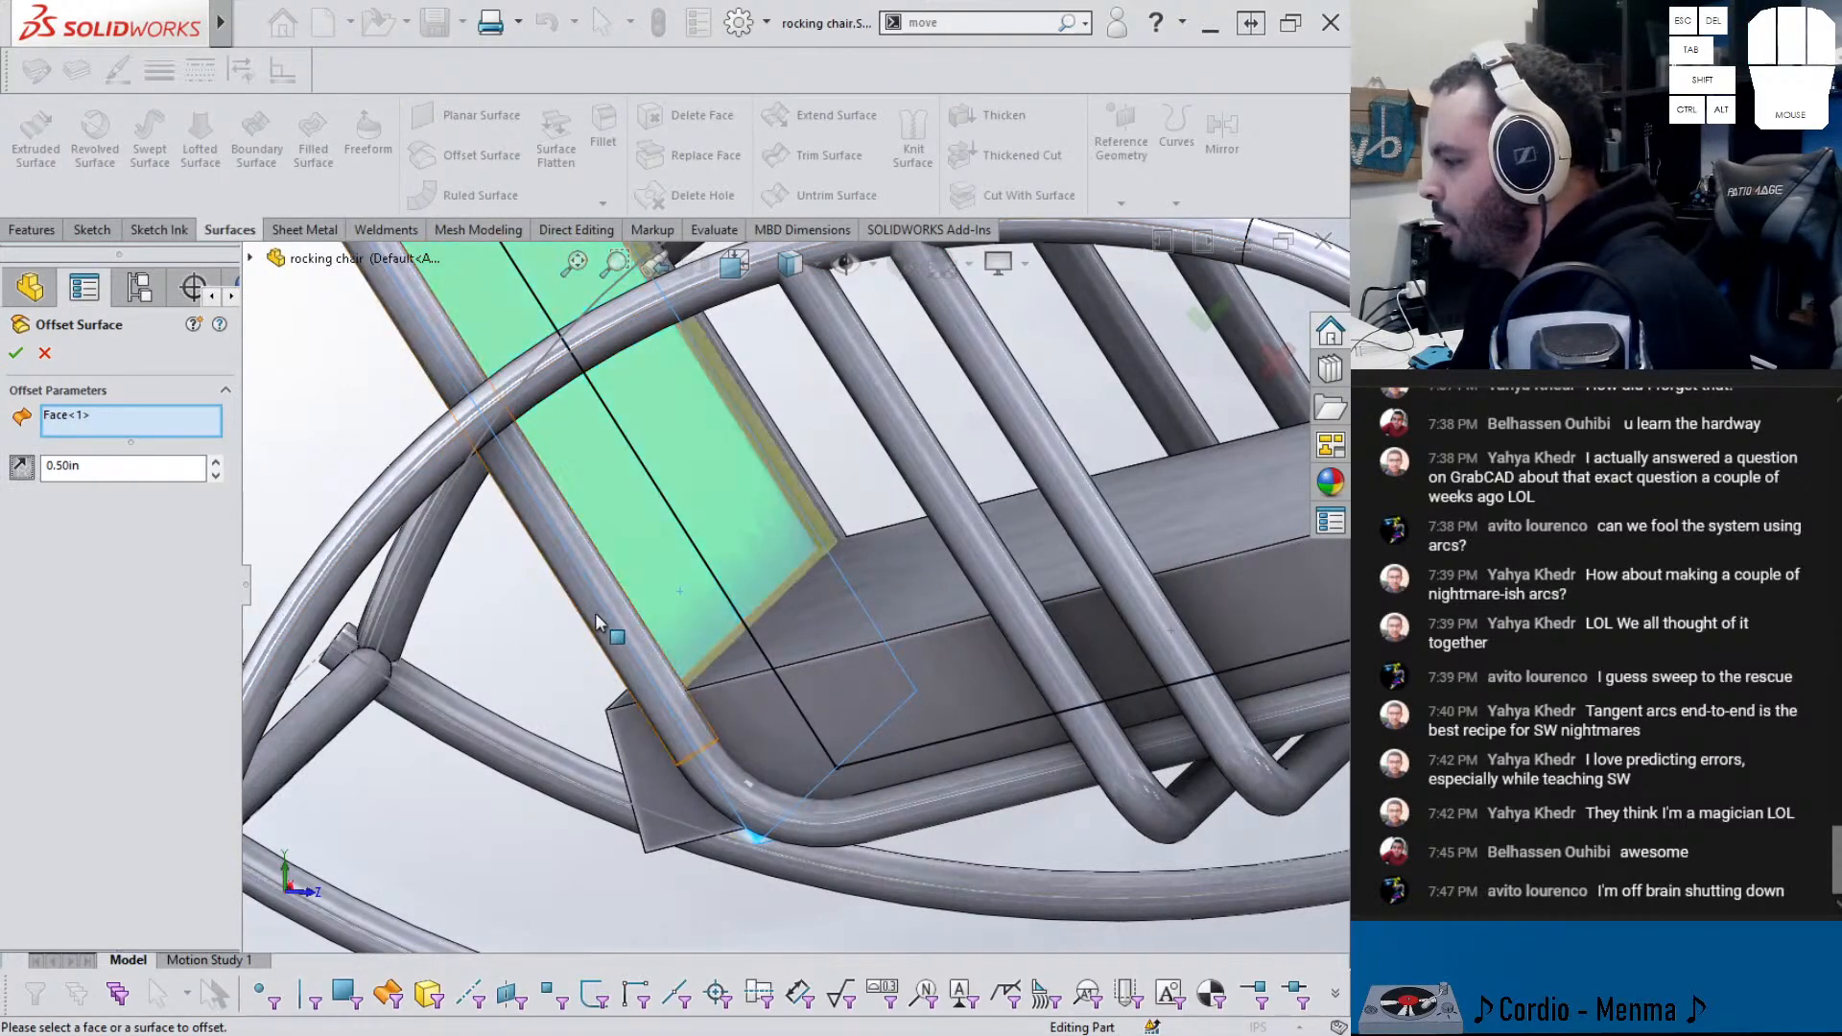
click(16, 354)
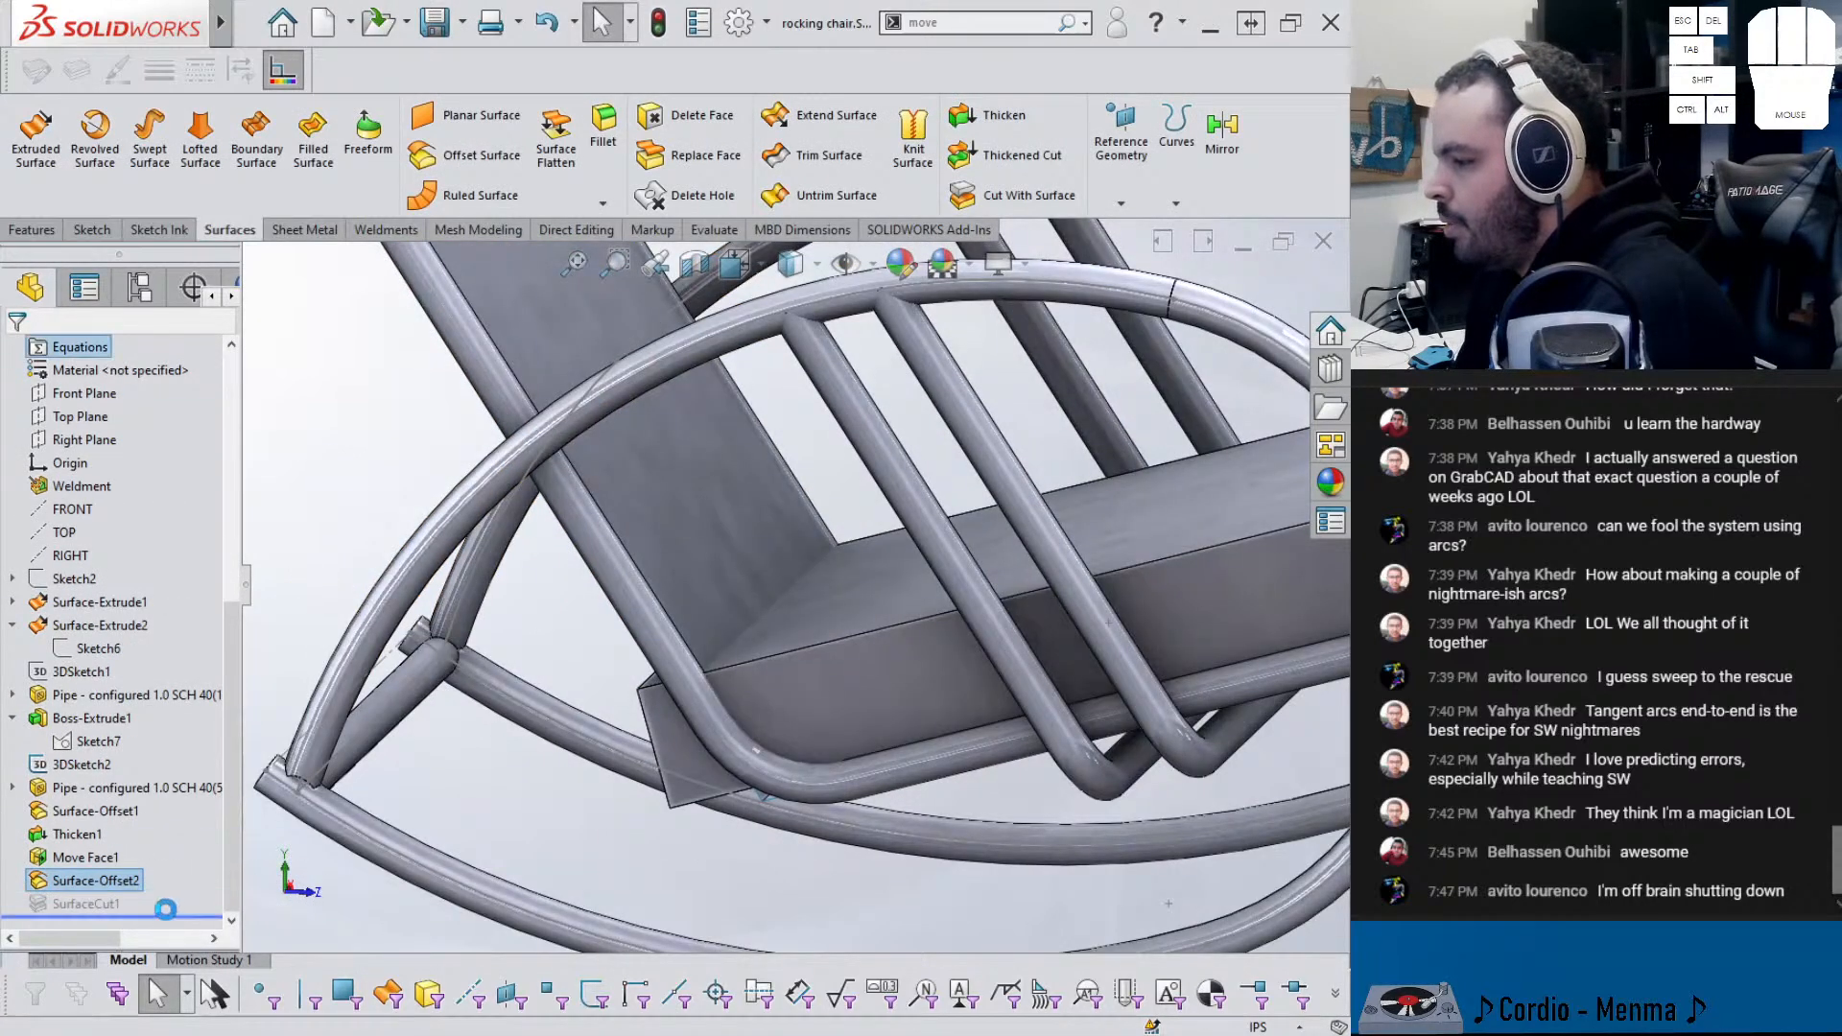
- Edit SurfaceCut1 to trim the seat with Surface-Offset2 instead of Surface-Extrude1
click(91, 903)
click(114, 848)
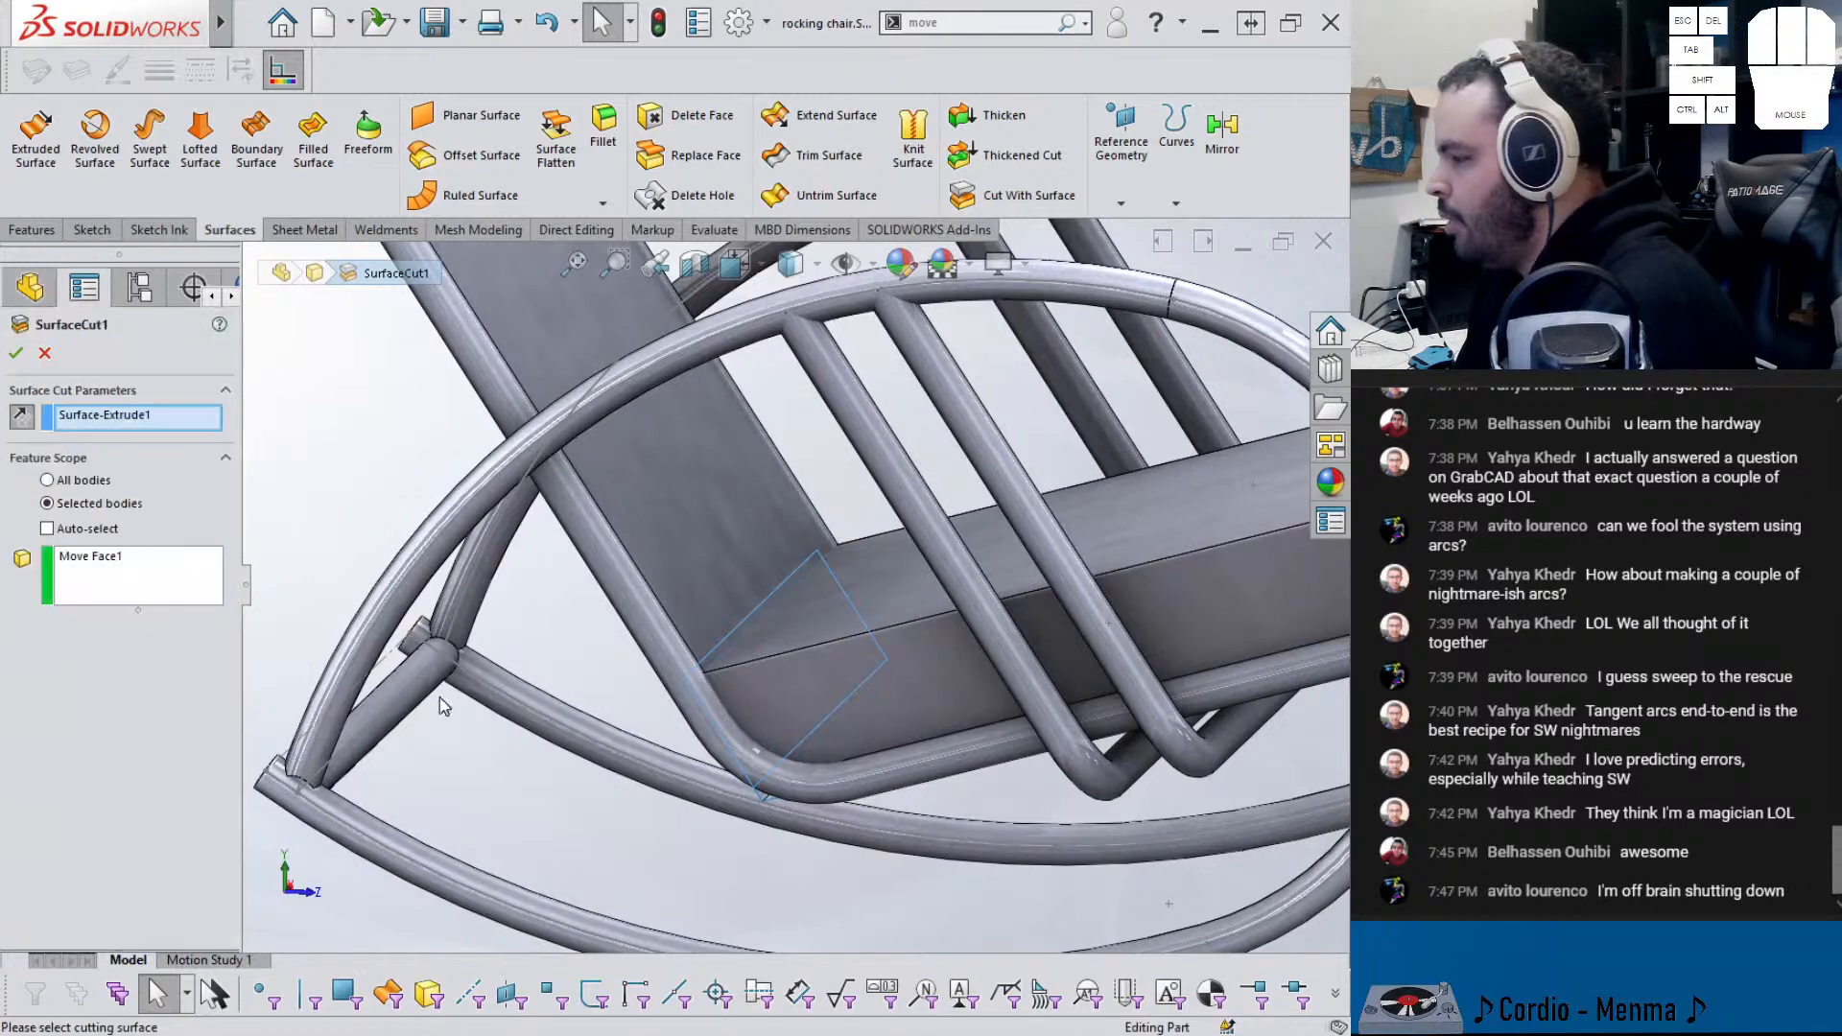
right_click(165, 423)
click(169, 424)
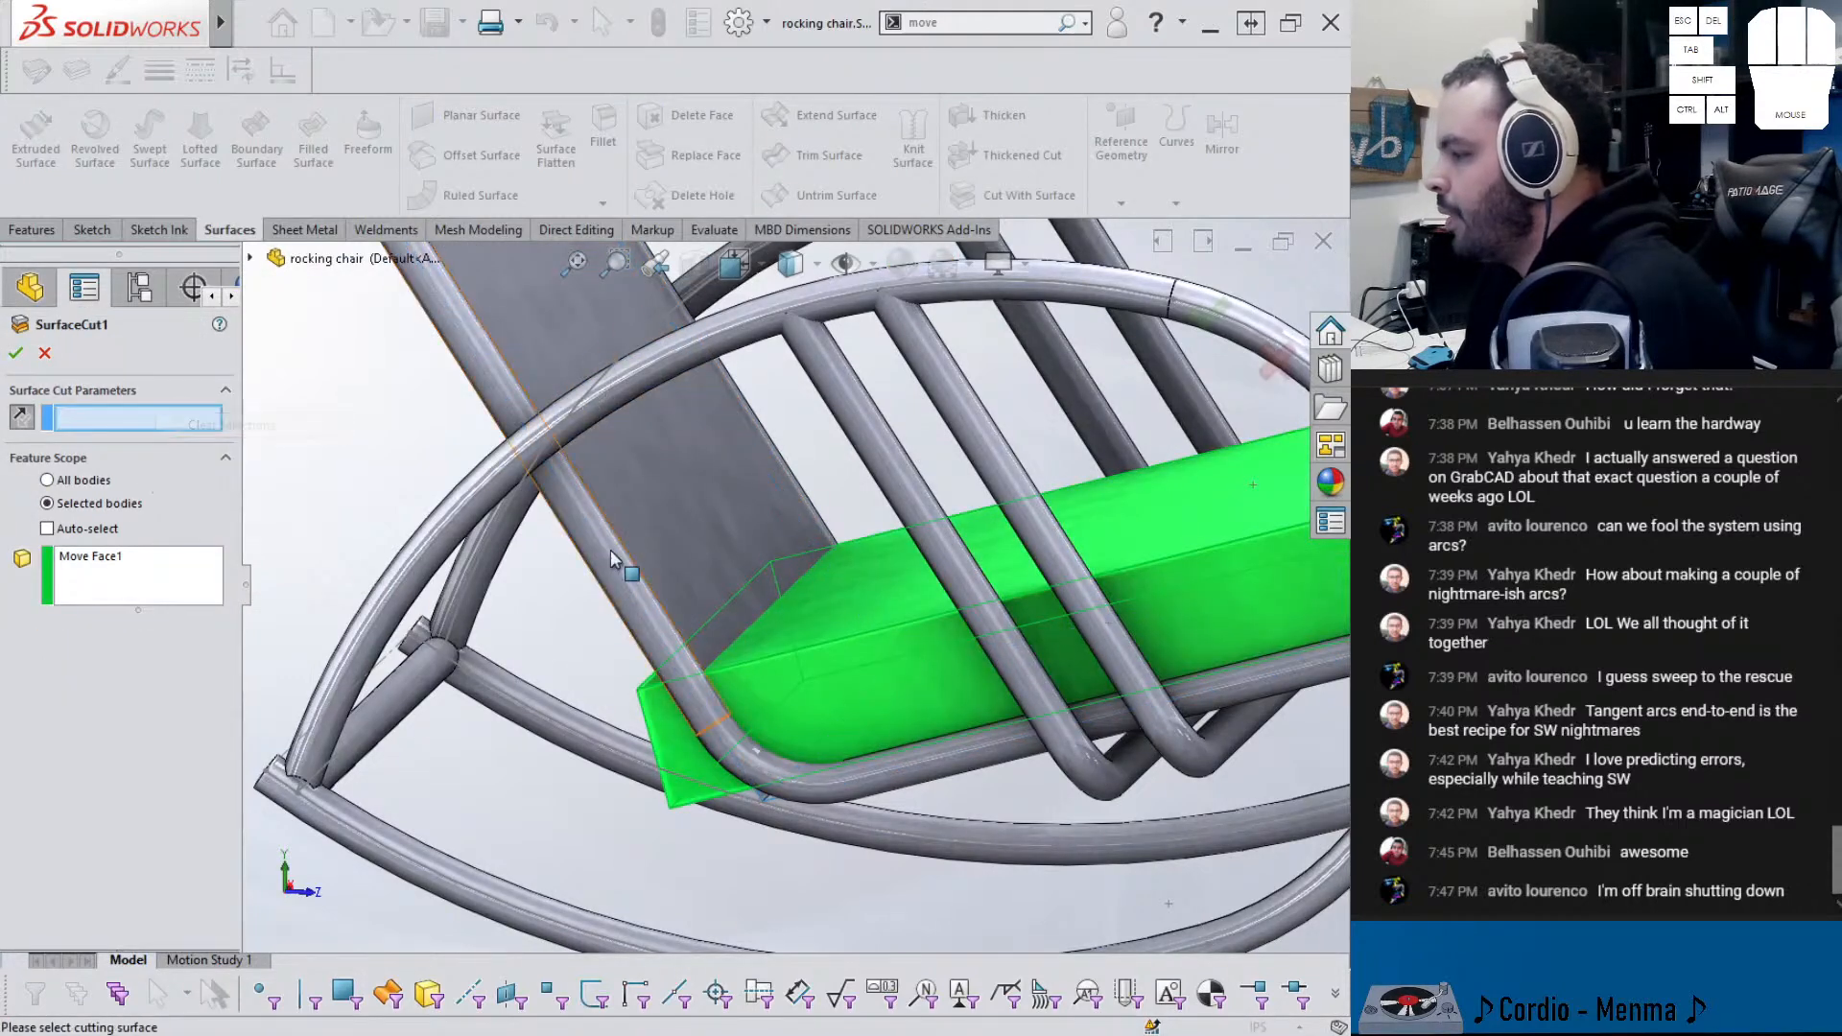
click(693, 549)
right_click(688, 547)
middle_drag(688, 540, 794, 596)
scroll(793, 596, up, 5)
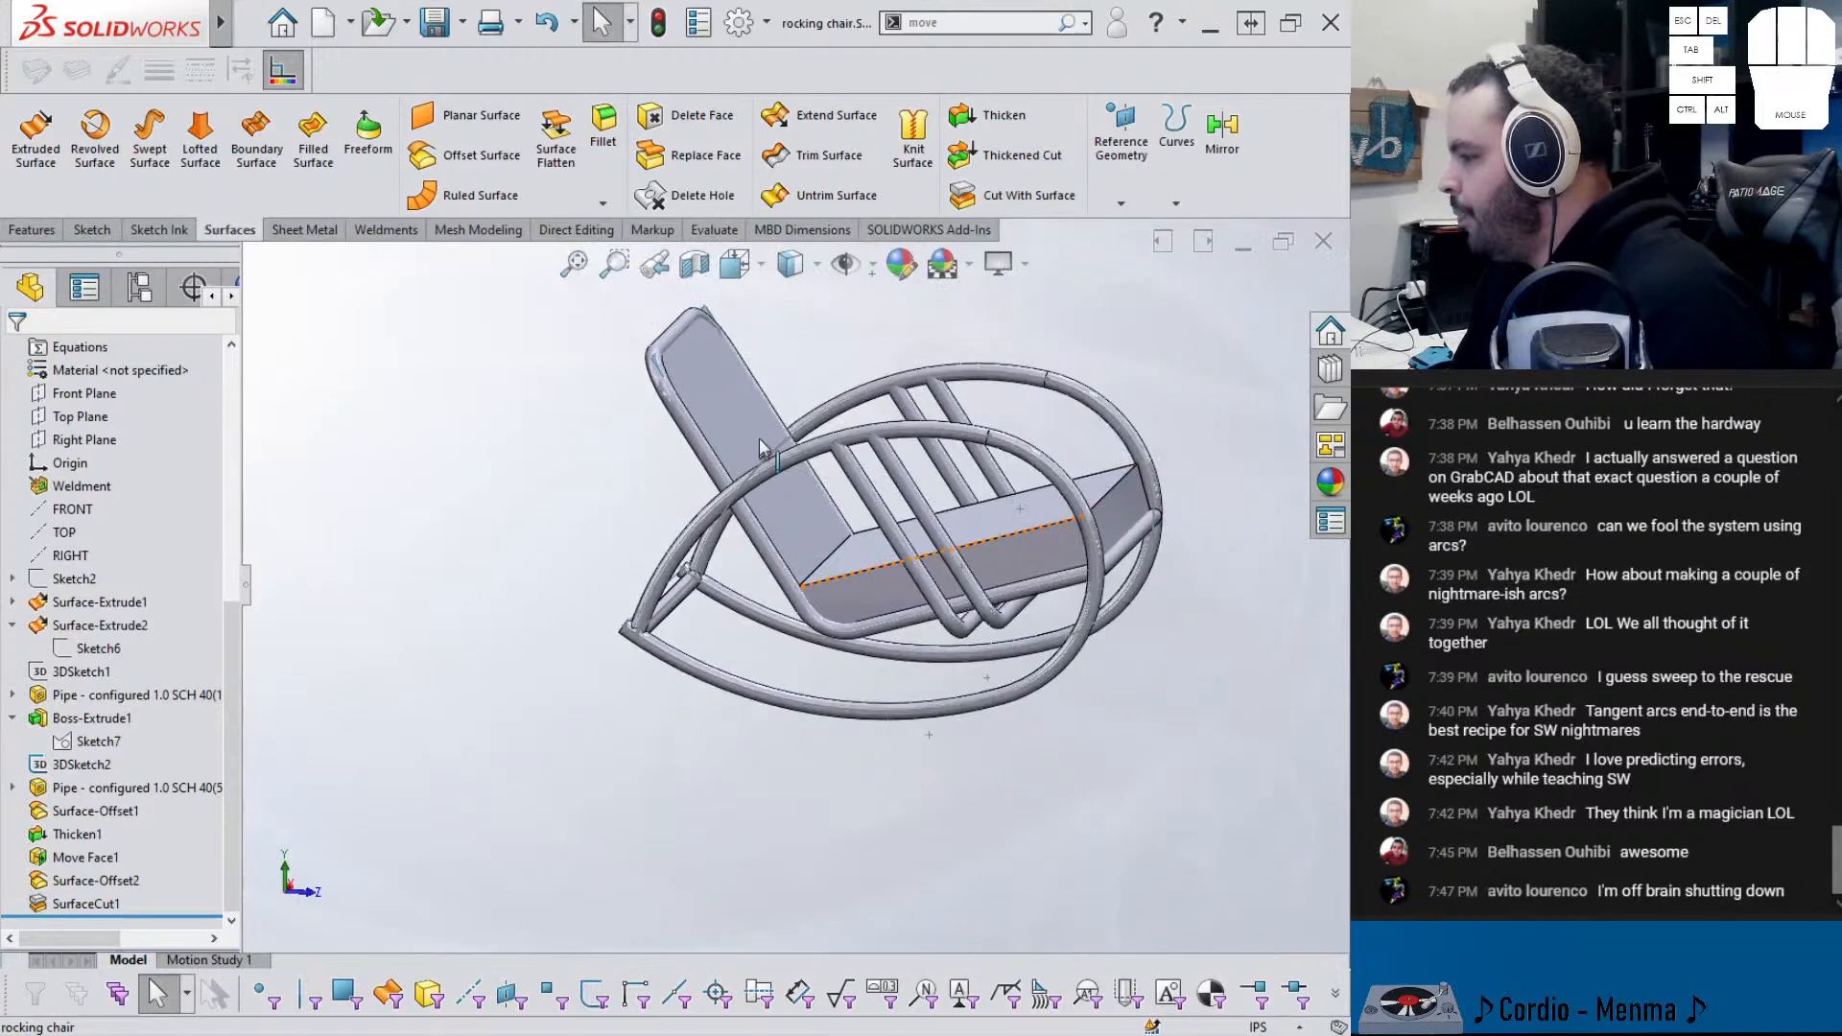
click(731, 419)
- Thicken Surface-Offset2 by 2 in toward Side 2 as a separate, unmerged backrest body
mouse_move(731, 420)
middle_down()
mouse_move(699, 464)
mouse_move(697, 431)
middle_up()
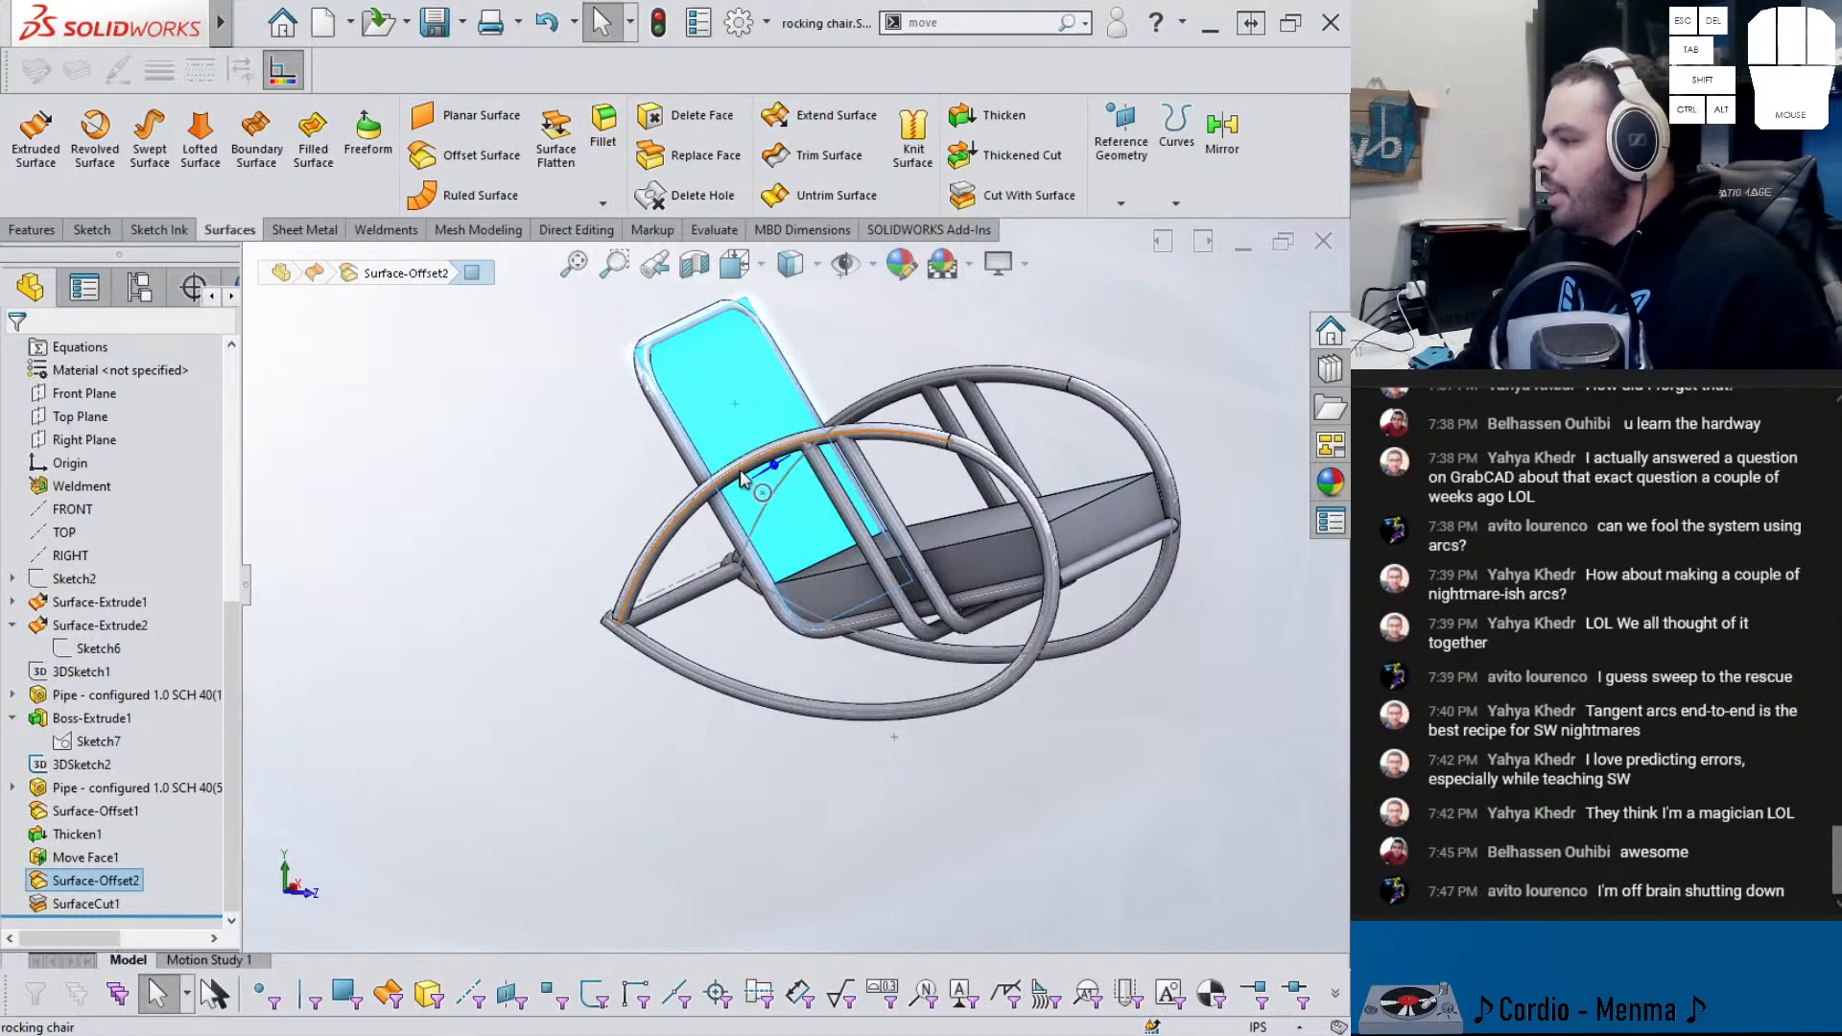
scroll(788, 576, down, 3)
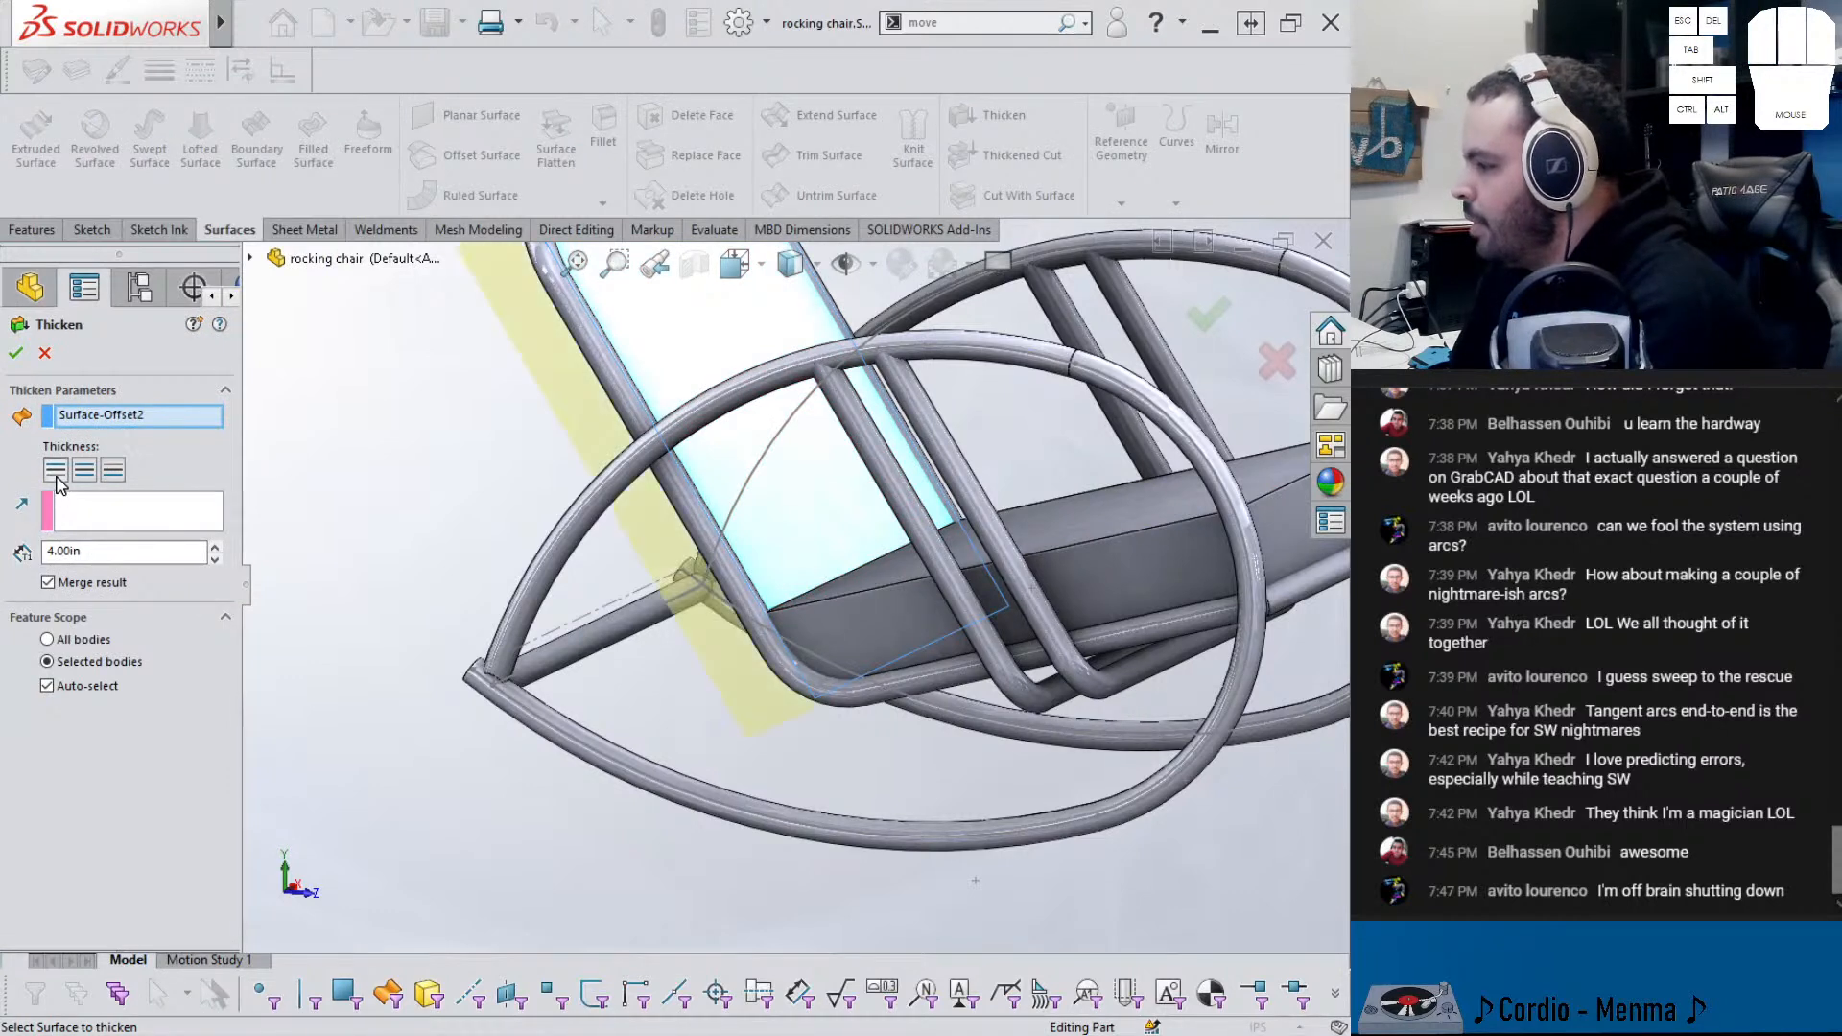
click(115, 471)
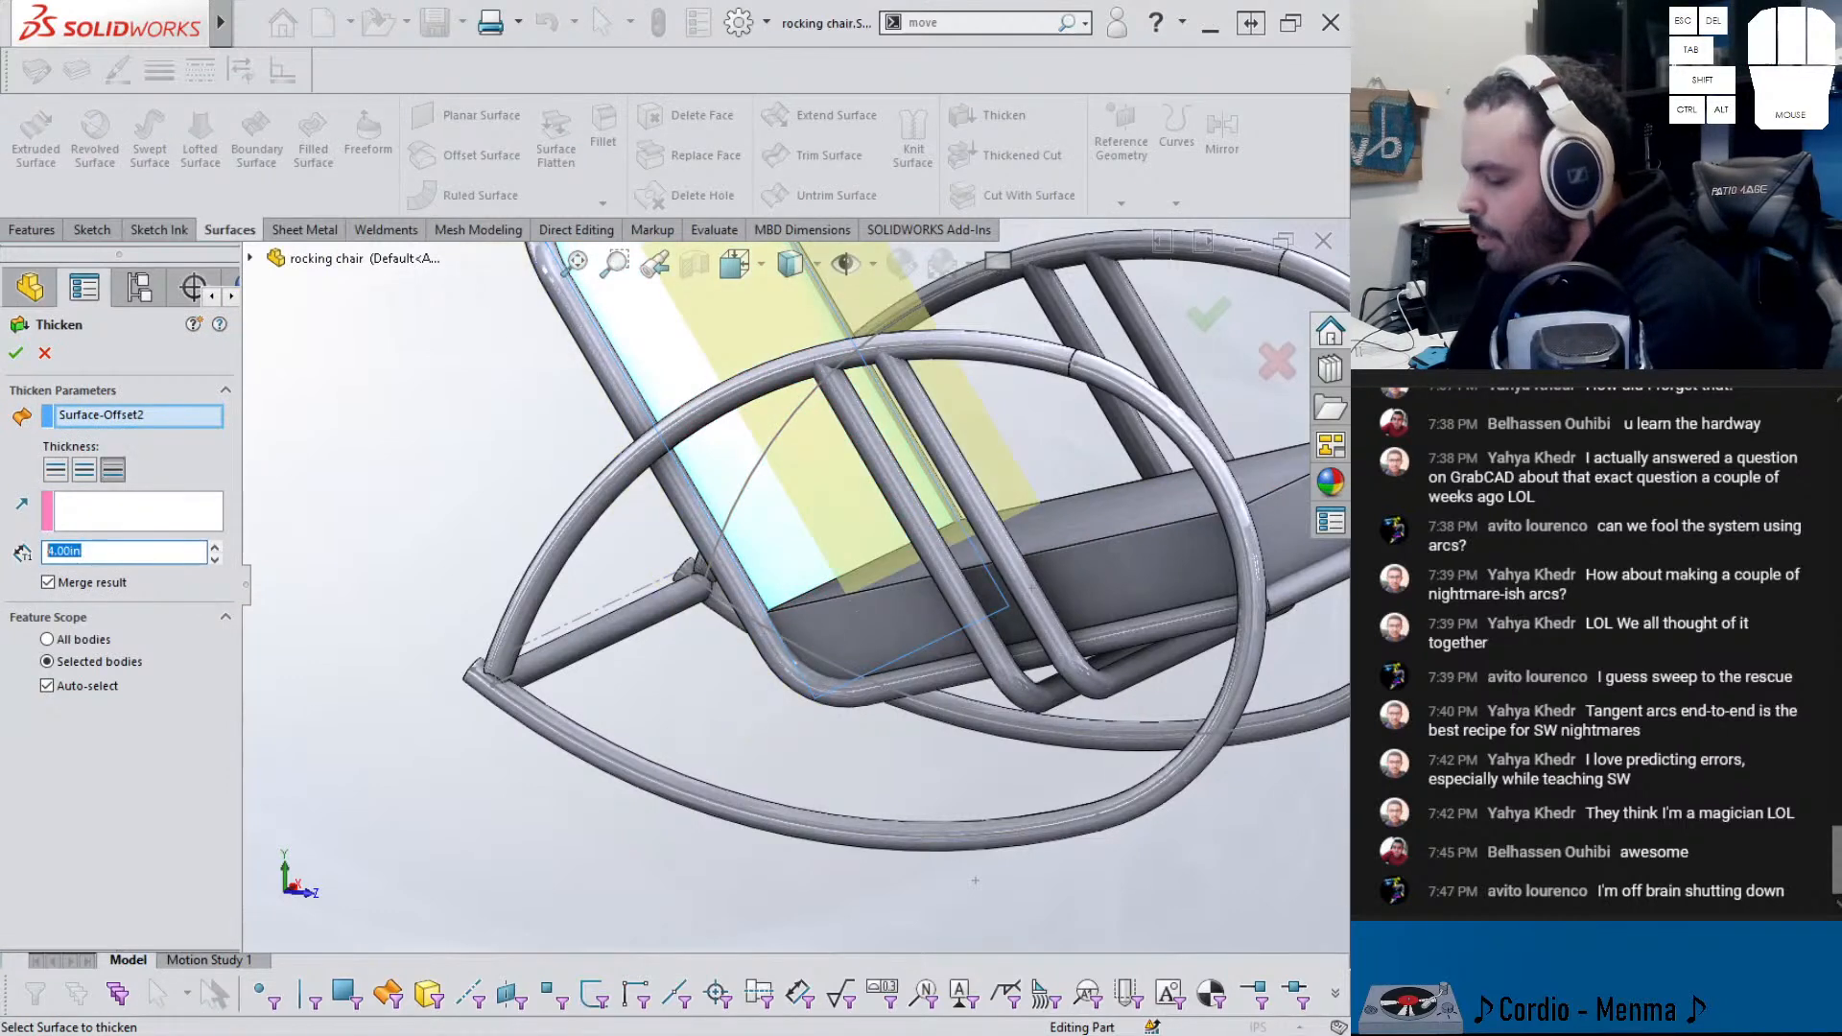
text(2)
key(Return)
click(48, 582)
click(16, 353)
middle_drag(374, 495, 857, 633)
scroll(769, 550, up, 3)
scroll(795, 506, down, 1)
mouse_move(795, 506)
middle_down()
mouse_move(769, 403)
mouse_move(716, 375)
middle_up()
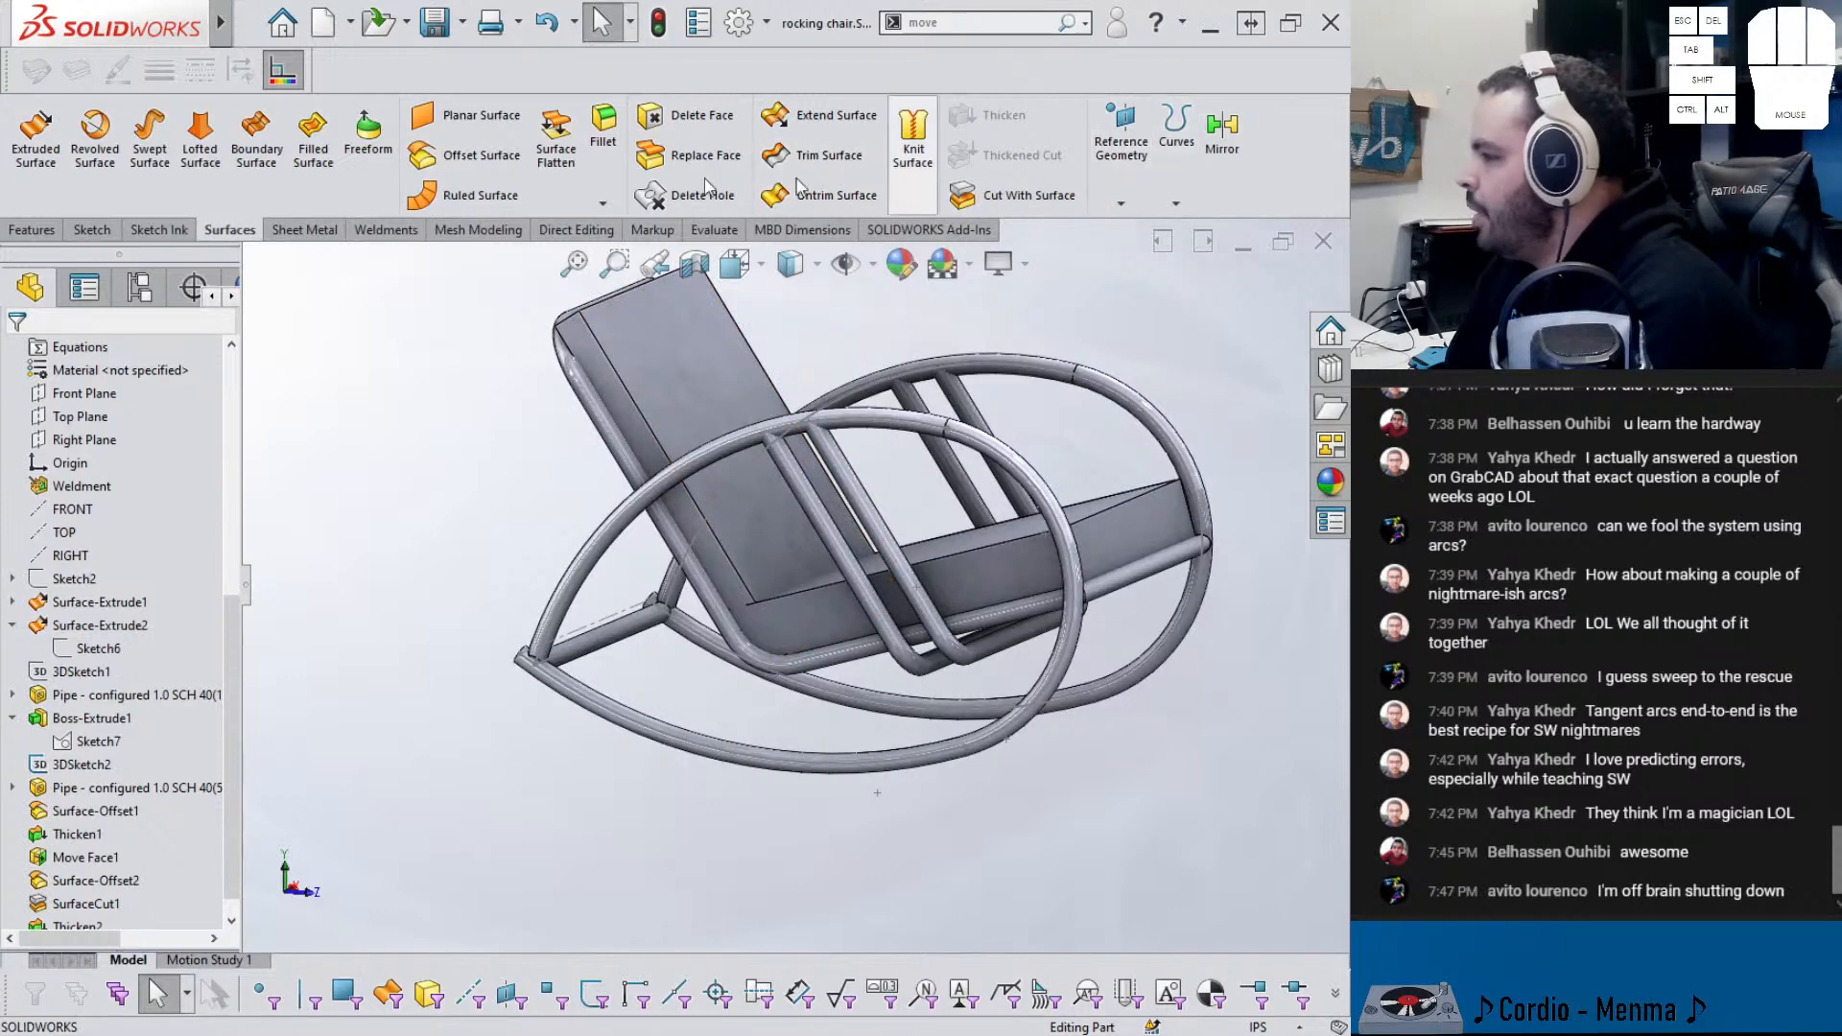
- Indent SurfaceCut1 using the backrest region as the tool, with Cut enabled
click(44, 230)
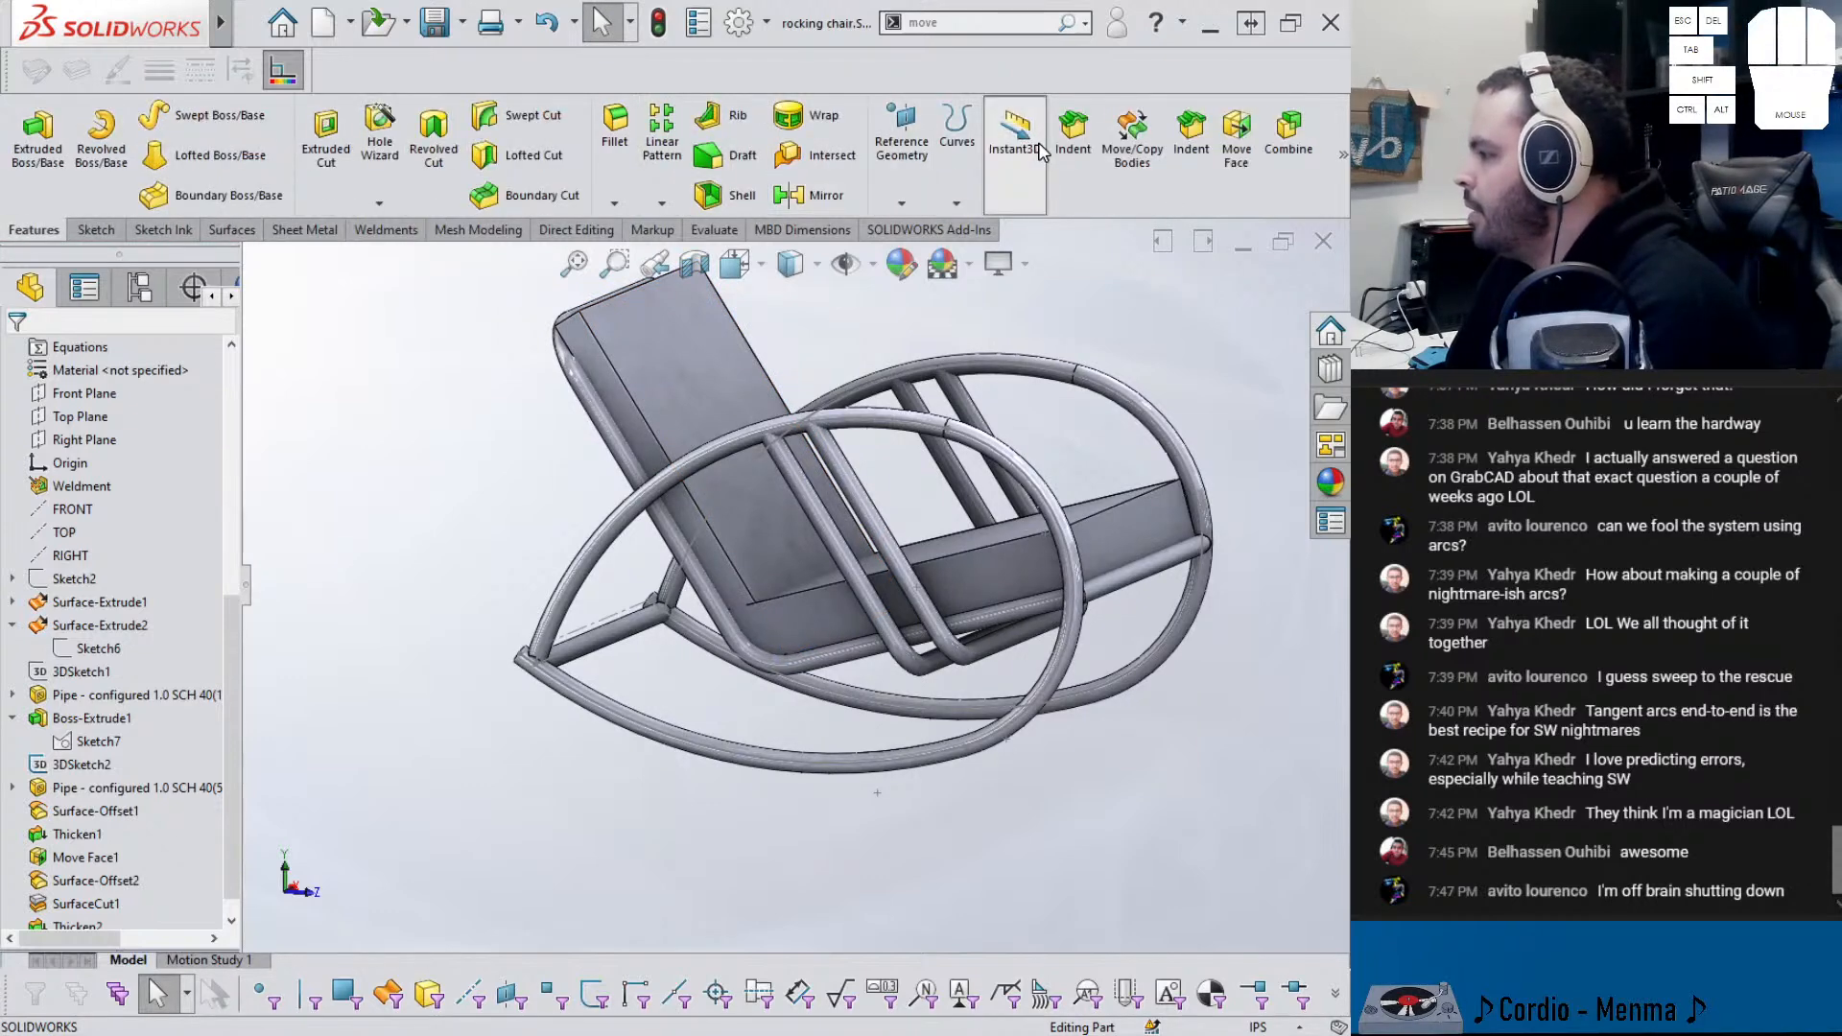
click(1072, 134)
scroll(763, 619, down, 4)
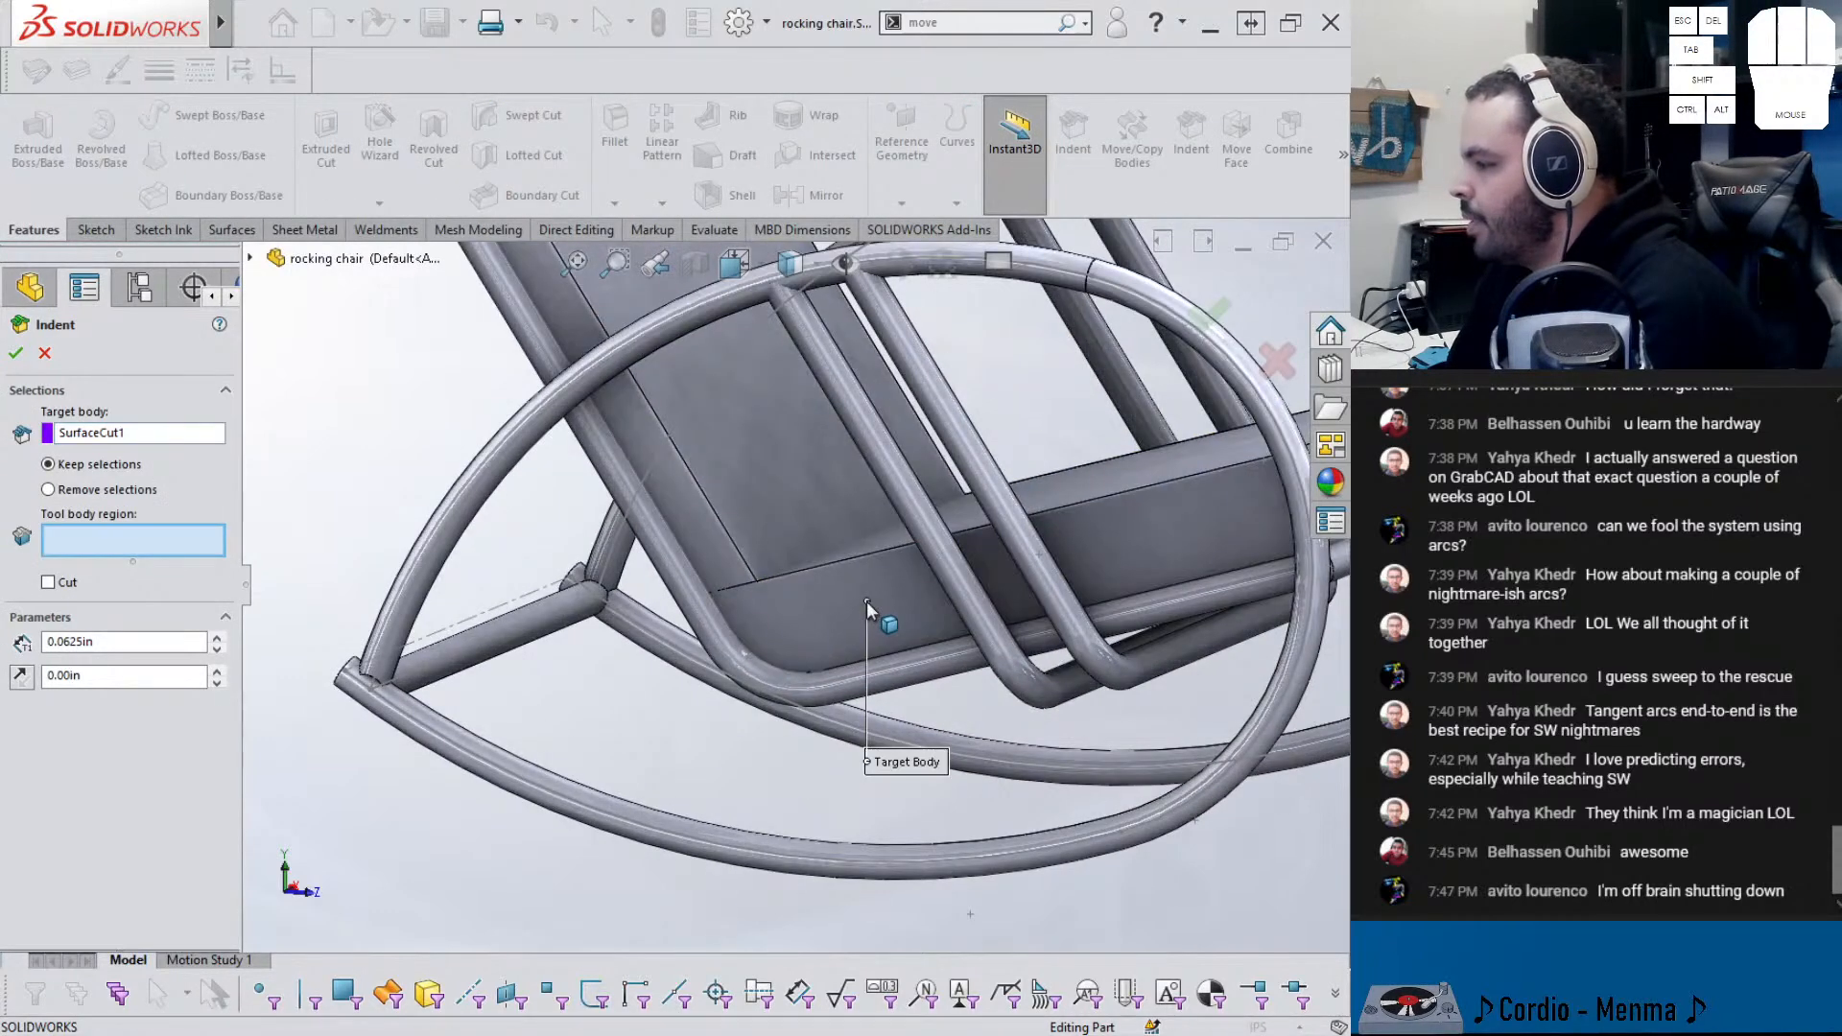
click(48, 582)
click(722, 530)
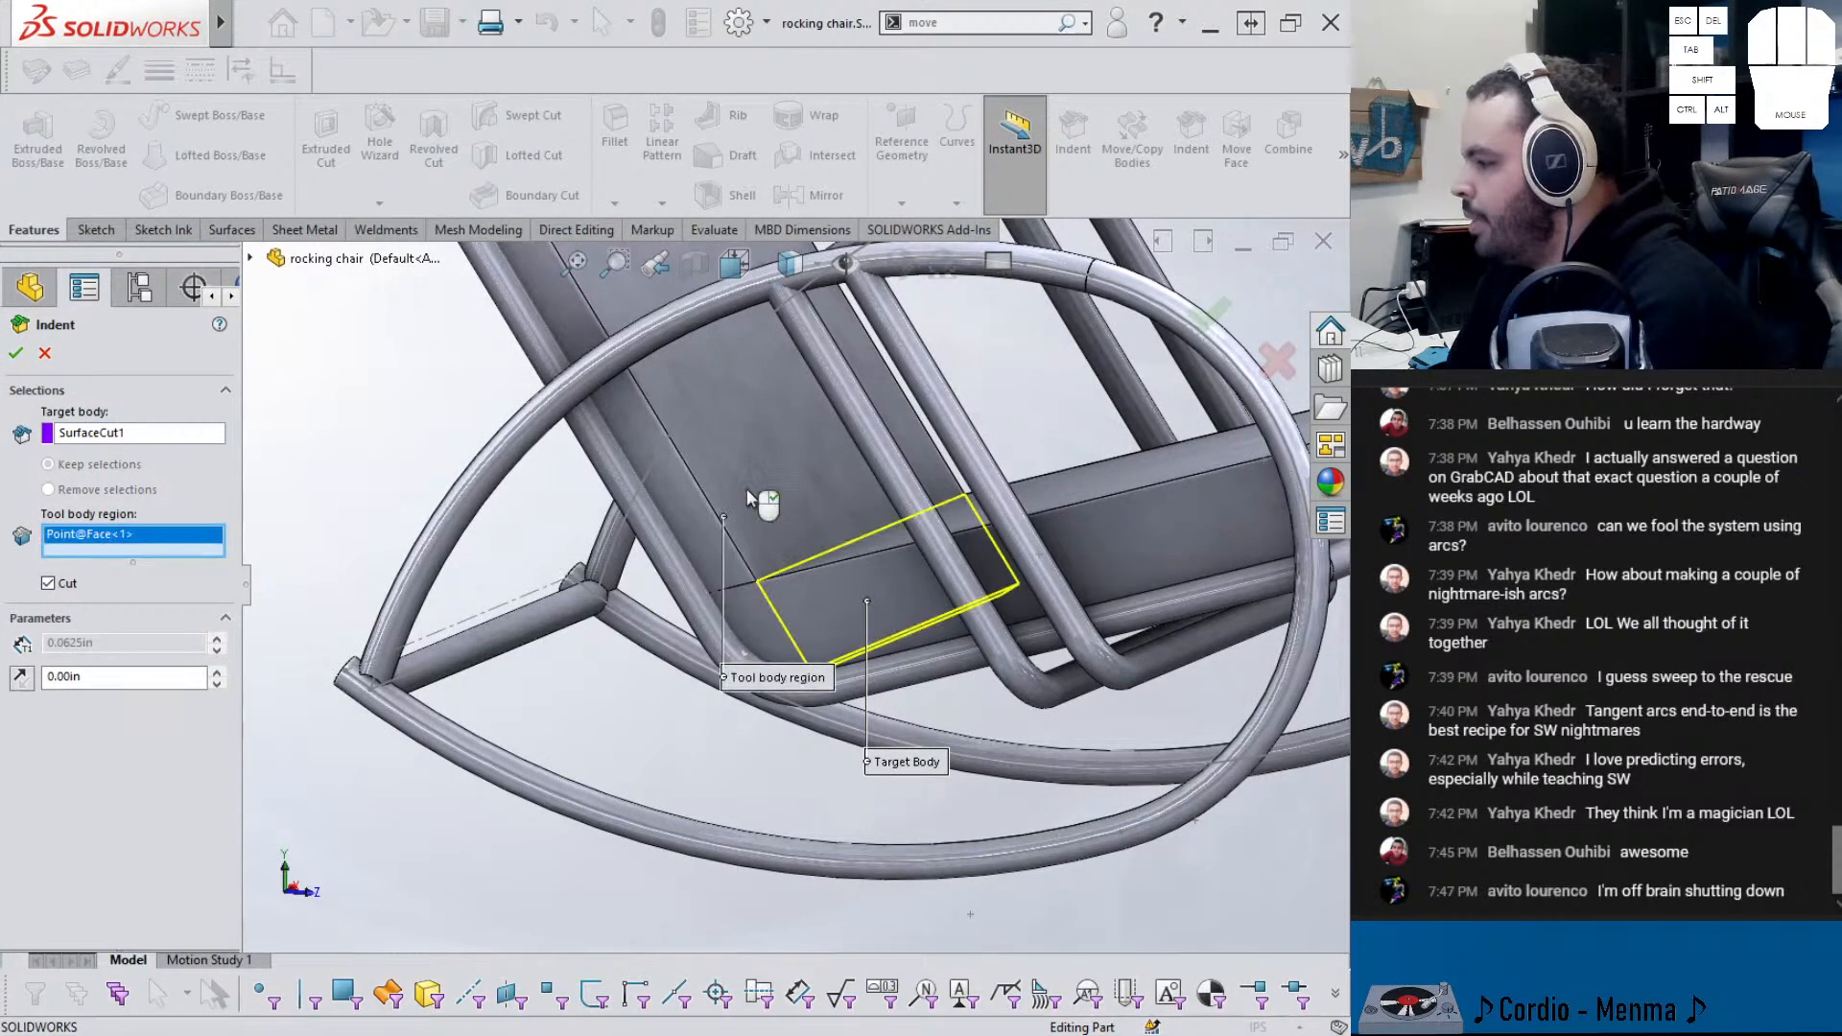
scroll(792, 602, down, 3)
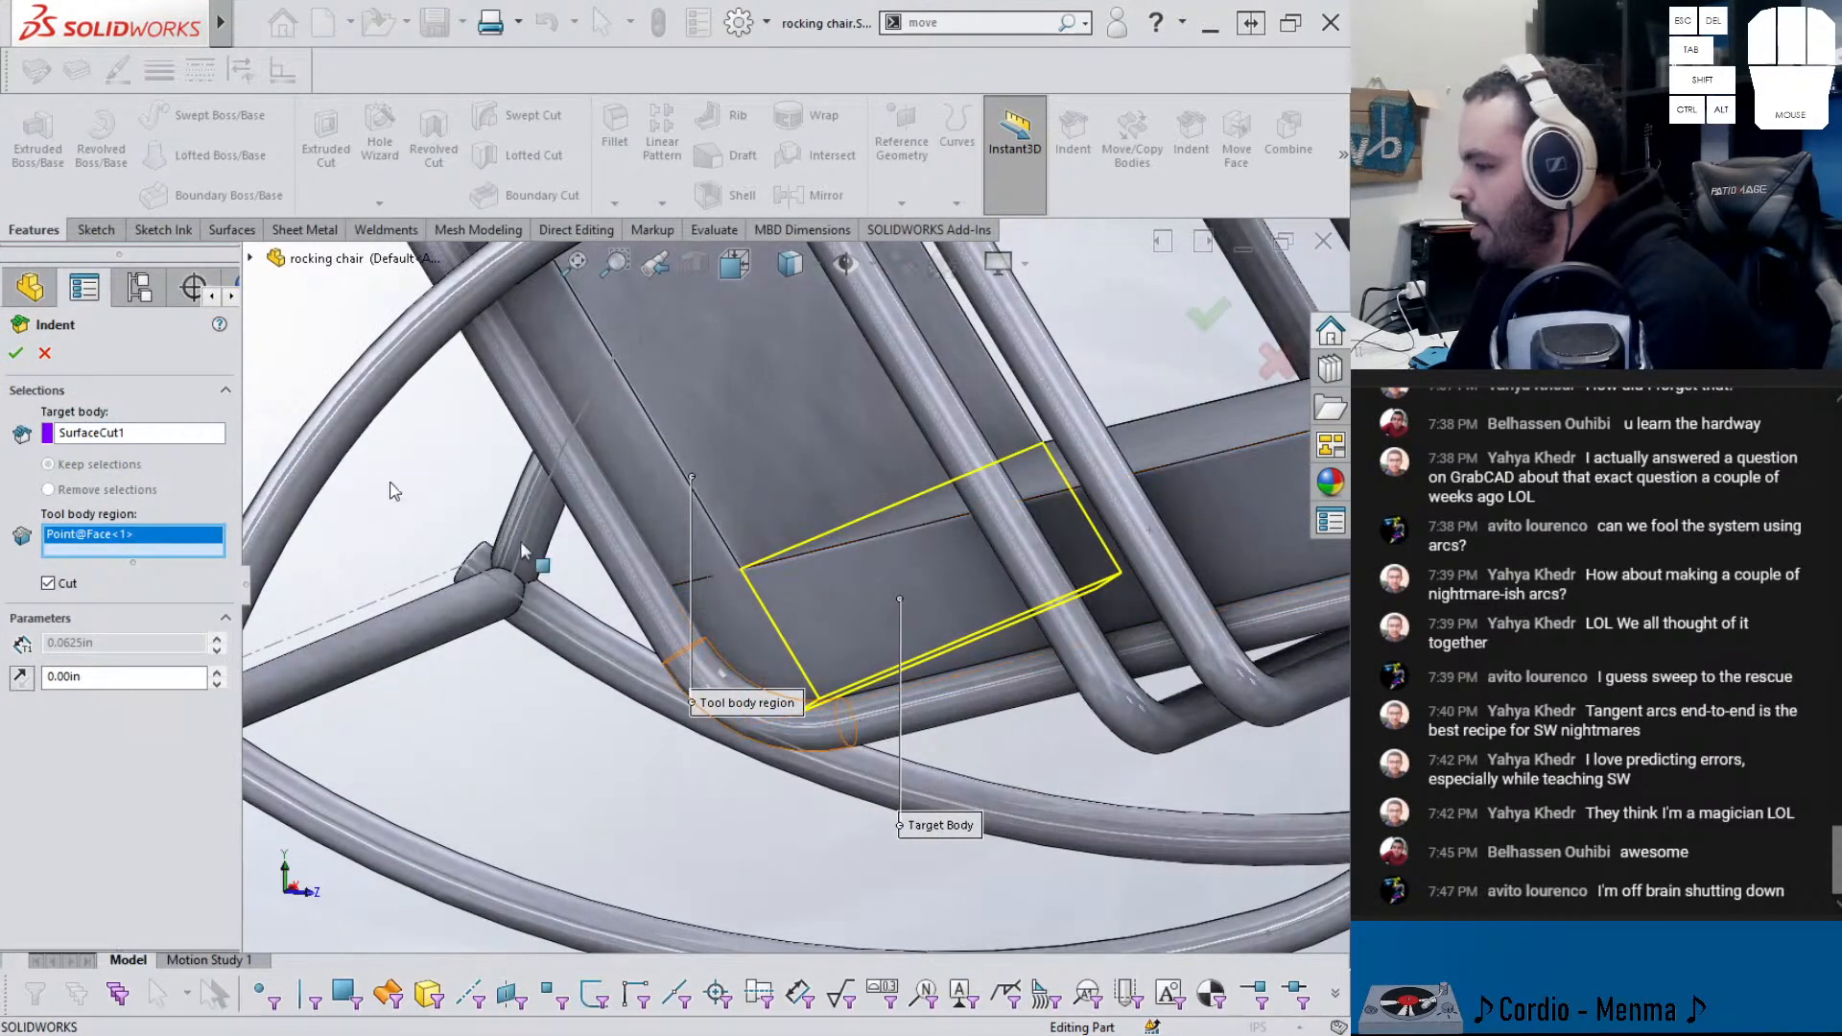
click(15, 353)
middle_drag(671, 498, 758, 561)
scroll(93, 657, up, 6)
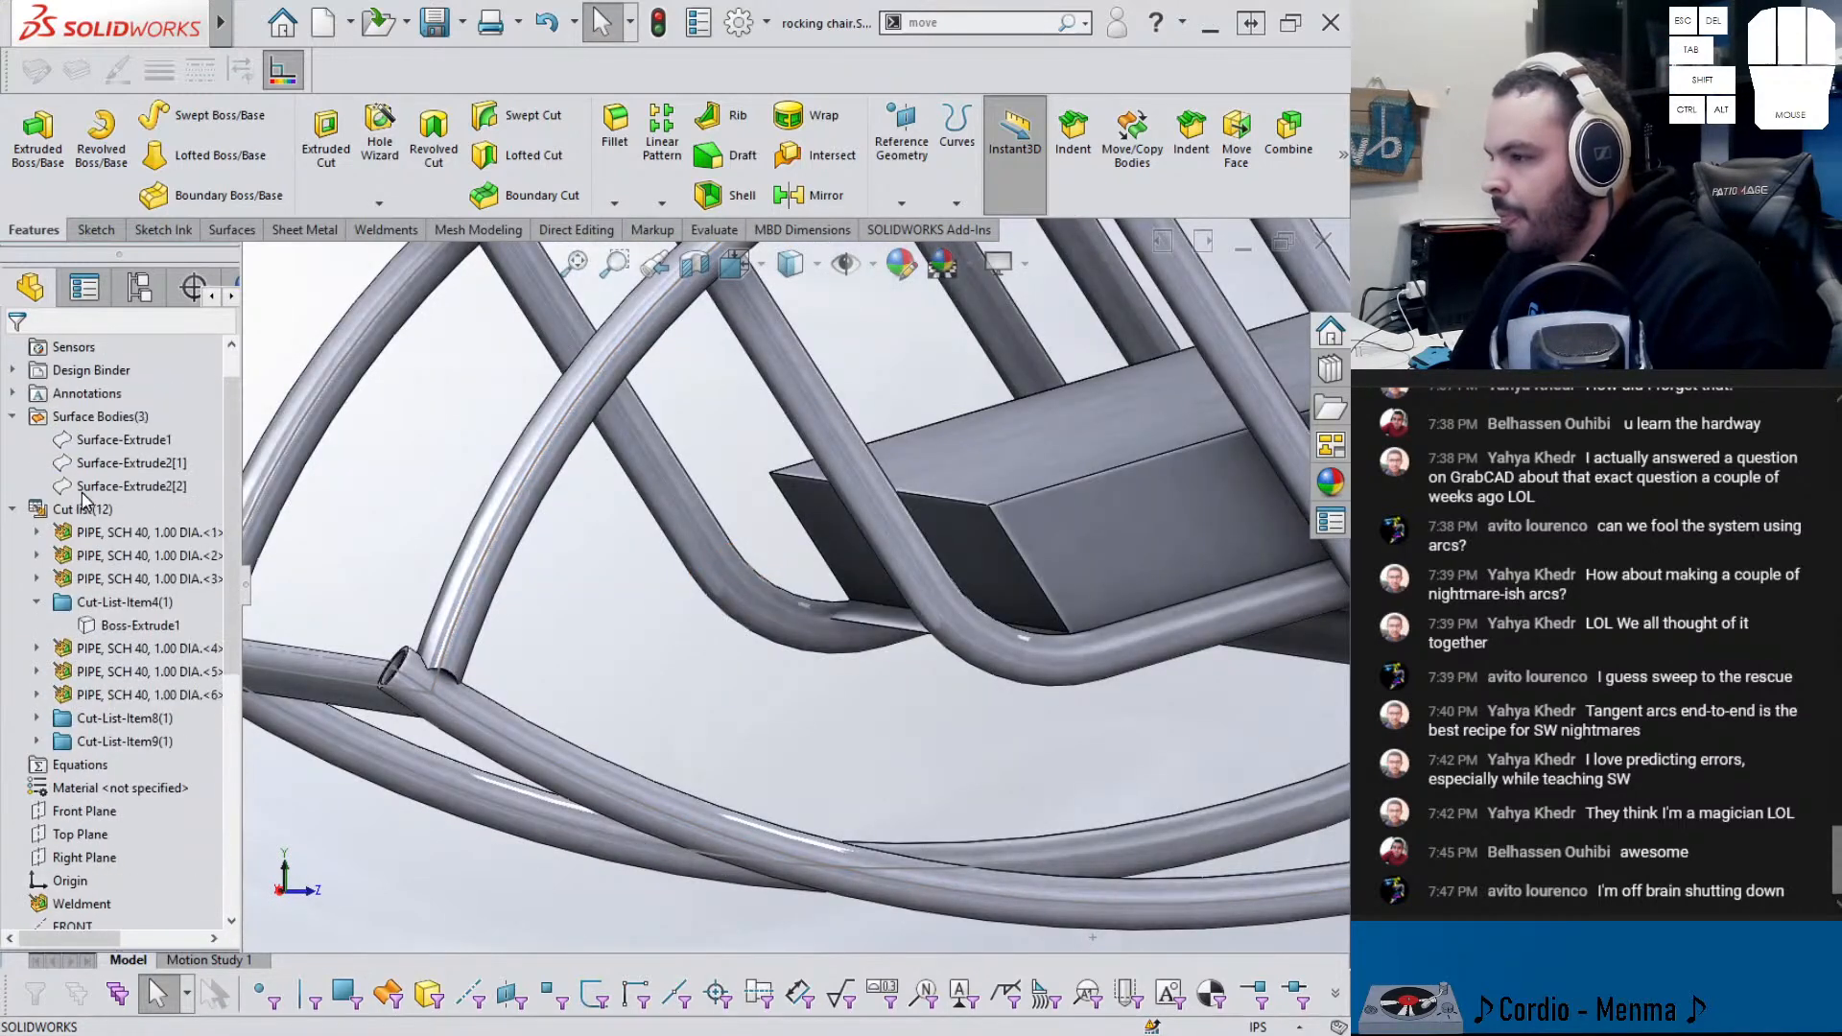
- Expand the cut-list folders and show the Thicken2 backrest body
click(125, 626)
click(42, 719)
click(44, 764)
click(102, 770)
click(103, 789)
click(125, 757)
middle_drag(907, 704, 984, 570)
scroll(993, 566, down, 4)
middle_drag(669, 554, 796, 614)
- Remove the unwanted seat body face with Delete Face
click(995, 180)
click(967, 22)
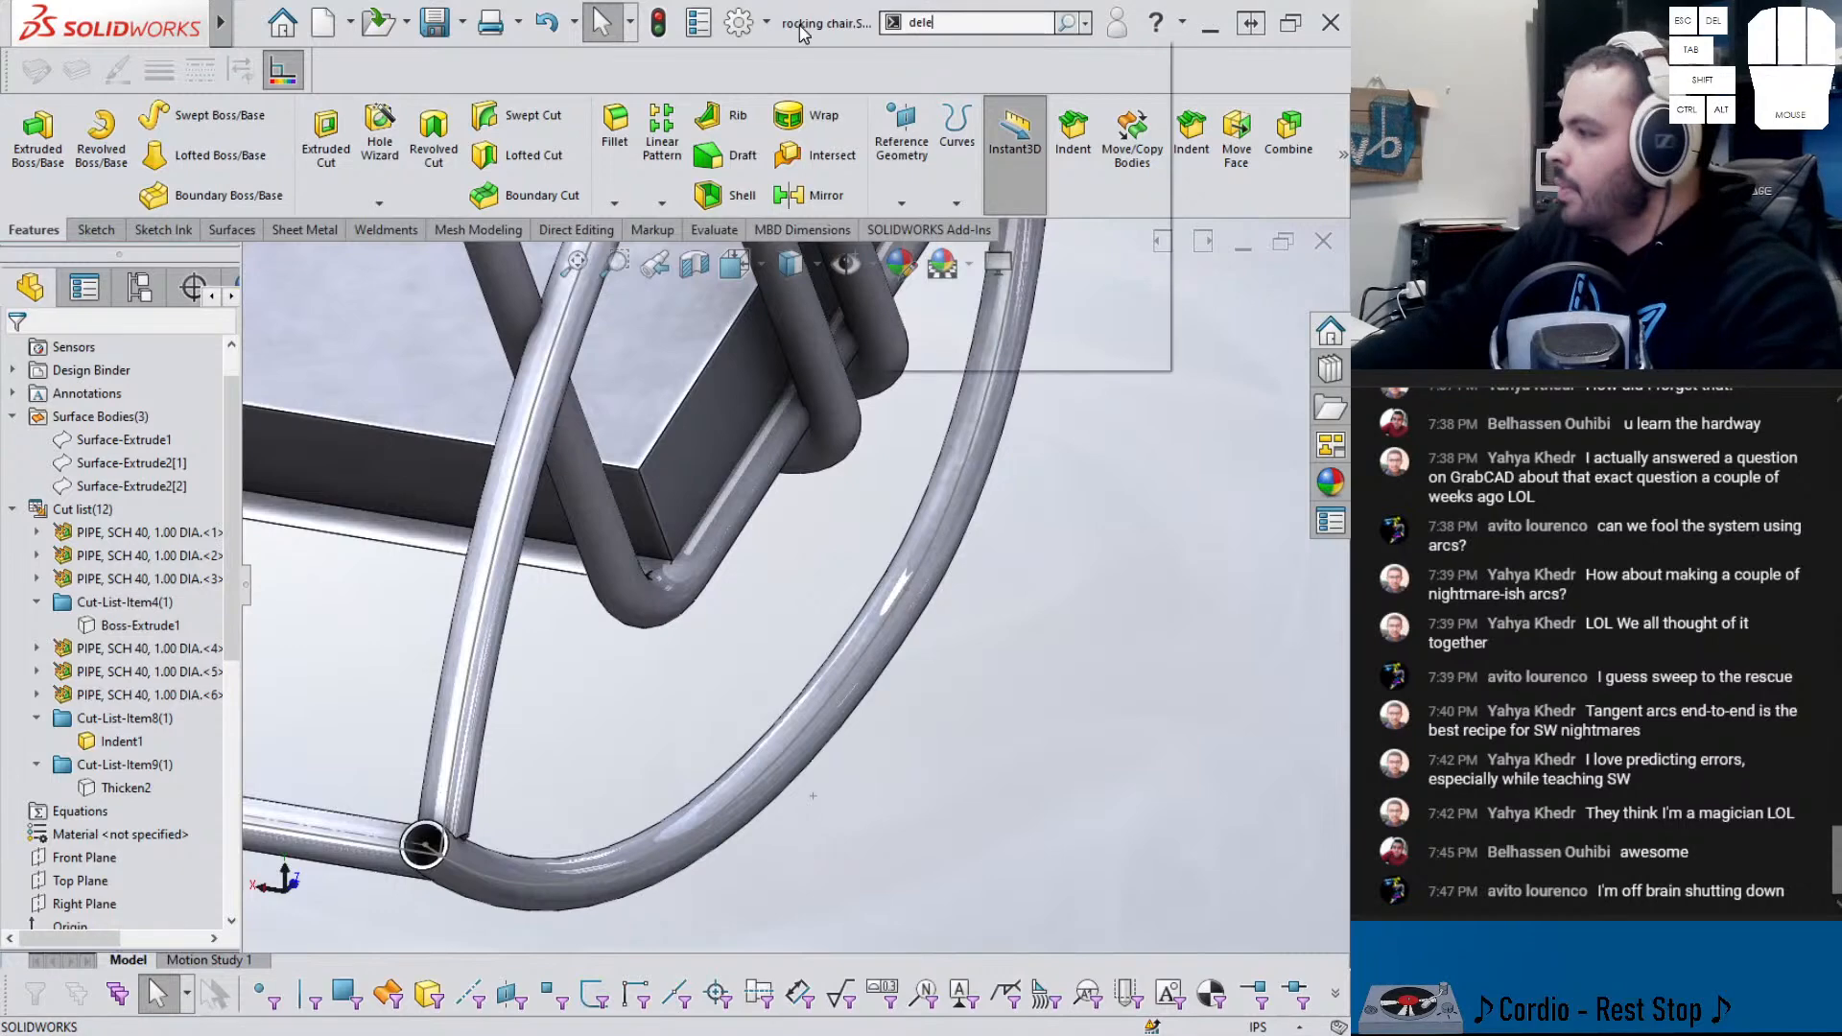
text(dele)
click(896, 53)
click(413, 526)
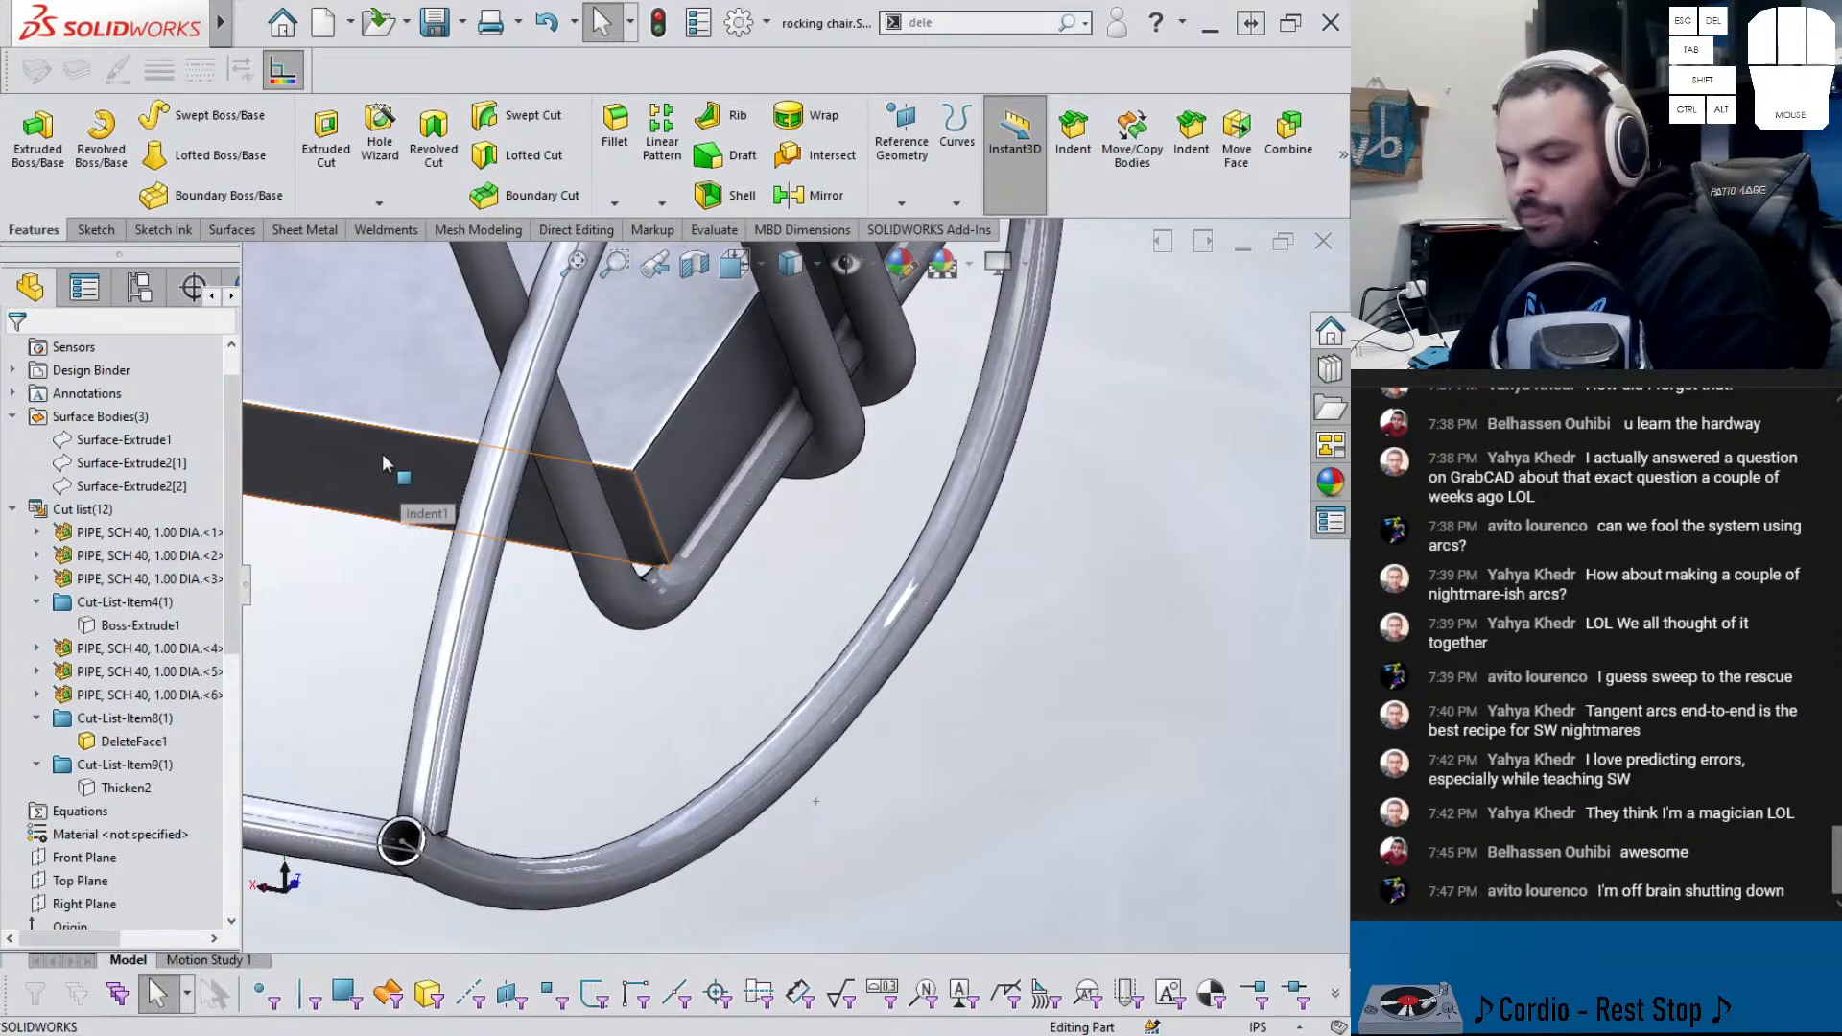
key(shift+Tab)
key(Tab)
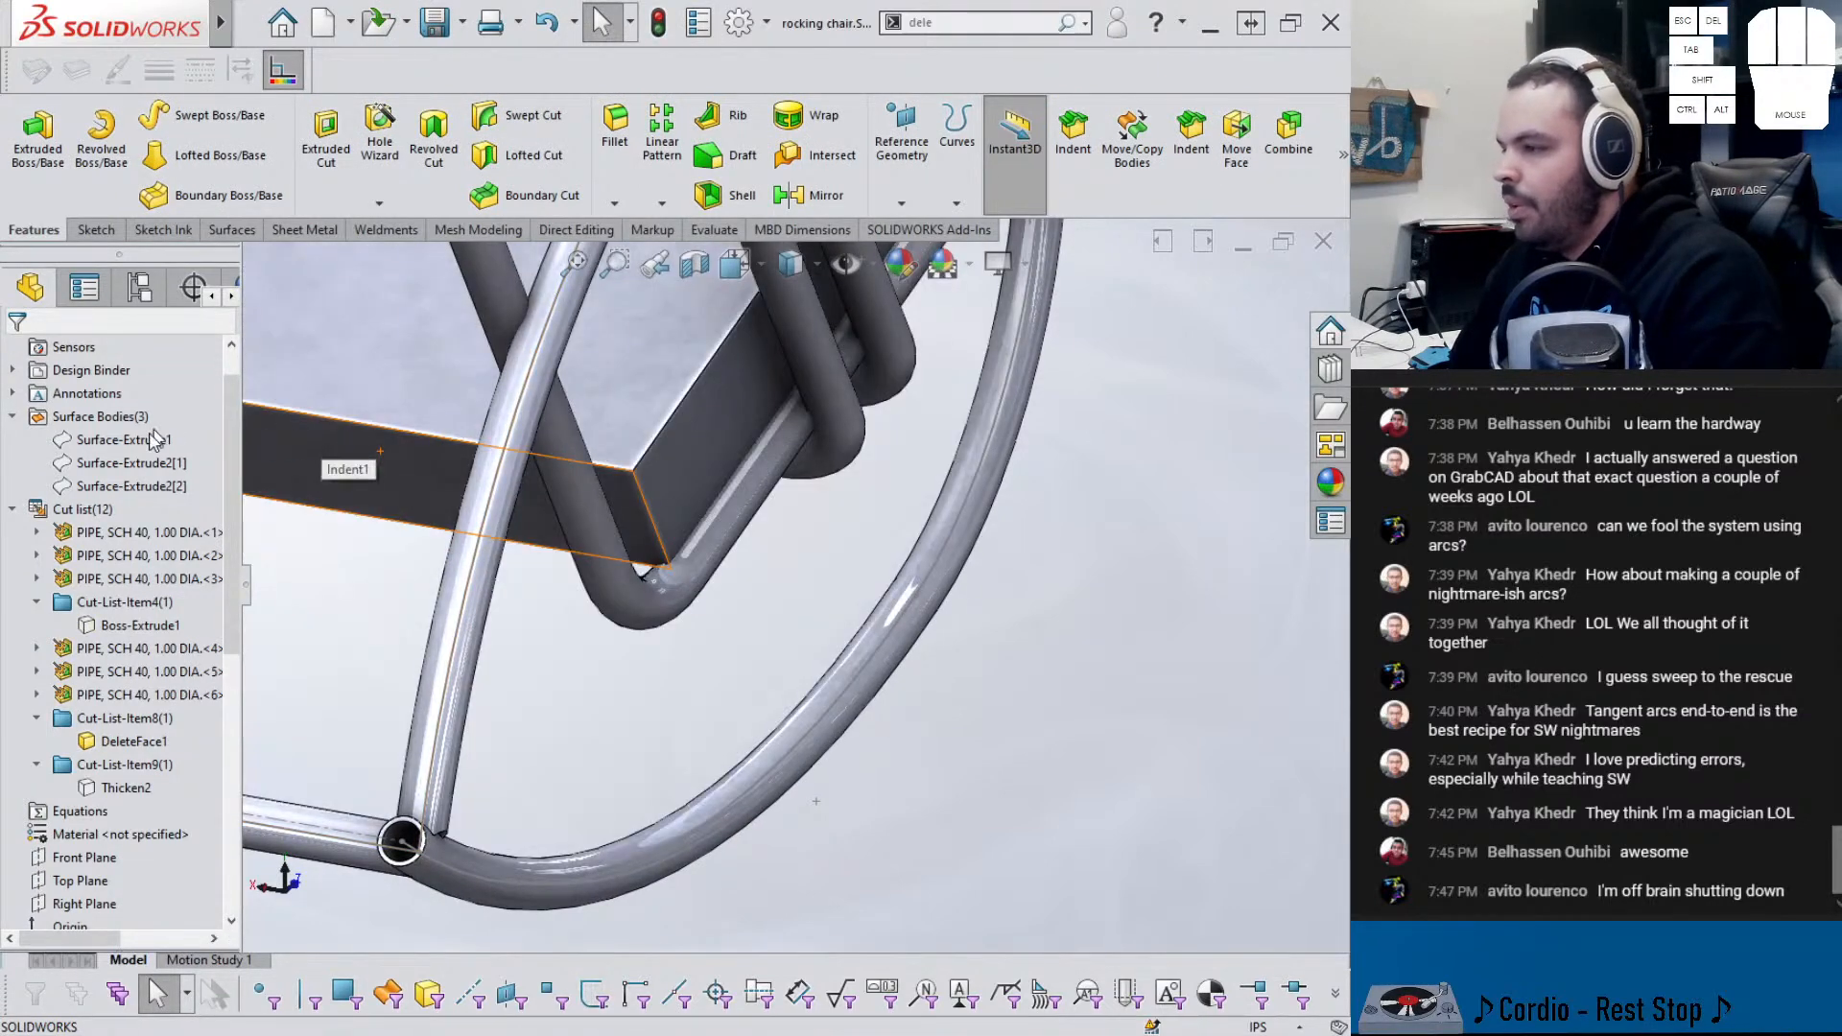
- Show the hidden Thicken2 backrest body again
click(122, 787)
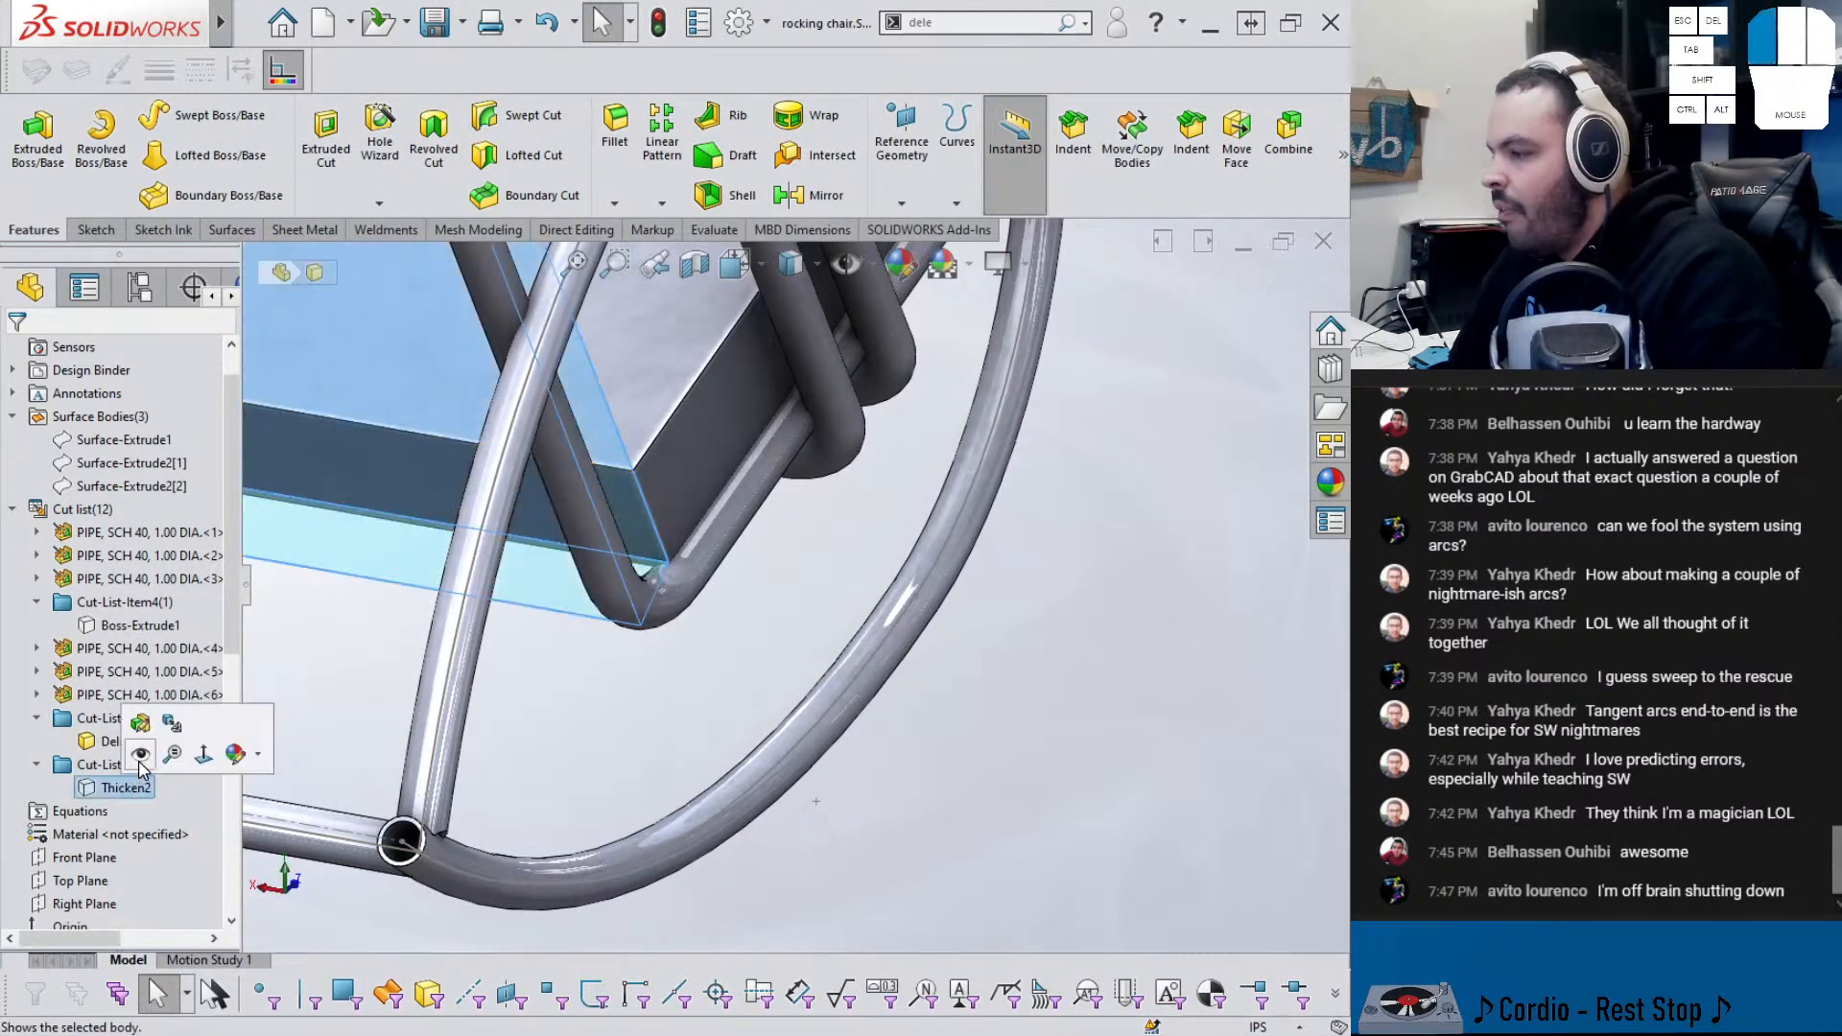
click(140, 752)
middle_drag(477, 611, 710, 411)
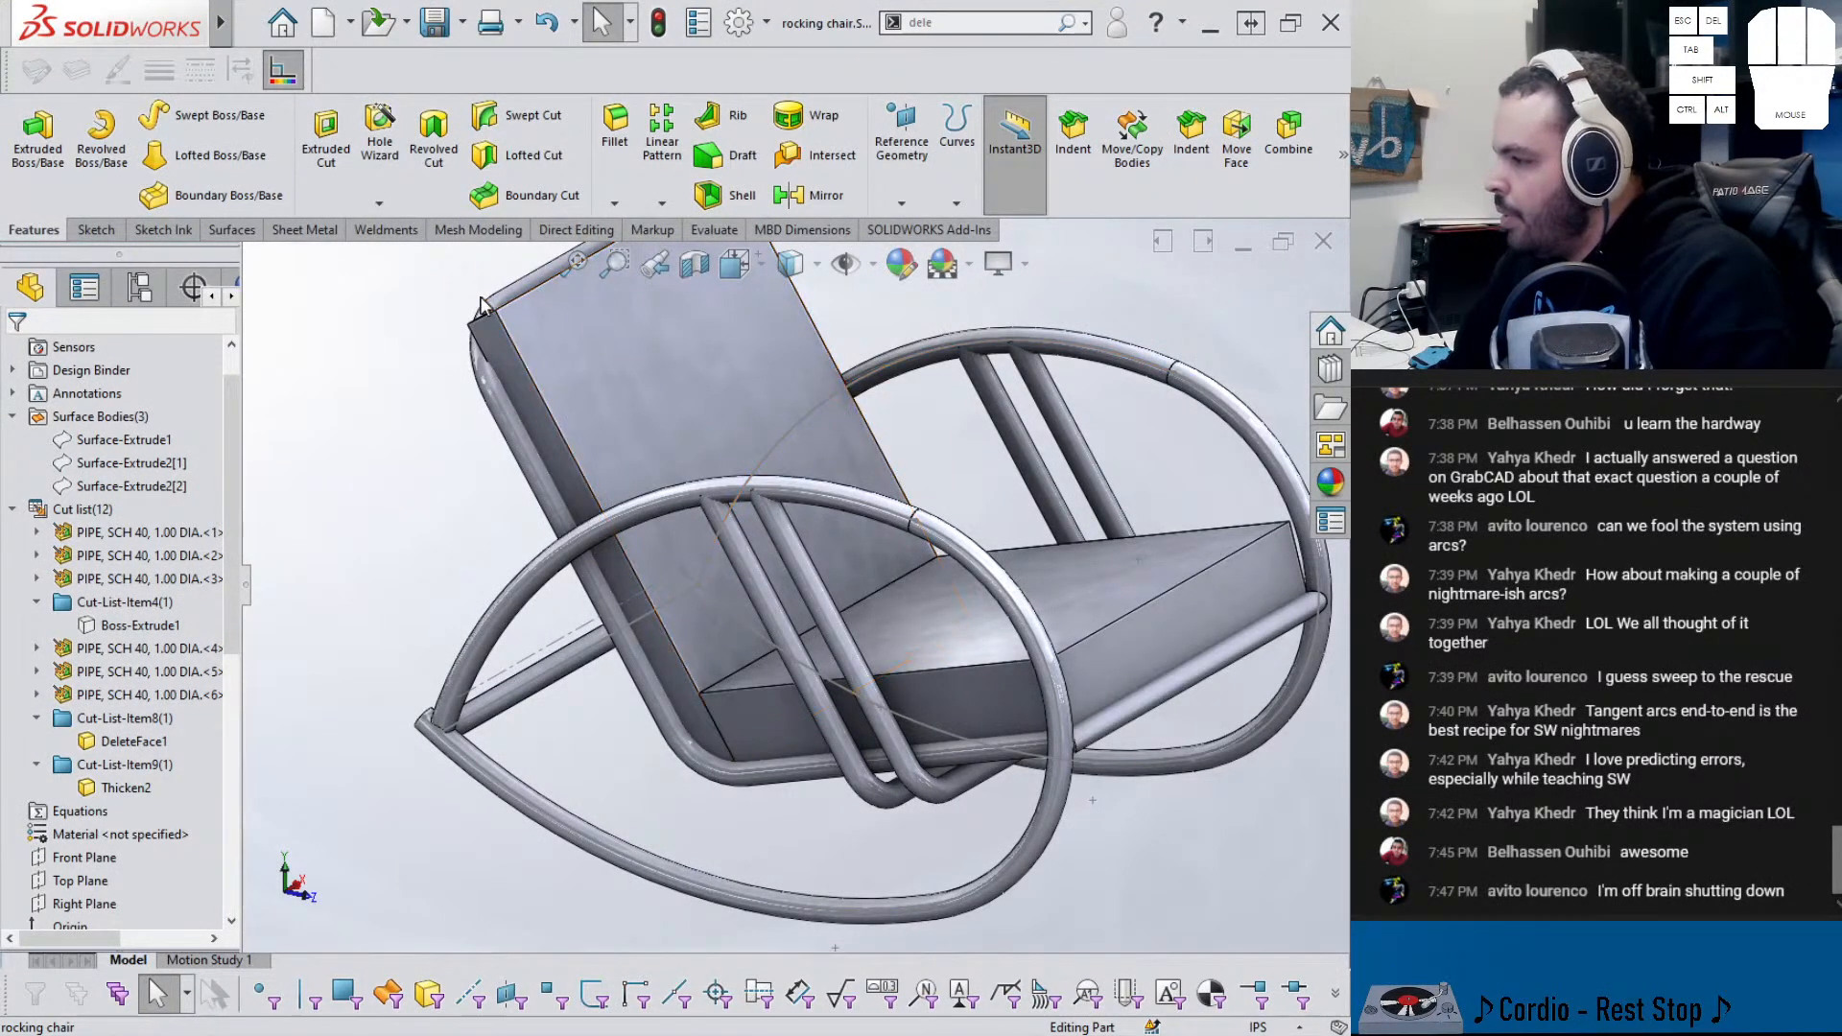
- Fillet the backrest's two top corner edges with a 4 in radius
click(676, 262)
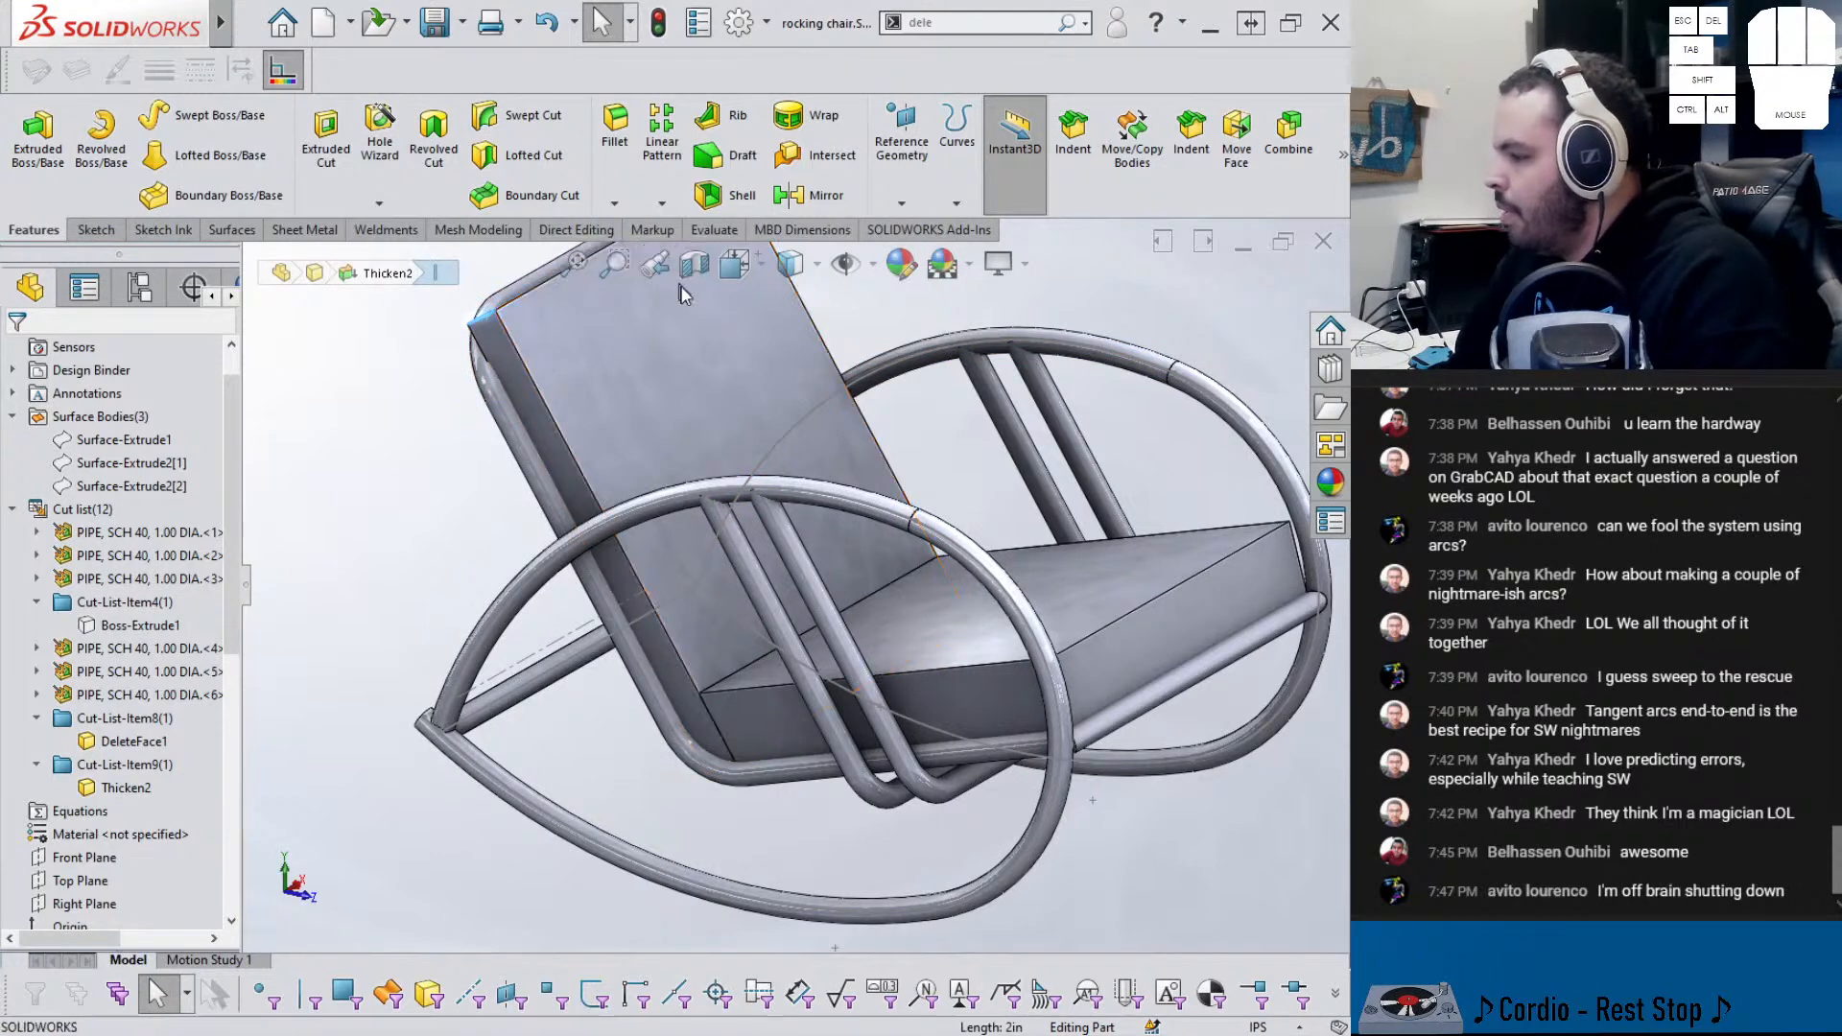
scroll(733, 410, up, 3)
scroll(733, 417, down, 3)
middle_drag(733, 417, 793, 449)
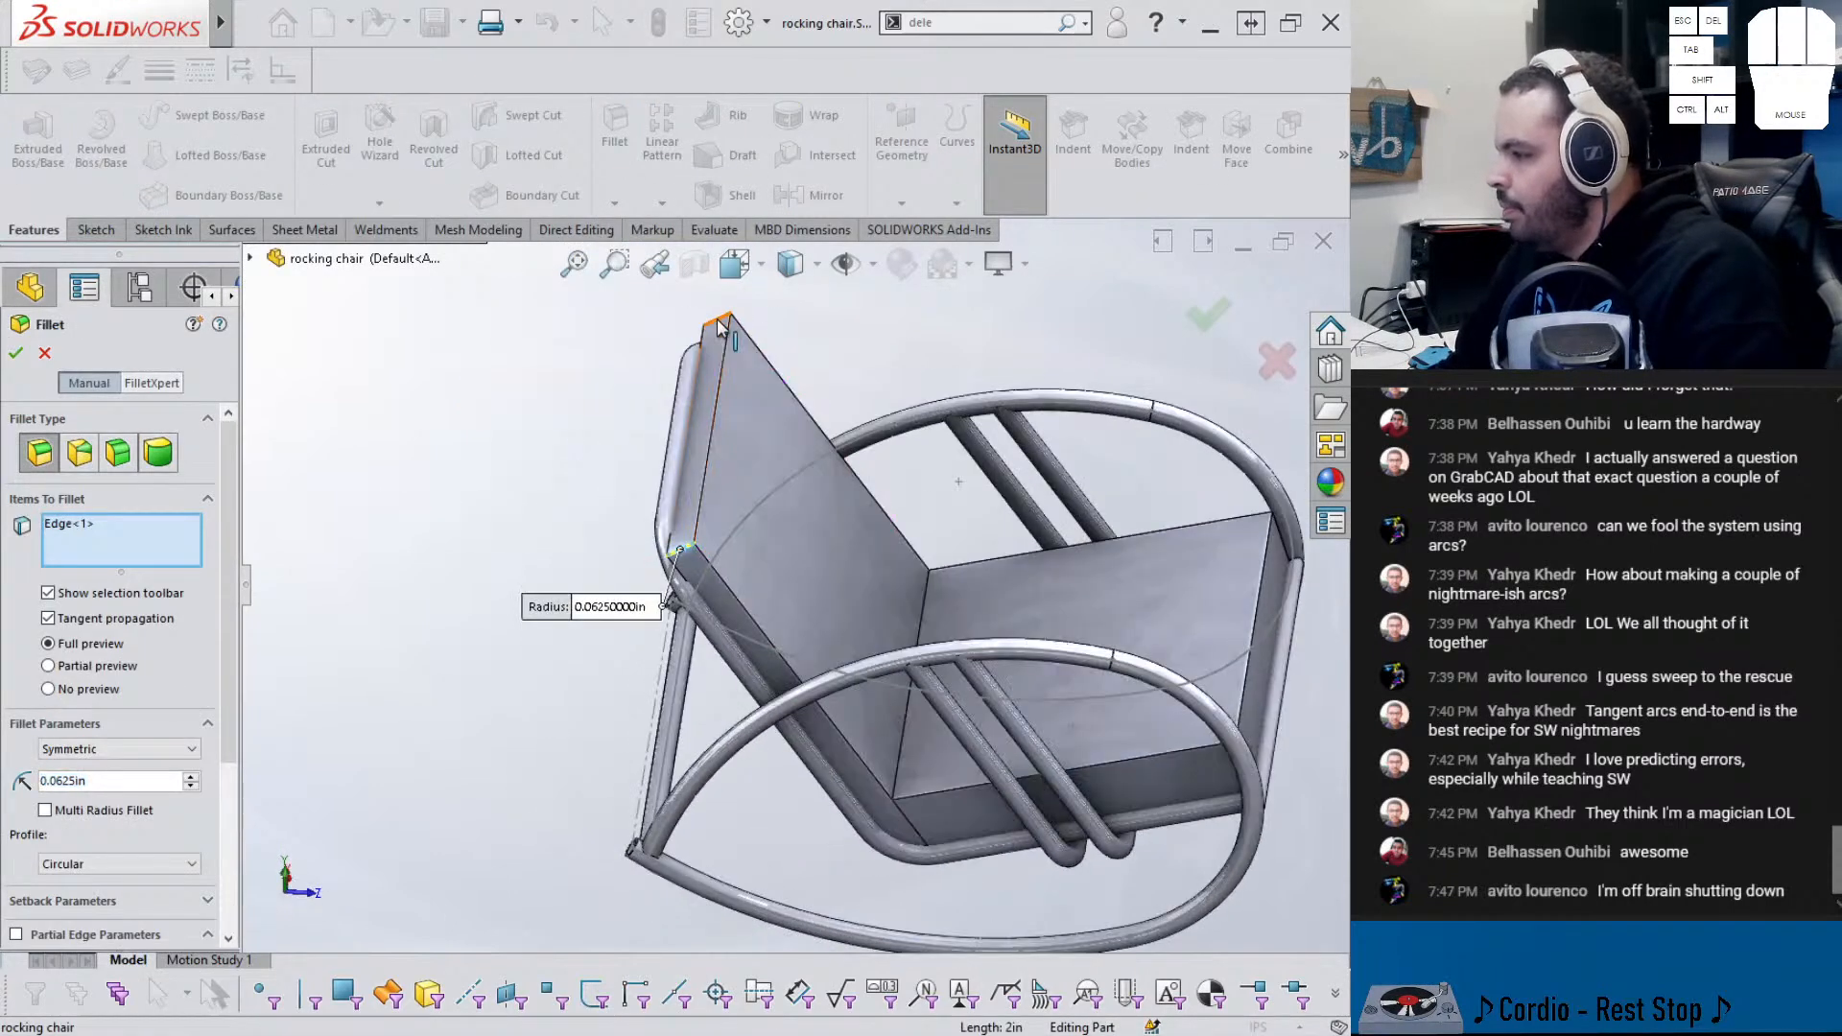
click(719, 322)
text(4)
key(Return)
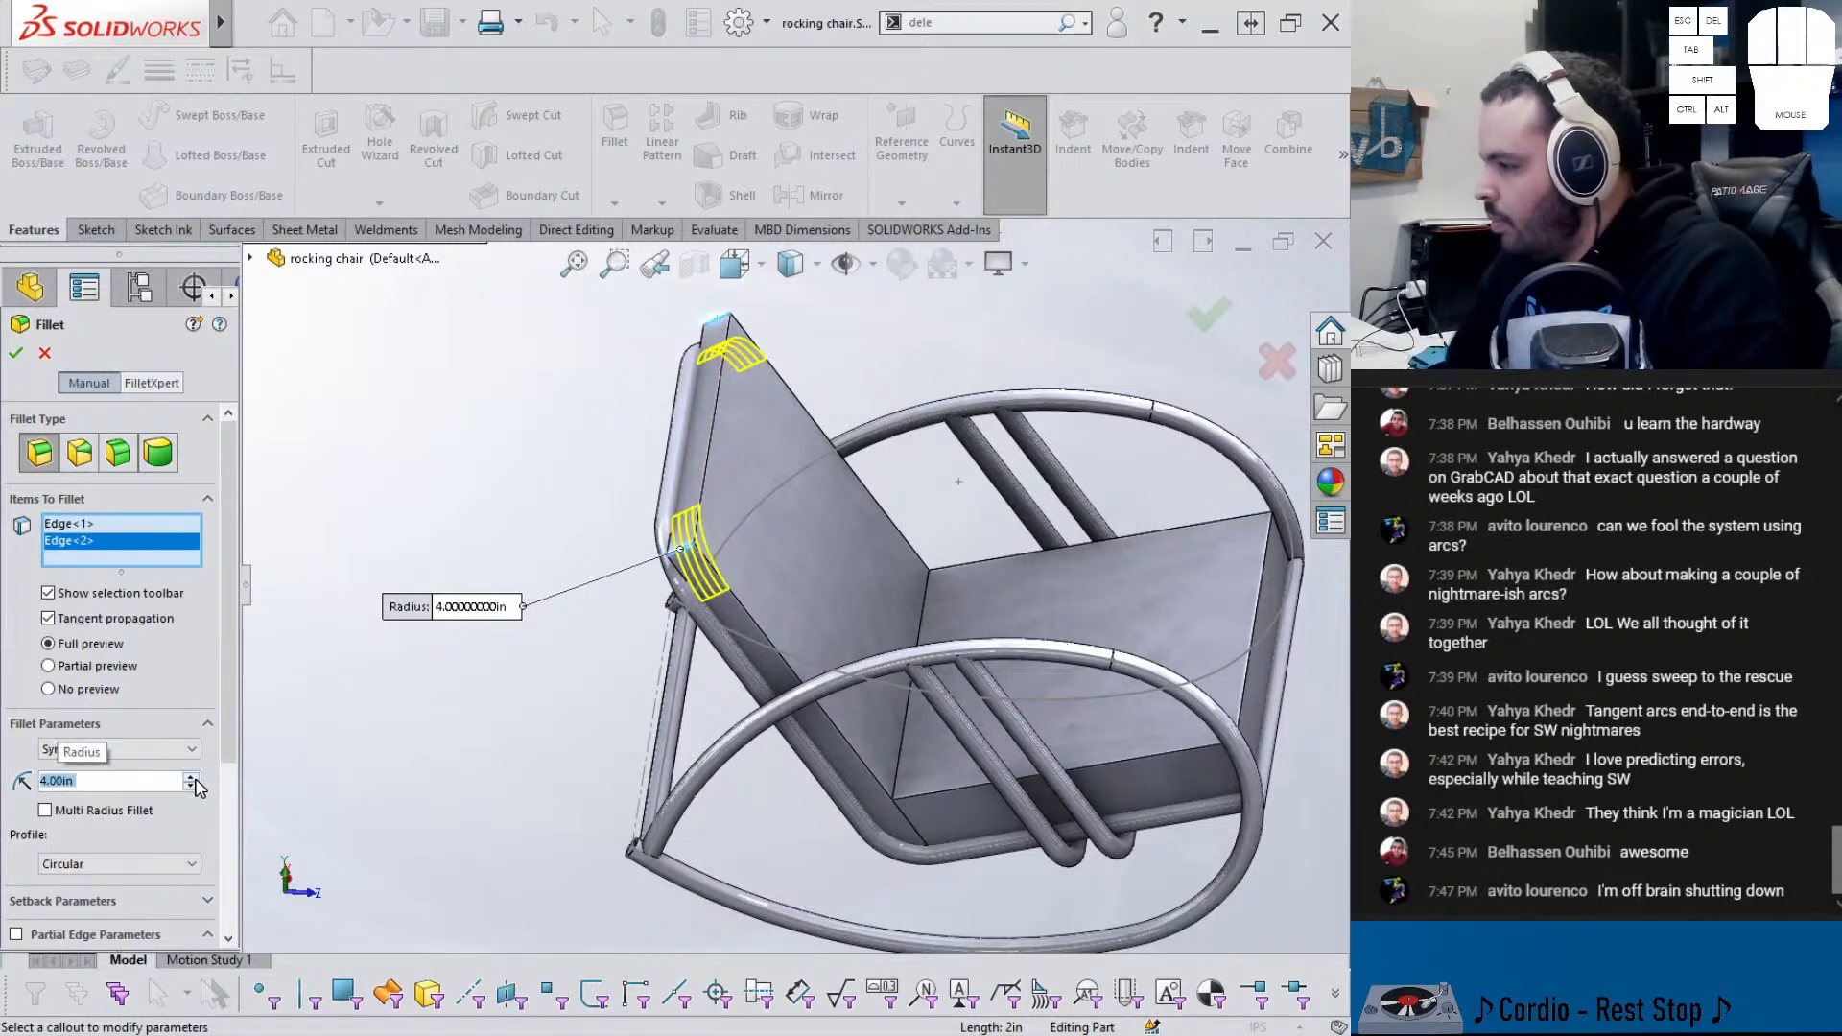
middle_drag(744, 818, 700, 689)
click(21, 350)
middle_drag(412, 498, 964, 694)
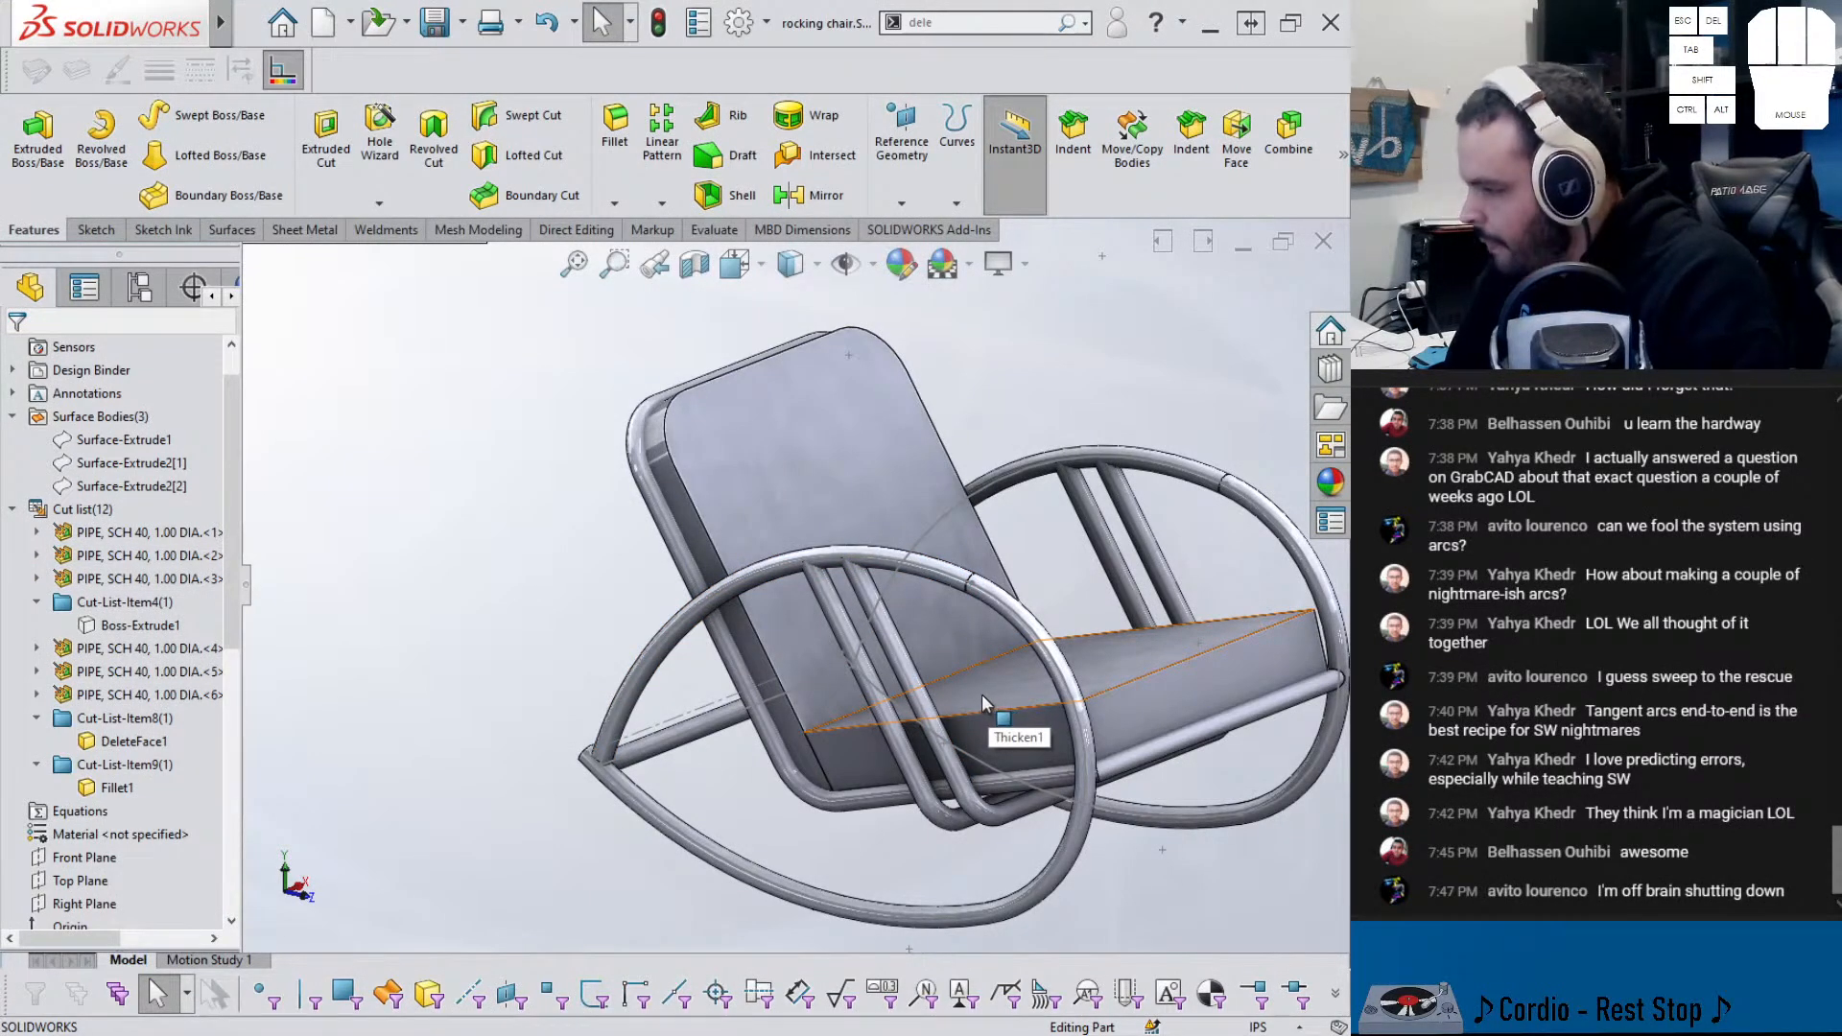
- Start a fillet on the seat block's two front vertical edges
mouse_move(981, 693)
middle_down()
mouse_move(1000, 658)
mouse_move(1024, 660)
mouse_move(1025, 687)
middle_up()
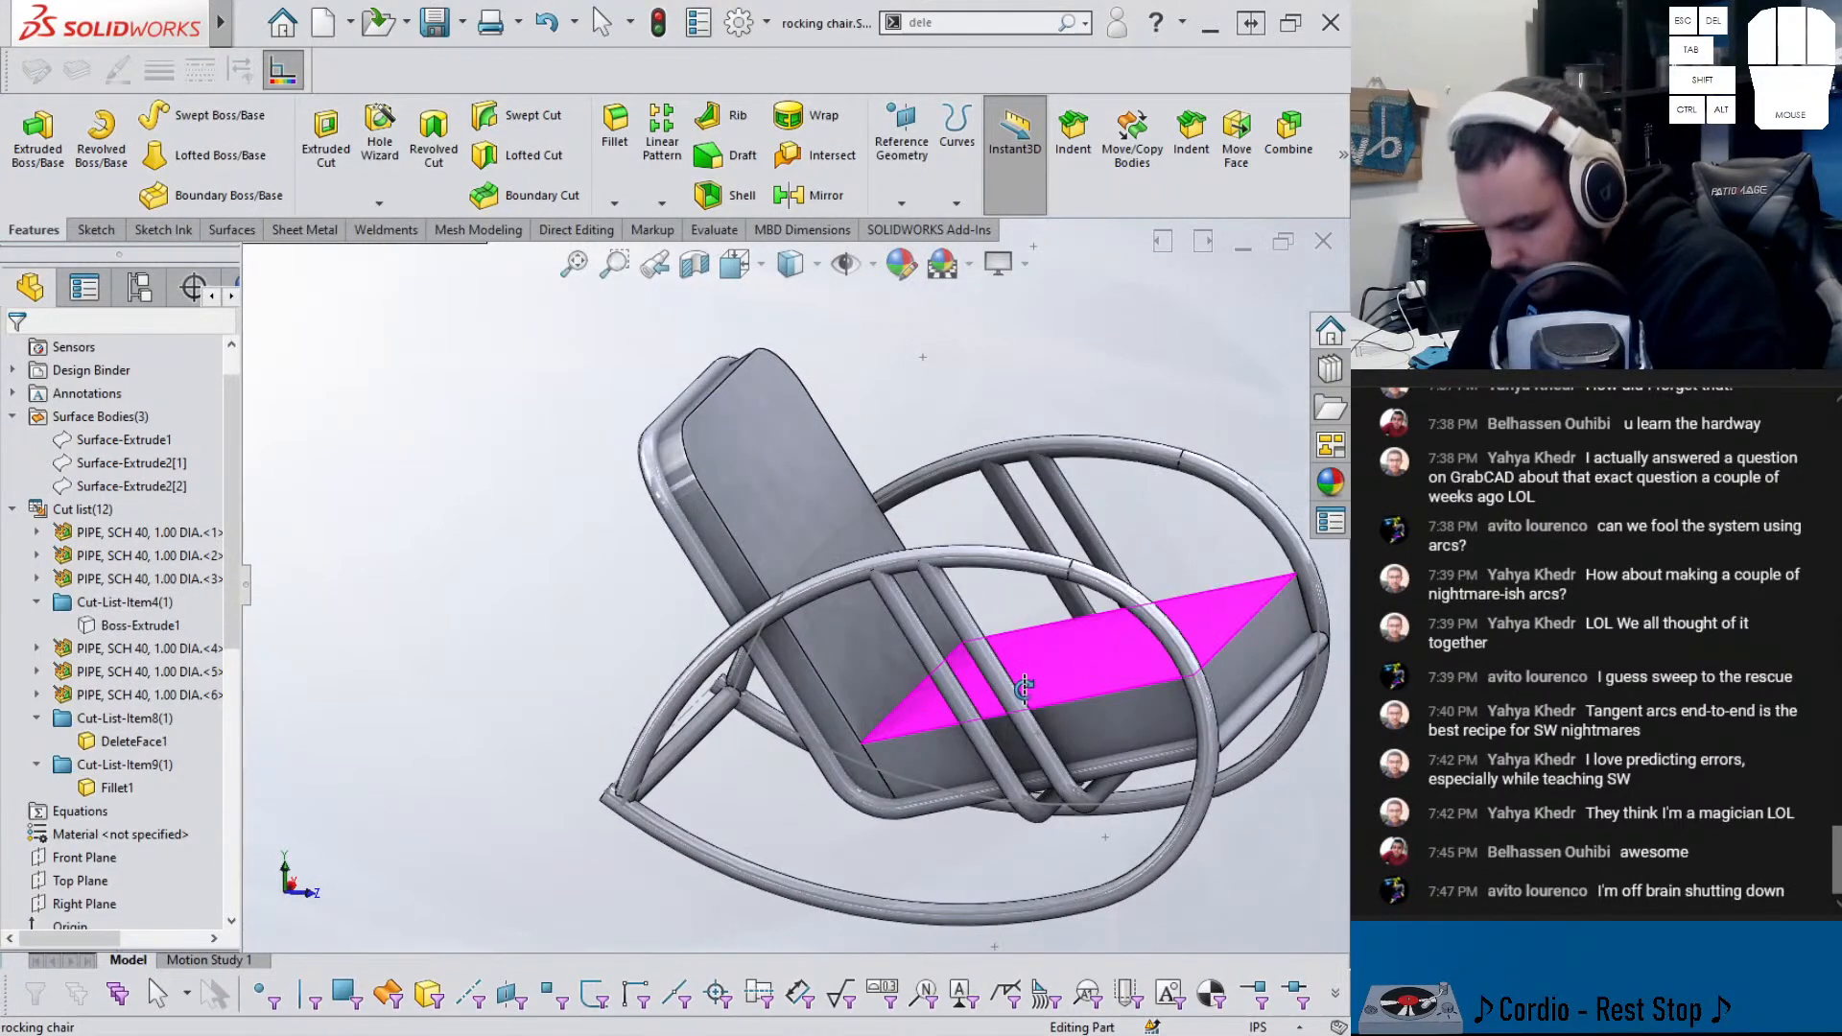
scroll(1182, 691, down, 1)
middle_drag(1133, 696, 1034, 743)
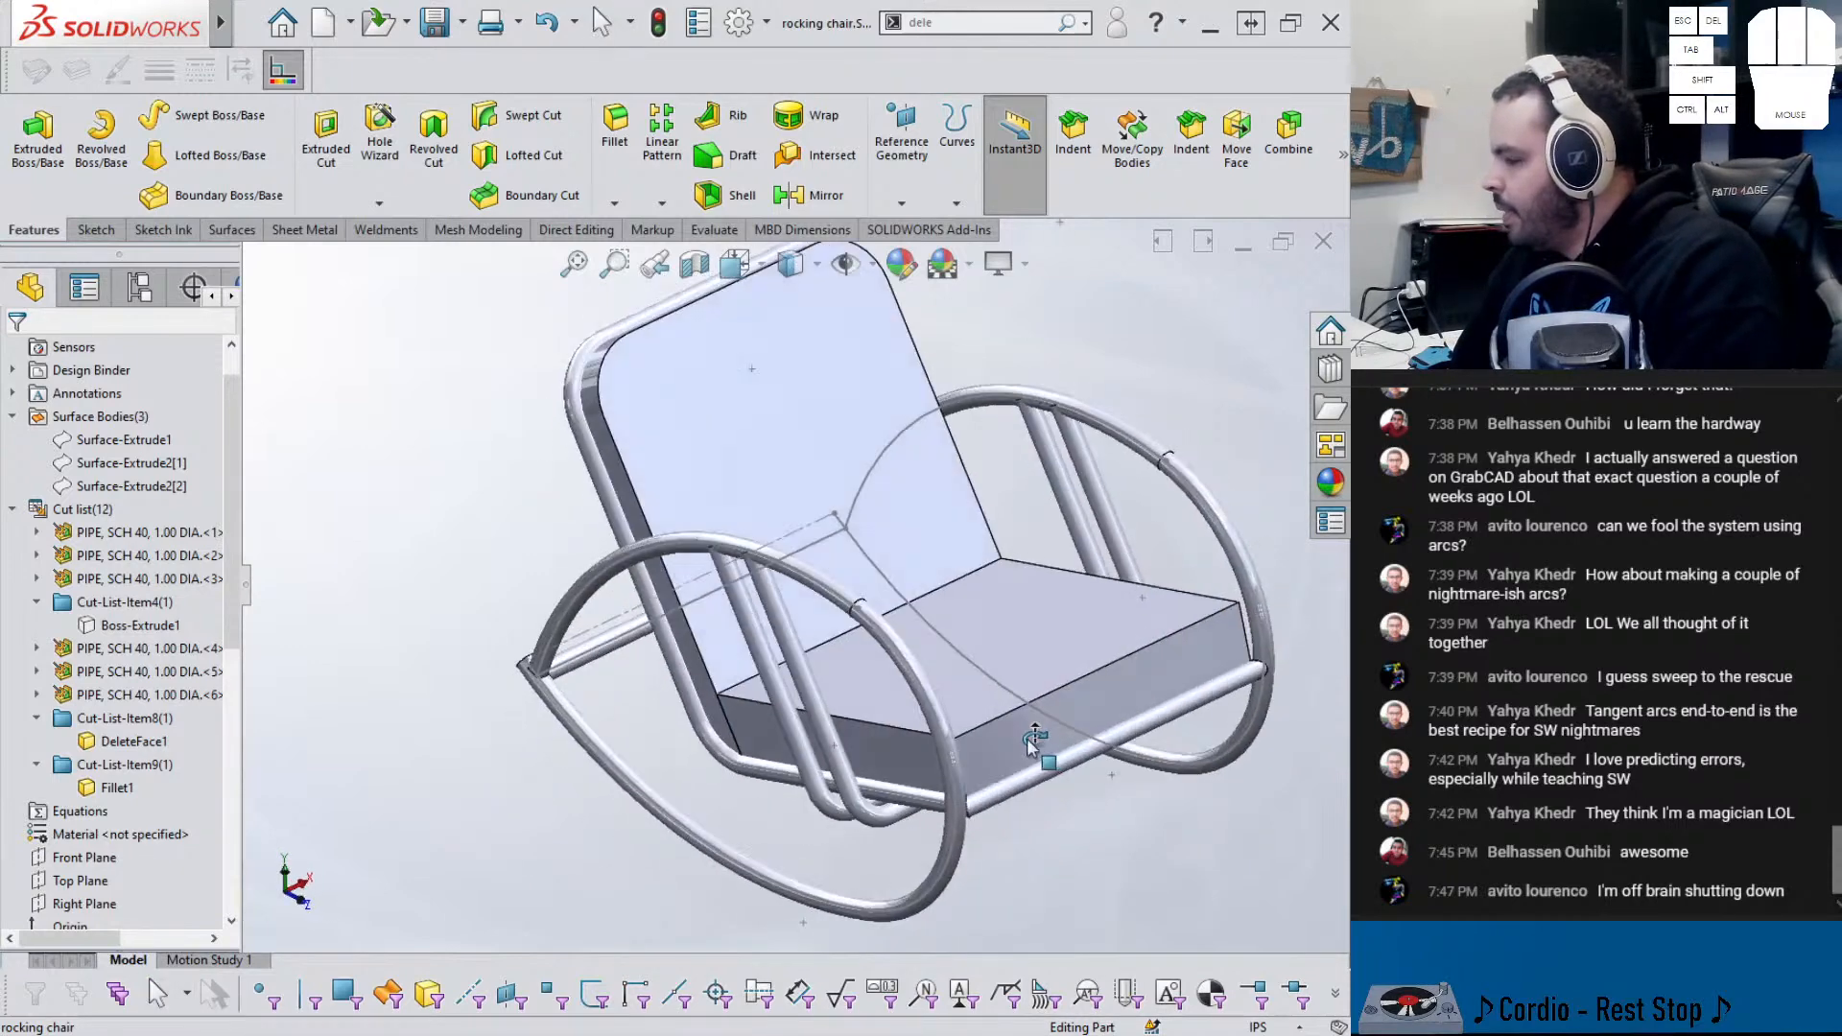
scroll(1033, 744, down, 5)
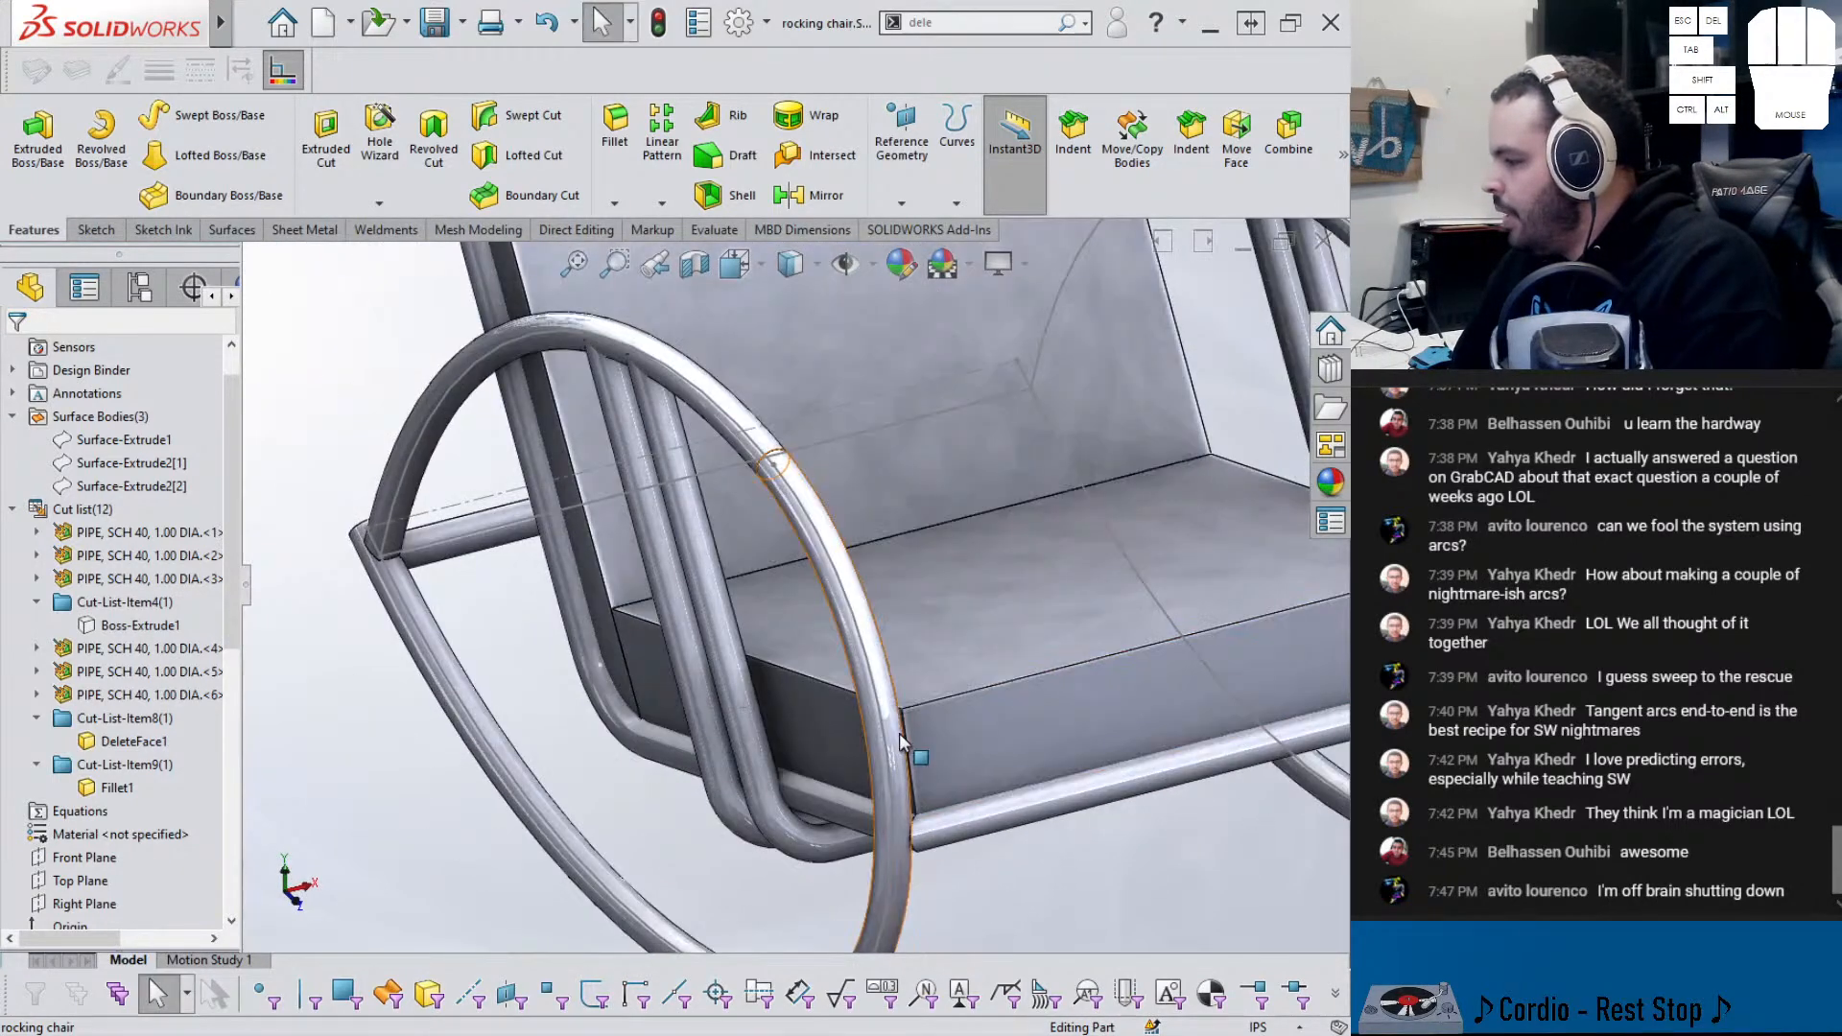
click(904, 733)
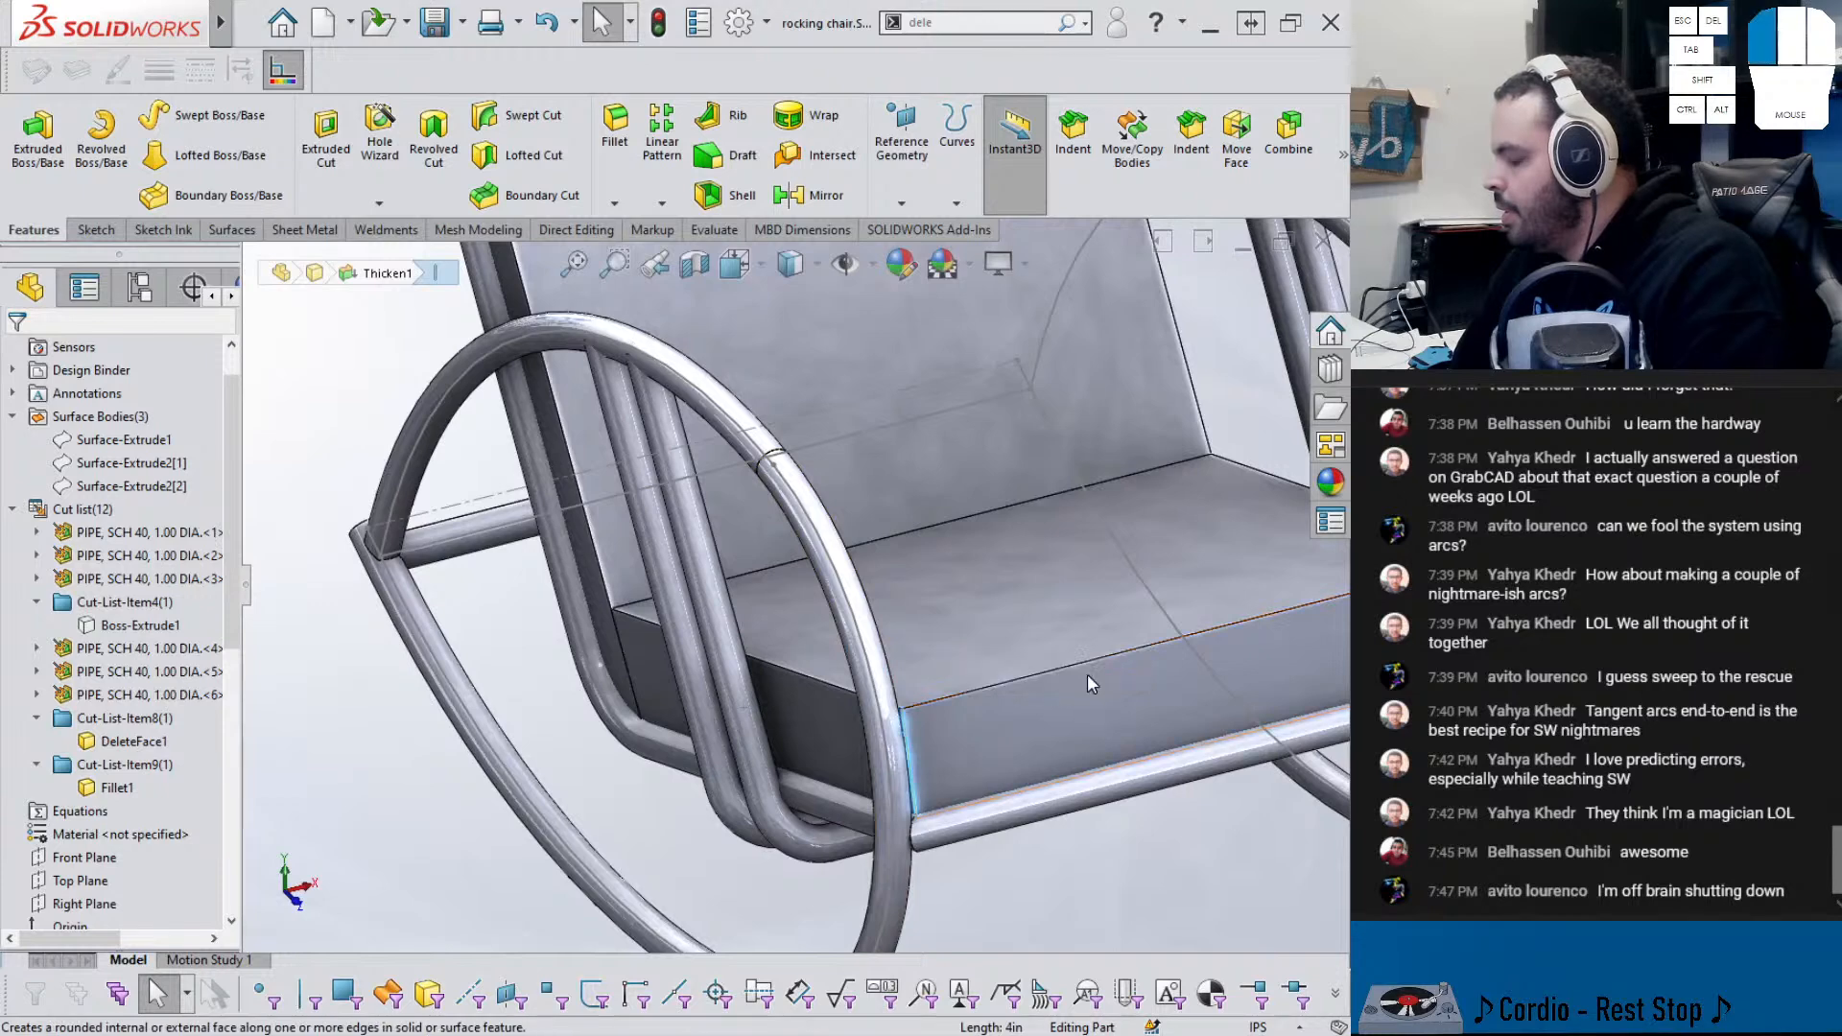
click(1091, 672)
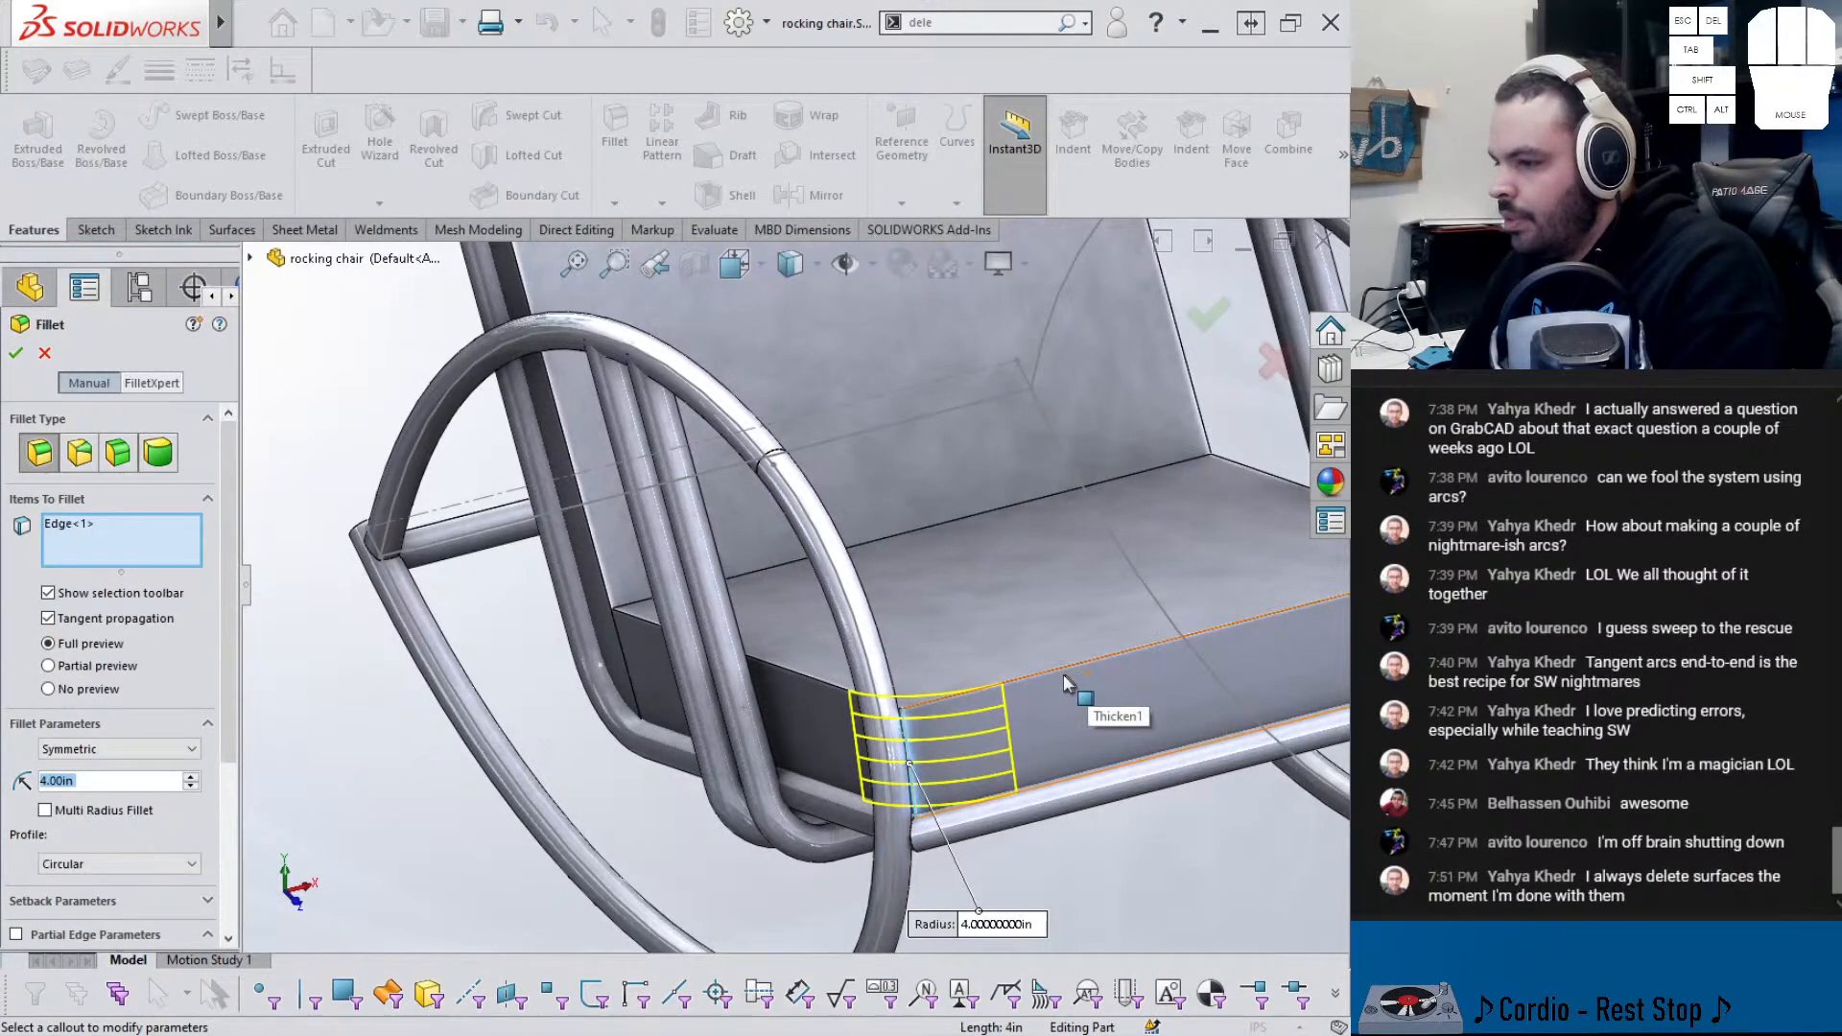
scroll(1074, 683, up, 5)
scroll(1137, 669, down, 4)
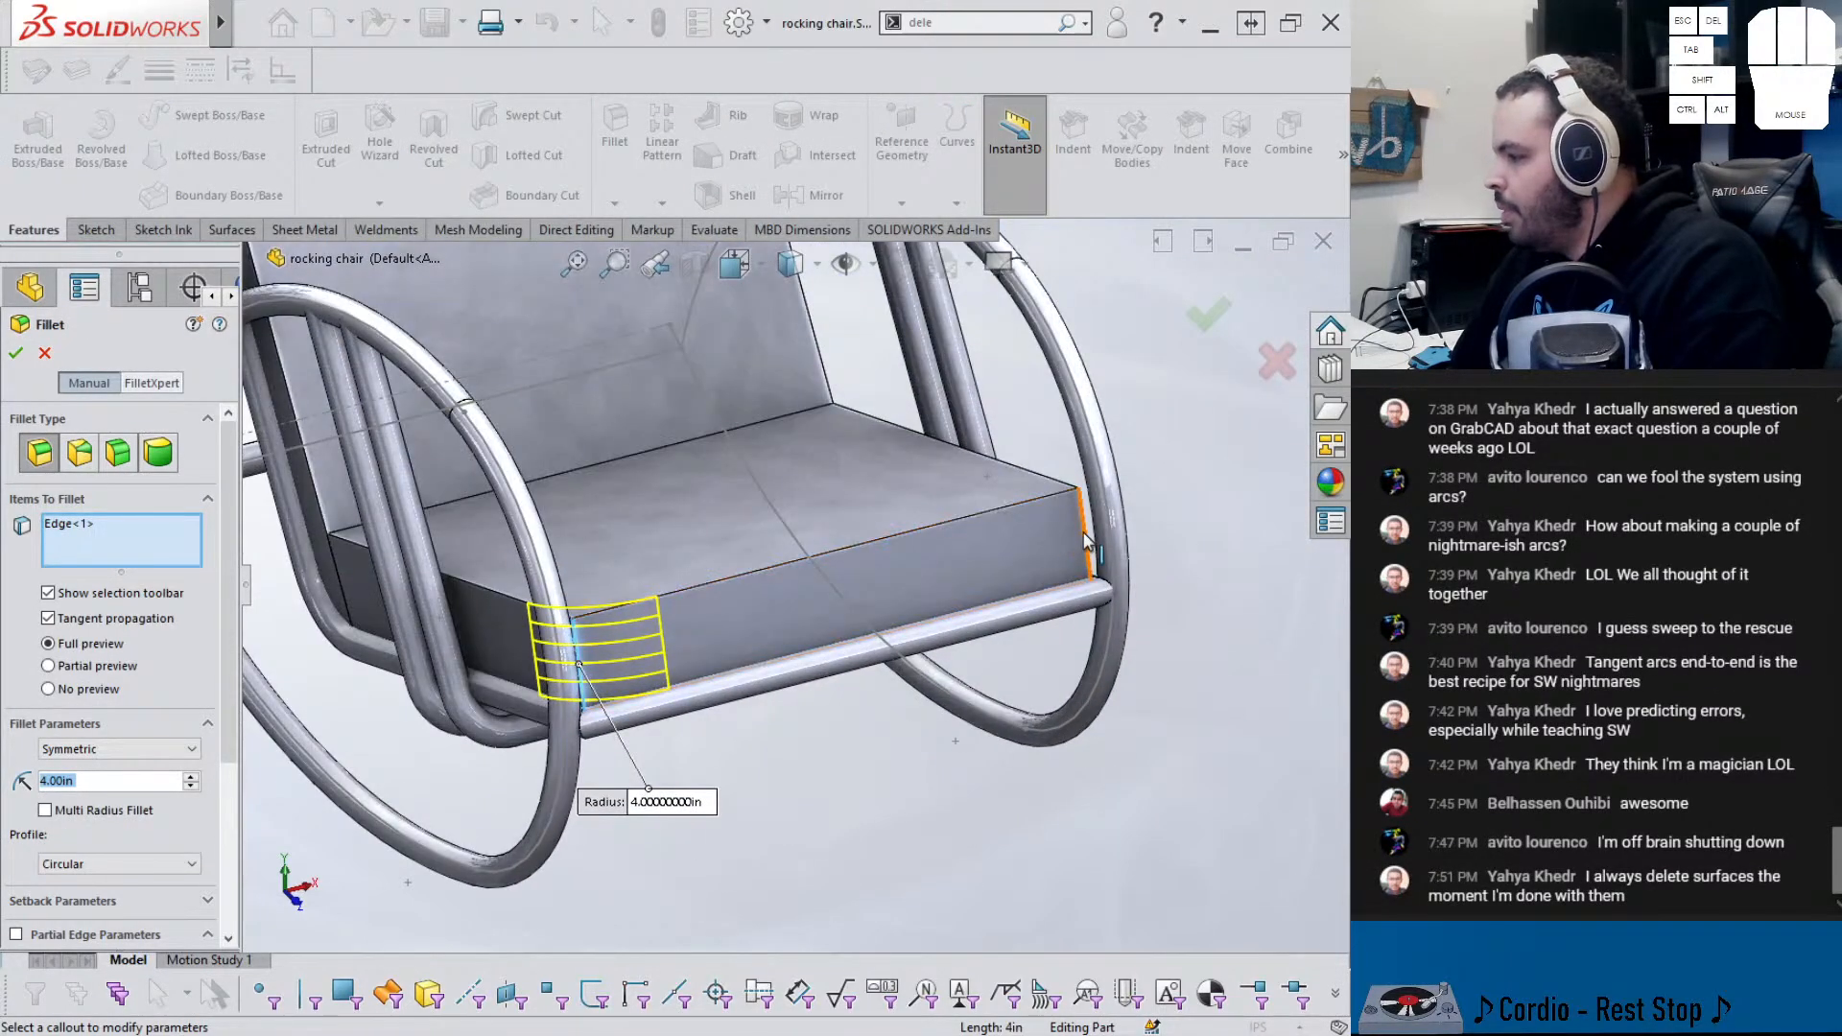
click(1087, 540)
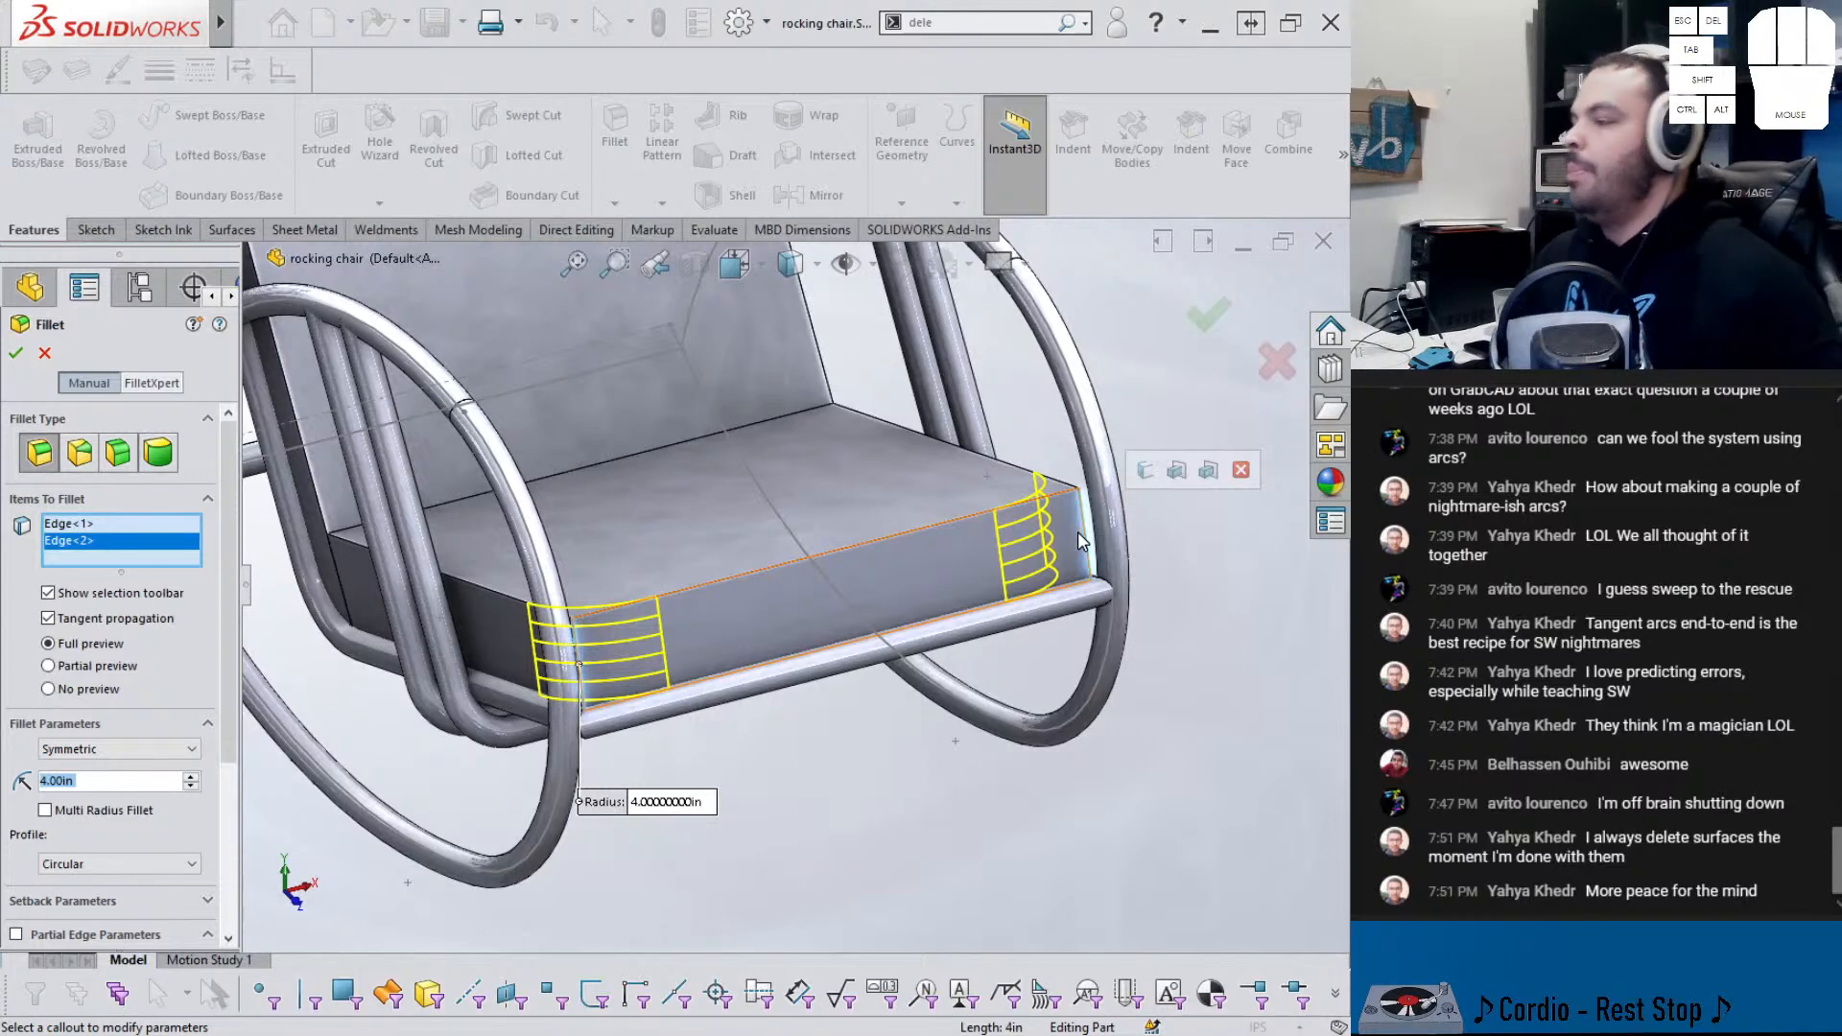
- Change the fillet radius from 4 in to 2 in and apply it
middle_drag(929, 614, 624, 712)
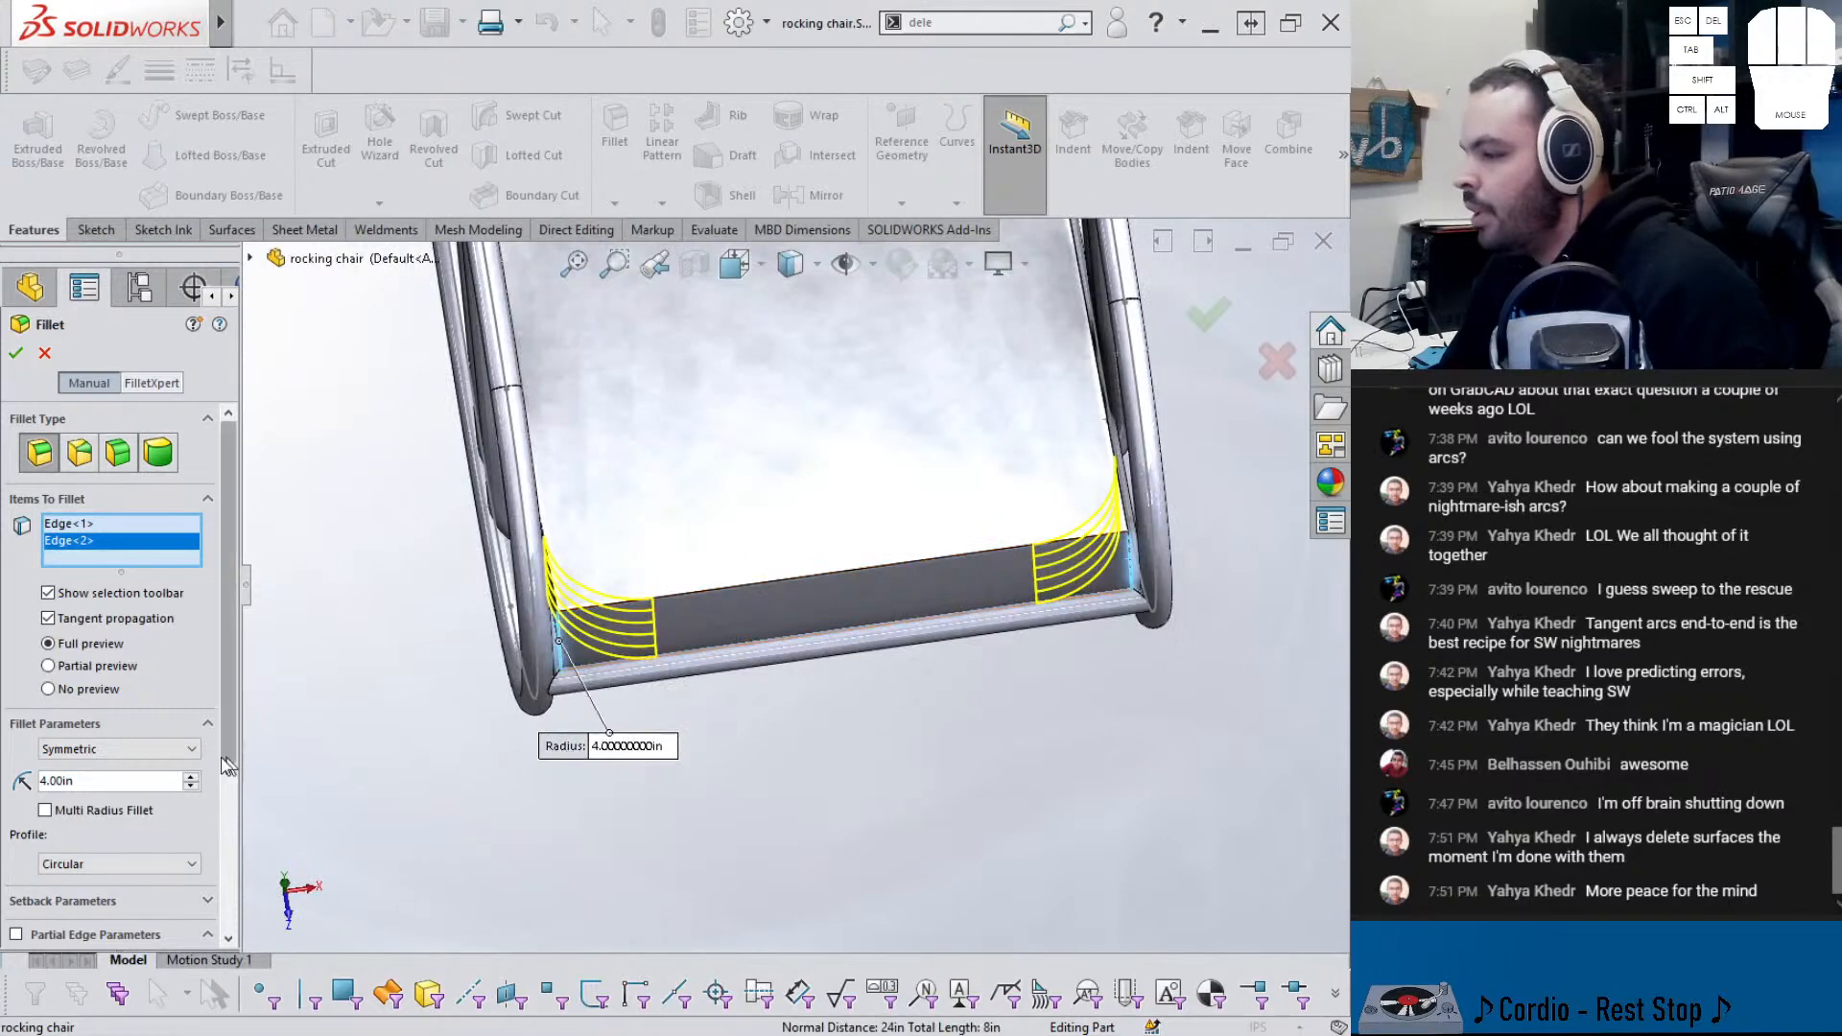
drag(98, 785, 51, 777)
text(2)
key(Return)
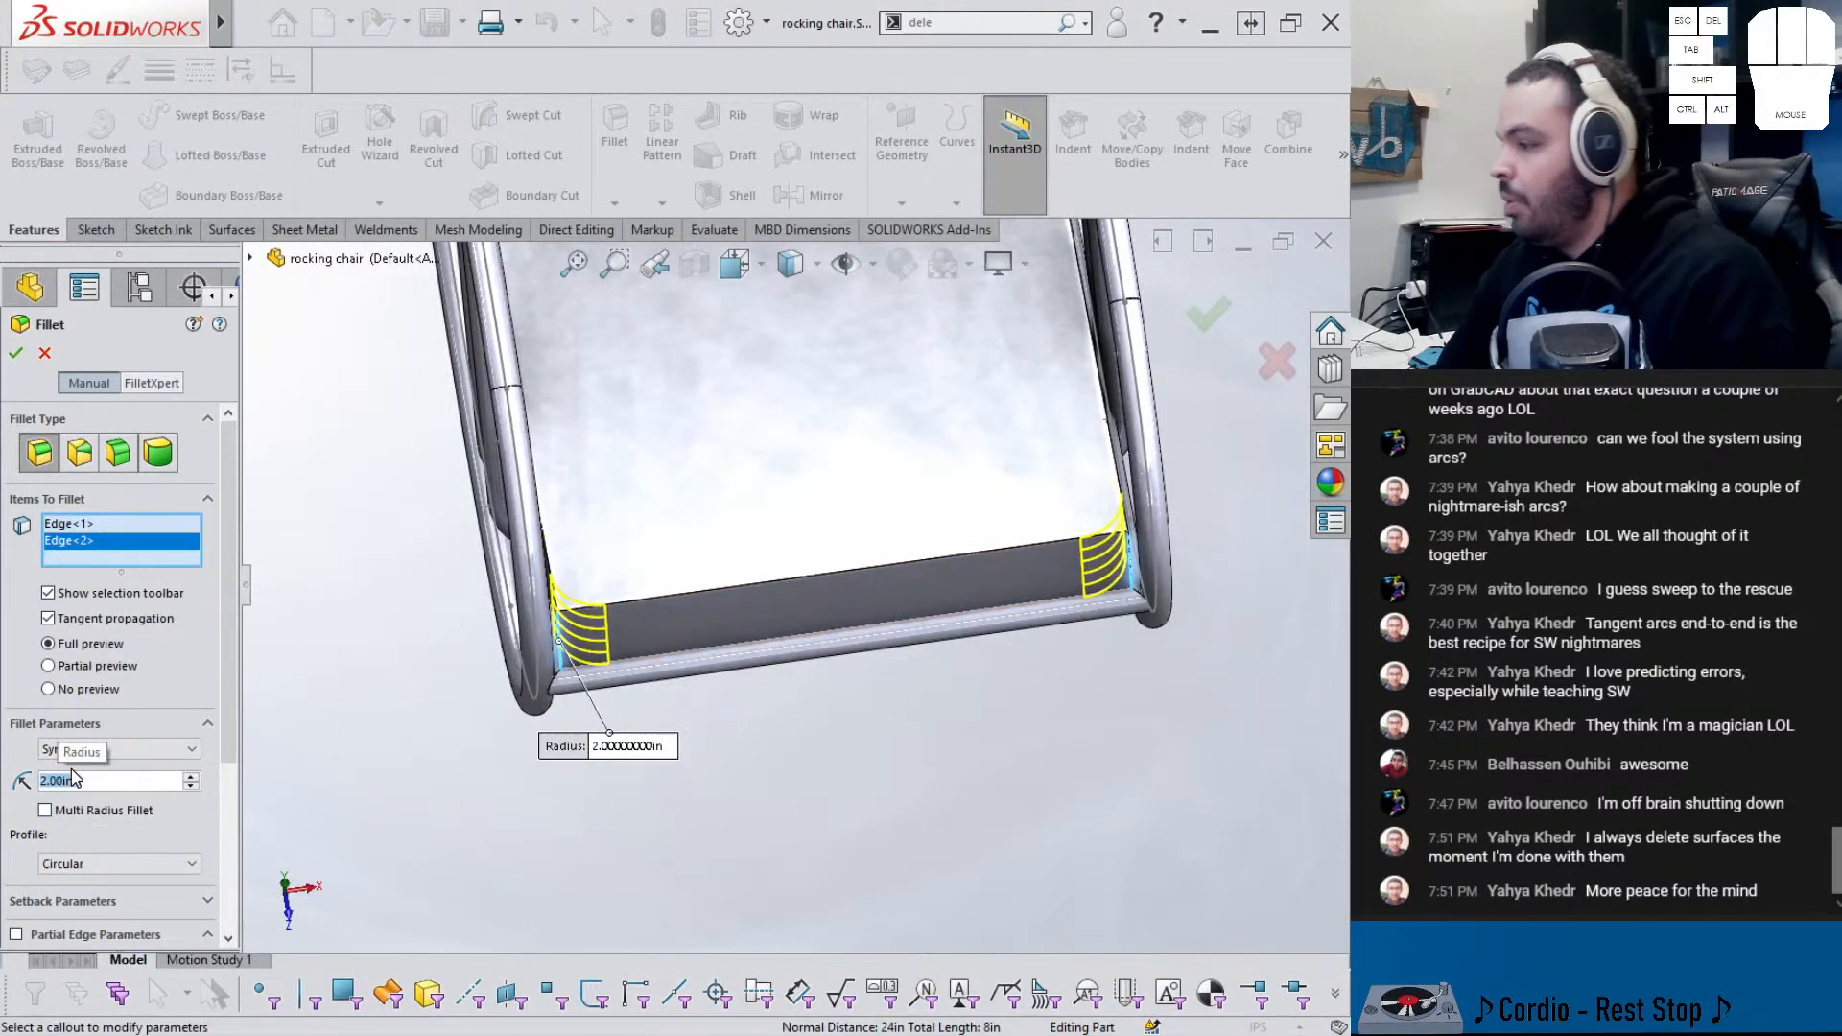
key(Return)
middle_drag(612, 681, 432, 537)
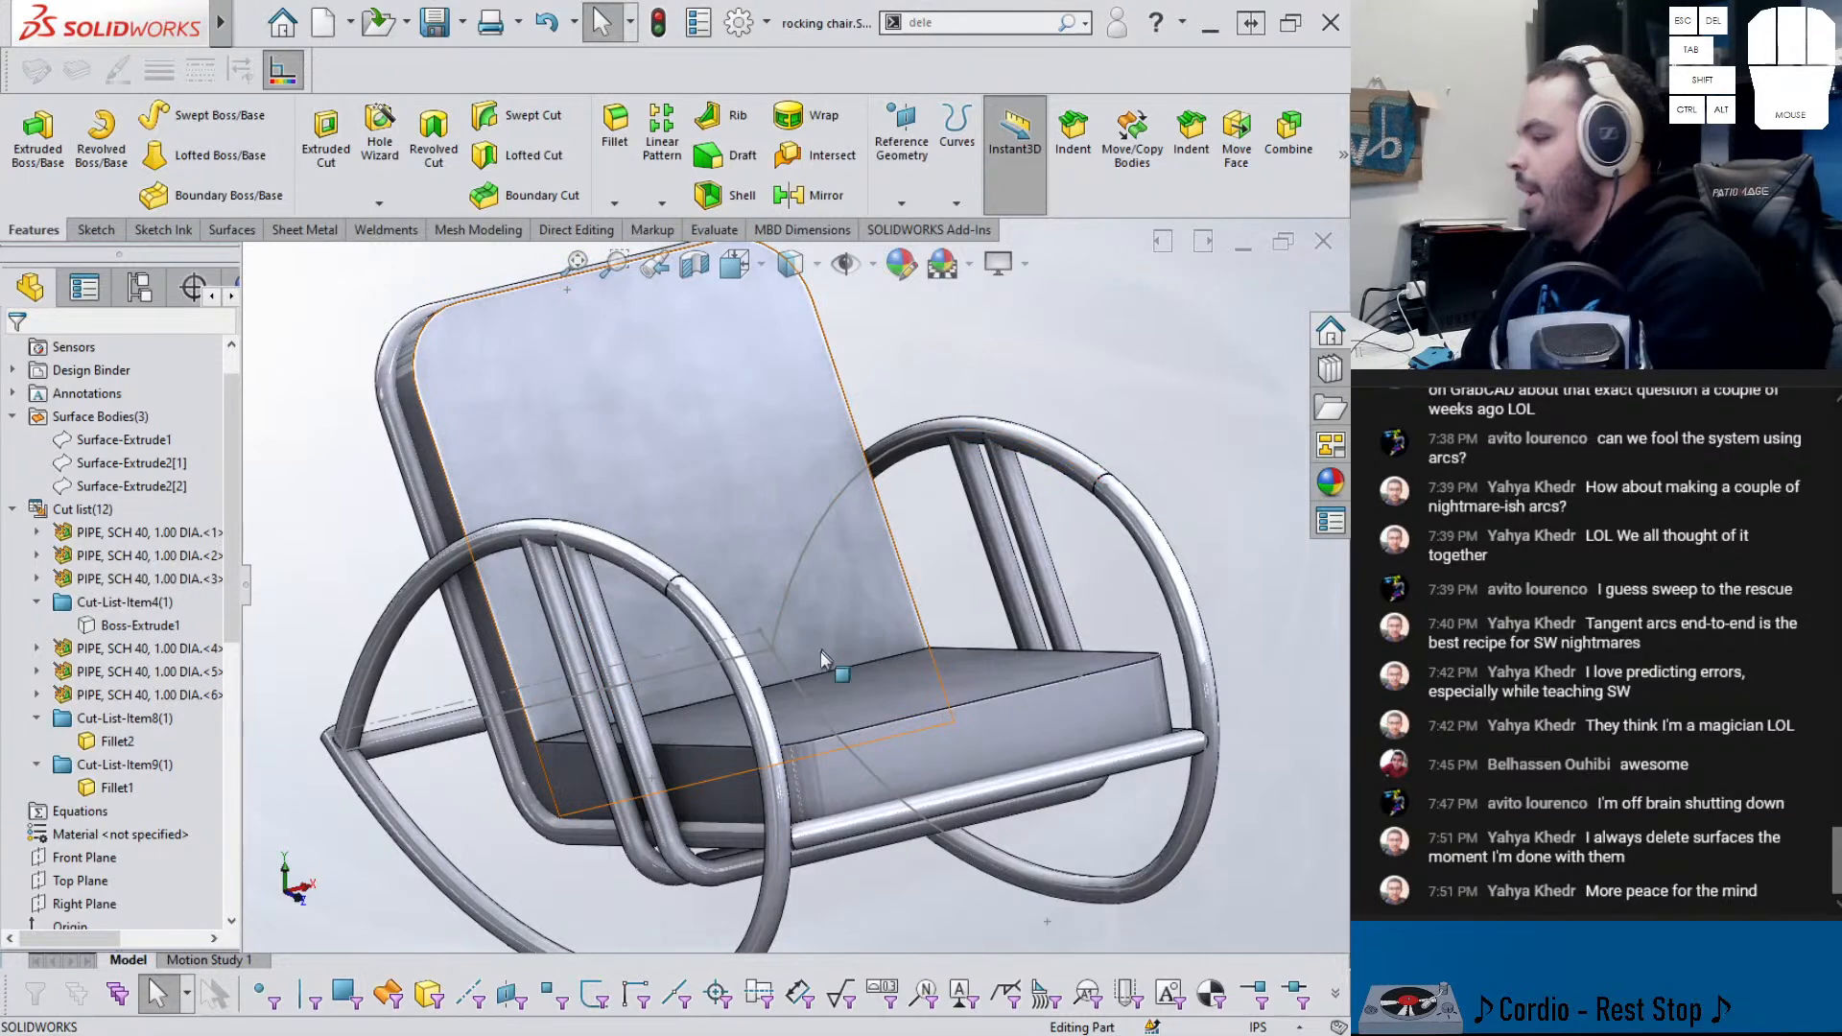
- Launch the Dome command from the command search
middle_drag(849, 708, 893, 732)
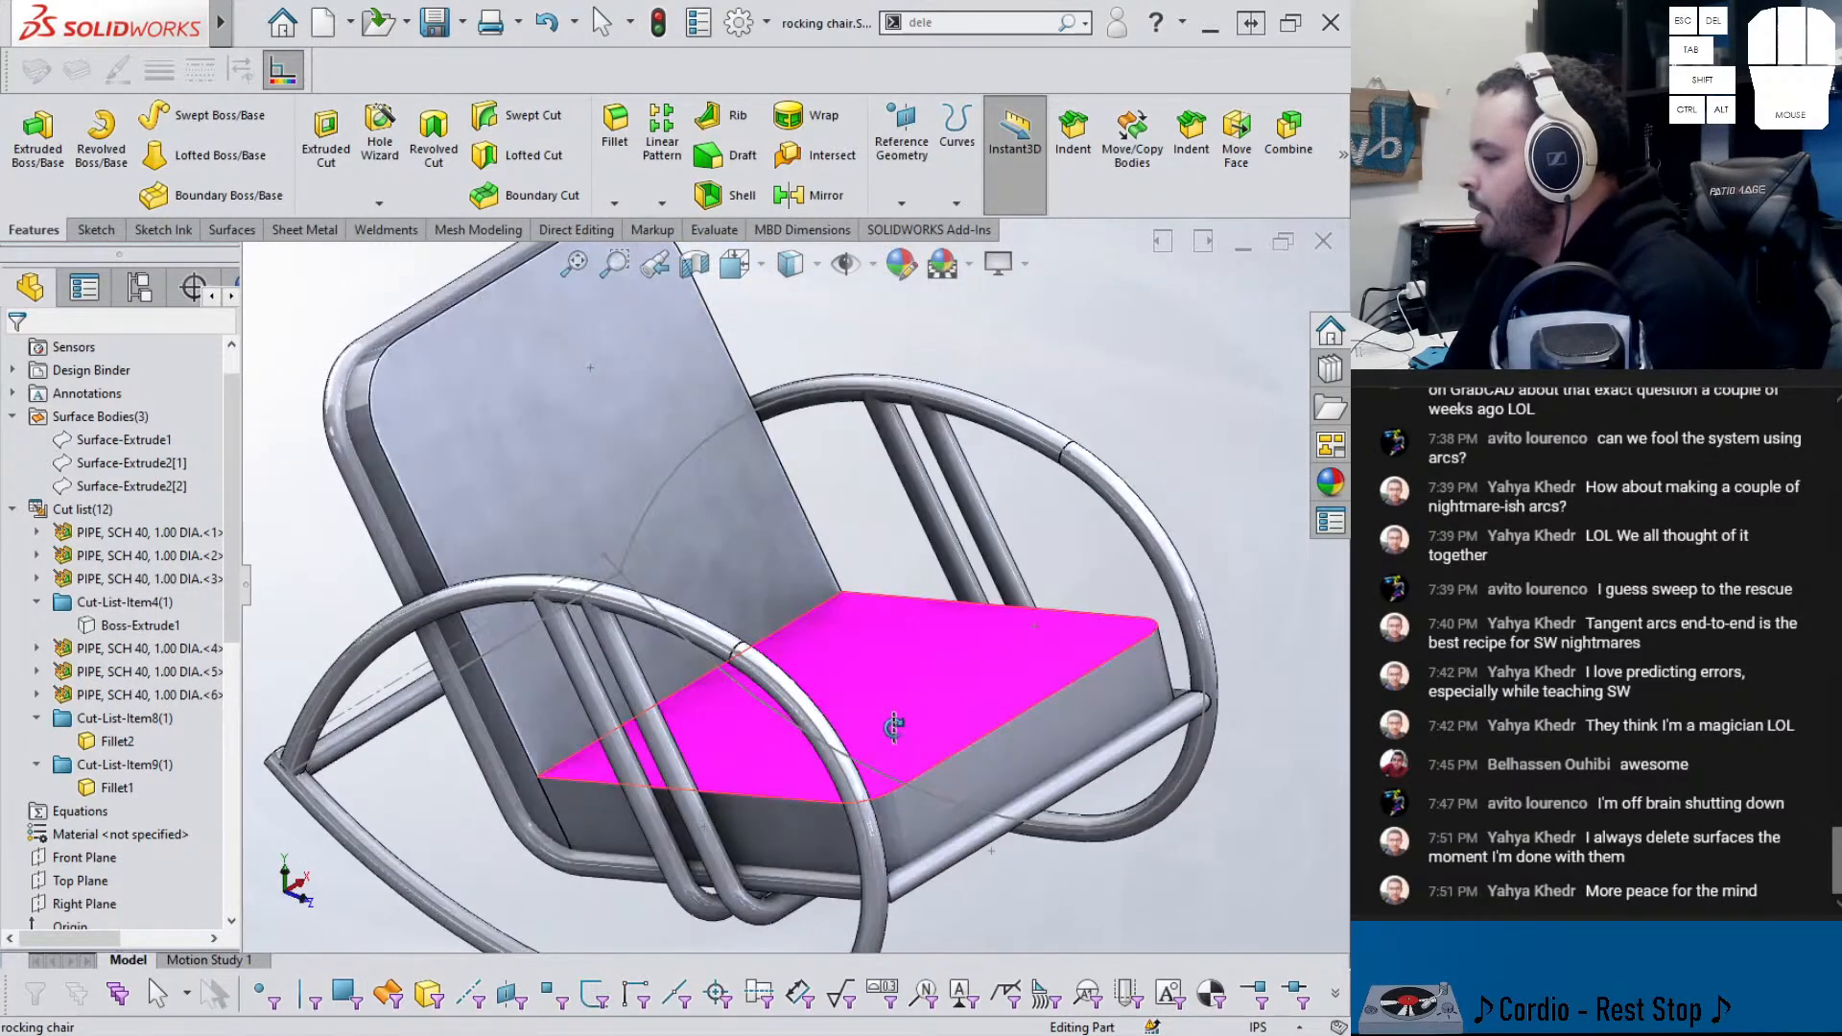
click(868, 682)
click(1035, 376)
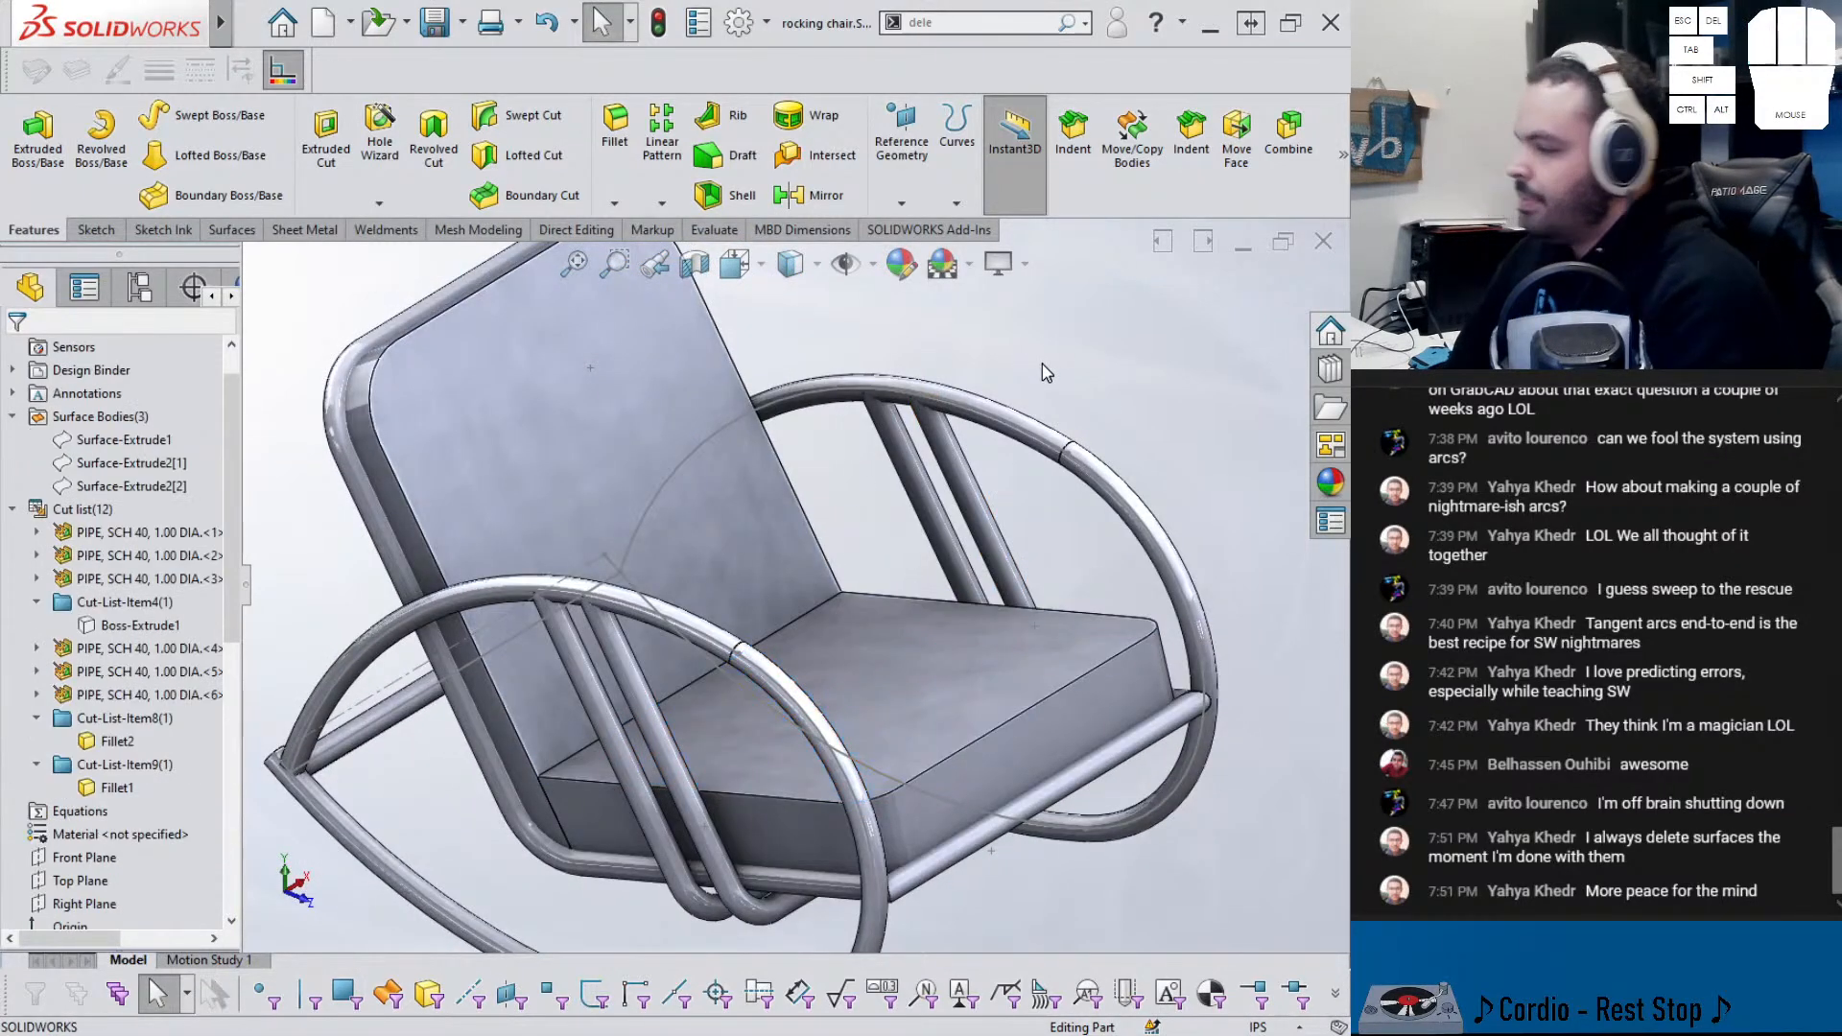
text(deke)
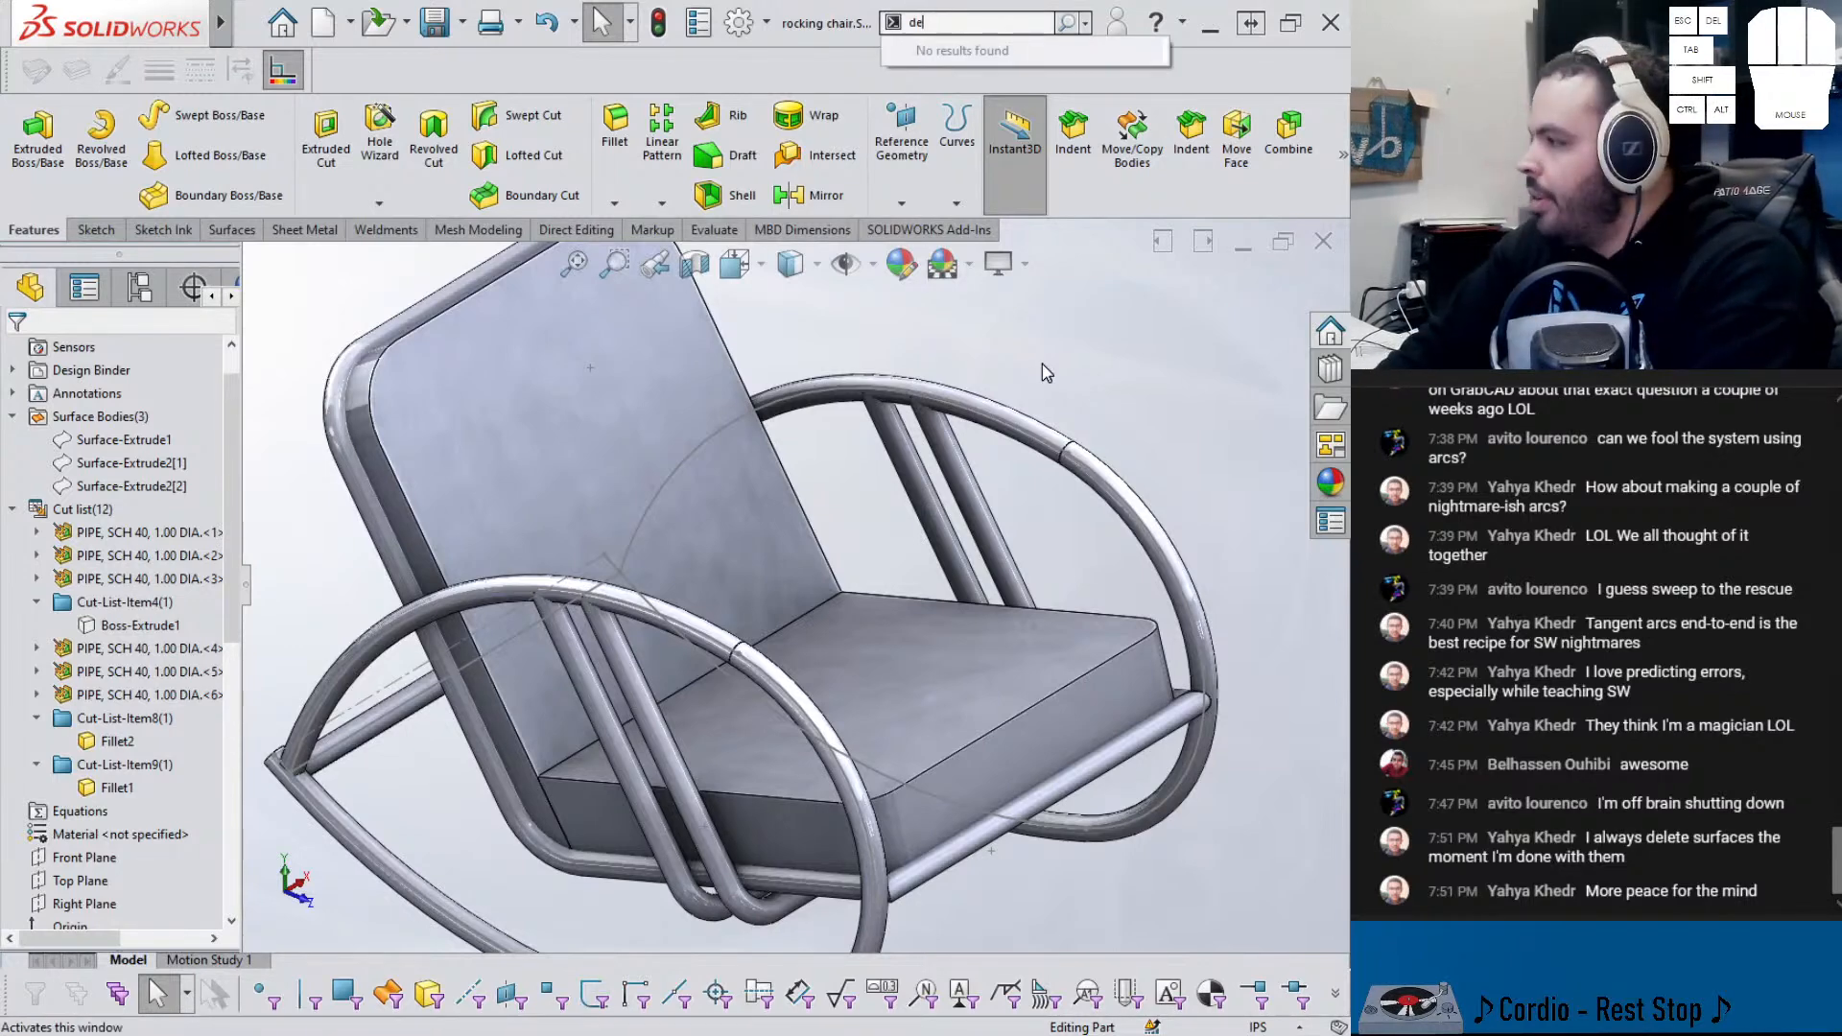
key(BackSpace)
key(BackSpace)
key(BackSpace)
text(ele)
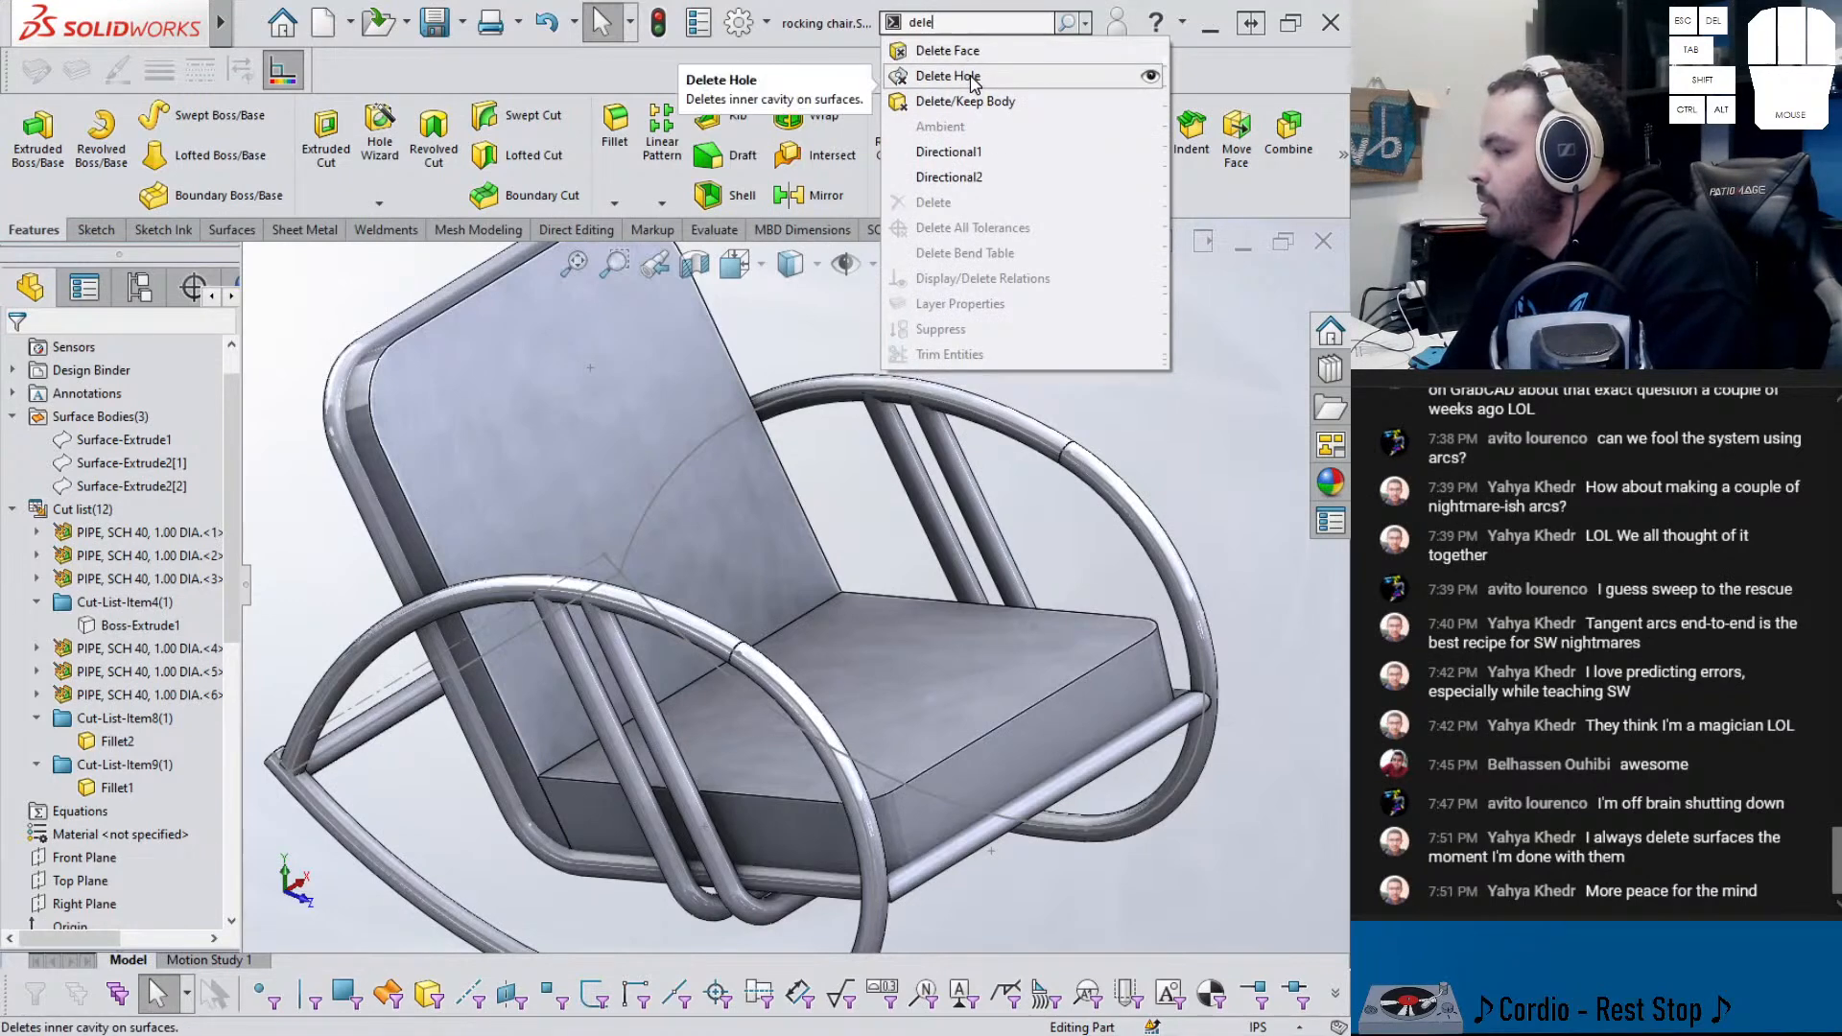
key(BackSpace)
key(BackSpace)
key(BackSpace)
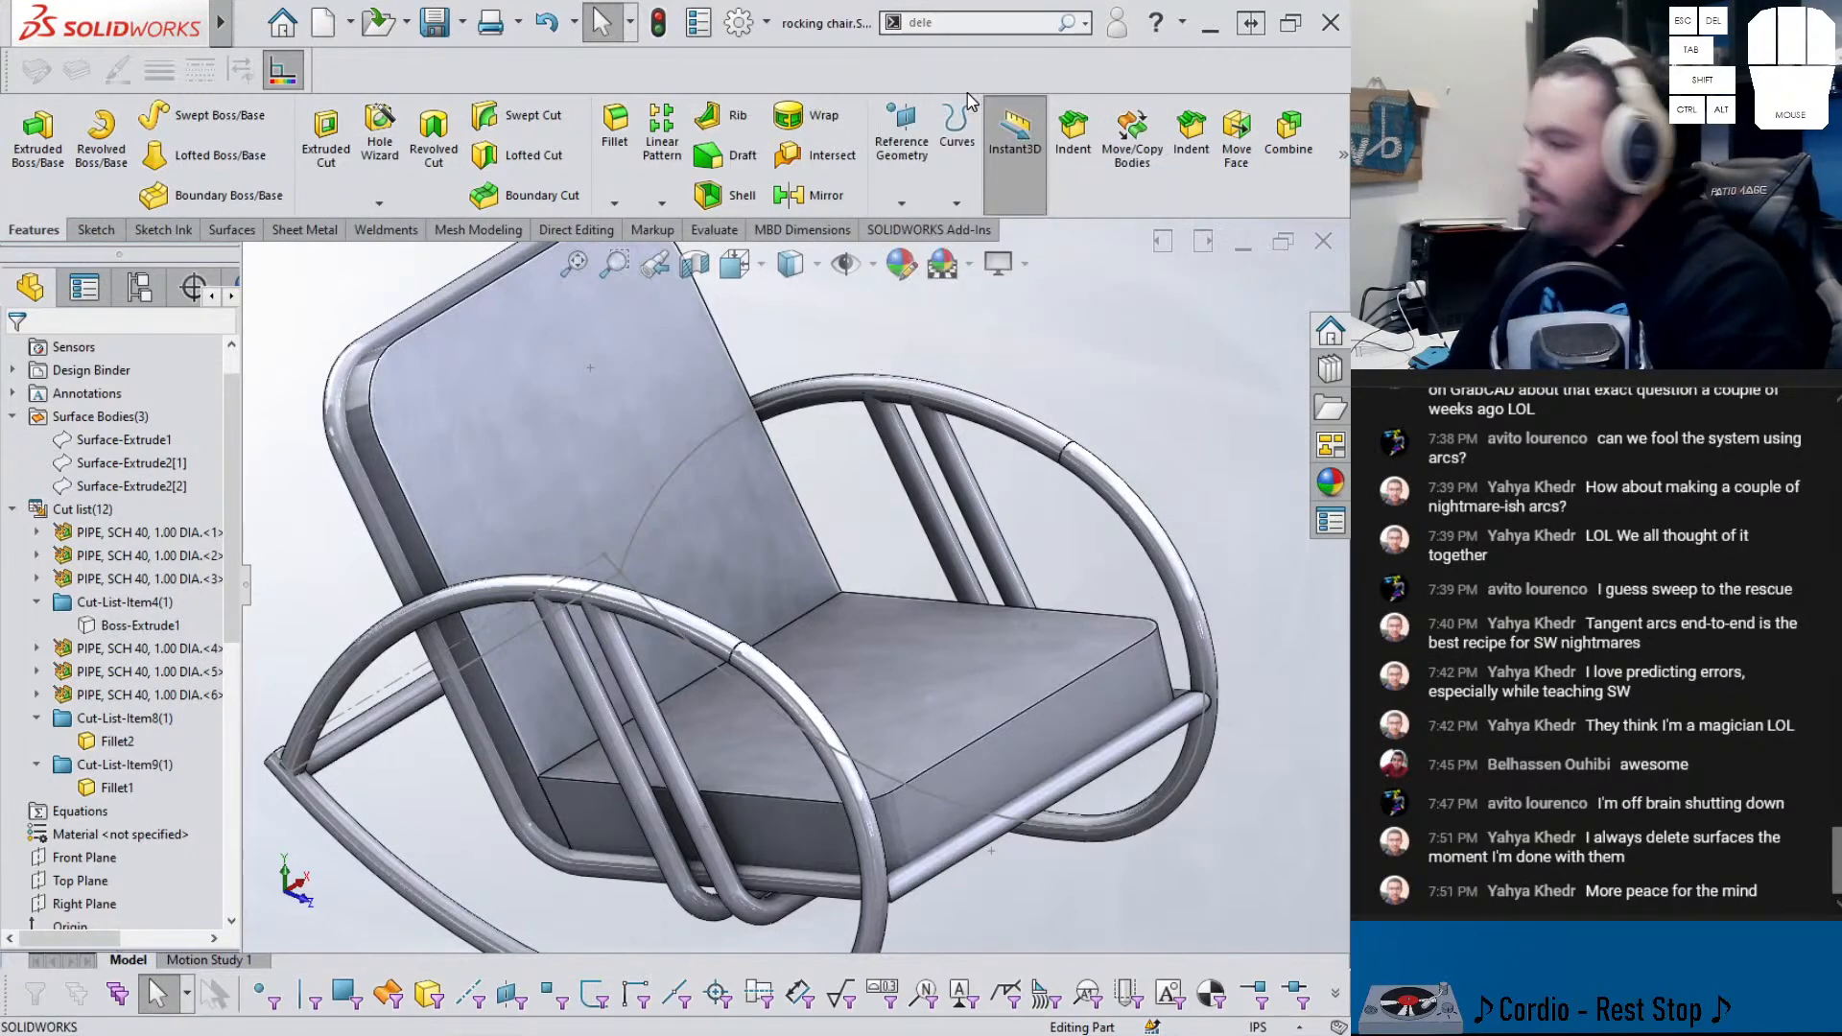
text(onme)
key(BackSpace)
text(me)
key(Return)
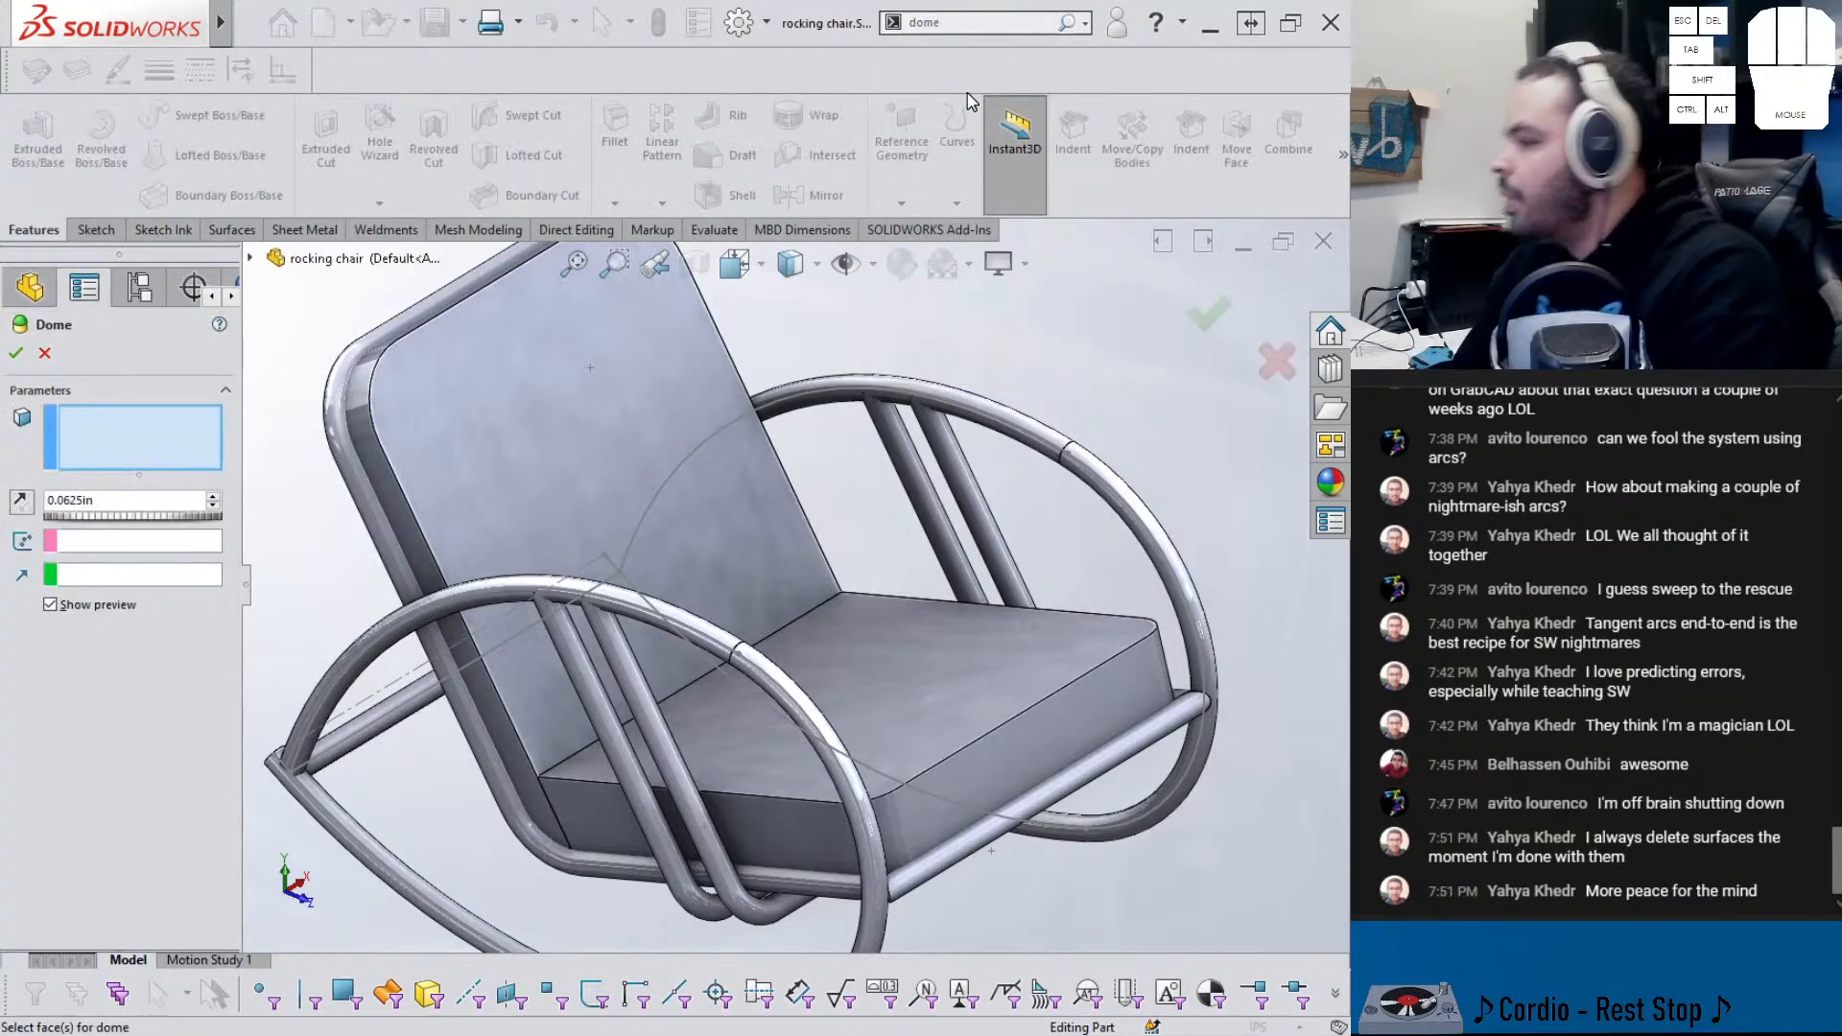
- Dome the seat's top face at a height of 0.75 in
click(825, 753)
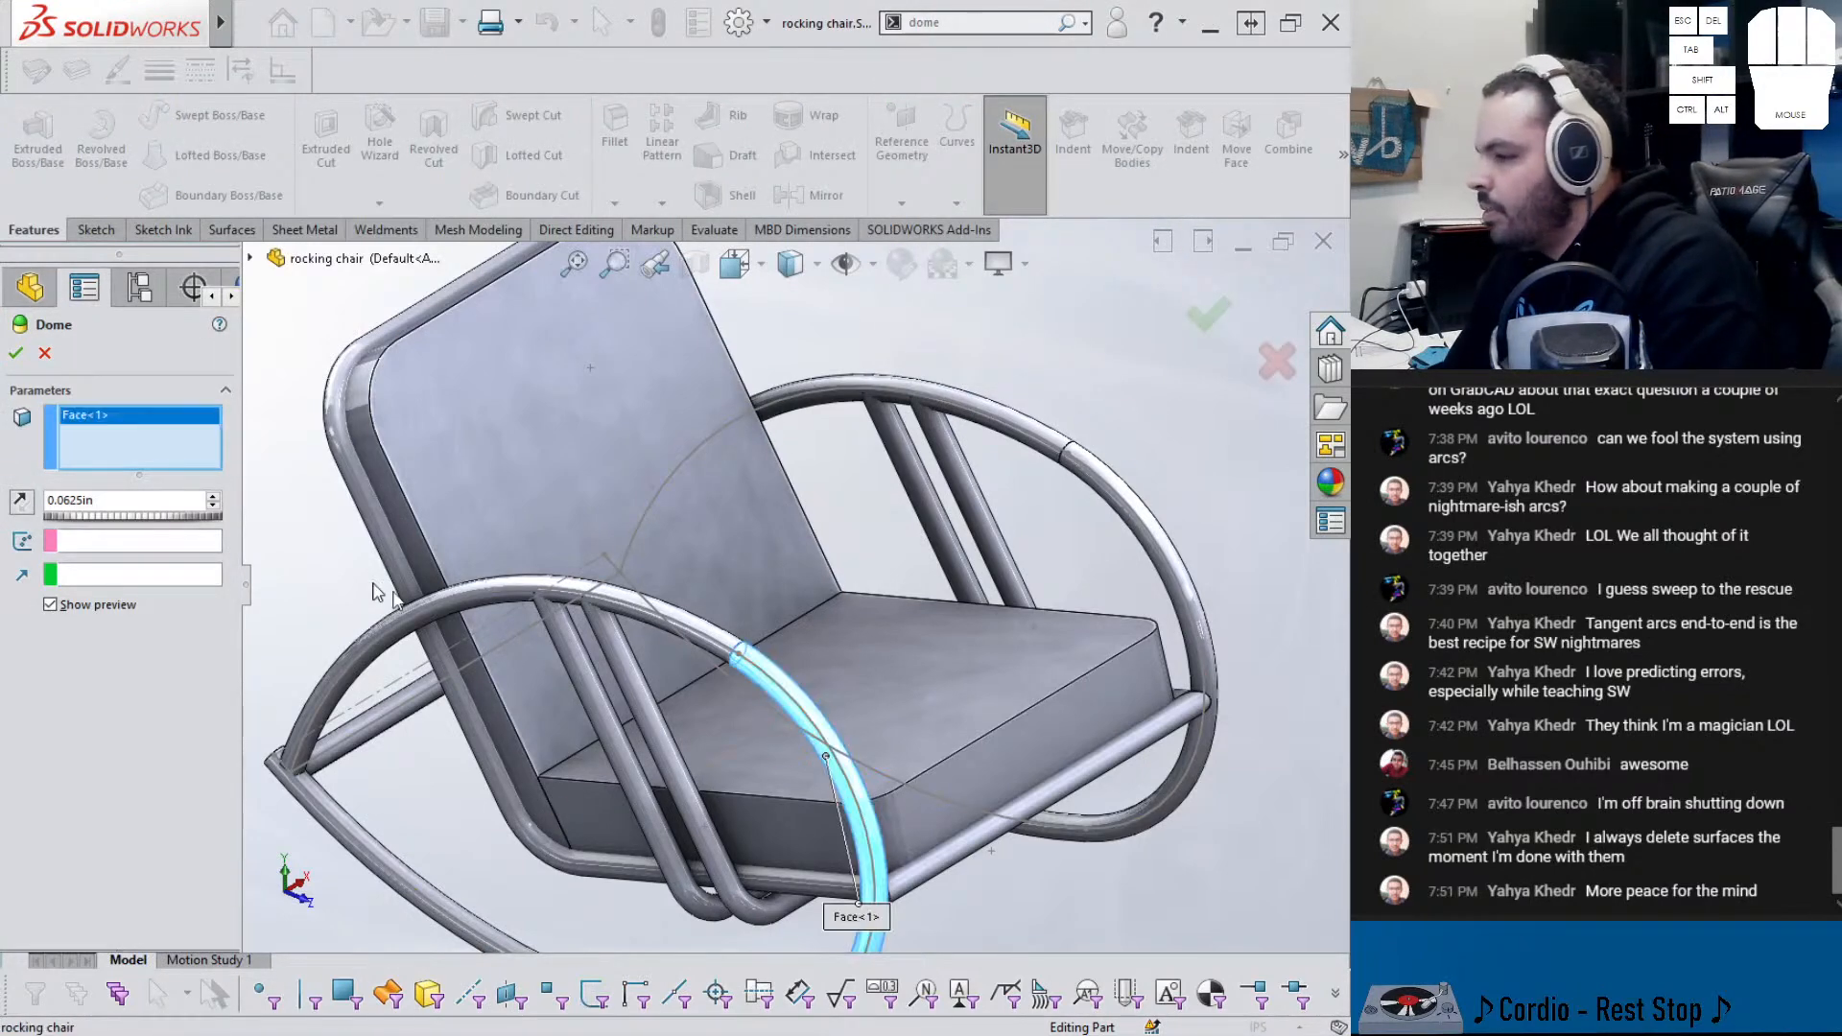
right_click(165, 445)
click(216, 469)
click(860, 643)
middle_drag(861, 653, 242, 509)
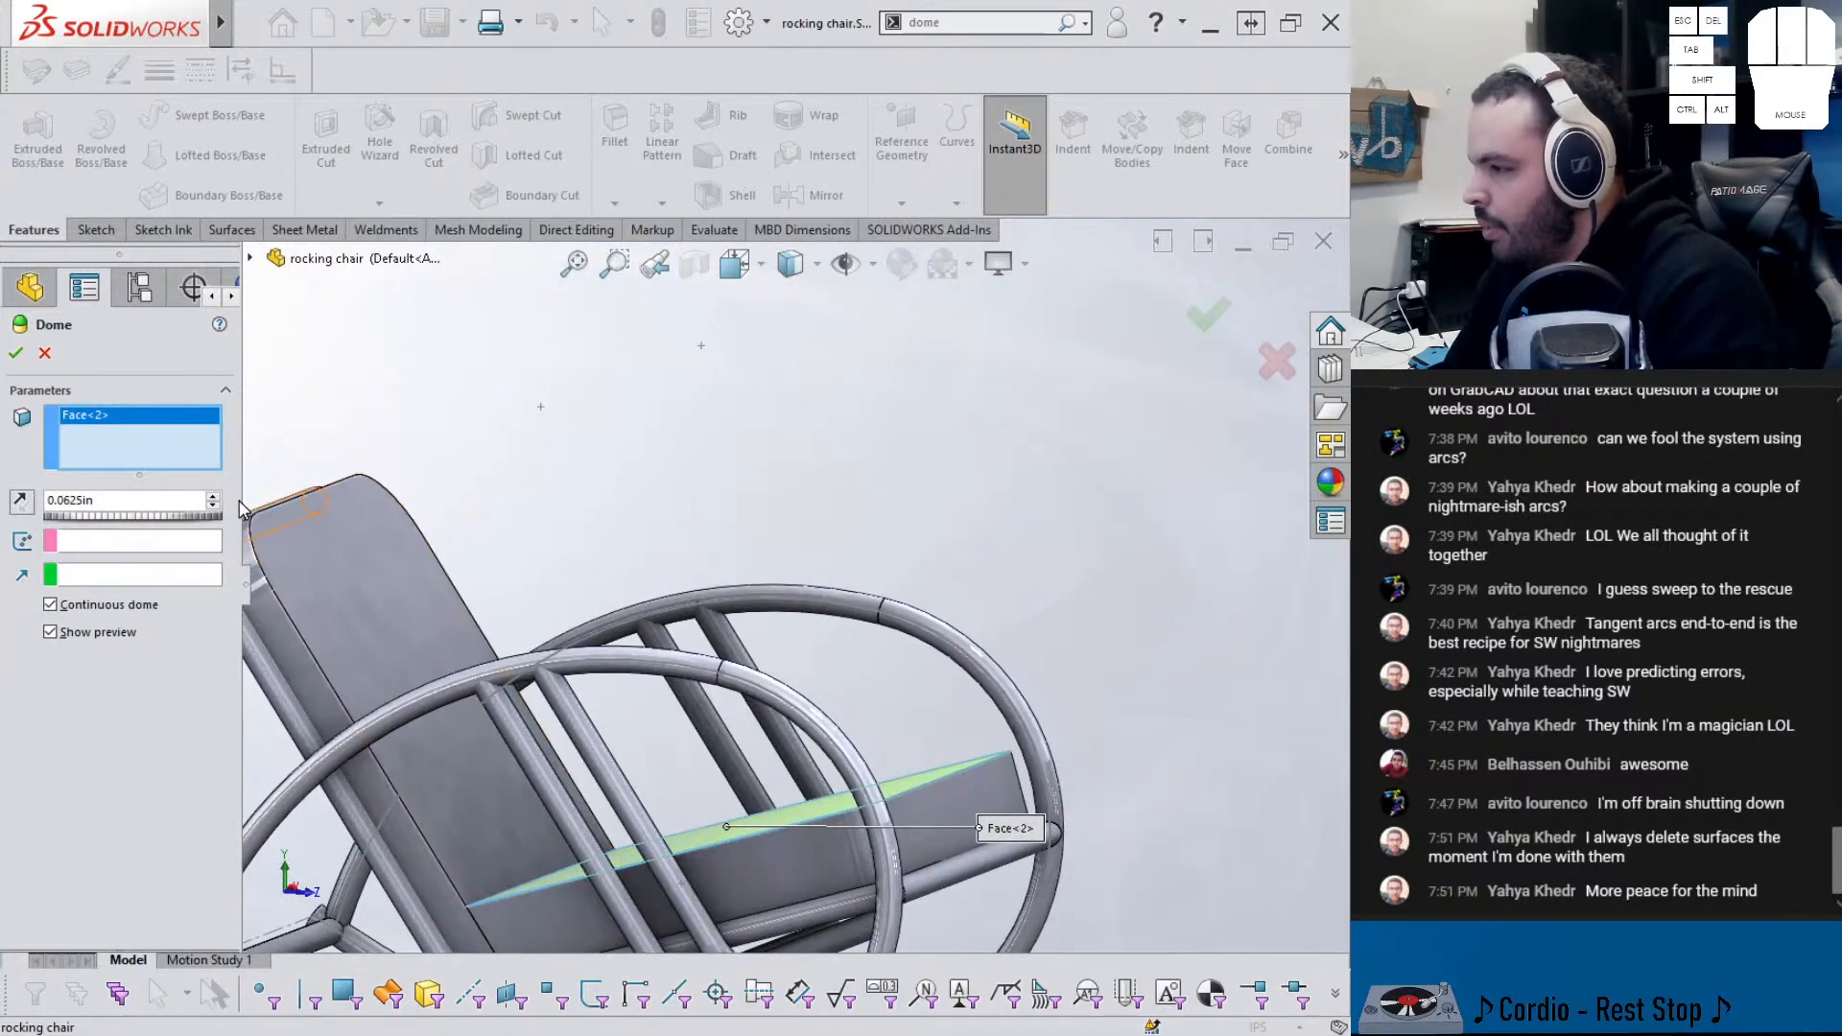
drag(178, 519, 186, 519)
click(147, 510)
middle_drag(547, 725, 623, 854)
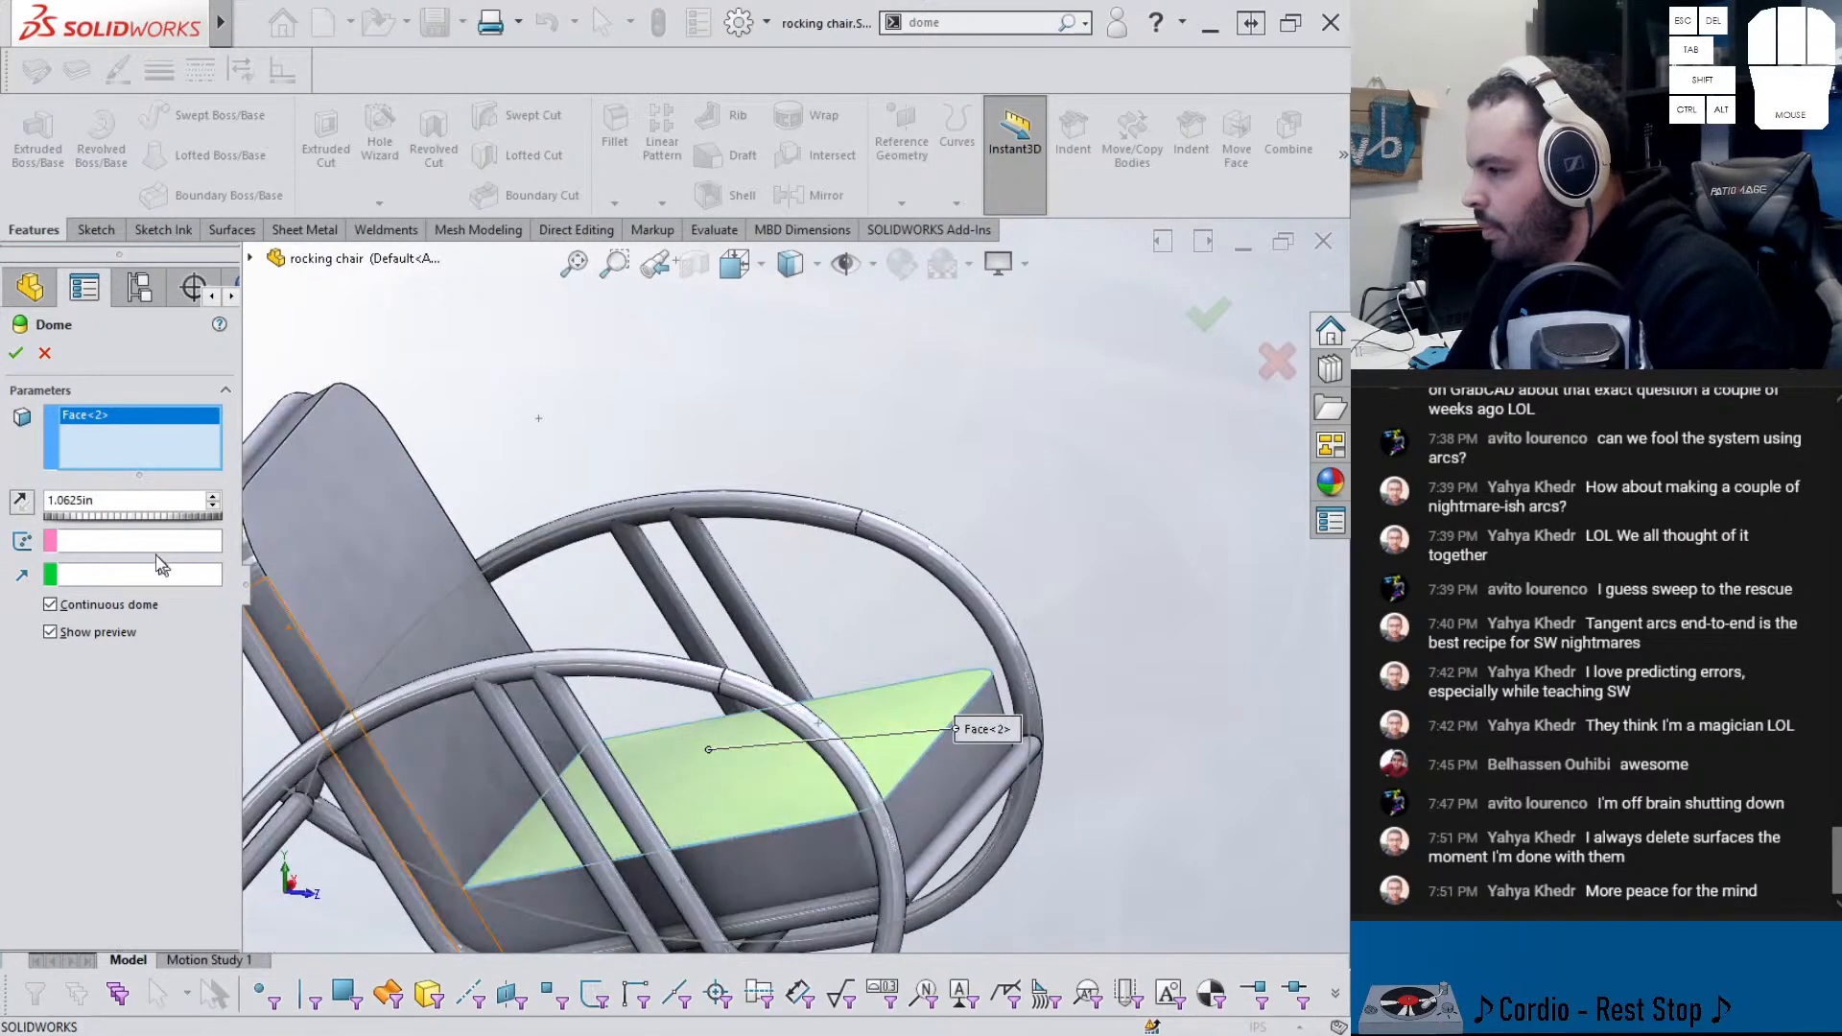
double_click(84, 498)
text(.7)
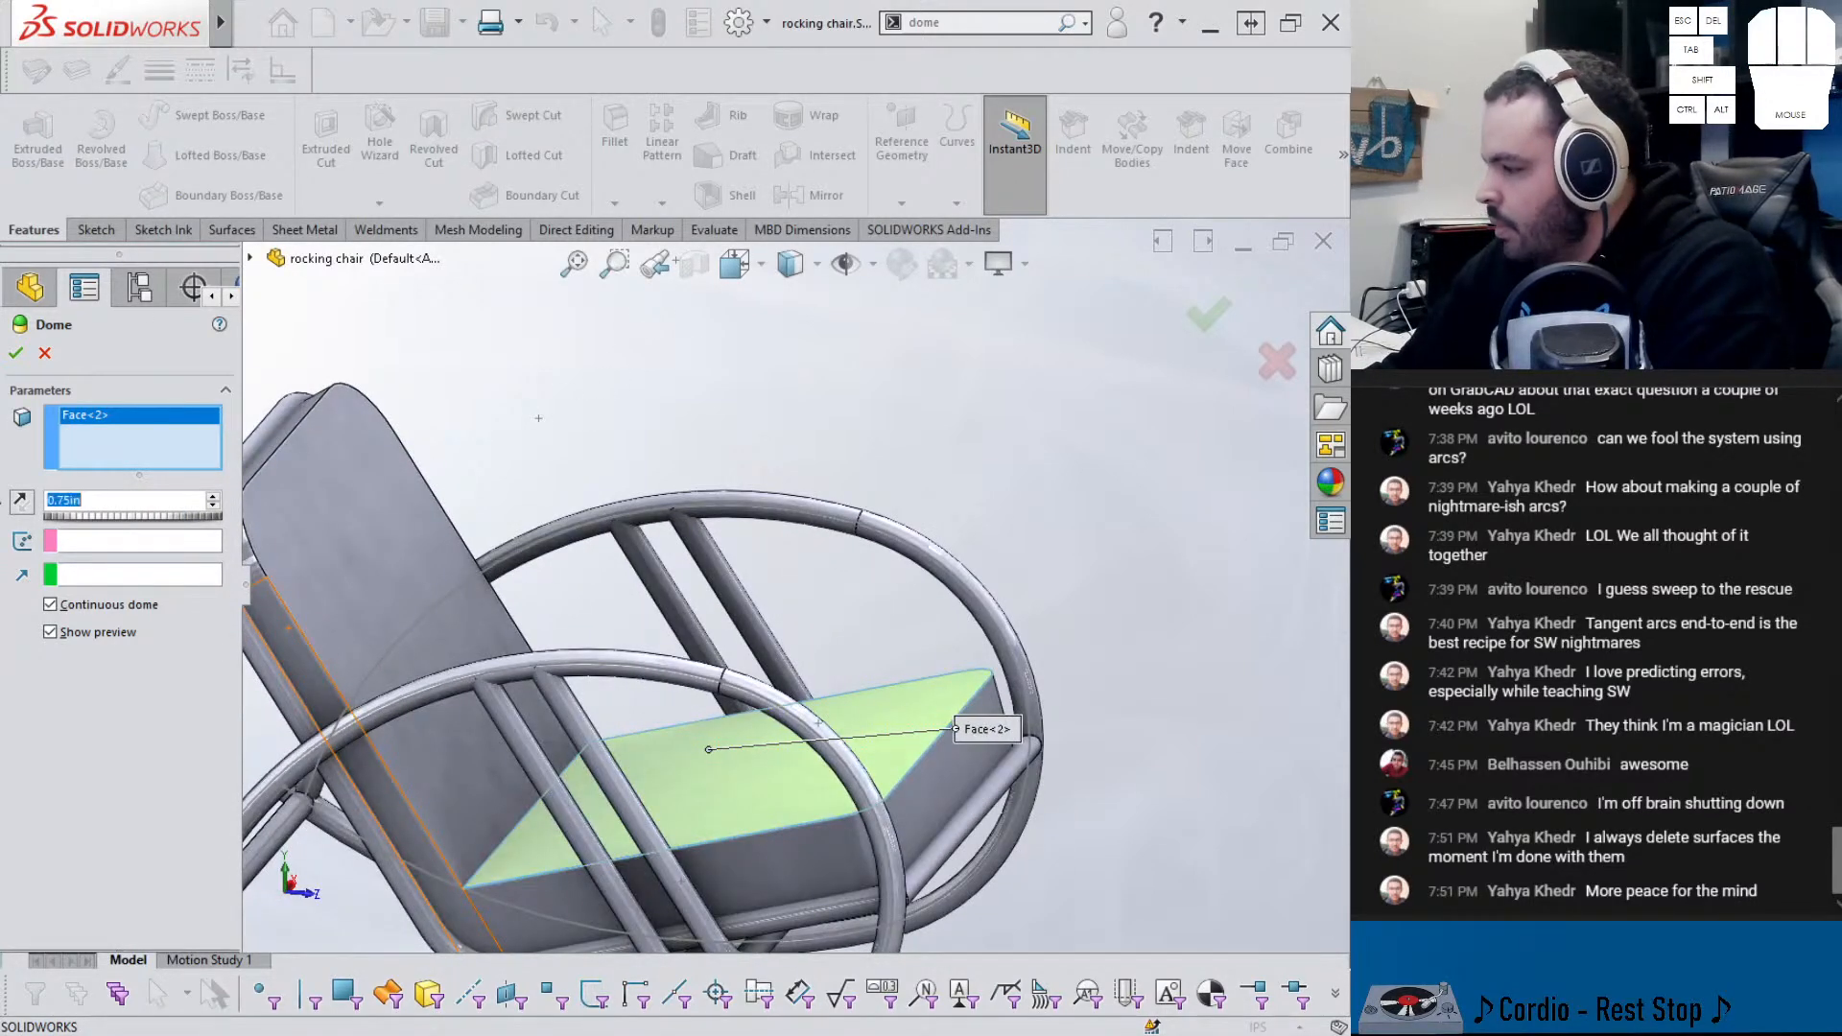
key(Return)
- Add a second 0.75 in dome on the backrest face, creating Dome2
mouse_move(541, 701)
middle_down()
mouse_move(582, 649)
mouse_move(531, 699)
mouse_move(552, 705)
middle_up()
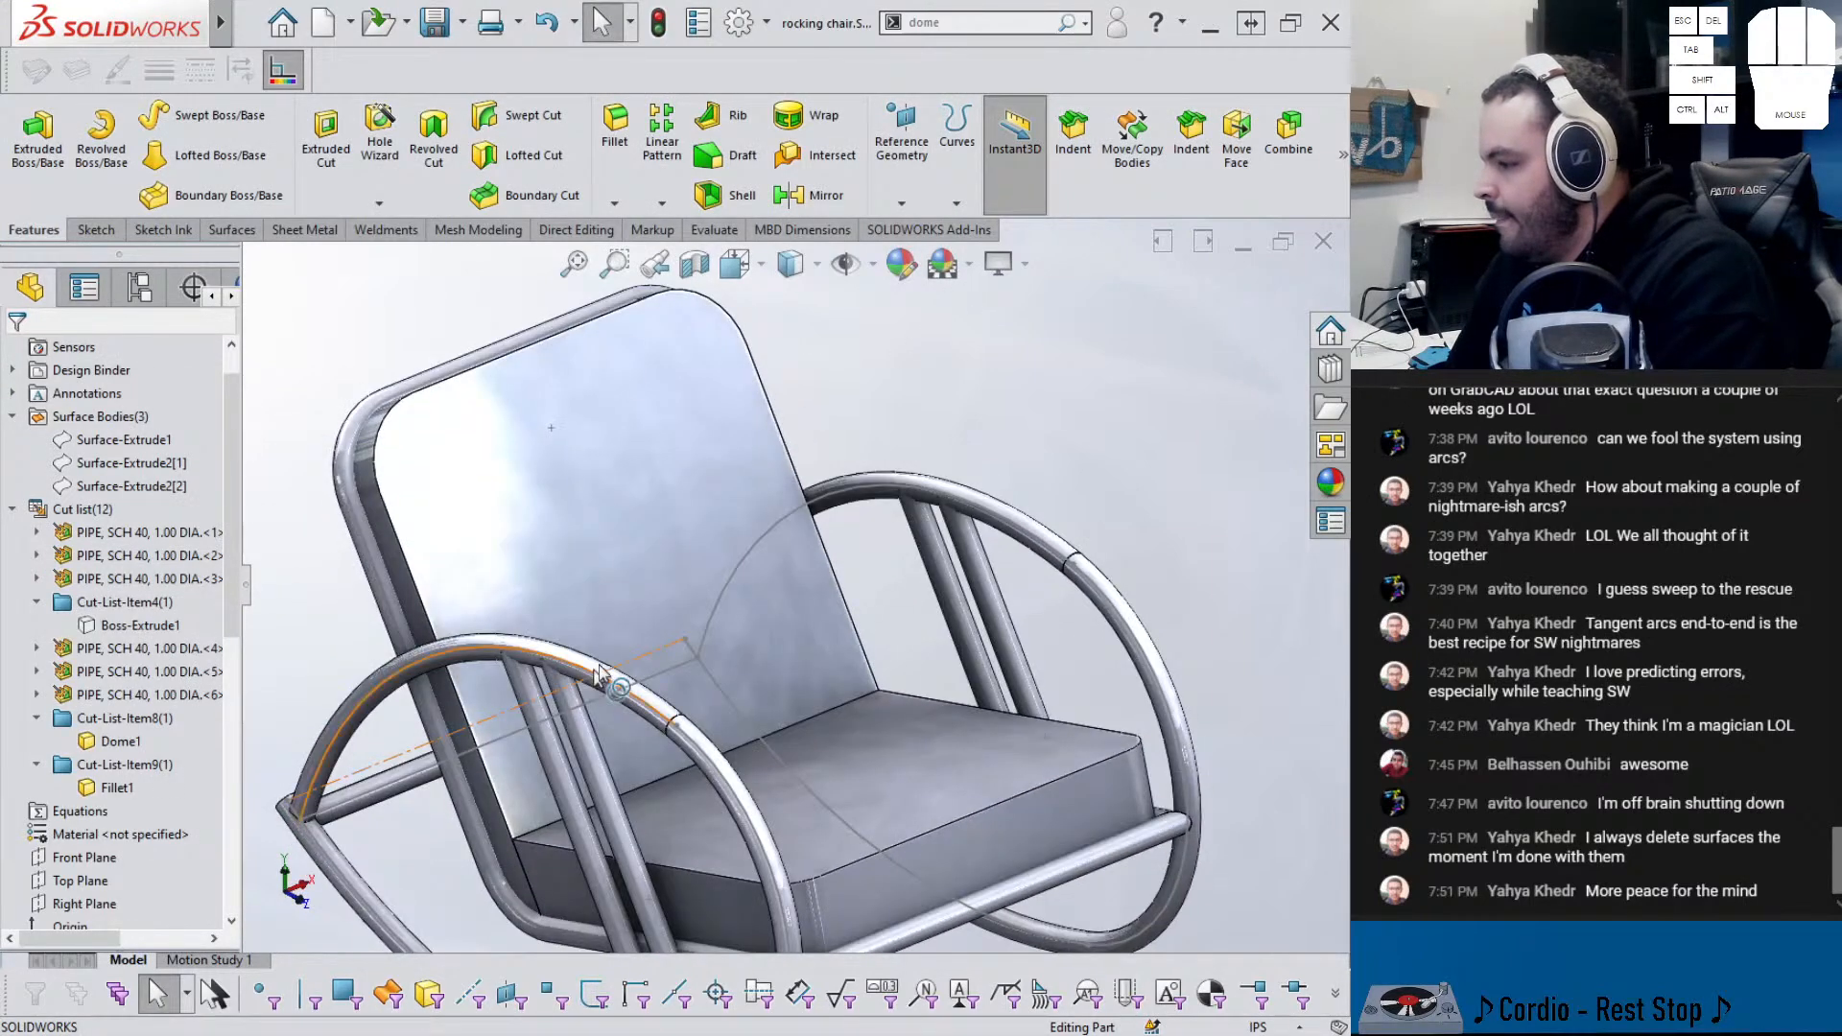
click(1067, 24)
click(1003, 51)
click(650, 452)
middle_drag(653, 469, 728, 481)
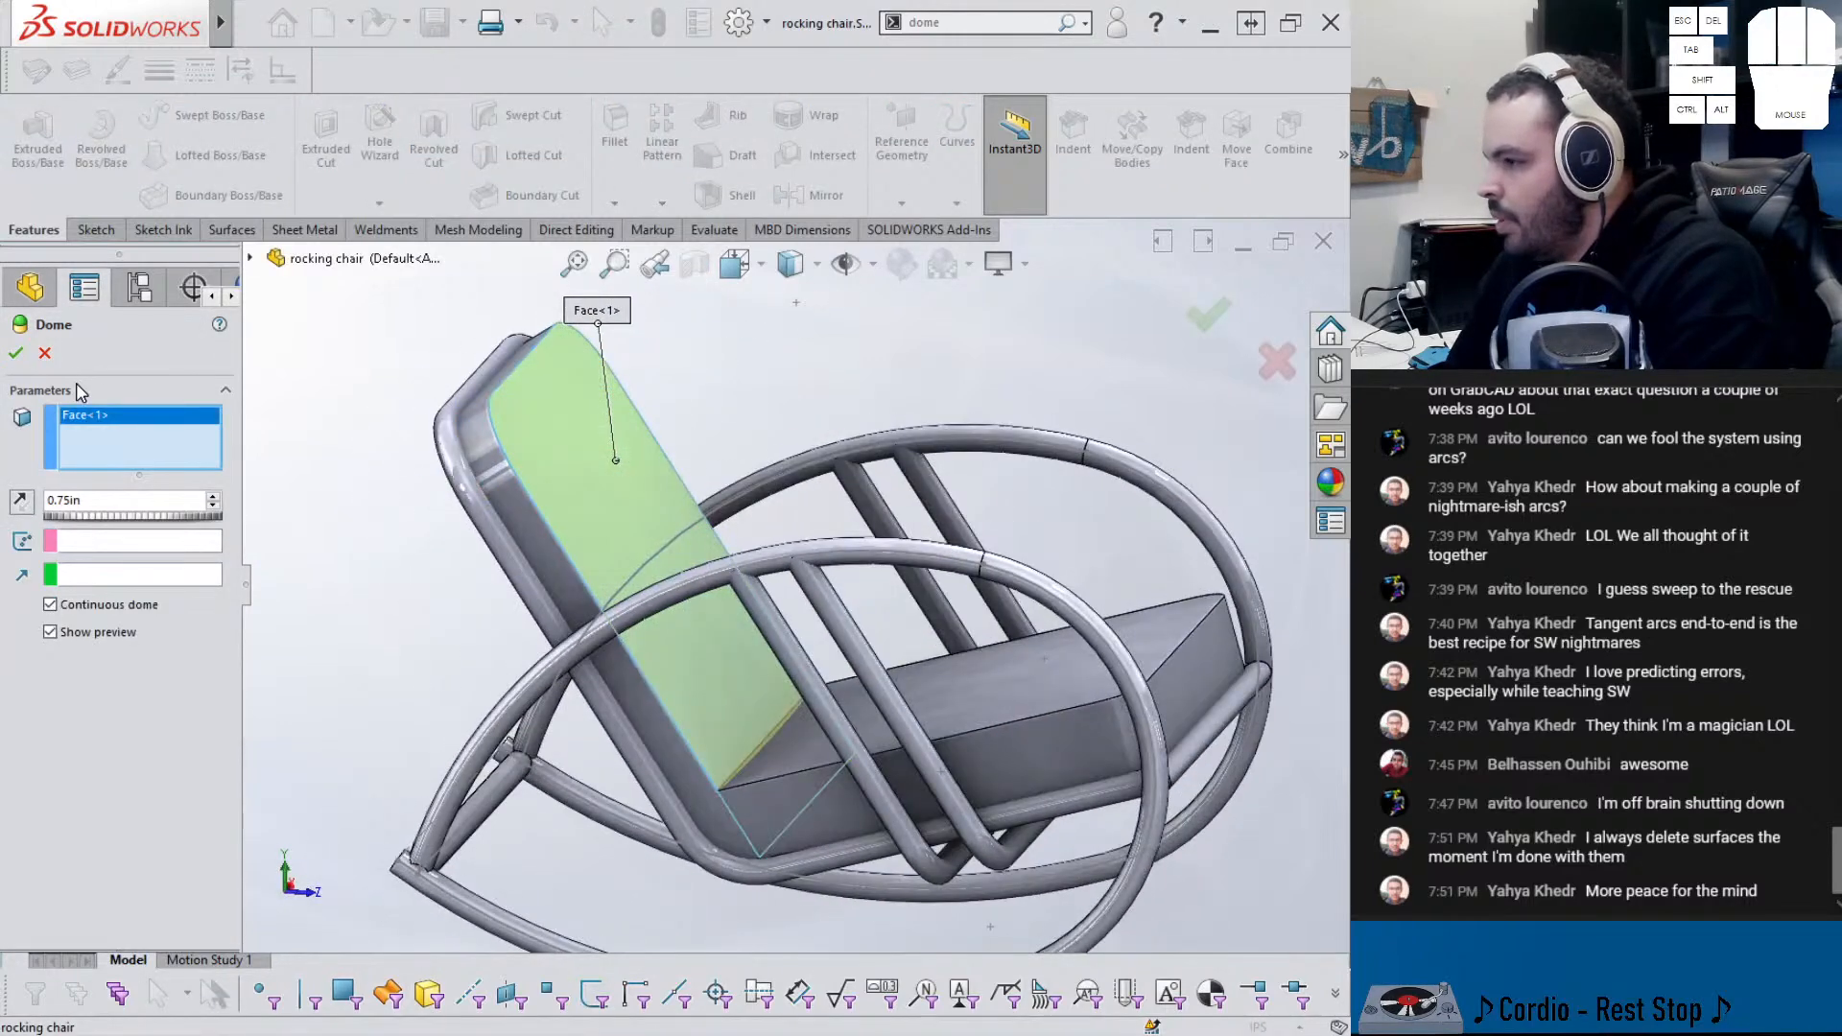
click(16, 354)
middle_drag(575, 729, 710, 728)
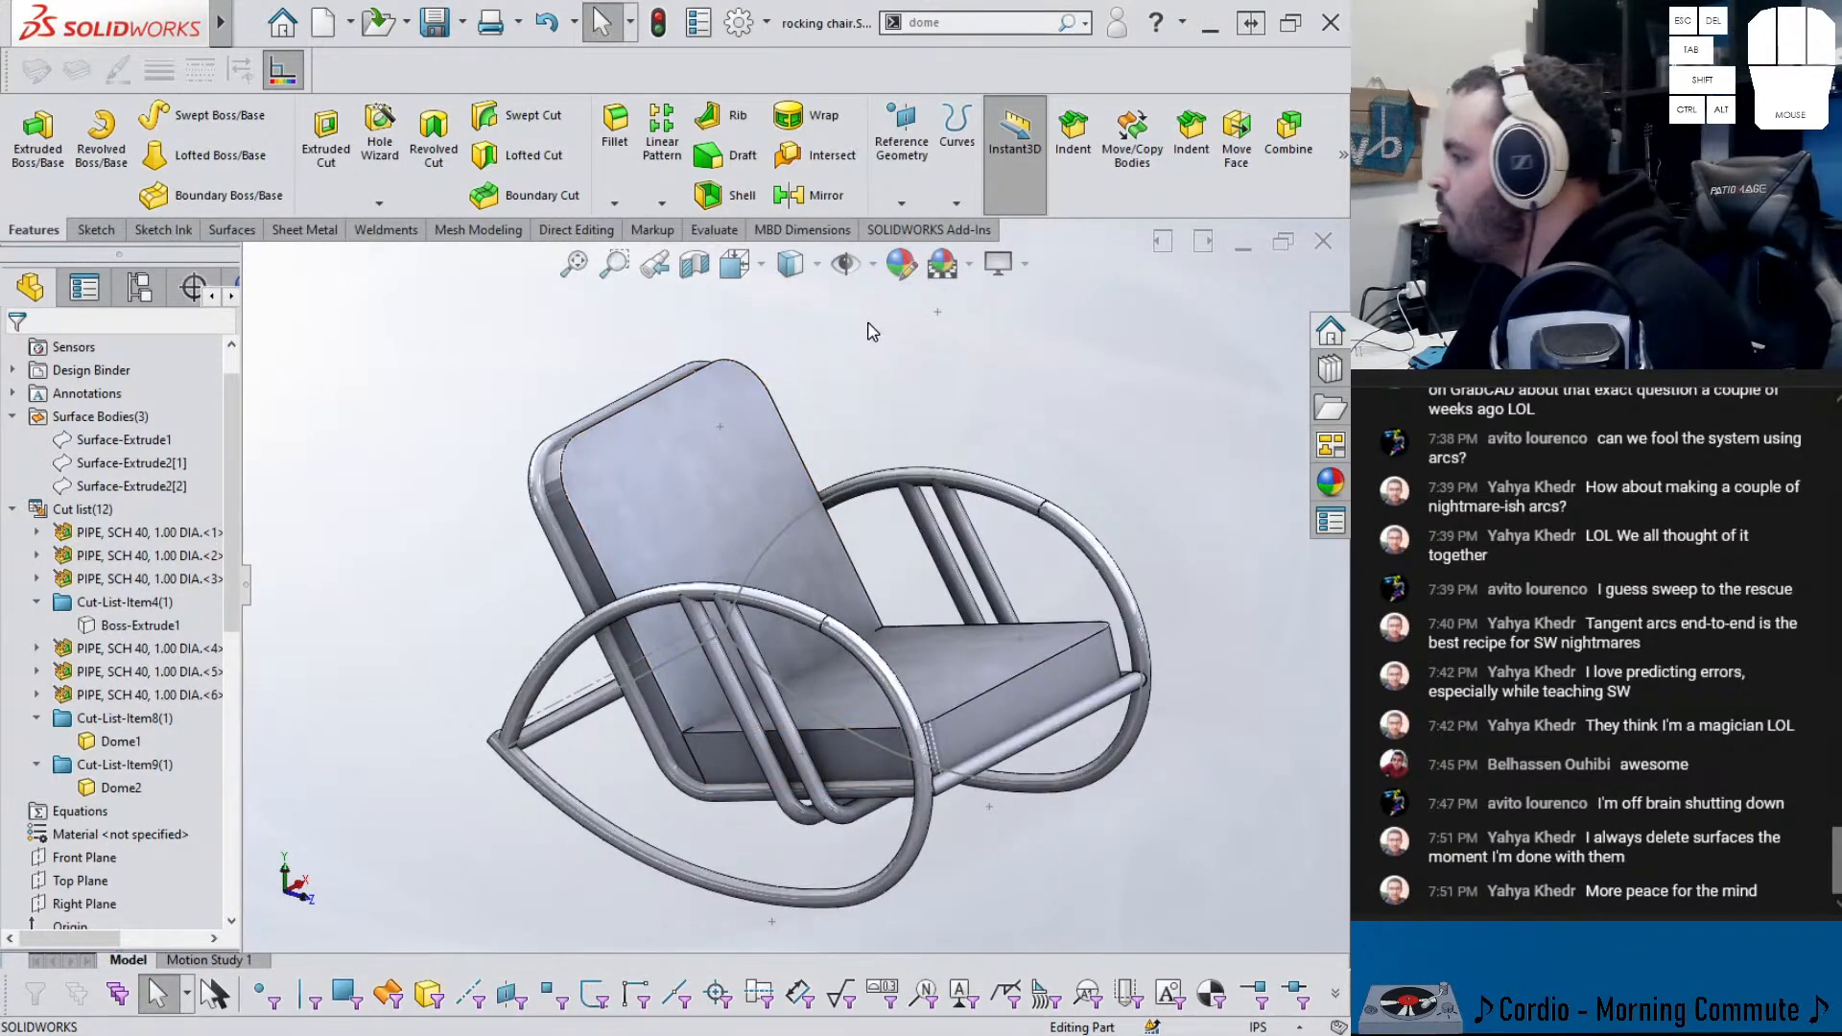
- Move Dome2 up to just after Thicken2 and dismiss the missing-references warning
scroll(135, 902, down, 10)
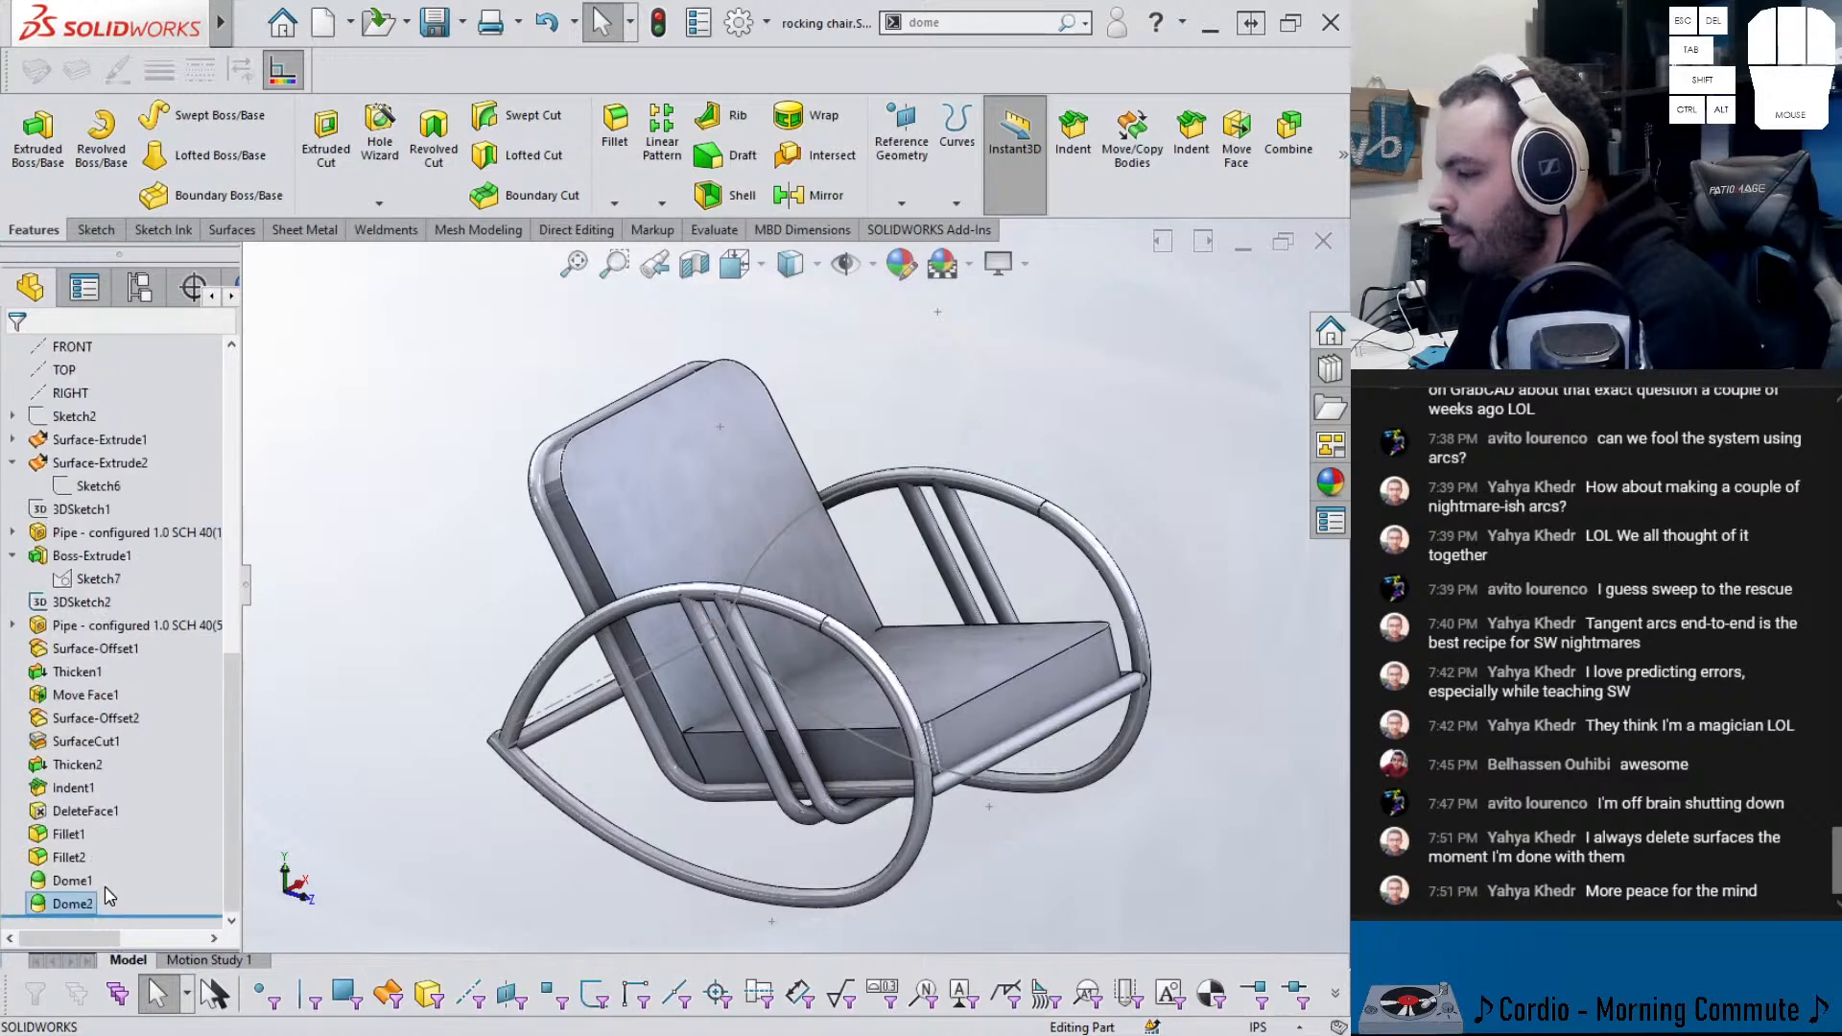
click(74, 907)
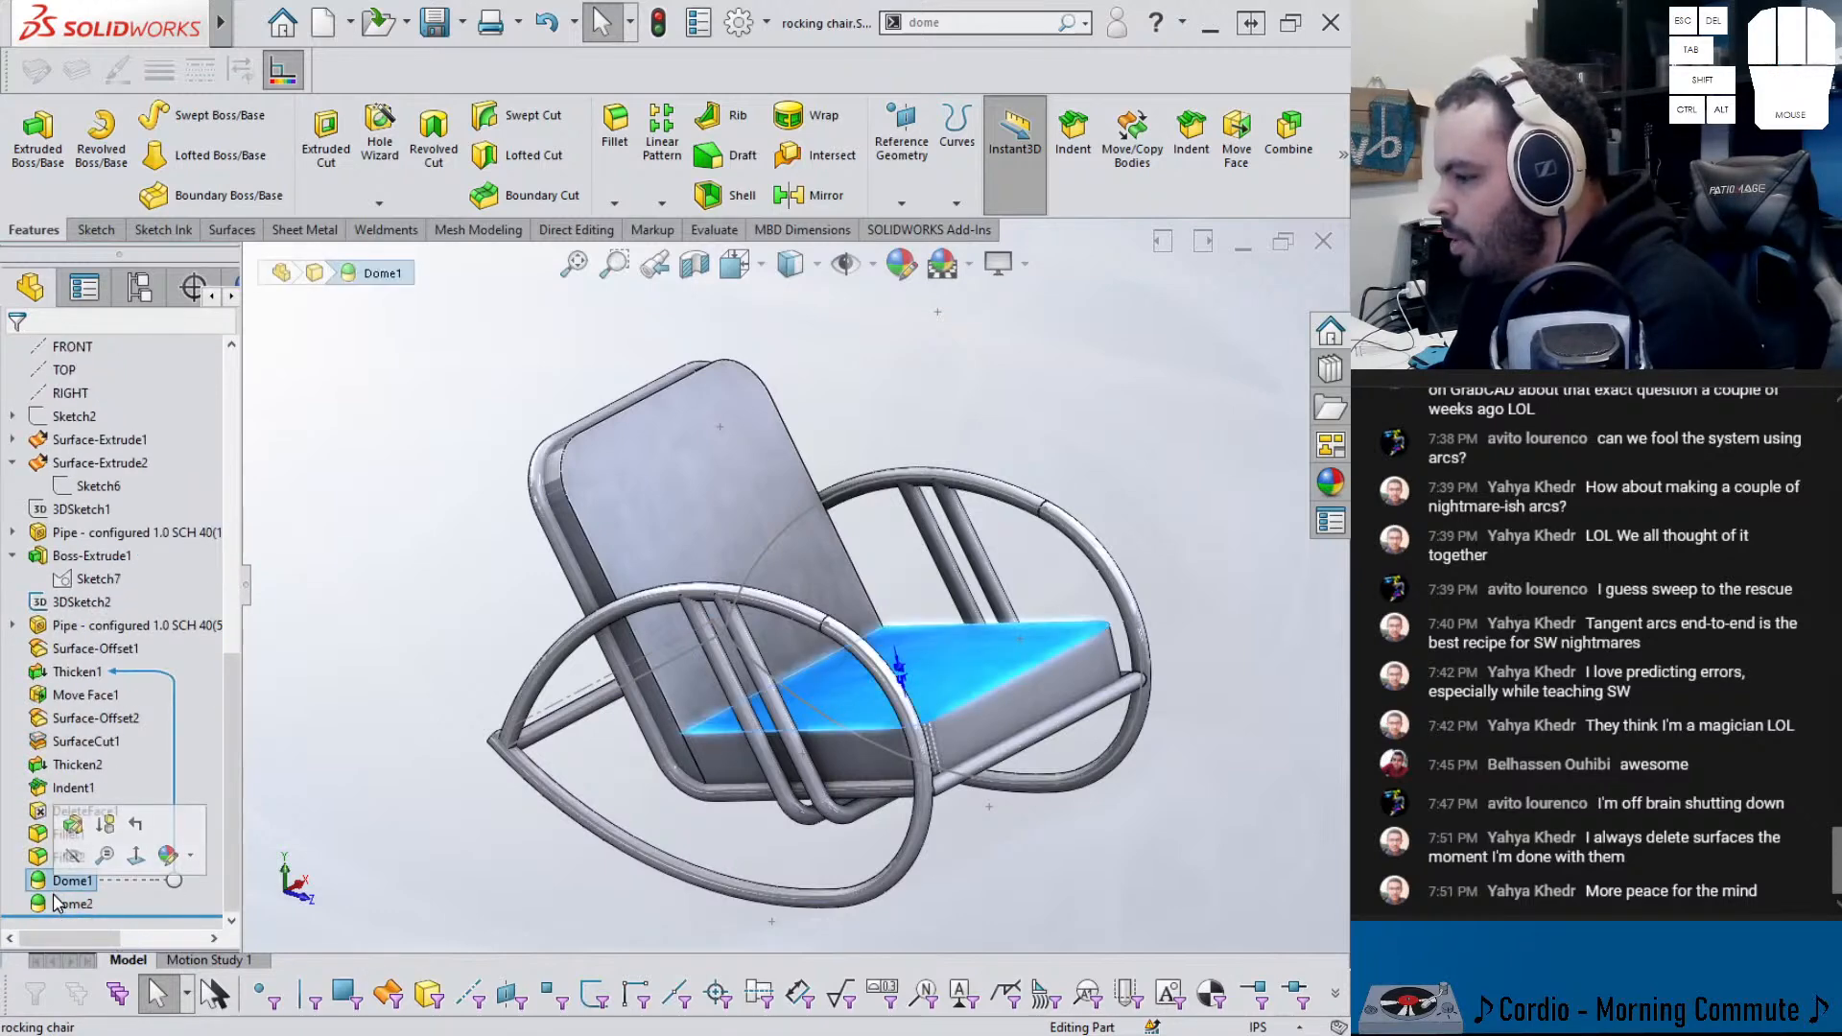
drag(76, 908, 77, 765)
click(804, 535)
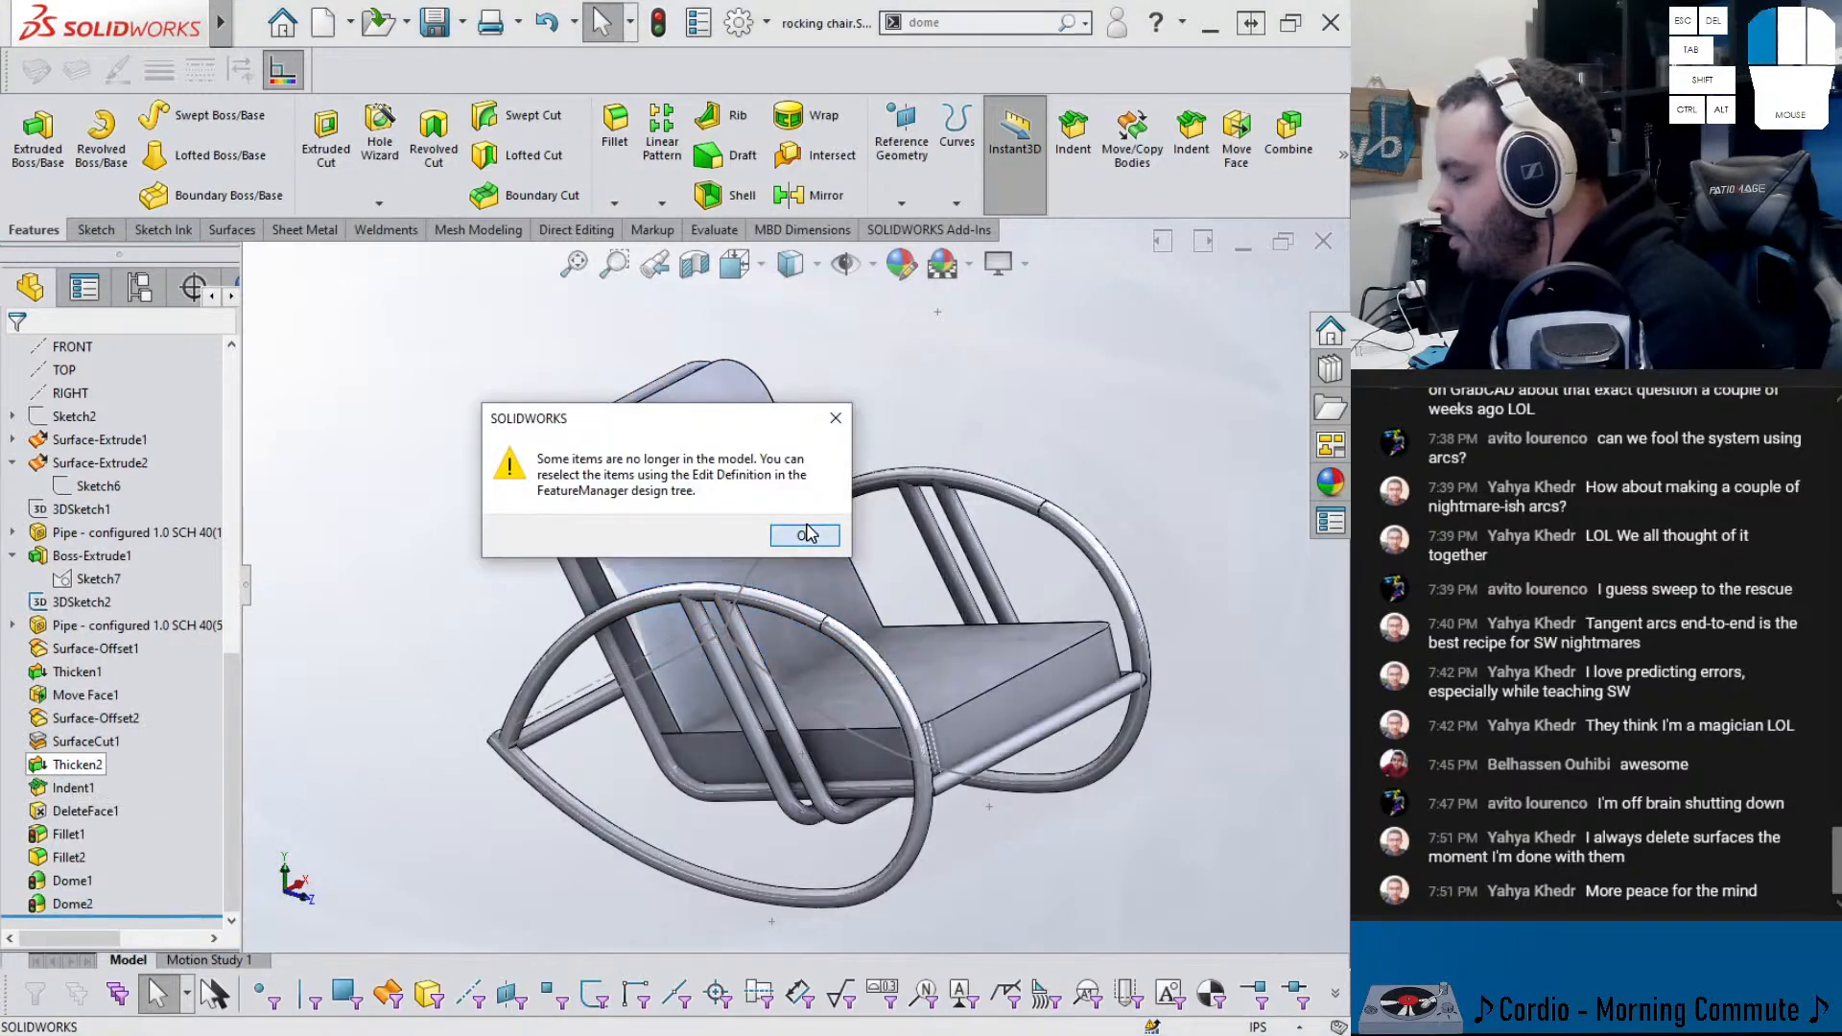
- Repair Indent1 by reselecting the chair back as its tool body region
click(84, 815)
click(105, 758)
scroll(793, 712, down, 2)
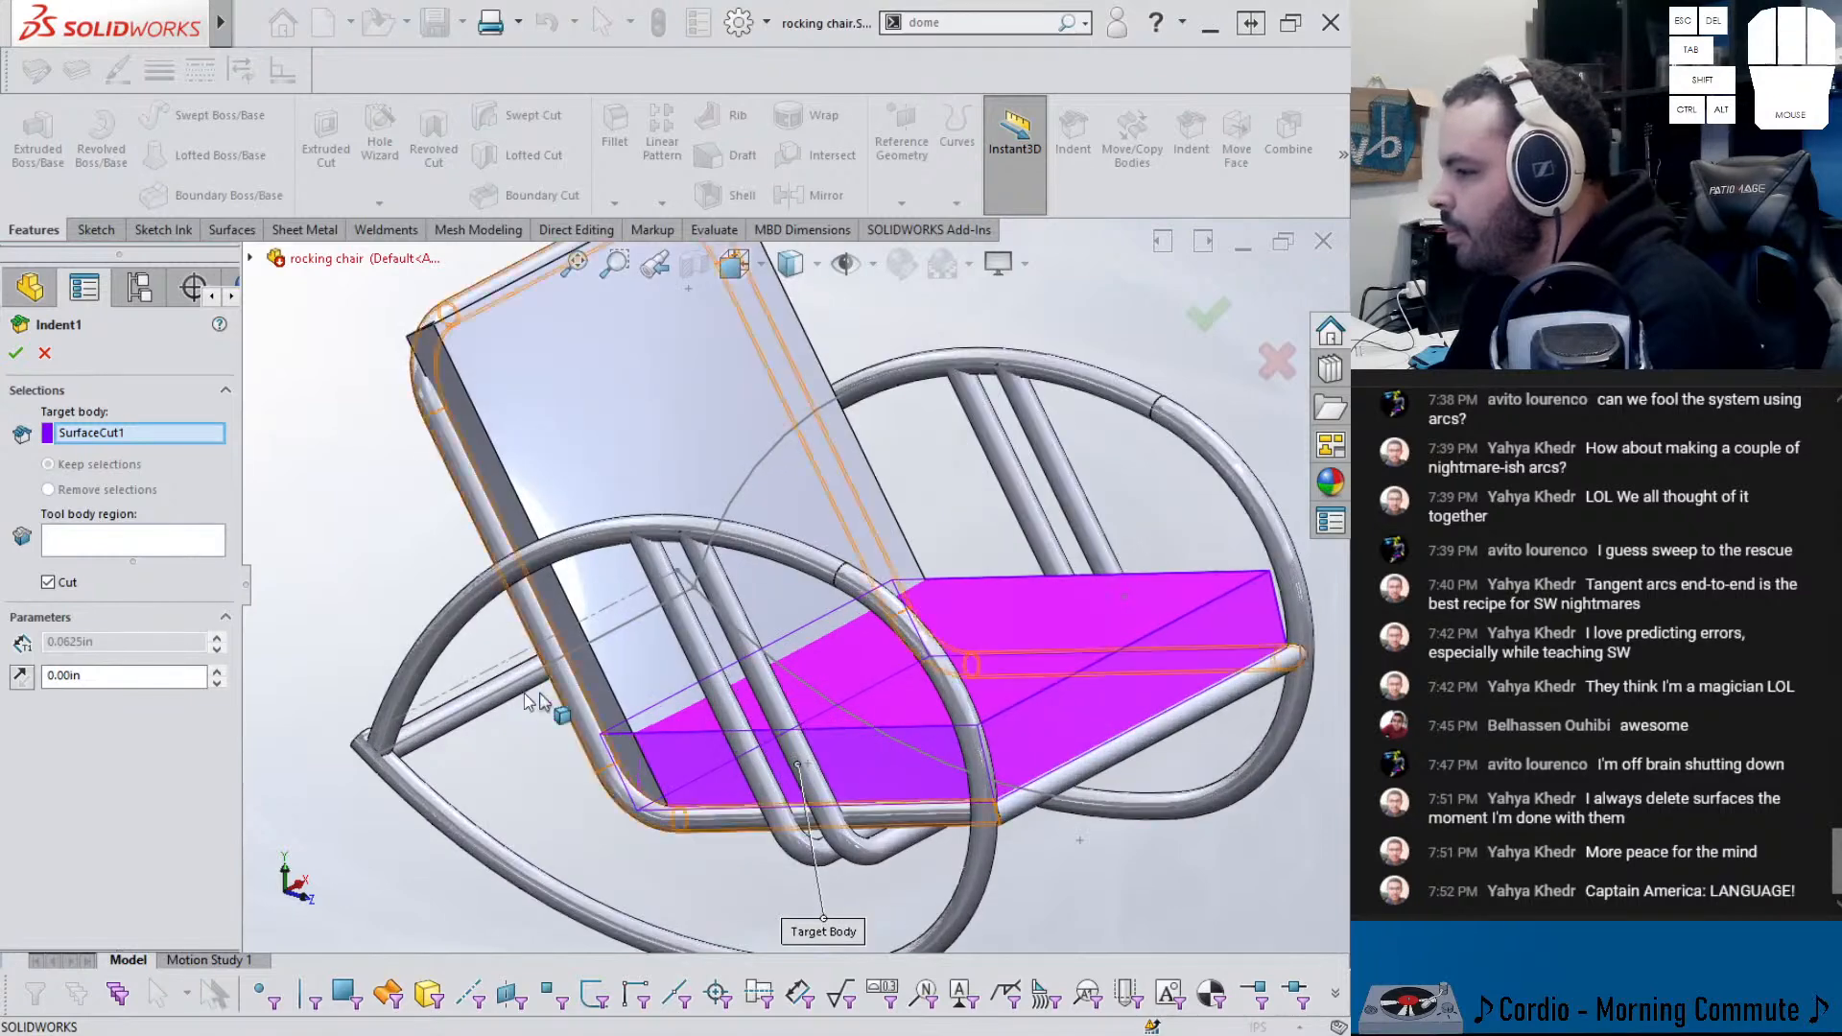
click(102, 543)
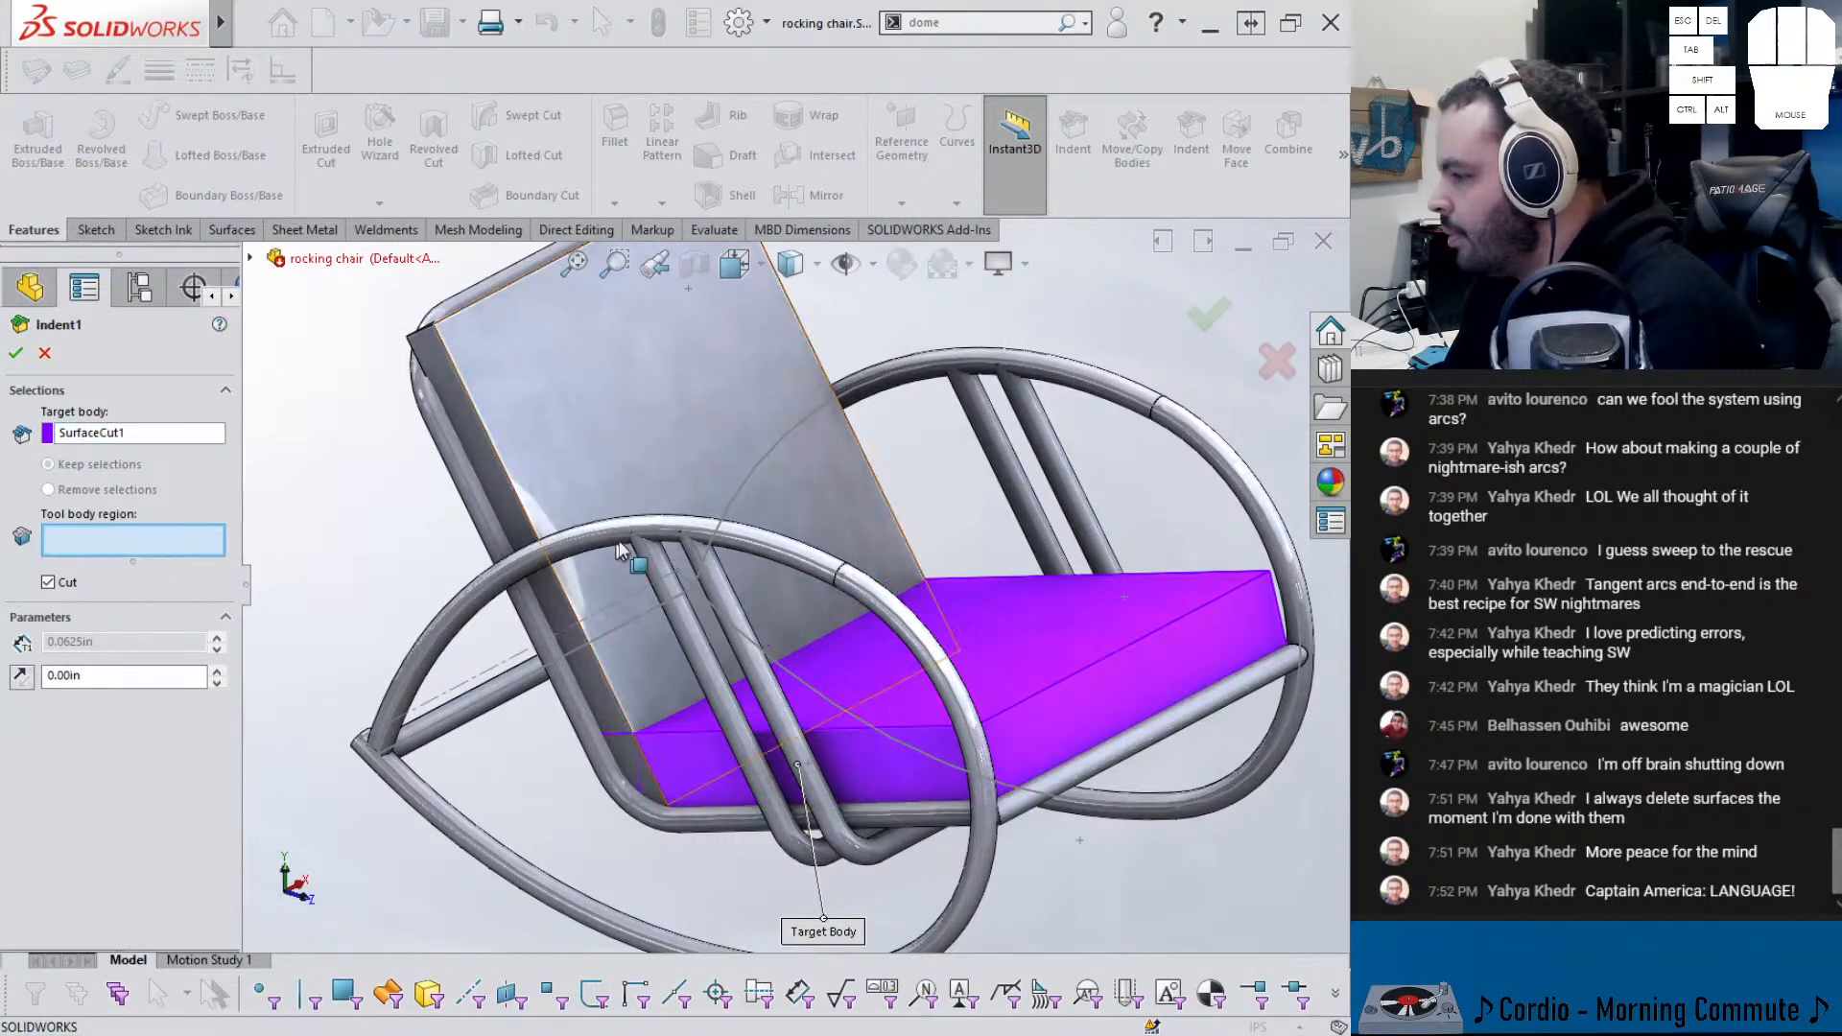
click(630, 455)
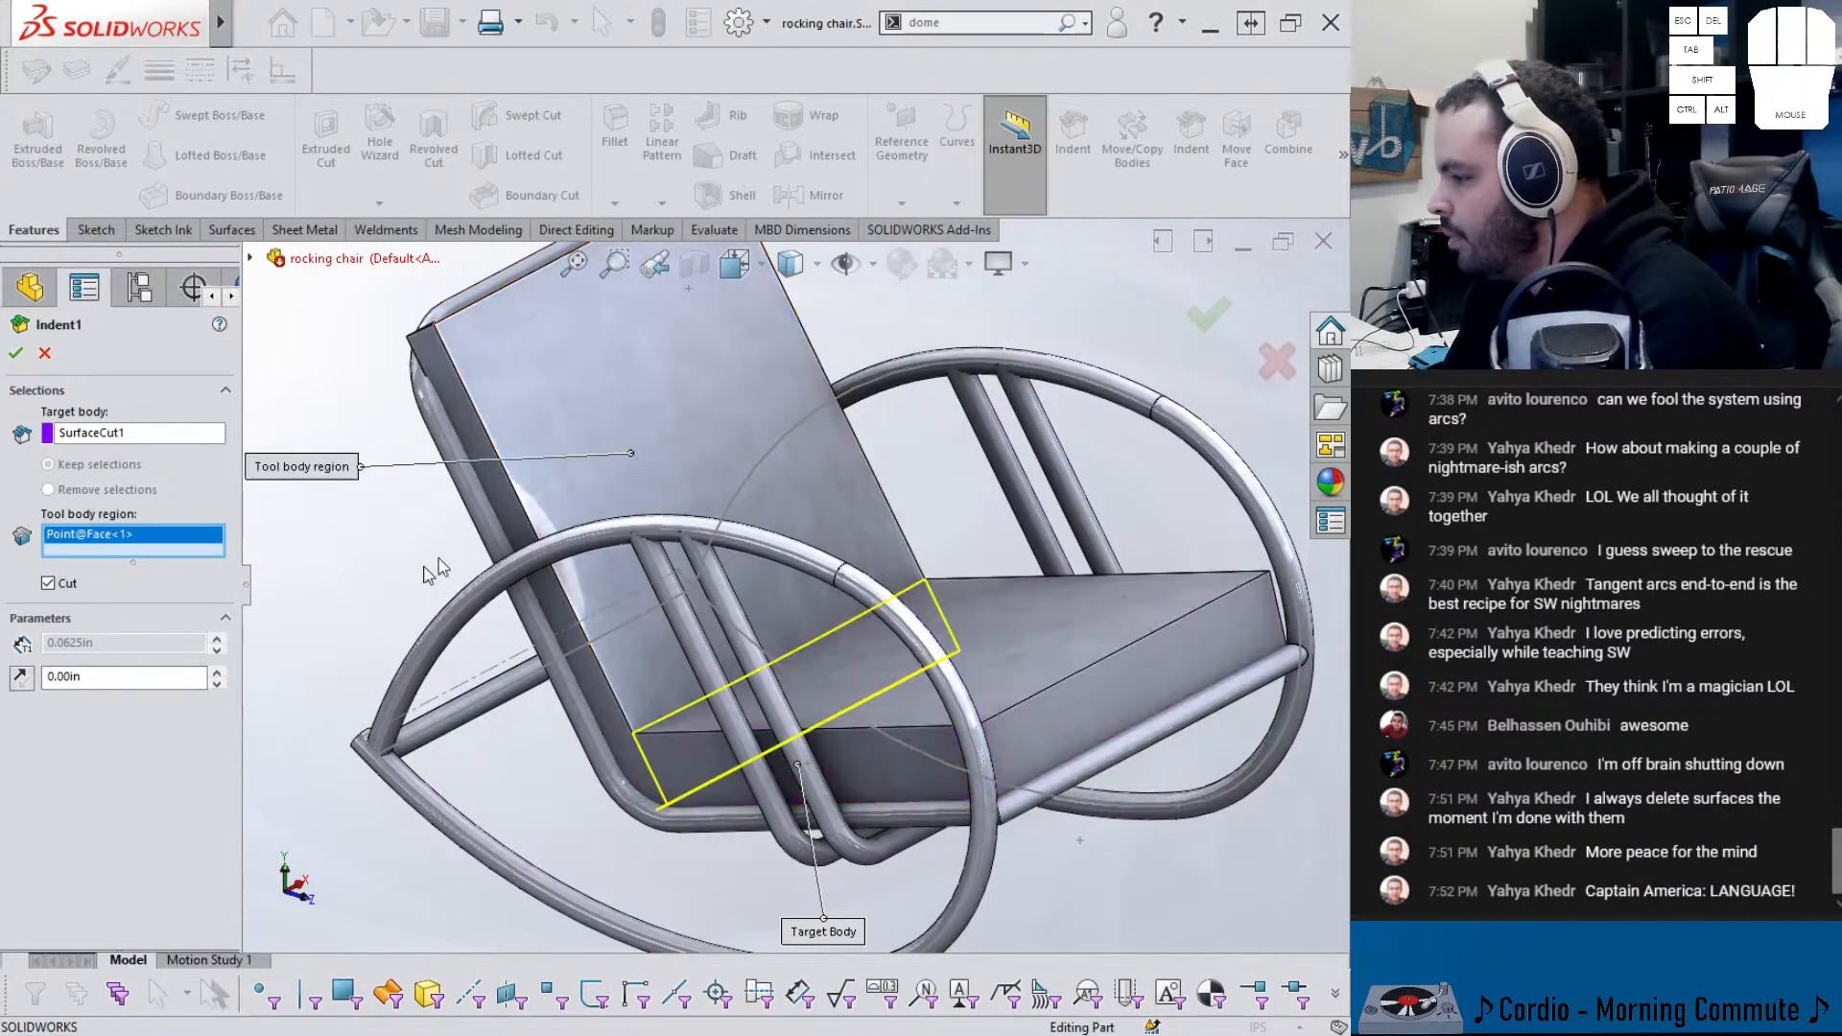
click(17, 354)
middle_drag(455, 769, 514, 868)
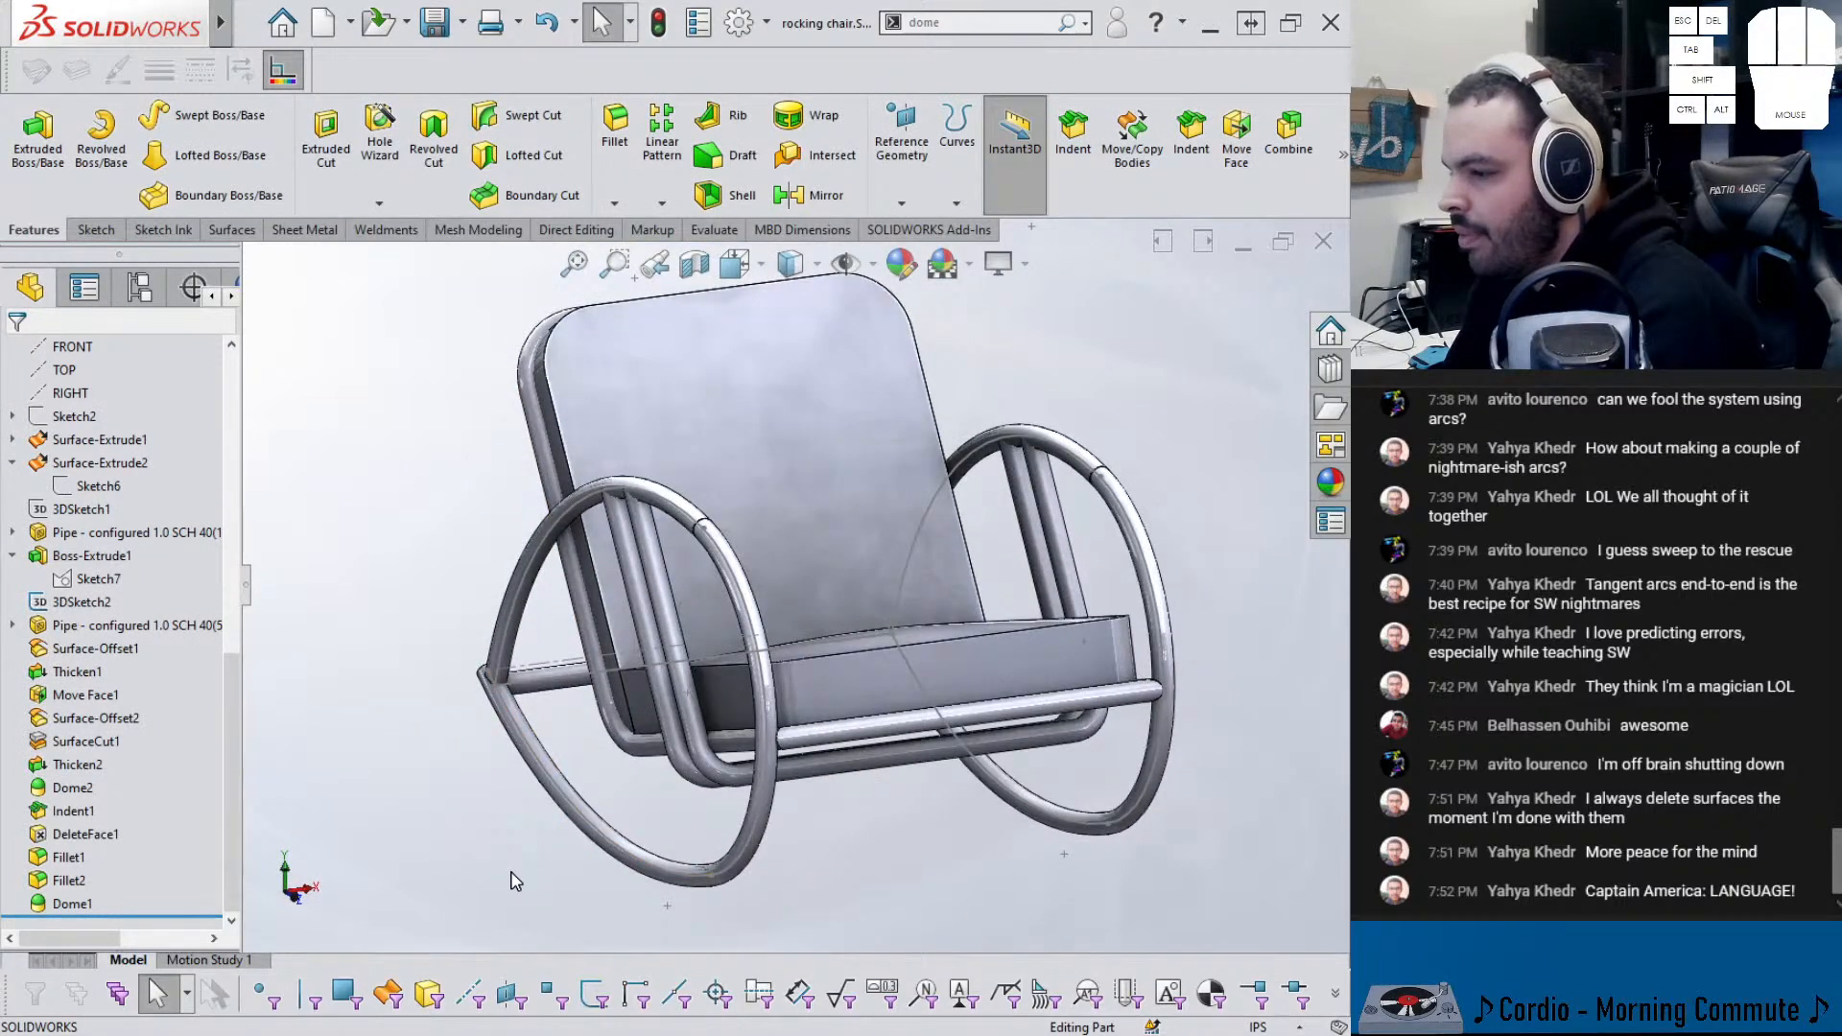
- Start a 1.5 in fillet on the domed backrest face
middle_drag(514, 832, 669, 763)
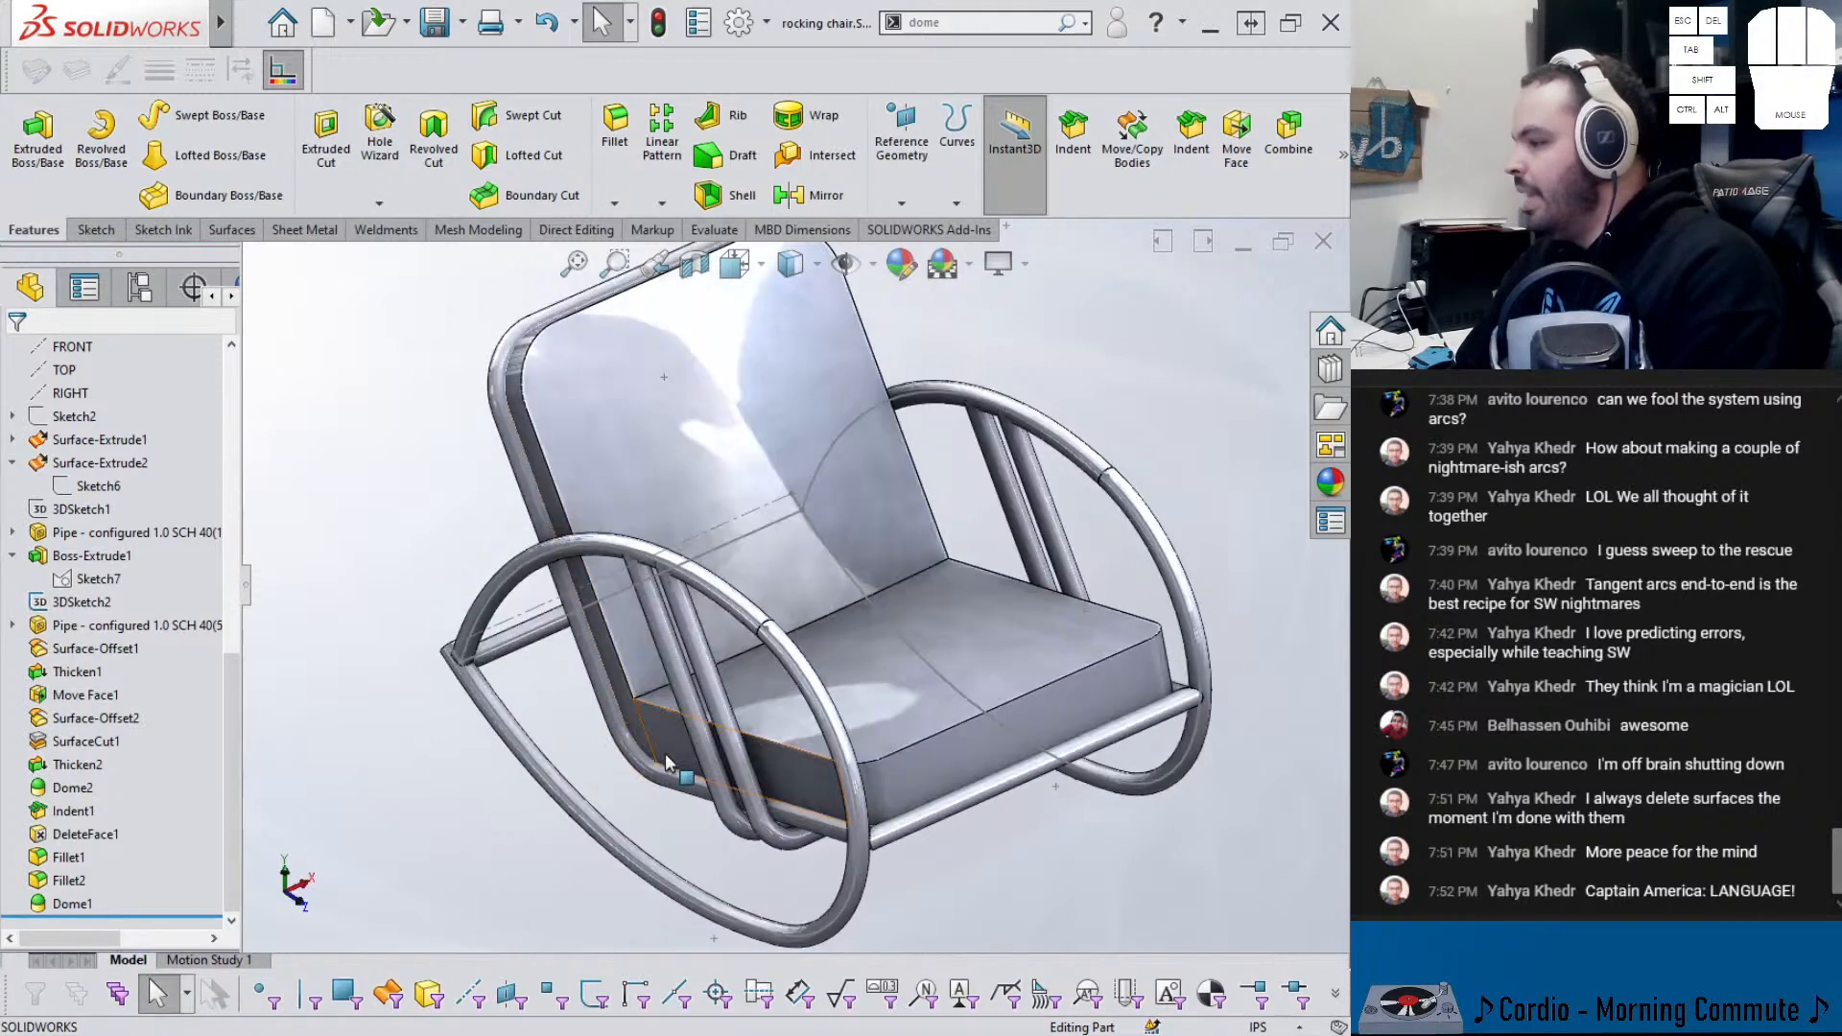
click(721, 401)
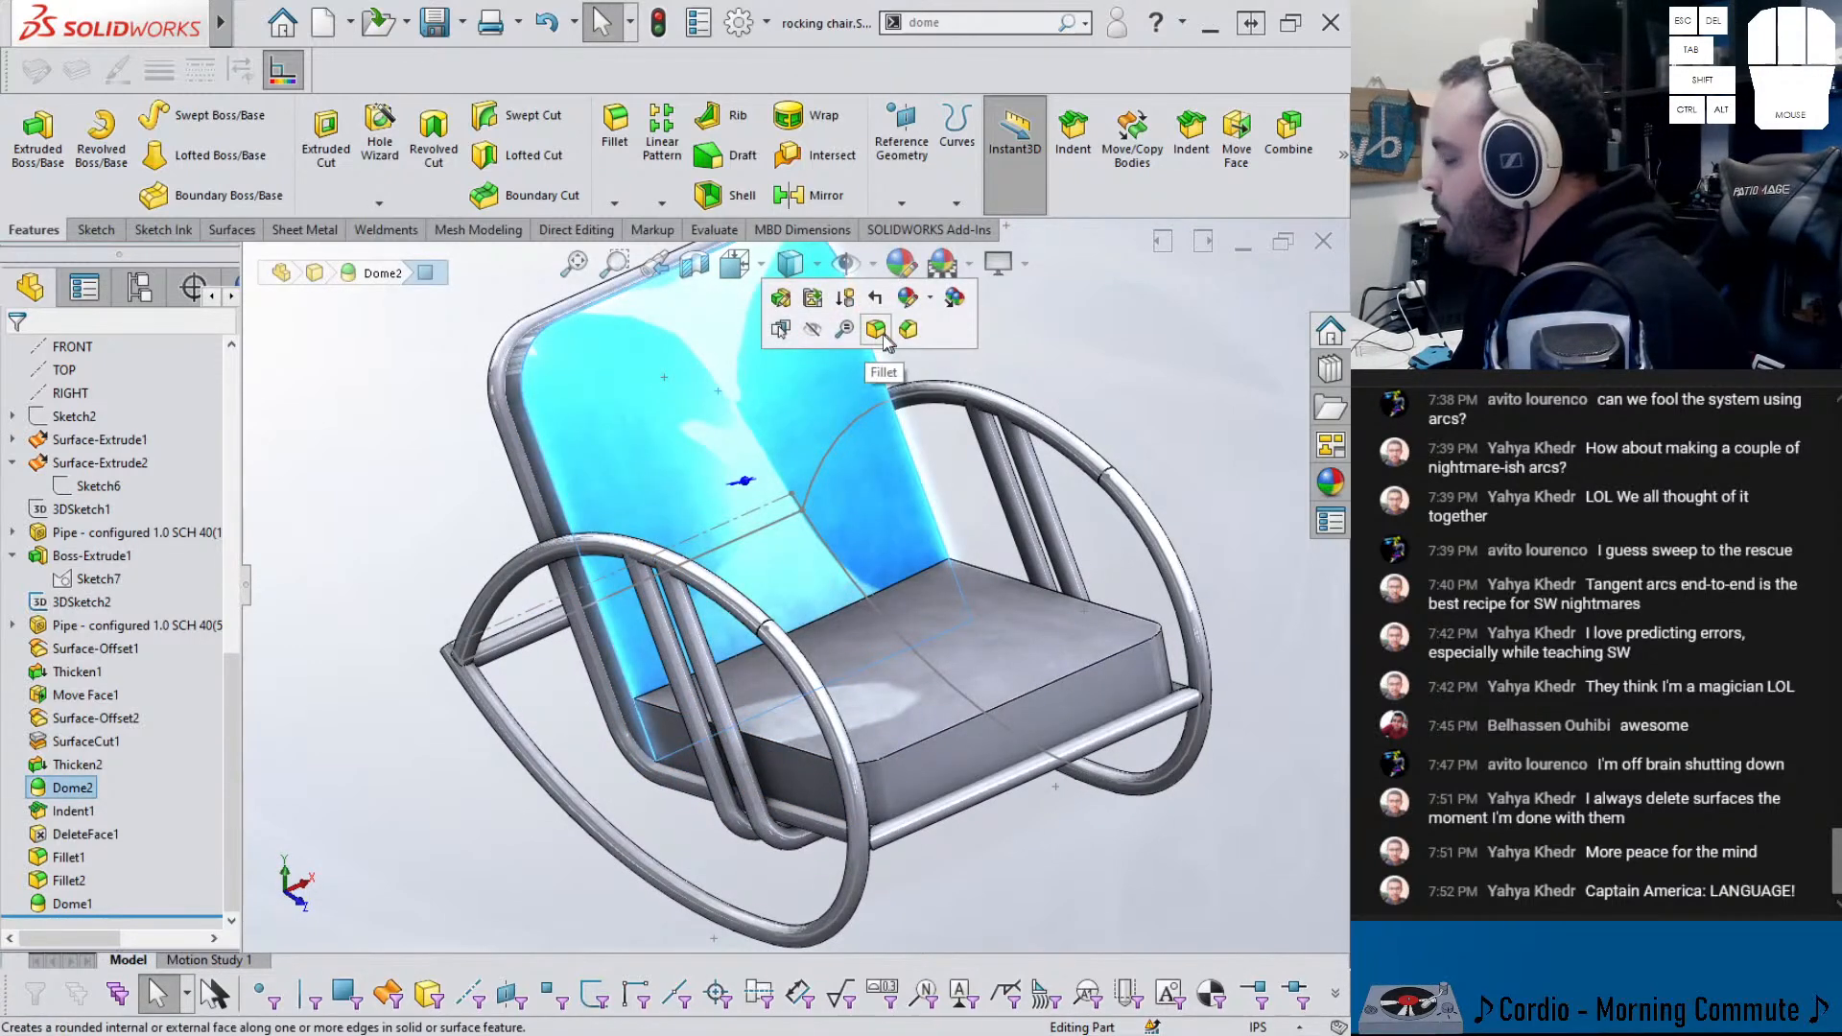
key(f)
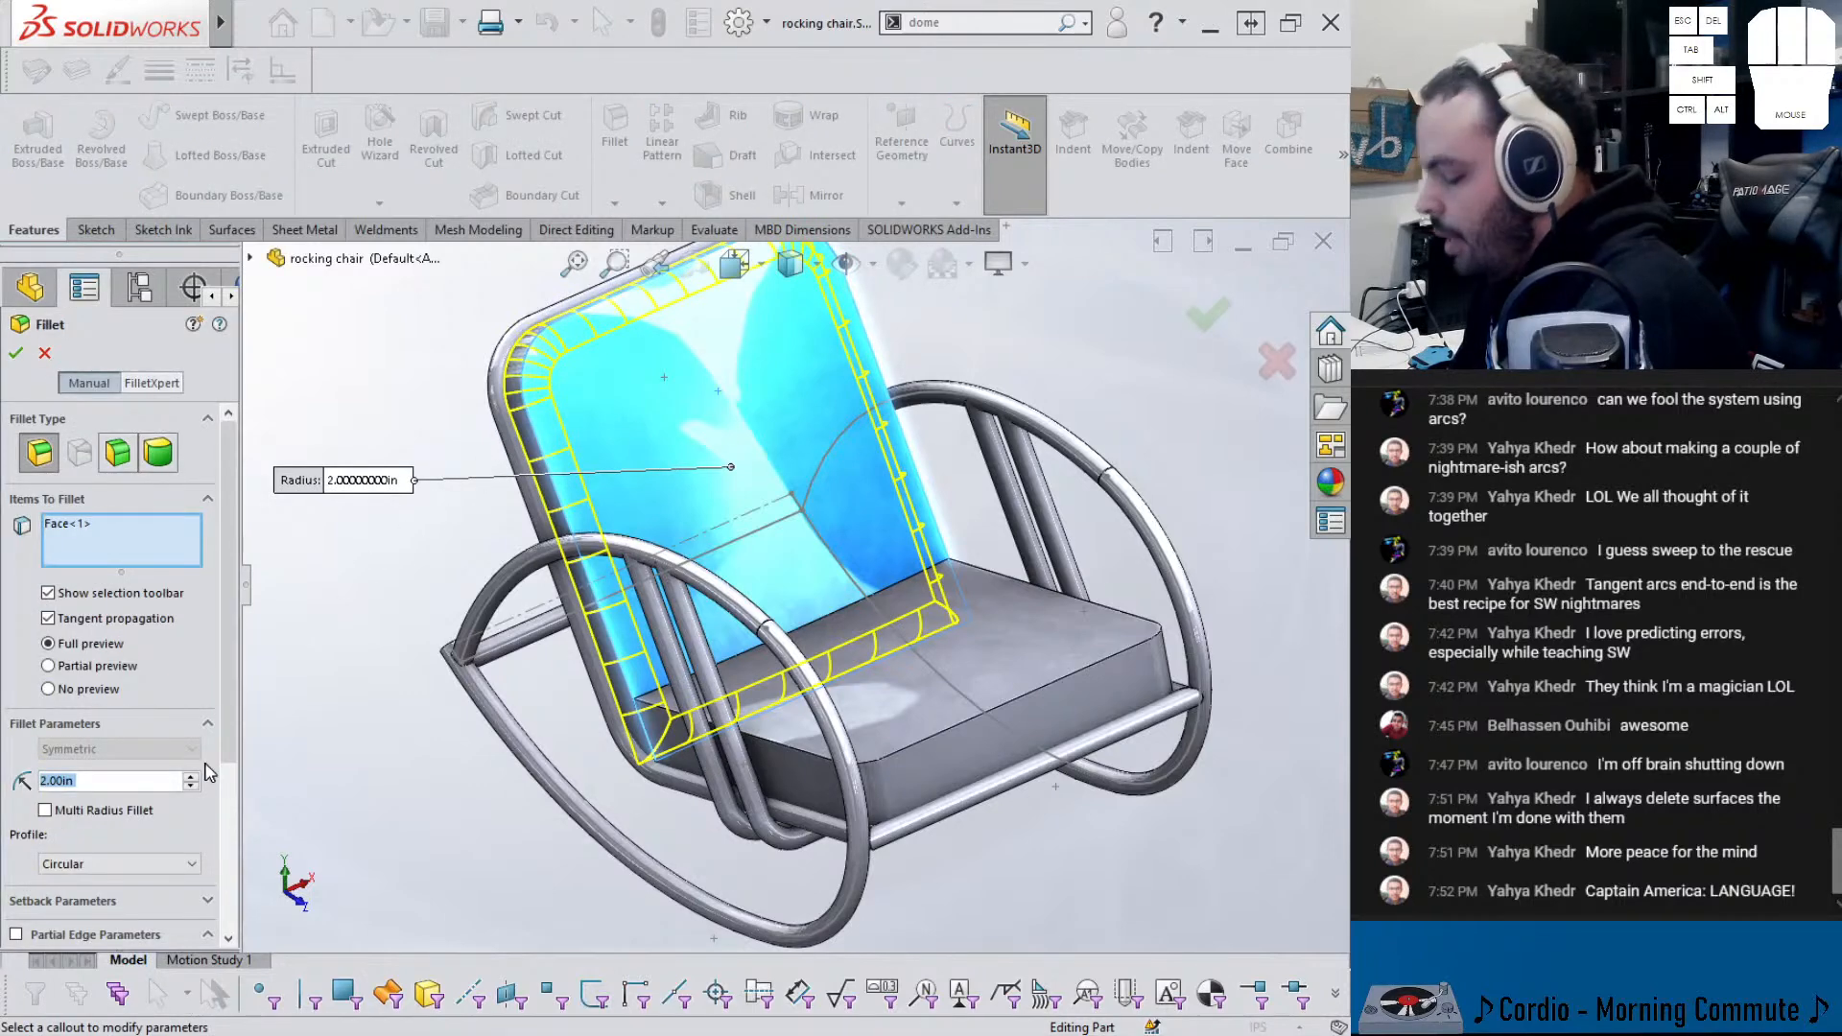
text(1.5)
key(Return)
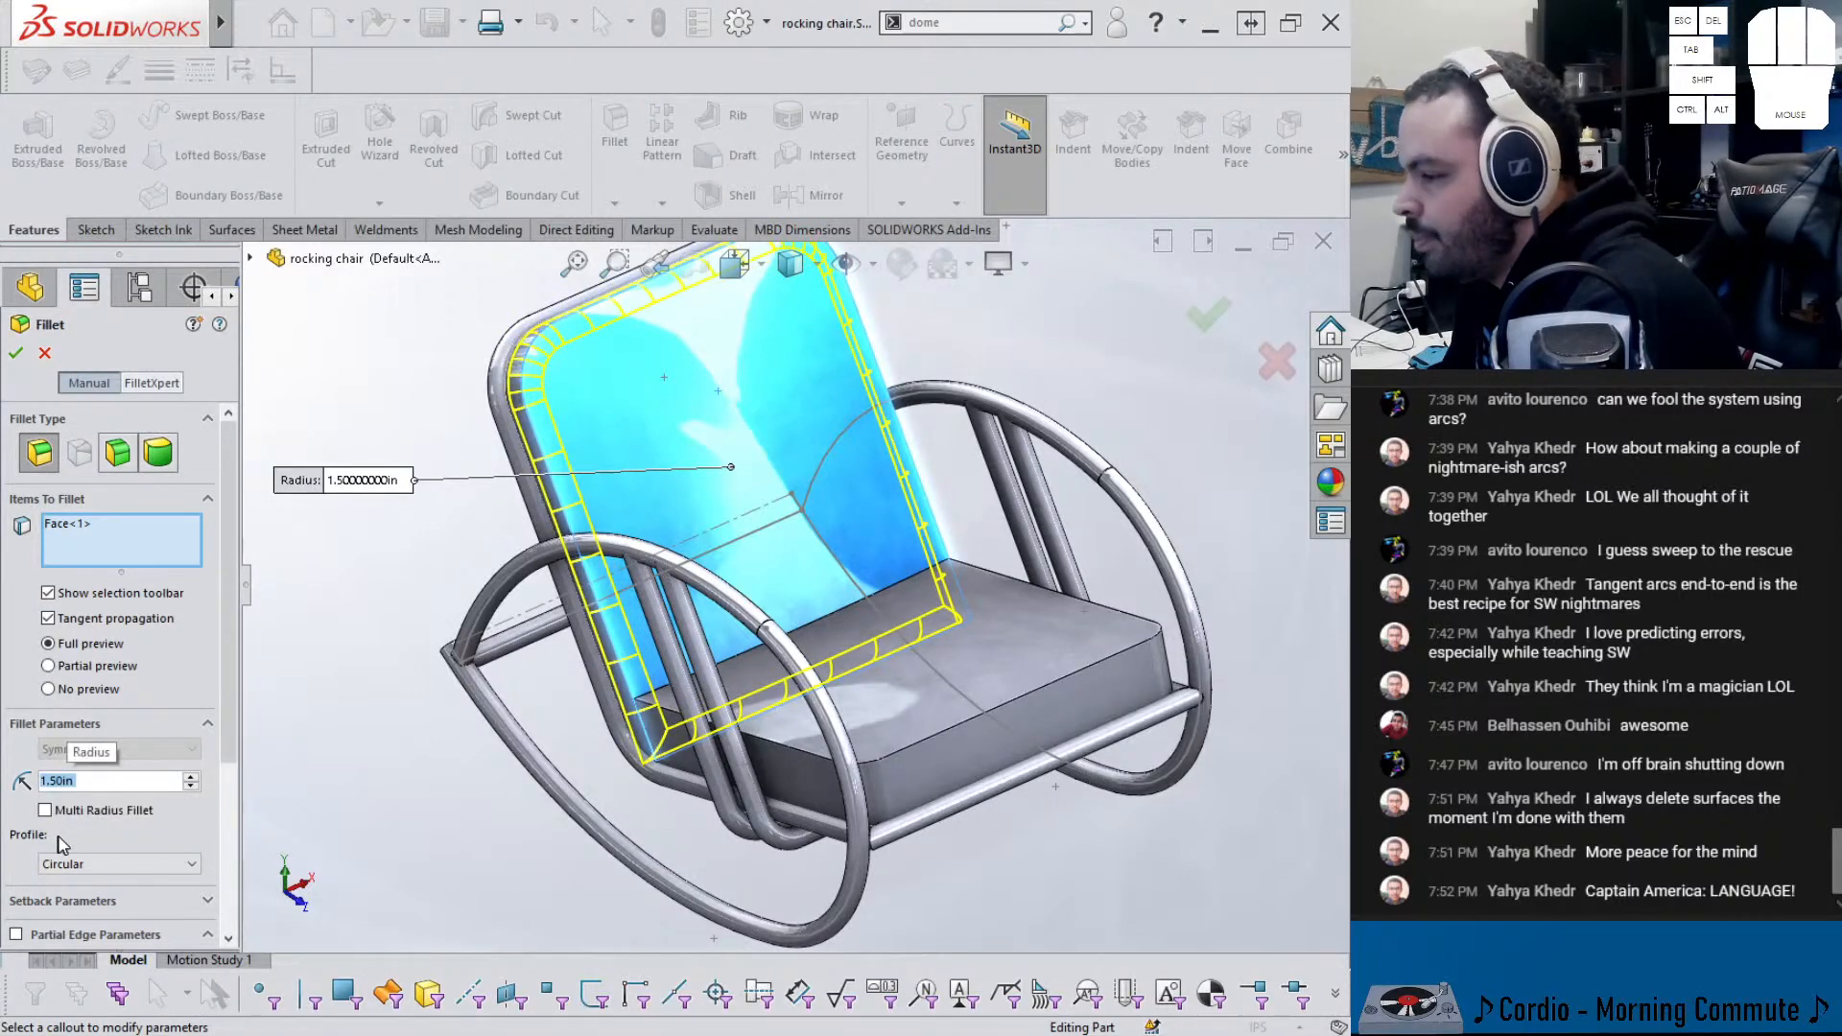
scroll(221, 787, down, 2)
click(105, 802)
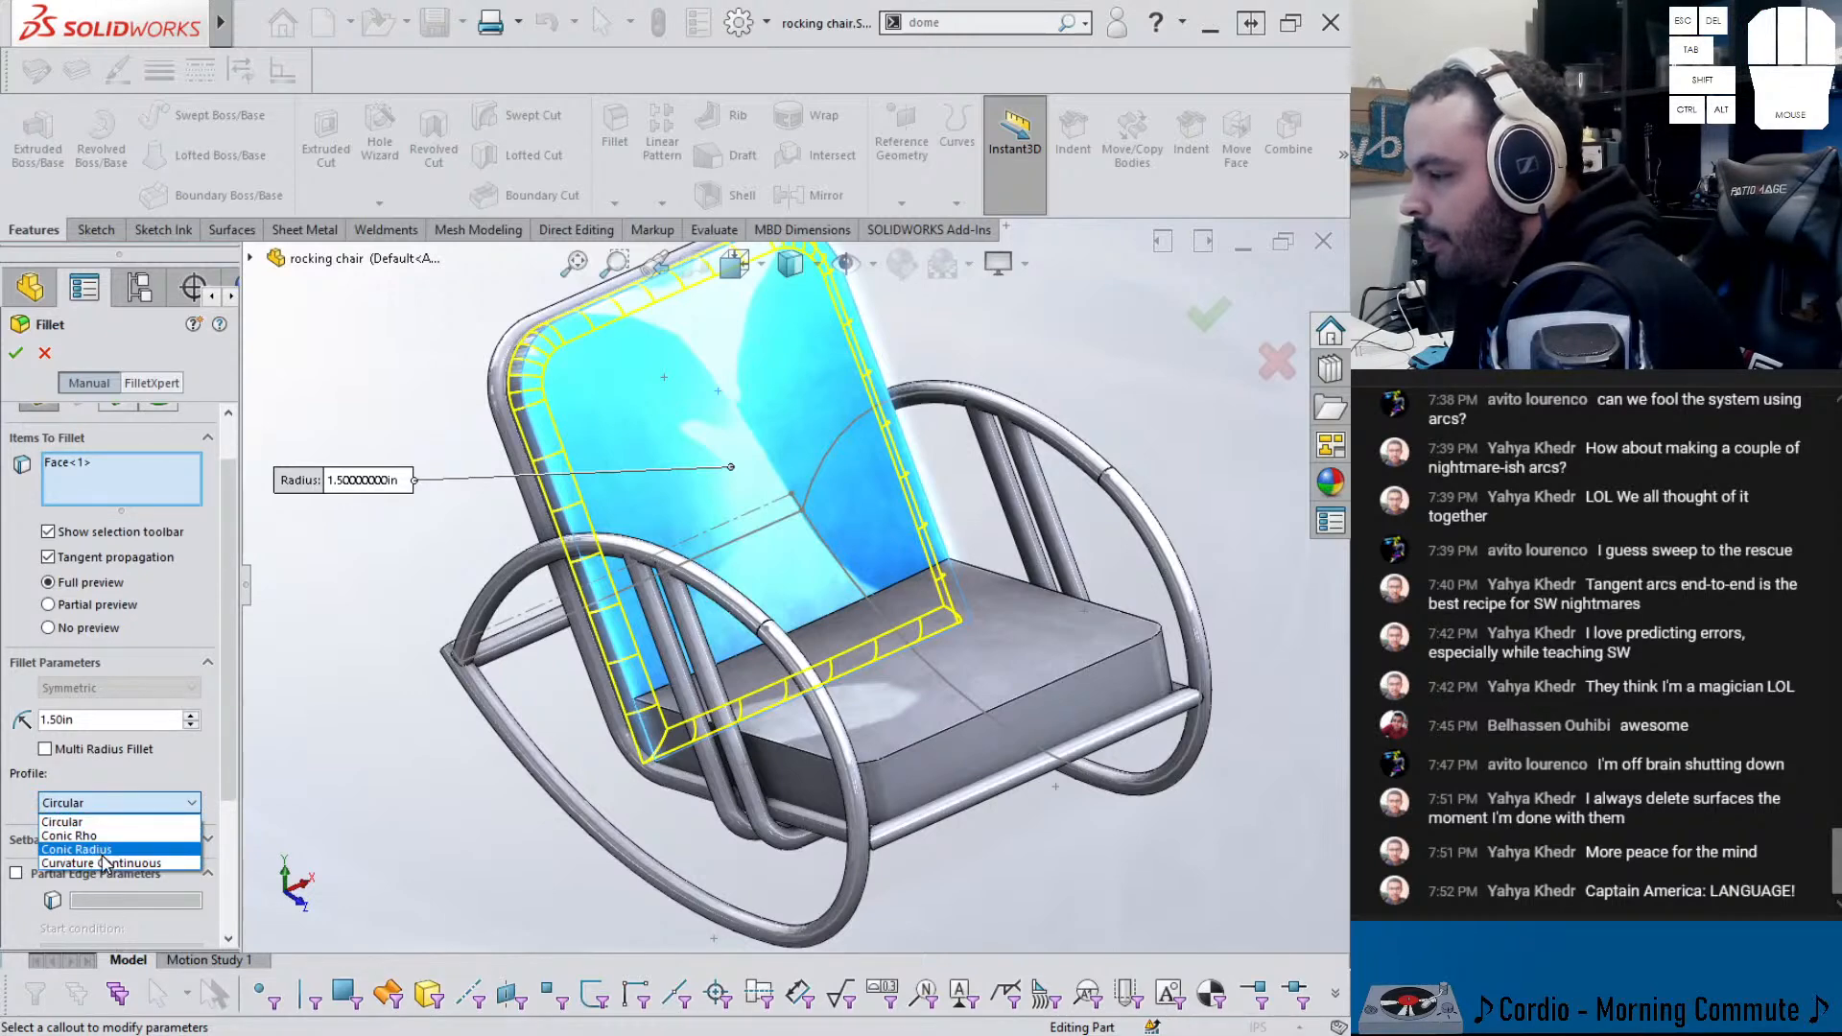
scroll(705, 719, up, 2)
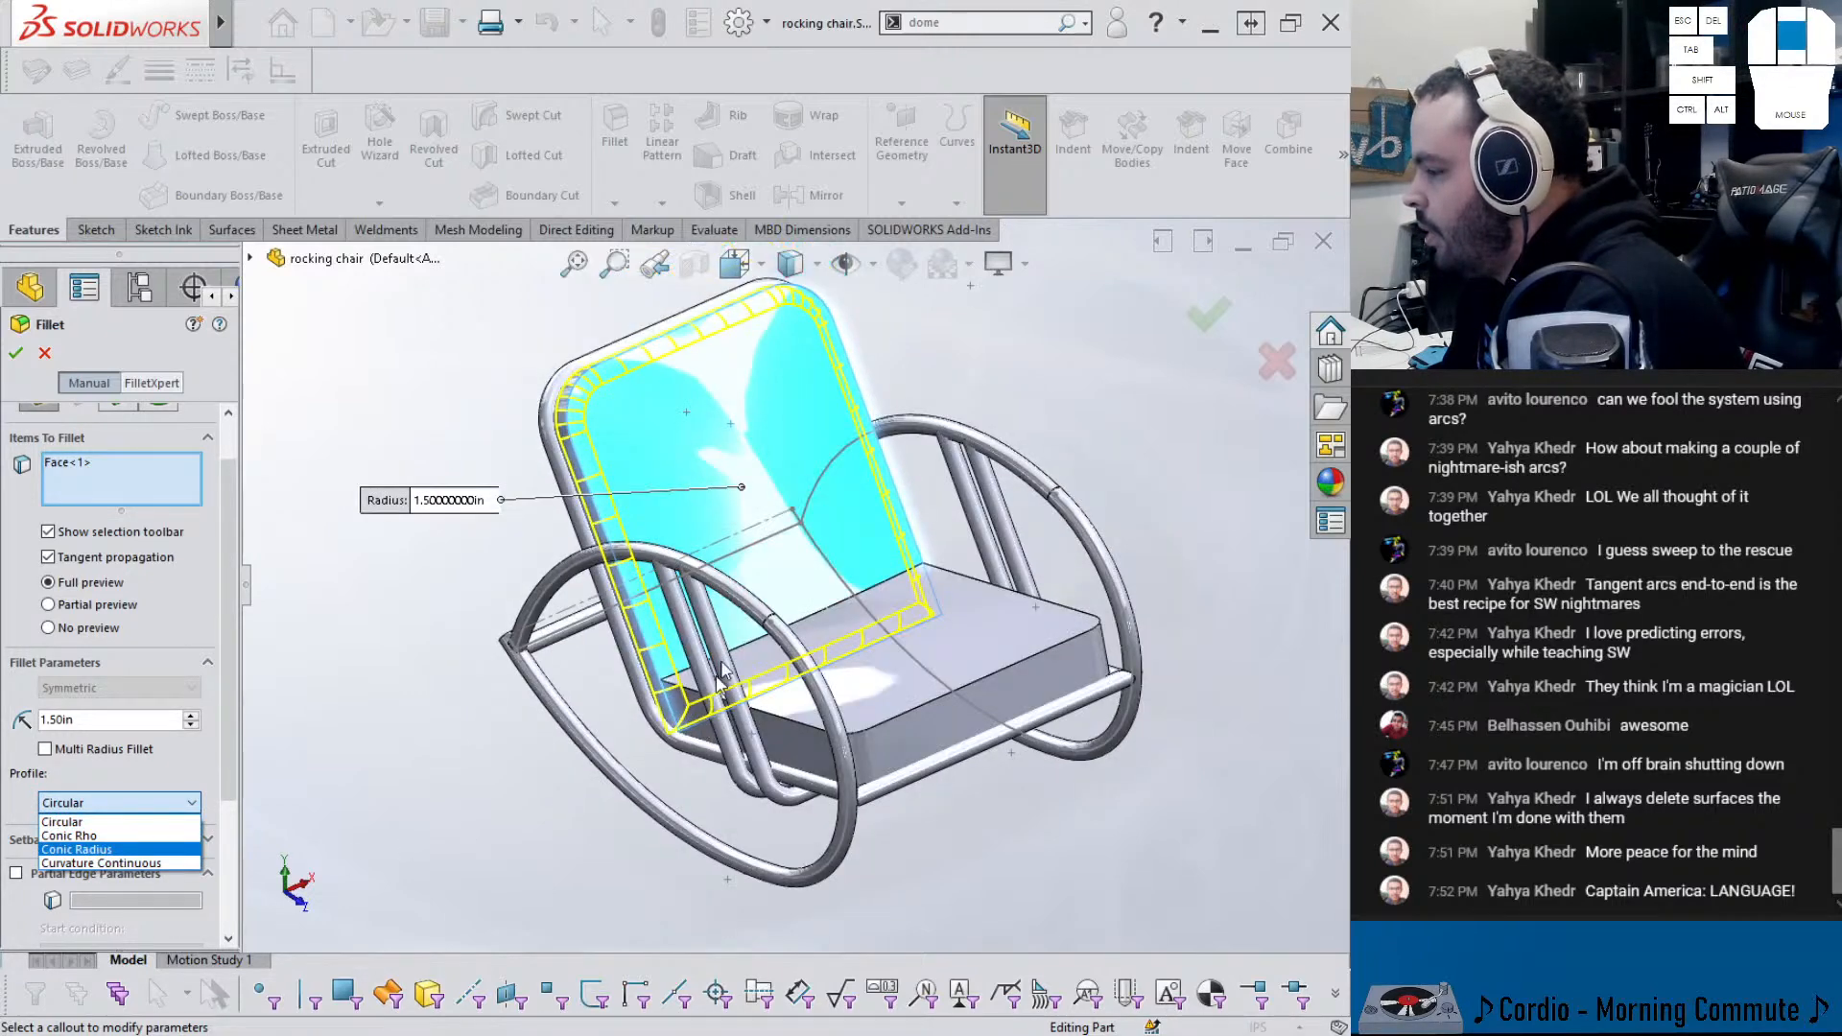
click(650, 434)
- Replace the backrest face with its top edge and use a Conic Rho profile, rho 0.65
right_click(117, 497)
click(168, 511)
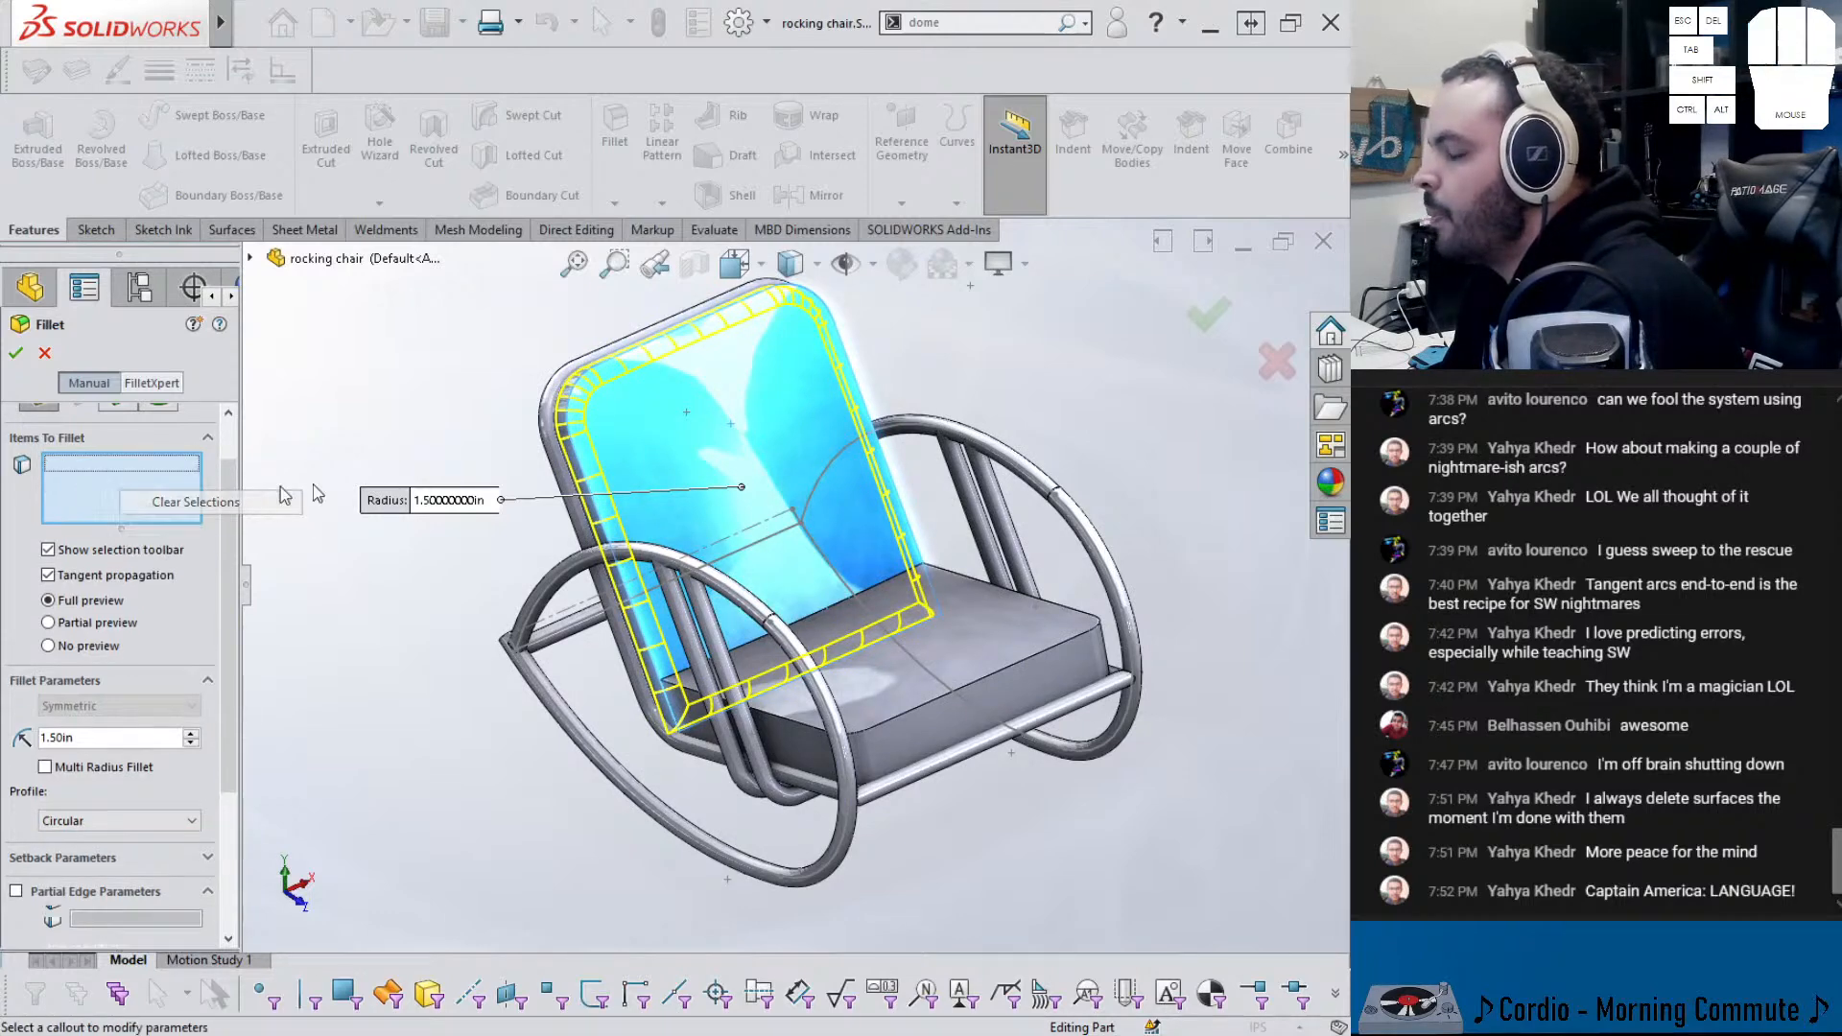
click(619, 374)
middle_drag(619, 374, 665, 518)
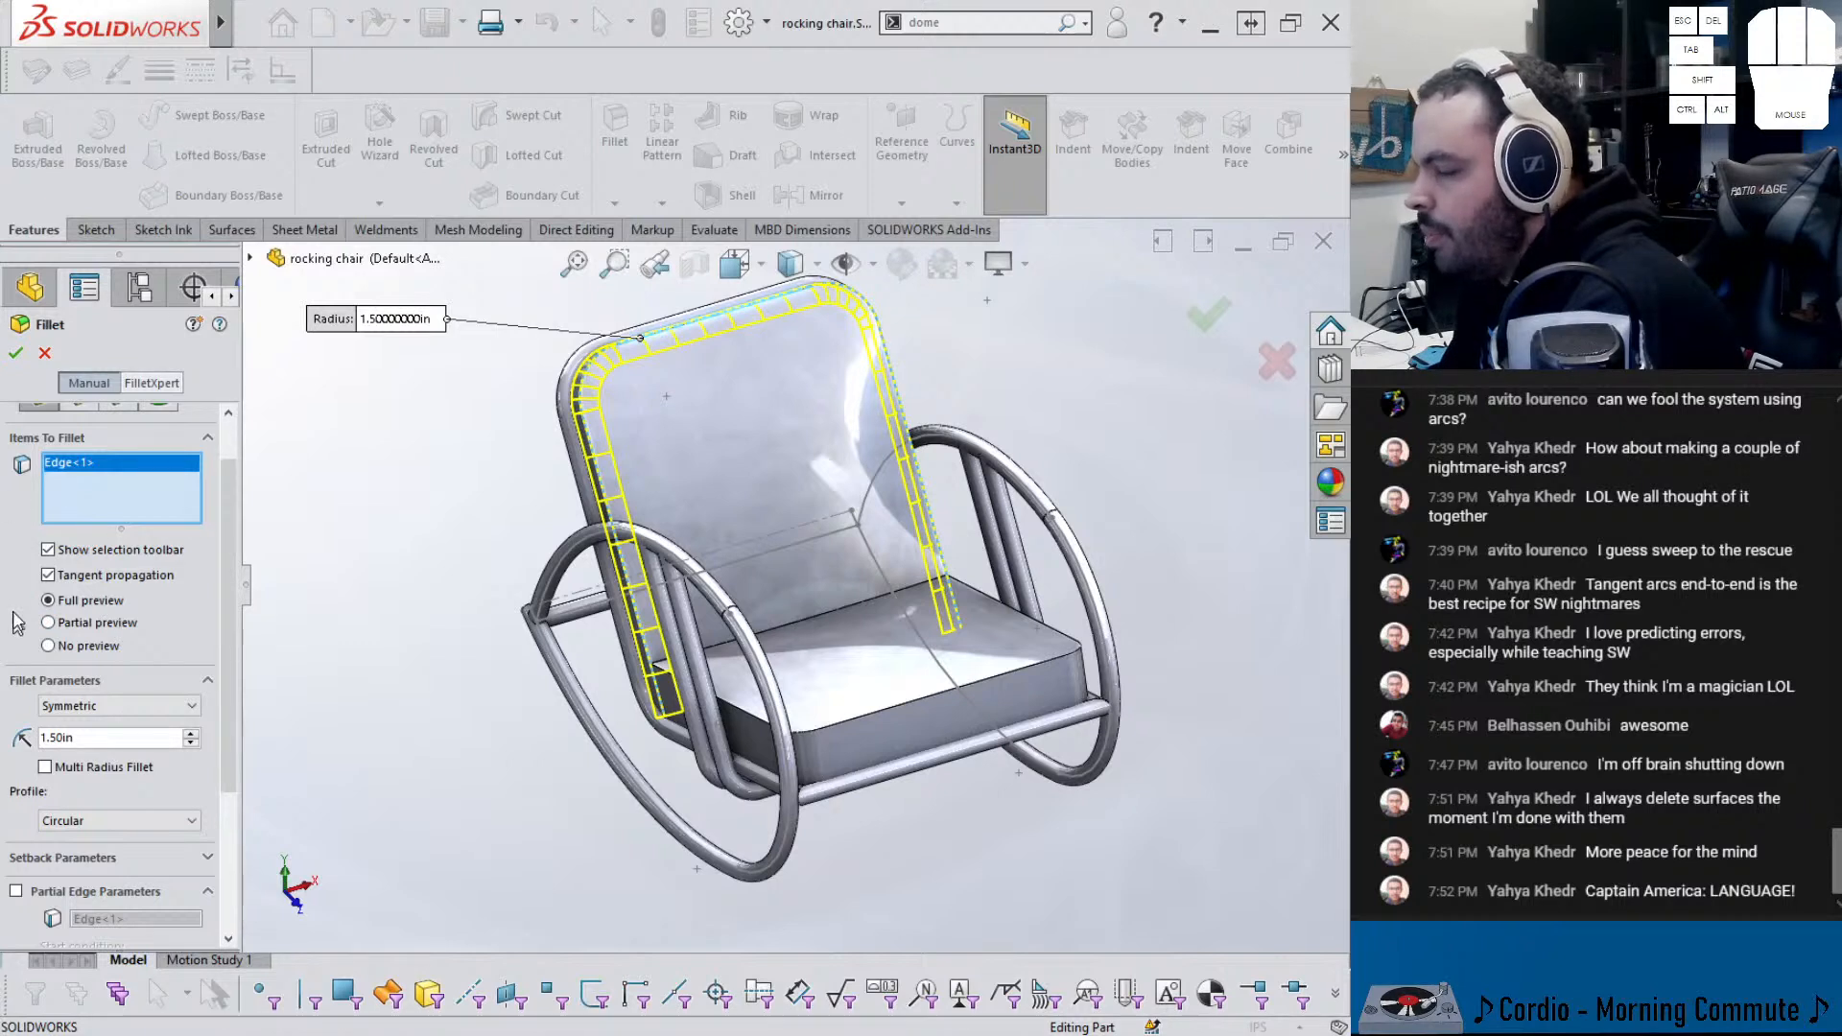
click(145, 706)
click(146, 706)
click(114, 827)
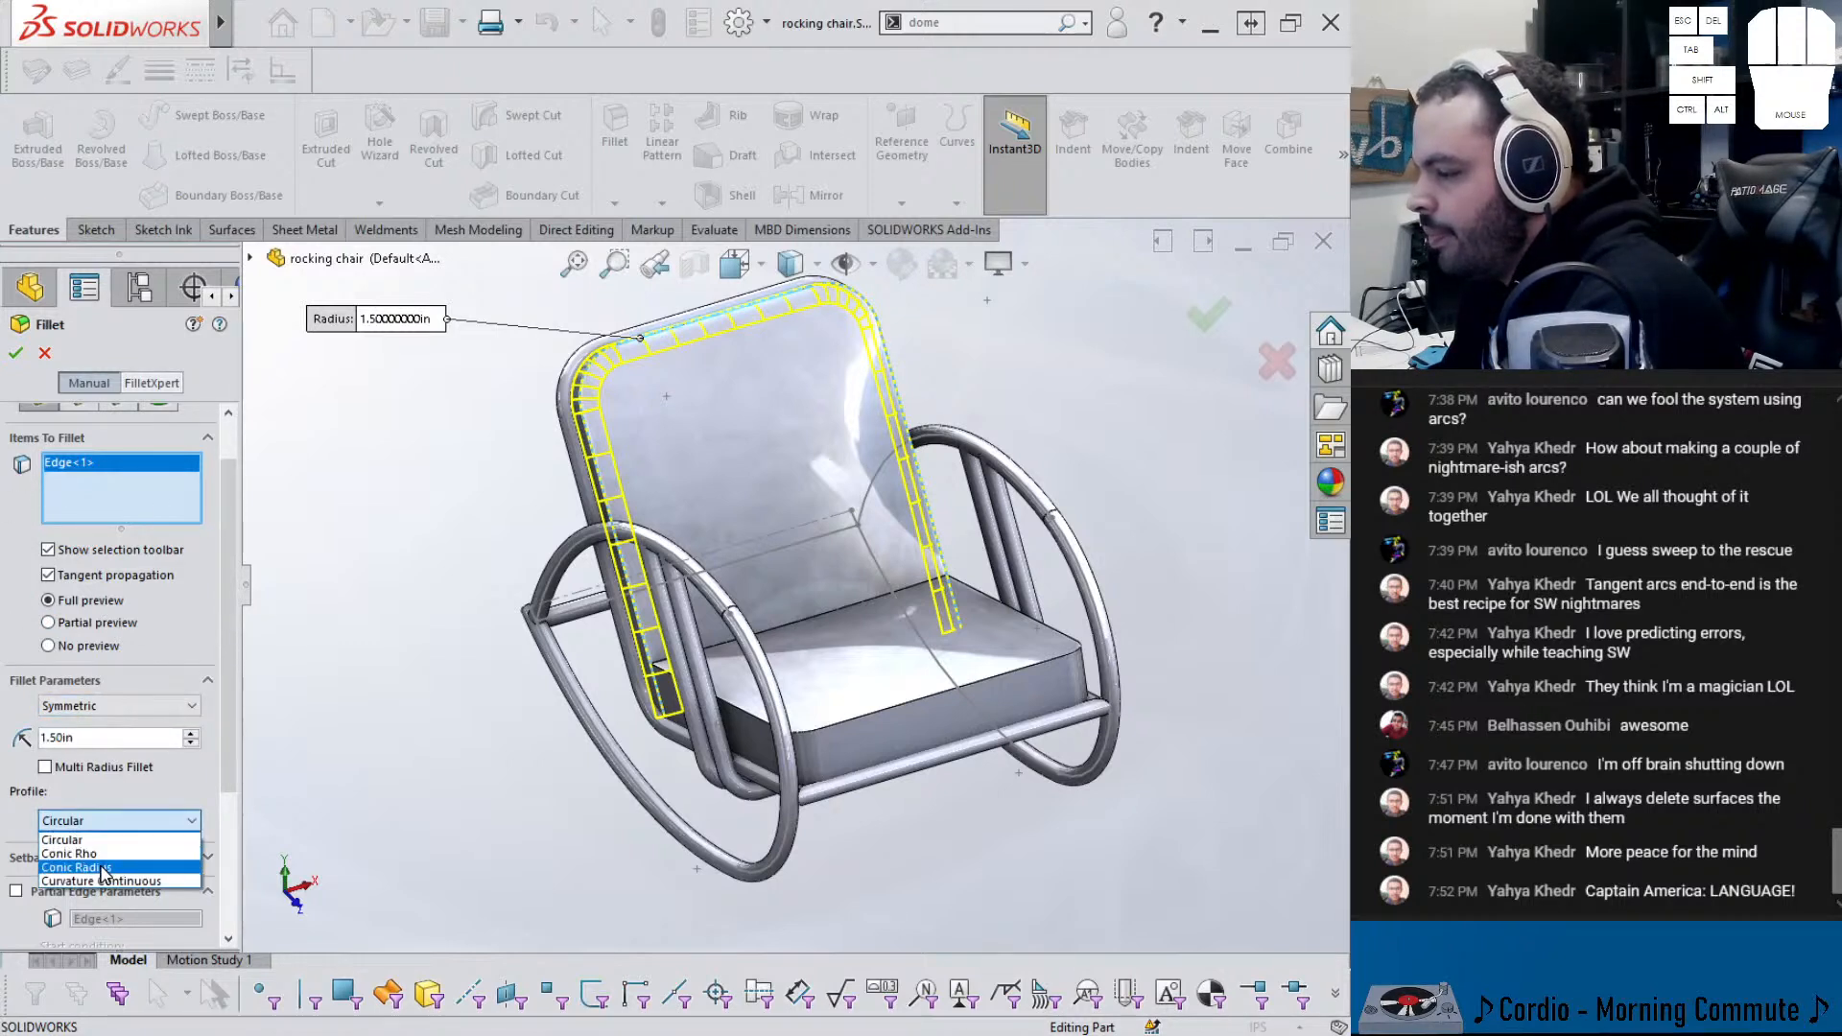
click(96, 853)
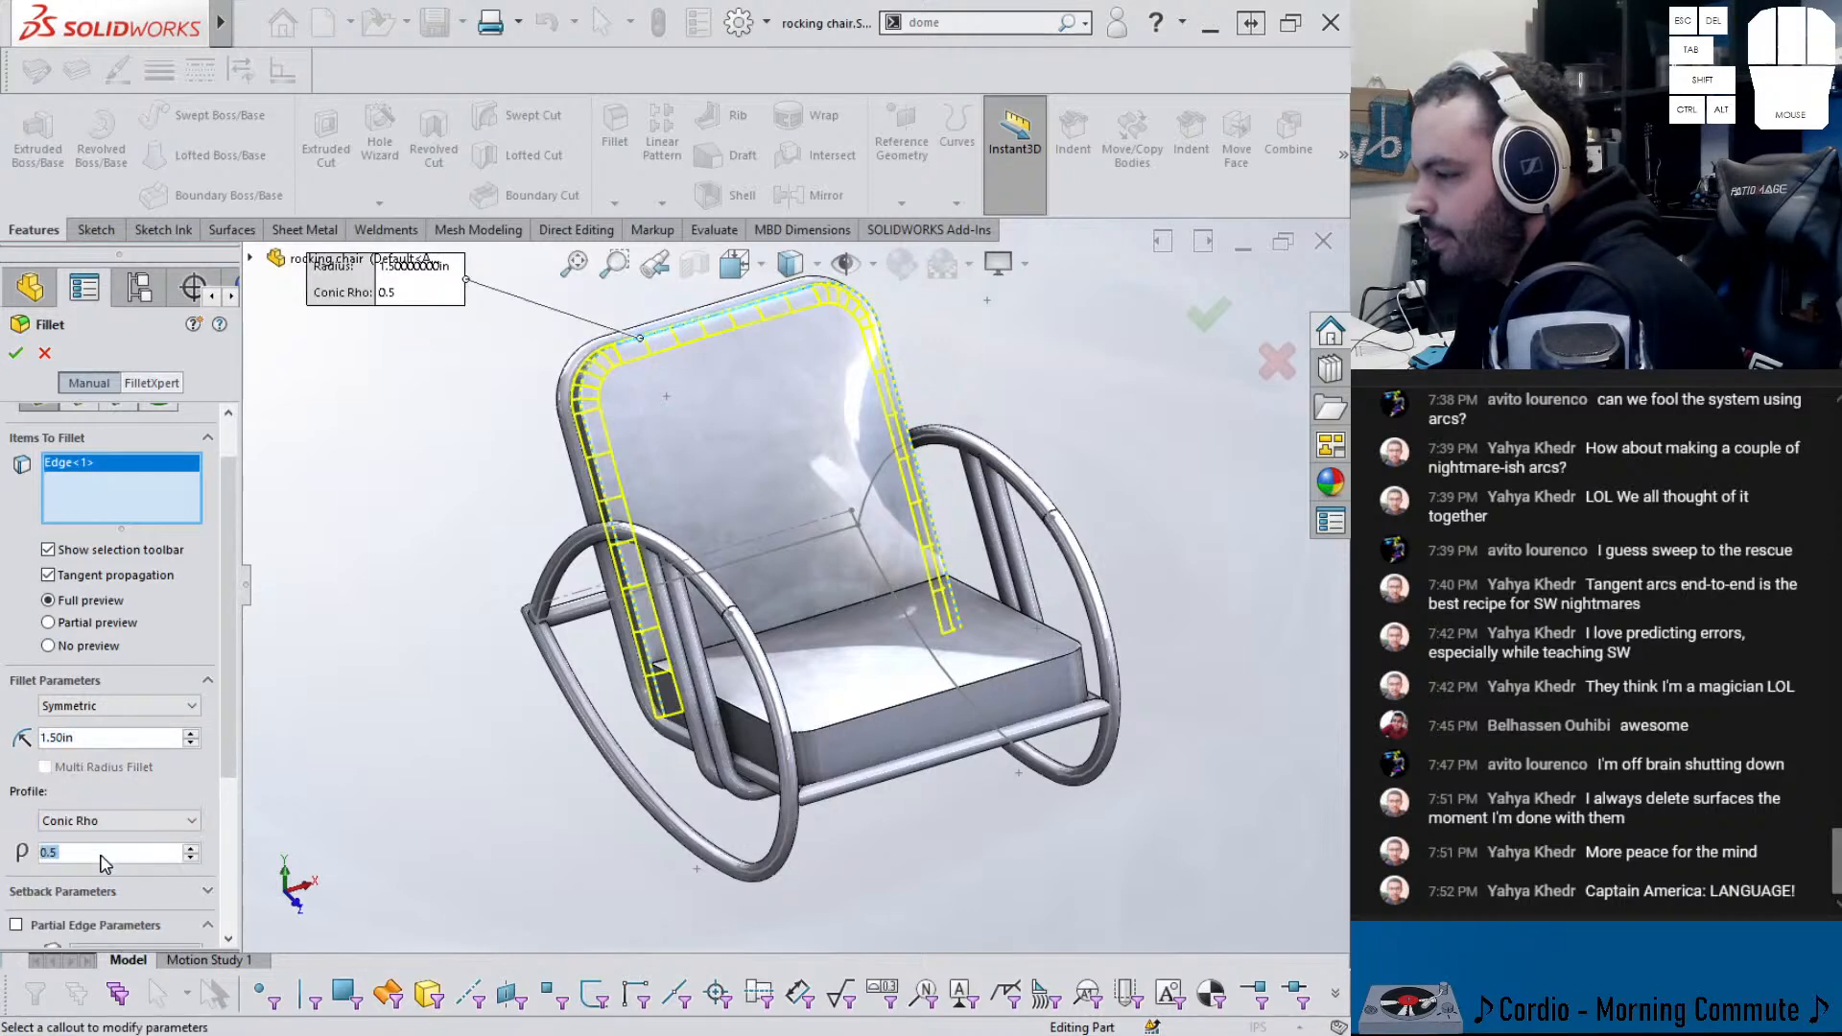
click(192, 858)
click(188, 852)
- Set the fillet radius to 2 in and accept the backrest fillet
scroll(643, 383, up, 6)
middle_drag(646, 418, 806, 451)
scroll(950, 587, down, 6)
scroll(975, 712, up, 3)
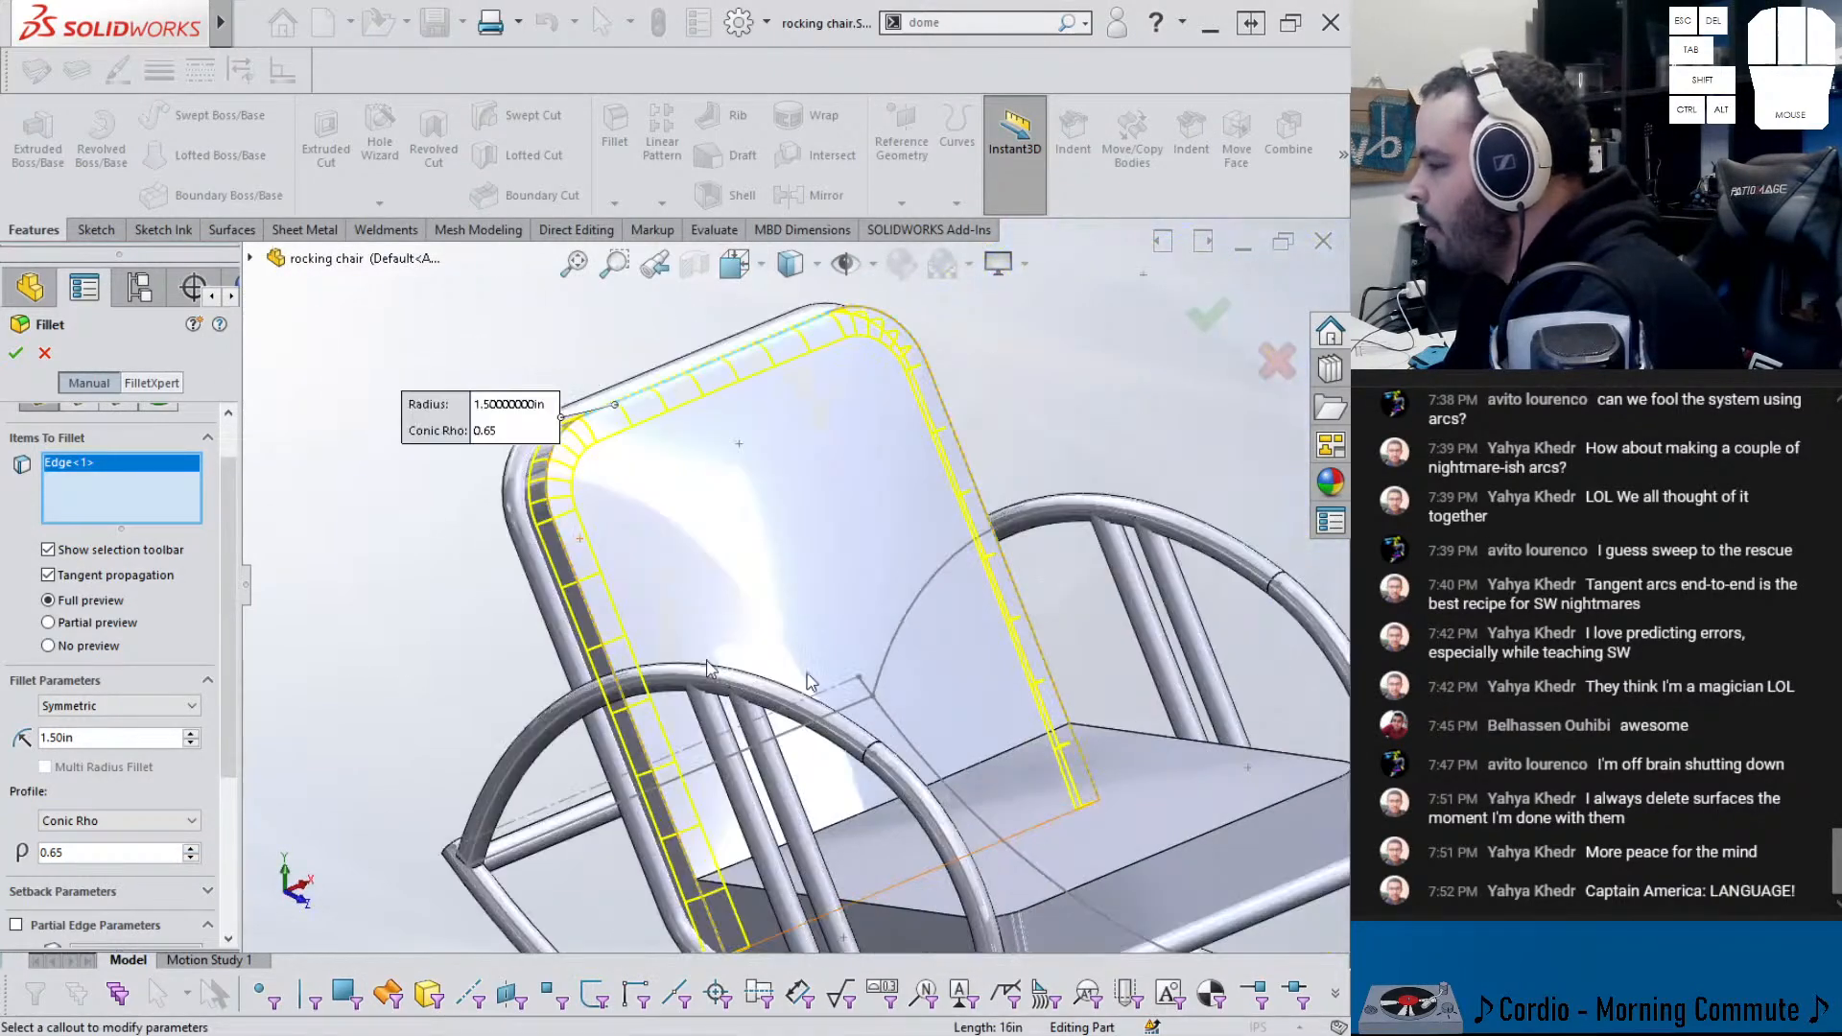
scroll(144, 825, up, 1)
double_click(104, 799)
text(2)
key(Return)
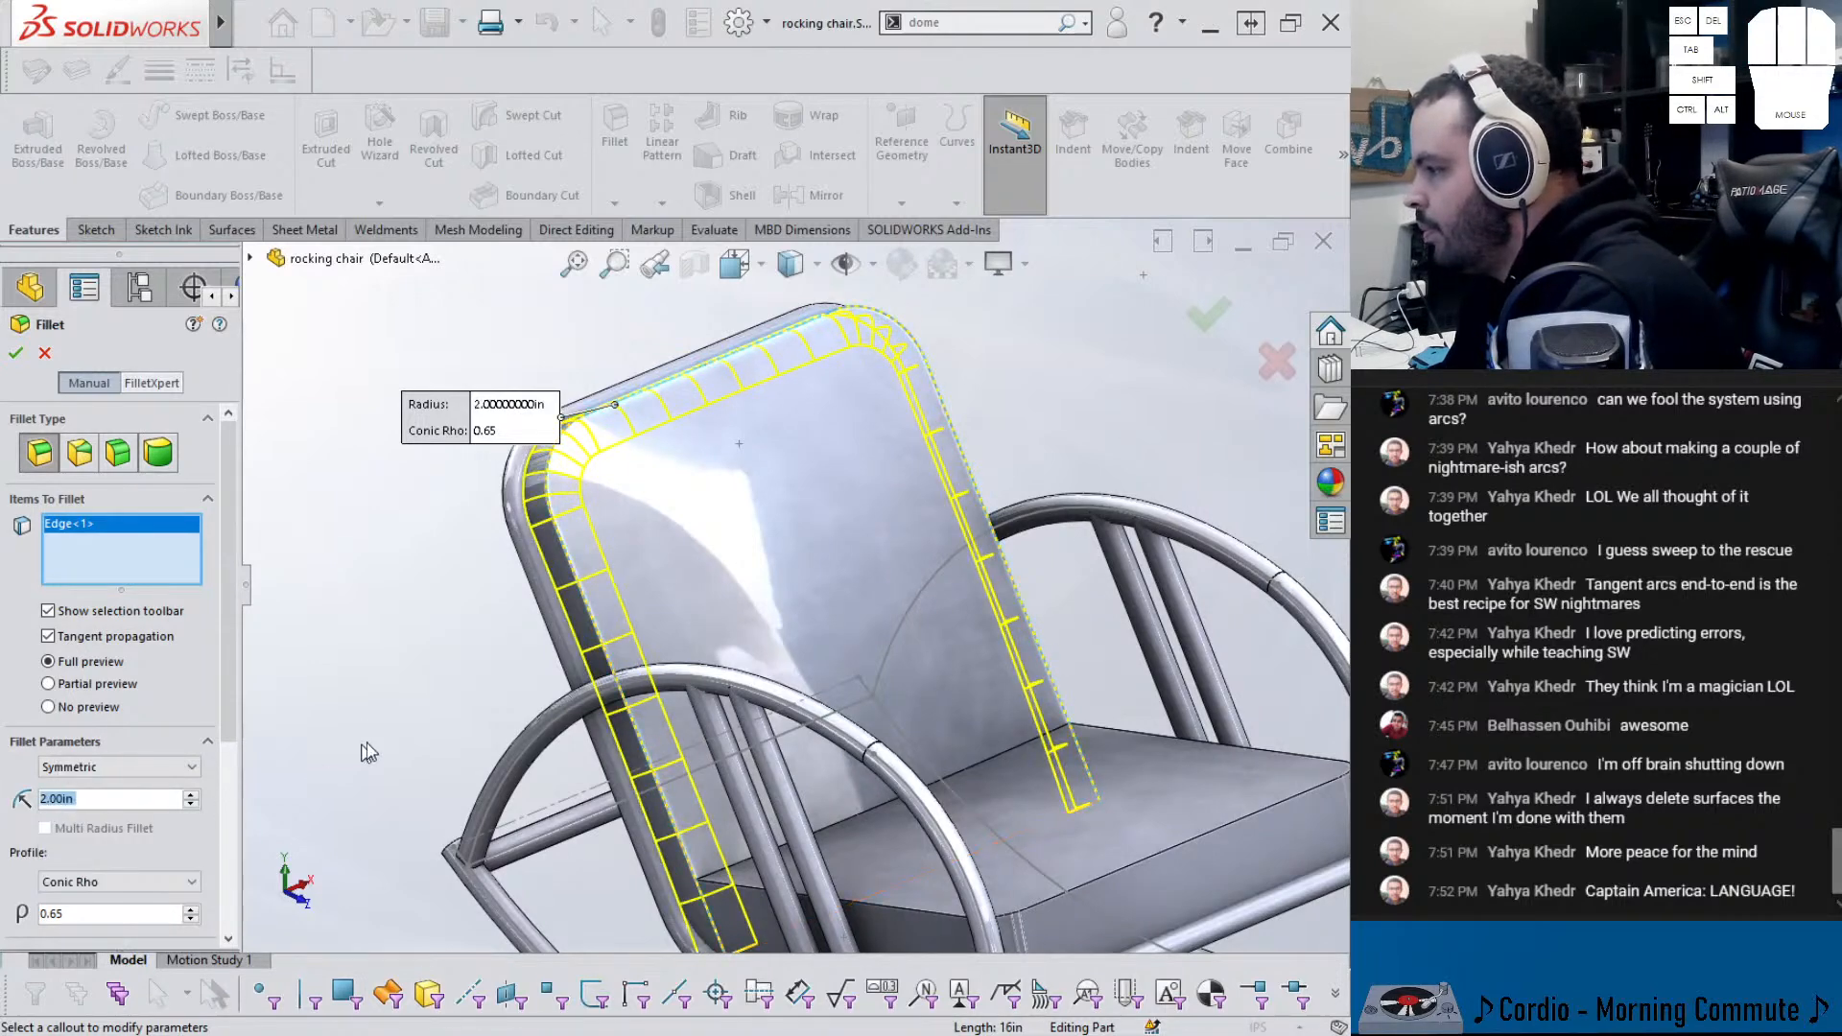
key(Return)
scroll(630, 774, down, 2)
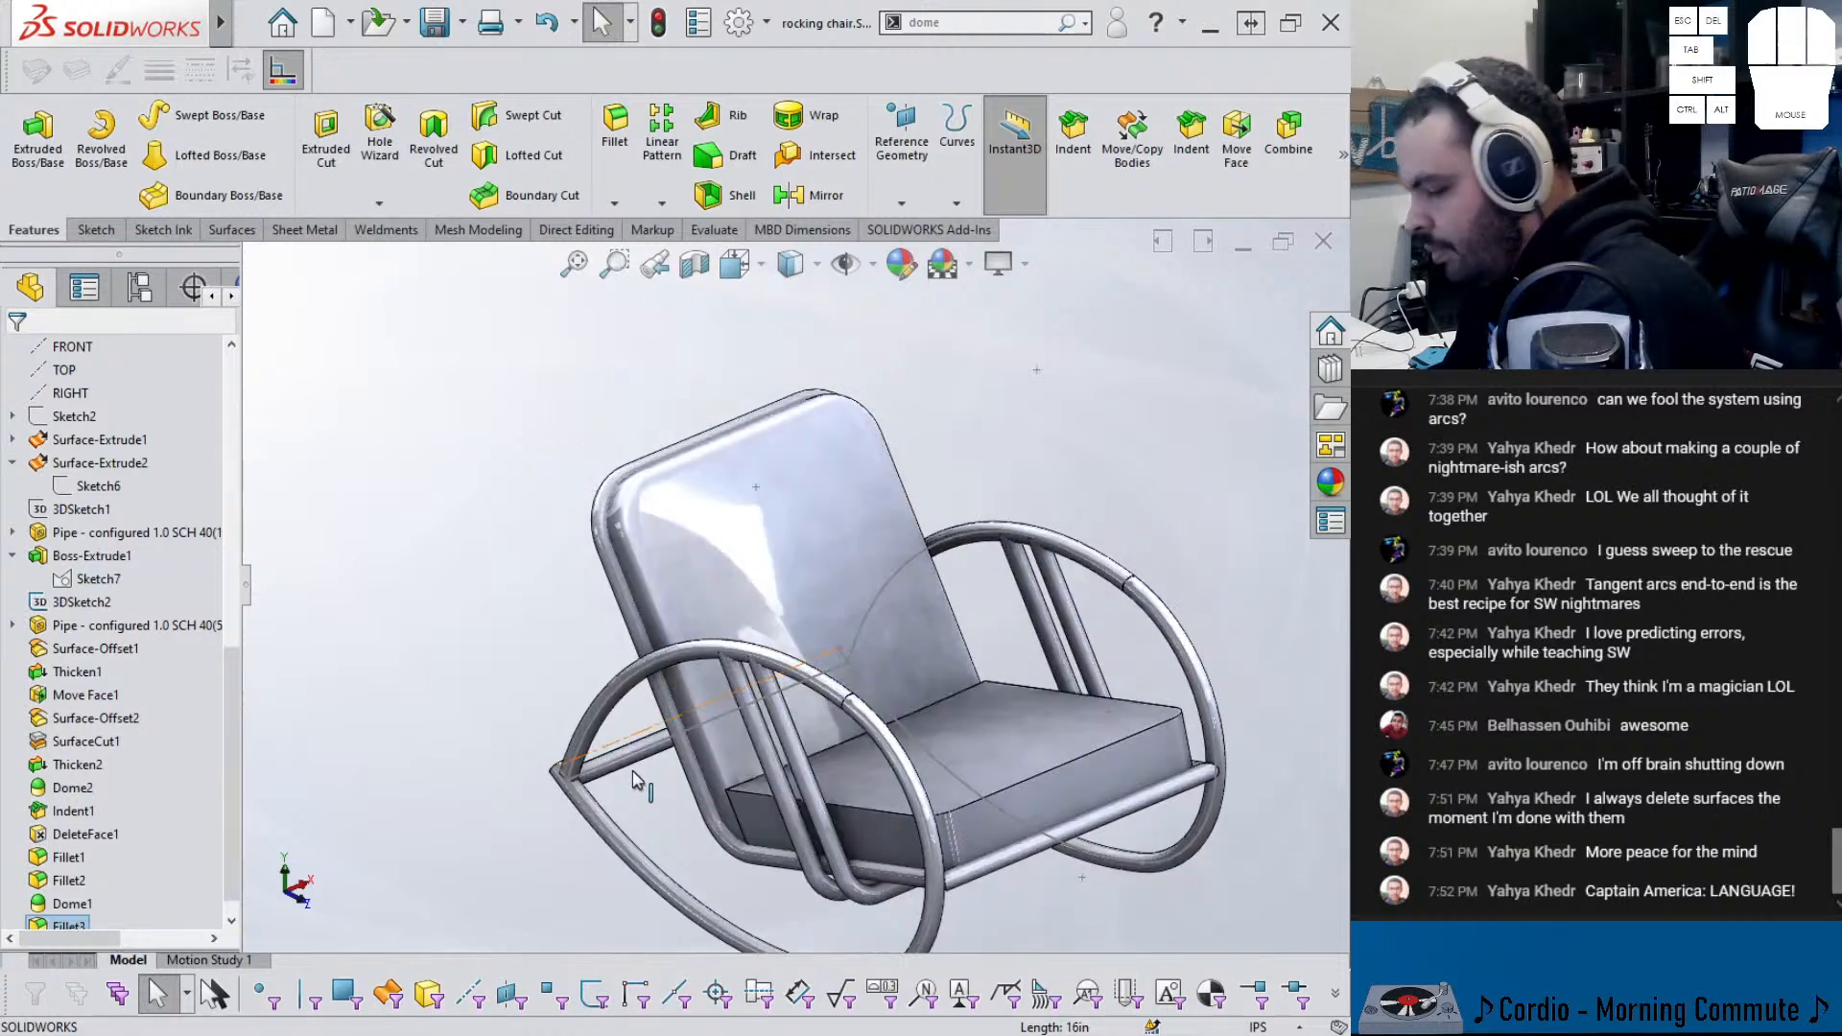
middle_drag(962, 735, 814, 682)
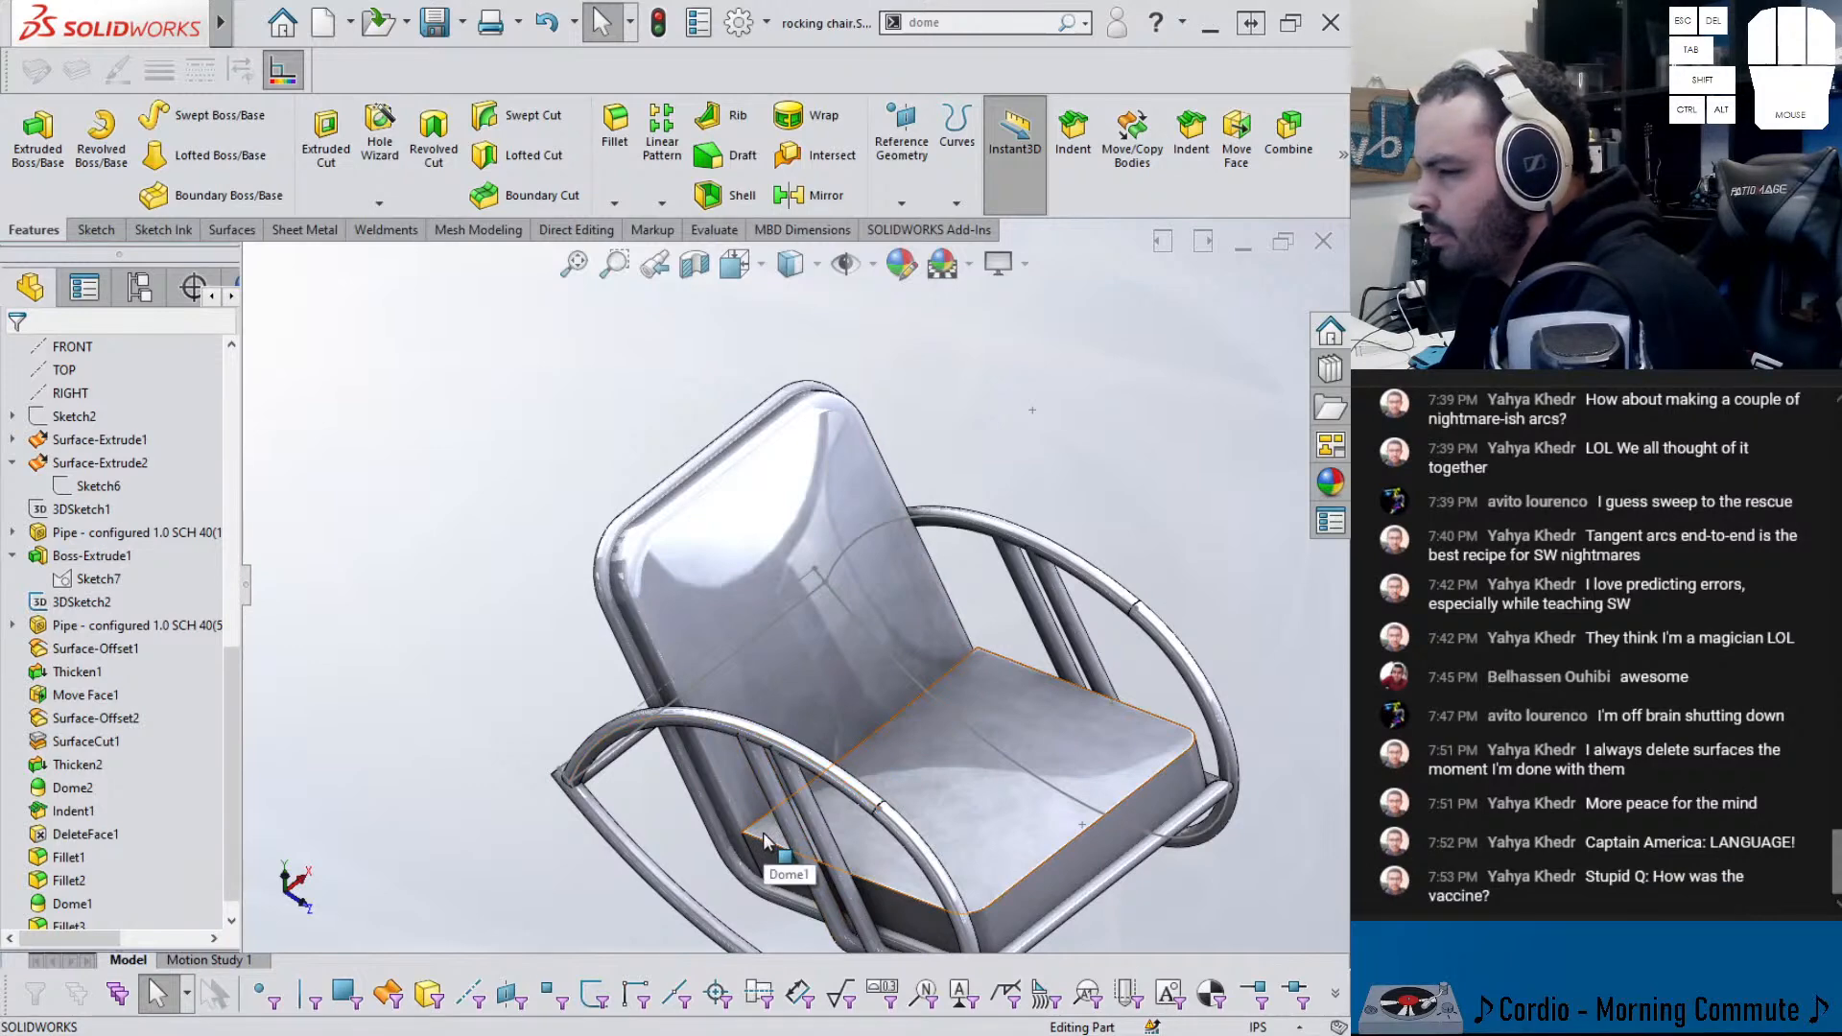
click(978, 923)
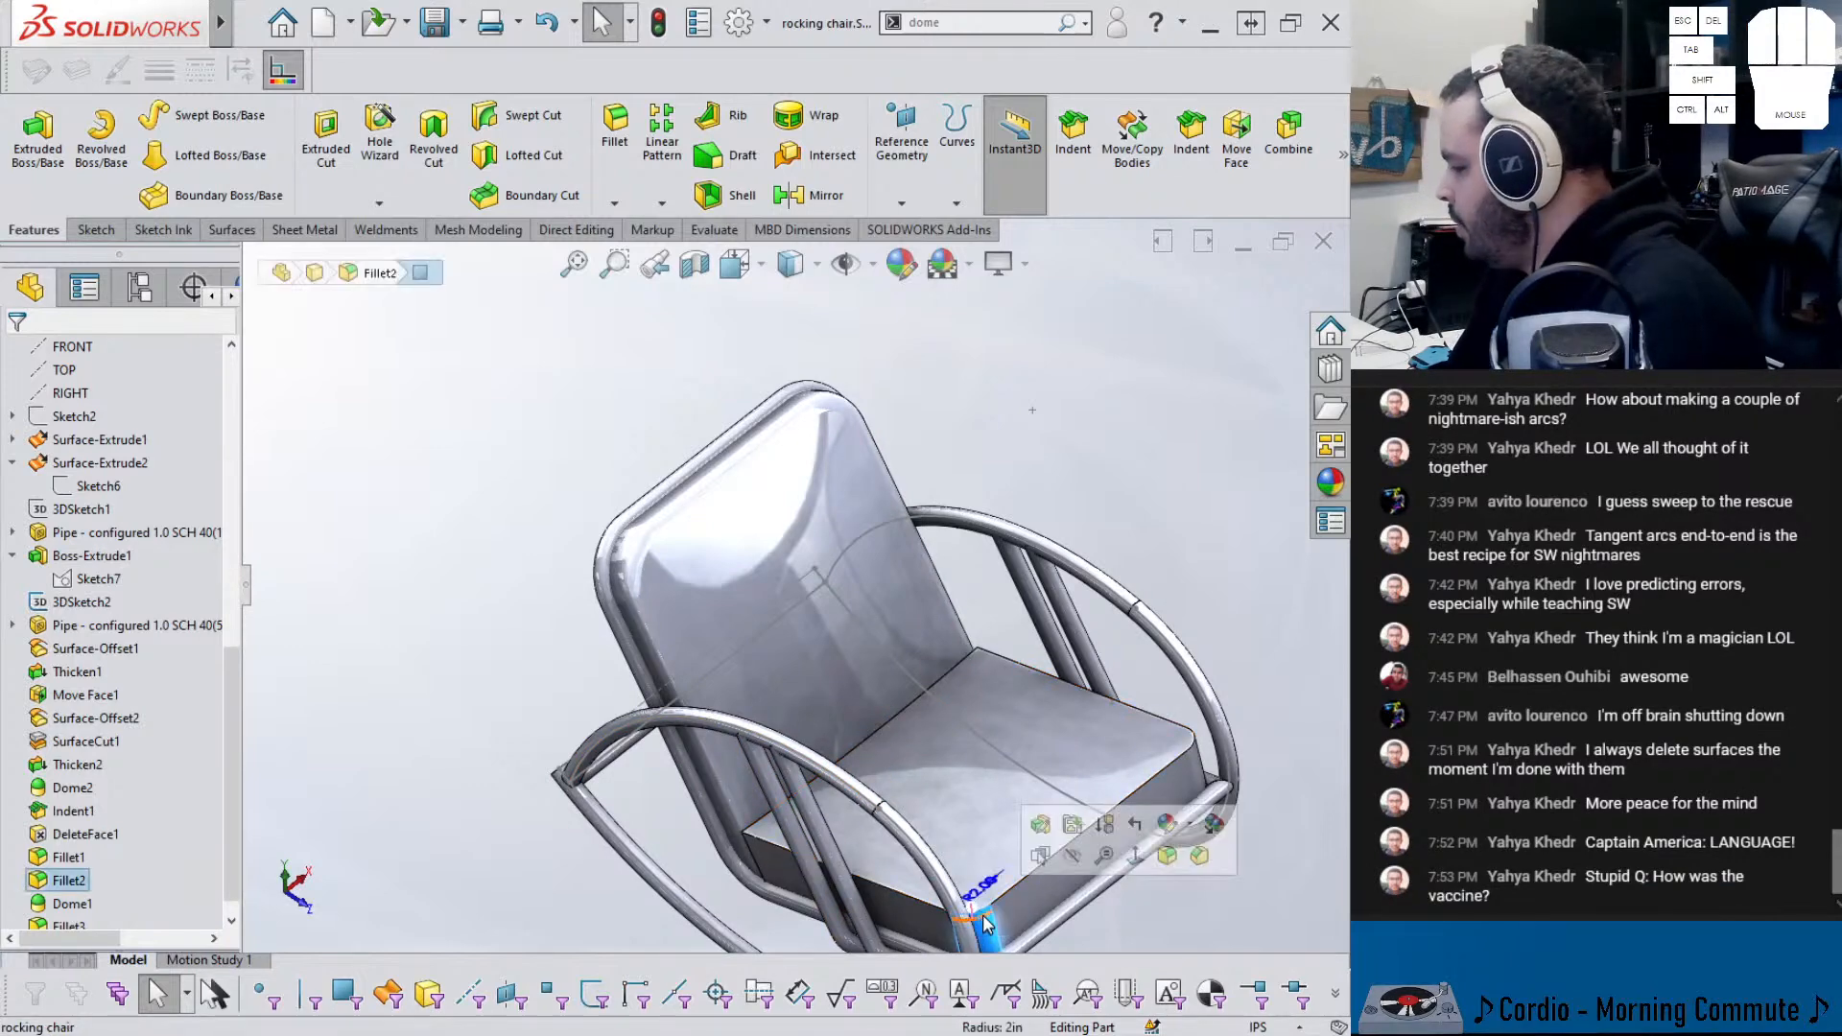
- Edit Fillet2 and add more seat panel edges to it
click(1036, 831)
middle_drag(1027, 825, 864, 825)
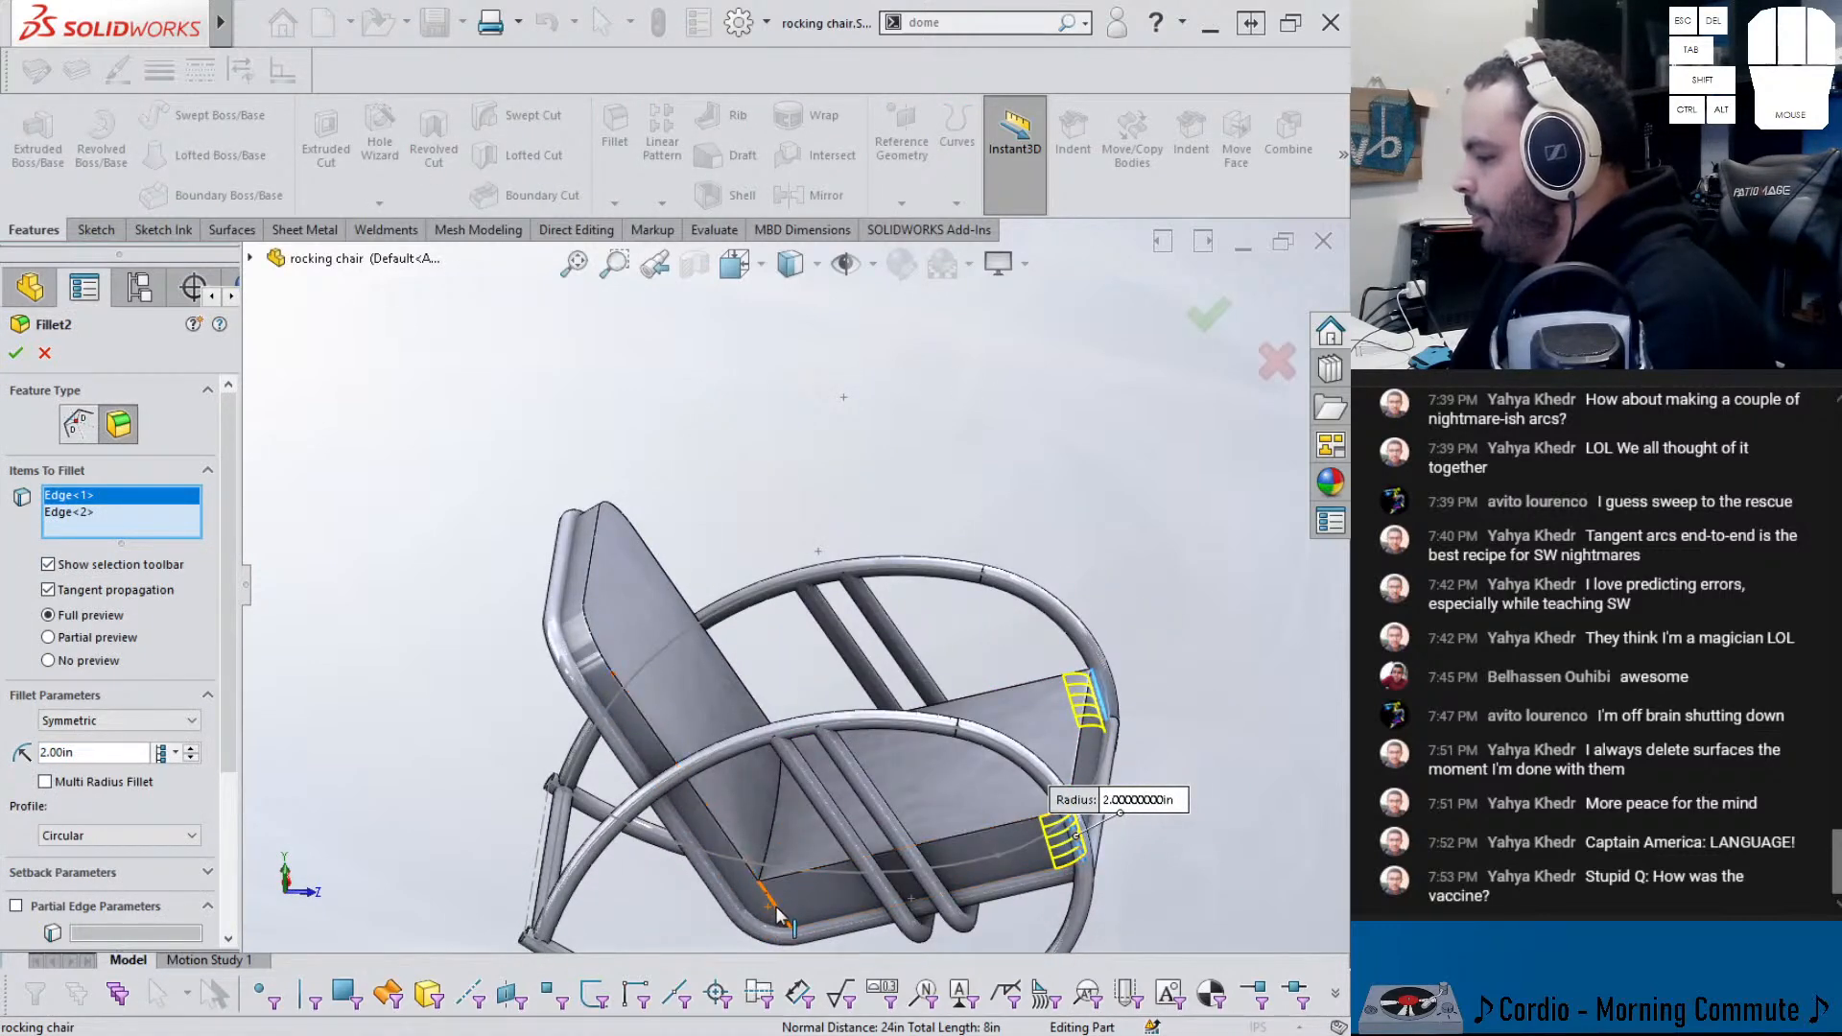
click(779, 916)
middle_drag(779, 916, 710, 899)
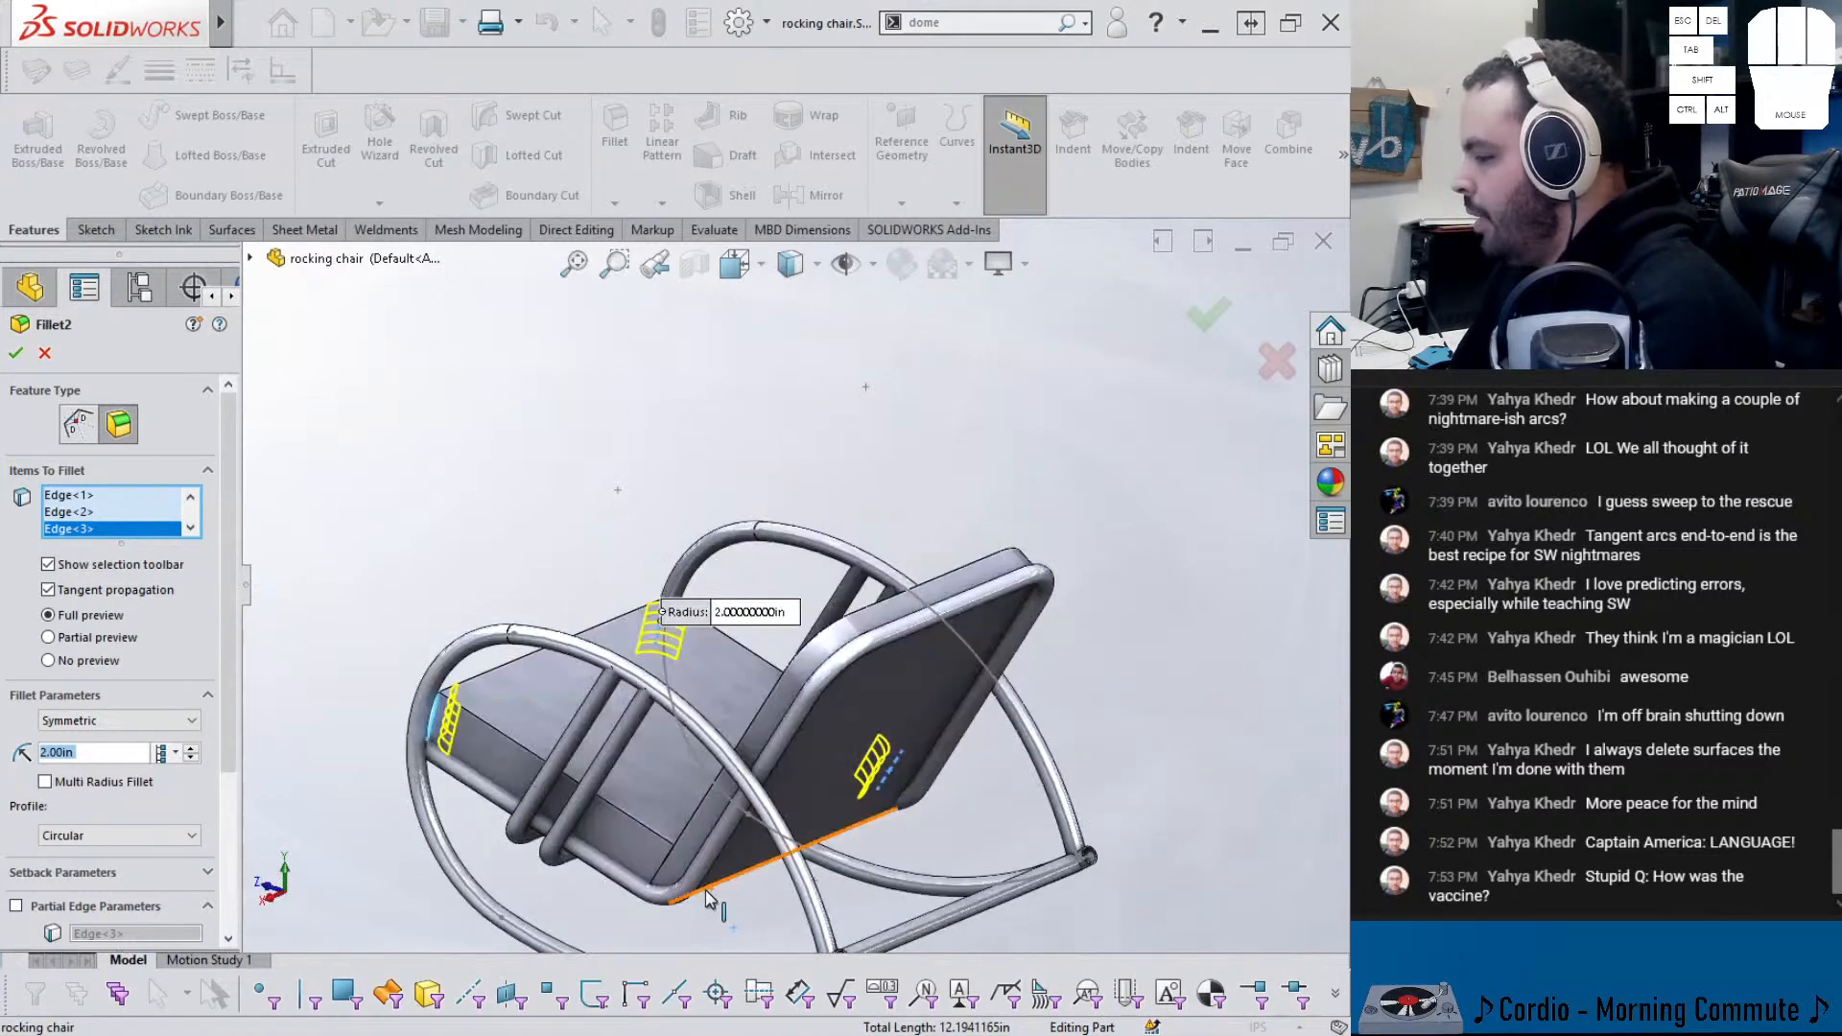
scroll(631, 752, down, 4)
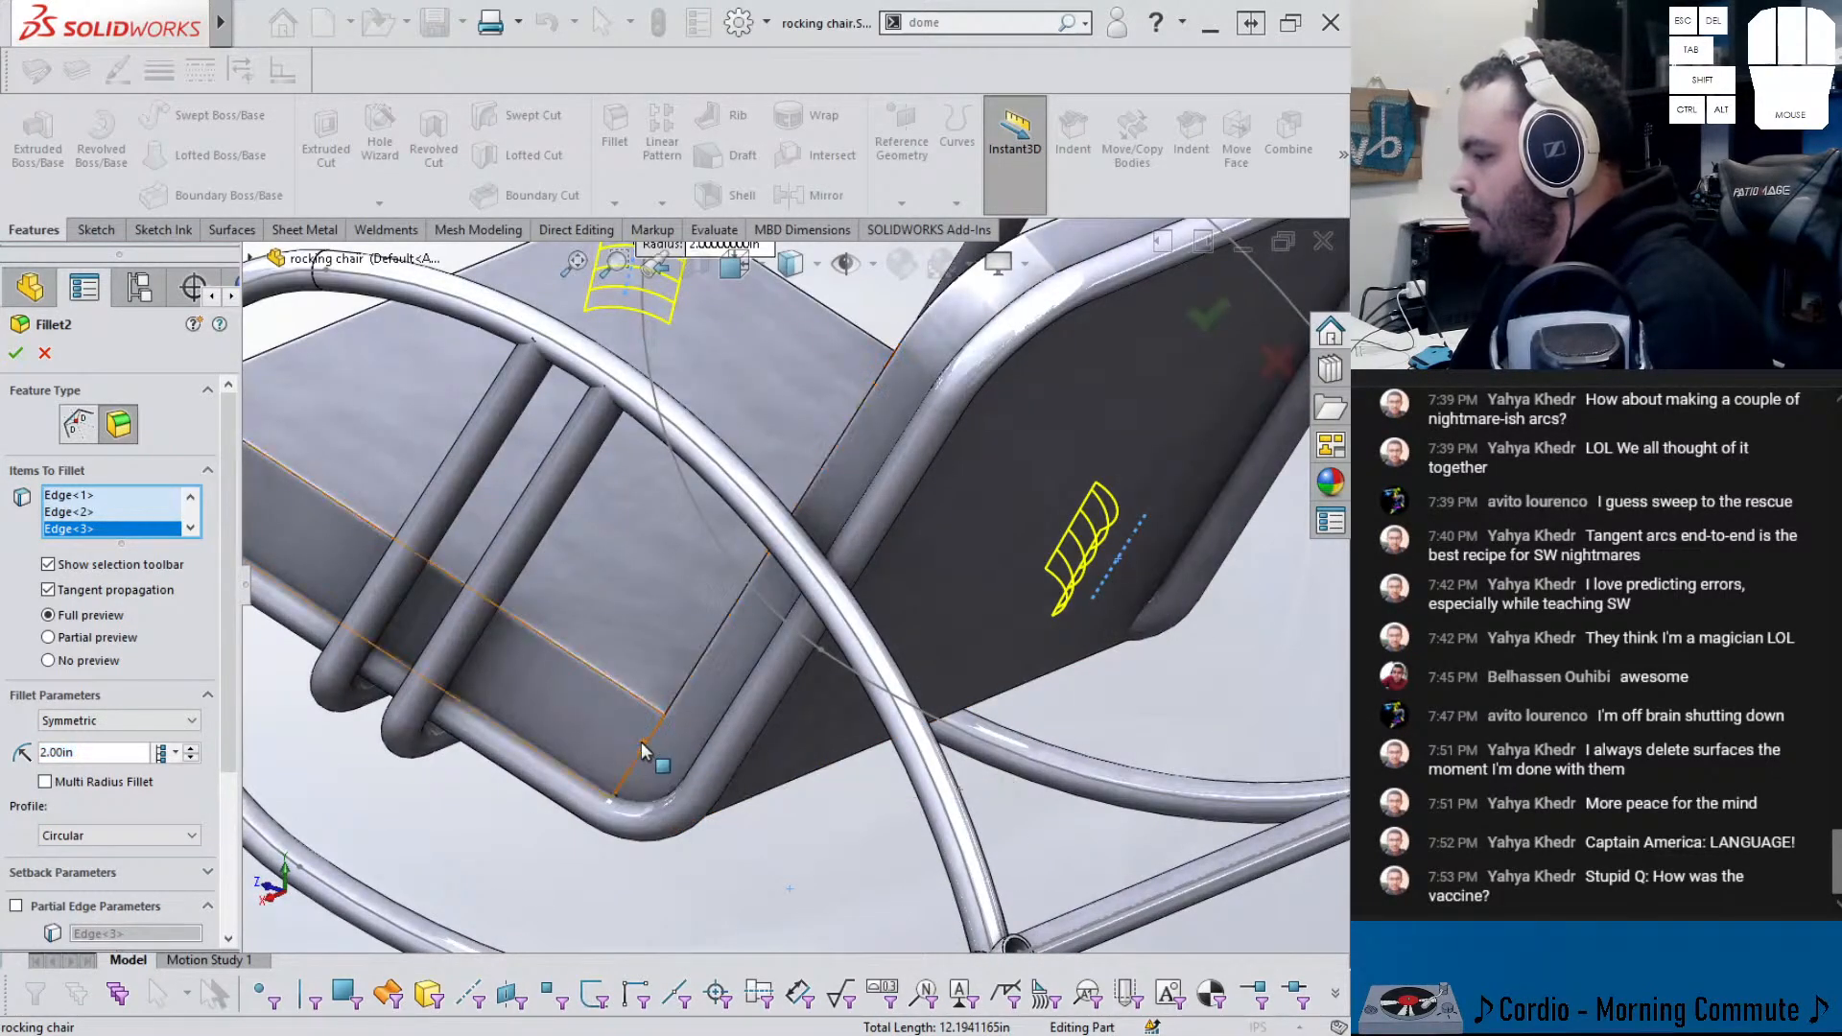
click(639, 763)
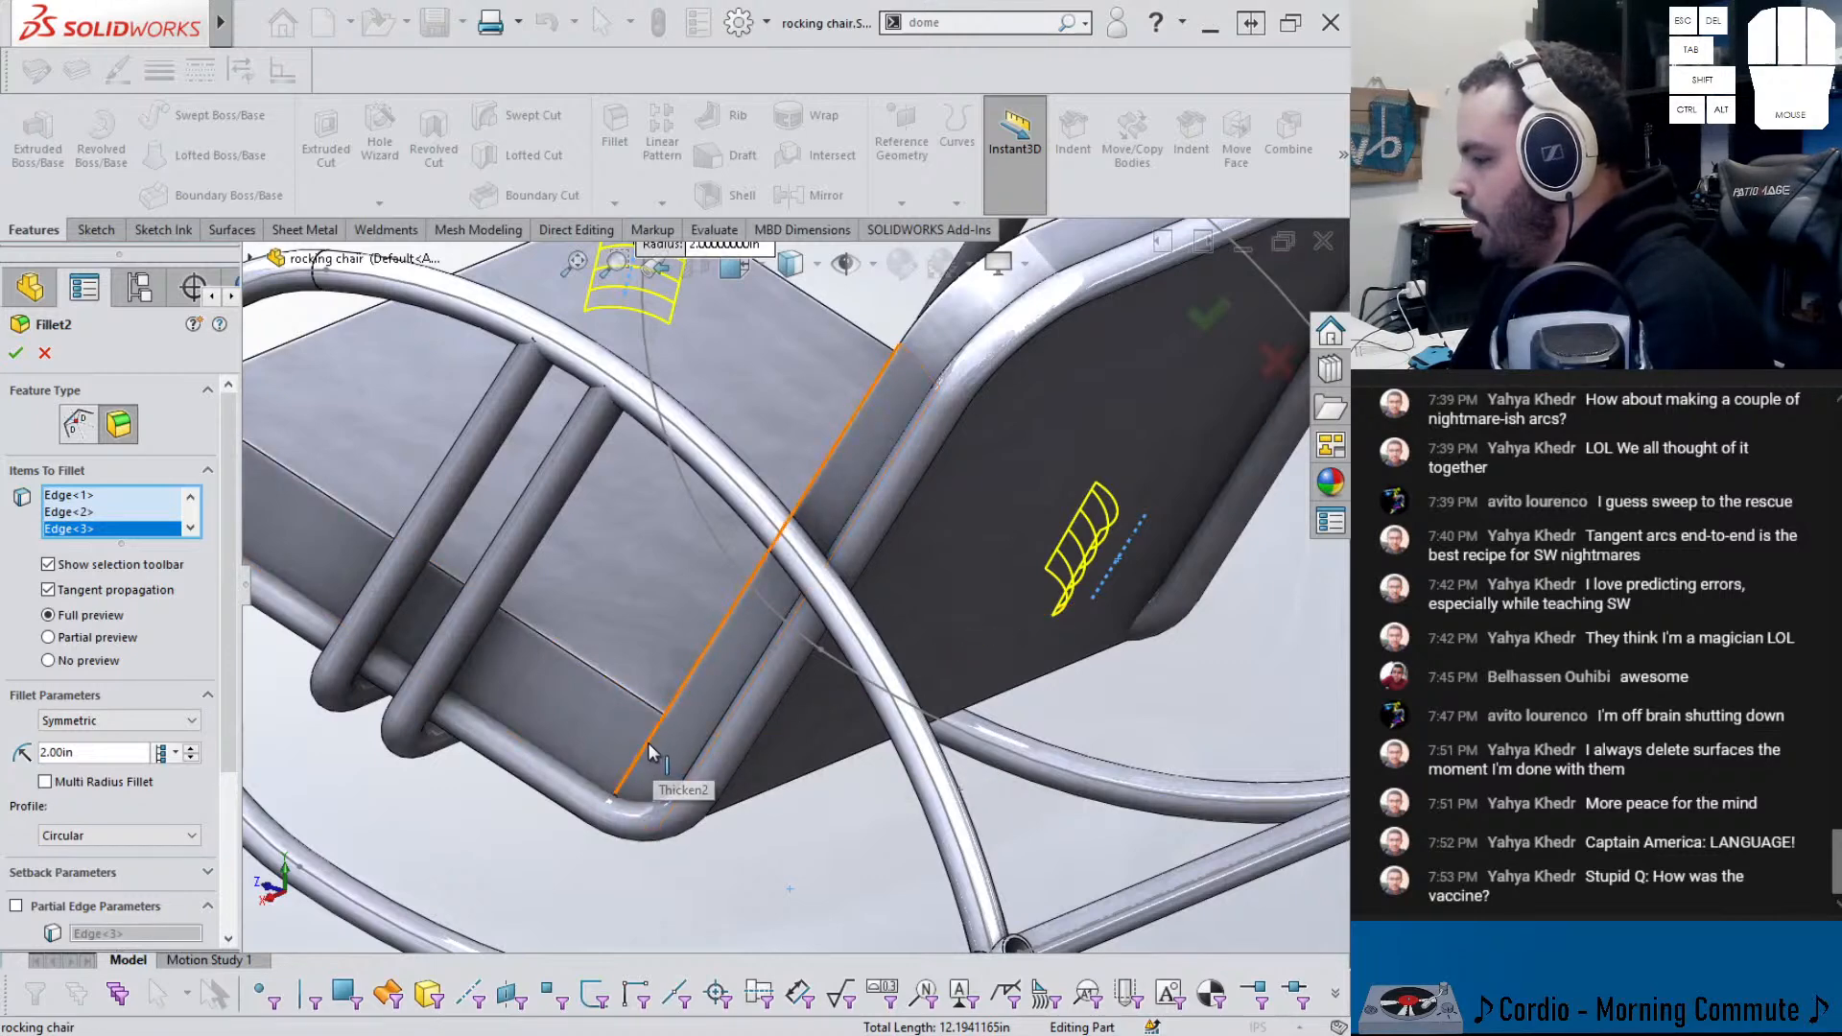
- Pick the hidden fourth panel edge and accept the 2 in fillet on four edges
right_click(648, 740)
click(717, 460)
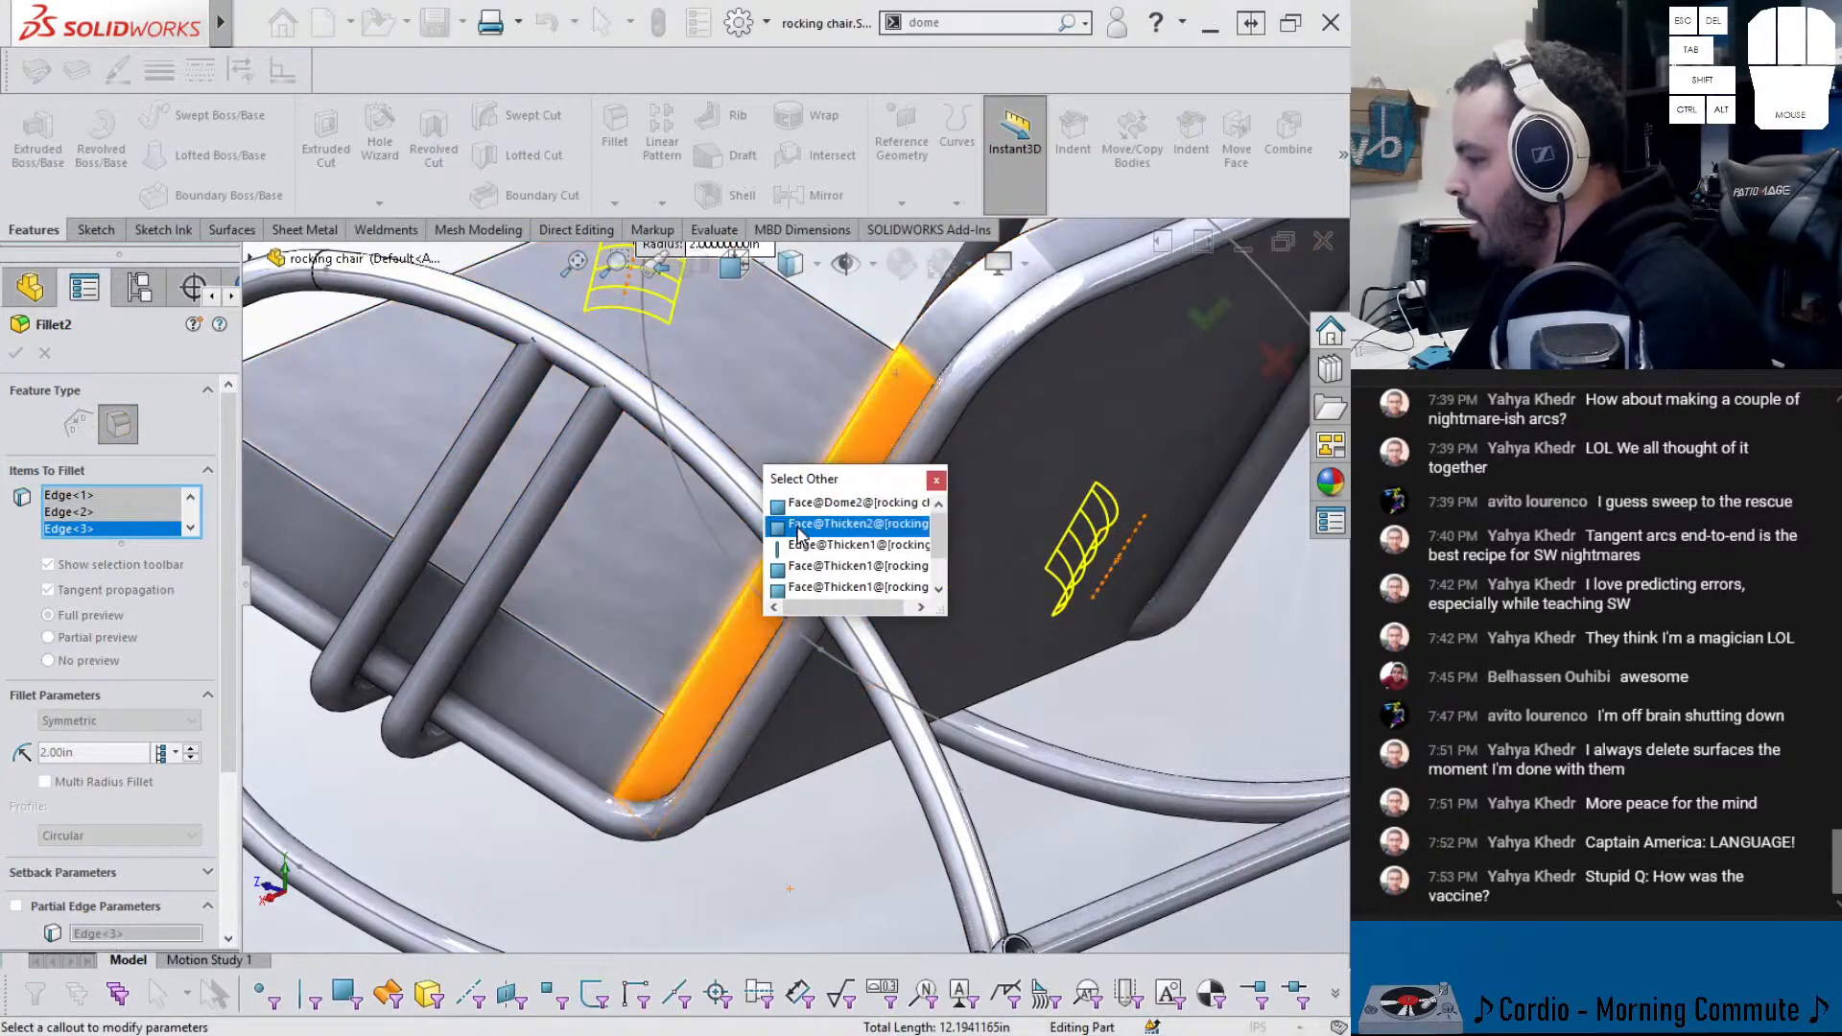
click(796, 555)
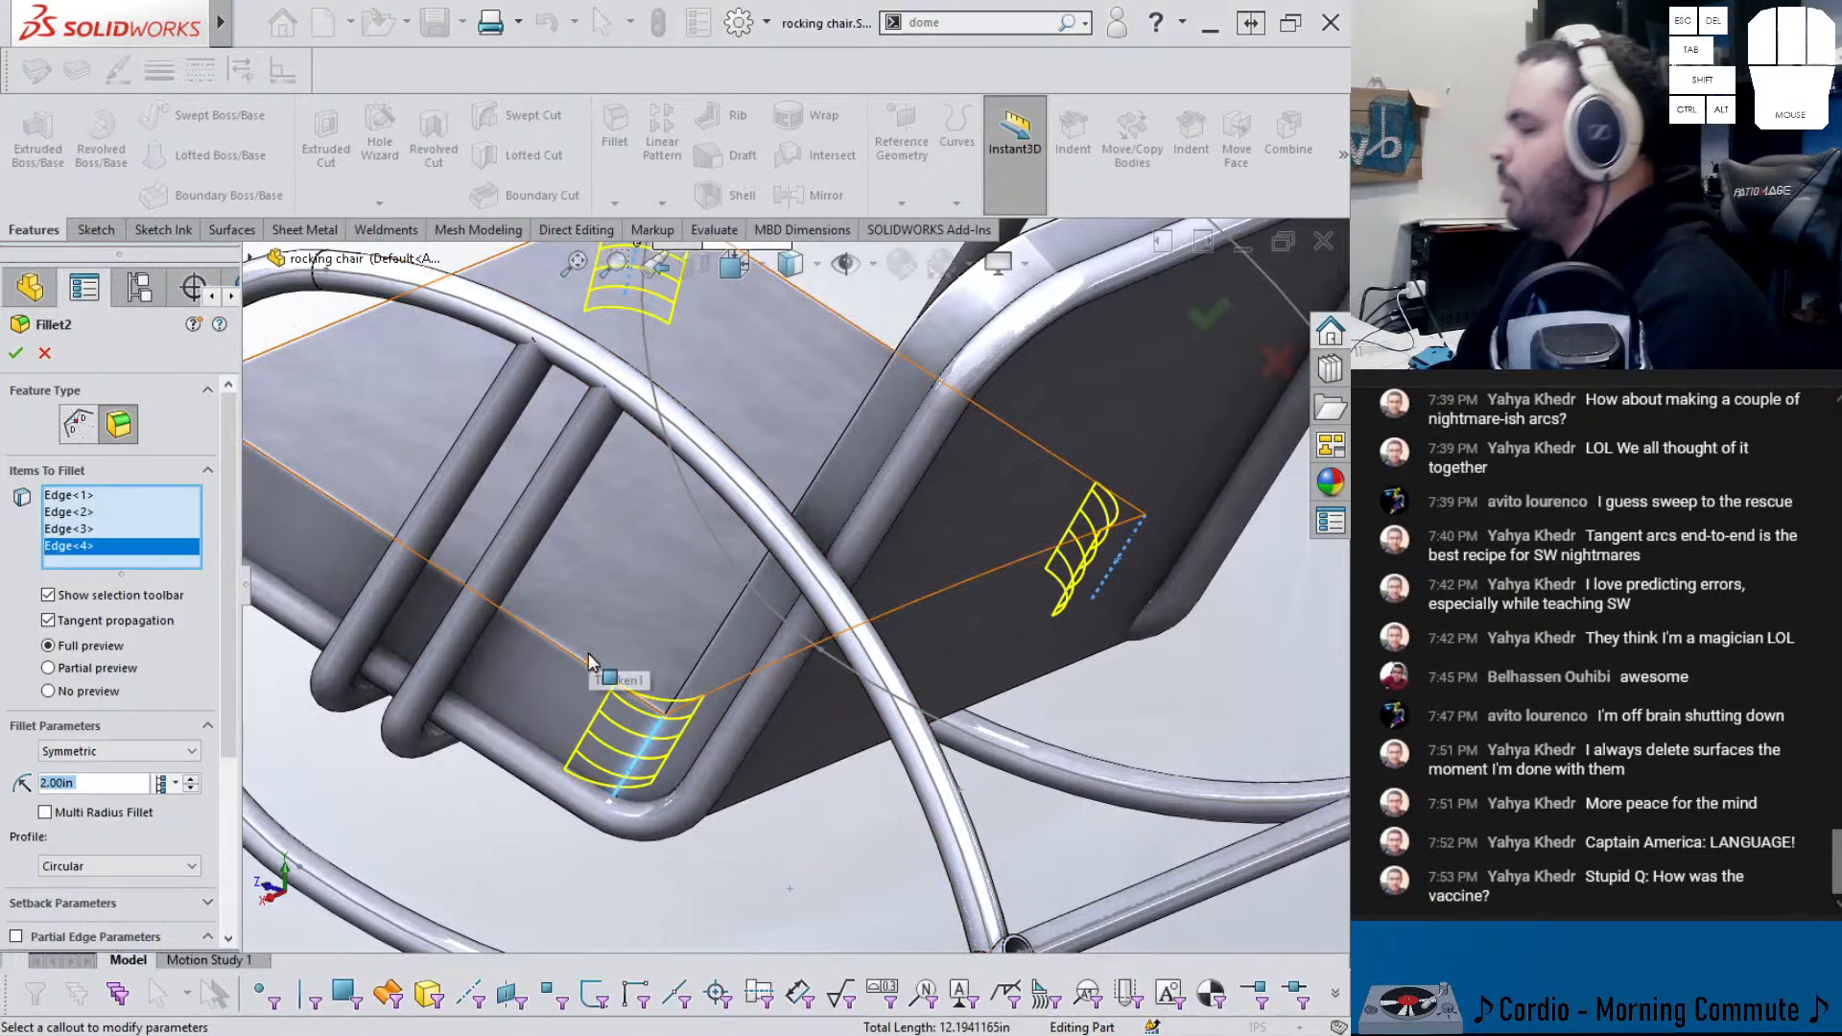
scroll(592, 668, up, 5)
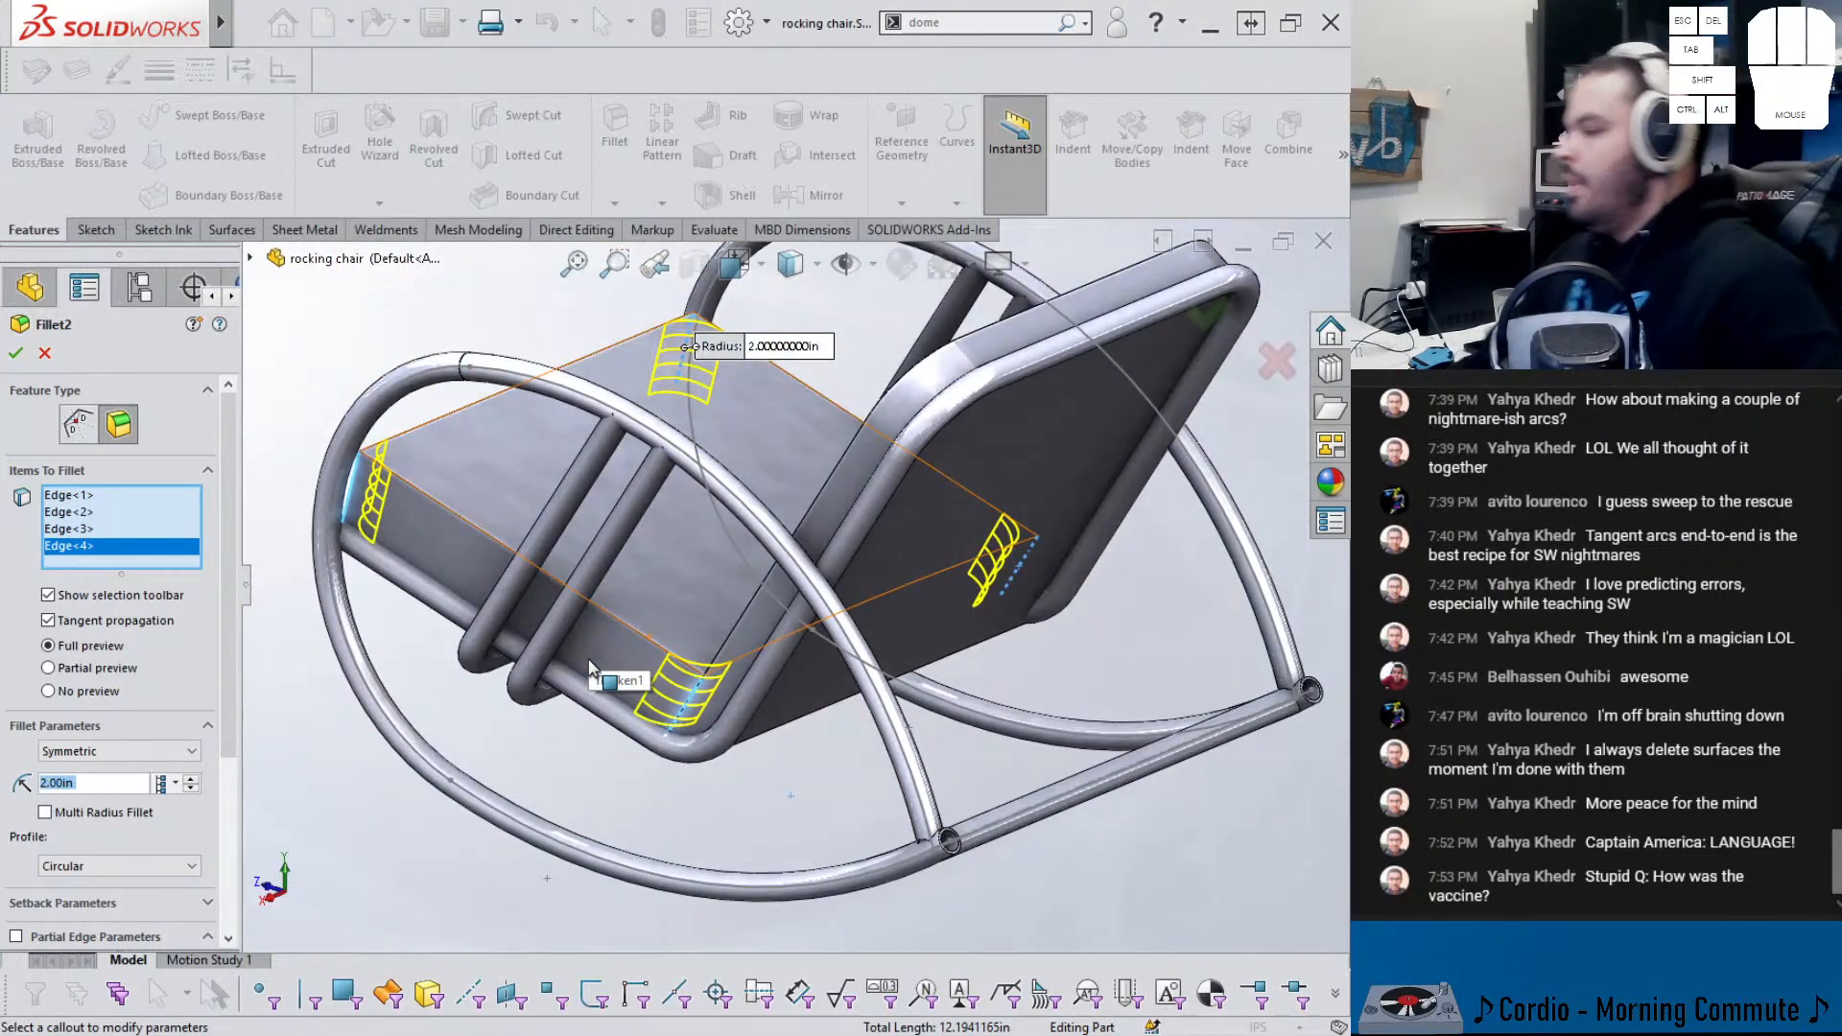
scroll(592, 617, up, 1)
middle_drag(592, 617, 702, 602)
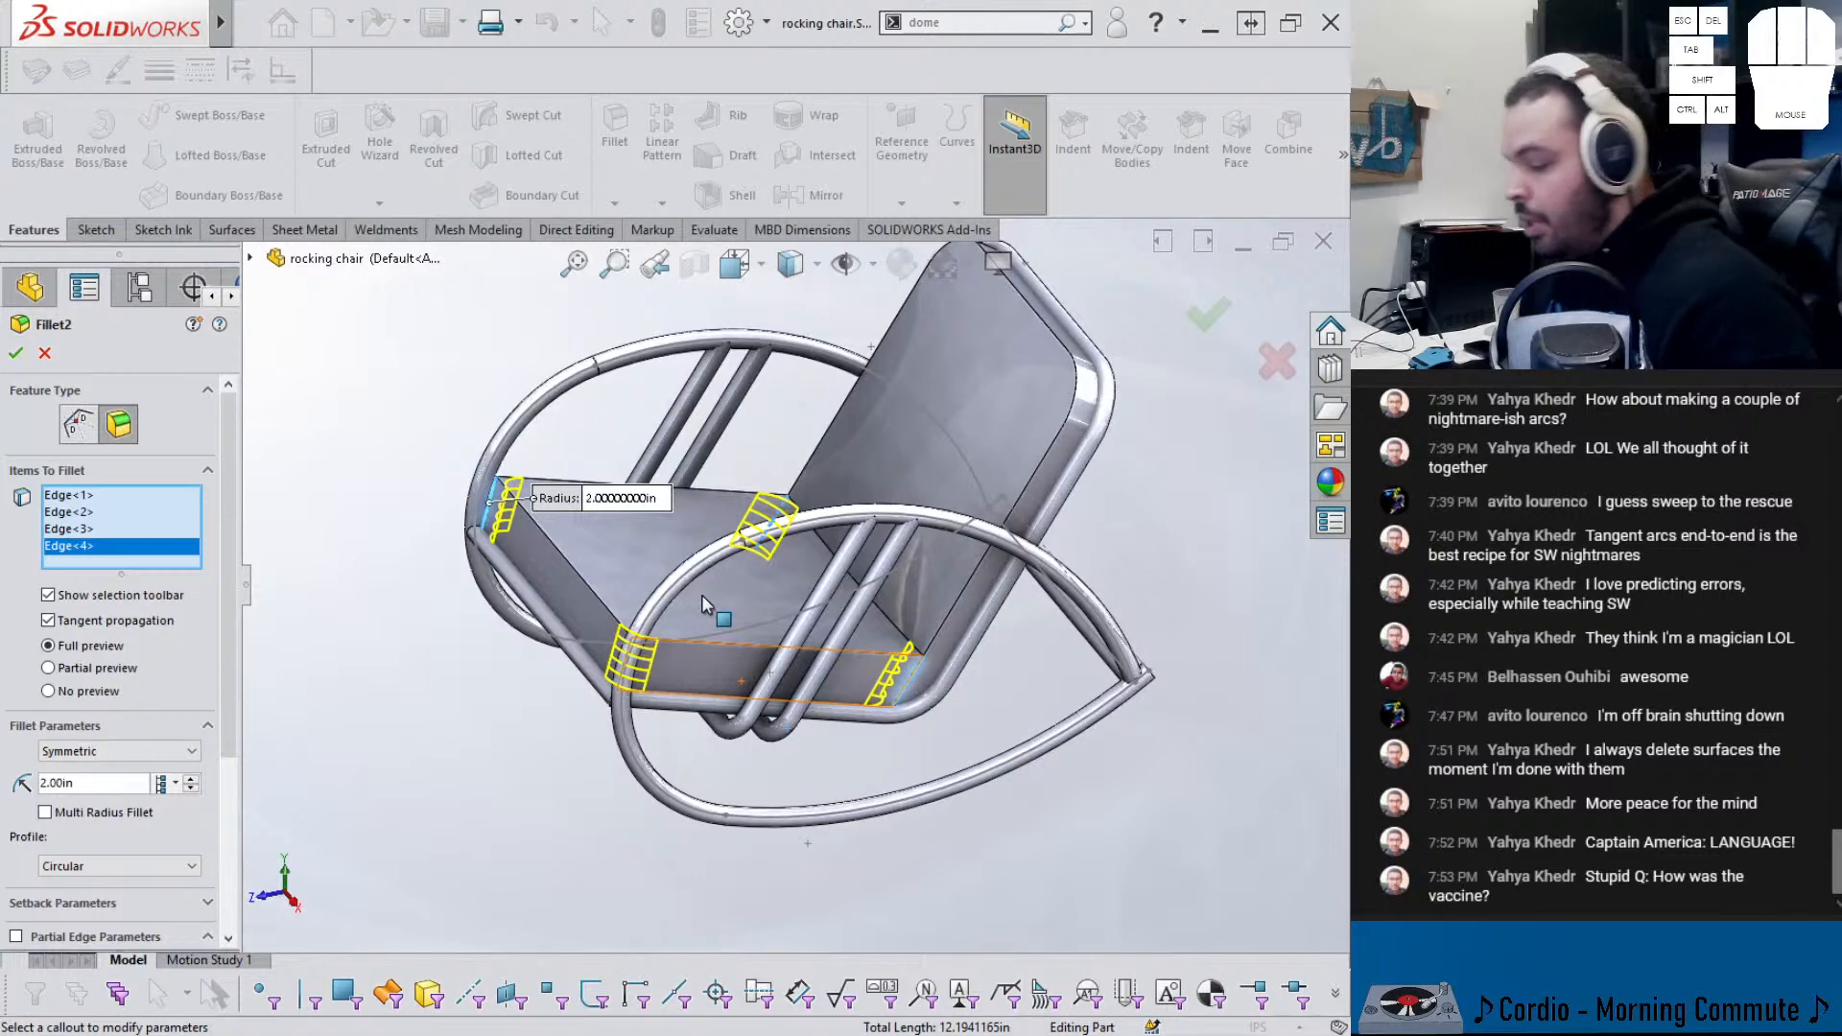
click(16, 353)
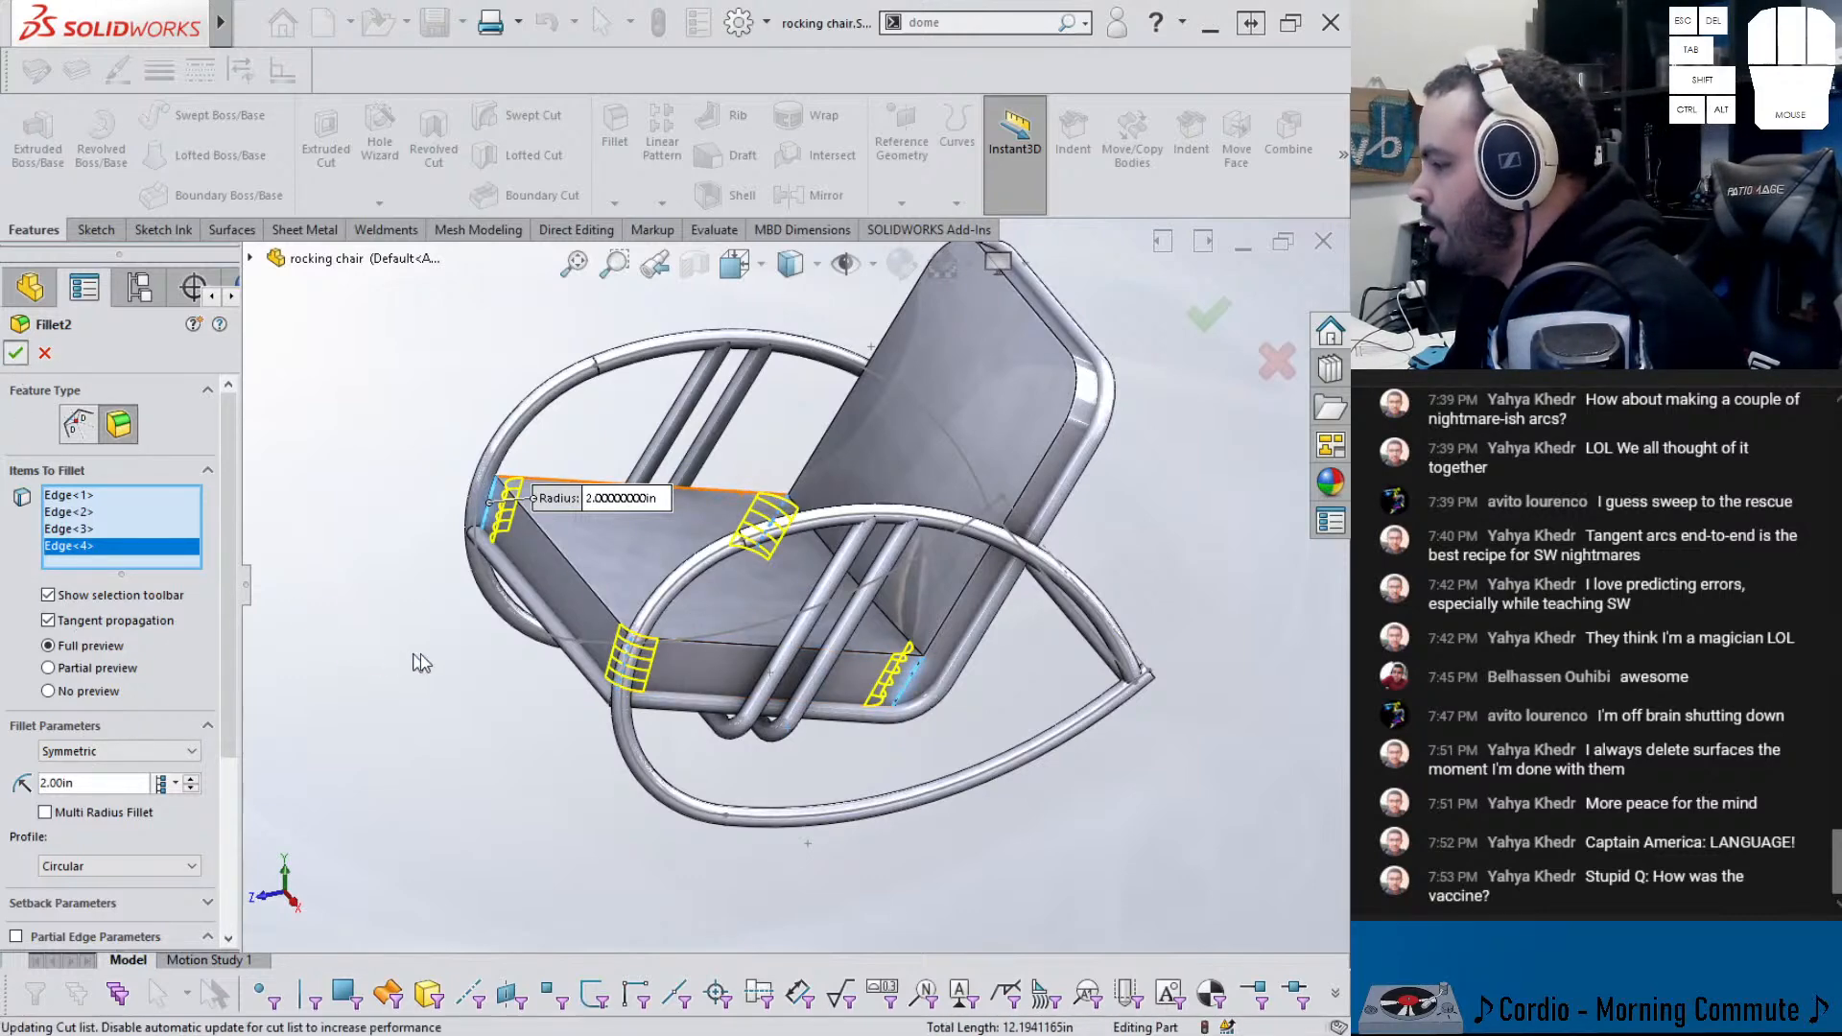
middle_drag(406, 605, 451, 585)
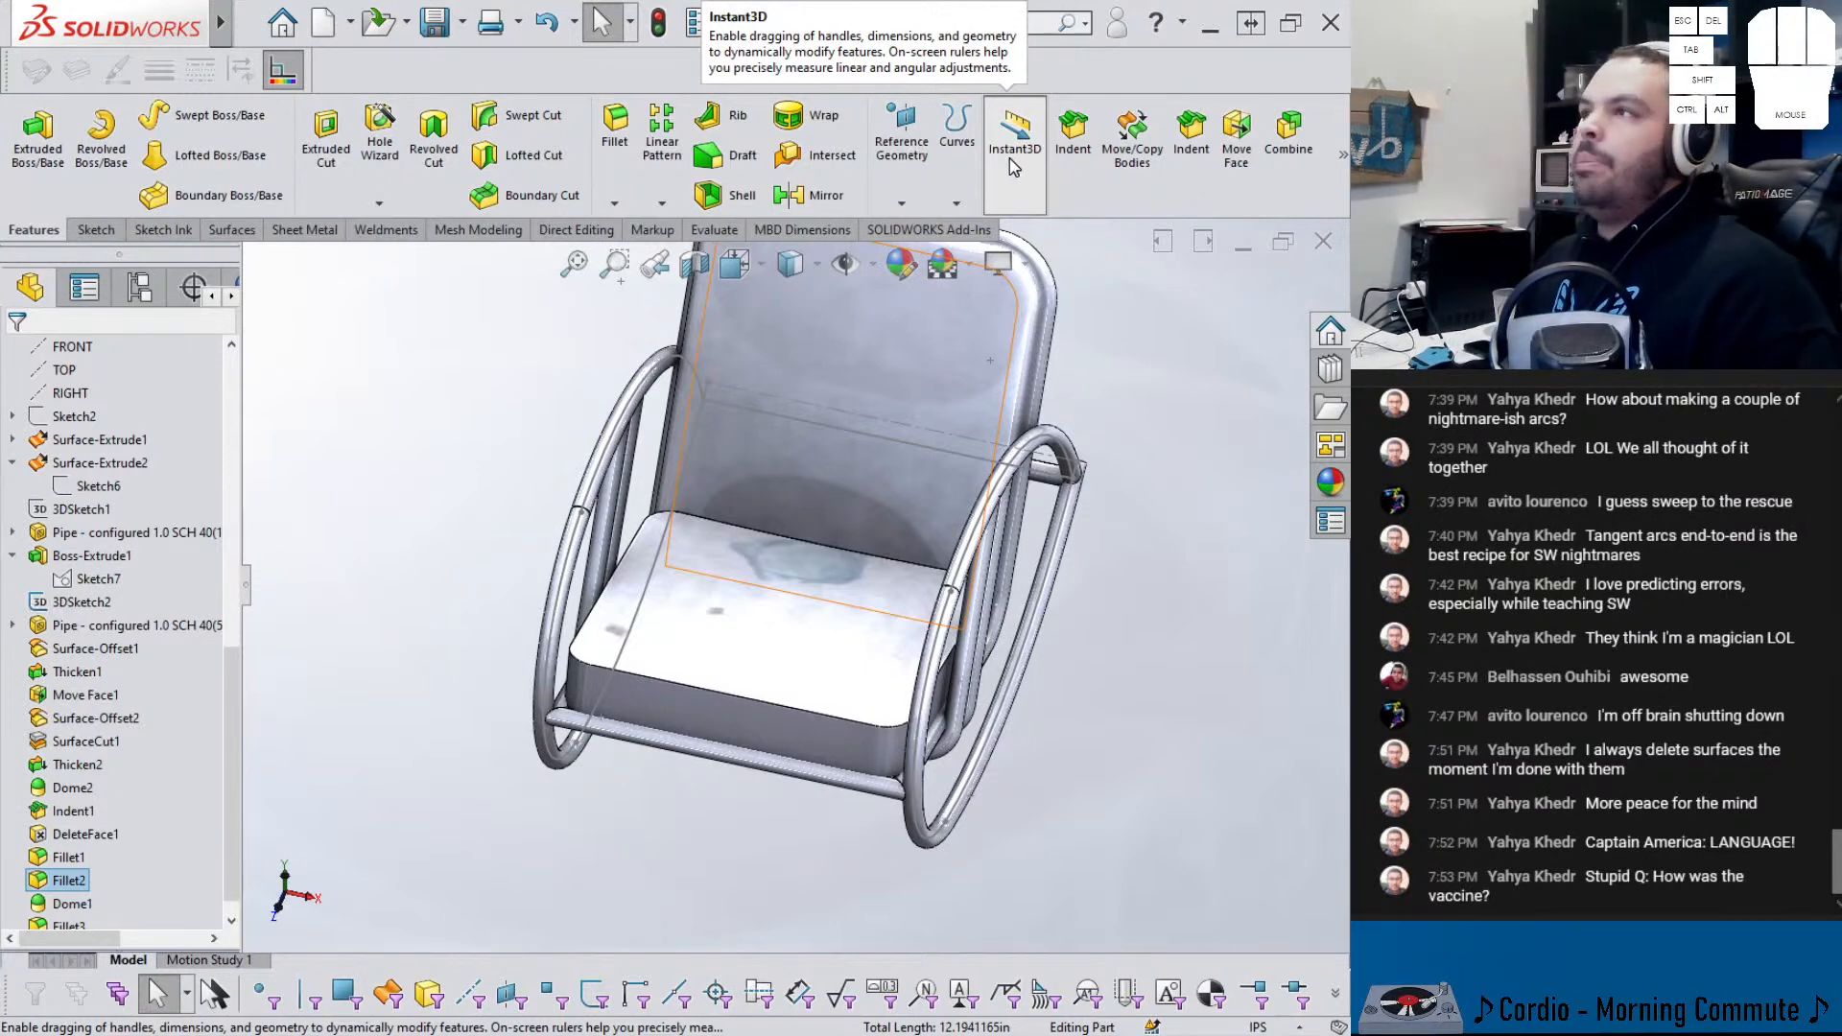
- Enable Instant3D and fillet the seat cushion's top face with a Conic Rho profile, rho 0.6
click(1014, 165)
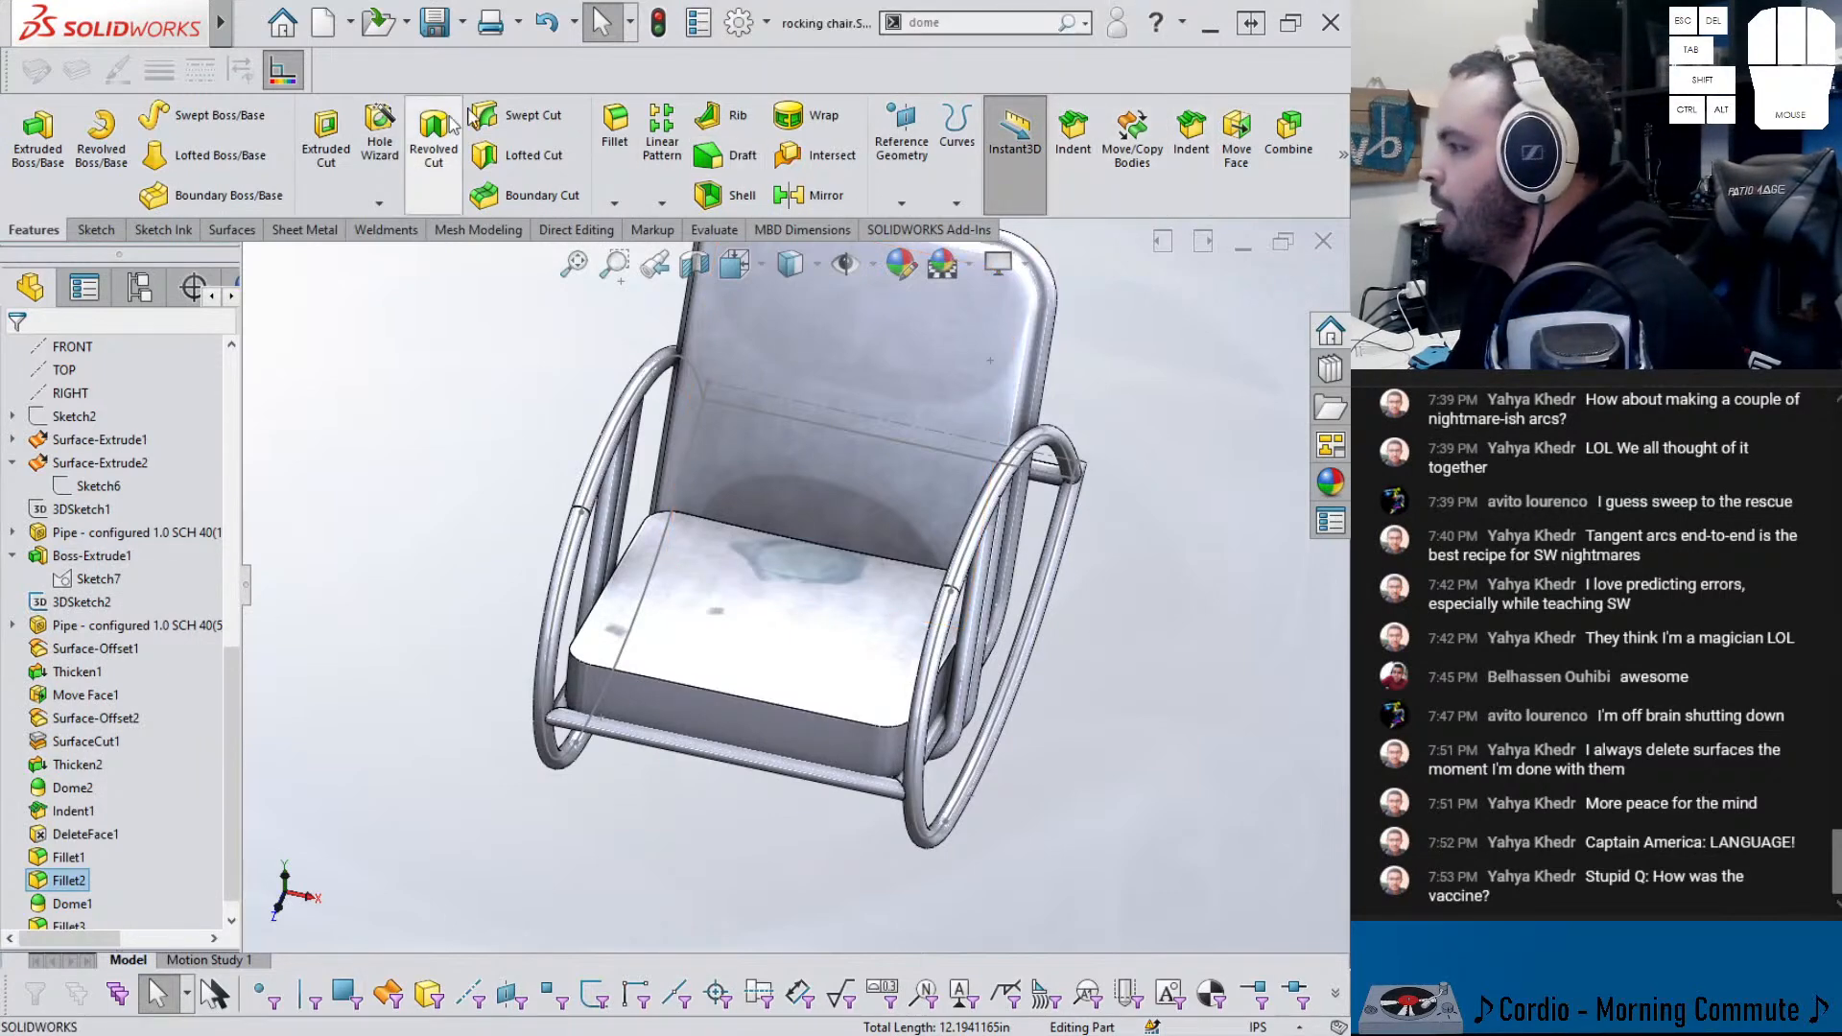
click(681, 608)
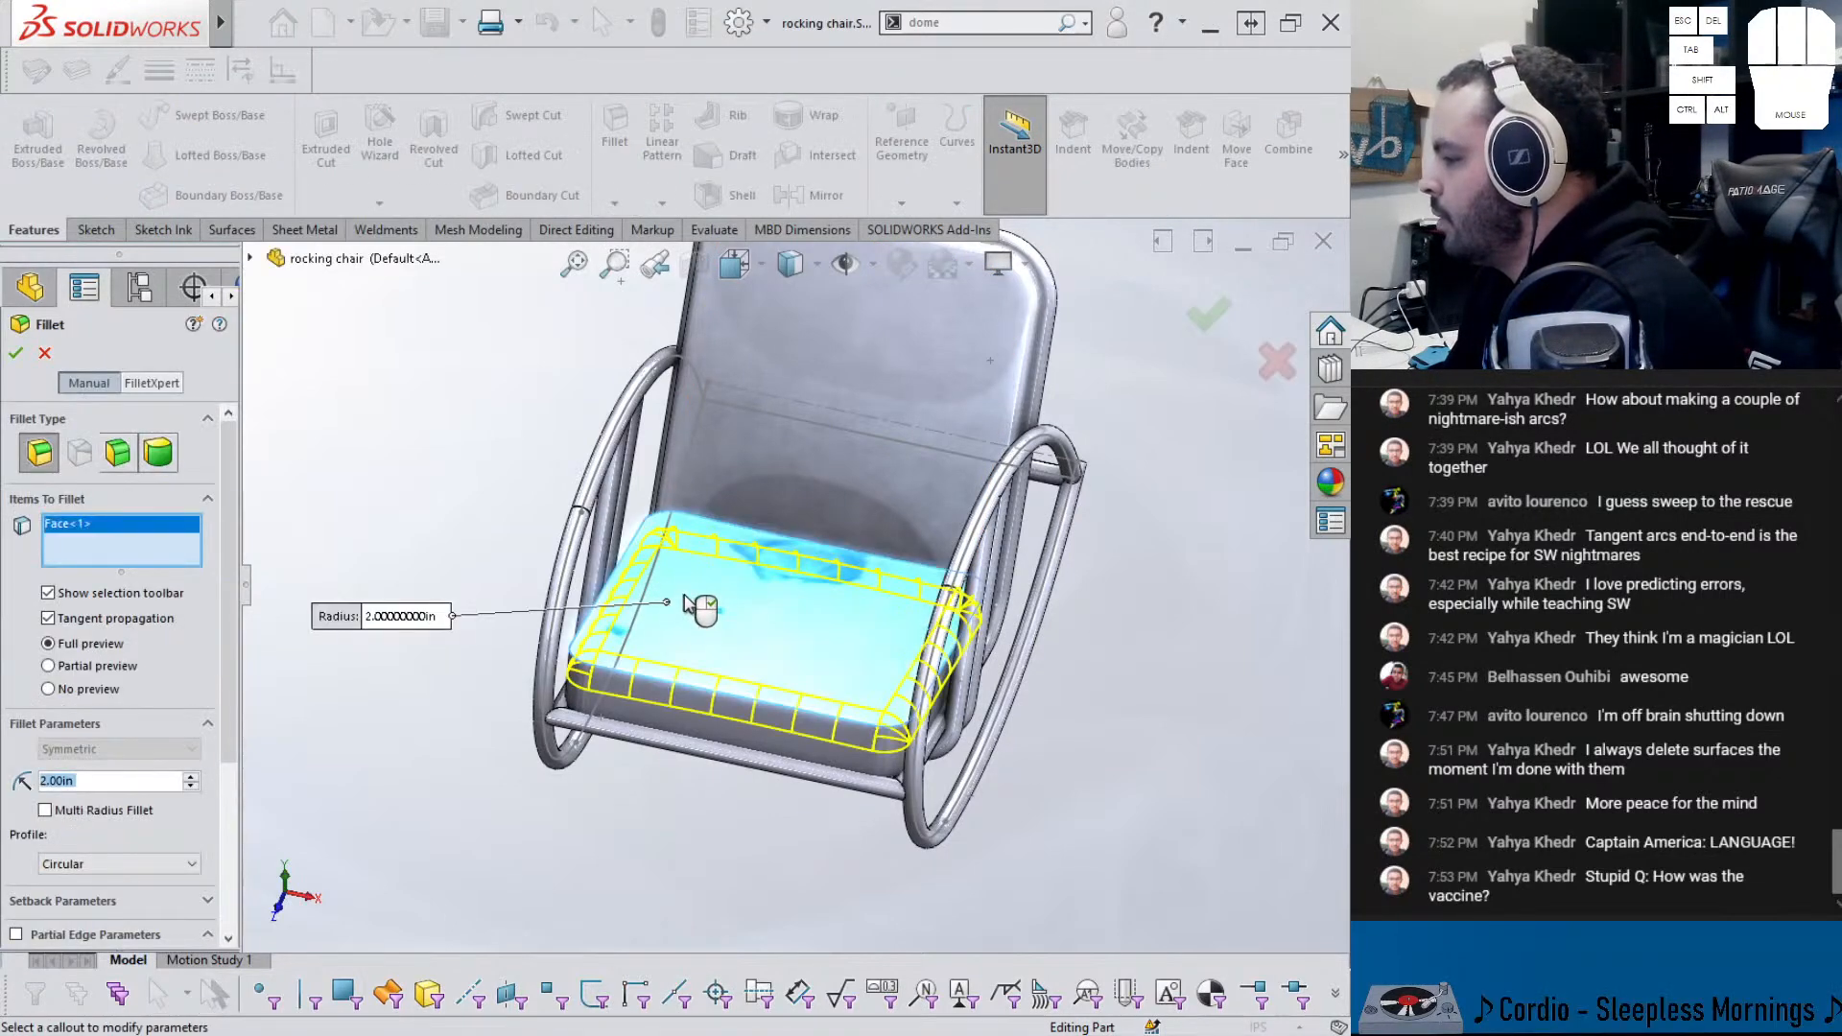
click(190, 863)
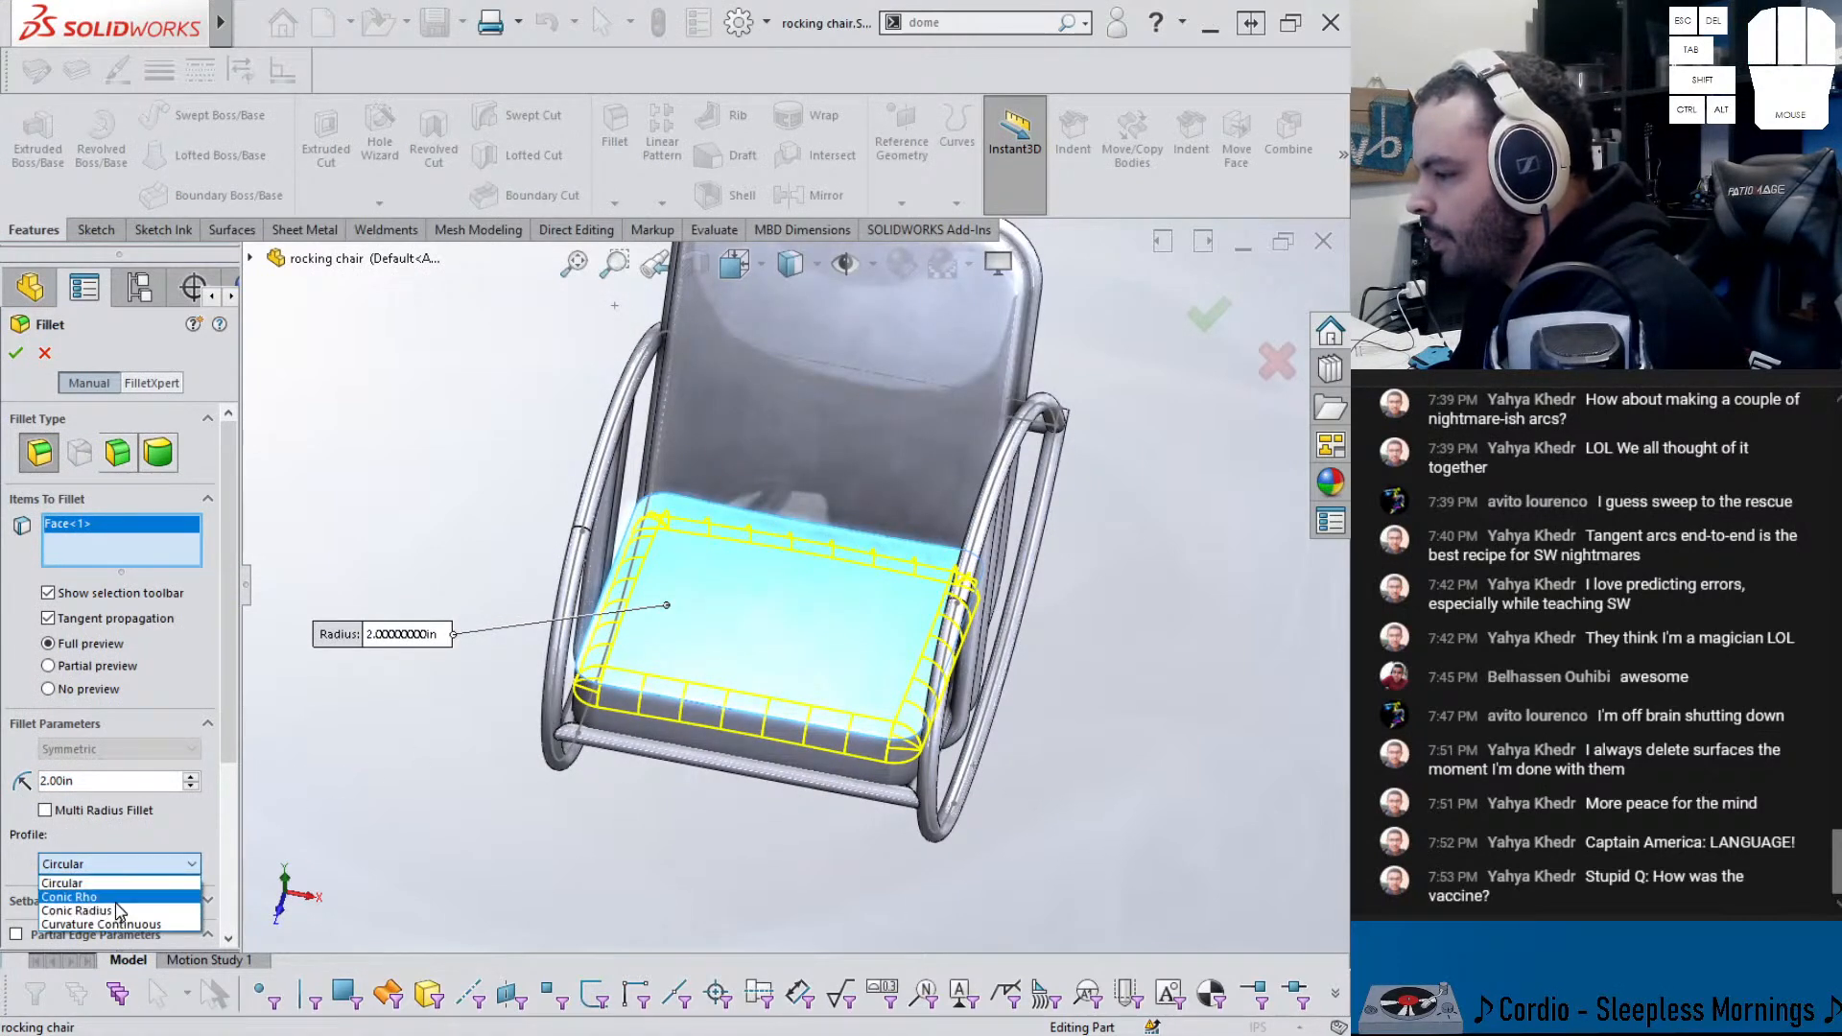
click(72, 896)
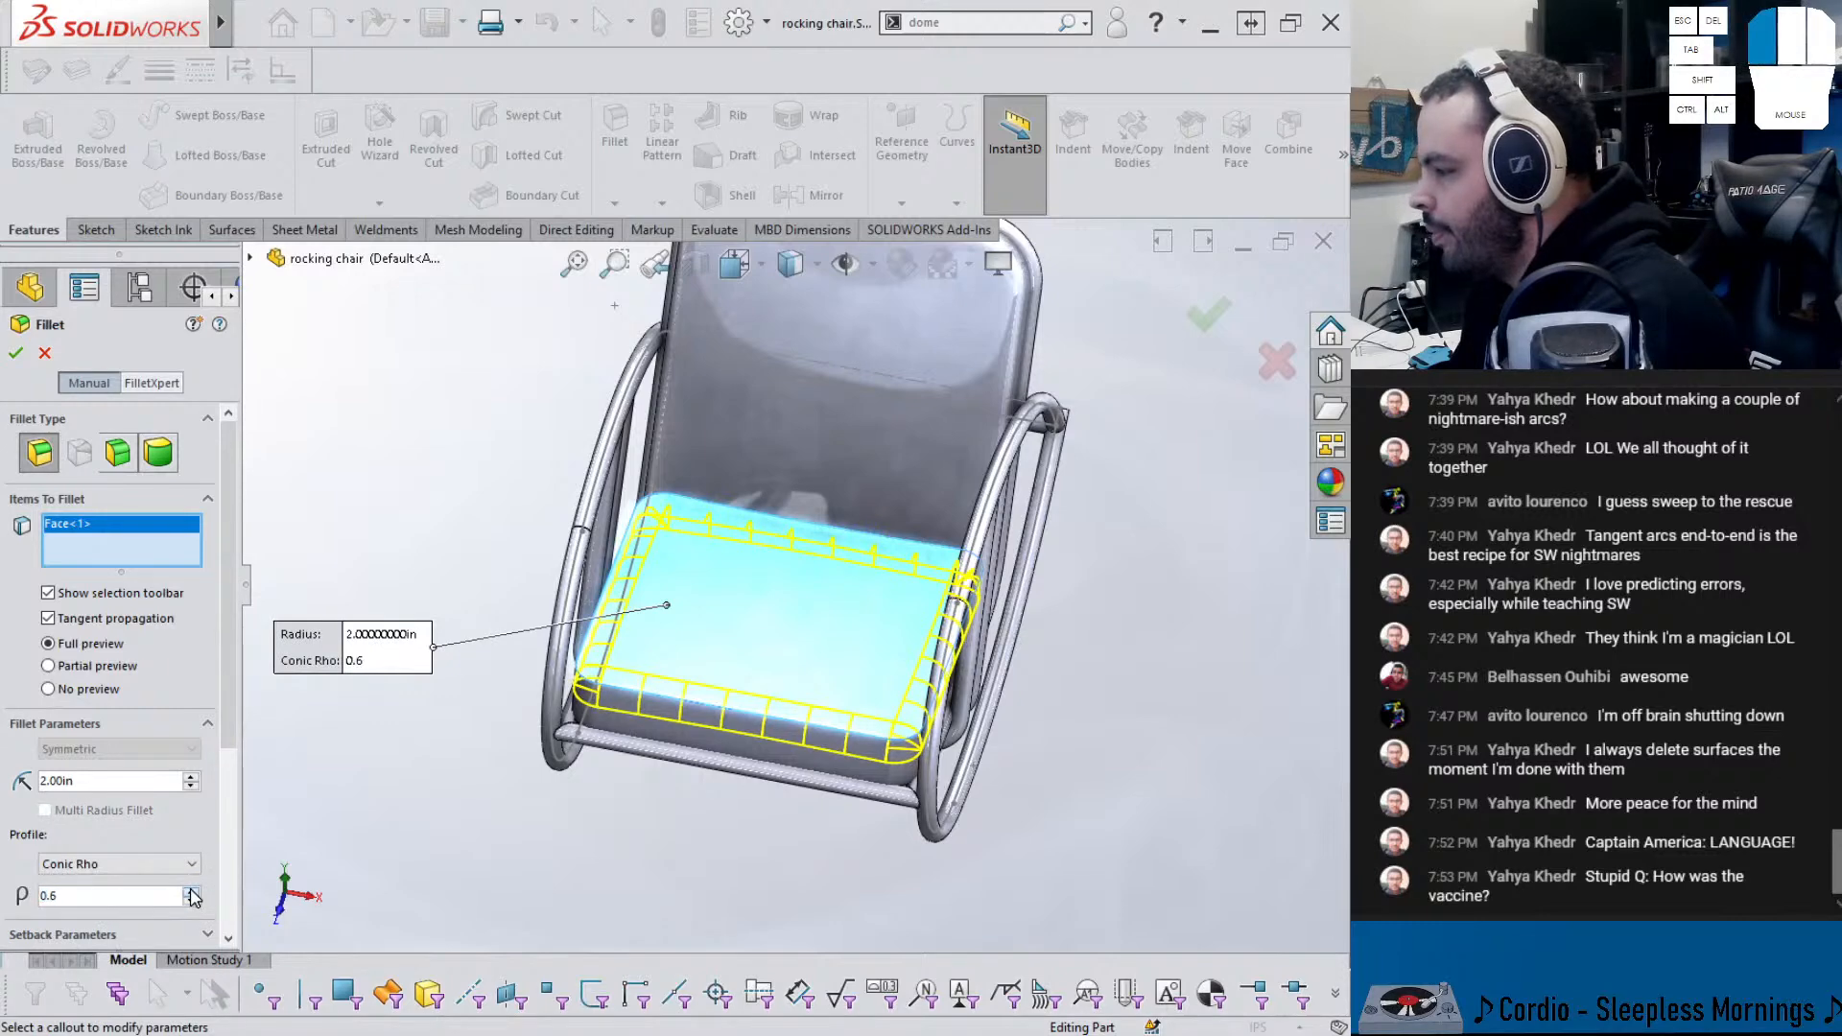
middle_drag(720, 640, 767, 664)
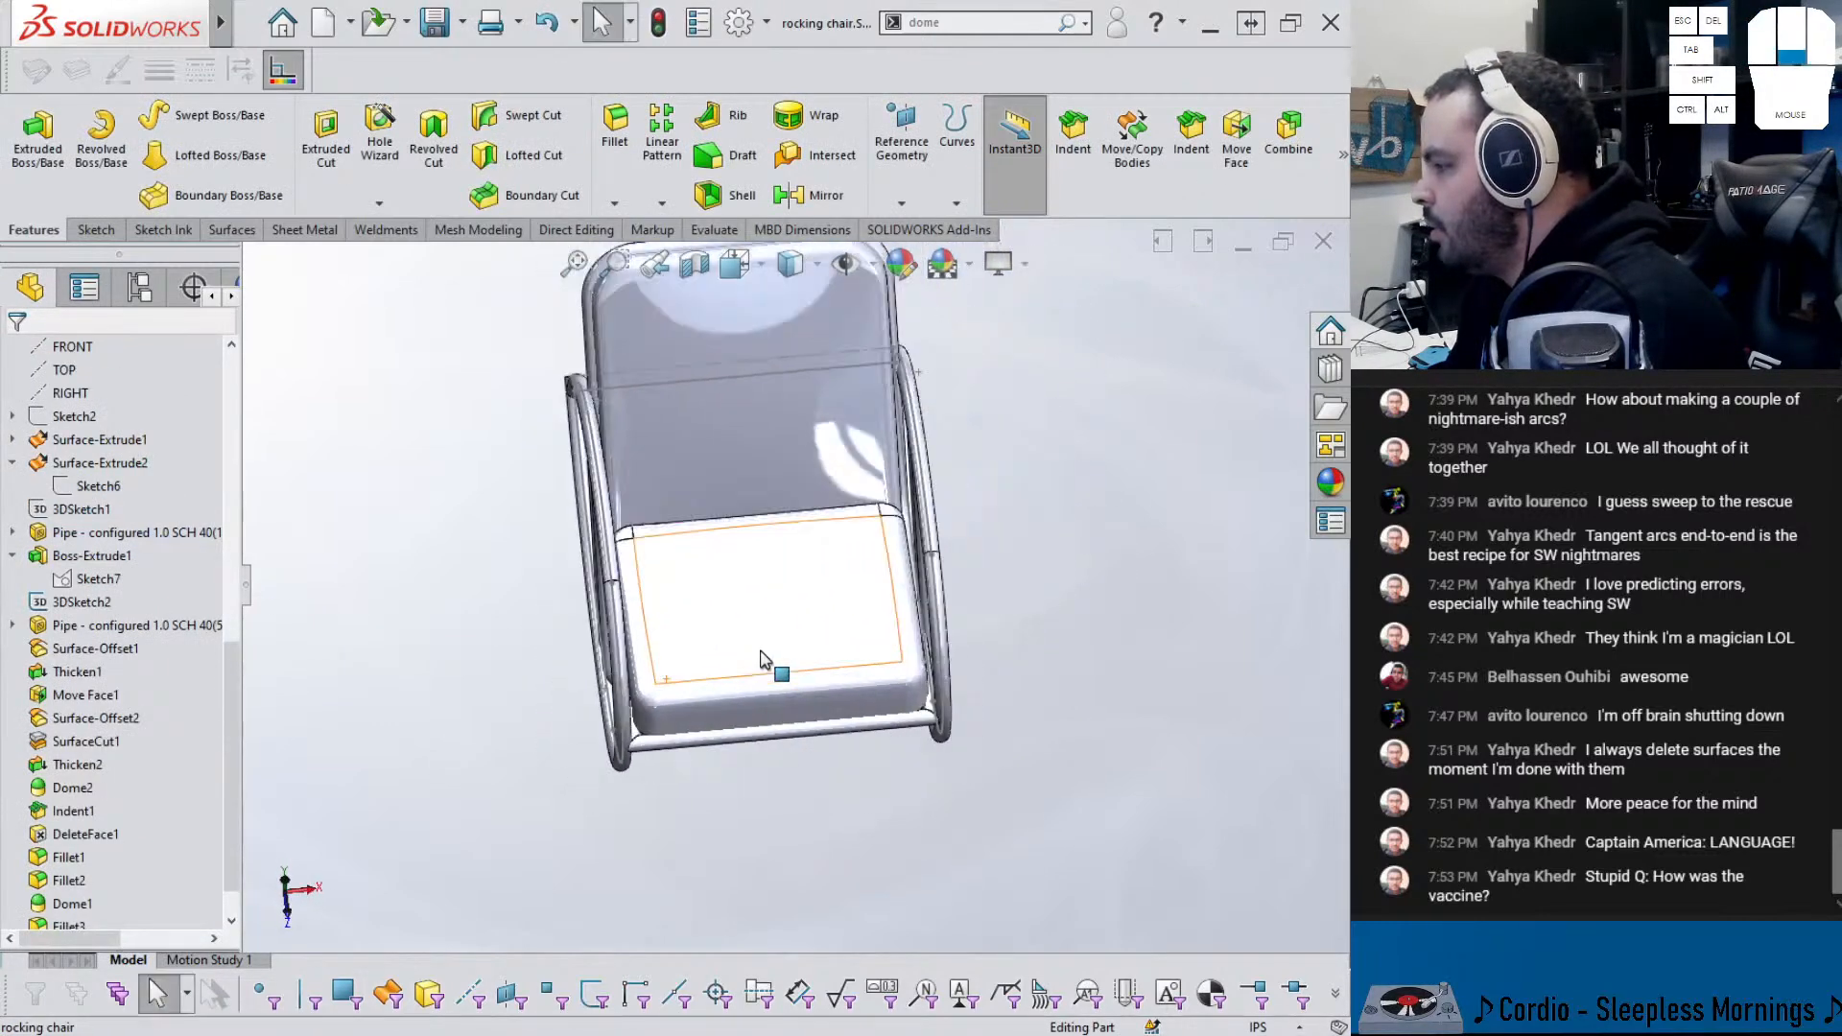
scroll(646, 597, down, 7)
- Drag the rollback bar above Fillet4 and inspect the unrounded seat corner
middle_drag(732, 497, 834, 576)
scroll(113, 916, down, 1)
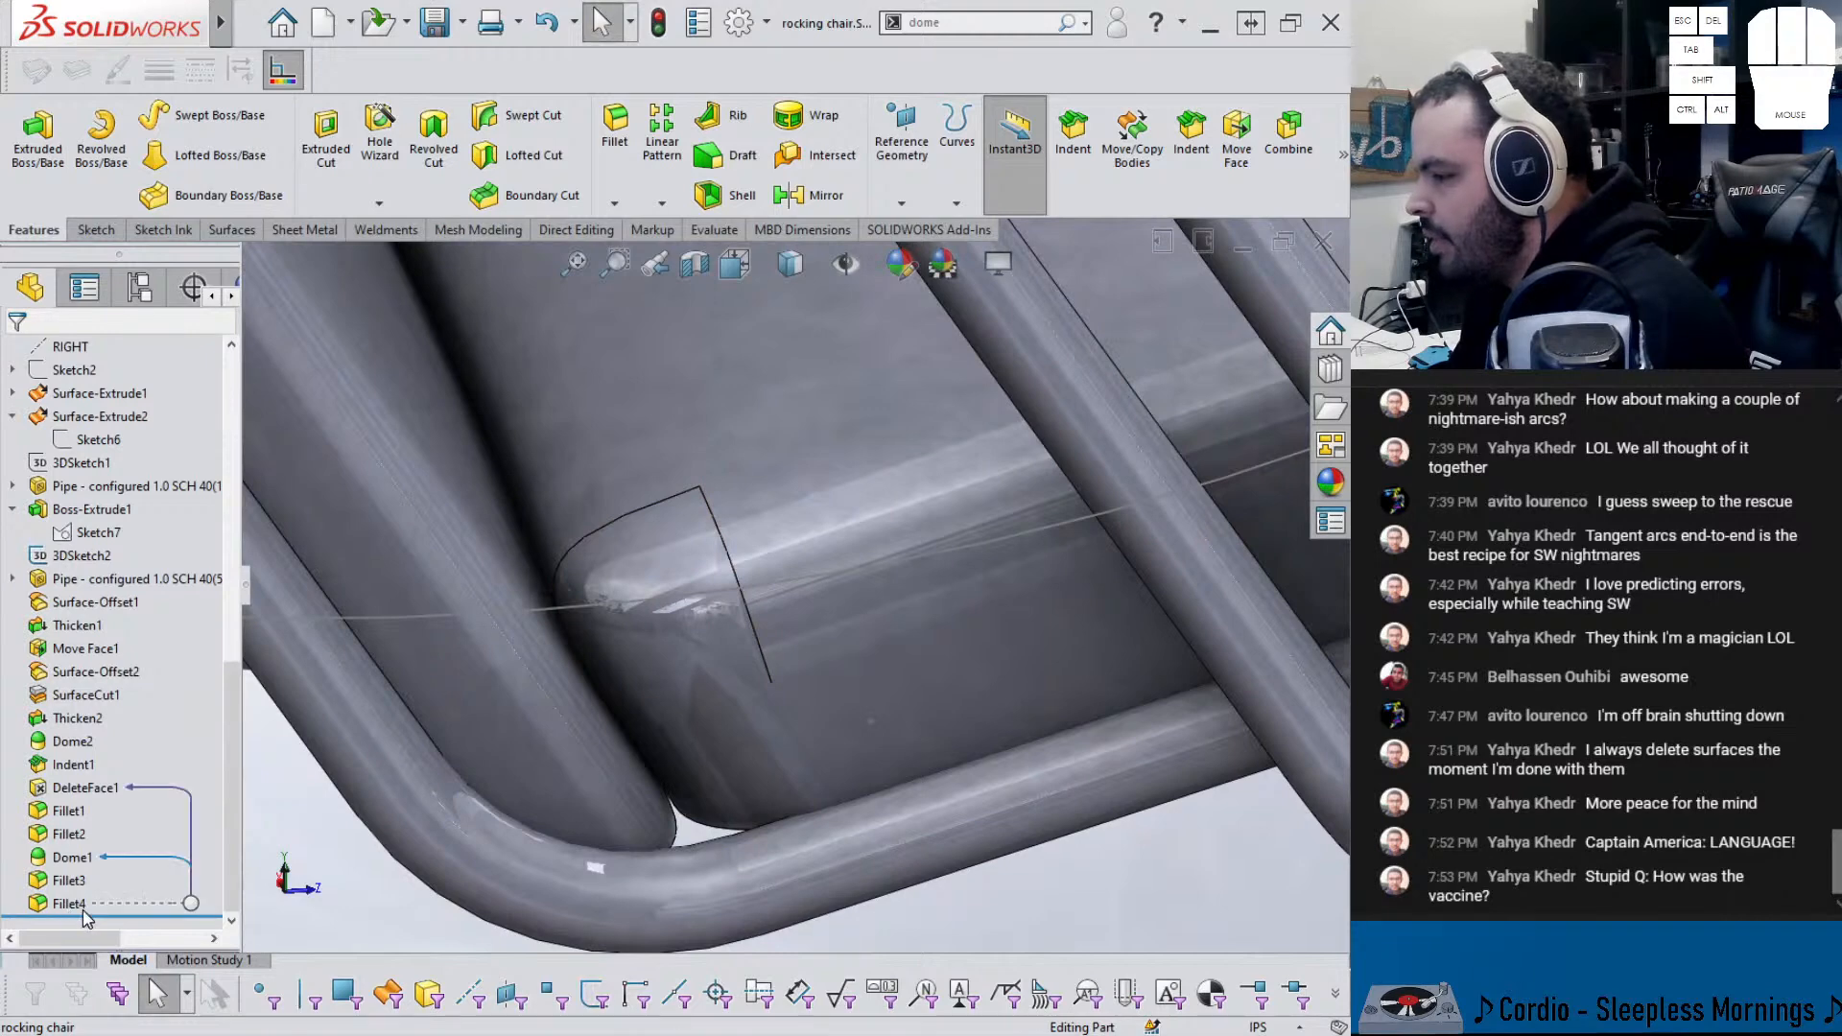
drag(99, 915, 92, 888)
middle_drag(600, 583, 731, 435)
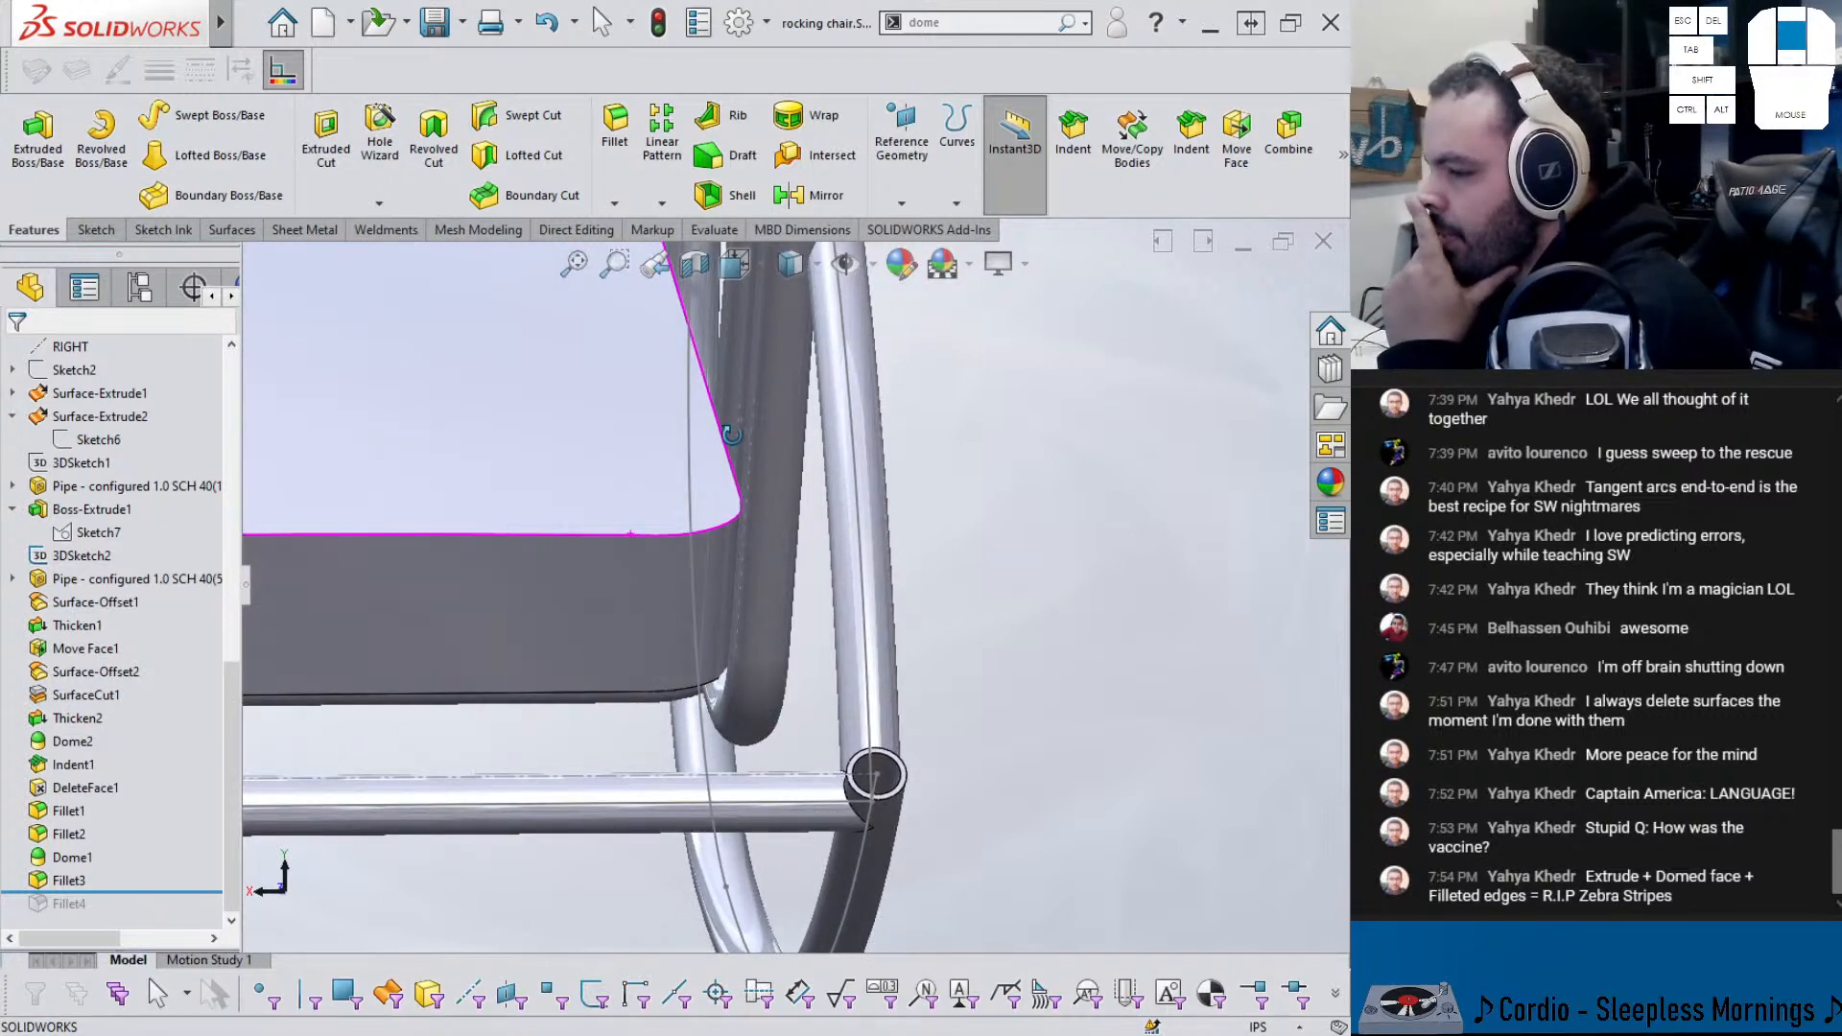
middle_drag(732, 435, 719, 453)
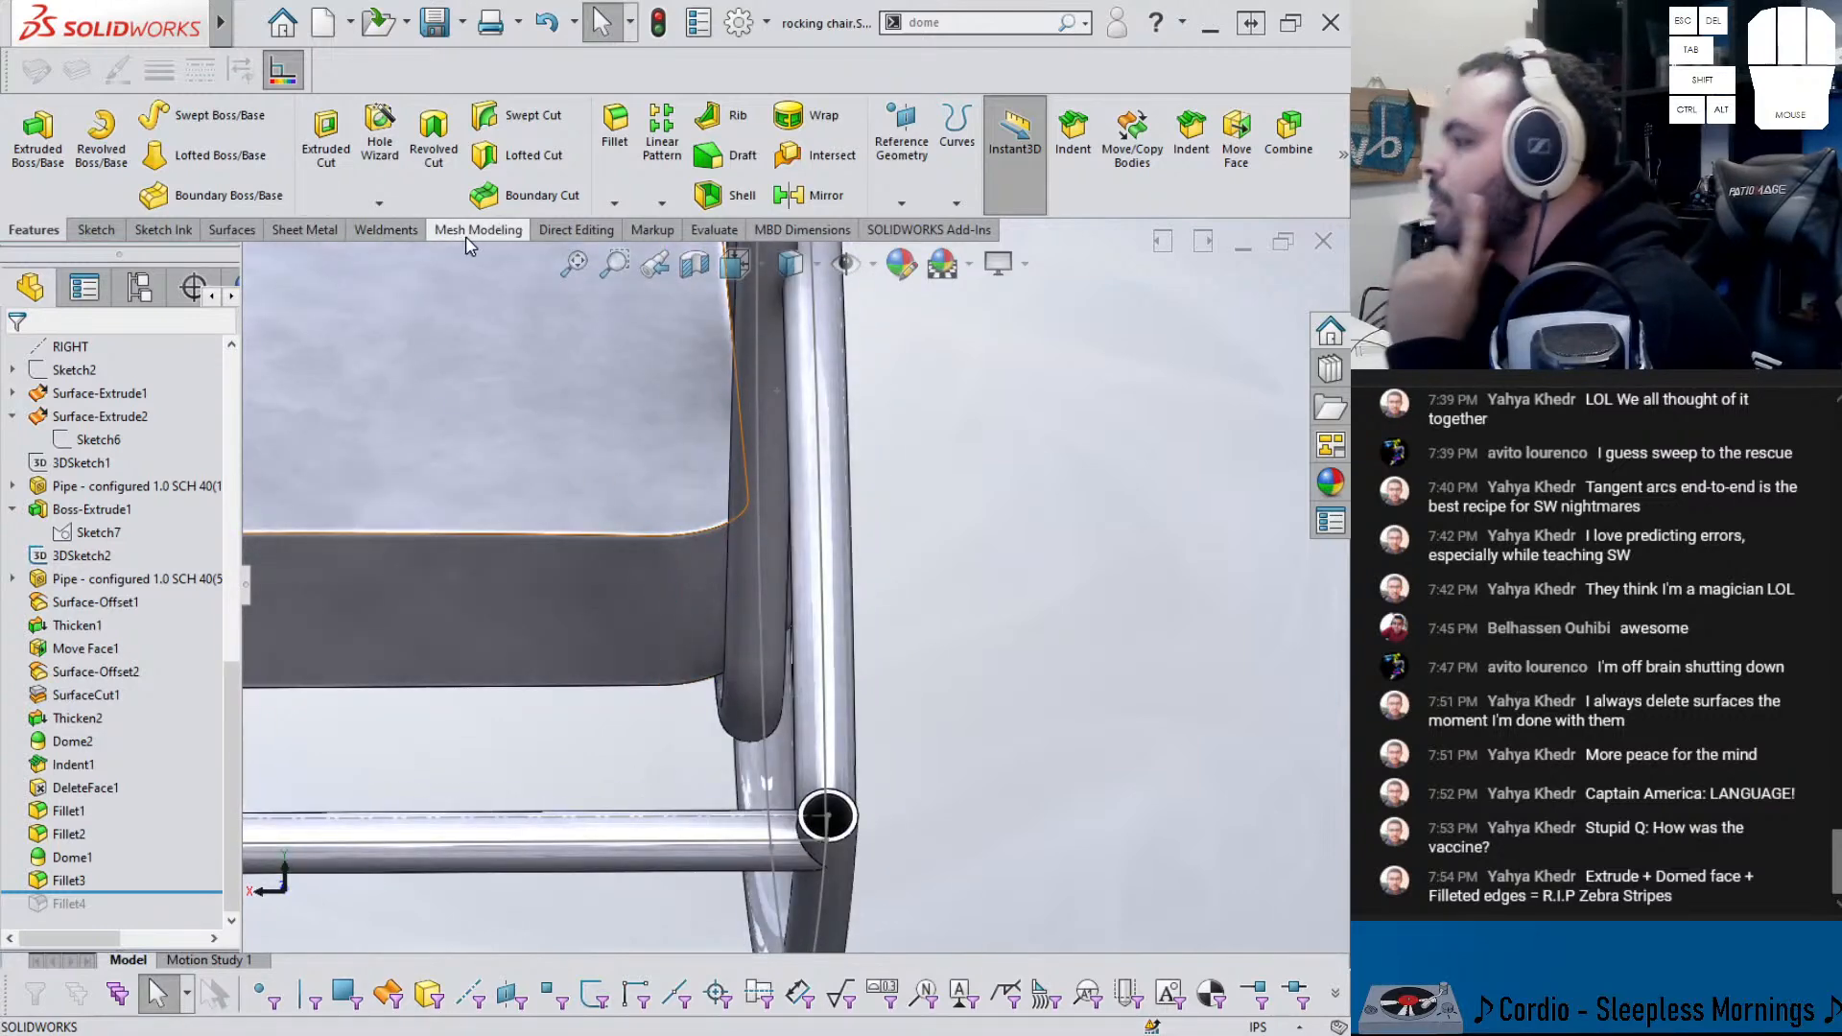
- Run a Deviation Analysis on the vertical seat edge, showing 0.00° deviation
click(713, 230)
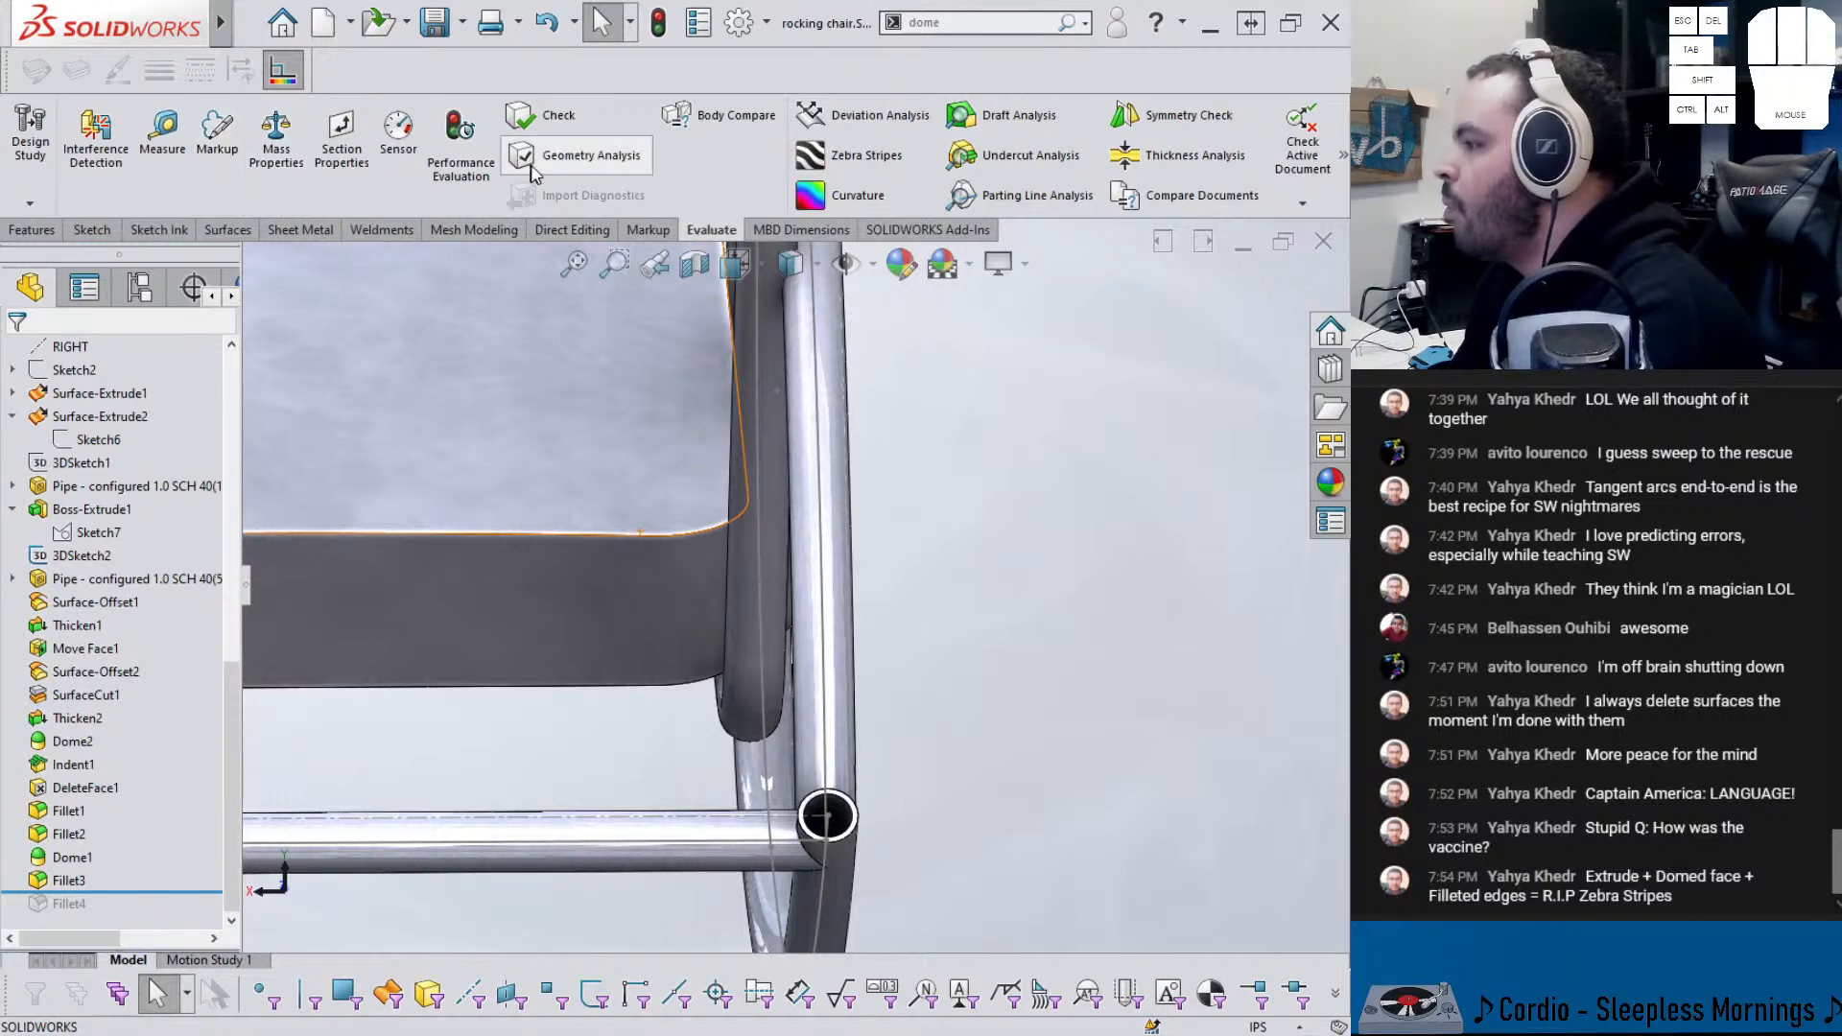
click(820, 125)
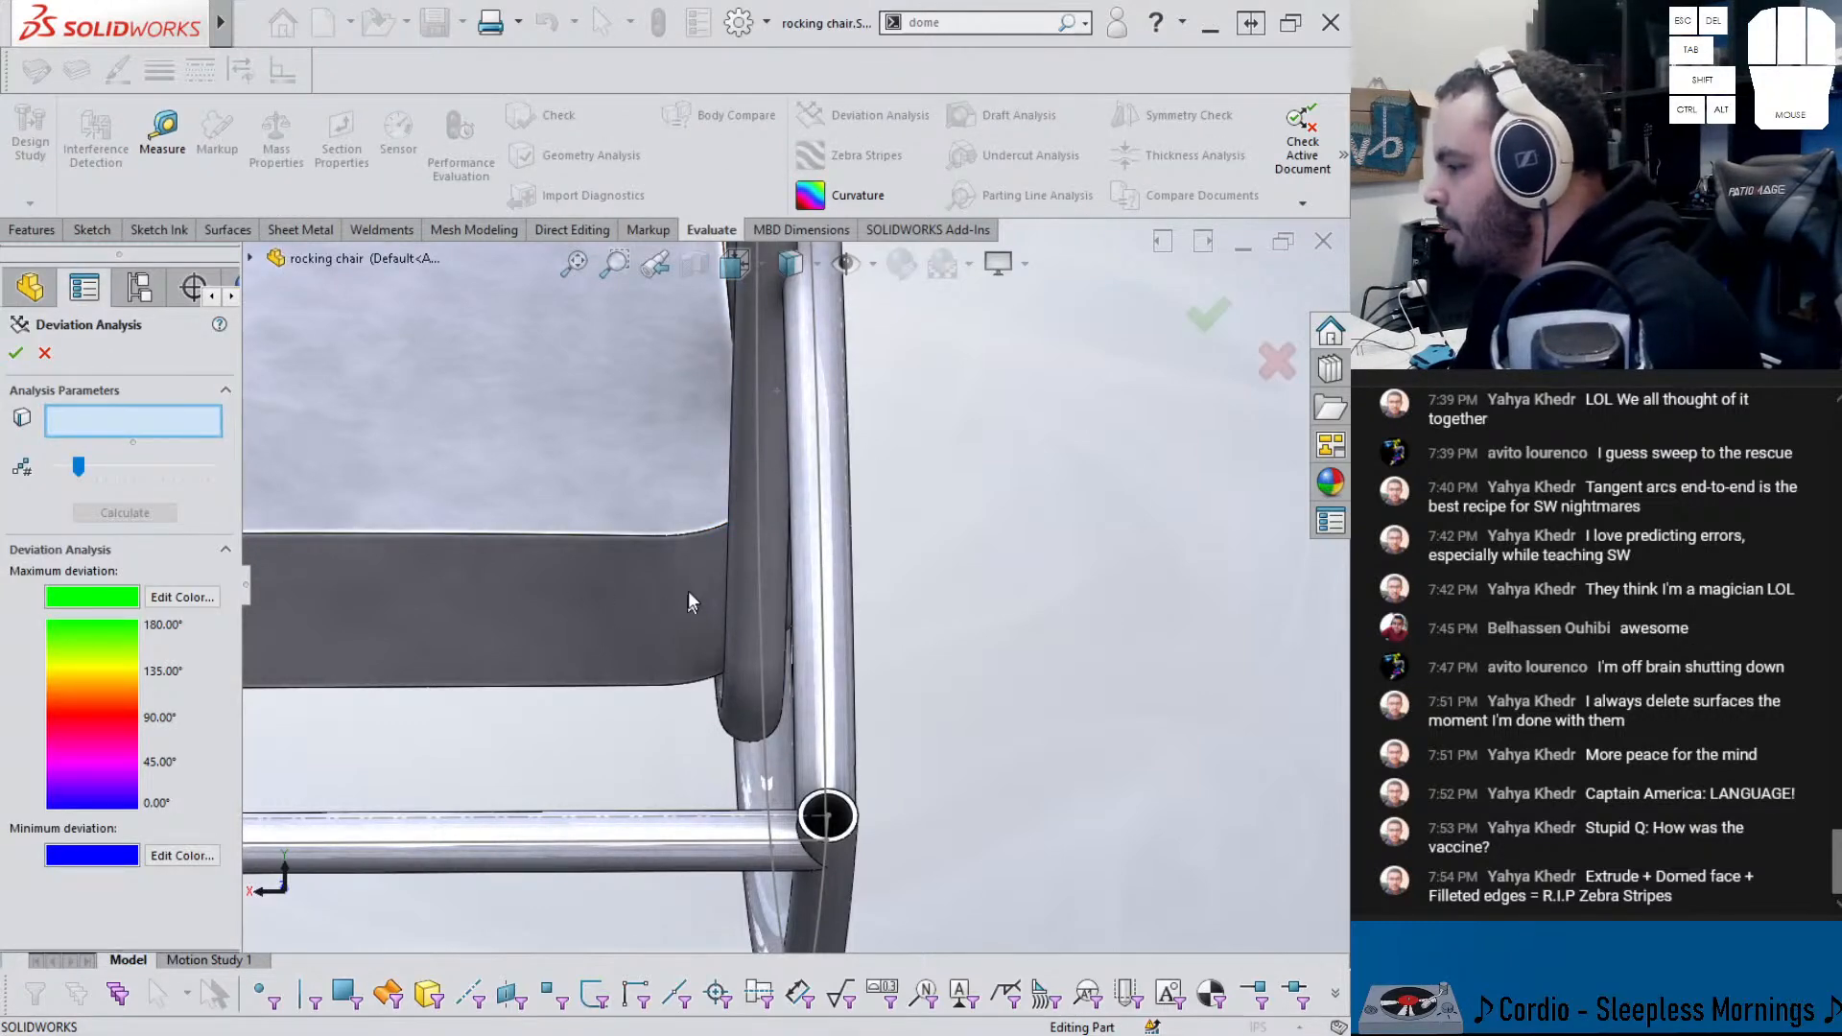
click(655, 568)
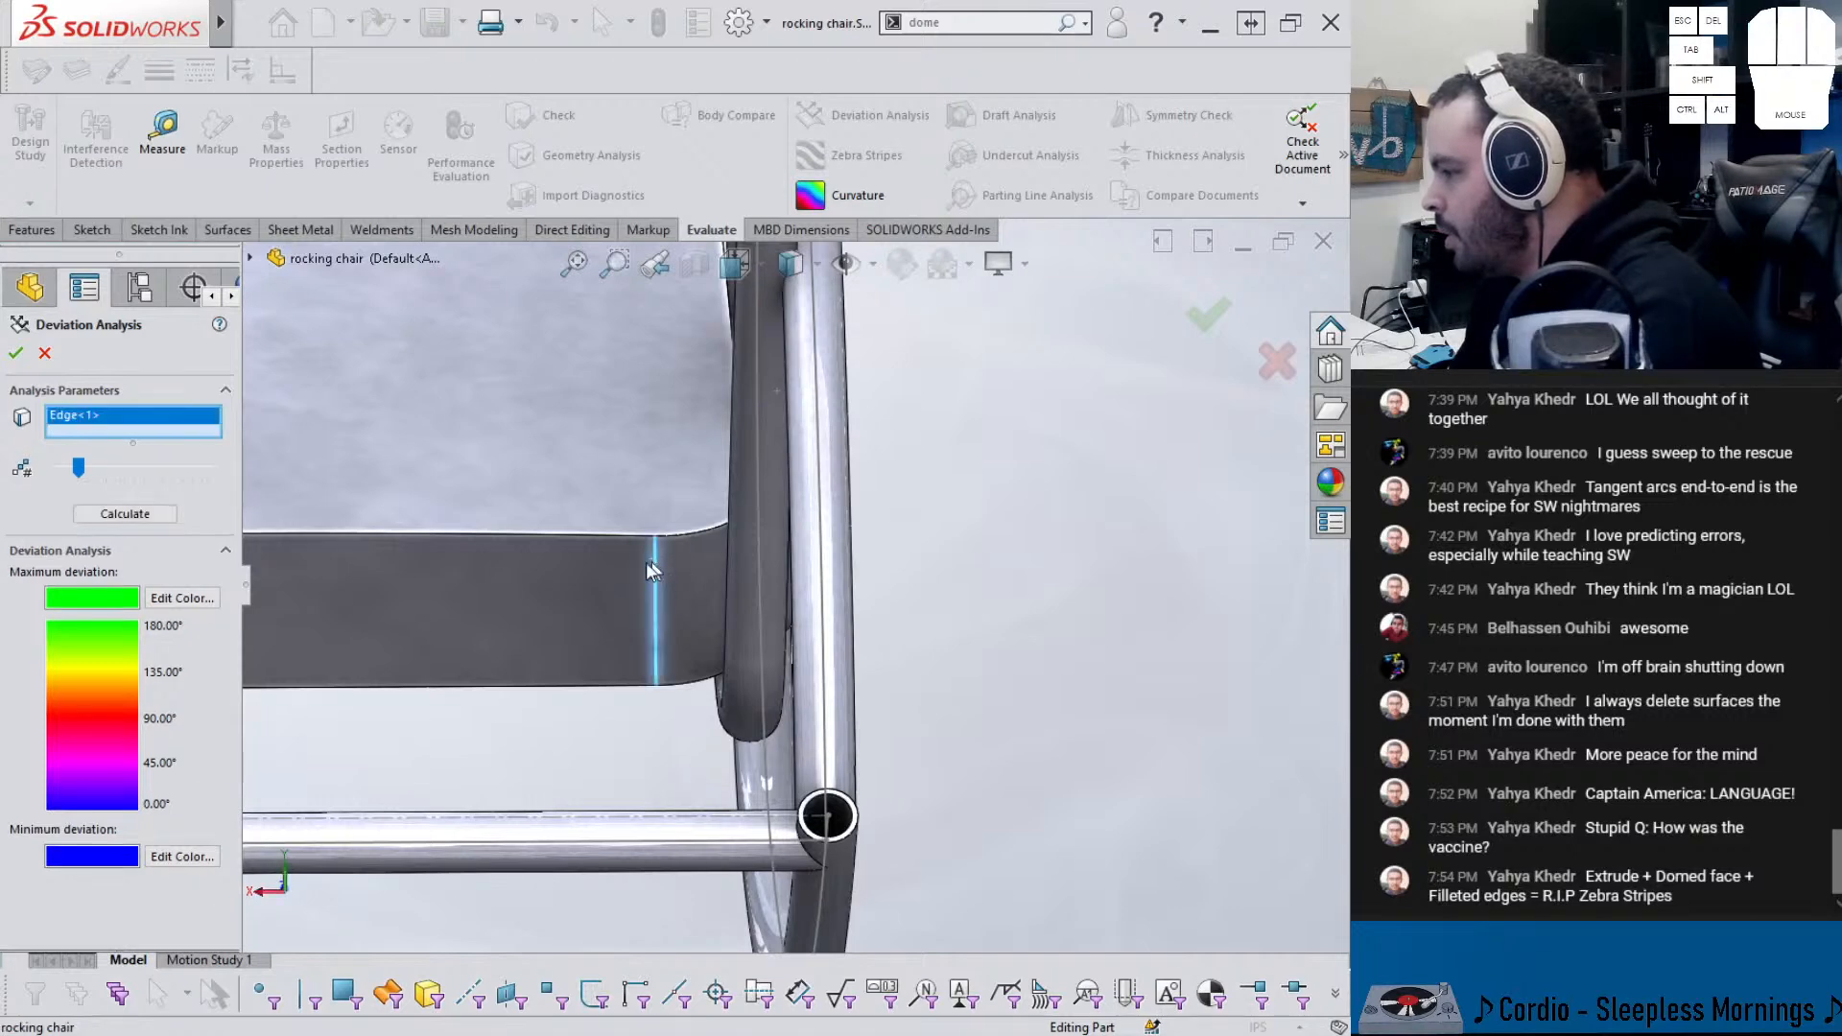
click(115, 518)
scroll(624, 625, down, 3)
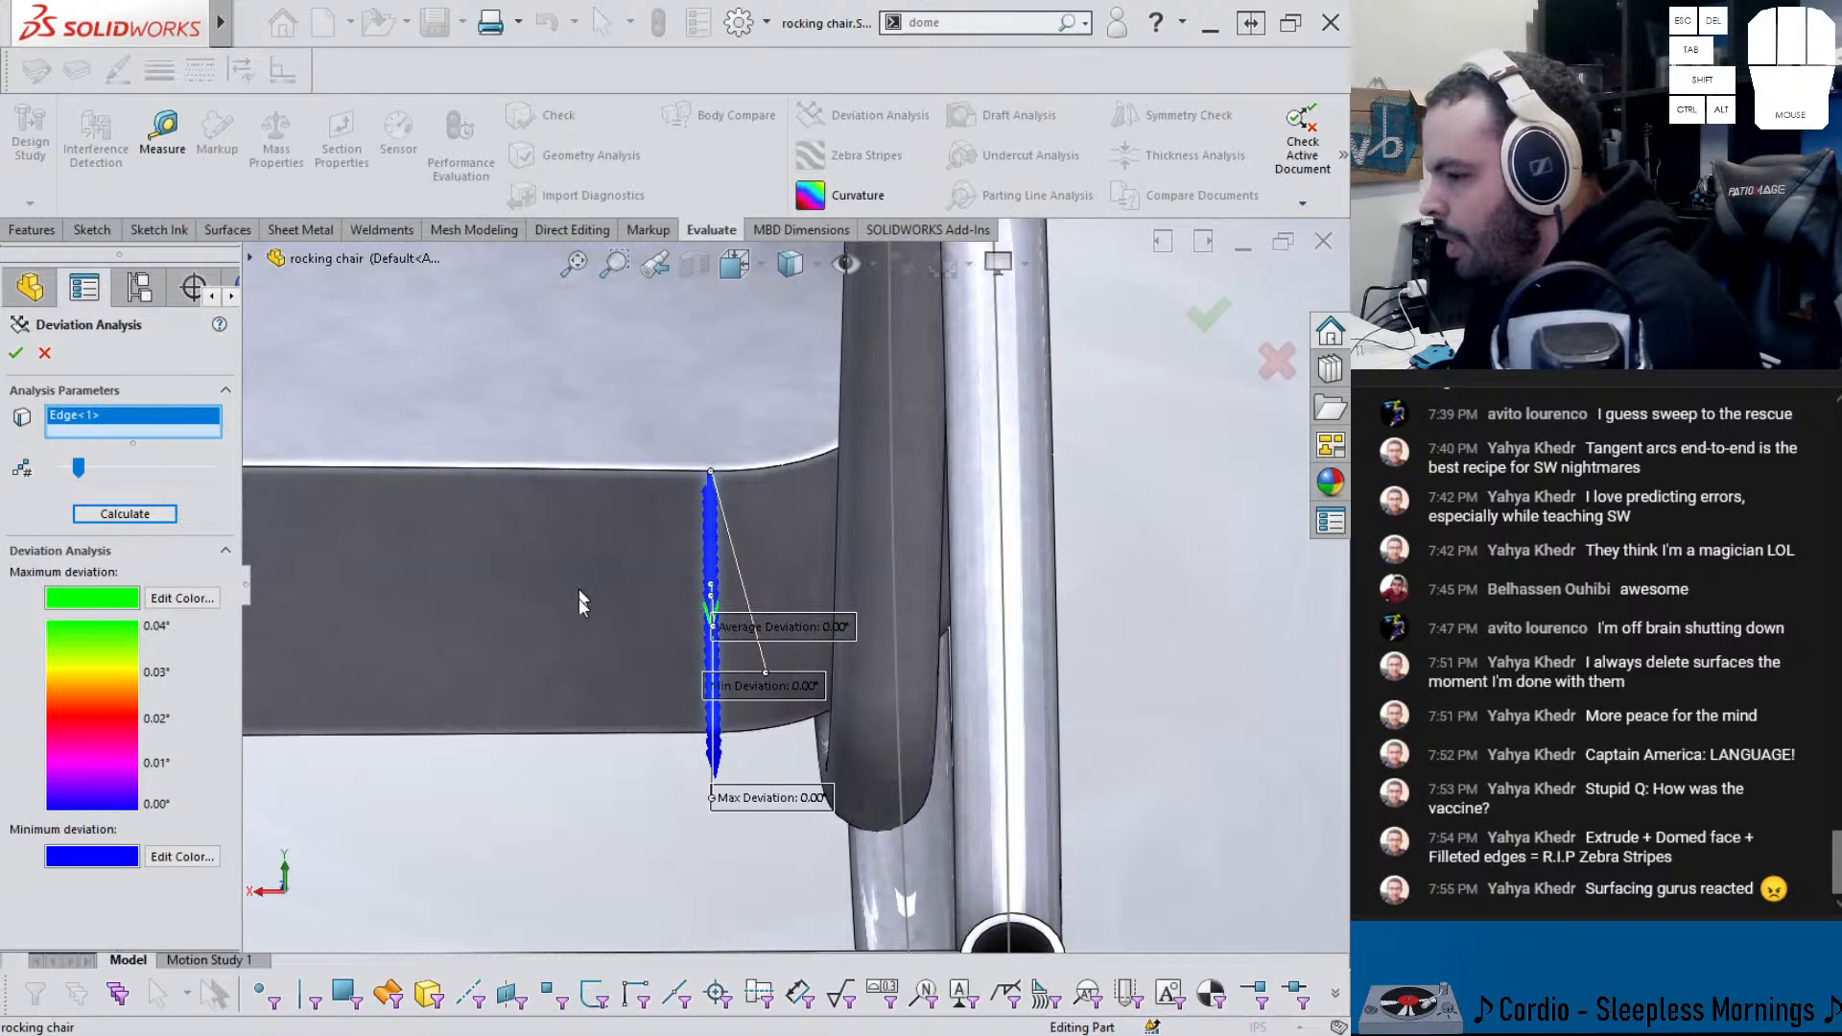
middle_drag(676, 650, 636, 584)
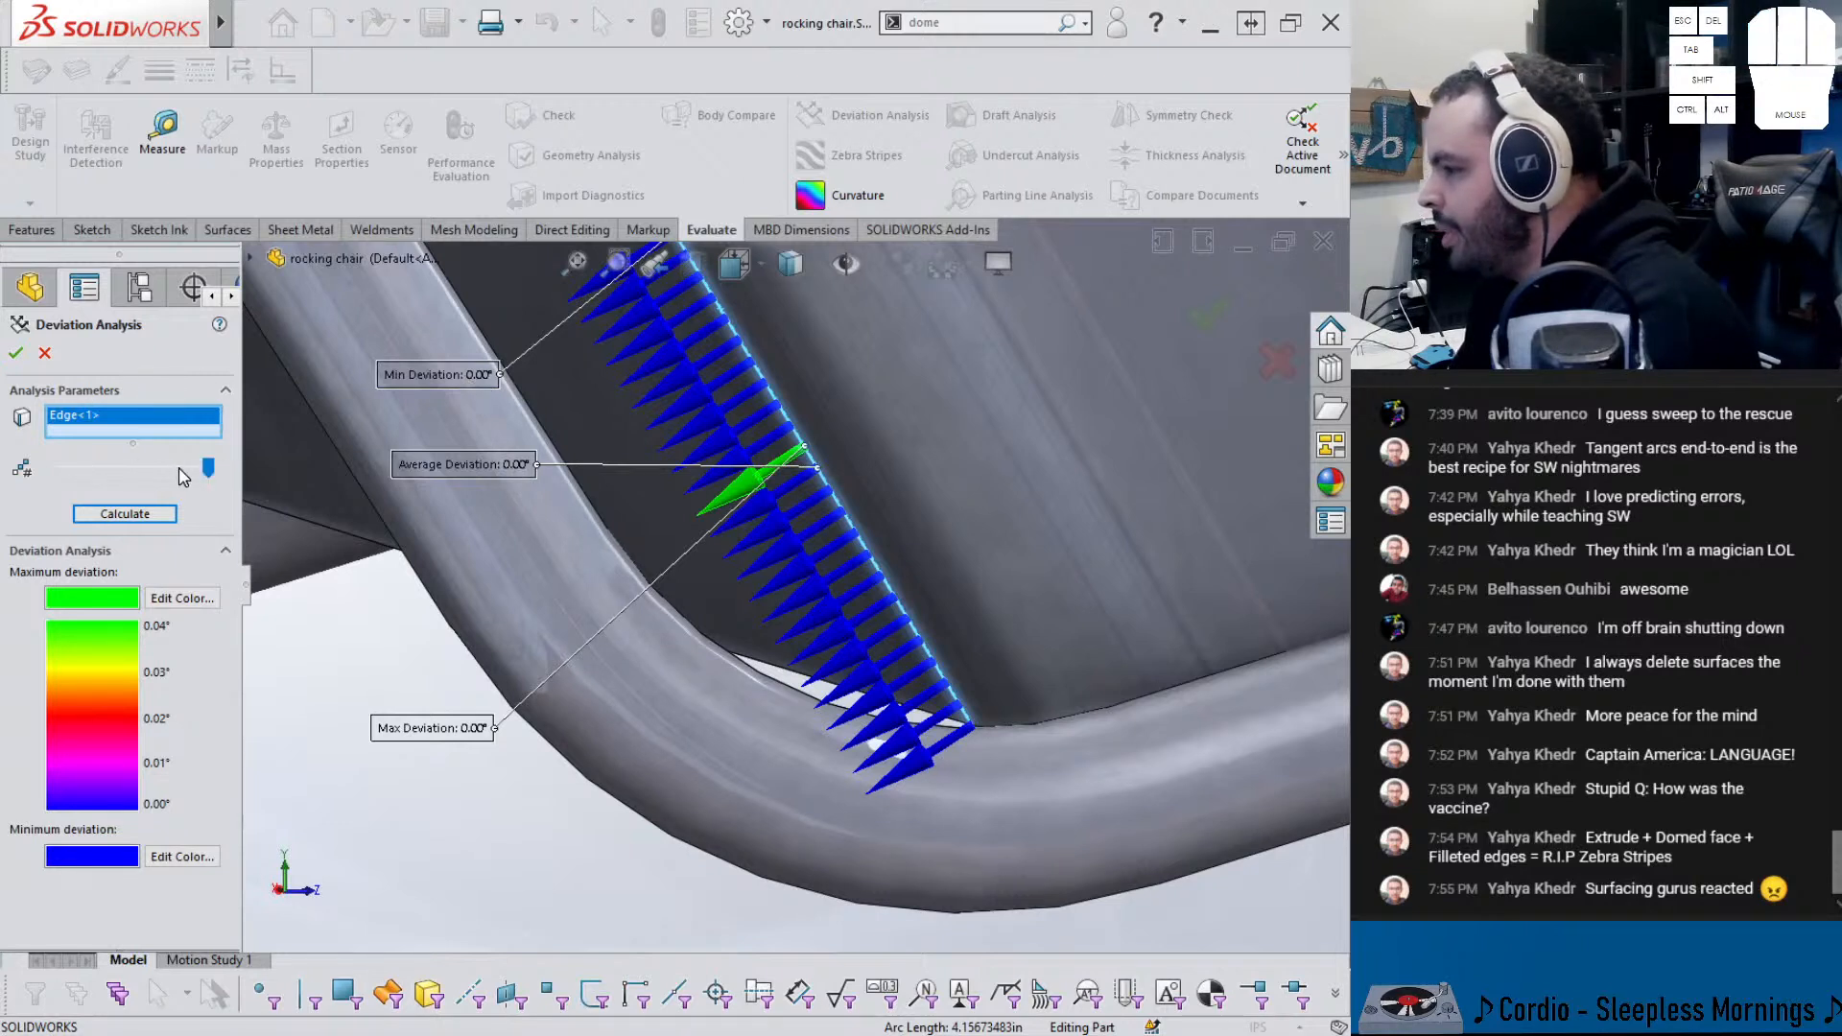
click(122, 515)
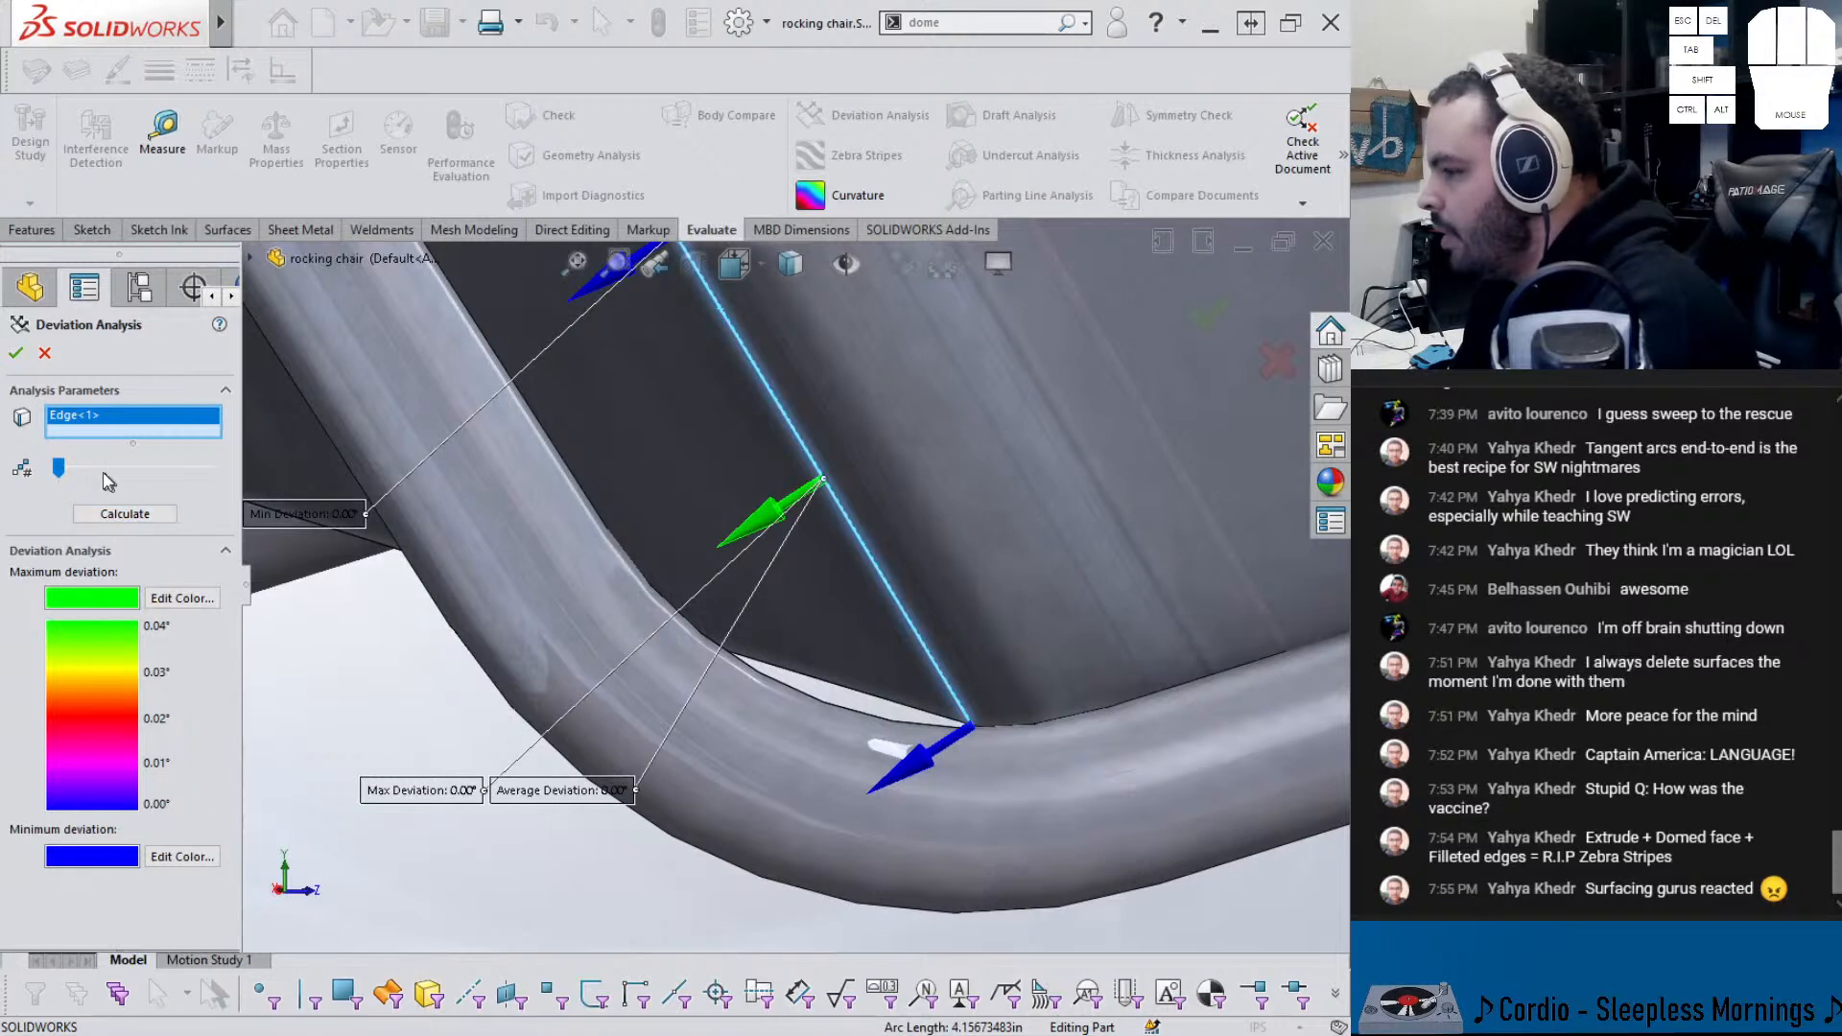
click(120, 514)
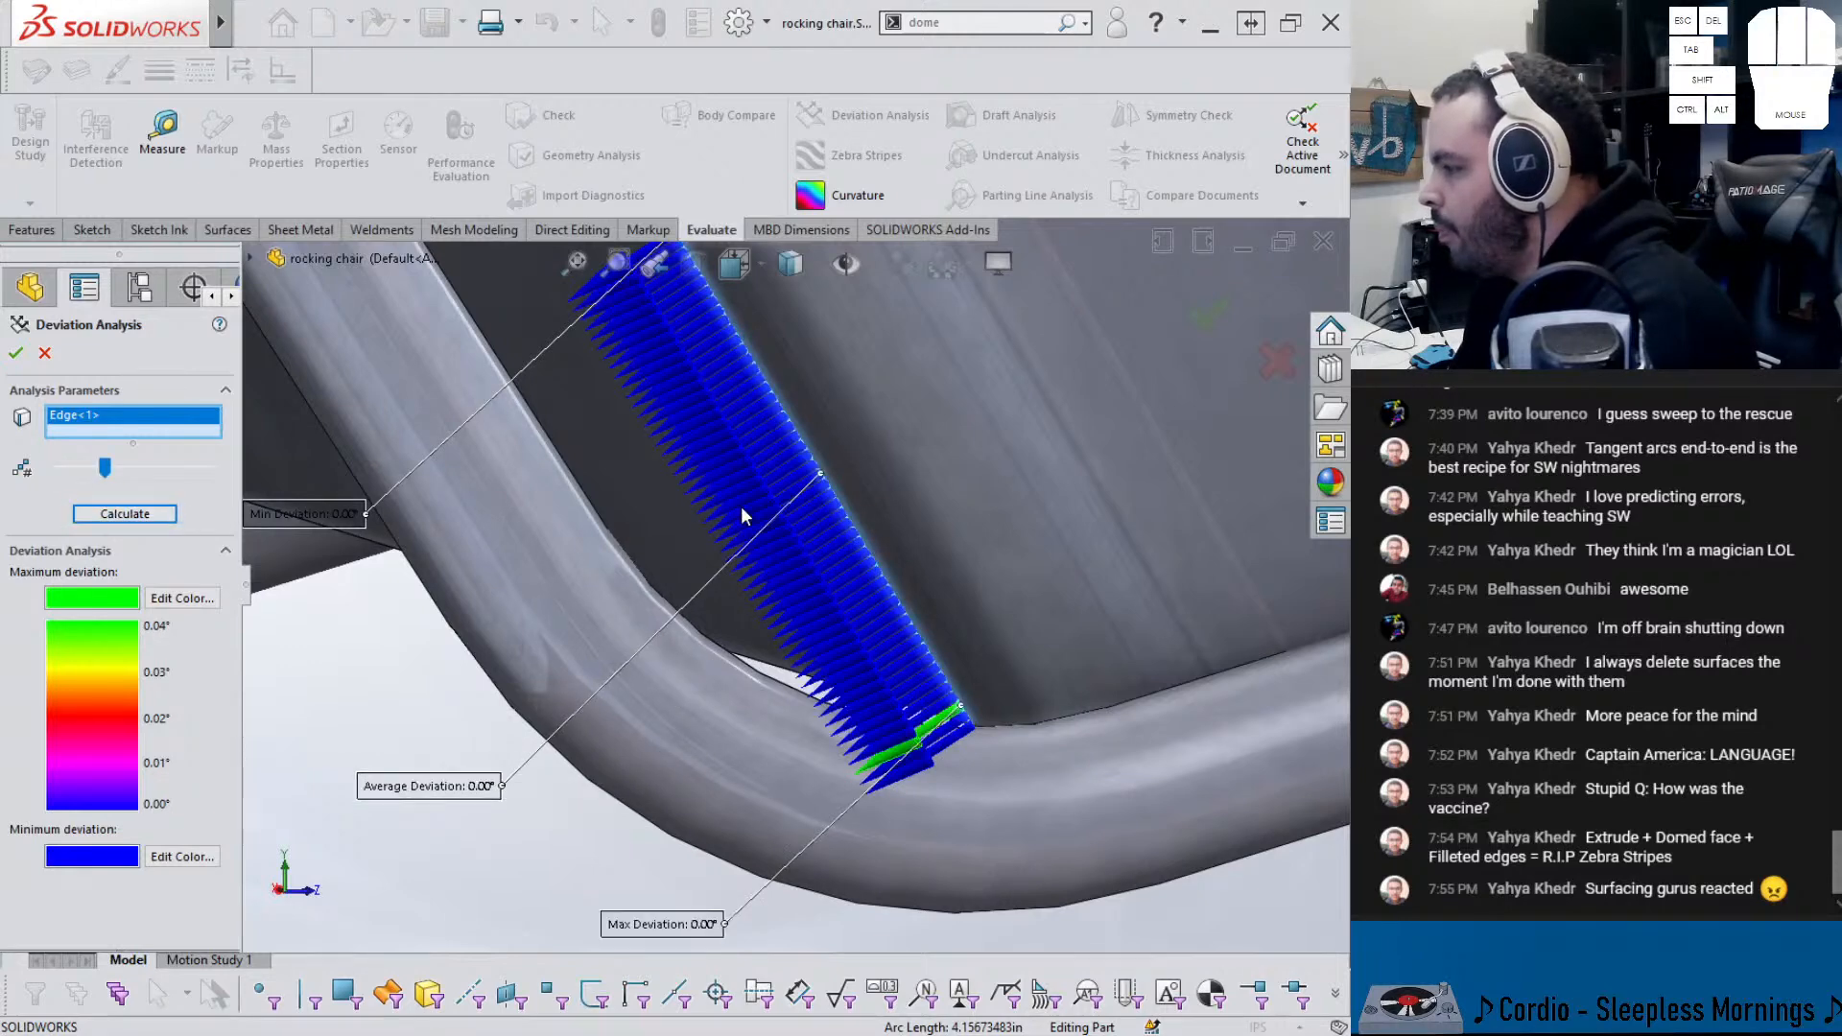
click(17, 355)
- Roll forward past Fillet4 so the seat edges are rounded again
scroll(641, 583, up, 5)
drag(152, 892, 158, 914)
middle_drag(785, 480, 820, 448)
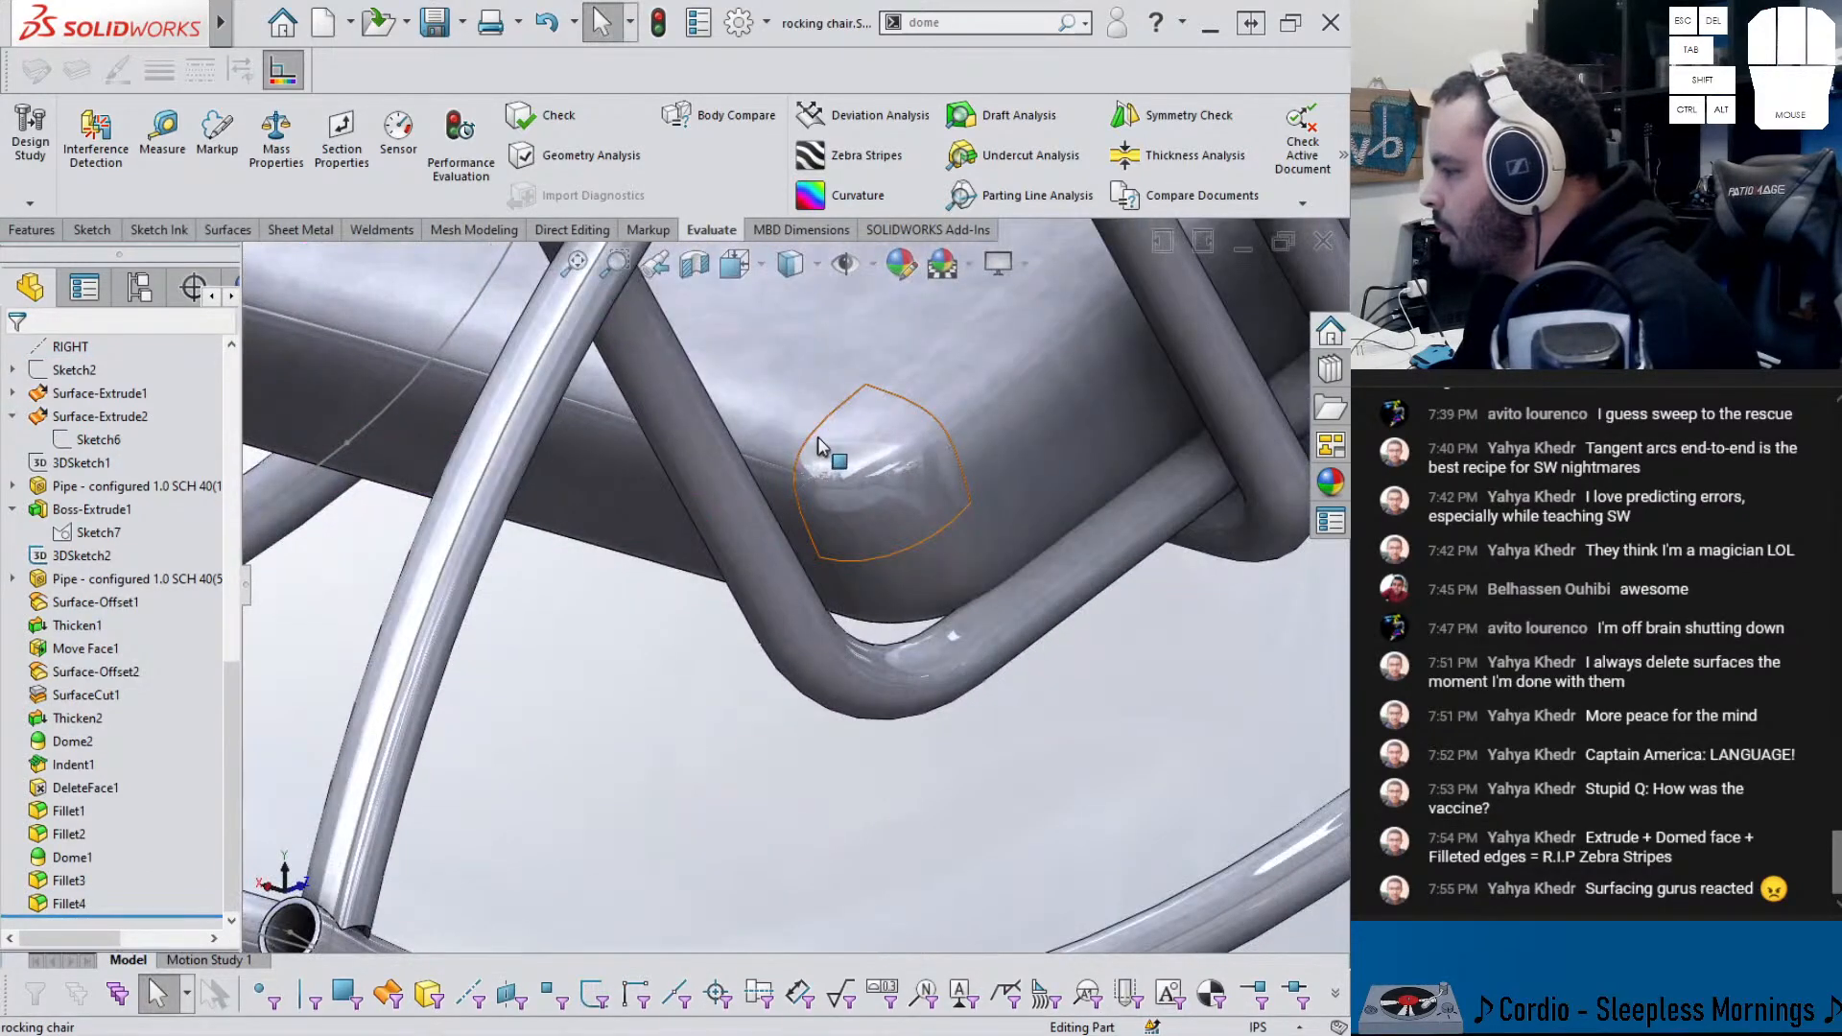
- Delete Face with Delete and Fill on both end faces of the seat's front edge
scroll(629, 384, up, 2)
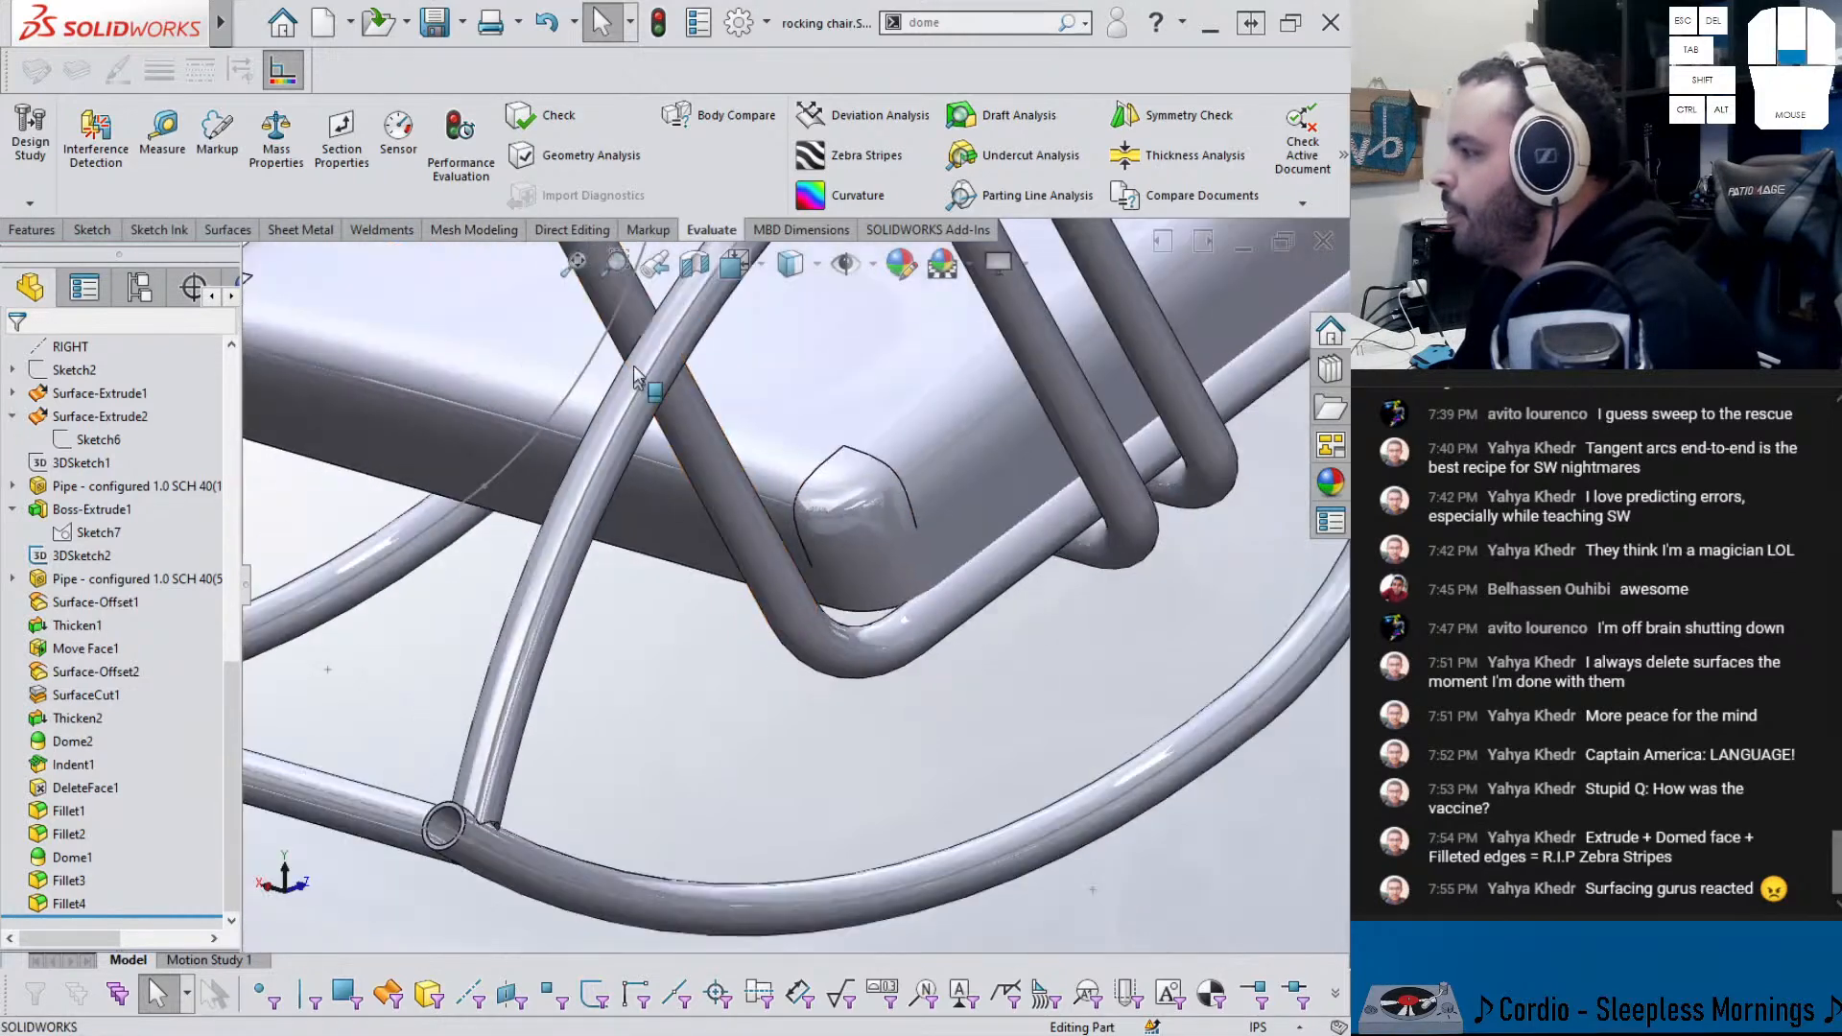
drag(993, 24, 845, 26)
text(dele)
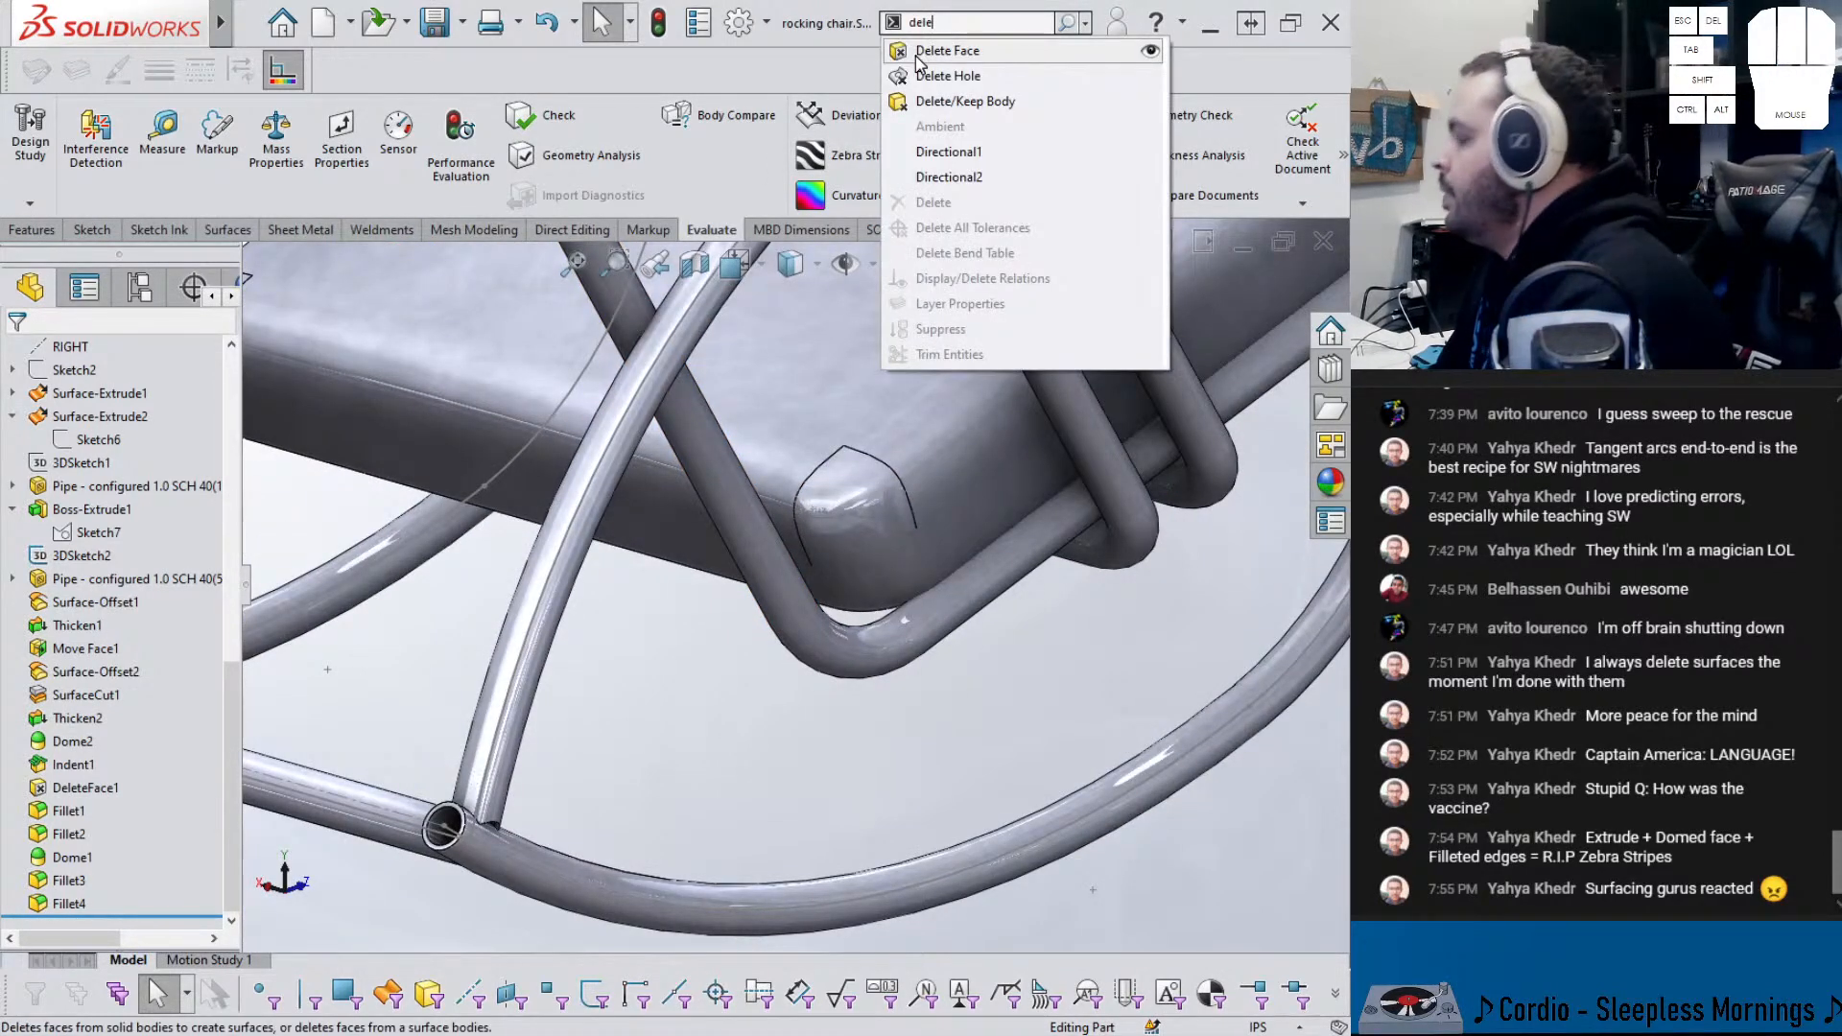
click(924, 53)
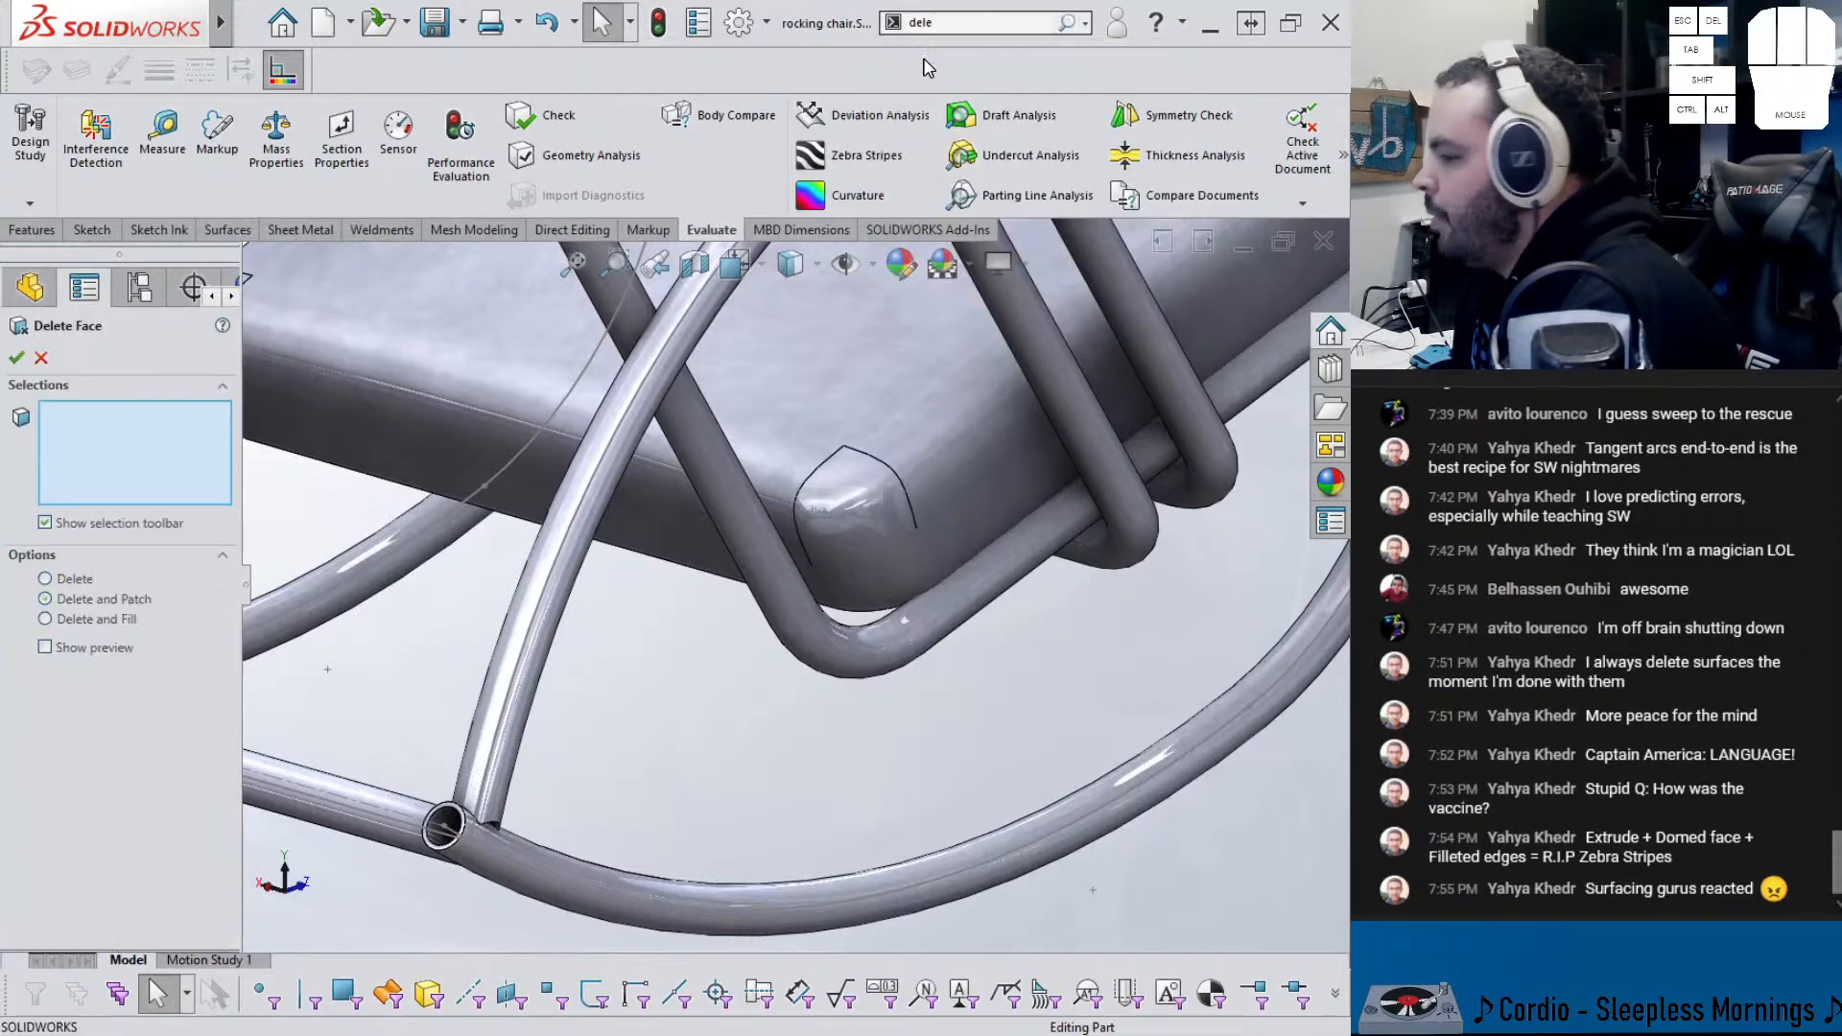
click(99, 623)
click(852, 509)
scroll(852, 510, down, 1)
middle_drag(852, 509, 444, 395)
click(444, 395)
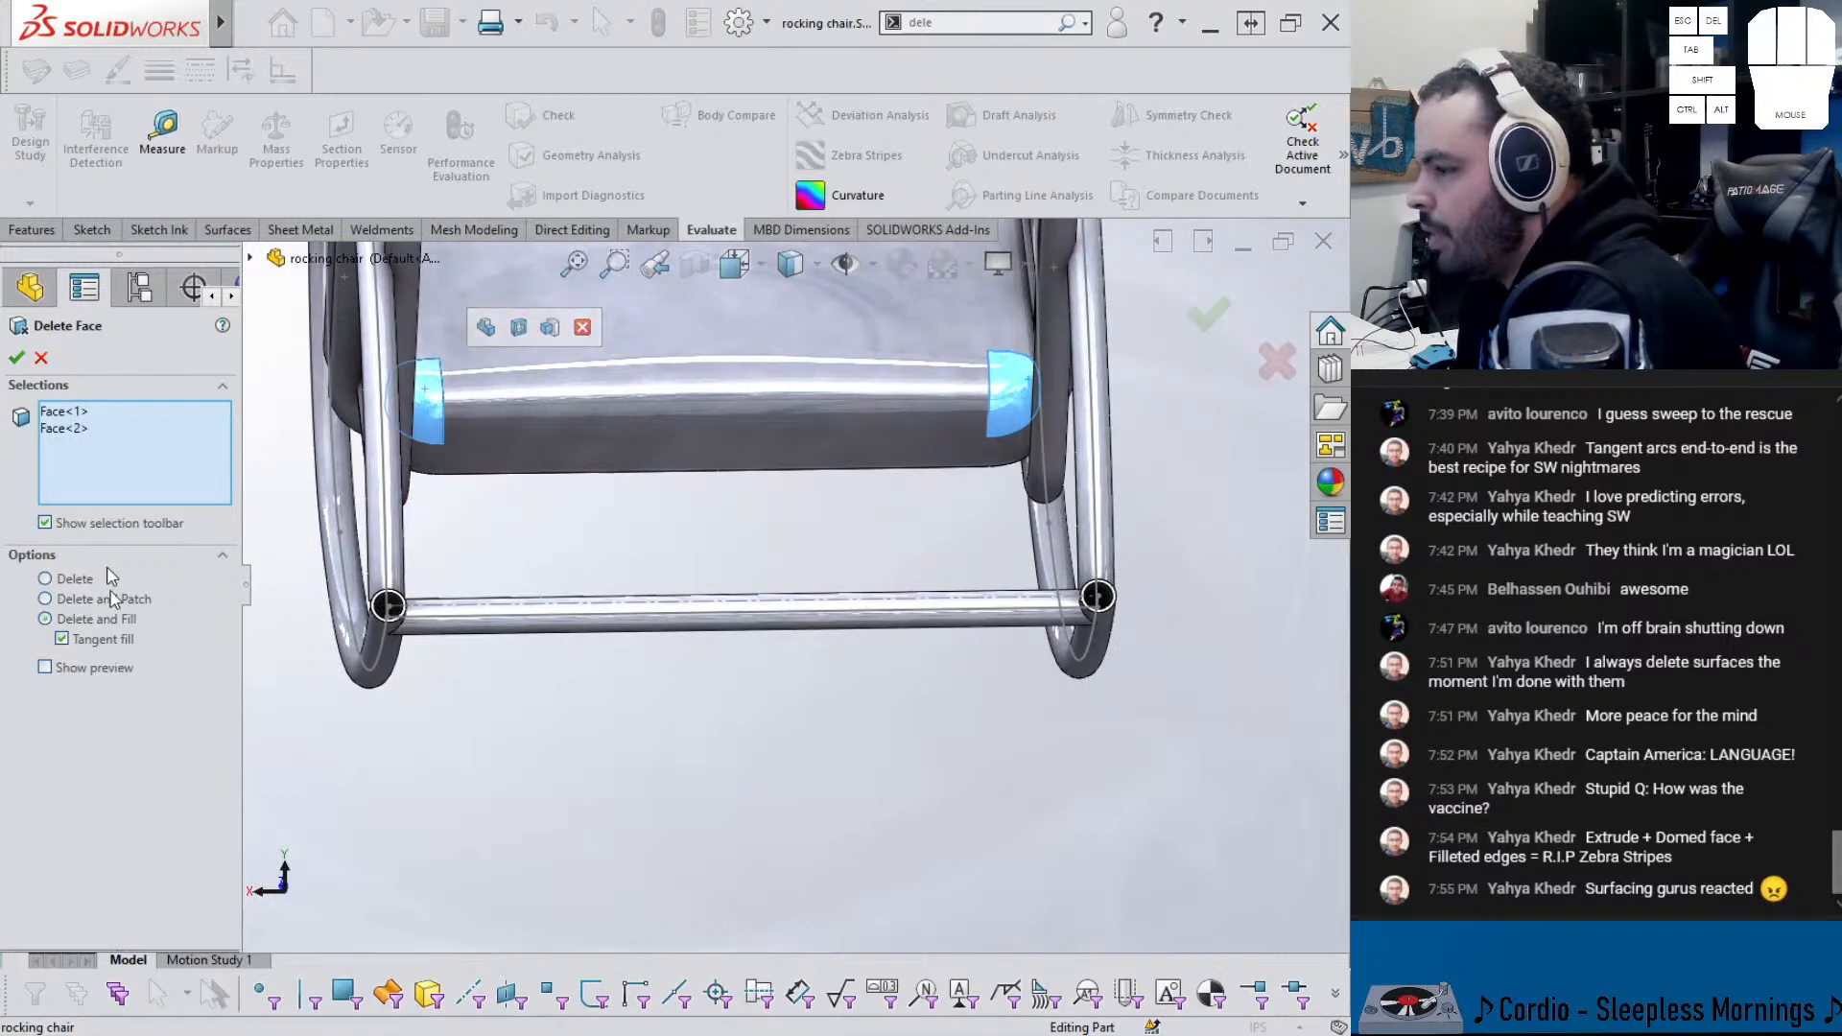
key(Return)
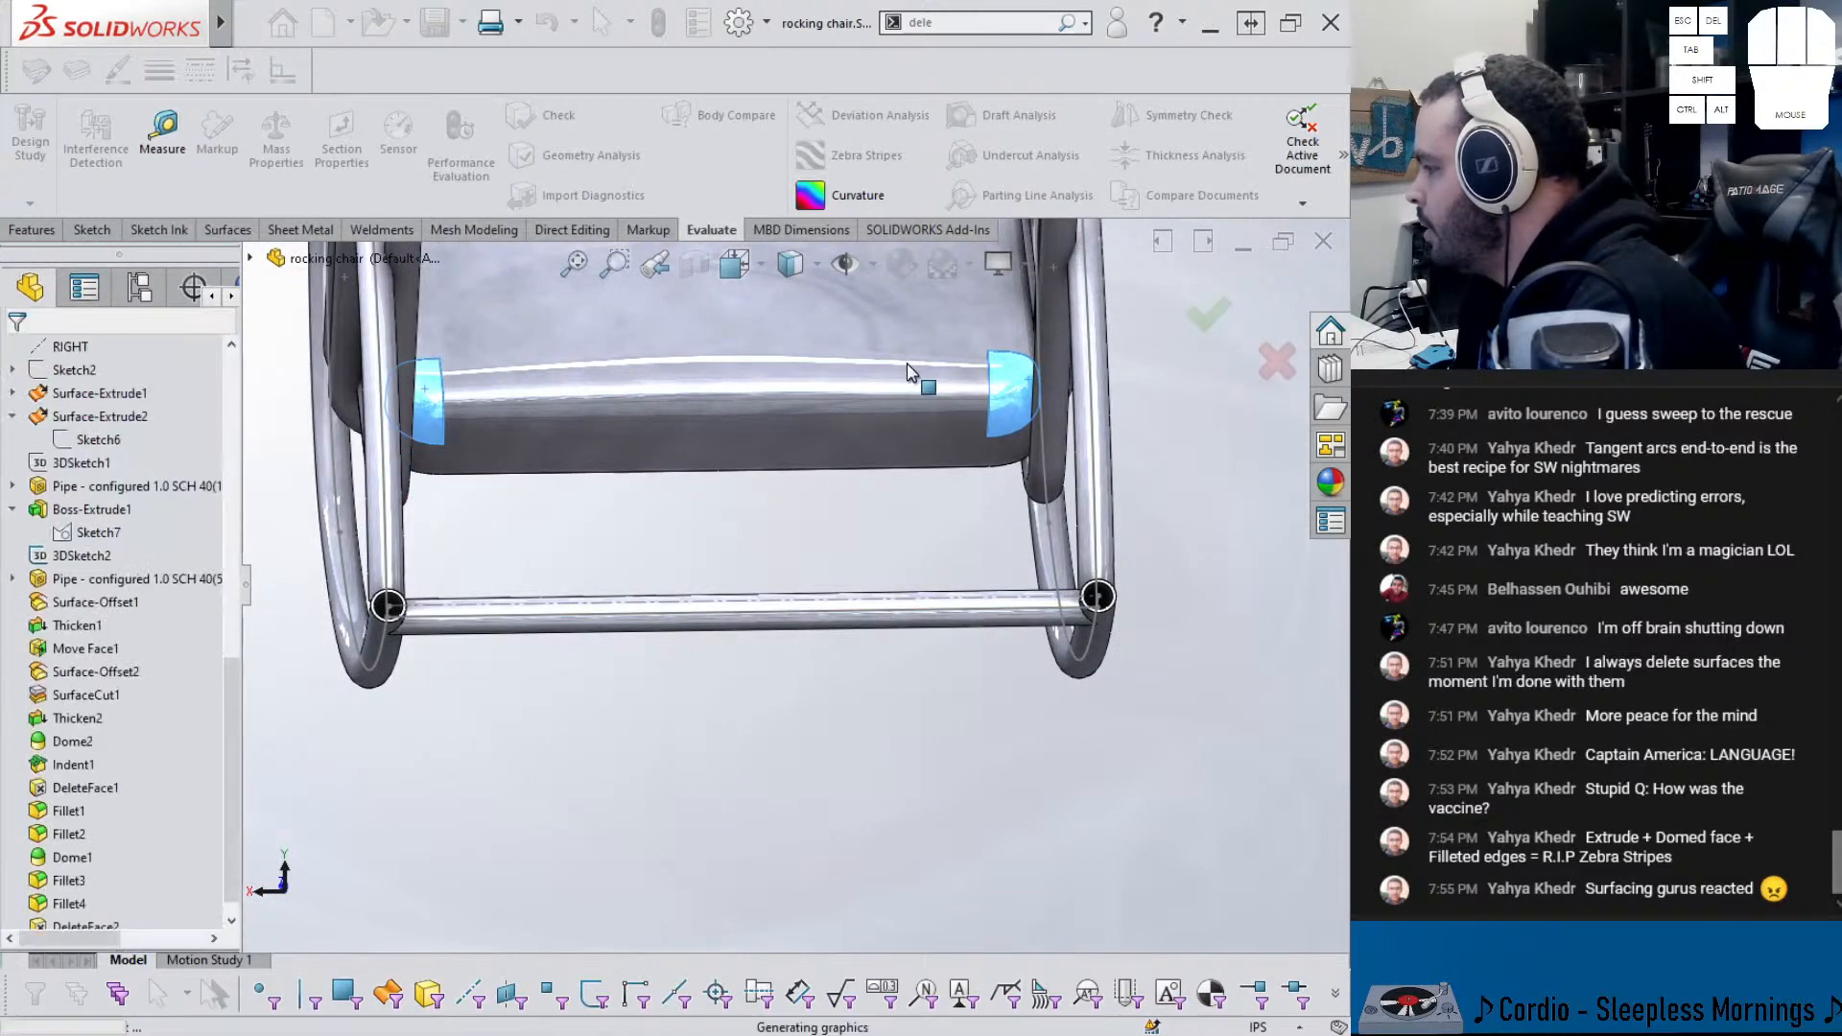
middle_drag(1178, 464, 921, 523)
scroll(921, 527, up, 8)
scroll(1027, 452, down, 1)
middle_drag(1024, 449, 833, 467)
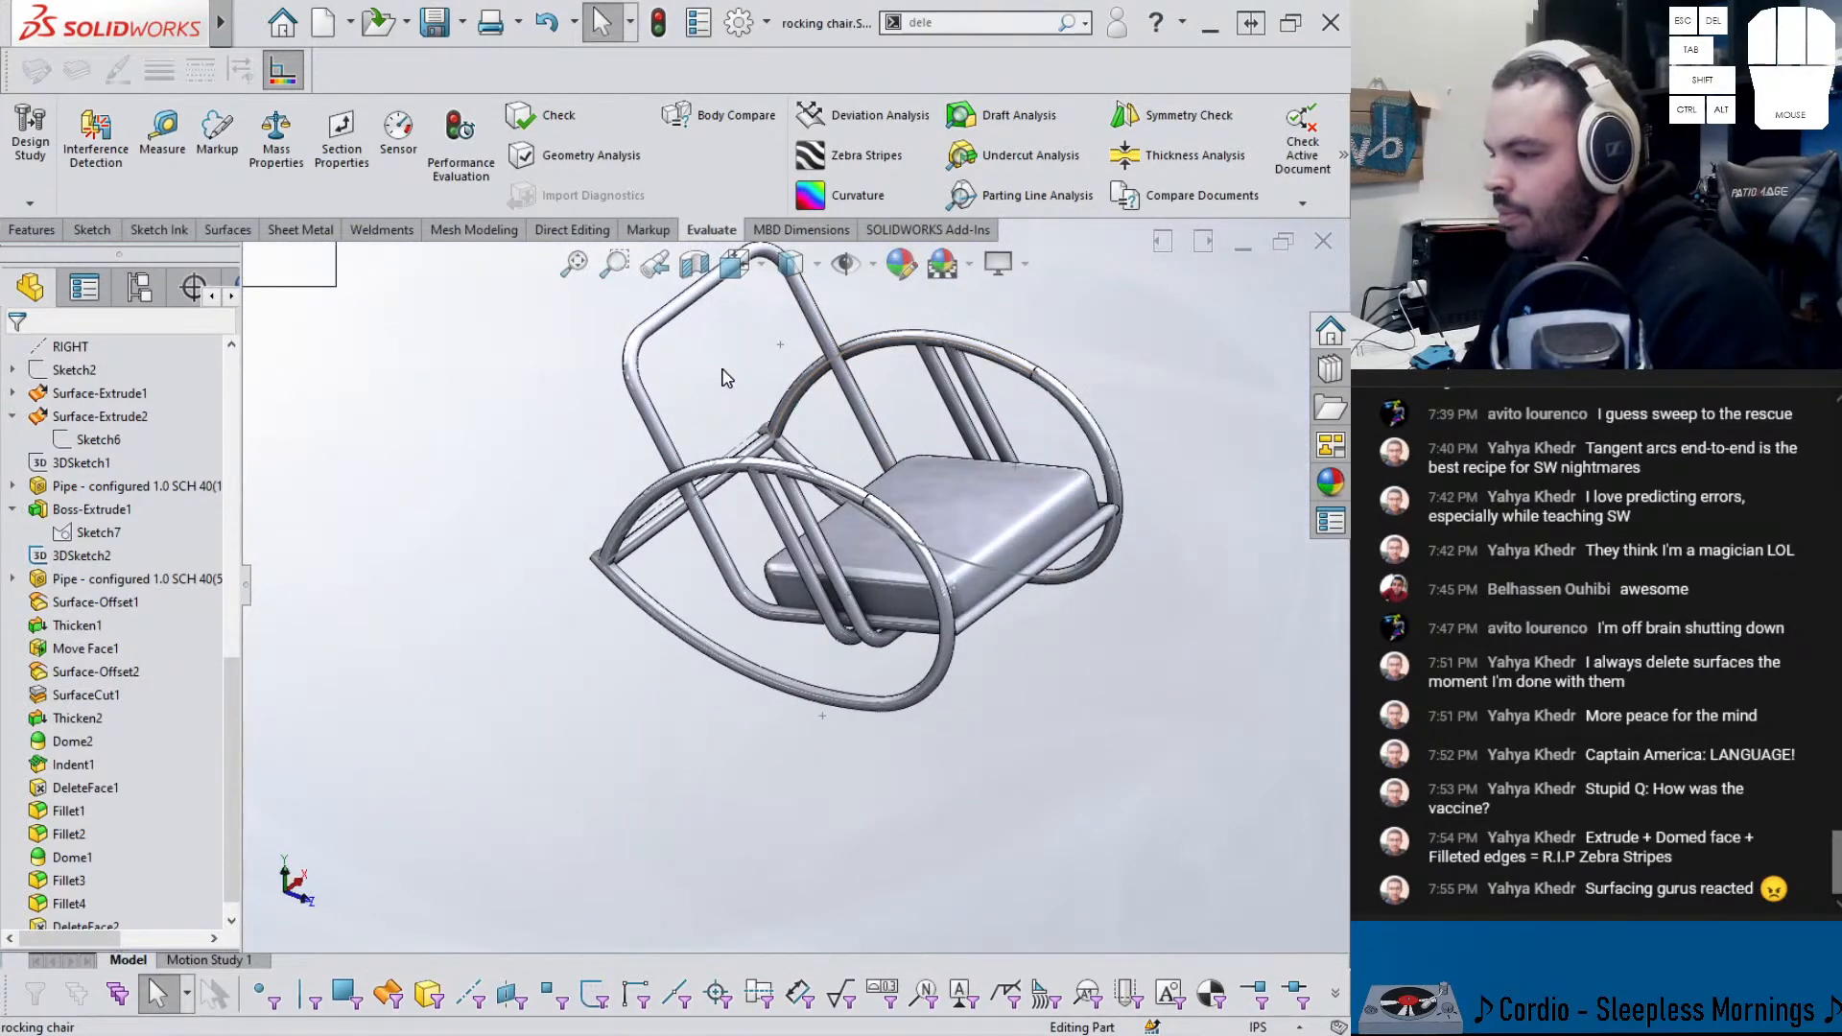
- Unhide the backrest body with Show Hidden and hide the 3DSketch2 arc
key(shift+Tab)
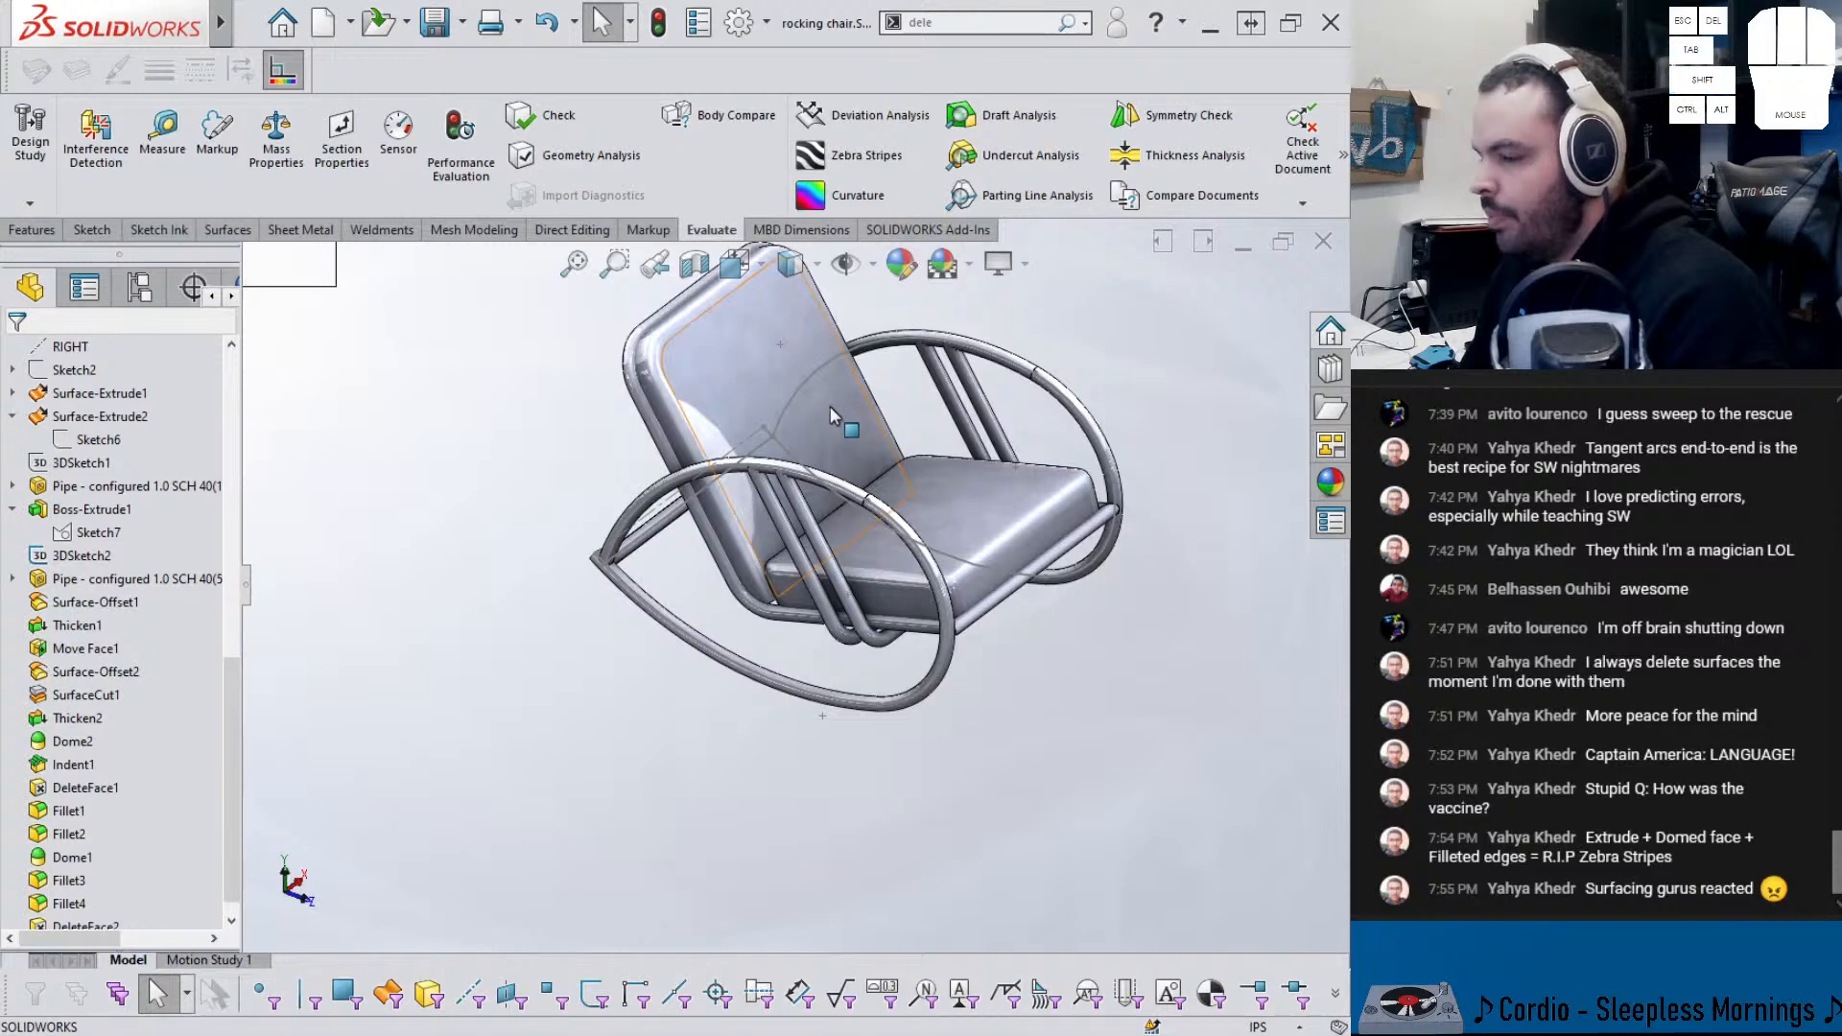
scroll(915, 407, down, 2)
middle_drag(916, 407, 889, 408)
click(745, 475)
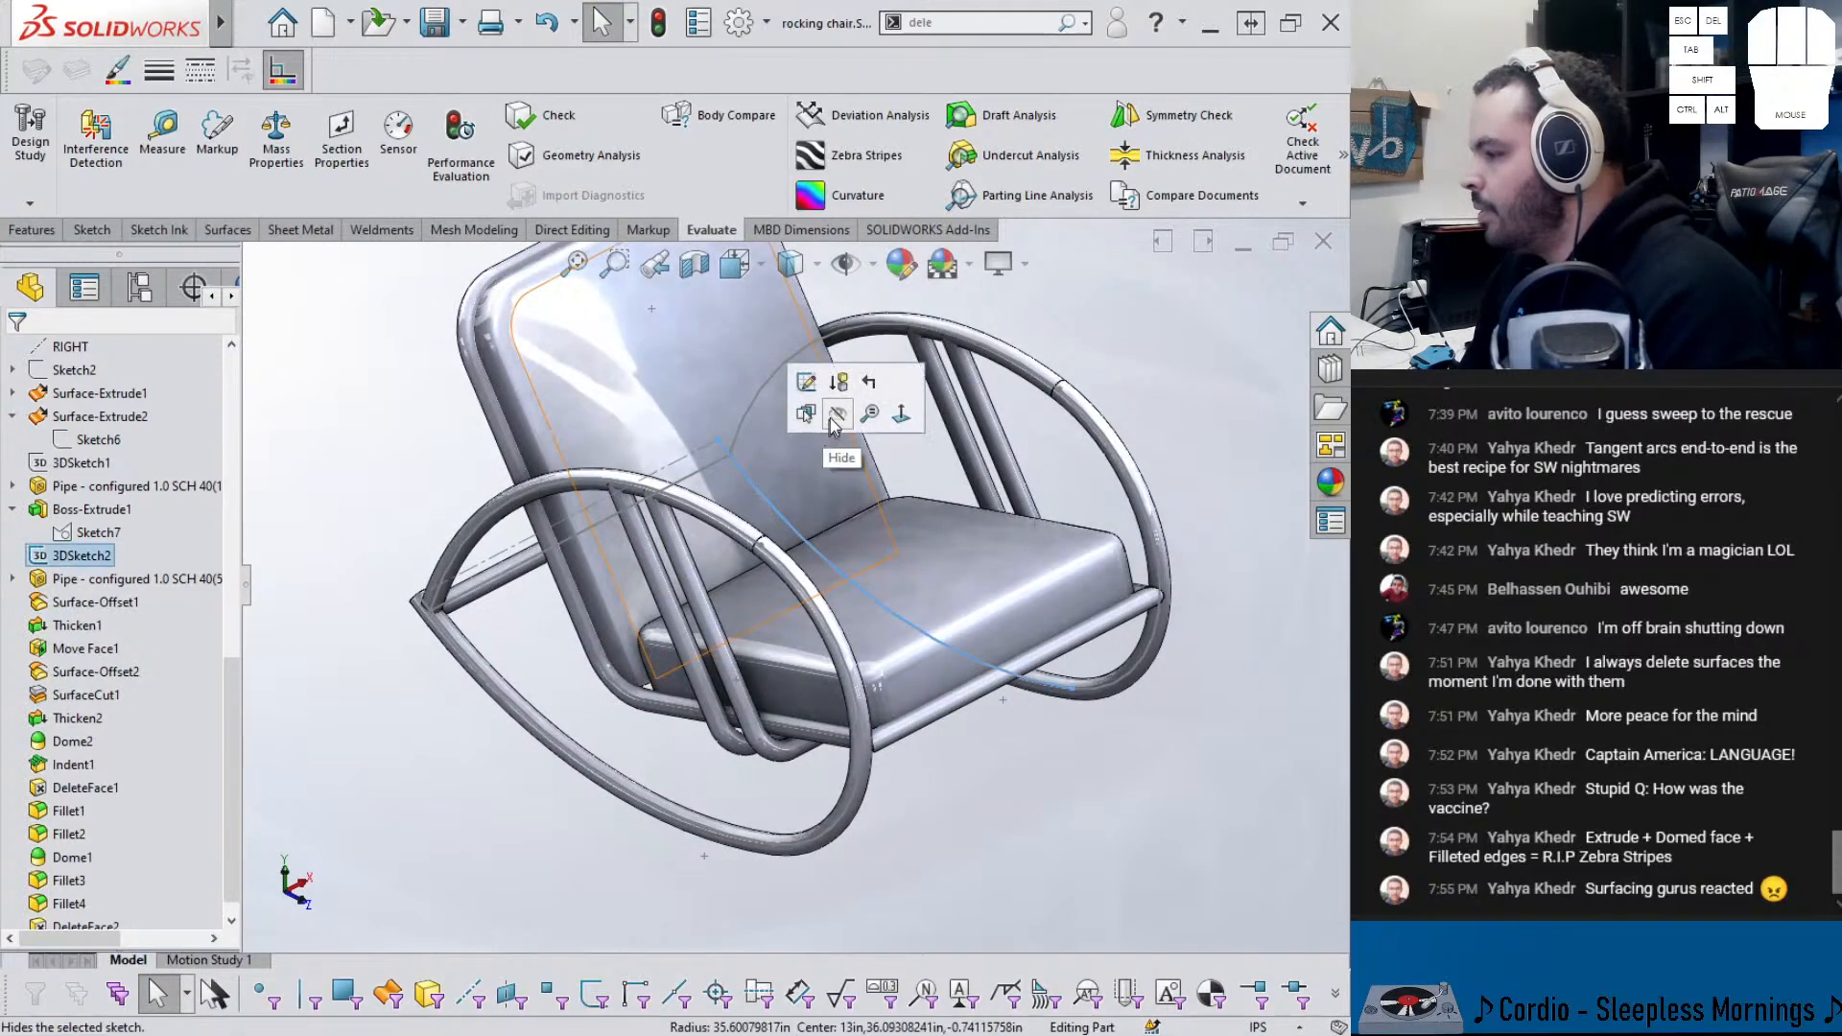
key(Escape)
scroll(86, 494, up, 5)
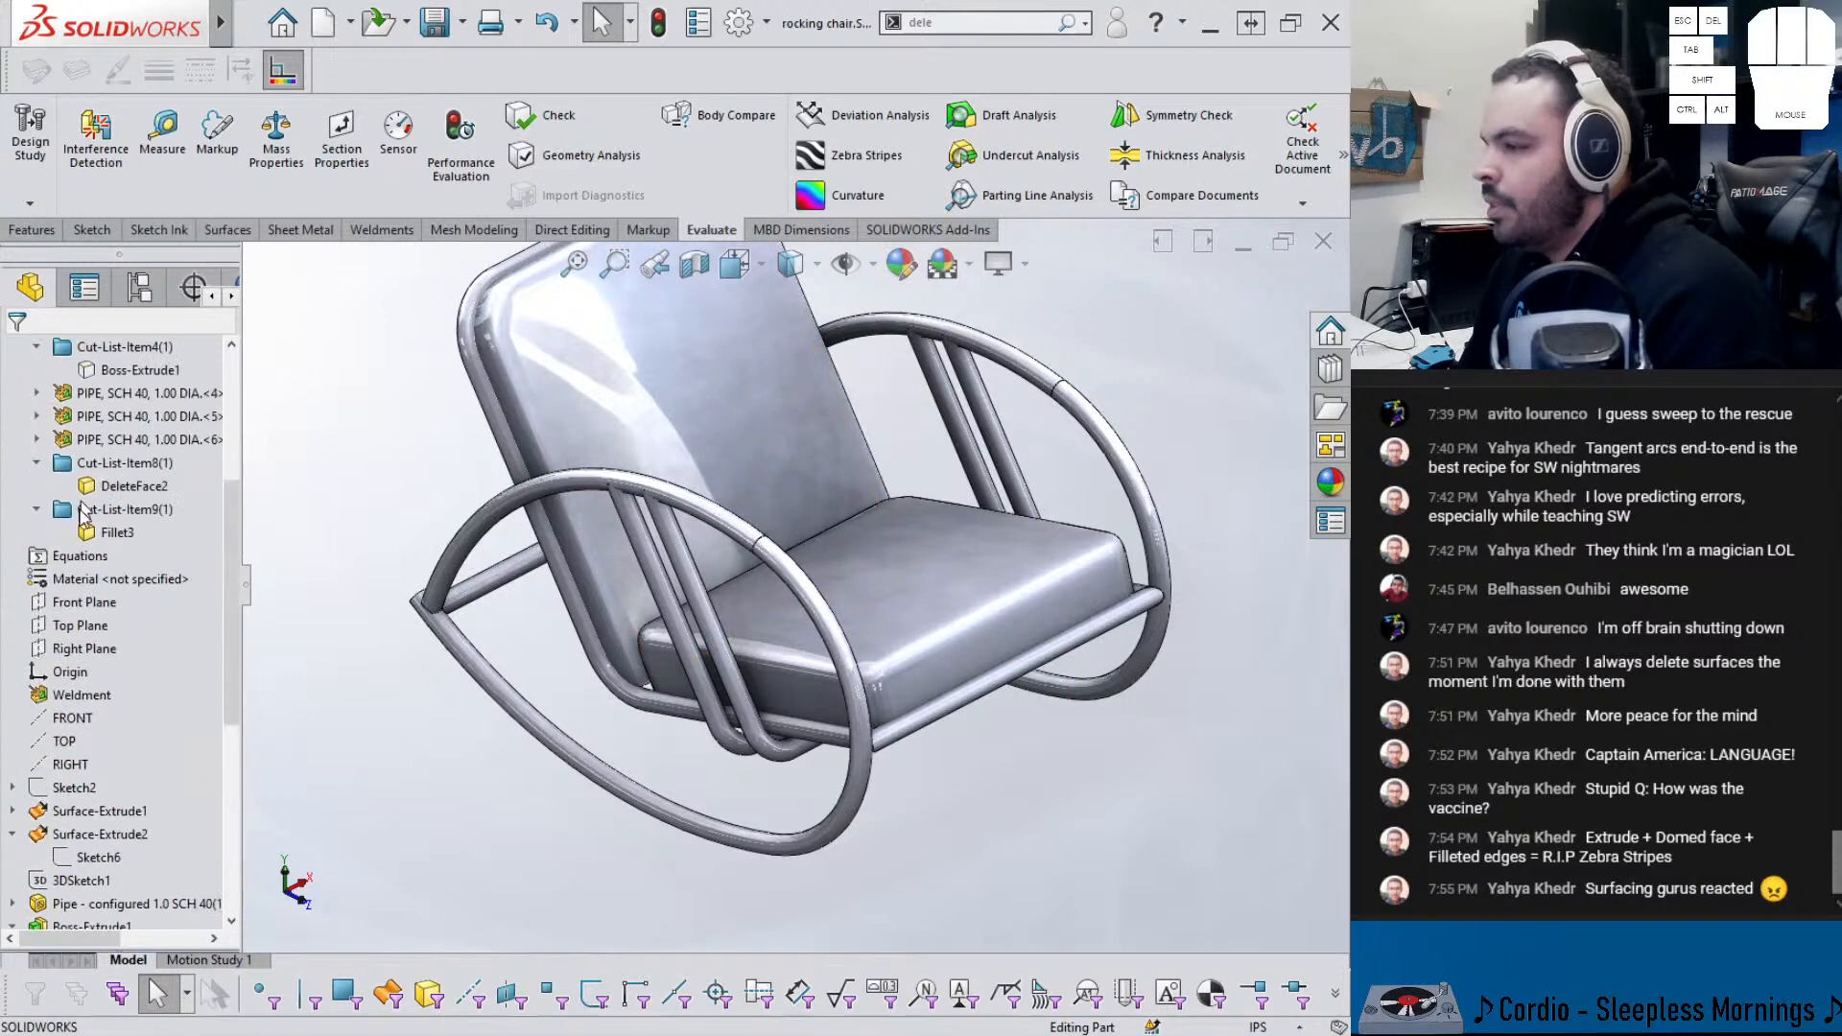
- Assign Plain Carbon Steel as the rocking chair's material
right_click(108, 581)
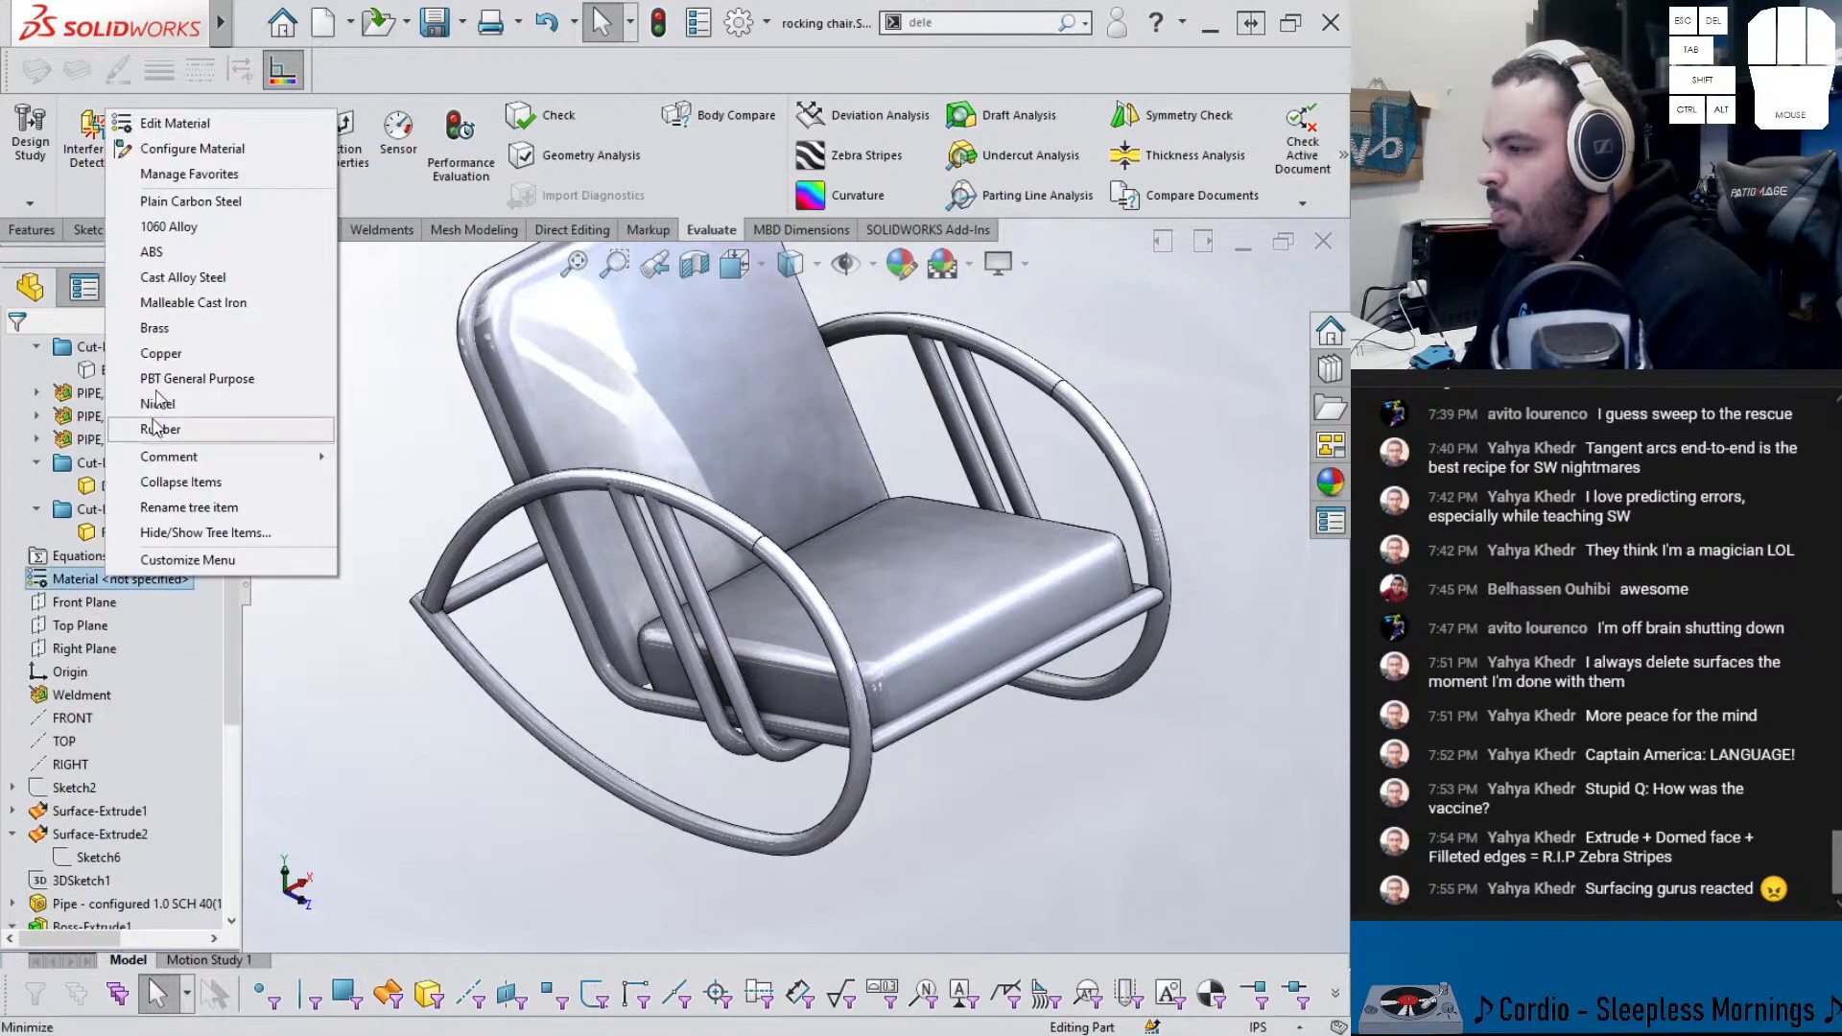
click(172, 199)
click(371, 409)
mouse_move(365, 462)
middle_down()
mouse_move(387, 416)
mouse_move(373, 444)
middle_up()
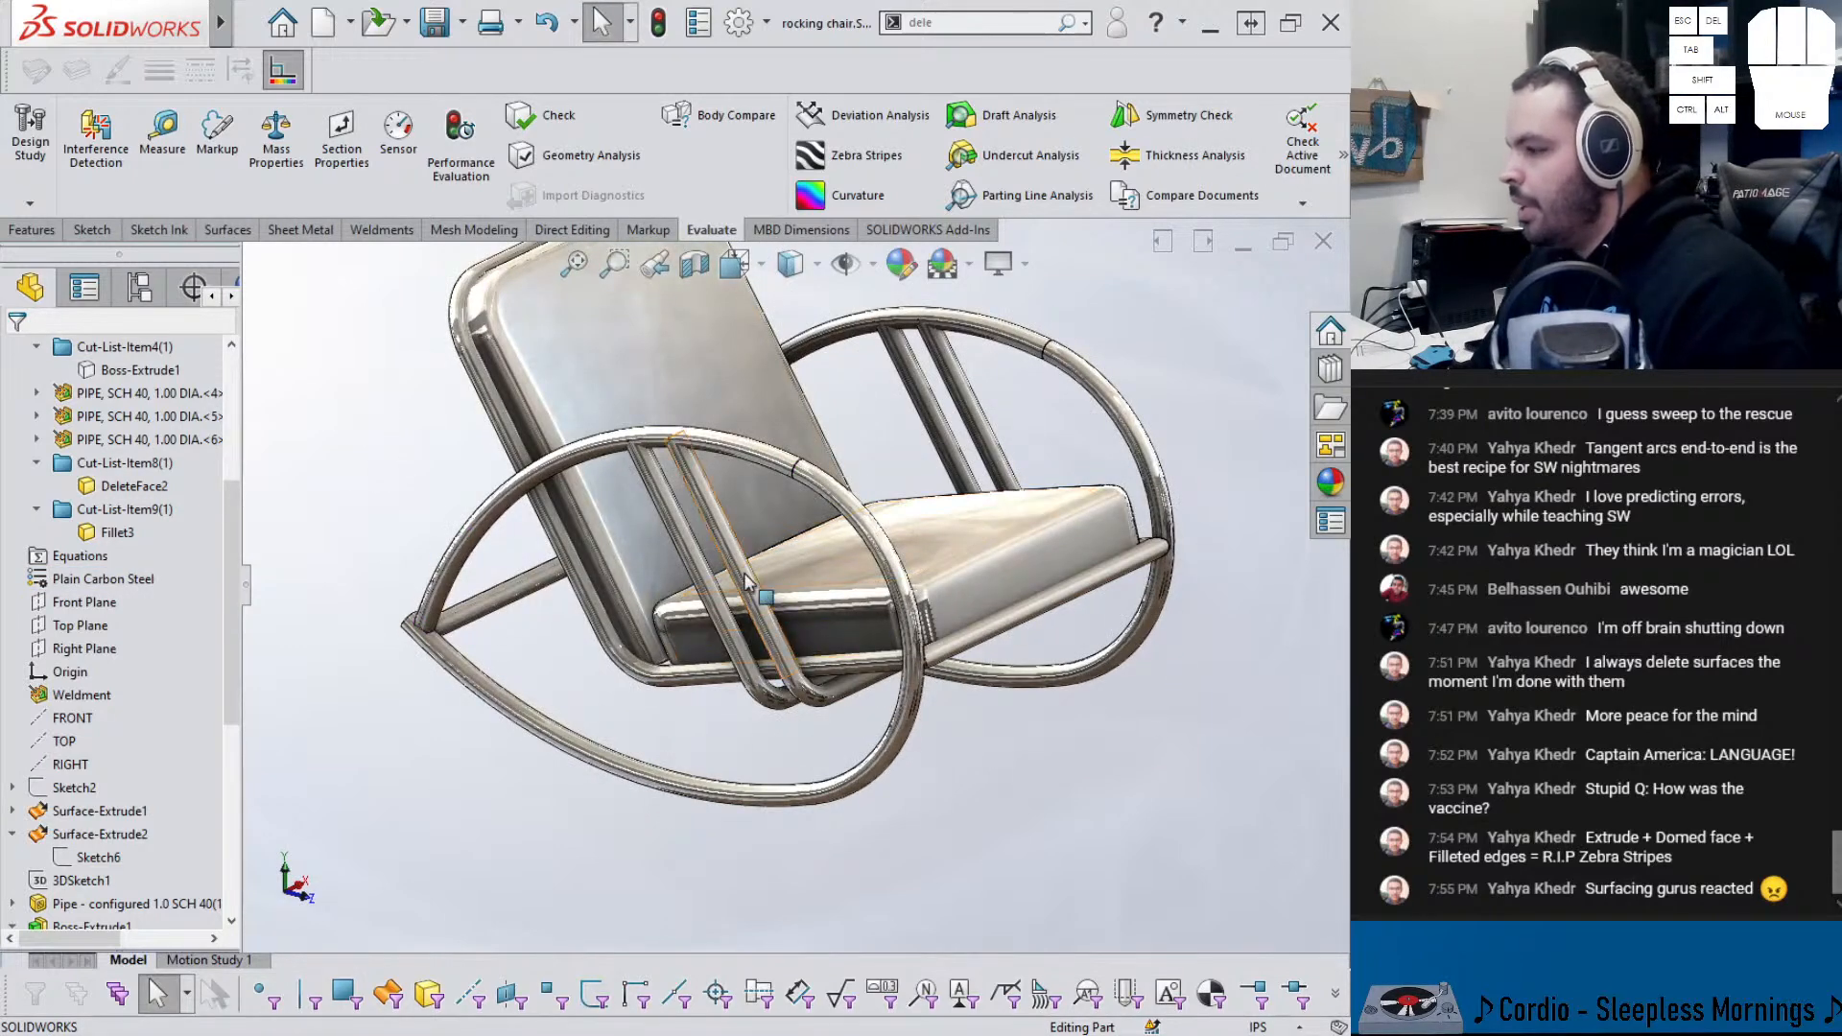
- Inspect the upper arc pipe joints, then switch to the Weldments tools
click(676, 444)
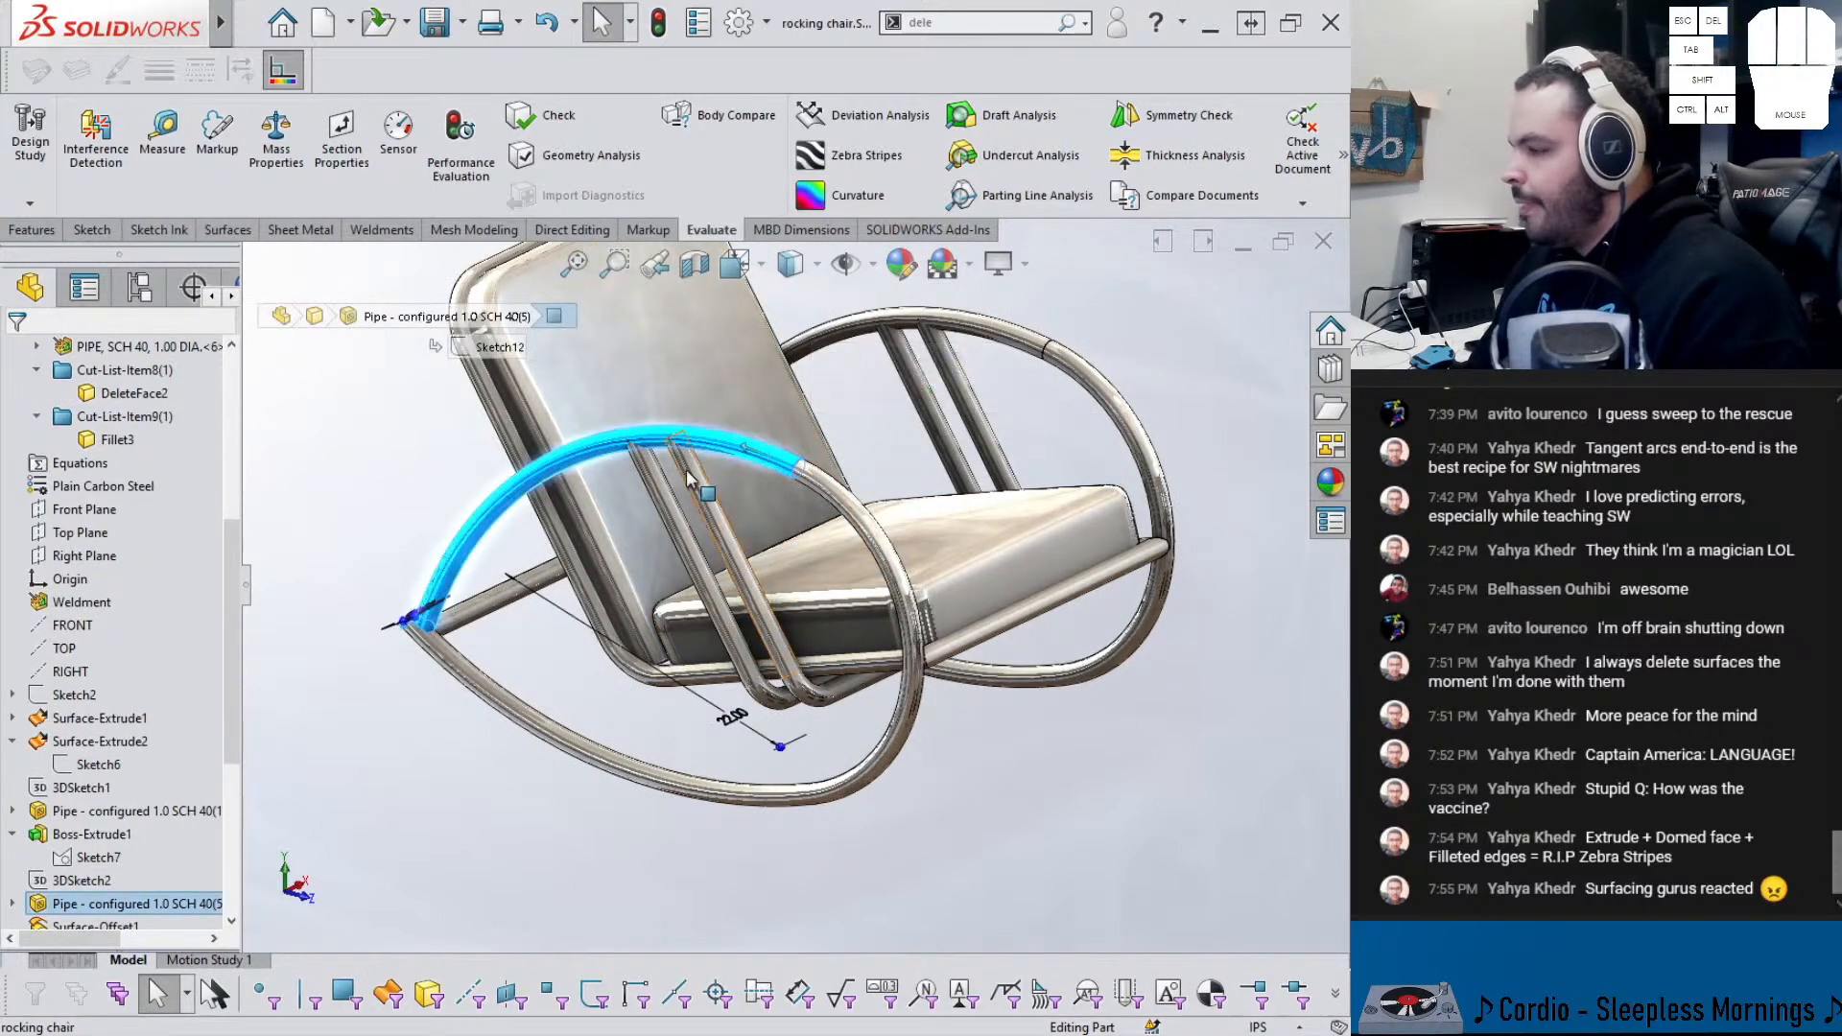
scroll(671, 434, down, 9)
middle_drag(709, 476, 731, 494)
scroll(710, 494, up, 8)
scroll(413, 523, up, 2)
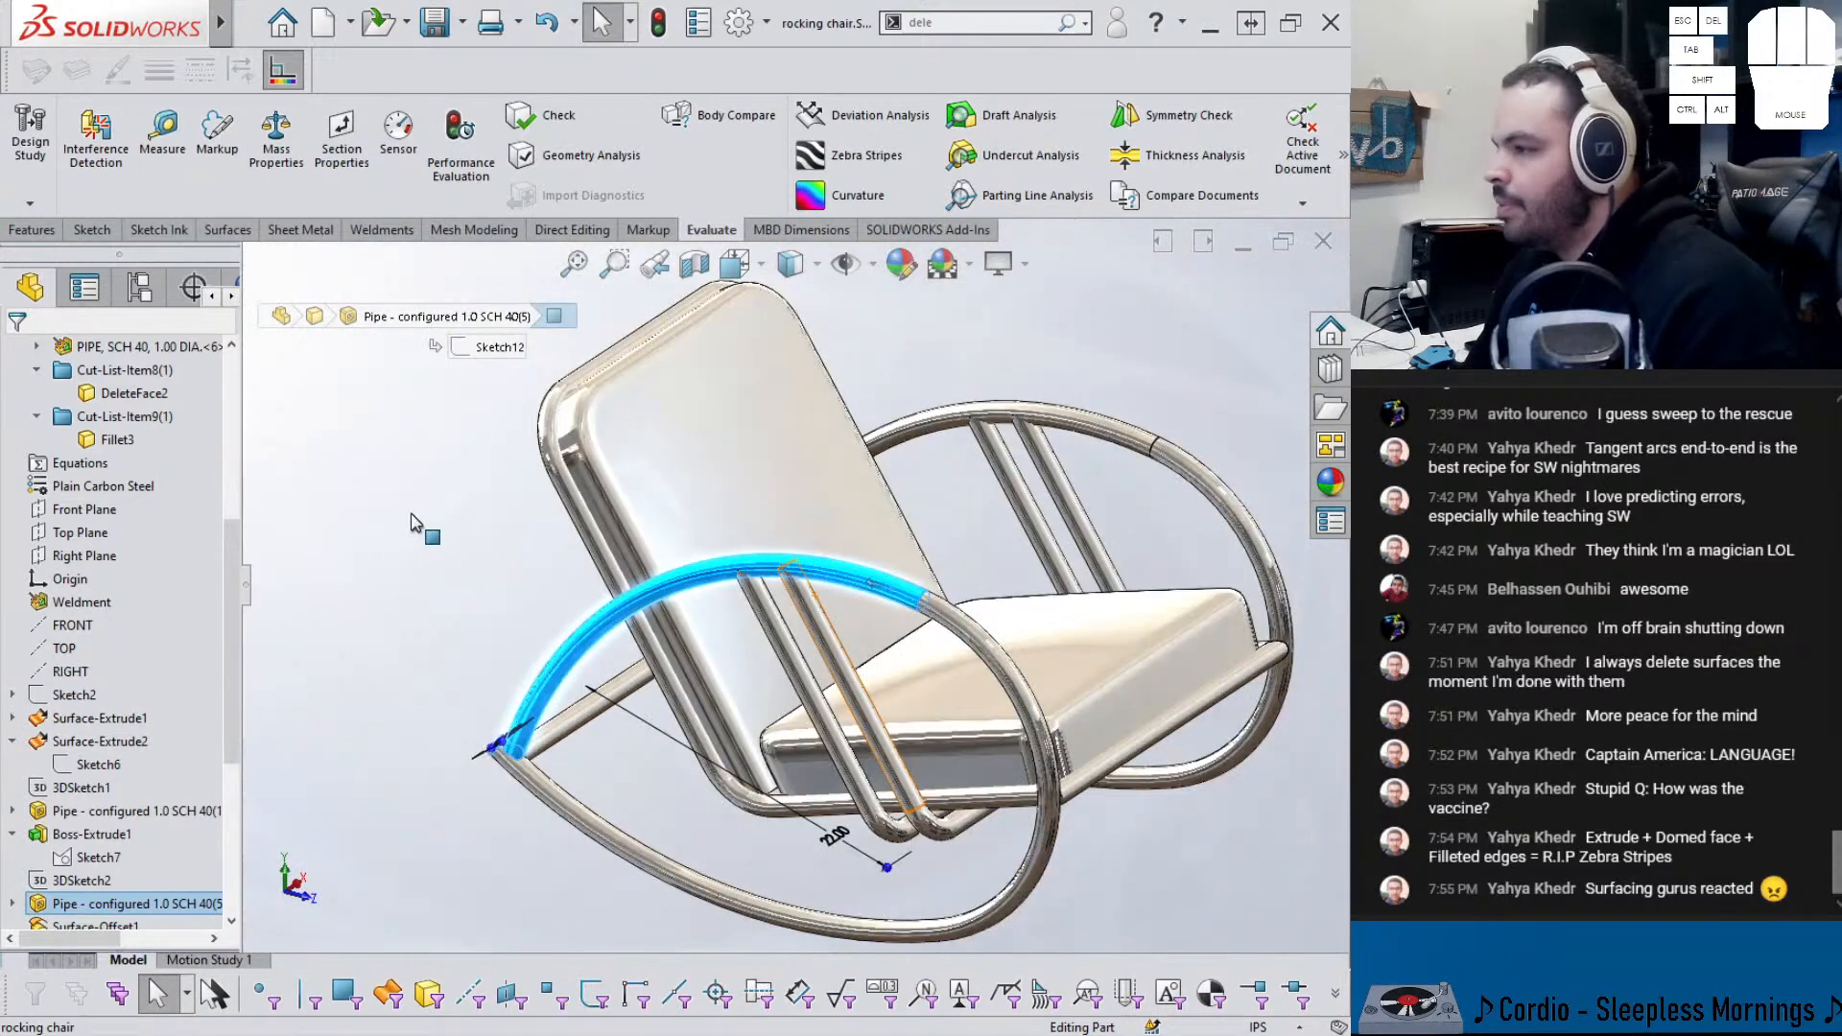
click(413, 523)
click(383, 230)
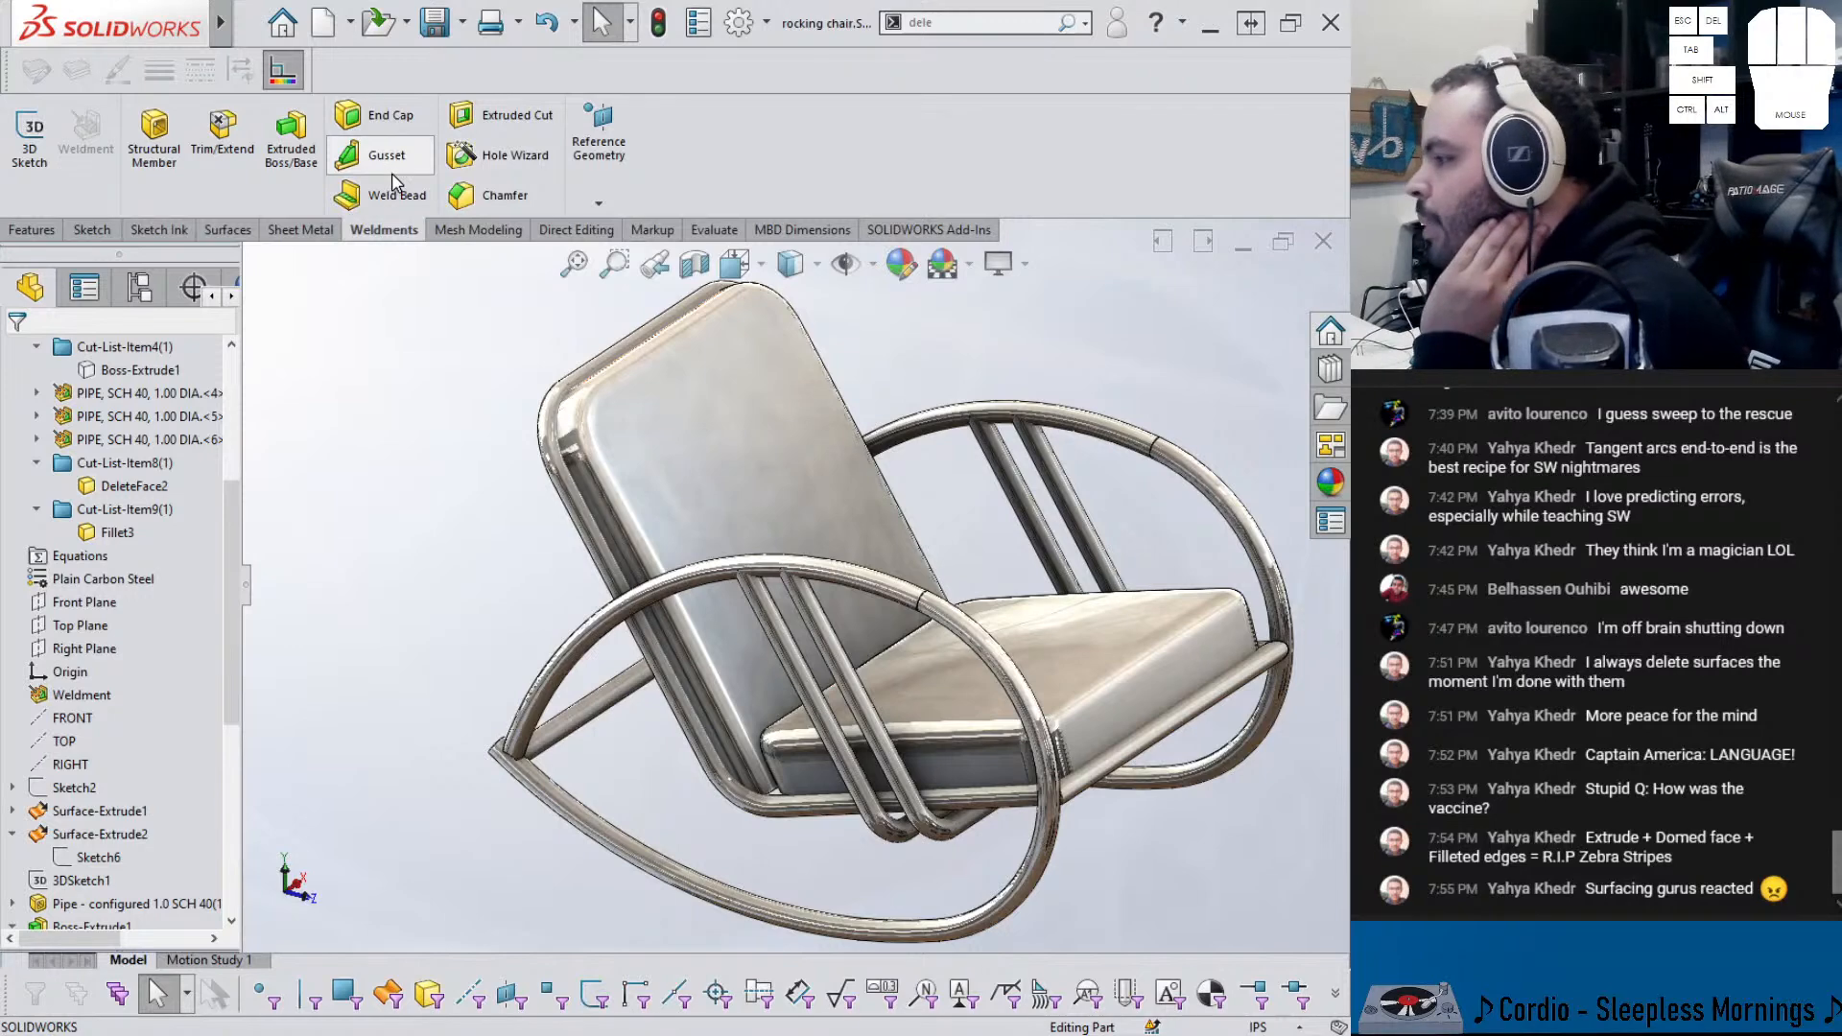
- Trim the two front pipes using the front and back seat arc pipes as body boundaries
click(221, 134)
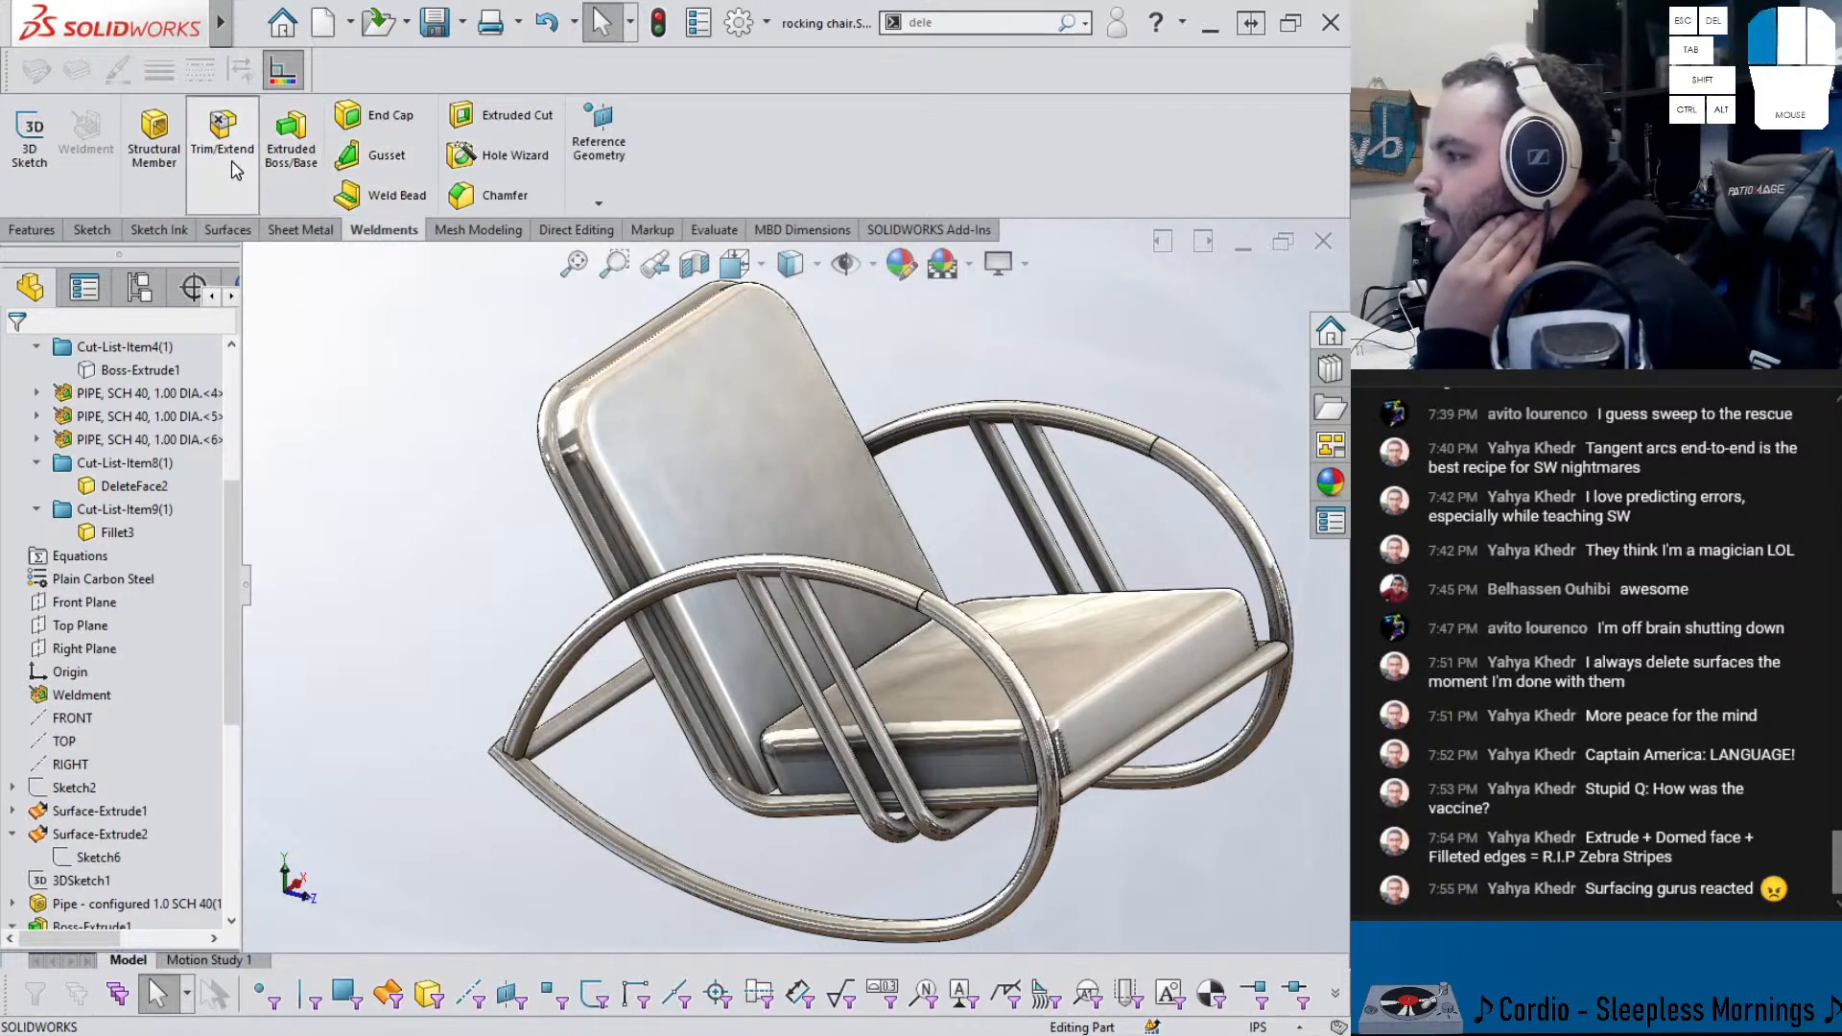
click(797, 669)
click(824, 641)
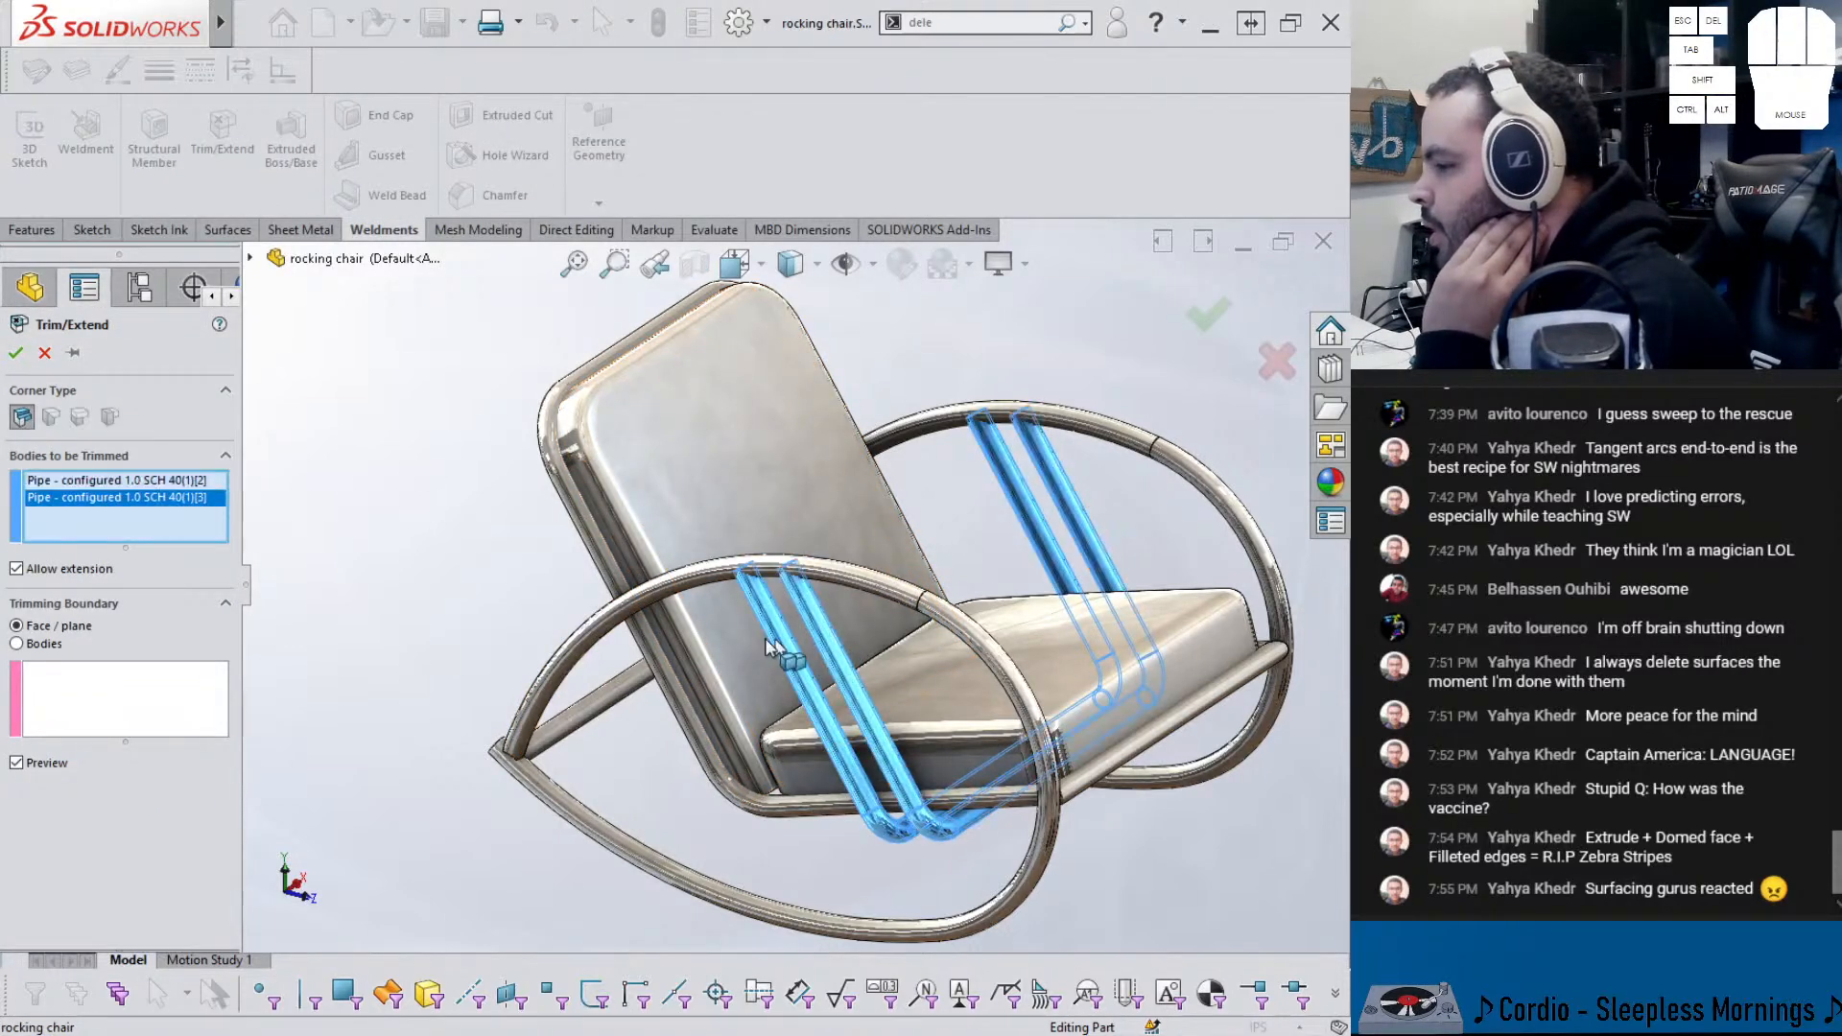
click(48, 669)
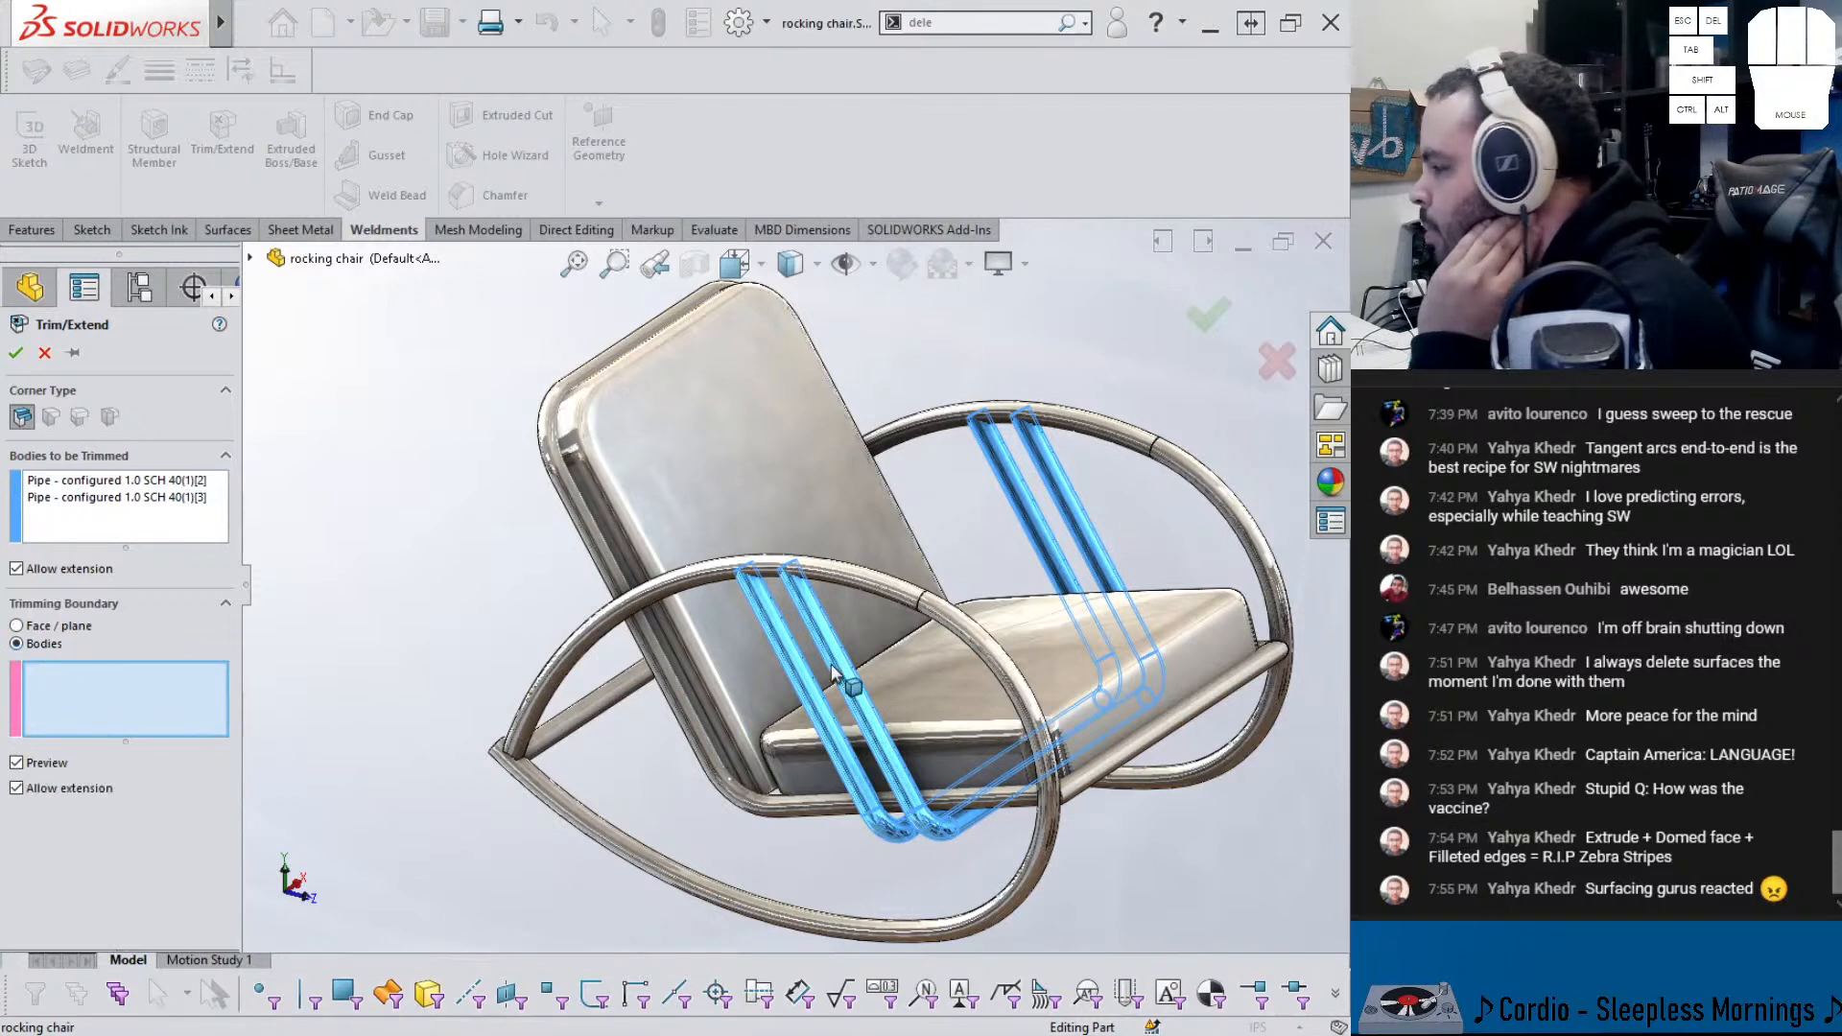
click(614, 657)
click(1092, 439)
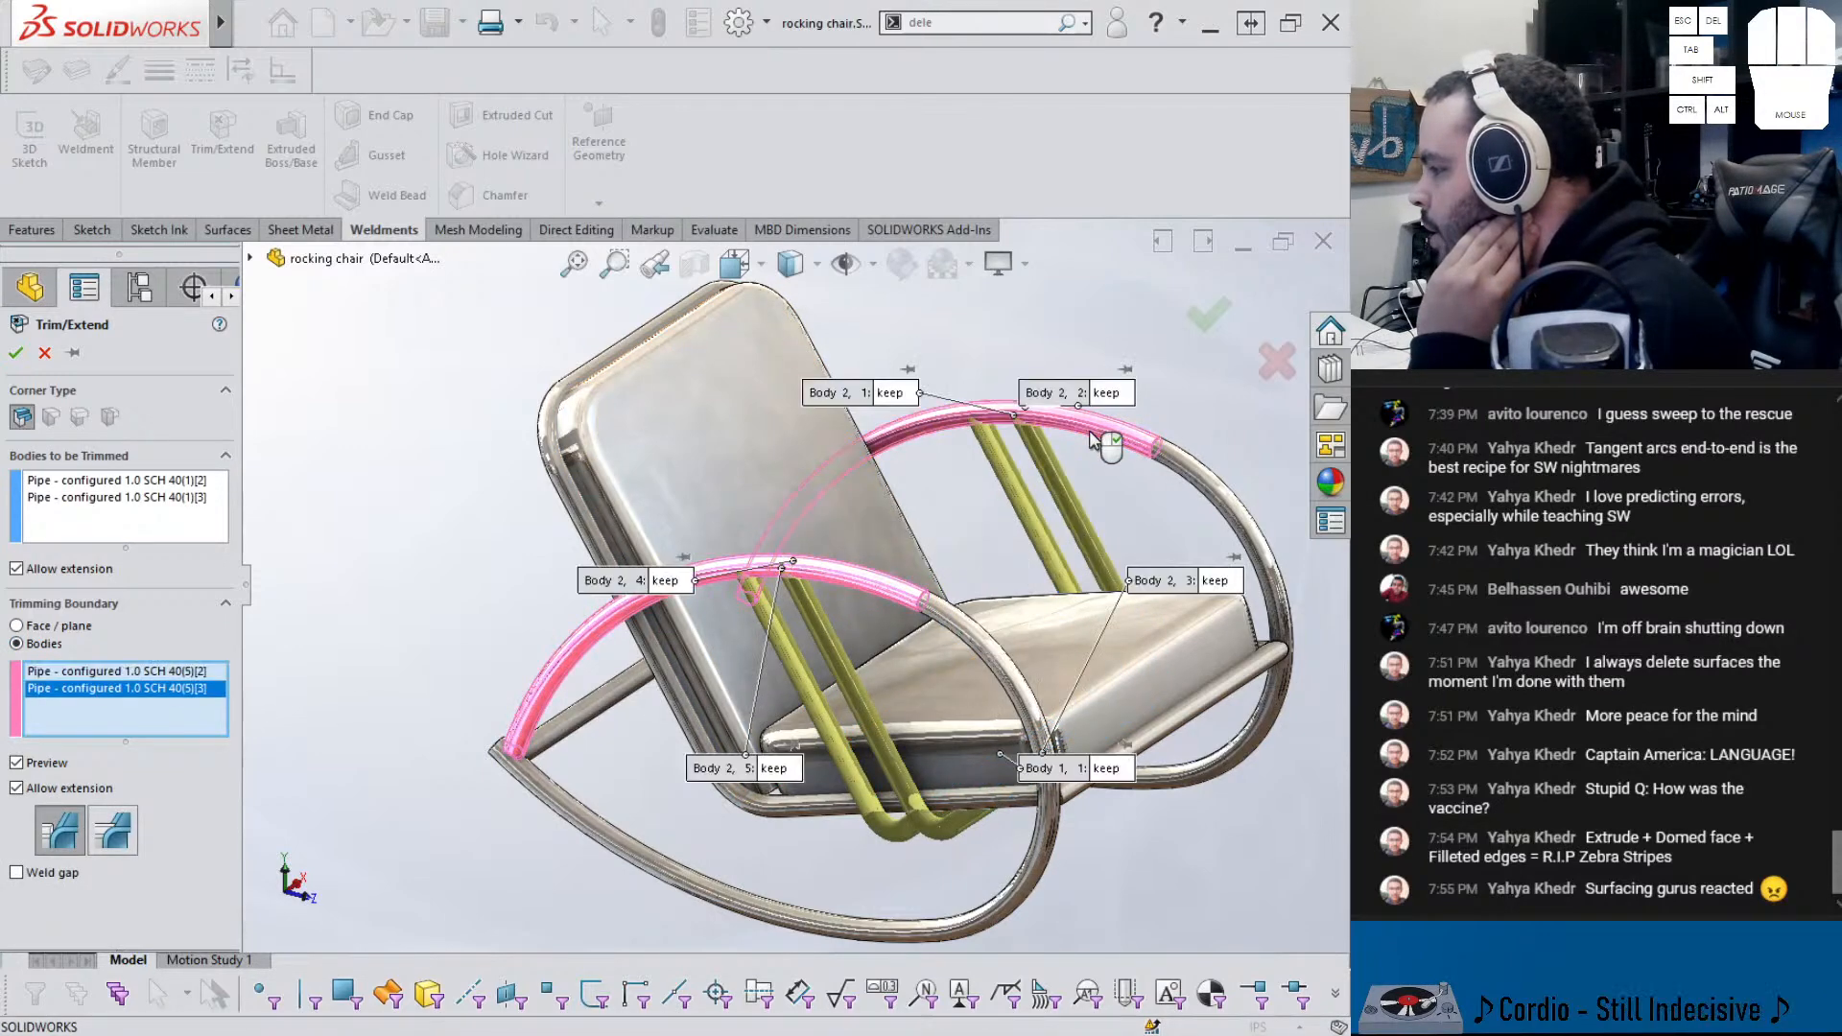
right_click(1059, 445)
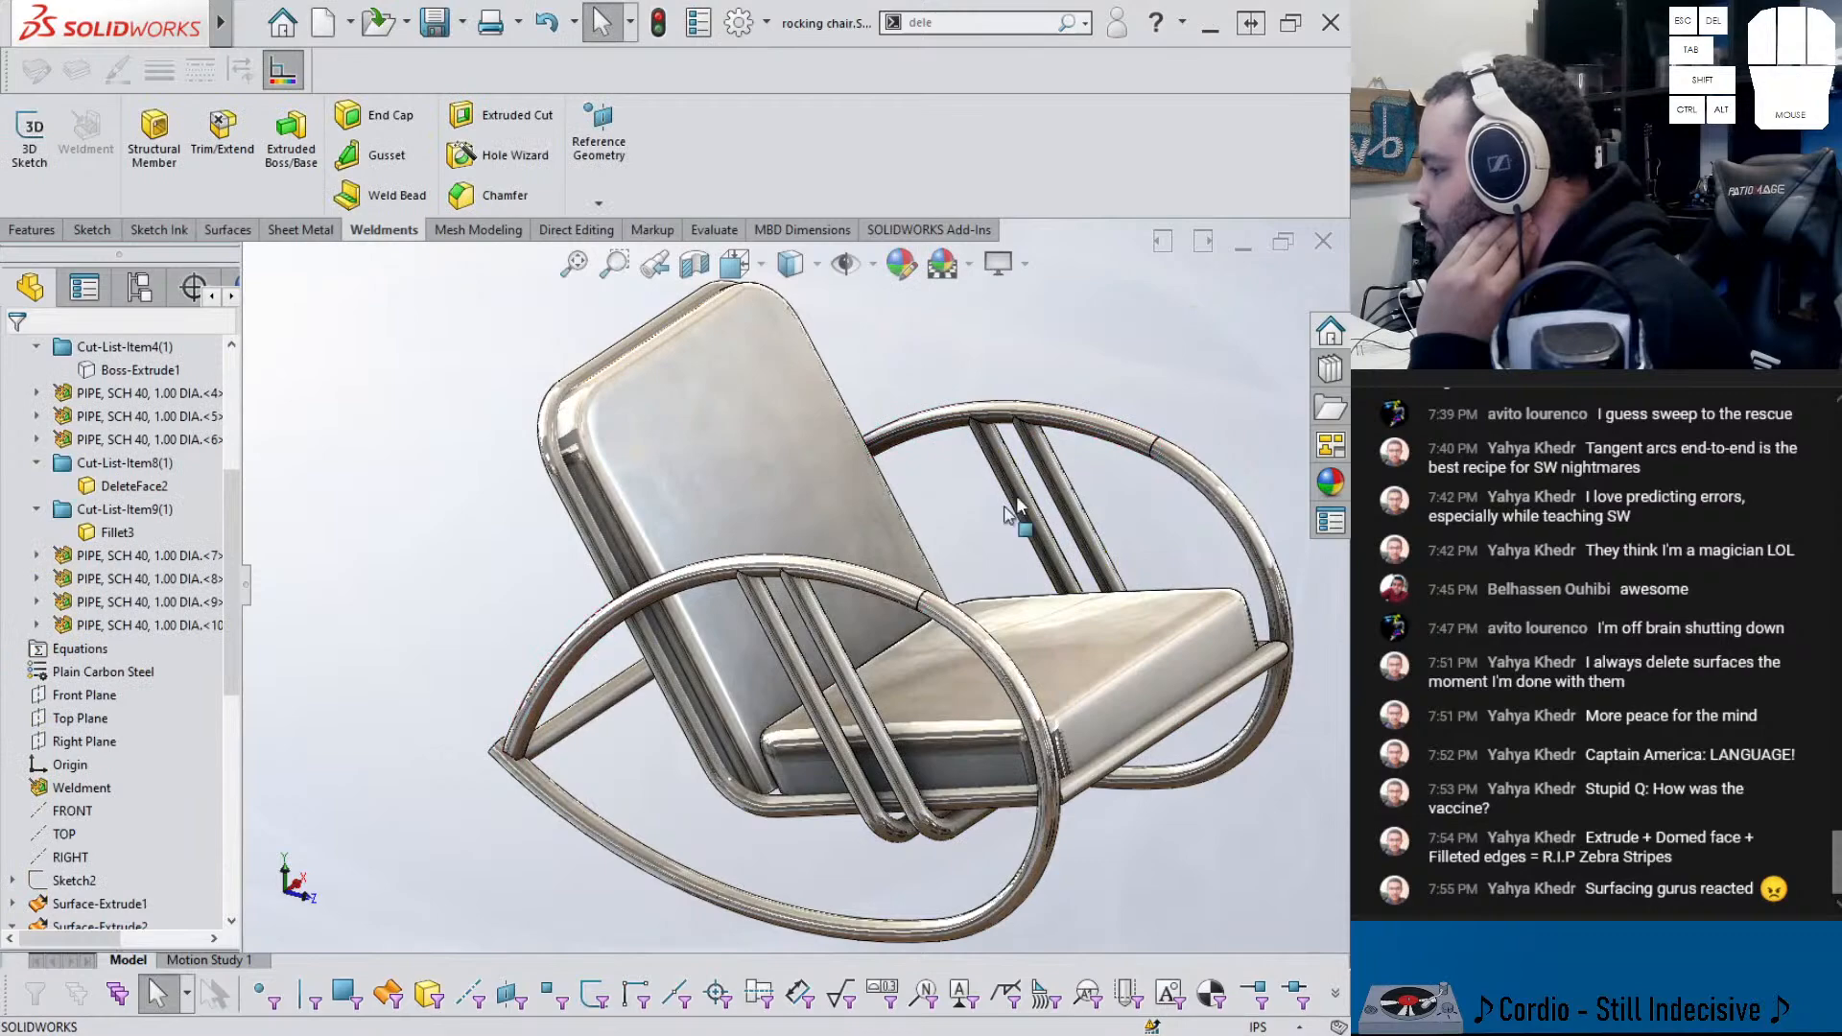
scroll(955, 576, down, 5)
scroll(1052, 598, up, 10)
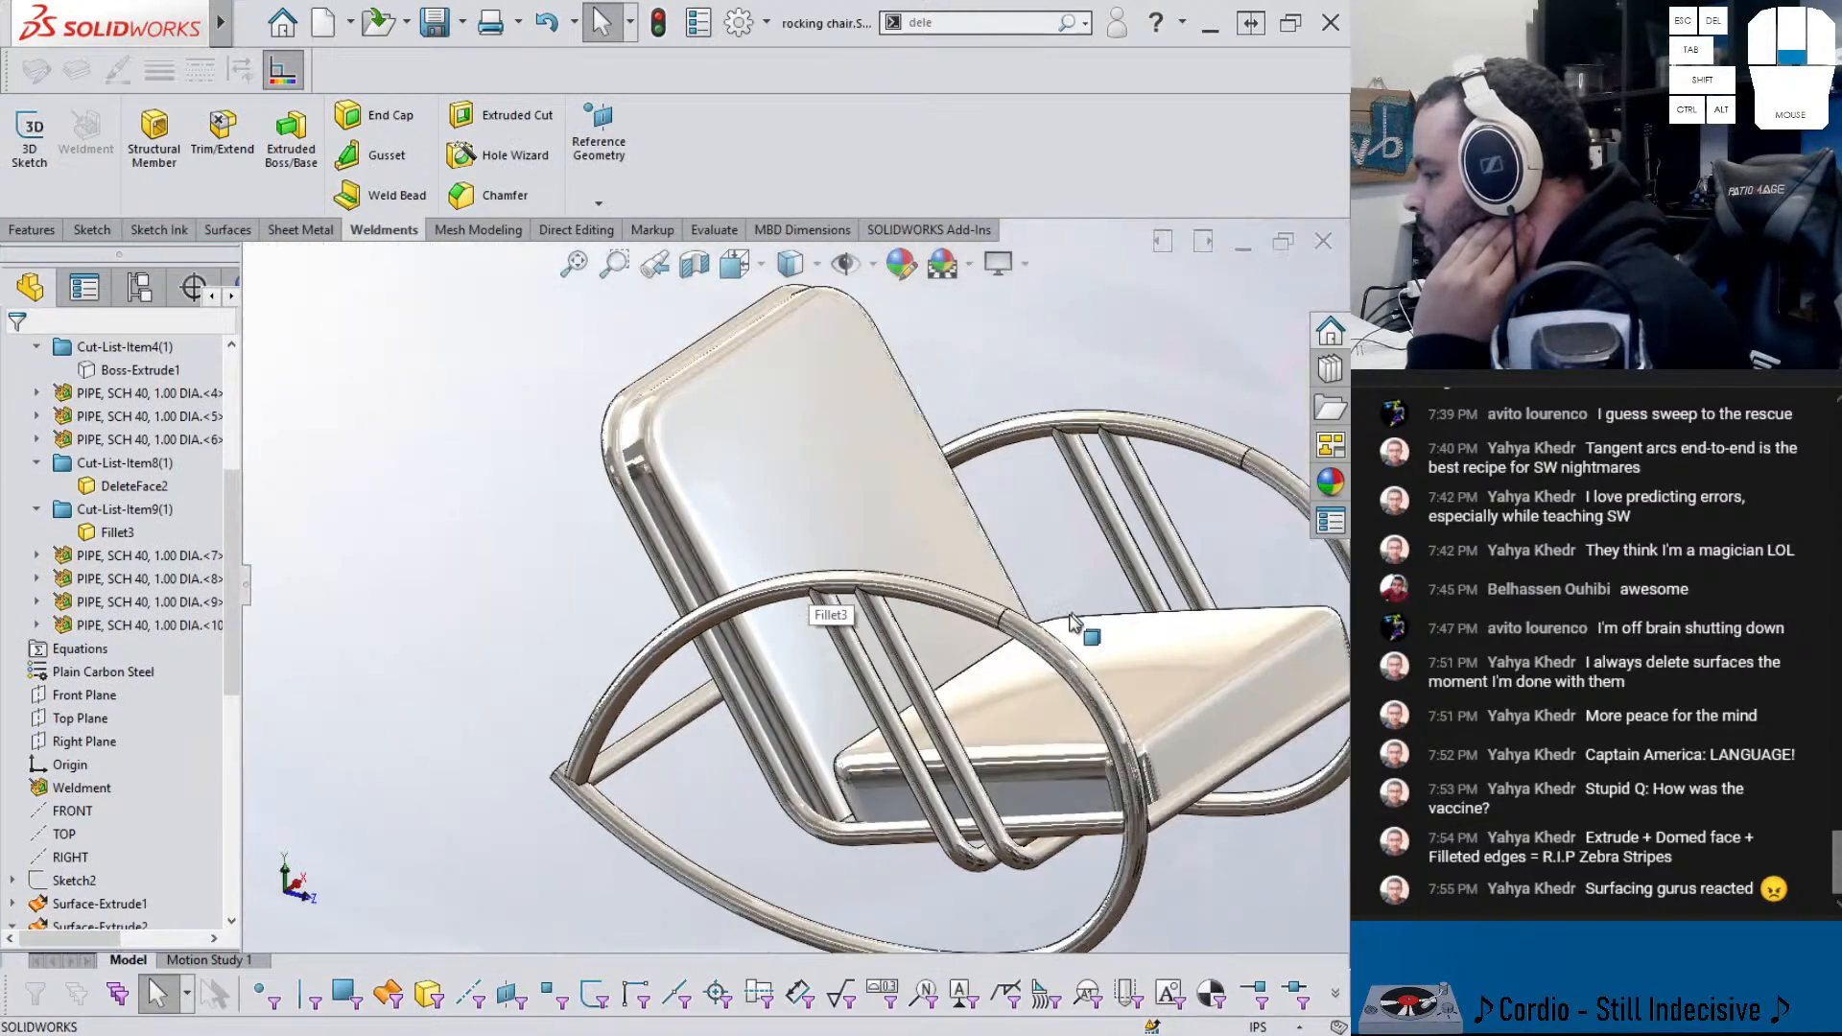
middle_drag(1060, 711, 1075, 737)
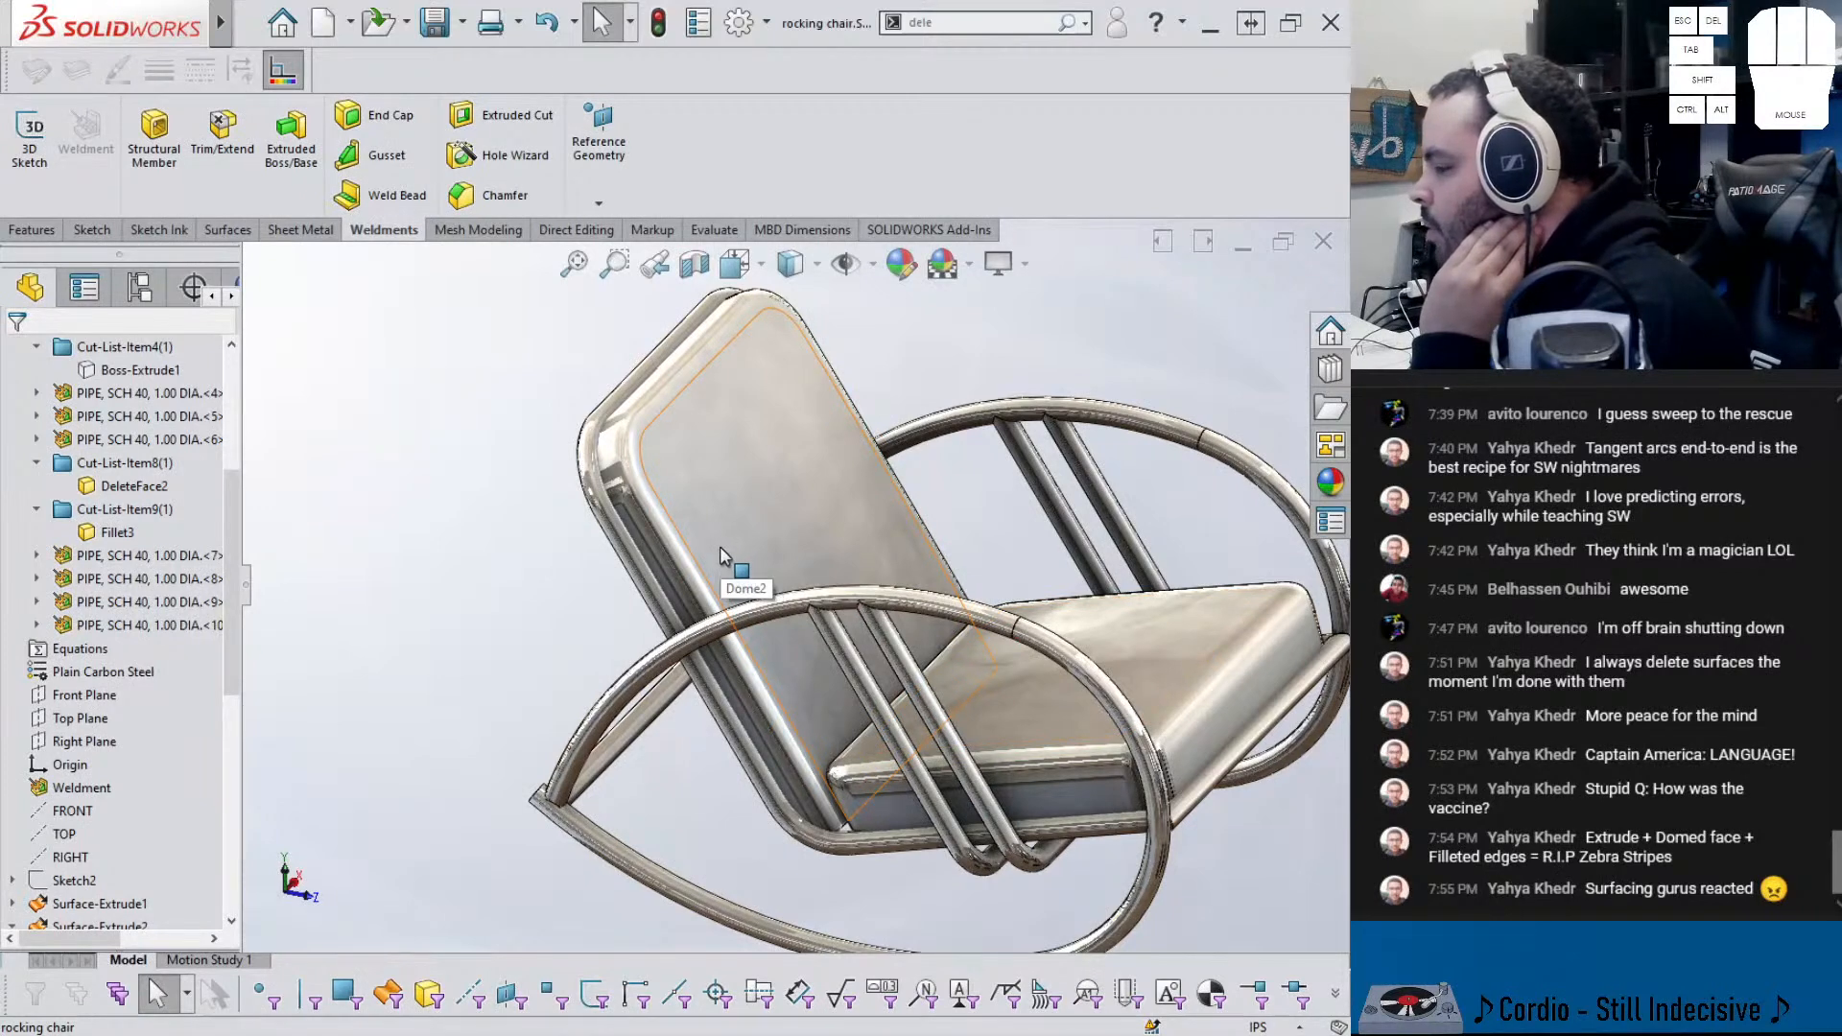
- Combine five arc and rocker pipe bodies into one solid with an Add operation
drag(998, 24, 804, 31)
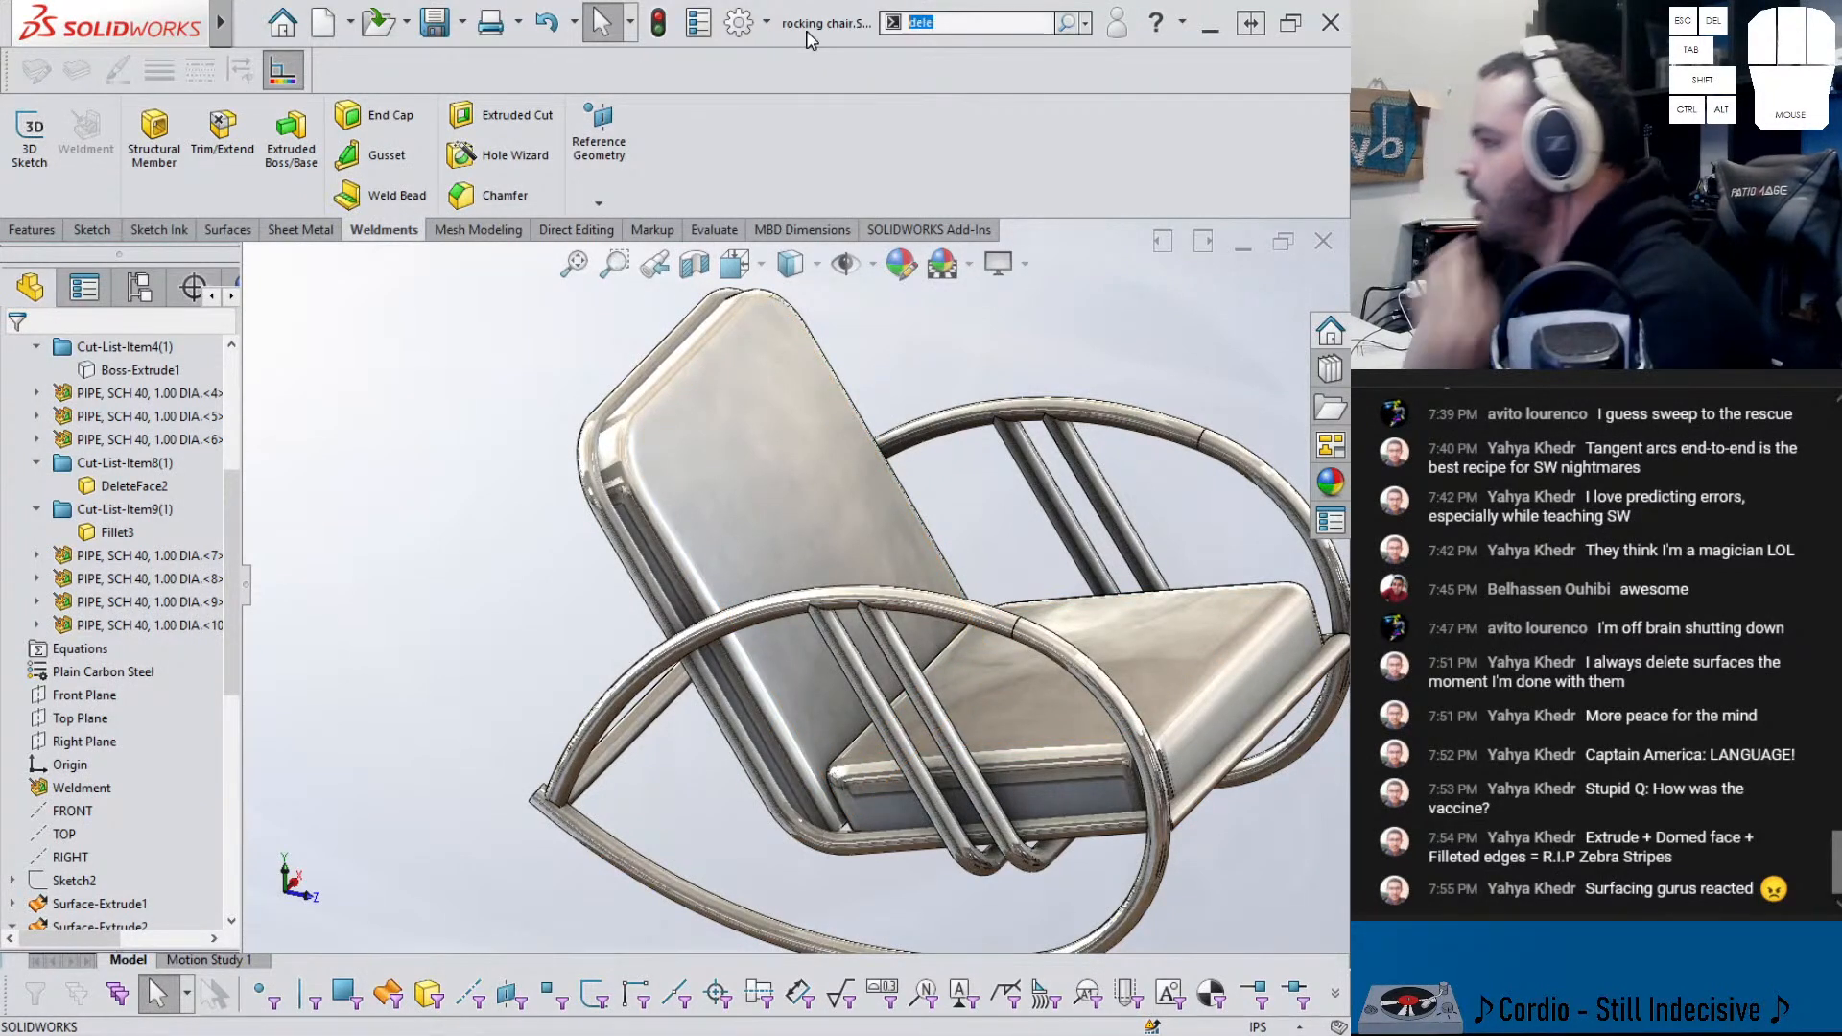
text(domb)
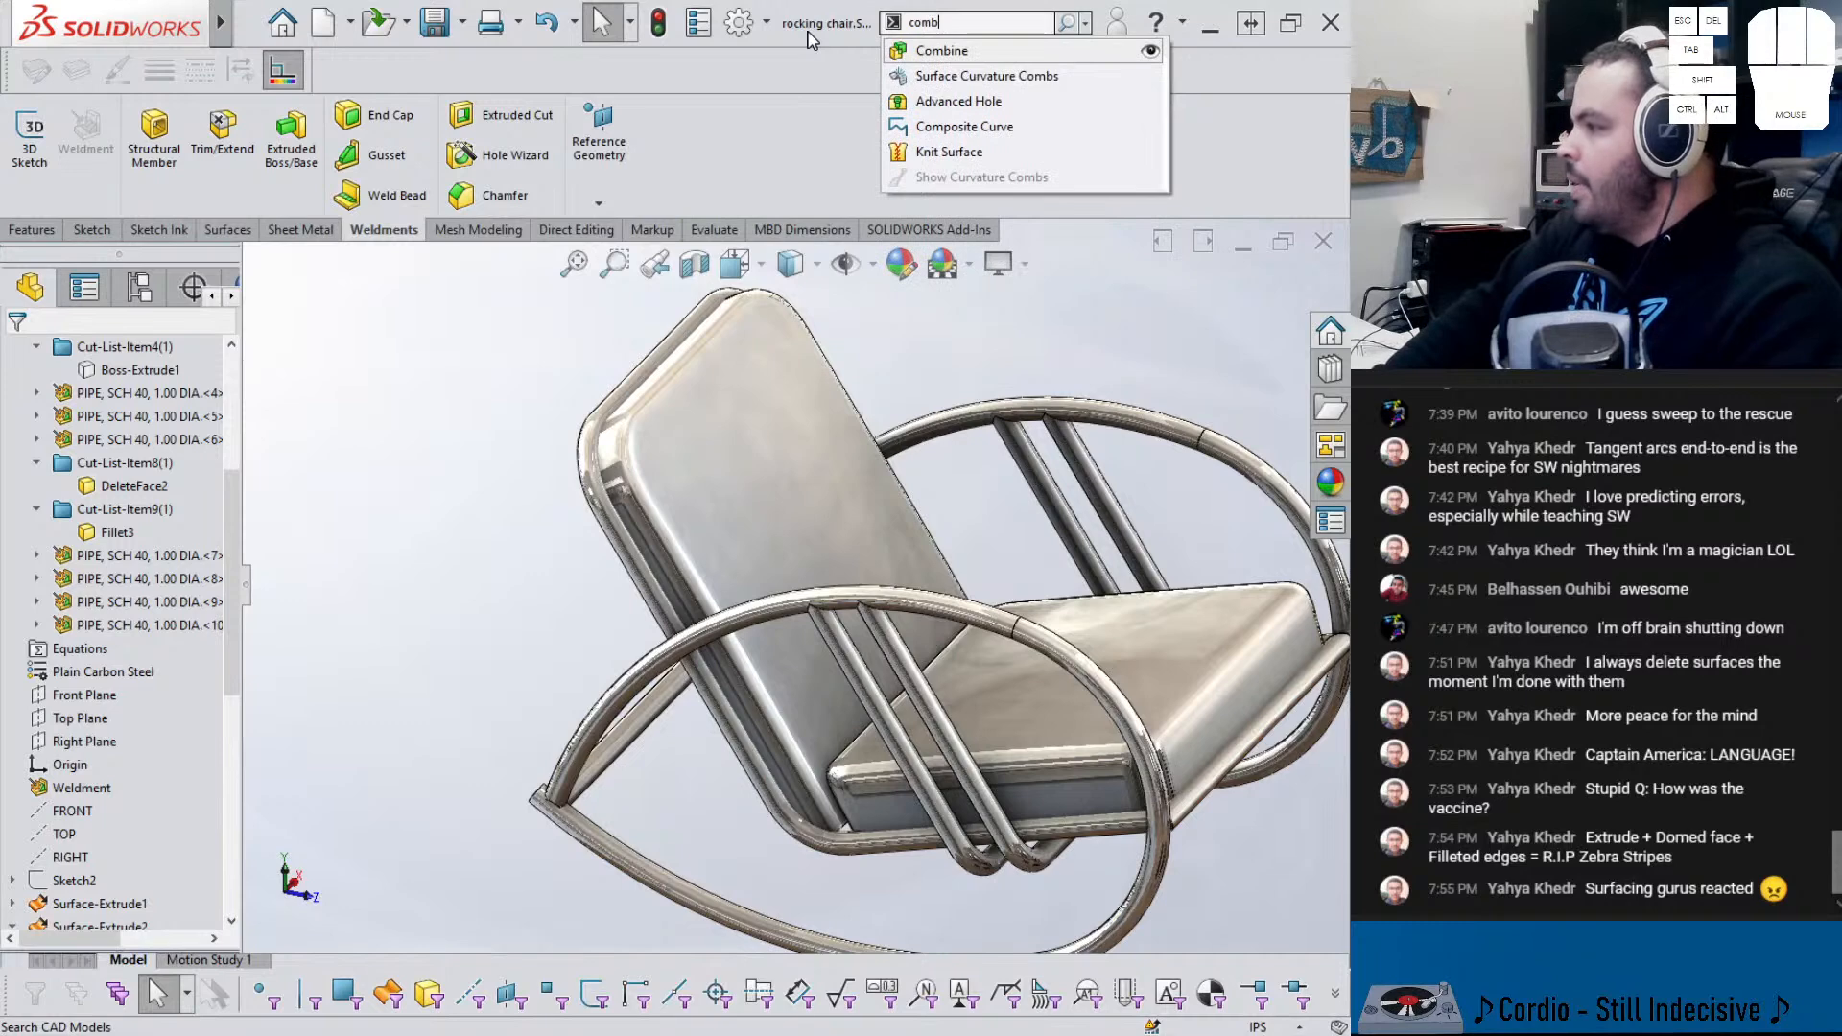
key(Return)
click(671, 648)
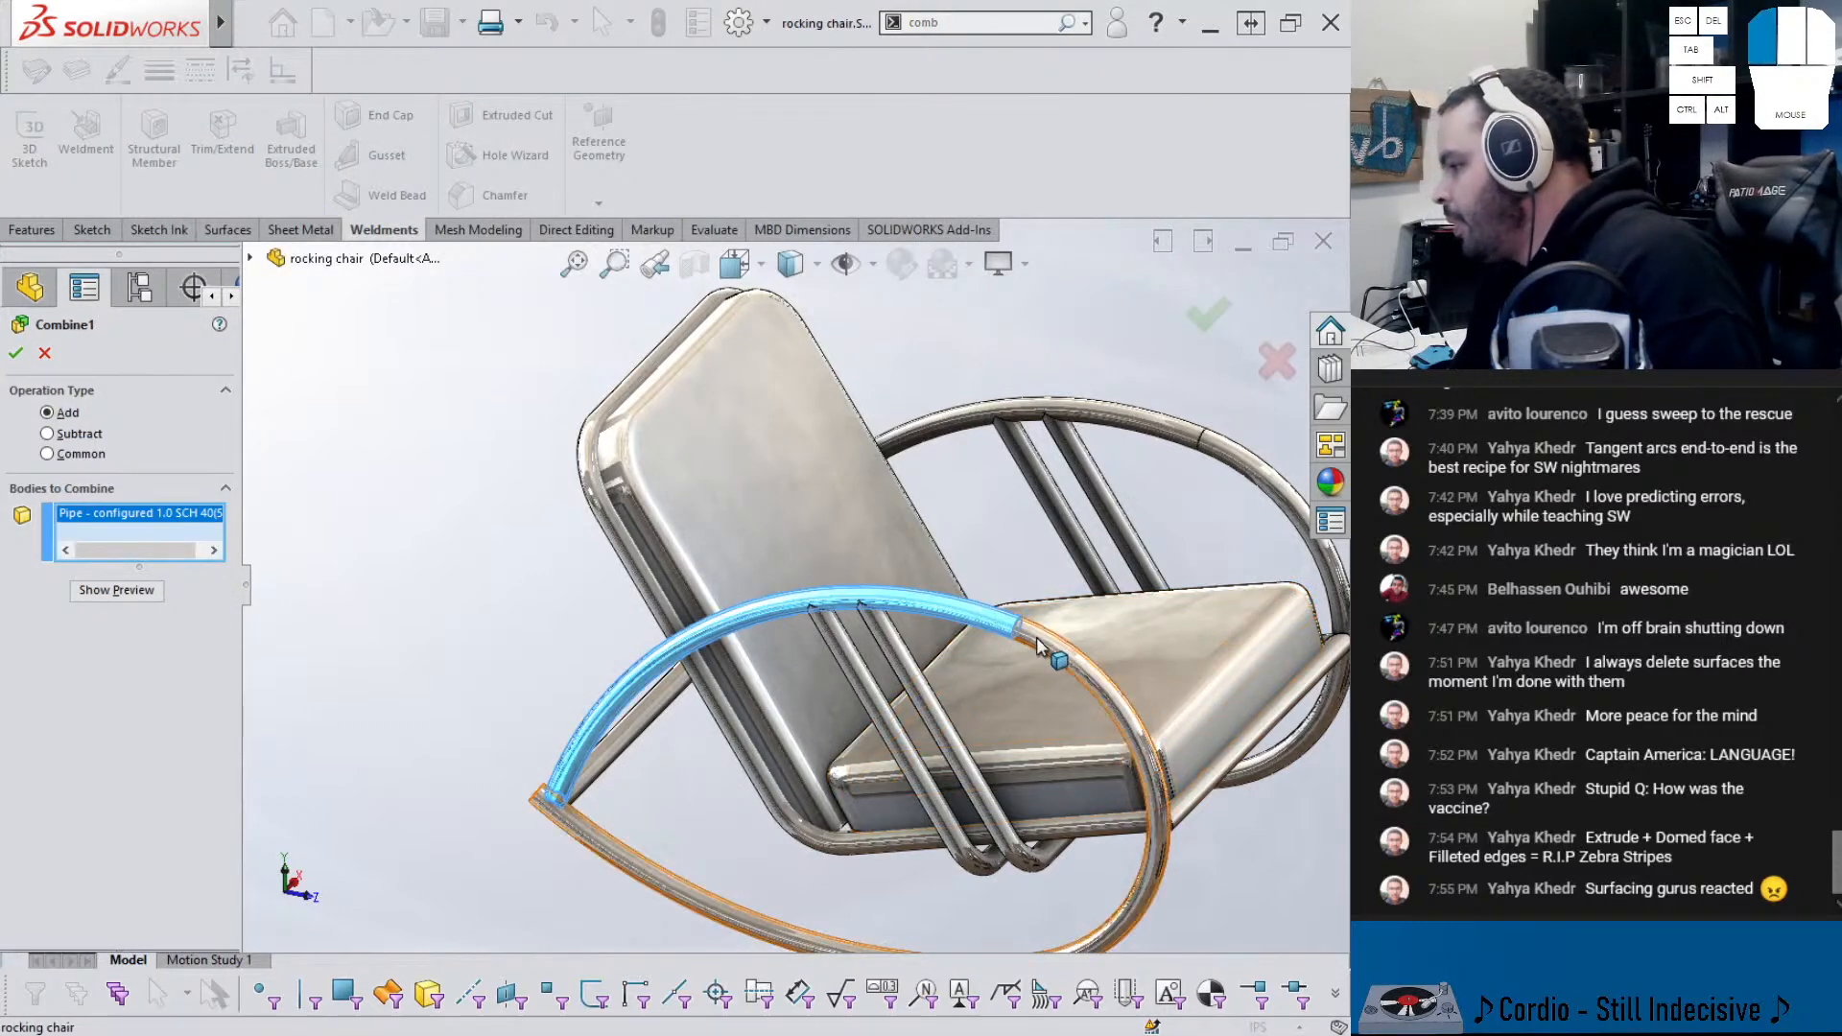
click(1159, 816)
click(1218, 455)
click(1218, 457)
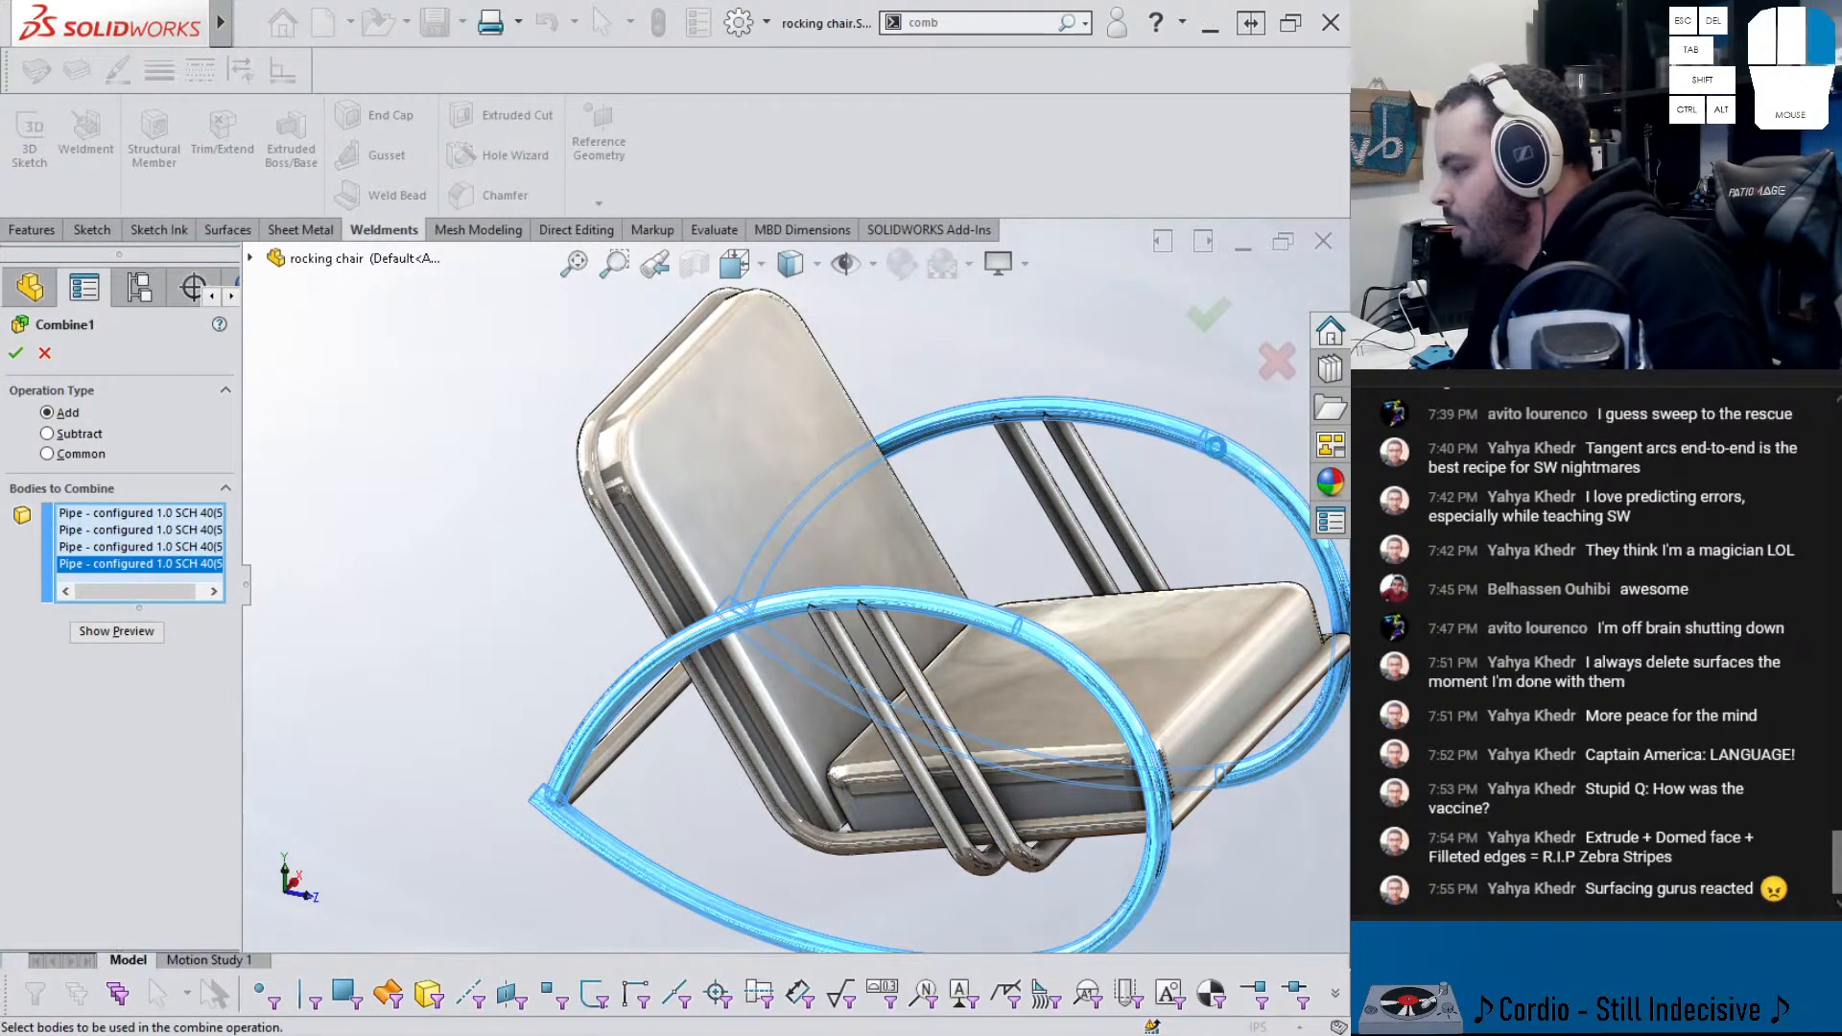
click(637, 750)
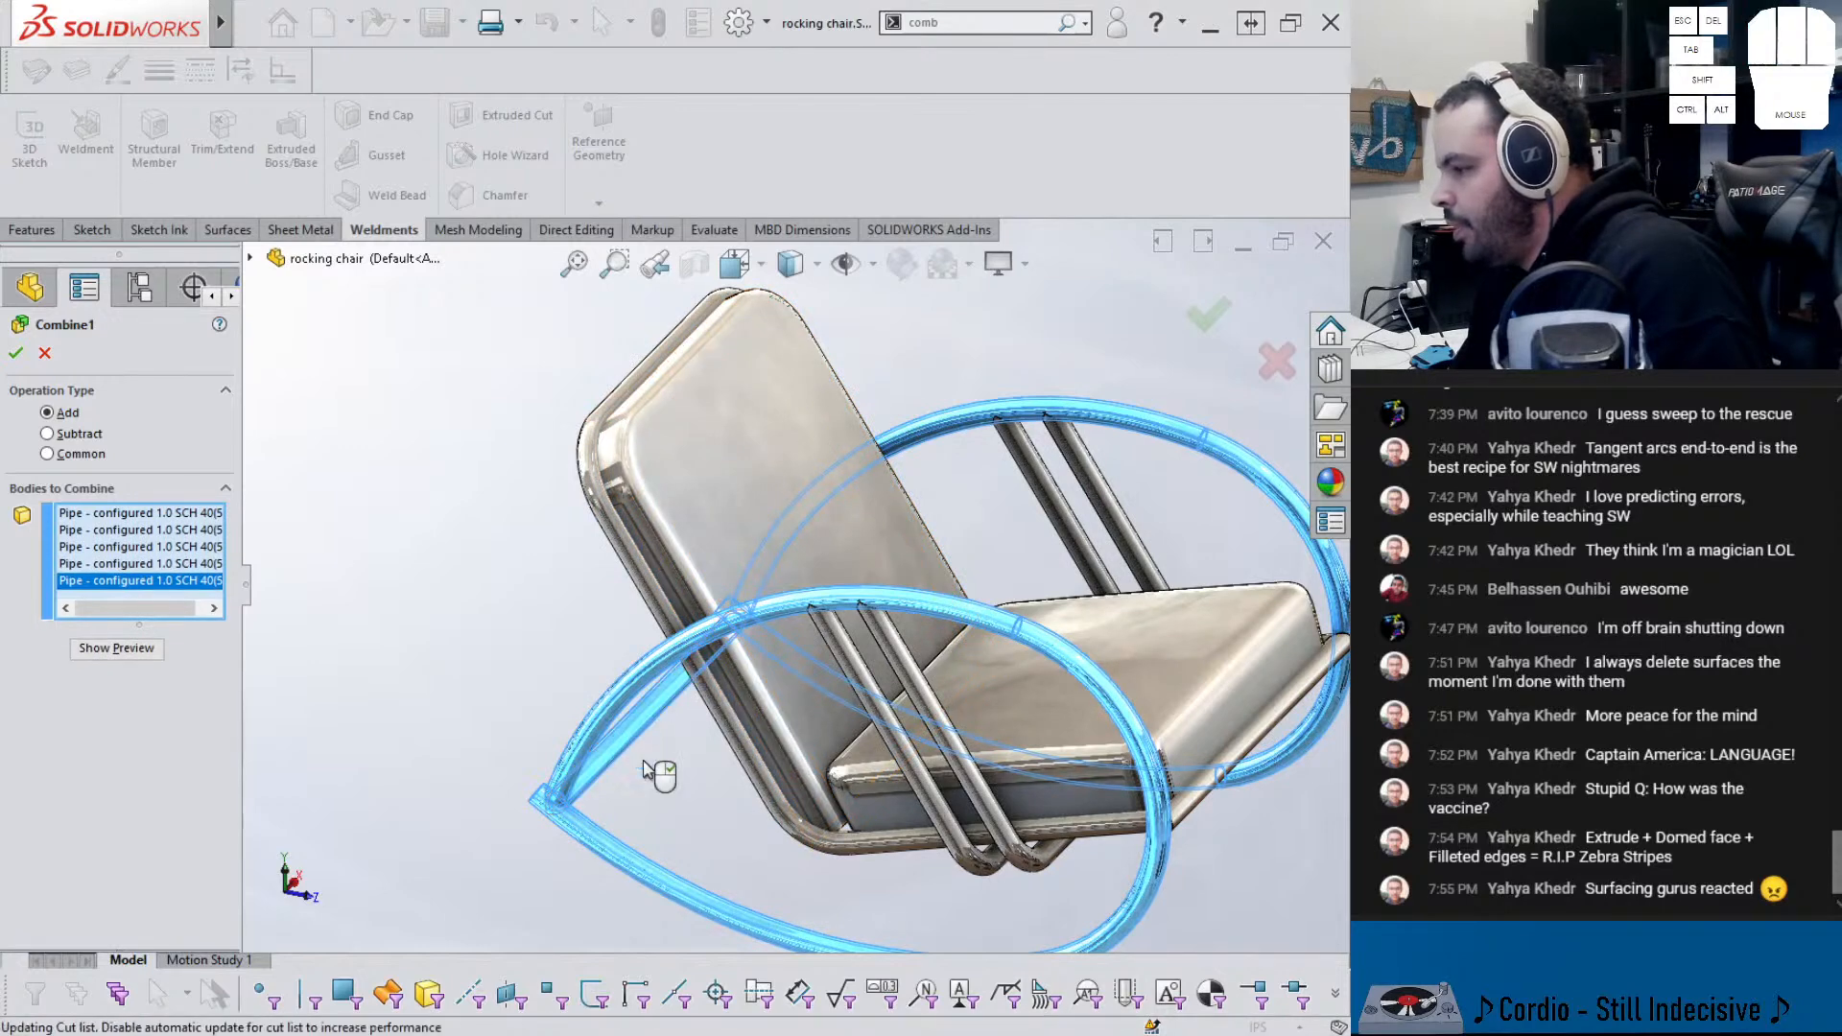
scroll(648, 762, up, 1)
middle_drag(1297, 853, 1139, 872)
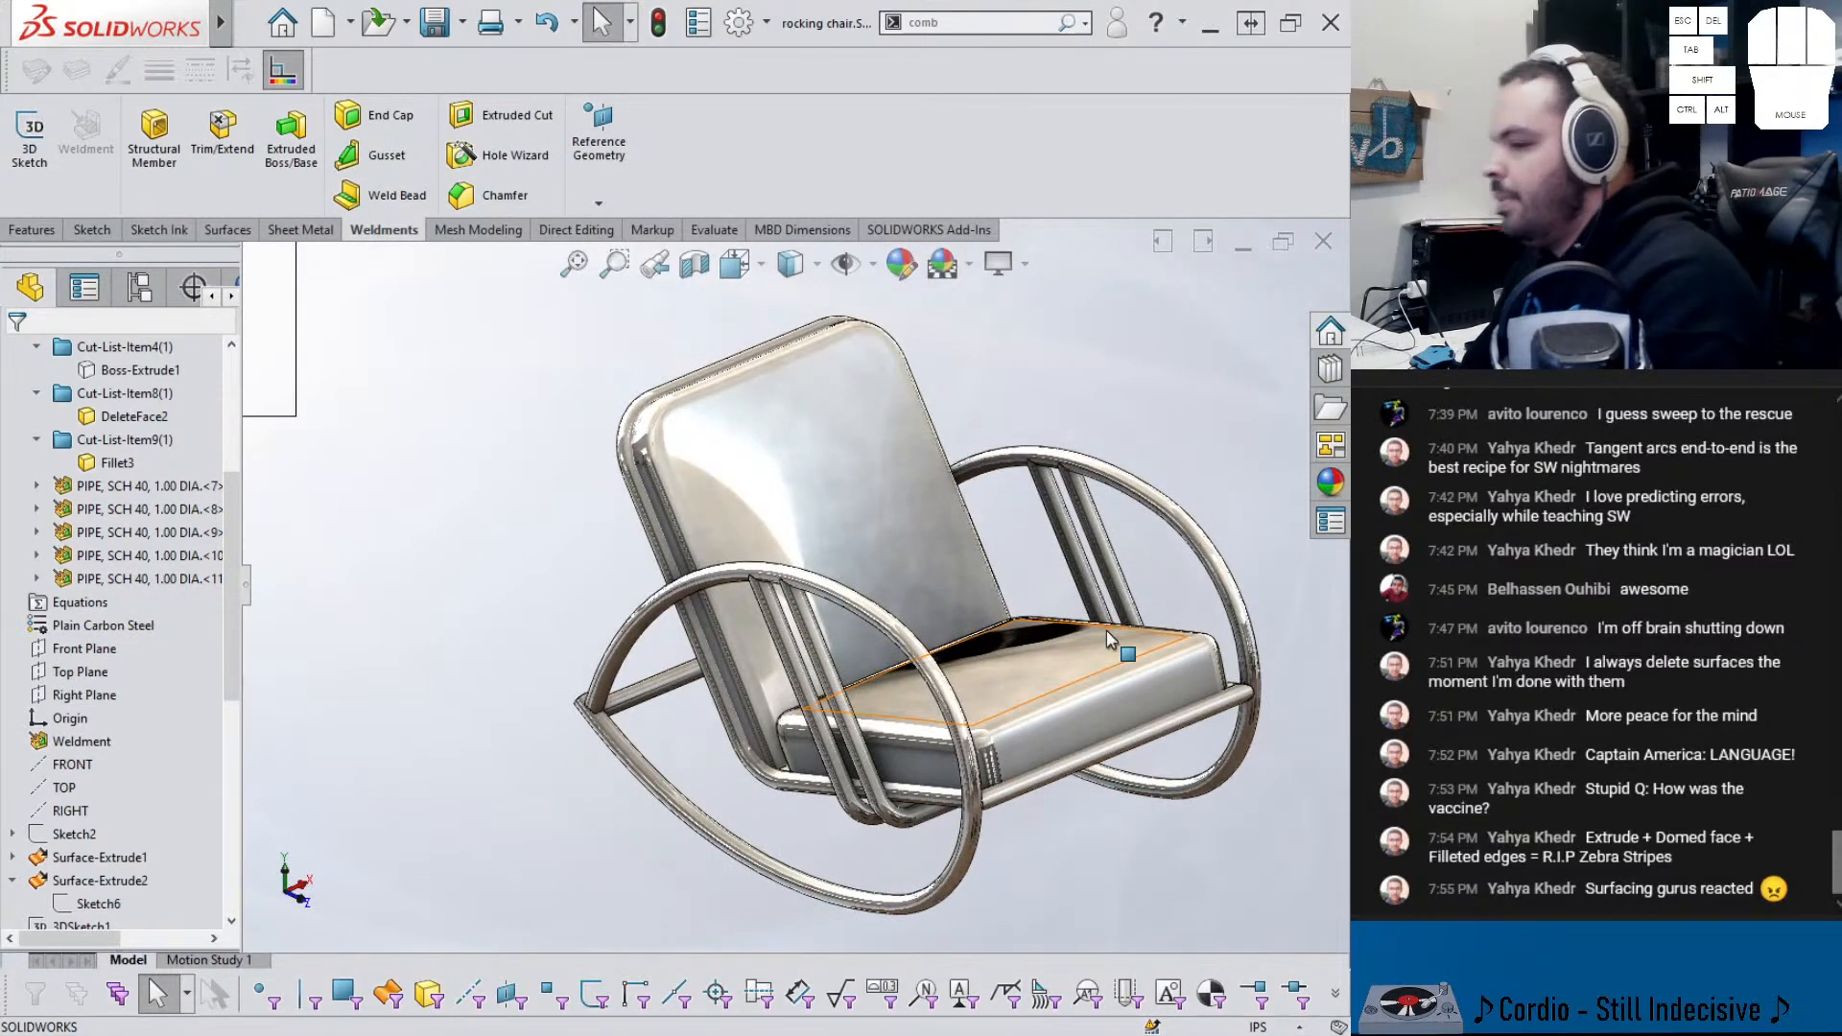
- Apply burgundy cotton from Fabric > Cloth to the whole seat cushion body
click(1330, 481)
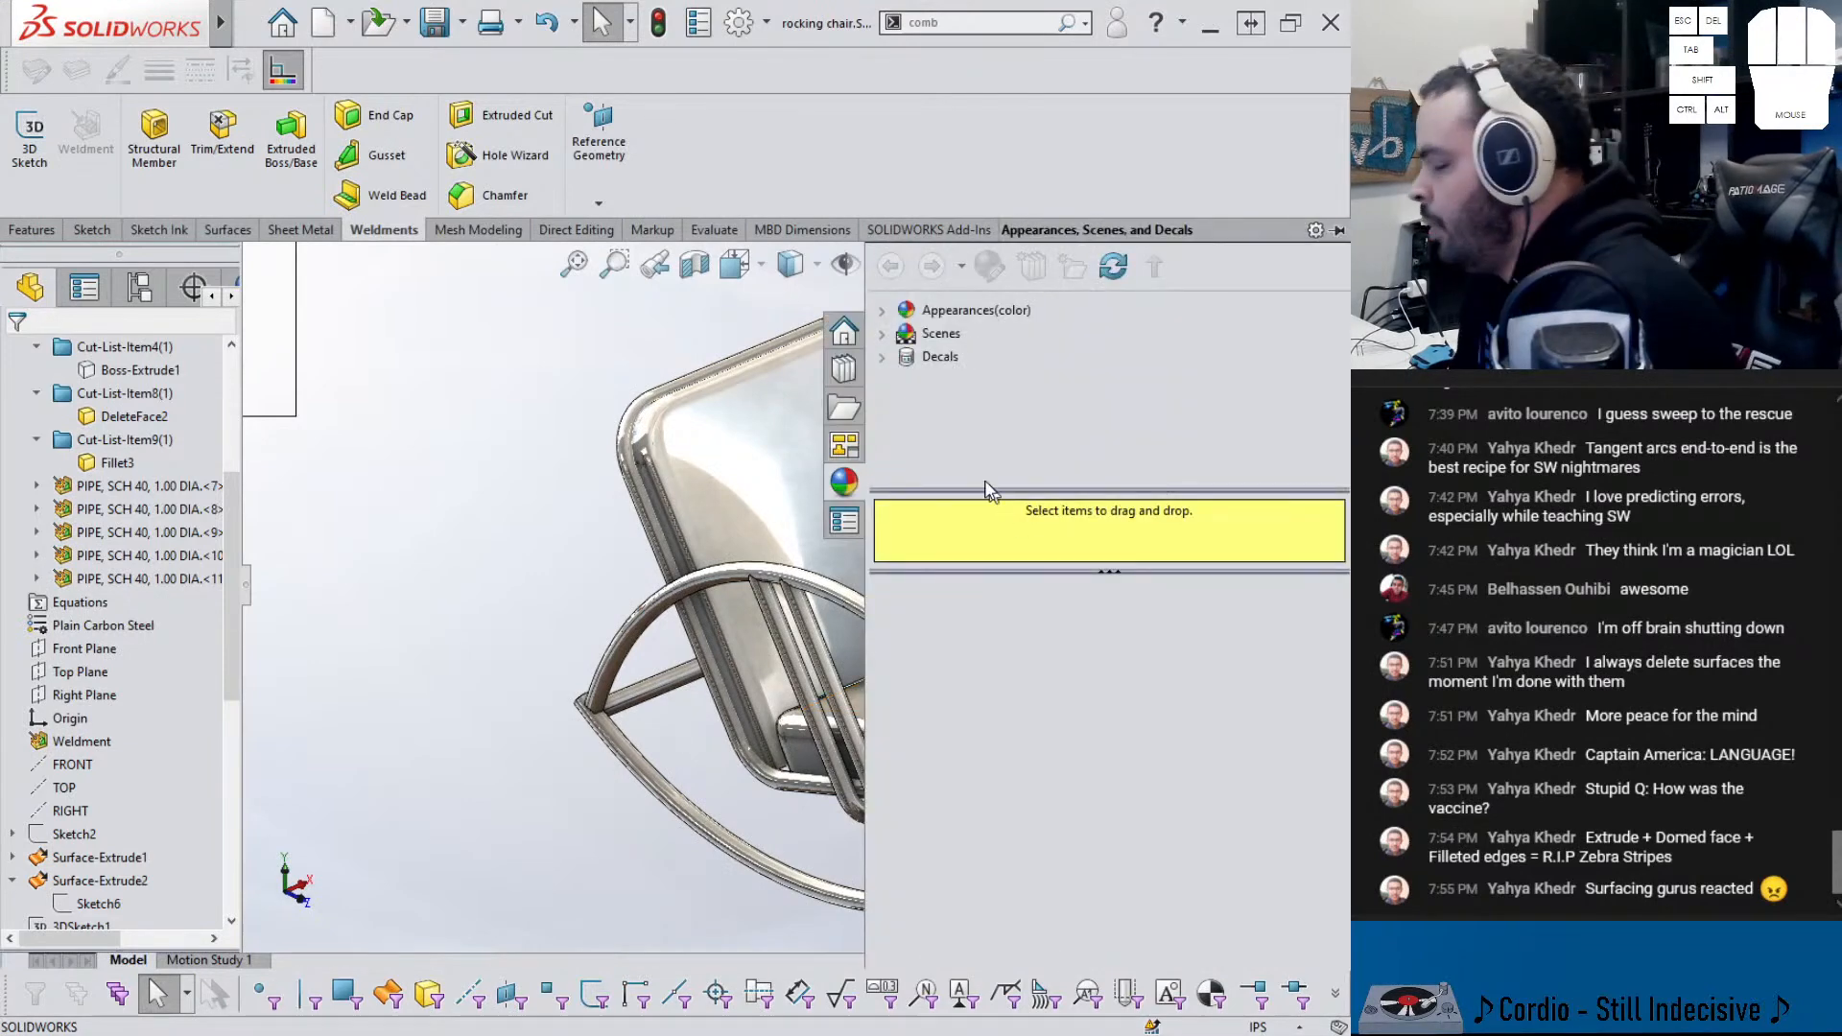
scroll(728, 537, up, 3)
ctrl+middle_drag(731, 575, 502, 548)
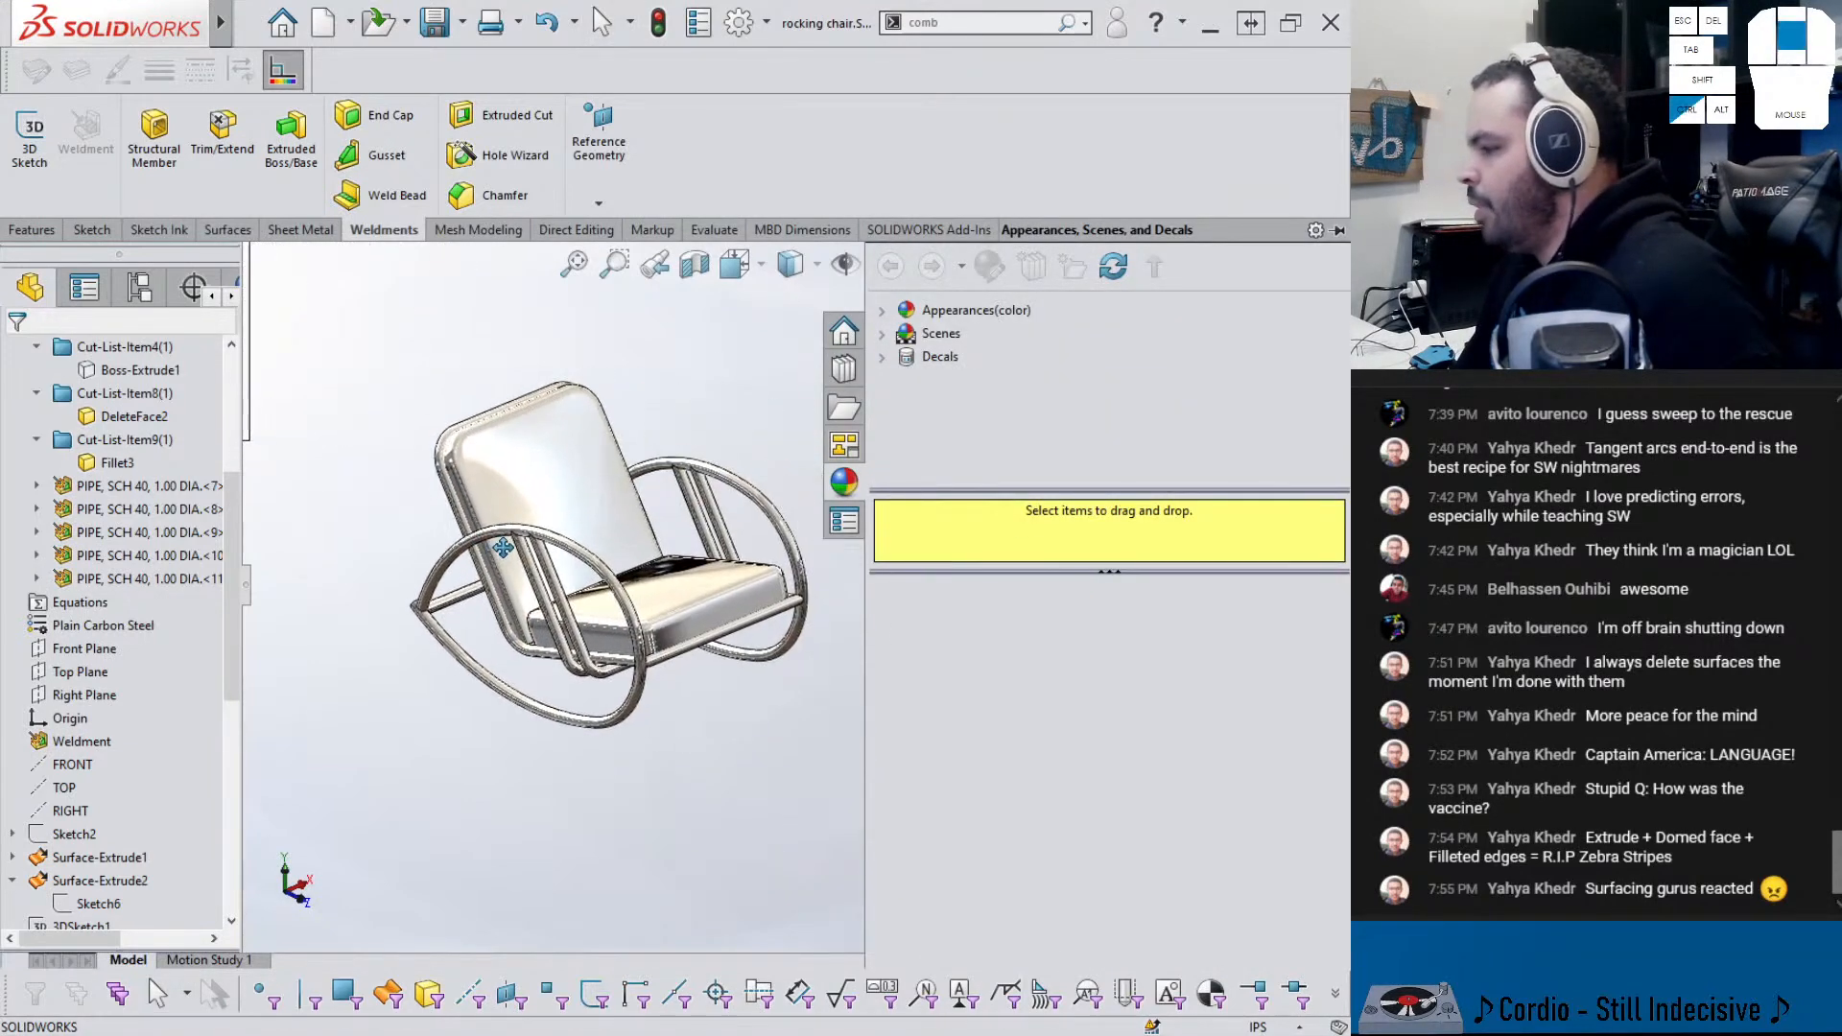
scroll(503, 548, down, 4)
click(880, 311)
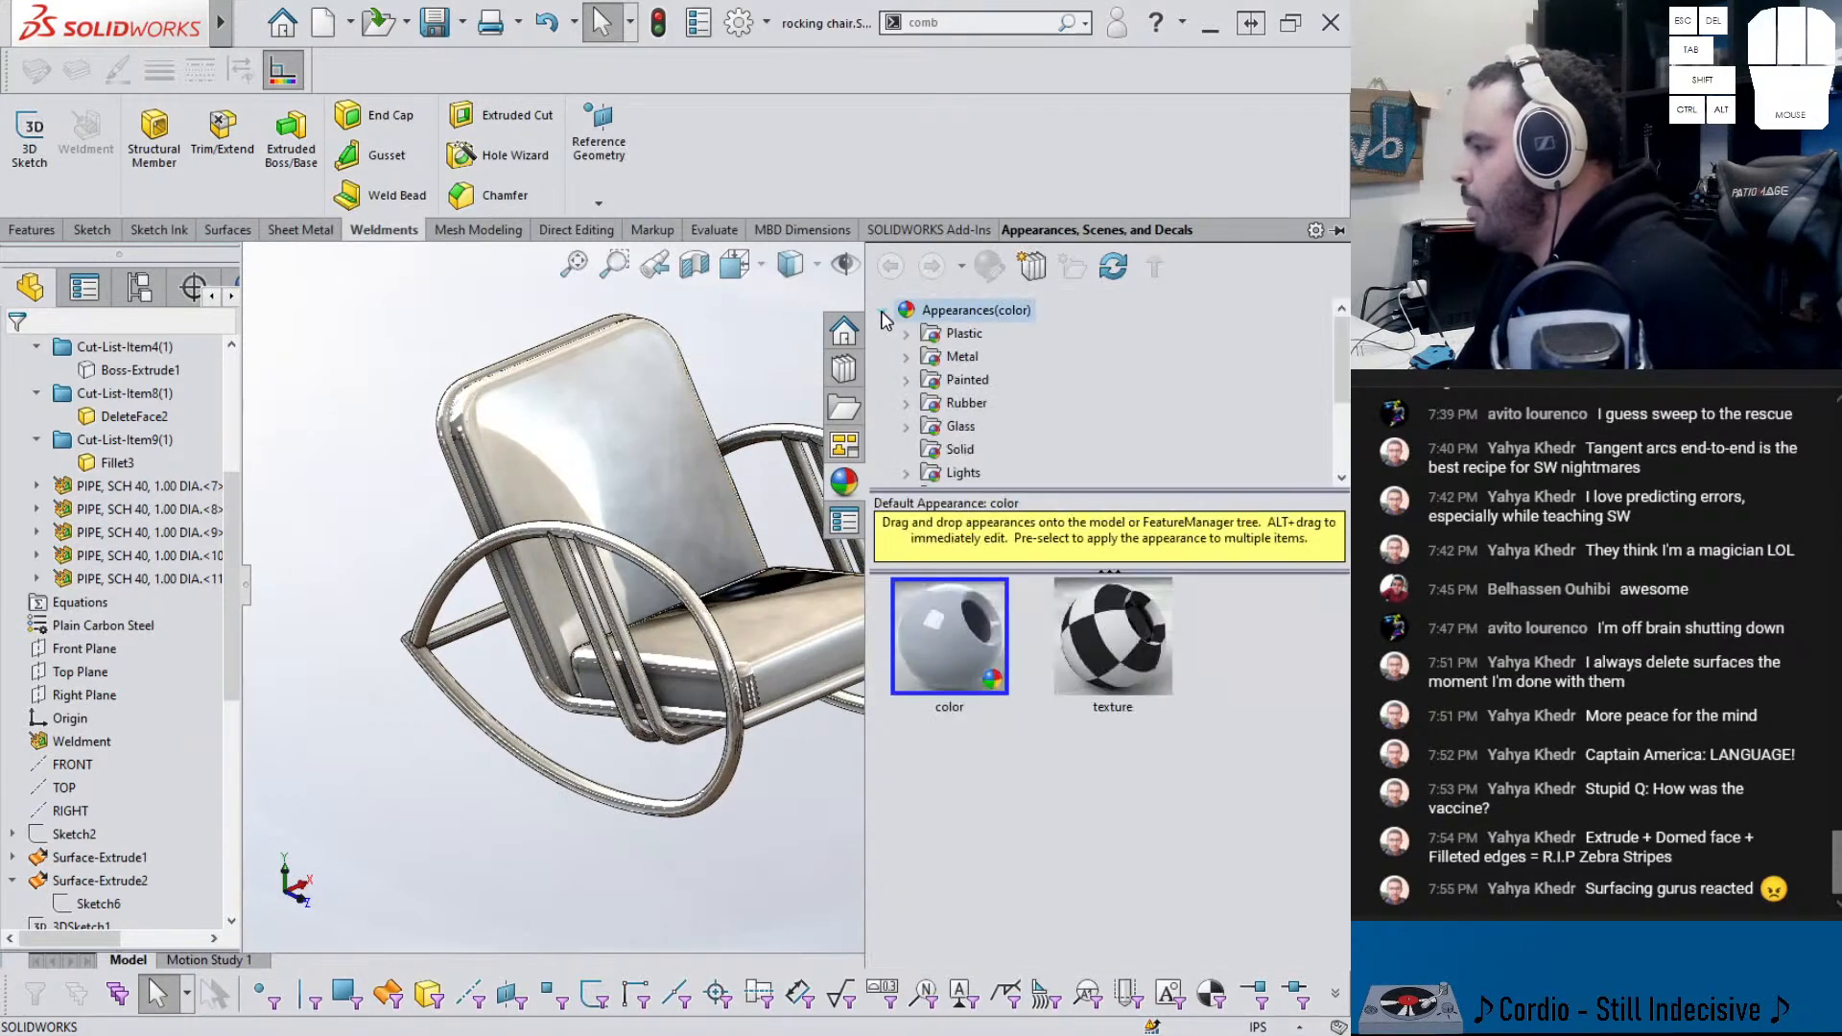
scroll(967, 451, down, 2)
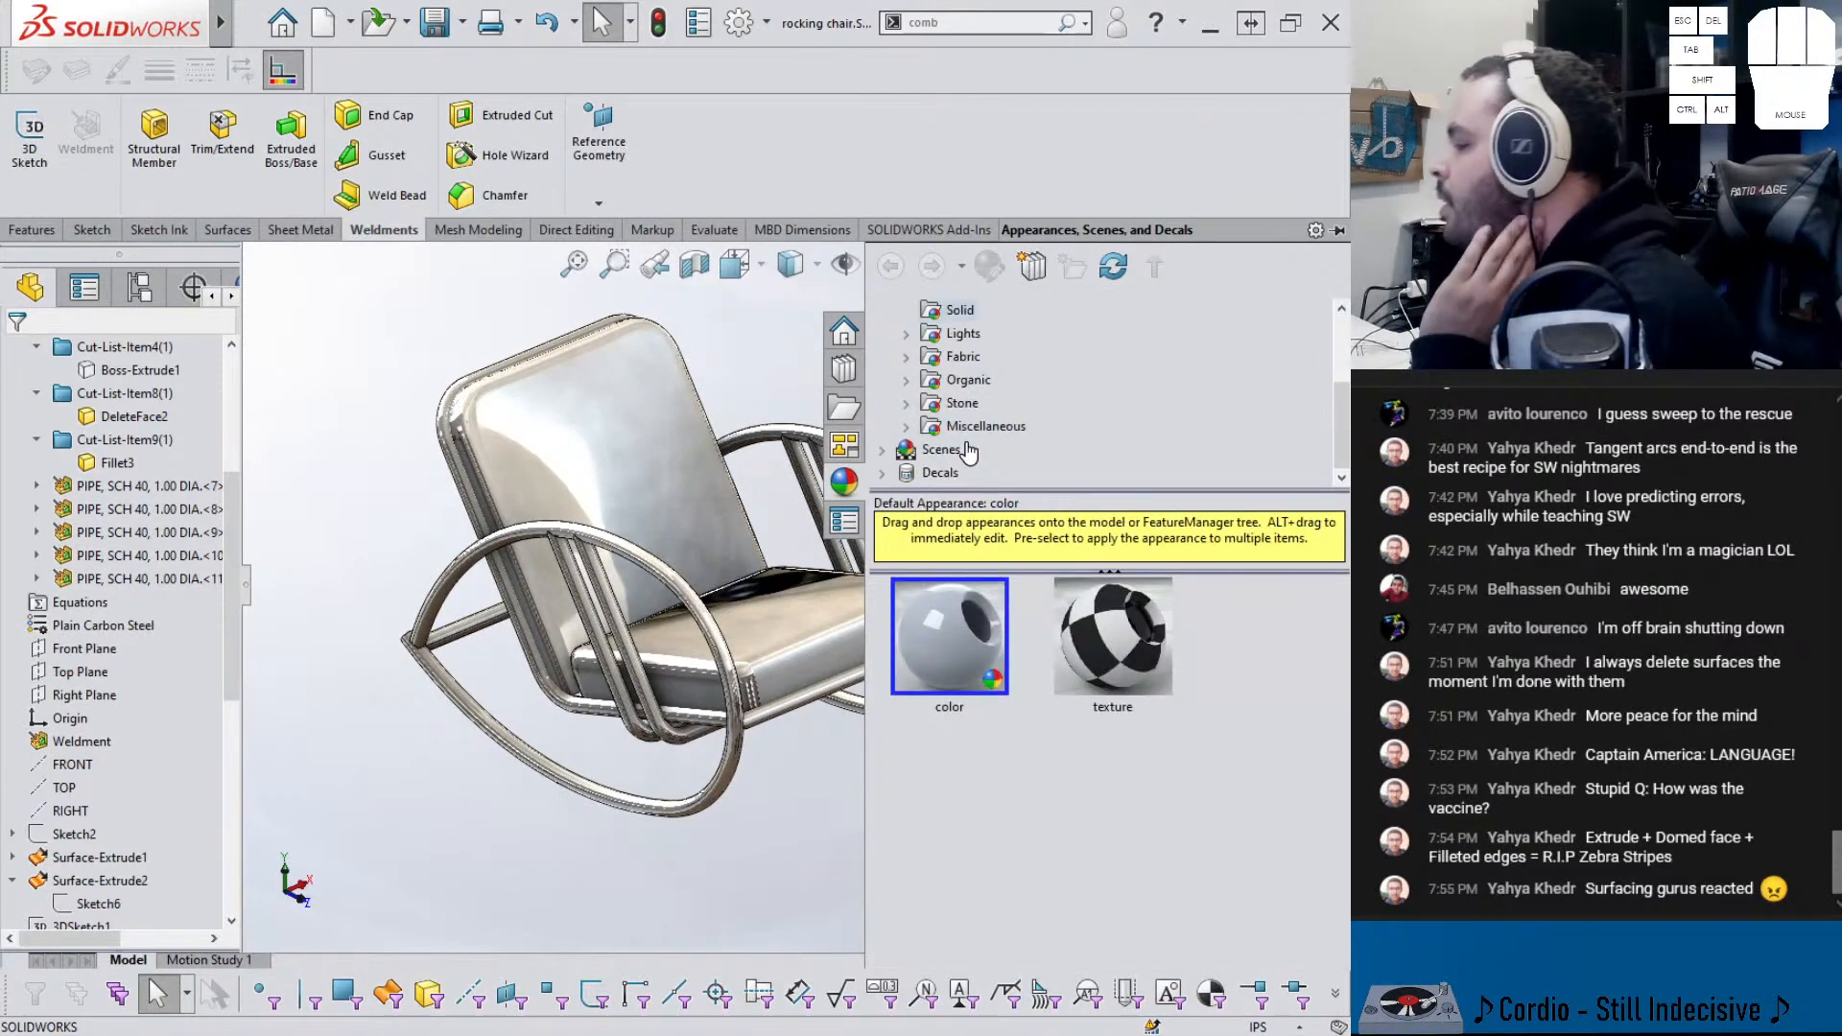
click(918, 387)
scroll(969, 379, down, 2)
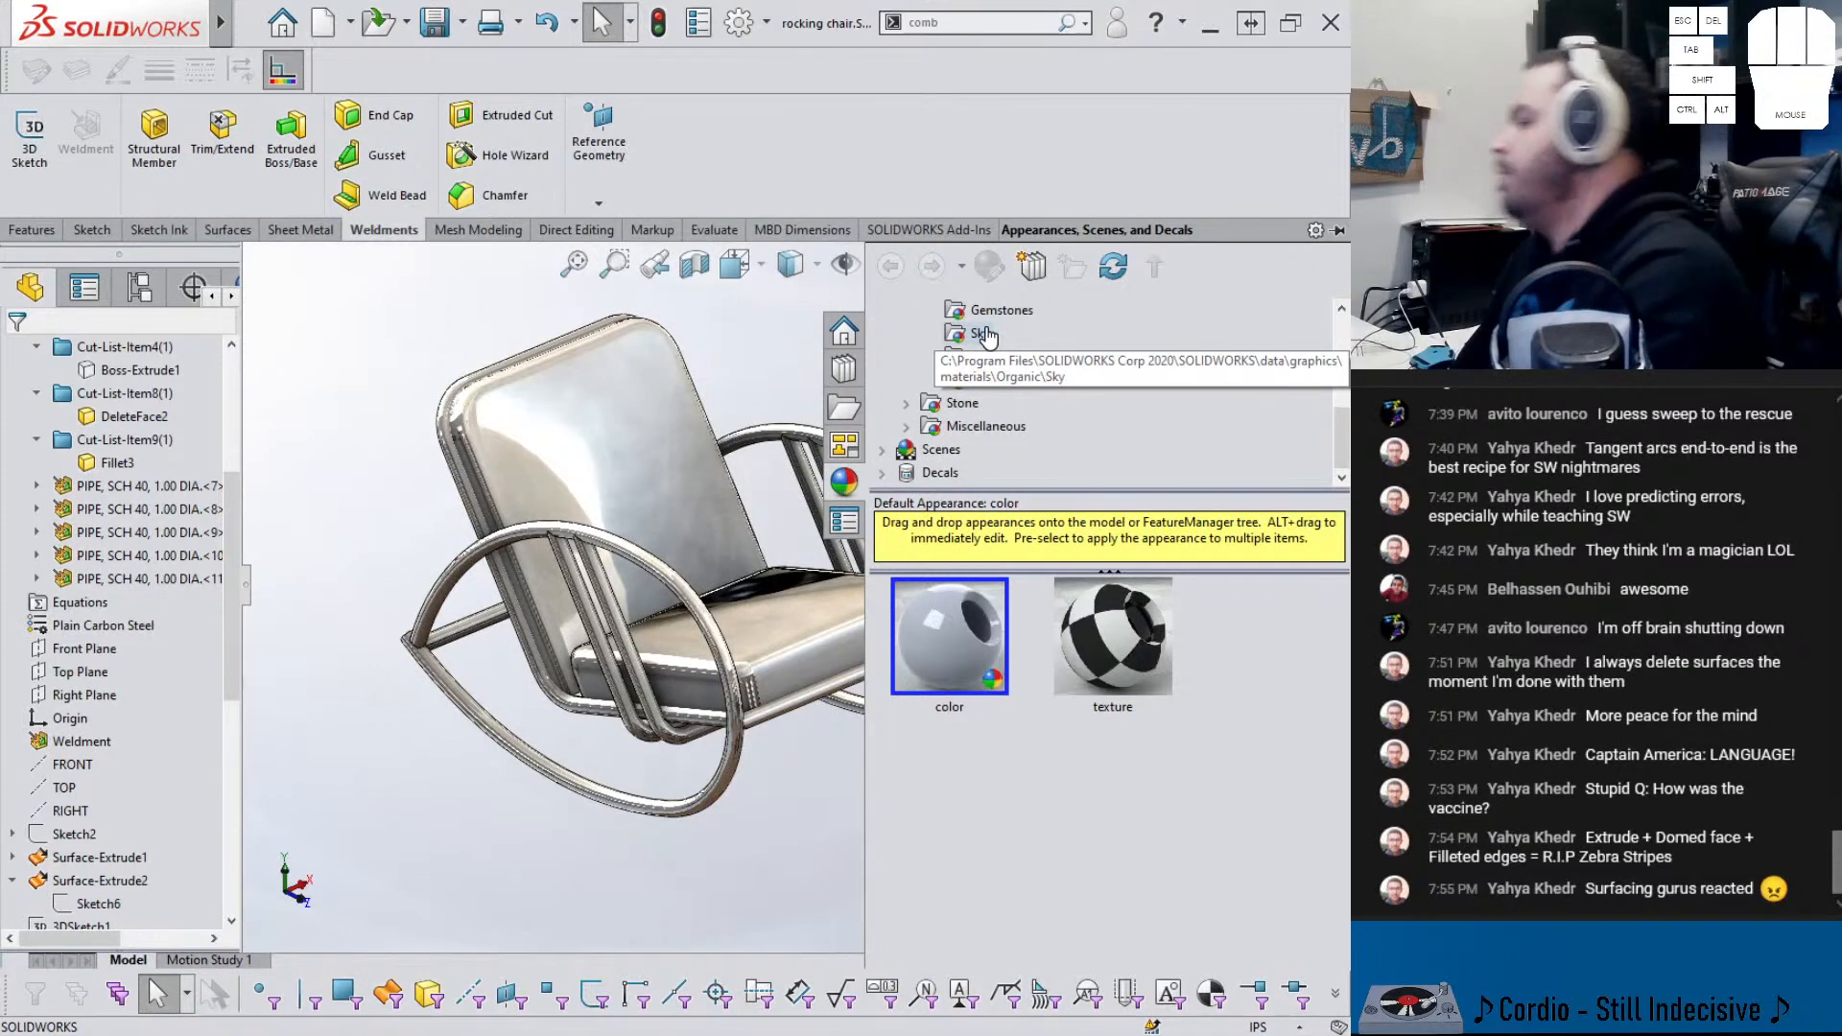
scroll(1018, 356, up, 3)
double_click(936, 360)
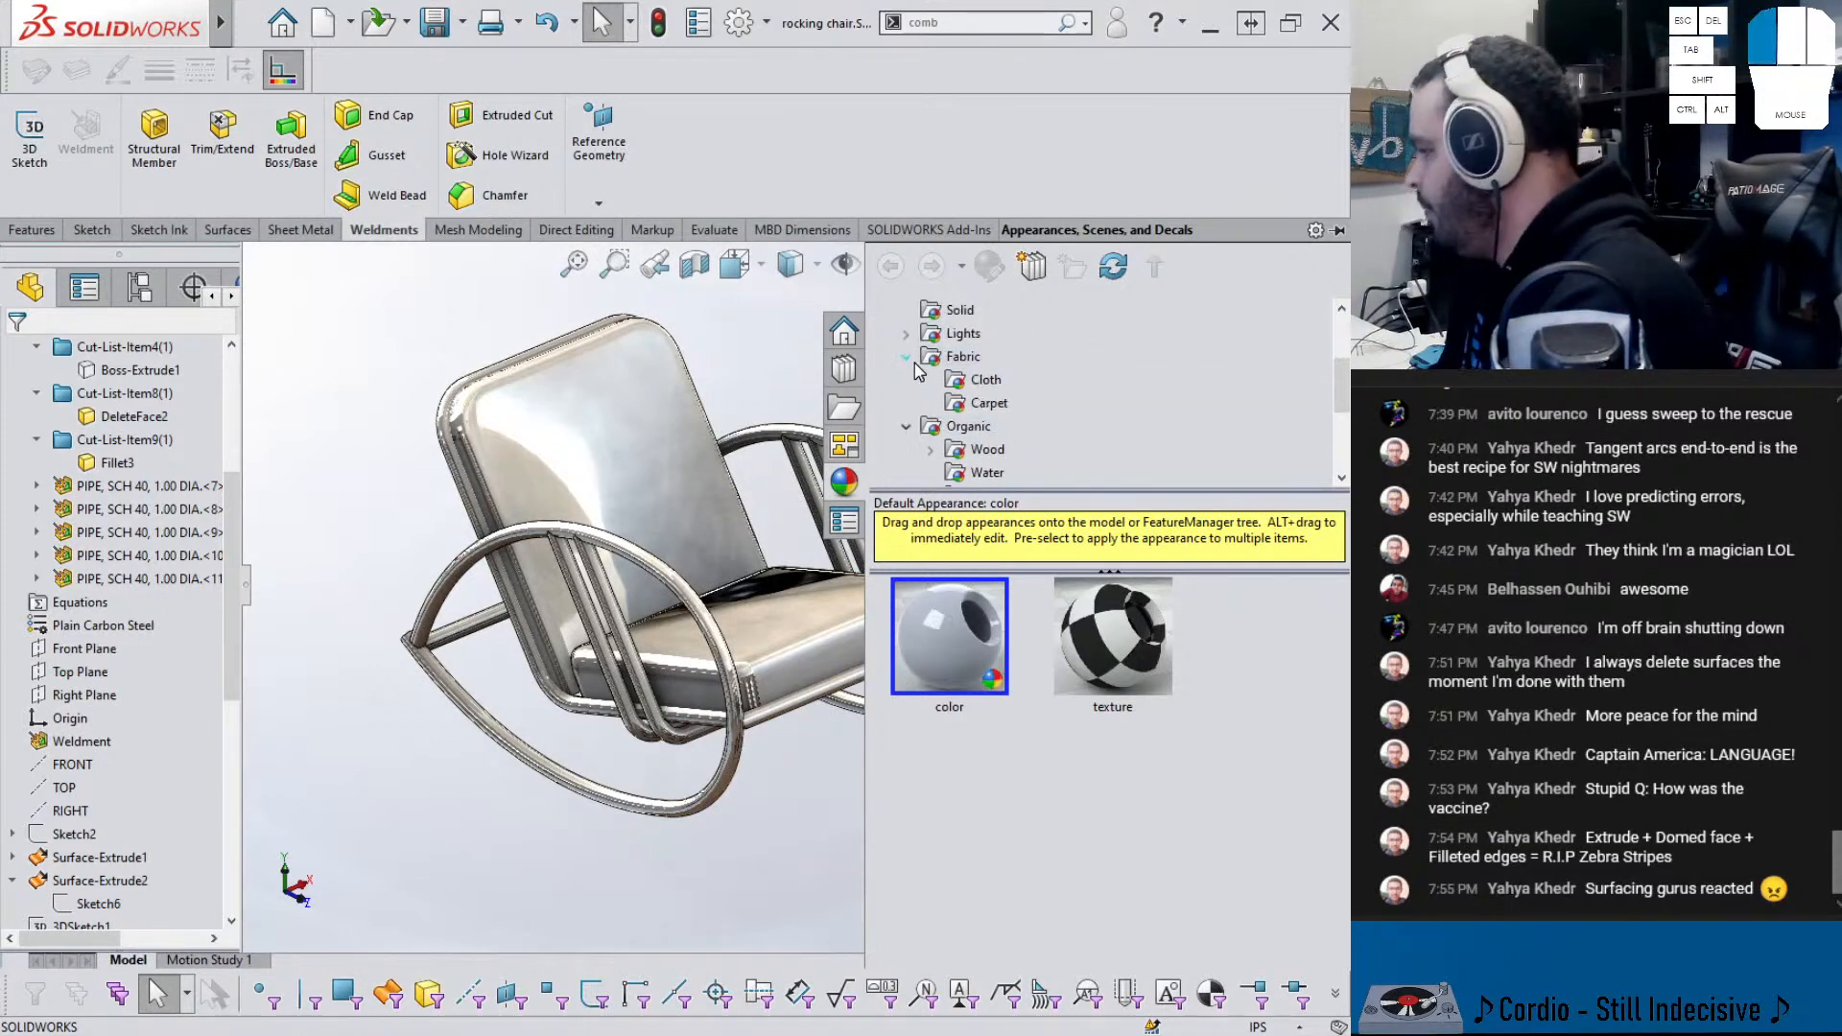
click(964, 384)
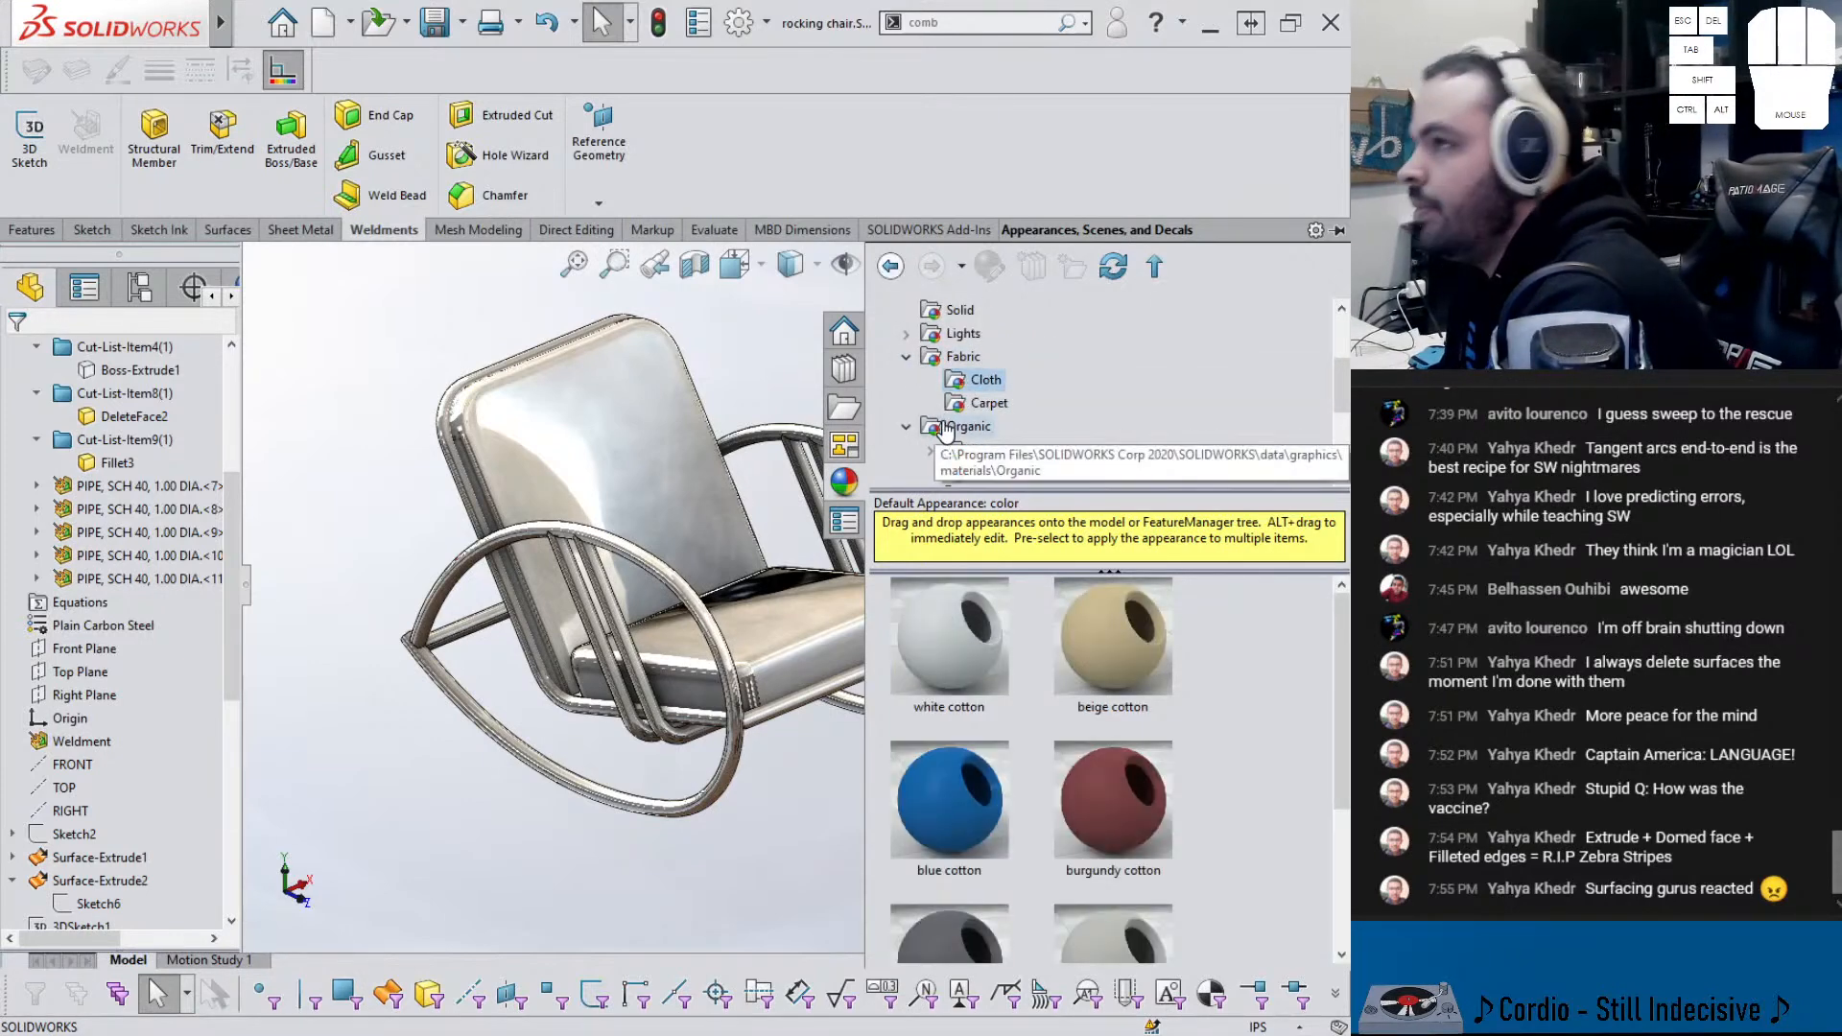
drag(1104, 784, 754, 633)
click(756, 632)
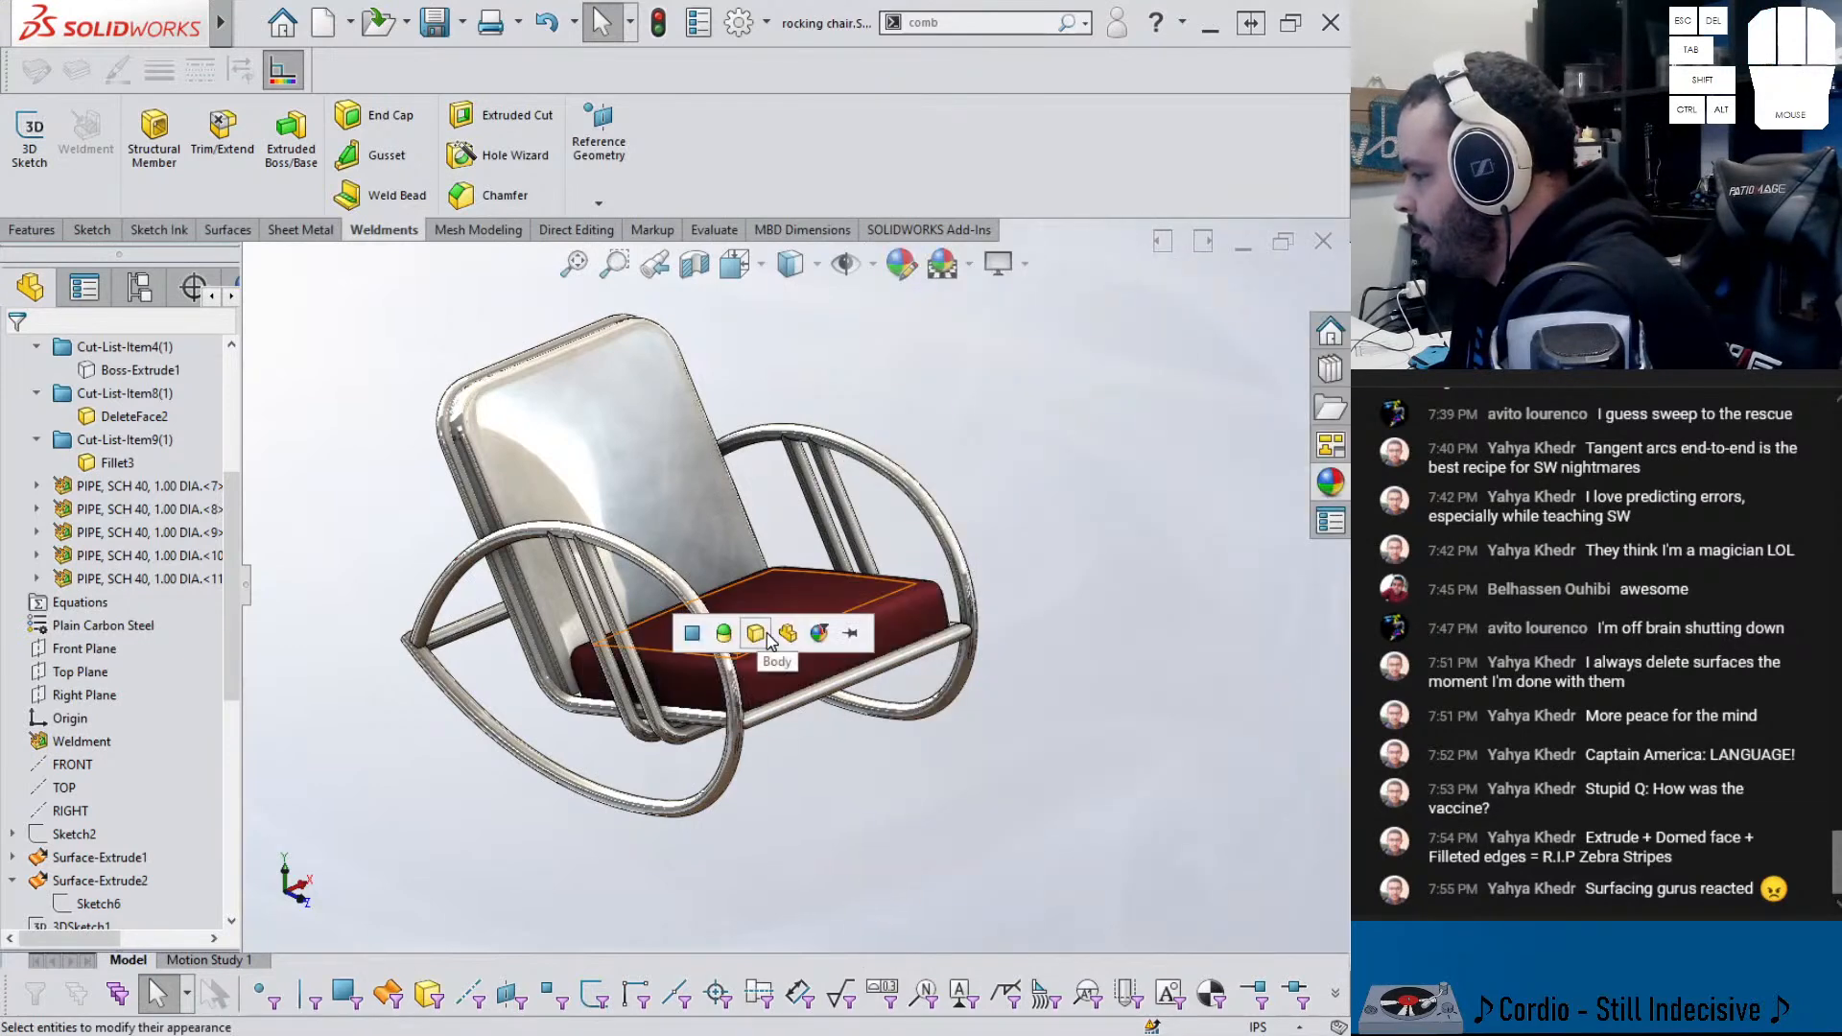
- Copy the seat's burgundy appearance and paste it onto the whole backrest body
click(774, 619)
click(989, 516)
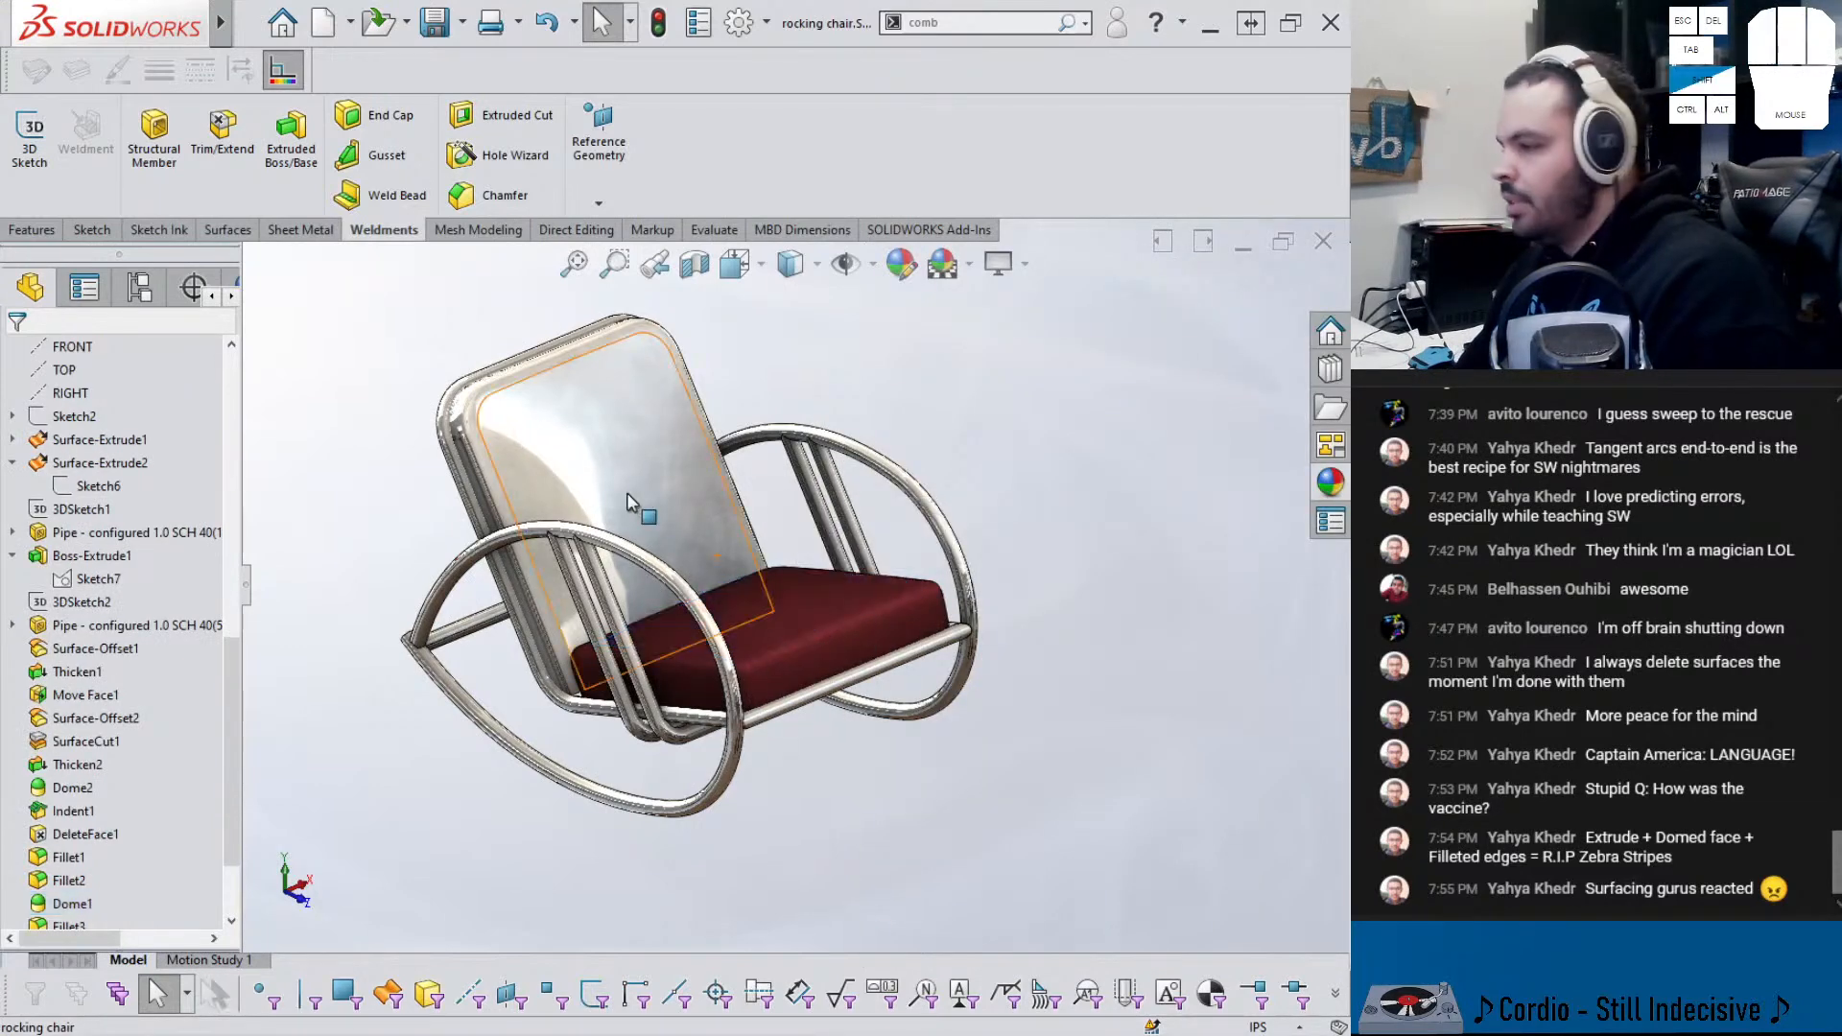
click(583, 442)
click(610, 440)
middle_drag(821, 490, 996, 609)
middle_drag(1083, 693, 1148, 637)
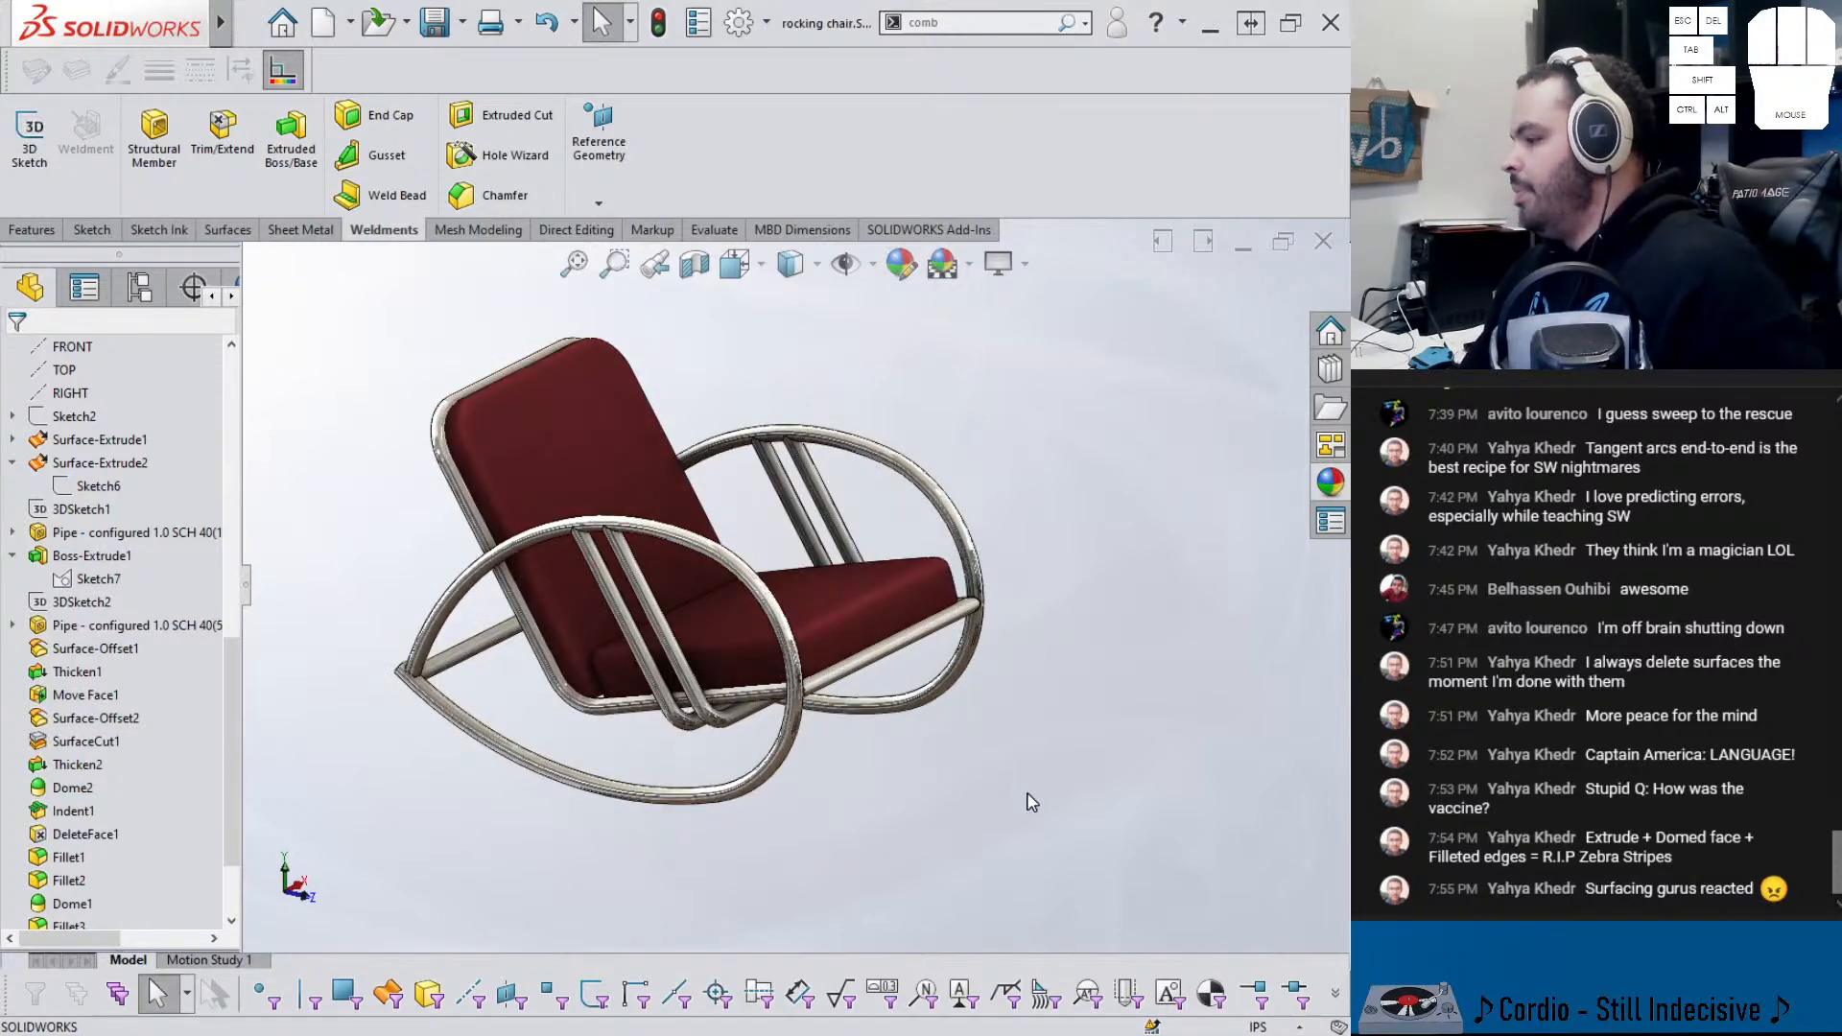
scroll(103, 600, up, 10)
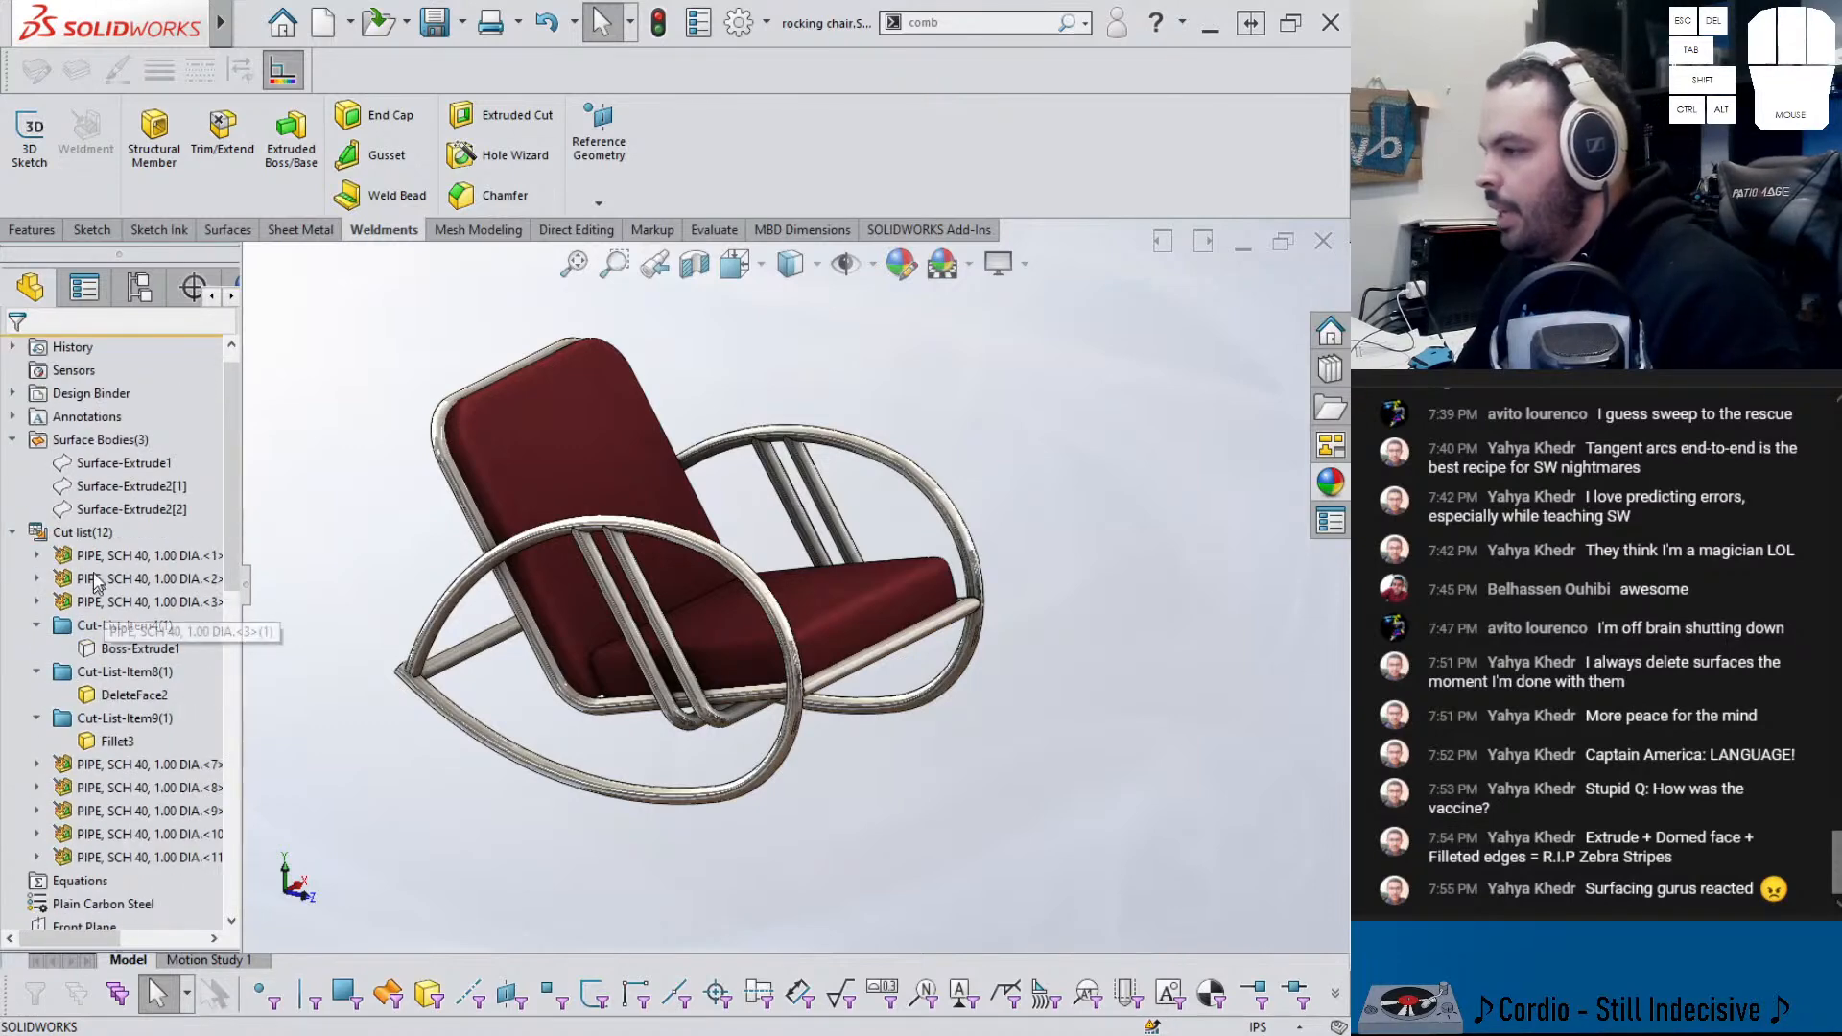
- Delete Surface-Extrude1, both Surface-Extrude2 bodies and Boss-Extrude1 with Delete/Keep Bodies
click(96, 467)
shift+click(96, 512)
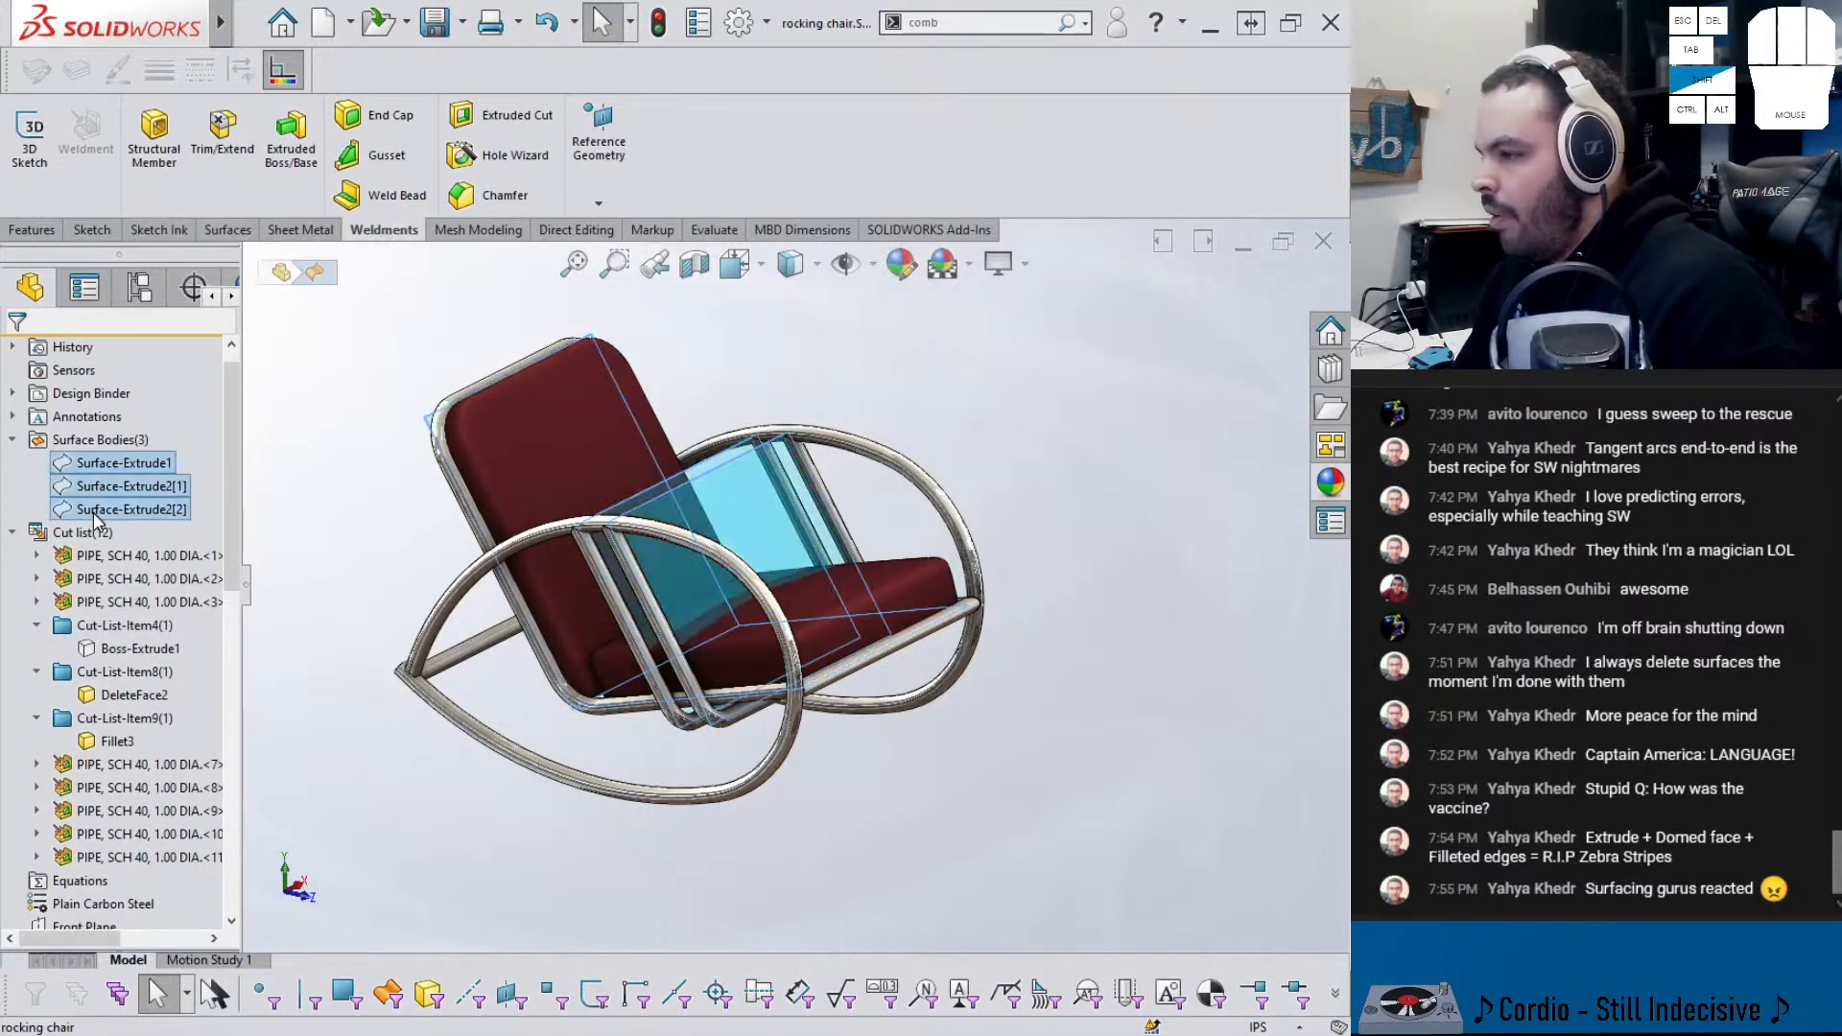
shift+click(113, 653)
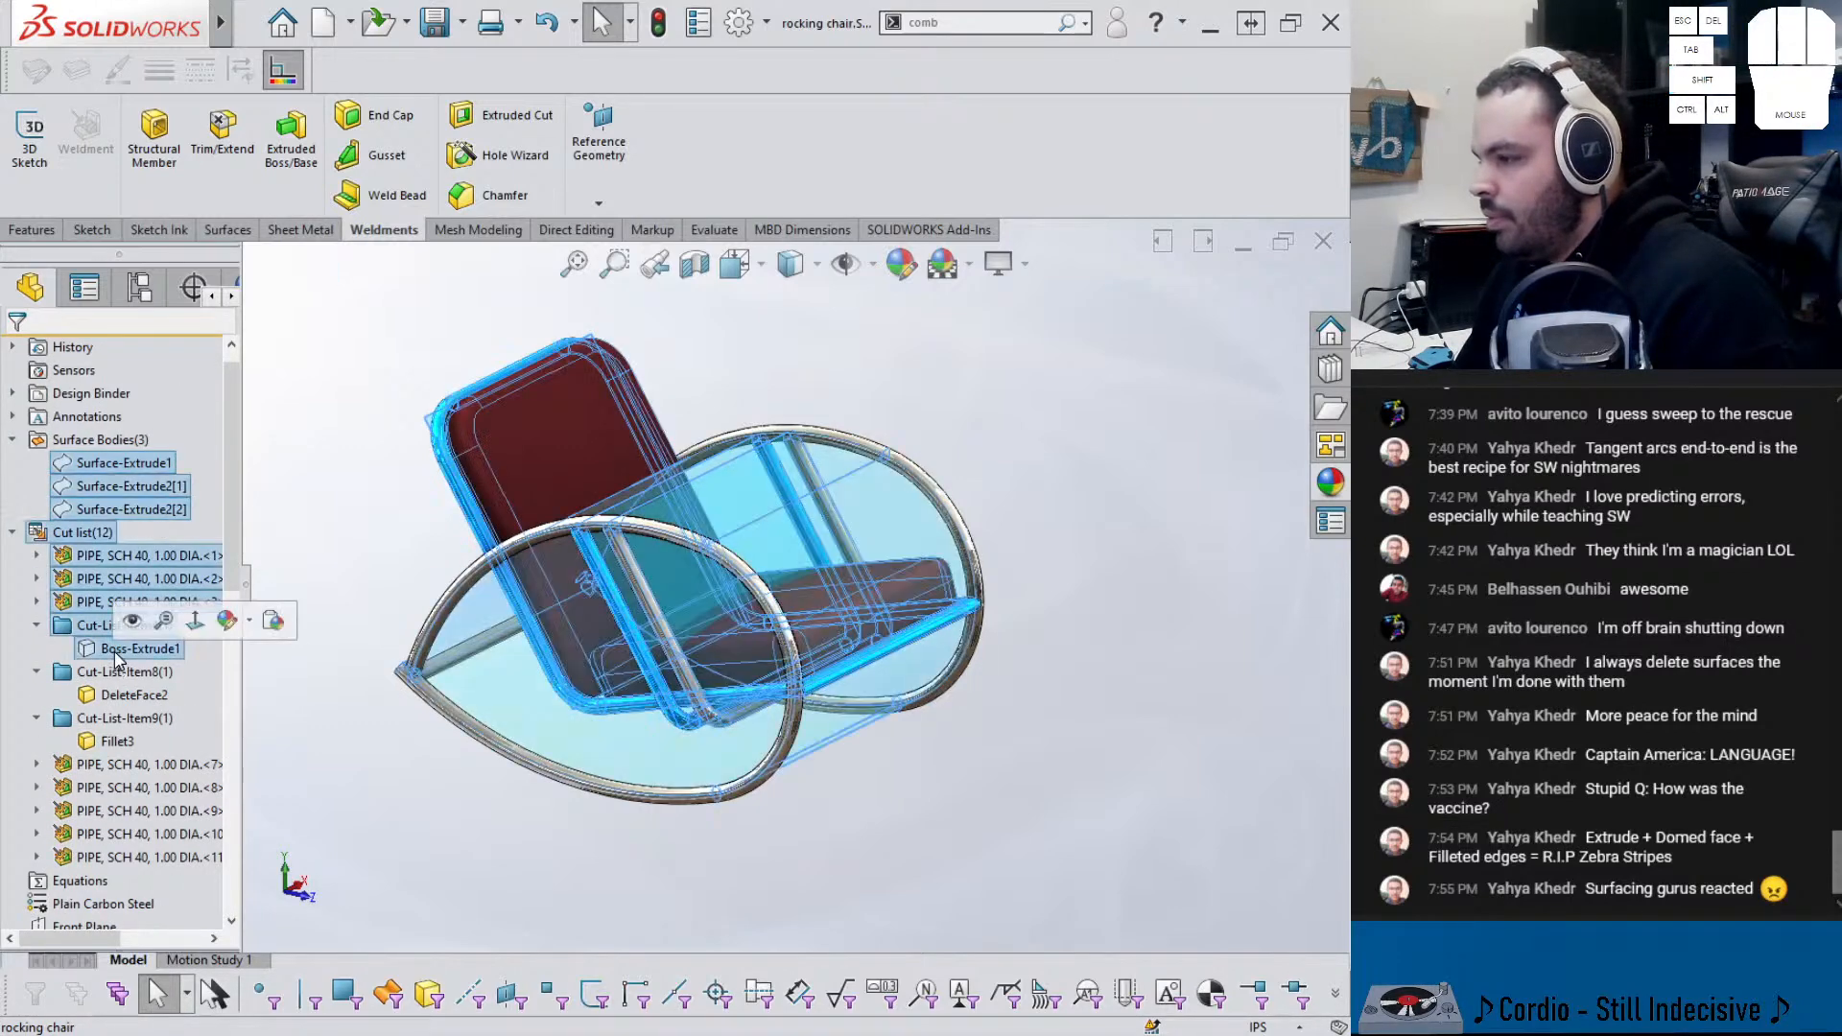
click(297, 530)
click(105, 464)
ctrl+click(105, 486)
ctrl+click(105, 510)
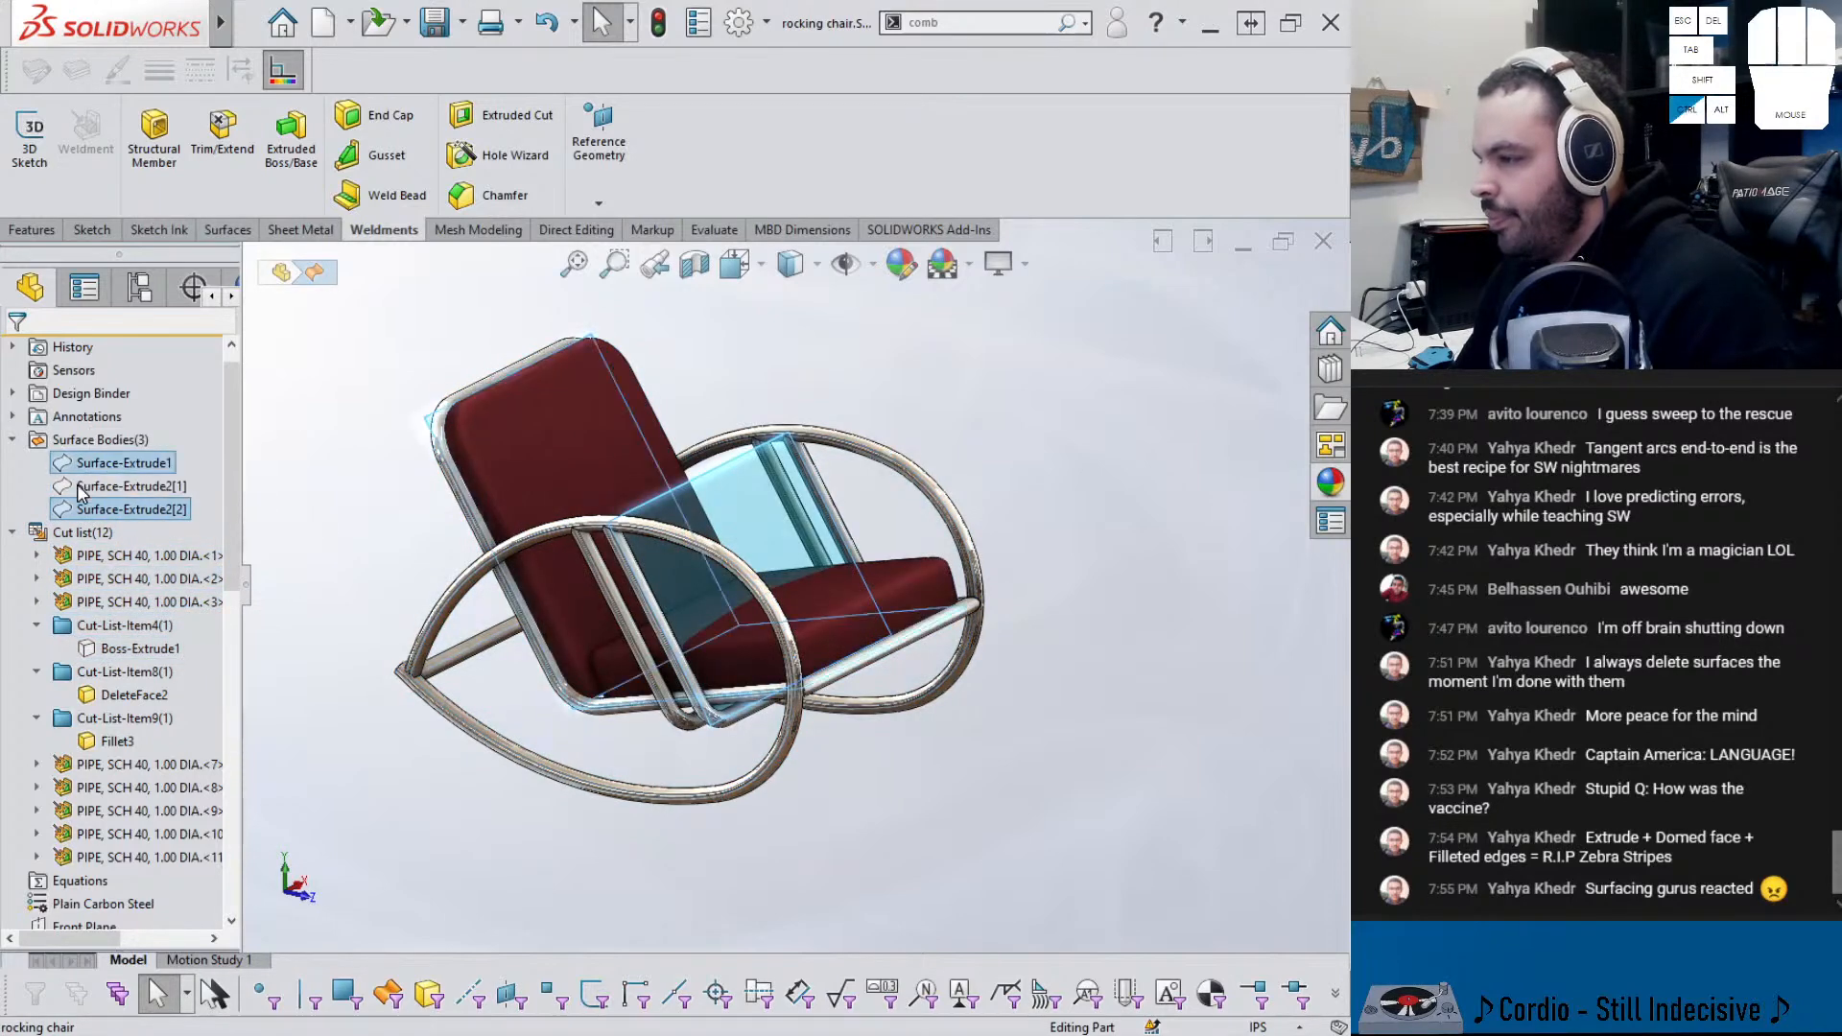
ctrl+click(113, 650)
right_click(115, 650)
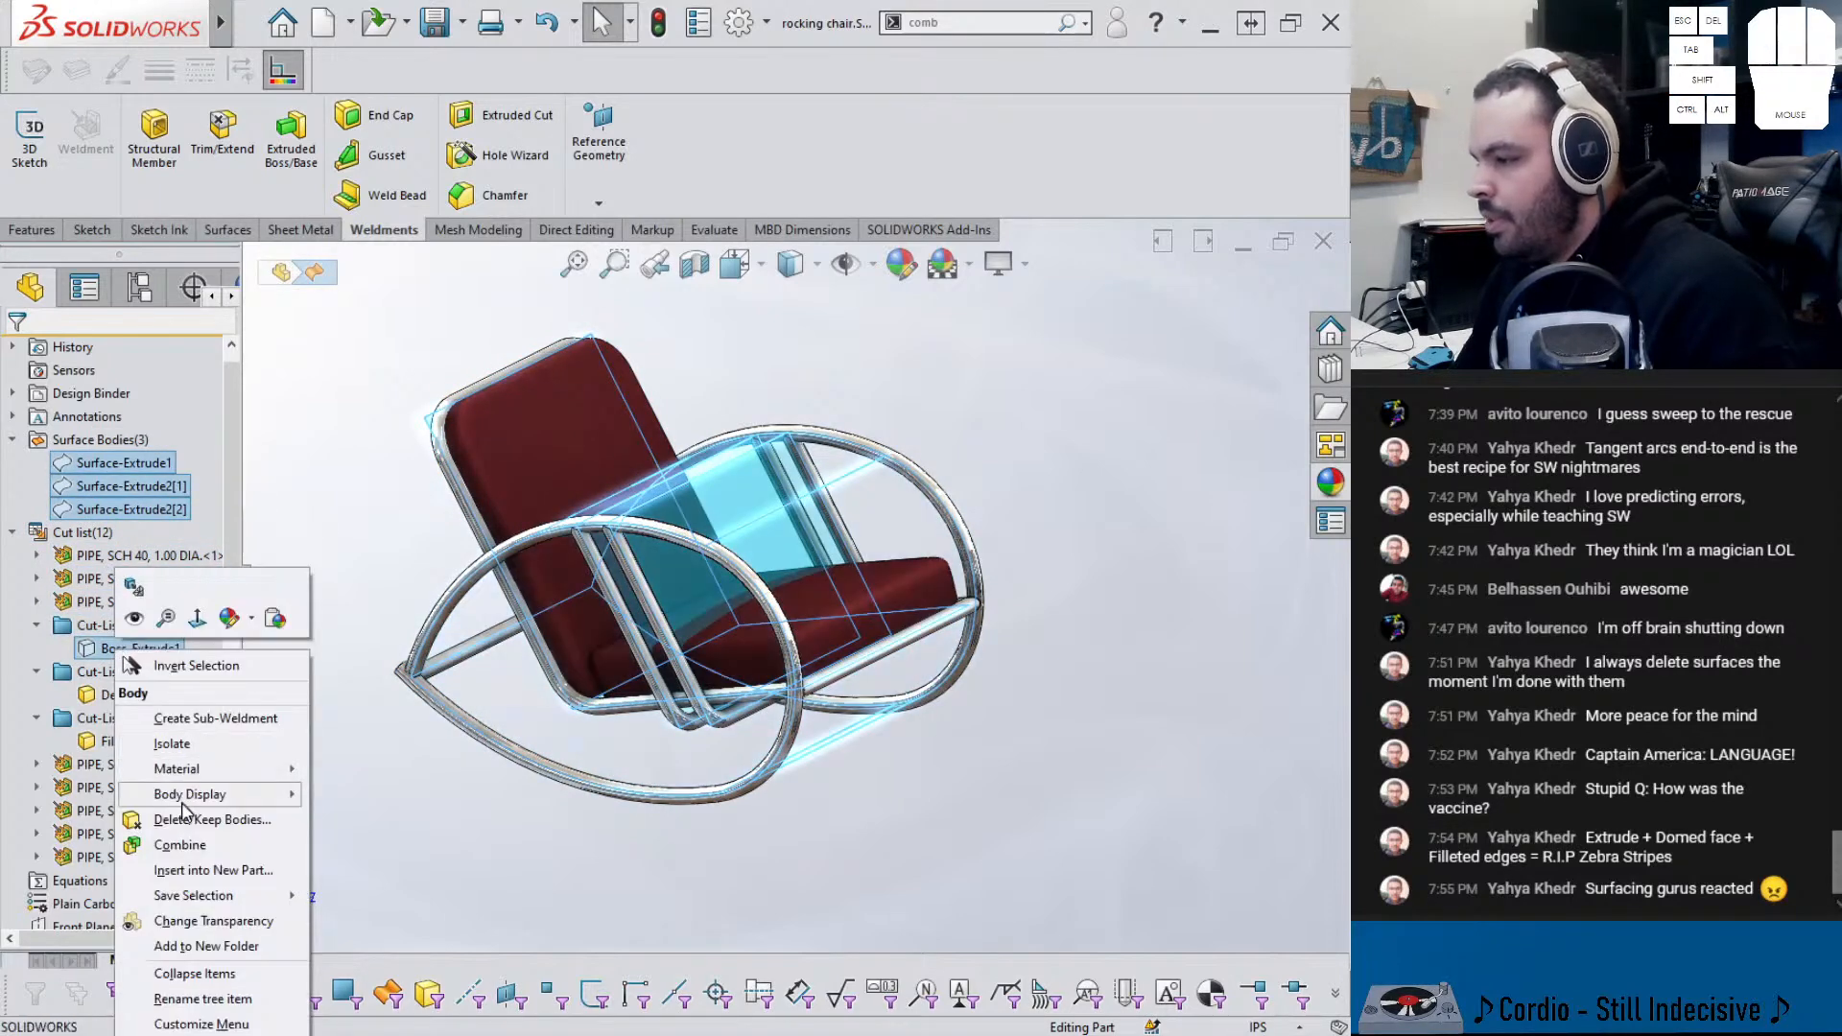
click(132, 817)
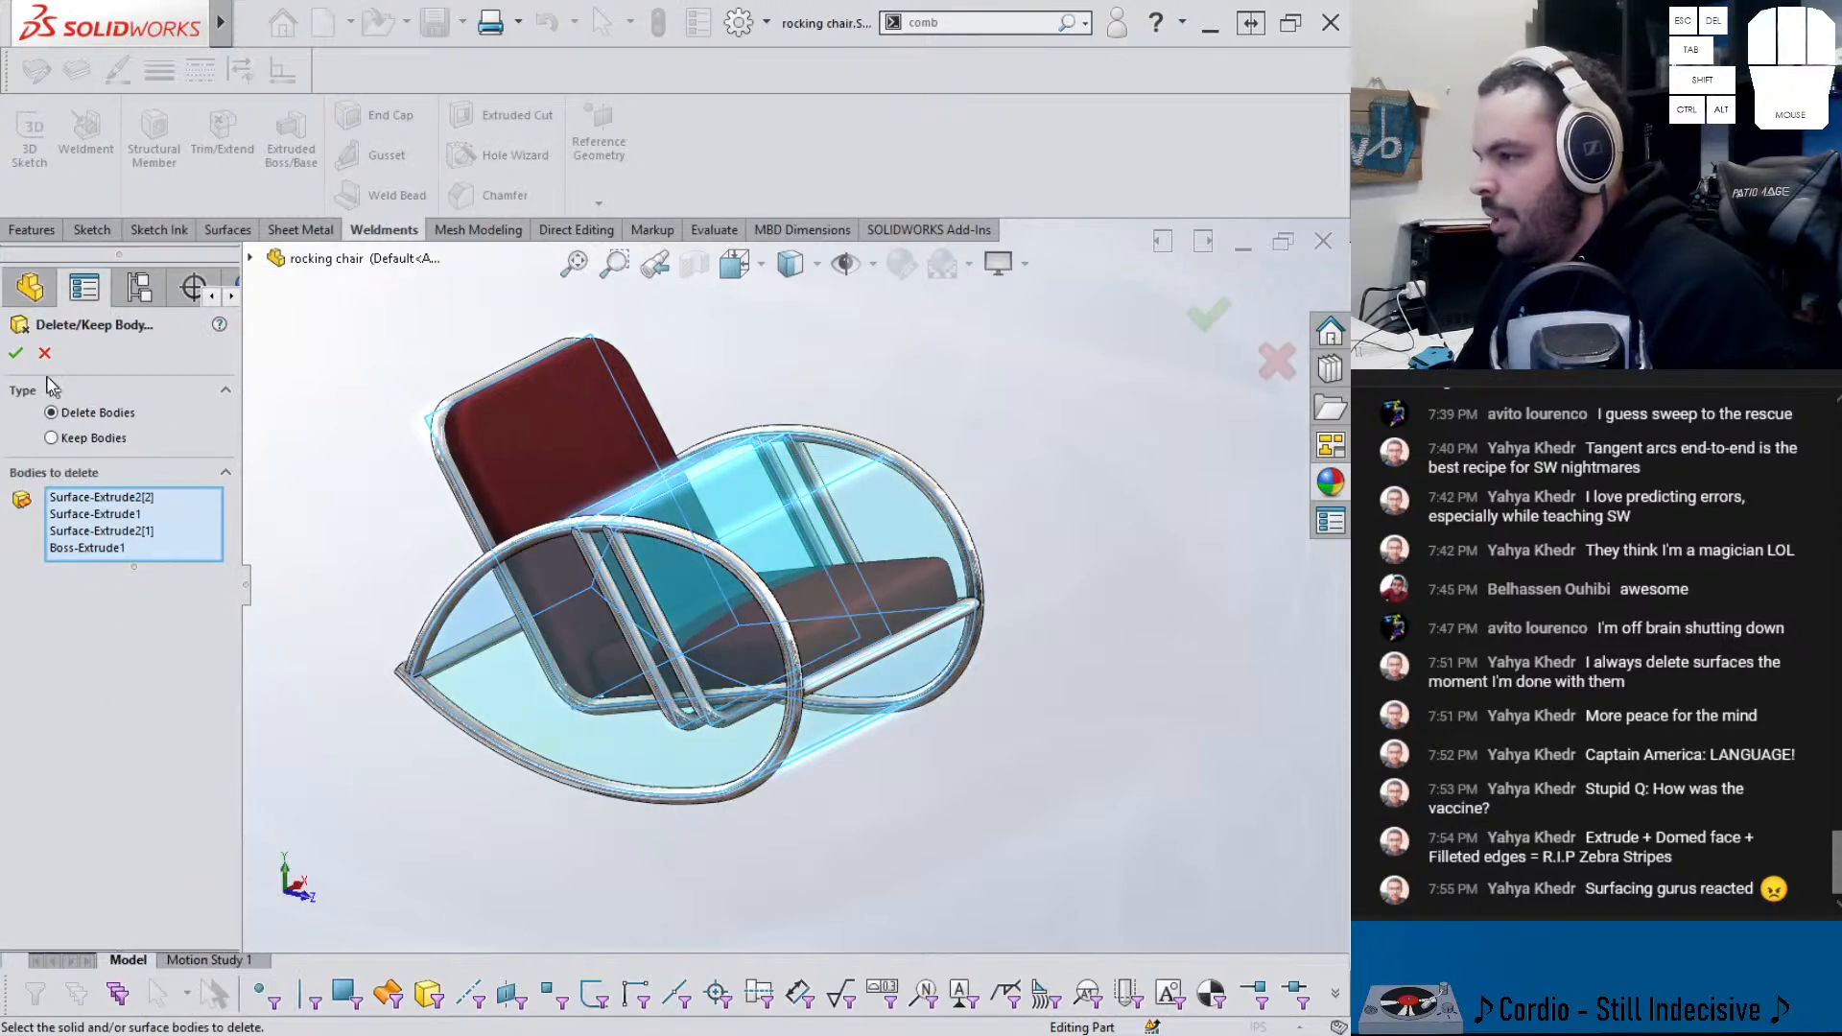
click(16, 354)
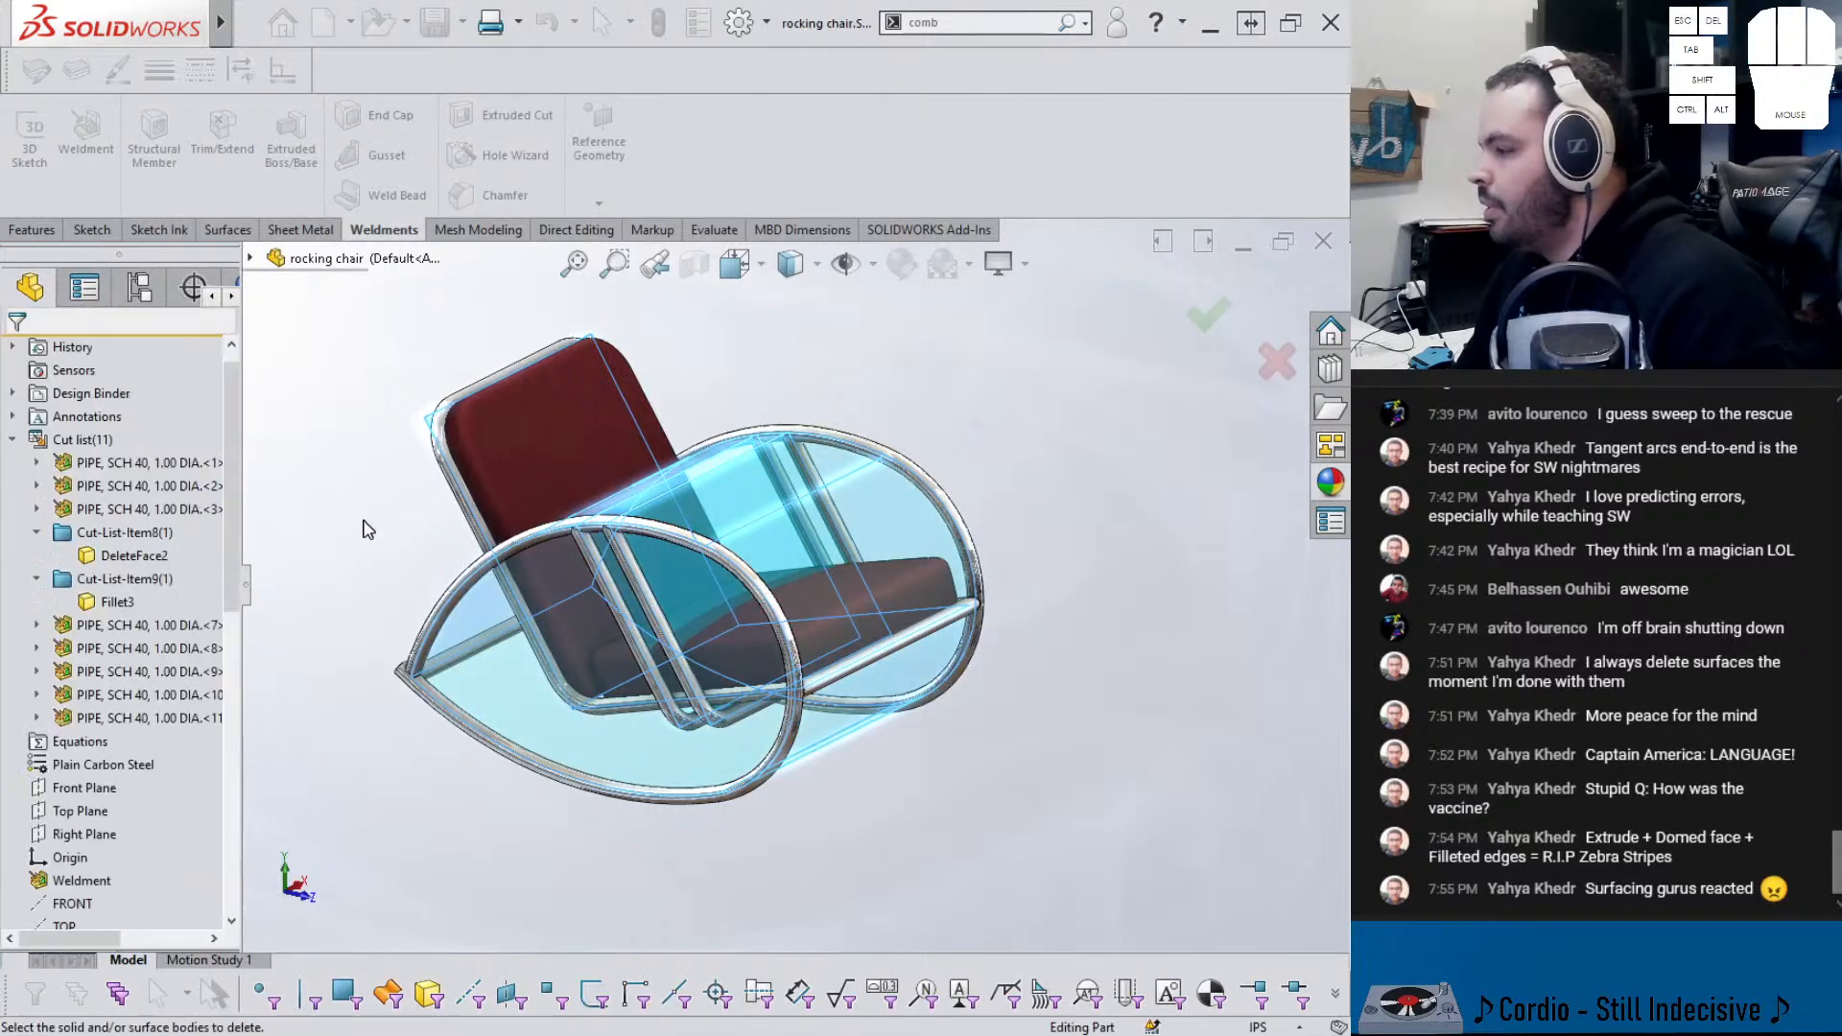
- Hide and then show all the cut list bodies, viewing the seat afterwards
right_click(110, 444)
click(94, 410)
right_click(96, 439)
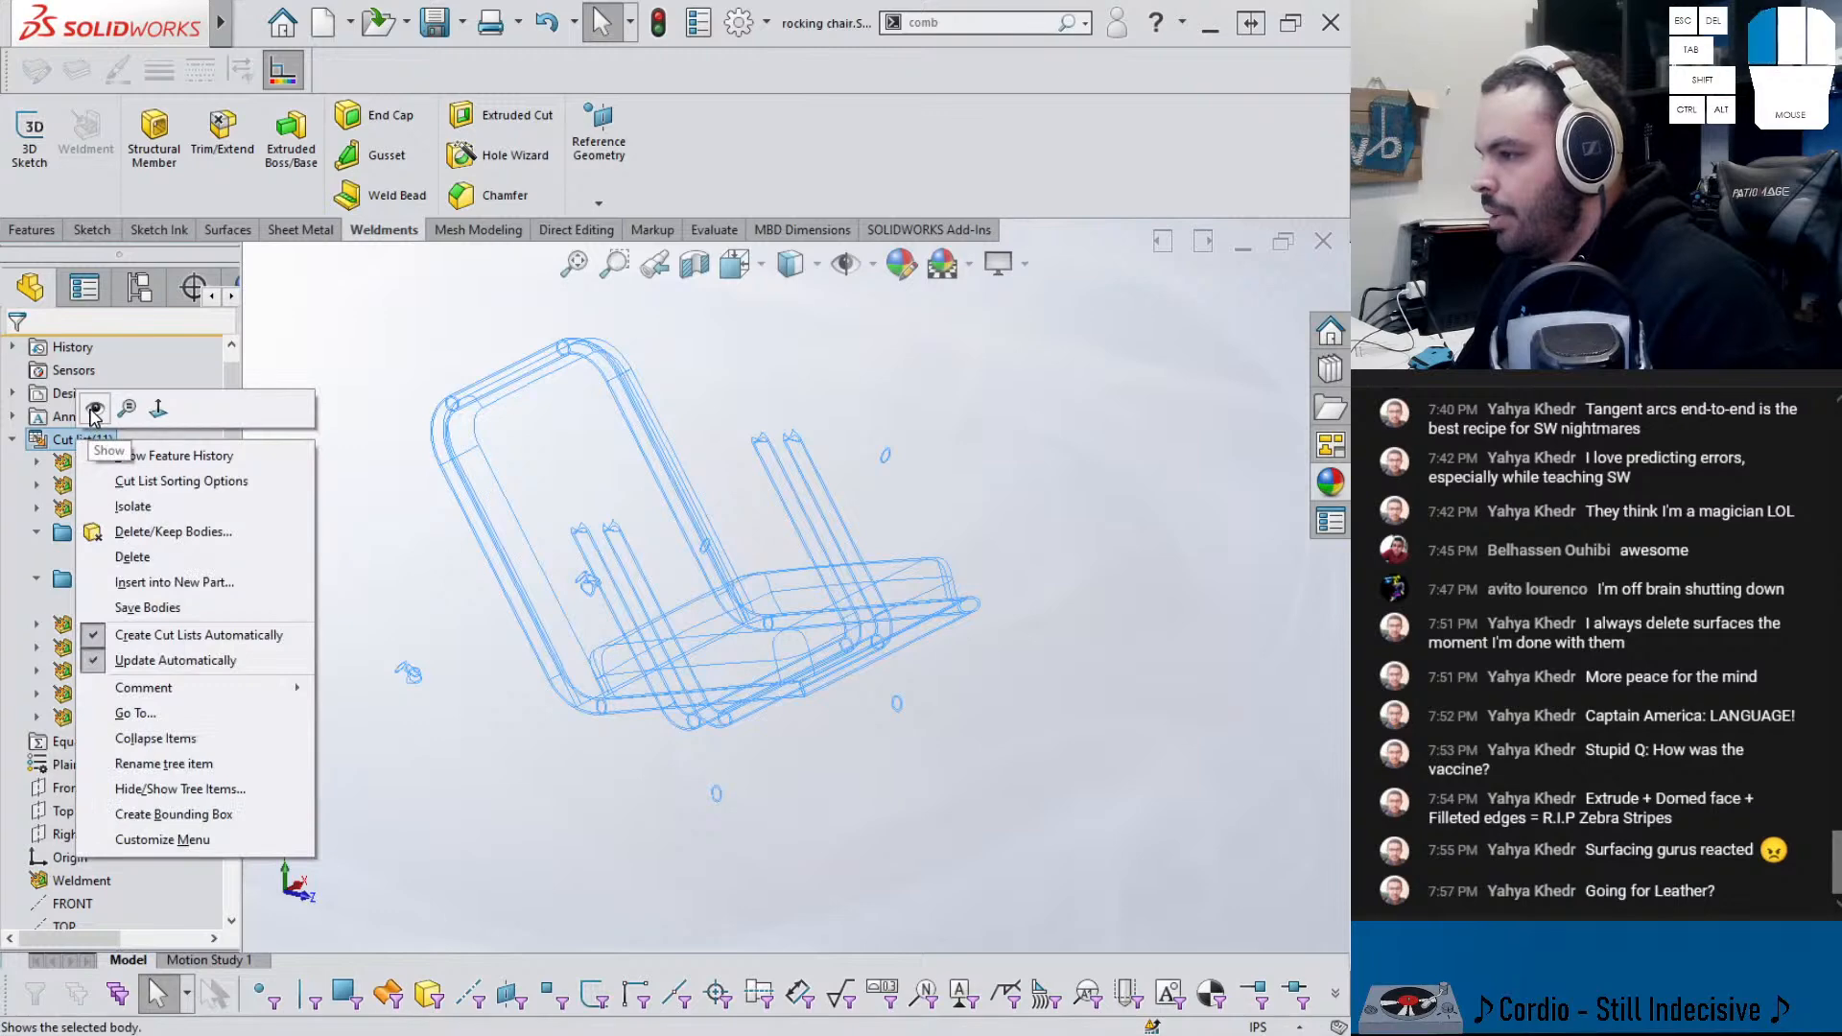
click(93, 413)
mouse_move(407, 549)
middle_down()
mouse_move(419, 485)
mouse_move(398, 748)
middle_up()
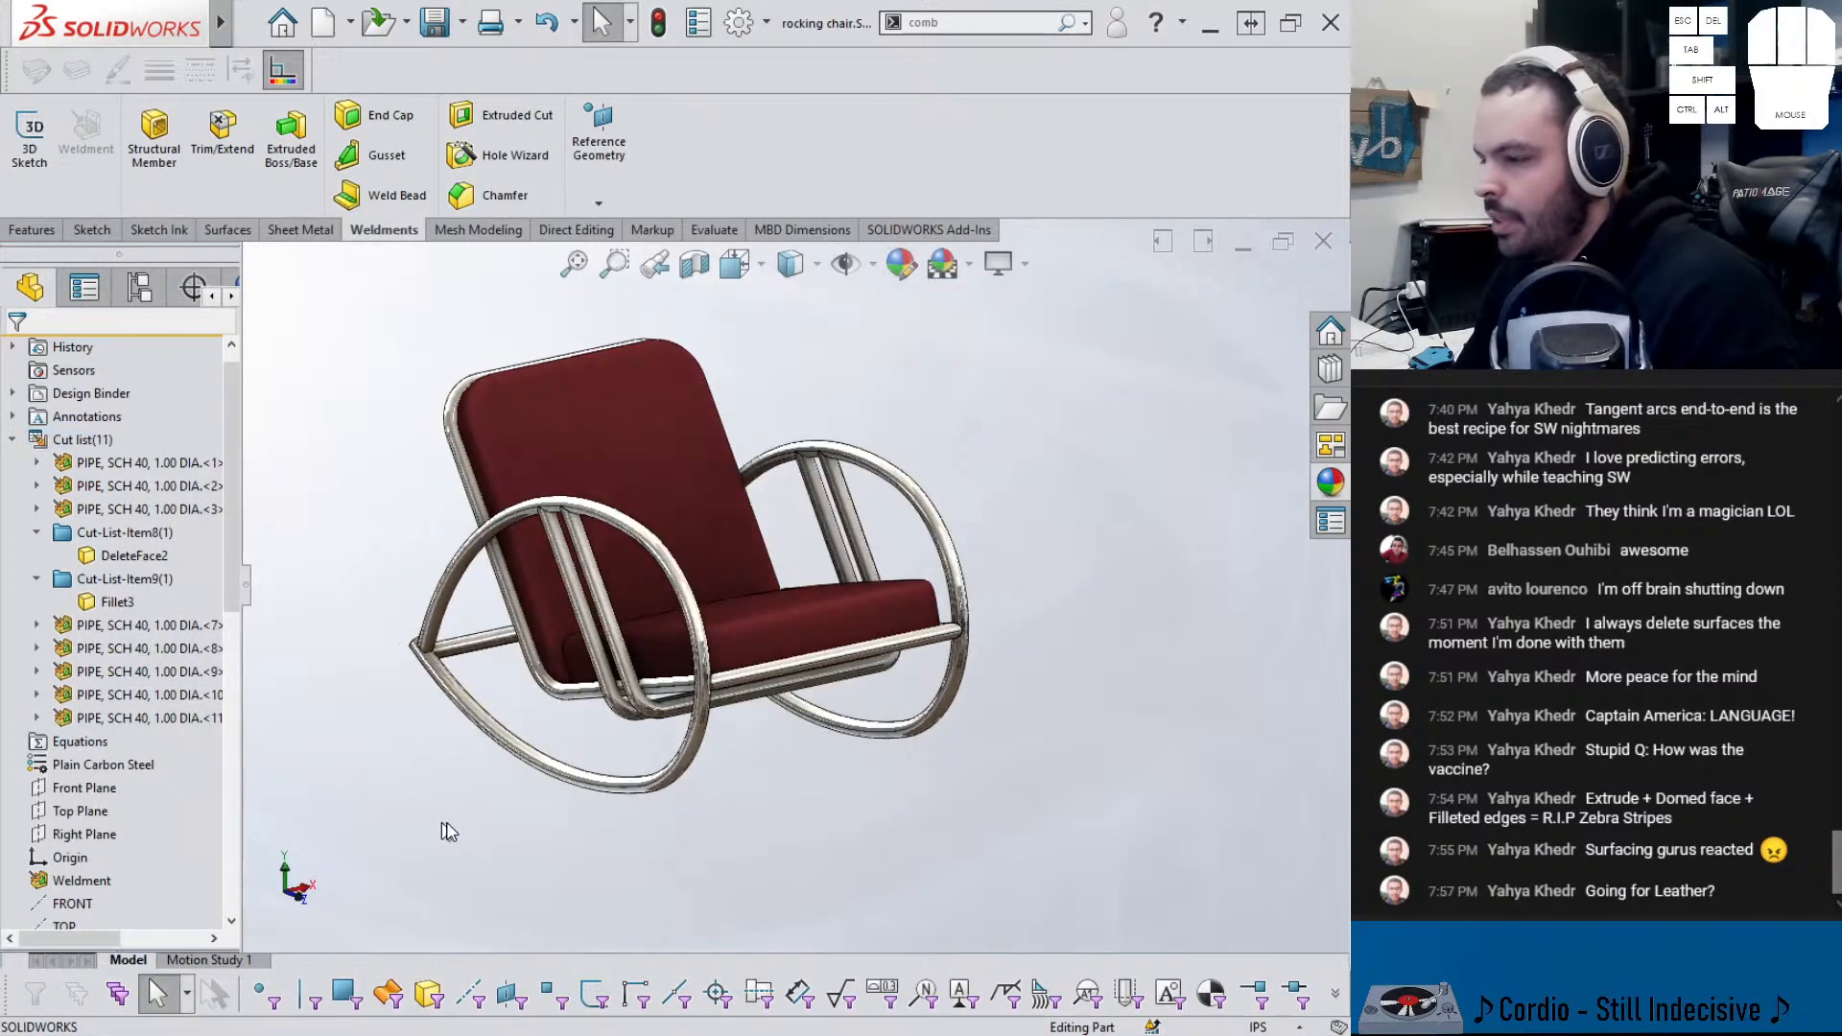
middle_drag(534, 837, 655, 637)
- Apply the Organic > Miscellaneous leather appearance to the whole seat cushion body
scroll(654, 637, down, 5)
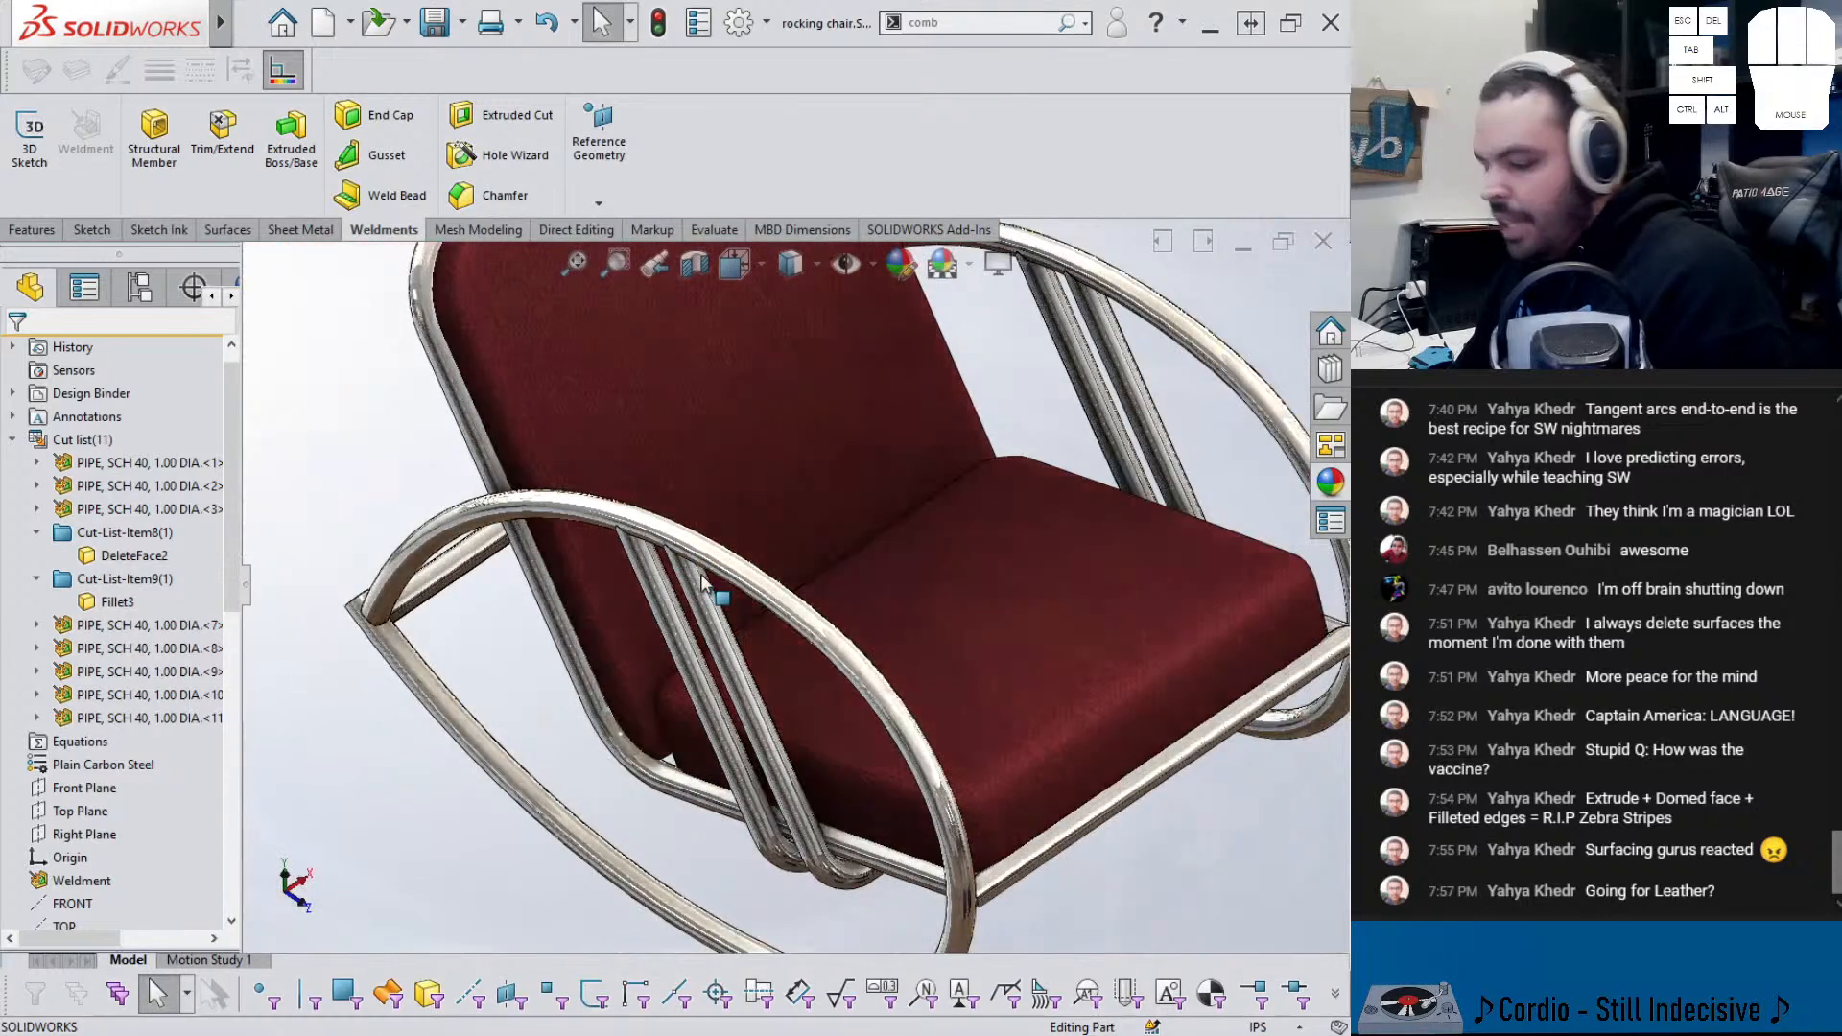
click(1331, 482)
scroll(1102, 698, down, 2)
click(969, 426)
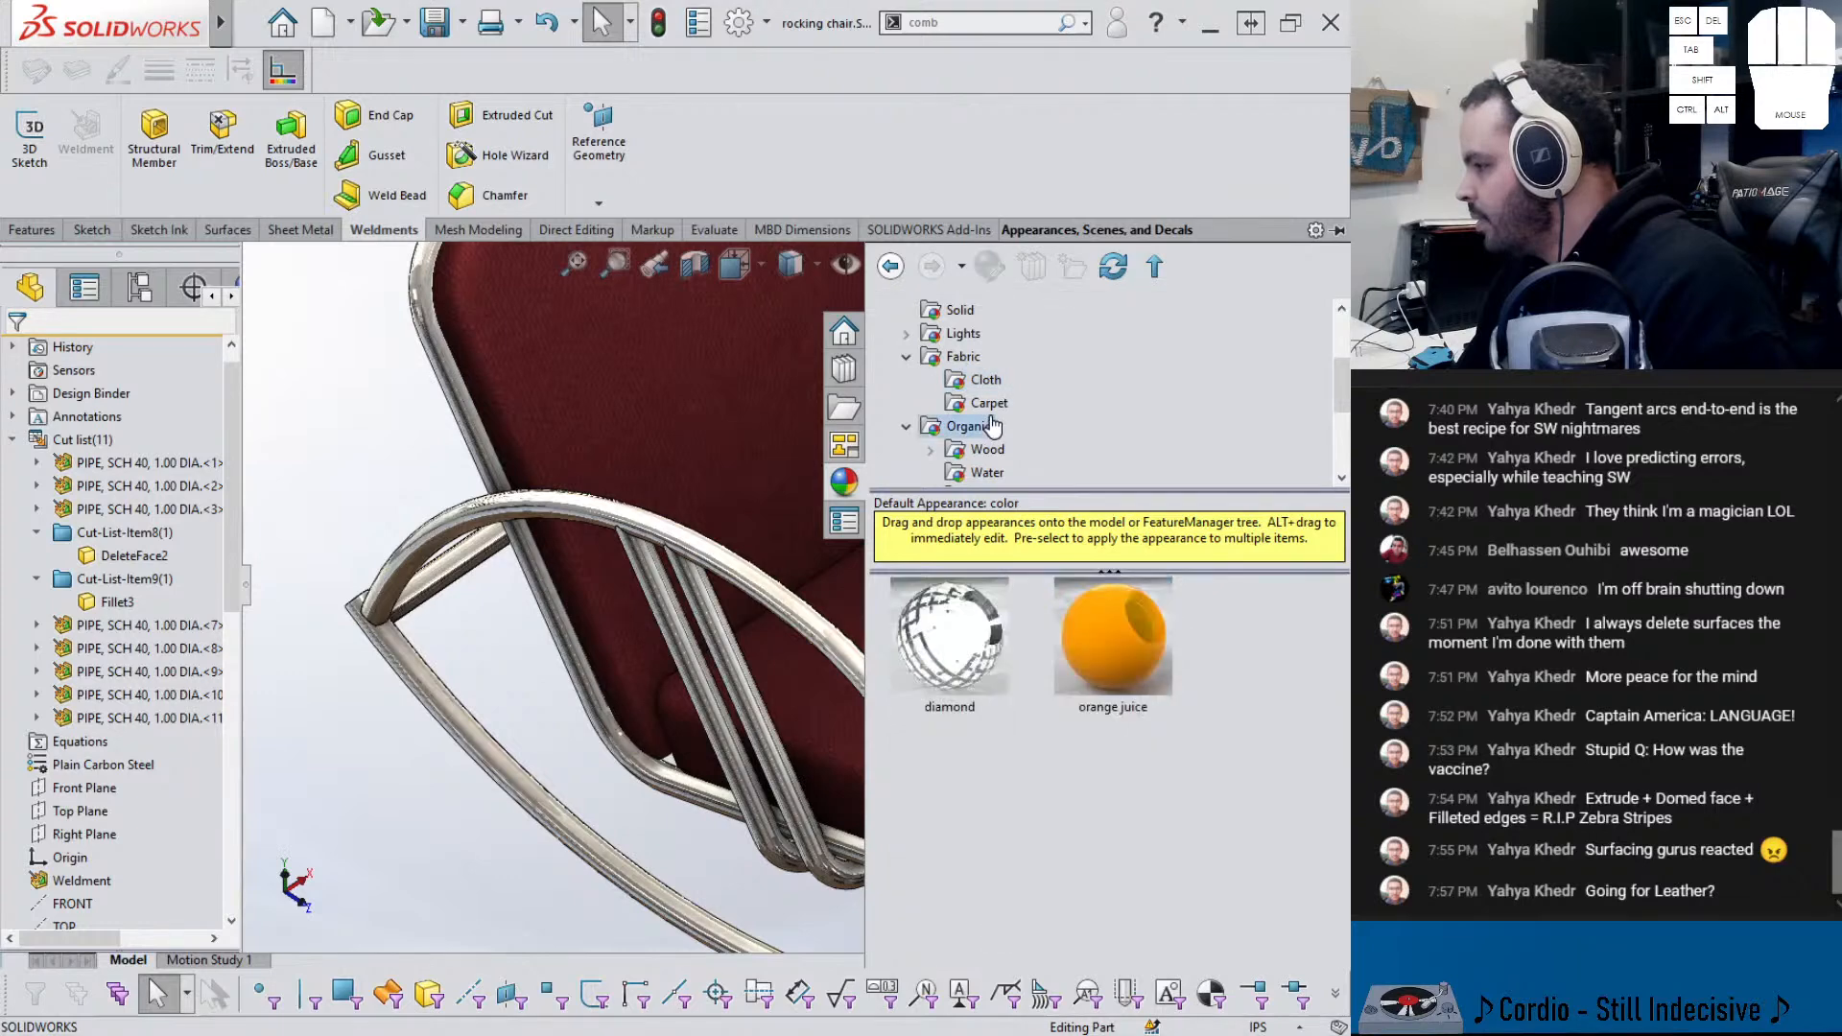
click(979, 404)
click(978, 386)
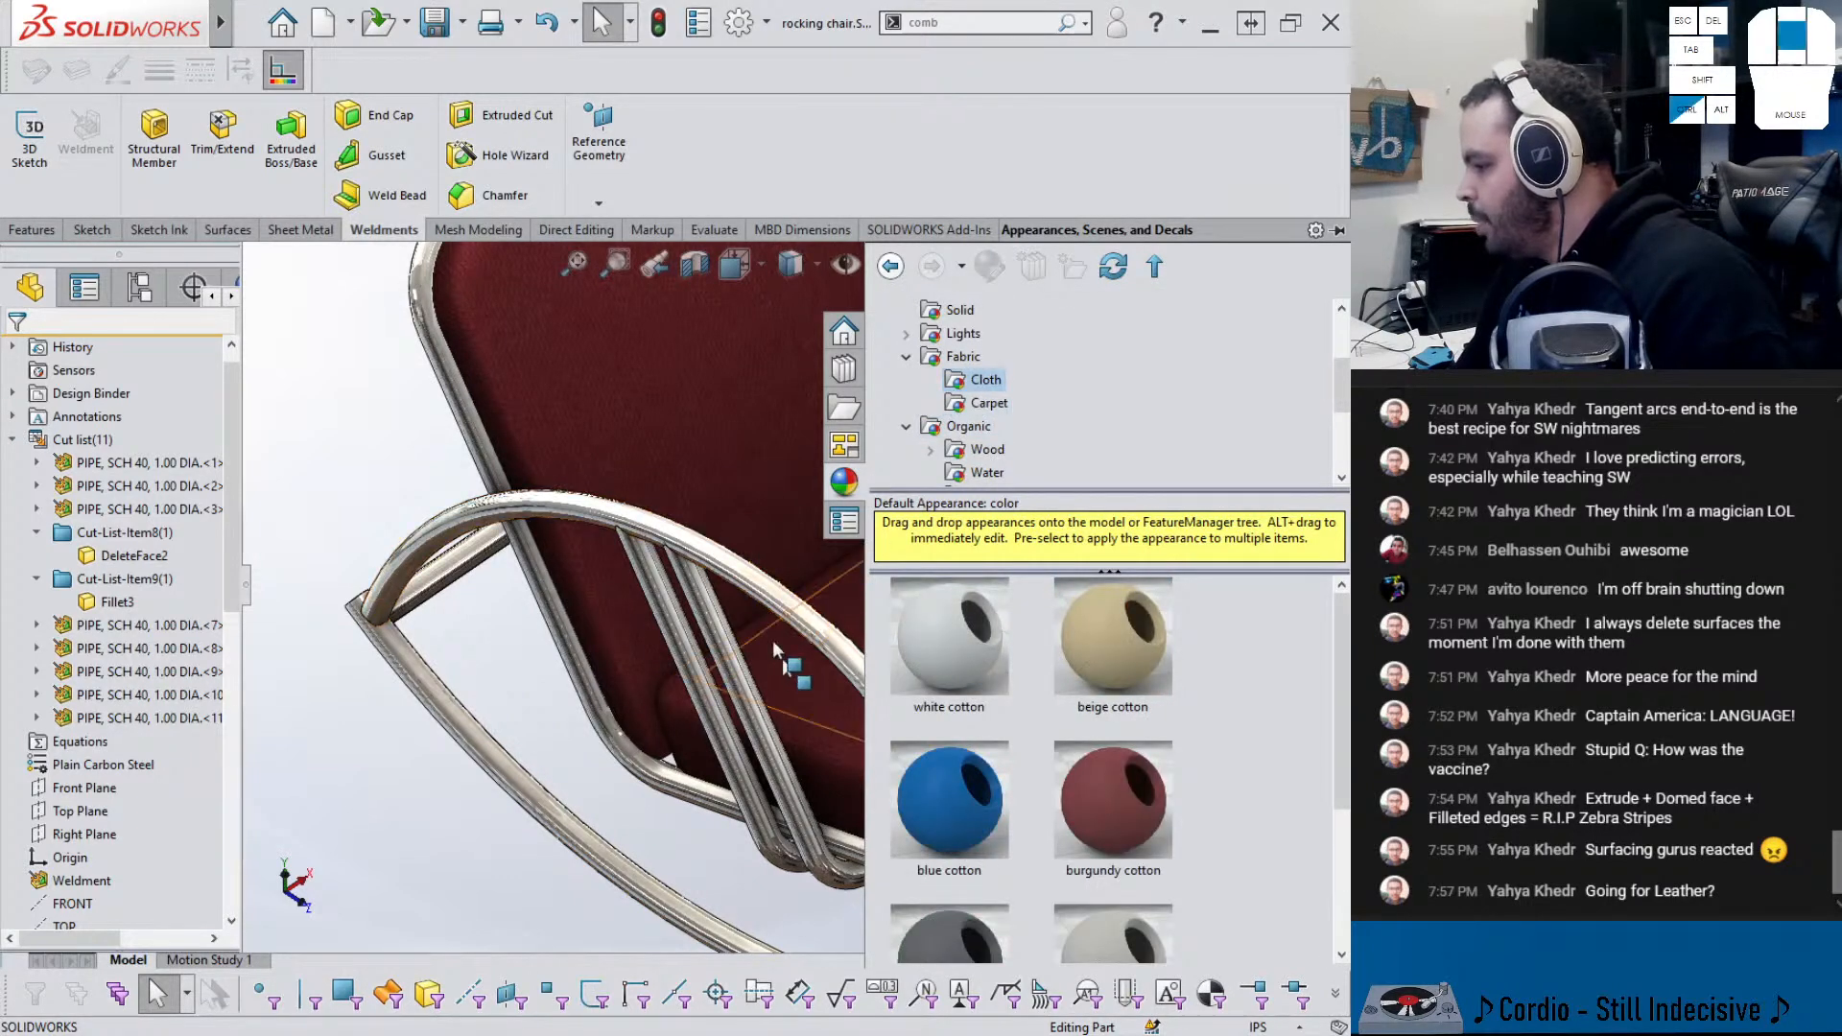
ctrl+middle_drag(783, 660, 526, 425)
scroll(1126, 845, down, 3)
scroll(1115, 843, up, 2)
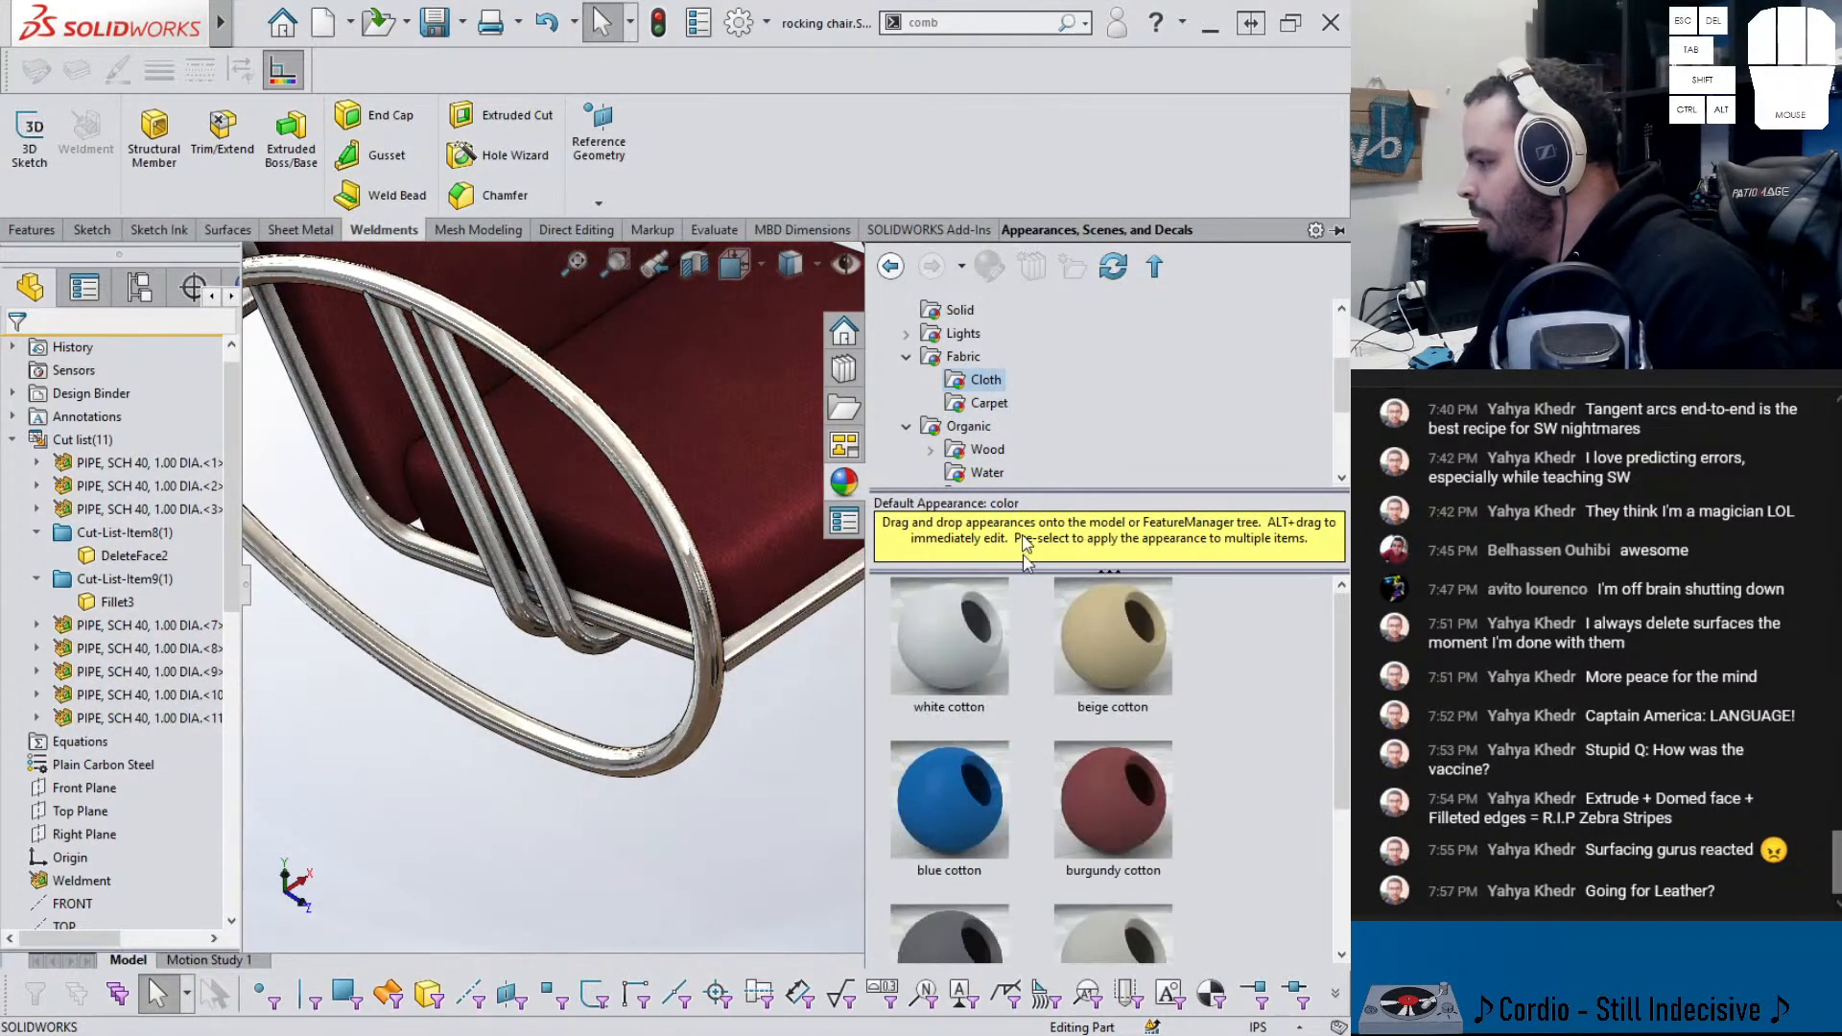
scroll(1006, 470, down, 2)
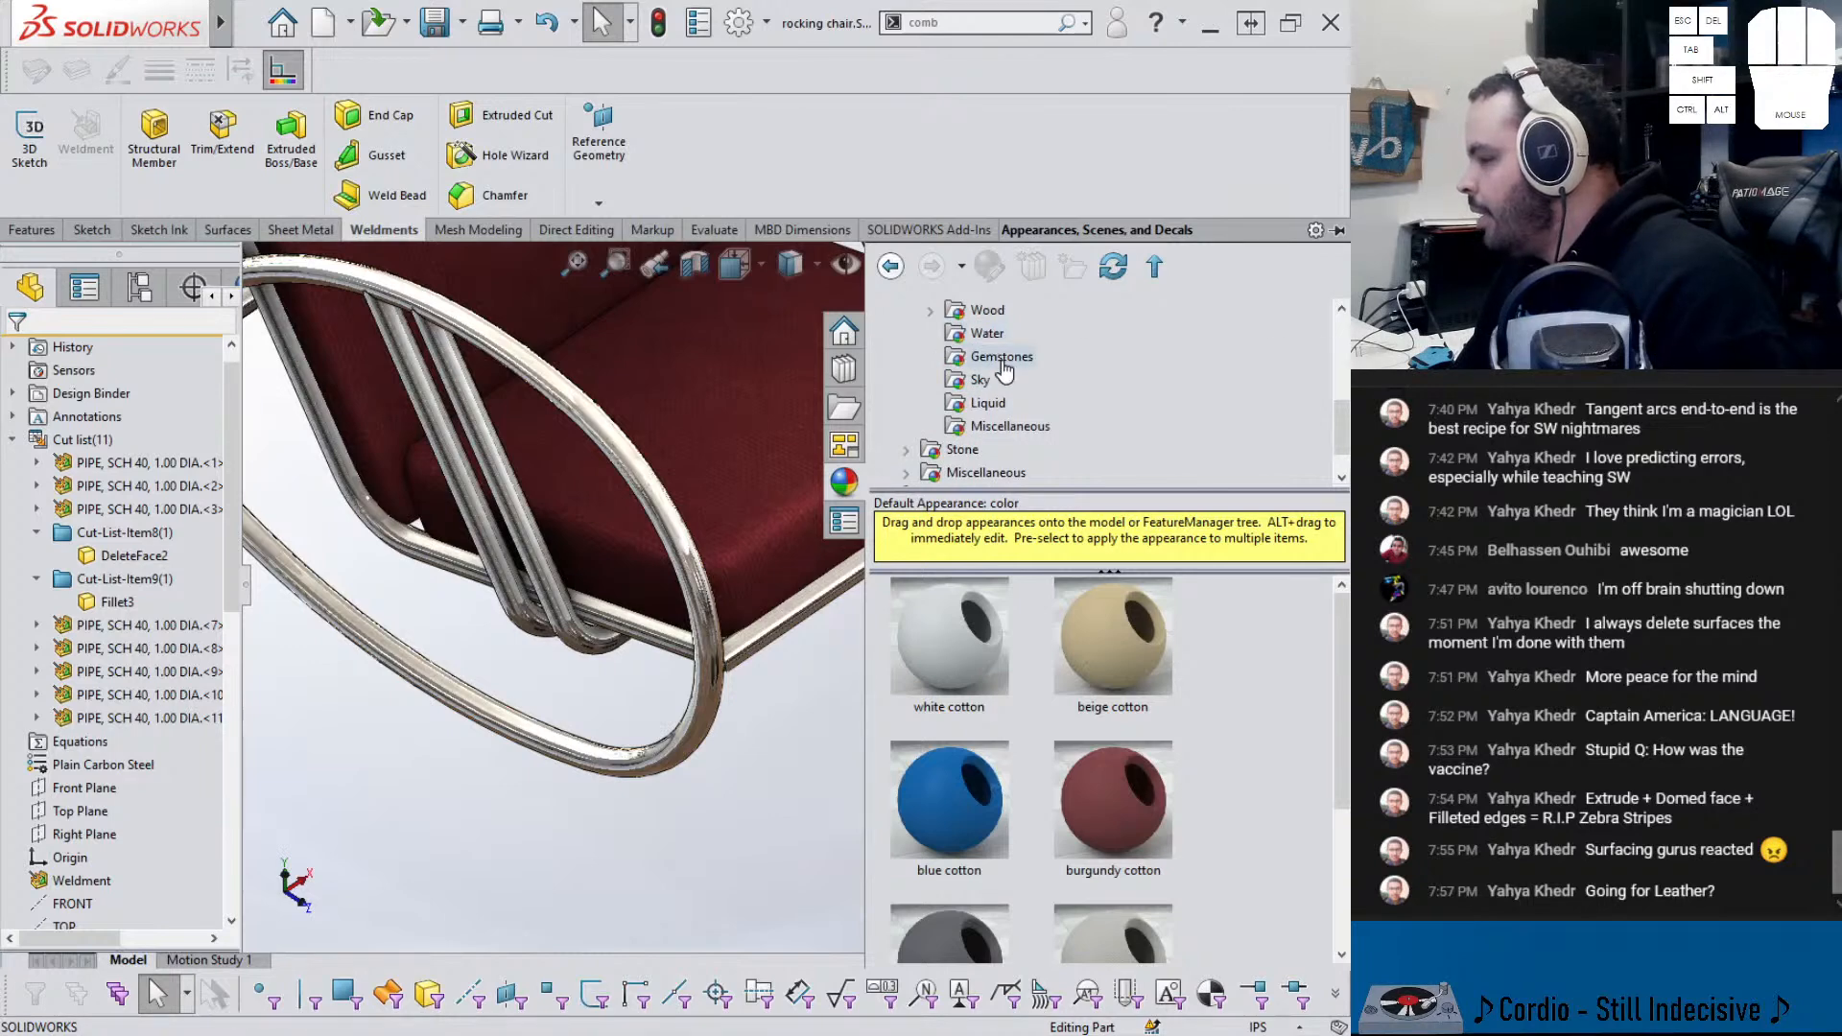
click(994, 427)
drag(929, 637, 758, 424)
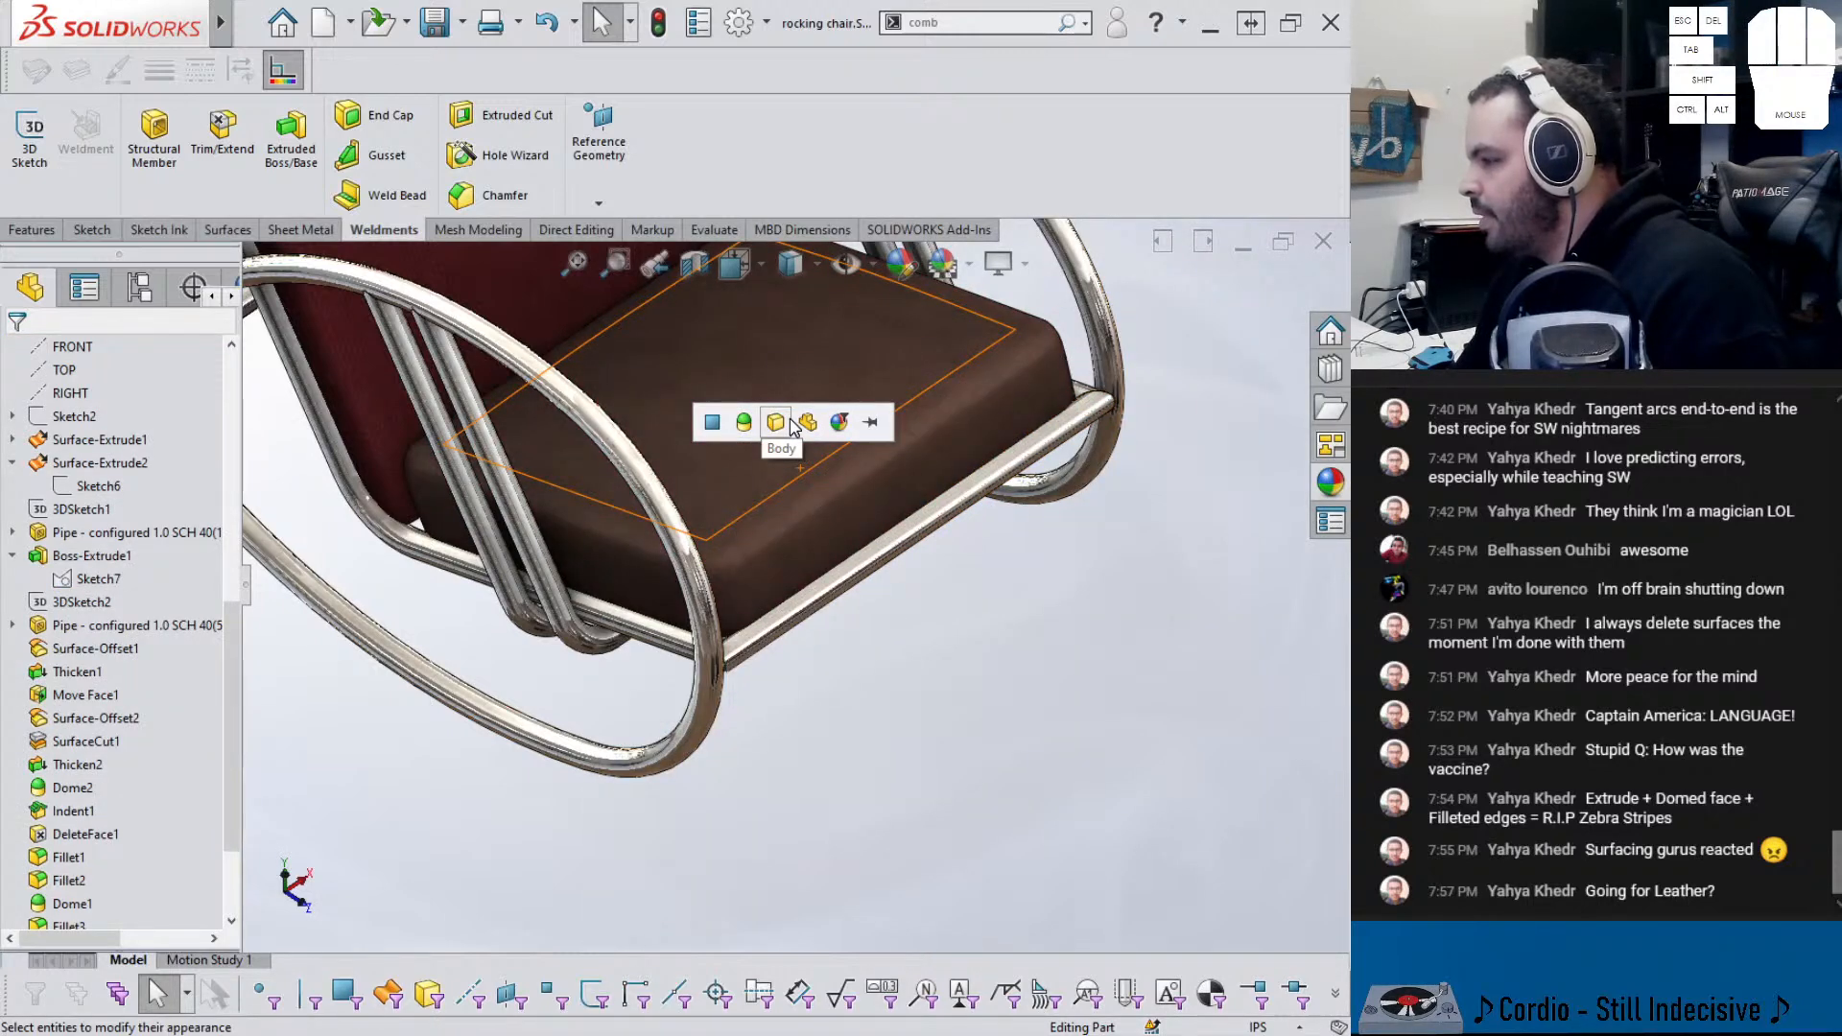
click(790, 427)
- Open the File menu
scroll(804, 545, up, 5)
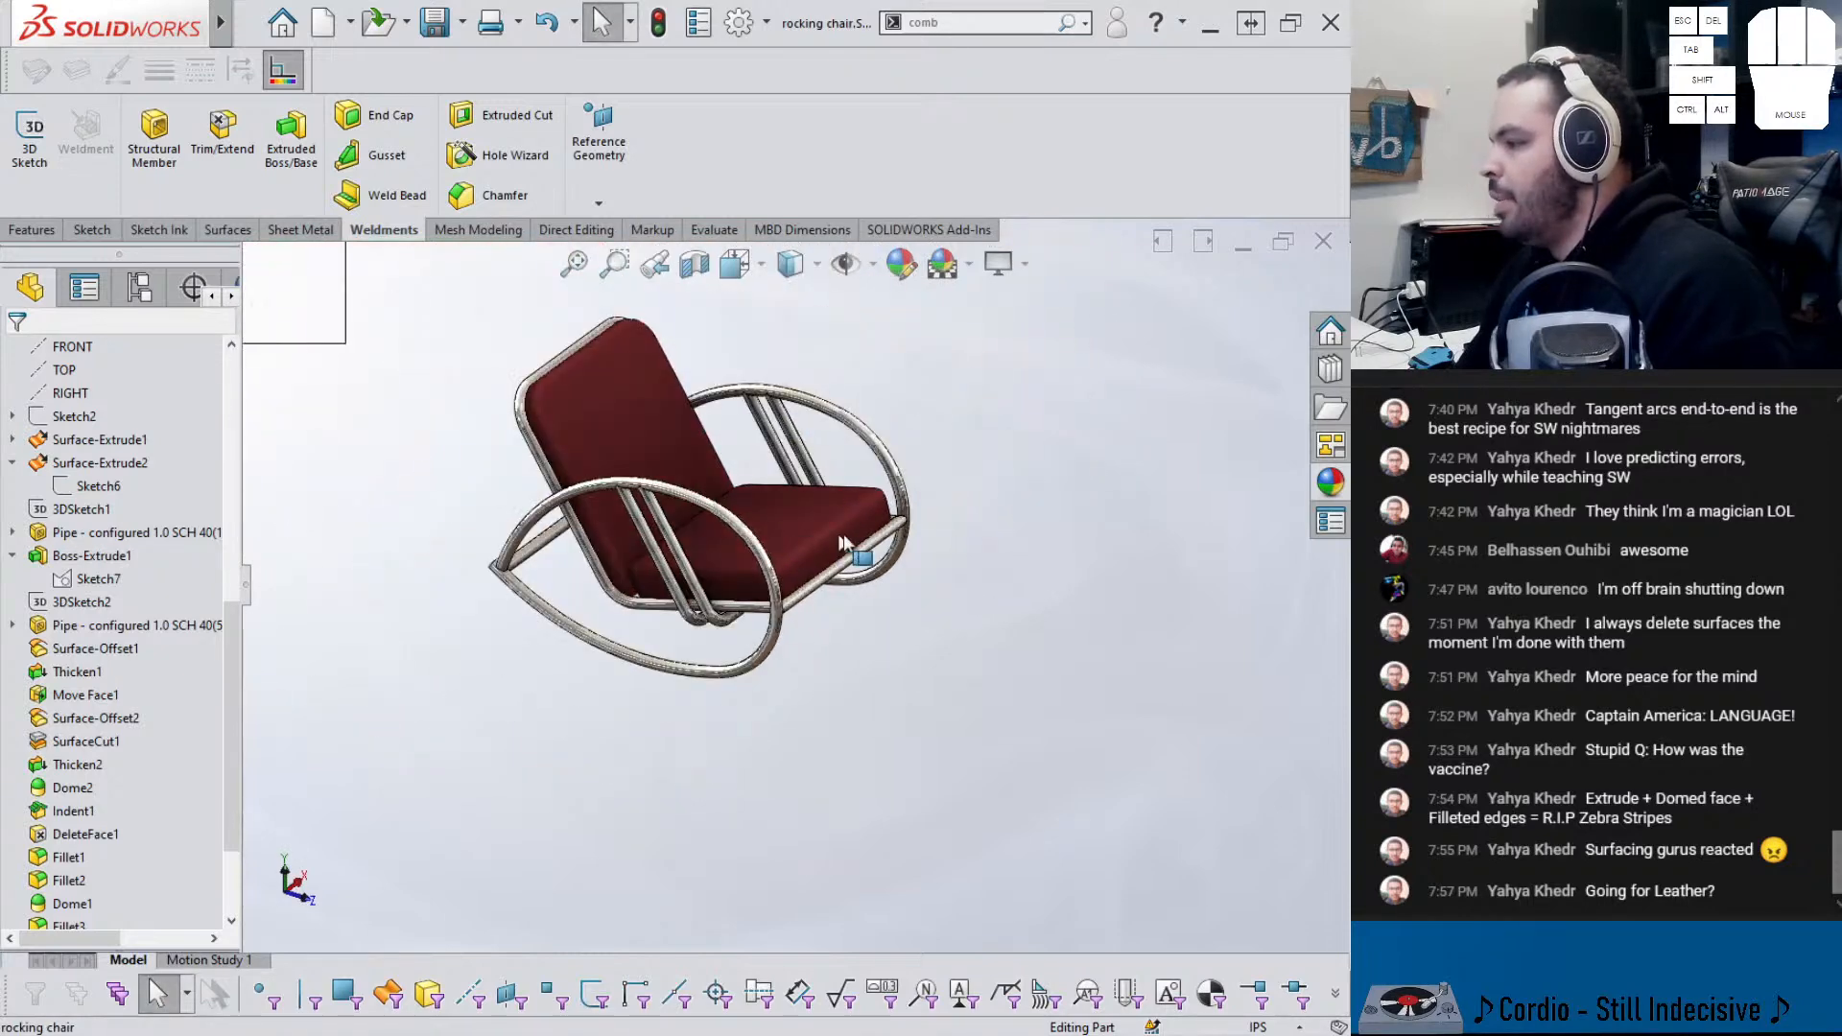
scroll(677, 470, up, 3)
scroll(786, 484, down, 2)
click(874, 460)
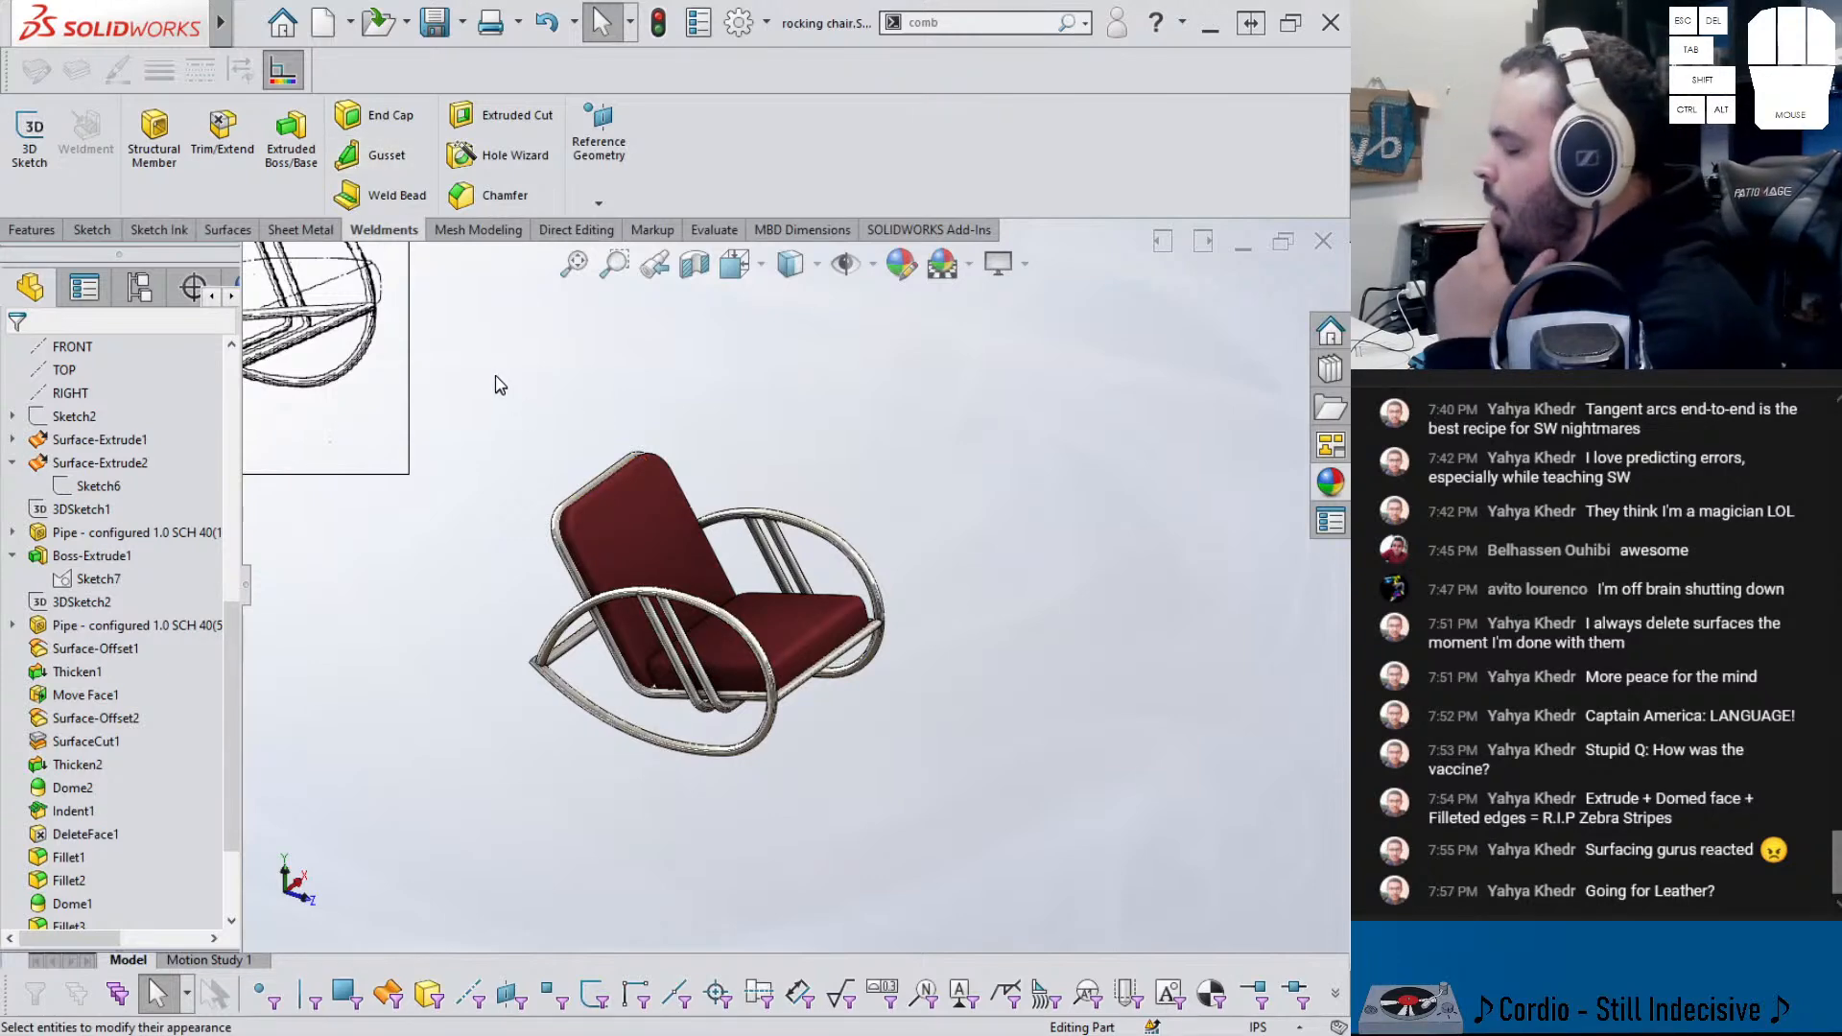
mouse_move(182, 24)
click(249, 23)
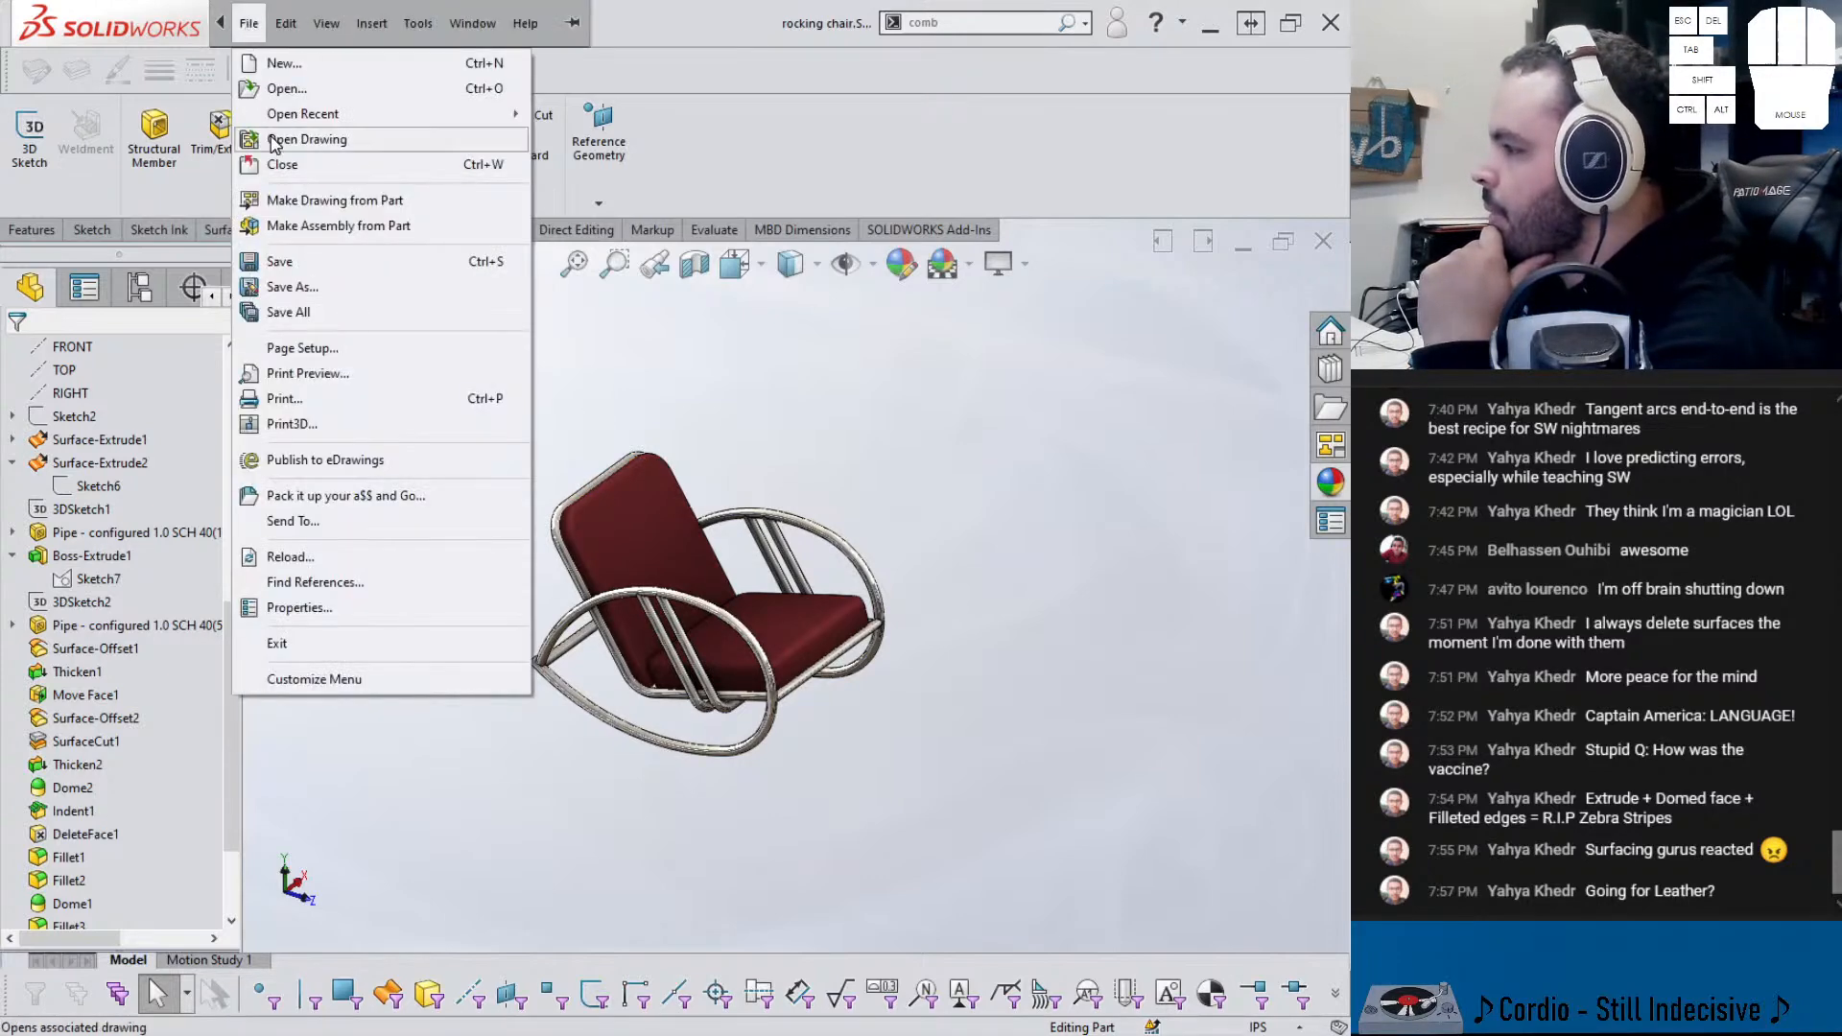
- Make Assem1 from the rocking chair part using the Assembly template, placing rocking chair<1>
click(317, 225)
click(813, 782)
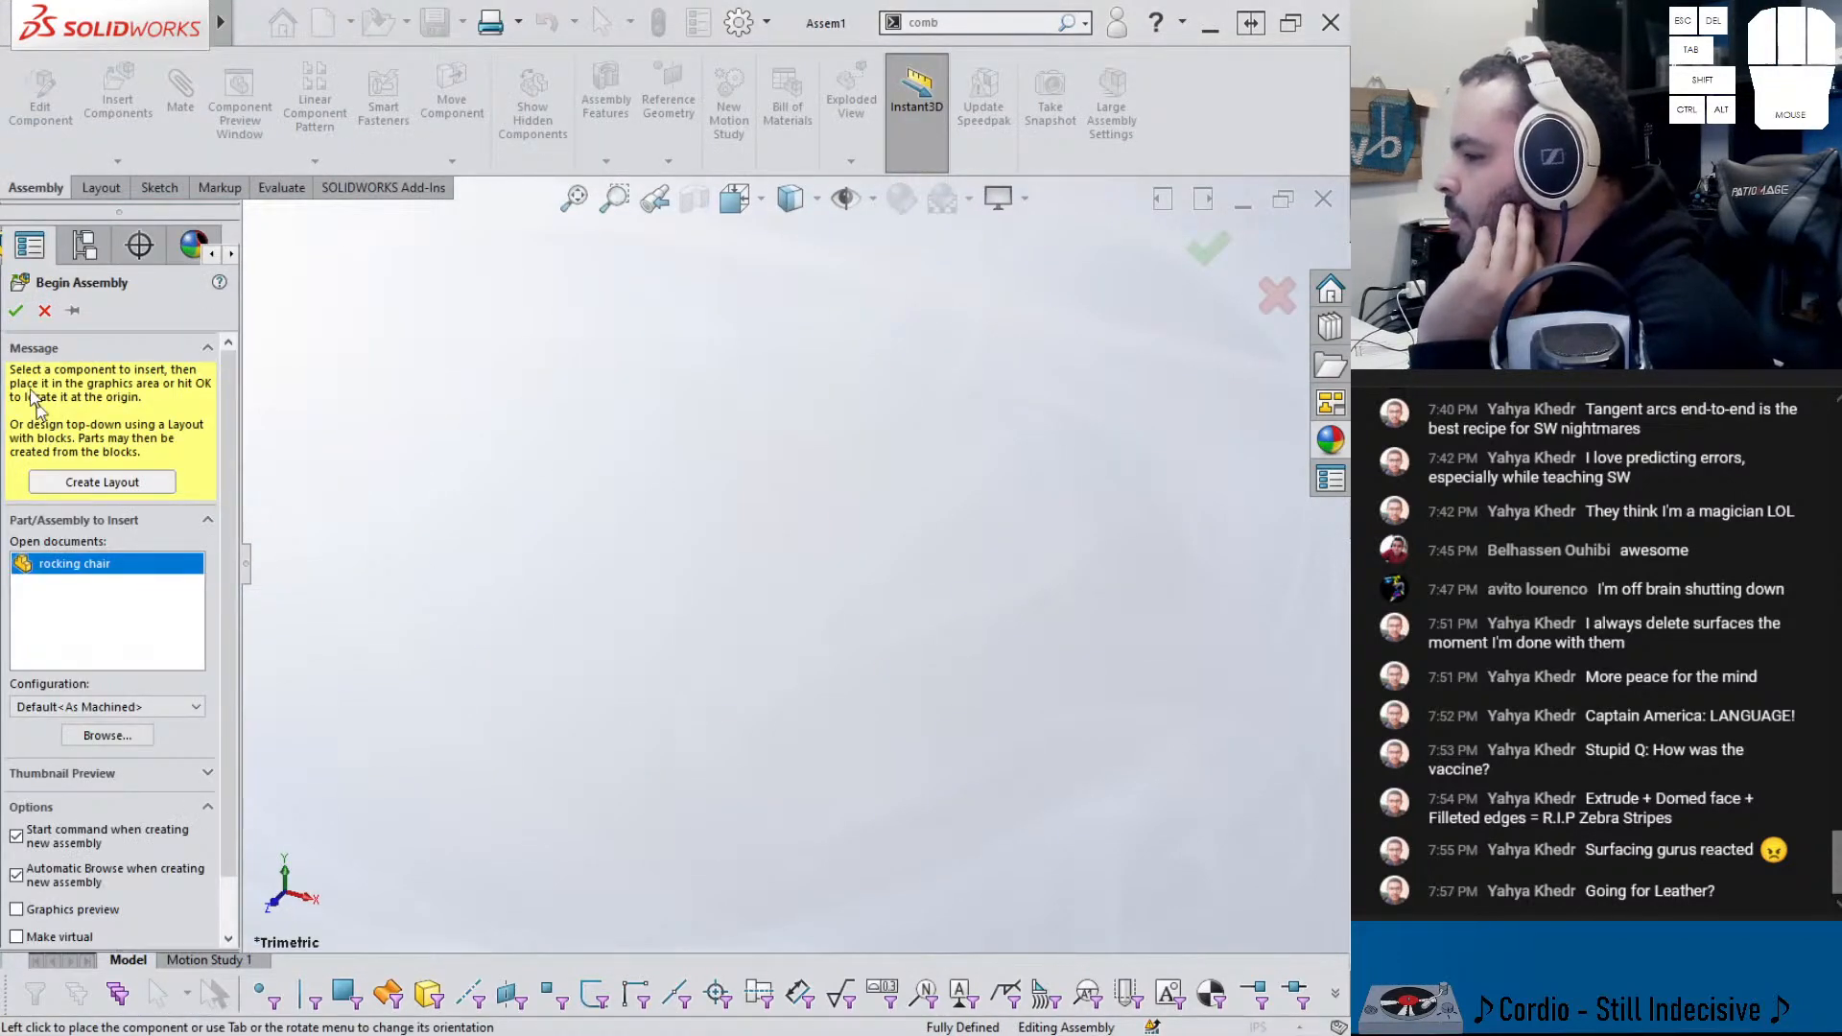
click(17, 312)
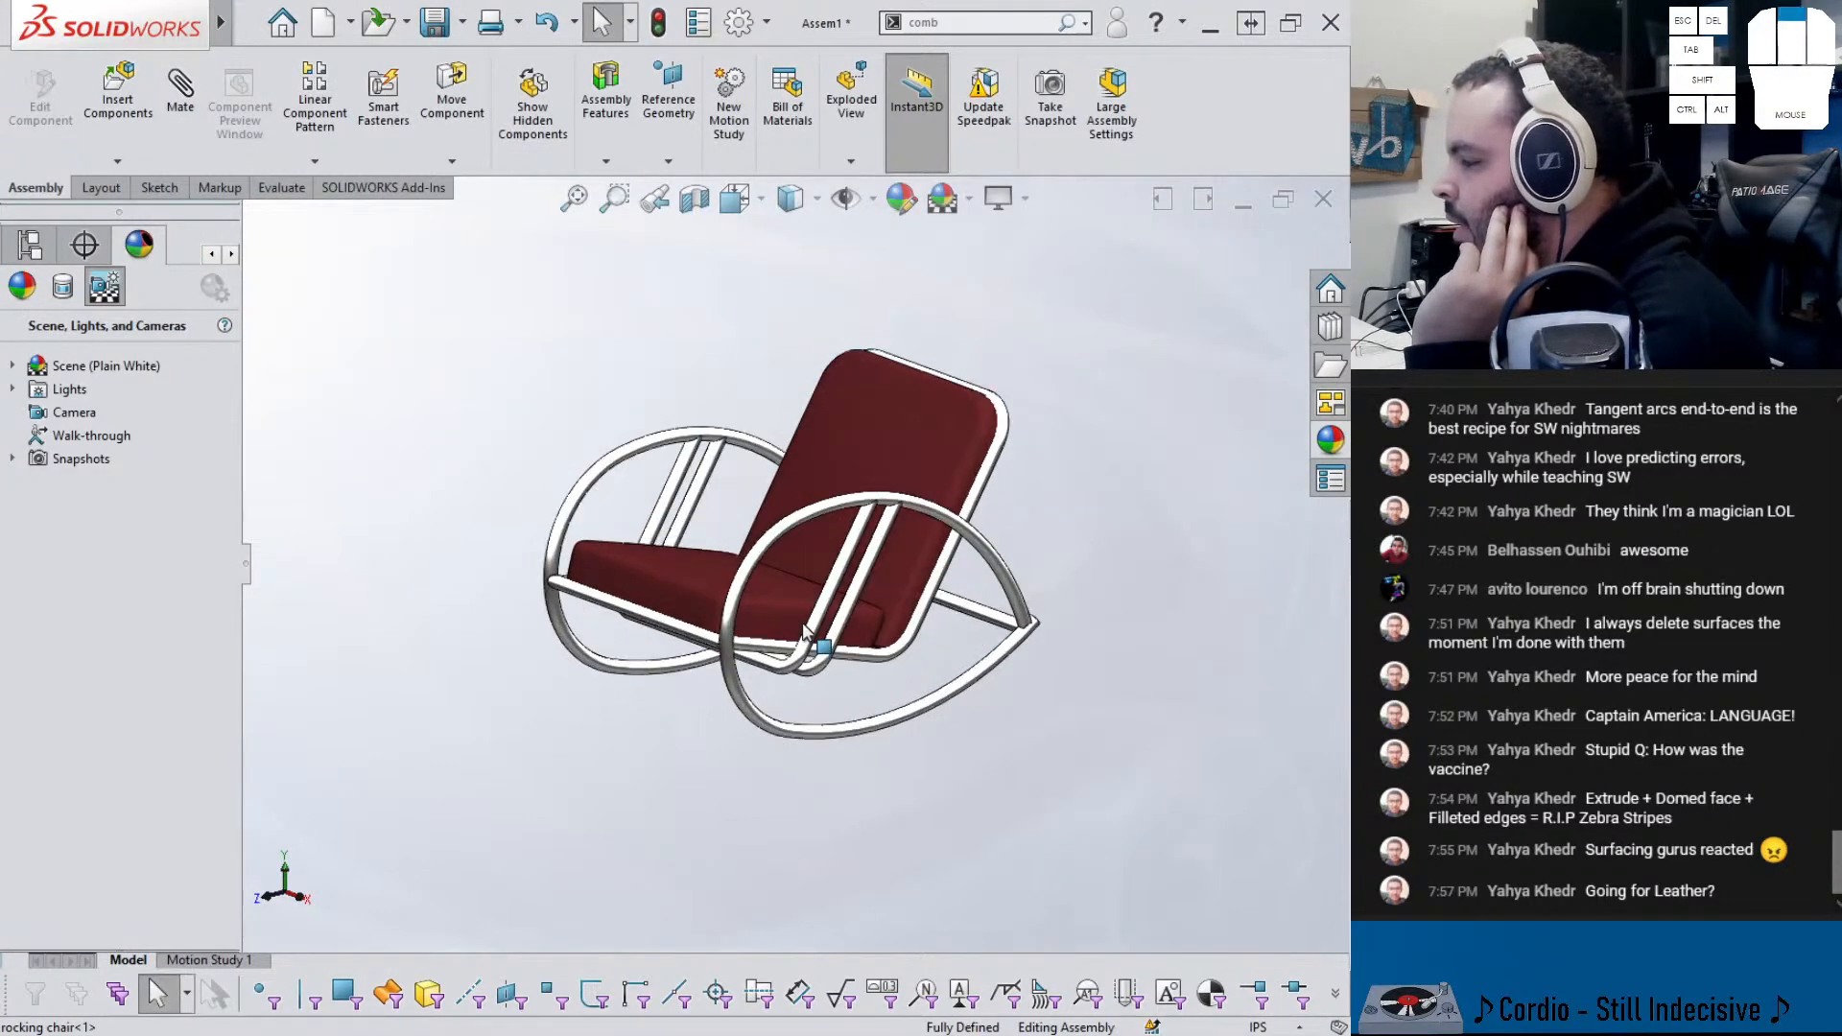
scroll(804, 633, down, 2)
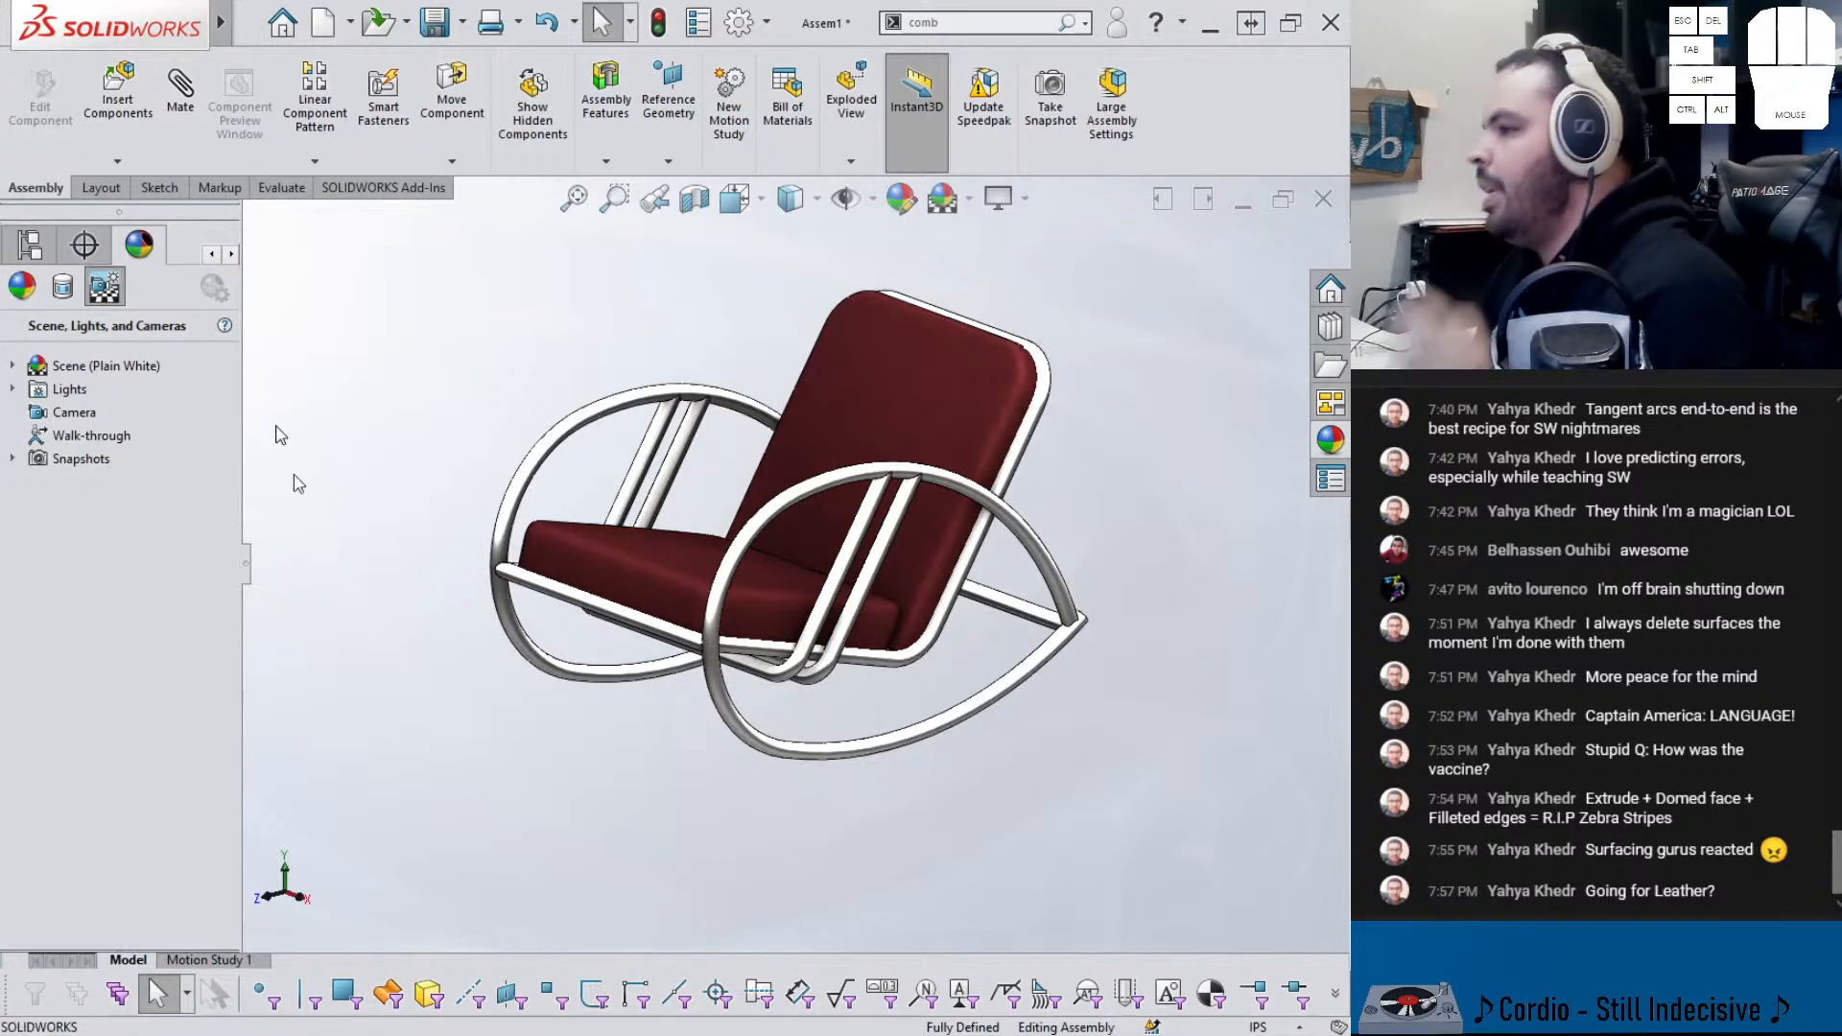
- Create a new part from a template and open its cube's base sketch for editing
click(248, 23)
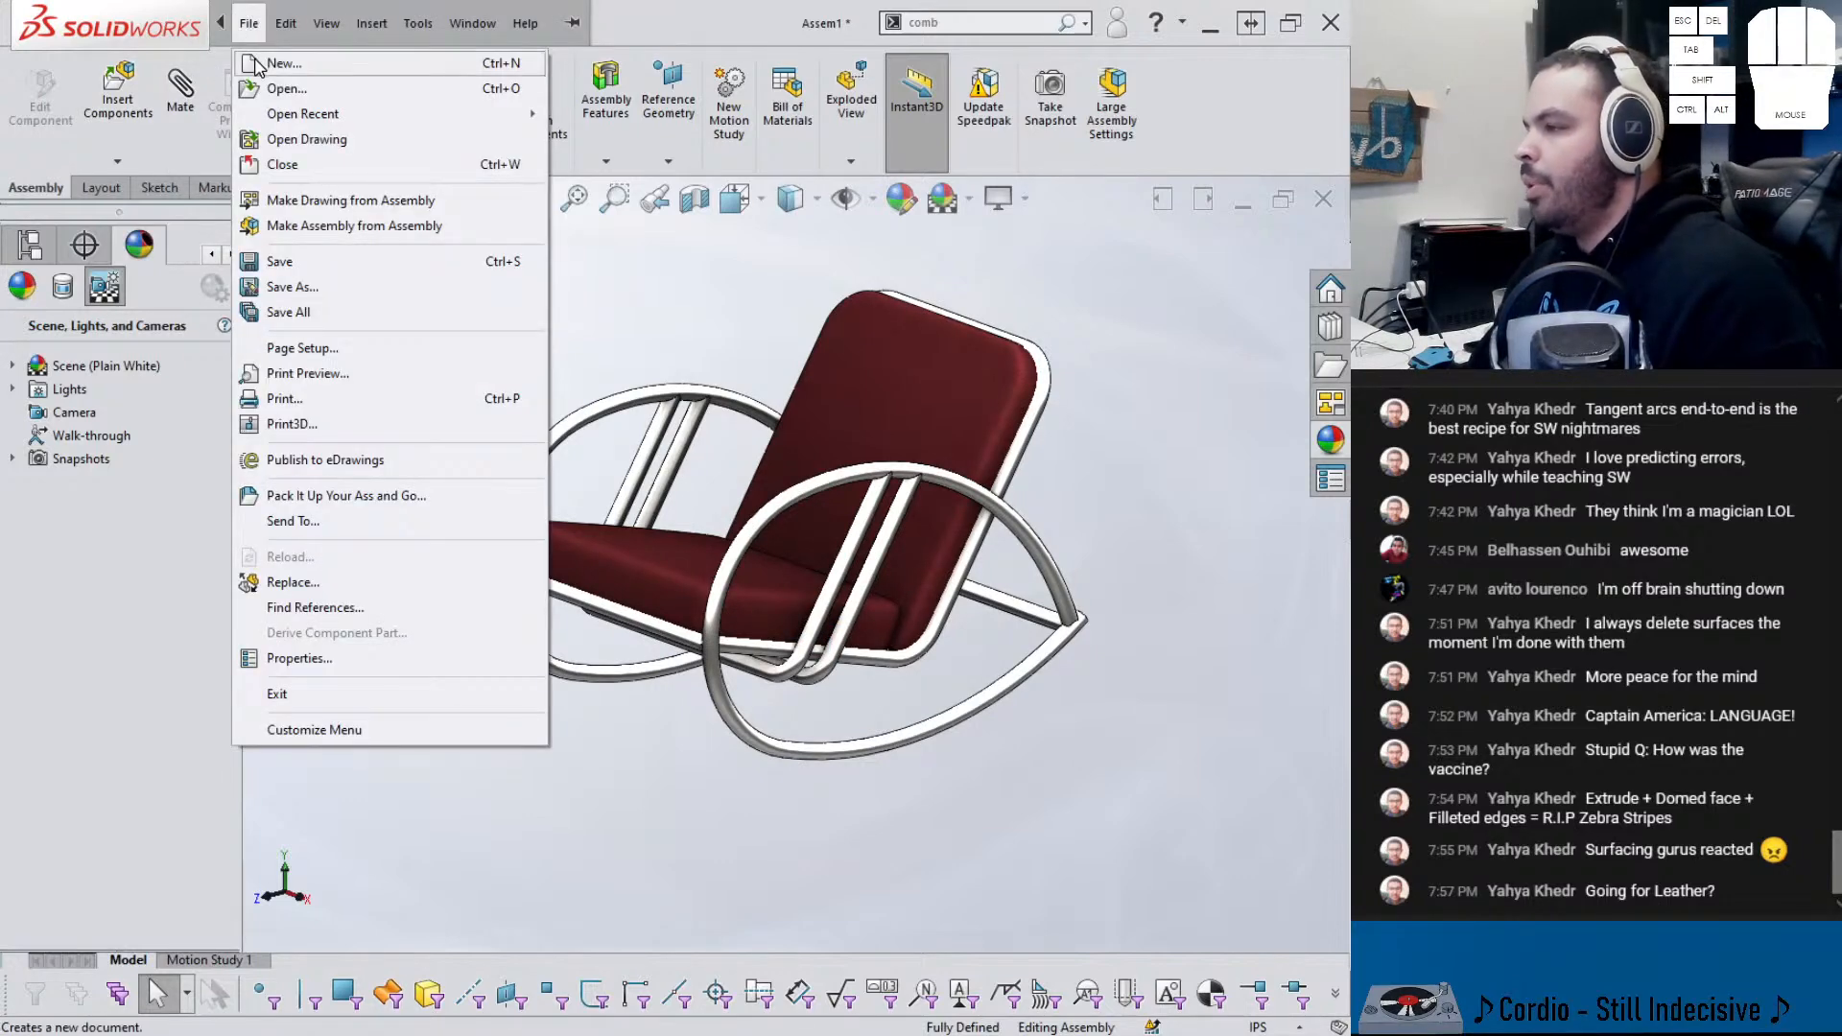
click(278, 64)
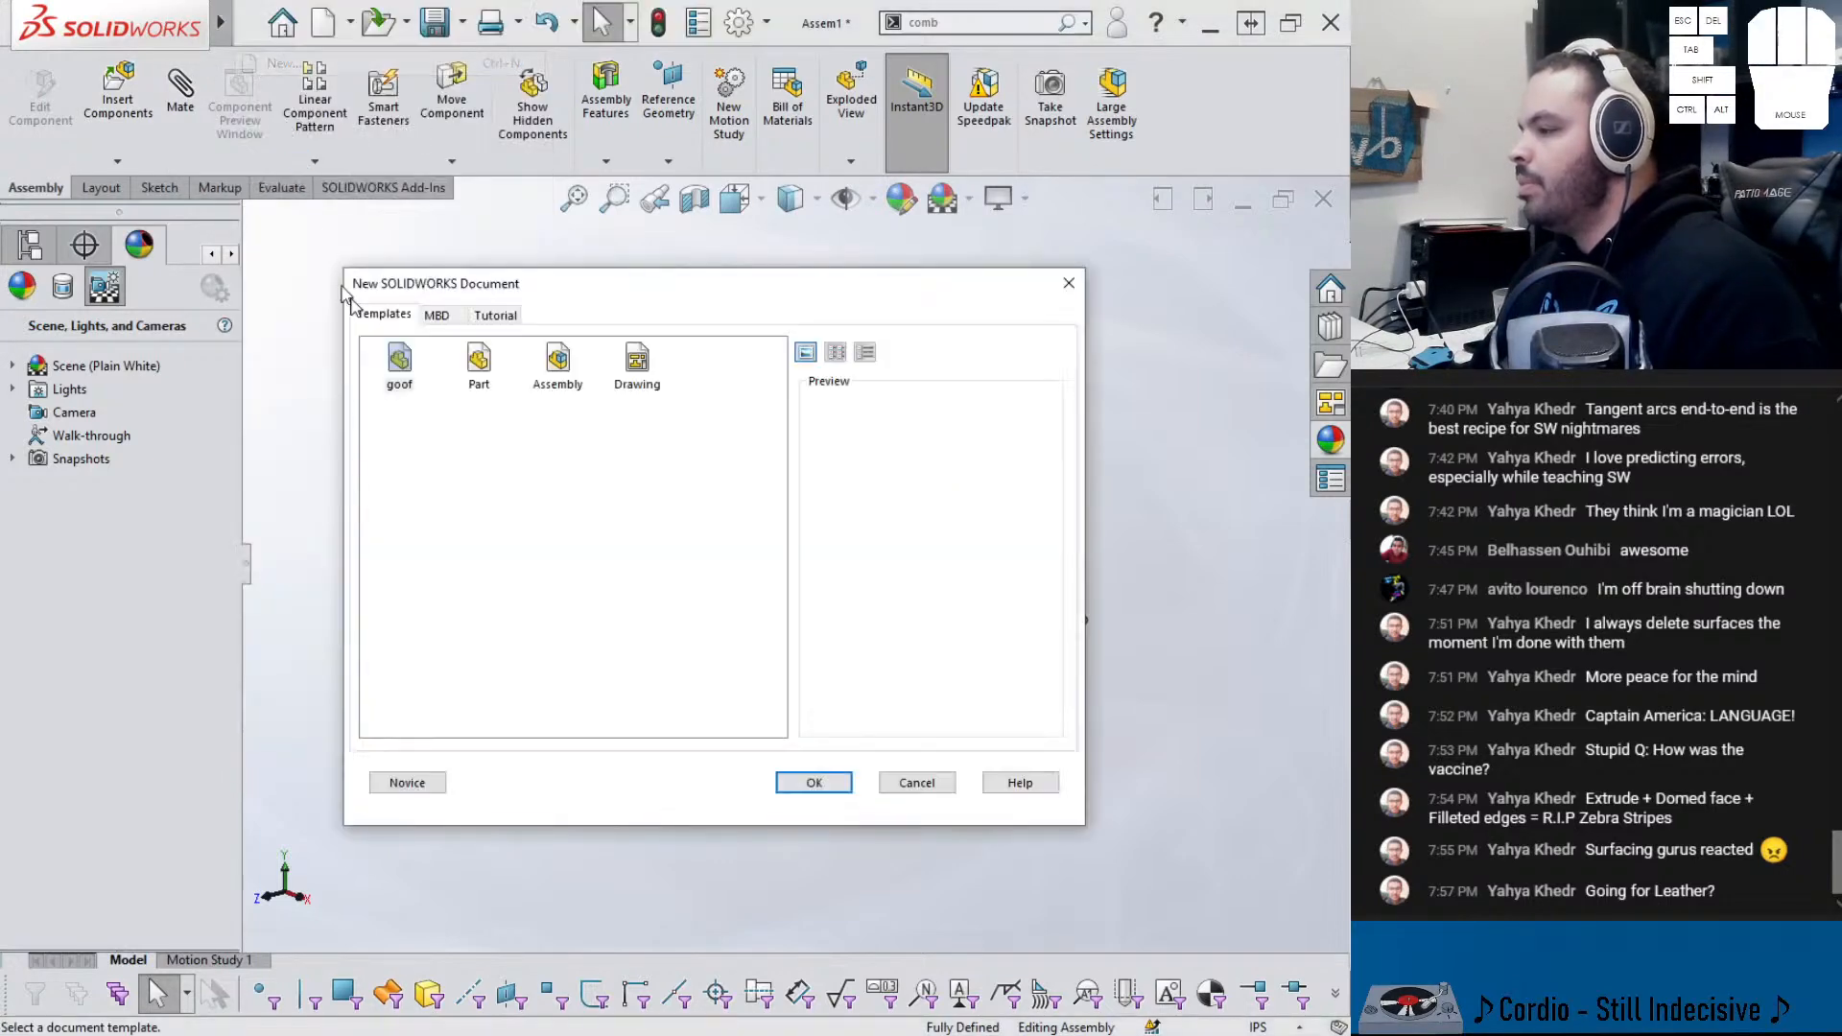
key(Return)
scroll(523, 470, up, 4)
click(786, 508)
scroll(806, 552, down, 2)
click(806, 555)
double_click(808, 564)
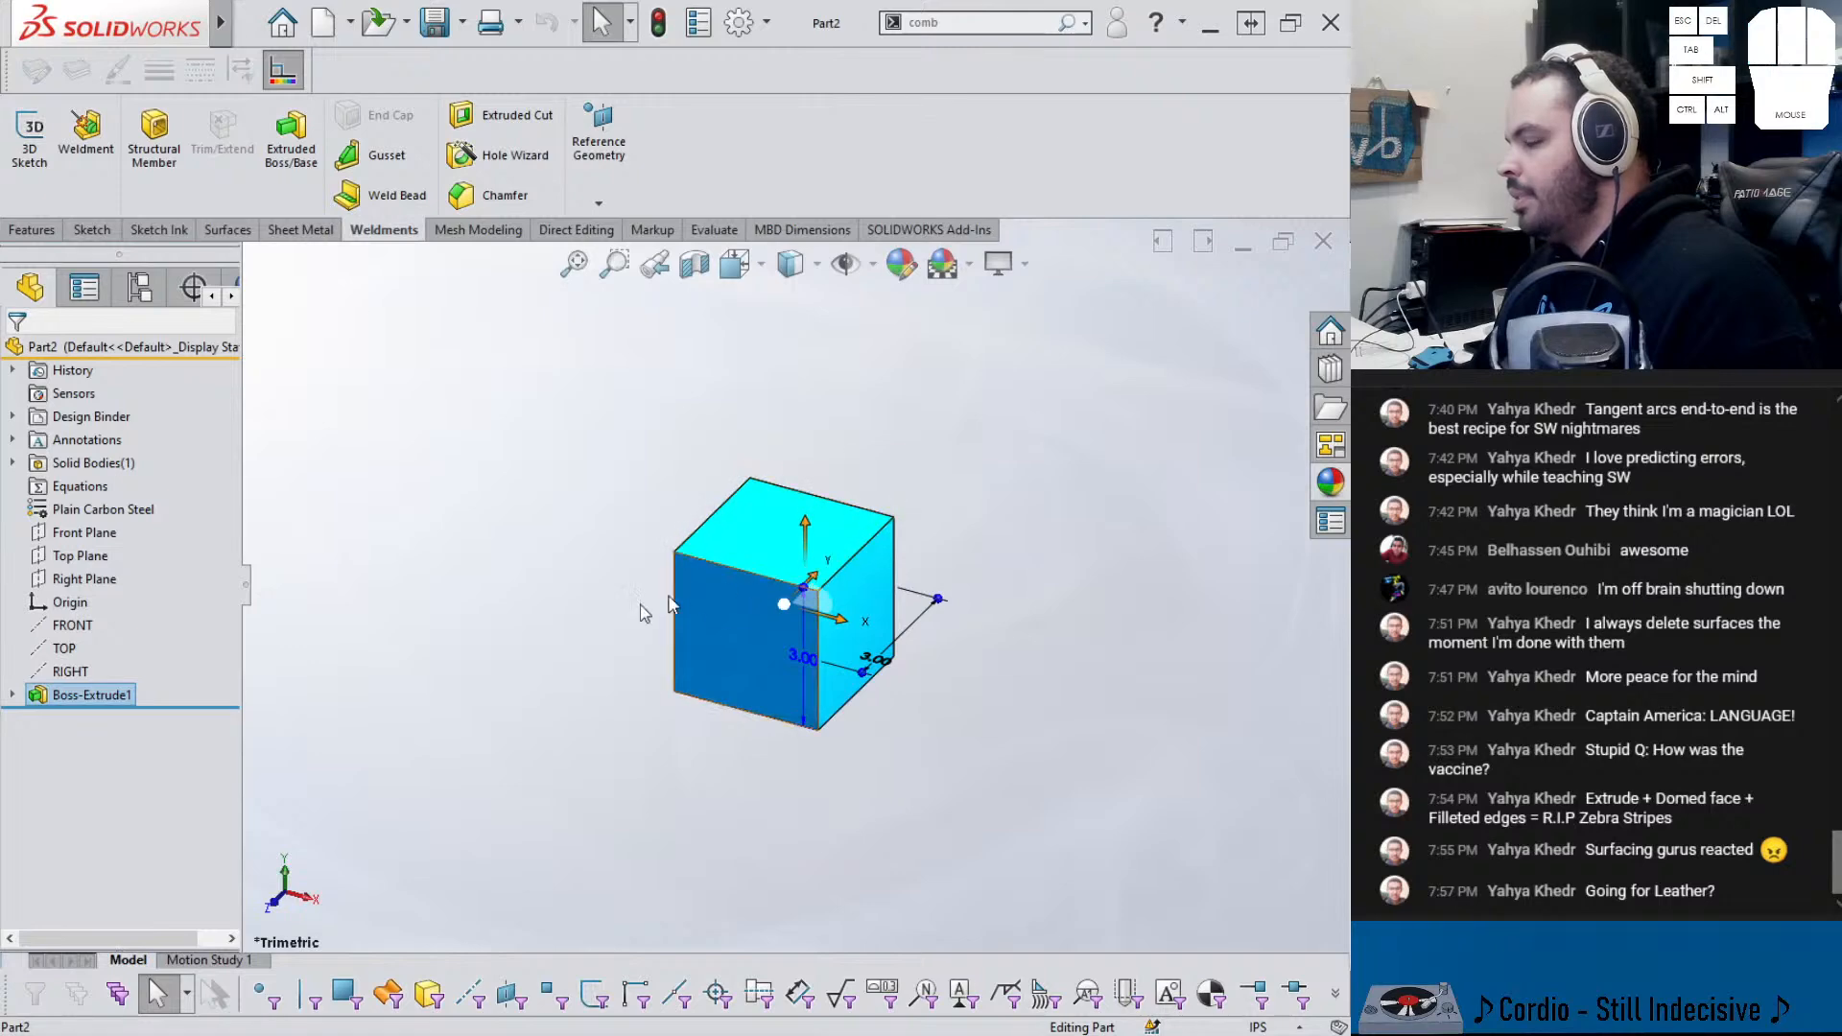
click(518, 626)
click(14, 696)
click(84, 721)
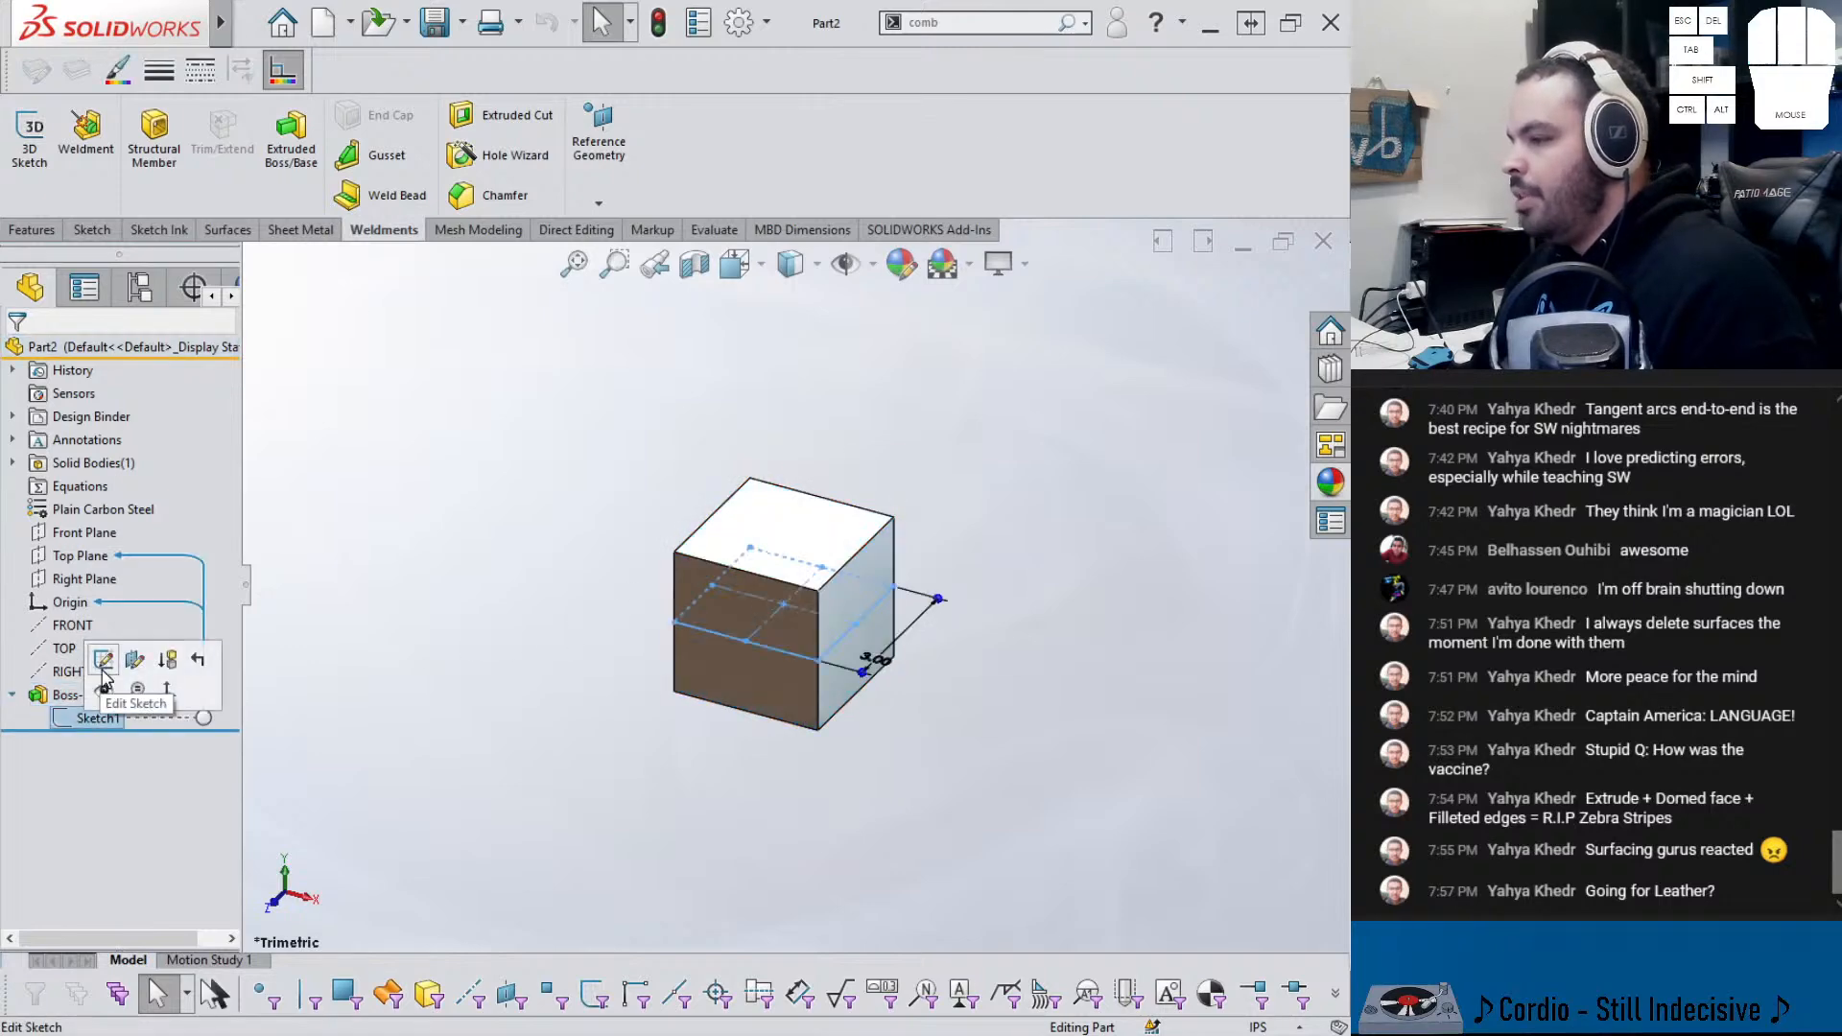
click(106, 660)
- Change the square's side length from 3.00 to 120 and exit the sketch
scroll(657, 667, up, 1)
middle_drag(662, 670, 707, 711)
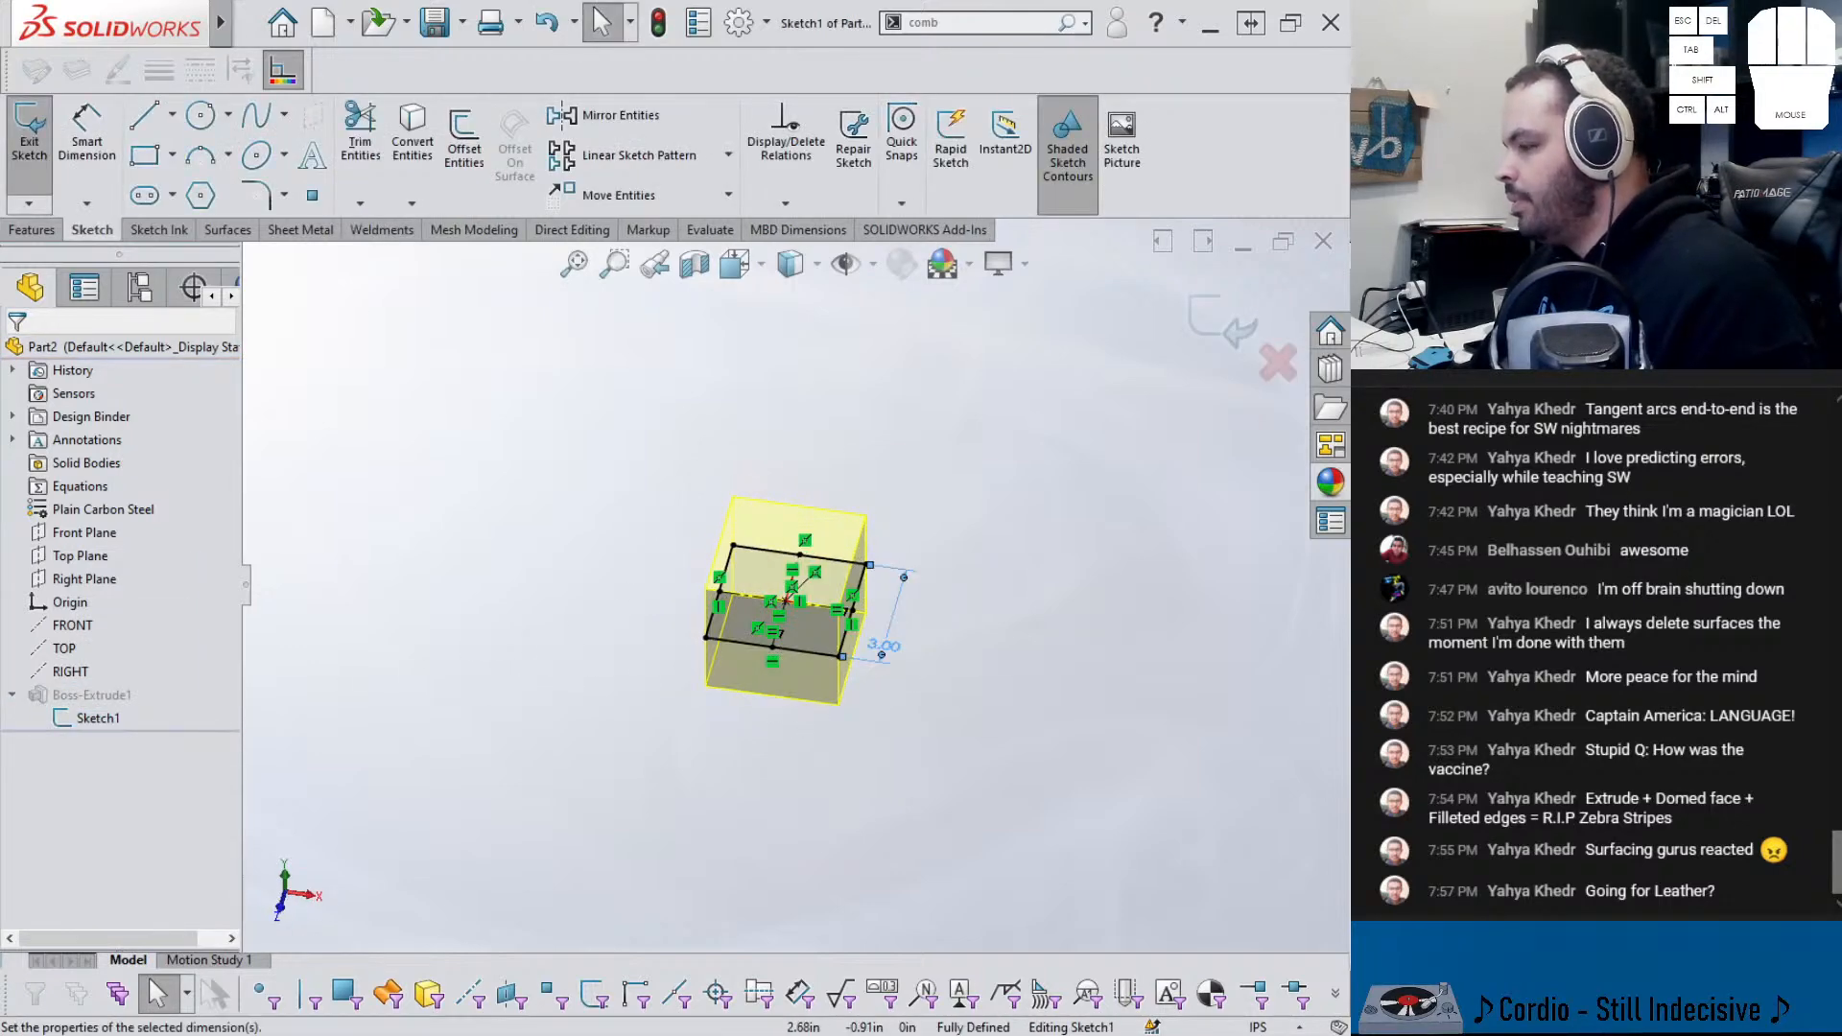
double_click(878, 647)
text(120)
key(Return)
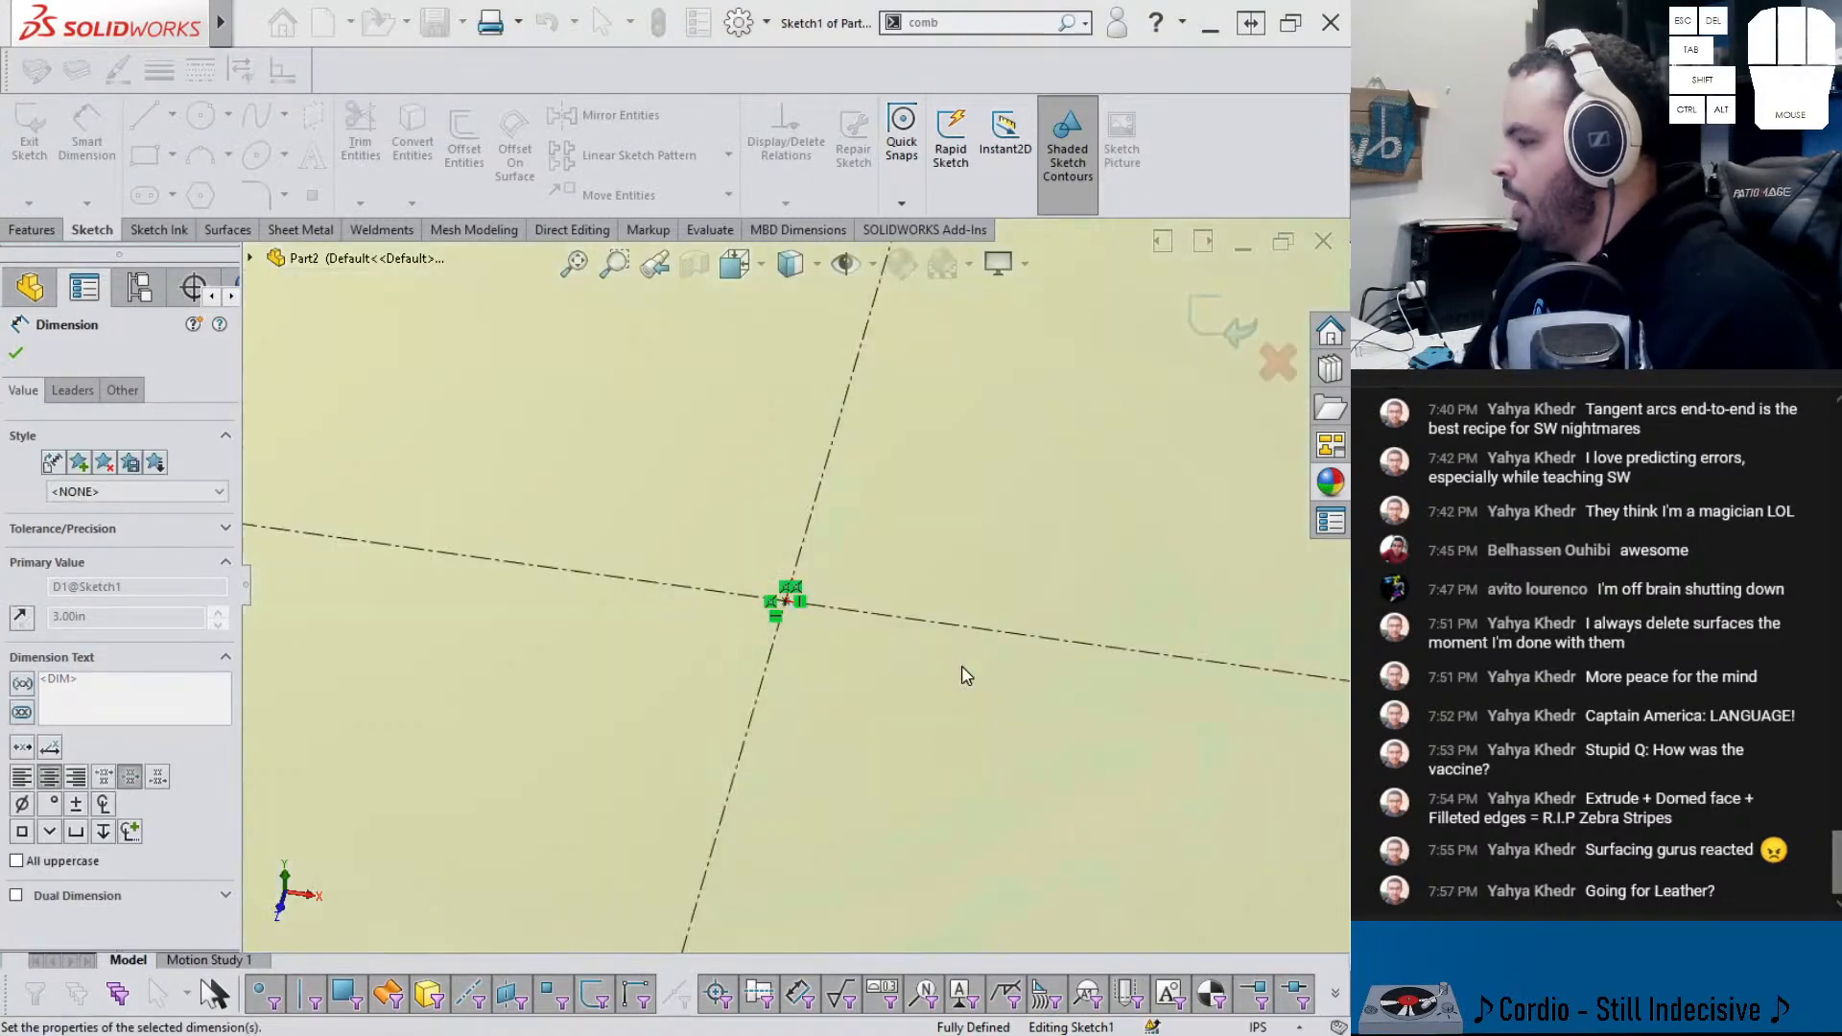
key(f)
key(Escape)
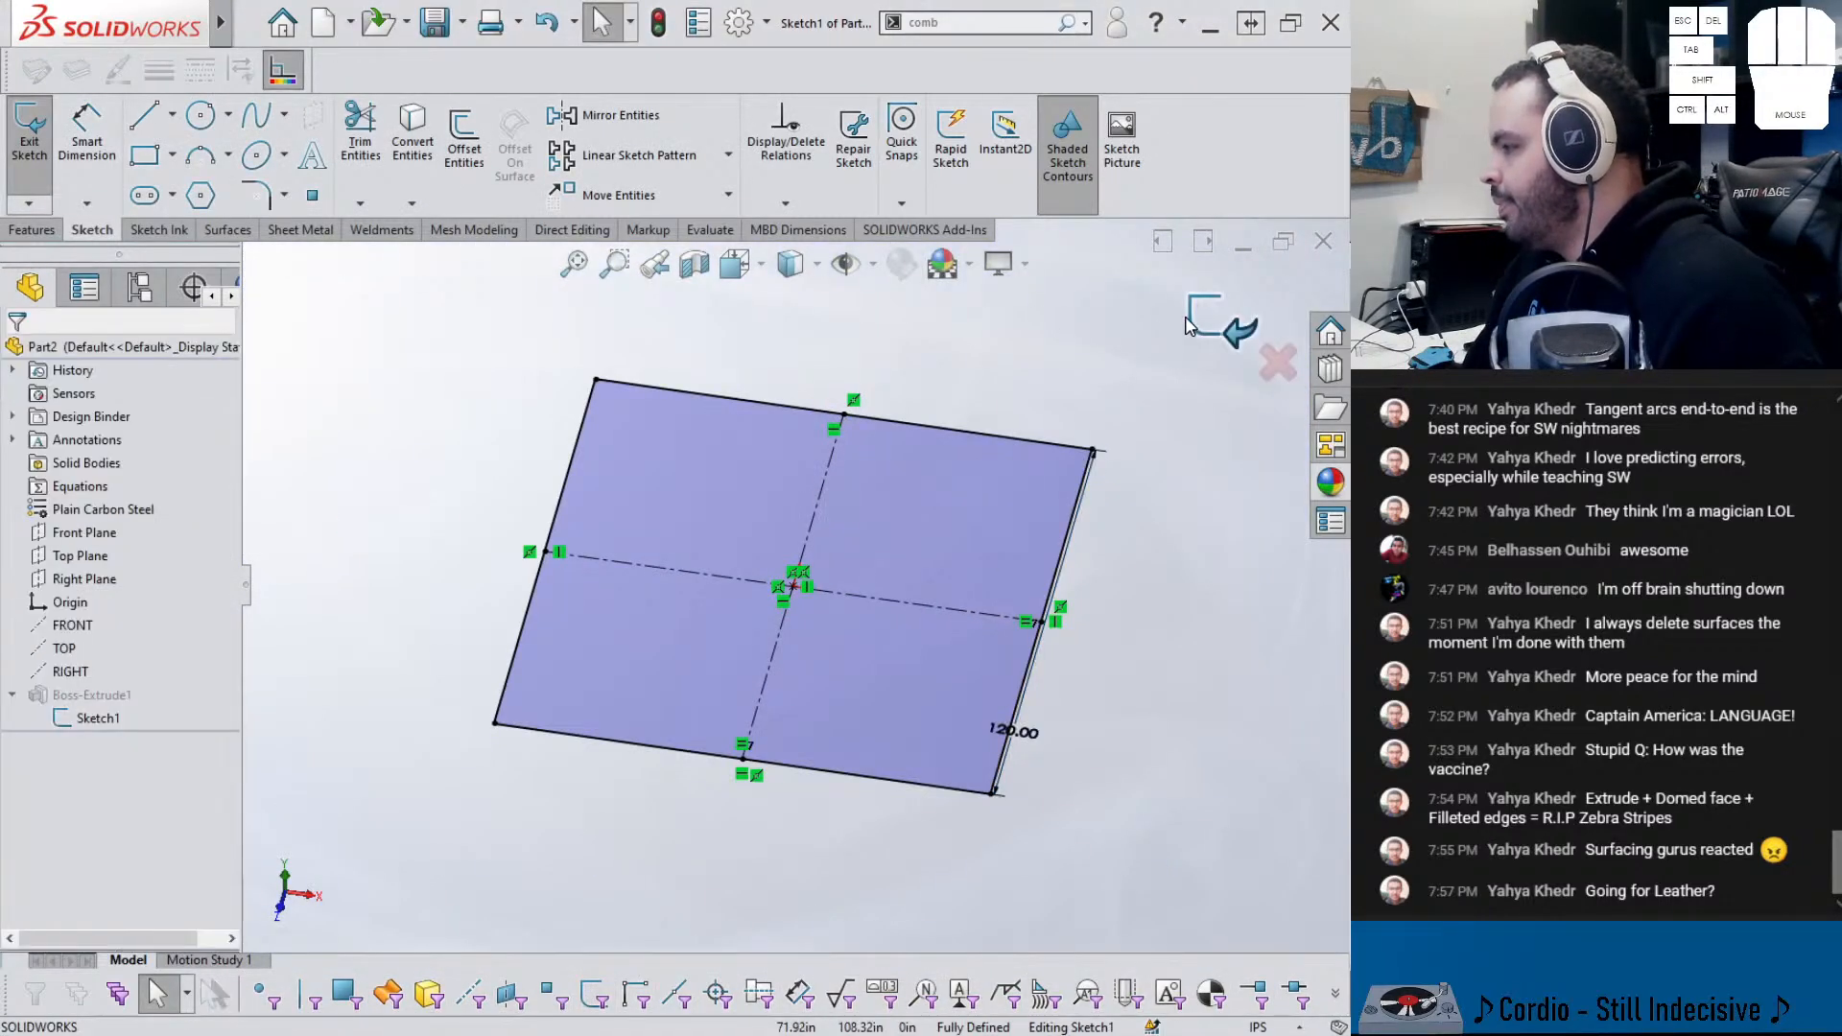
click(1210, 324)
- Change the plate's thickness from 3.00 in to 12 in
click(955, 589)
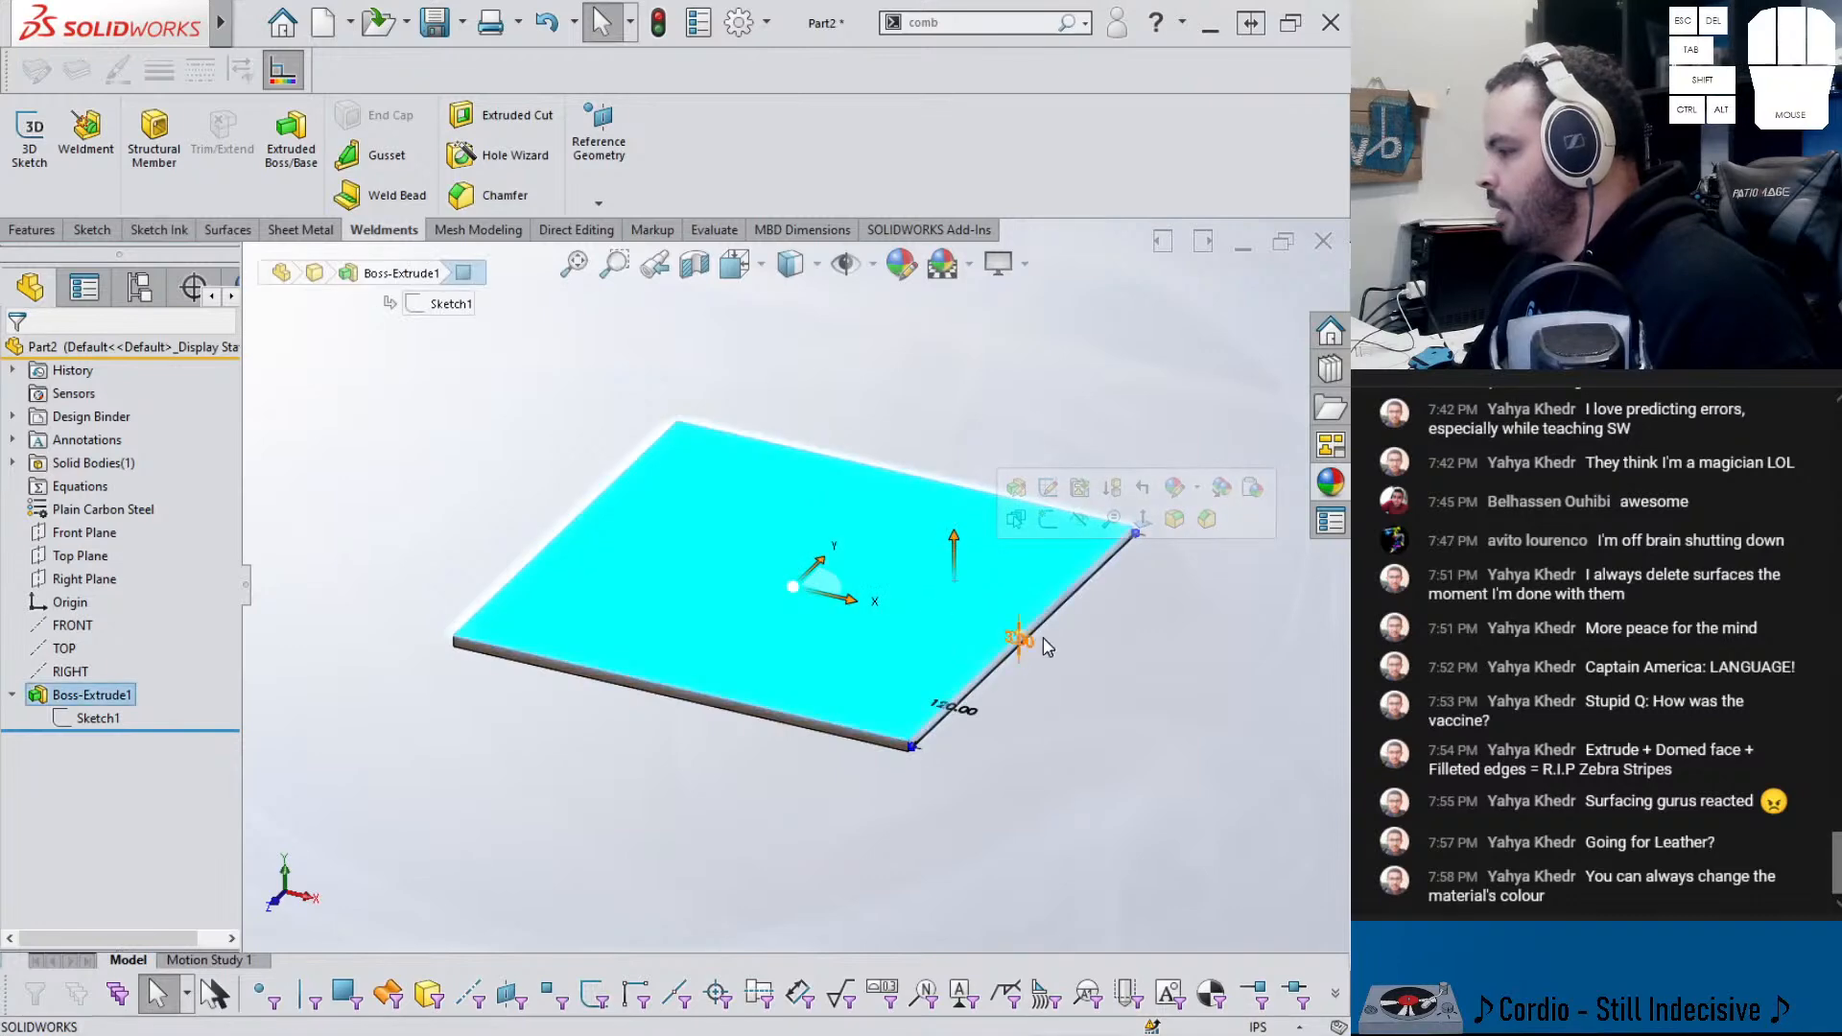
double_click(1023, 644)
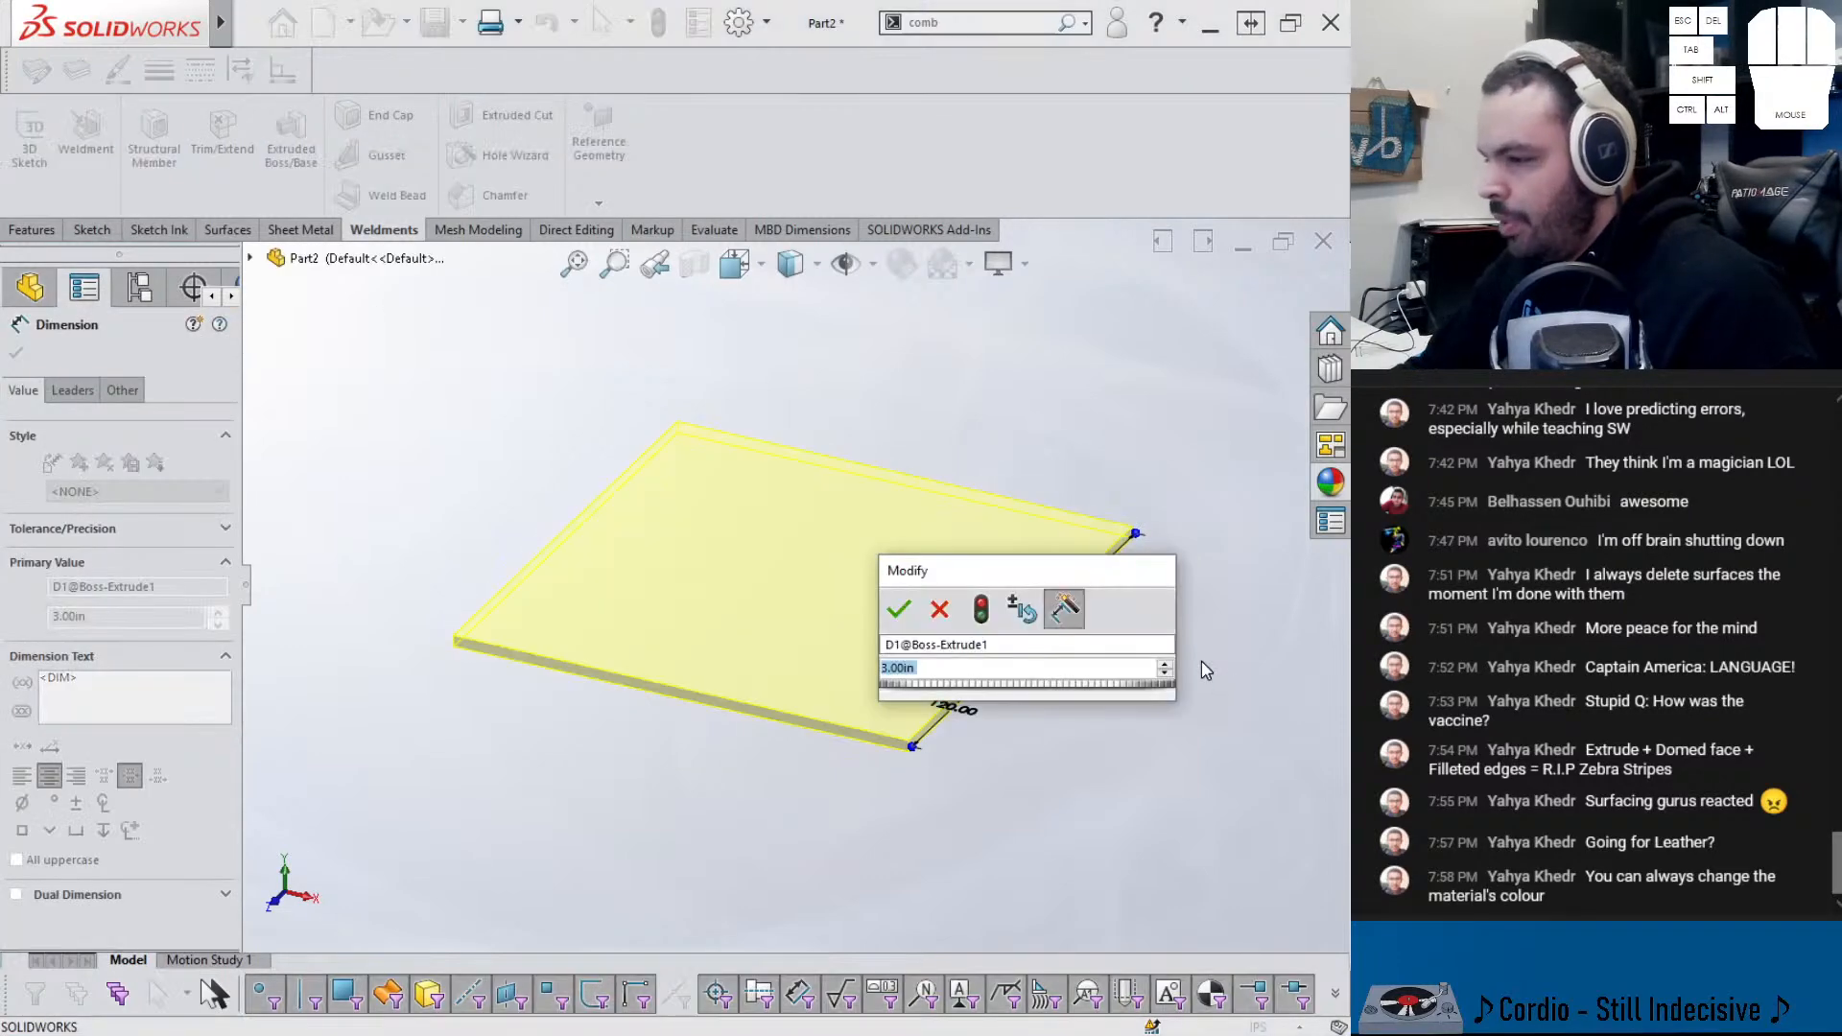
text(12)
key(Return)
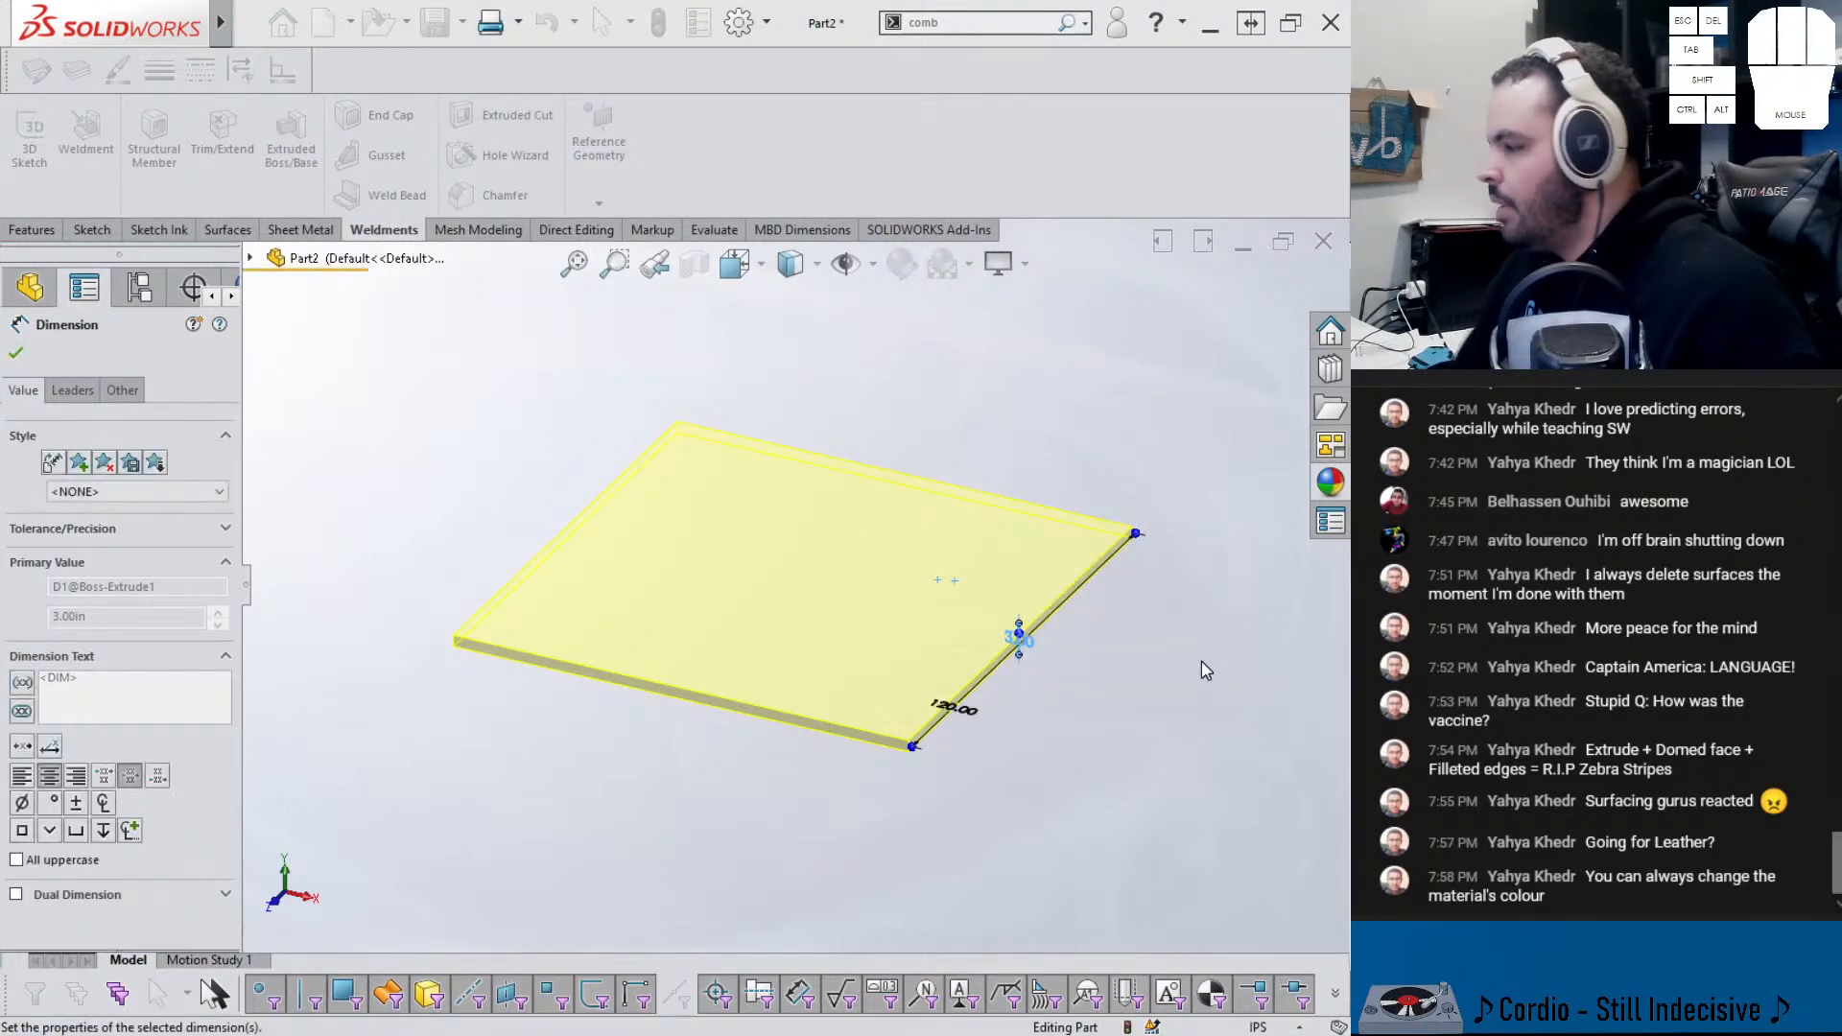
click(1156, 688)
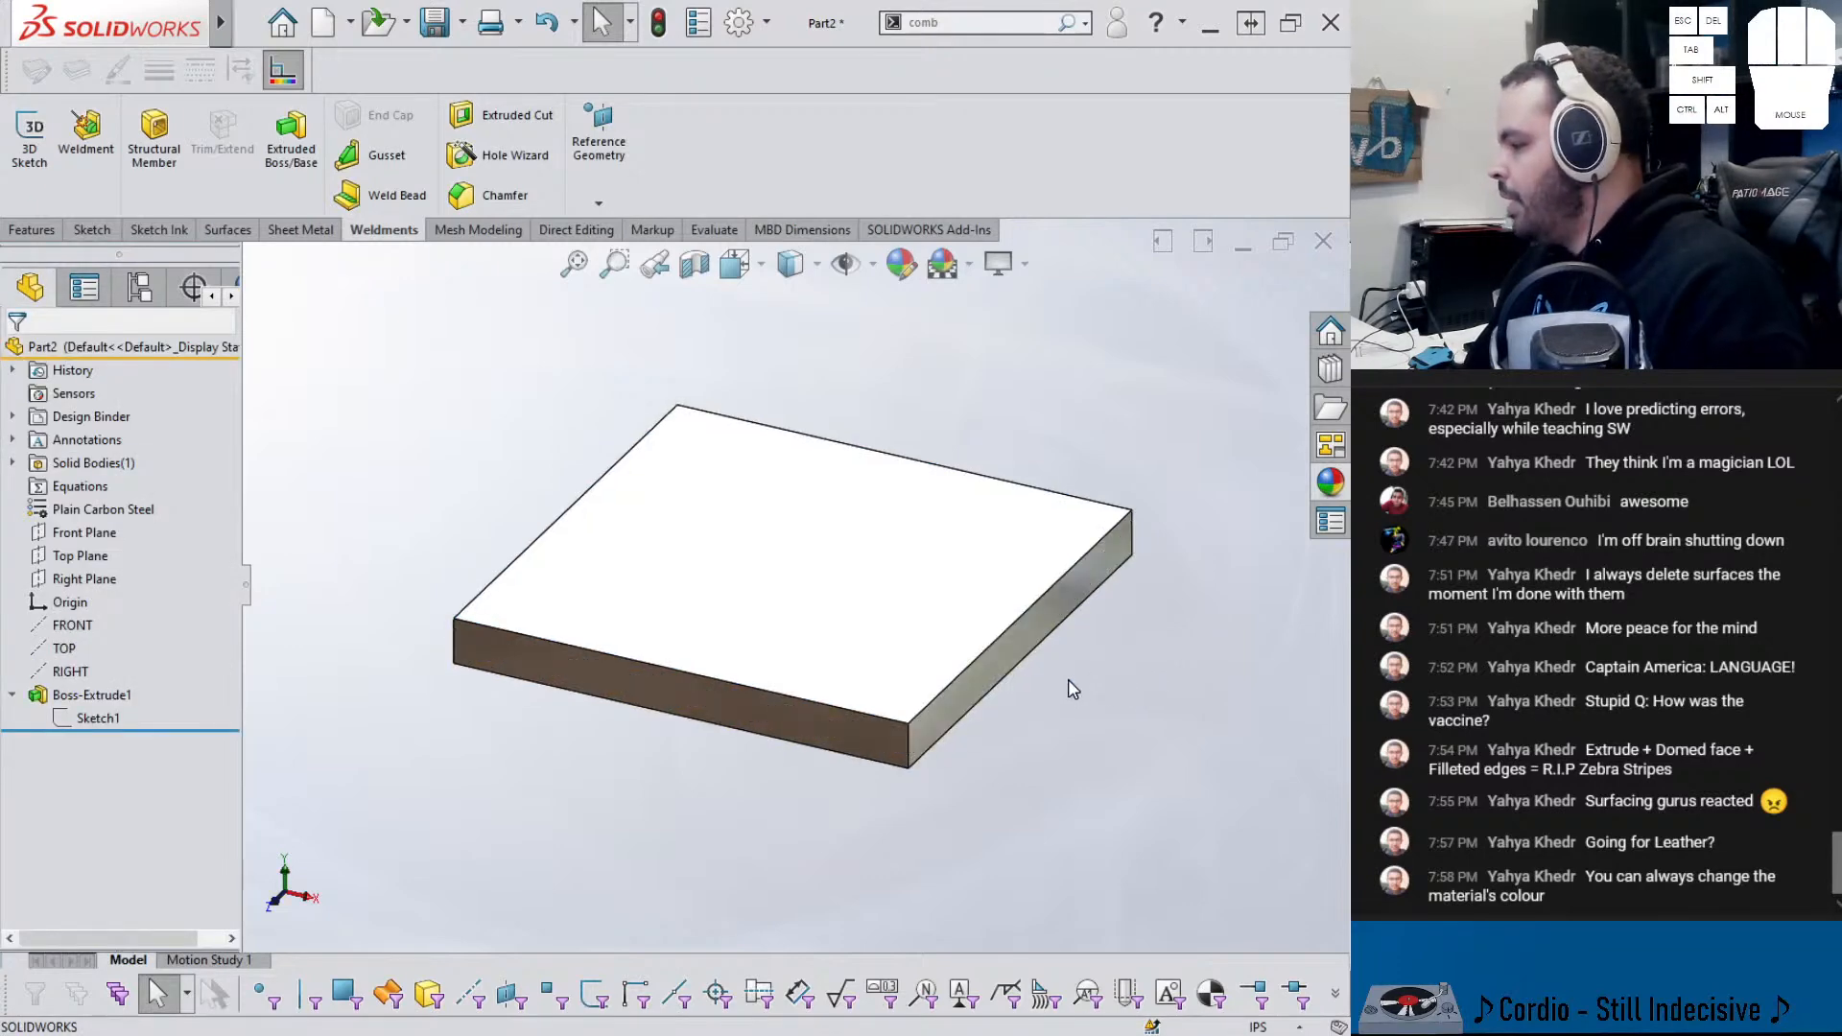
- Save the slab part as flor
key(ctrl+s)
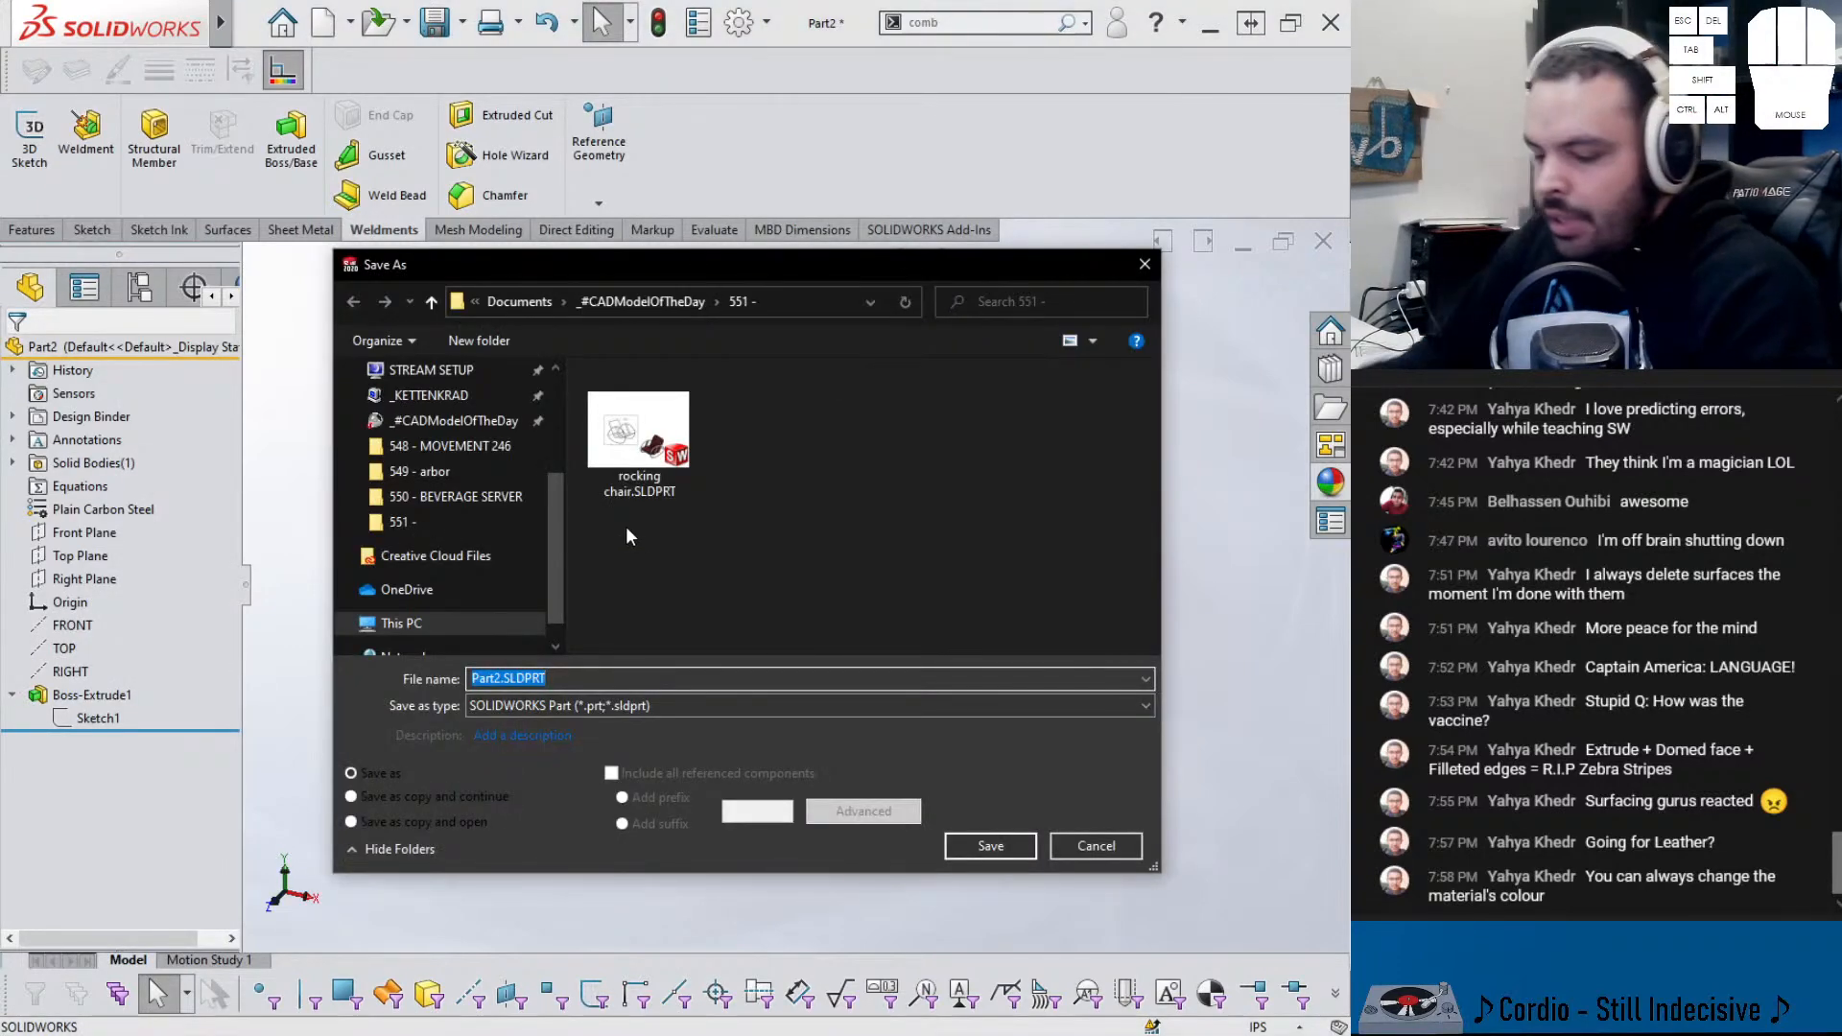
text(flor)
key(Return)
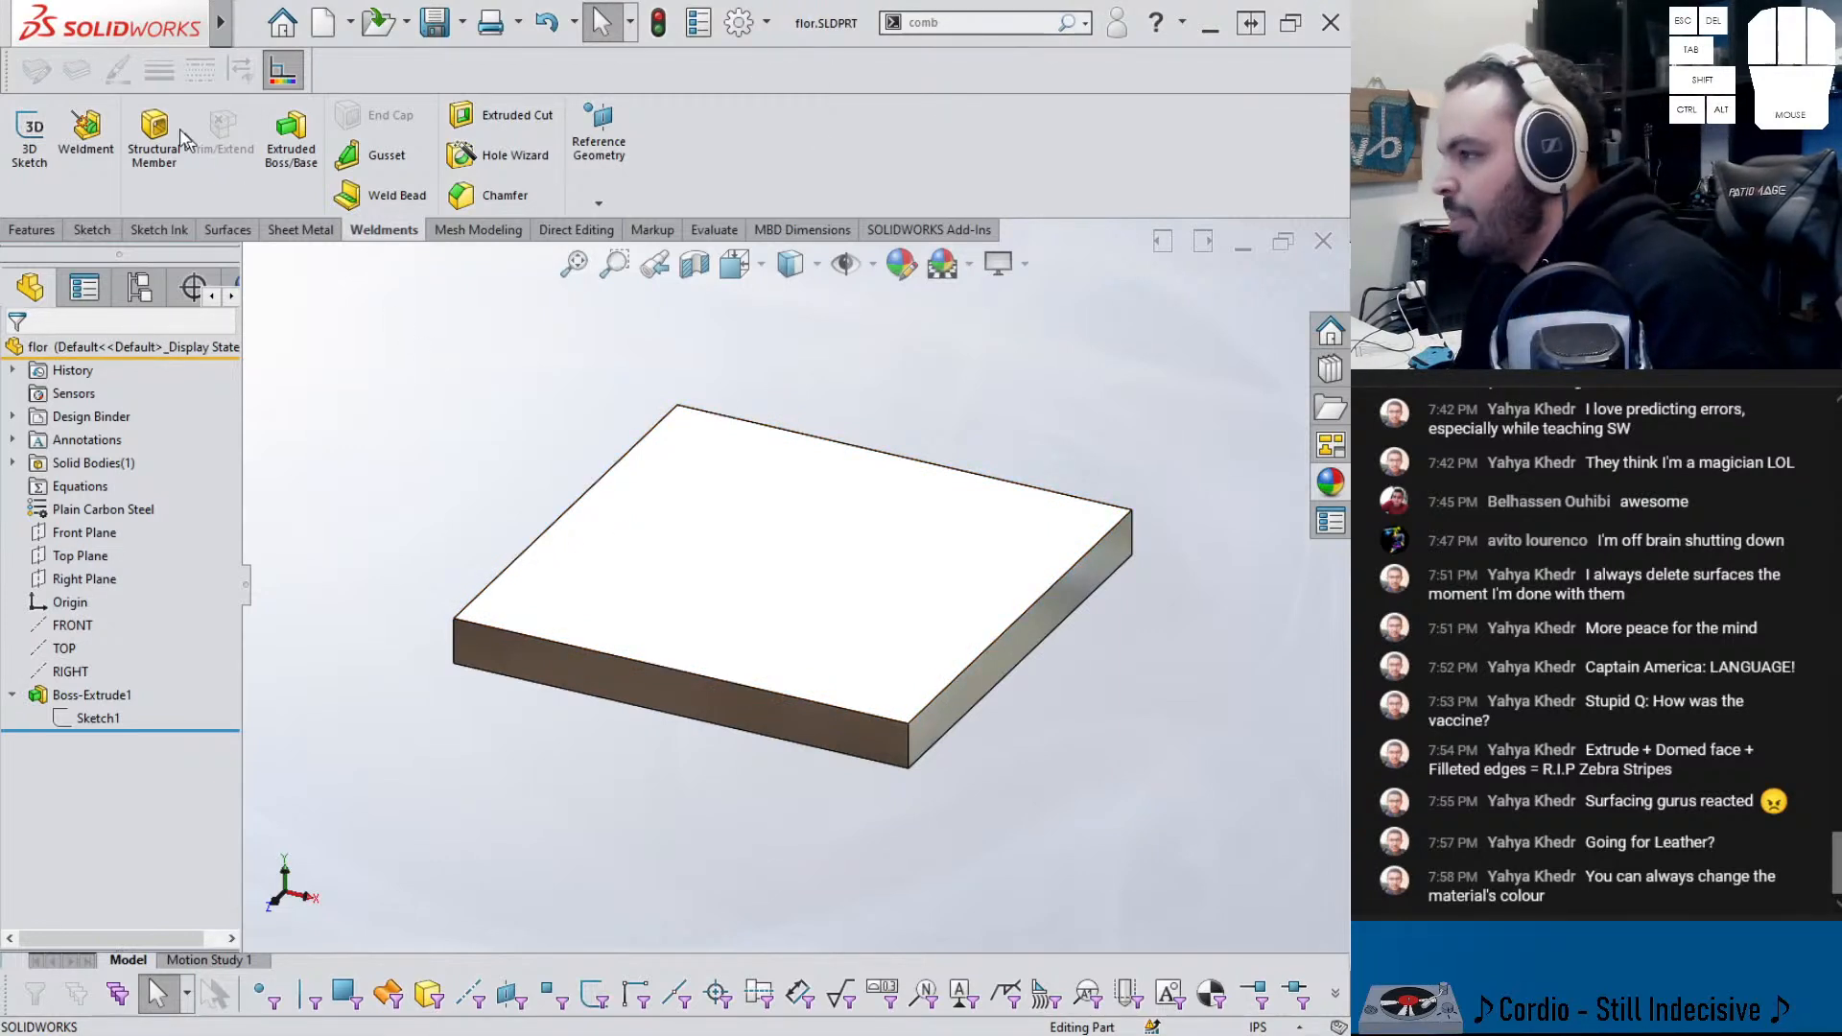
click(249, 23)
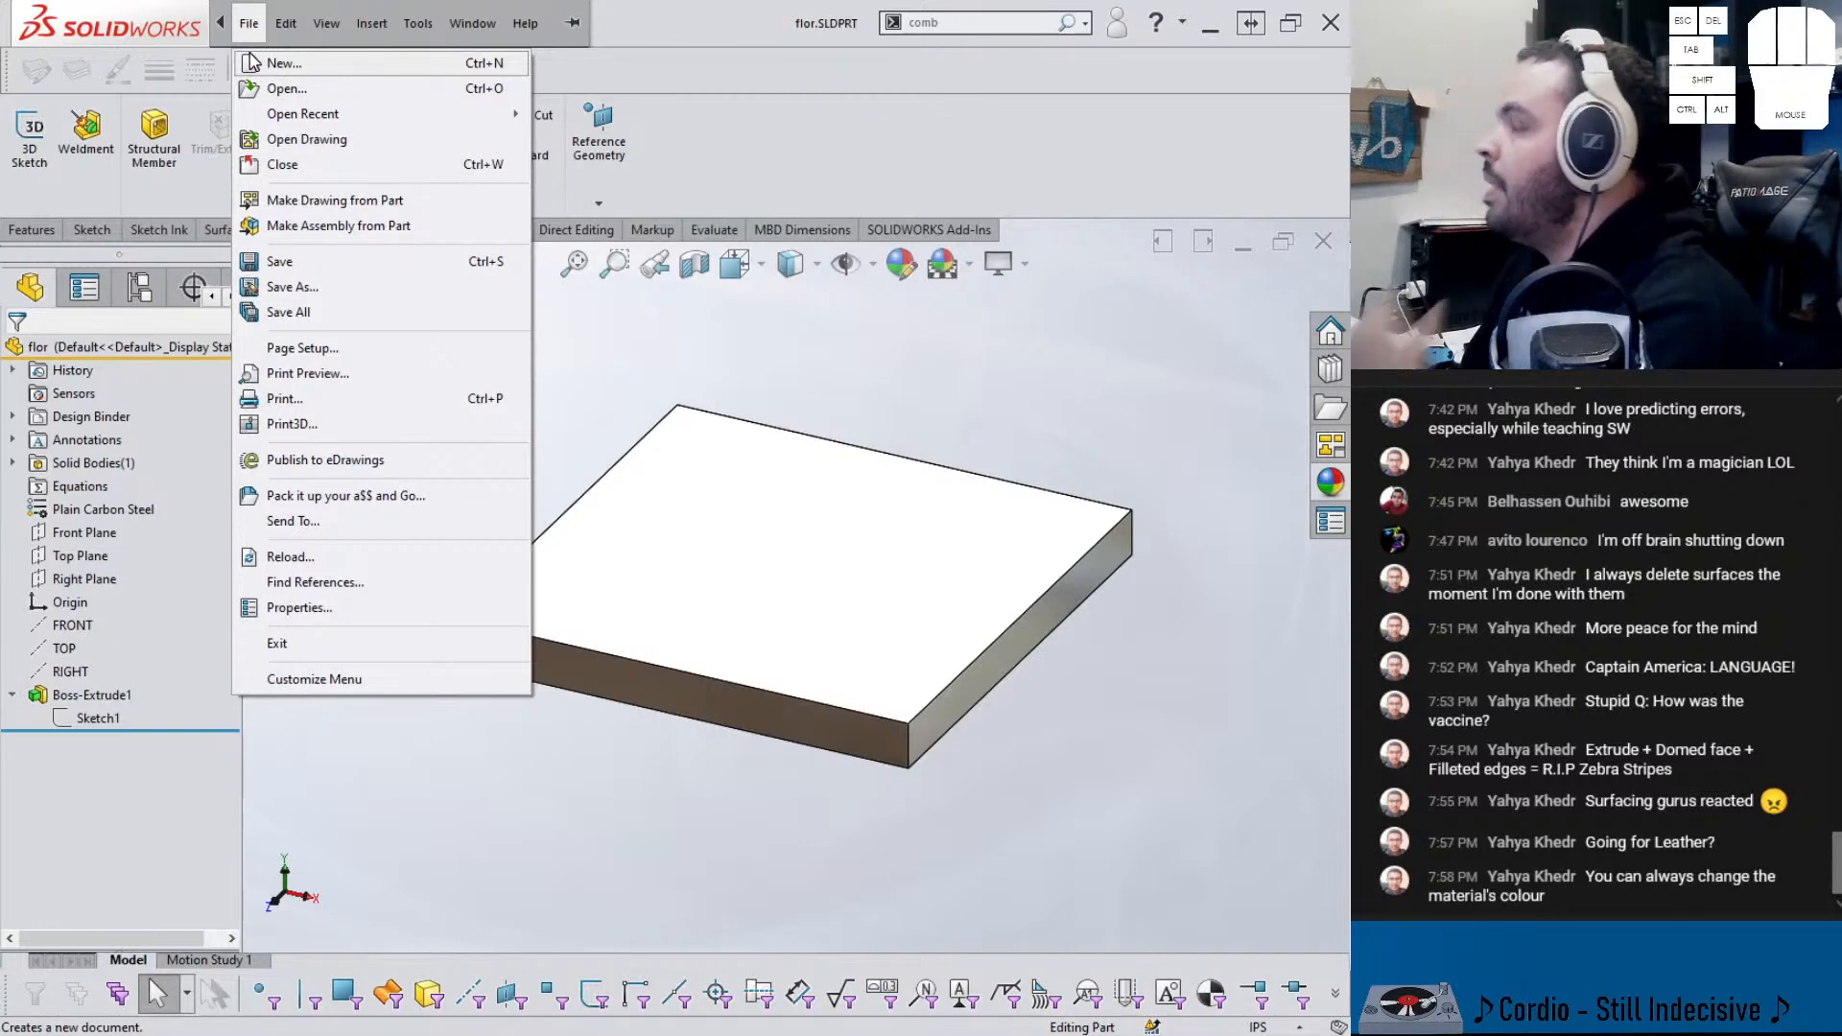
click(614, 397)
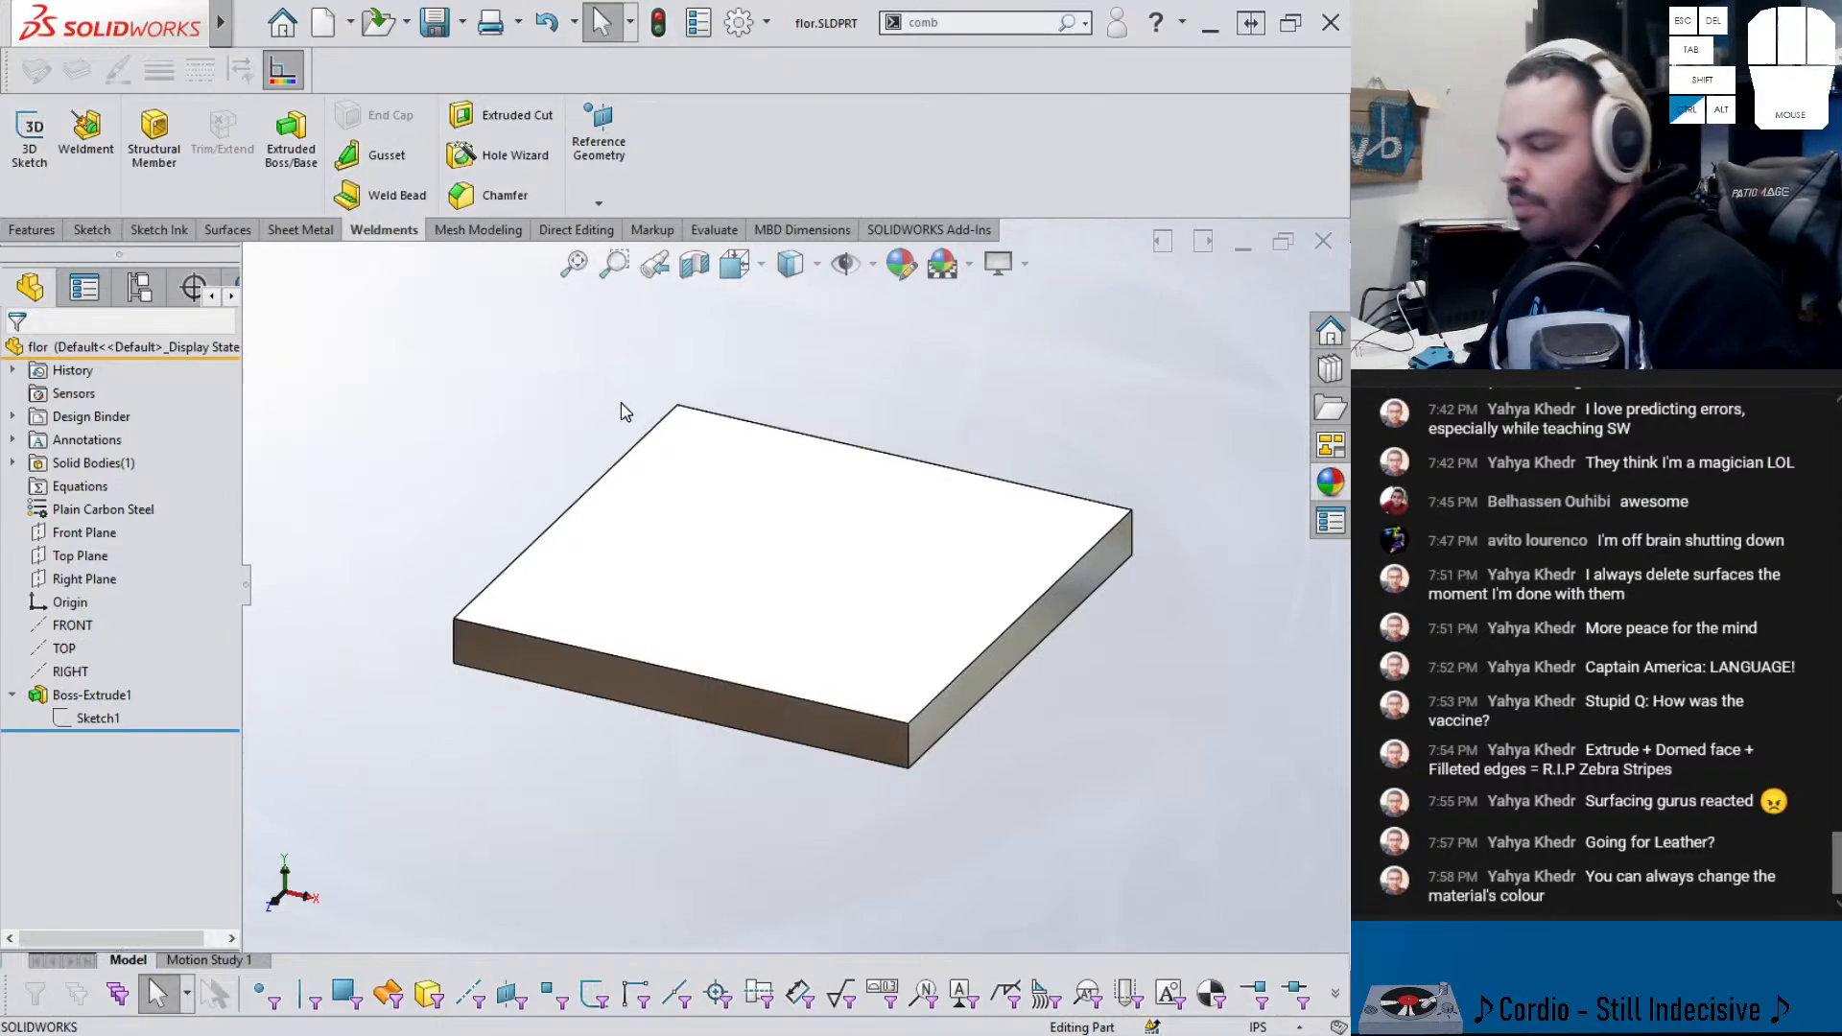
key(ctrl+Tab)
key(ctrl+Tab)
- Make the slab extrusion Blind, reversed downward, then return to the chair assembly
click(674, 576)
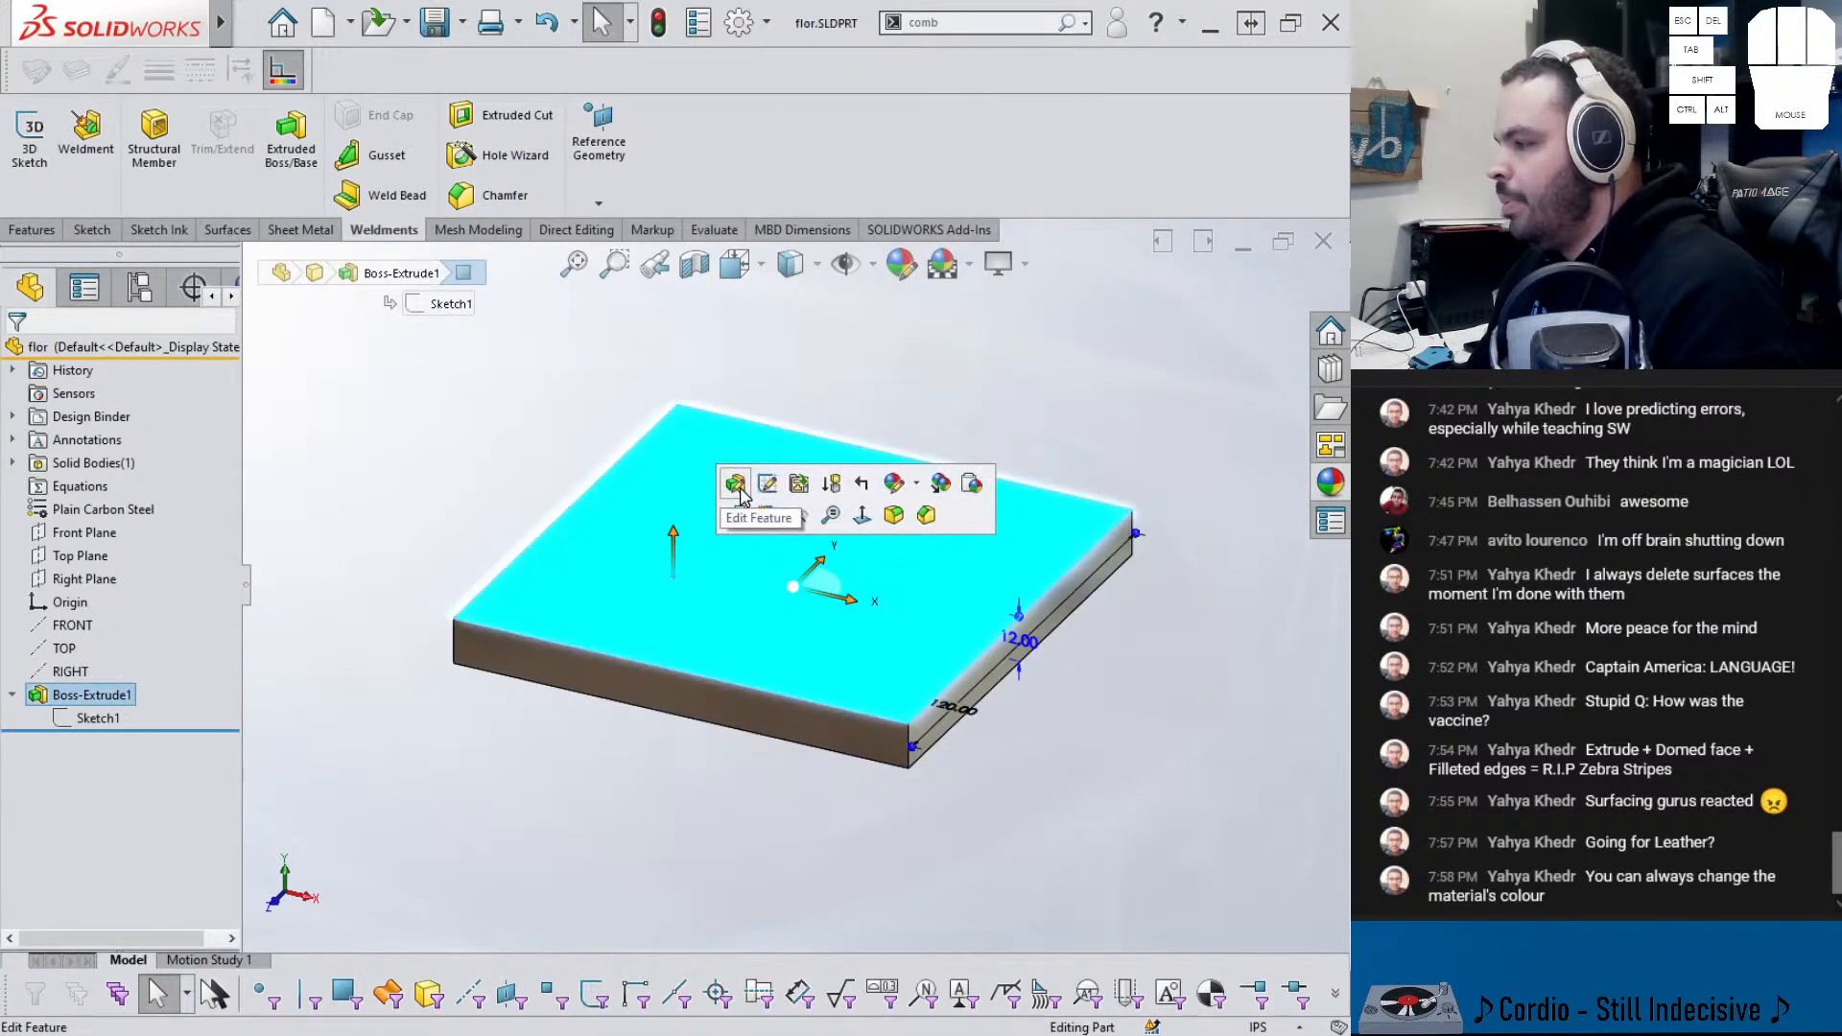
click(738, 491)
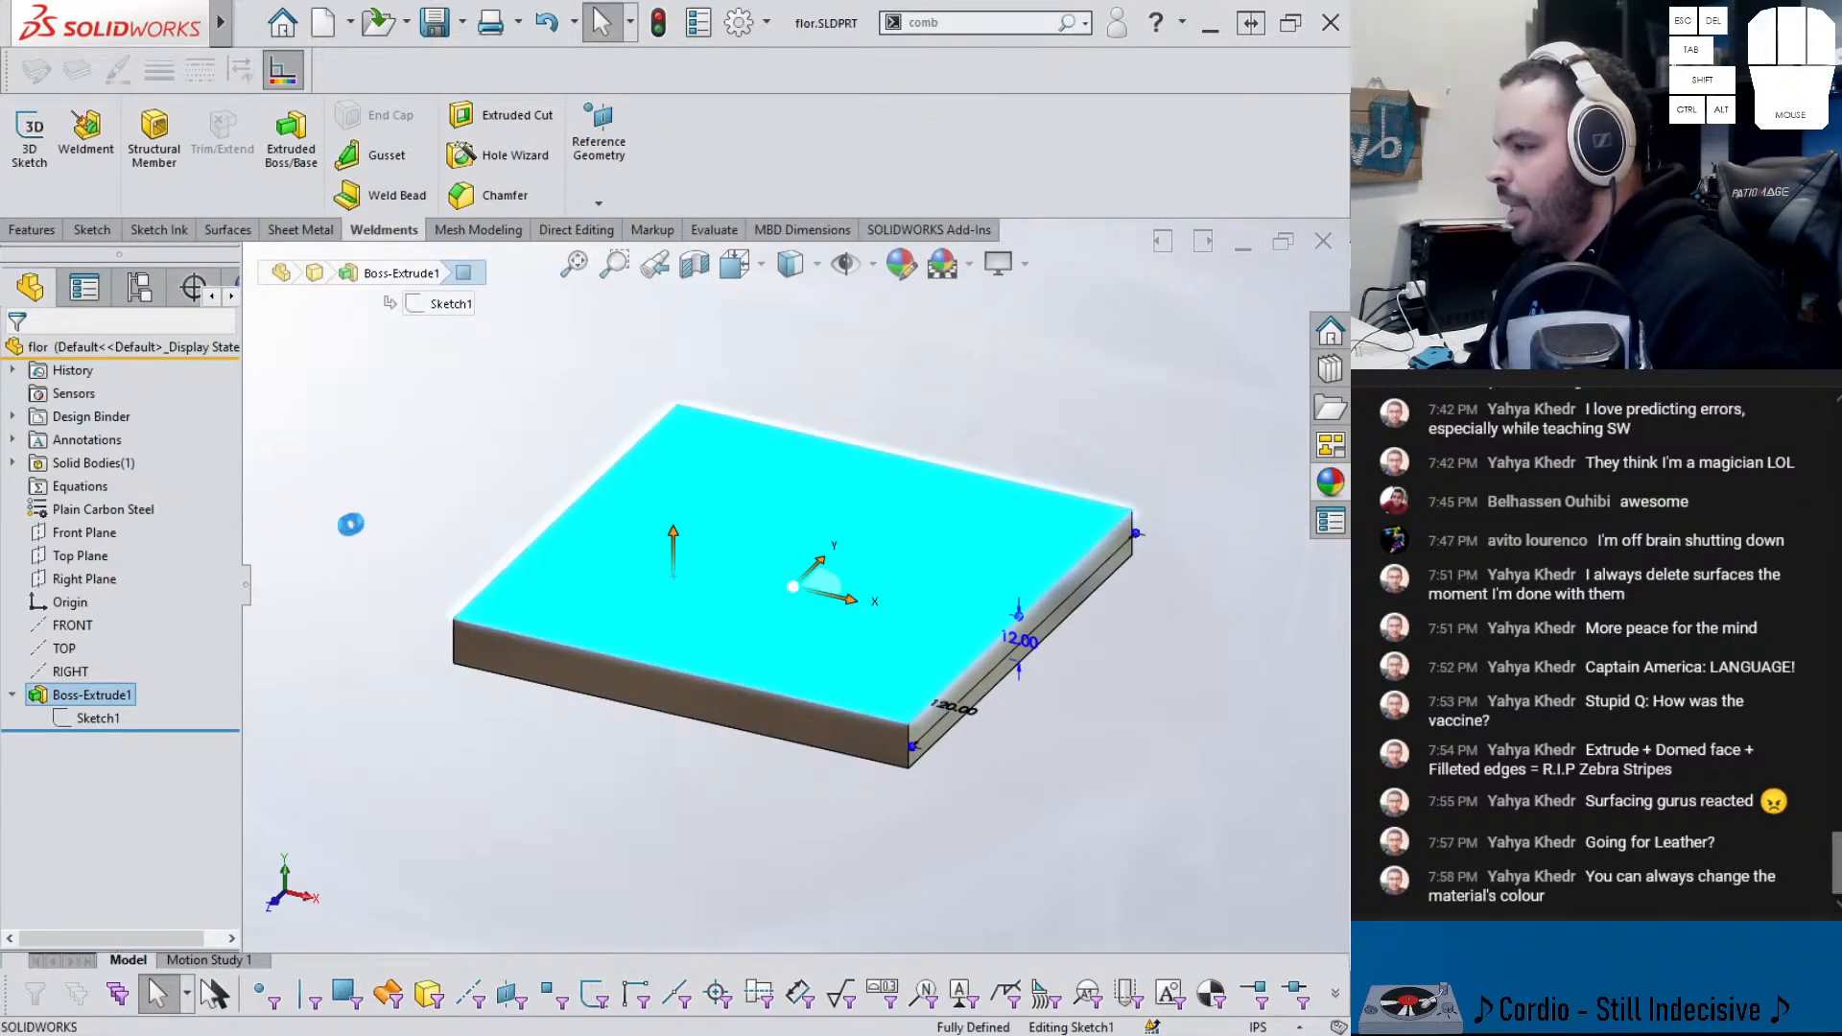
click(96, 477)
click(58, 497)
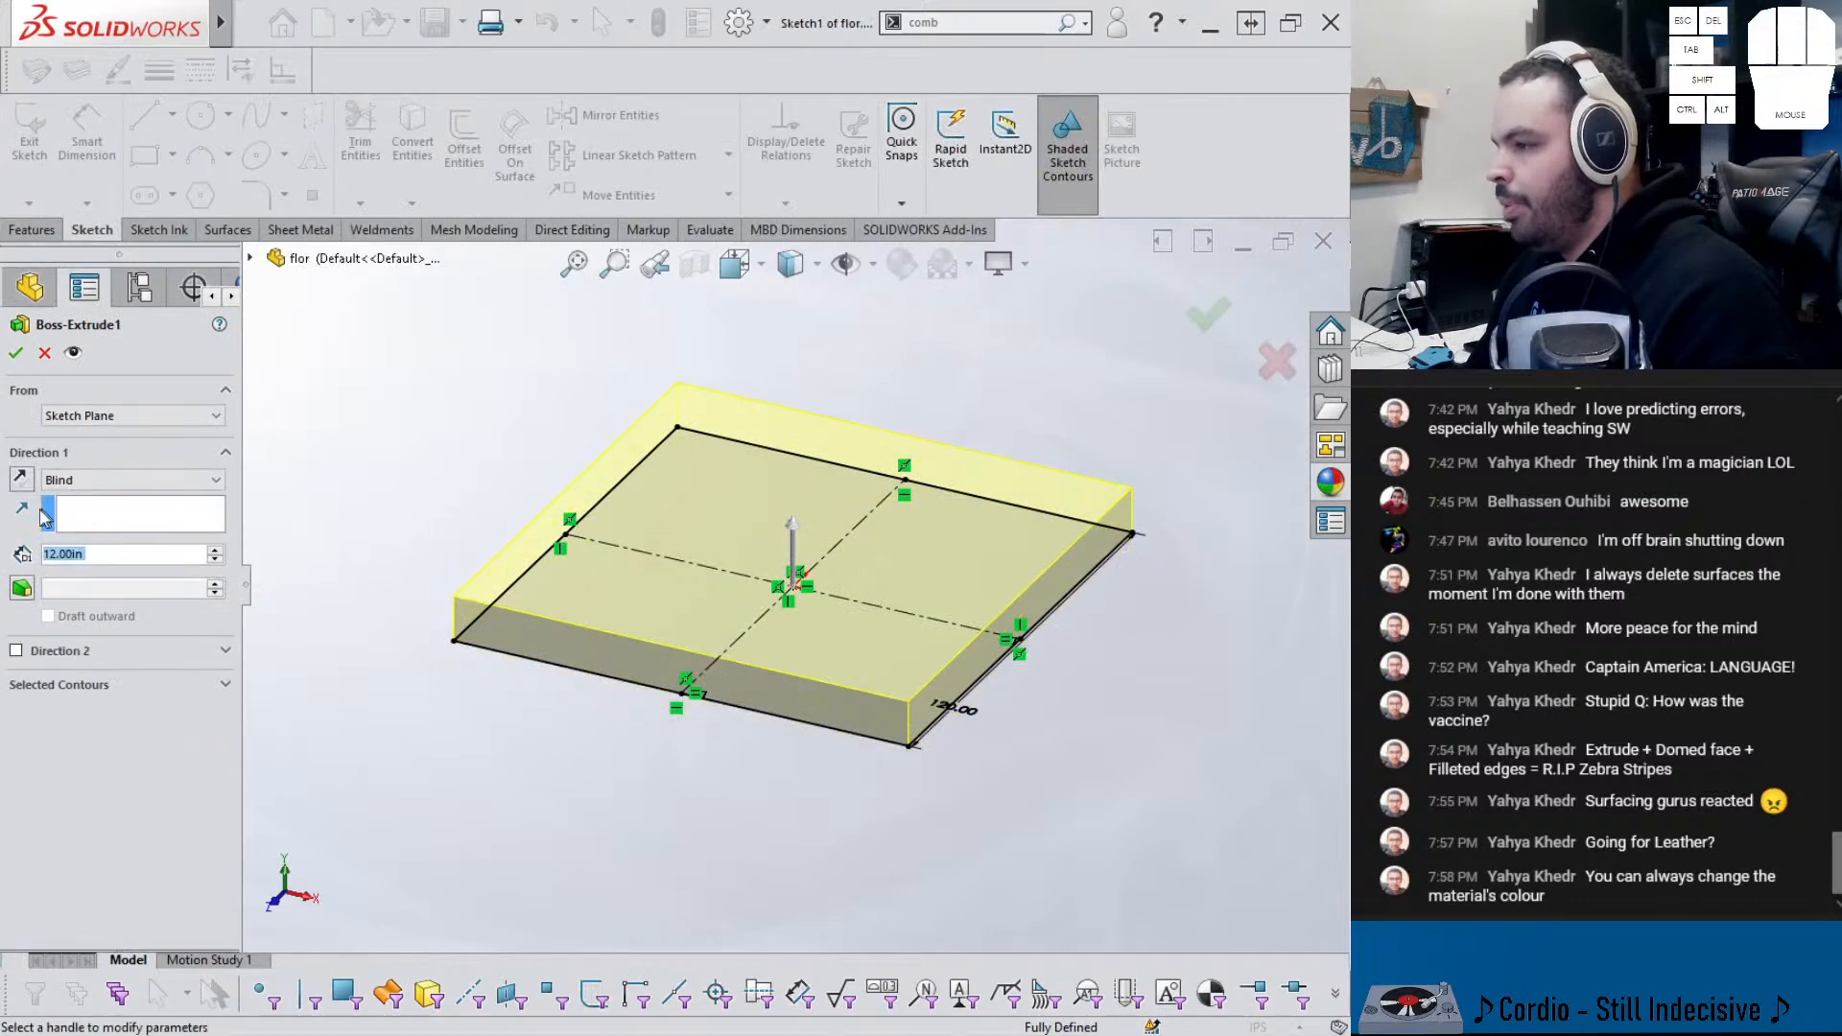
click(29, 482)
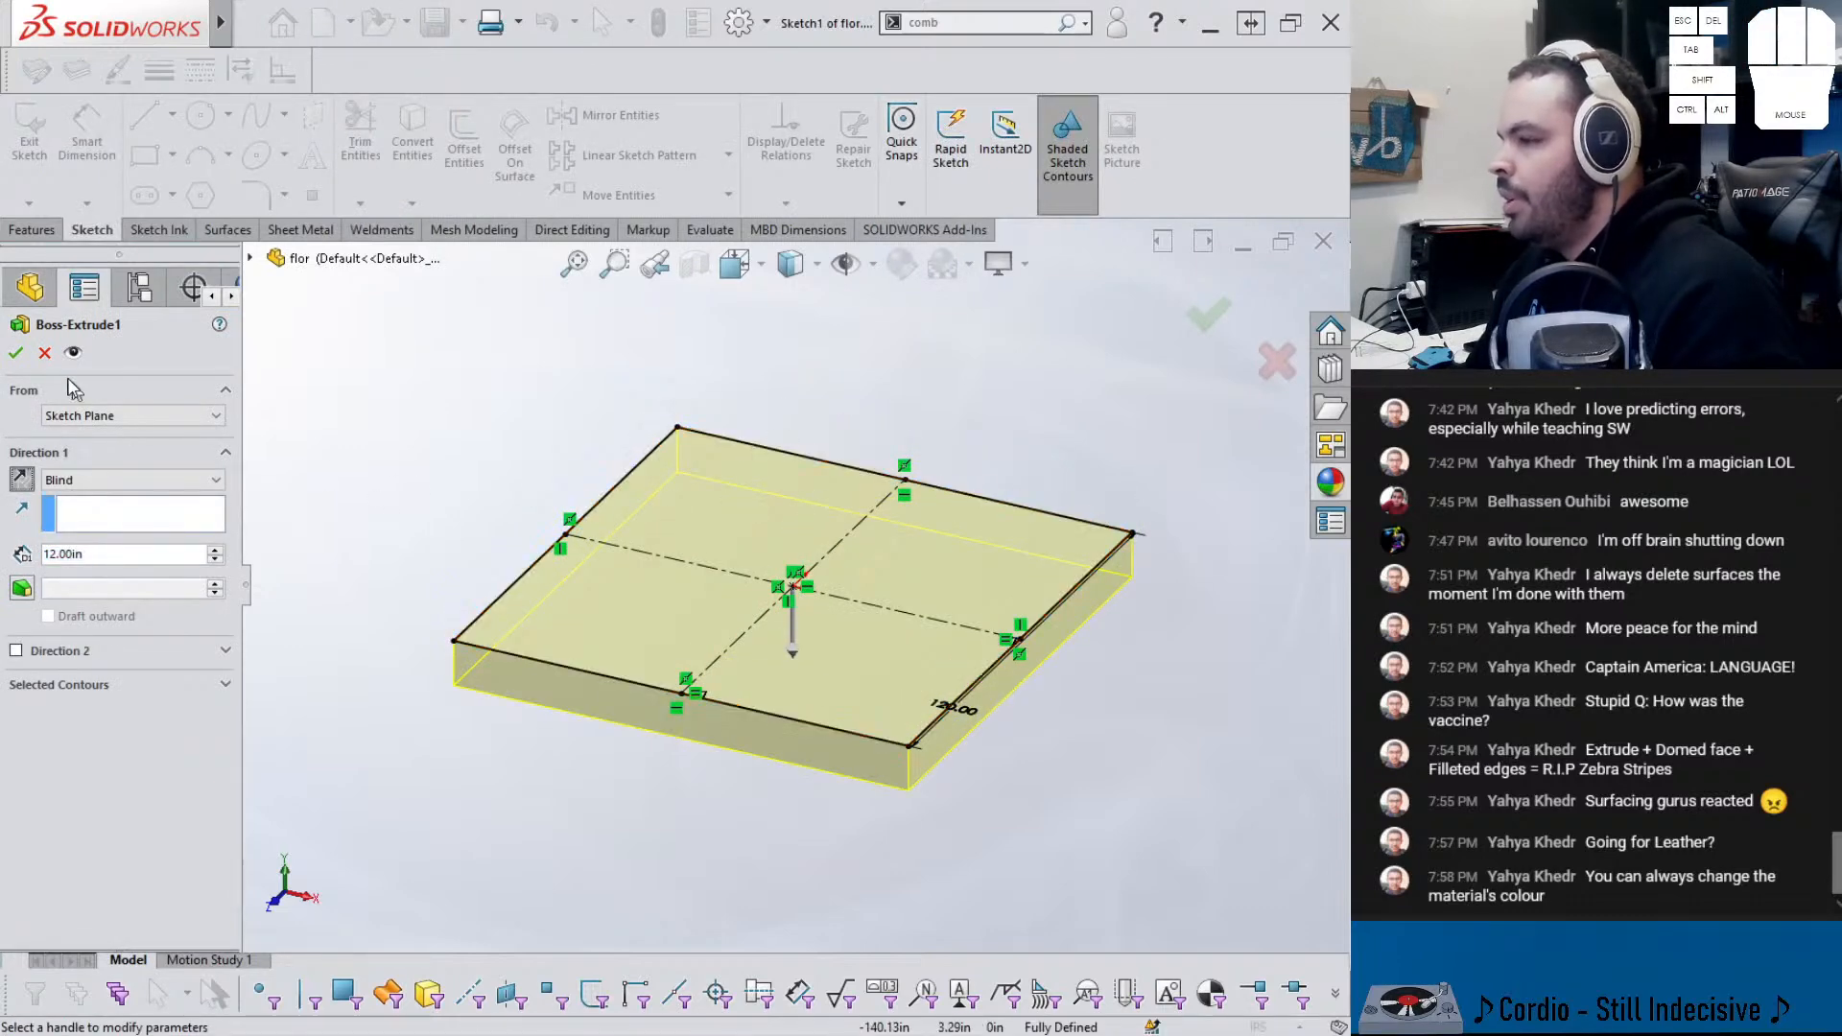
click(16, 355)
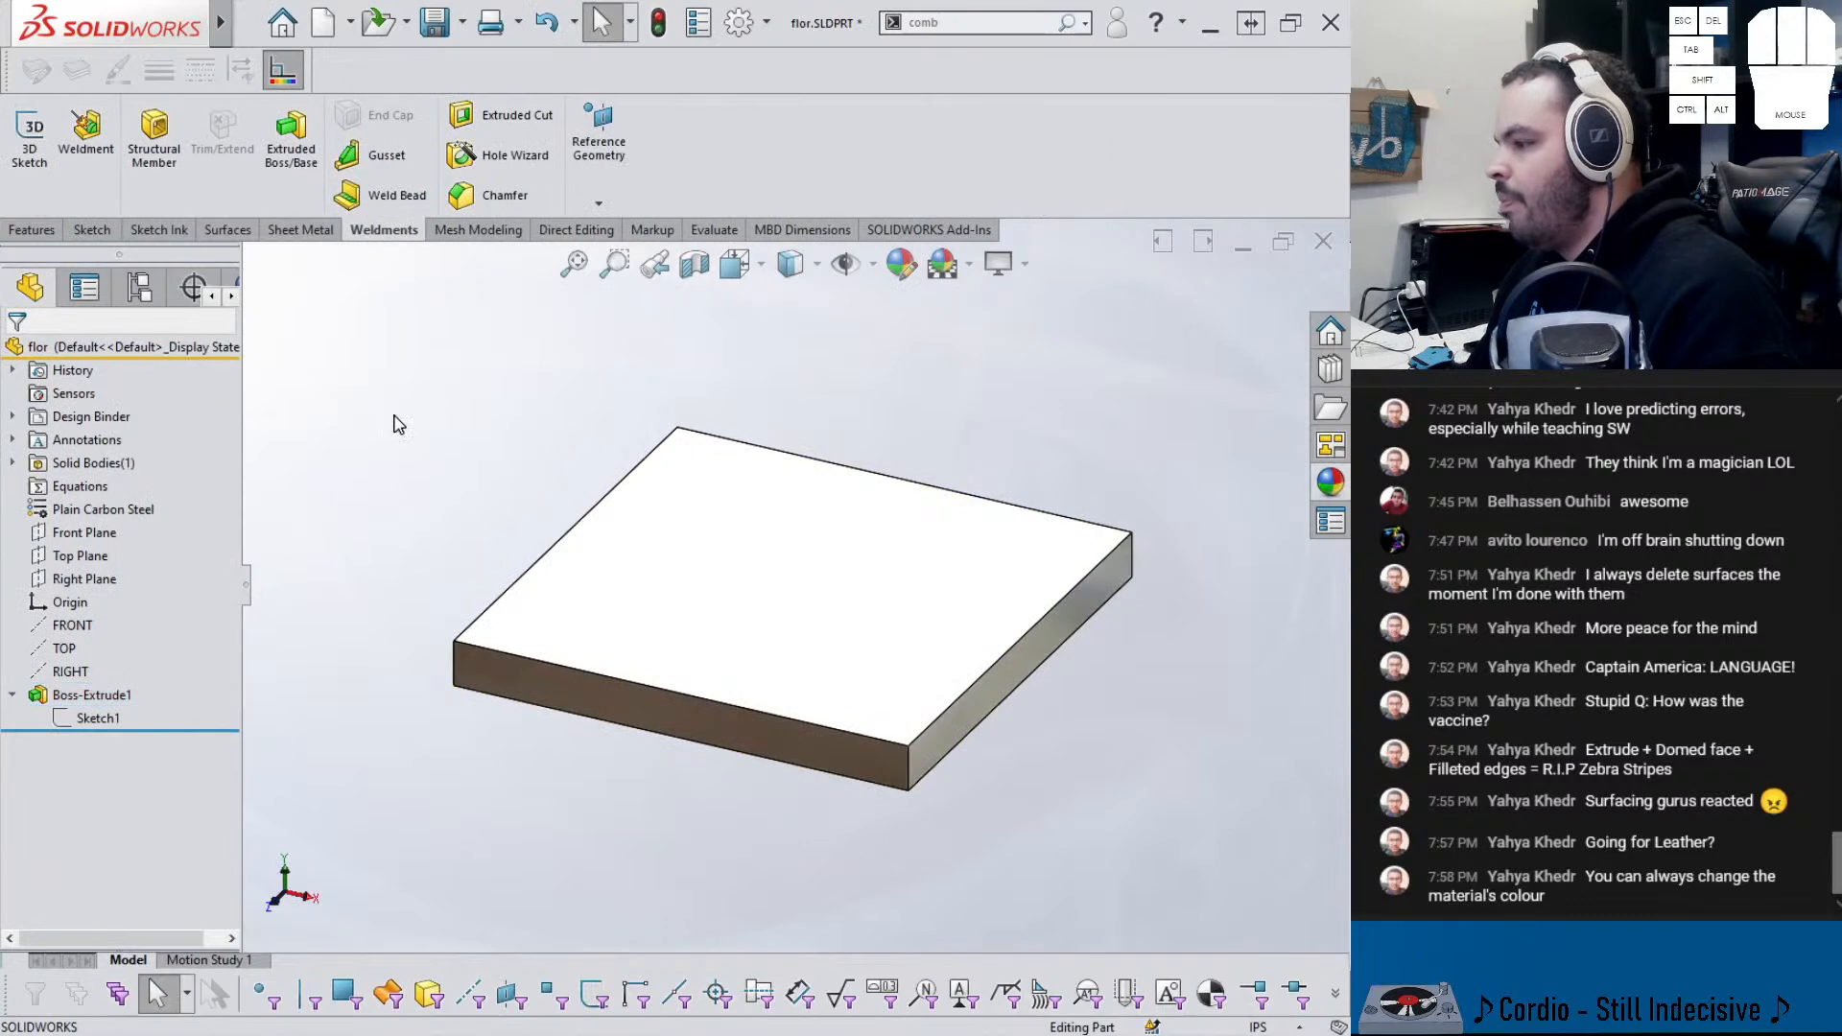
key(ctrl+Tab)
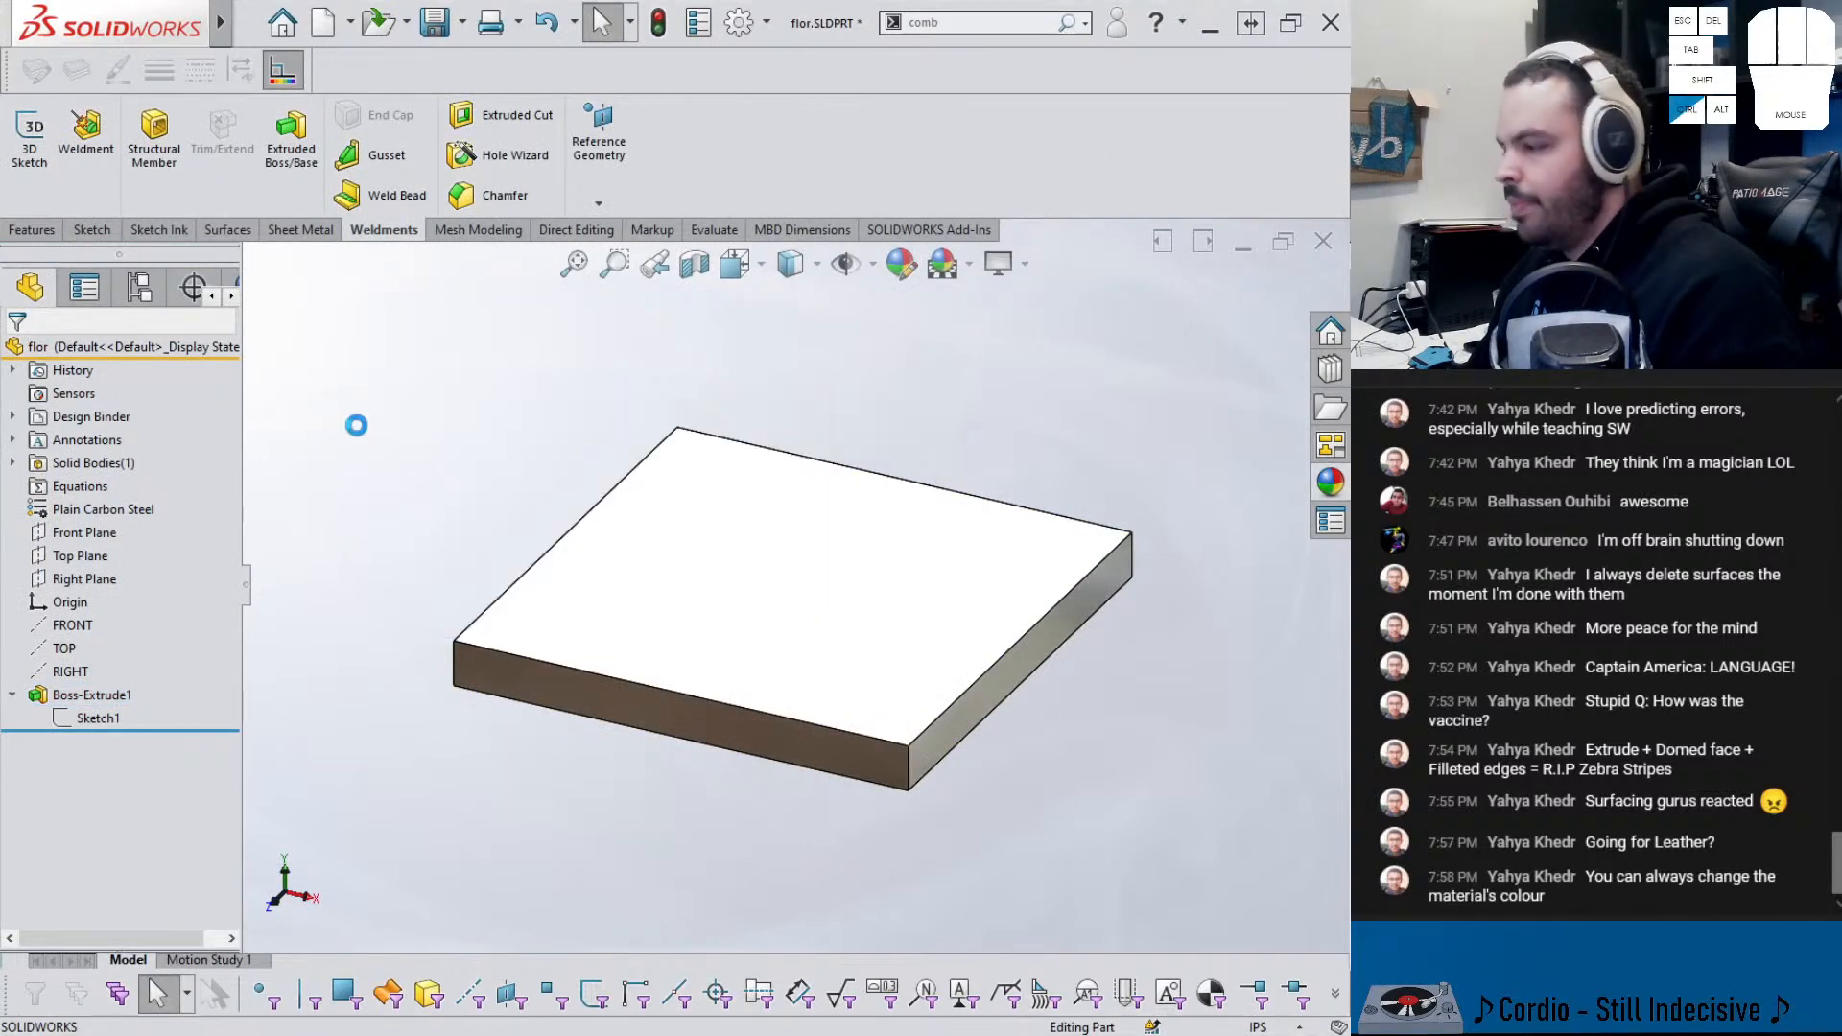
key(ctrl+Tab)
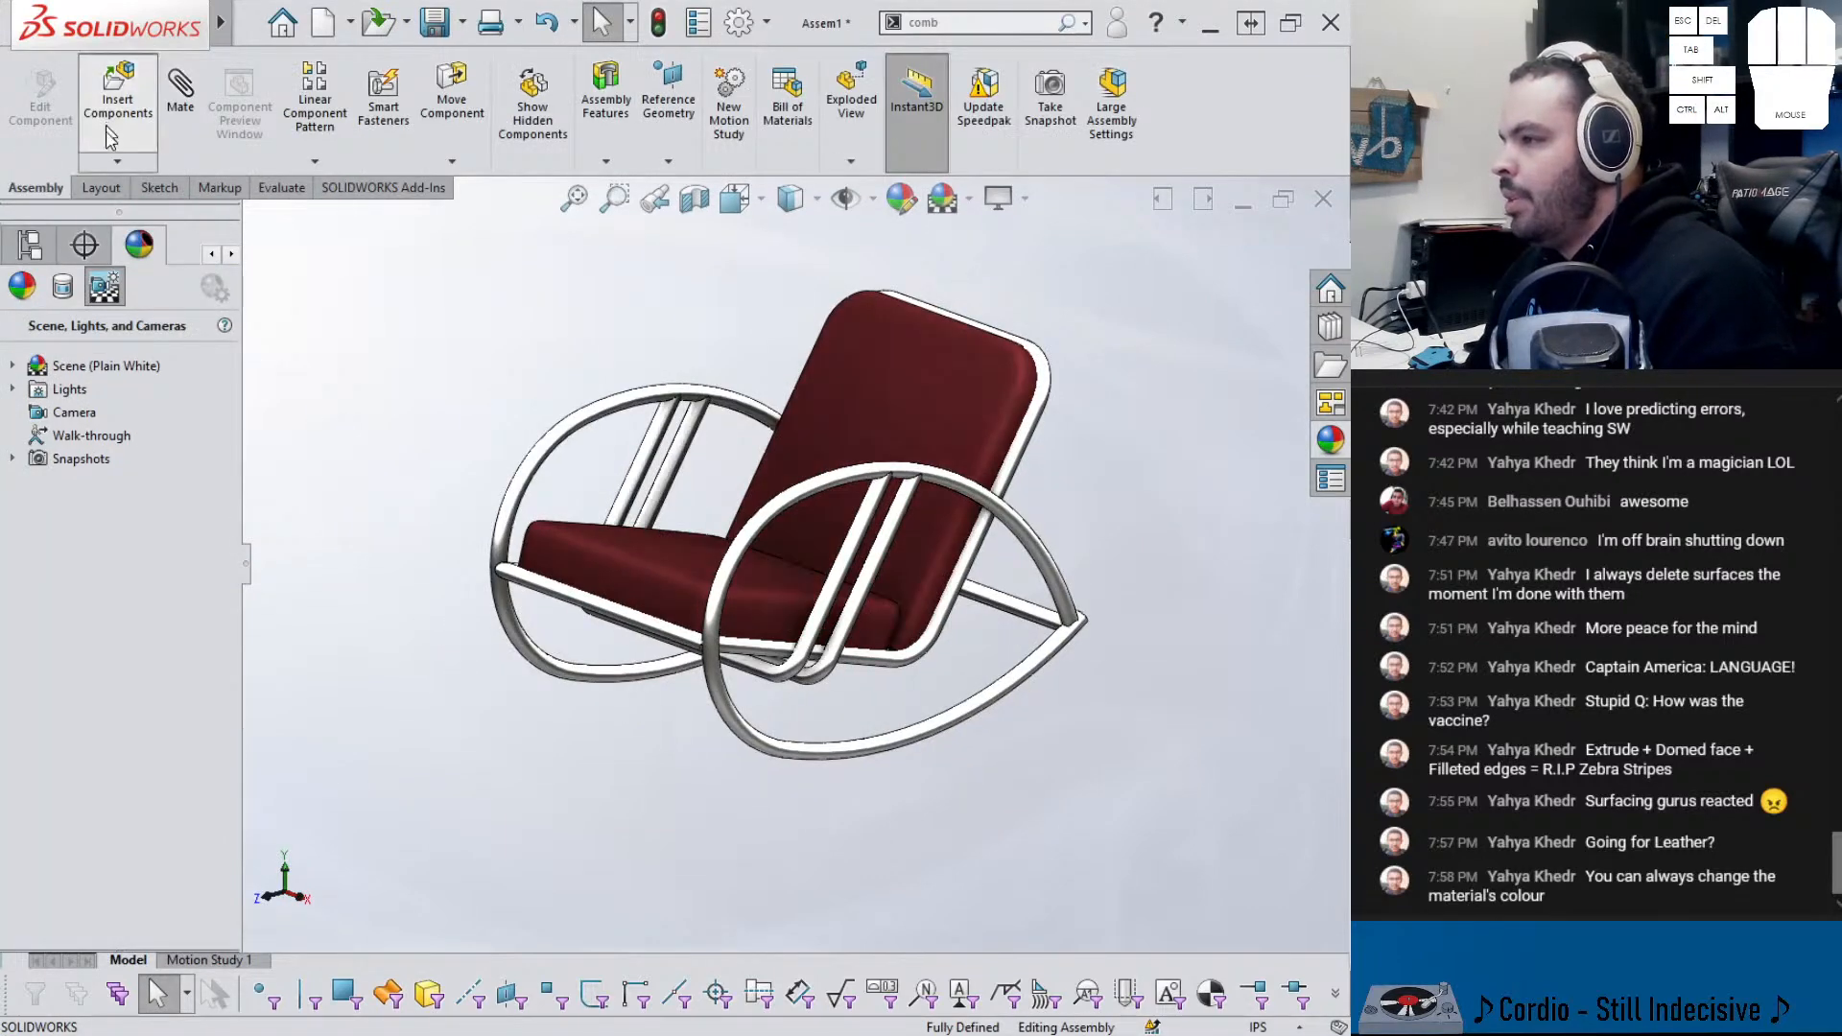
- Insert the flor part and place the slab beneath the rocking chair
click(108, 130)
click(48, 544)
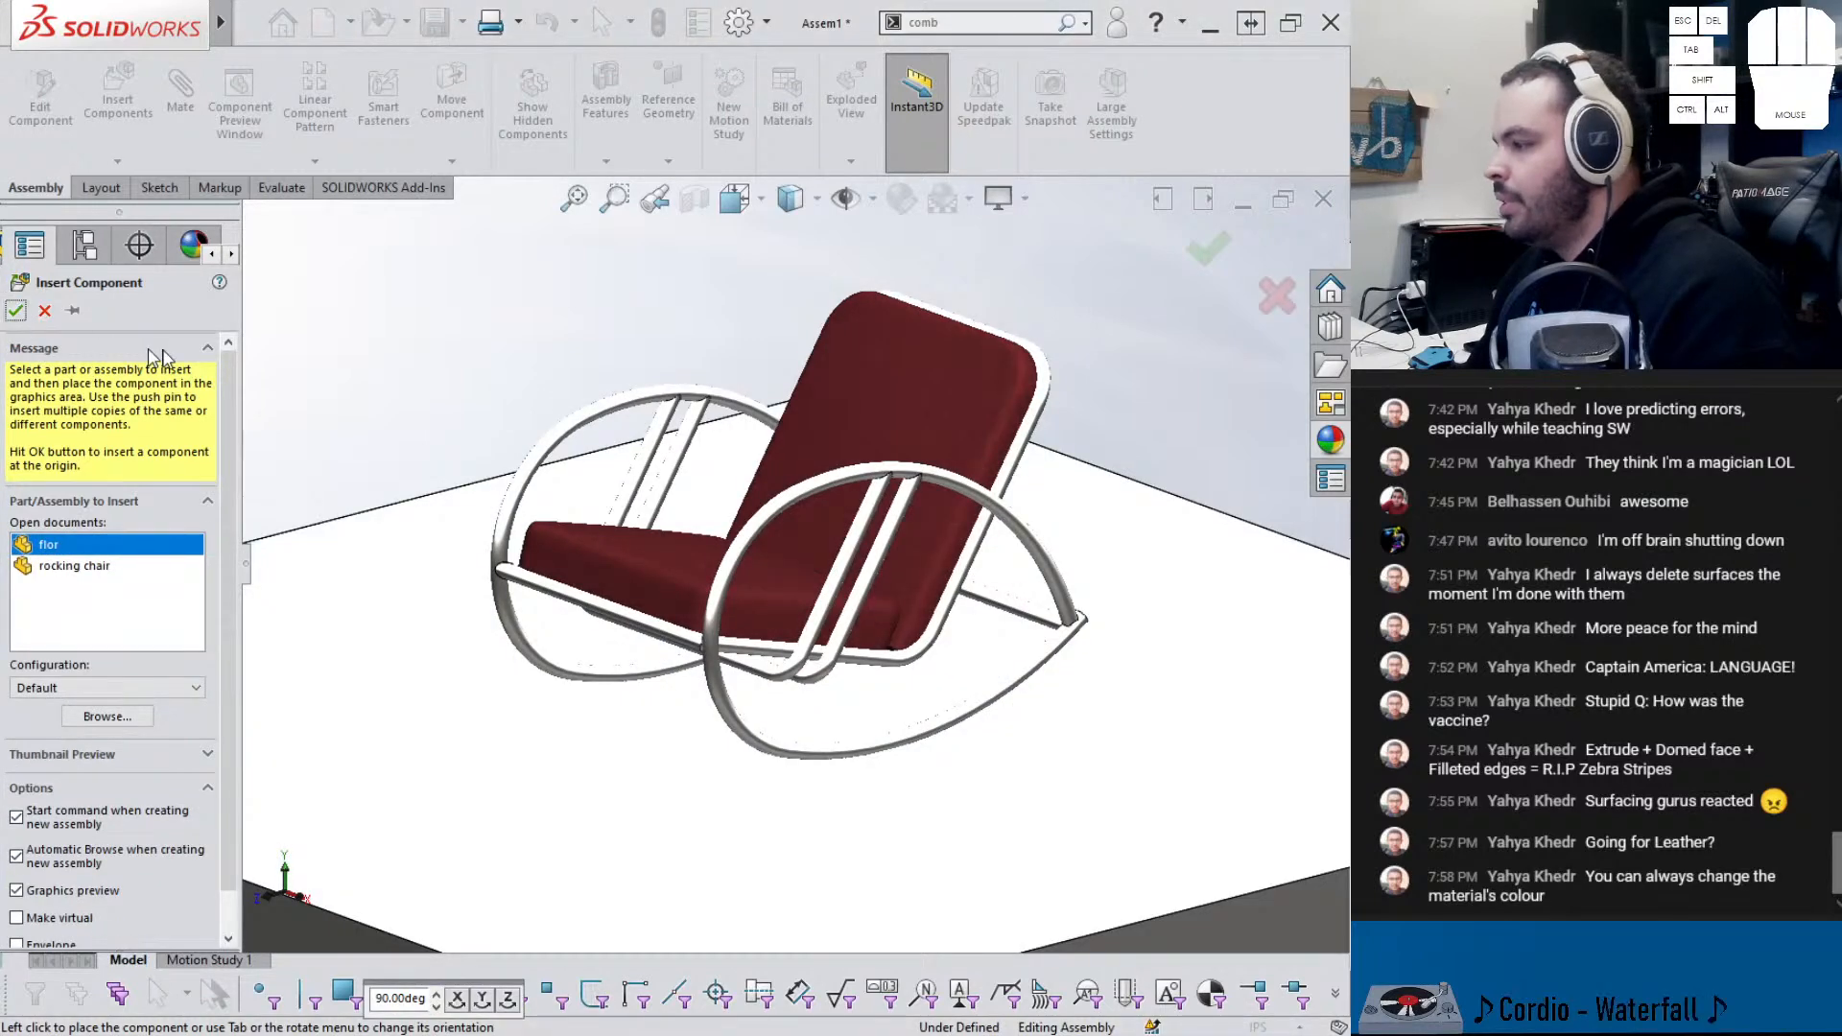
middle_drag(690, 522, 963, 568)
scroll(921, 566, up, 3)
middle_drag(662, 557, 579, 510)
click(16, 251)
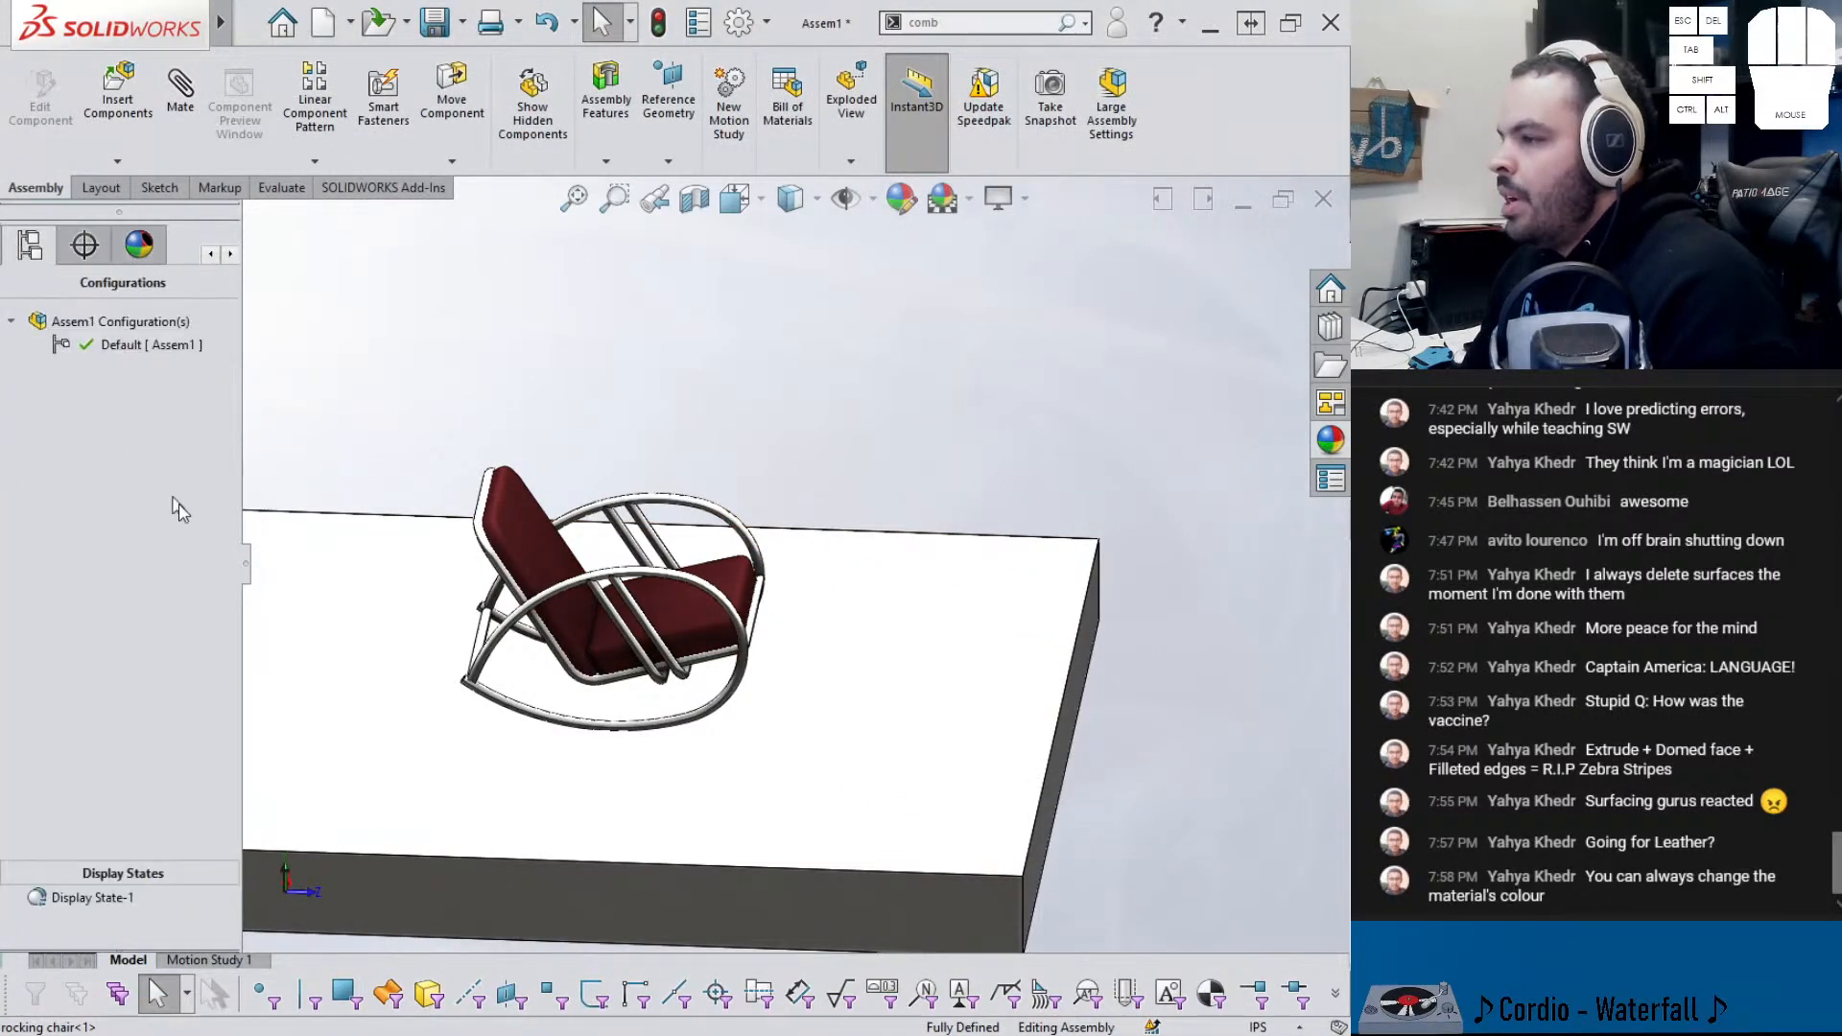
drag(242, 566, 369, 574)
scroll(432, 623, up, 2)
middle_drag(432, 623, 549, 664)
scroll(549, 664, down, 2)
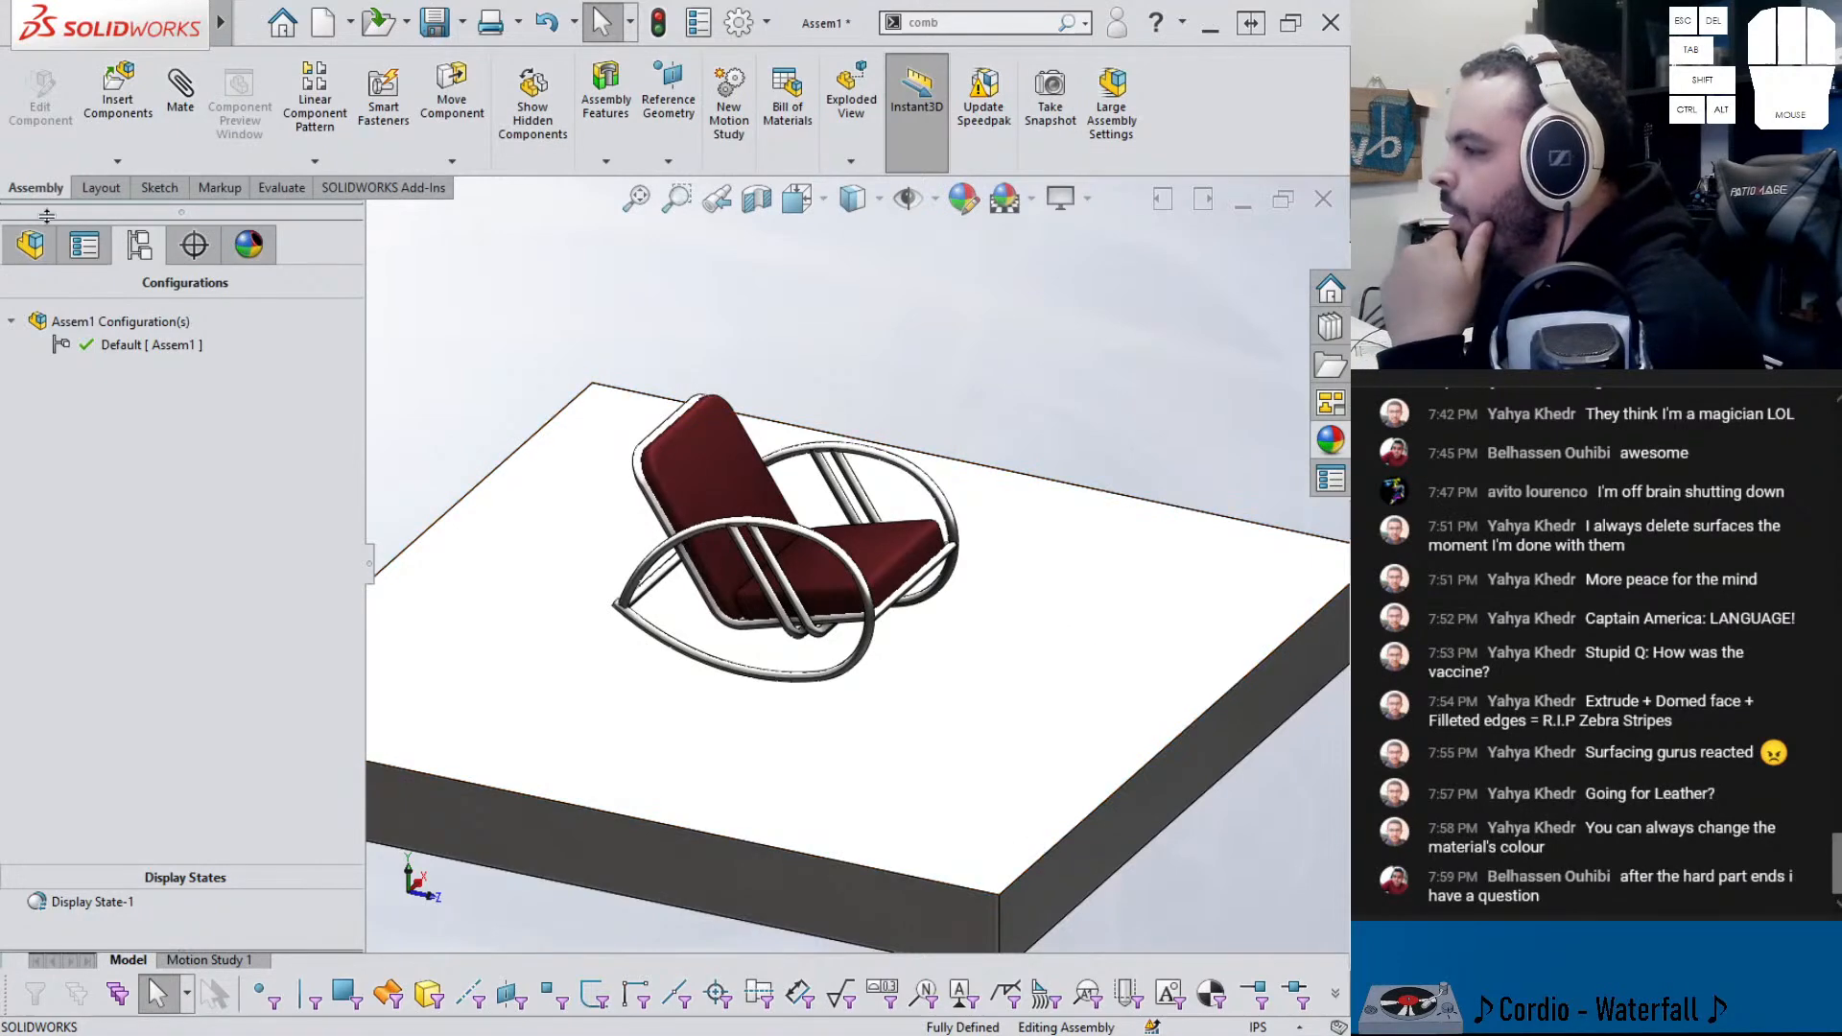
- Set the rocking chair component to Float and save the assembly as chair_asm
click(31, 251)
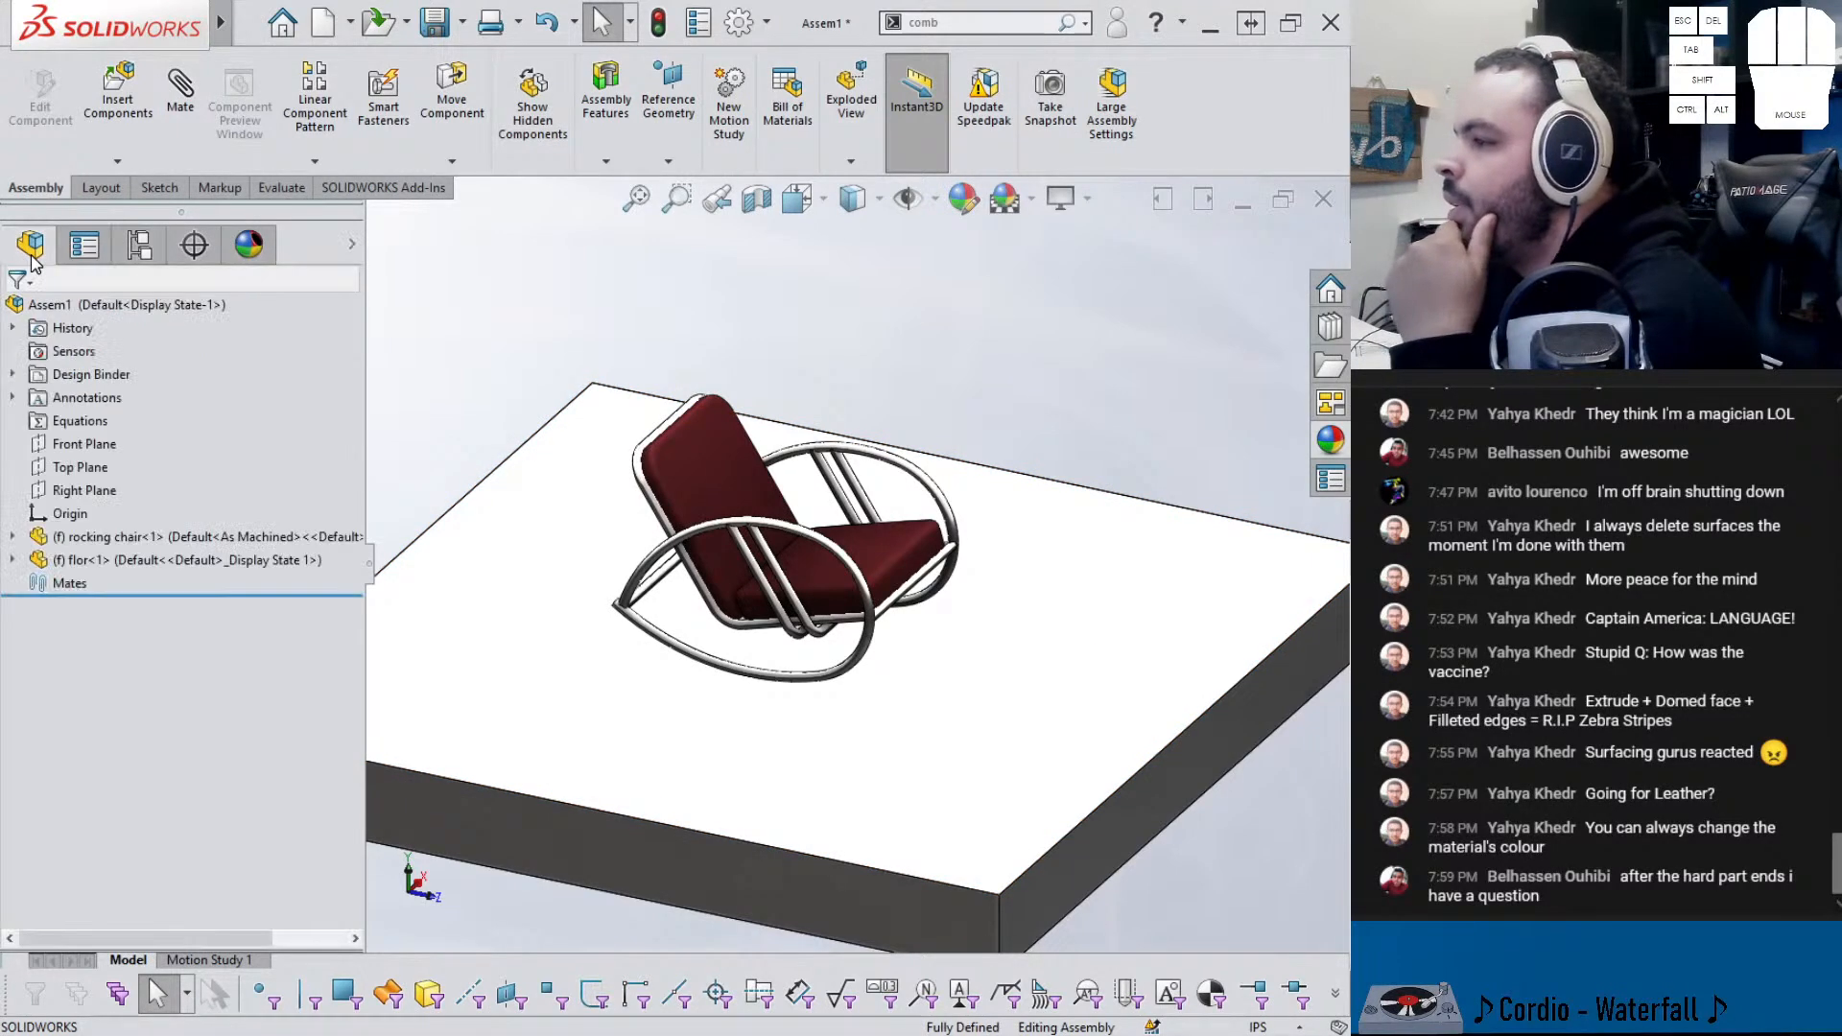
right_click(118, 544)
click(176, 558)
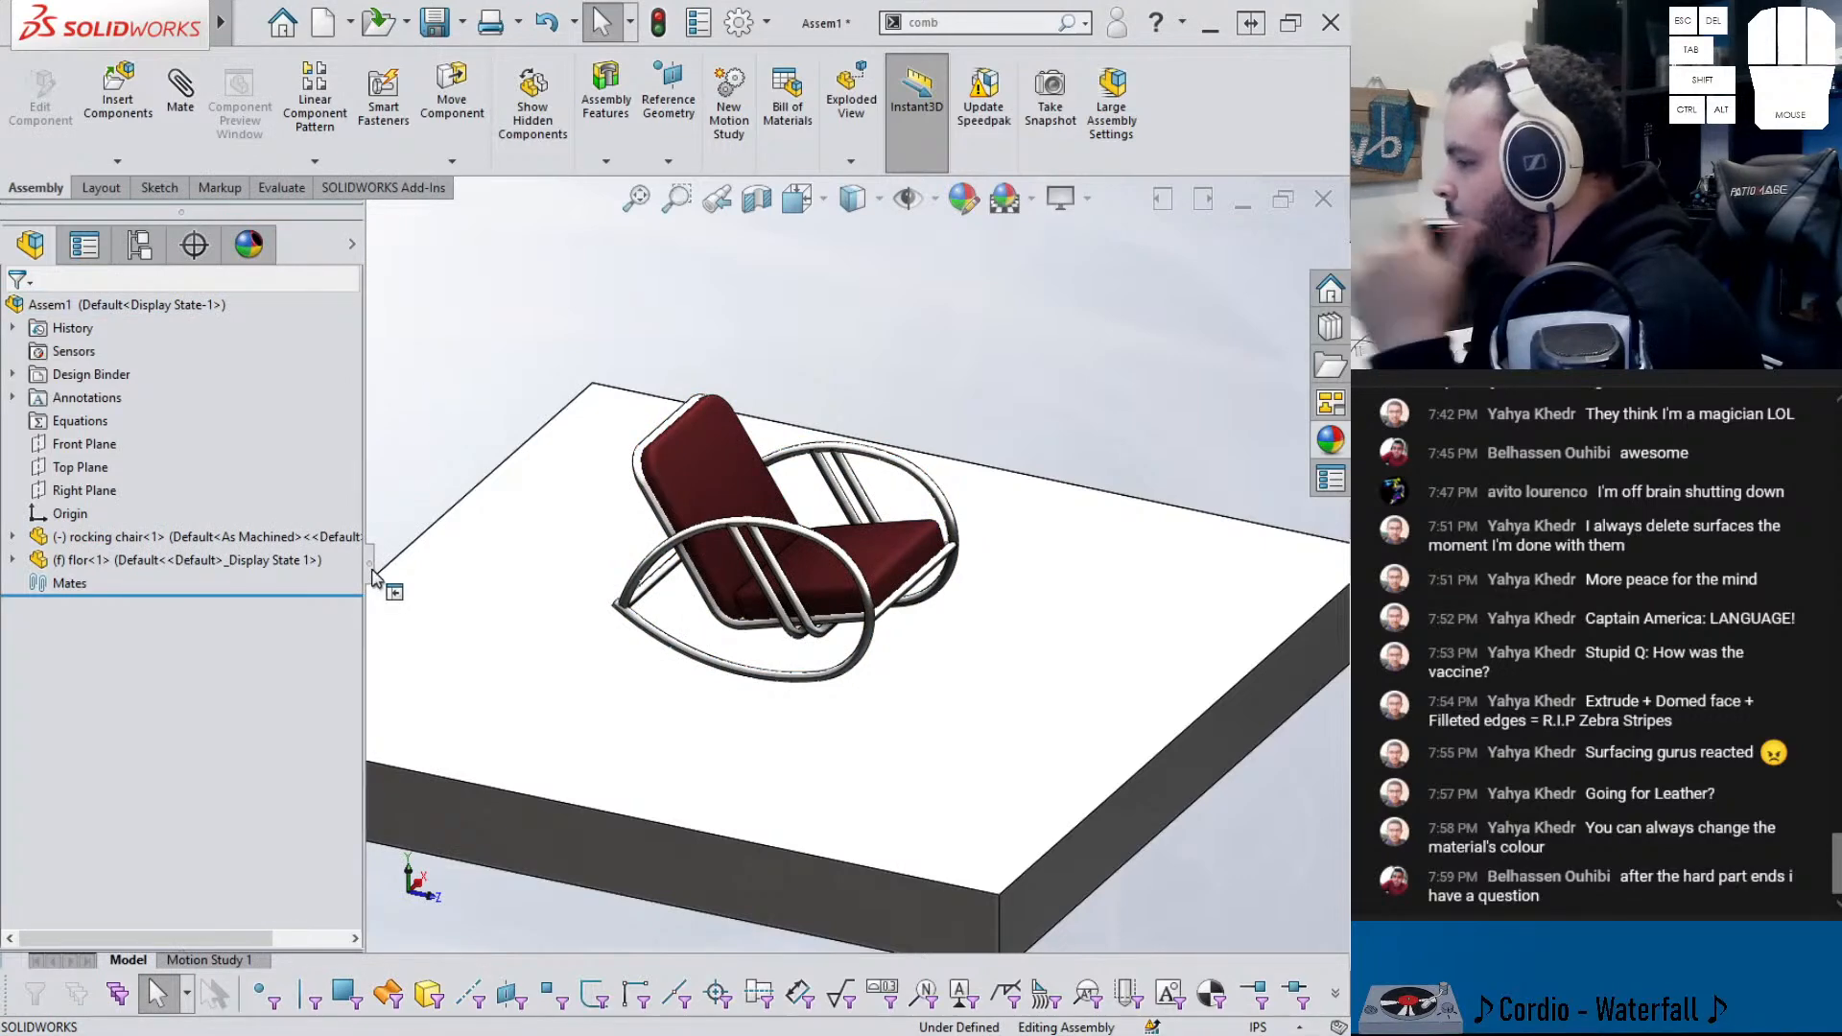
click(395, 592)
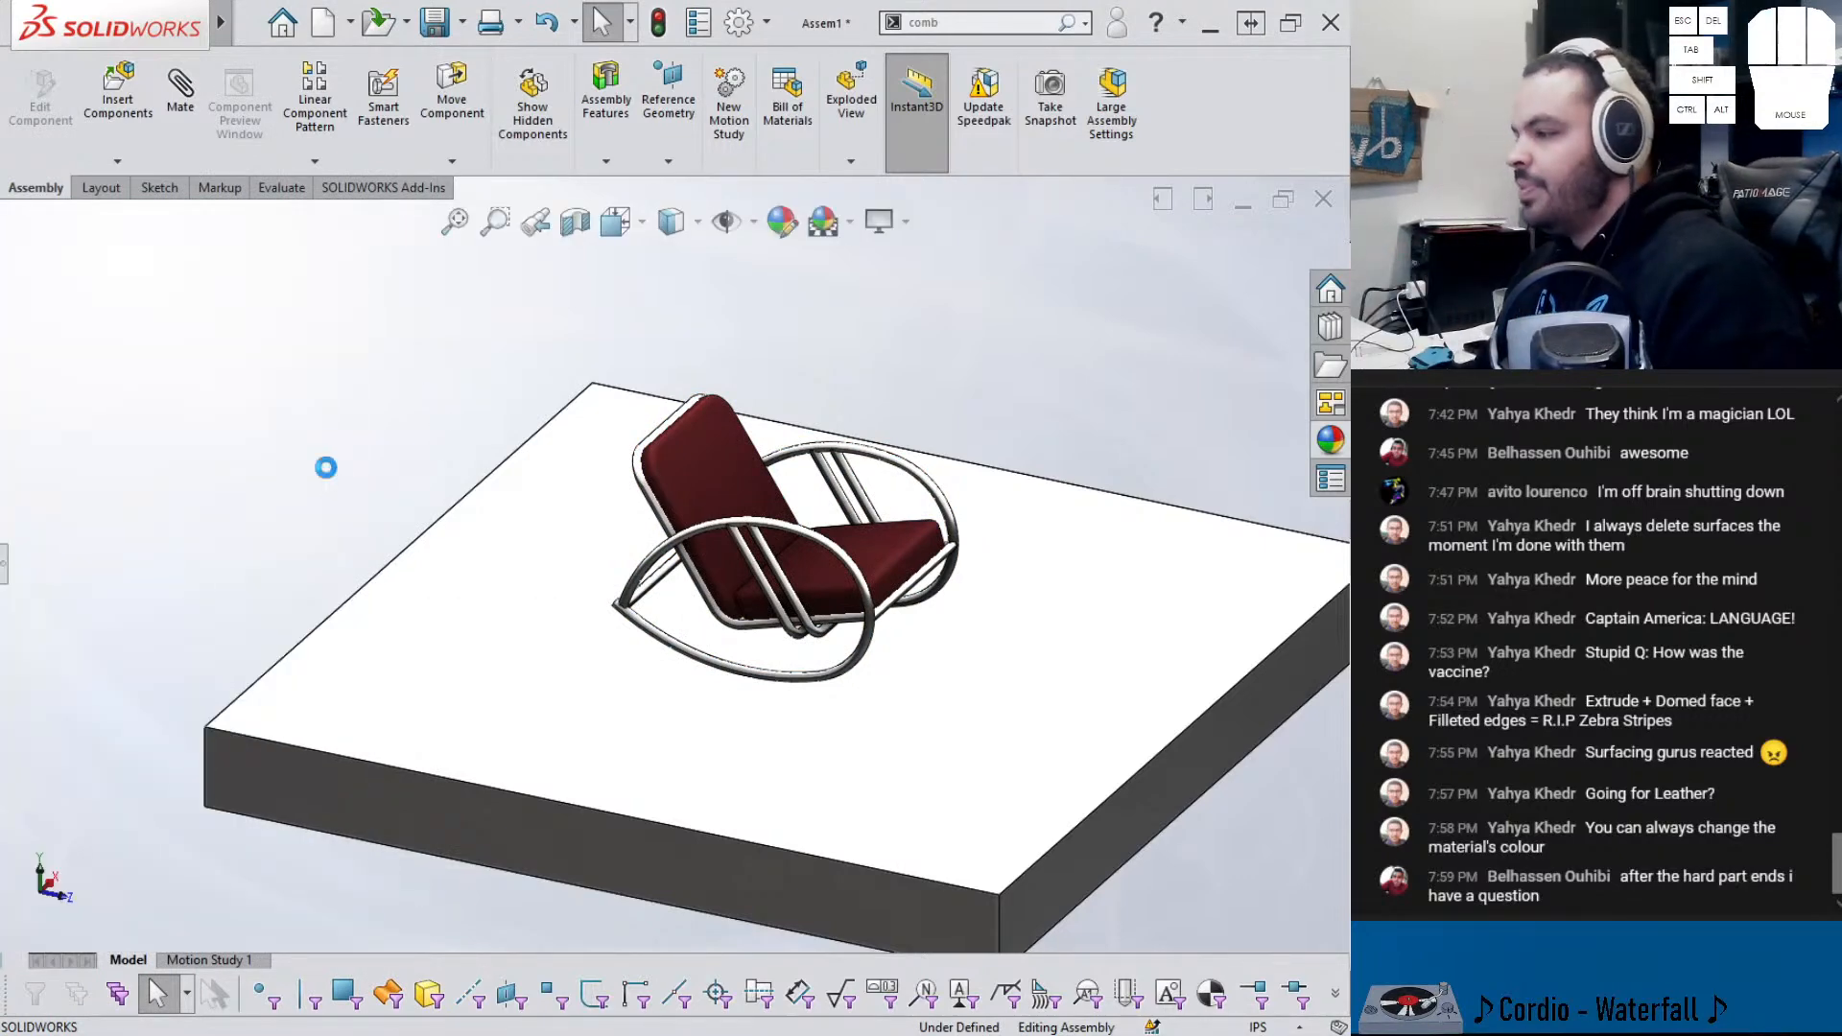
key(ctrl+s)
text(chair)
key(Return)
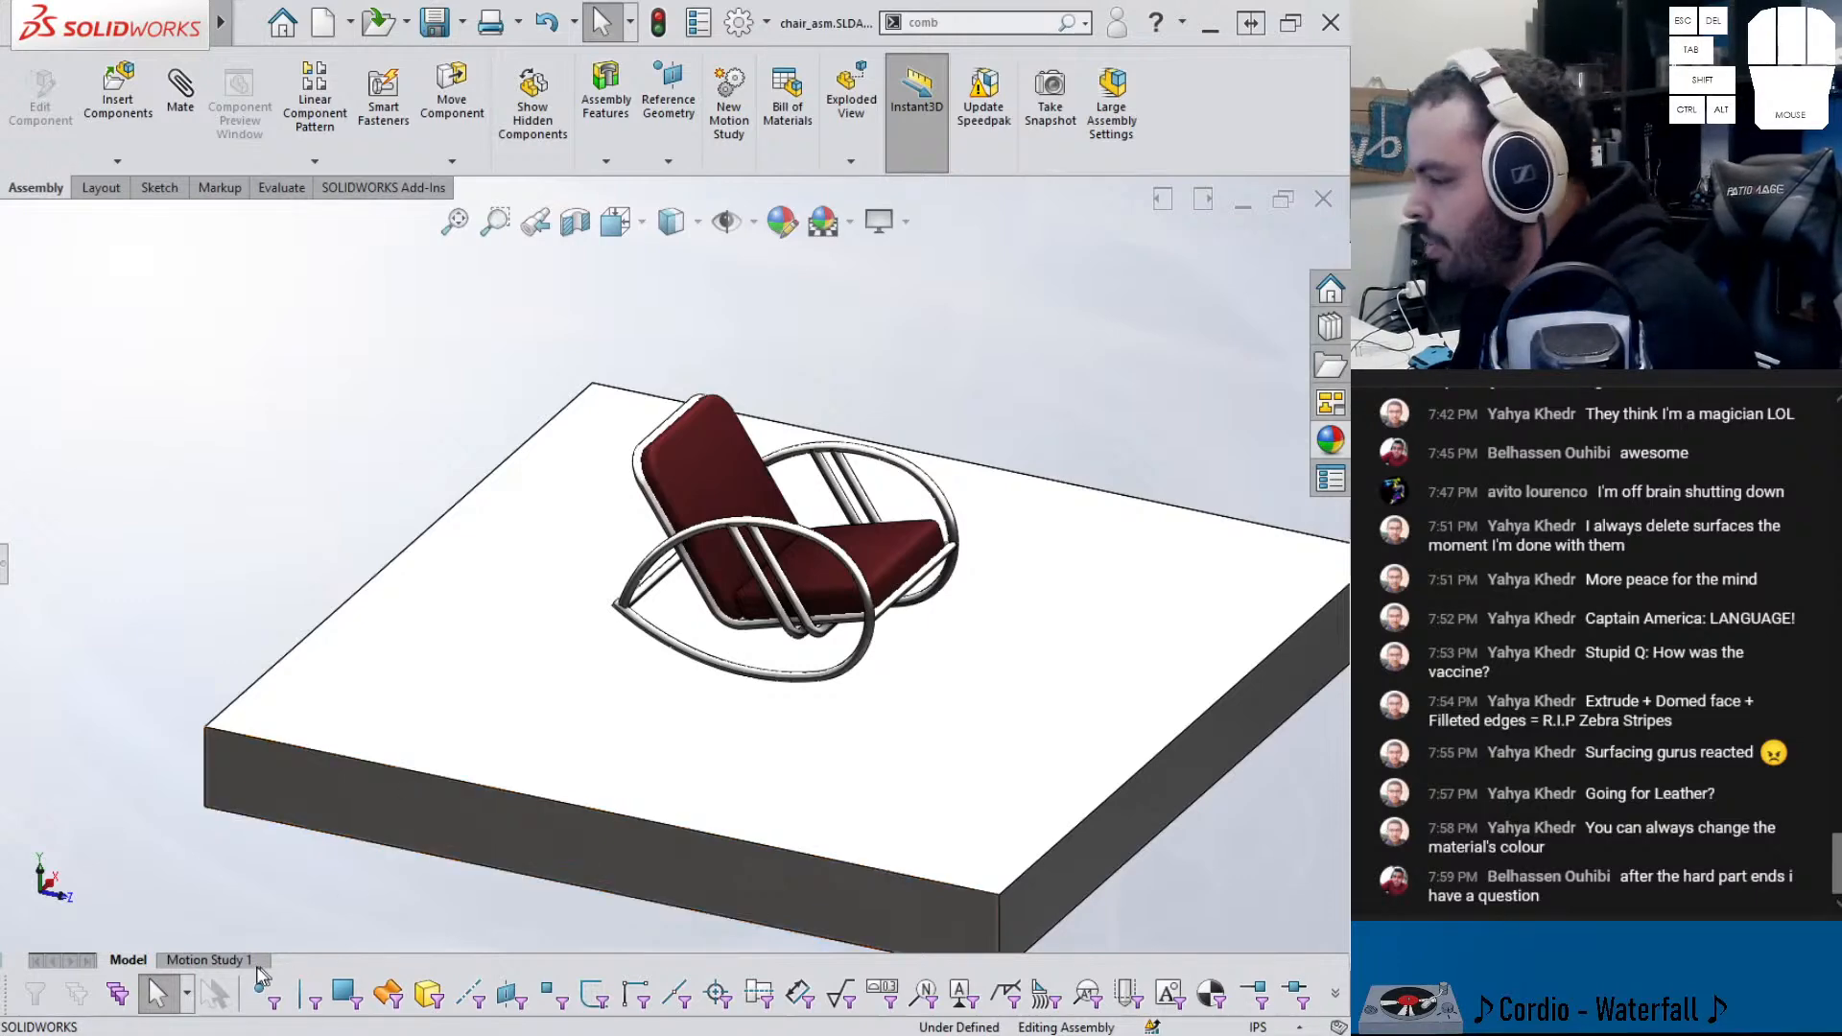
- In Motion Study 1, enable the SOLIDWORKS Motion add-in and set the study type to Motion Analysis
click(207, 959)
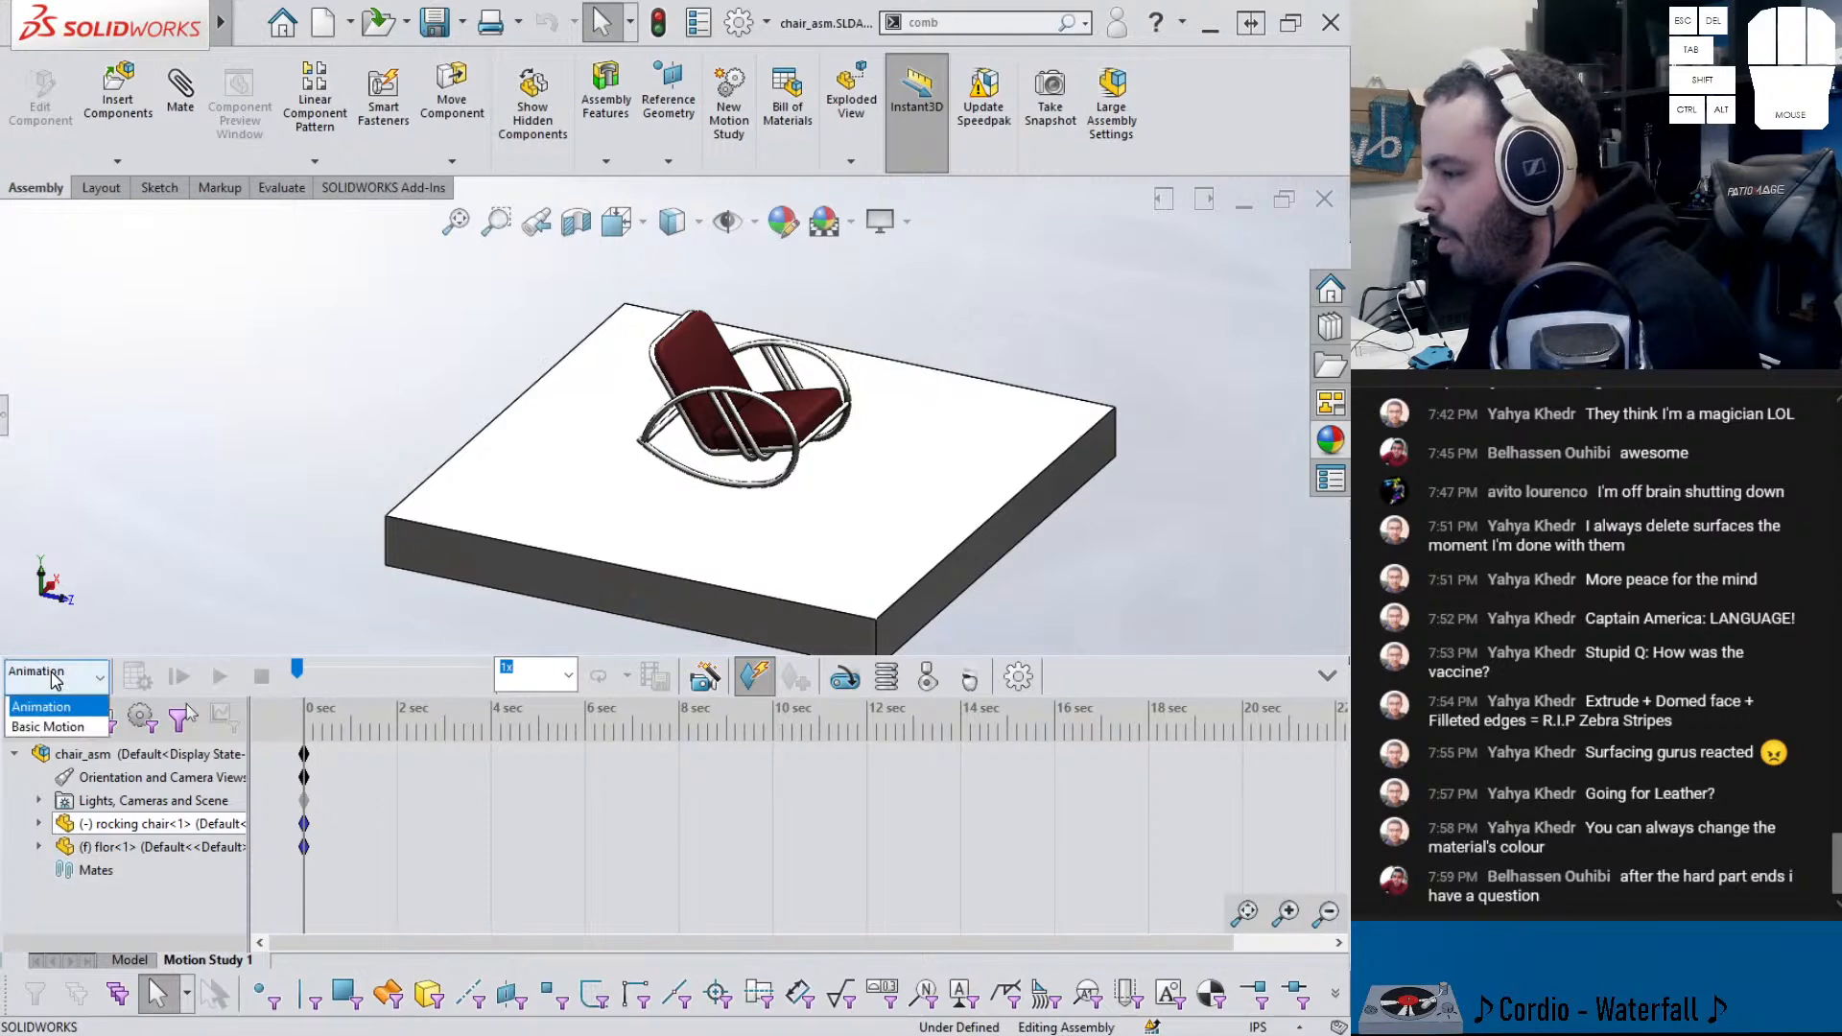
click(399, 191)
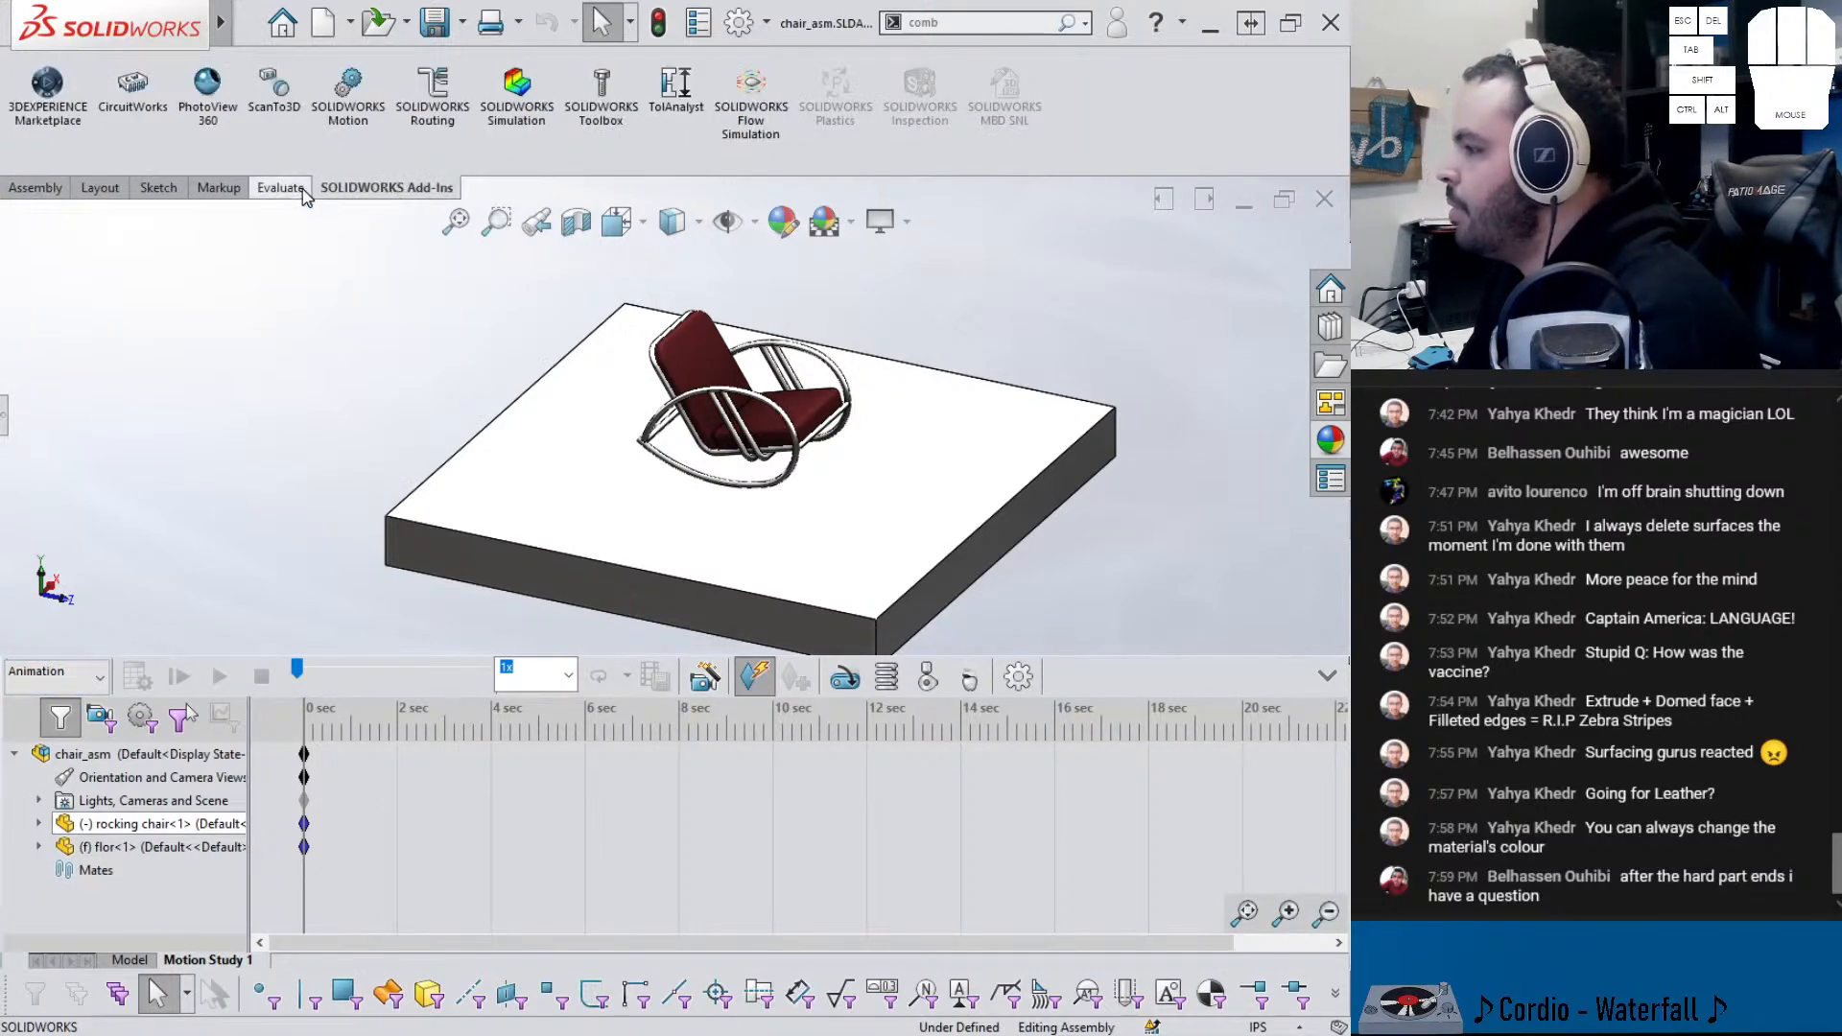
click(36, 188)
click(353, 189)
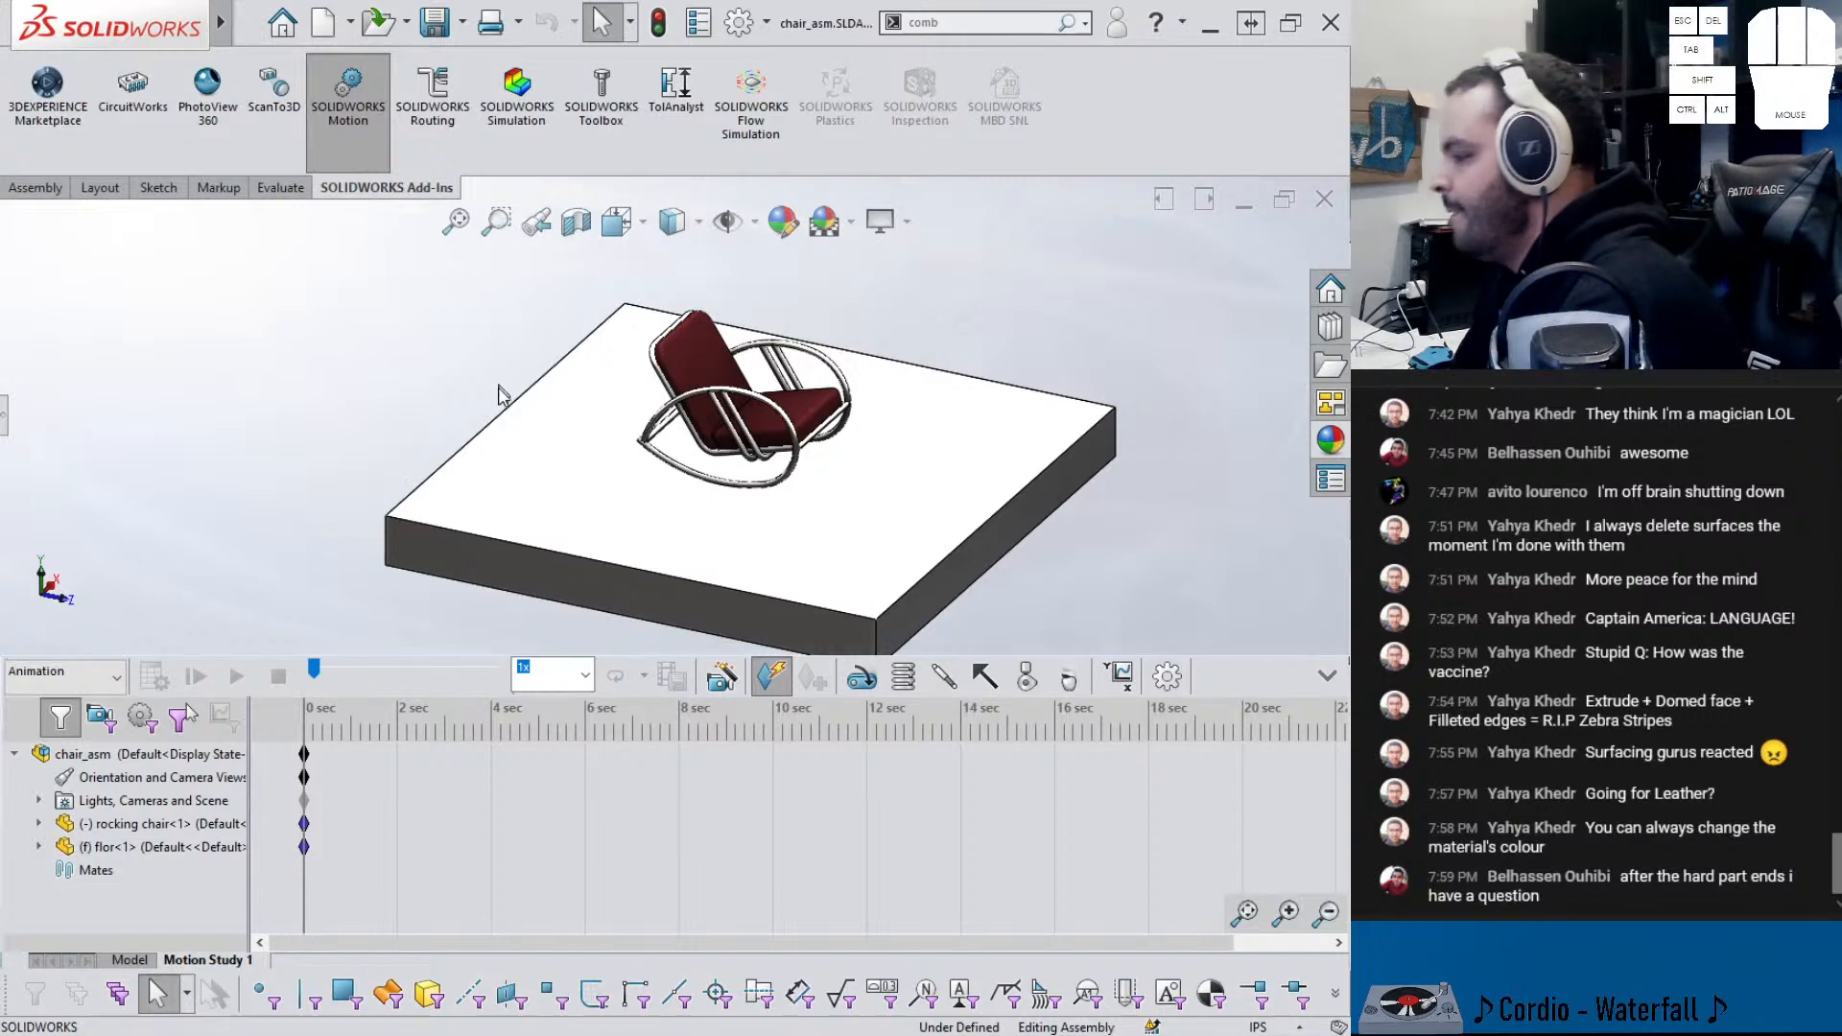
click(63, 671)
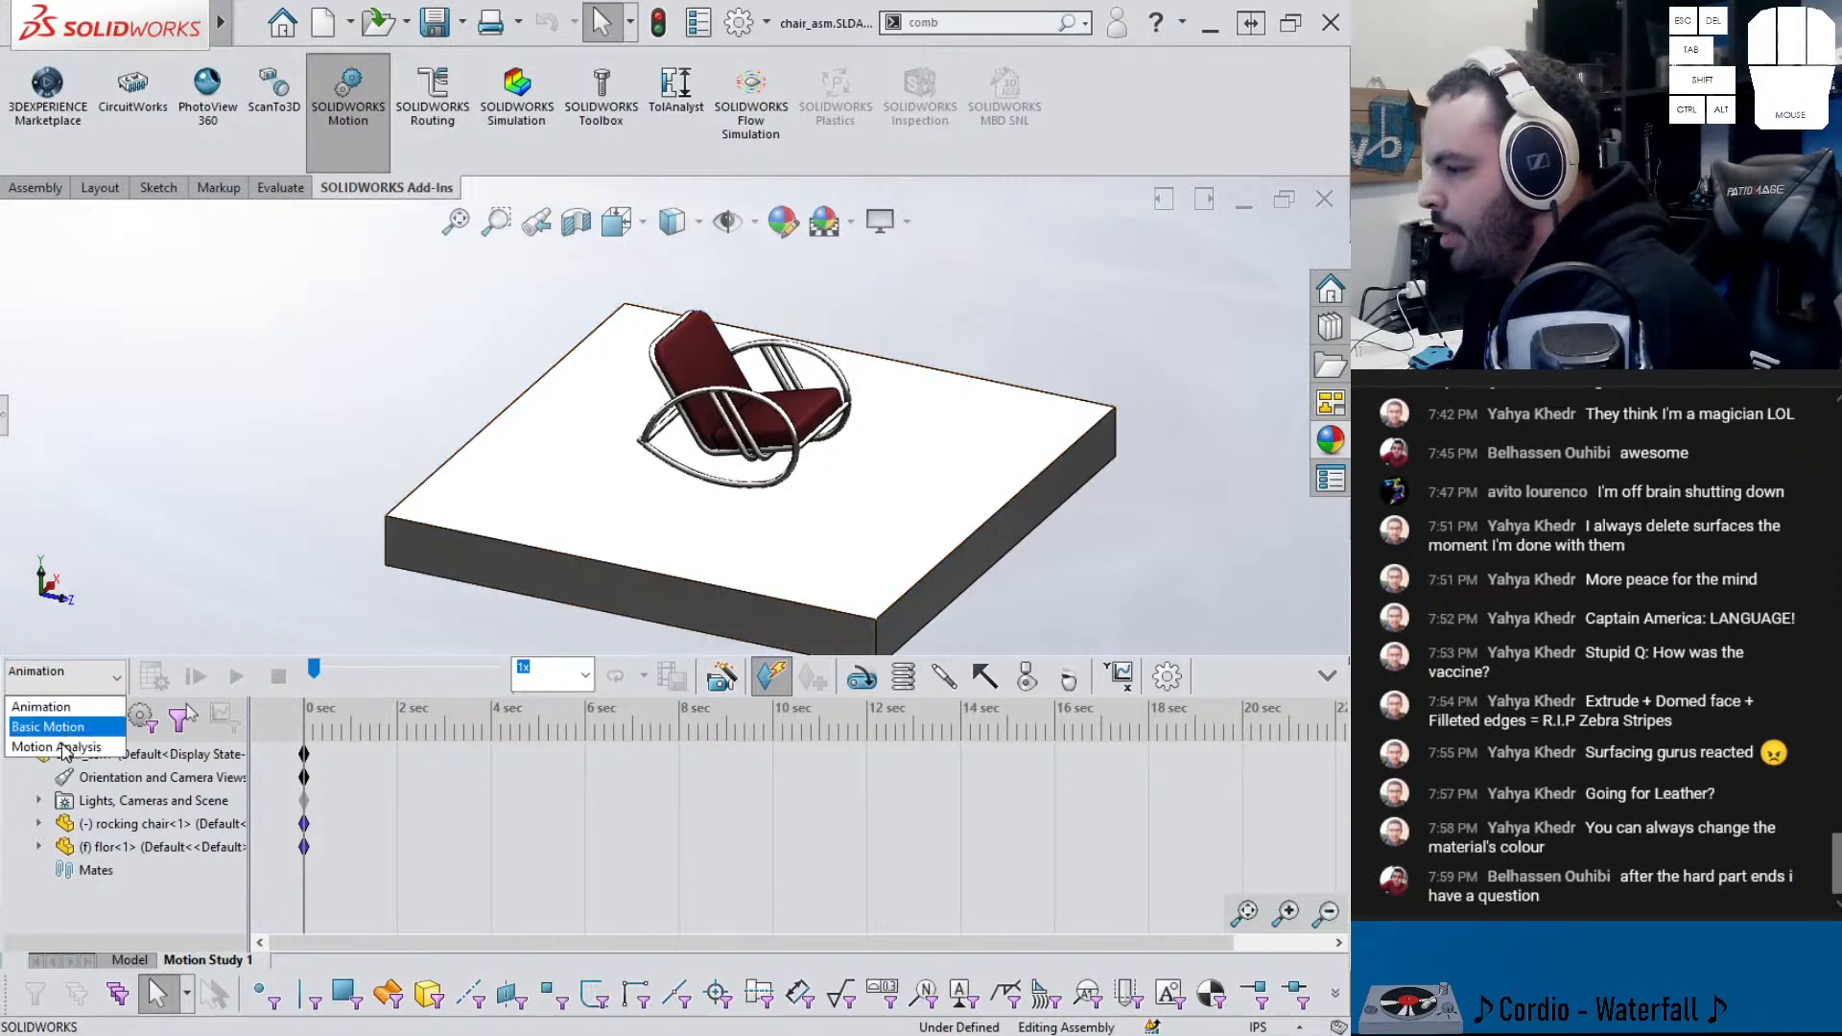
click(47, 753)
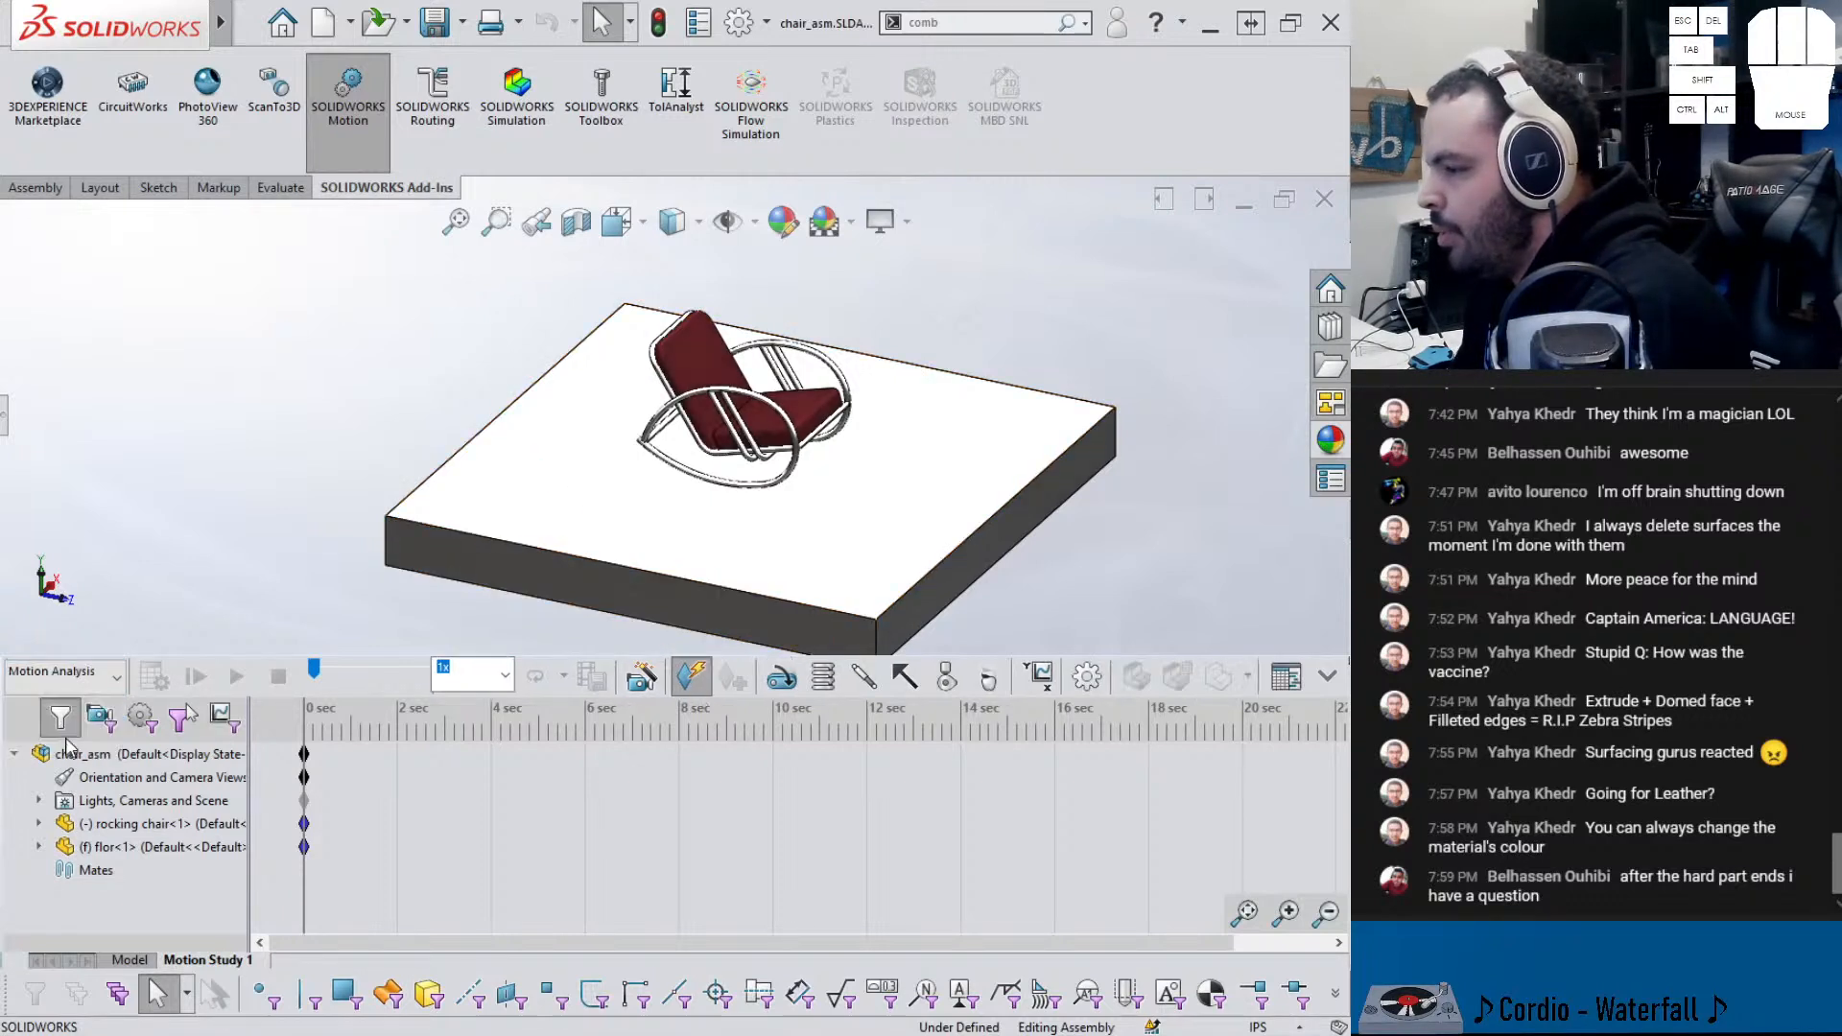
- Add a solid-body contact between the rocking chair and the floor slab
click(945, 679)
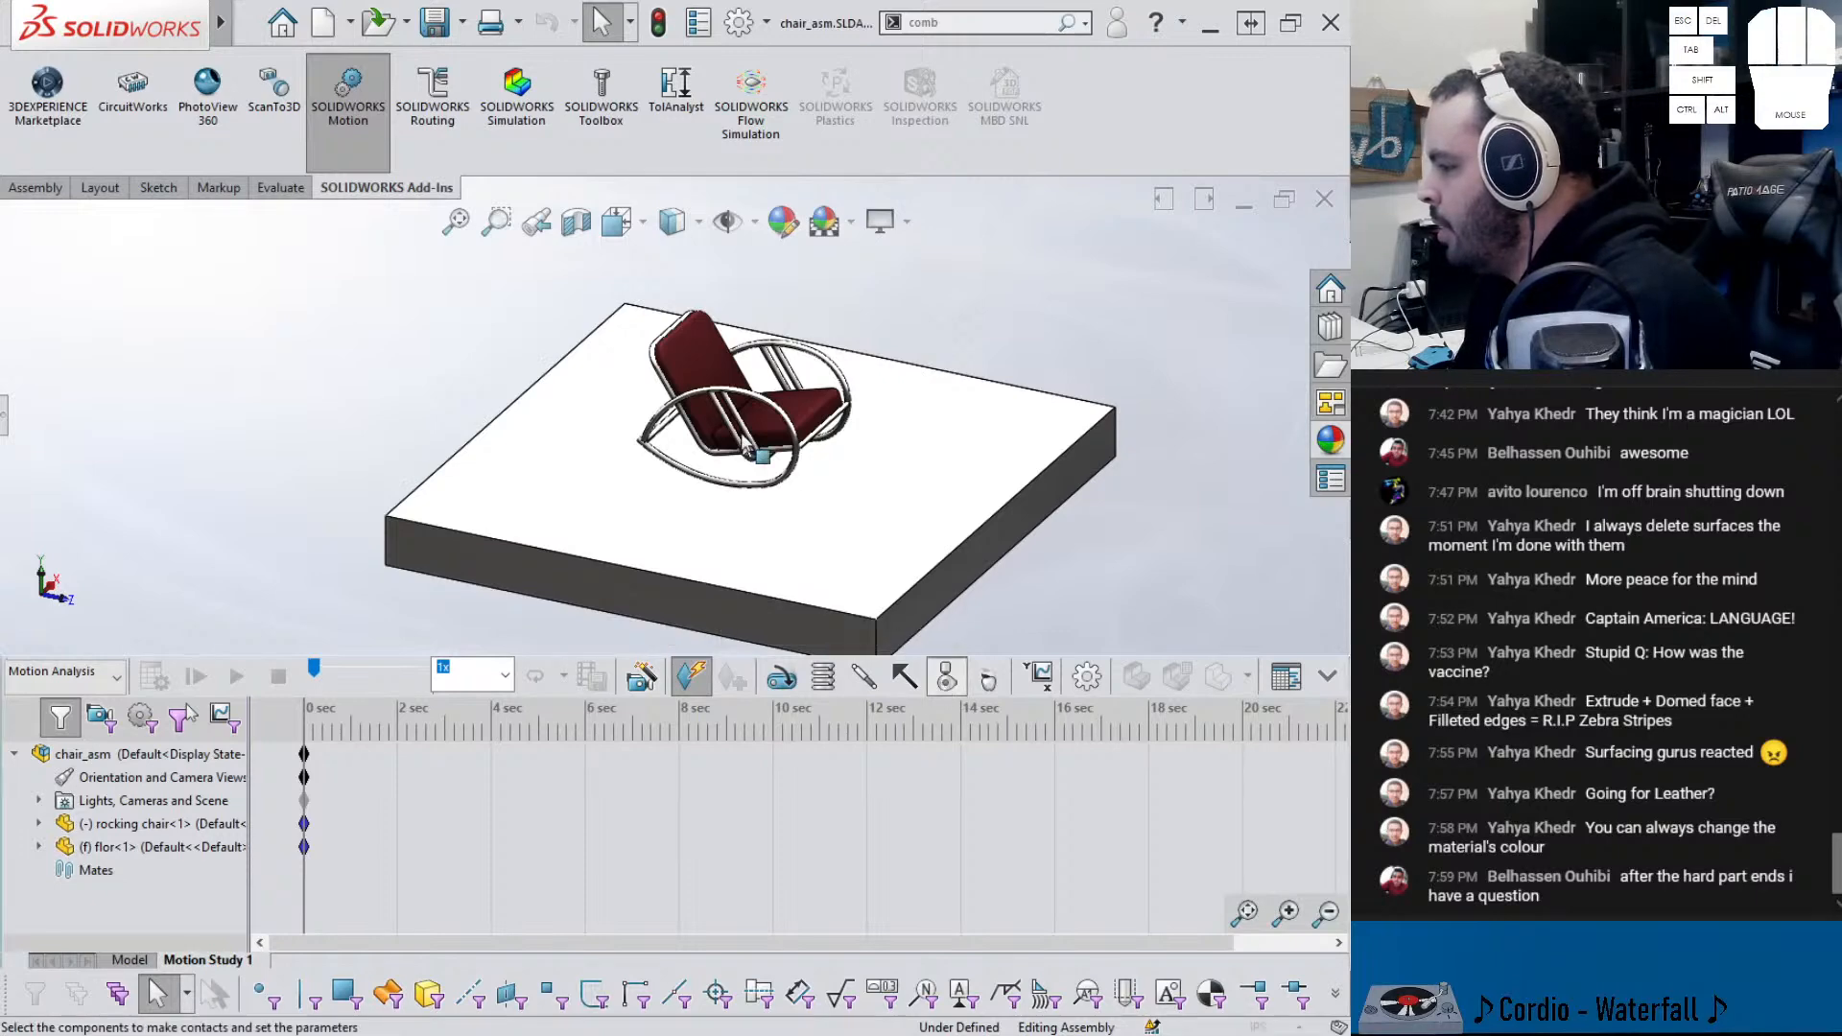
click(703, 486)
click(693, 506)
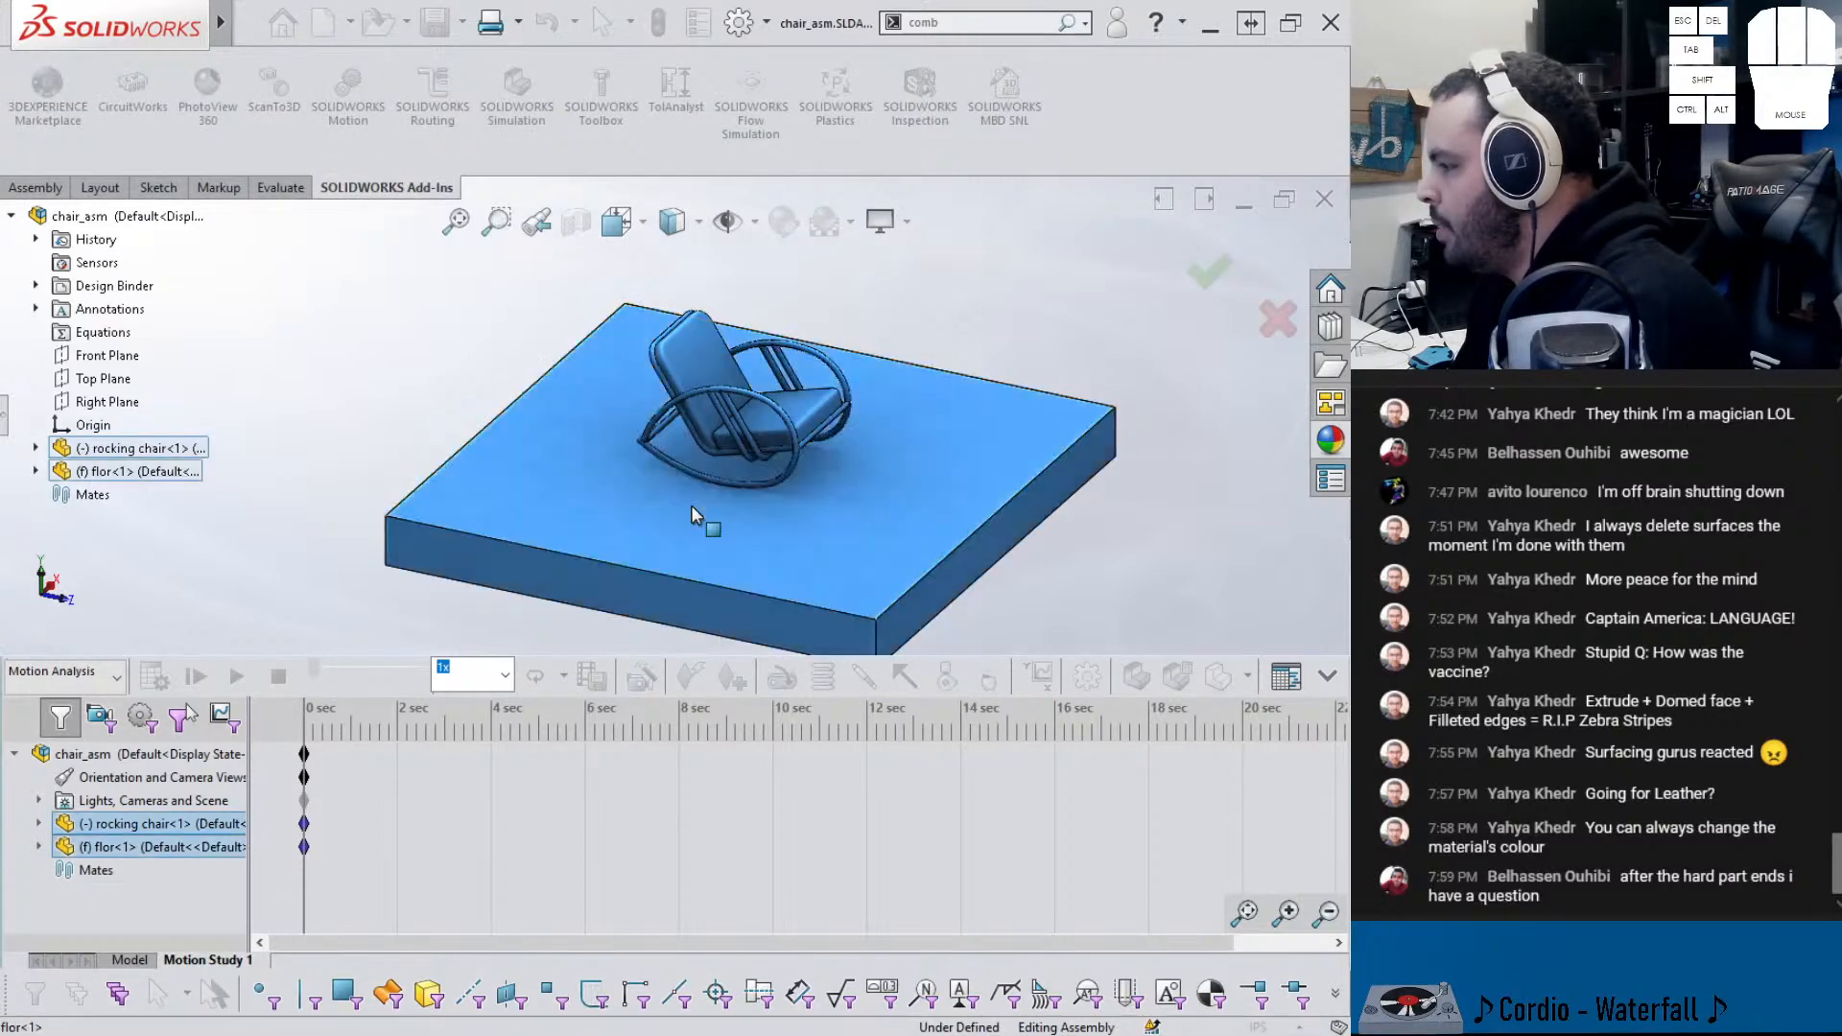
right_click(691, 505)
click(735, 624)
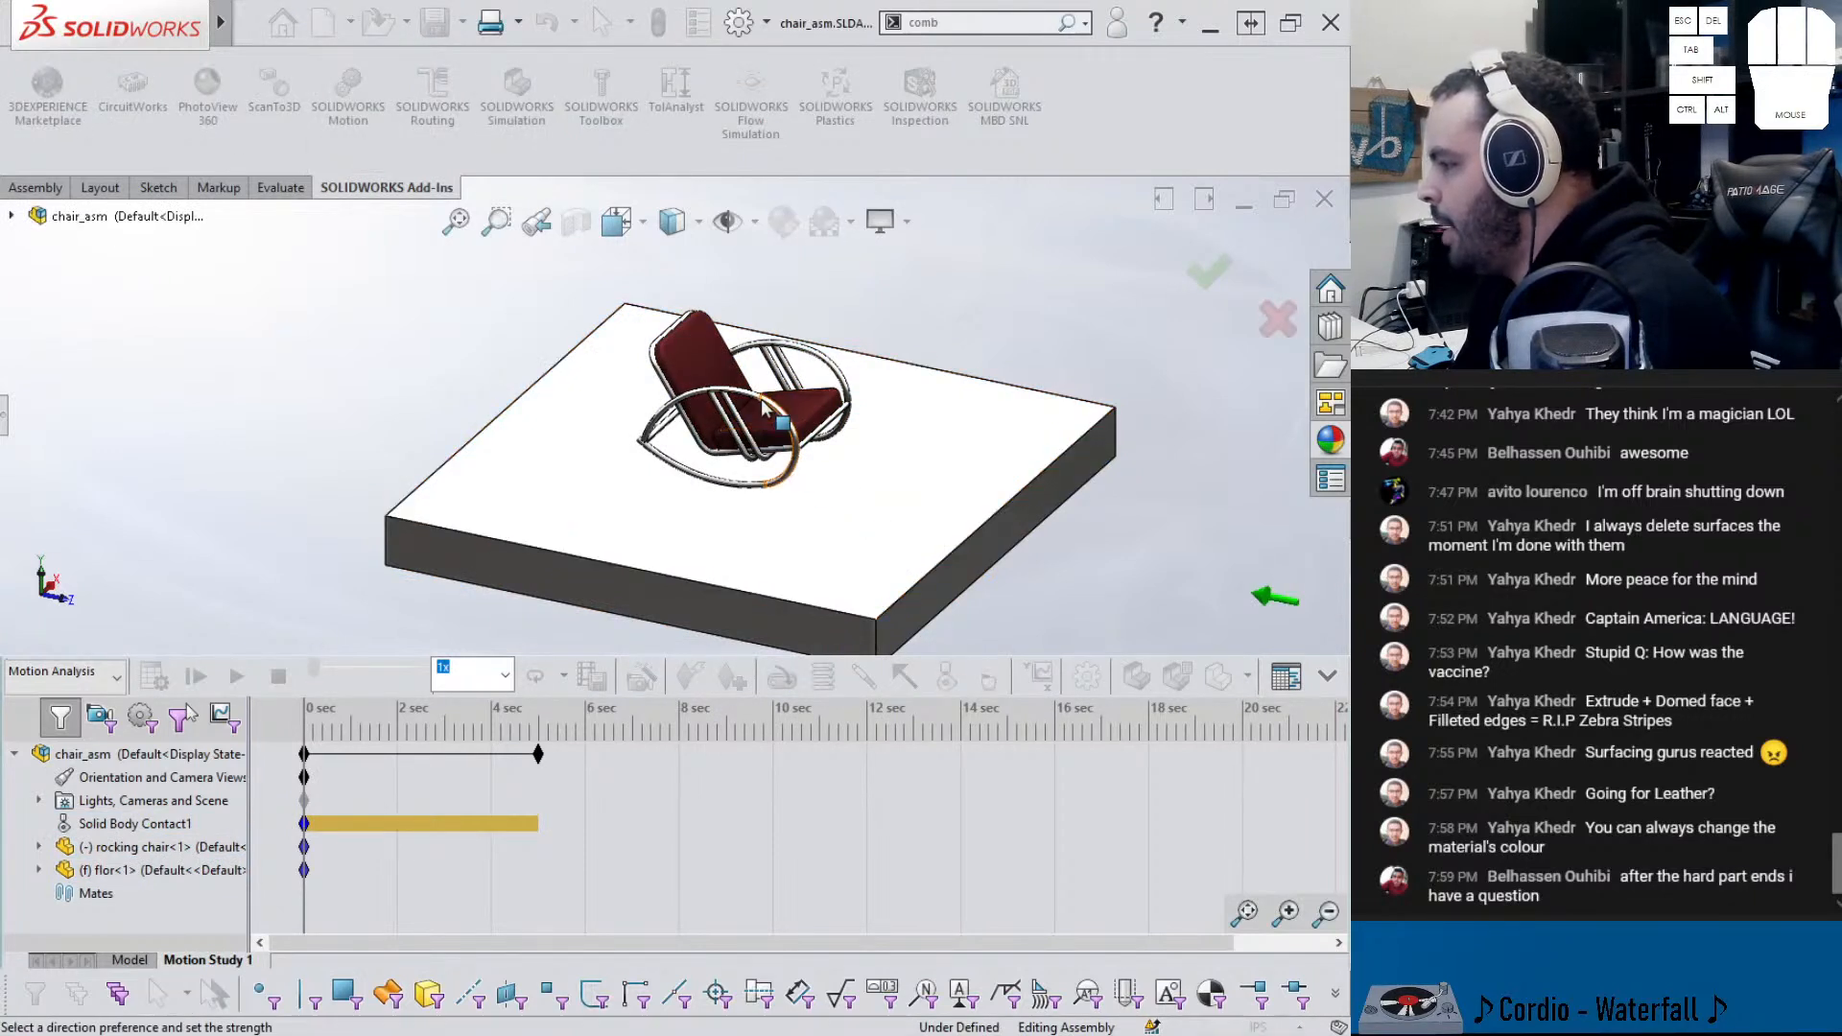
- Add gravity along Y and calculate the motion analysis
click(8, 427)
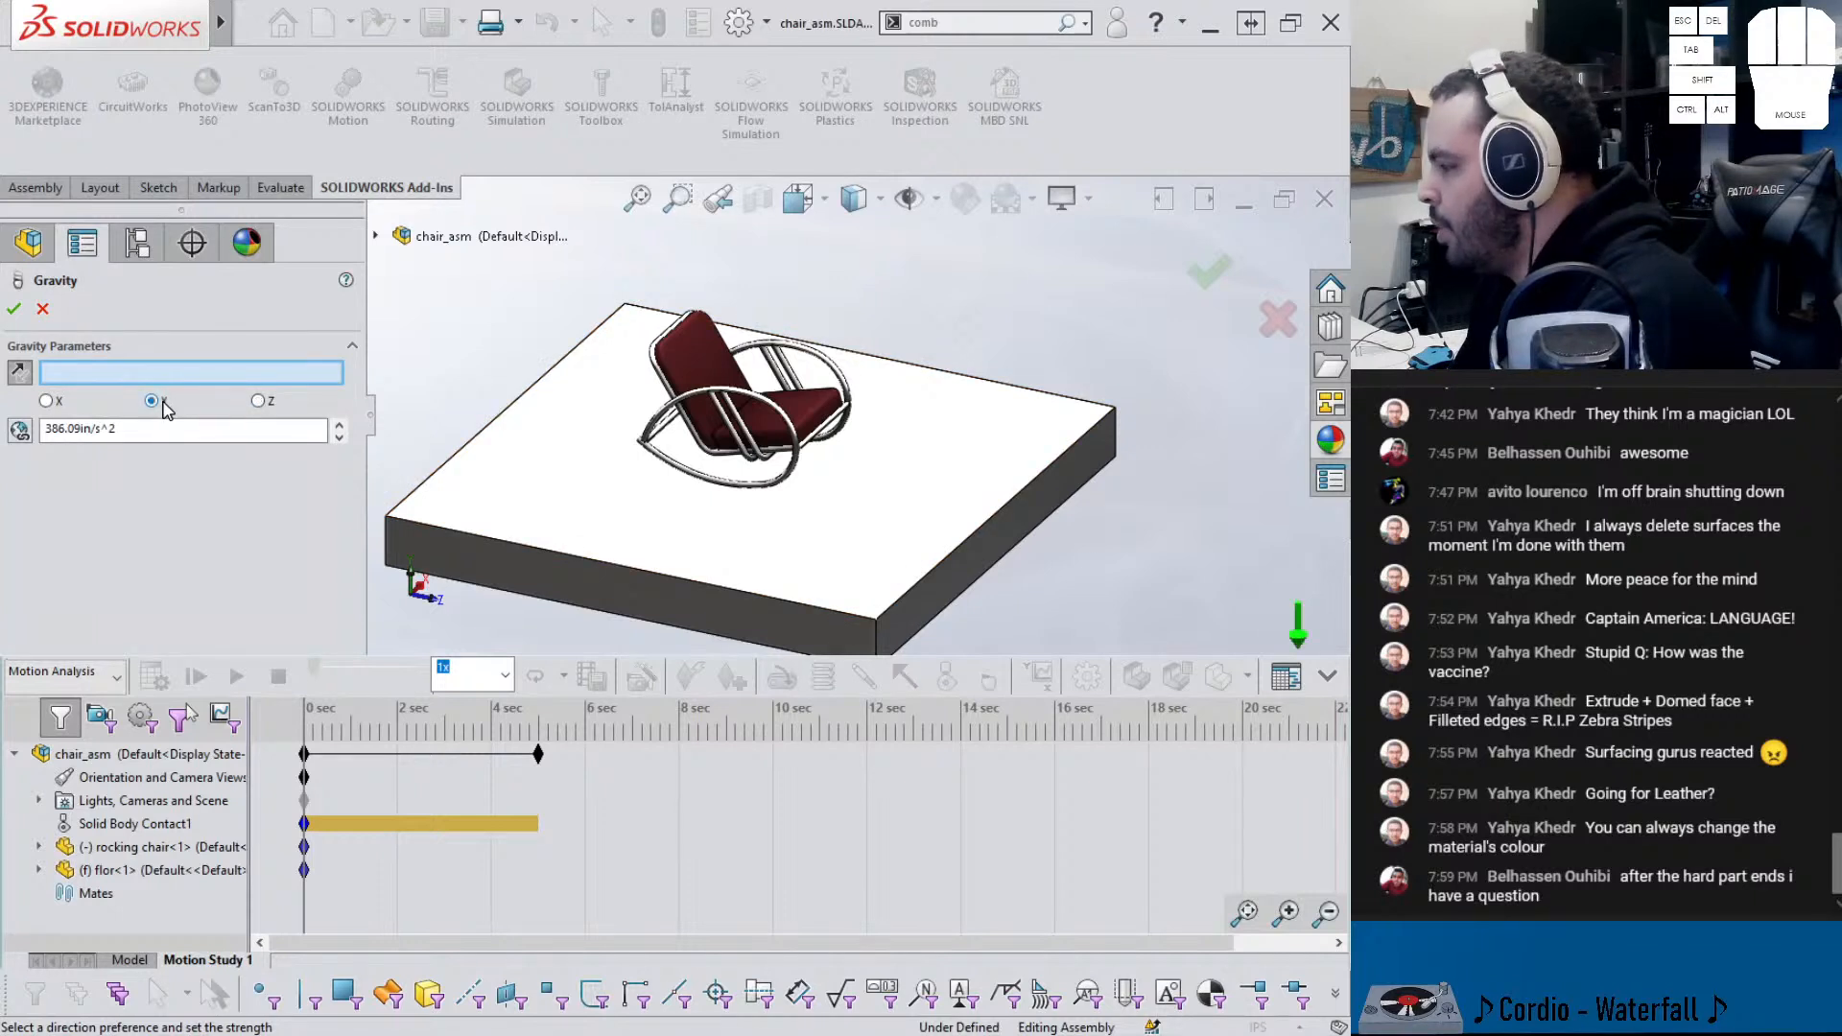
click(16, 310)
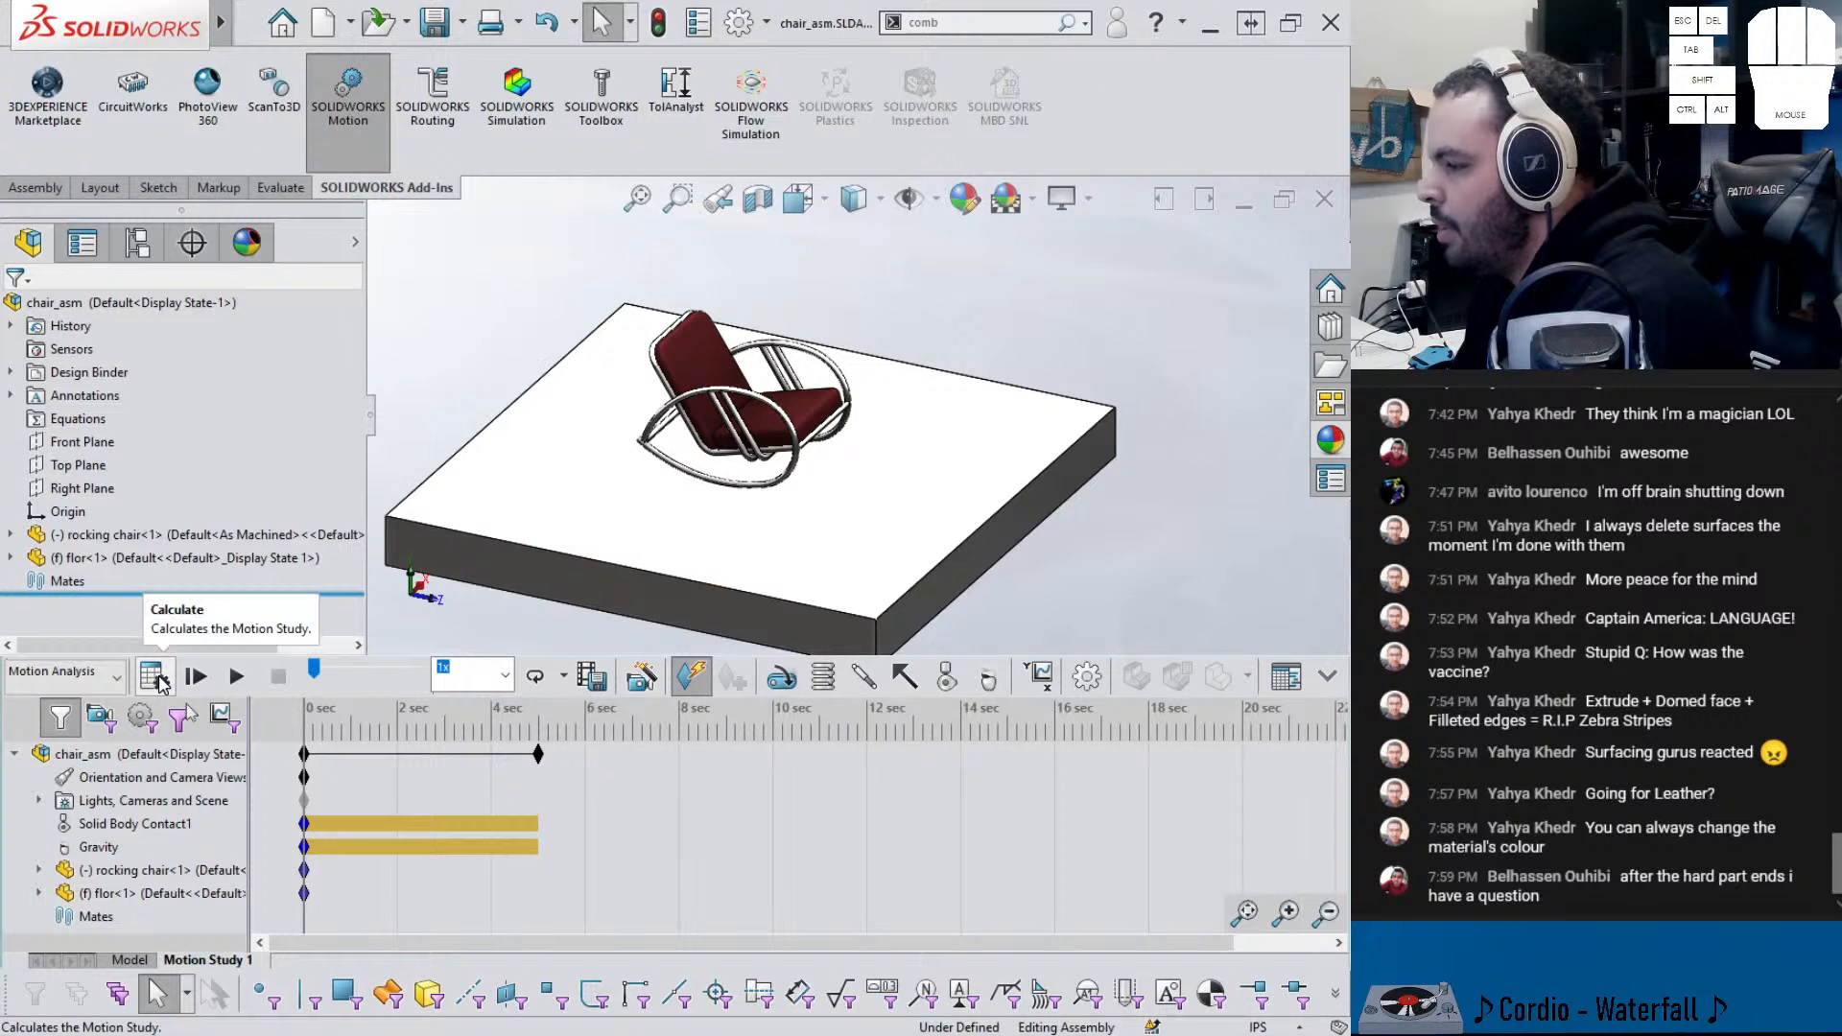
click(155, 677)
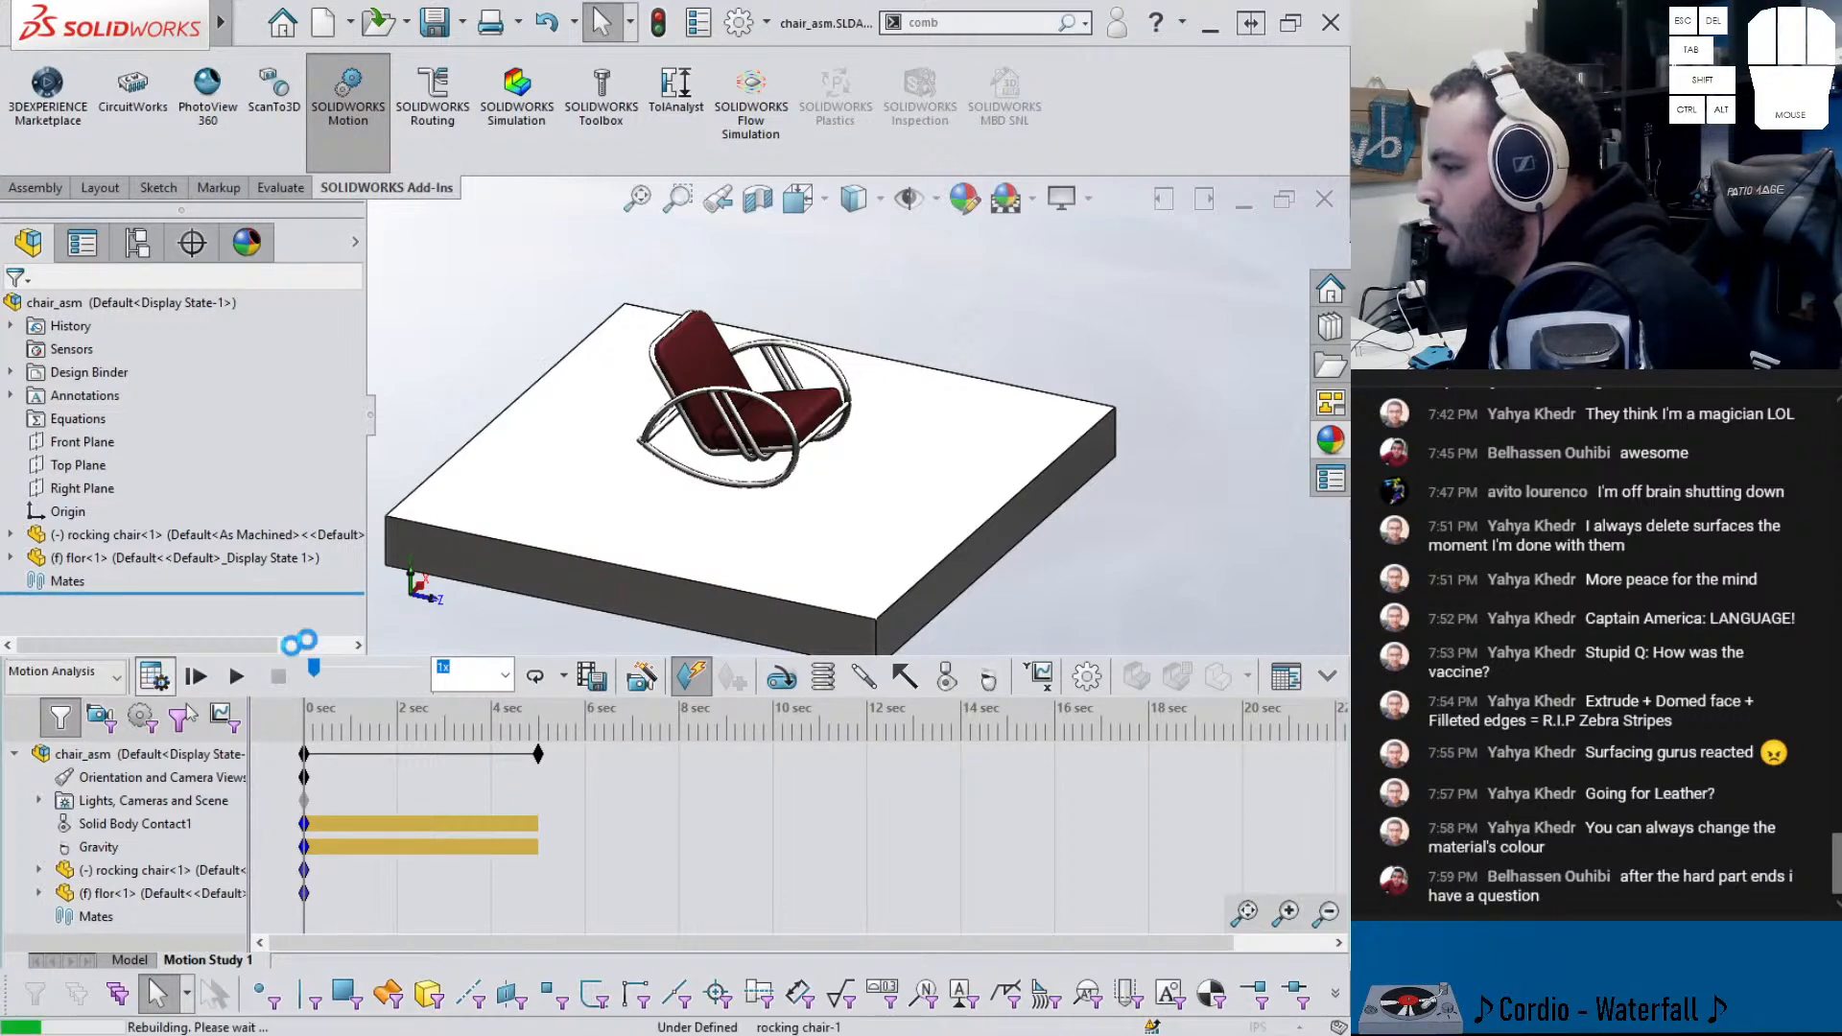
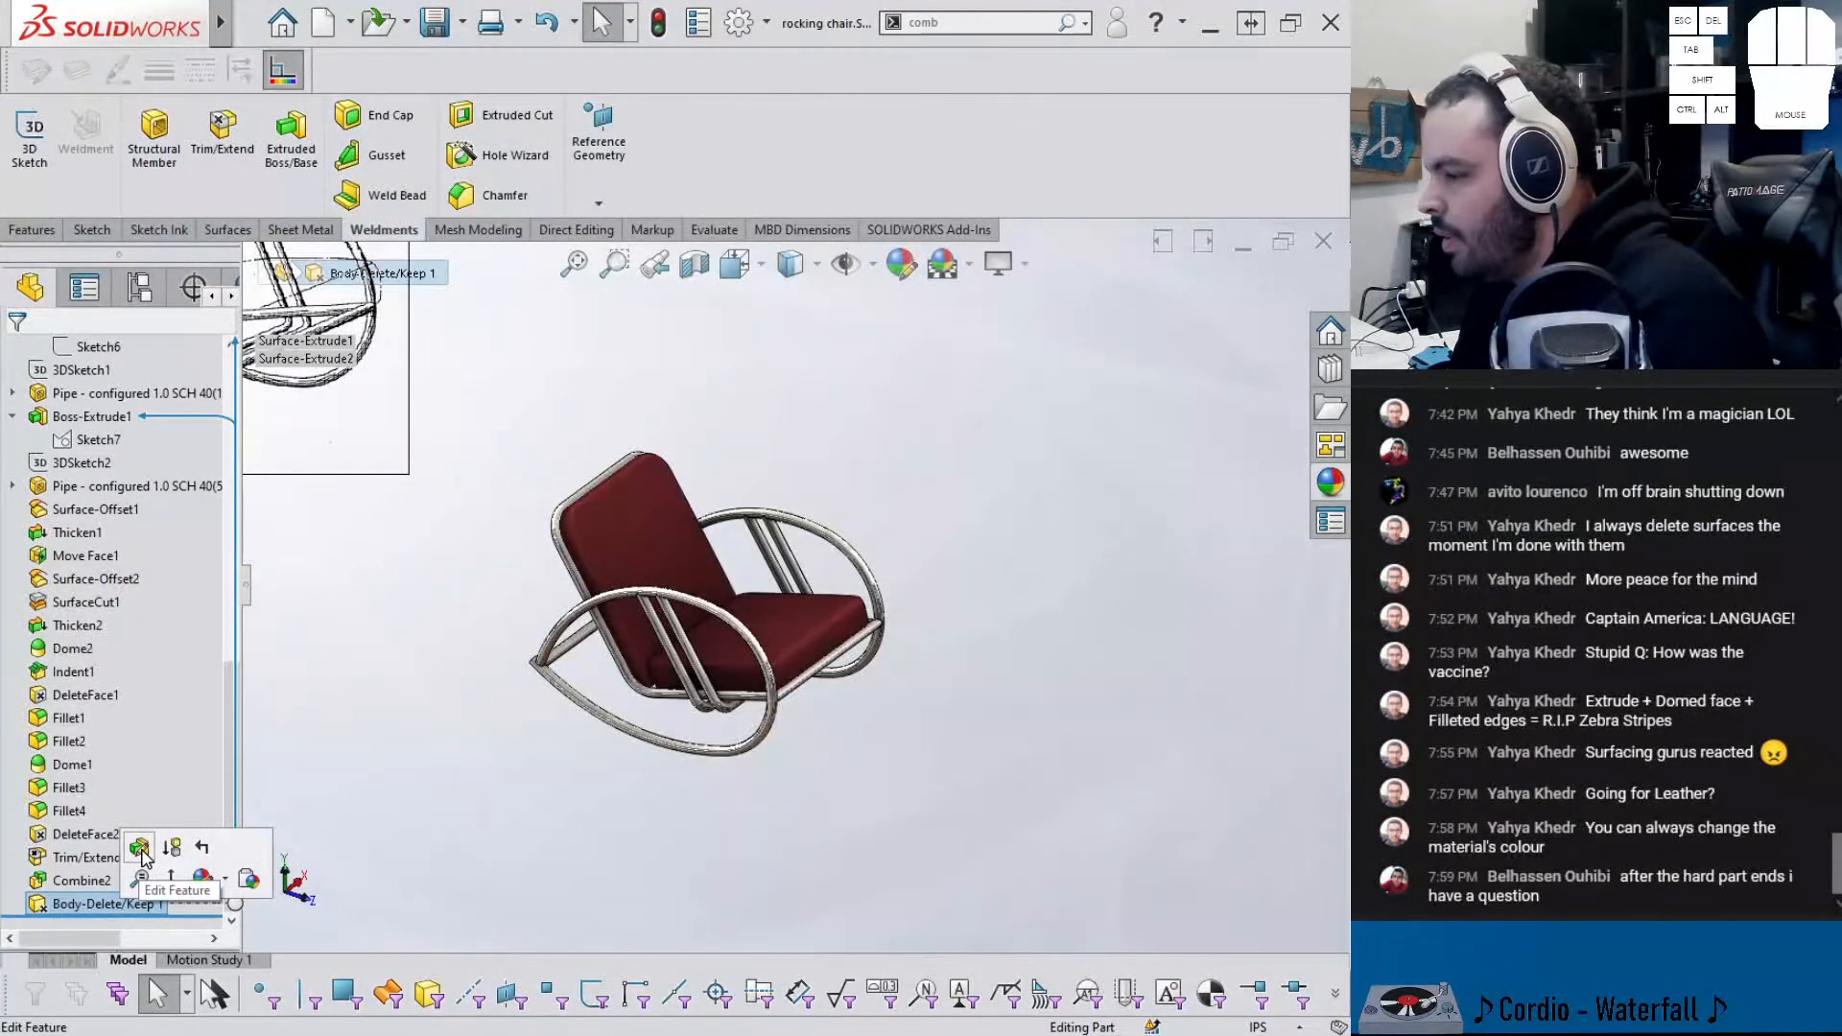
- Remove Boss-Extrude1 from Body-Delete/Keep1's bodies to delete and orbit to inspect the restored enclosure
click(139, 849)
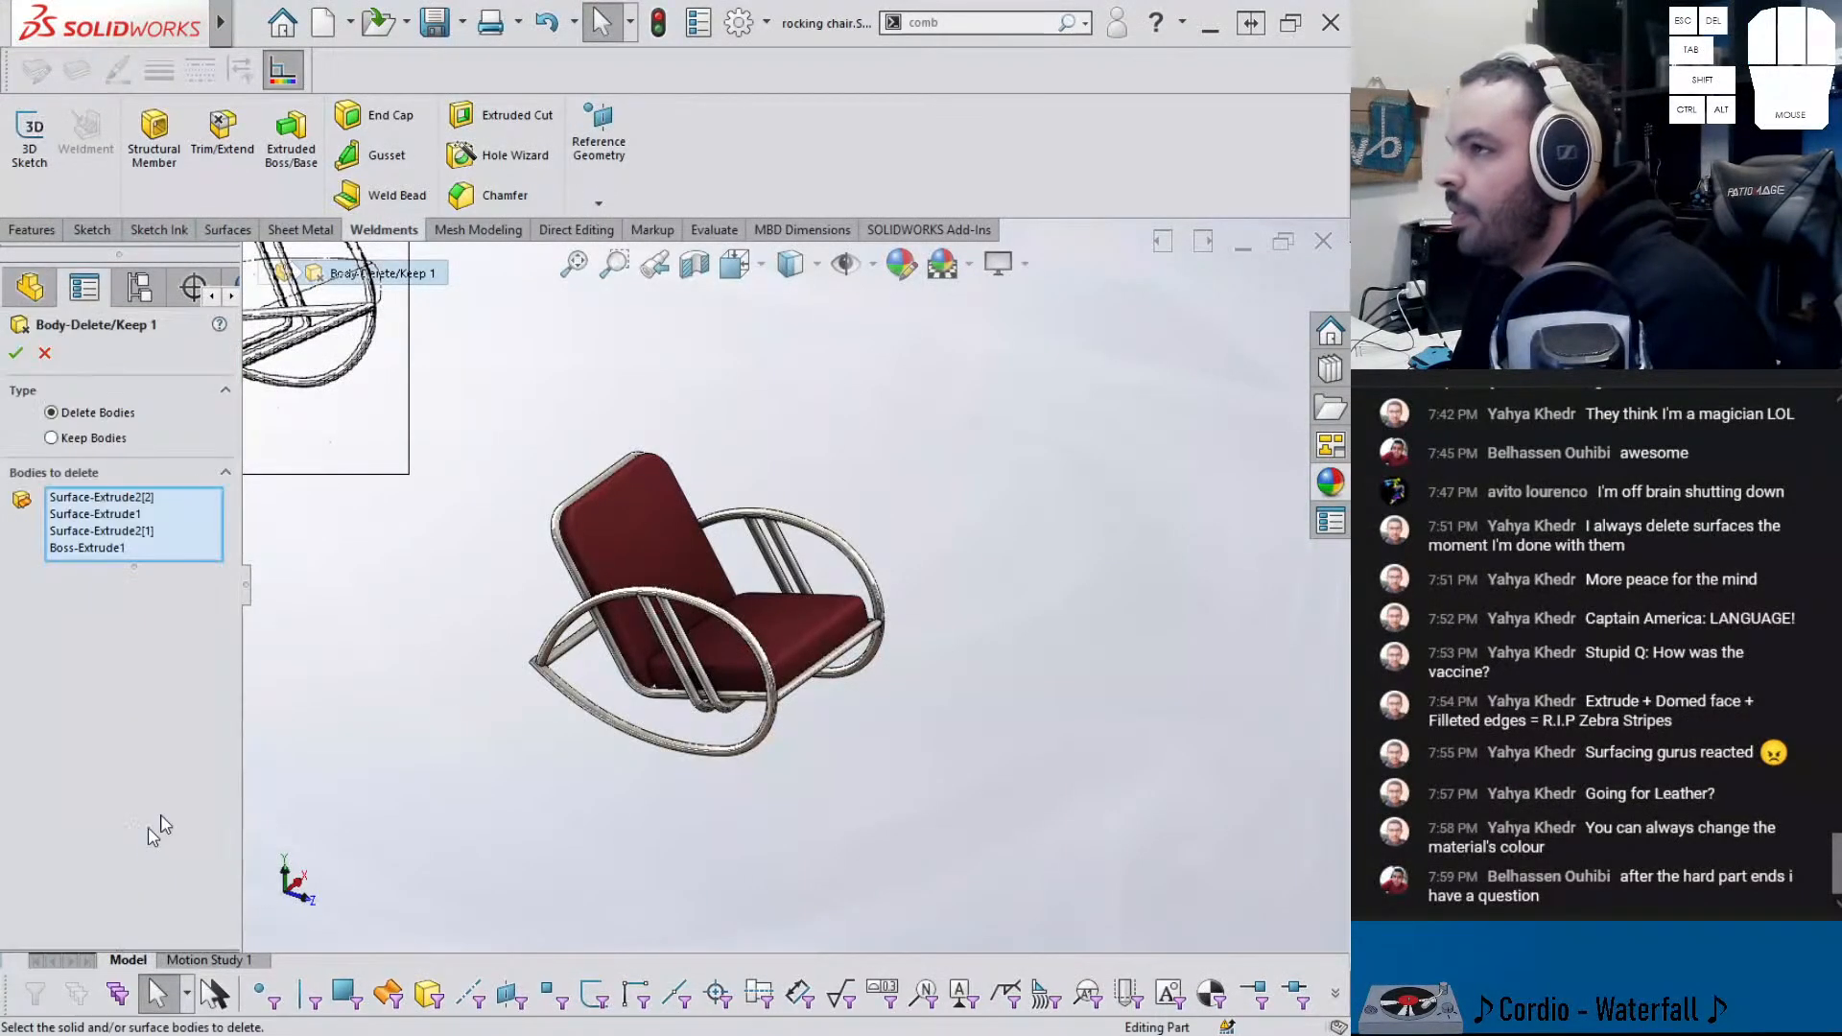
click(88, 548)
right_click(93, 556)
click(140, 585)
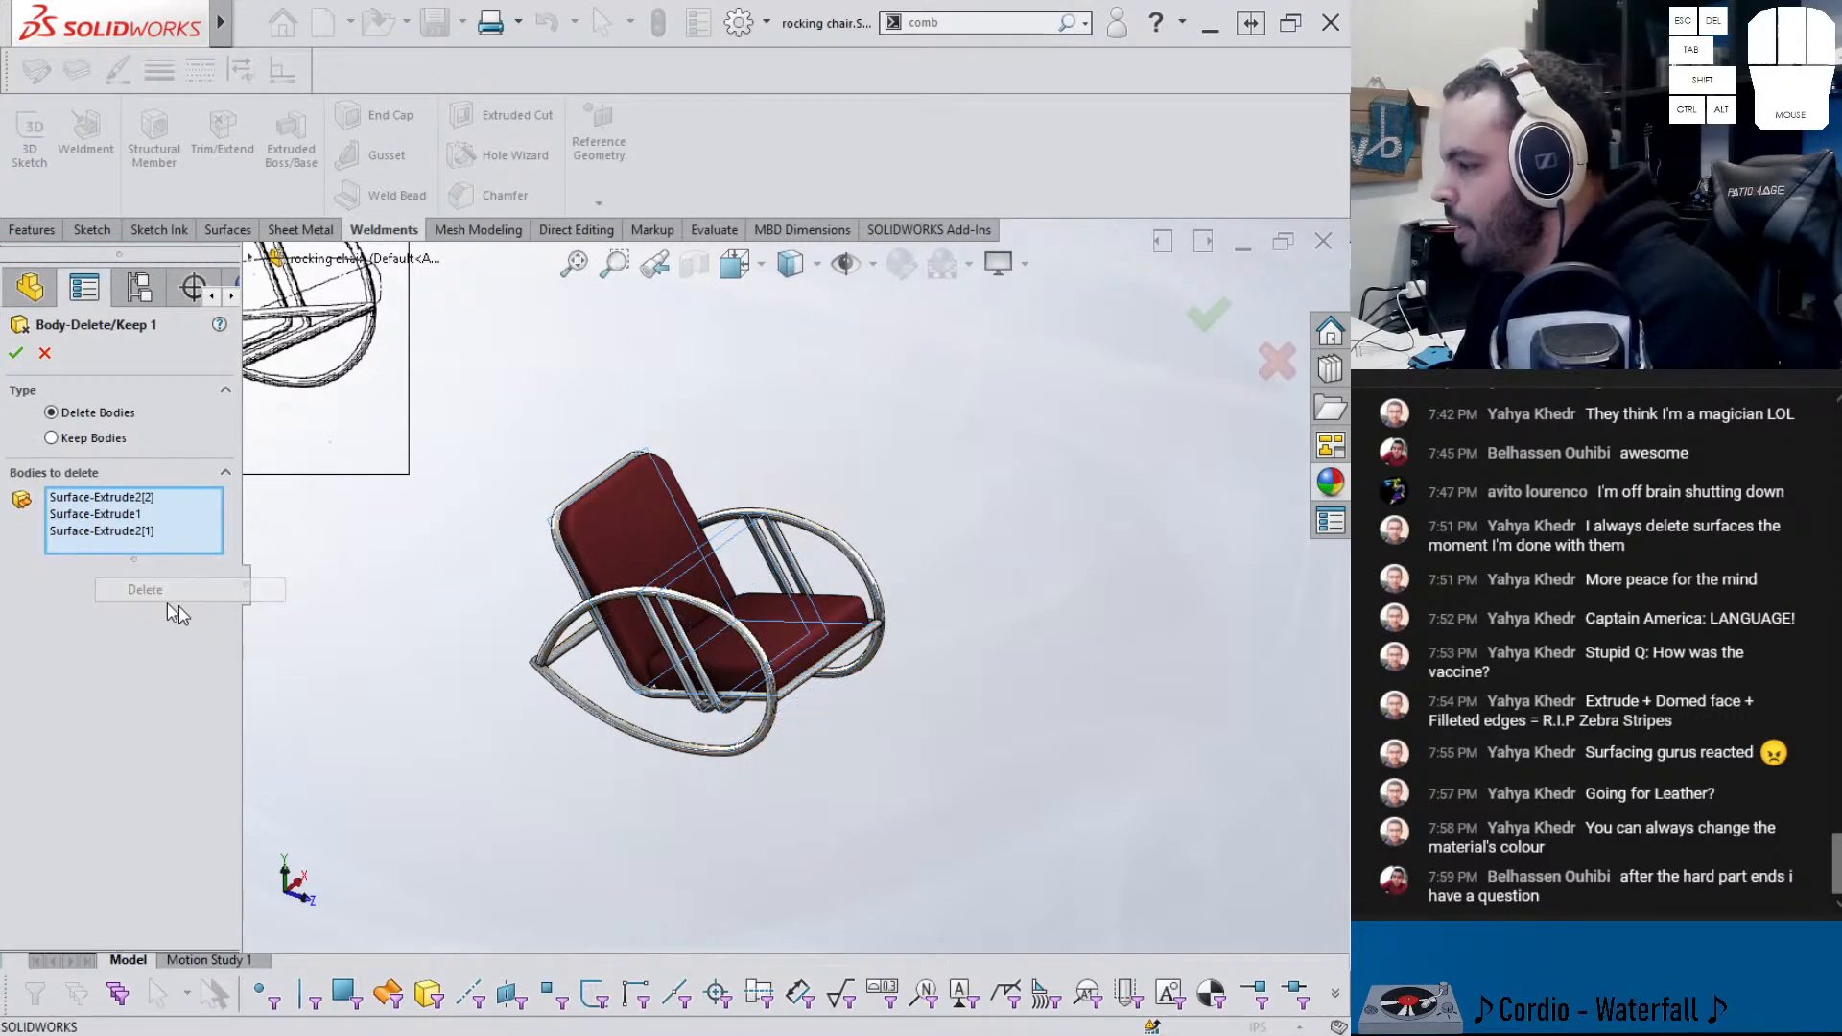
click(17, 357)
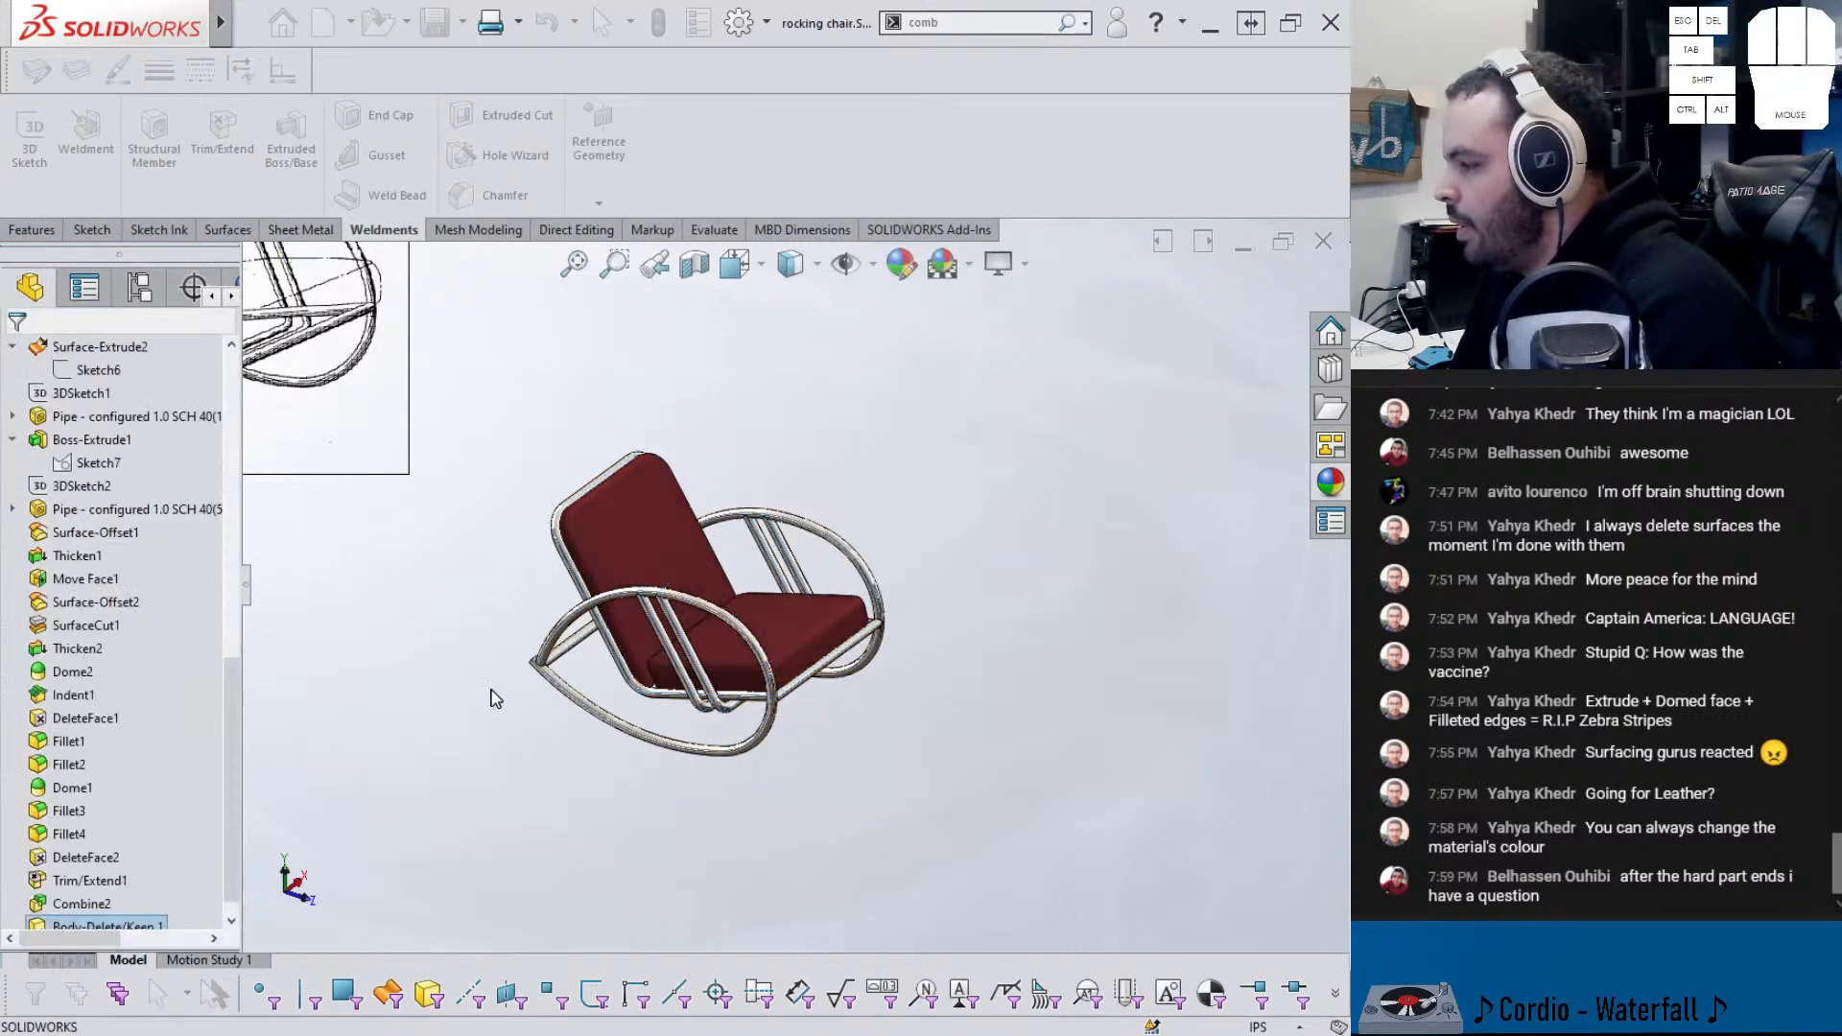
scroll(649, 662, down, 4)
middle_drag(656, 658, 703, 605)
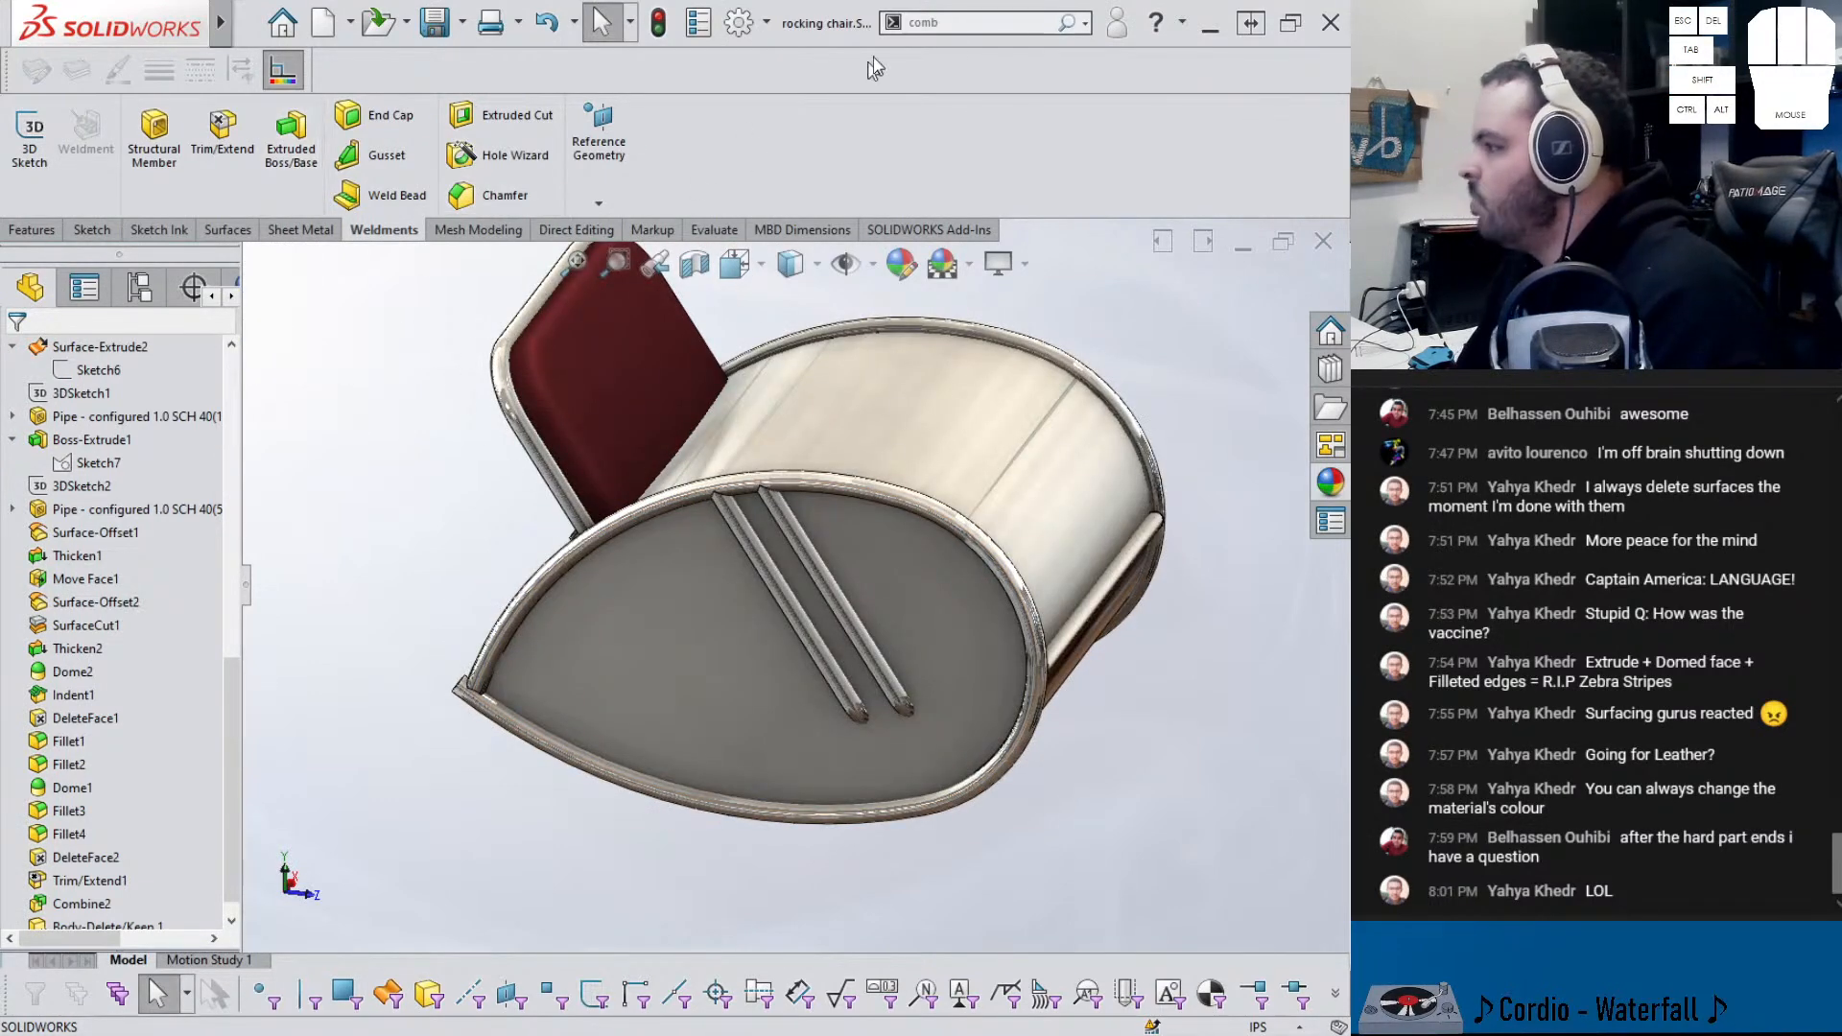
middle_drag(638, 470, 864, 240)
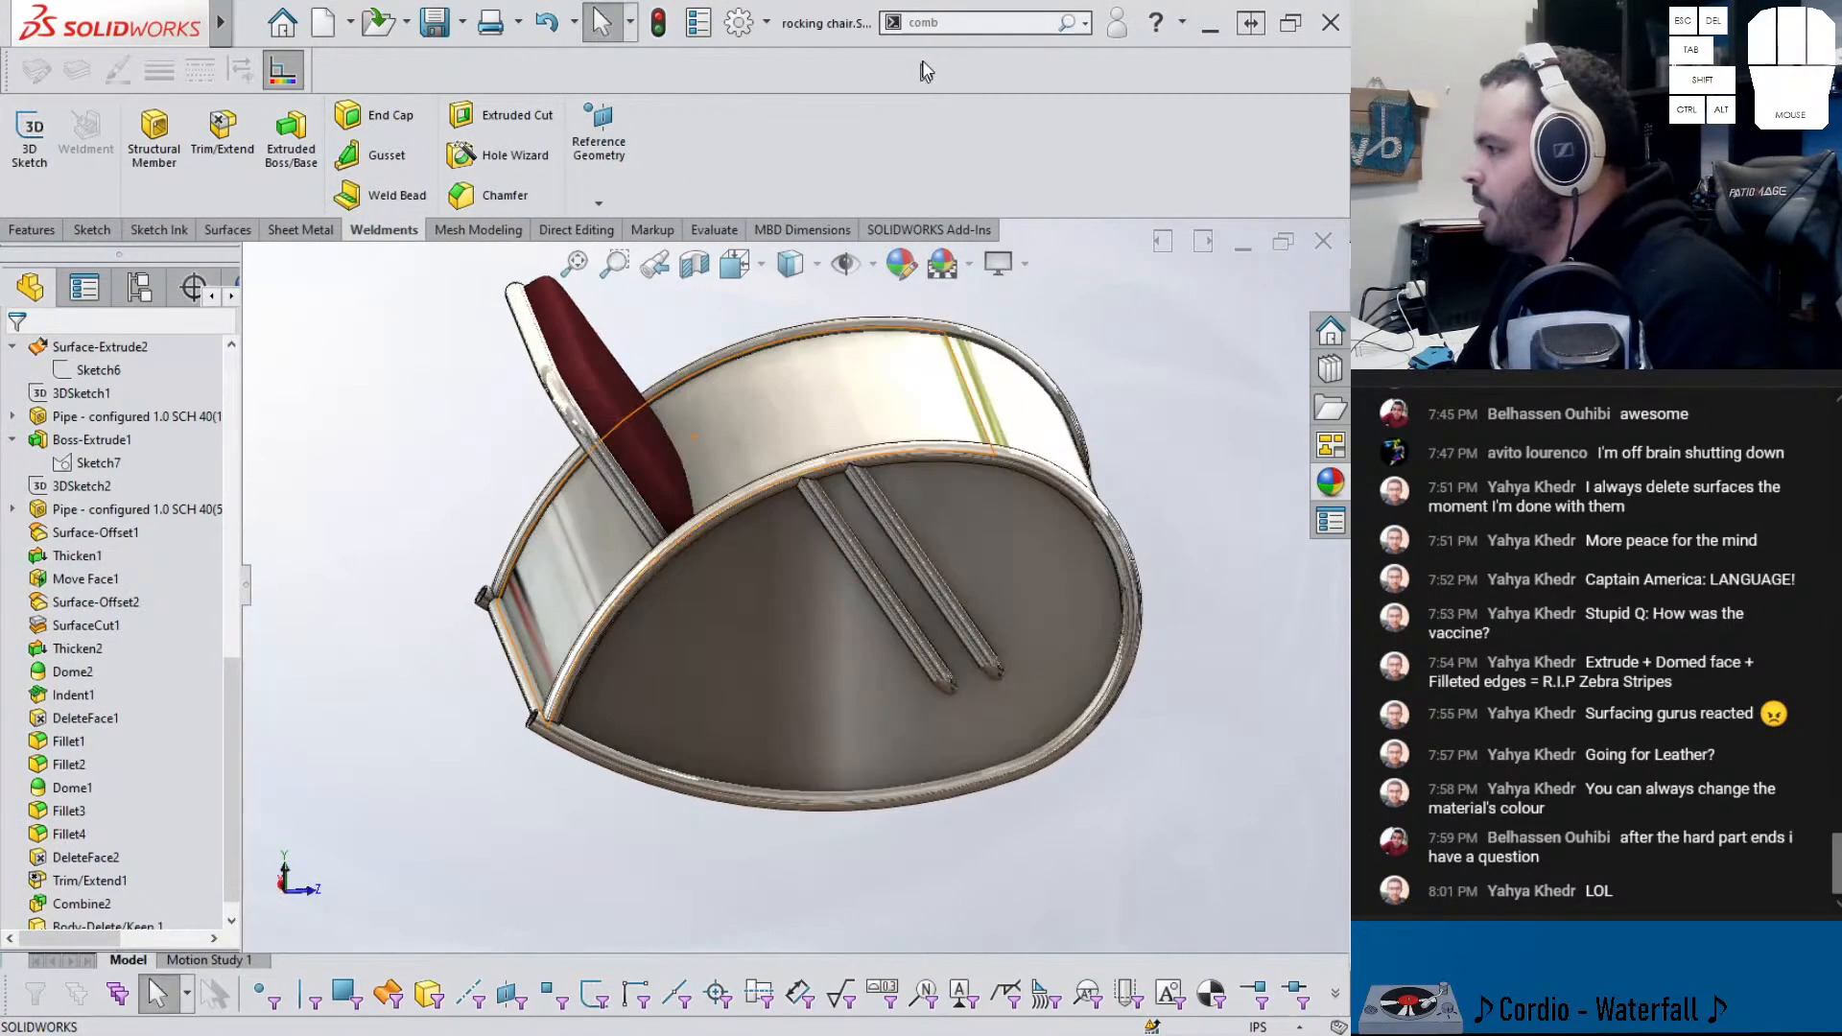
- Use Move Face to offset the enclosure's tangent curved faces by 0.5
text(move)
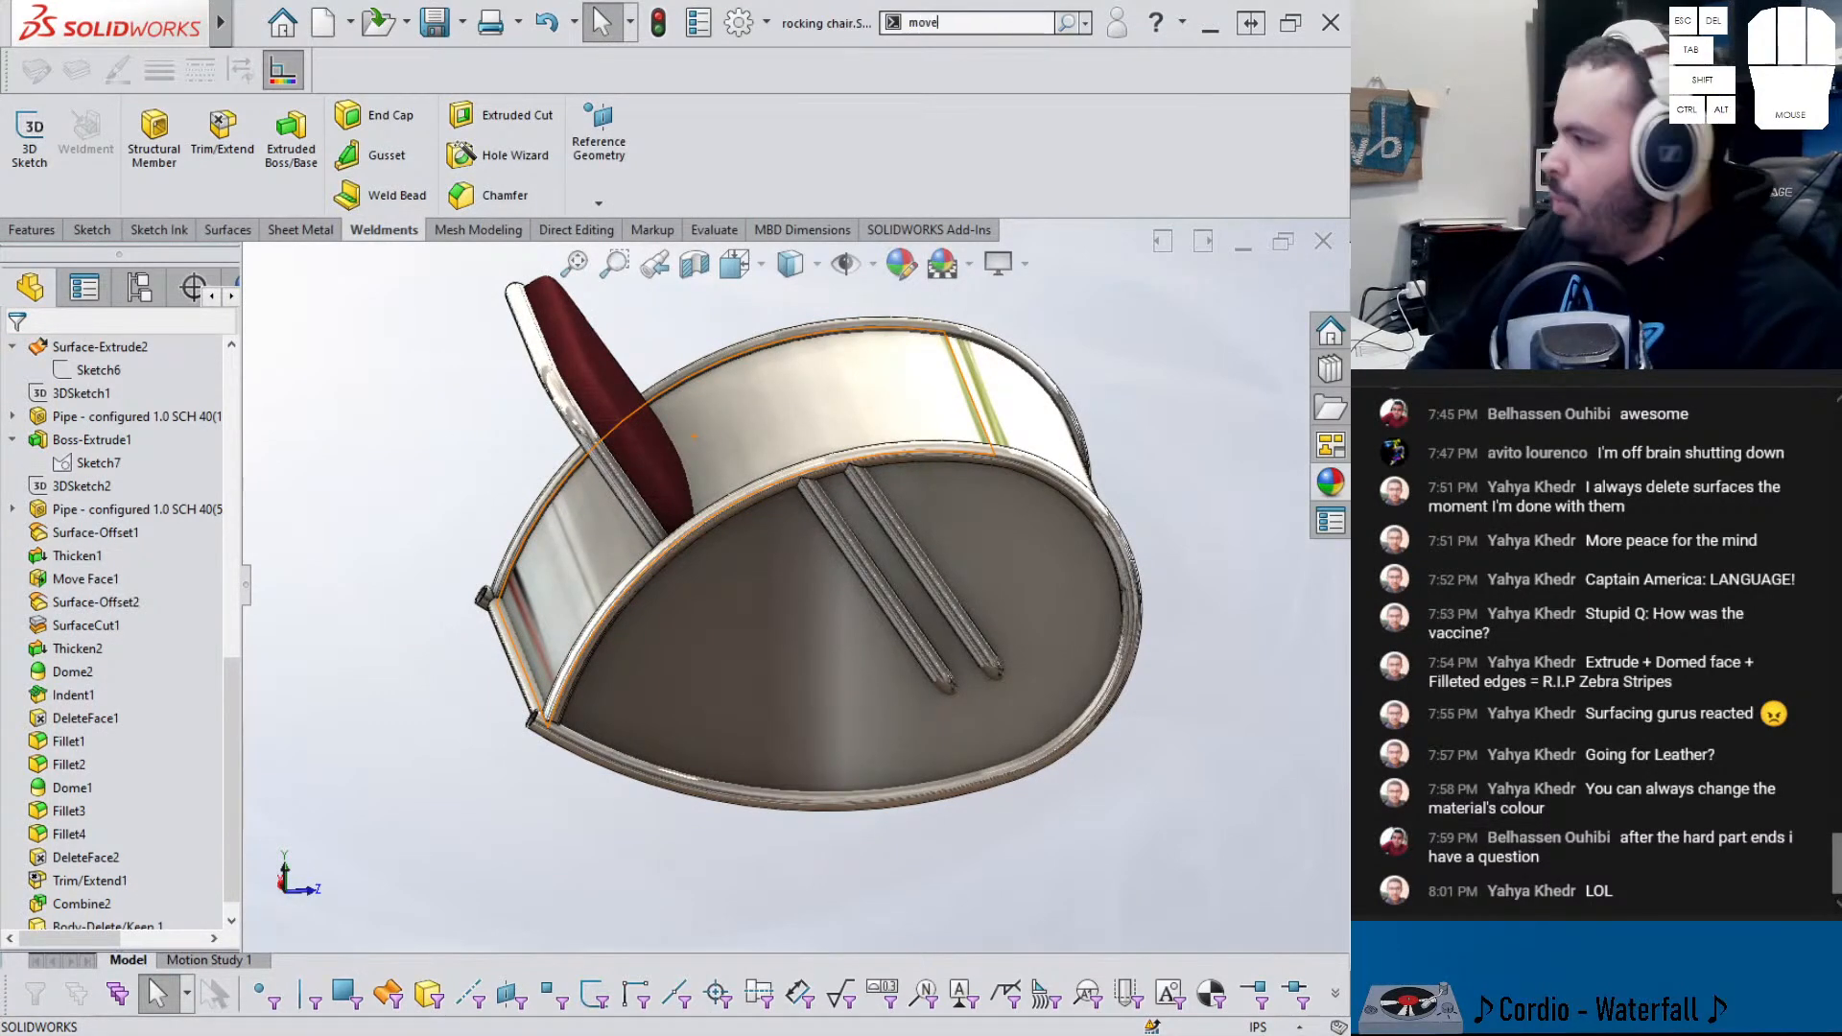
key(Return)
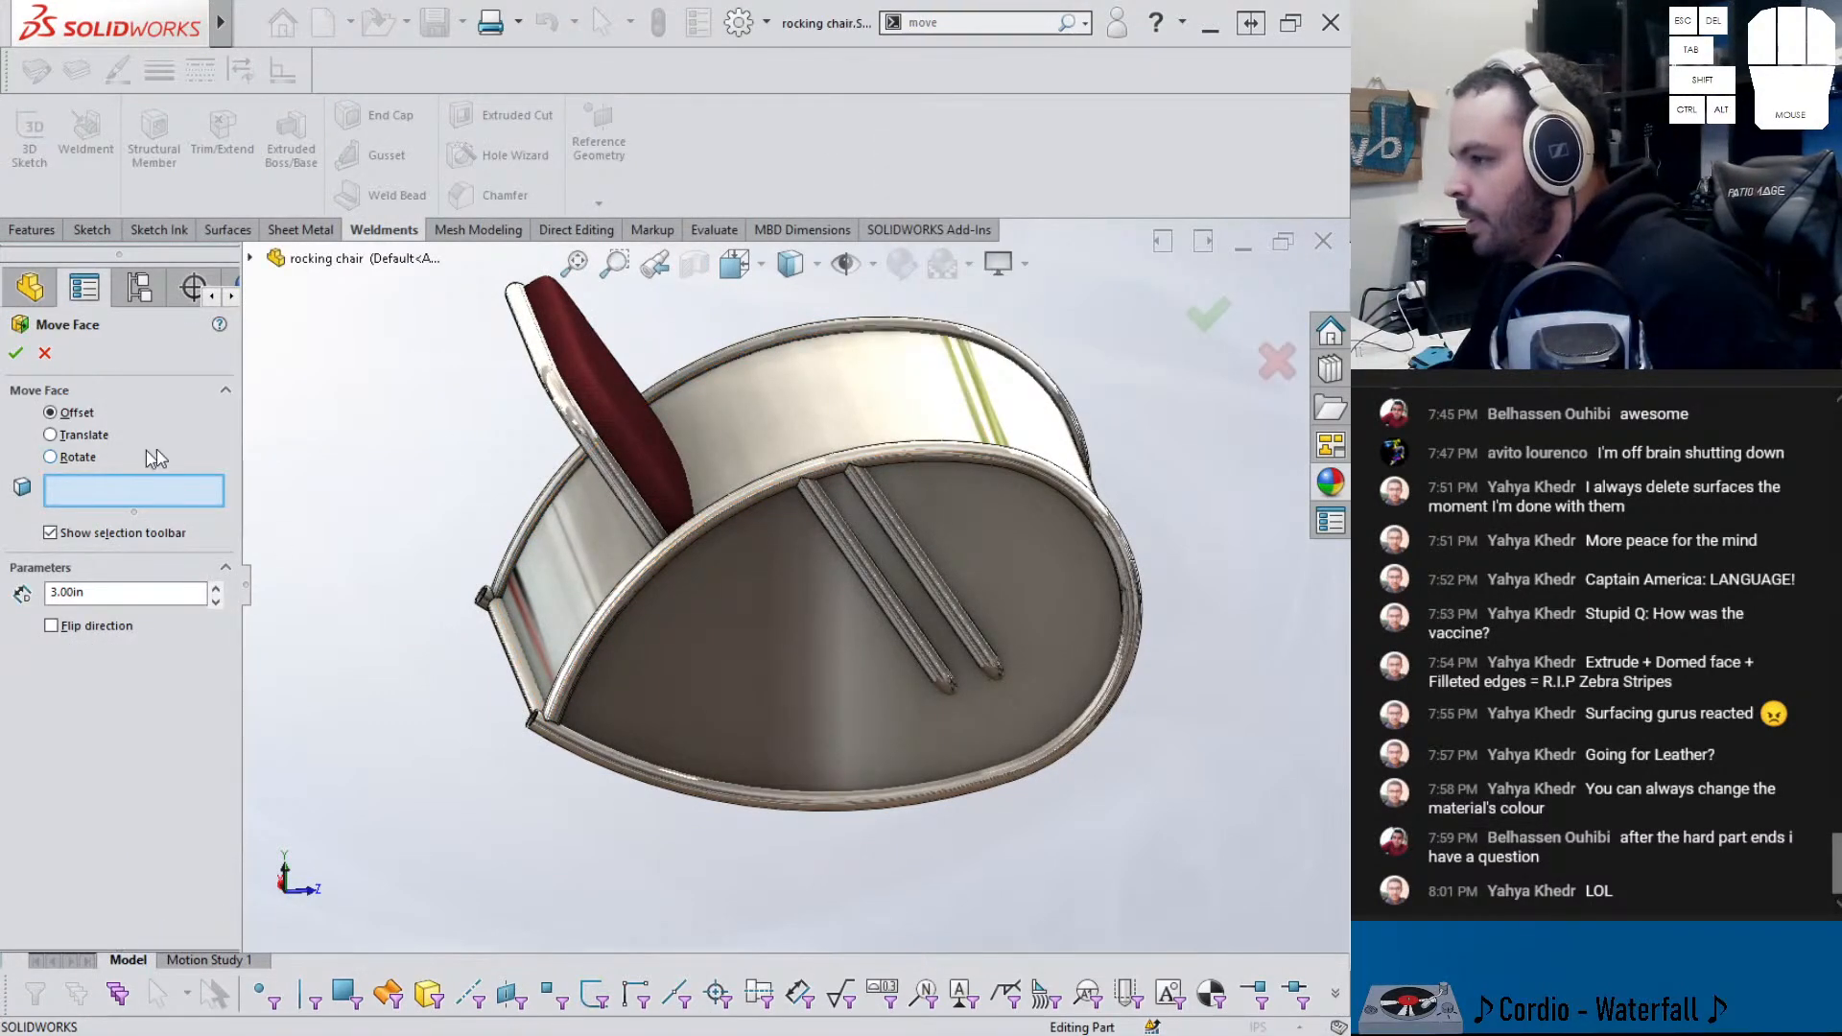
right_click(777, 431)
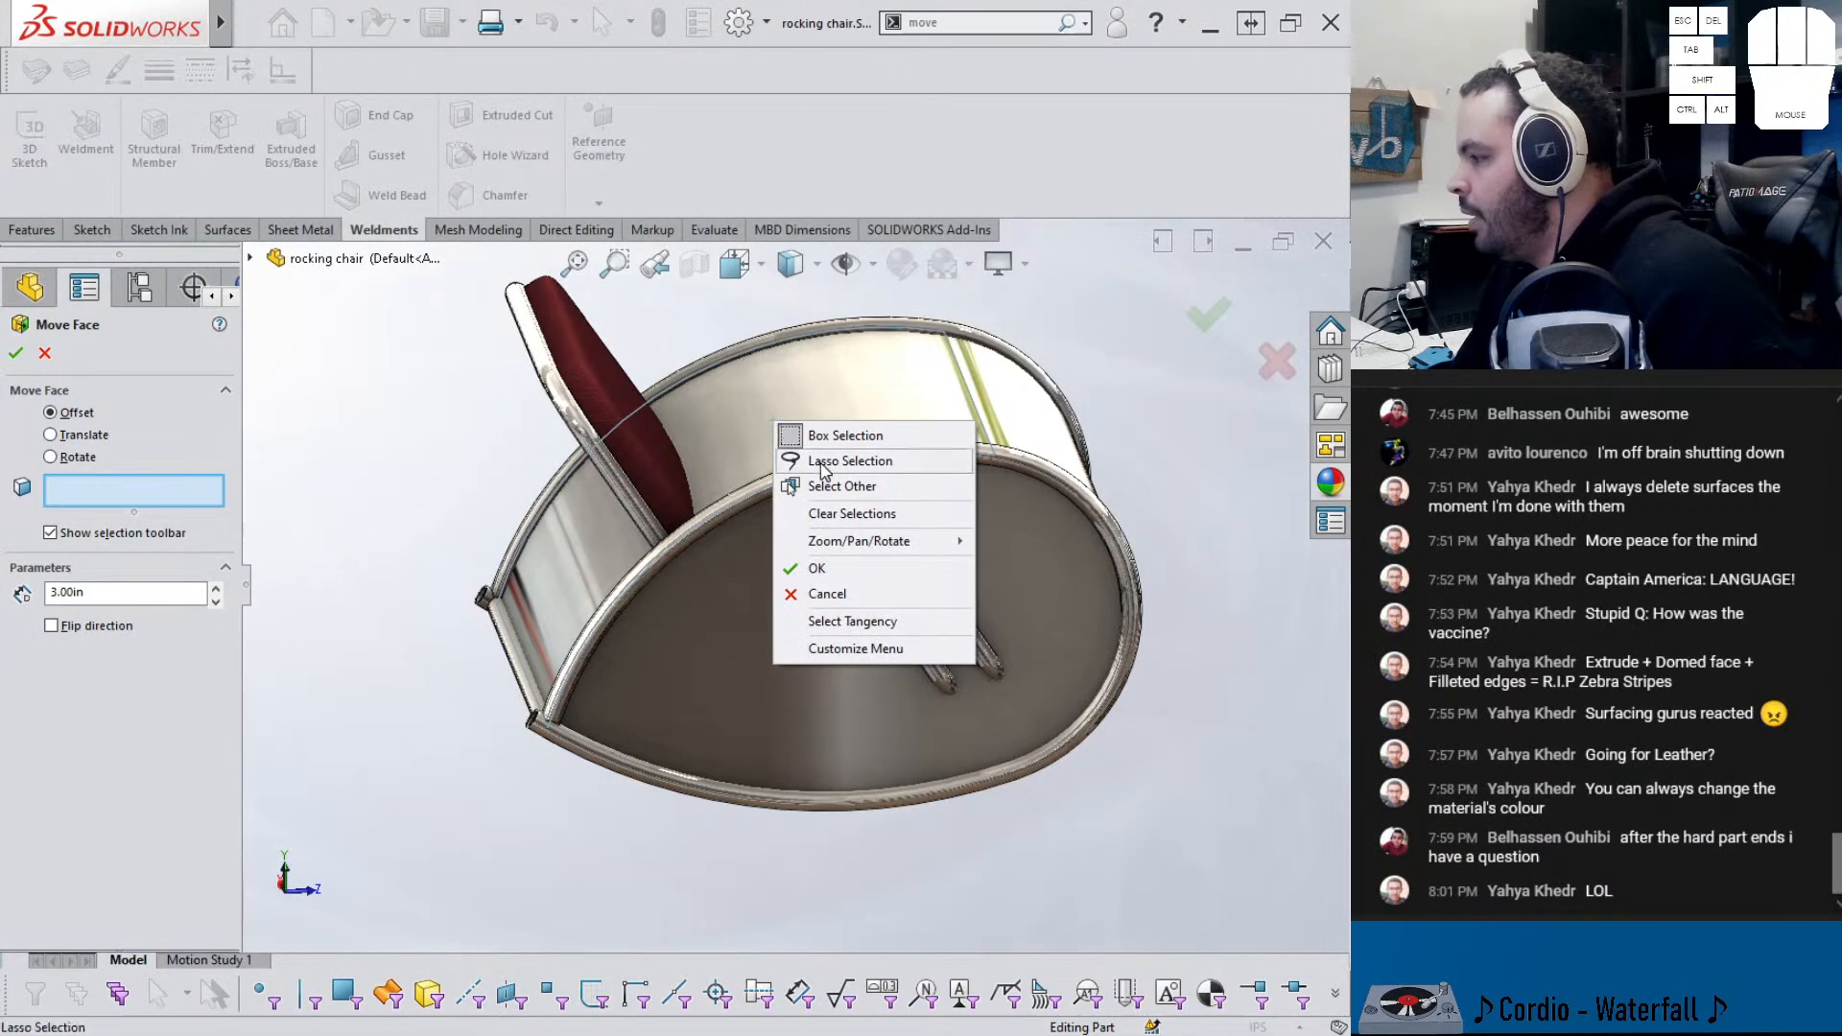
click(878, 625)
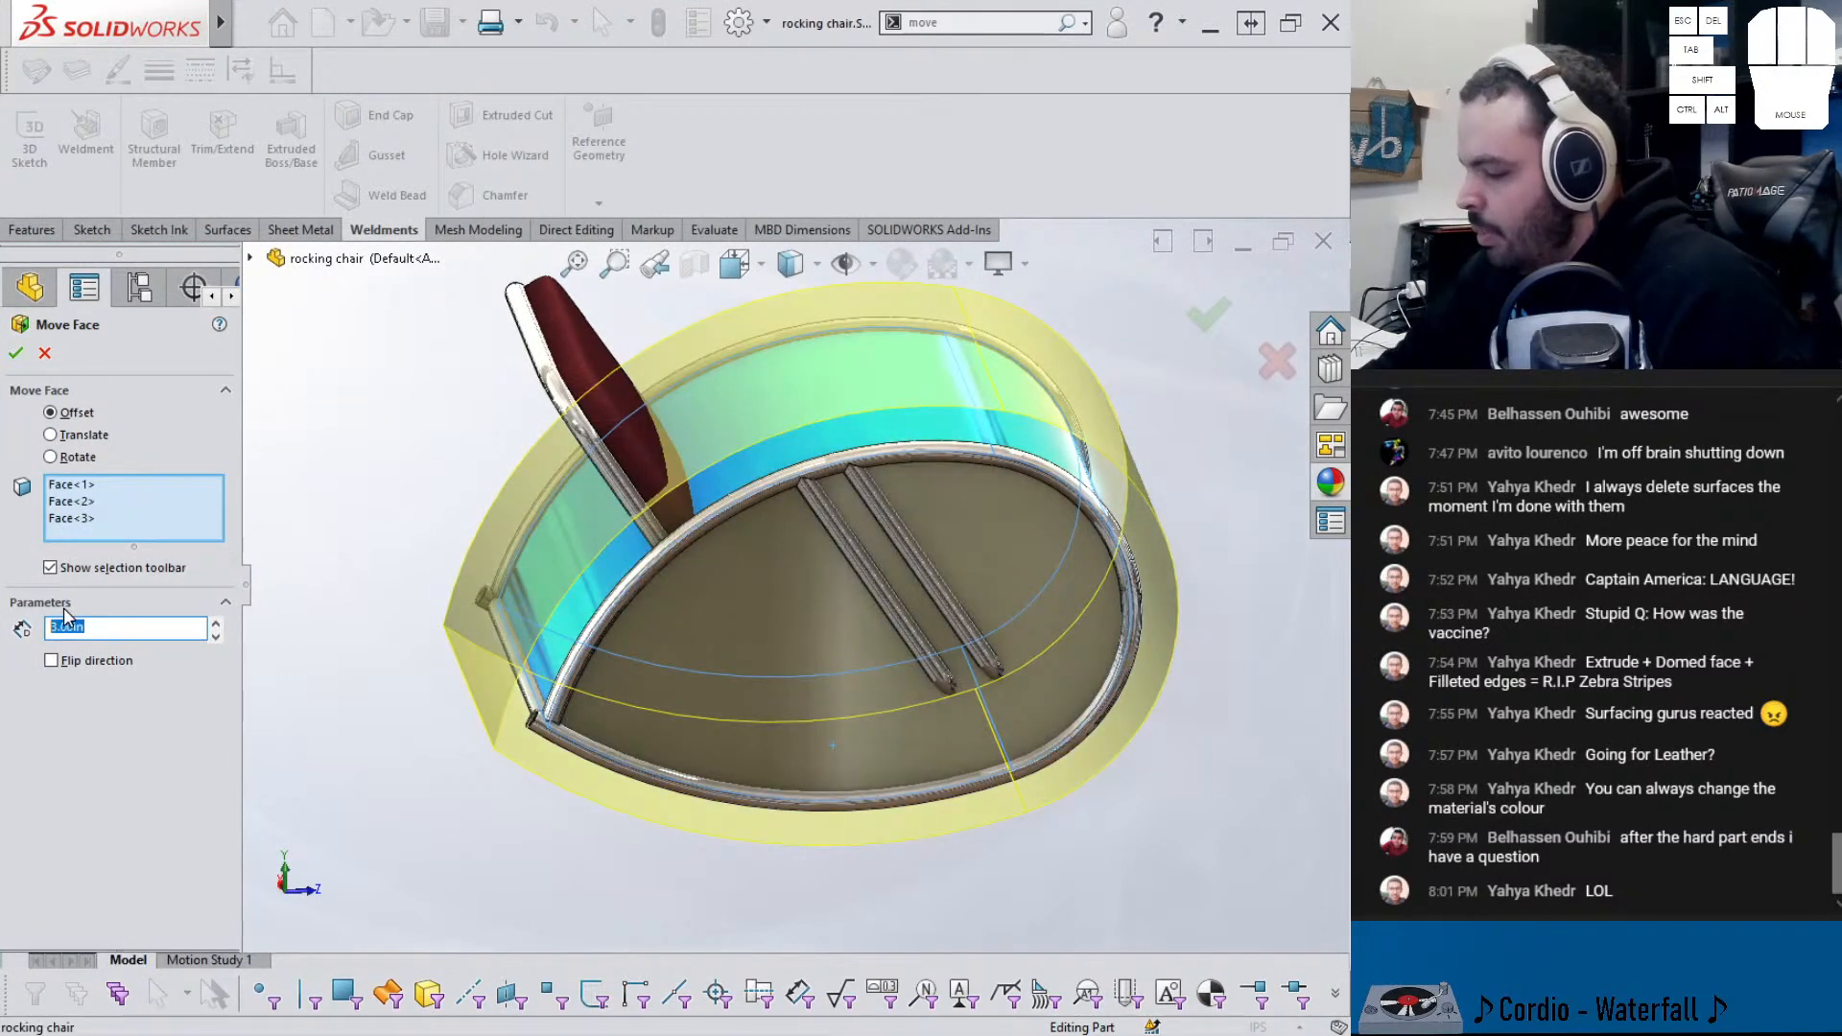
key(Return)
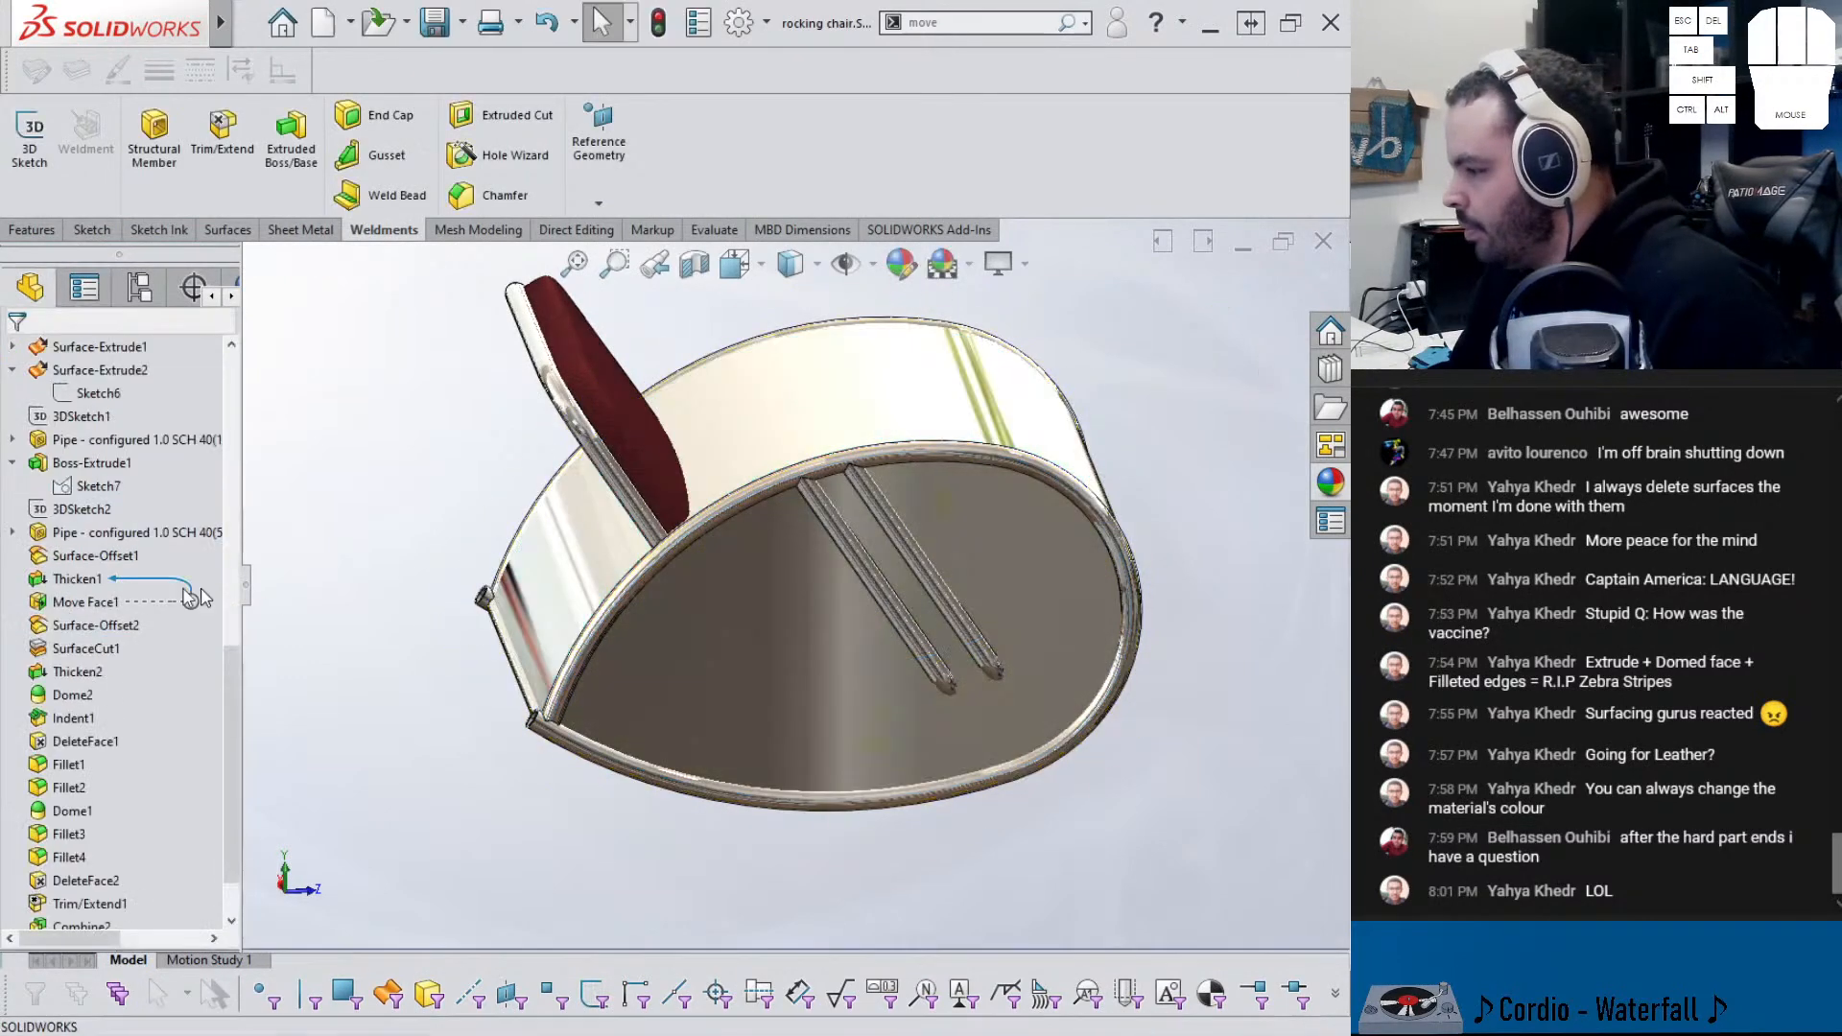
middle_drag(633, 721, 775, 652)
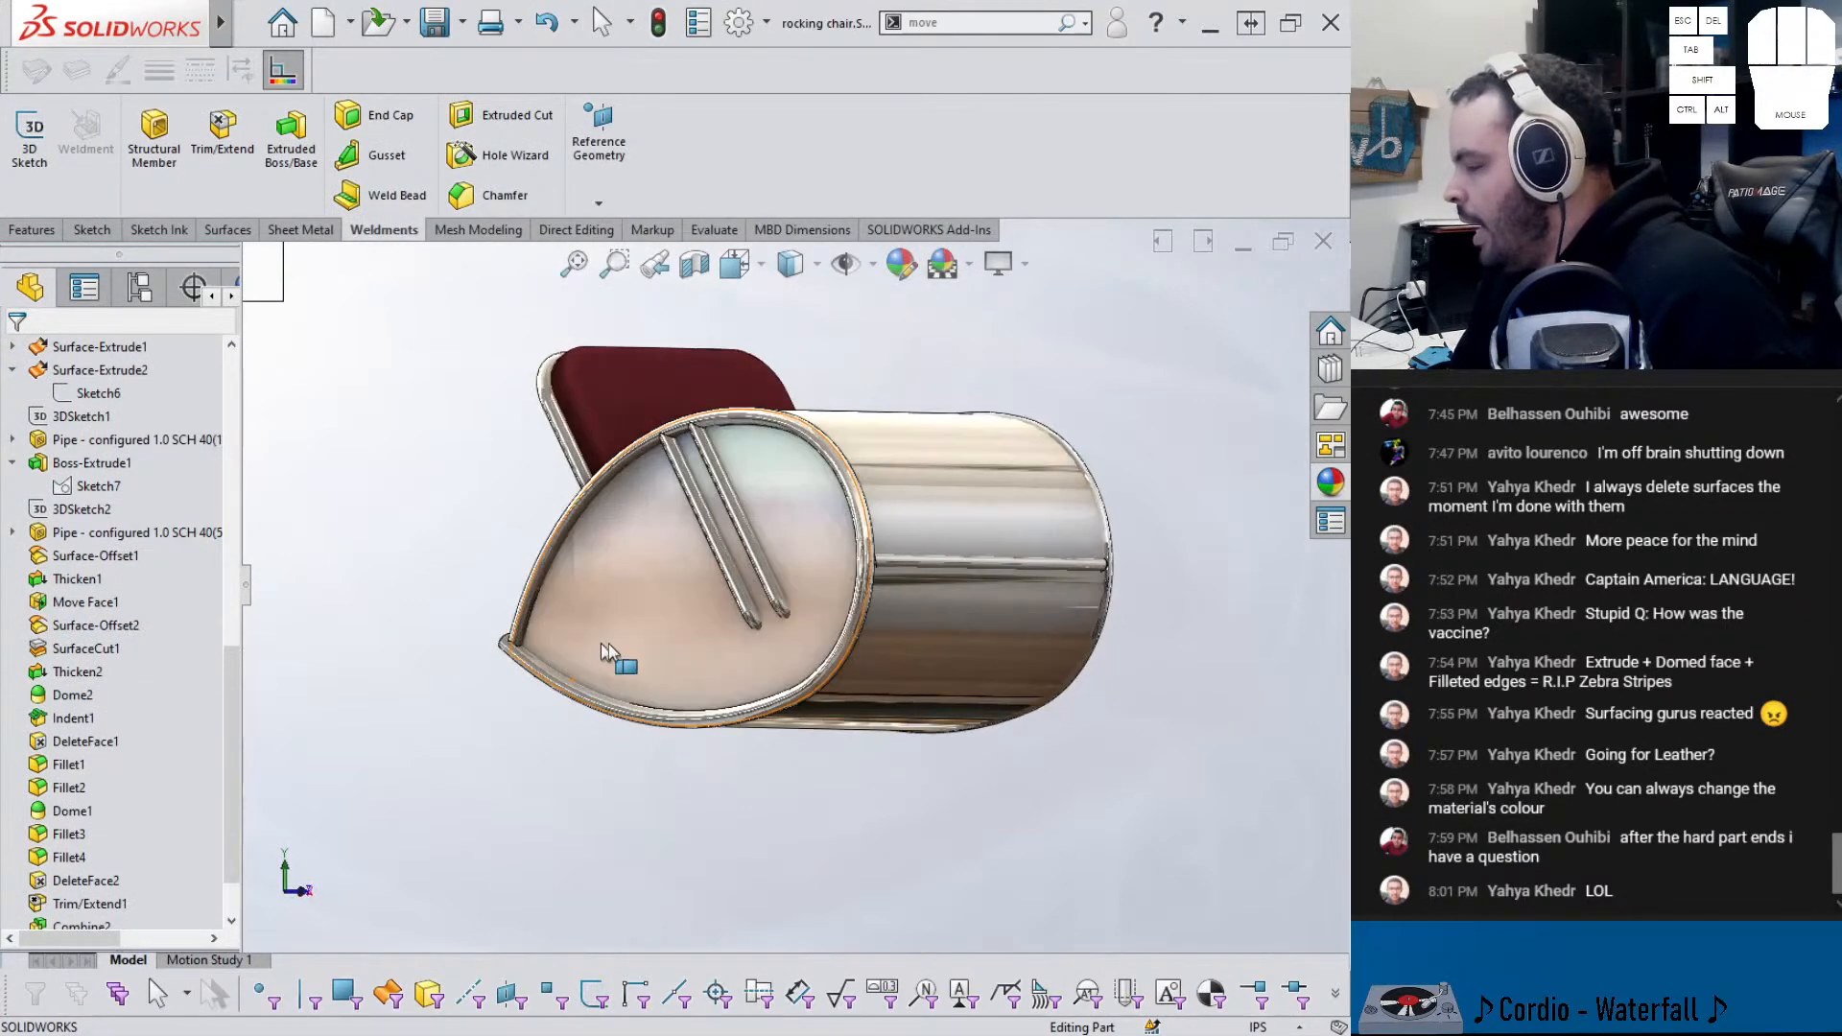
scroll(844, 634, down, 5)
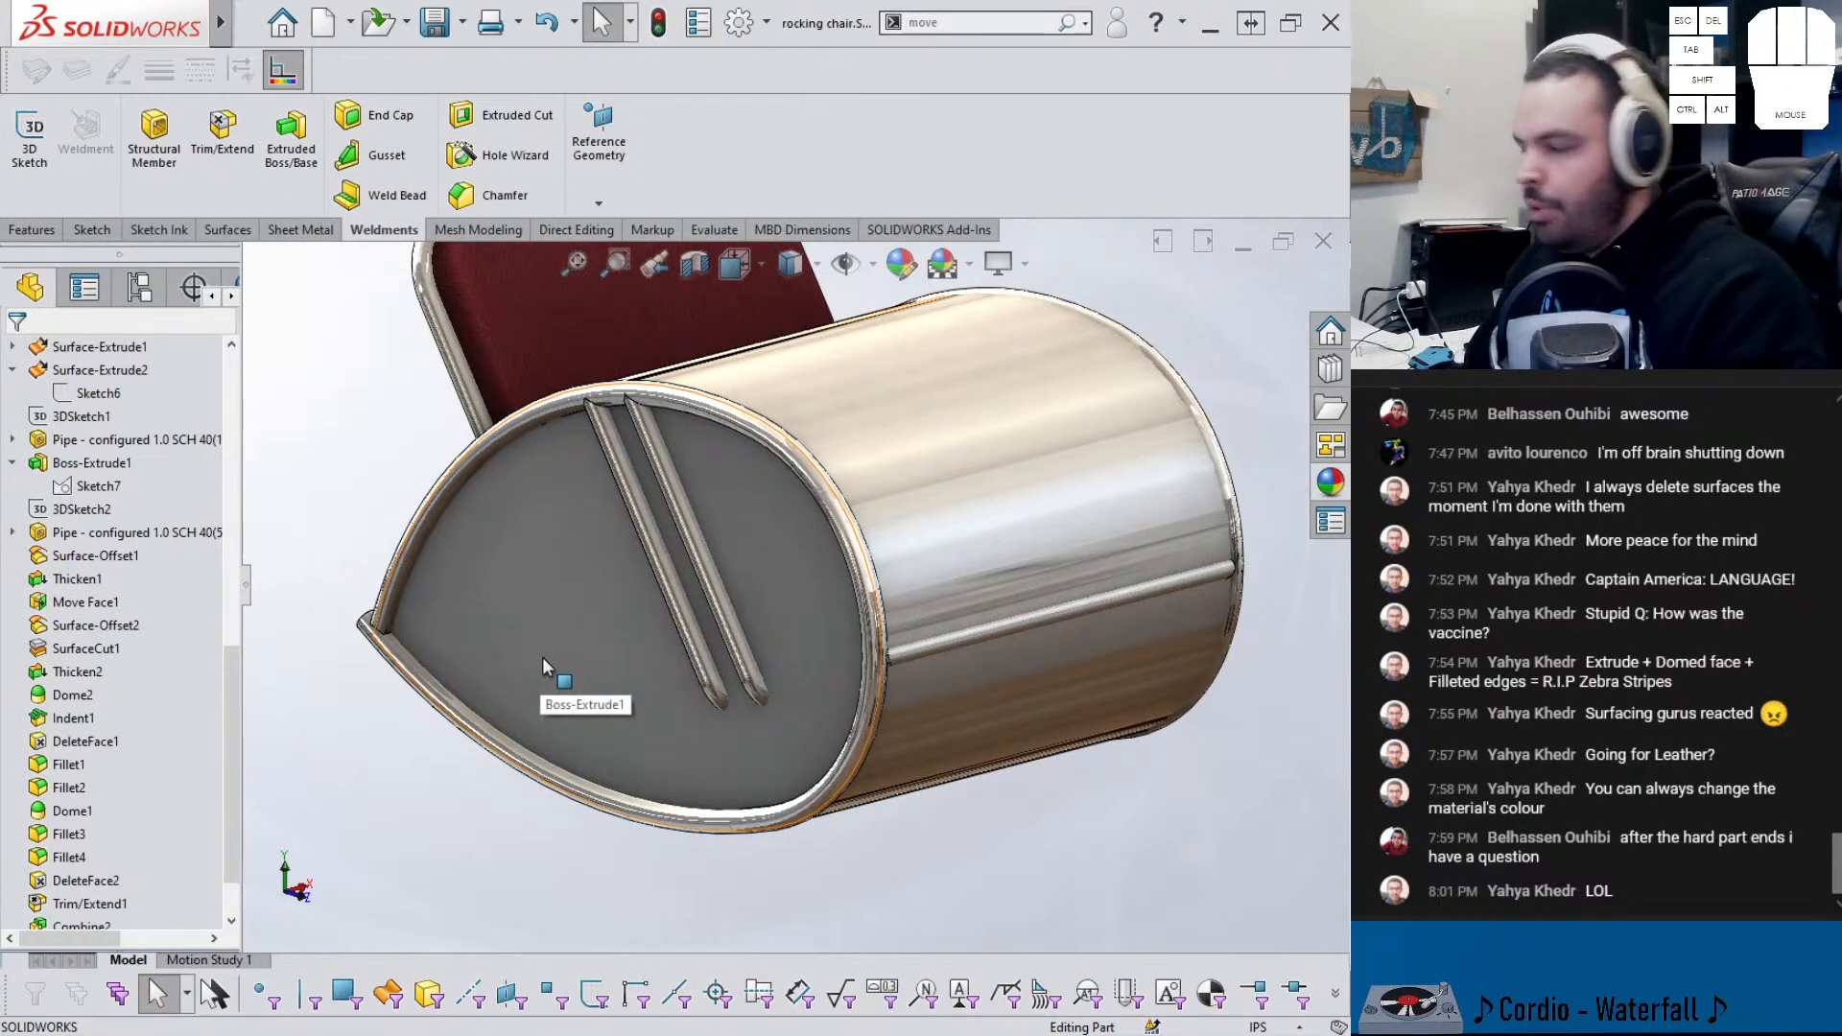
- Hide the Boss-Extrude1 enclosing body and switch to the chair_asm assembly
key(Tab)
key(shift+Tab)
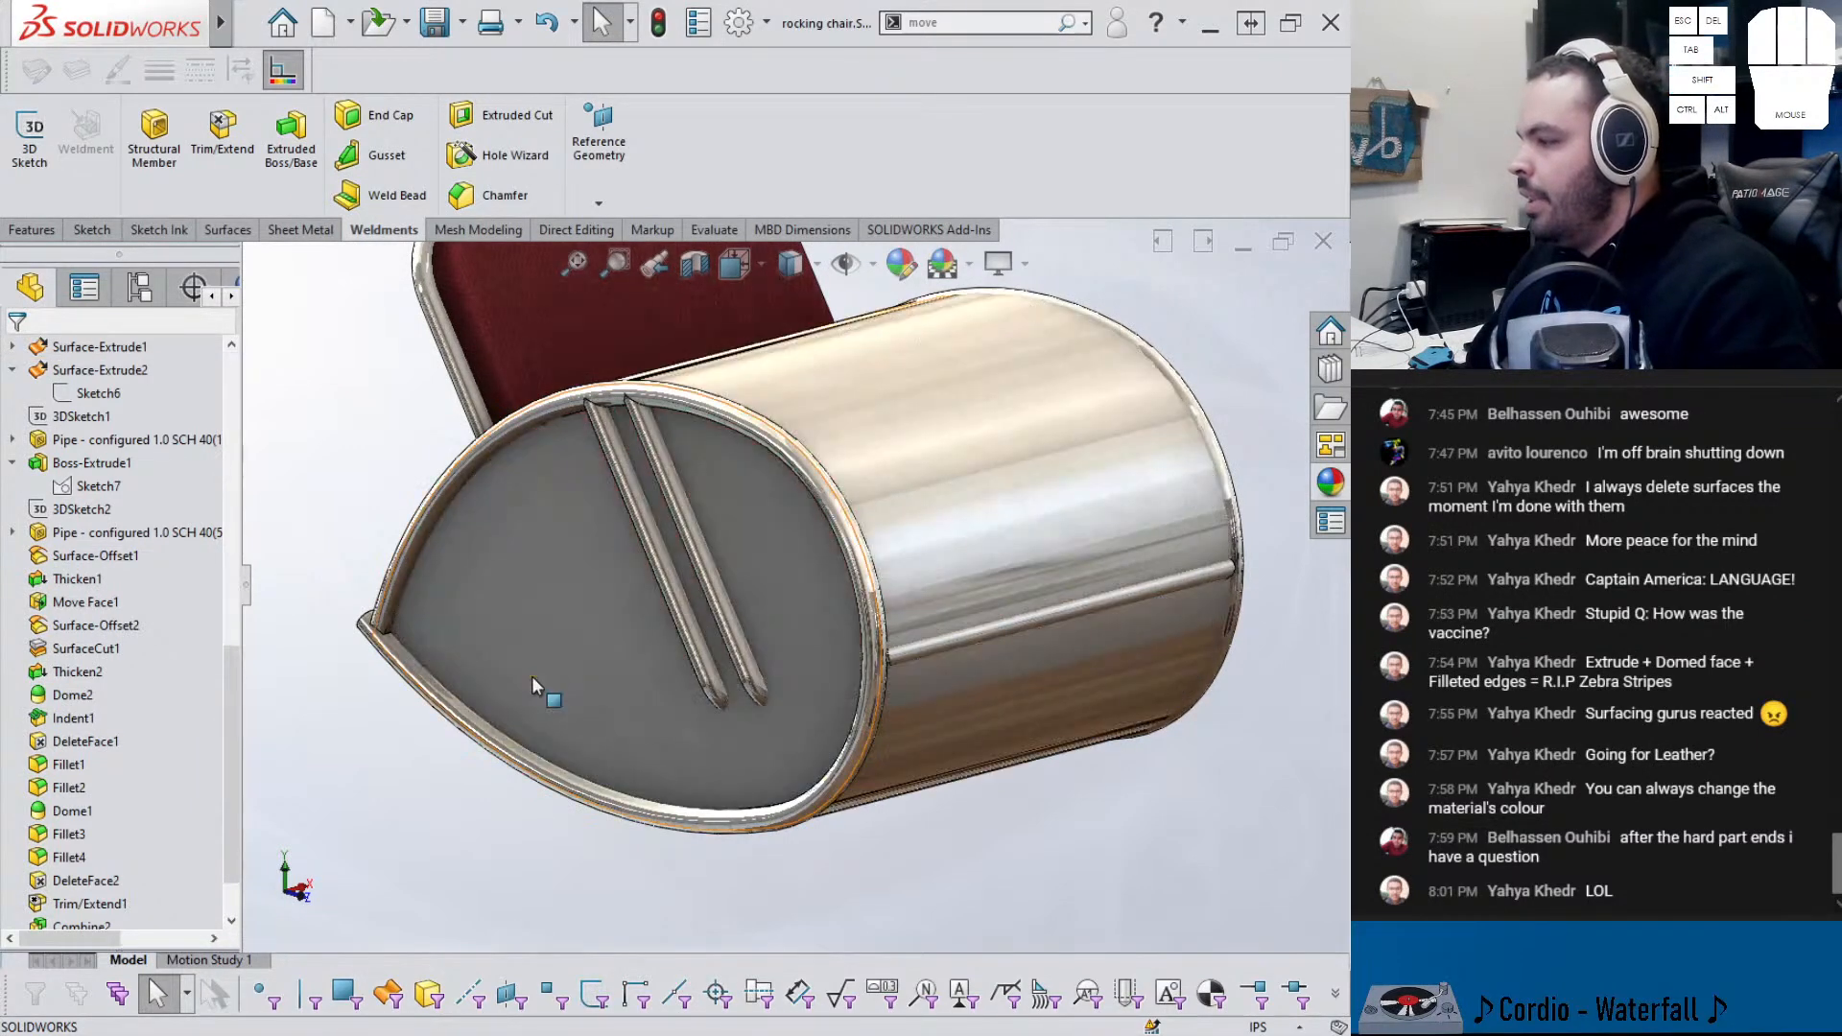
key(Tab)
click(439, 785)
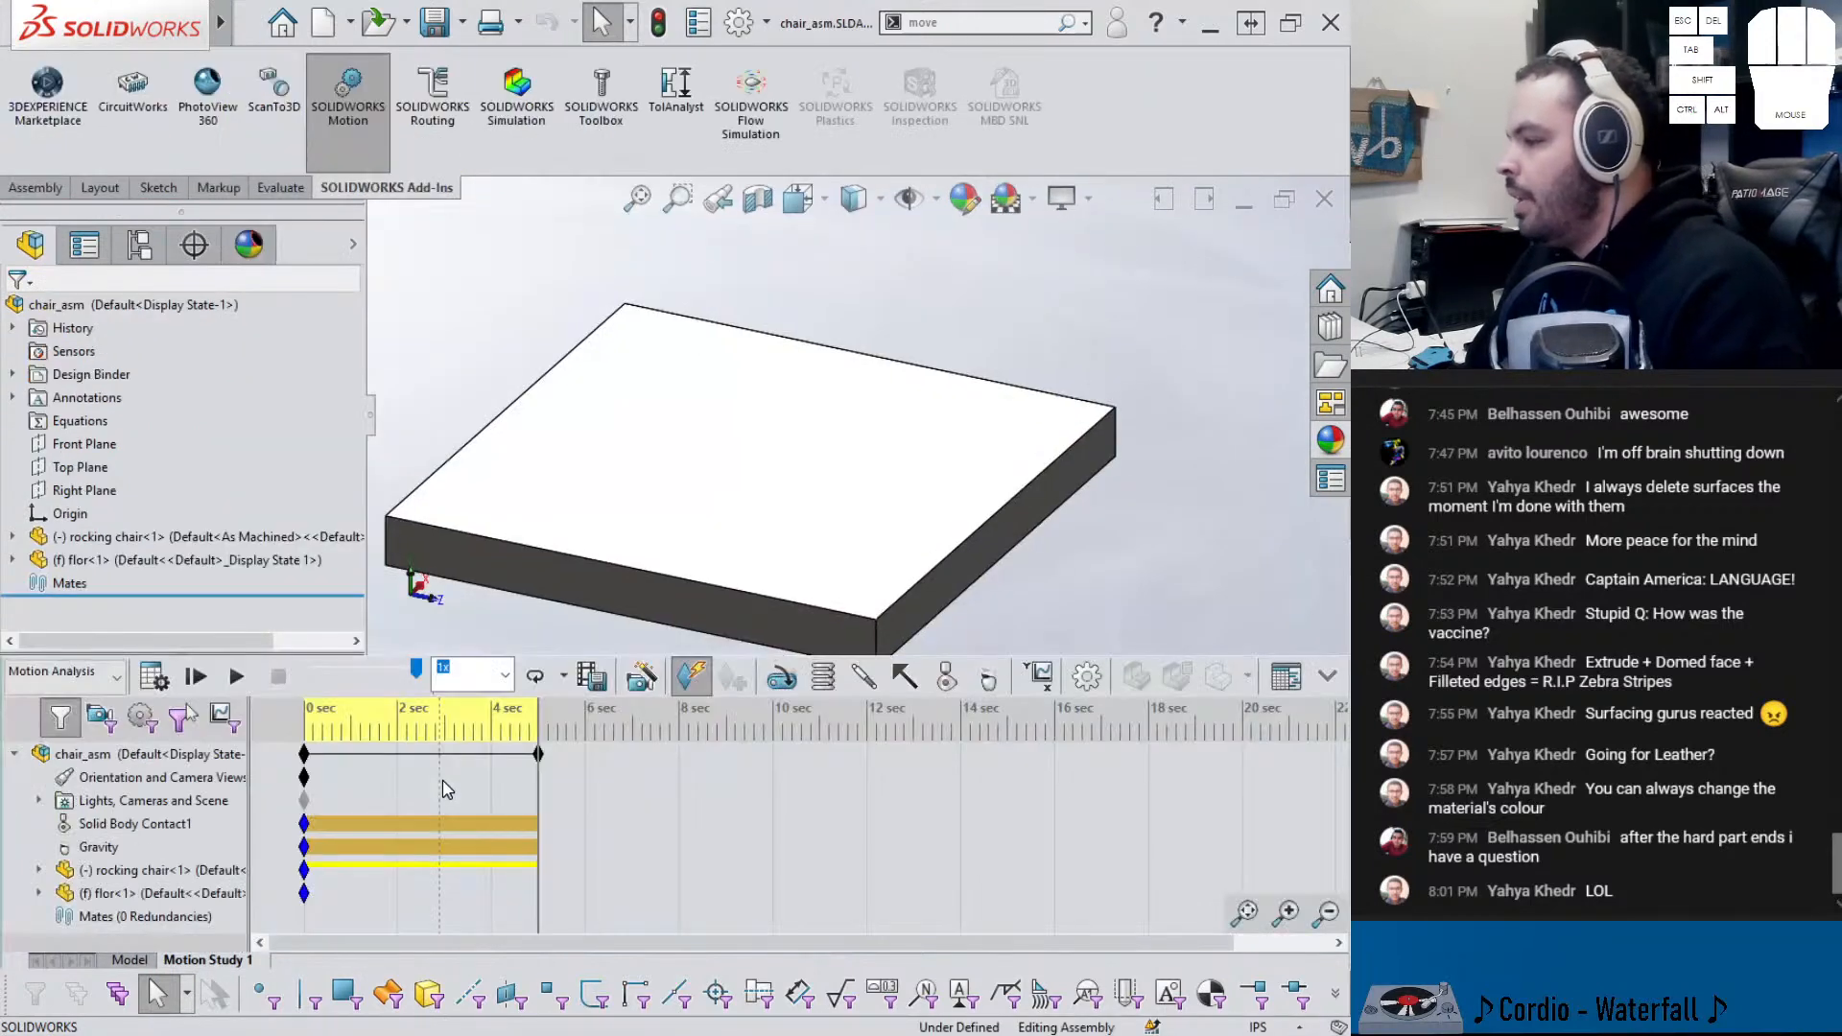
- Recalculate Motion Study 1 and review its properties: 25 frames per second, Use Precise Contact on
click(155, 677)
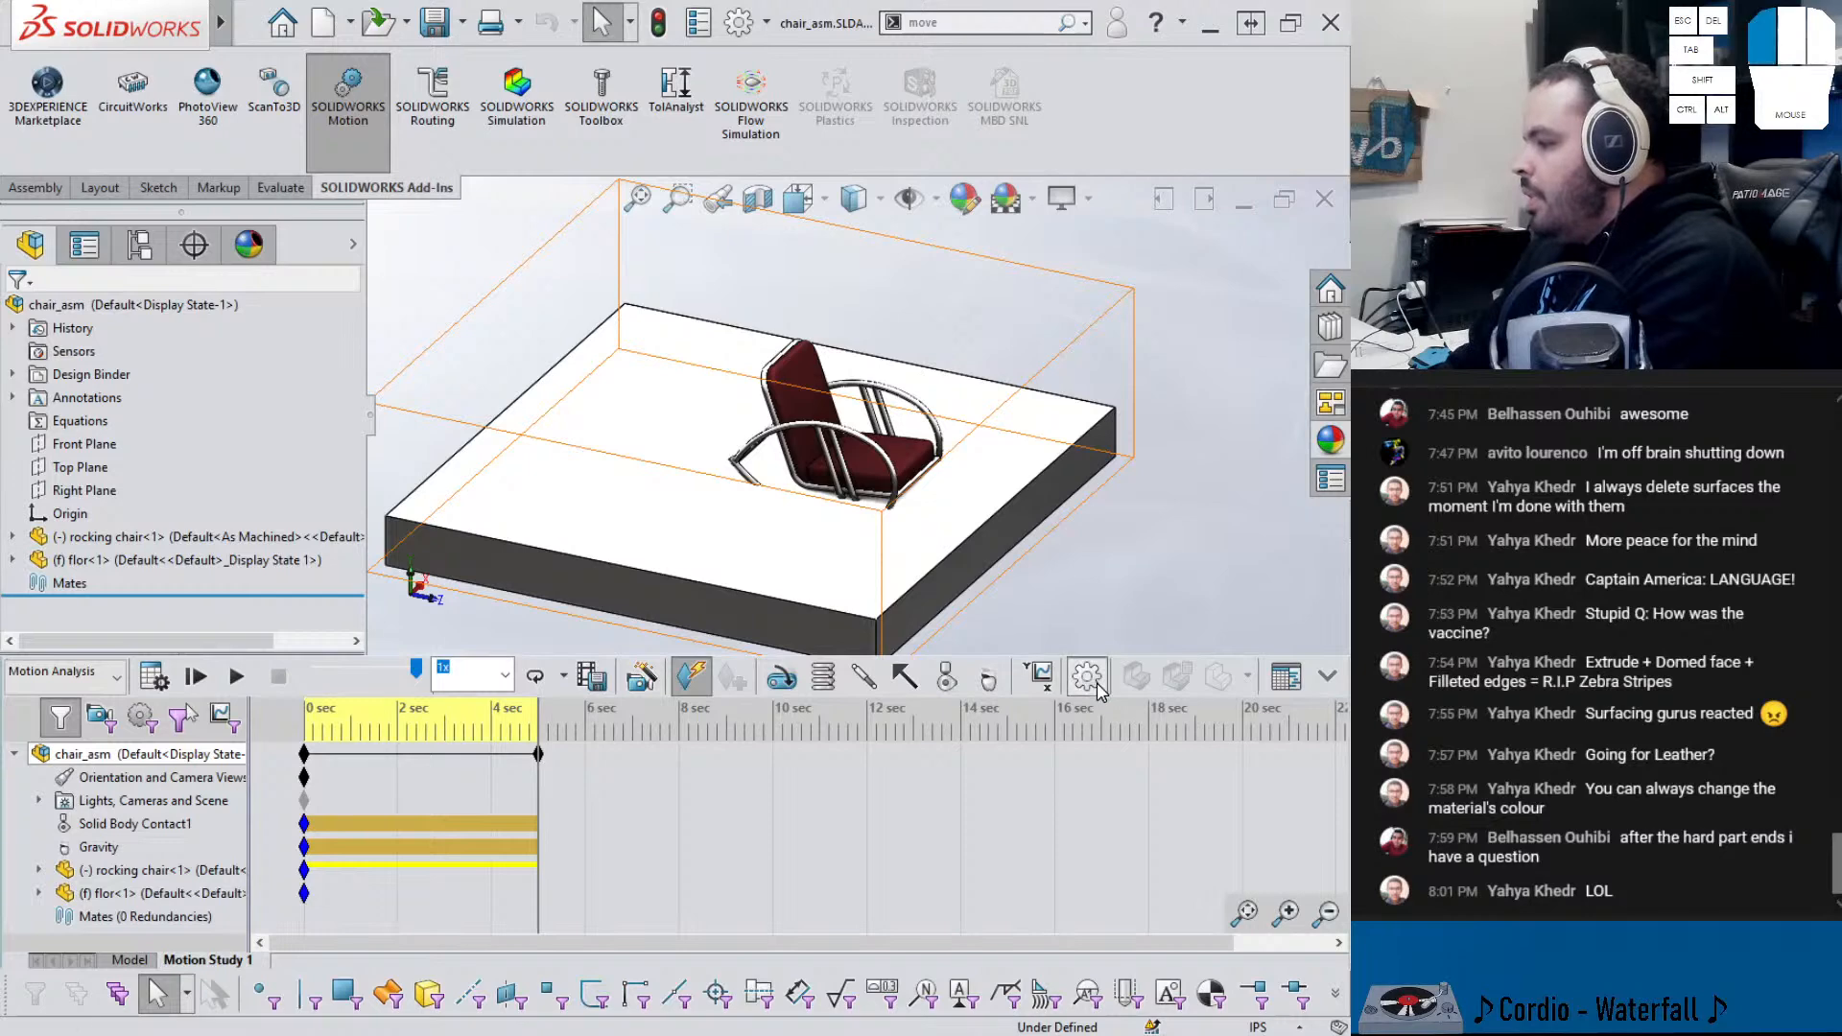
click(1041, 675)
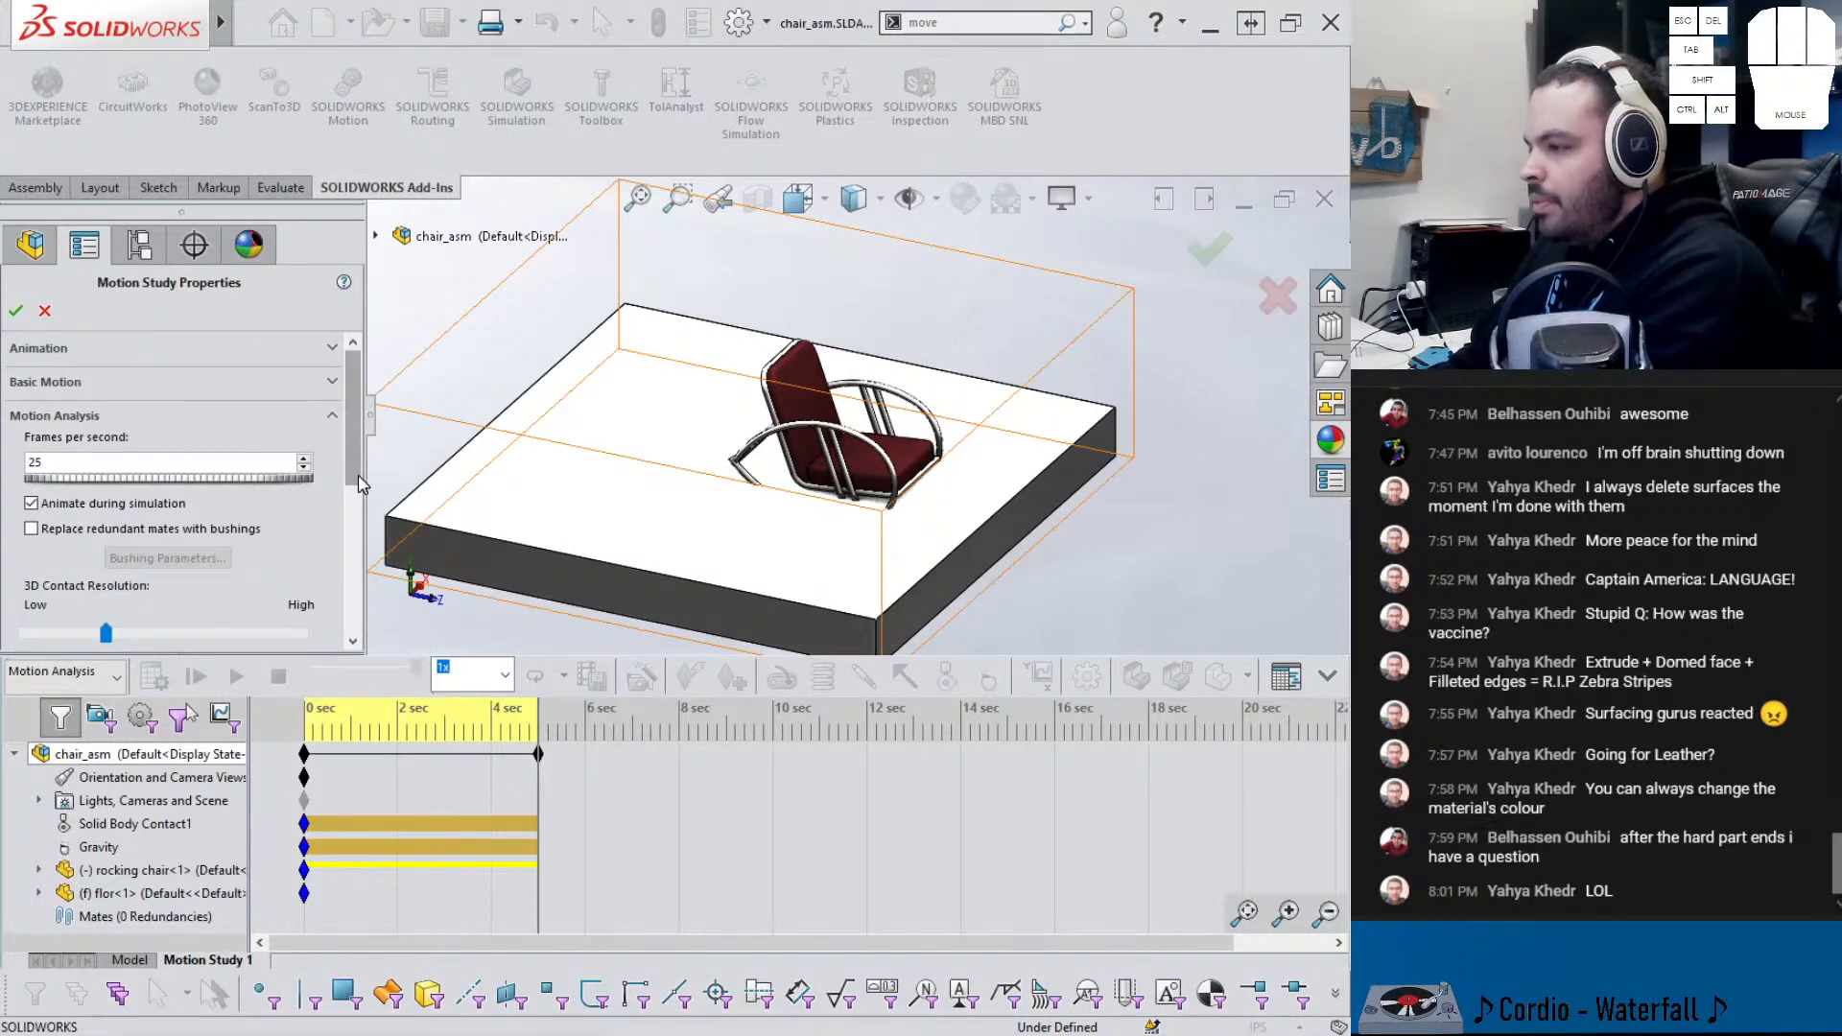
scroll(144, 499, down, 3)
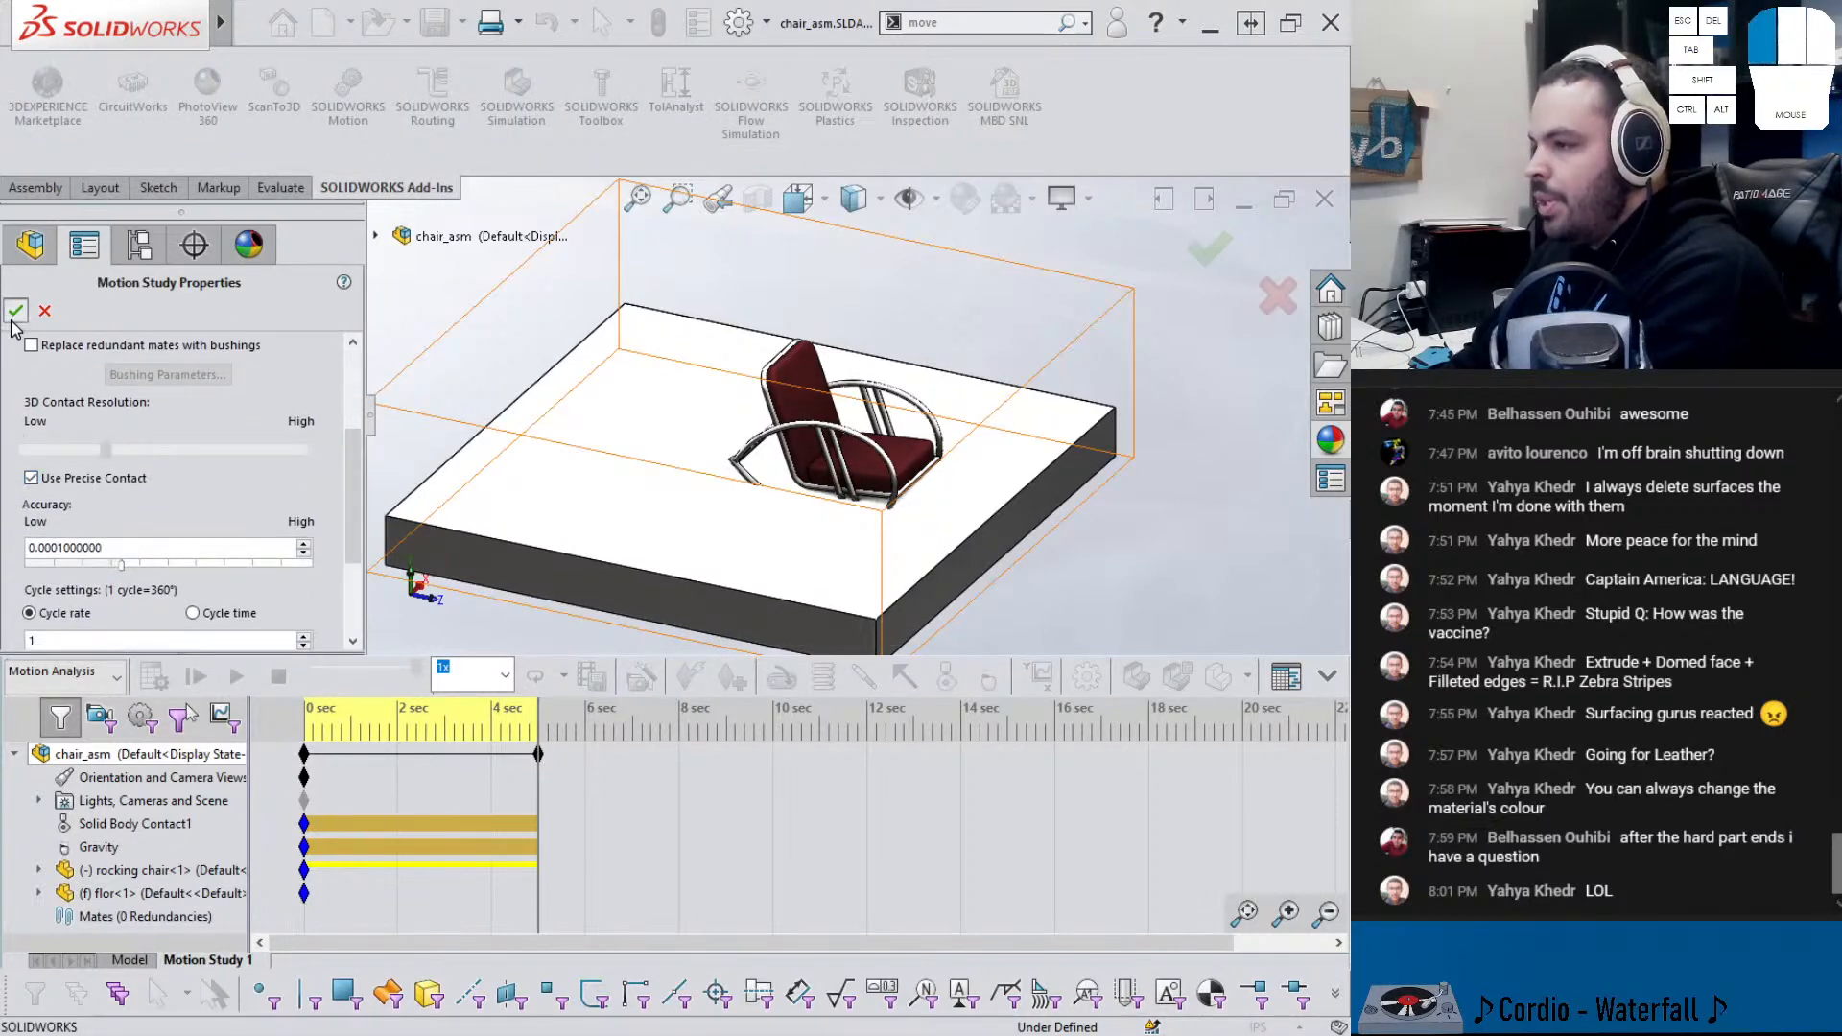
click(15, 310)
- Play the chair motion, stop it, and reset the timeline to 0 s
click(241, 680)
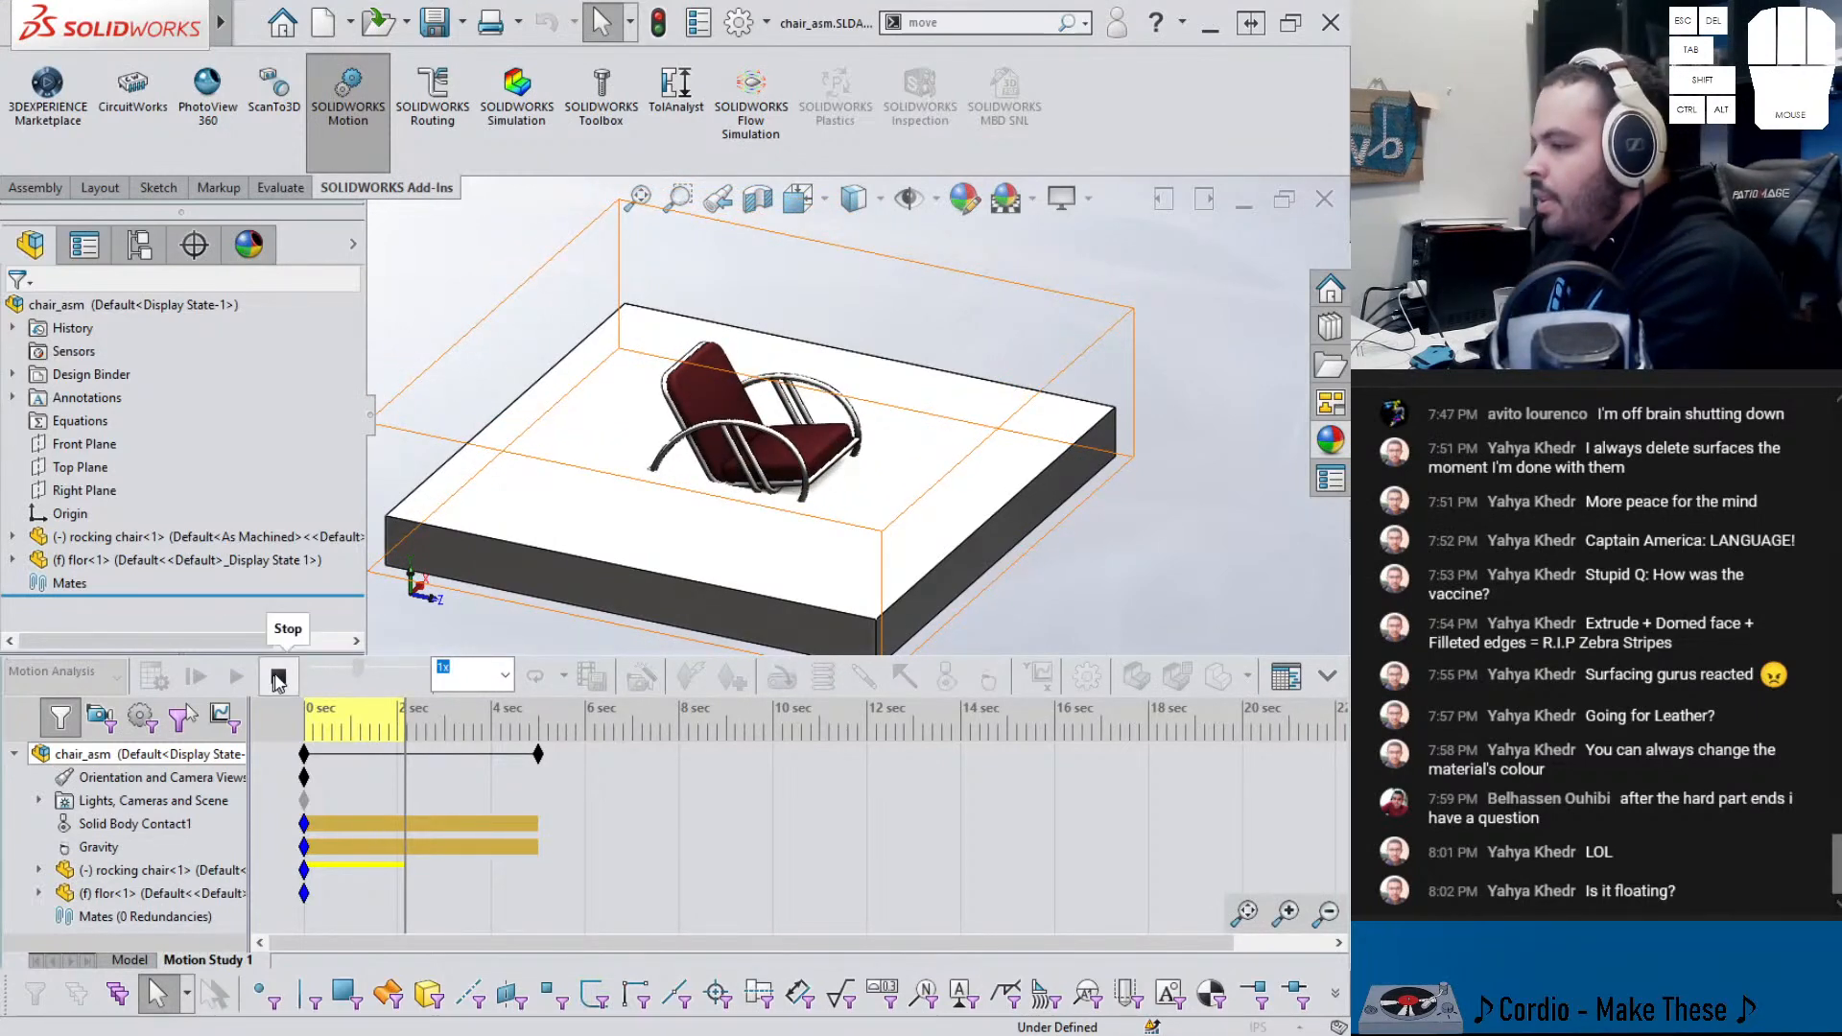
click(278, 677)
click(477, 587)
drag(407, 738, 303, 736)
scroll(734, 458, down, 5)
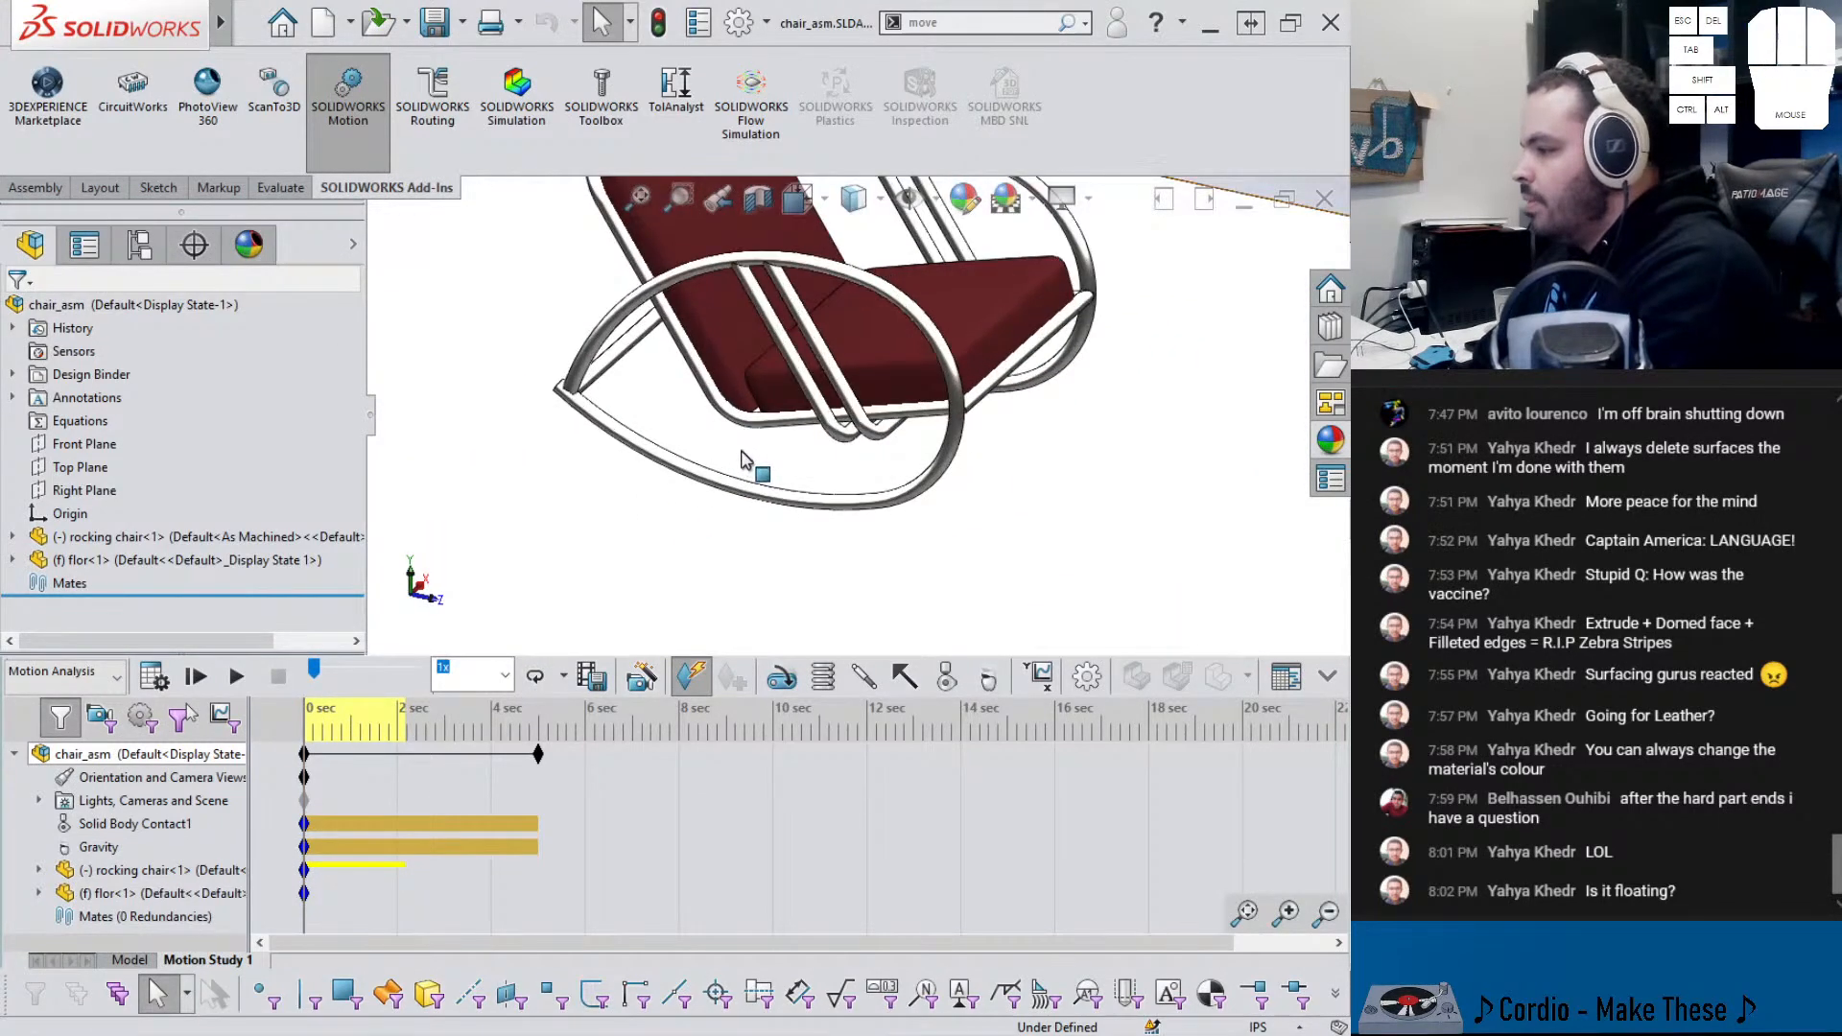
- Show the rocking chair part's enclosing body again, then open chair_asm's Motion Study Properties
key(ctrl+Tab)
click(630, 534)
key(shift+Tab)
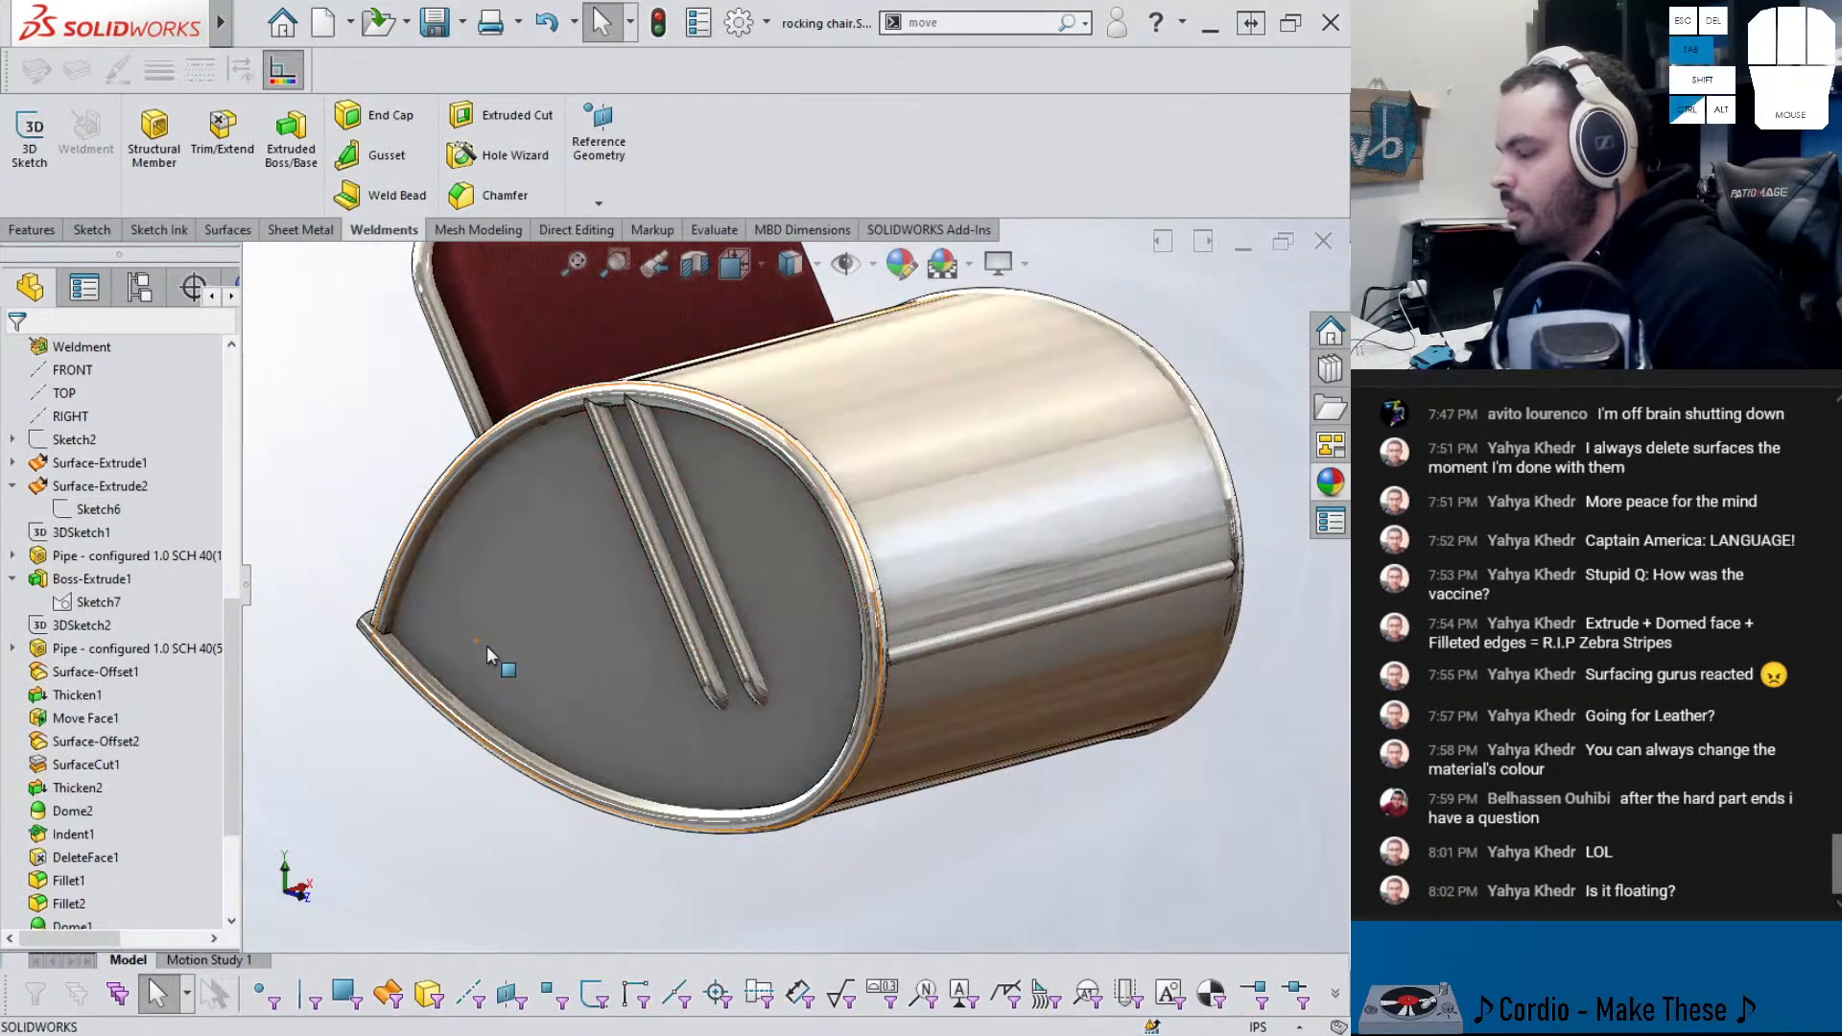
key(ctrl+Tab)
scroll(734, 461, up, 3)
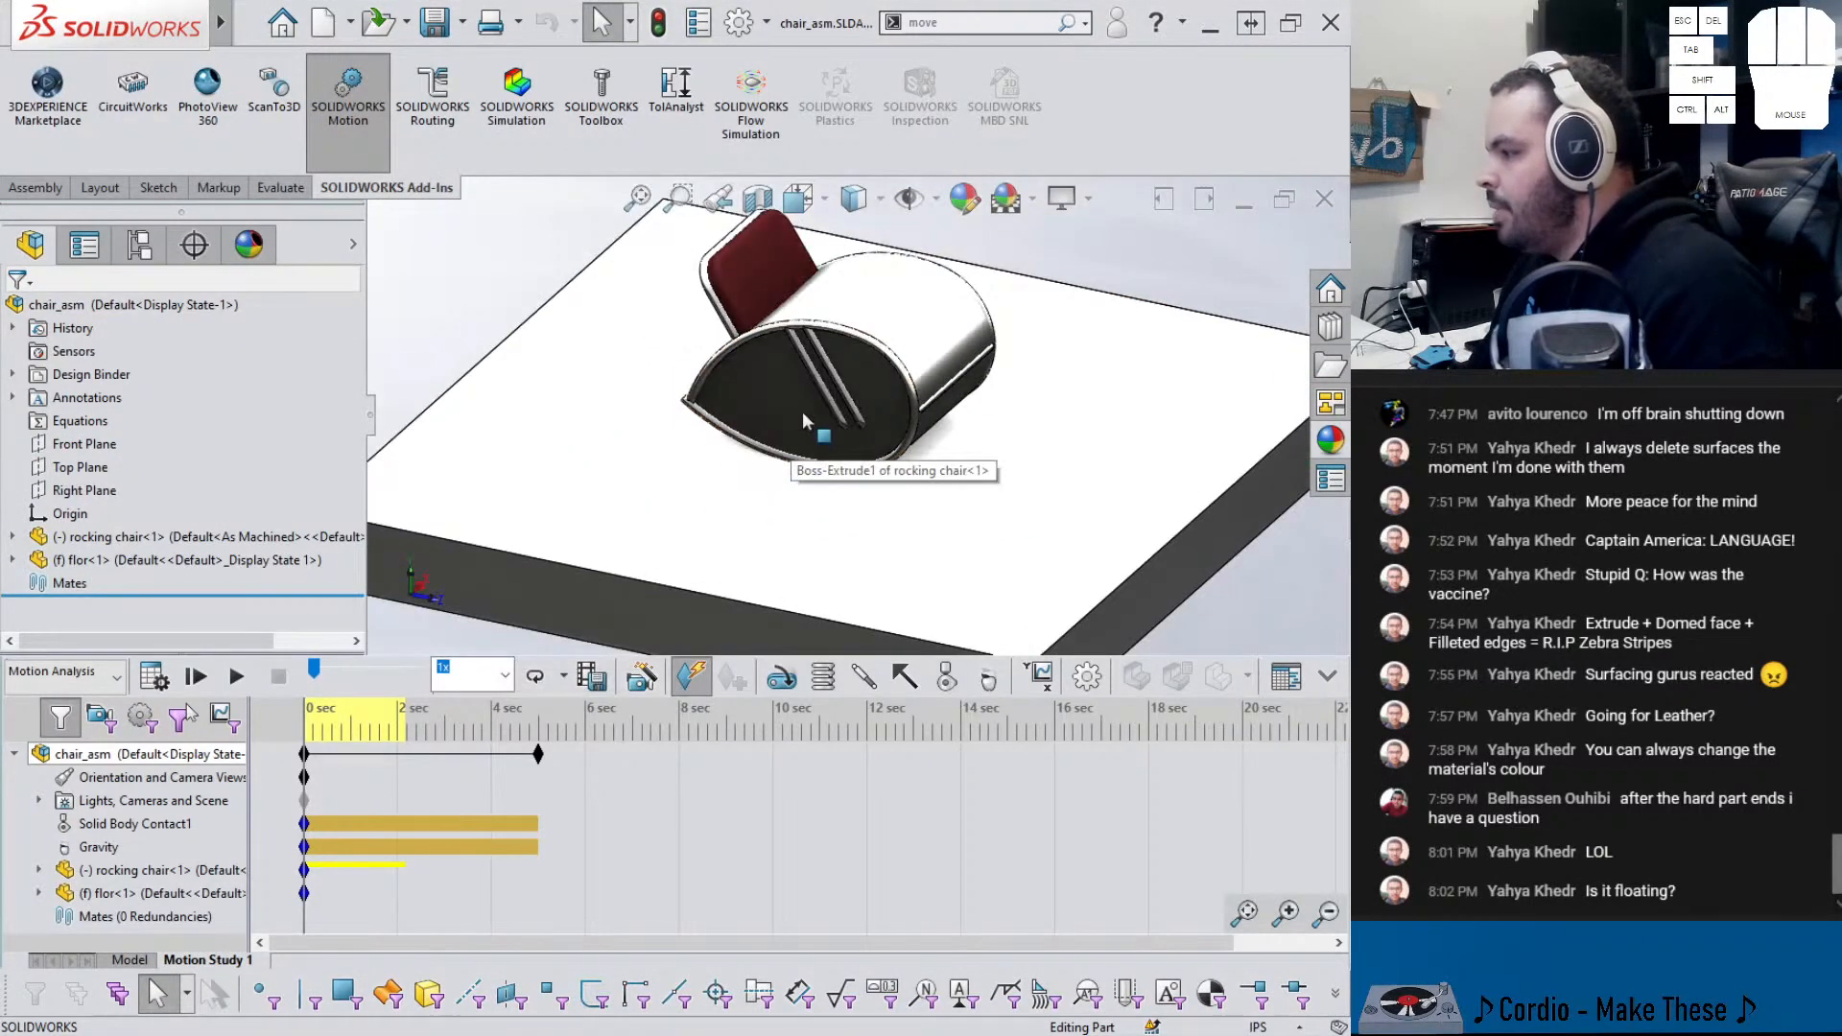
scroll(802, 430, down, 3)
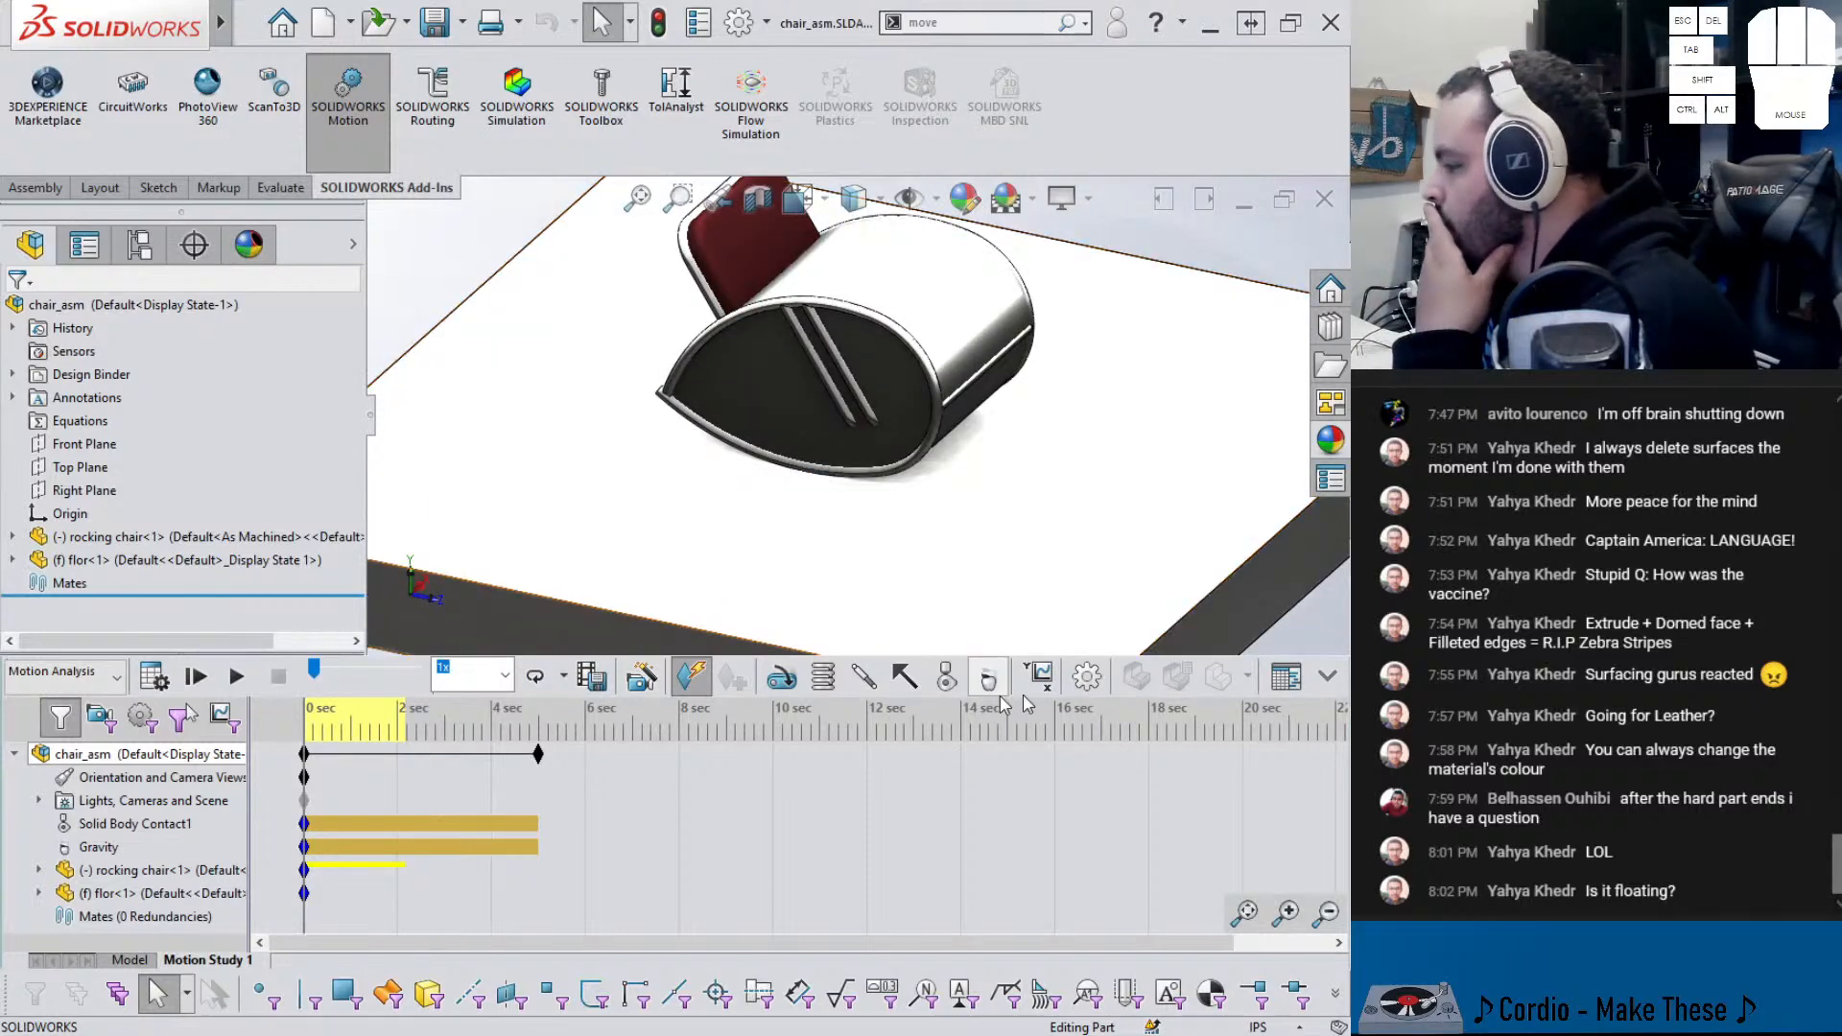
click(1087, 676)
drag(346, 410, 336, 572)
click(170, 546)
drag(910, 576, 469, 424)
click(671, 515)
click(672, 542)
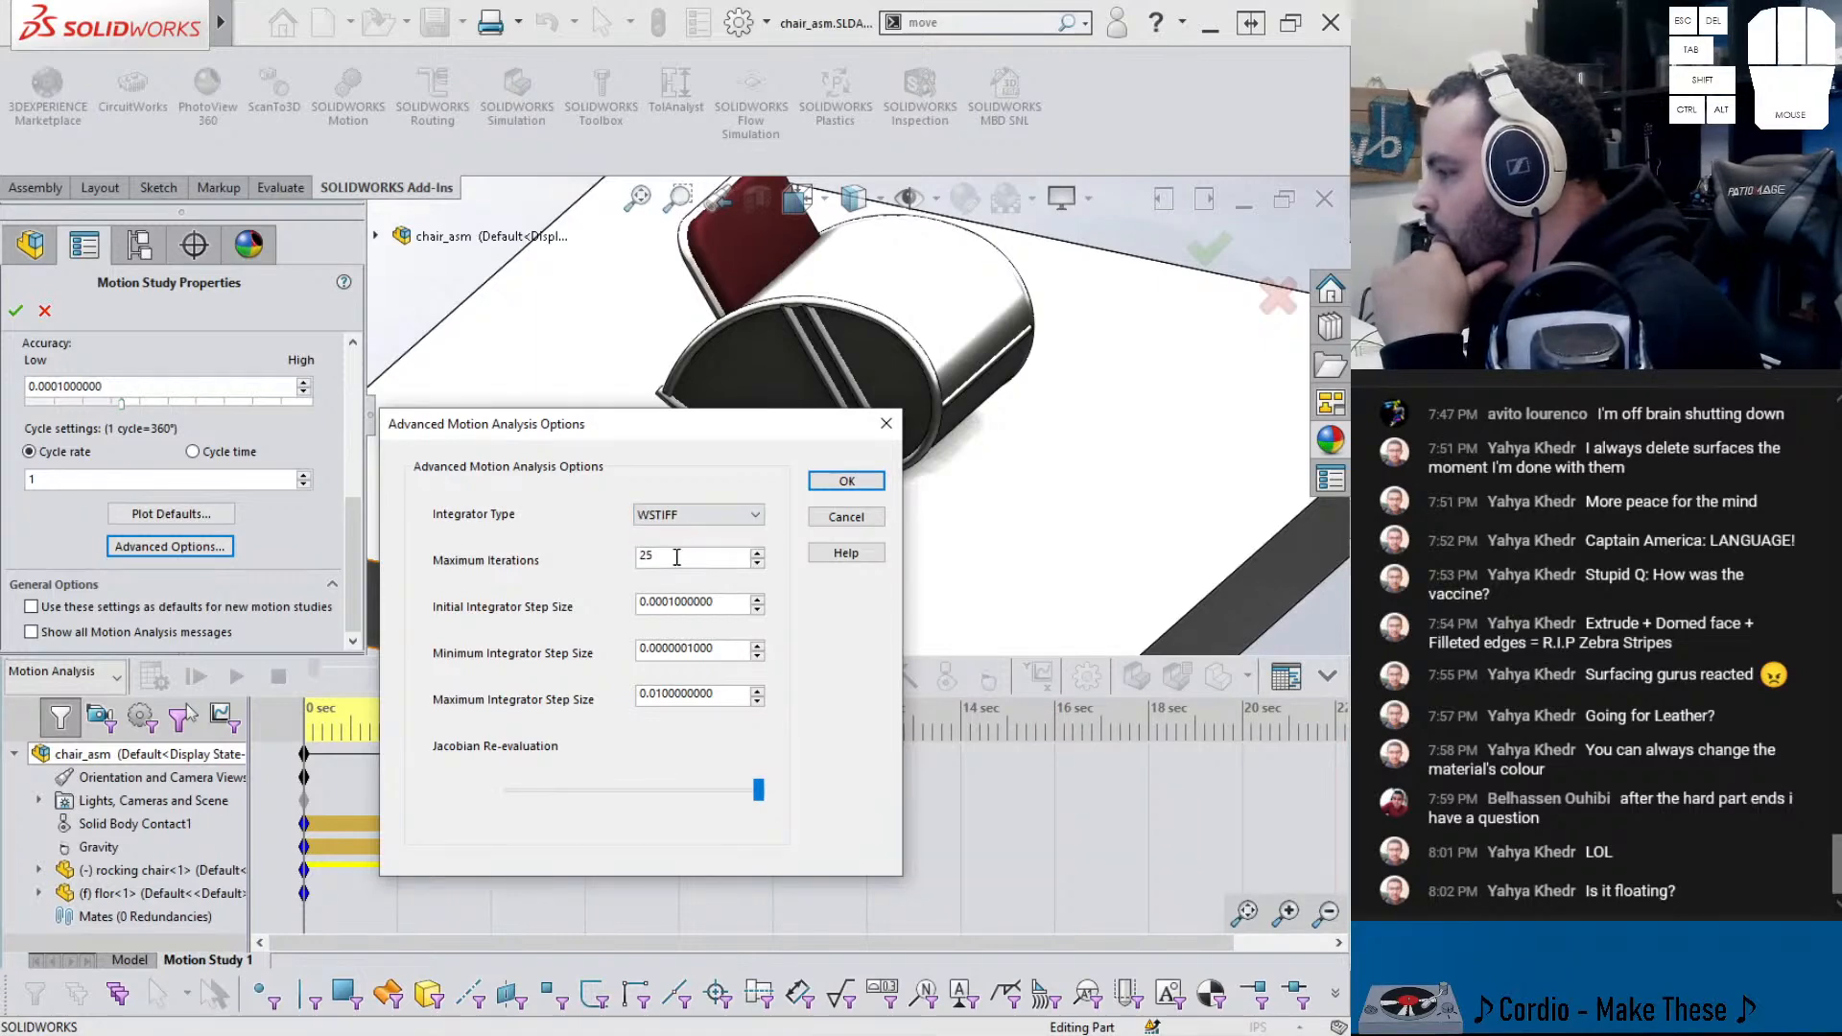
click(831, 483)
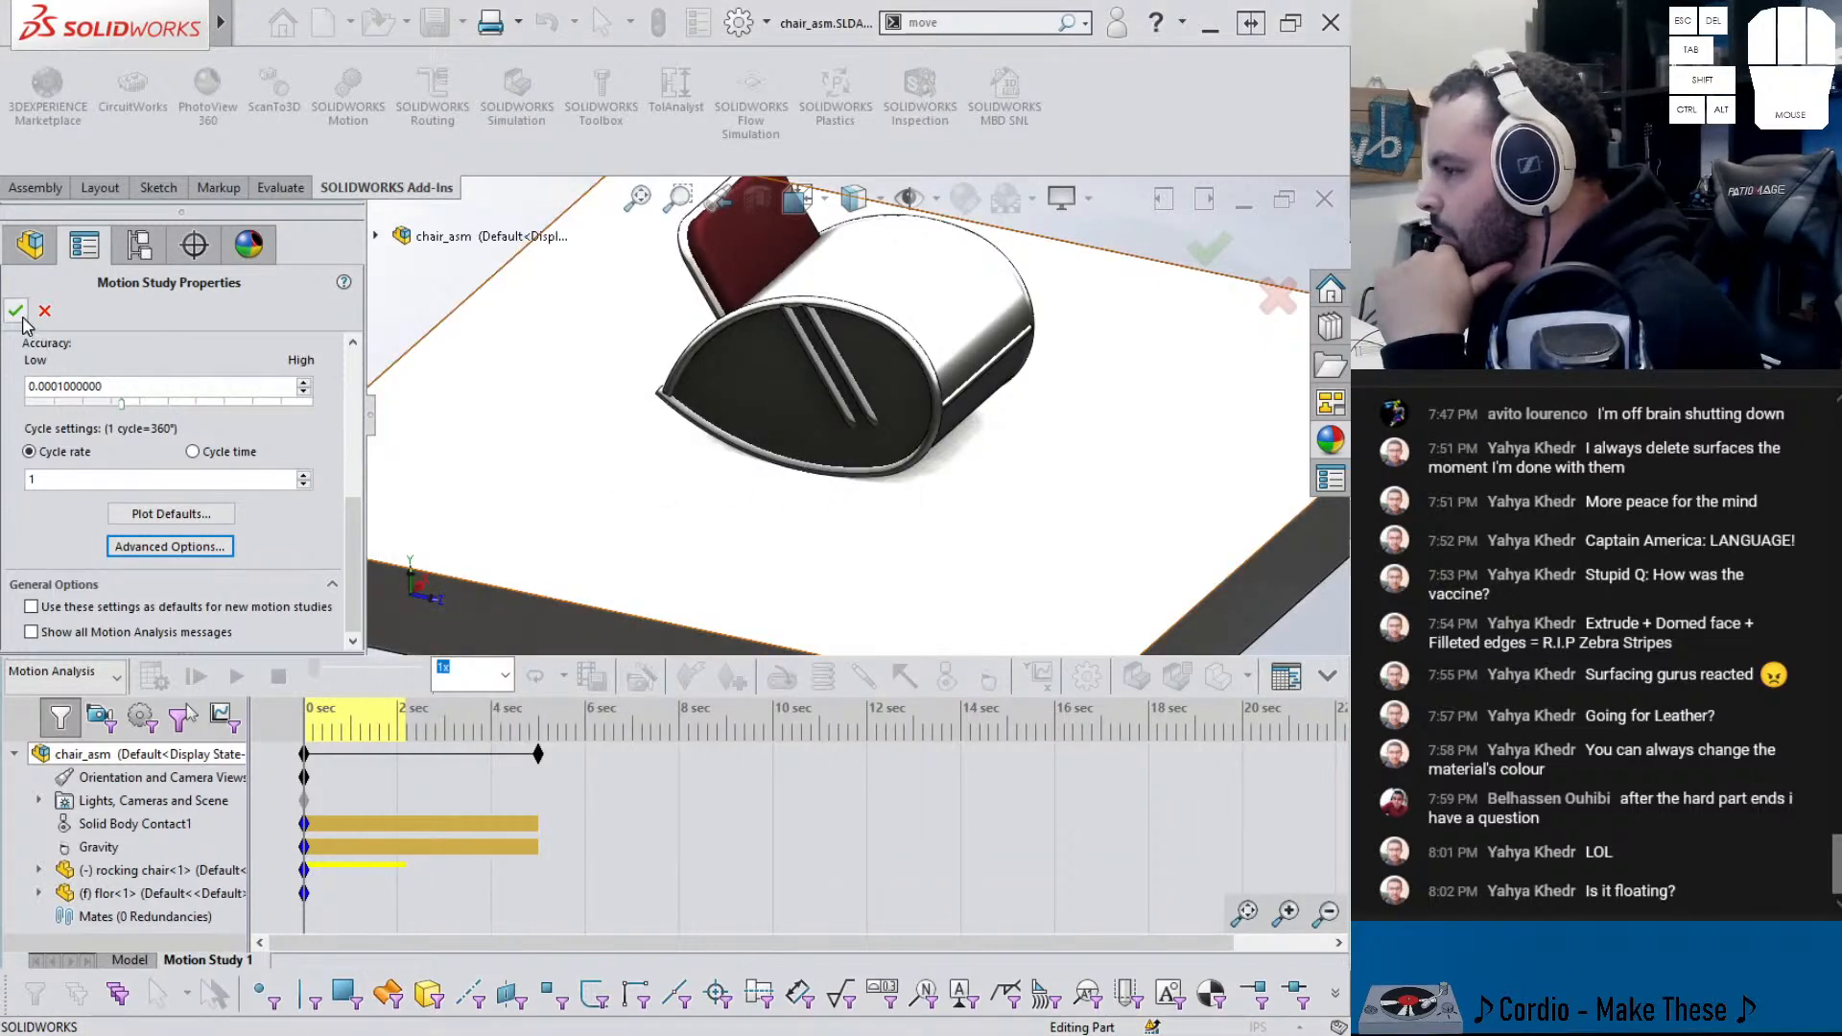
click(16, 309)
click(153, 677)
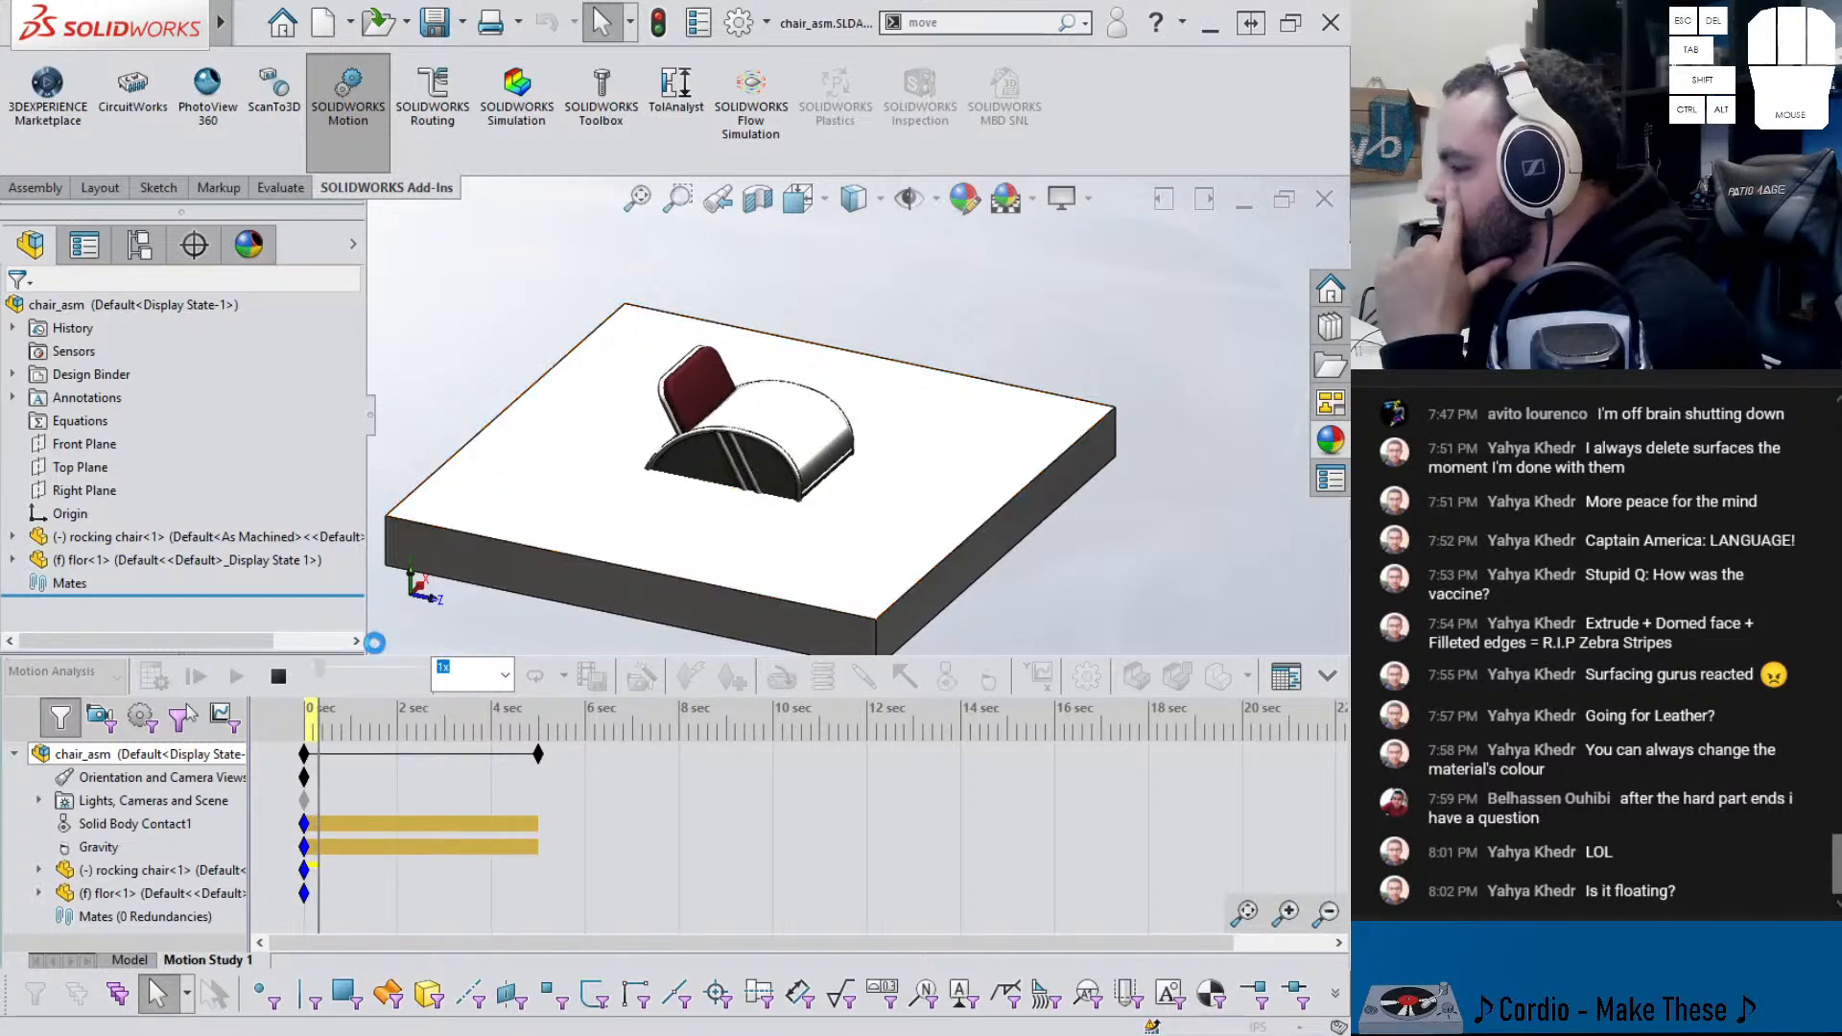
click(278, 677)
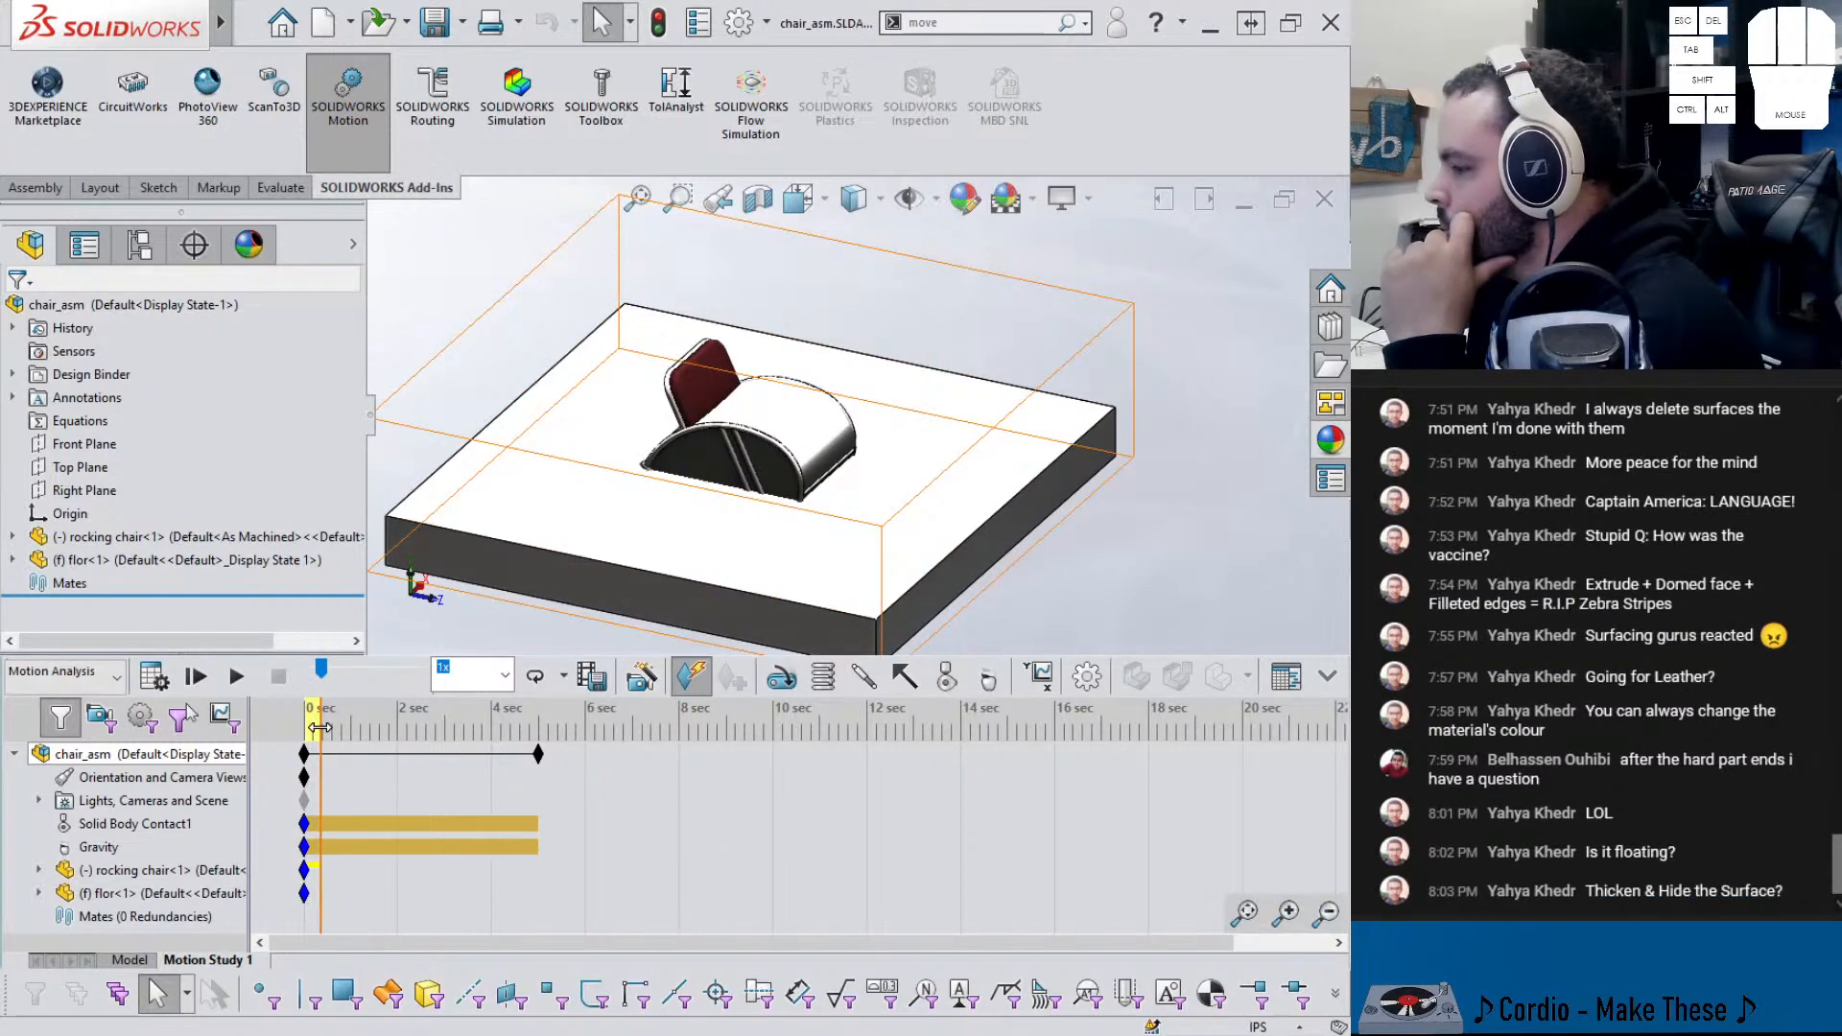
drag(322, 726, 281, 724)
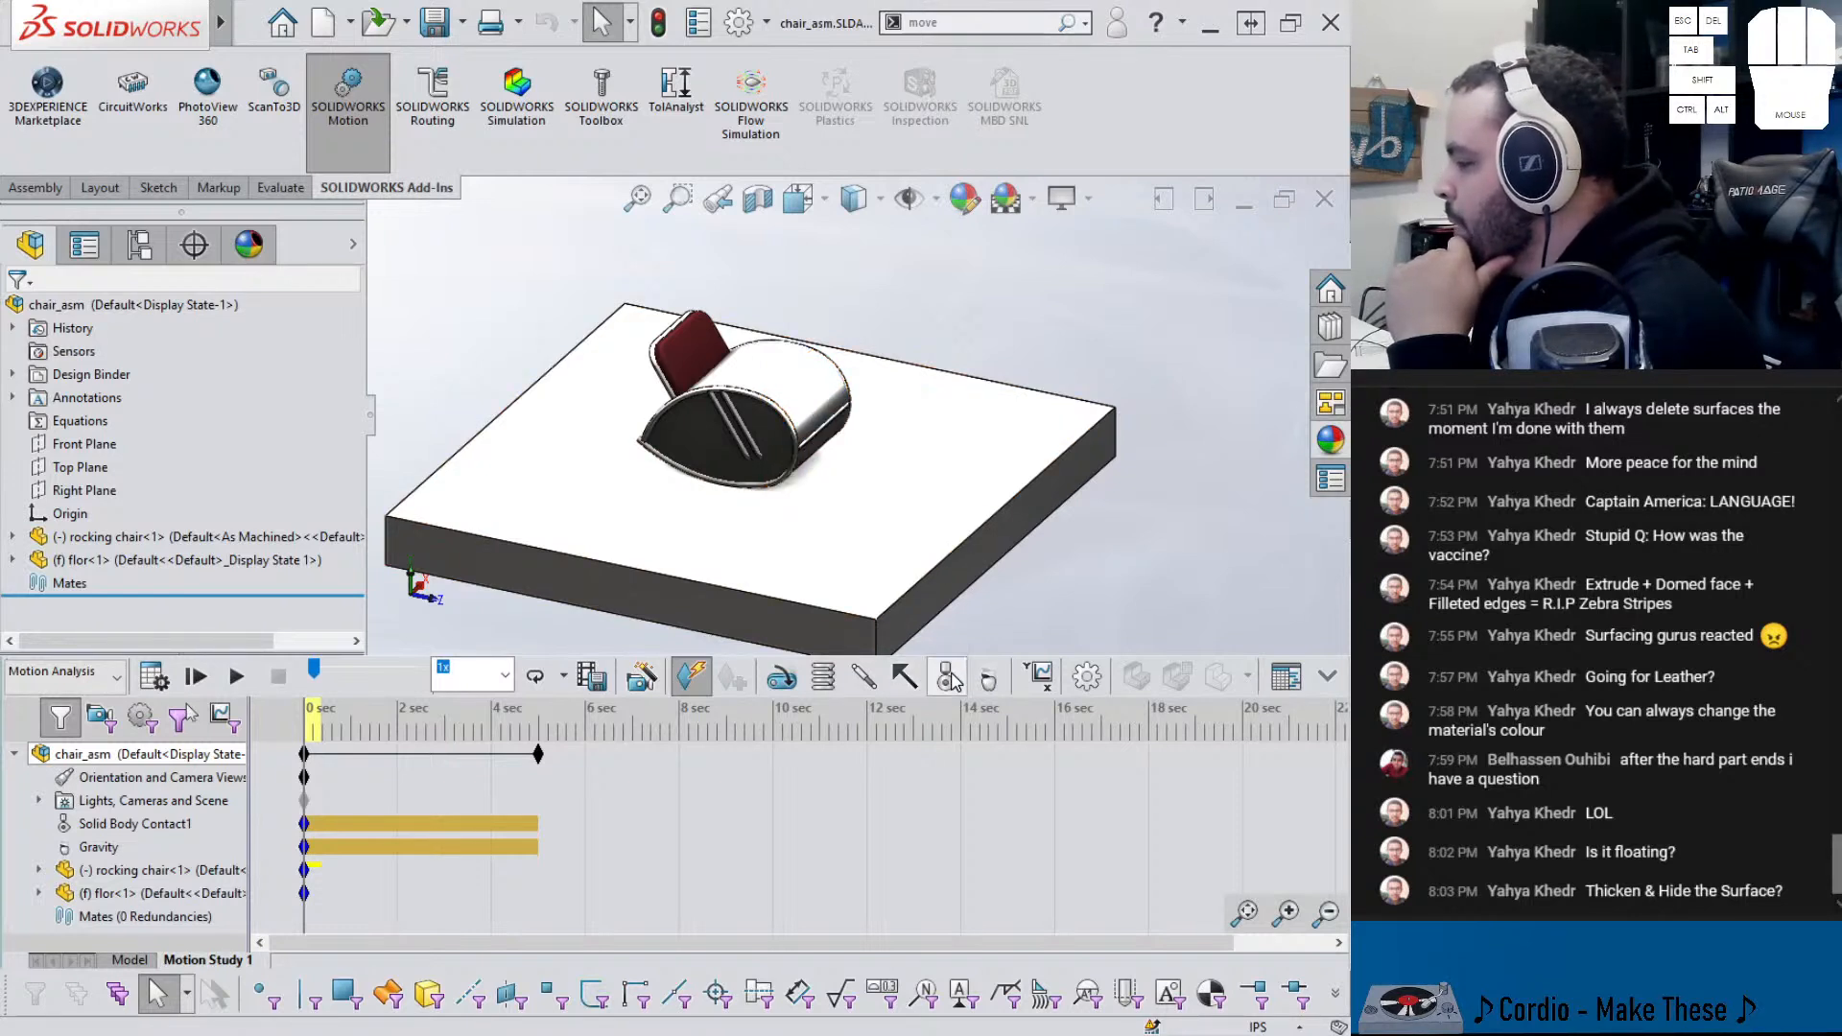
scroll(778, 427, down, 2)
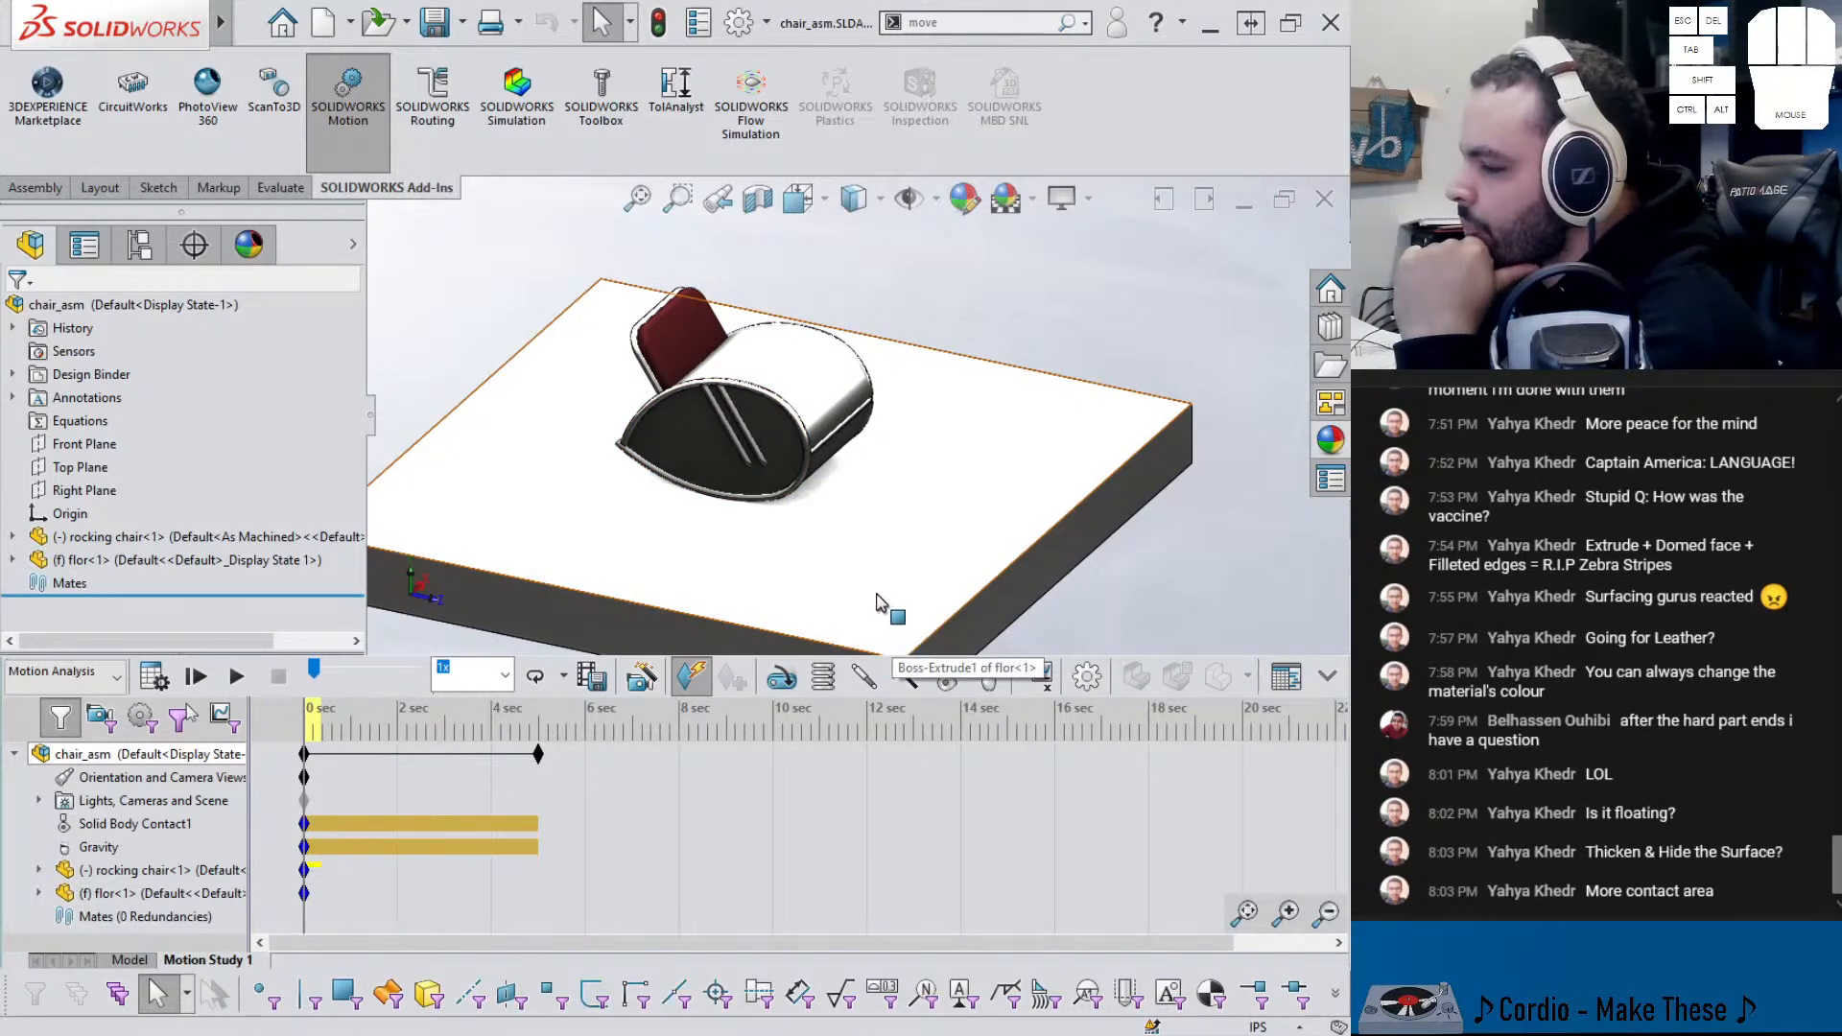
click(785, 390)
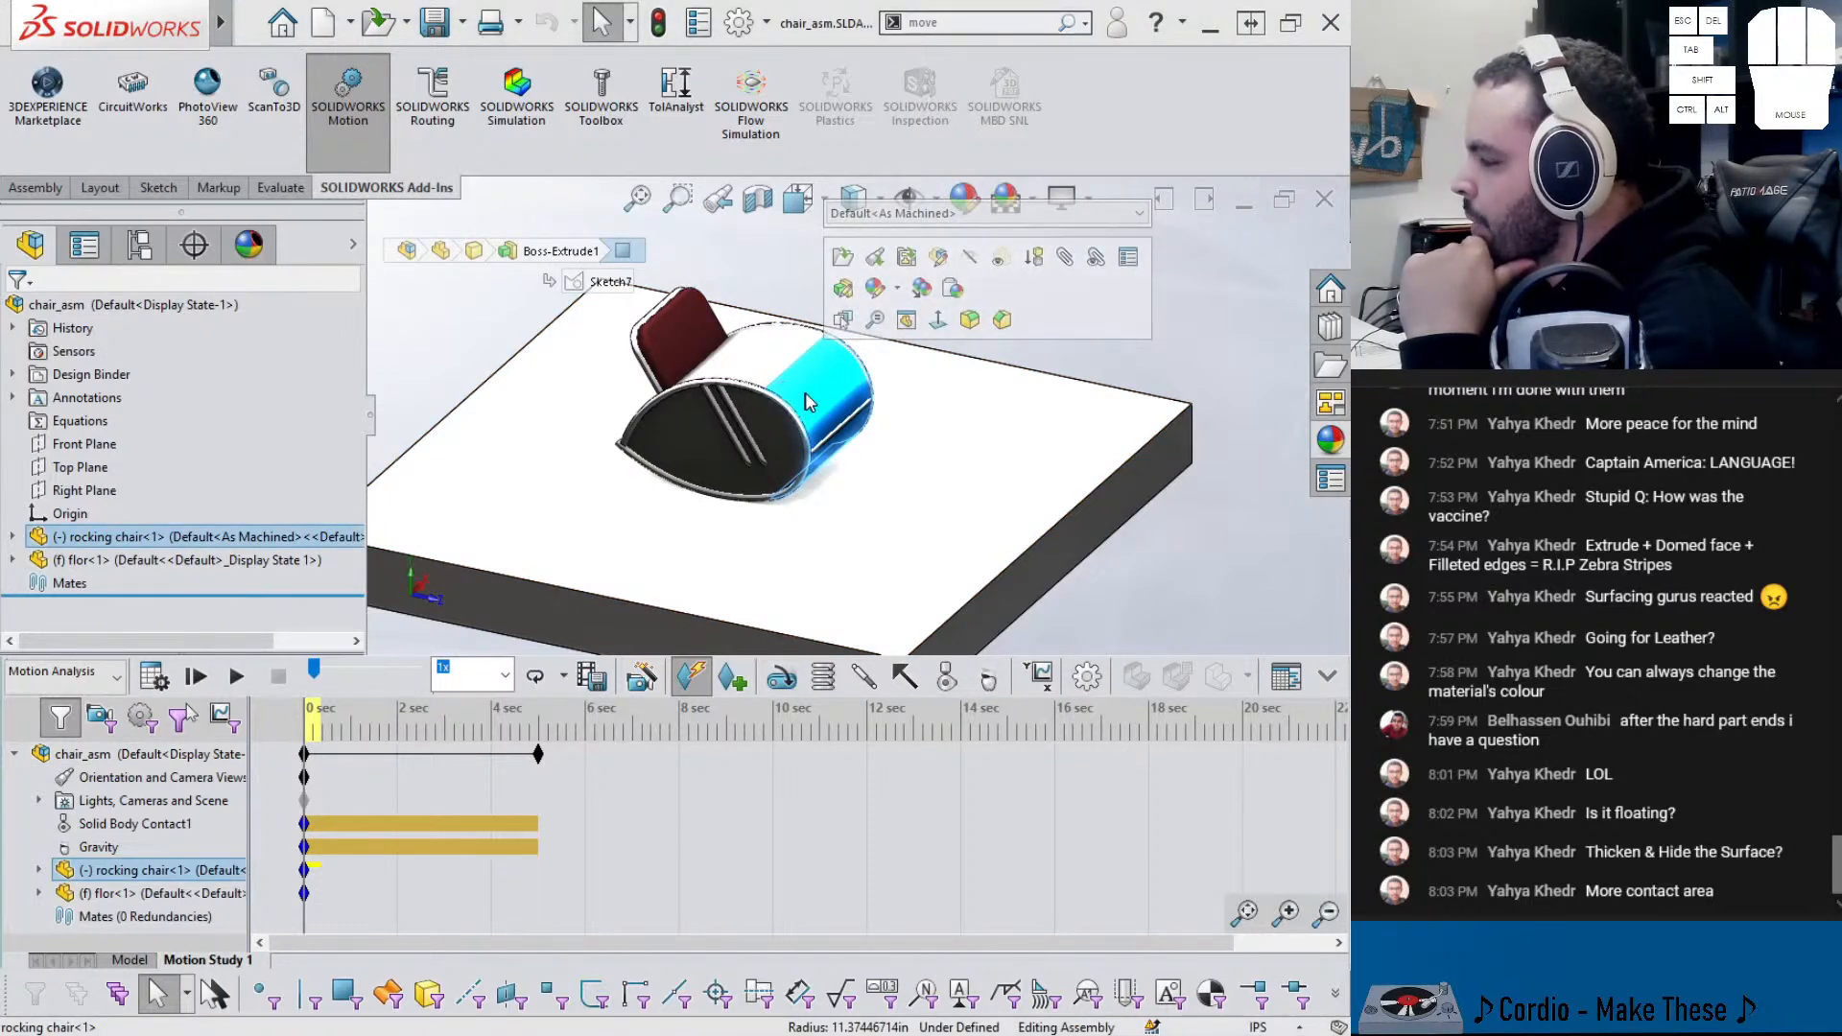
- Change the floor part's 12 in thickness to 120 in and save it
click(956, 411)
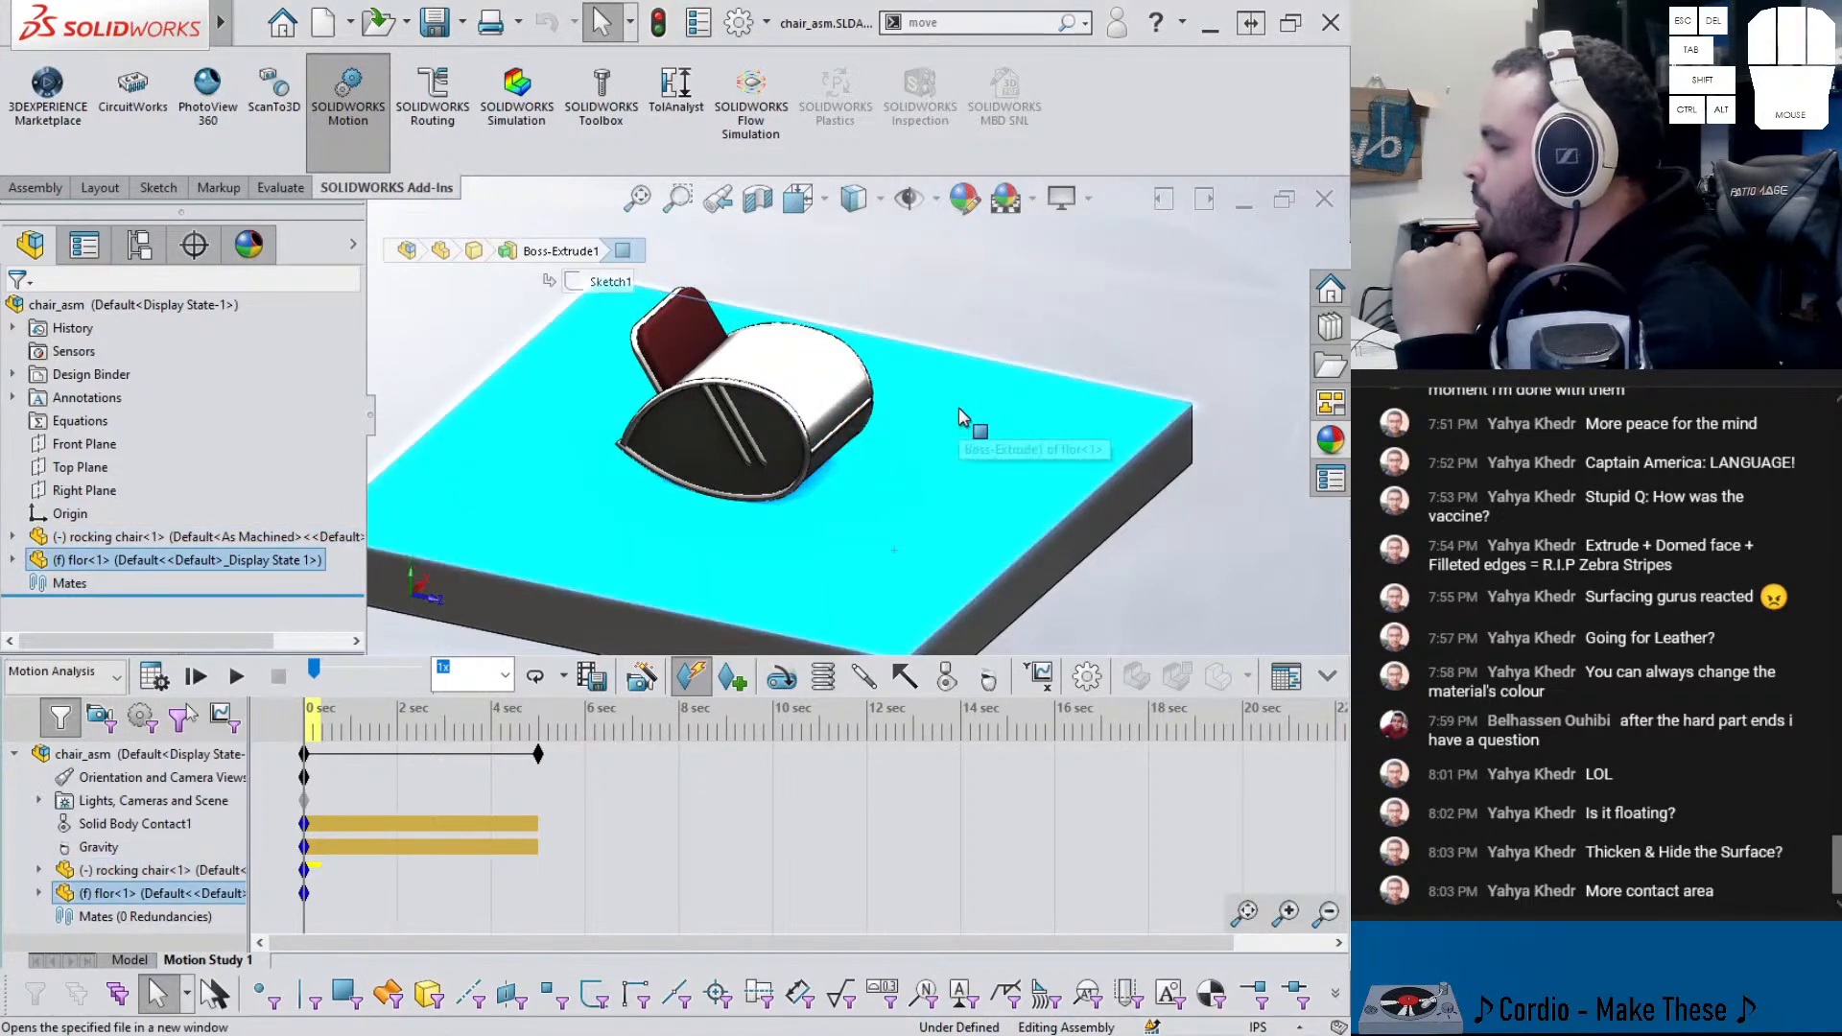
click(946, 434)
click(994, 317)
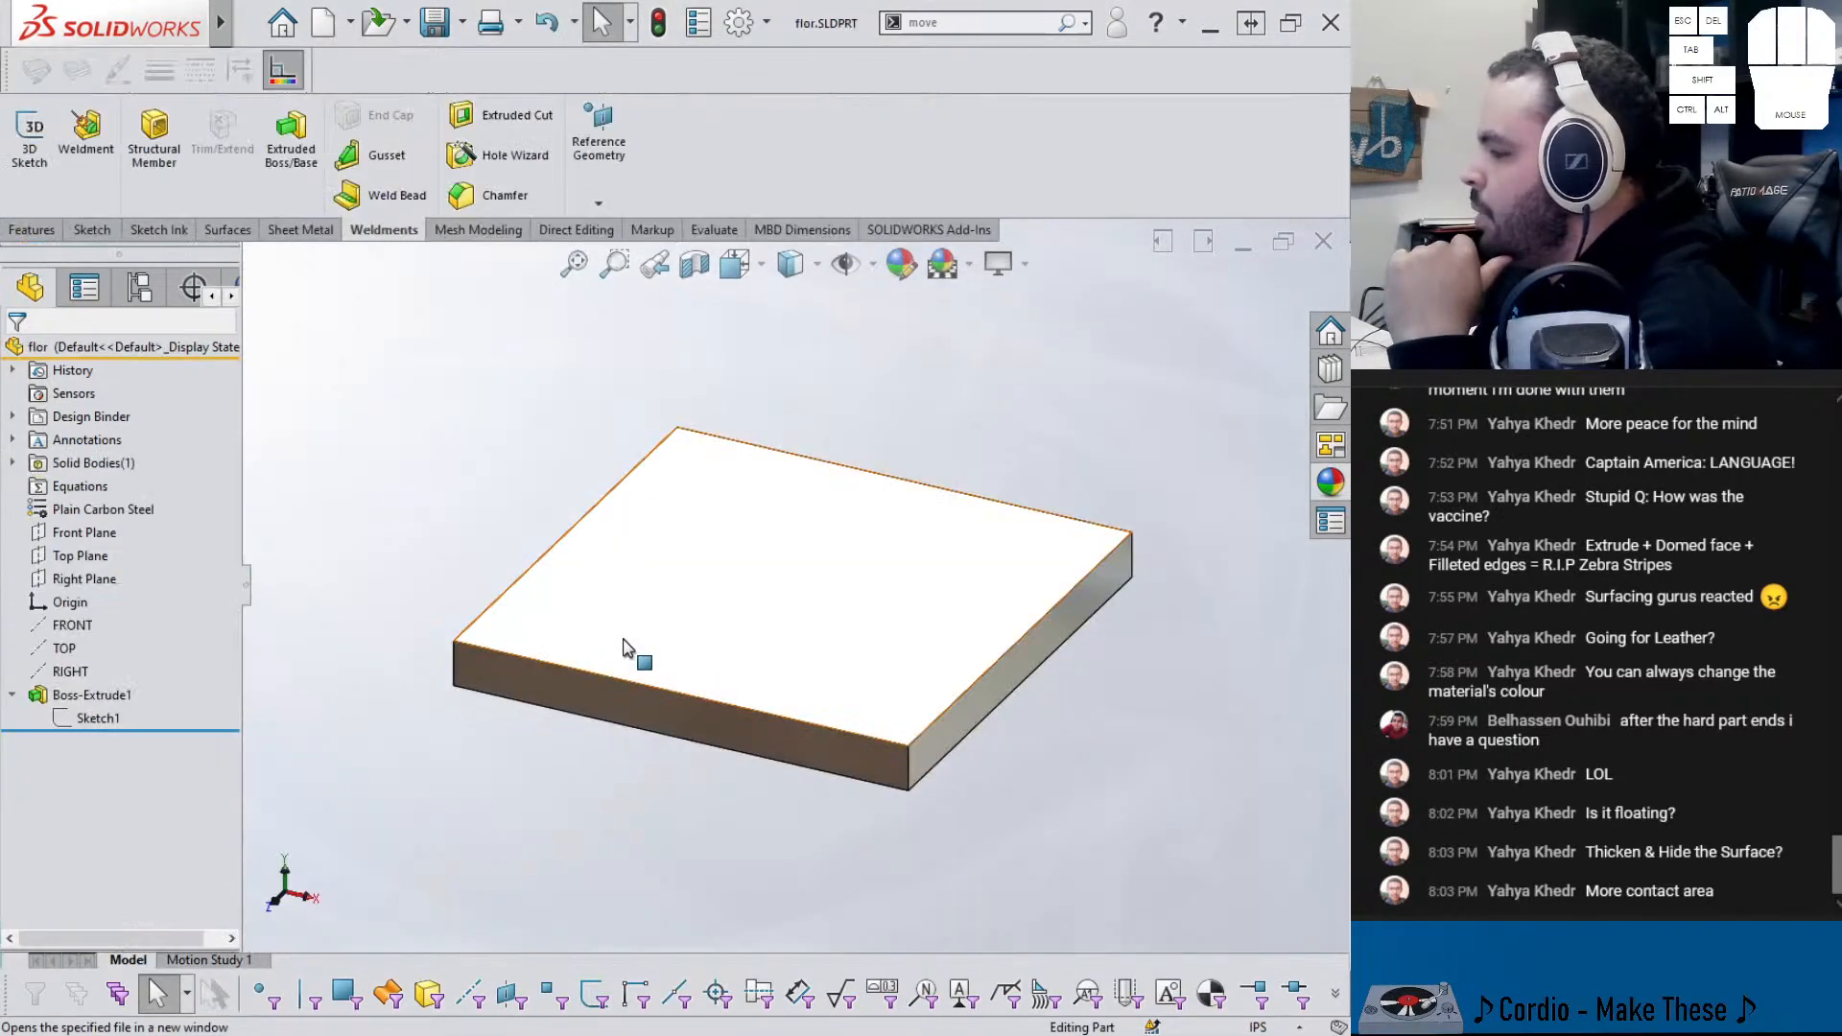
click(623, 639)
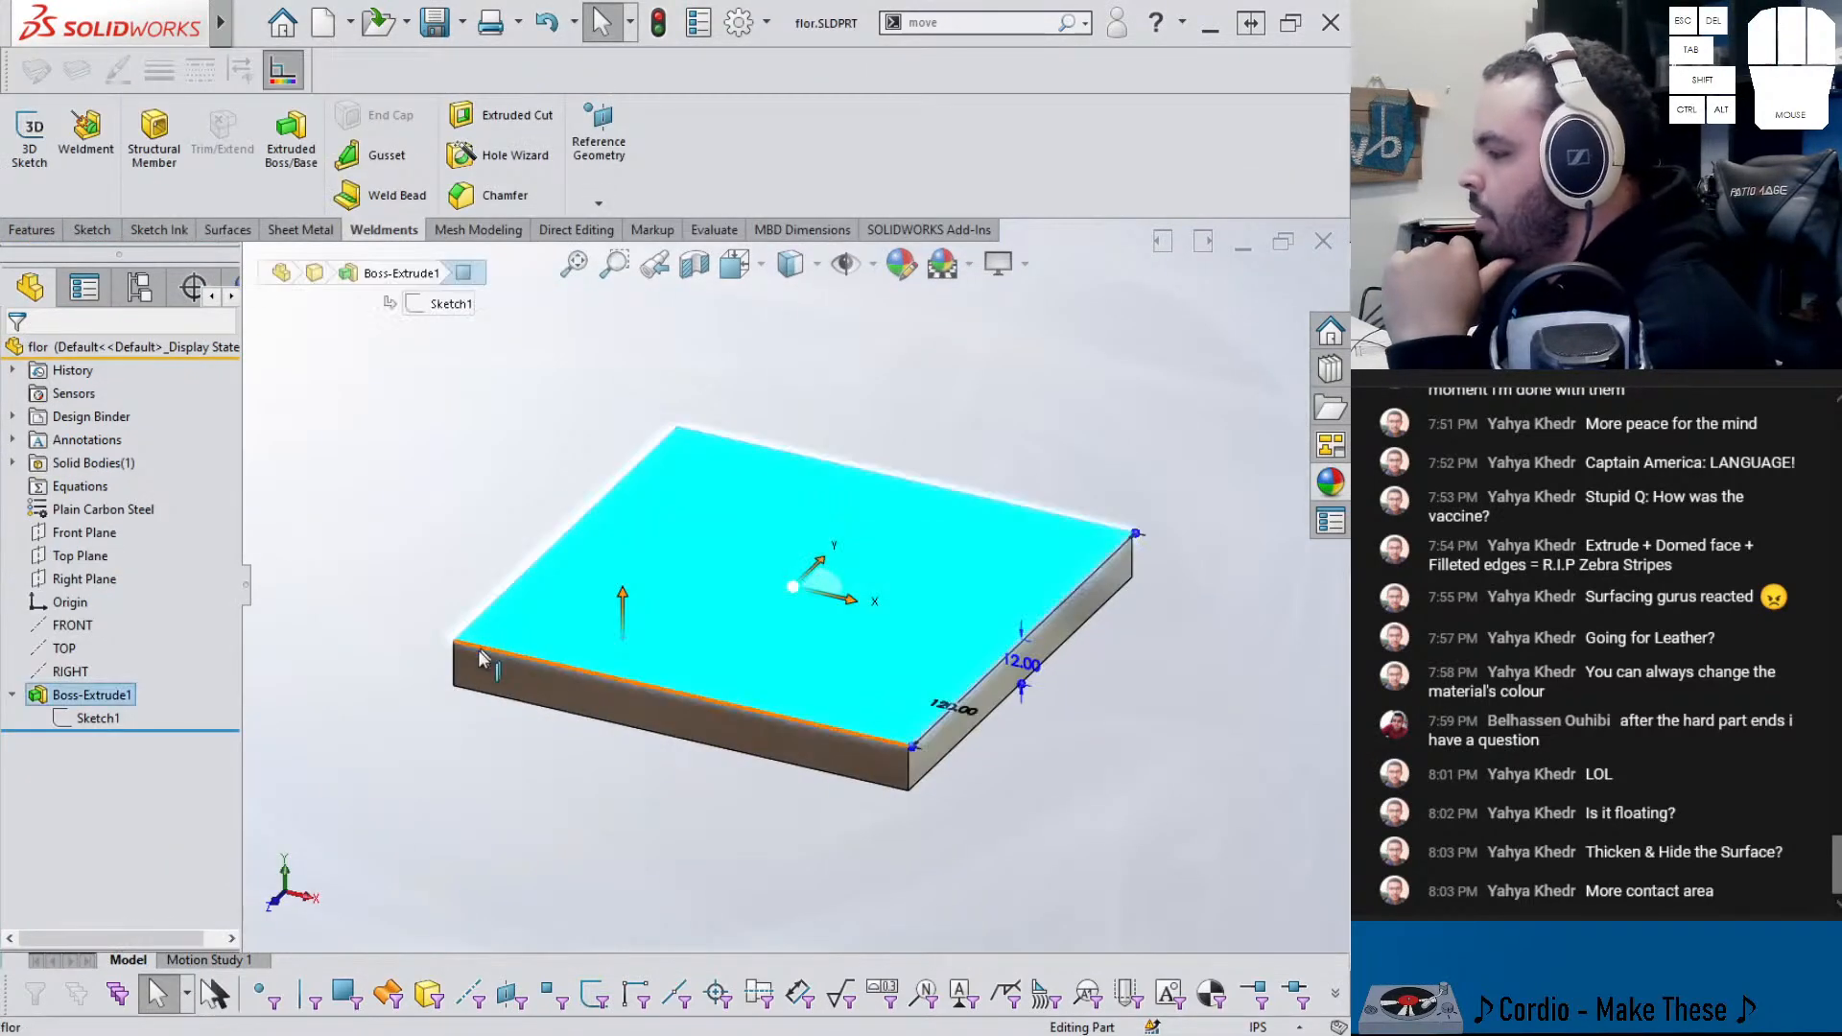
double_click(1021, 663)
text(120)
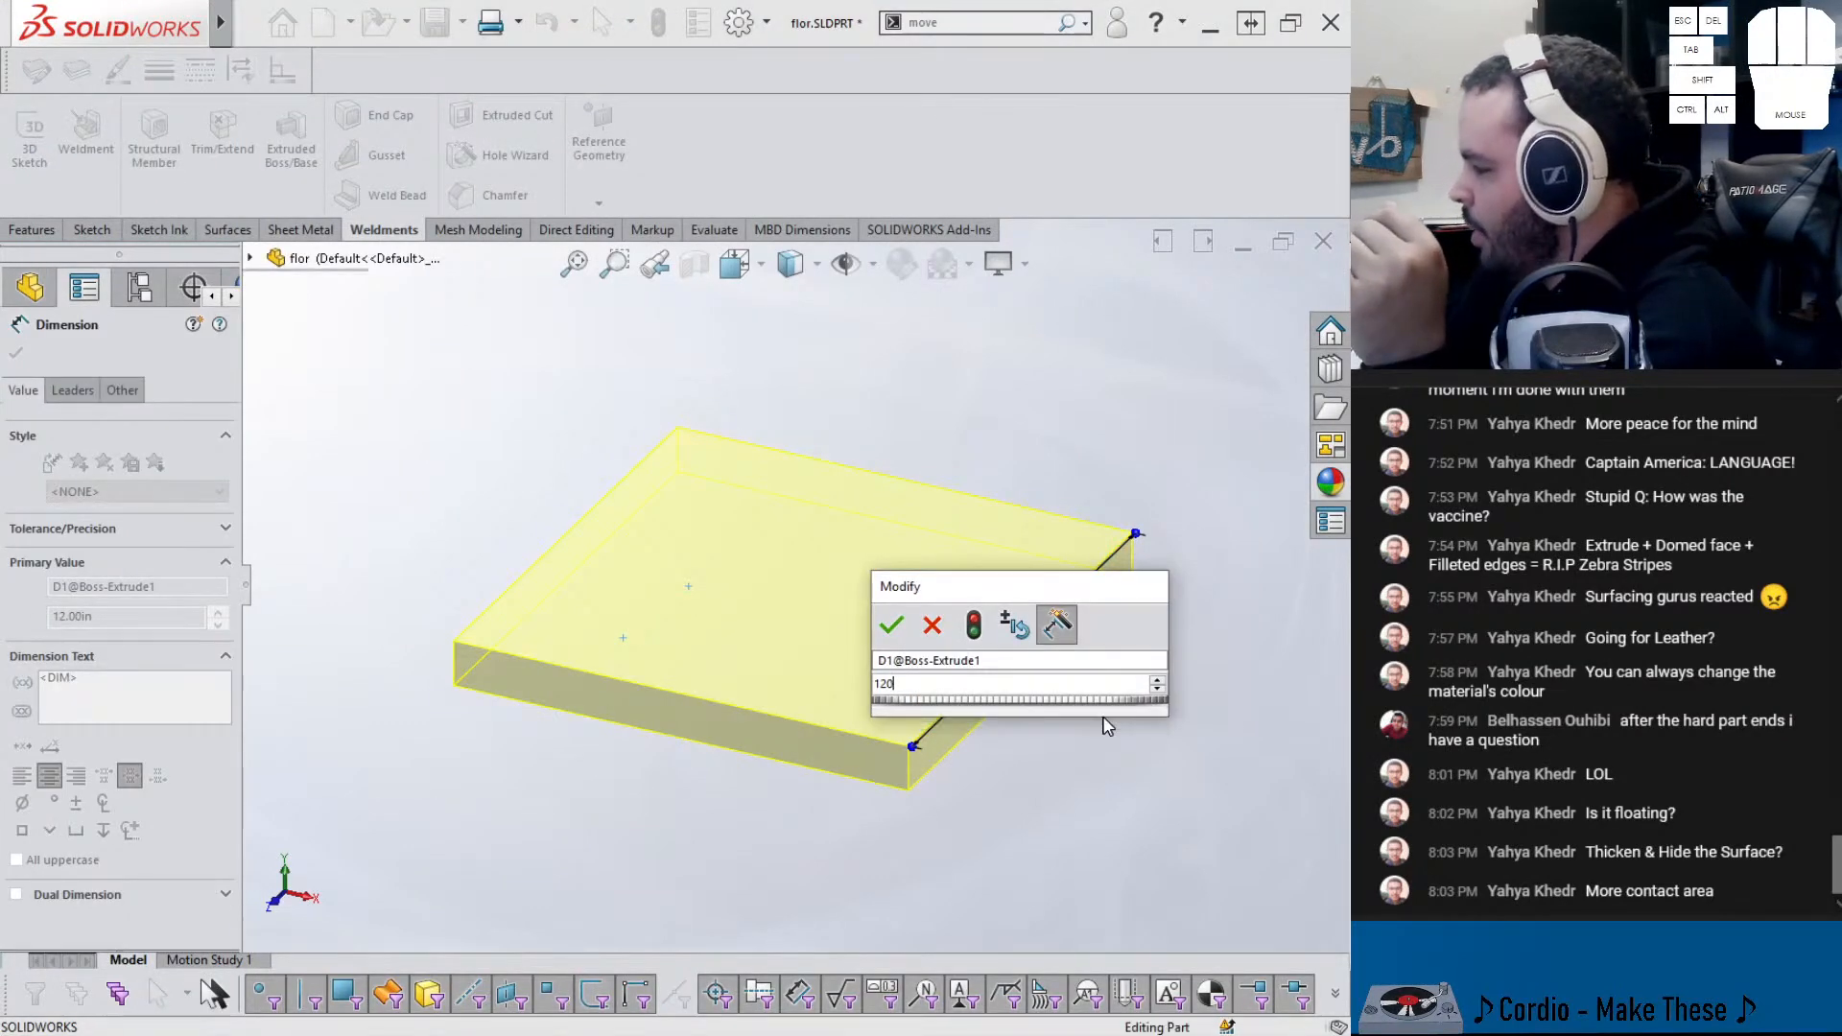
key(Return)
key(Escape)
key(ctrl+s)
- Recalculate the chair_asm motion study with the thicker floor block
key(ctrl+Tab)
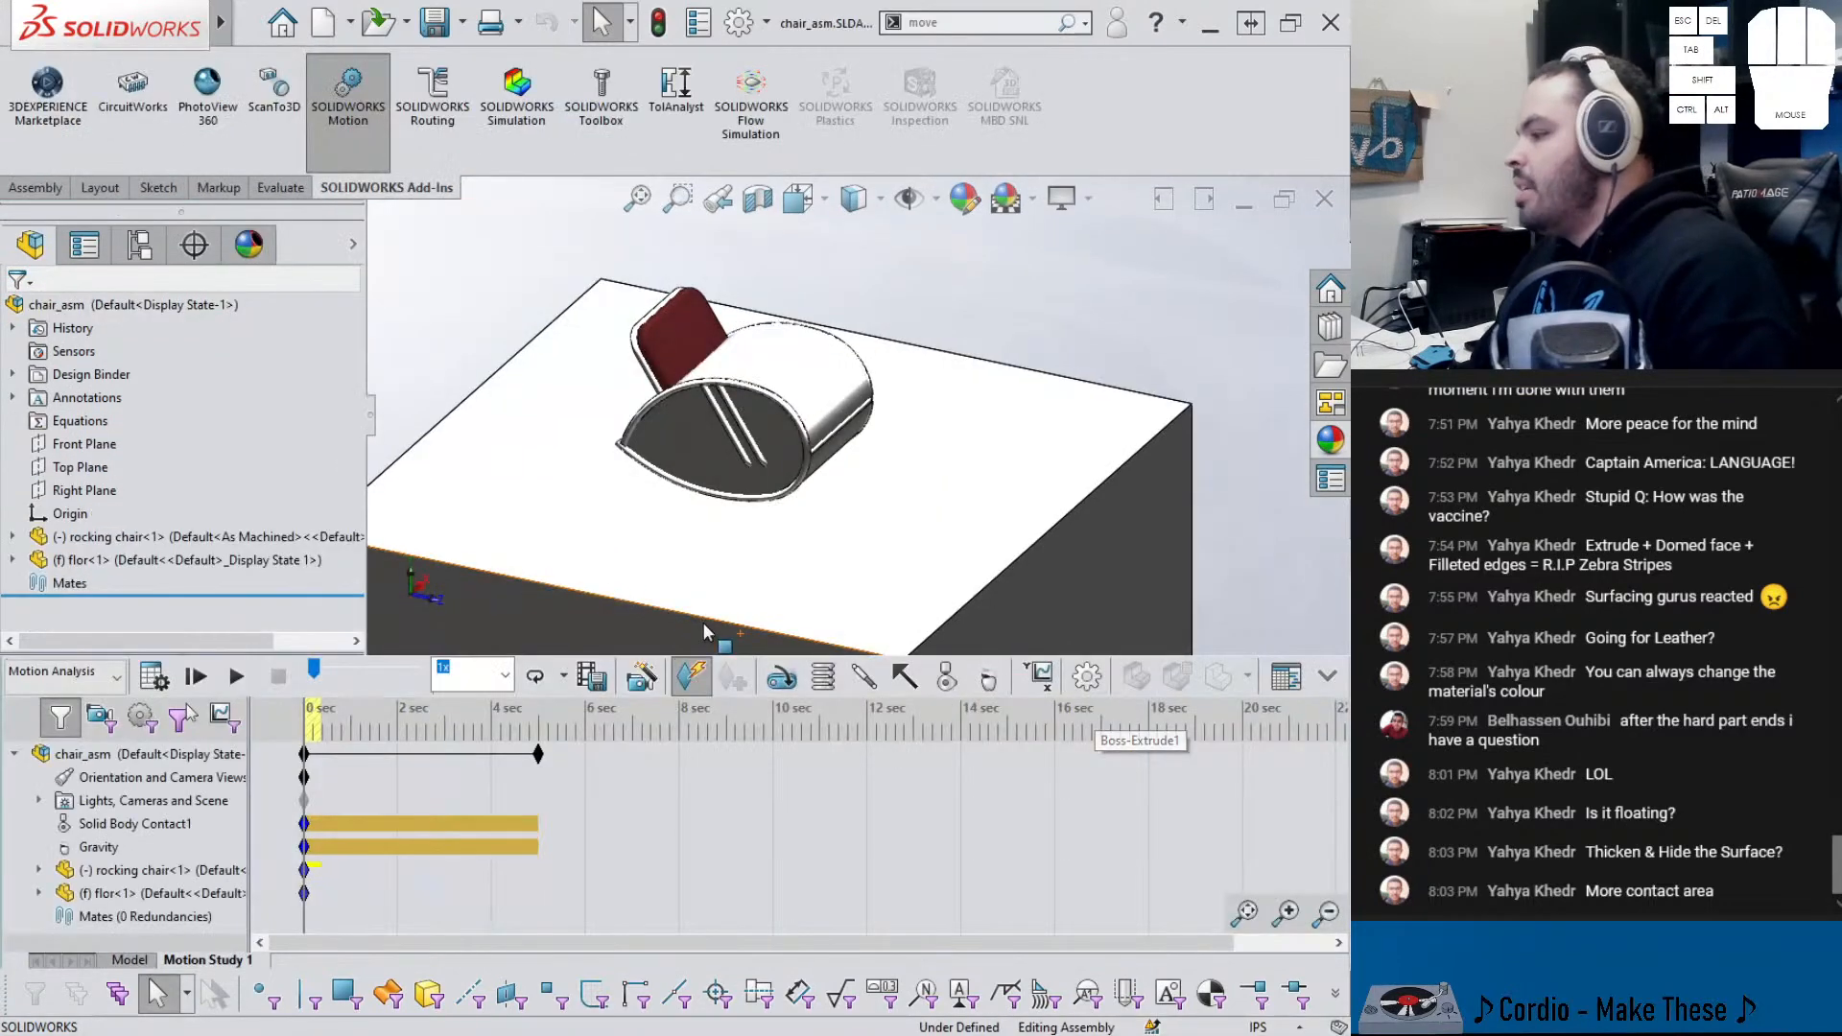
click(155, 680)
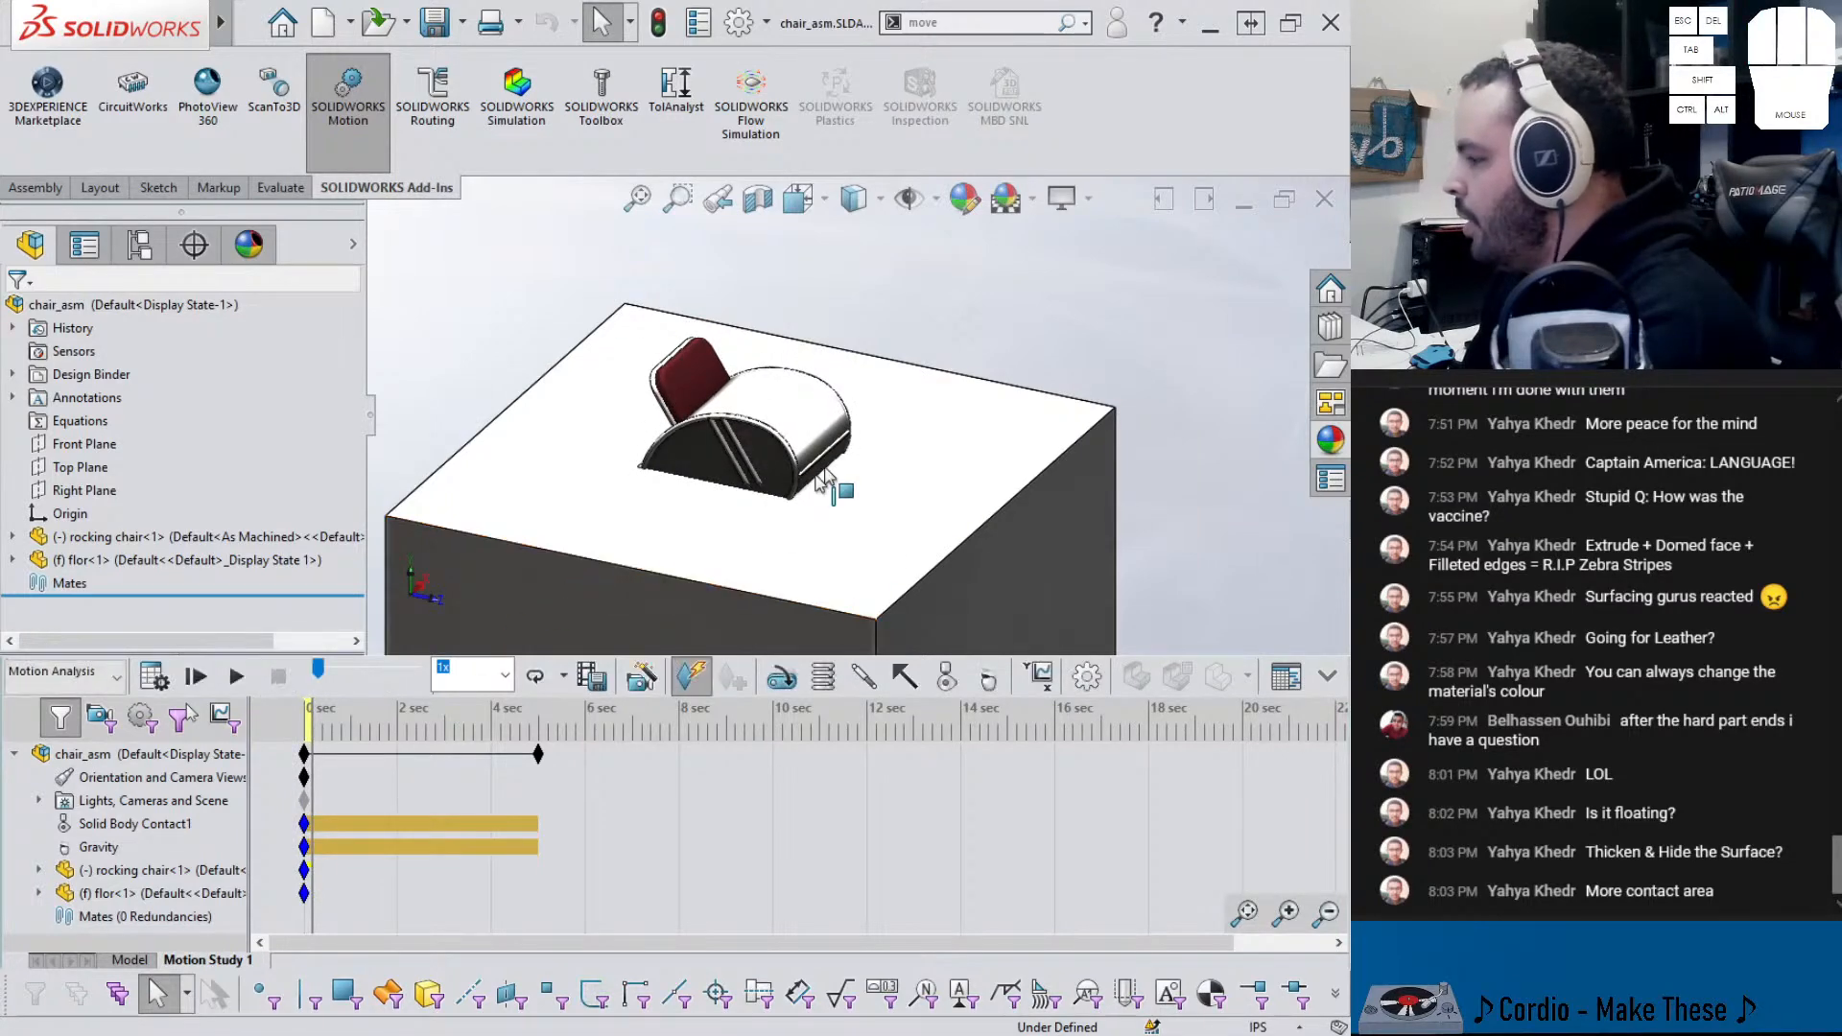
click(788, 366)
- In the rocking chair part, offset both end faces 120 in with Move Face, then return to chair_asm
click(828, 275)
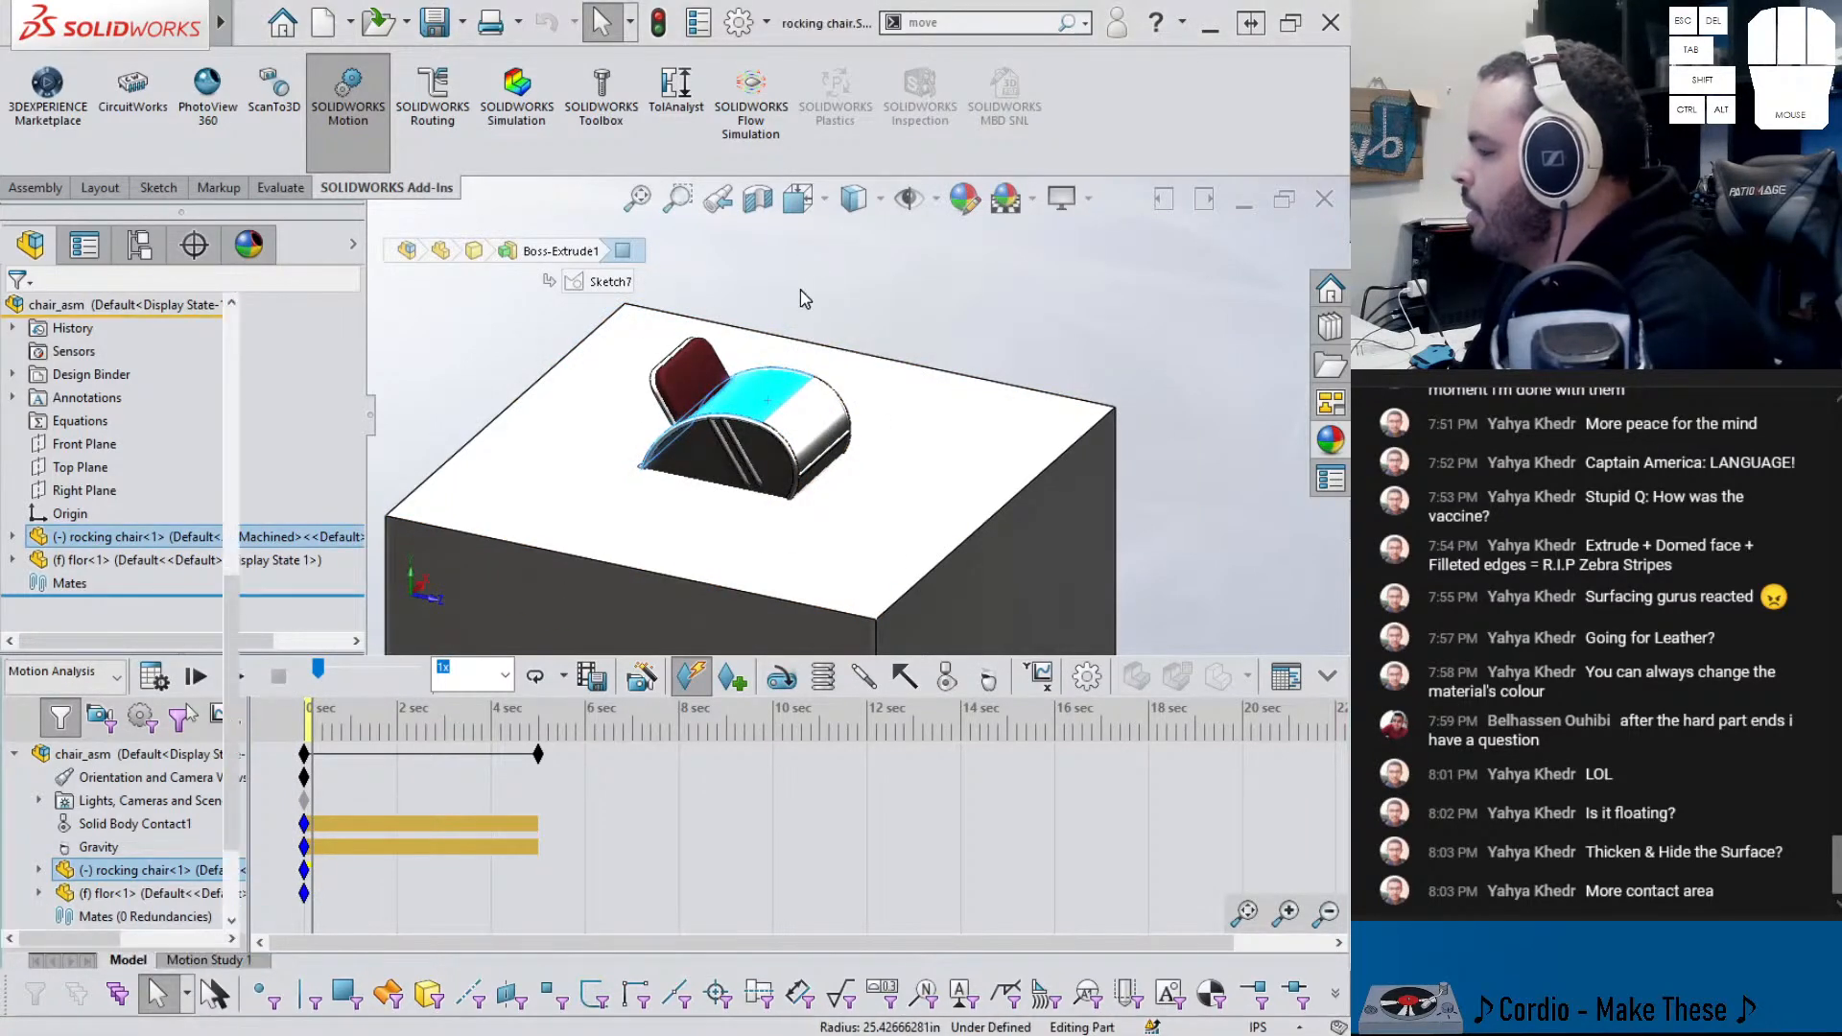
click(1072, 19)
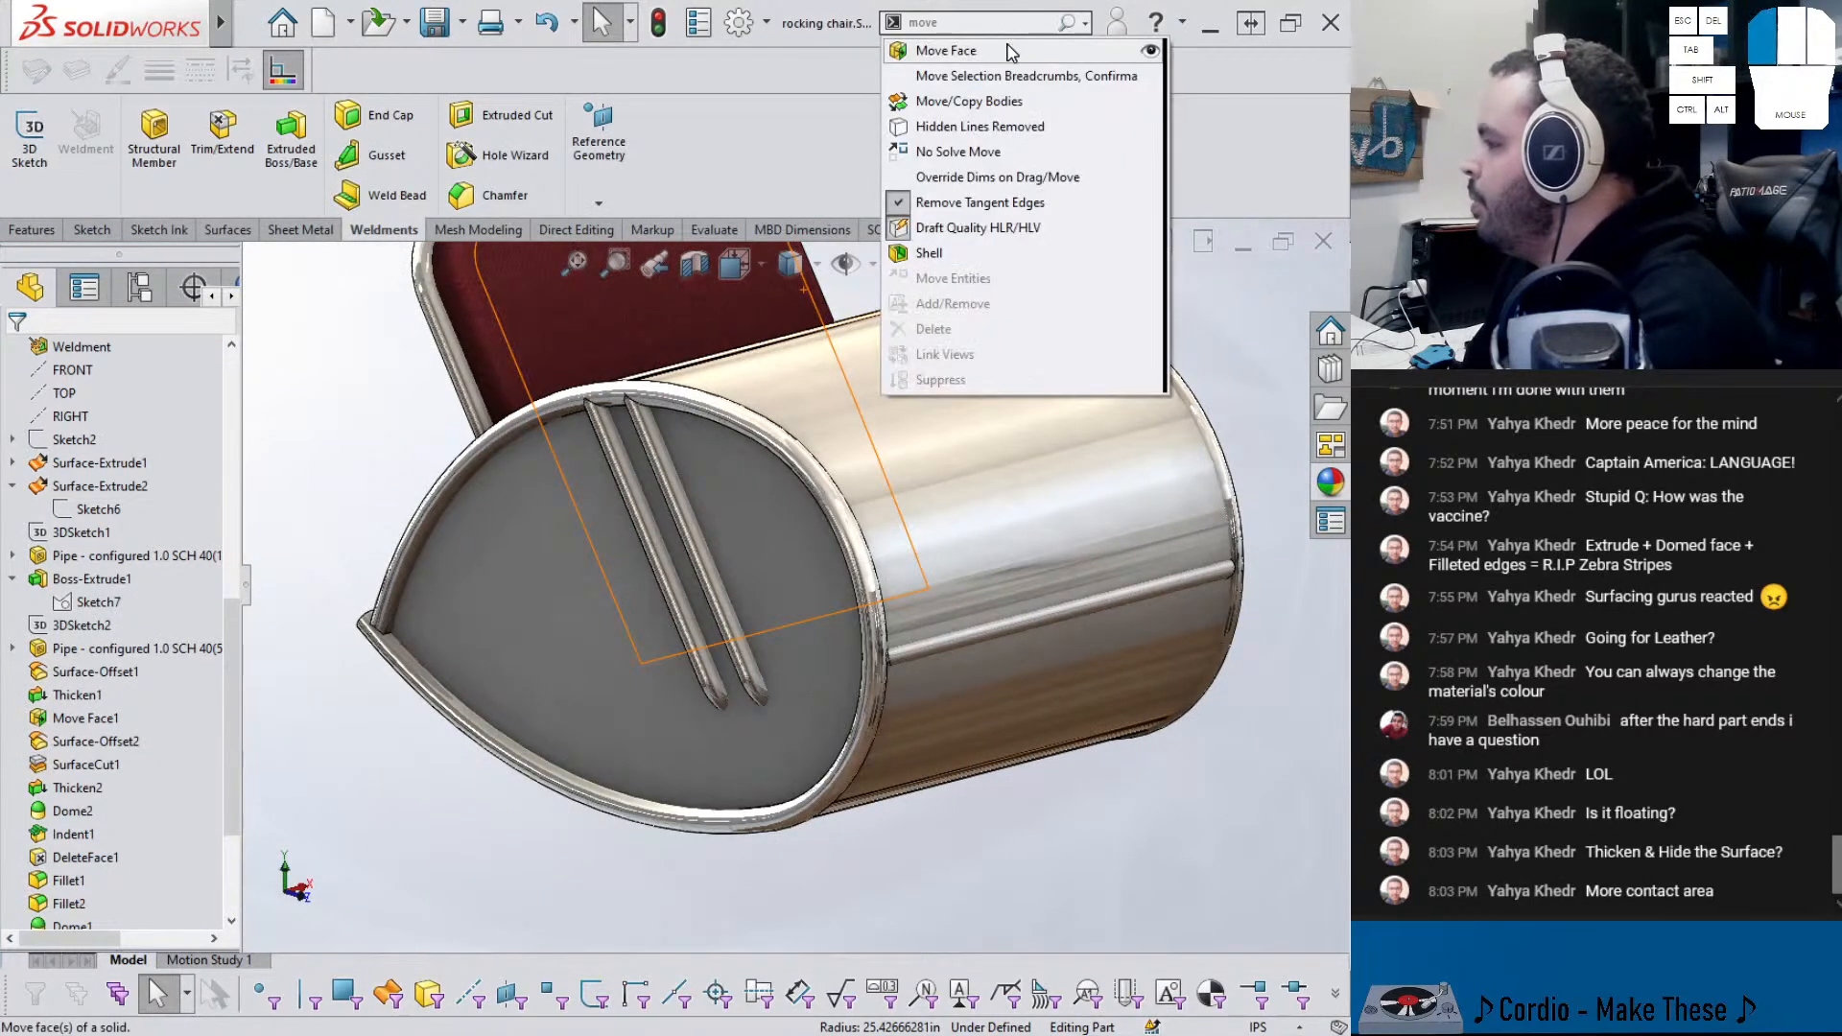
click(1006, 50)
click(568, 499)
scroll(940, 539, up, 5)
middle_drag(1017, 526, 937, 603)
click(936, 602)
click(169, 607)
text(120)
key(Return)
key(Return)
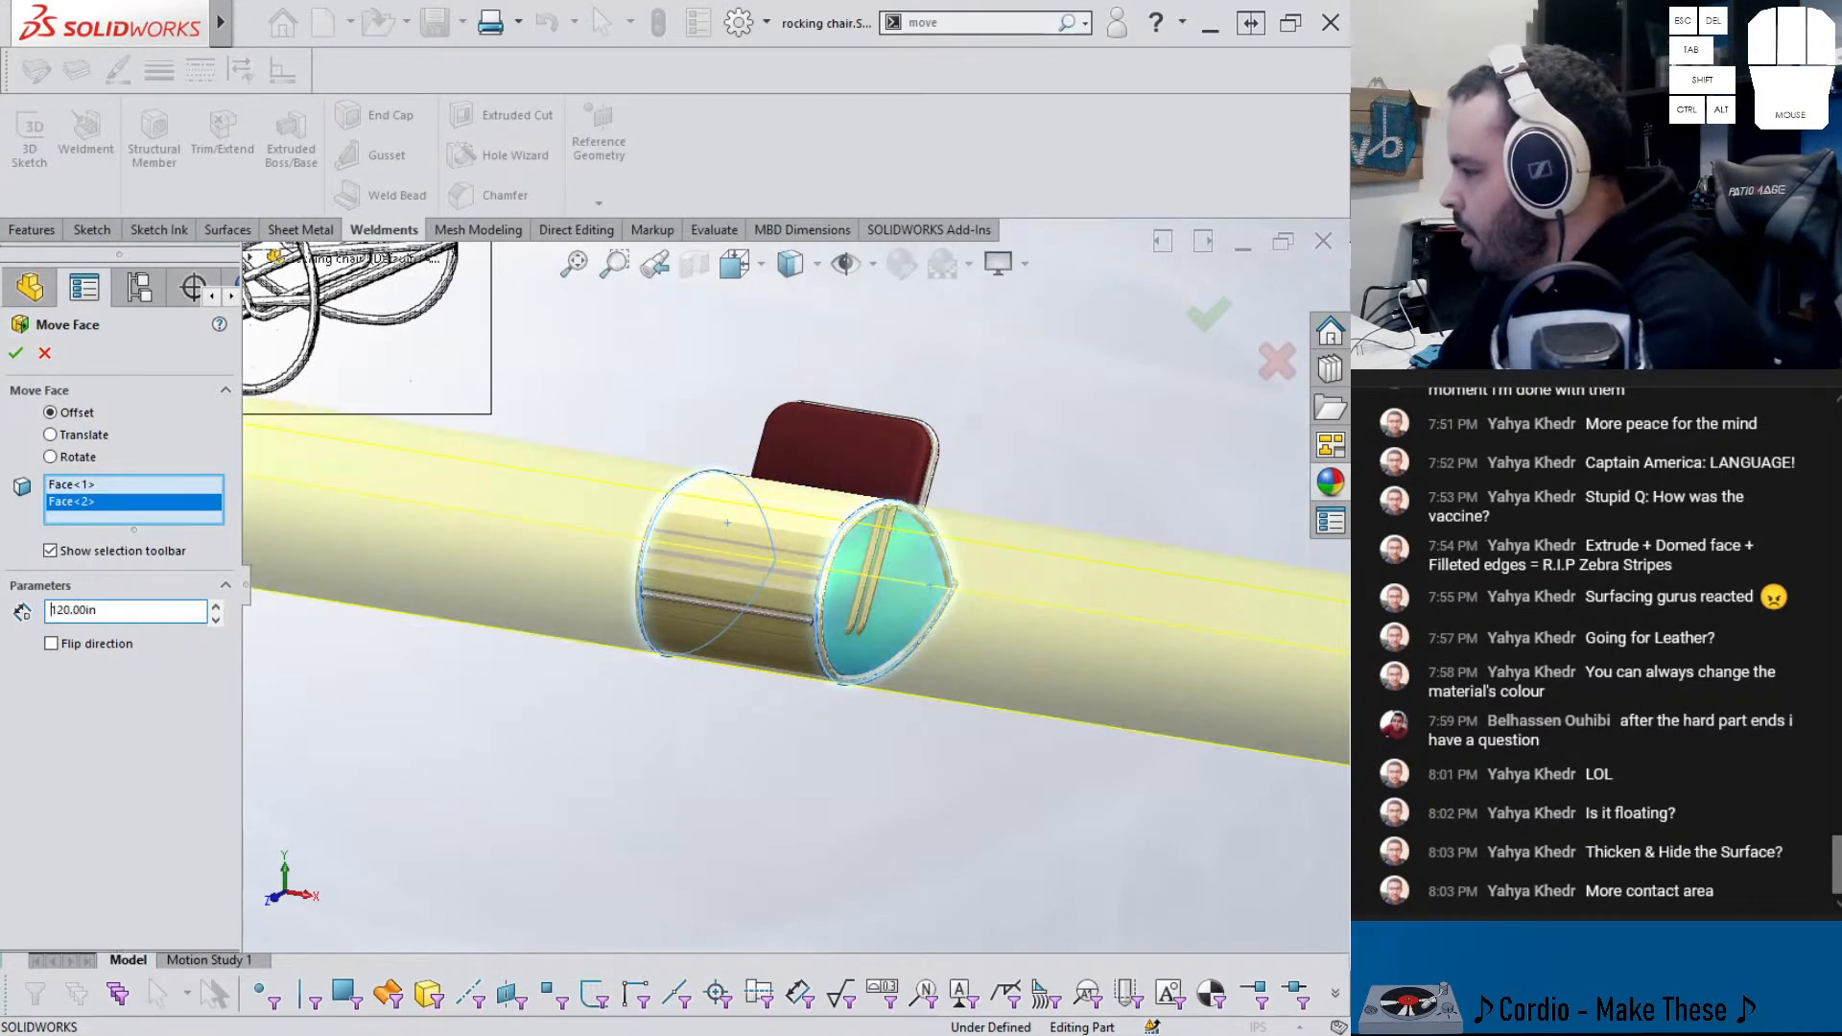
scroll(459, 664, down, 3)
middle_drag(459, 665, 830, 645)
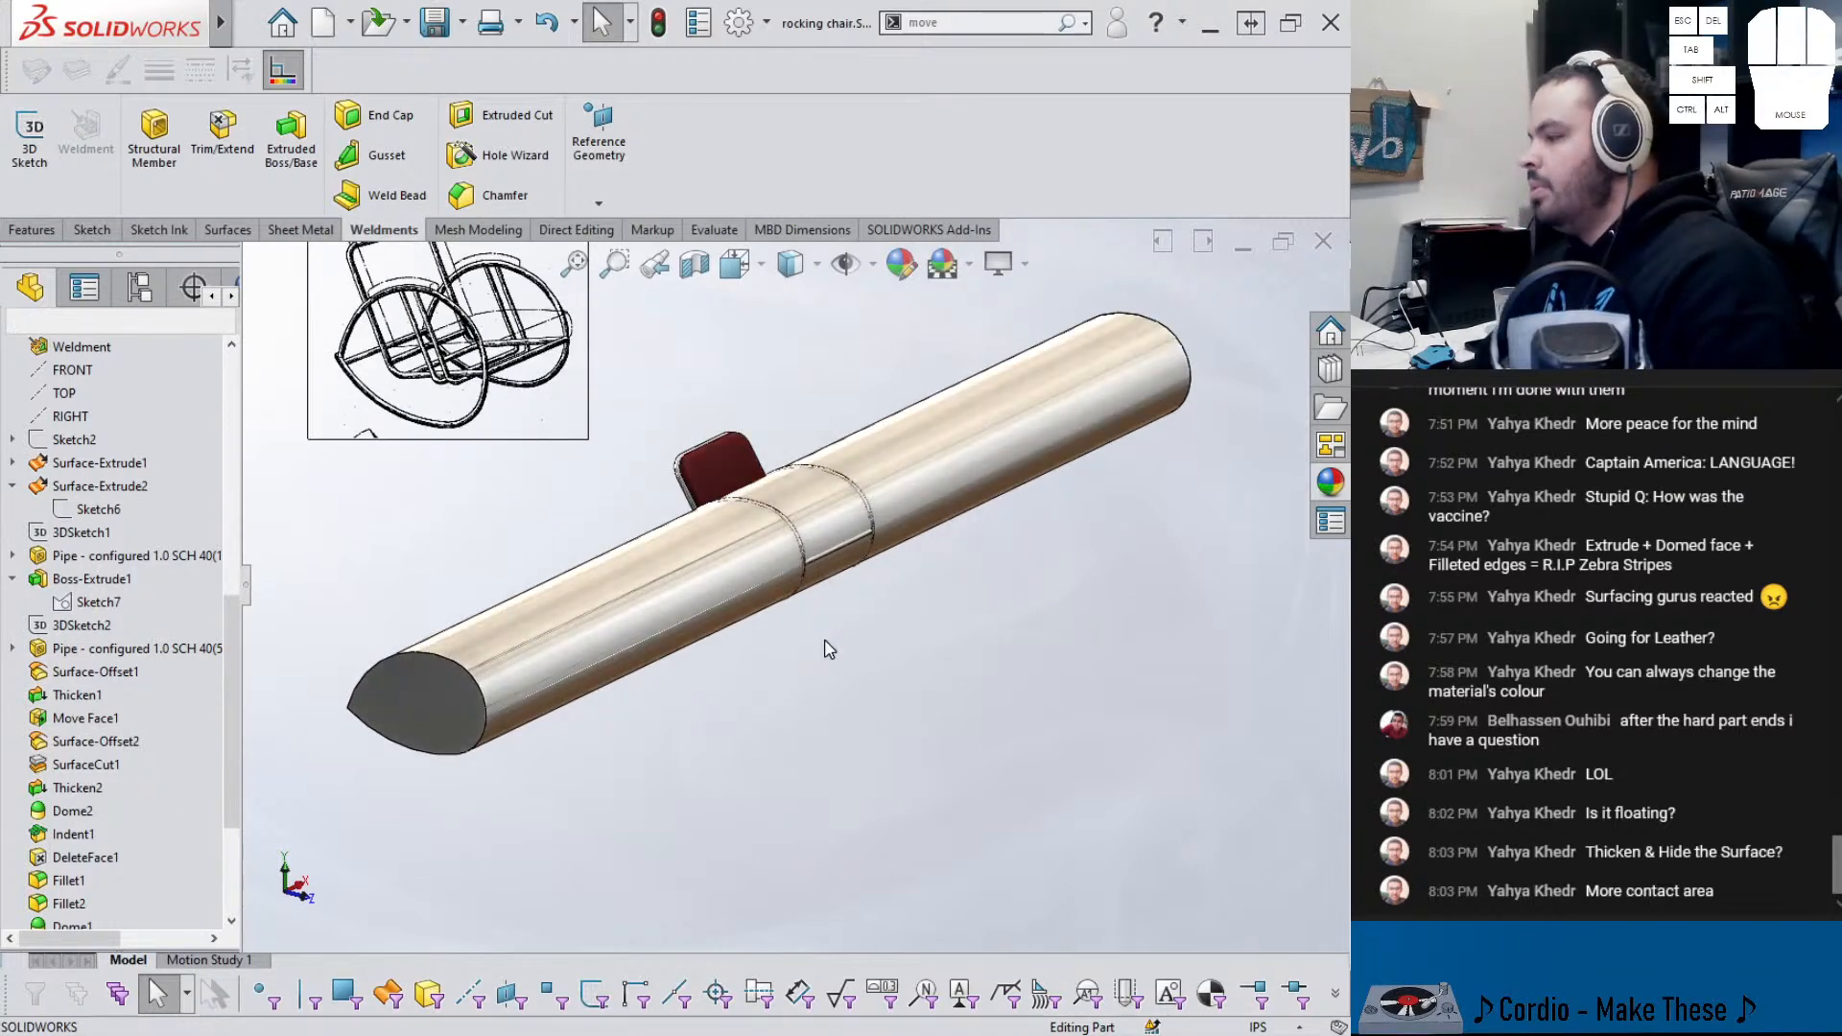
key(ctrl+Tab)
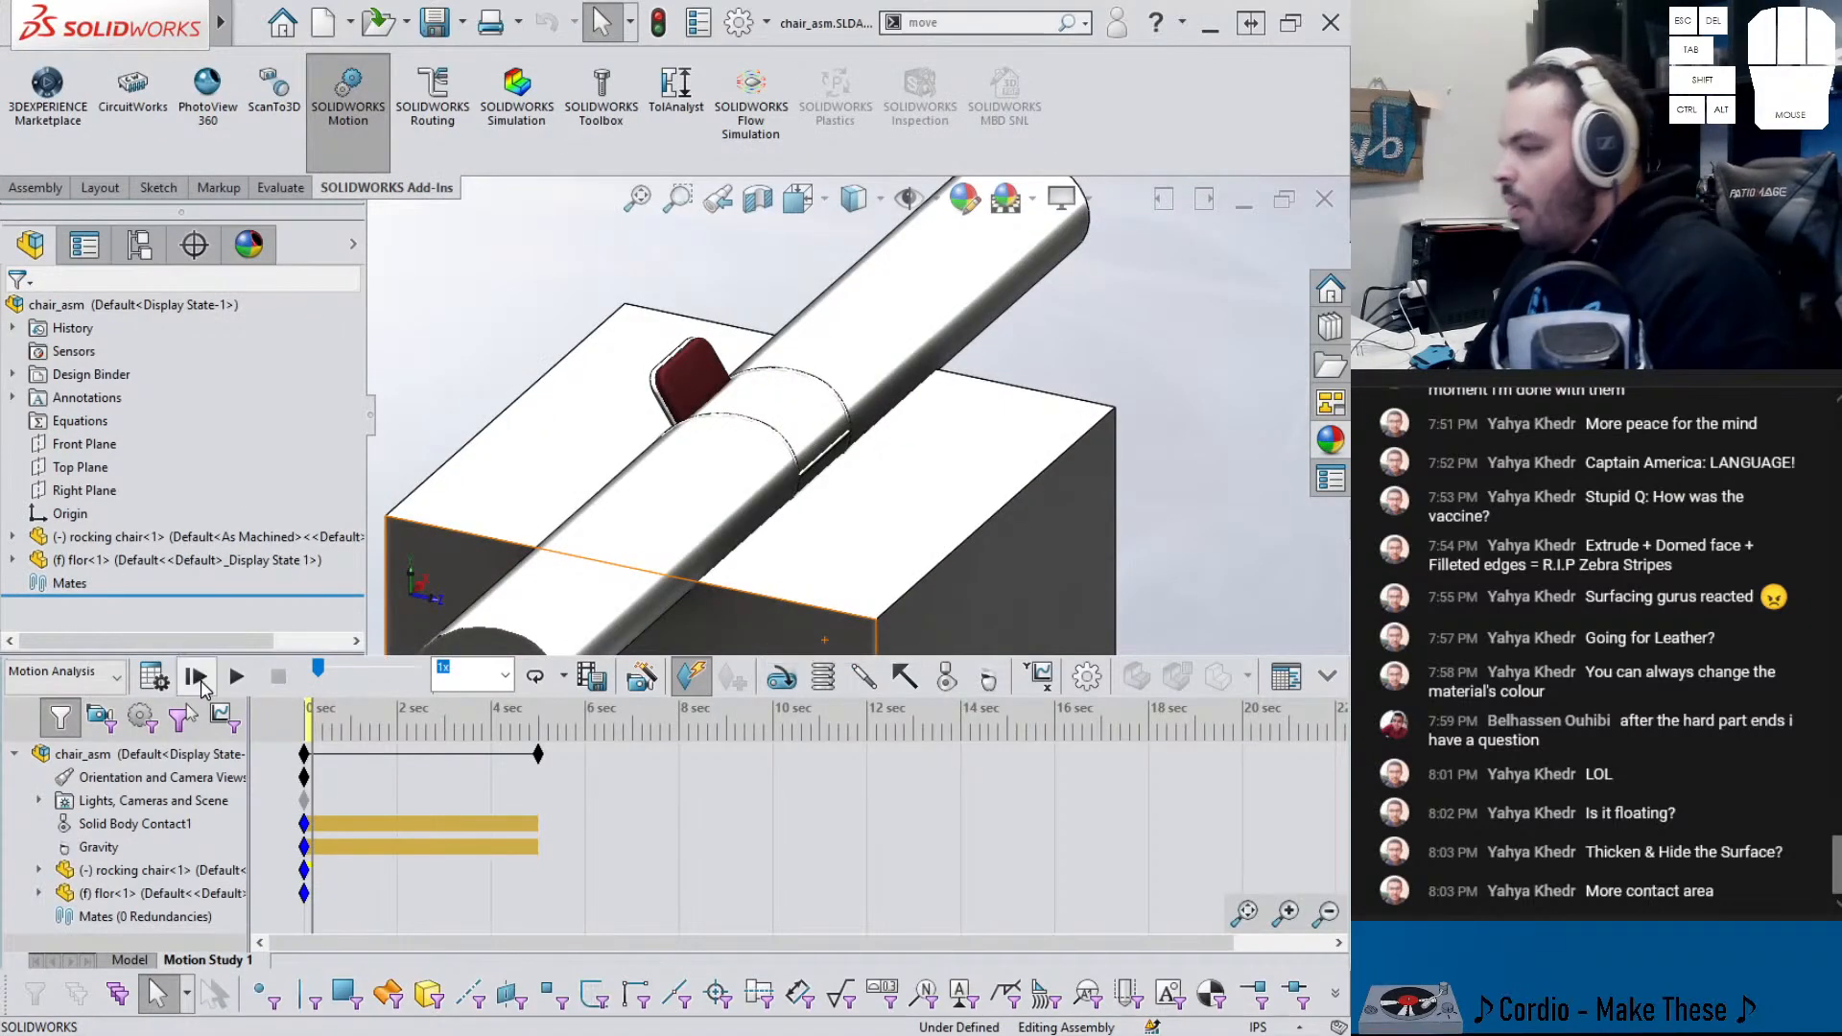
- Calculate Motion Study 1 with the lengthened chair, then stop the calculation
click(153, 677)
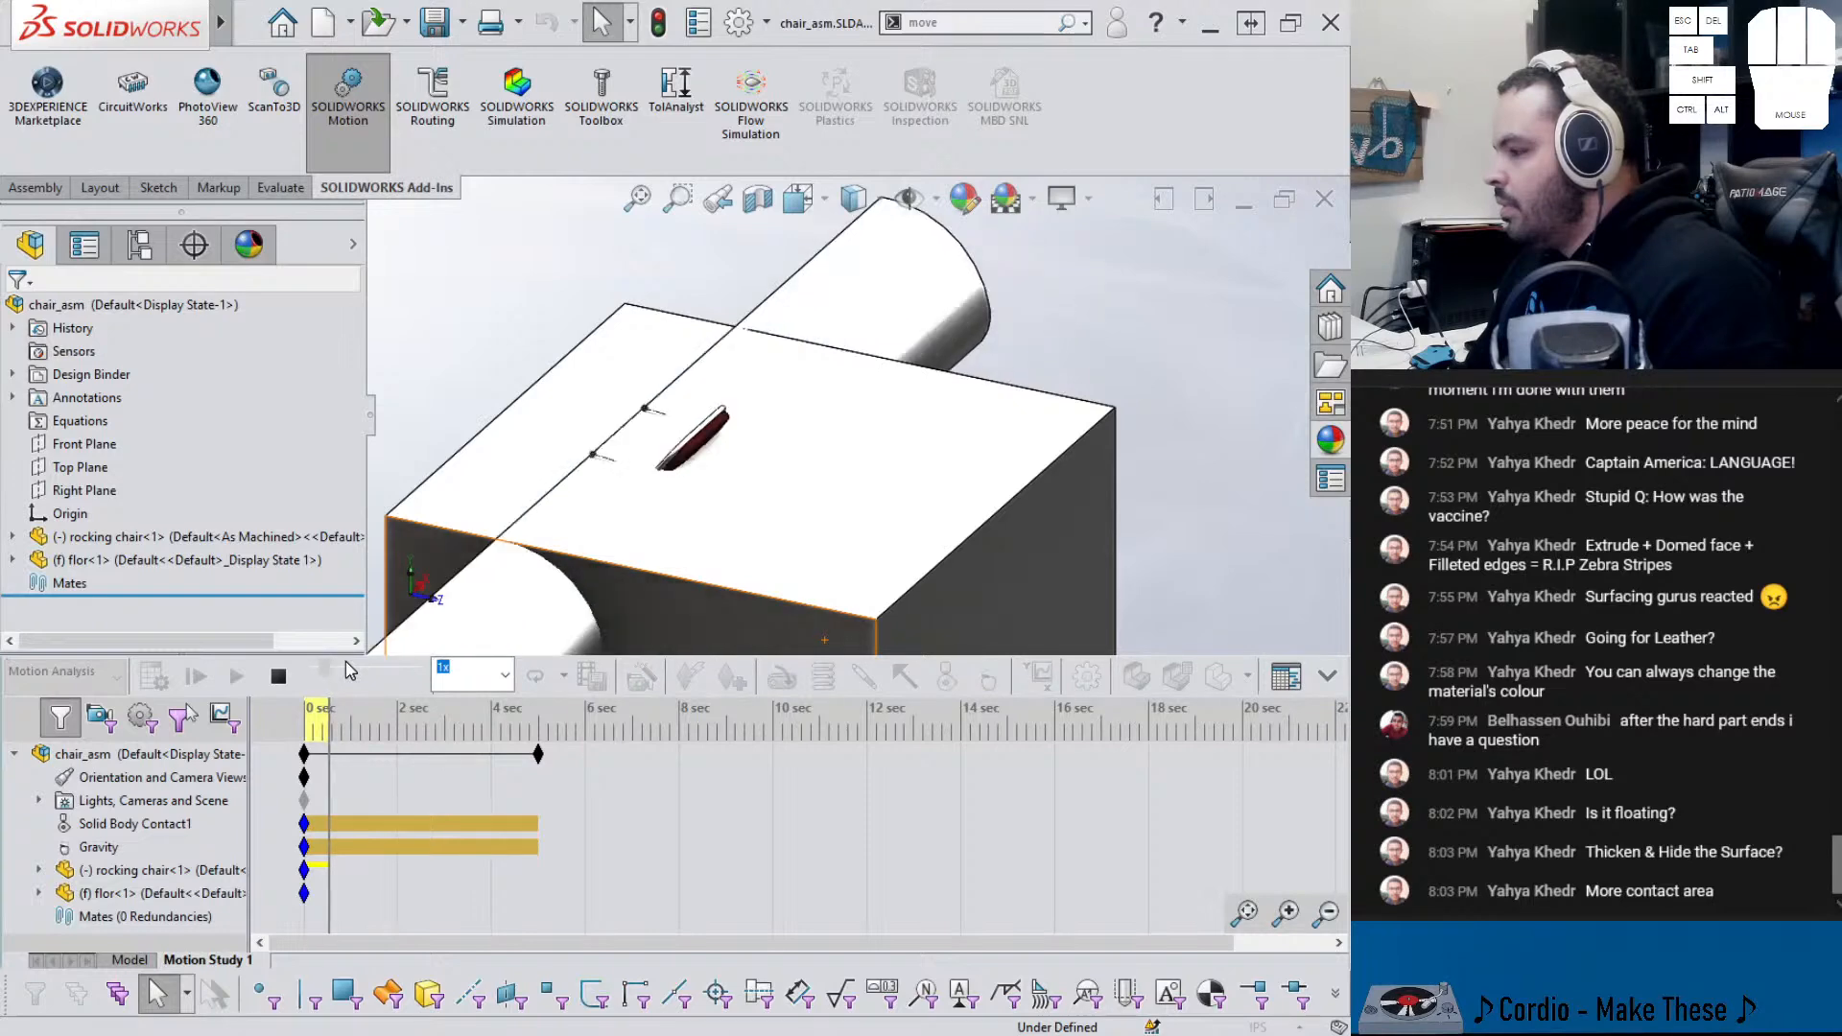
click(278, 676)
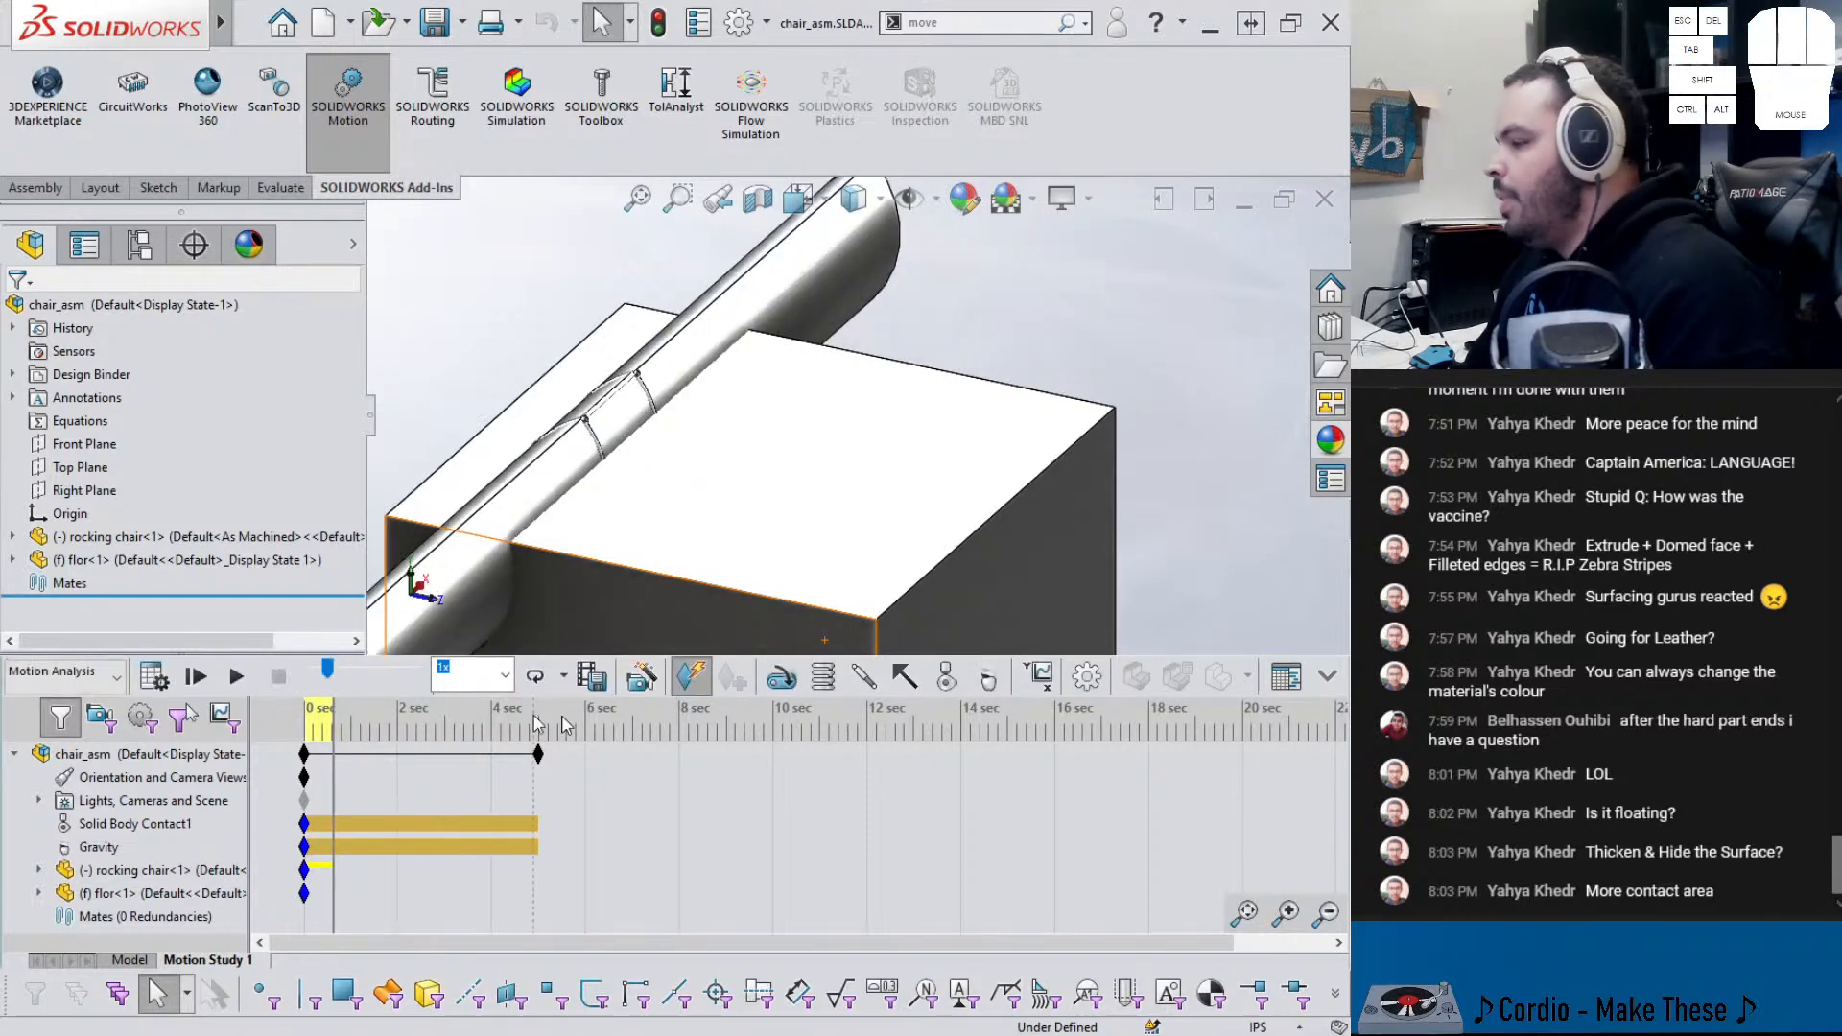
- In Motion Study Properties, review Use Precise Contact and set accuracy to 0.0000001
click(1087, 676)
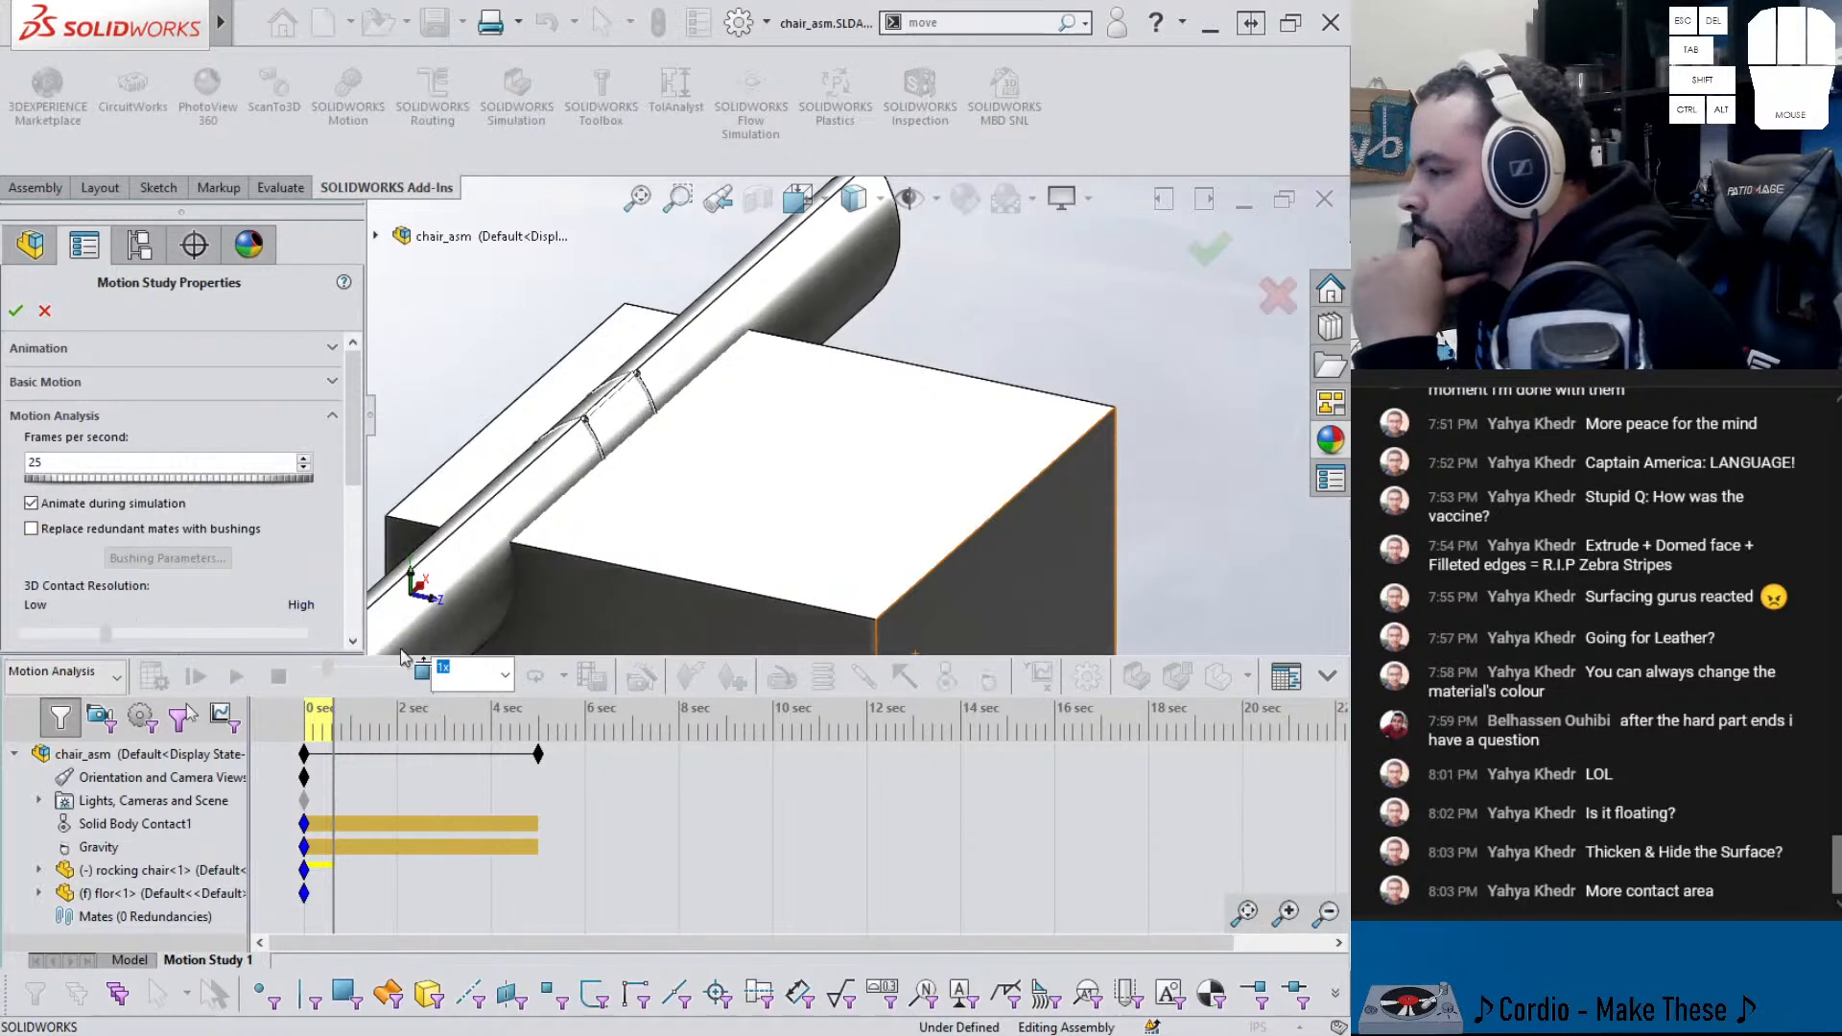
scroll(355, 555, down, 5)
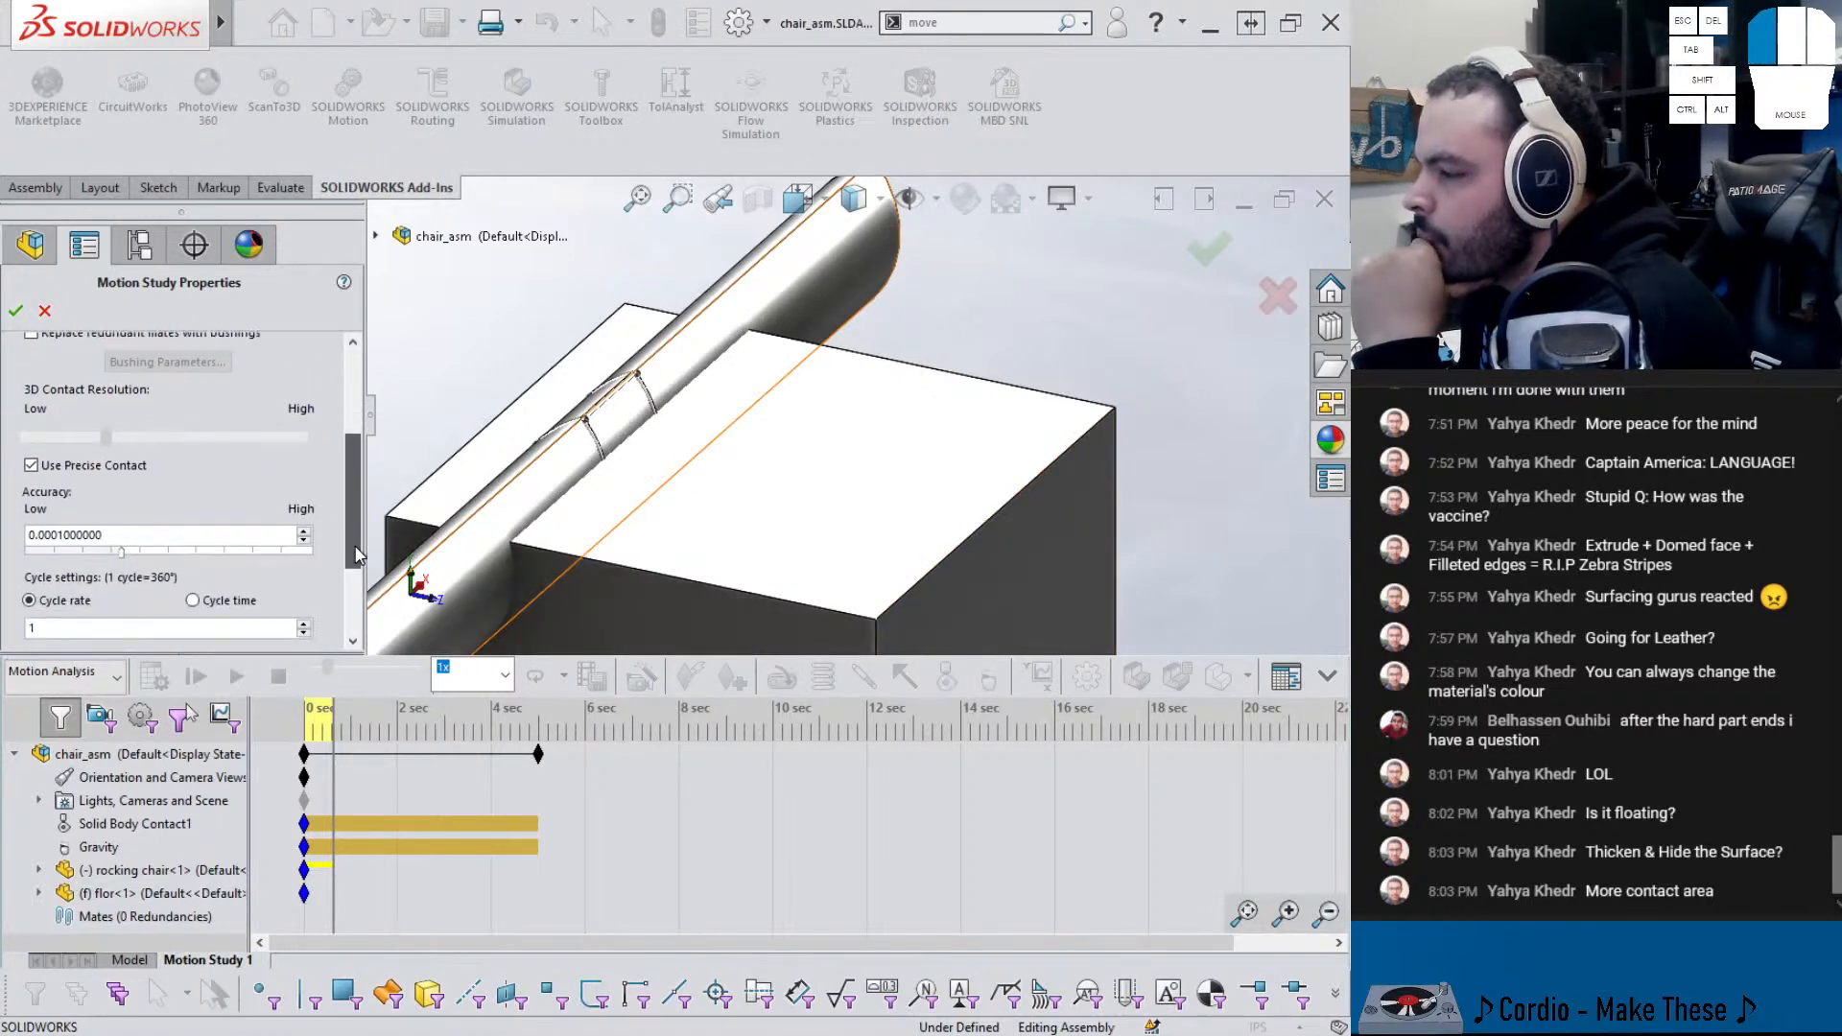
scroll(355, 554, up, 2)
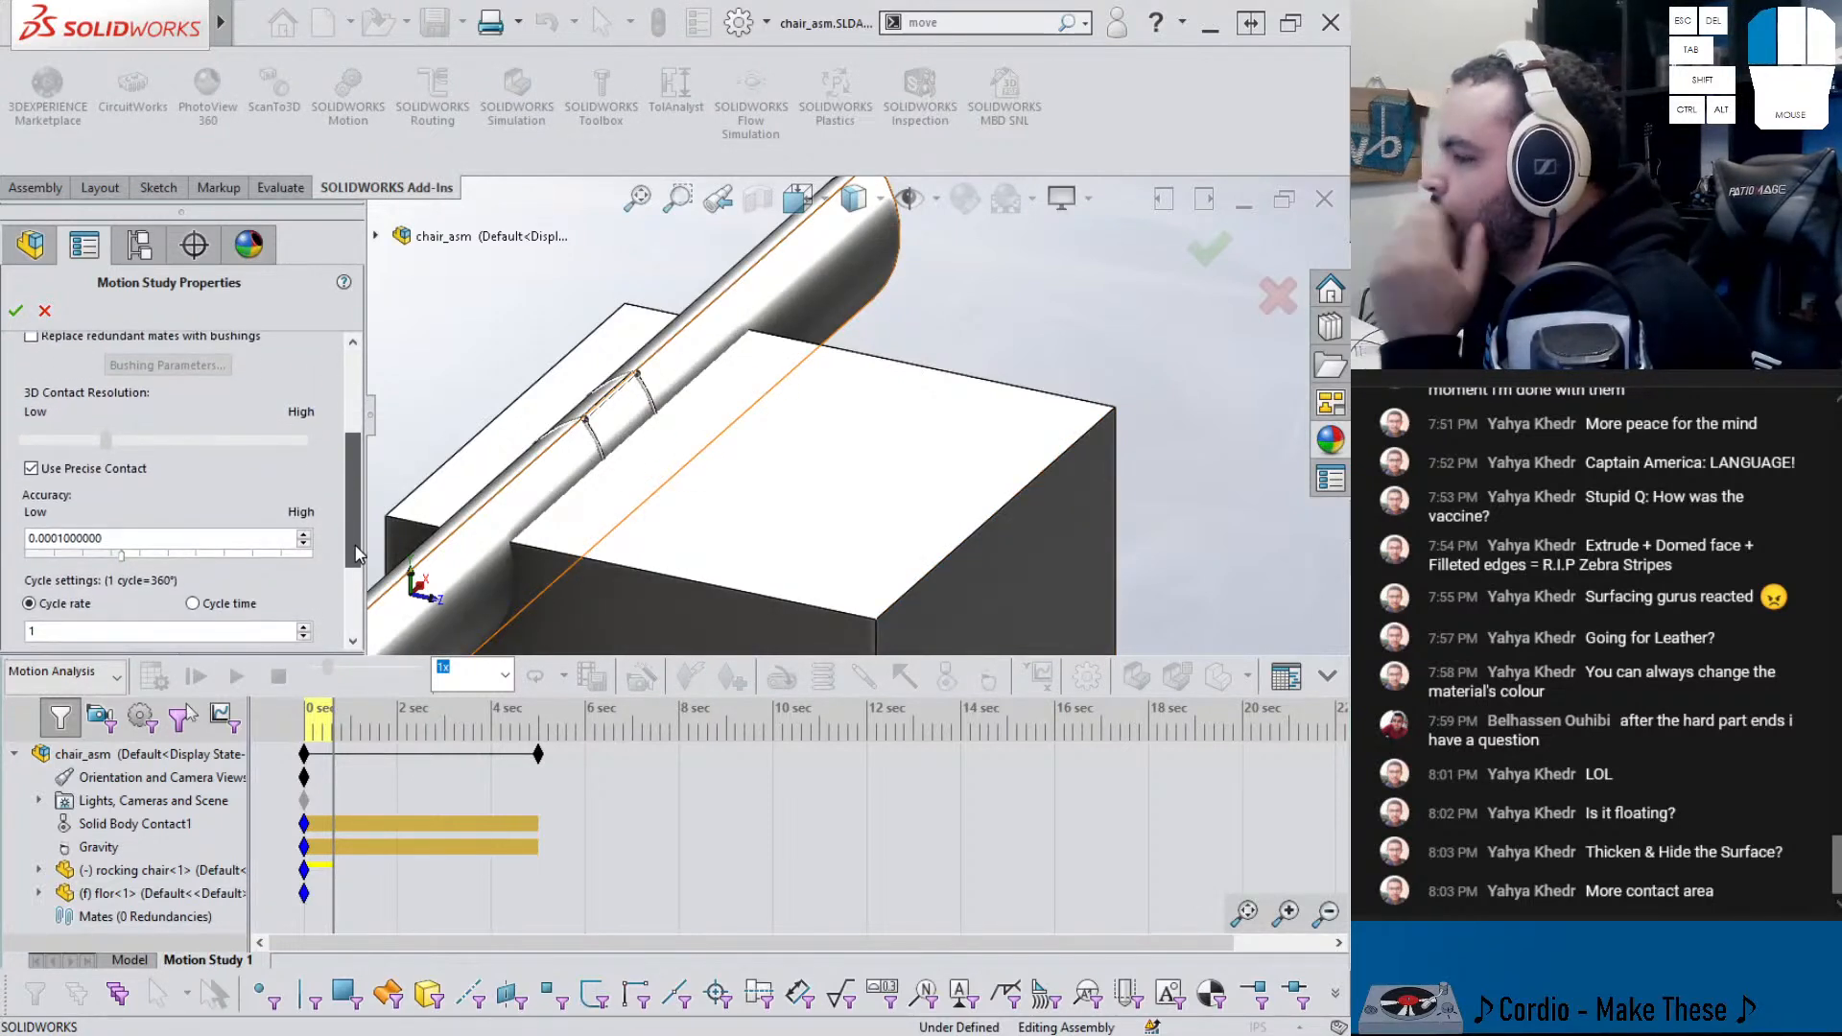
scroll(355, 548, up, 1)
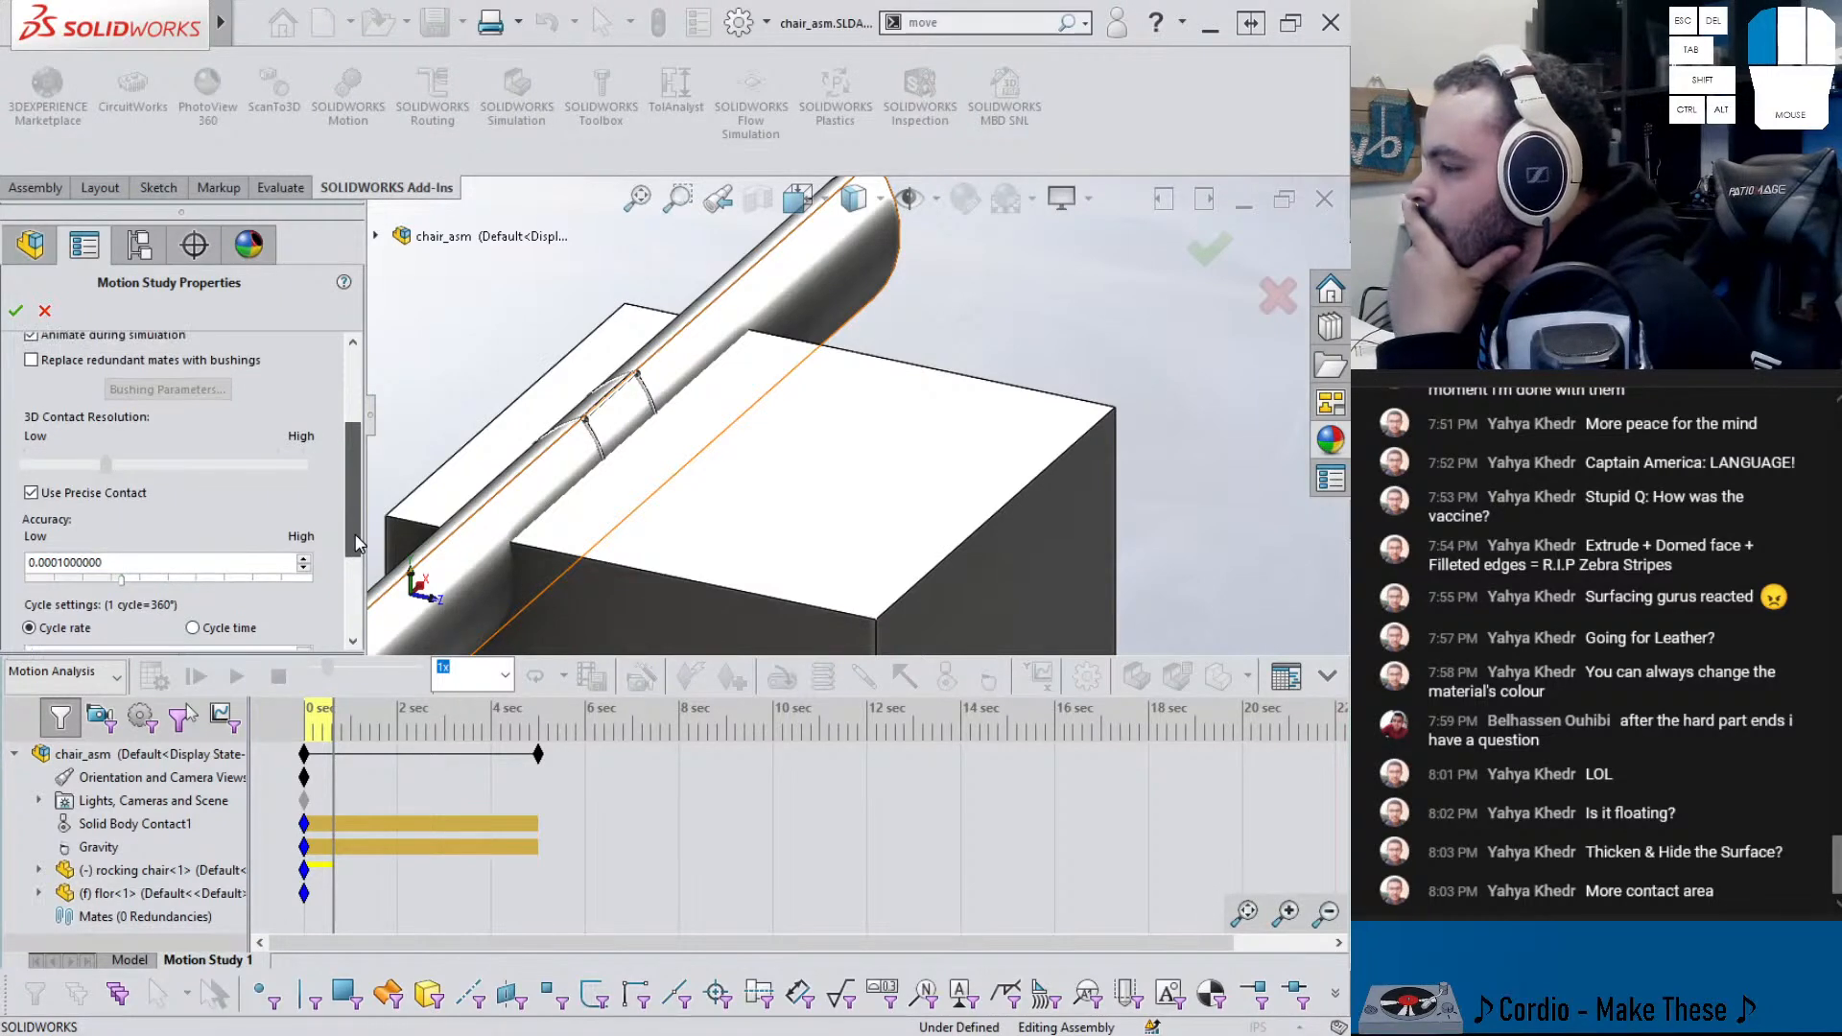
drag(355, 543, 223, 560)
click(254, 557)
click(43, 312)
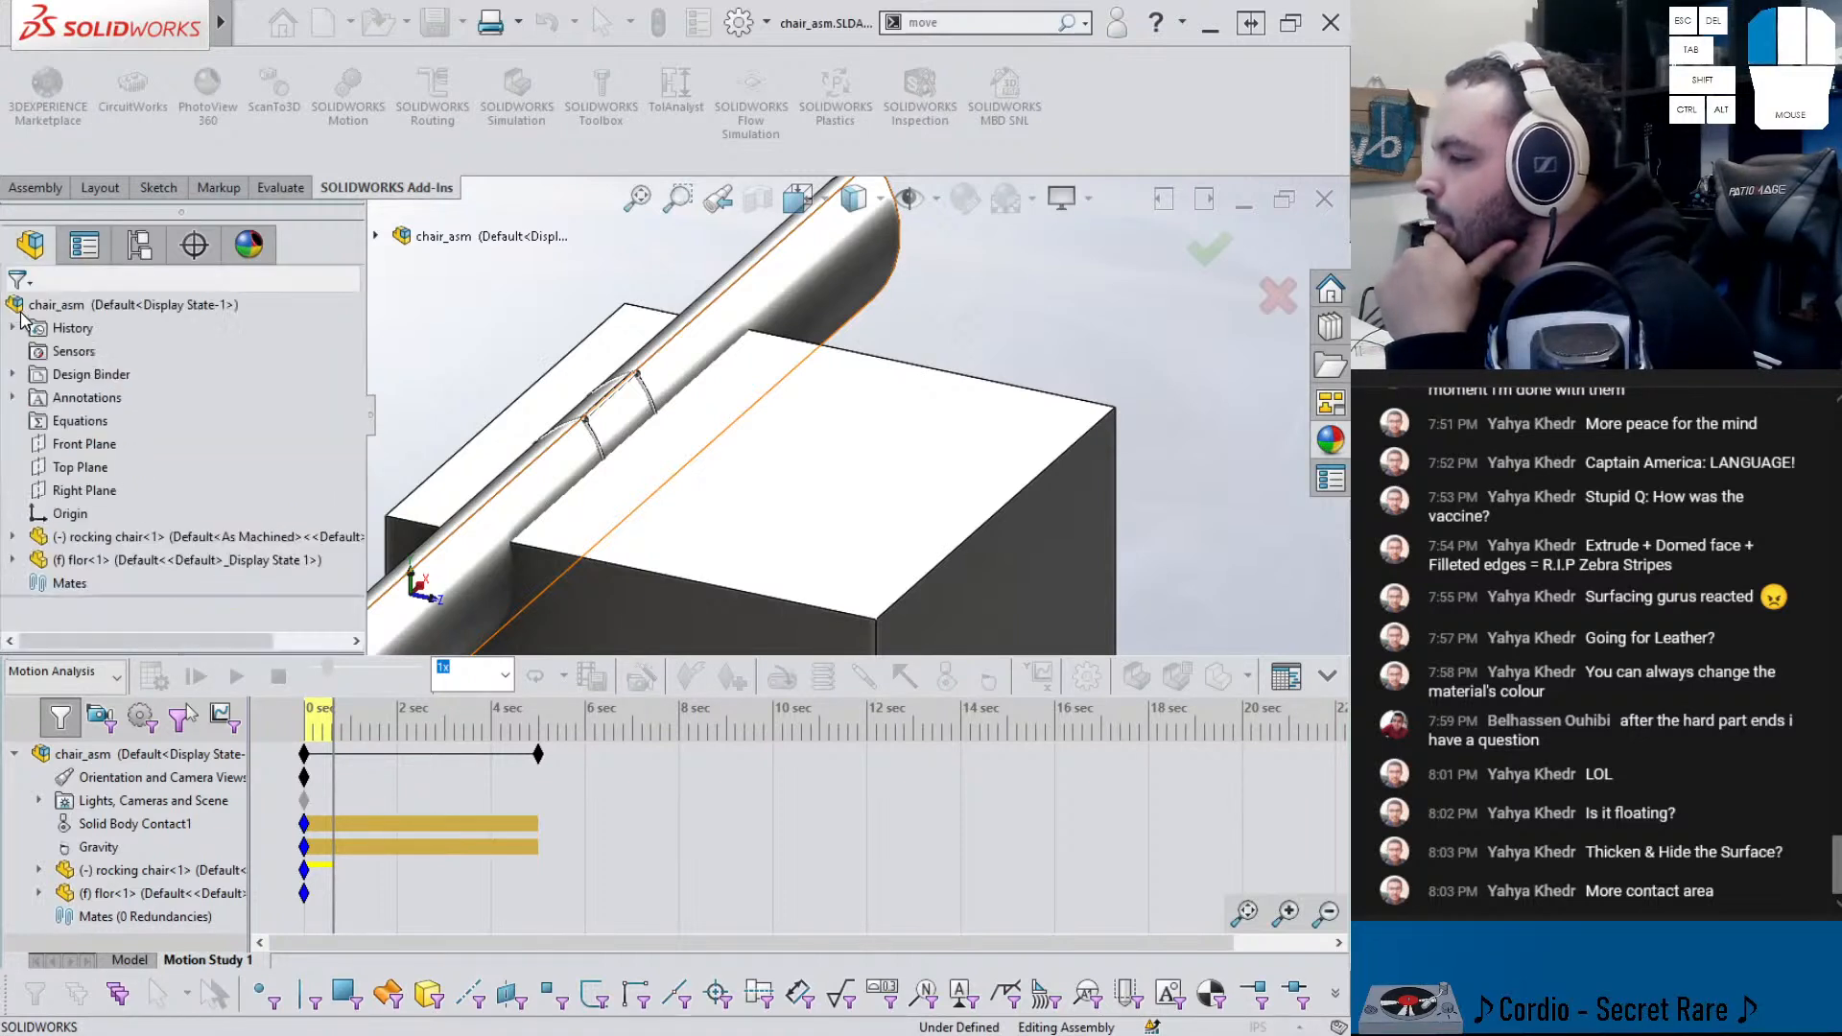
- Recalculate Motion Study 1, add Motion Study 2, and return to the Model view
click(154, 677)
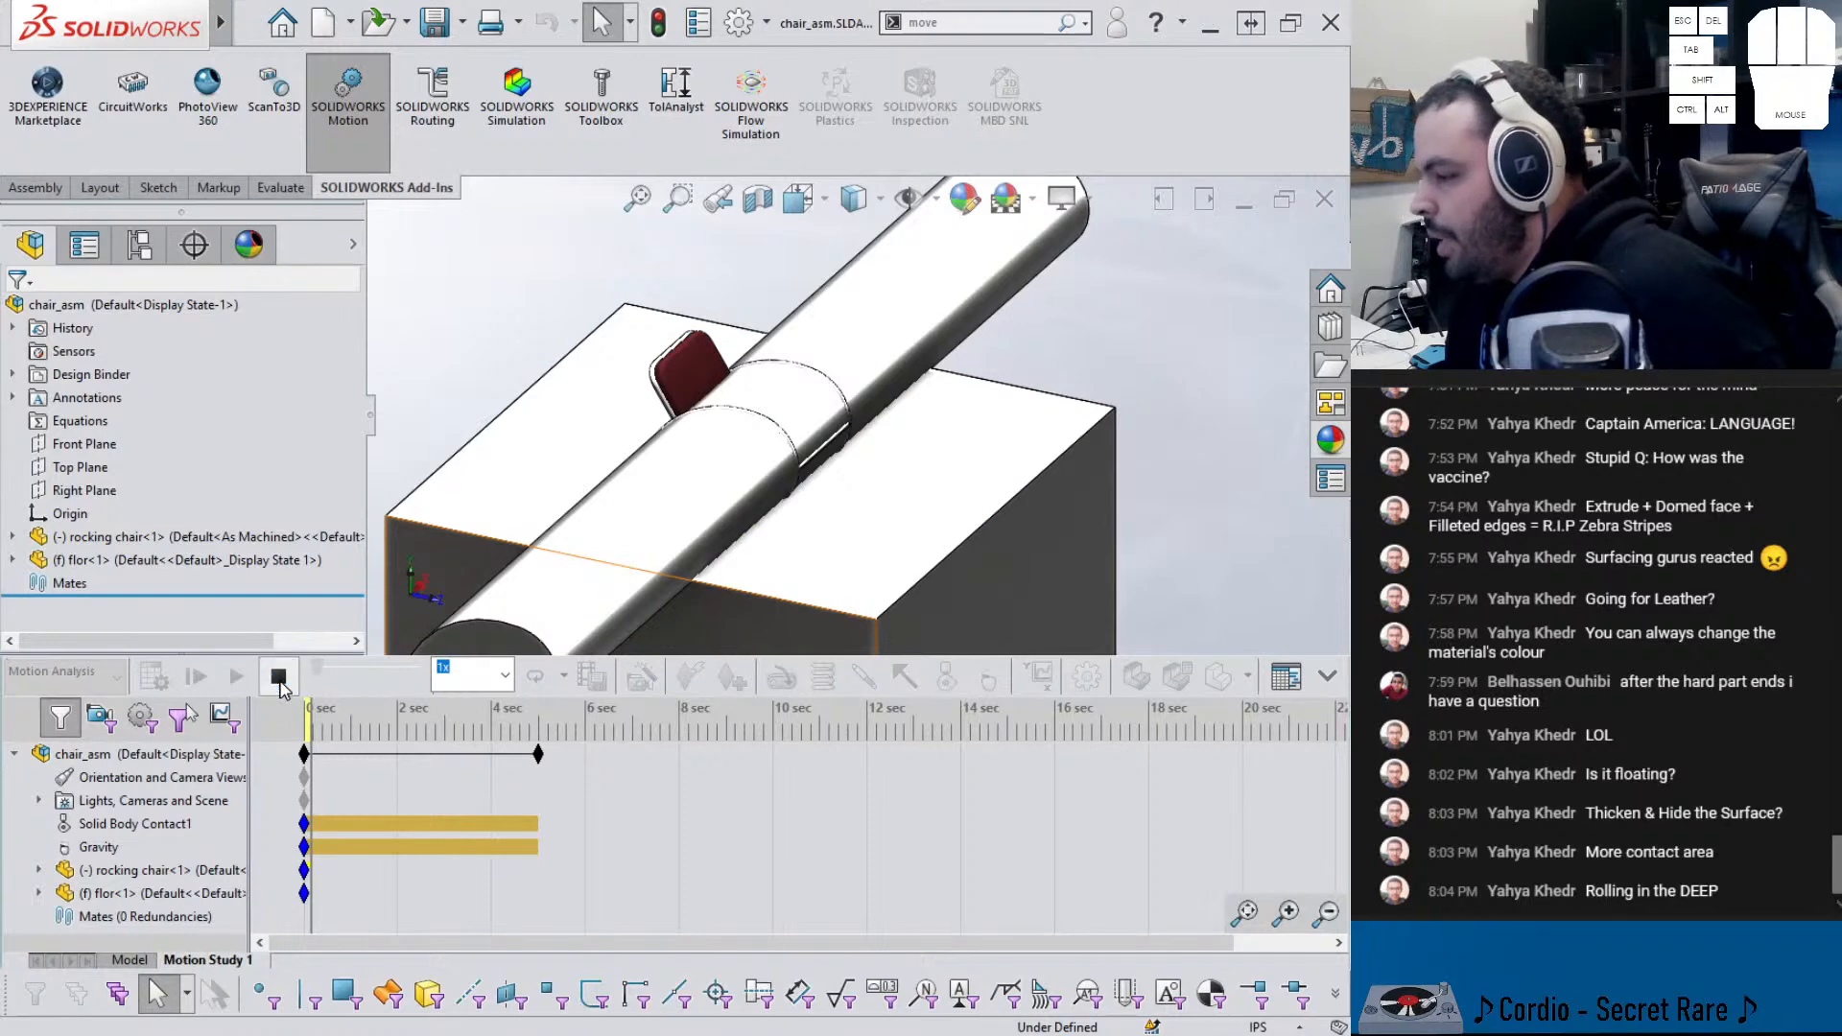
click(129, 960)
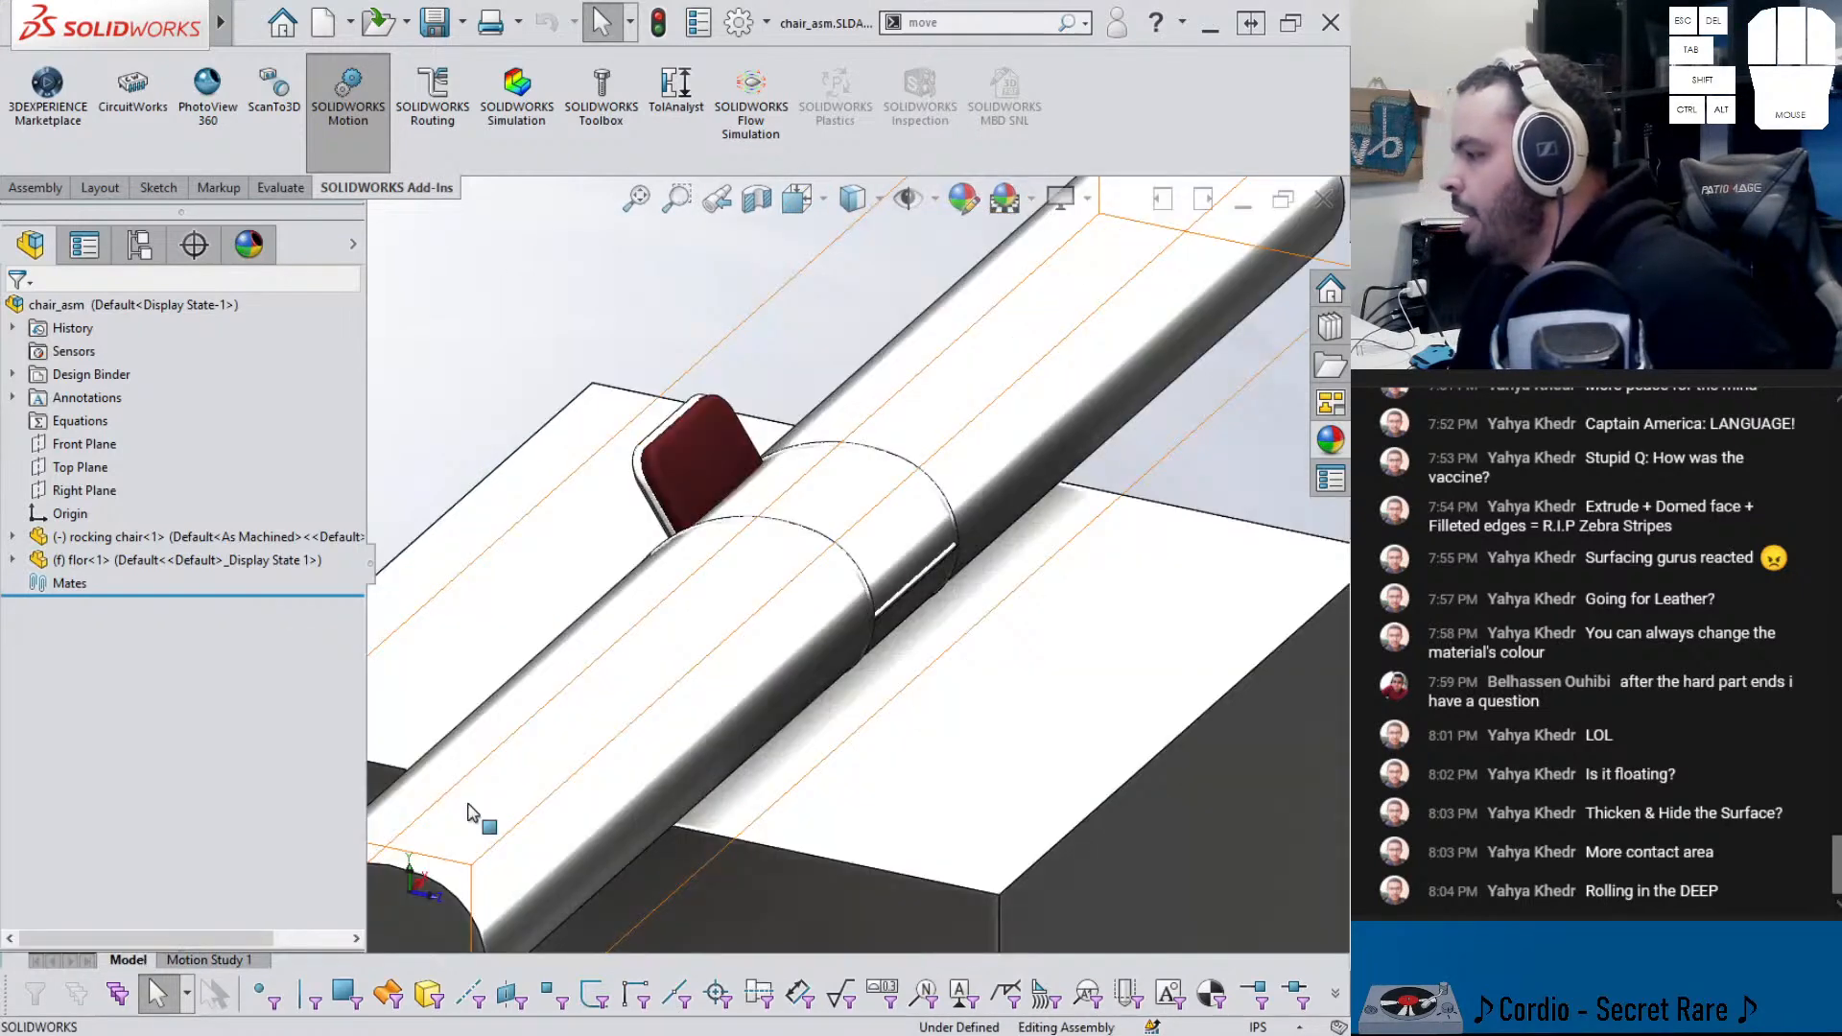
click(35, 187)
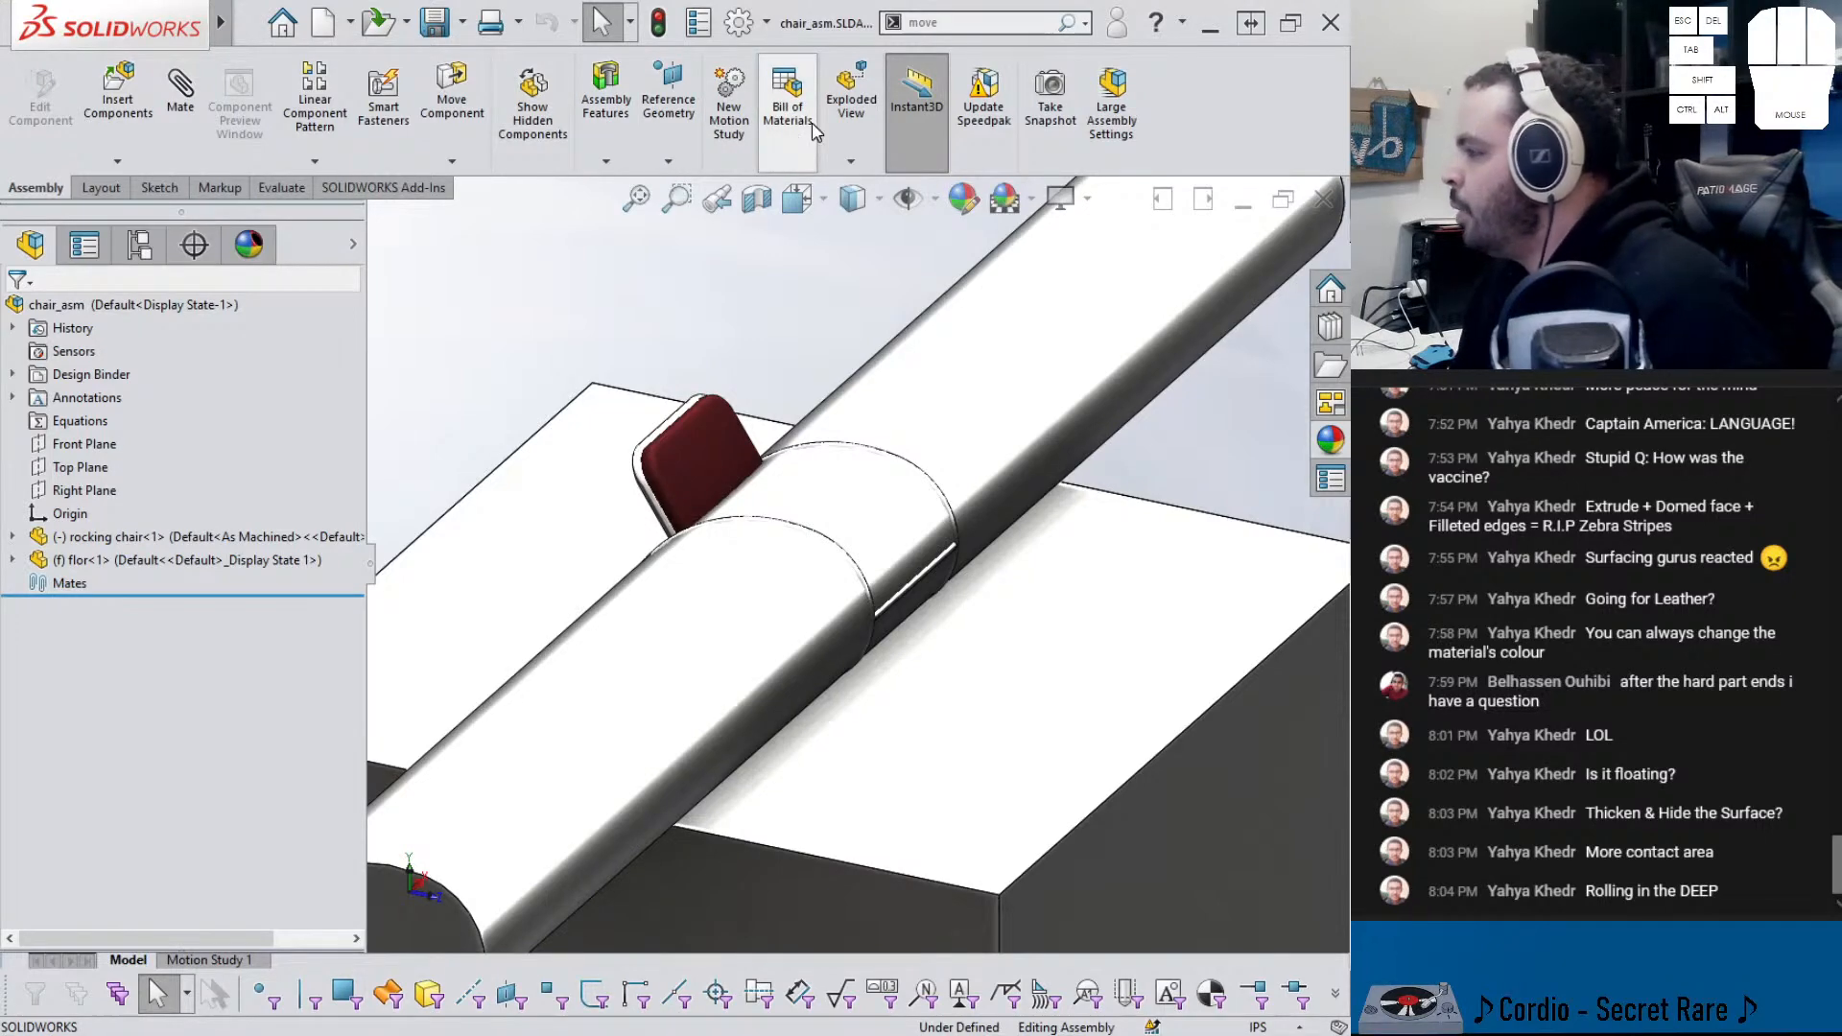
click(728, 122)
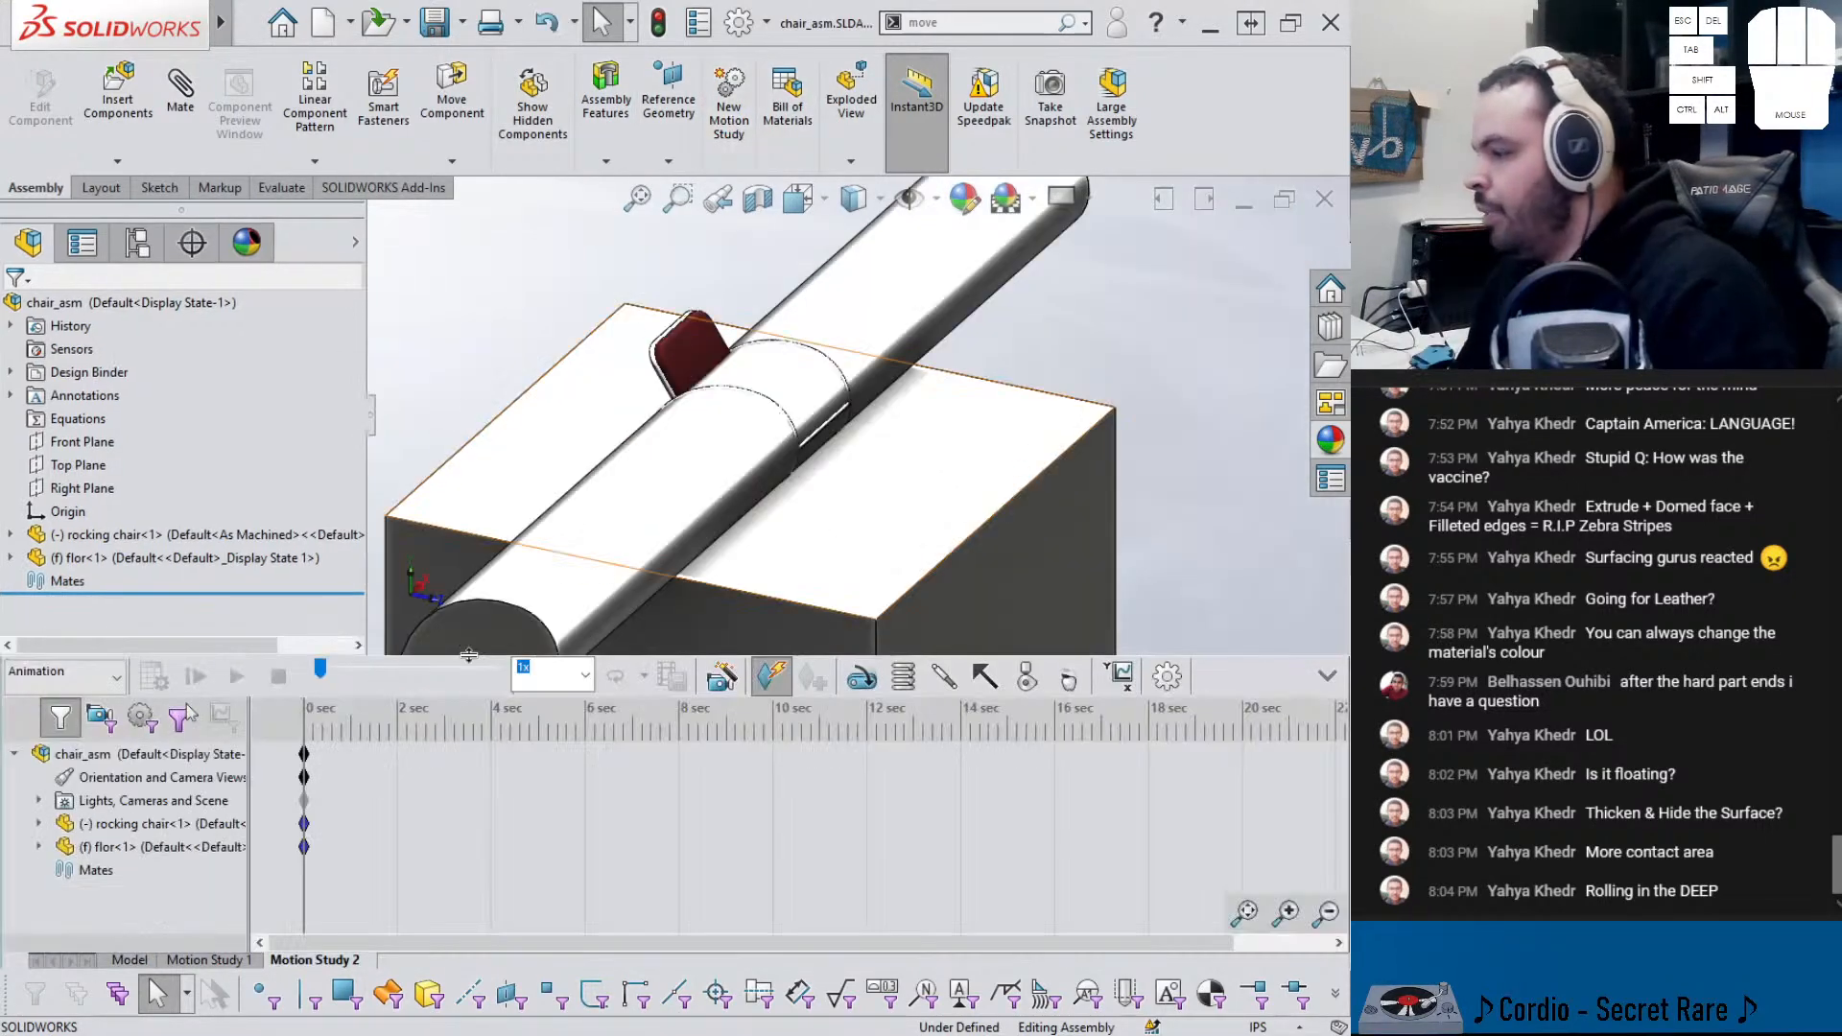
click(135, 960)
middle_drag(666, 700, 614, 676)
click(604, 655)
click(653, 531)
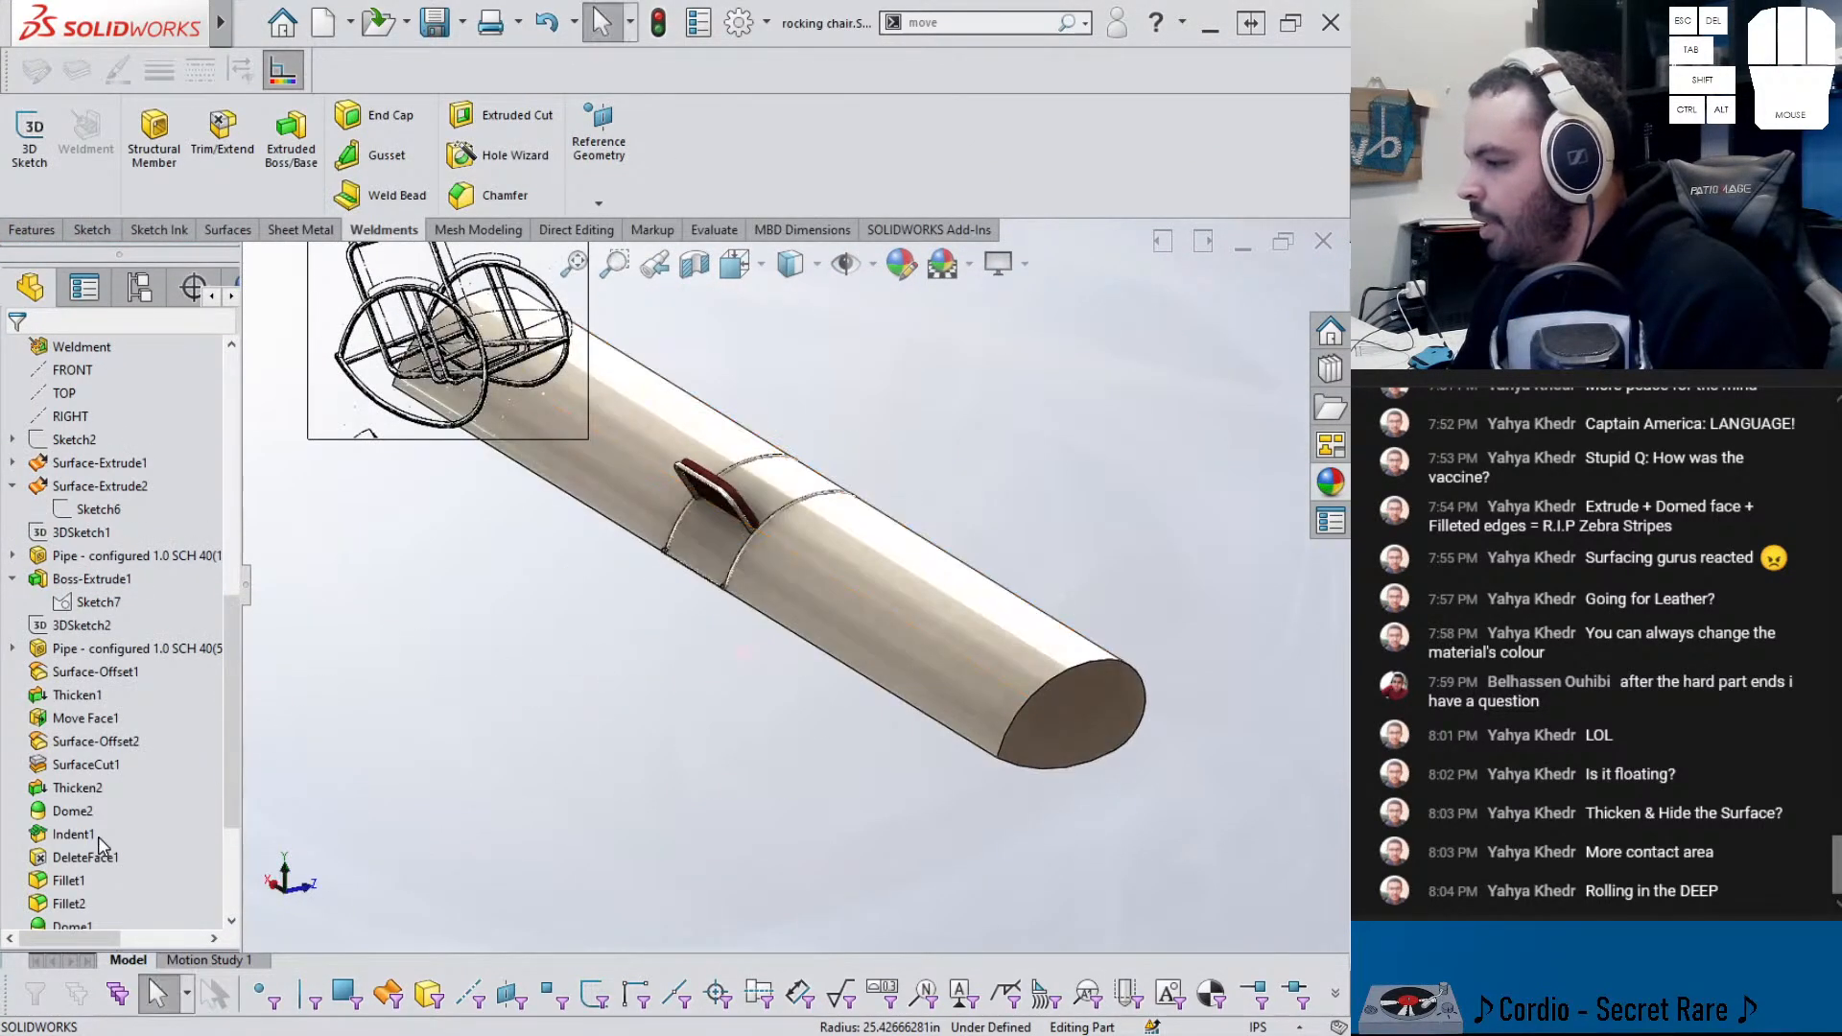
scroll(103, 849, down, 3)
click(84, 903)
click(167, 850)
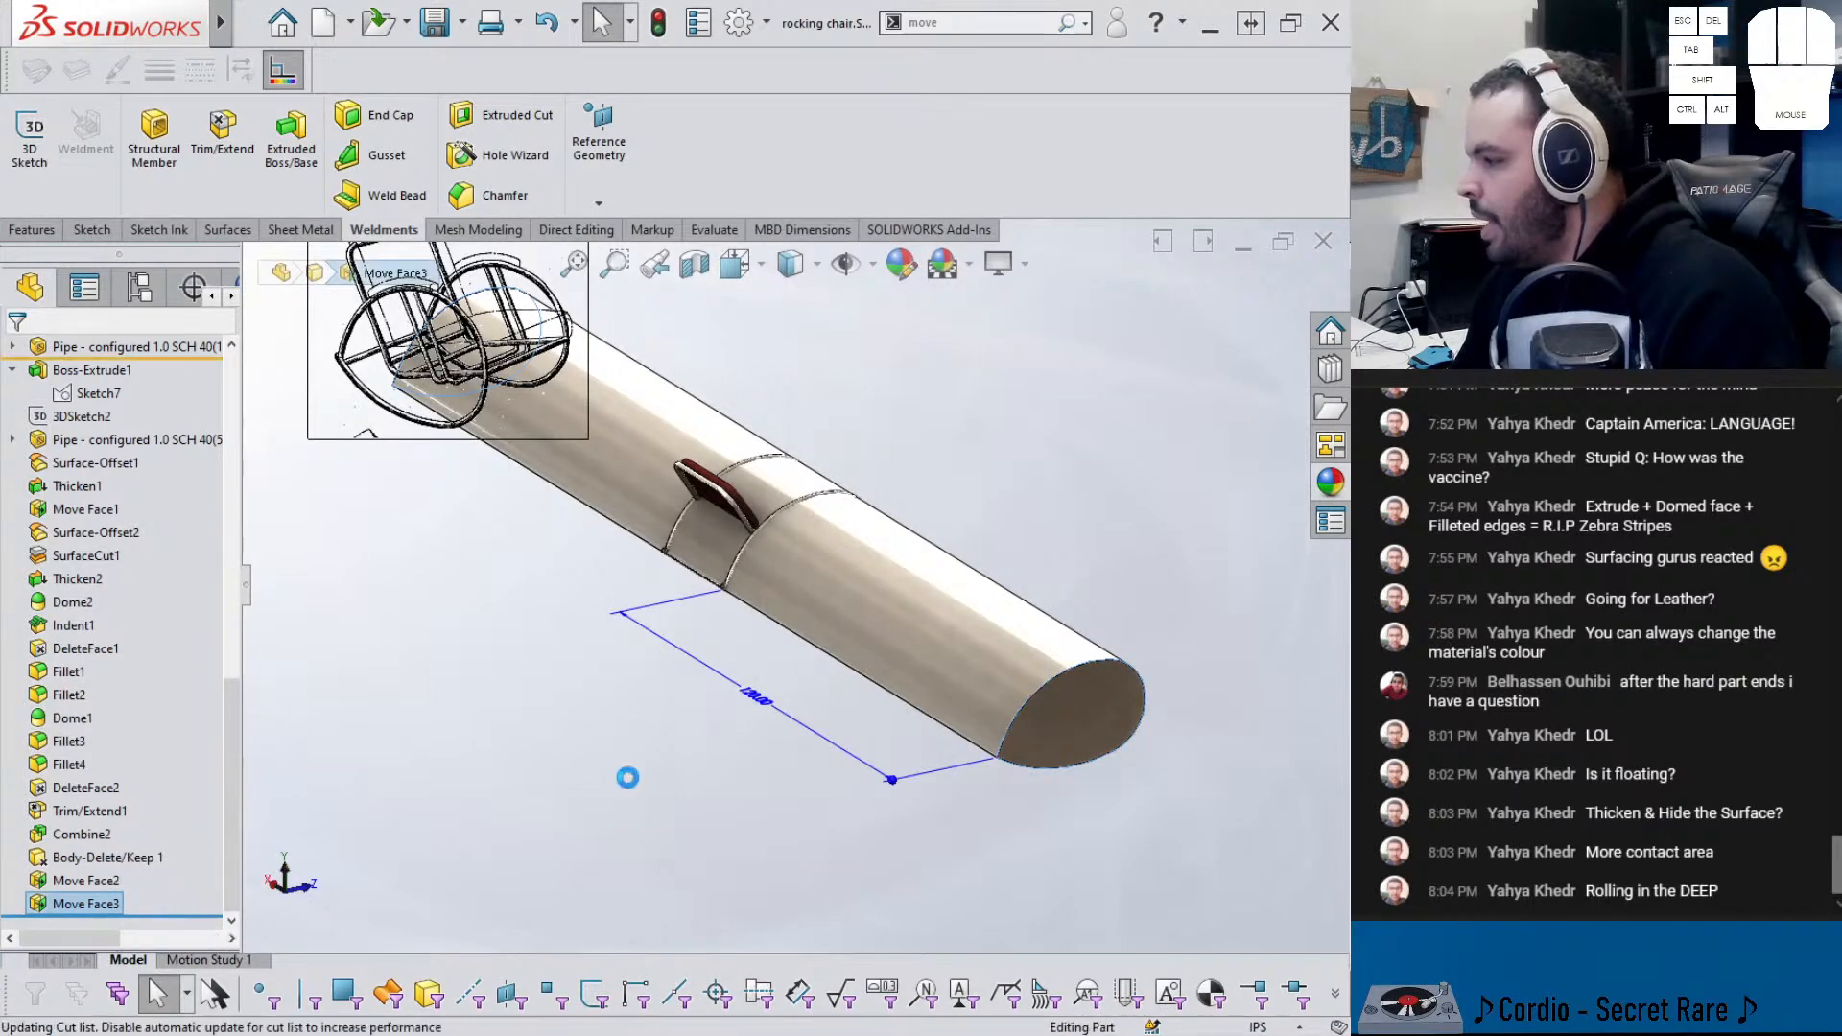
scroll(723, 618, down, 4)
scroll(723, 556, down, 3)
middle_drag(723, 547, 711, 449)
right_click(711, 436)
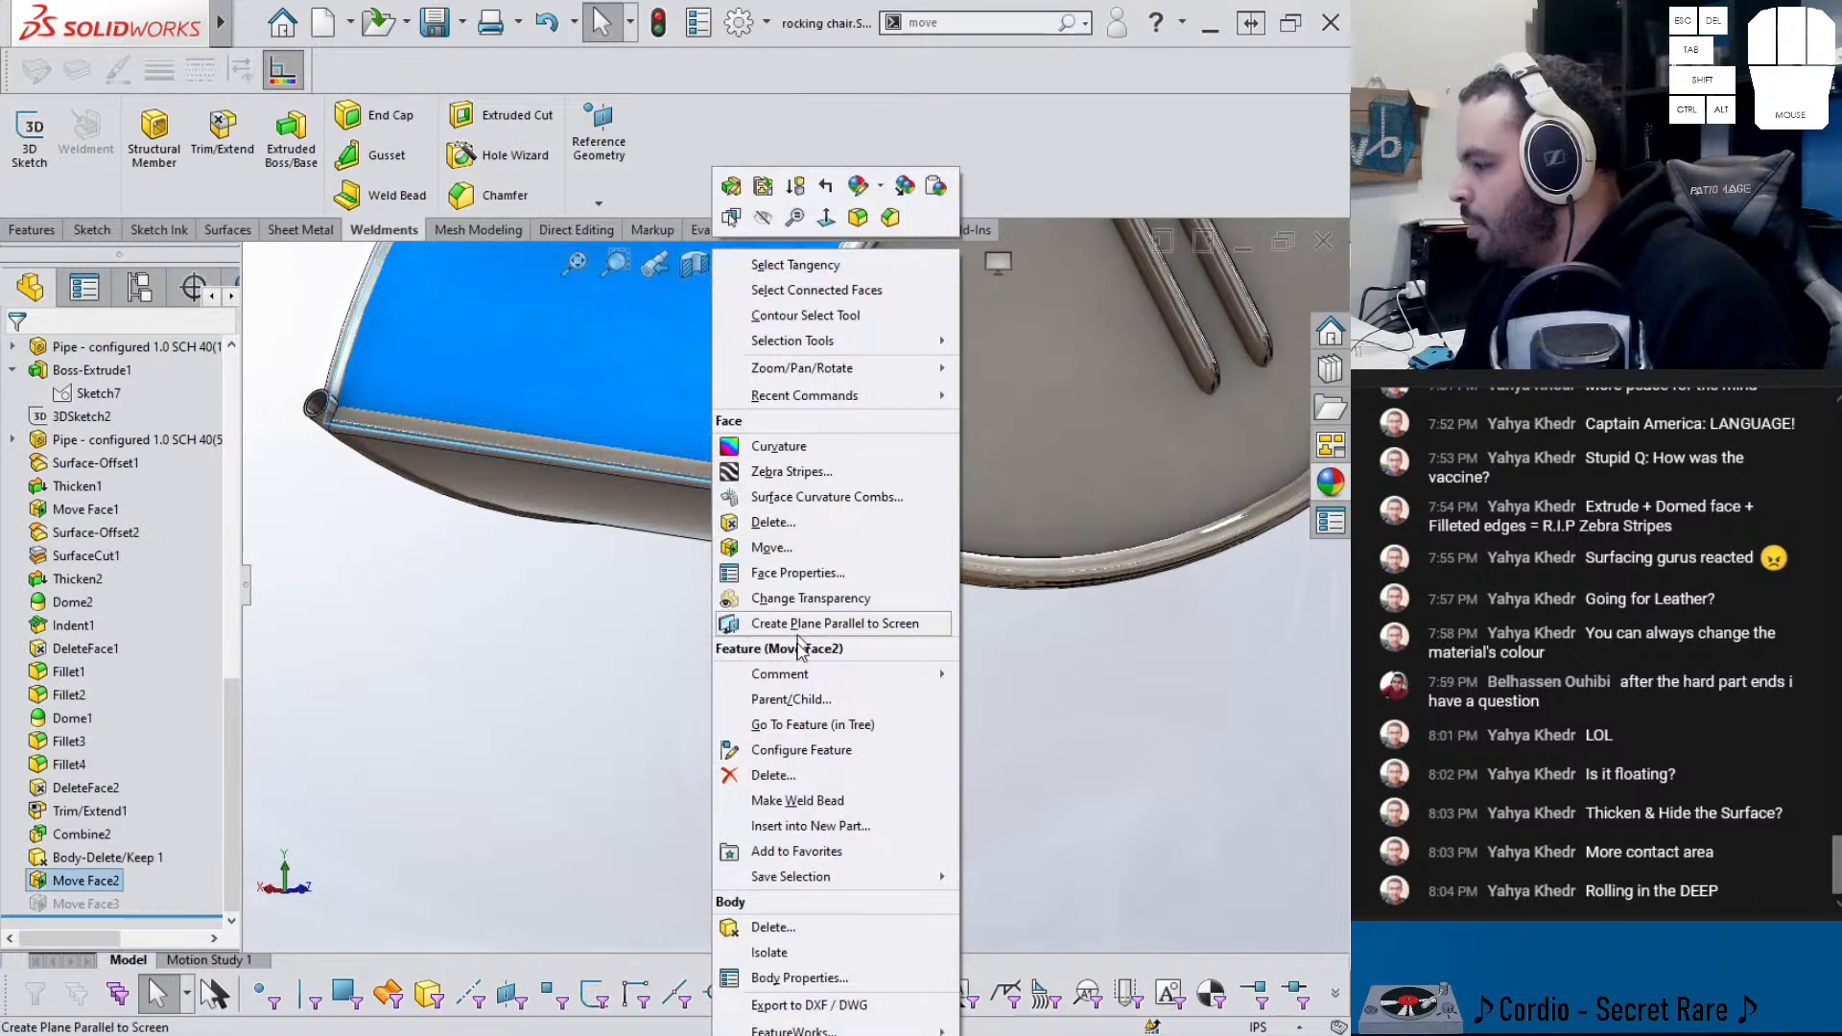
click(771, 953)
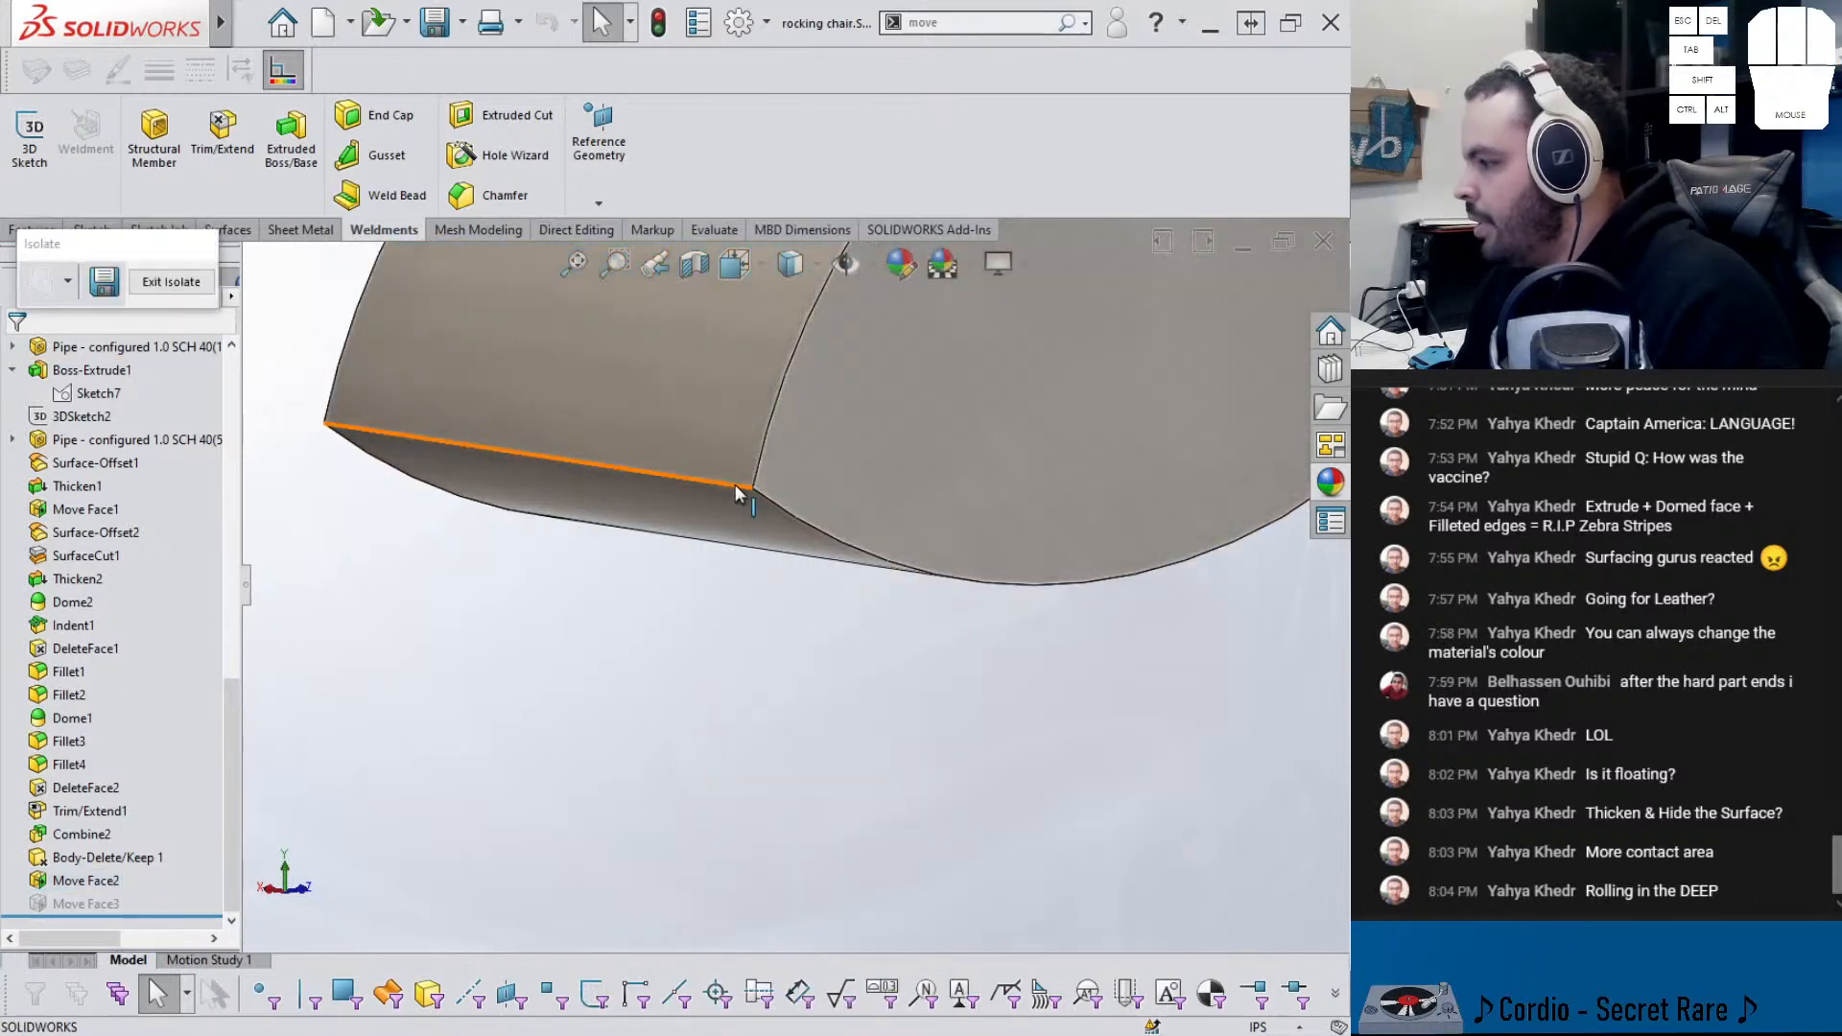
click(735, 485)
click(922, 422)
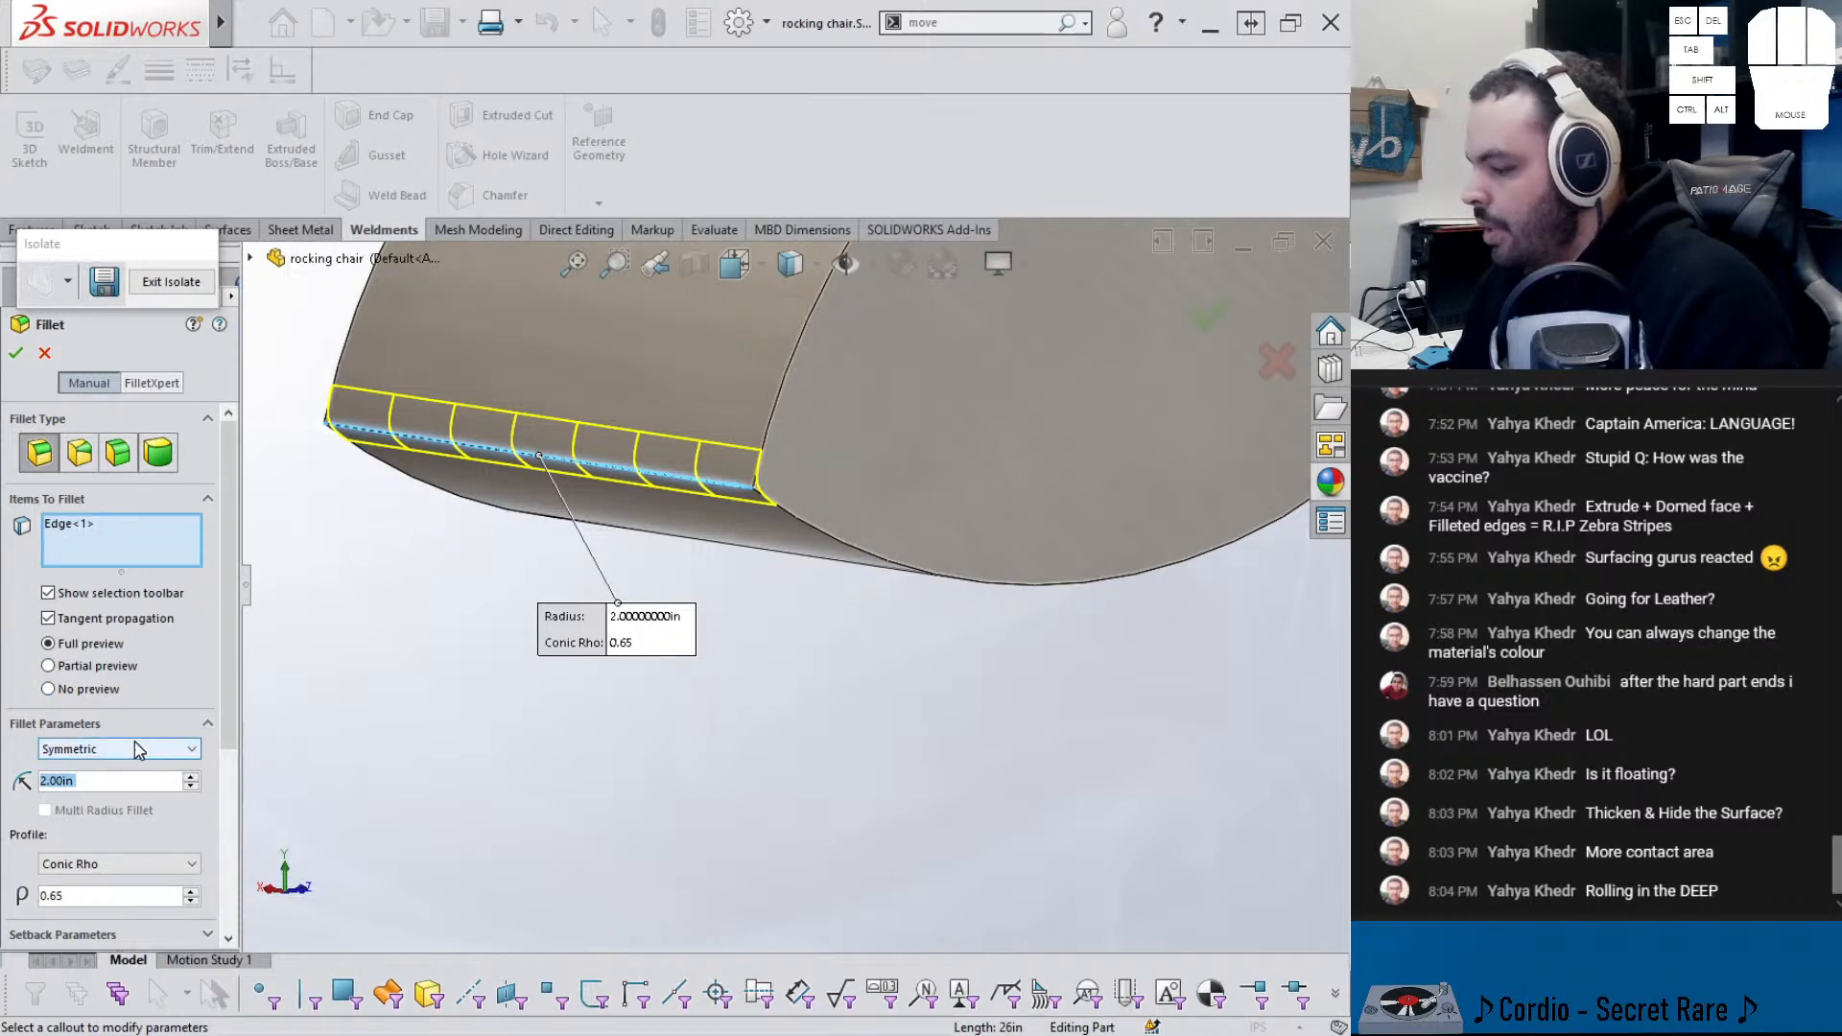
text(1)
key(Return)
click(118, 864)
click(72, 883)
click(18, 351)
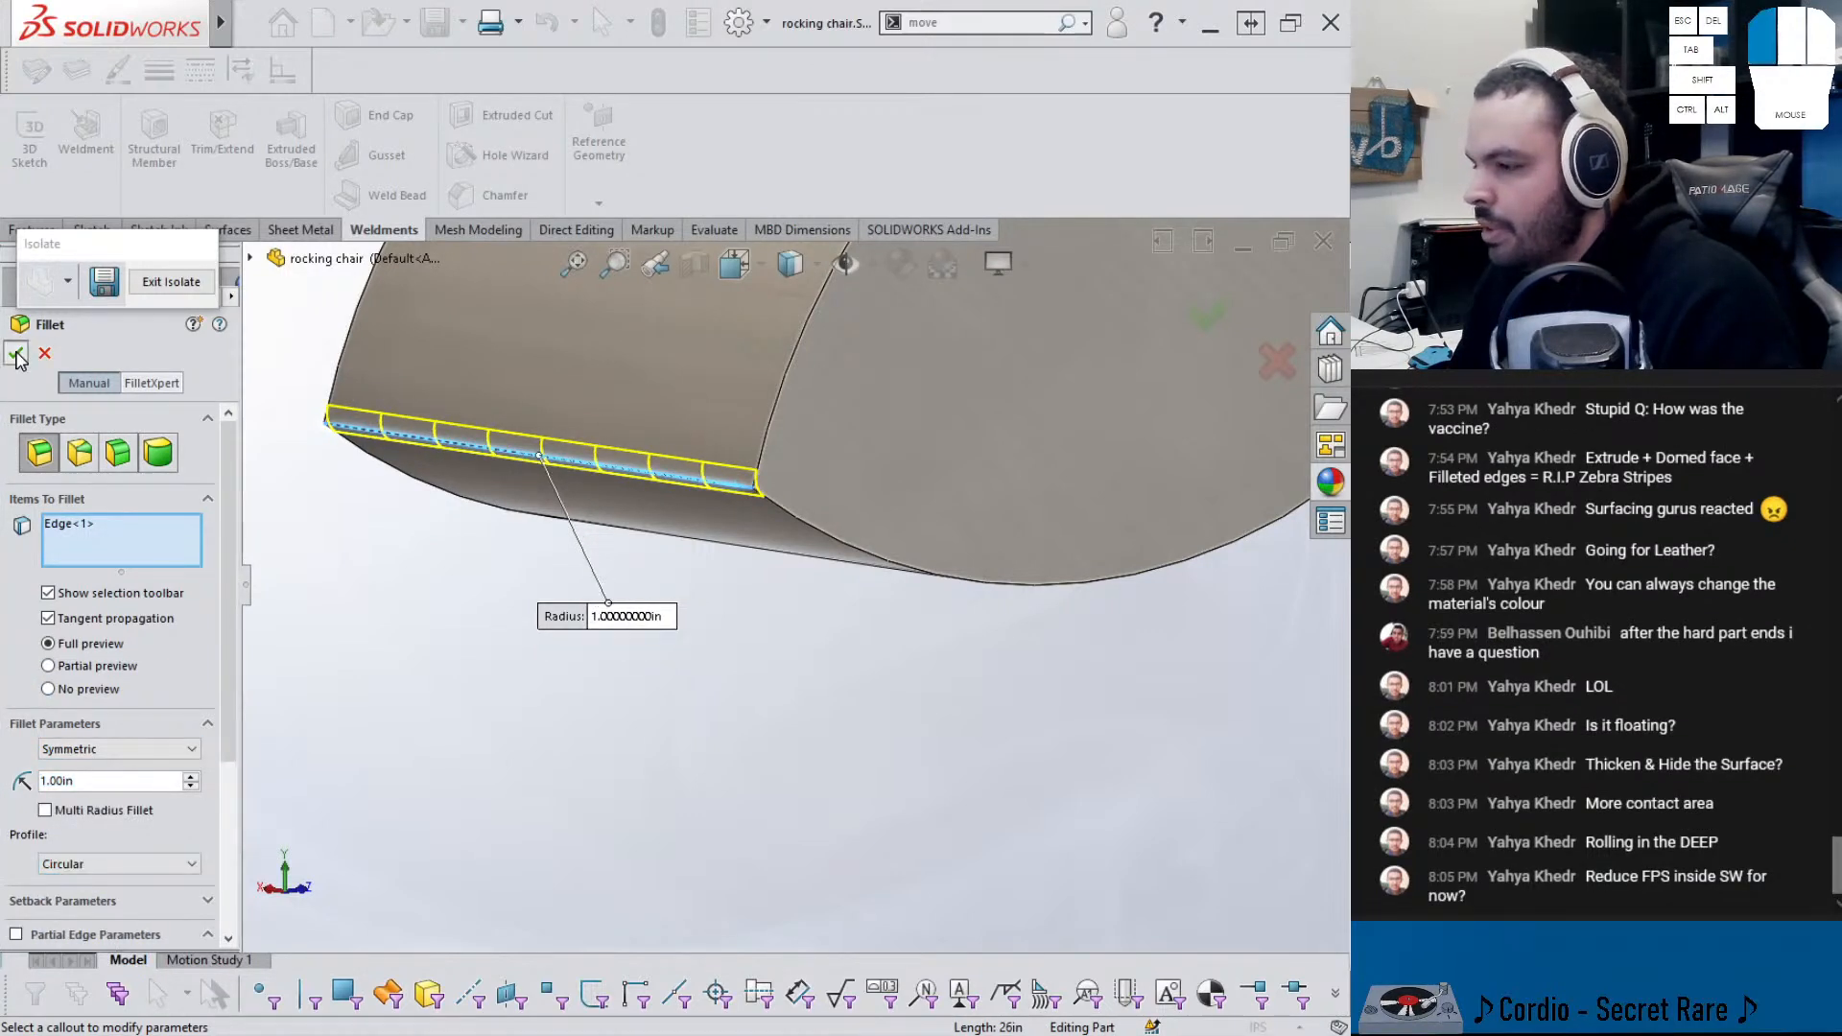
click(516, 676)
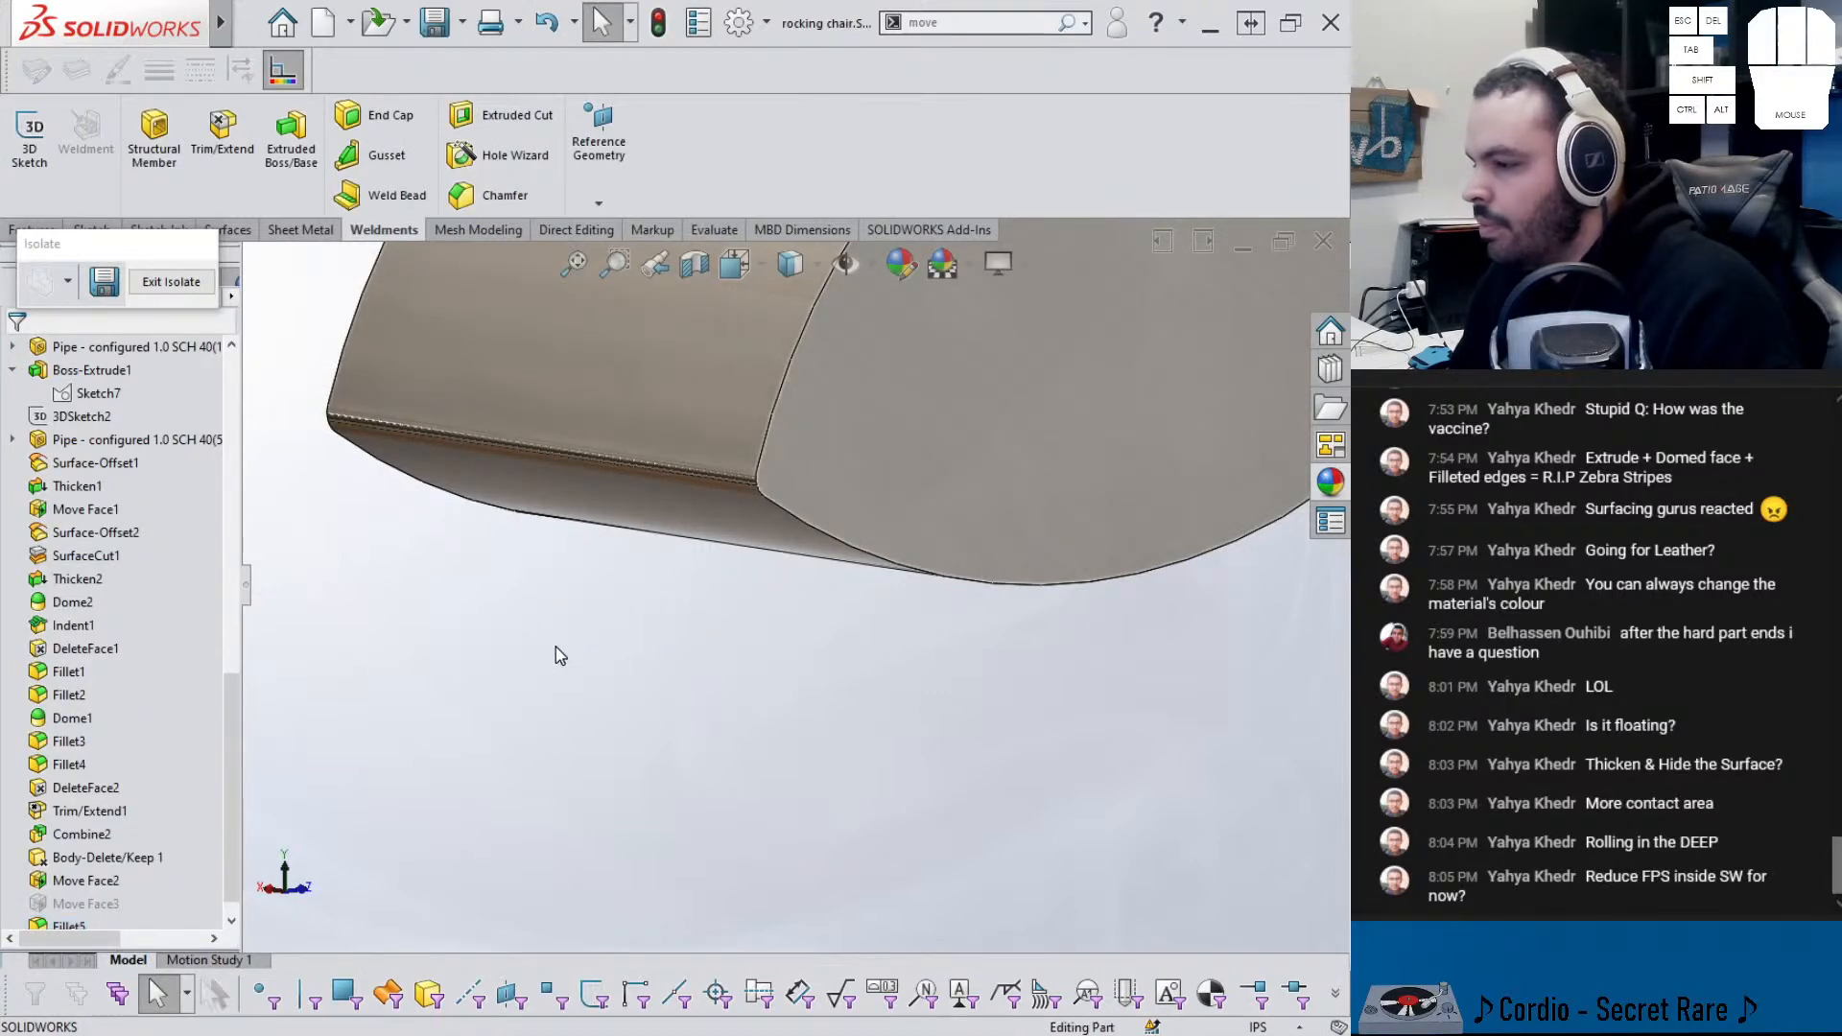
scroll(603, 599, up, 5)
middle_drag(869, 465, 833, 507)
scroll(833, 513, down, 1)
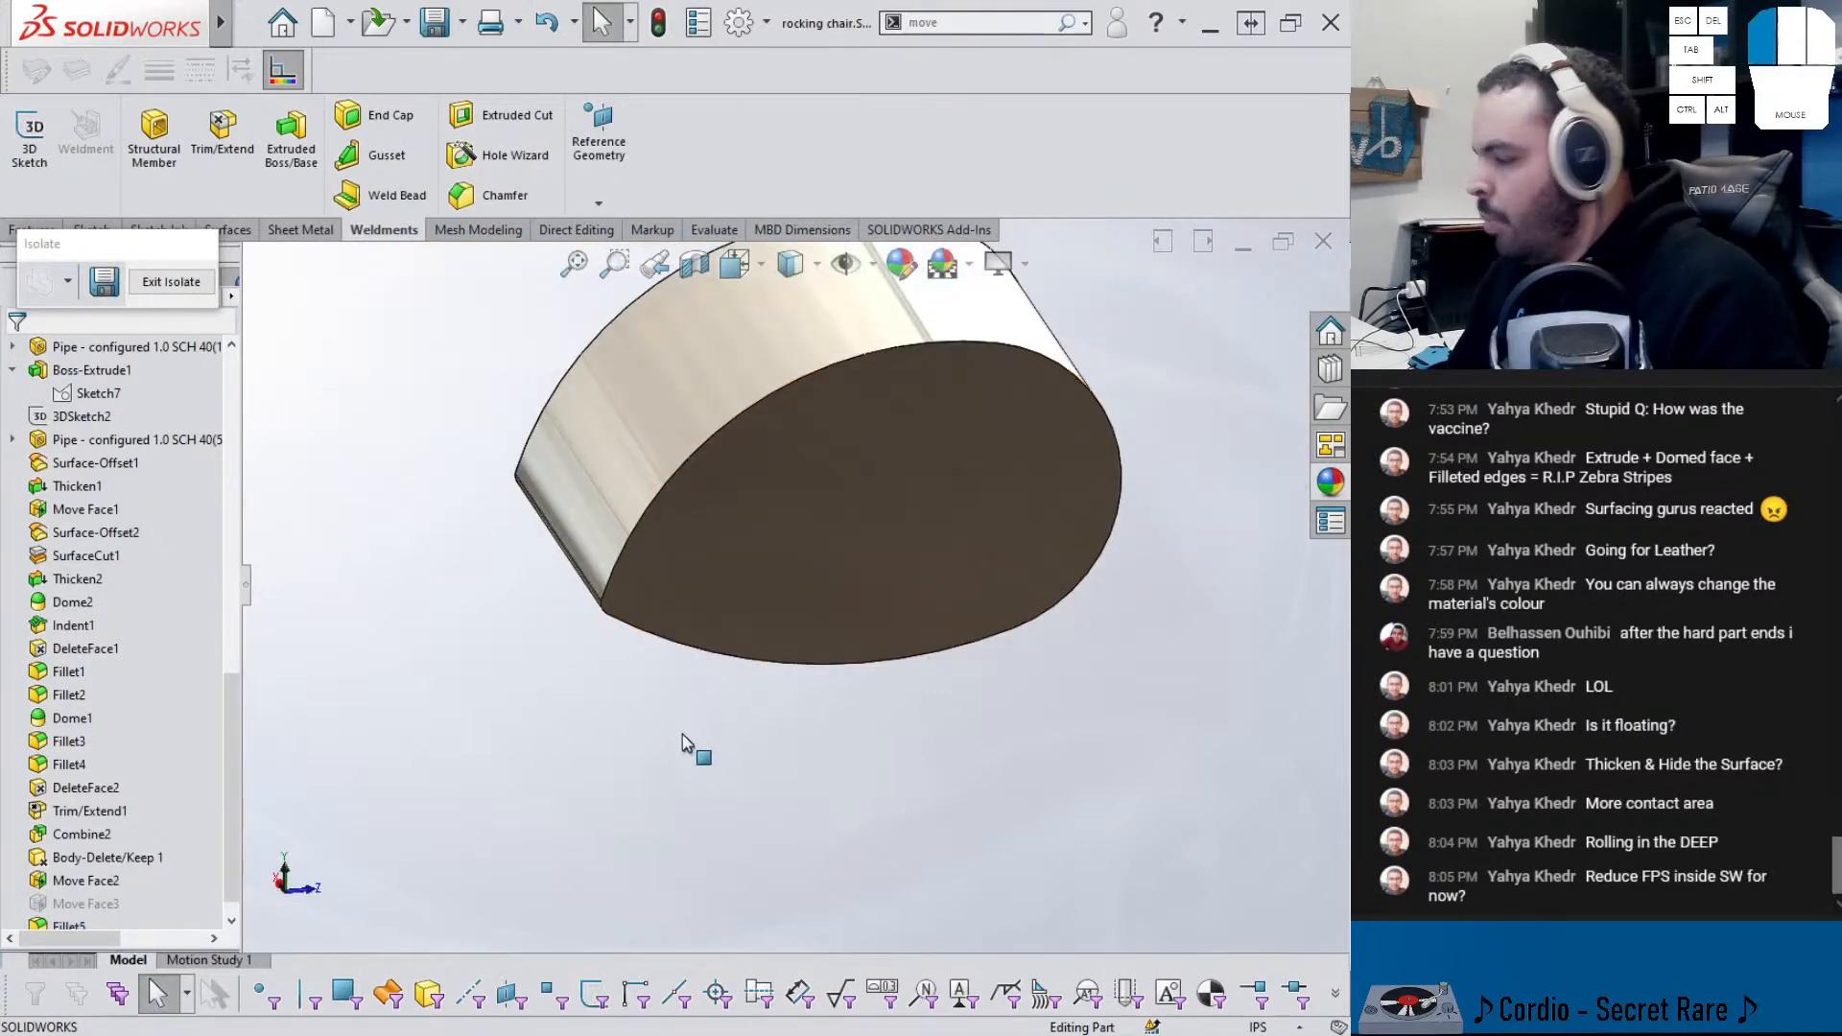
- Switch to chair_asm and inspect the shortened chair resting on the floor block
key(ctrl+Tab)
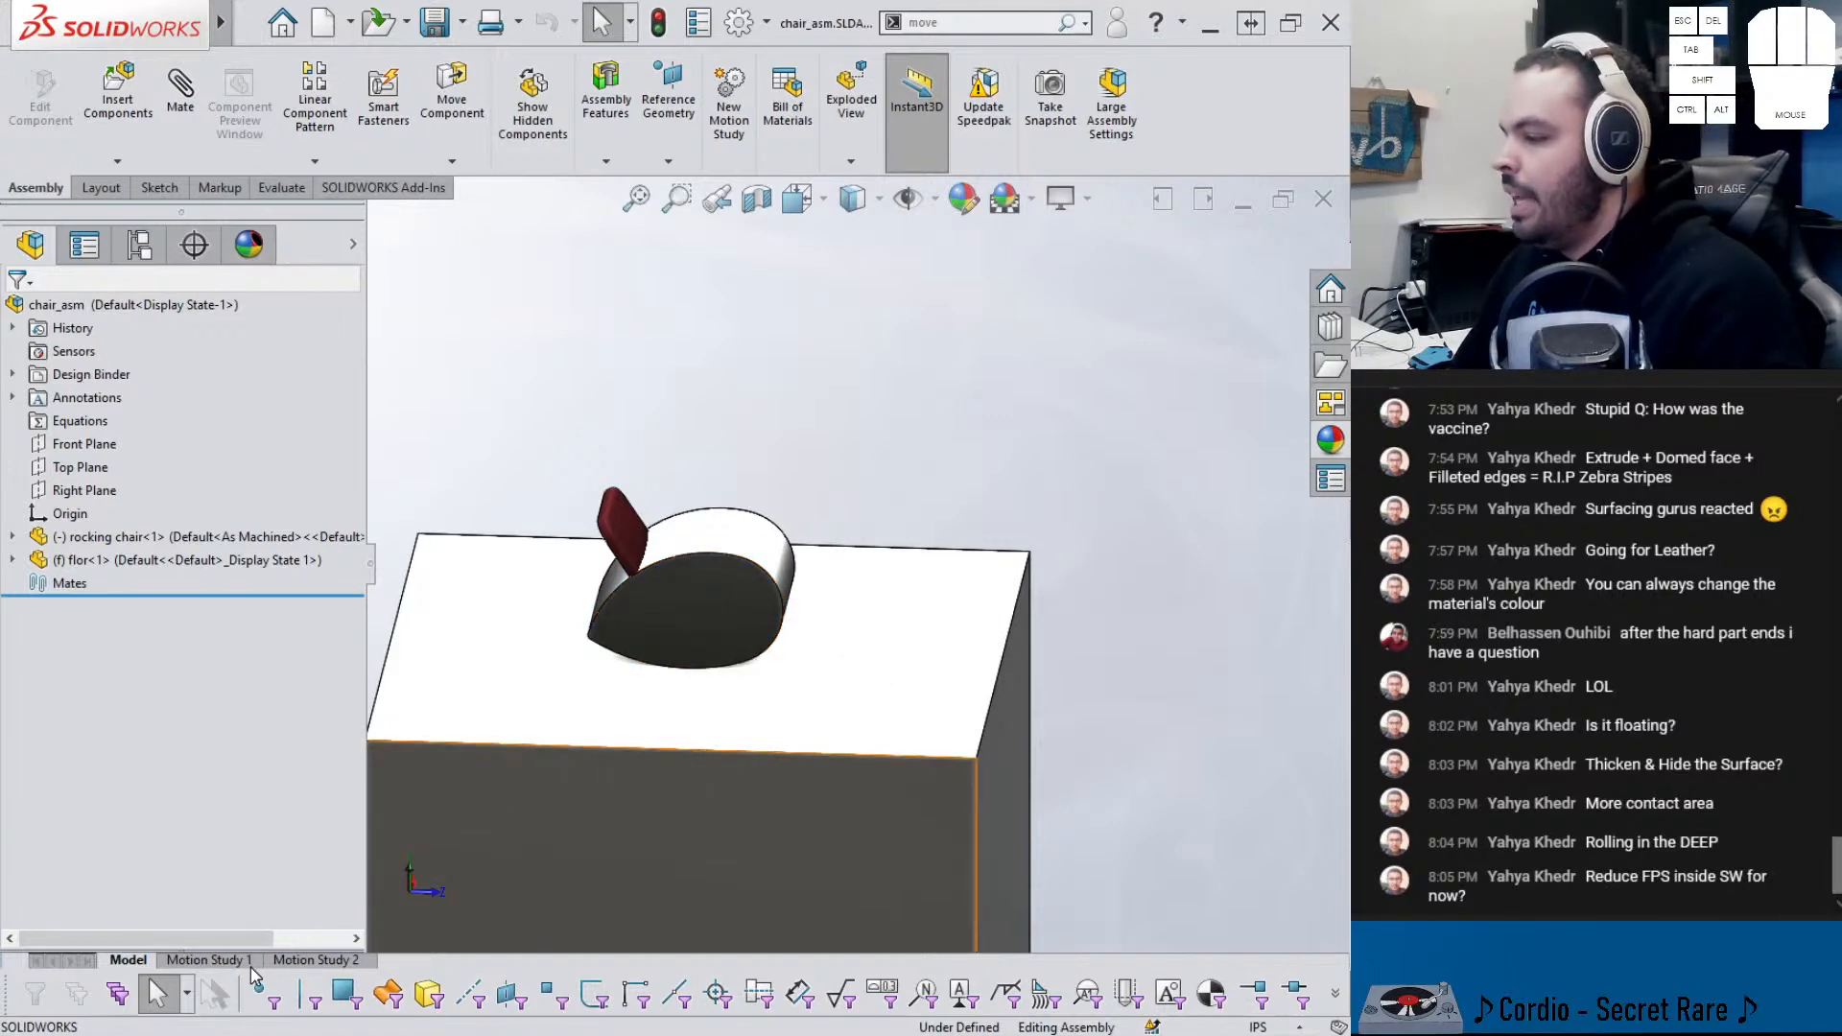
scroll(606, 633, down, 2)
scroll(607, 624, up, 3)
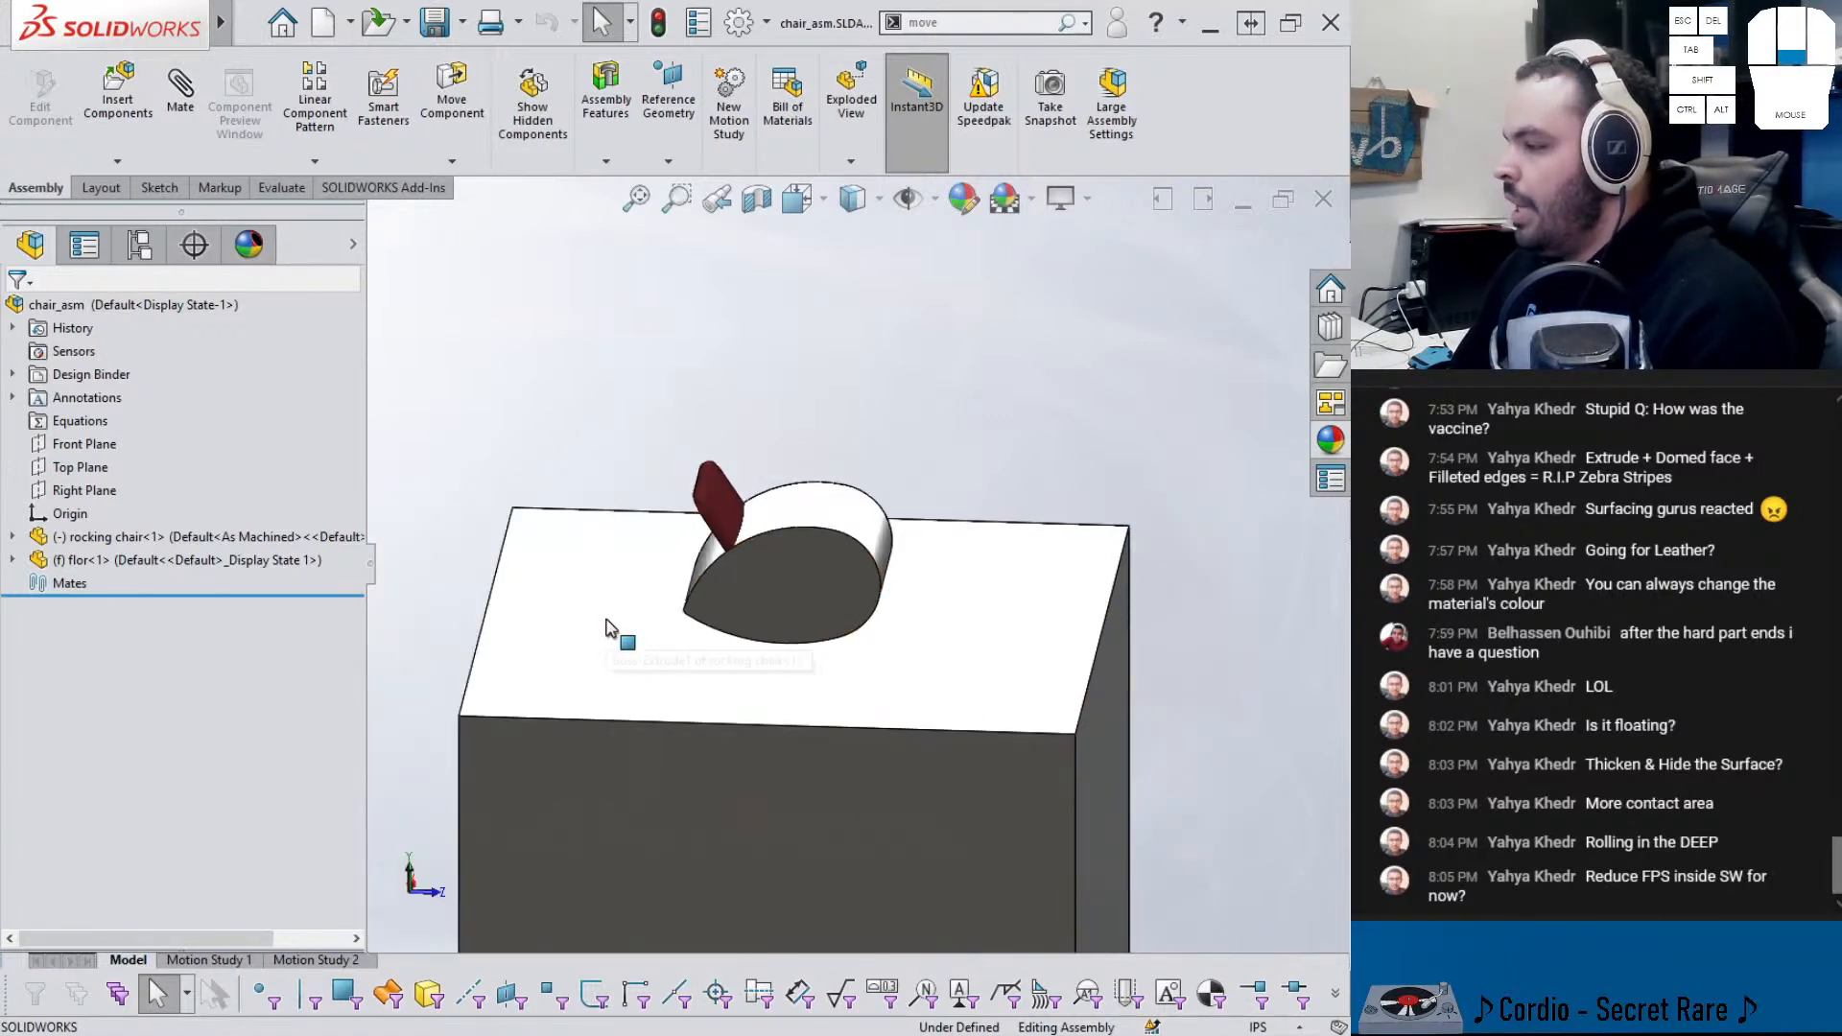
scroll(781, 551, down, 1)
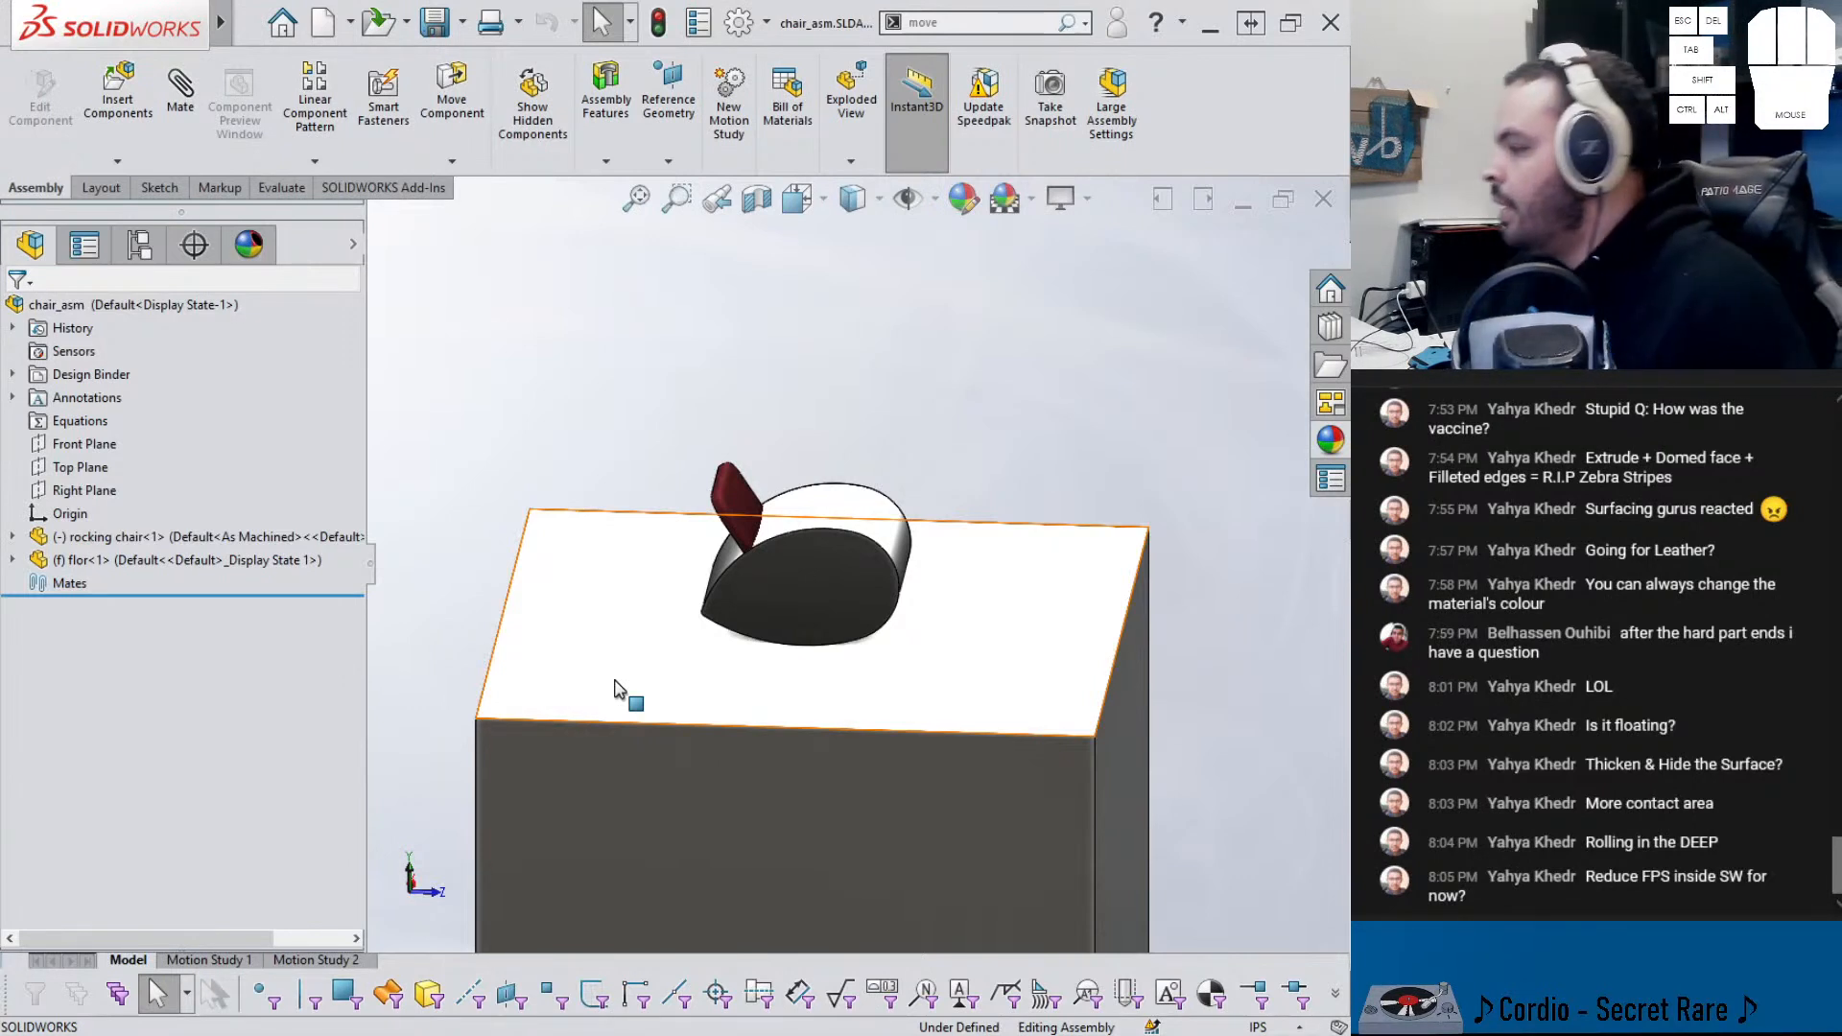
scroll(751, 588, down, 5)
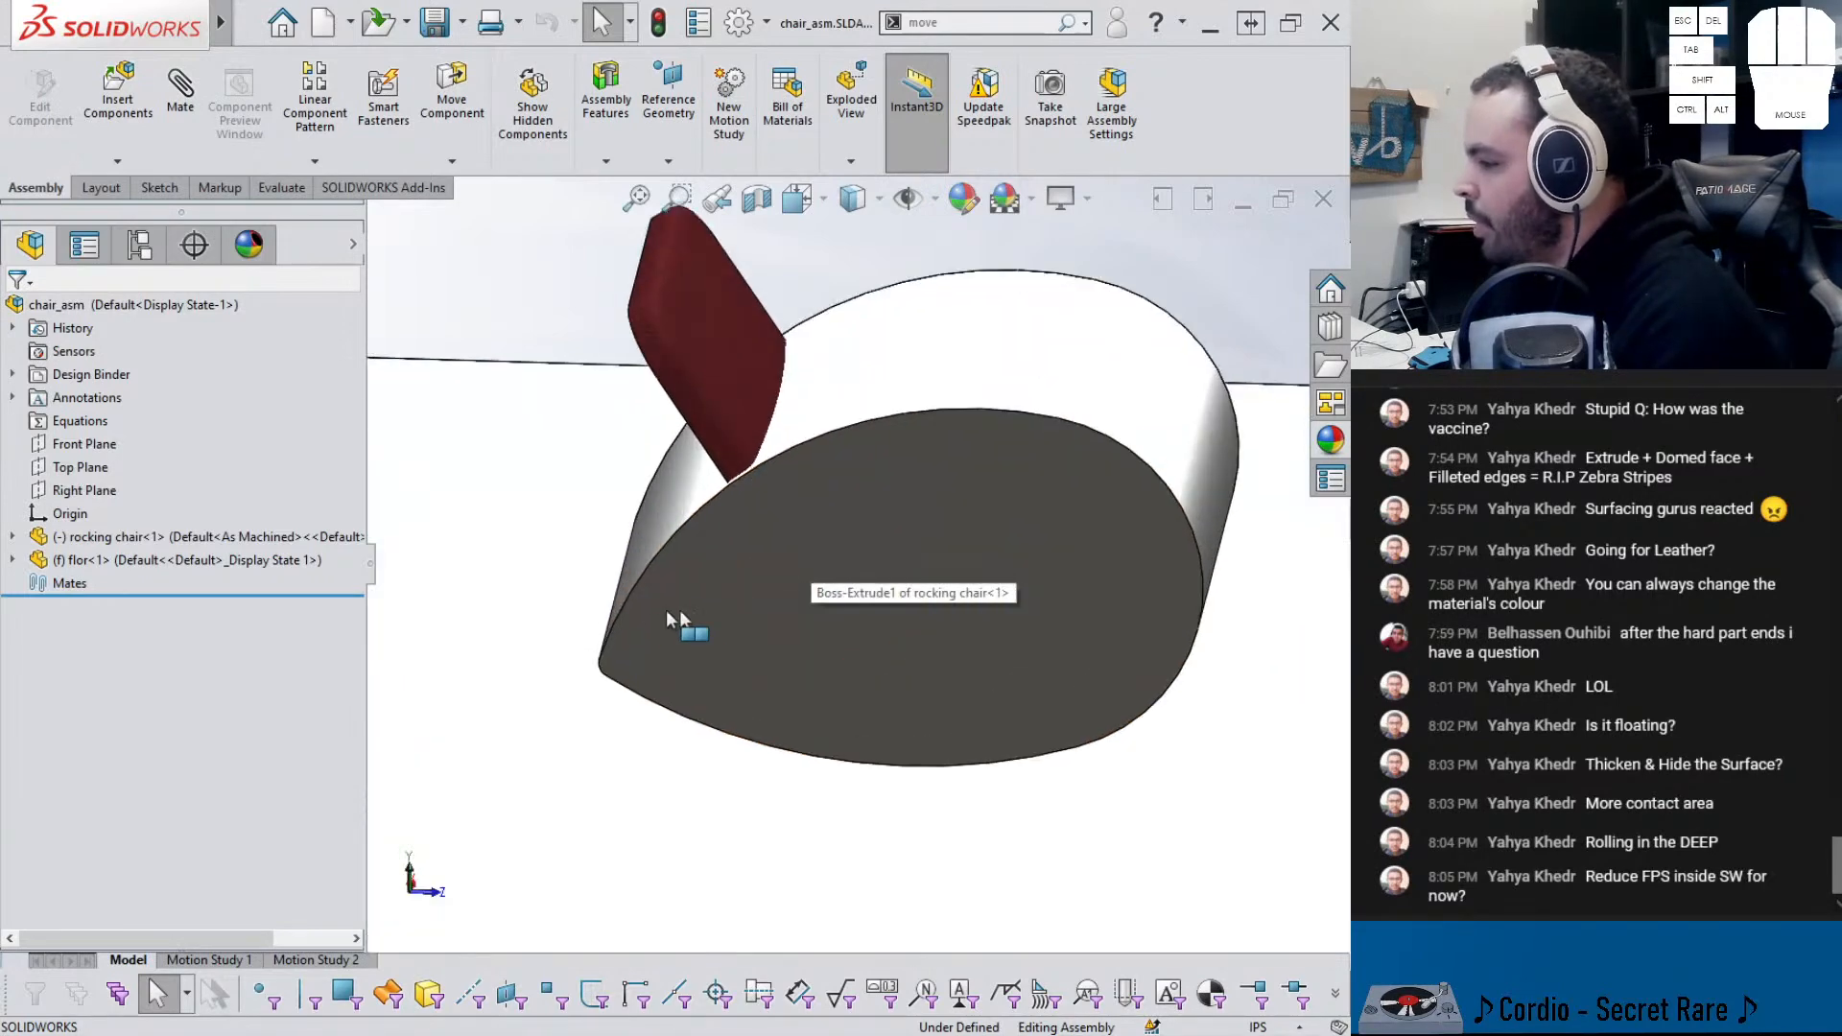
click(720, 619)
scroll(763, 605, up, 4)
middle_drag(766, 603, 752, 604)
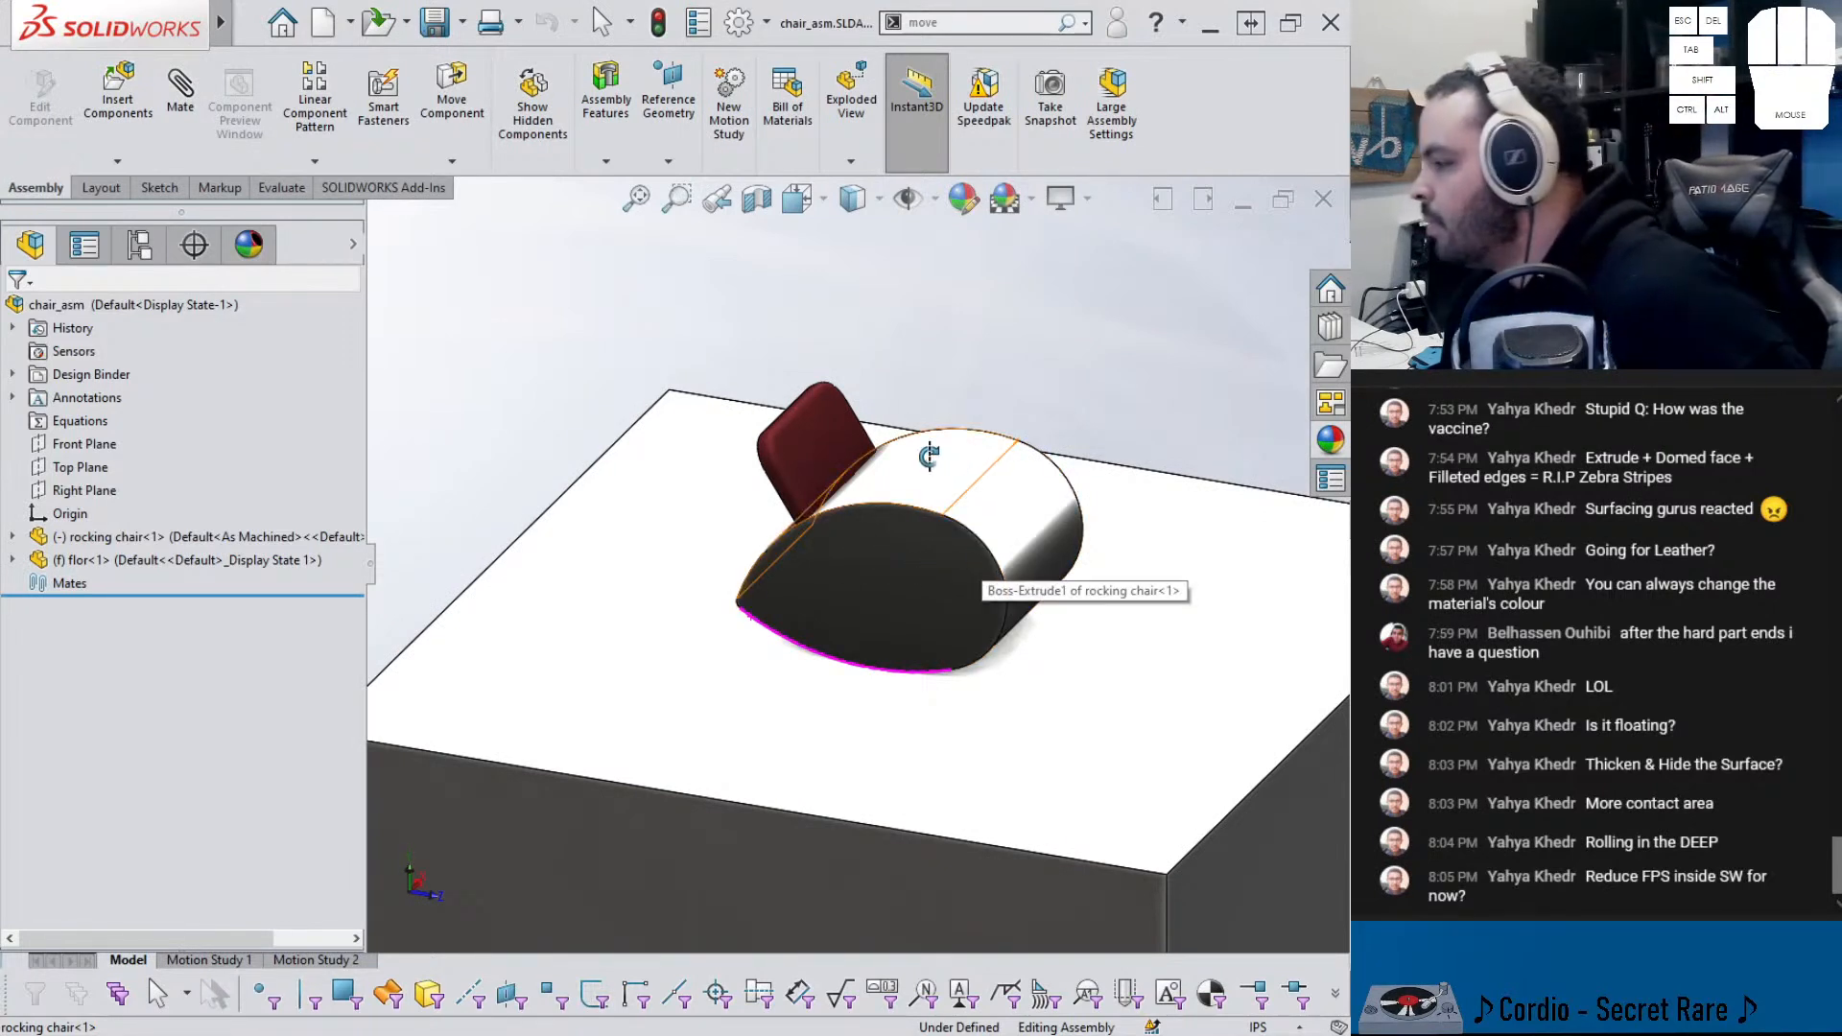
click(470, 389)
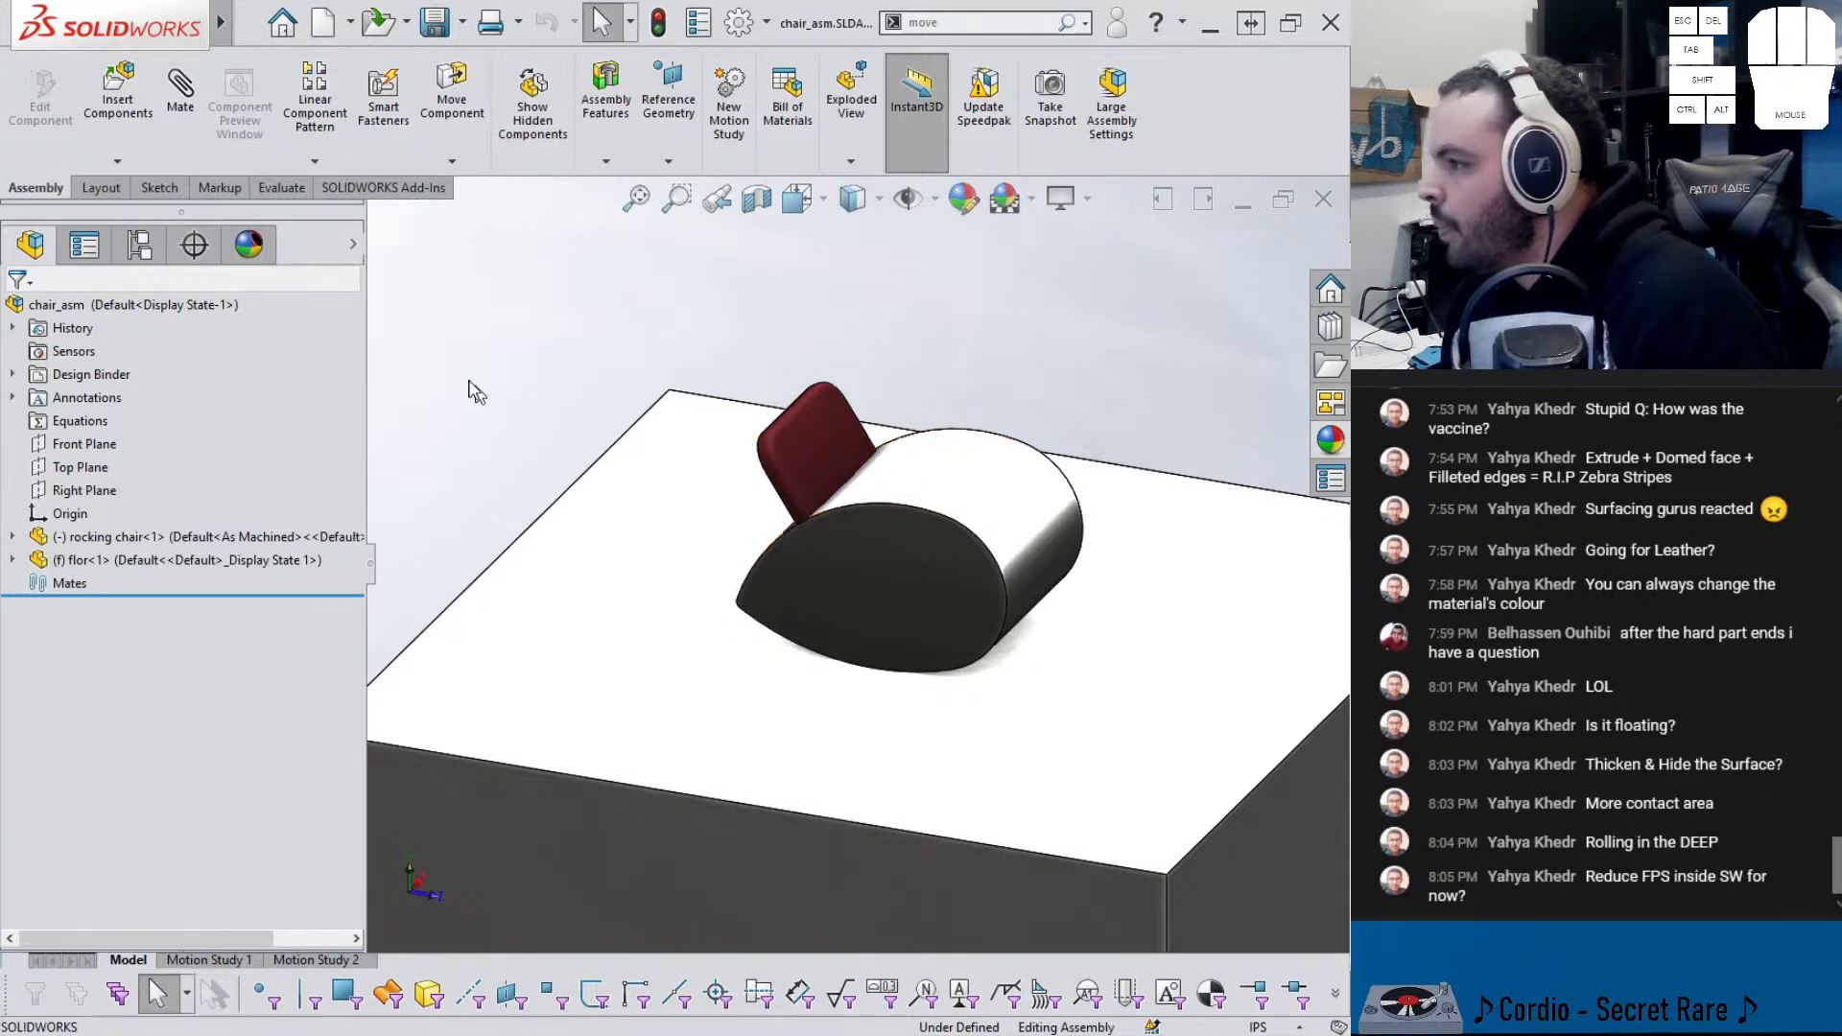
- Create a Cam mate with the rocker's curved face as cam path and the floor's top face as follower
click(172, 125)
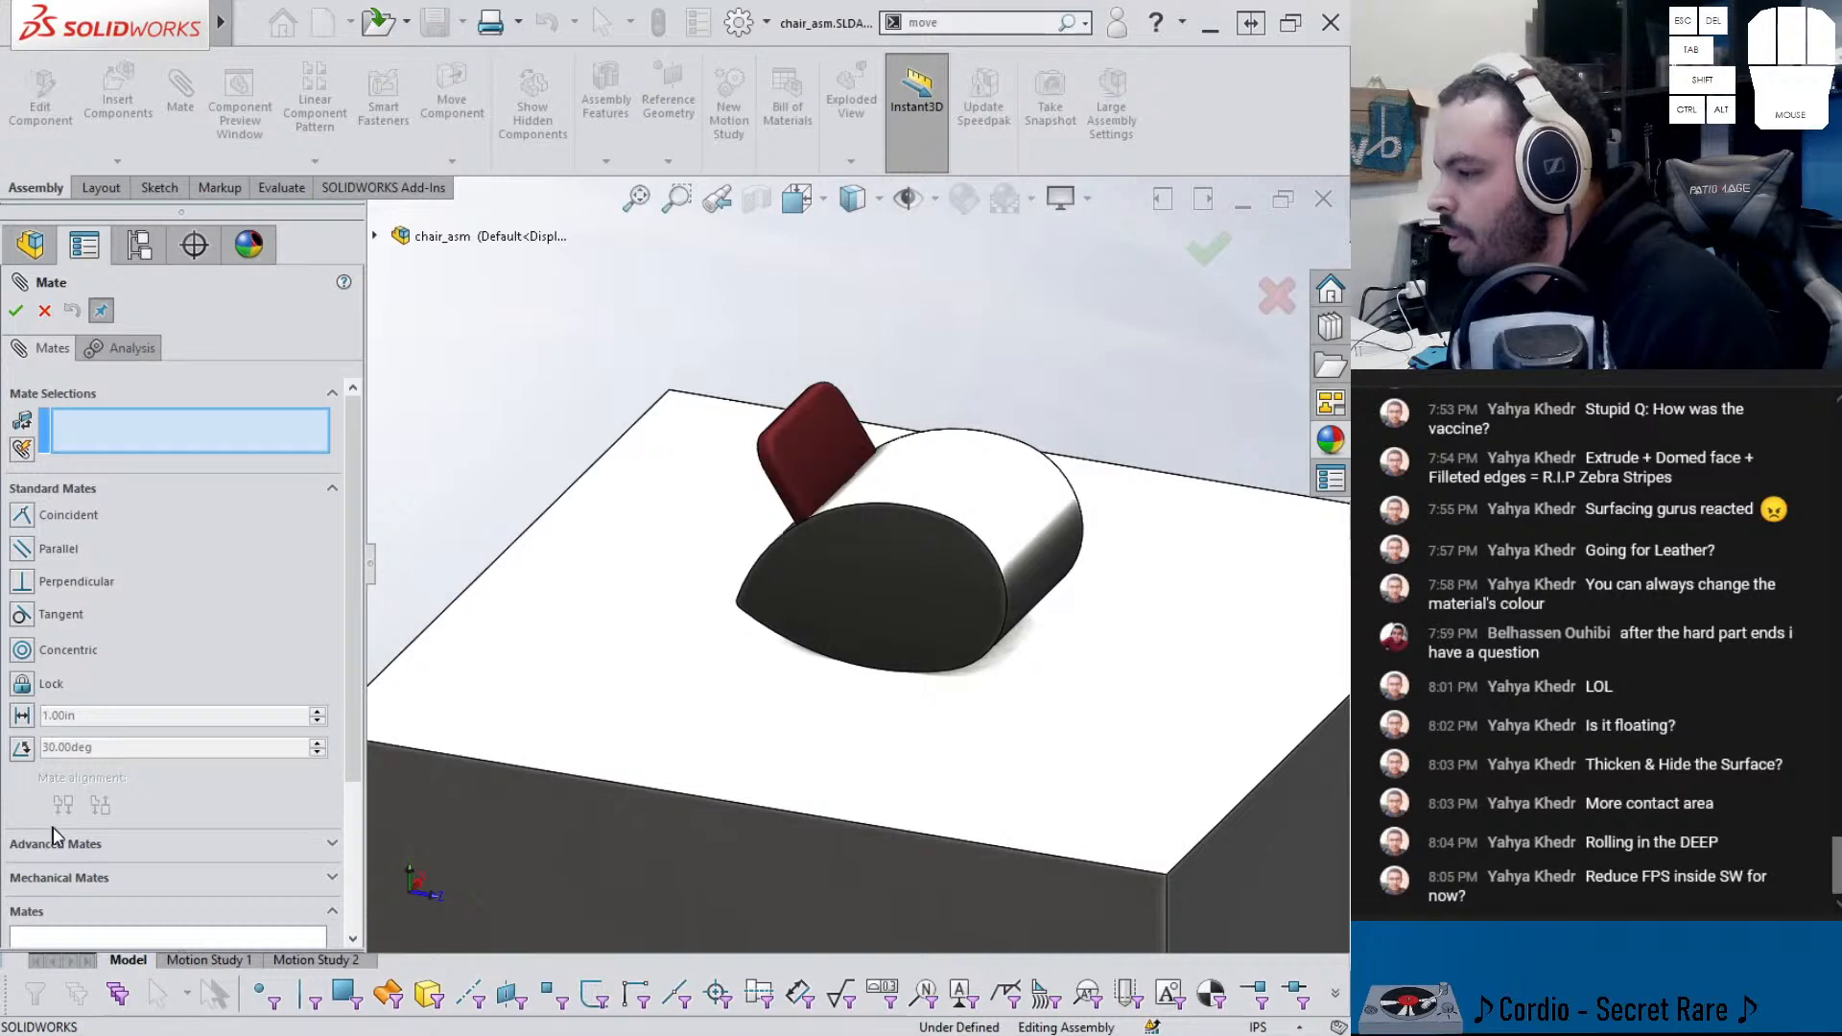
click(53, 840)
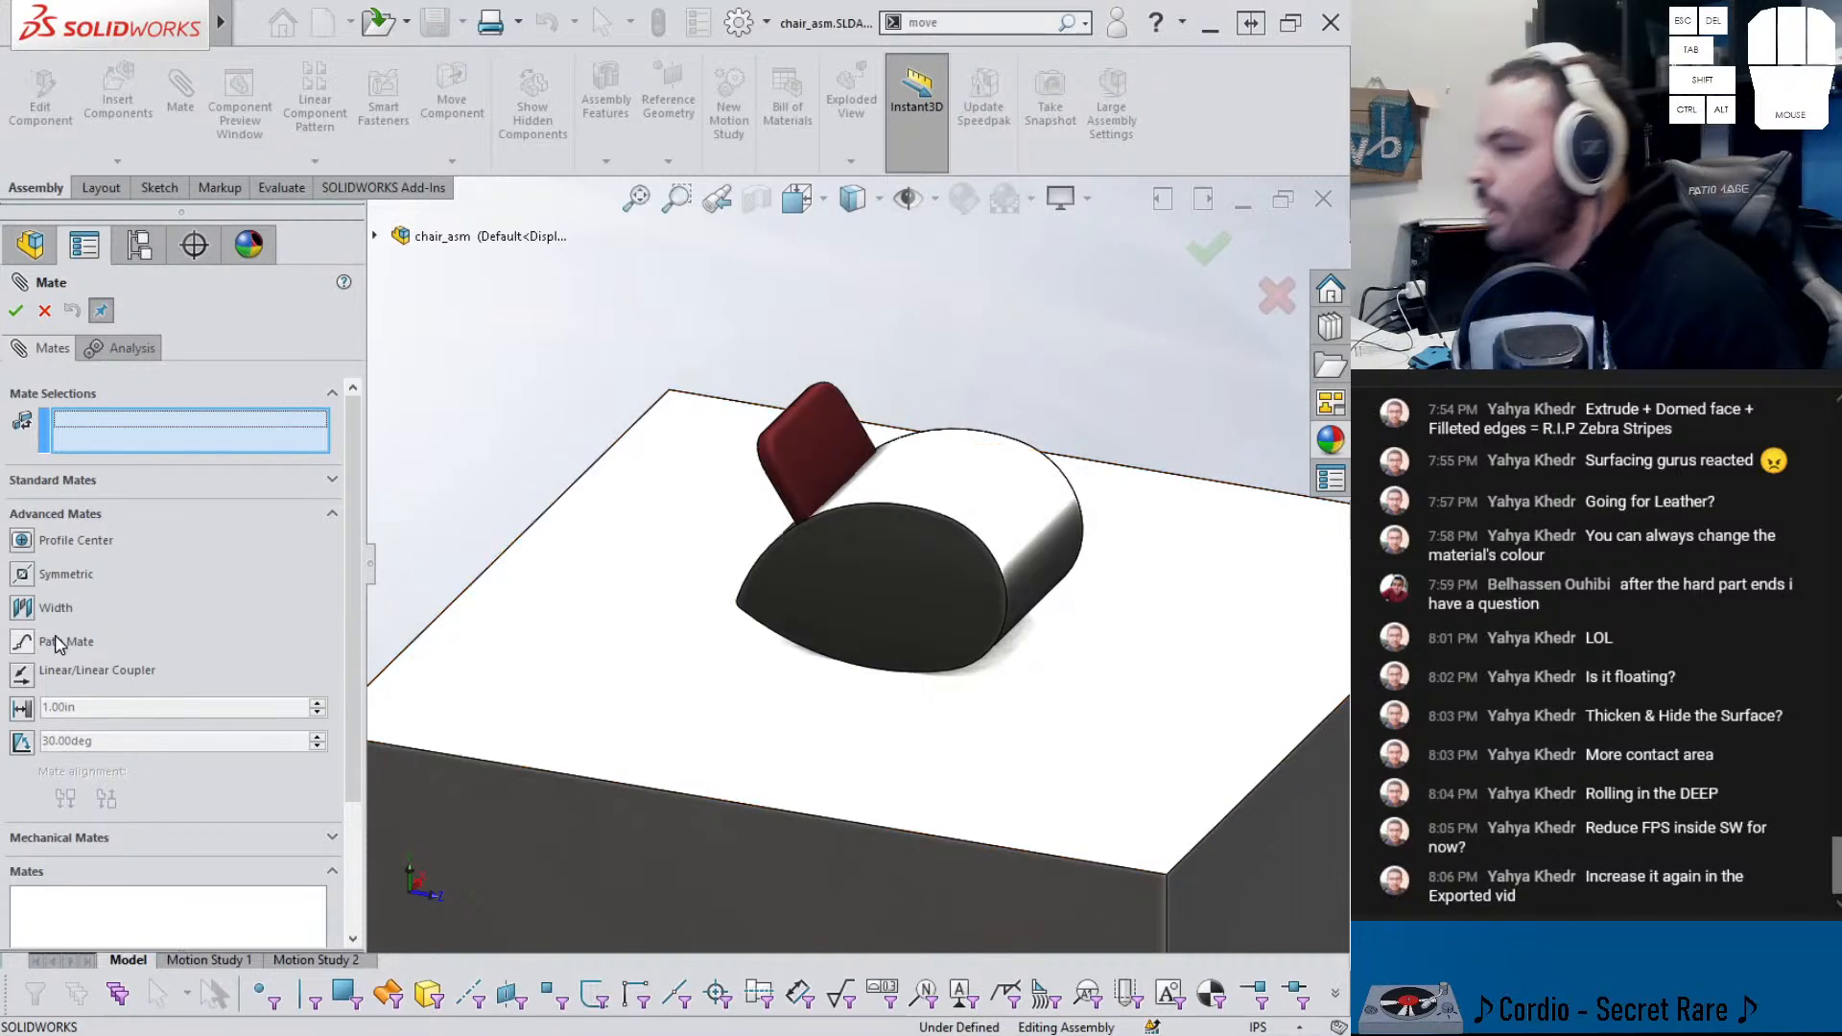
click(93, 835)
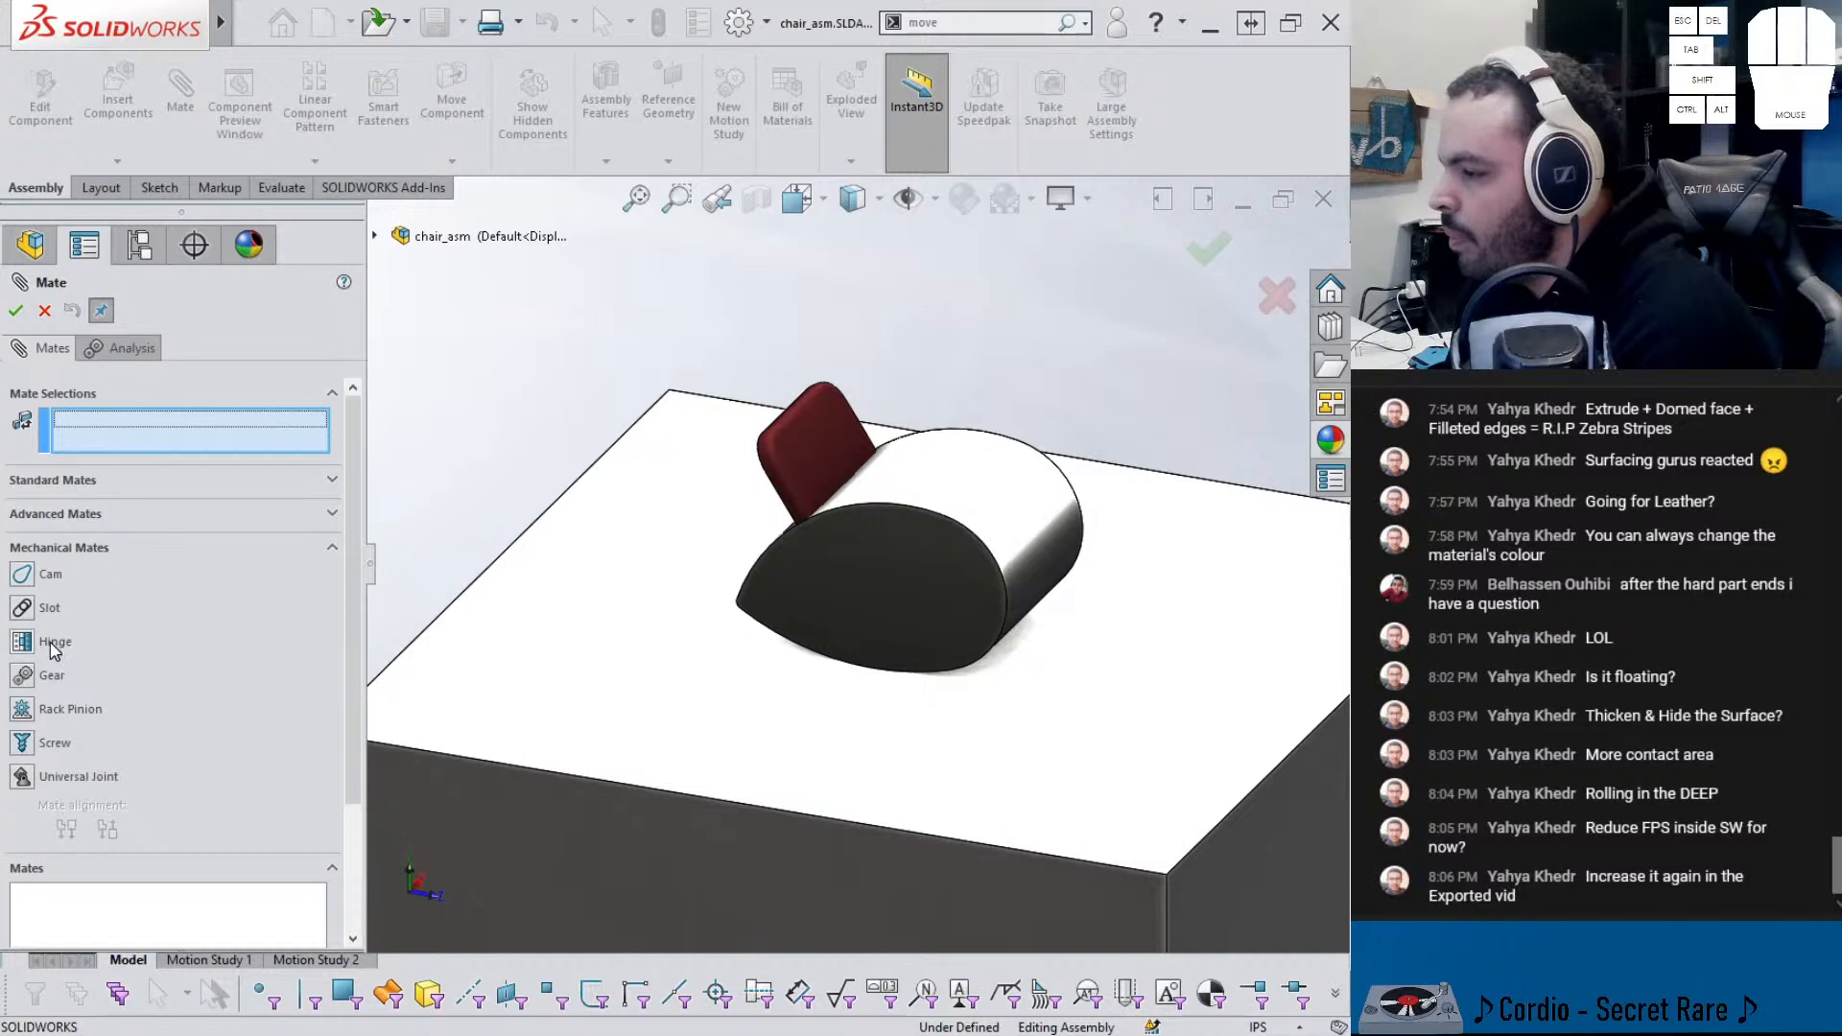
click(21, 574)
click(804, 594)
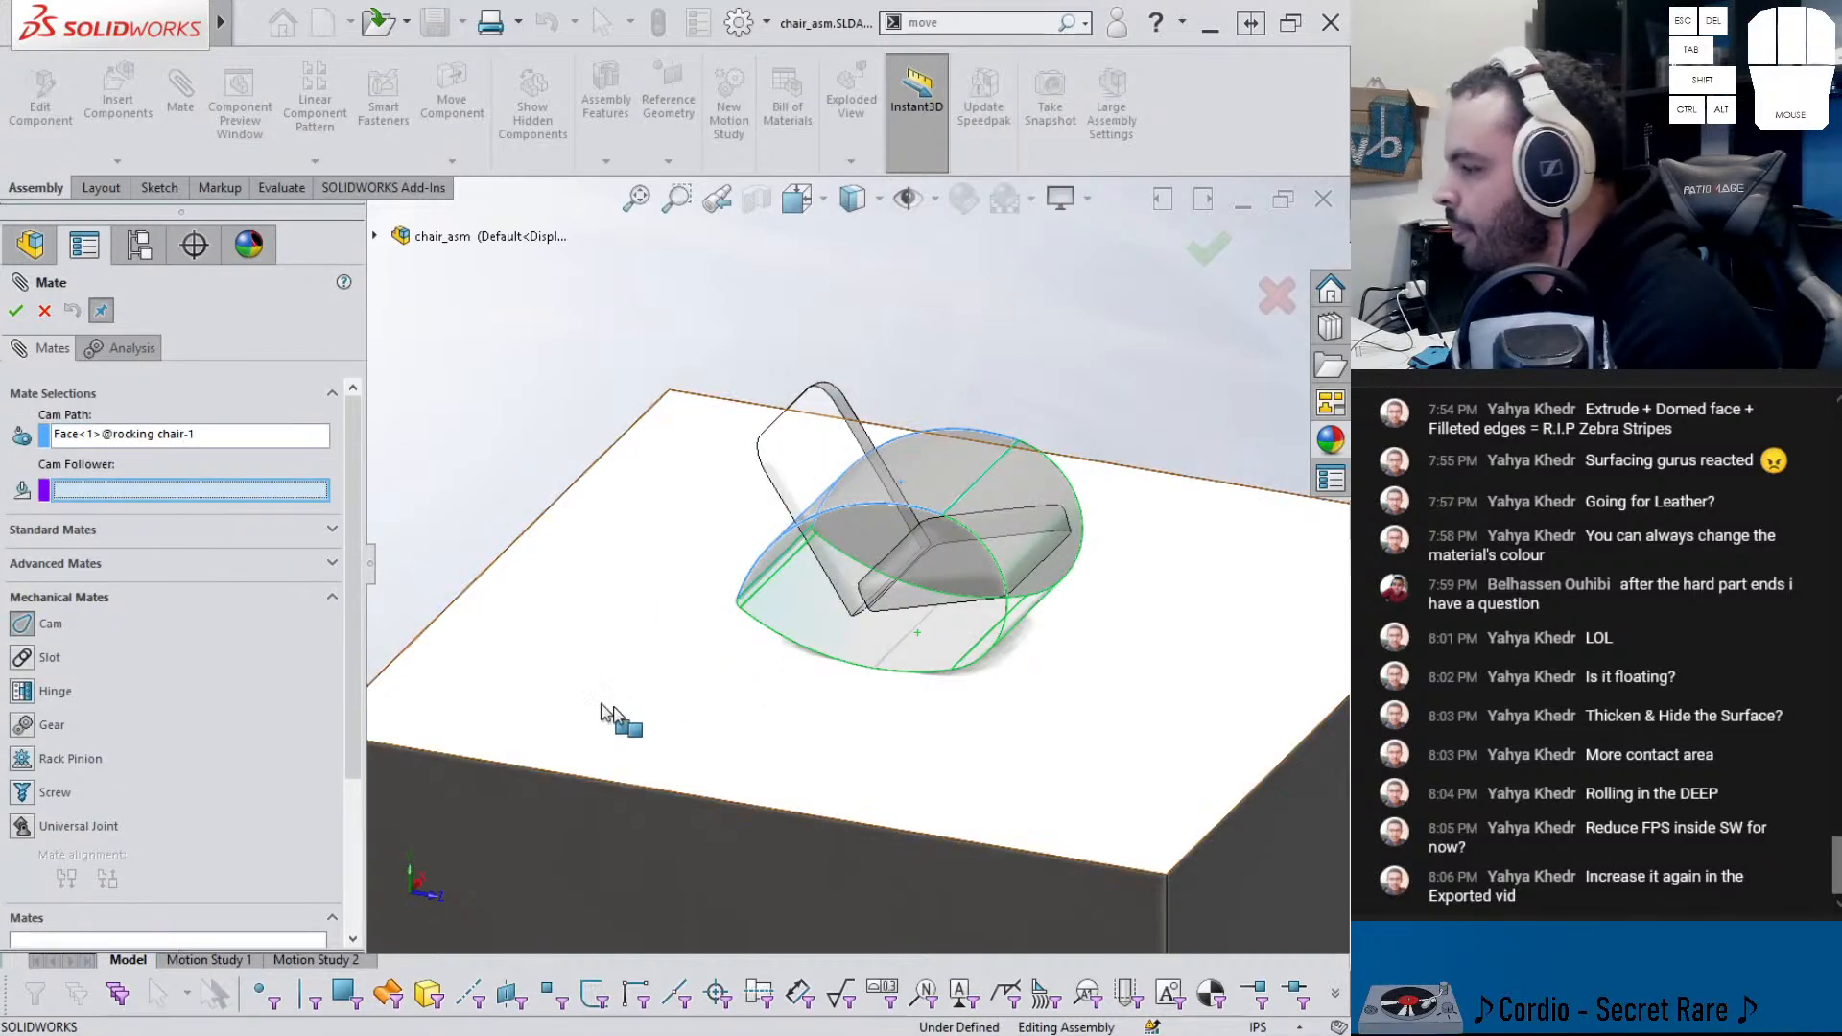
click(672, 715)
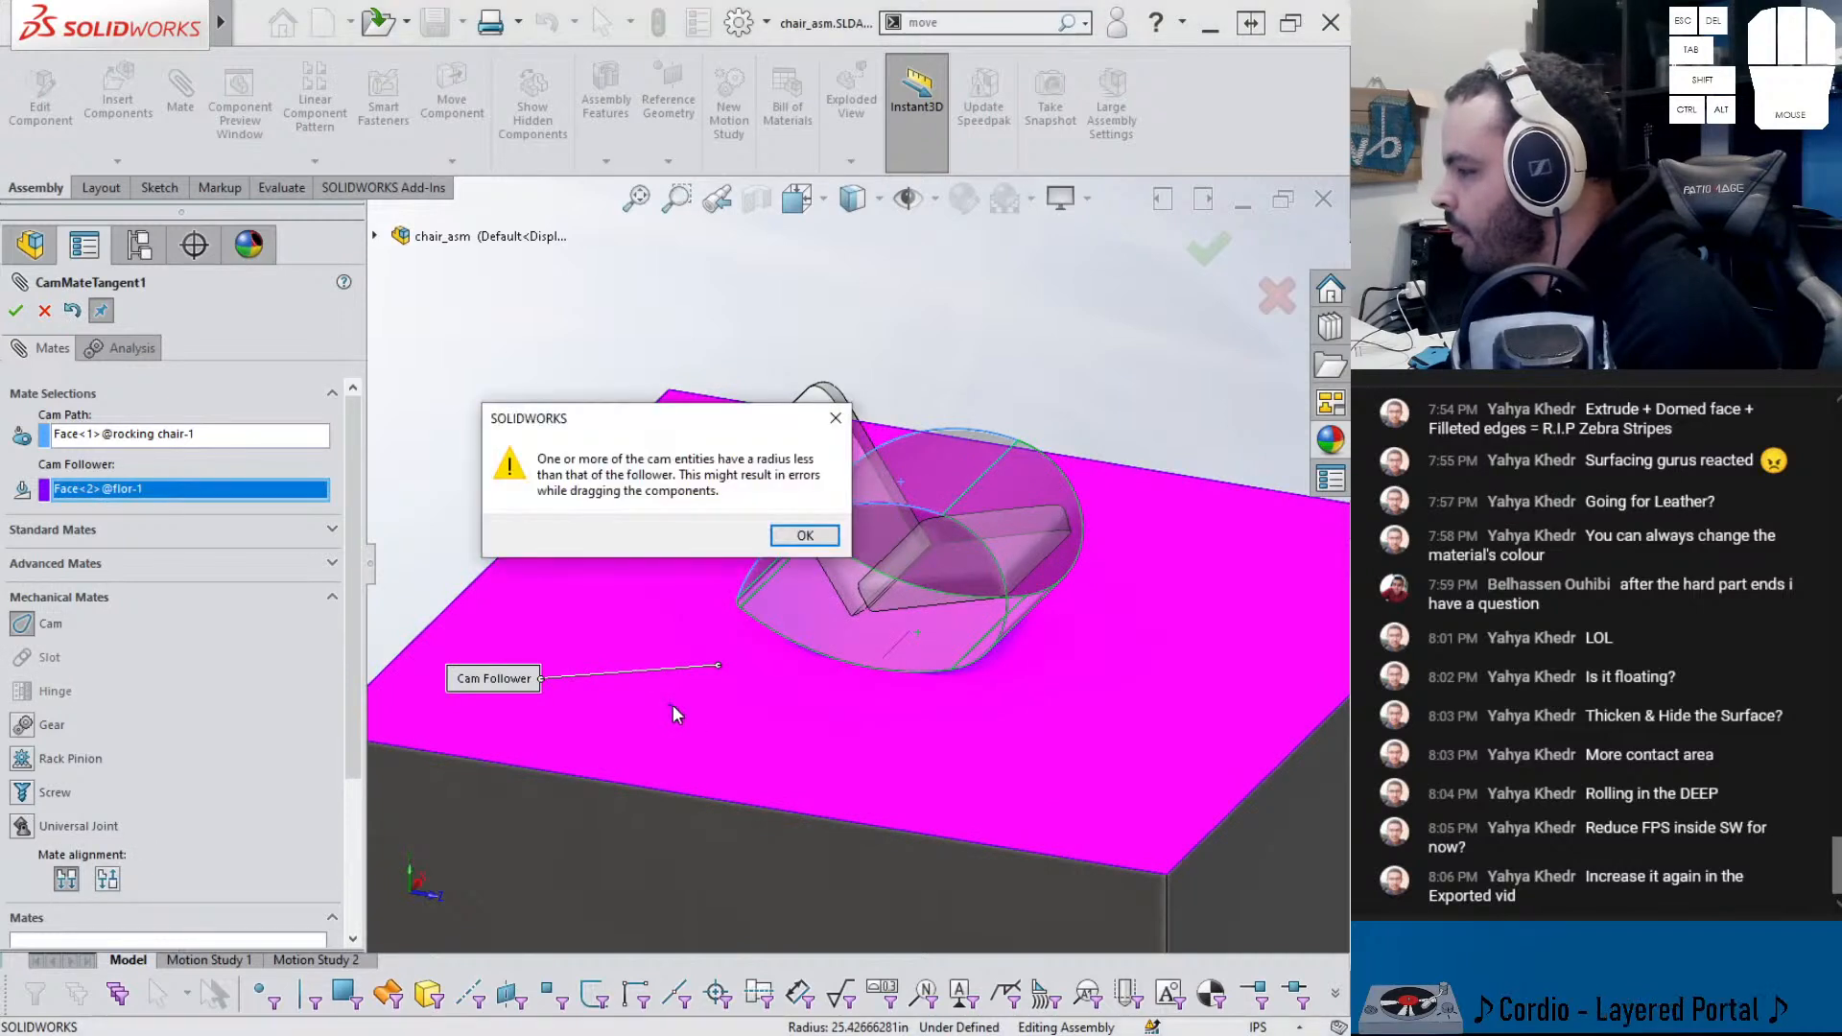
click(793, 543)
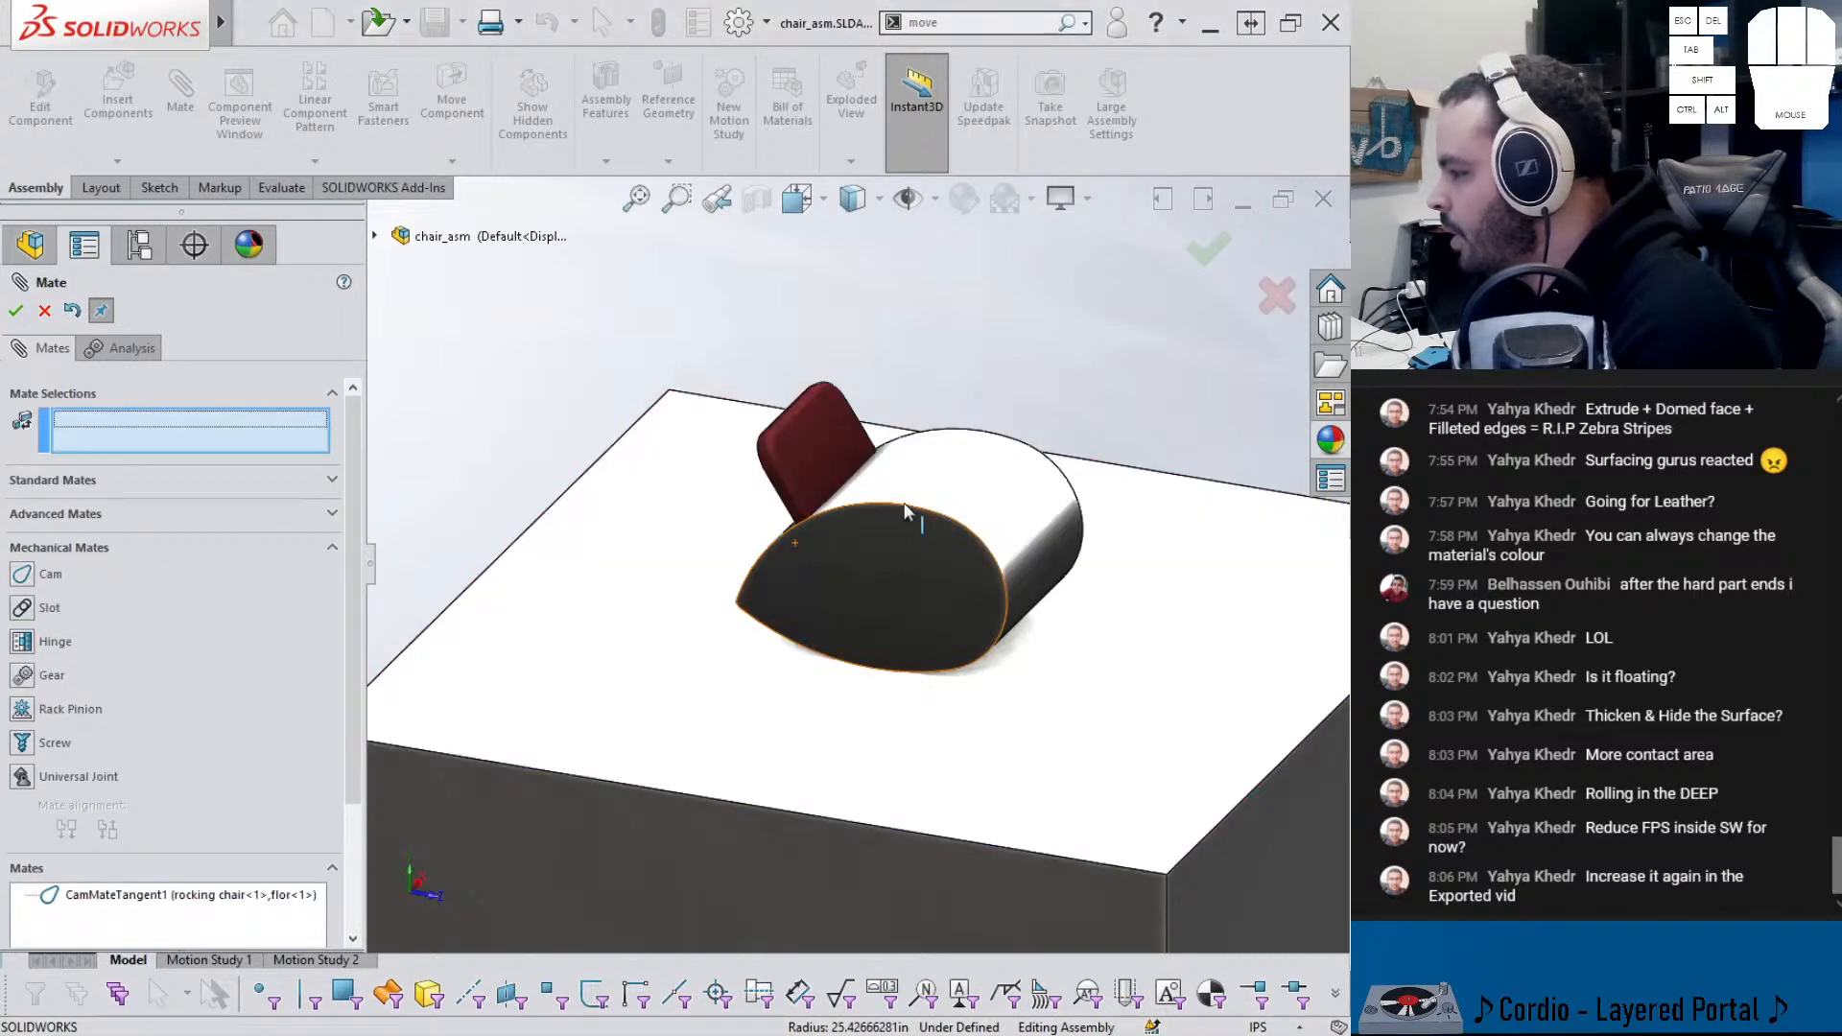
- Close the Mate tool after adding CamMateTangent1 and select the rocking chair component
click(931, 516)
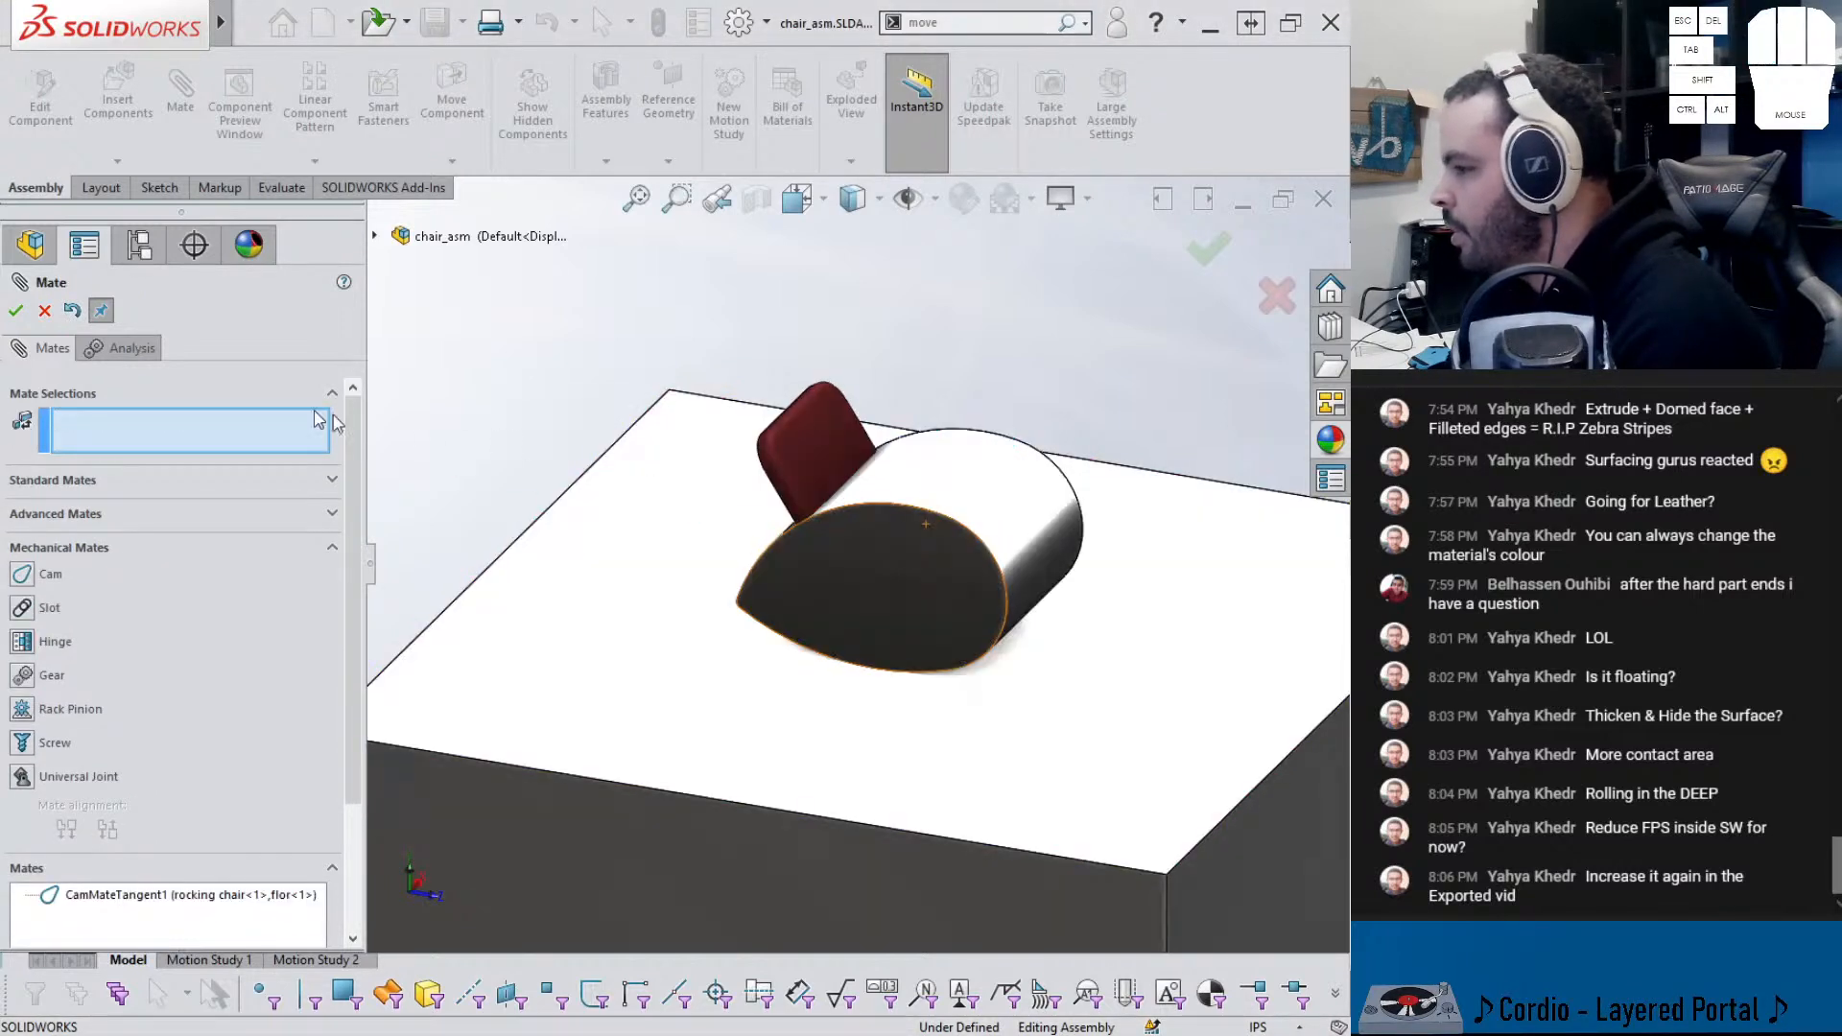
click(17, 310)
click(945, 509)
- Suppress the CamMateTangent1 mate after briefly trying to move the chair
right_click(945, 509)
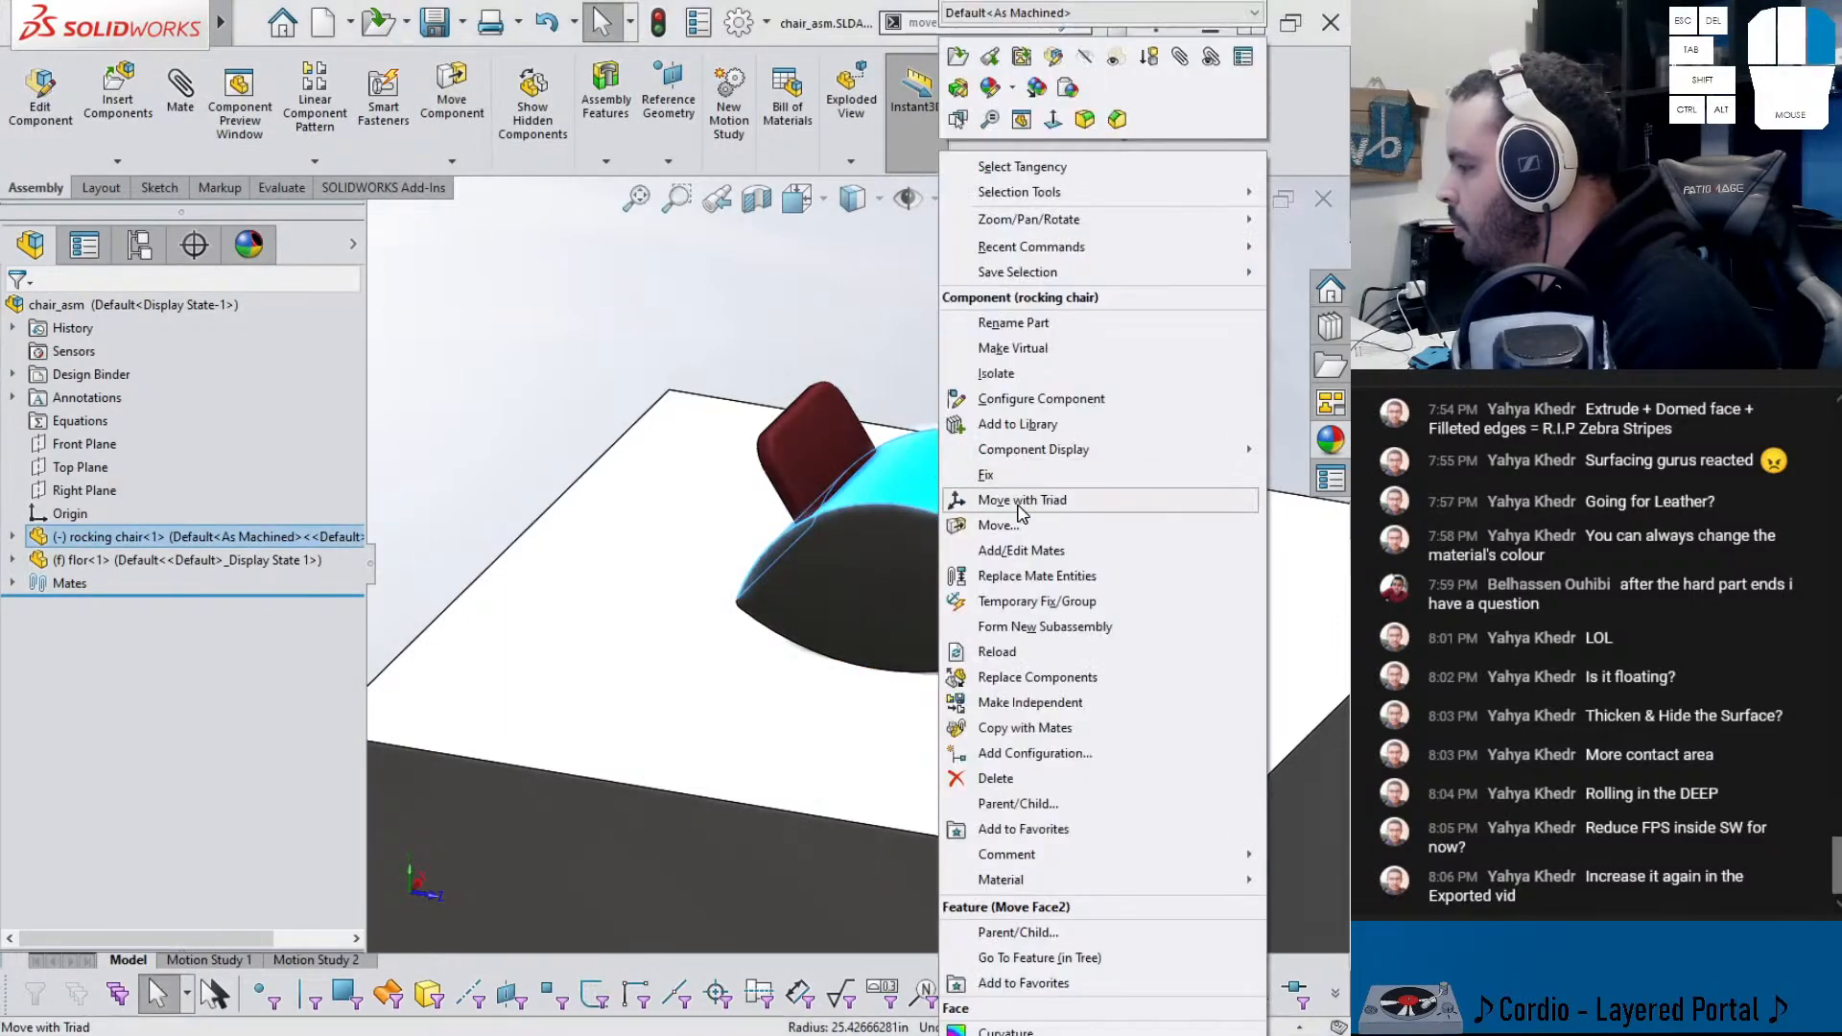
click(997, 525)
key(Escape)
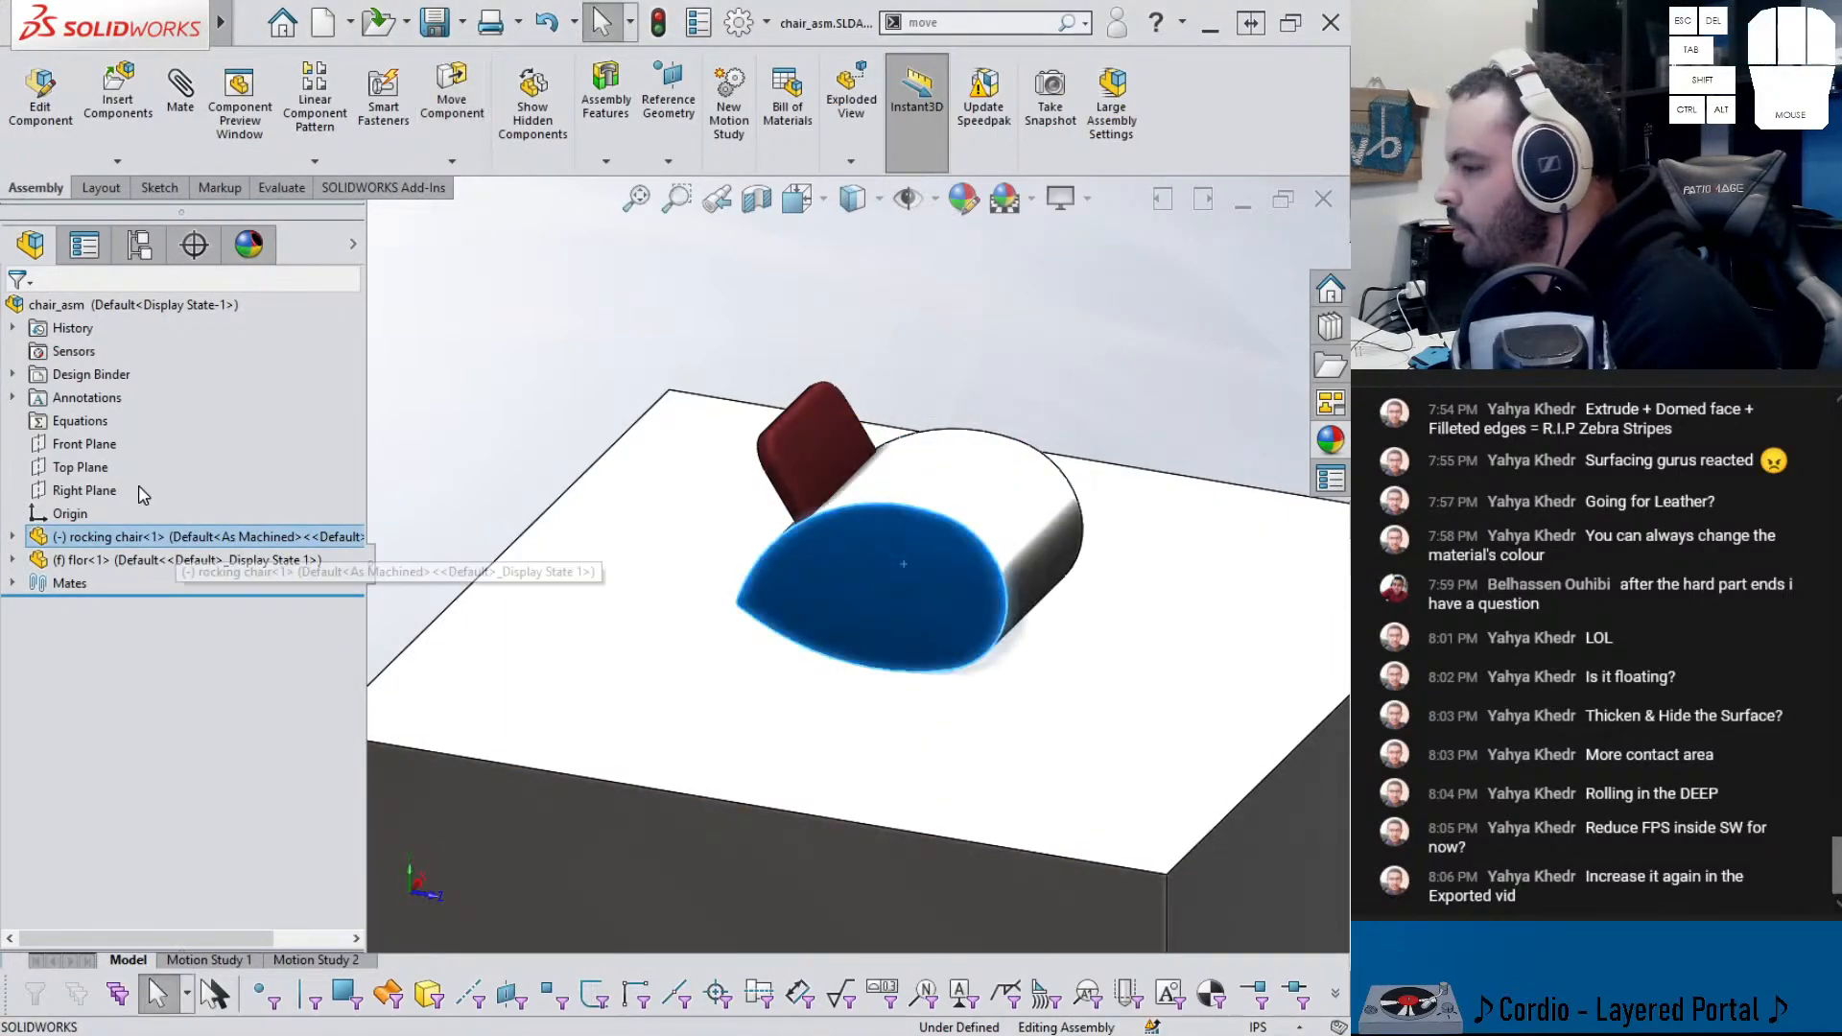
click(12, 583)
click(178, 607)
click(191, 547)
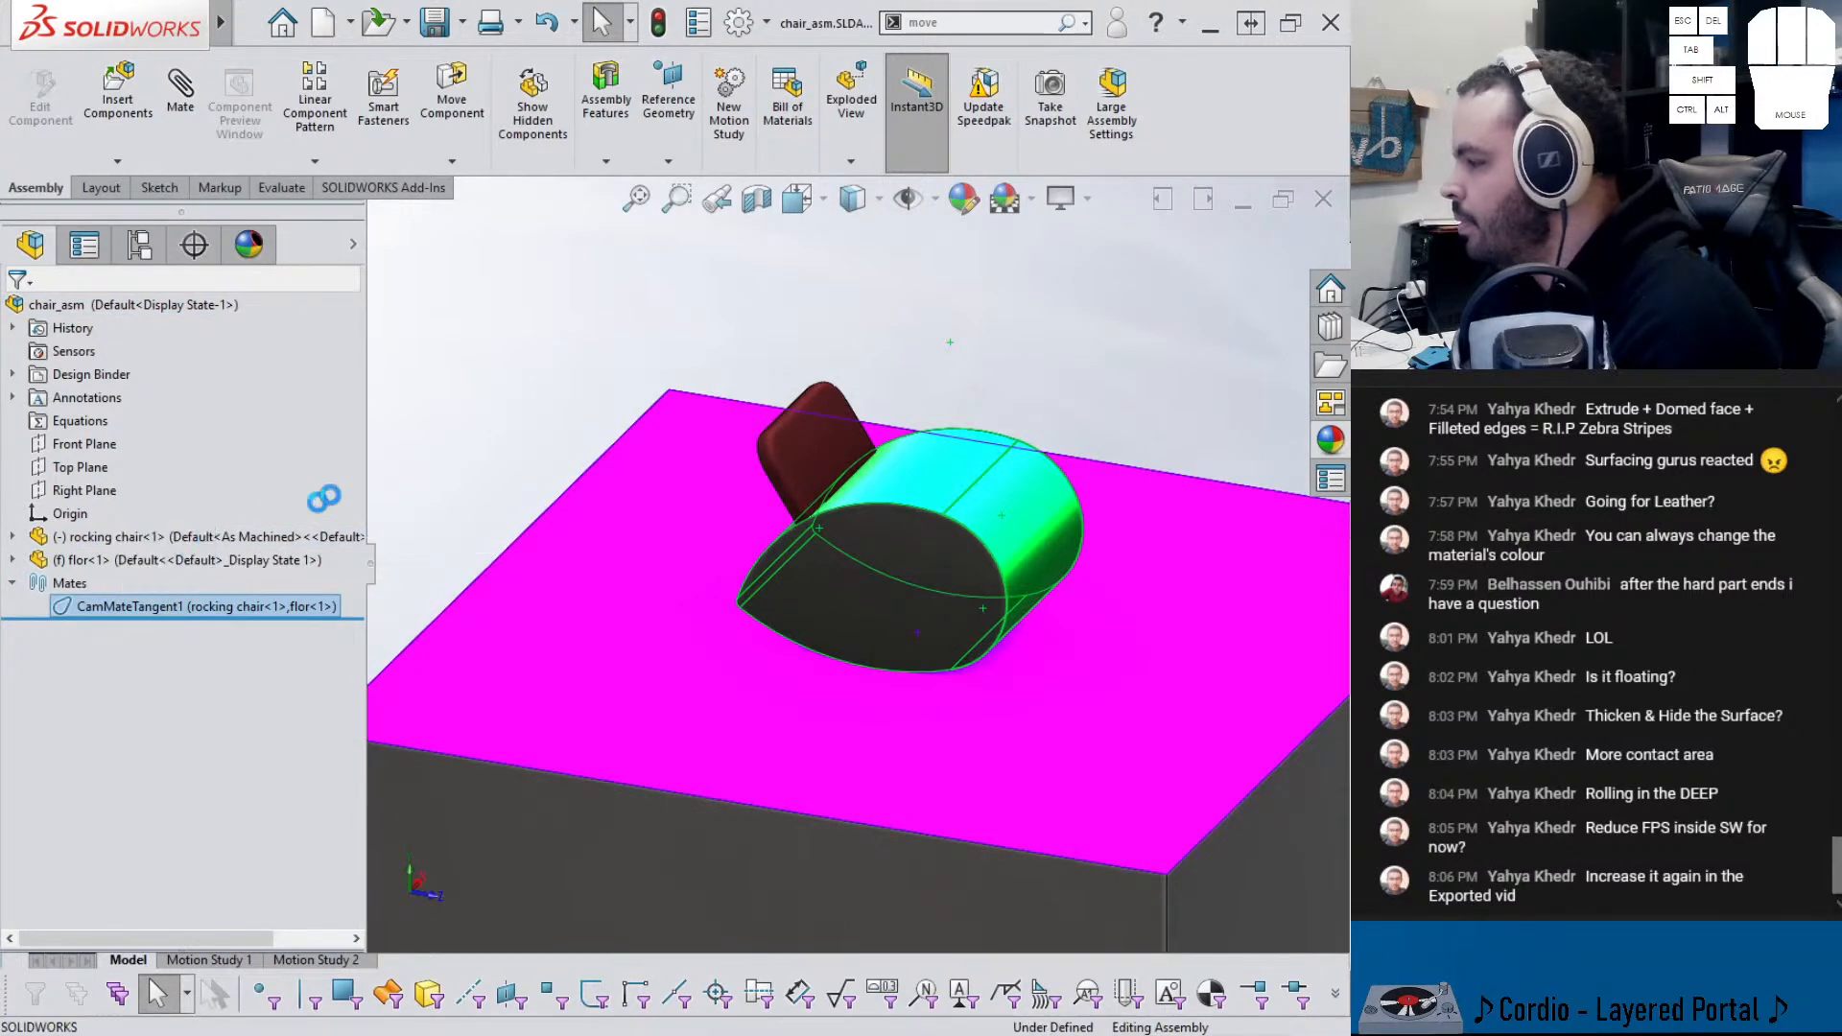
- Make the rocking chair's Right Plane coincident with the assembly Right Plane
click(762, 601)
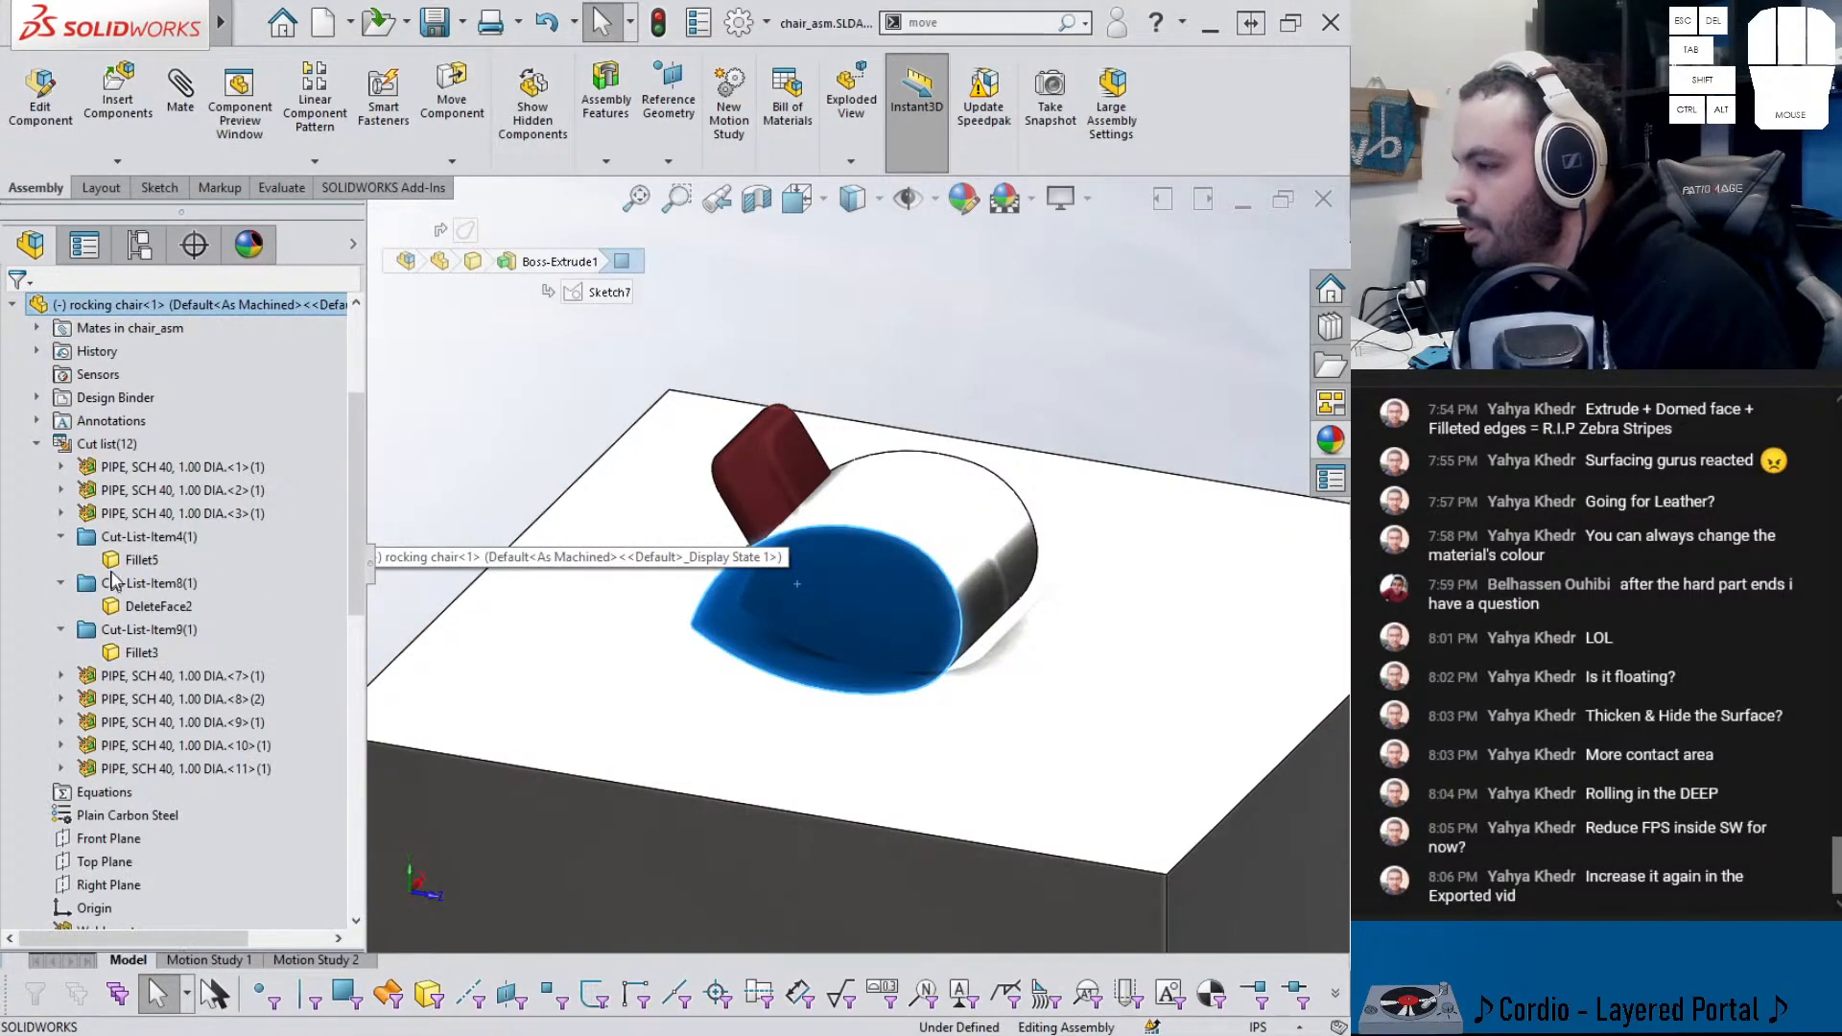
scroll(115, 590, up, 1)
click(38, 515)
click(109, 629)
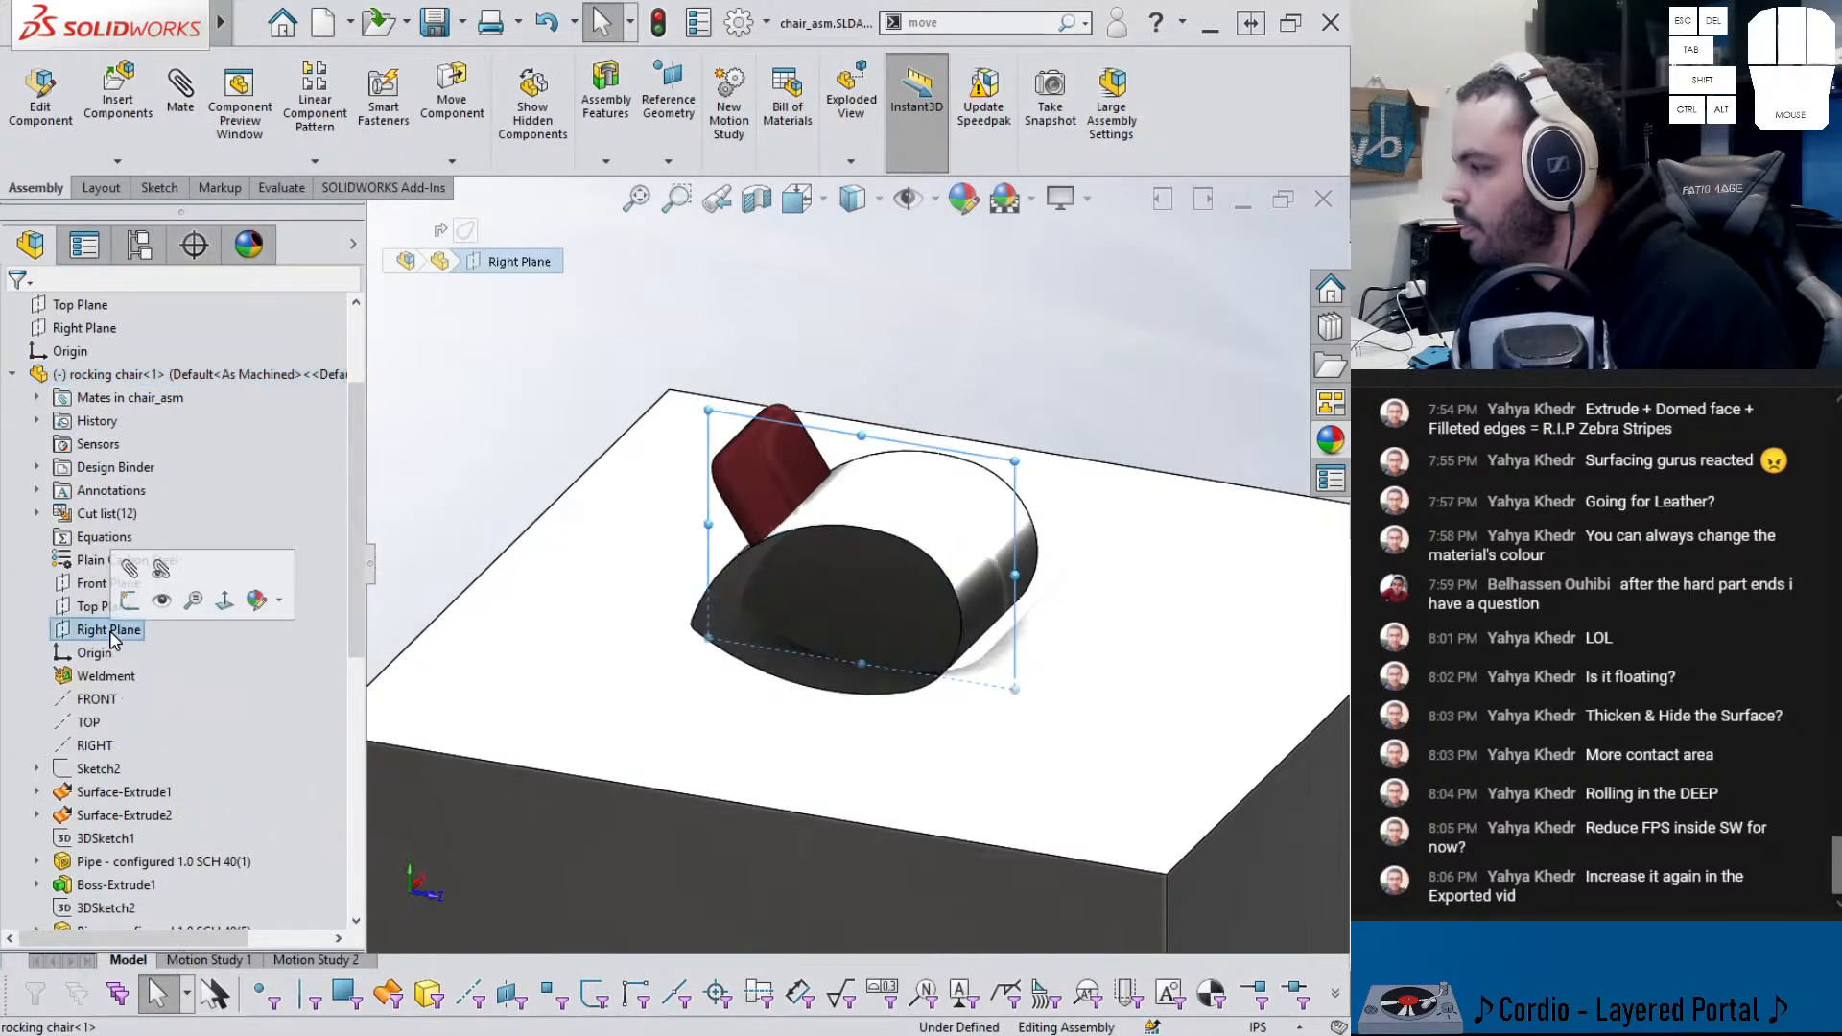
scroll(101, 489, up, 2)
middle_drag(662, 513, 577, 550)
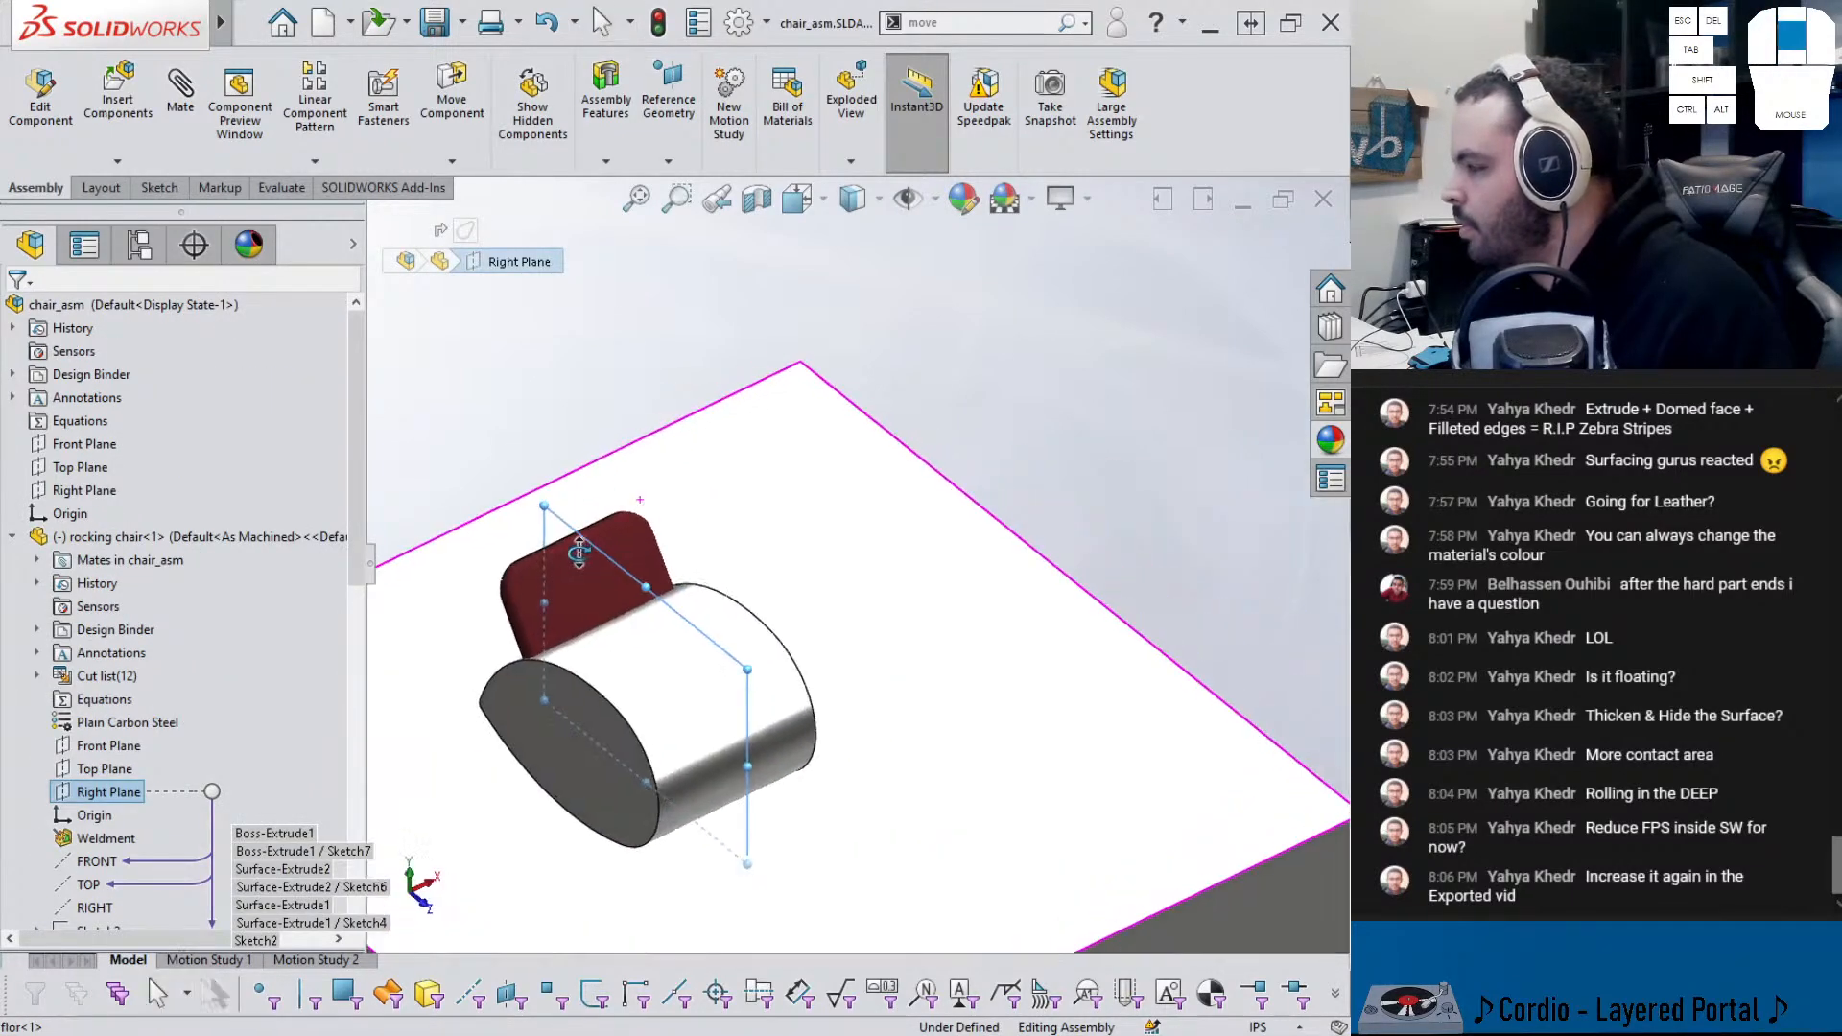
scroll(517, 561, up, 1)
ctrl+click(104, 493)
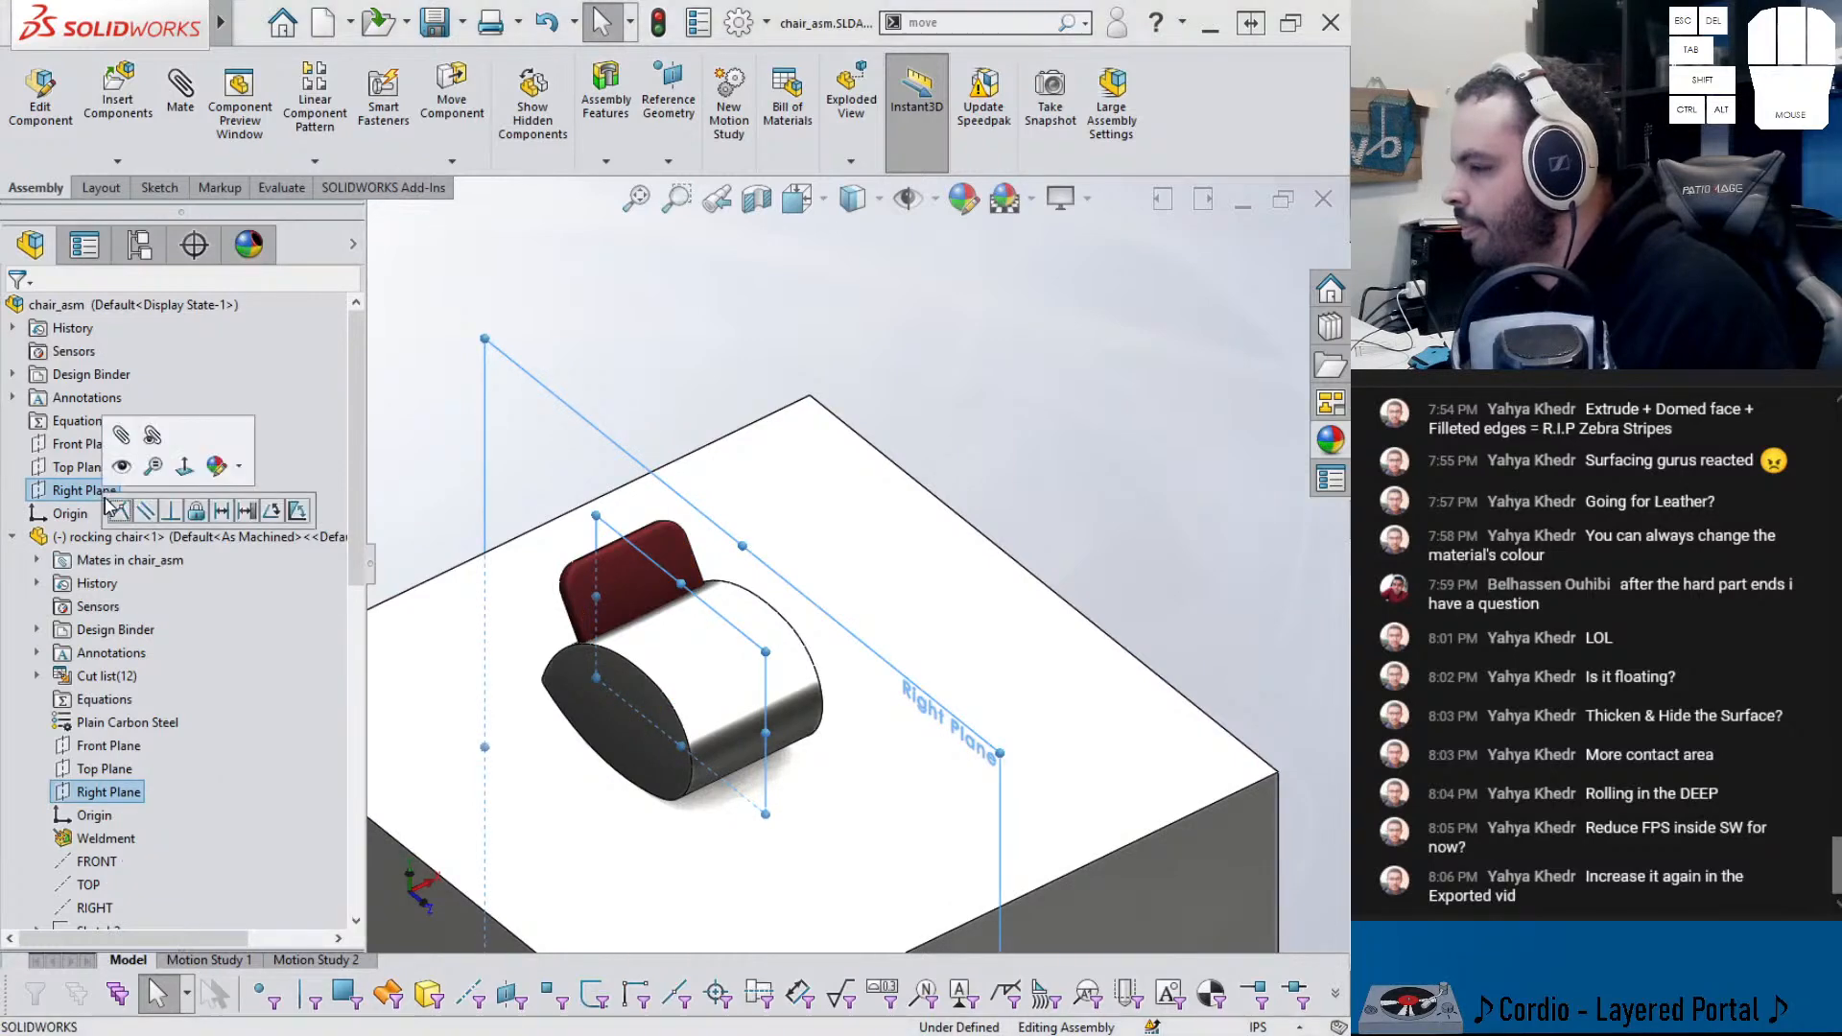
click(123, 515)
- Lift the chair and make its curved bottom face tangent to the floor's top face
middle_drag(711, 547, 856, 523)
drag(911, 544, 928, 483)
middle_drag(963, 564, 940, 456)
click(987, 659)
click(968, 674)
middle_drag(968, 674, 905, 683)
scroll(985, 677, down, 3)
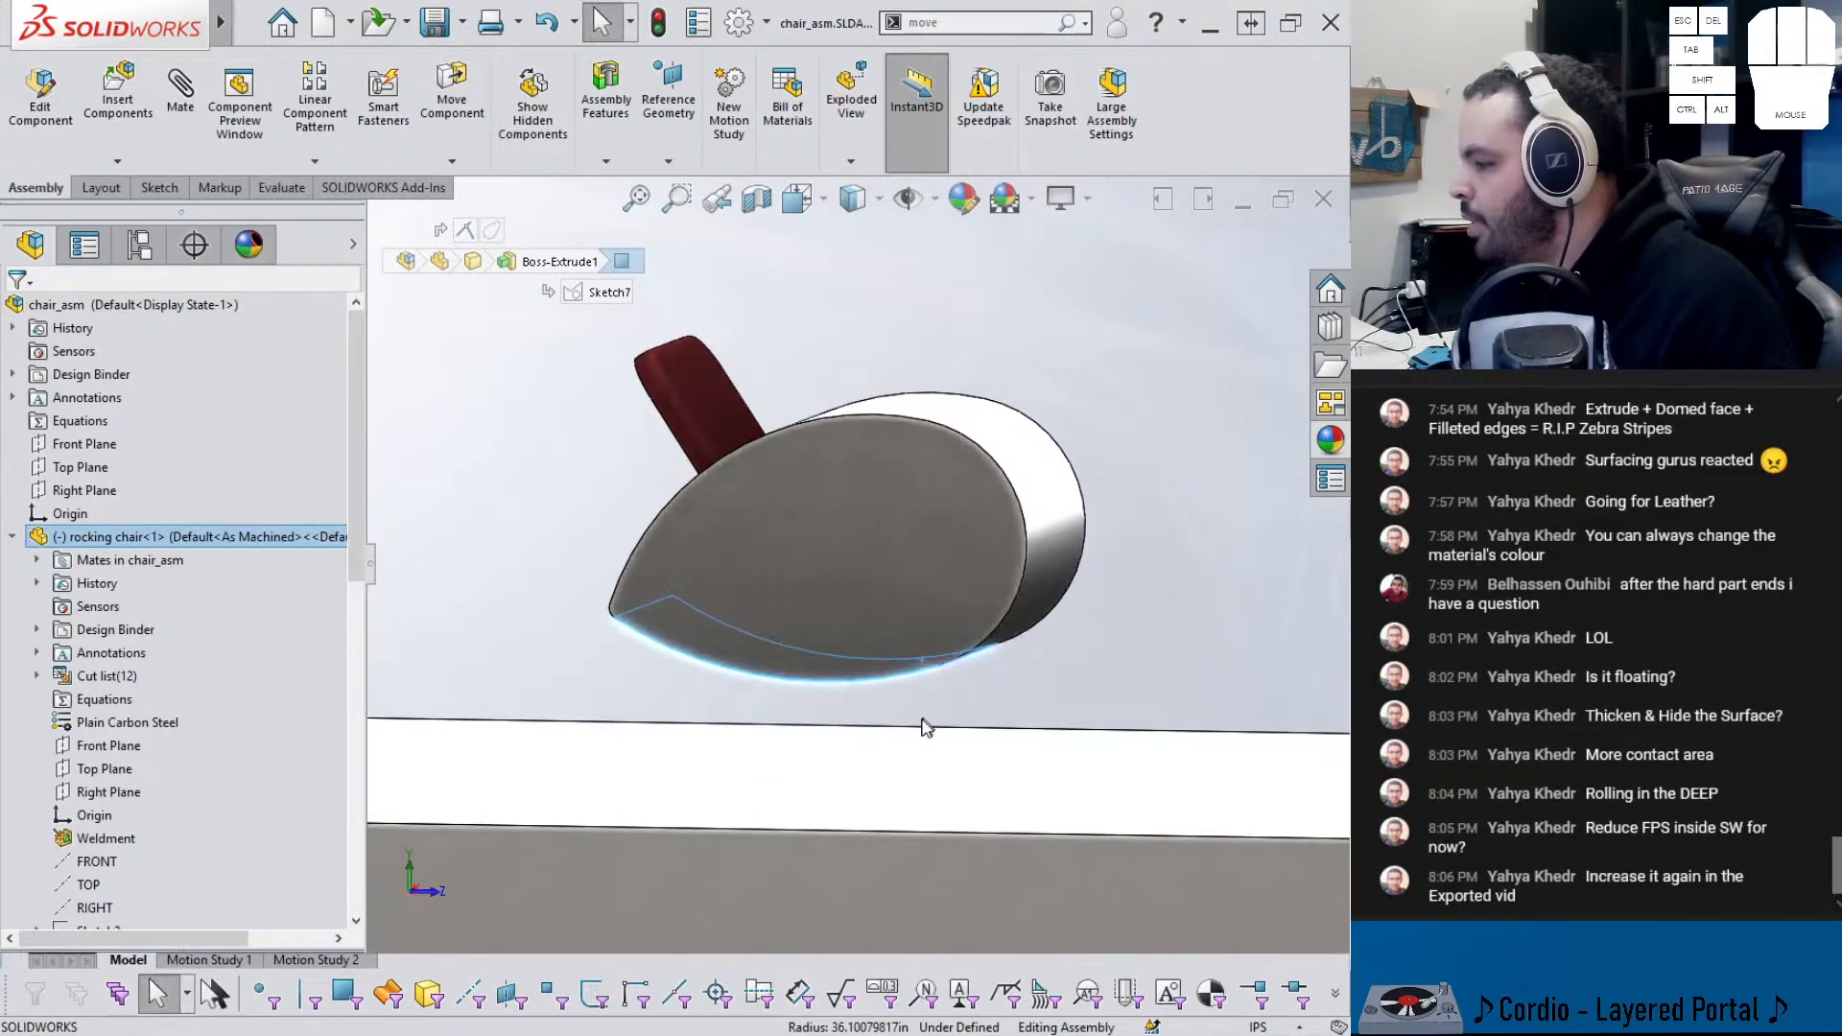
click(935, 772)
click(949, 747)
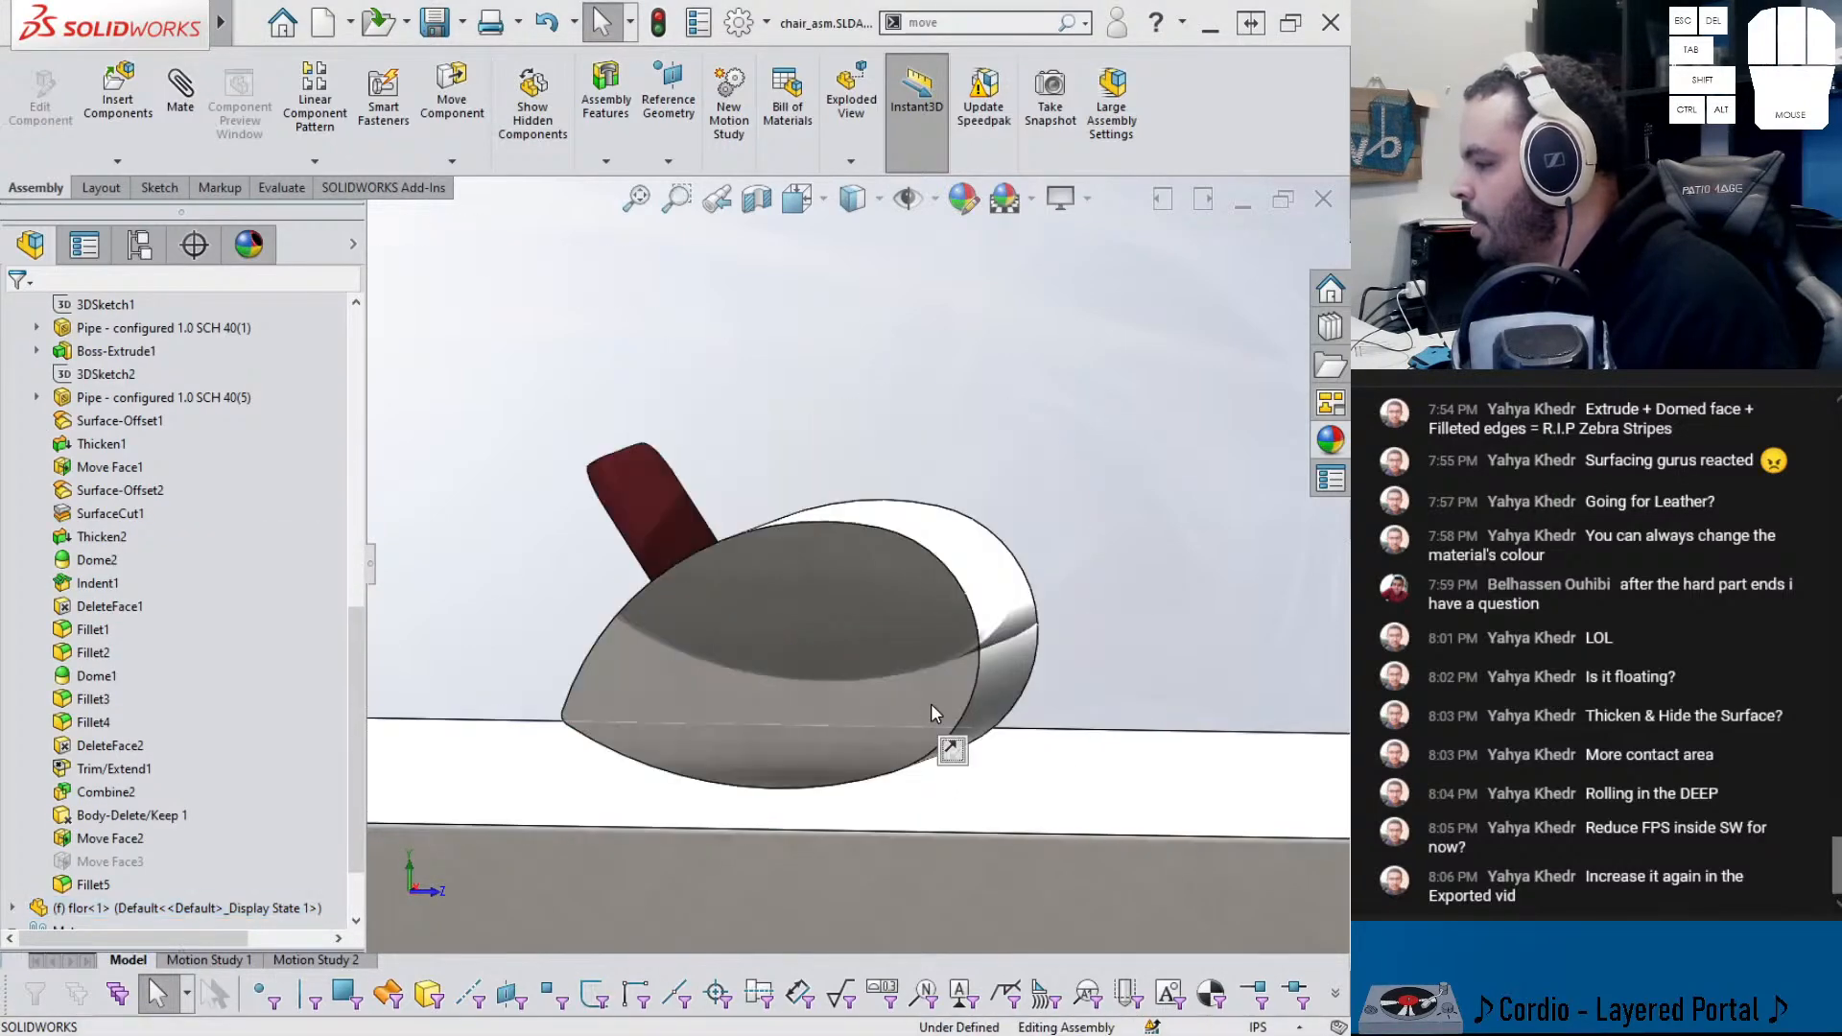
- Move the rocking chair component to rock it along the floor
right_click(873, 597)
click(921, 575)
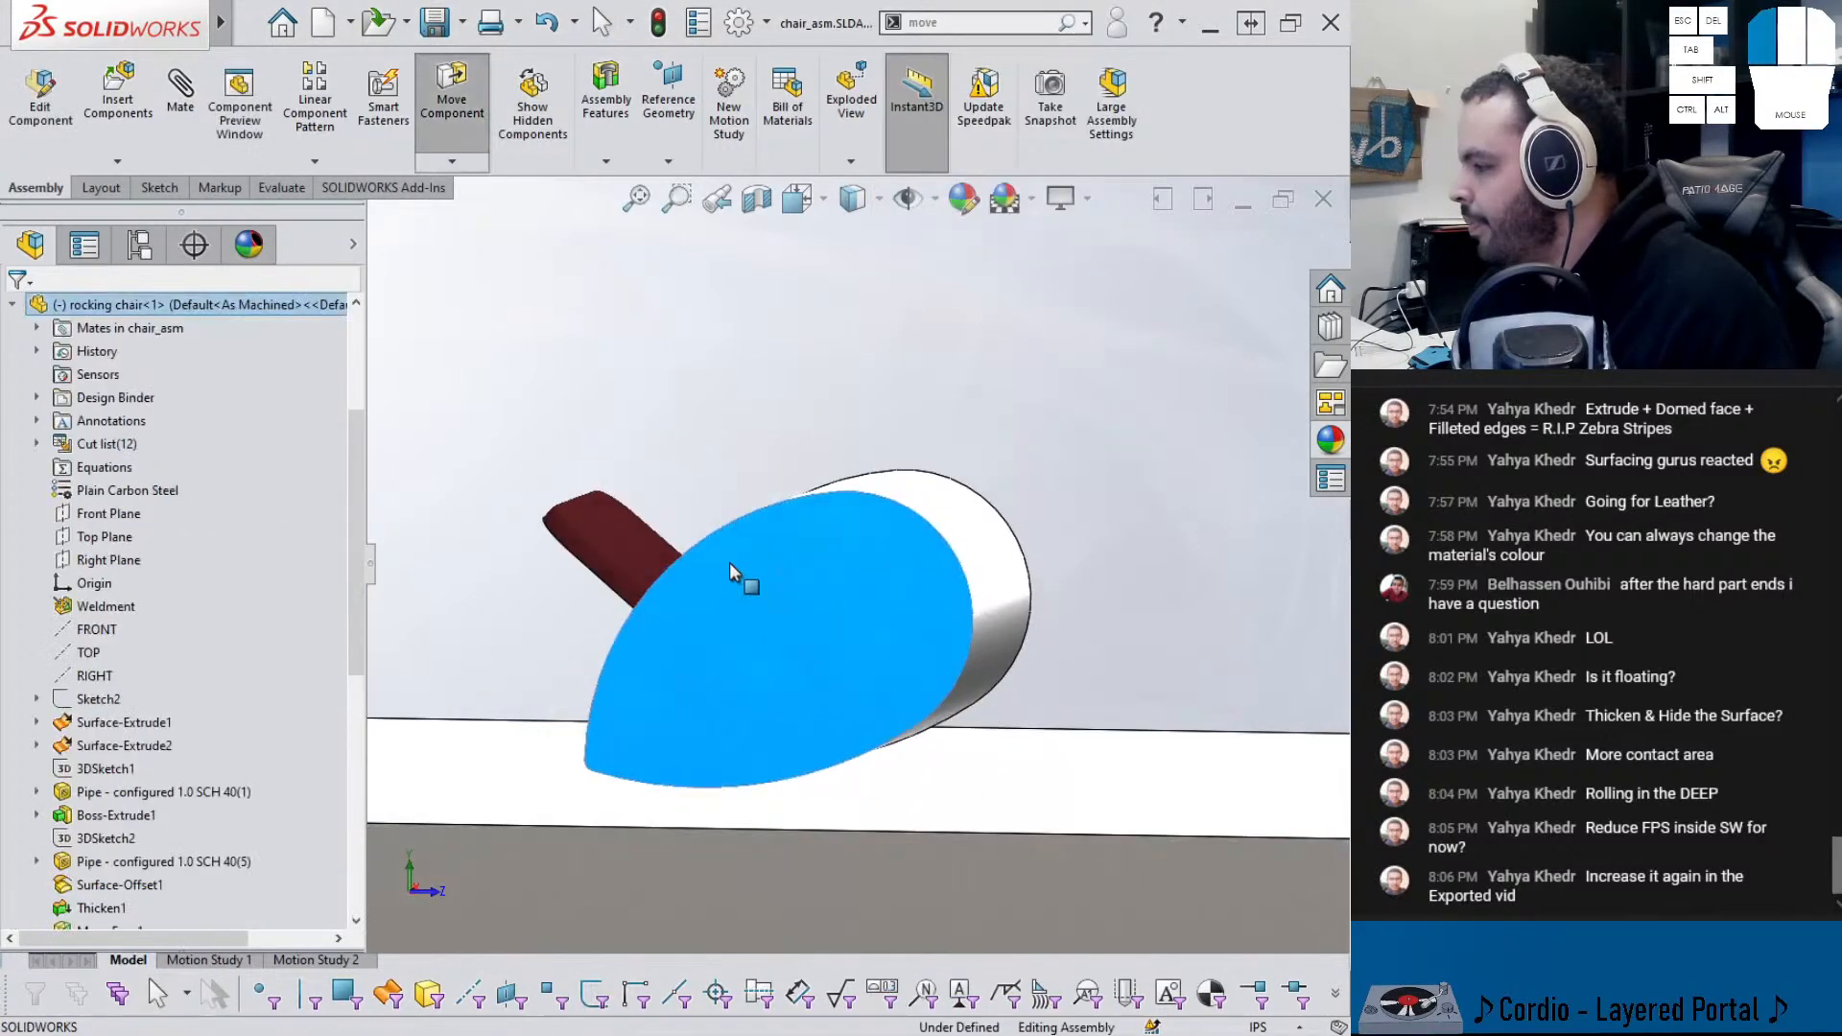
drag(883, 624, 836, 562)
right_drag(838, 562, 837, 562)
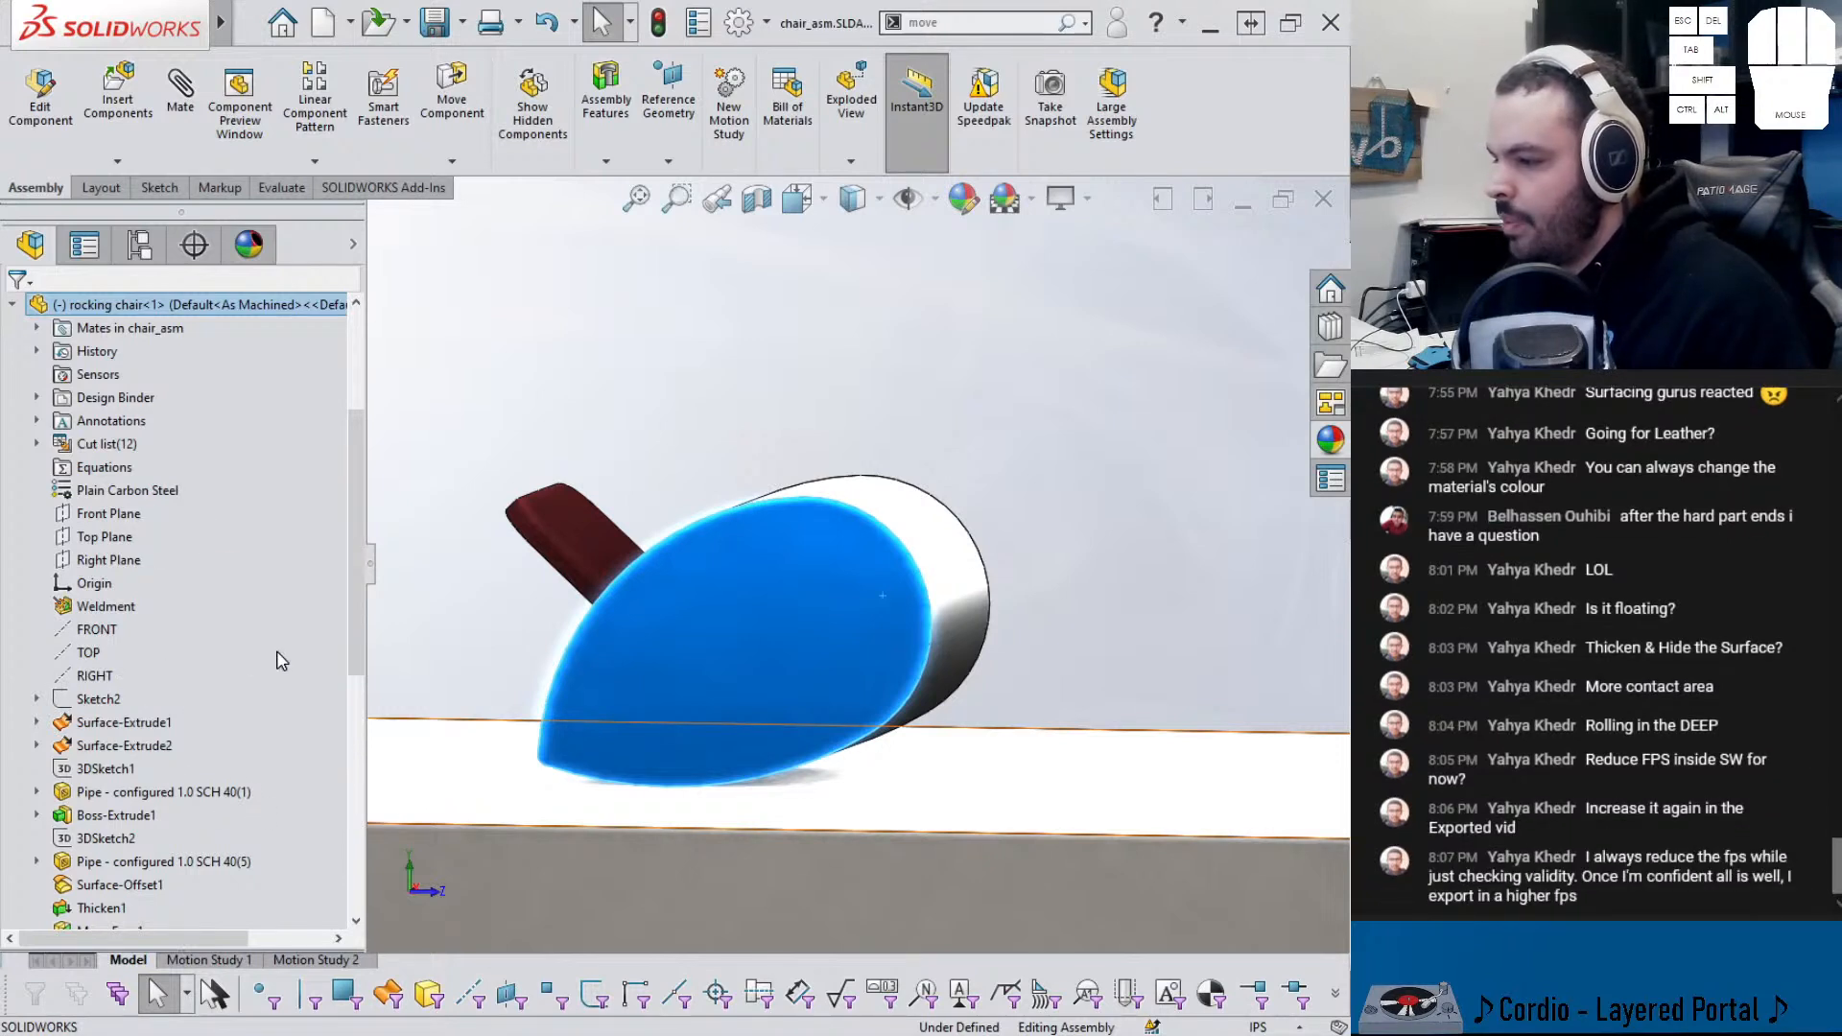
click(519, 652)
middle_drag(575, 666, 543, 713)
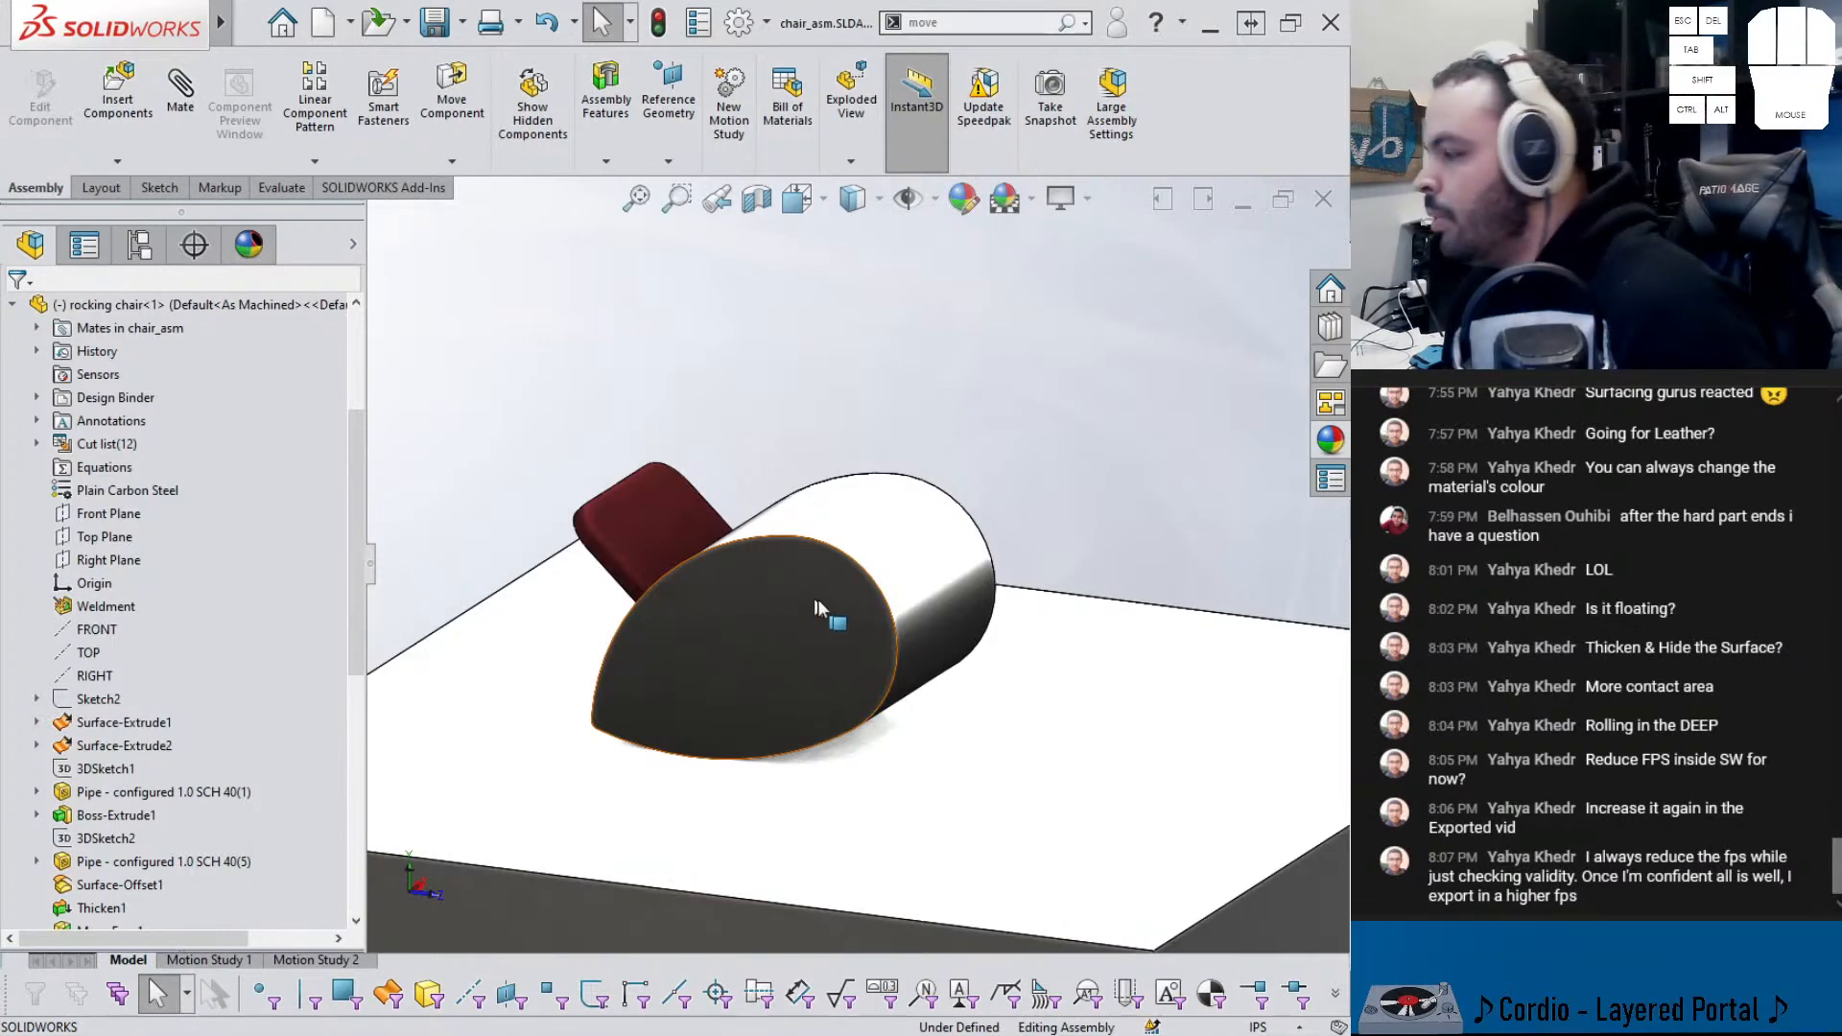
- Suppress the unsolvable CamMateTangent1 mate after test-dragging the chair's end face
scroll(874, 648, down, 3)
click(919, 647)
middle_drag(919, 649, 908, 613)
scroll(192, 671, down, 8)
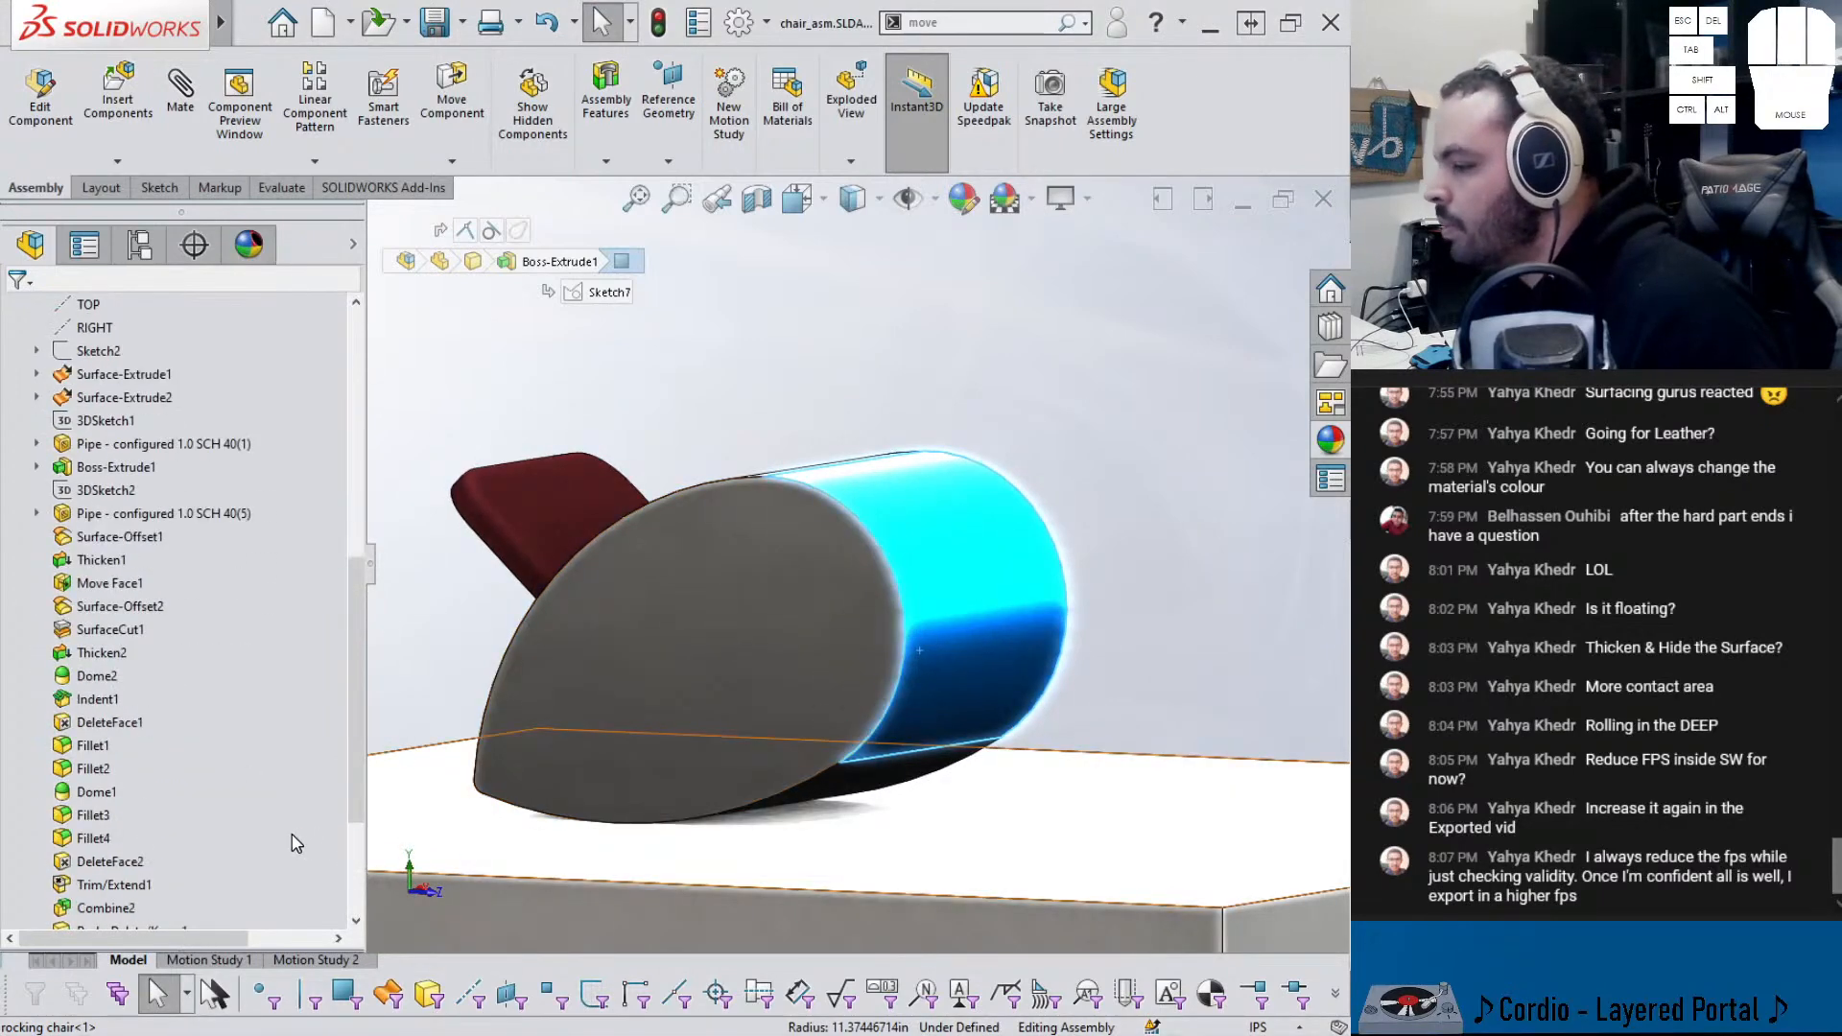
click(148, 861)
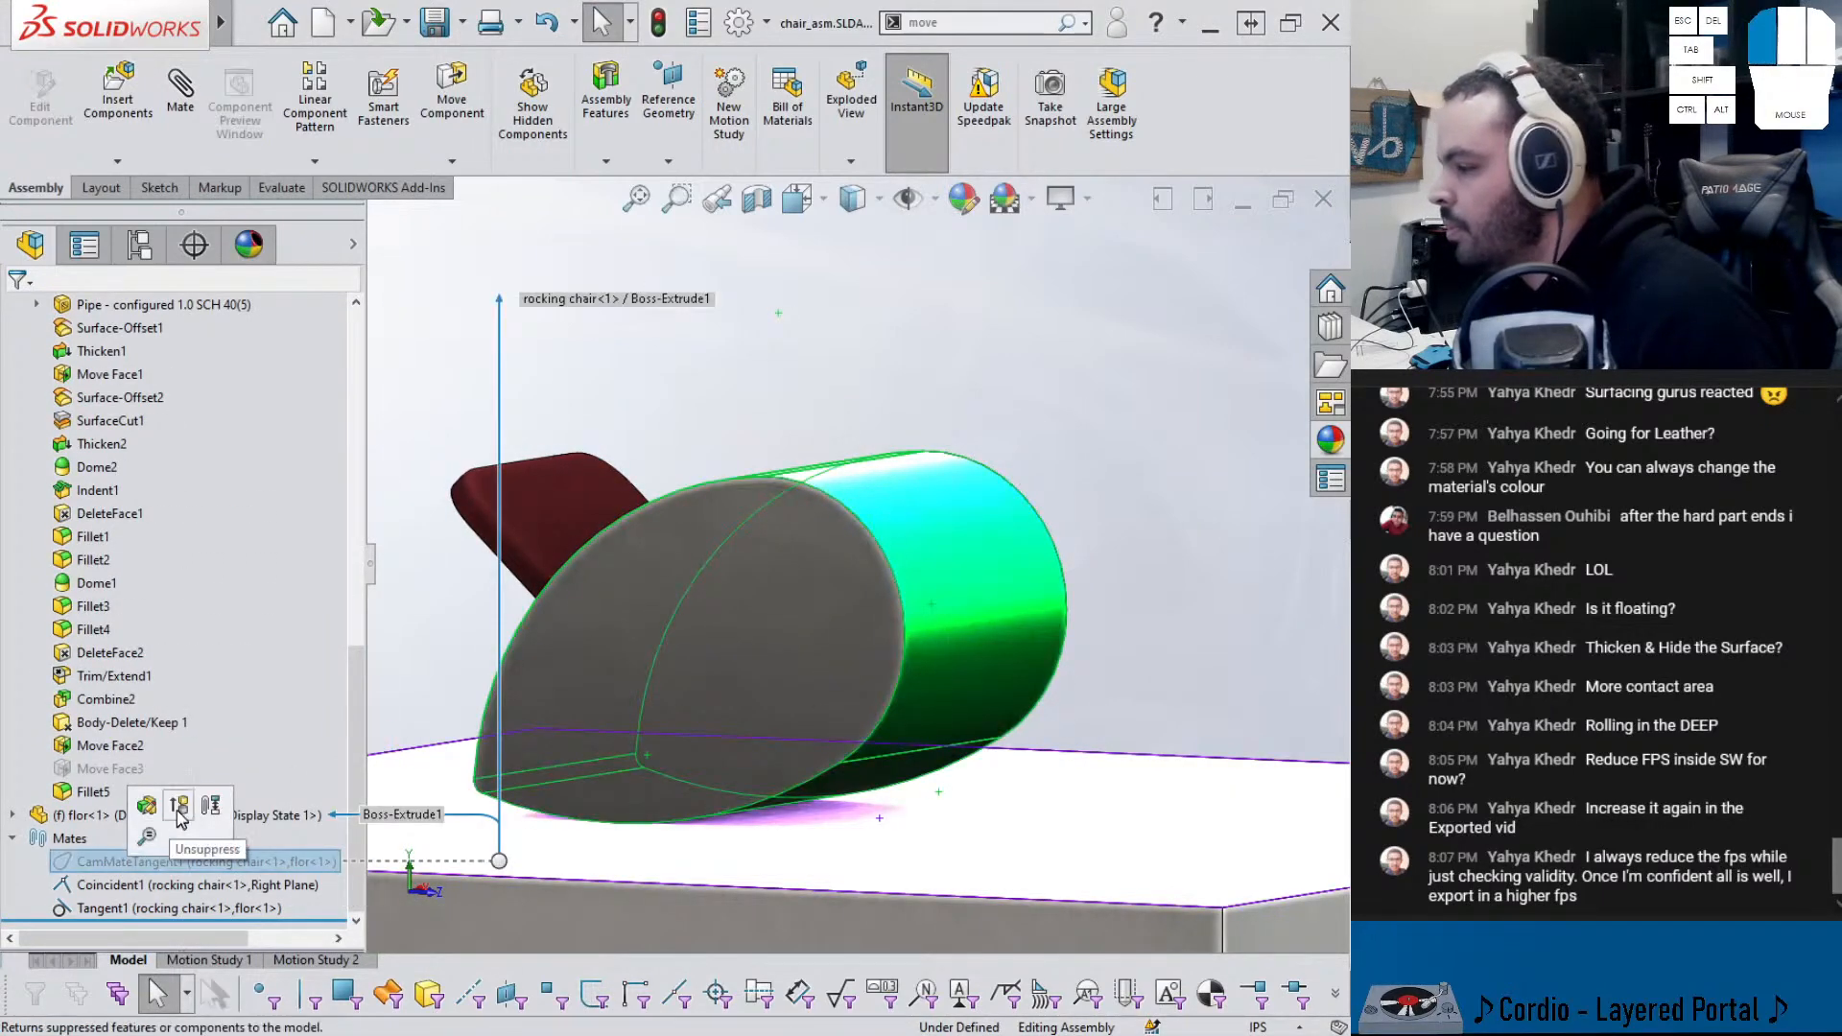
drag(793, 668, 848, 775)
scroll(192, 871, down, 8)
click(125, 868)
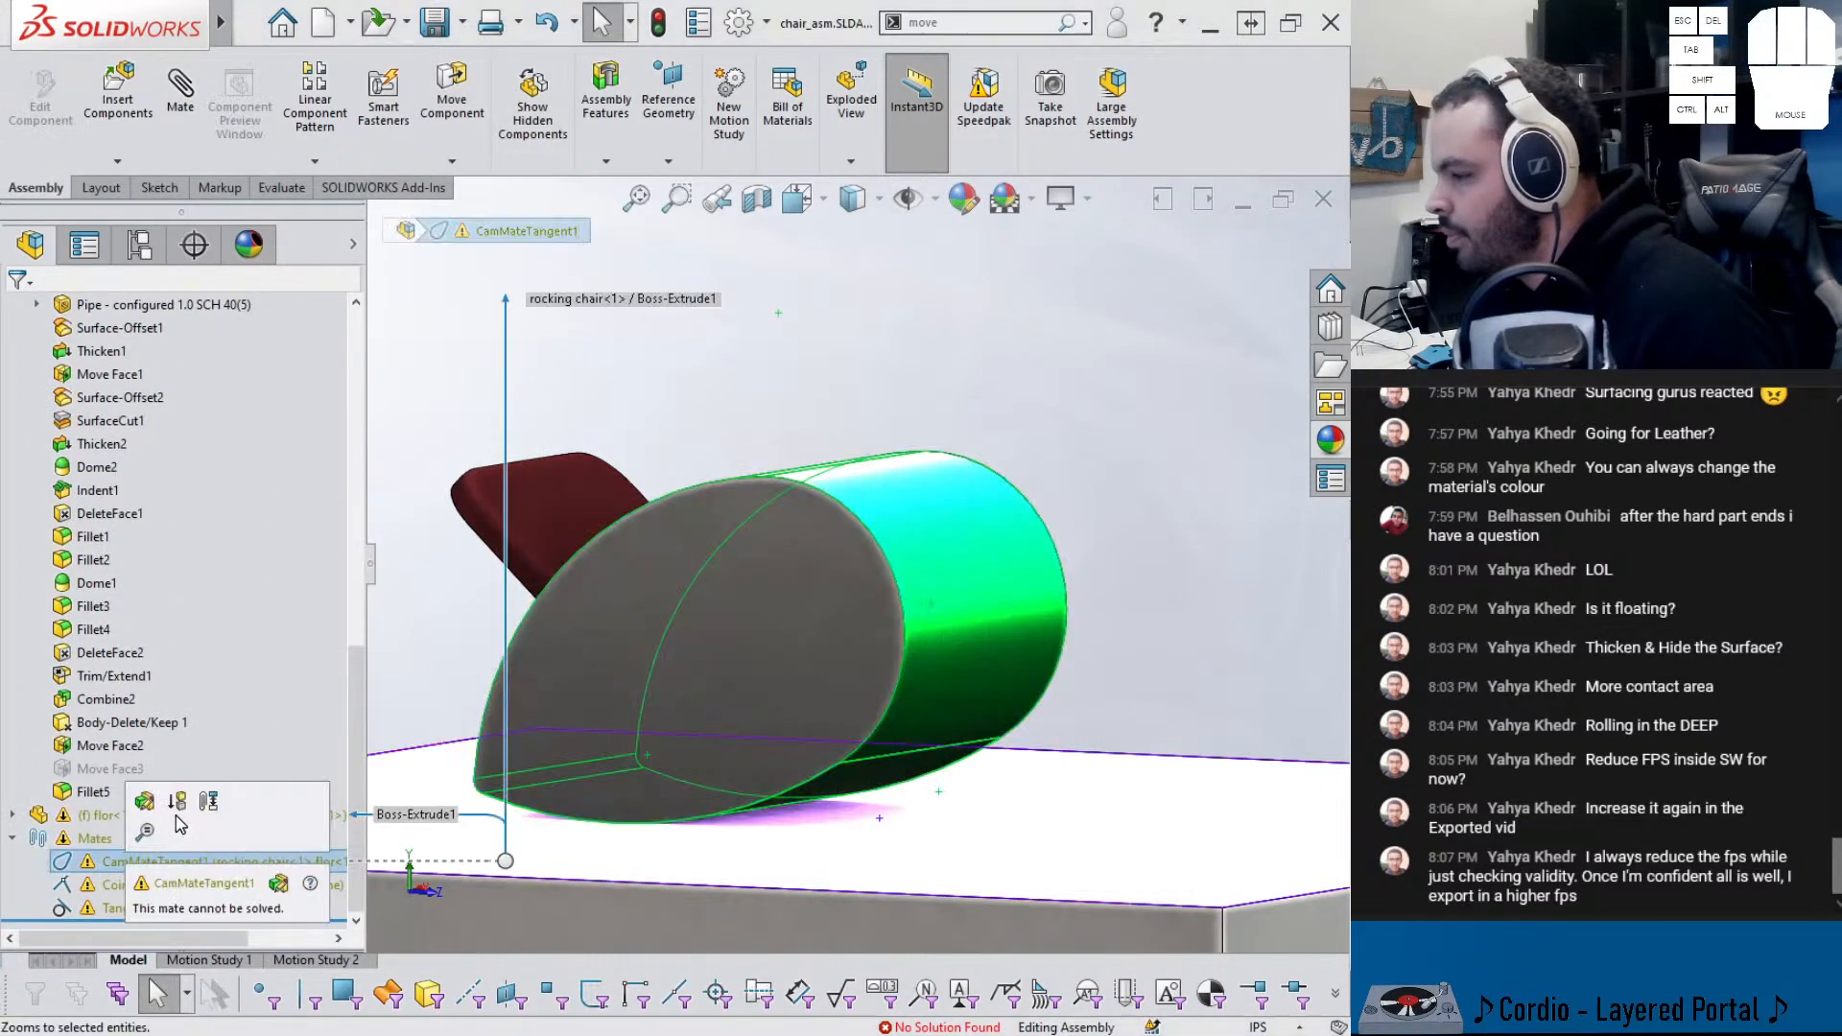
click(192, 814)
- Orbit the view and select the floor block's top face
scroll(758, 779, up, 3)
middle_drag(758, 779, 974, 602)
click(973, 602)
- Open flor.SLDPRT, fillet its four connected top edges at 0.0625 in, and return to chair_asm
click(978, 595)
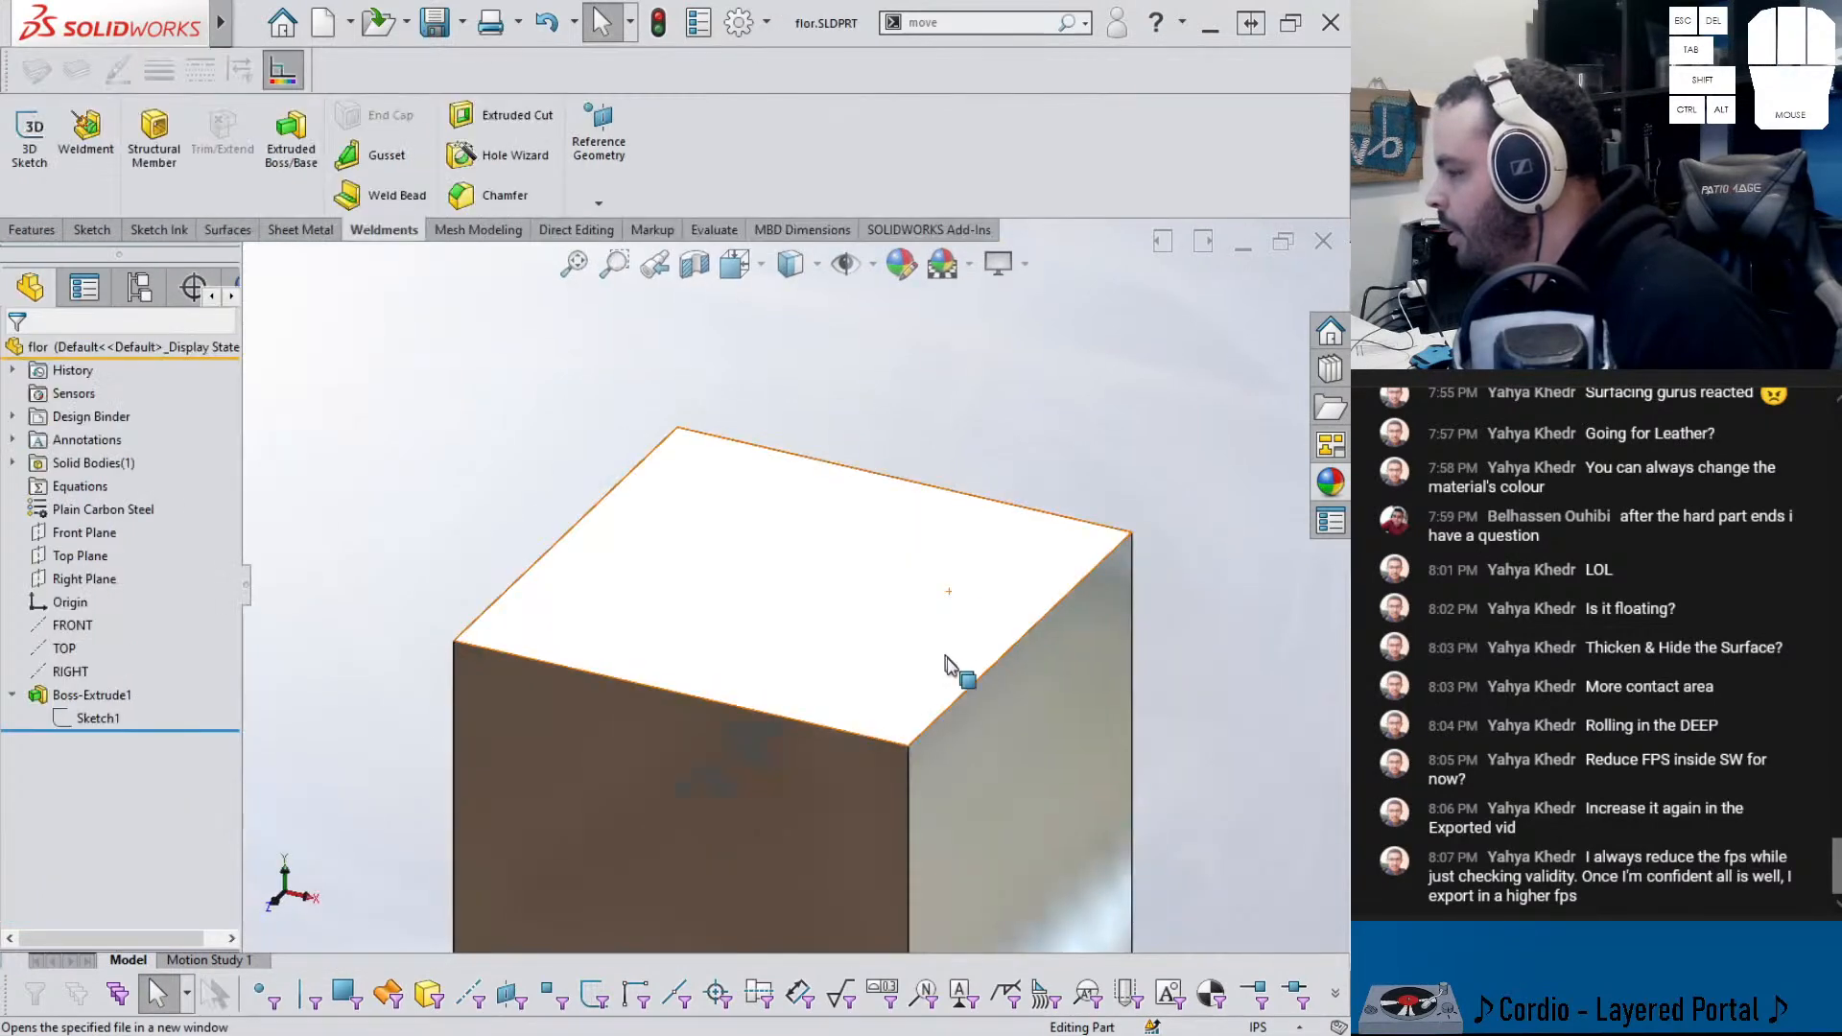
click(963, 687)
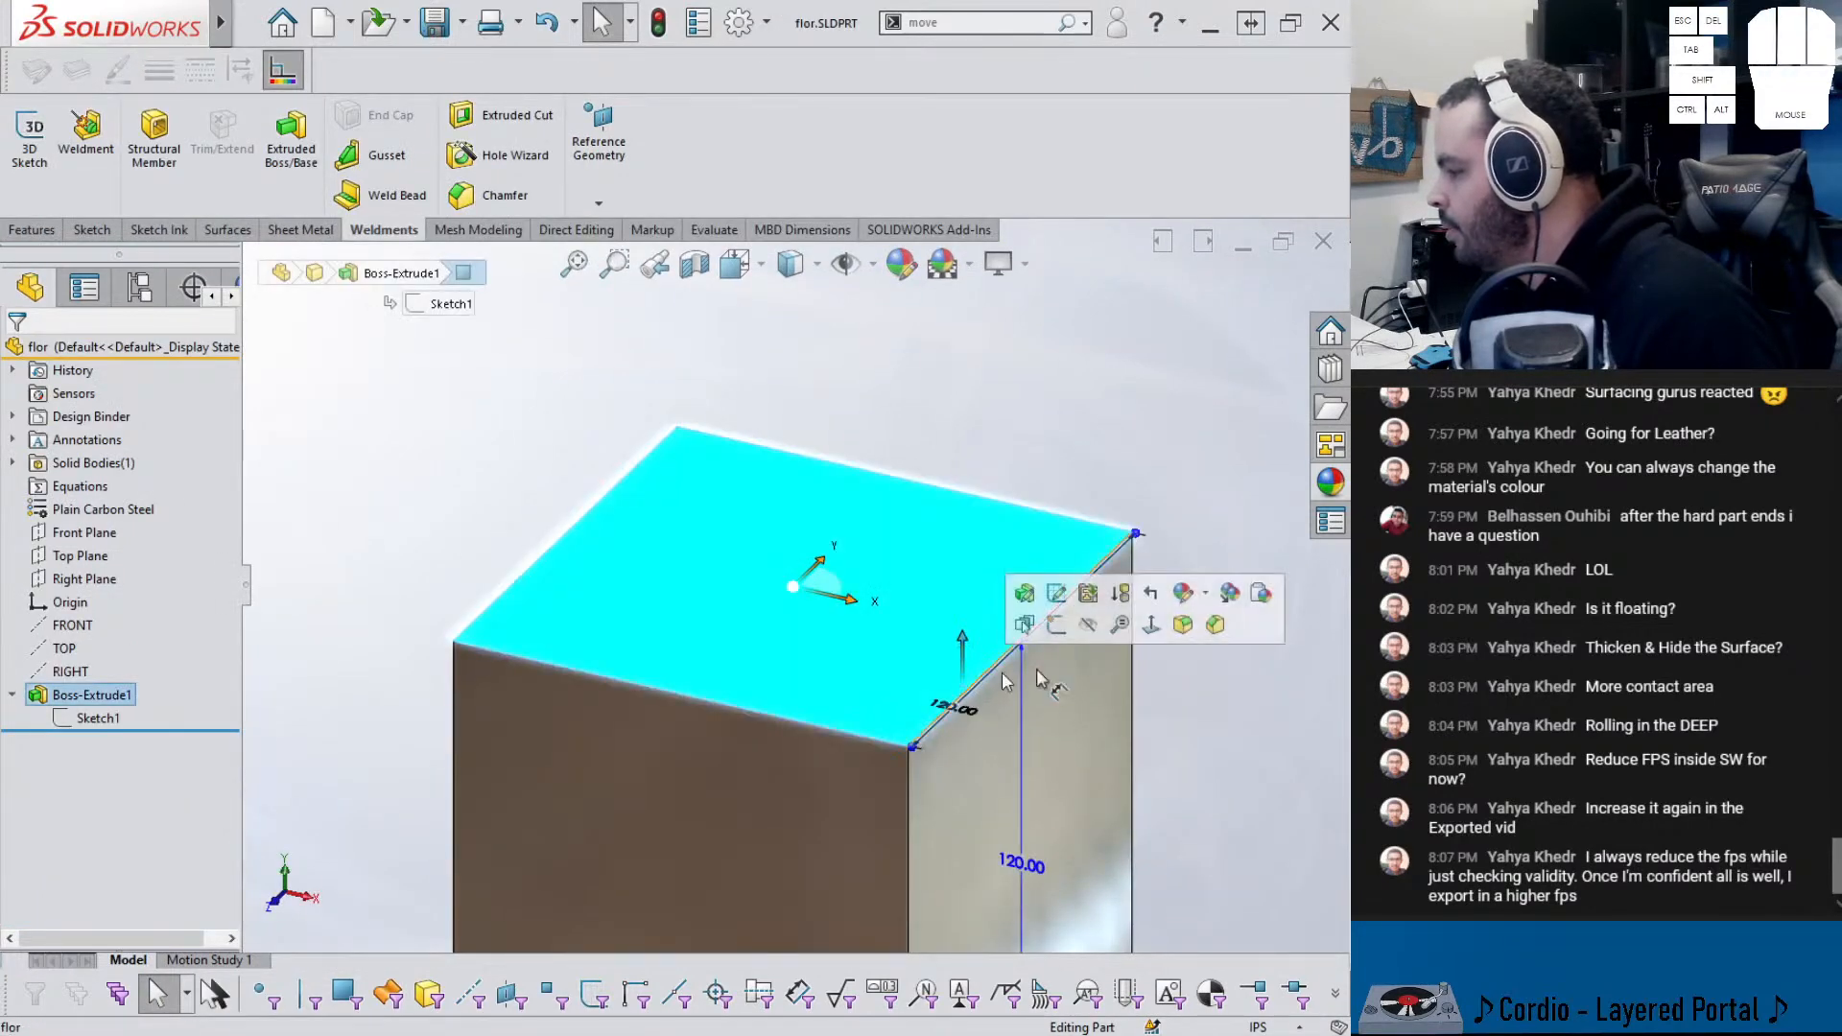
click(1188, 625)
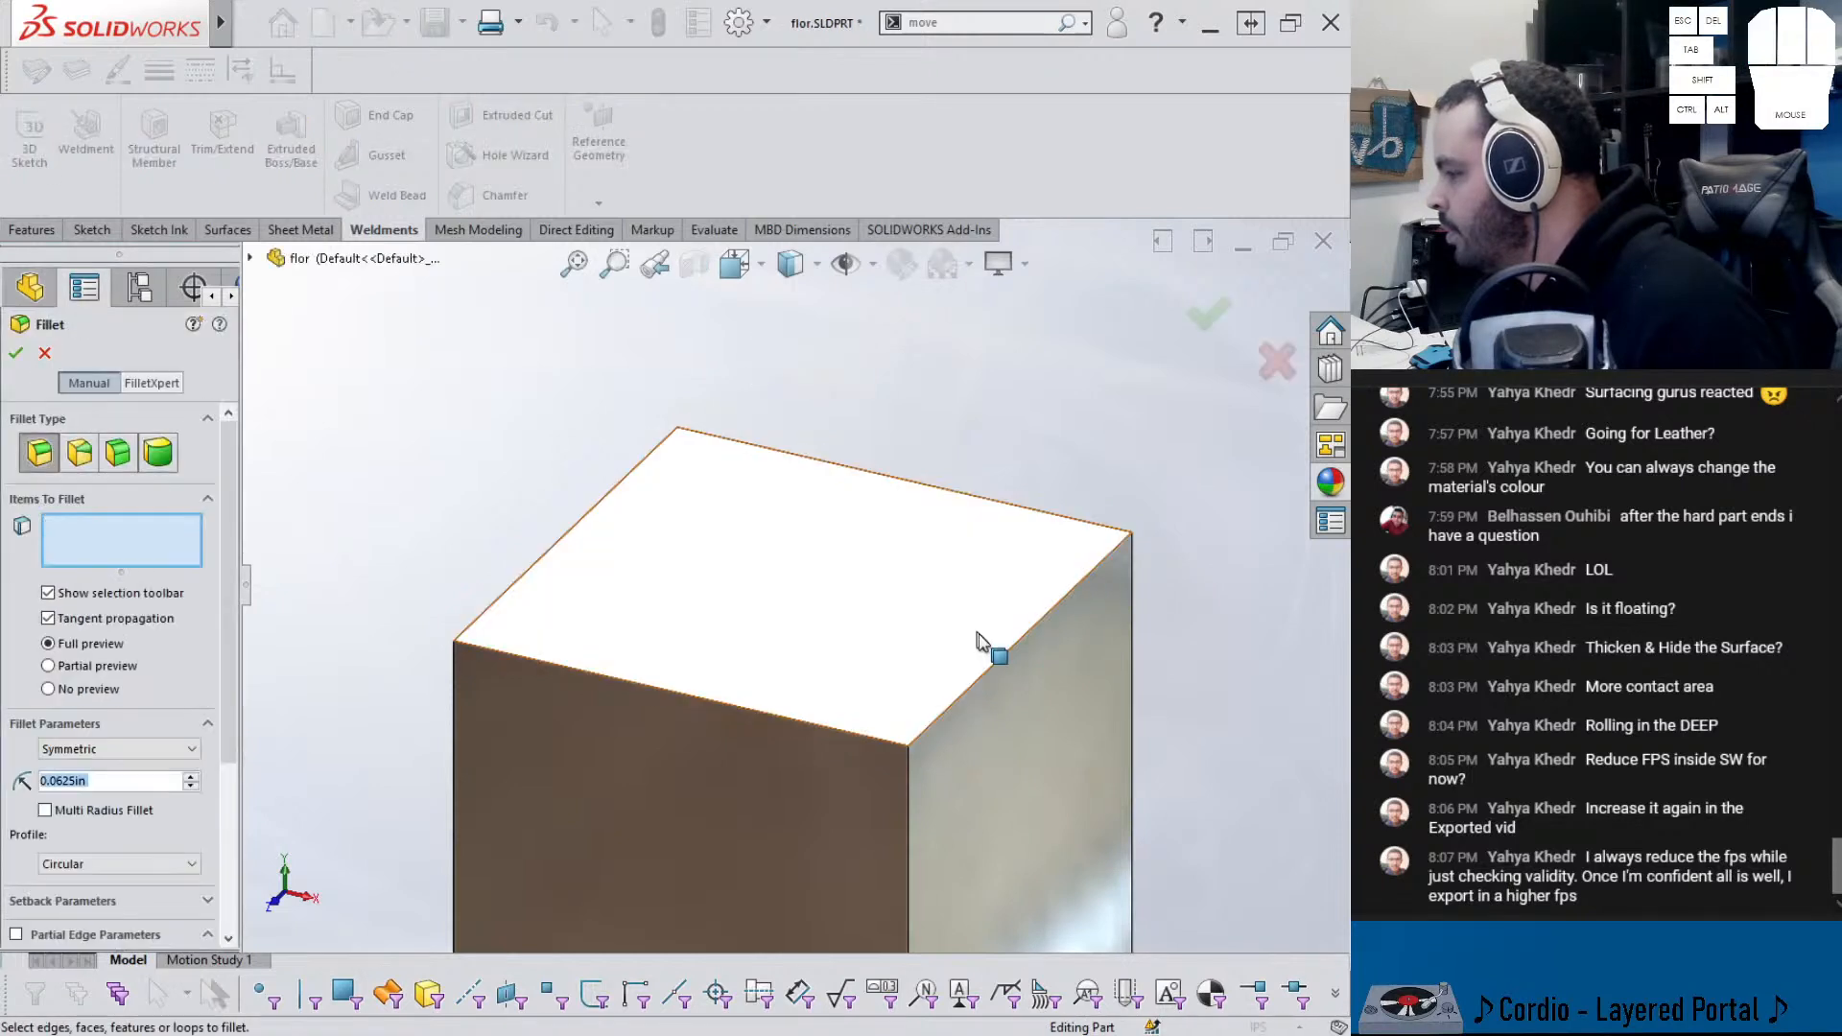
click(993, 665)
click(1052, 607)
right_click(1056, 619)
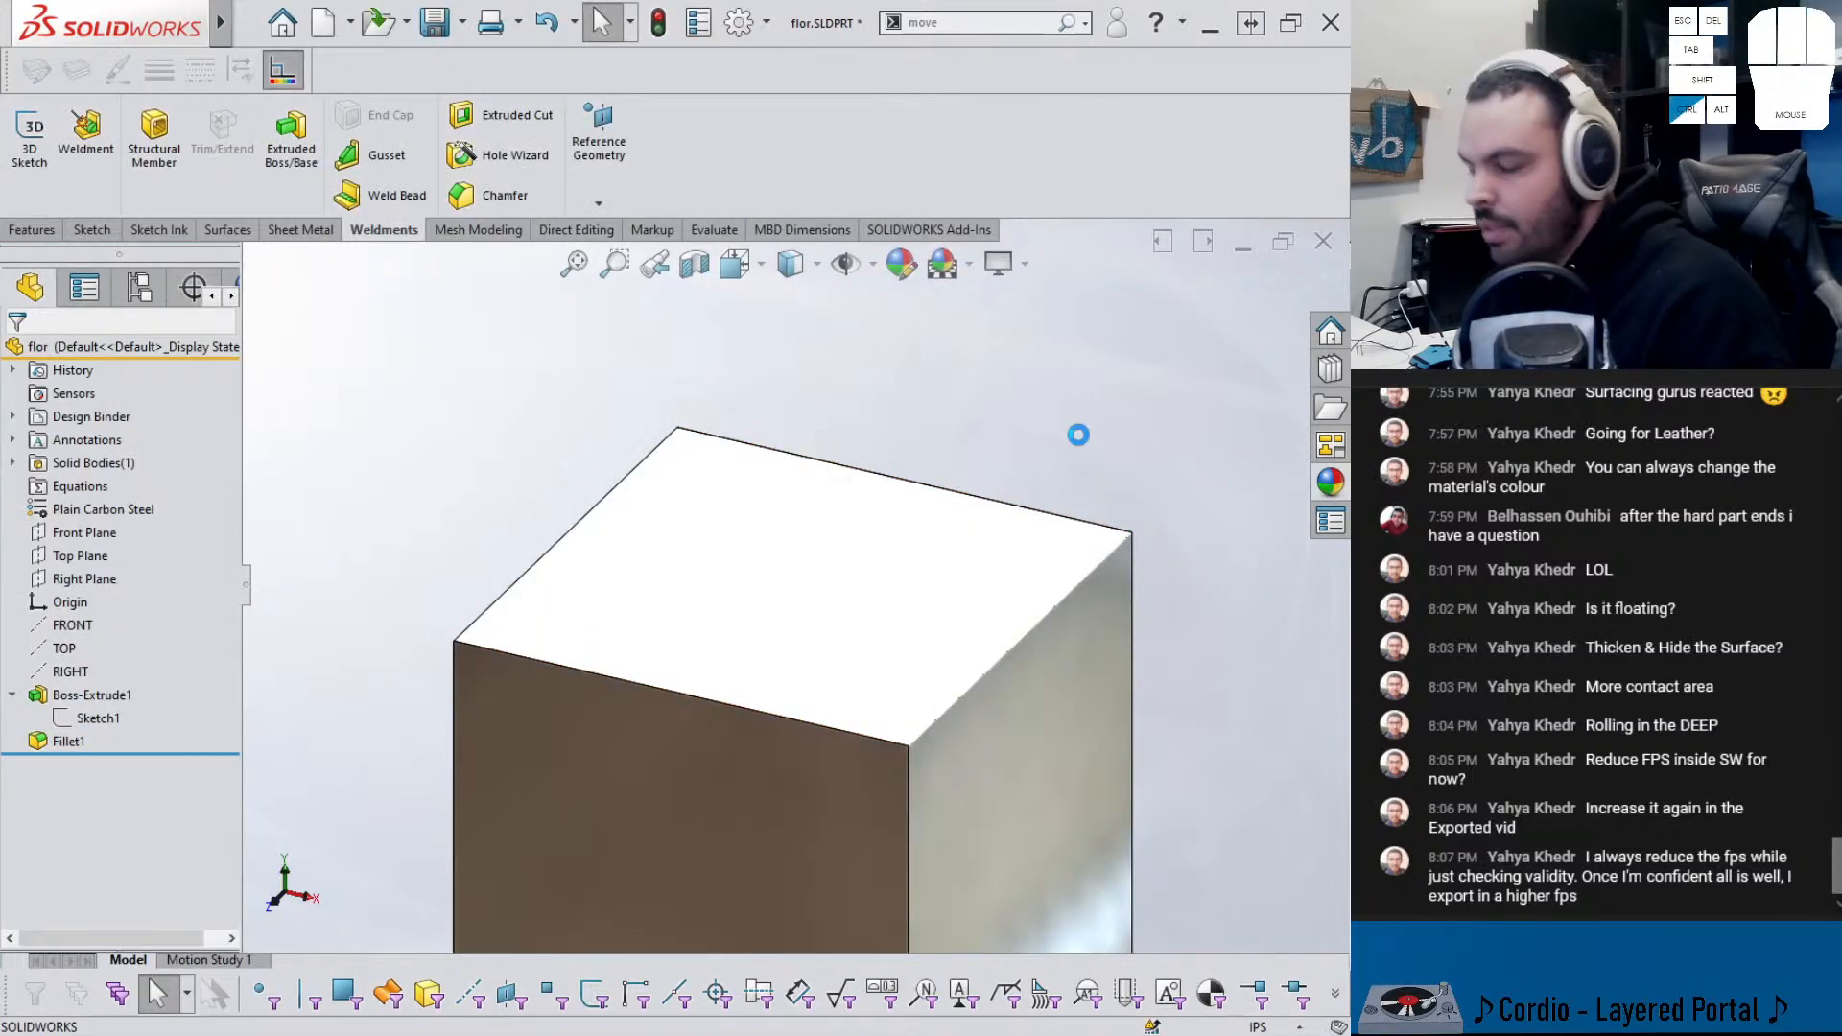
key(ctrl+Tab)
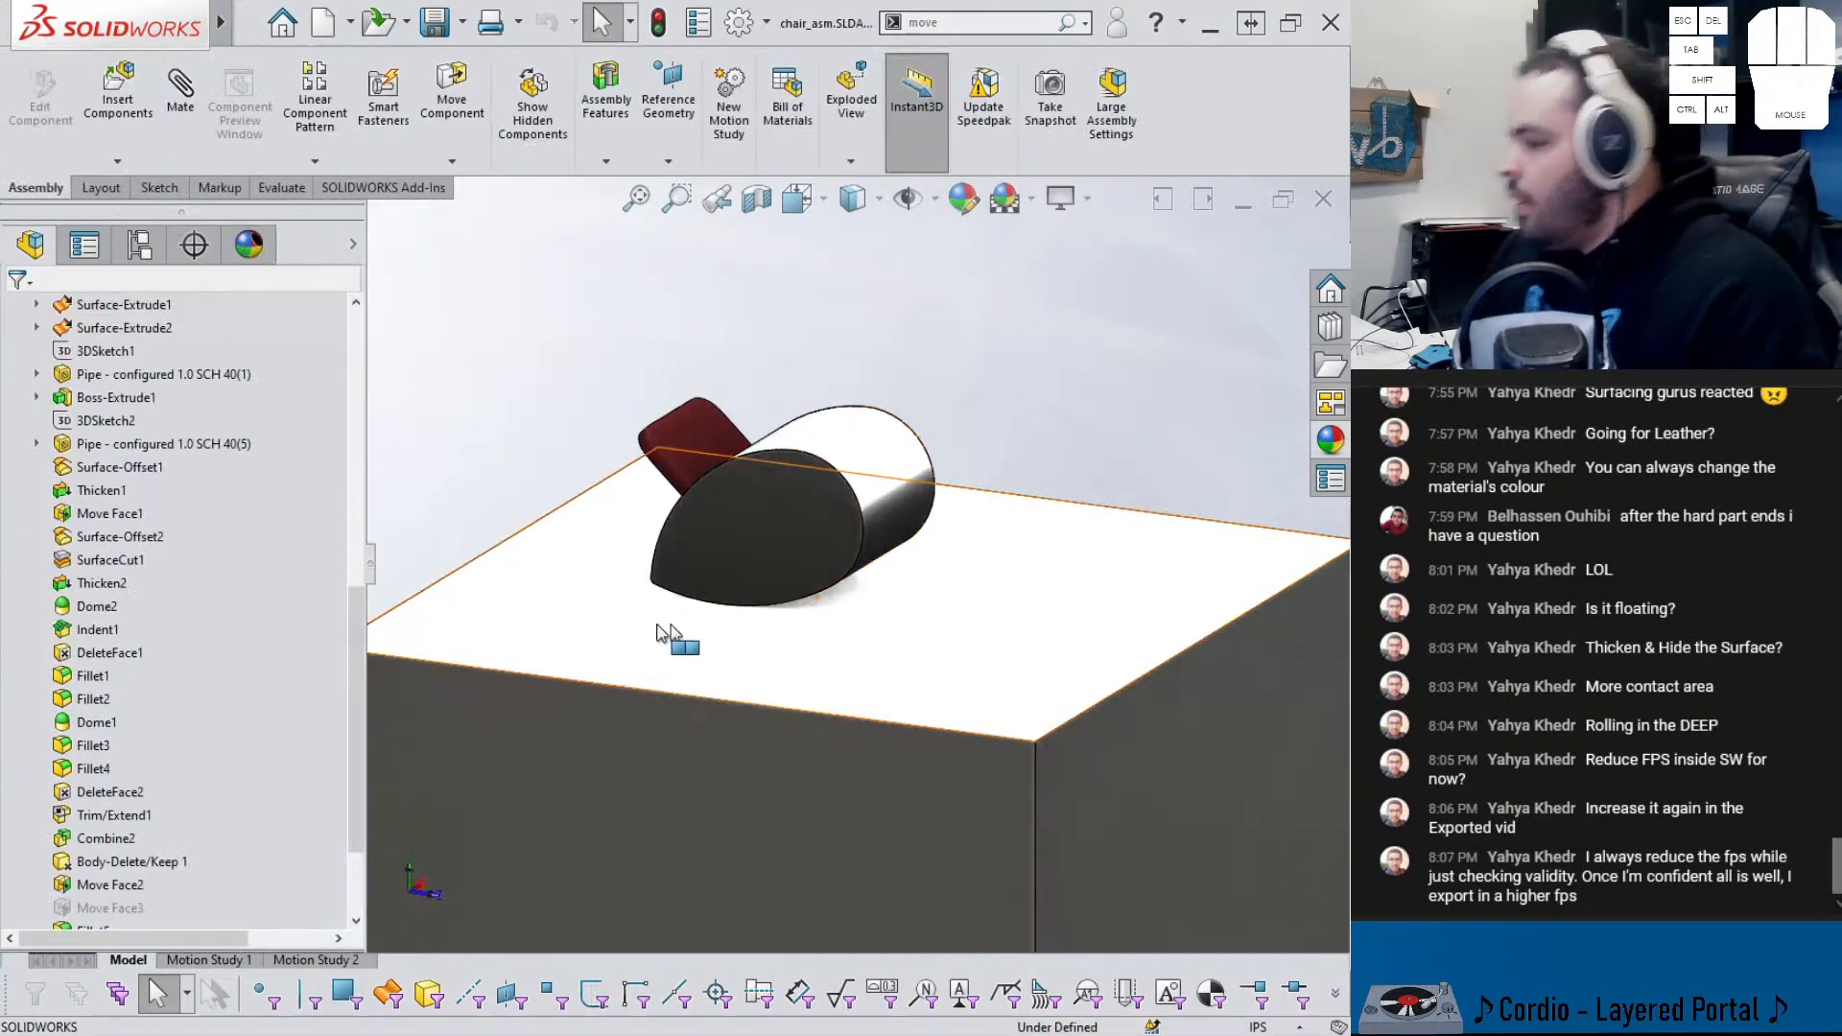
- Unsuppress CamMateTangent1, suppress Tangent1, and flip the cam mate's alignment so the chair sits on the block
click(140, 861)
click(175, 811)
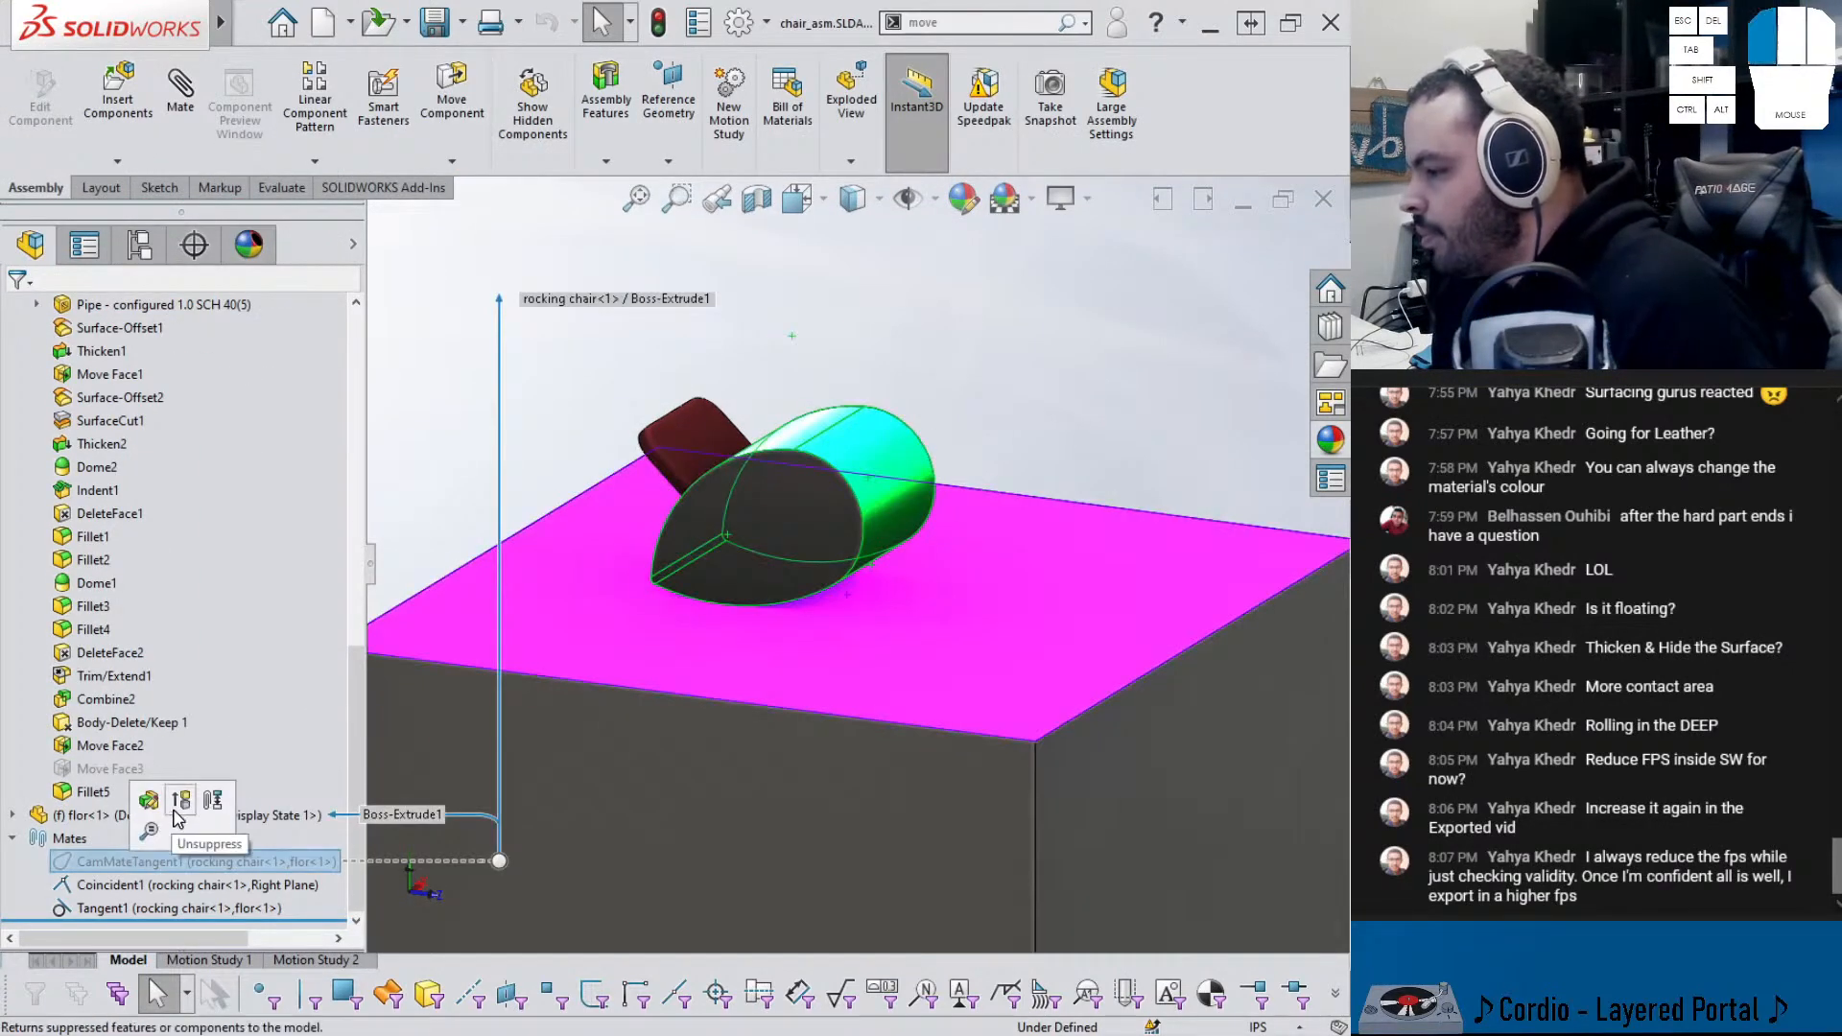
click(197, 864)
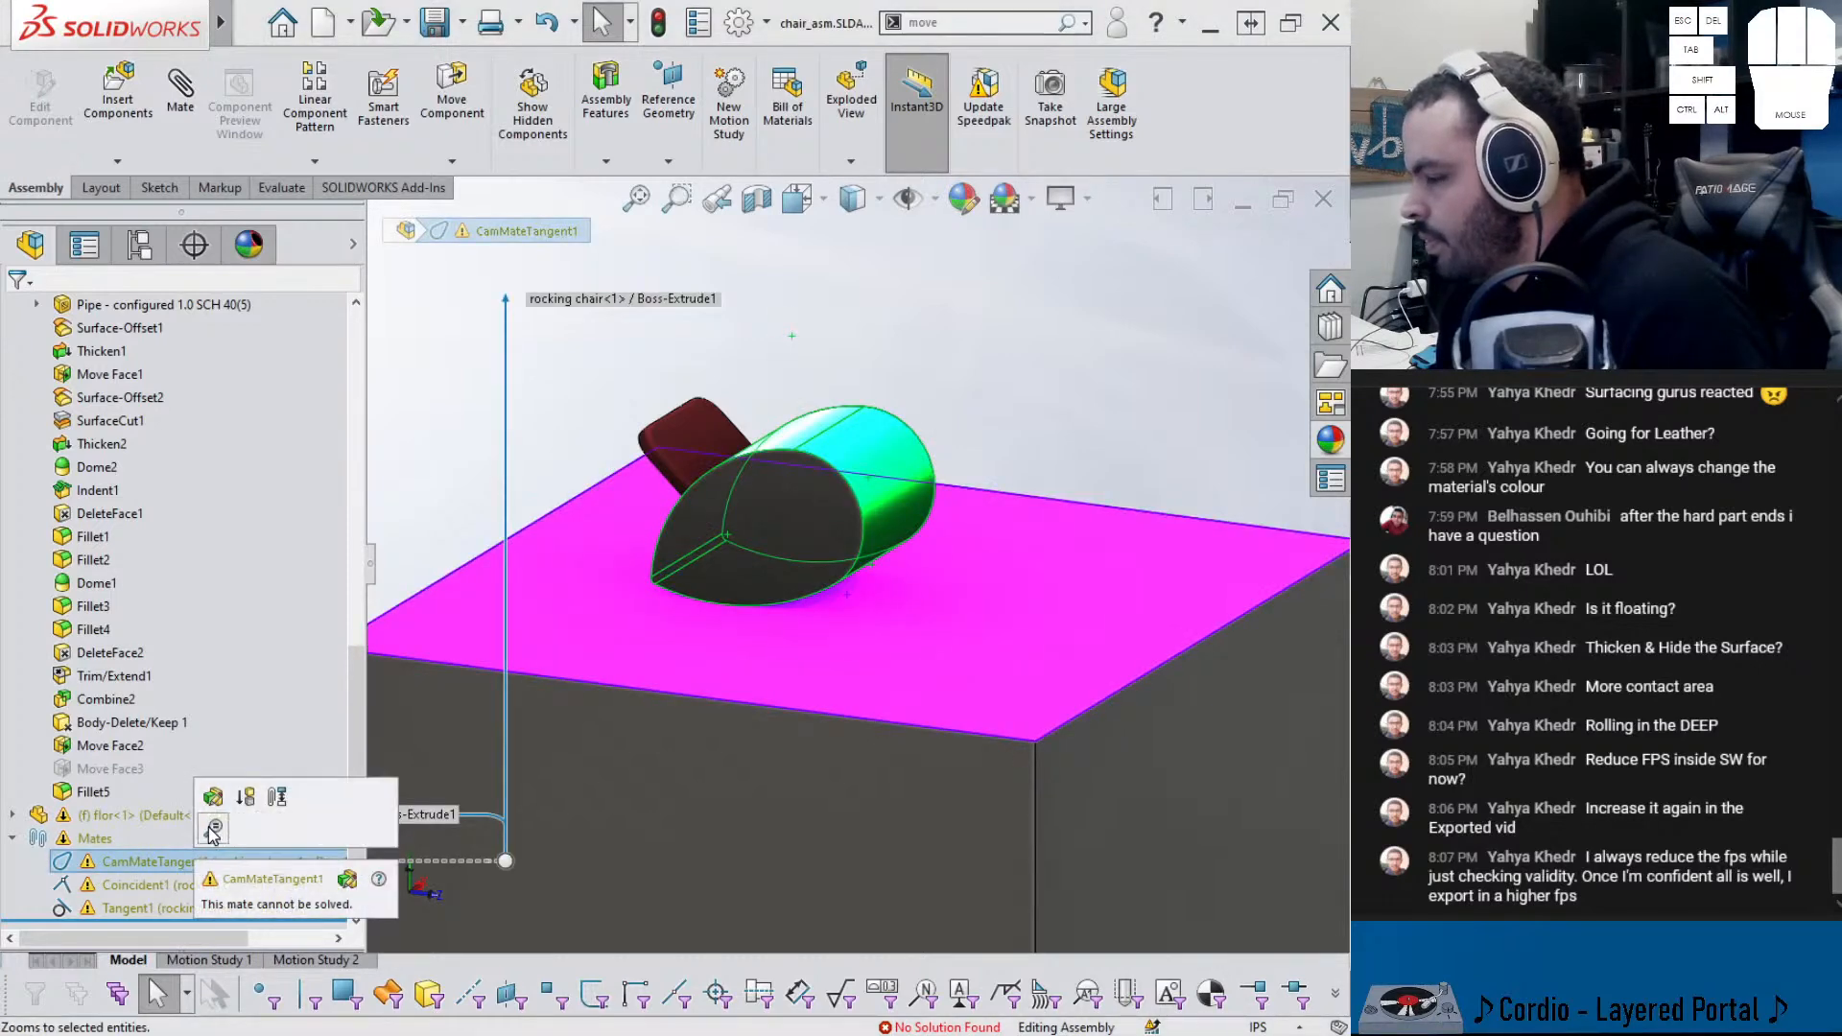
click(118, 909)
click(175, 850)
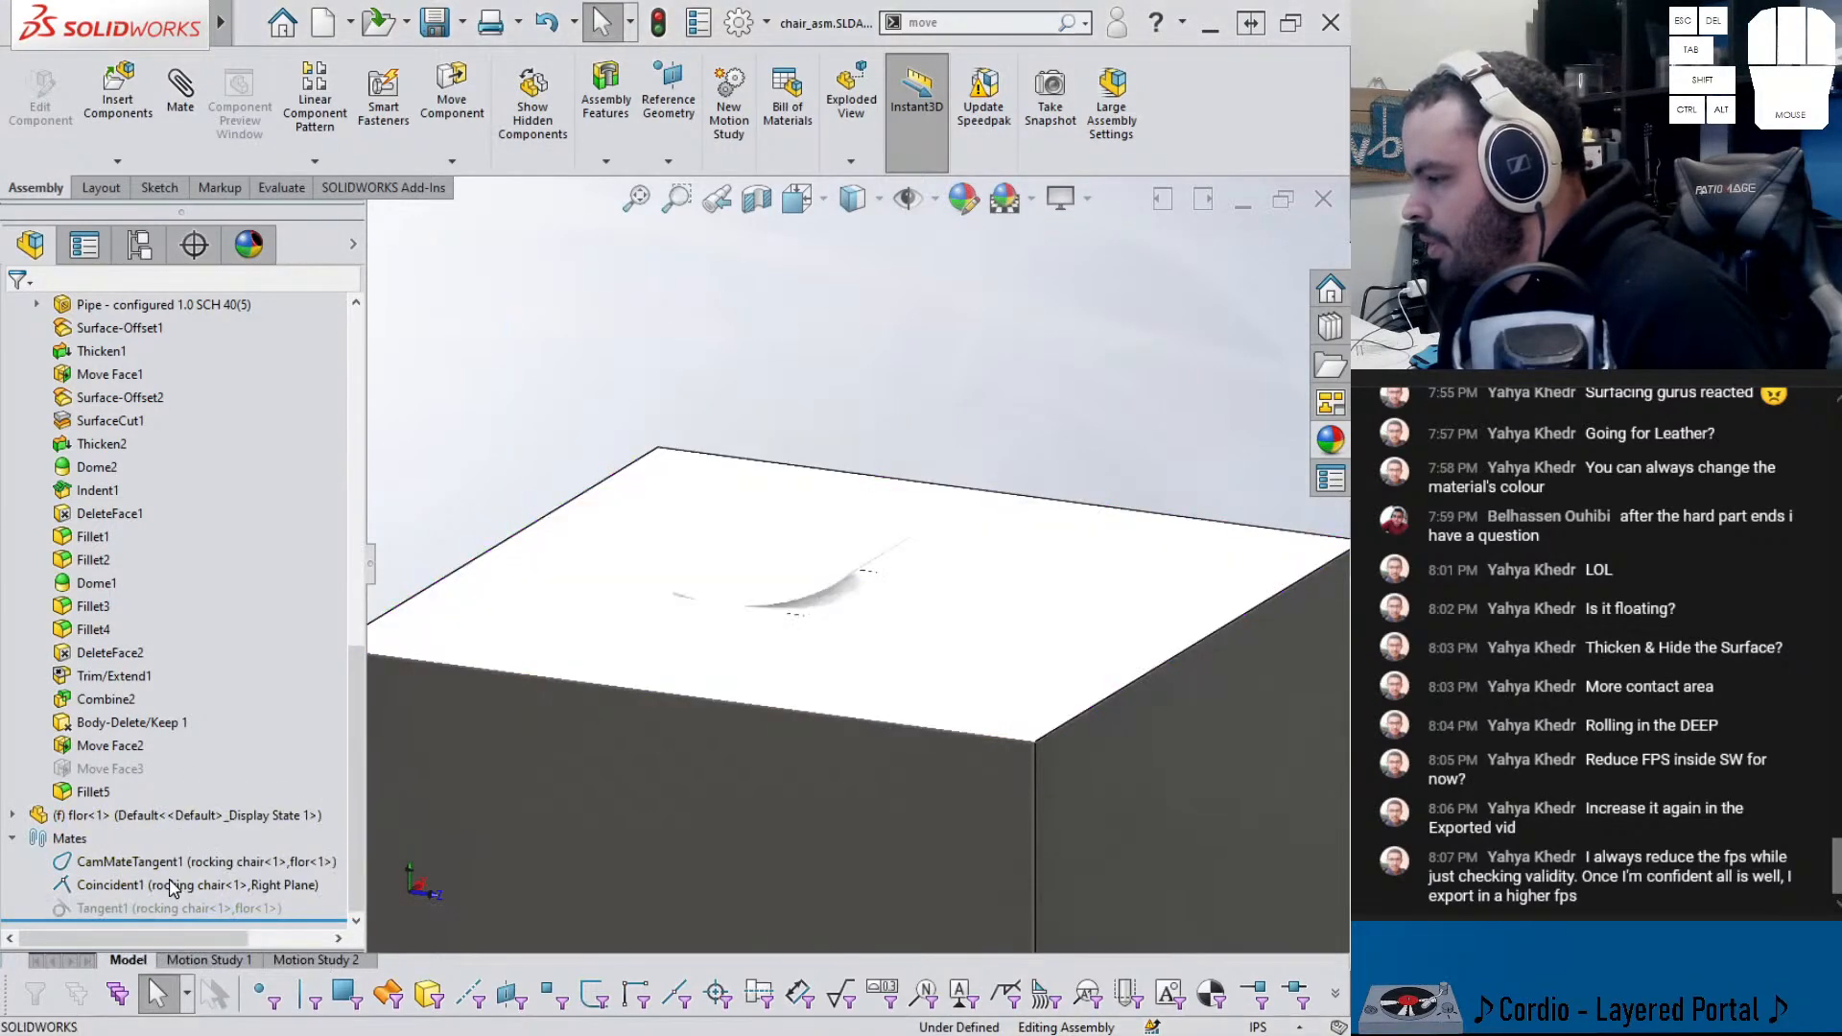
mouse_move(762, 624)
middle_down()
mouse_move(741, 662)
mouse_move(779, 629)
middle_up()
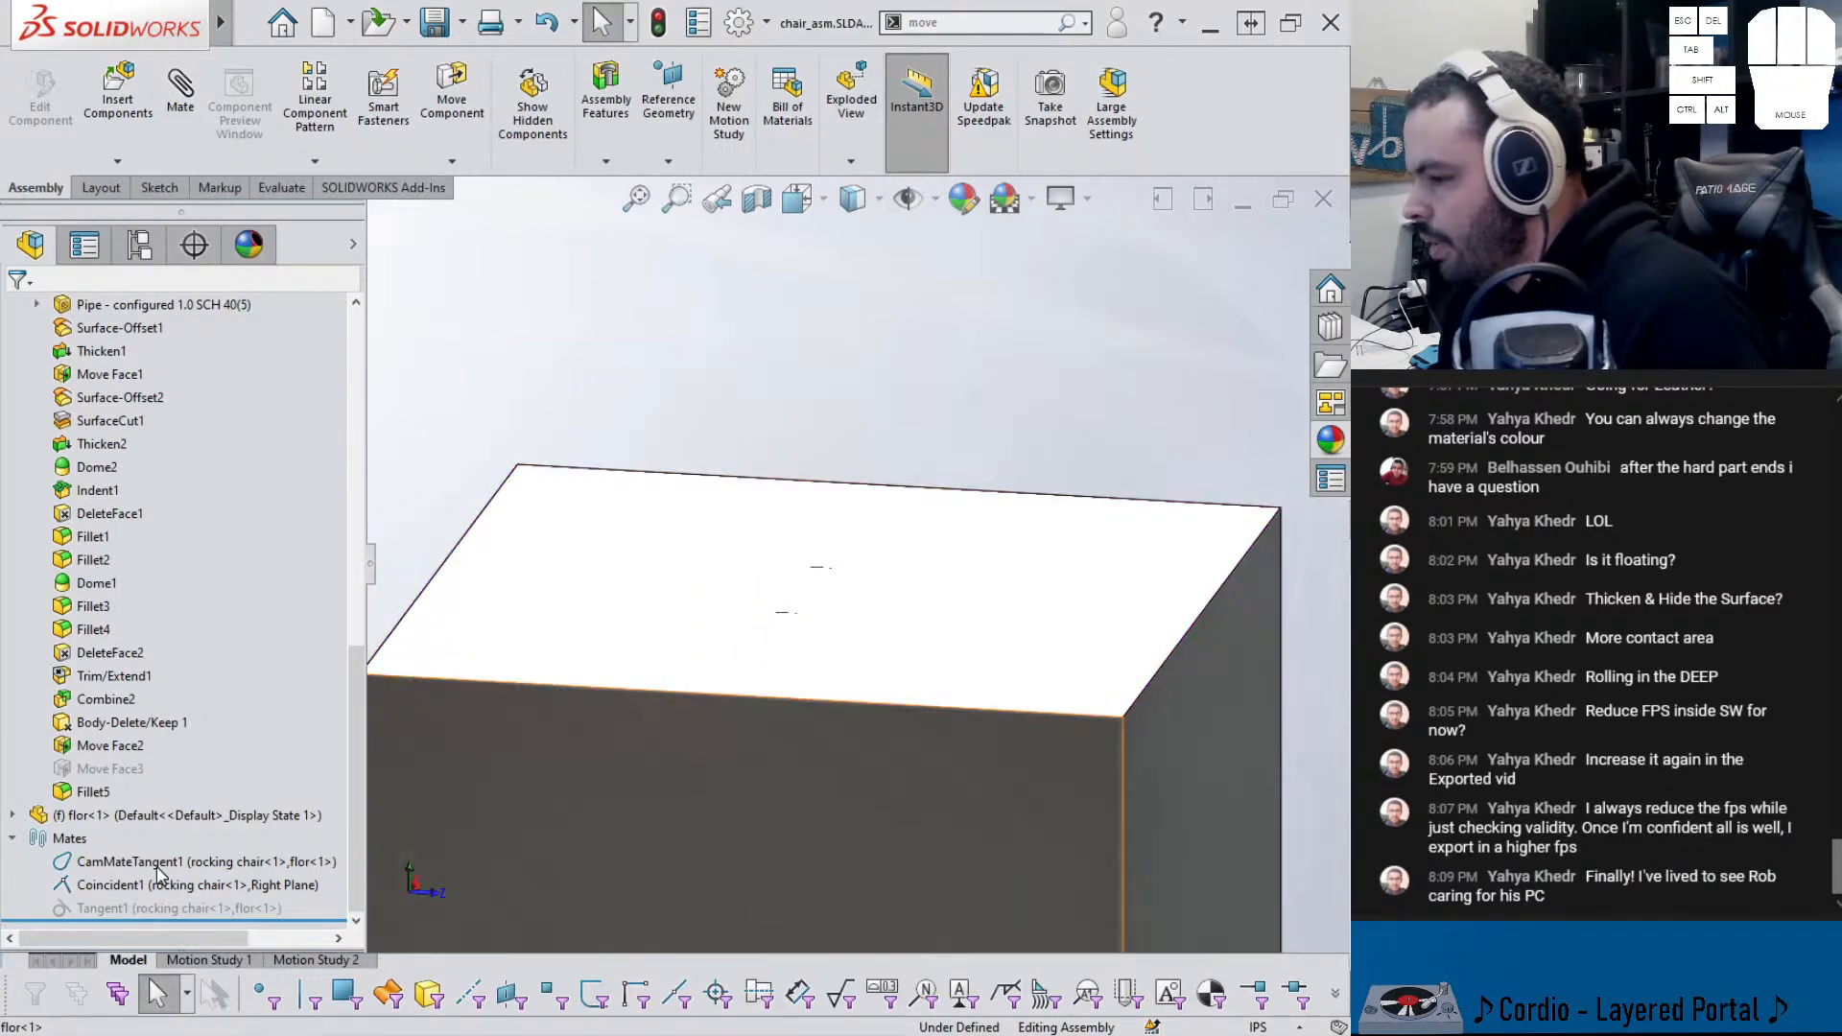
right_click(86, 861)
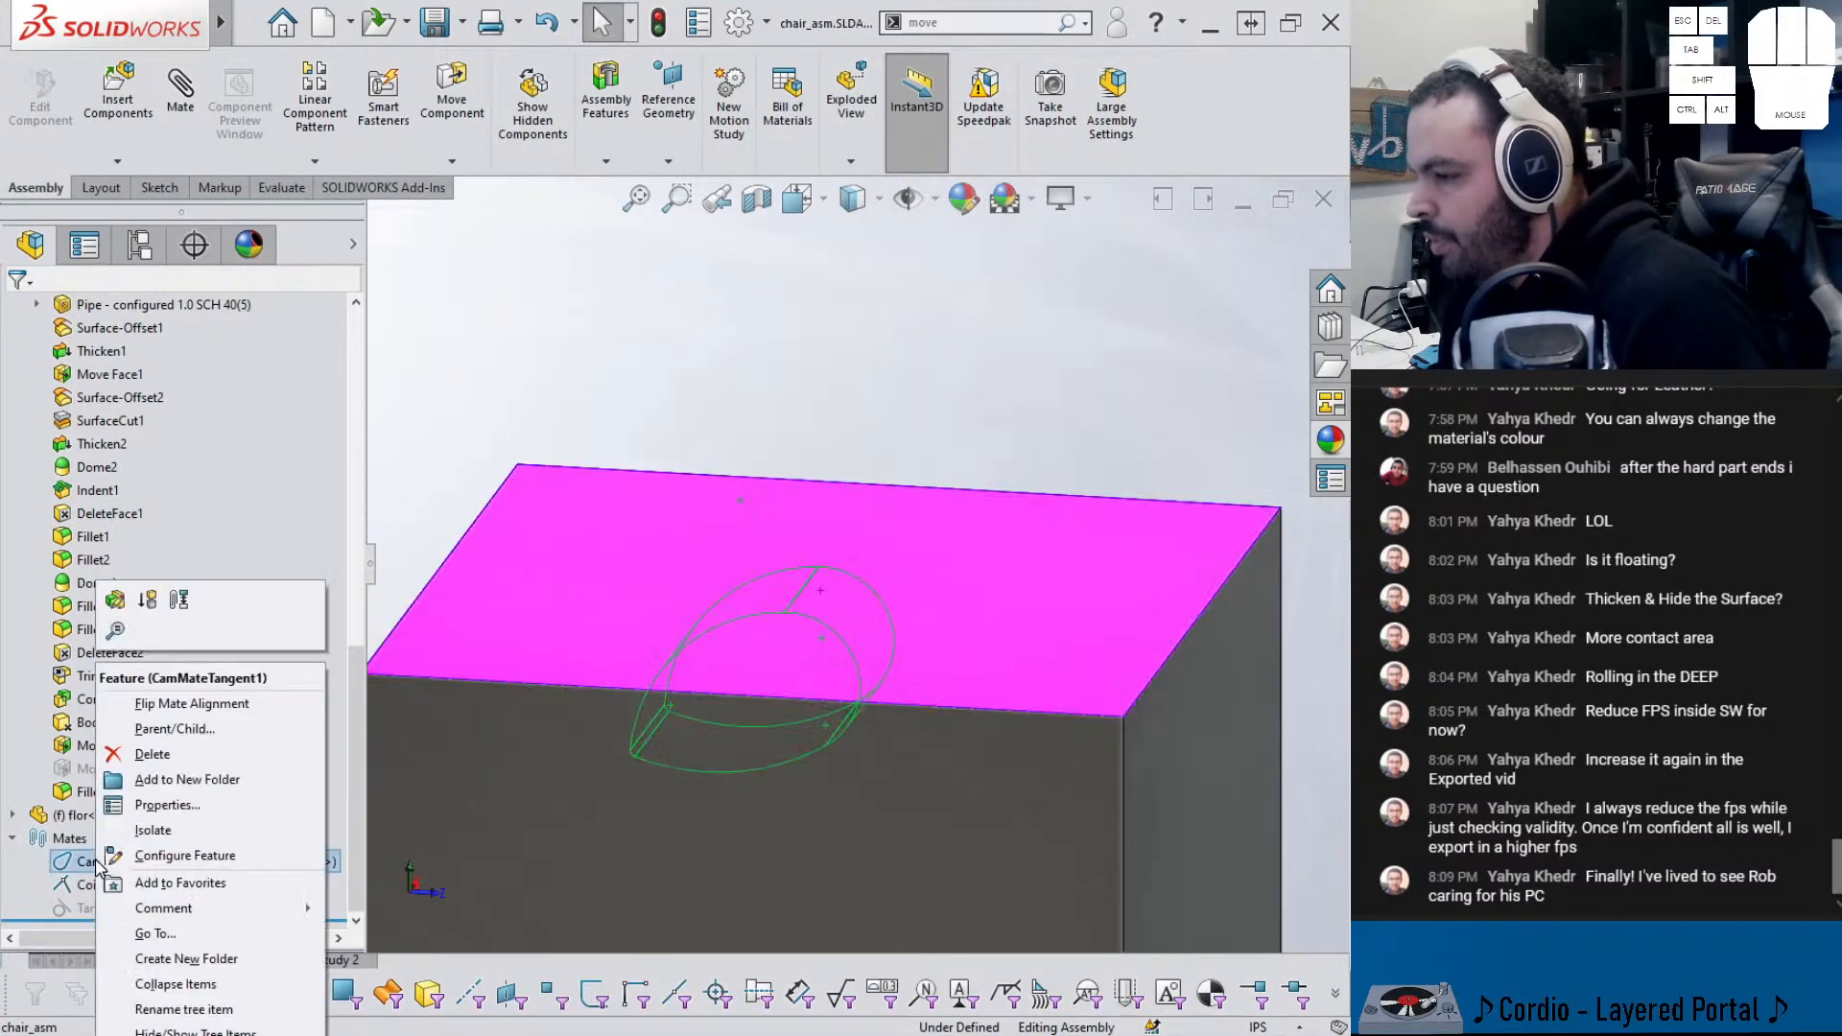
click(182, 703)
- Drag the chair to rock it back and forth across the filleted block top
mouse_move(880, 549)
mouse_down()
mouse_move(825, 480)
mouse_move(711, 397)
mouse_move(708, 619)
mouse_move(761, 637)
mouse_move(964, 630)
mouse_move(903, 550)
mouse_up()
drag(779, 420, 683, 640)
drag(825, 476, 879, 540)
scroll(884, 541, down, 1)
- Open Motion Study 2 and update its initial state to the chair's new positions
click(1006, 418)
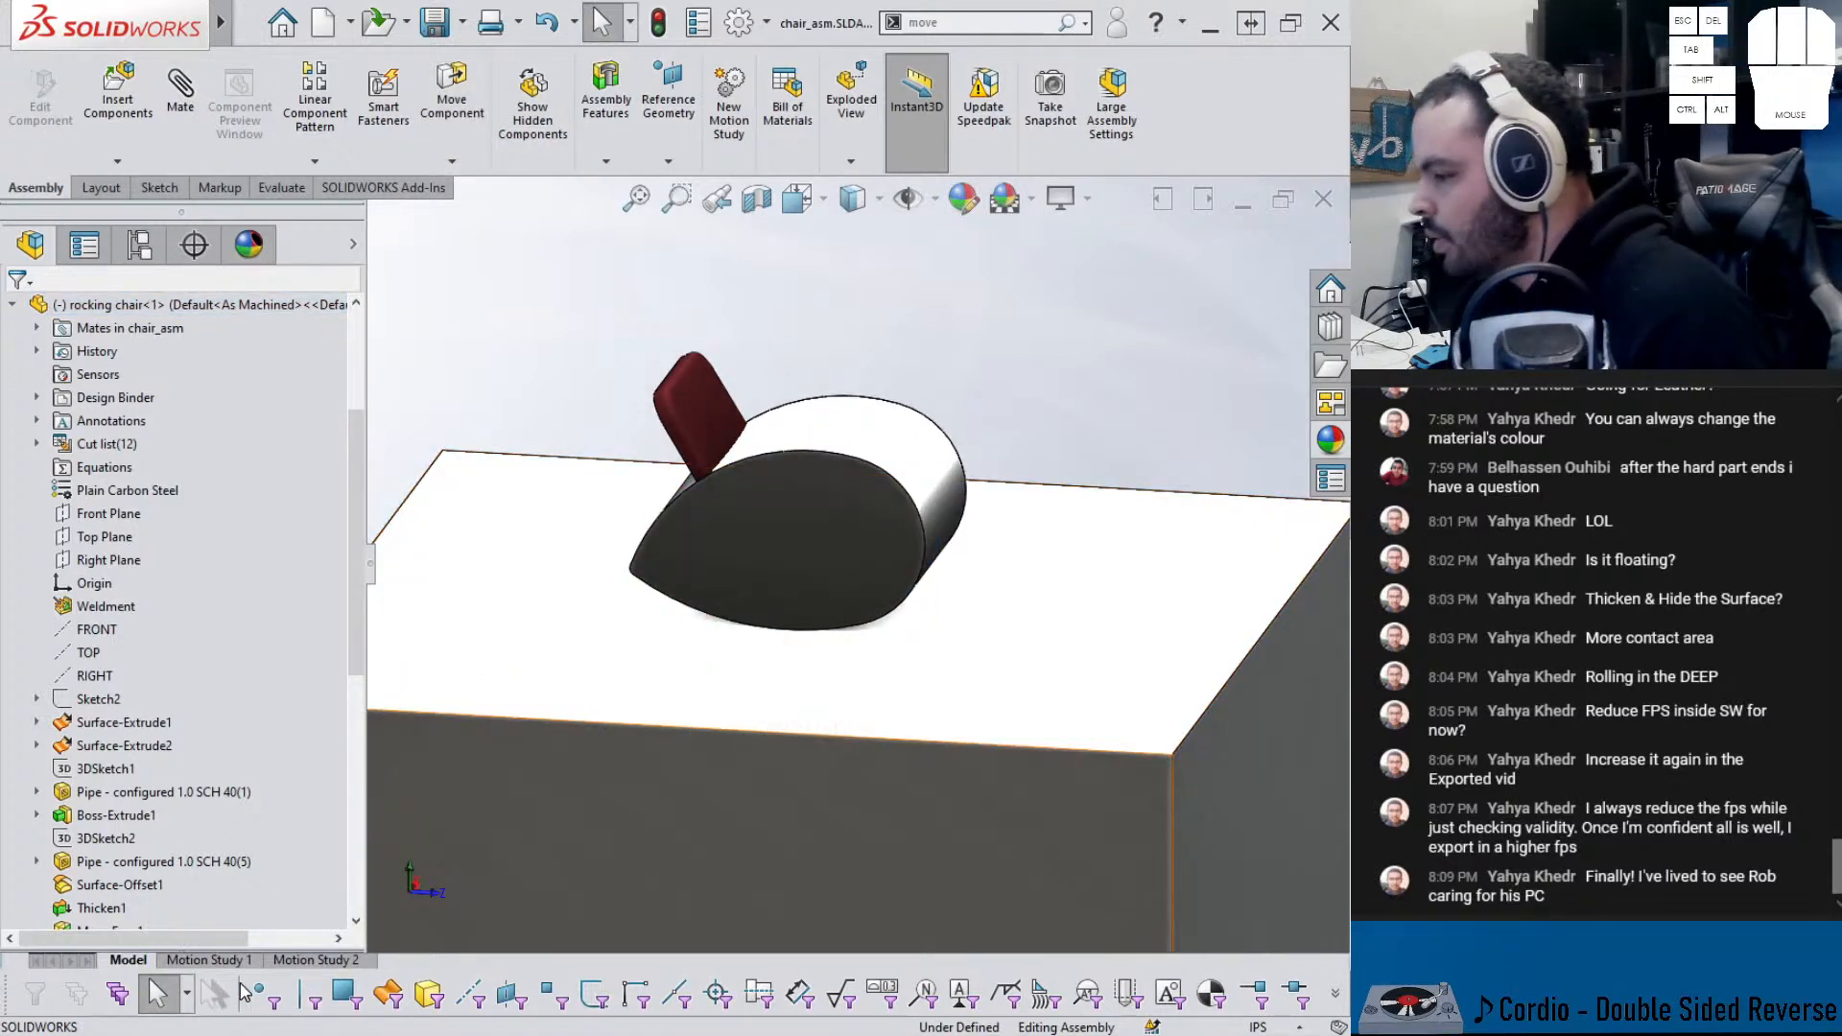
click(313, 960)
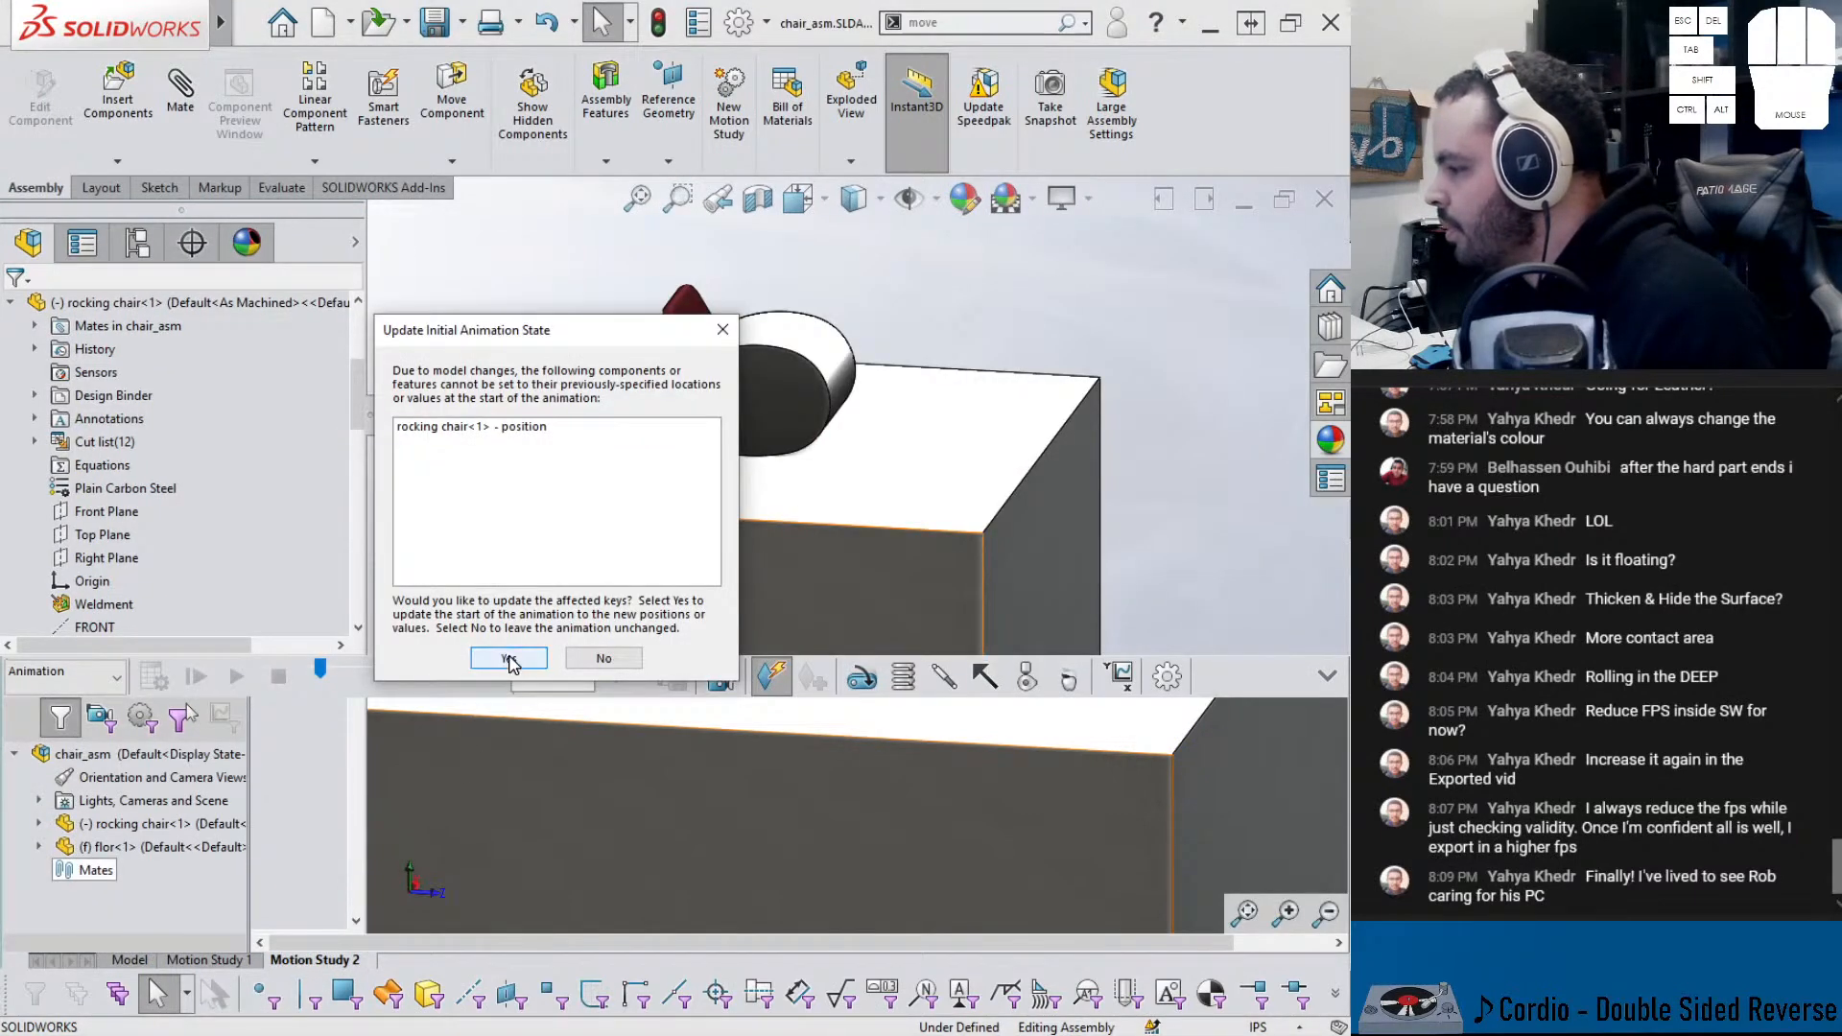
click(509, 658)
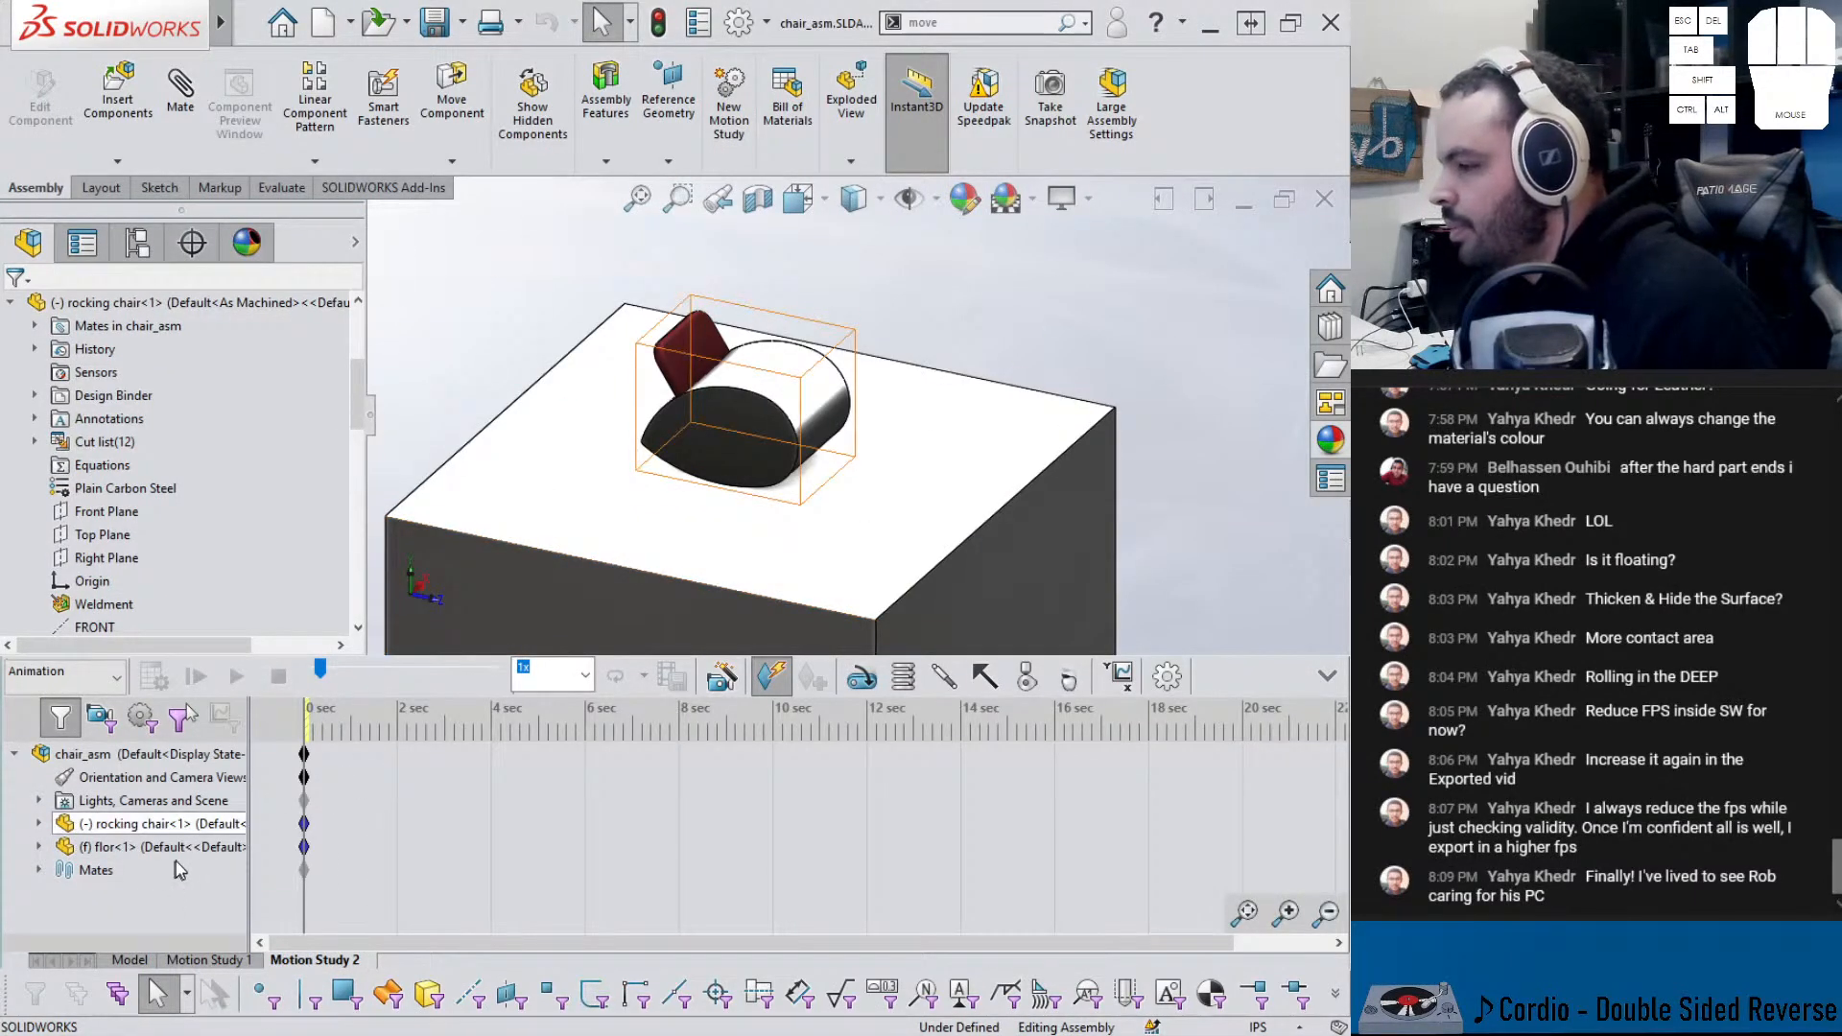
- Create Motion Study 3 and adjust the view around the chair
click(728, 105)
scroll(758, 364, up, 3)
middle_drag(777, 400, 761, 395)
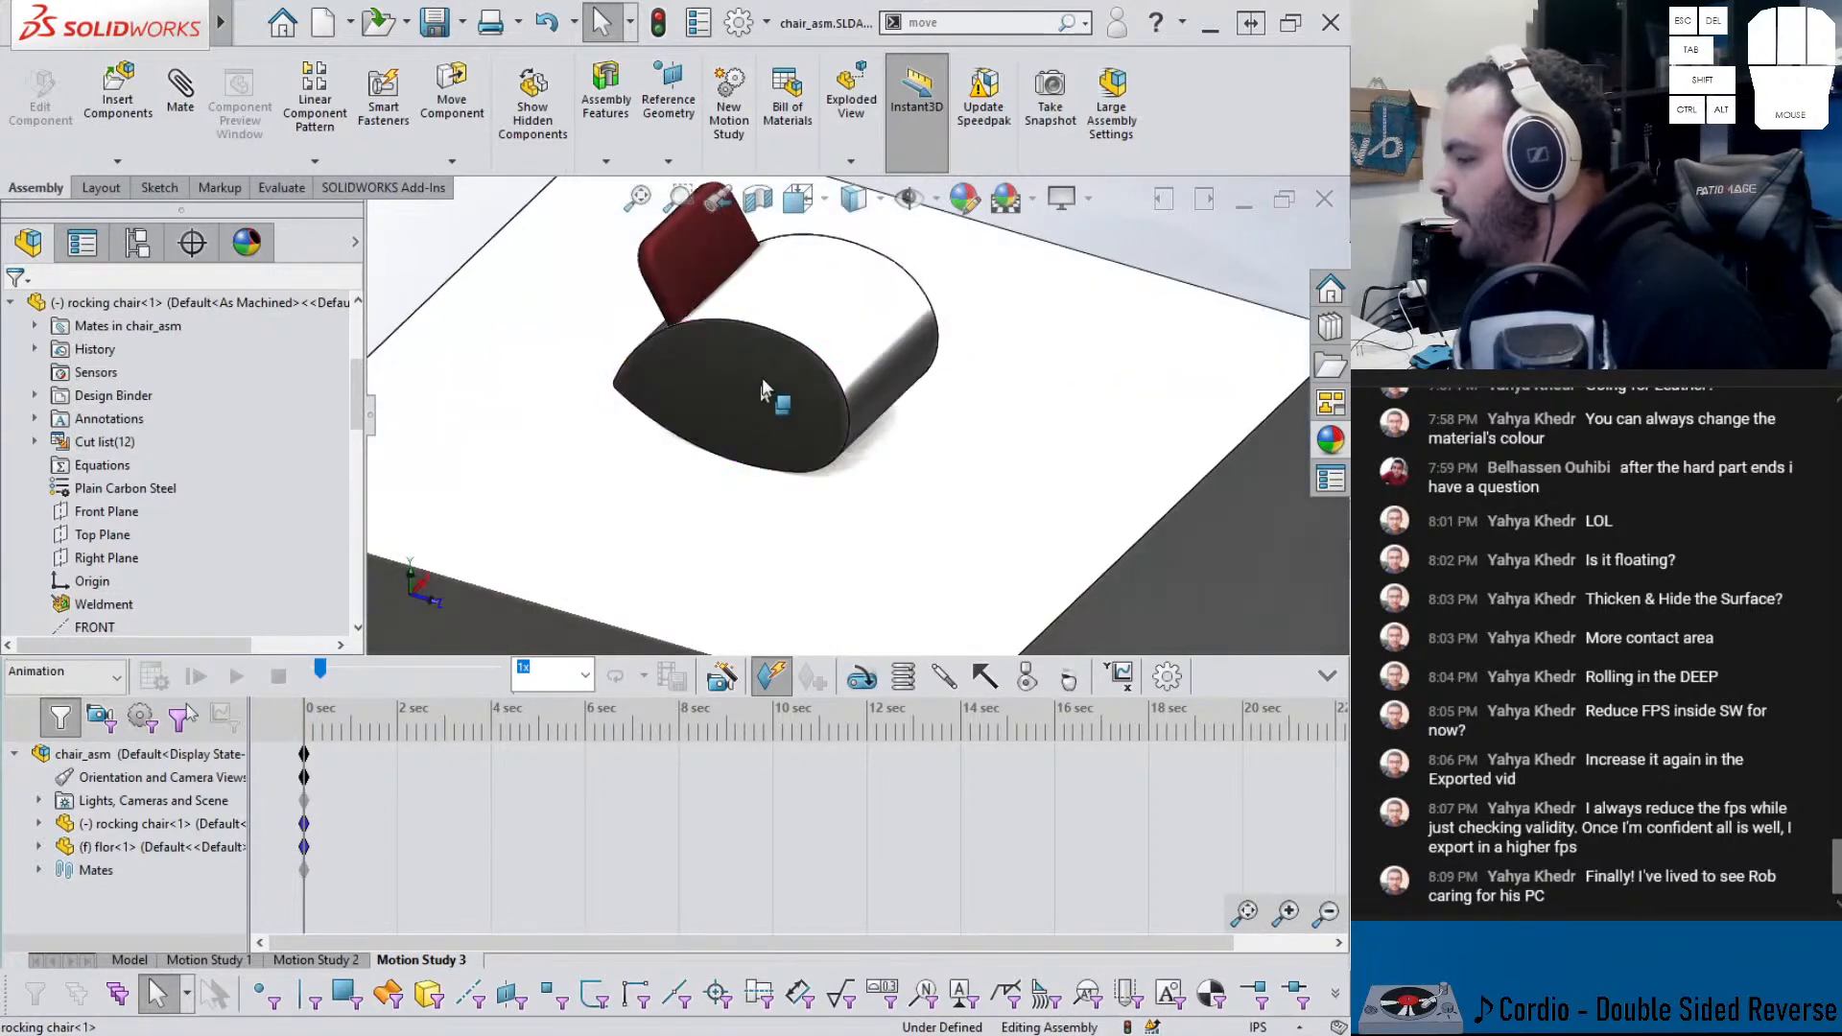
scroll(764, 396, down, 2)
scroll(784, 297, up, 2)
scroll(809, 472, down, 3)
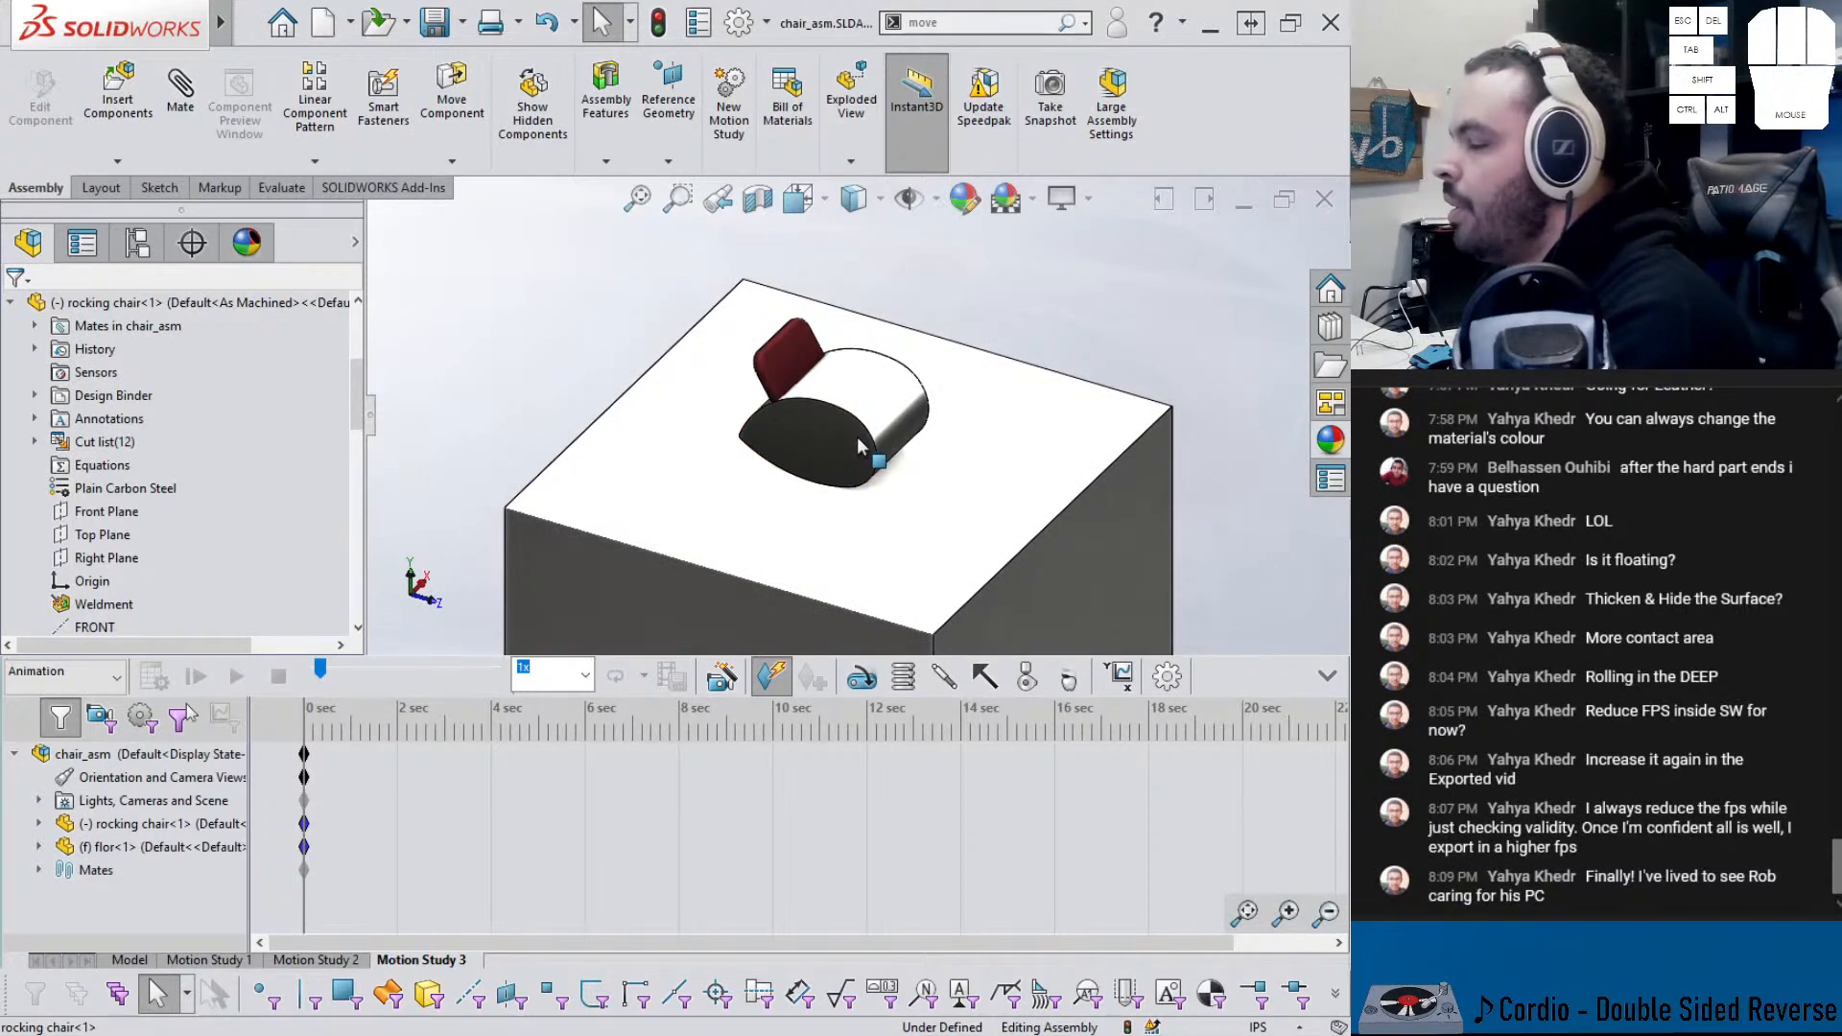
scroll(819, 425, up, 1)
middle_drag(822, 422, 847, 423)
scroll(849, 428, up, 1)
- Add a rotary motor on the rocking chair's RIGHT plane with reversed direction
click(862, 677)
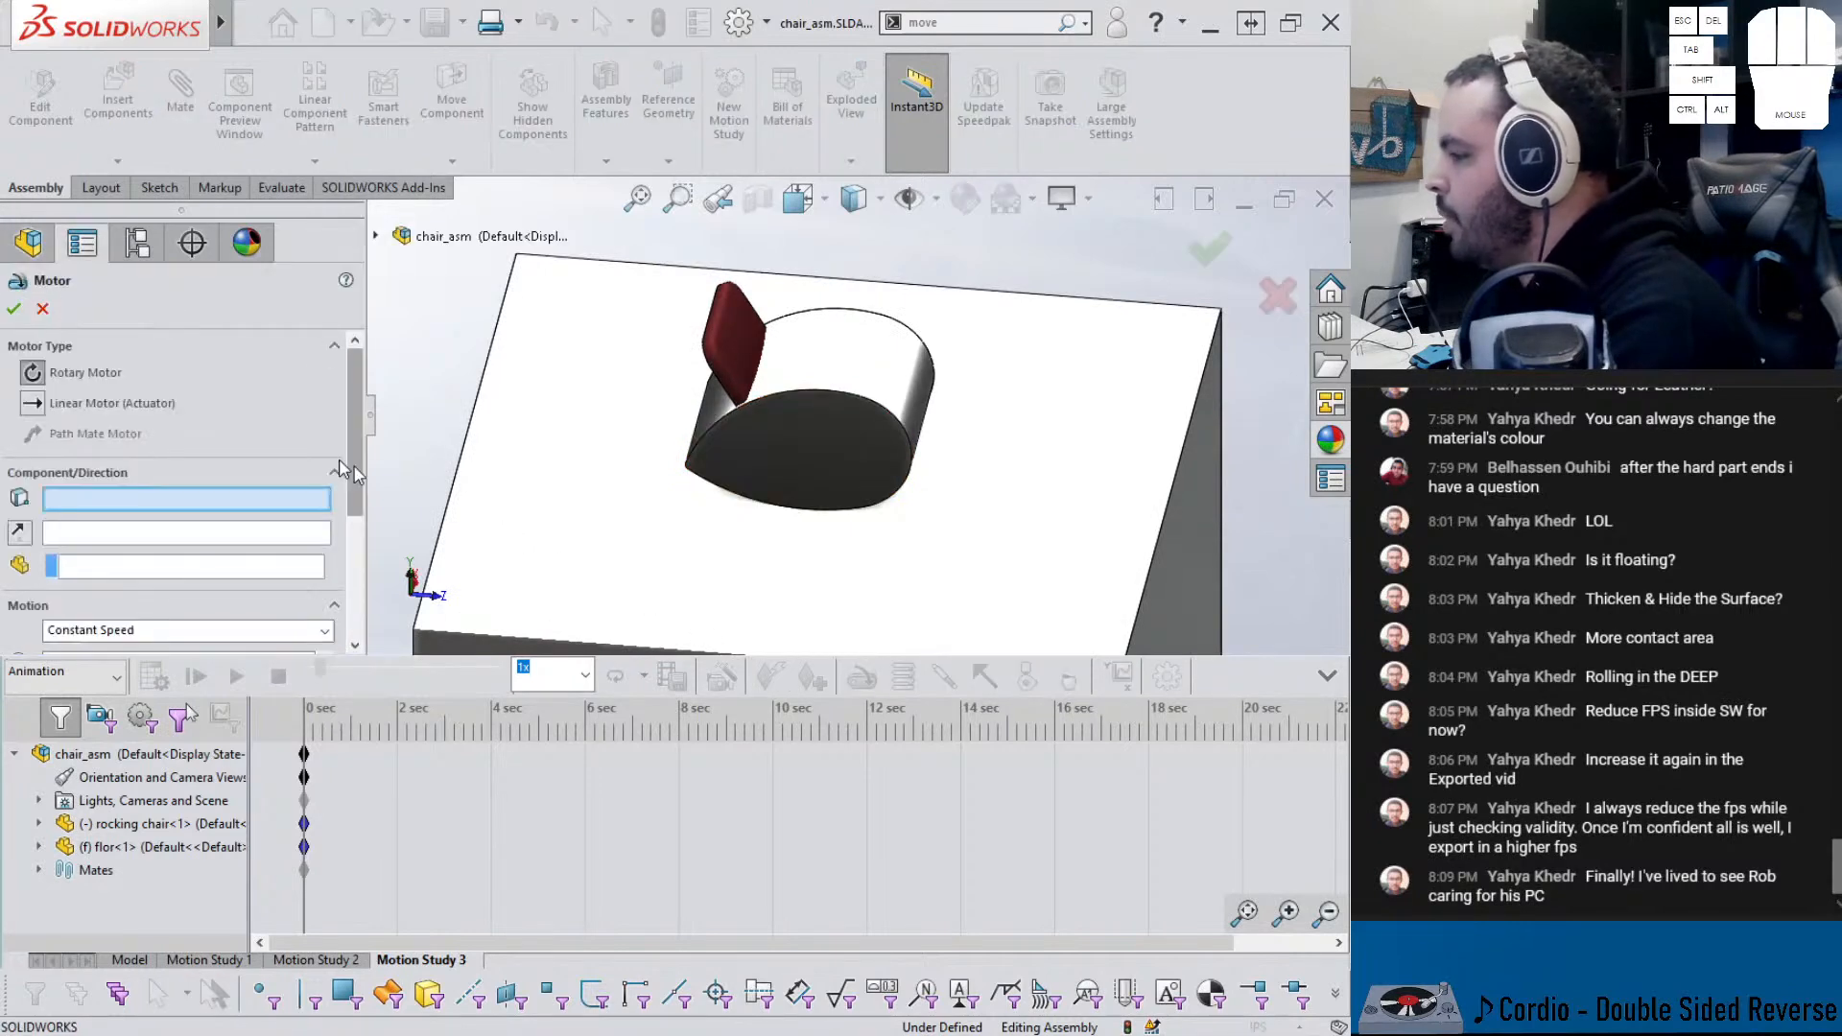
click(377, 236)
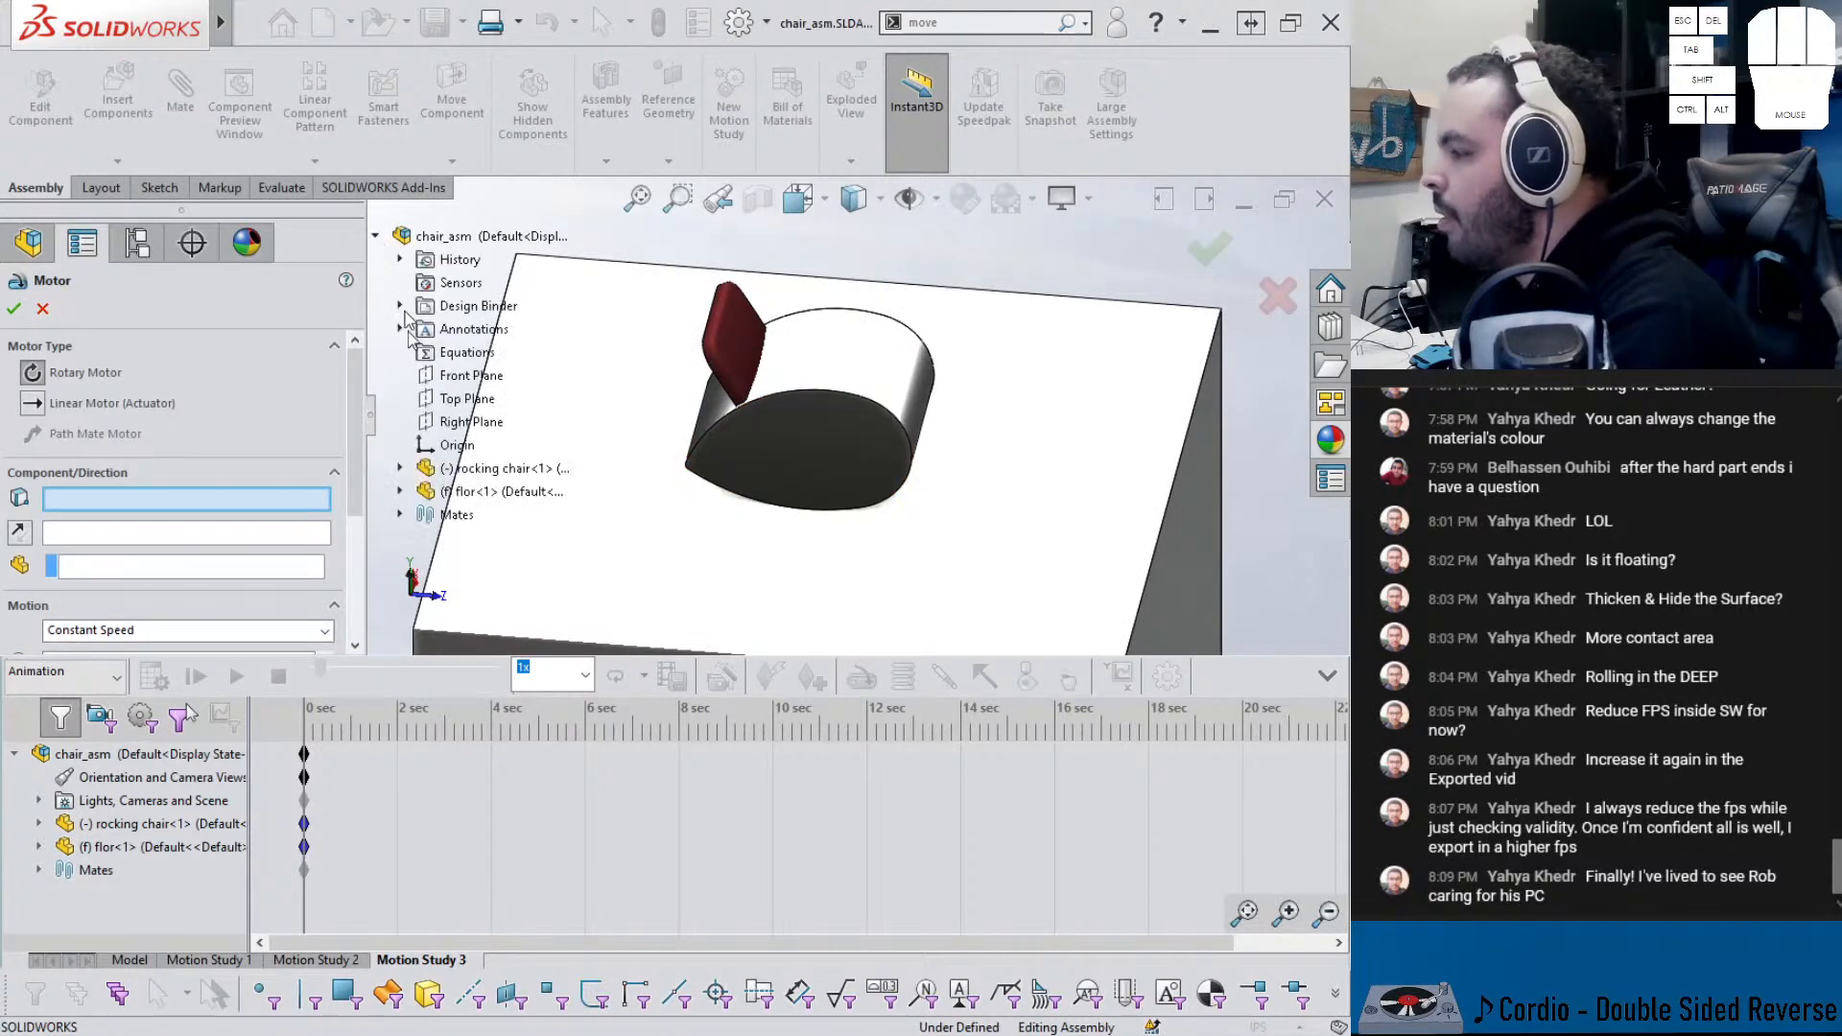
click(410, 474)
scroll(469, 499, down, 1)
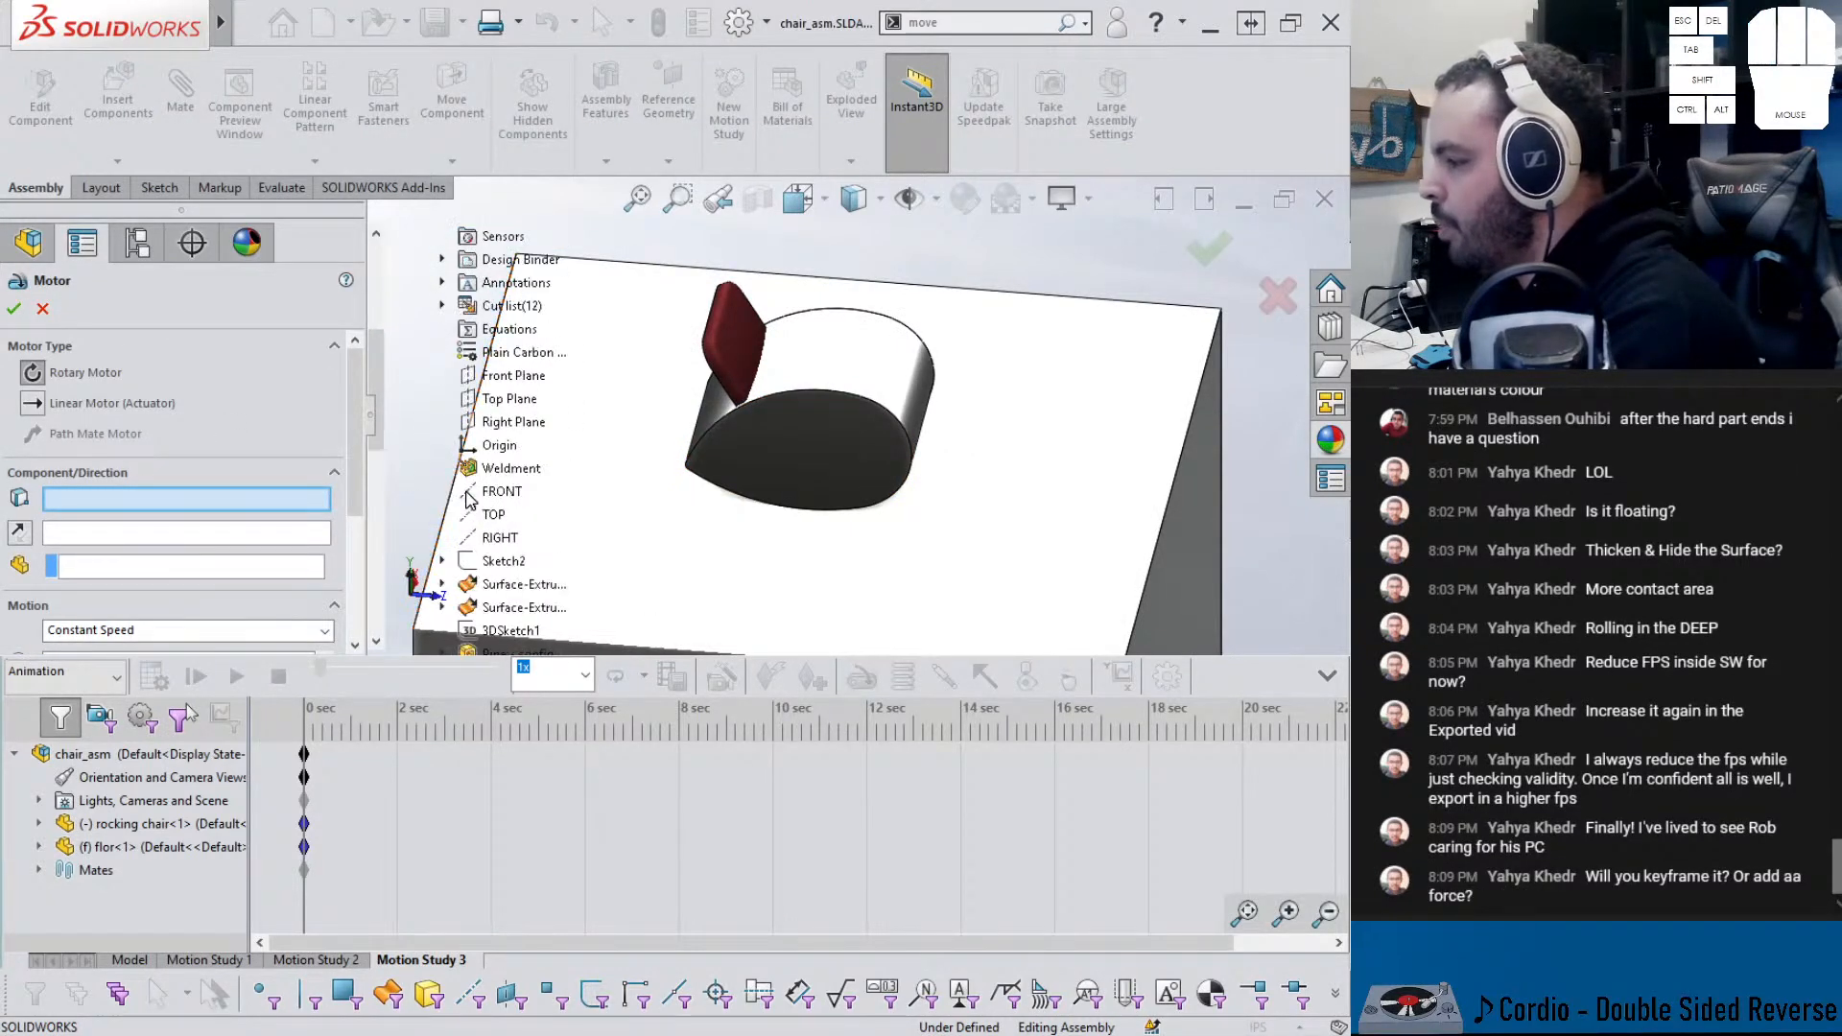
scroll(485, 494, down, 1)
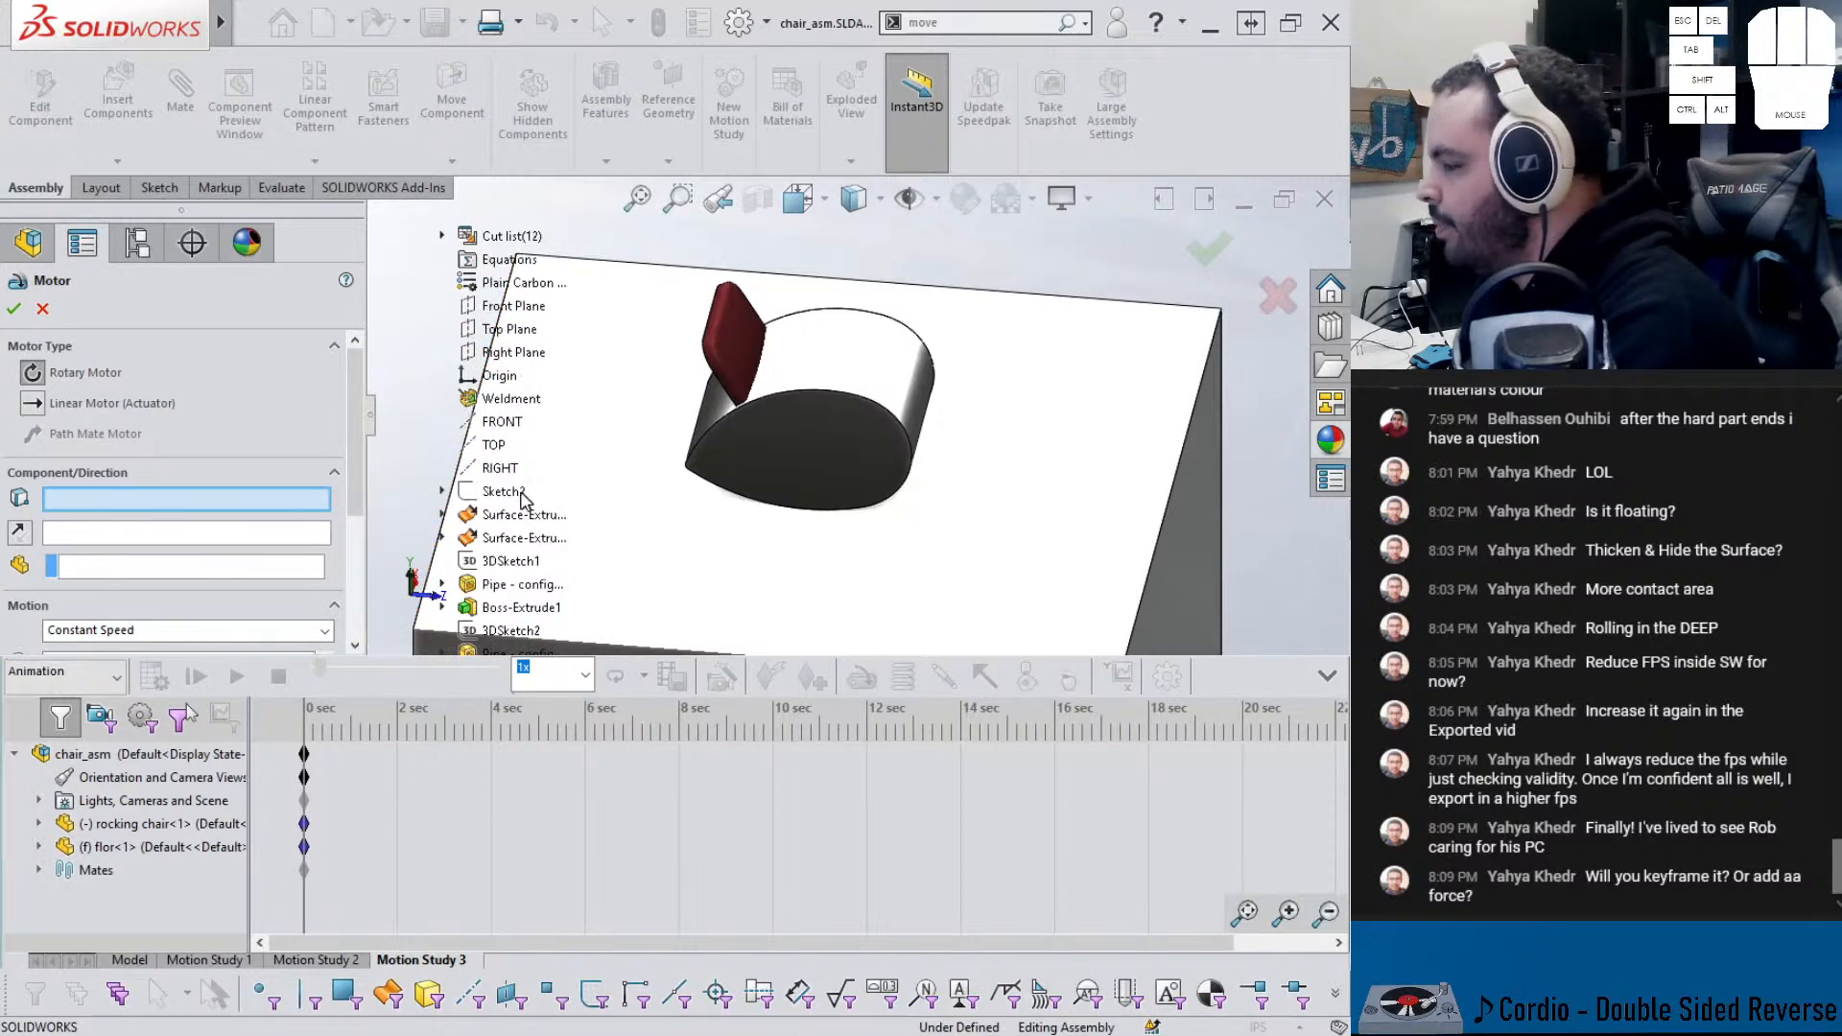
scroll(486, 495, down, 1)
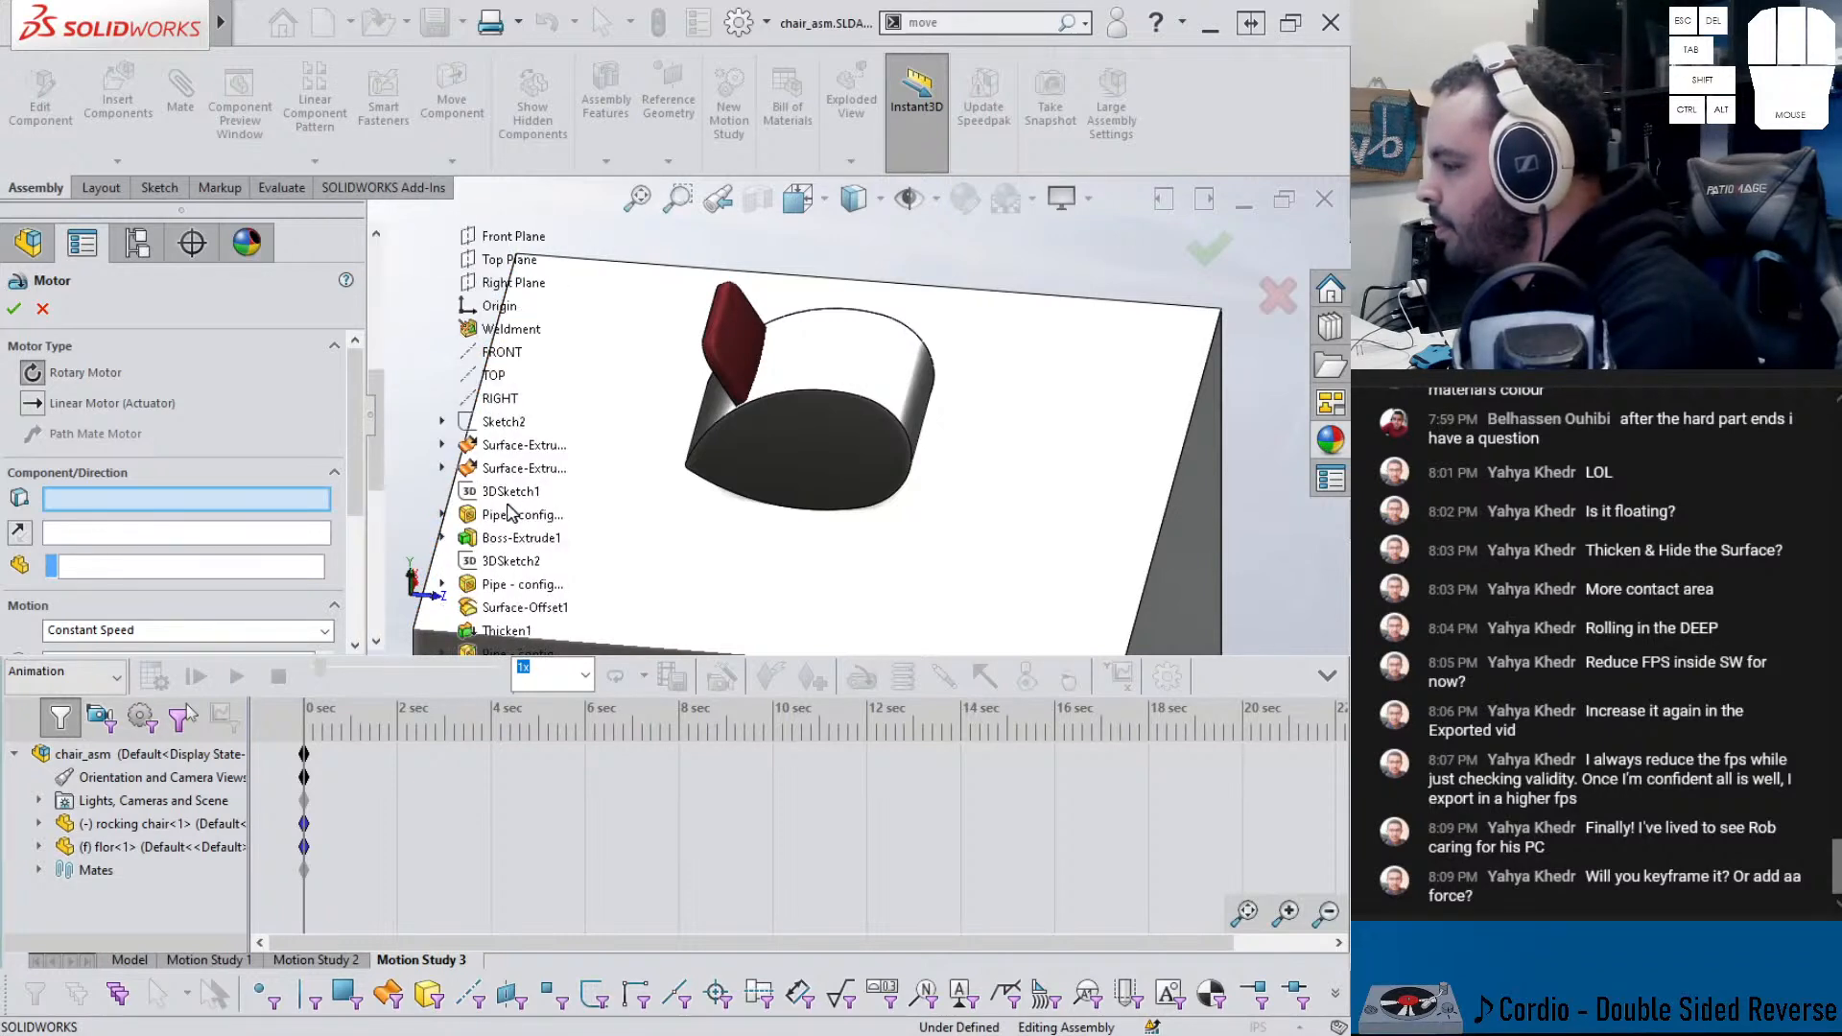
click(496, 401)
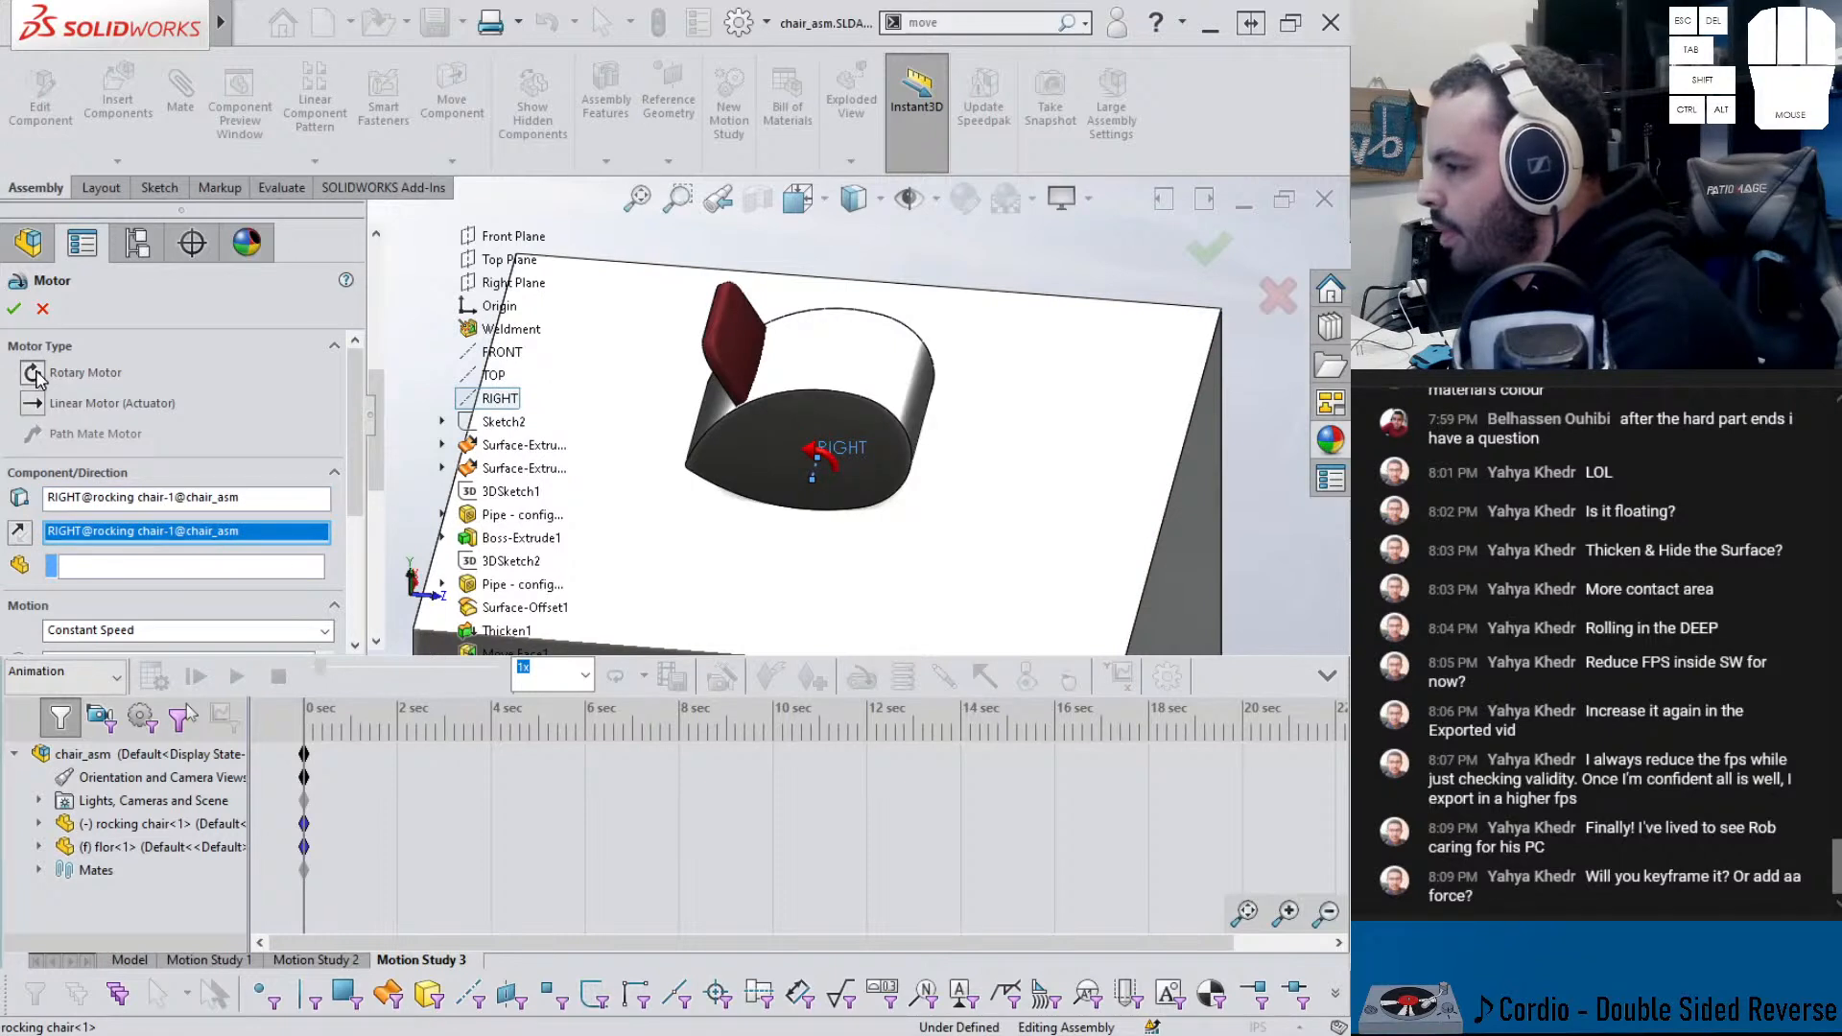
click(19, 532)
- Set the motor to Oscillating, 10 deg at 0.2 Hz, and confirm RotaryMotor1
scroll(360, 493, down, 2)
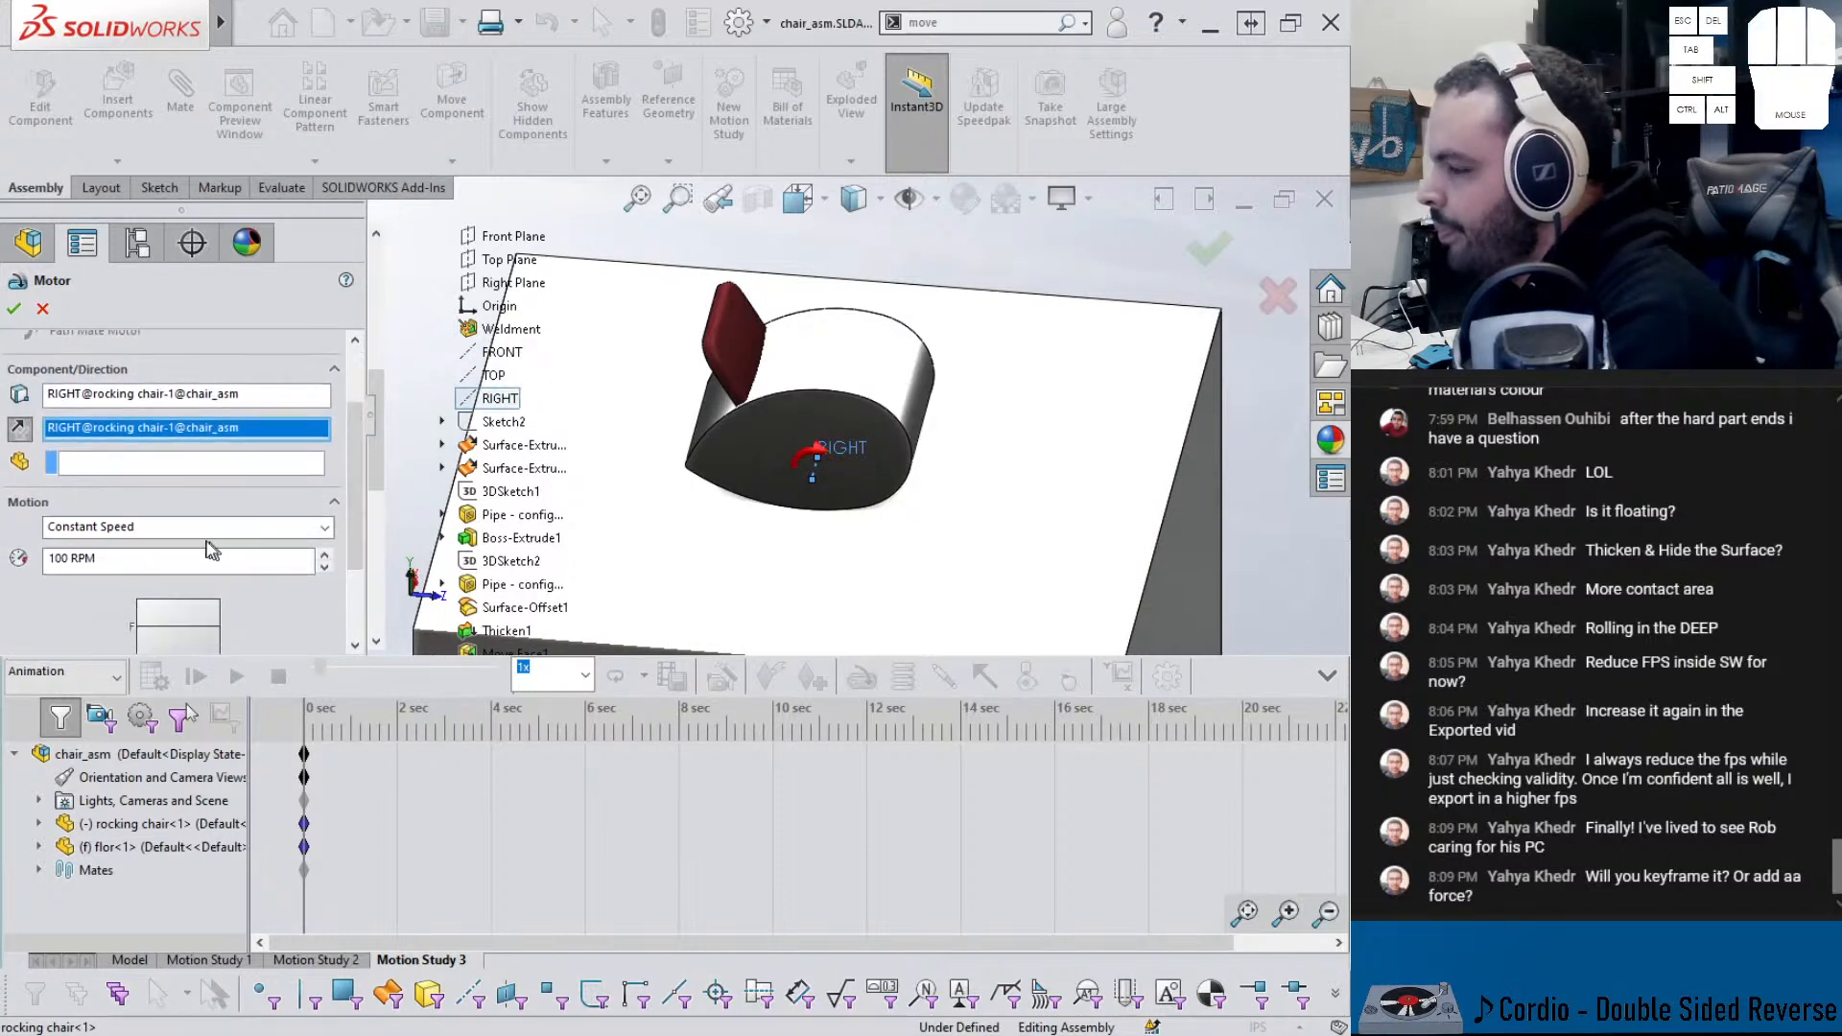
click(144, 526)
click(106, 582)
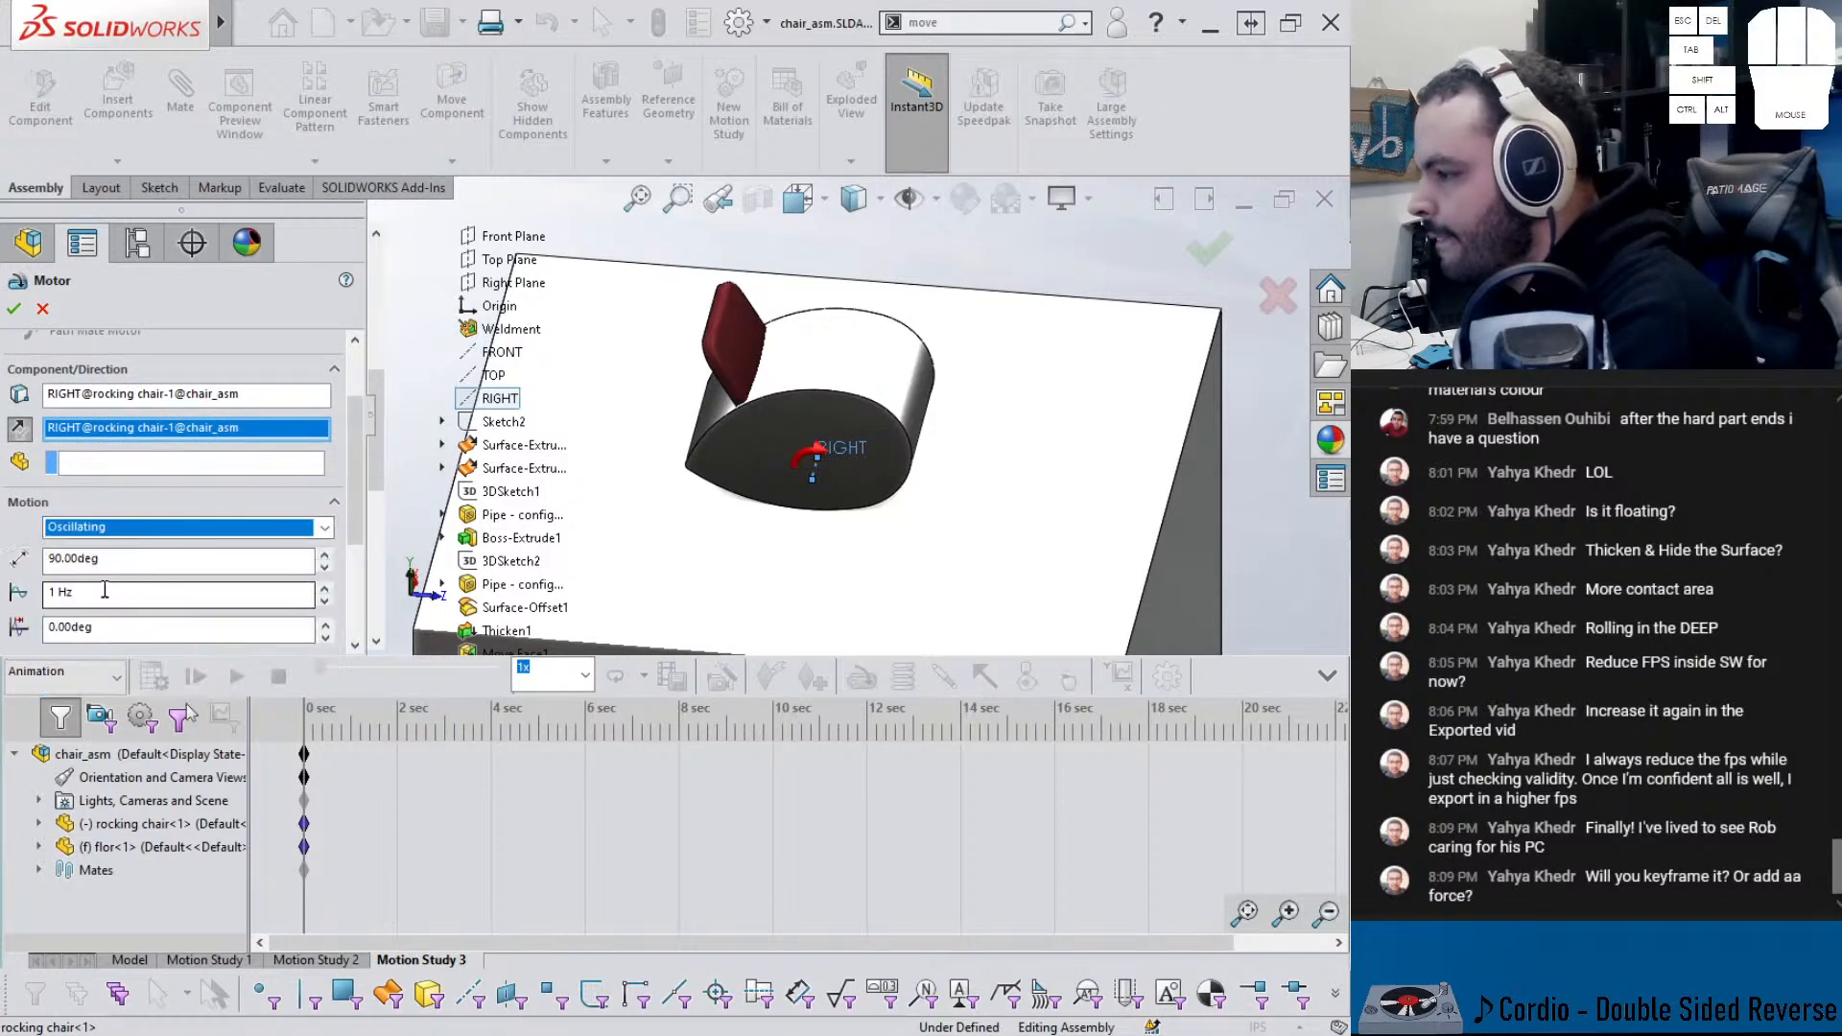
click(113, 561)
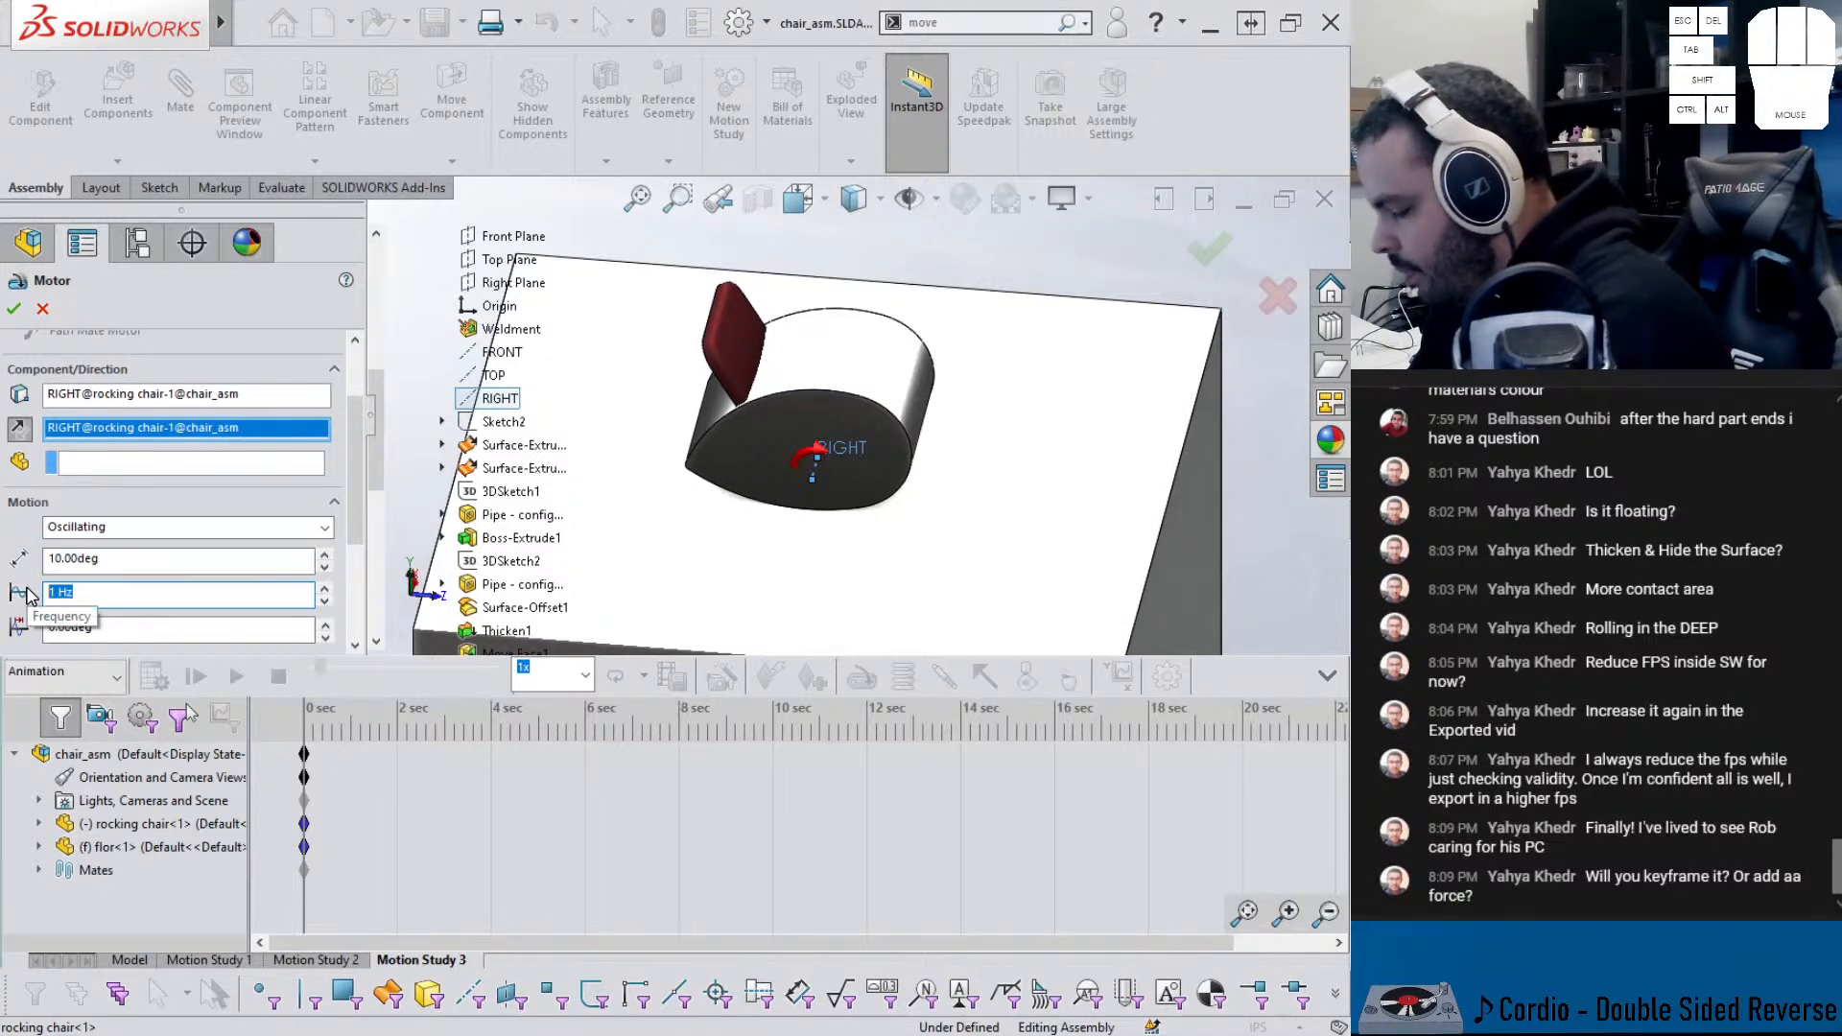
key(Tab)
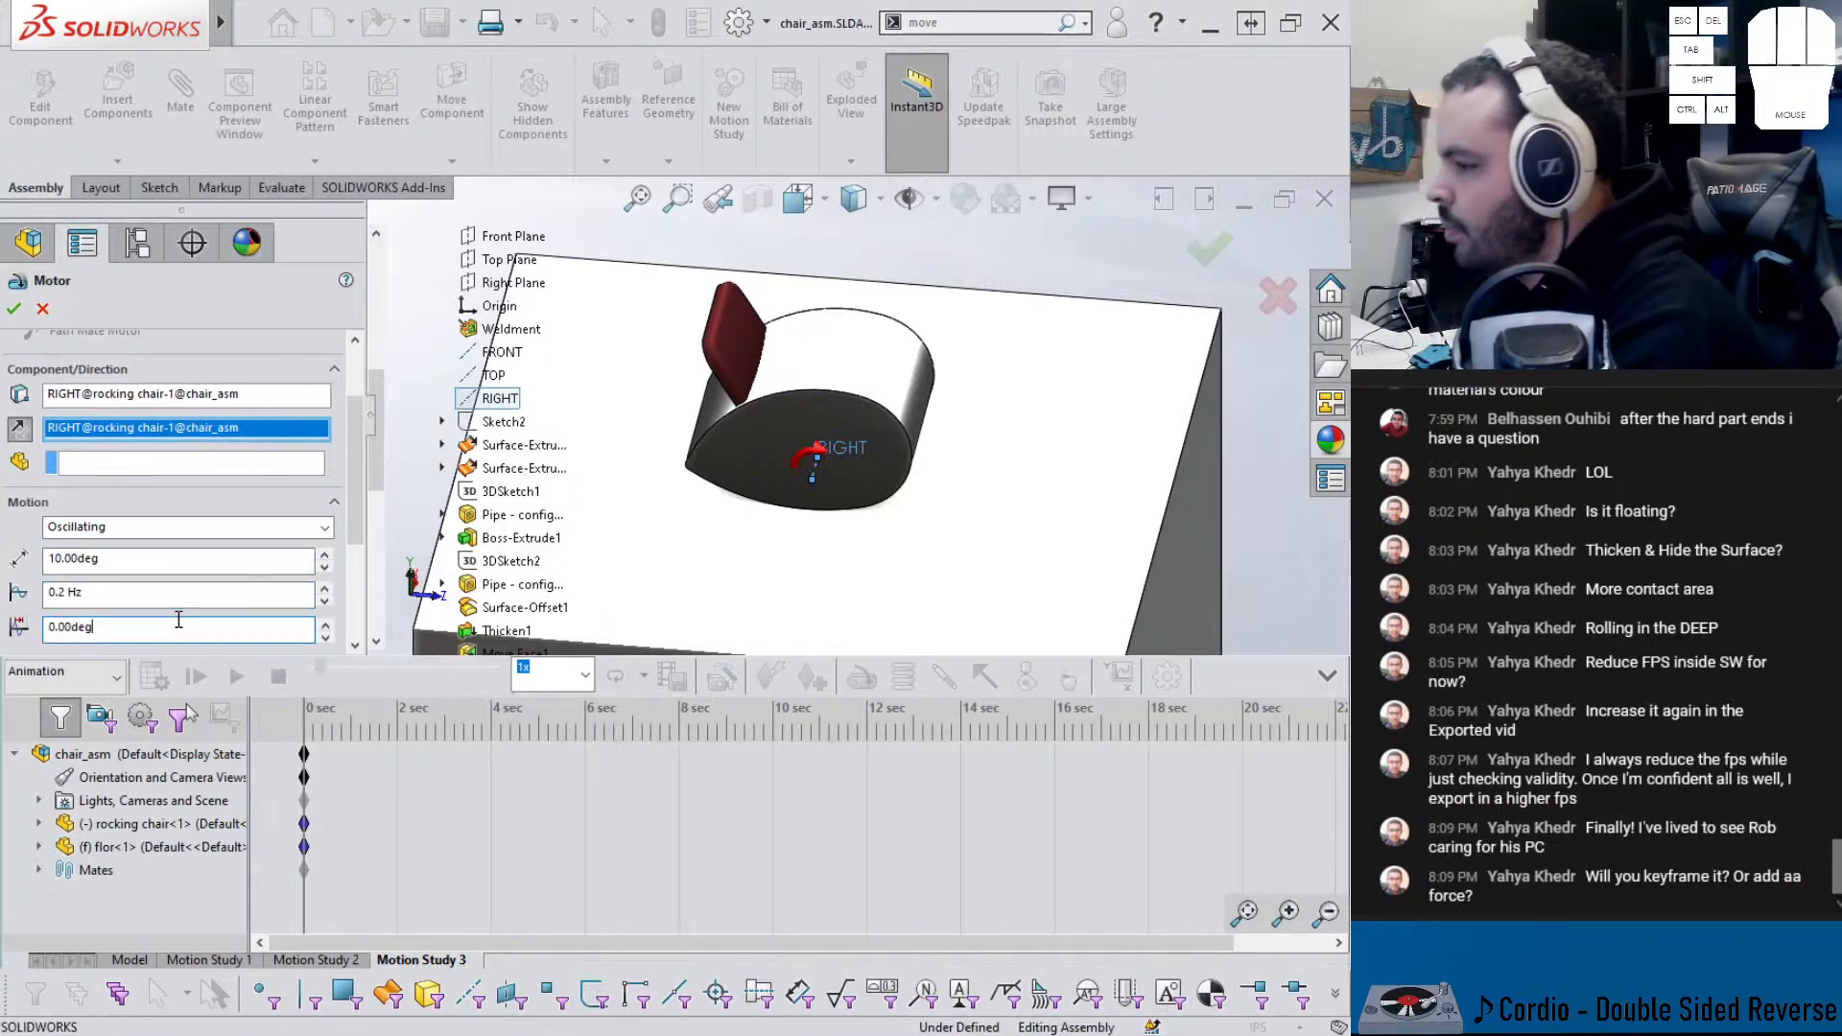
click(14, 309)
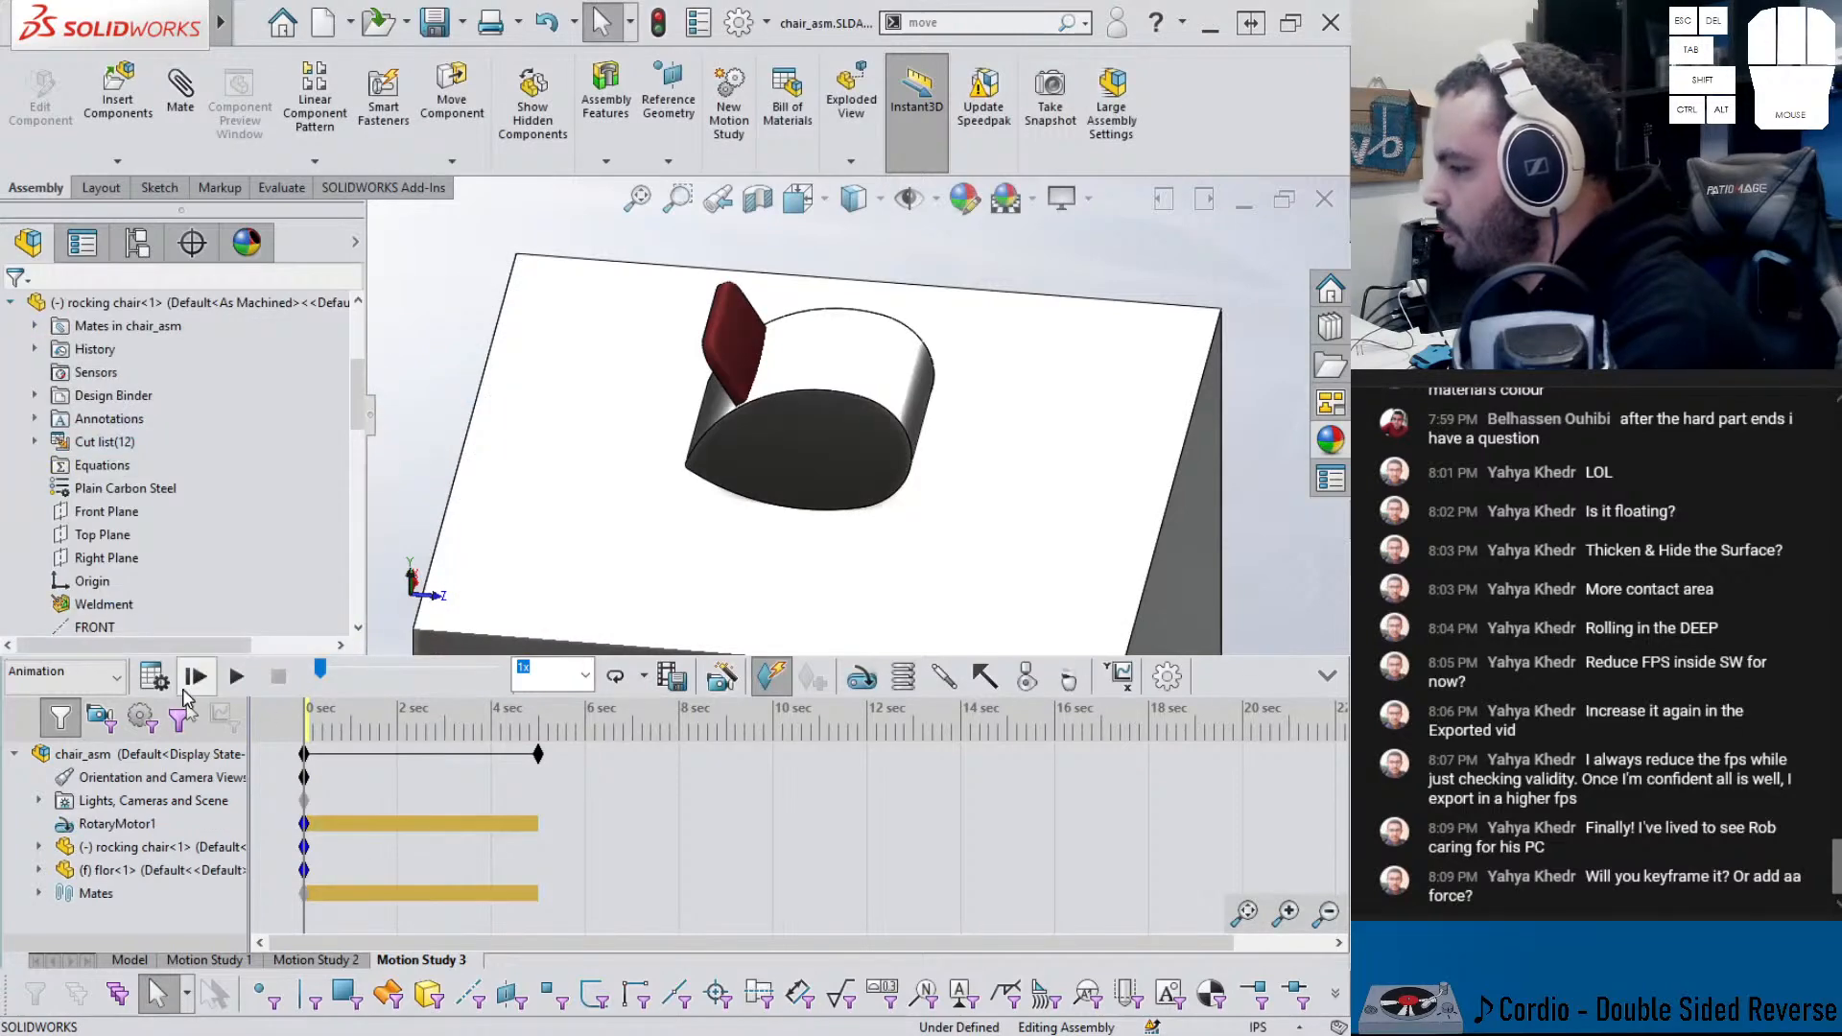
- Calculate Motion Study 3's rocking animation, stop playback, and rewind the time bar to 0 sec
click(158, 687)
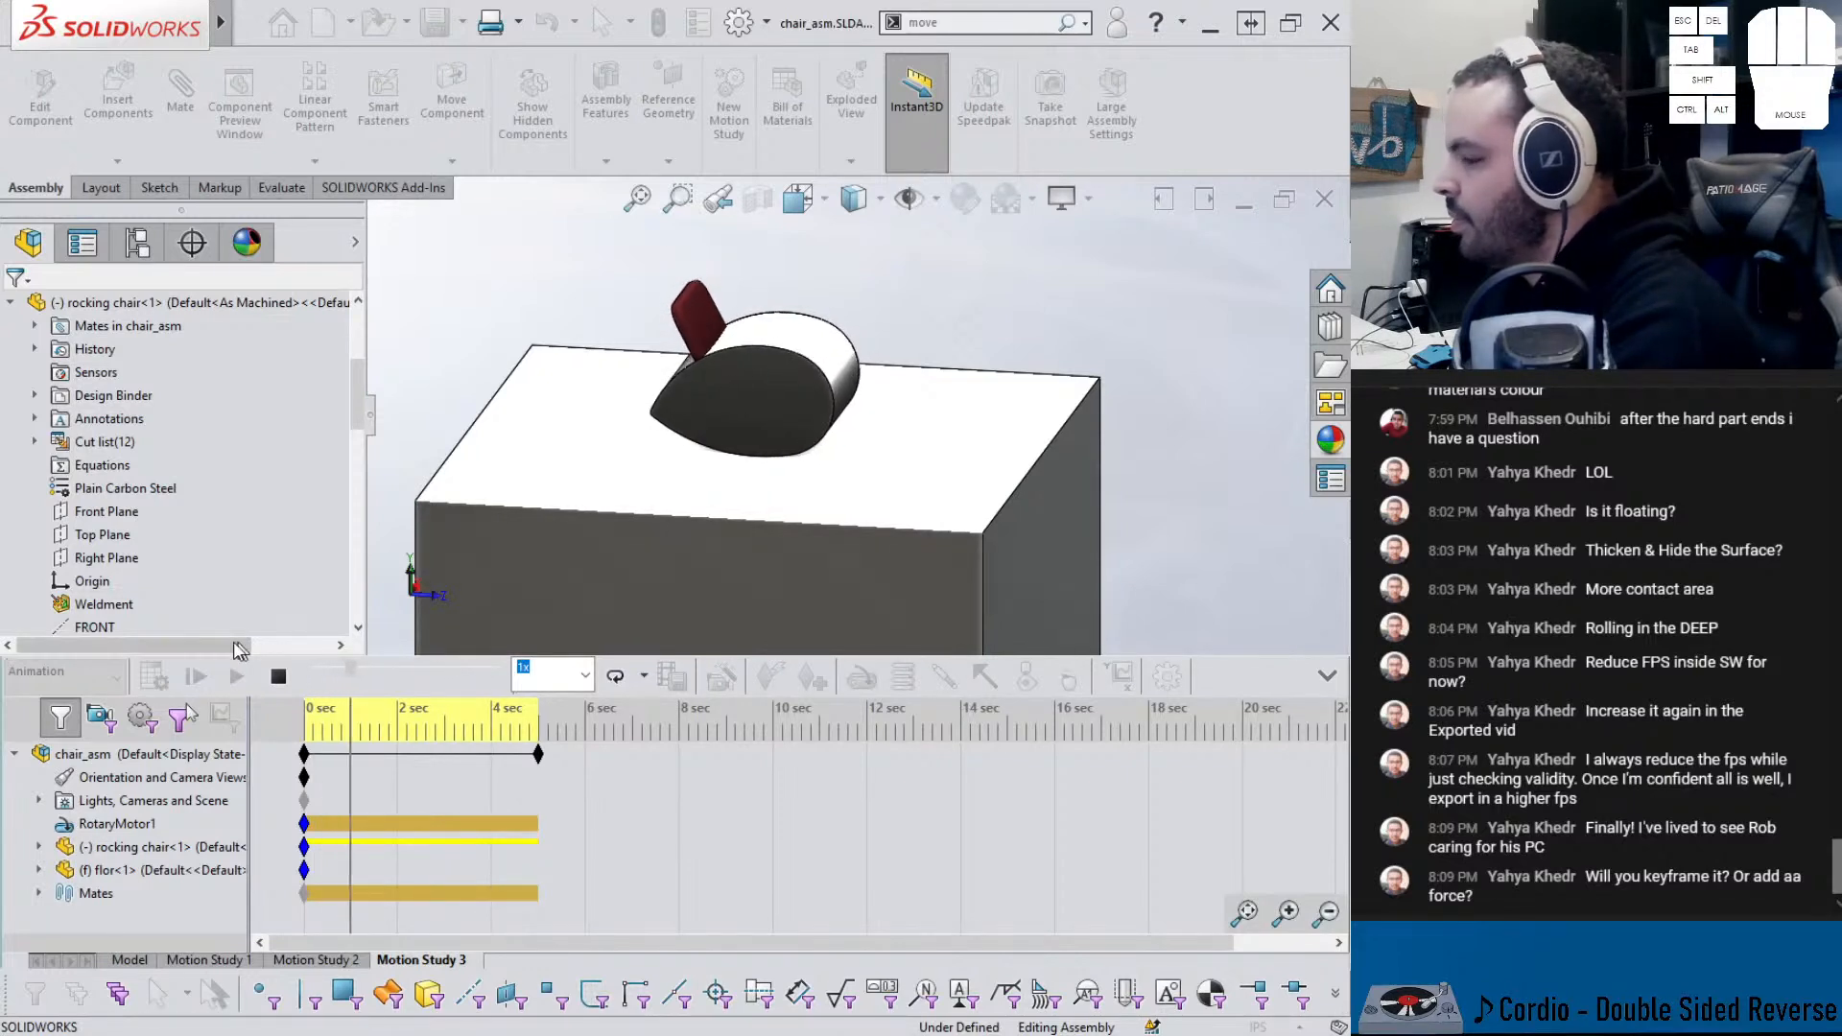
click(279, 677)
drag(396, 715, 179, 696)
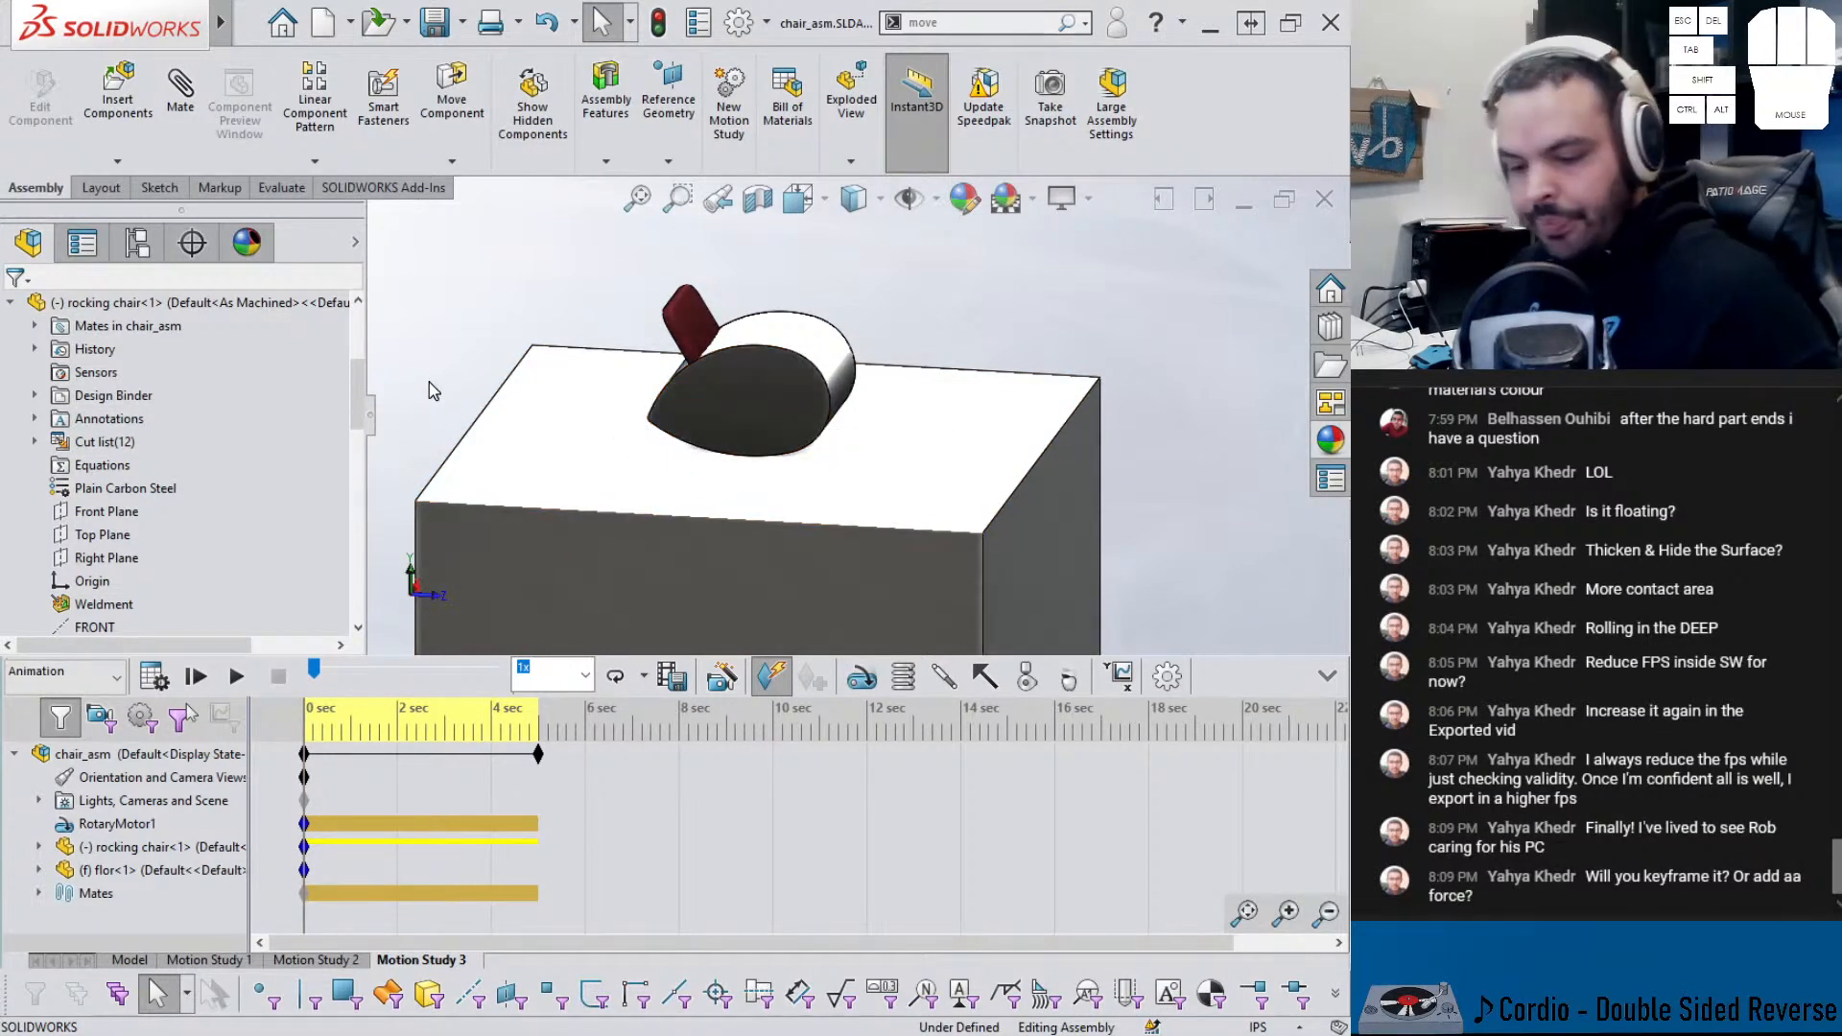
- Exit Isolate in rocking chair.SLDPRT, then hide the flor block in chair_asm
key(ctrl+Tab)
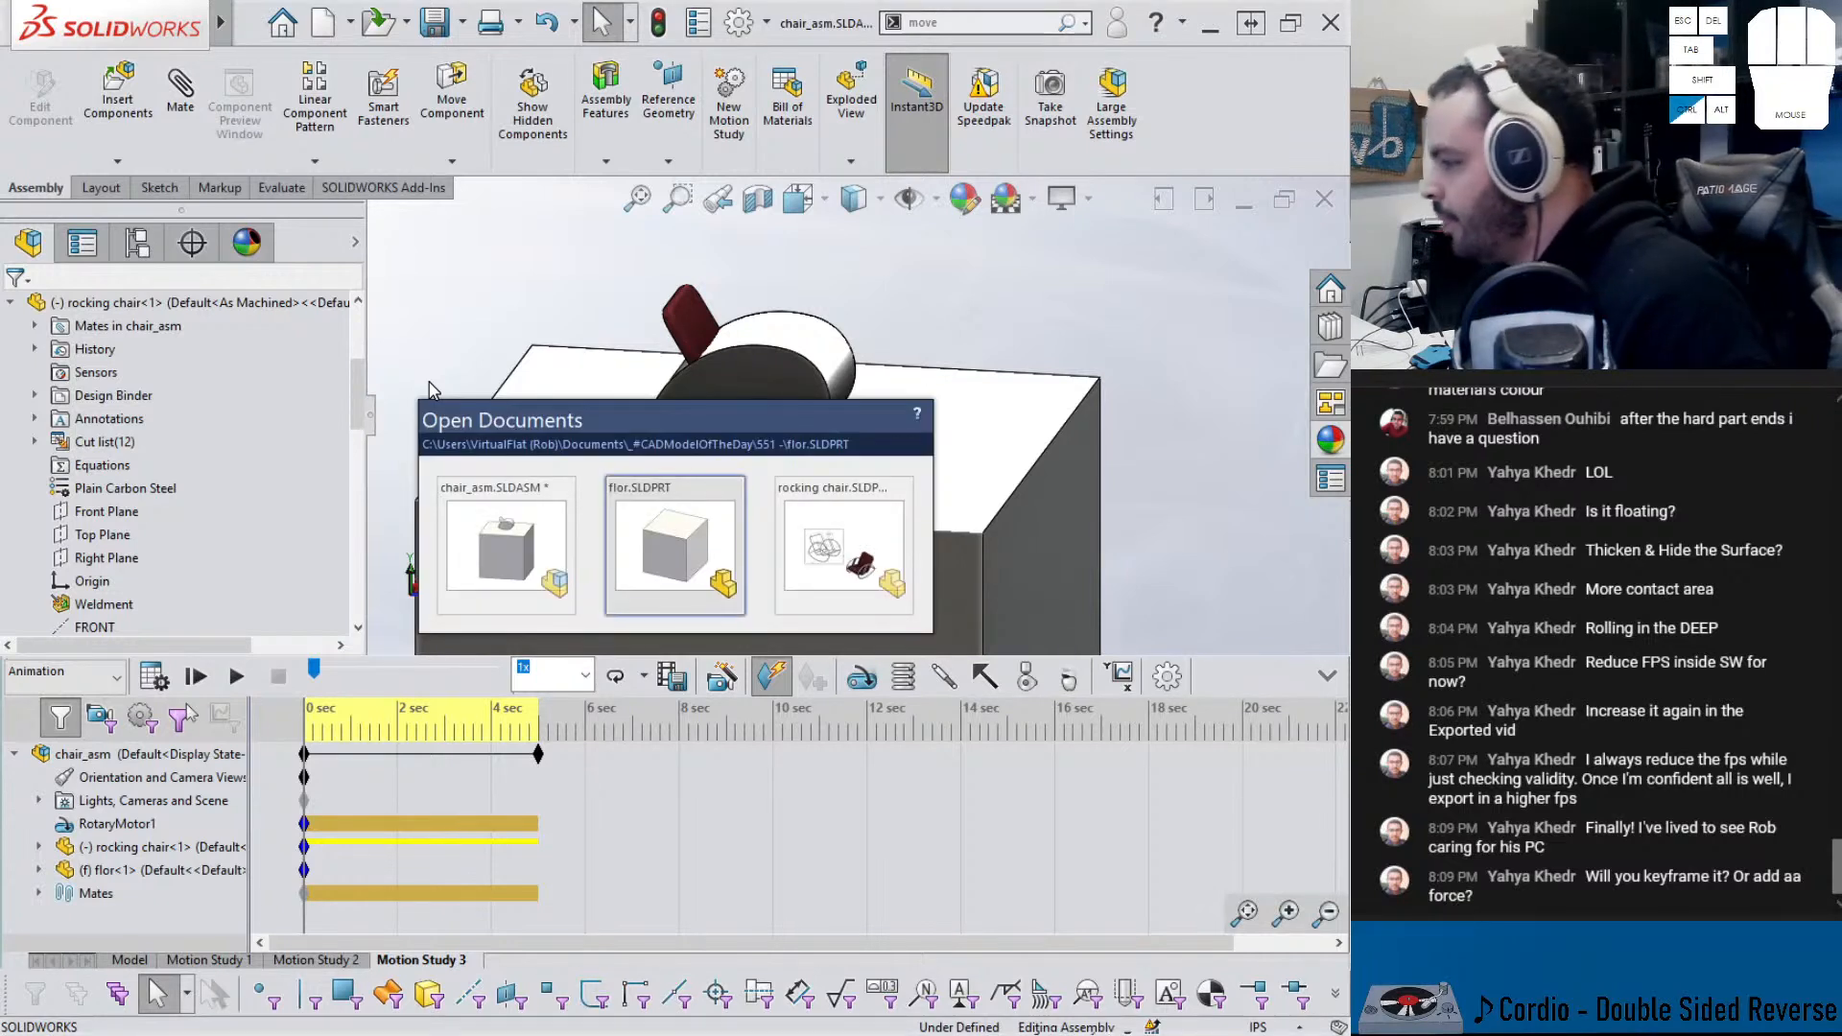
key(ctrl+Tab)
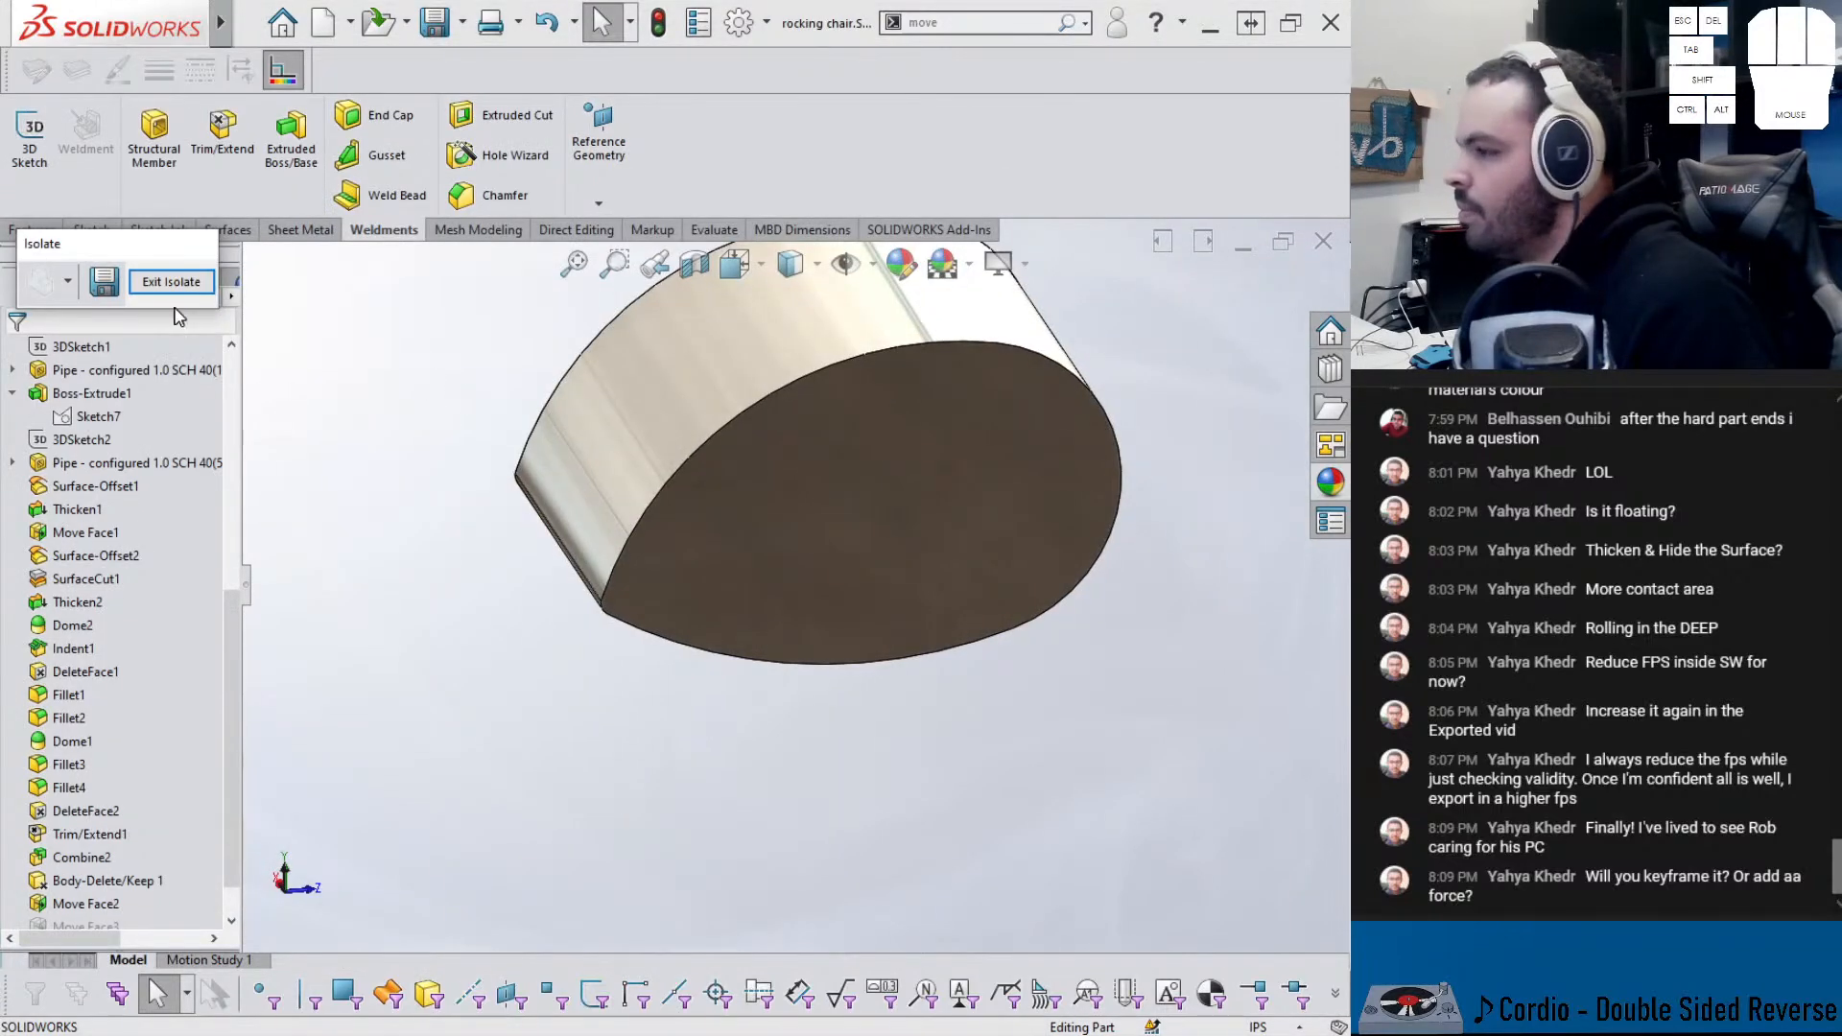
click(171, 281)
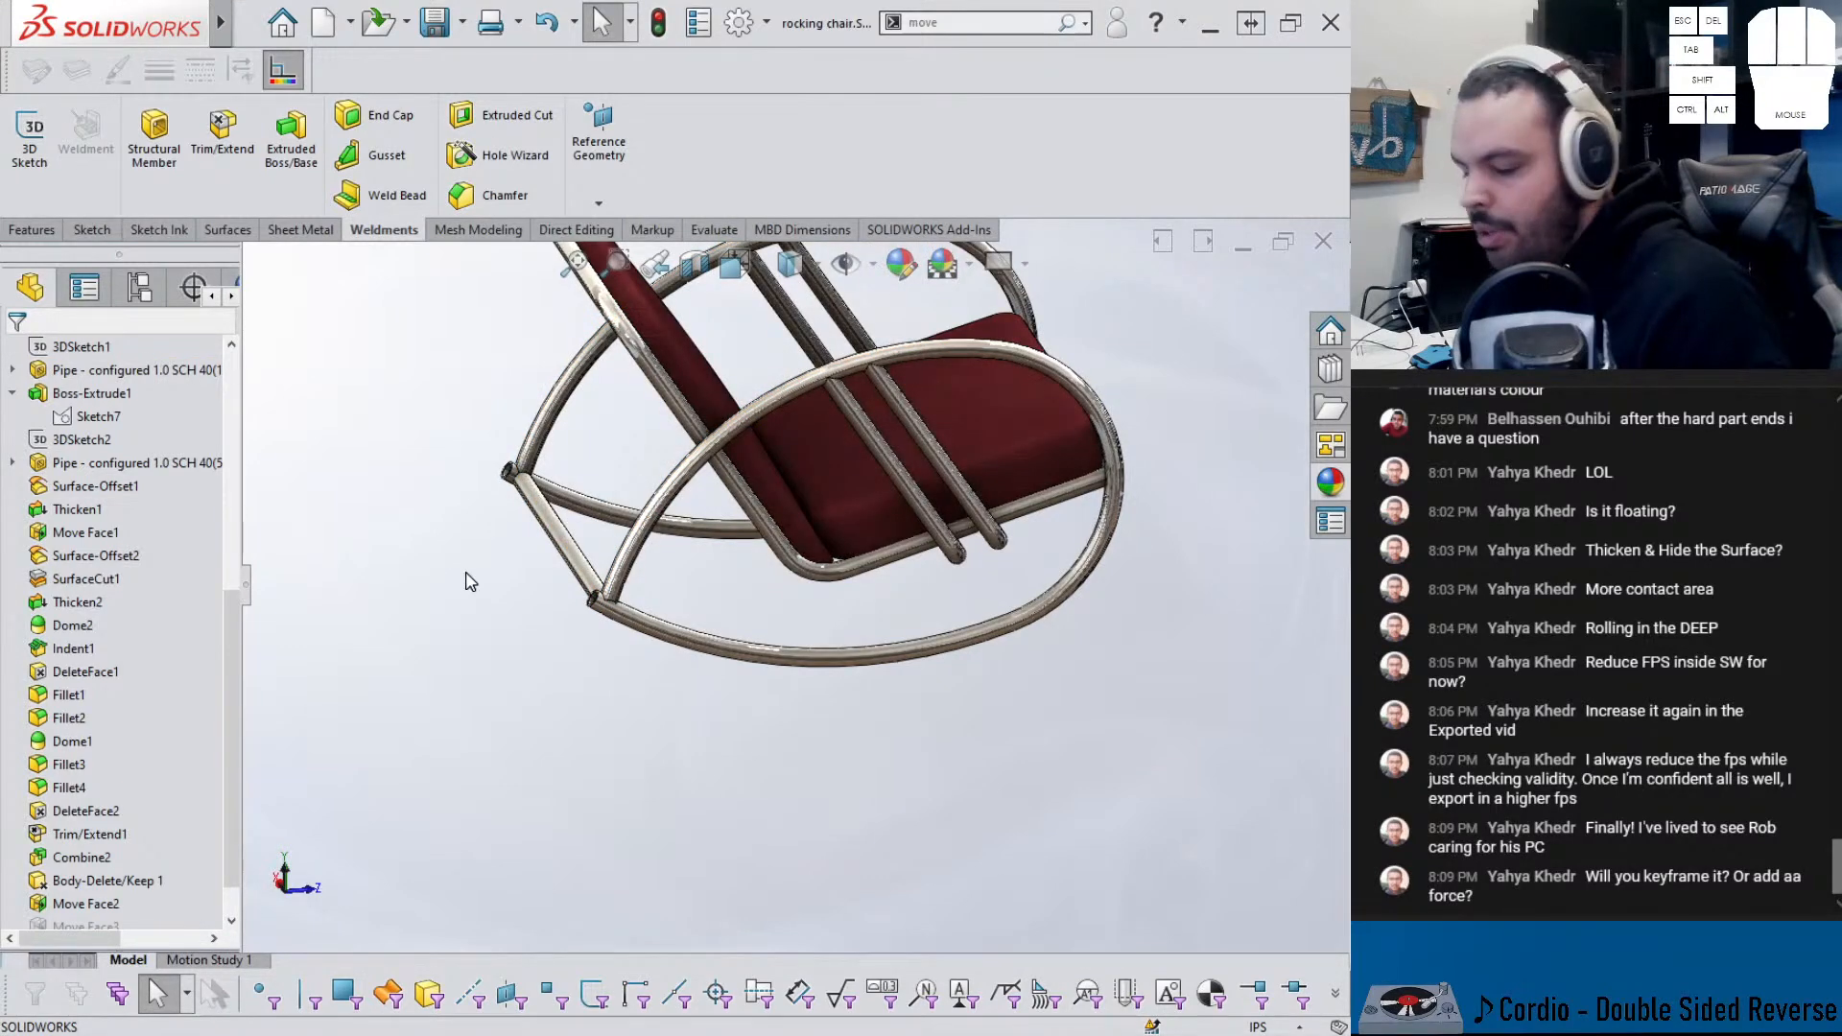
key(ctrl+Tab)
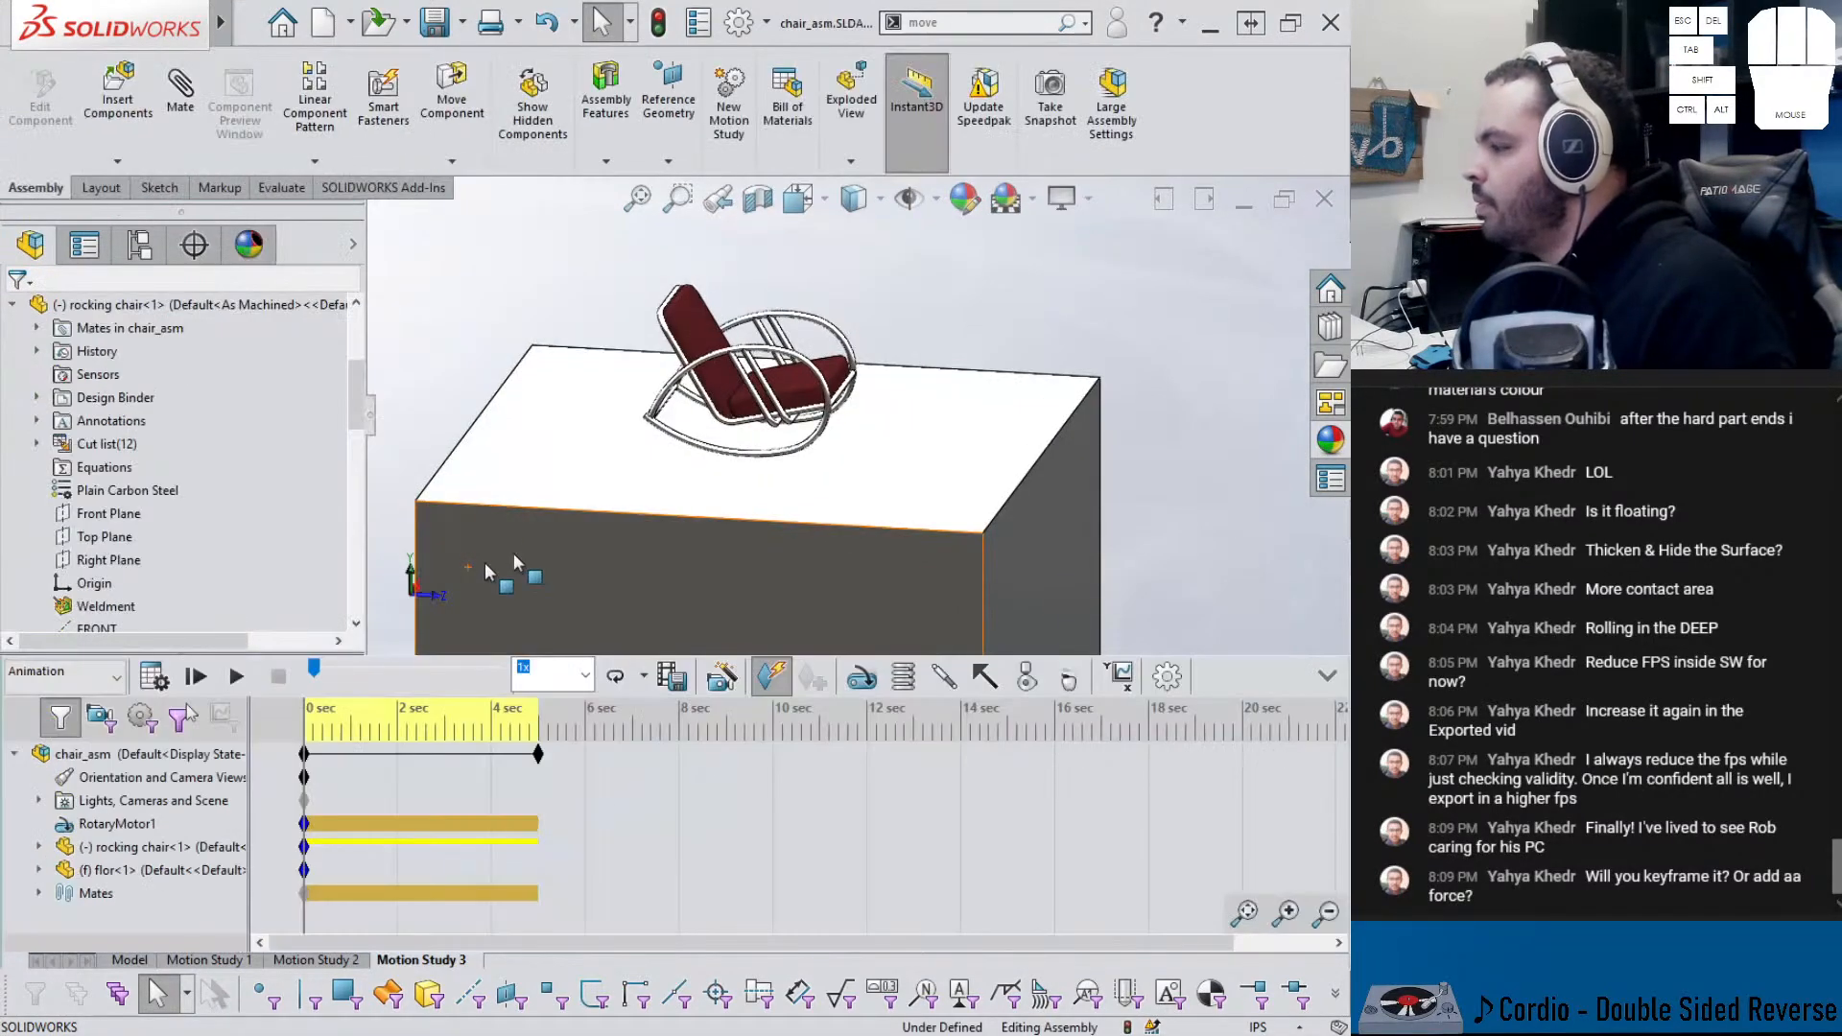
key(Tab)
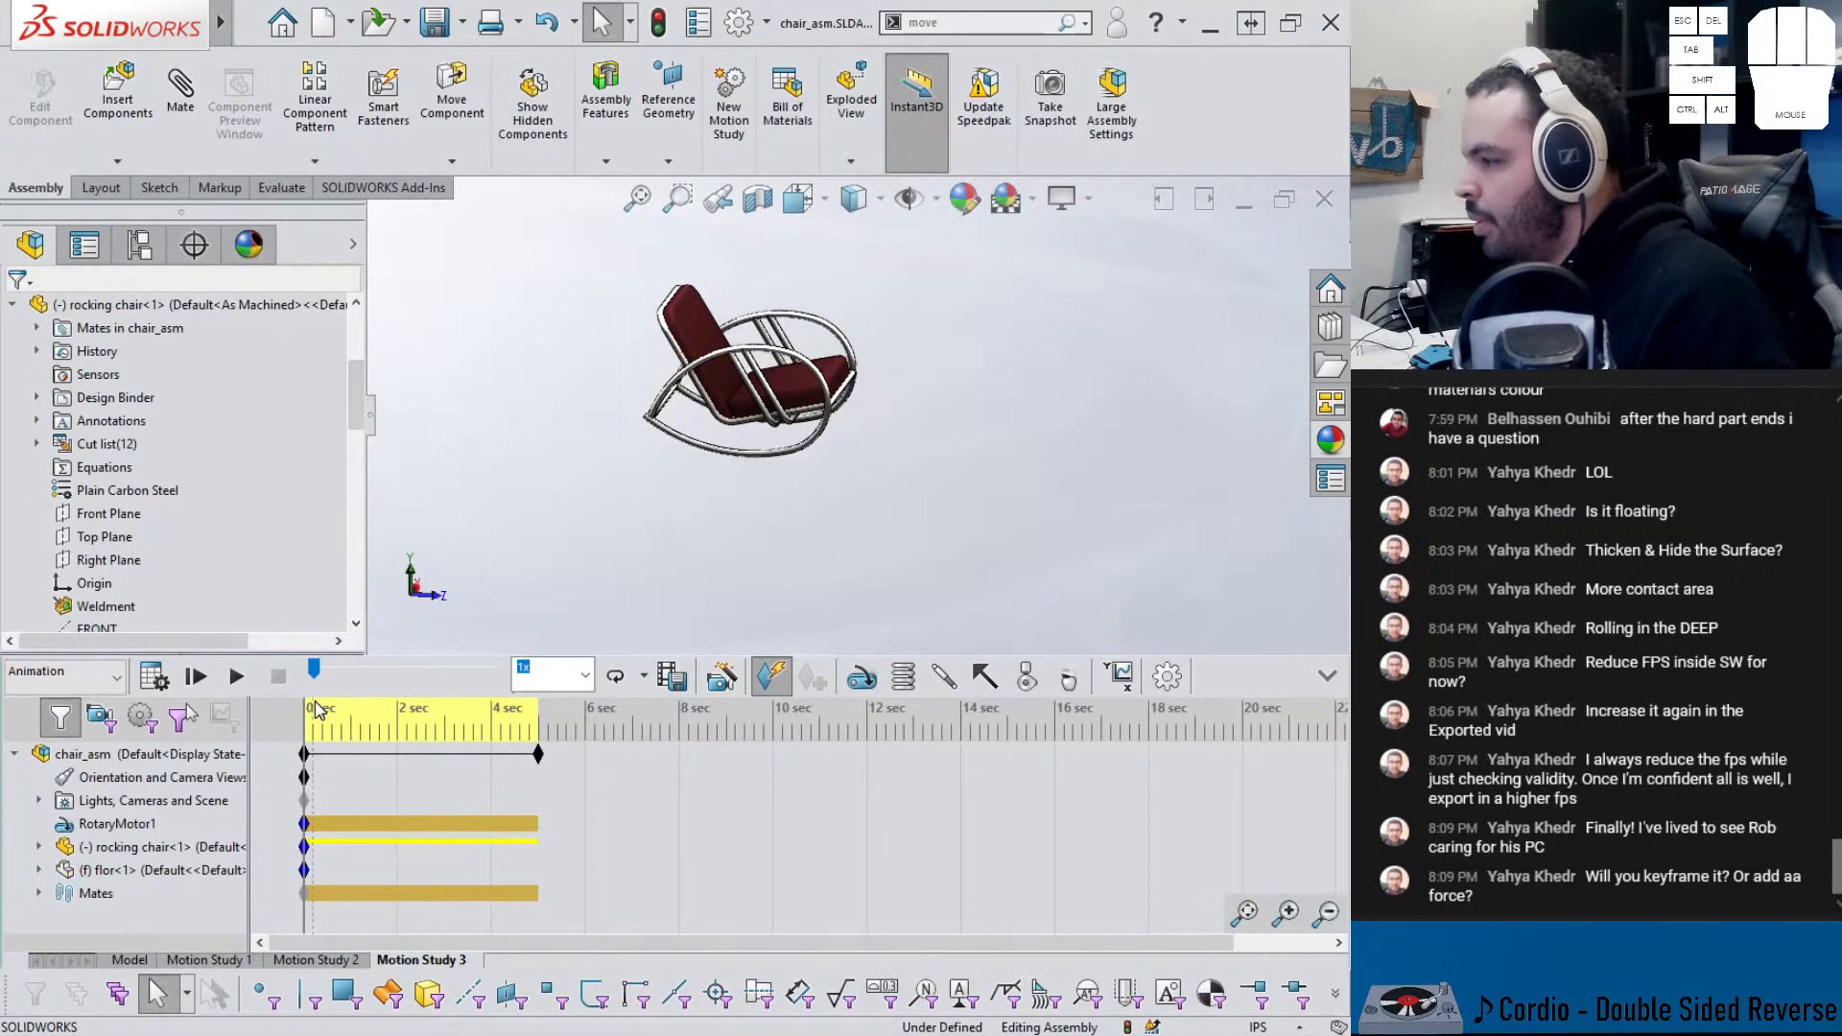
- Play and stop Motion Study 3 to preview the chair rocking
click(237, 679)
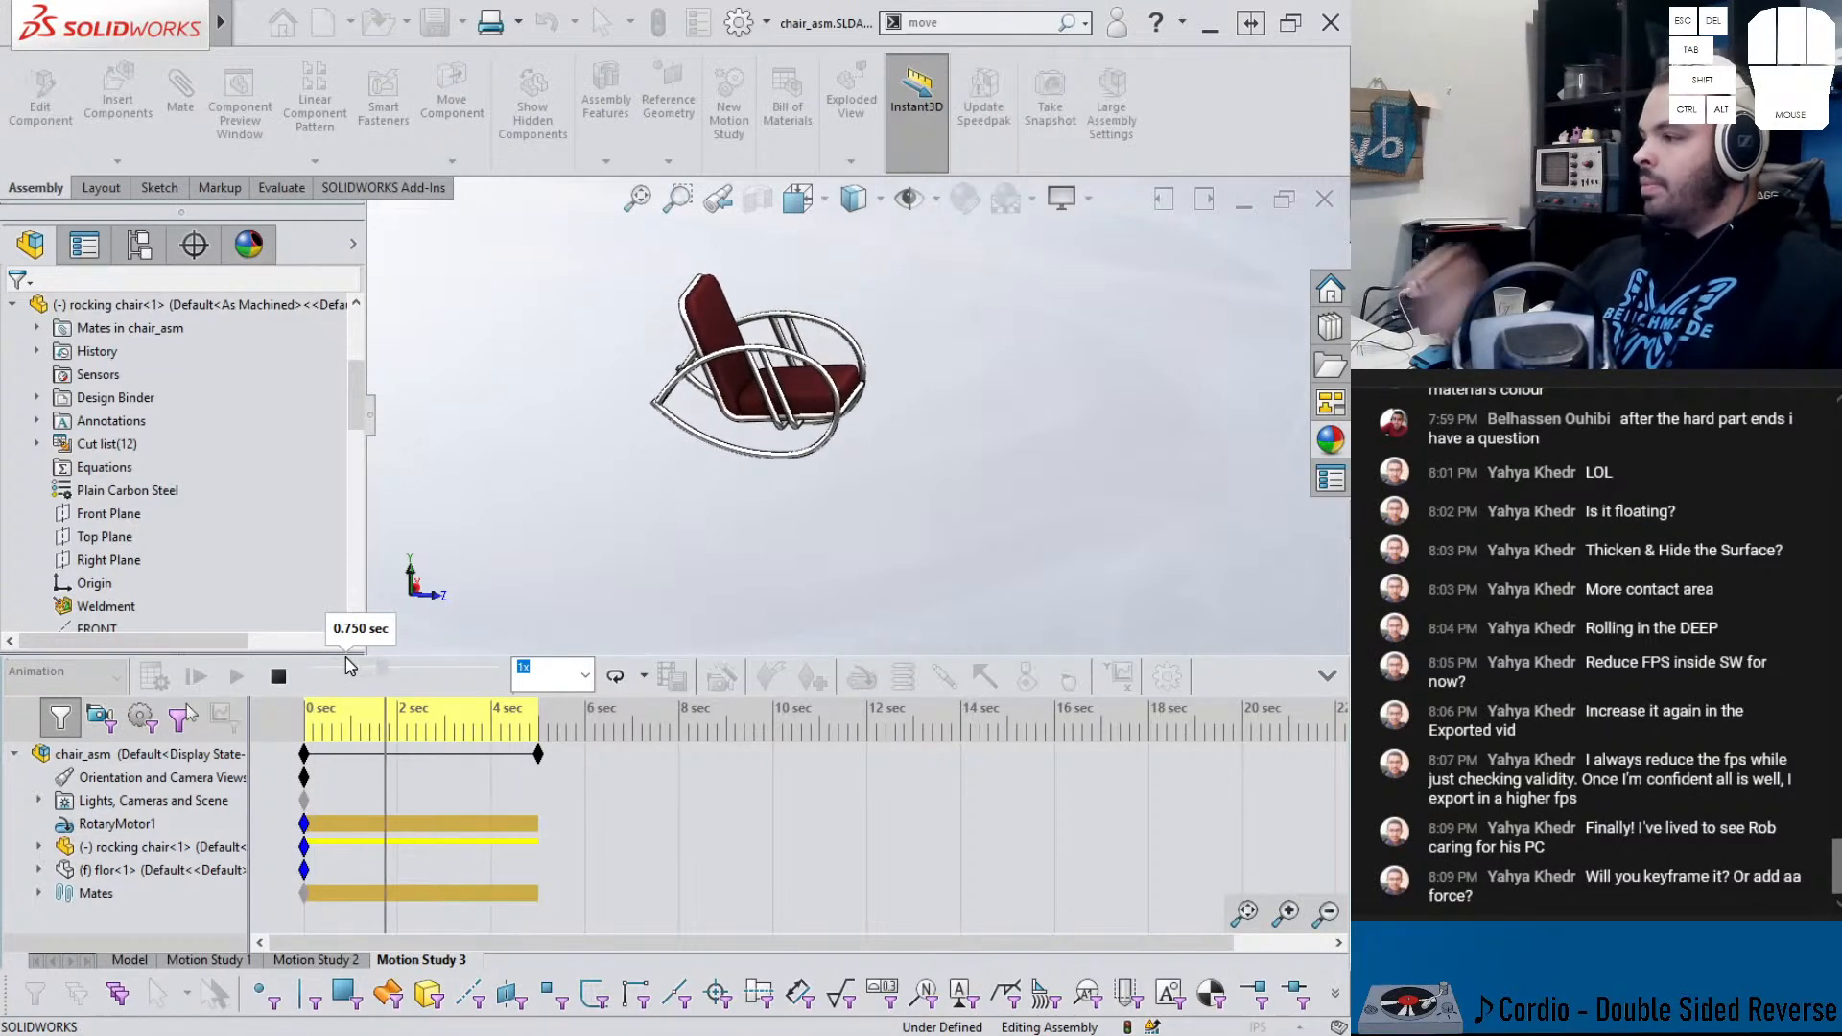
click(278, 676)
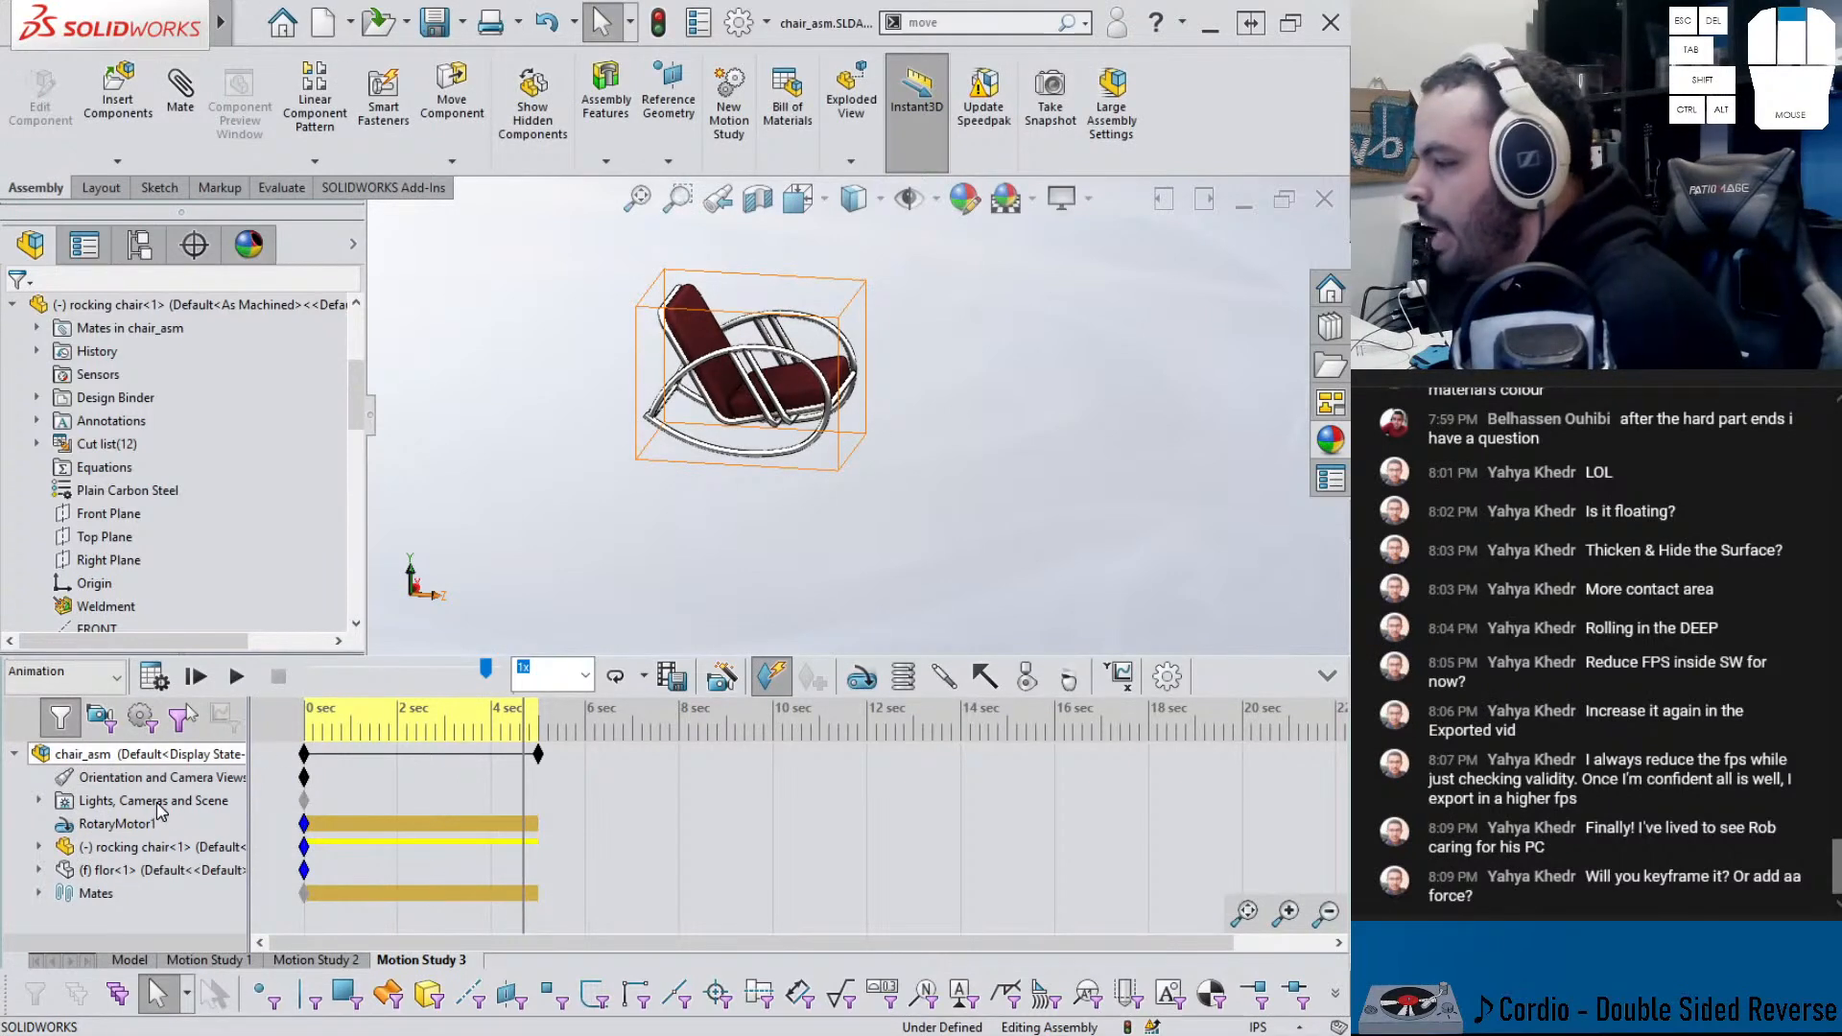
double_click(110, 760)
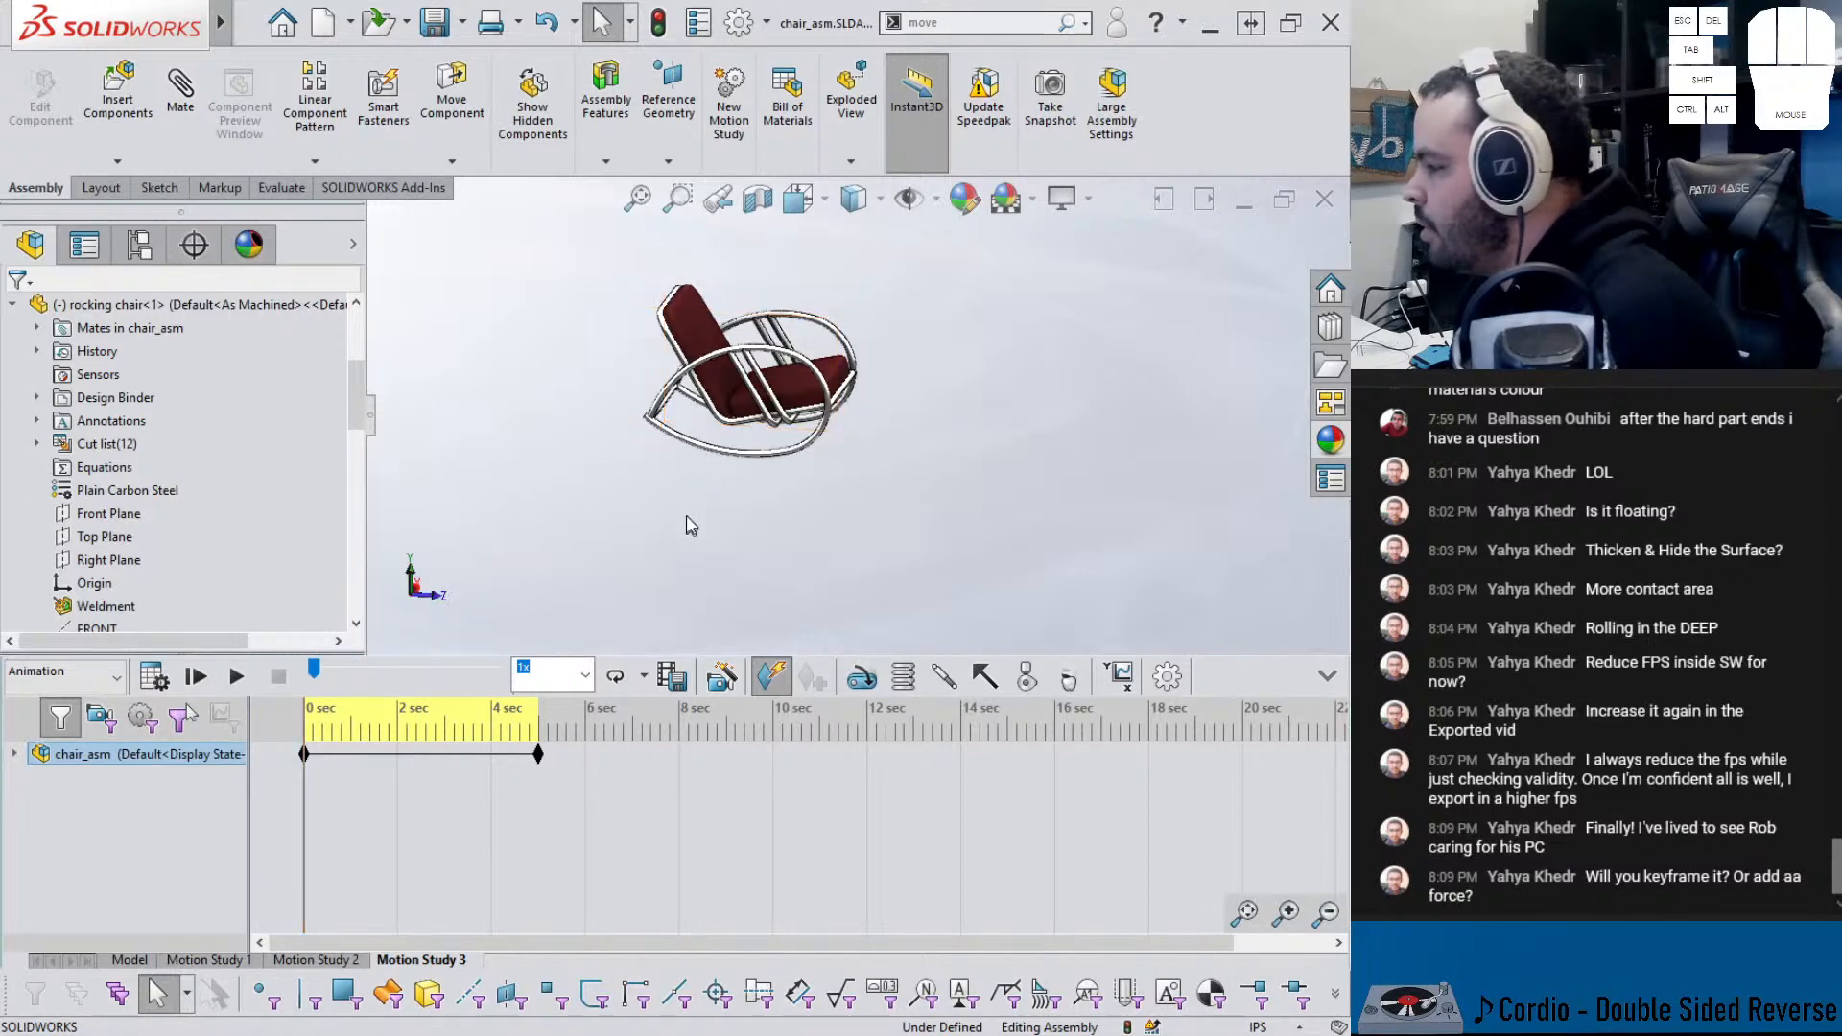
click(14, 754)
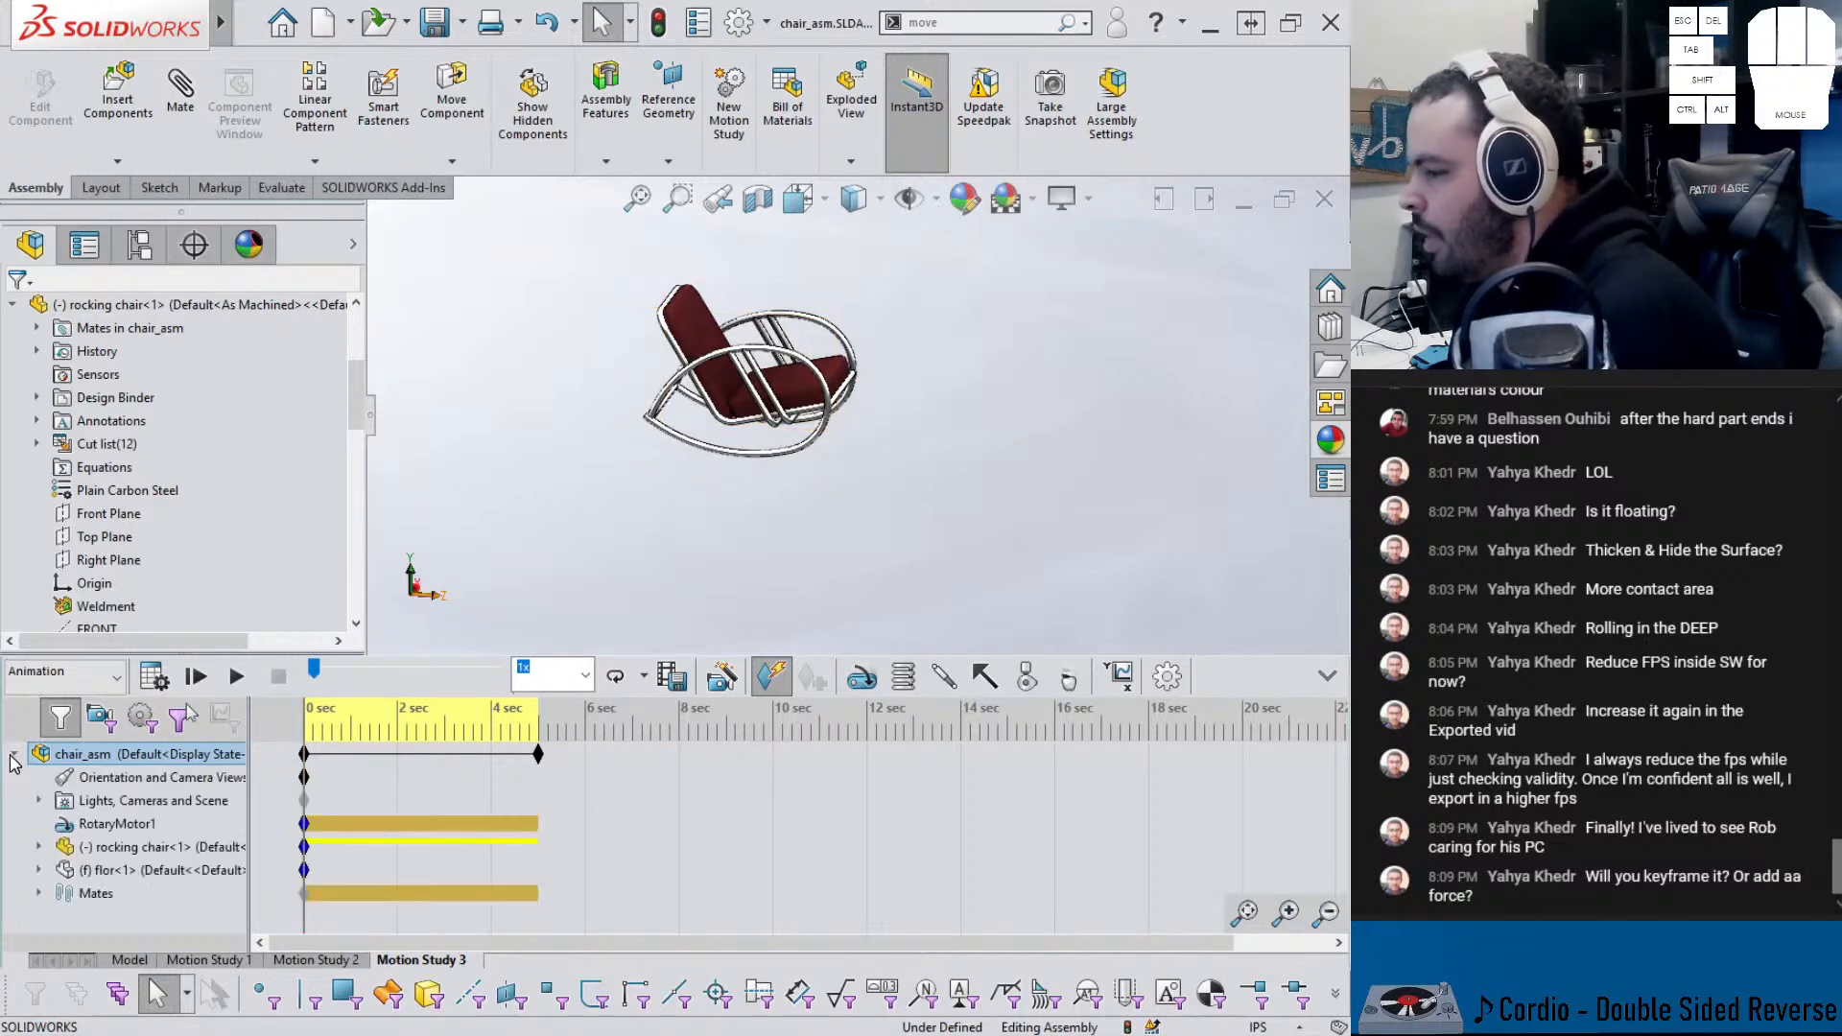
- Zoom and orbit to a closer angled view, then replace the 0 sec Orientation key with it
scroll(782, 399, down, 3)
scroll(782, 398, up, 2)
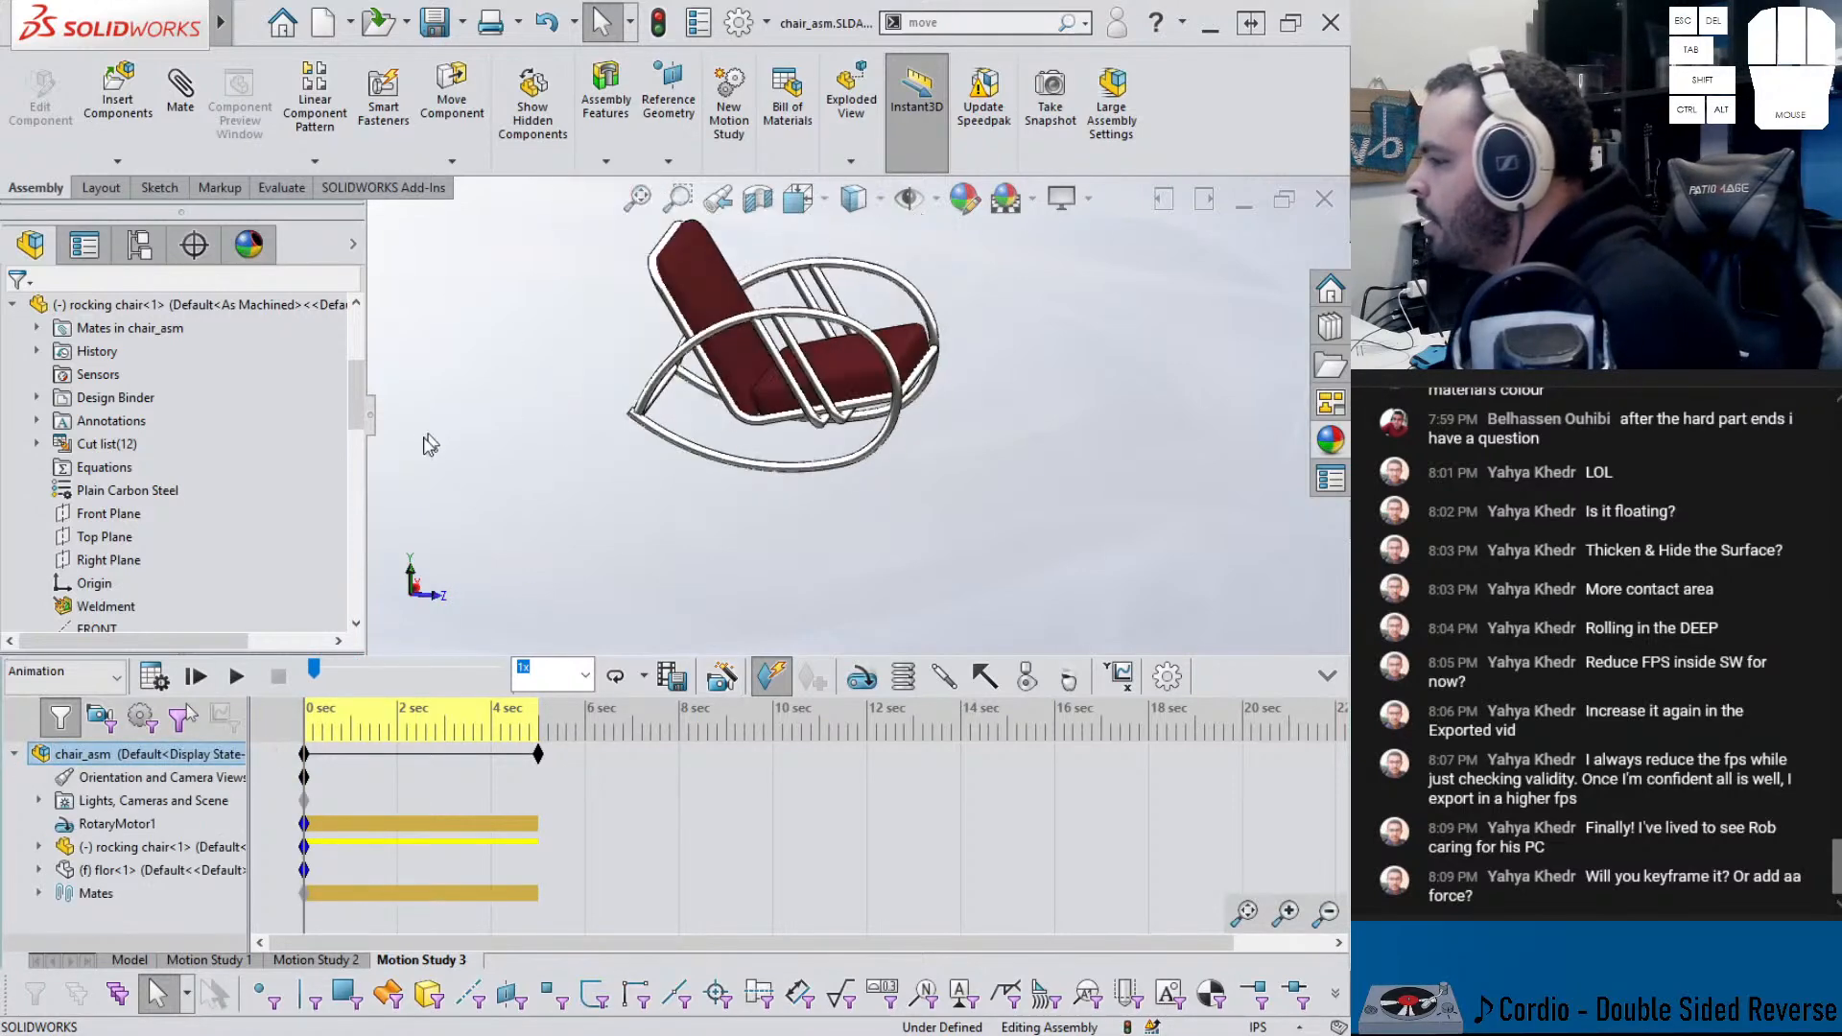
click(370, 415)
scroll(725, 388, down, 3)
middle_drag(724, 388, 704, 439)
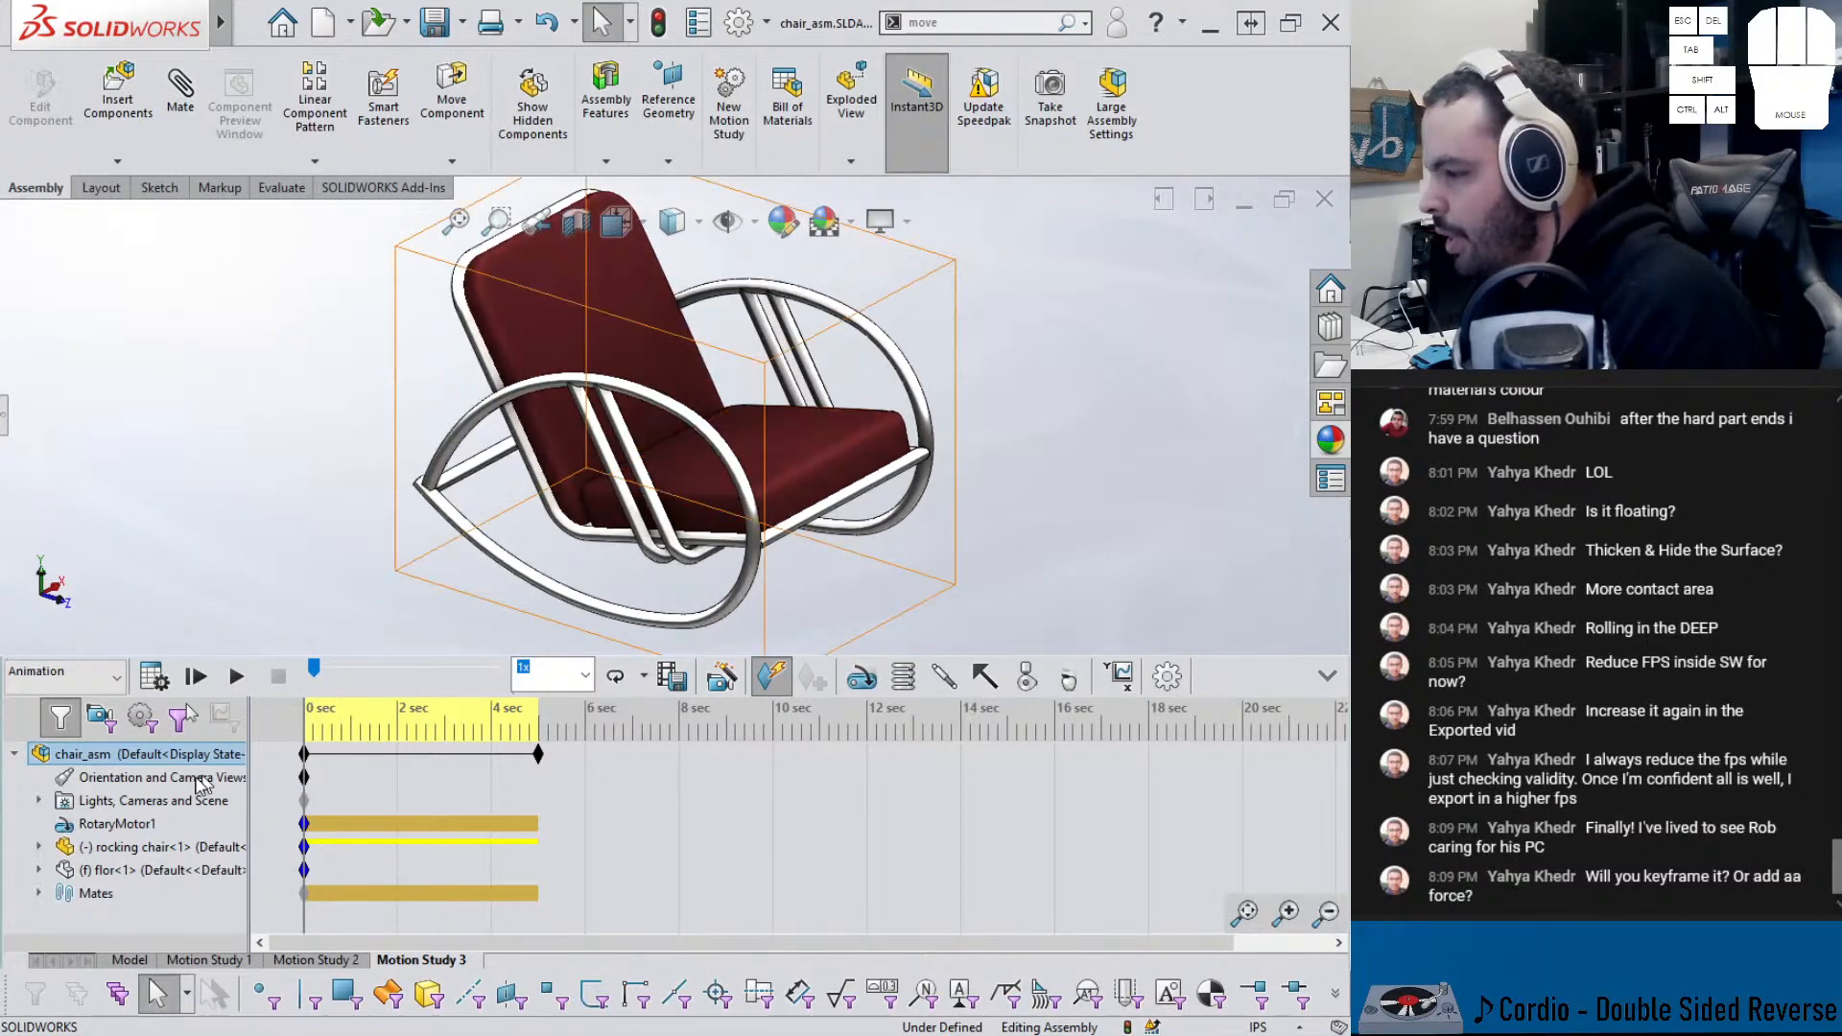
right_click(303, 777)
click(355, 872)
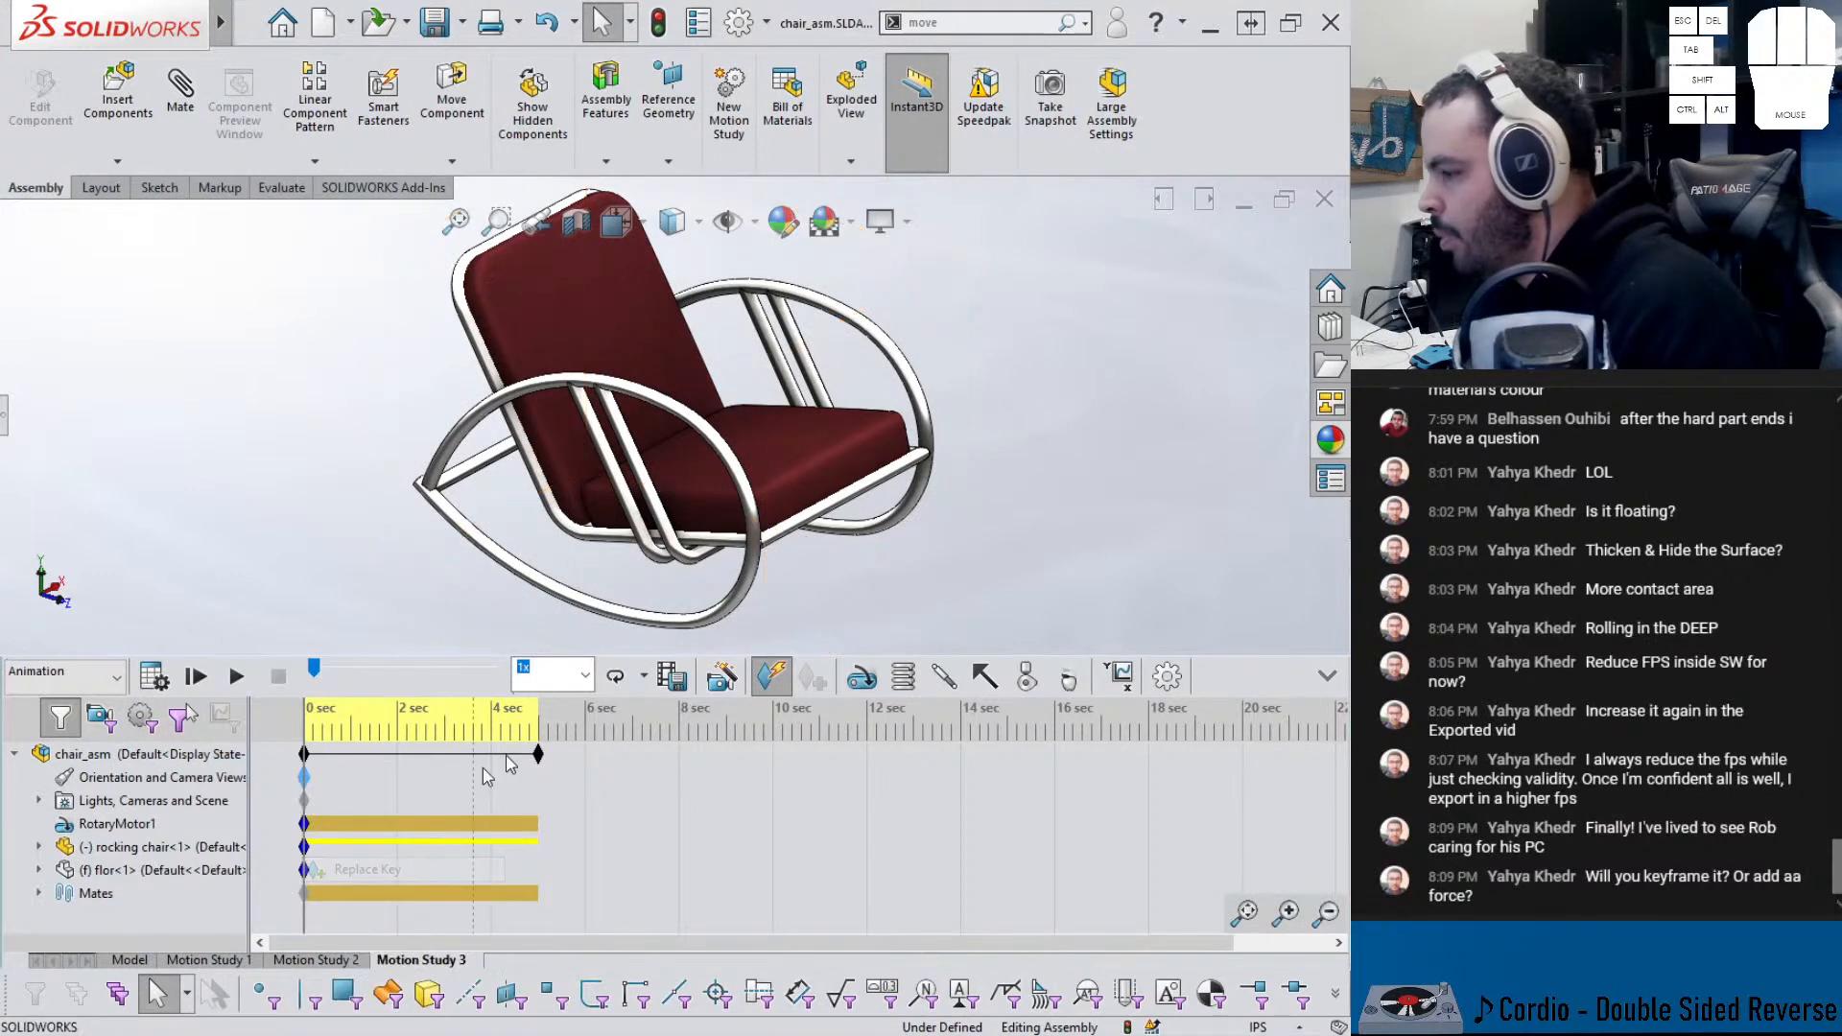
- Edit the animation frames-per-second value in Motion Study Properties and accept the change
click(5, 432)
click(69, 396)
double_click(69, 396)
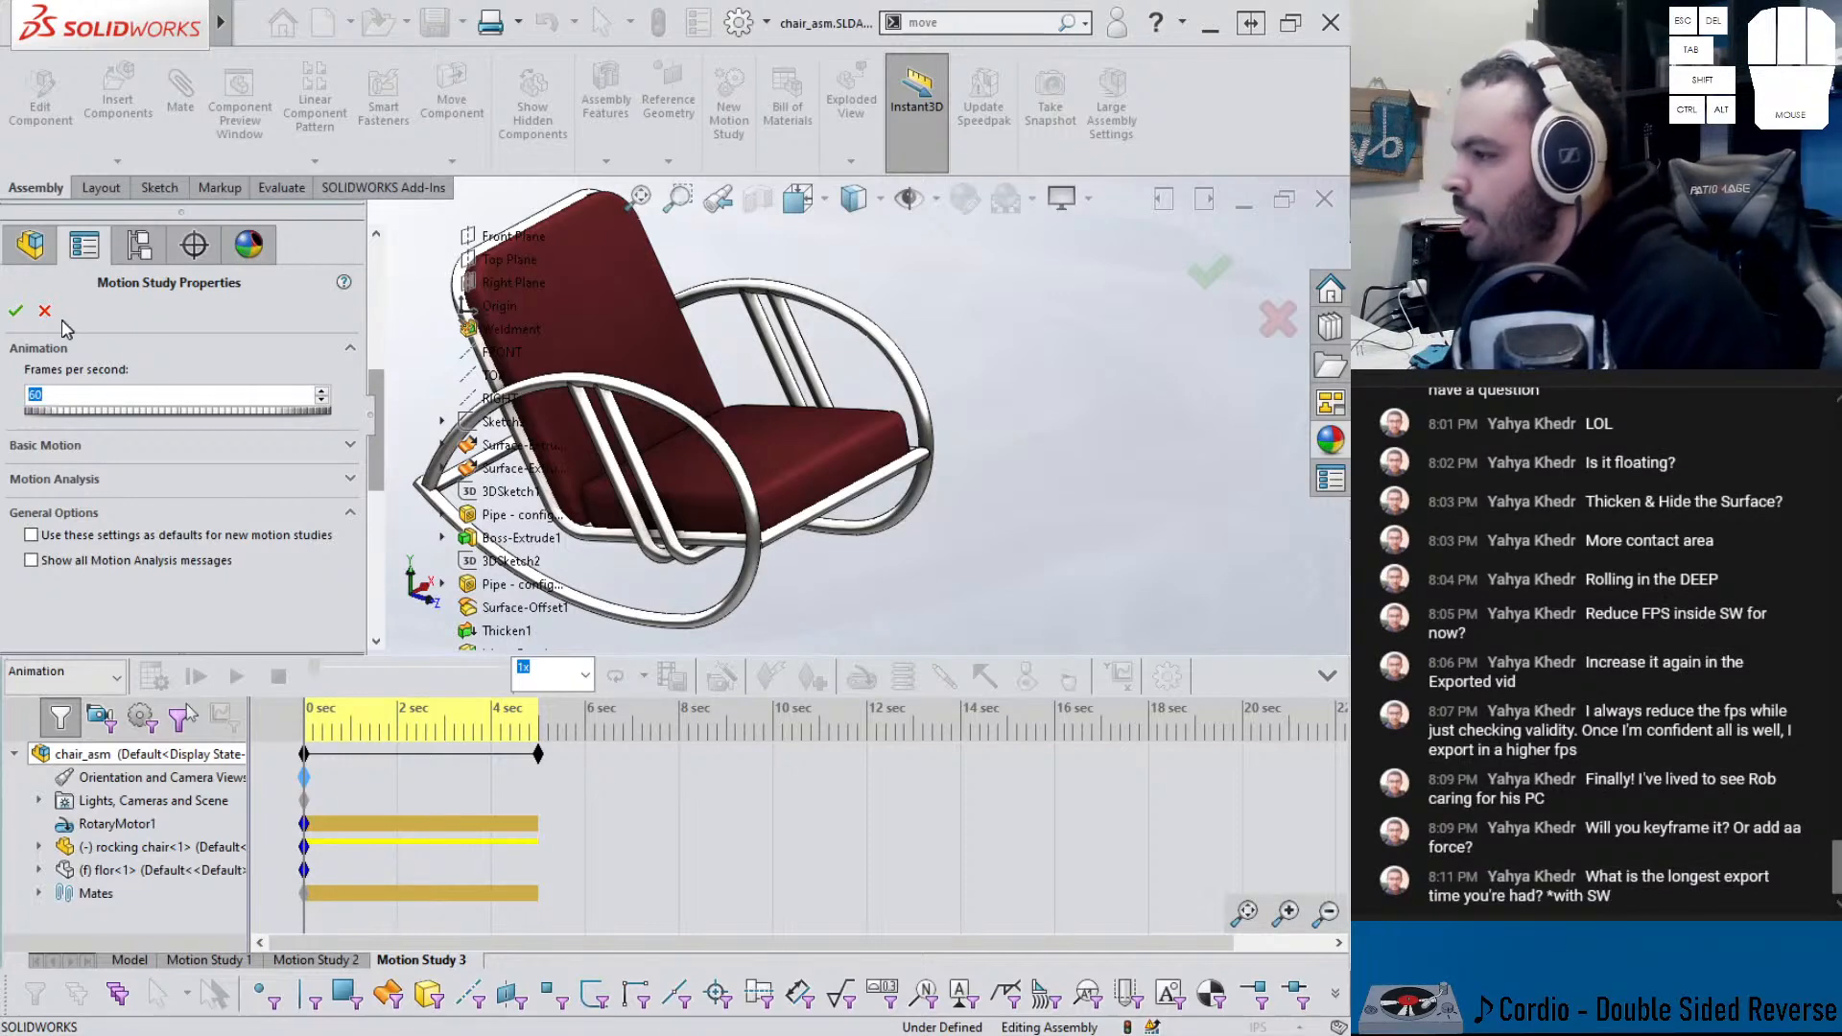
click(15, 310)
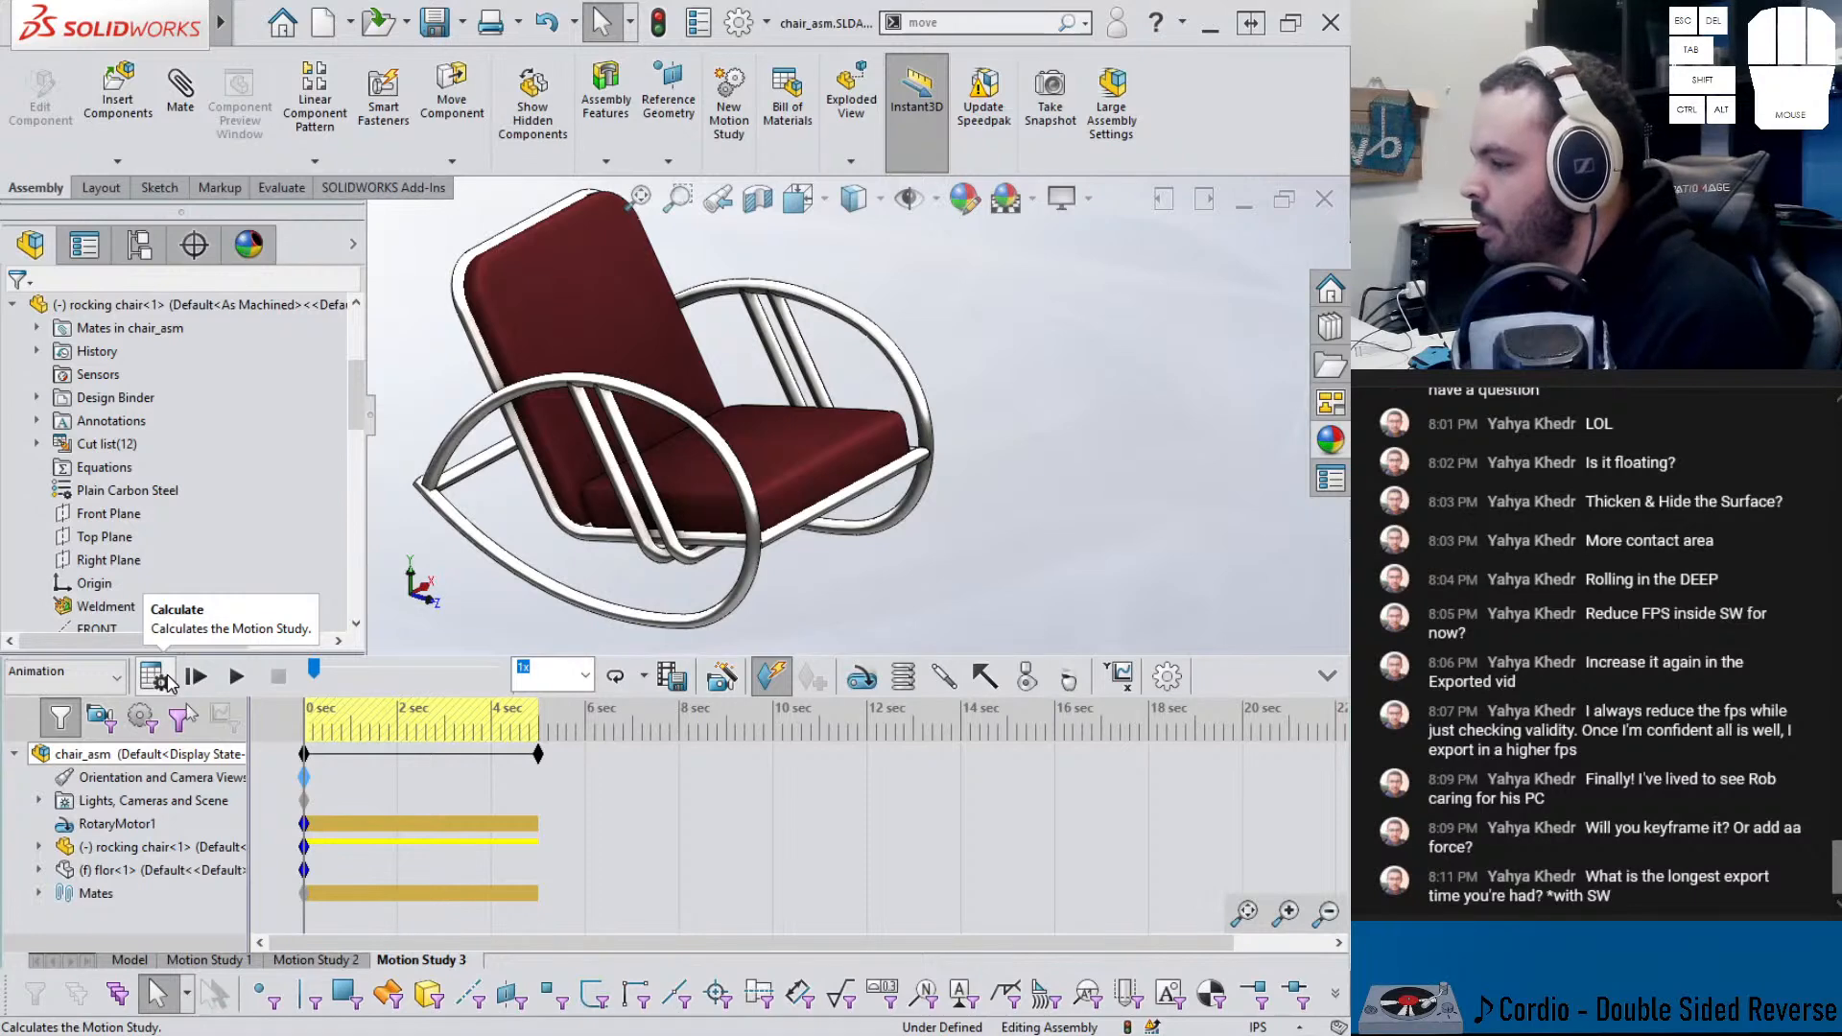
- Play the chair's rocking animation, collapse the FeatureManager tree, and play it again
click(193, 679)
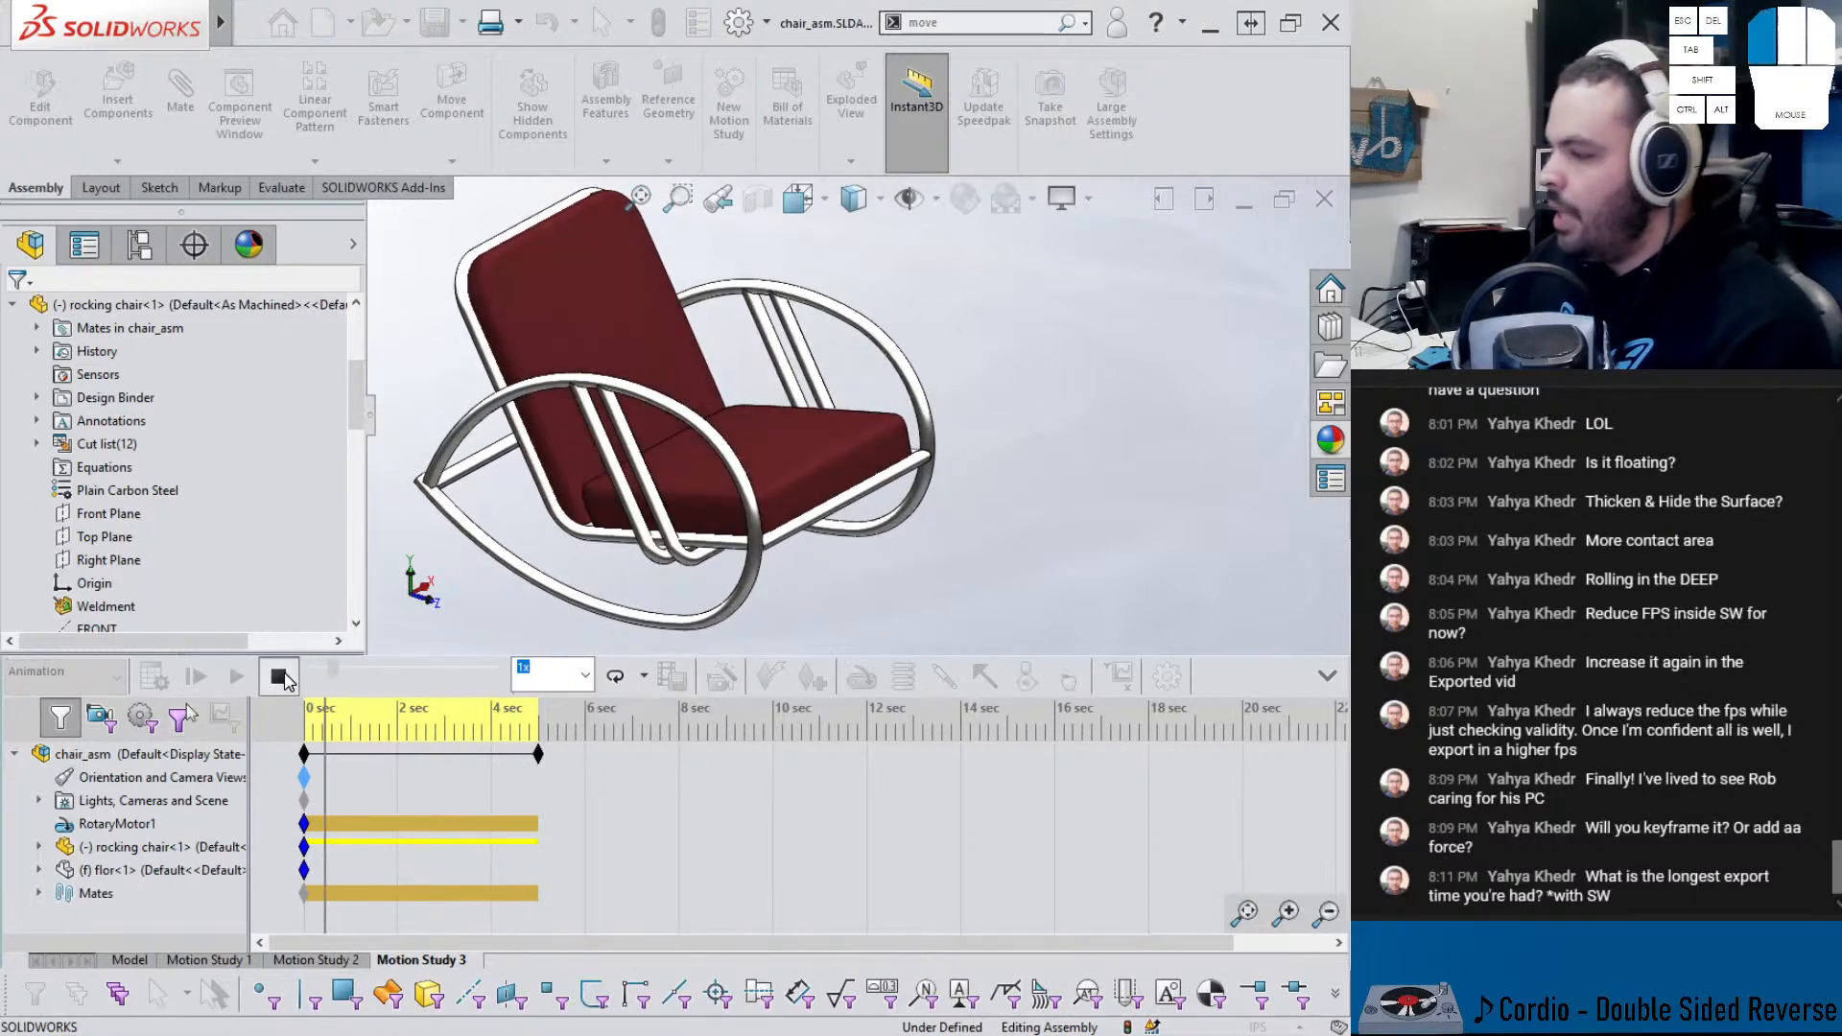
click(372, 422)
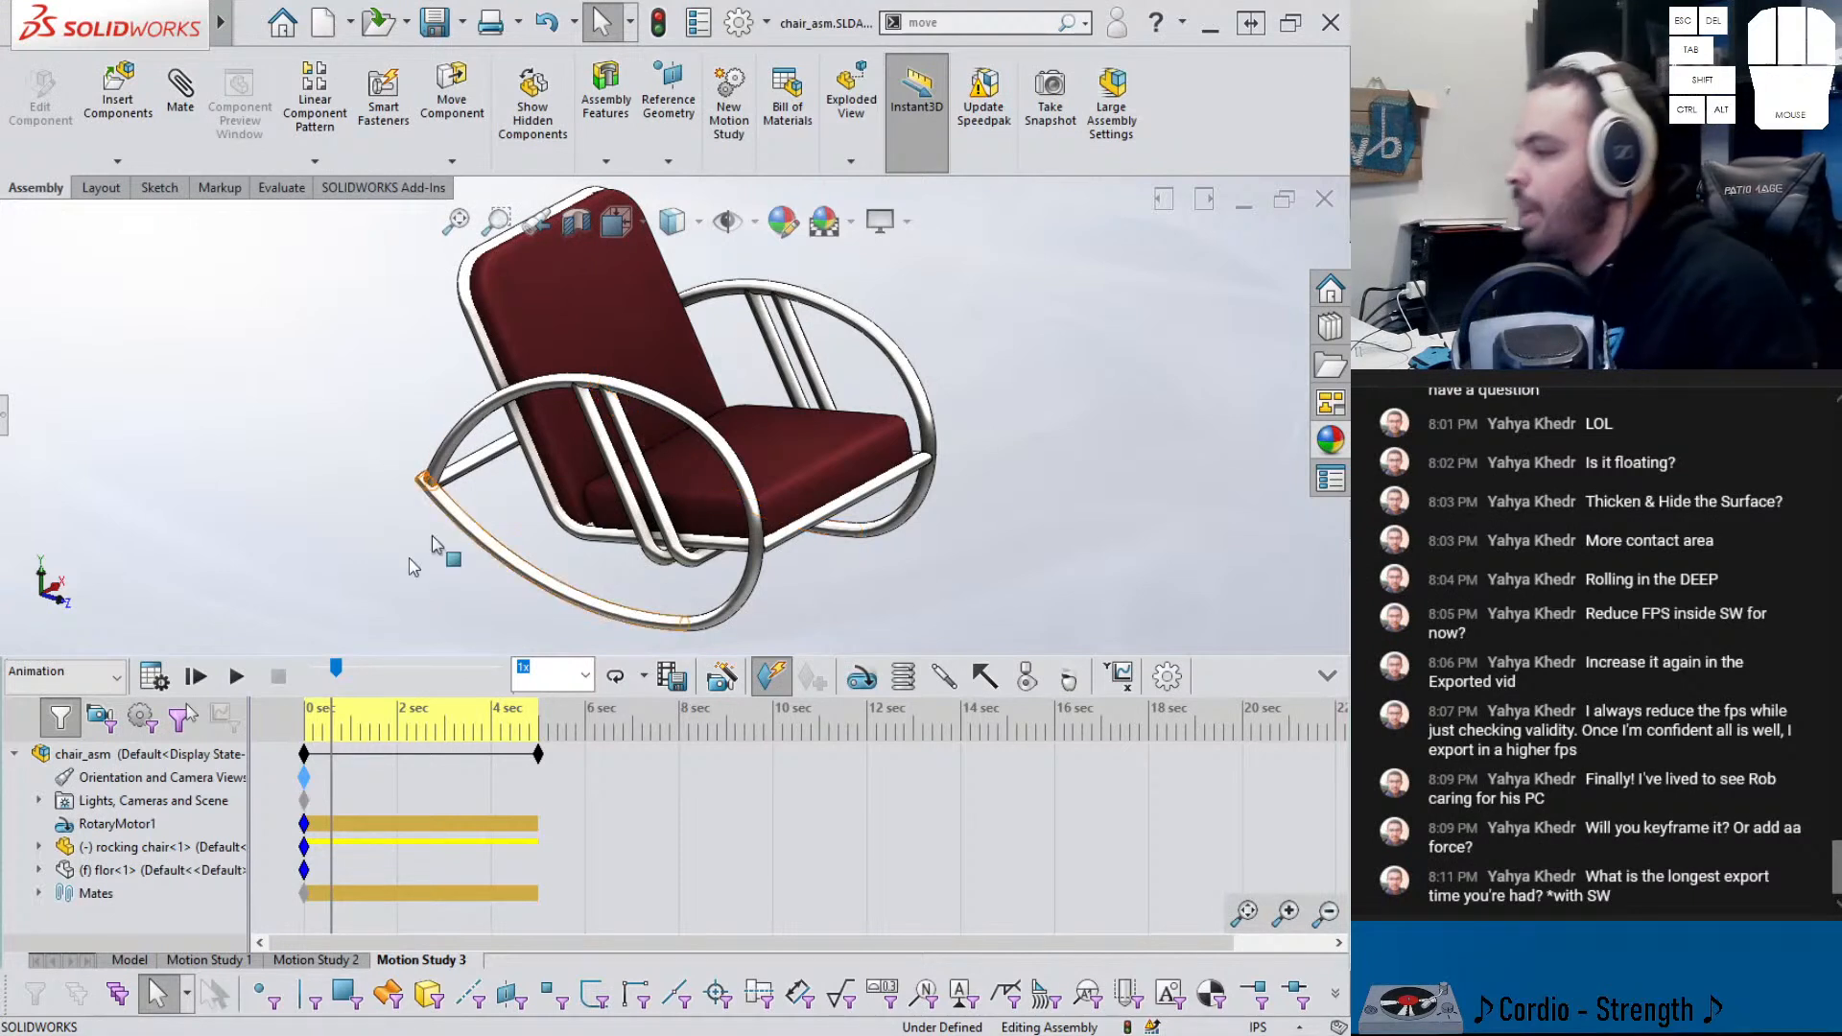
click(236, 676)
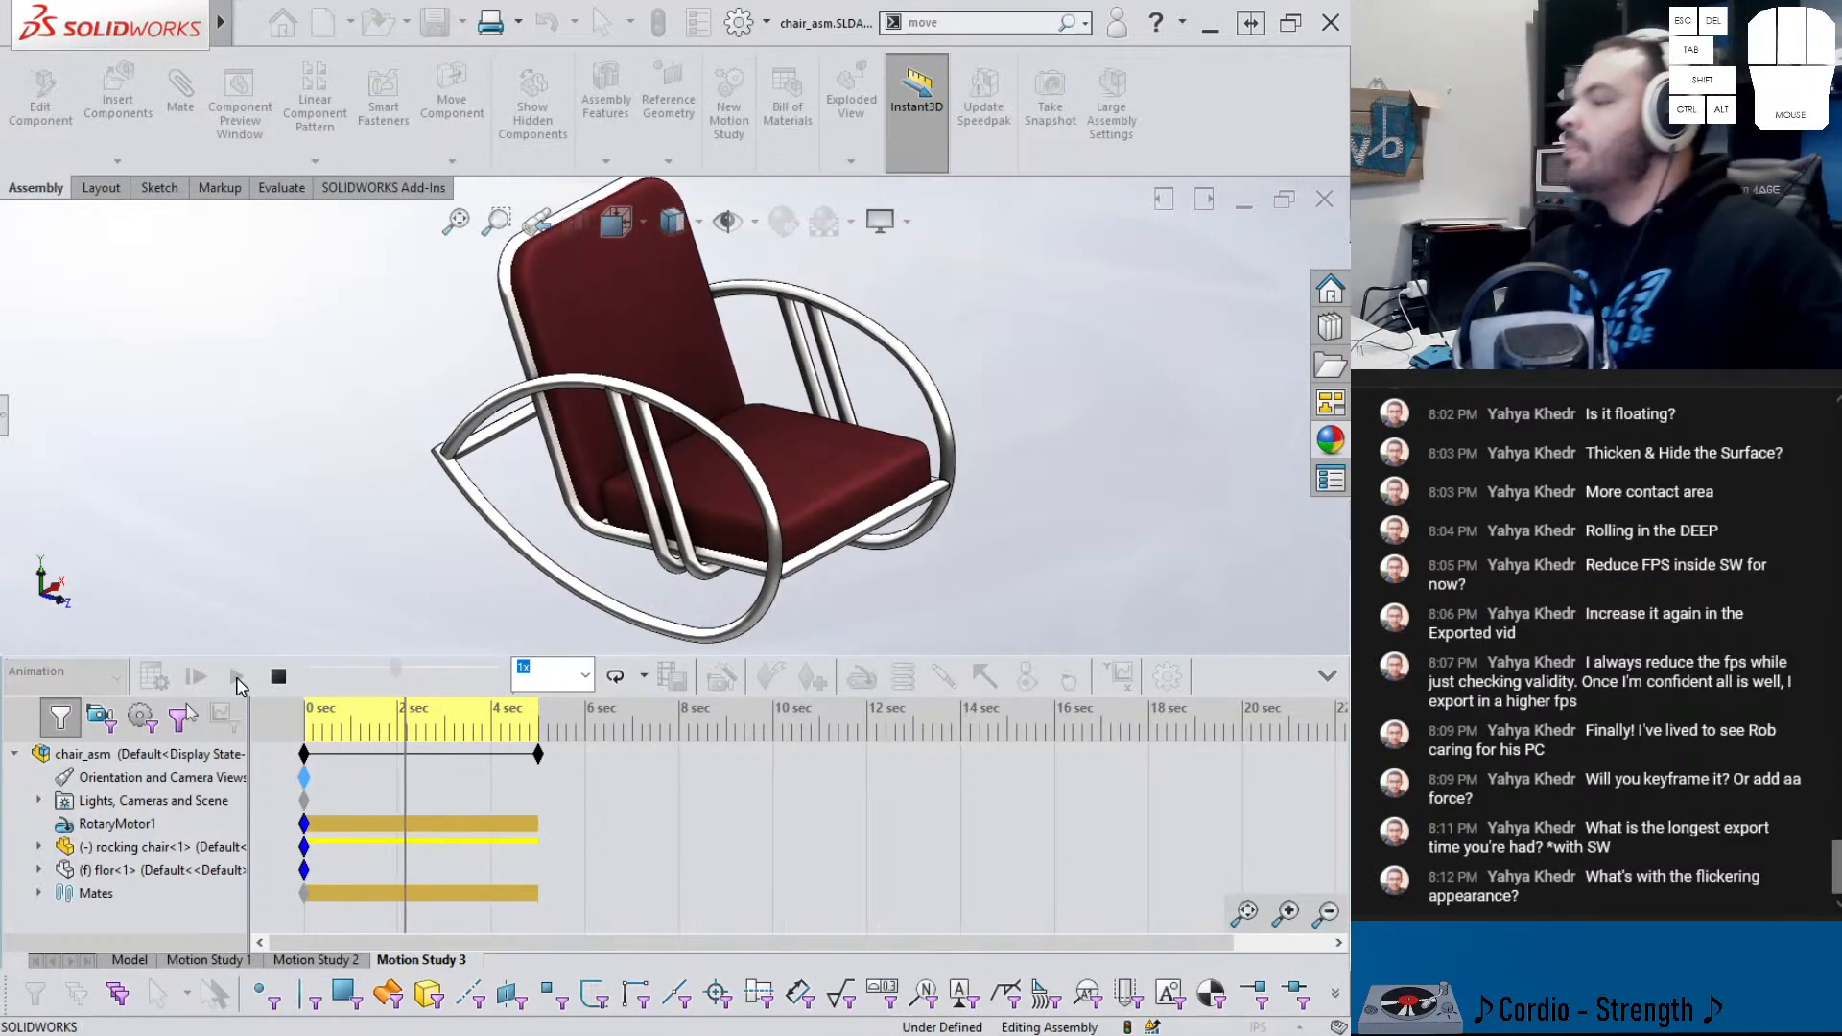
- Stop playback, rewind the timeline to 0 sec, enlarge the model area, and recentre the chair smaller
click(278, 677)
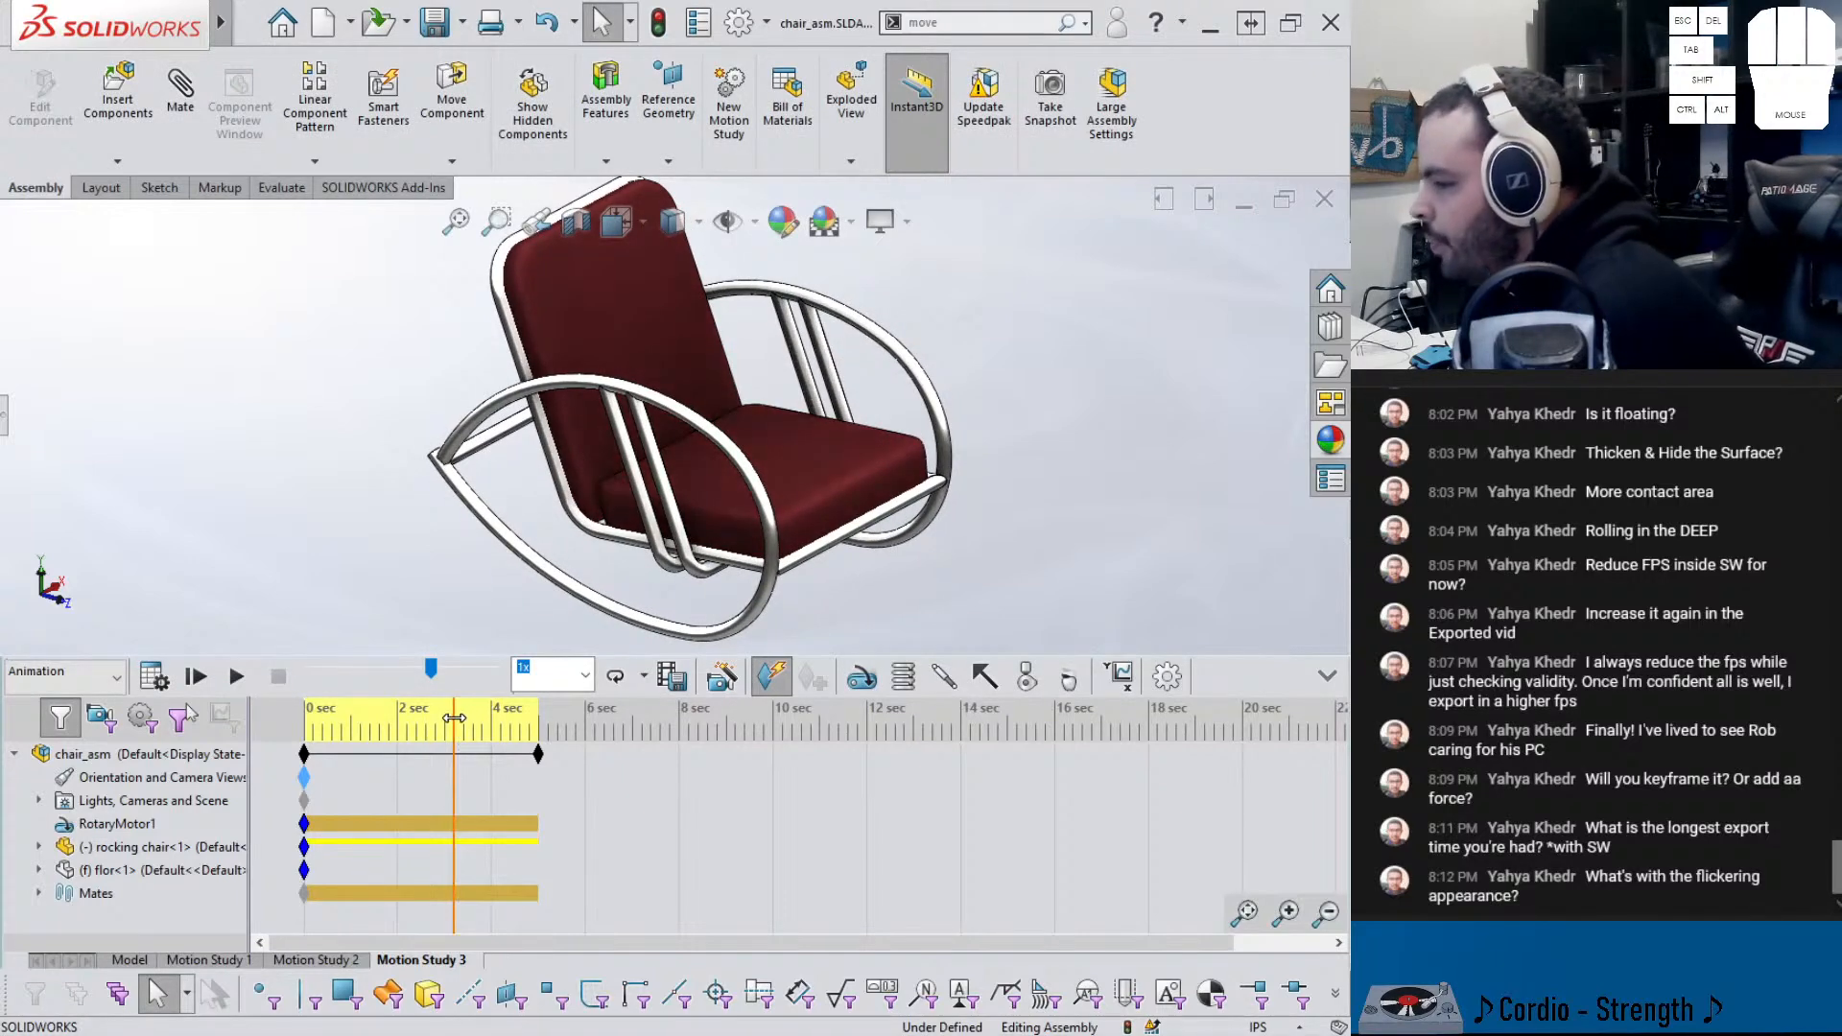
drag(456, 727, 305, 720)
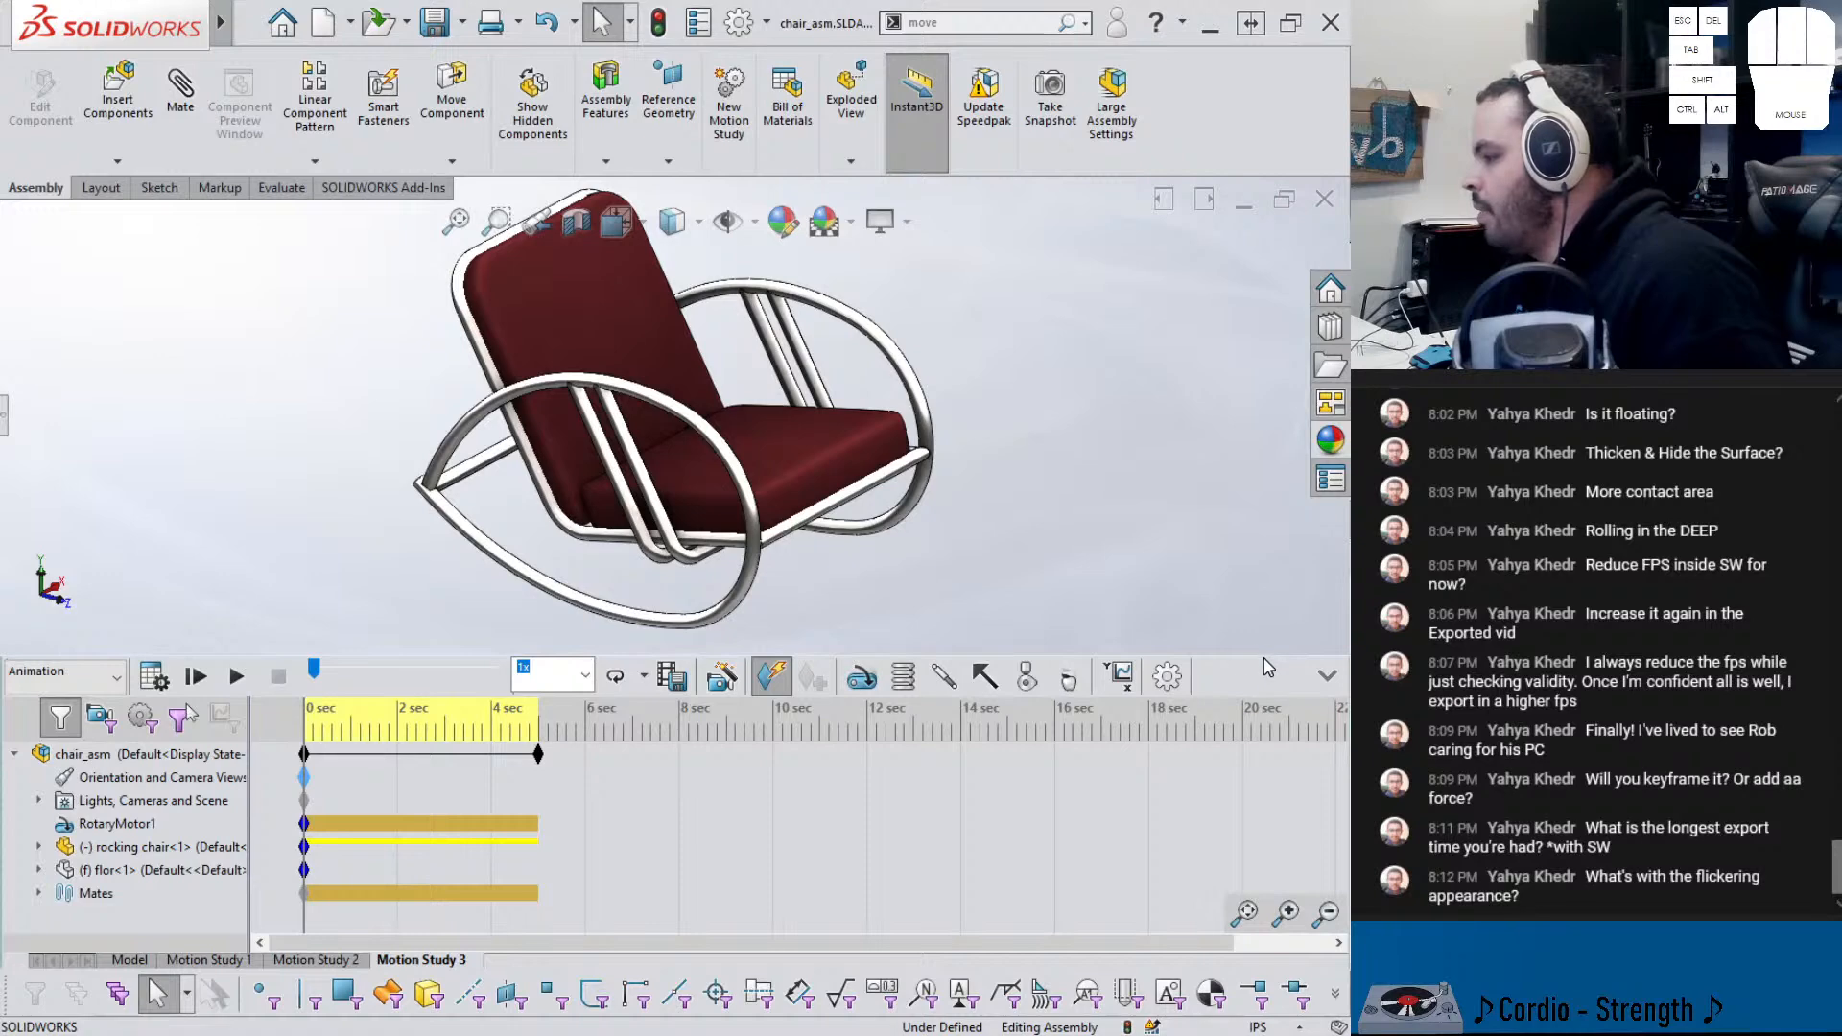
drag(1263, 658, 1264, 759)
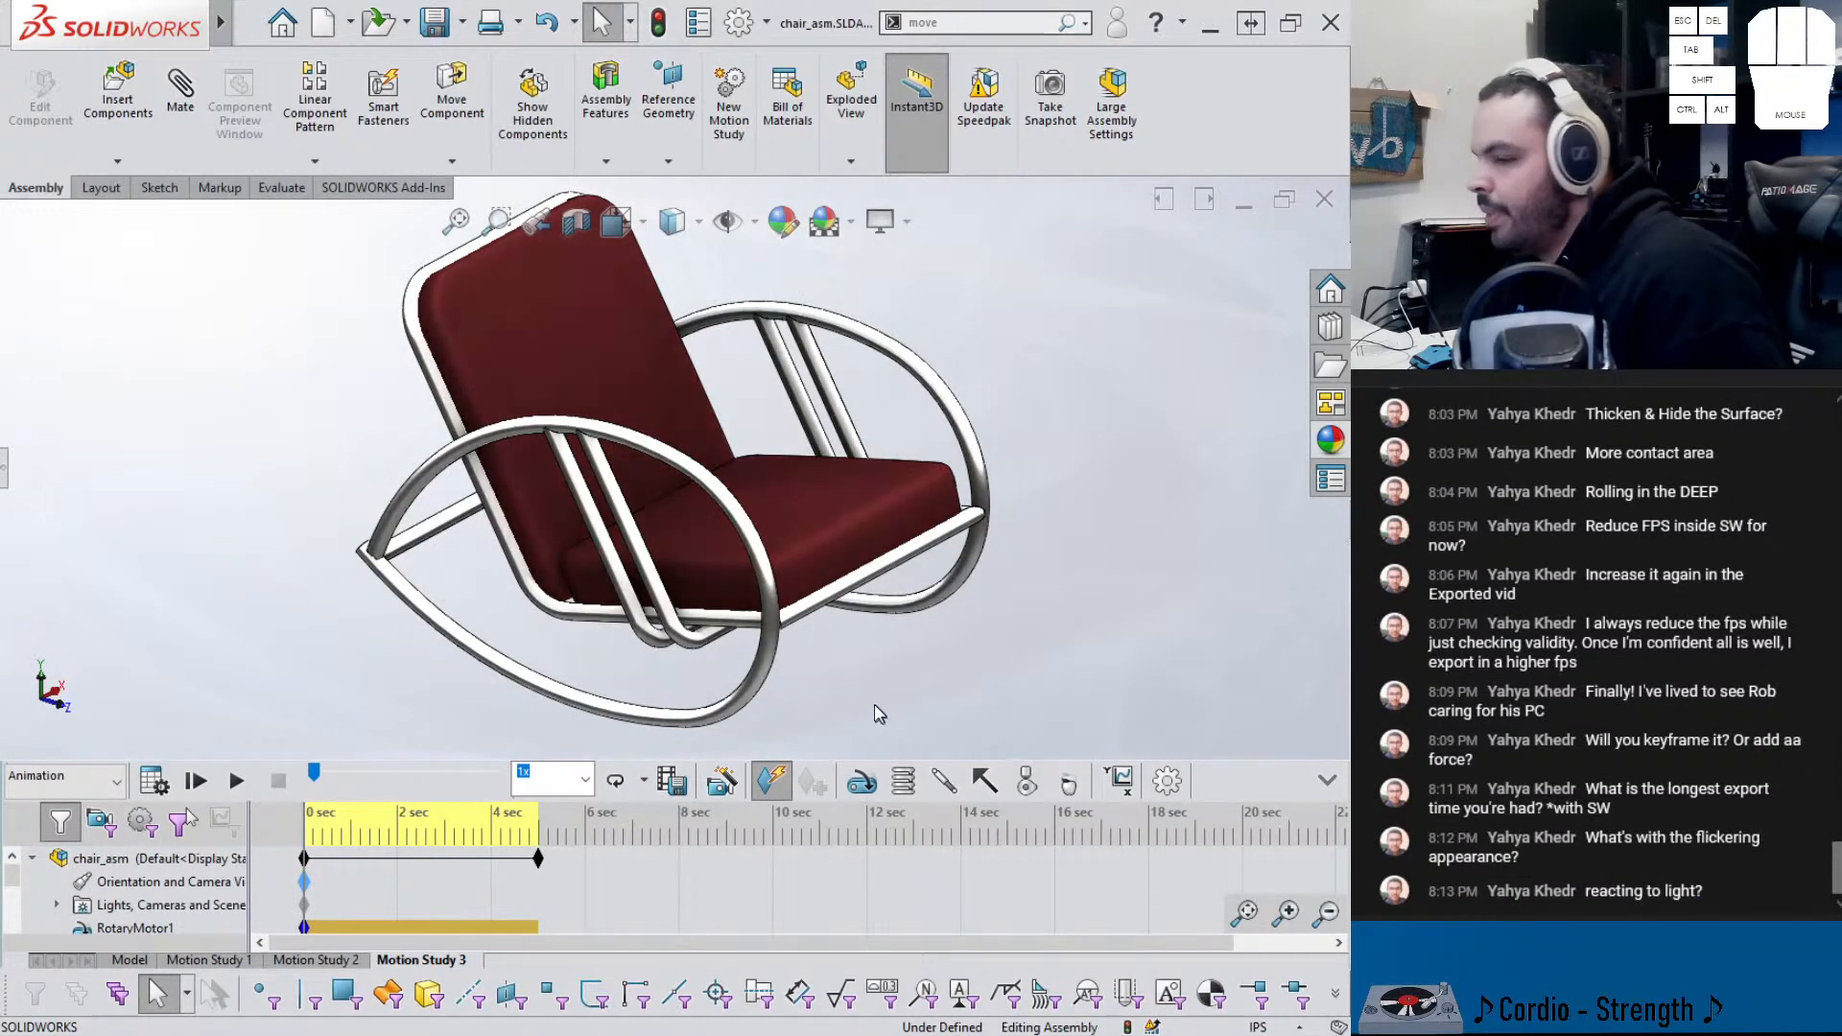
shift+middle_drag(874, 666, 880, 687)
ctrl+middle_drag(826, 625, 868, 629)
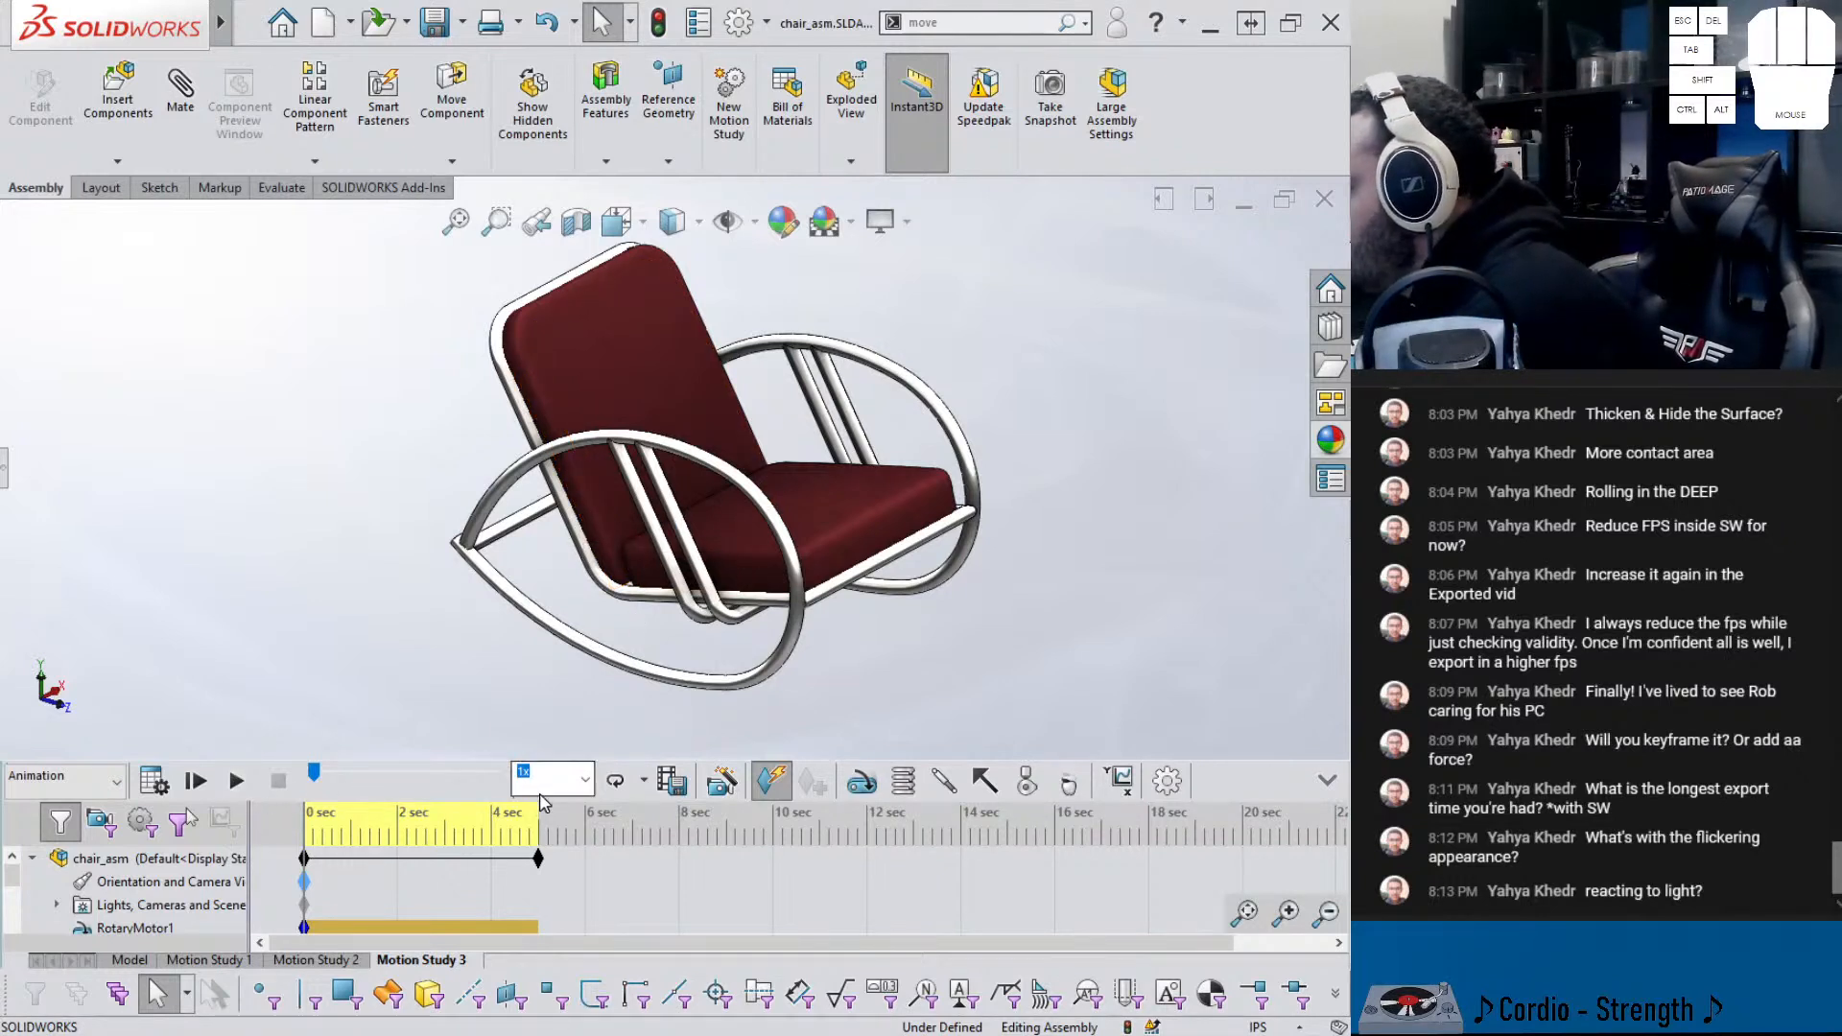
- Replace the starting view key with the current view, then export chair_asm.mp4 at 1:1, 60 fps
right_click(305, 881)
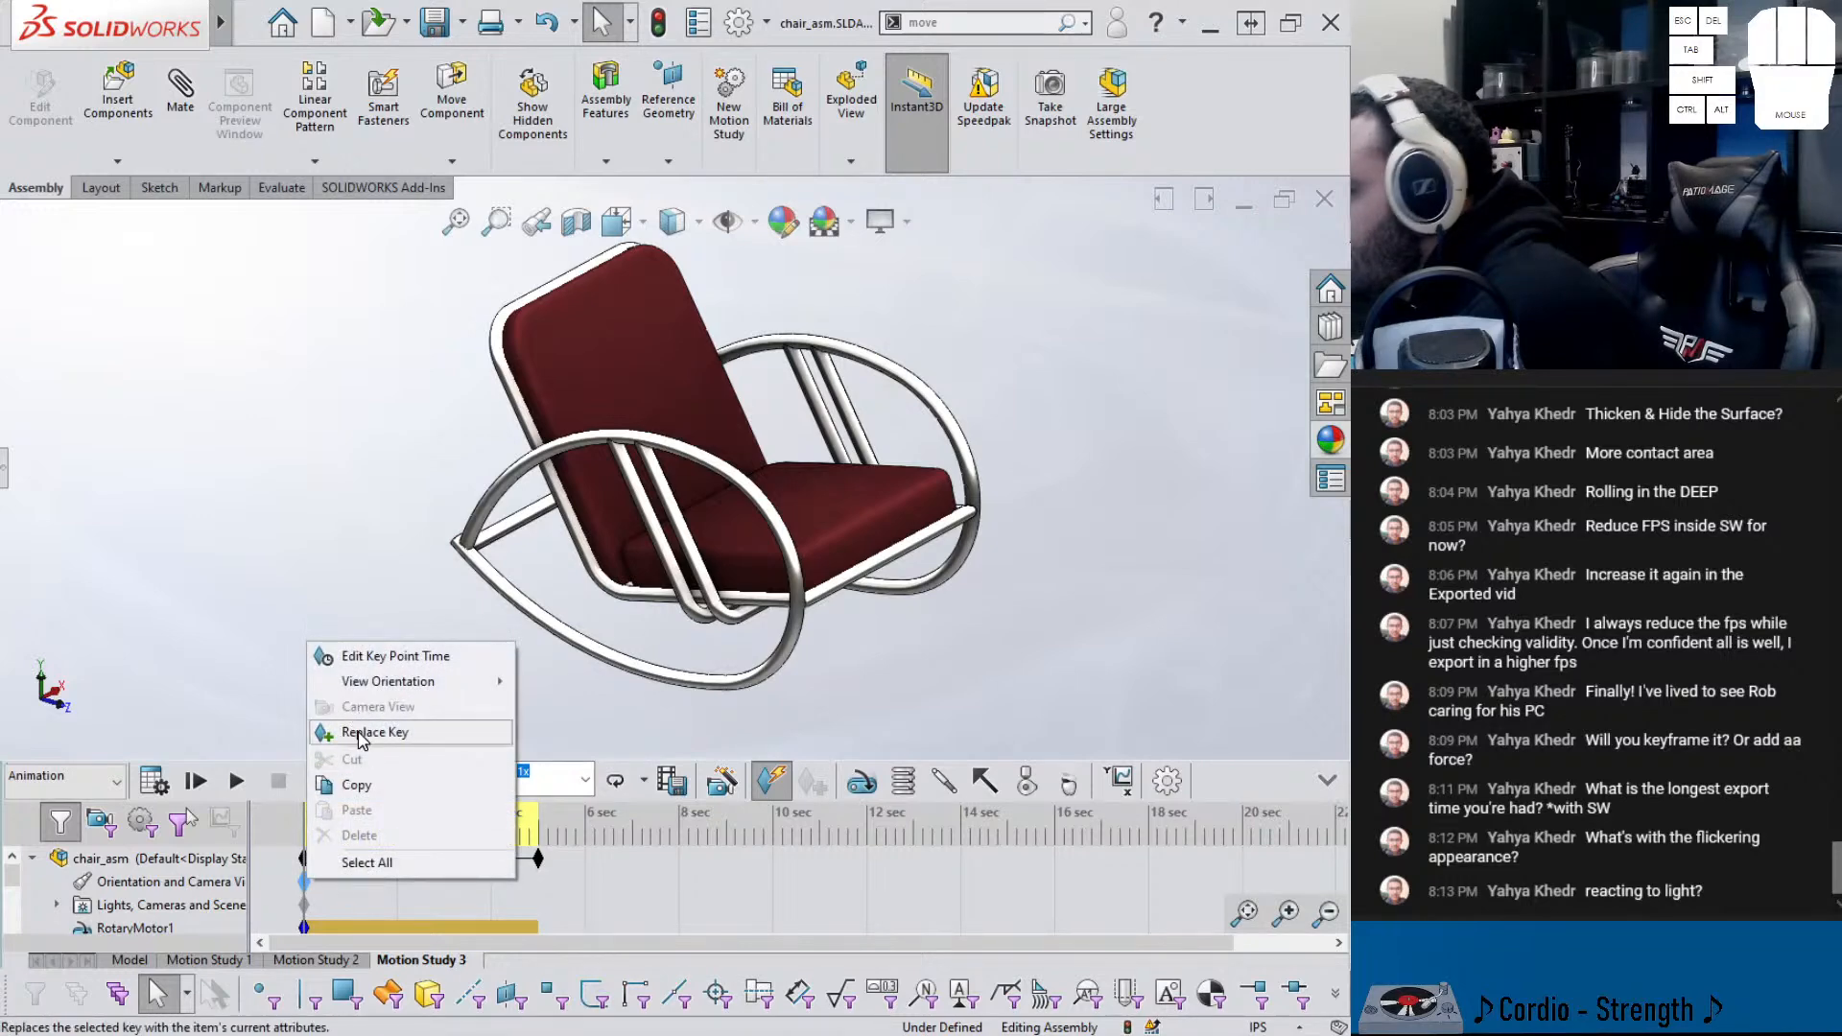
click(359, 734)
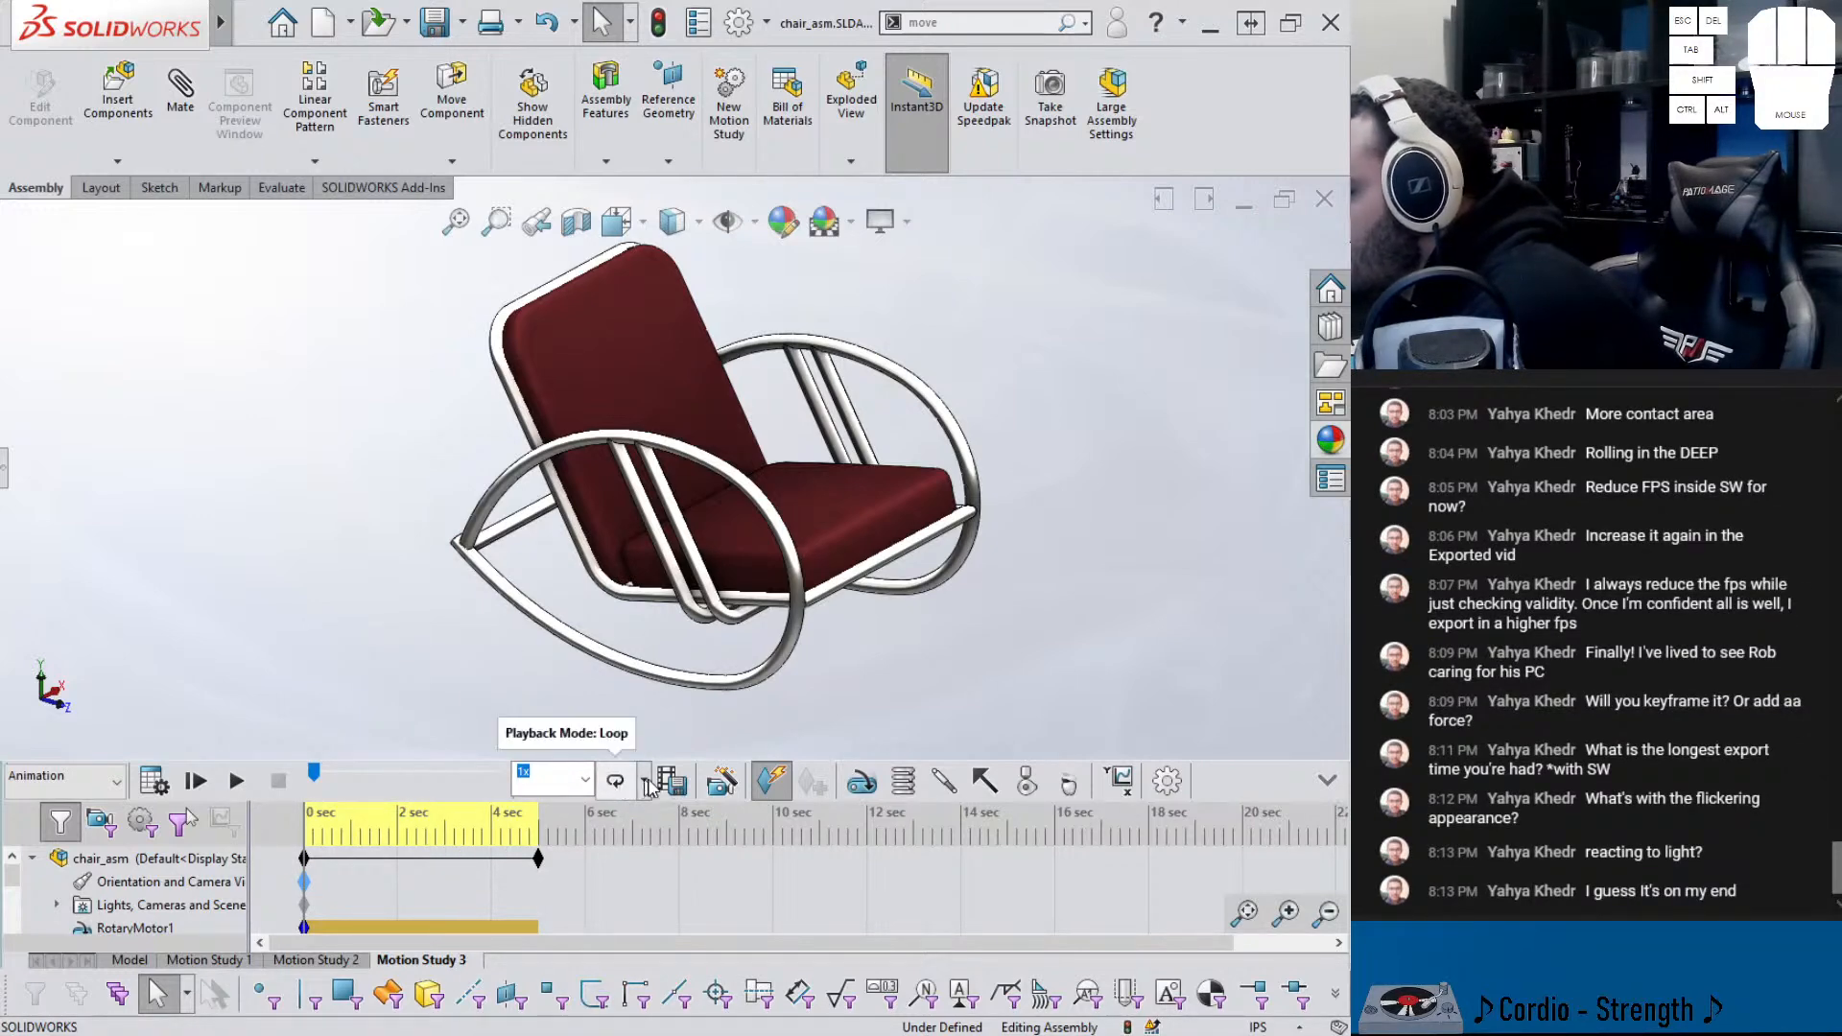
click(665, 785)
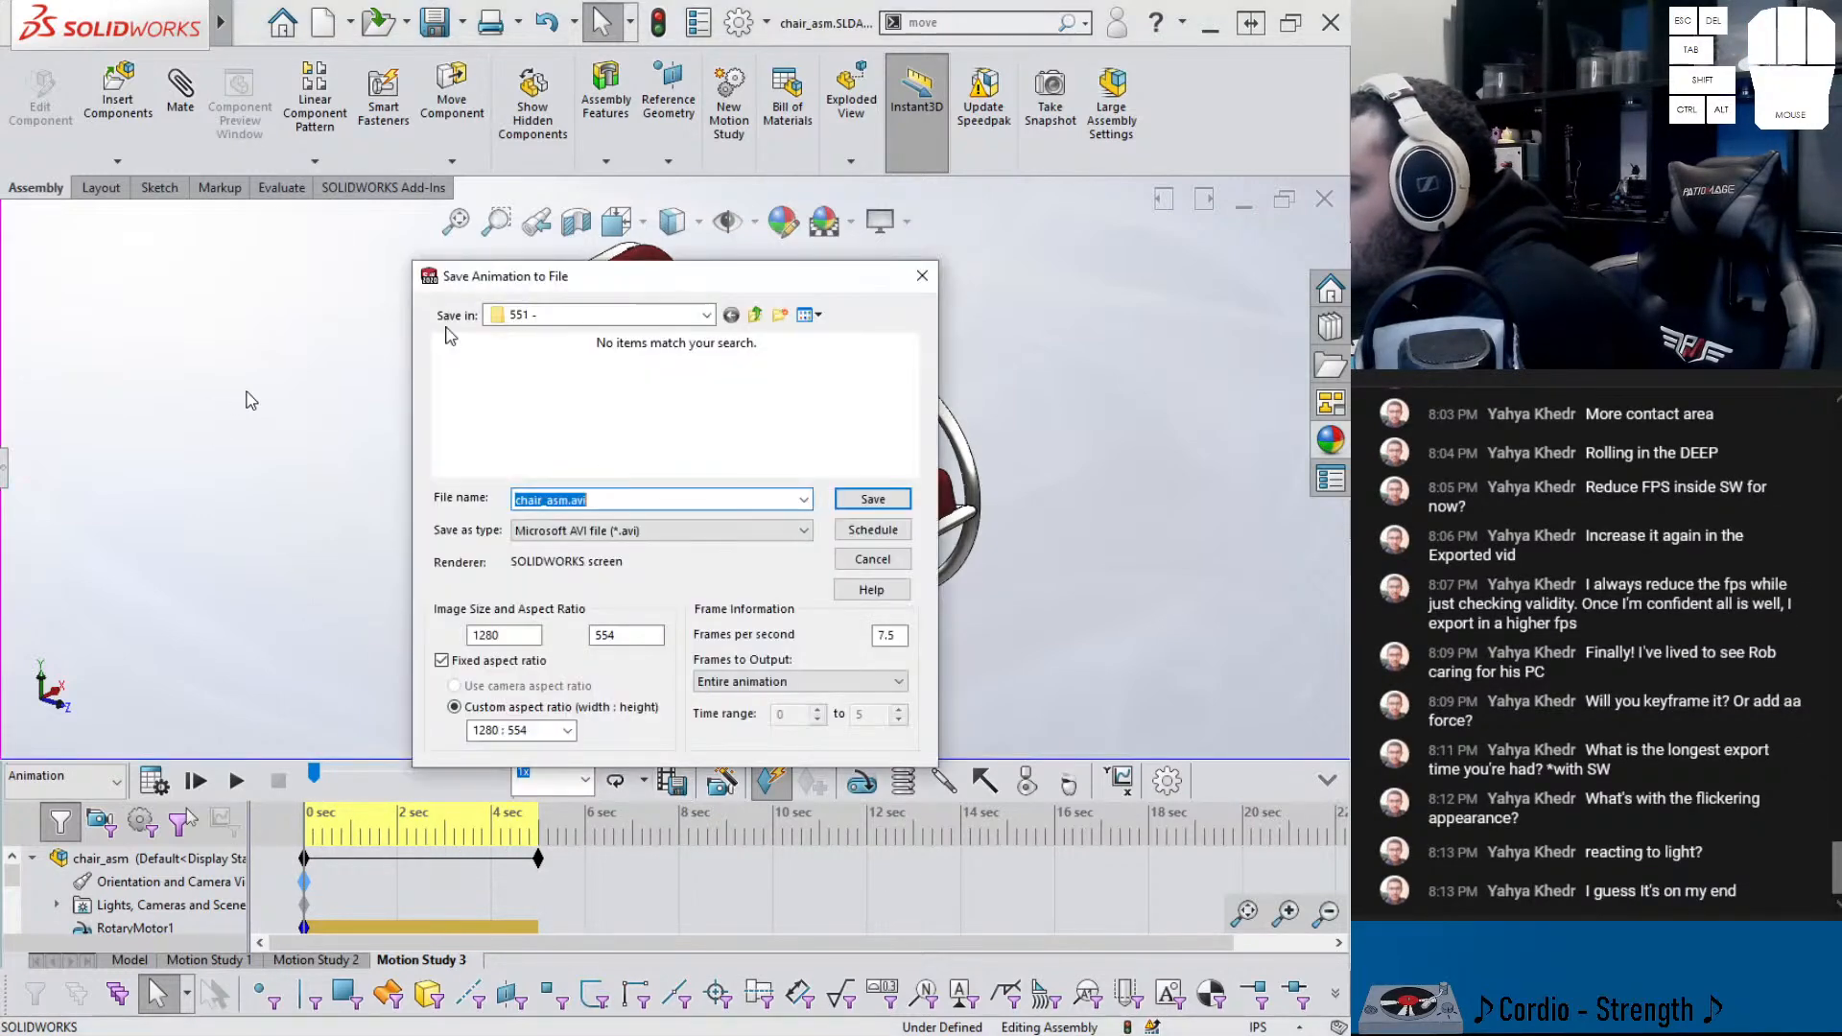
double_click(901, 635)
text(60)
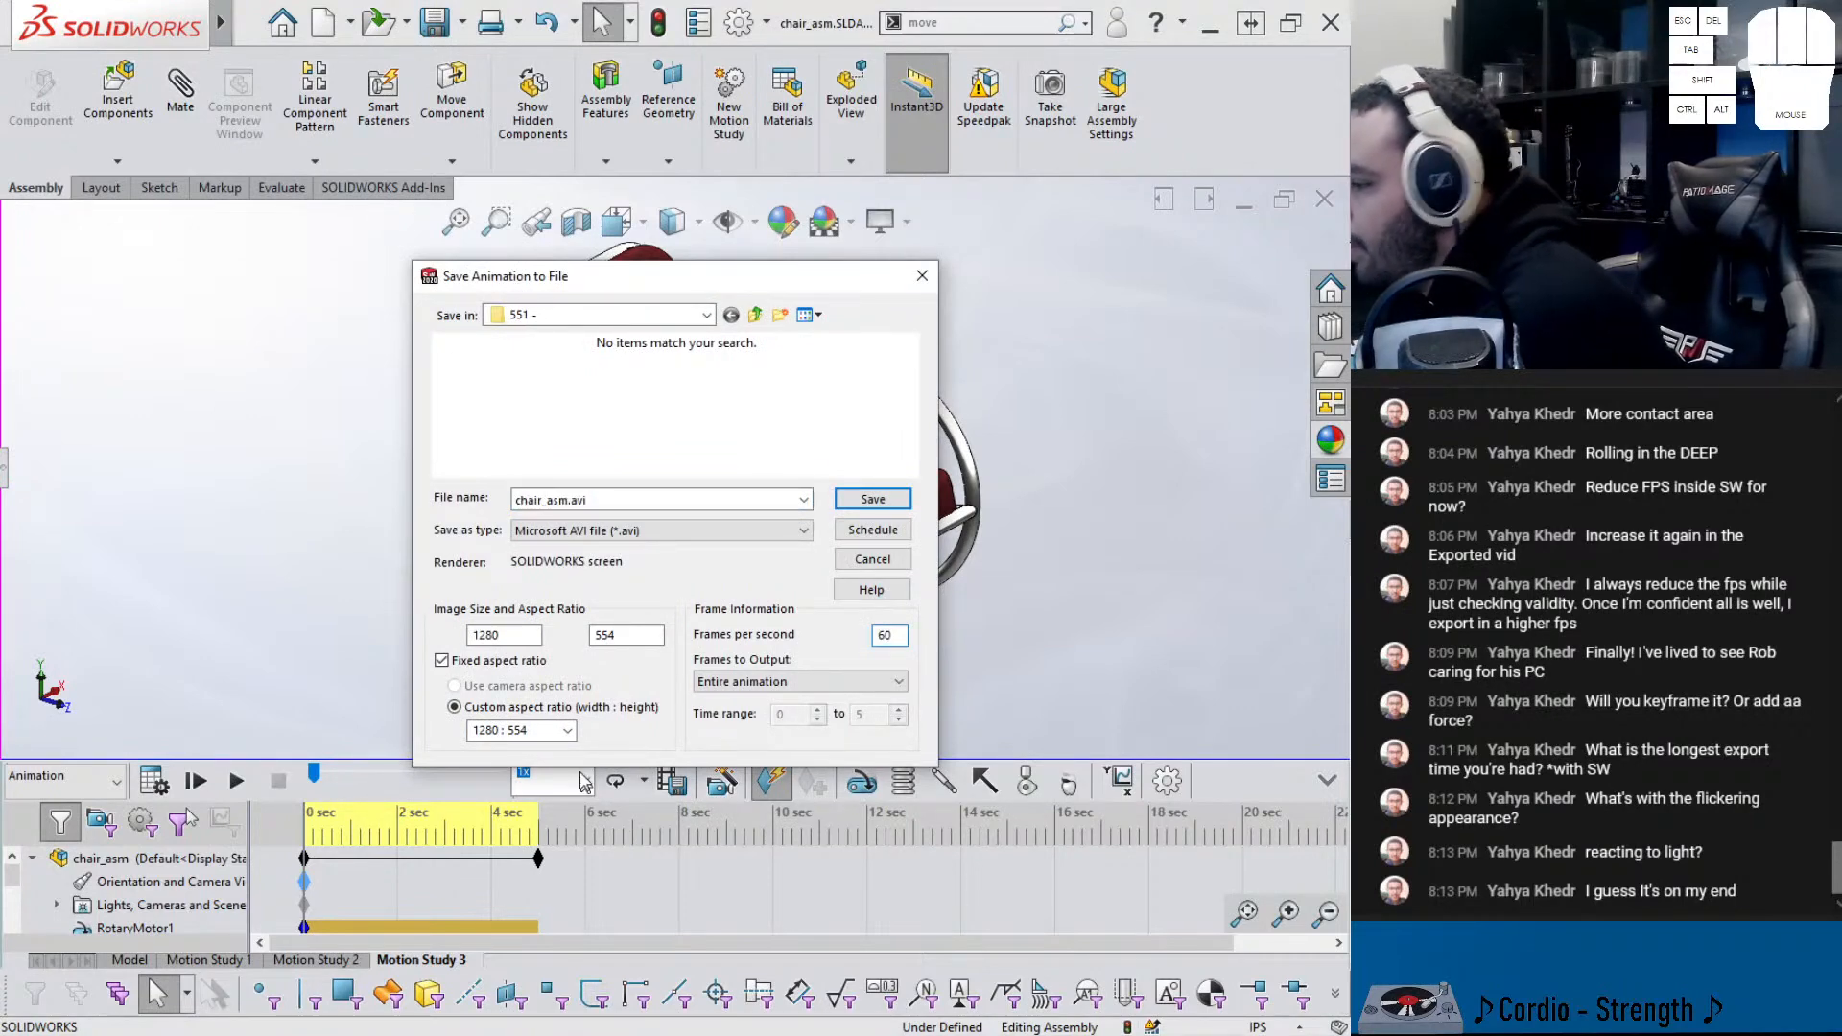
click(546, 730)
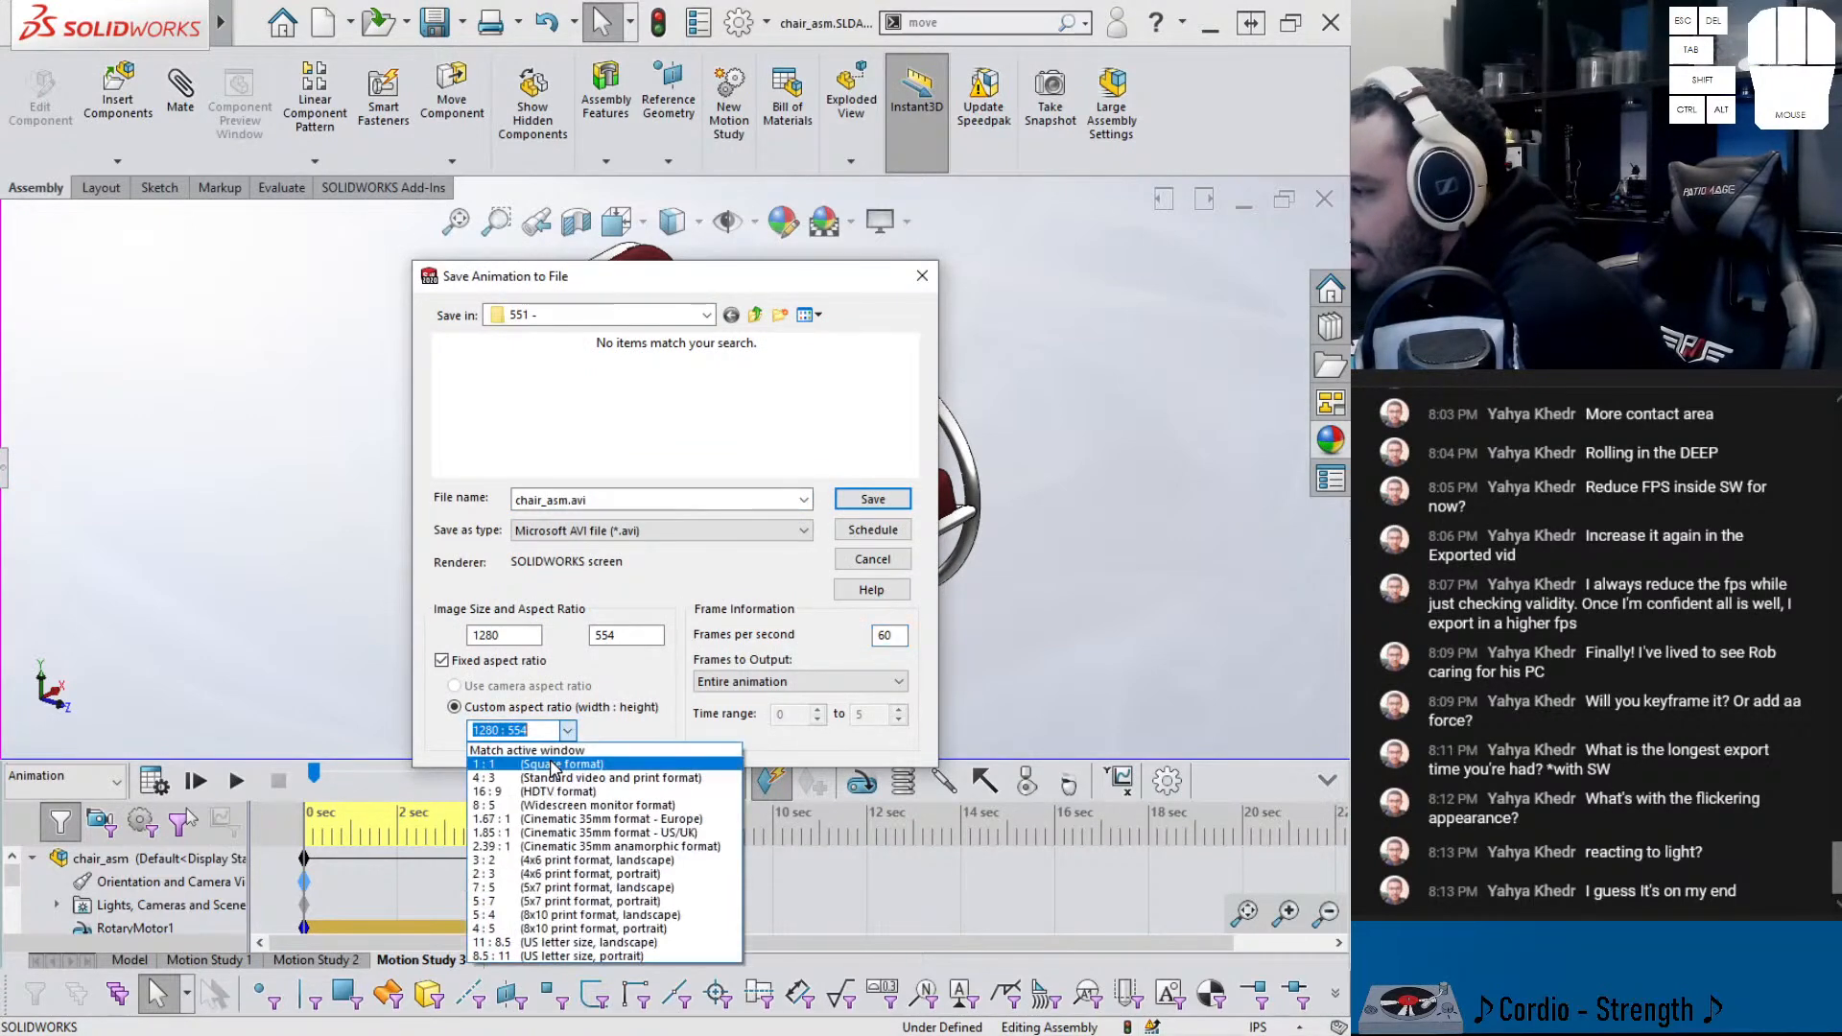
click(508, 754)
drag(660, 282, 839, 425)
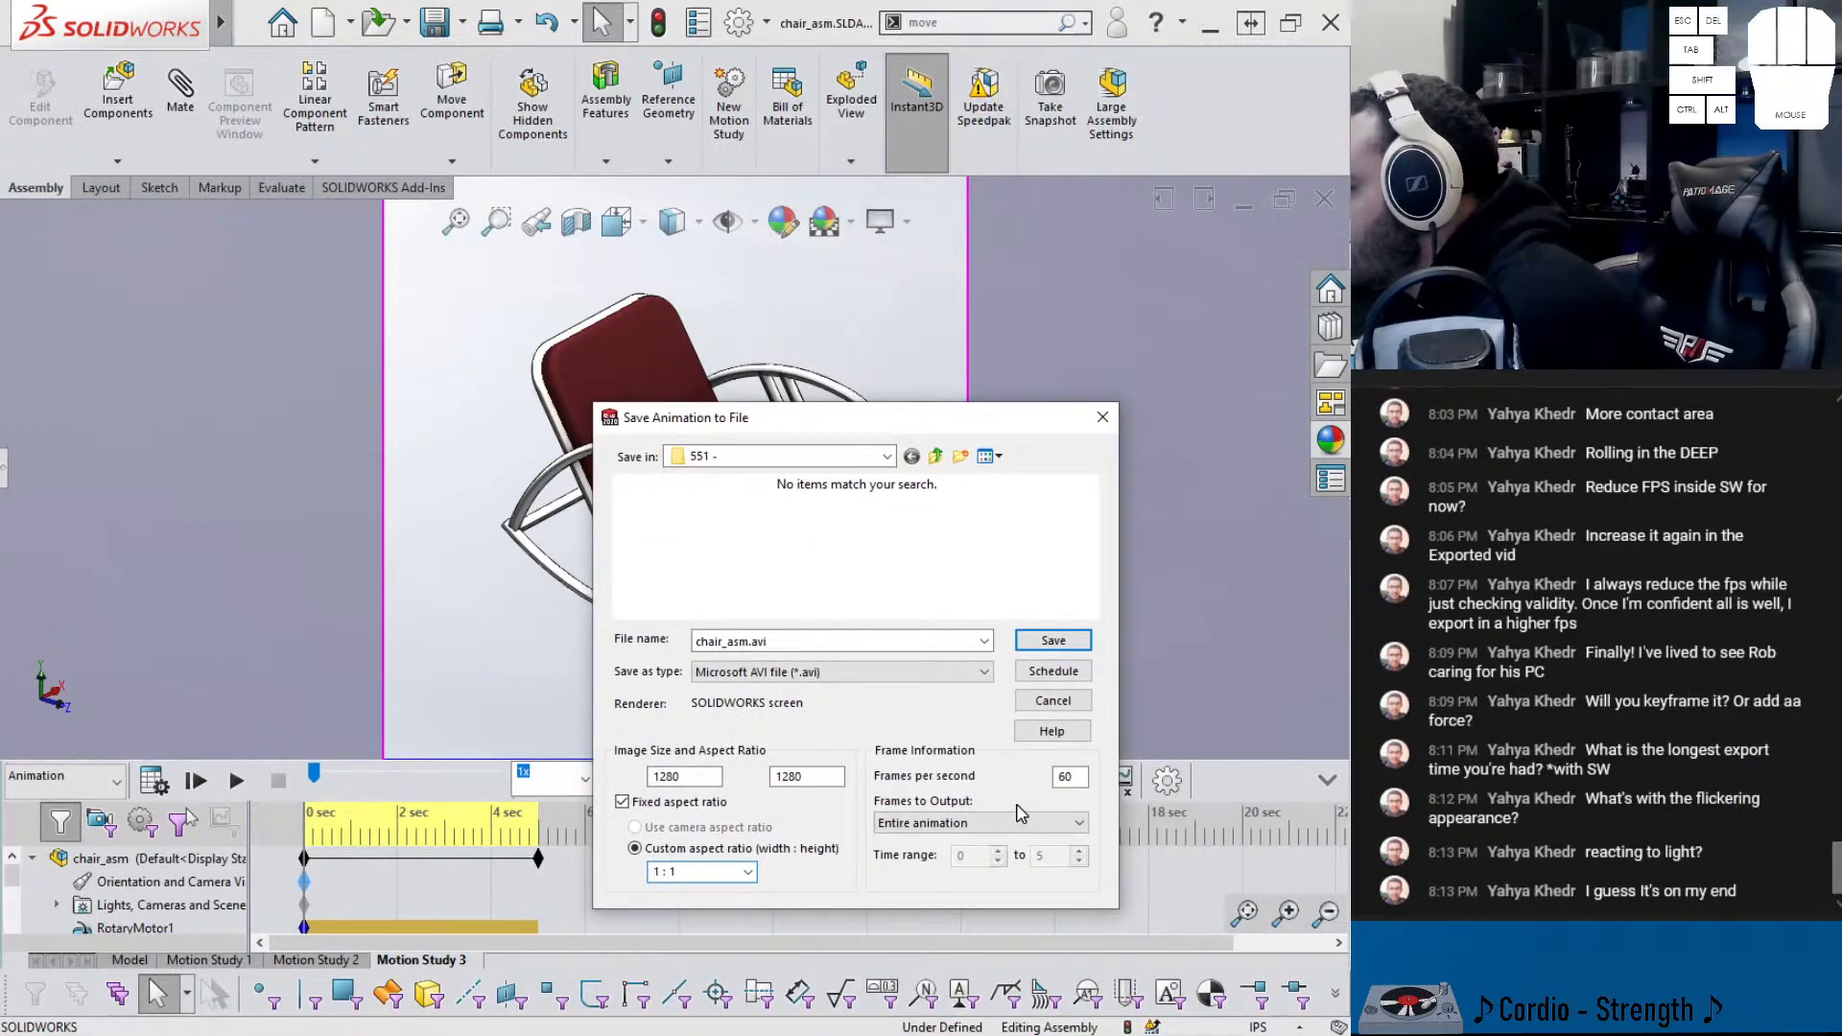
drag(924, 430, 926, 249)
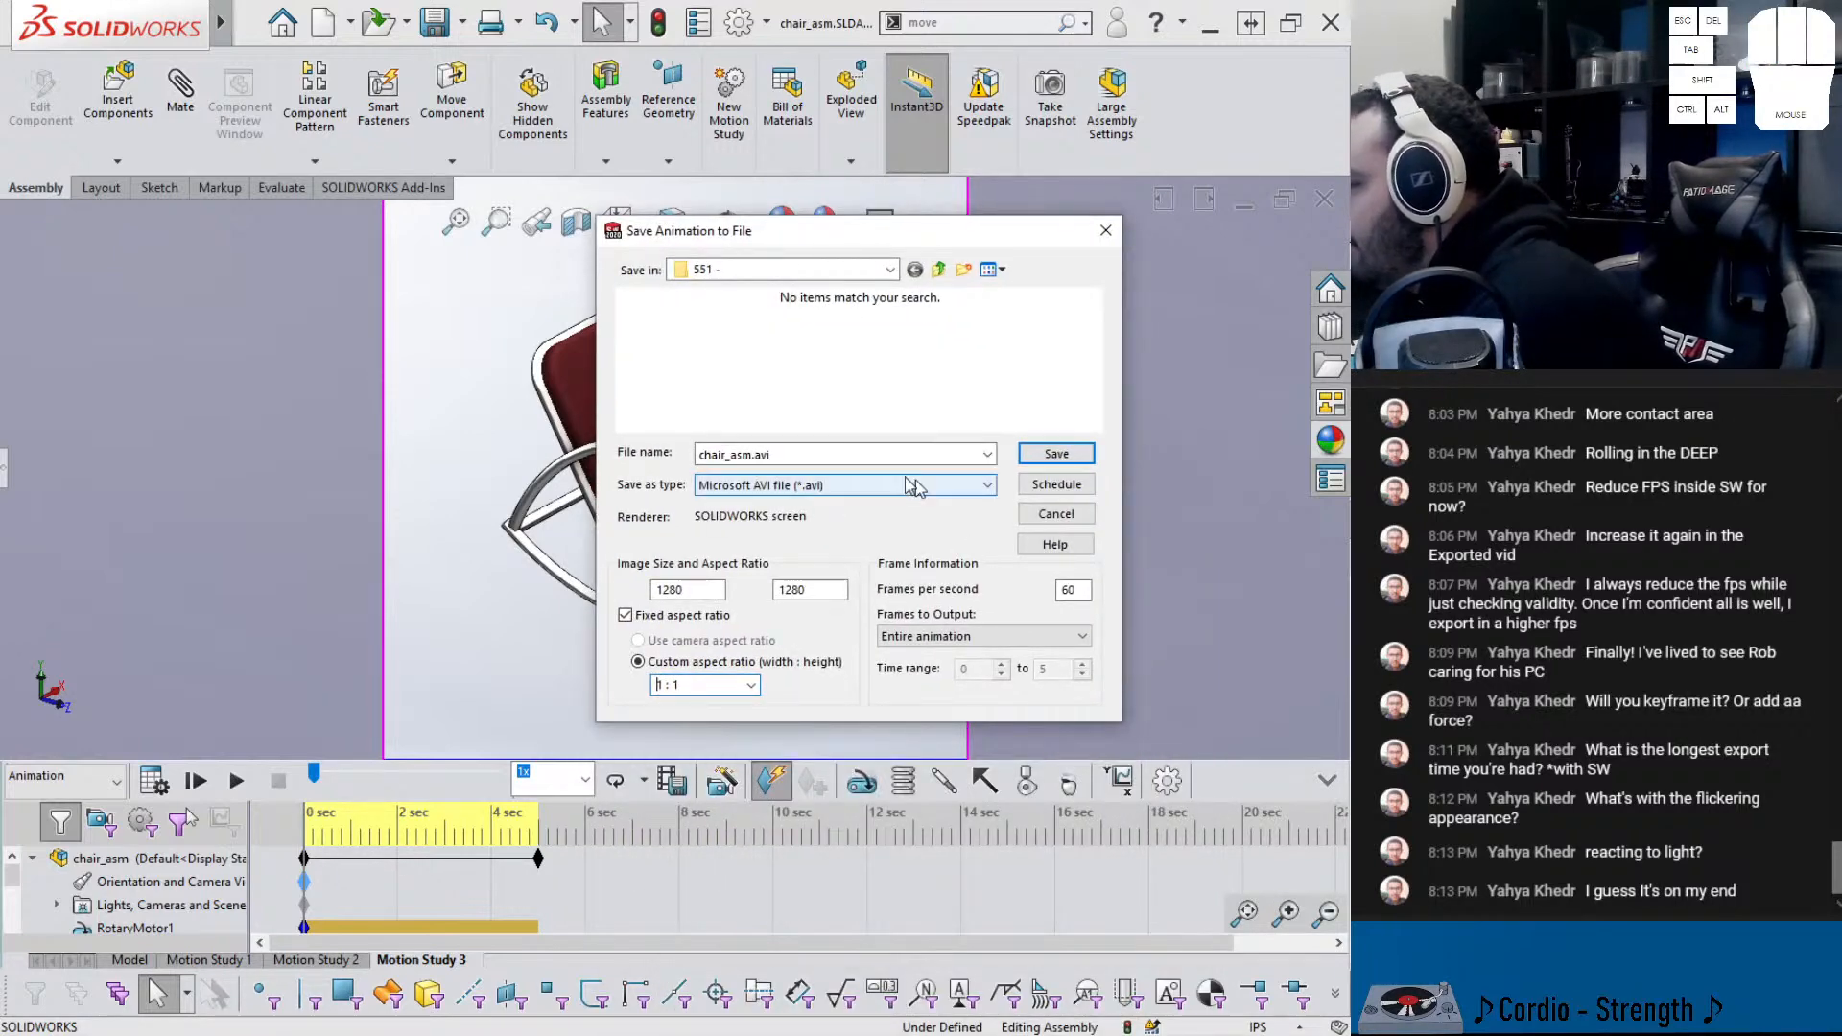
click(844, 485)
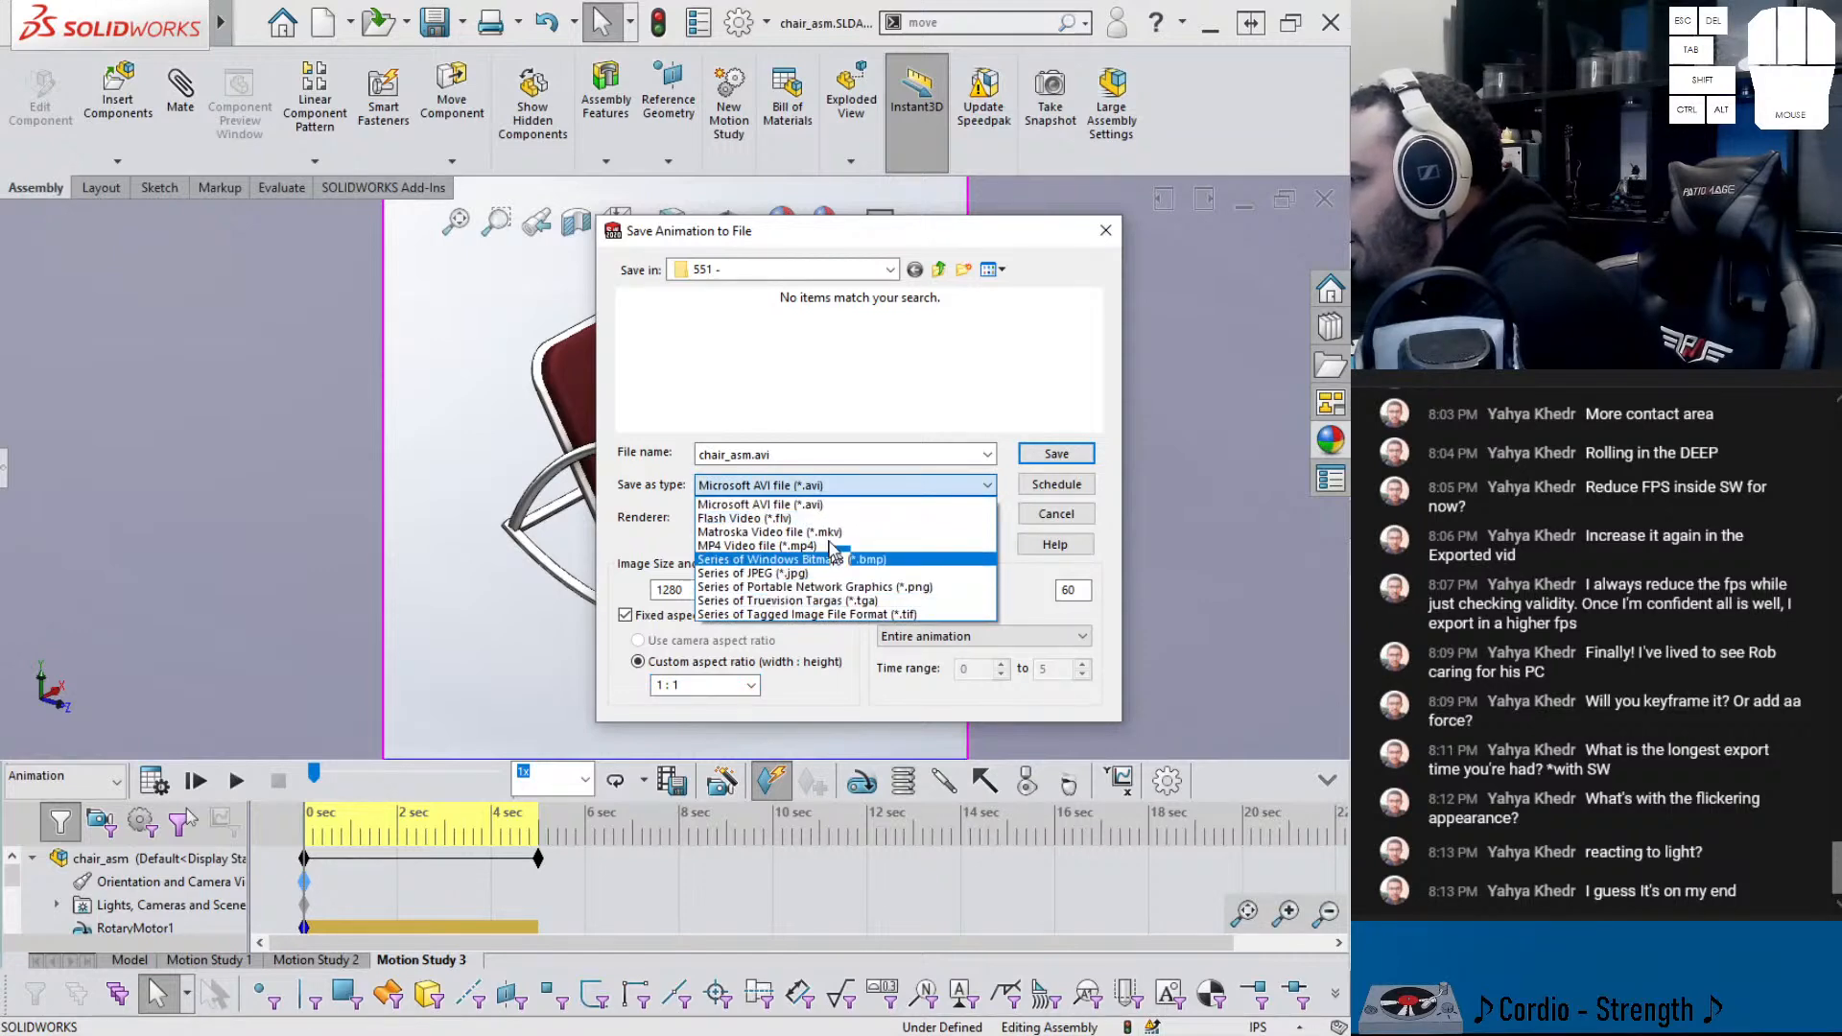
click(825, 545)
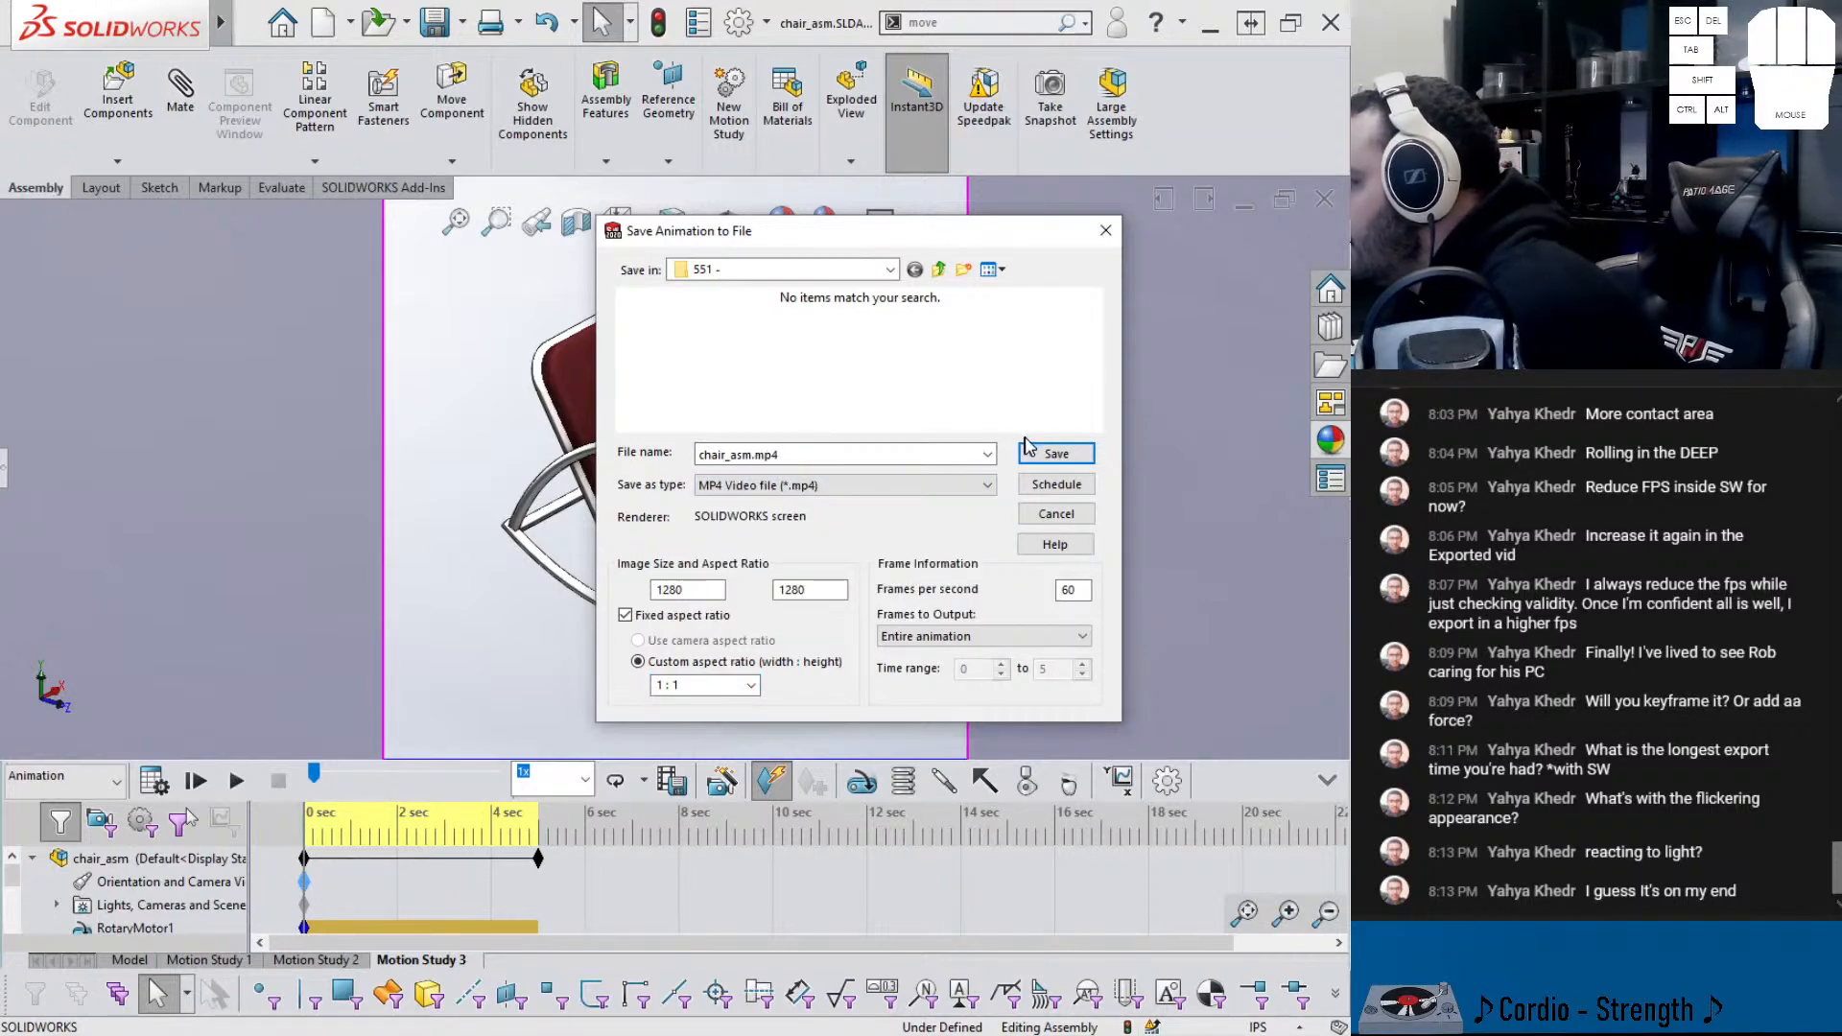
click(1056, 454)
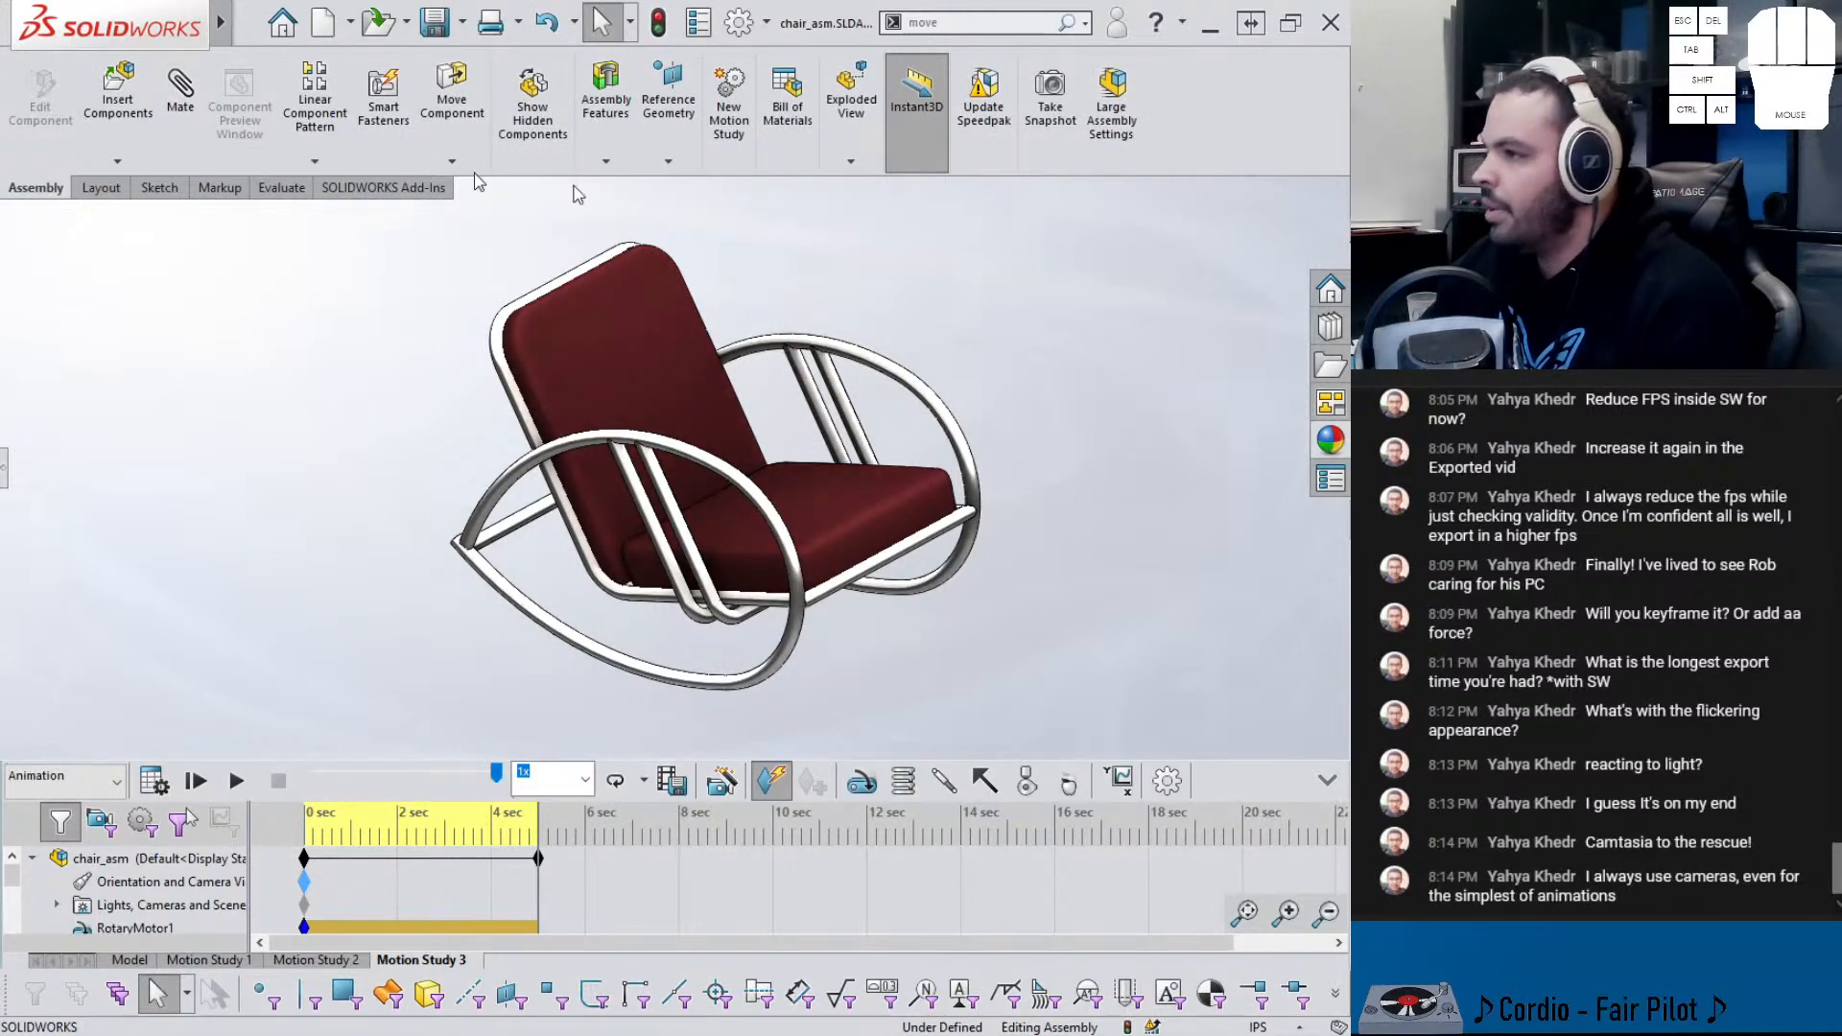
- Open chair_asm.mp4 from the 551 folder in Windows Media Player and drag it onto the main screen
click(472, 23)
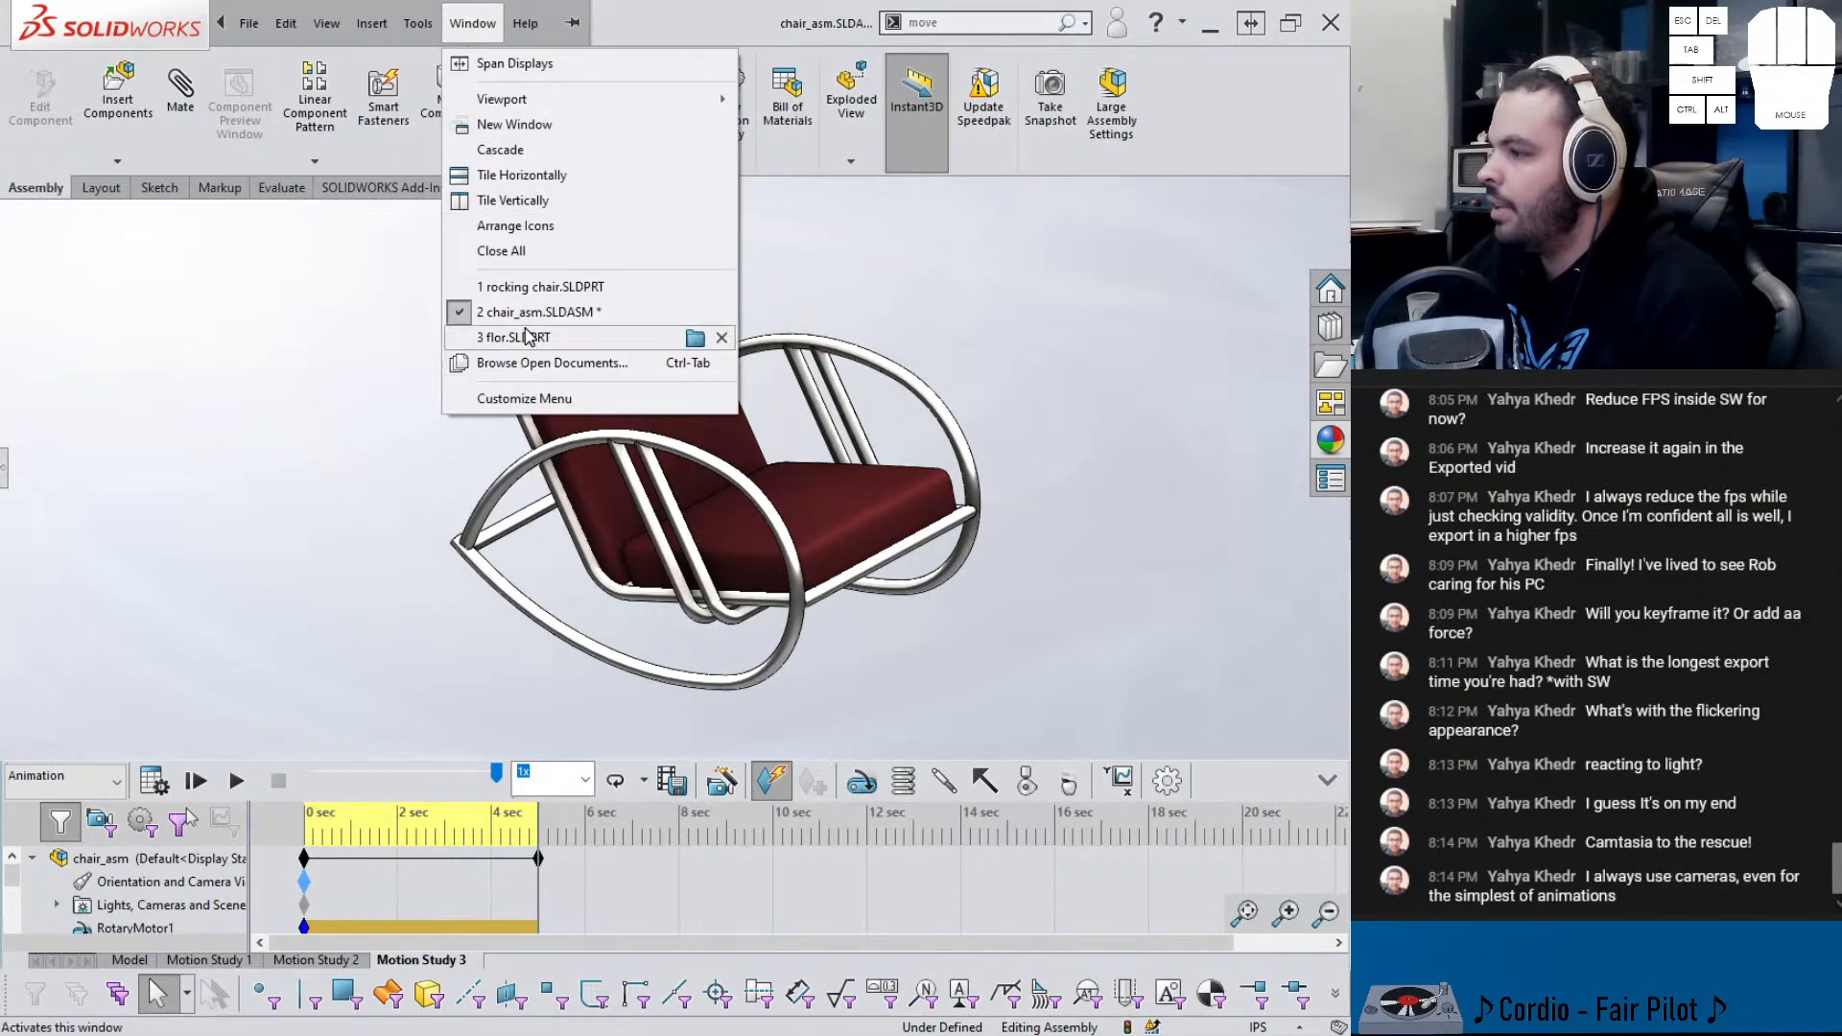
click(688, 311)
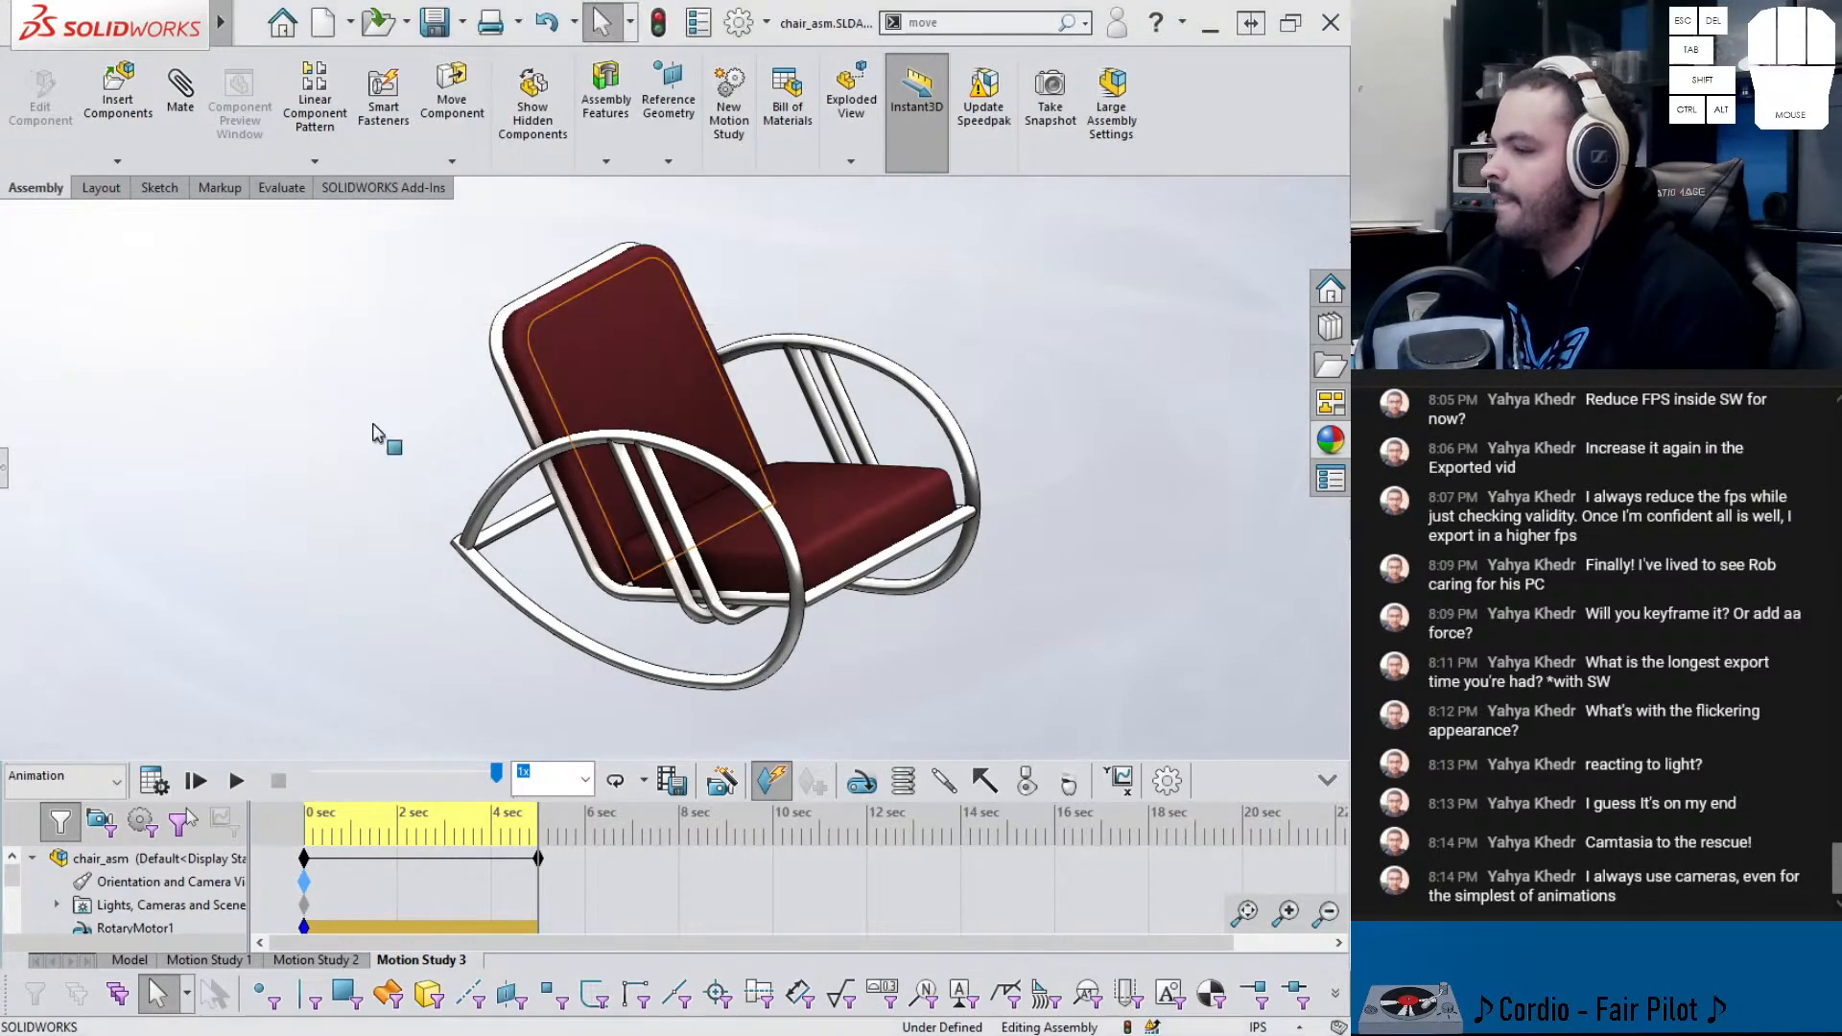
key(alt+Tab)
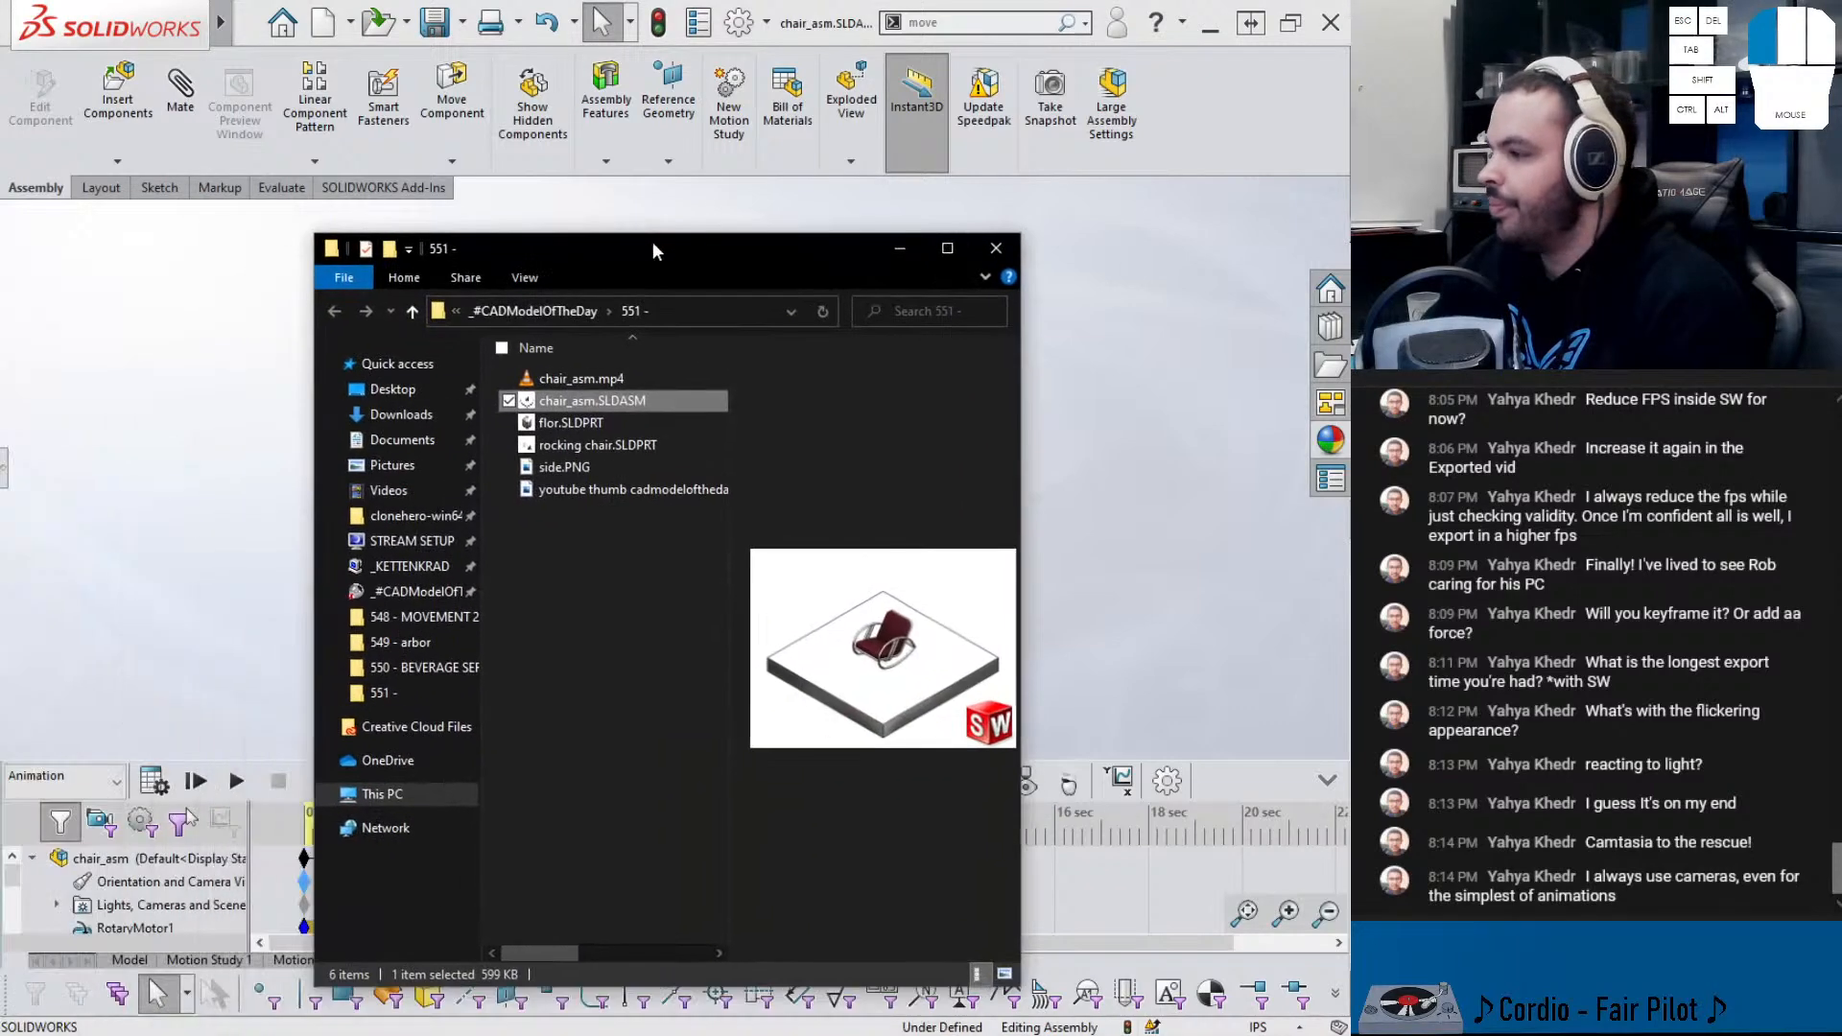
right_click(573, 376)
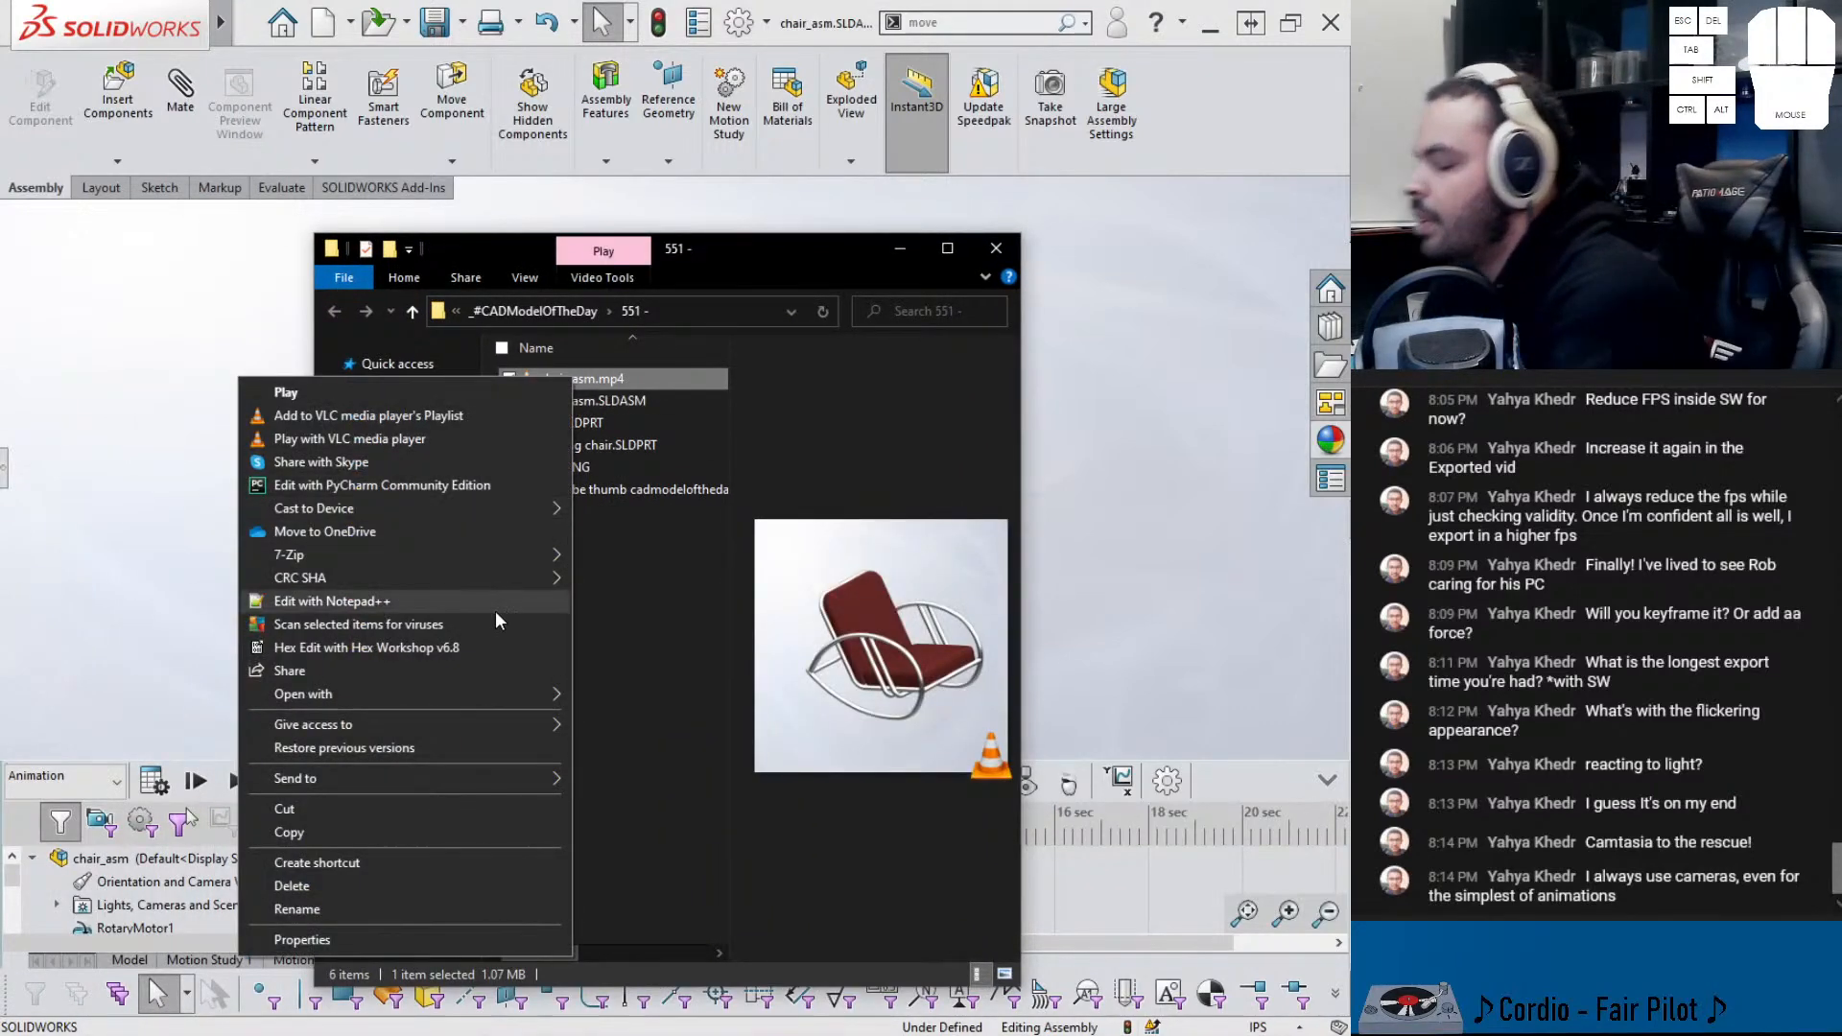
mouse_move(484, 693)
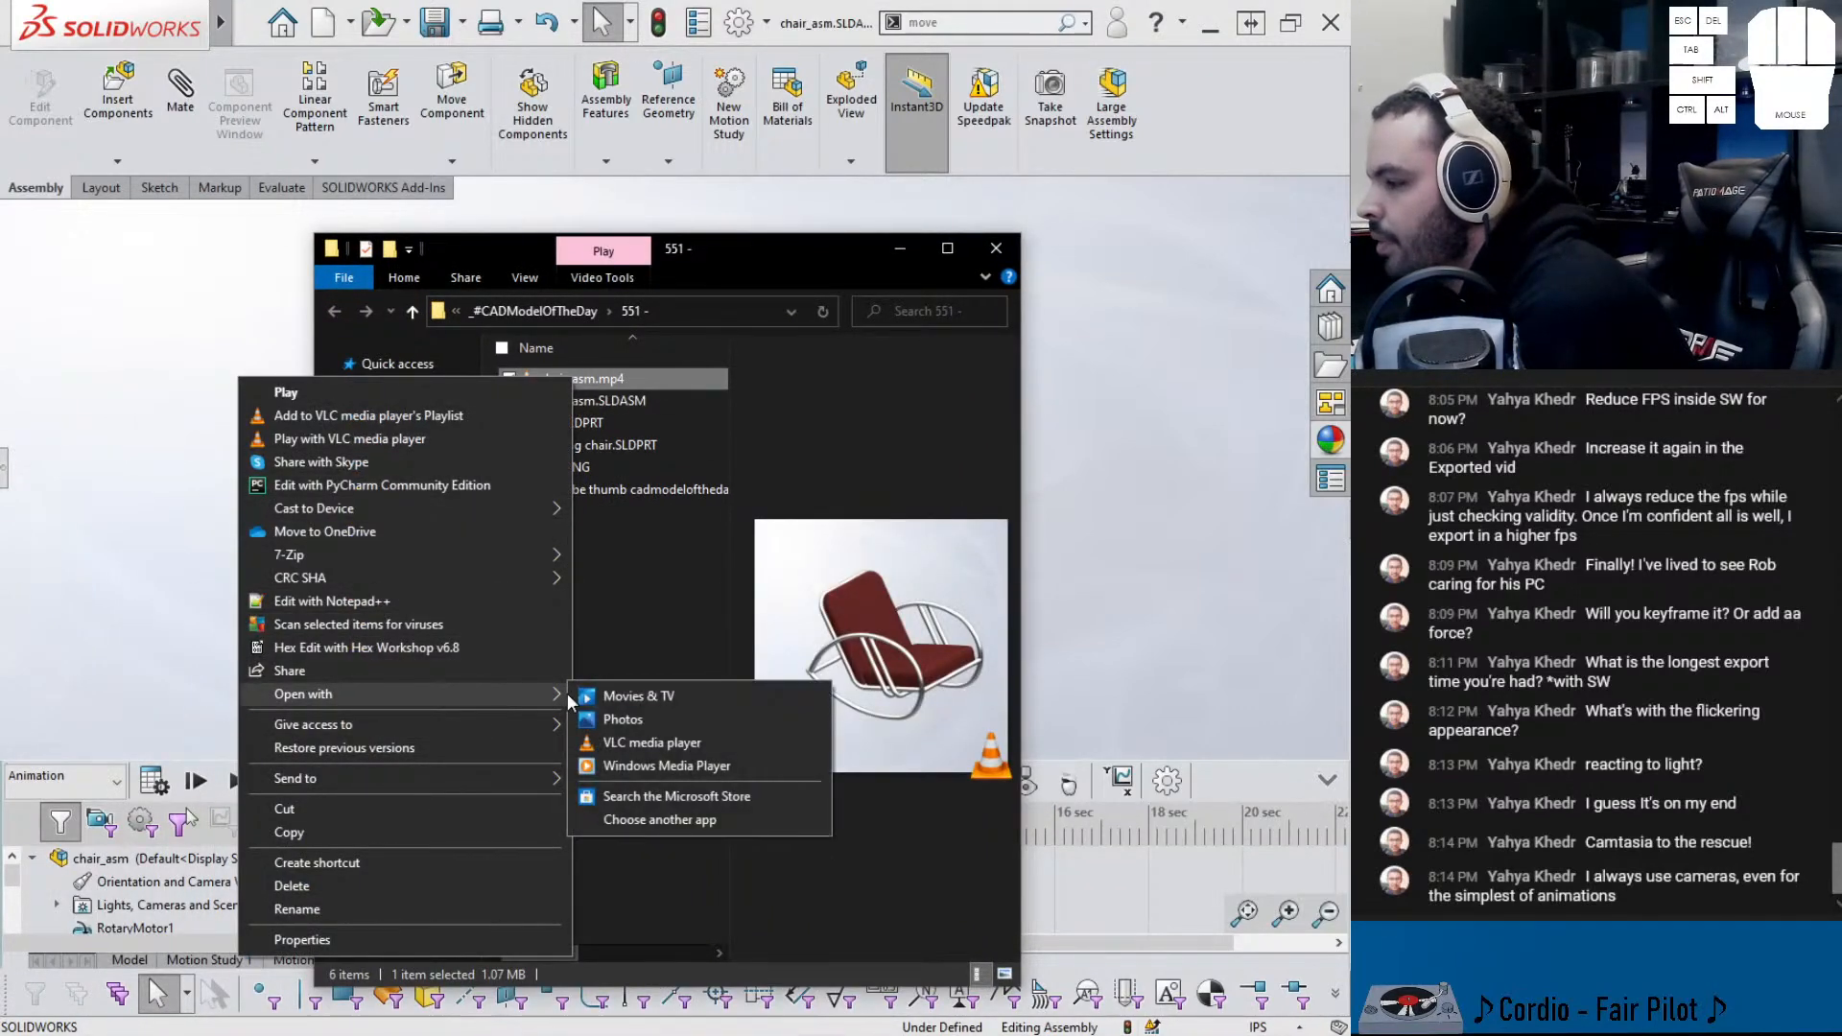
click(676, 765)
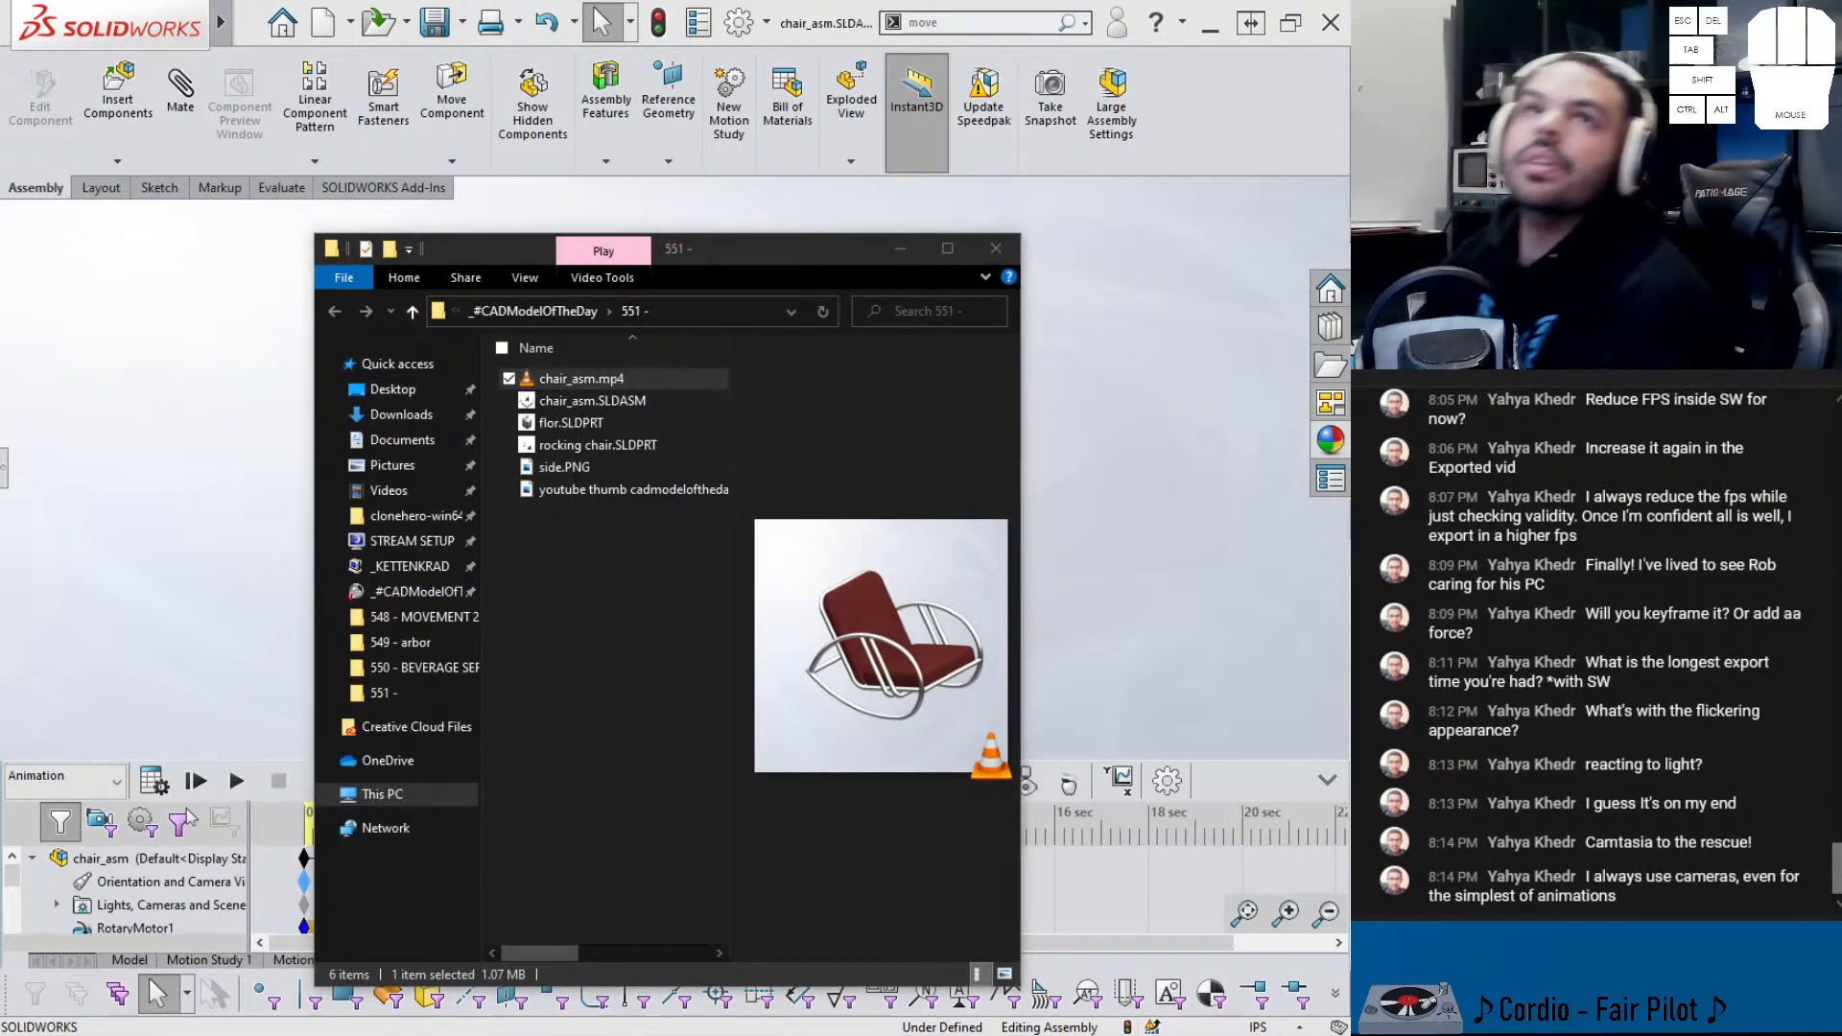
drag(0, 5, 642, 3)
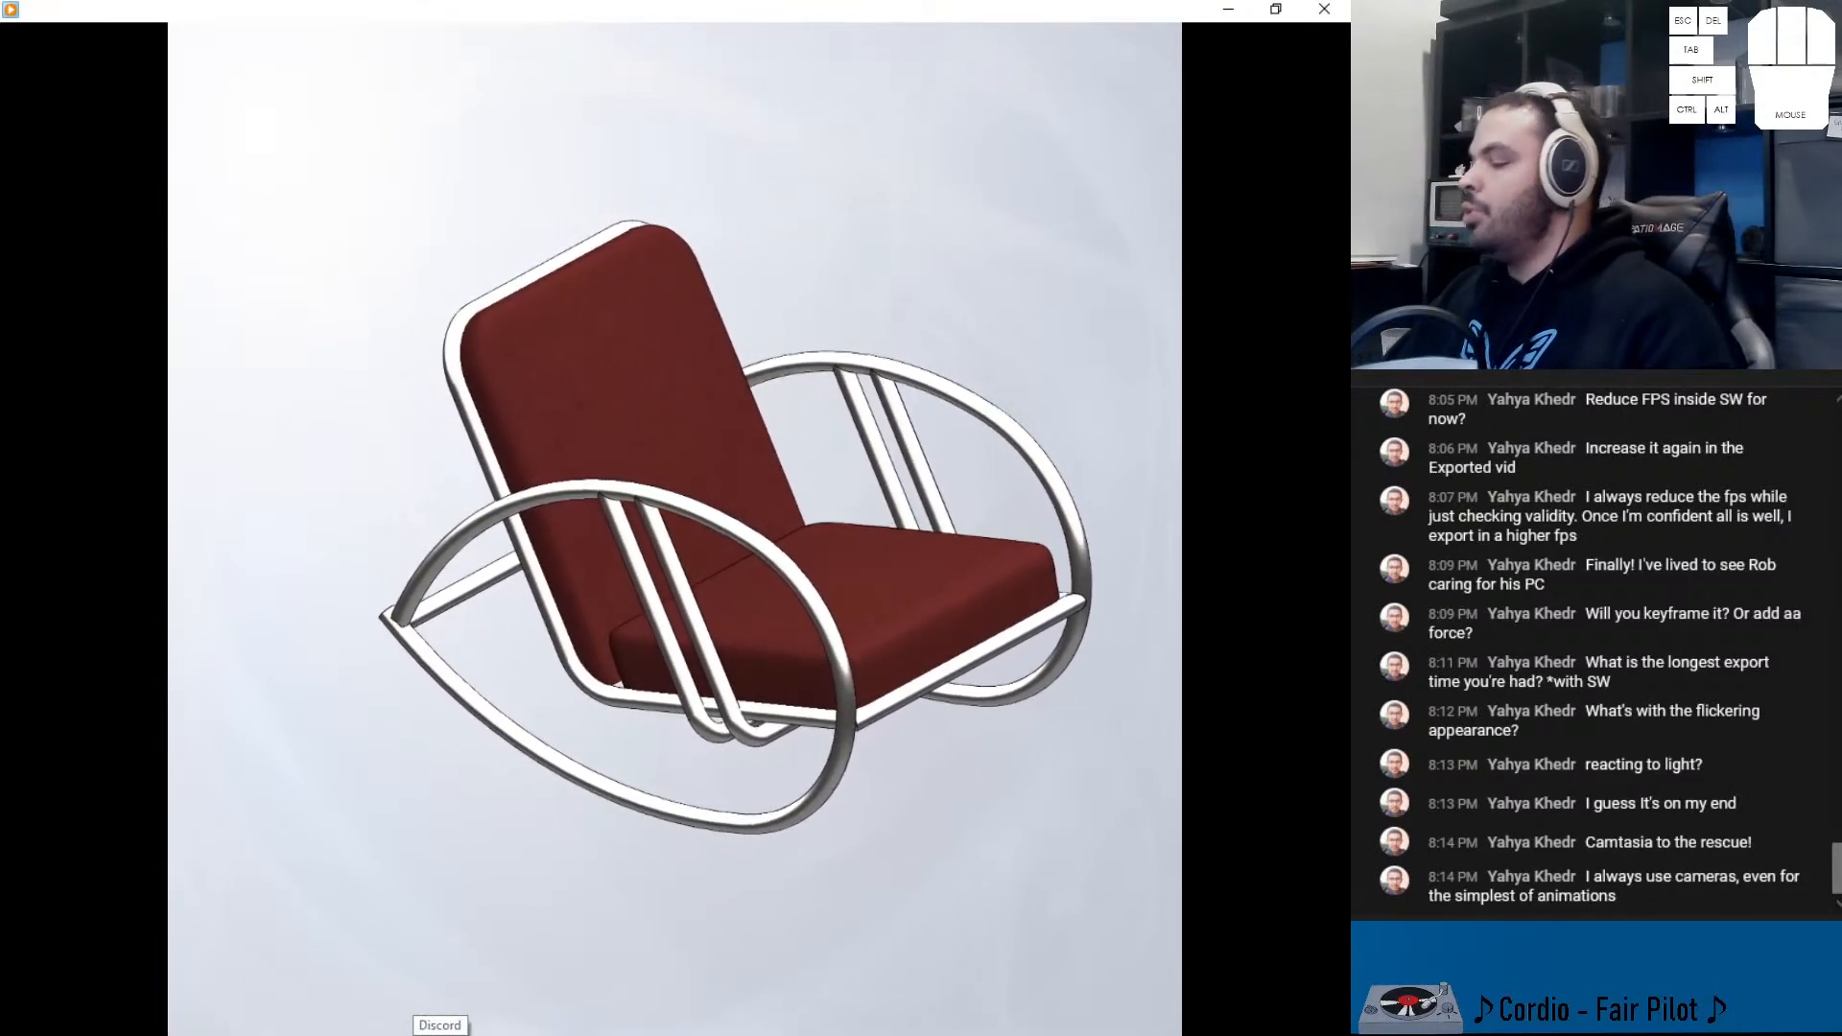
- Bring the Firefox Linktree page back to the front
mouse_move(541, 1031)
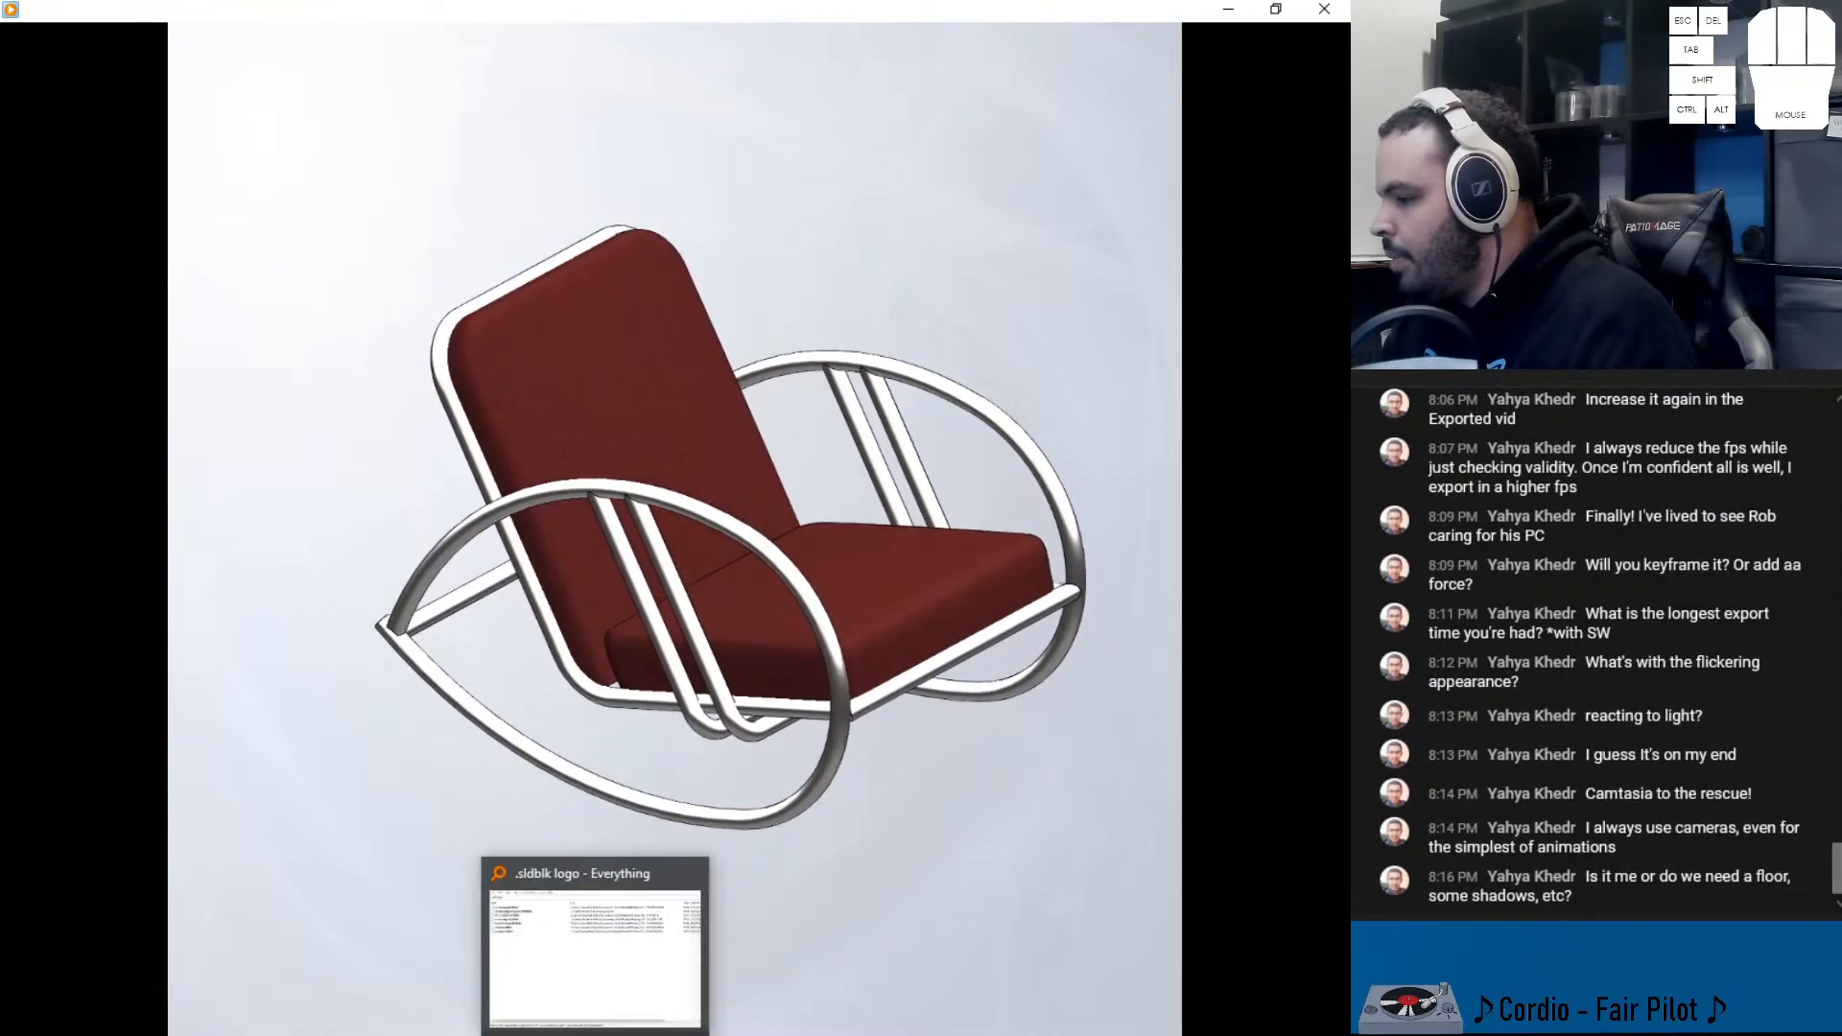
click(193, 912)
- Copy the Discord invite link from the Linktree page and post it in the chat
right_click(745, 312)
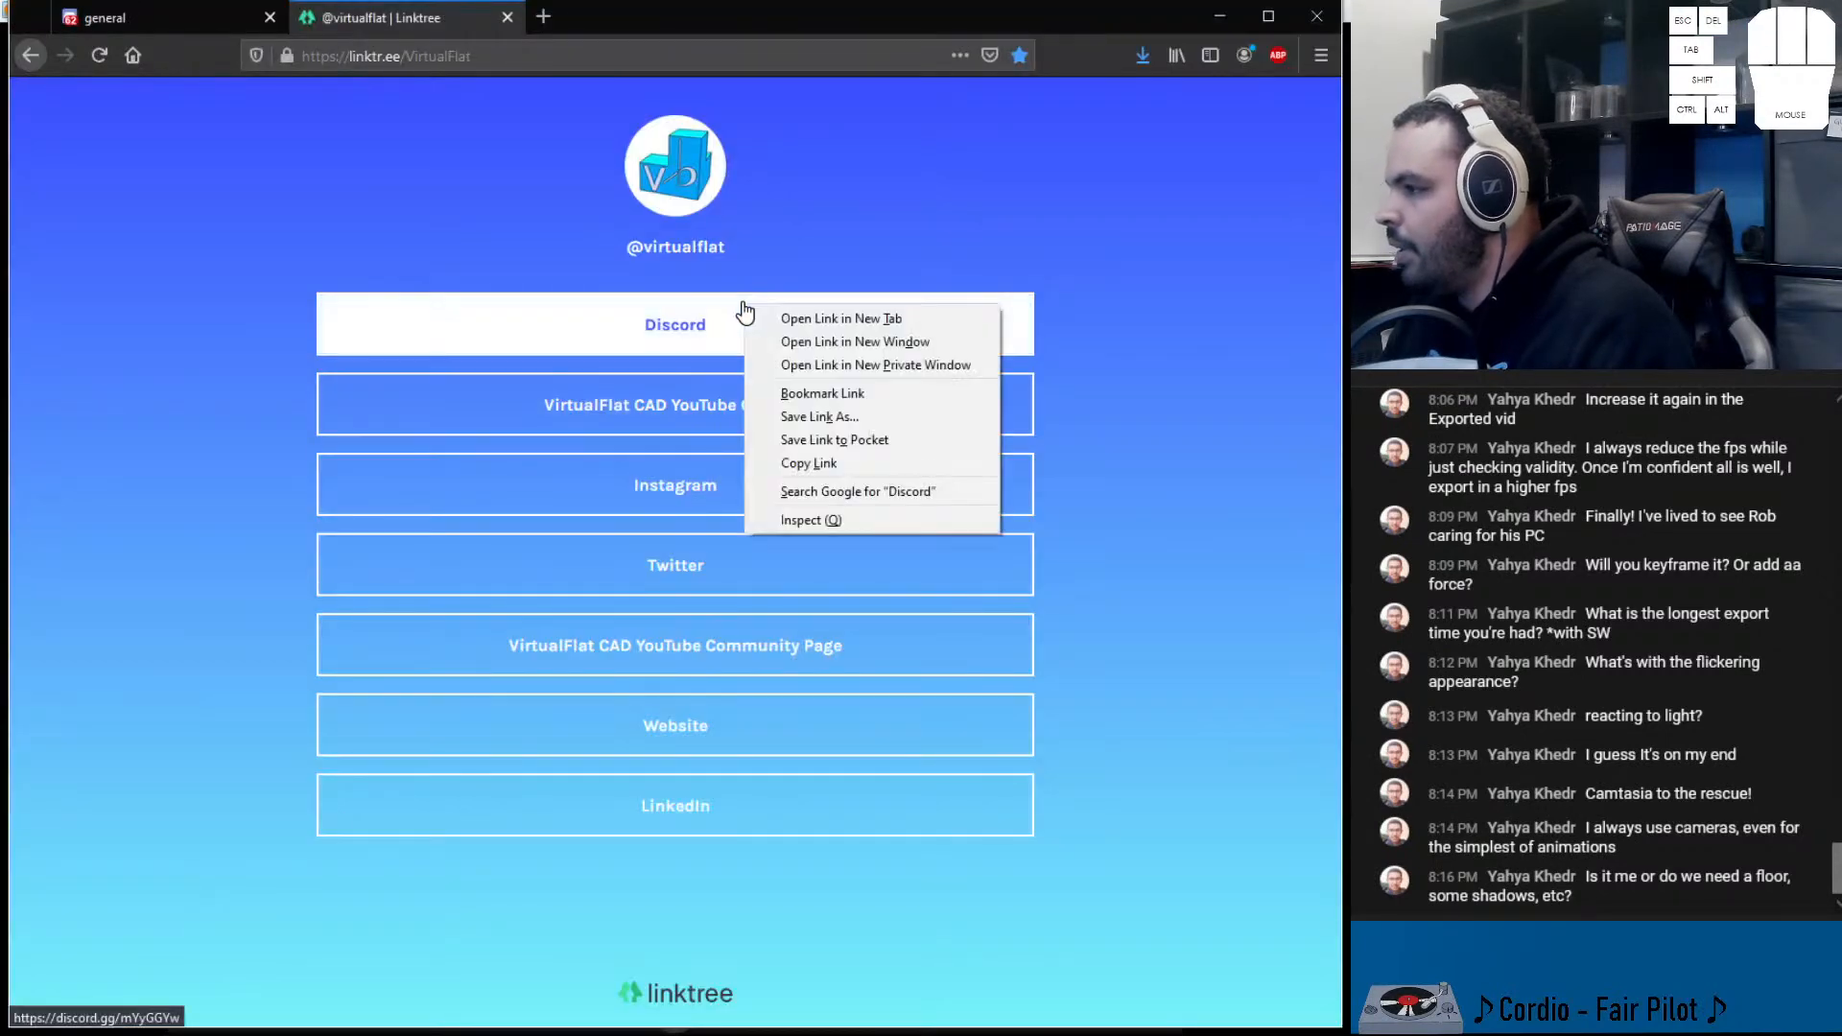
click(820, 465)
click(674, 1031)
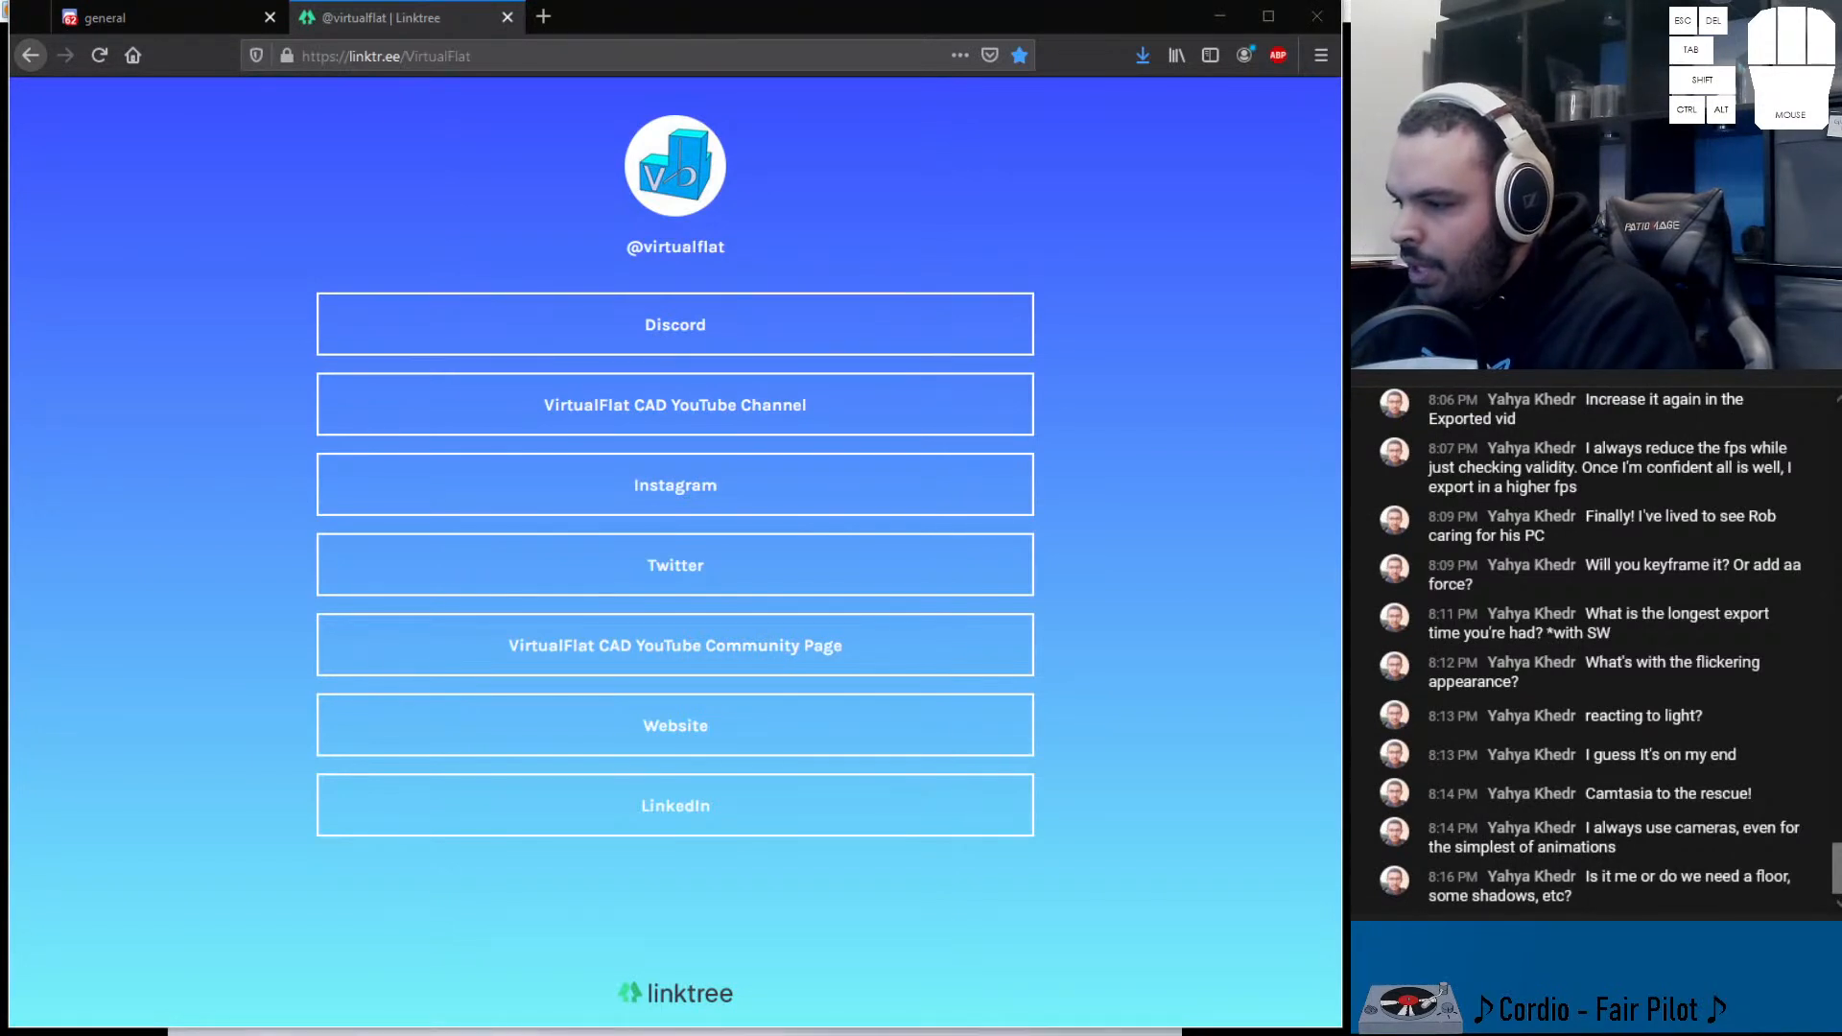
text(https://discord.gg/mYyGGYw)
key(Return)
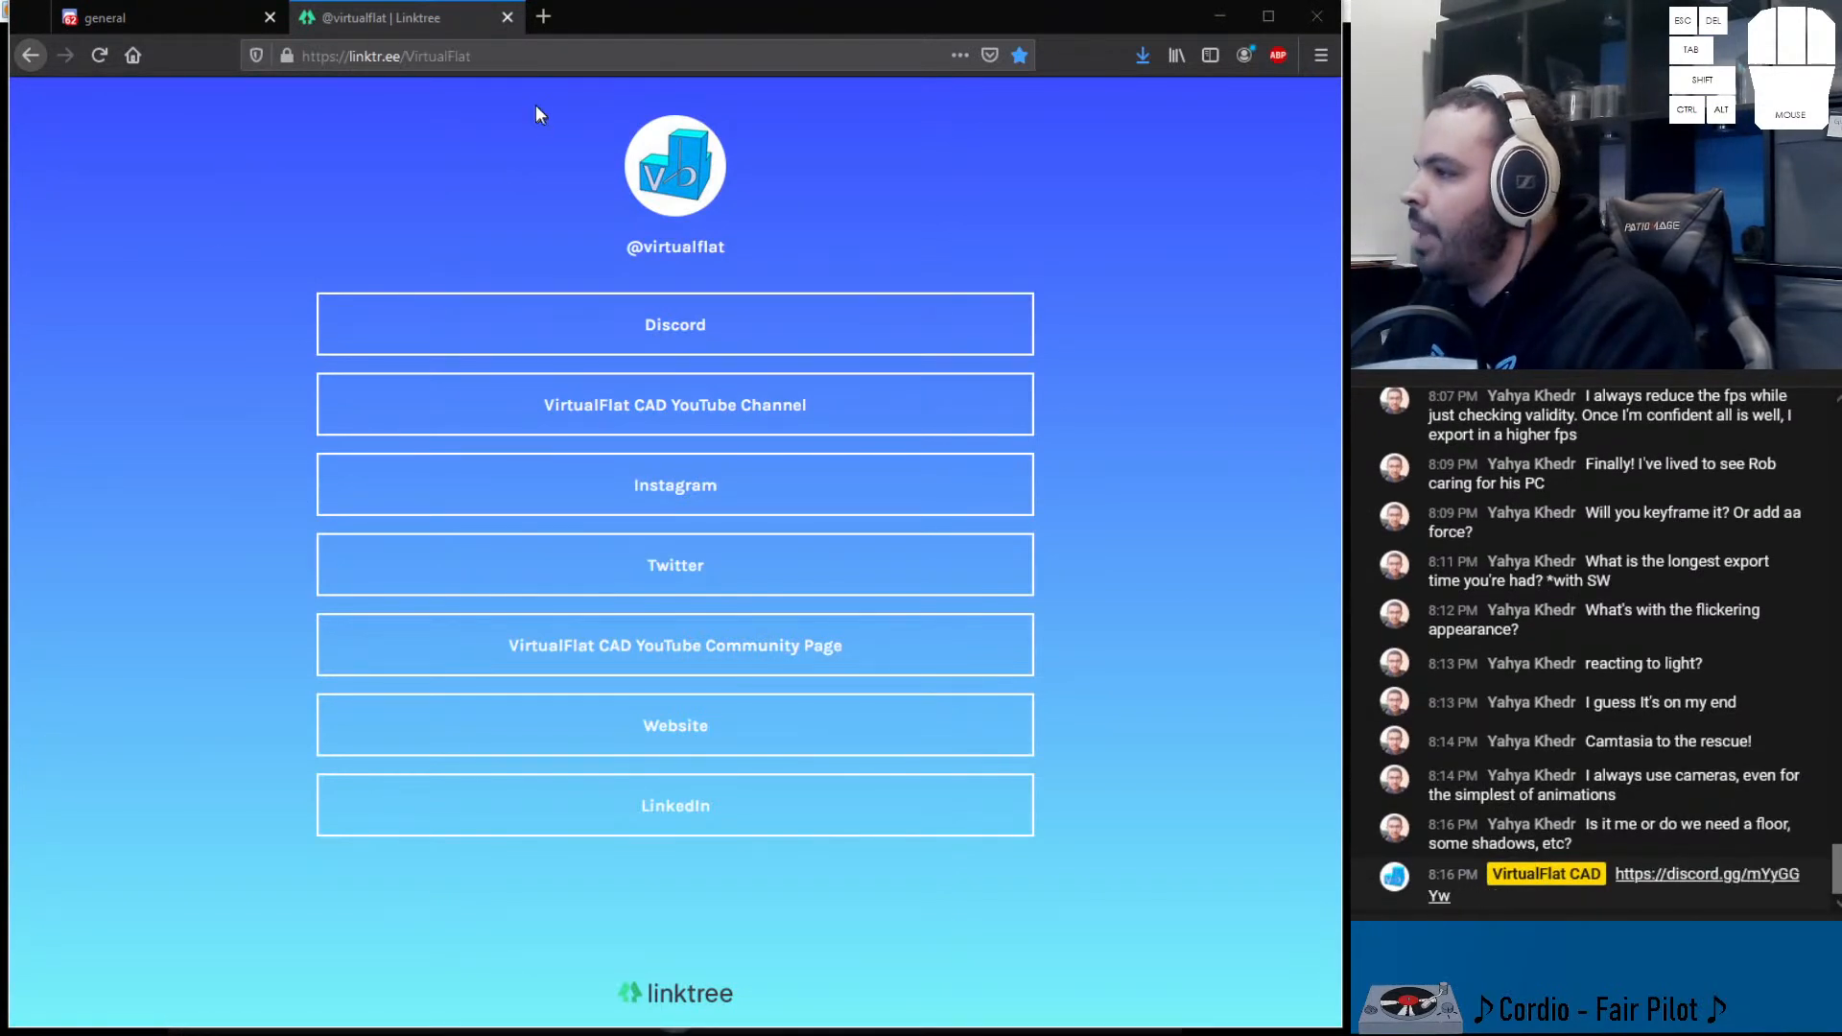
- Post the Linktree page address in the chat, then minimise Firefox
click(451, 56)
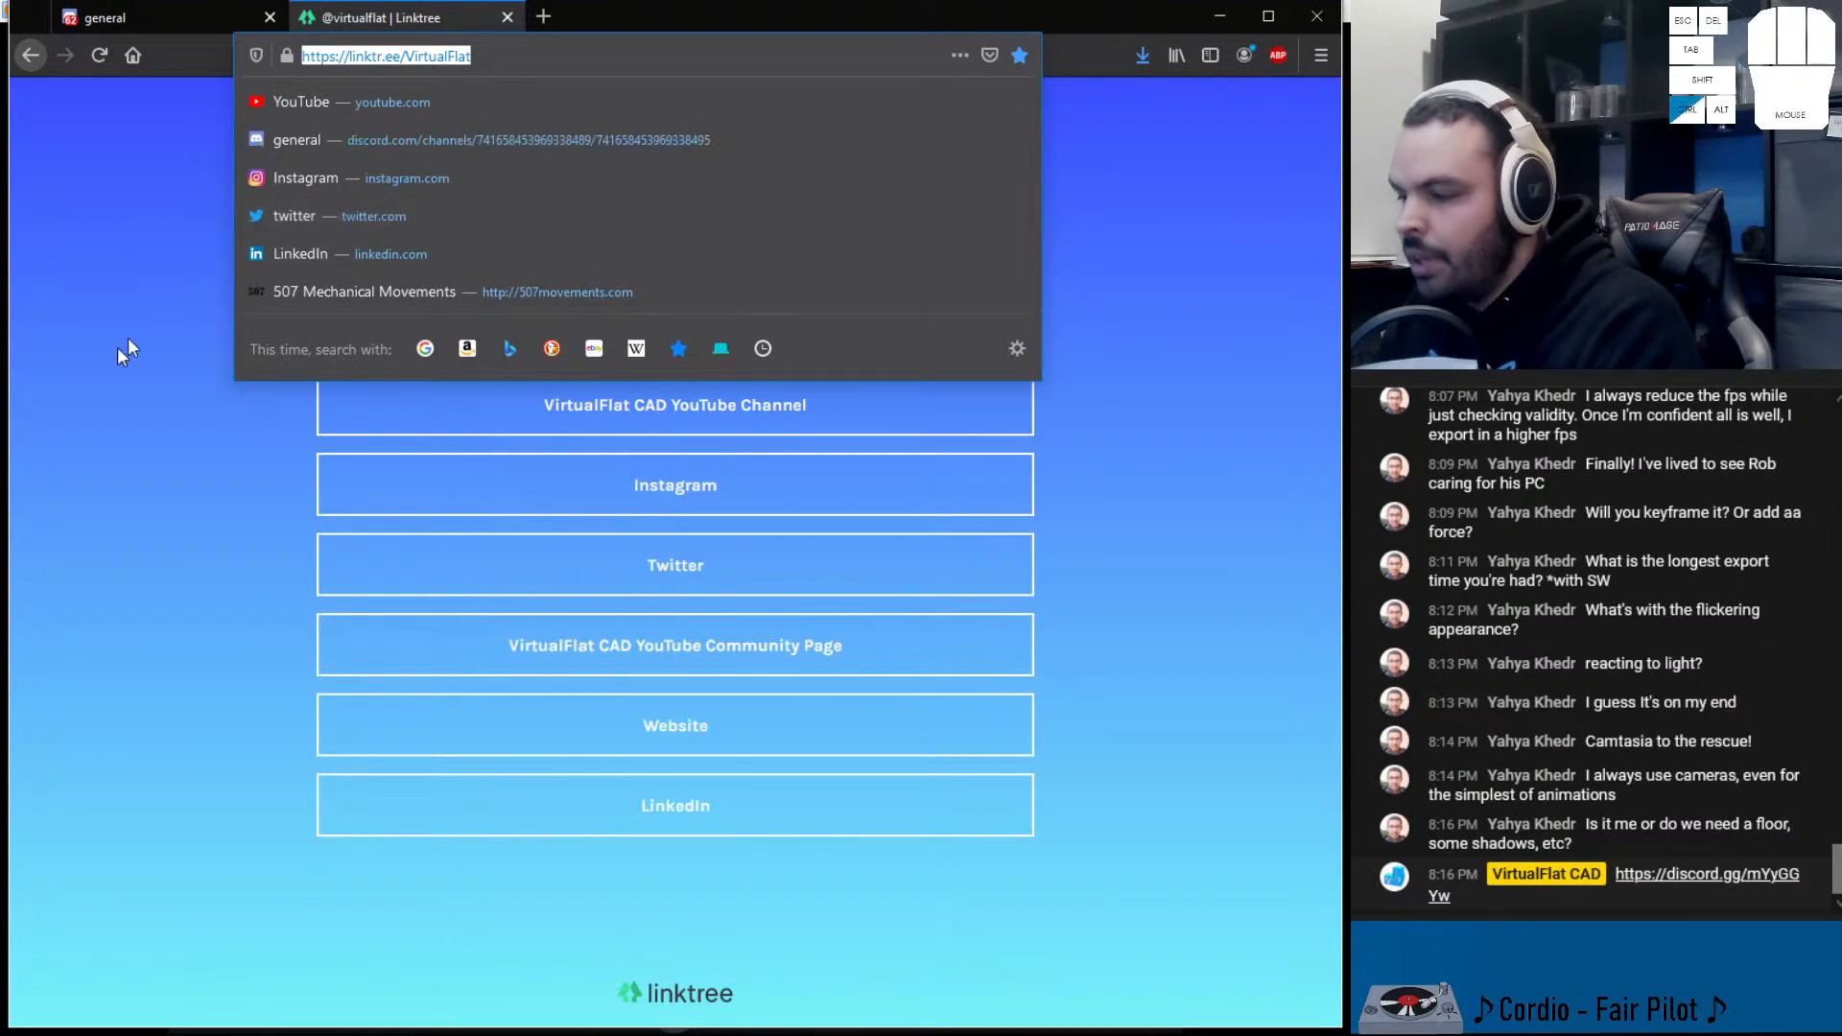
text(https://linktr.ee/VirtualFlat)
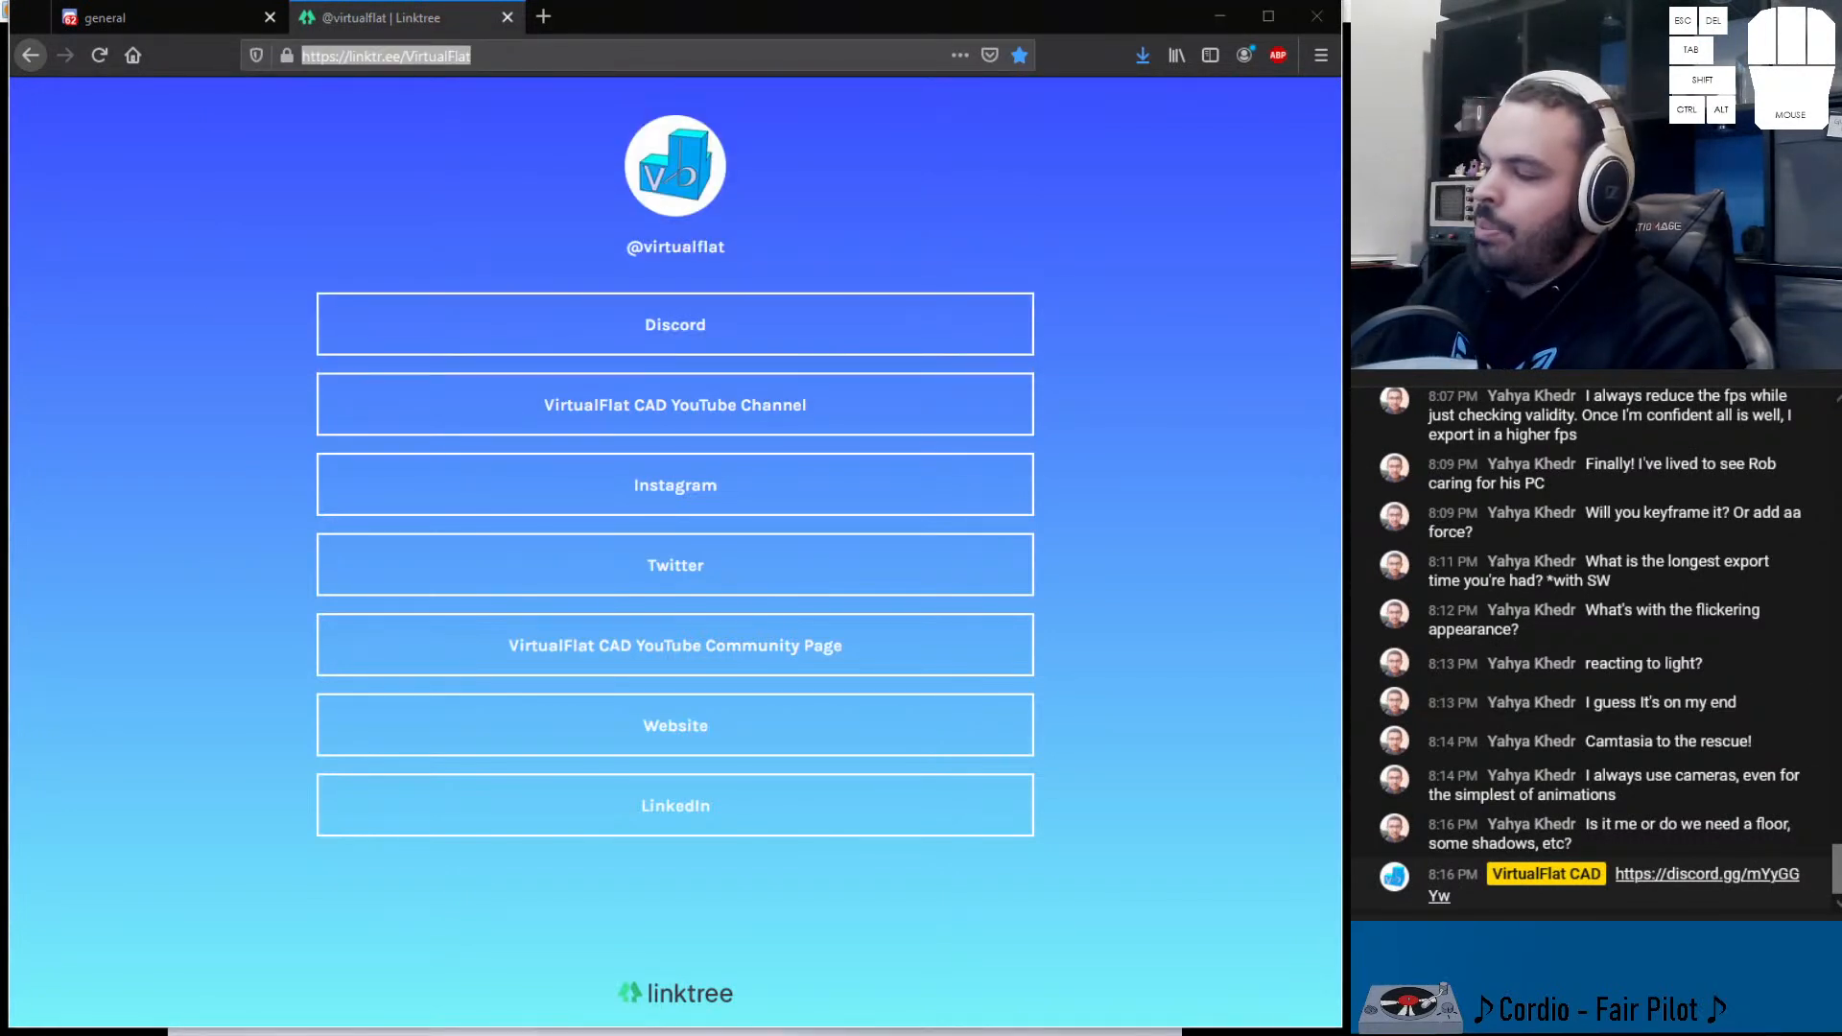
key(Return)
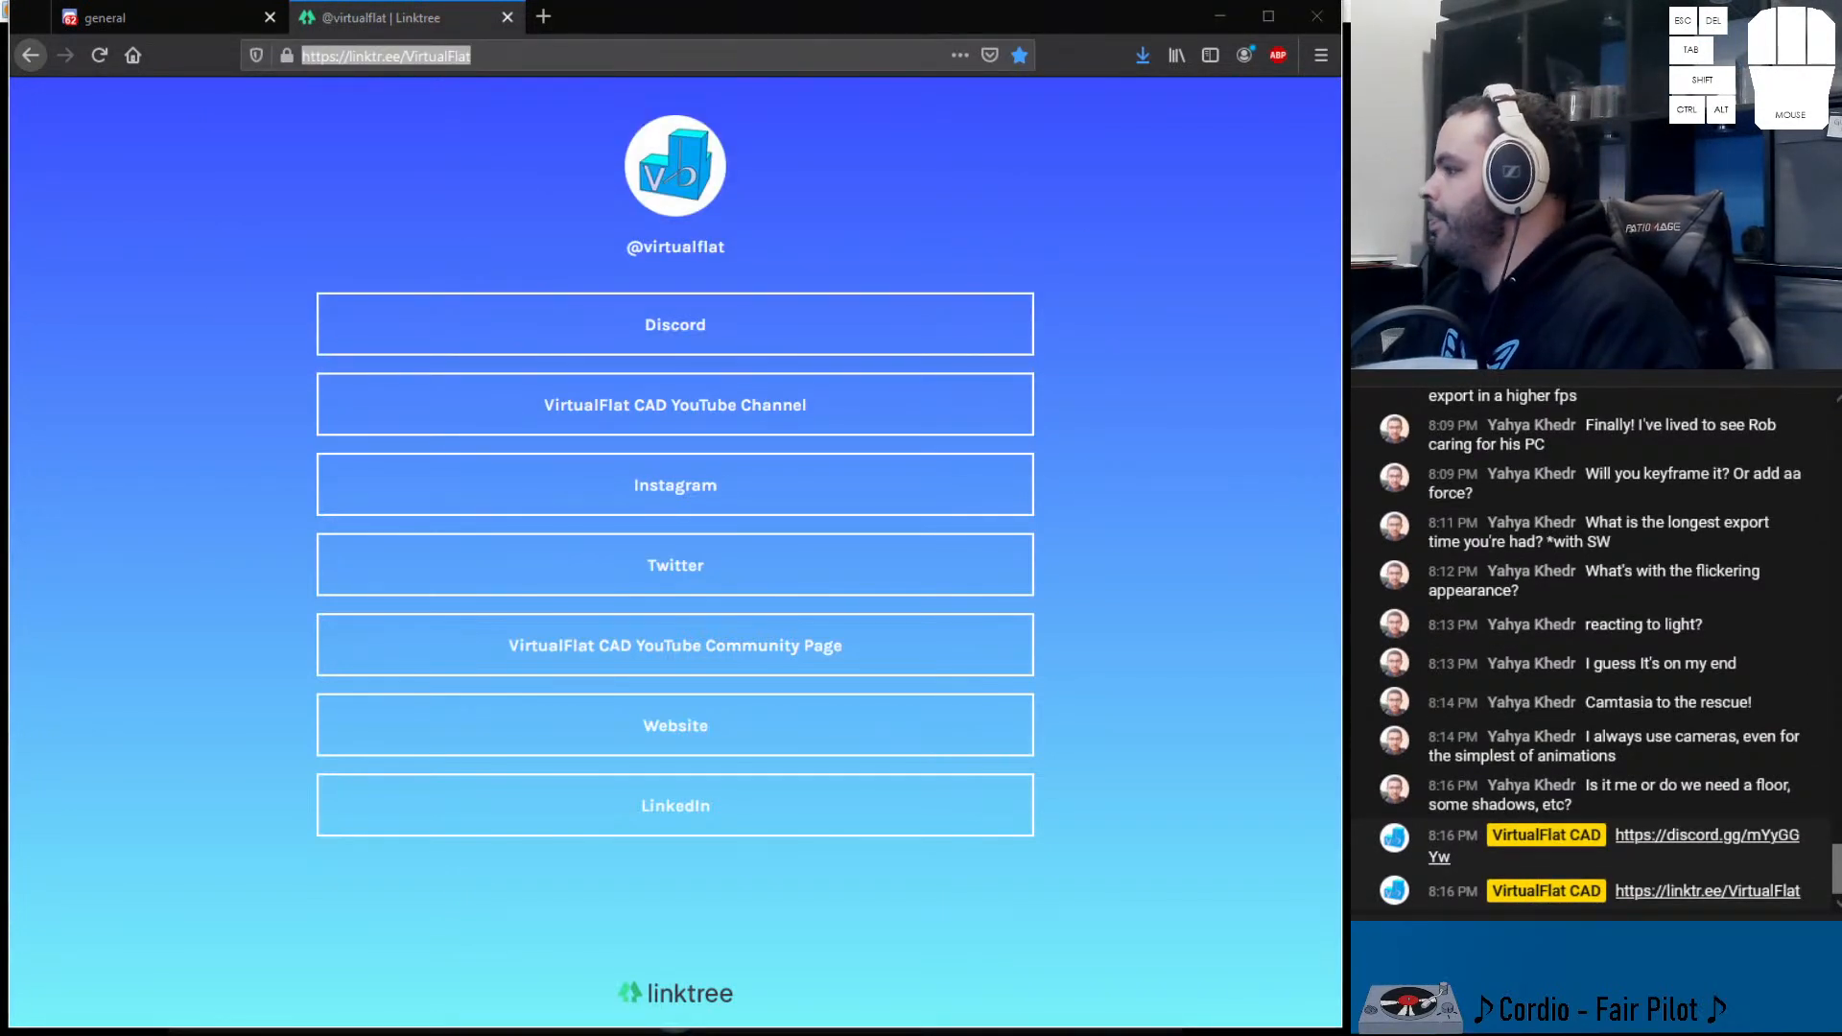
click(1219, 16)
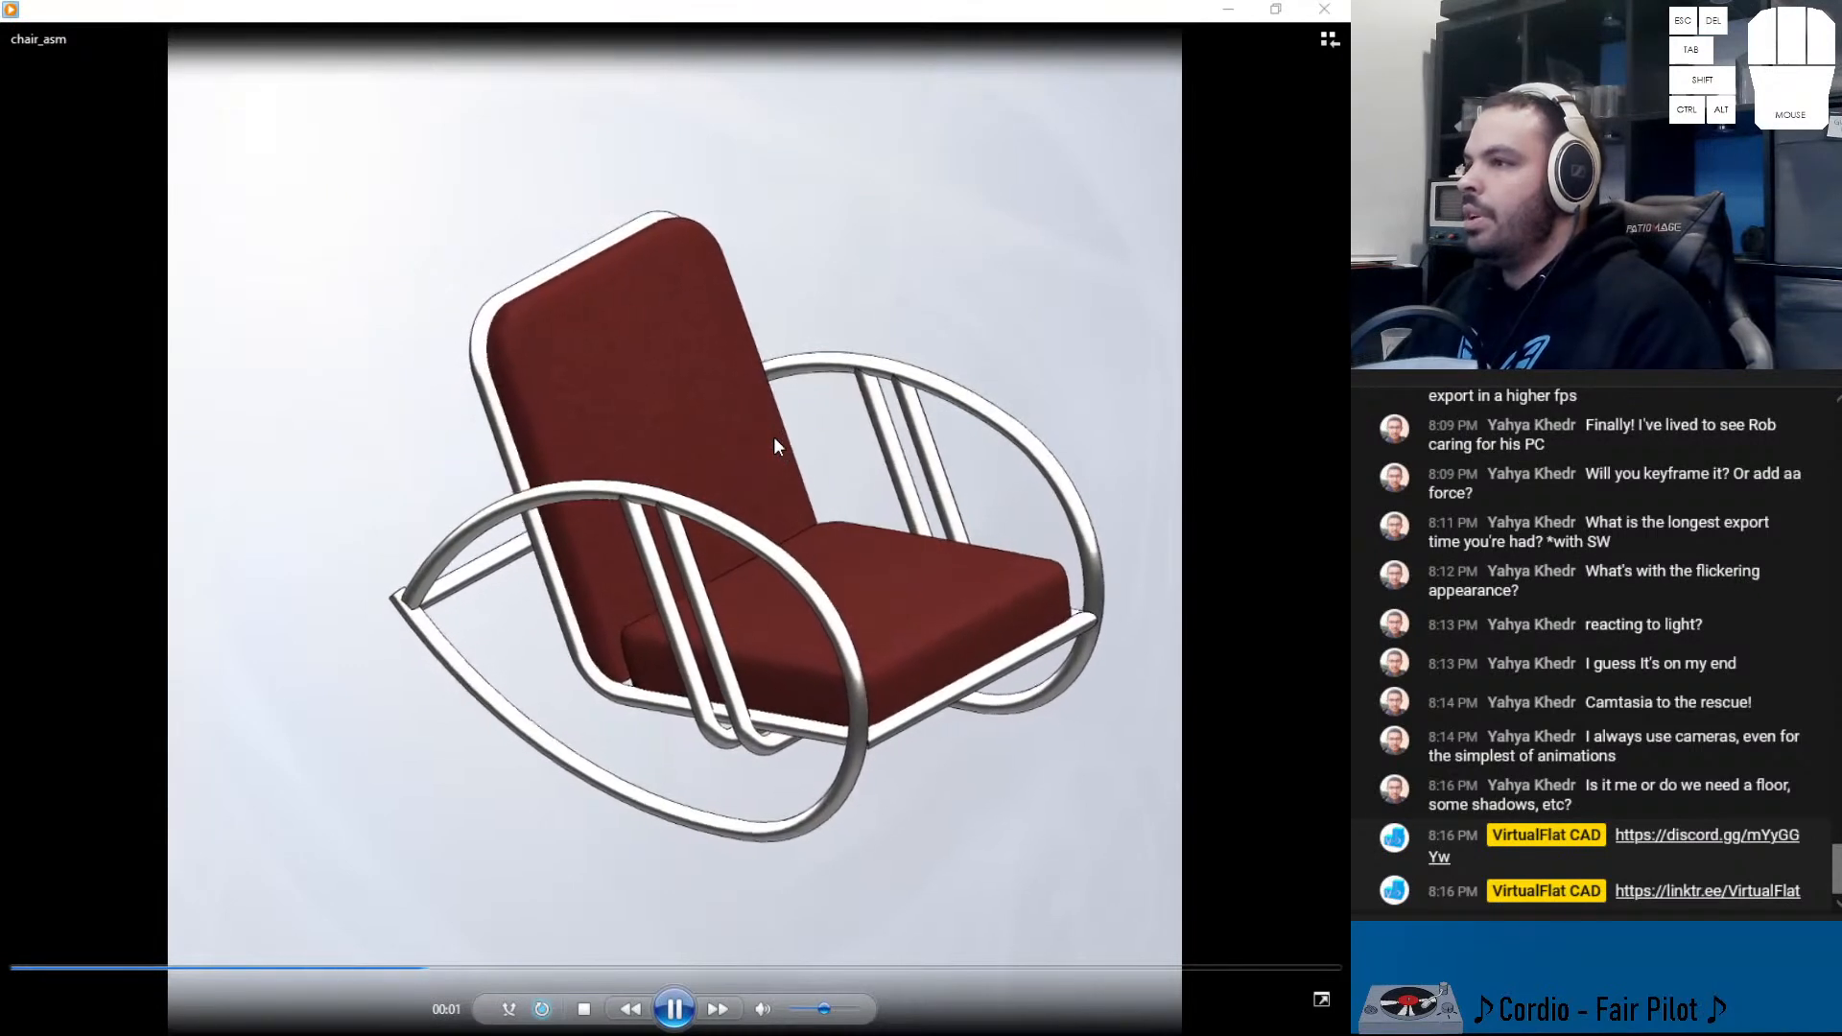
- Close the chair video player and maximise the Instagram window on the main screen
click(1324, 9)
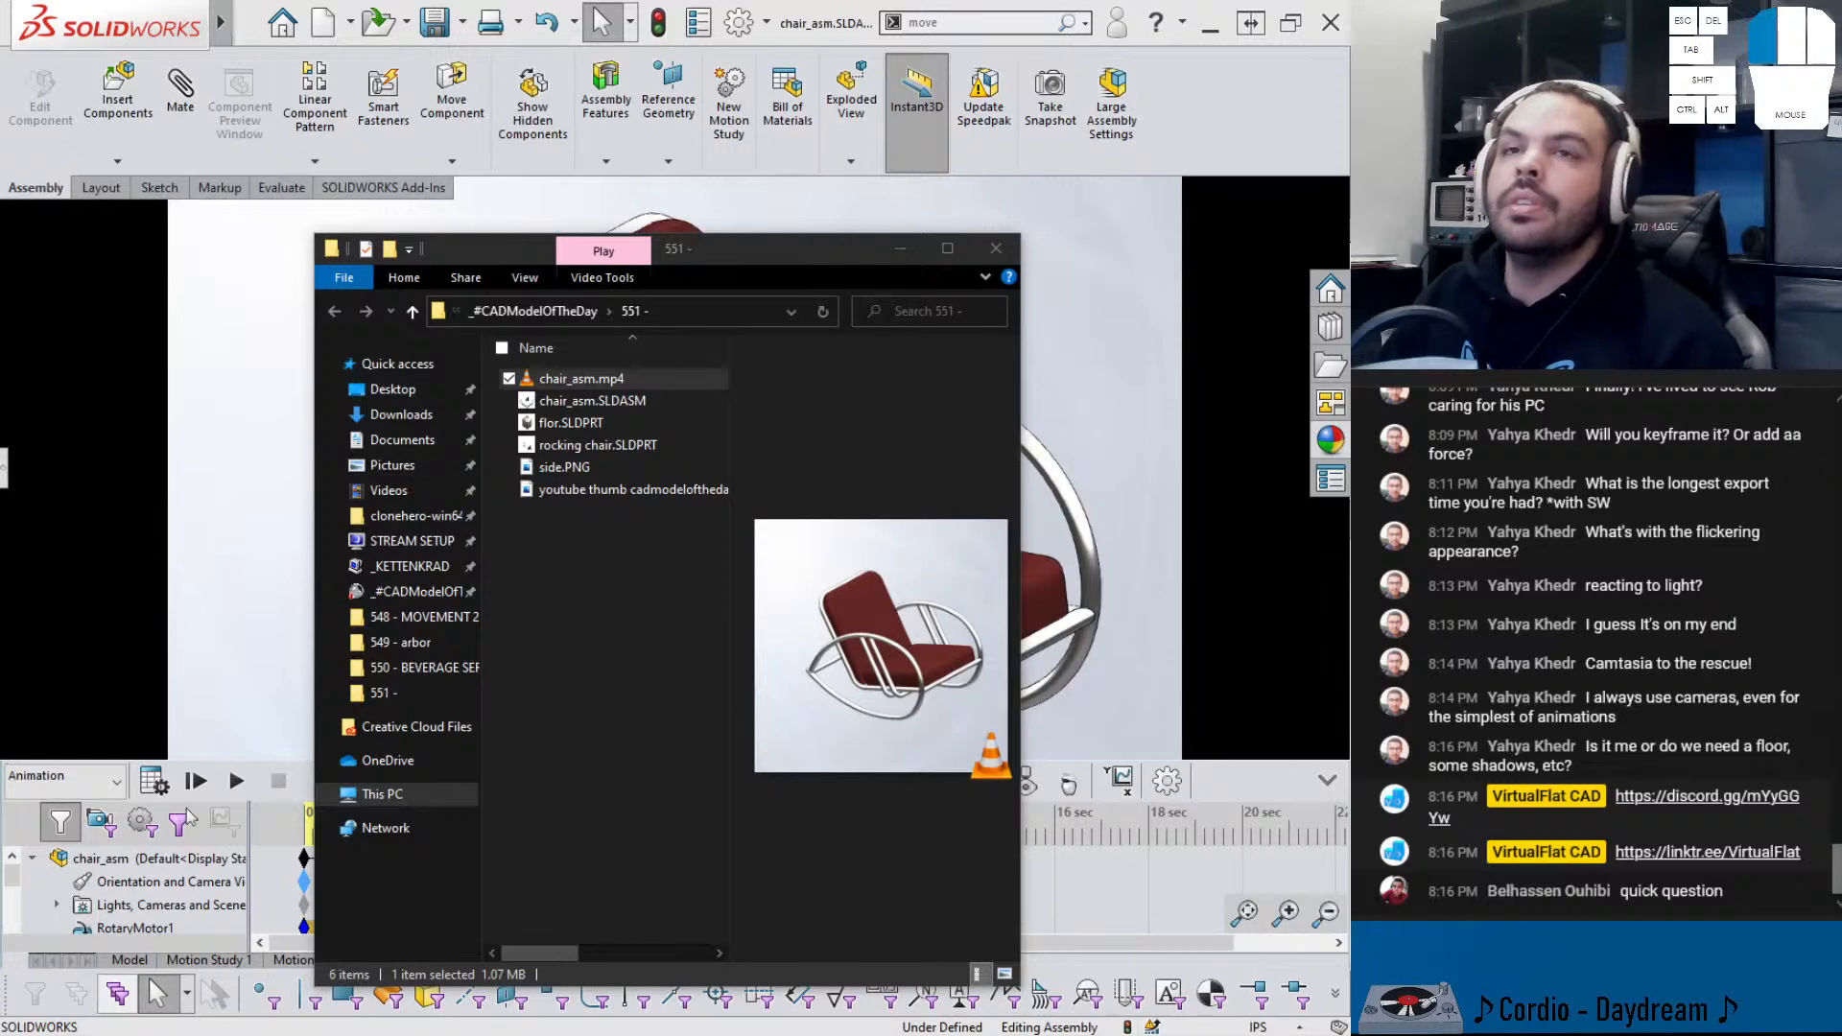
drag(1007, 1035, 948, 0)
- Reload the Instagram profile, scroll the grid, and view the round side table post
click(90, 53)
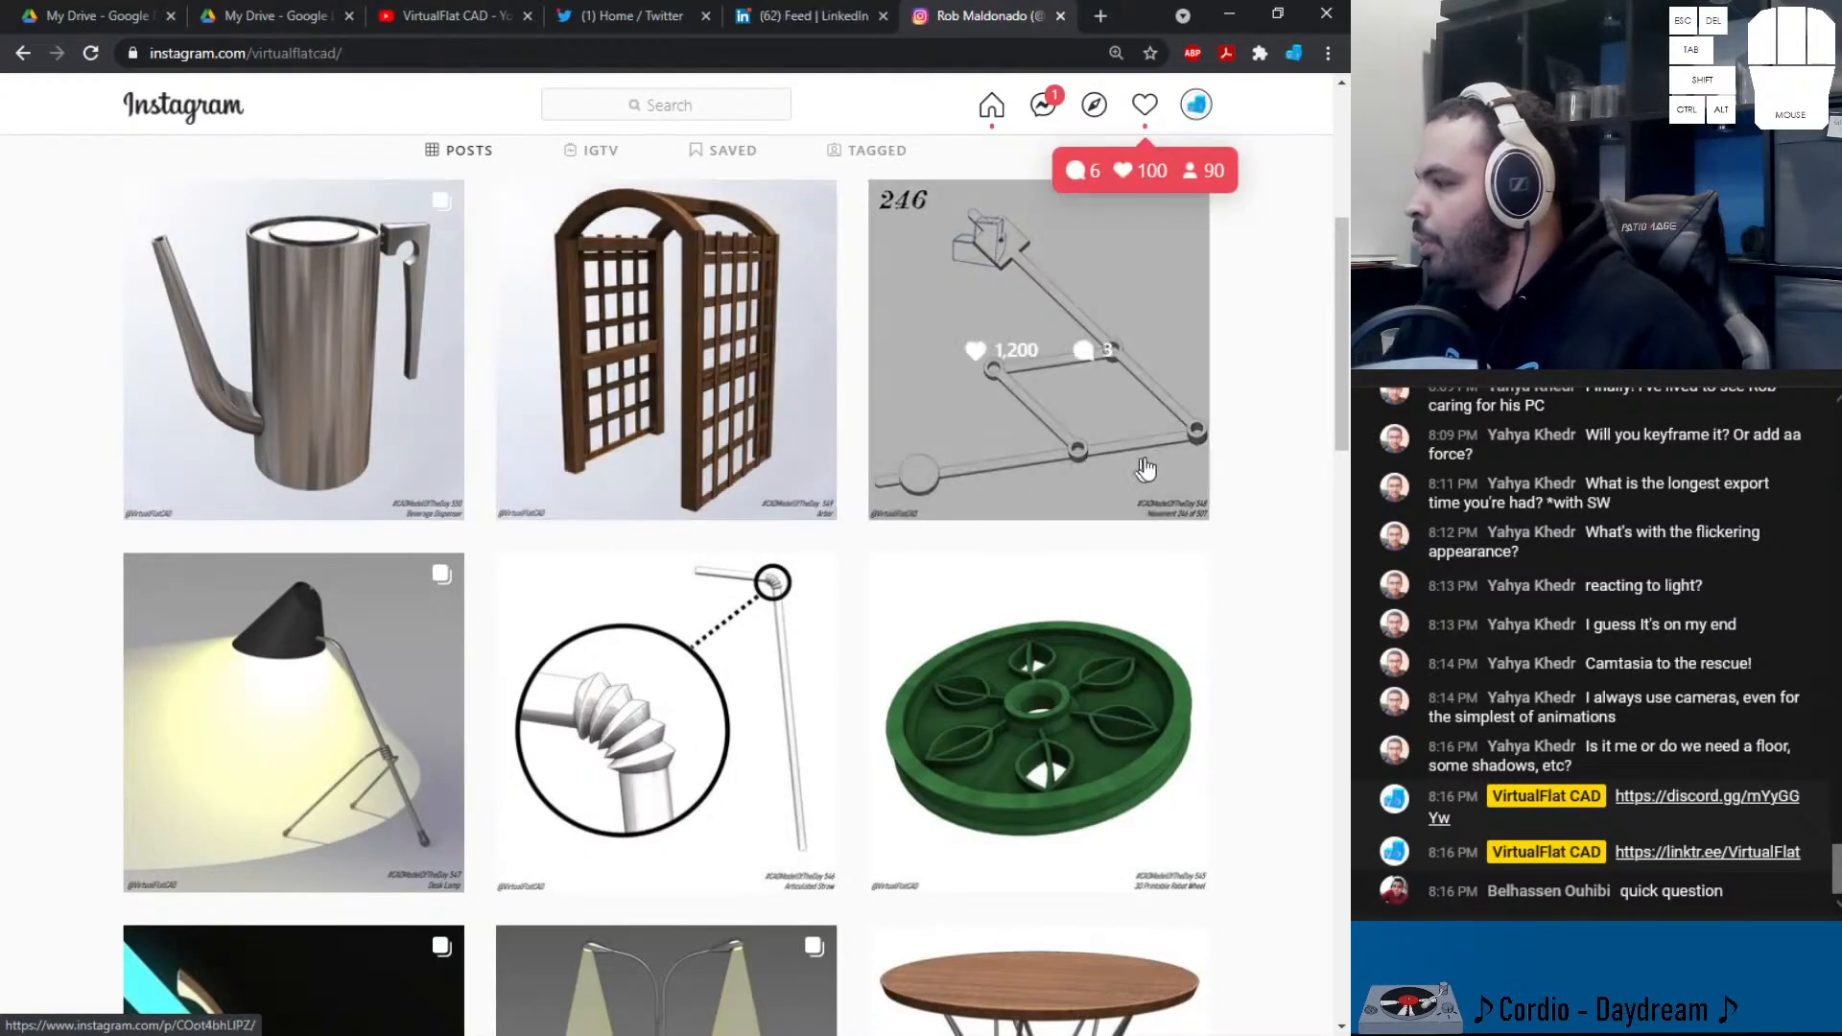
scroll(864, 653, down, 2)
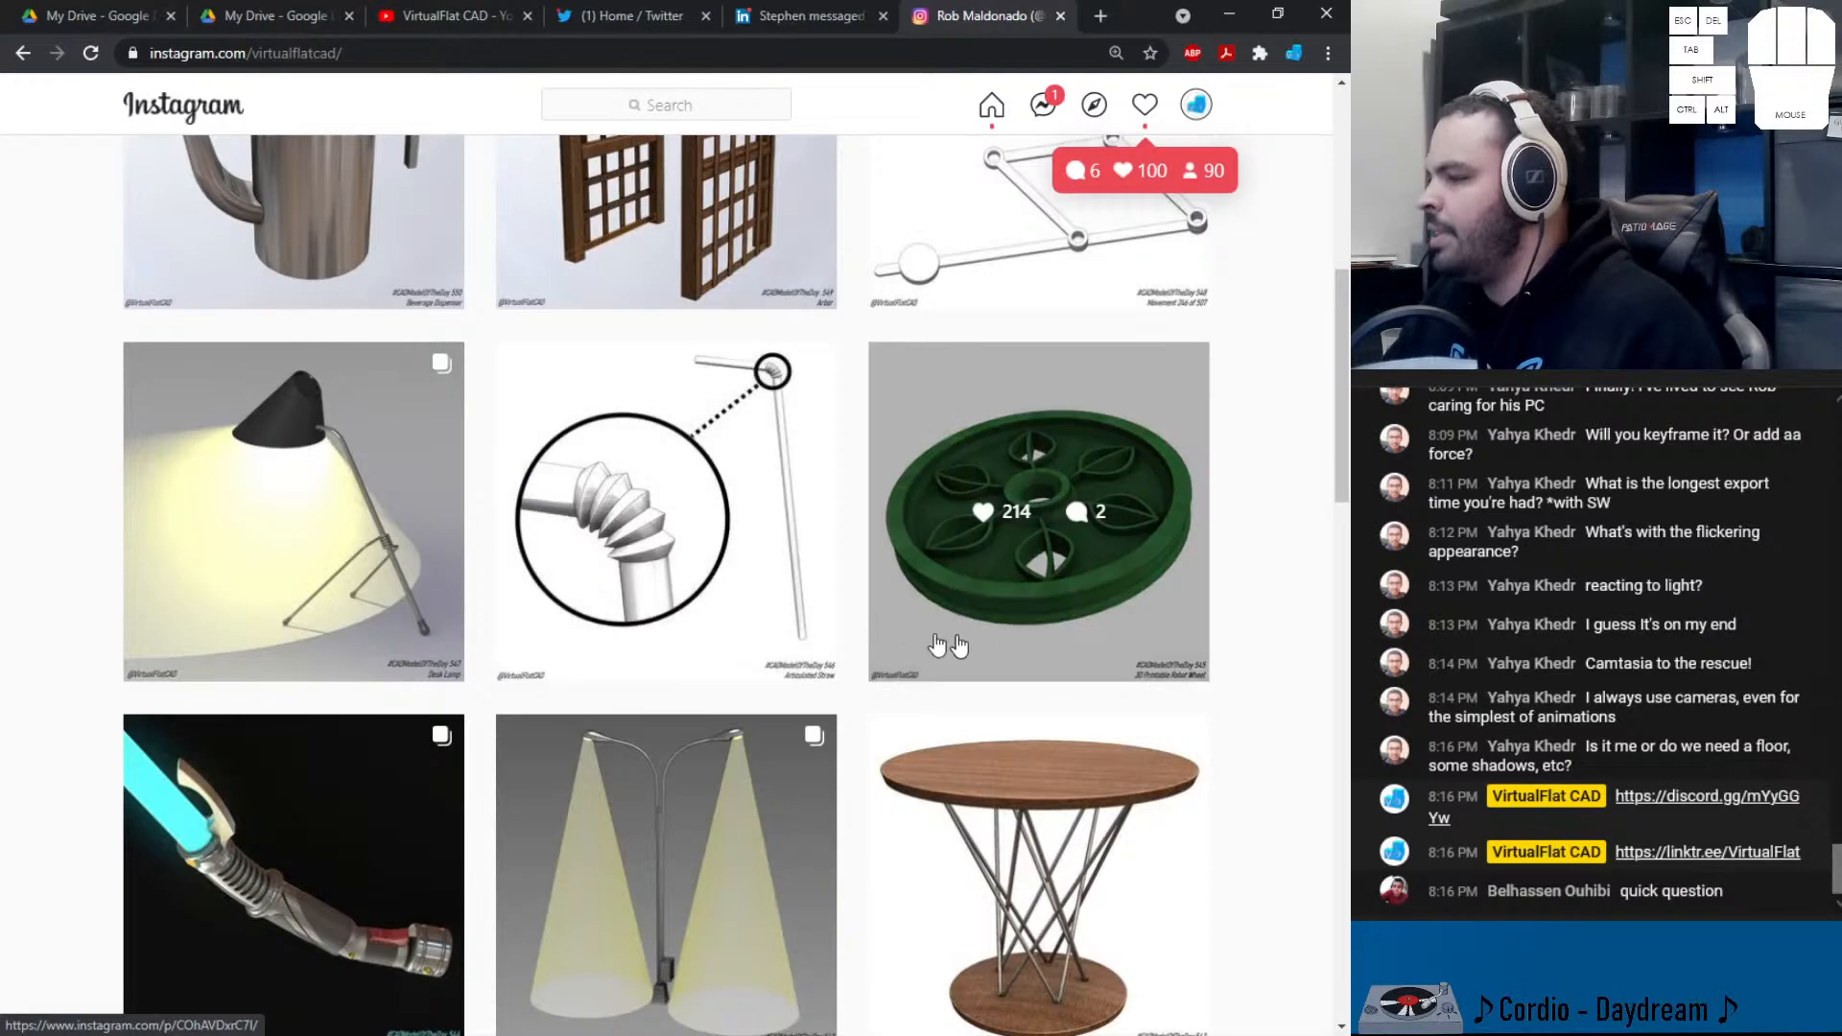
scroll(991, 660, down, 1)
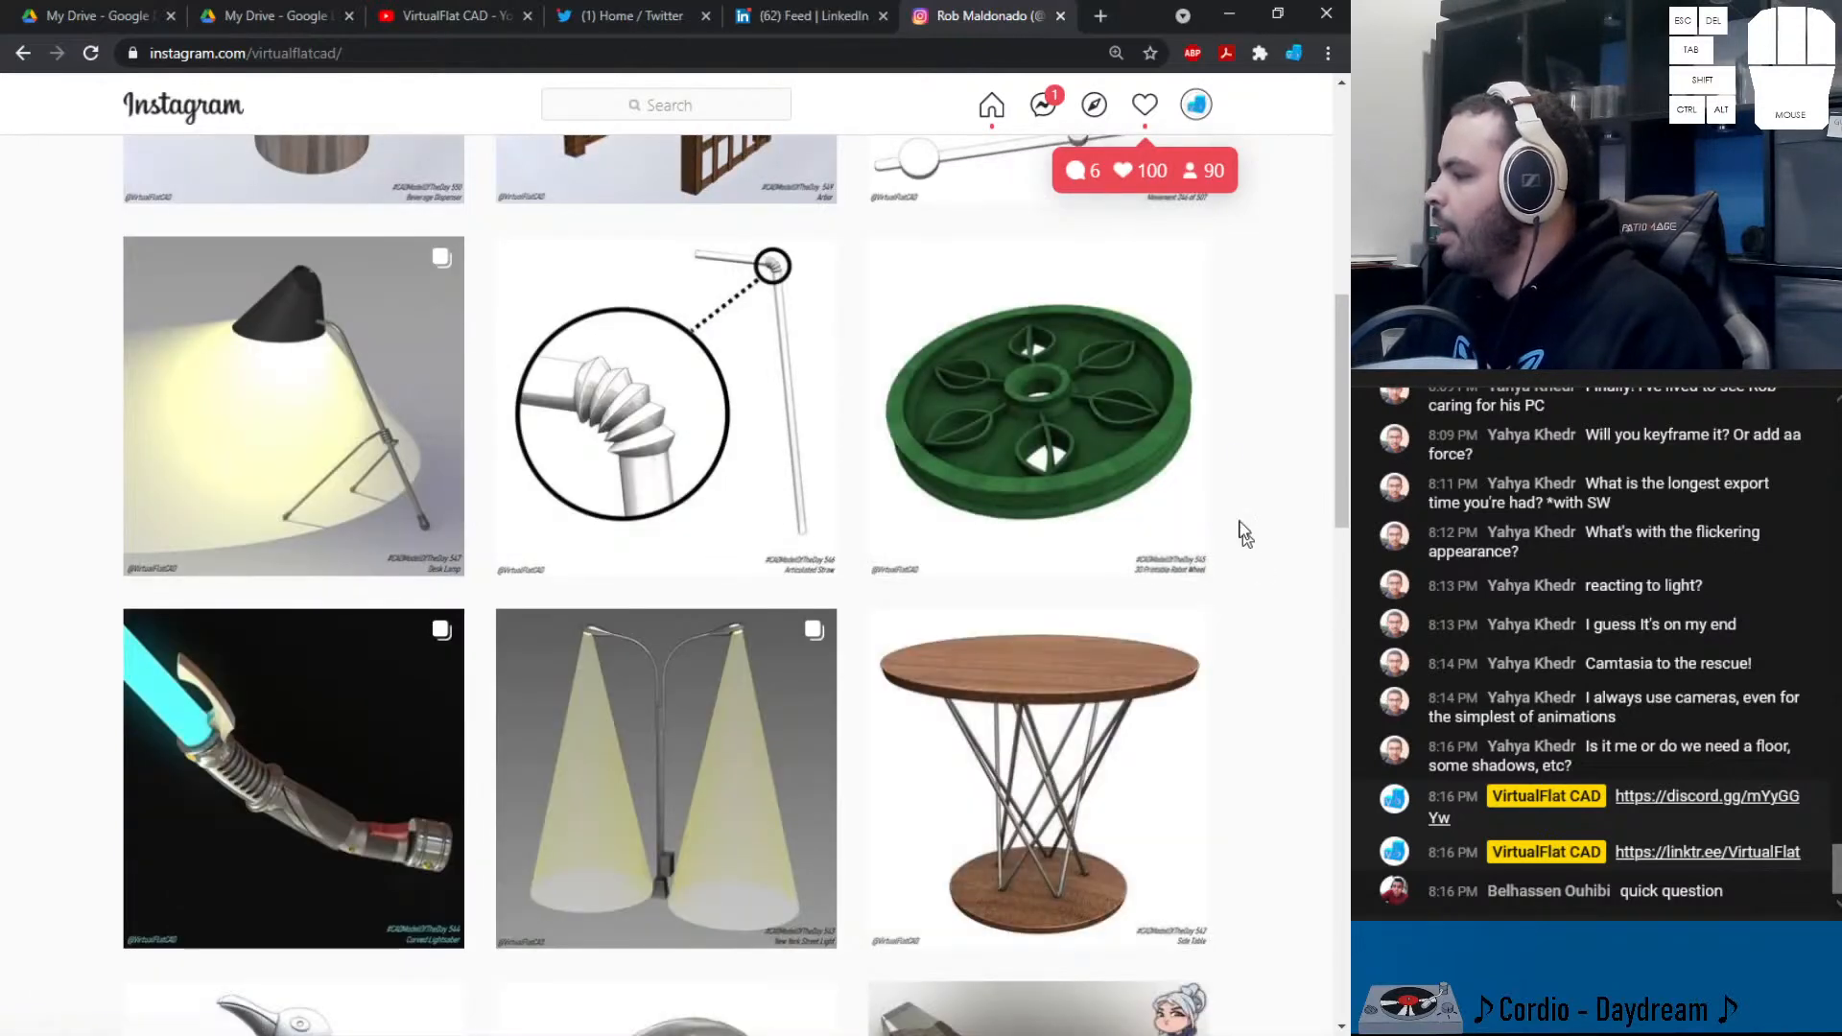
scroll(1243, 748, down, 3)
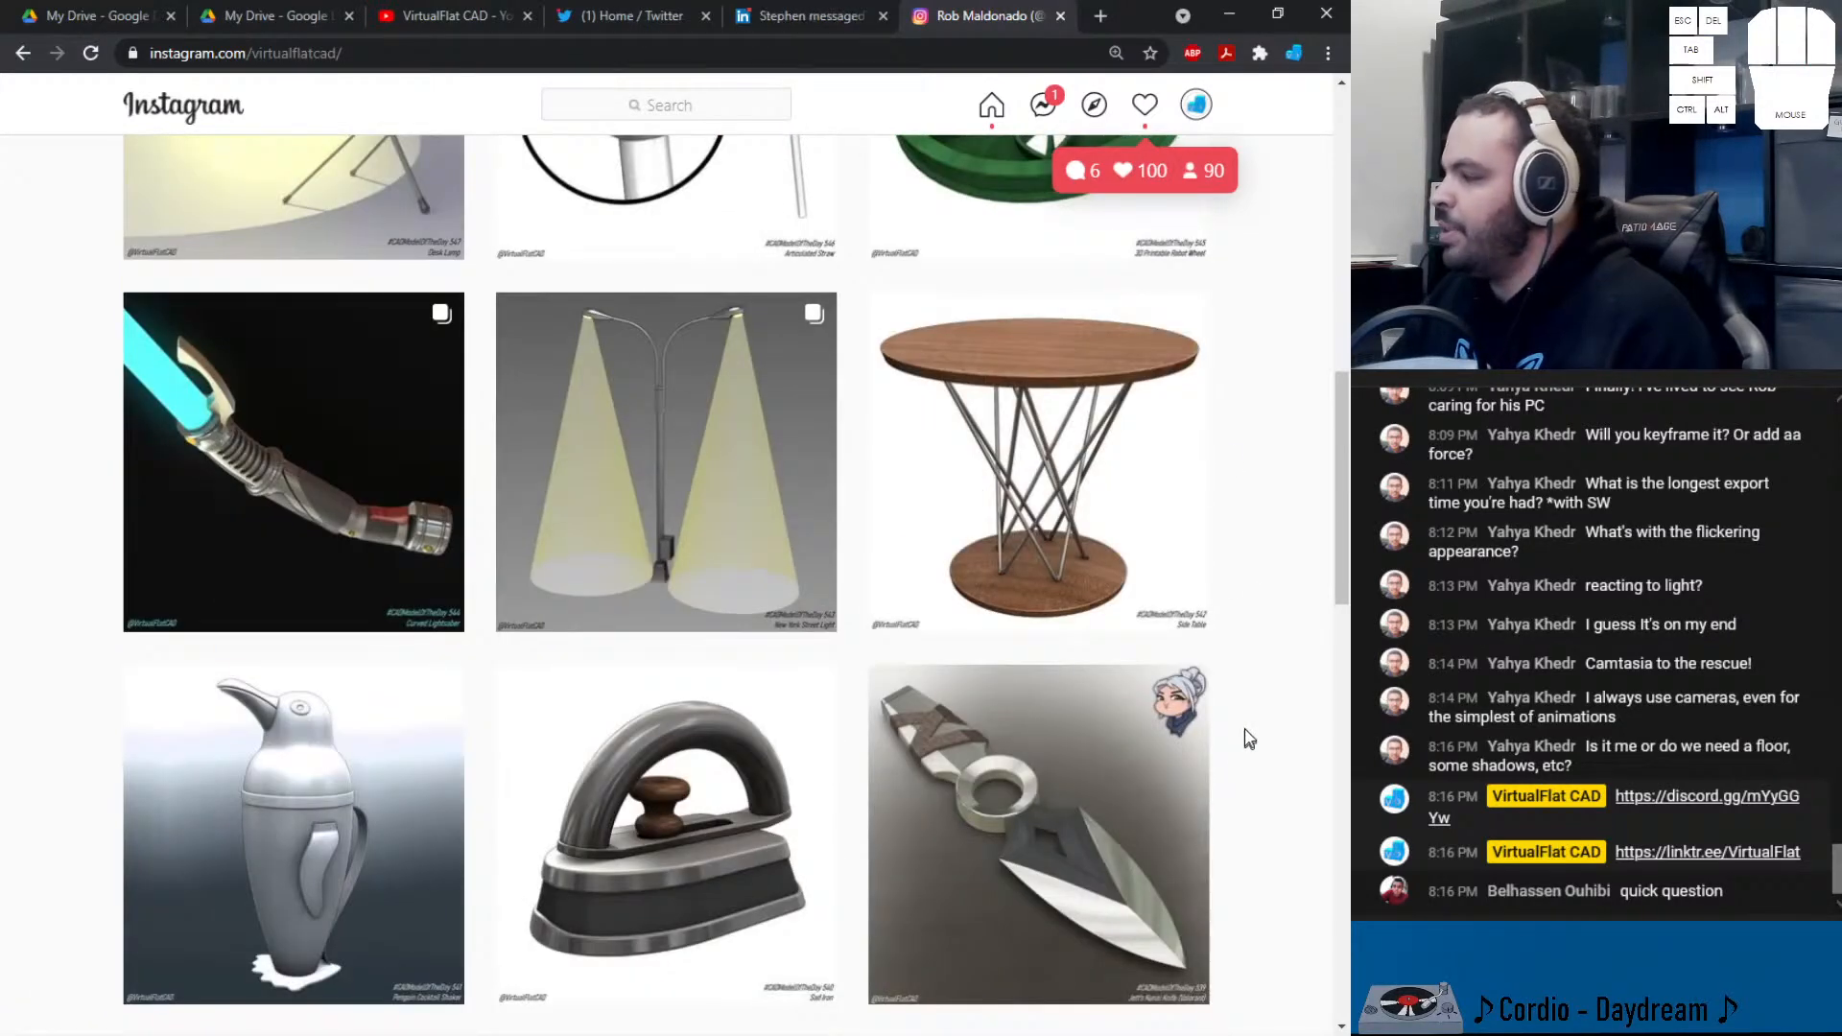
click(1189, 556)
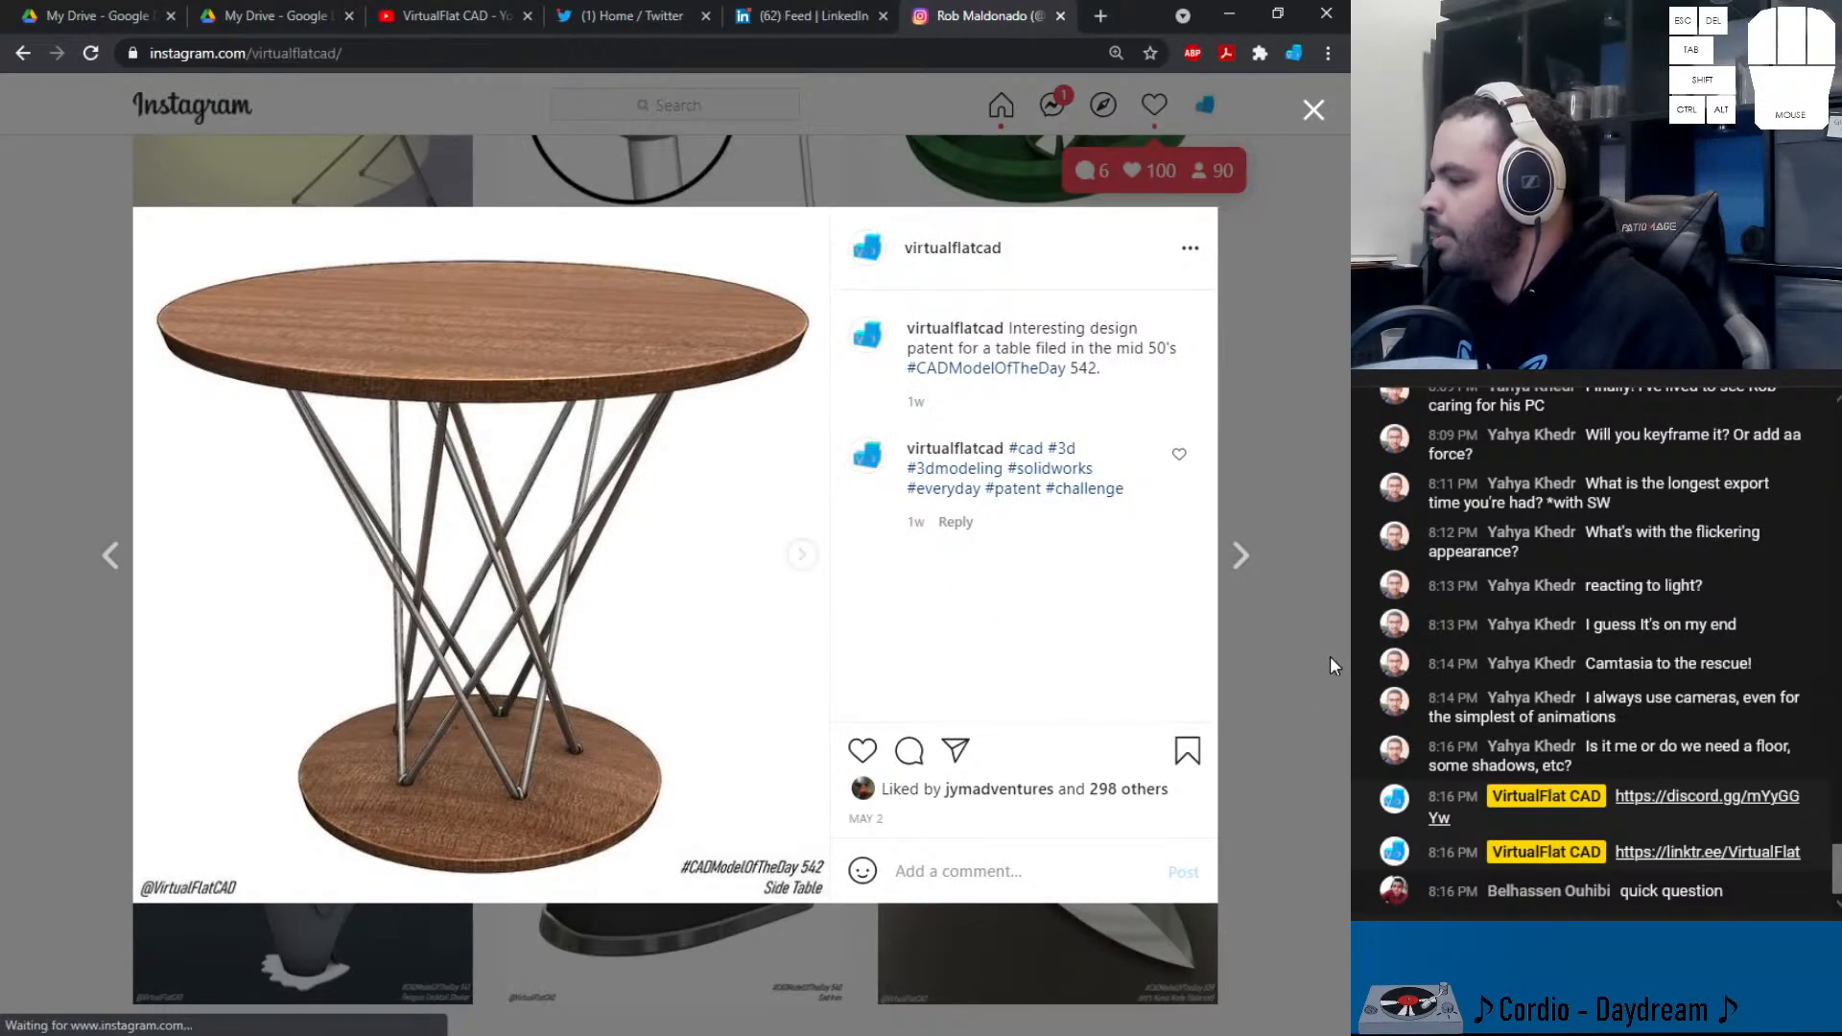
click(1329, 656)
- View the knife post, scroll back to the top, and minimise Chrome
click(960, 590)
click(1308, 616)
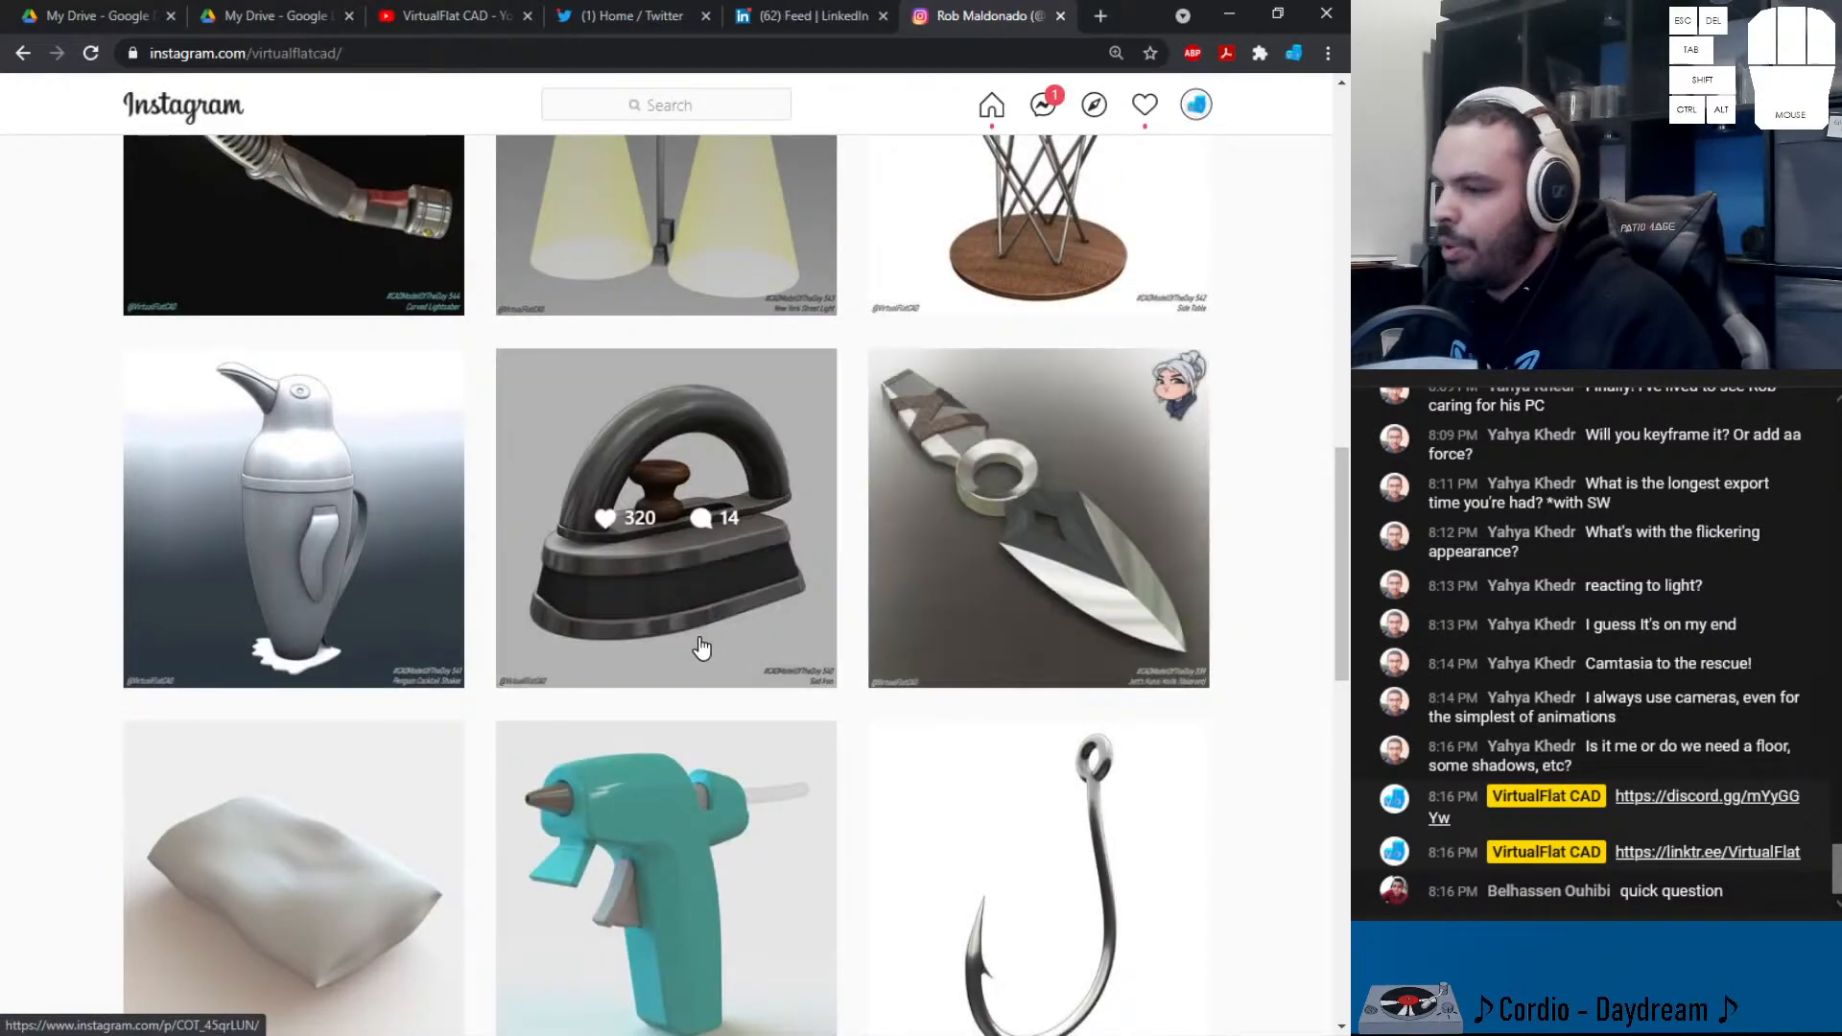
scroll(699, 646, up, 15)
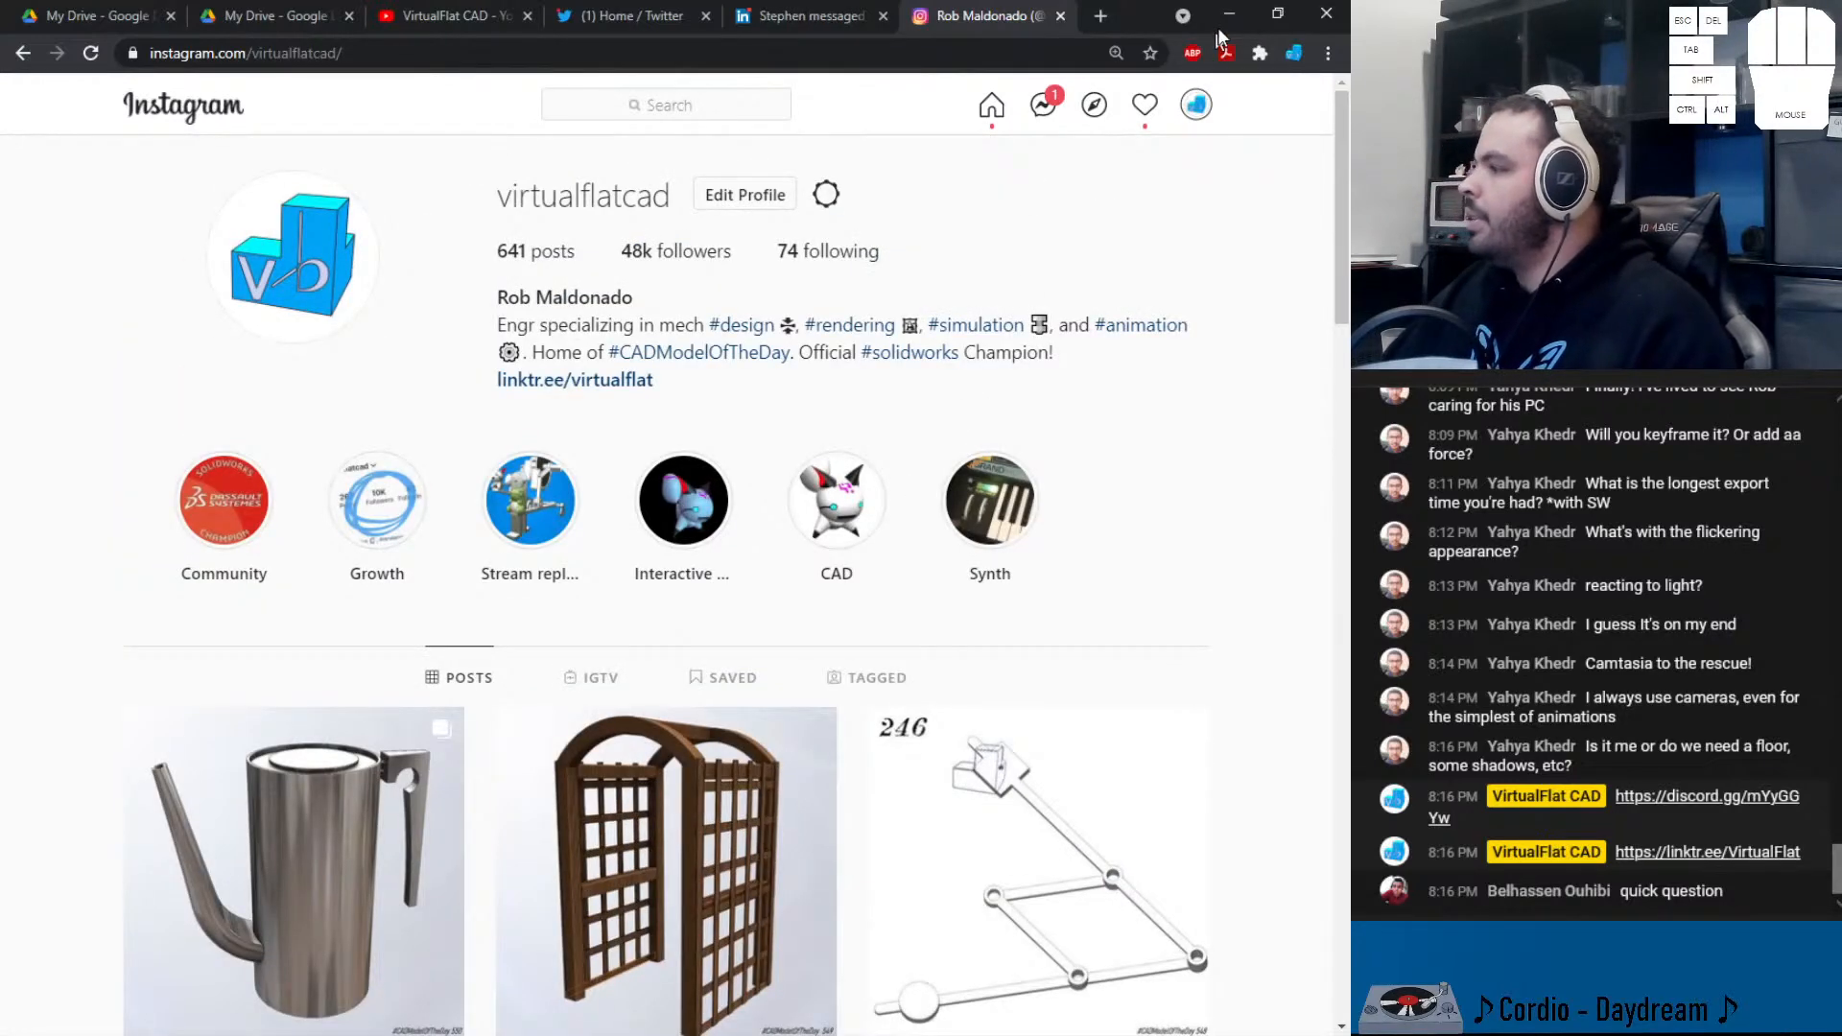
click(1229, 13)
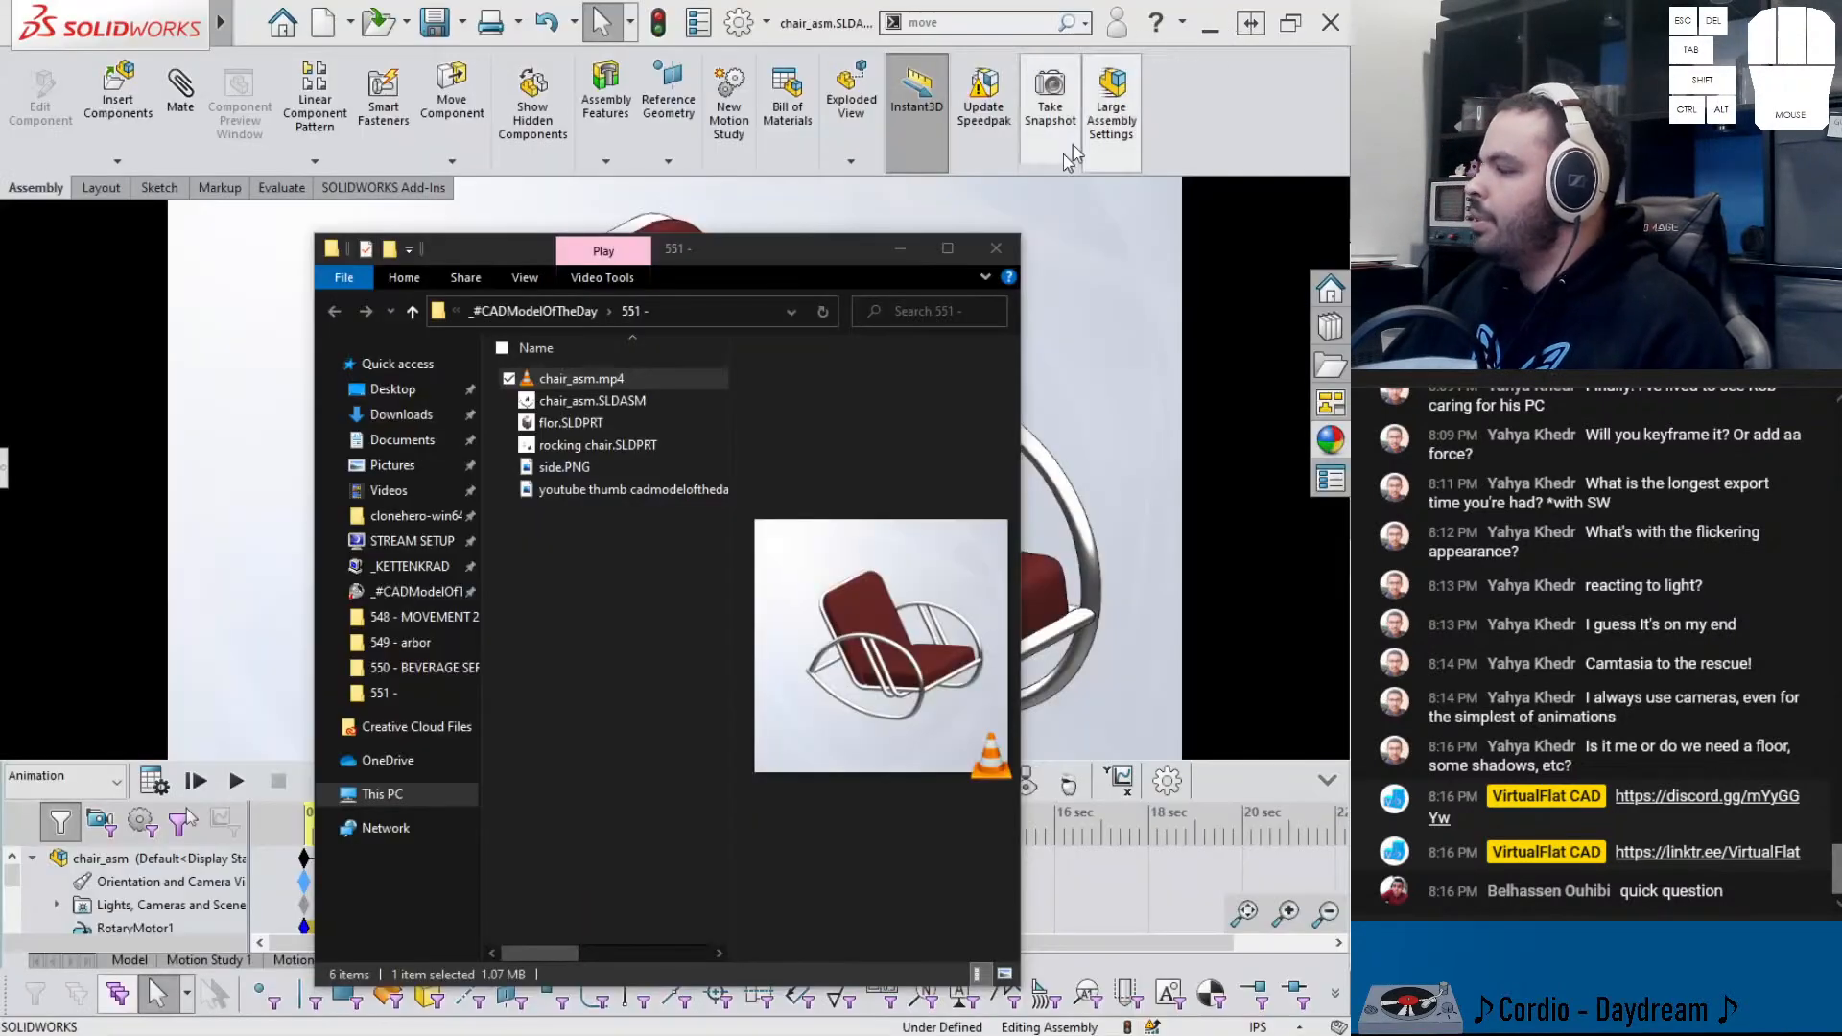
- Deselect chair_asm.mp4, minimise the 551 folder, and switch to the Firefox Patent Images window
click(584, 589)
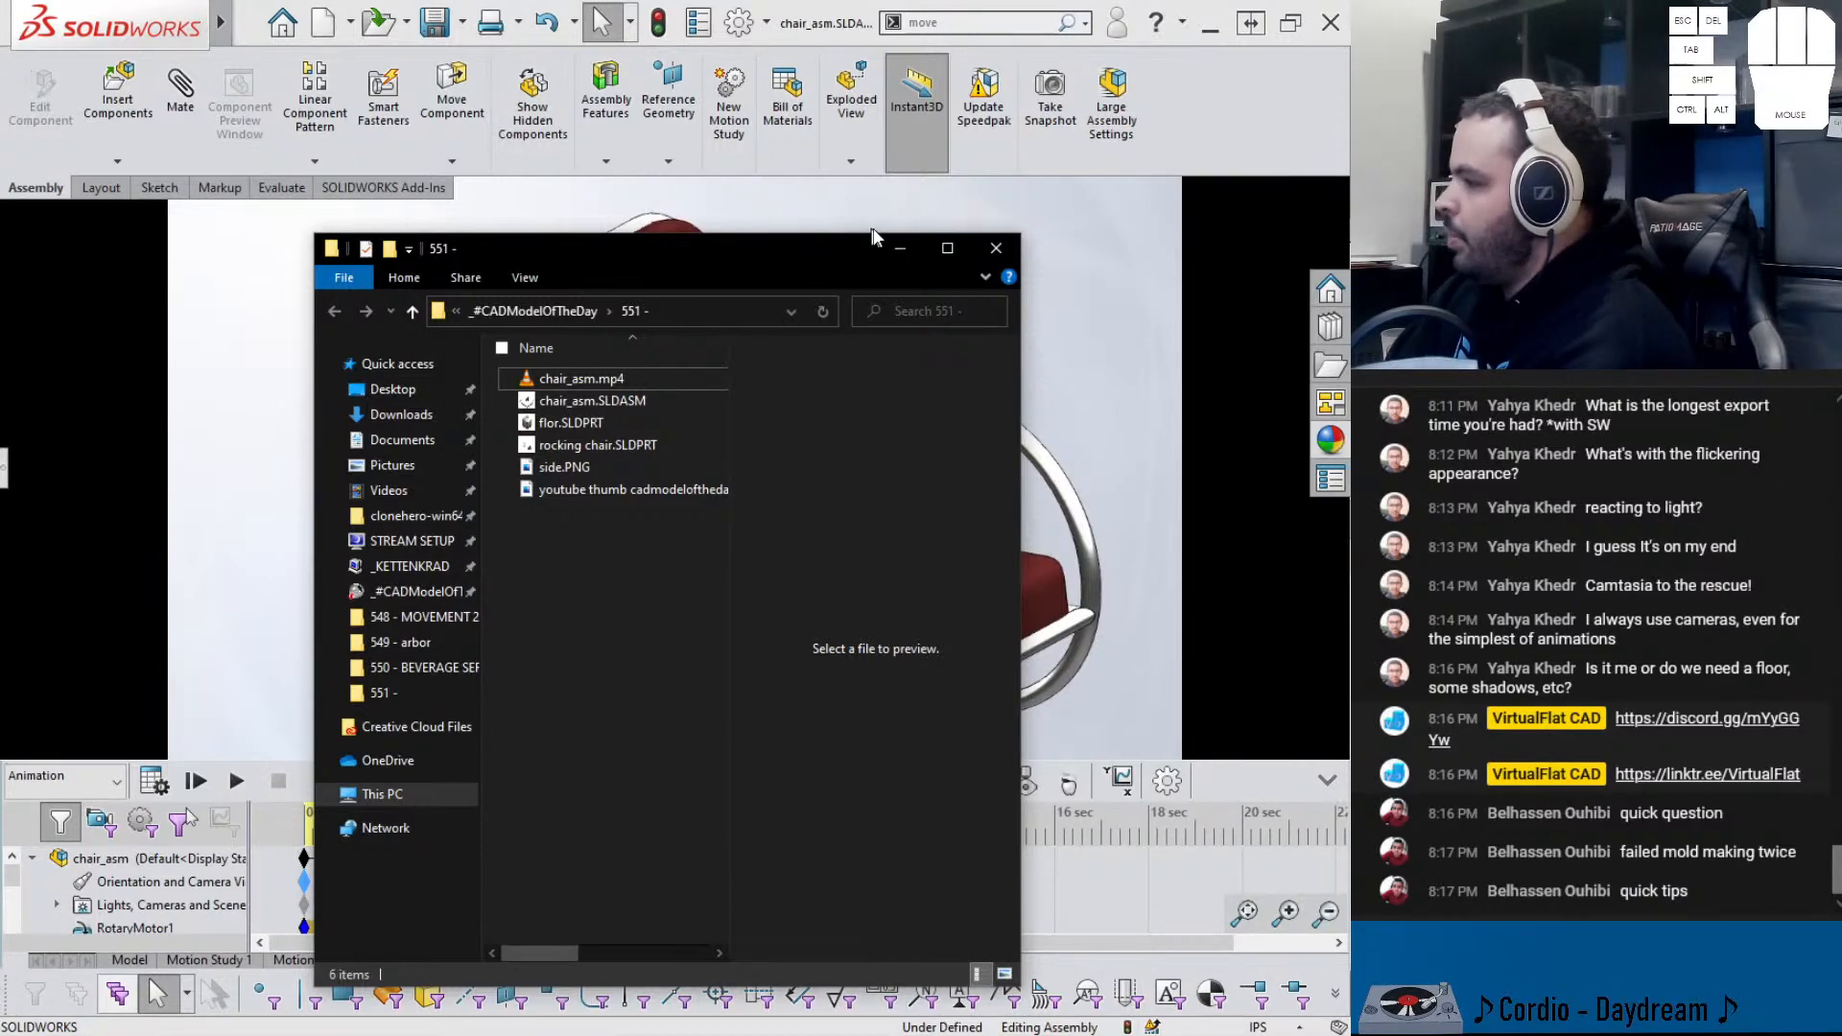
click(898, 246)
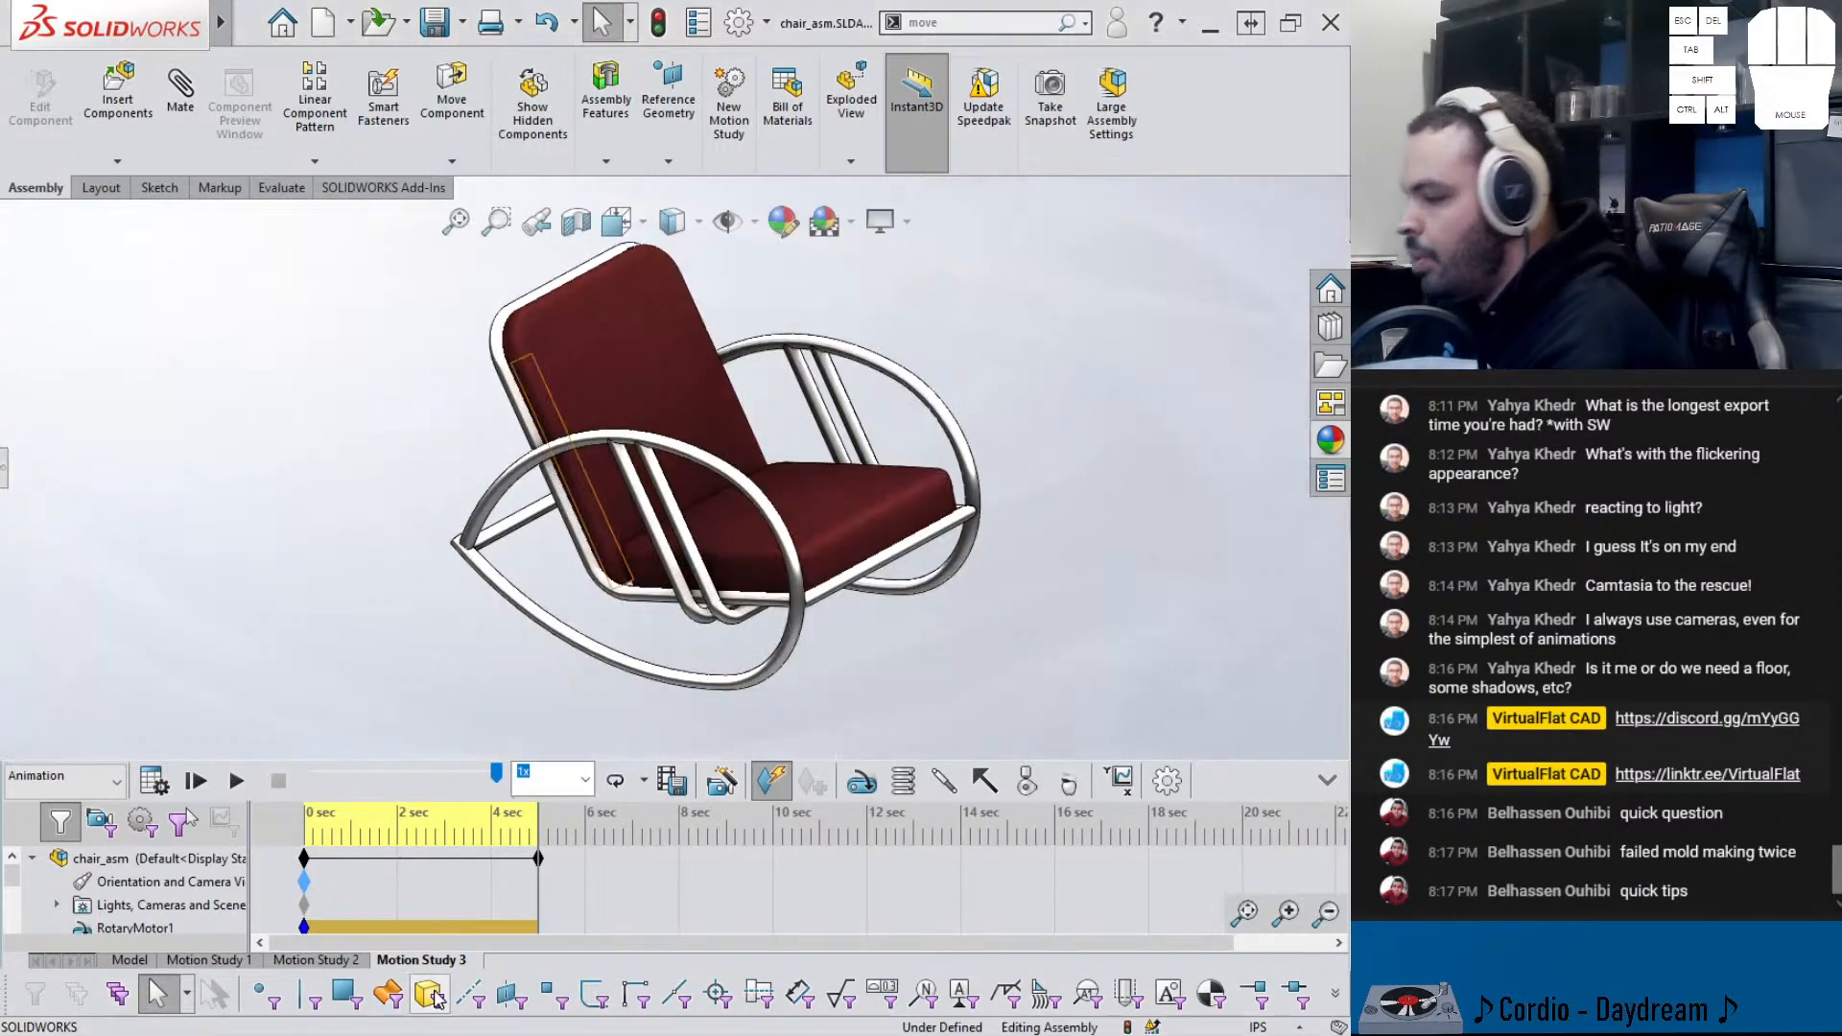
click(543, 1035)
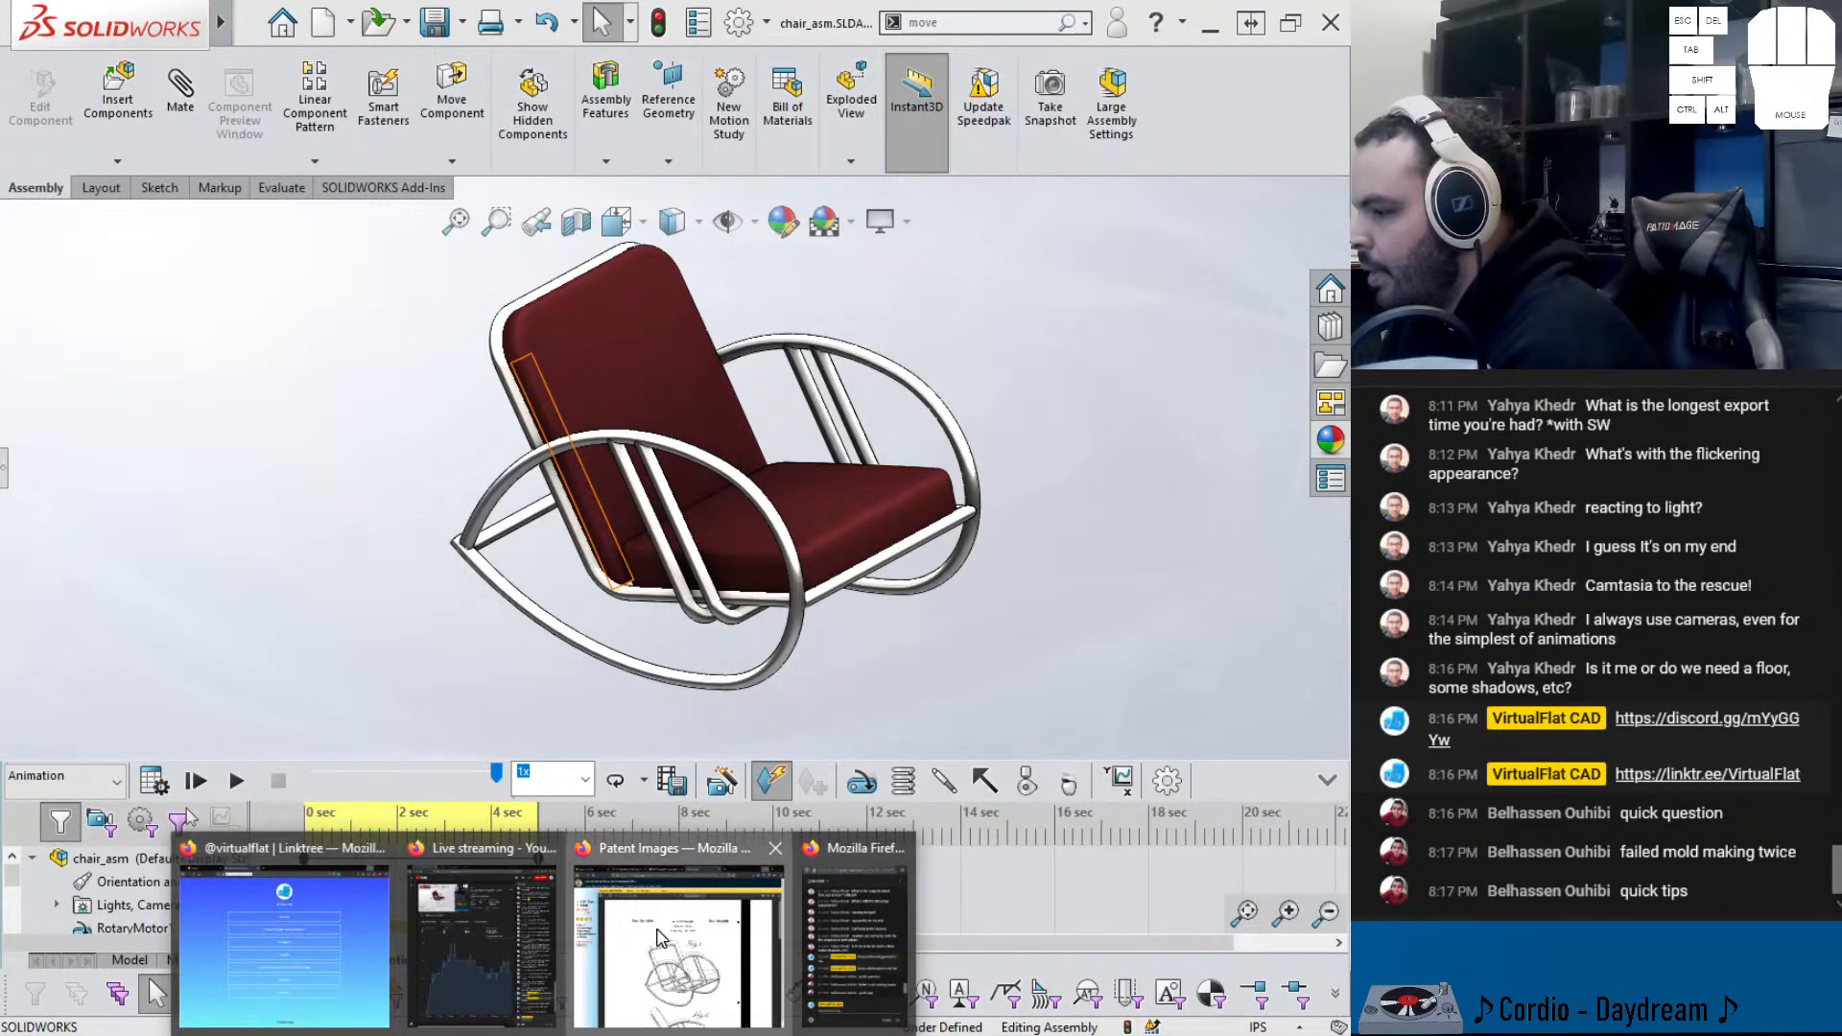
click(587, 937)
- Read the 'Journey to the CSWPA-SU' LinkedIn article from the Discord share-your-work channel, then minimize Firefox
click(223, 29)
scroll(466, 538, down, 5)
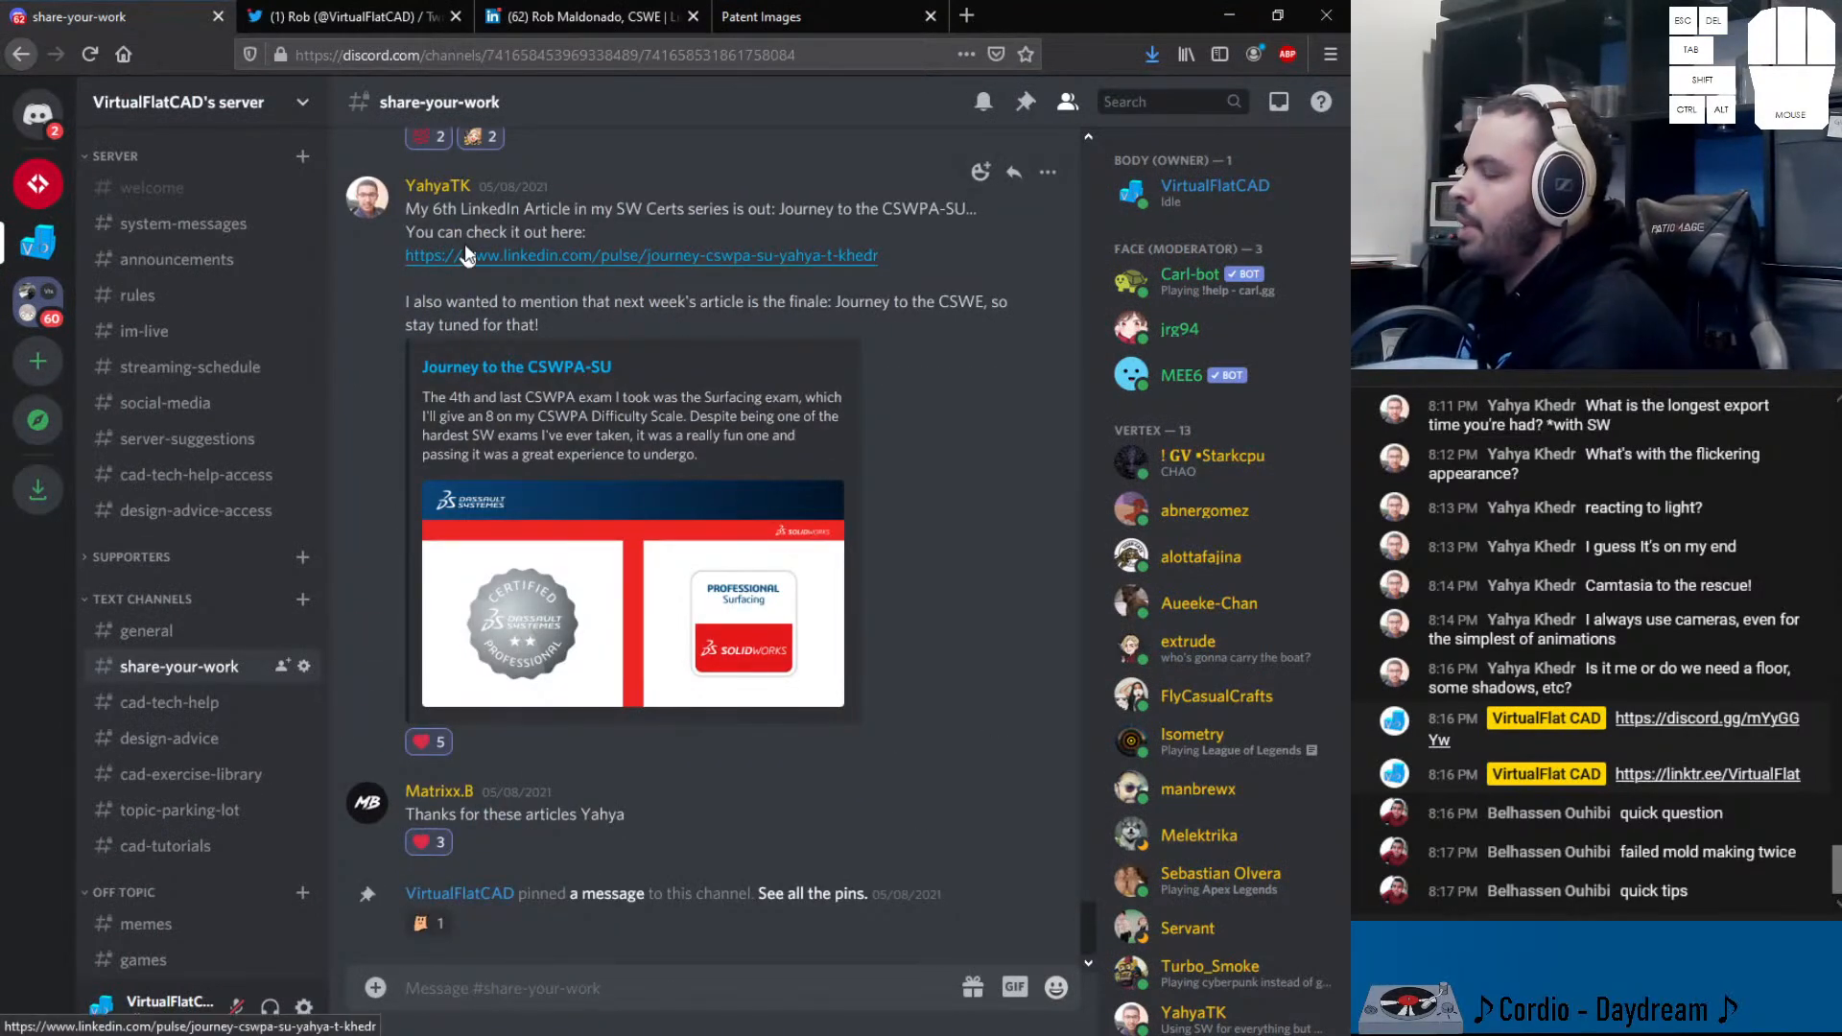
click(543, 257)
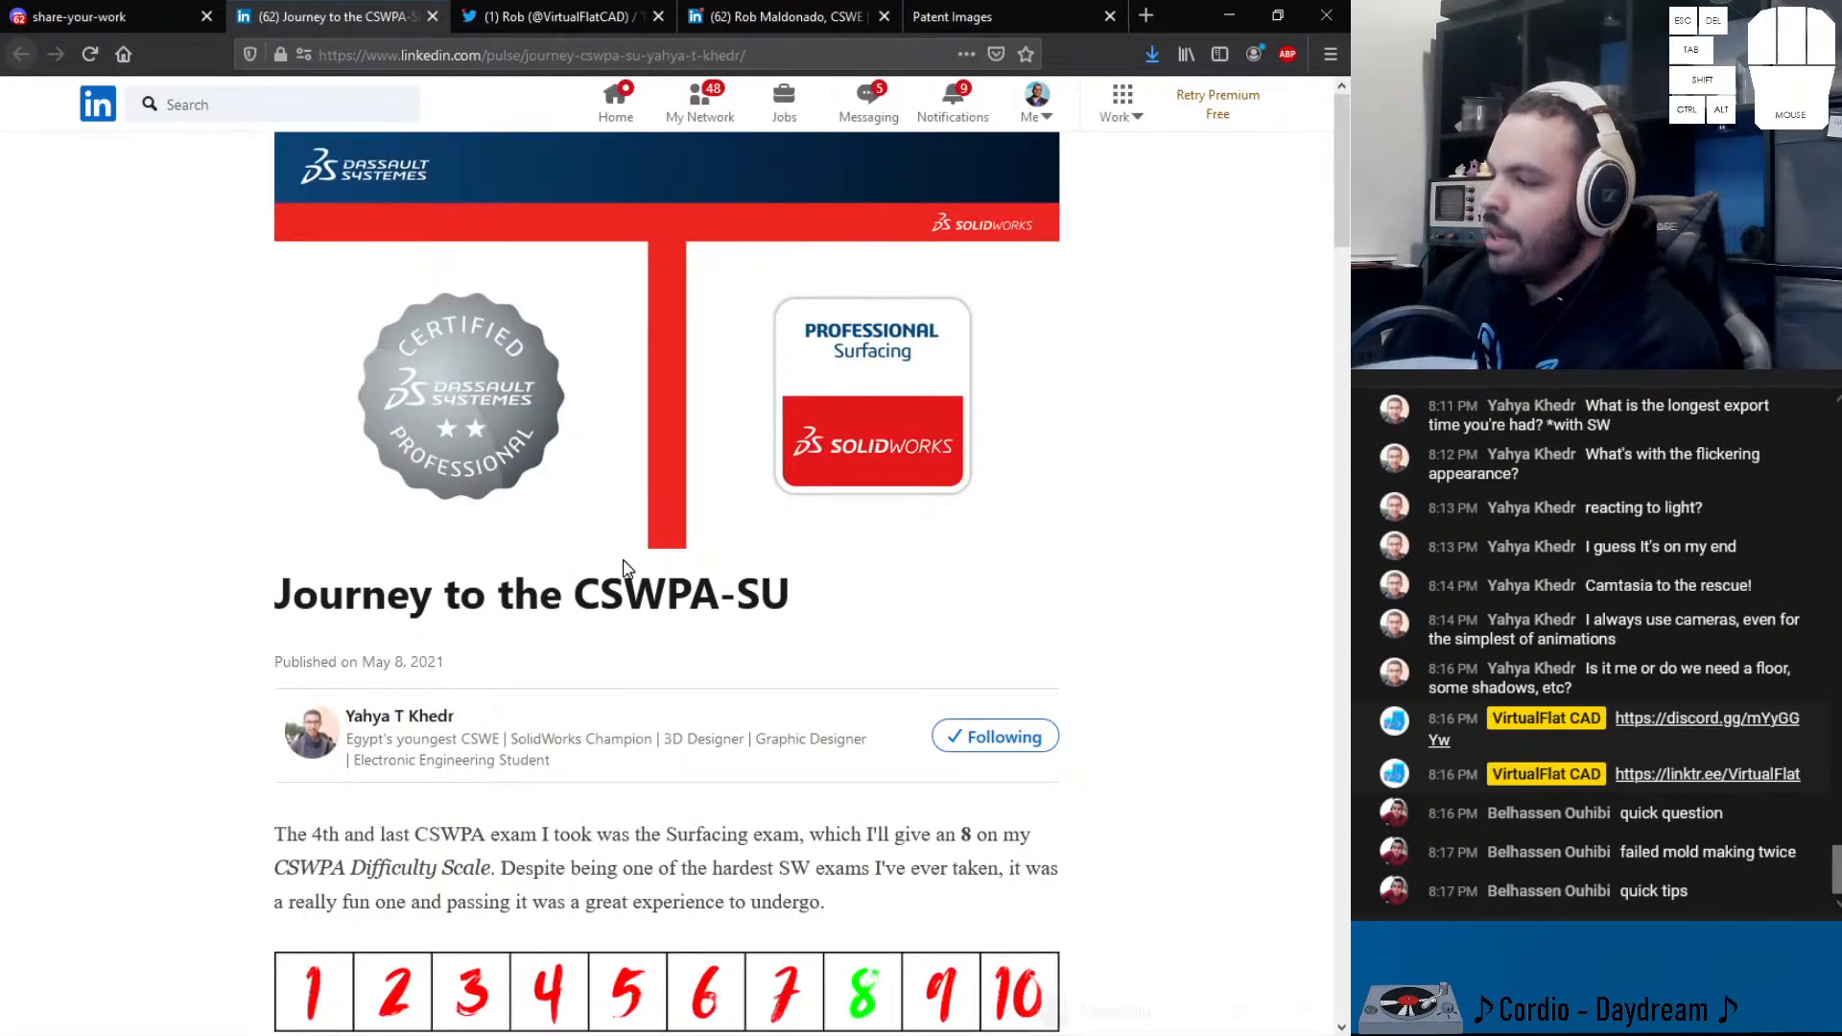
scroll(628, 586, down, 3)
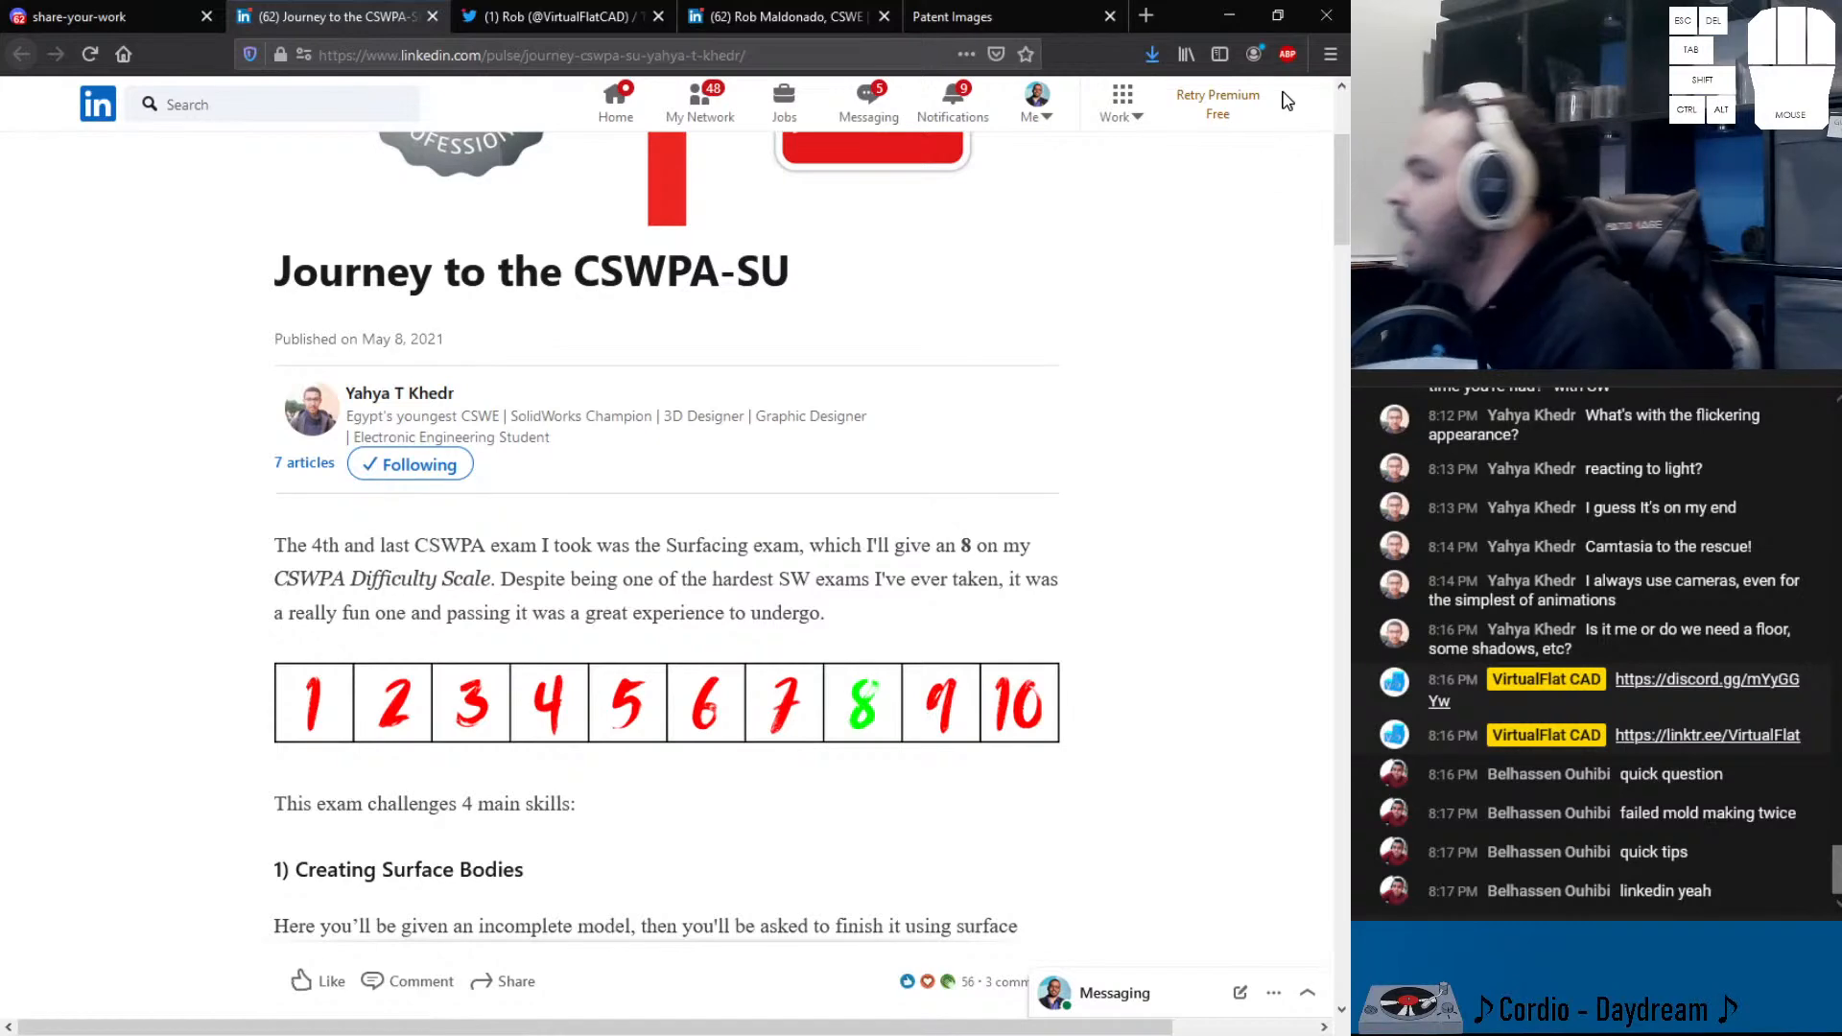
click(1229, 17)
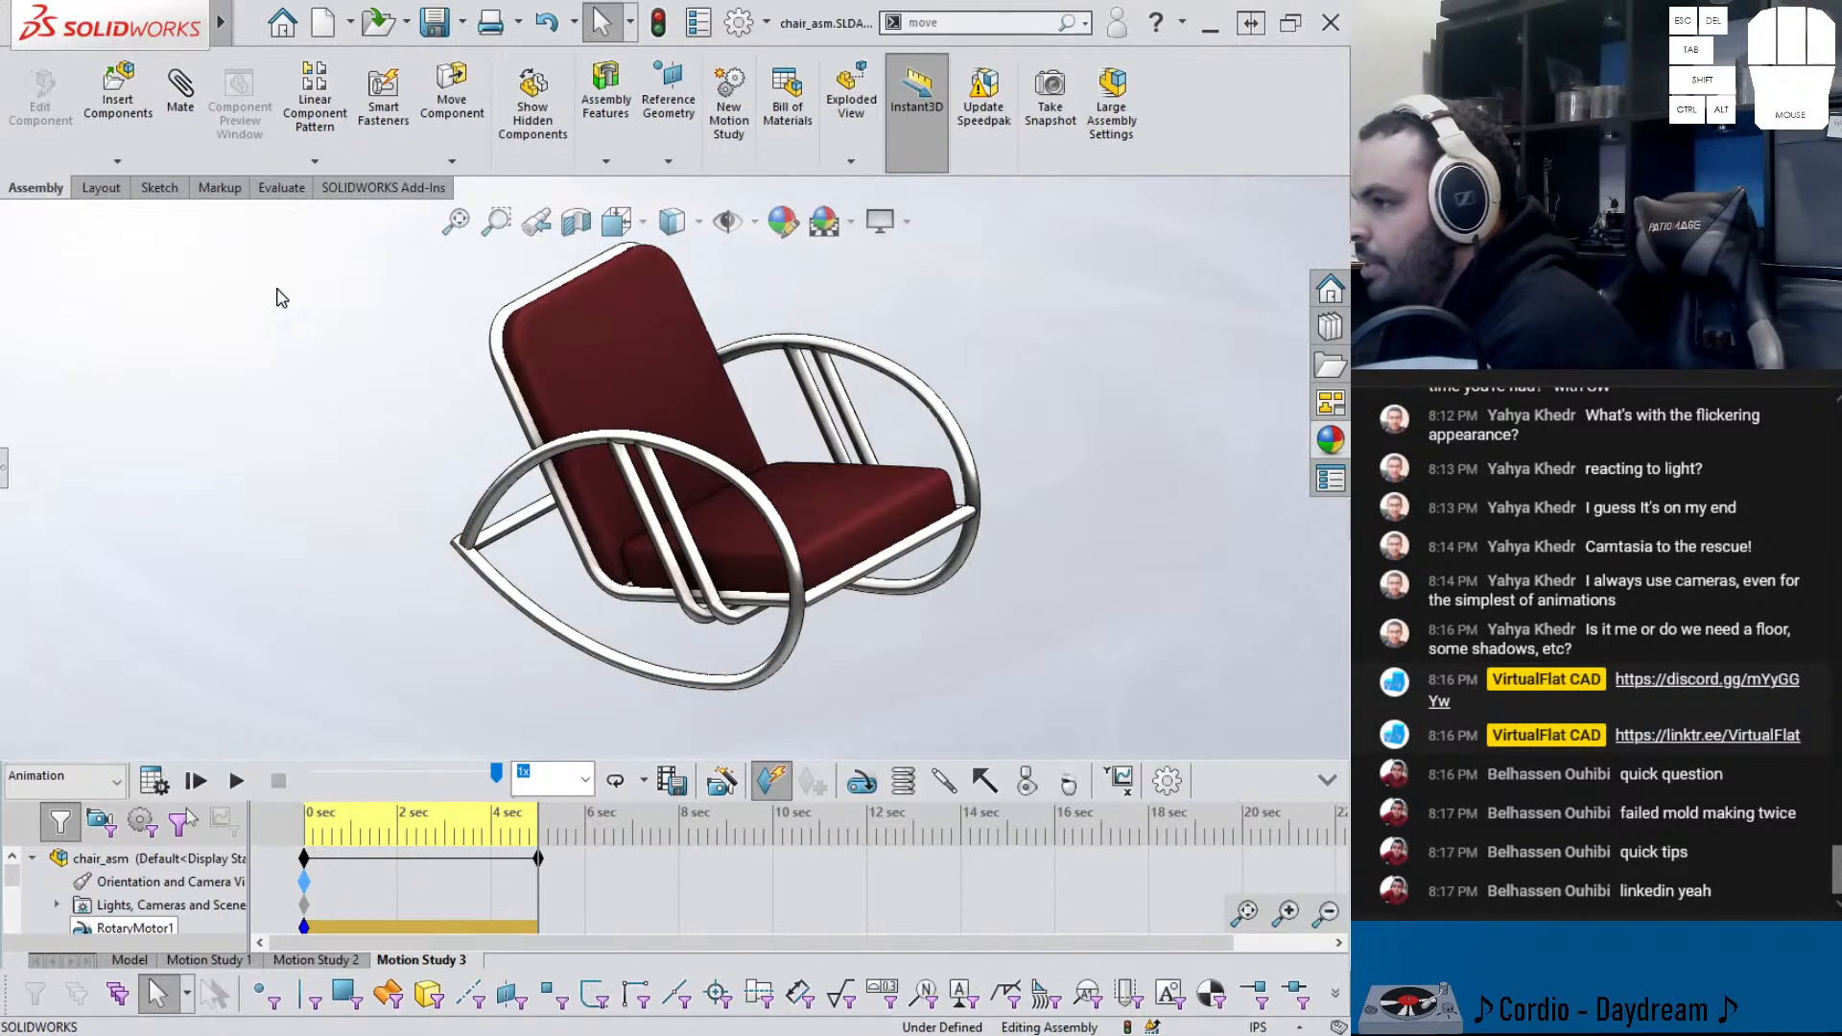
- Open the rocking chair part from its back face and enable the Mold Tools CommandManager tab
click(585, 367)
click(647, 236)
right_click(294, 246)
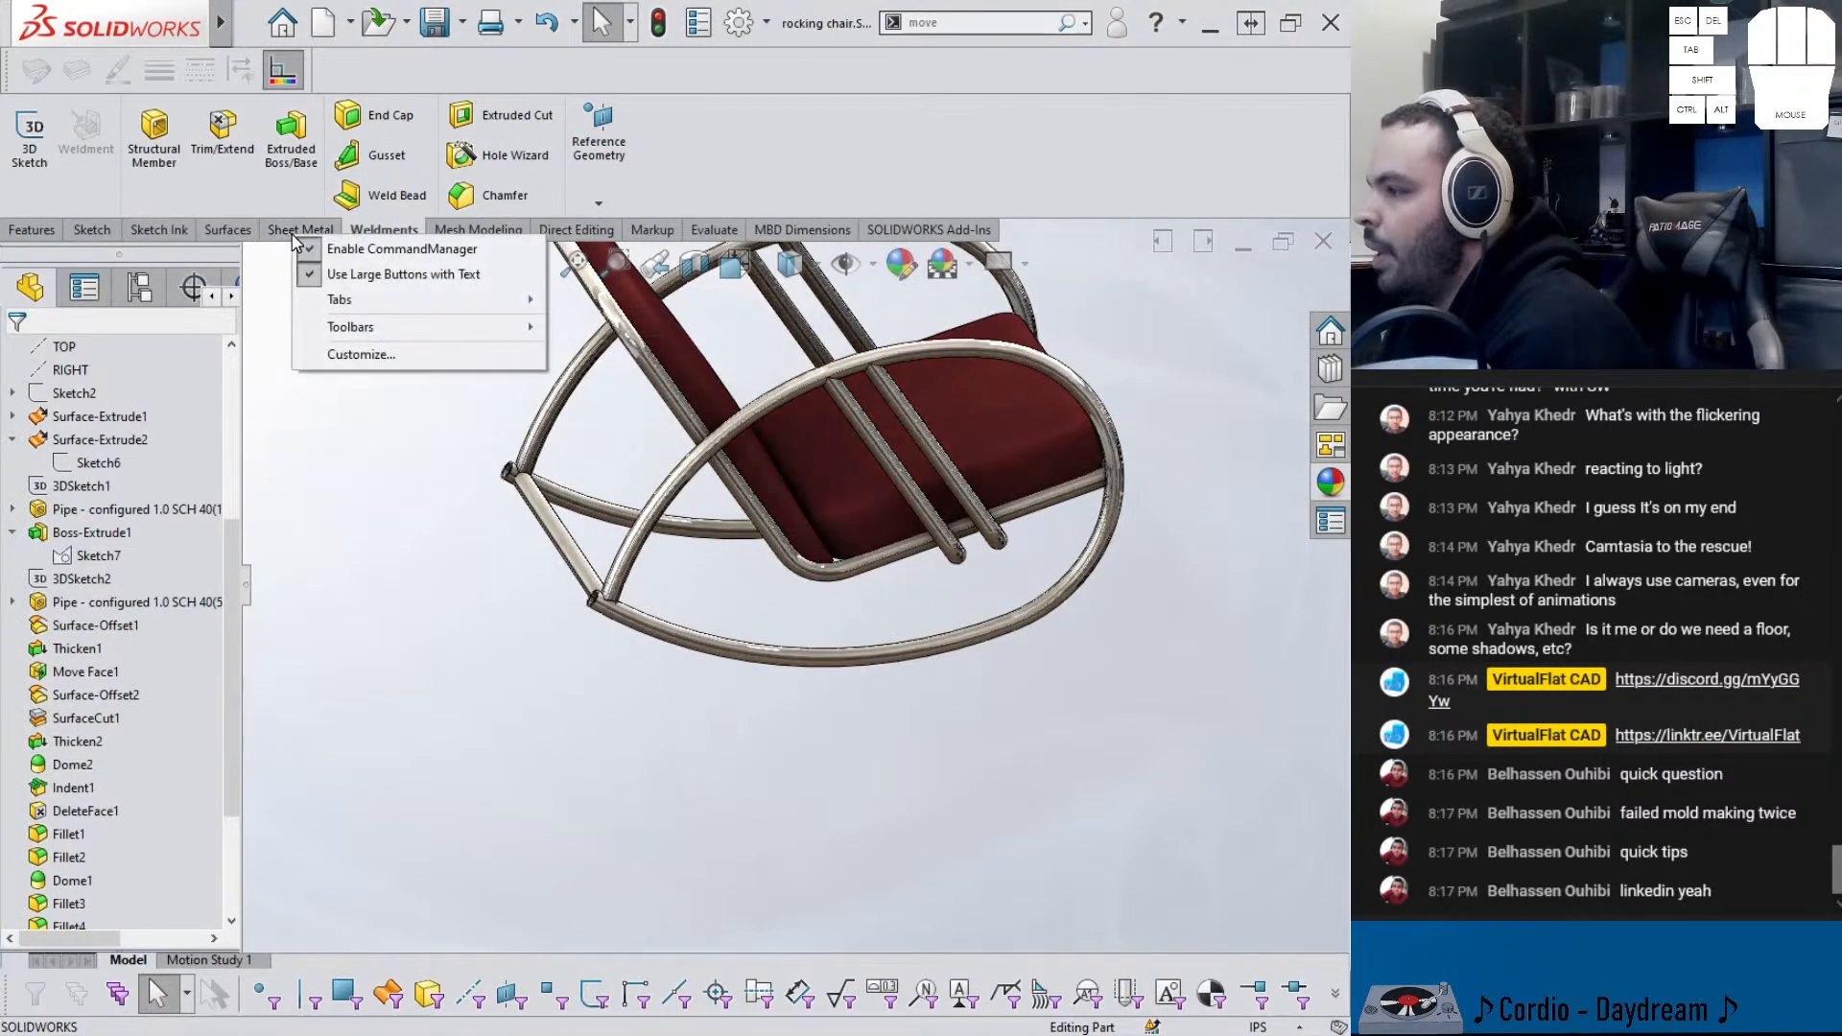
mouse_move(431, 299)
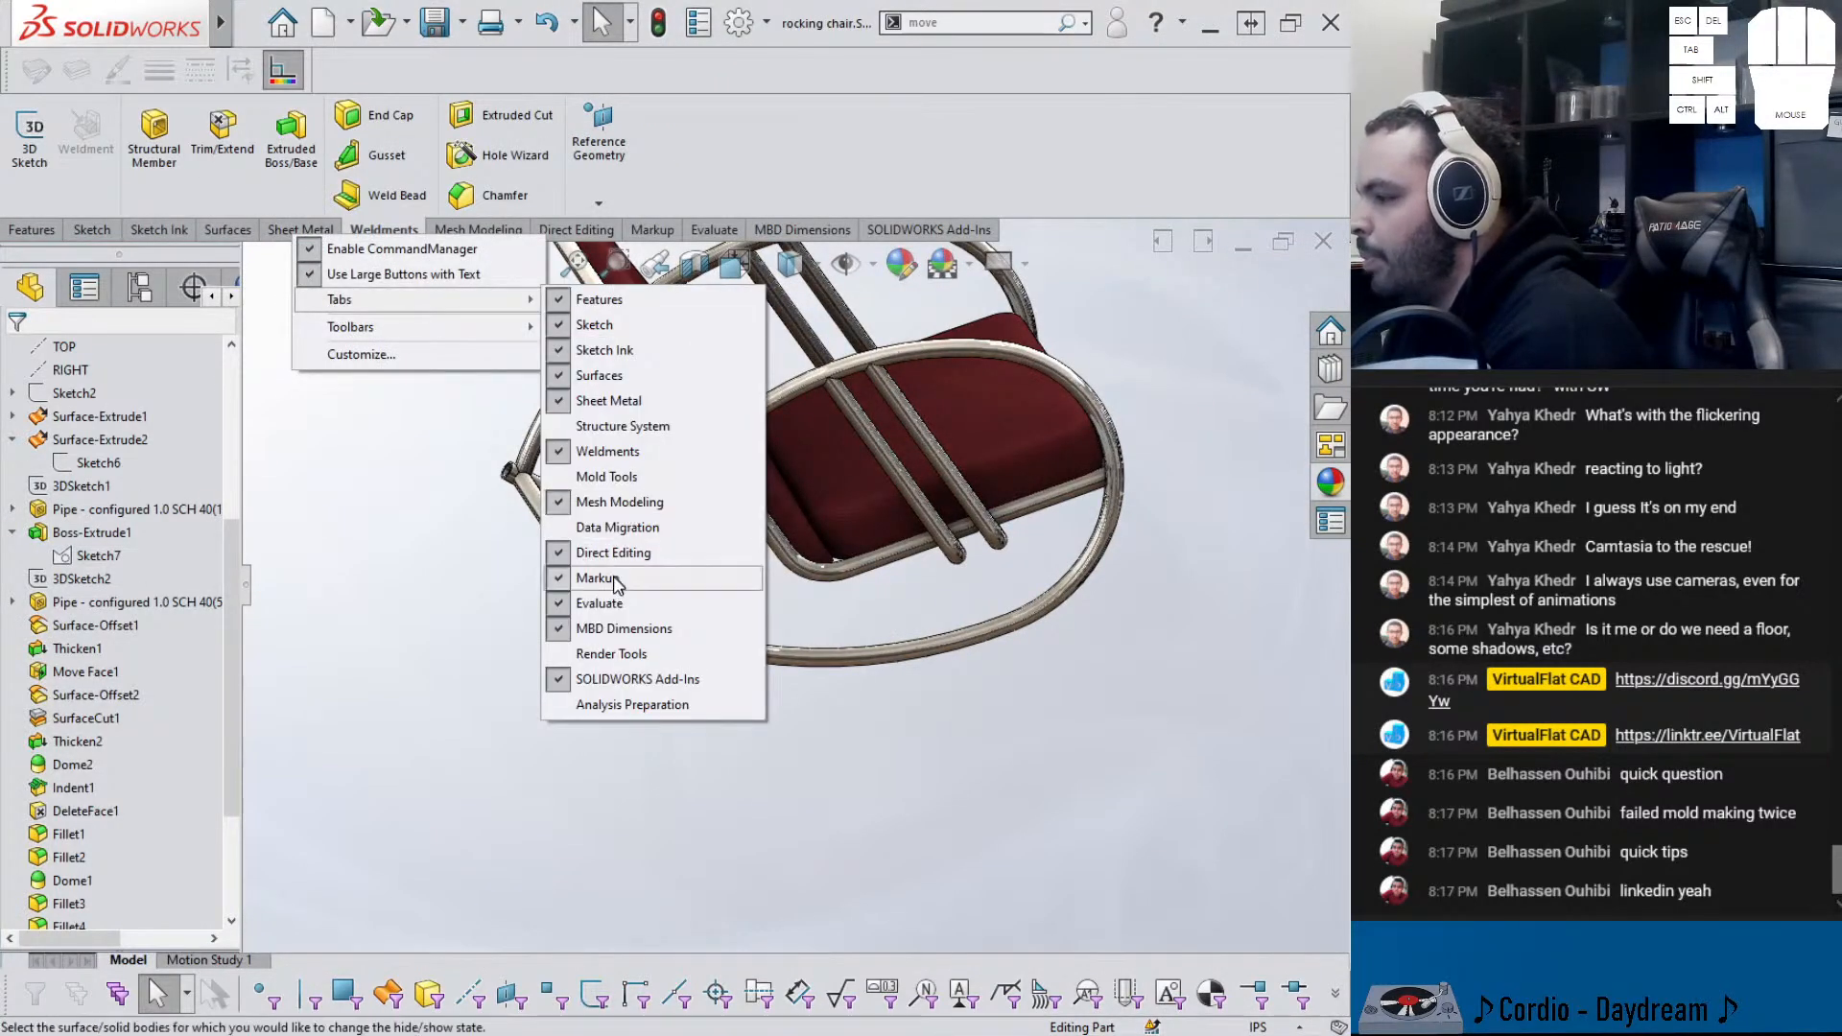
click(604, 476)
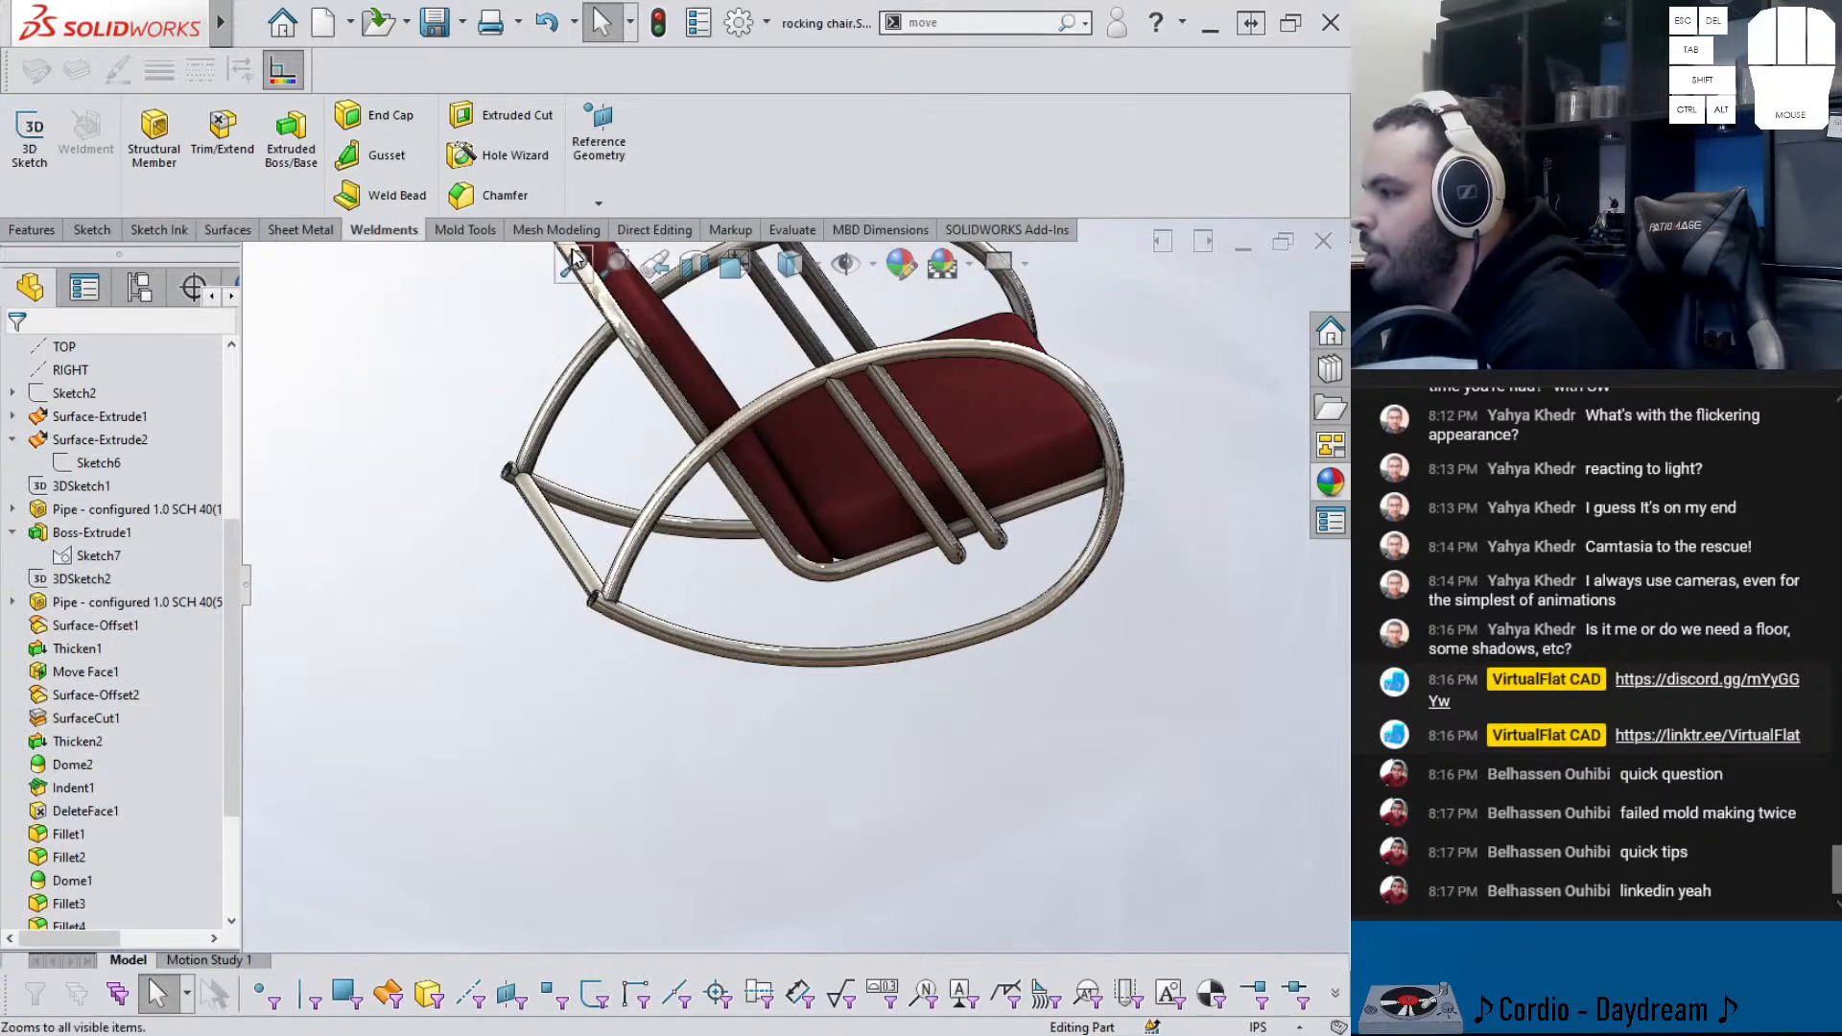
- Show the Mold Tools commands, then bring up Firefox's window previews on the taskbar
click(466, 231)
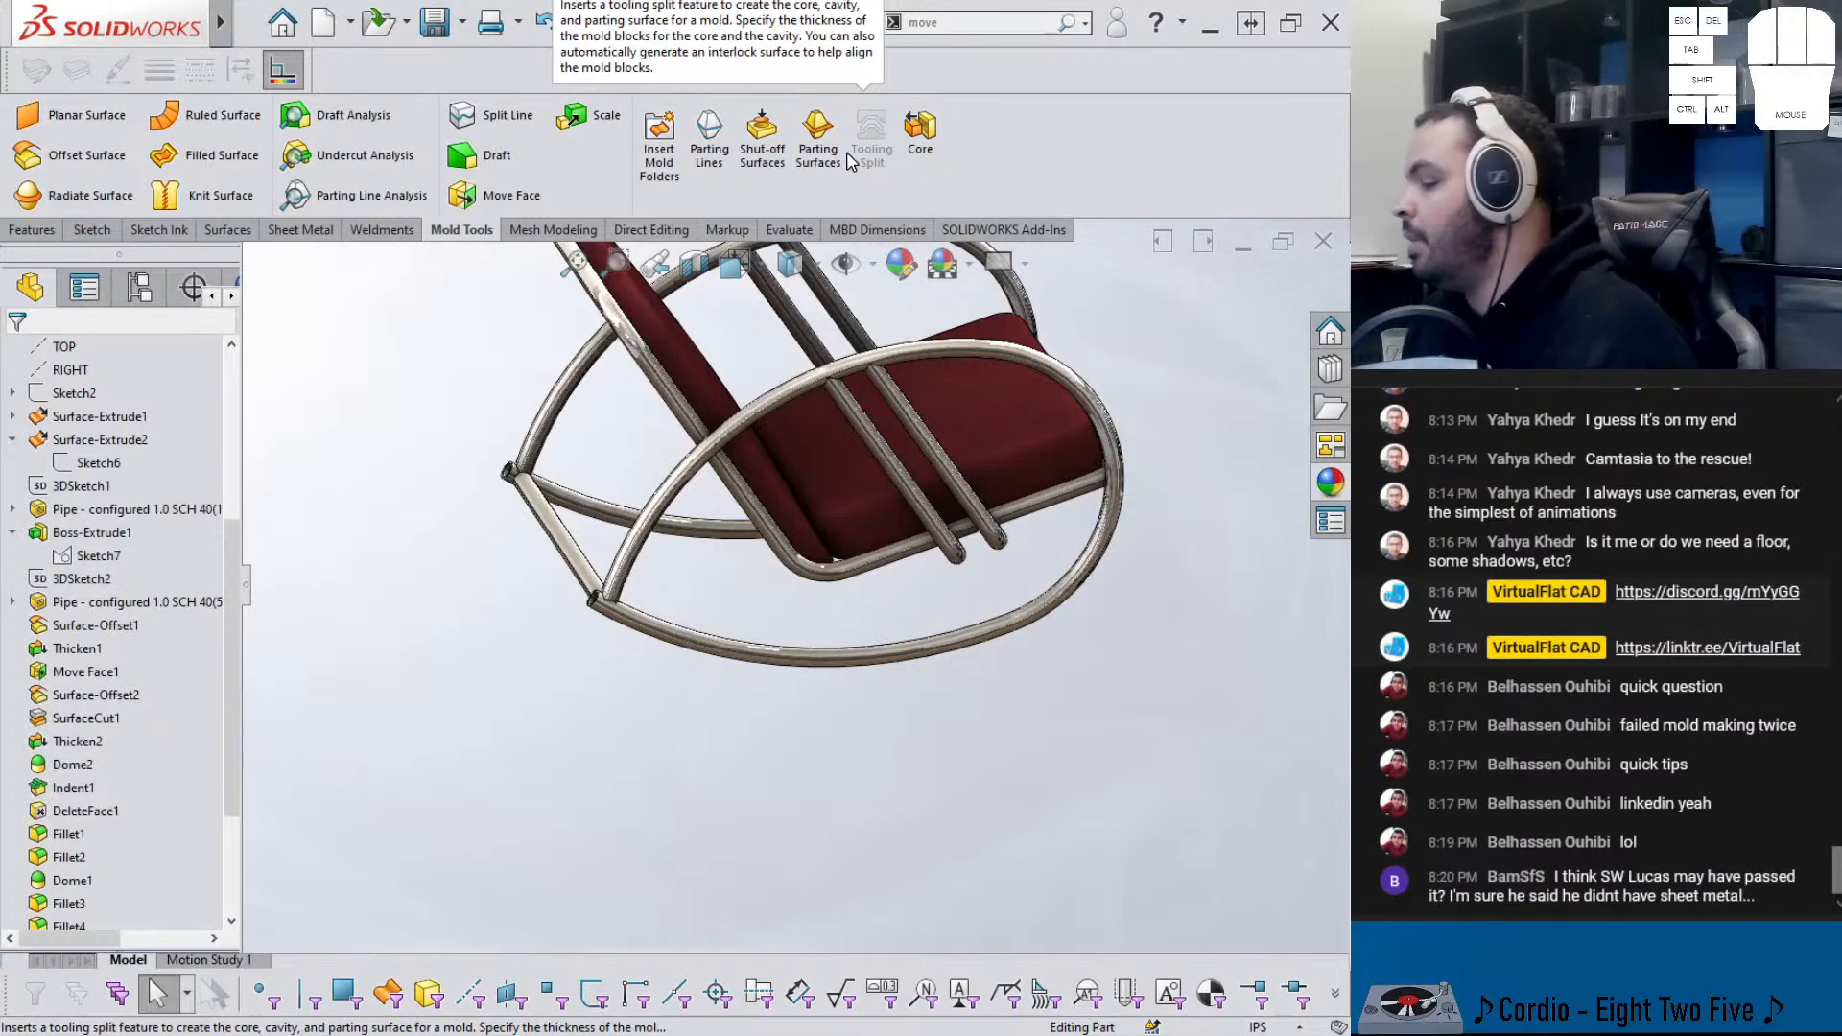
click(544, 1035)
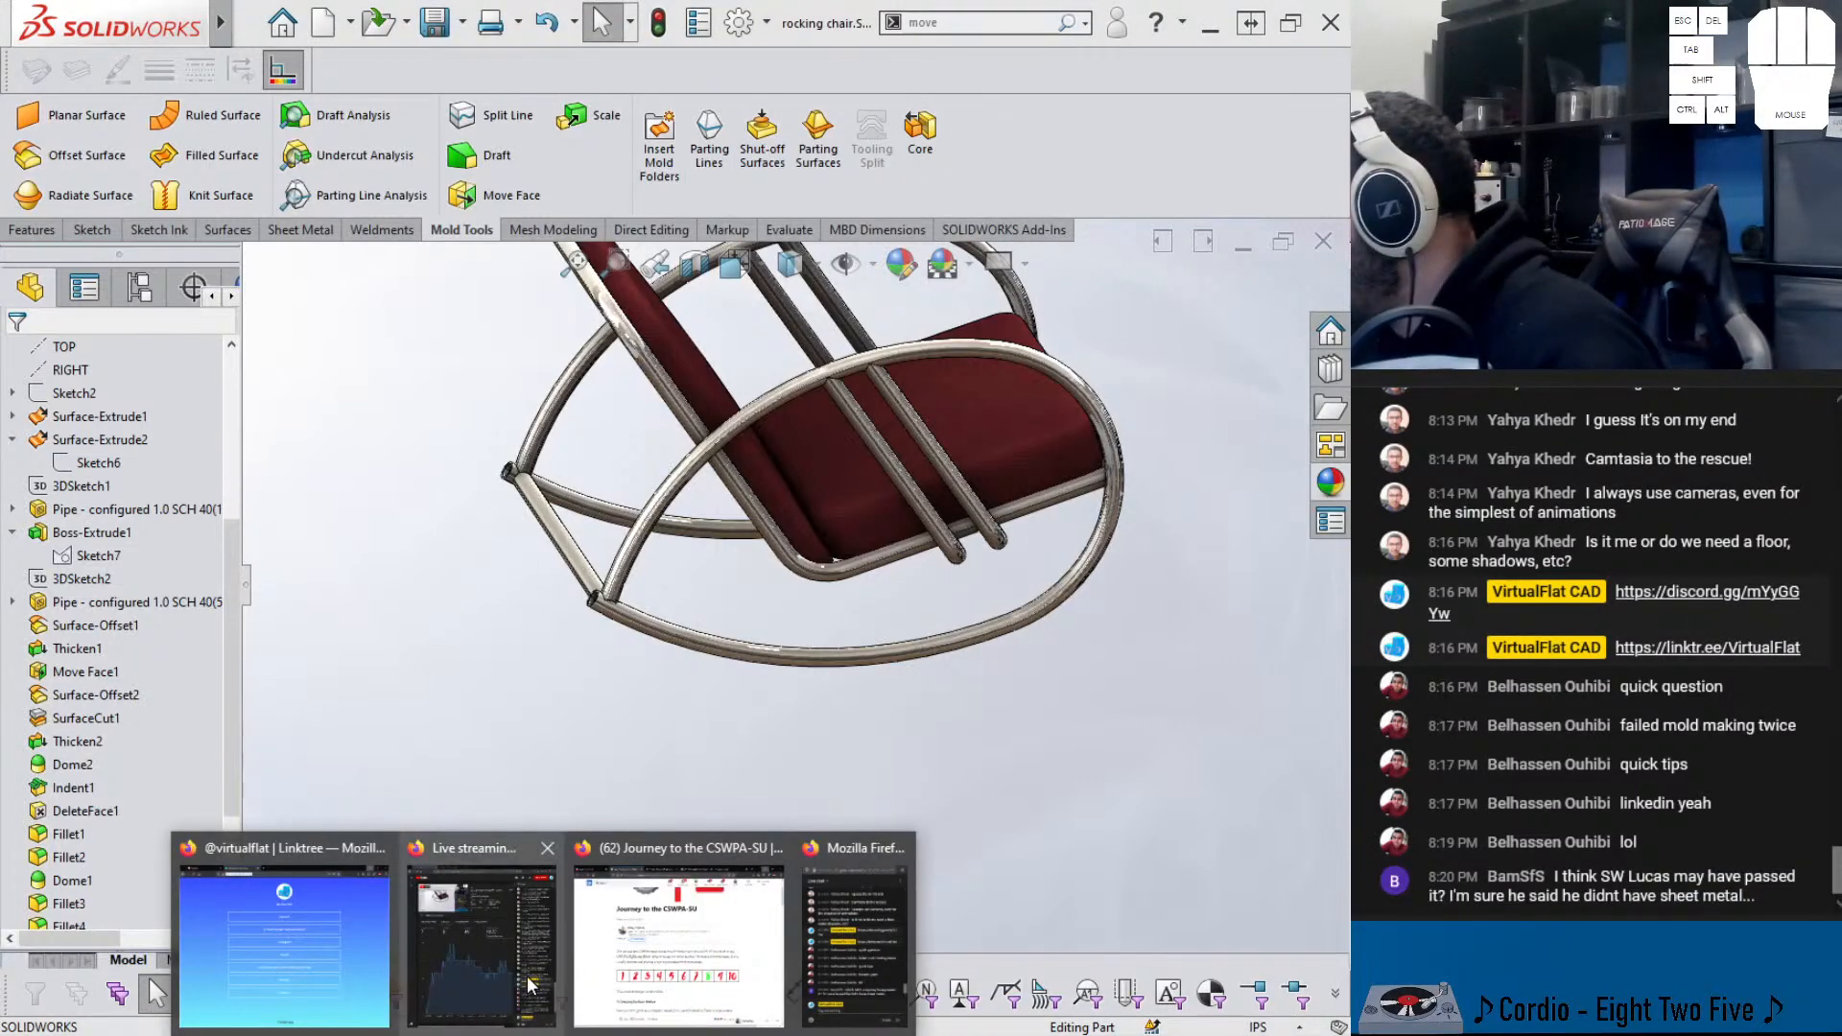
- Restore Firefox and load the VirtualFlat CAD YouTube videos page in a new tab
click(628, 916)
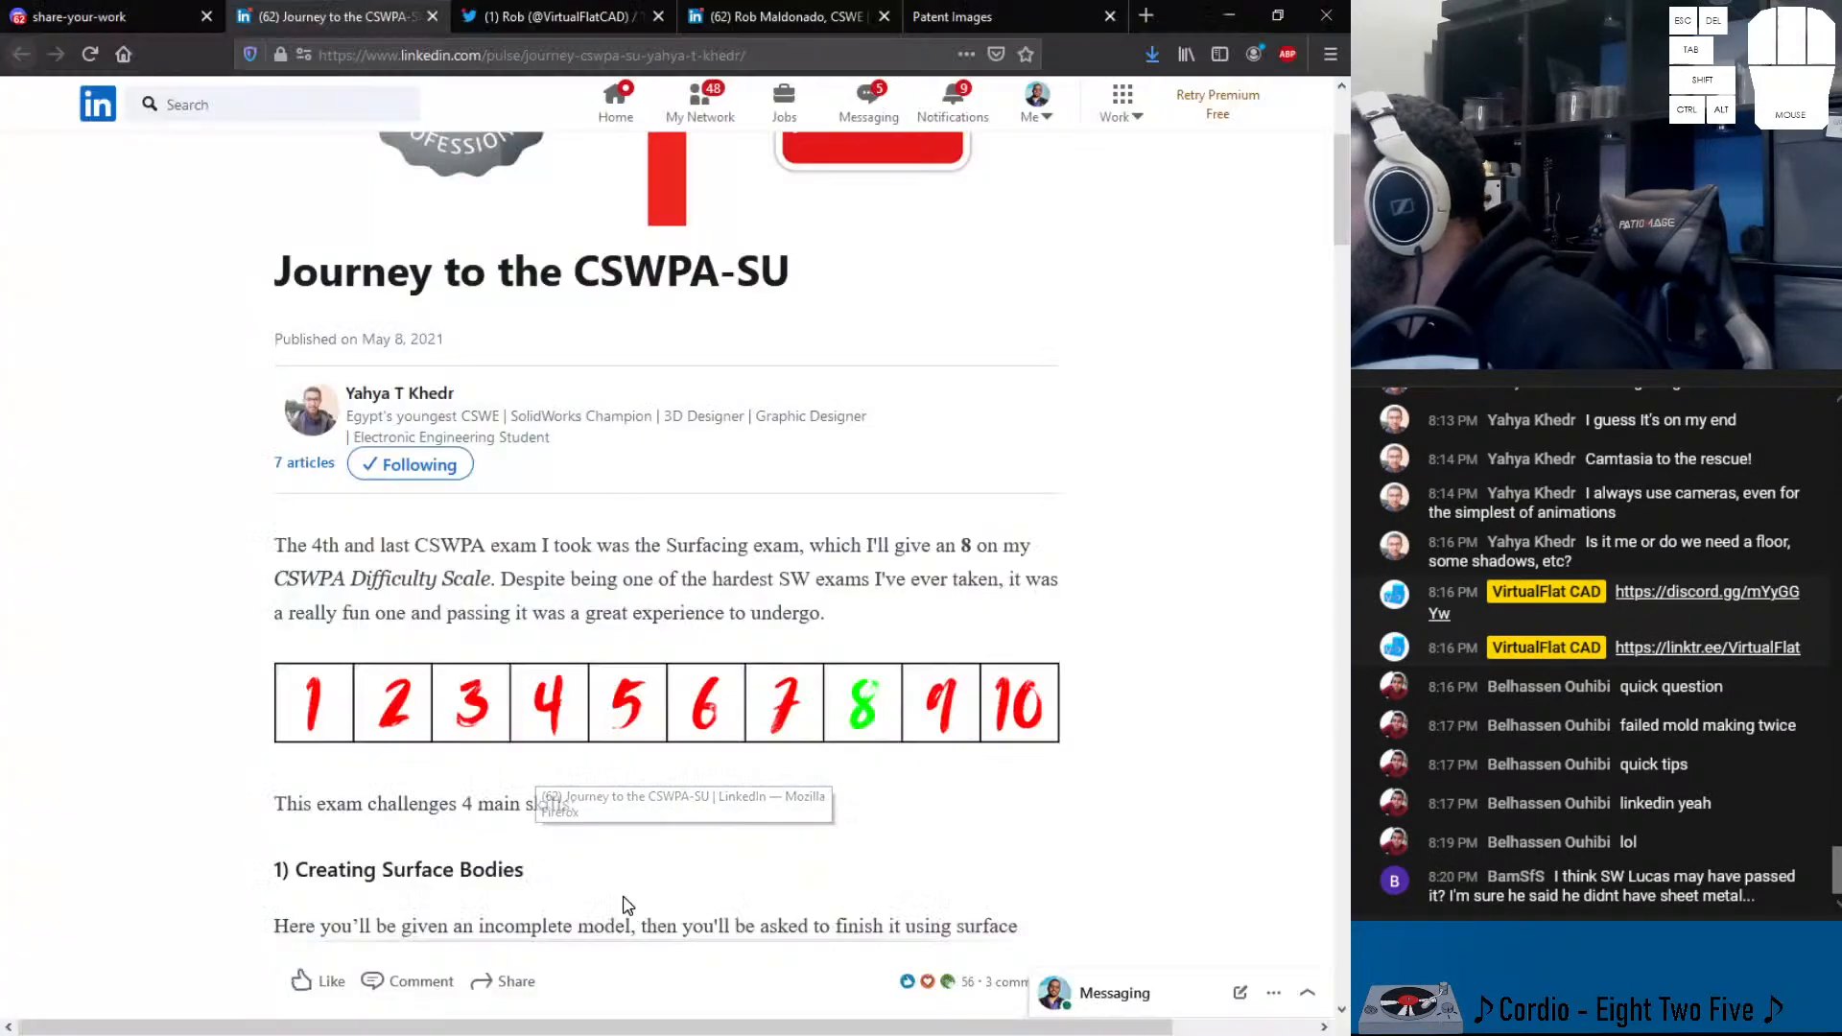
click(1146, 17)
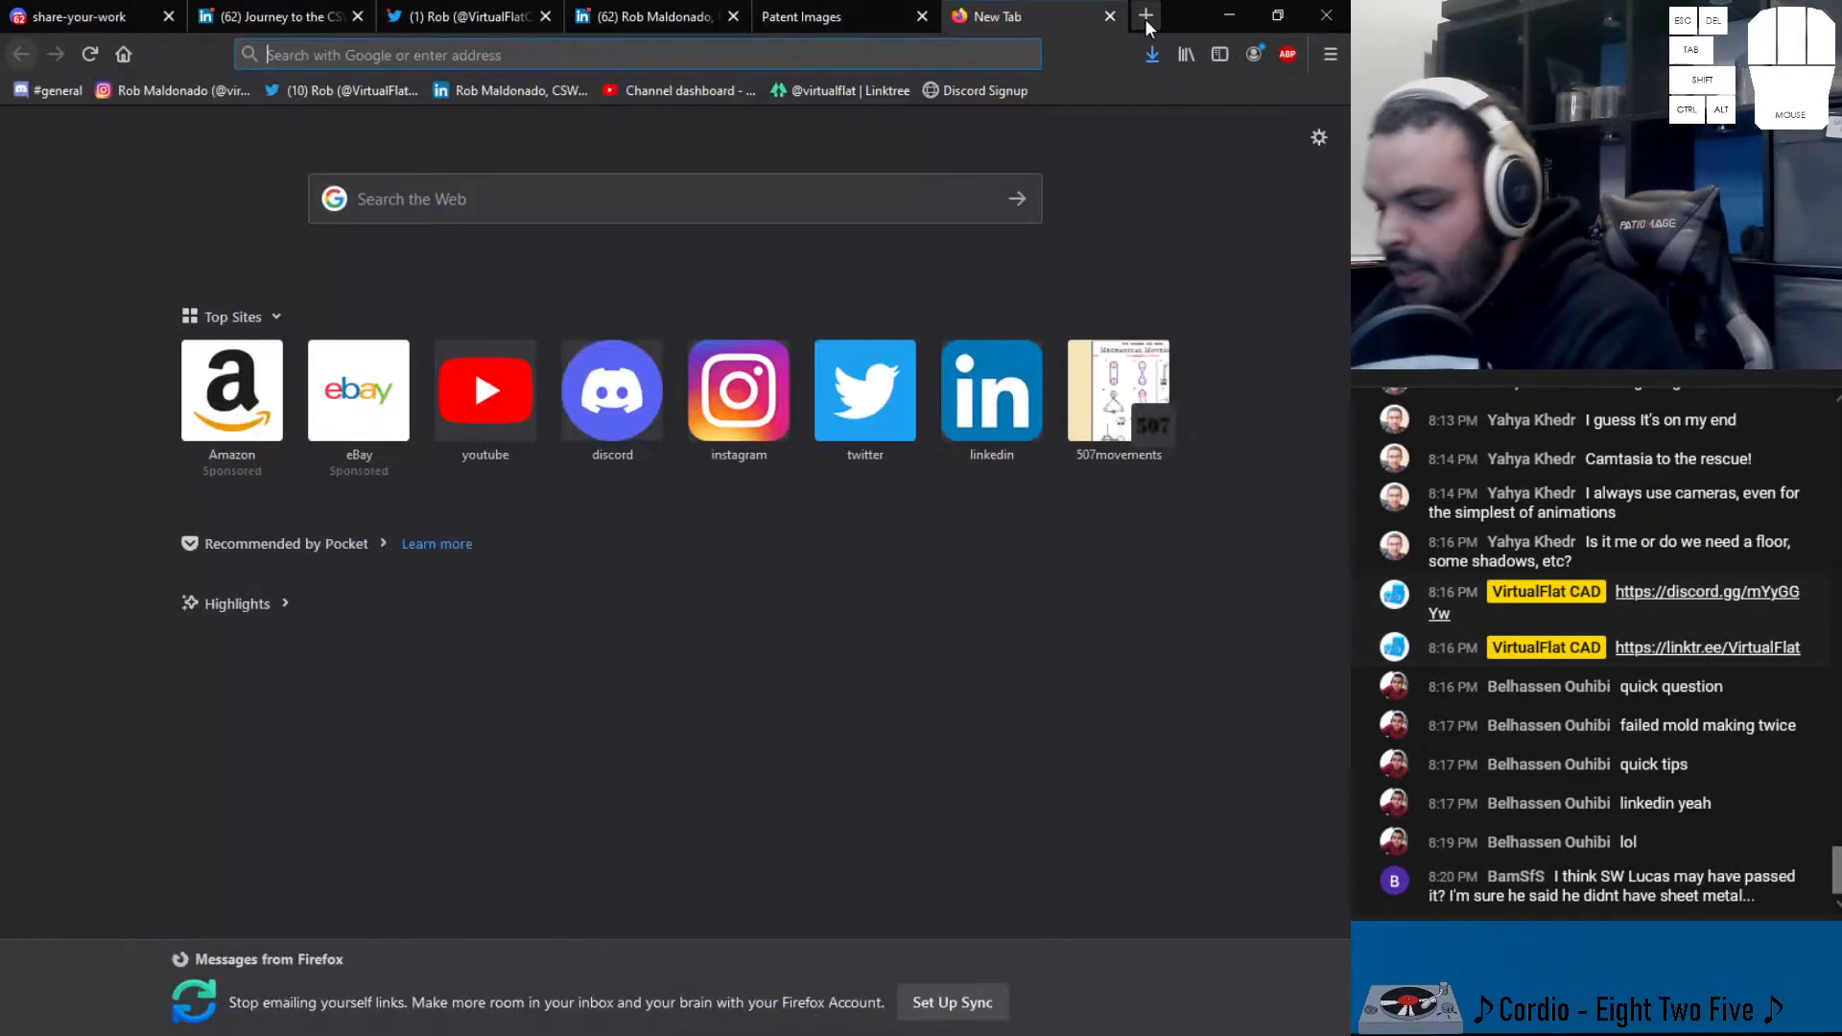
text(youtube.com/)
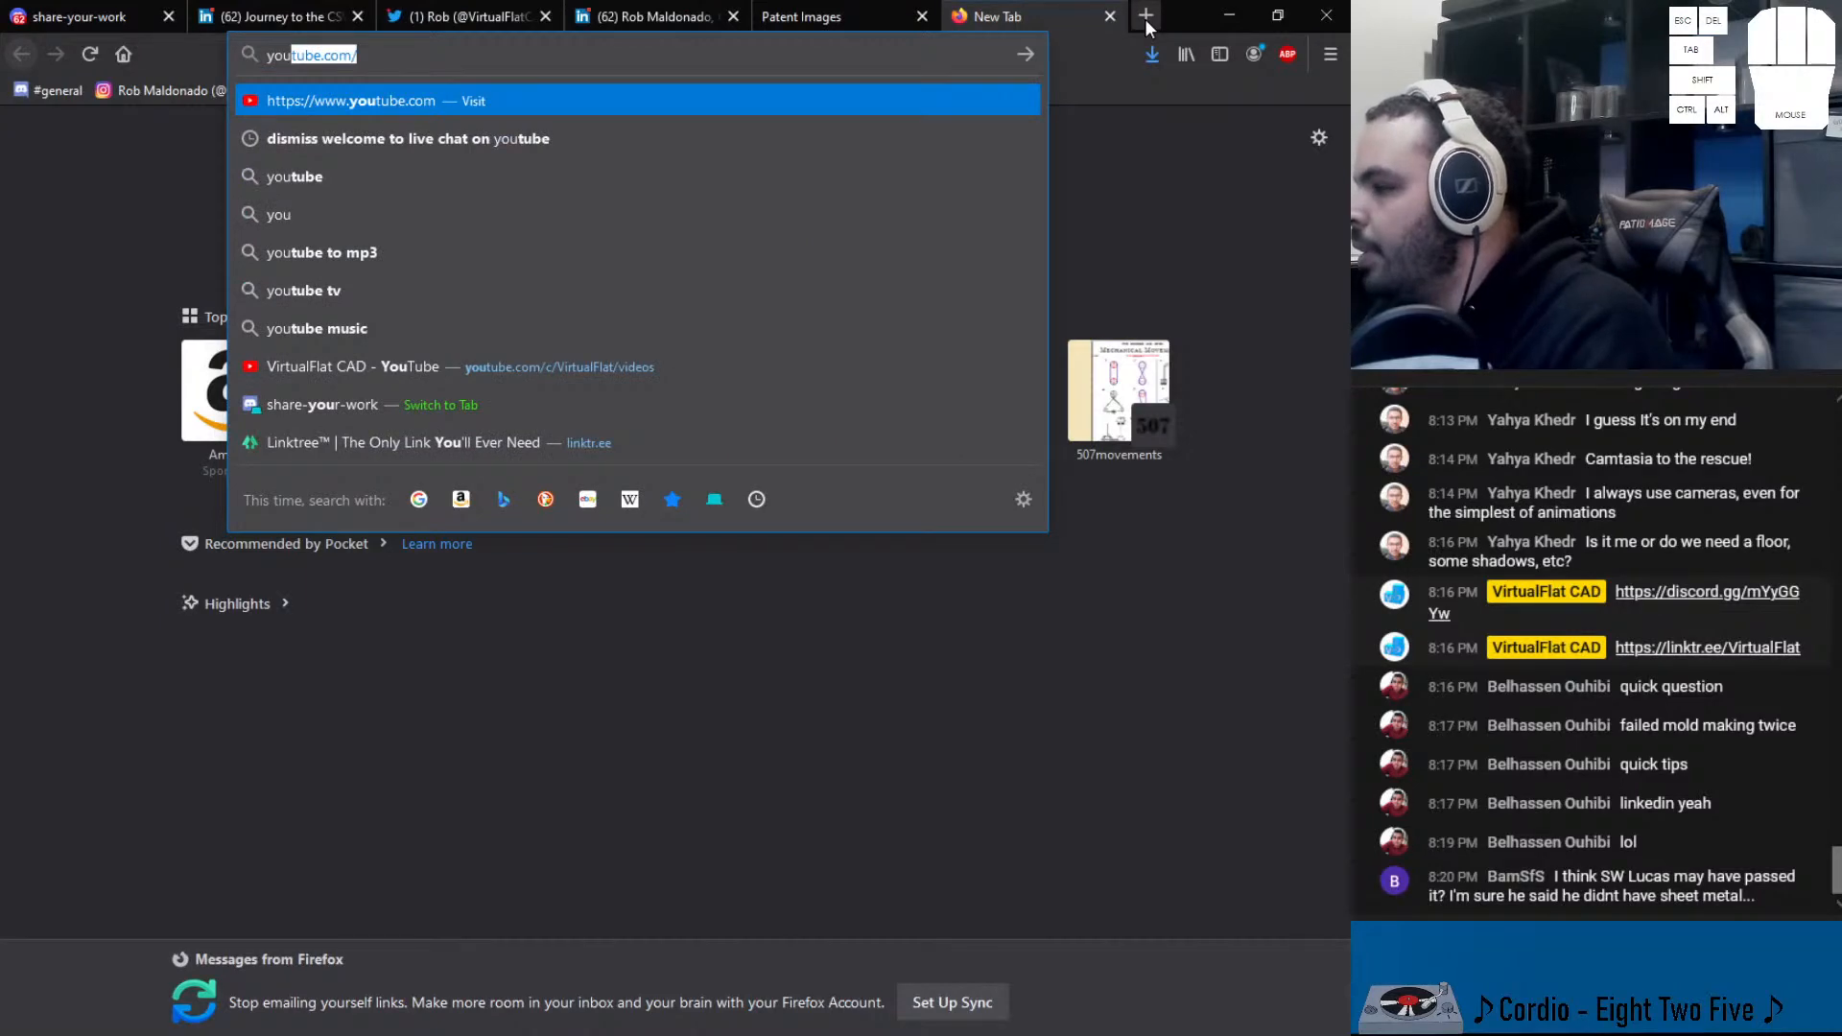
key(Down)
key(Down)
key(Down)
key(Down)
key(Down)
key(Down)
key(Down)
key(Return)
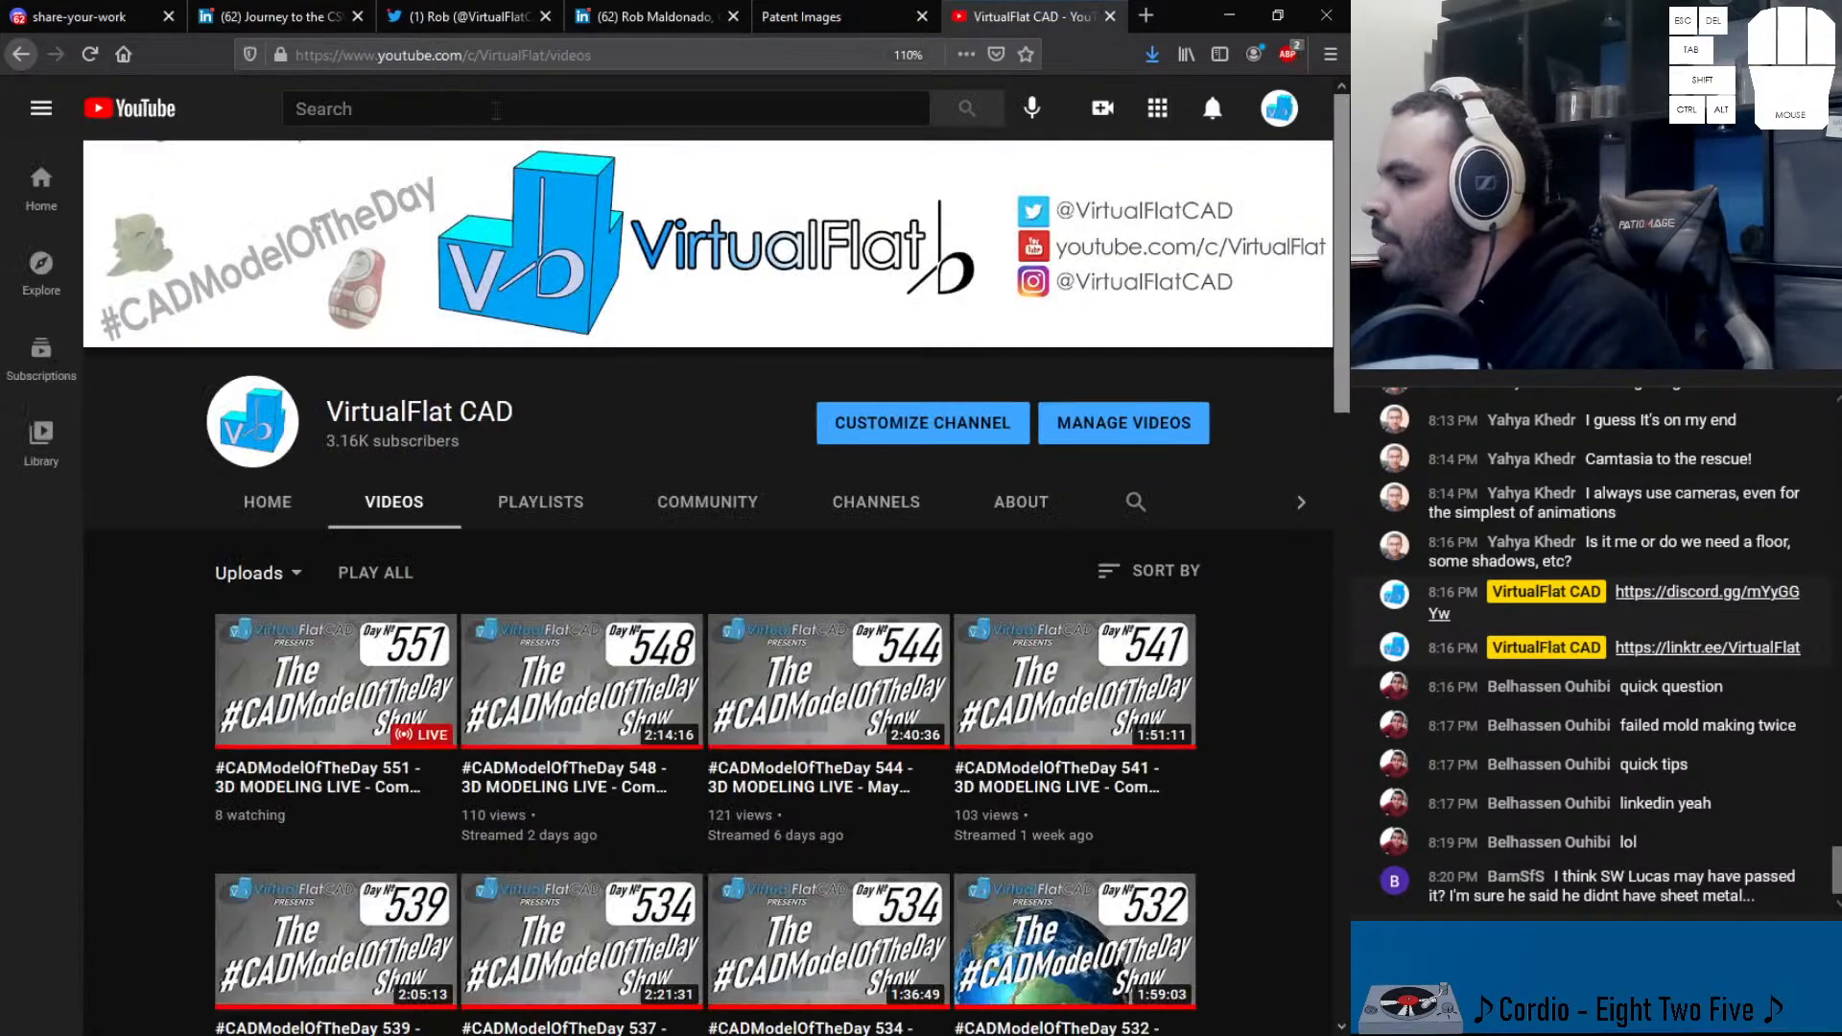
- Search YouTube for 'solidworks lucas', correcting the typo, and view the Solidworks Lucas channel
click(496, 108)
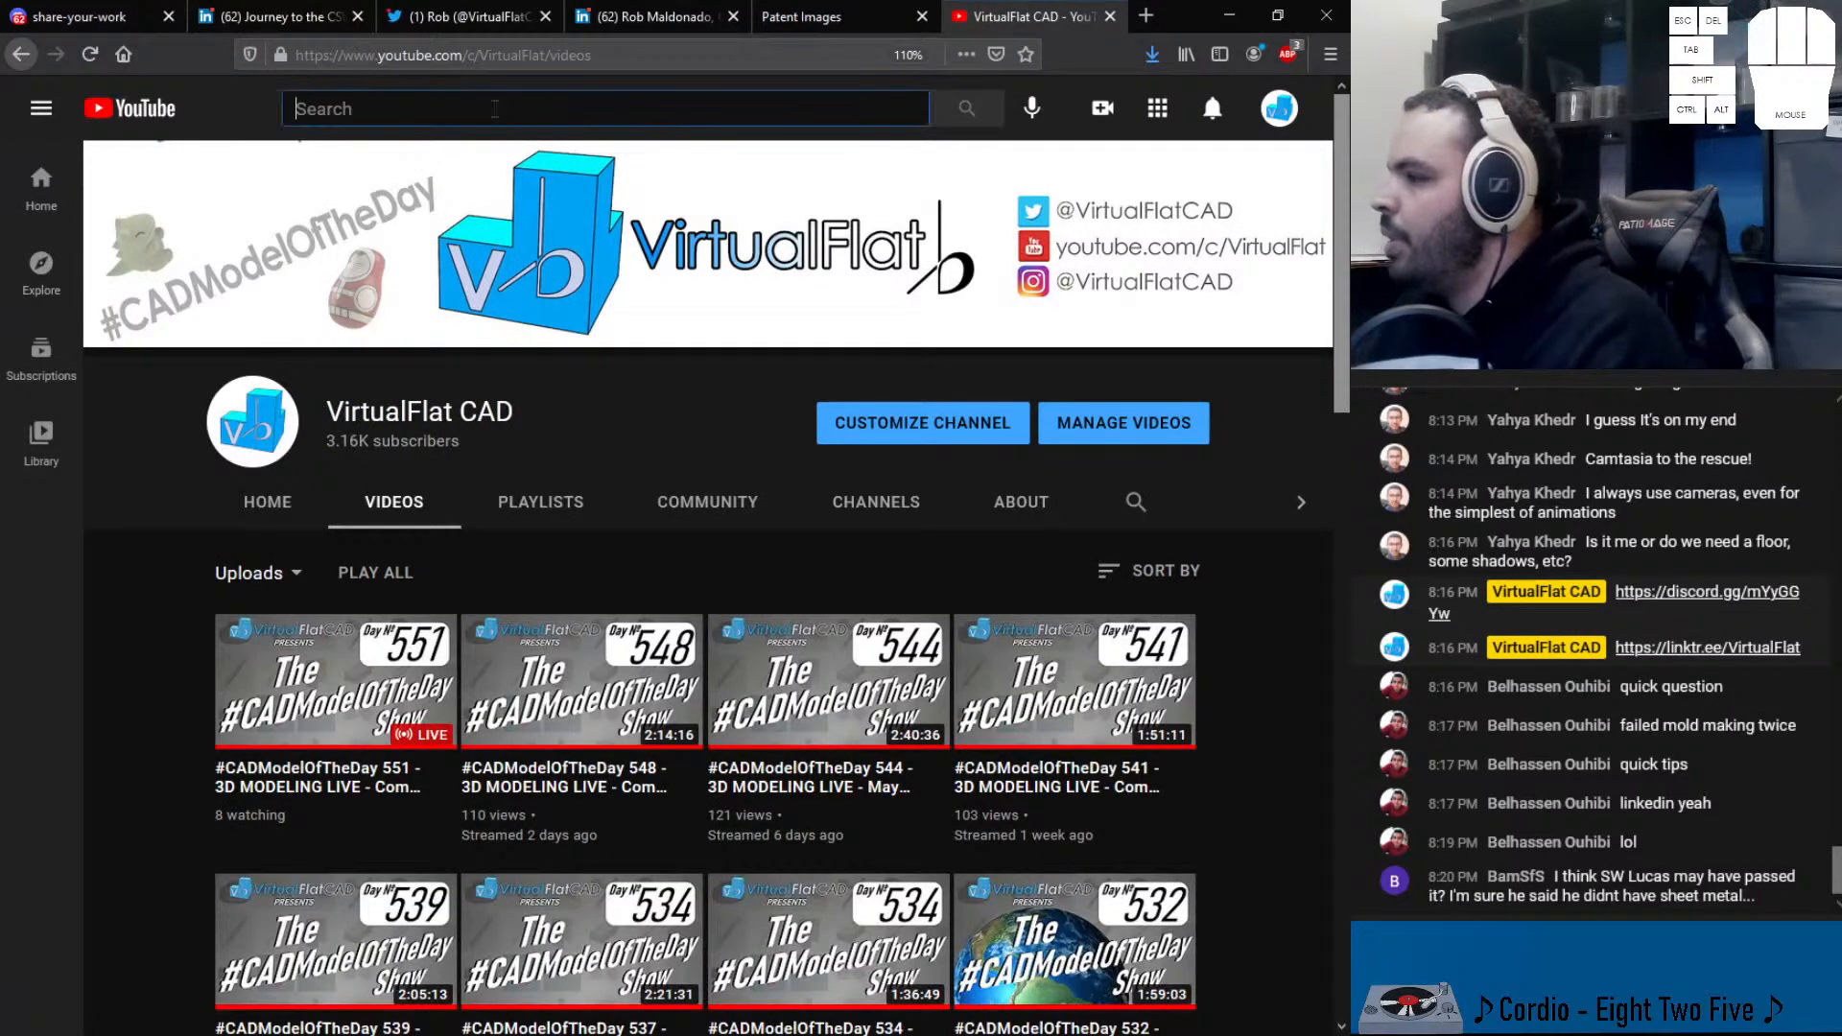
text(solid)
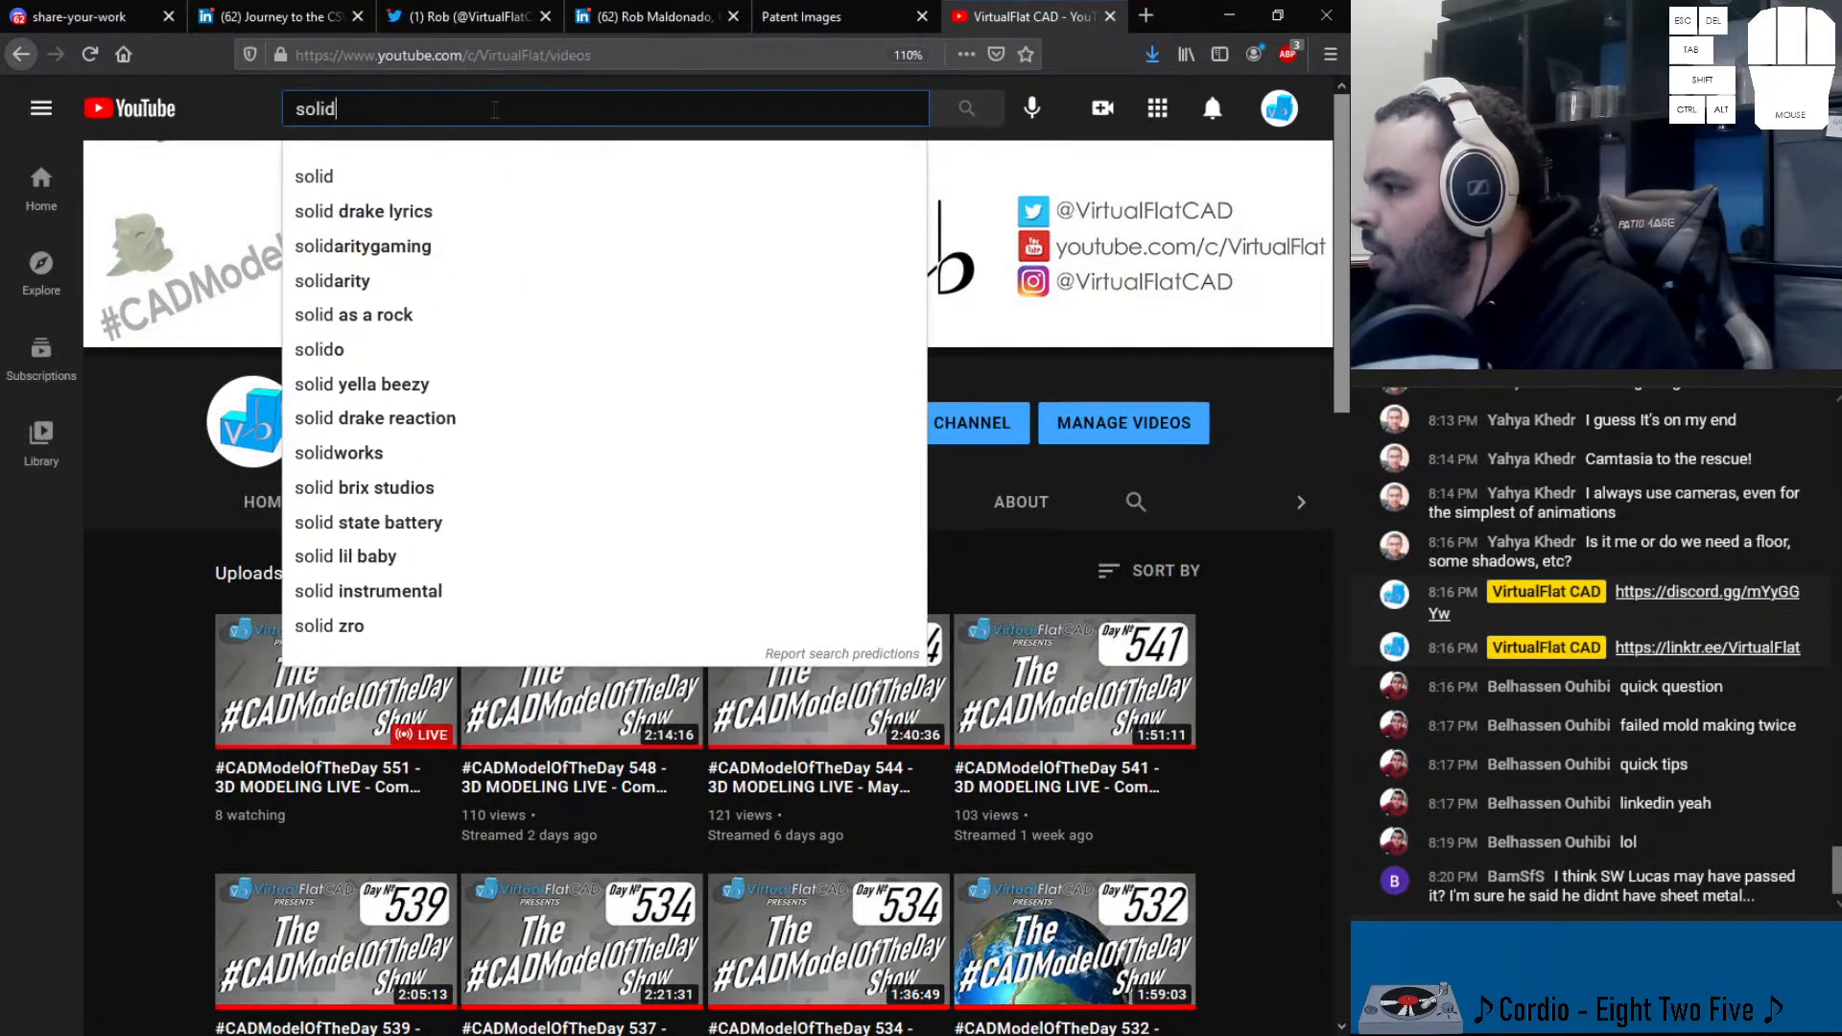
text(works locas)
key(Return)
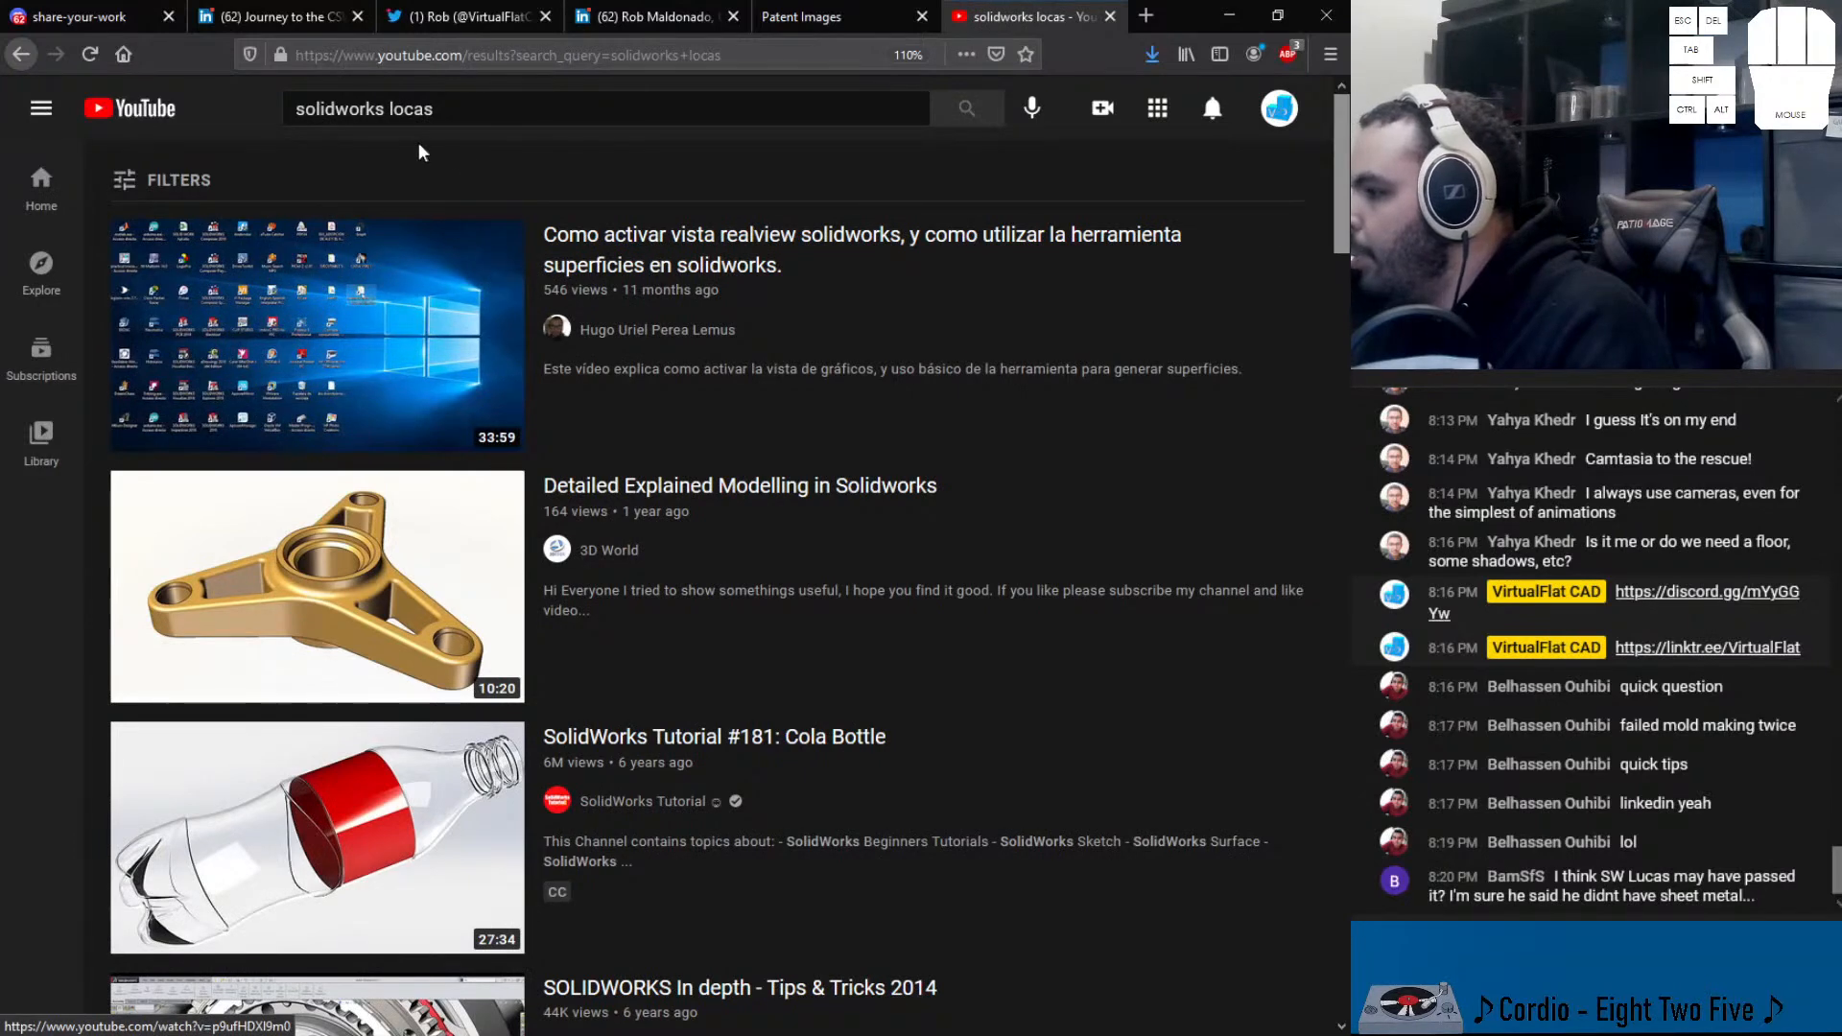
click(404, 109)
key(BackSpace)
text(u)
key(Return)
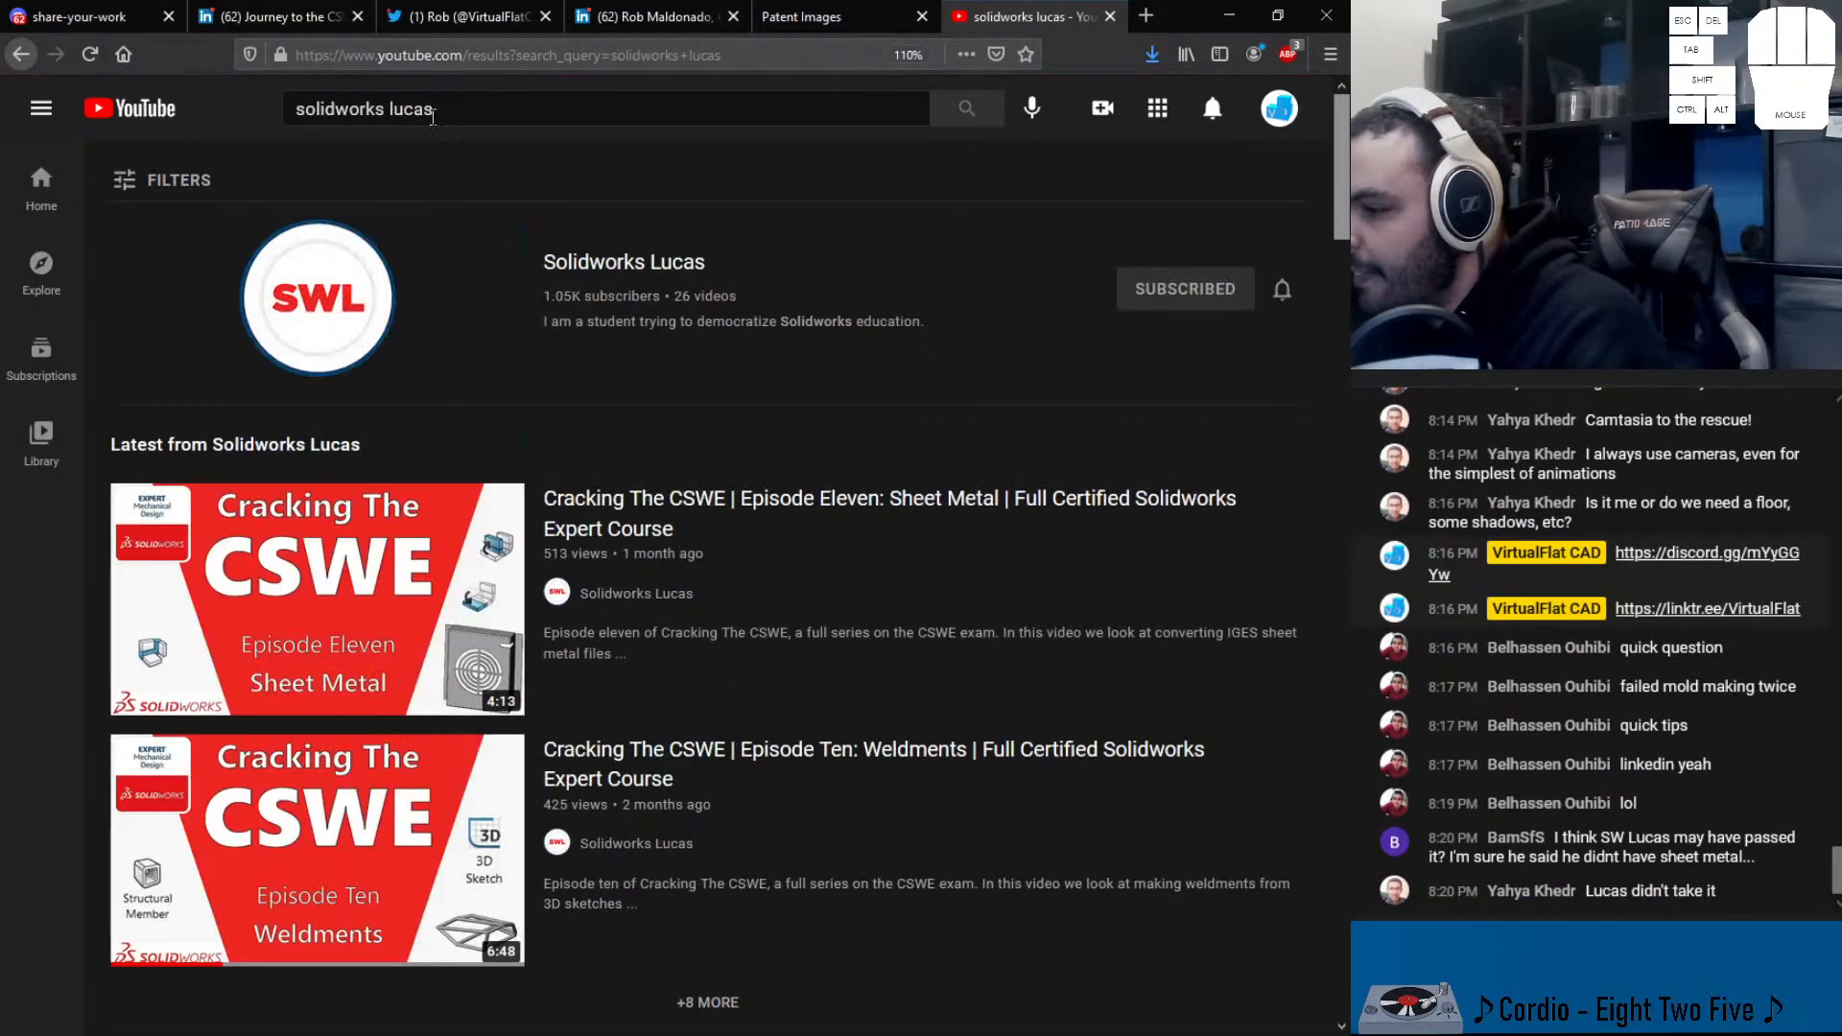
click(606, 259)
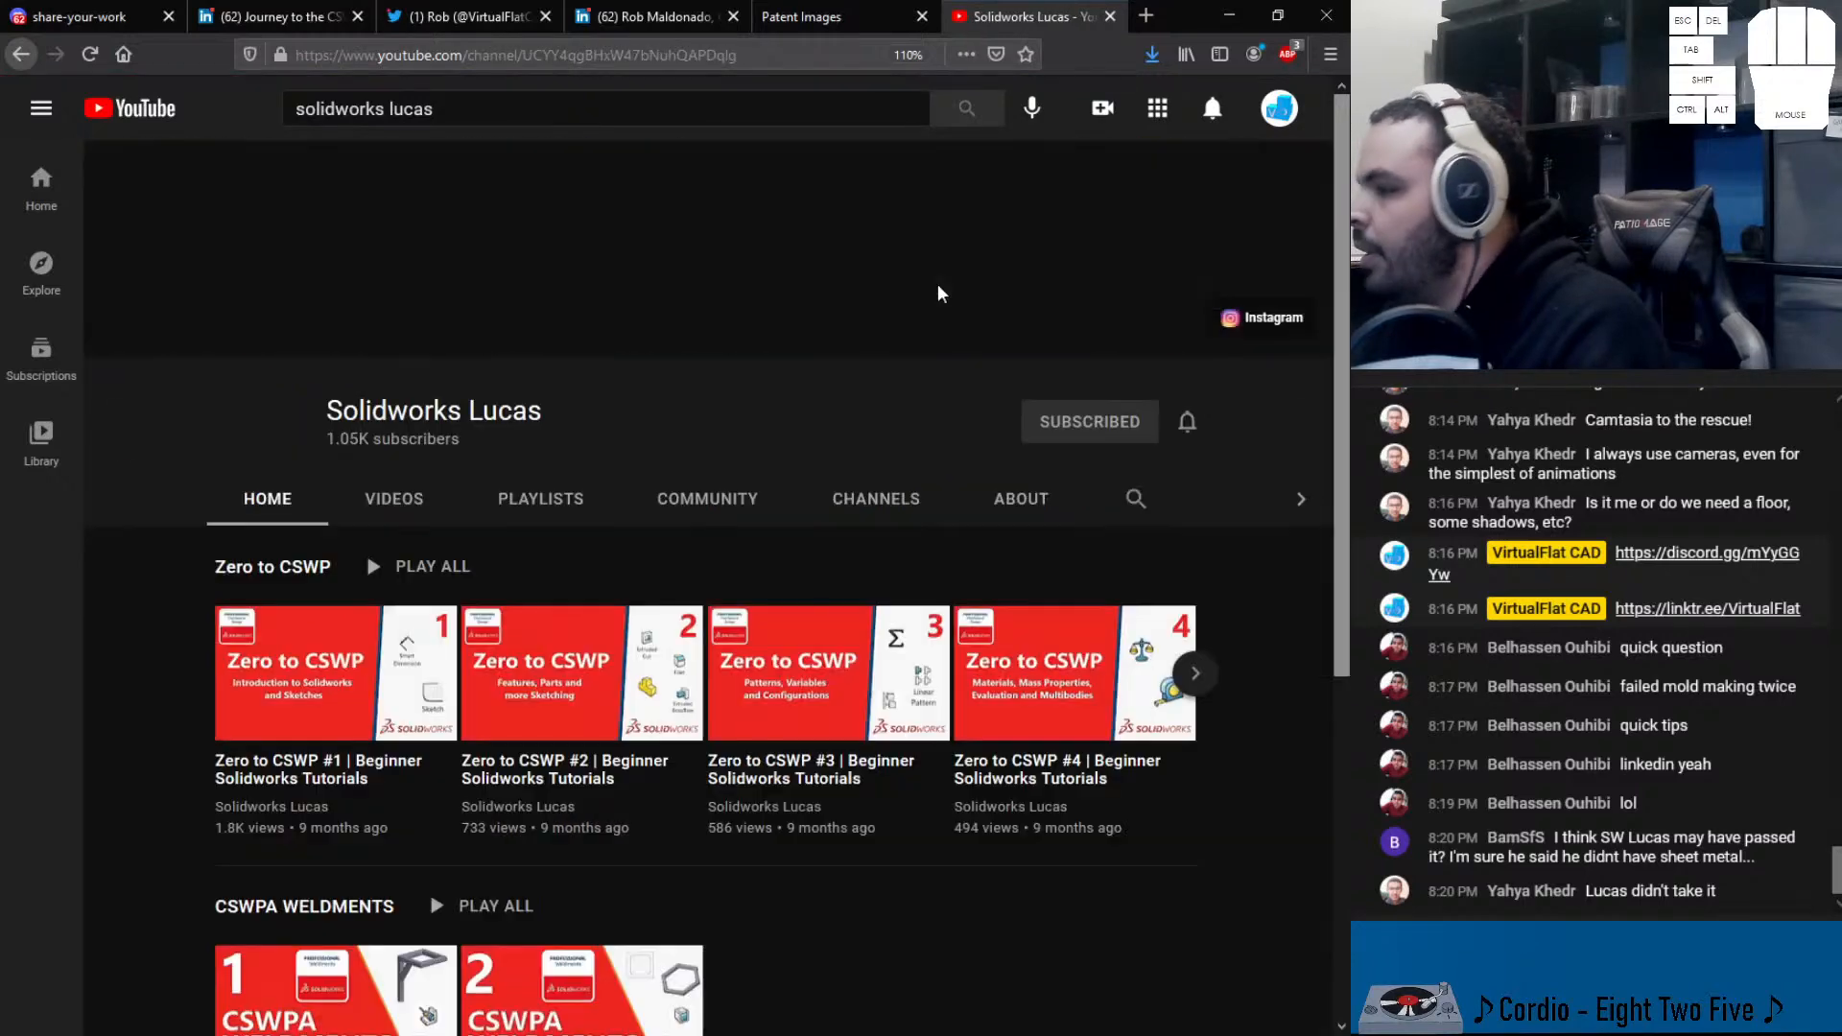
scroll(721, 482, down, 4)
scroll(470, 291, up, 4)
- Search for 'solidworks lucas moldmaking' and browse the mold tools tutorial results
click(479, 108)
text(mol)
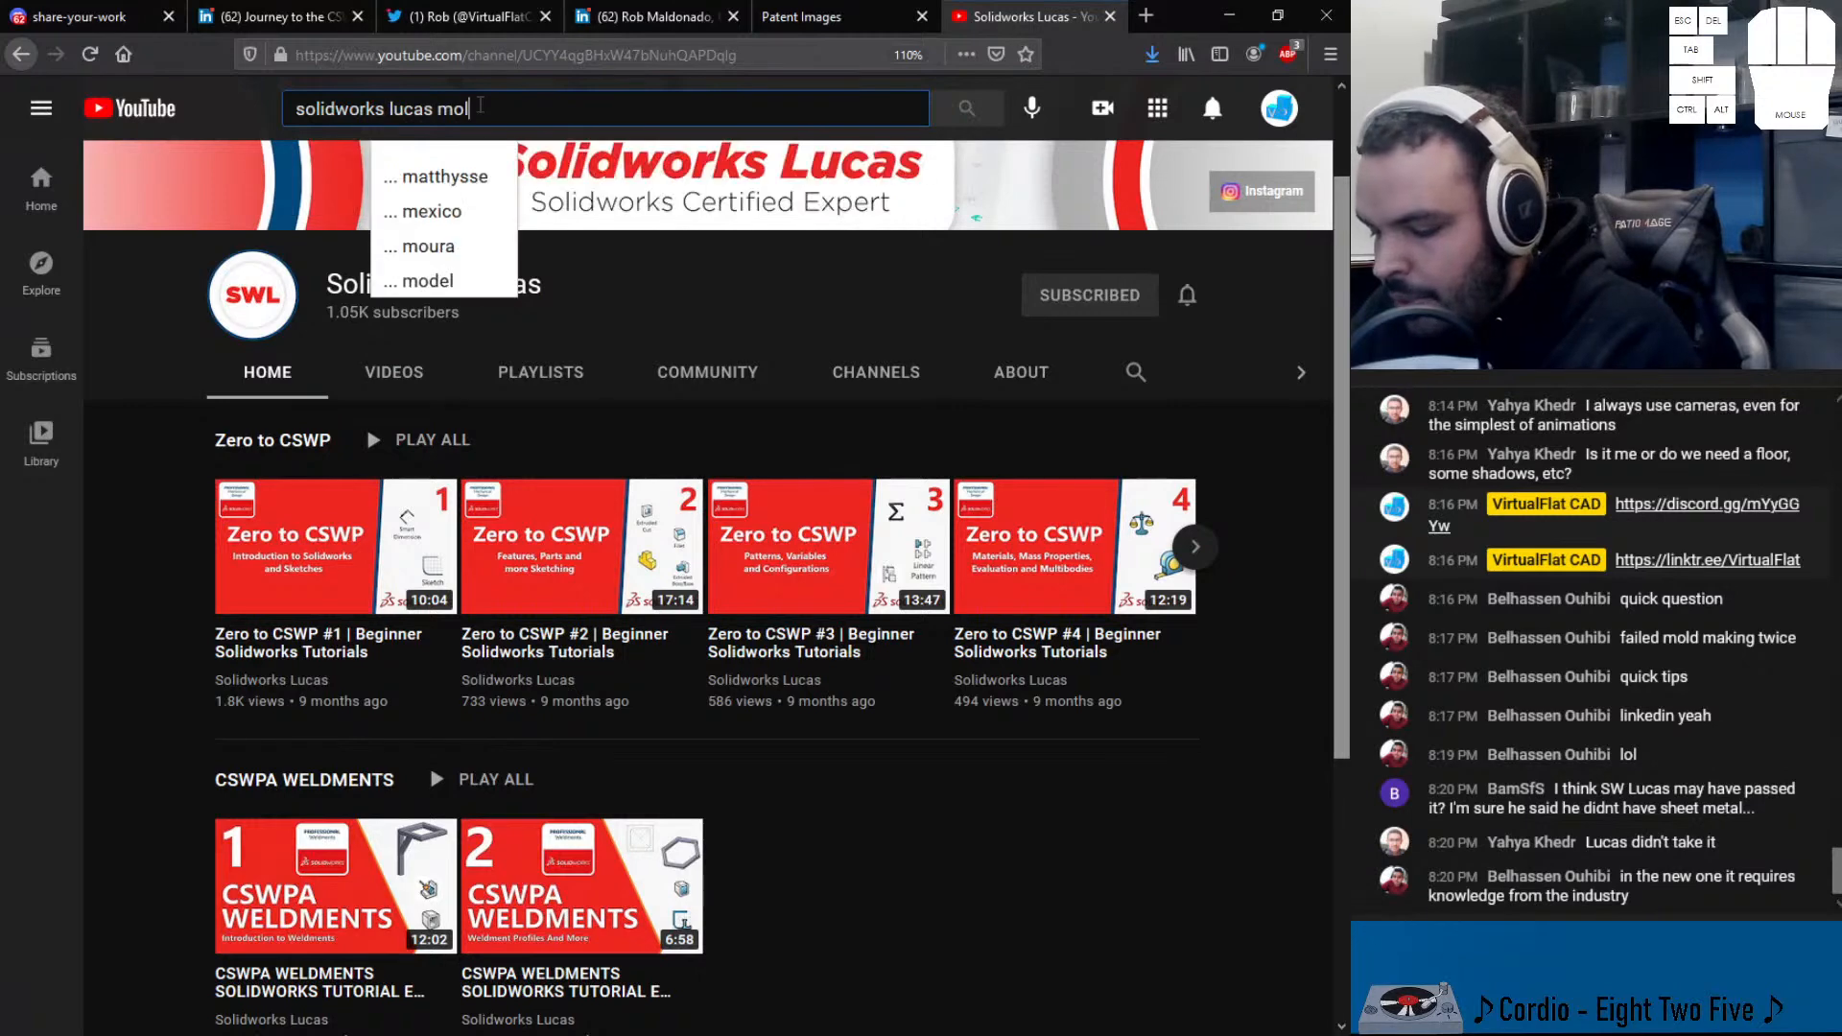
text(dmaking)
key(Return)
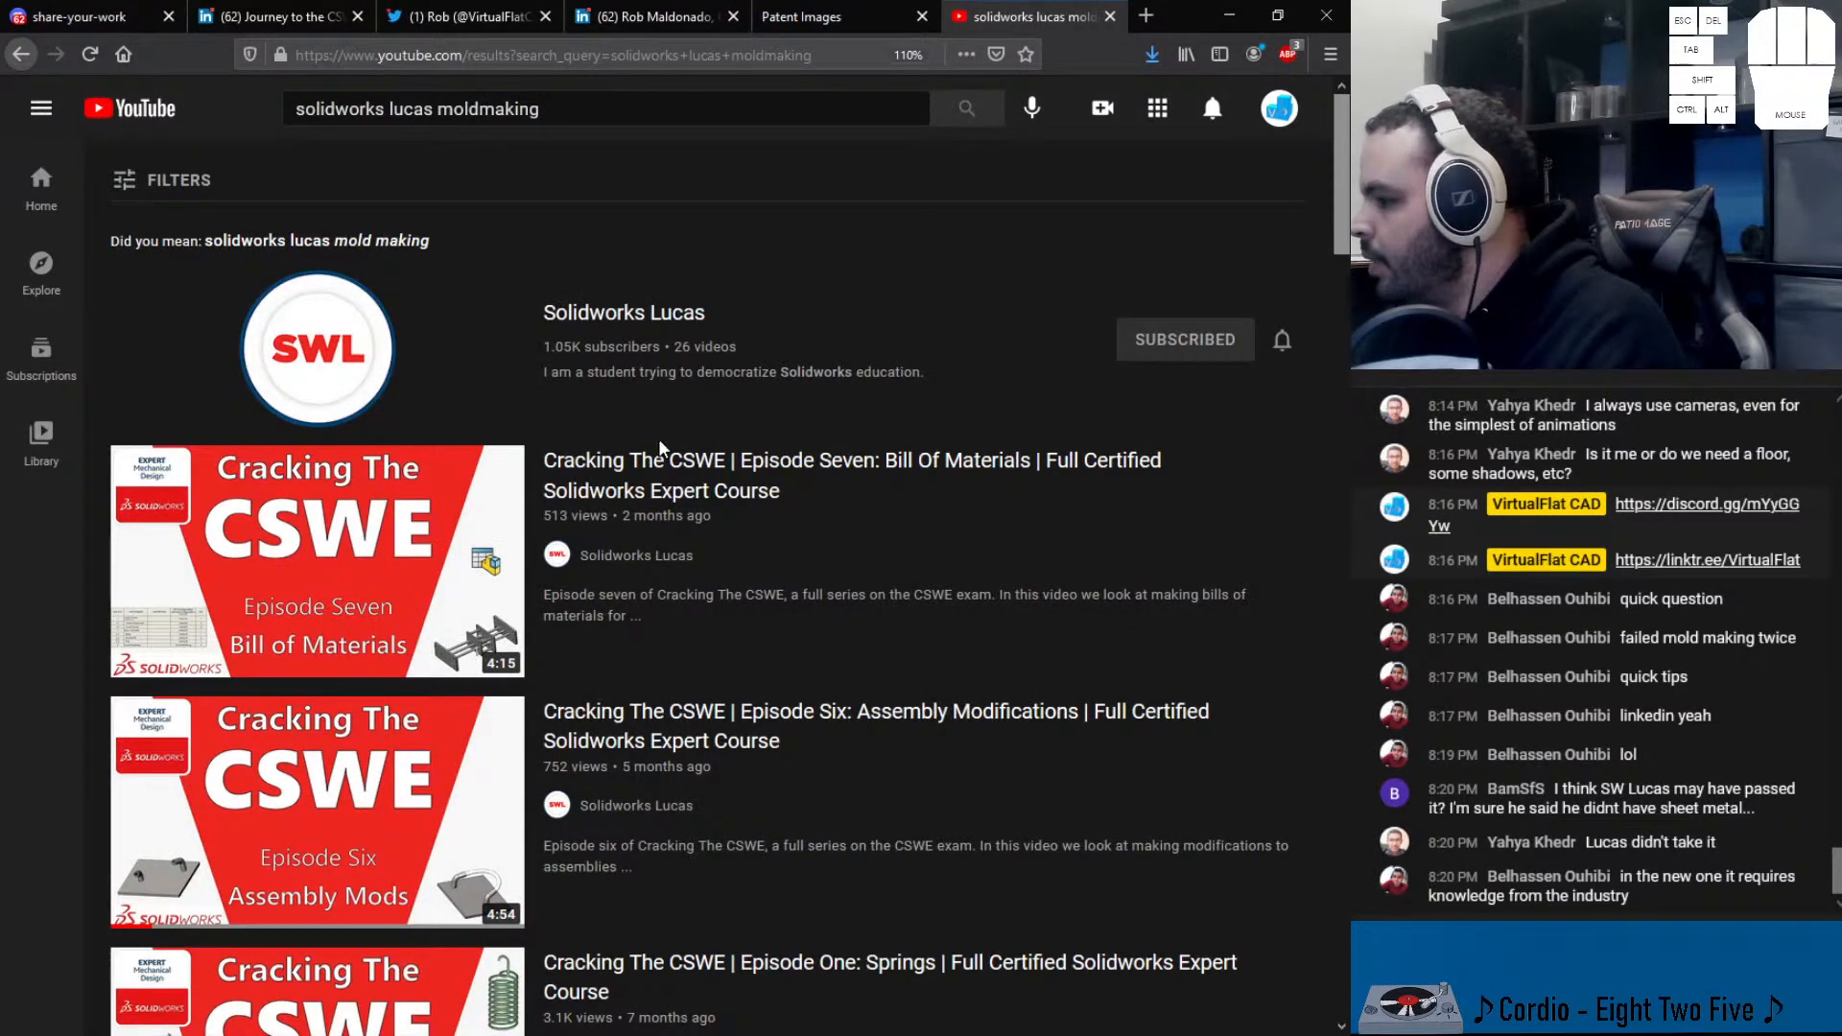
scroll(678, 694, down, 5)
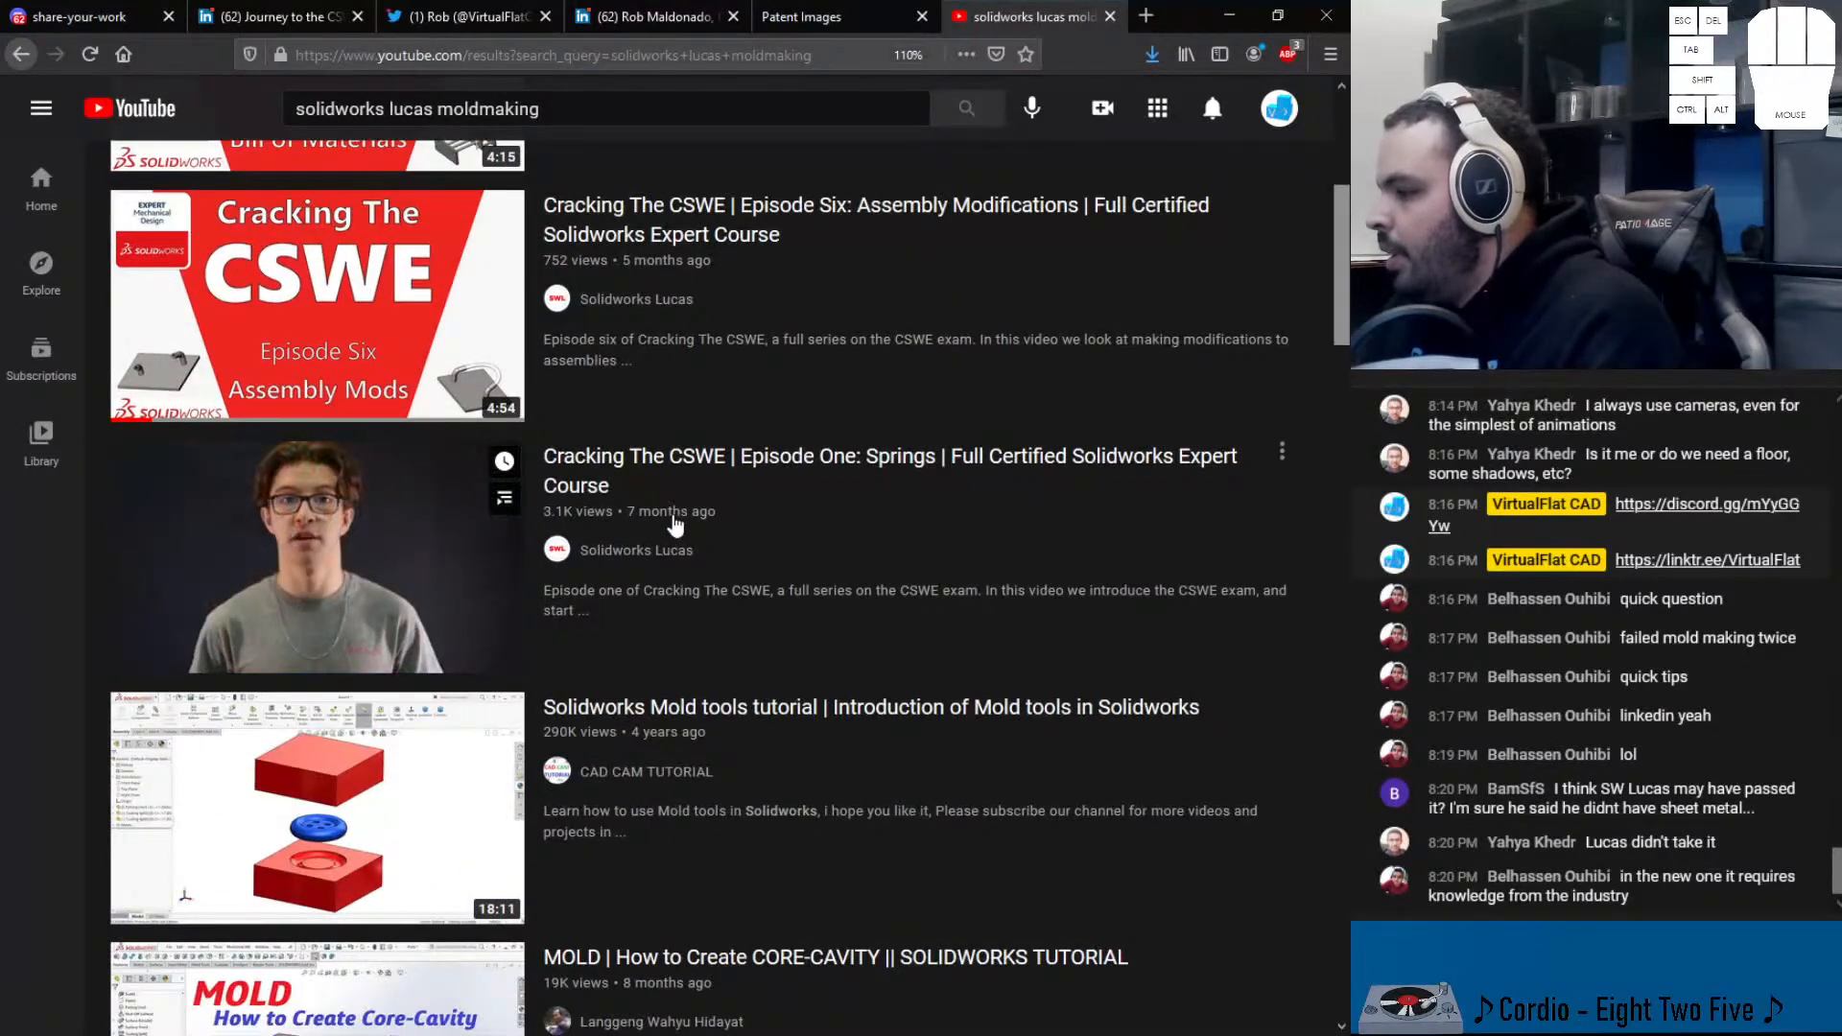
scroll(666, 514, down, 3)
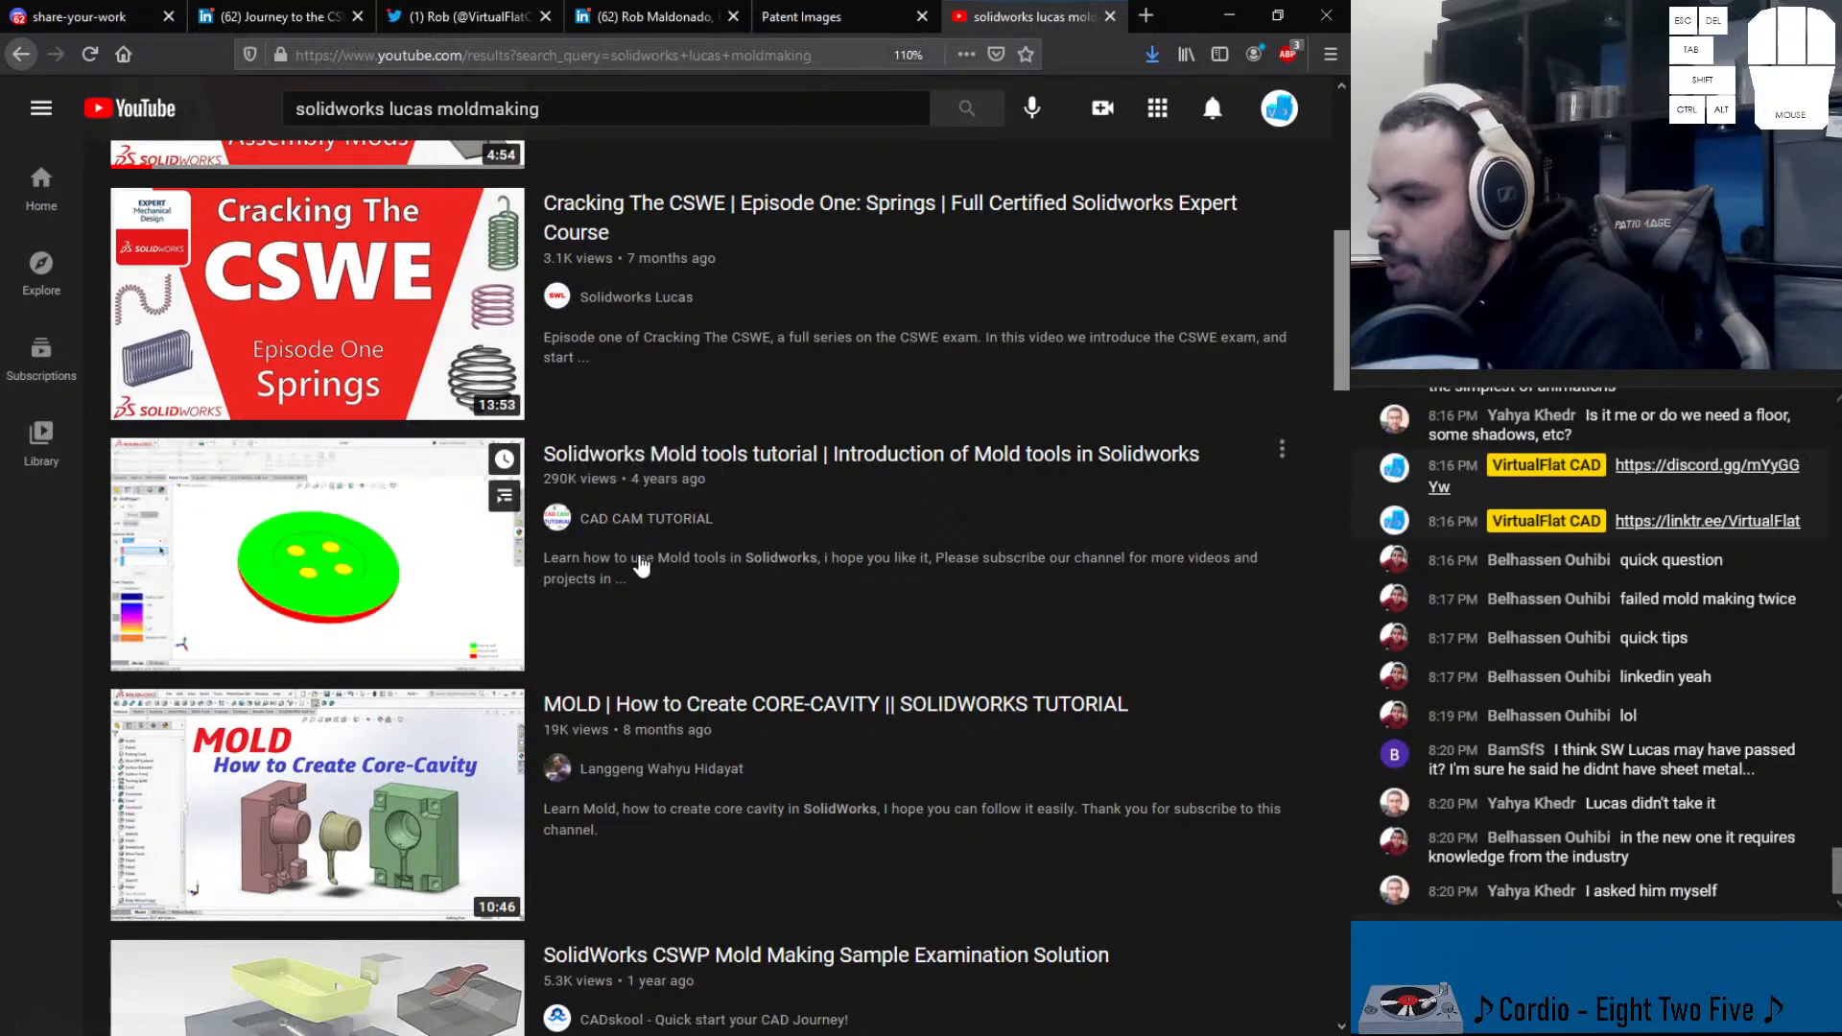
scroll(634, 449, up, 9)
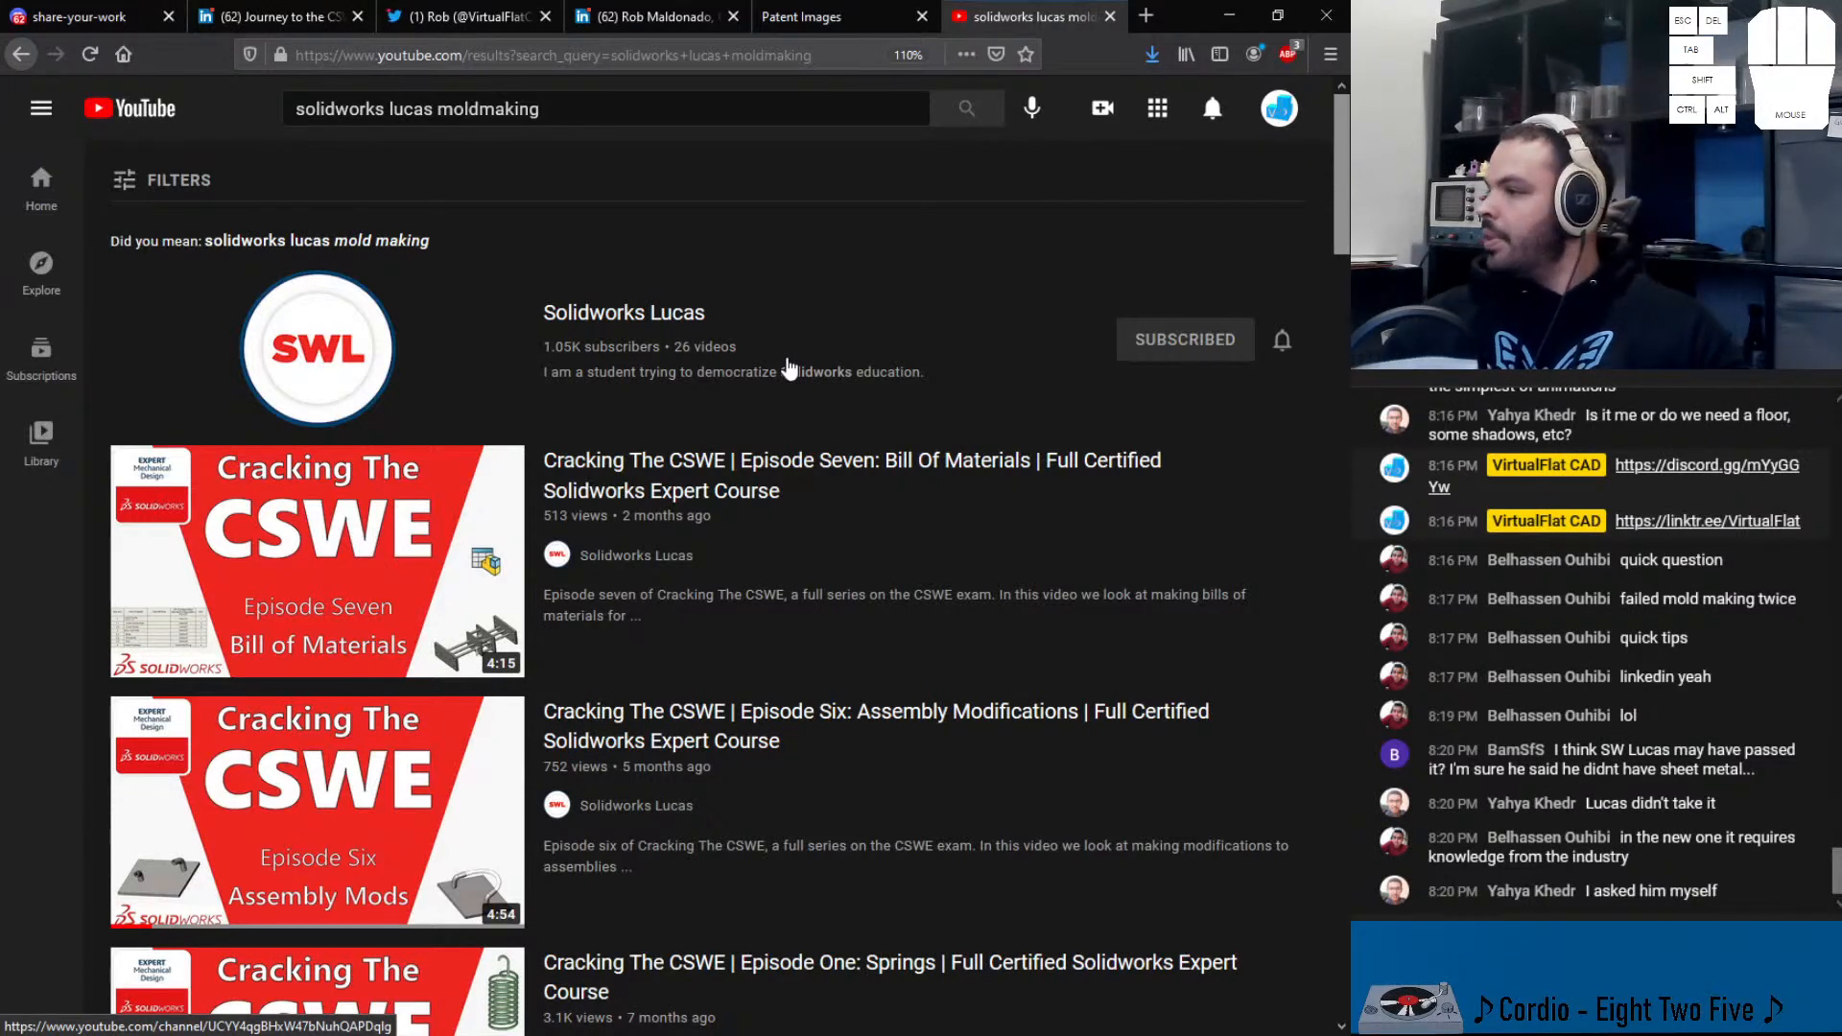
- Minimize Firefox, then orbit and zoom the rocking chair to a raised front-side view
click(1230, 18)
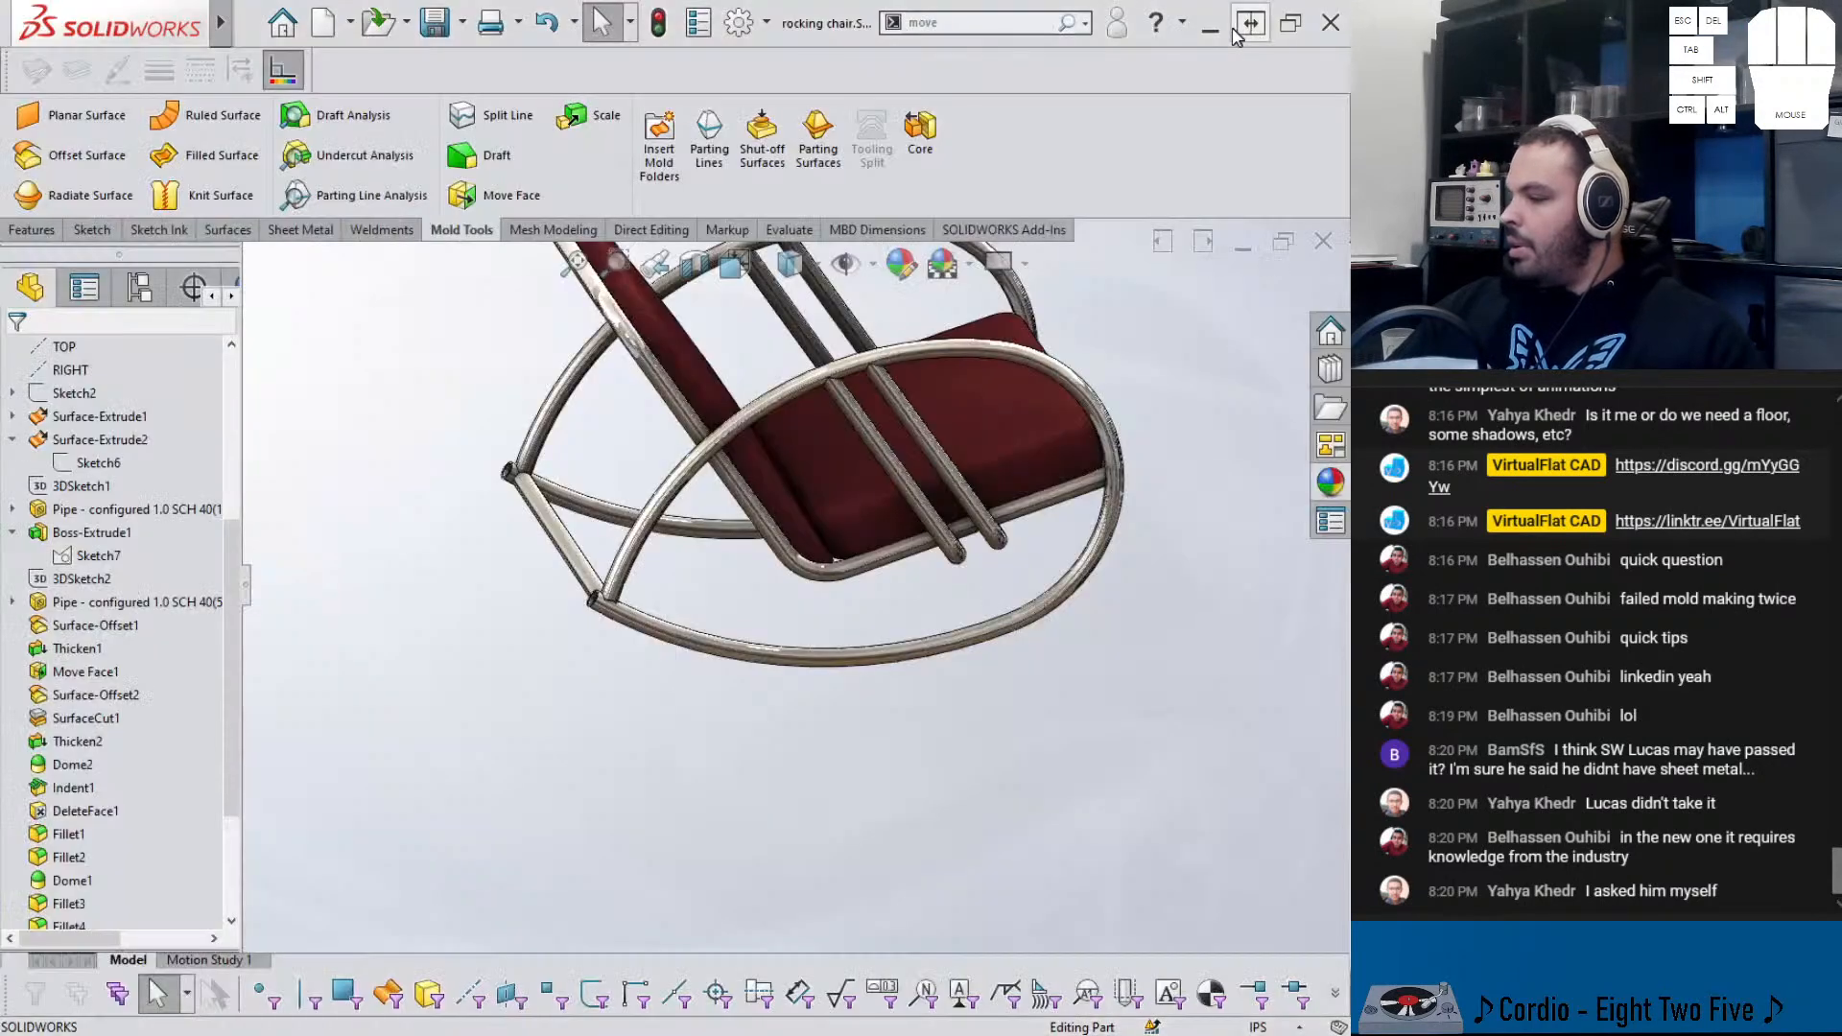
scroll(883, 411, up, 3)
scroll(883, 411, down, 2)
middle_drag(881, 412, 831, 472)
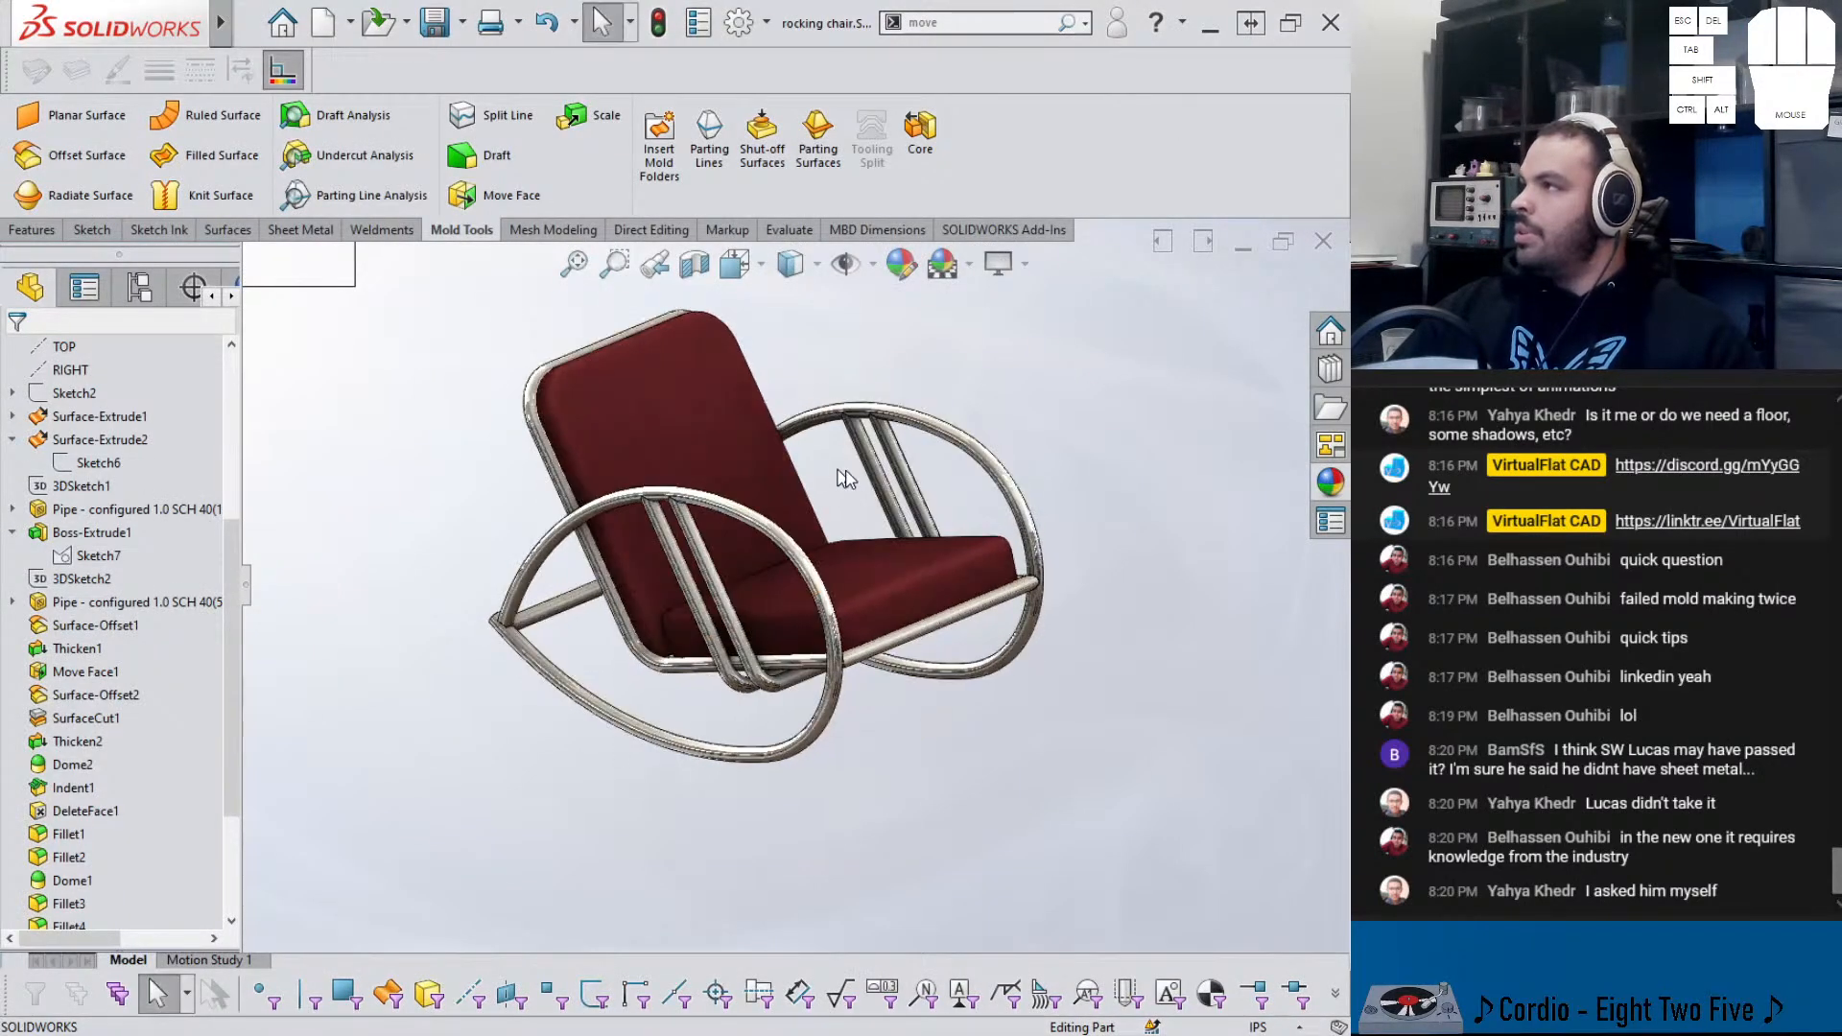
scroll(830, 477, down, 2)
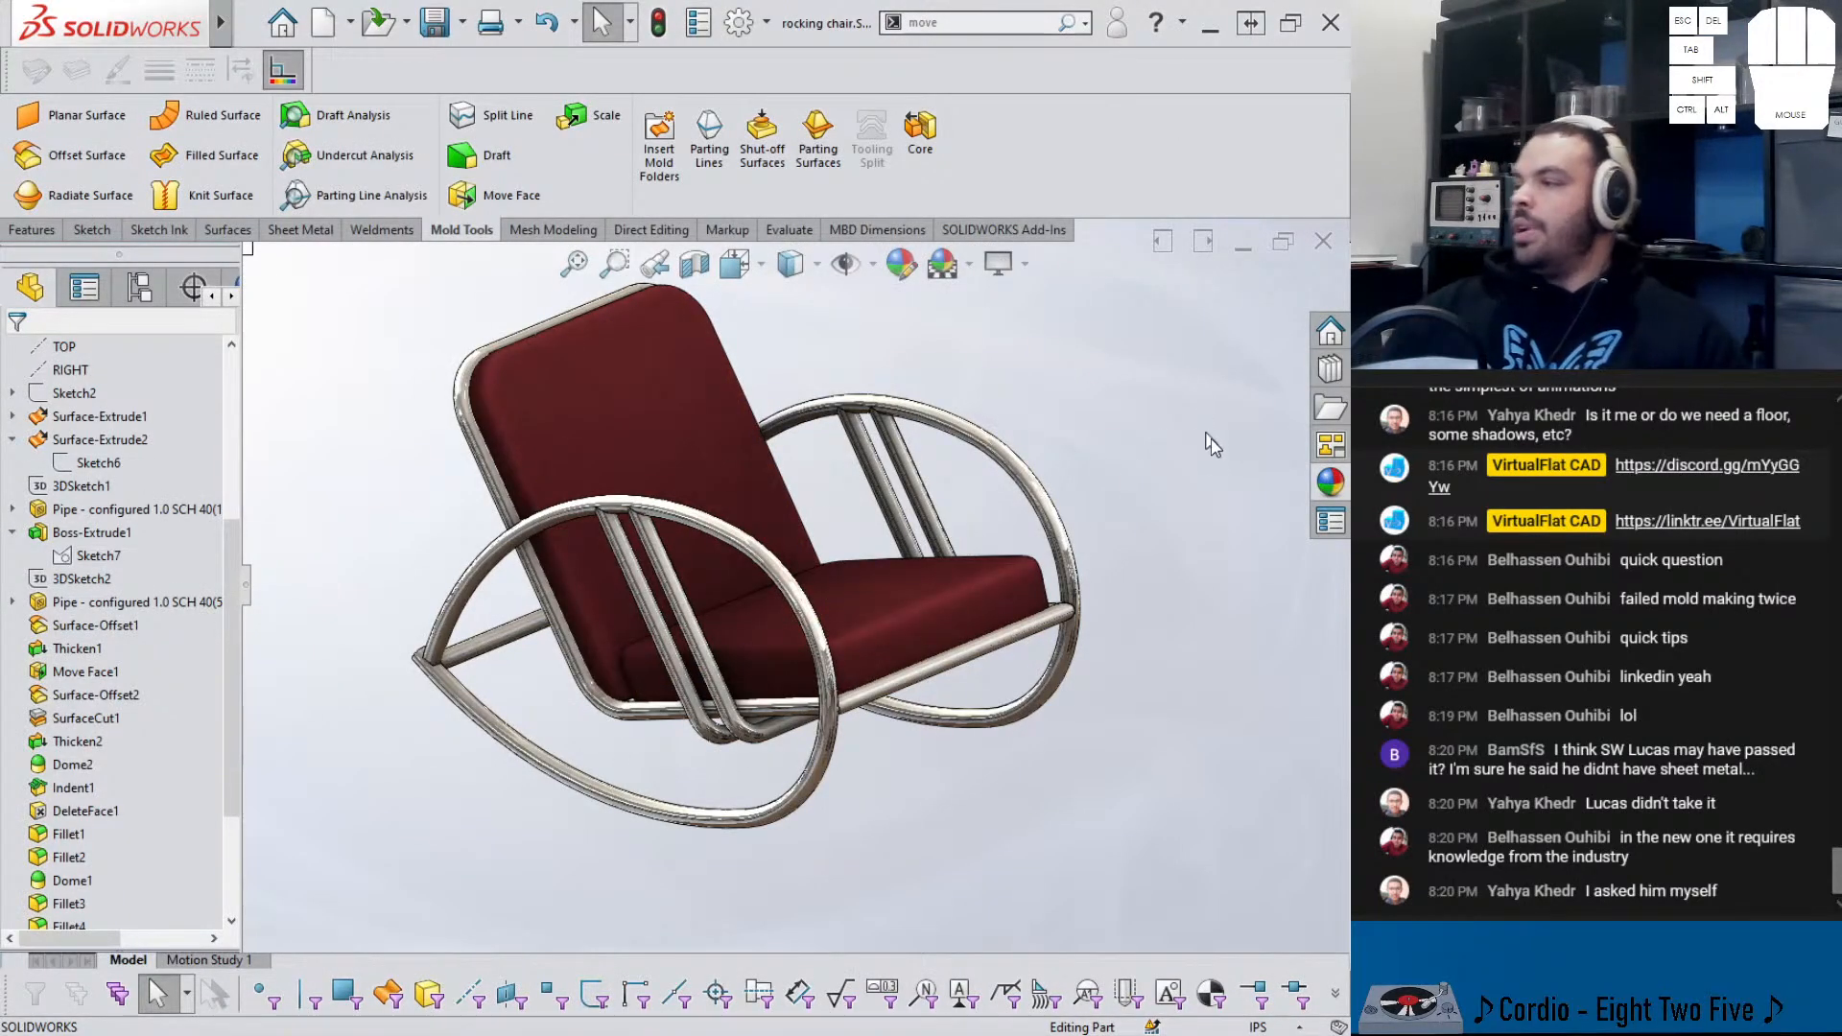